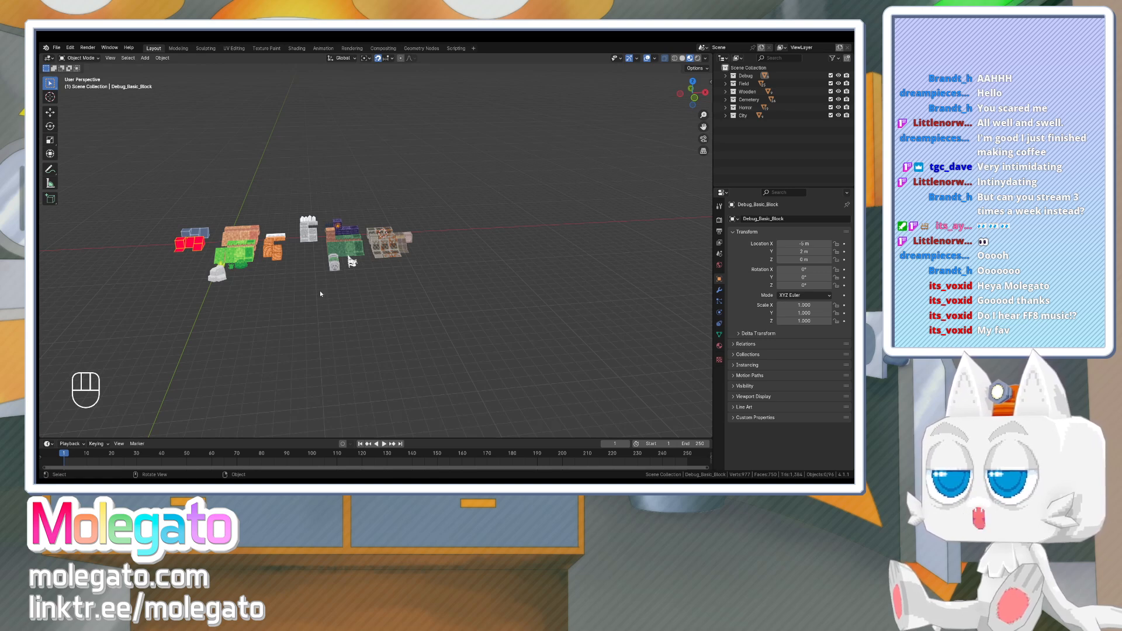
- Examine the layout of the tile sets from above and in perspective, around the city, cemetery and horror blocks
key("KP_7")
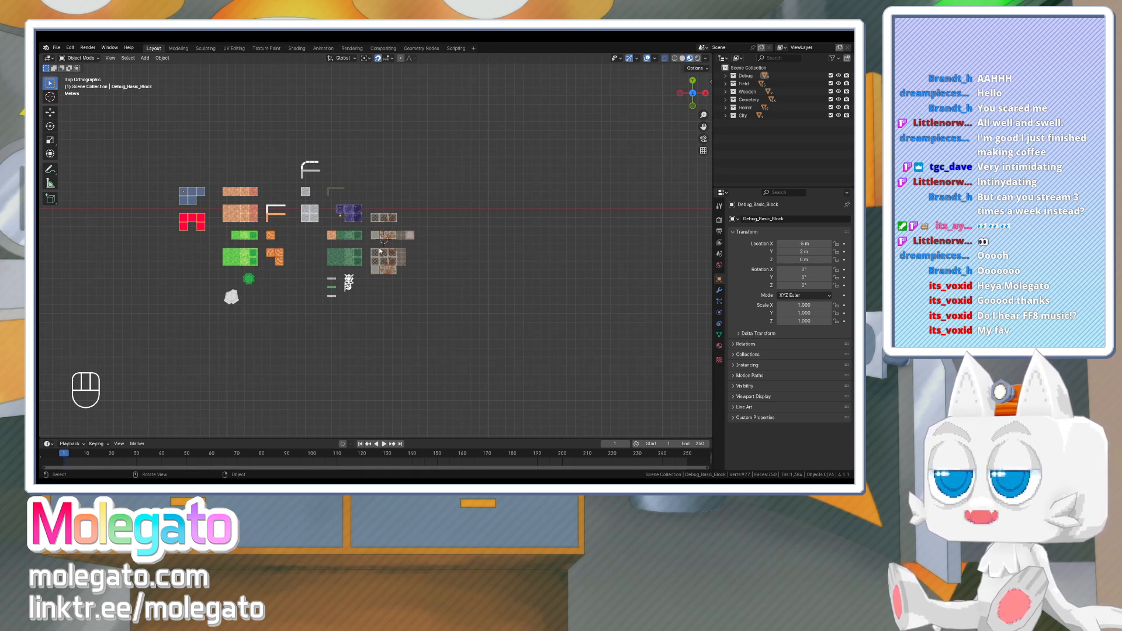
scroll(381, 252, "up", 2)
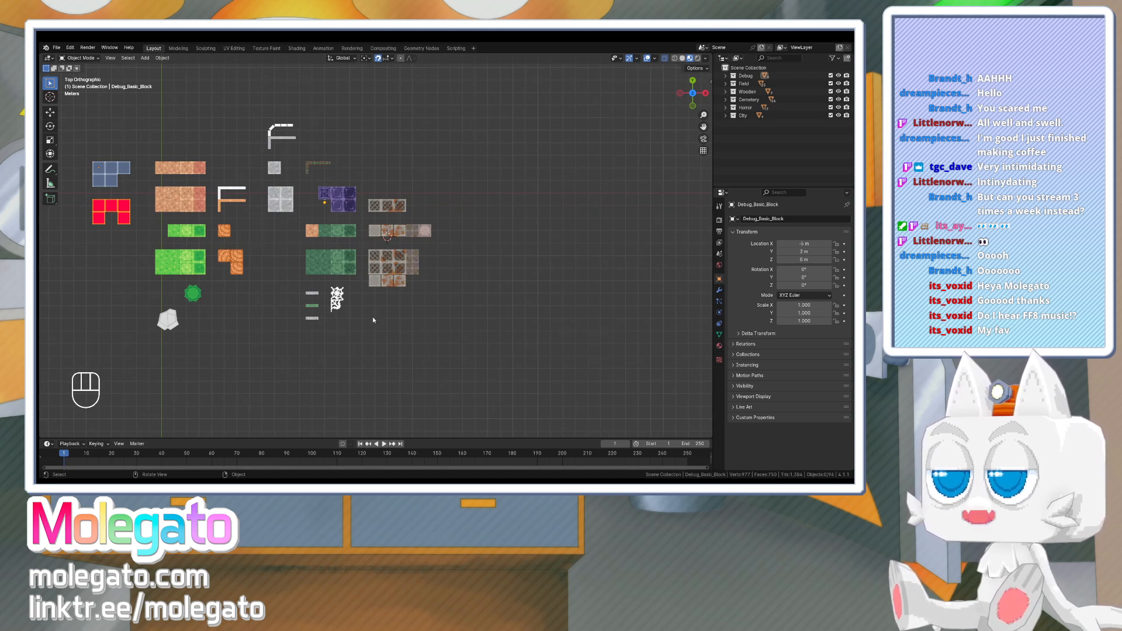
middle_click_drag(365, 332, 376, 288, "shift")
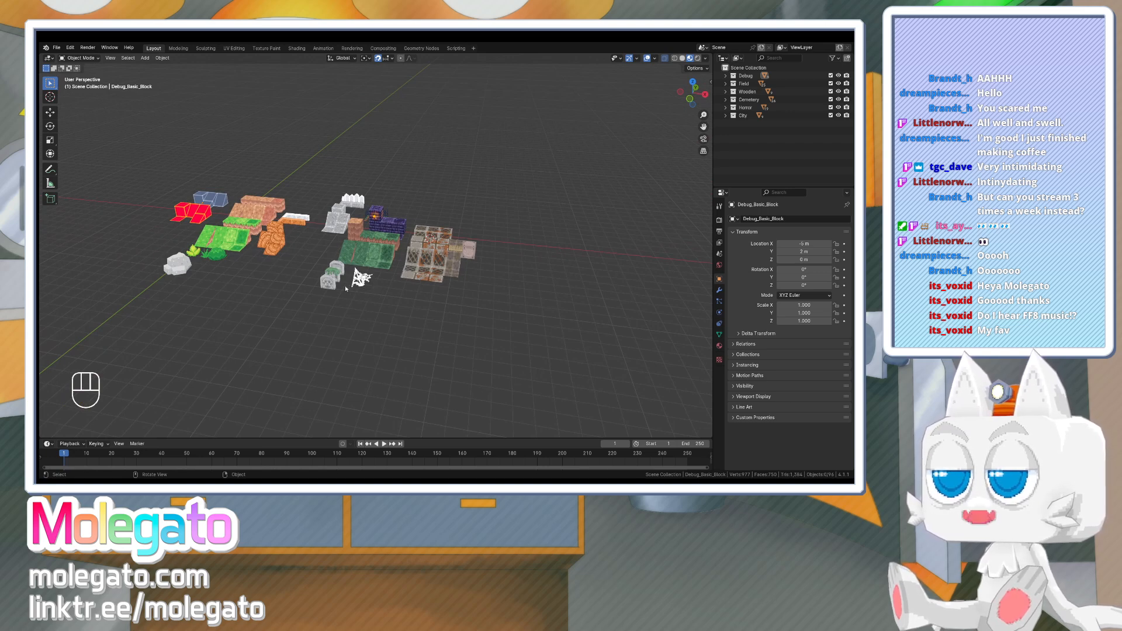
mouse_move(264, 300)
middle_mouse_down()
mouse_move(276, 318)
mouse_move(283, 305)
middle_mouse_up()
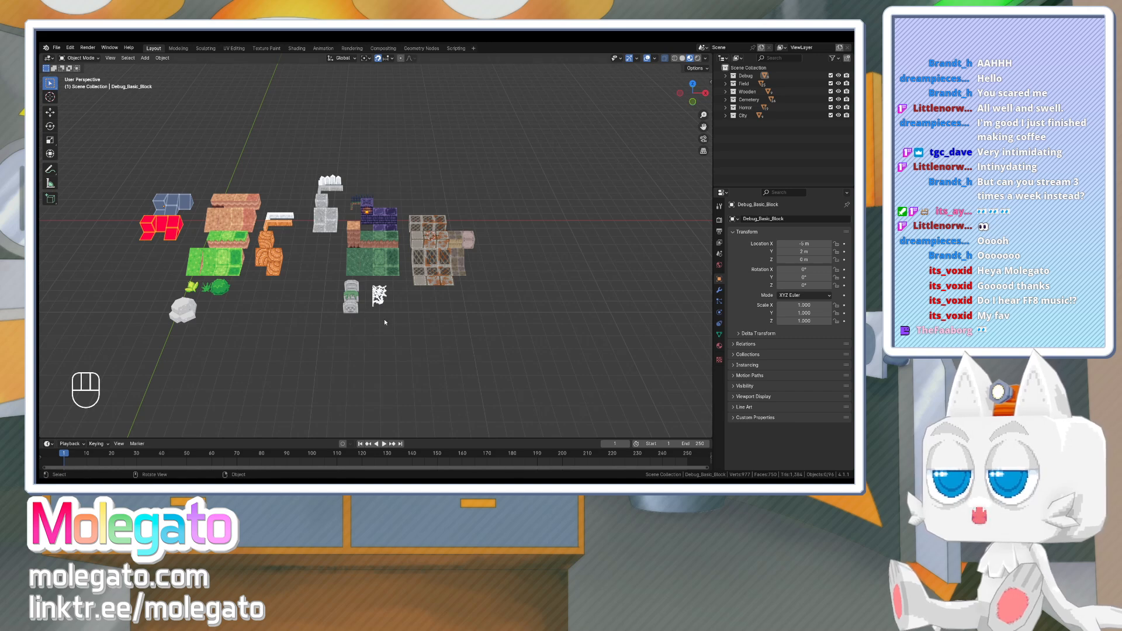
middle_click_drag(385, 322, 284, 335)
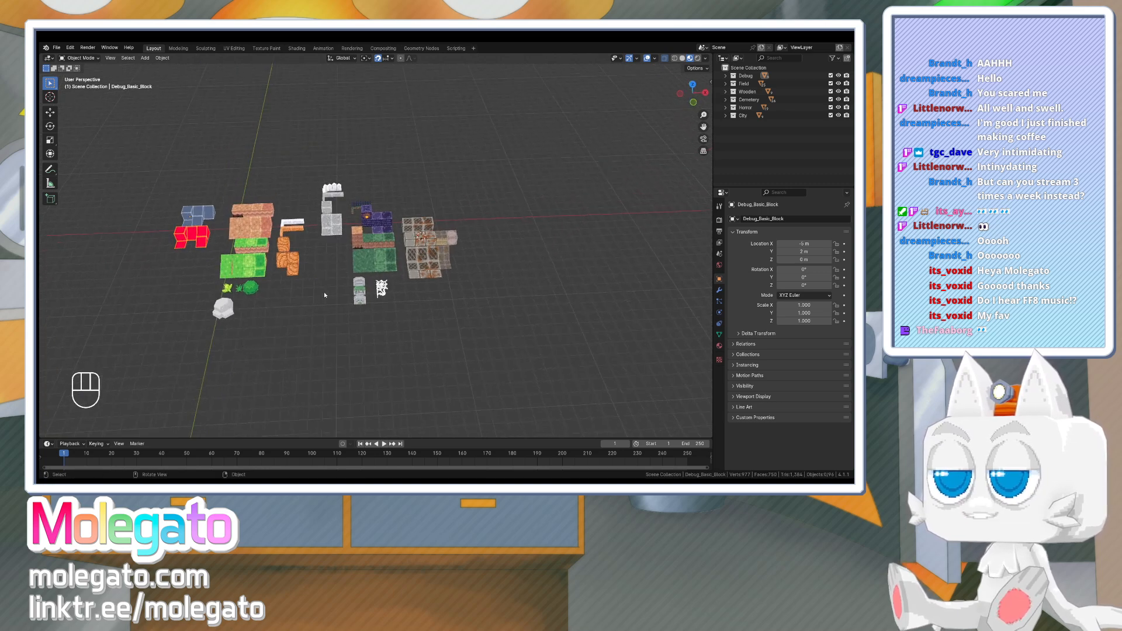
left_click(322, 229)
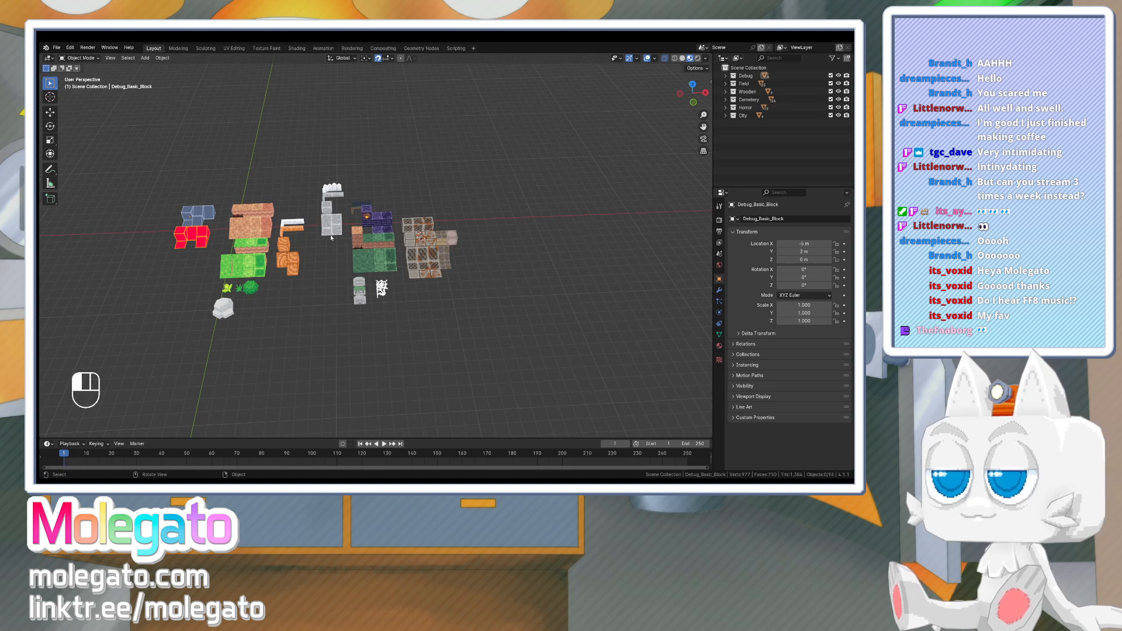
middle_click_drag(322, 229, 389, 268)
key("KP_7")
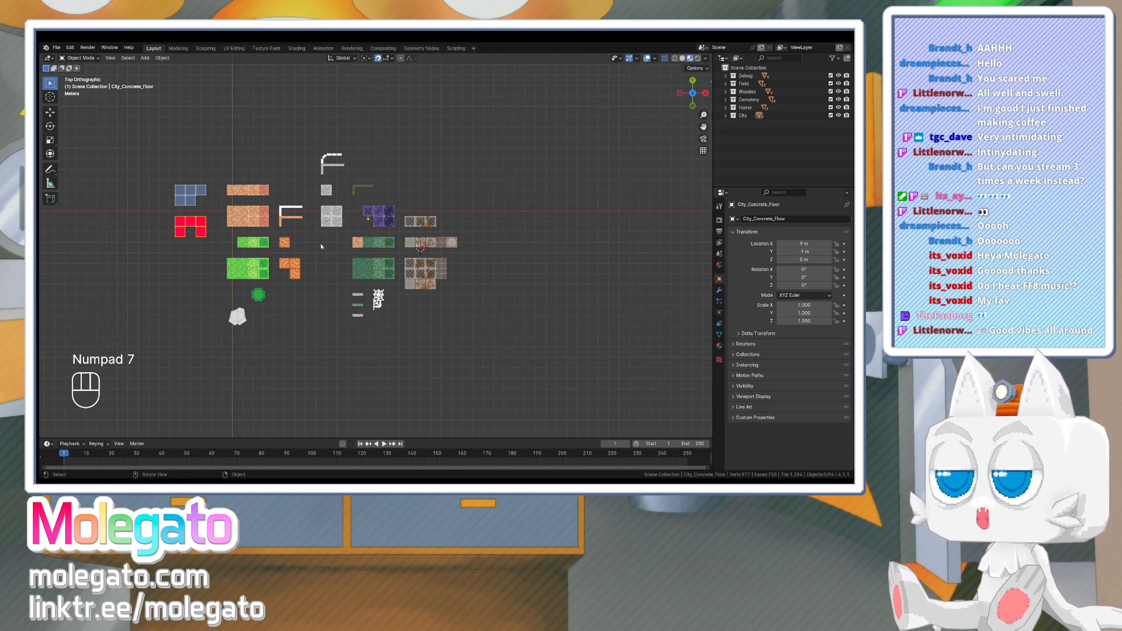
mouse_move(313, 287)
middle_mouse_down()
mouse_move(339, 244)
mouse_move(349, 272)
mouse_move(325, 284)
middle_mouse_up()
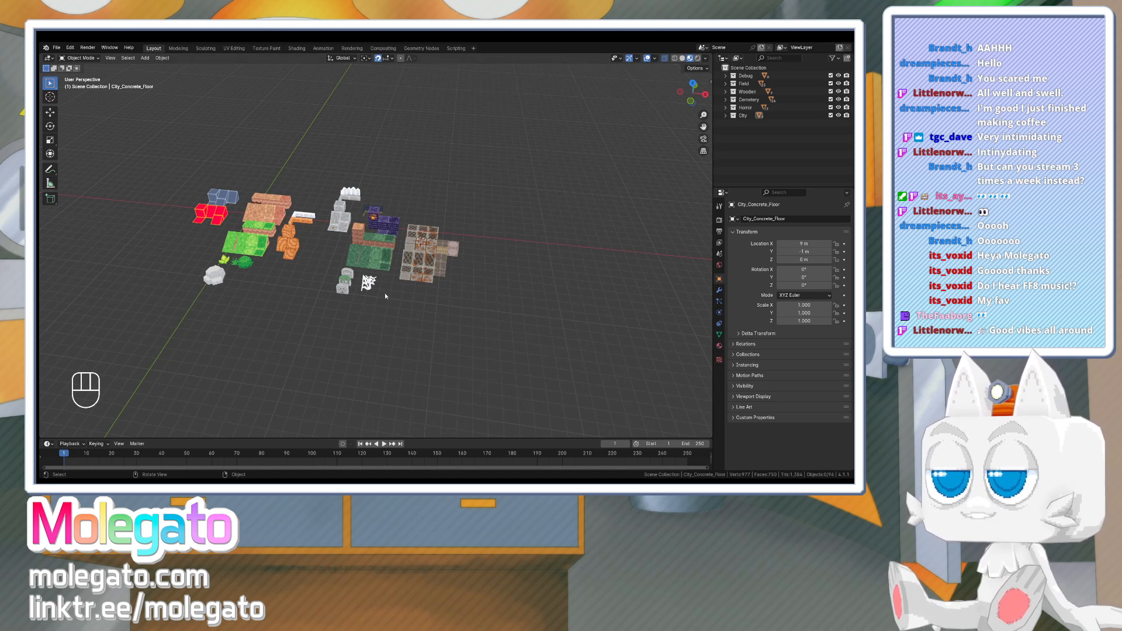
middle_click_drag(333, 294, 338, 324)
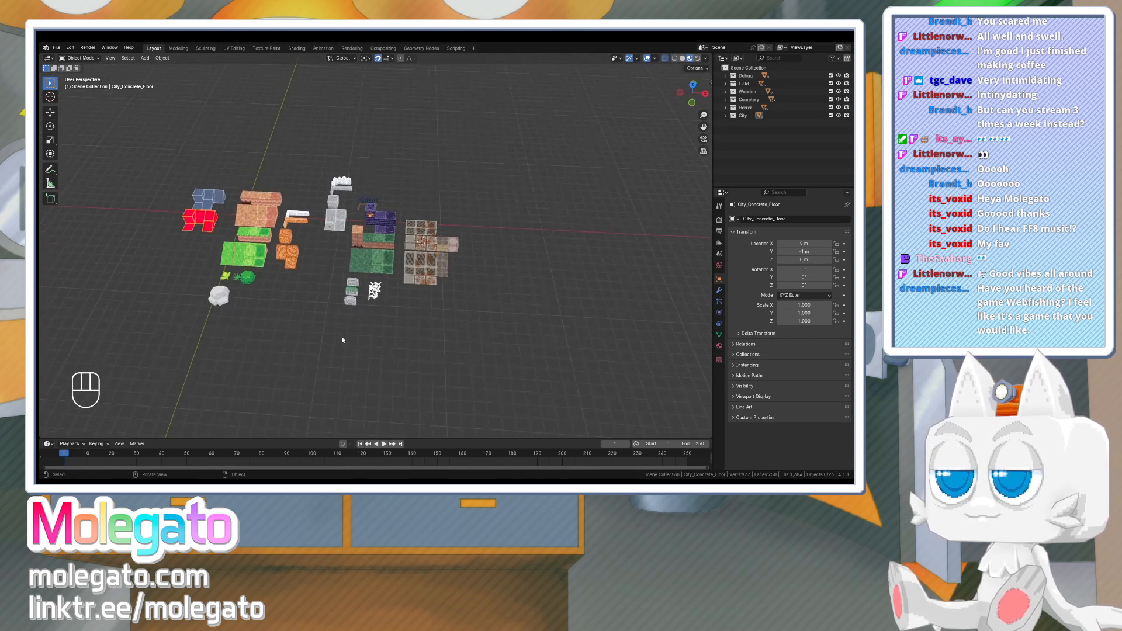
scroll(339, 329, "up", 3)
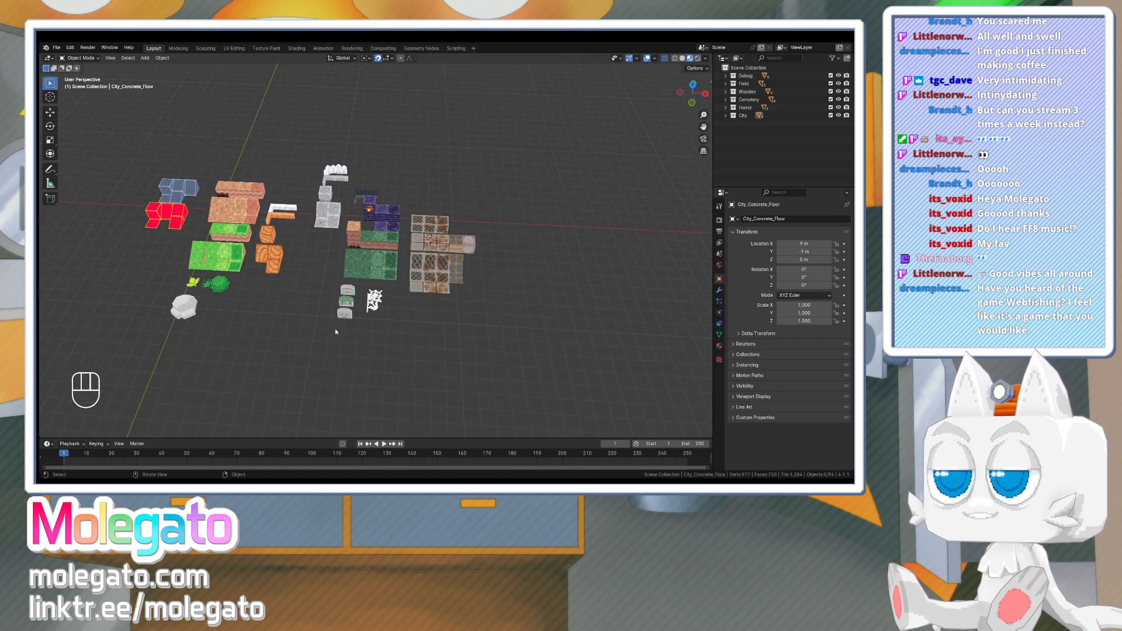
key("KP_7")
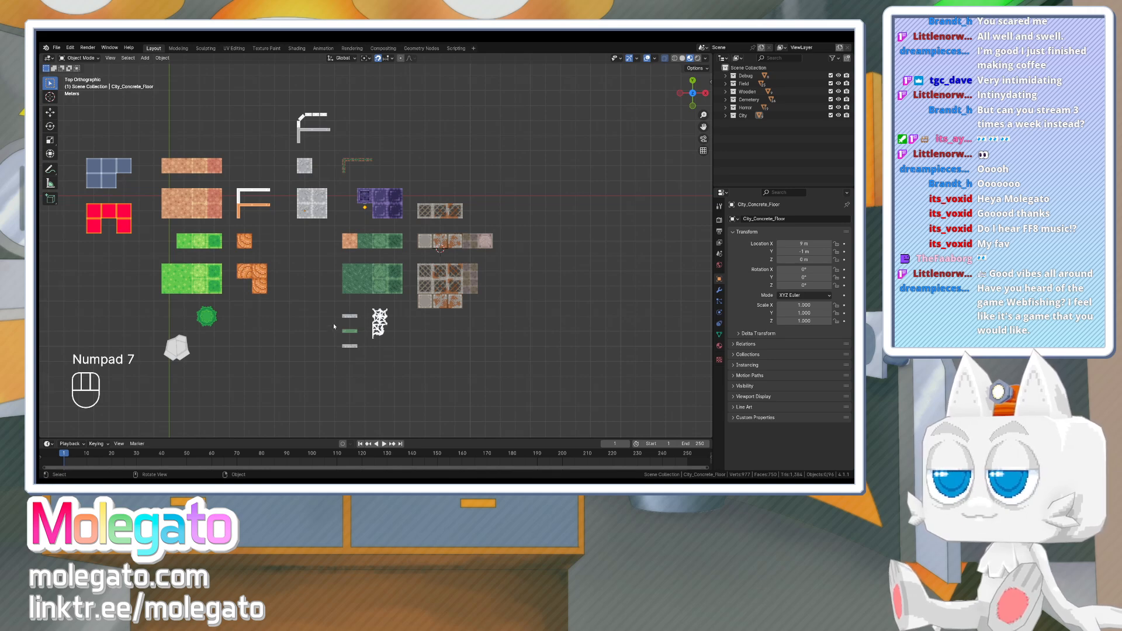
middle_click_drag(333, 324, 345, 264)
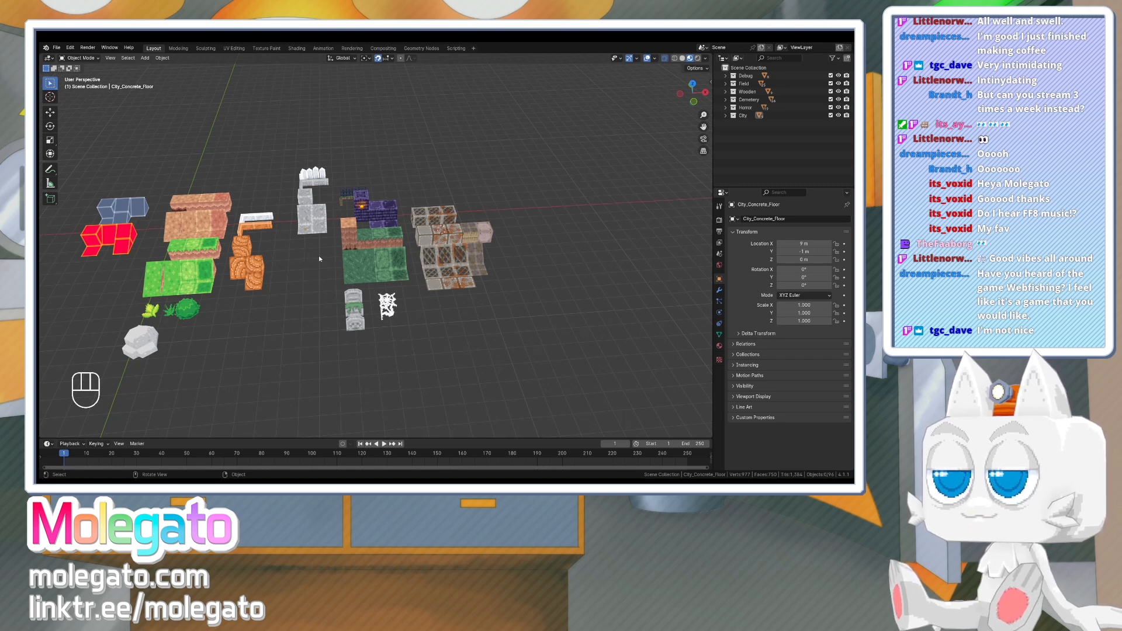
- Duplicate the field grass block and place the copy beside the blue debug blocks, offset -9 m in X and 5 m in Y
middle_click_drag(319, 257, 366, 264, "shift")
left_click(304, 233)
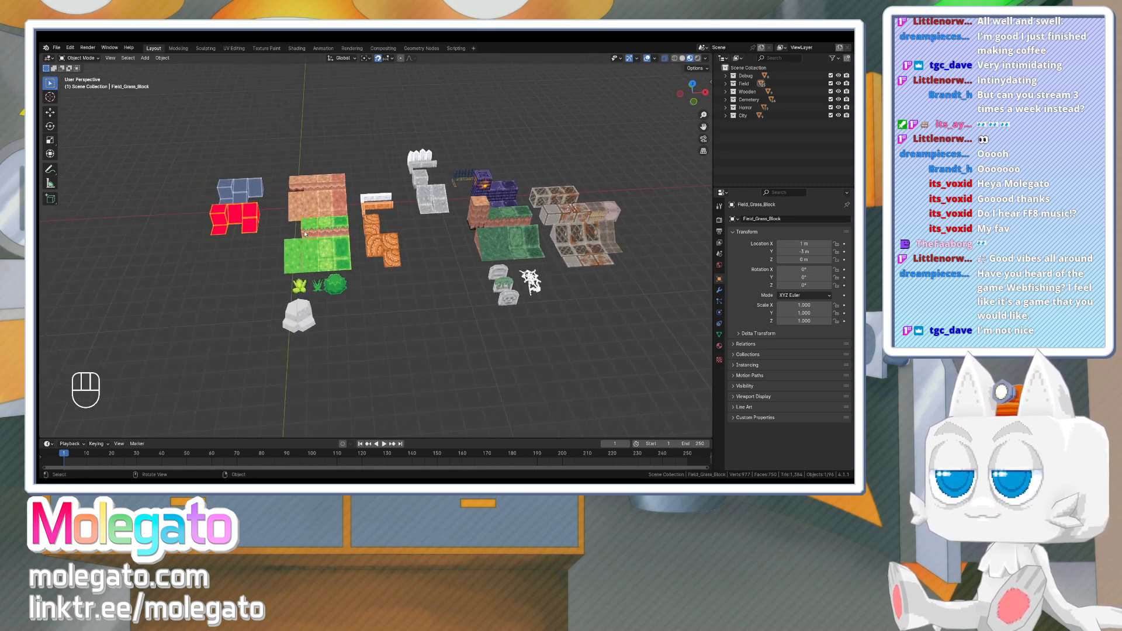
key("KP_7")
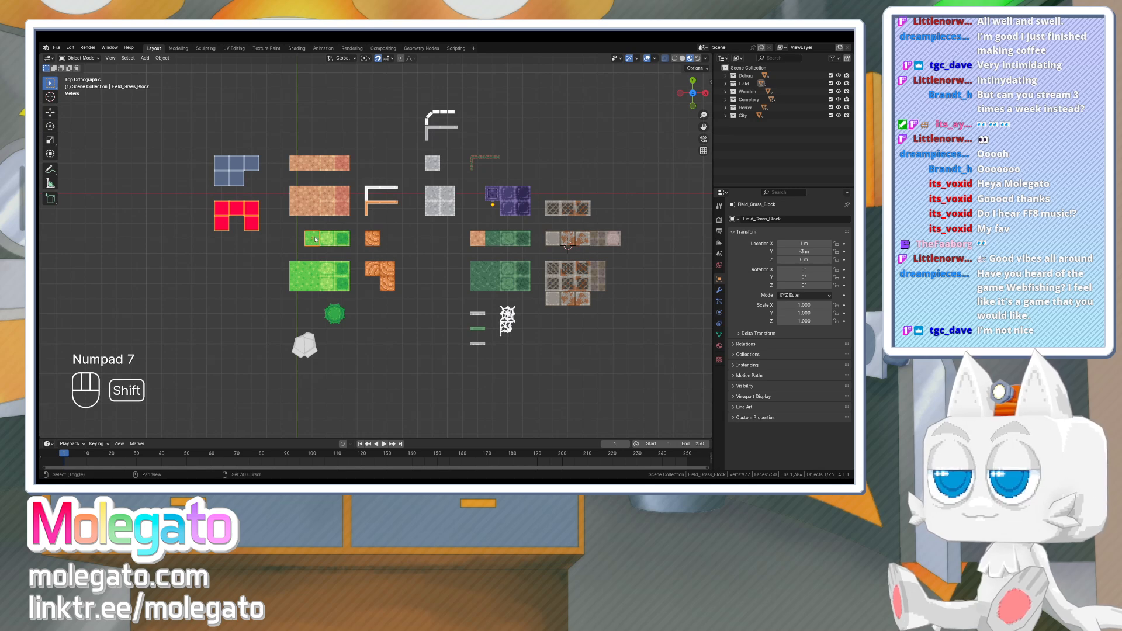
key("shift+d")
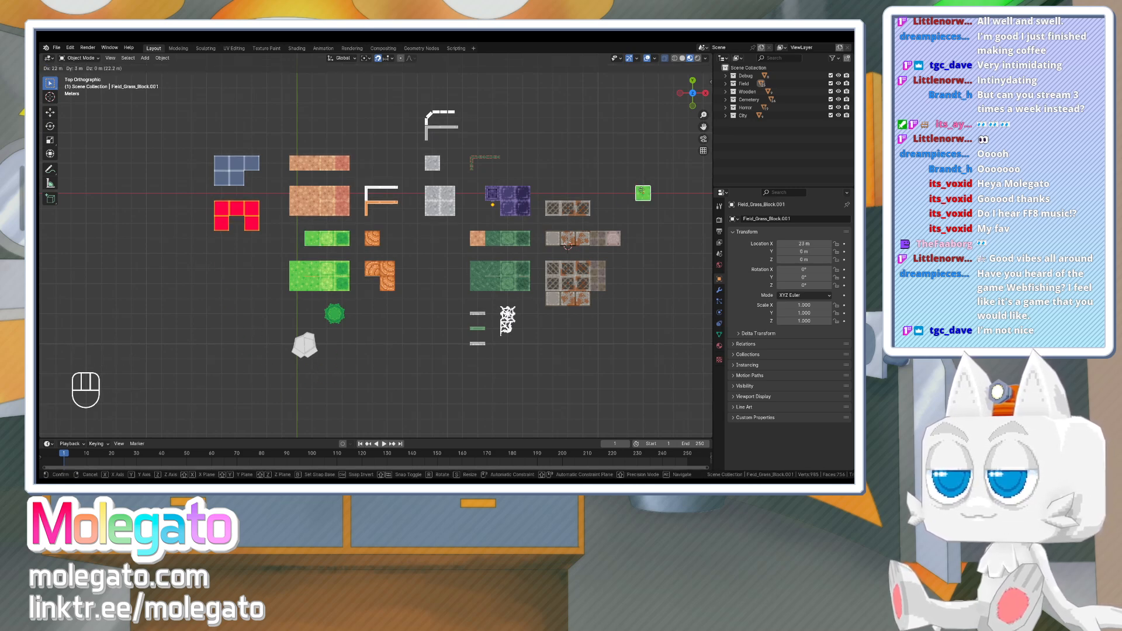
left_click(183, 174)
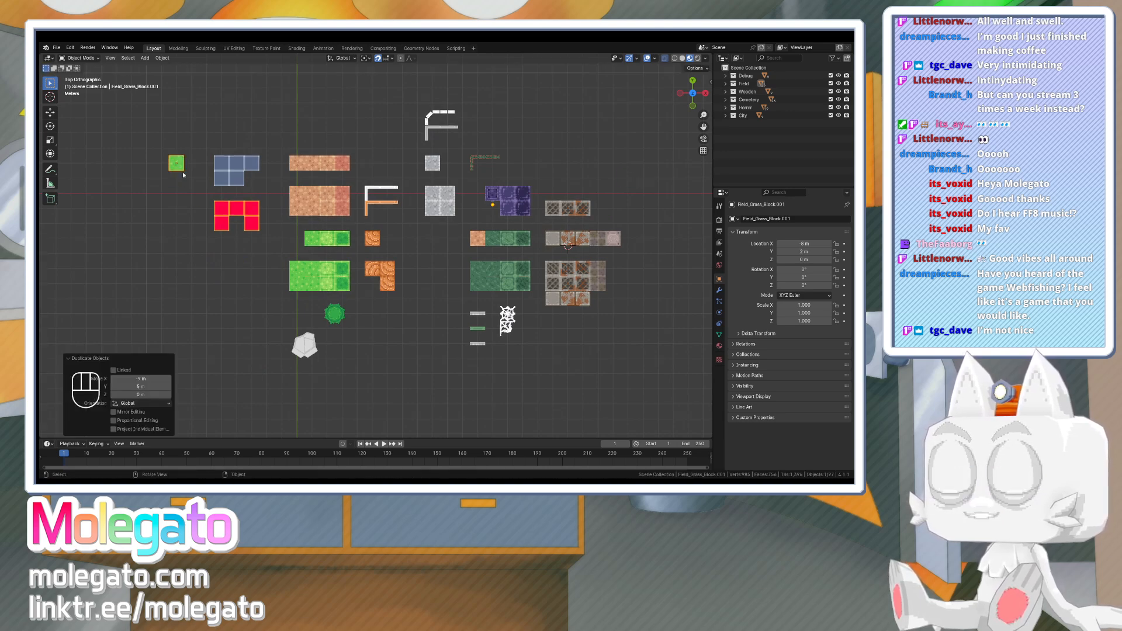
middle_click_drag(229, 244, 385, 297, "shift")
middle_click_drag(337, 325, 354, 290)
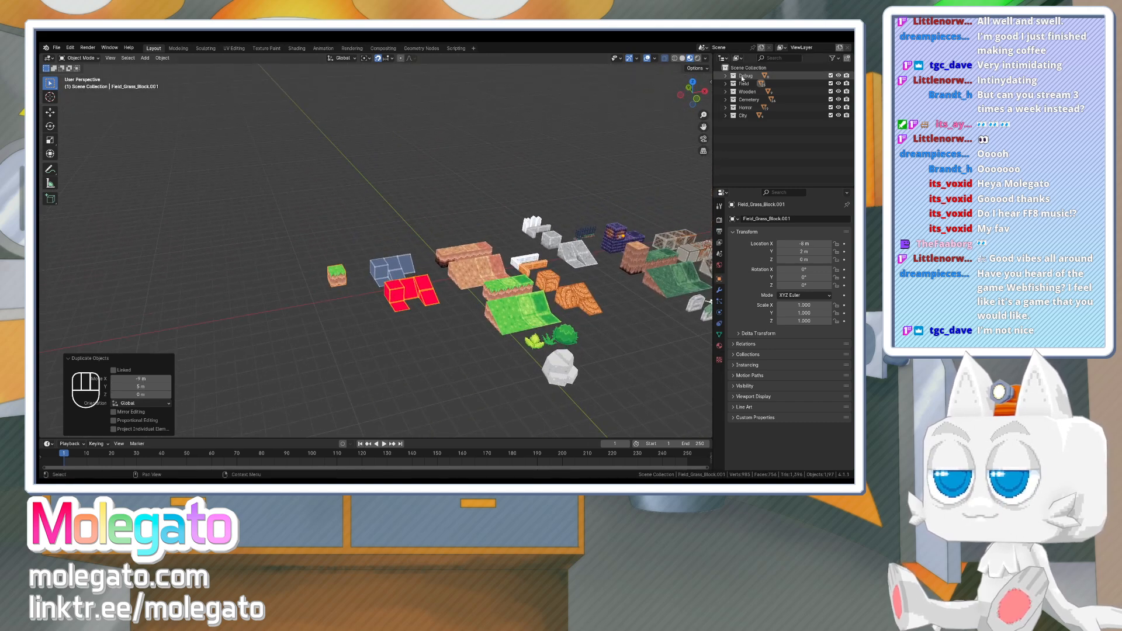
- Create a new collection in the scene and name it Buttons
right_click(763, 133)
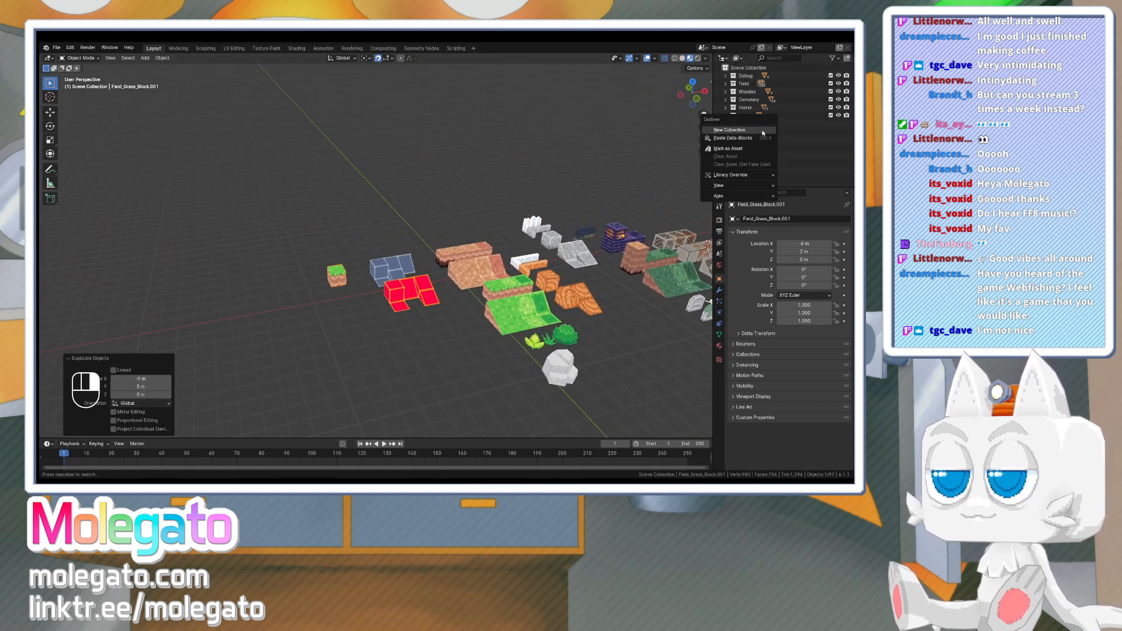
left_click(760, 133)
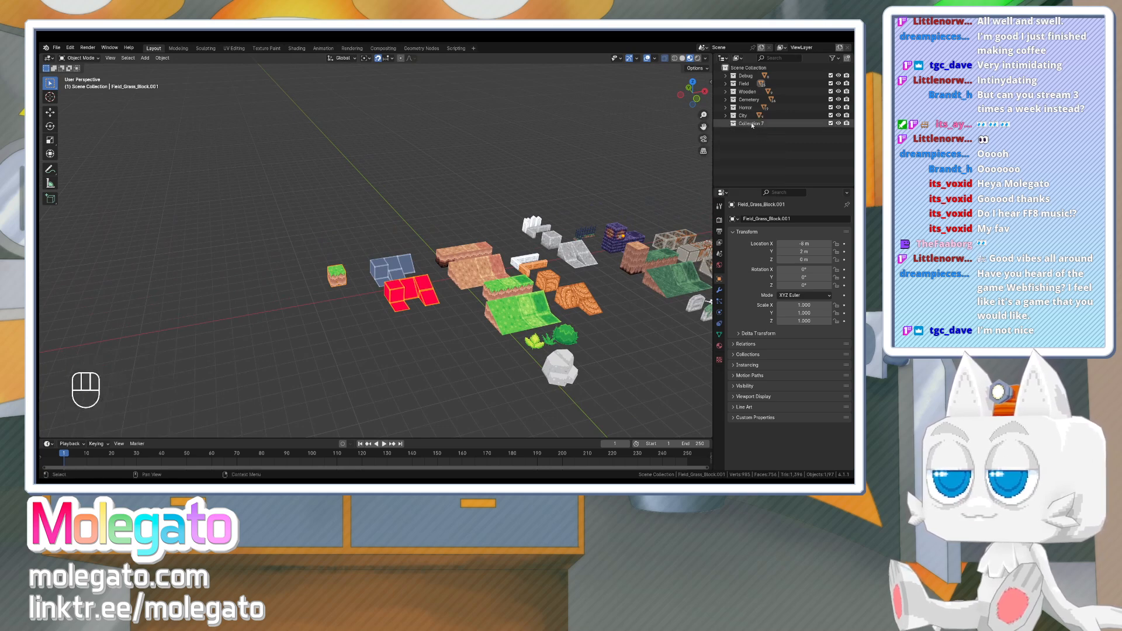
double_click(752, 124)
type("B")
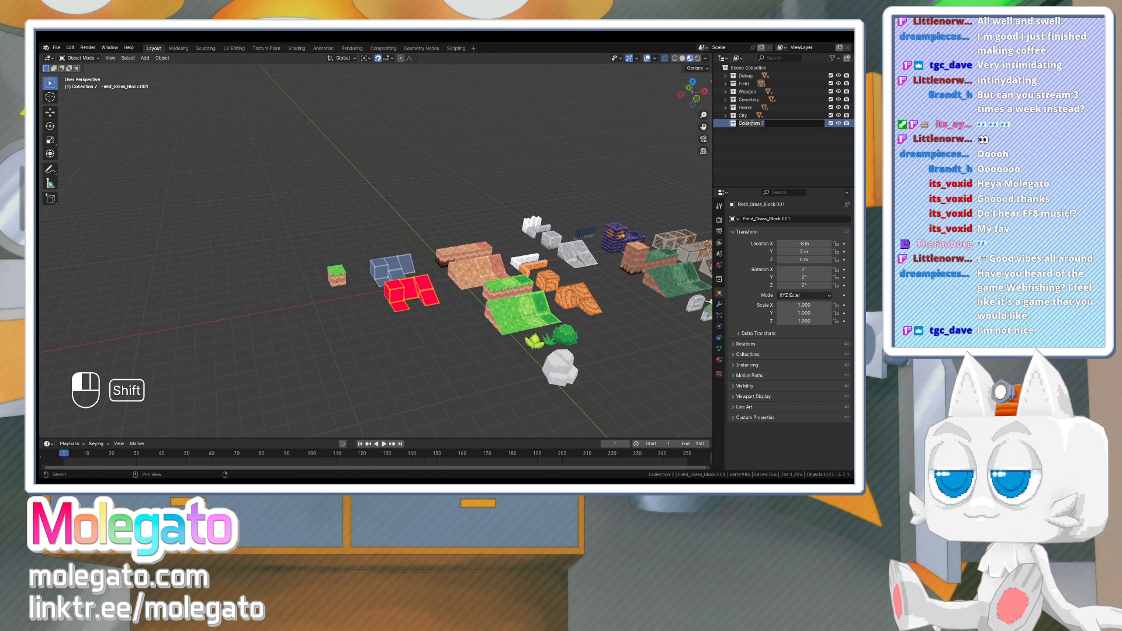
type("uttons")
key("Return")
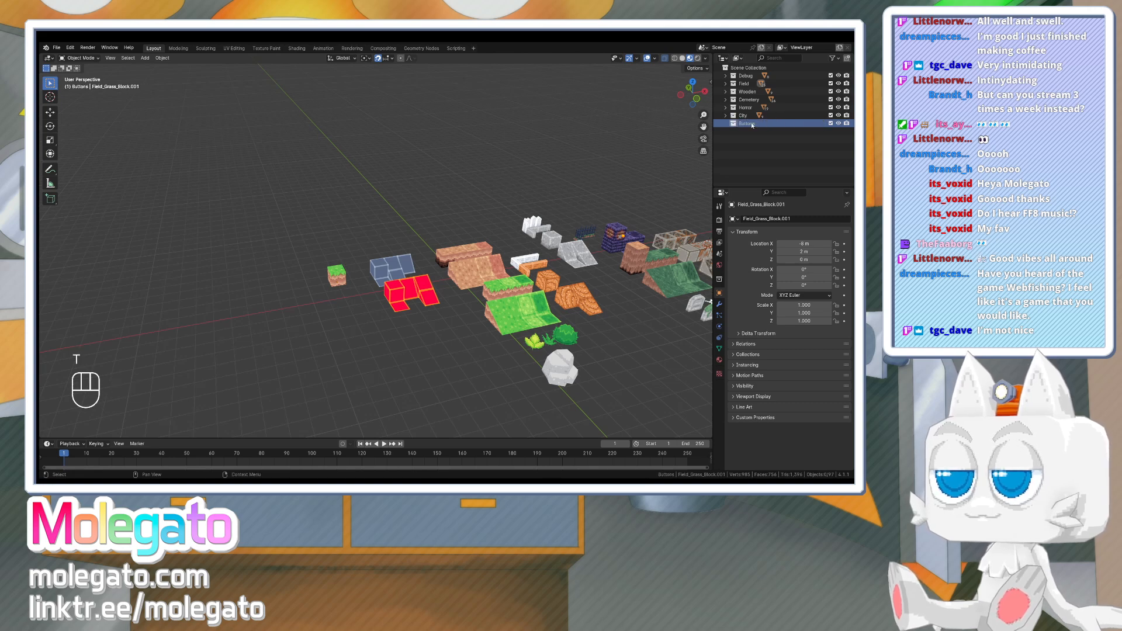
- Move the duplicated grass block into the Buttons collection
left_click(336, 285)
key("m")
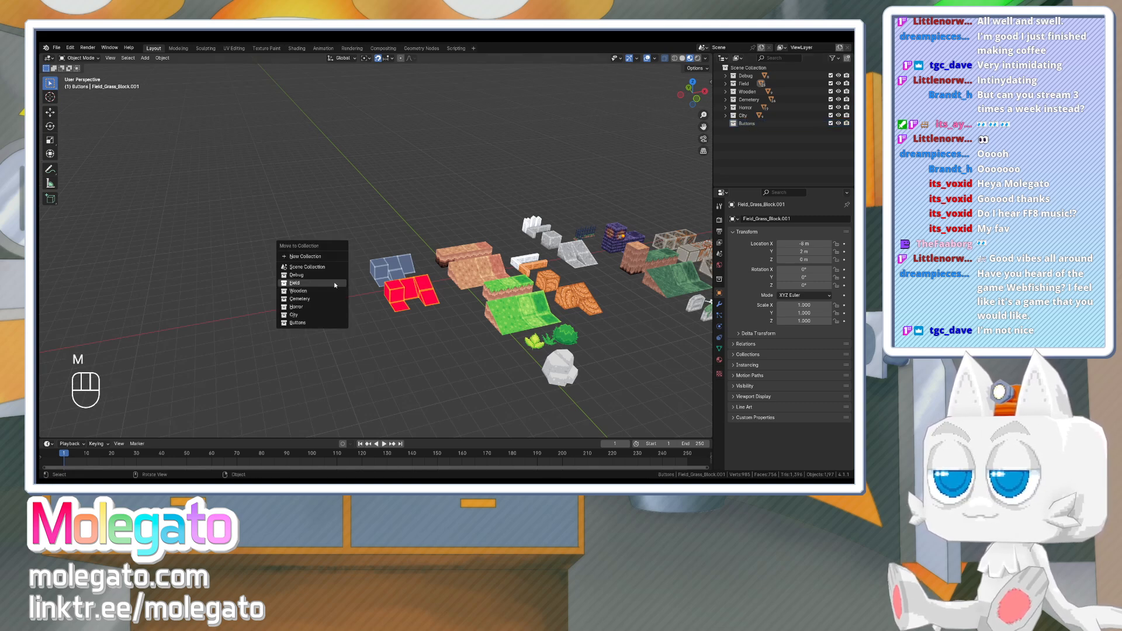
left_click(308, 324)
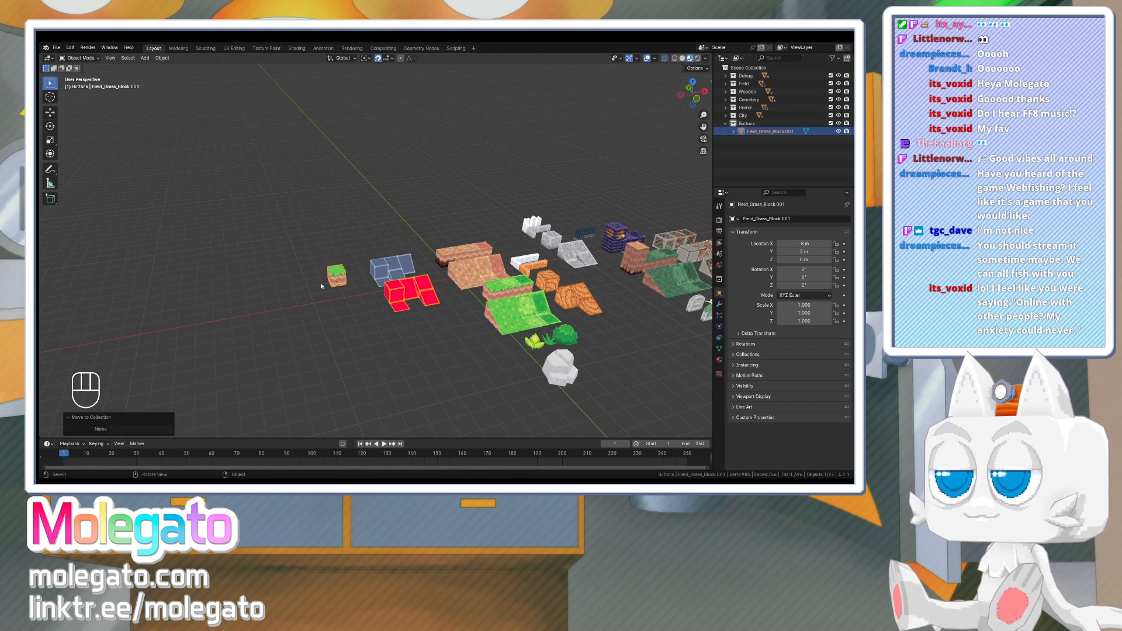
- Flatten the duplicated grass block into a low slab by edge-sliding its top face down with a factor of -0.800
key("KP_1")
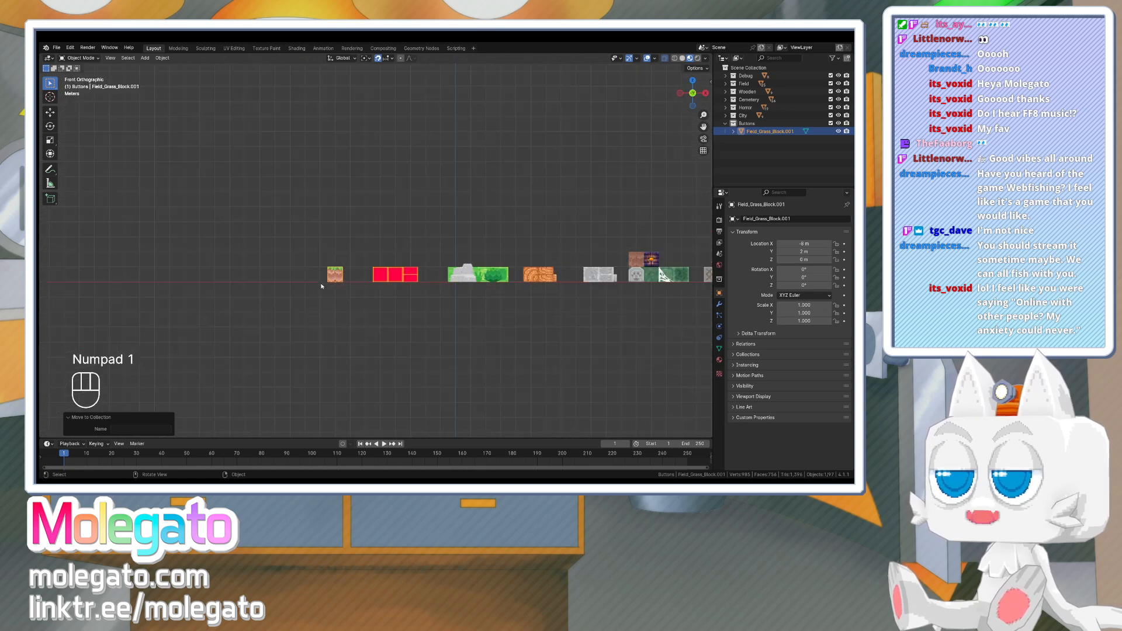
scroll(323, 286, "up", 4)
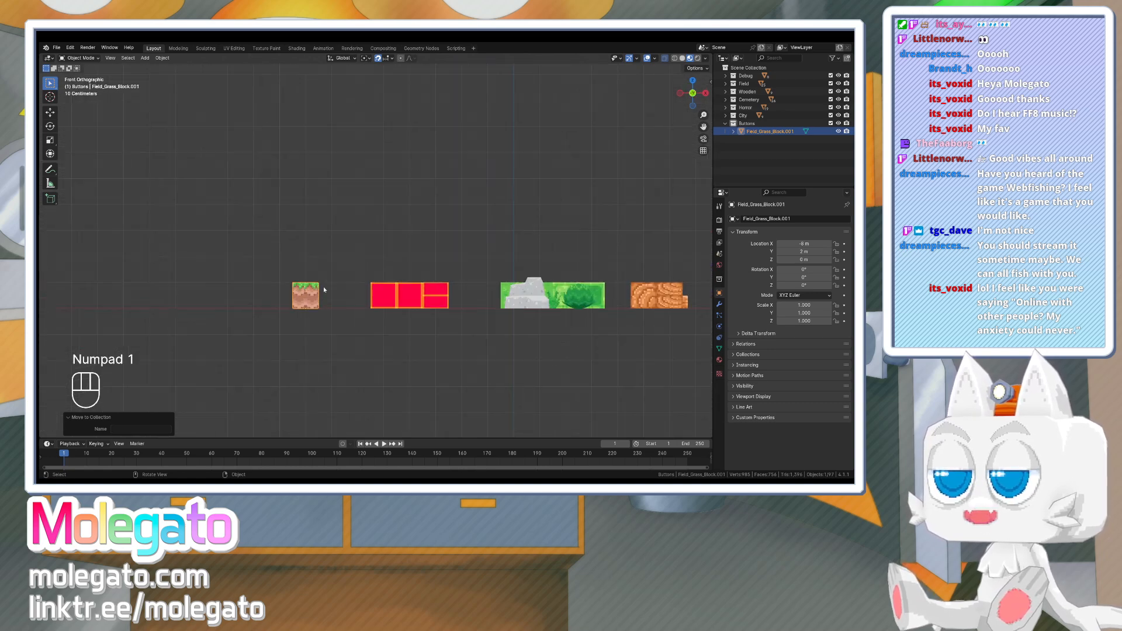
middle_click_drag(308, 303, 384, 295, "shift")
scroll(375, 307, "up", 3)
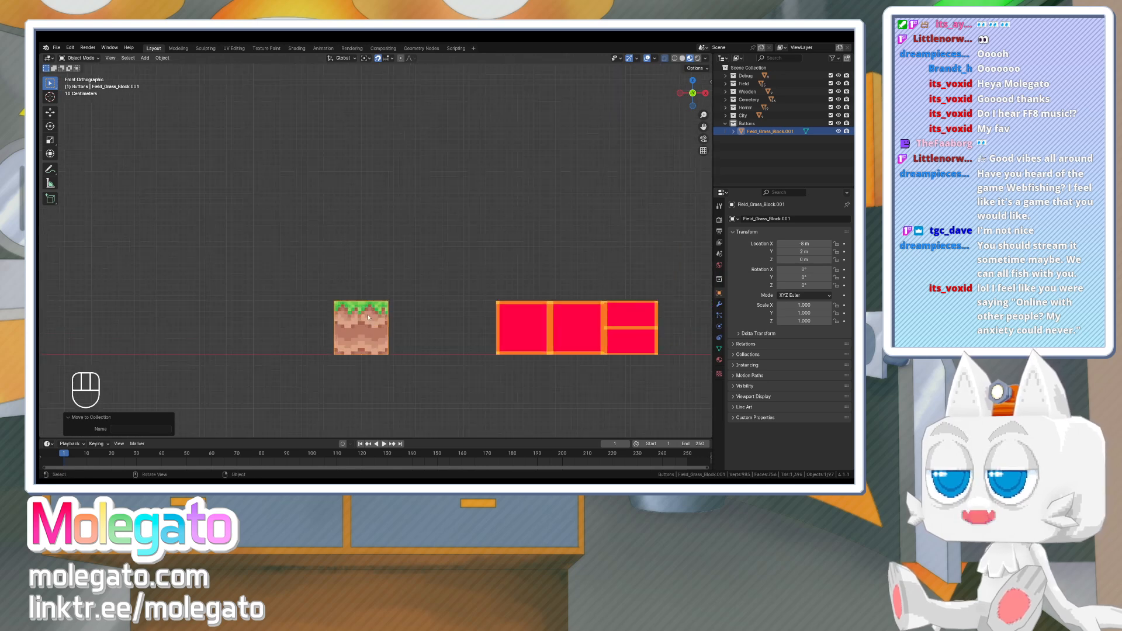
key("Tab")
key("g")
key("g")
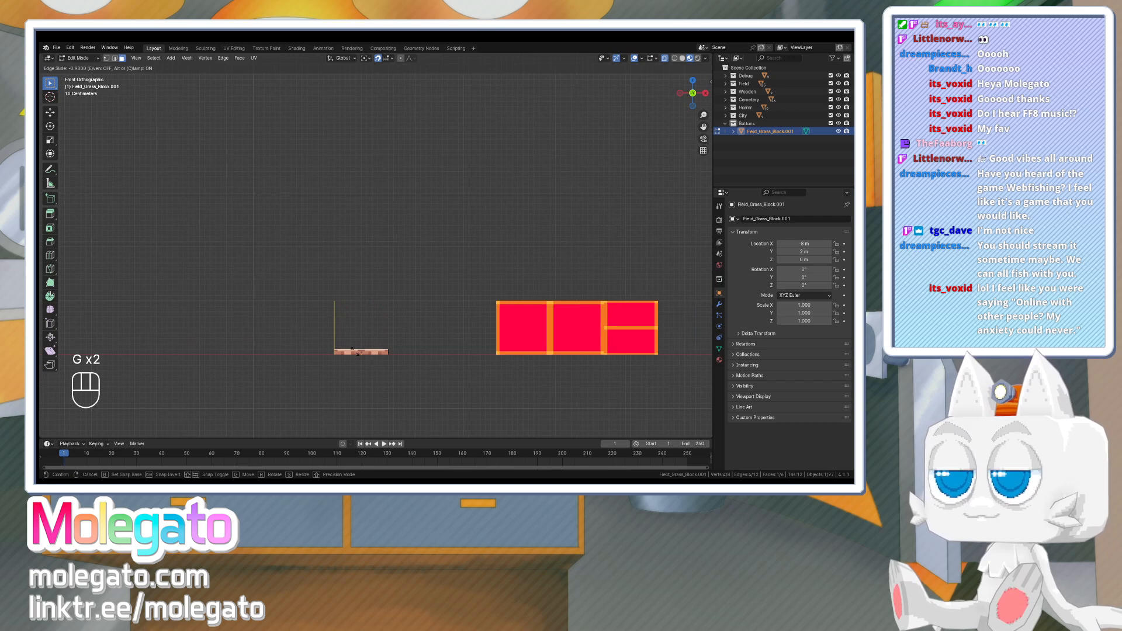
left_click(355, 349)
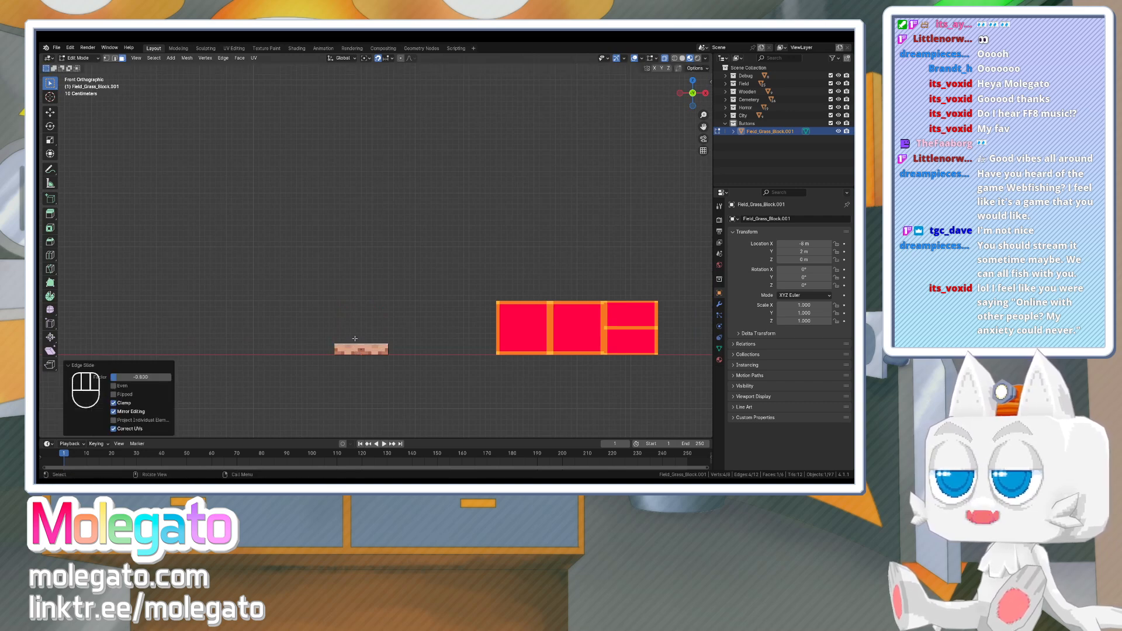
mouse_move(355, 295)
middle_mouse_down()
mouse_move(361, 341)
mouse_move(418, 330)
mouse_move(183, 328)
mouse_move(358, 329)
mouse_move(363, 293)
middle_mouse_up()
key("KP_1")
scroll(354, 343, "up", 2)
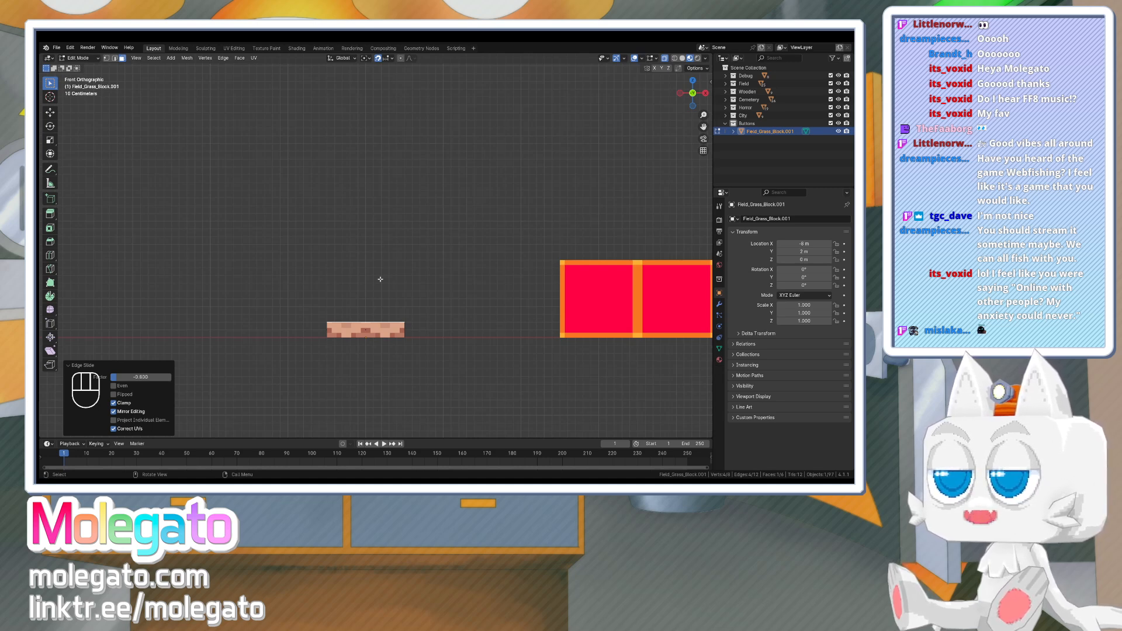
key("ctrl+shift+F7")
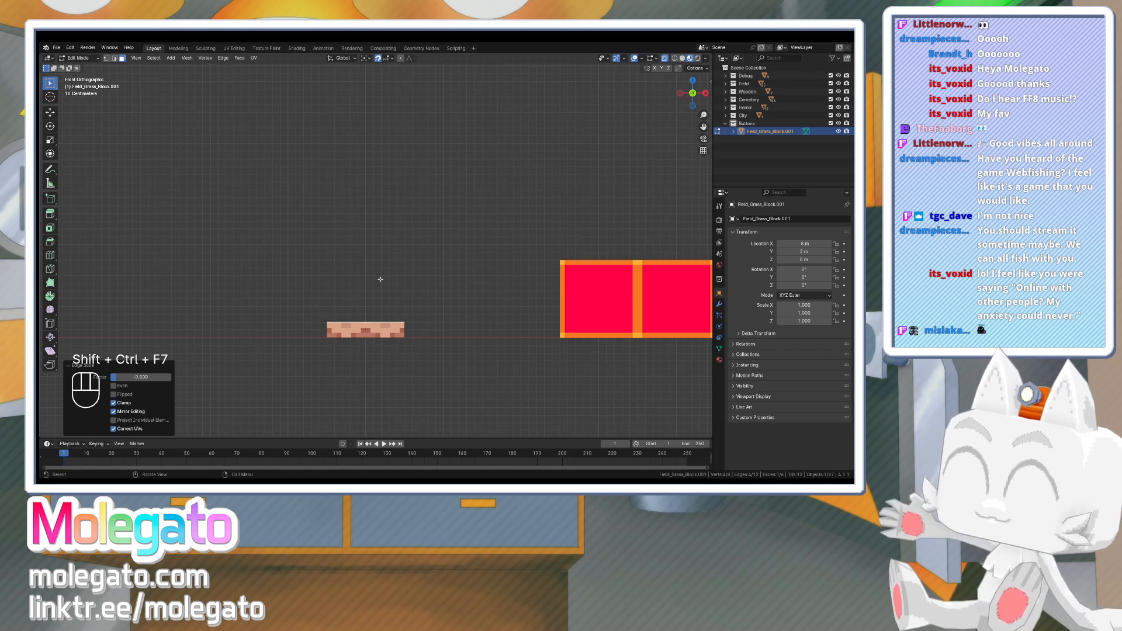
key("ctrl+shift+F1")
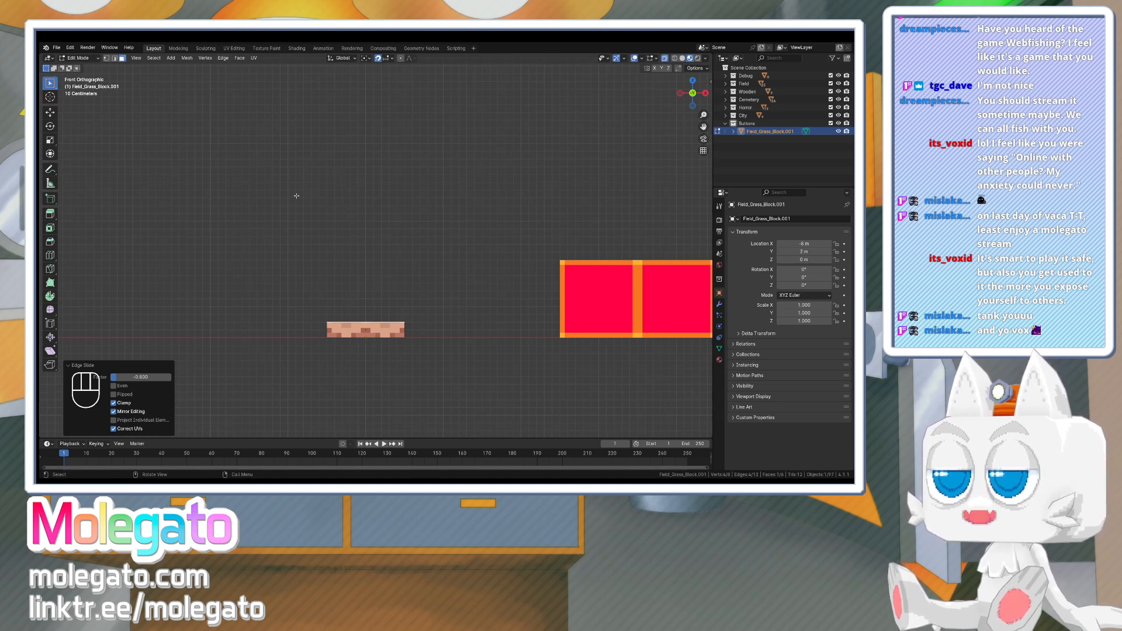
- Select all of the flattened slab's geometry and bring the slab up in the UV Editing workspace beside the tileset texture
key("a")
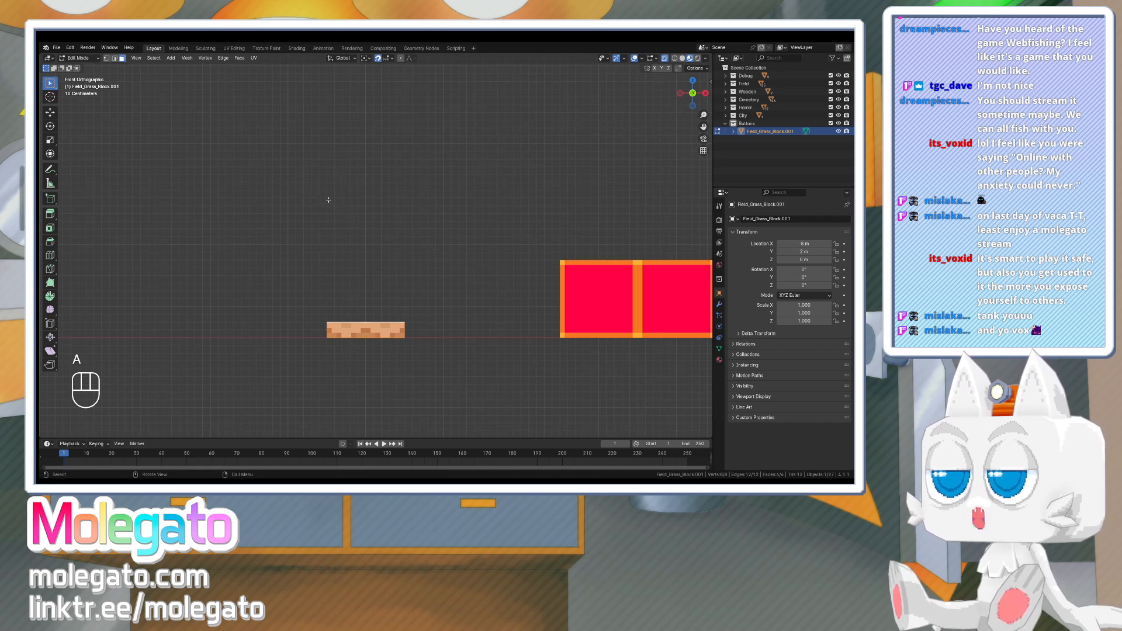
middle_click_drag(340, 208, 319, 278)
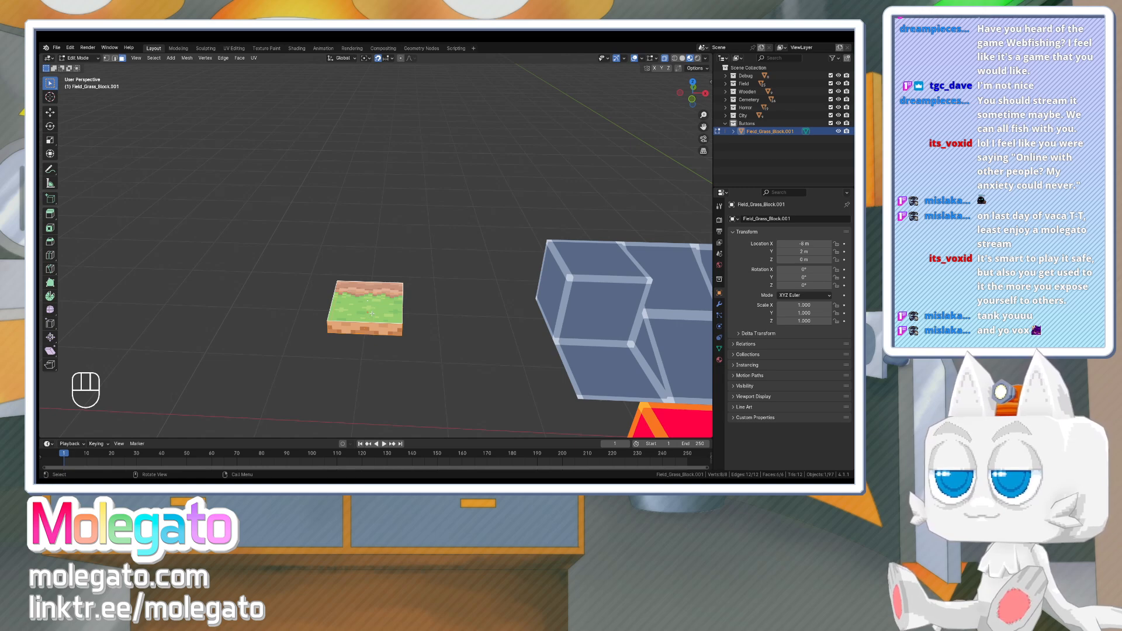
middle_click_drag(411, 299, 518, 313)
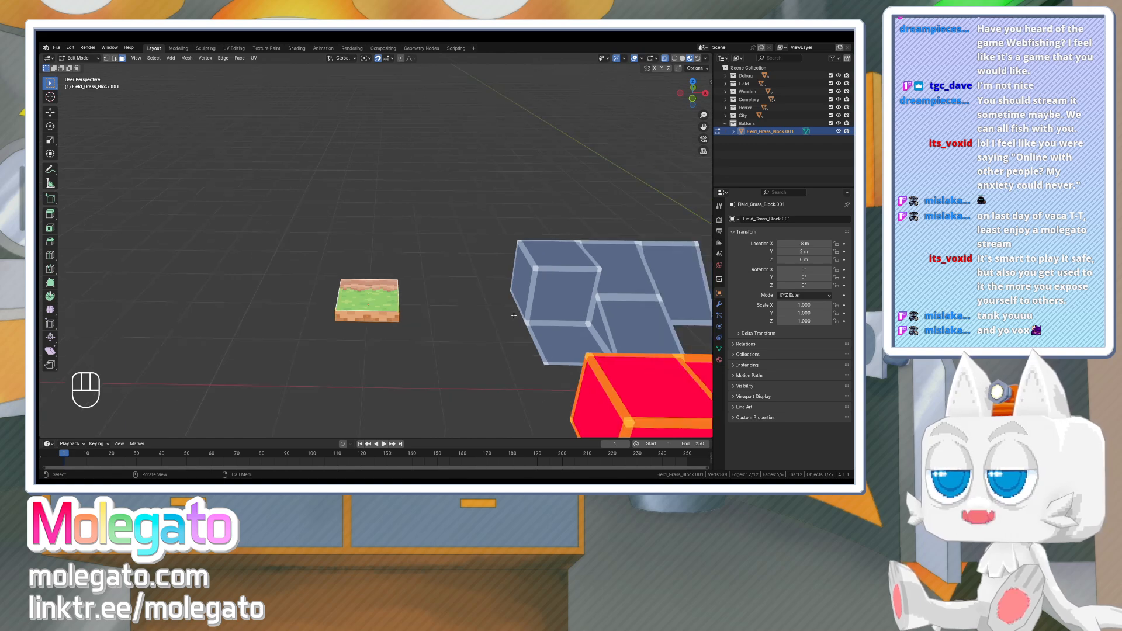
scroll(514, 316, "down", 2)
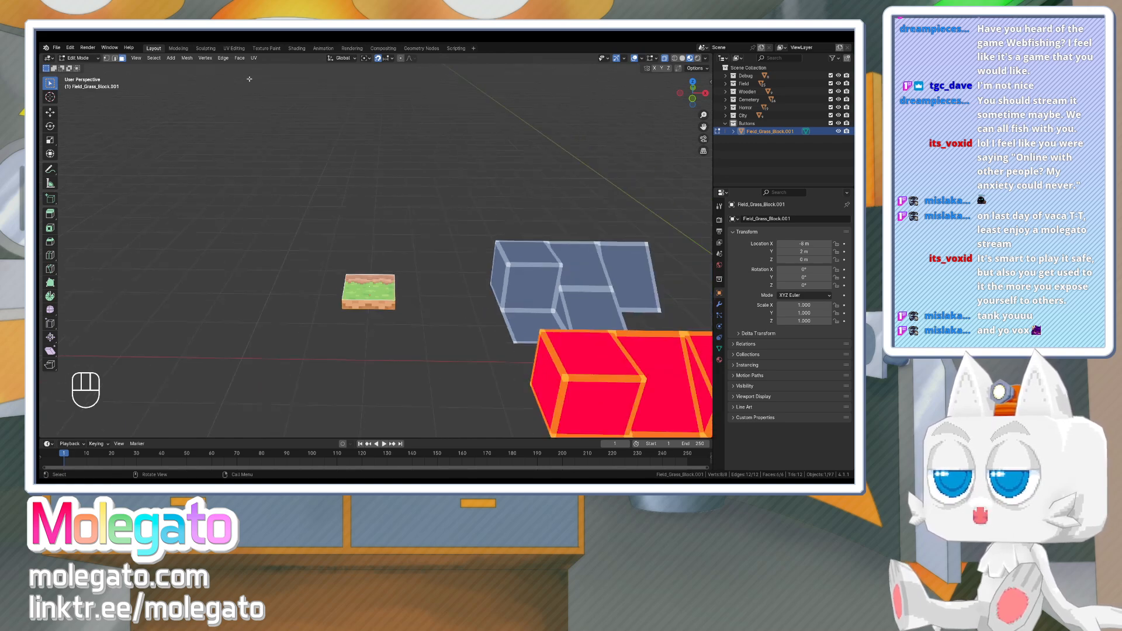
left_click(234, 48)
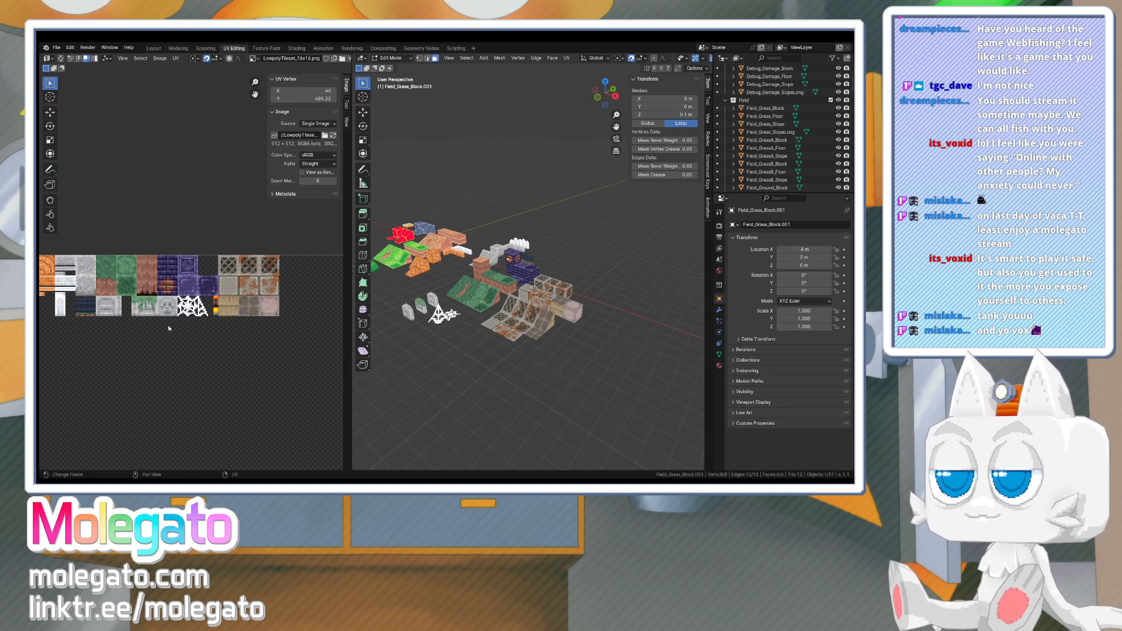
middle_click_drag(383, 235, 528, 300, "shift")
scroll(486, 295, "up", 3)
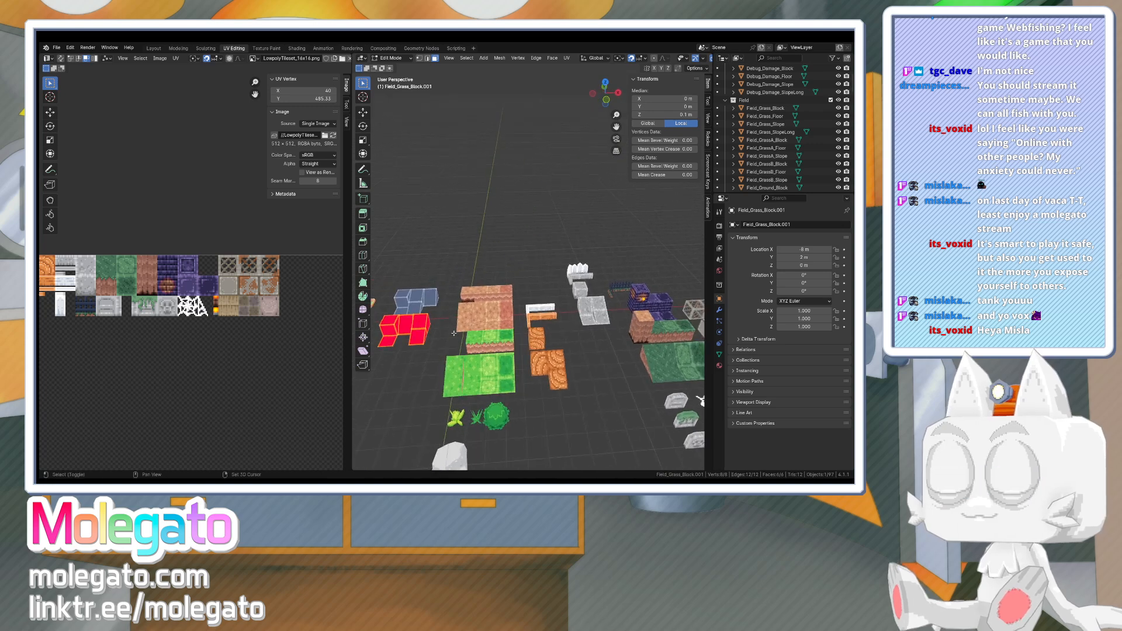
middle_click_drag(454, 333, 542, 318, "shift")
scroll(468, 316, "up", 2)
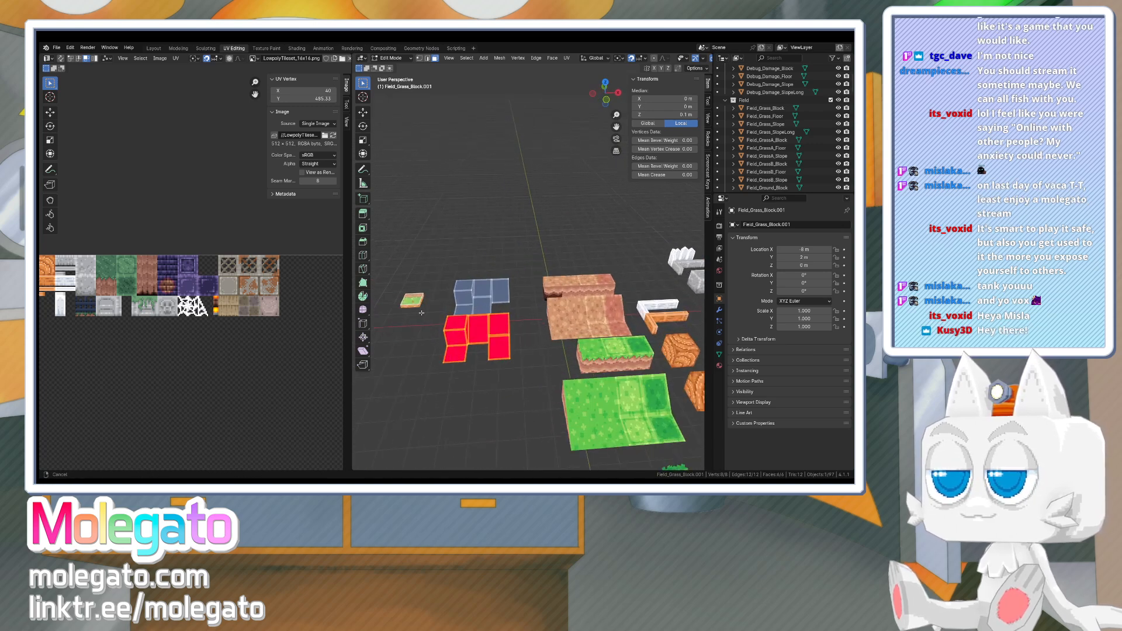
middle_click_drag(421, 313, 451, 315, "shift")
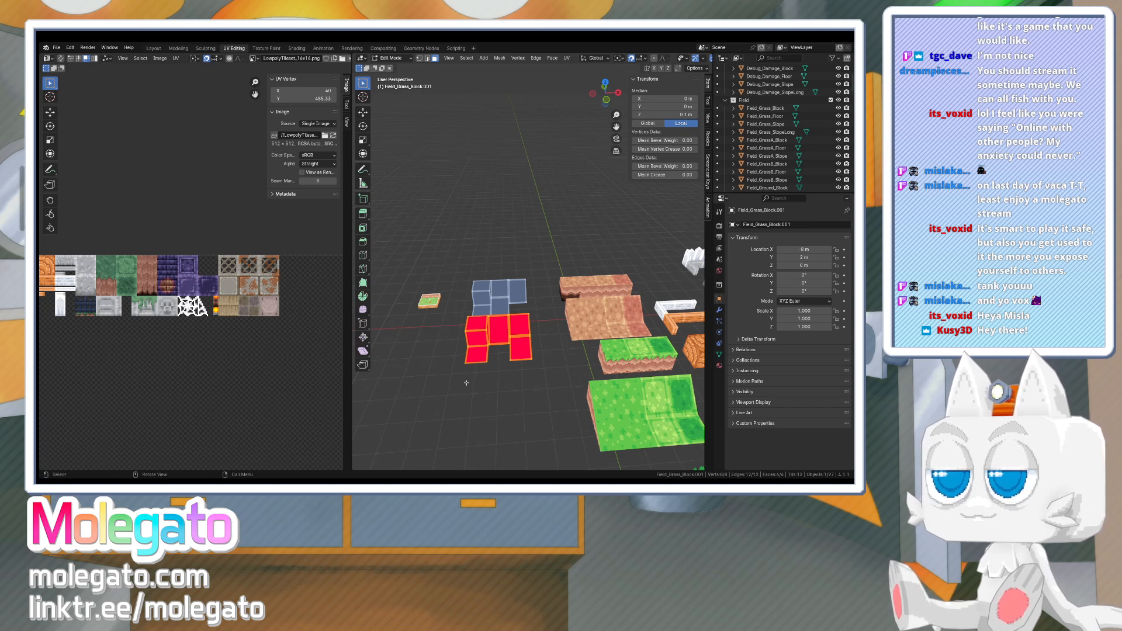
scroll(421, 298, "up", 1)
middle_click_drag(416, 326, 512, 316, "shift")
scroll(512, 317, "up", 5)
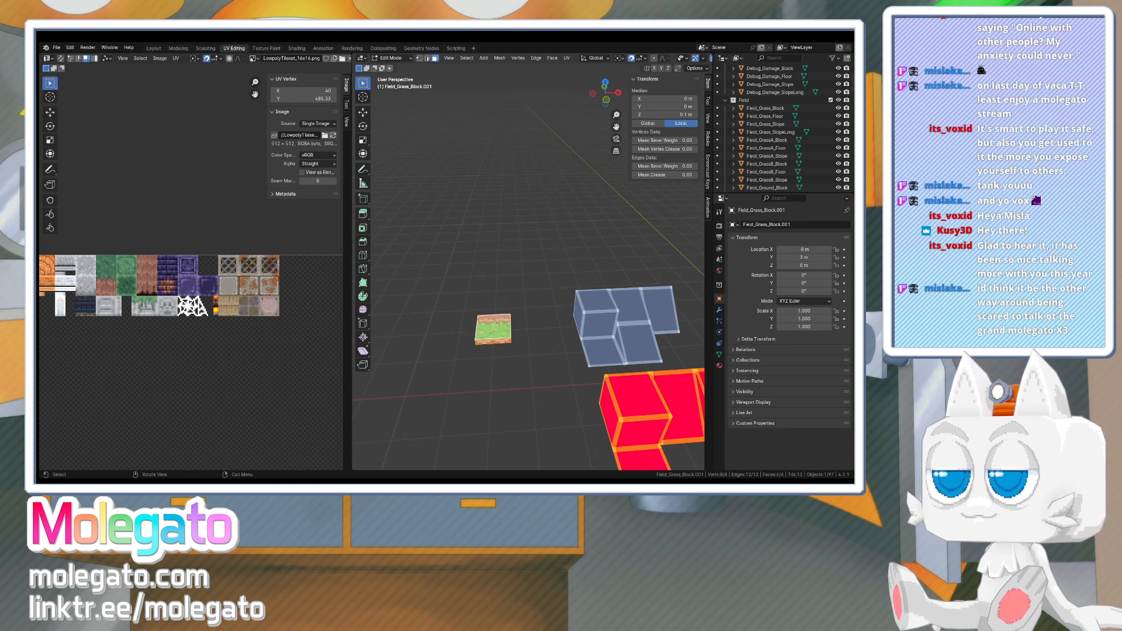
- Switch to the tileset image in Aseprite and copy the blue debug tile to the first cell of the fourth row
key("alt+Tab")
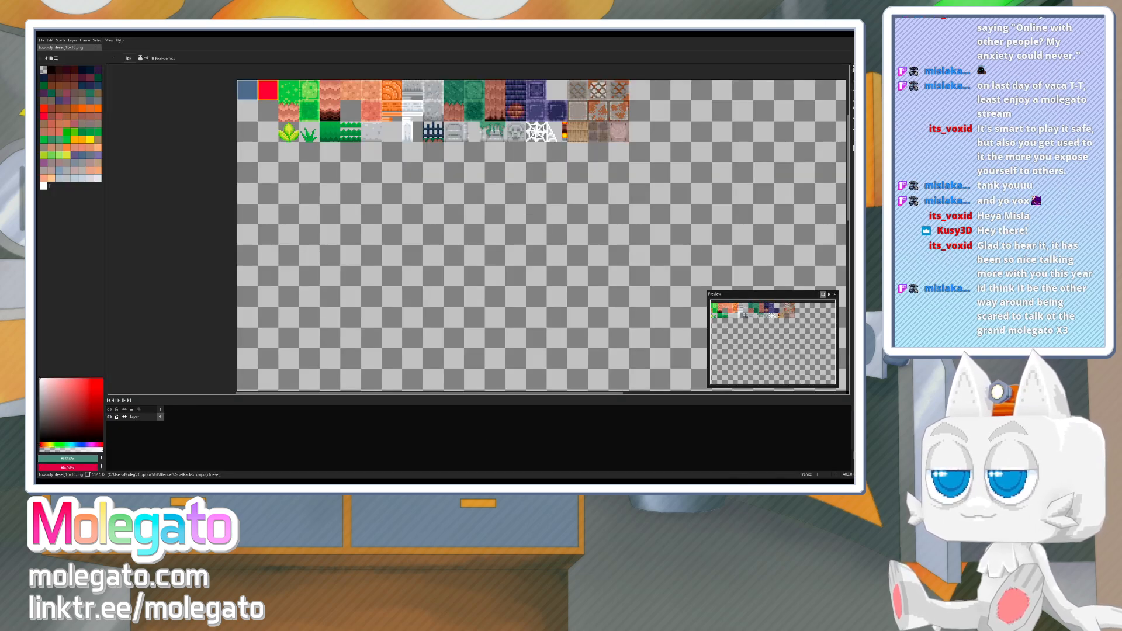
key("m")
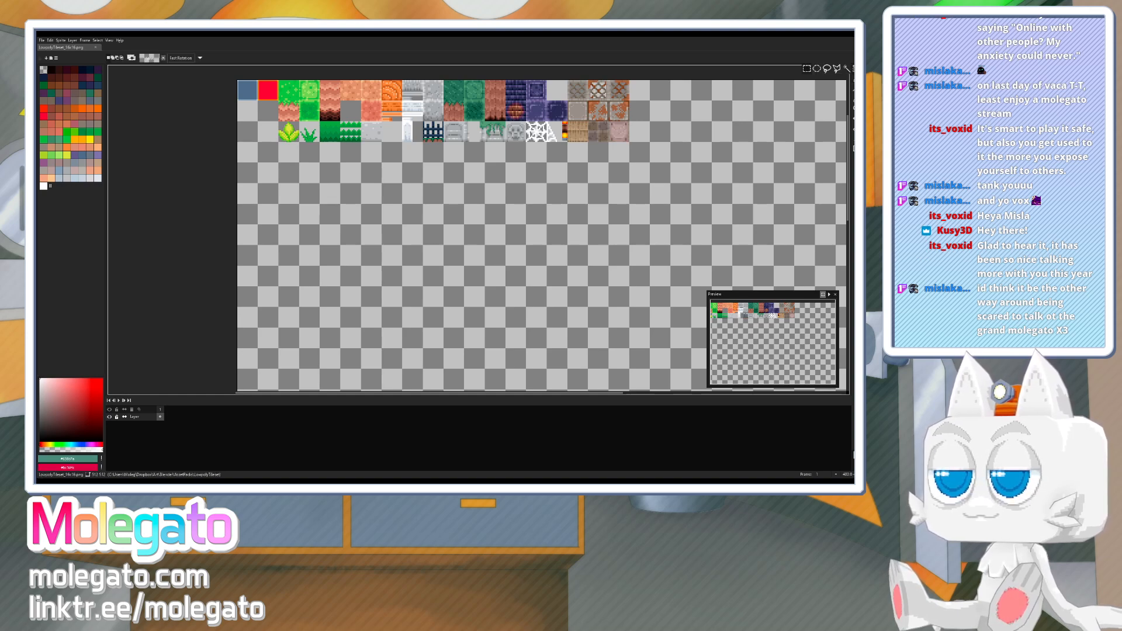
left_click_drag(454, 181, 315, 317)
left_click_drag(233, 295, 496, 275)
scroll(371, 260, "up", 3)
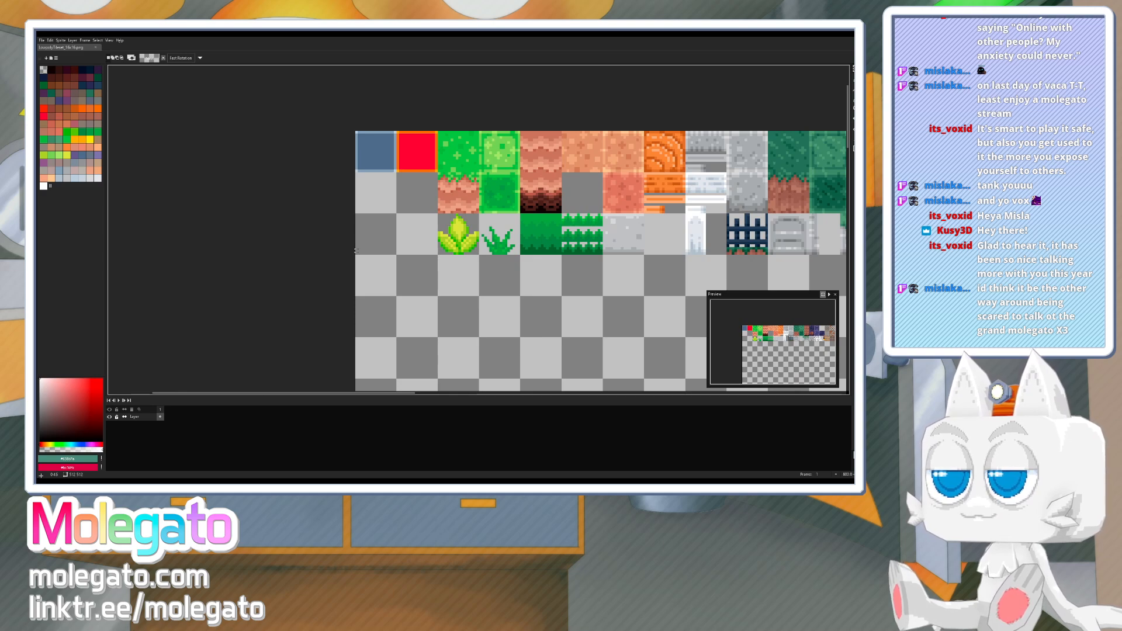
left_click_drag(357, 132, 374, 286)
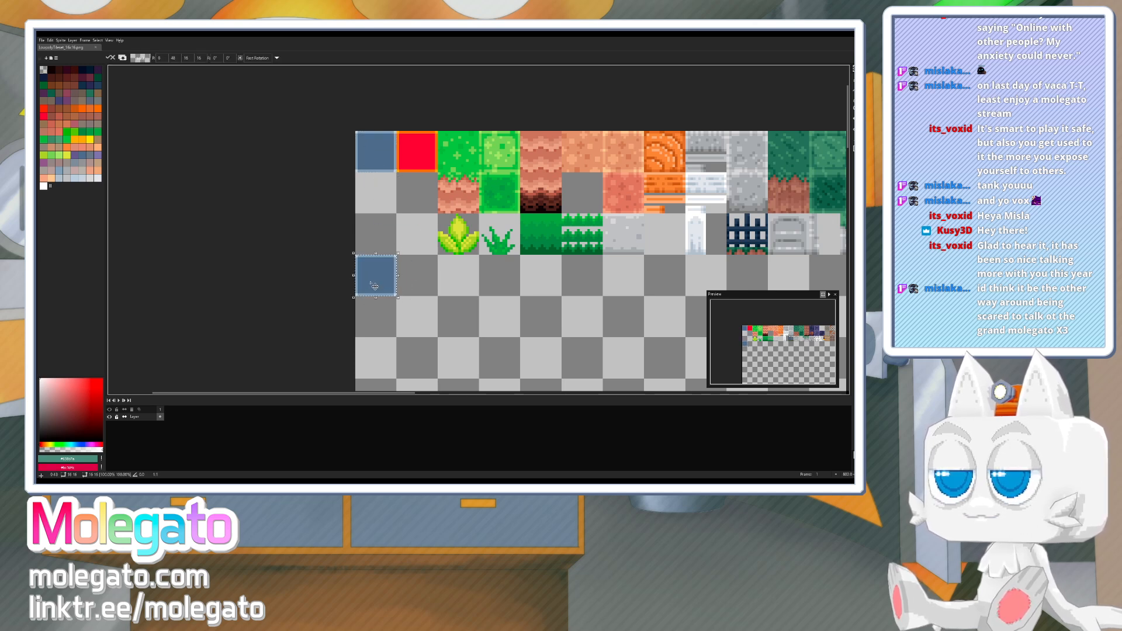
- Recolour the copied tile's border and corners with white and off-white sampled from the white tiles in the third row
key("b")
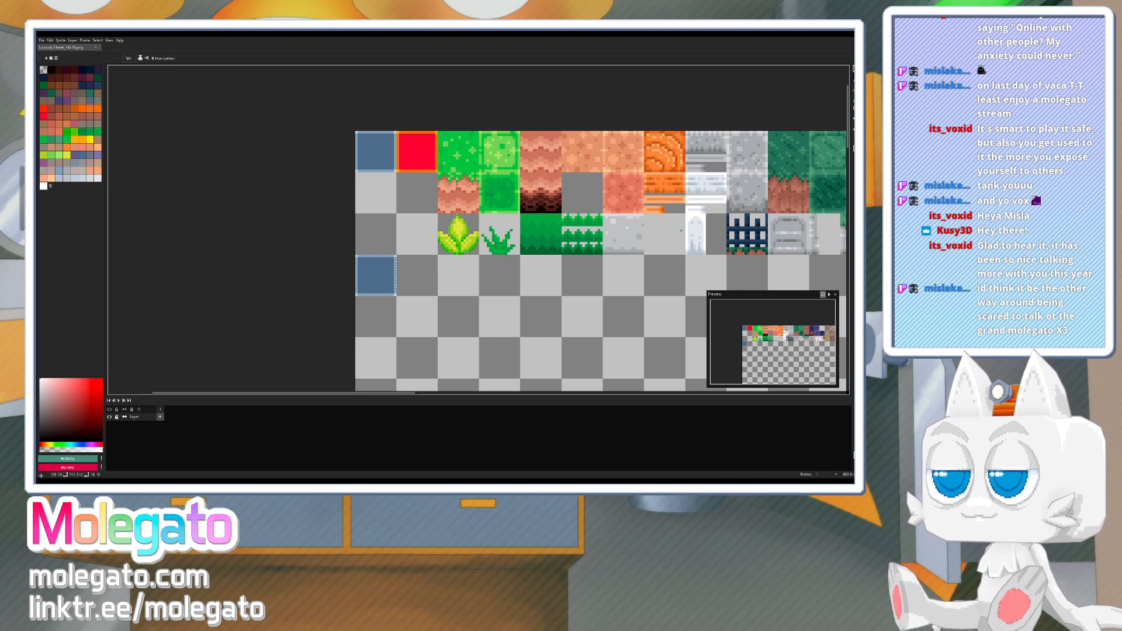
key("g")
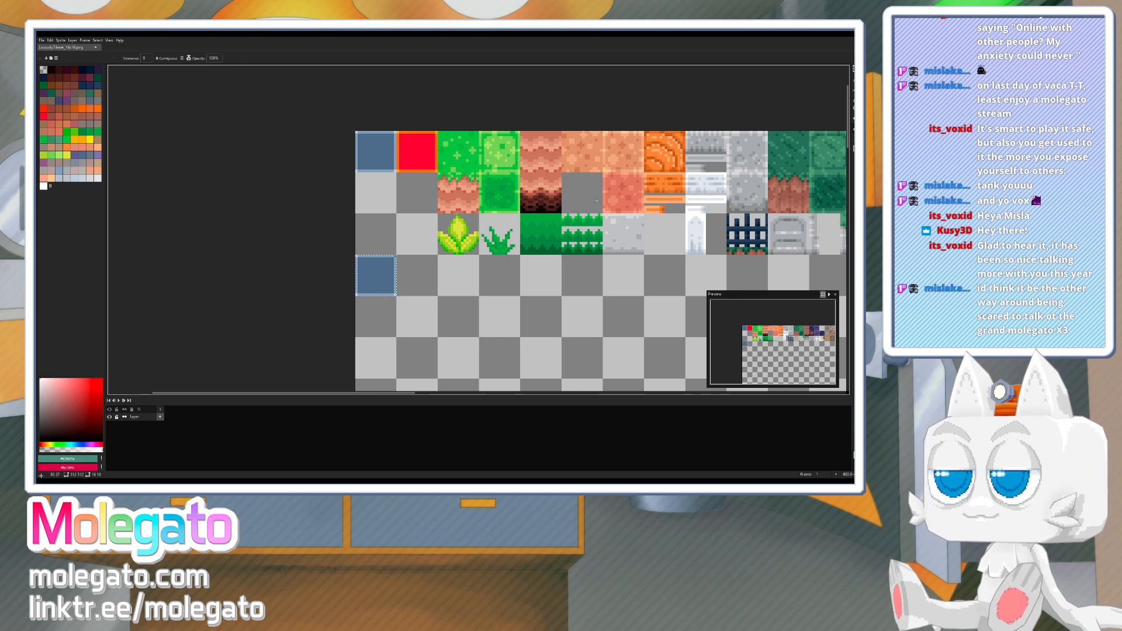
left_click(689, 215, "alt")
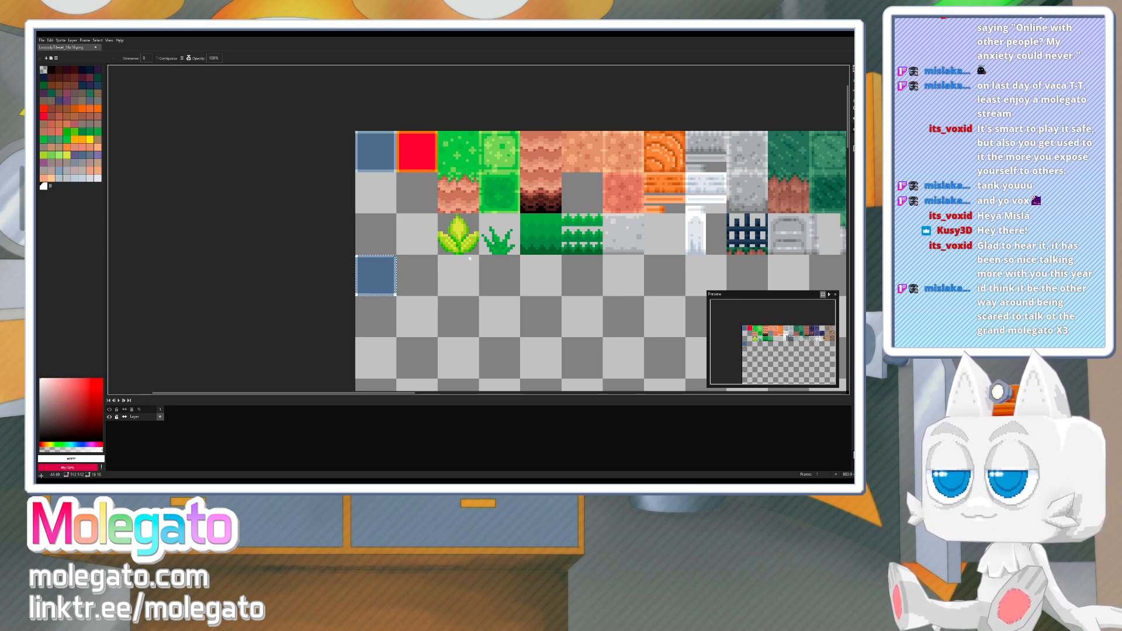
left_click(691, 228, "alt")
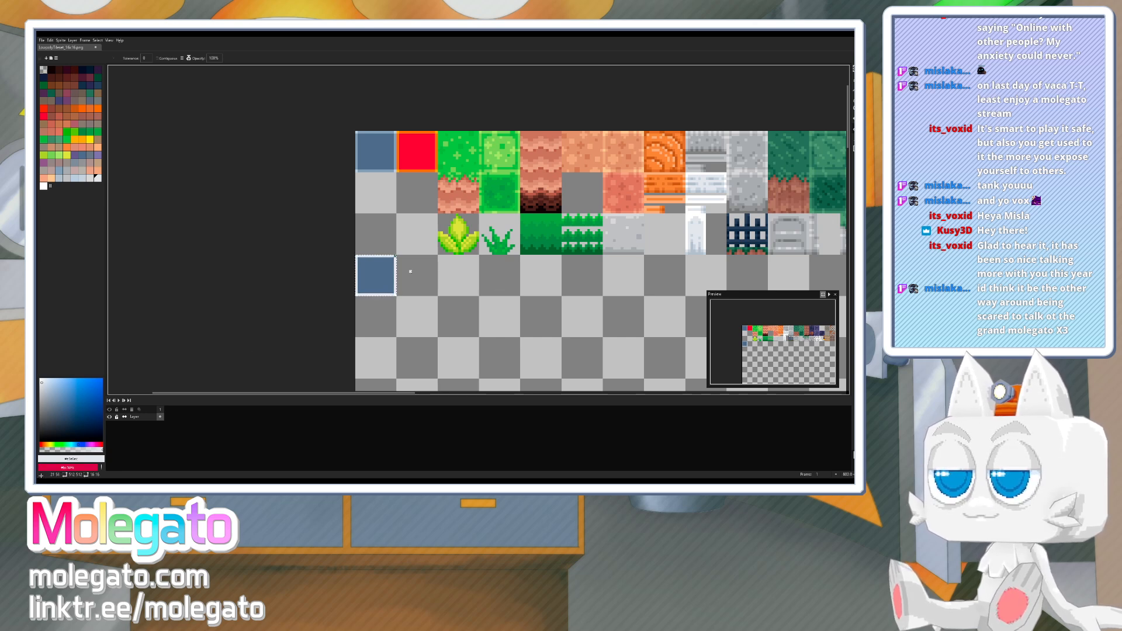
key("alt")
left_click(394, 257, "alt")
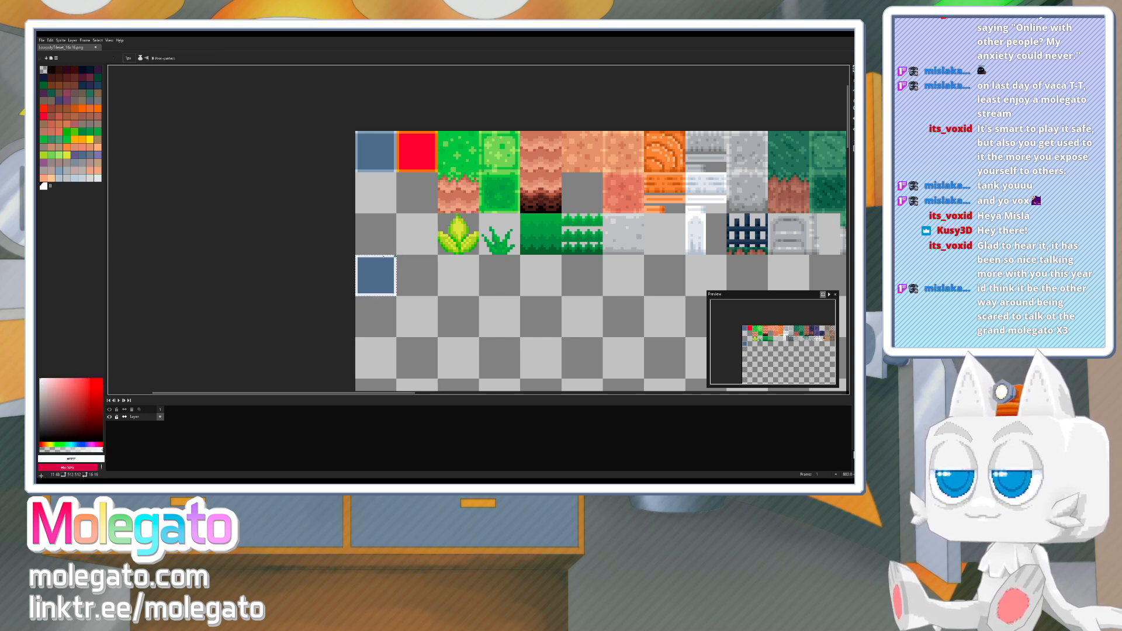
- Fill the copied tile's blue centre with the pale blue-grey sampled from the white pillar tile
key("alt")
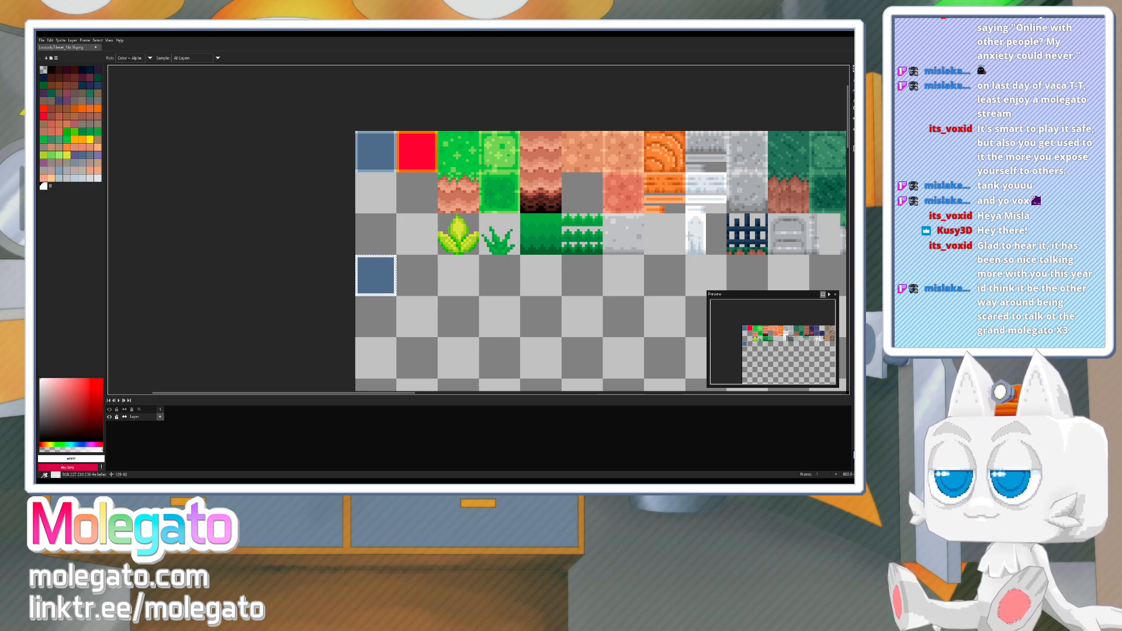
left_click(691, 235, "alt")
key("g")
left_click(370, 270)
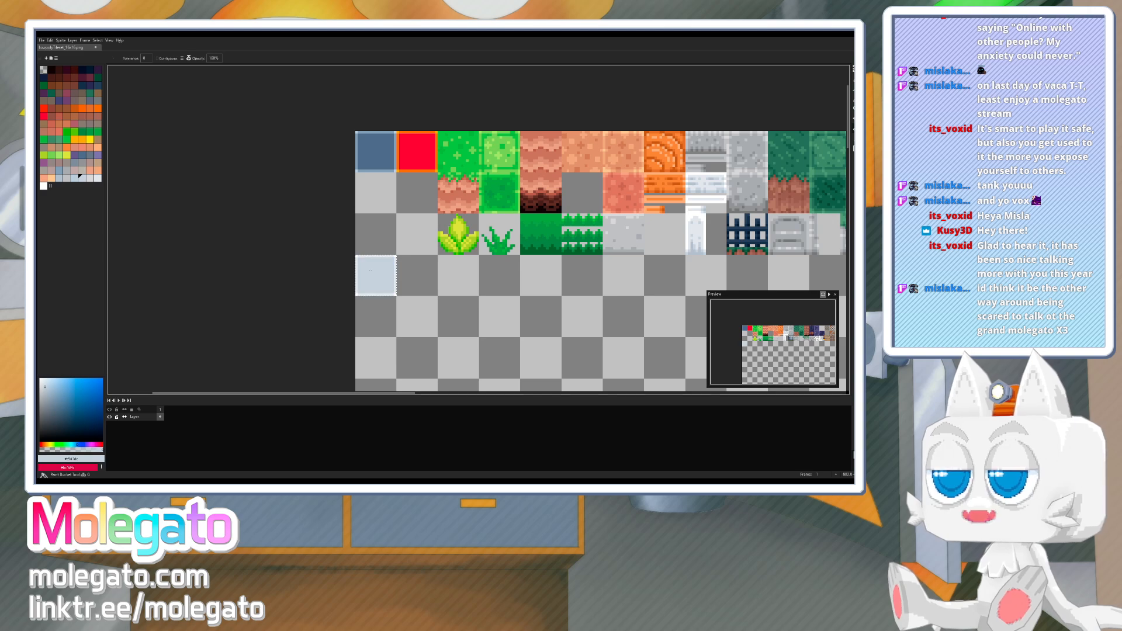
- Add a pale blue-grey strip, one tile wide and 3 pixels high, along the top of the cell beside the new tile
key("v")
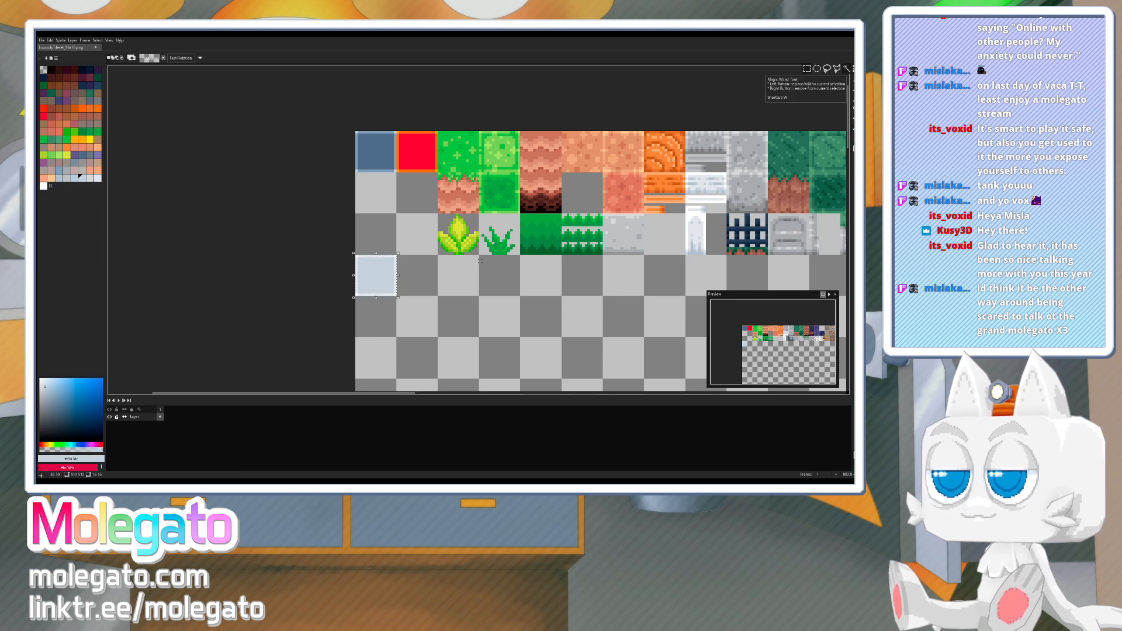
scroll(421, 284, "up", 5)
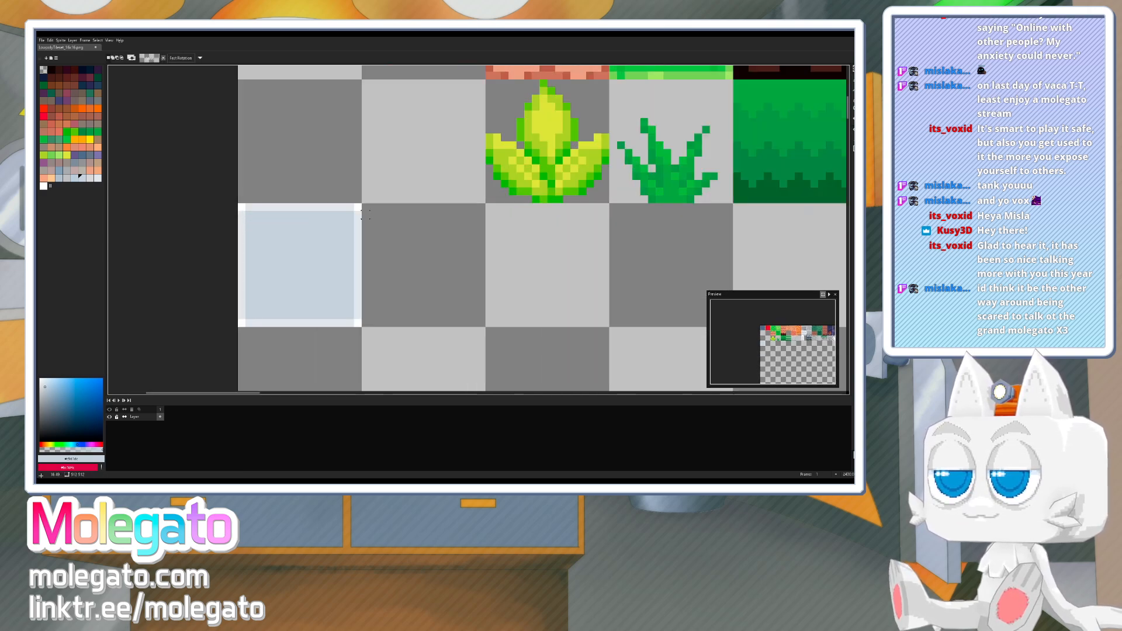
left_click_drag(363, 206, 483, 226)
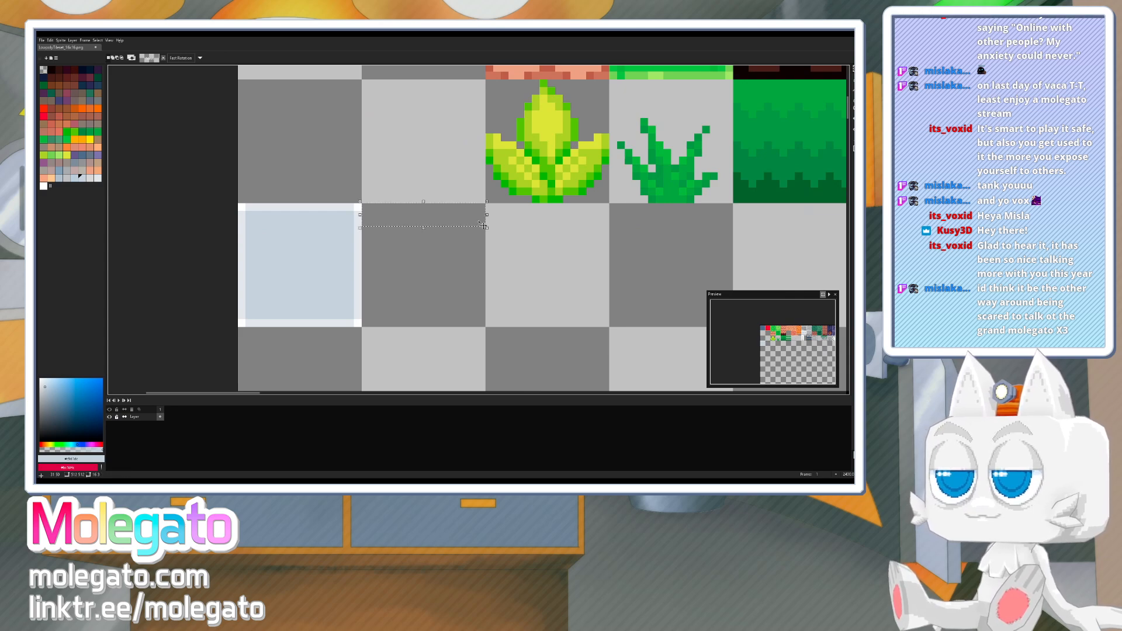
key("g")
left_click(381, 216)
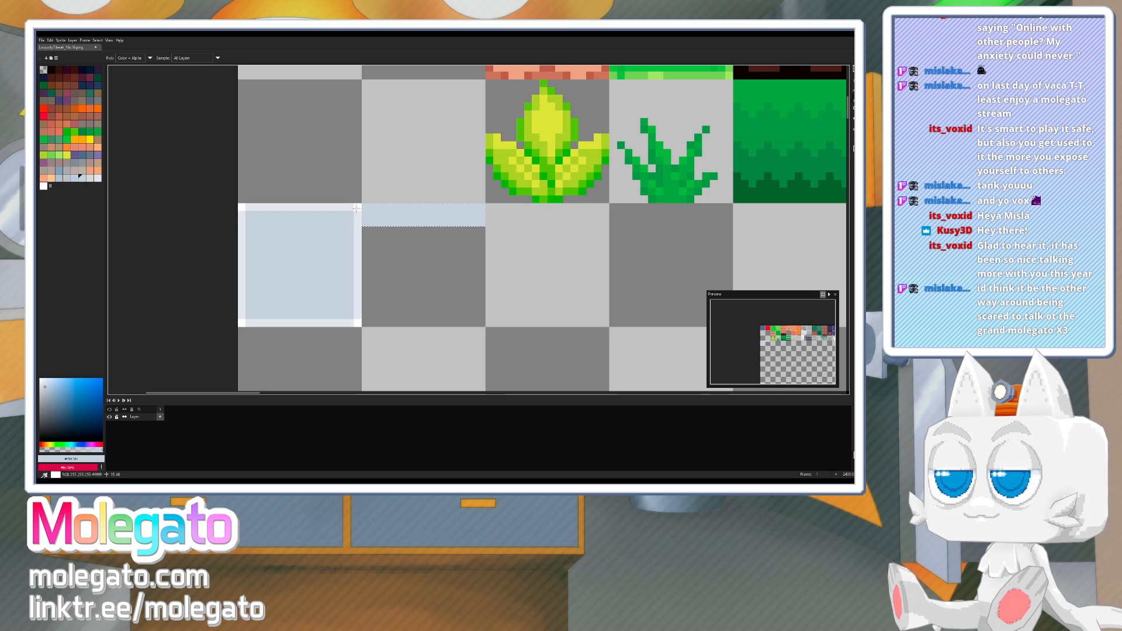
- Draw white corner pixels on the strip and an off-white border along its top and side edges
left_click(357, 209, "alt")
key("b")
left_click(365, 207)
left_click(481, 208)
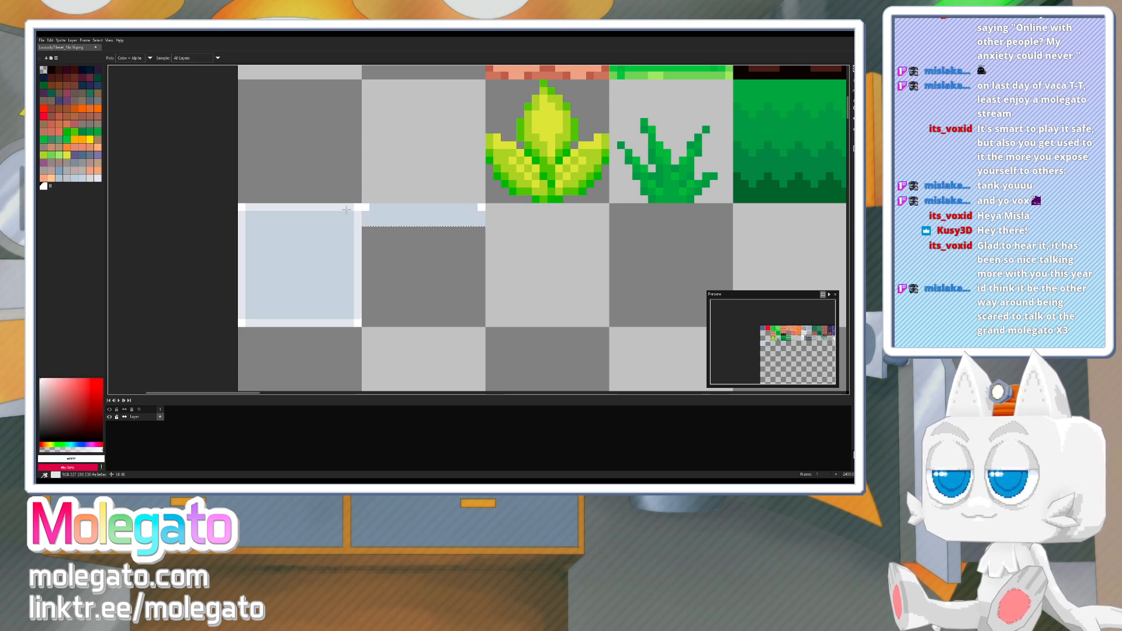
mouse_move(370, 208)
left_mouse_down()
mouse_move(479, 208)
mouse_move(482, 223)
left_mouse_up()
left_click_drag(366, 215, 367, 221)
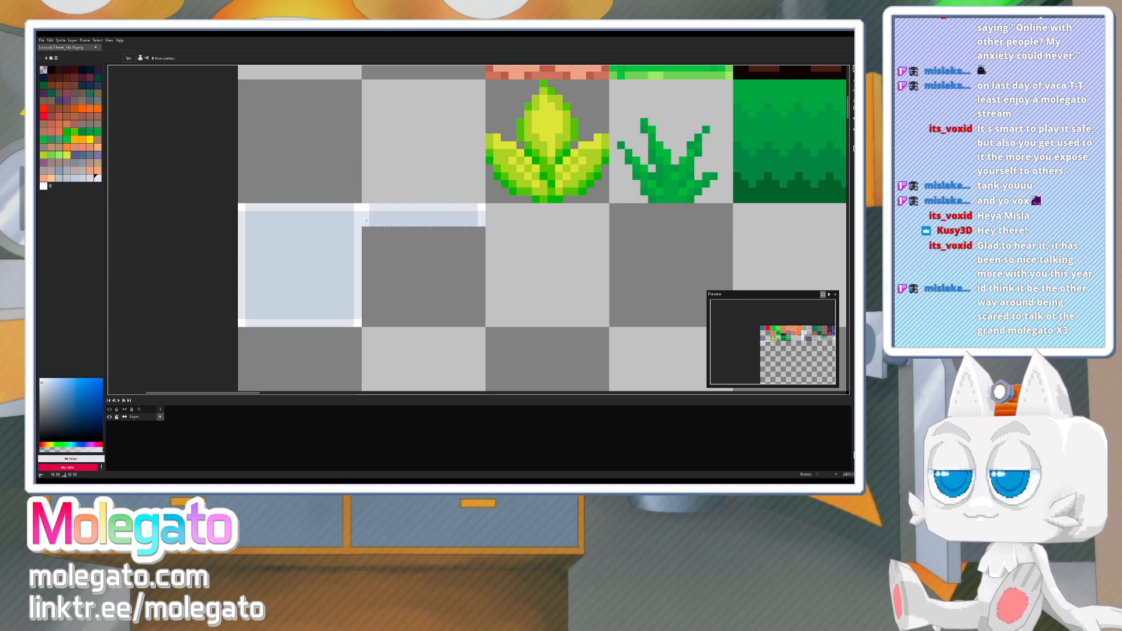
- Shade the strip's bottom row with a darker blue-grey sampled from the tileset and clear the selection
scroll(585, 225, "down", 5)
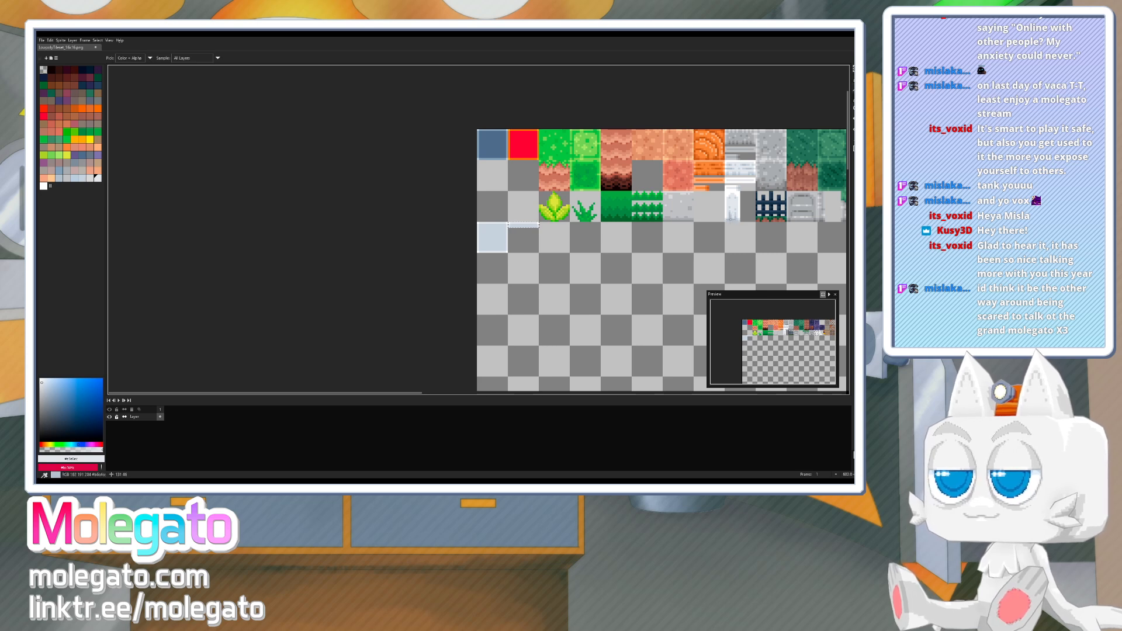
left_click(730, 219, "alt")
scroll(515, 232, "up", 2)
scroll(507, 237, "up", 1)
left_click_drag(509, 208, 615, 208)
left_click(609, 200, "alt")
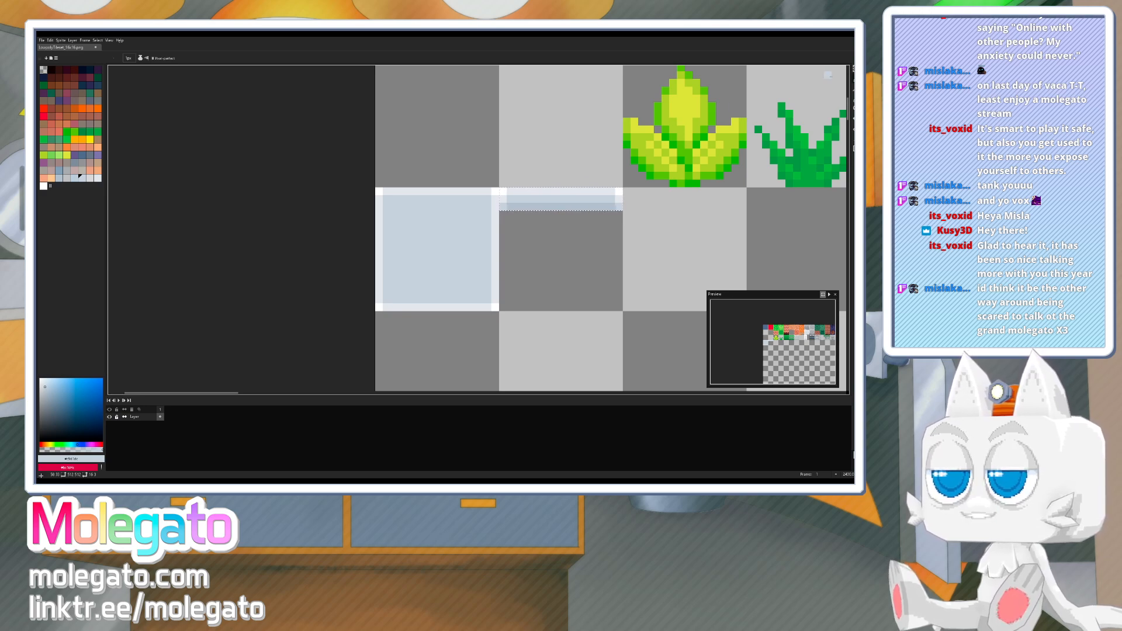
left_click(854, 69)
left_click(689, 230)
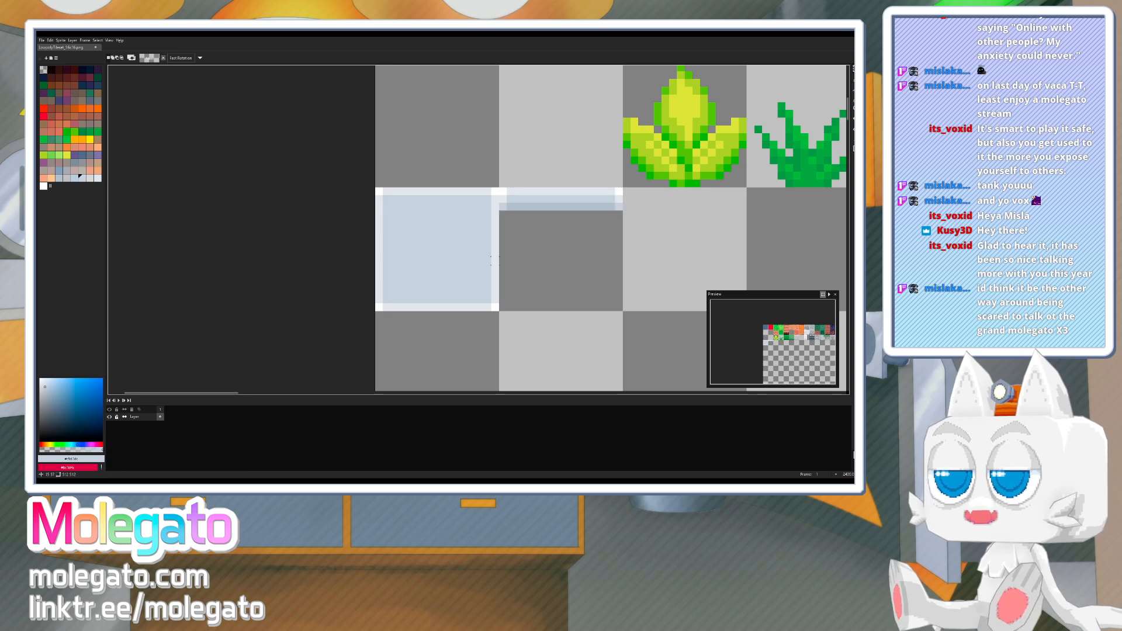
- Select a 13 by 13 pixel square in the cell beside the strip and fill it with the red debug tile's colour
scroll(495, 261, "down", 1)
middle_click_drag(514, 251, 460, 257)
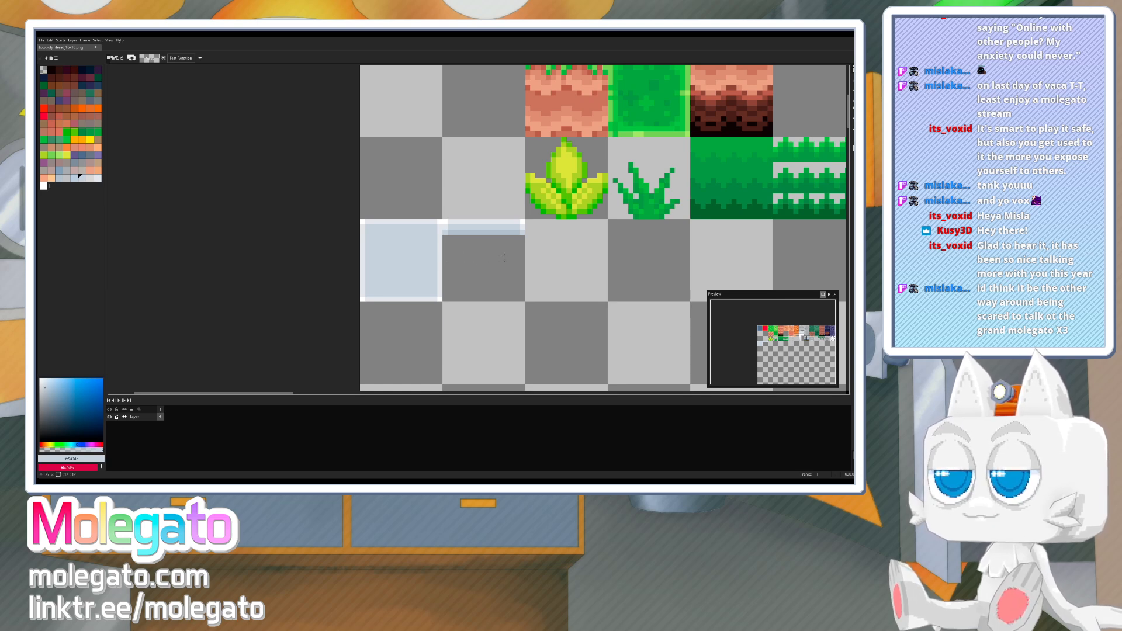
left_click_drag(523, 254, 485, 266)
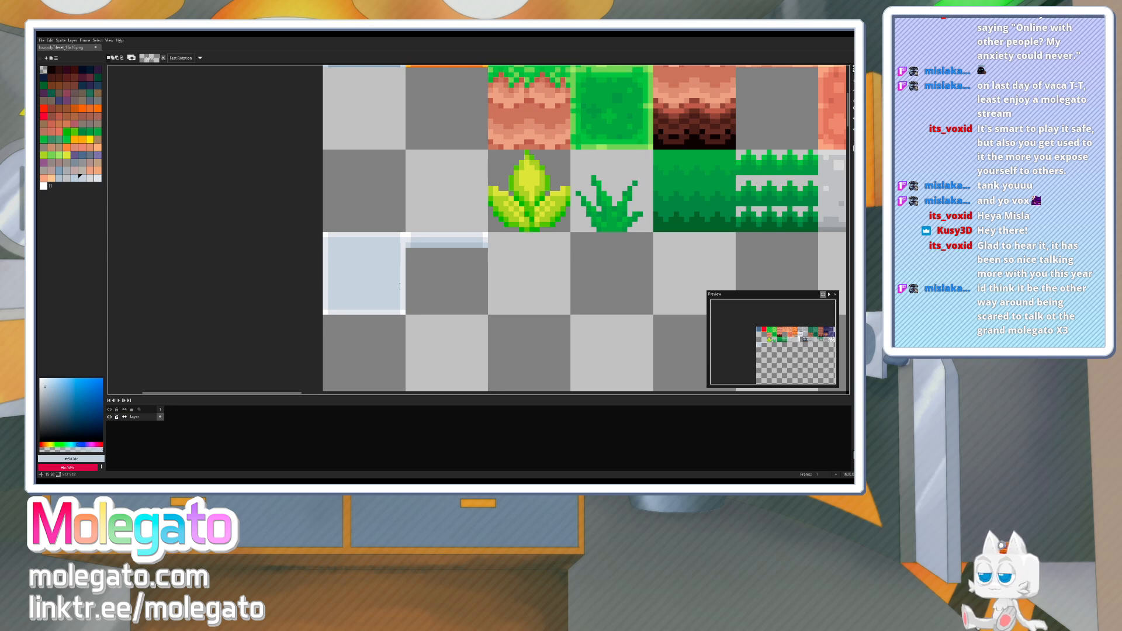
middle_click_drag(492, 287, 463, 297)
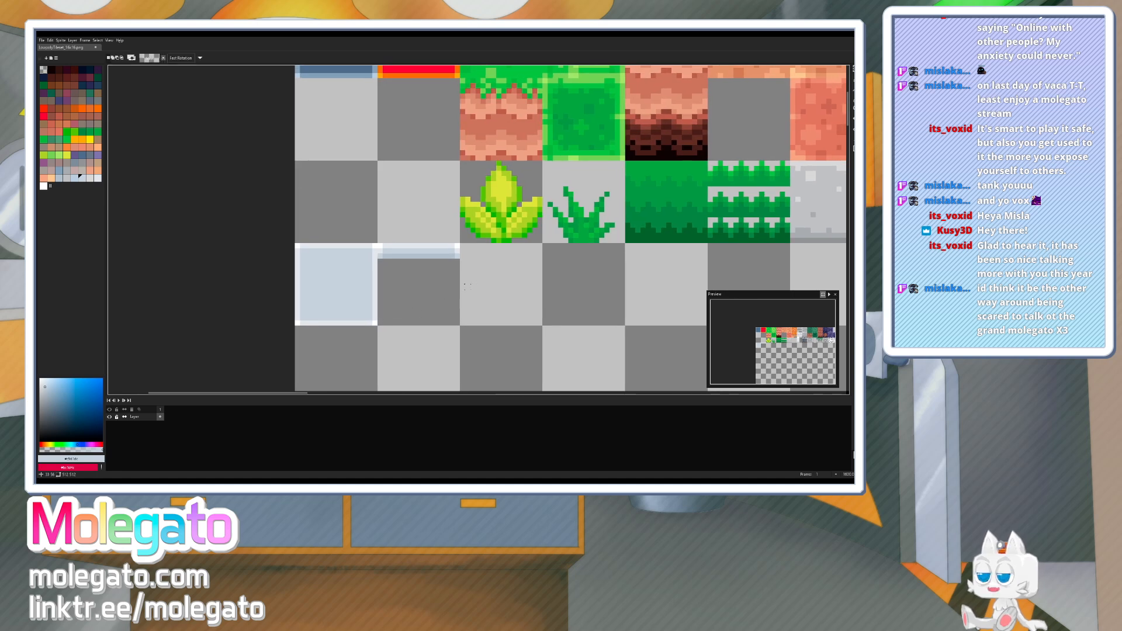
left_click_drag(461, 245, 530, 314)
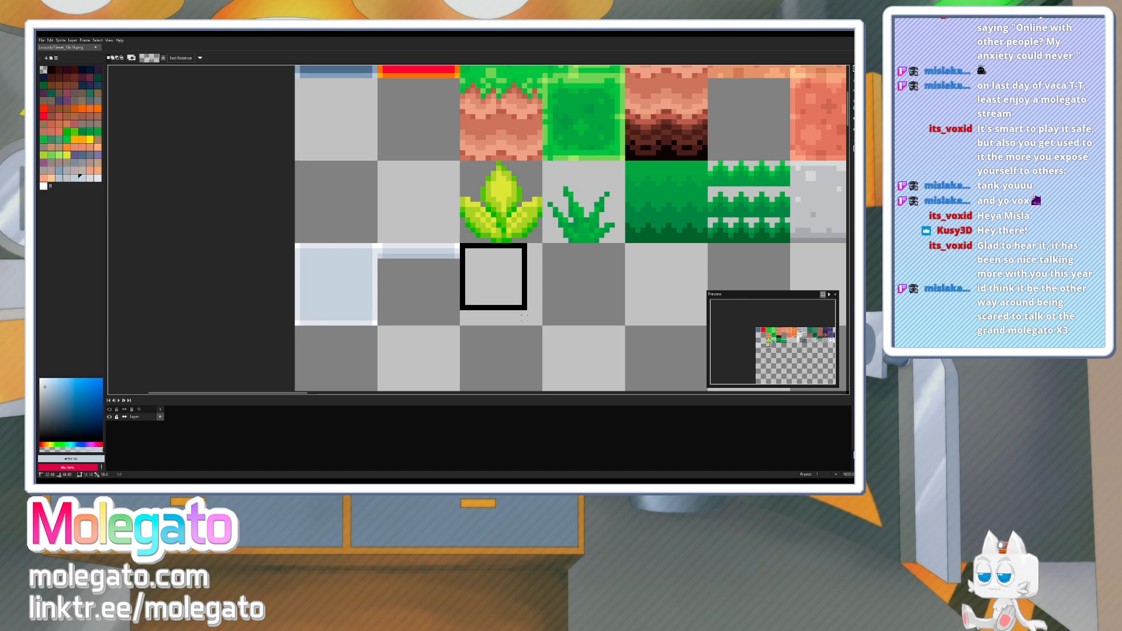
key("ctrl+z")
middle_click_drag(522, 213, 496, 262)
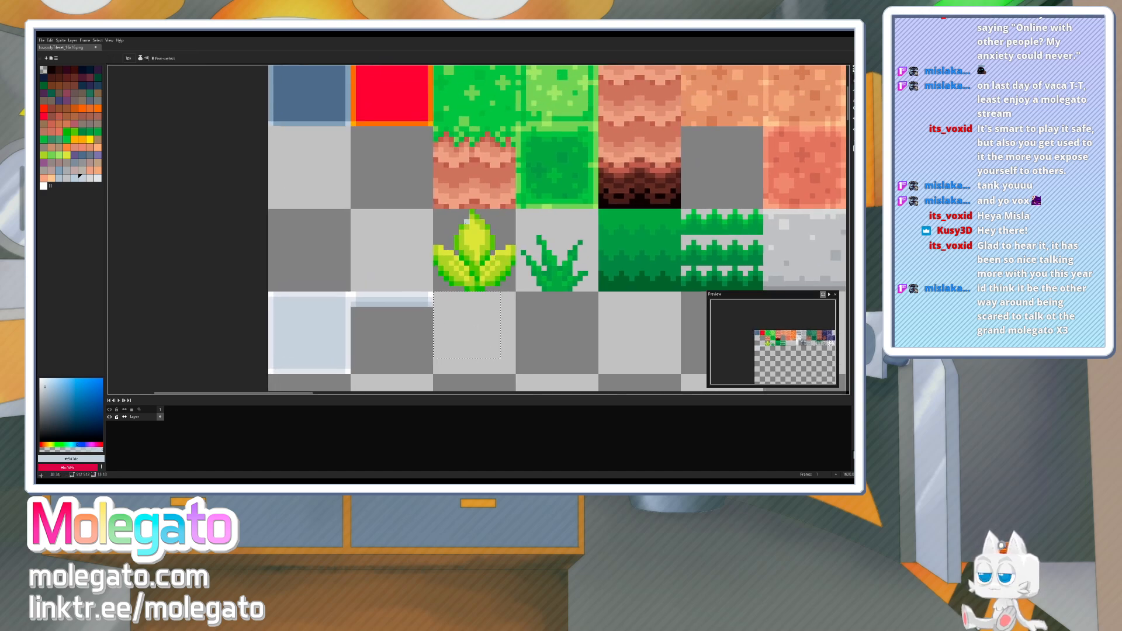
scroll(460, 221, "down", 1)
left_click(415, 134, "alt")
key("g")
left_click(454, 295)
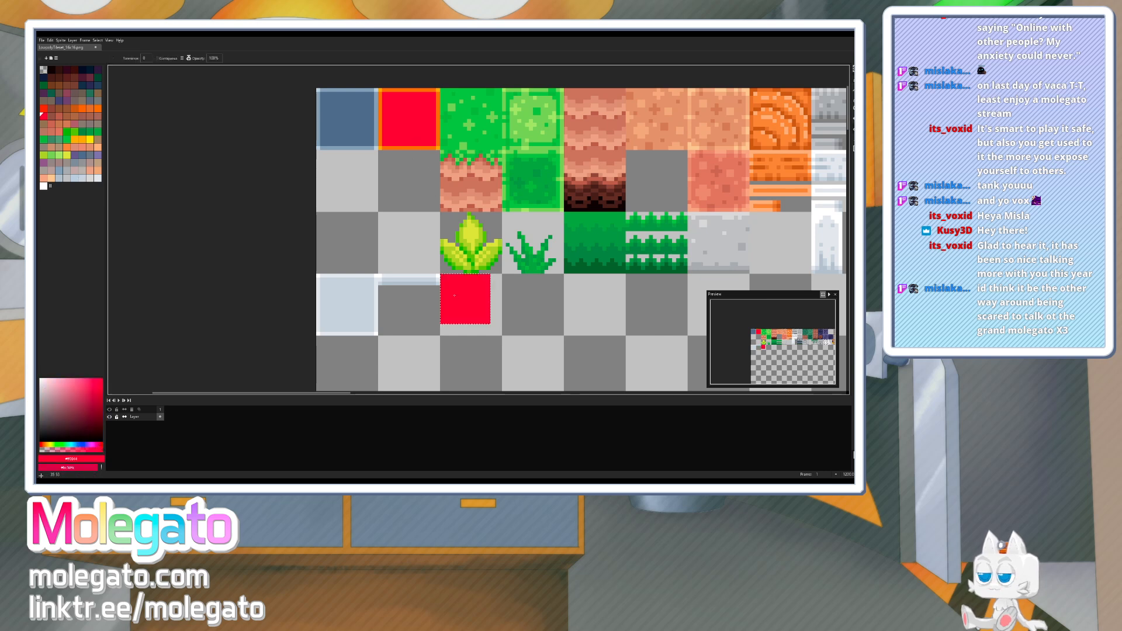
- Draw a one-pixel orange border around the red square and dot its corners with a lighter orange
left_click(96, 109)
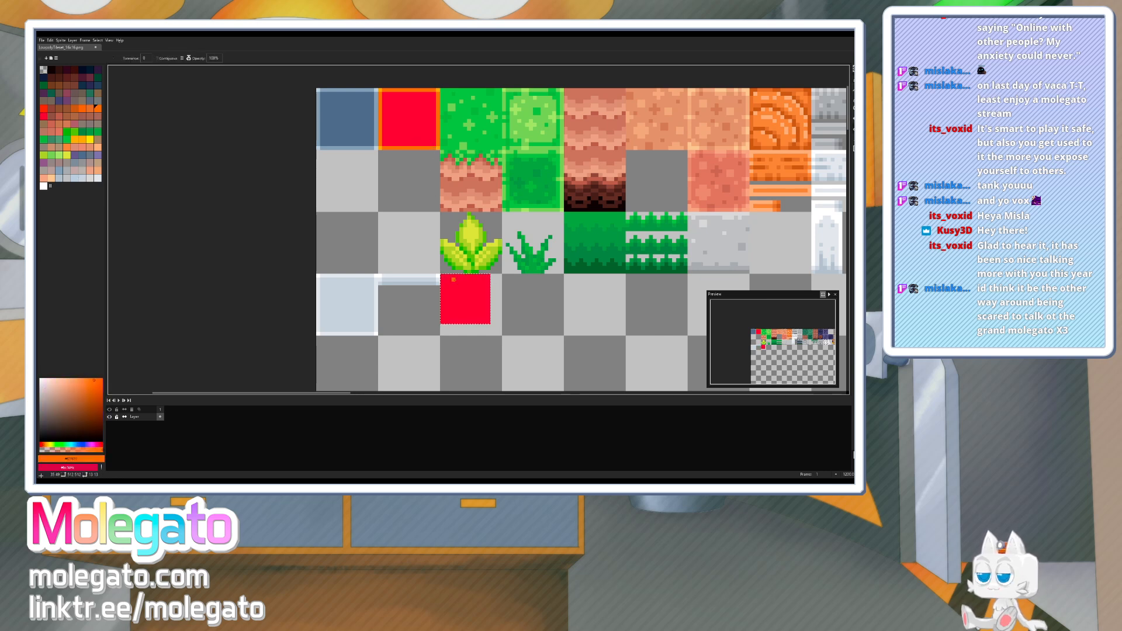
left_click(467, 298)
key("ctrl+z")
key("b")
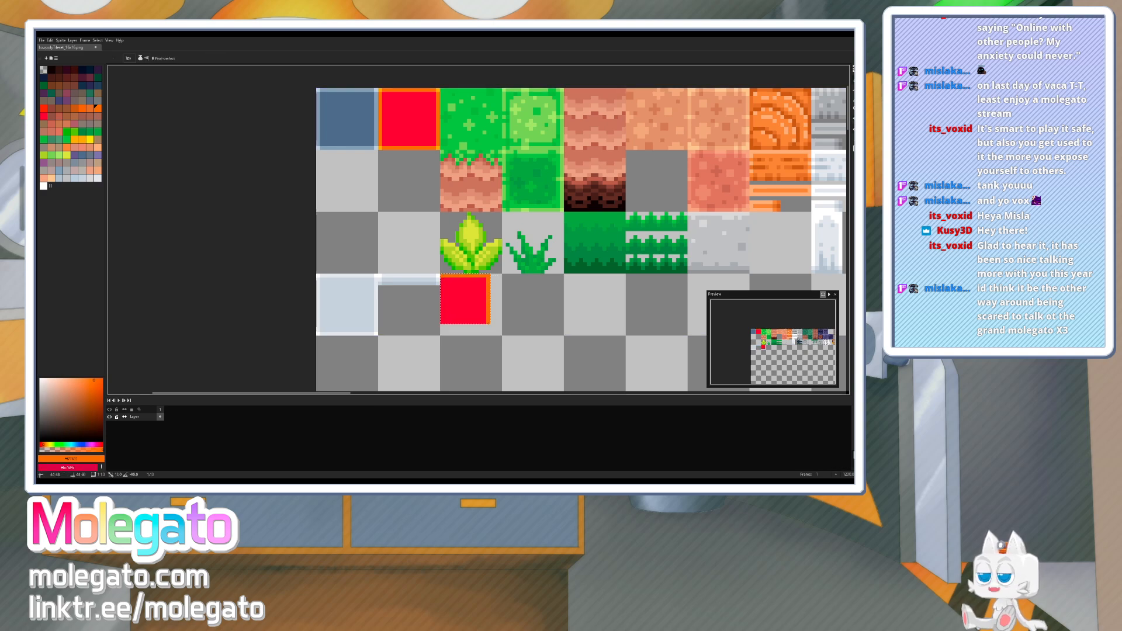
left_click(488, 323, "shift")
left_click(442, 322, "shift")
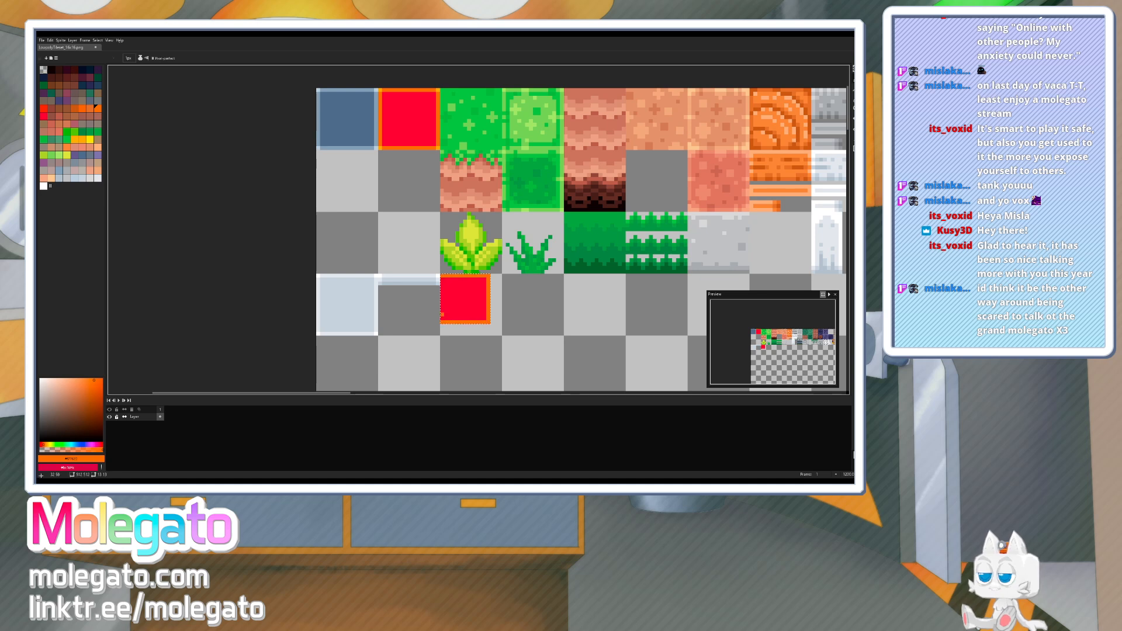
key("i")
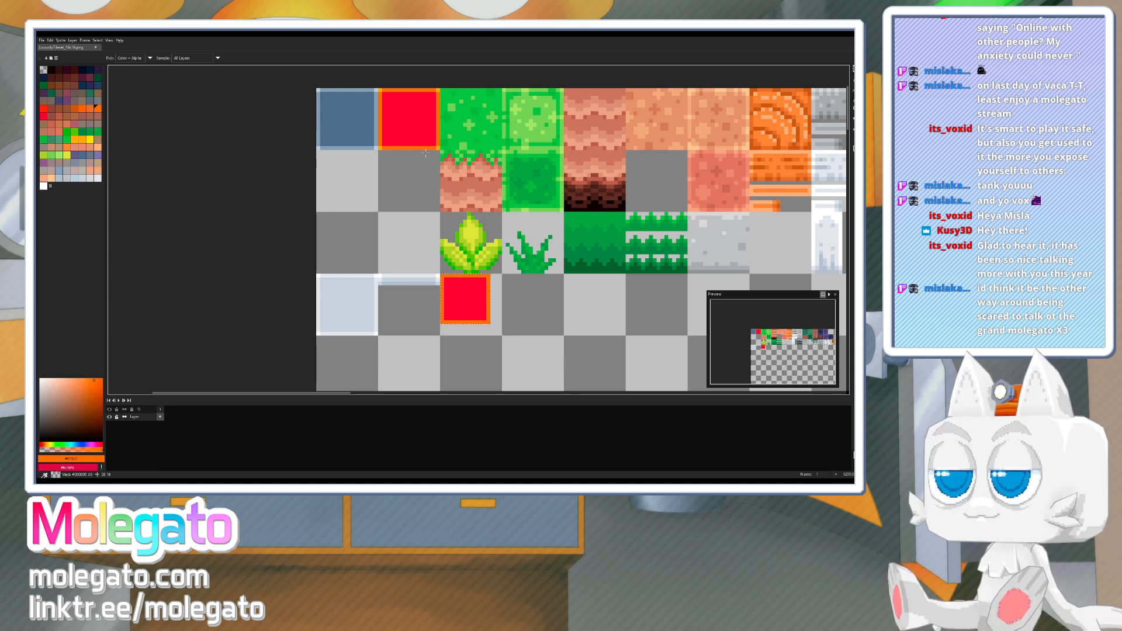
left_click(82, 140)
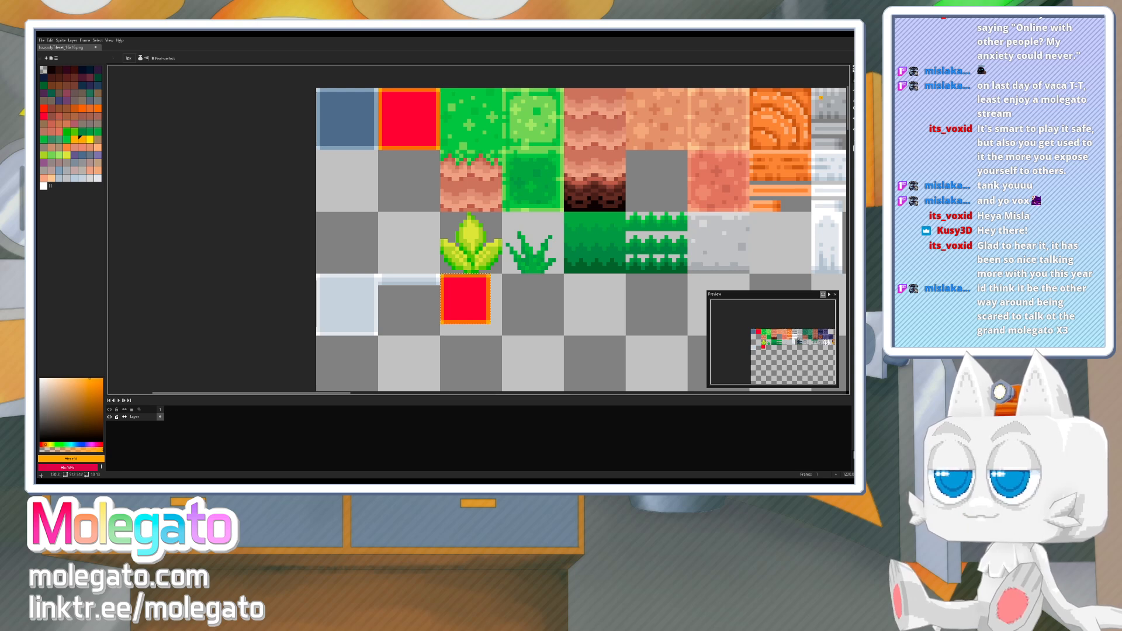
- Select a strip 13 pixels wide and 2 pixels high directly beneath the bordered square and fill it with the square's red
key("m")
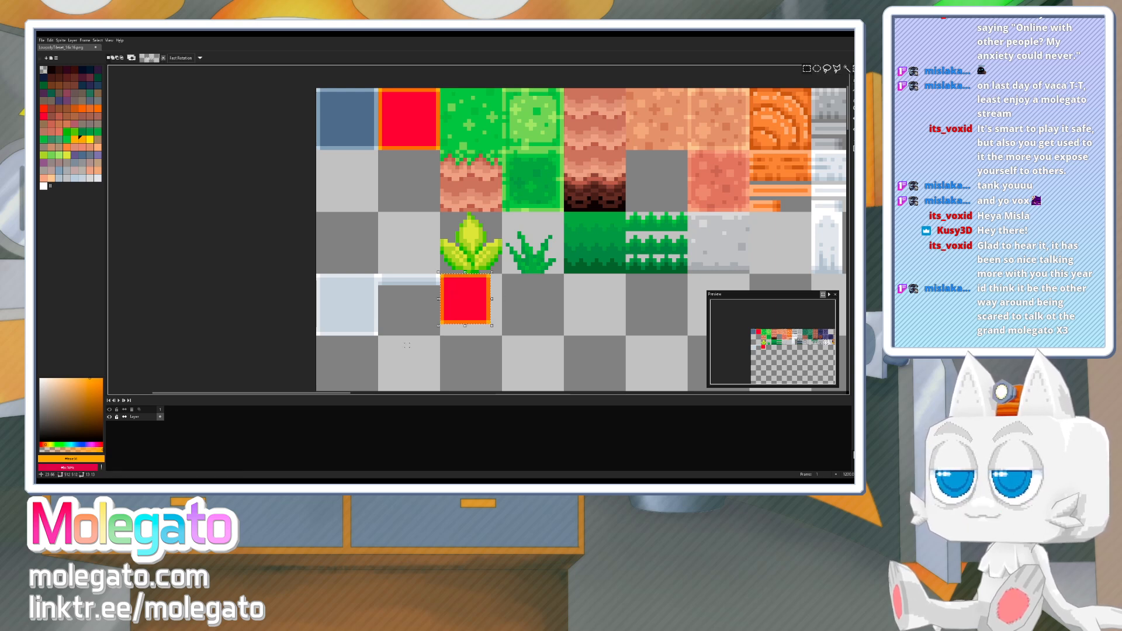
scroll(384, 349, "up", 3)
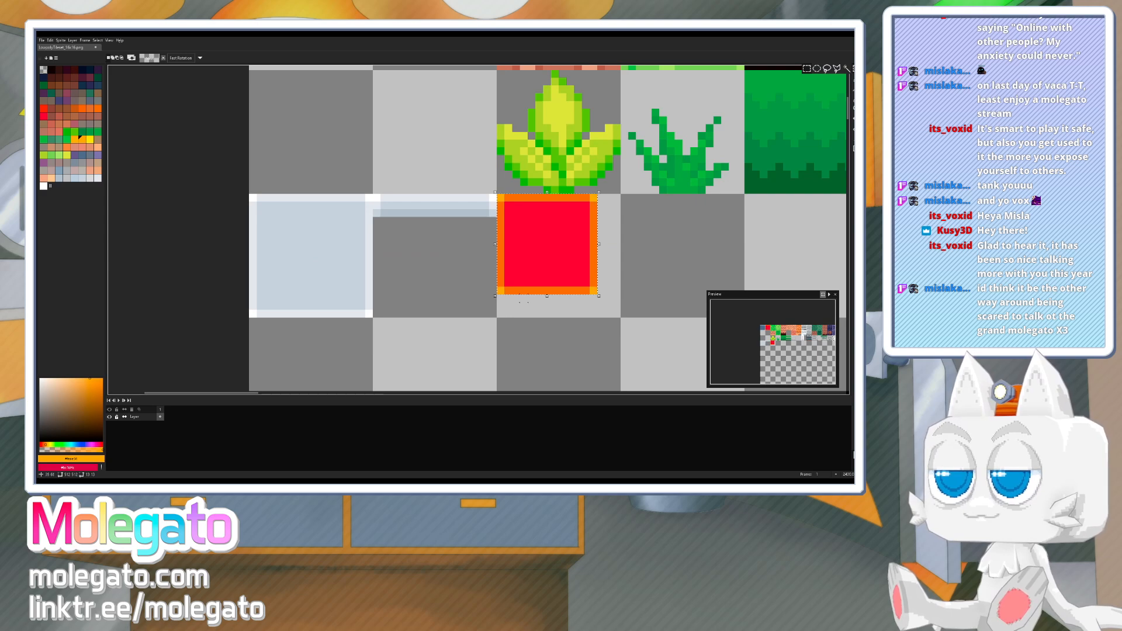
left_click_drag(501, 298, 593, 306)
key("b")
left_click(549, 274, "alt")
key("f")
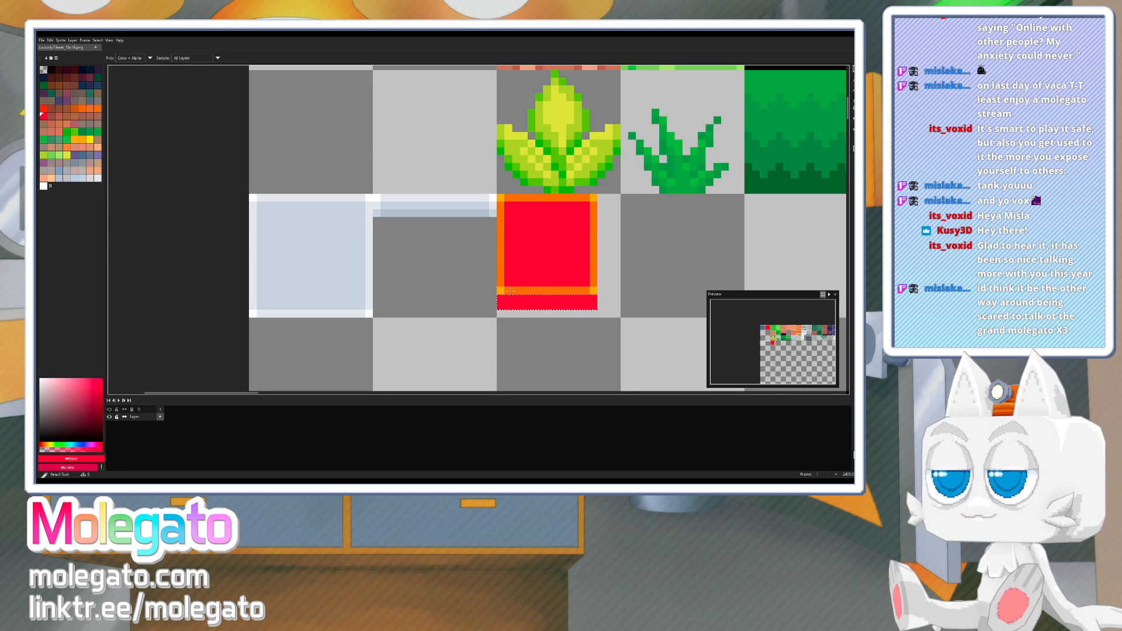
- Colour the end pixels of the strip's upper row with the border's orange and shade its bottom row darker red
left_click(510, 291, "alt")
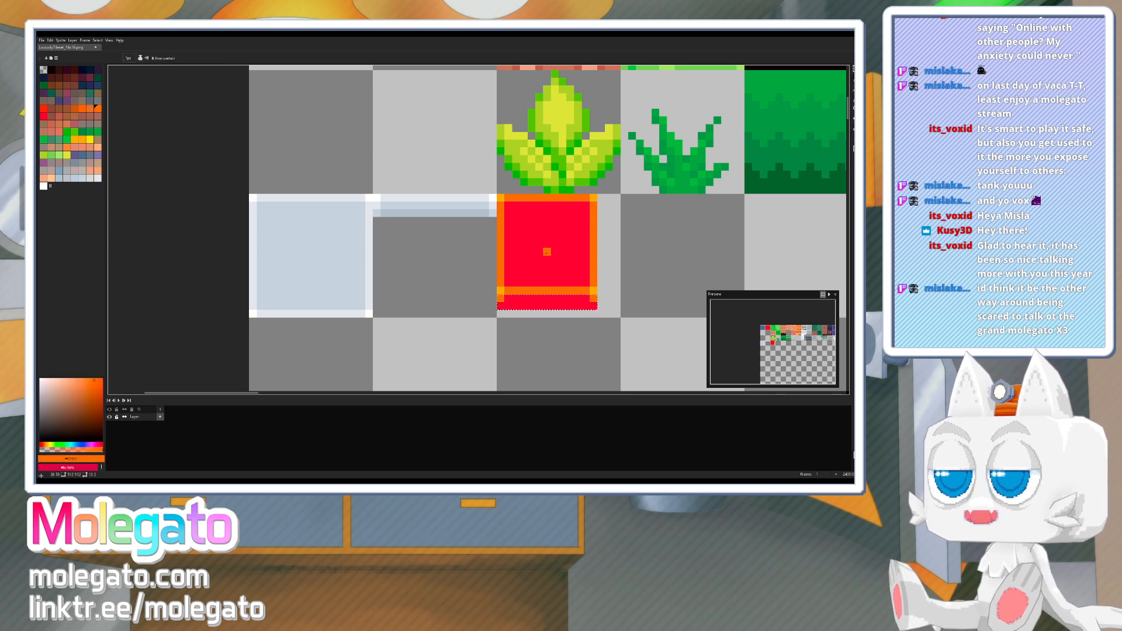
scroll(547, 252, "down", 4)
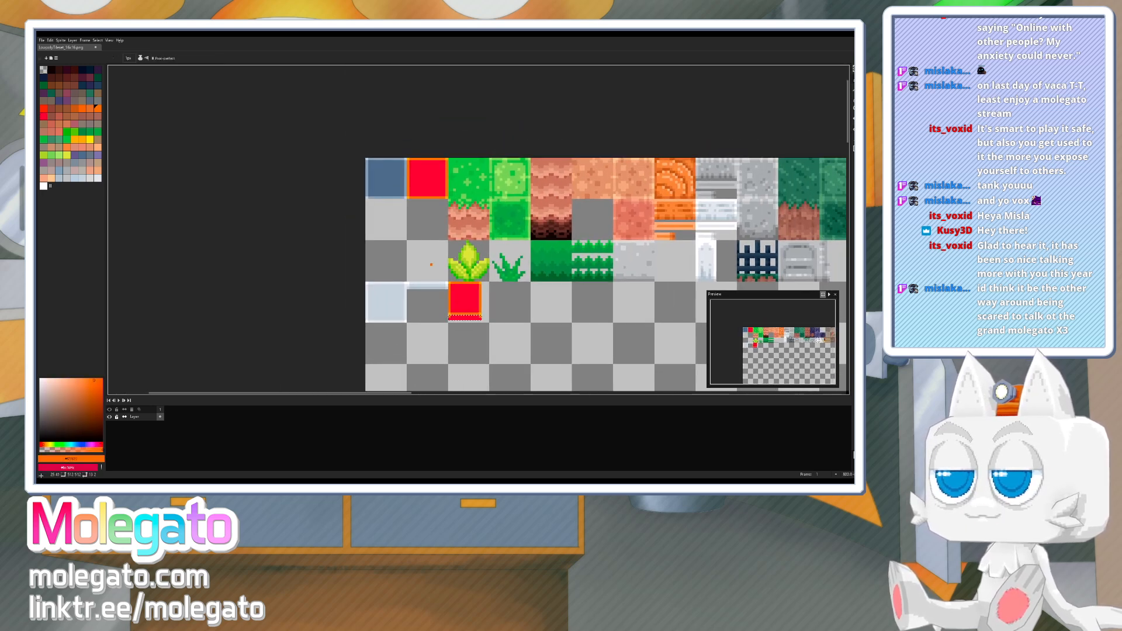
left_click(465, 300, "alt")
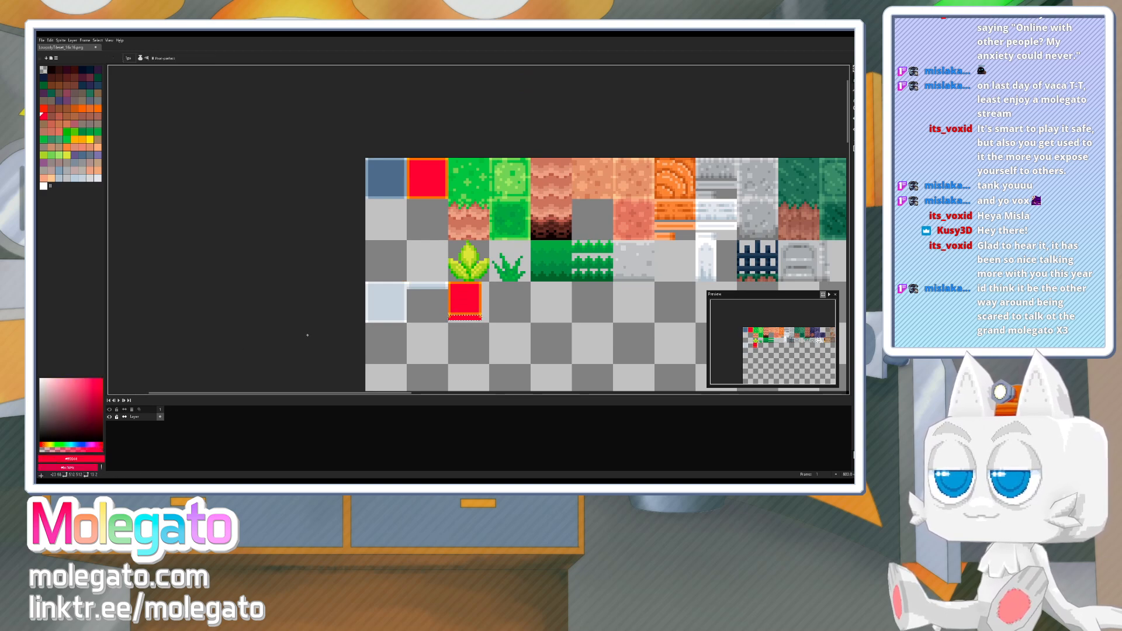
left_click_drag(105, 398, 104, 399)
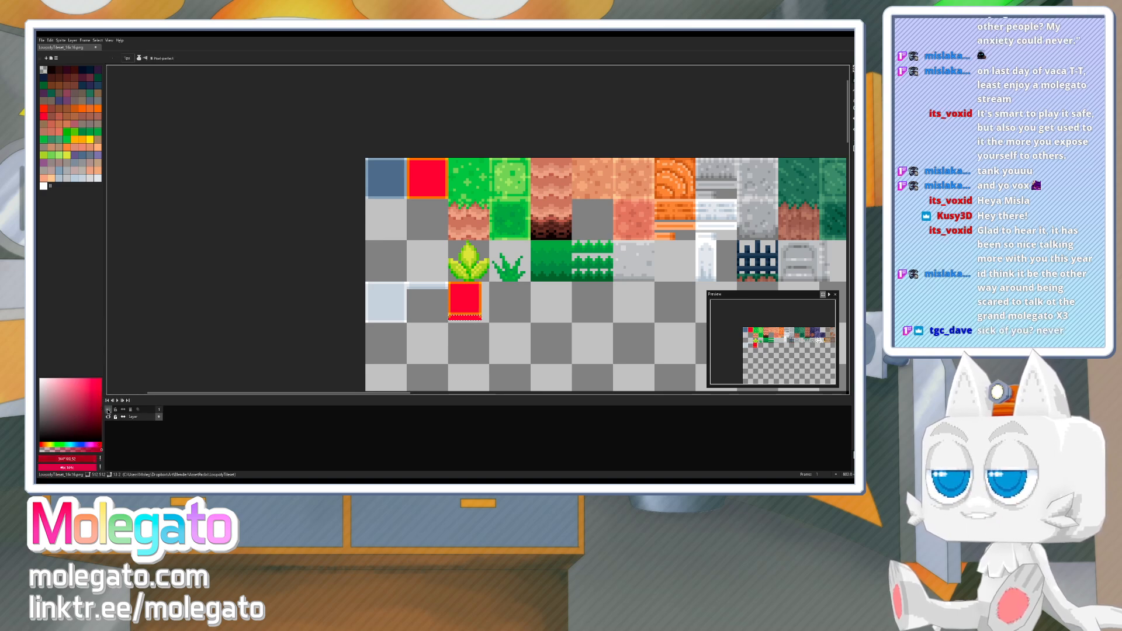
scroll(440, 321, "up", 3)
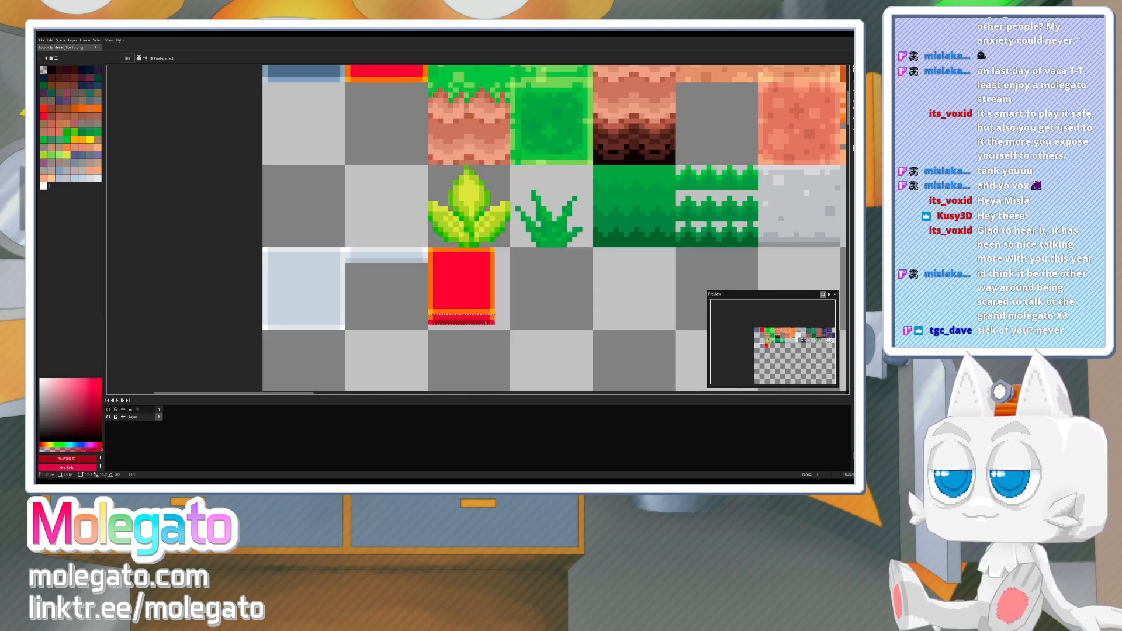
key("g")
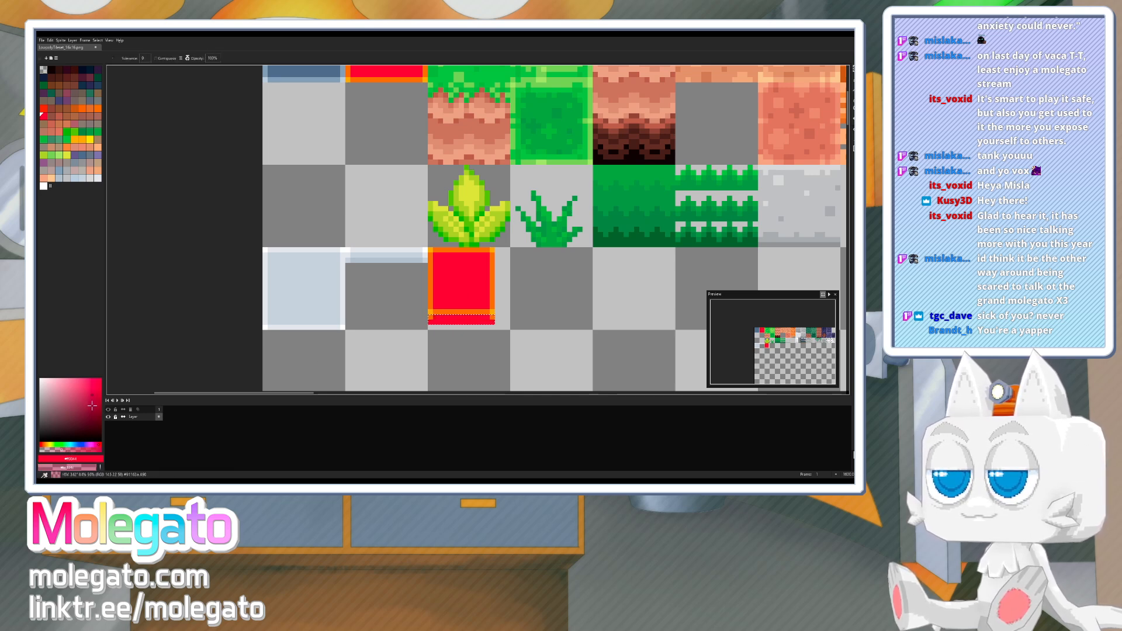
left_click(92, 406)
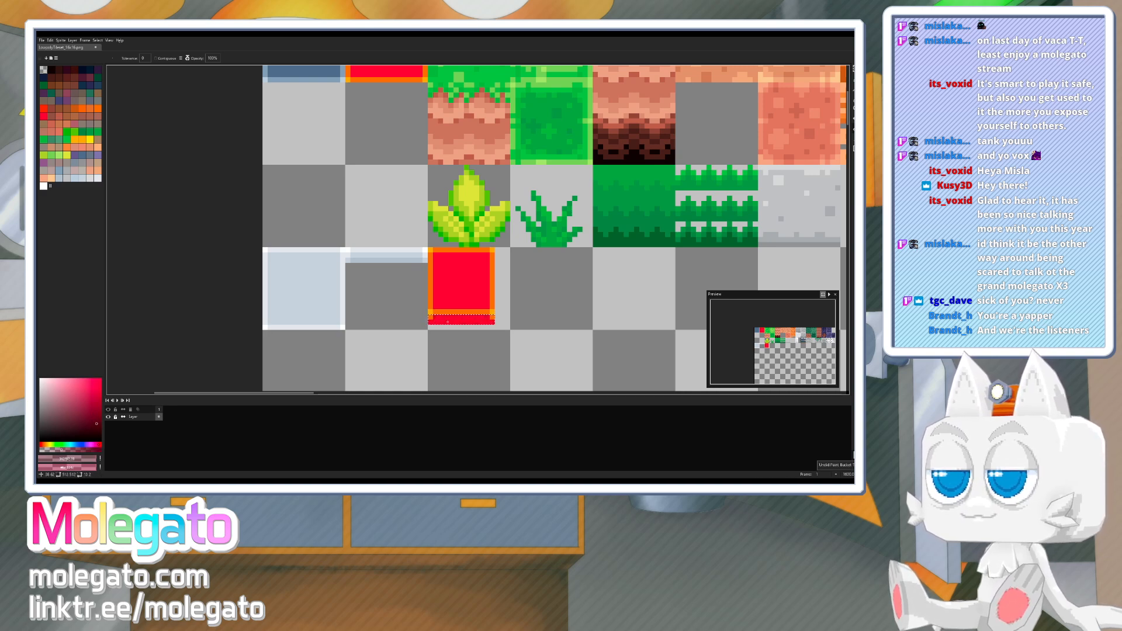
key("b")
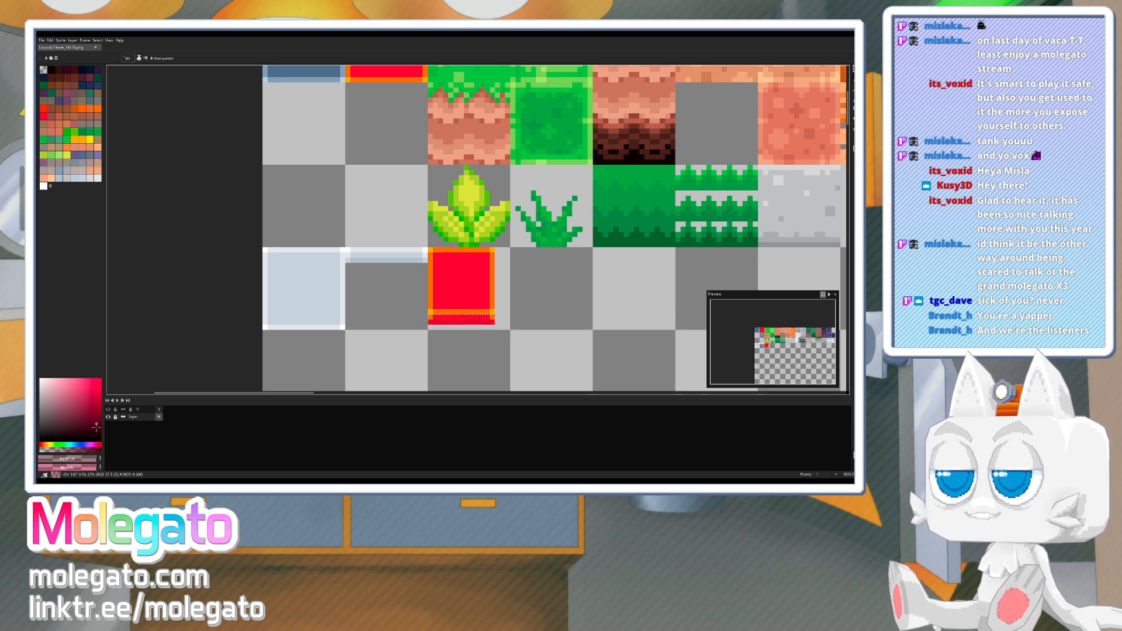
key("i")
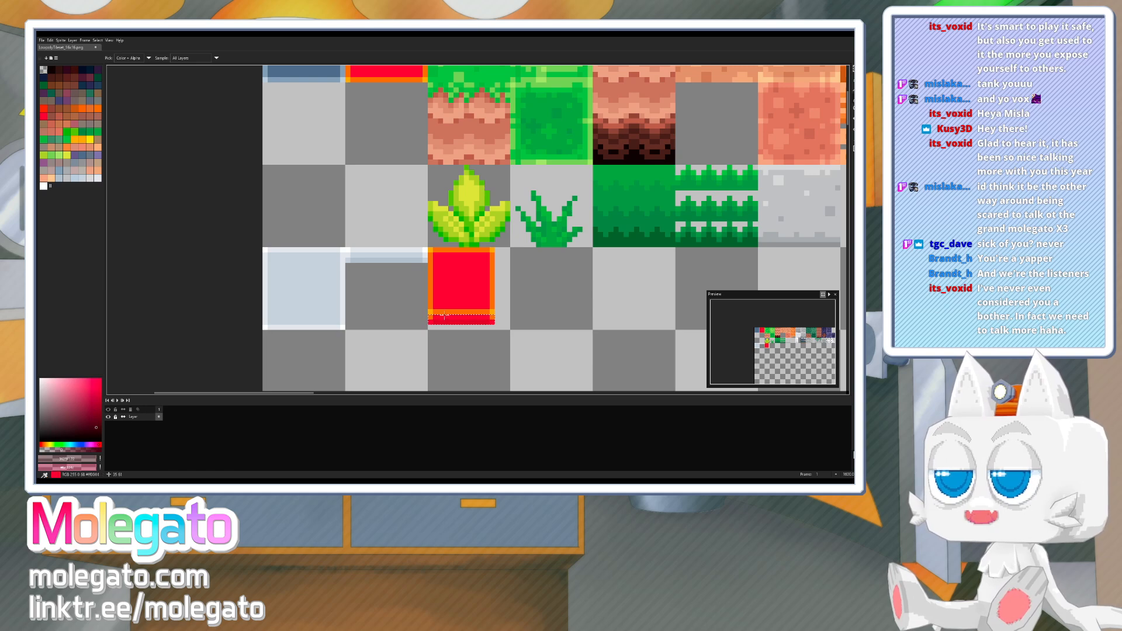
key("b")
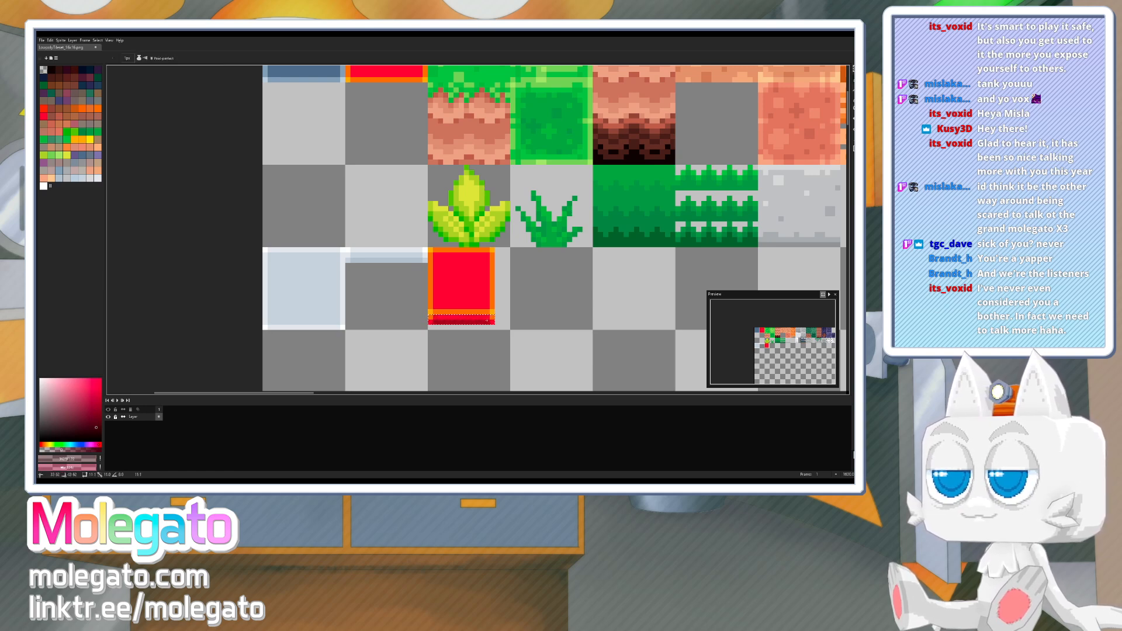
- Try a semi-transparent red fill on the strip, undo the last change and save the tileset
left_click(488, 321, "alt")
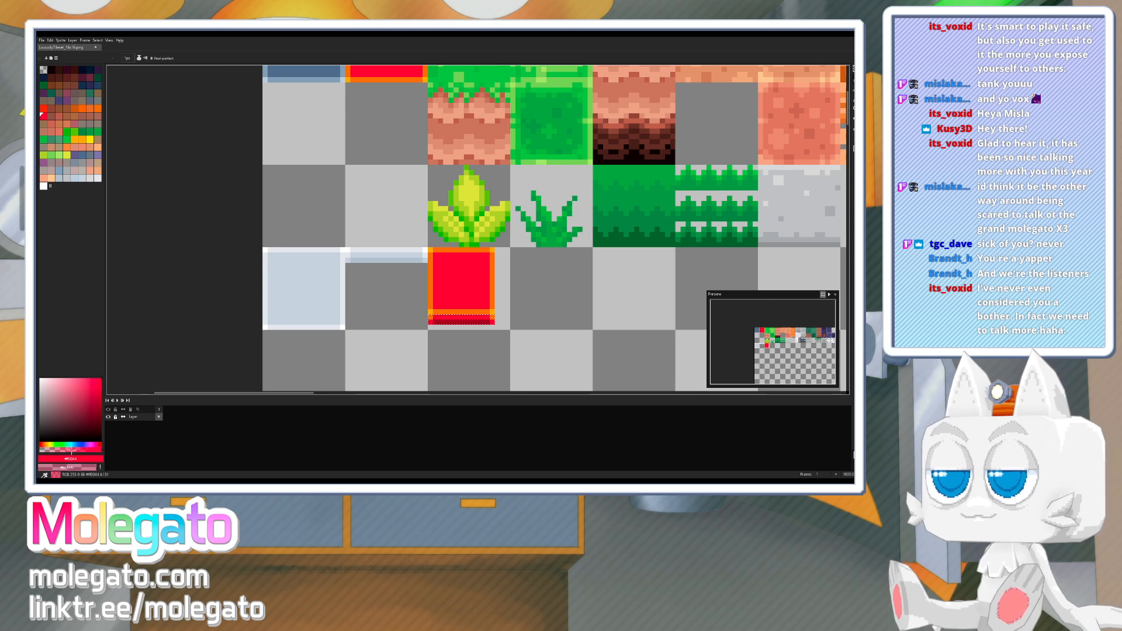
key("g")
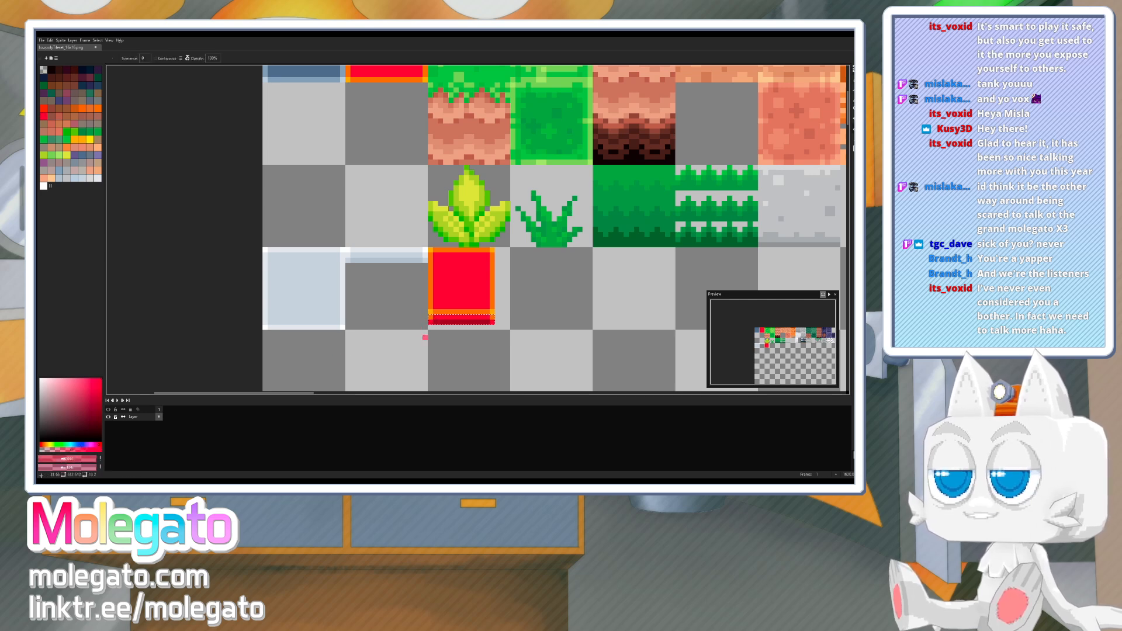
scroll(389, 342, "up", 2)
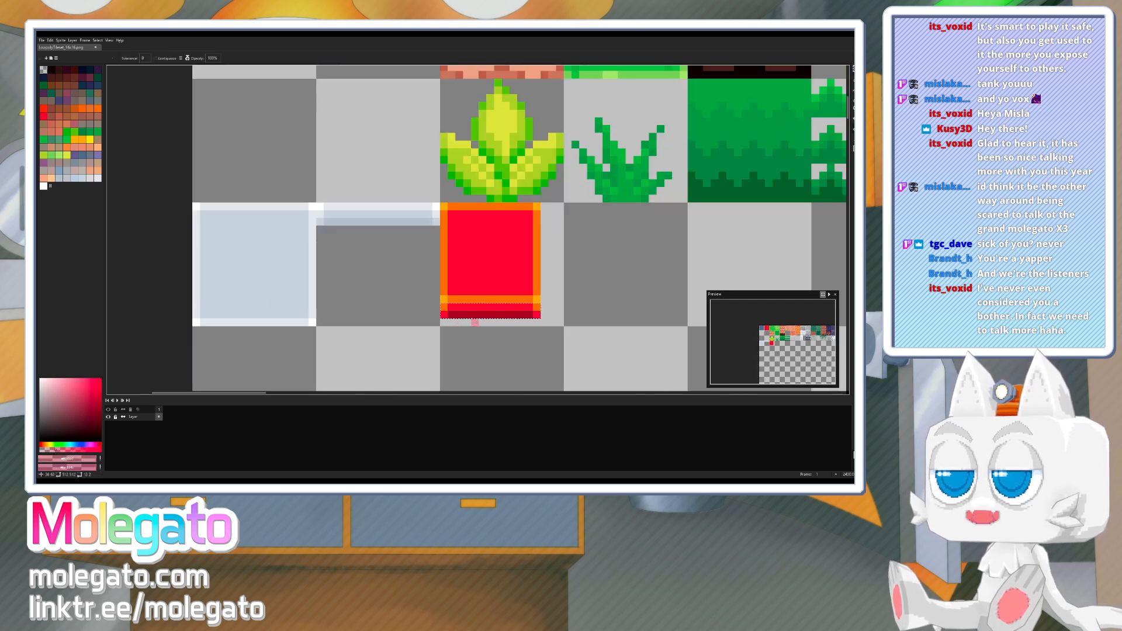
left_click(560, 299)
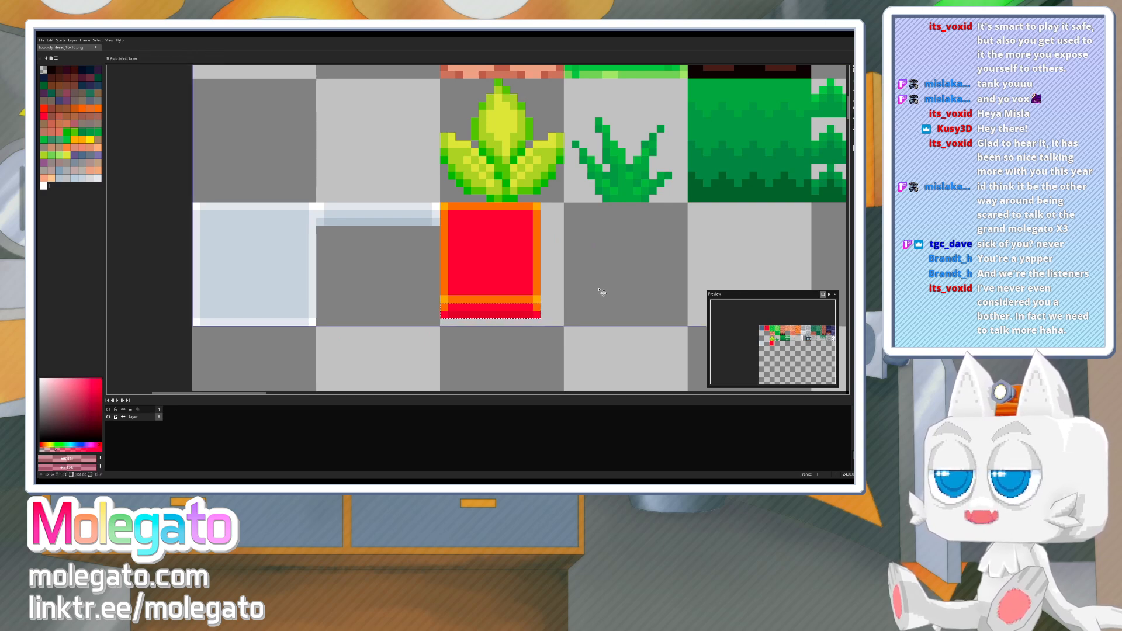
key("ctrl+z")
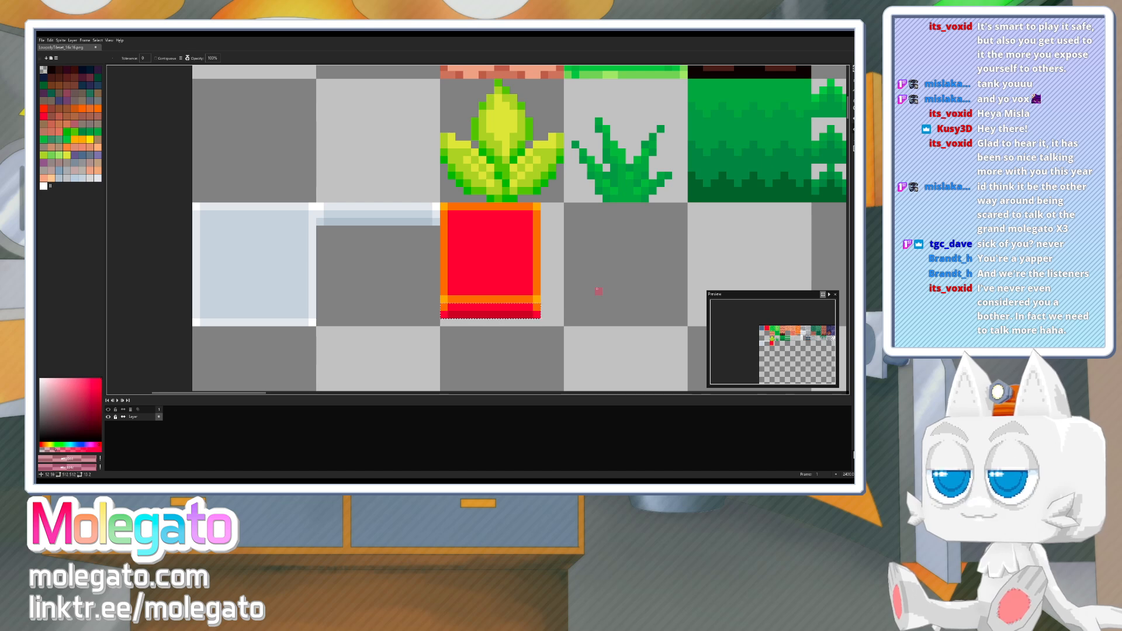
key("ctrl+s")
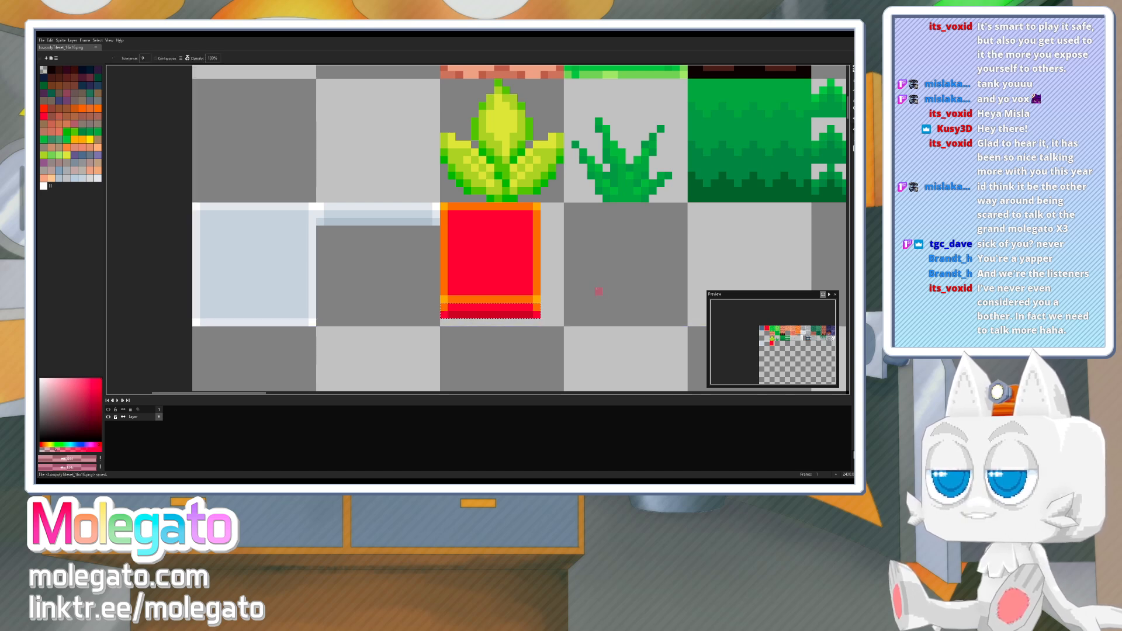
- Clear the selection around the strip and save the tileset again
left_click_drag(597, 290, 540, 316)
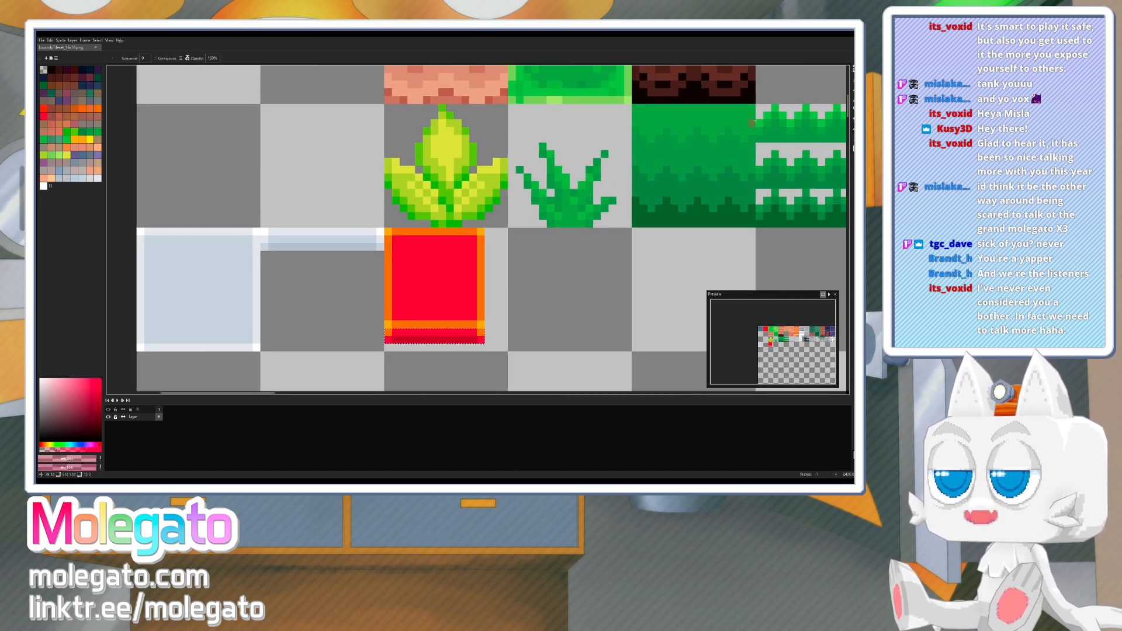
left_click(853, 69)
left_click(589, 270)
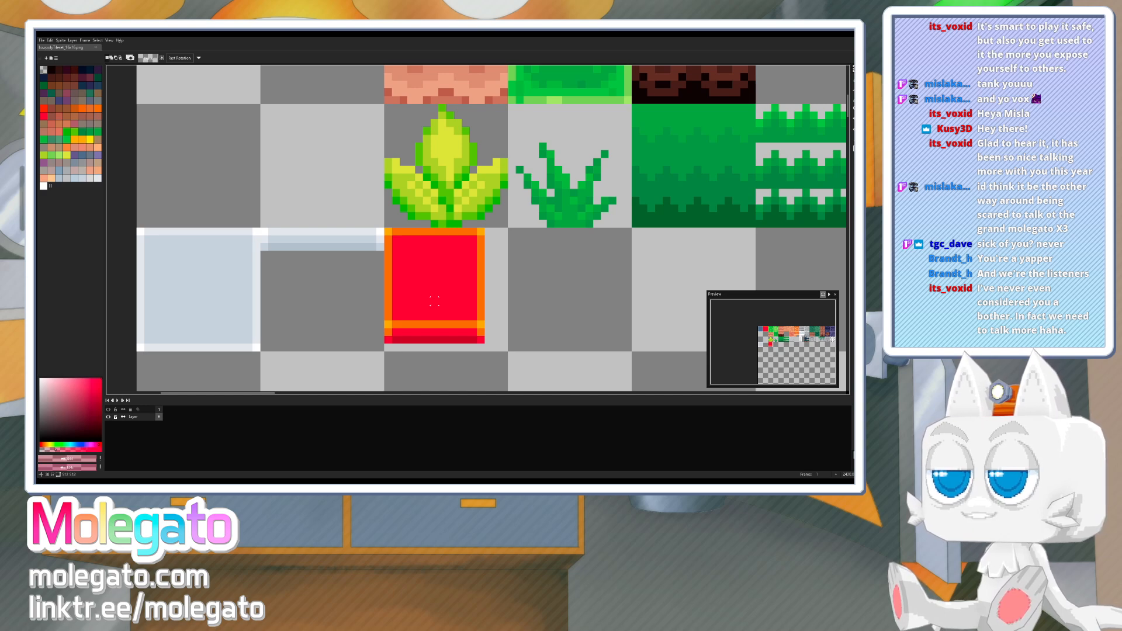
scroll(434, 302, "down", 2)
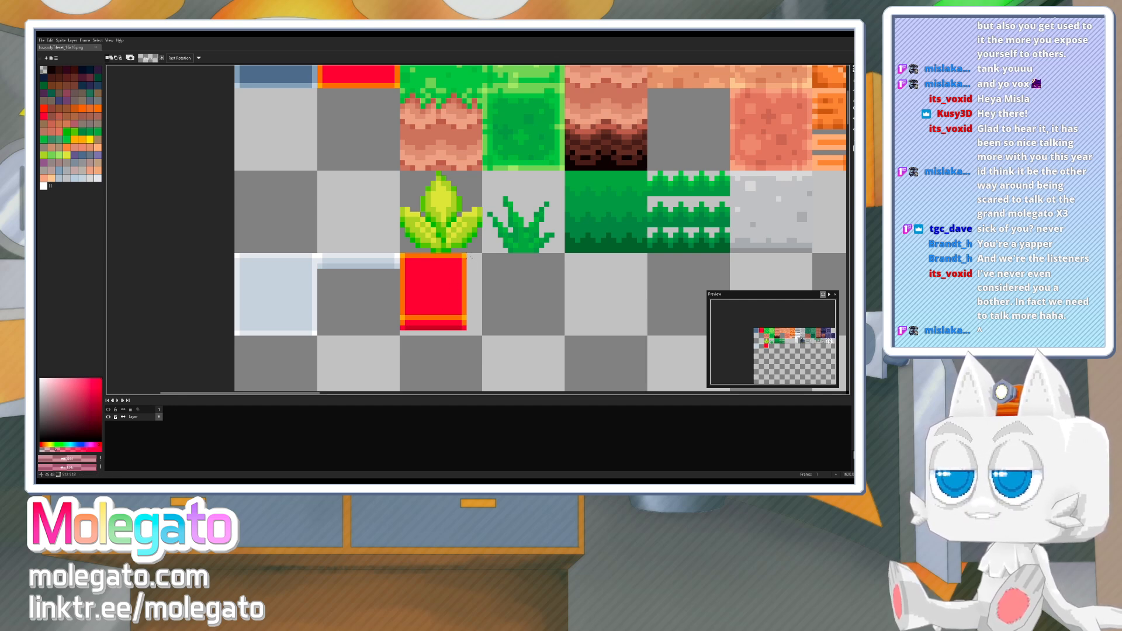
left_click_drag(466, 252, 483, 271)
left_click(478, 283)
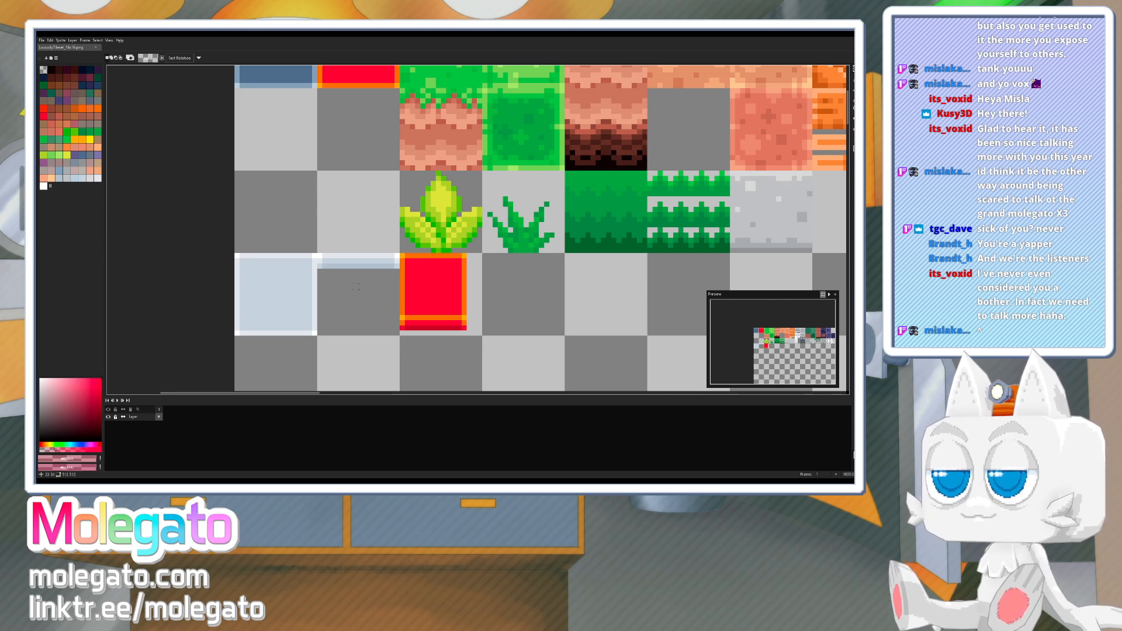
key("ctrl+s")
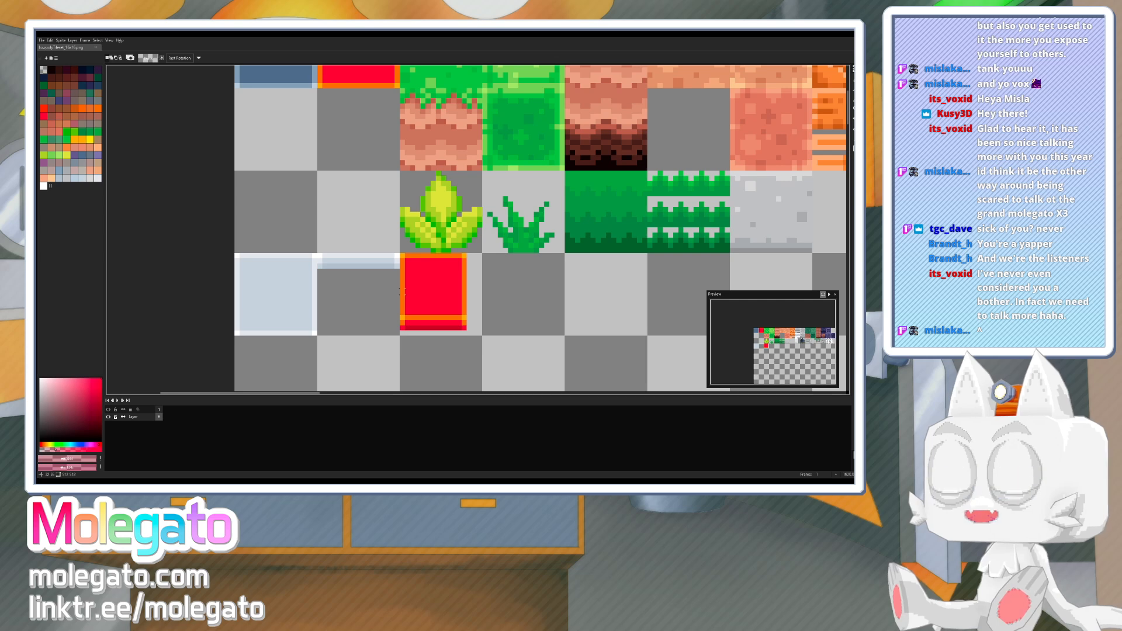
- Draw diagonal stripes across the red button face in the border's orange, undoing the last stray stroke
left_click_drag(506, 271, 492, 288)
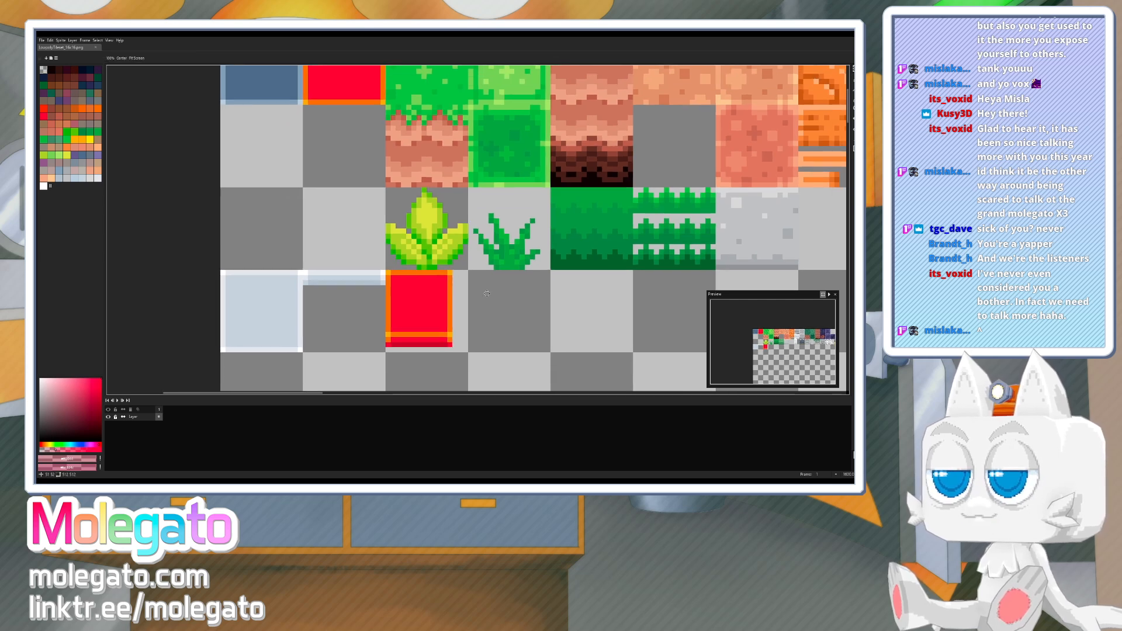
key("b")
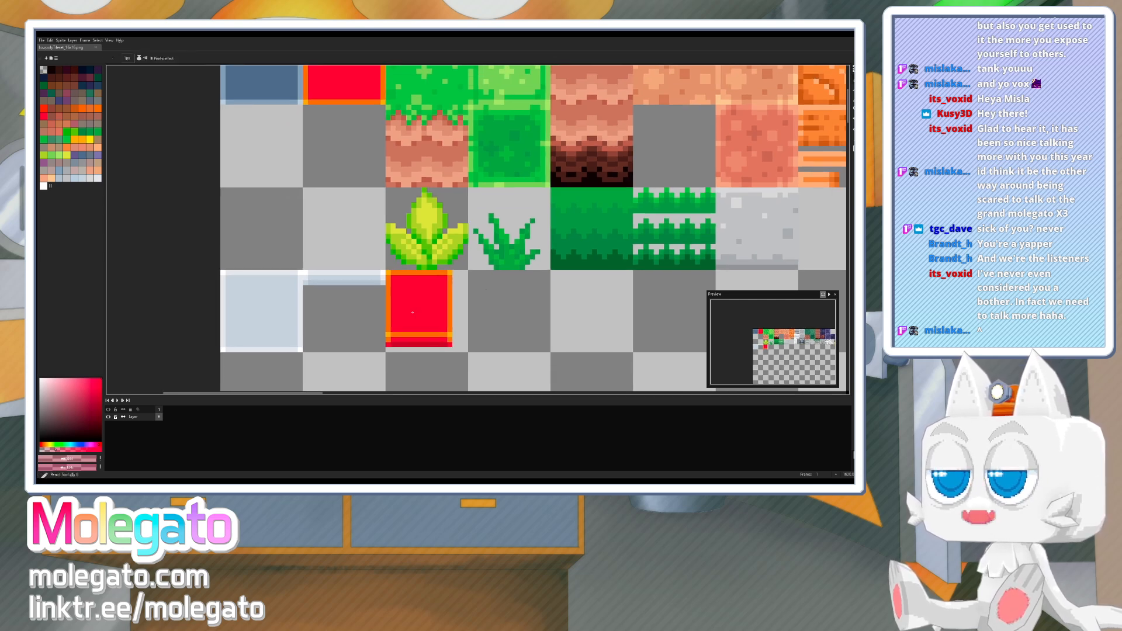
left_click(389, 313, "alt")
left_click(393, 314)
left_click_drag(393, 313, 432, 276)
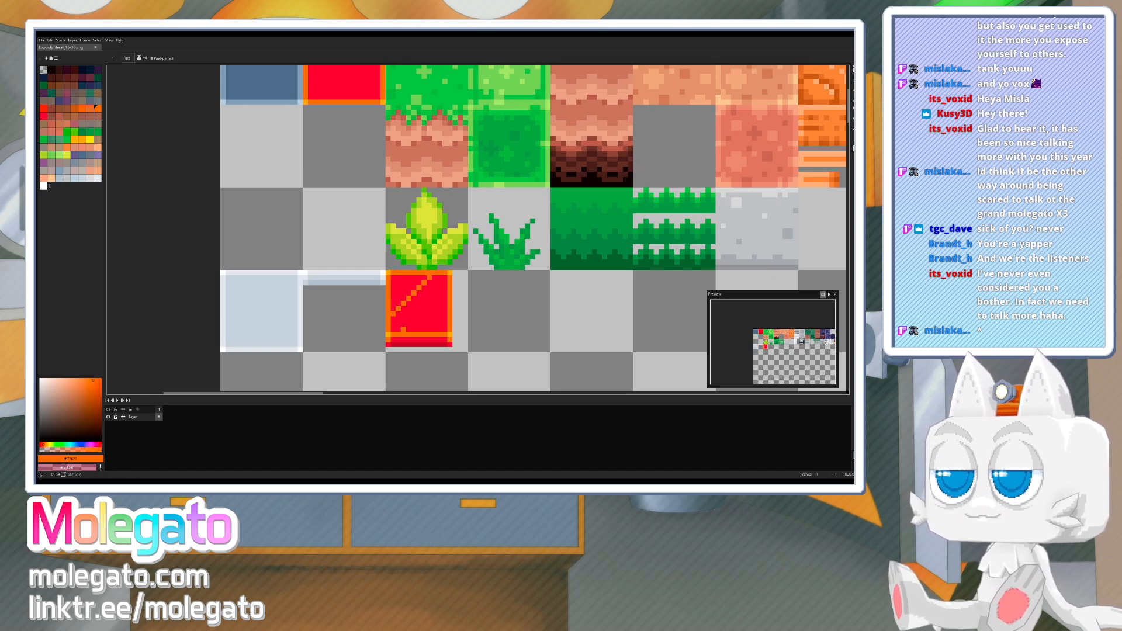
left_click_drag(403, 329, 449, 285)
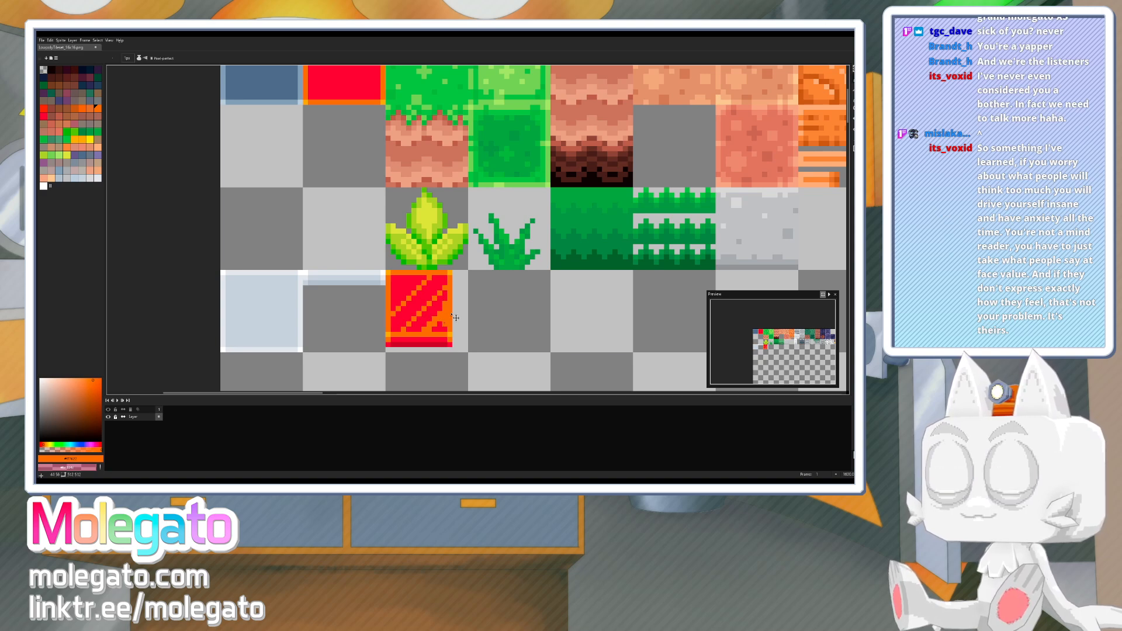
key("ctrl+z")
- Paint lighter orange pixels, sampled from the border's corner, where the diagonal stripes meet the border
key("i")
left_click(450, 335, "alt")
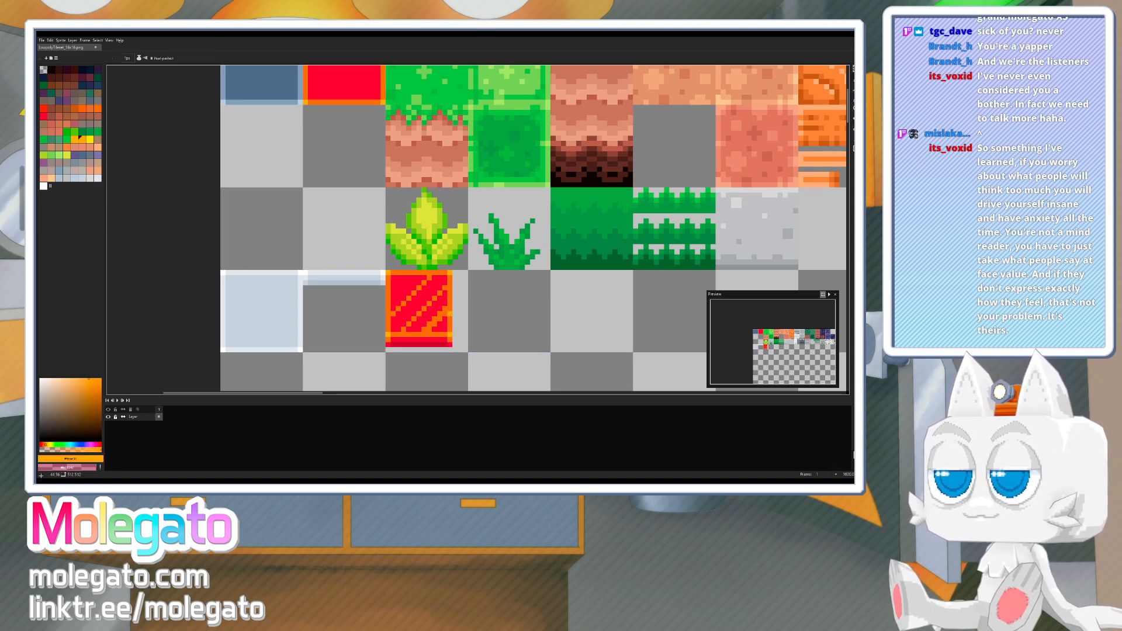
left_click_drag(450, 314, 450, 308)
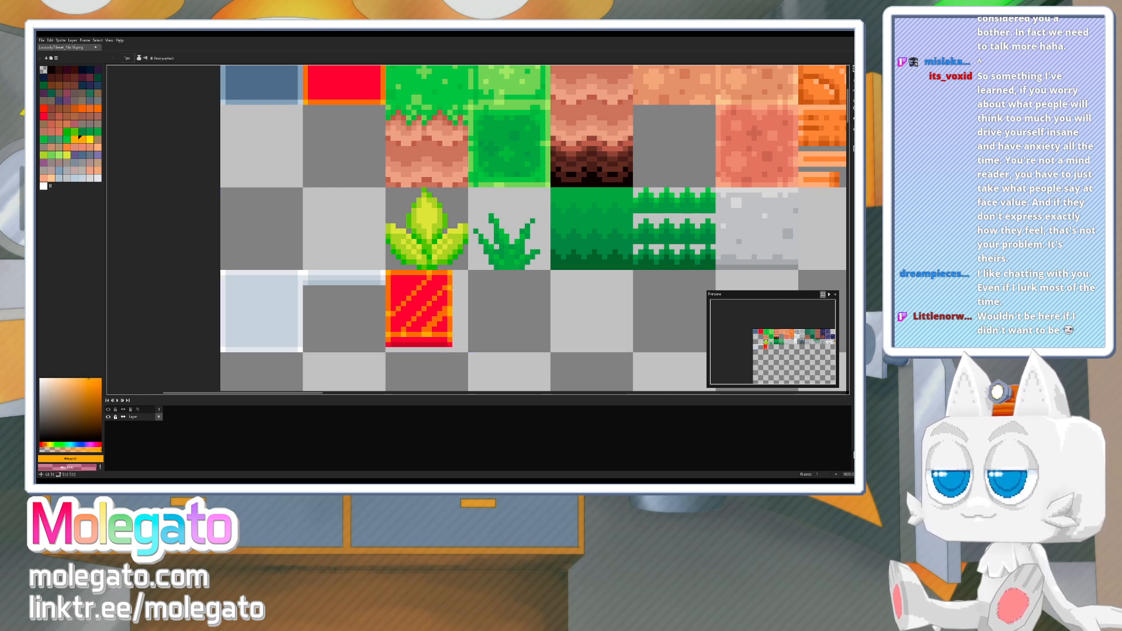
- Select the red strip at the bottom of the button tile and move it down one pixel
key("m")
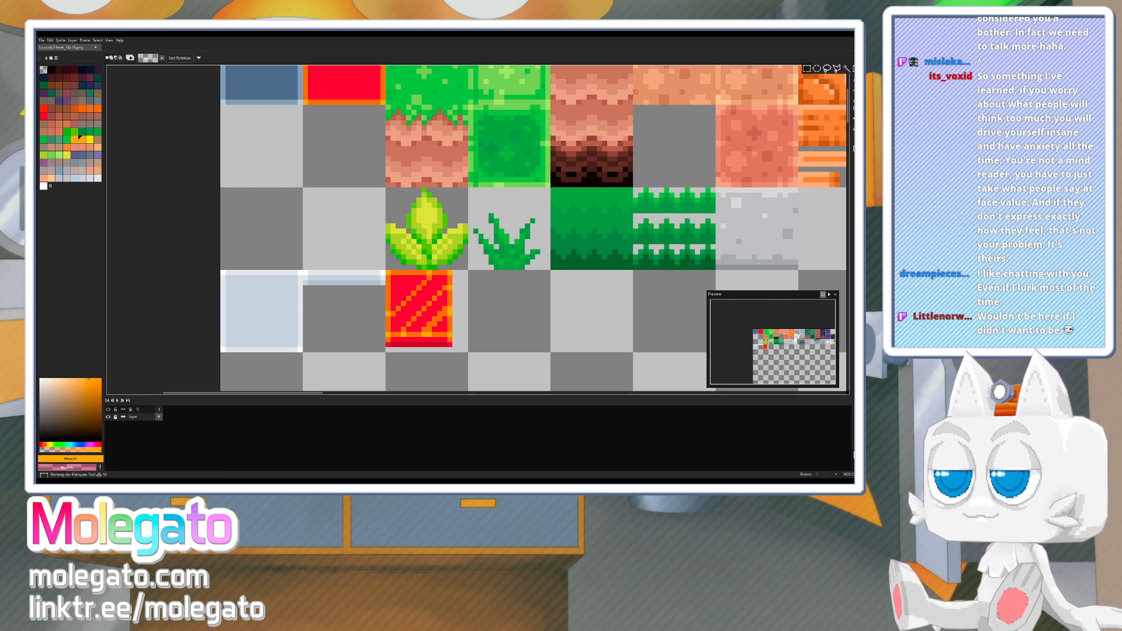
left_click_drag(385, 338, 441, 351)
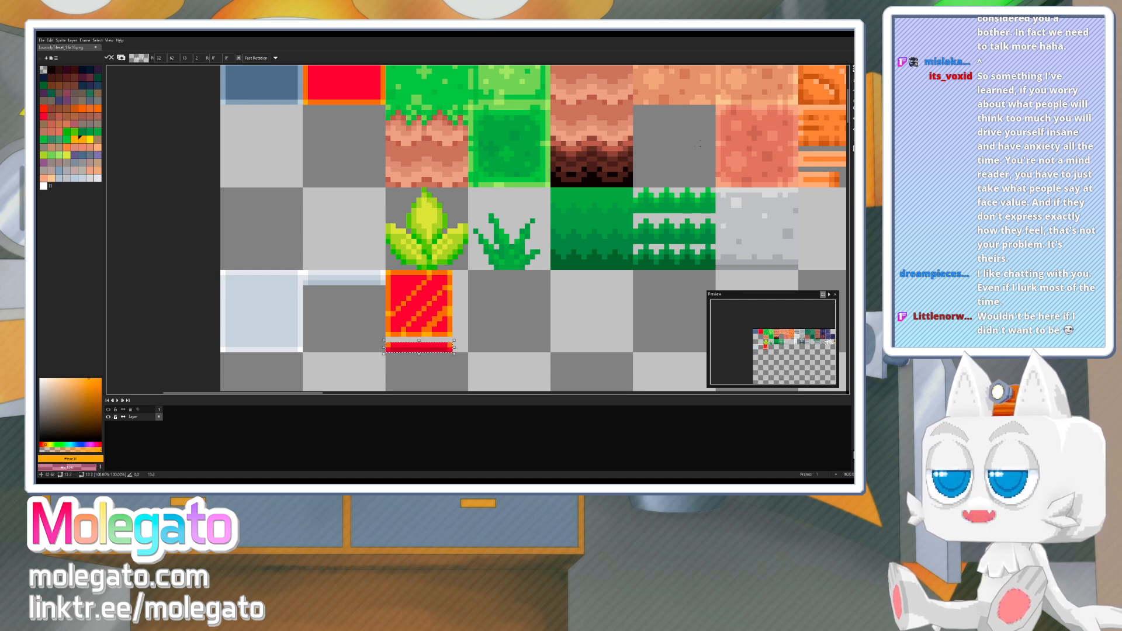
left_click(853, 69)
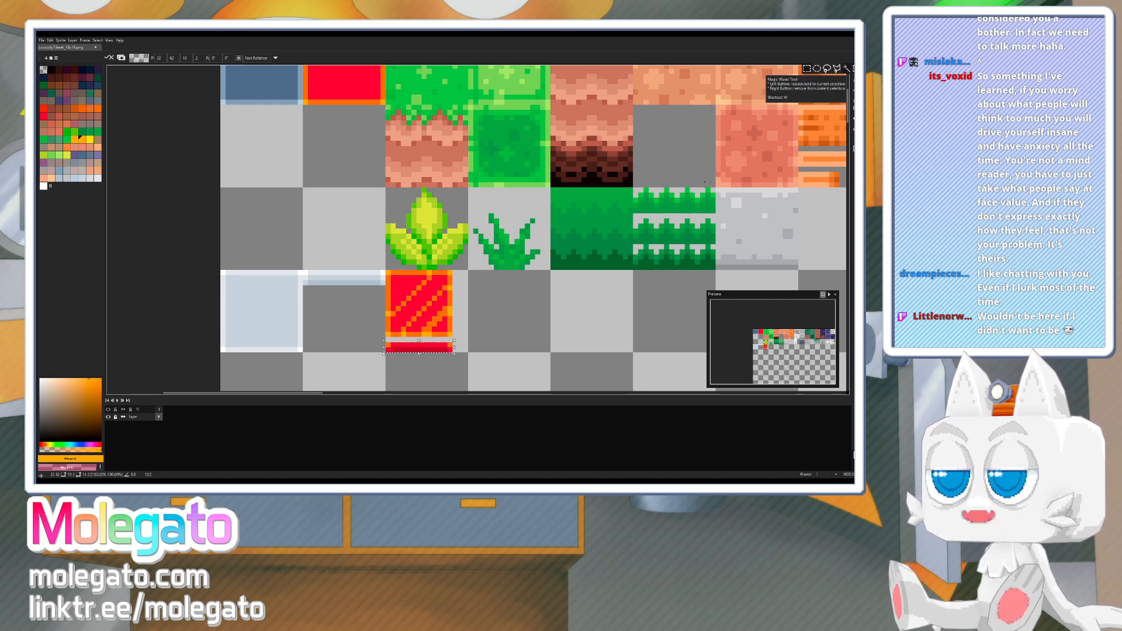
left_click(413, 288)
- Fill the gap above the moved strip with the border's orange shades and save the tileset
scroll(421, 343, "up", 2)
key("i")
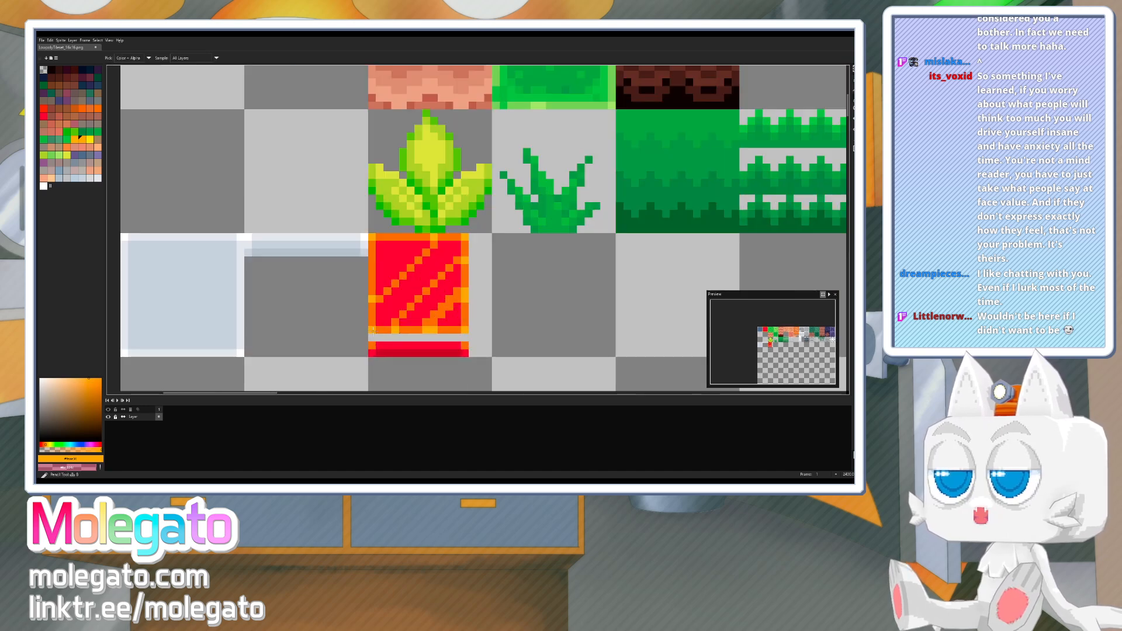
left_click(380, 330)
key("b")
left_click_drag(372, 338, 459, 337)
left_click(465, 335, "alt")
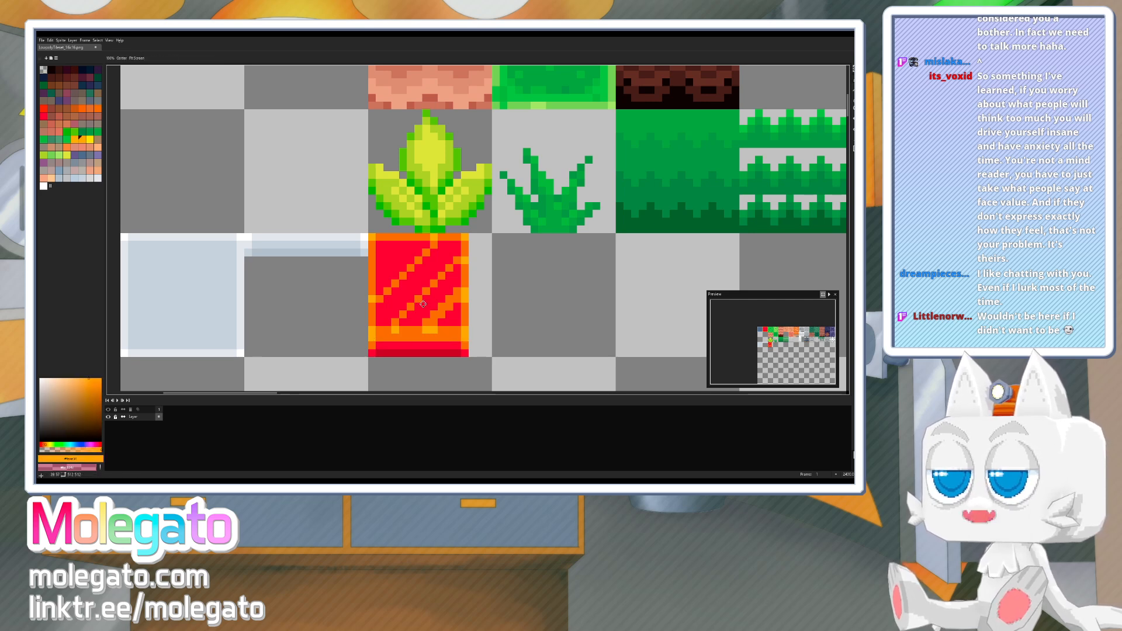
middle_click_drag(424, 305, 440, 303)
key("ctrl+s")
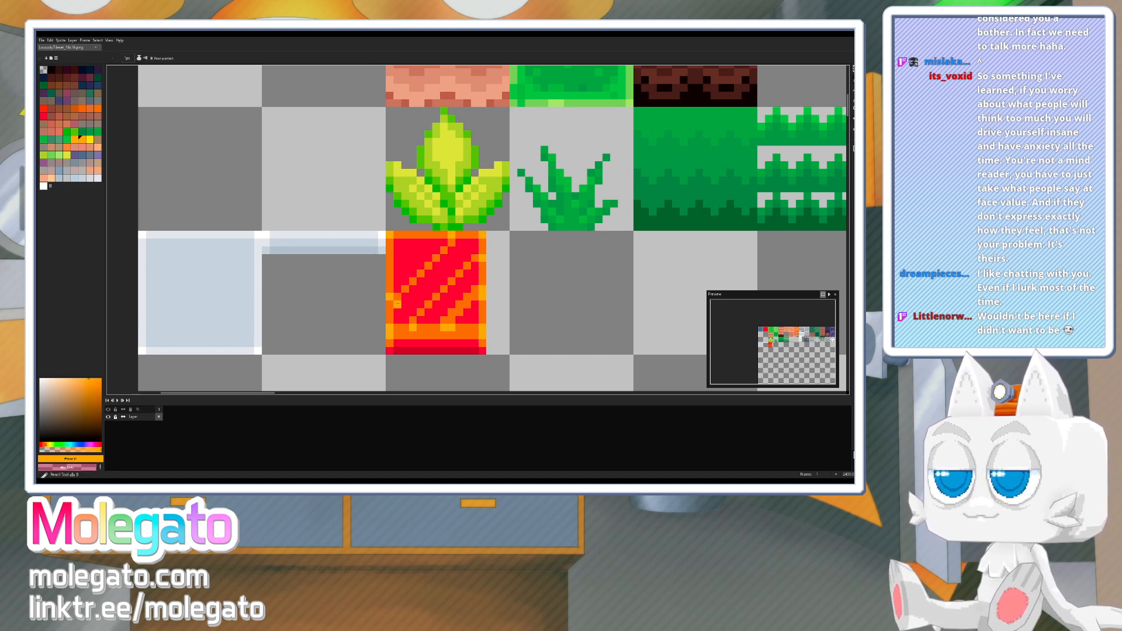
- Touch up the pixels where the stripes meet the border, using both orange shades sampled from the button
left_click(395, 288, "alt")
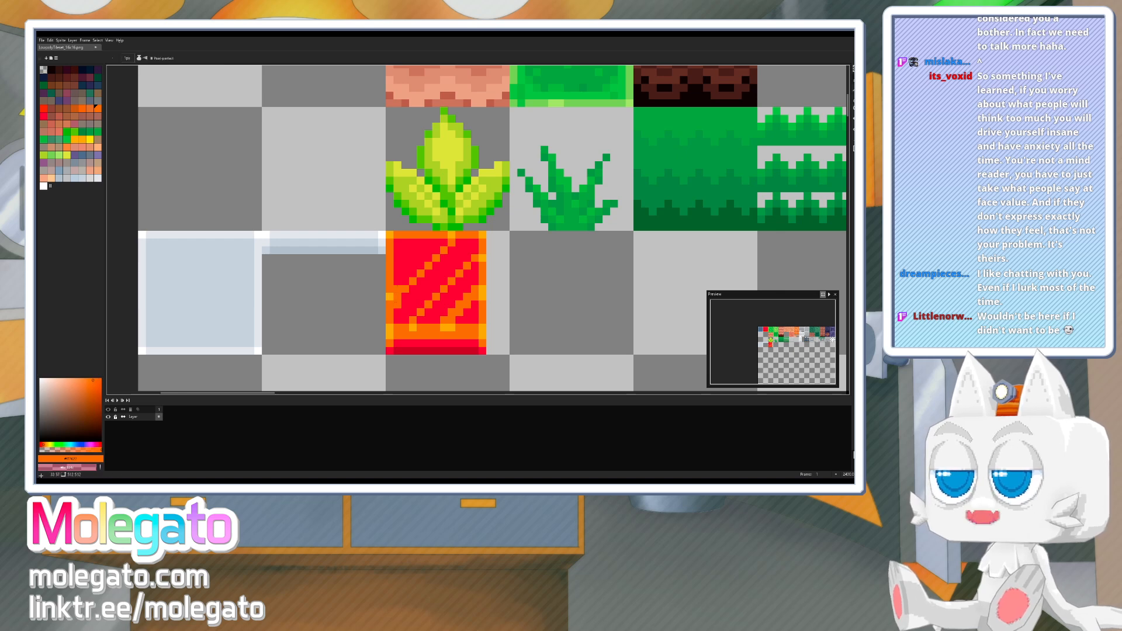
key("alt")
left_click(449, 234, "alt")
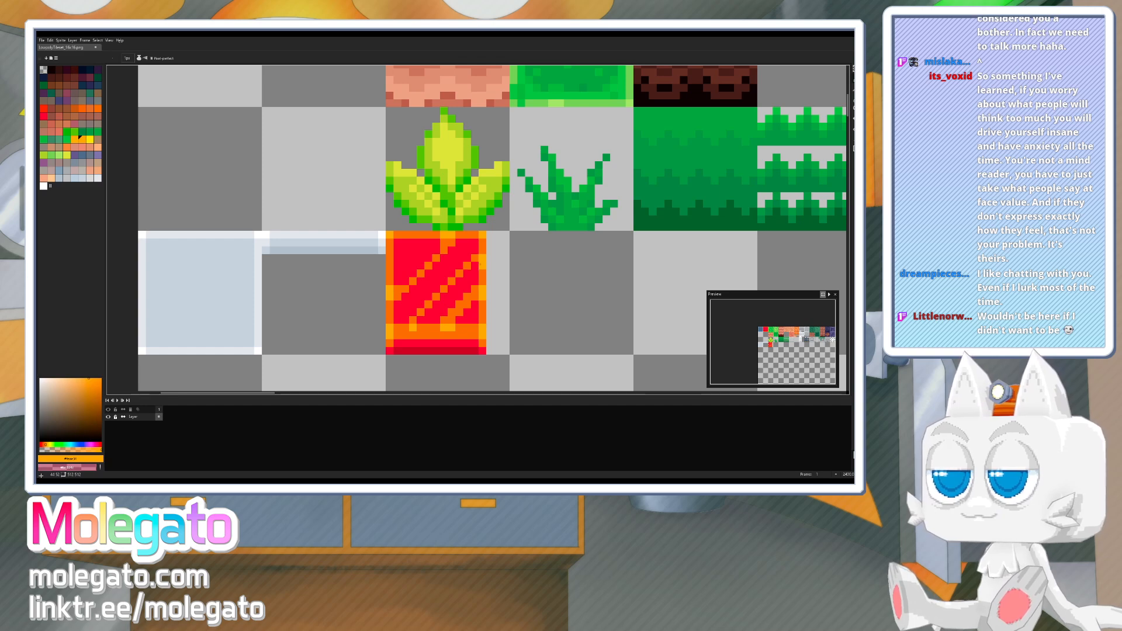
left_click(419, 325, "alt")
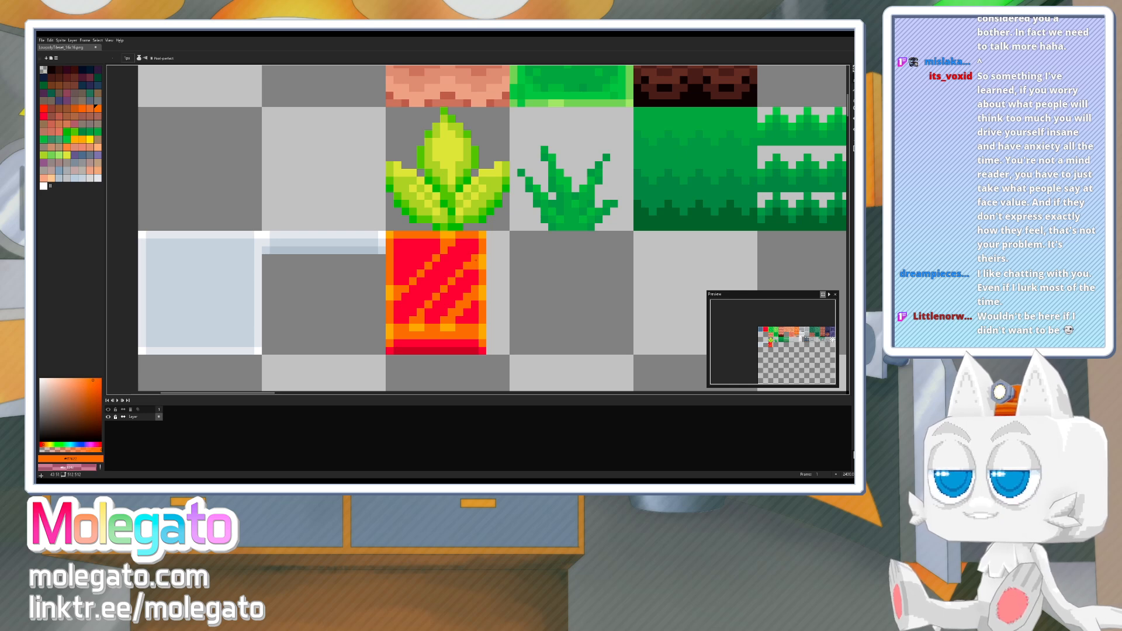
- Thicken the lower diagonal stripe in the darker orange, and undo the extra line drawn near the upper stripe
left_click(428, 313)
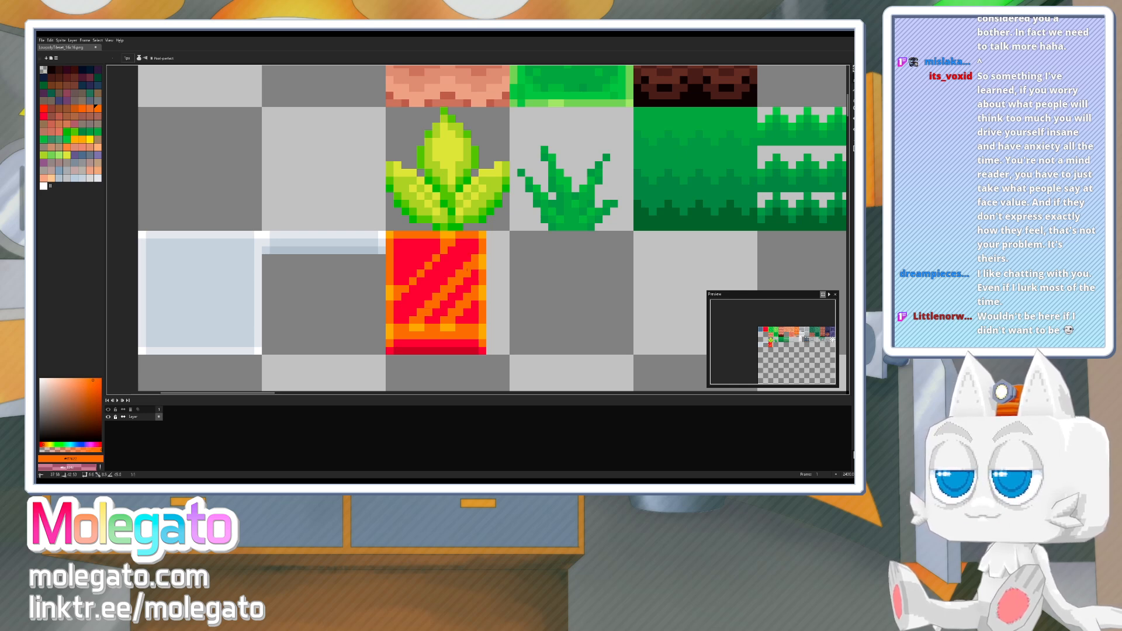
left_click(467, 270, "shift")
left_click(406, 281)
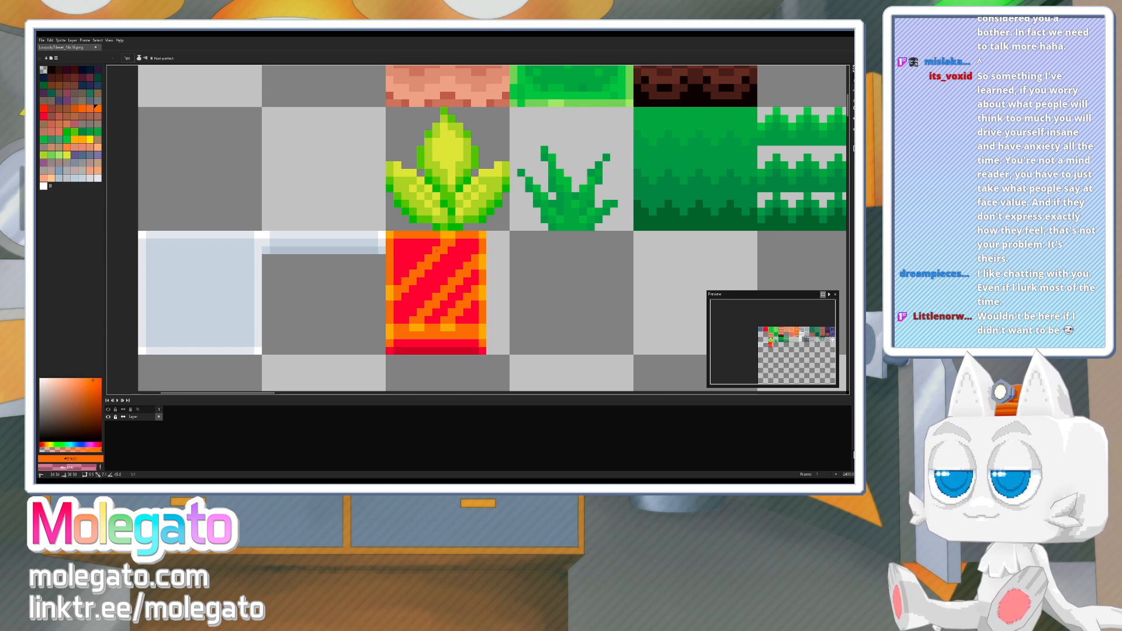
key("ctrl+z")
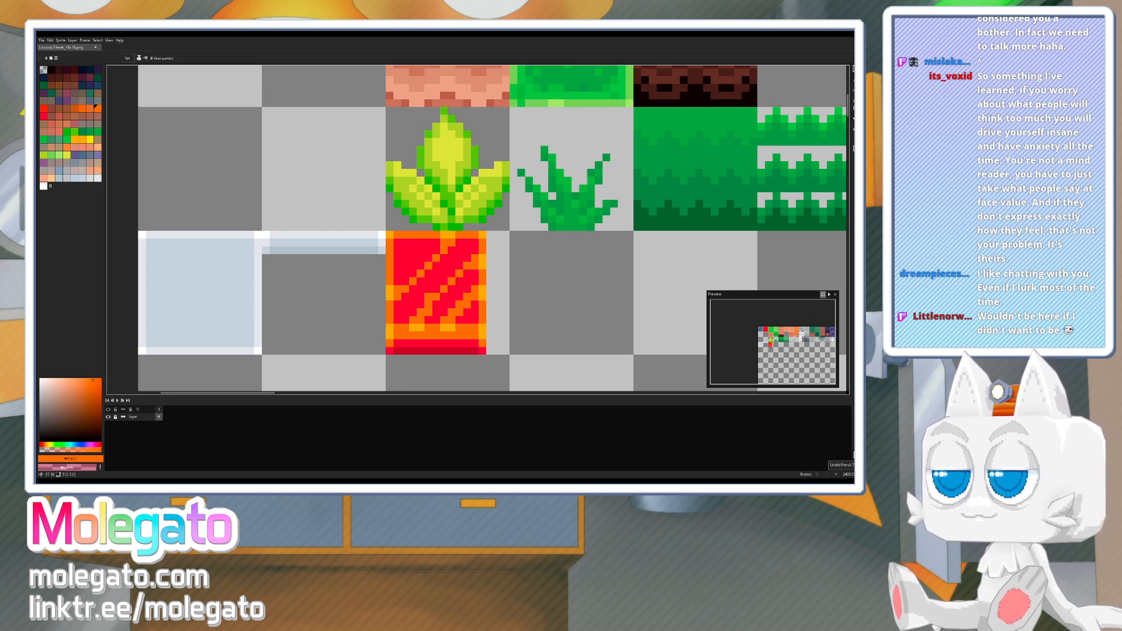
- Fill the red gap between the middle stripes with the darker orange to form one broad diagonal band
key("g")
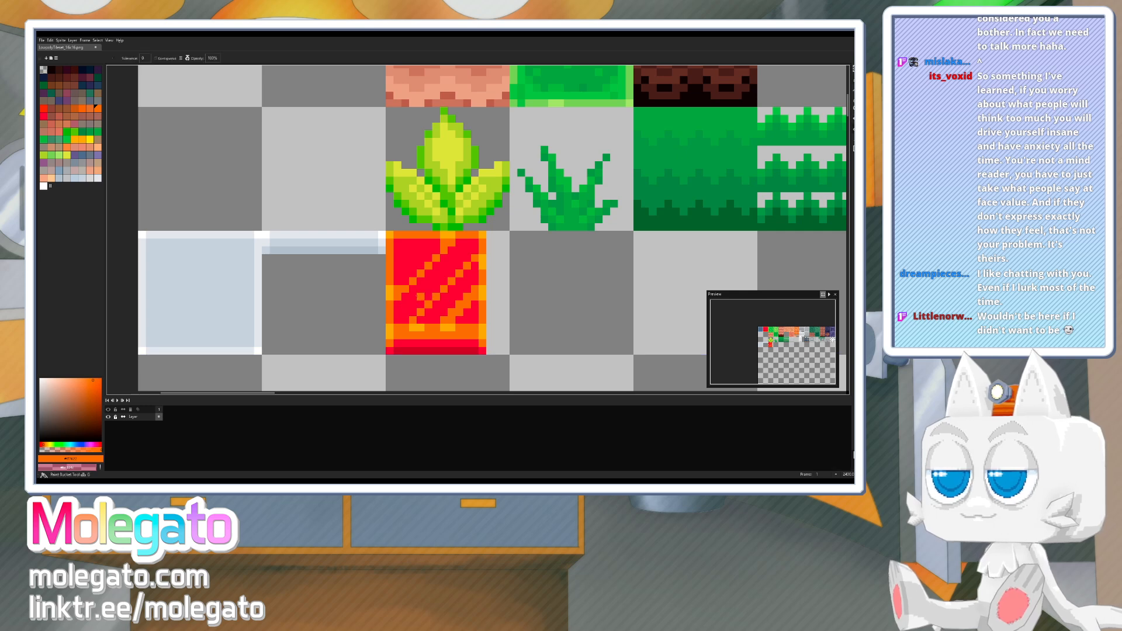
left_click(425, 297)
key("ctrl+z")
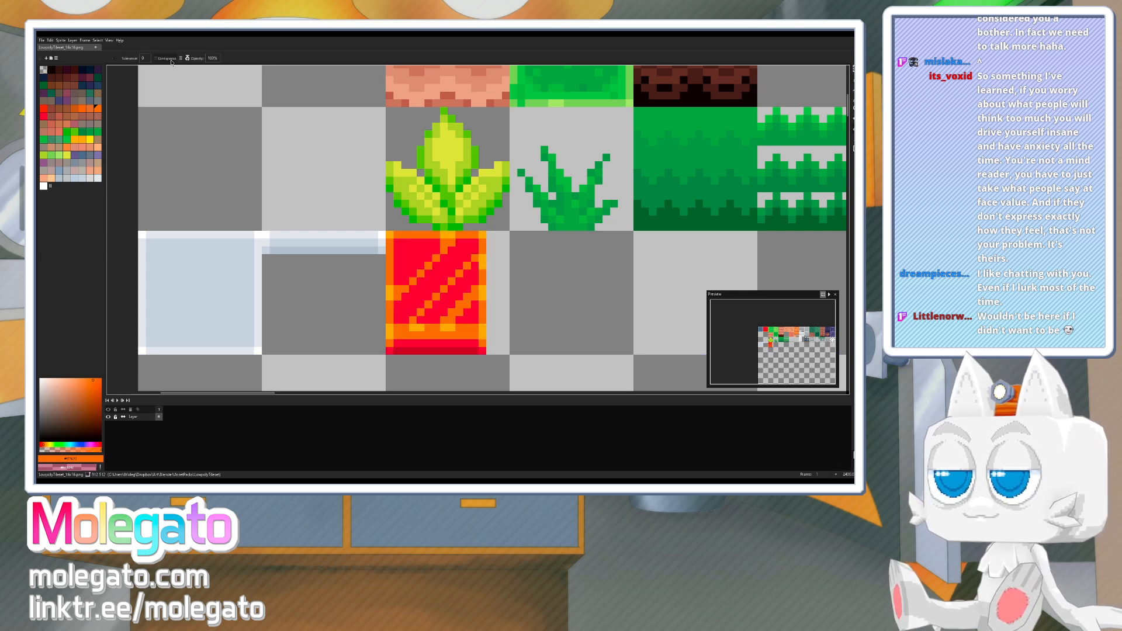
left_click(420, 290)
- Touch up the broad band's ends with sampled colours, adding lighter orange where it meets the border
left_click(401, 280, "alt")
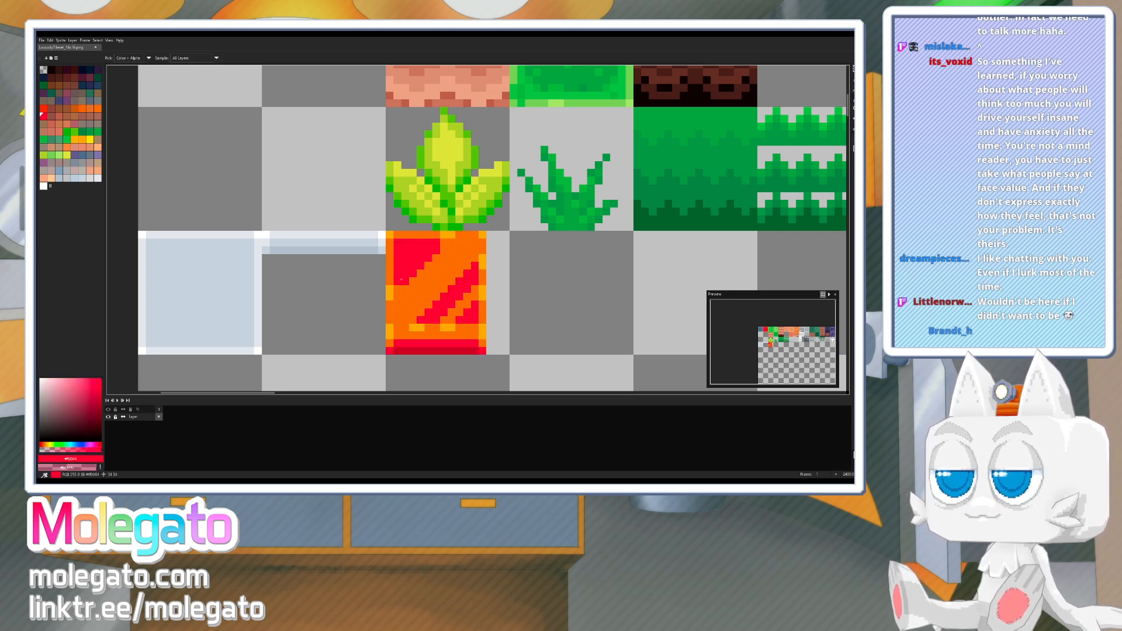
left_click(422, 322, "alt")
left_click(397, 327)
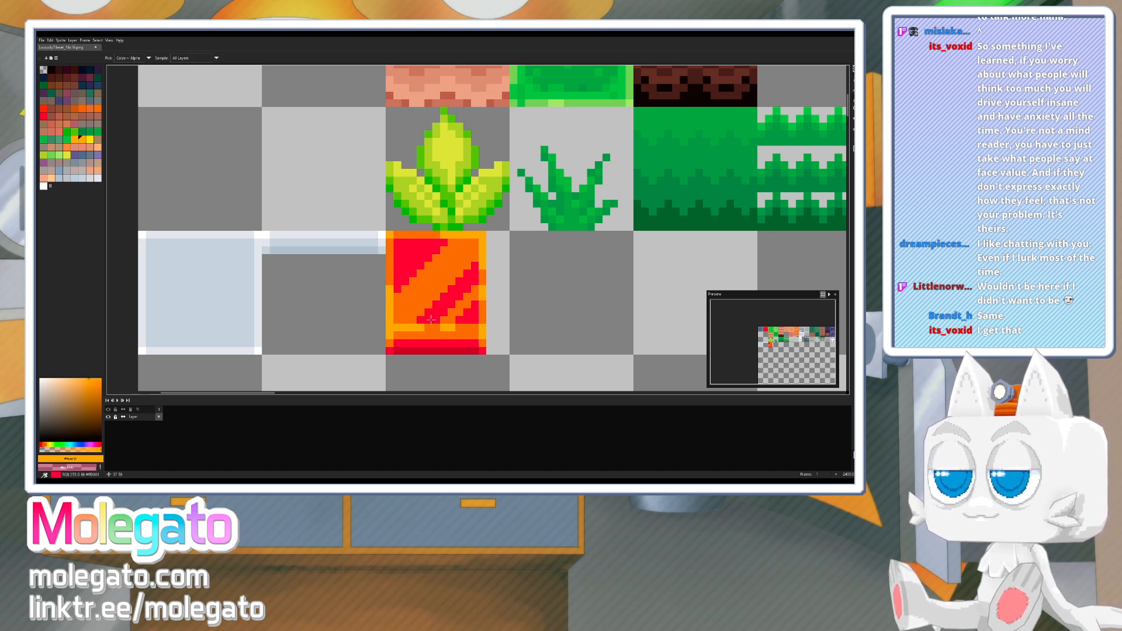
left_click(474, 295, "alt")
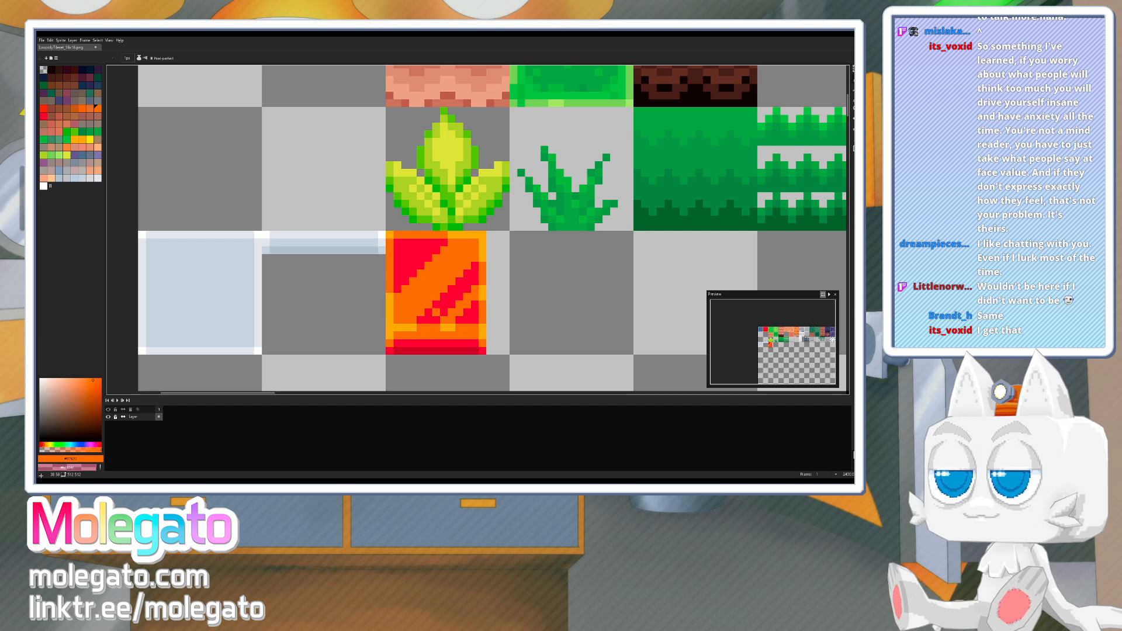
- Draw lighter orange diagonal highlights along the button's broad band, saving the tileset before and after
scroll(518, 272, "down", 1)
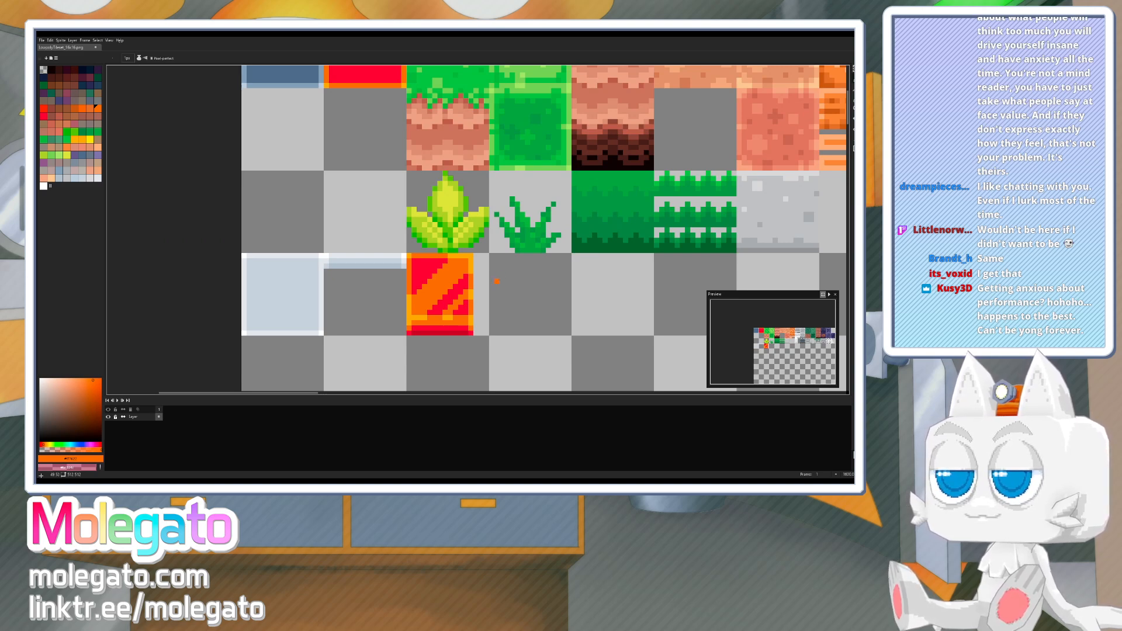
middle_click_drag(462, 290, 420, 293)
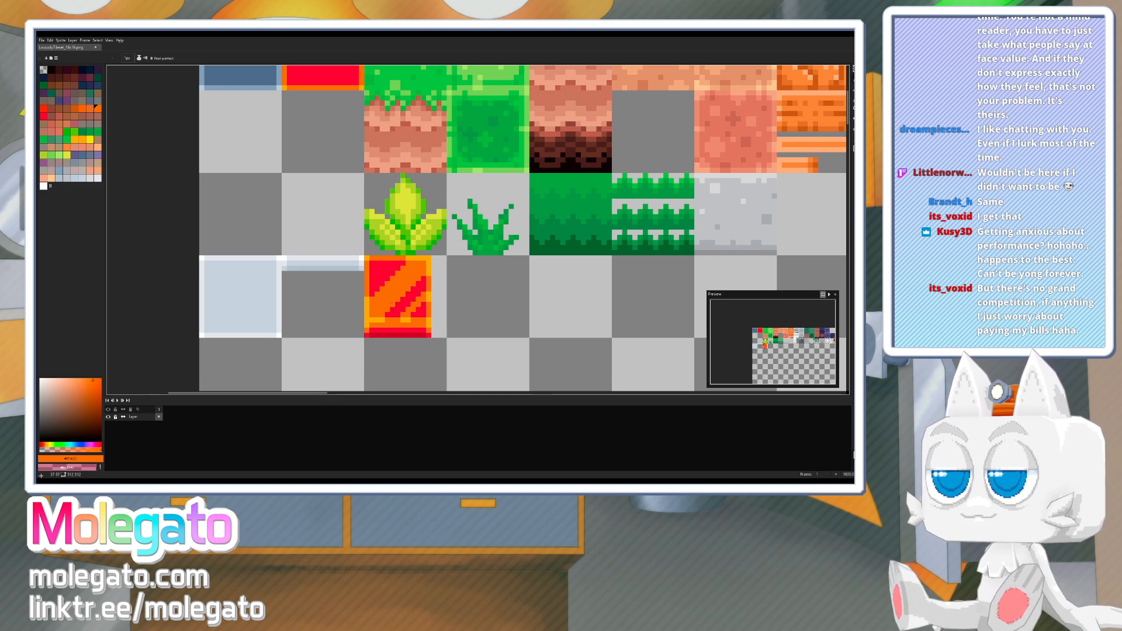
middle_click_drag(396, 294, 390, 294)
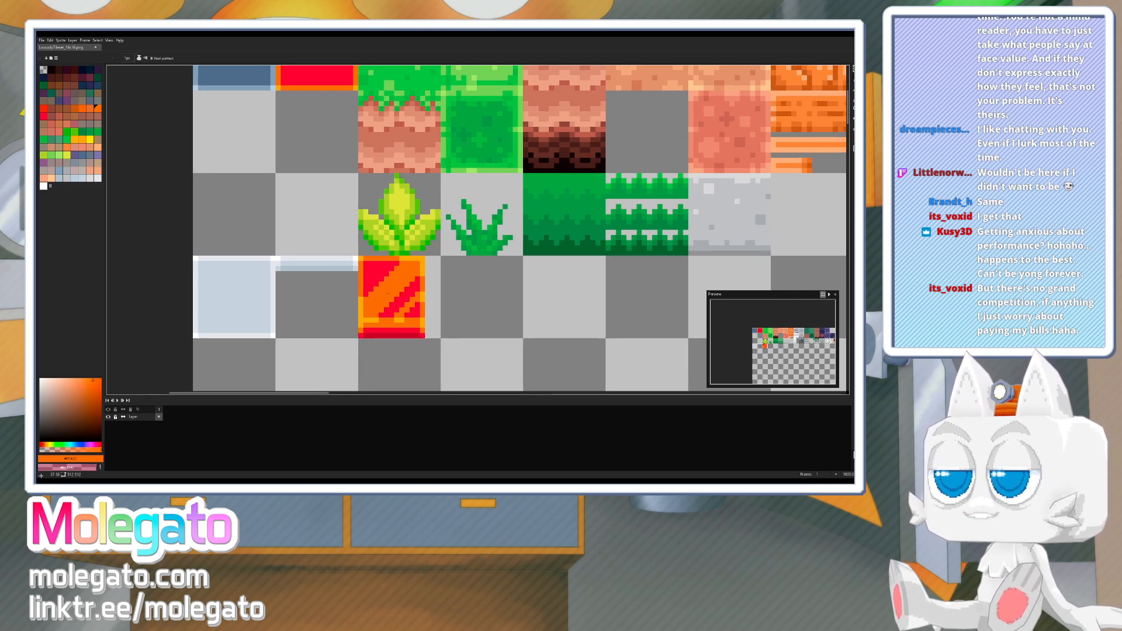
key("ctrl+s")
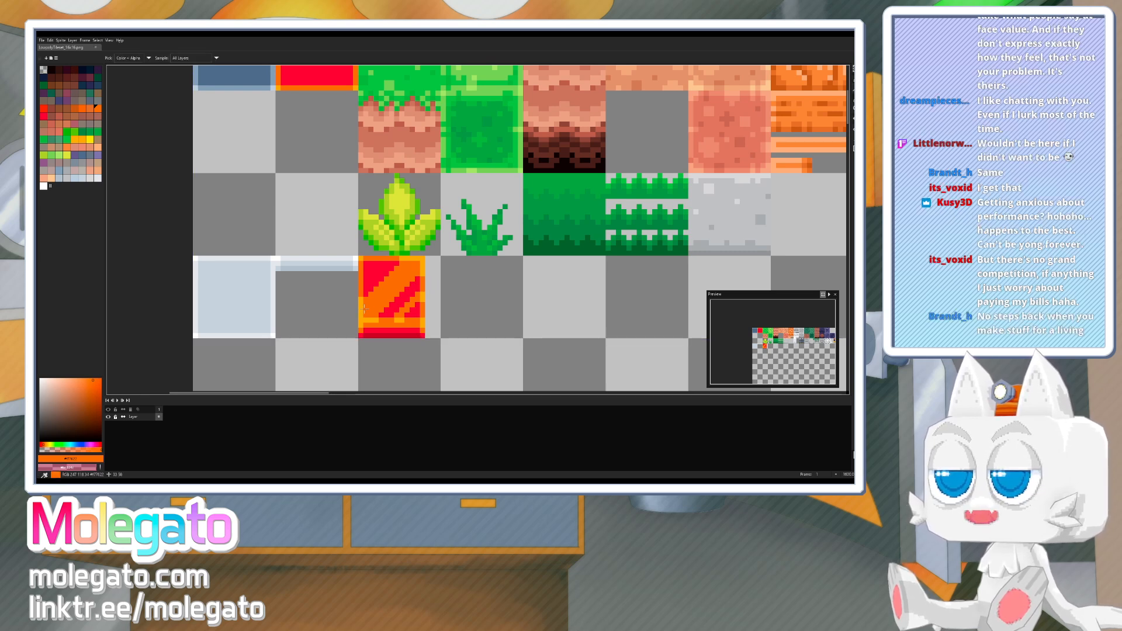
left_click(80, 138)
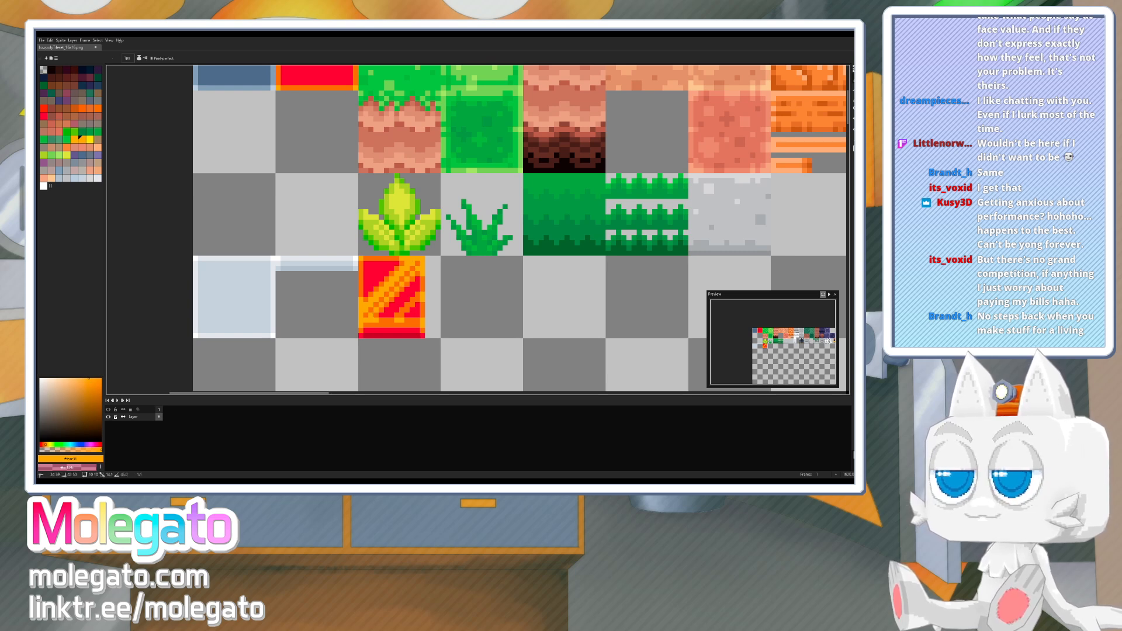
key("ctrl+s")
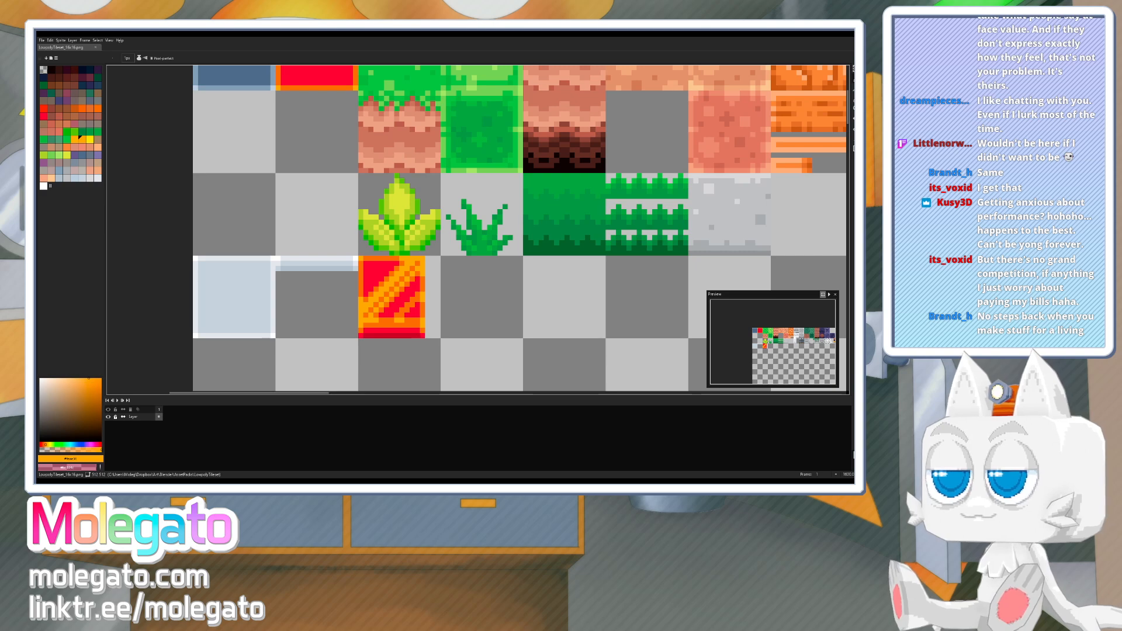
- Switch to Blender and reload the tileset image in the UV editor
key("alt+Tab")
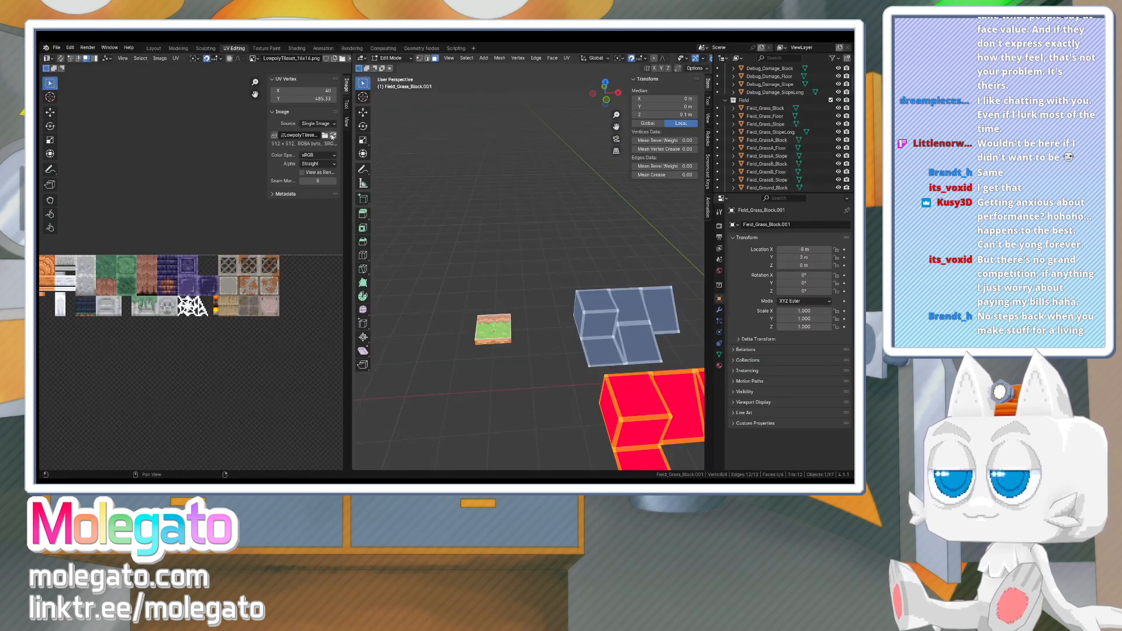
left_click(331, 136)
scroll(255, 349, "down", 4)
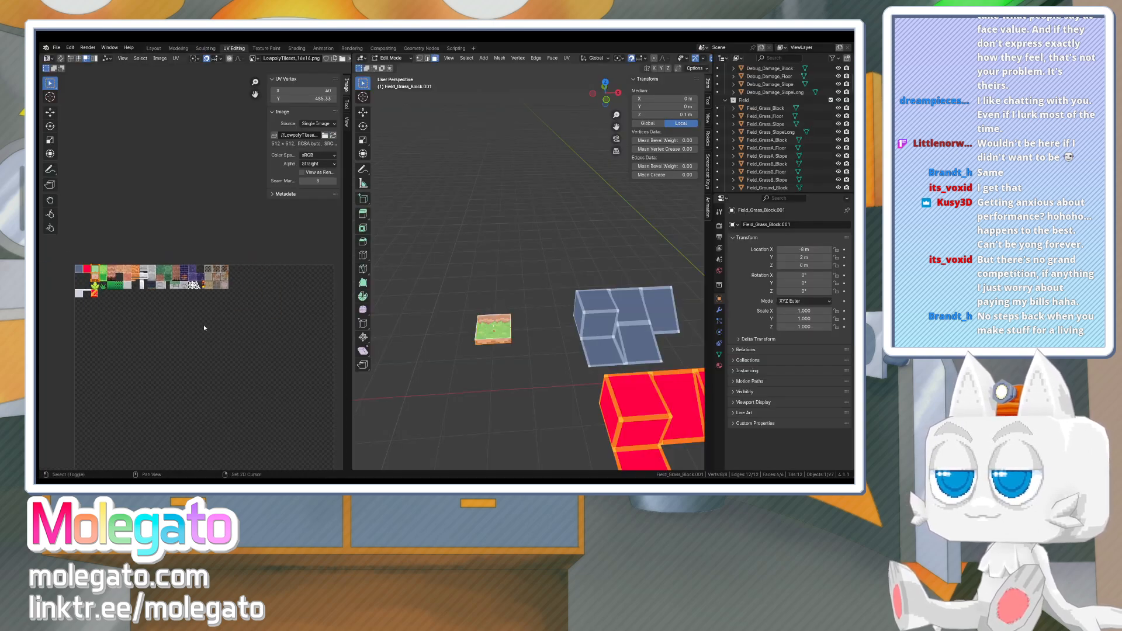
middle_click_drag(204, 328, 297, 296, "shift")
scroll(318, 374, "up", 3)
- Select the side faces of the flattened grass block and move their UVs near the pale base strip
left_click(493, 340)
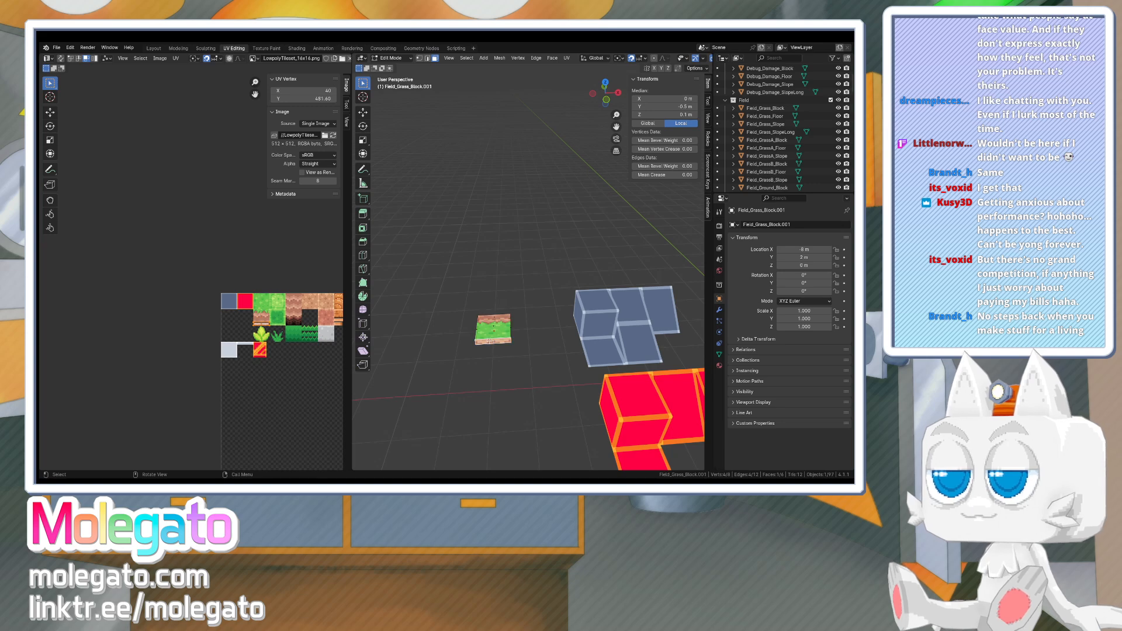
left_click(474, 319, "alt+shift")
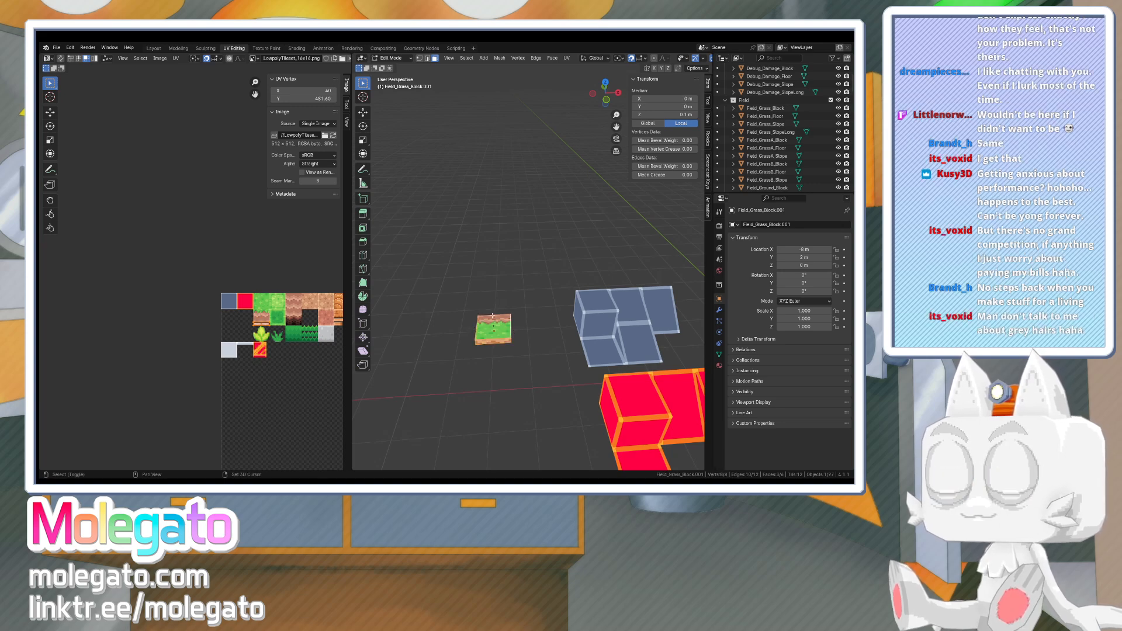
key("g")
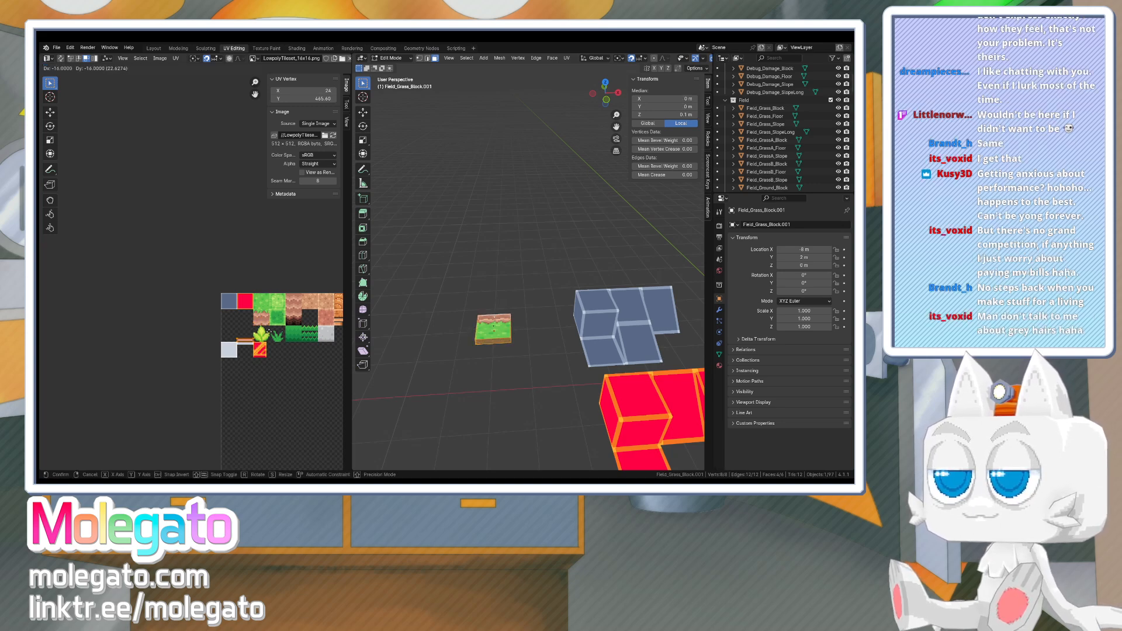
left_click(267, 338)
scroll(277, 380, "up", 4)
middle_click_drag(279, 392, 207, 244, "shift")
scroll(202, 288, "up", 3)
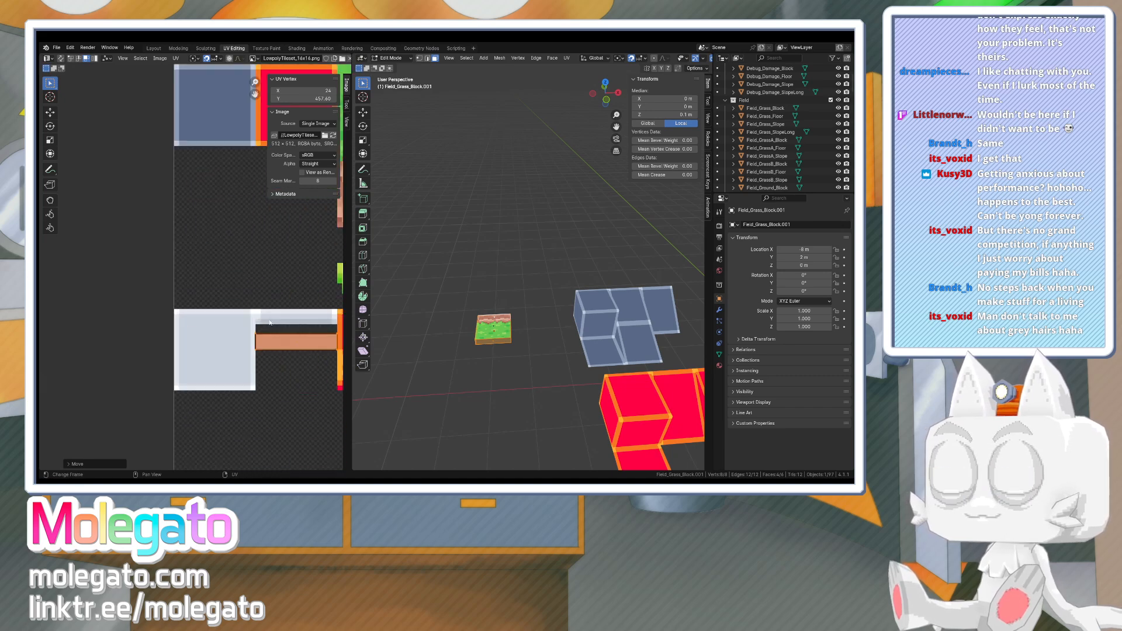
- Align the side-face UVs with the pale base strip and snap the UV selection
key("g")
left_click(279, 312)
key("shift+s")
left_click(268, 325)
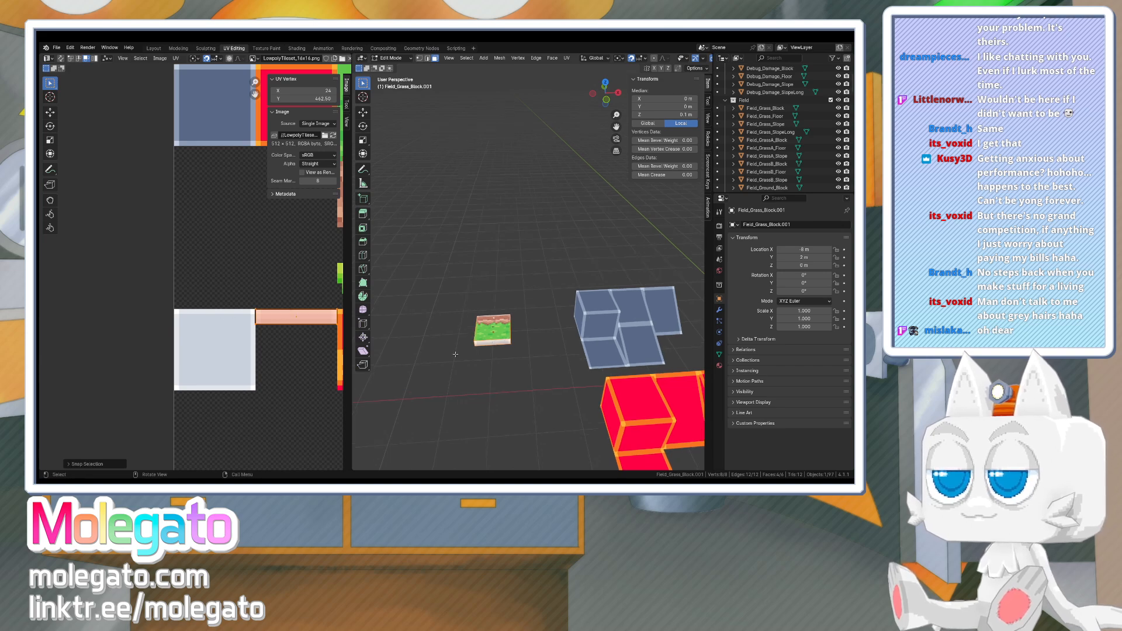
key("shift+s")
left_click(255, 332)
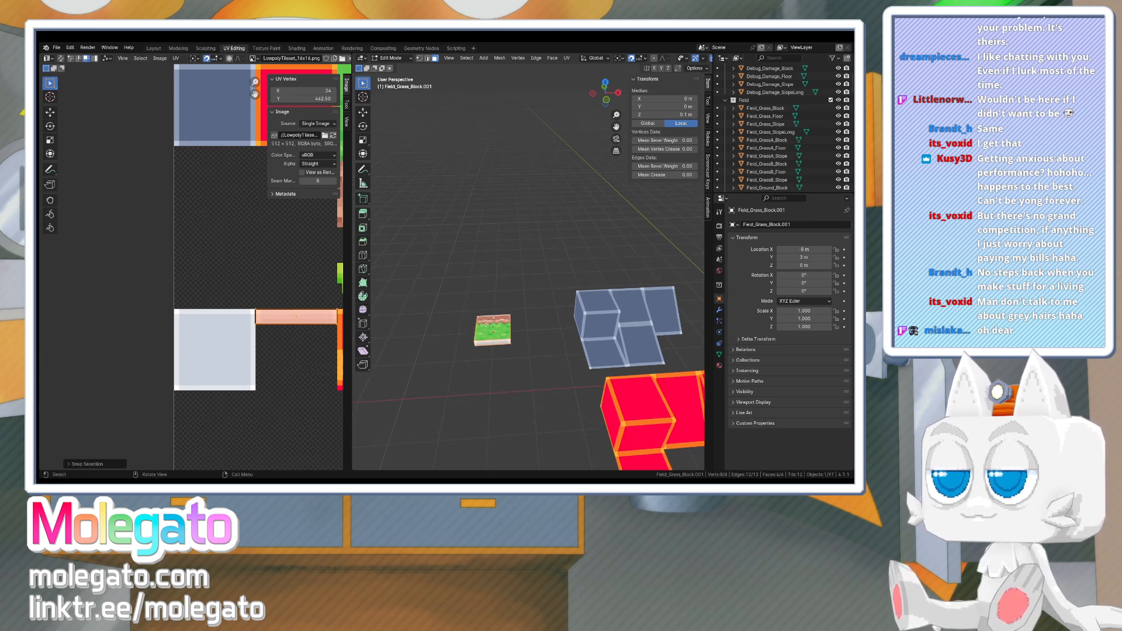
- Select the flattened block's top face and move its UVs onto the pale base square
left_click(489, 327)
scroll(261, 291, "down", 6)
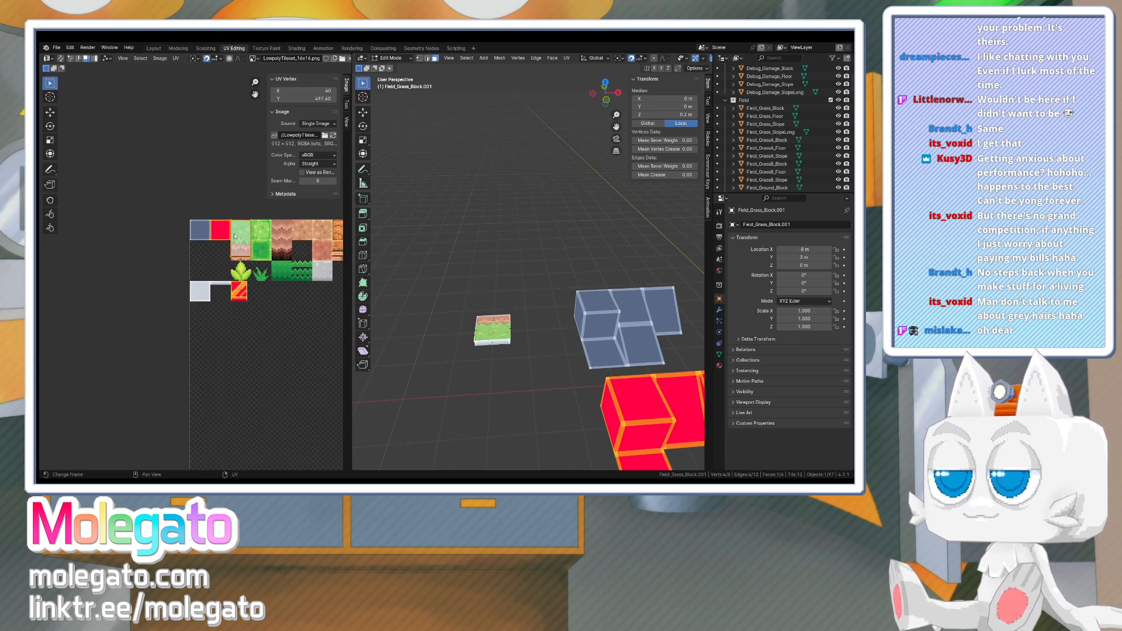
left_click_drag(242, 236, 238, 339)
- Move the lower edge of the top face's UVs to the pale square's lower border and snap it to pixels
left_click(71, 61)
key("g")
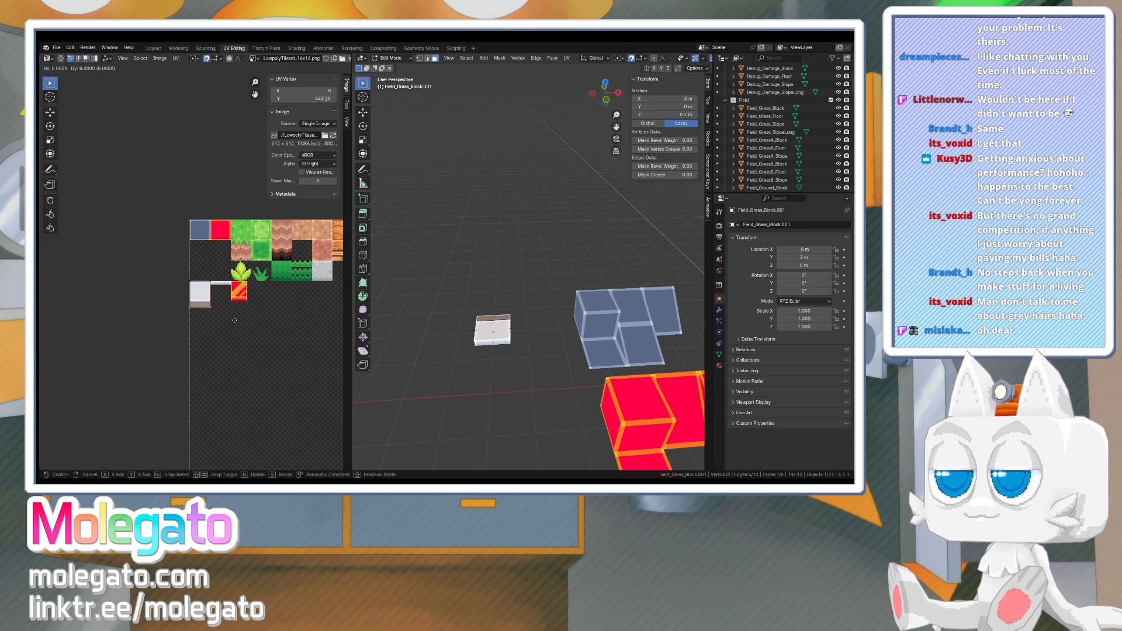
left_click(228, 316)
scroll(229, 317, "up", 7)
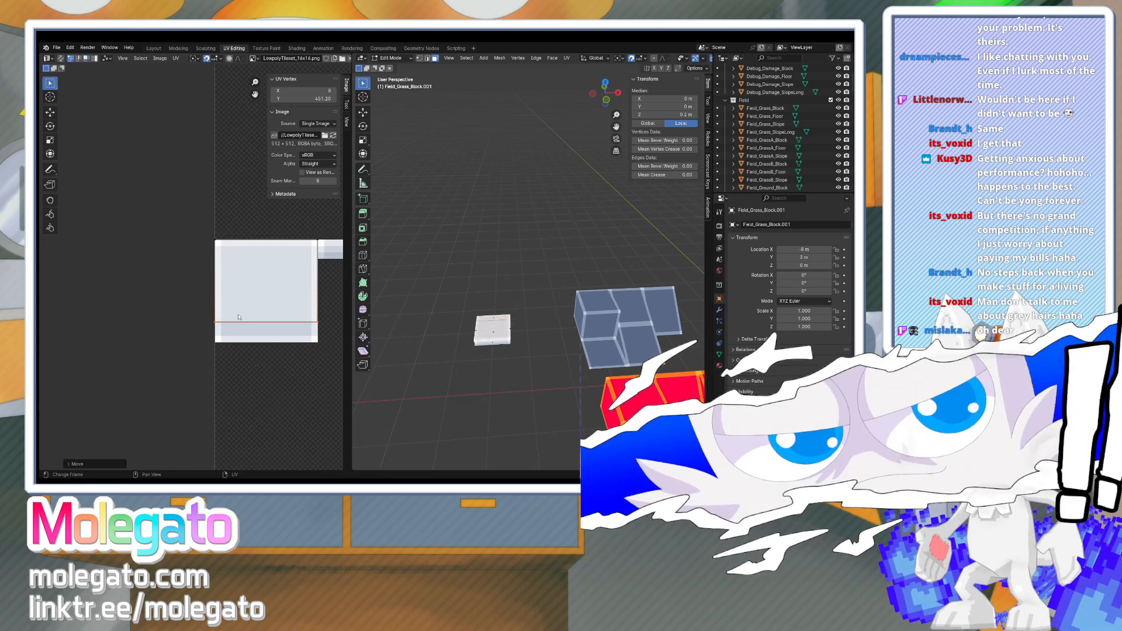
right_click(238, 334)
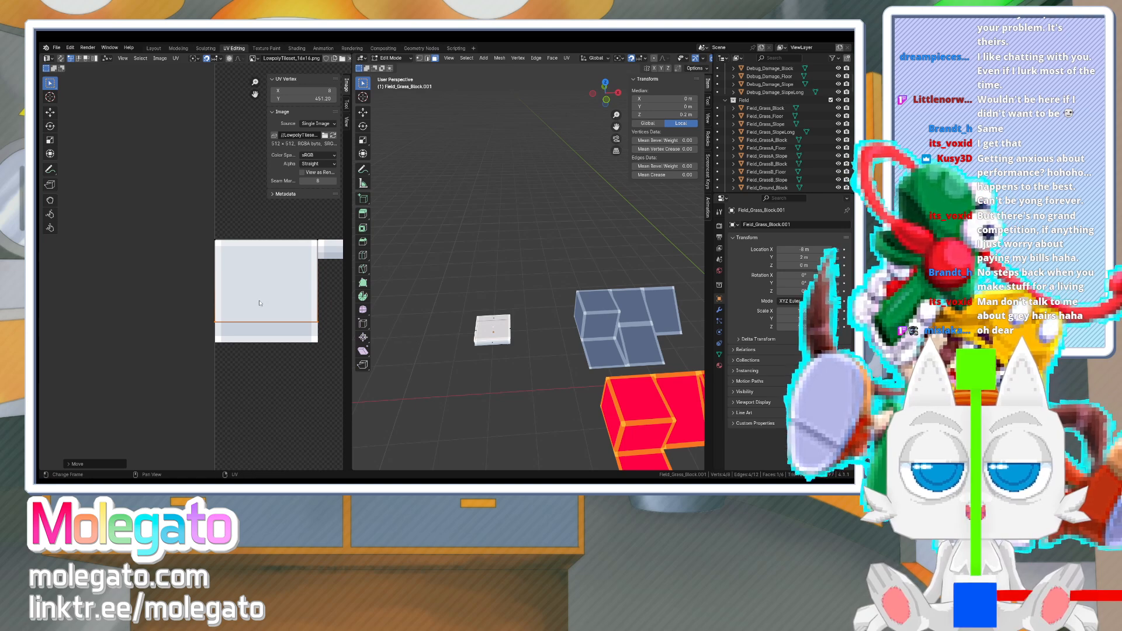
left_click(205, 313)
left_click(209, 321)
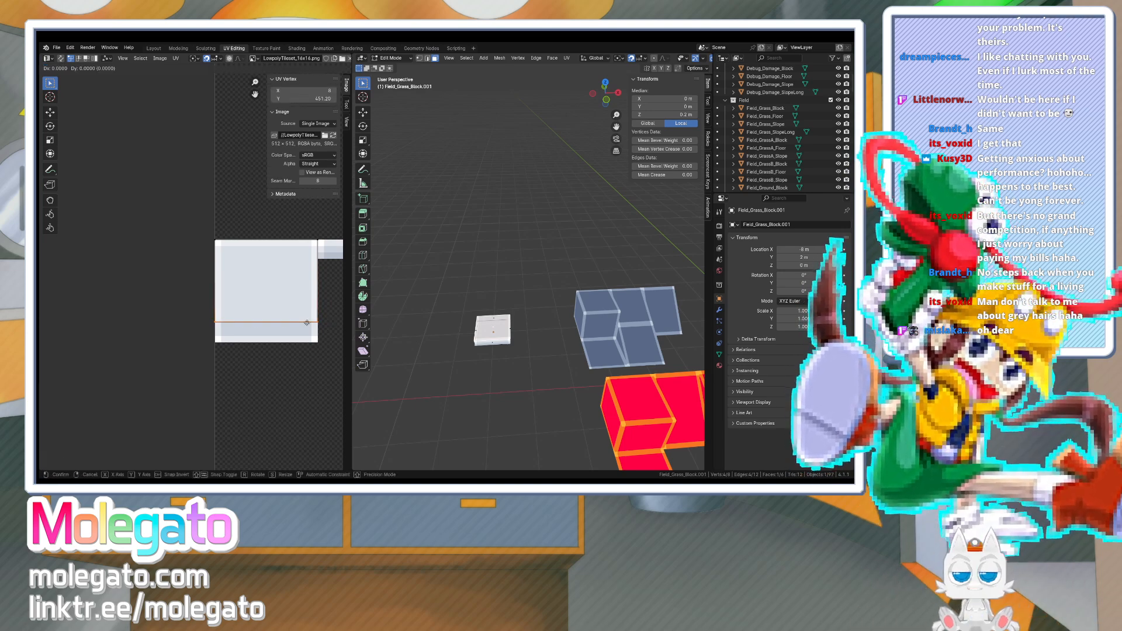
key("g")
key("y")
left_click(305, 341)
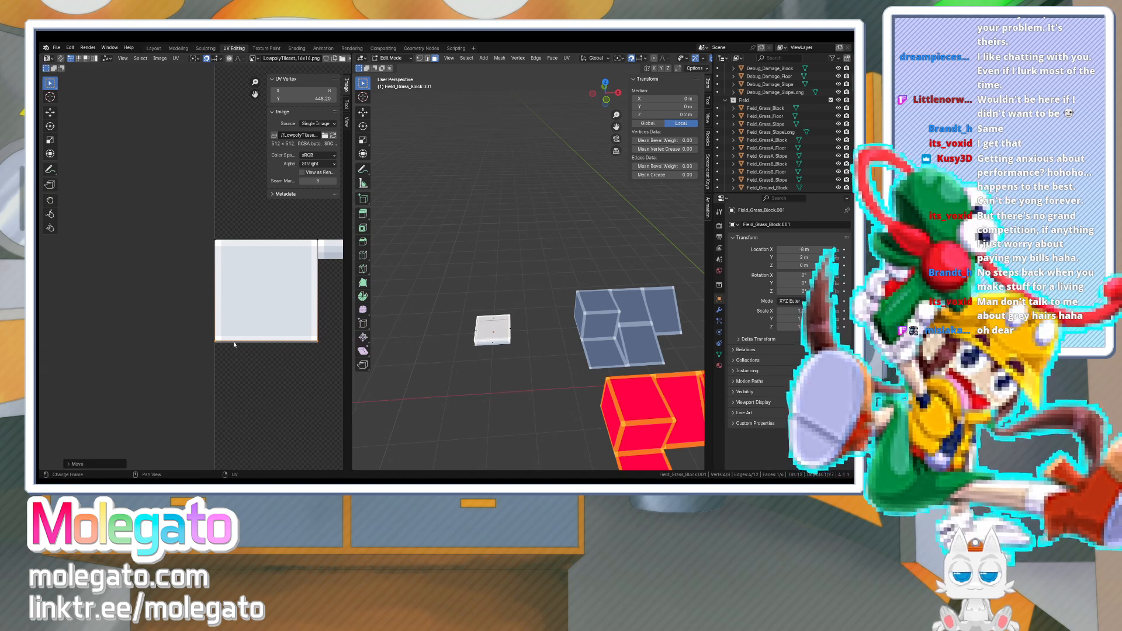
key("shift+s")
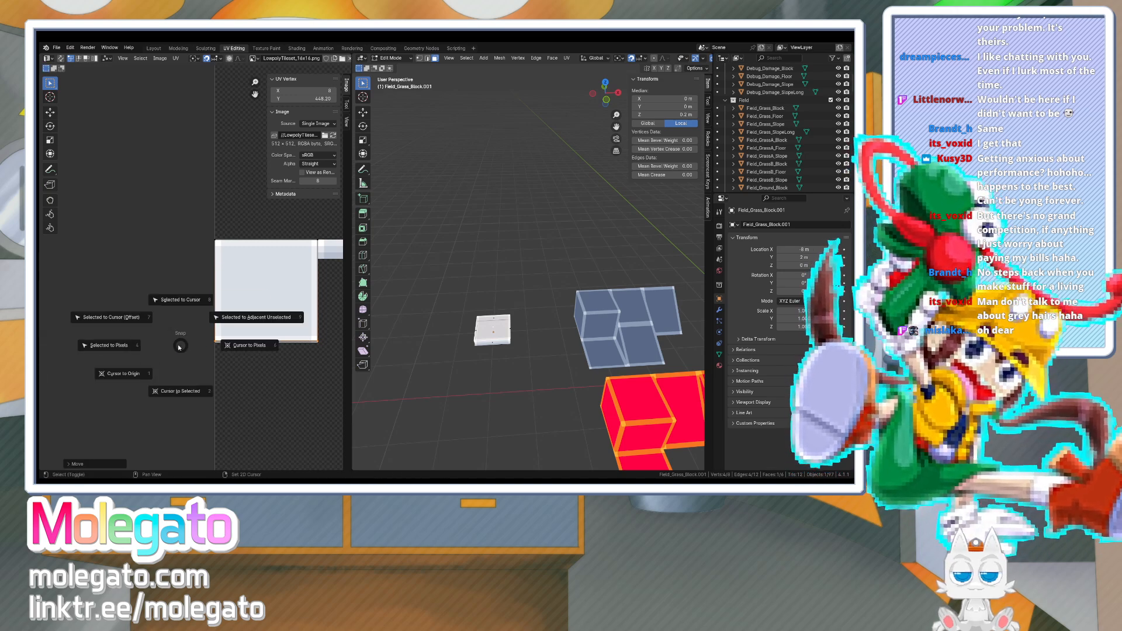
left_click(124, 350)
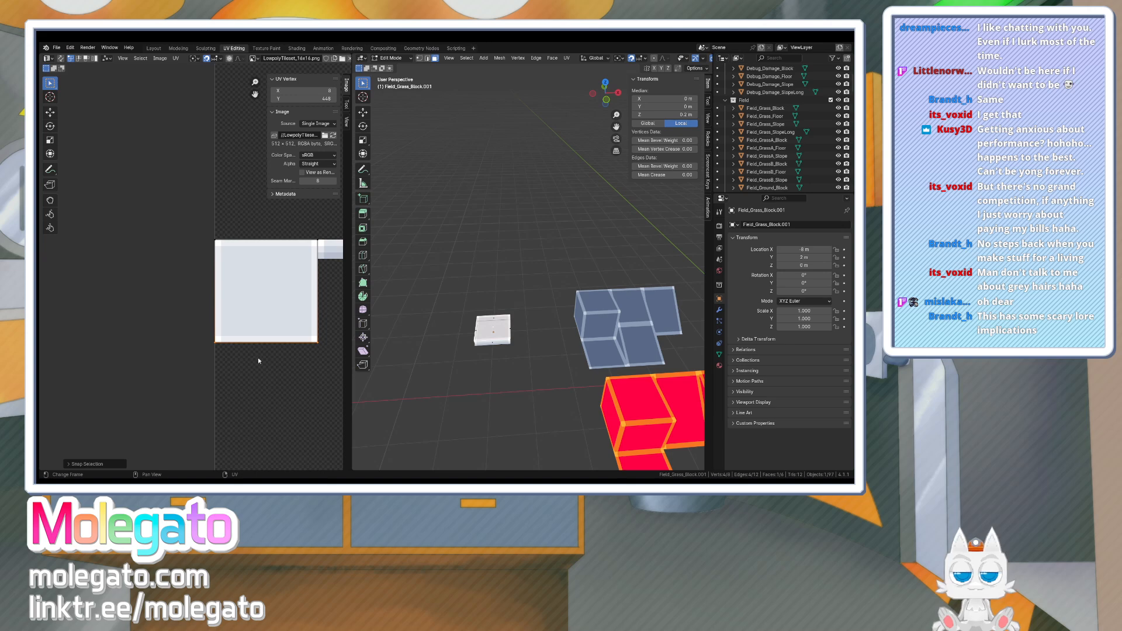
- Duplicate the block's top face in place and scale the copy to 0.8
scroll(270, 357, "down", 1)
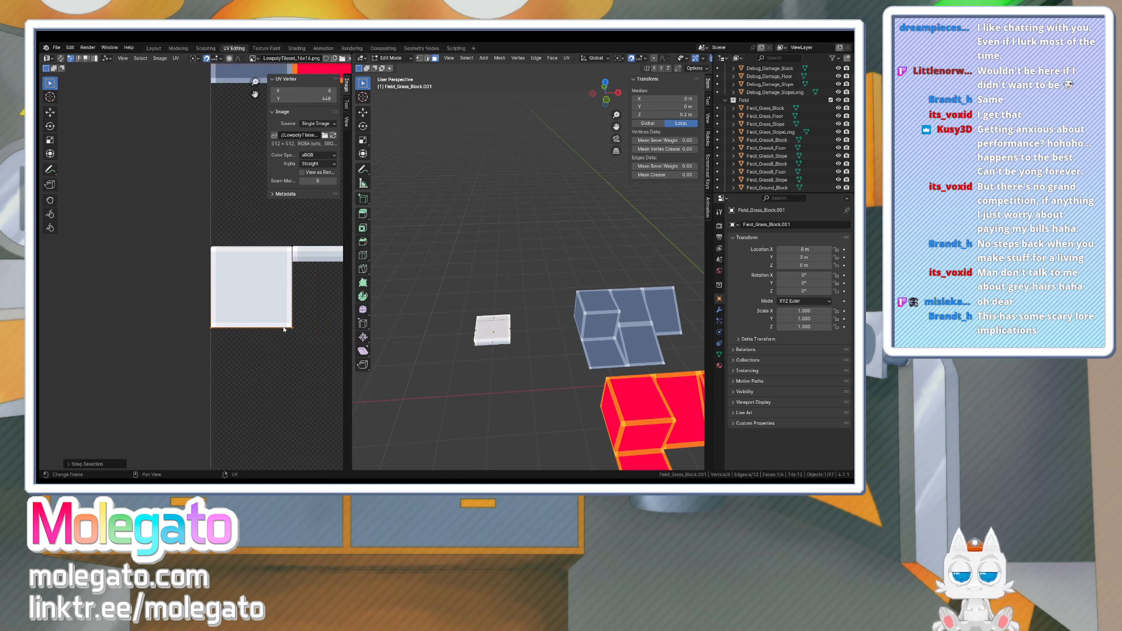
middle_click_drag(308, 325, 259, 341)
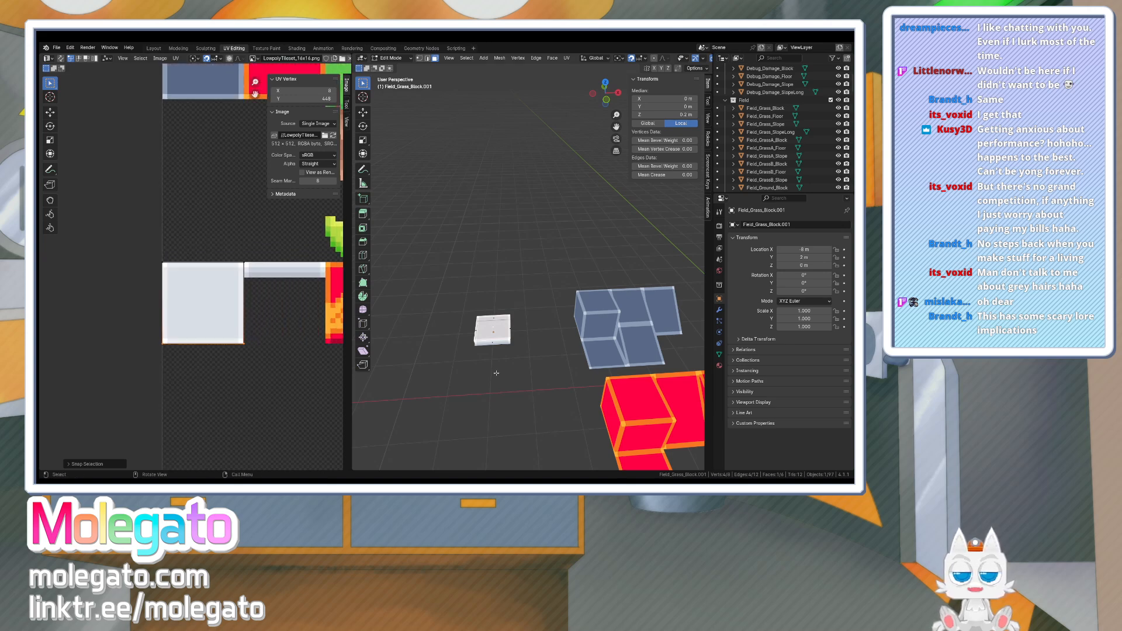
middle_click_drag(513, 371, 513, 327)
left_click(493, 331)
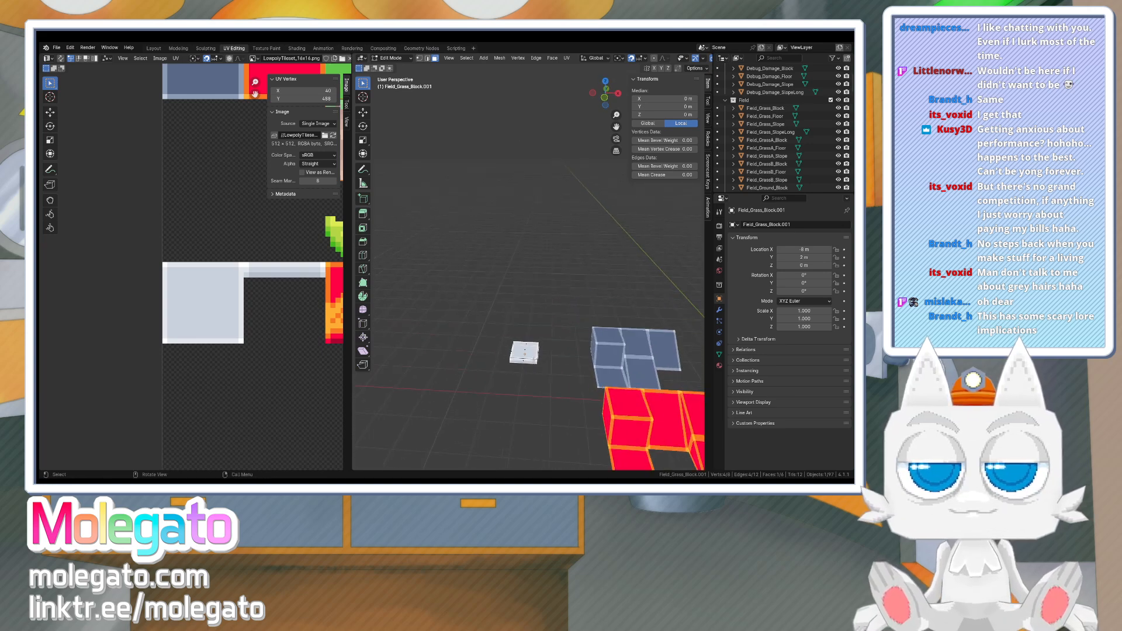
key("KP_7")
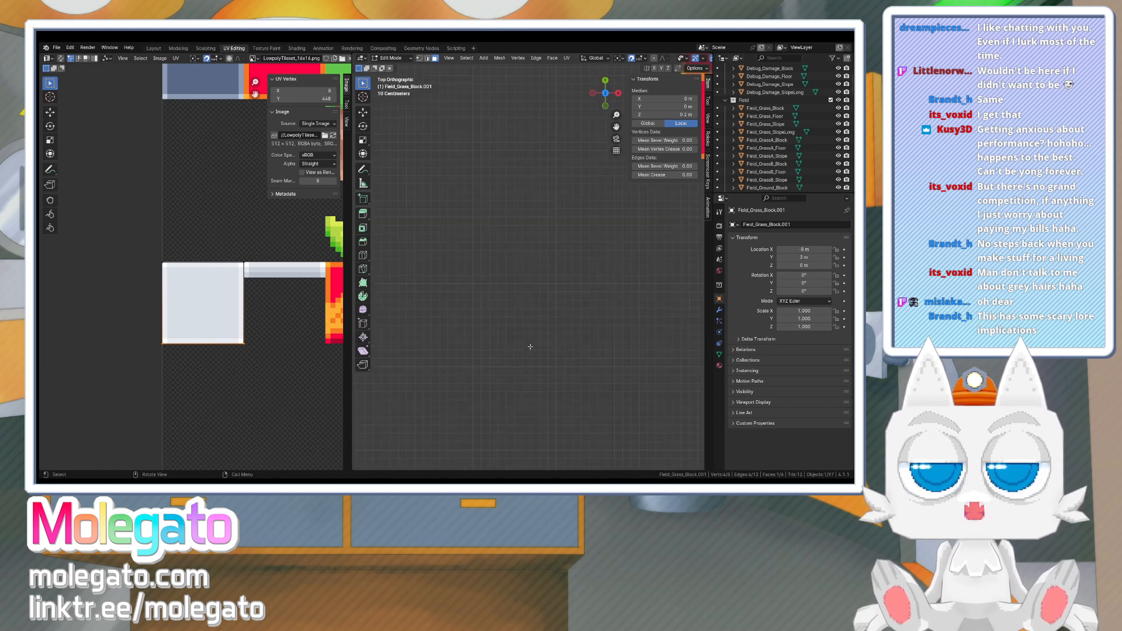
middle_click_drag(510, 244, 485, 368, "shift")
scroll(501, 272, "up", 4)
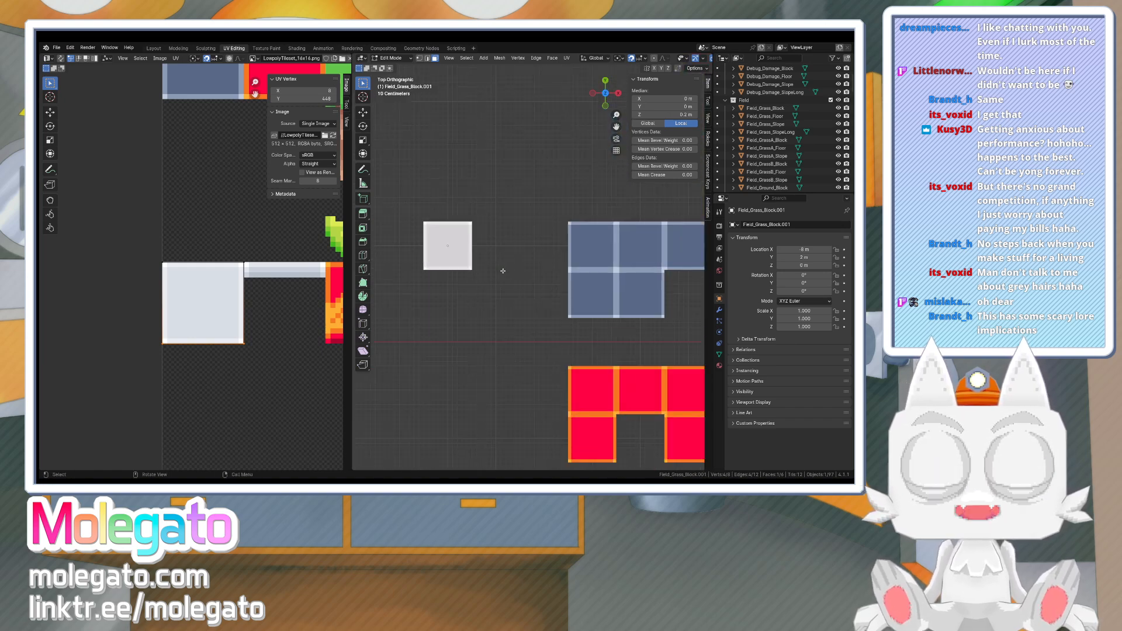
middle_click_drag(479, 252, 535, 303, "shift")
key("shift+d")
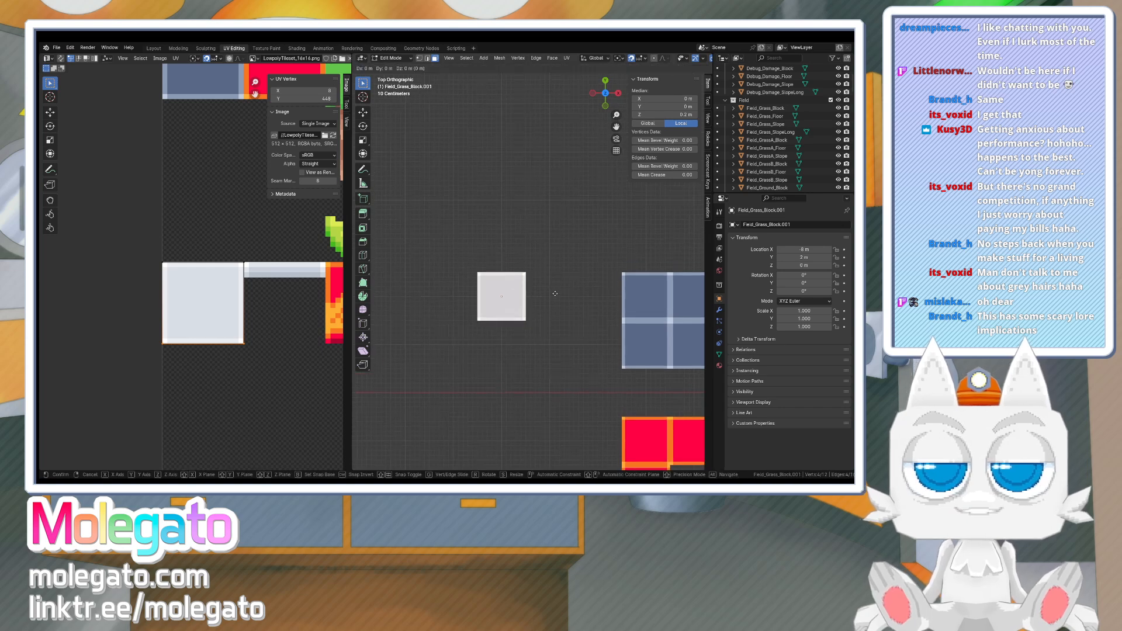
right_click(556, 293)
key("s")
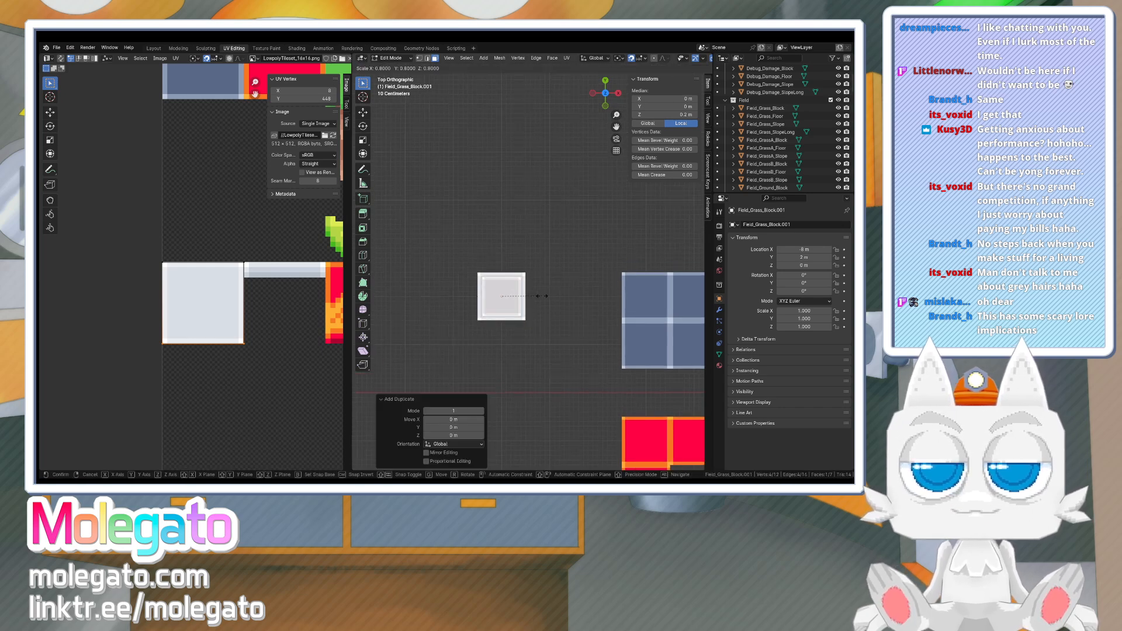
left_click(542, 297, "ctrl")
- Extrude the scaled face 0.1 m upward to form a raised button on the base
key("KP_1")
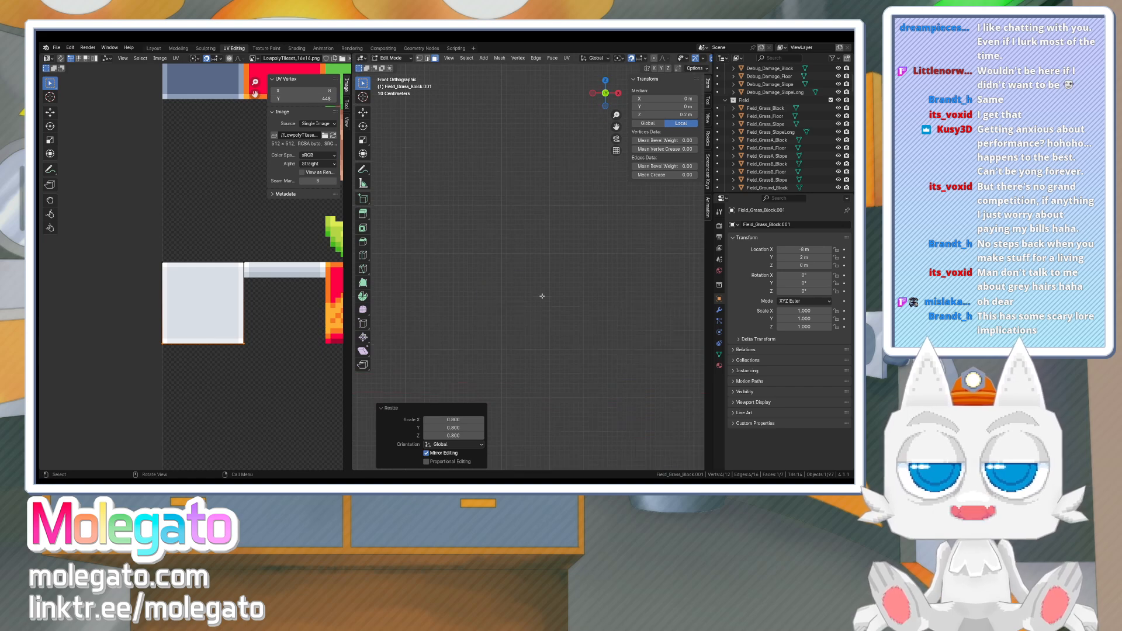
scroll(530, 334, "down", 4)
scroll(530, 334, "up", 2)
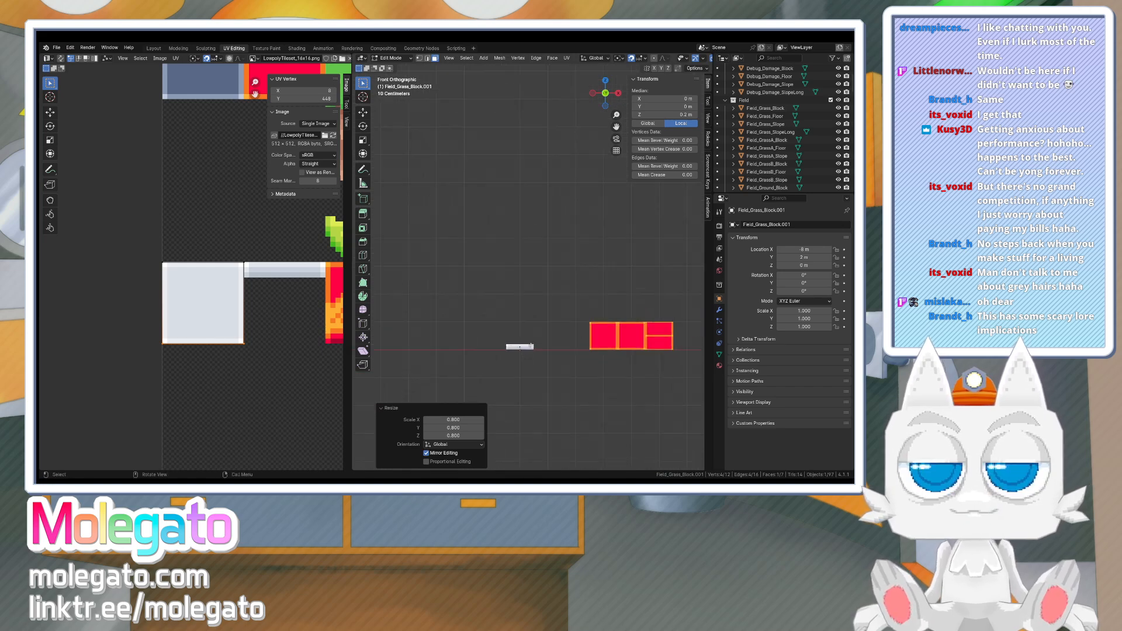
key("g")
key("z")
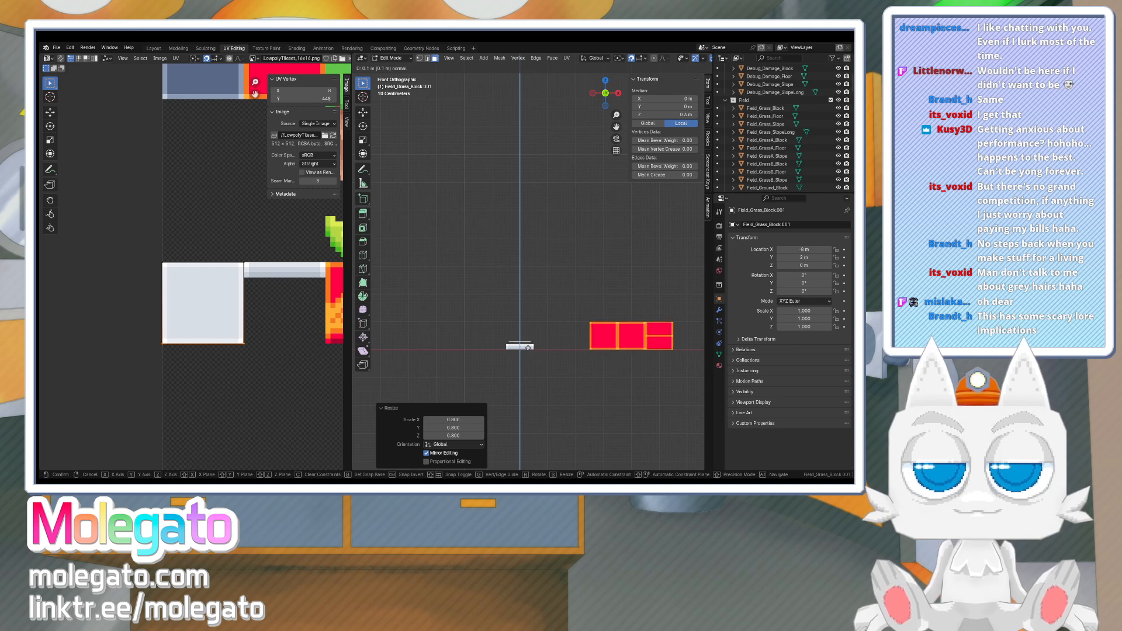
left_click(528, 346)
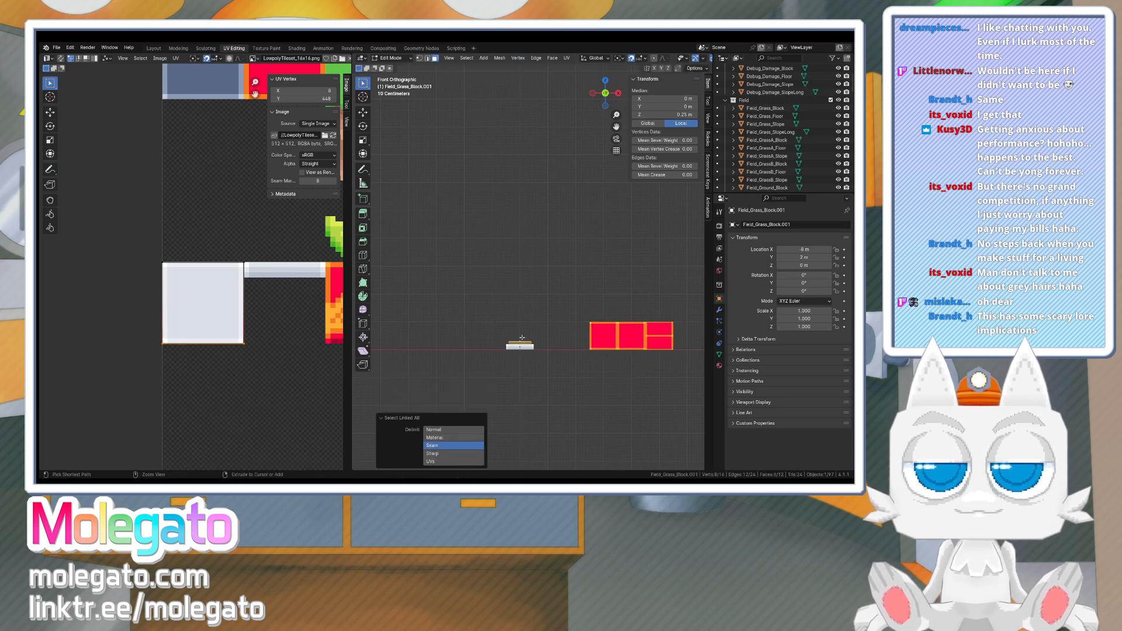
- Isolate the raised button by hiding the base block and delete the button's bottom face
key("h")
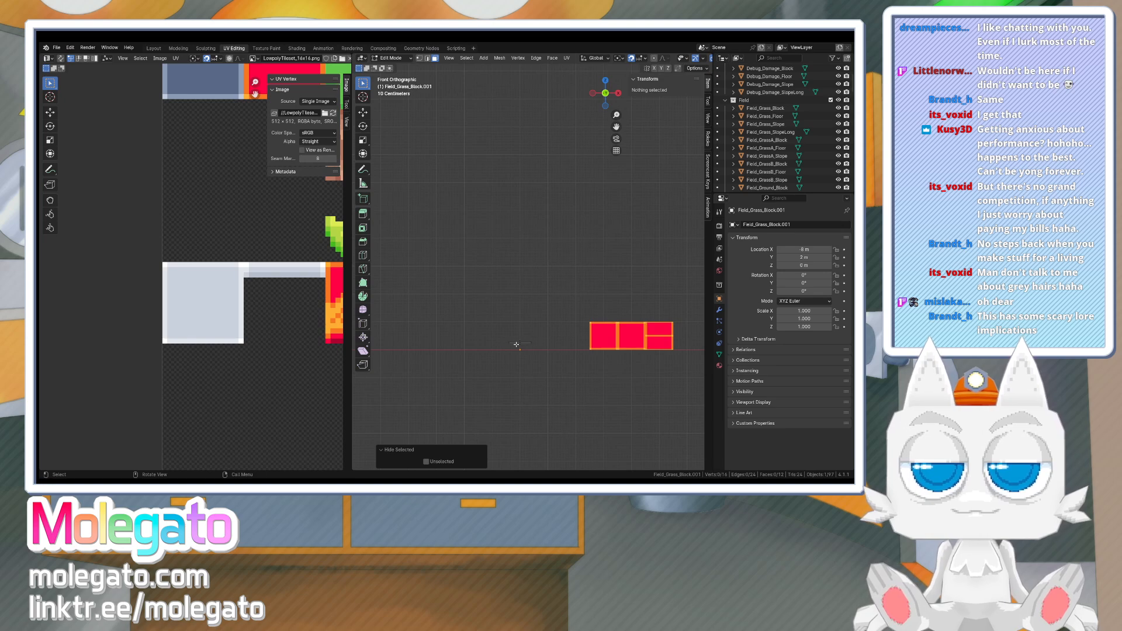
key("alt+h")
key("x")
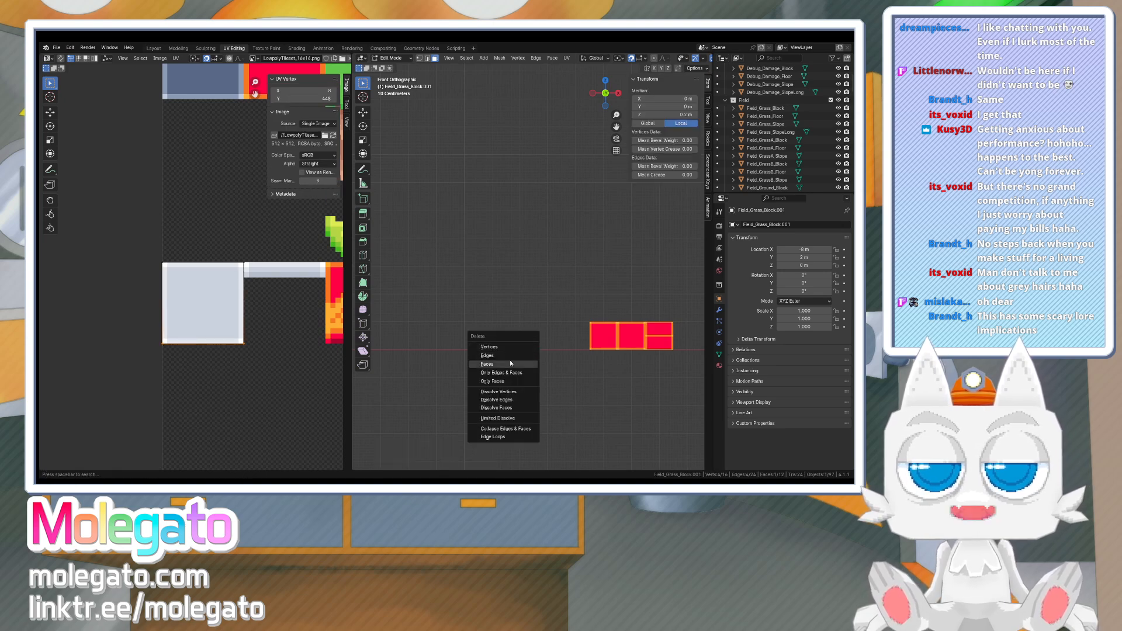
left_click(511, 363)
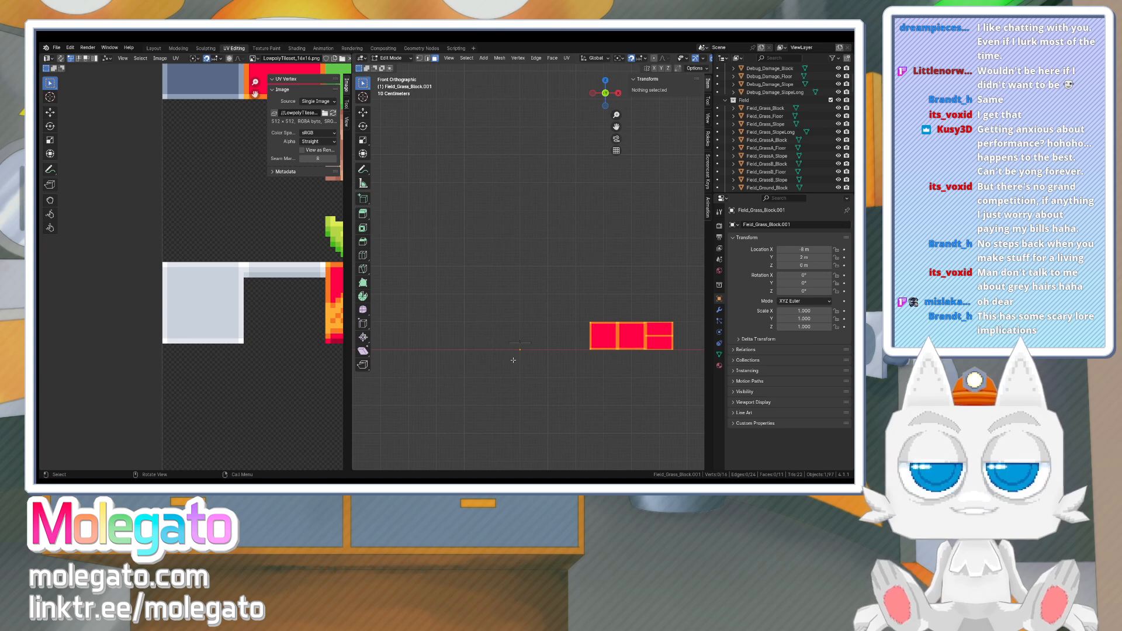
- Select the raised button's top face and move its UVs onto the striped red button tile
key("KP_7")
key("a")
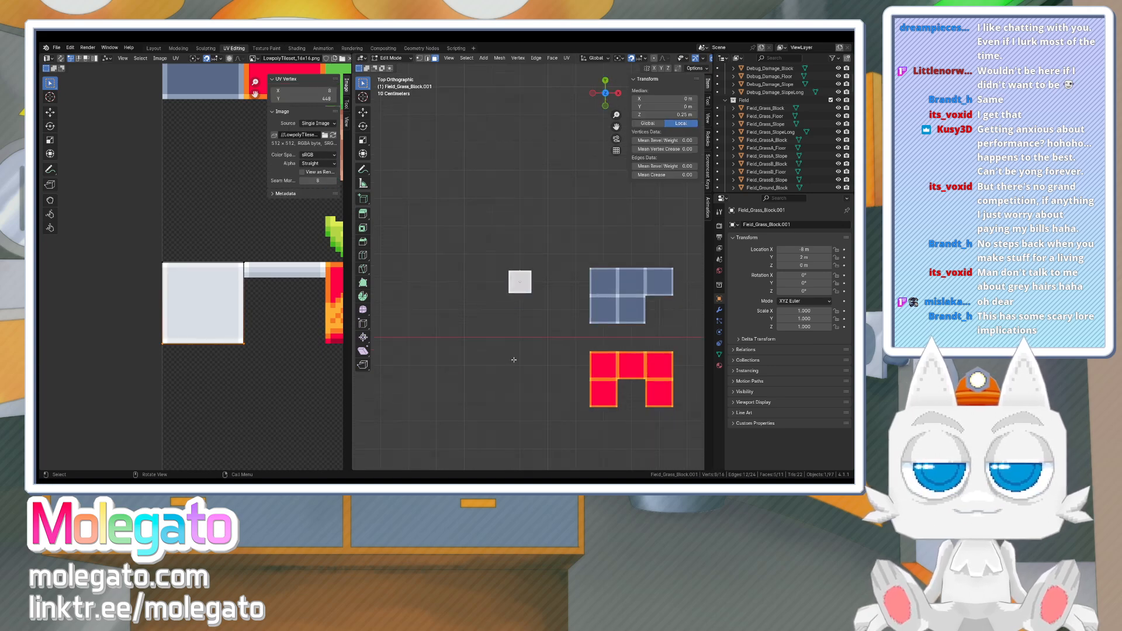
scroll(239, 316, "down", 2)
key("a")
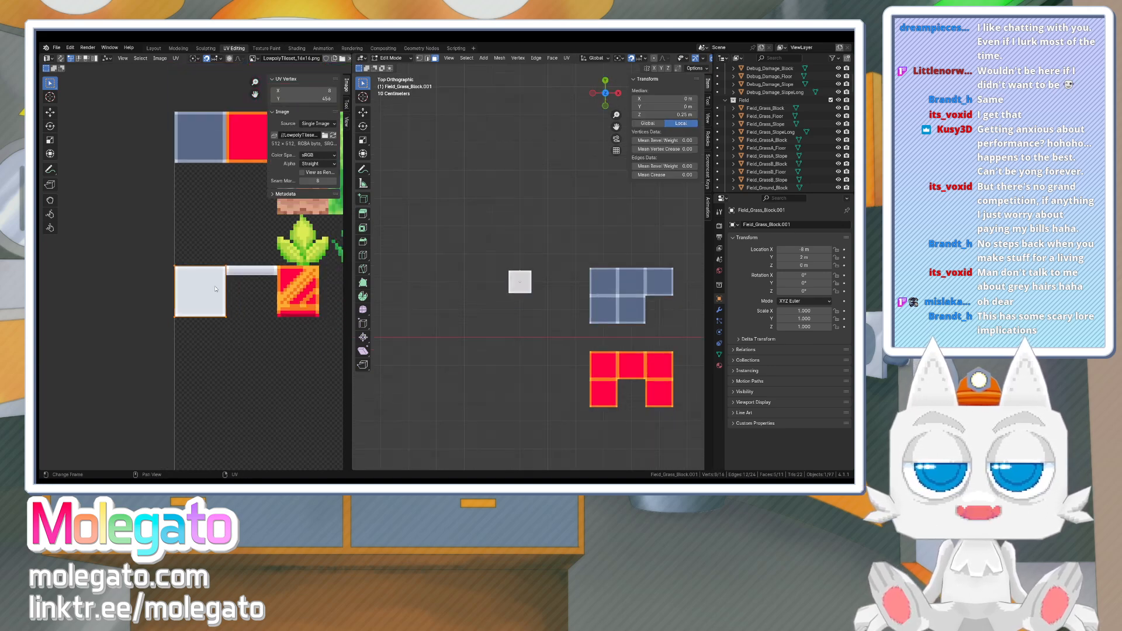
left_click(517, 282)
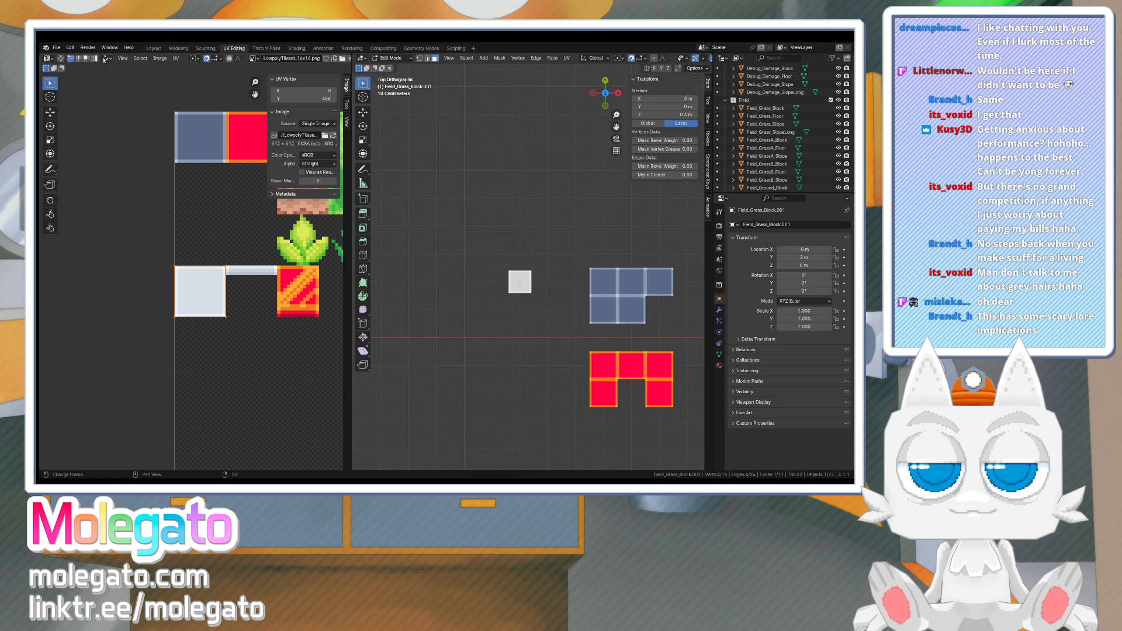
key("g")
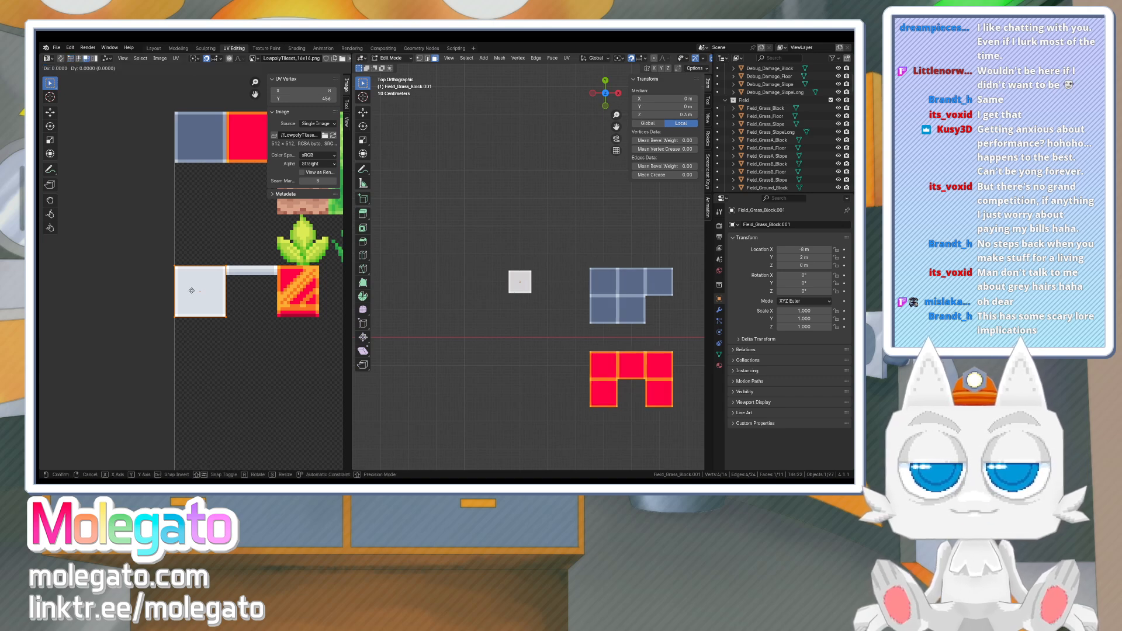
left_click(286, 295)
middle_click_drag(296, 318, 255, 345)
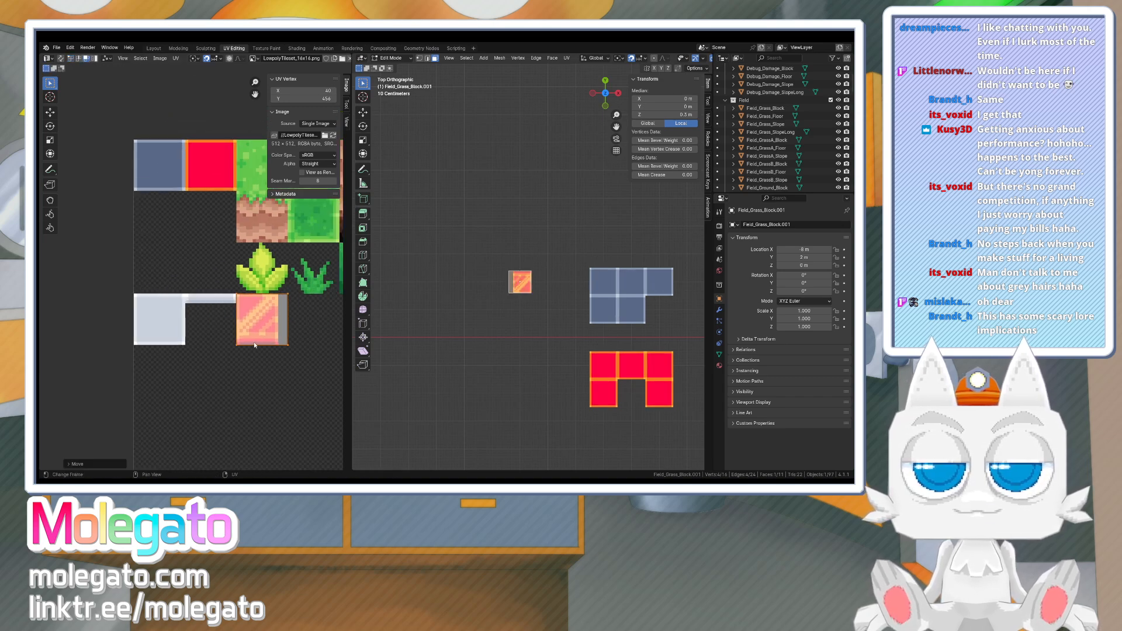
- Move the lower edge of the button top's UVs up 3 pixels to exclude the tile's dark red strip
scroll(298, 354, "up", 1)
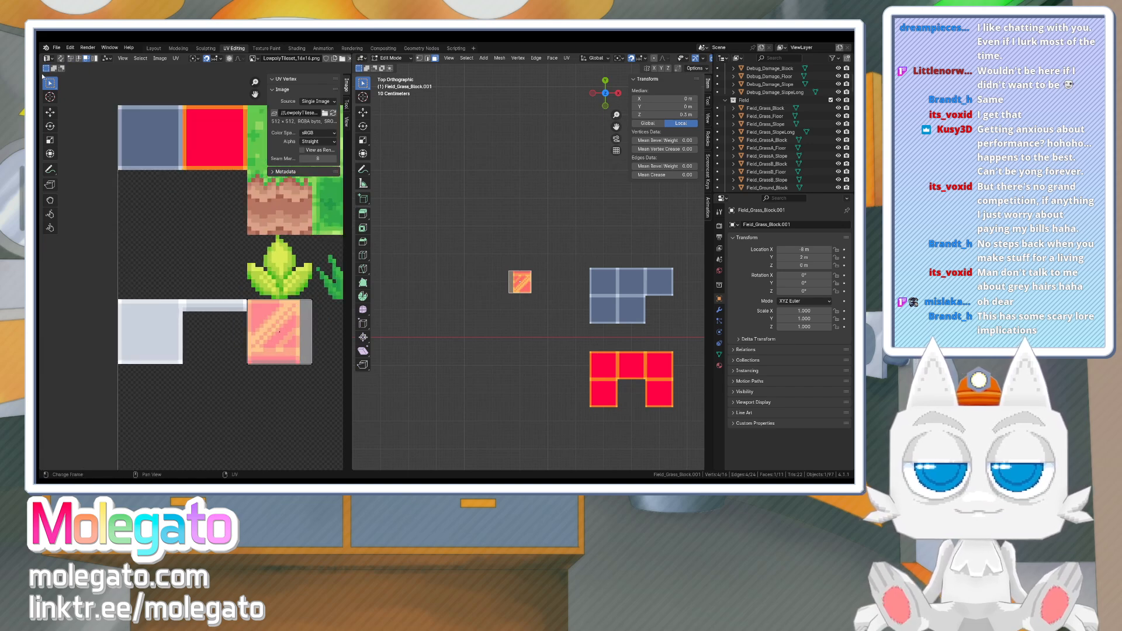
left_click(70, 59)
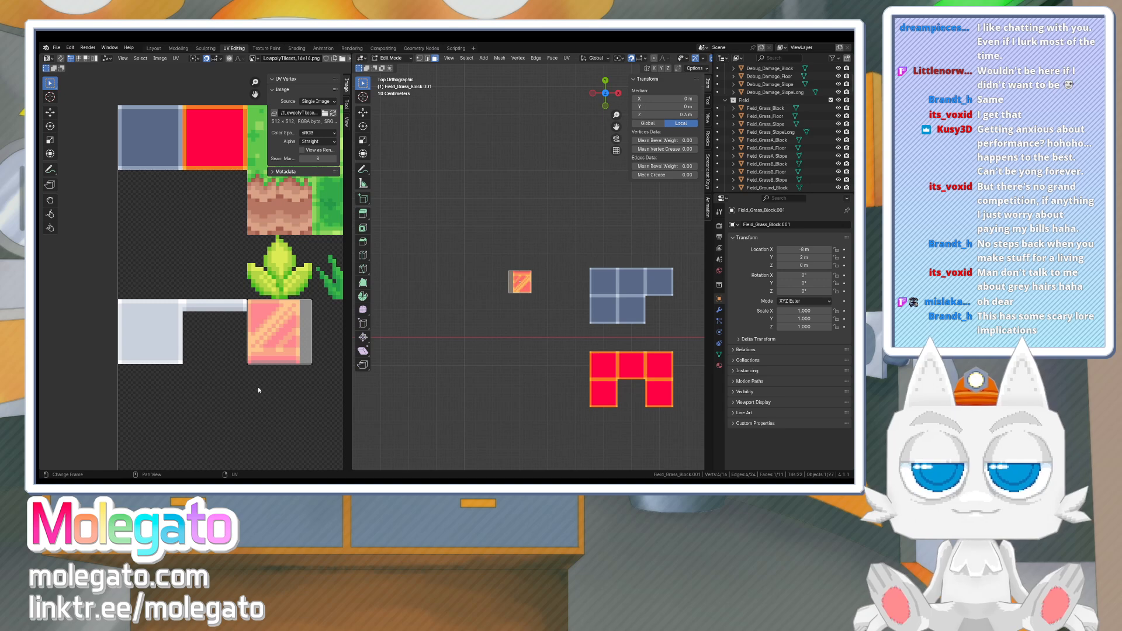
left_click_drag(232, 352, 331, 399)
scroll(315, 380, "up", 1)
key("g")
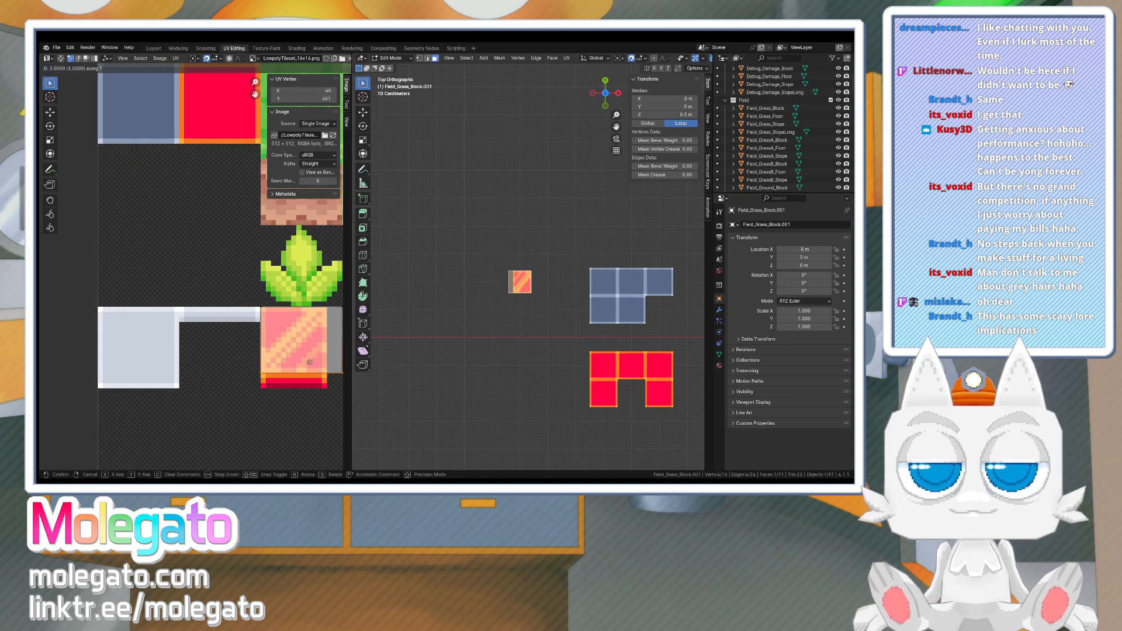
left_click(310, 362)
- Pull in the outer vertical edge of the button top's UVs to the striped tile's border and snap it to pixels
middle_click_drag(310, 362, 271, 374)
left_click_drag(292, 310, 313, 407)
key("g")
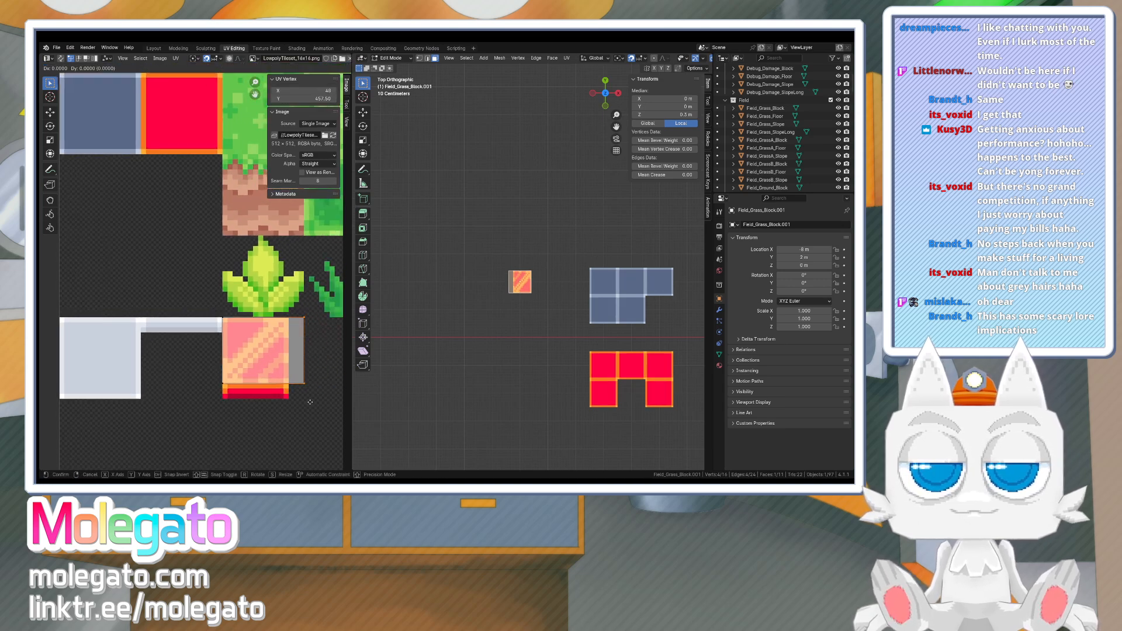
key("x")
left_click(300, 401)
key("shift+s")
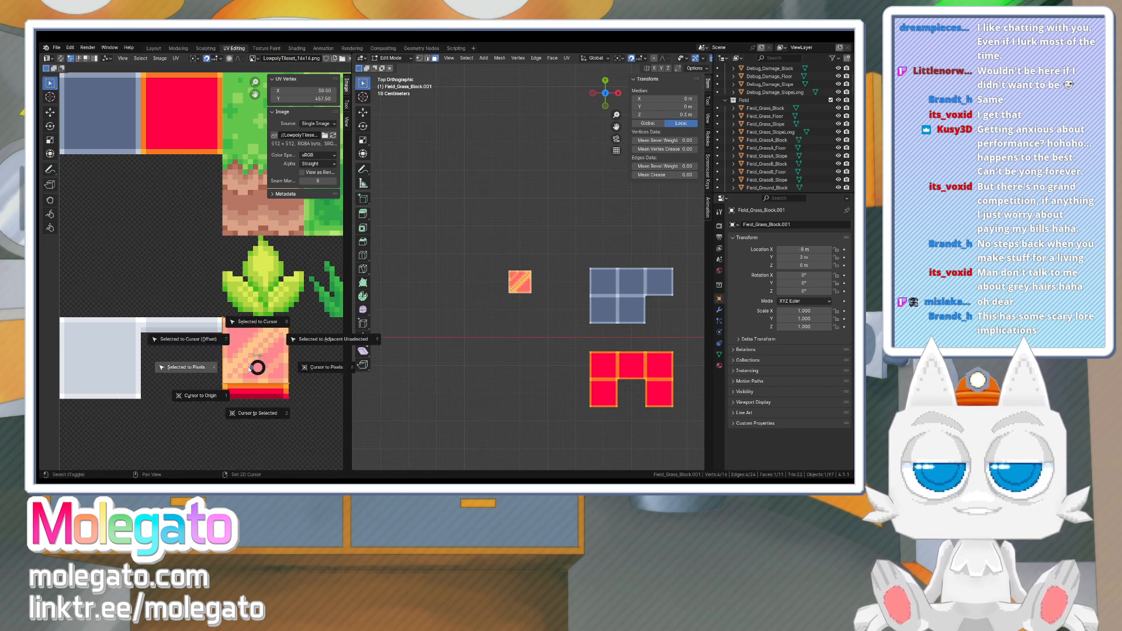
left_click(197, 367)
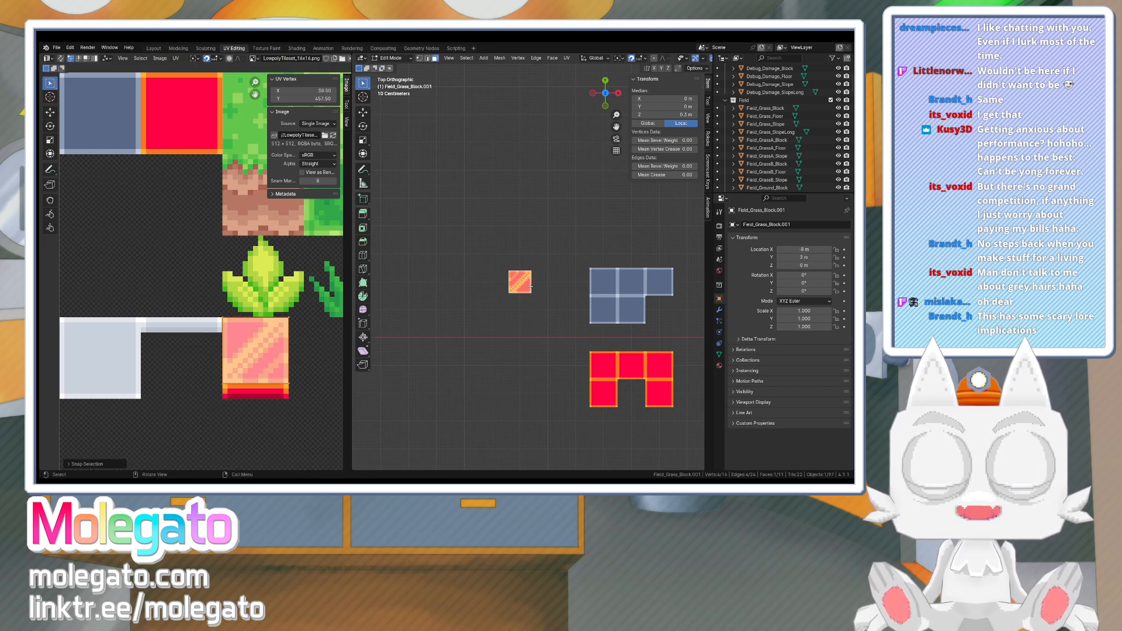
- Select all of the raised button's faces except its top from the front view and reset their UVs
key("KP_1")
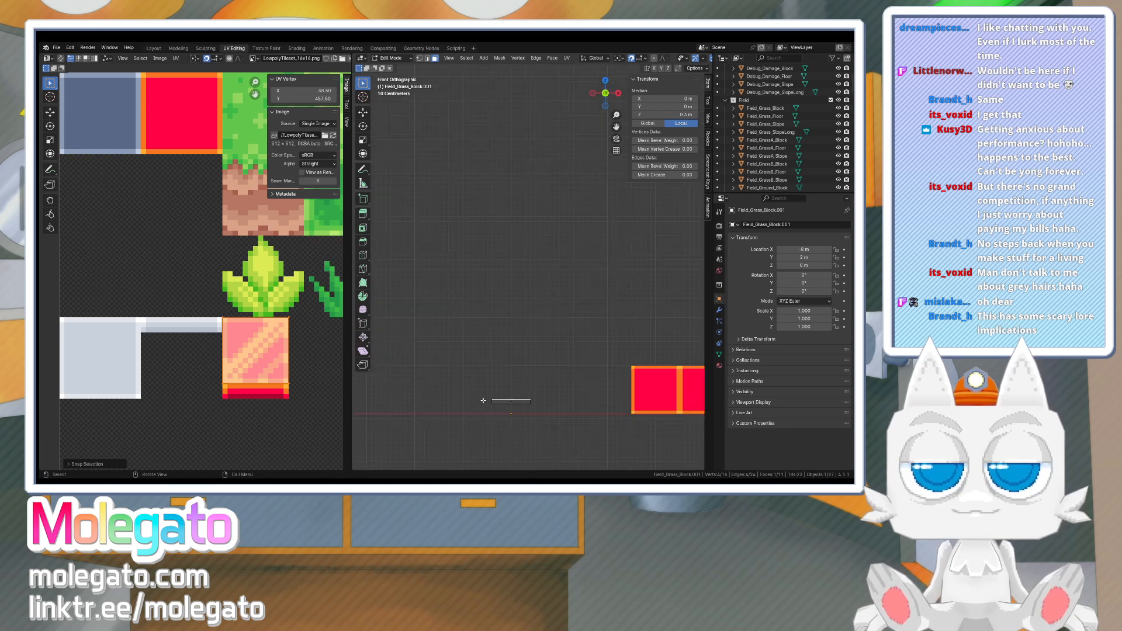
left_click_drag(484, 400, 556, 404)
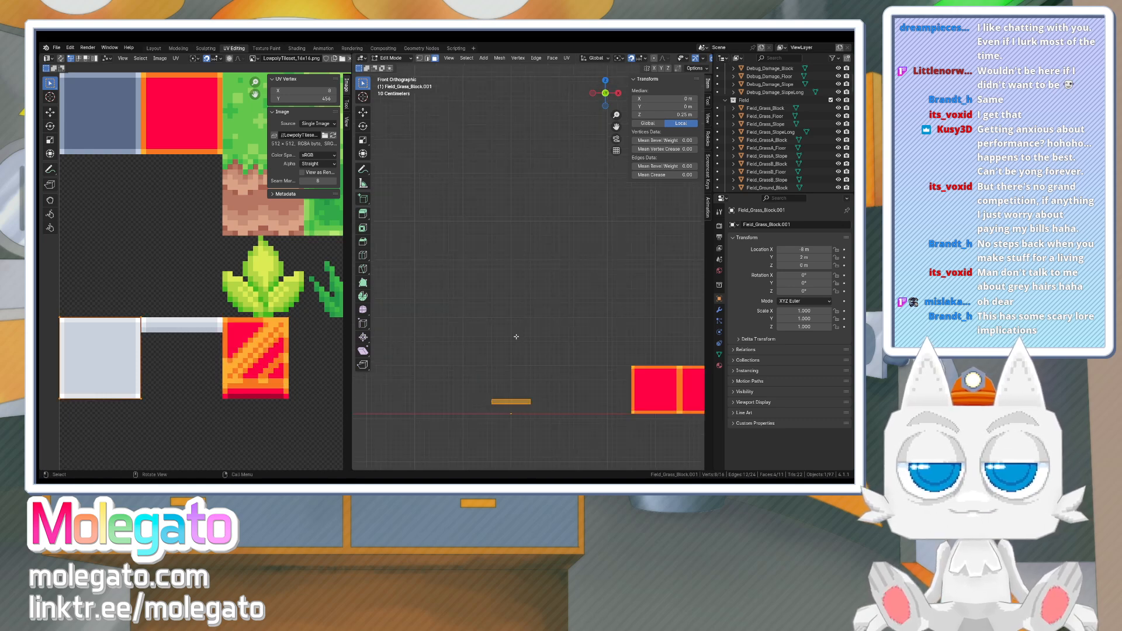
left_click(567, 58)
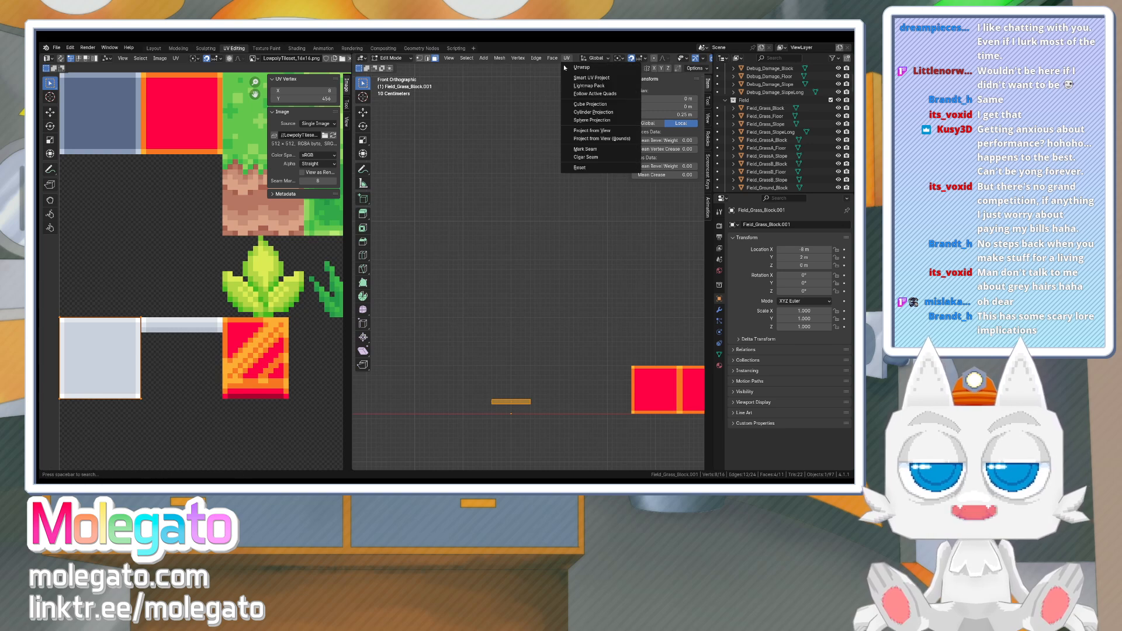
left_click(587, 169)
- Scale the button side UVs down to the size of a single tile in the tileset
scroll(209, 320, "down", 4)
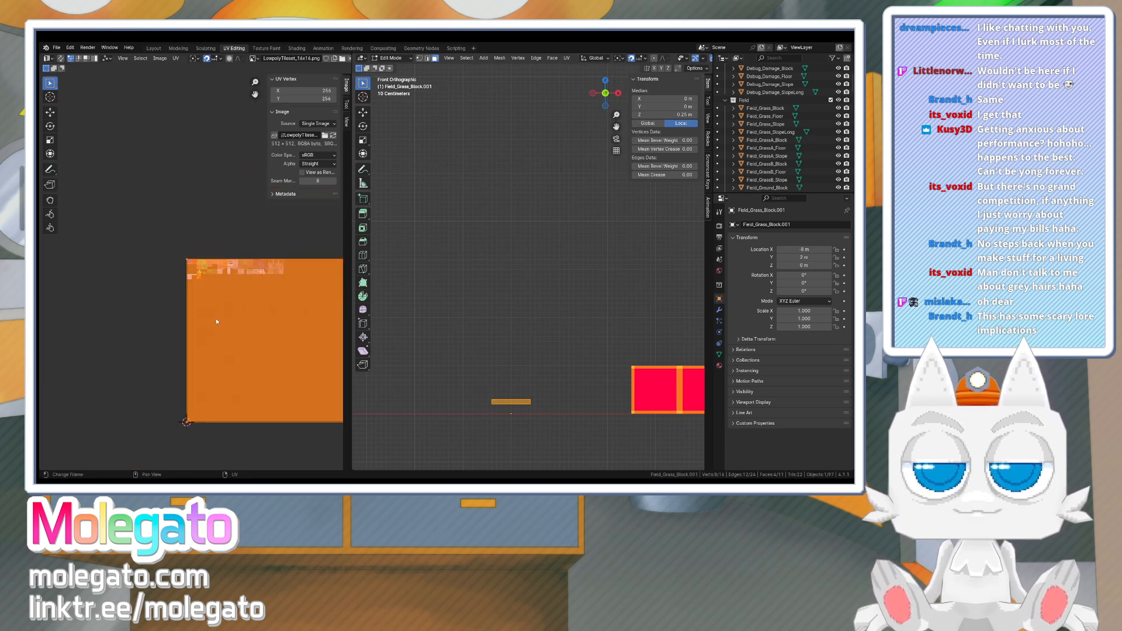
type("s.2")
key("Return")
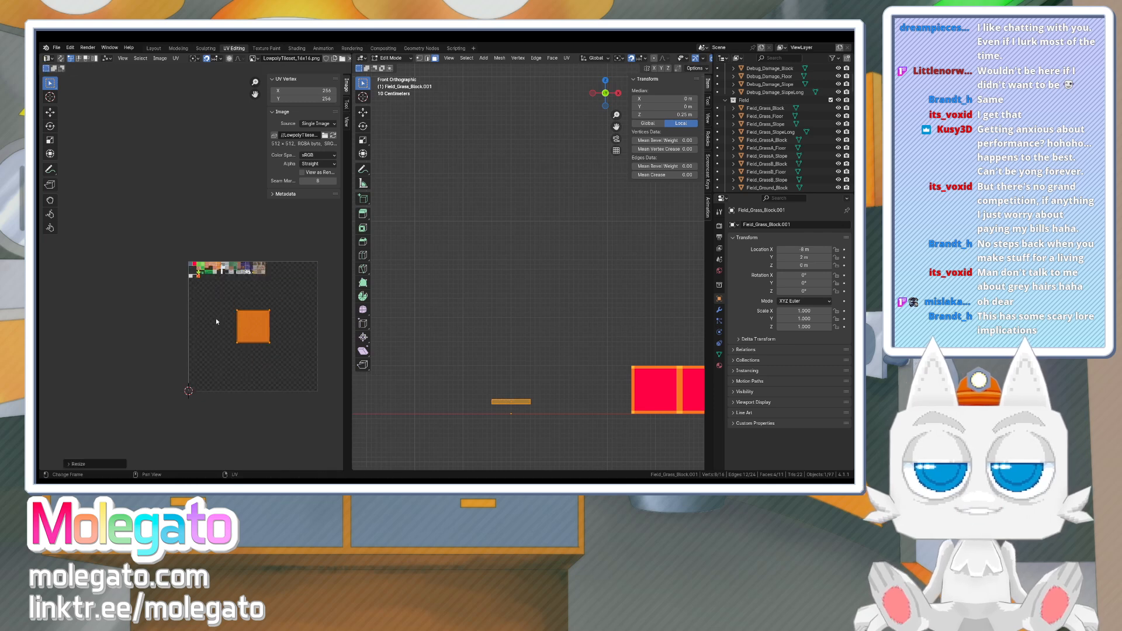
type("s.2")
key("Return")
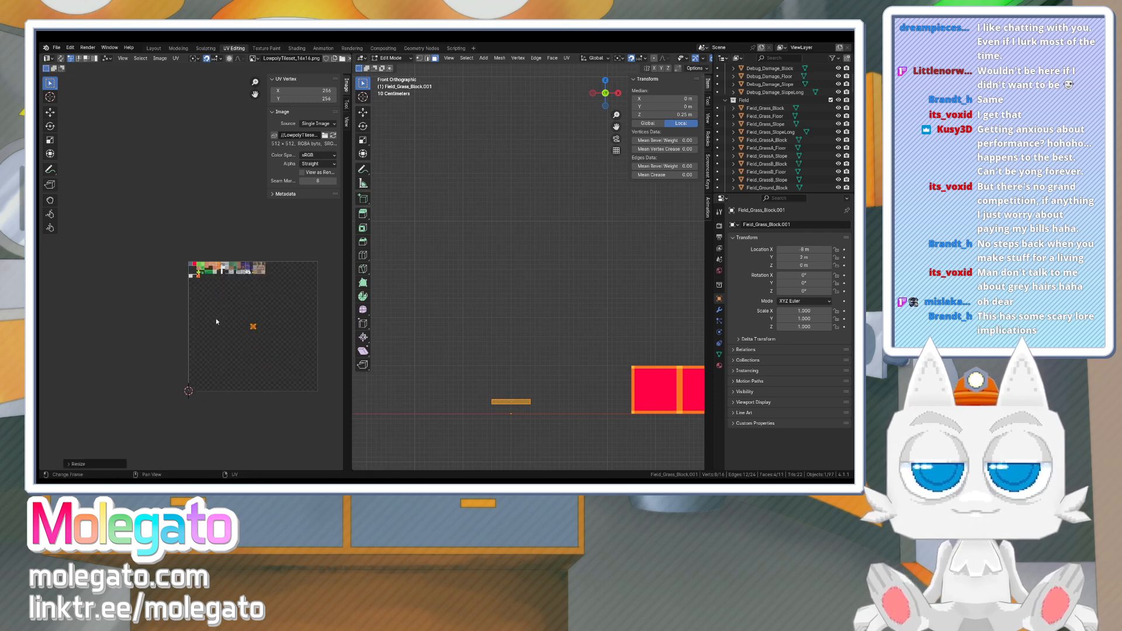
- Move the button side UVs onto the striped red button tile
key("g")
left_click(212, 285)
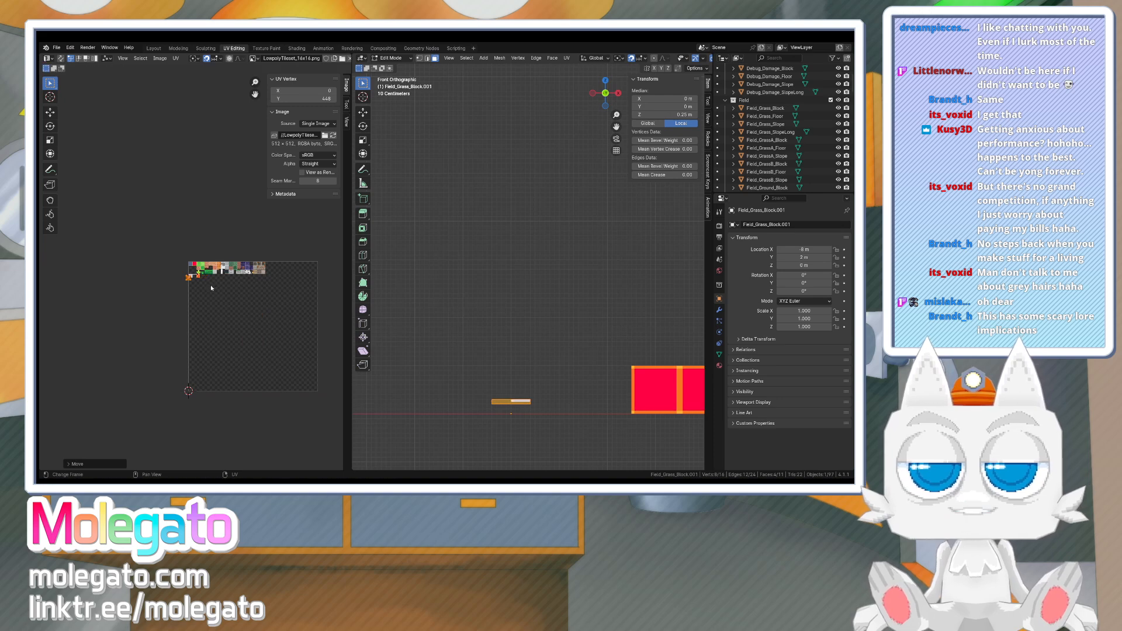
scroll(198, 276, "up", 9)
key("g")
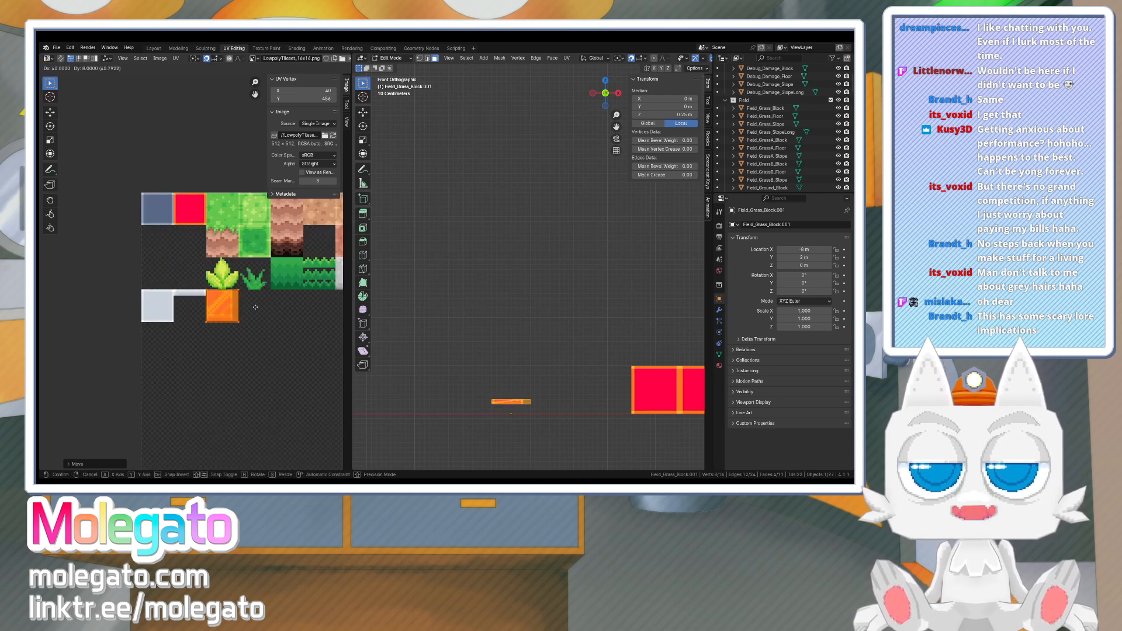
left_click(235, 323)
scroll(235, 324, "up", 3)
scroll(501, 398, "up", 1)
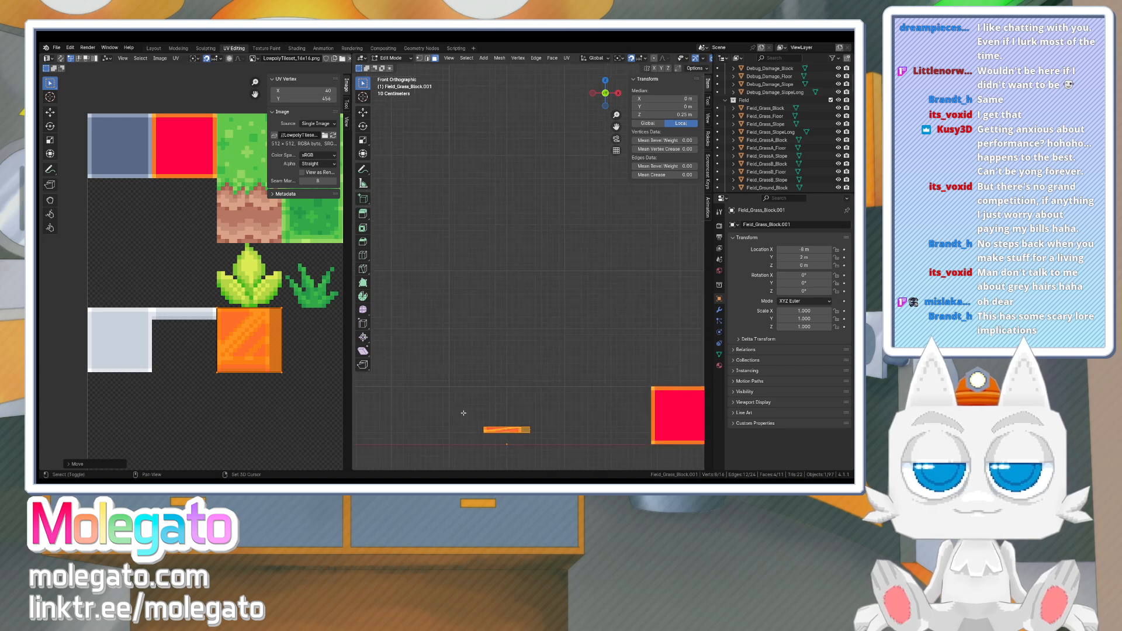
- Fit the side UVs to the tile's dark red strip by pulling in their outer vertical edge and lowering their upper edge, and finish mesh editing
key("g")
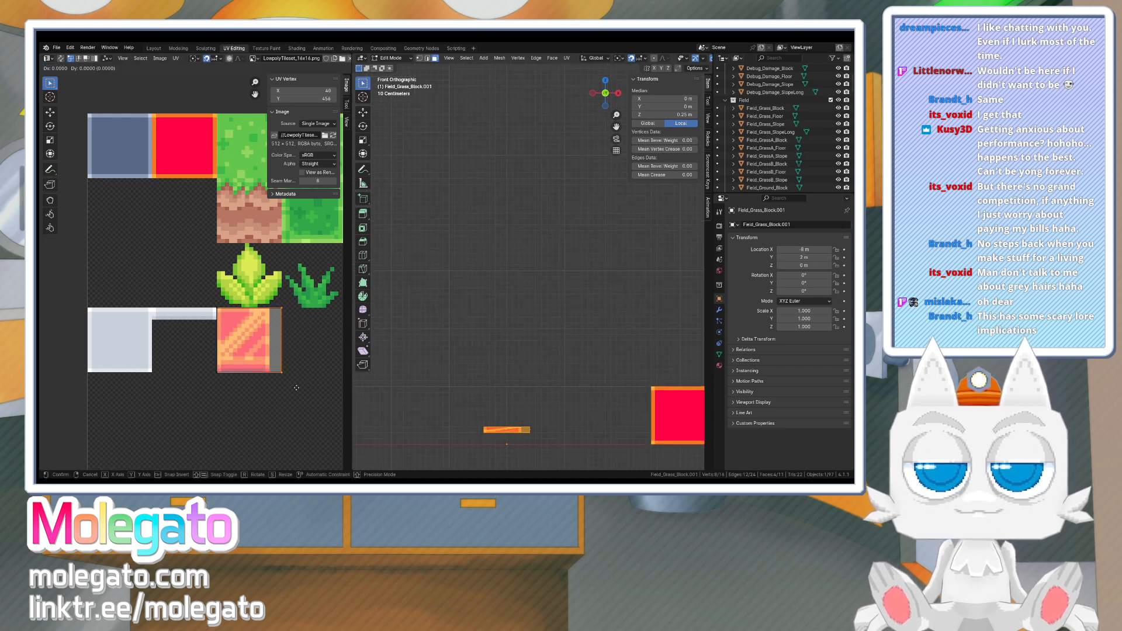
left_click(245, 340)
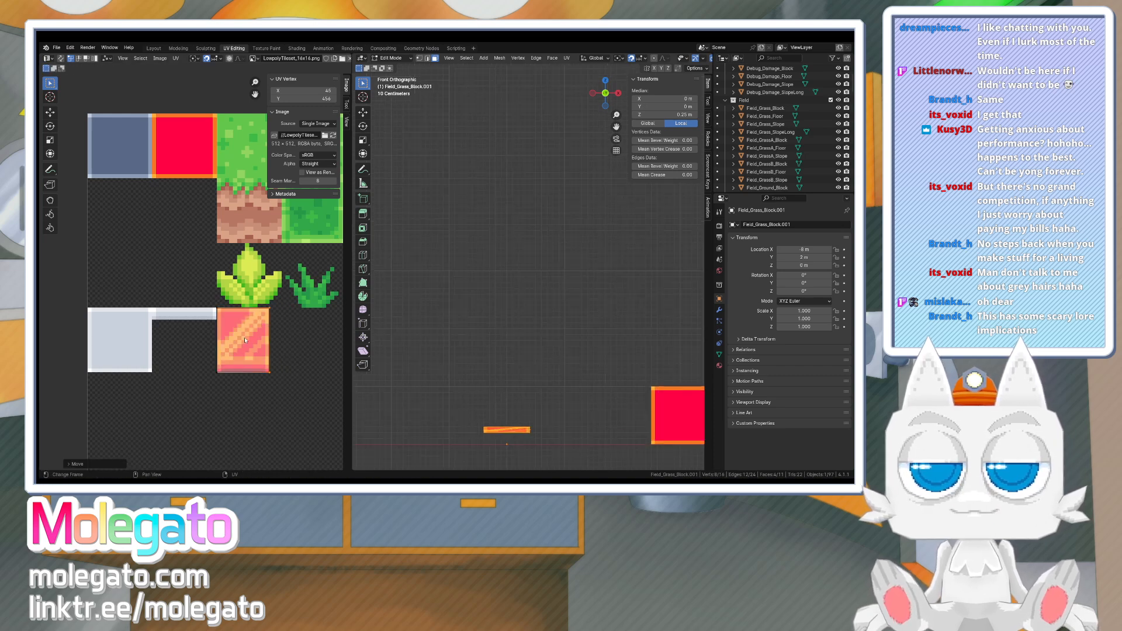
key("g")
left_click(279, 332)
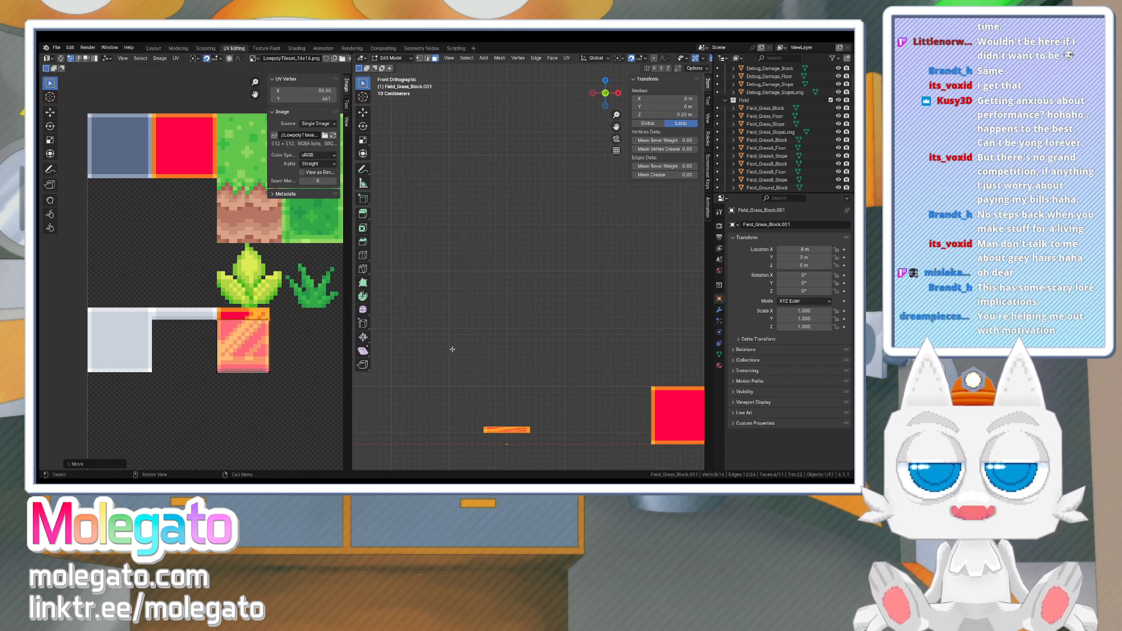
middle_click_drag(535, 405, 491, 386)
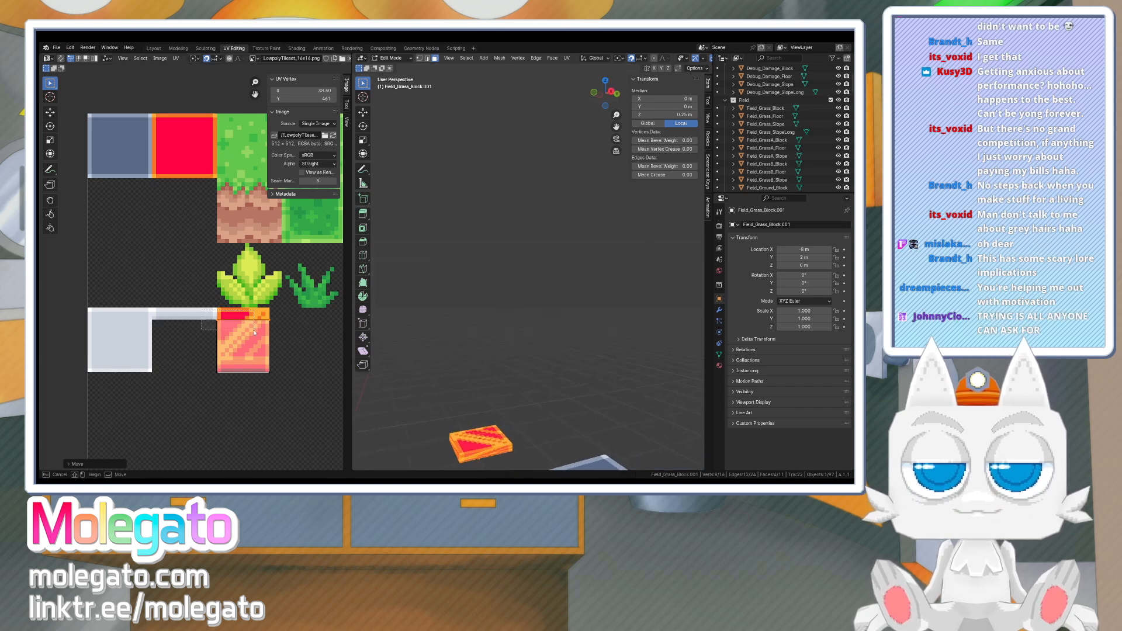
key("g")
key("y")
left_click(281, 375)
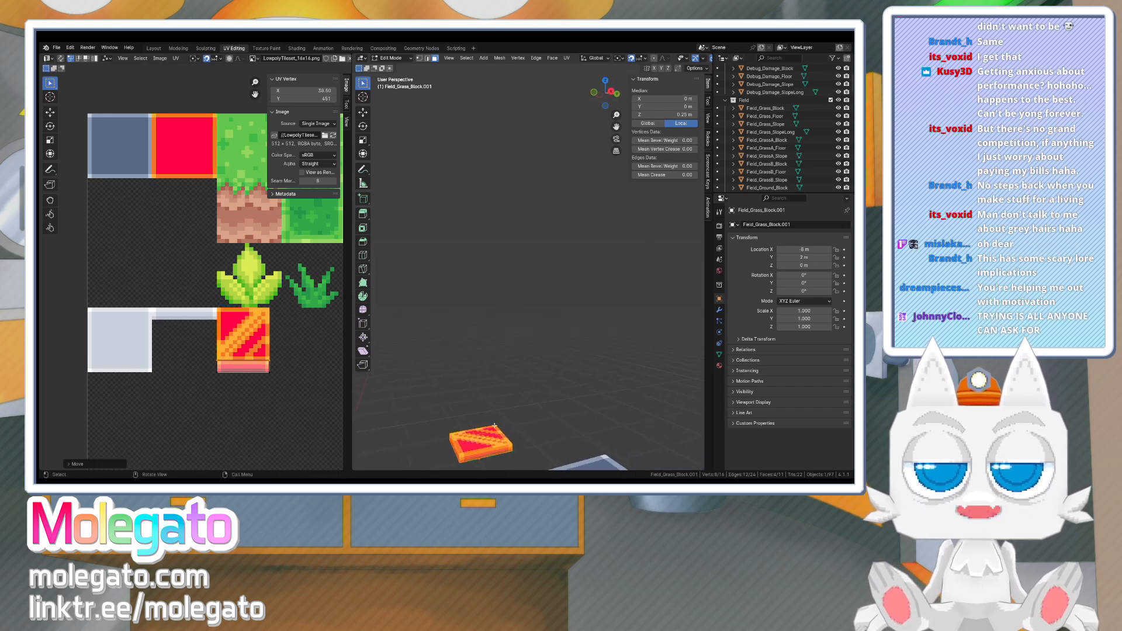
middle_click_drag(491, 414, 500, 377)
key("Tab")
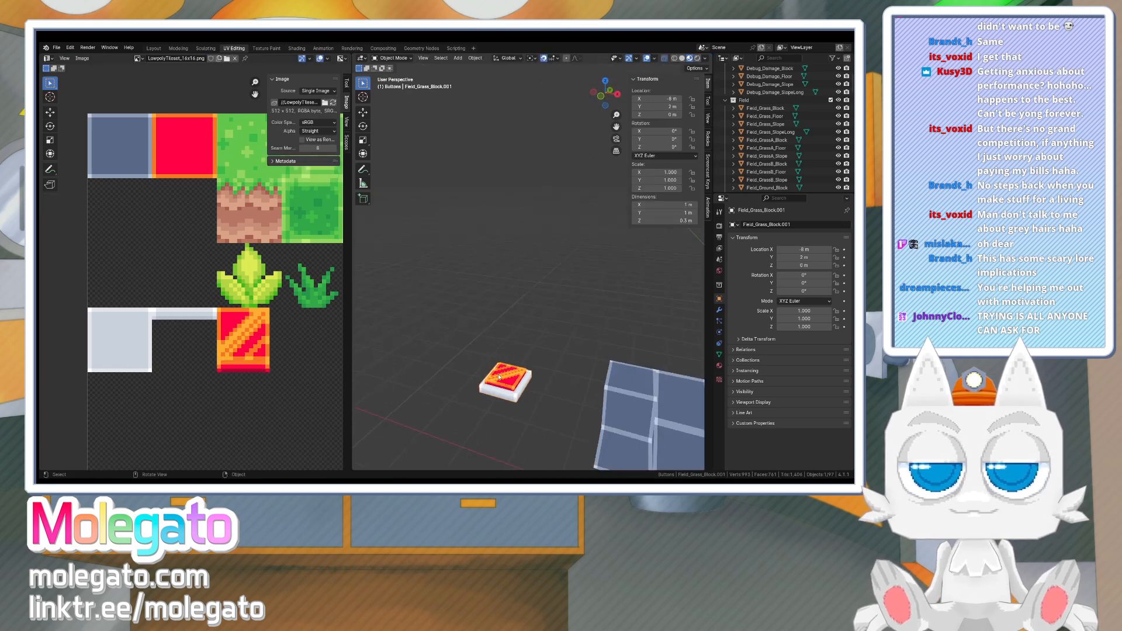
- Rename the button object as Button_Square
scroll(499, 377, "down", 5)
mouse_move(511, 331)
middle_mouse_down()
mouse_move(600, 361)
mouse_move(518, 339)
middle_mouse_up()
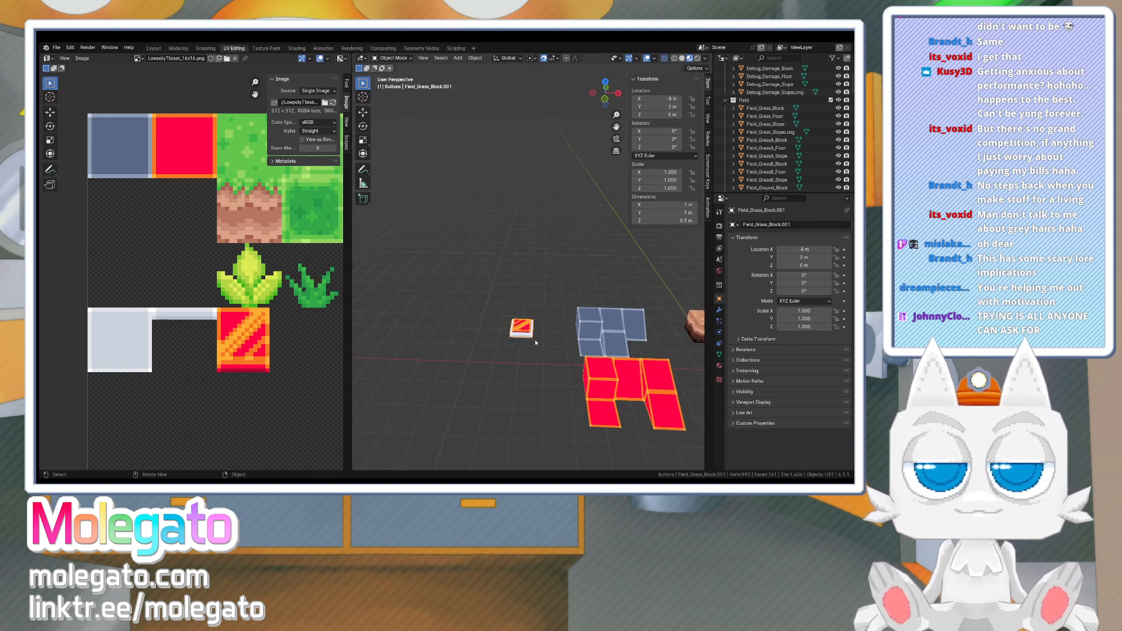
left_click(772, 225)
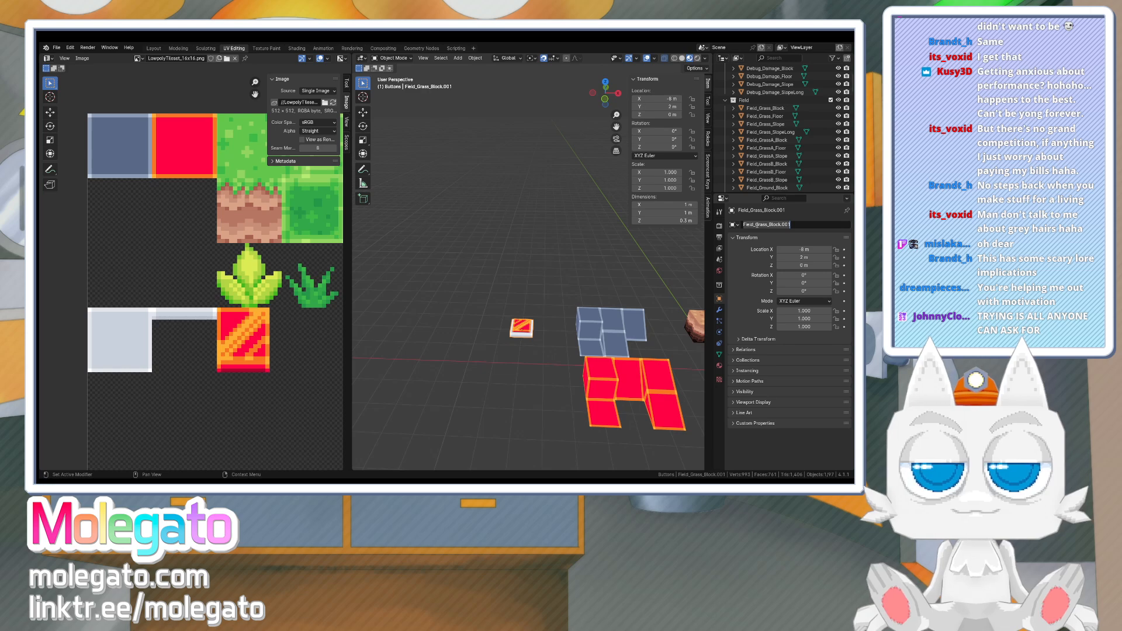
type("Button")
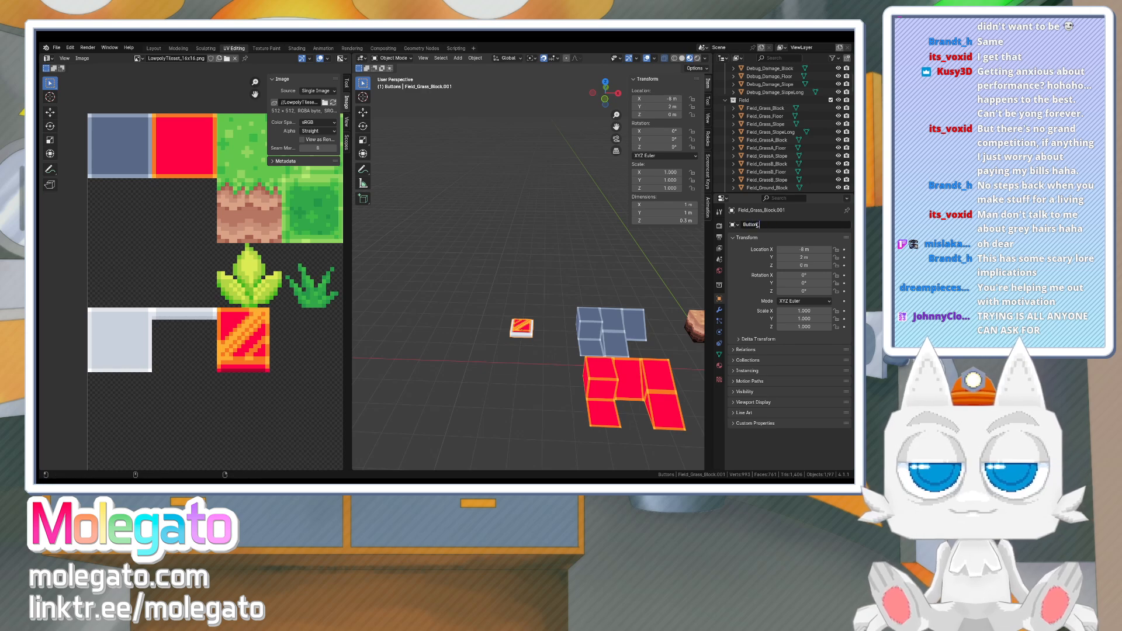
type("_Square")
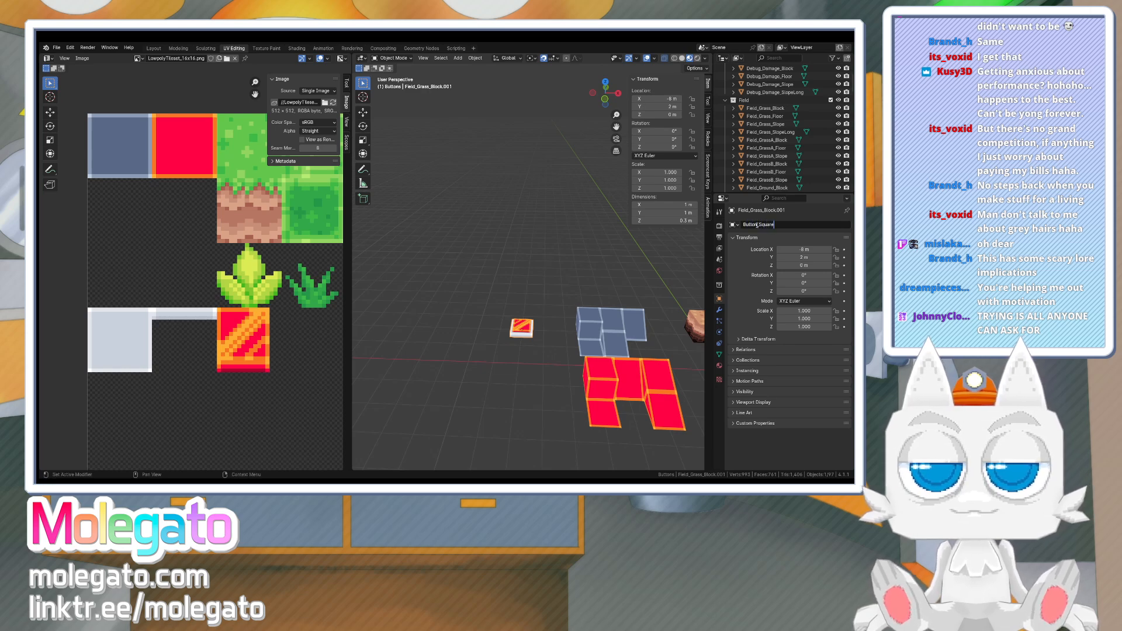
key("Return")
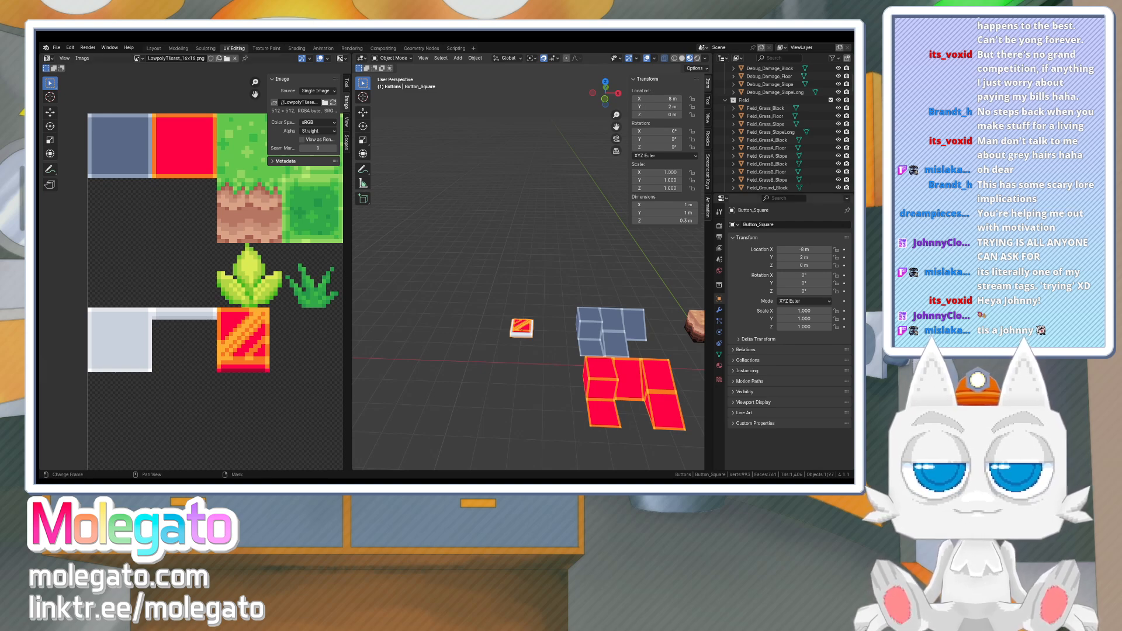
- Switch to Aseprite and duplicate the striped red button tile into the cell directly below it
key("alt+Tab")
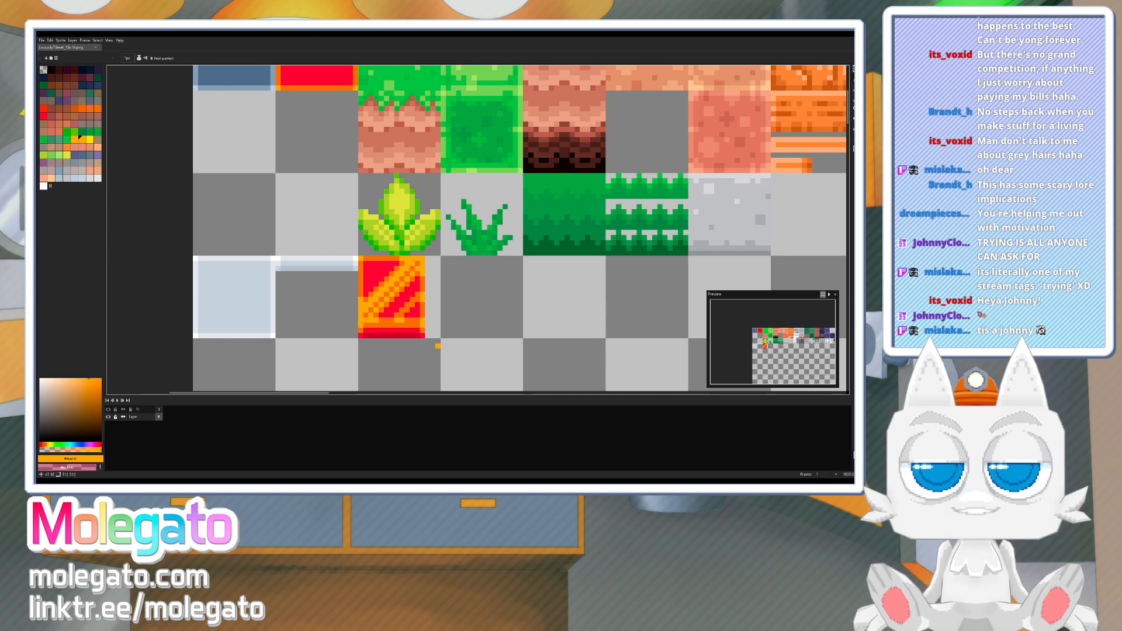
key("m")
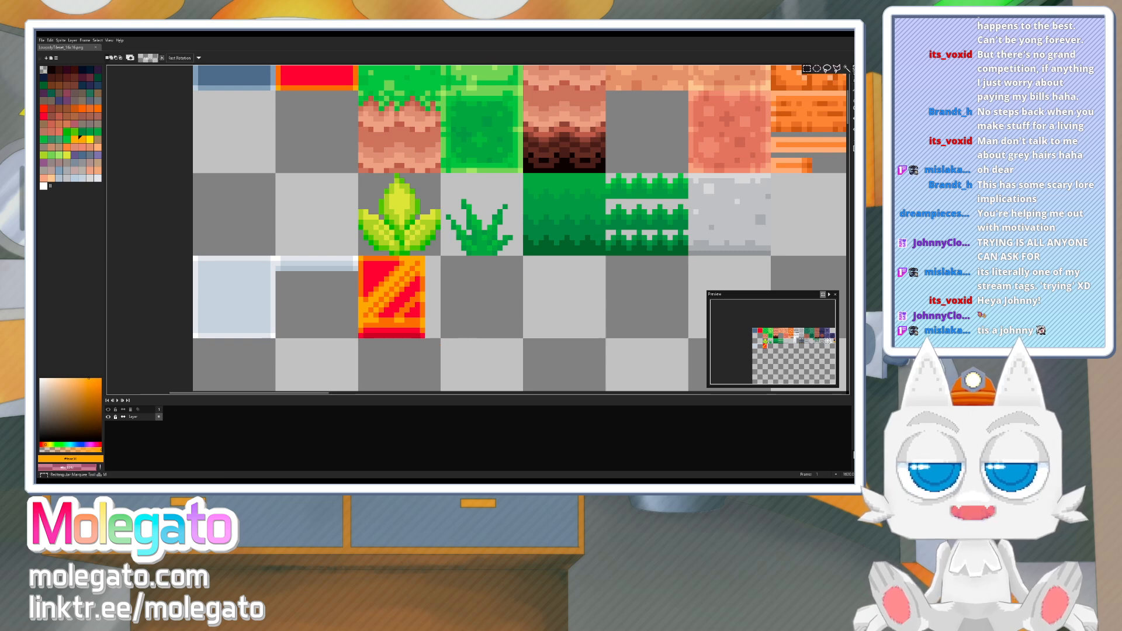
left_click(396, 264)
key("space")
left_click_drag(374, 280, 458, 220)
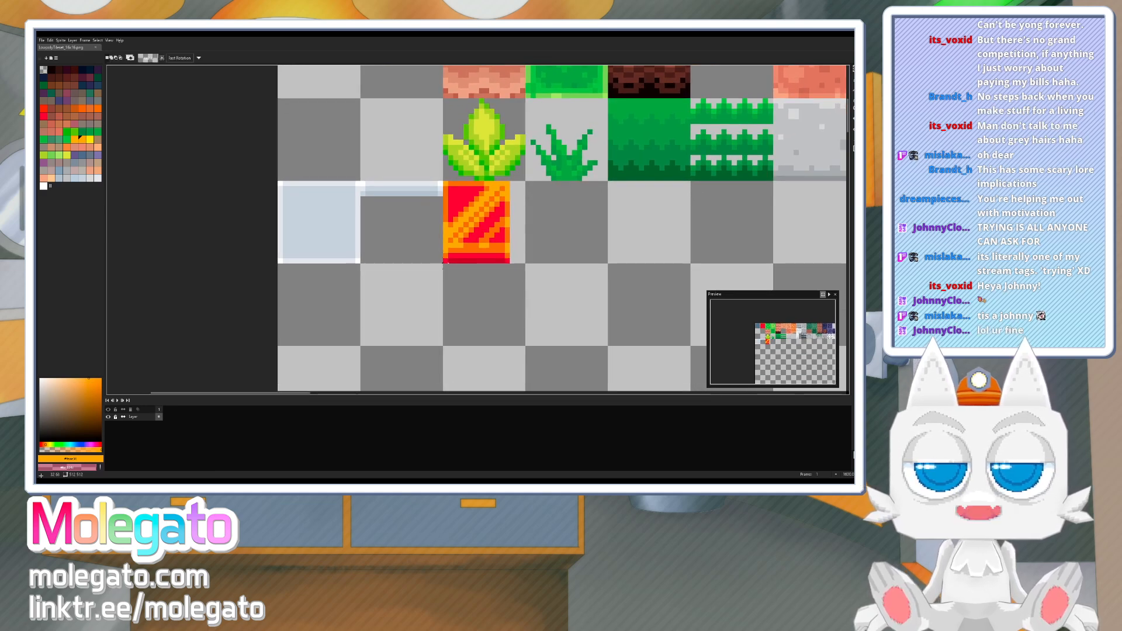
left_click_drag(443, 264, 512, 241)
left_click_drag(442, 181, 512, 263)
left_click_drag(473, 231, 473, 313, "ctrl")
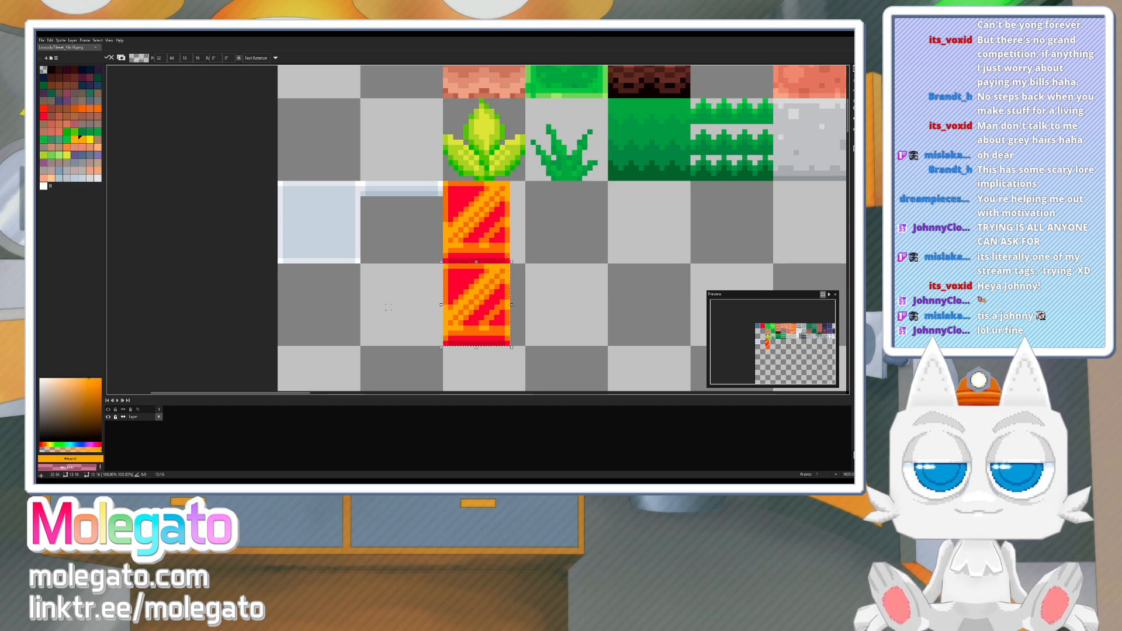
left_click_drag(417, 266, 365, 301)
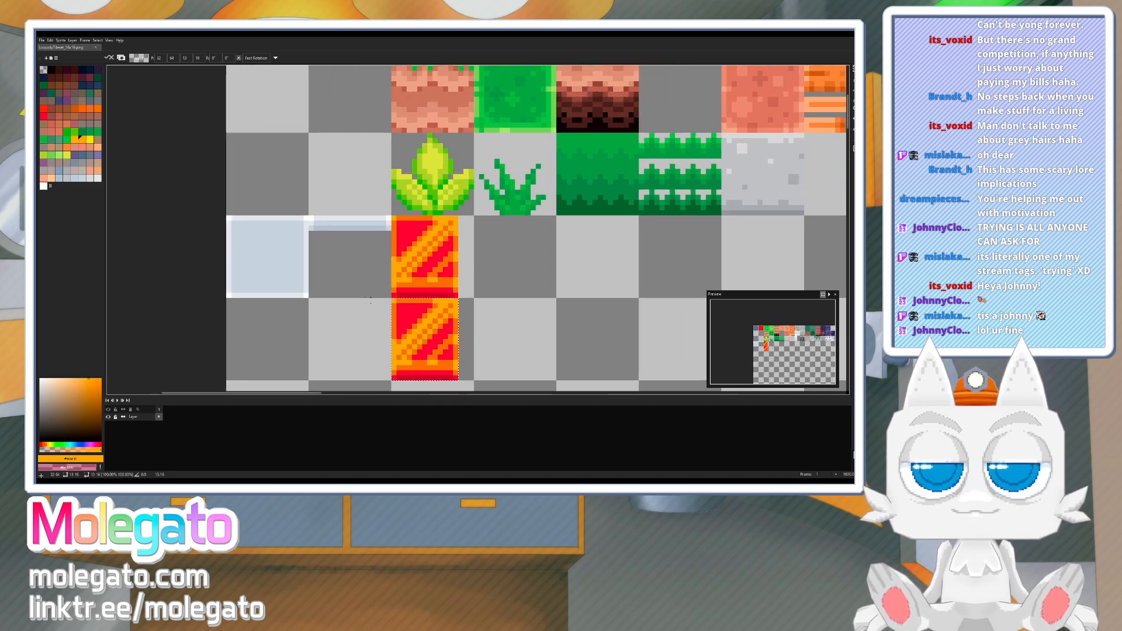
- Fill the dark red strip along the copied tile's lower edge with a darker shade of red
scroll(370, 300, "down", 4)
scroll(373, 299, "up", 1)
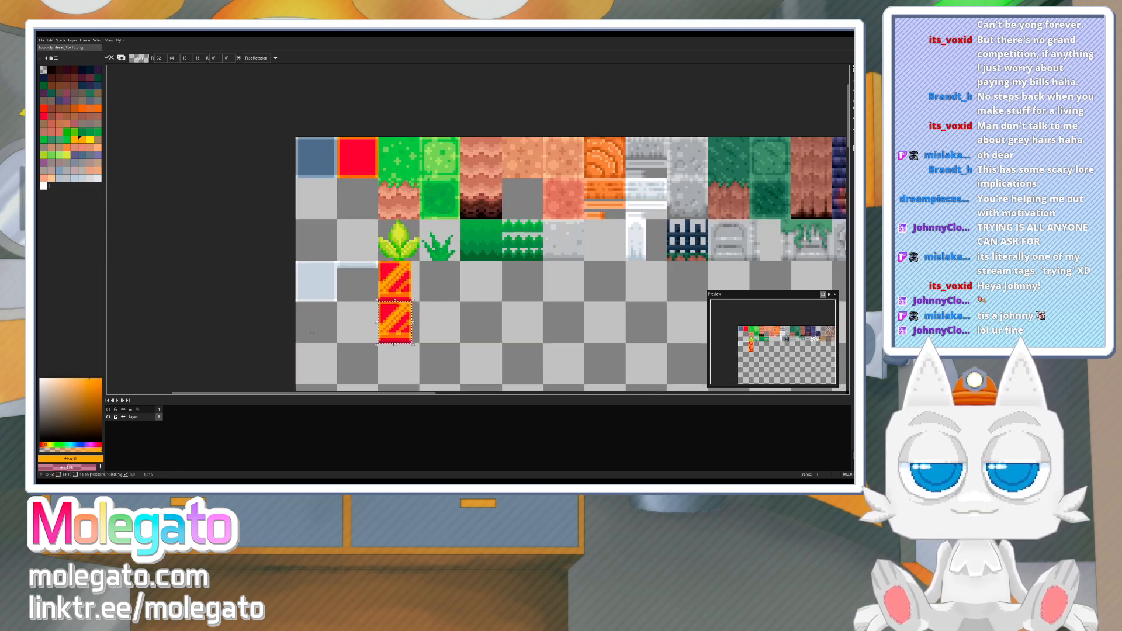
key("b")
left_click(100, 445)
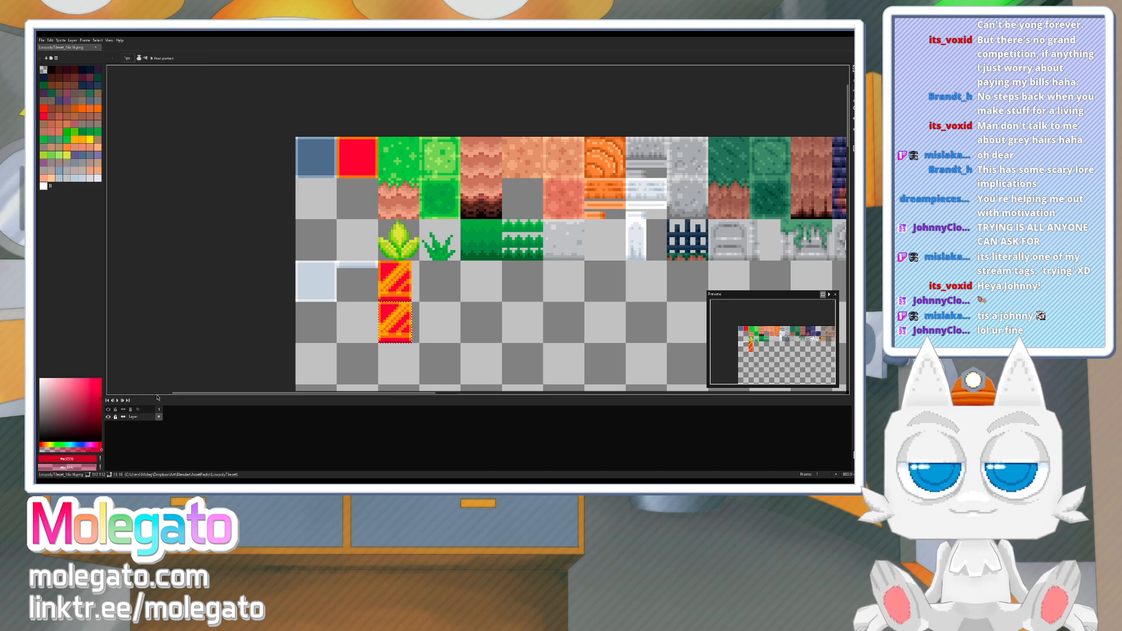
left_click(98, 406)
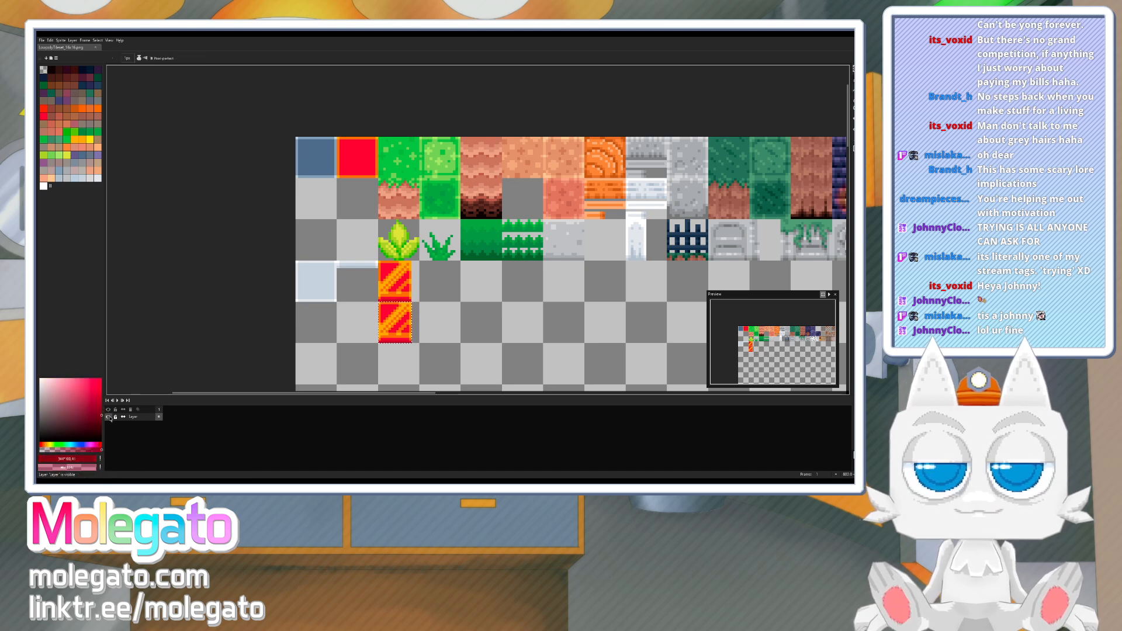
scroll(373, 324, "up", 3)
key("g")
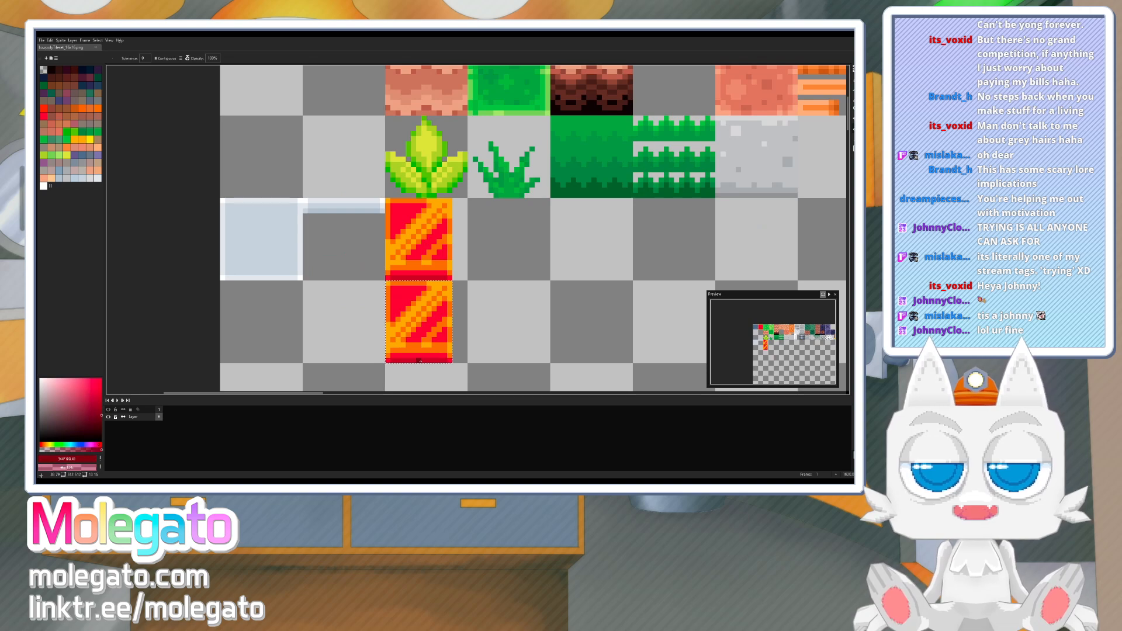
left_click(404, 351, "alt")
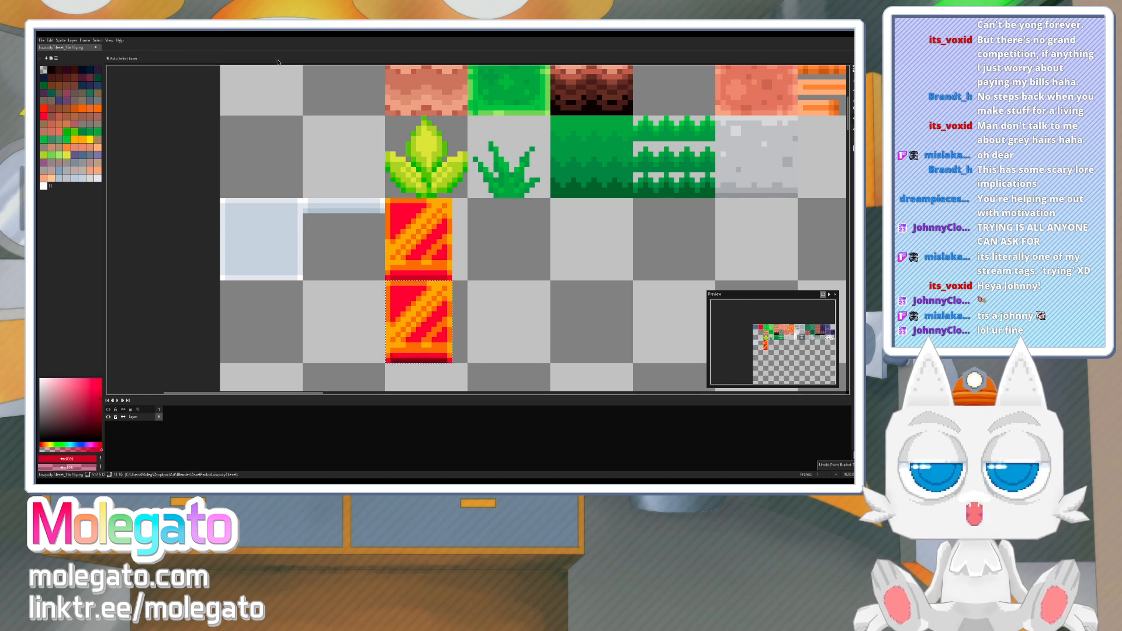
- Recolour the copied tile's bright red areas dark red and its darker orange shading bright red, filling non-contiguously
left_click(174, 59)
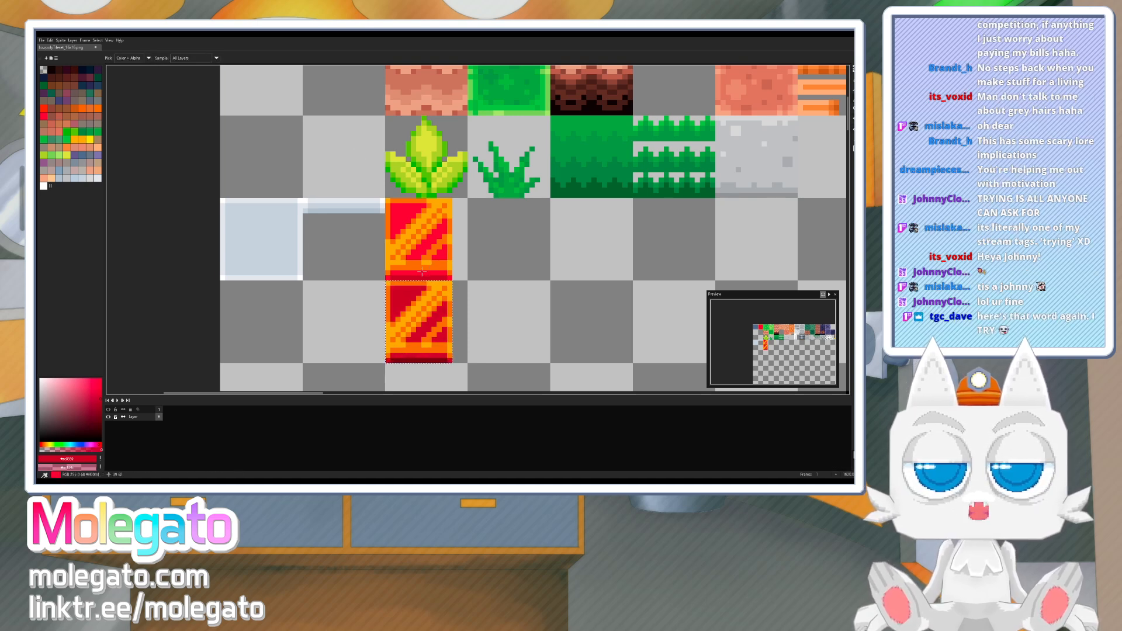
left_click(44, 116)
left_click(413, 350)
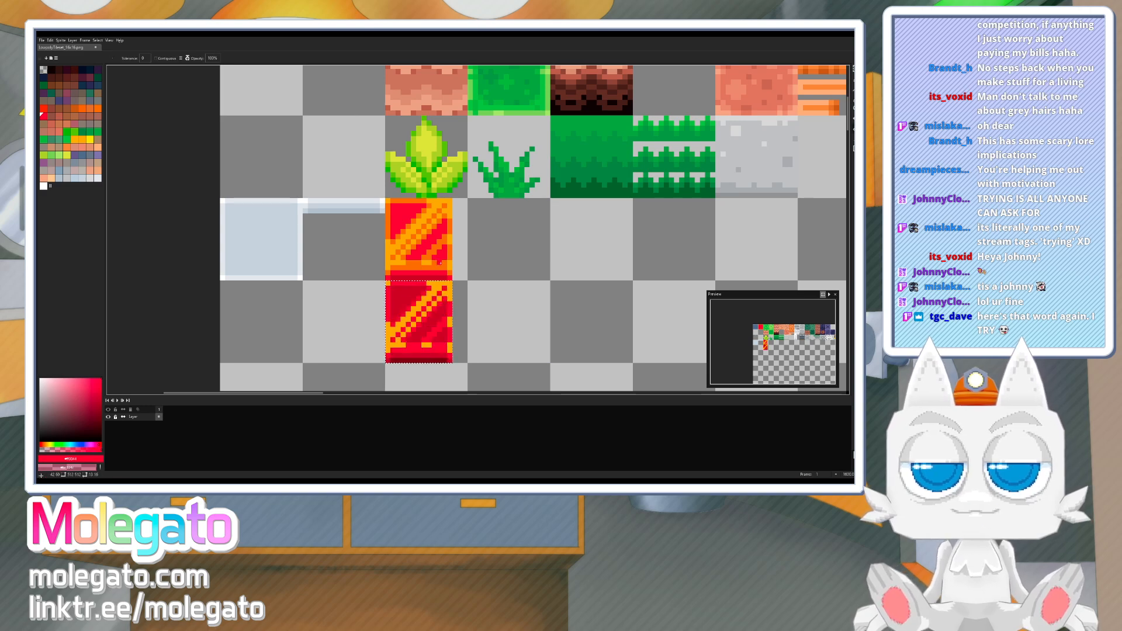
- Replace the copied tile's light orange stripes and borders with the darker orange
left_click(96, 108)
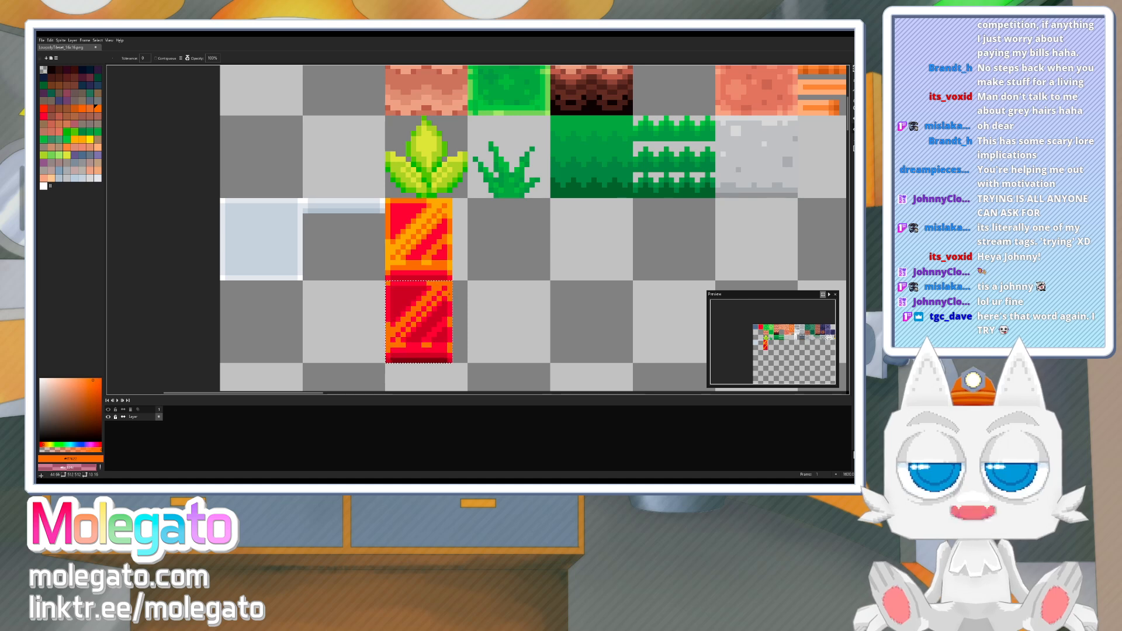
middle_click_drag(455, 283, 446, 278)
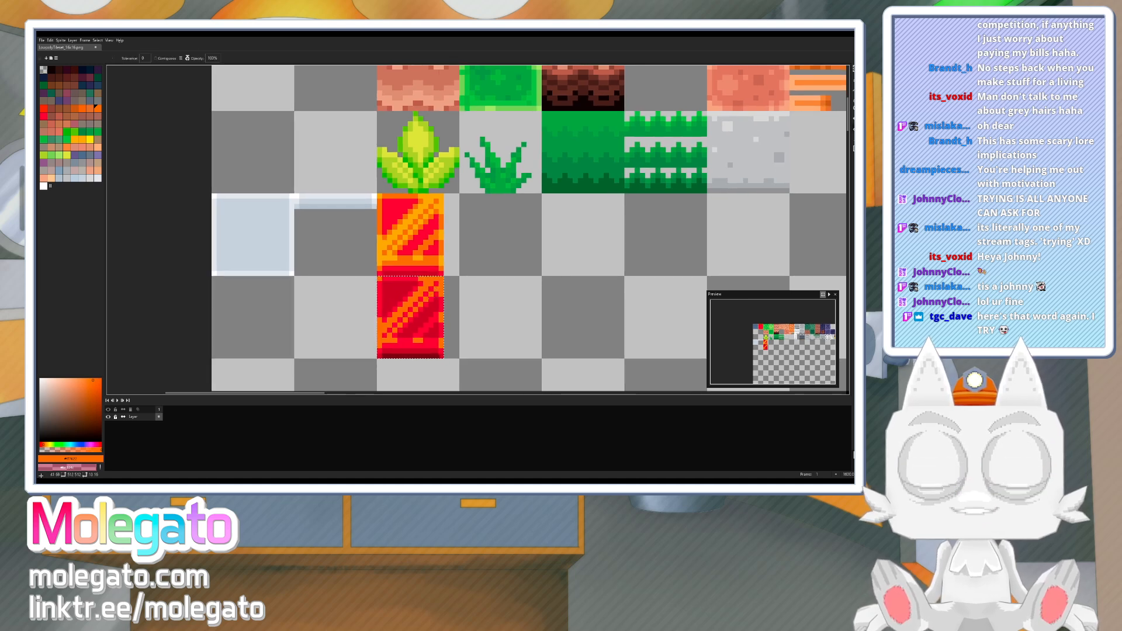
scroll(448, 325, "up", 2)
key("b")
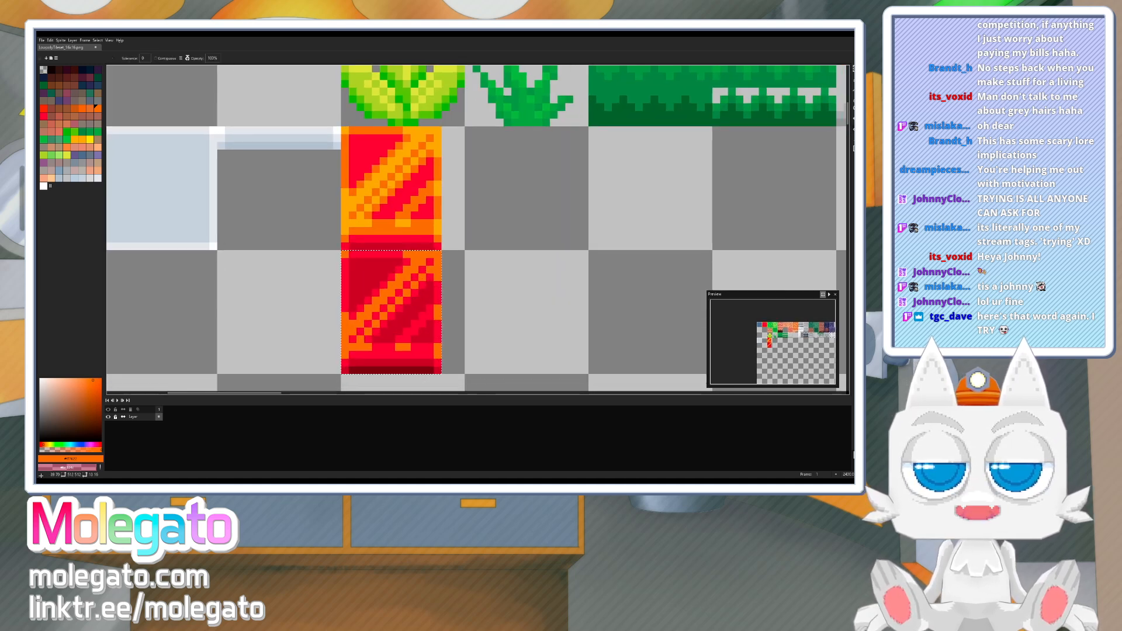
- Save the tileset texture with the finished darker button tile
left_click(360, 291, "alt")
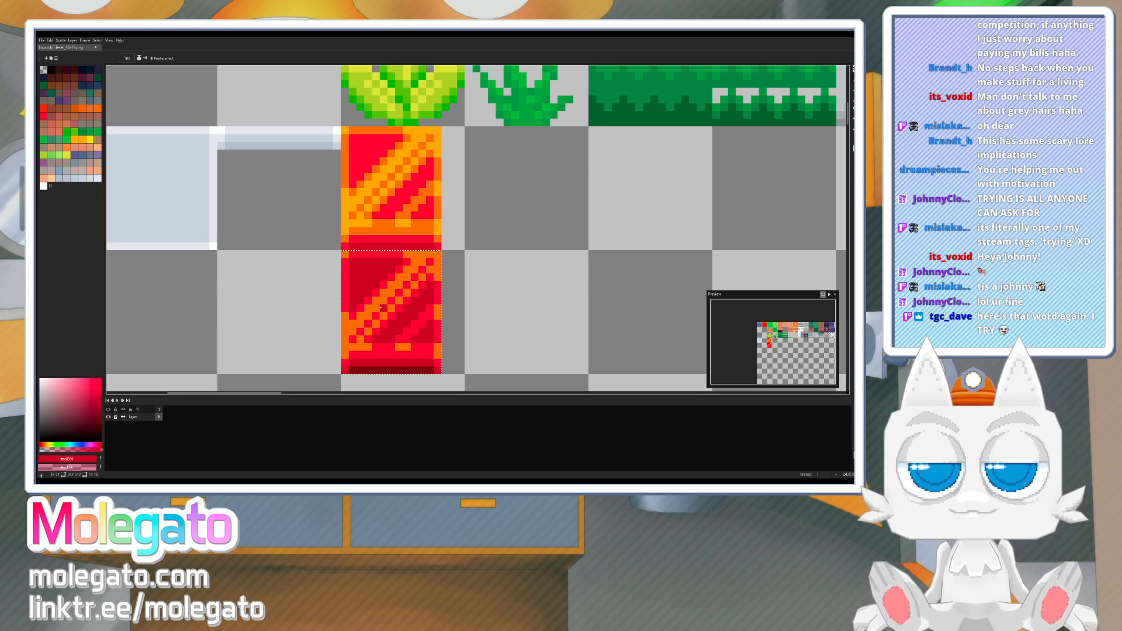
scroll(386, 323, "down", 2)
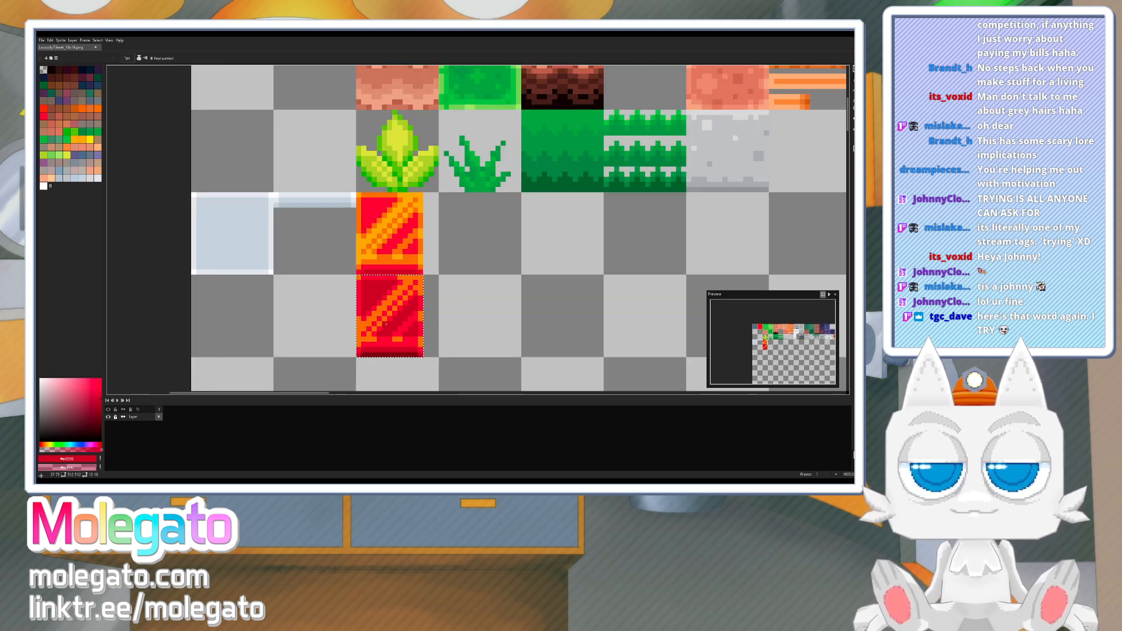
key("v")
key("ctrl+s")
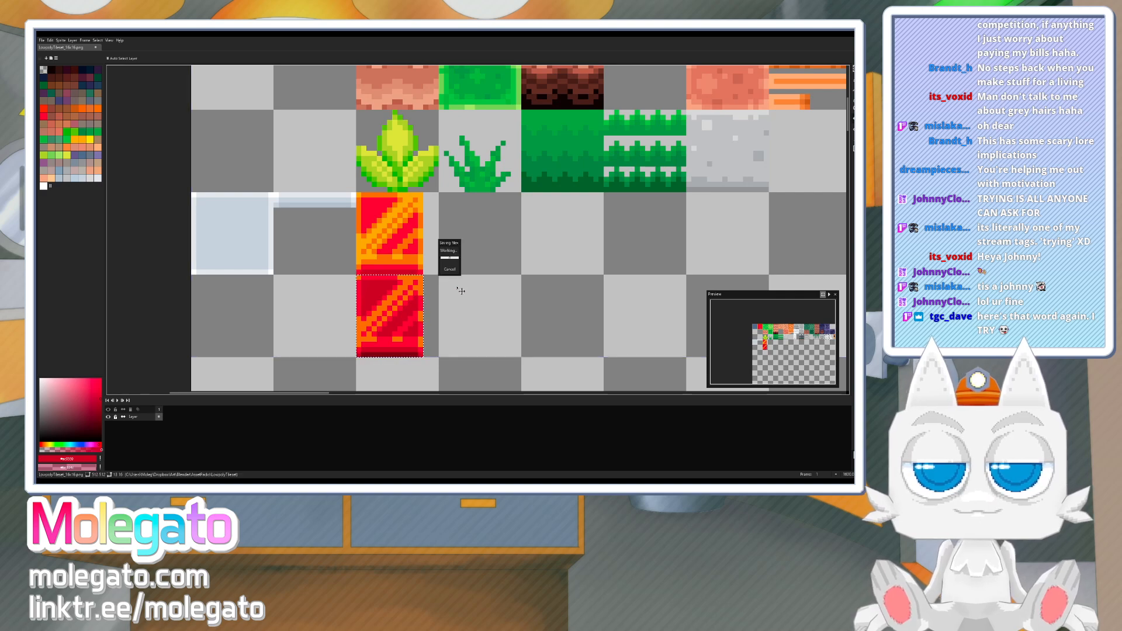
key("b")
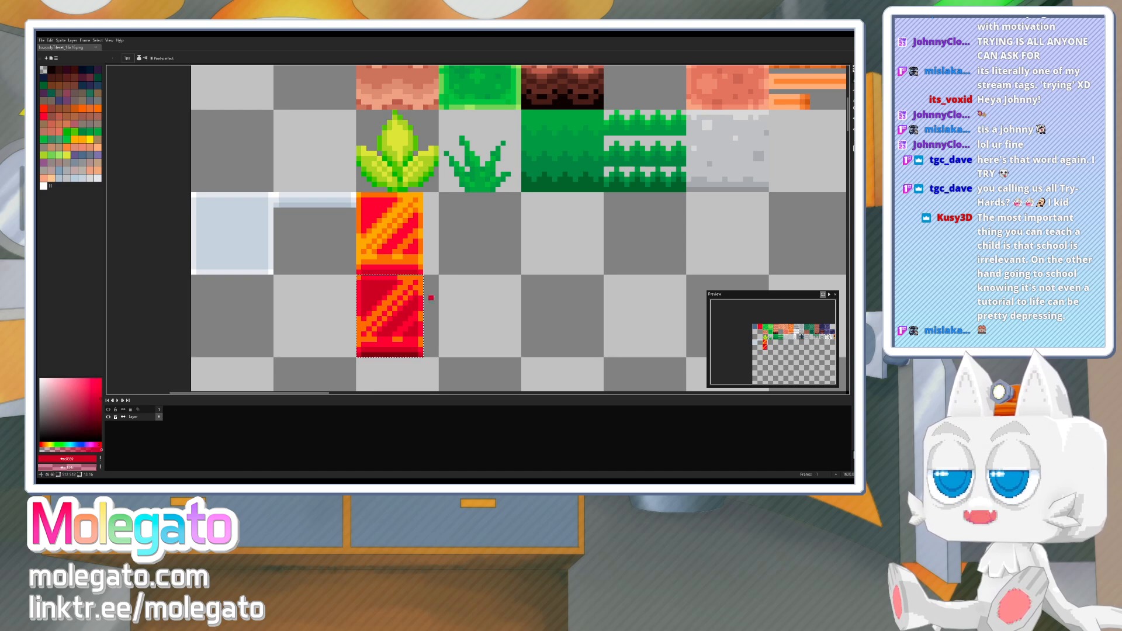
- Switch to Blender and duplicate the square button, placing the copy directly beside the original at Y 1 m
key("alt+Tab")
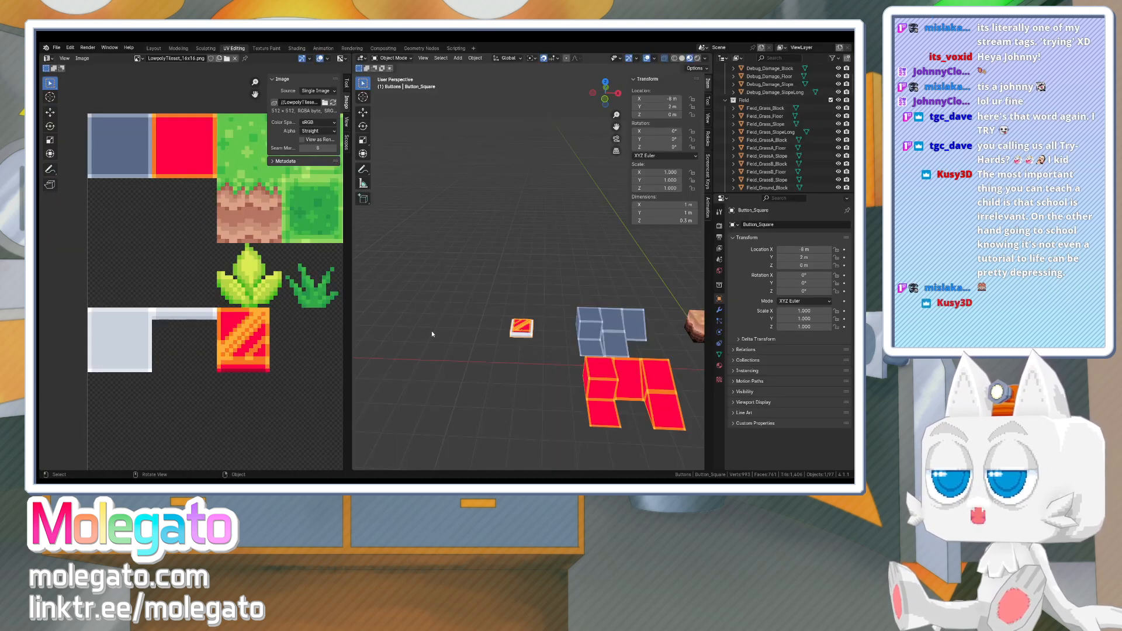
middle_click_drag(490, 314, 515, 300)
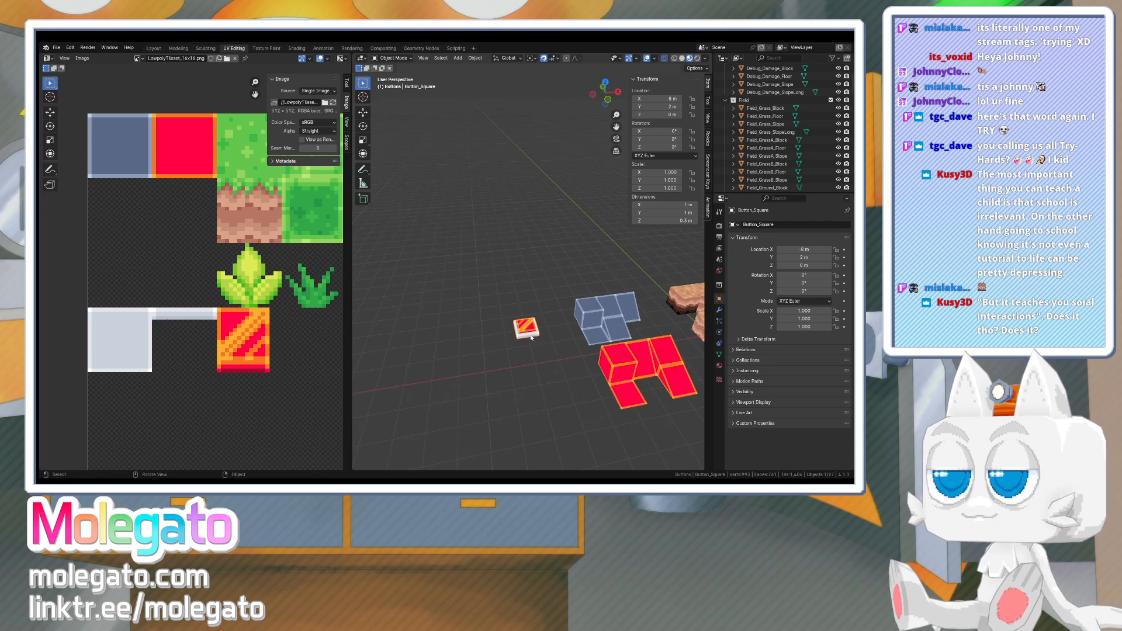
key("KP_7")
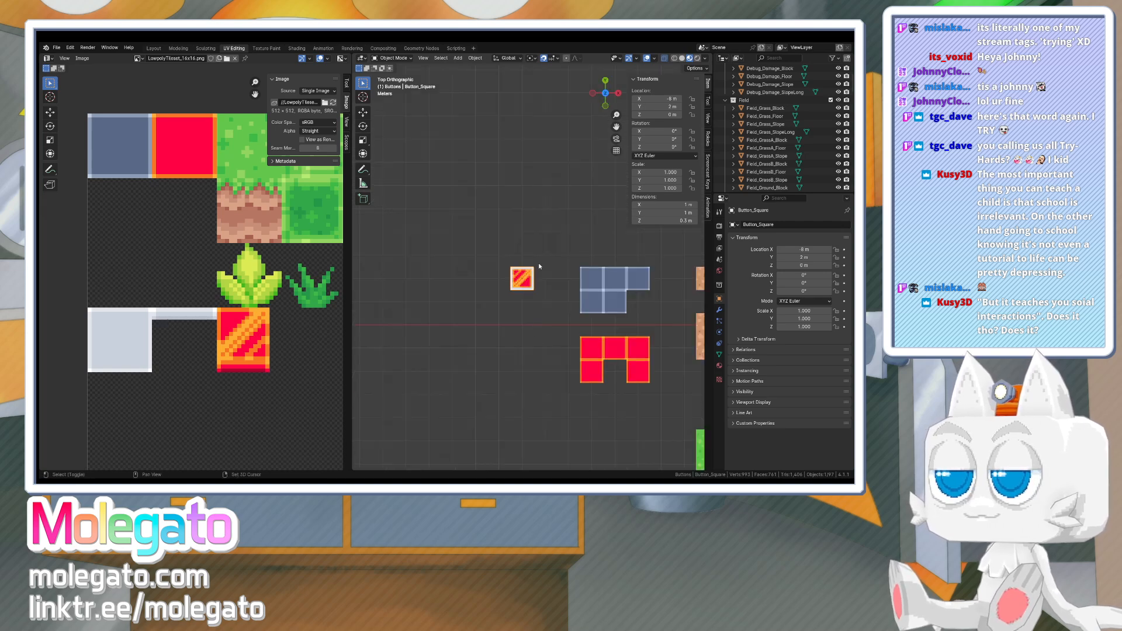
key("shift+d")
left_click(539, 293)
- Move the UVs of the copied button's striped top and red side faces down 16 pixels onto the darker tile
middle_click_drag(520, 339, 531, 318)
key("Tab")
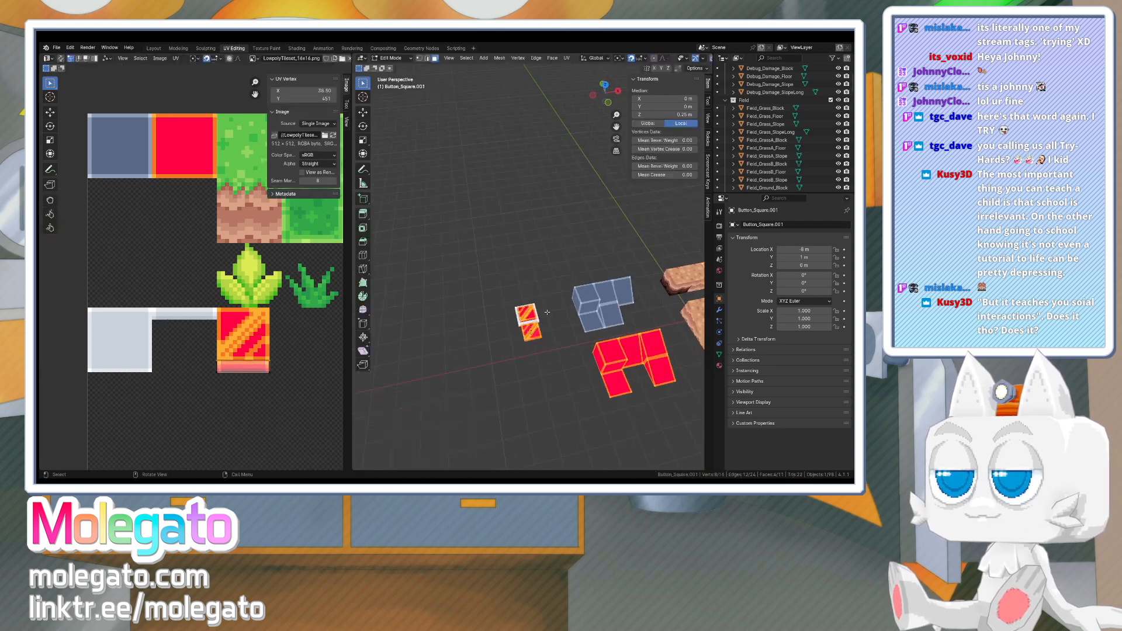
scroll(531, 345, "up", 3)
middle_click_drag(530, 365, 540, 328)
left_click(531, 411, "shift")
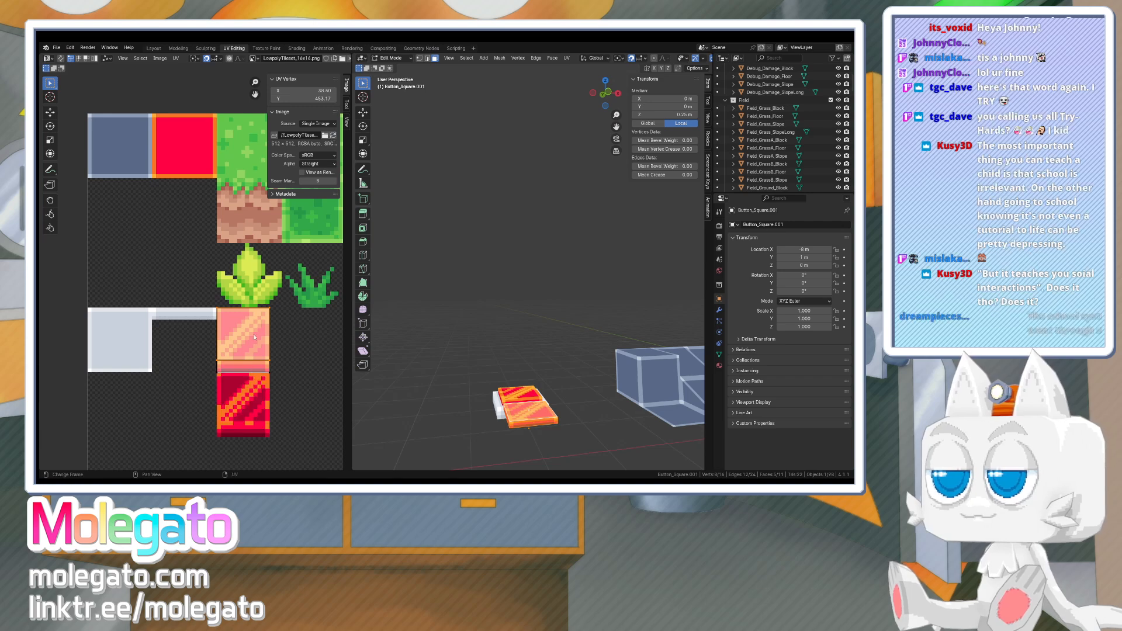
key("g")
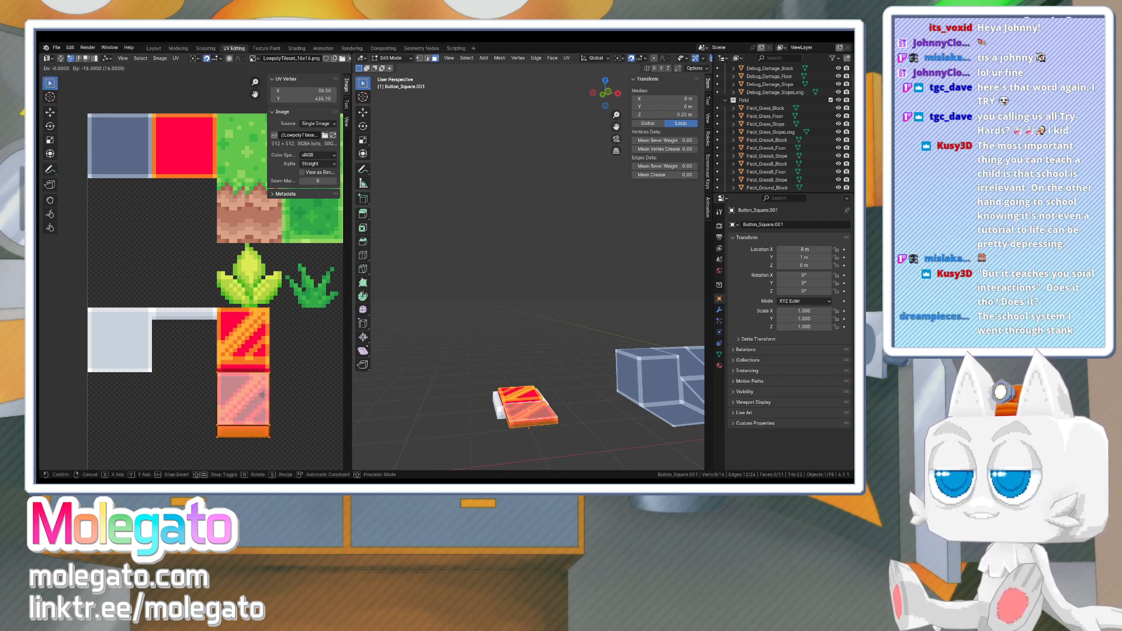
left_click(262, 397)
left_click(529, 410)
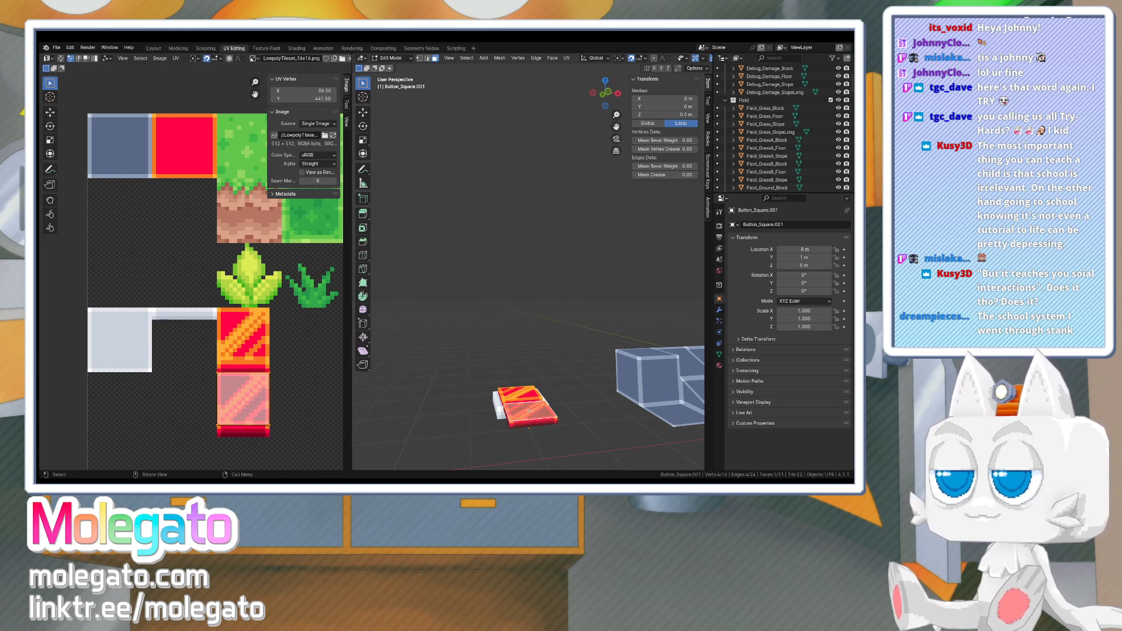
key("KP_1")
scroll(528, 409, "up", 2)
middle_click_drag(527, 404, 527, 310, "shift")
scroll(517, 328, "up", 4)
key("g")
key("z")
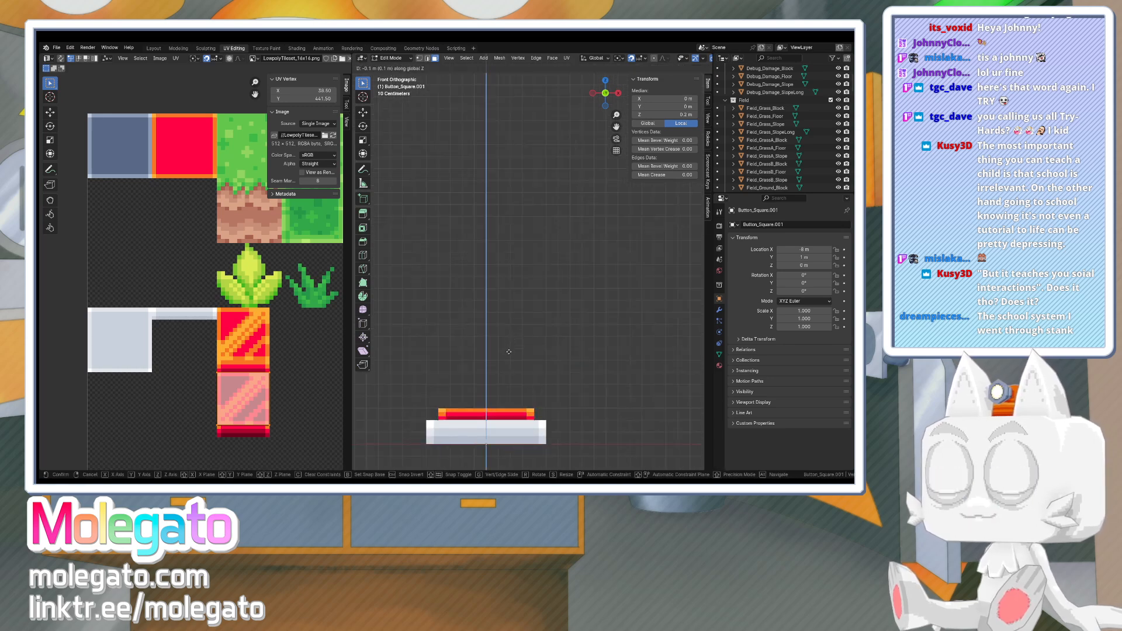
left_click(506, 347)
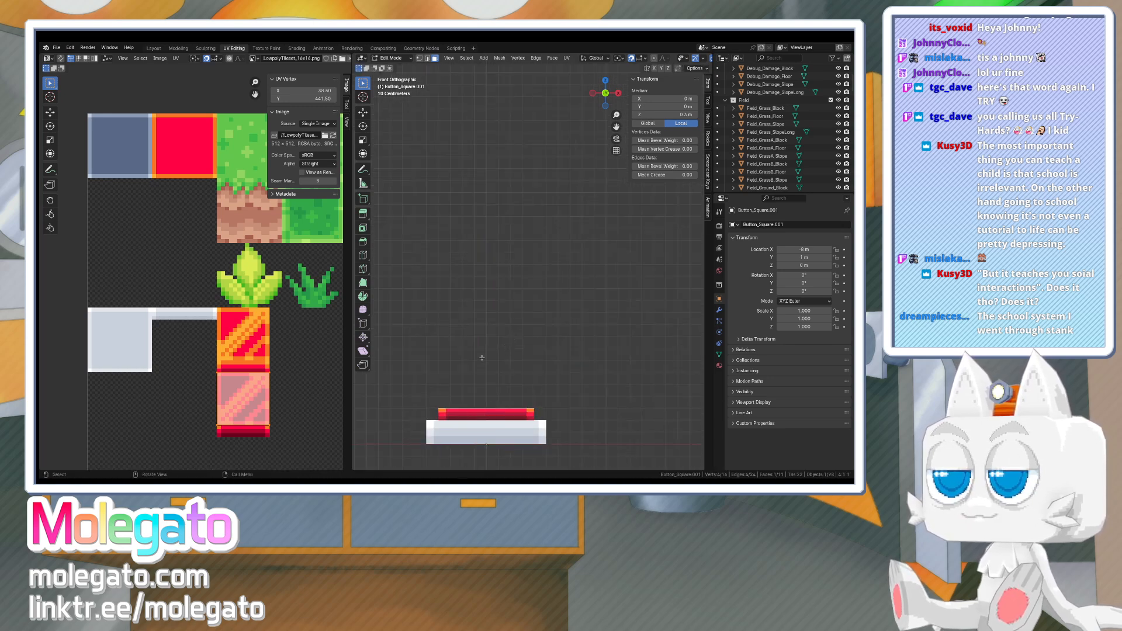
- Raise the top face of the original bright square button along Z to an overall height of 0.4 m
key("Tab")
middle_click_drag(461, 388, 514, 423)
left_click(513, 423)
scroll(508, 412, "down", 4)
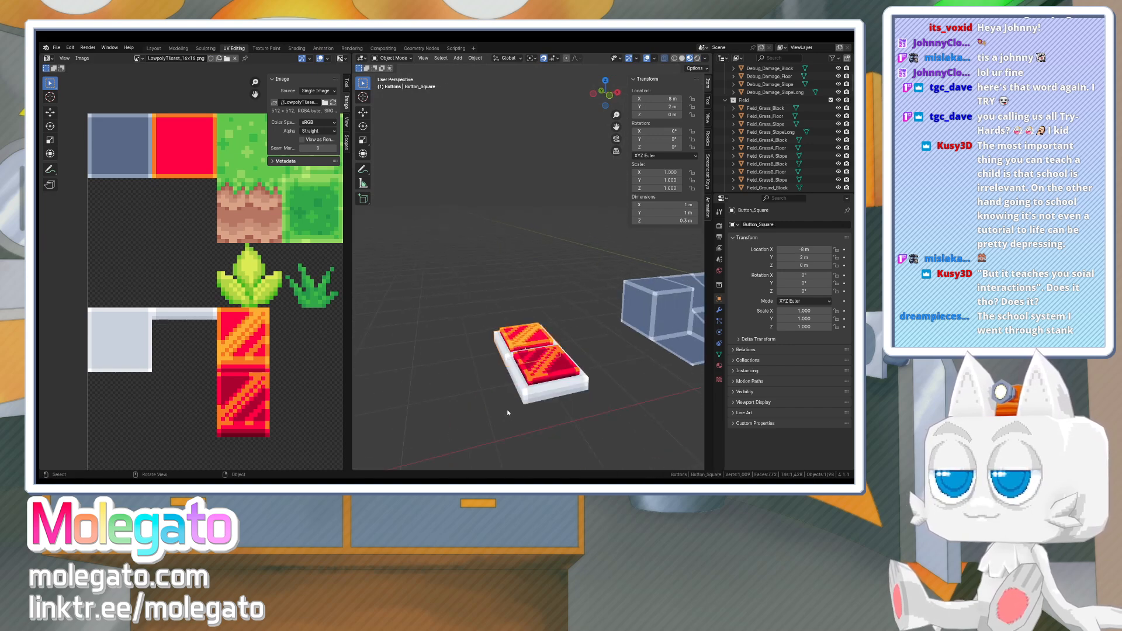
key("Tab")
left_click(522, 341)
key("KP_1")
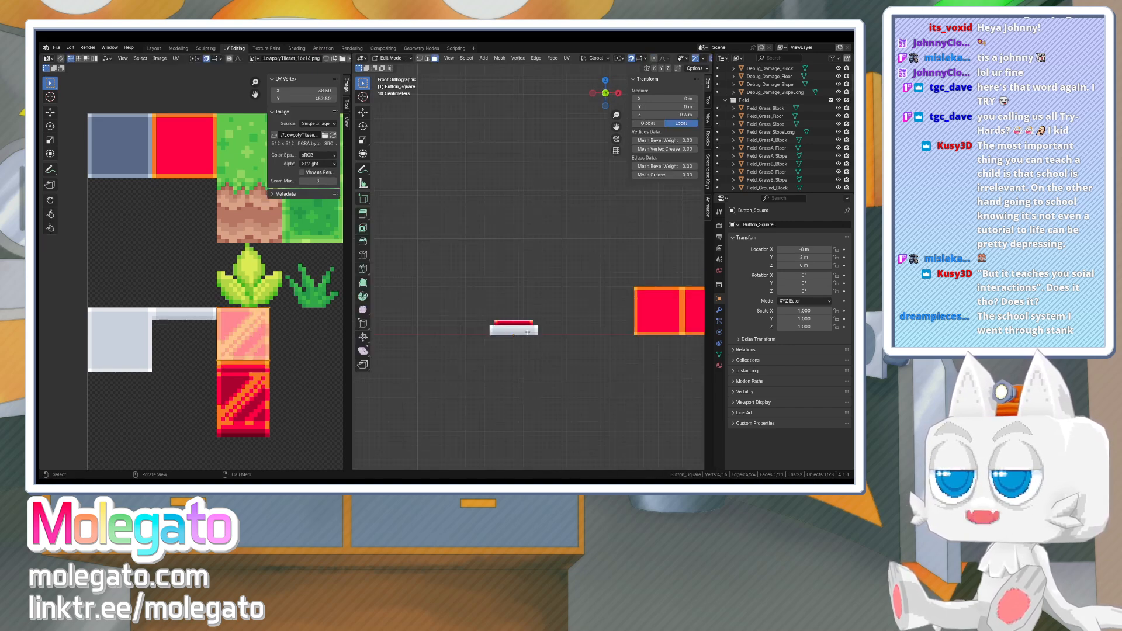
key("g")
key("z")
left_click(528, 327)
key("Tab")
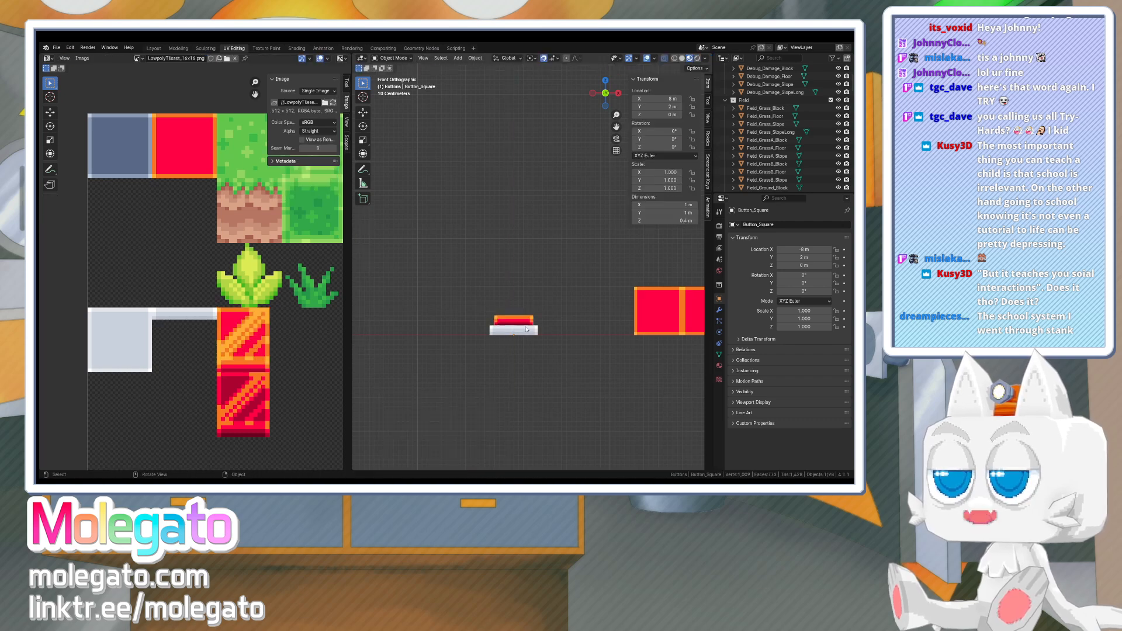
- Save the Blender file with both button variants
middle_click_drag(500, 348, 573, 373)
left_click(556, 359)
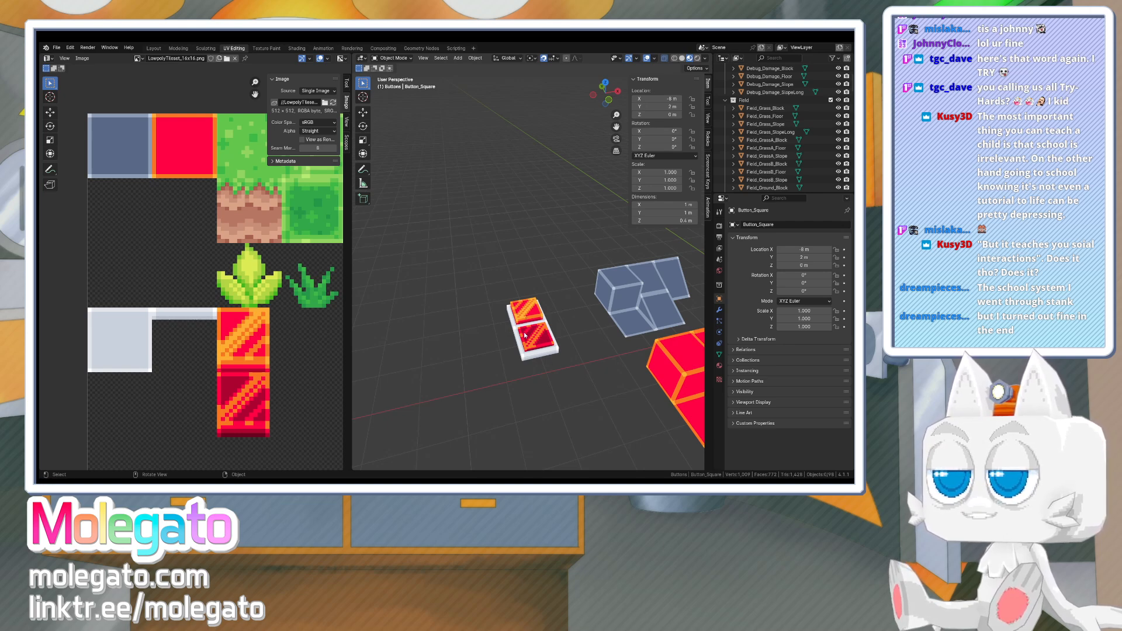
middle_click_drag(560, 326, 512, 291)
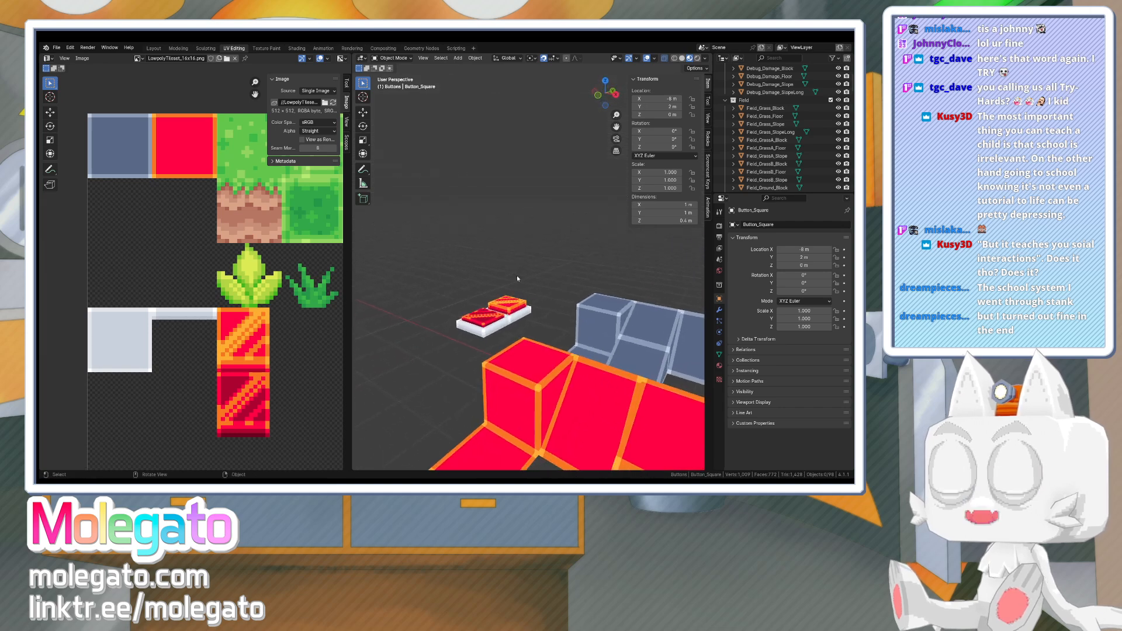
key("ctrl+s")
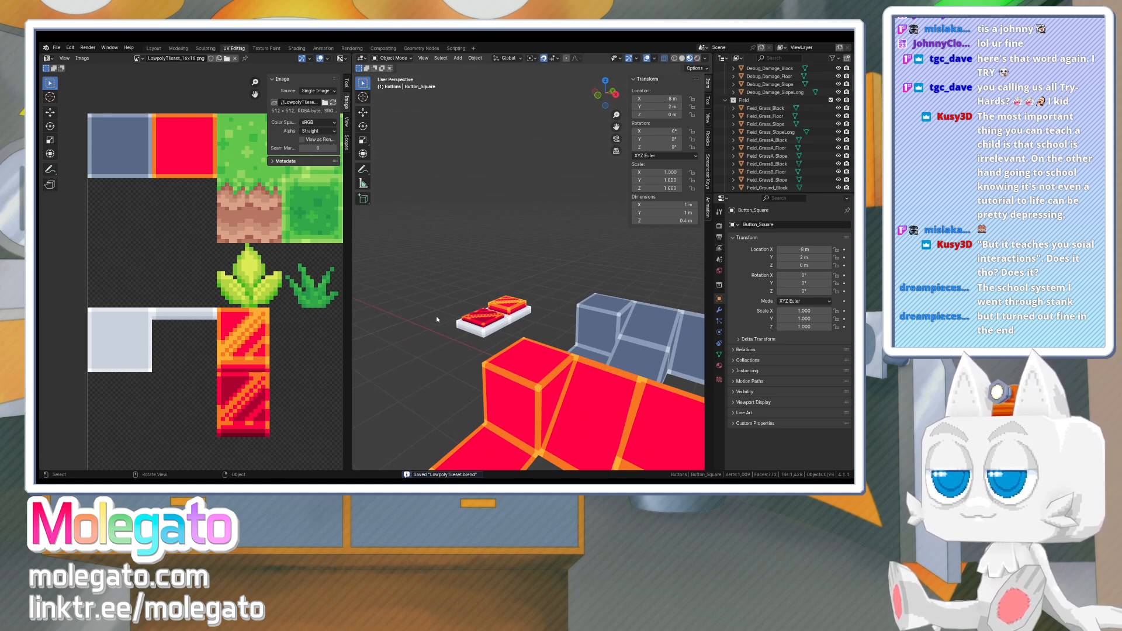
middle_click_drag(437, 319, 463, 337)
- Switch to Aseprite and copy the bright and dark button tile pair into the three cells to its right
key("alt+Tab")
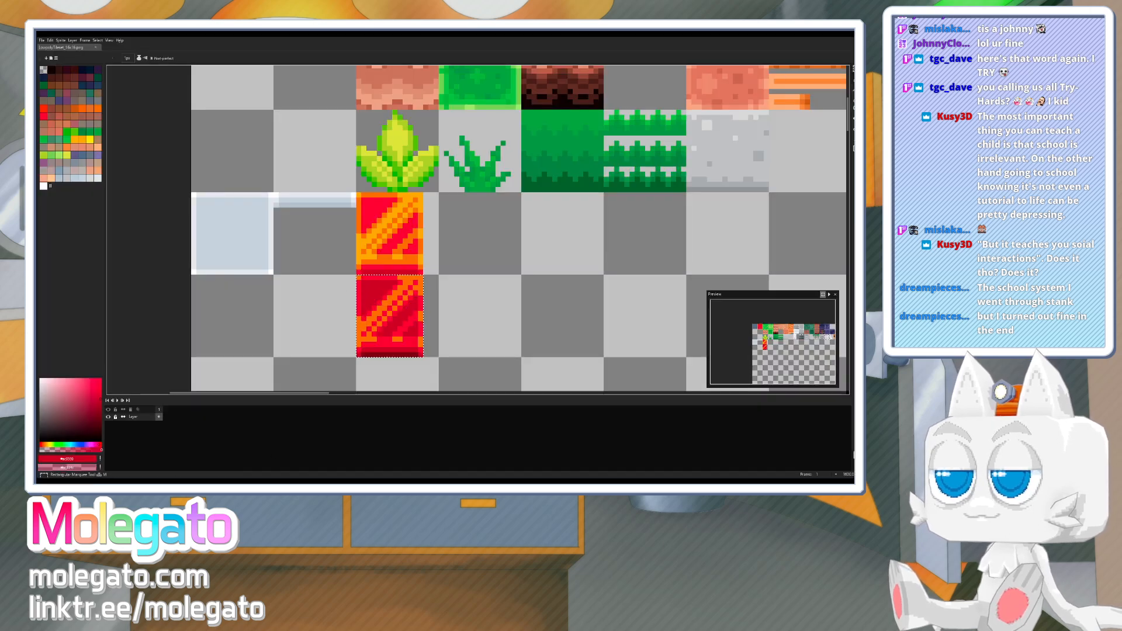
left_click(854, 69)
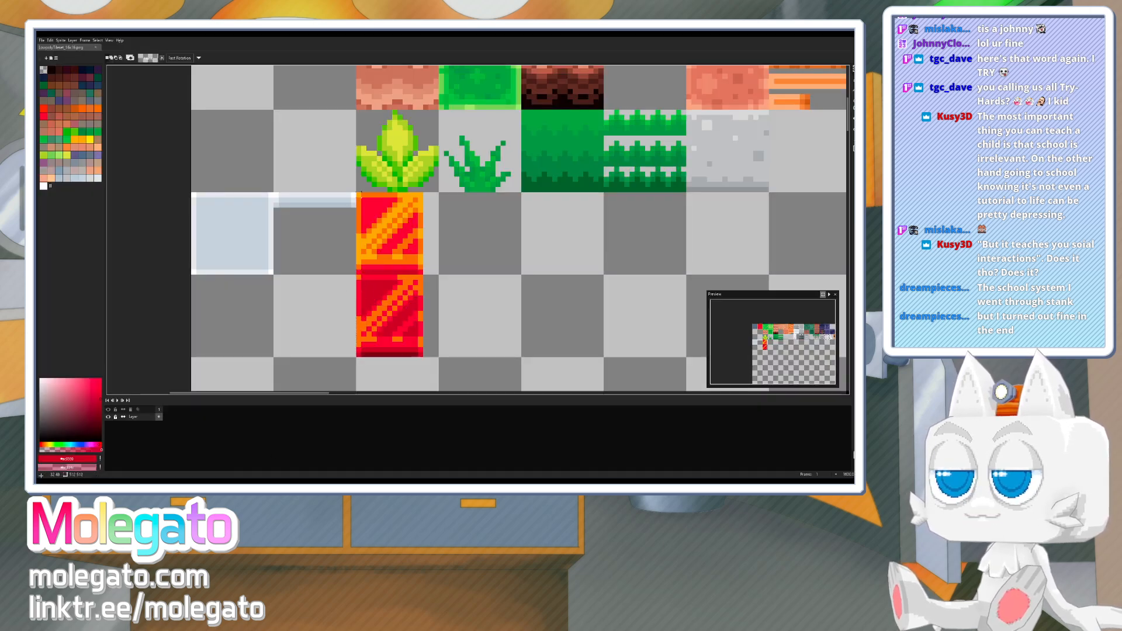
left_click_drag(359, 195, 421, 355)
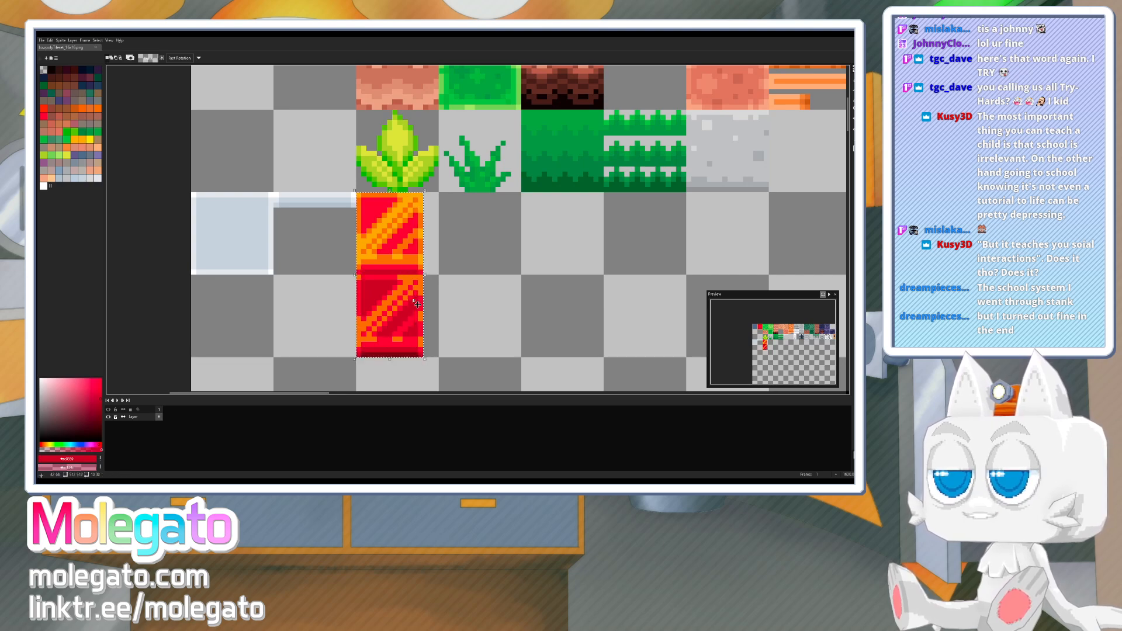
left_click_drag(399, 265, 483, 269)
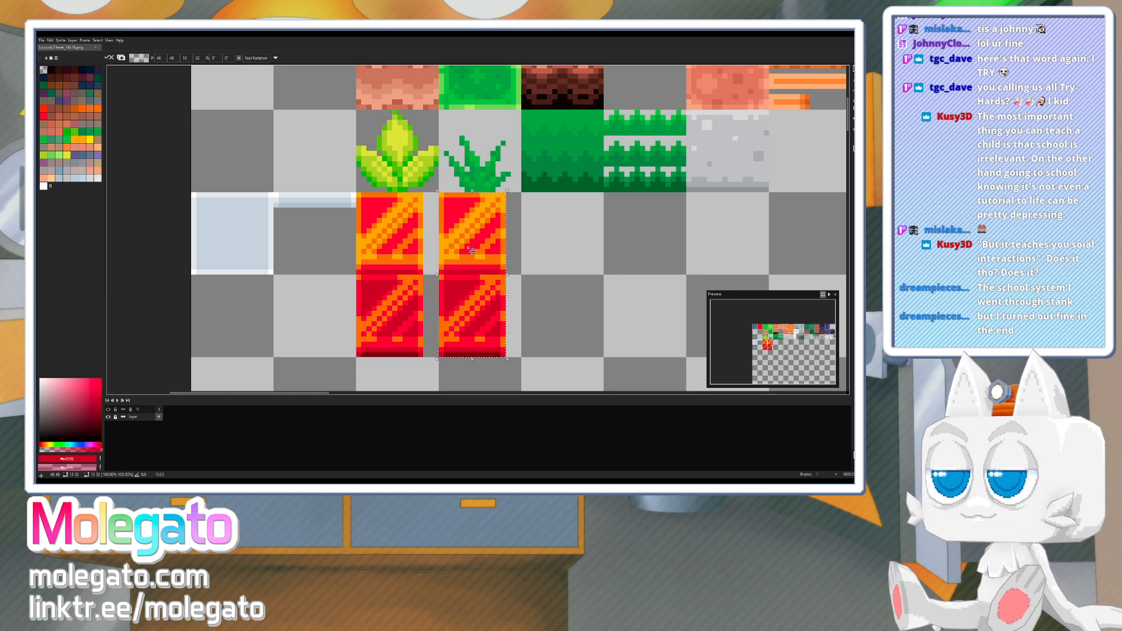
left_click_drag(387, 250, 634, 252, "ctrl")
key("ctrl+d")
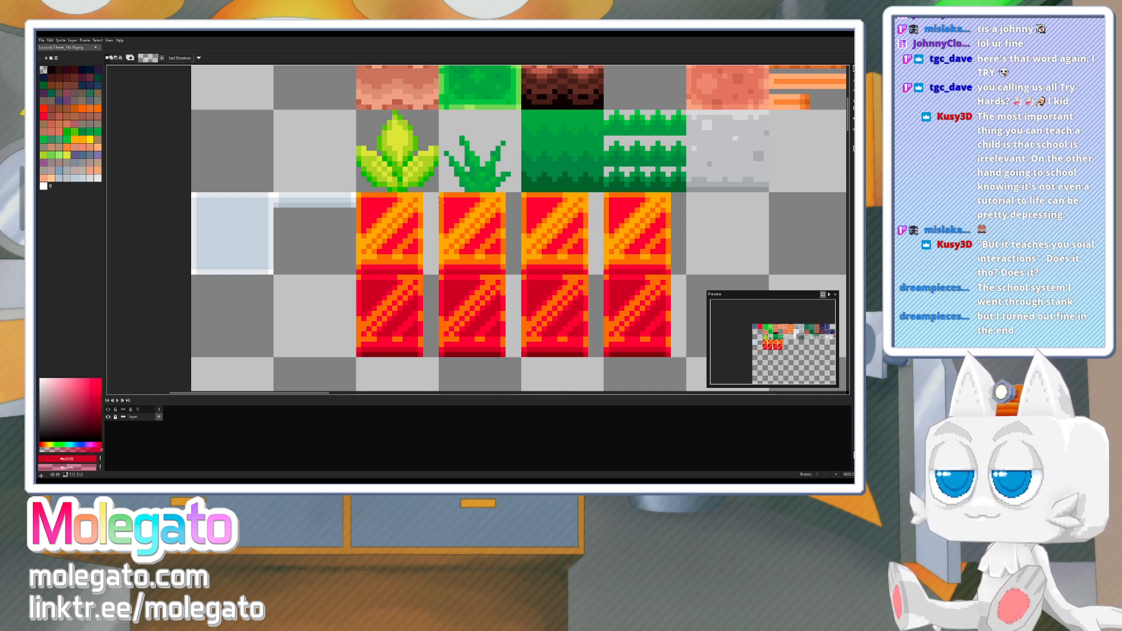
- Select the second button tile pair and load the default colour palette
left_click_drag(439, 193, 505, 349)
scroll(454, 269, "down", 1)
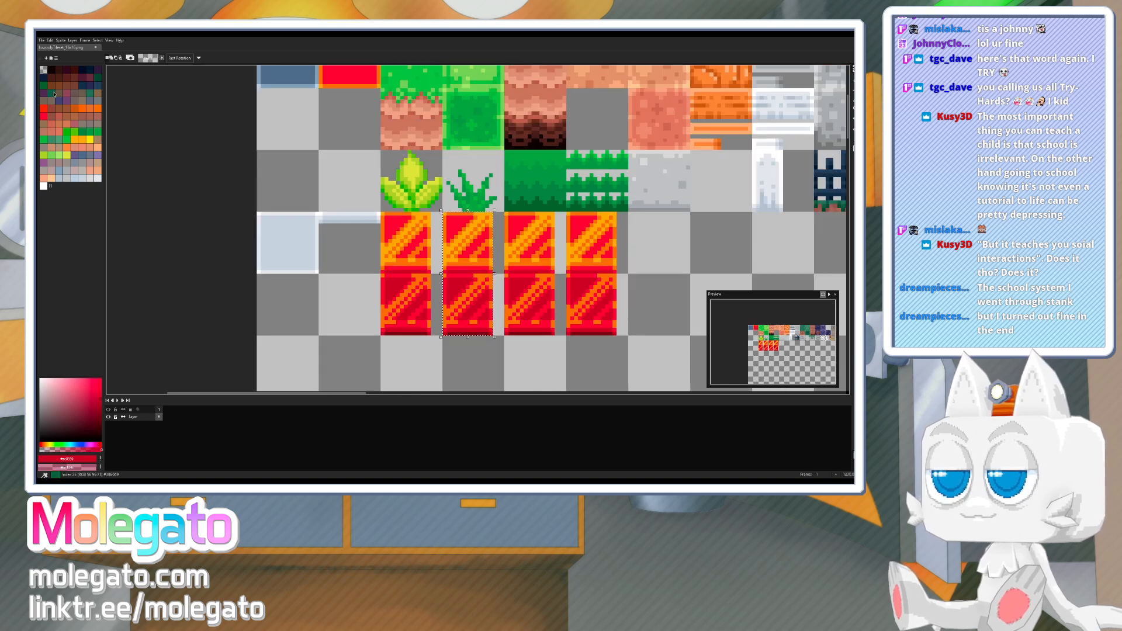
left_click(55, 59)
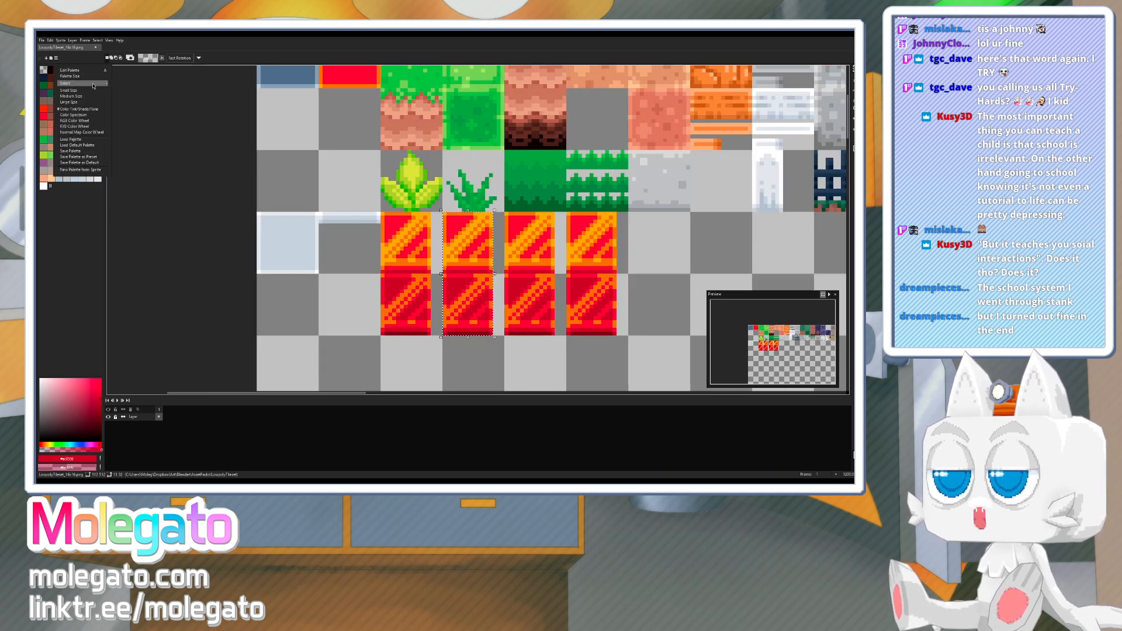
left_click(82, 145)
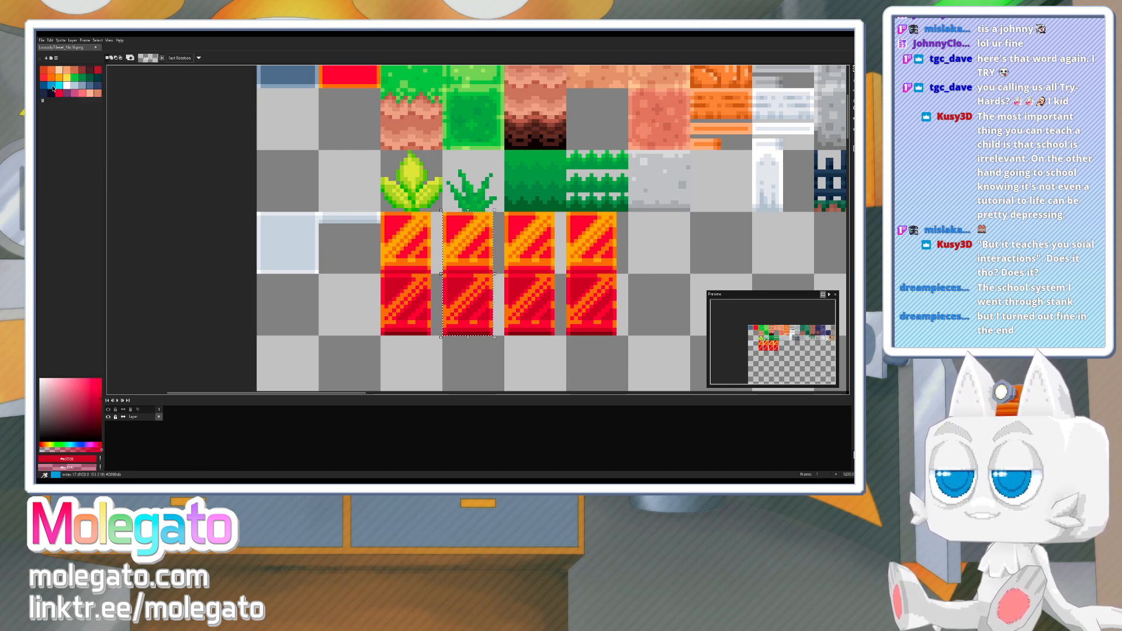
- Fill the bright red areas of the second tile pair with blue from the palette
left_click(52, 86)
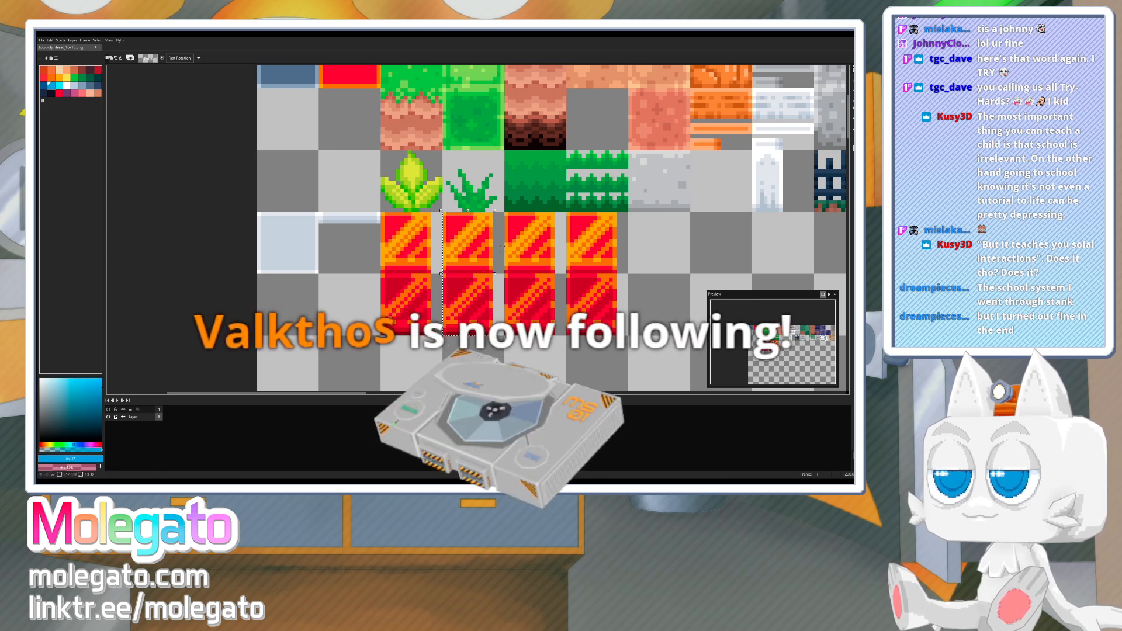
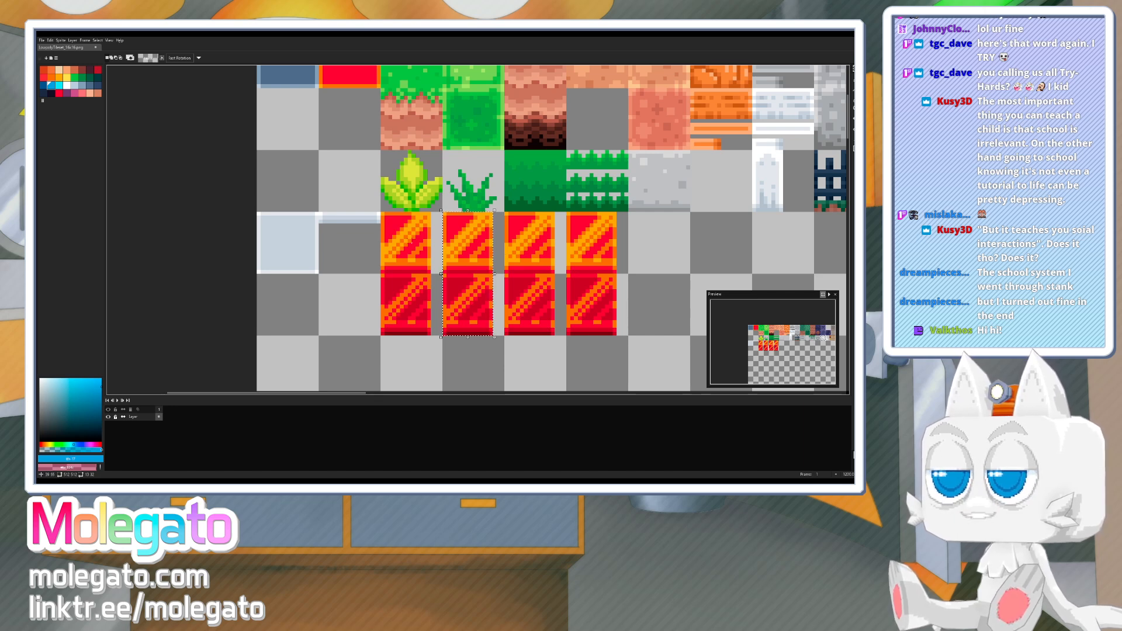
key("g")
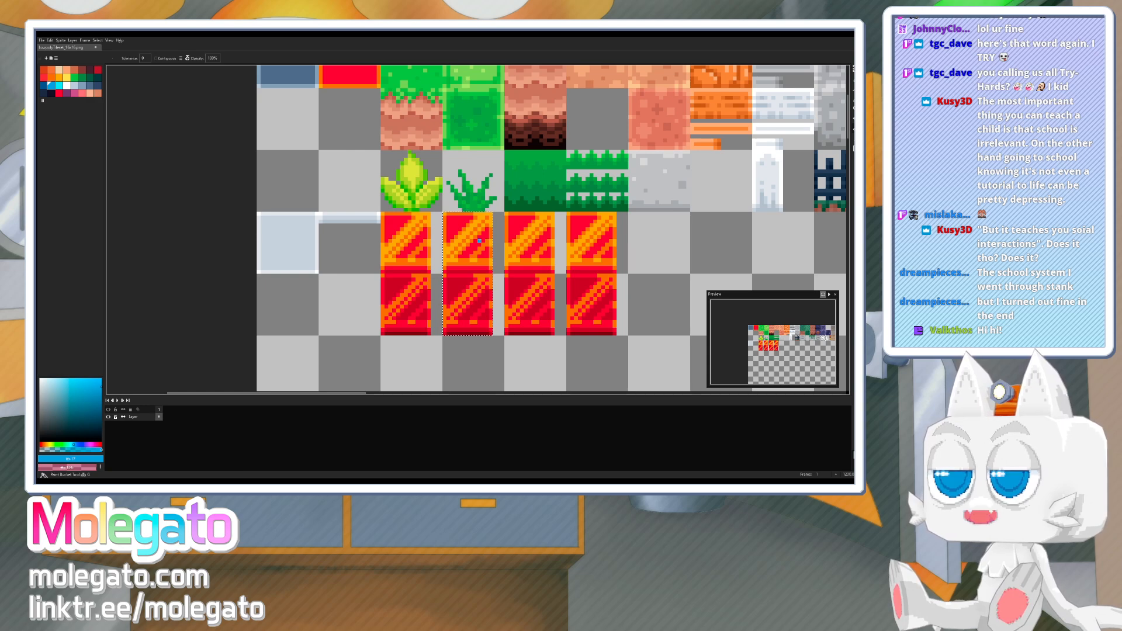
left_click(479, 242)
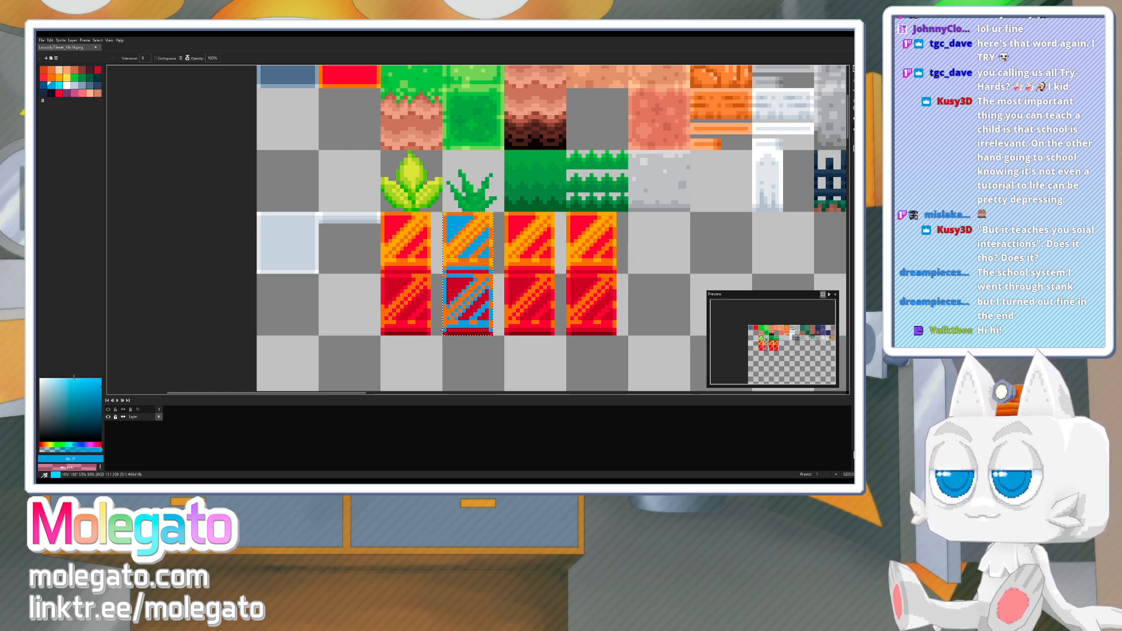
- Replace the darker orange borders and stripes of the second tile pair with bright cyan
left_click(86, 383)
left_click(70, 379)
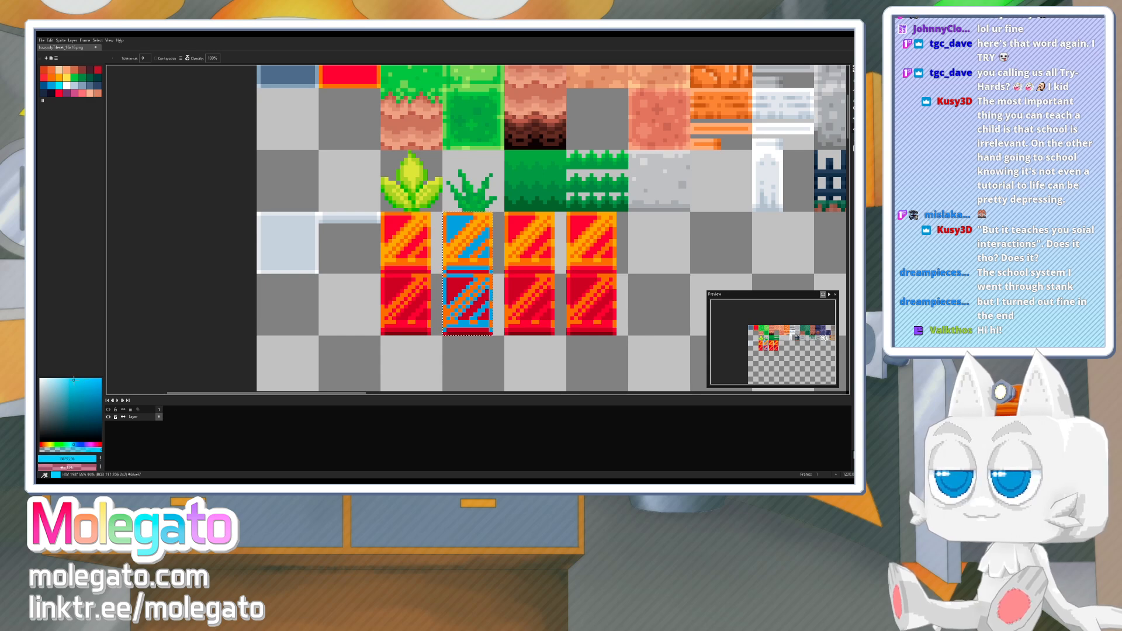
key("plus")
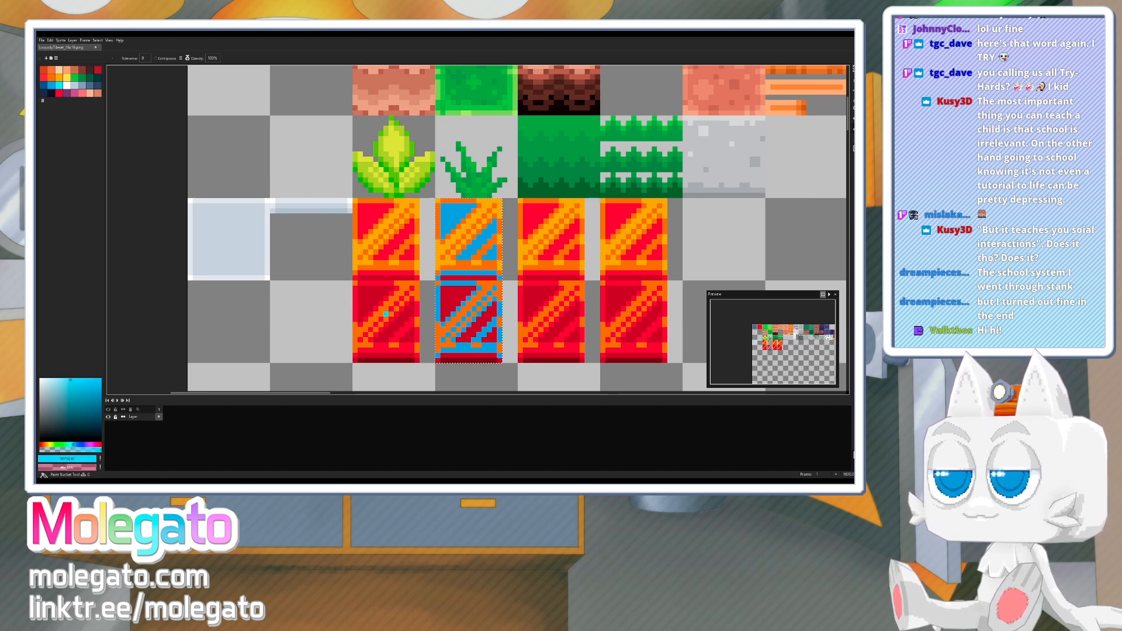
left_click(462, 268)
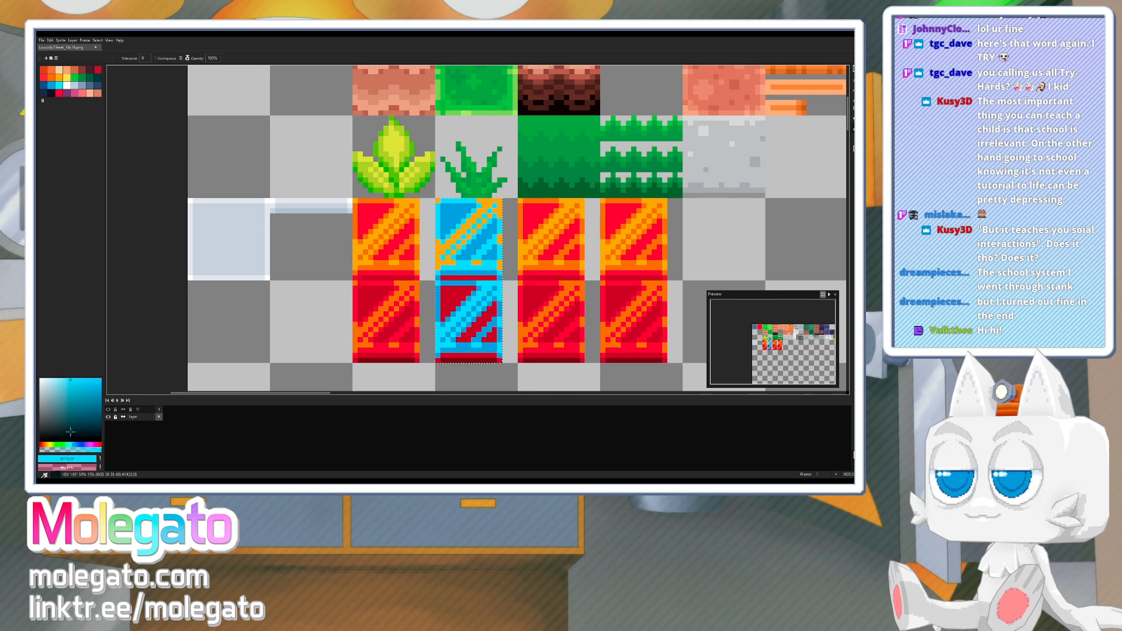
- Replace the yellow-orange highlights of the second button tile pair with pale cyan
left_click(52, 381)
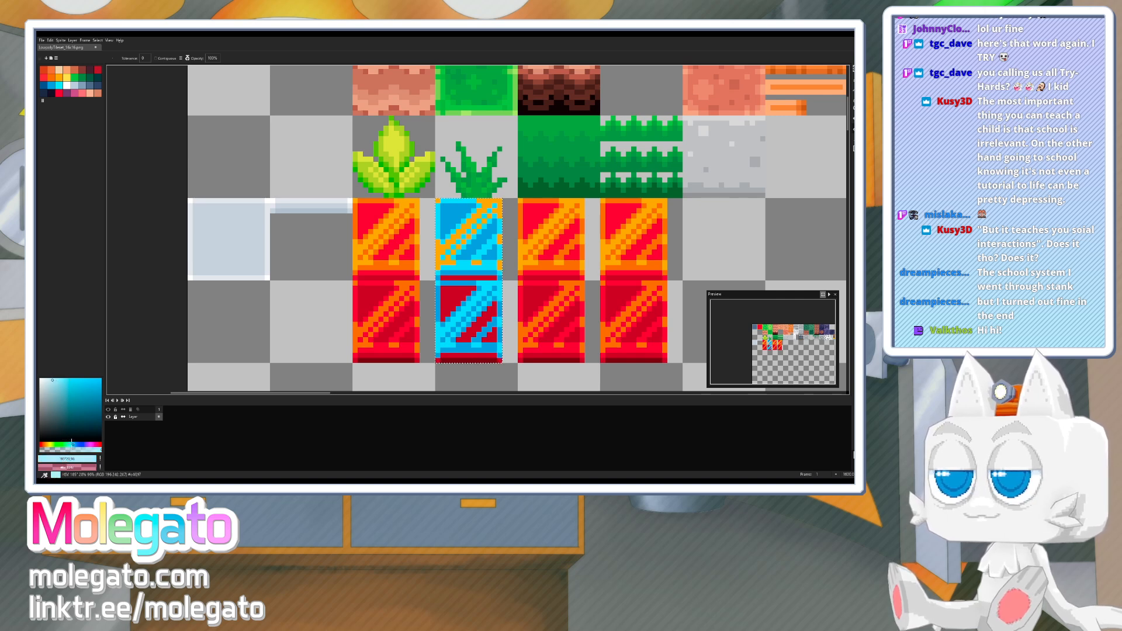
left_click(70, 444)
left_click(438, 257)
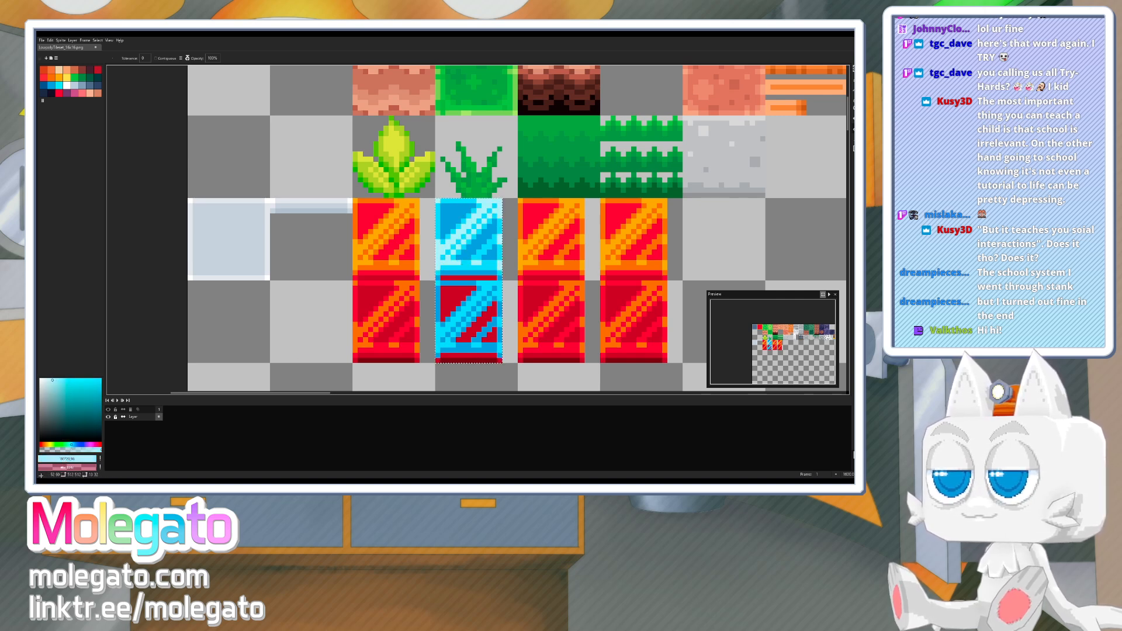
- Fill the dark red areas of the second pair's lower tile with deep blue and its bottom edge with darker blue
left_click(101, 400)
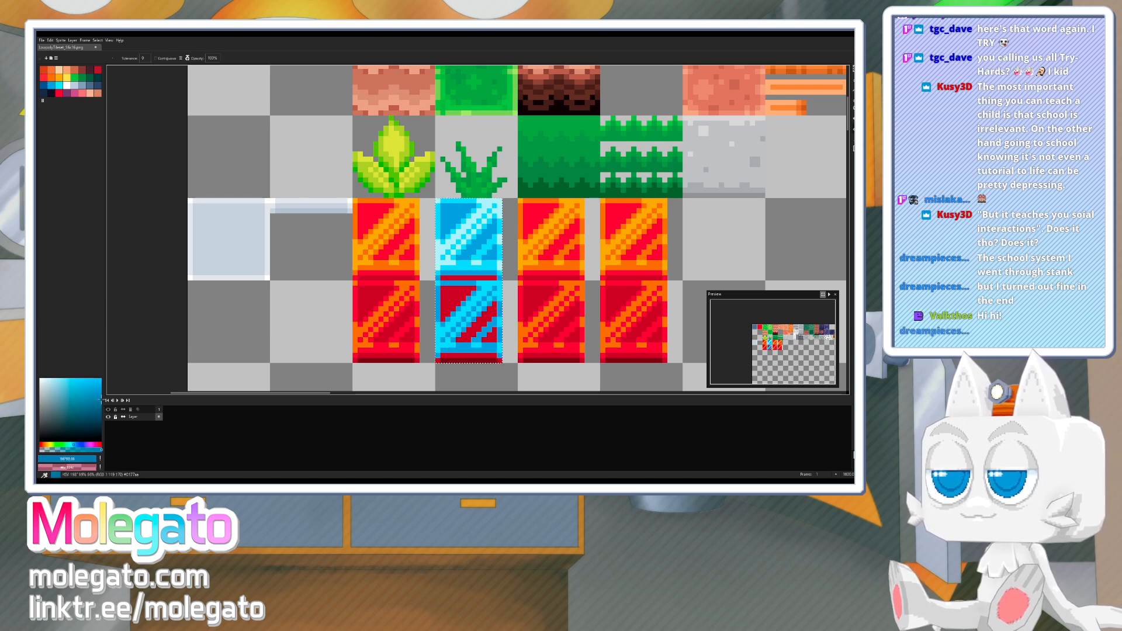
left_click(77, 444)
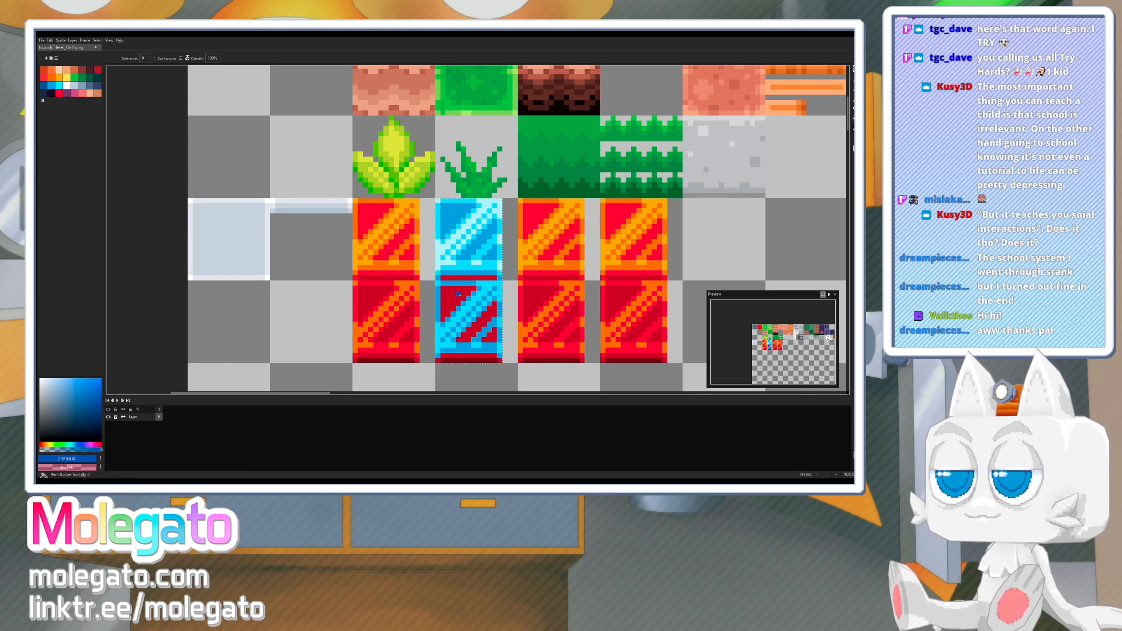
left_click(459, 294)
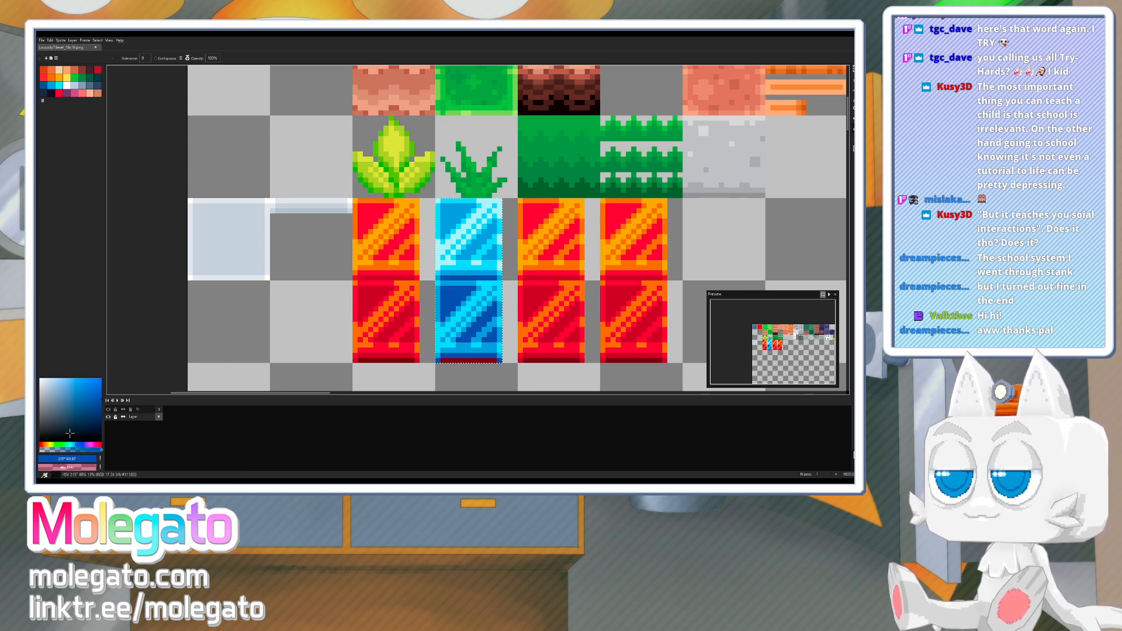
left_click(101, 408)
left_click(463, 361)
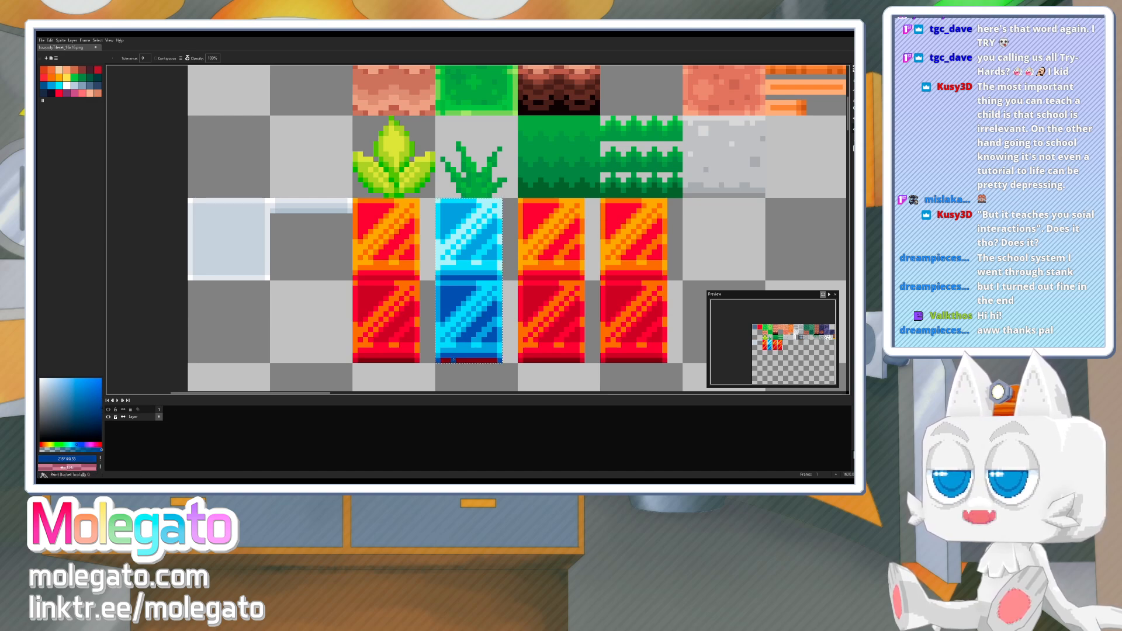
- Lighten the deep blue areas of the lower blue tile, basing the shades on colours sampled from the blue tile pair
middle_click_drag(451, 314, 414, 326)
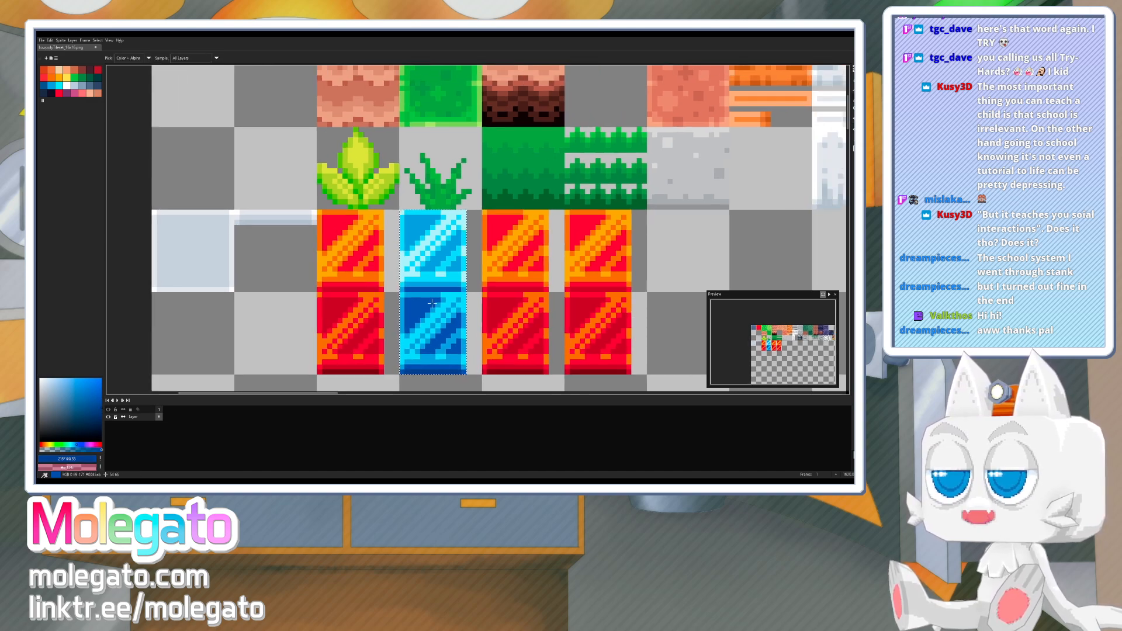
left_click(419, 234, "alt")
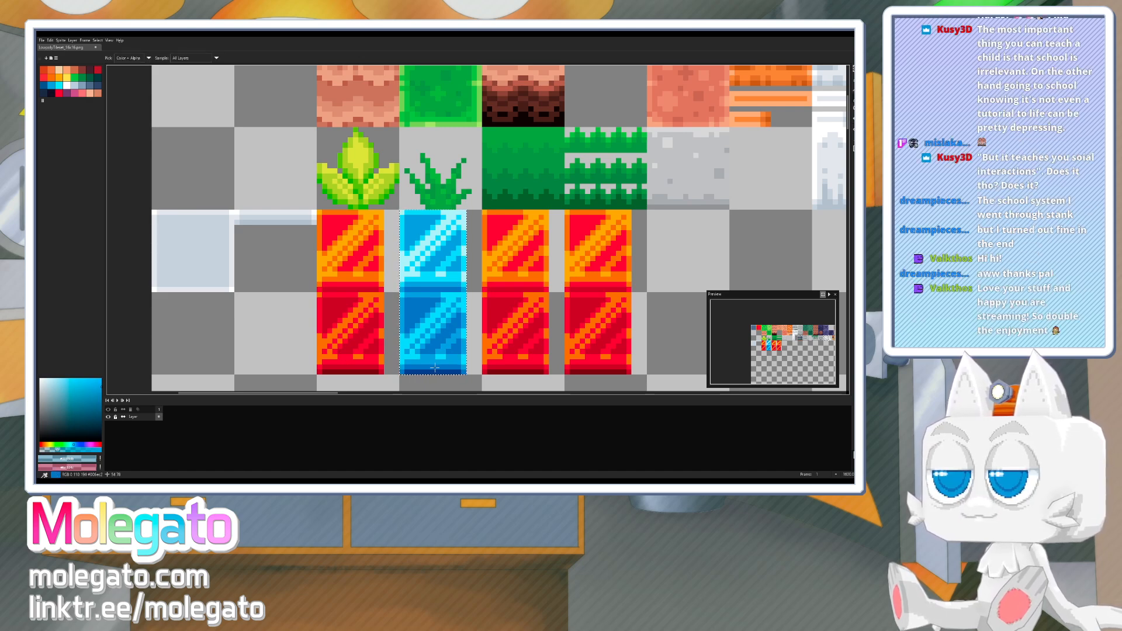
left_click(414, 316, "alt")
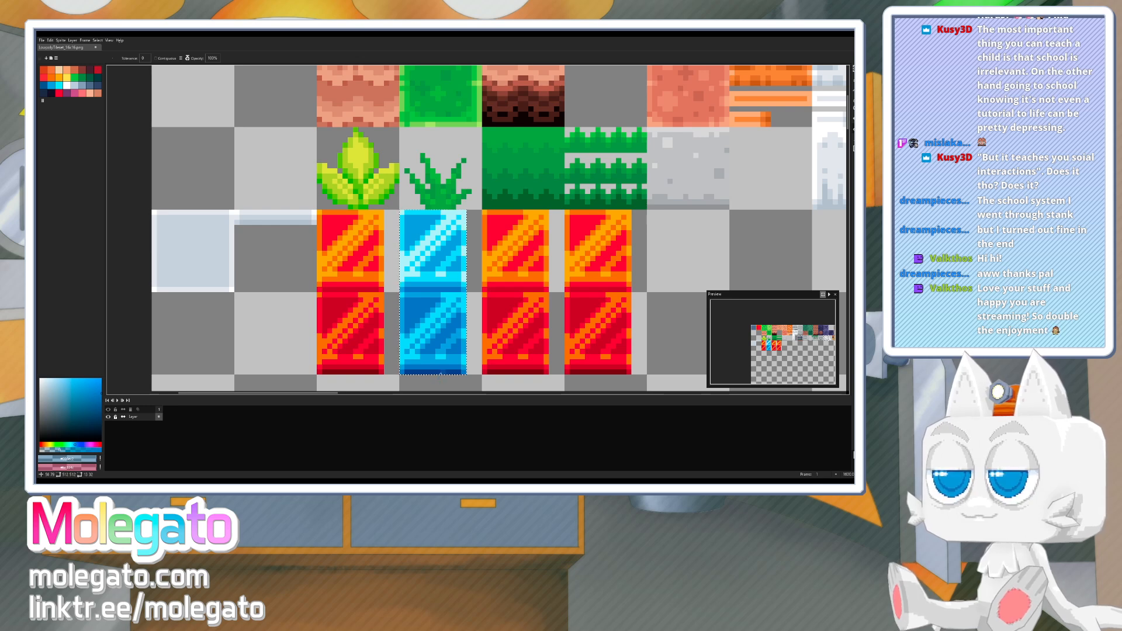
left_click(432, 362, "alt")
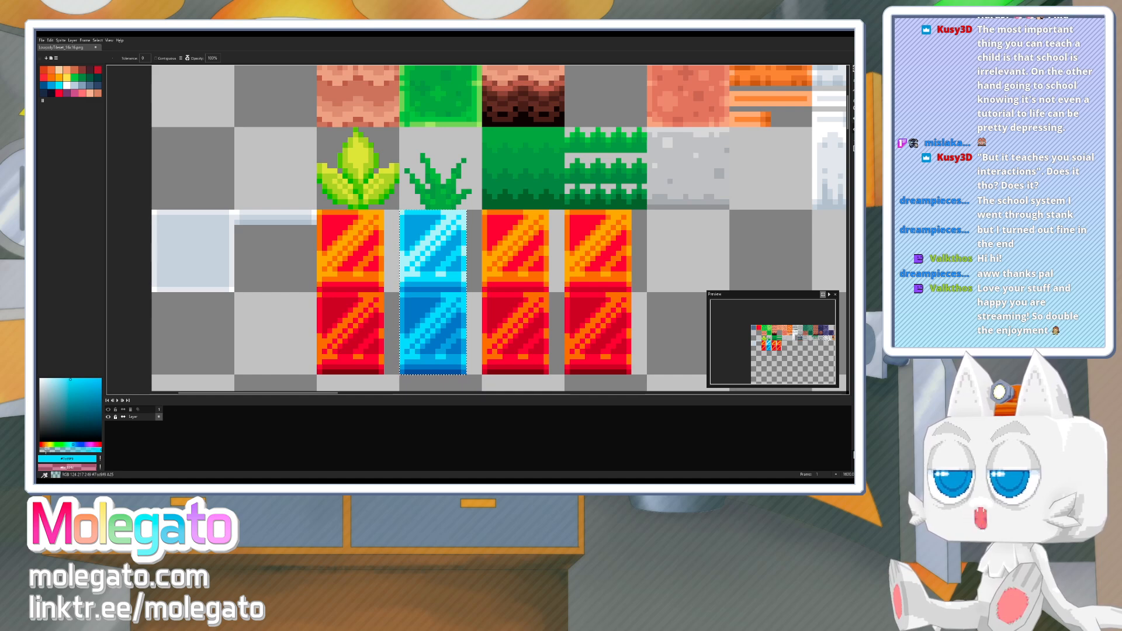
left_click(57, 450)
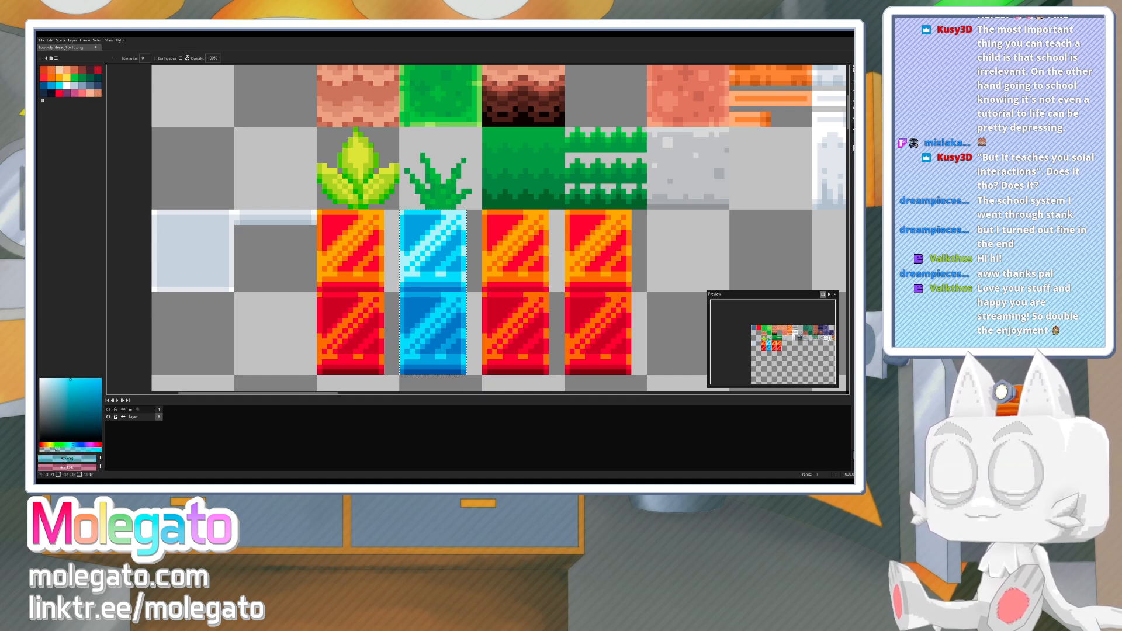
left_click(411, 330, "alt")
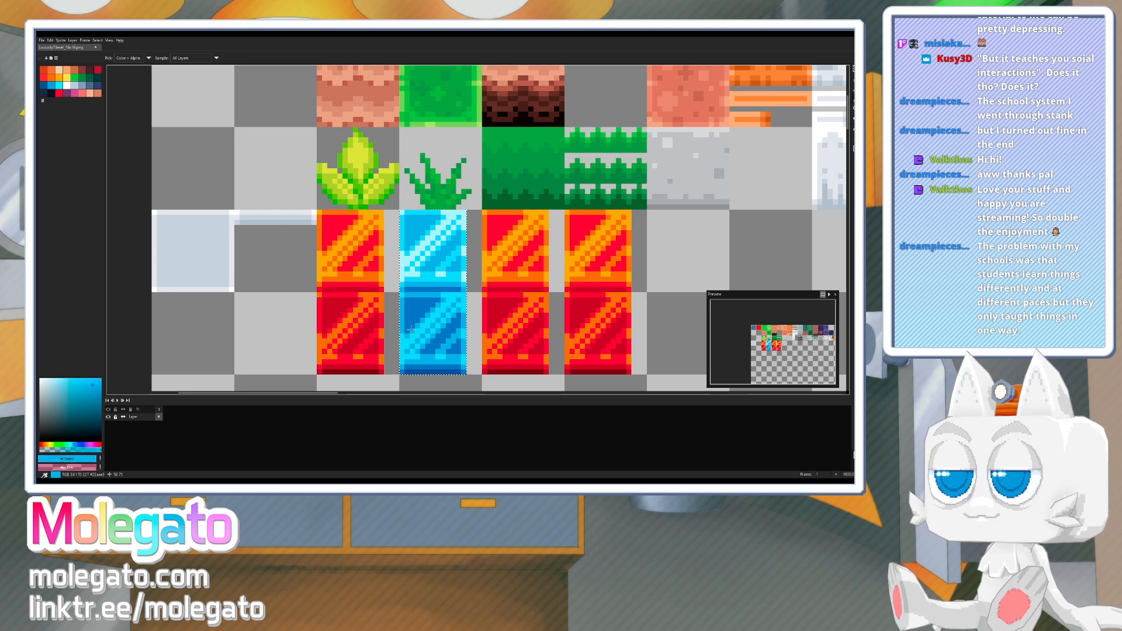
left_click(63, 451)
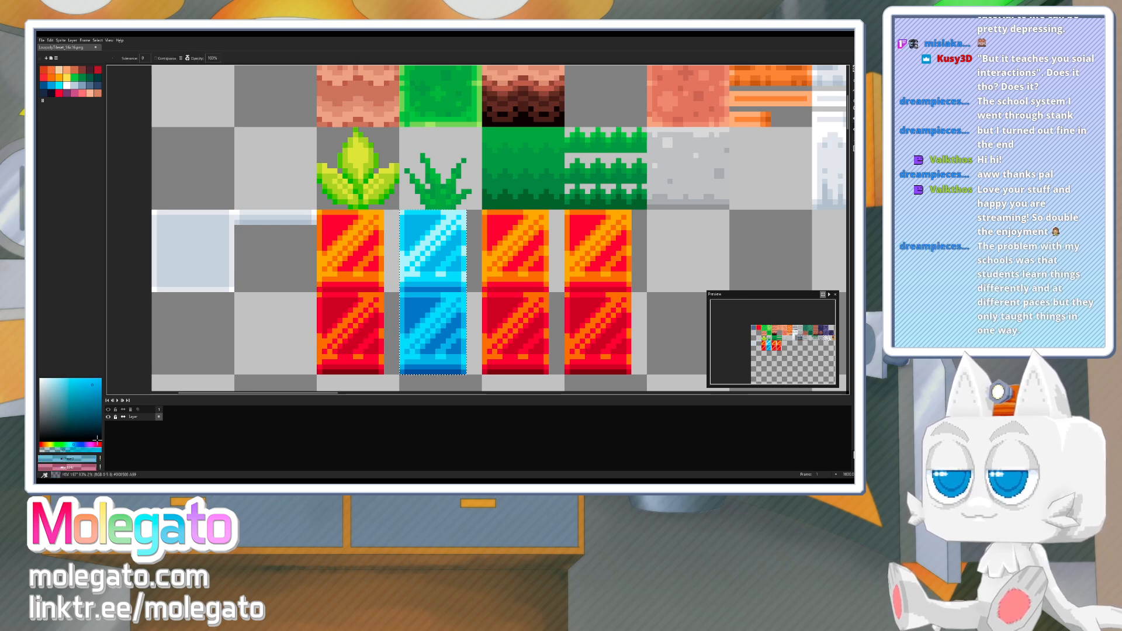
left_click(428, 318)
- Refine the cyan shade of the blue tile pair's borders and stripes from a sampled cyan
key("space")
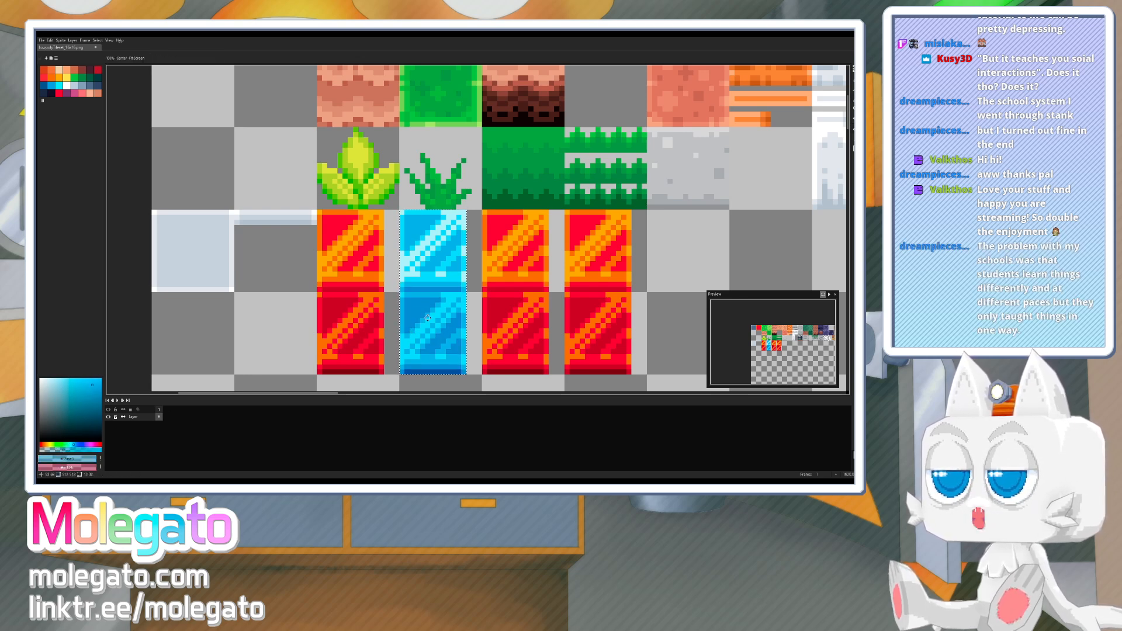
left_click_drag(428, 318, 386, 302)
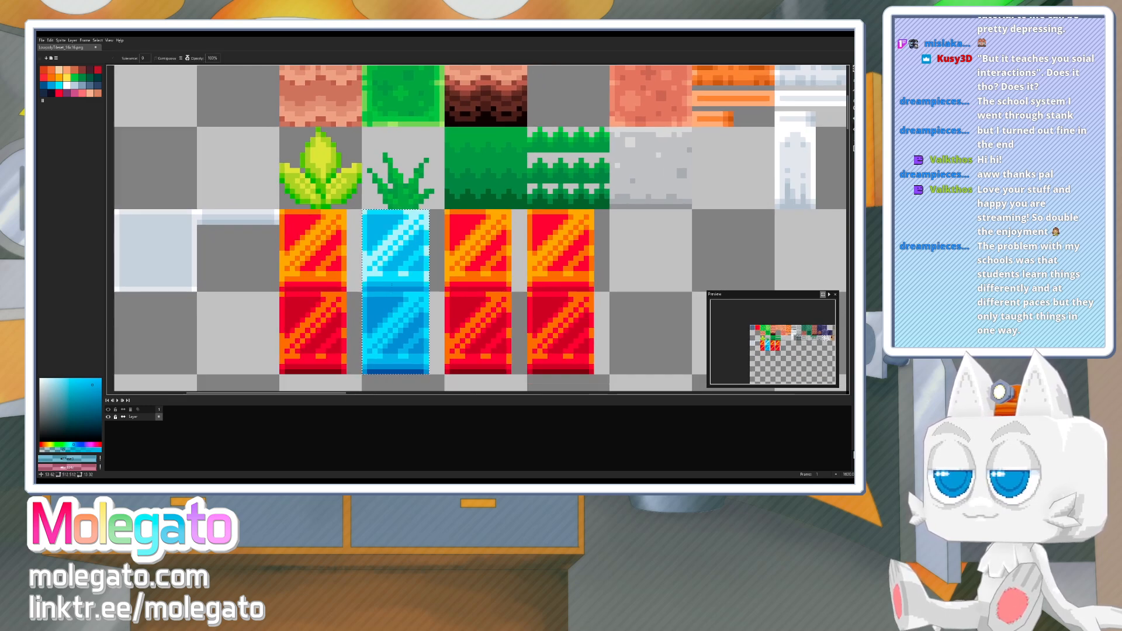
left_click(384, 302, "alt")
left_click(64, 450)
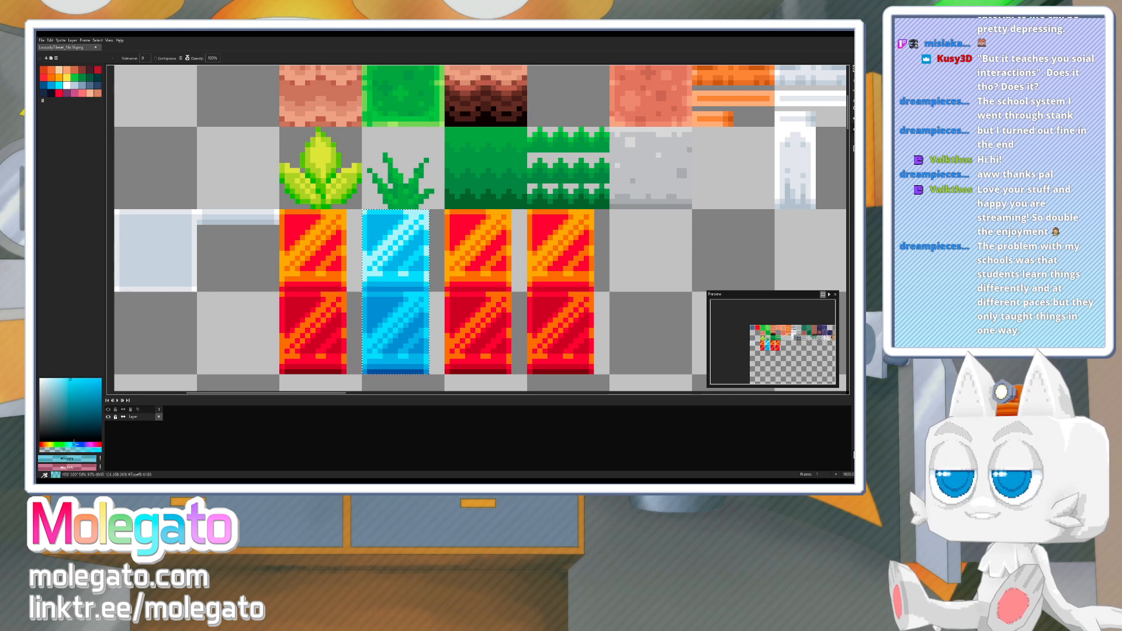
left_click(374, 256)
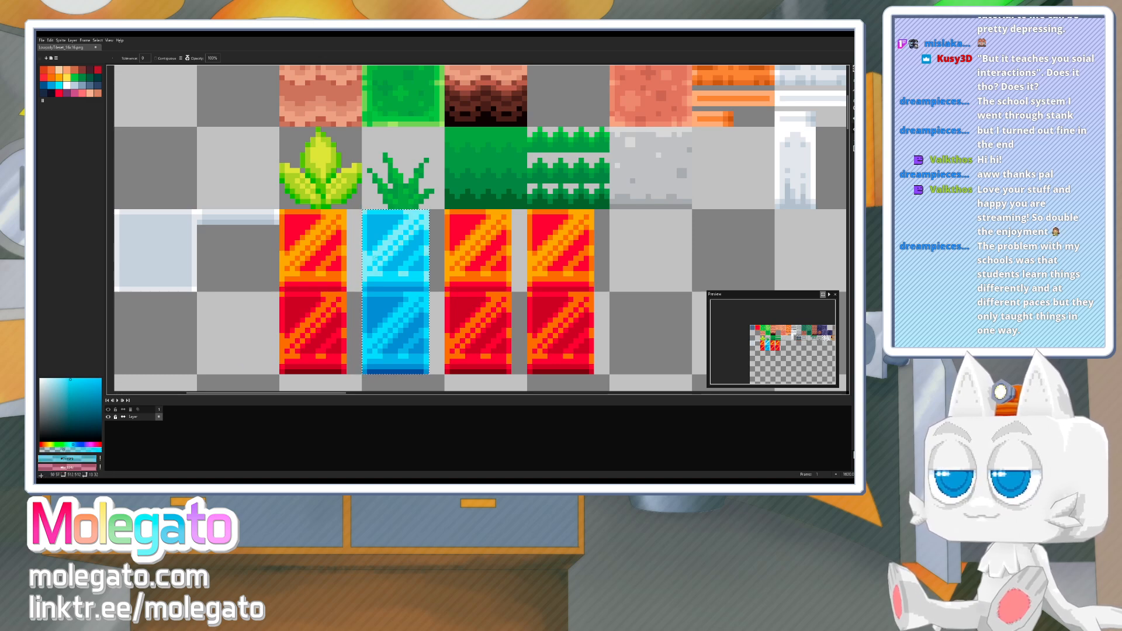
- Select the third button tile pair and fill its bright red areas with green sampled from the grass block tile
left_click_drag(439, 295, 368, 273)
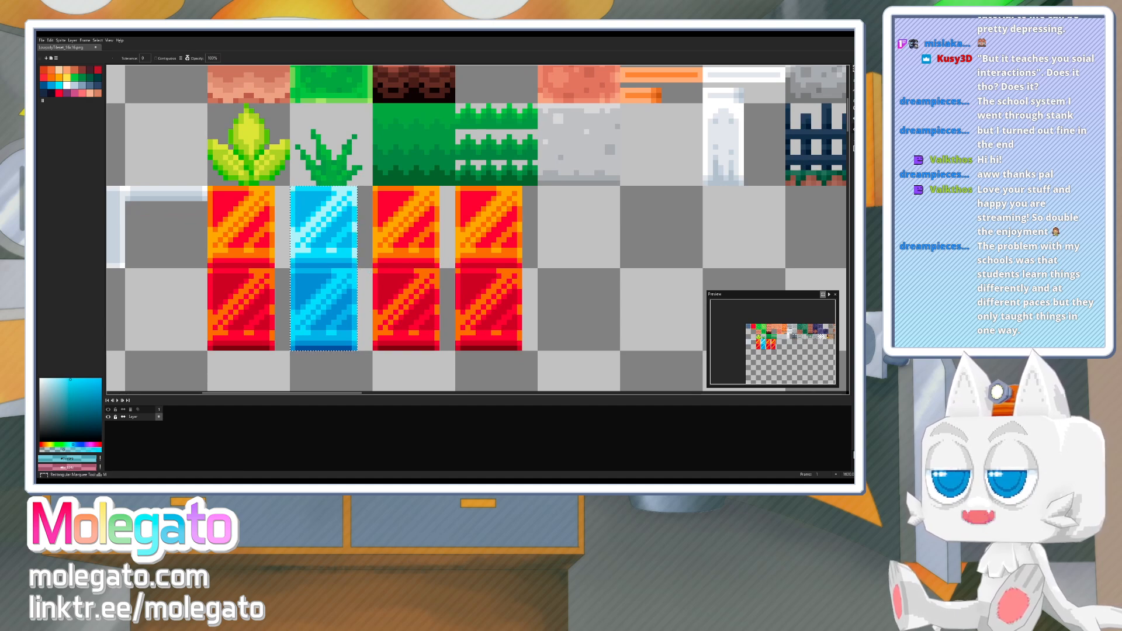
left_click(854, 69)
left_click_drag(374, 187, 441, 351)
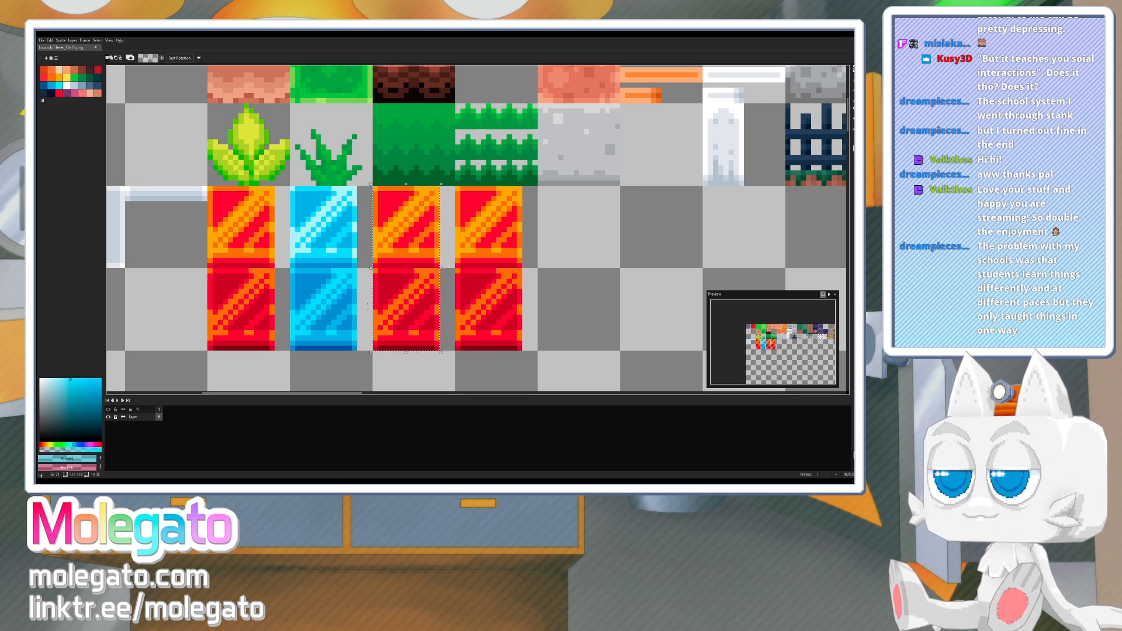
key("space")
left_click_drag(478, 308, 481, 320)
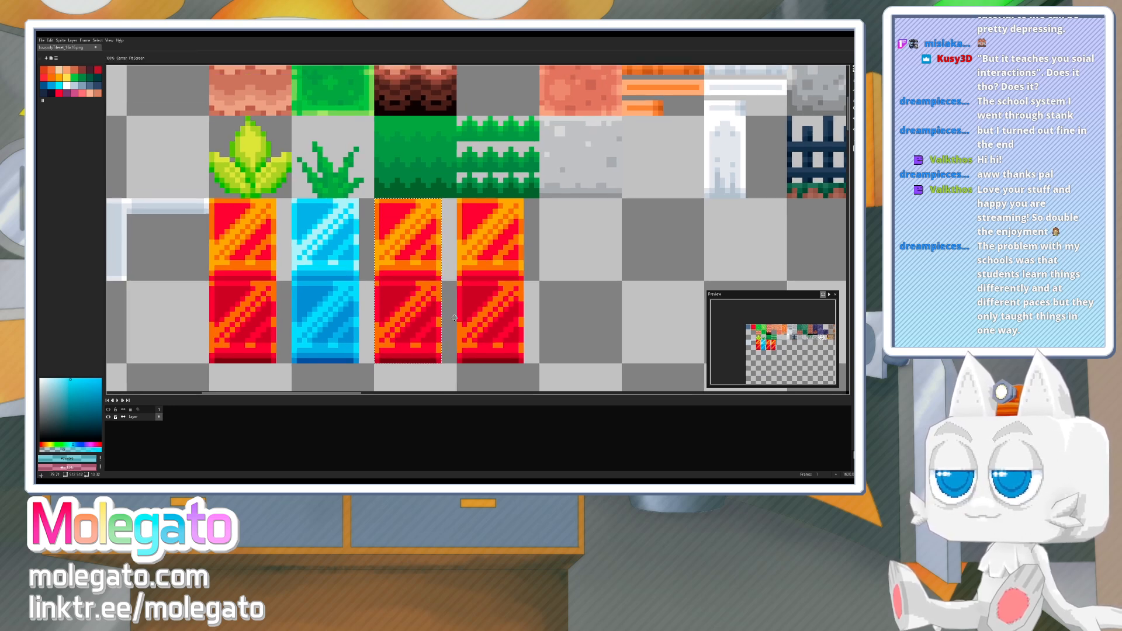
key("b")
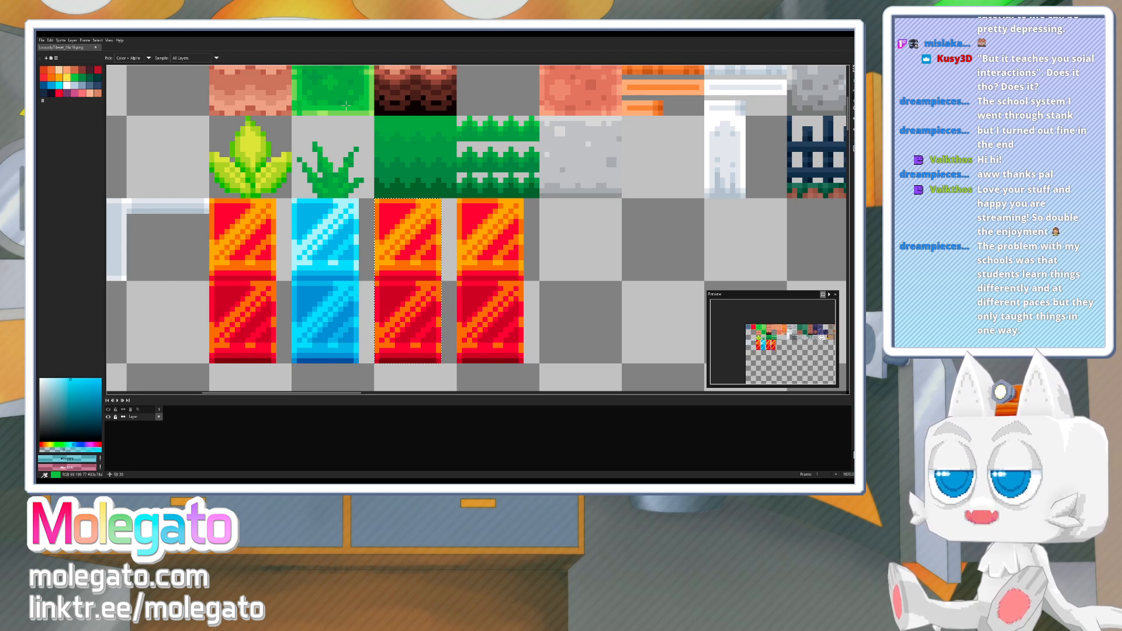
left_click(346, 105, "alt")
key("g")
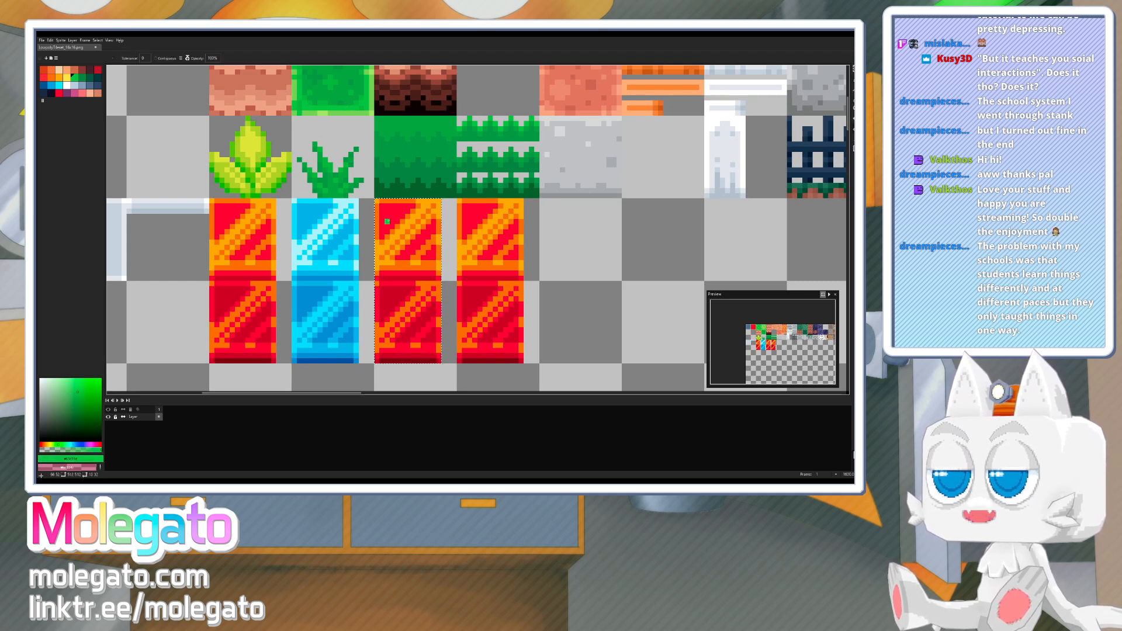
left_click(387, 221)
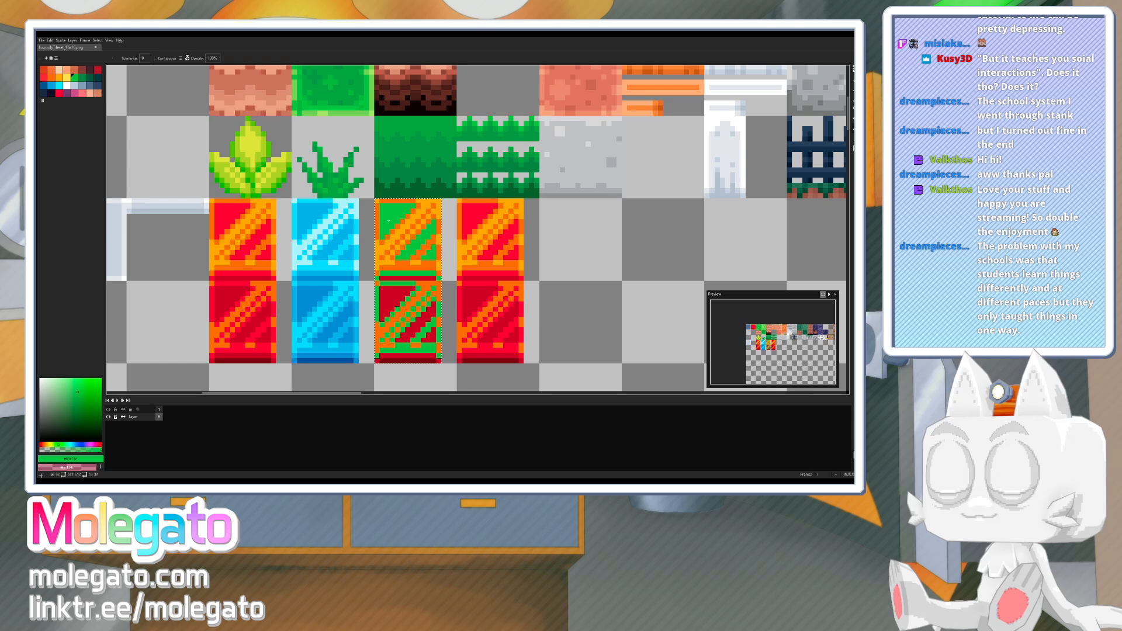
- Recolour the third pair's darker orange borders and stripes light green and its yellow-orange highlights pale yellow-green
left_click(75, 390)
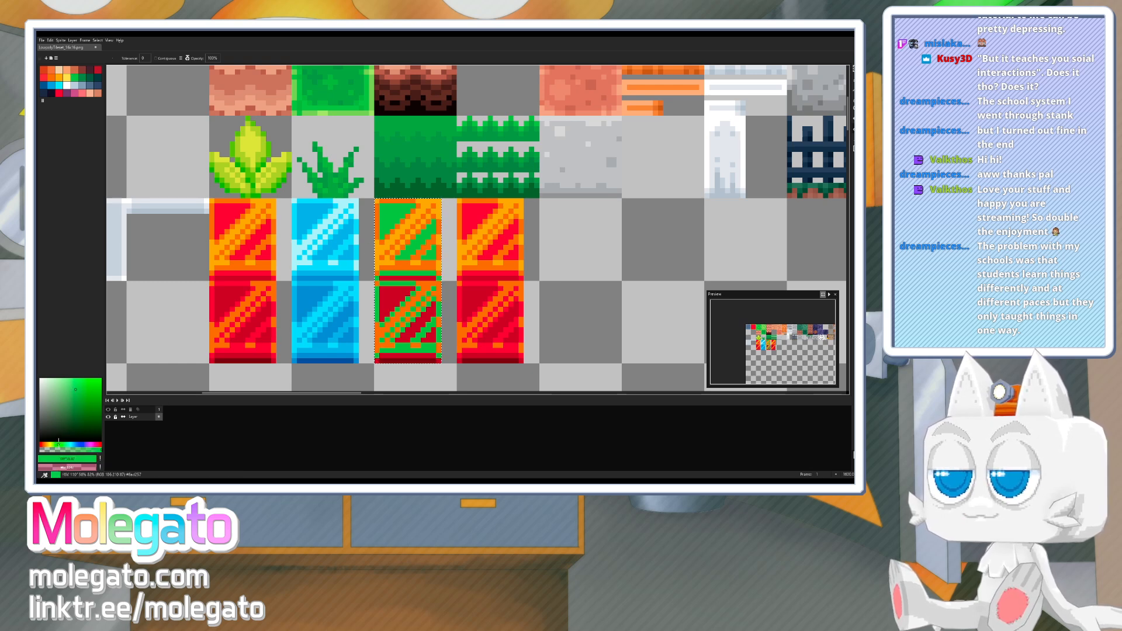
left_click(57, 444)
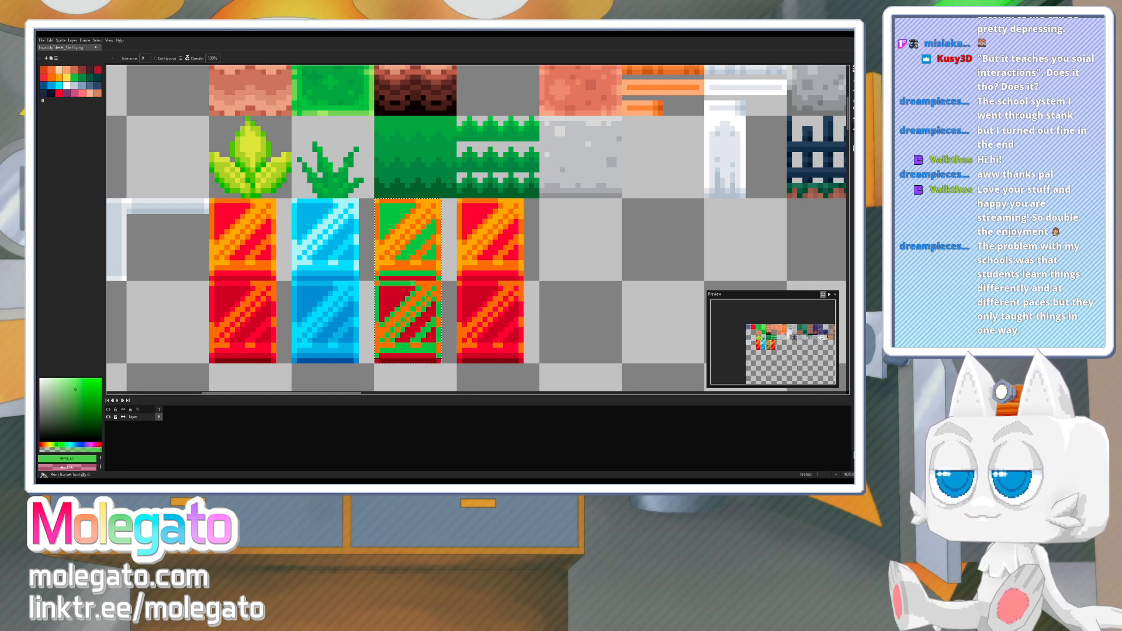
left_click(424, 283)
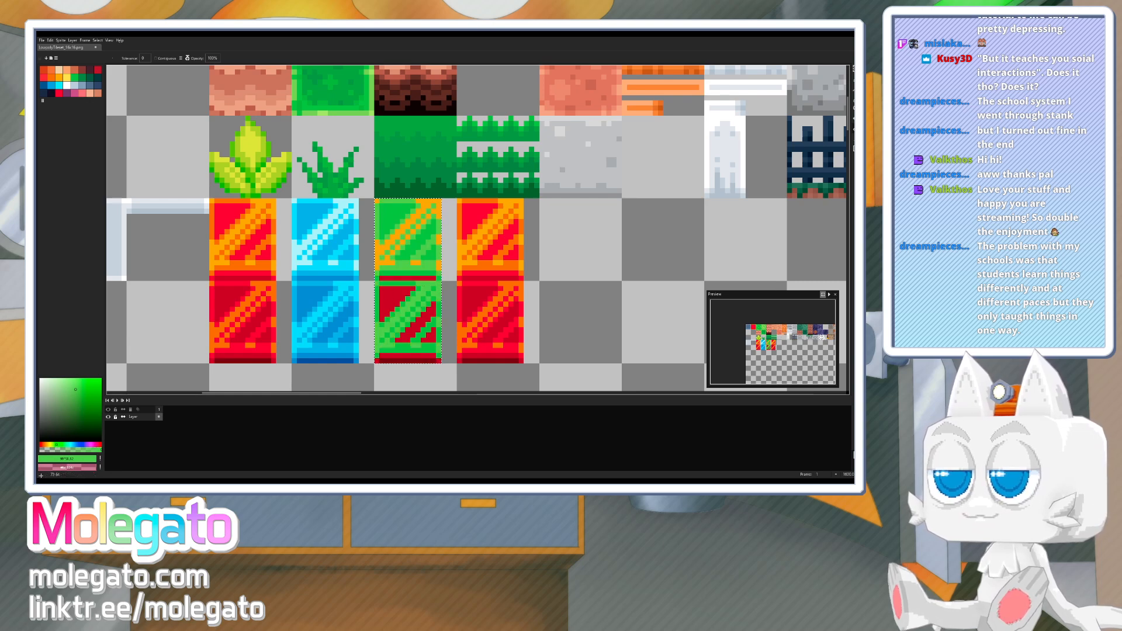
left_click(73, 387)
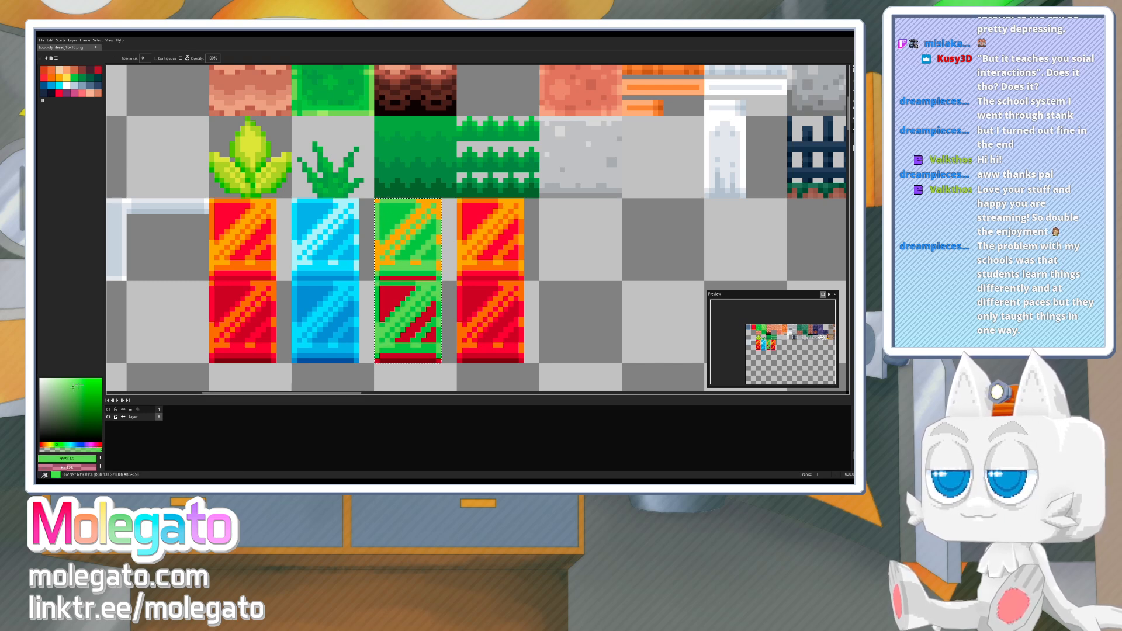
left_click(64, 384)
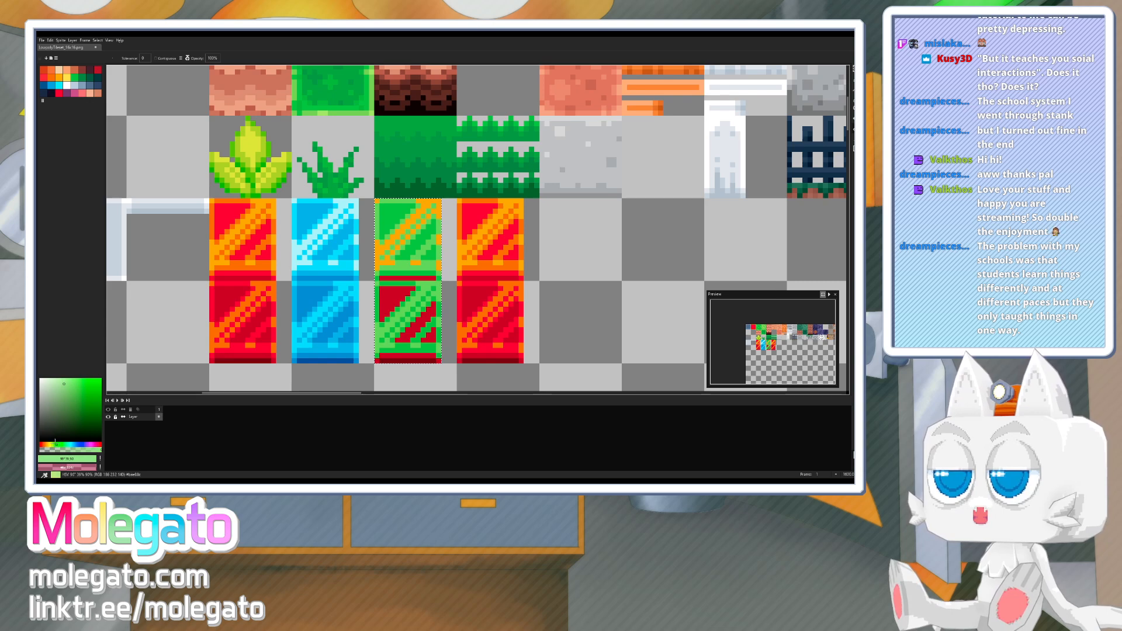
left_click(55, 444)
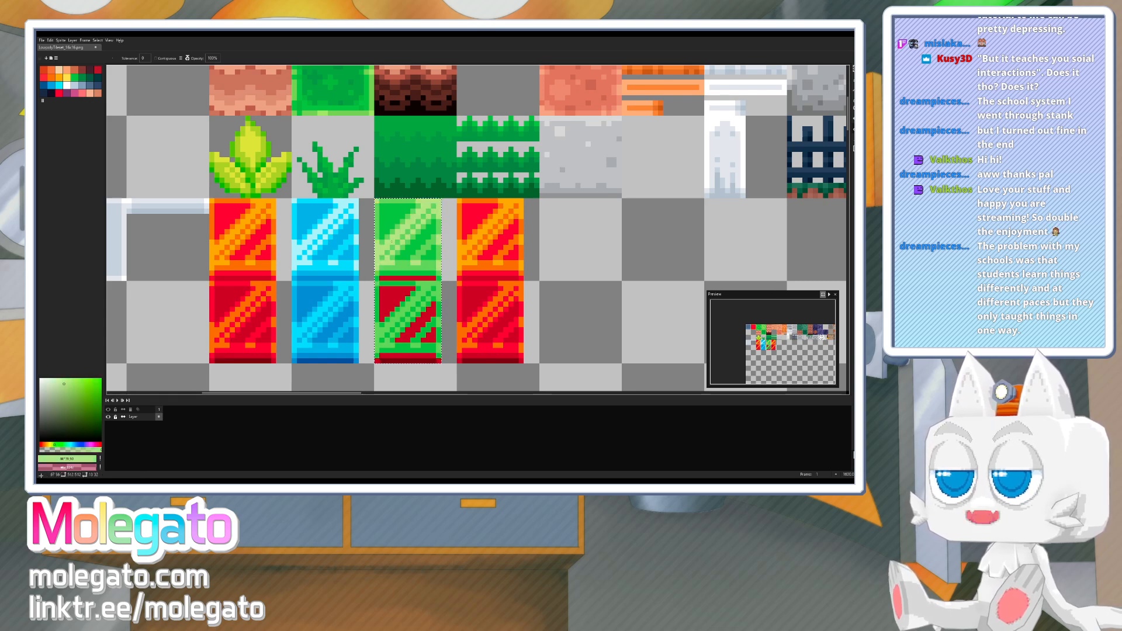
- Fill the dark red areas of the third pair's lower tile with deeper green and its bottom edge with dark green
left_click_drag(392, 251, 363, 255)
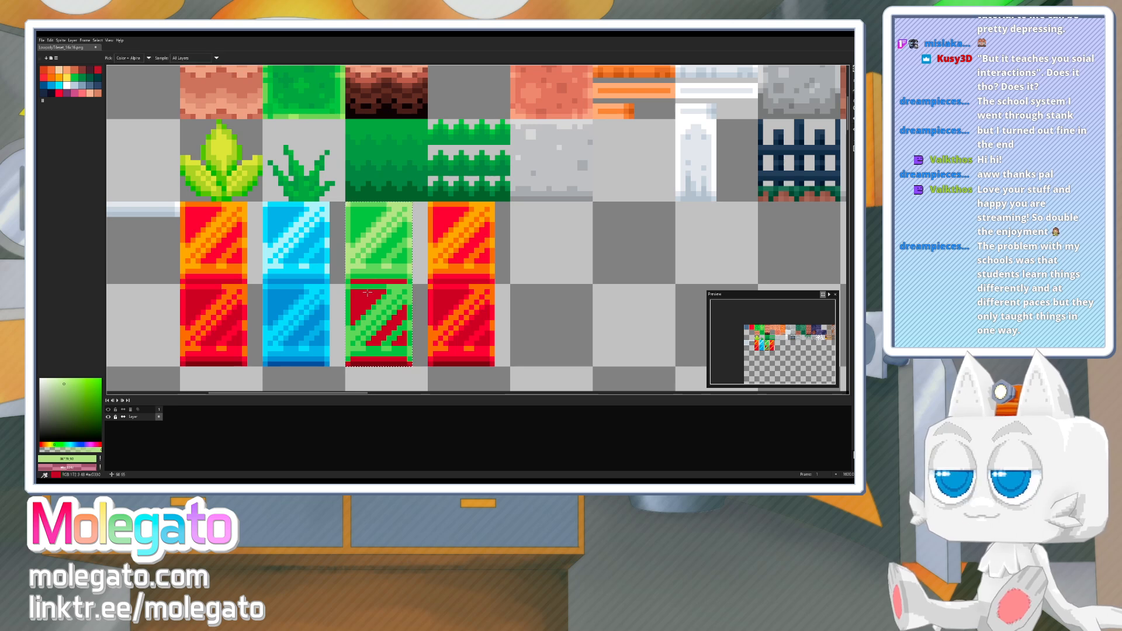
left_click(377, 256, "alt")
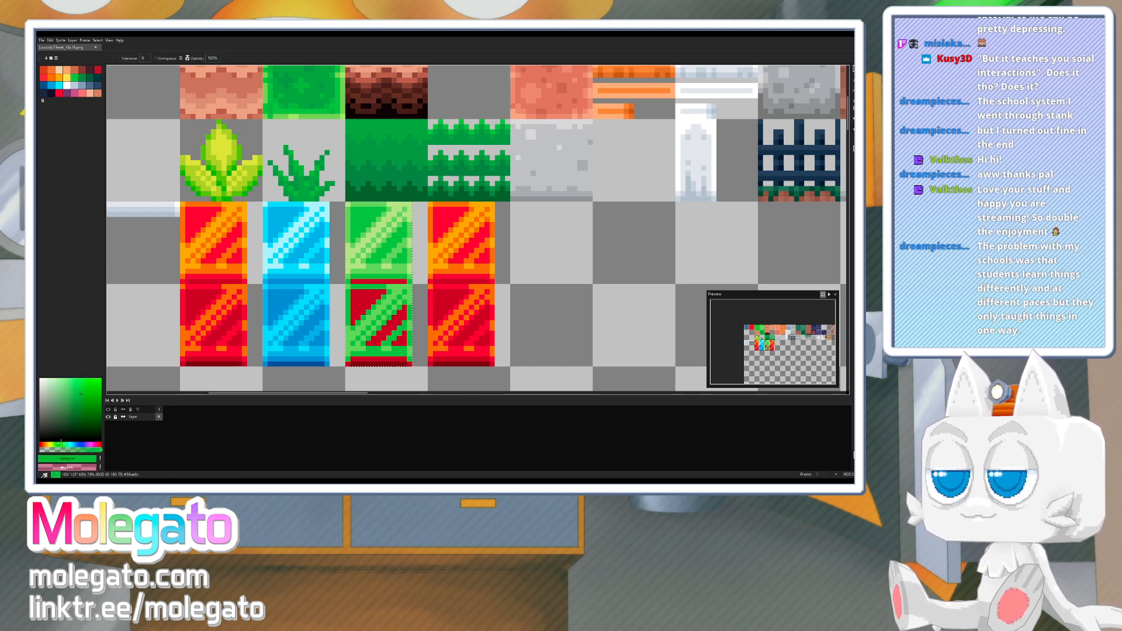
left_click(358, 307)
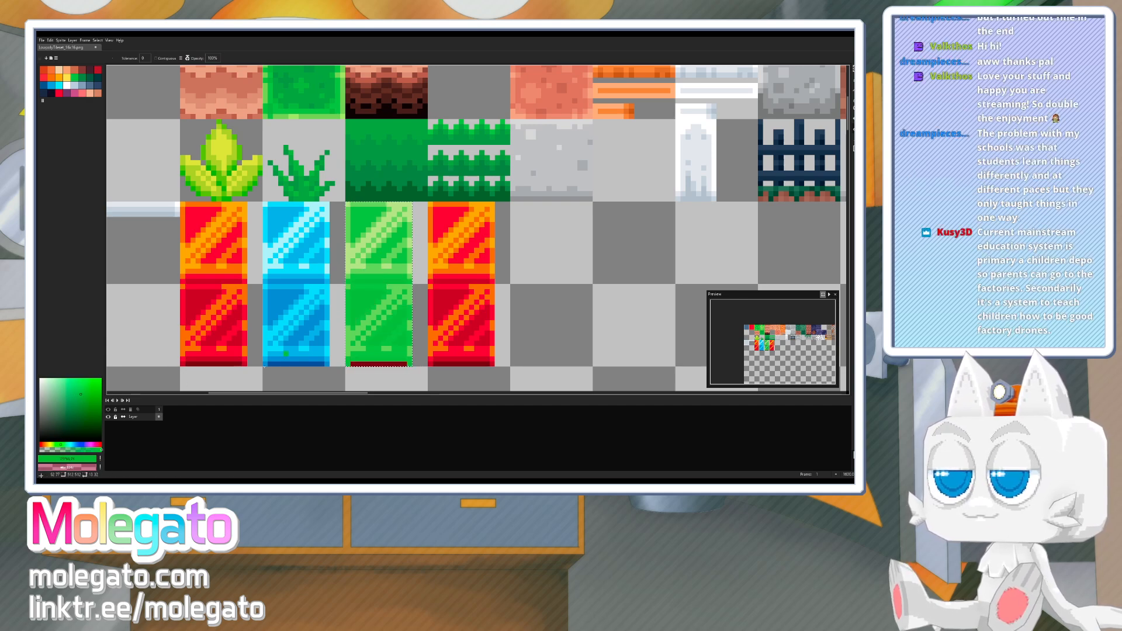
left_click(379, 260, "alt")
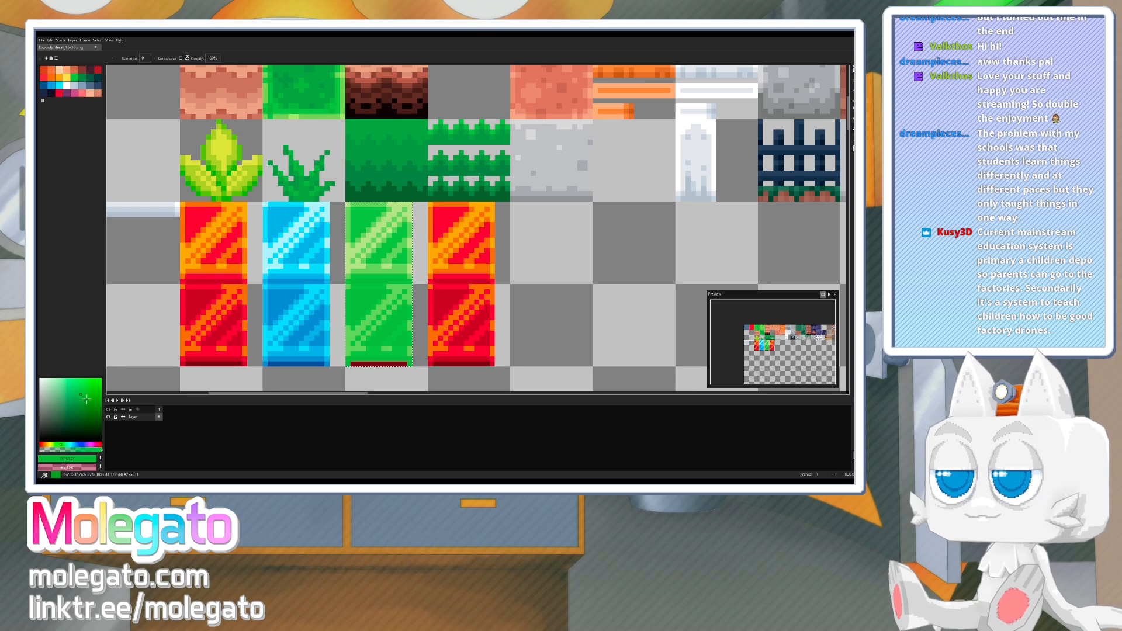
left_click(383, 282)
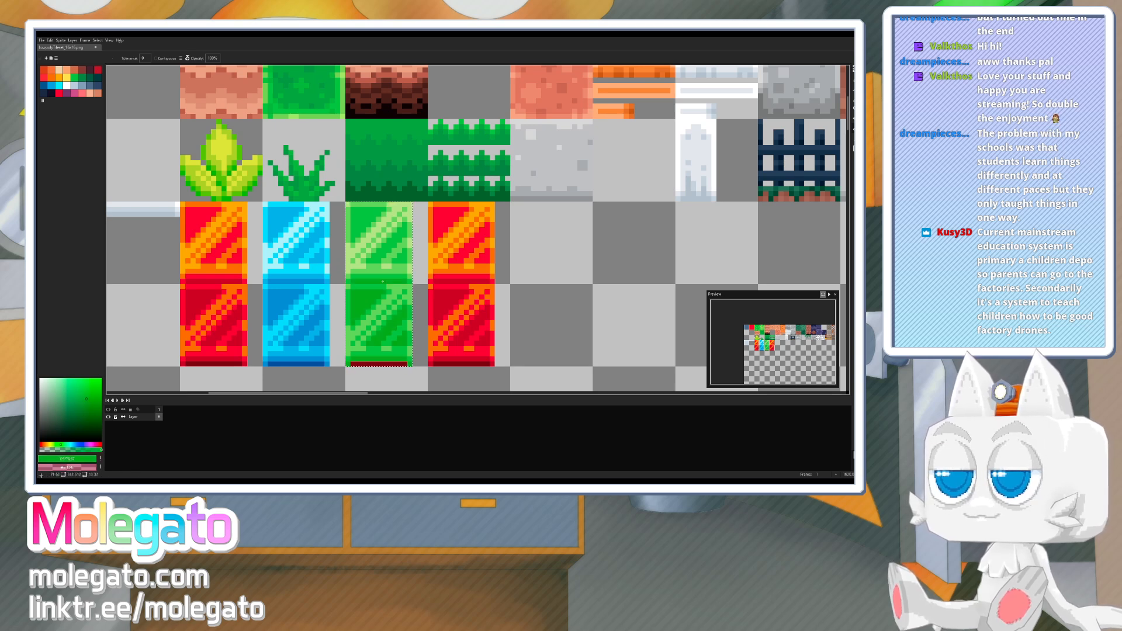
left_click(90, 412)
left_click(63, 445)
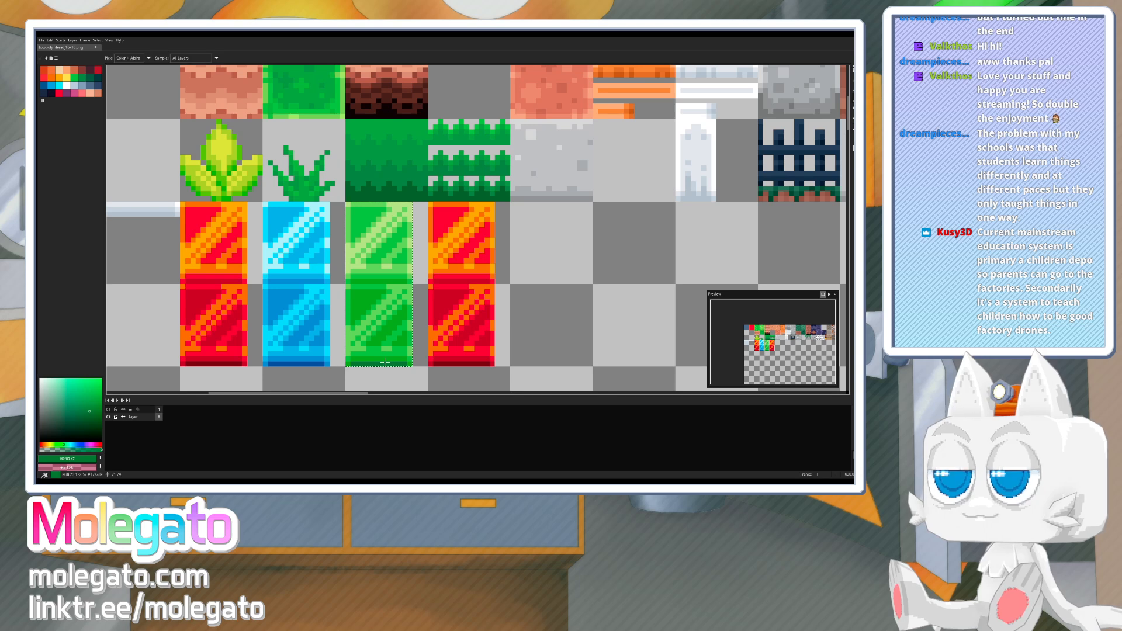
- Refine the deeper green areas of the third pair's lower tile to a slightly cooler green
left_click(55, 450)
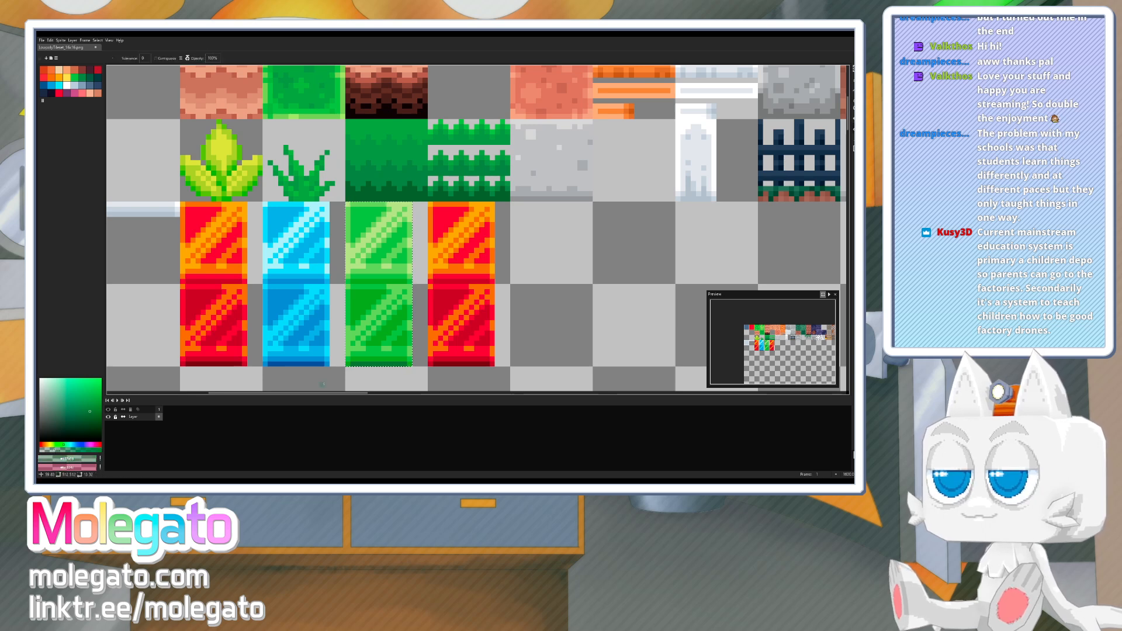
left_click(385, 360, "alt")
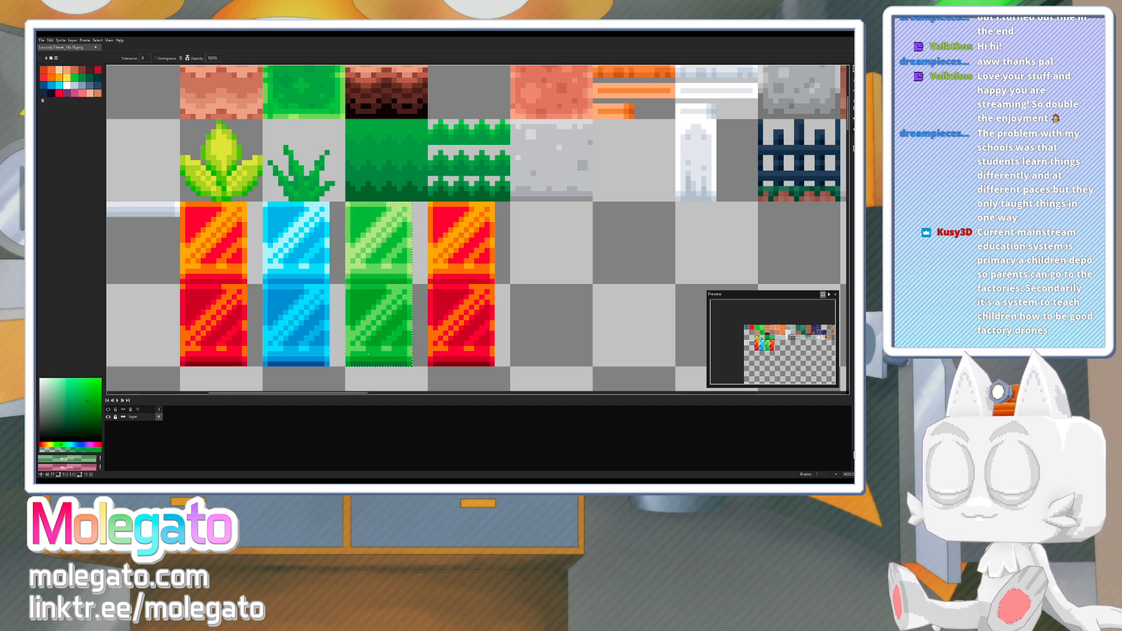
- Try recolouring the third pair's light green borders and stripes with a cooler mid green based on a sampled tile colour
left_click(379, 278, "alt")
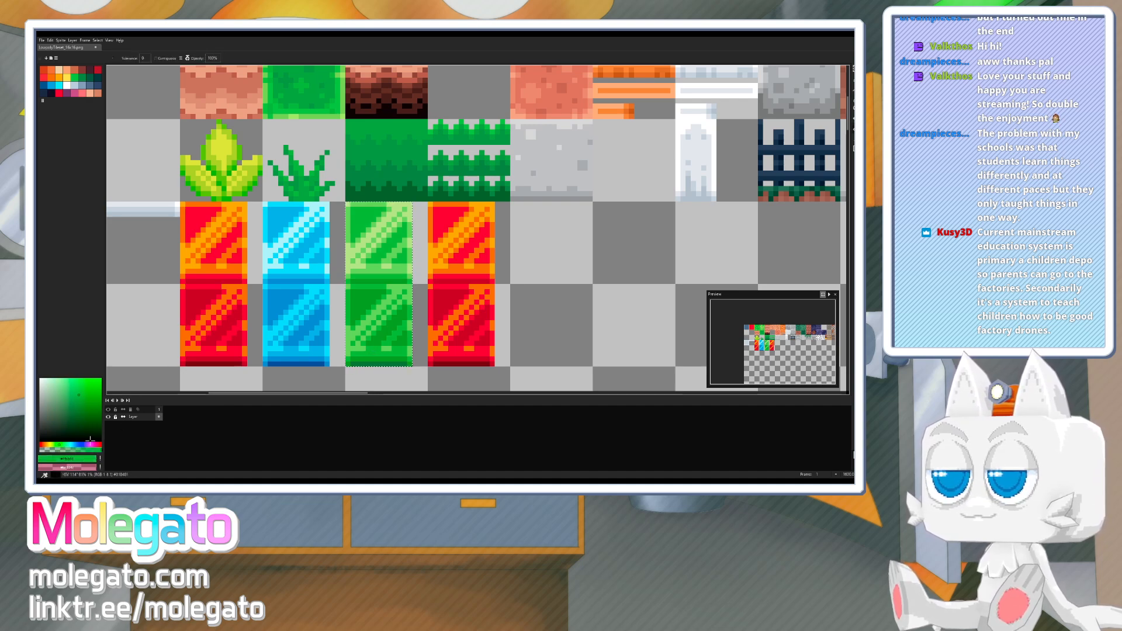
left_click(69, 450)
left_click(355, 328)
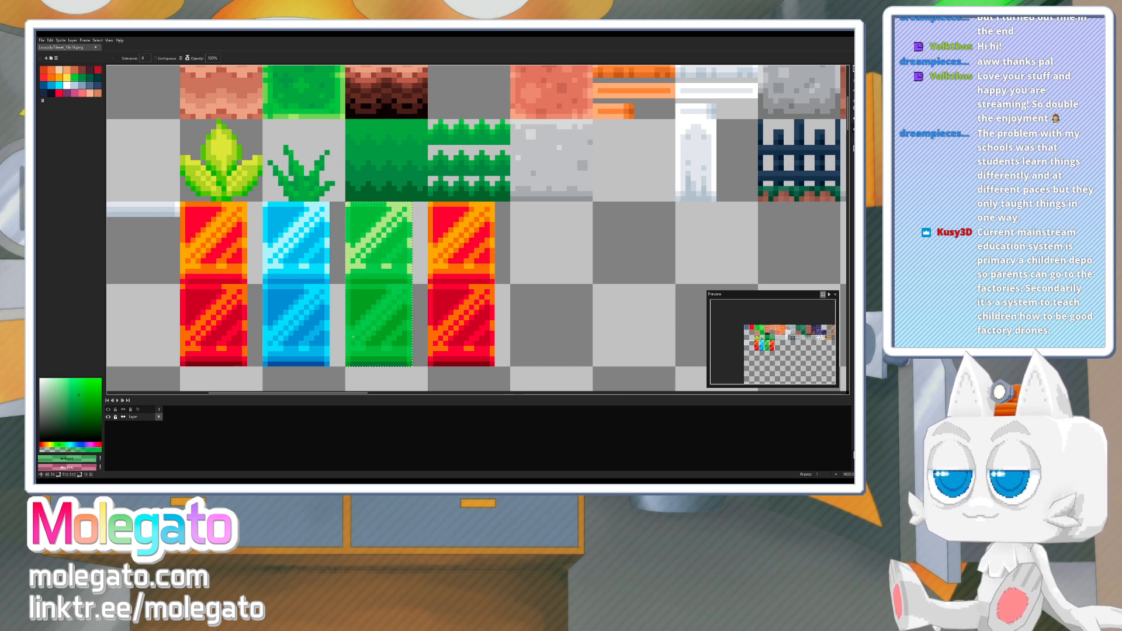
key("ctrl+z")
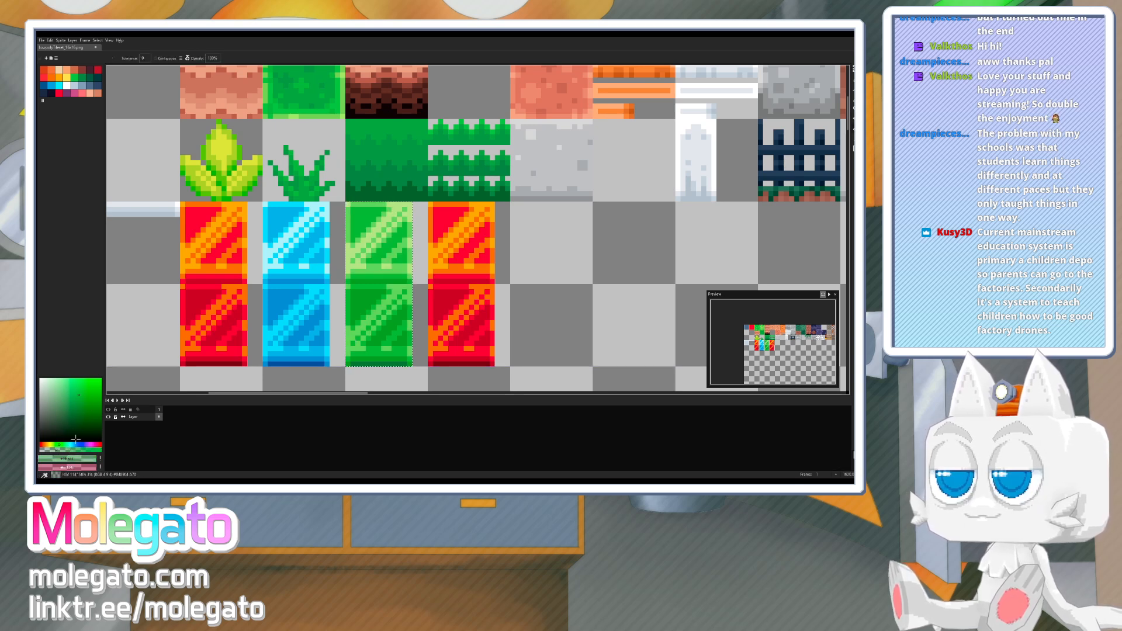
left_click(352, 334)
key("ctrl+z")
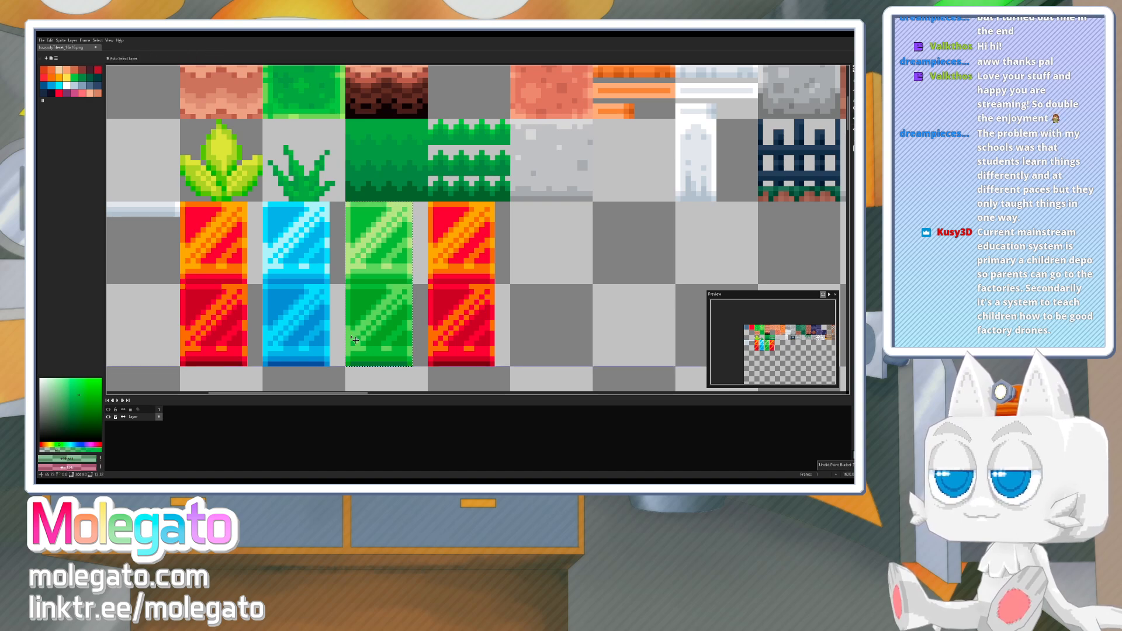
- Shift the pale highlights of the green pair's upper tile to a yellower light green
left_click(48, 451)
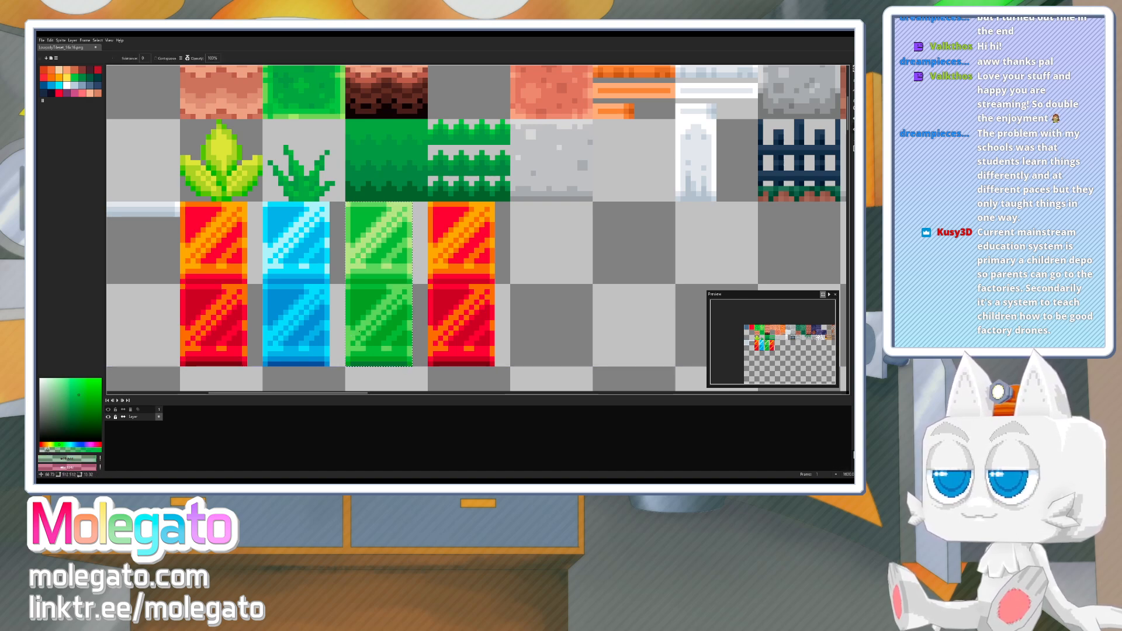
left_click(374, 266, "alt")
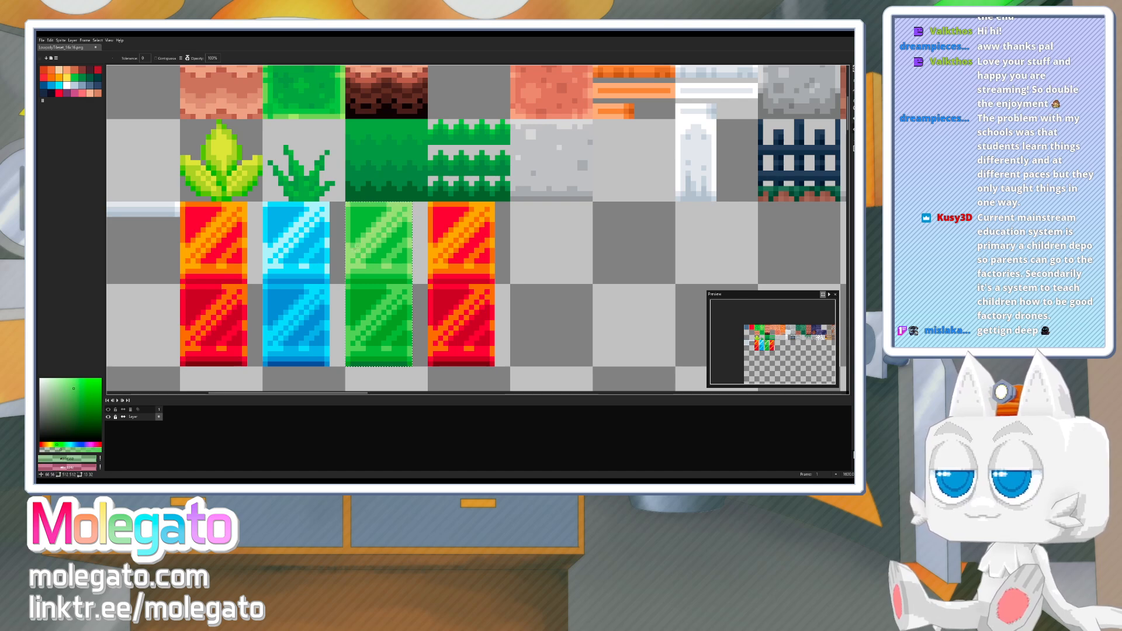
left_click(67, 385)
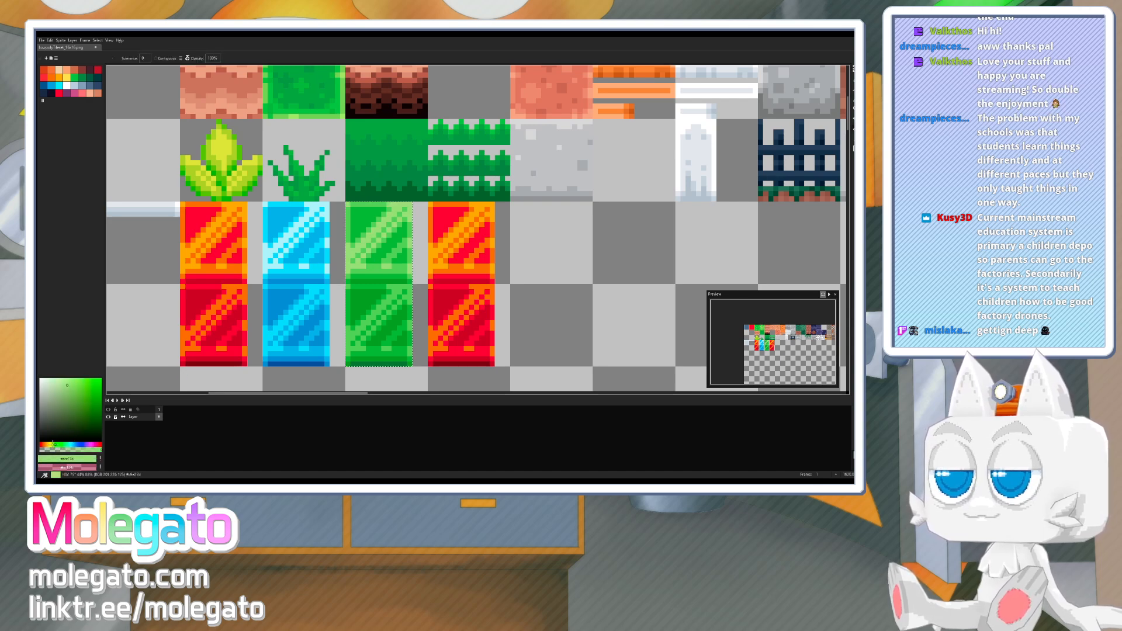
left_click(53, 445)
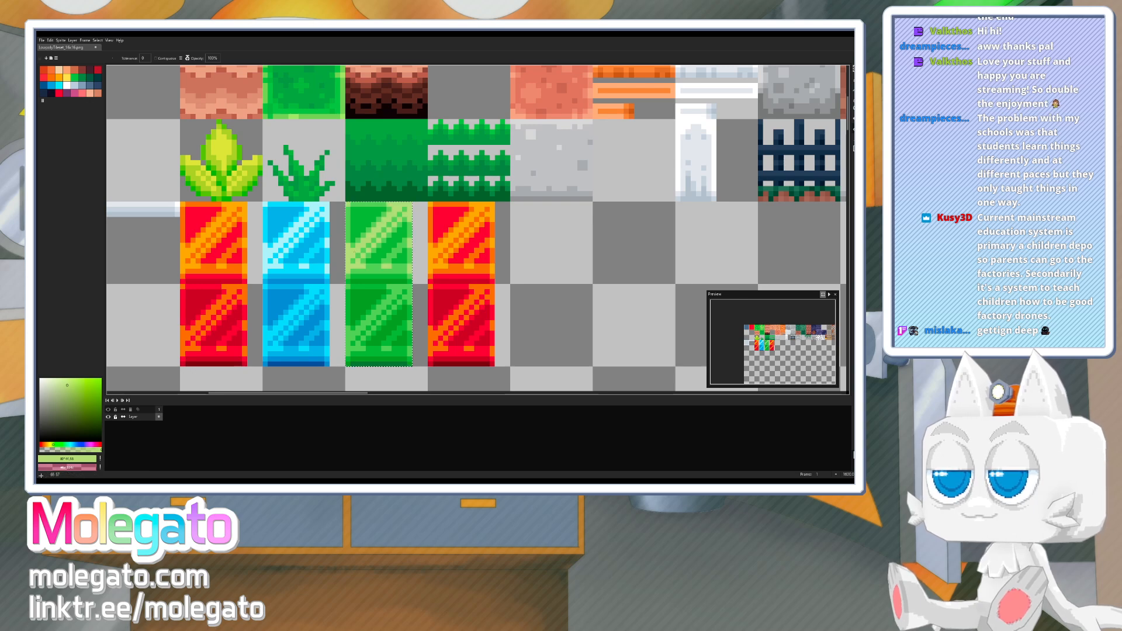
left_click_drag(476, 250, 436, 246)
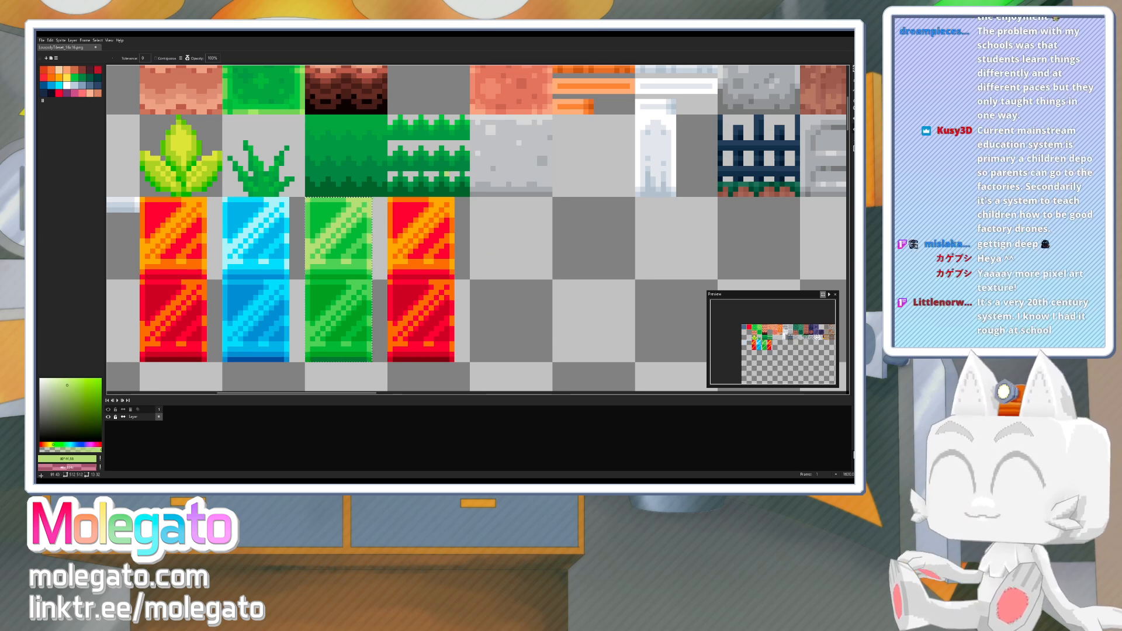
- Select the fourth button tile pair and fill its yellow-orange highlights with pale yellow
left_click(855, 69)
left_click(441, 189)
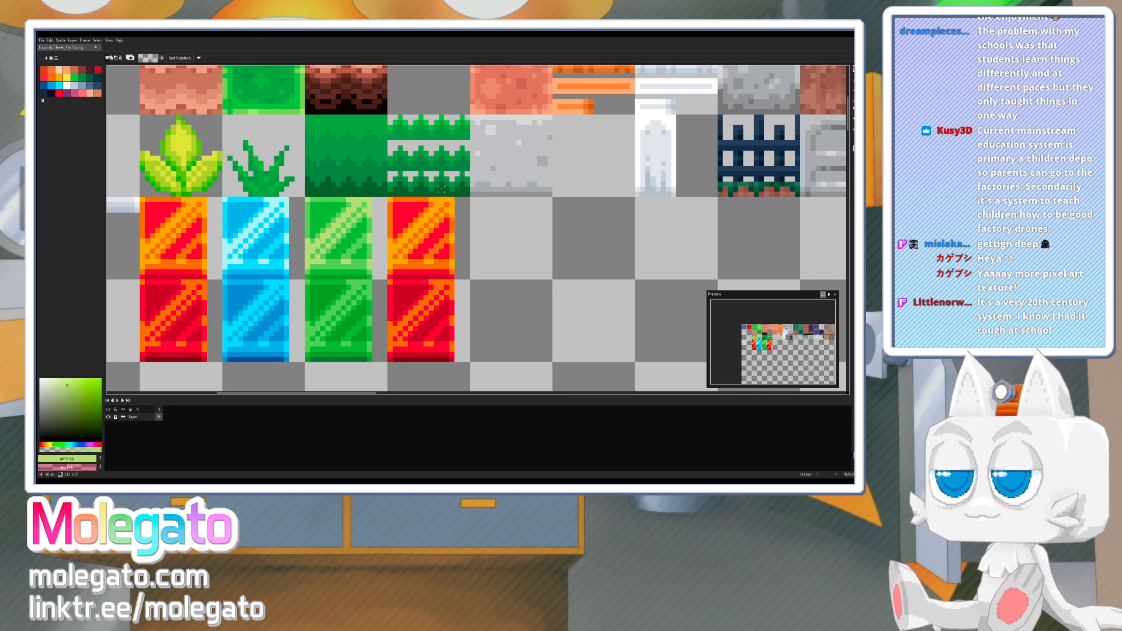
left_click_drag(388, 198, 455, 362)
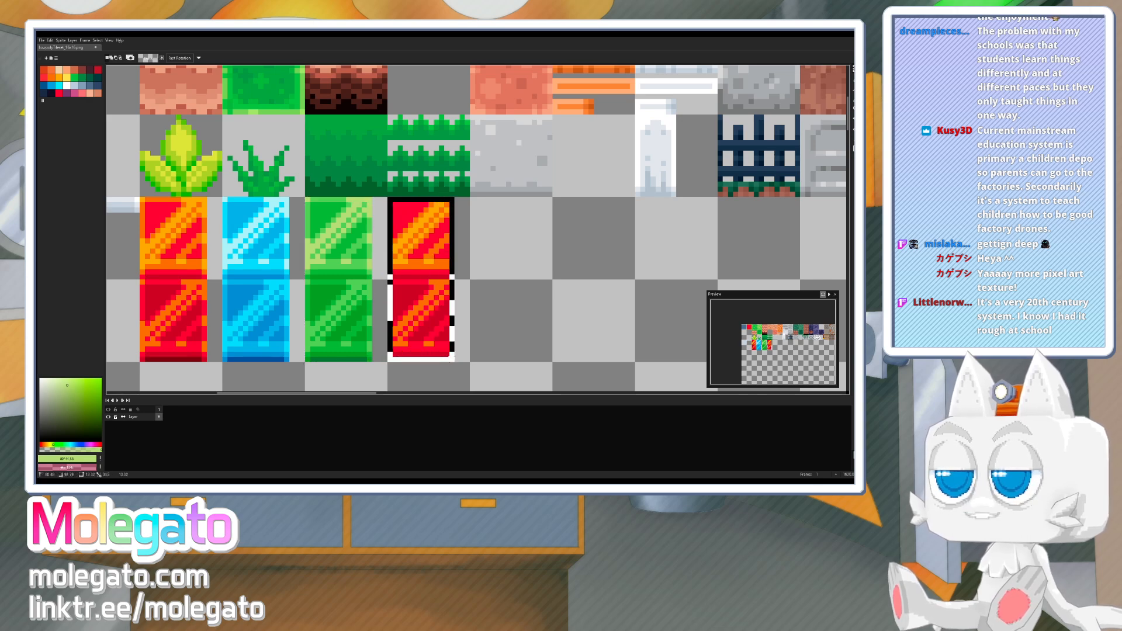
mouse_move(484, 216)
middle_mouse_down()
mouse_move(573, 244)
mouse_move(515, 246)
mouse_move(476, 228)
middle_mouse_up()
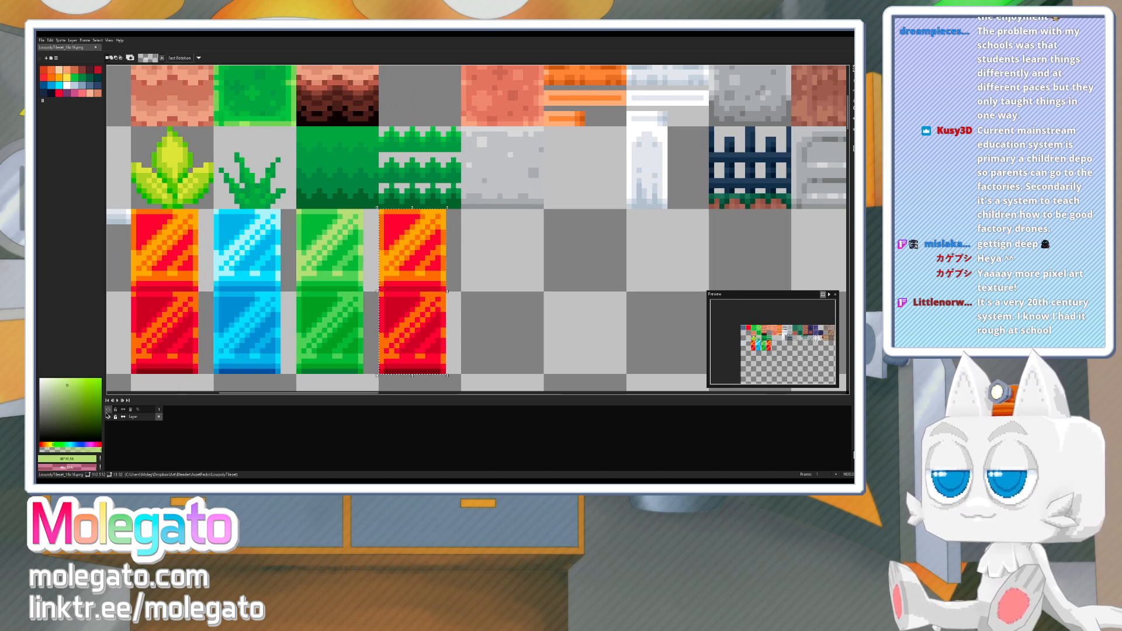
left_click(50, 444)
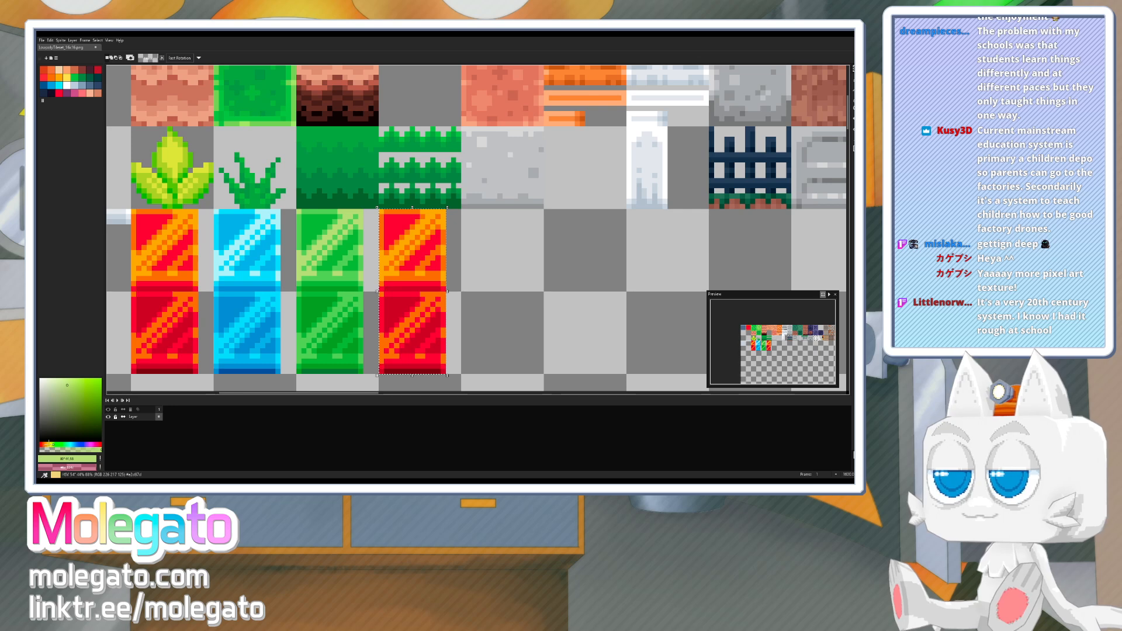
left_click(65, 378)
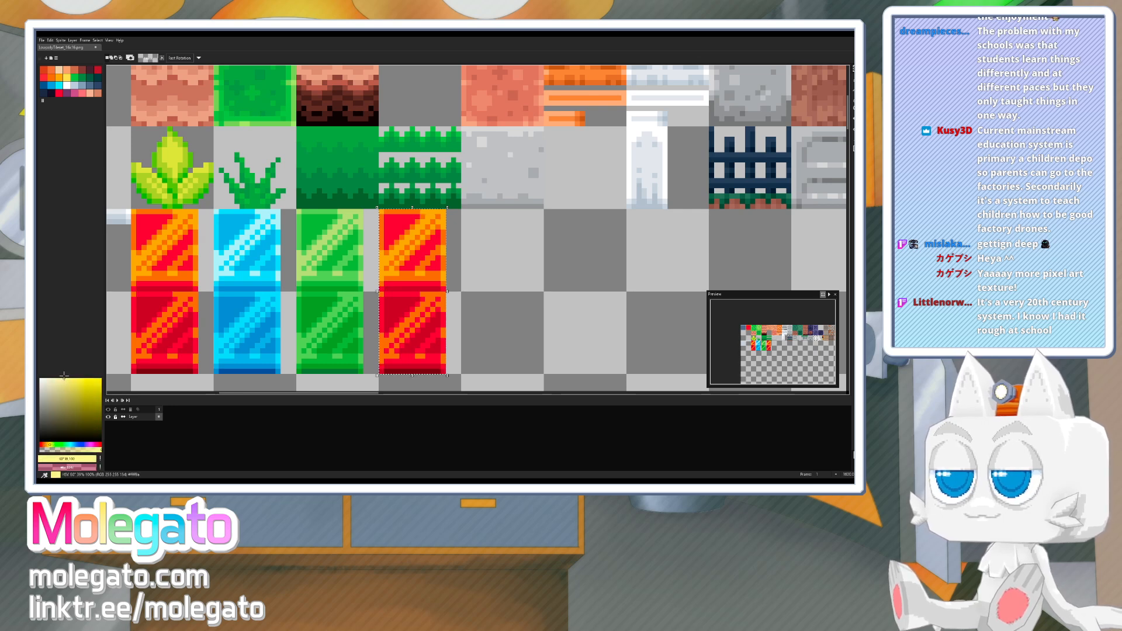
key("g")
left_click(381, 257)
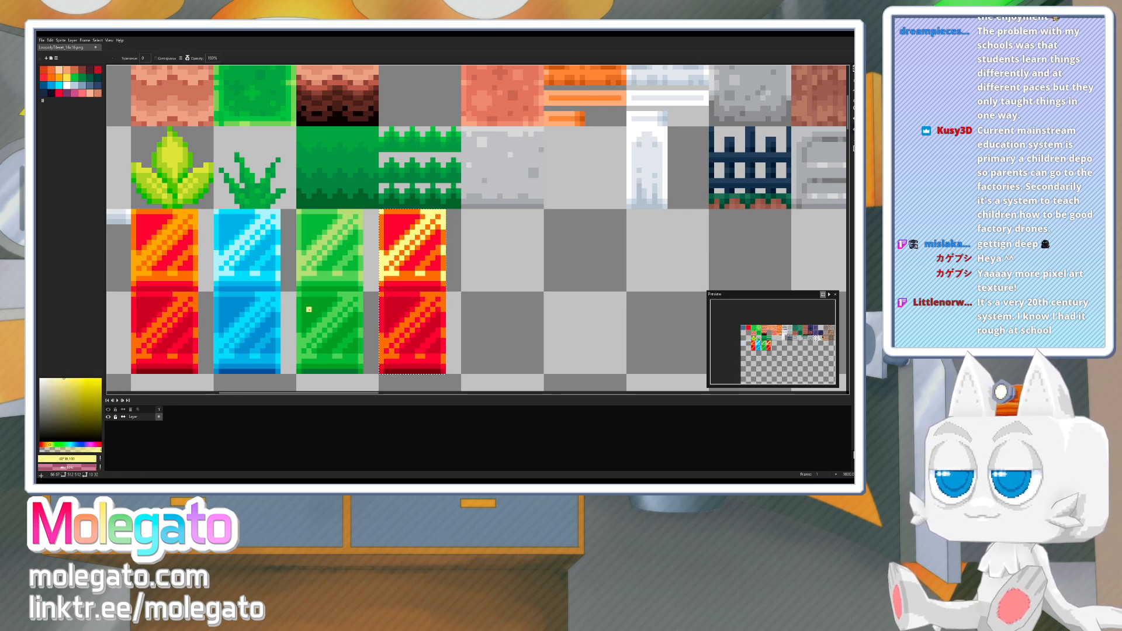
- Fill the fourth pair's bright red areas with bright yellow and its darker orange borders and stripes with lighter yellow
left_click(104, 374)
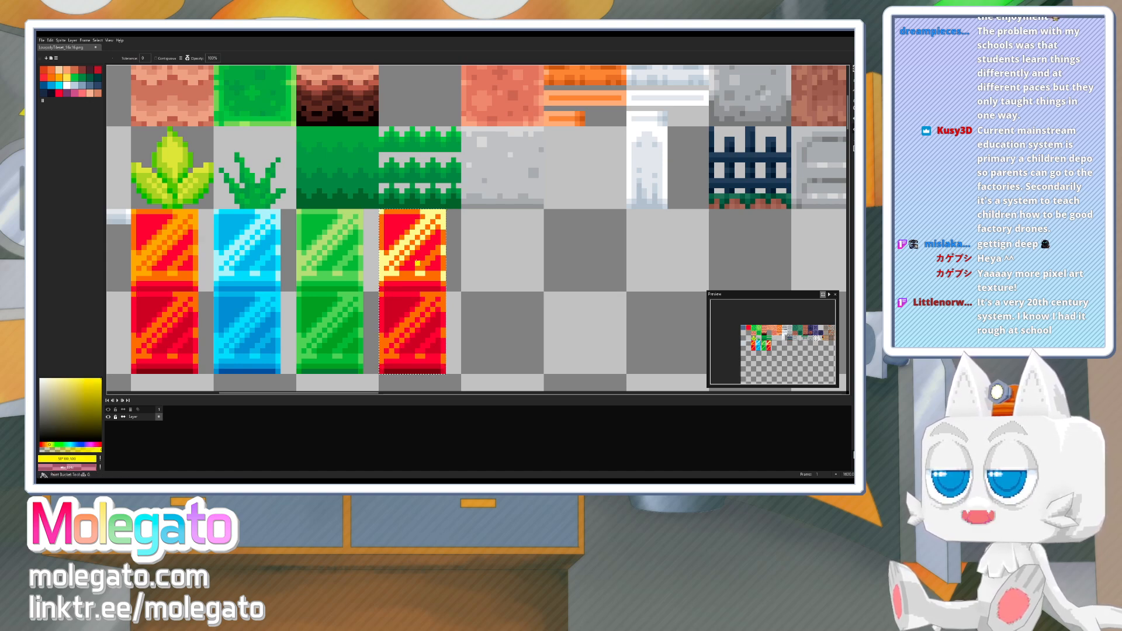
left_click(424, 263)
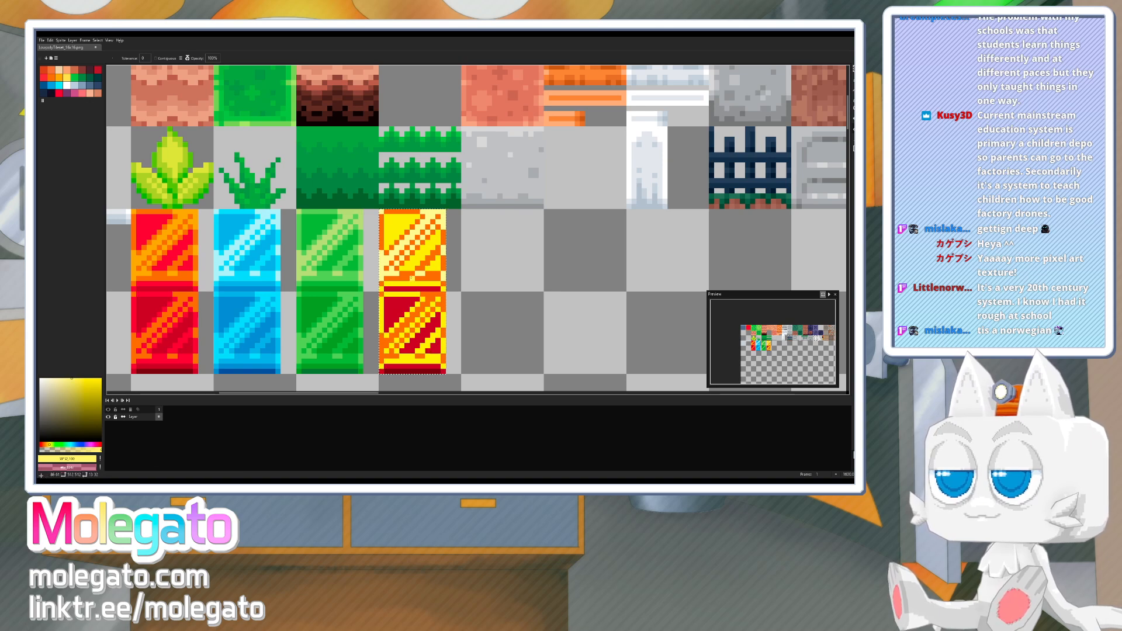
left_click(411, 277)
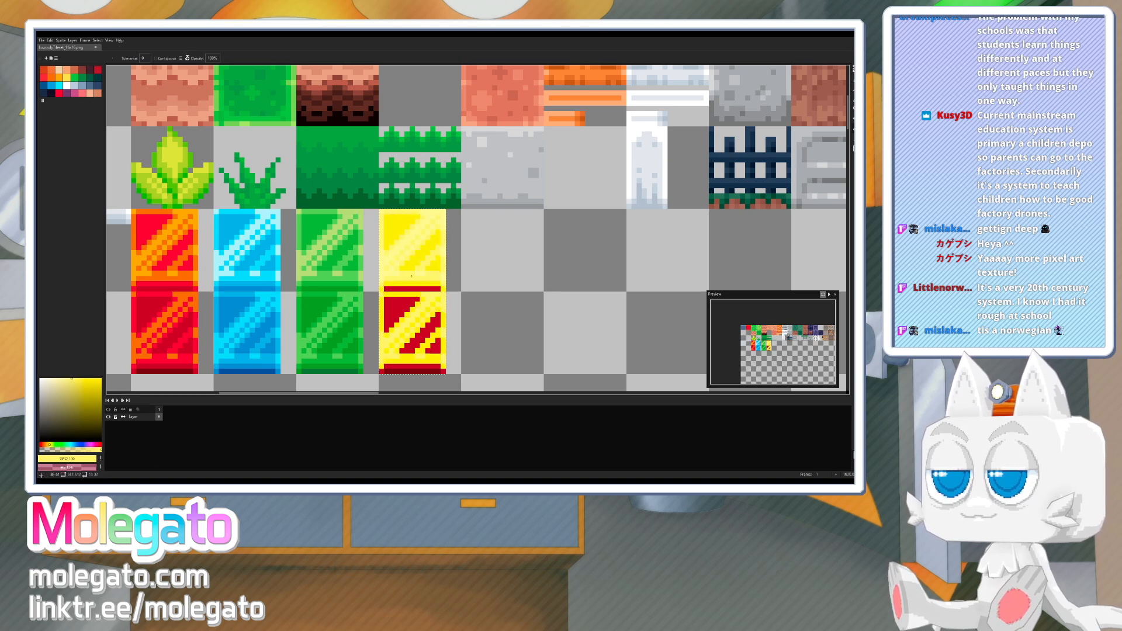
- Lighten the fourth pair's pale highlights to near-white cream and shift its bright yellow areas to a warmer golden yellow
left_click(47, 379)
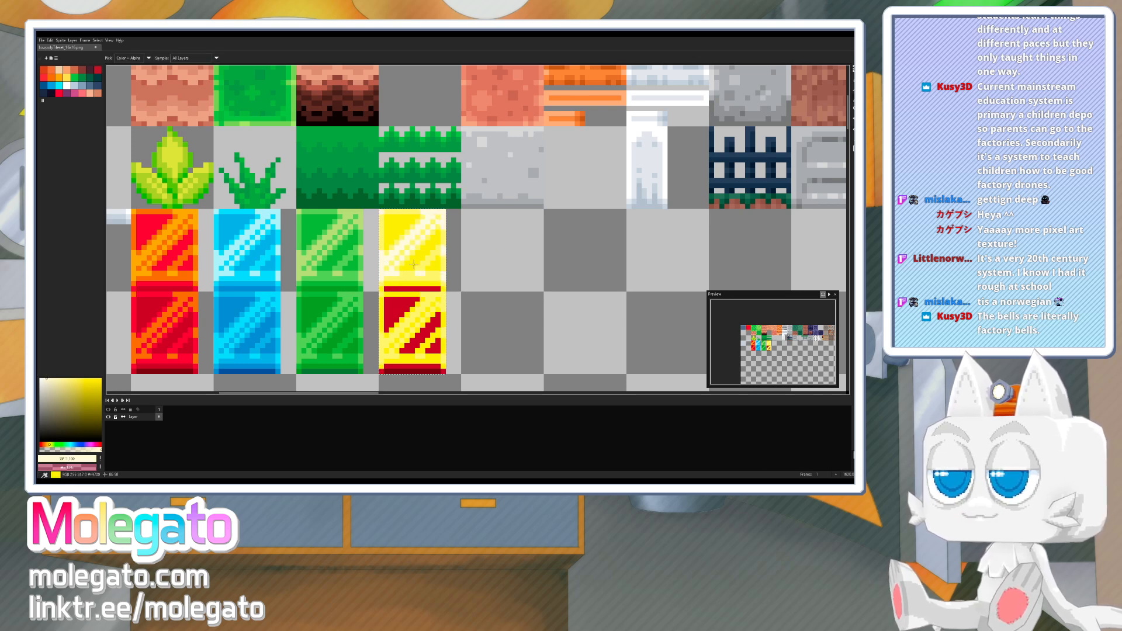
left_click(402, 283, "alt")
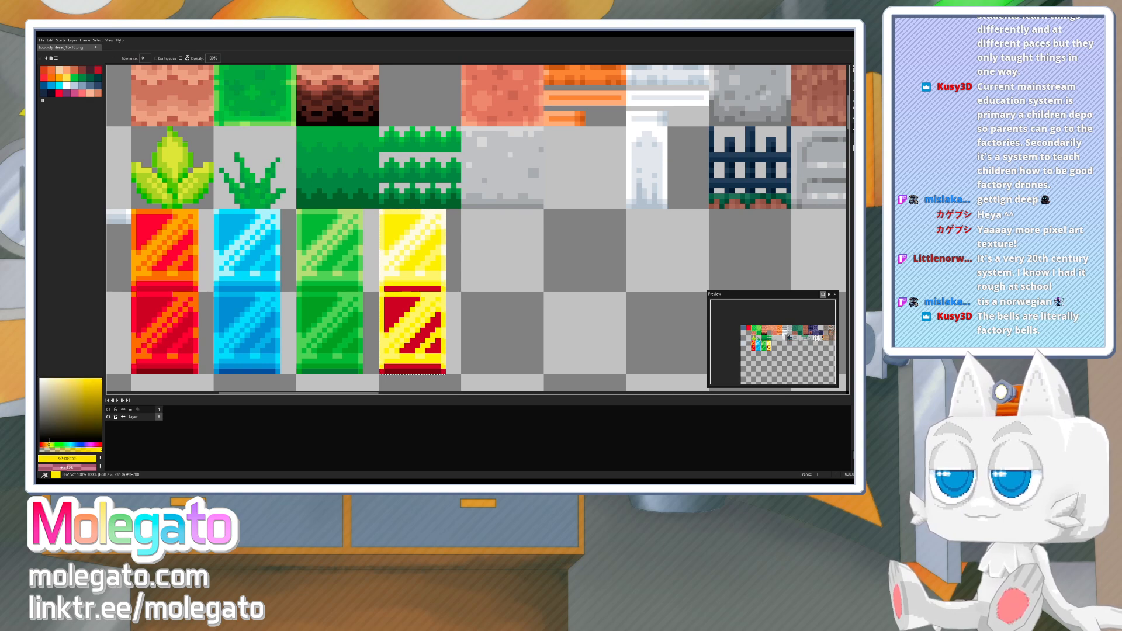
left_click(412, 265)
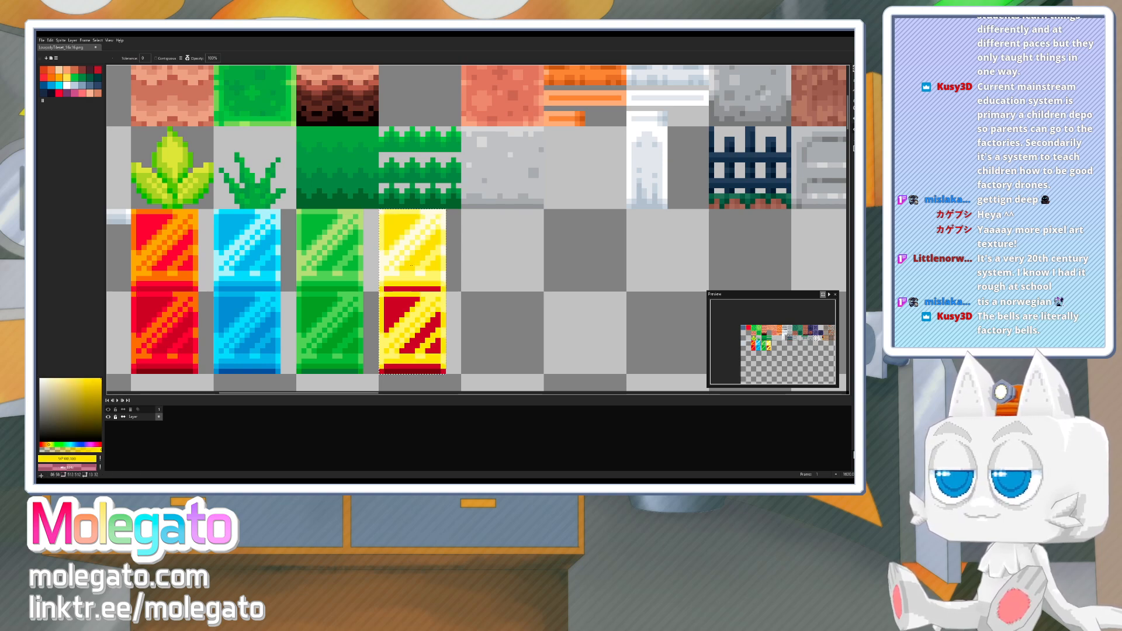
- Fill the dark red areas of the fourth pair's lower tile with yellow-orange and its bottom edge with deeper orange
key("i")
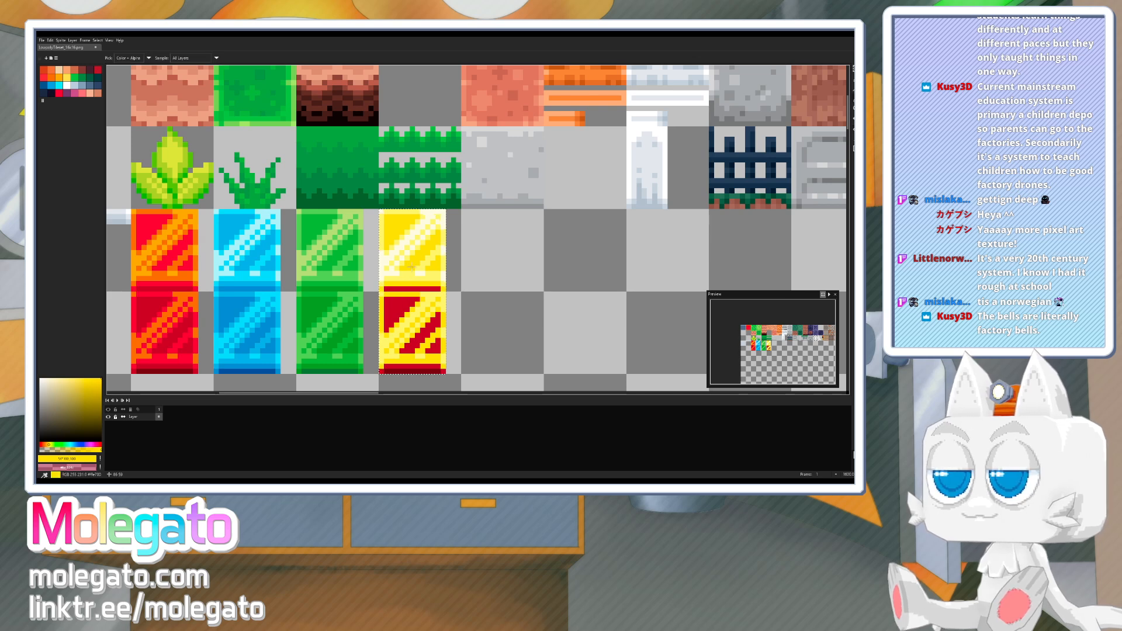
left_click(411, 267, "alt")
left_click(102, 383)
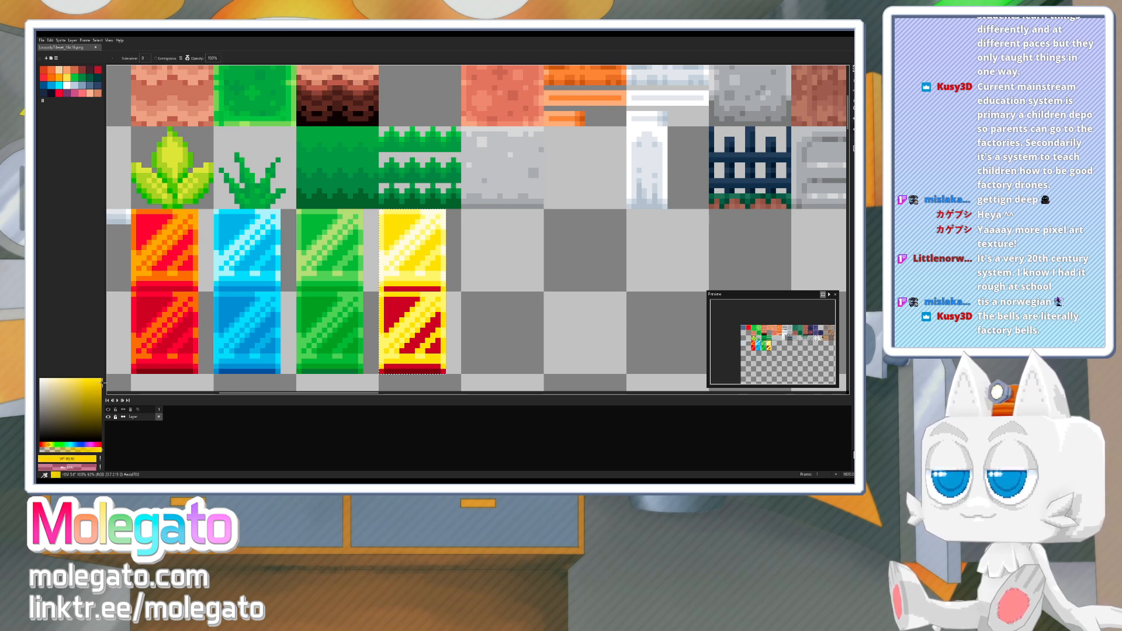
left_click(47, 445)
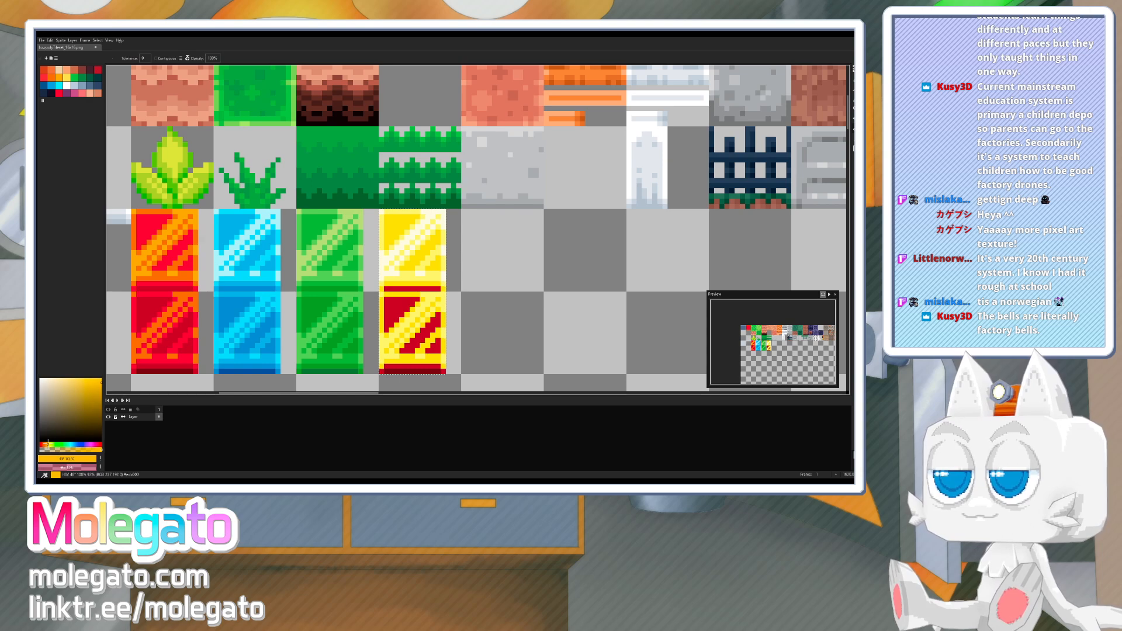
left_click_drag(48, 445, 46, 444)
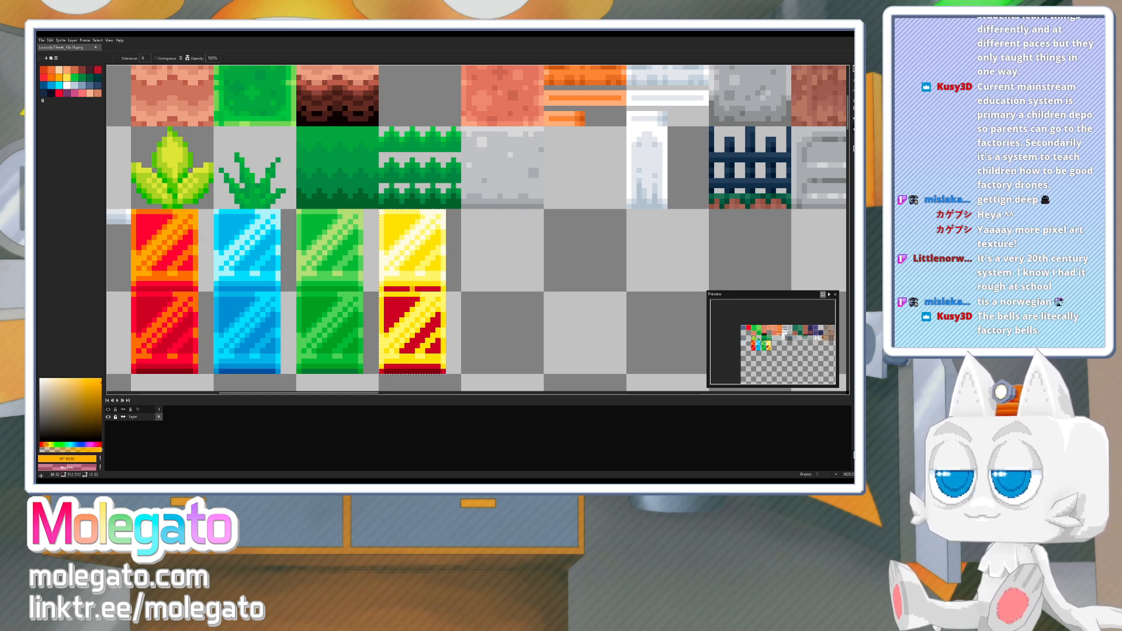
left_click(431, 324)
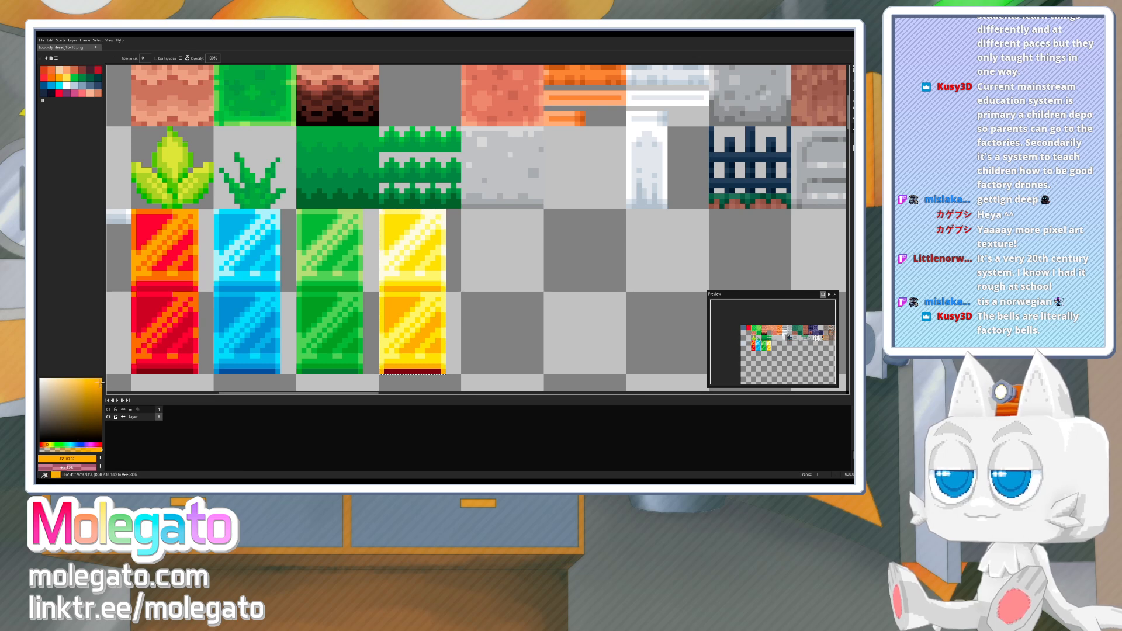
left_click(47, 445)
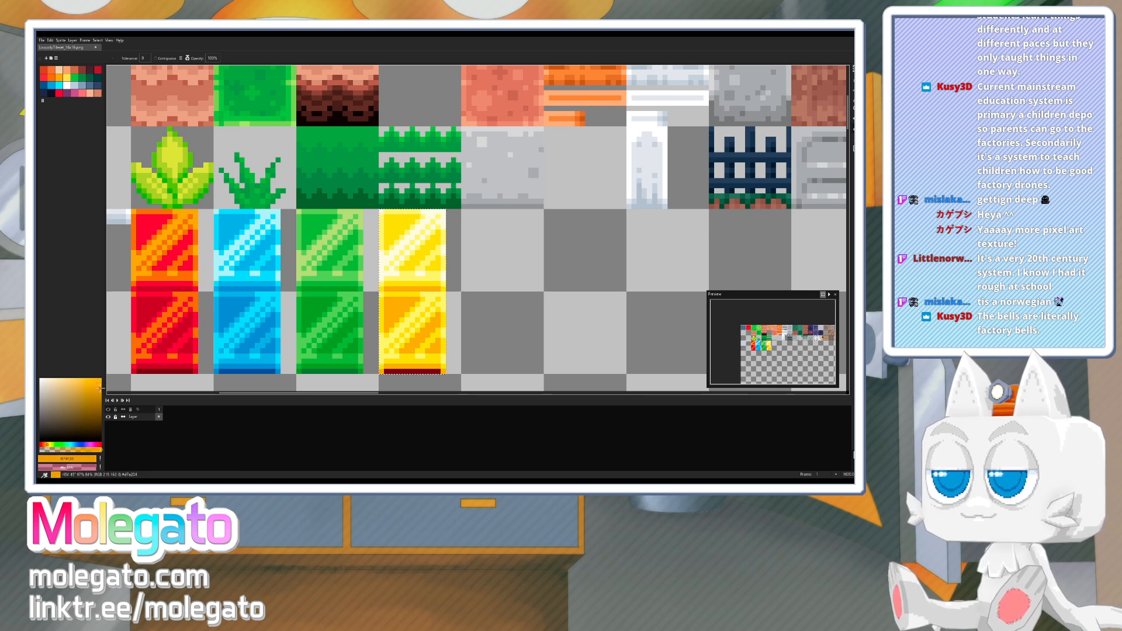
left_click(46, 445)
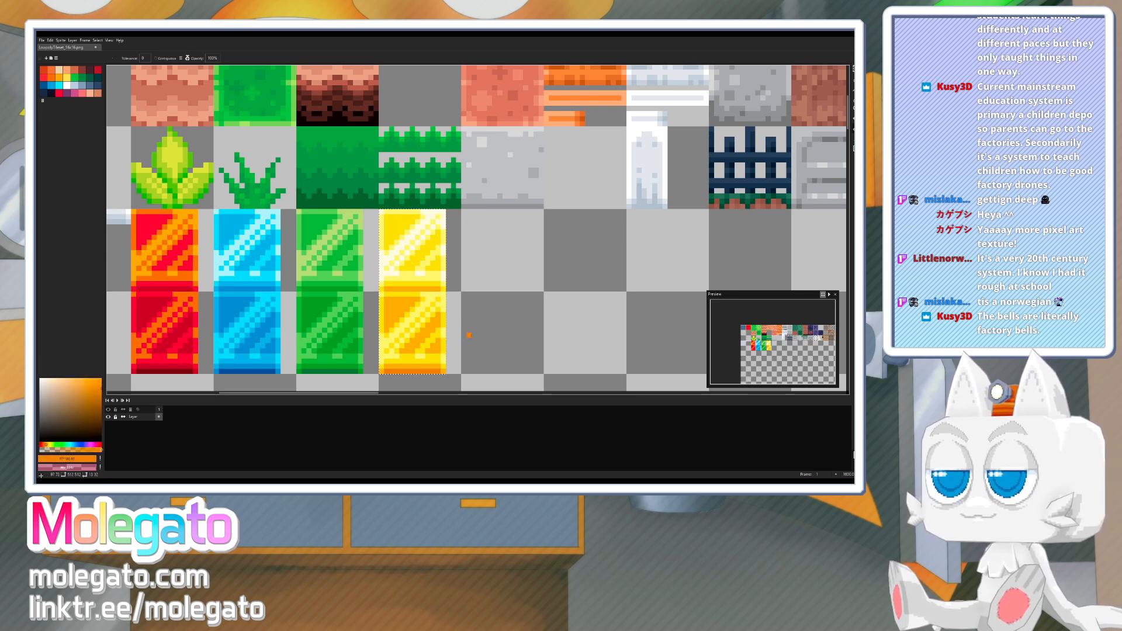
- Save the tileset texture with the red, blue, green and yellow button tile pairs
middle_click_drag(469, 335, 447, 337)
scroll(402, 326, "down", 1)
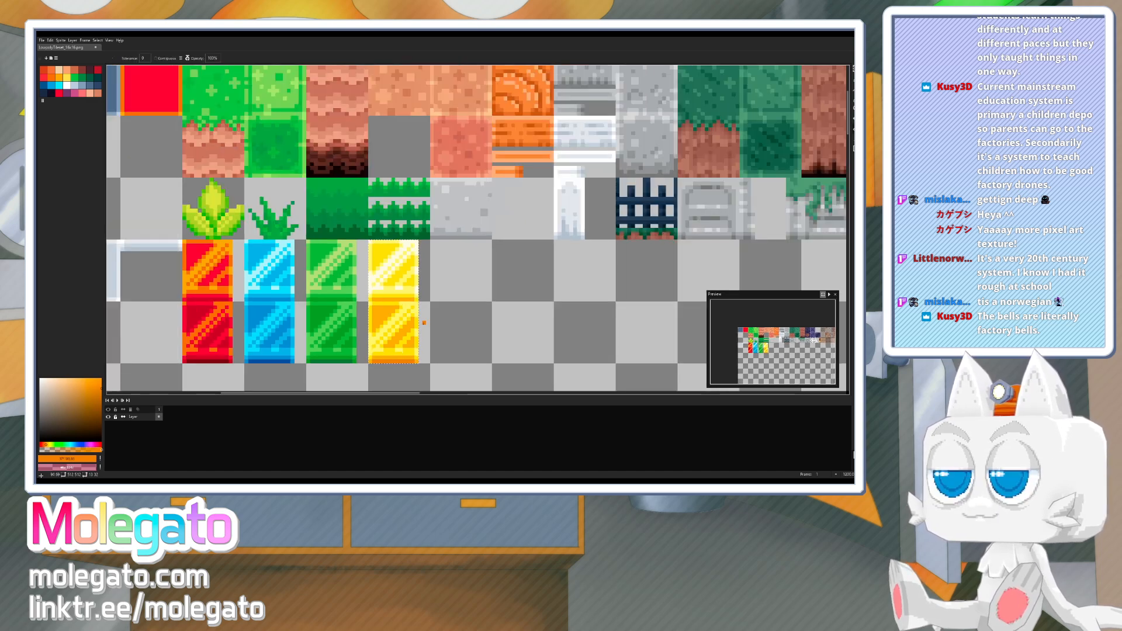
middle_click_drag(435, 323, 461, 323)
key("ctrl+s")
key("g")
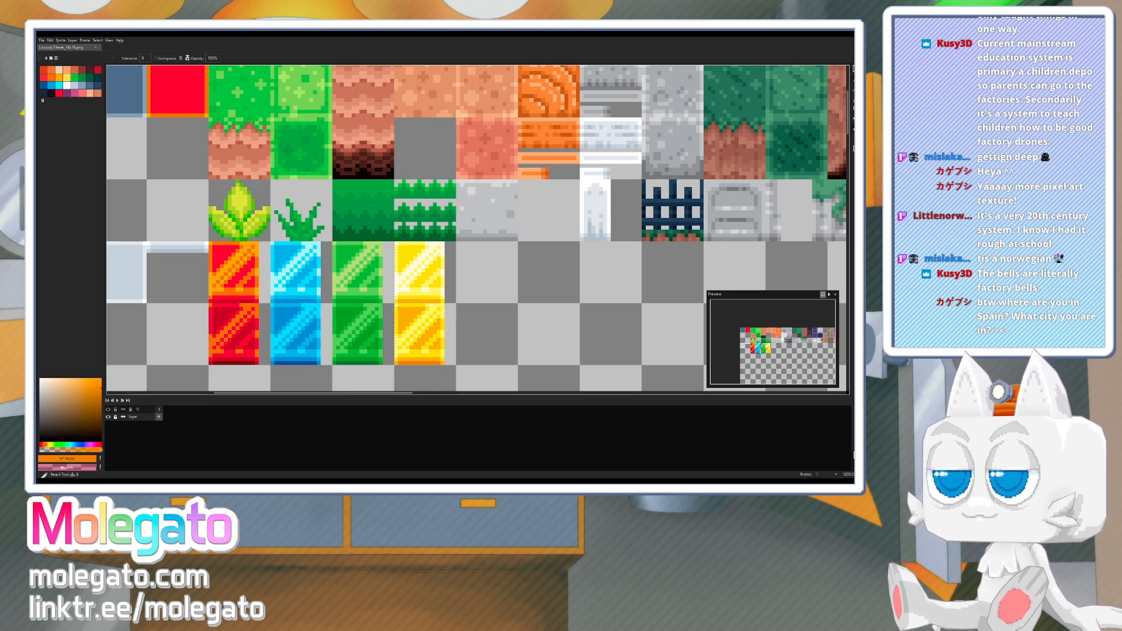
key("m")
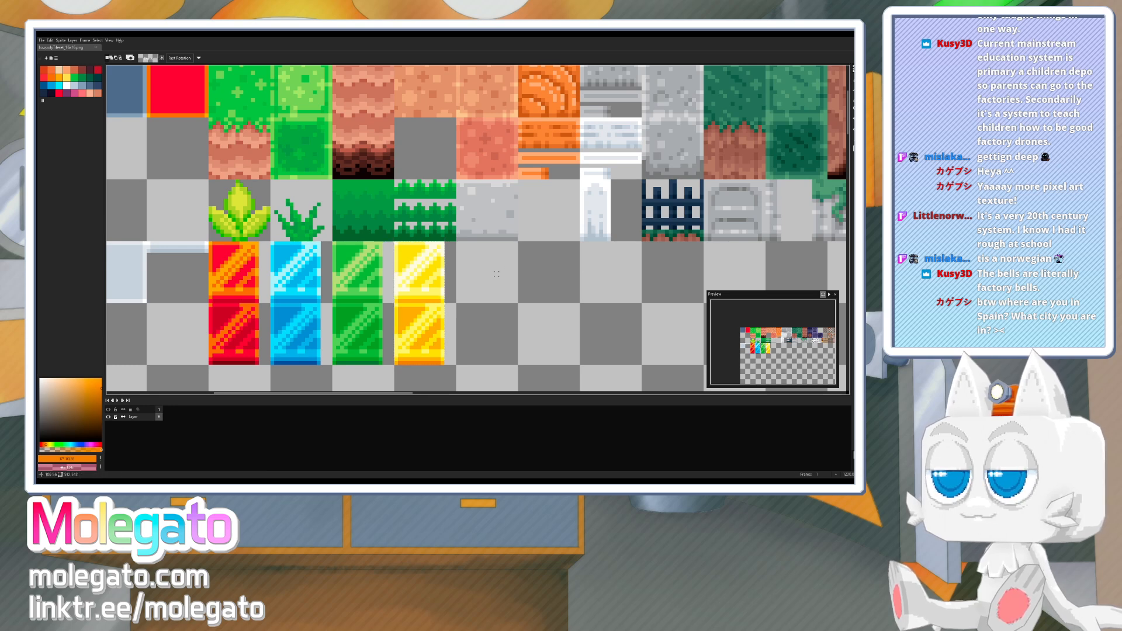
scroll(497, 273, "left", 3)
key("ctrl+s")
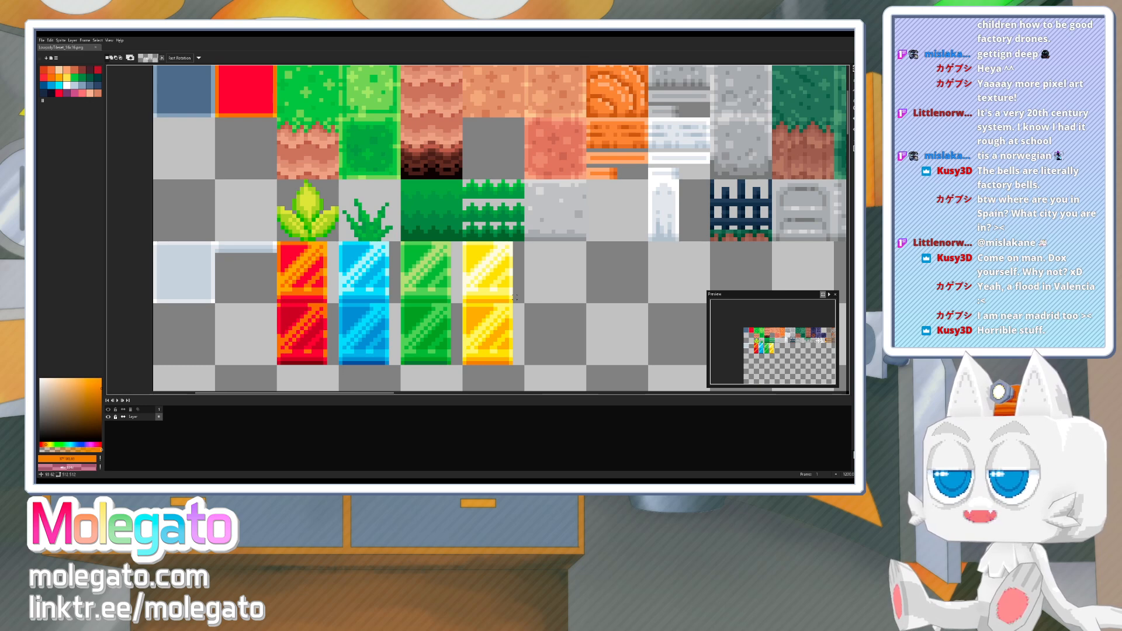
mouse_move(515, 298)
left_mouse_down()
mouse_move(527, 313)
mouse_move(516, 298)
left_mouse_up()
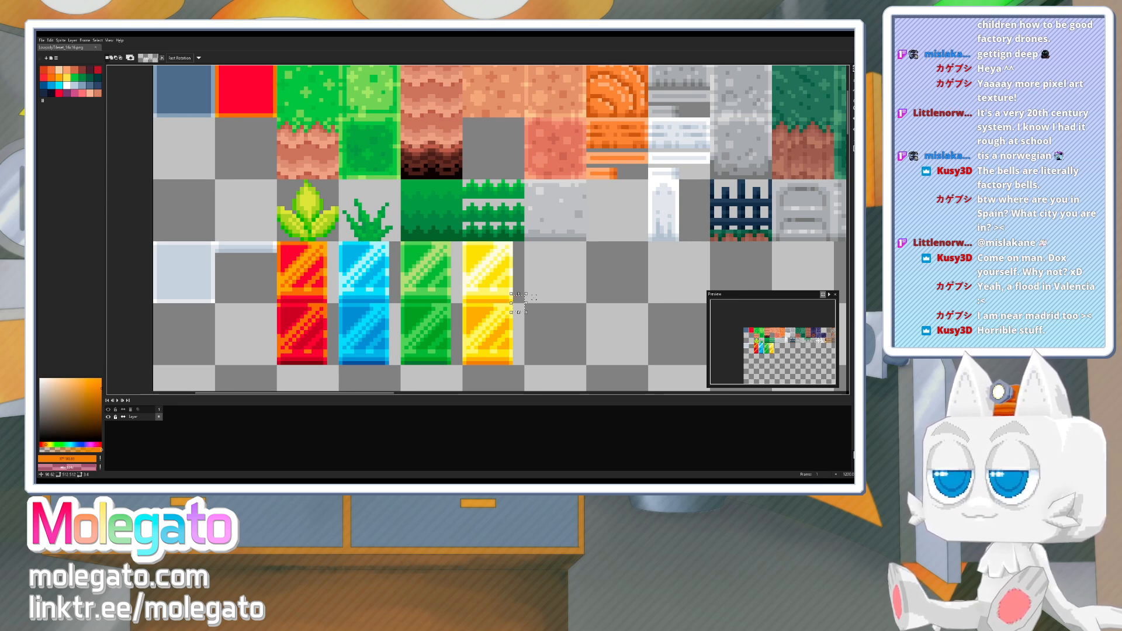
- Deselect the texture area, switch to Blender and reload the tileset image with the new button colours
left_click(535, 297)
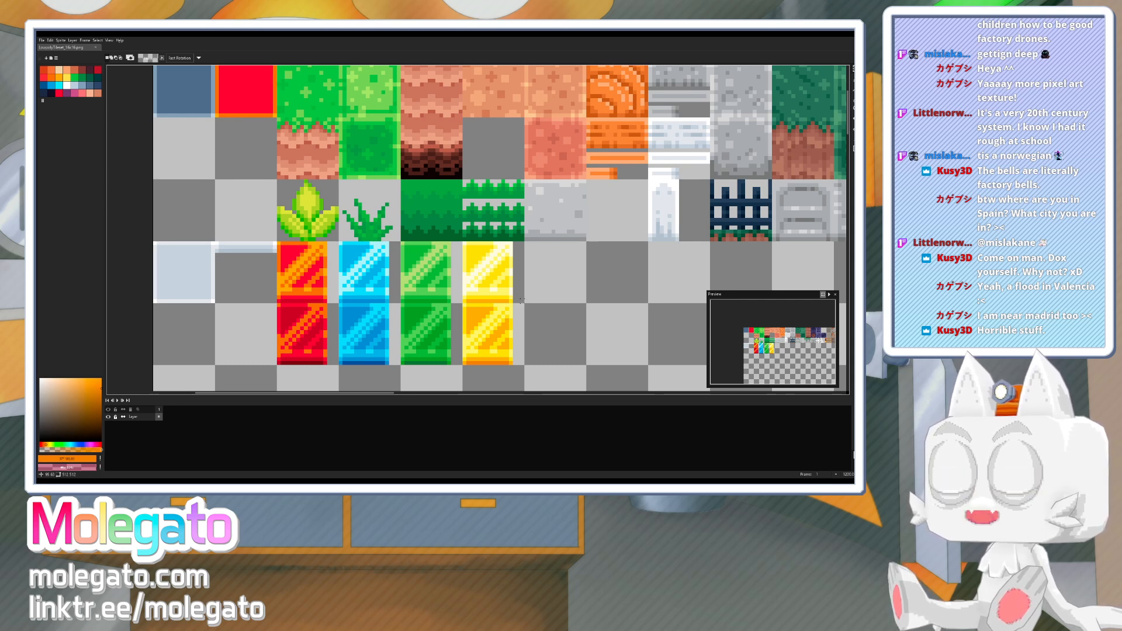
key("alt+Tab")
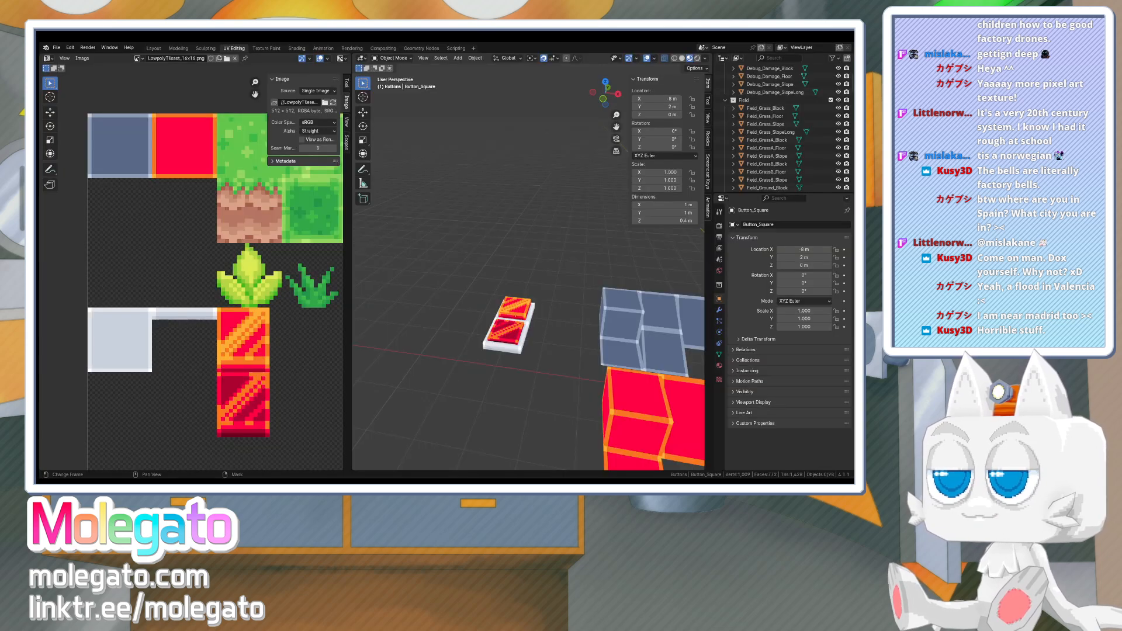
left_click(332, 102)
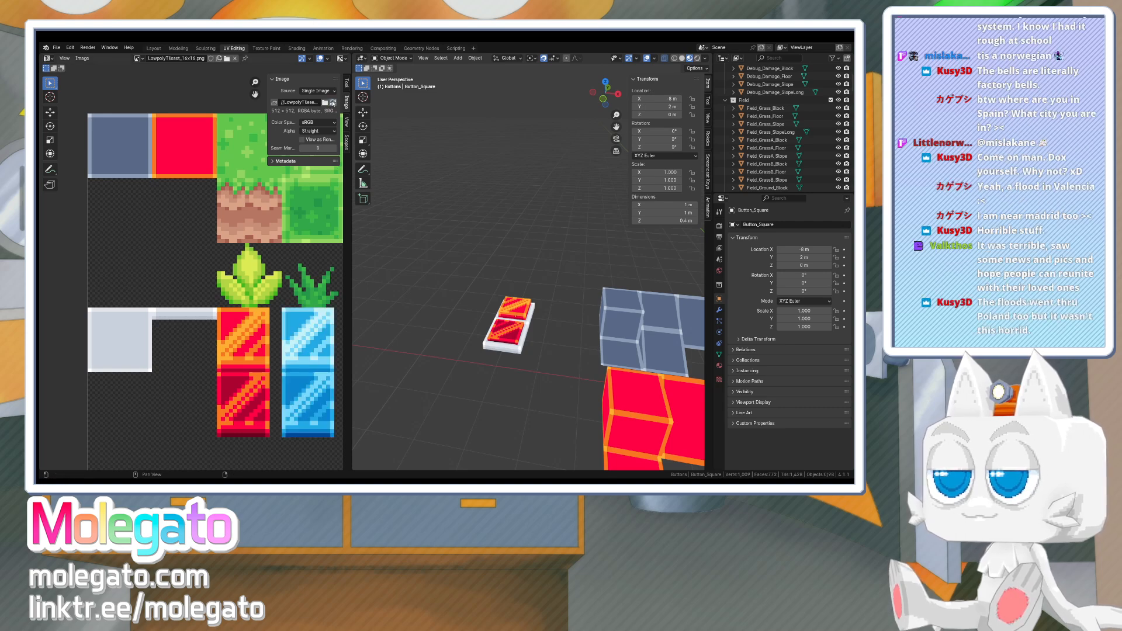
- Rename the raised red button object to Button_Square_Red
middle_click_drag(476, 336, 493, 339)
left_click_drag(487, 287, 519, 346)
left_click(775, 224)
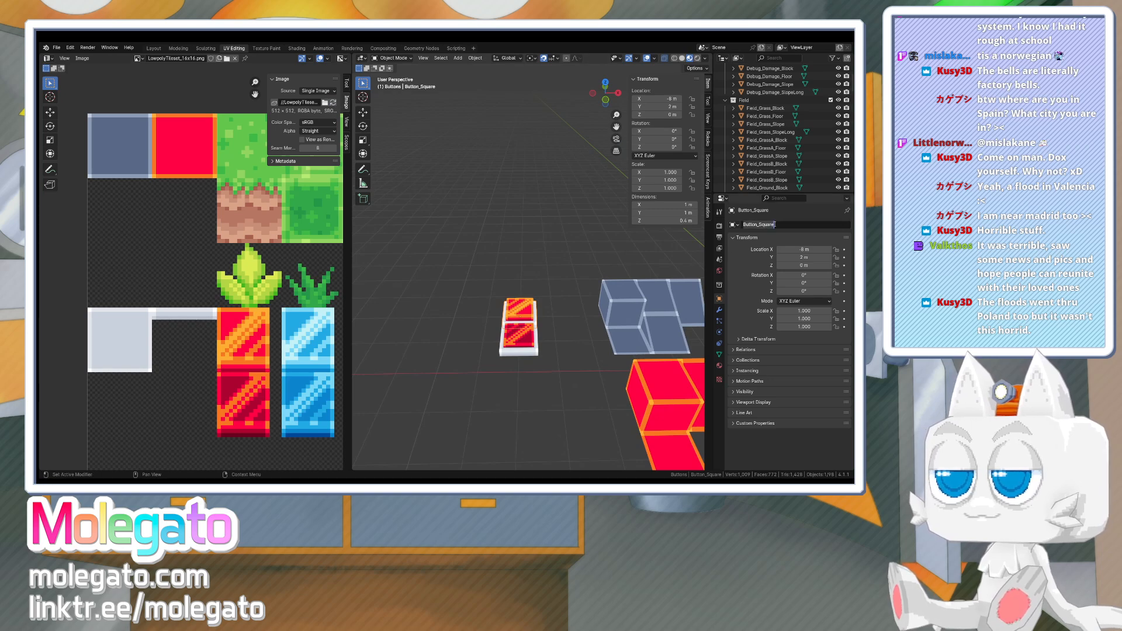
key("End")
type("_Red")
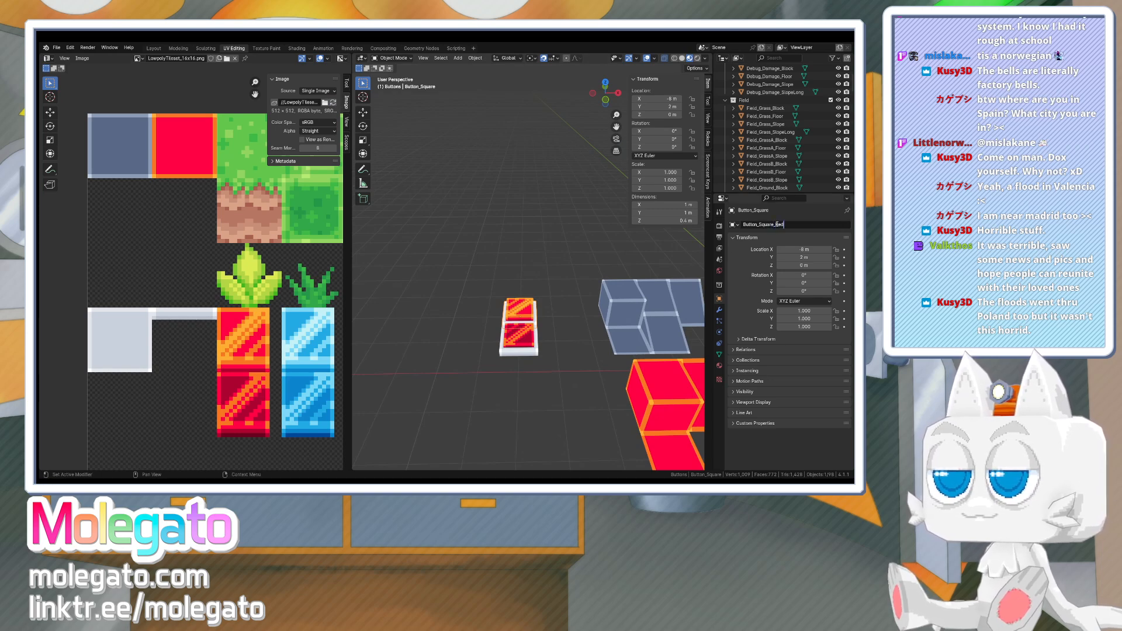
key("Return")
- Rename the pressed red button object to Button_Square_Red_Off
left_click(522, 340)
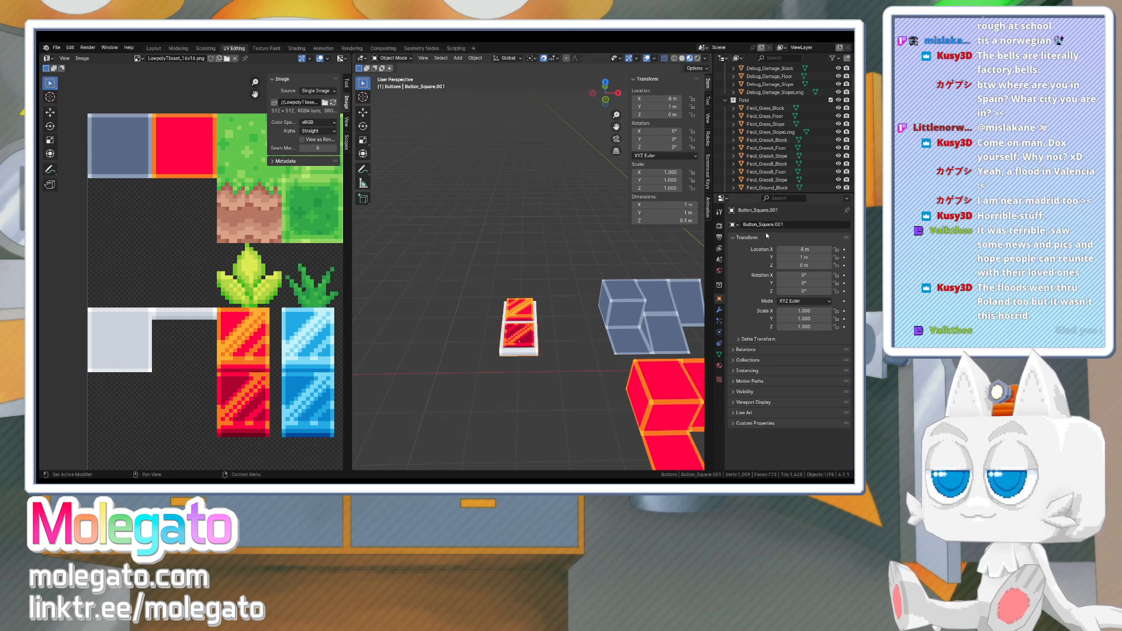
left_click(774, 225)
left_click_drag(774, 225, 798, 224)
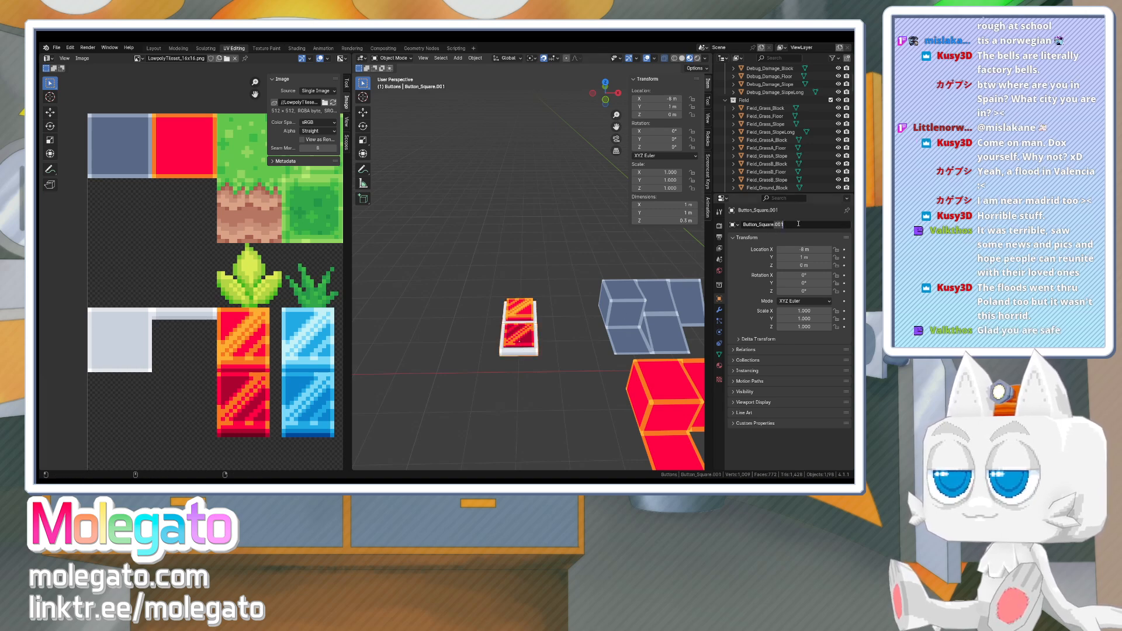
type("_Red_0")
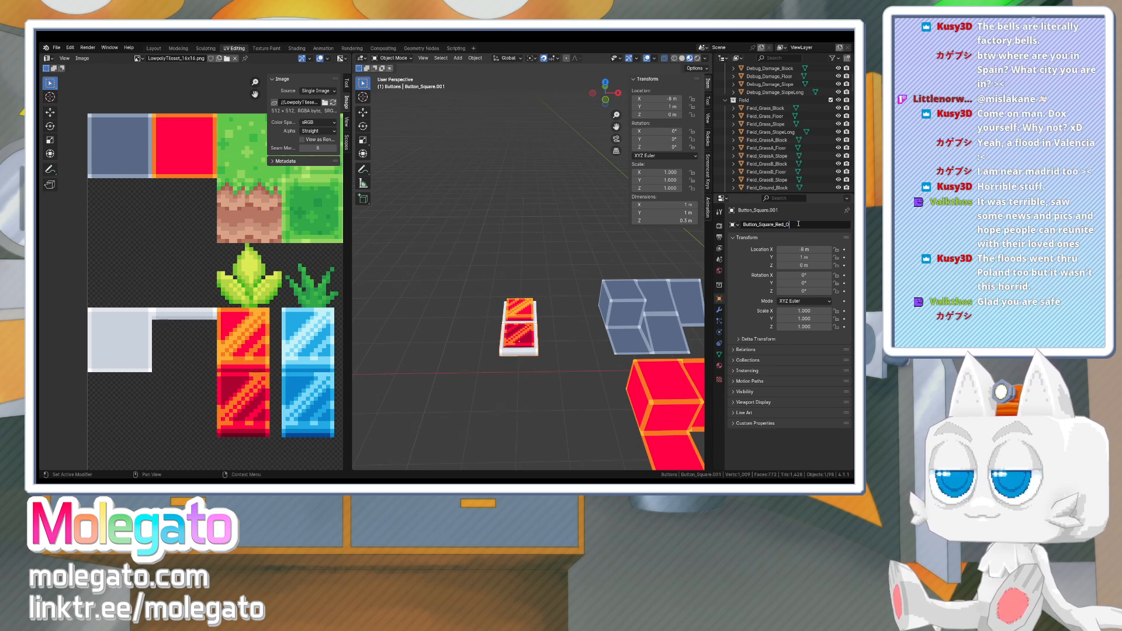
type("ff")
key("Return")
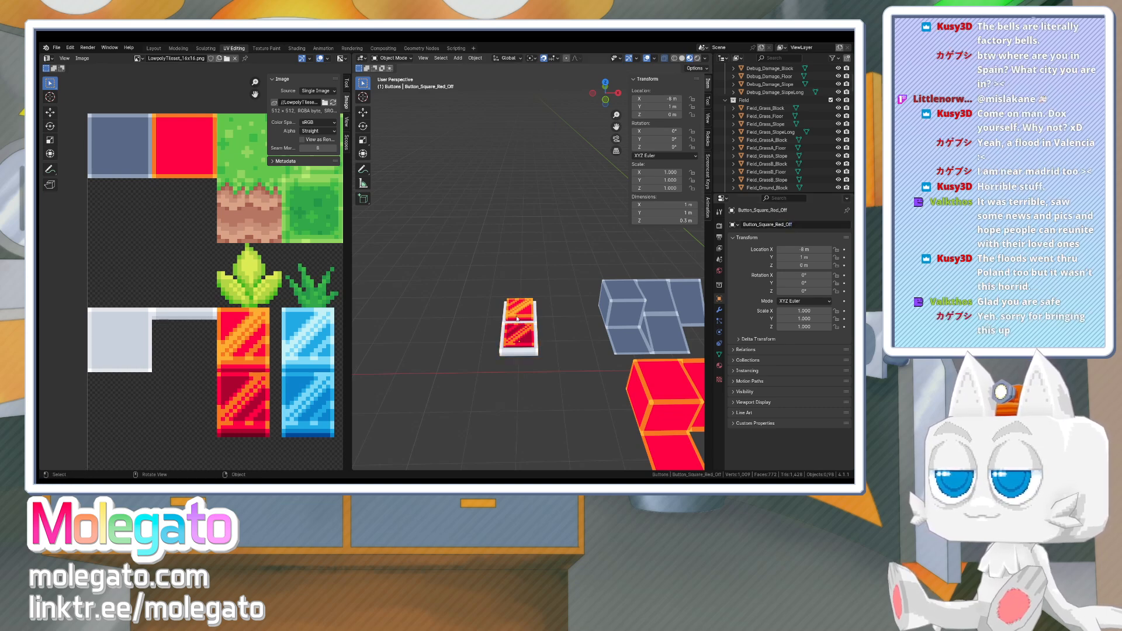
- Duplicate the red raised and pressed buttons and place the copies at -1 m along X
key("shift+d")
key("x")
left_click(488, 337)
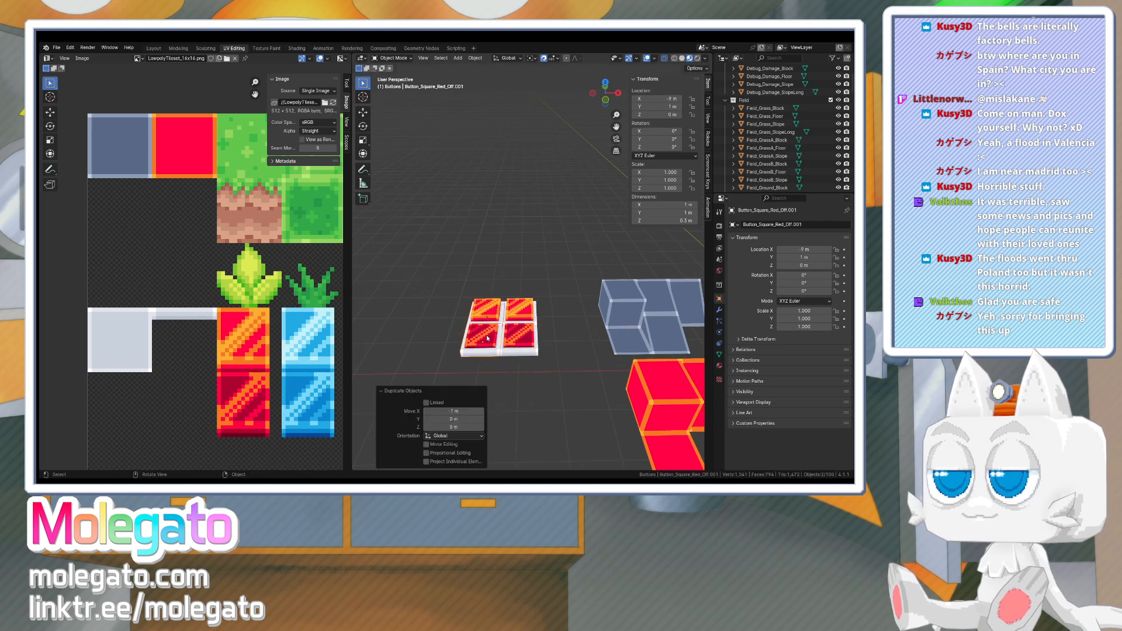
- Duplicate the red button pair two more times along negative X, spacing the copies 1 m apart
key("shift+d")
key("x")
left_click(457, 338)
key("shift+d")
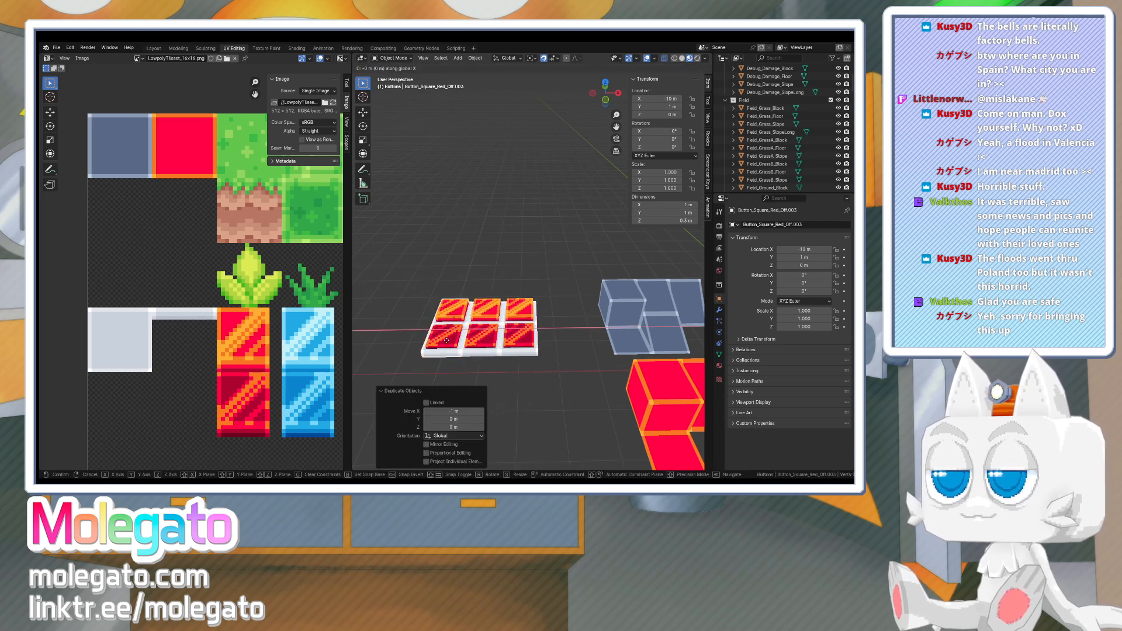
key("x")
- Move the cap UVs of the button pair next to the original red pair onto the blue tiles of the texture
left_click(473, 331)
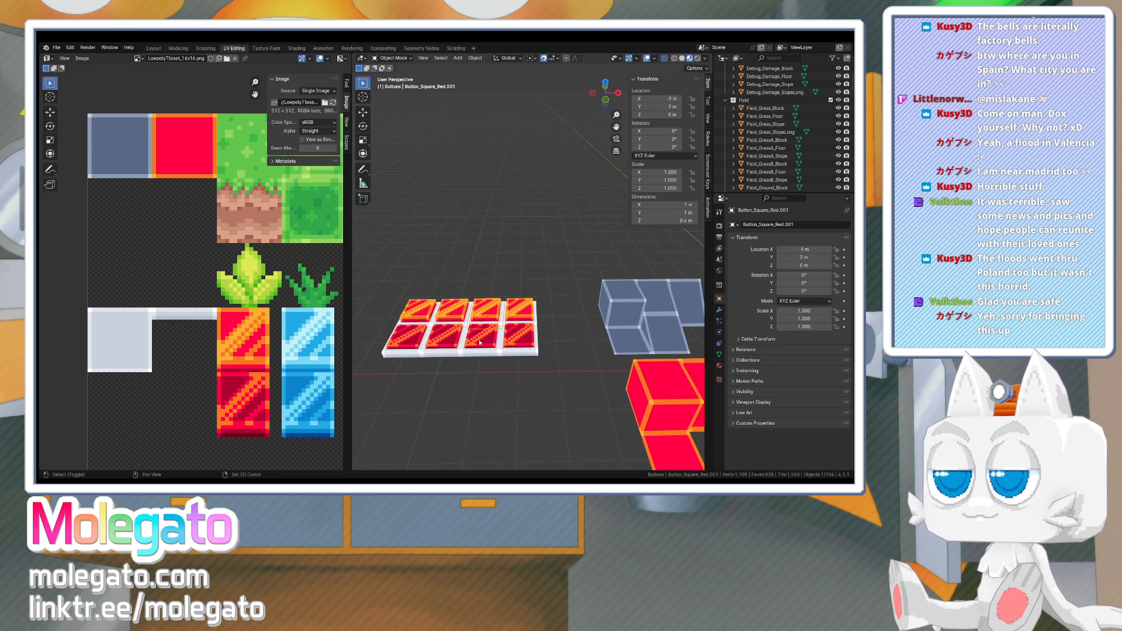
left_click(479, 337, "shift")
key("Tab")
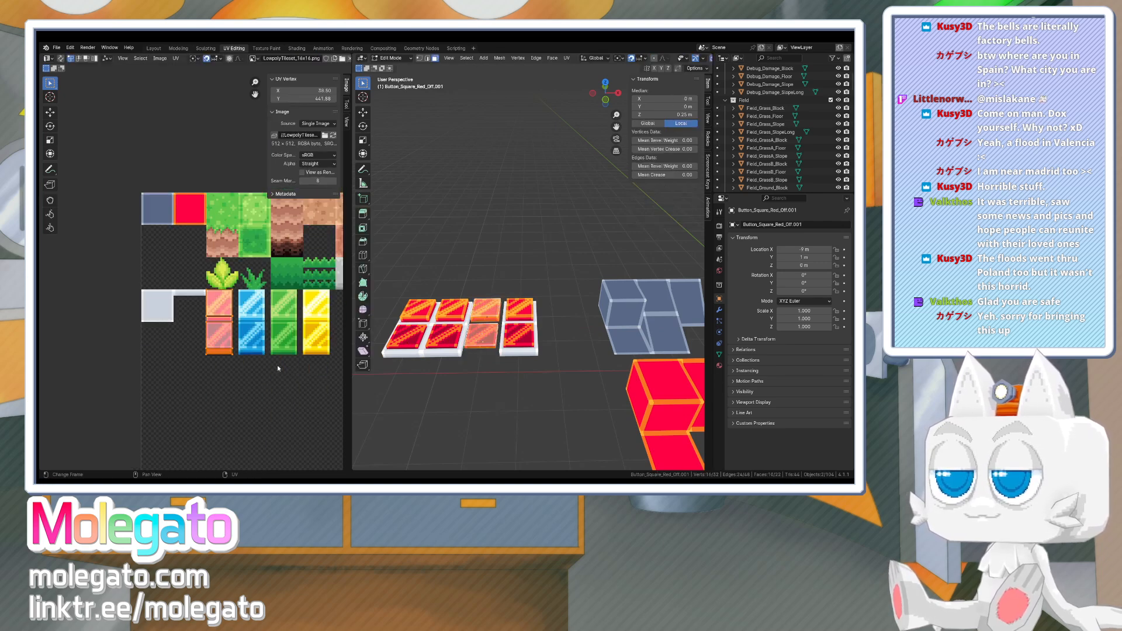
scroll(272, 339, "down", 3)
key("g")
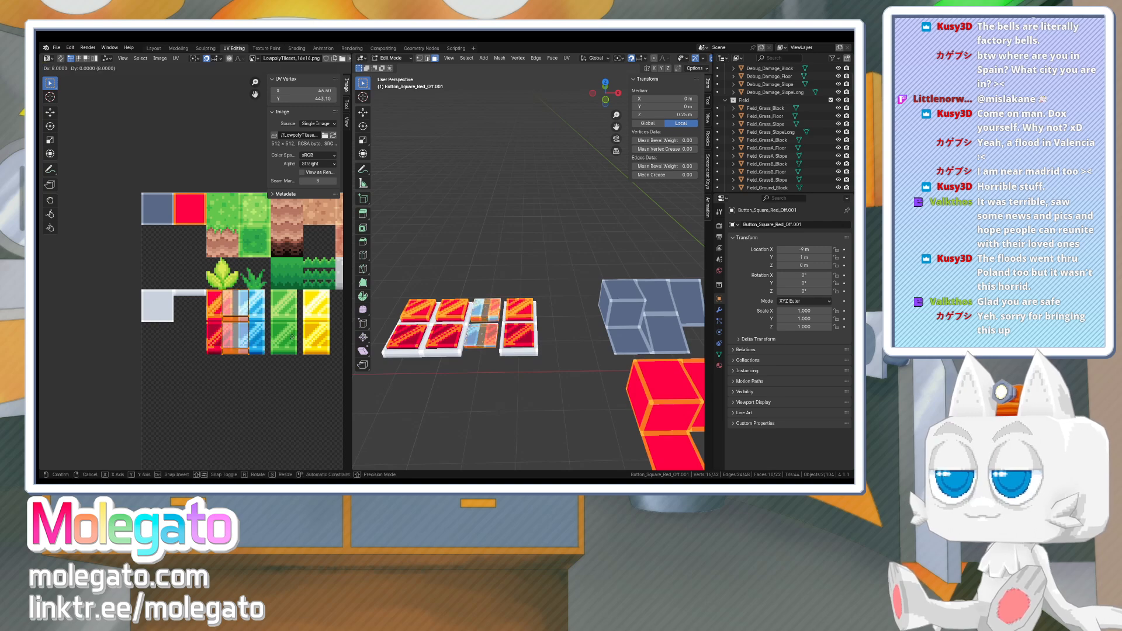
left_click(305, 340)
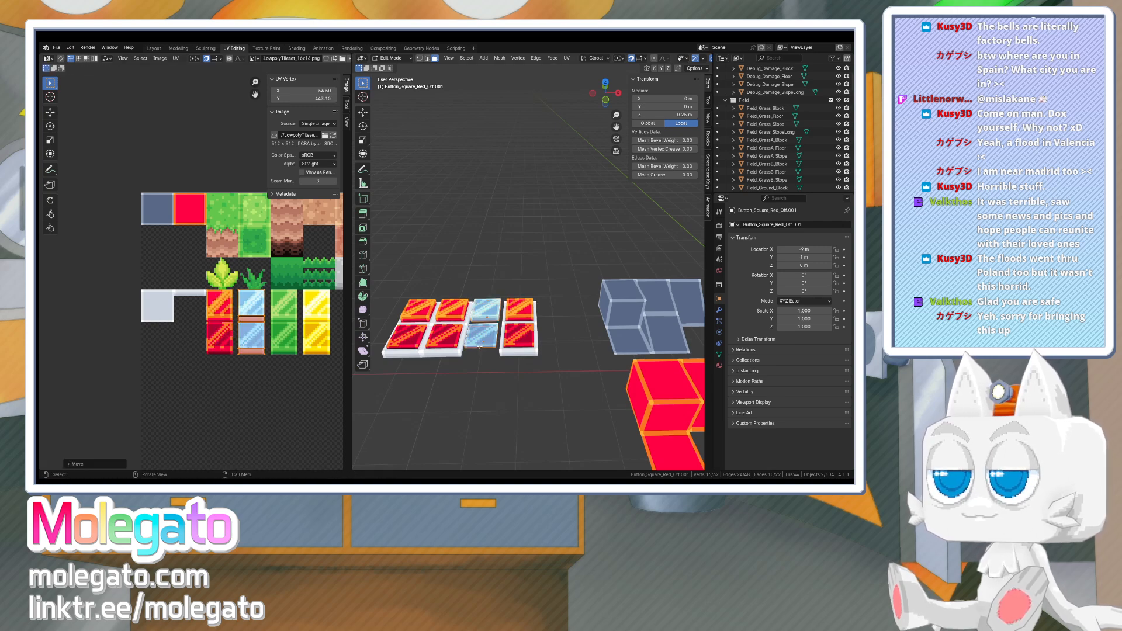
key("Tab")
- Batch rename the two blue button objects, replacing _Red with _Blue in their names
key("ctrl+F2")
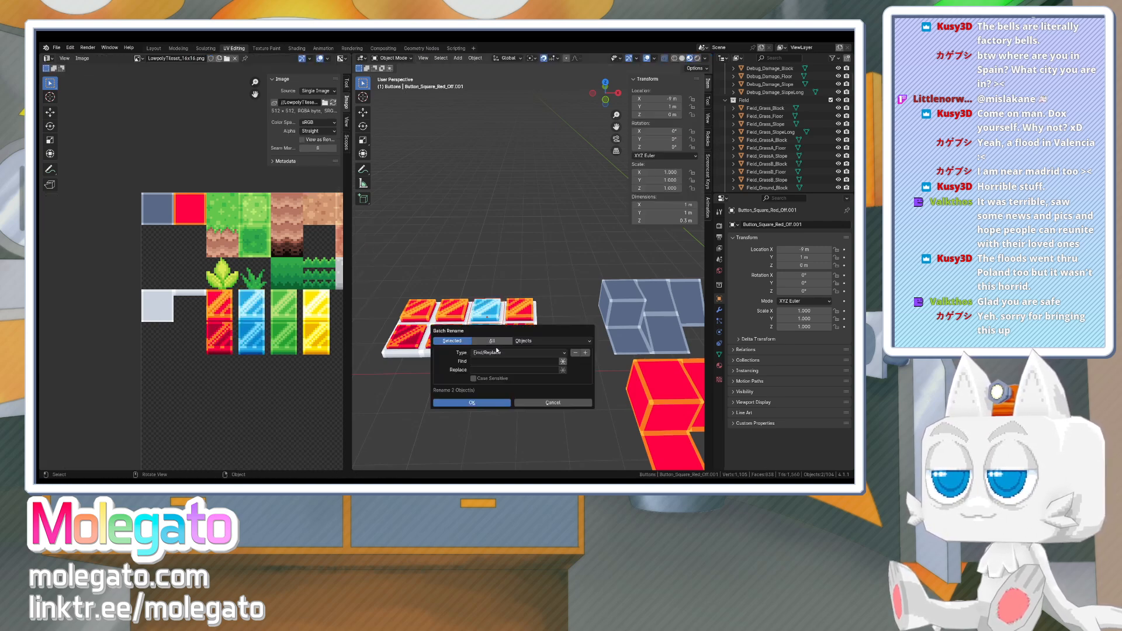
left_click(501, 361)
type("_Re")
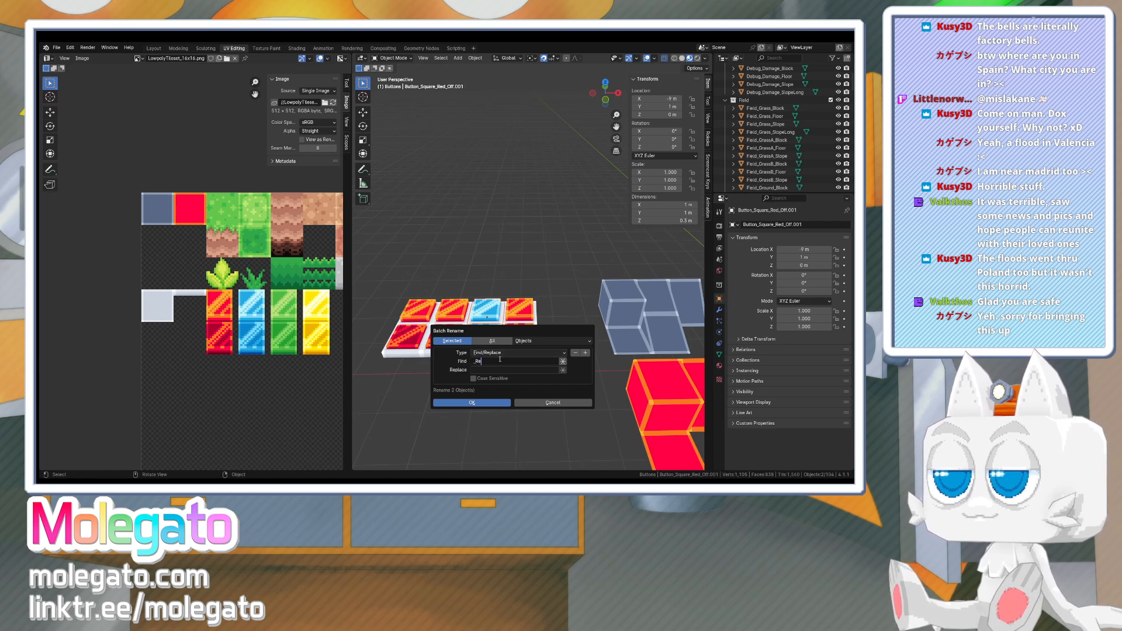
type("_Blue")
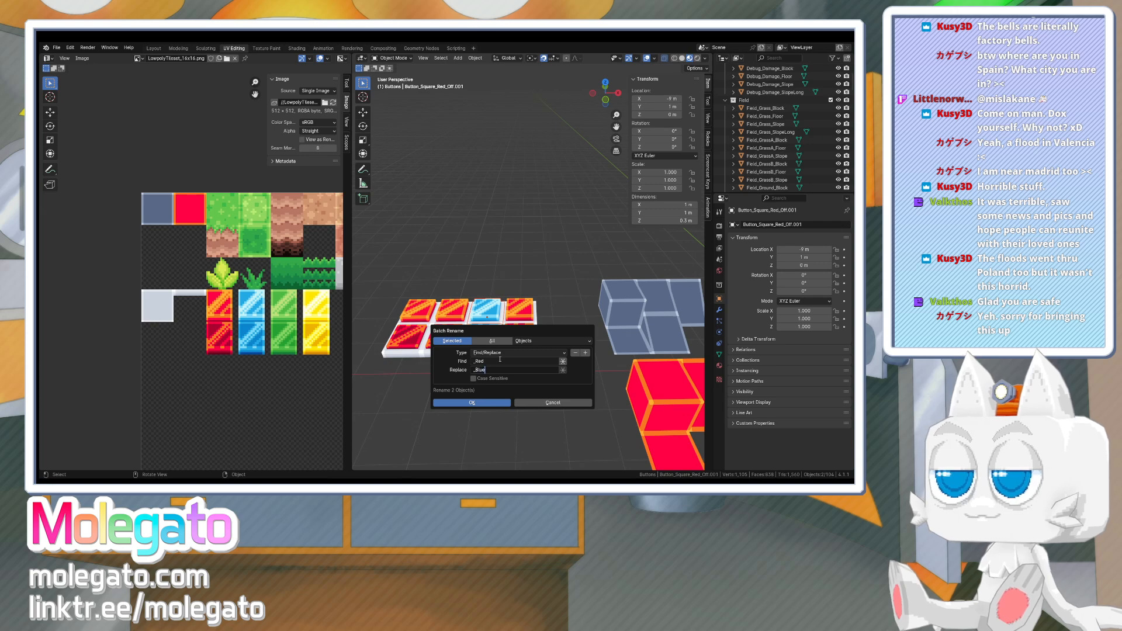
left_click(478, 403)
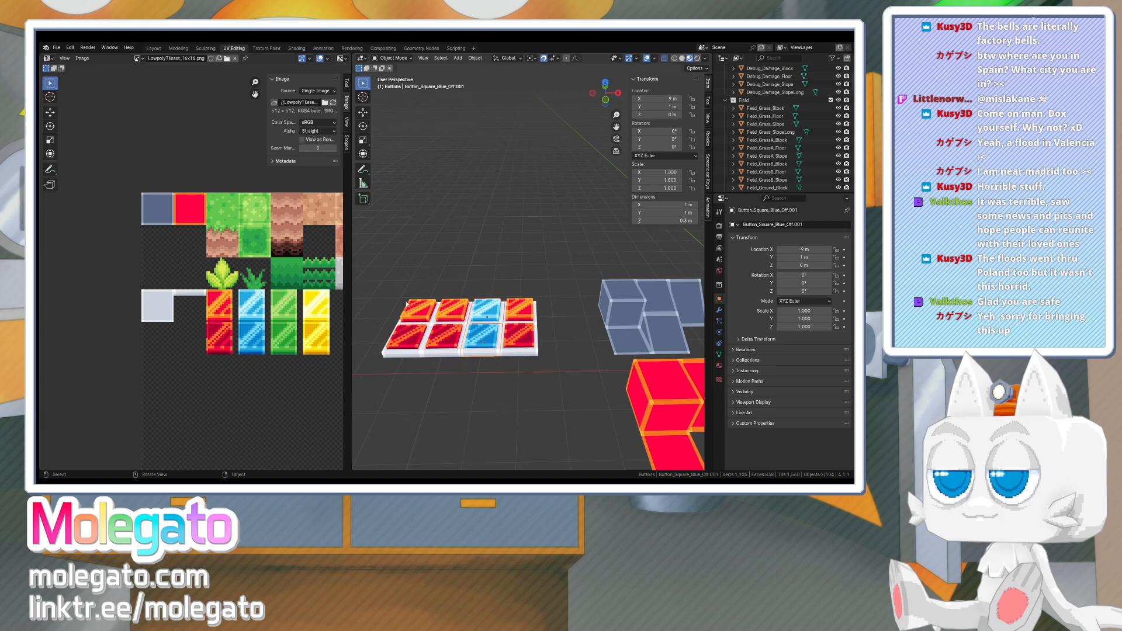
- Delete the two surplus red button pairs beyond the blue pair
left_click_drag(387, 300, 437, 362)
key("x")
left_click(425, 341)
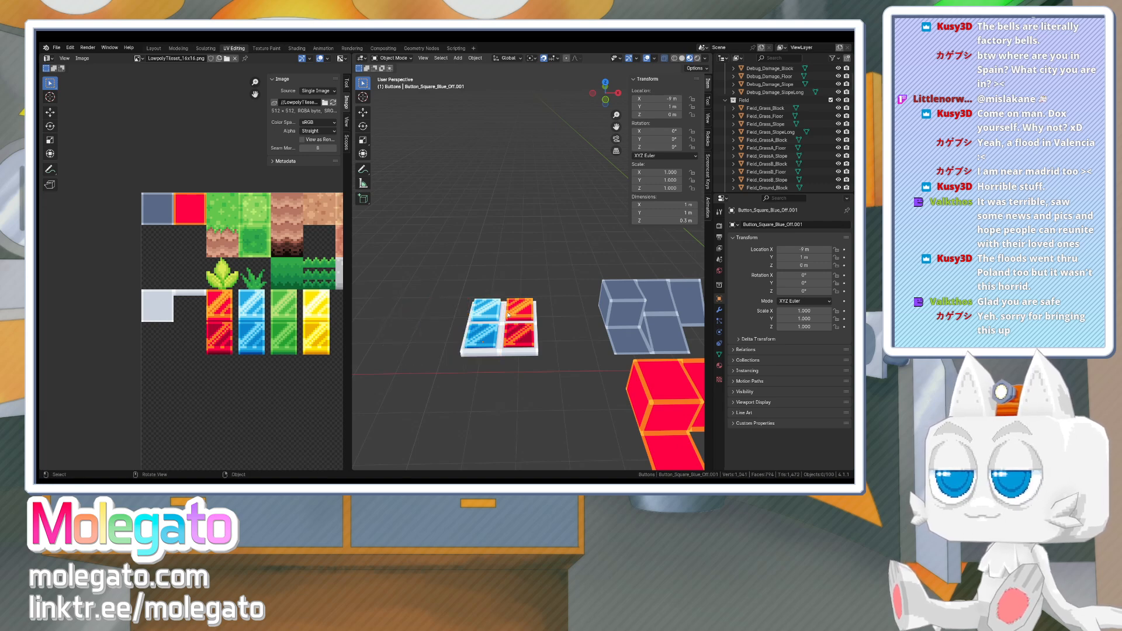
- Duplicate the original red button pair and place the copies at -2 m along X, beside the blue pair
left_click(518, 316)
left_click(517, 338, "shift")
key("shift+d")
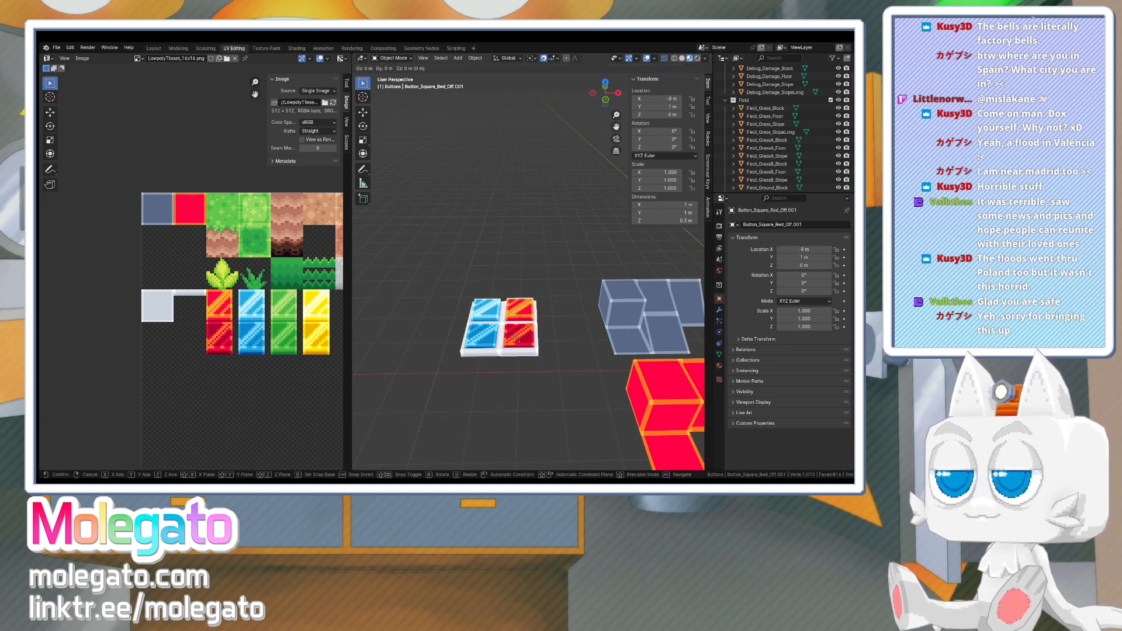
left_click(448, 341)
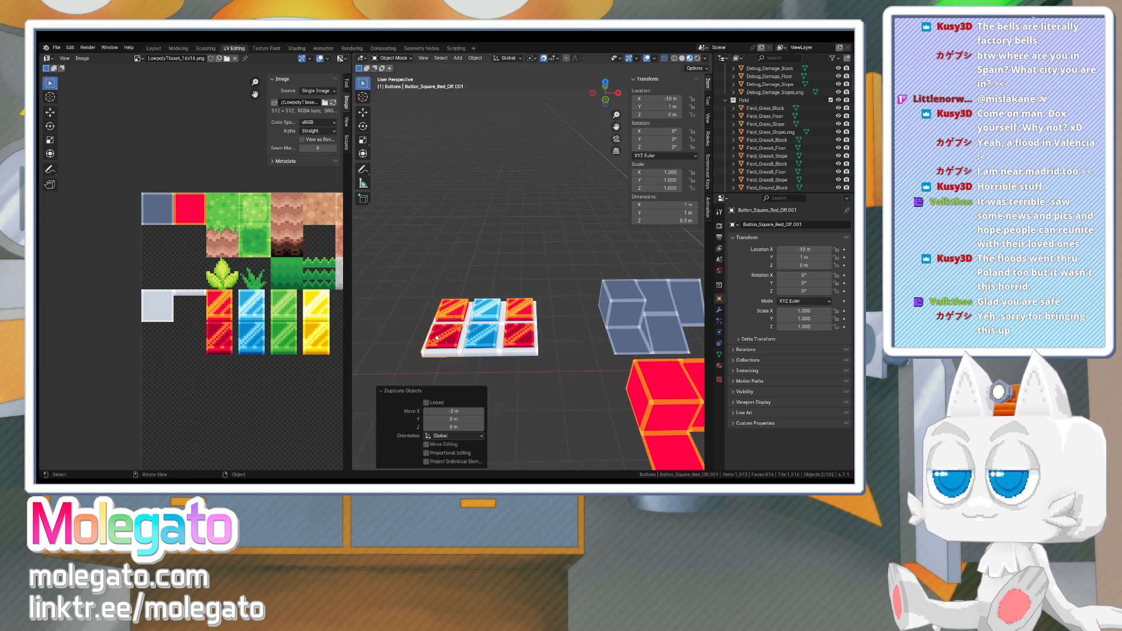
- Move the cap UVs of the third button pair onto the green tiles of the texture
key("Tab")
key("g")
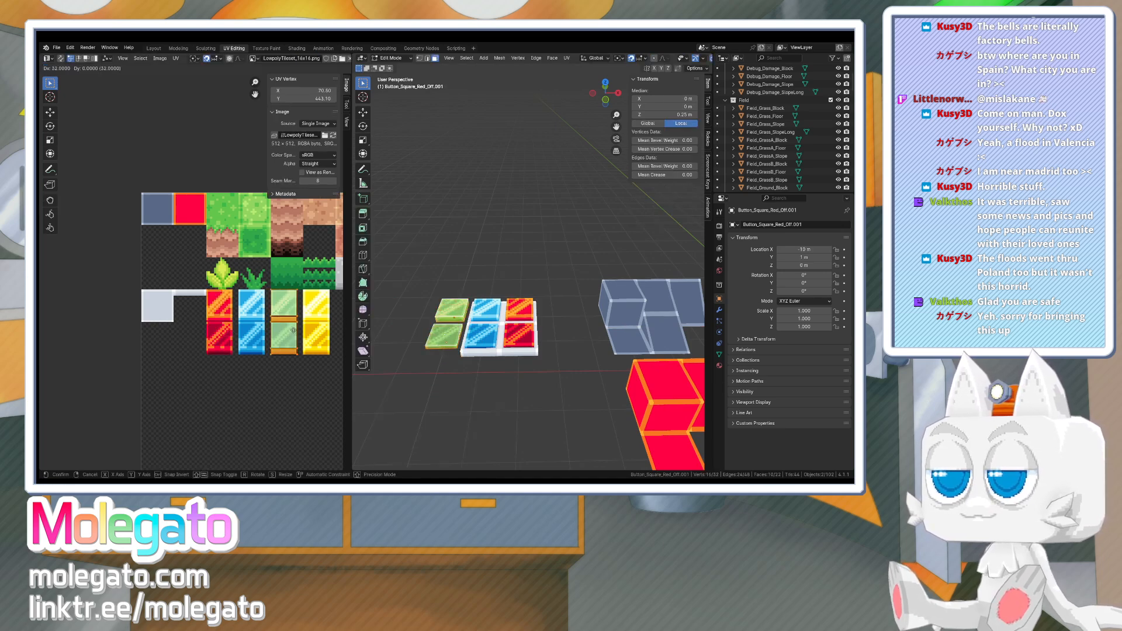
left_click(293, 330)
key("Tab")
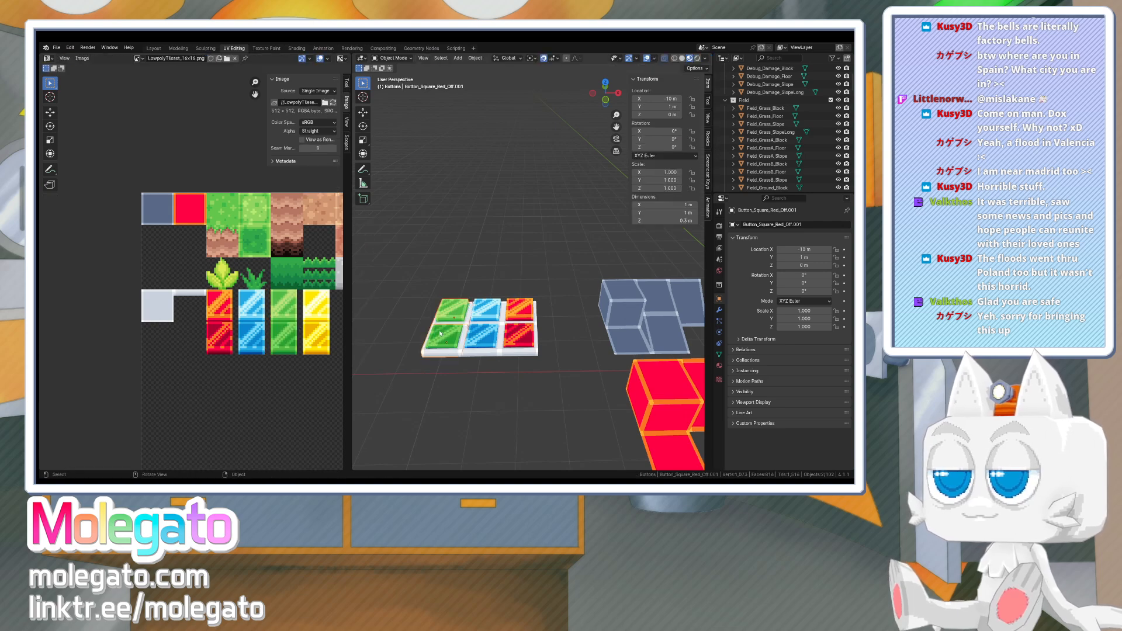
- Batch rename the two green button objects, replacing _Red with _Green in their names
key("ctrl+F2")
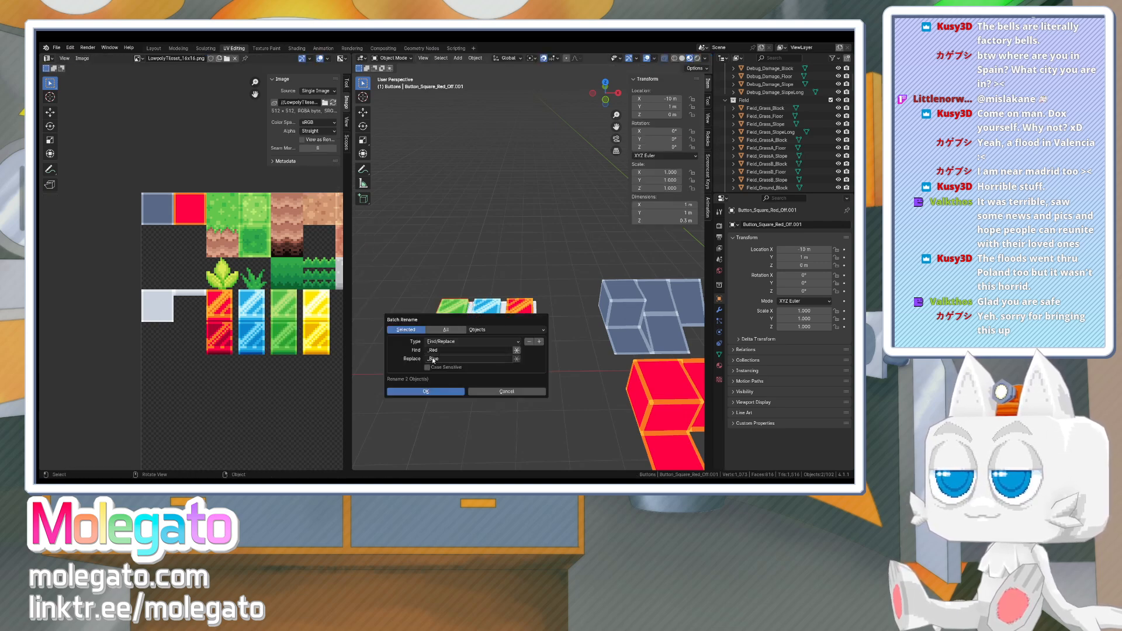
left_click(433, 359)
type("_Green")
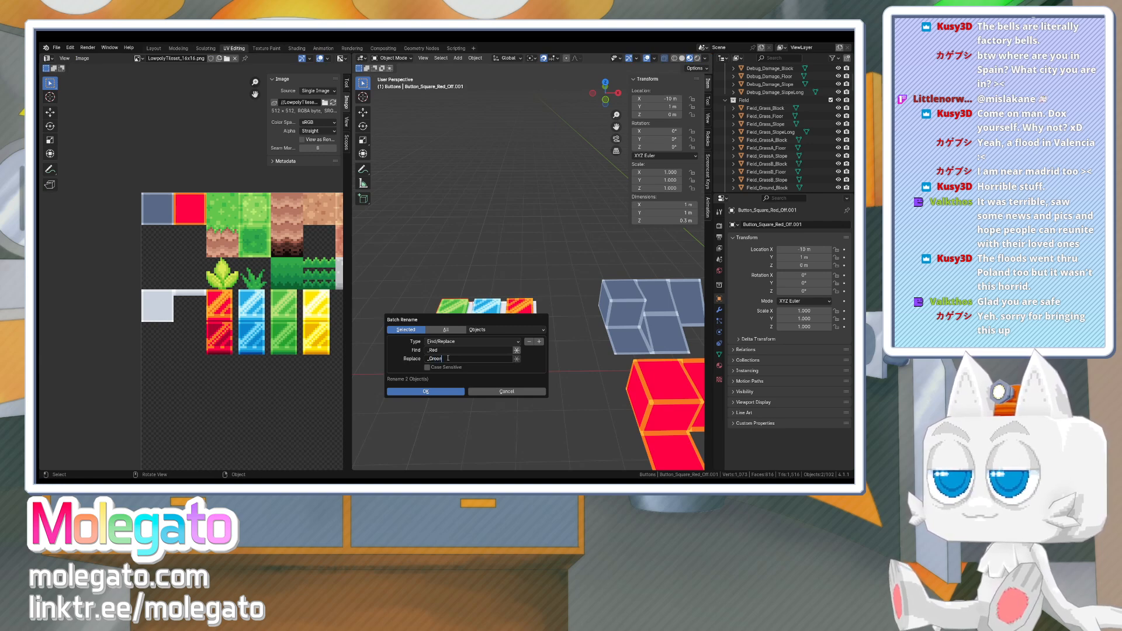
key("Return")
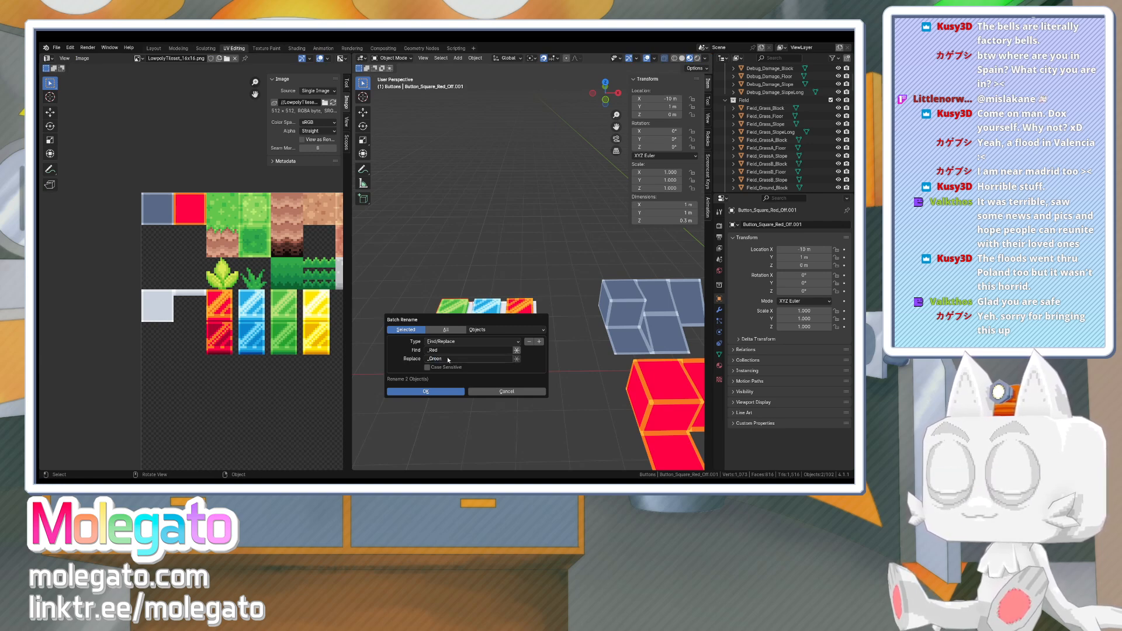
left_click(431, 392)
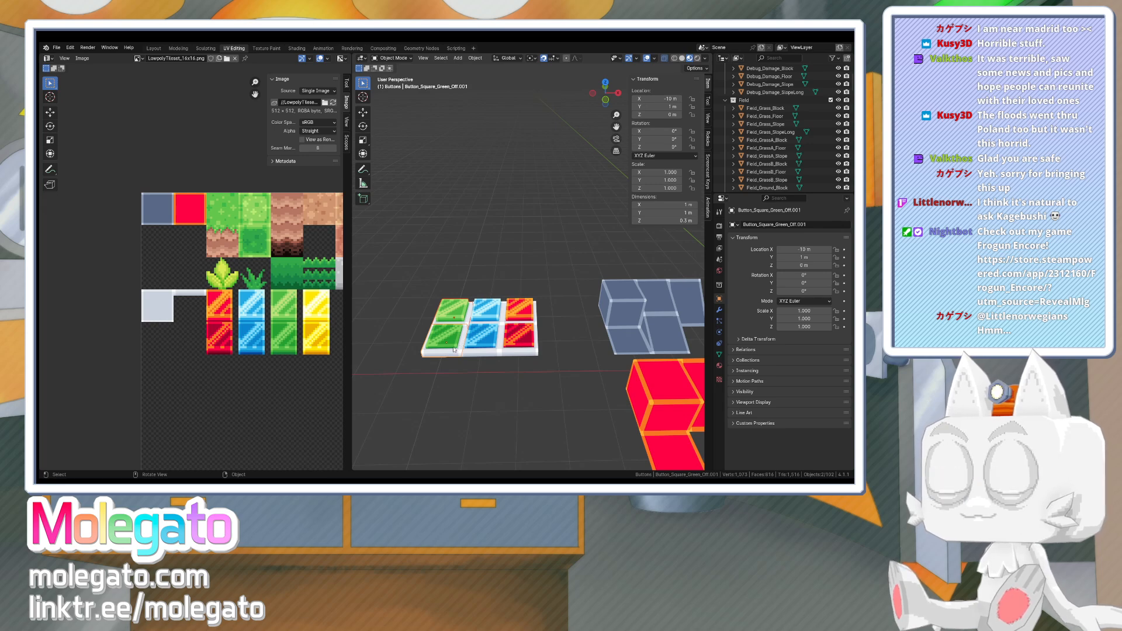
- Duplicate the original red button pair along X to the -11 m location, beside the green pair
left_click(520, 311)
left_click(519, 335, "shift")
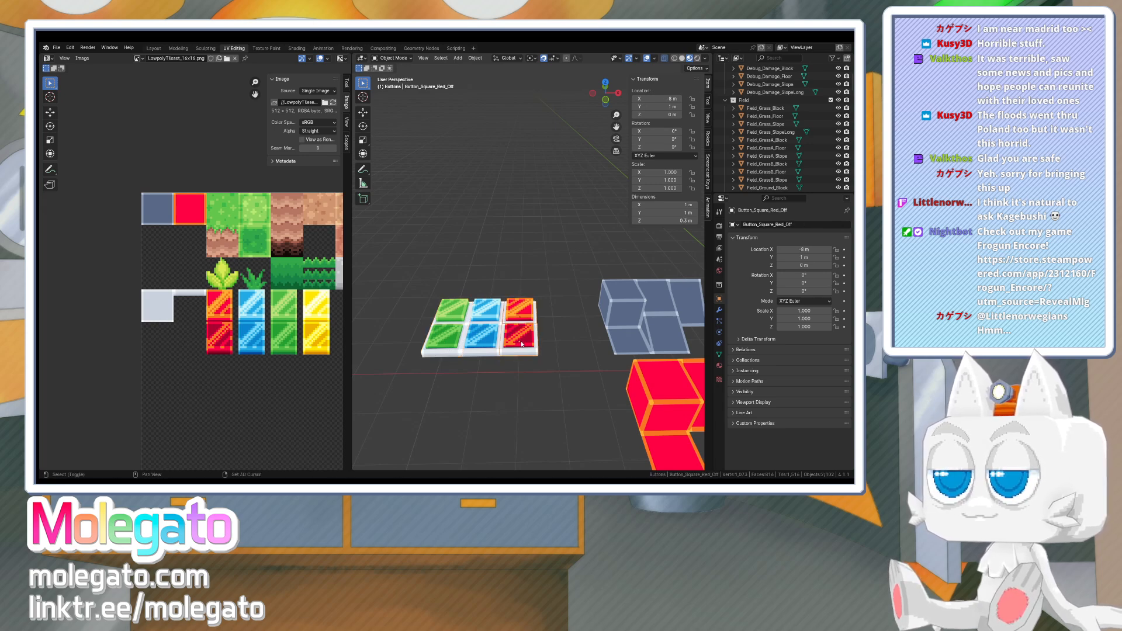
key("shift+d")
key("x")
left_click(419, 343)
- Move the cap UVs of the fourth button pair onto the yellow tiles of the texture
key("l")
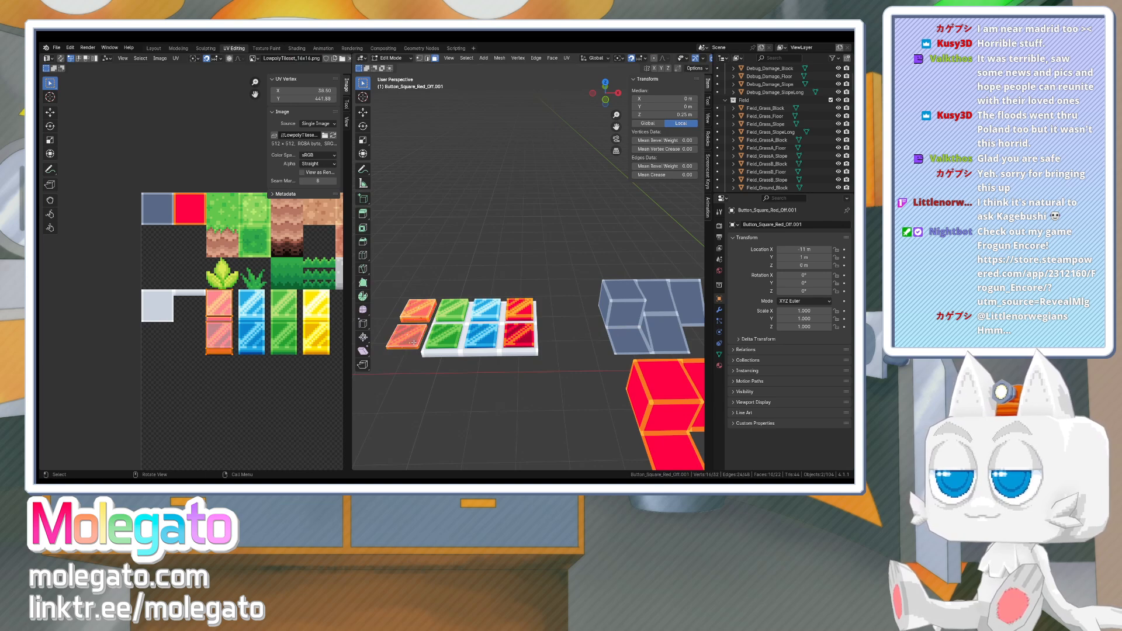
key("g")
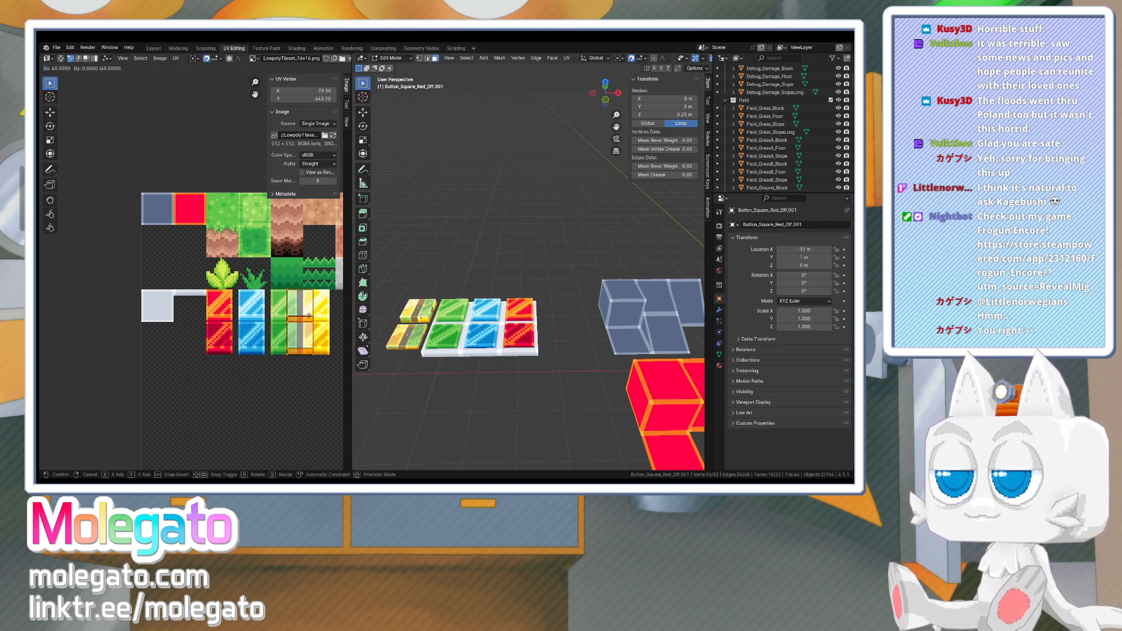
left_click(321, 319)
key("Tab")
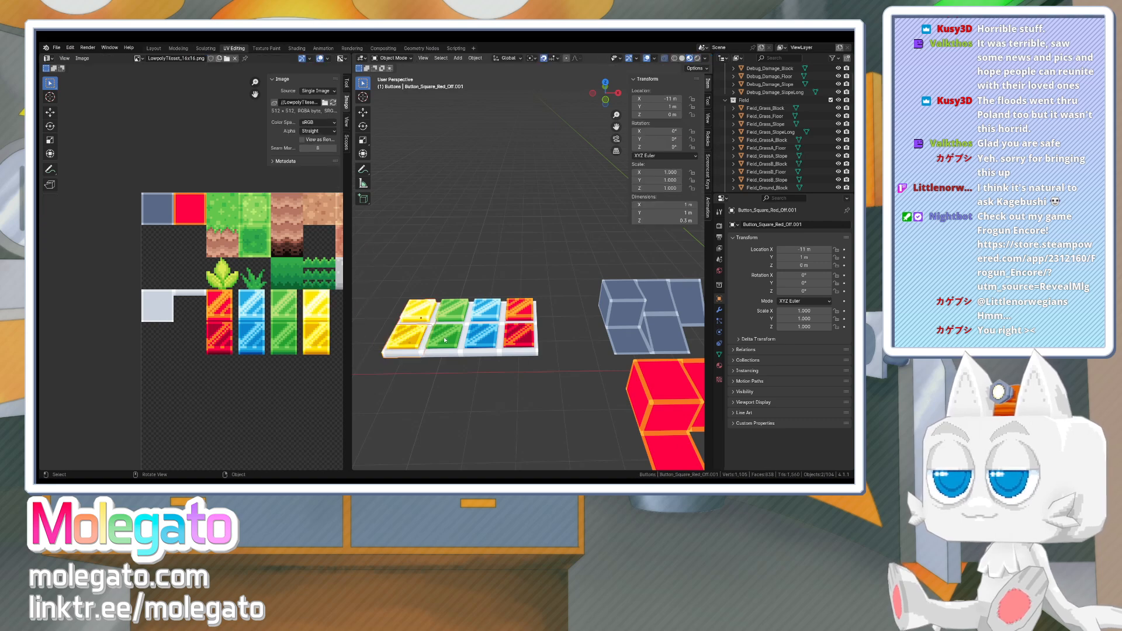
- Batch rename the two yellow button objects, replacing _Red with _Yellow in their names
key("ctrl+F2")
left_click(450, 363)
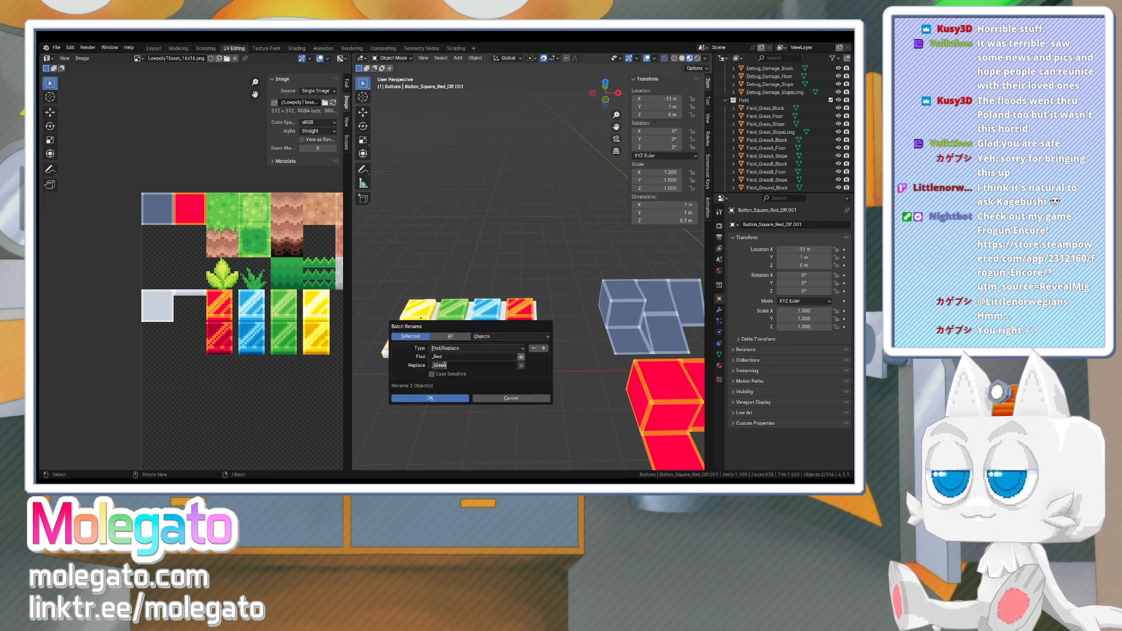
type("_Y")
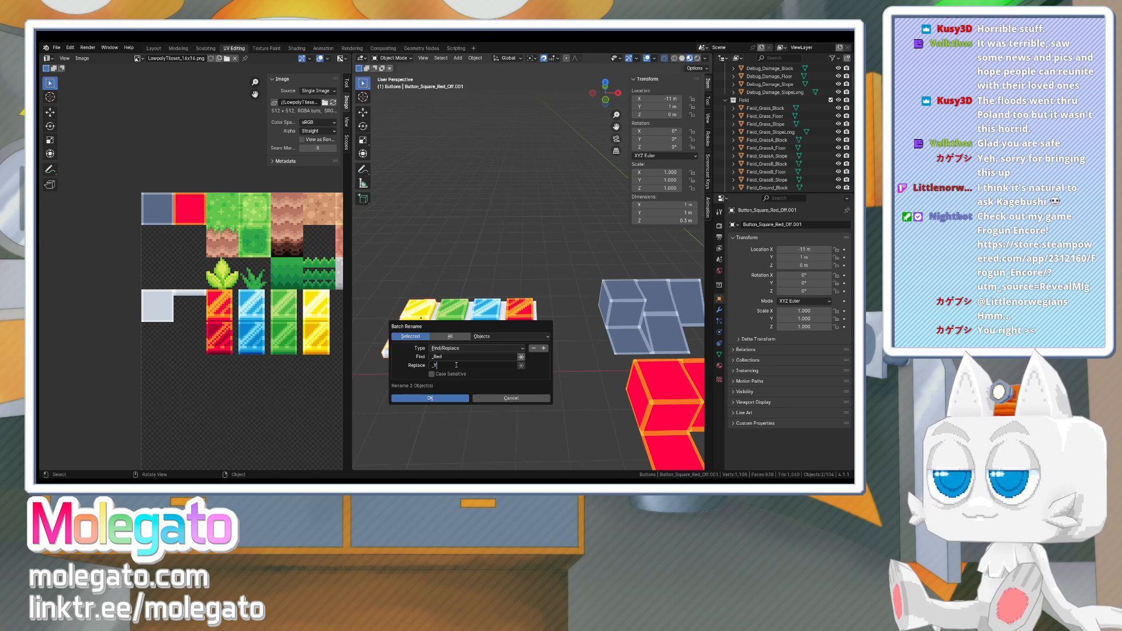
type("ellow")
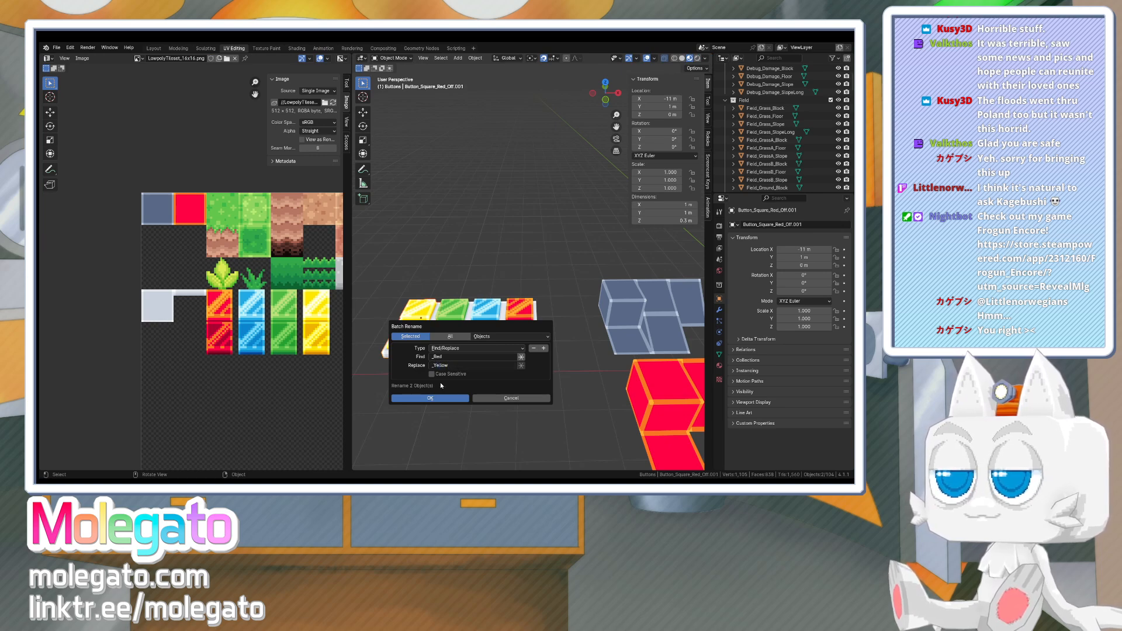
left_click(430, 398)
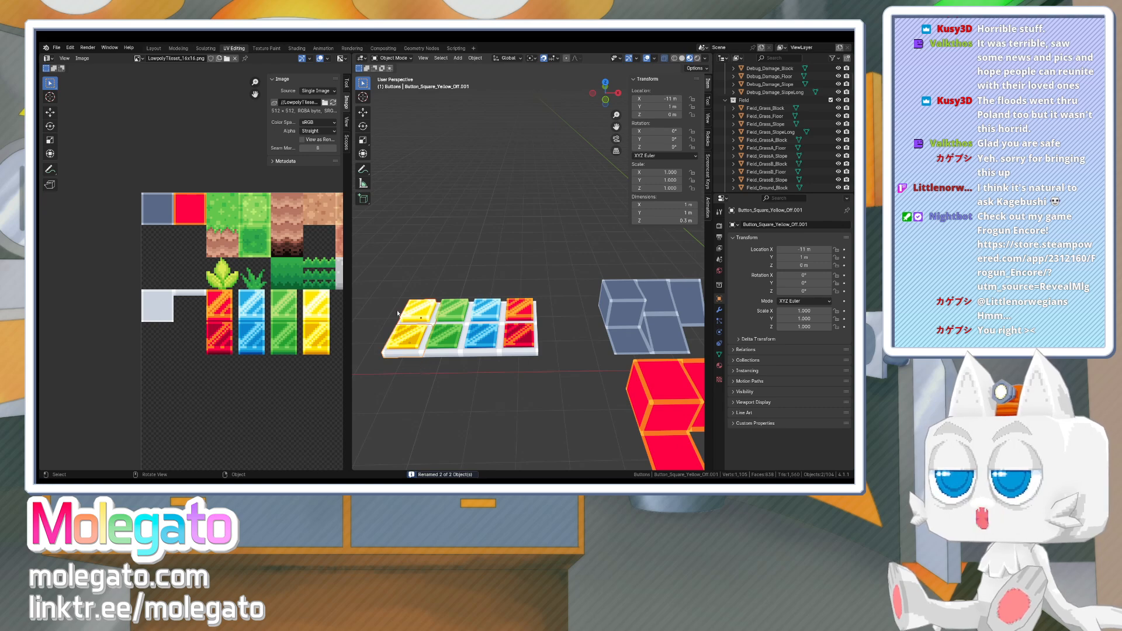
- Batch rename the yellow, green and blue button objects, removing the .001 suffix from their names
left_click_drag(378, 268, 495, 369)
key("ctrl+F2")
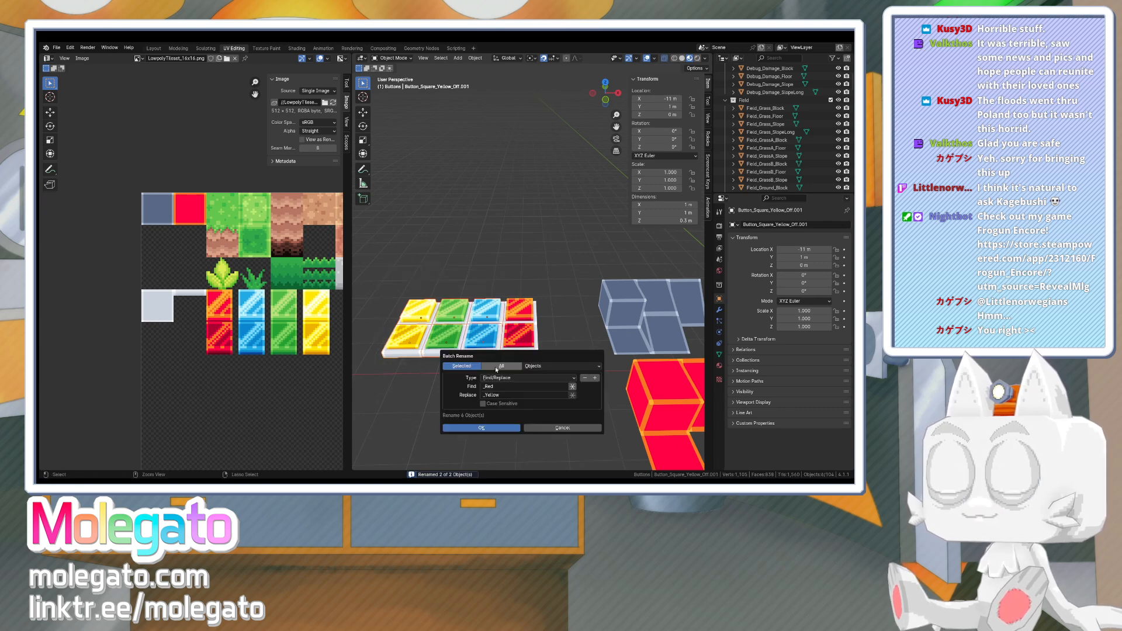
left_click(497, 386)
key("BackSpace")
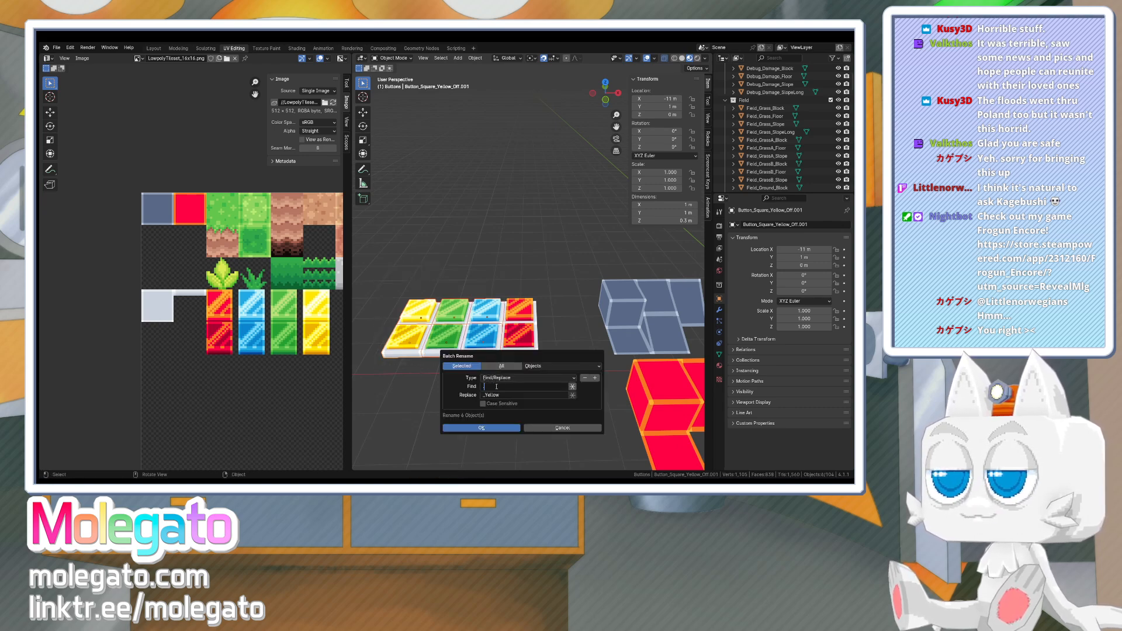
type(".001")
key("Tab")
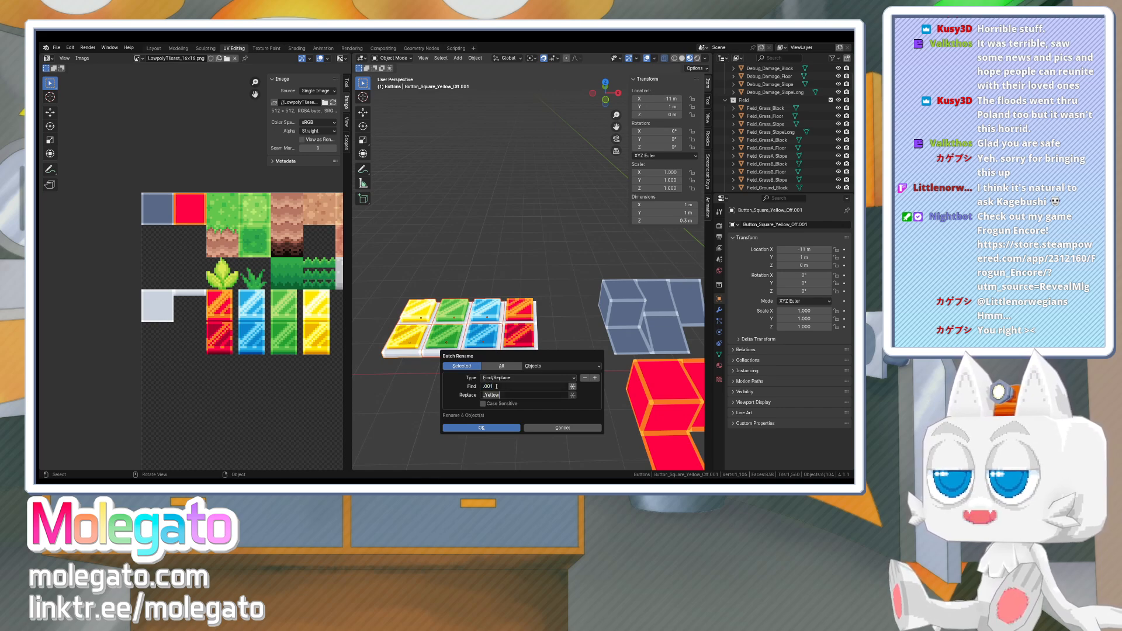
key("BackSpace")
left_click(471, 428)
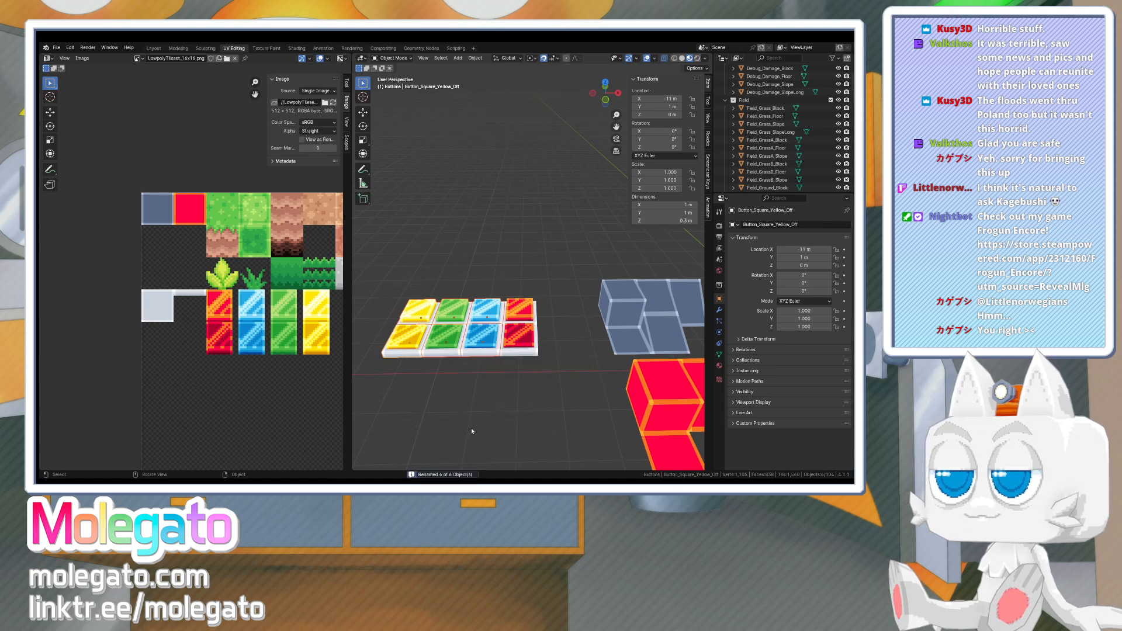
- Save the tileset file
scroll(461, 333, "down", 4)
middle_click_drag(460, 312, 509, 337)
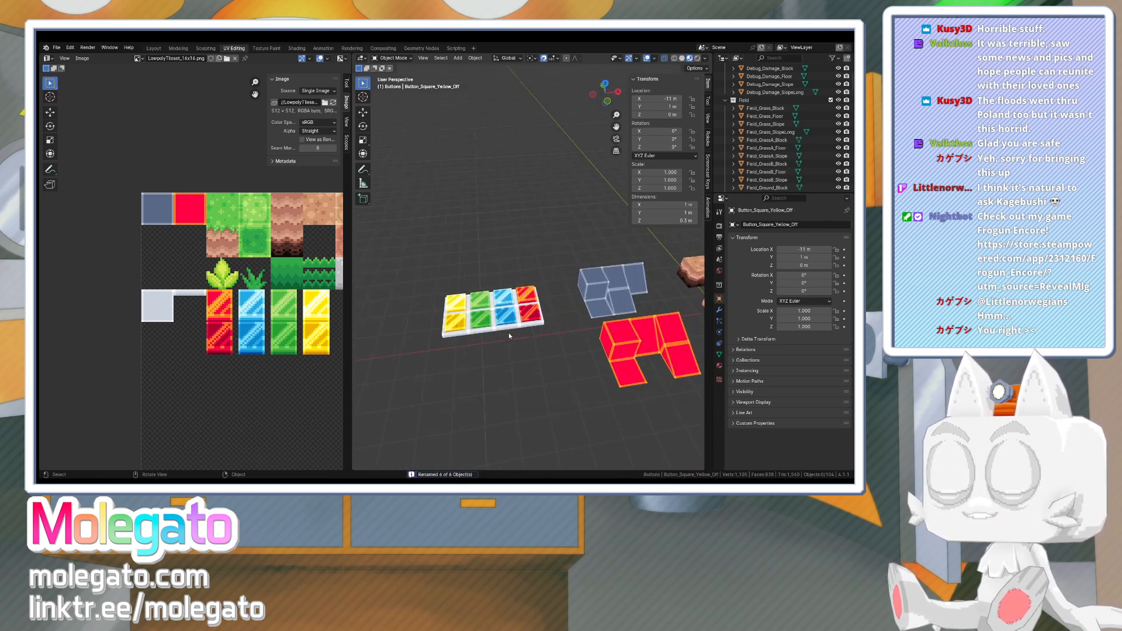
key("ctrl+s")
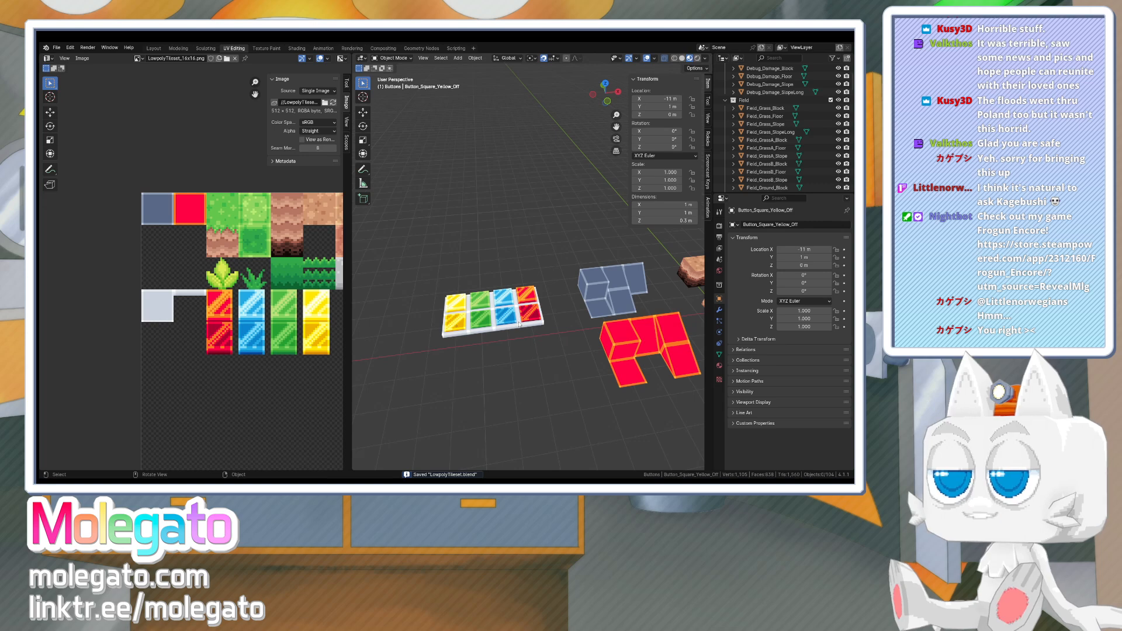
- Duplicate the raised red button and place the copy 3 m away along negative Y
left_click(525, 297)
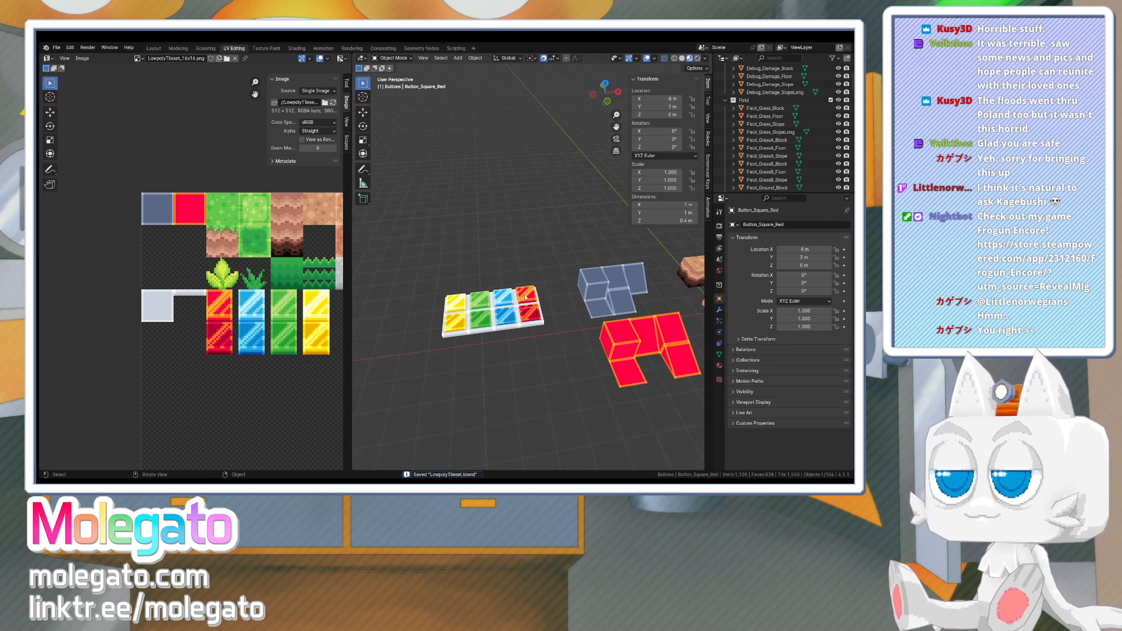
key("KP_7")
key("shift+d")
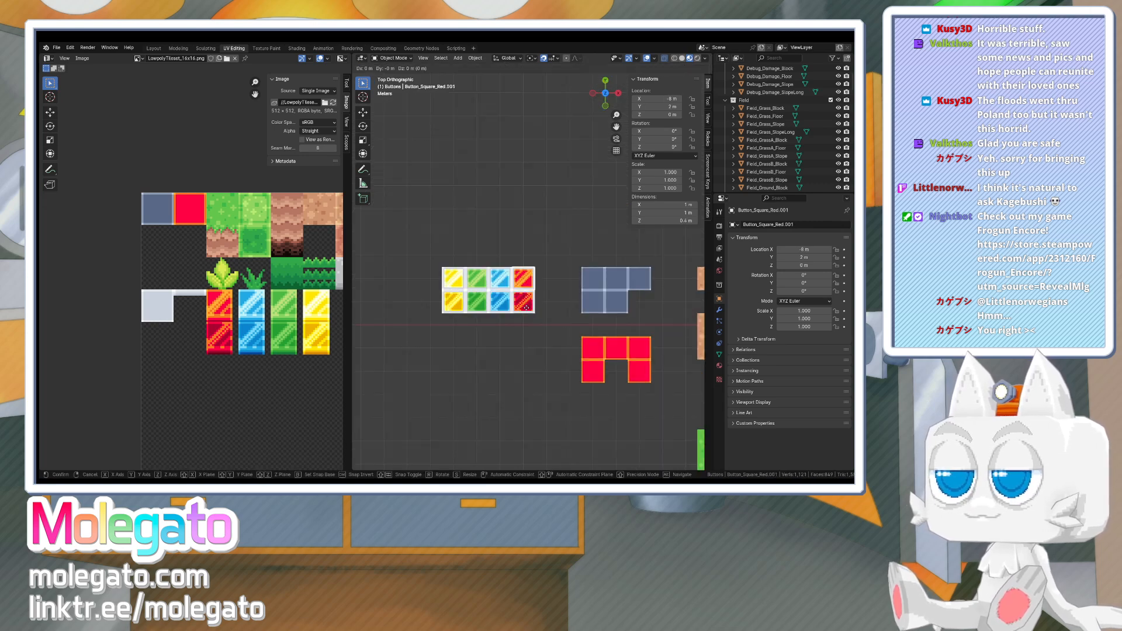
left_click(528, 354)
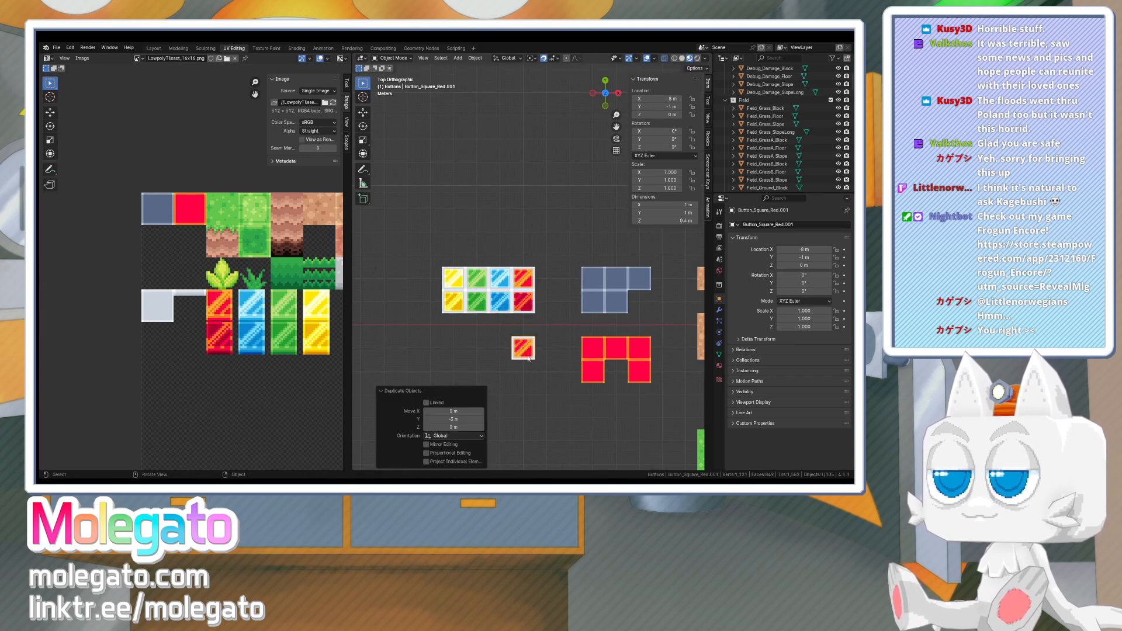
- Reveal the duplicate's hidden geometry and snap the 3D cursor to the top face of its base
middle_click_drag(528, 354, 539, 324)
scroll(536, 315, "up", 3)
key("Tab")
key("alt+h")
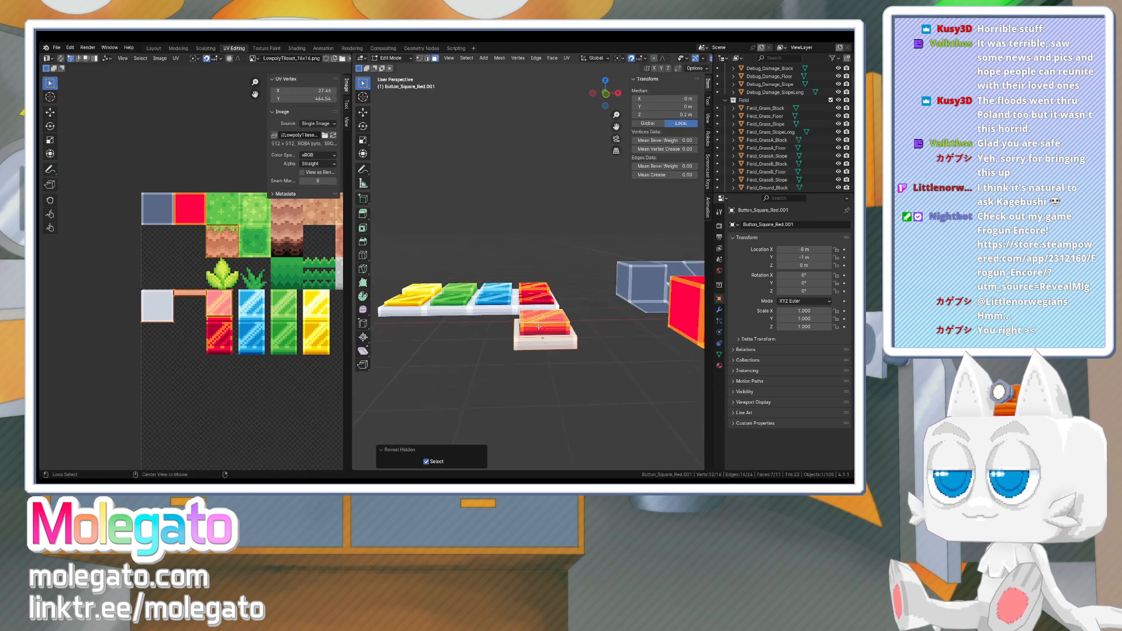
left_click(542, 336)
key("shift+s")
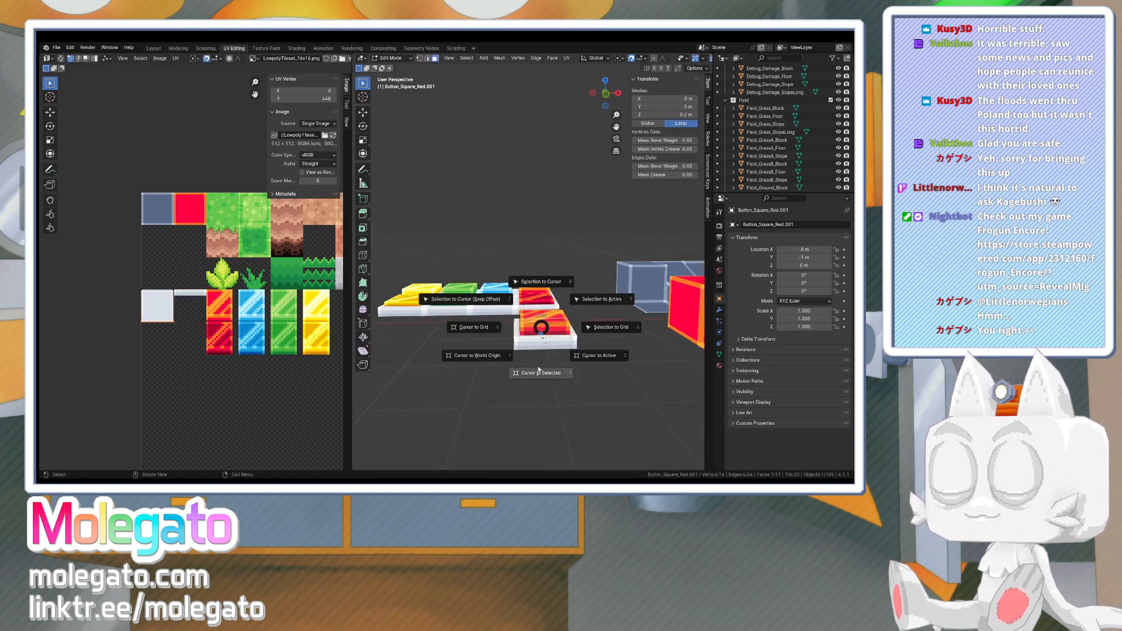
left_click(540, 370)
- Delete the square red cap from the duplicated button, keeping only its base
key("ctrl+l")
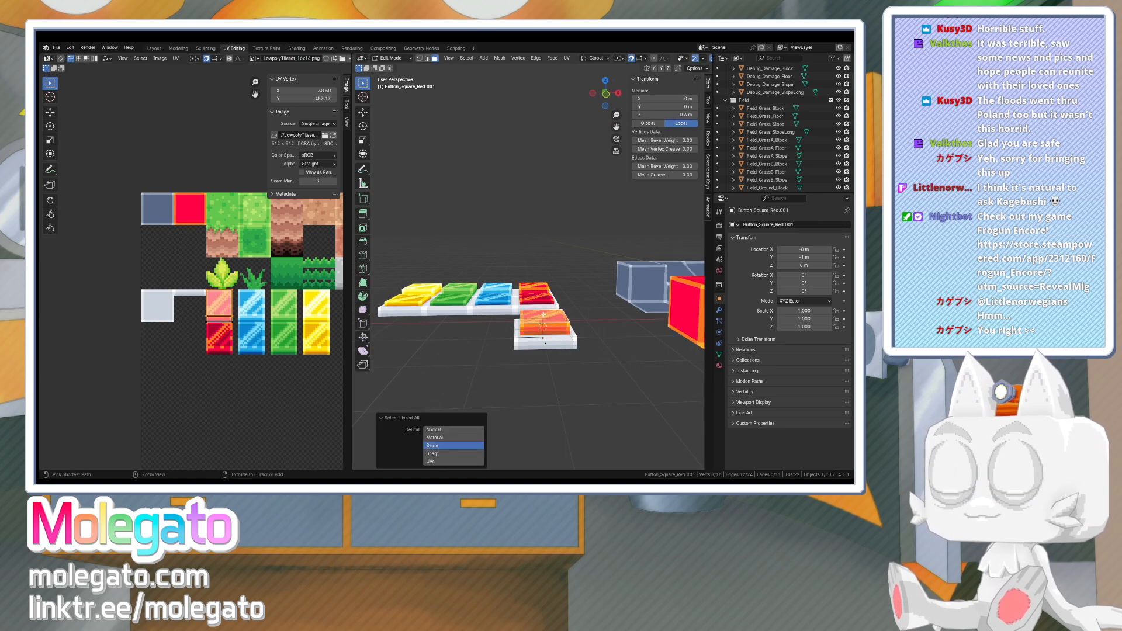
key("x")
left_click(542, 314)
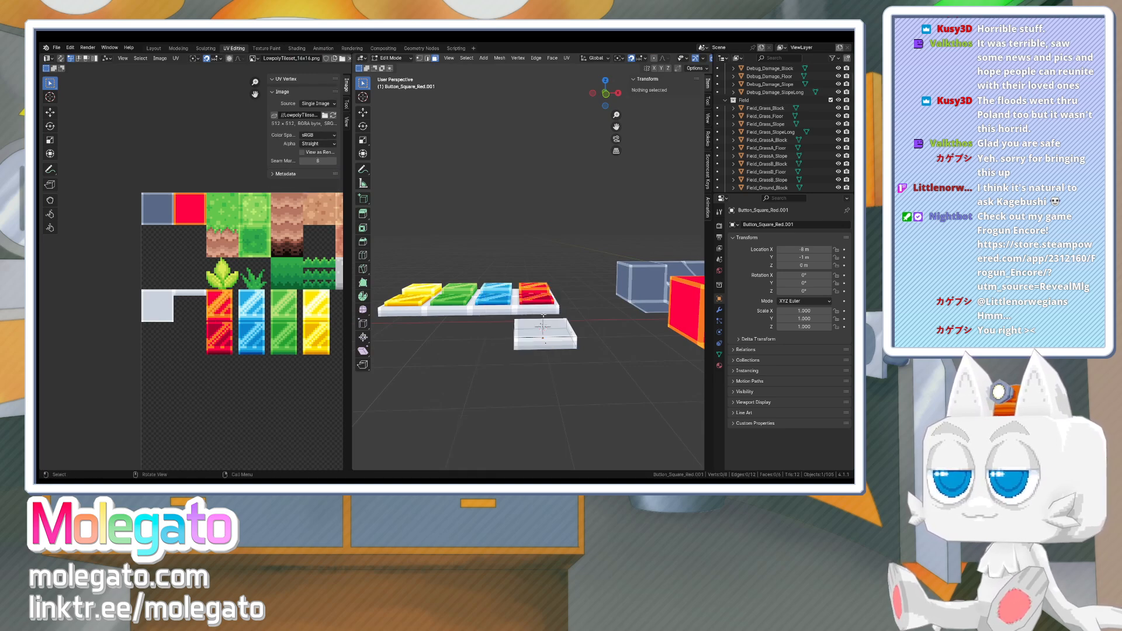
- Add a cylinder with 8 vertices at the 3D cursor on the base
key("KP_1")
scroll(545, 314, "up", 2)
key("shift+a")
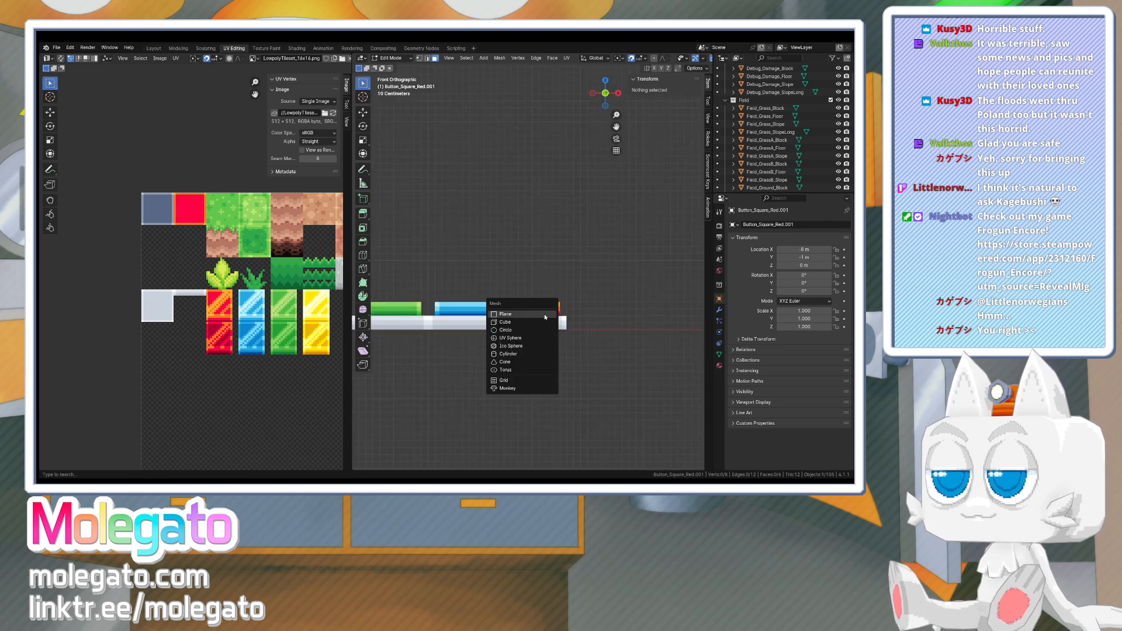
left_click(517, 353)
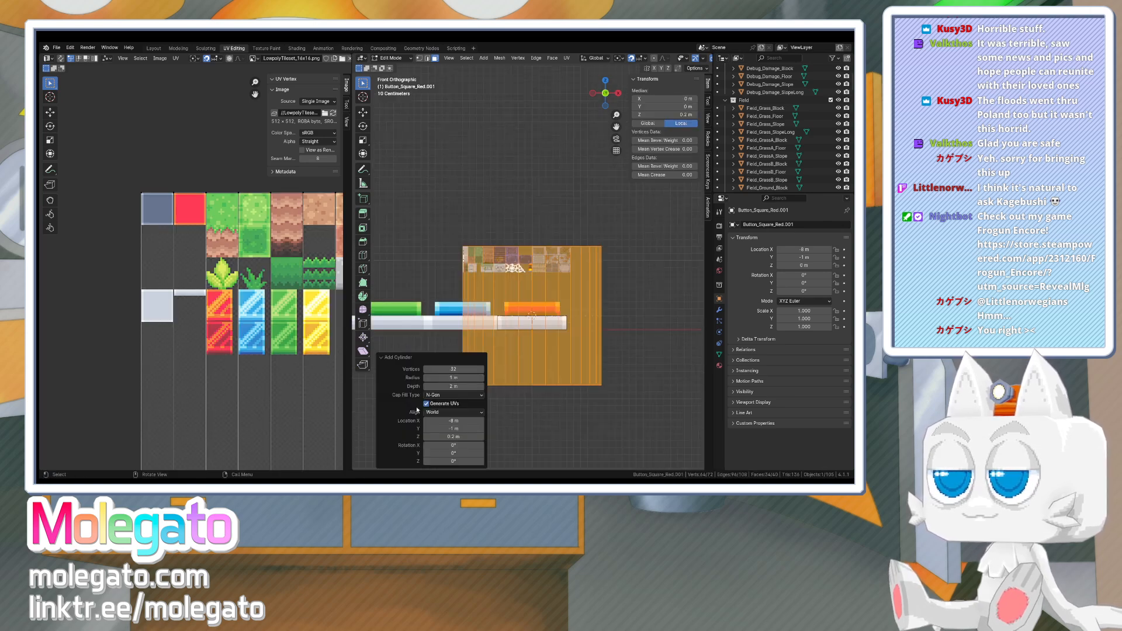
left_click_drag(452, 368, 450, 369)
- Raise the cylinder 1 m along Z and scale it to 0.4 with the 3D cursor as pivot point
key("g")
key("z")
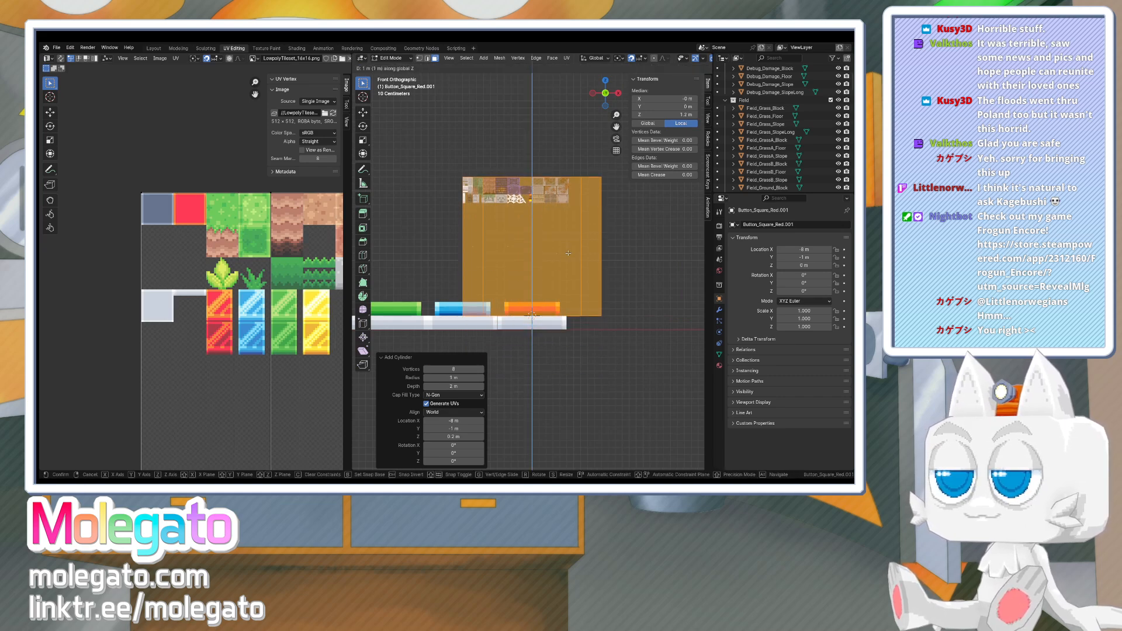
left_click(568, 253)
left_click(618, 58)
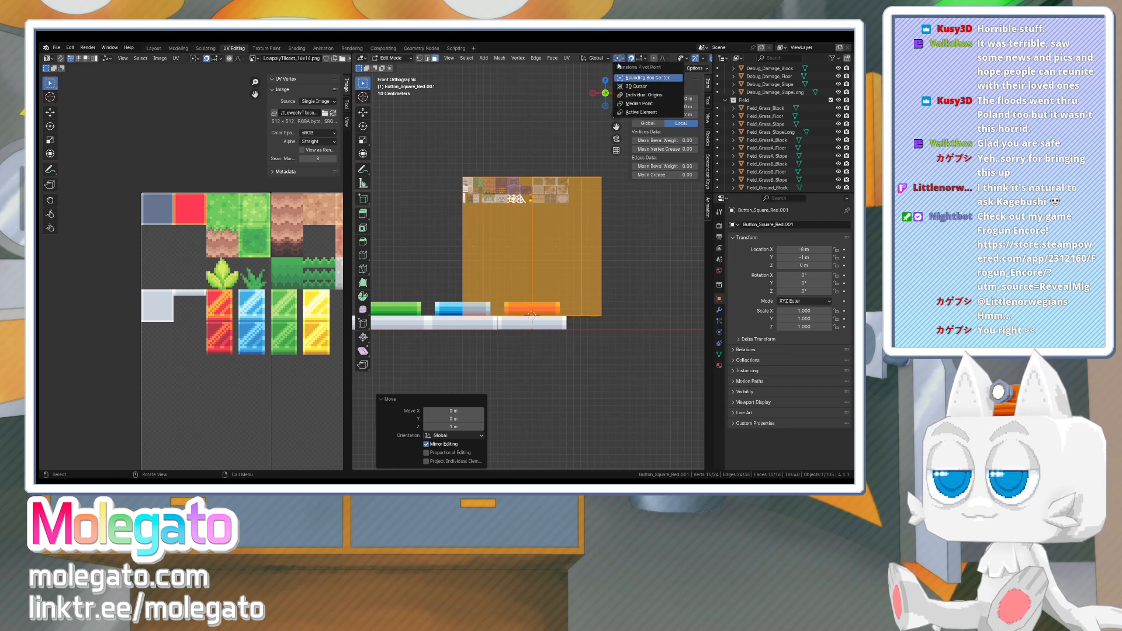
left_click(636, 86)
key("s")
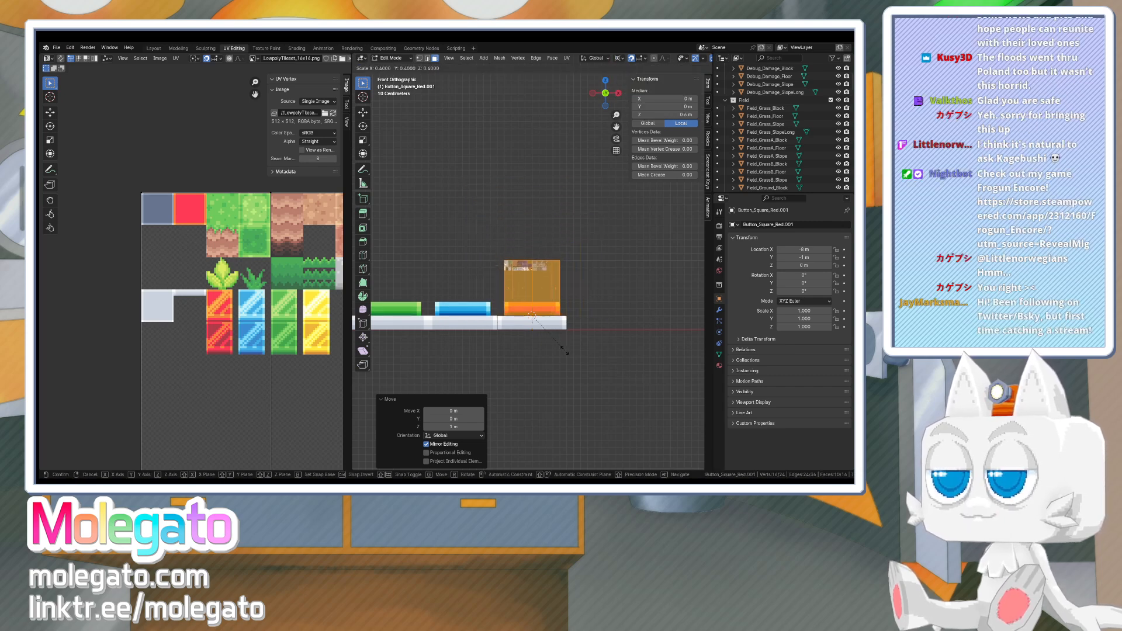
left_click(567, 353)
- Lower the cylinder's top face 0.6 m along Z to form a low cap
key("g")
key("z")
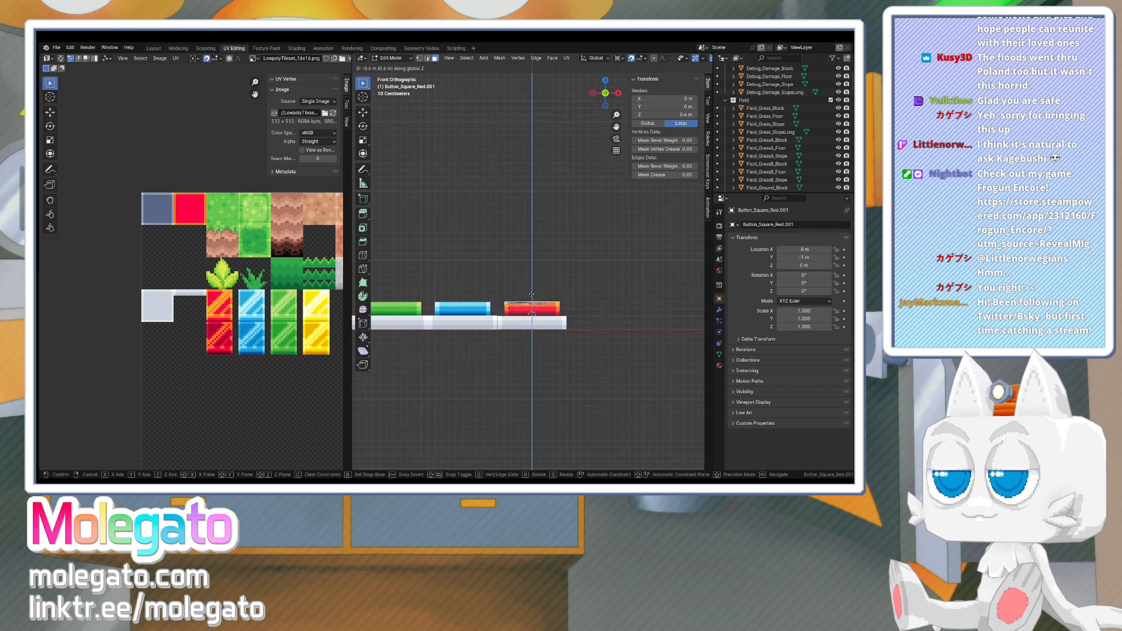
left_click(531, 296)
- Select the cylinder's side faces and scale their UVs down by 0.2 twice
middle_click_drag(532, 297, 538, 304)
scroll(538, 304, "down", 6)
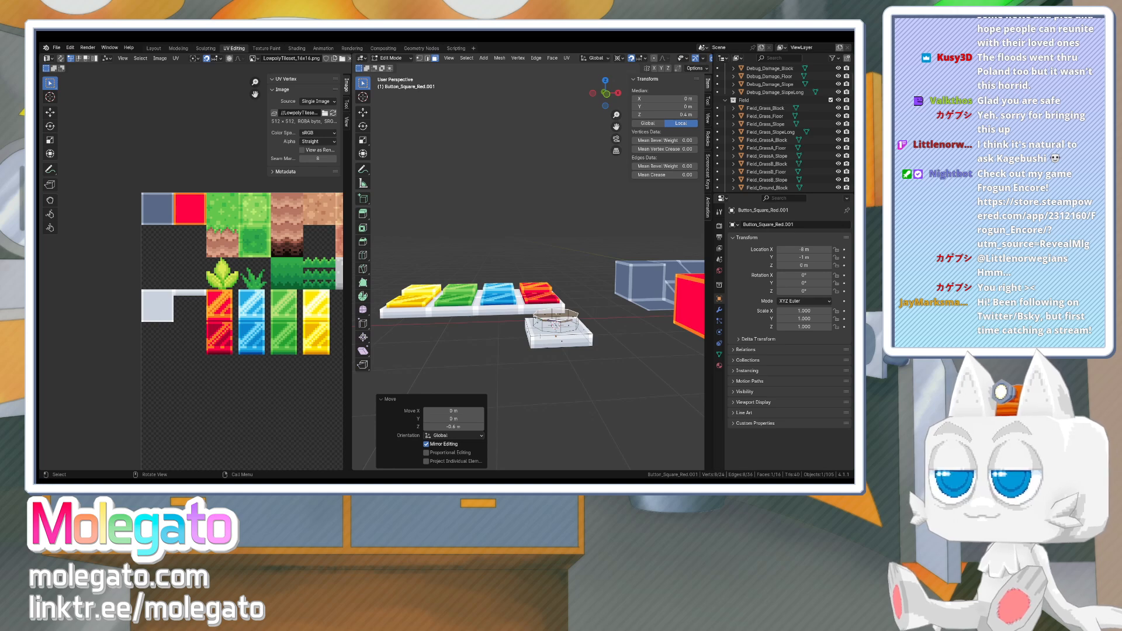
key("KP_1")
scroll(524, 342, "up", 6)
key("l")
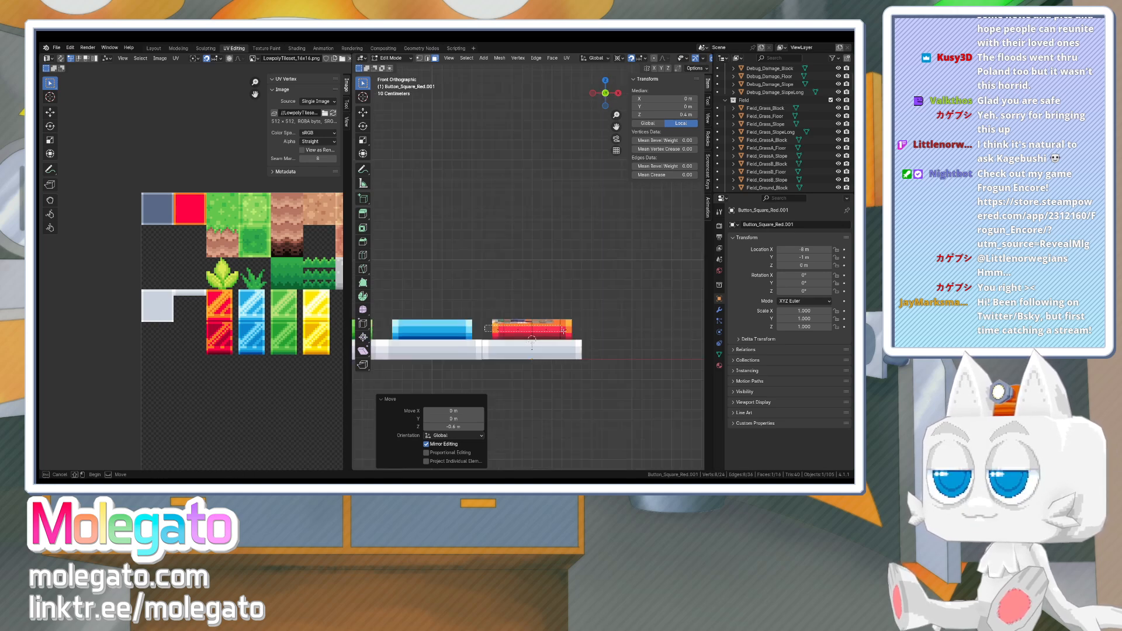
scroll(262, 343, "down", 10)
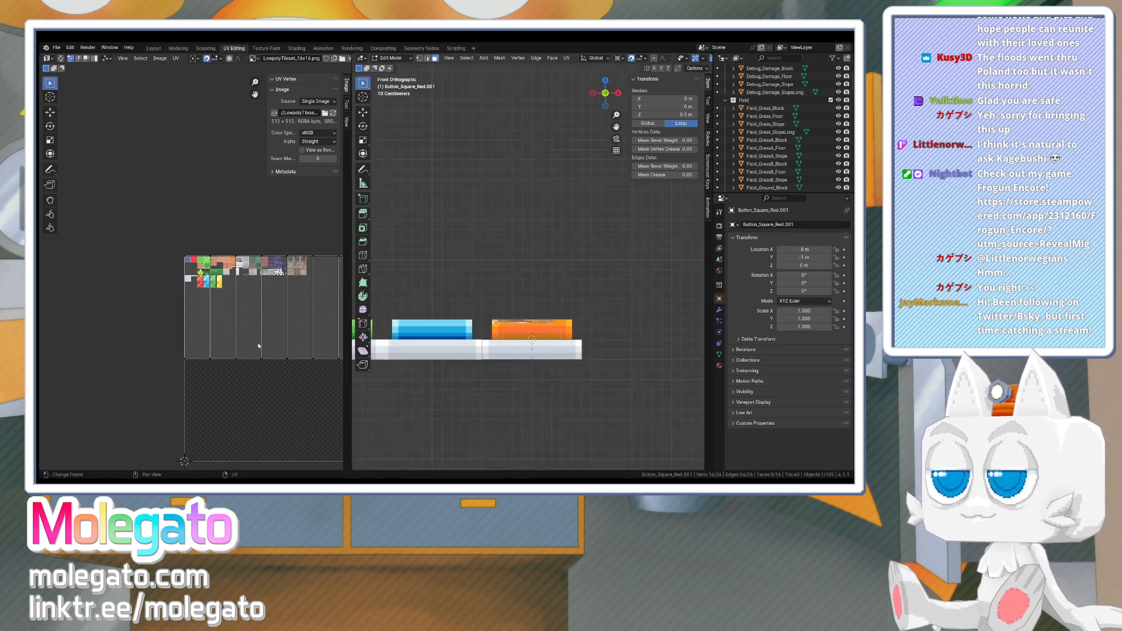
type("s.2")
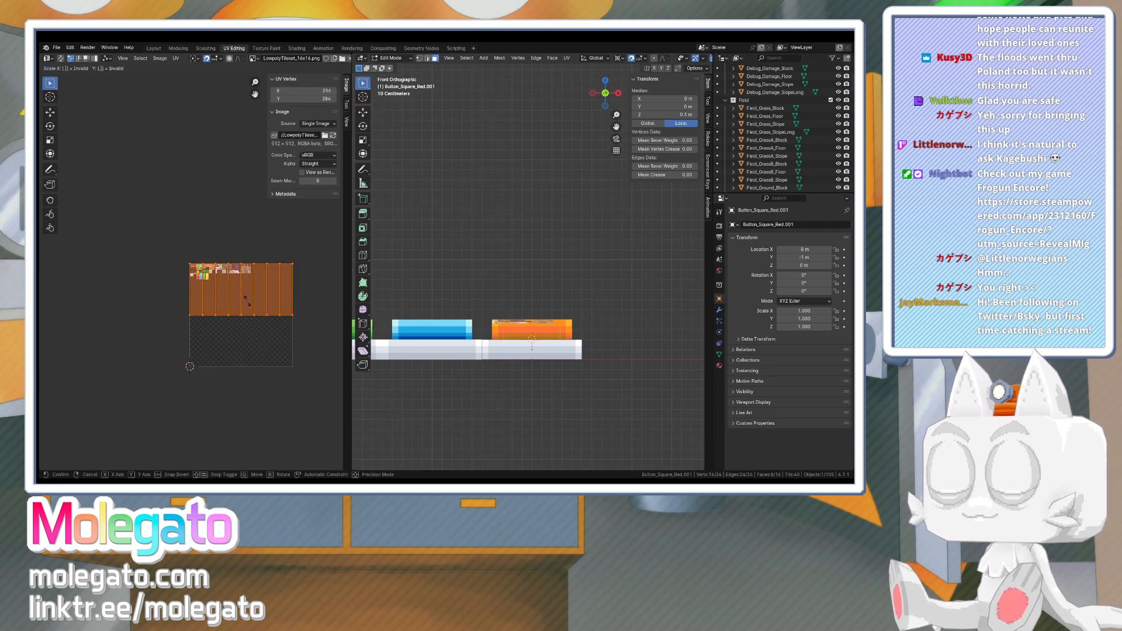
key("Return")
type("s.2")
key("Return")
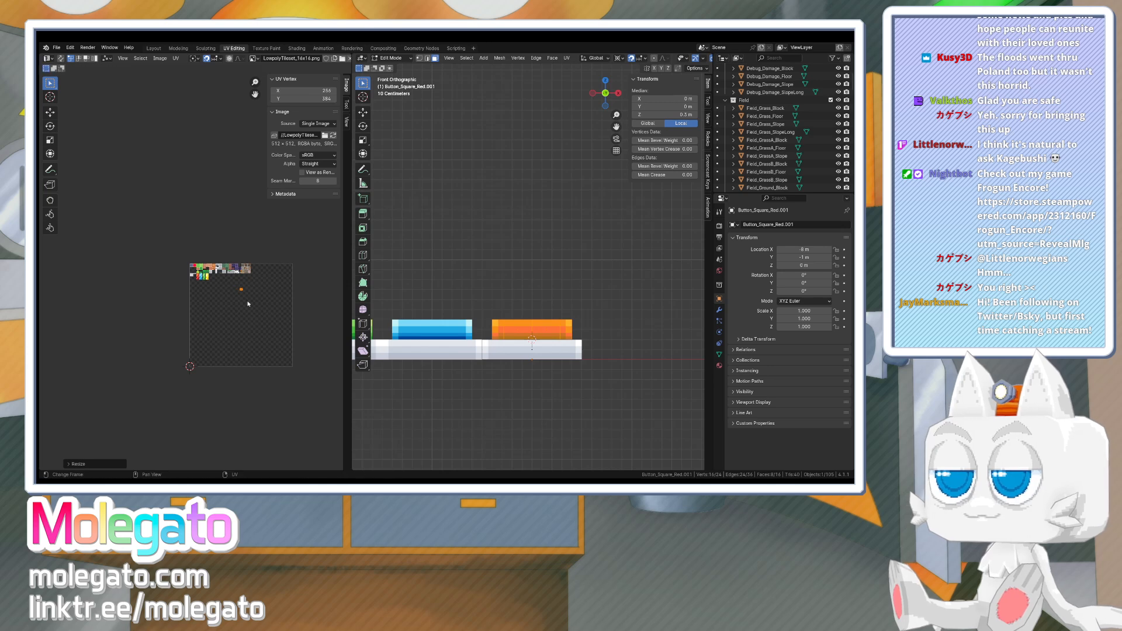
- Move the cylinder's side-face UVs onto the red button tiles of the texture
scroll(197, 273, "up", 3)
key("g")
left_click(193, 274)
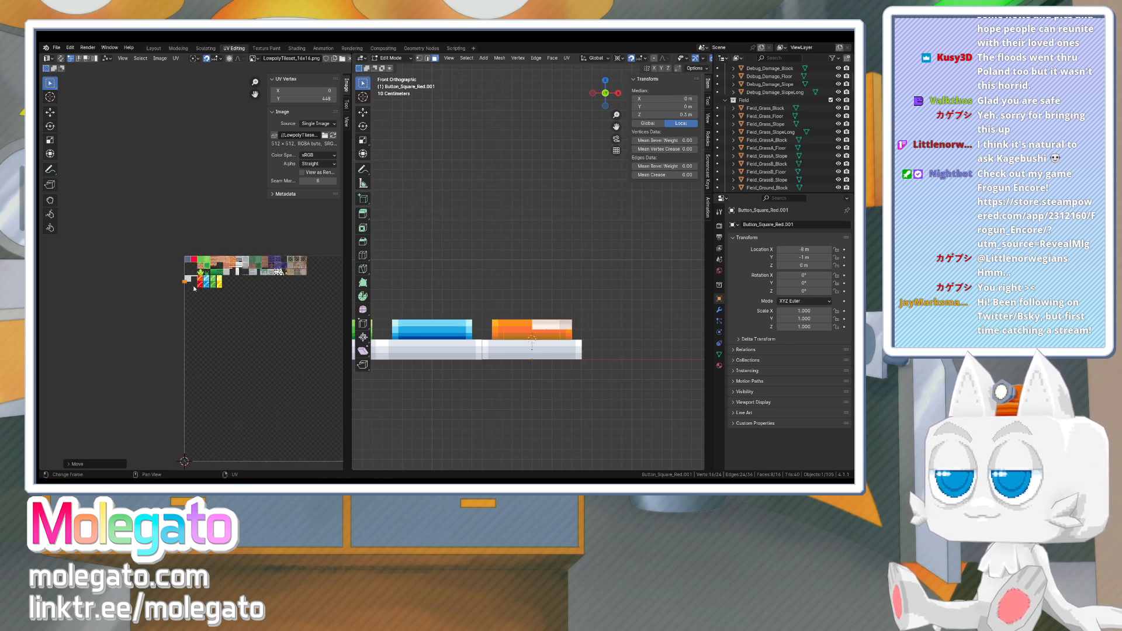
scroll(193, 275, "up", 4)
scroll(219, 303, "up", 3)
key("g")
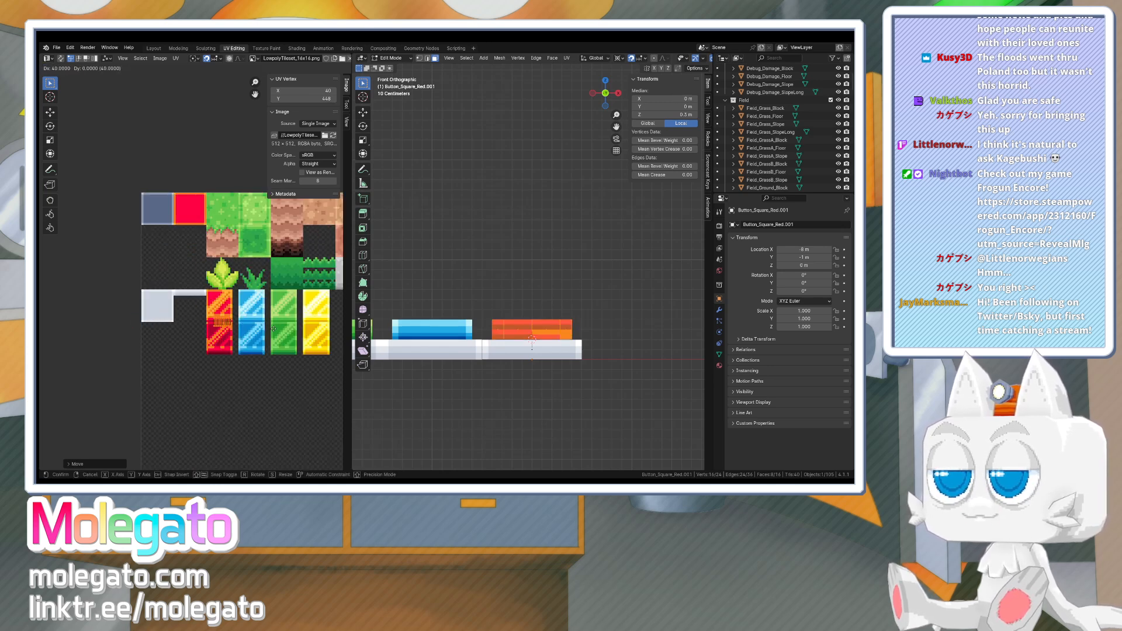
left_click(252, 340)
scroll(254, 341, "up", 2)
scroll(254, 345, "up", 3)
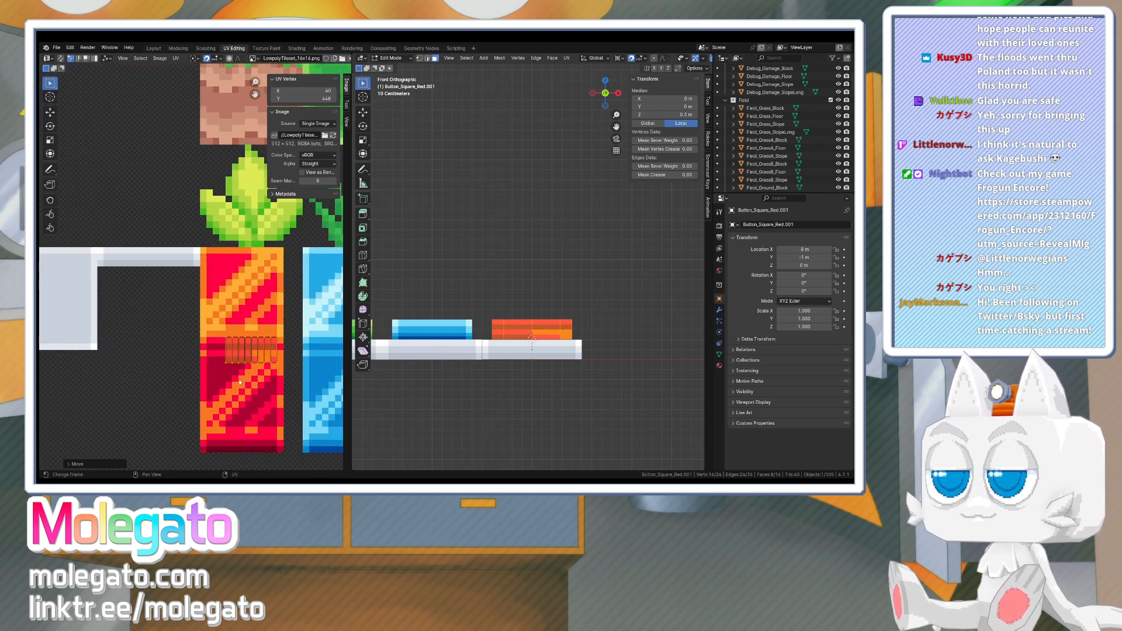
- Fit the red button's side UVs over the orange and dark red bands where the two red tiles meet, and shift them one pixel left
left_click_drag(211, 359, 276, 375)
key("g")
left_click(234, 338)
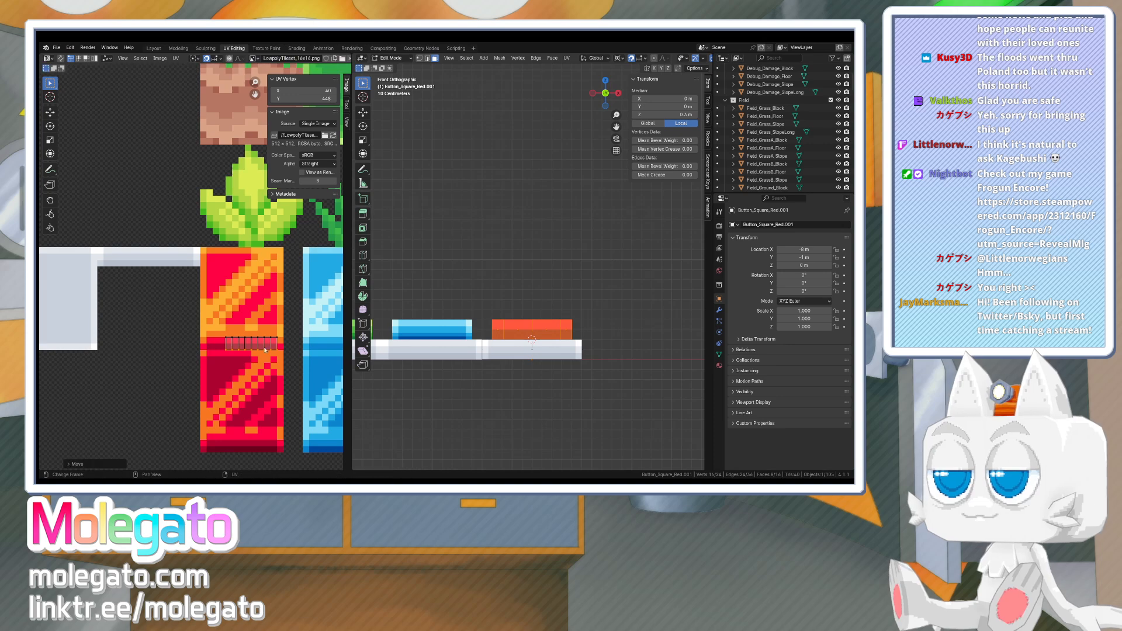
left_click_drag(233, 338, 283, 344)
key("g")
left_click(284, 338)
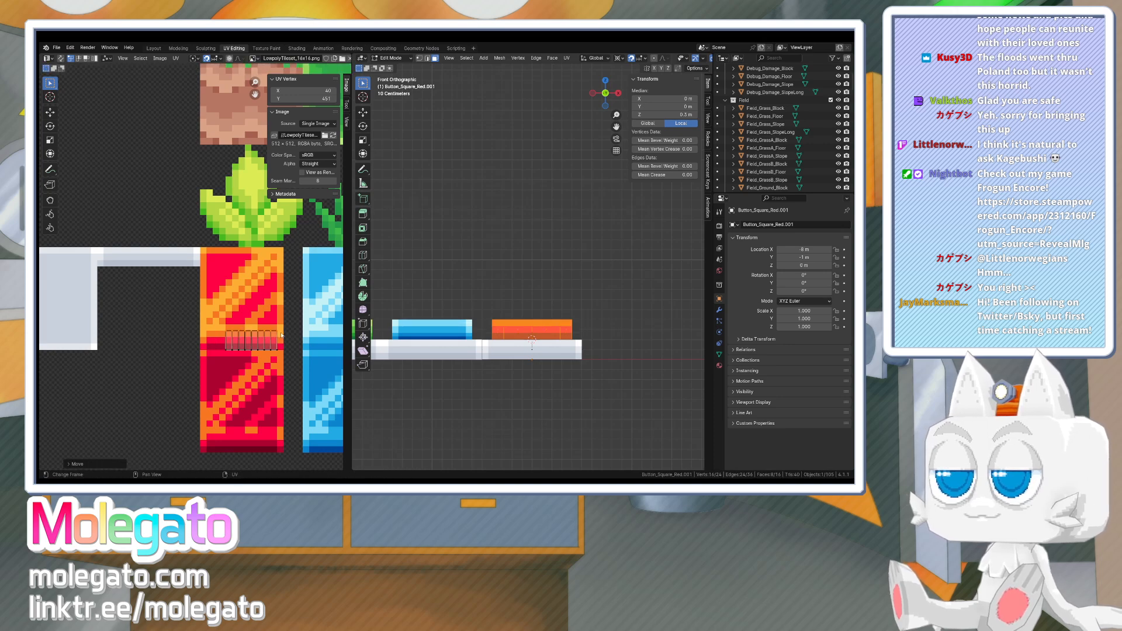
key("a")
key("g")
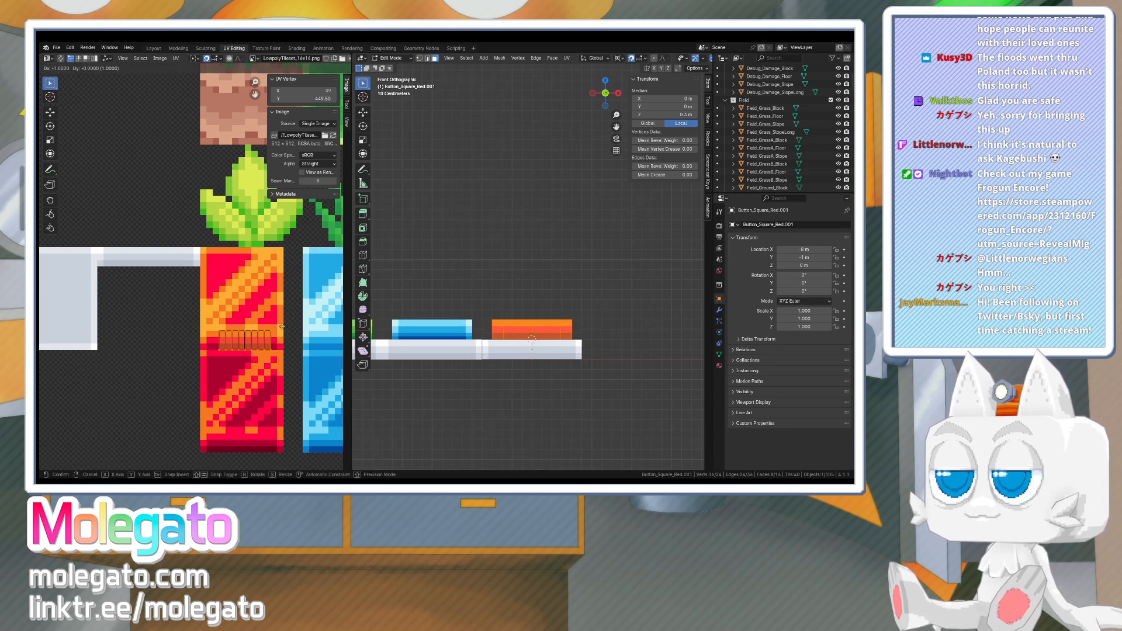
left_click(281, 327)
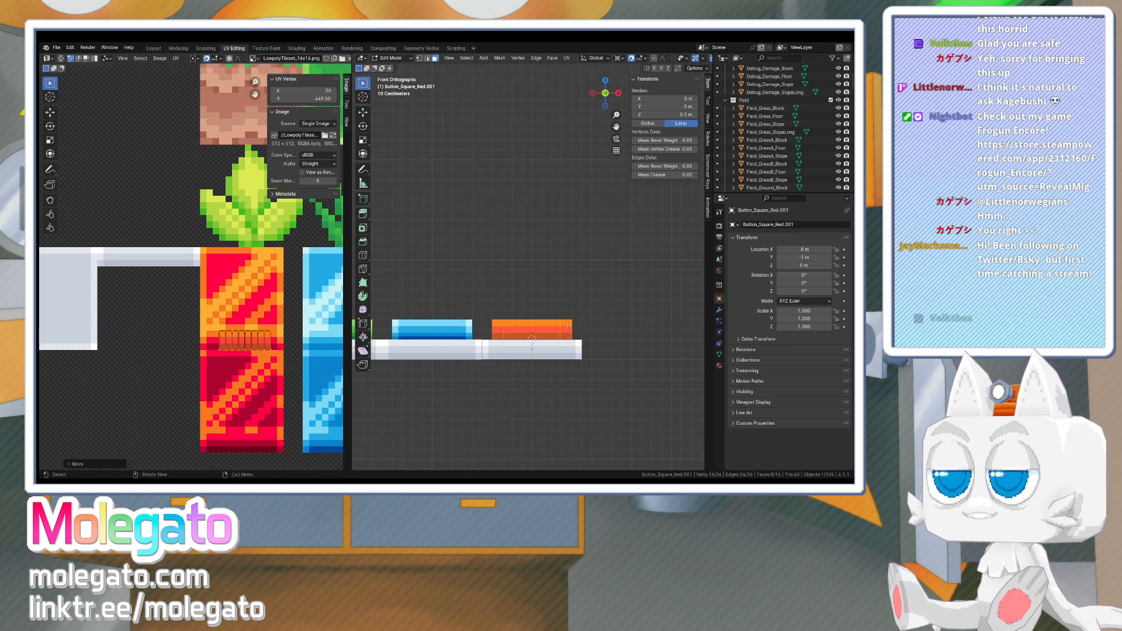
- Leave Edit Mode and examine the coloured square buttons and the round button alongside the other tileset models
middle_click_drag(526, 304, 579, 340)
key("Tab")
scroll(579, 340, "down", 6)
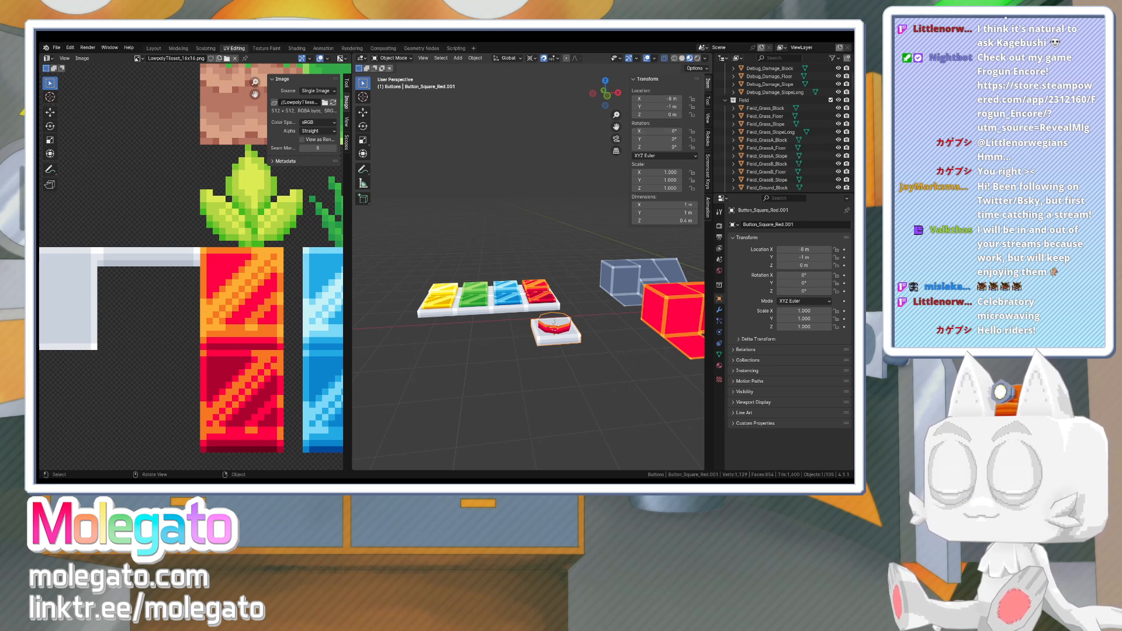
middle_click_drag(542, 339, 534, 352)
scroll(544, 356, "down", 2)
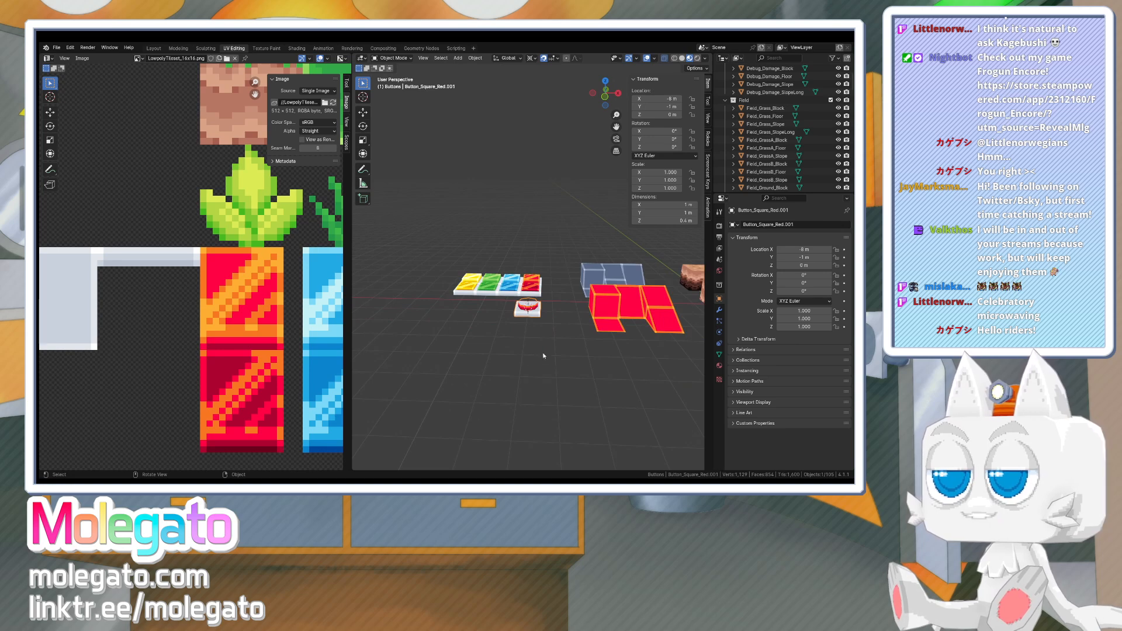
scroll(579, 338, "down", 2)
scroll(584, 338, "down", 2)
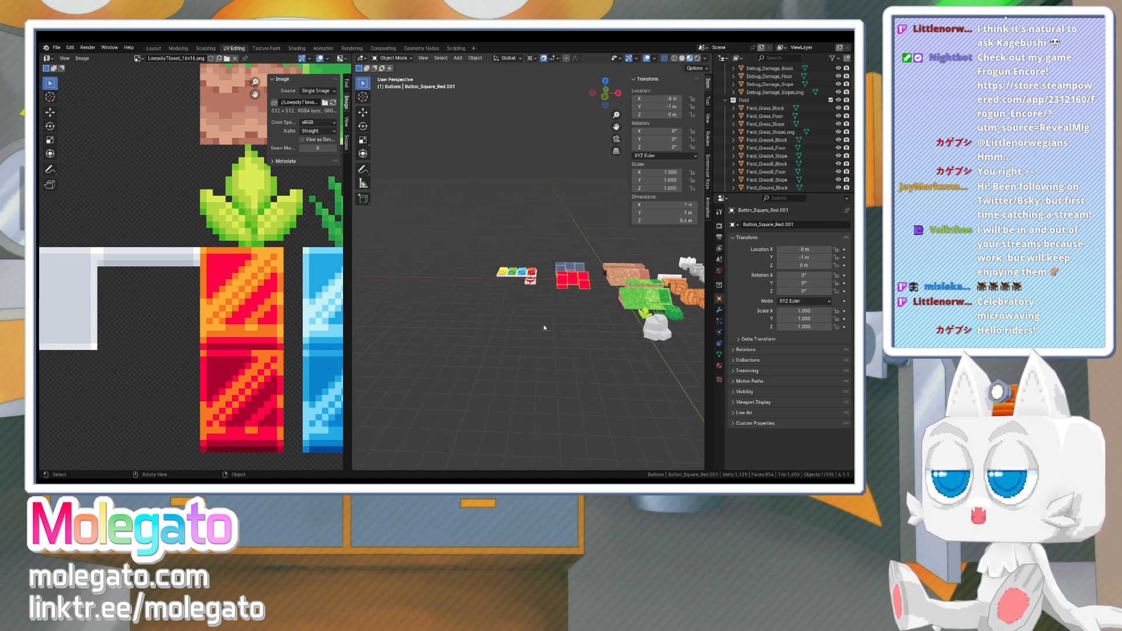
scroll(545, 328, "up", 6)
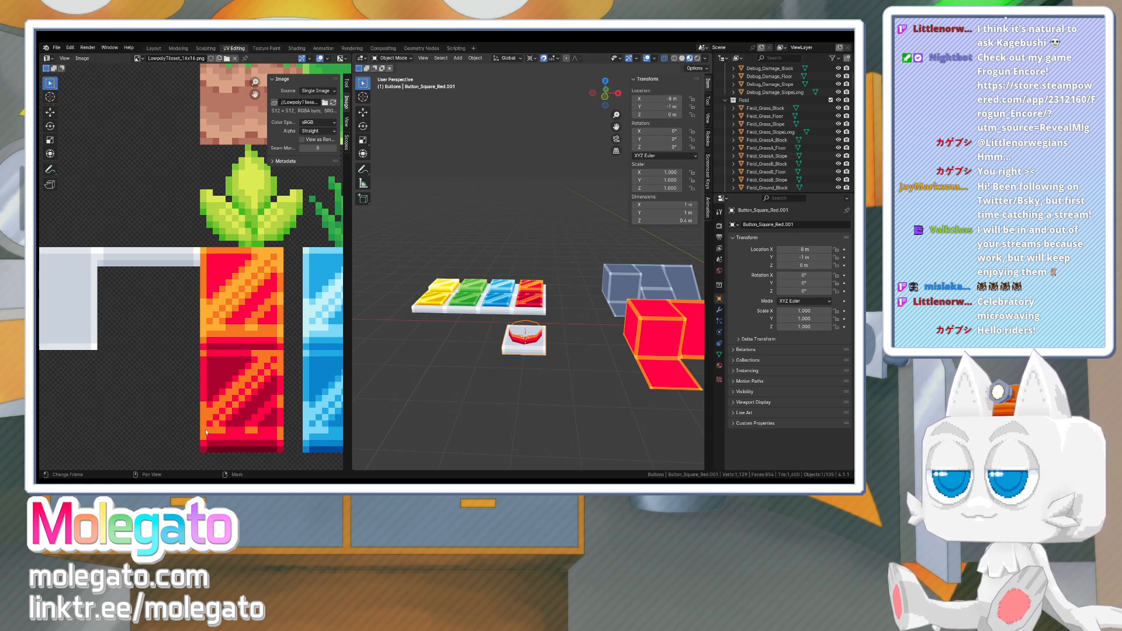
- Switch to the tileset in Aseprite and make a circular selection about 13 px wide directly below the red tiles with the Elliptical Marquee
key("alt+Tab")
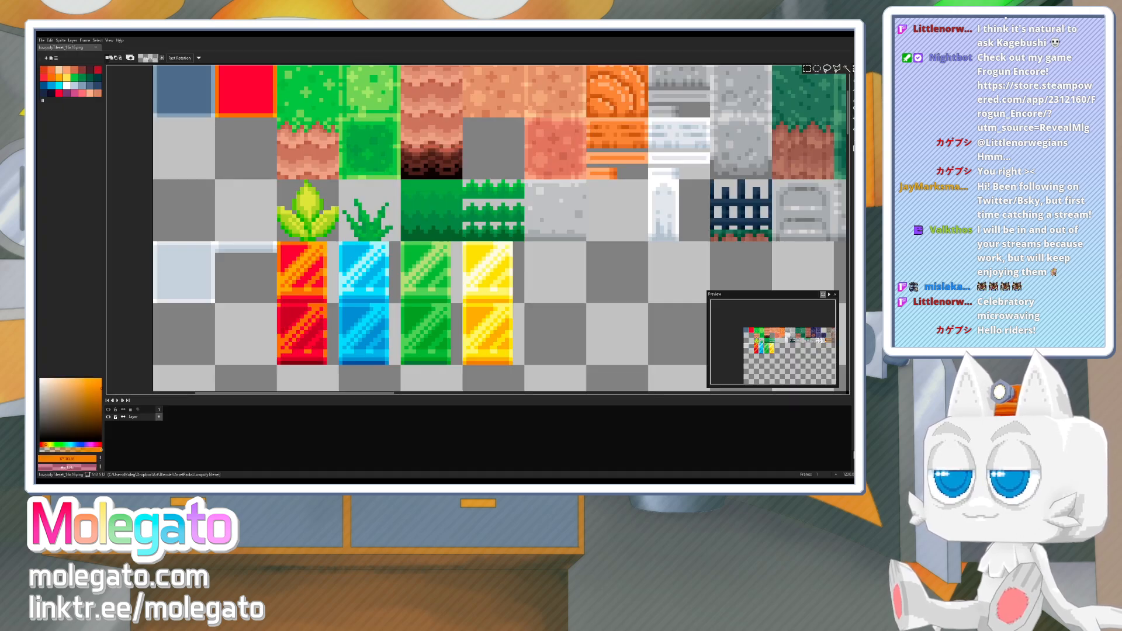
middle_click_drag(336, 329, 424, 213)
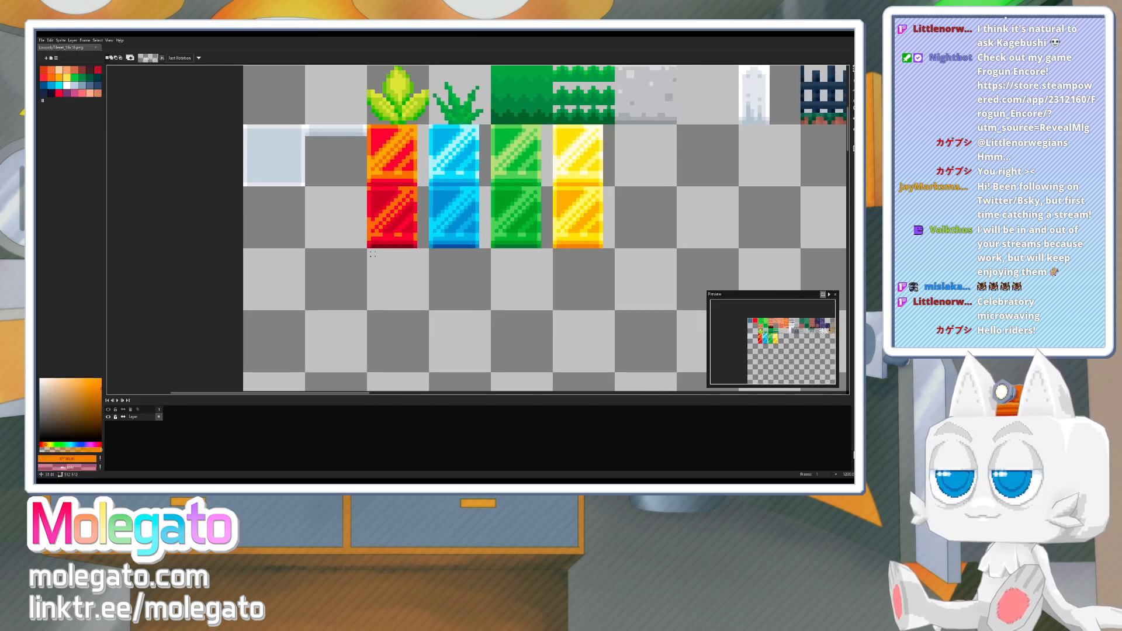
left_click_drag(367, 248, 408, 281)
left_click(427, 273)
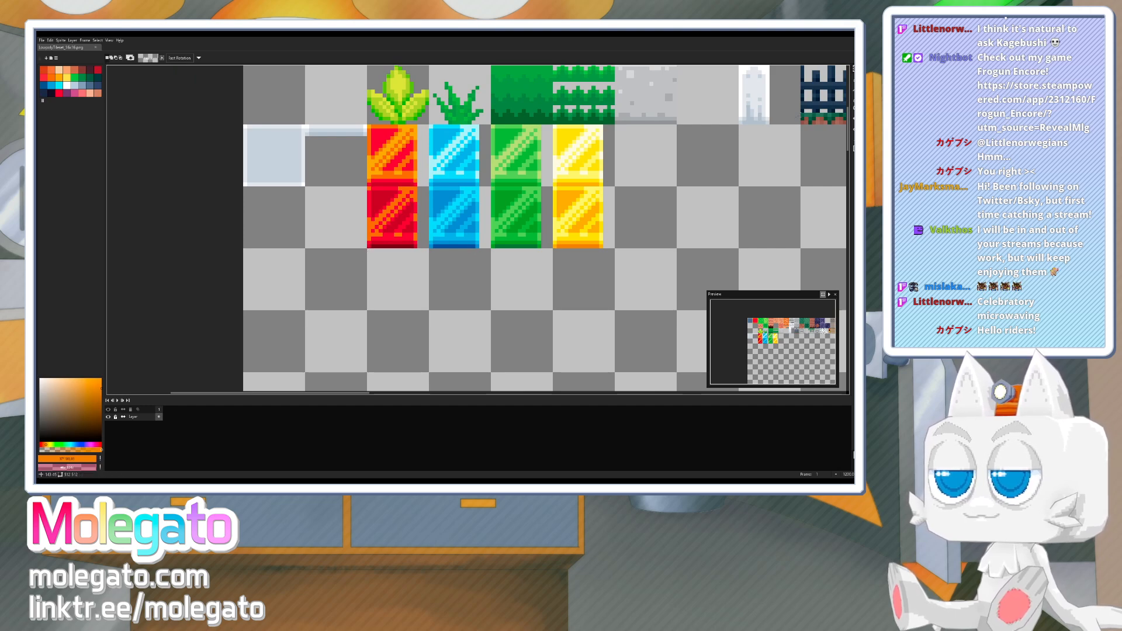
left_click(852, 69)
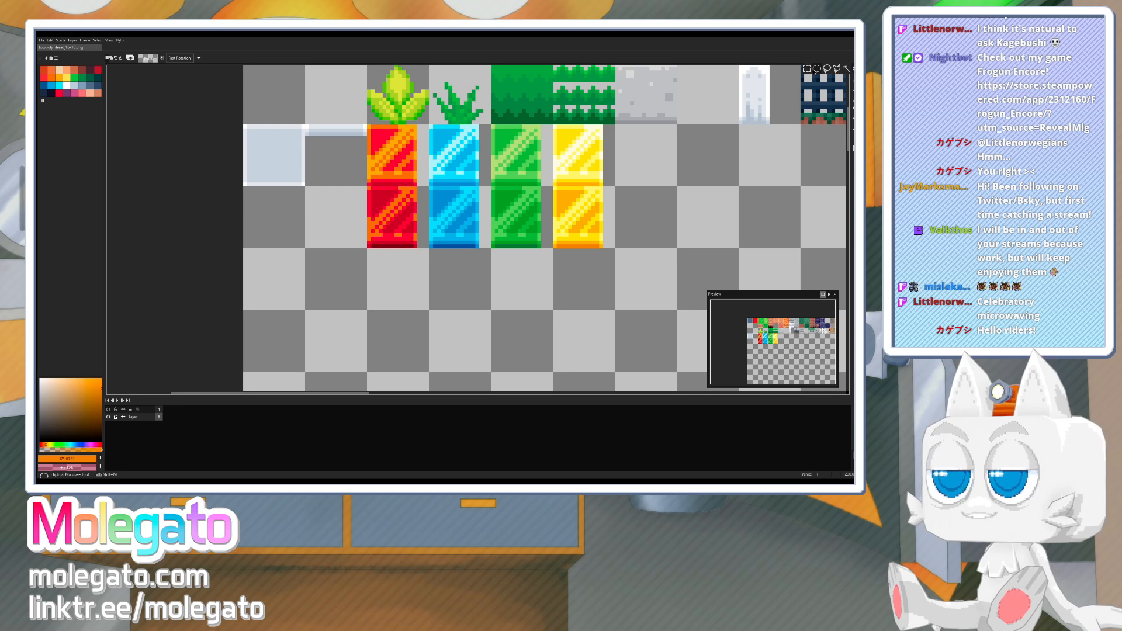
left_click(816, 71)
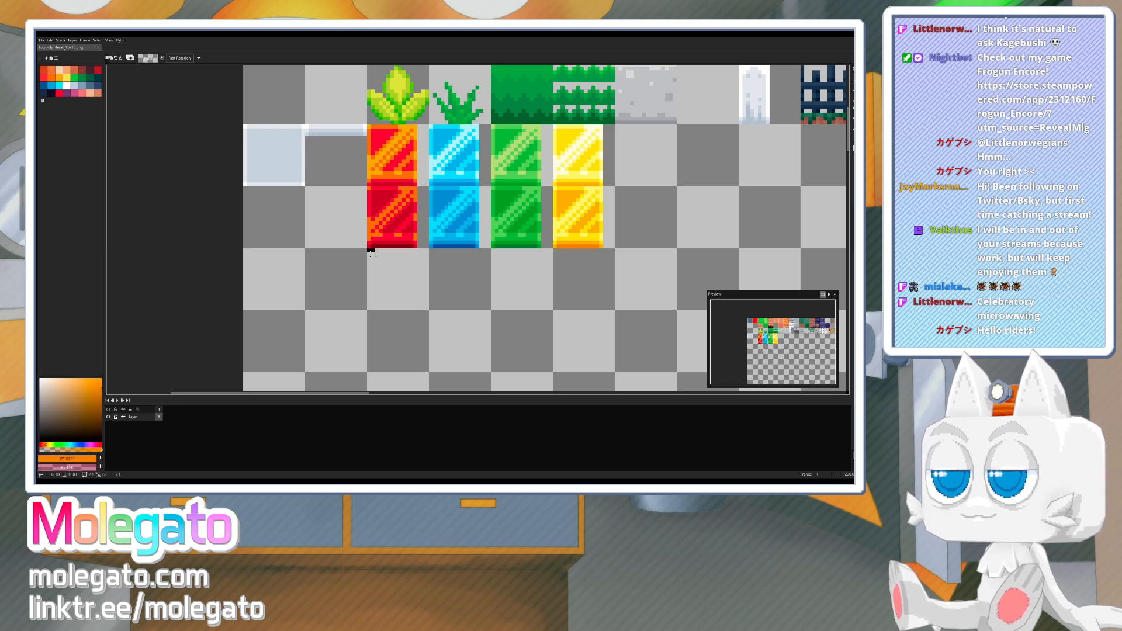
left_click_drag(368, 248, 435, 299)
- Fill the circular selection with the orange sampled from the light red tile
key("b")
left_click(407, 168, "alt")
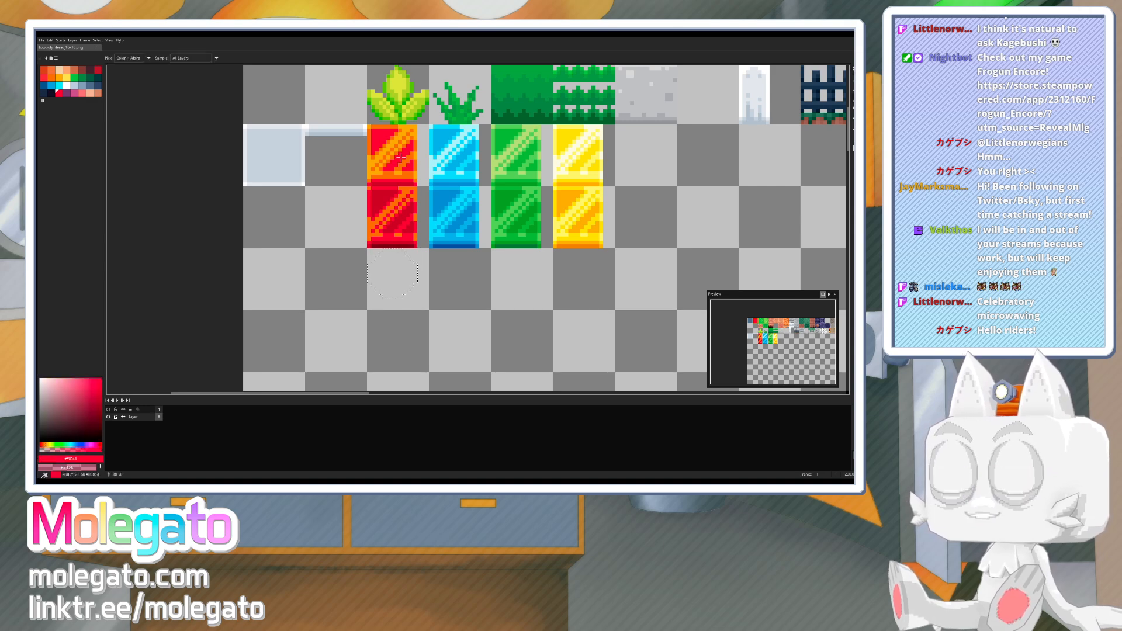
key("g")
left_click(396, 264)
left_click(413, 162, "alt")
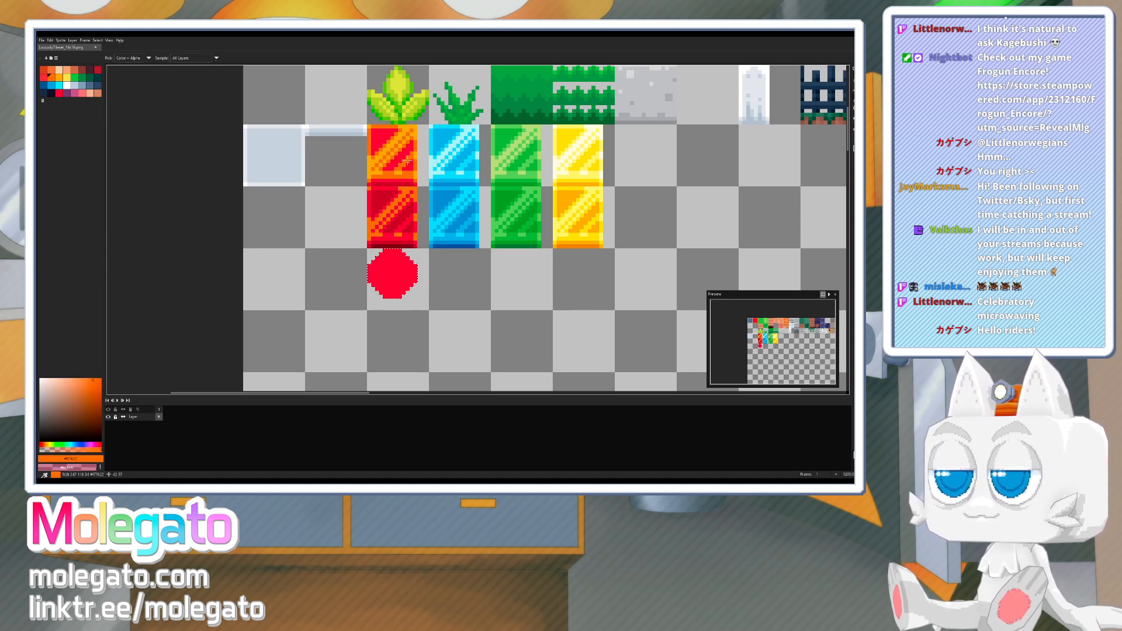
left_click(395, 266)
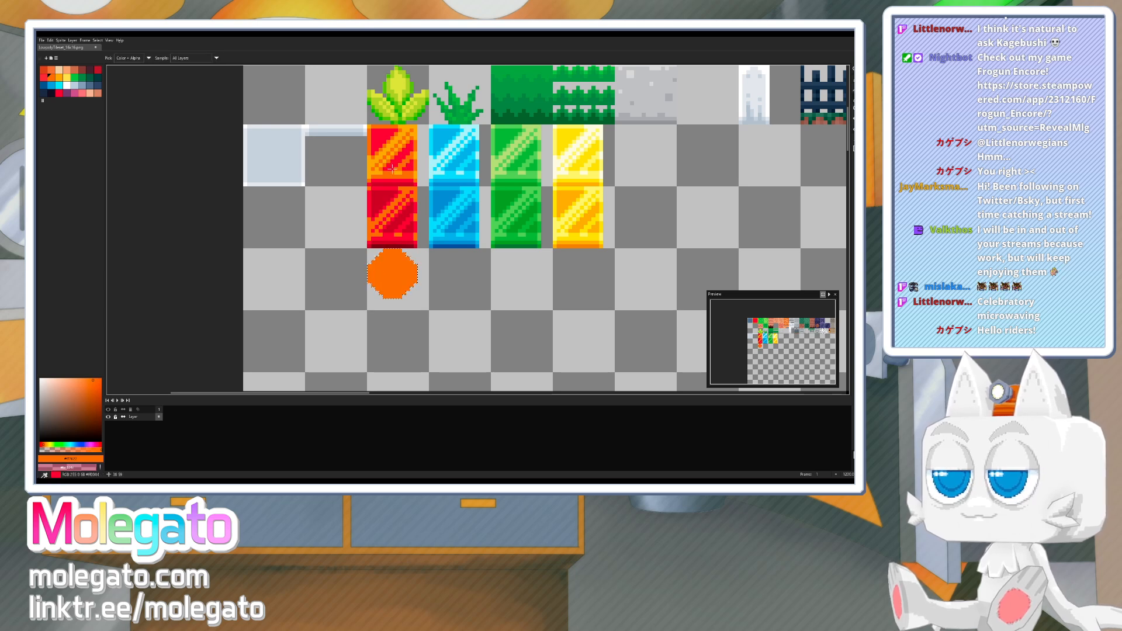
- Sample the bright red and outline a tall, narrow rectangle inside the orange circle, one pixel in from its edge
key("b")
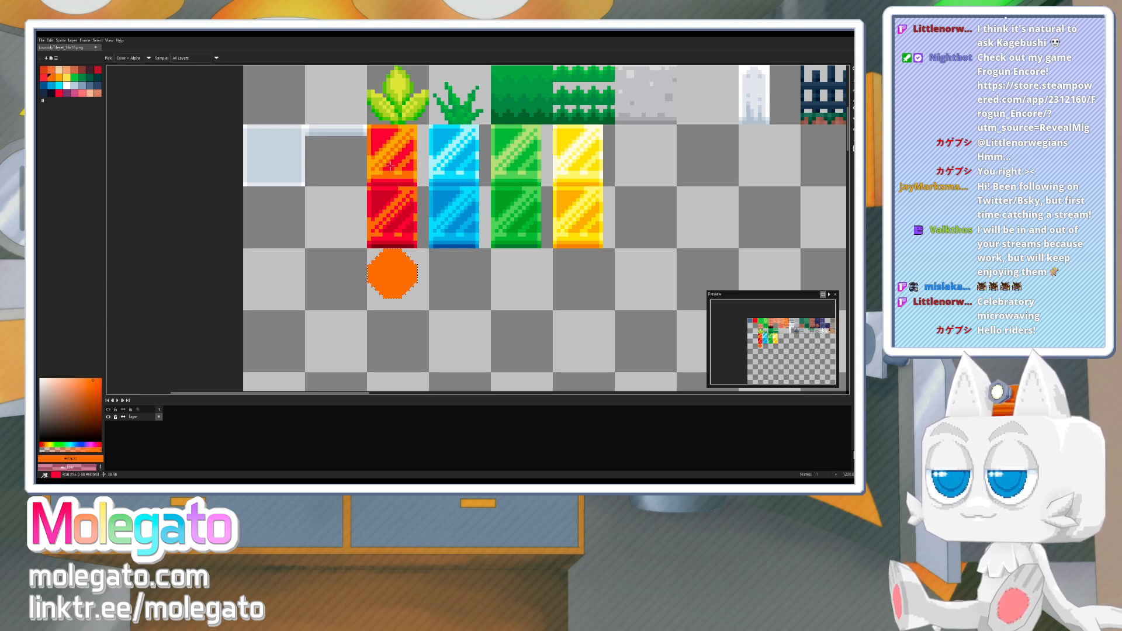
left_click(390, 167, "alt")
scroll(380, 261, "up", 1)
scroll(381, 261, "up", 1)
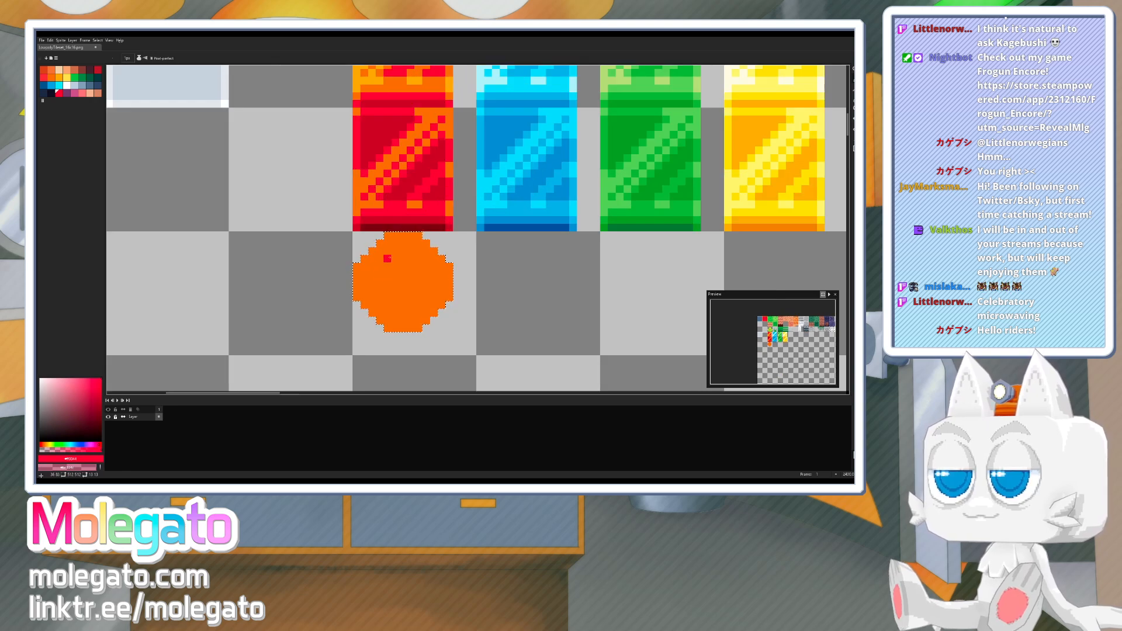
mouse_move(388, 245)
left_mouse_down()
mouse_move(387, 323)
mouse_move(418, 321)
mouse_move(420, 248)
left_mouse_up()
key("g")
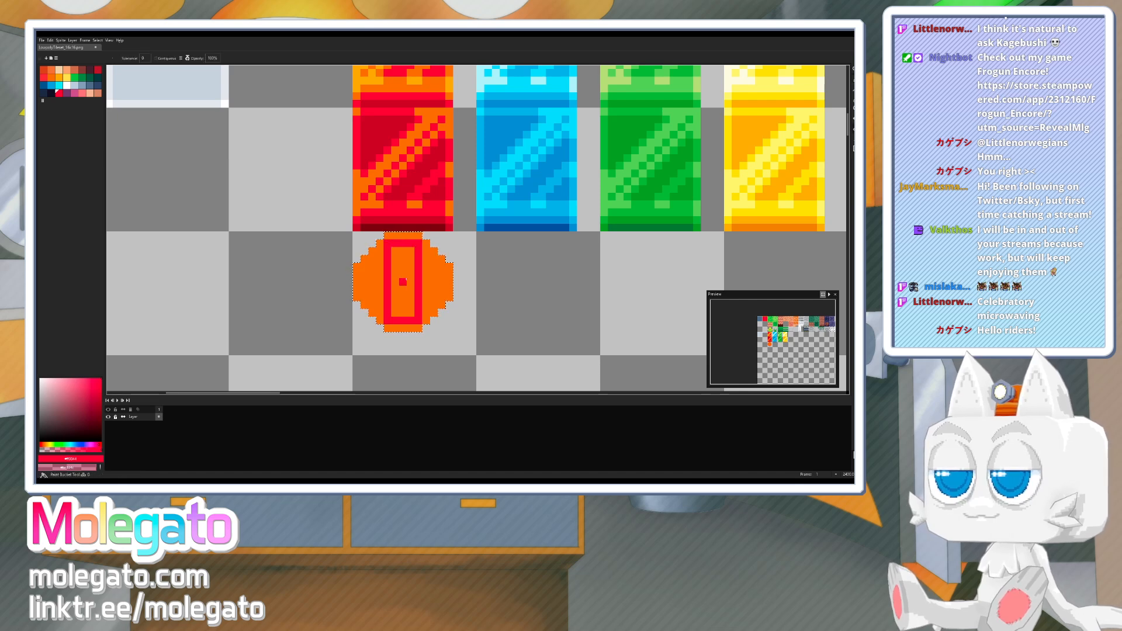
left_click(394, 249)
key("ctrl+z")
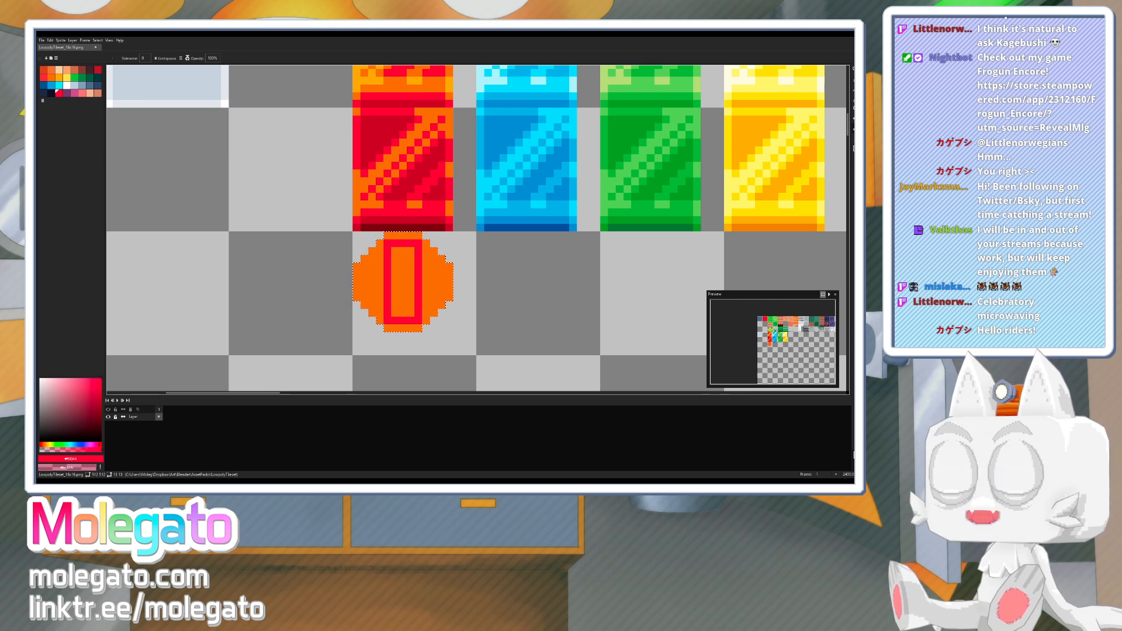
- Outline a wide red rectangle across the circle and fill the interior red, leaving a one-pixel orange rim
key("b")
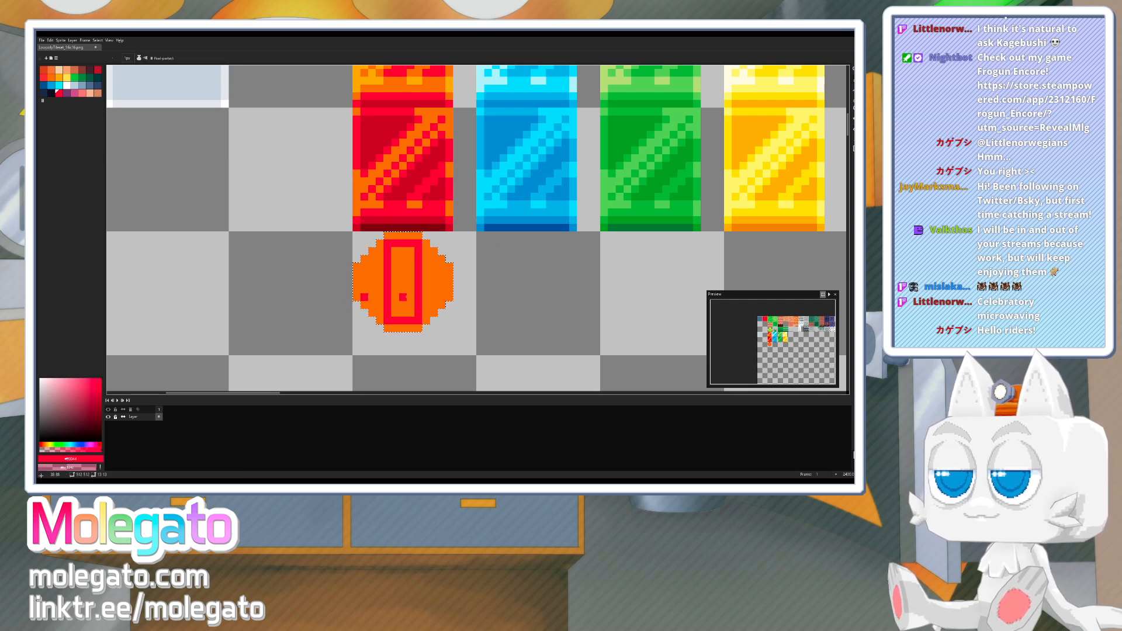
left_click(442, 297, "shift")
left_click(440, 268, "shift")
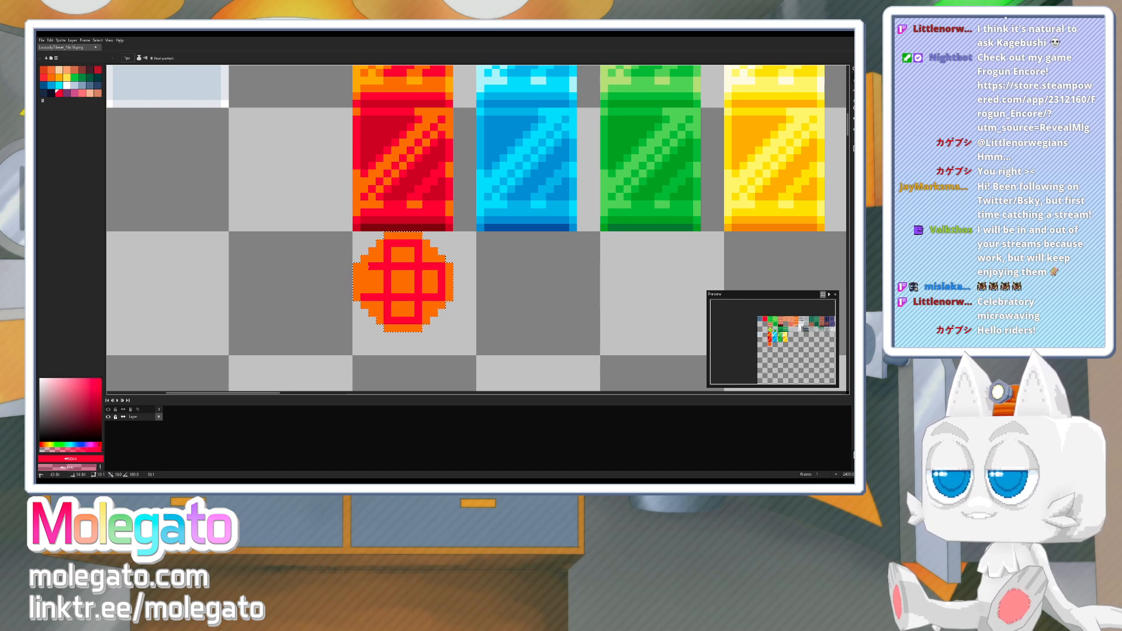
left_click(365, 267, "shift")
left_click(364, 296, "shift")
key("g")
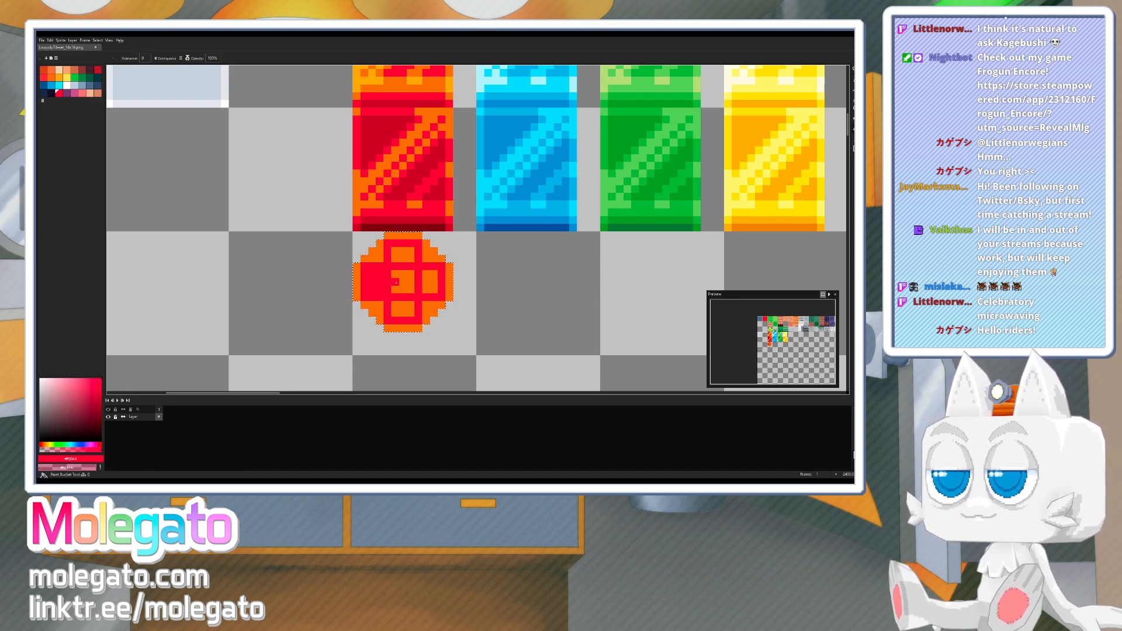
left_click(400, 272)
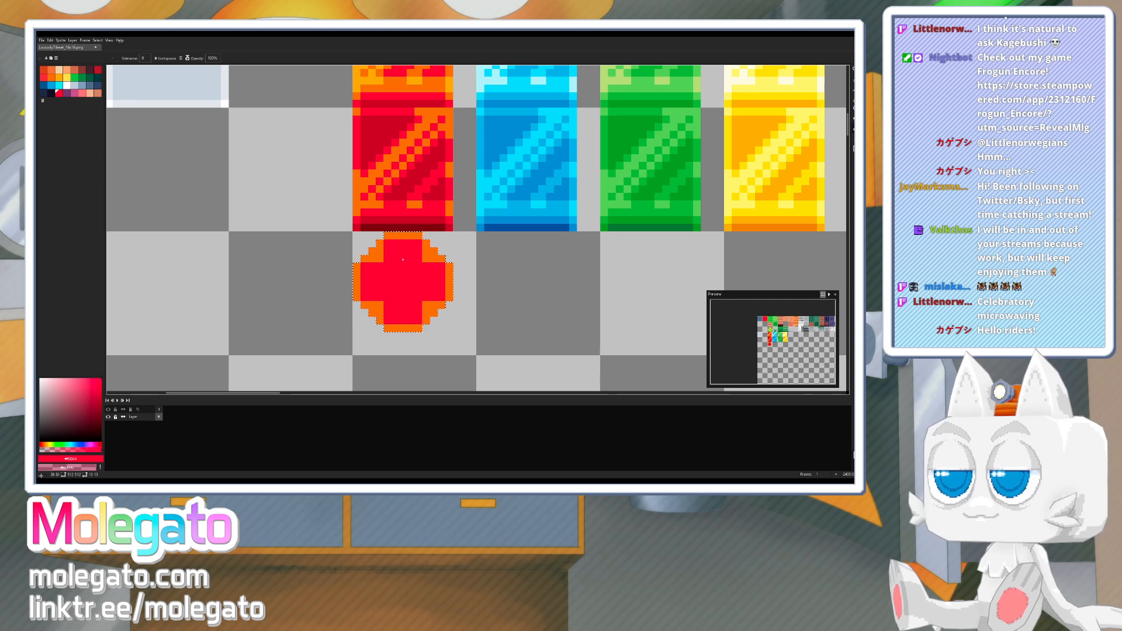
key("b")
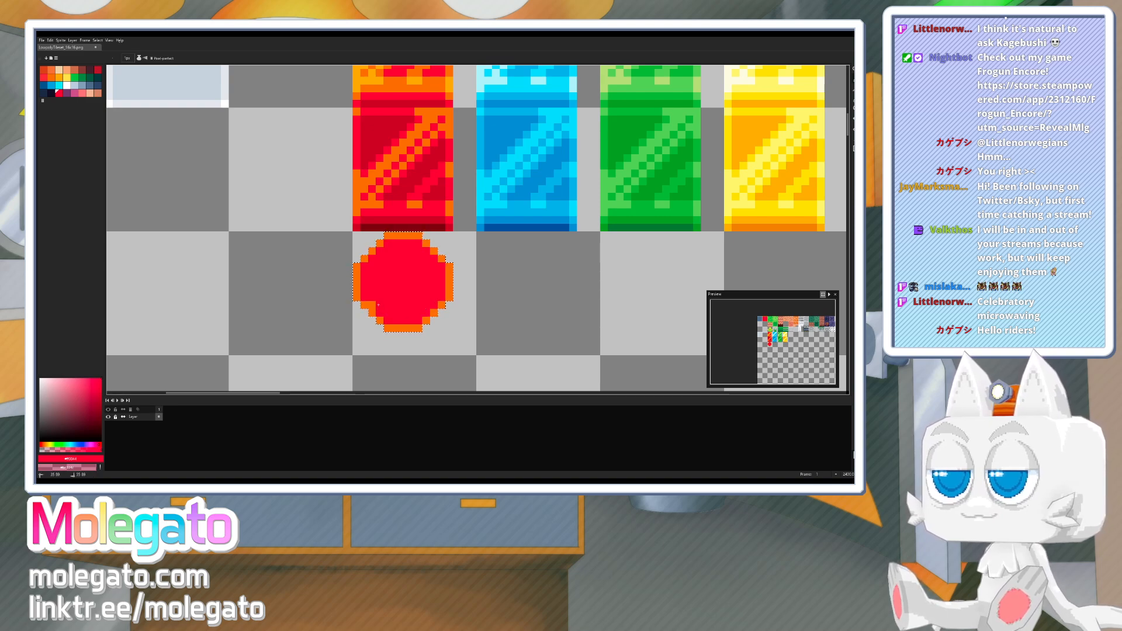
- Select the square area enclosing the round button drawing and fill its empty corners with the sampled rim orange
key("m")
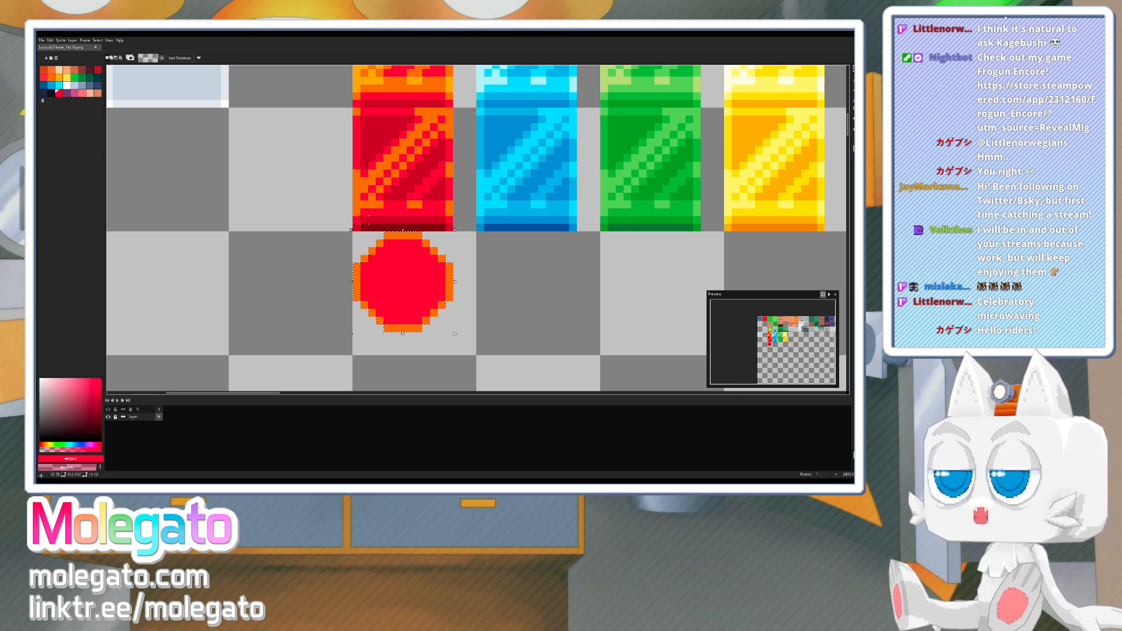
left_click(331, 241)
left_click_drag(361, 237, 449, 329)
key("b")
key("i")
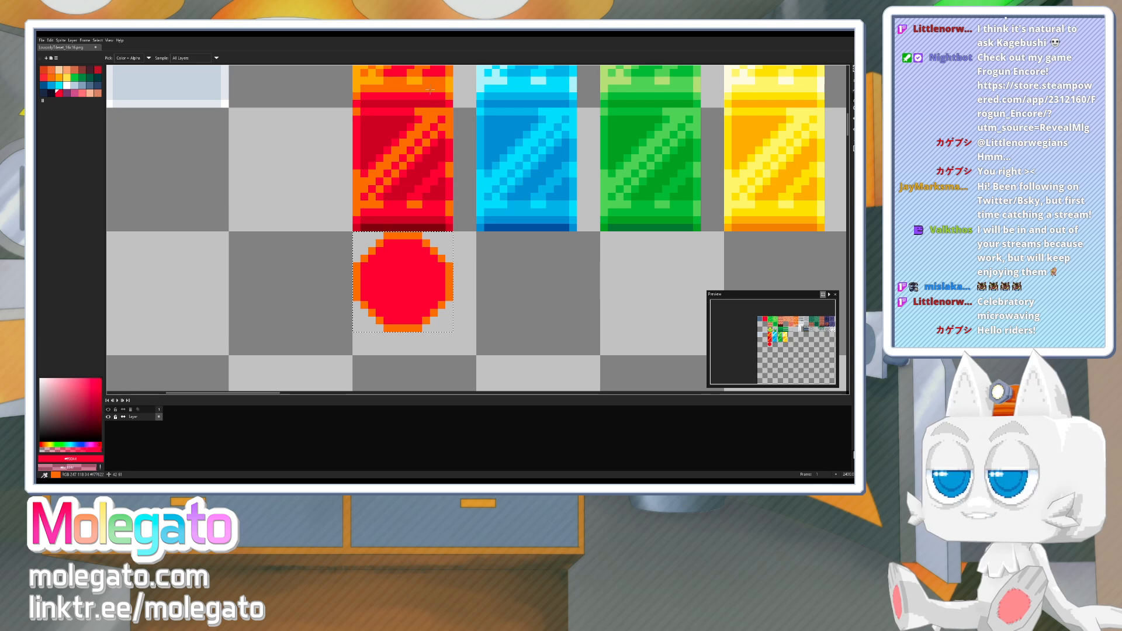
left_click(447, 206)
key("g")
left_click(365, 244)
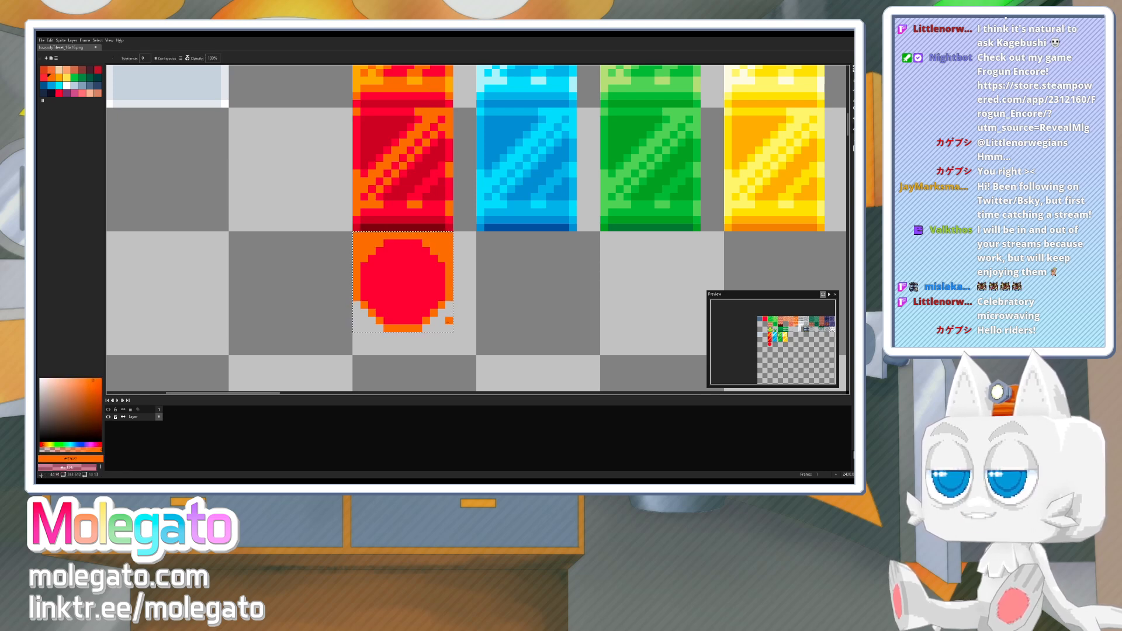
- Paint a round orange highlight in the red disc's upper left and colour its centre with the lighter orange from the tile above
key("b")
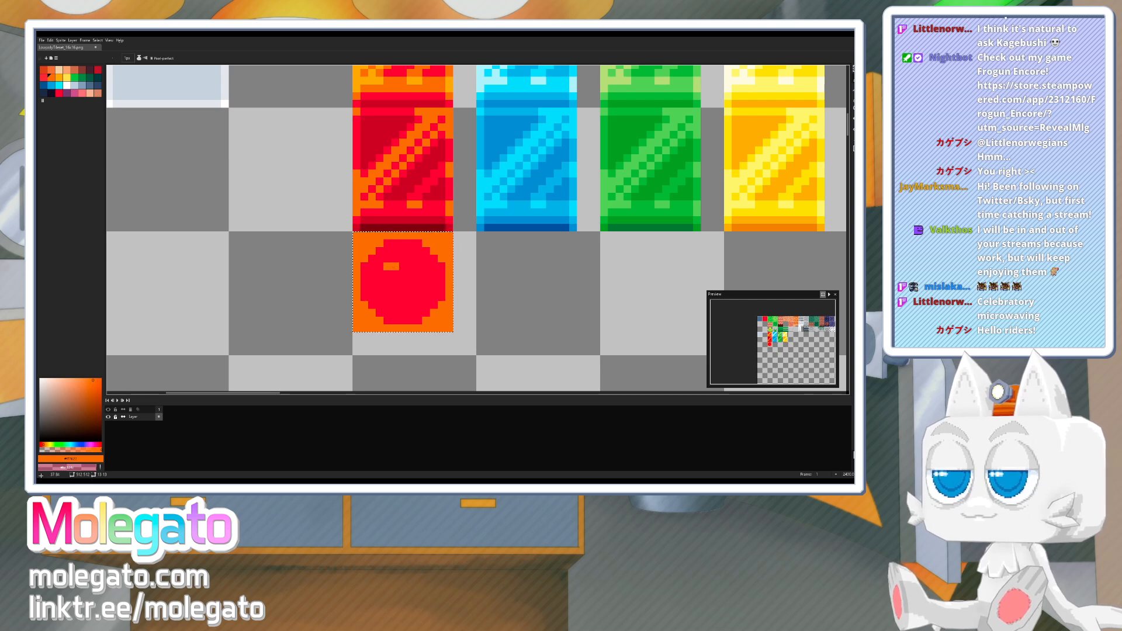
mouse_move(387, 259)
left_mouse_down()
mouse_move(403, 274)
mouse_move(390, 282)
mouse_move(380, 267)
left_mouse_up()
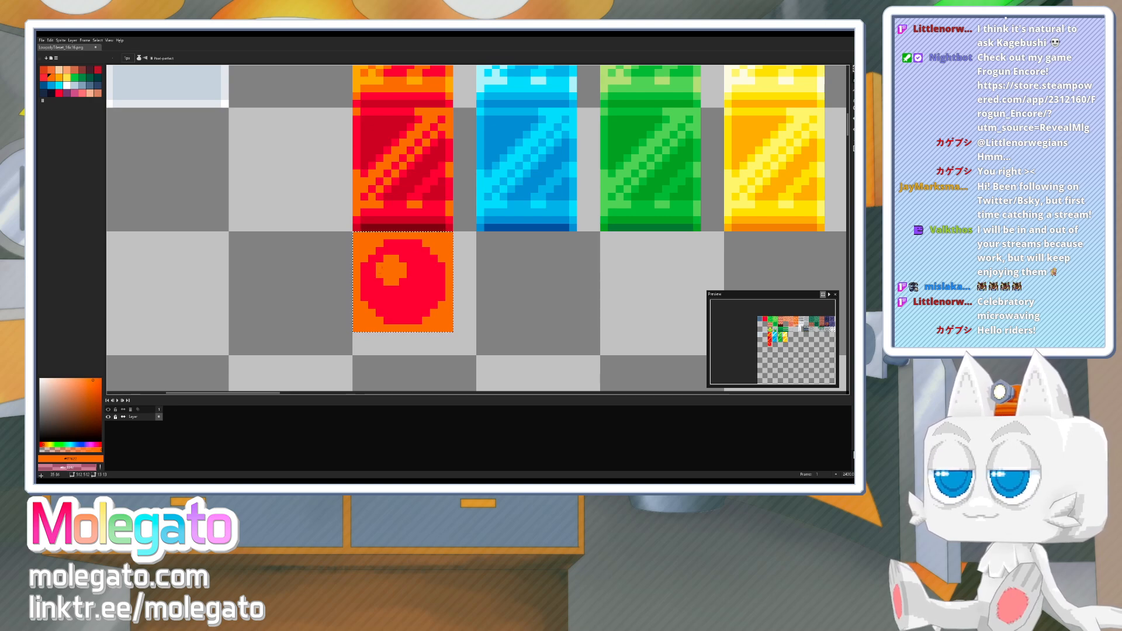
key("space")
left_click_drag(372, 103, 376, 138)
left_click(376, 114, "alt")
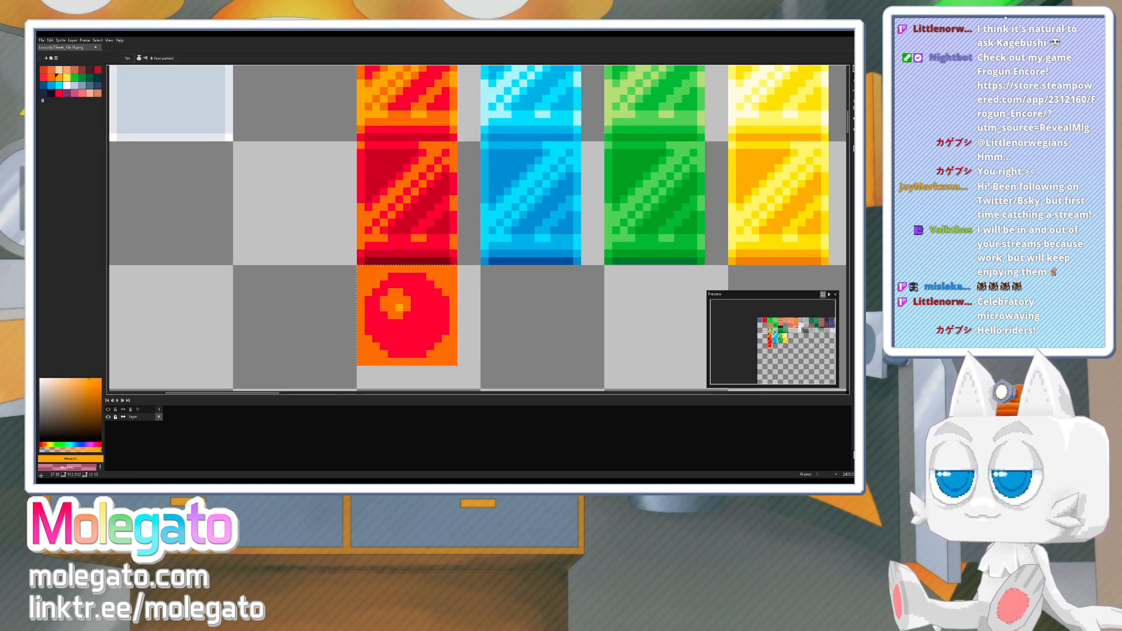
left_click_drag(392, 307, 400, 301)
- Paint a small plus-shaped orange highlight in the red disc's lower right and colour its centre pixel with the lighter orange
key("alt")
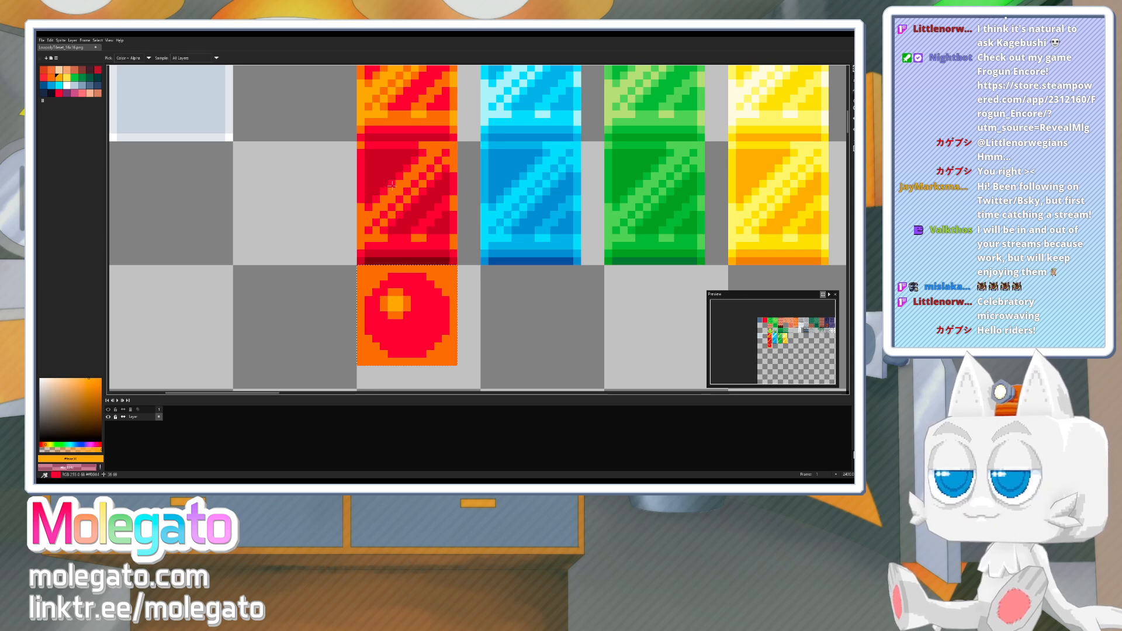
left_click(453, 361, "alt")
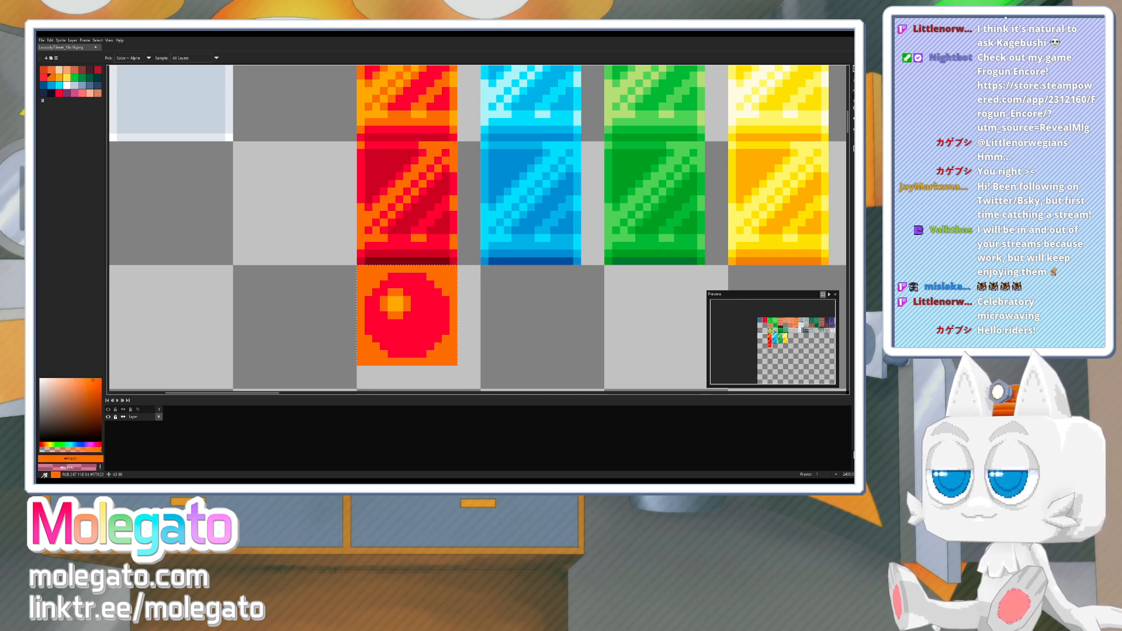
left_click_drag(423, 331, 424, 336)
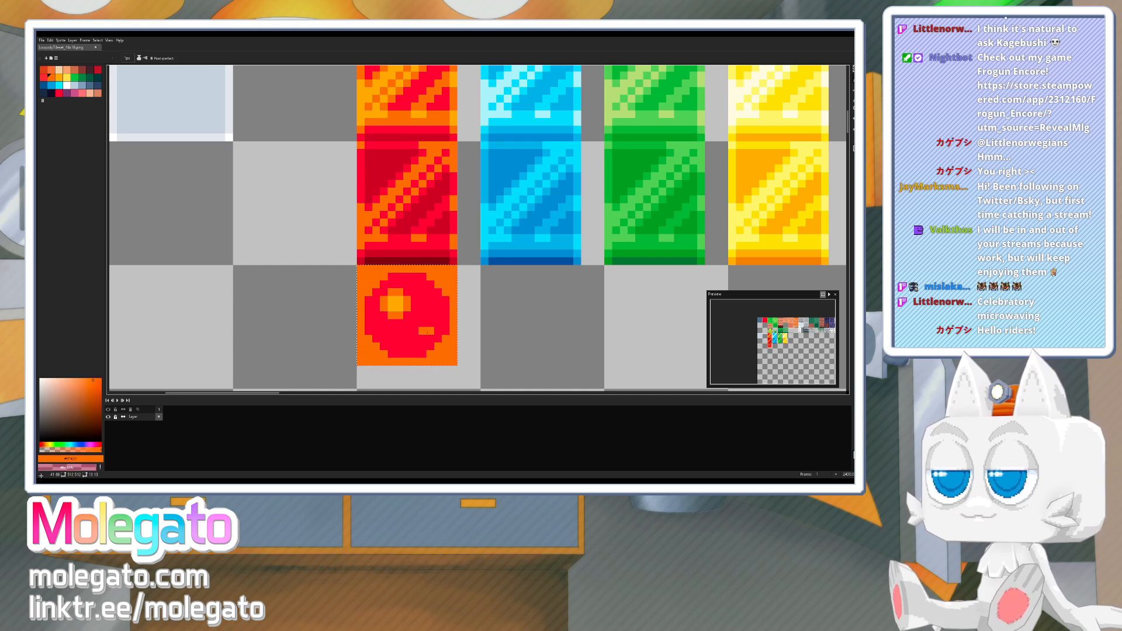
left_click(423, 339)
left_click(422, 323)
left_click(414, 331)
left_click(398, 306, "alt")
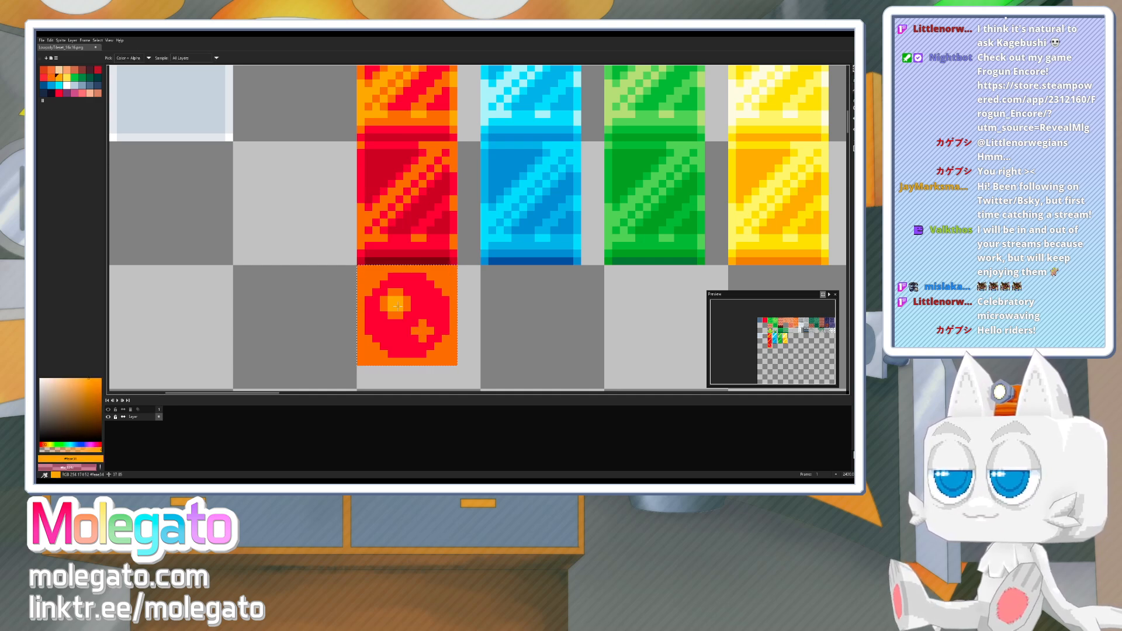
left_click(423, 330)
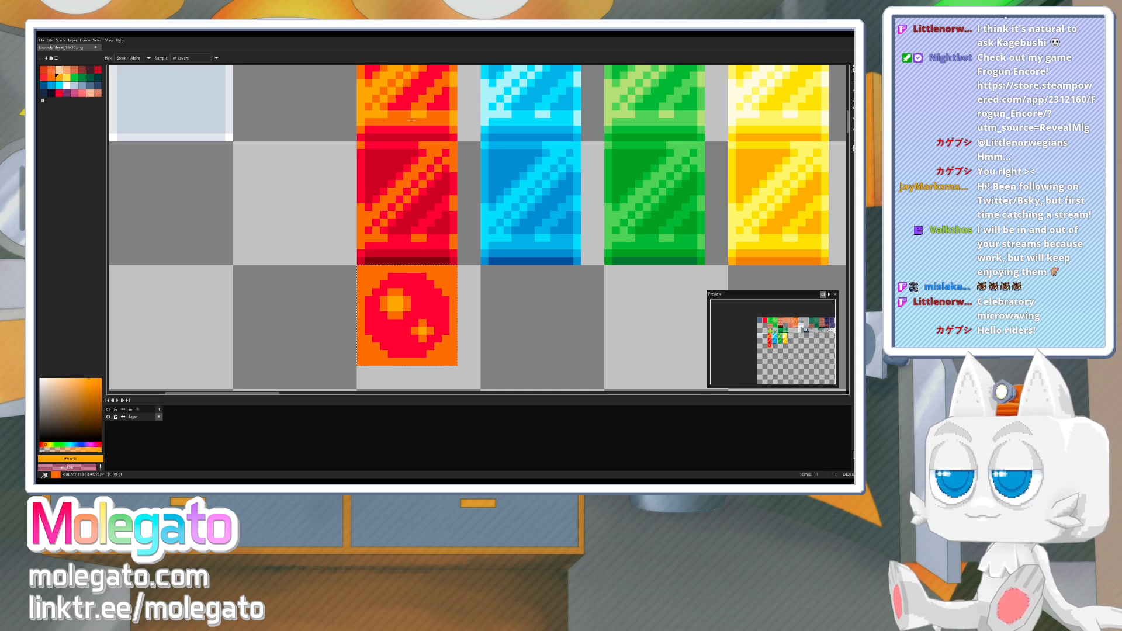
- Sample the dark red and shade the middle of the disc around both highlights, touching up the shading's edge with bright red
left_click(430, 299, "alt")
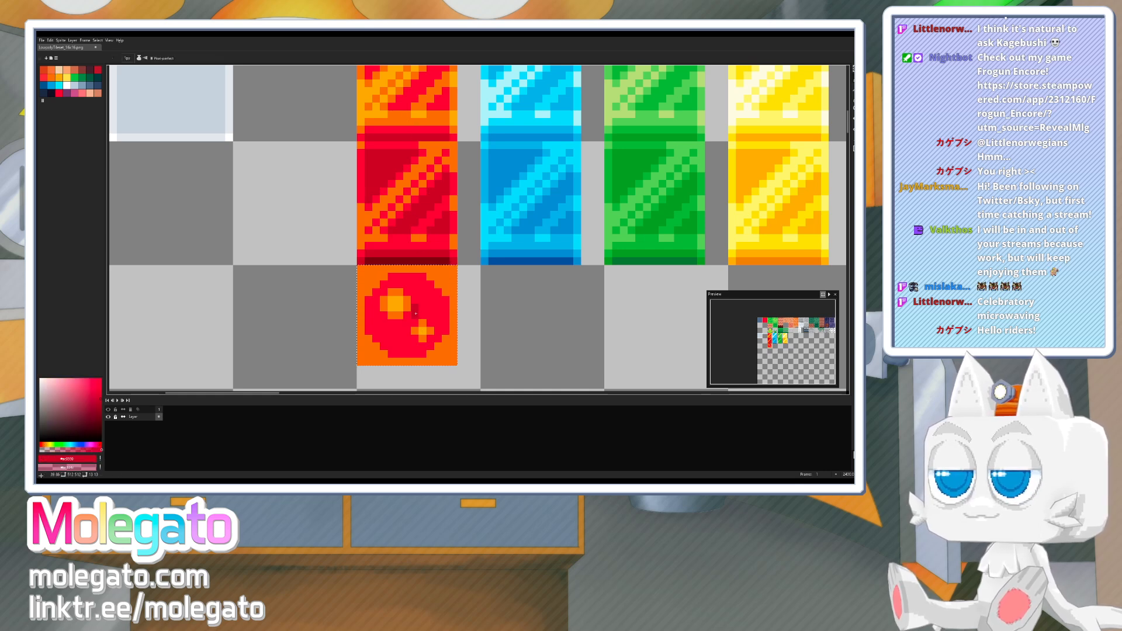
left_click_drag(411, 322, 400, 324)
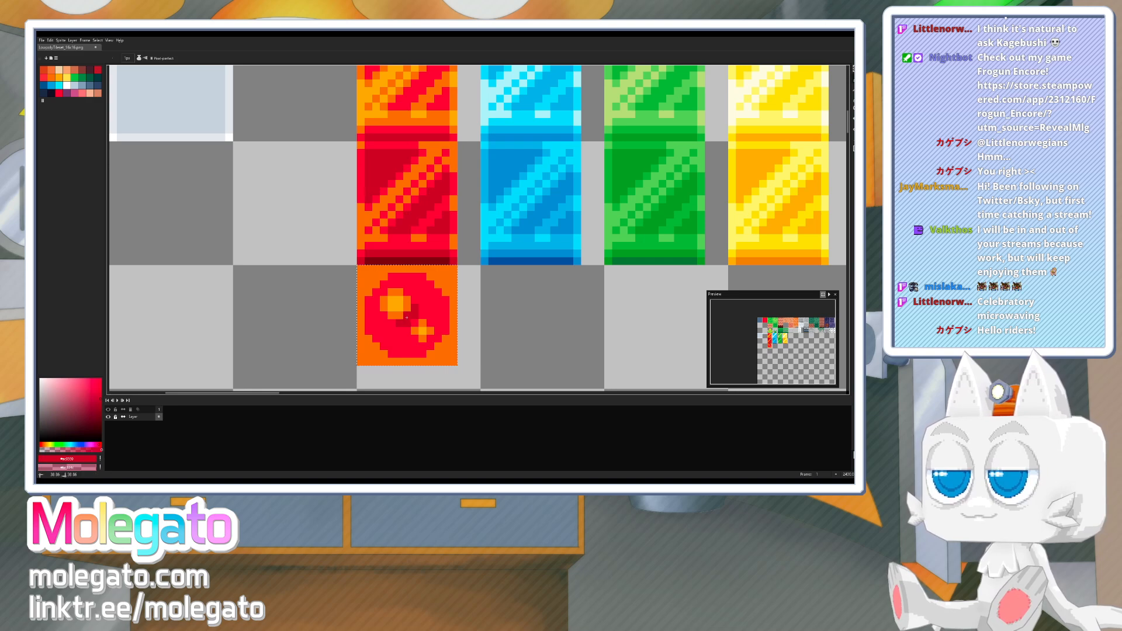
left_click(415, 323)
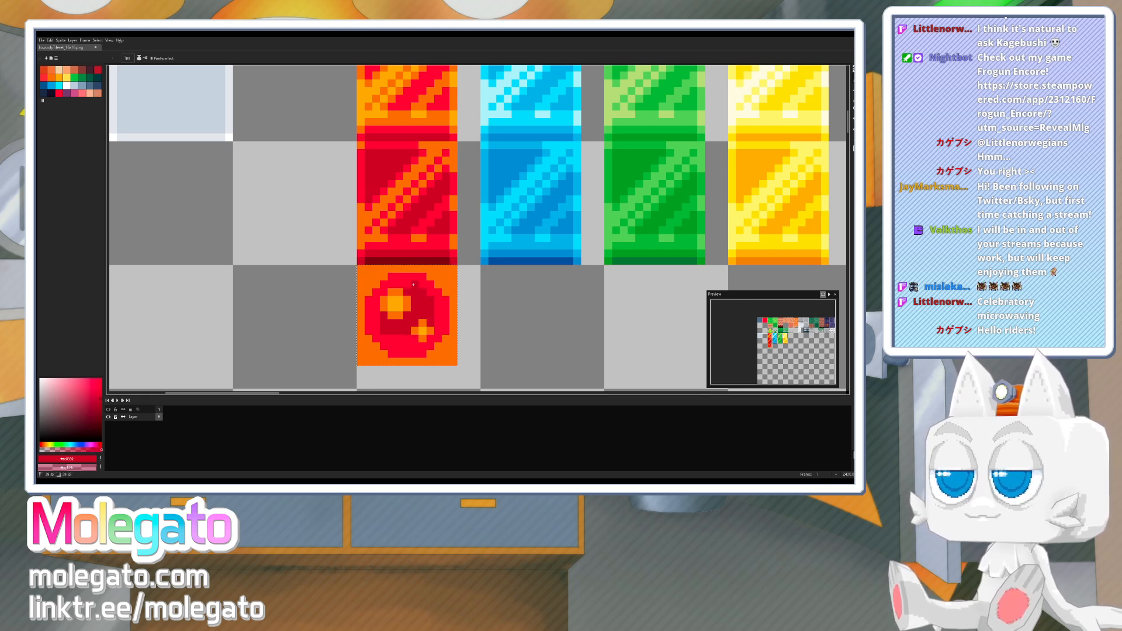
key("ctrl+z")
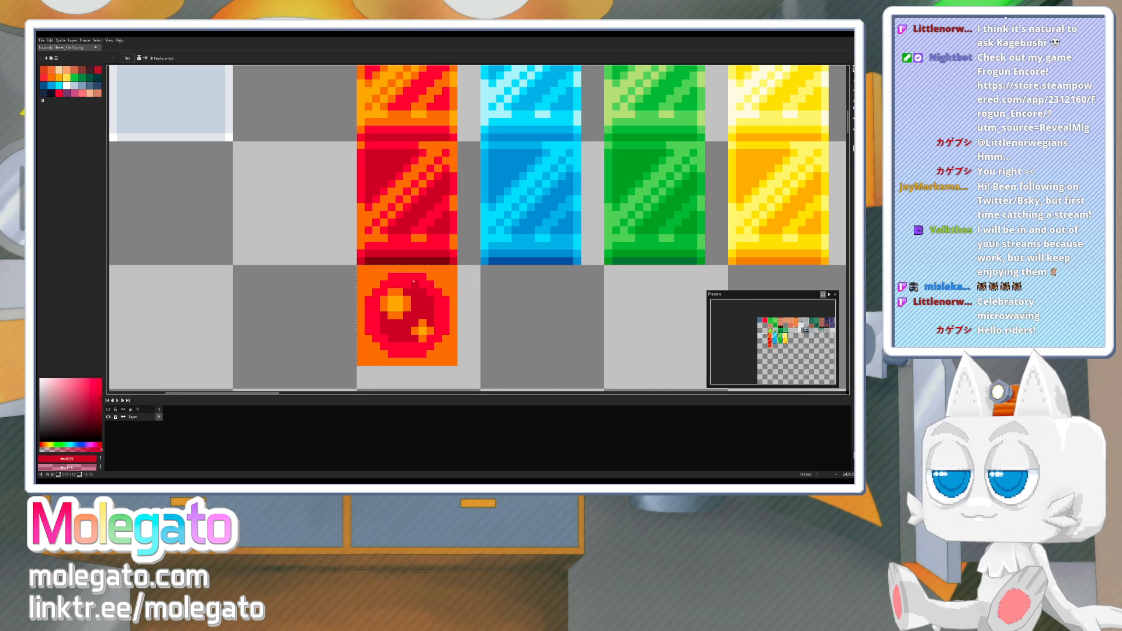
left_click(407, 291, "alt")
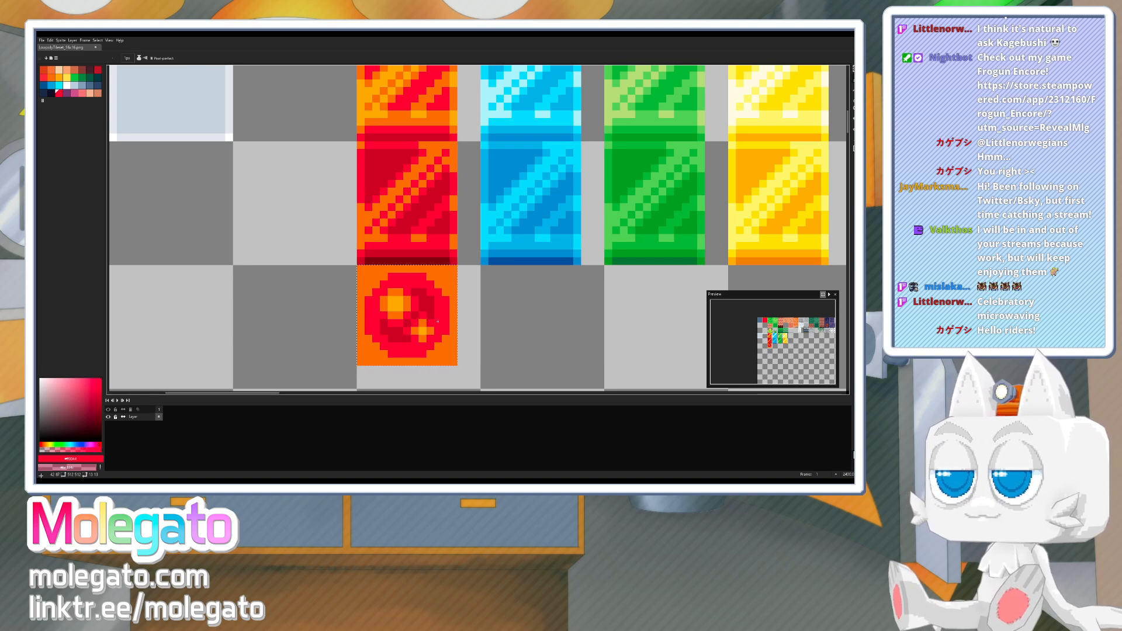
left_click(403, 335, "alt")
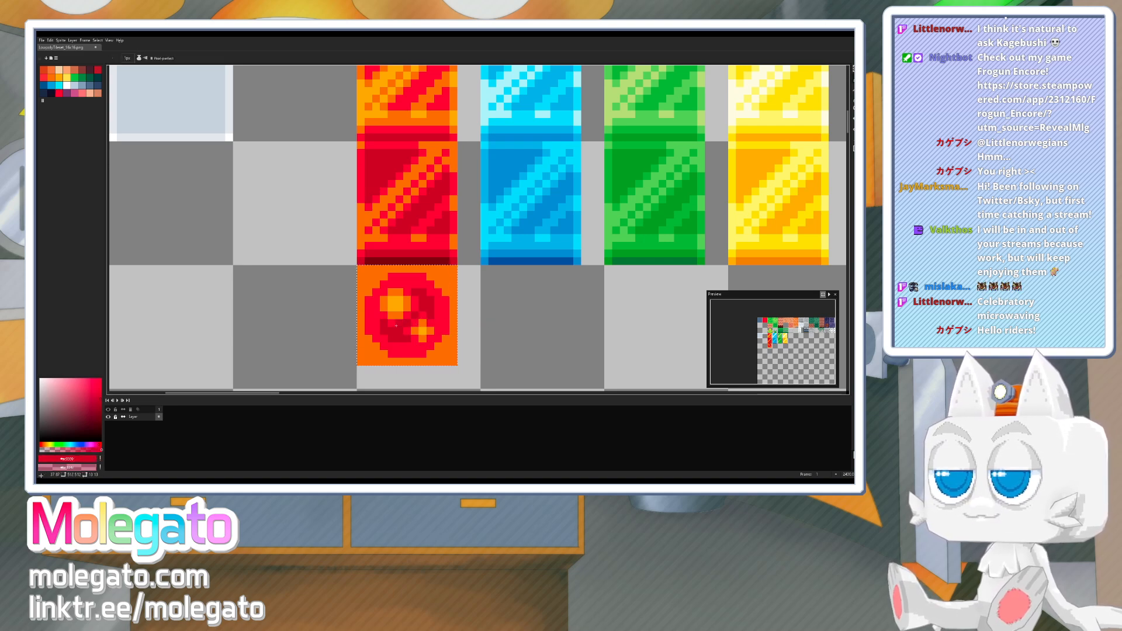
left_click(407, 332)
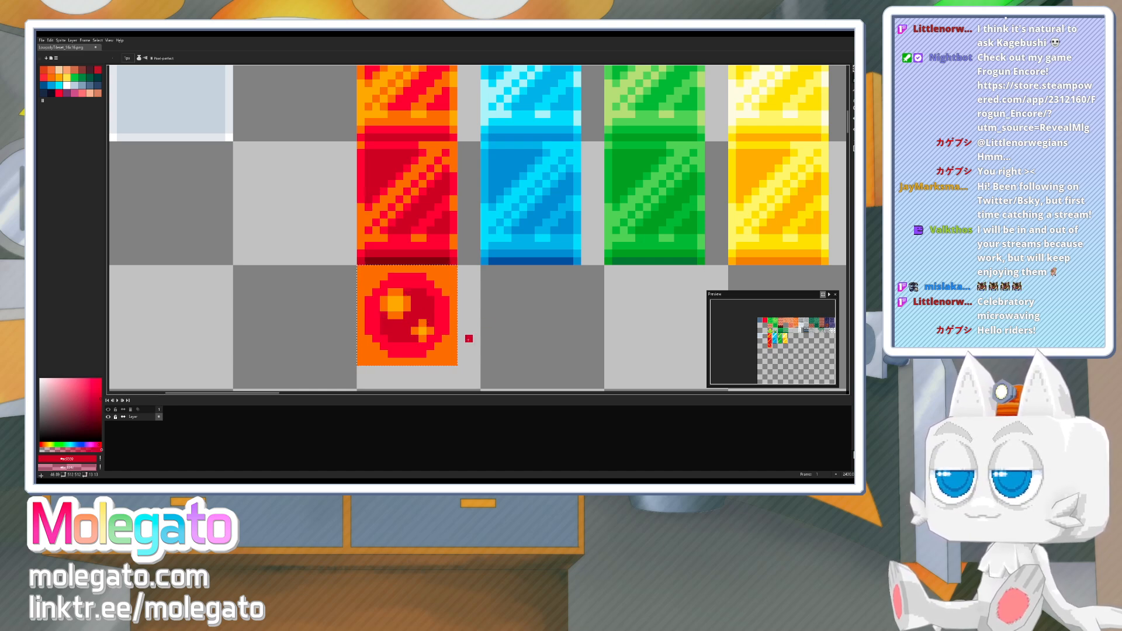
left_click(422, 291, "alt")
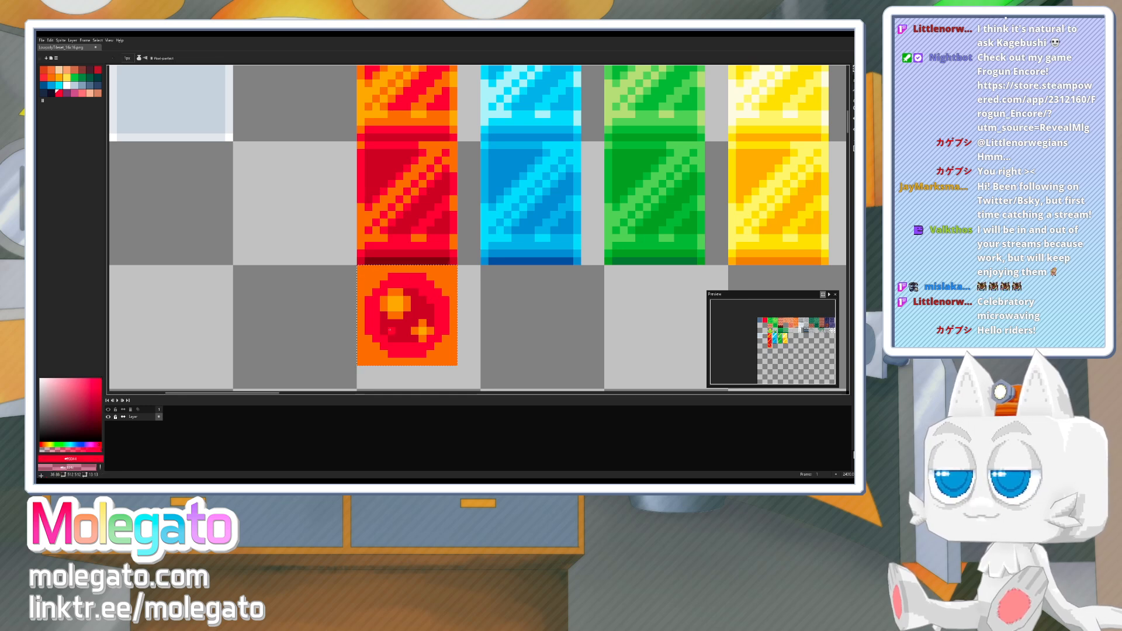
- Centre the enlarged preview on the button tiles, then duplicate the round button tile into the grid cell directly below
scroll(448, 327, "down", 2)
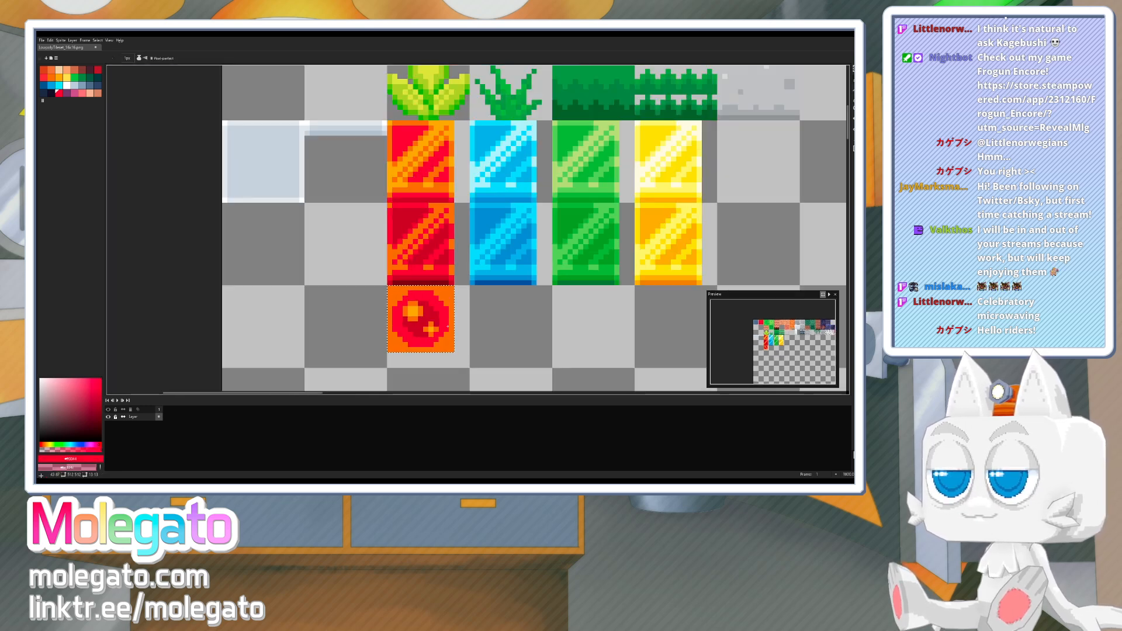
scroll(459, 316, "up", 2)
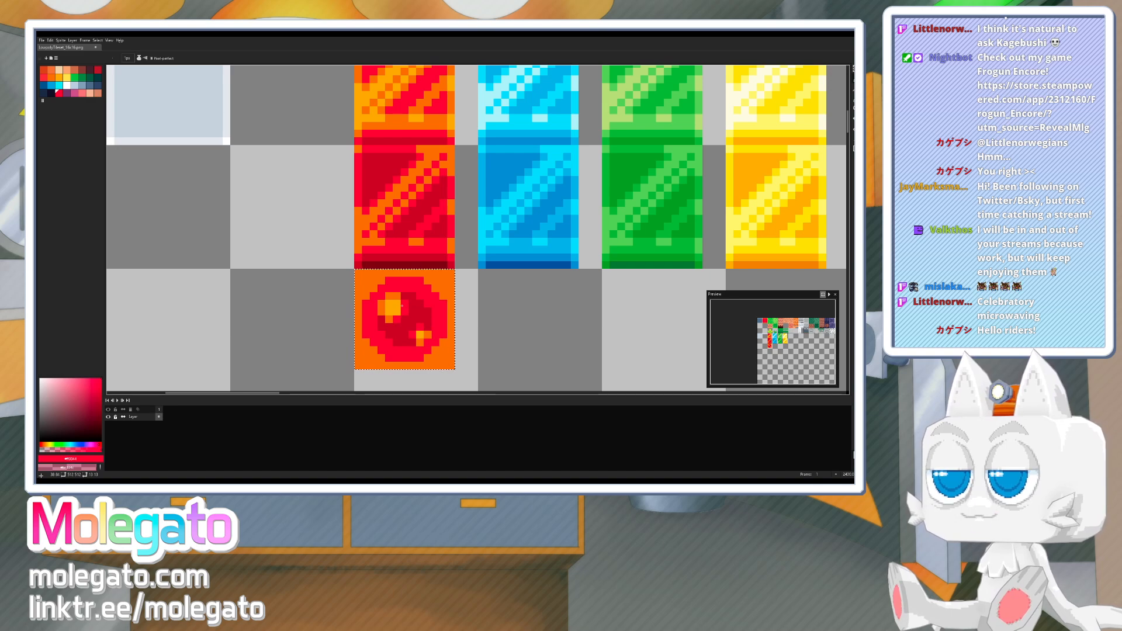
scroll(792, 334, "up", 2)
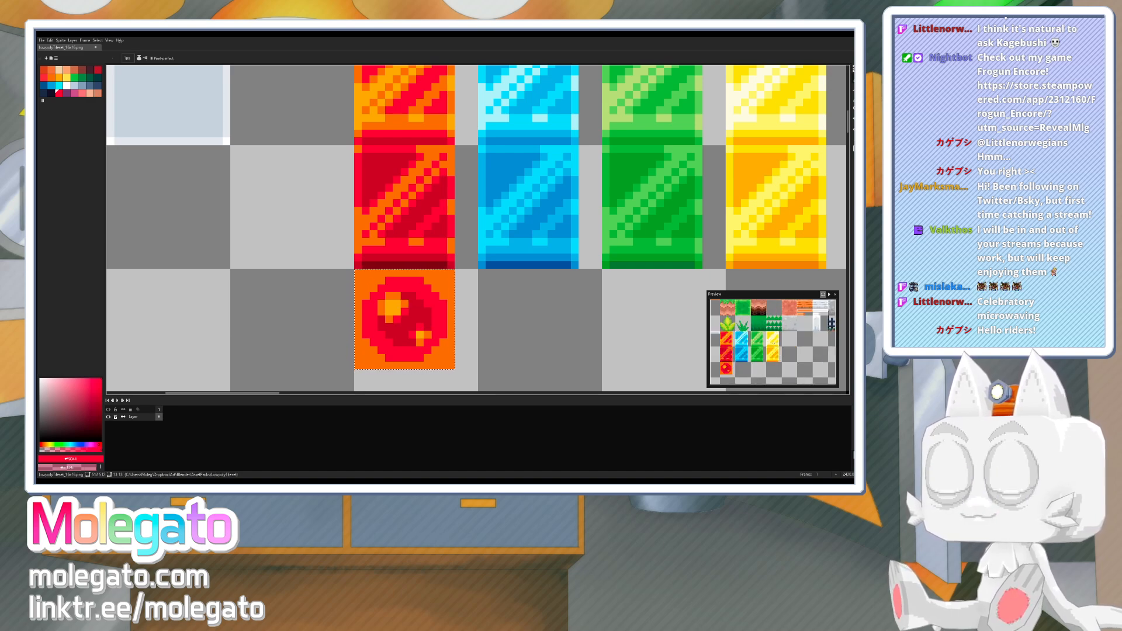
left_click_drag(773, 345, 797, 324)
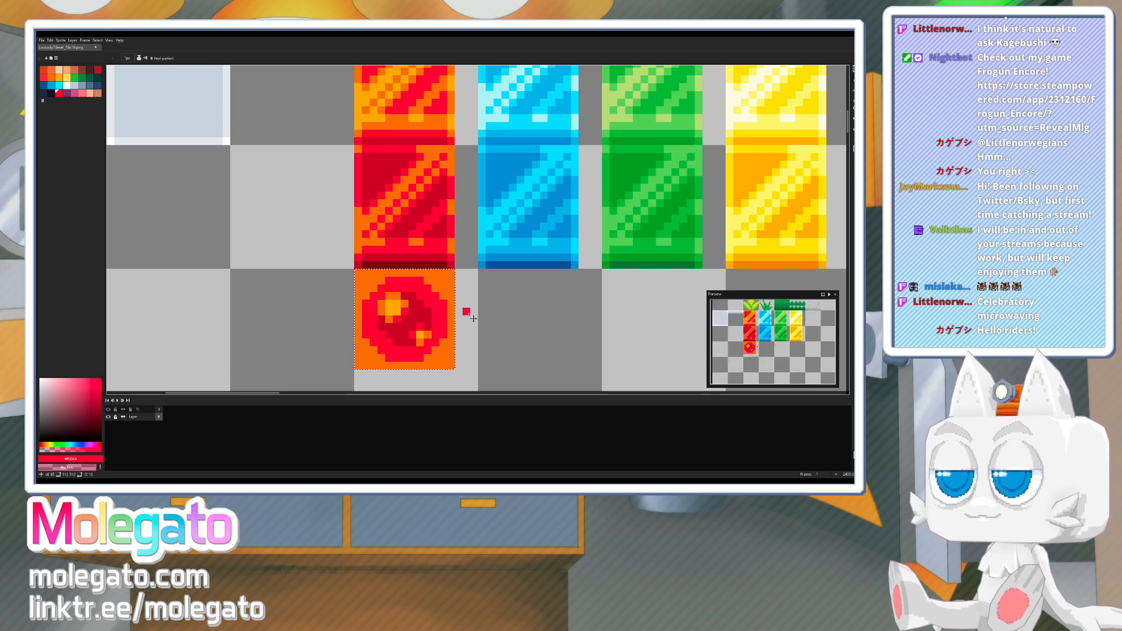
left_click(850, 69)
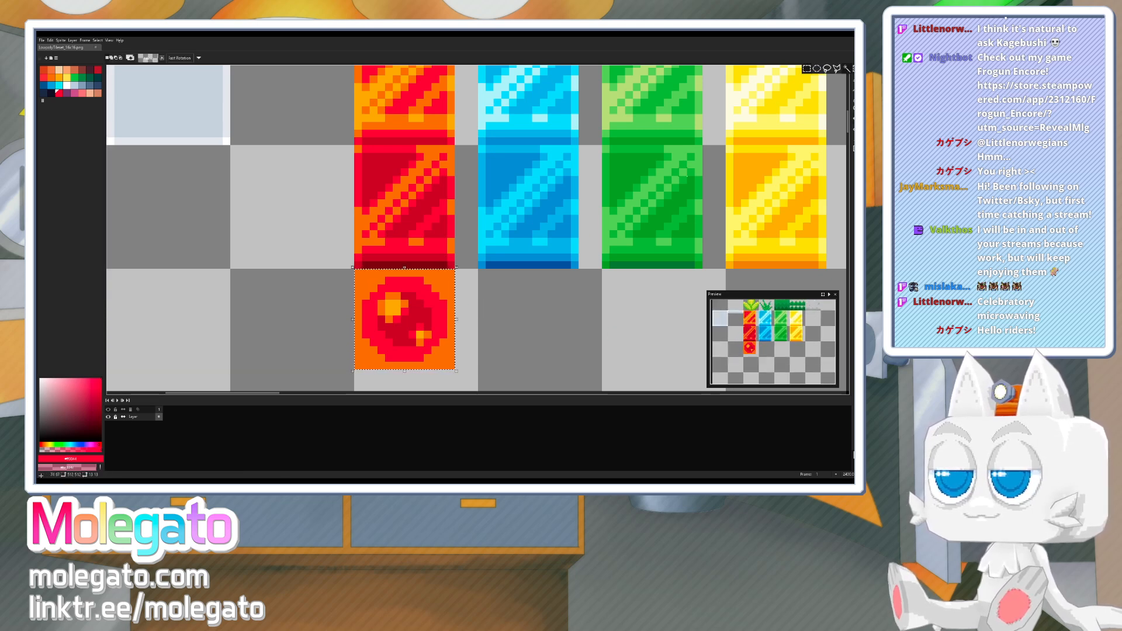
middle_click_drag(447, 282, 416, 215)
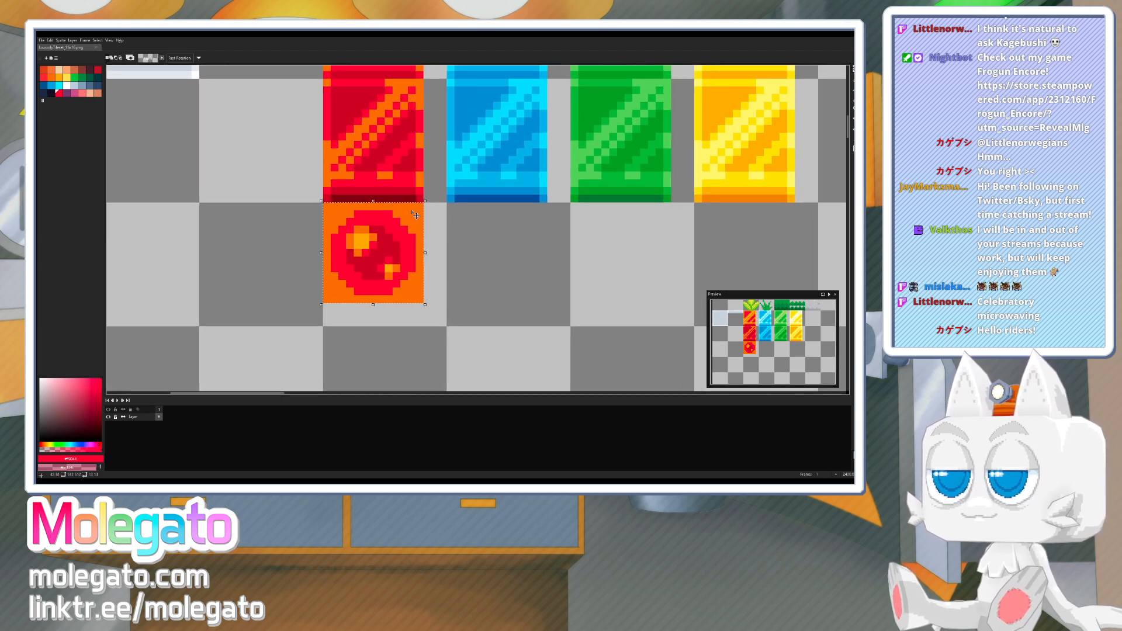
key("ctrl+c")
key("ctrl+v")
left_click_drag(357, 248, 357, 373)
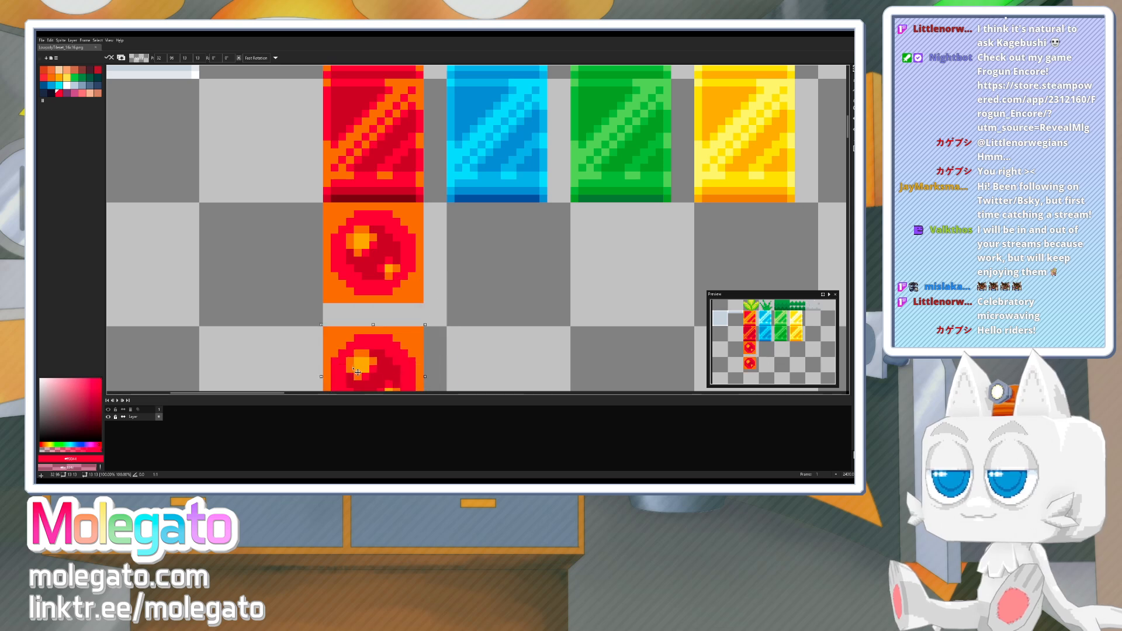
middle_click_drag(411, 319, 422, 262)
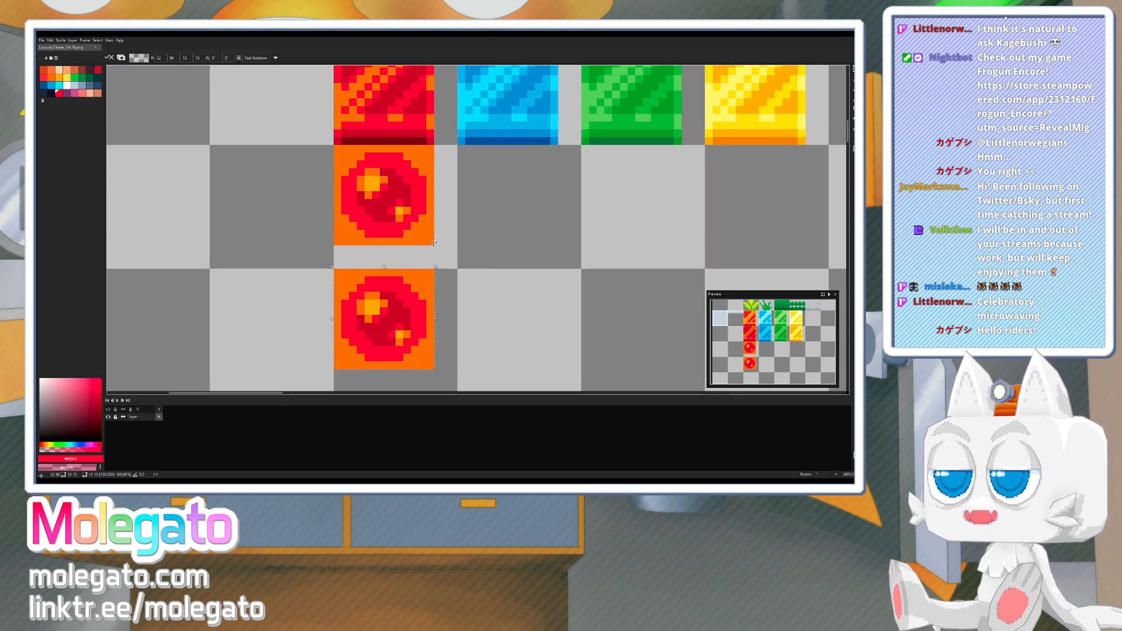
- Fill the copied disc's inner shading with the darkest red and its outer ring with dark red, switching off contiguous filling for the ring
key("i")
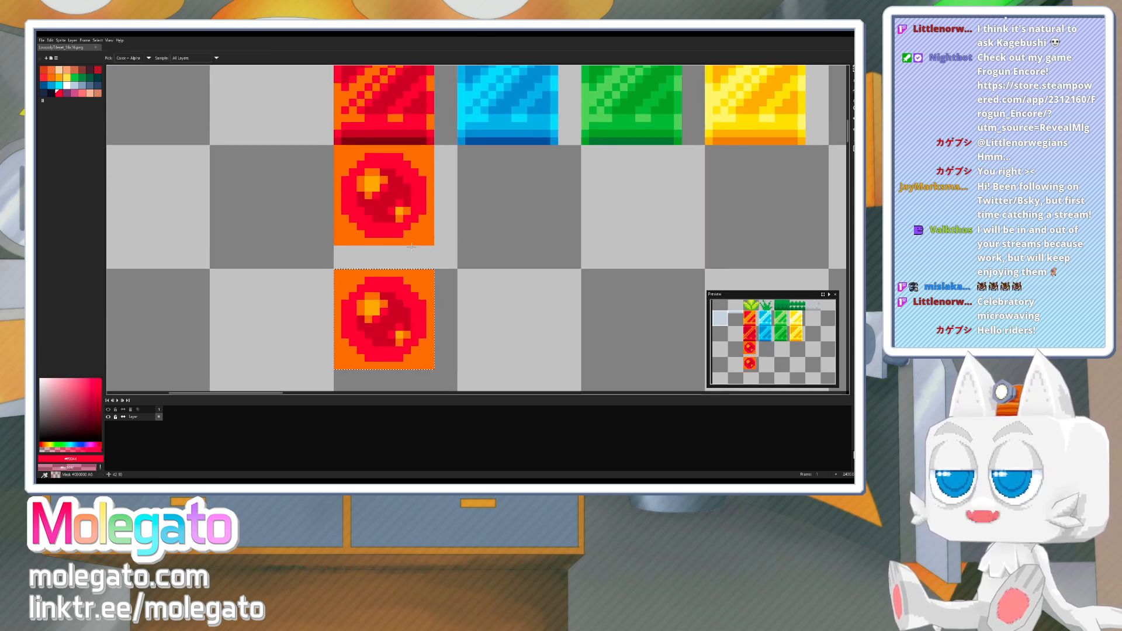
left_click(402, 140, "alt")
left_click(384, 323)
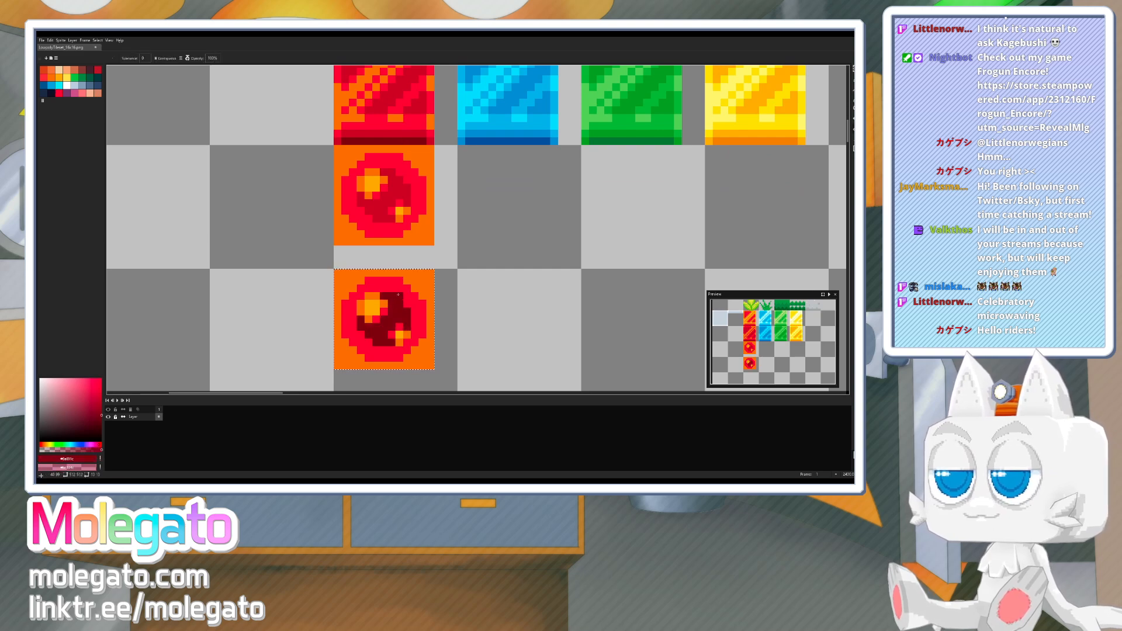
left_click(405, 135, "alt")
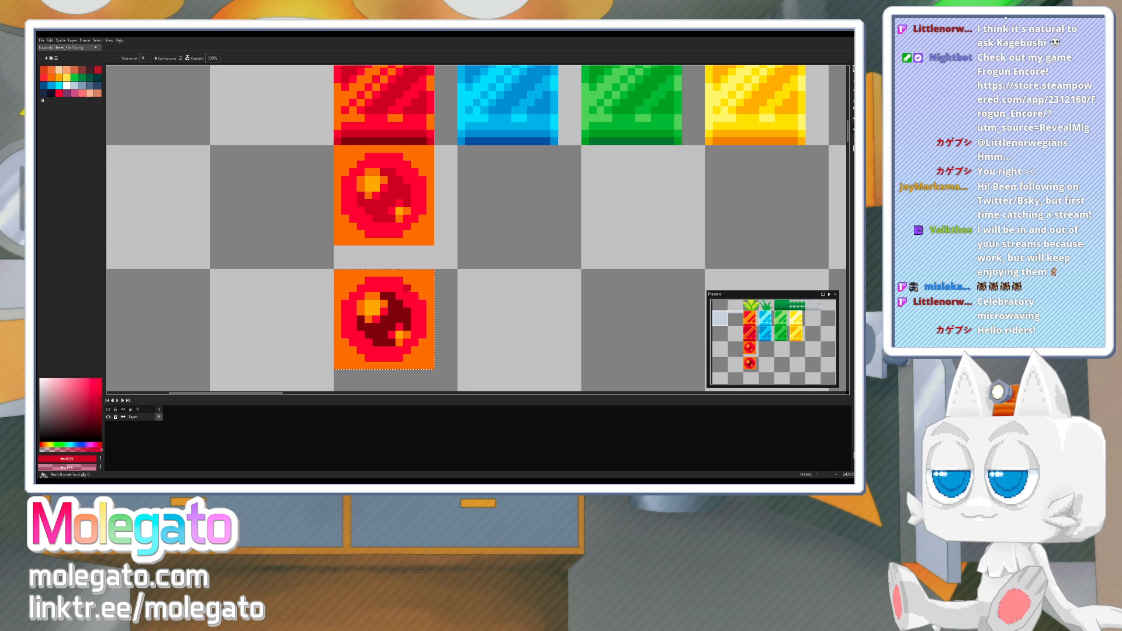
left_click(156, 58)
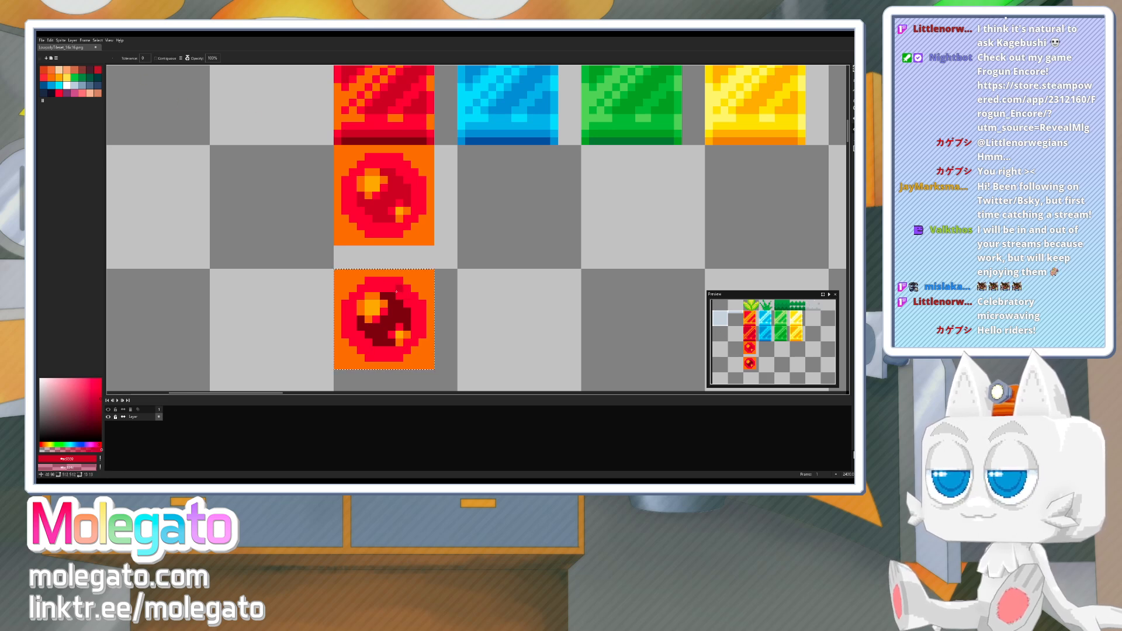
left_click(398, 288)
- Replace the copied tile's orange border and highlight rims with bright red, and its lighter orange highlight centres with orange
left_click(396, 230, "alt")
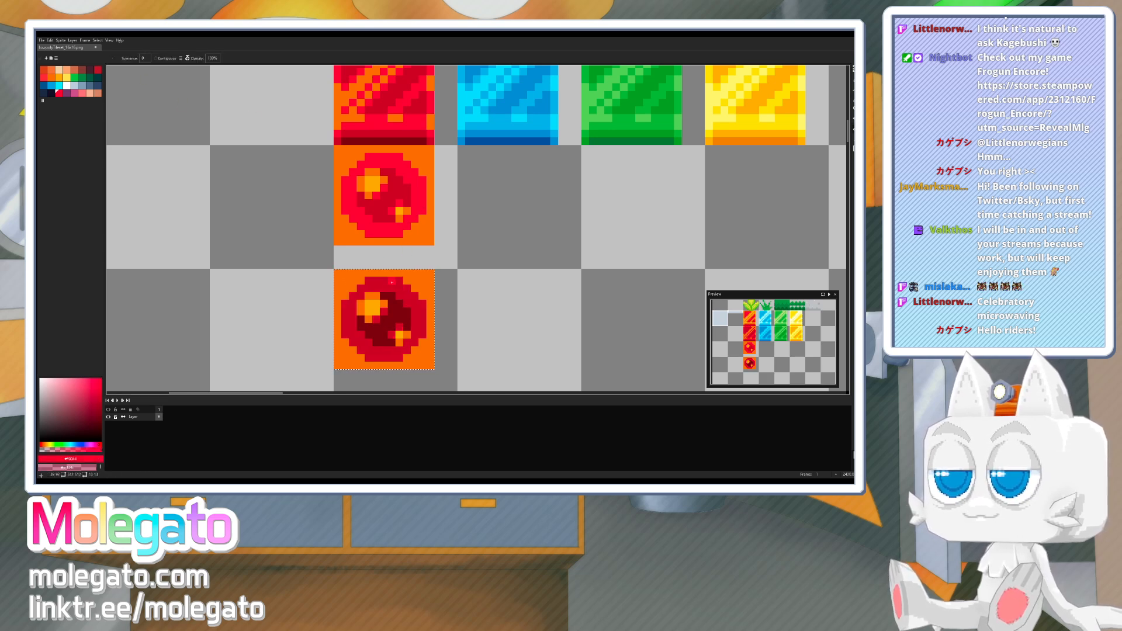
left_click(384, 302)
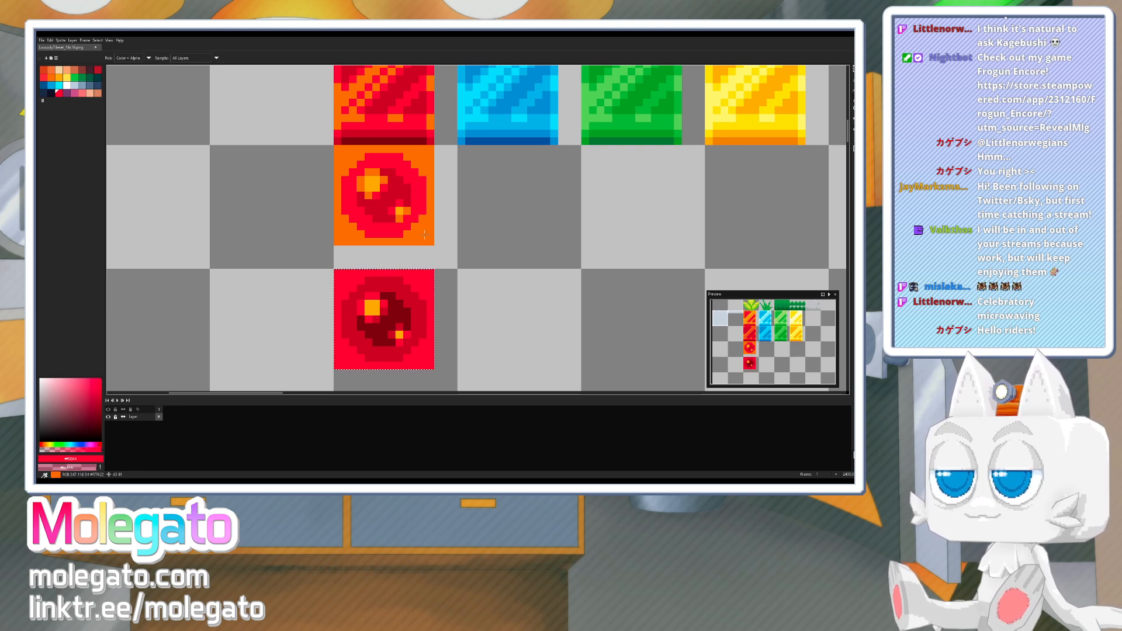
left_click(407, 210, "alt")
left_click(376, 304)
- Paint out both highlights on the copied disc with its surrounding reds, leaving a solid round centre in the darkest red
key("b")
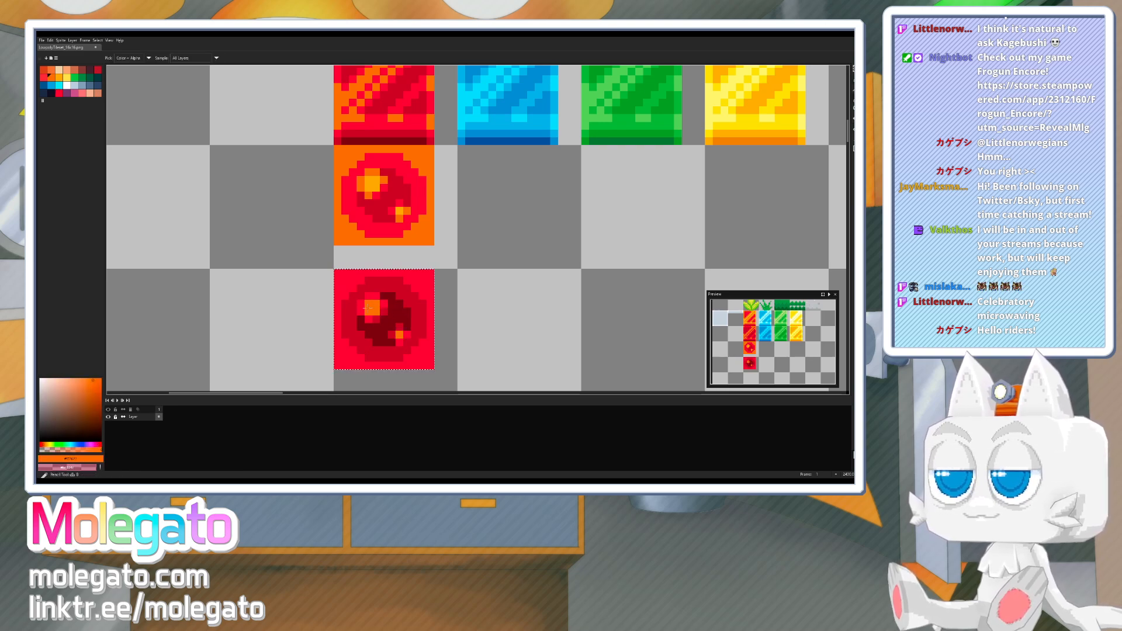
left_click(383, 304, "alt")
left_click_drag(369, 304, 376, 310)
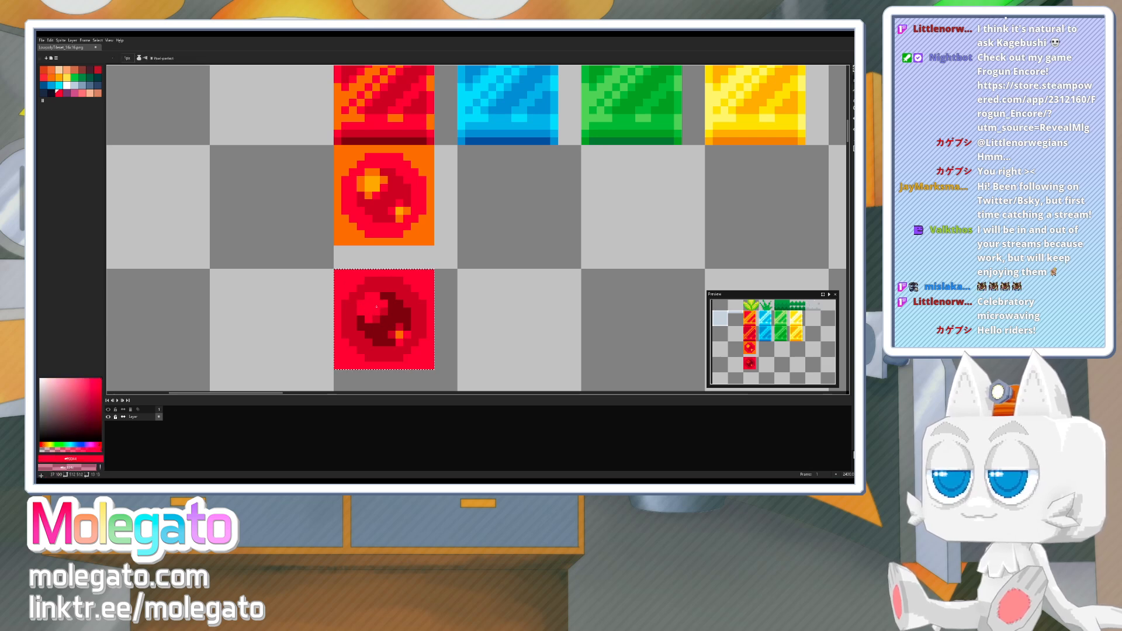
left_click(391, 306, "alt")
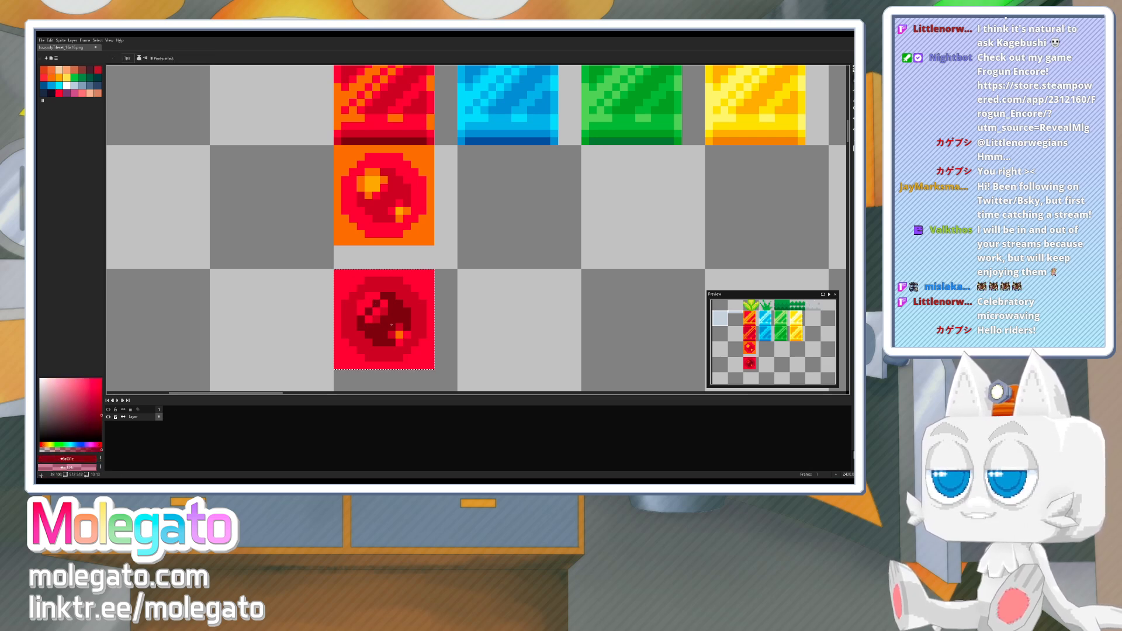
left_click(398, 342, "alt")
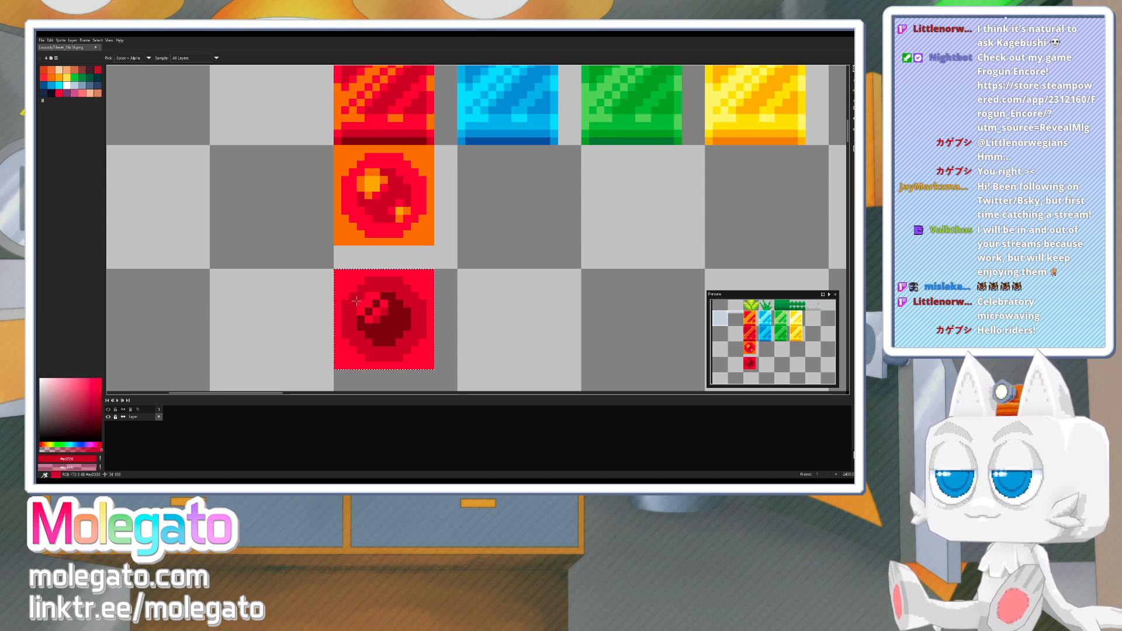
left_click(375, 335, "alt")
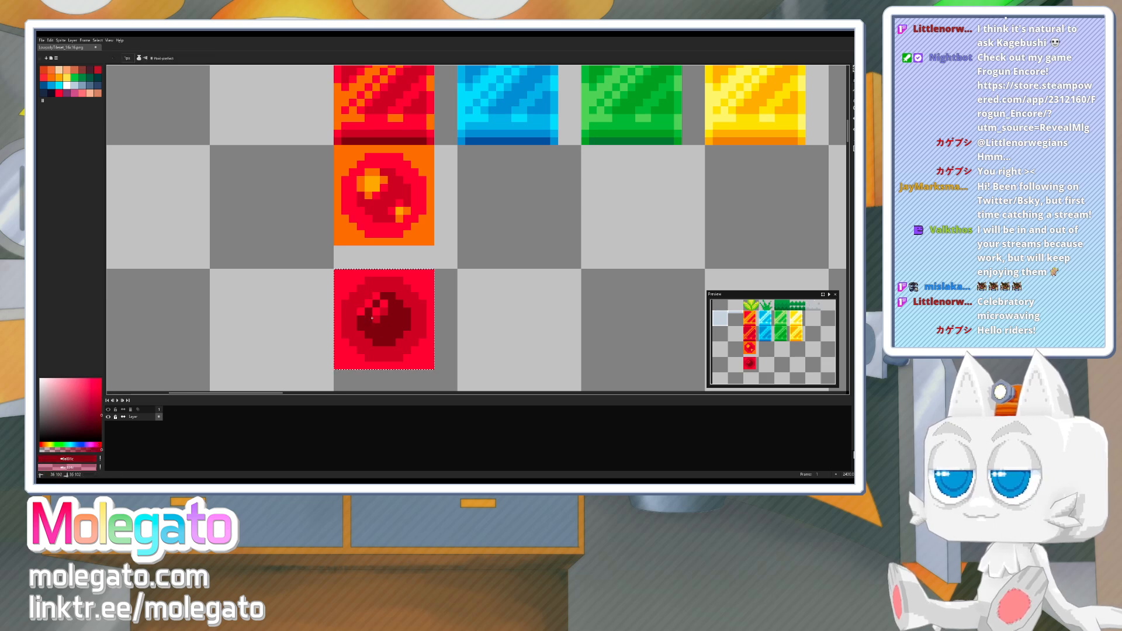
left_click_drag(373, 316, 384, 312)
left_click(377, 299)
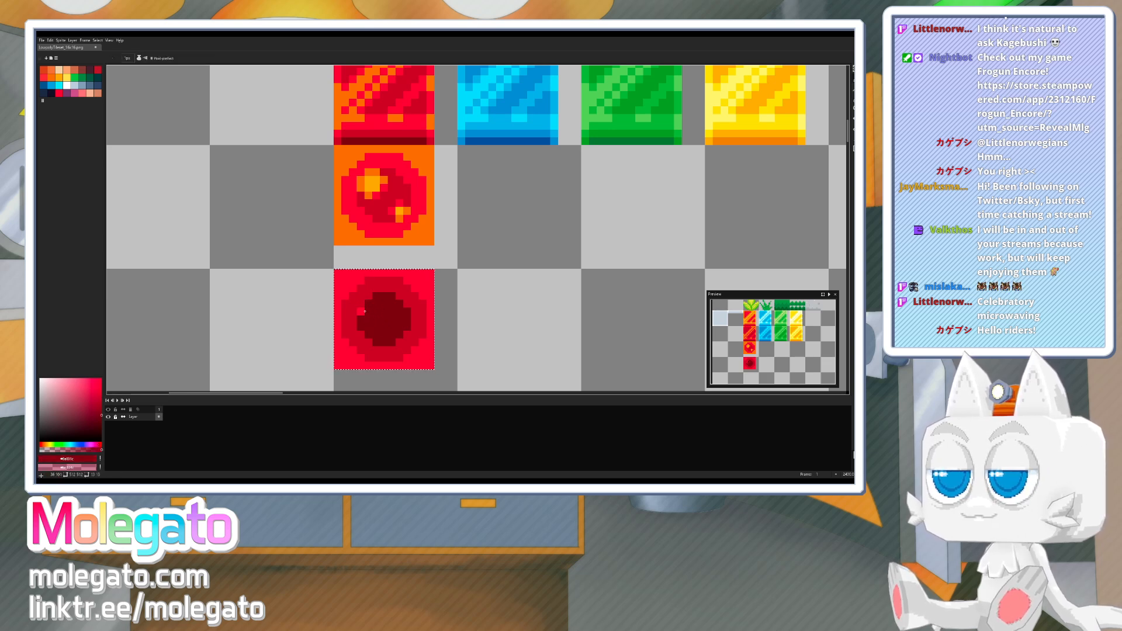
- Paint two small dark red highlights on the darker disc's centre, one at its upper left and one at its lower right
left_click(409, 287, "alt")
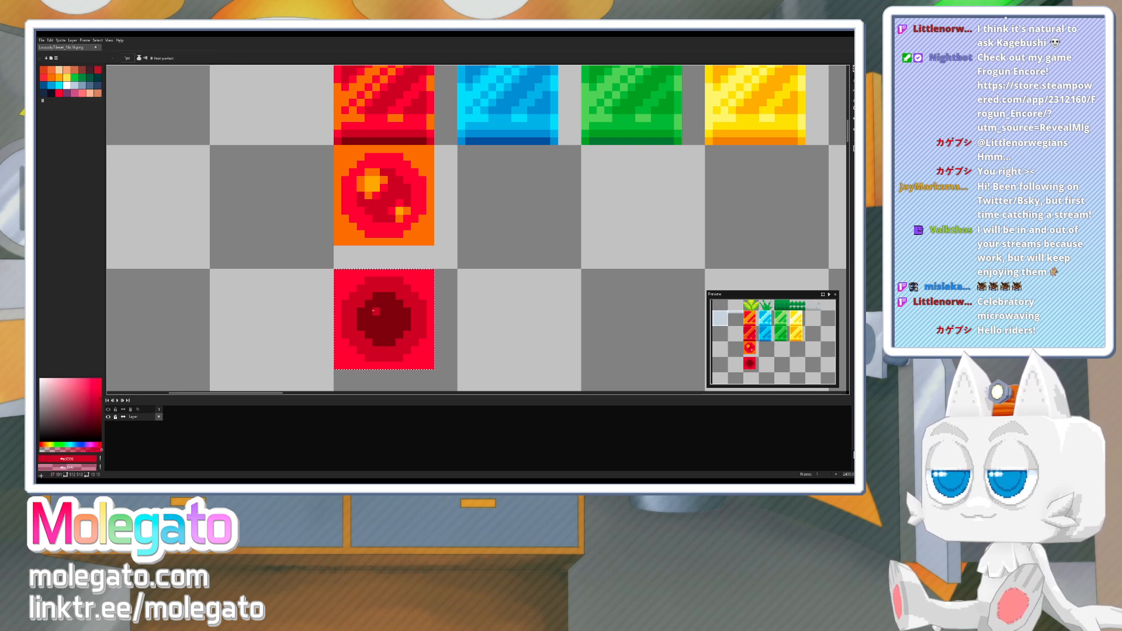
left_click_drag(371, 311, 378, 310)
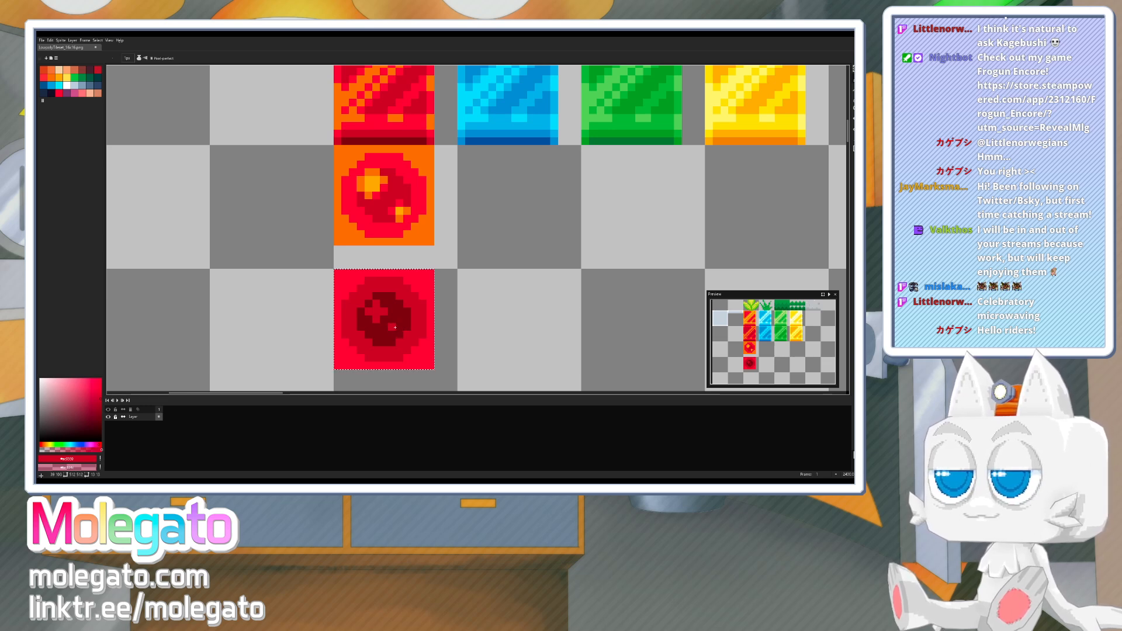
- Duplicate the pair of round red button tiles into the grid columns below the blue, green and yellow blocks
scroll(386, 307, "down", 1)
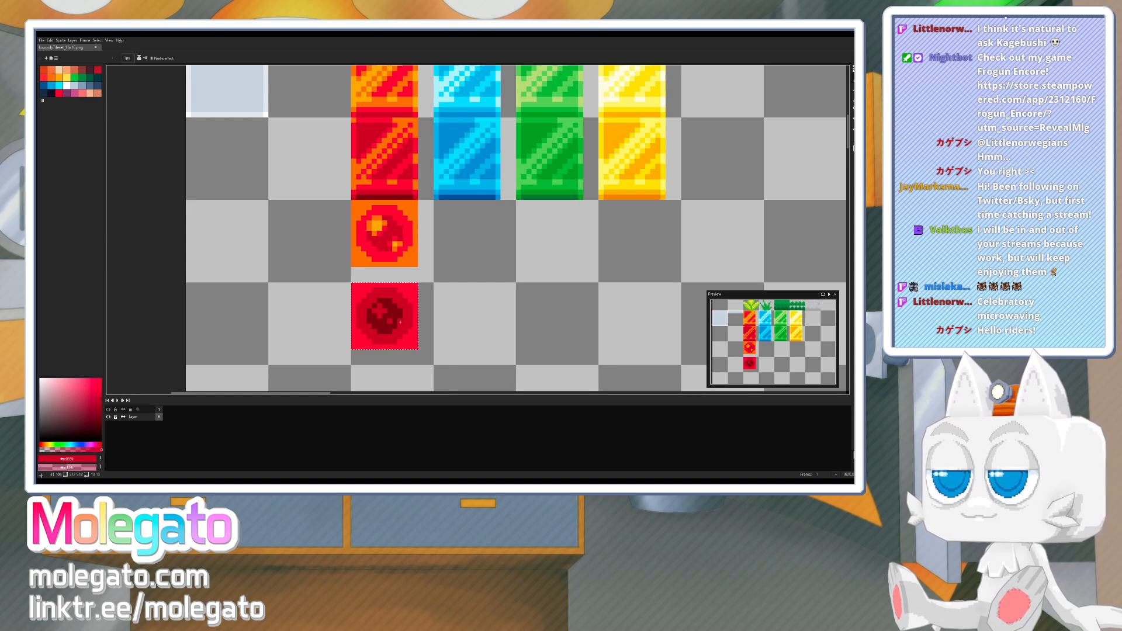
left_click(853, 69)
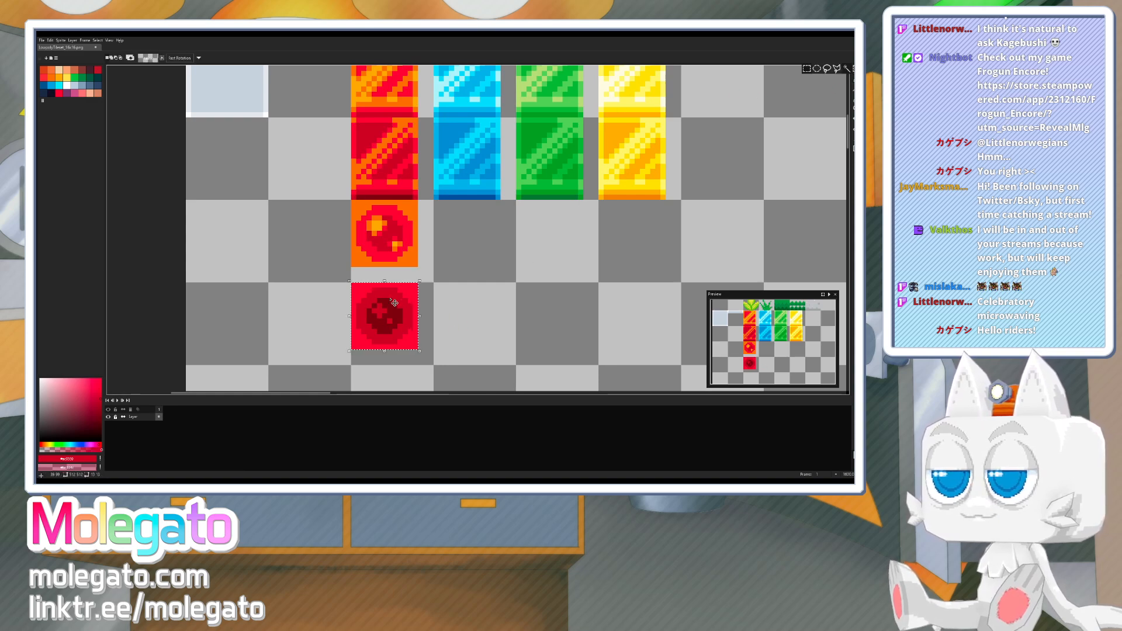
left_click(374, 232)
left_click_drag(356, 201, 418, 350)
left_click_drag(379, 235, 567, 237, "ctrl")
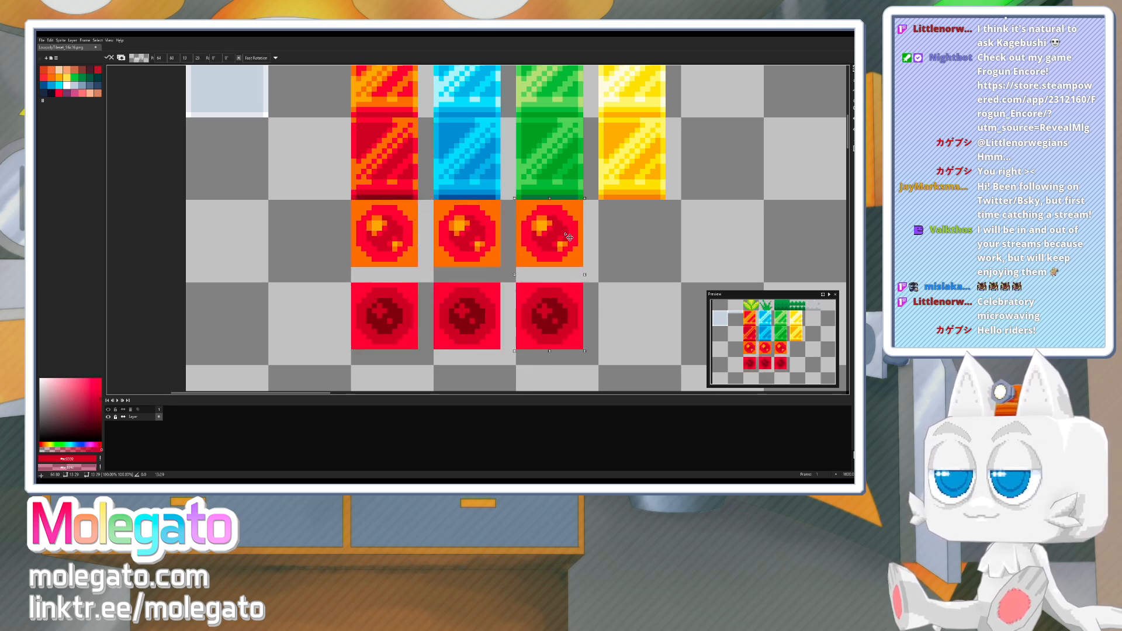
left_click_drag(401, 242, 647, 243, "ctrl")
- Select the button pair below the blue block and recolour its upper tile's highlight centres pale blue and its orange border cyan
middle_click_drag(548, 273, 502, 280)
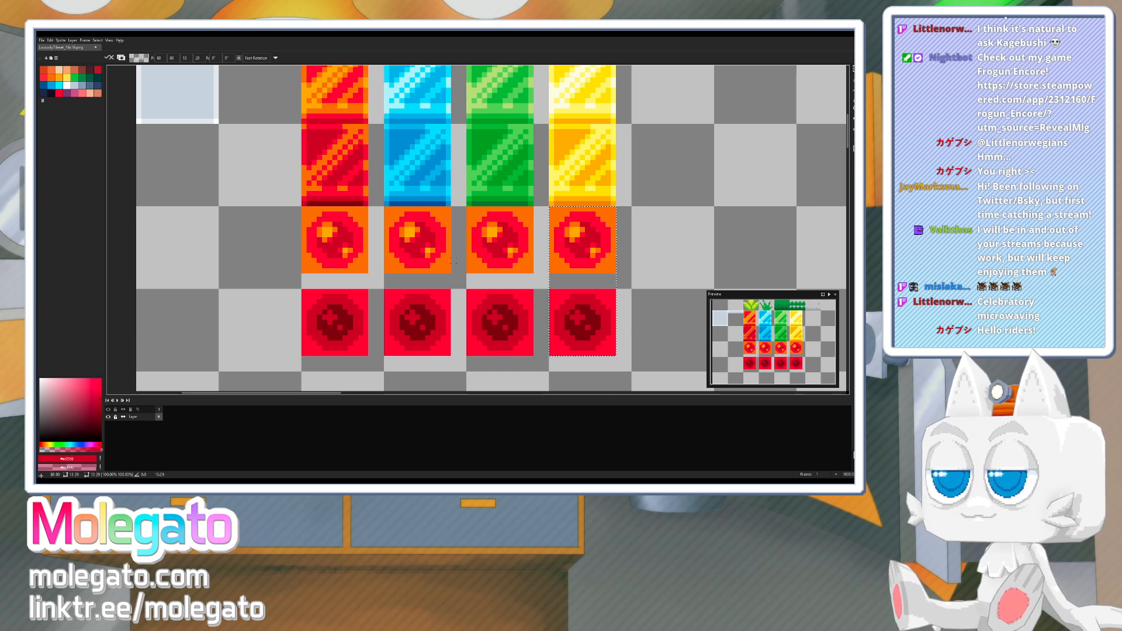
left_click_drag(386, 208, 449, 354)
key("b")
left_click(392, 79, "alt")
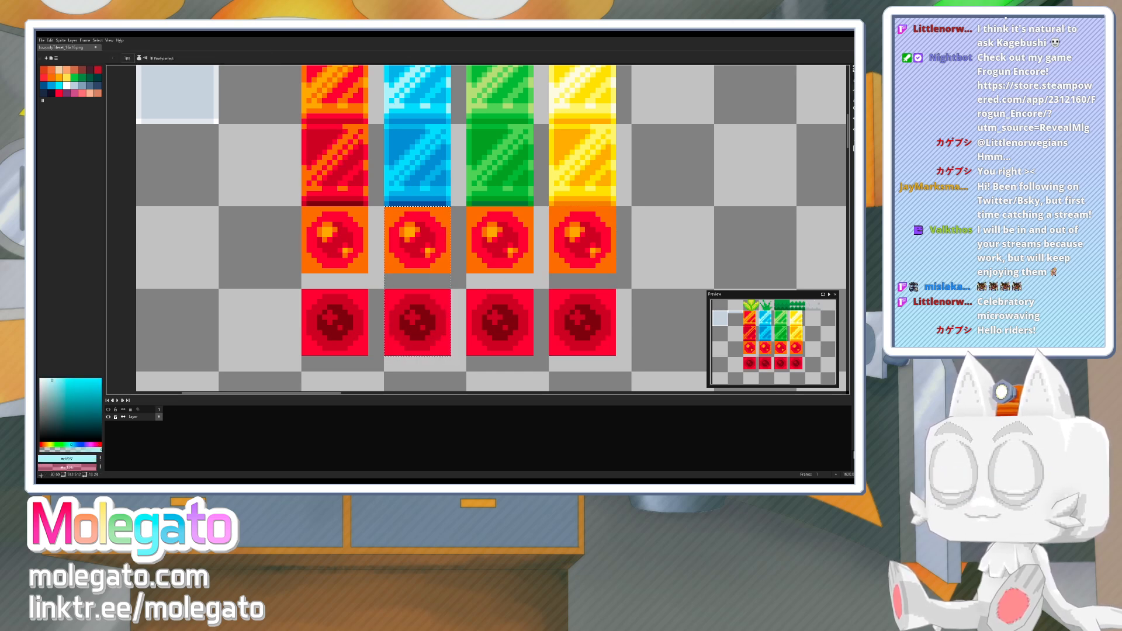
key("g")
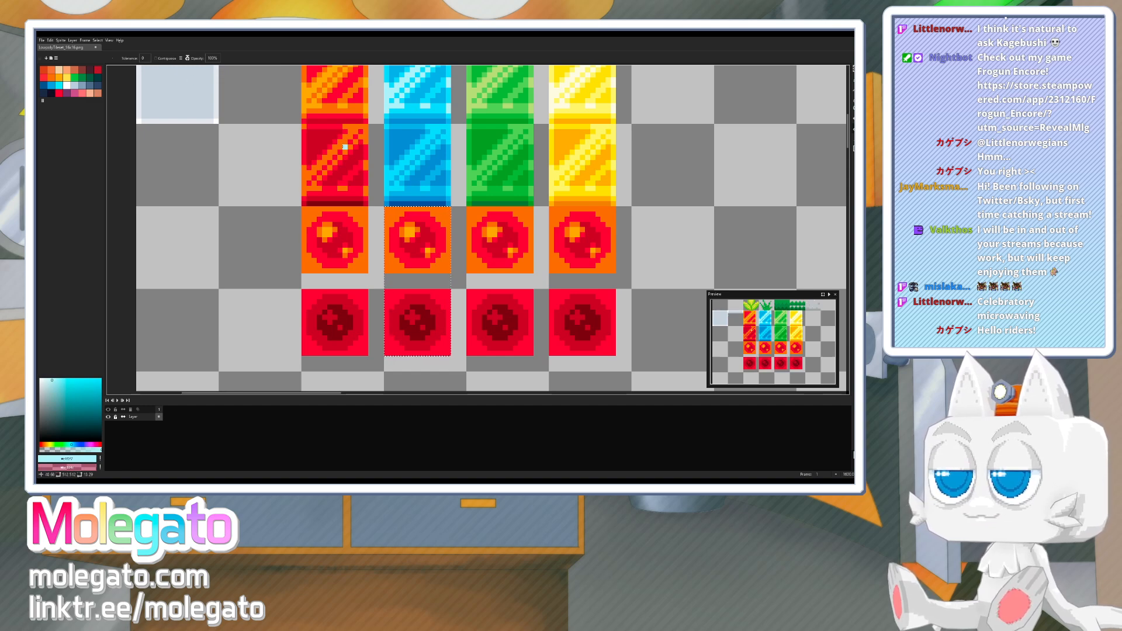
left_click(409, 233)
left_click(395, 105, "alt")
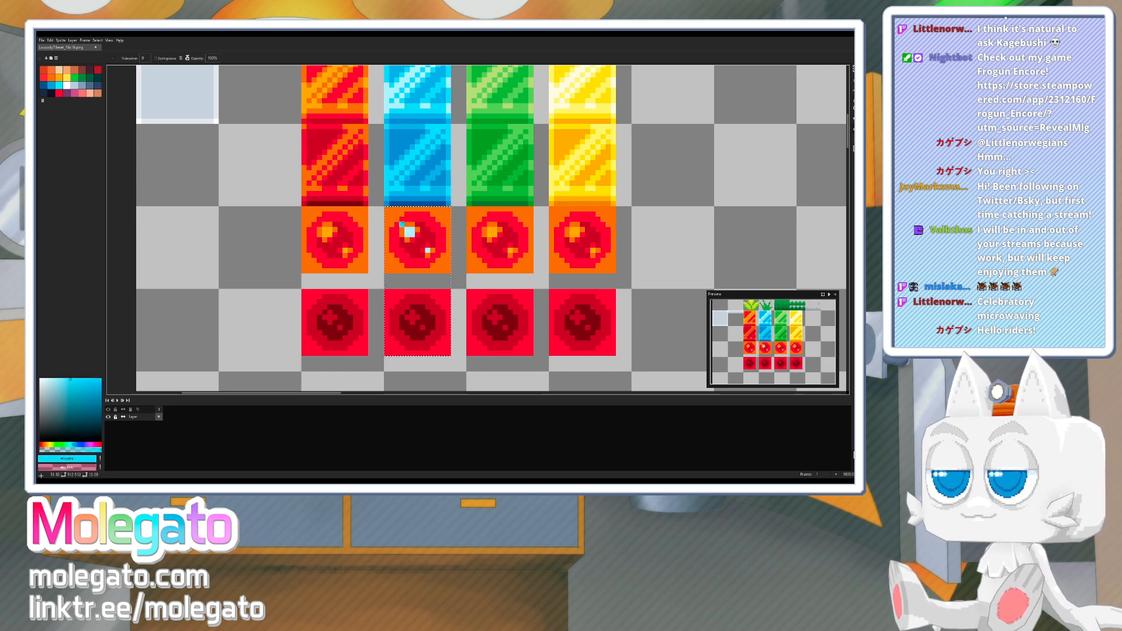
left_click(403, 230)
- Replace the remaining reds in the second button pair with three progressively darker blues sampled from the blue block
middle_click_drag(413, 229, 406, 271)
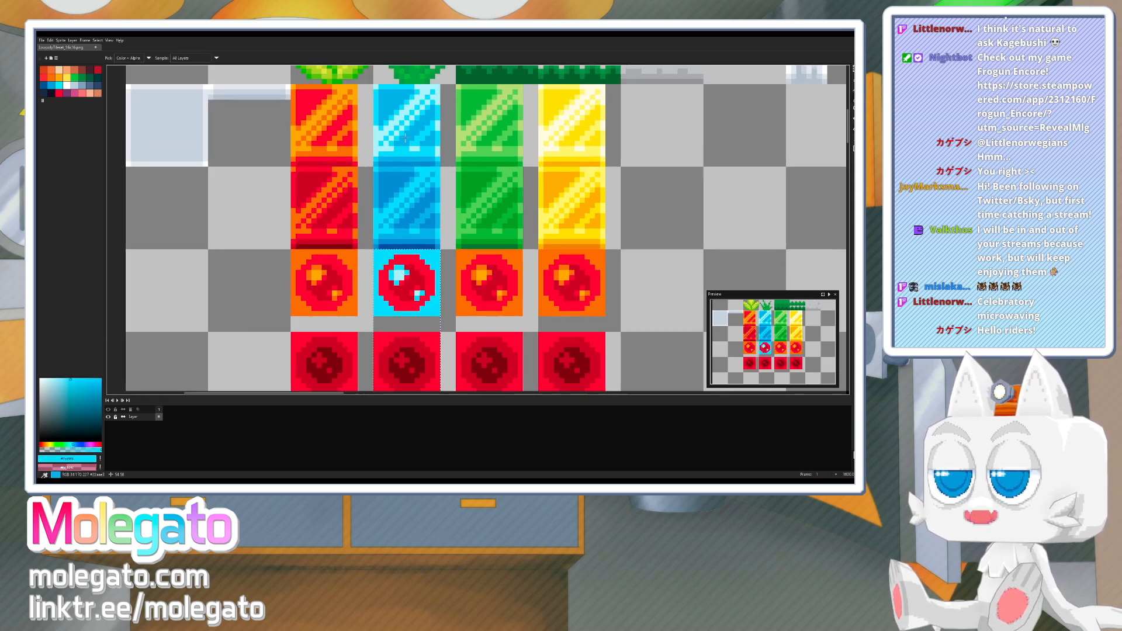
left_click(401, 210, "alt")
left_click(407, 257)
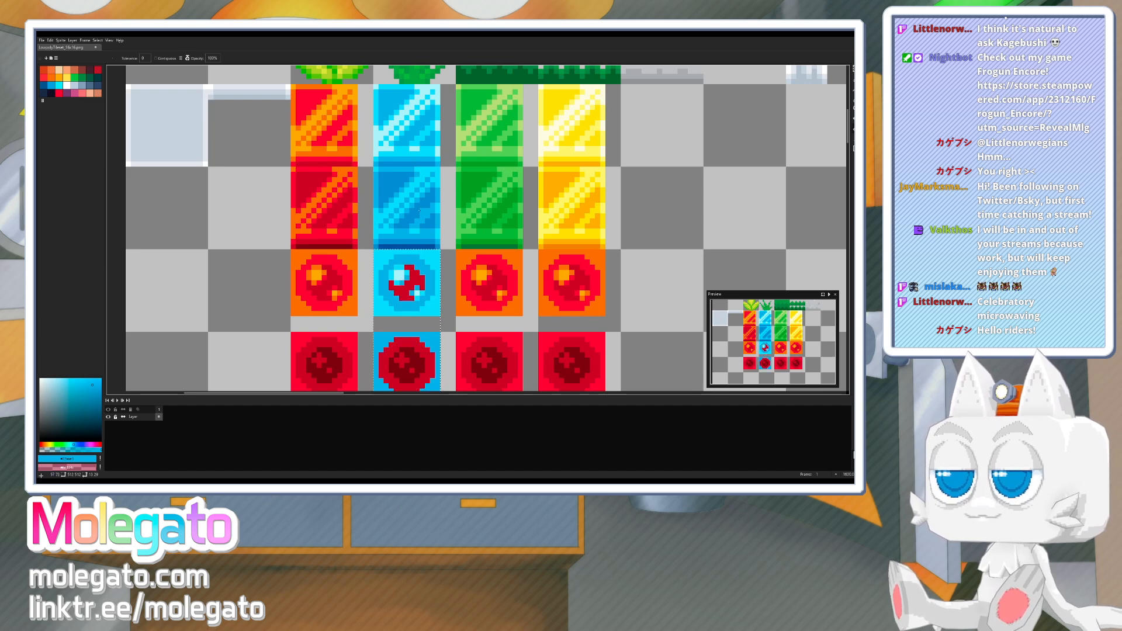
left_click(419, 211, "alt")
left_click(414, 278)
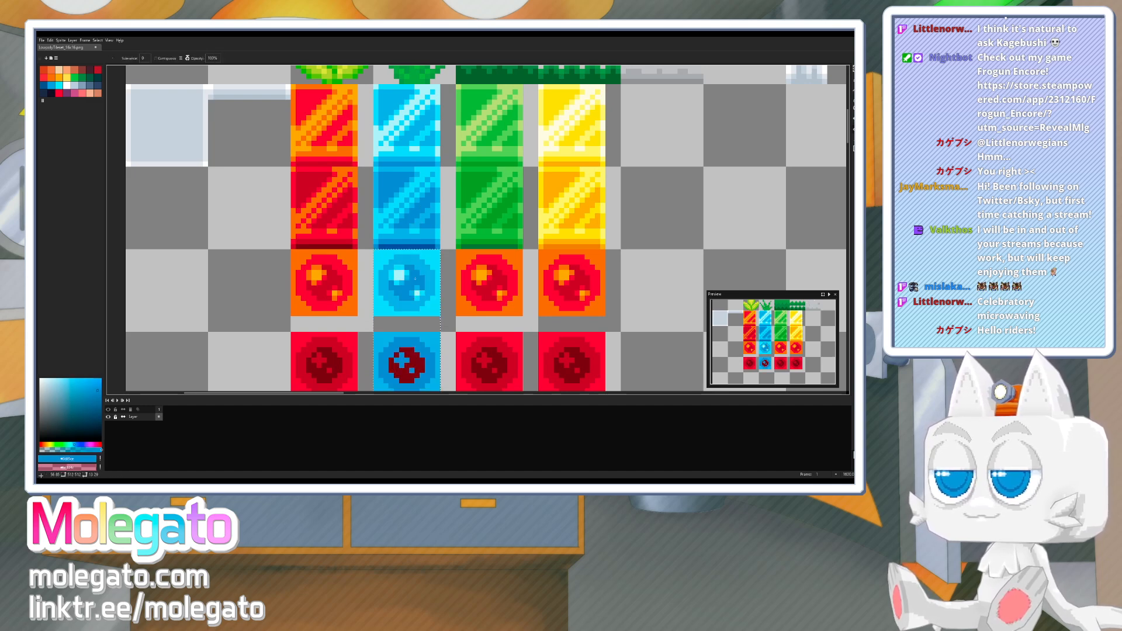
middle_click_drag(416, 279, 408, 267)
left_click(406, 259, "alt")
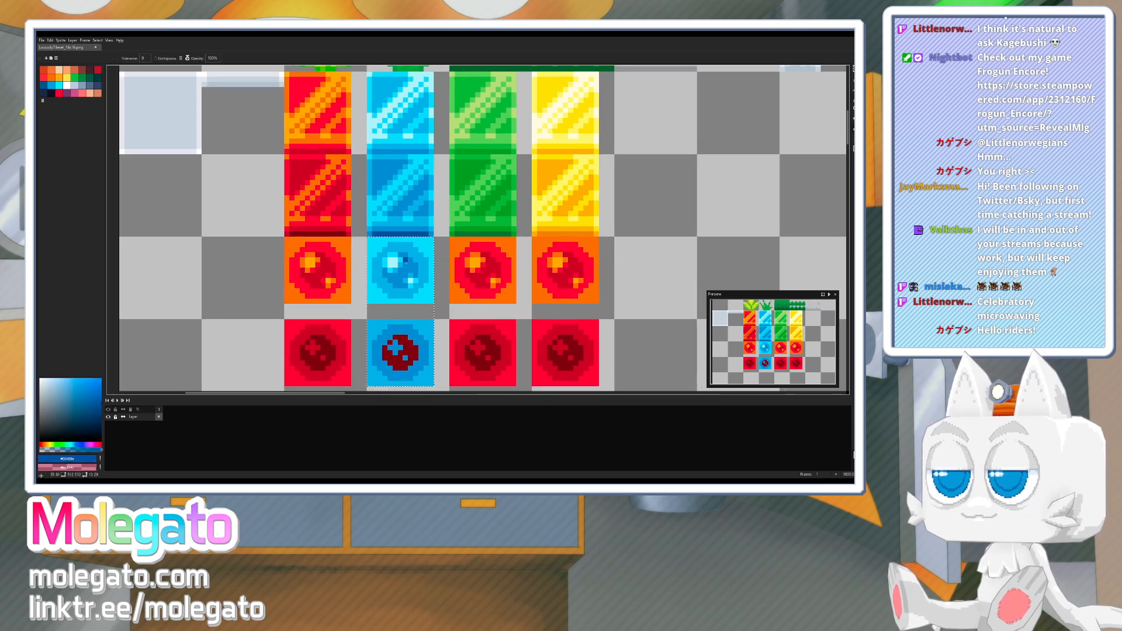
left_click(410, 345)
- Select the button pair below the green block and recolour its upper tile's highlight centres pale green and its orange border light green
key("space")
left_click_drag(428, 331, 365, 319)
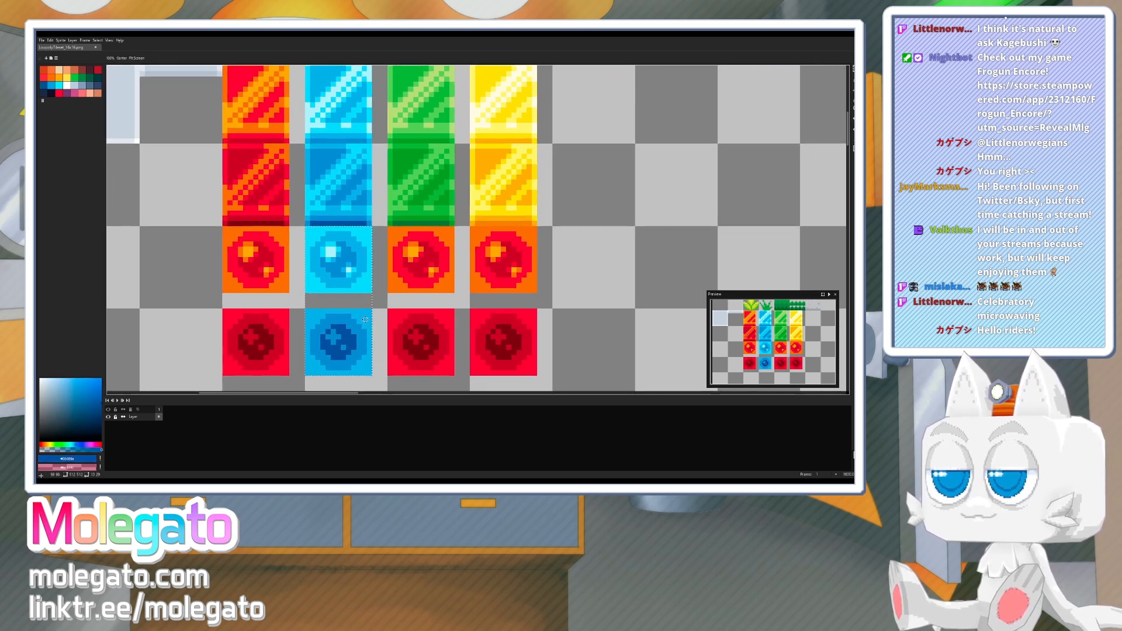
left_click(852, 69)
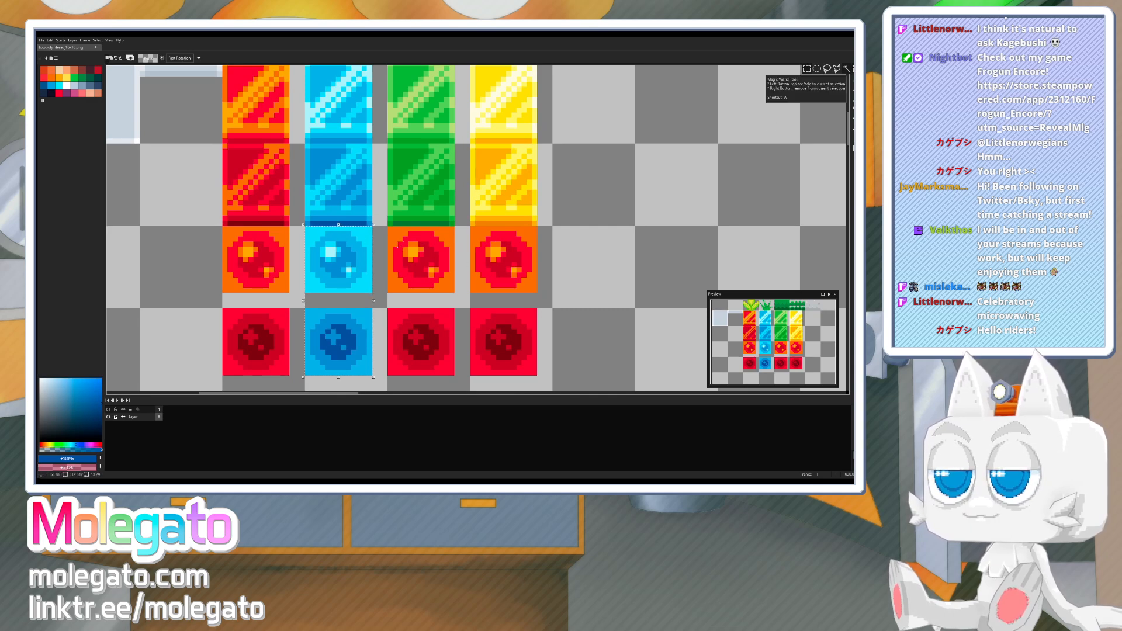
left_click_drag(387, 224, 456, 380)
key("g")
key("alt")
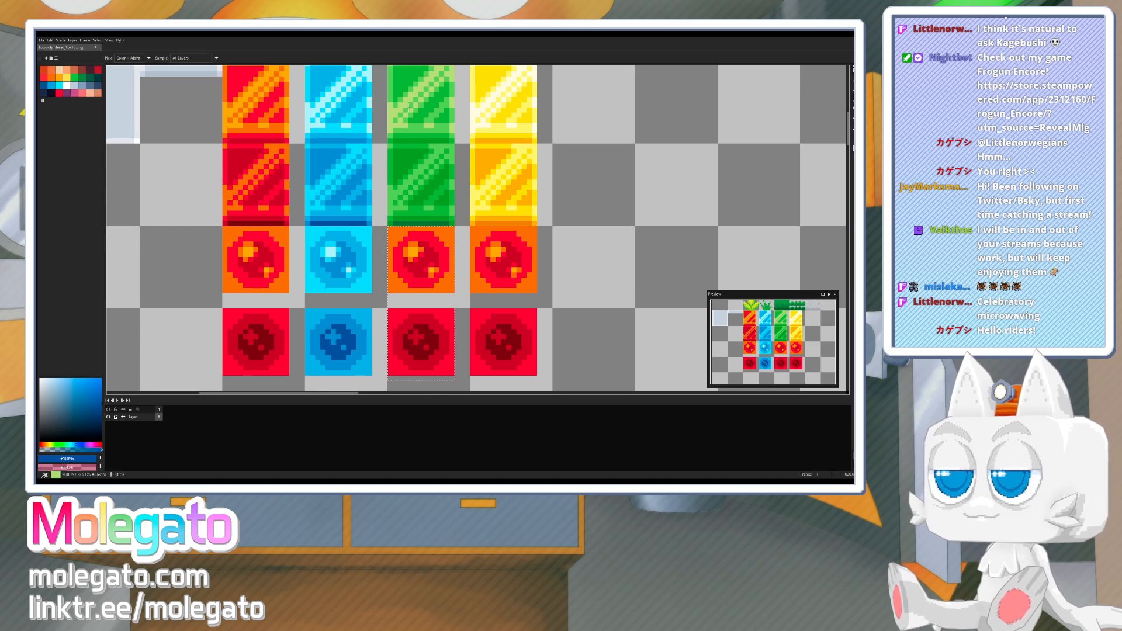
left_click(394, 112, "alt")
left_click(413, 252)
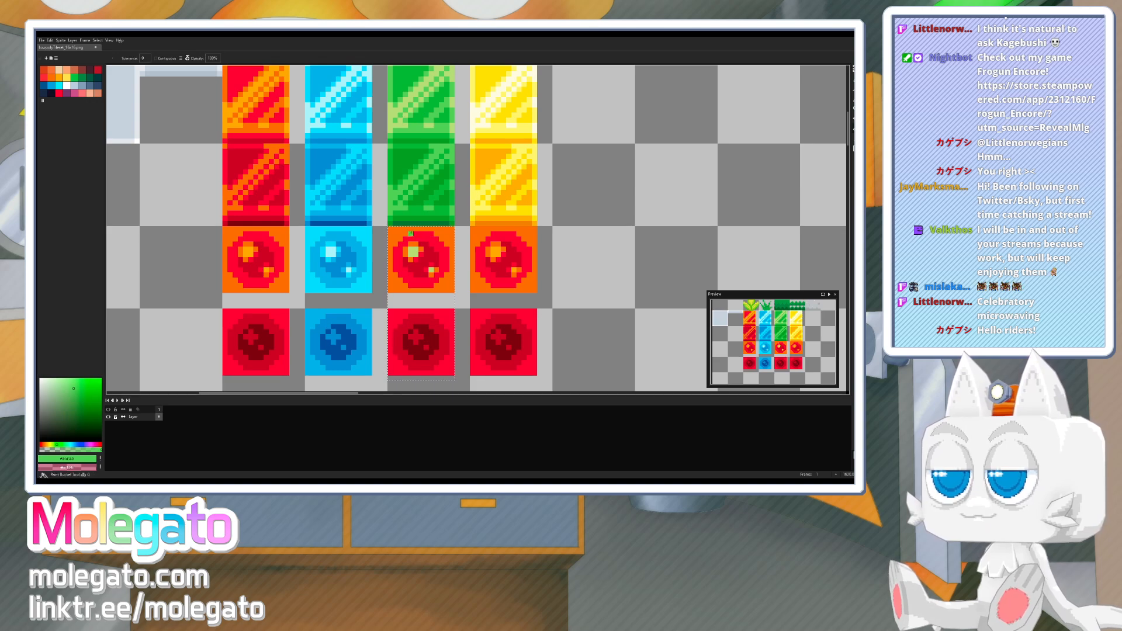
left_click(414, 244)
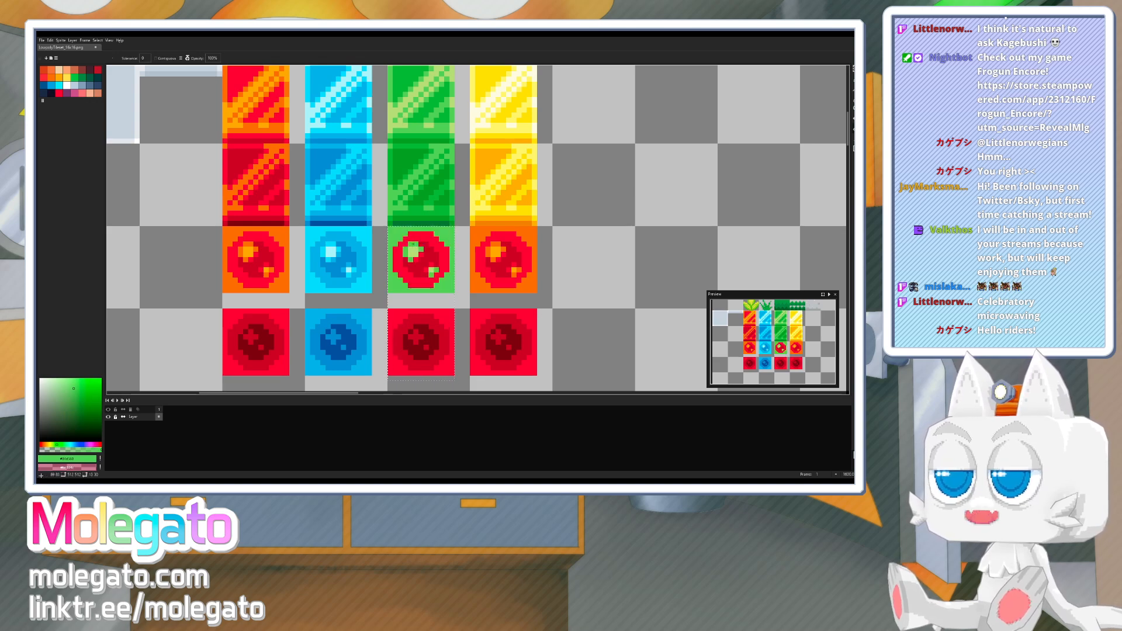
- Replace the remaining reds in the third button pair with three progressively darker greens sampled from the green block
left_click(416, 121, "alt")
left_click(421, 239)
key("alt")
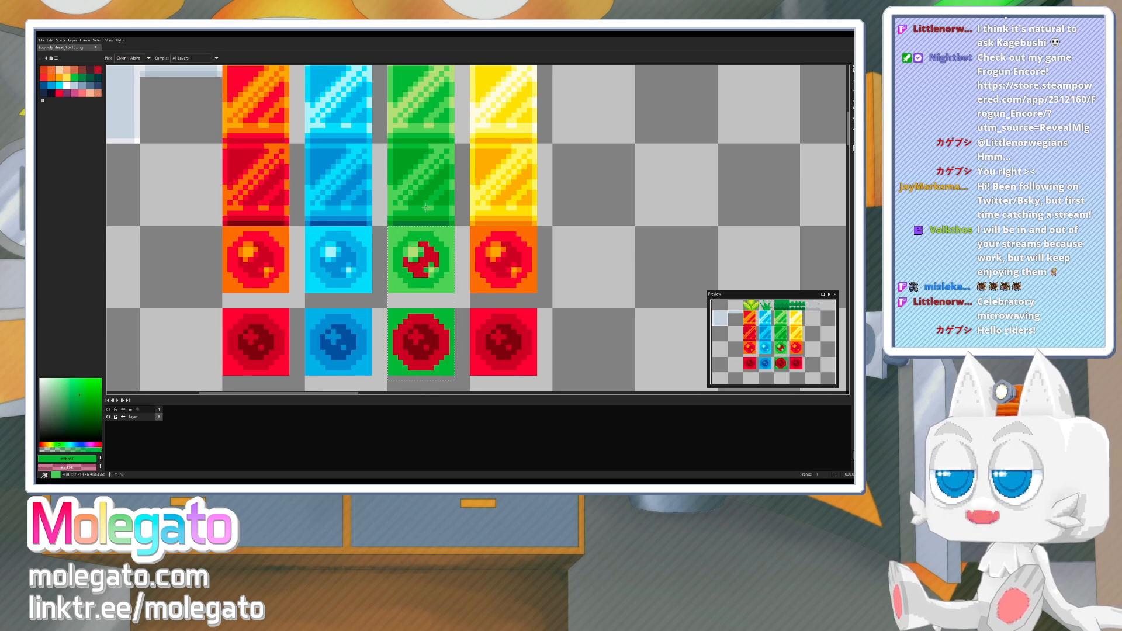
left_click(415, 223, "alt")
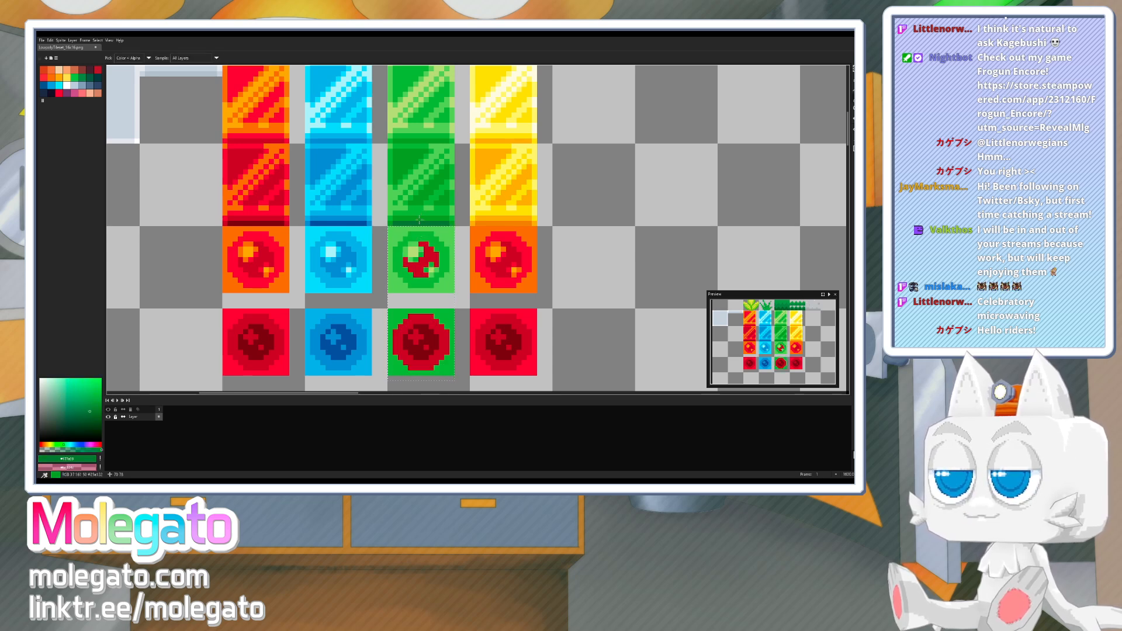
left_click(421, 141, "alt")
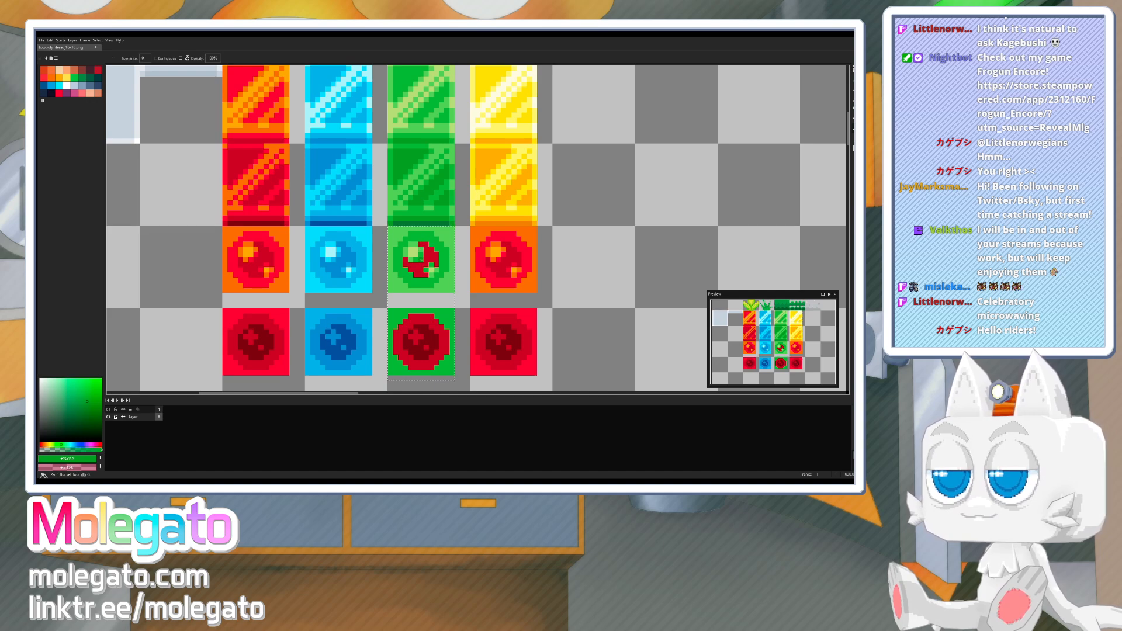
left_click(422, 260)
left_click(425, 238, "alt")
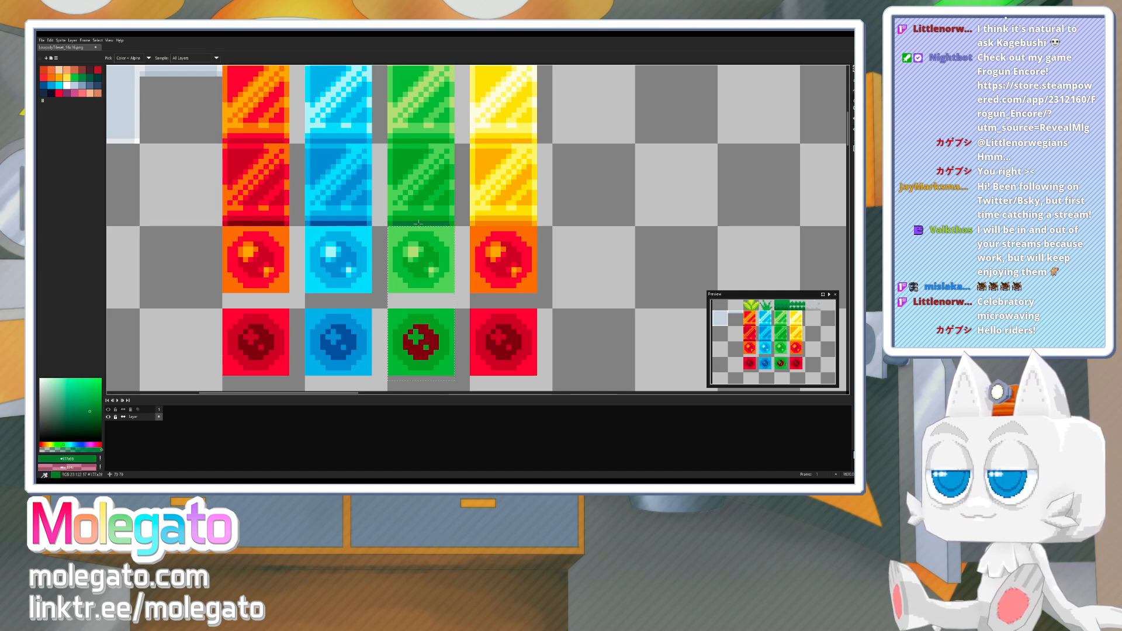
left_click(425, 333)
- Select the button pair below the yellow block and recolour its upper tile's highlight centres near-white and its orange border pale yellow
left_click_drag(425, 333, 380, 344)
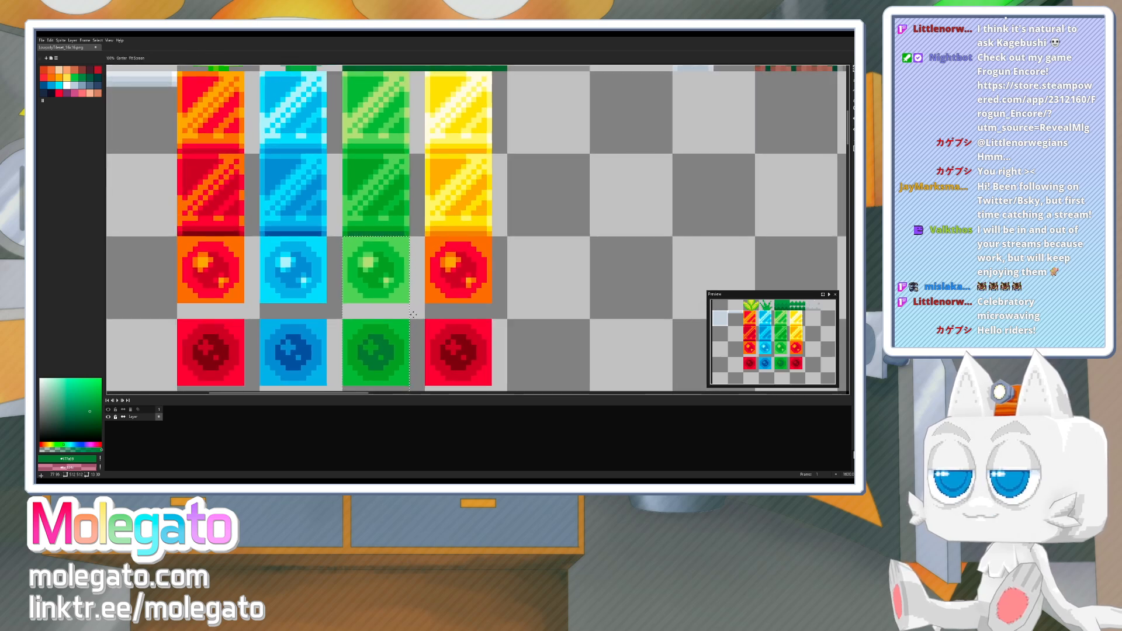
left_click(854, 68)
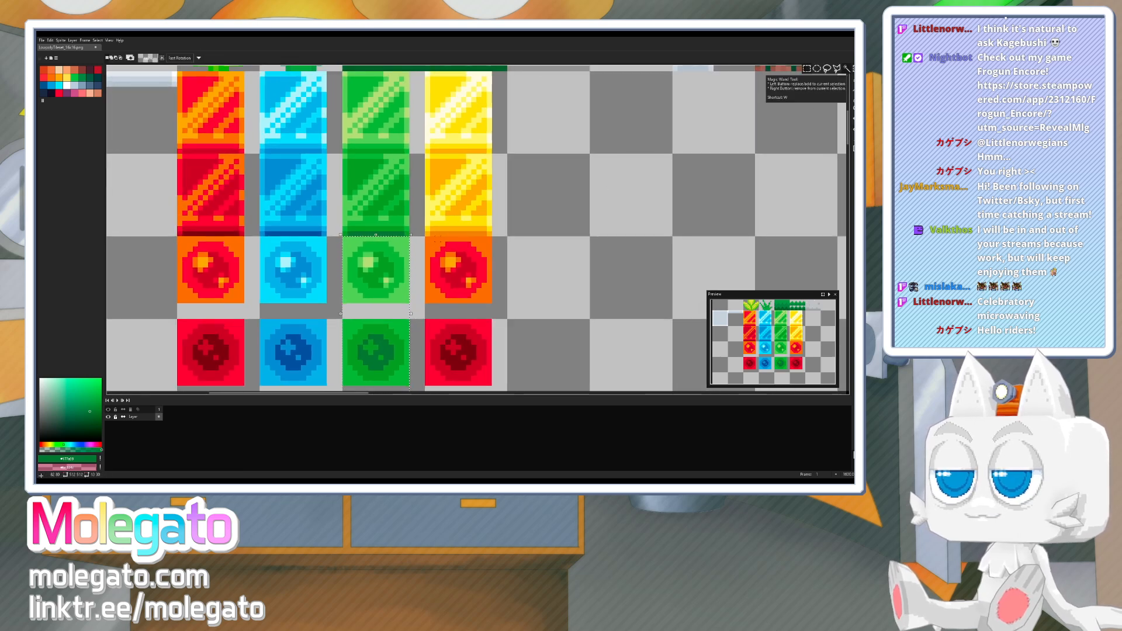
left_click_drag(425, 237, 497, 395)
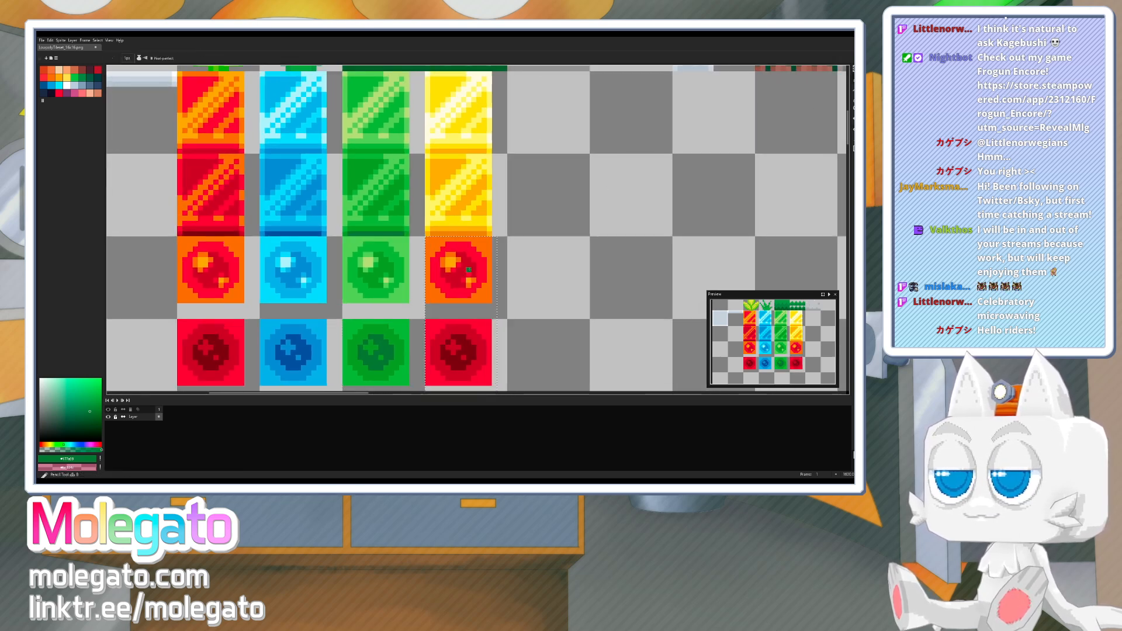
left_click(441, 119)
key("g")
left_click(454, 265)
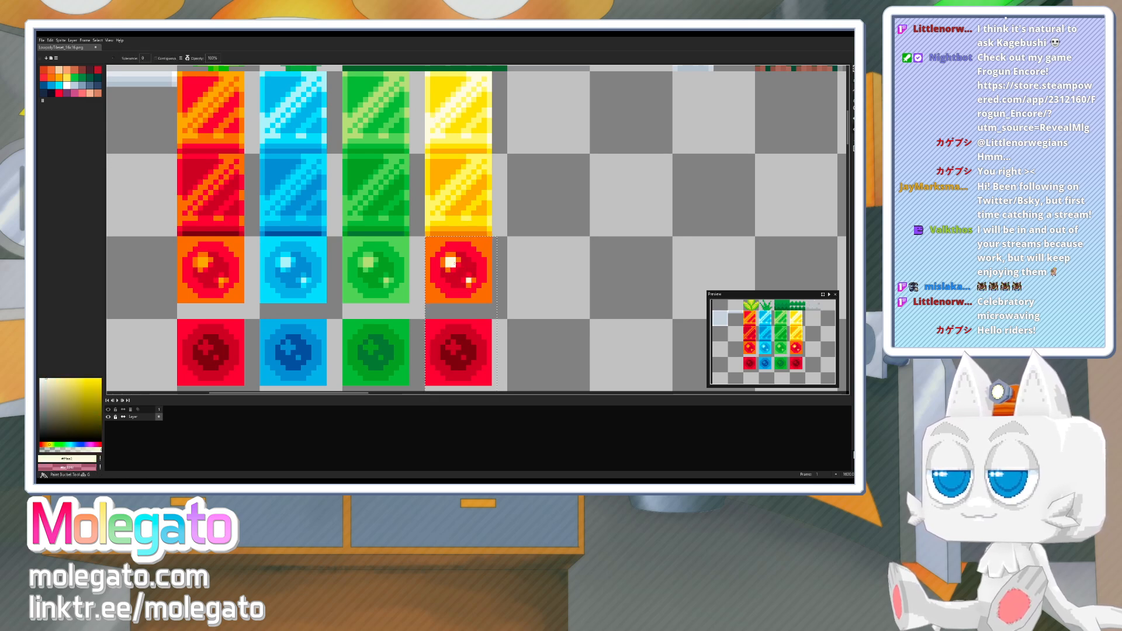
left_click(464, 204, "alt")
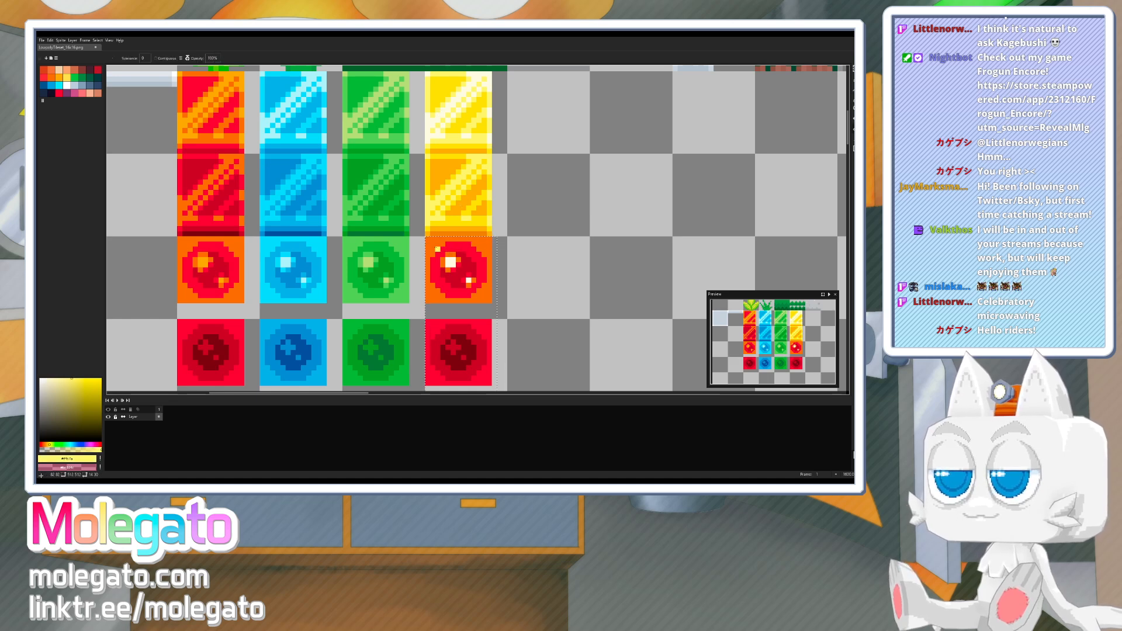
left_click(438, 249)
- Replace the remaining reds in the fourth button pair with yellow, amber and darker orange sampled from the yellow block
left_click(451, 130, "alt")
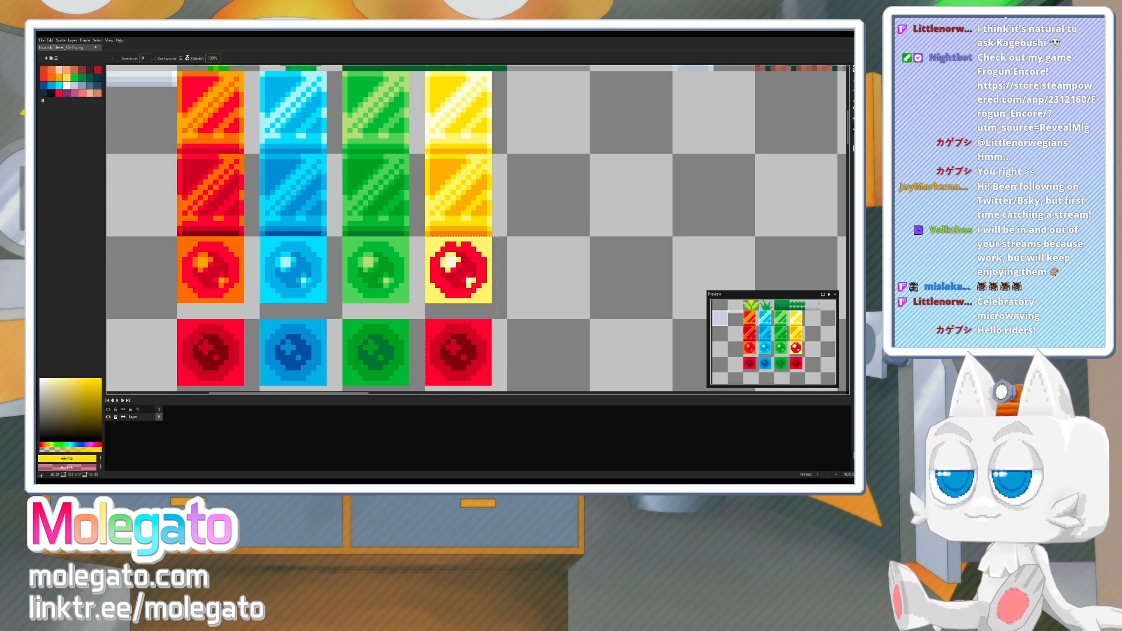
left_click(458, 245)
left_click(448, 173, "alt")
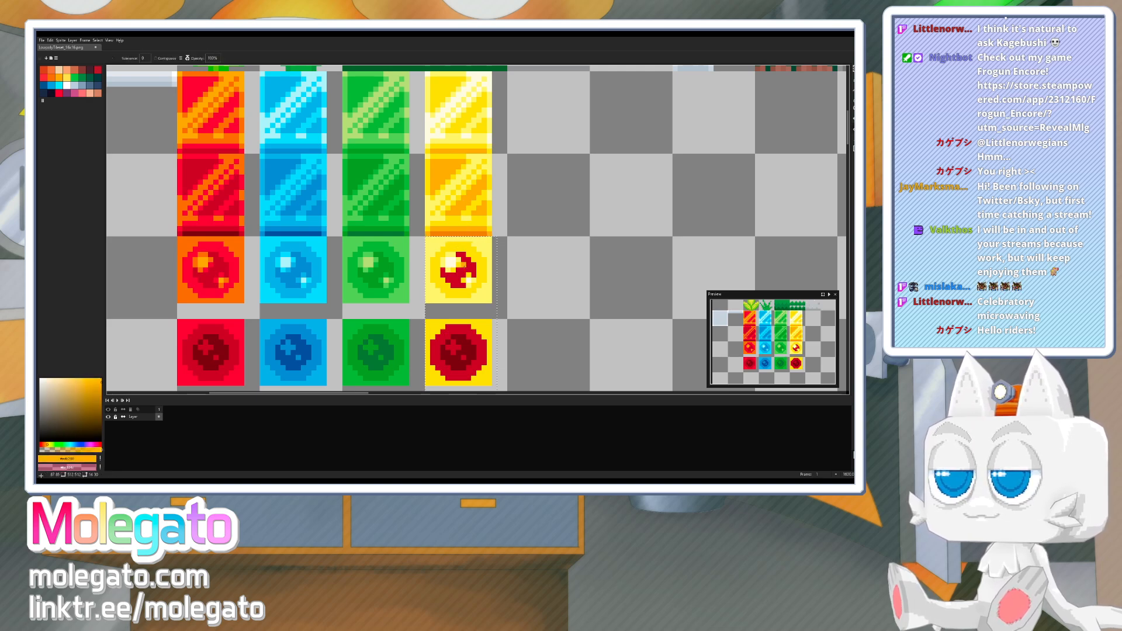
left_click(464, 266)
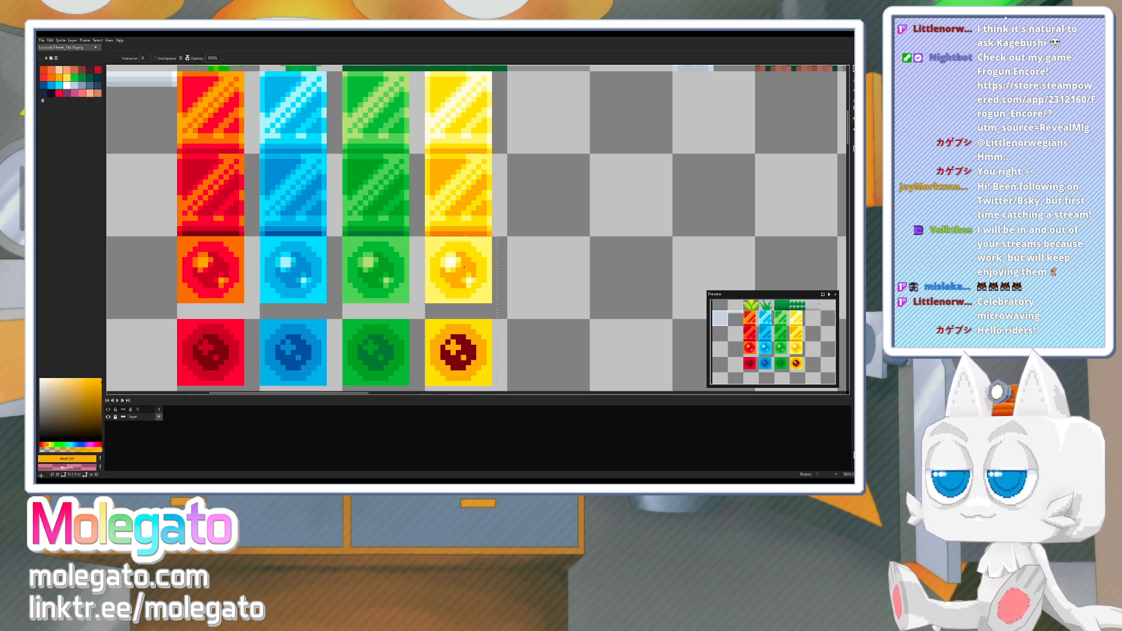
left_click(463, 234, "alt")
left_click(466, 341)
- Save the tileset texture, switch to Blender and reload the texture image there
scroll(472, 328, "down", 2)
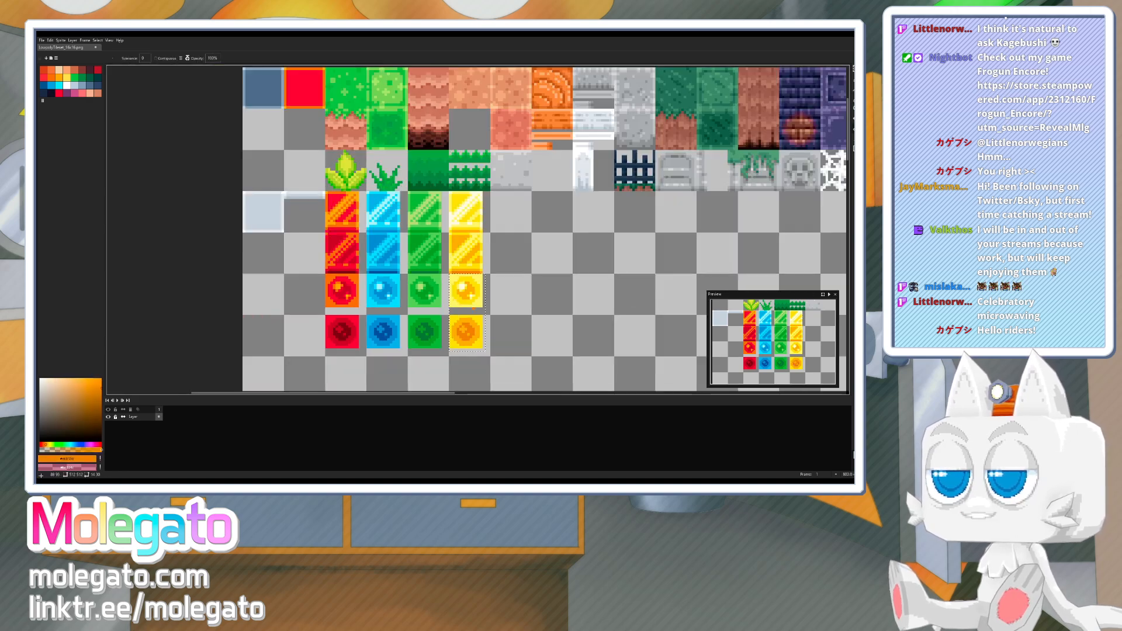
key("ctrl+s")
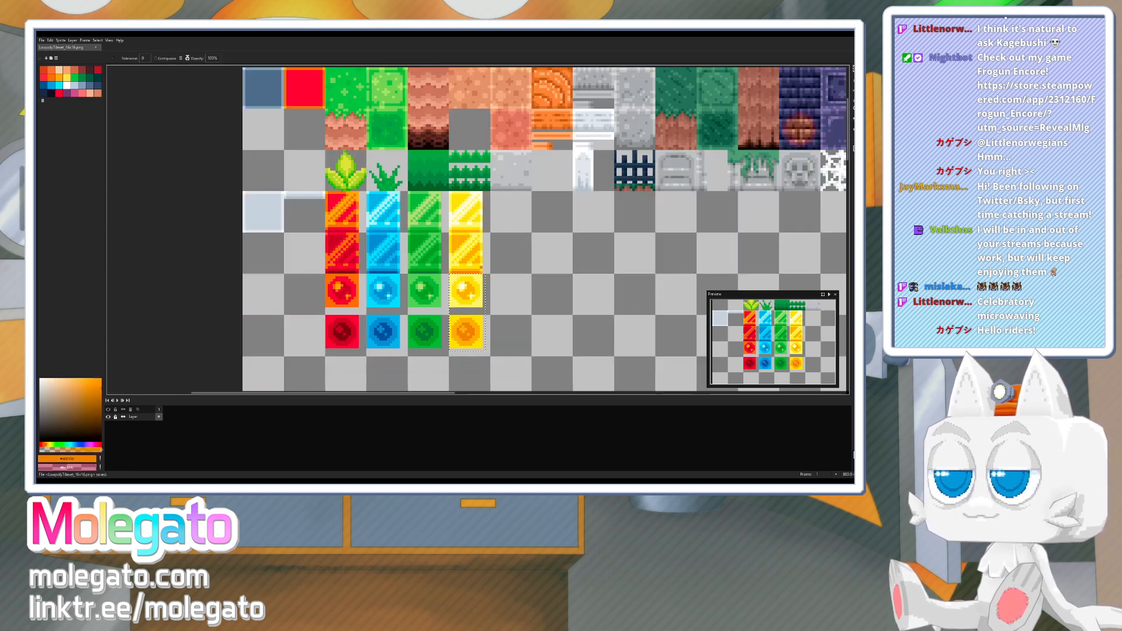
key("alt+Tab")
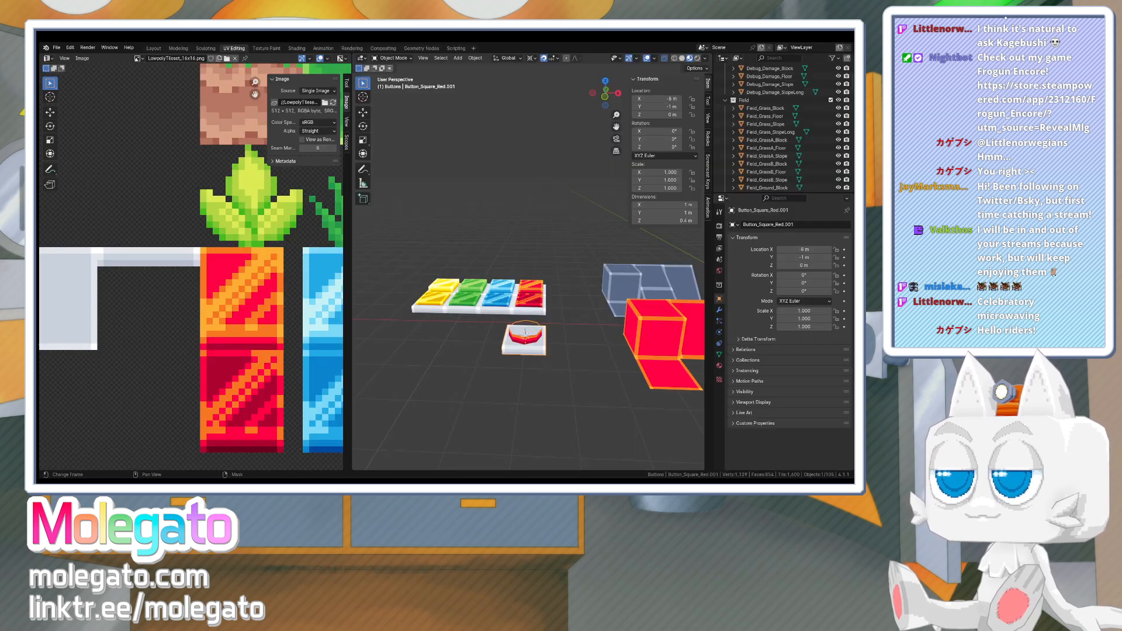
left_click(333, 103)
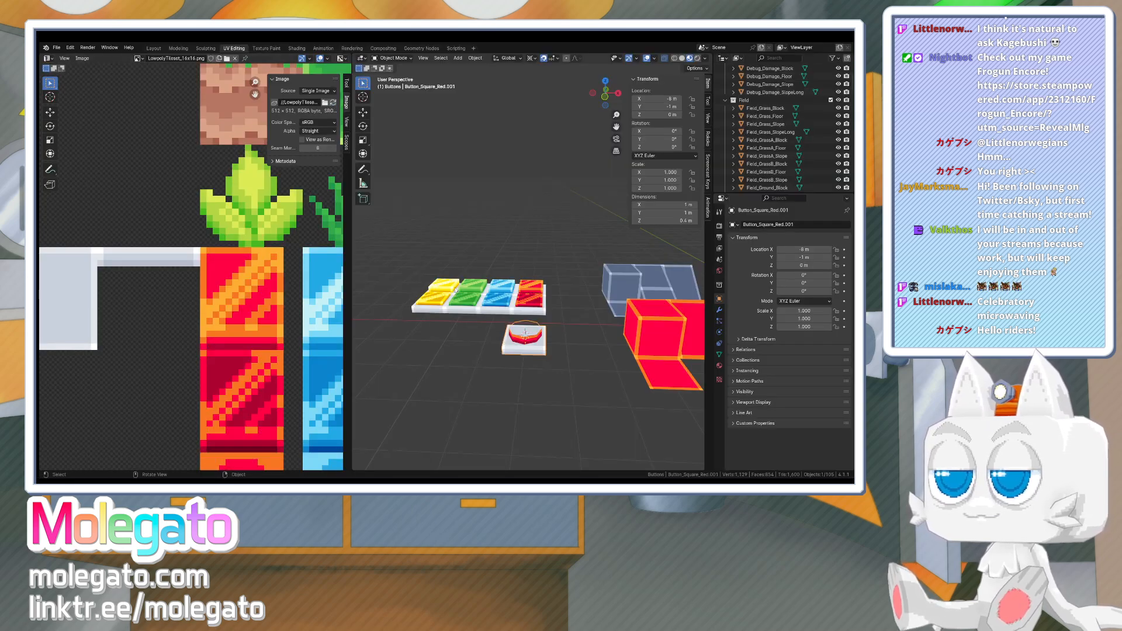
- Enter Edit Mode on the round button and select the top vertices of its cap in vertex selection mode
key("Tab")
left_click(528, 331)
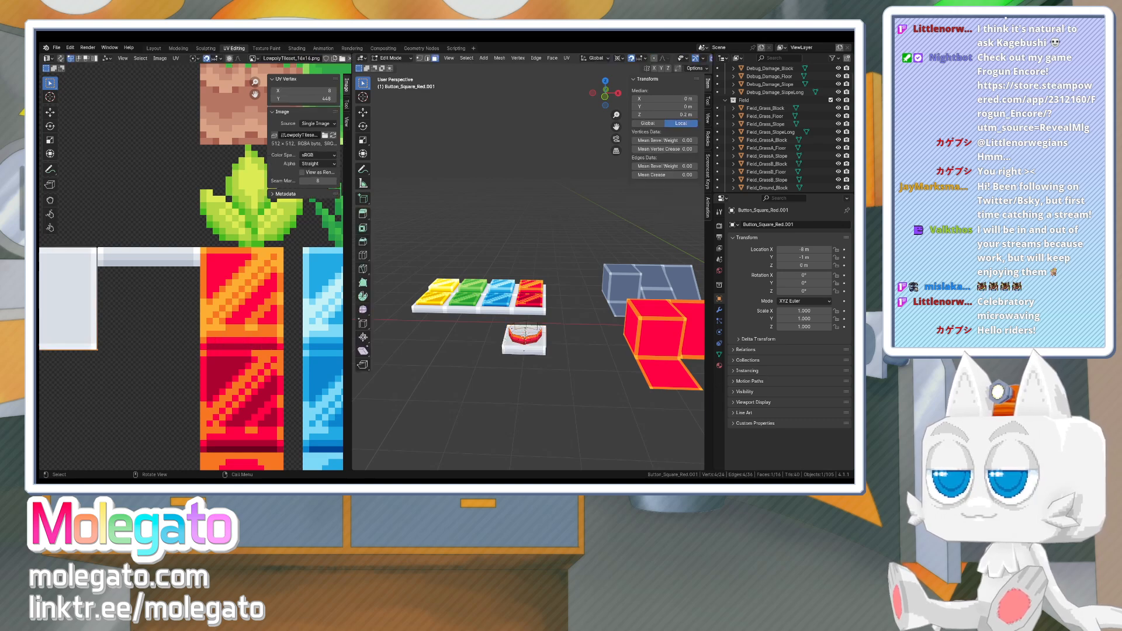
key("KP_7")
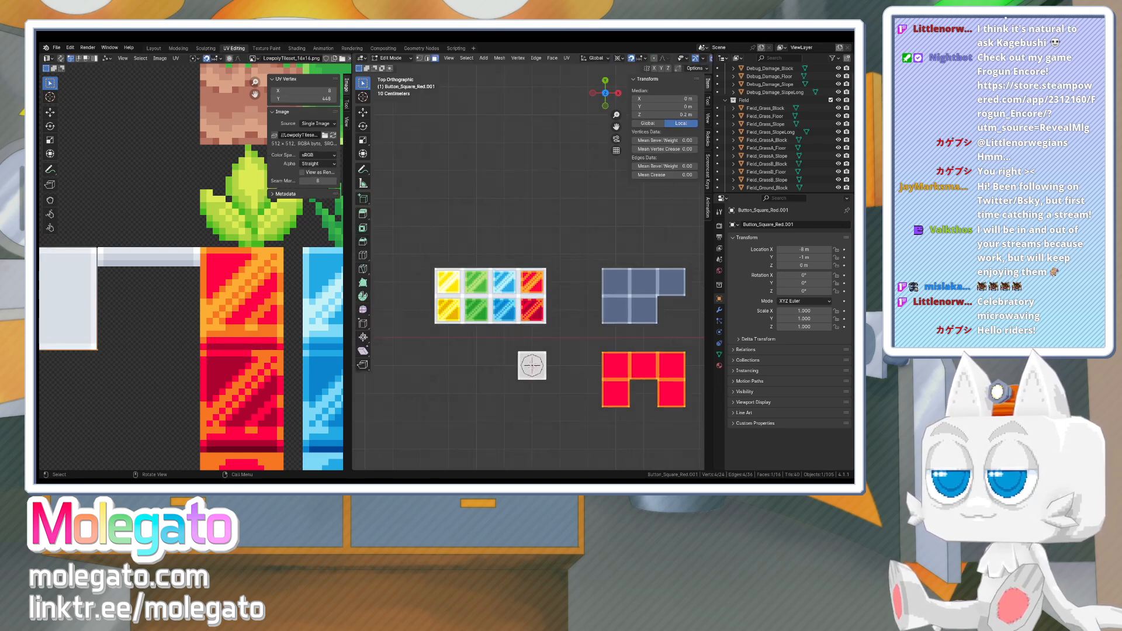
left_click(533, 366)
left_click(532, 366)
left_click(533, 366)
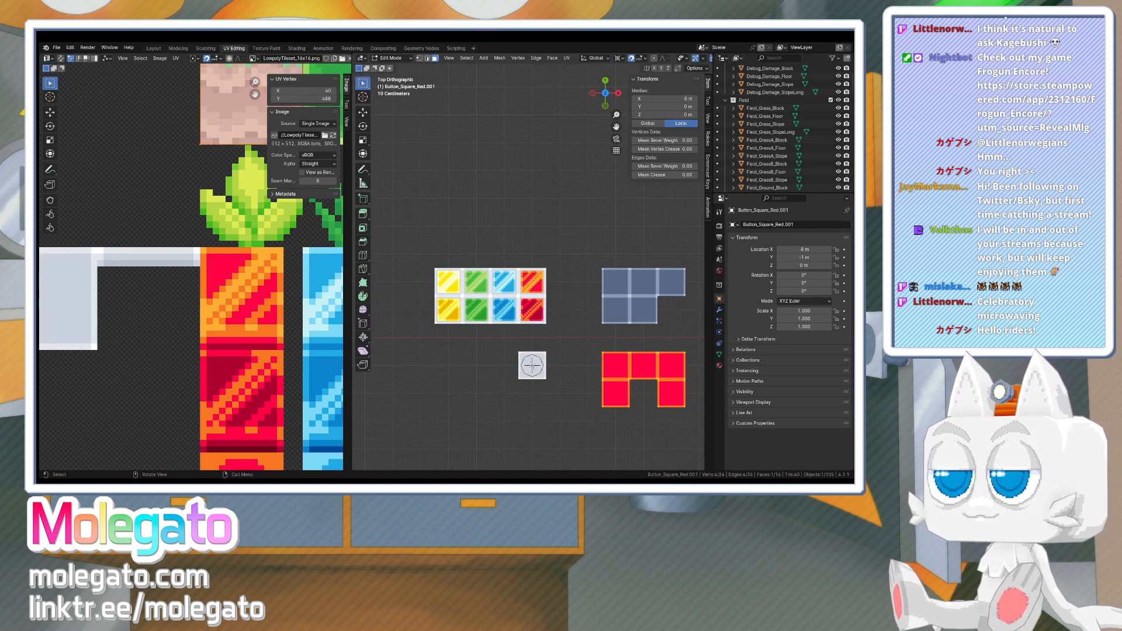
left_click_drag(528, 360, 538, 371)
middle_click_drag(537, 371, 524, 248)
scroll(529, 292, "up", 2)
left_click(419, 58)
left_click_drag(487, 266, 562, 286)
middle_click_drag(562, 286, 528, 290)
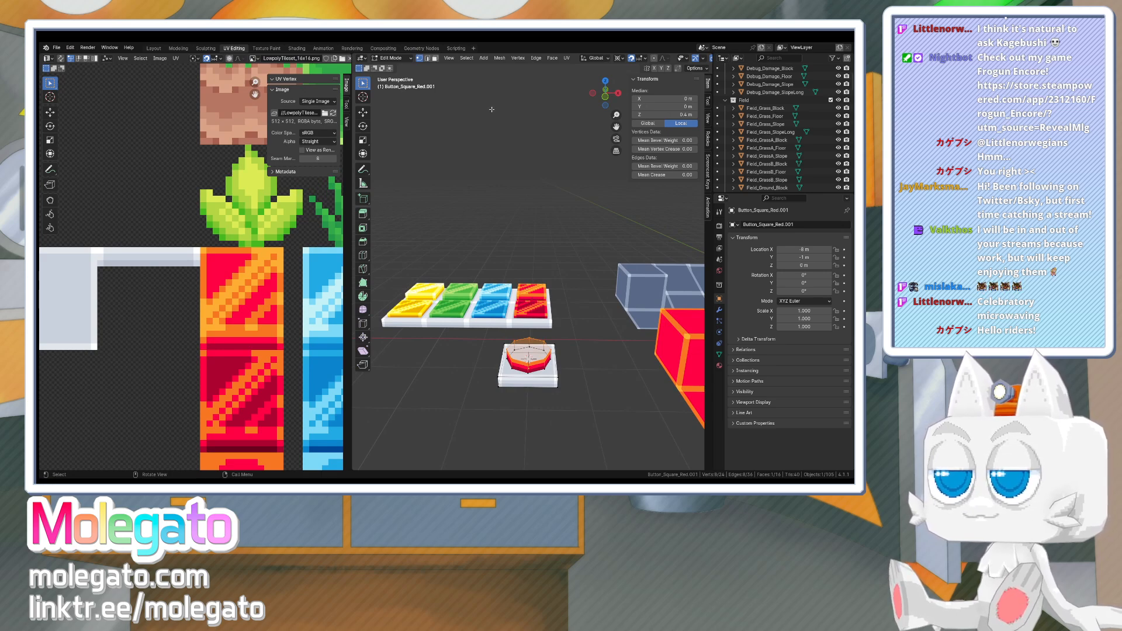
- Switch to face selection and select the octagonal top face of the round button's cap
key("a")
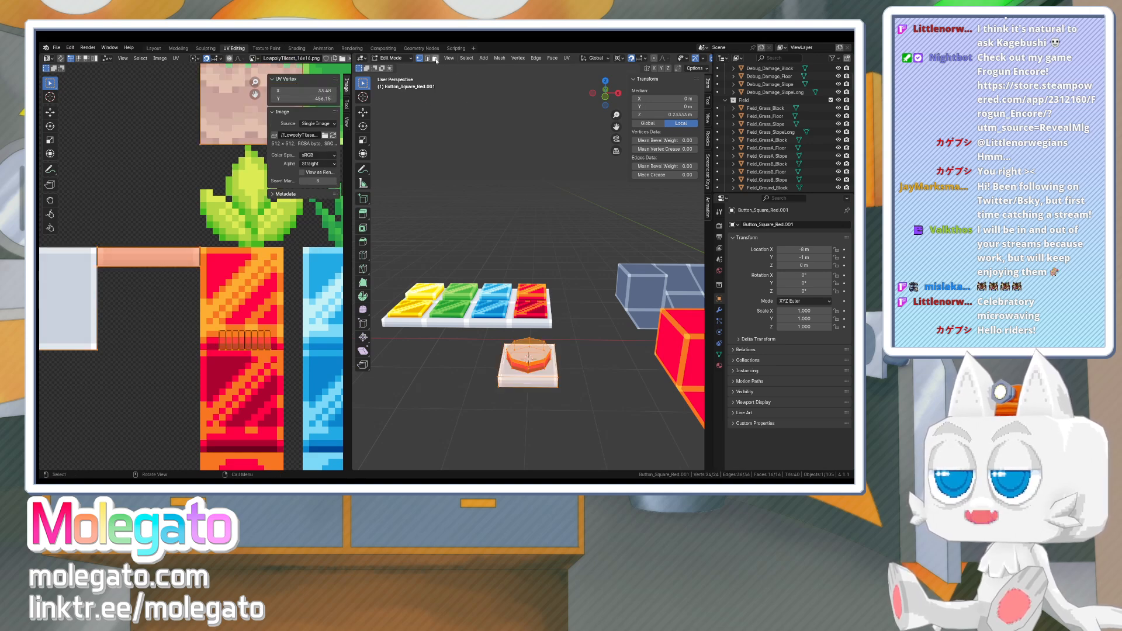
middle_click_drag(527, 359, 503, 328)
left_click(471, 306)
left_click(470, 307)
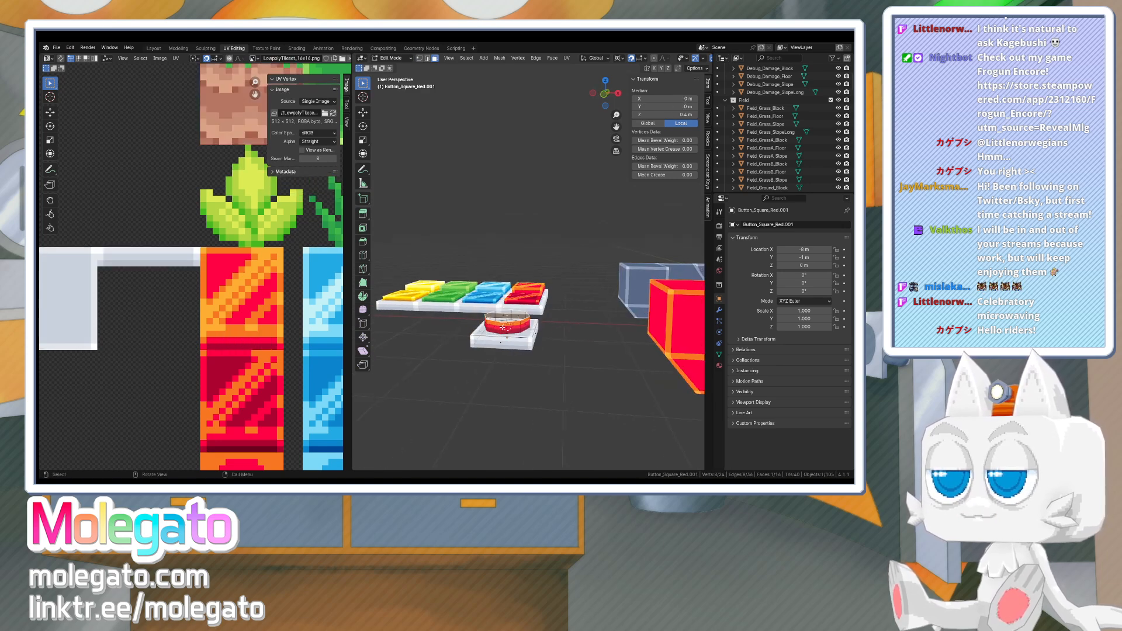
scroll(279, 394, "down", 8)
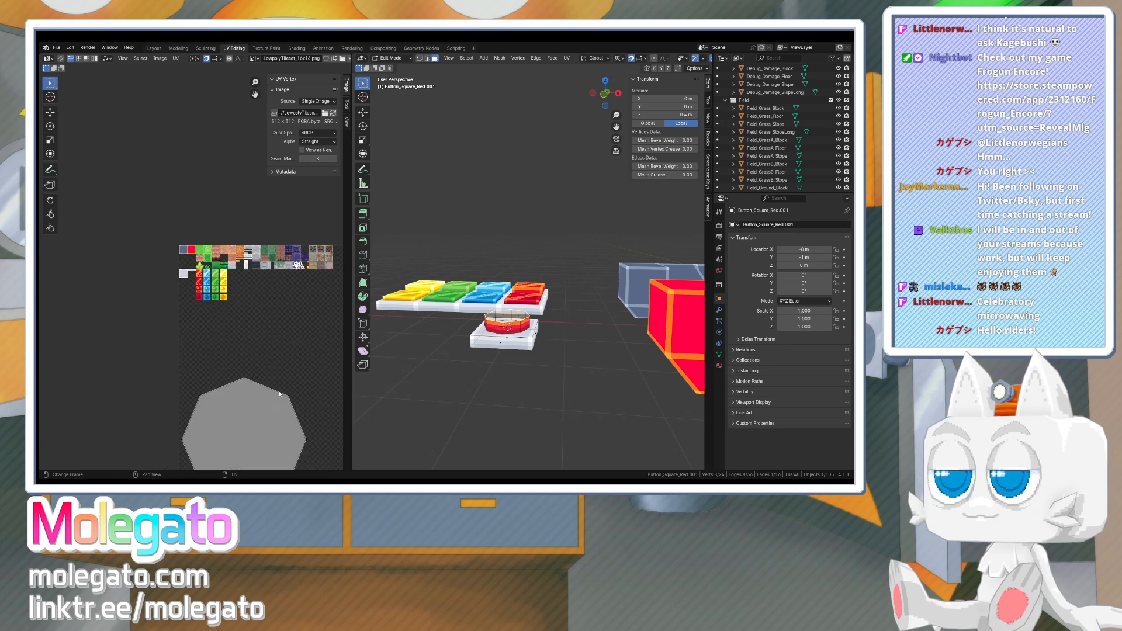
- Project the cap's top face from the top view with bounds, and scale its UV island by 0.25 three times
key("KP_7")
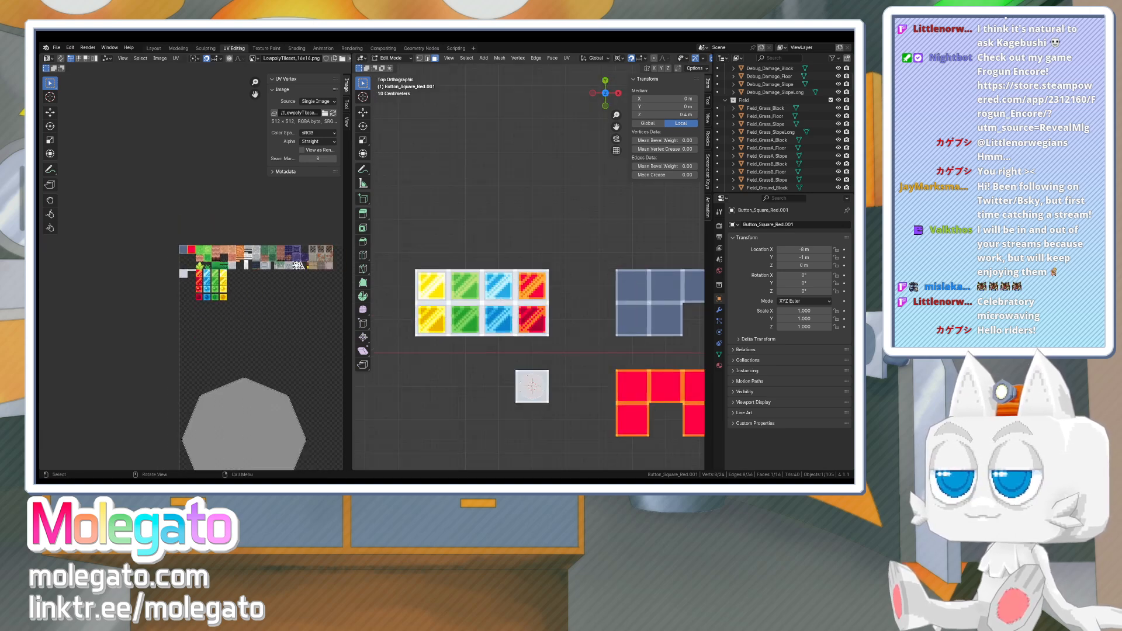
left_click(567, 58)
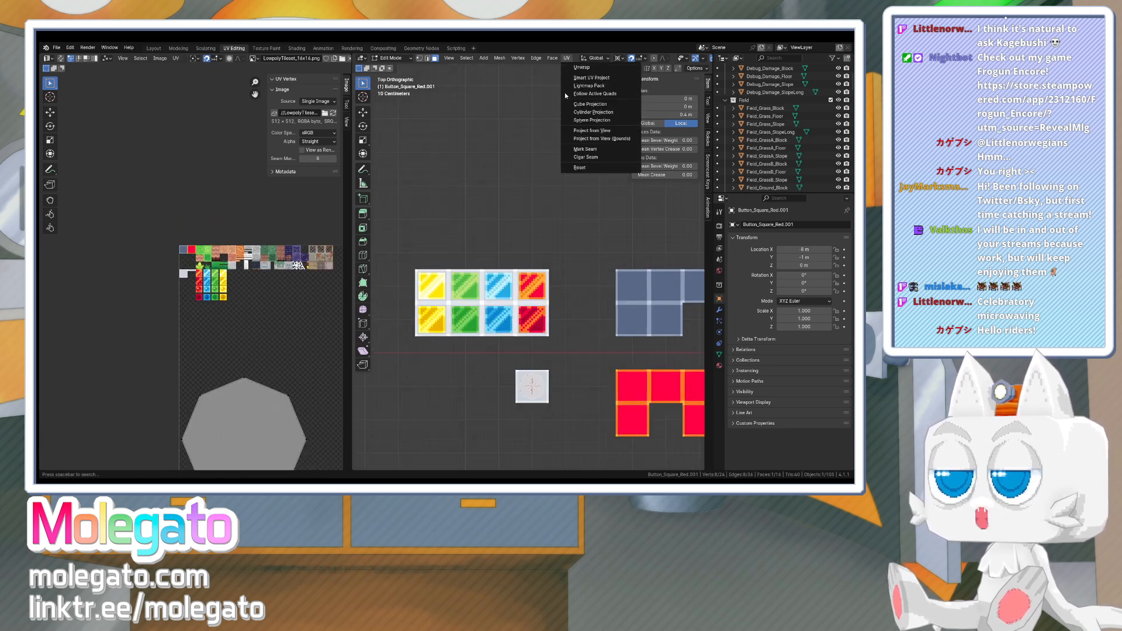
left_click(588, 142)
scroll(248, 344, "down", 1)
type("a")
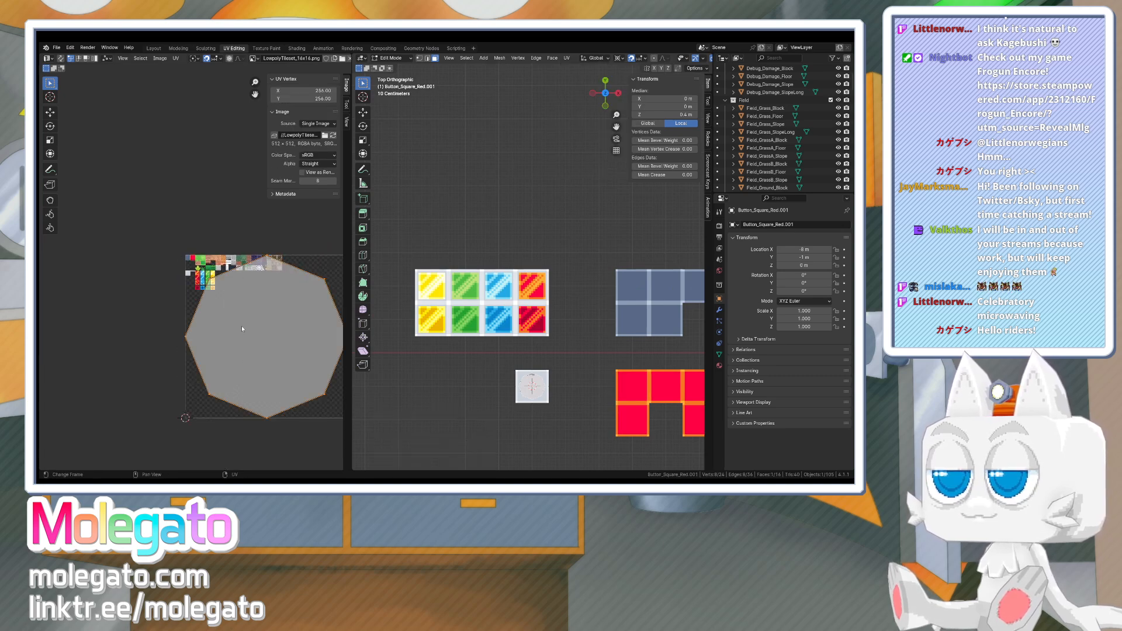
type("s.25")
key("Return")
type("s")
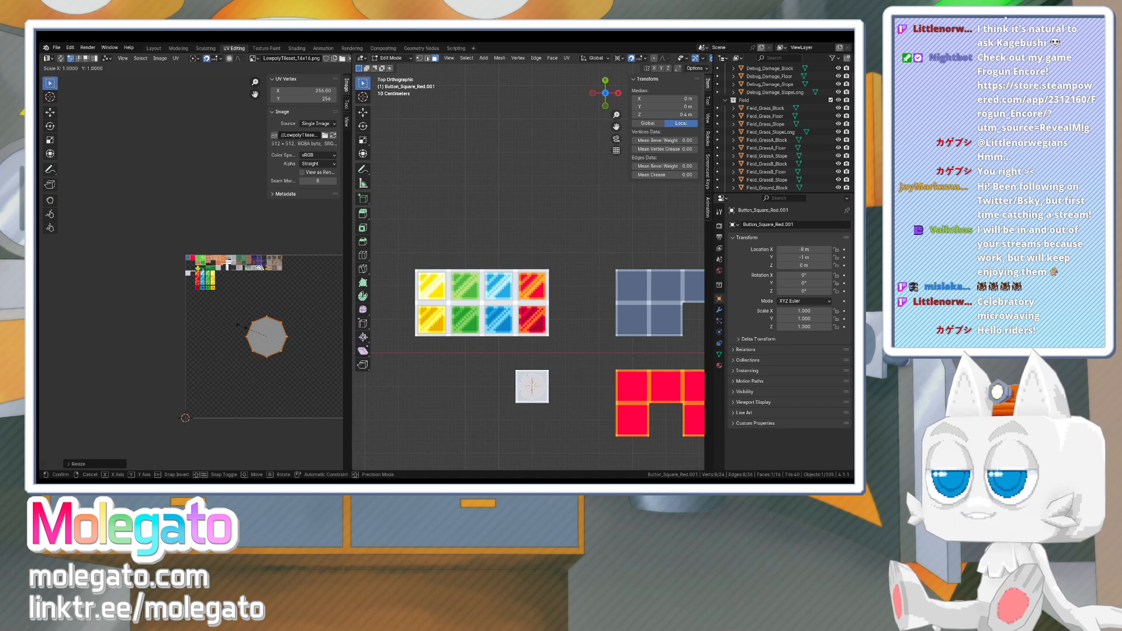
type(".25")
key("Return")
type("s.25")
key("Return")
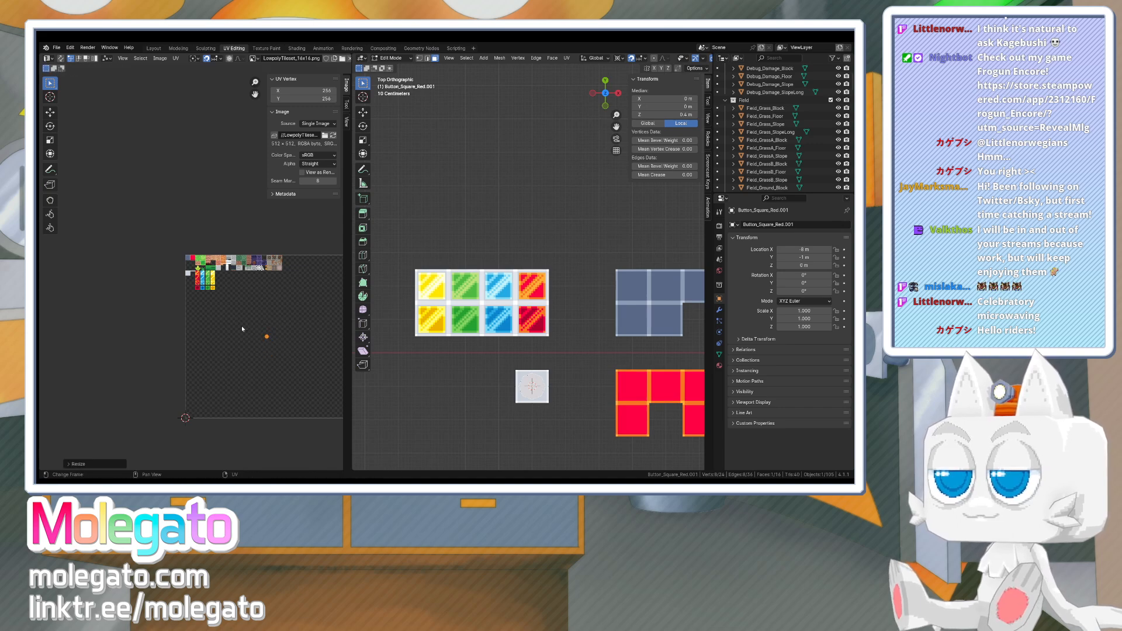
- Move the tiny UV island onto the upper round red tile of the tileset
key("g")
left_click(188, 281)
scroll(196, 271, "up", 3)
scroll(246, 328, "up", 2)
key("g")
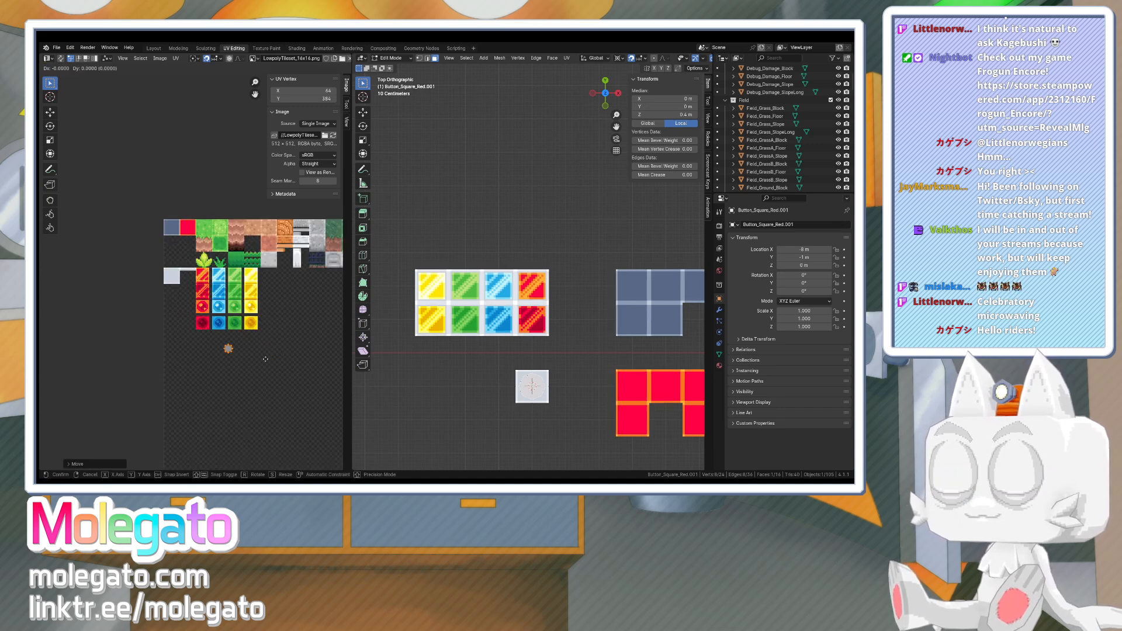
left_click(241, 316)
scroll(246, 336, "up", 5)
scroll(252, 385, "down", 10)
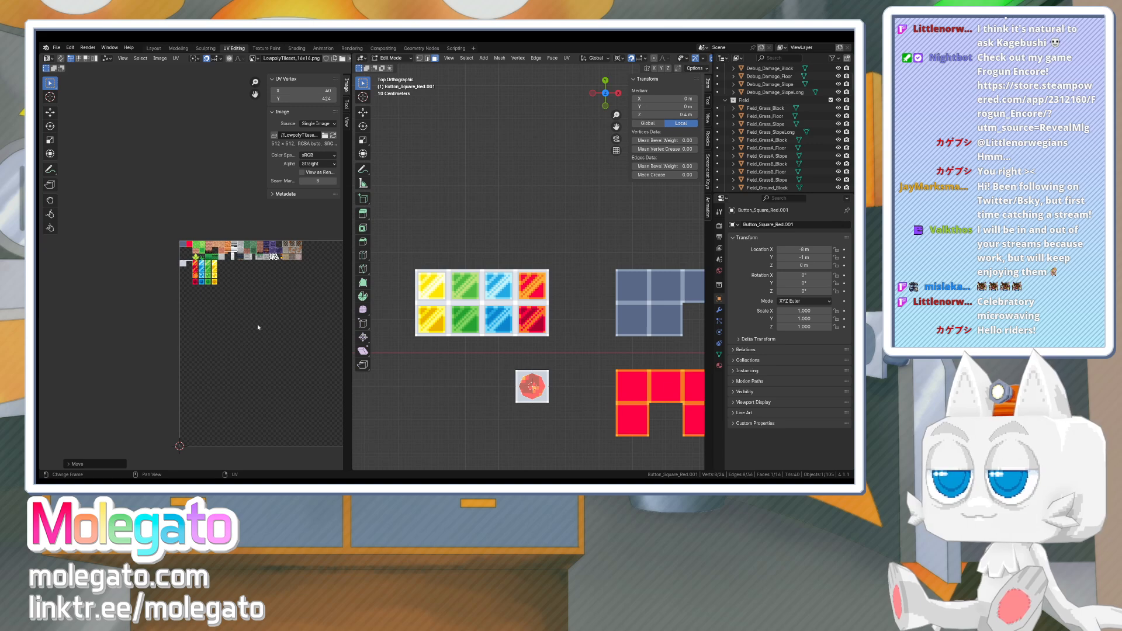
scroll(218, 300, "down", 2)
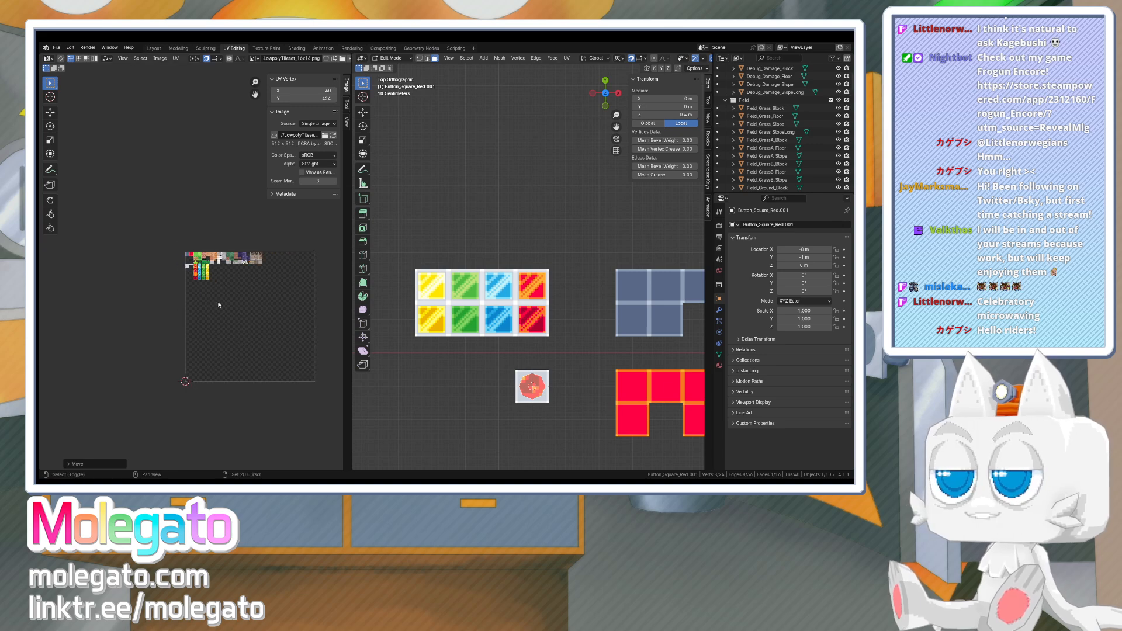
- Project the cap's top face from the top view with bounds again, and scale its UV island down to about tile size
left_click(568, 57)
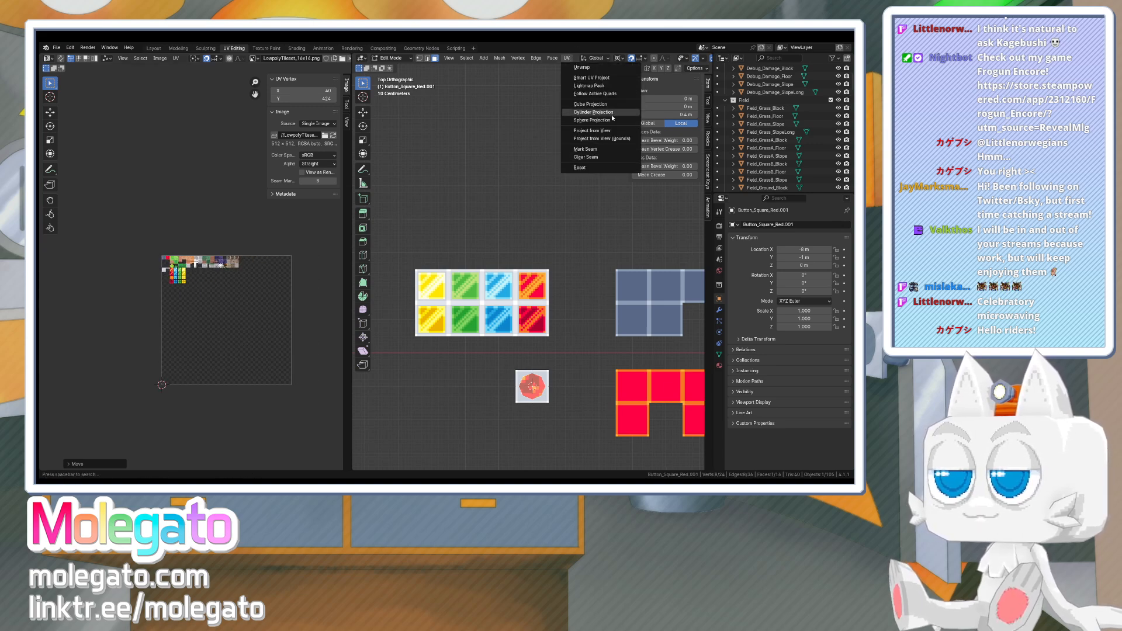
left_click(611, 138)
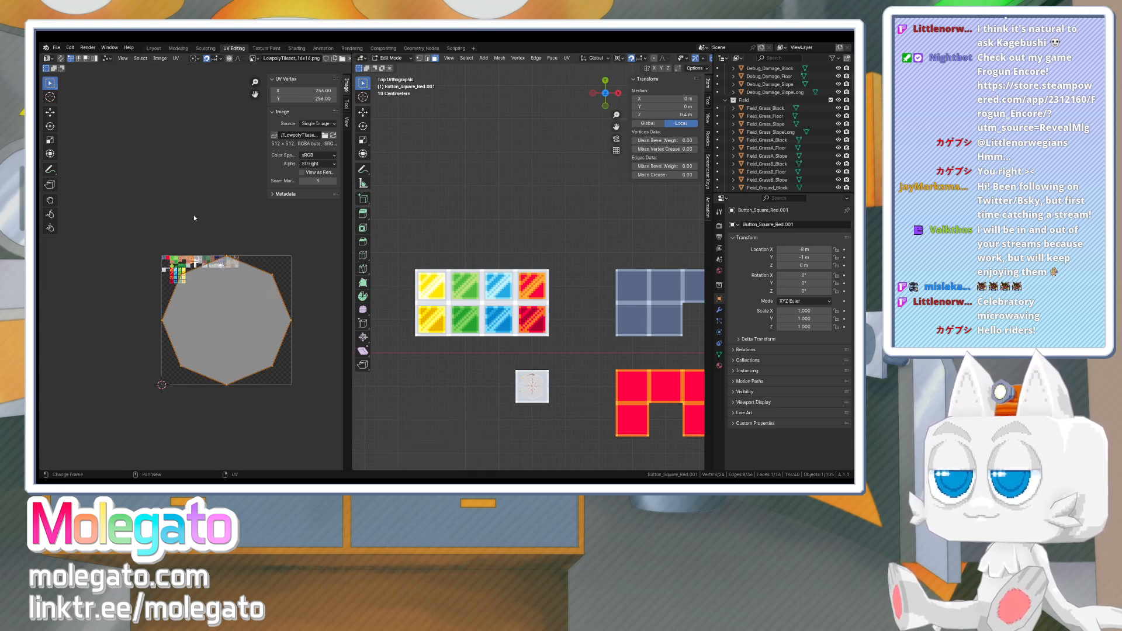
type("s.25")
key("Return")
type("s.25")
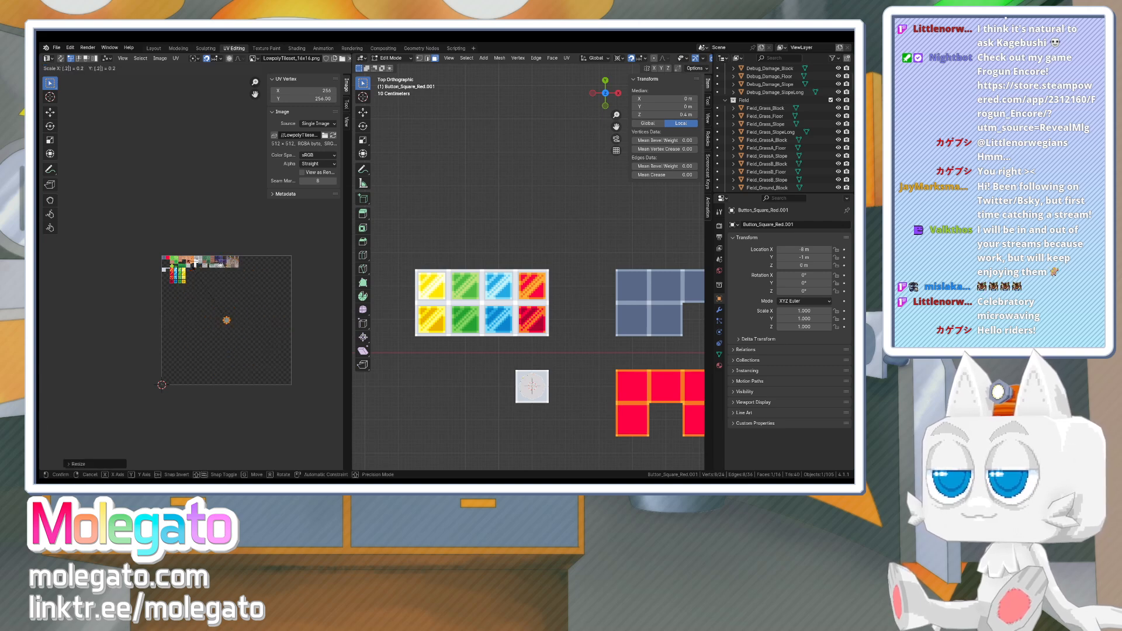
key("Return")
key("s")
key("Escape")
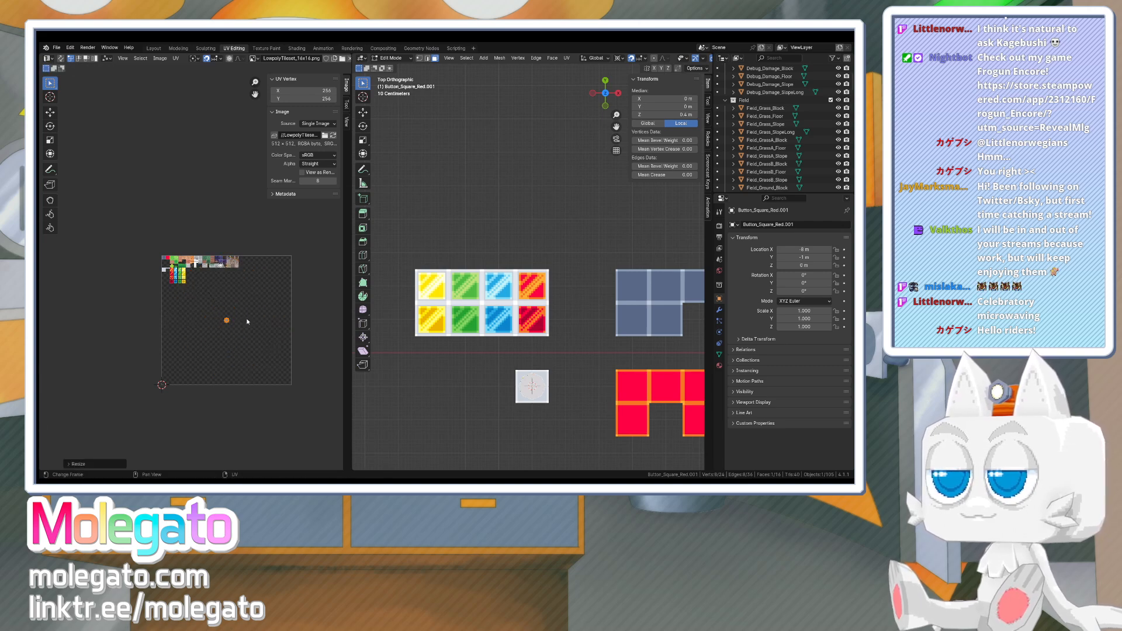
- Move the resized UV island onto the upper round red button tile
key("g")
scroll(196, 272, "up", 7)
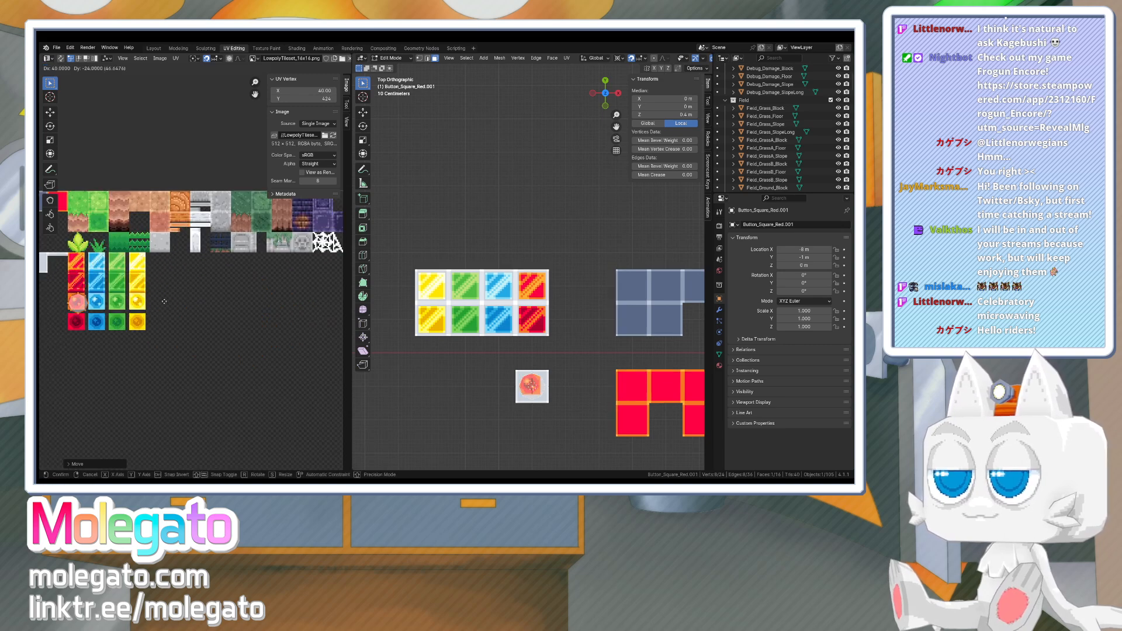
left_click(164, 301)
scroll(217, 329, "up", 3)
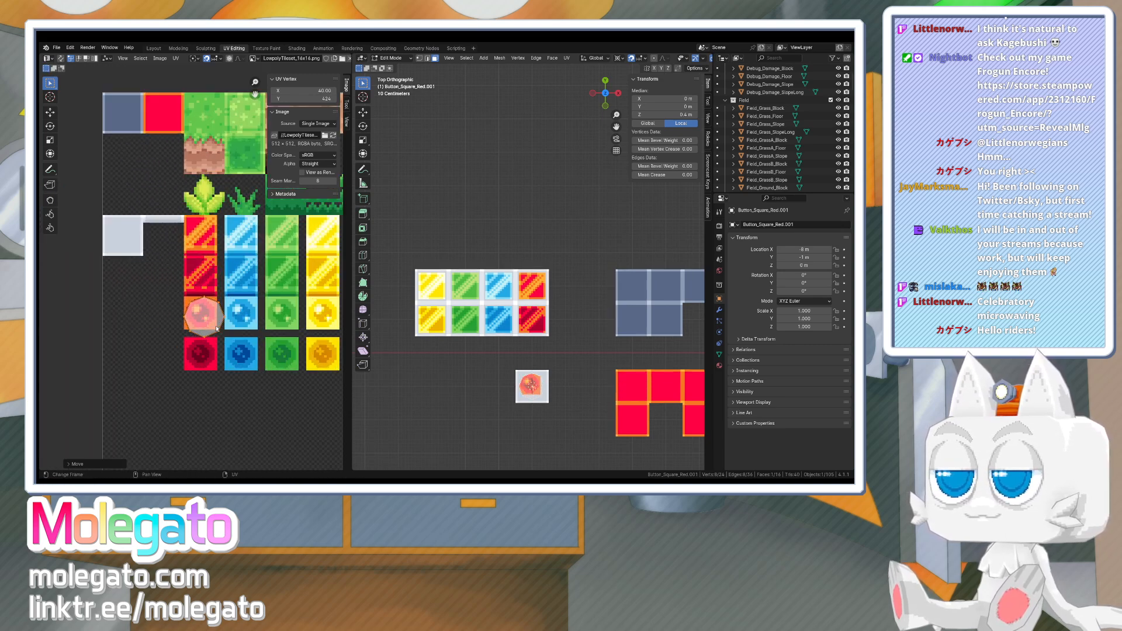
scroll(216, 329, "up", 1)
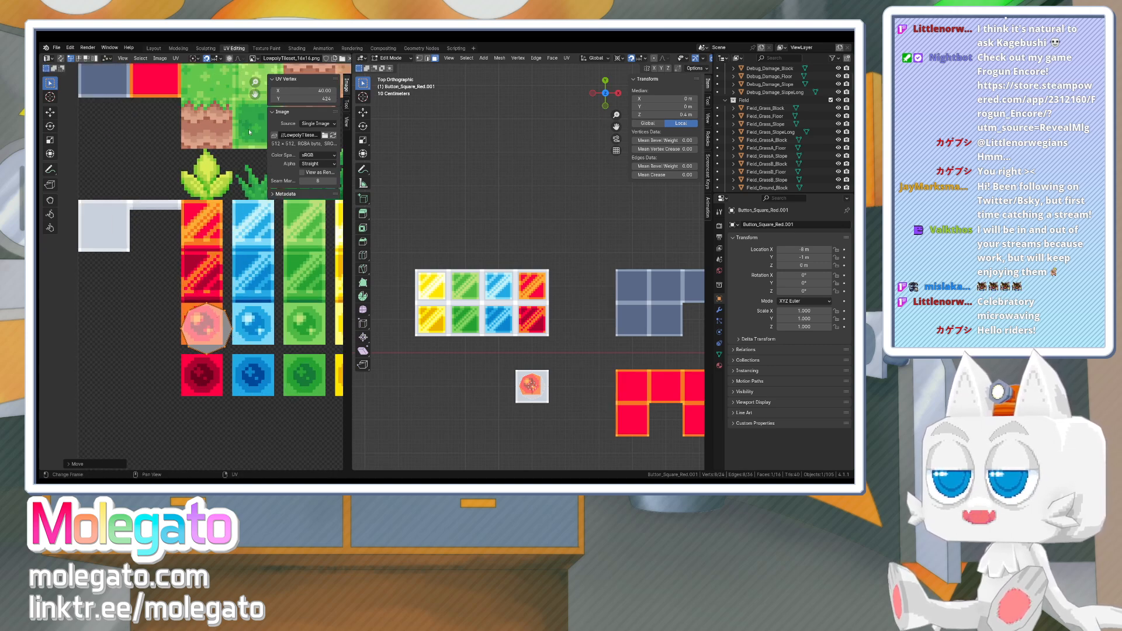
- Nudge the cap face's UV island to X 38, Y 425 over the red button tile
left_click(273, 91)
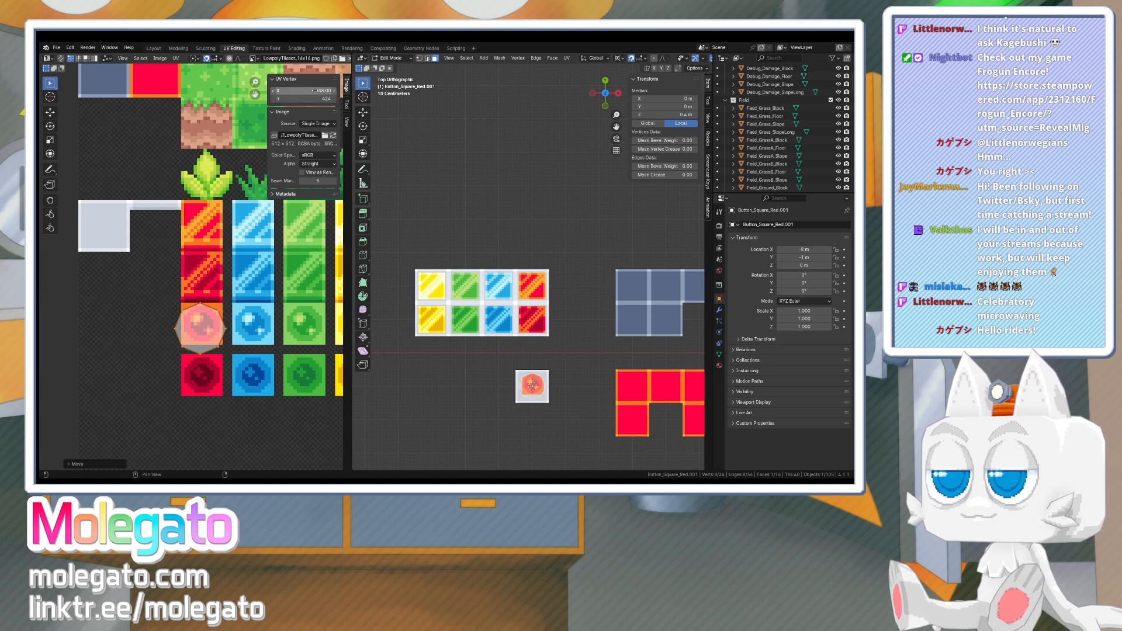
left_click(274, 91)
left_click(334, 99)
left_click(334, 100)
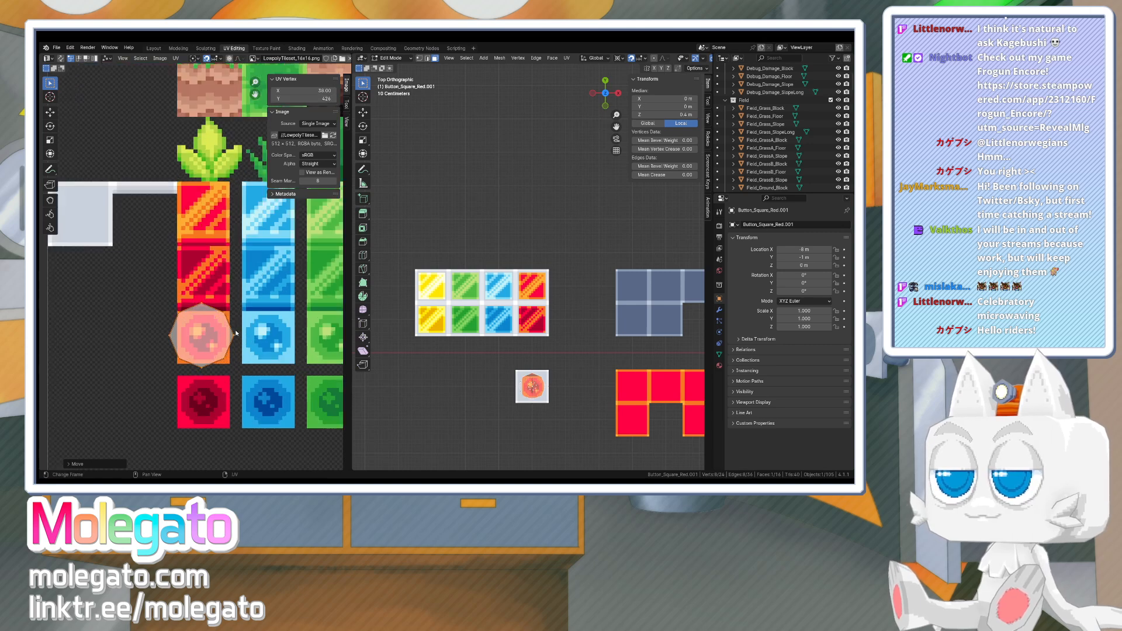
scroll(270, 145, "up", 1)
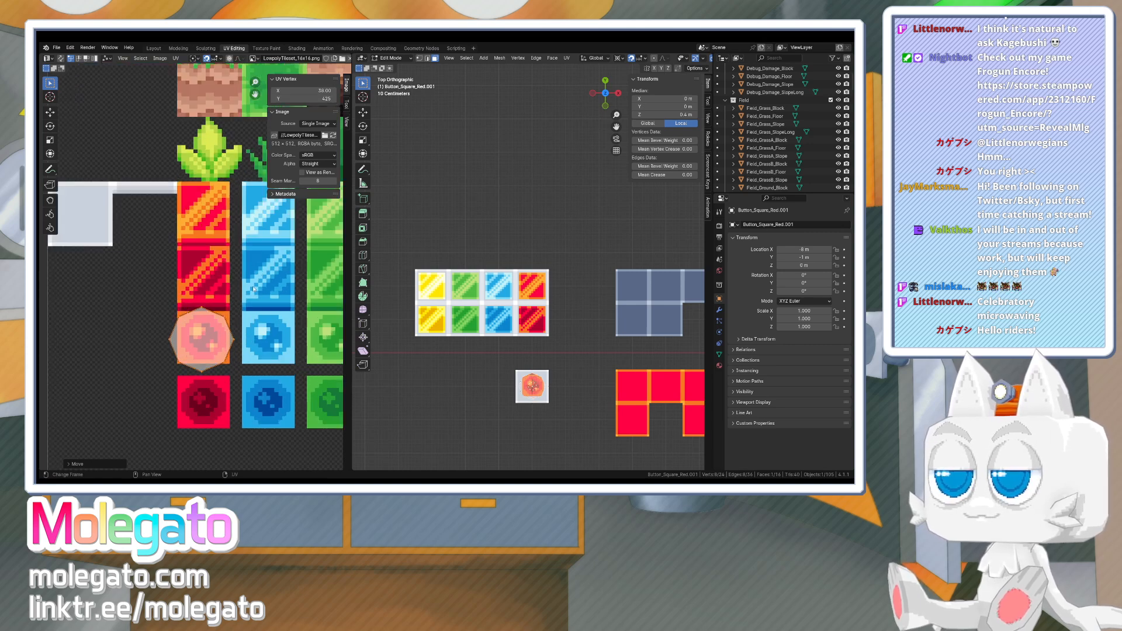
- Shrink the UV island to fit the drawn red circle and centre it at X 38.5, Y 425.5
key("s")
left_click(258, 326)
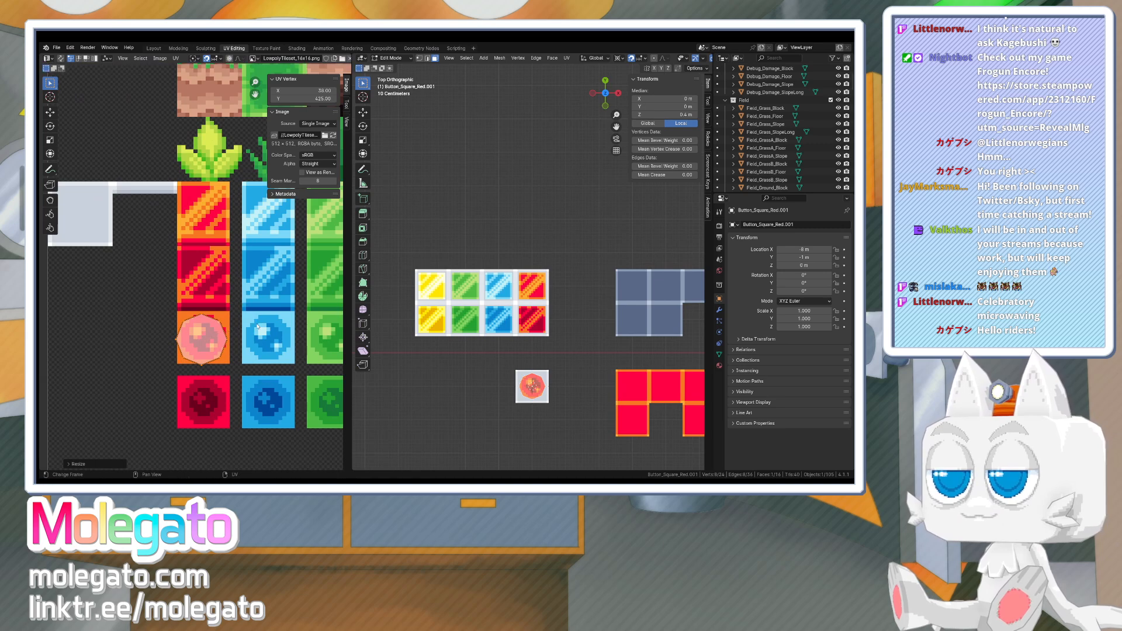
left_click(336, 91)
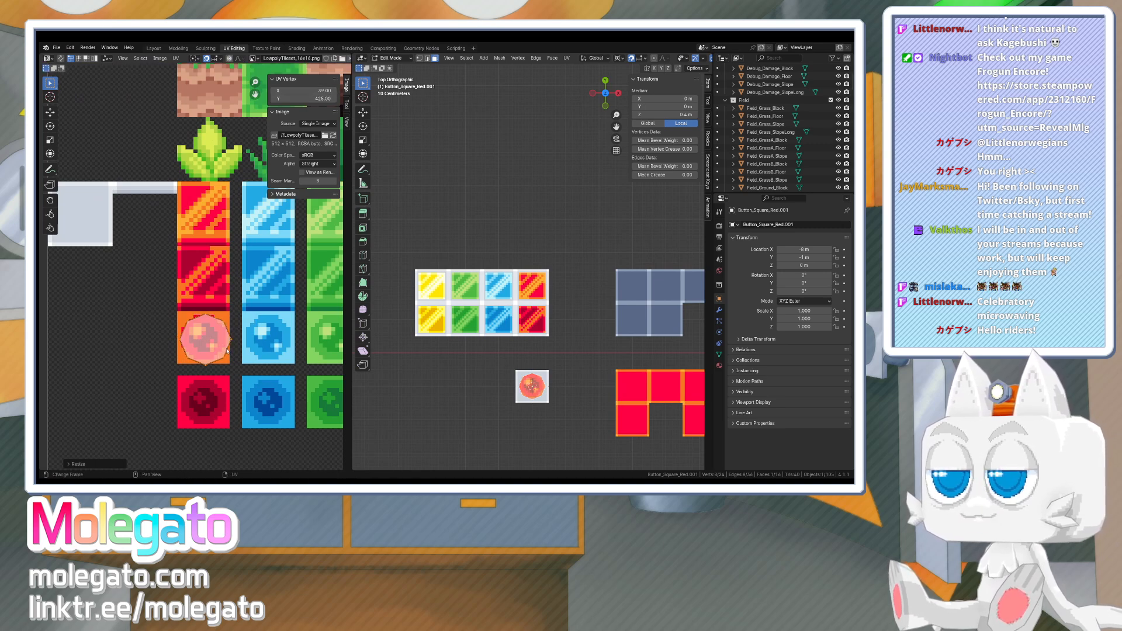
key("g")
left_click(226, 350)
key("g")
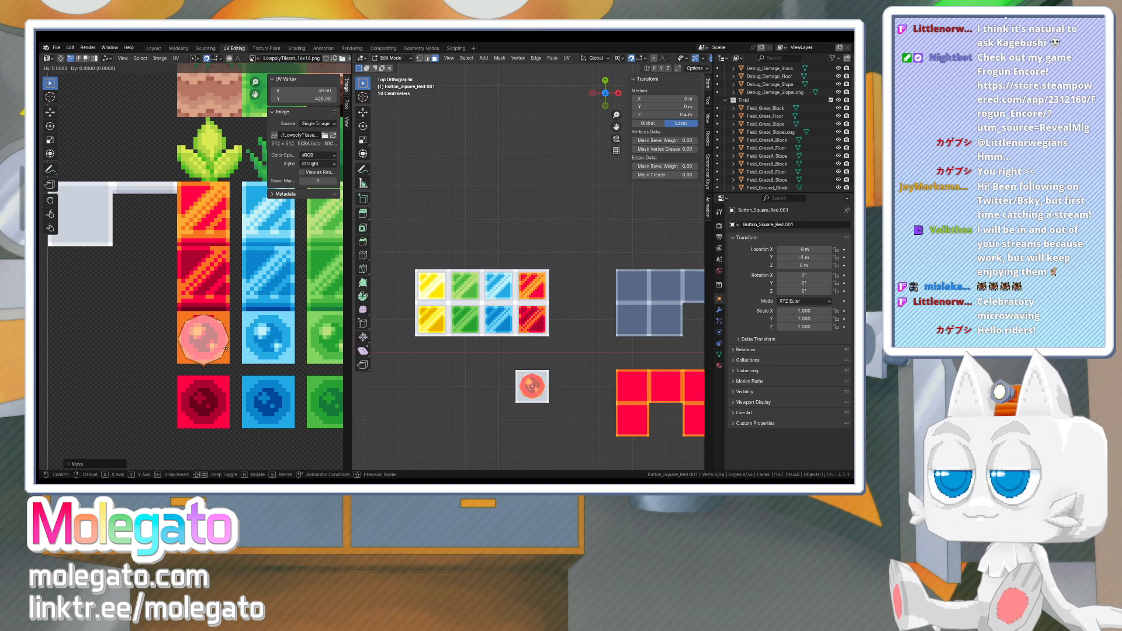
left_click(228, 352)
scroll(228, 353, "up", 2)
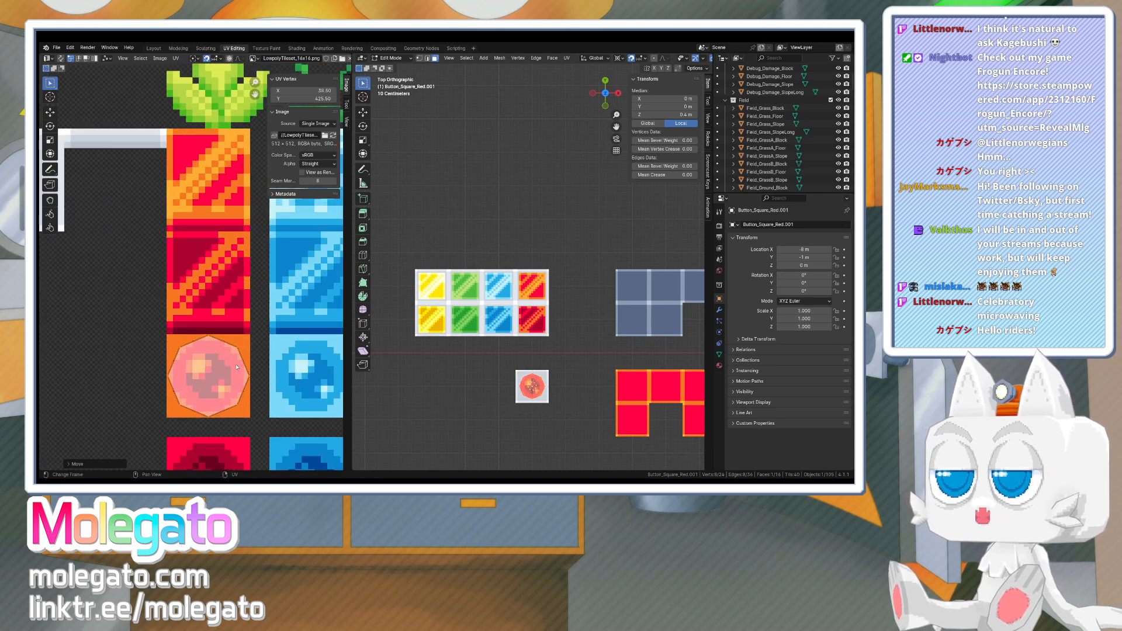
scroll(518, 388, "up", 1)
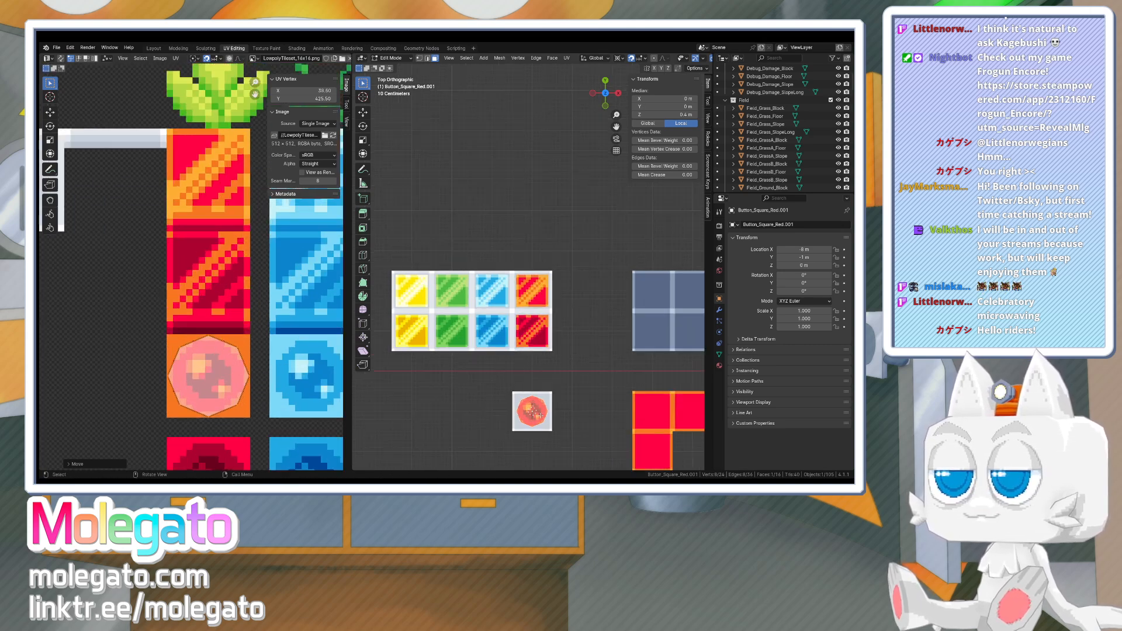
- Return to Object Mode and duplicate the round red button to X -8 m, Y -2 m, directly in front of the original
middle_click_drag(541, 415, 531, 351)
key("Tab")
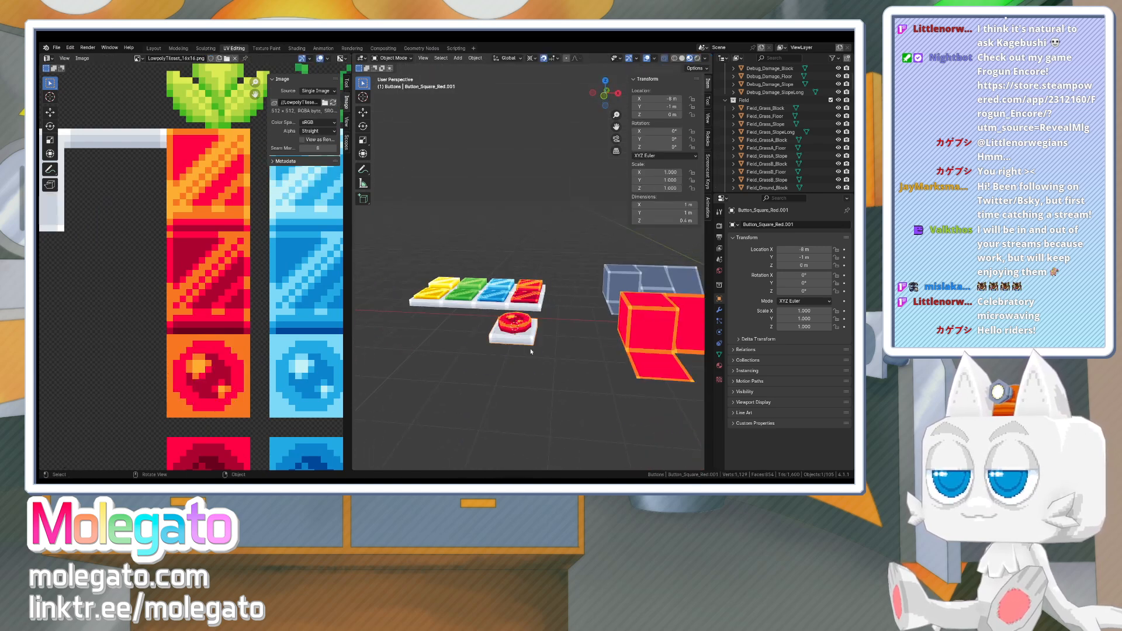
key("KP_7")
key("shift+d")
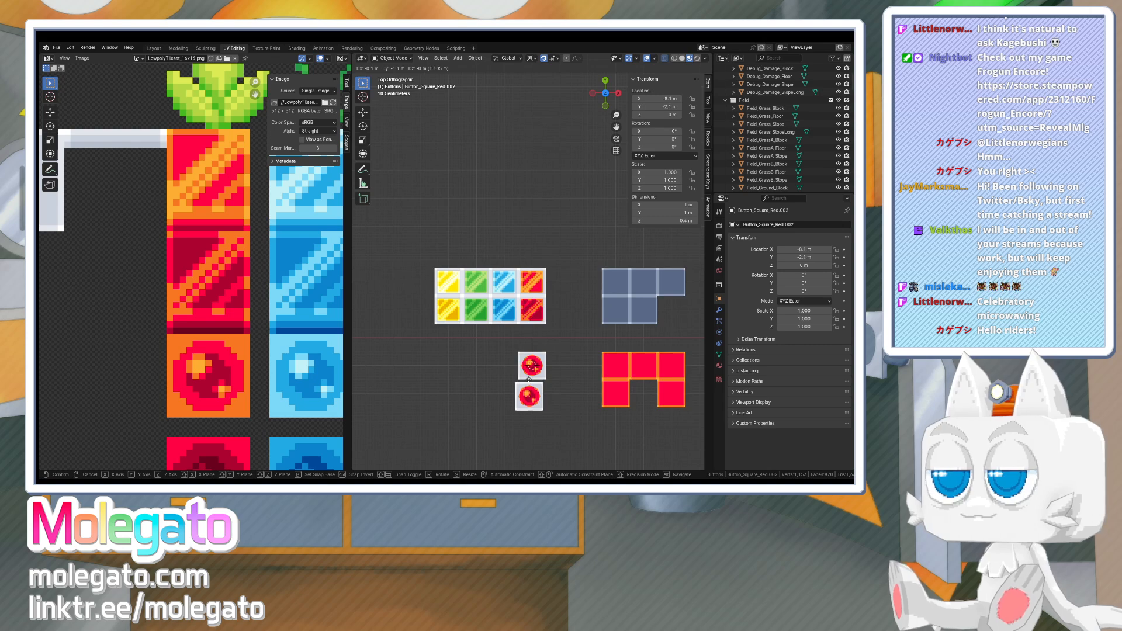
left_click(529, 380)
middle_click_drag(529, 380, 541, 317)
- In Edit Mode, move the duplicate round button's cap UV islands down onto the dark red round tile
key("Tab")
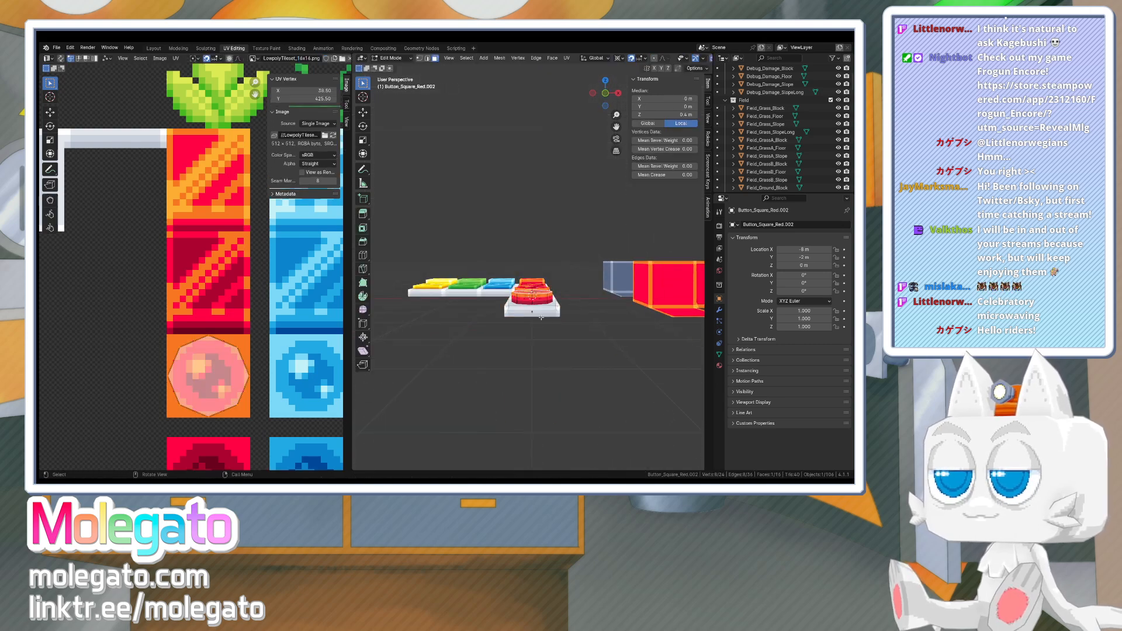
scroll(211, 381, "down", 3)
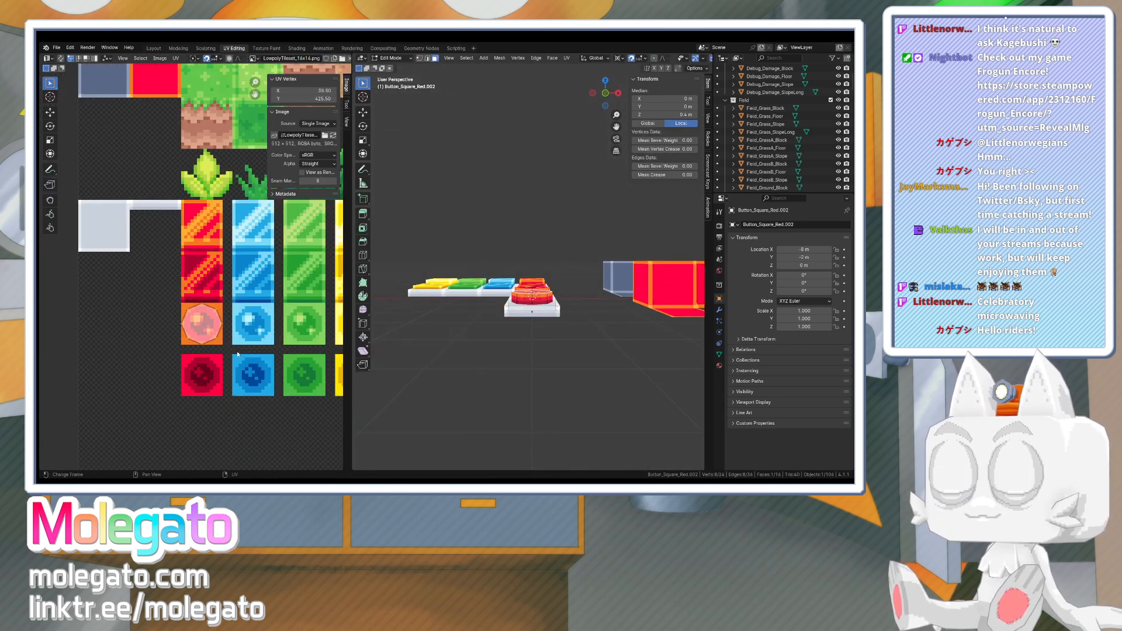
key("a")
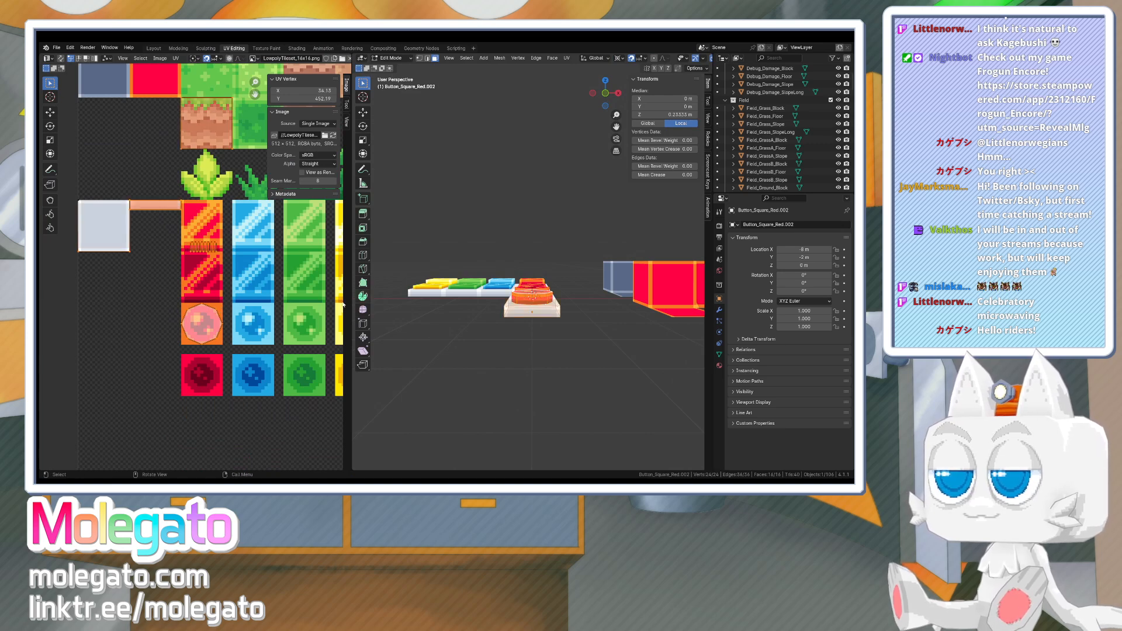
left_click_drag(168, 226, 244, 345)
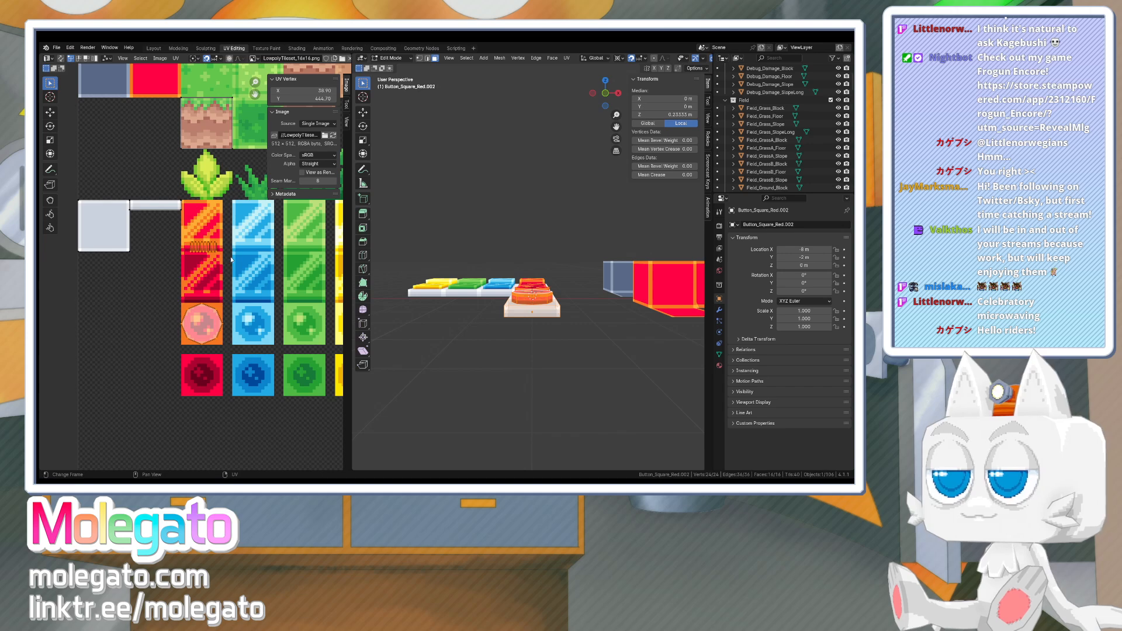
key("g")
left_click(233, 301)
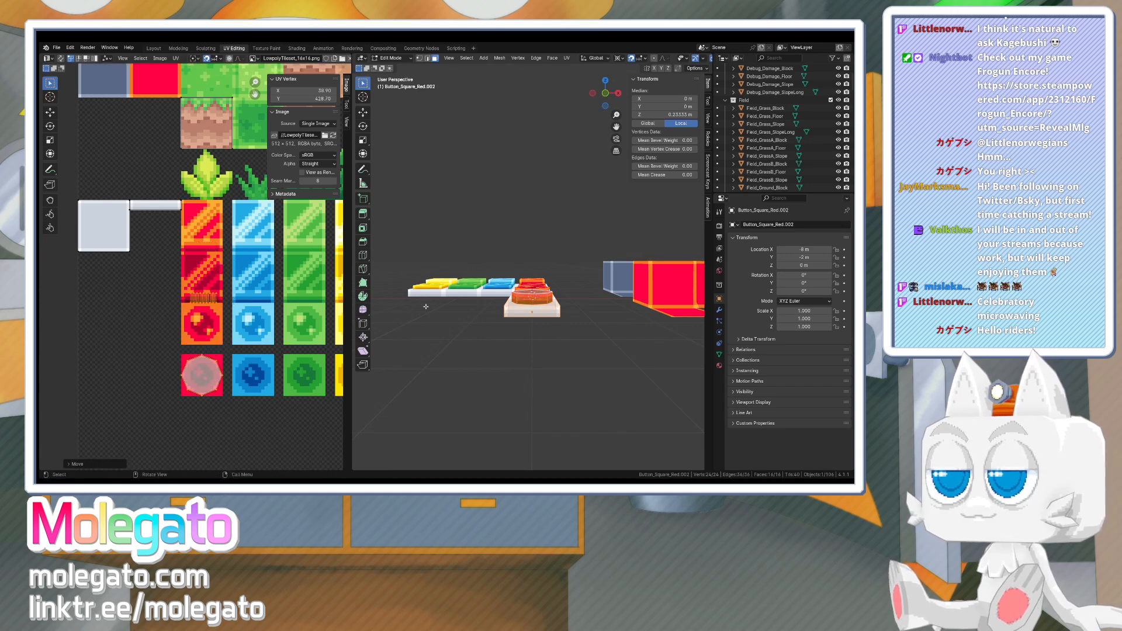
- Select the duplicate's round cap top face and lower it 0.1 m along Z, viewed from the front in wireframe
scroll(508, 312, "up", 1)
middle_click_drag(508, 312, 512, 331)
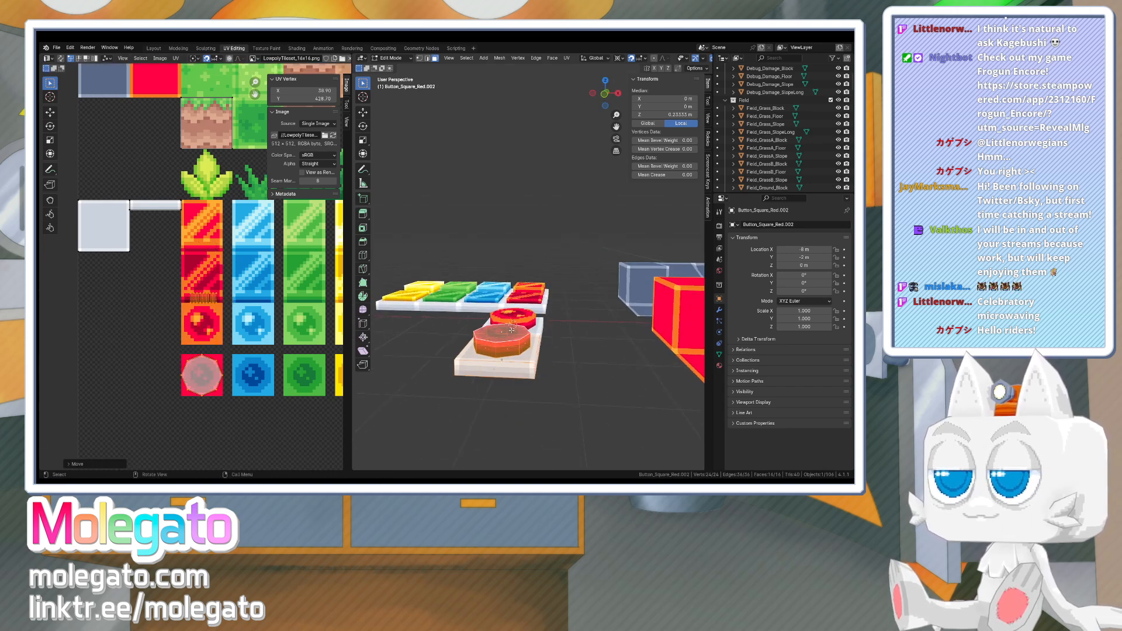
left_click(502, 330)
key("KP_1")
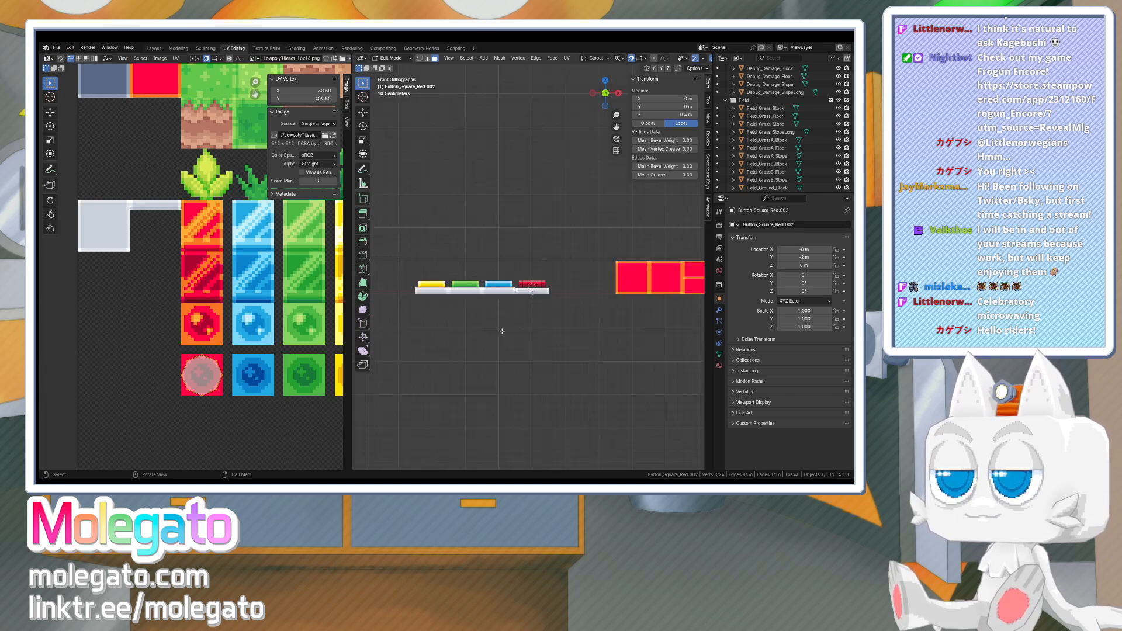
scroll(502, 331, "up", 2)
scroll(526, 309, "up", 1)
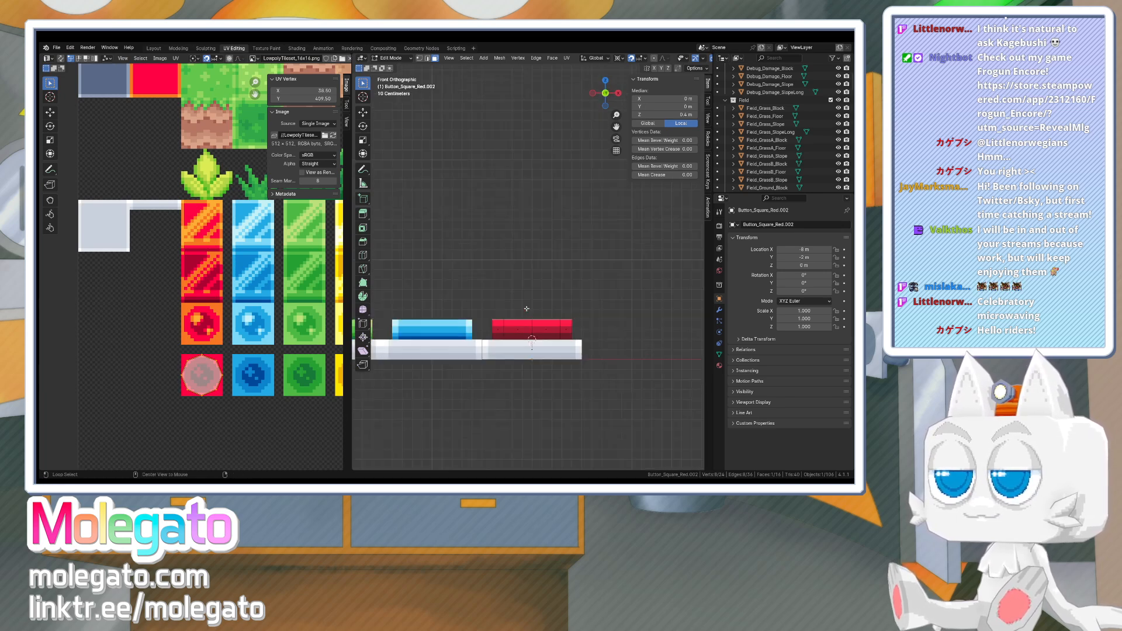
key("z")
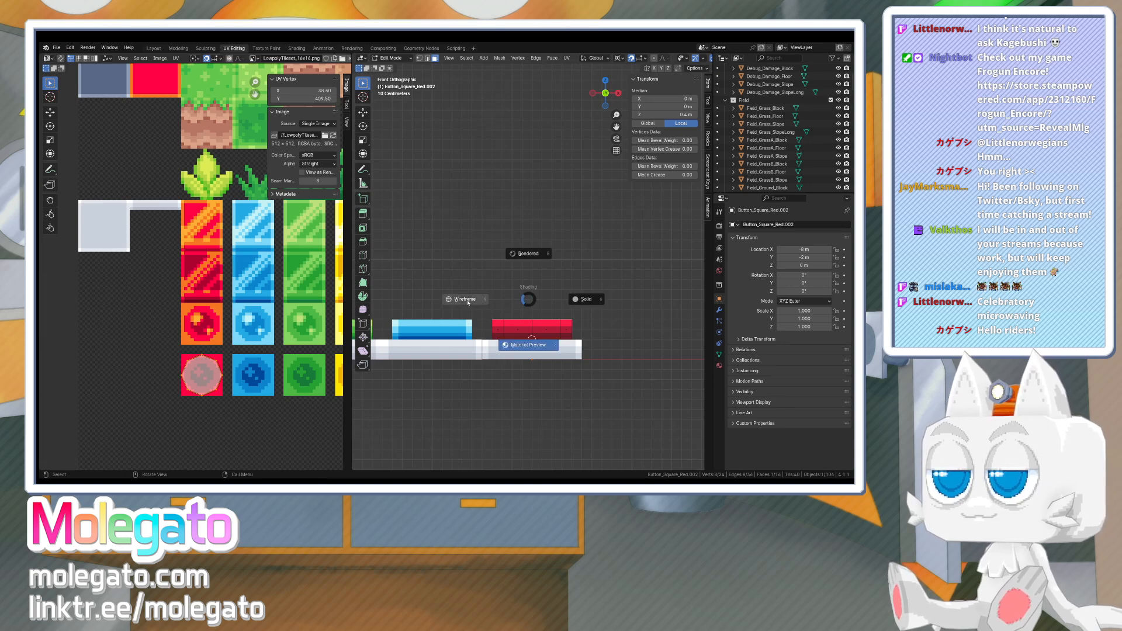
key("g")
key("z")
left_click(529, 316)
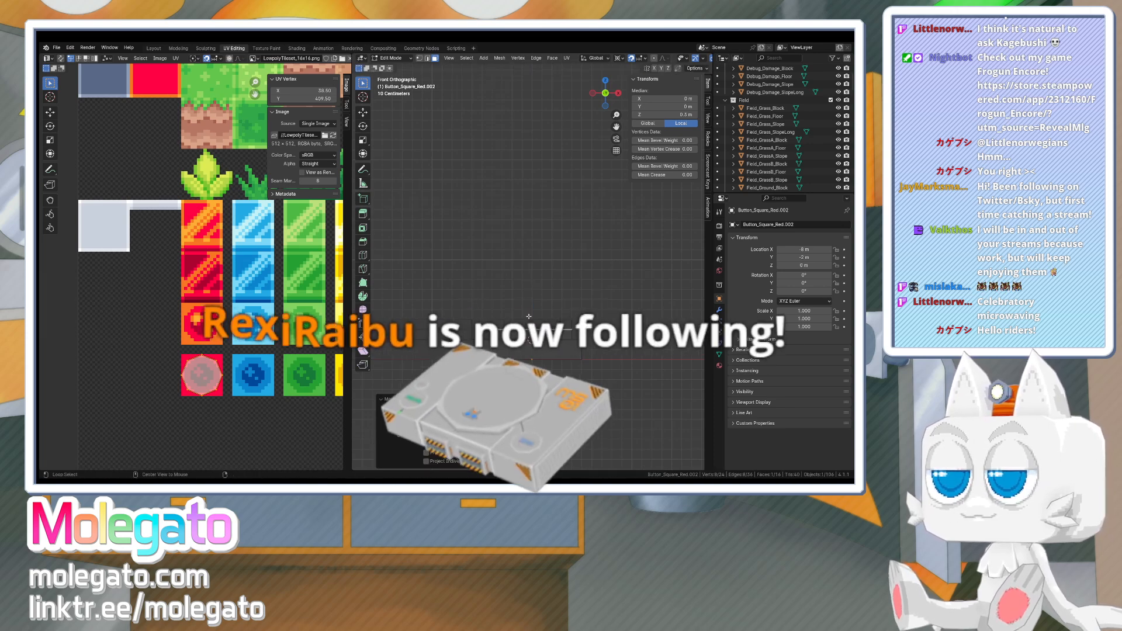
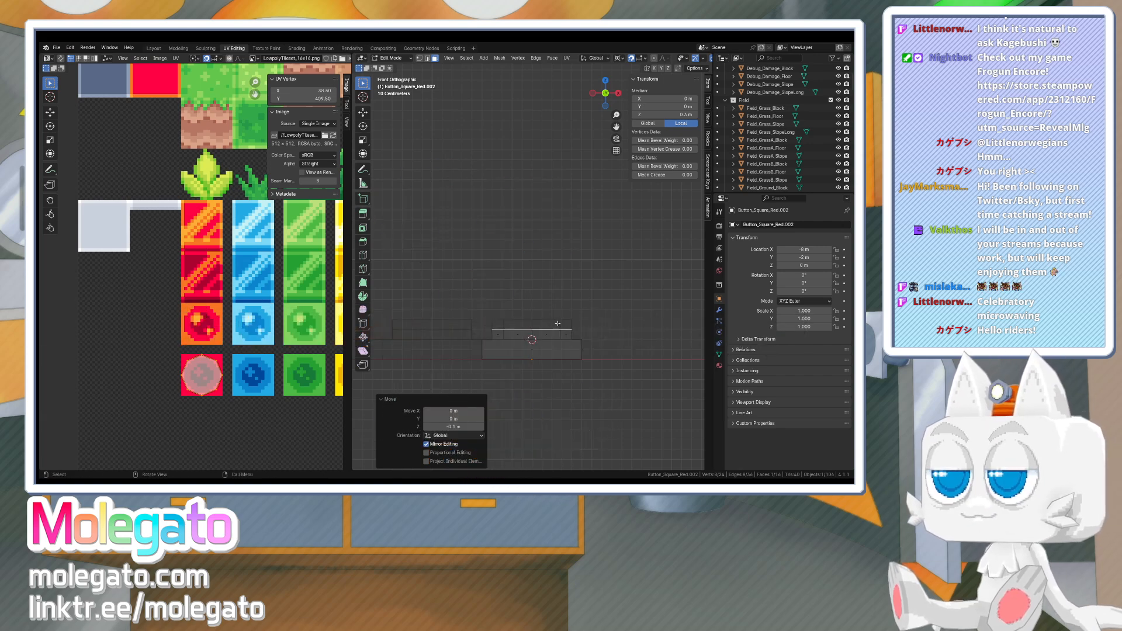
- Switch the viewport back to Material Preview shading and return to Object Mode
middle_click_drag(562, 323, 547, 338)
key("z")
left_click(552, 369)
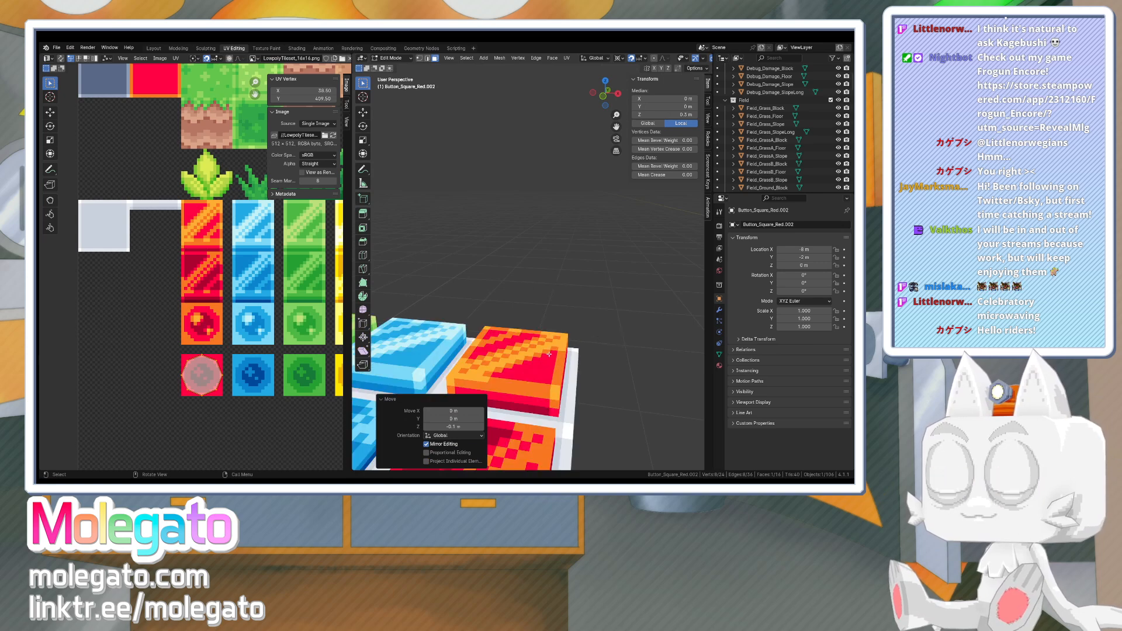
scroll(548, 317, "down", 4)
key("Tab")
- Rename the bright round red button object as Button_Round_Red
middle_click_drag(552, 334, 514, 343)
left_click(515, 342)
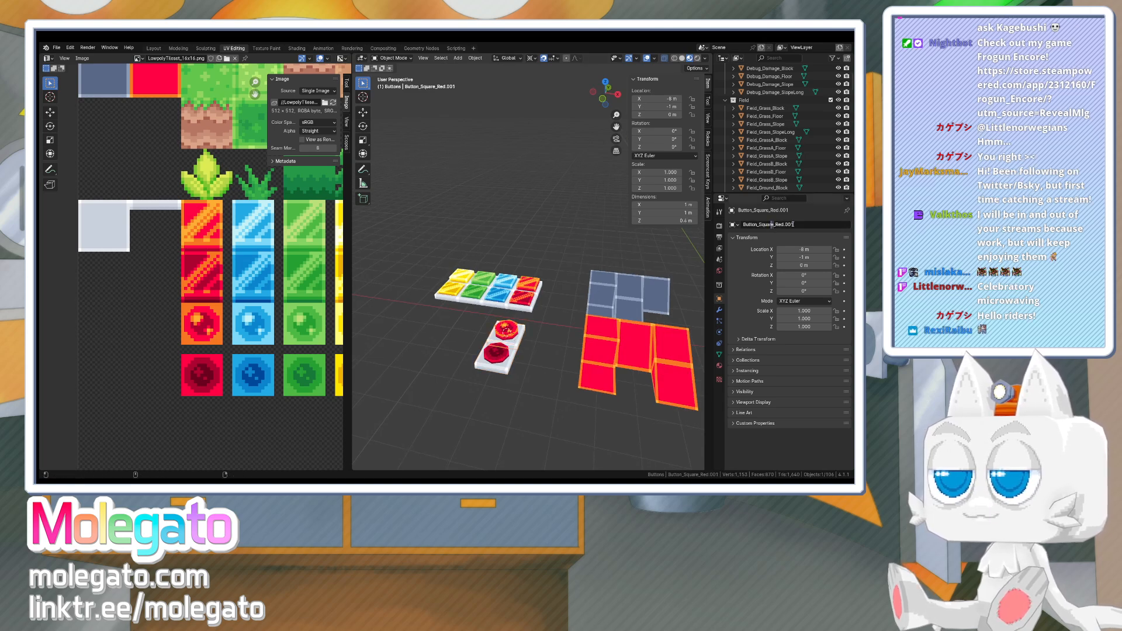
key("shift+Left")
type("R")
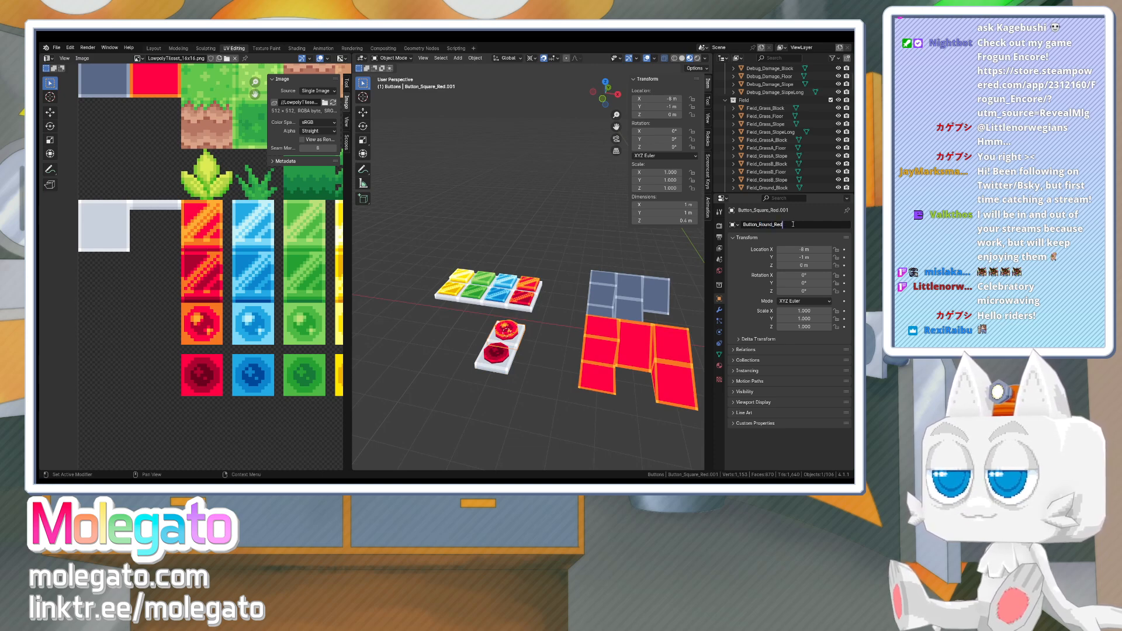
key("Return")
- Rename the dark round red button object as Button_Round_Red_Off
left_click(495, 353)
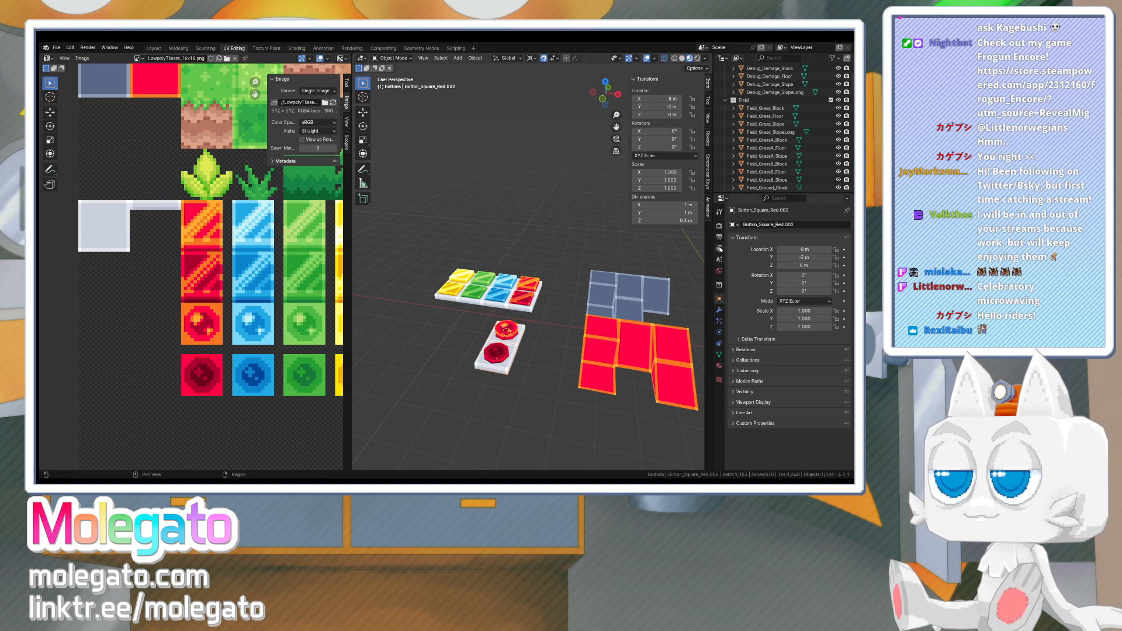
left_click(759, 225)
left_click(764, 224)
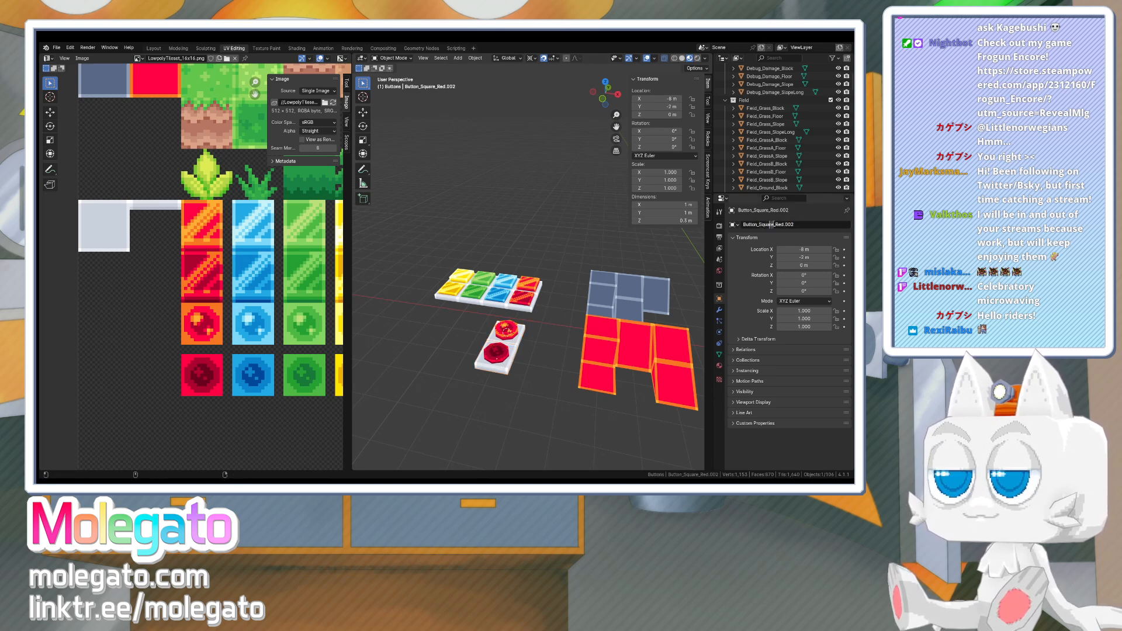
double_click(770, 224)
type("Round")
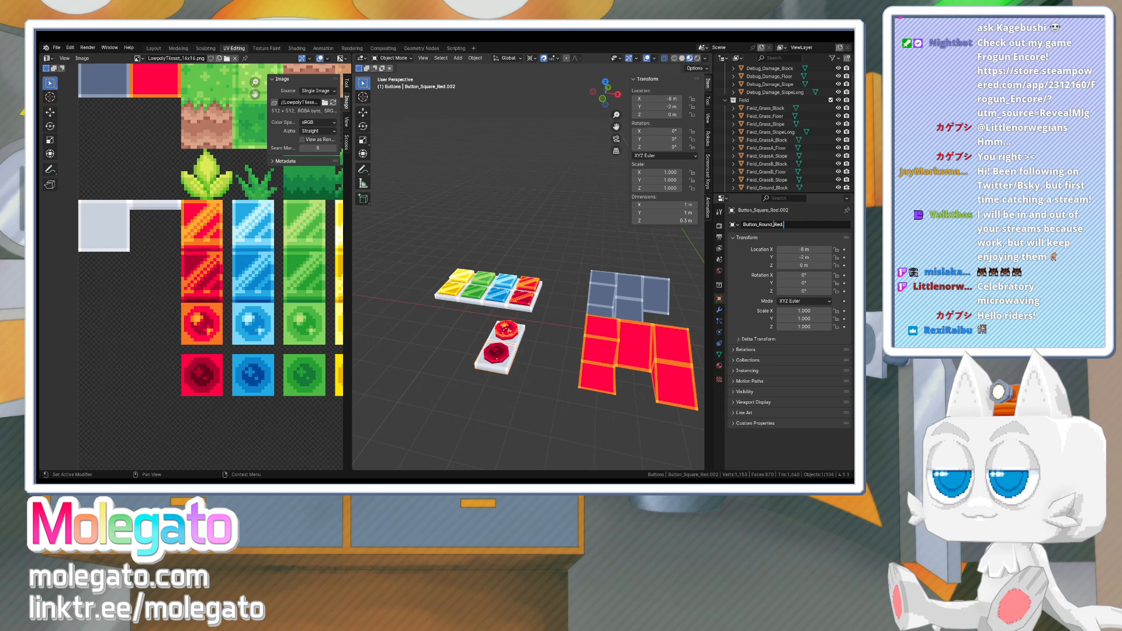
key("BackSpace")
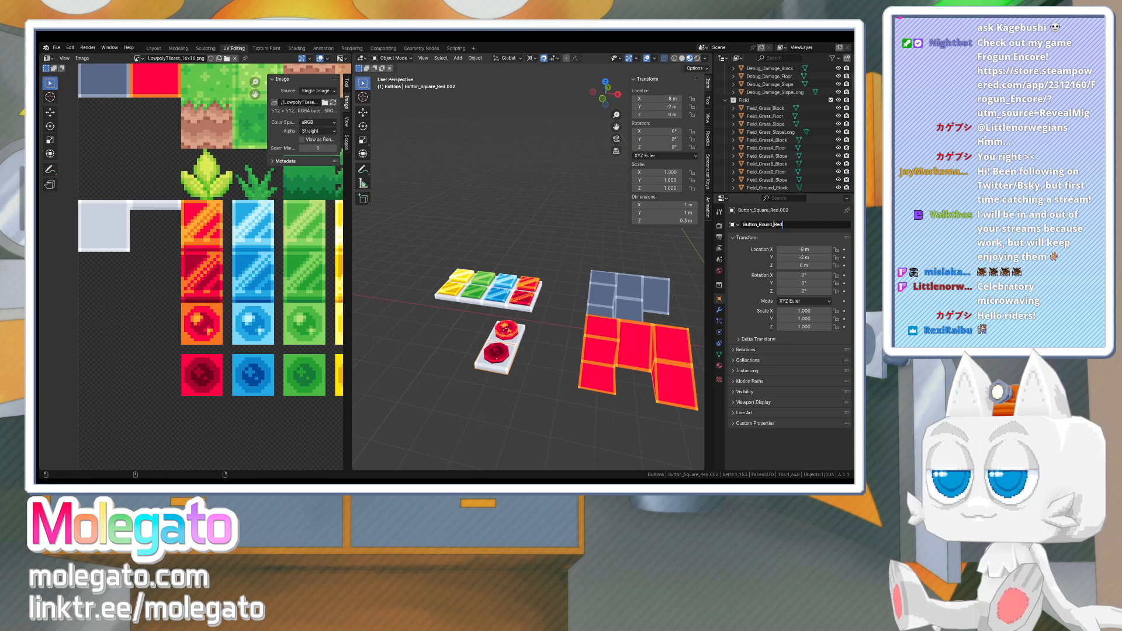
type("_Off")
key("Return")
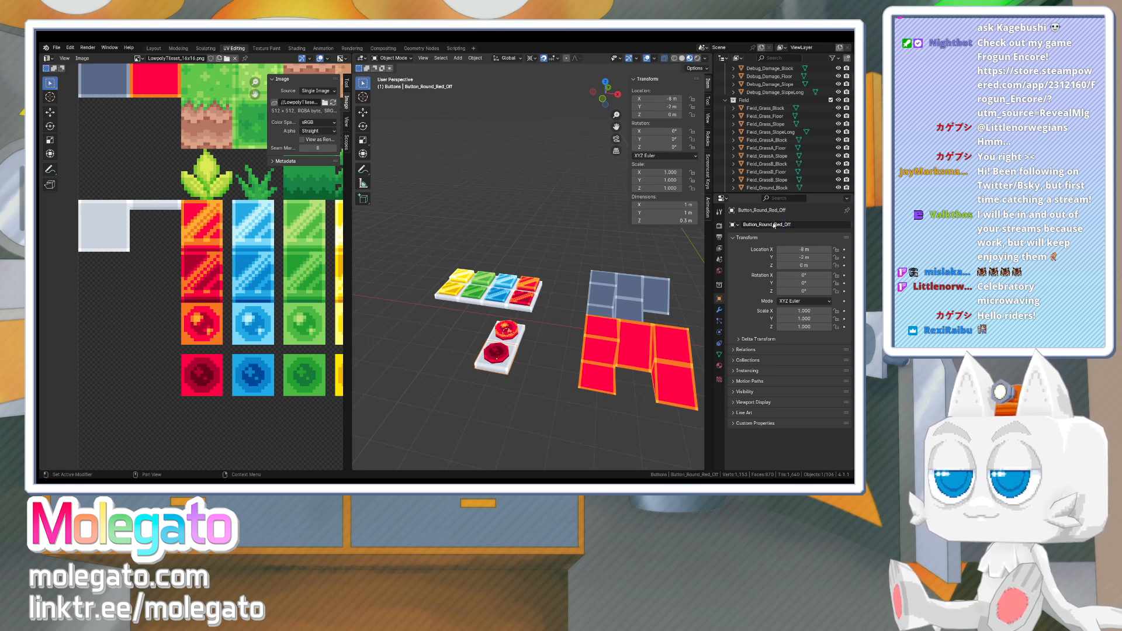
- Select both round red buttons and duplicate them -1 m along X, beside the originals in top view
left_click(527, 300)
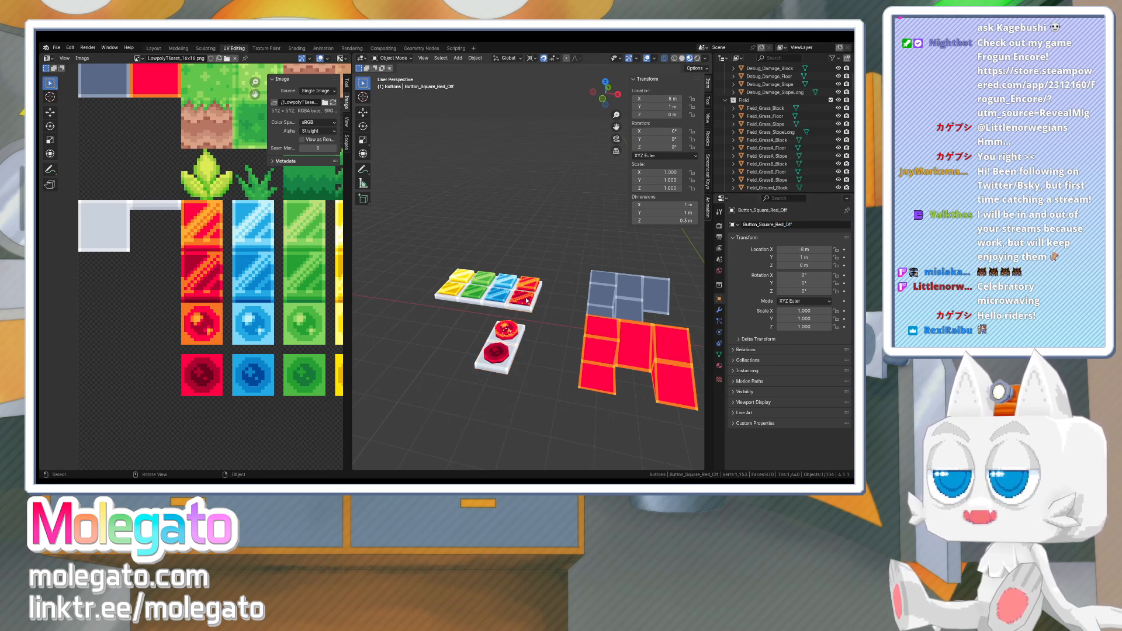
left_click(511, 356)
key("KP_7")
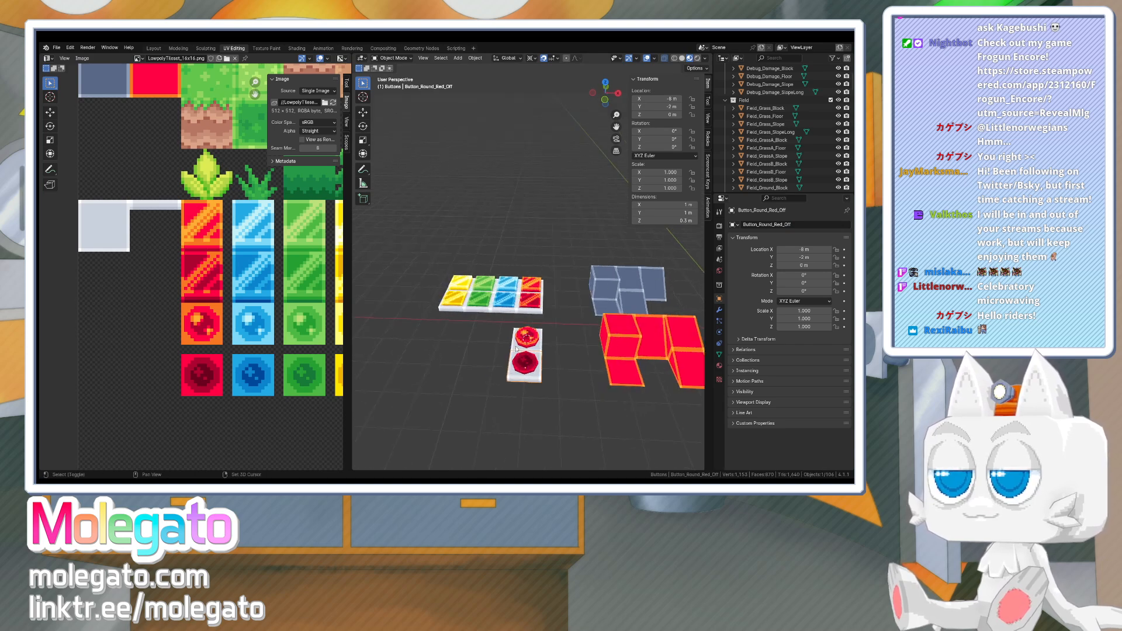
left_click(517, 349, "shift")
key("shift+d")
key("x")
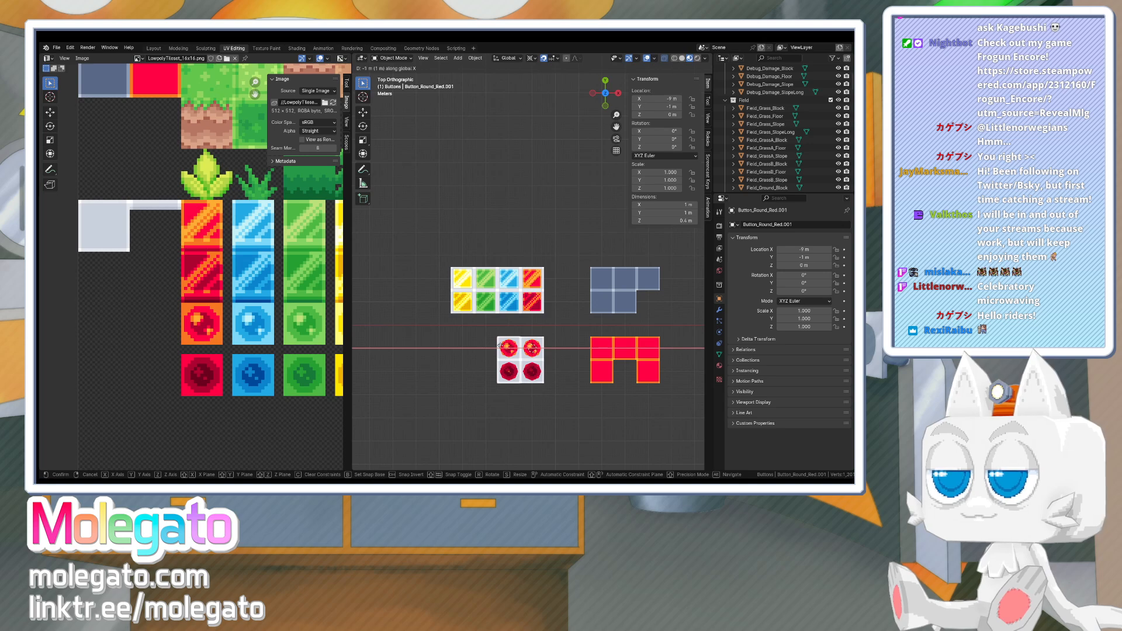
left_click(496, 347)
- Shift the duplicated pair's cap UV islands from the red round tiles onto the blue round tiles
key("Tab")
key("a")
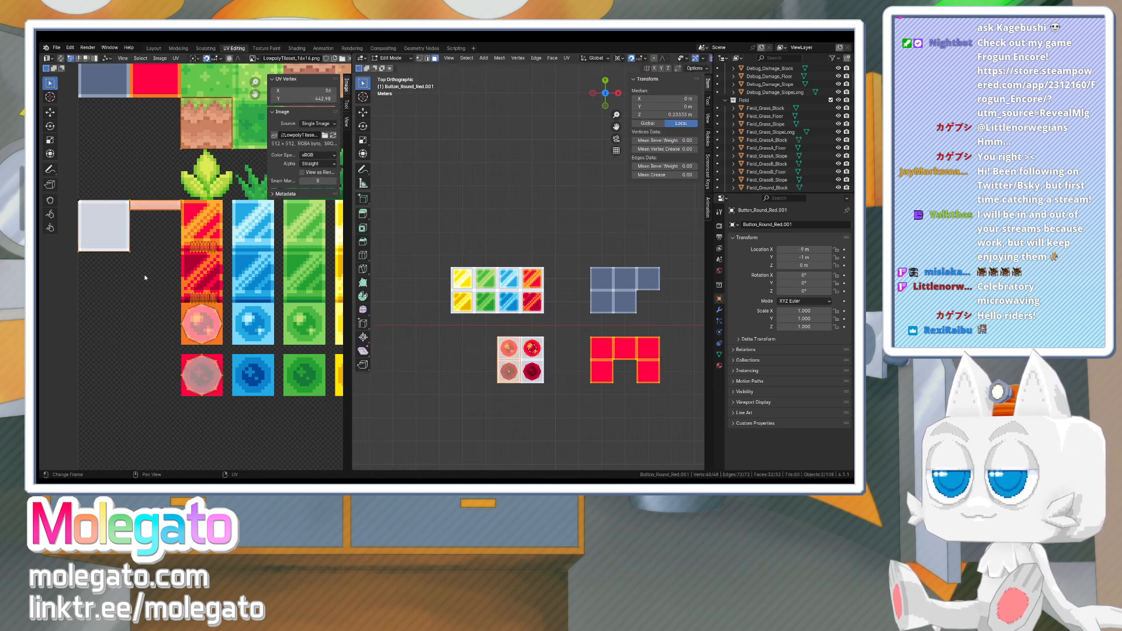
scroll(236, 368, "down", 1)
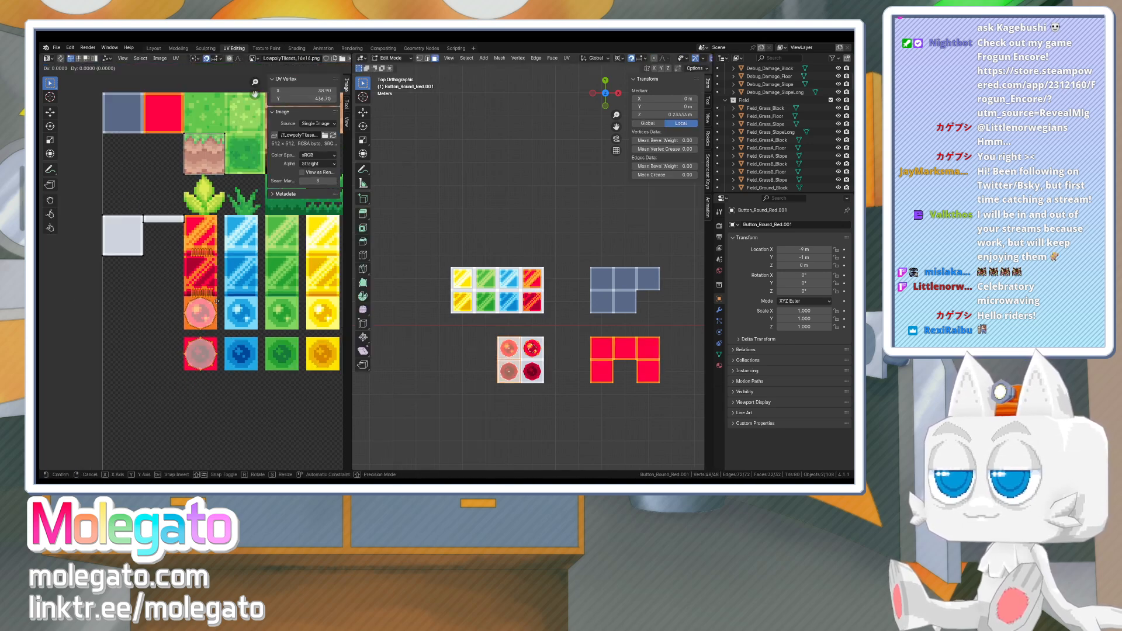
key("g")
left_click(256, 302)
key("Tab")
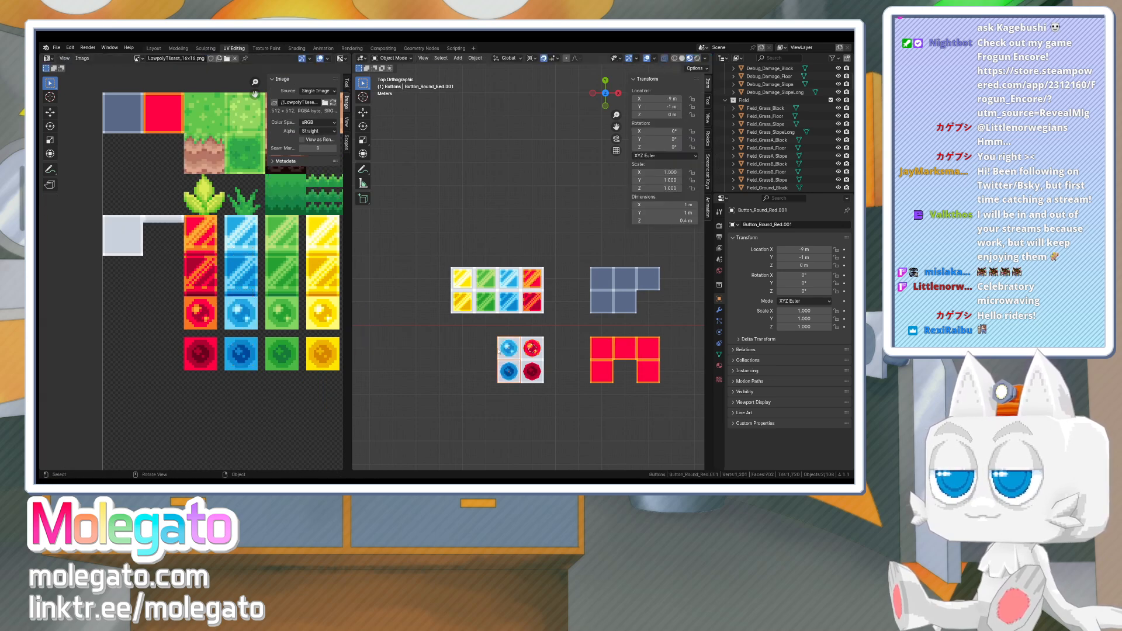
- Batch rename the two selected blue buttons, replacing "_Red" with "_Blue" in their object names
key("ctrl+F2")
left_click(497, 368)
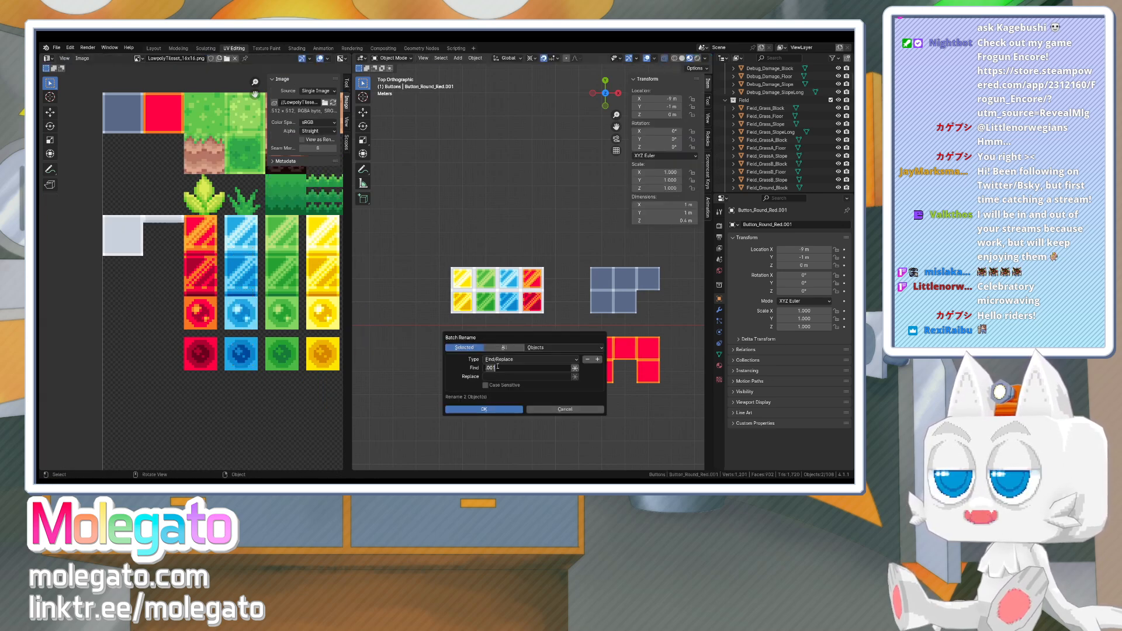
type("_")
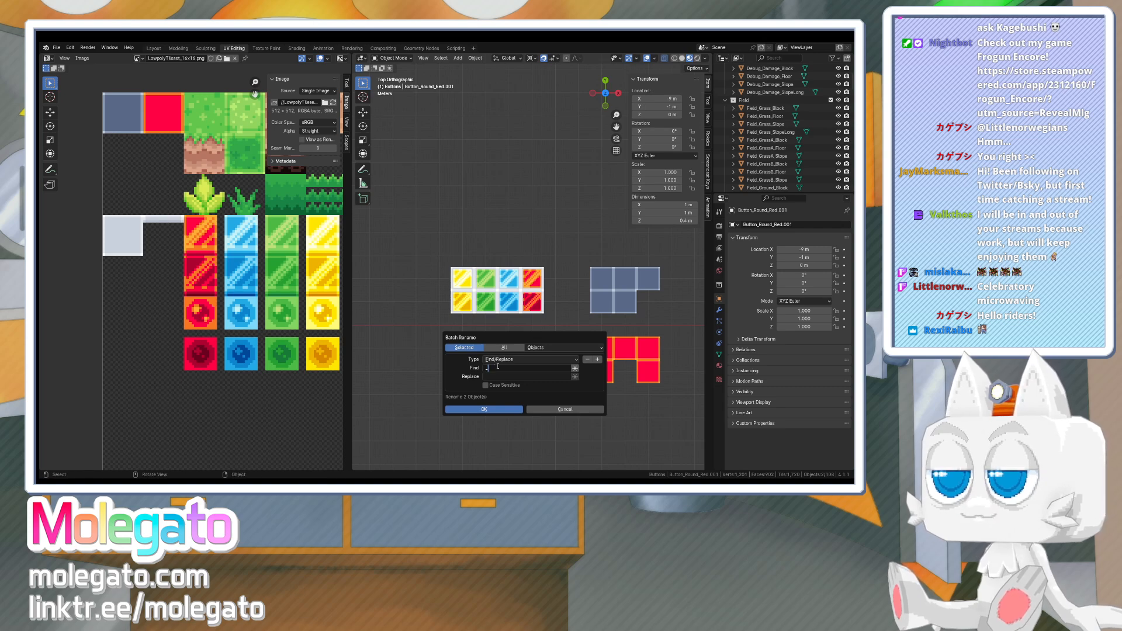
type("R_B")
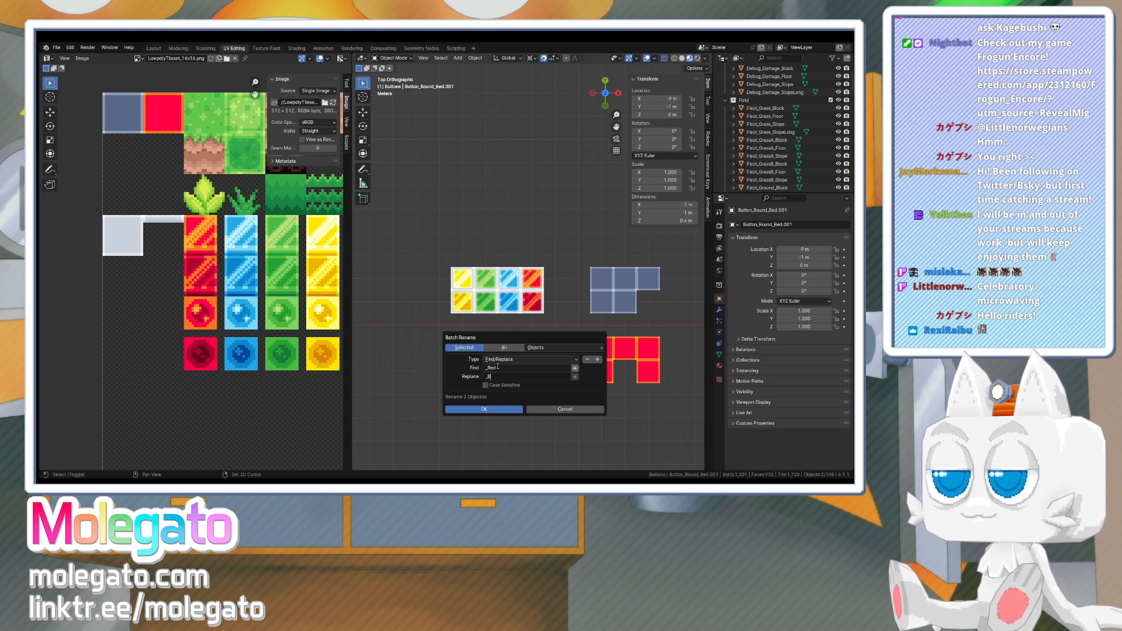
type("lue")
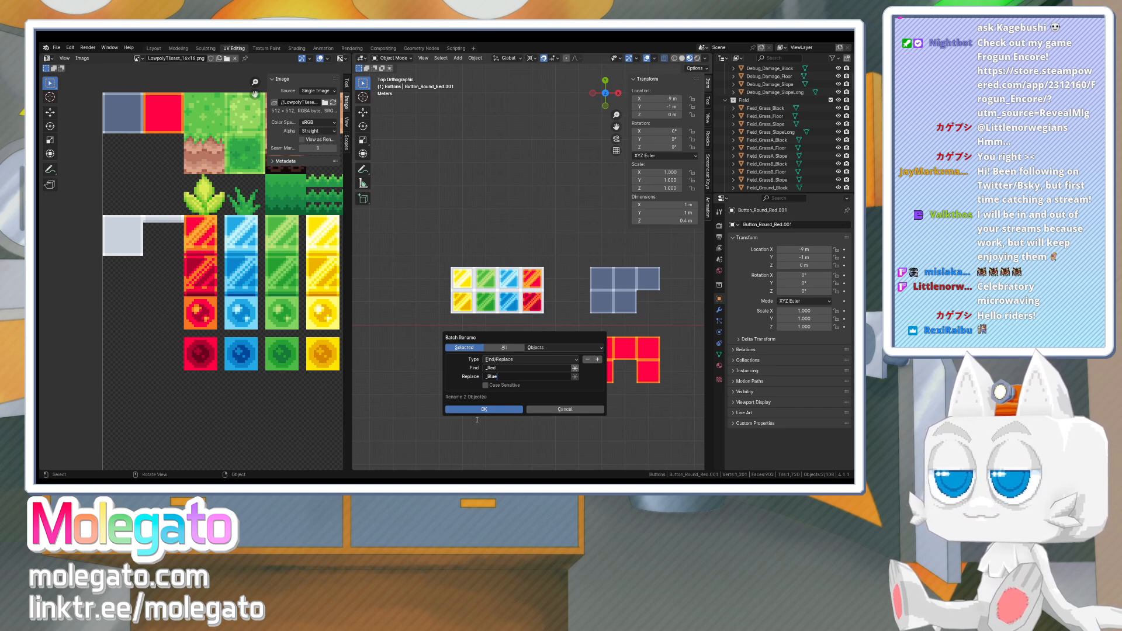
left_click(484, 410)
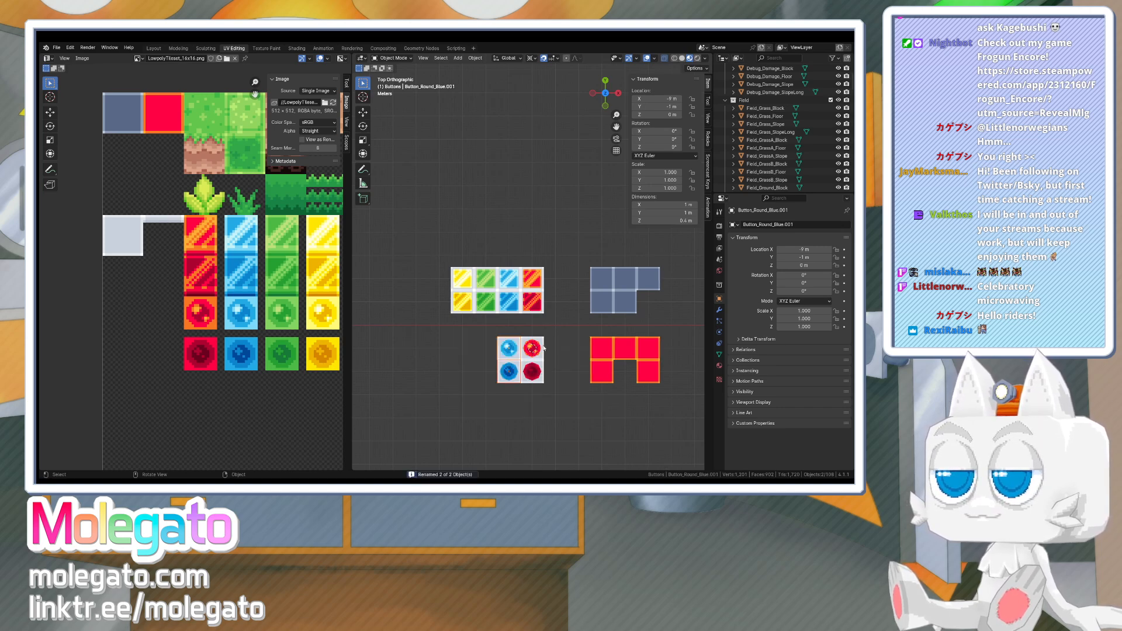
- Duplicate the two round red buttons along negative X into the free column on the far side of the blue pair
left_click_drag(523, 326, 551, 385, "shift")
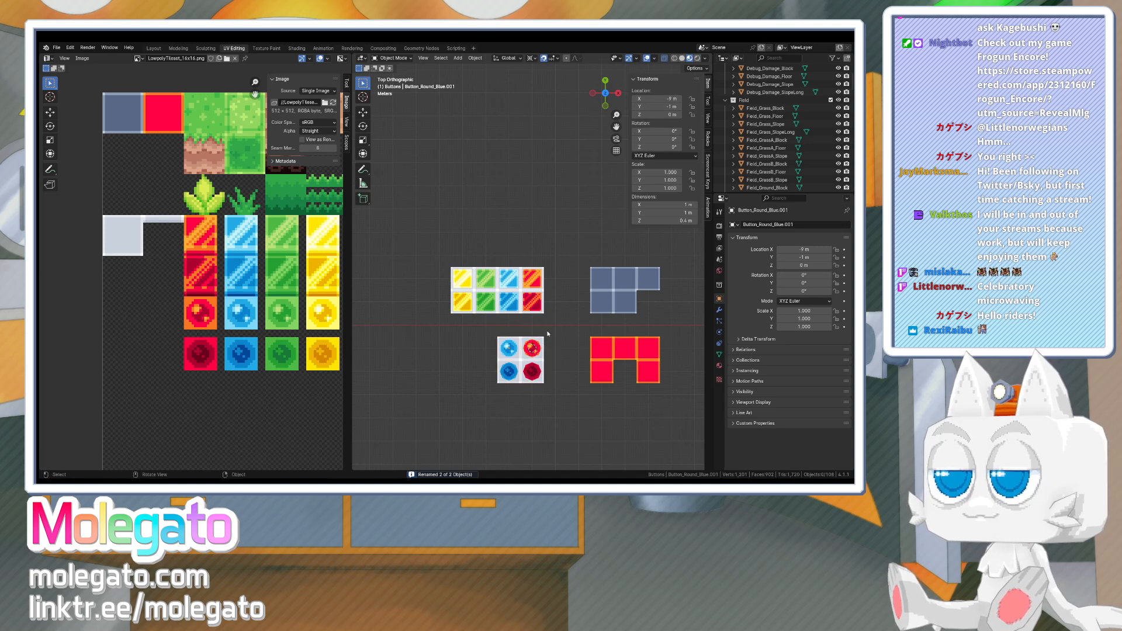
key("Tab")
key("Tab")
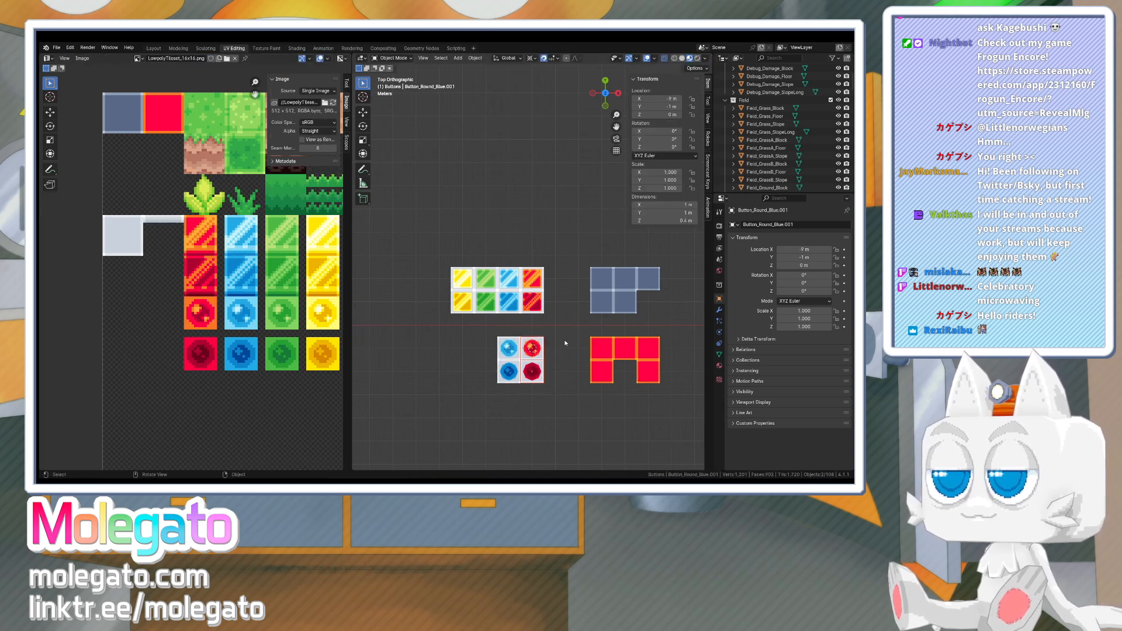
key("shift+d")
left_click(497, 365)
key("Tab")
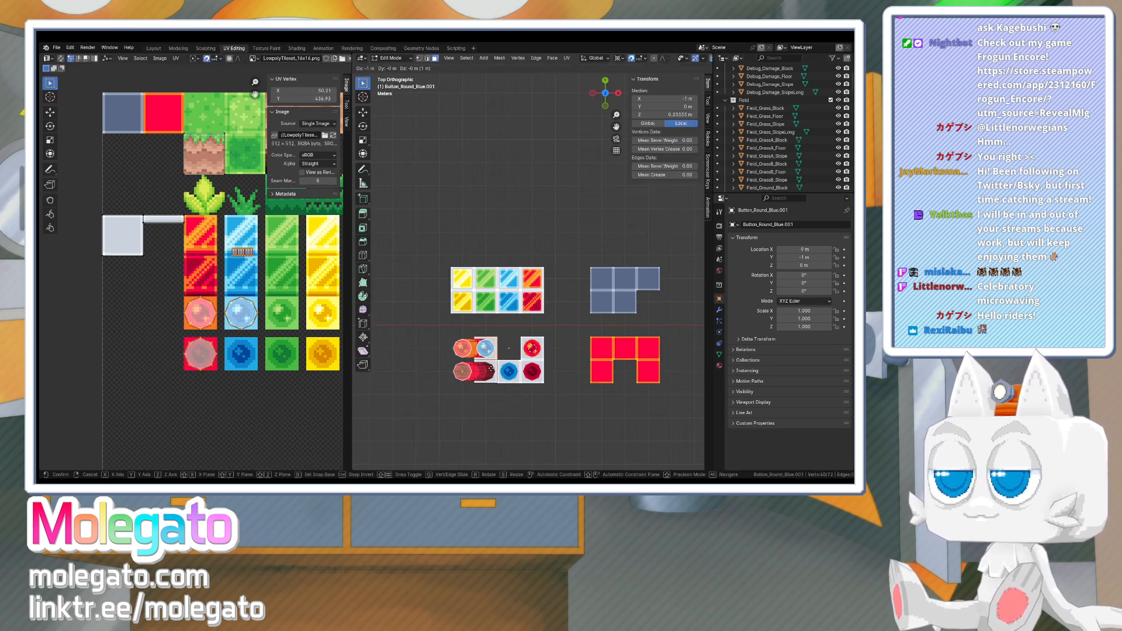
key("Tab")
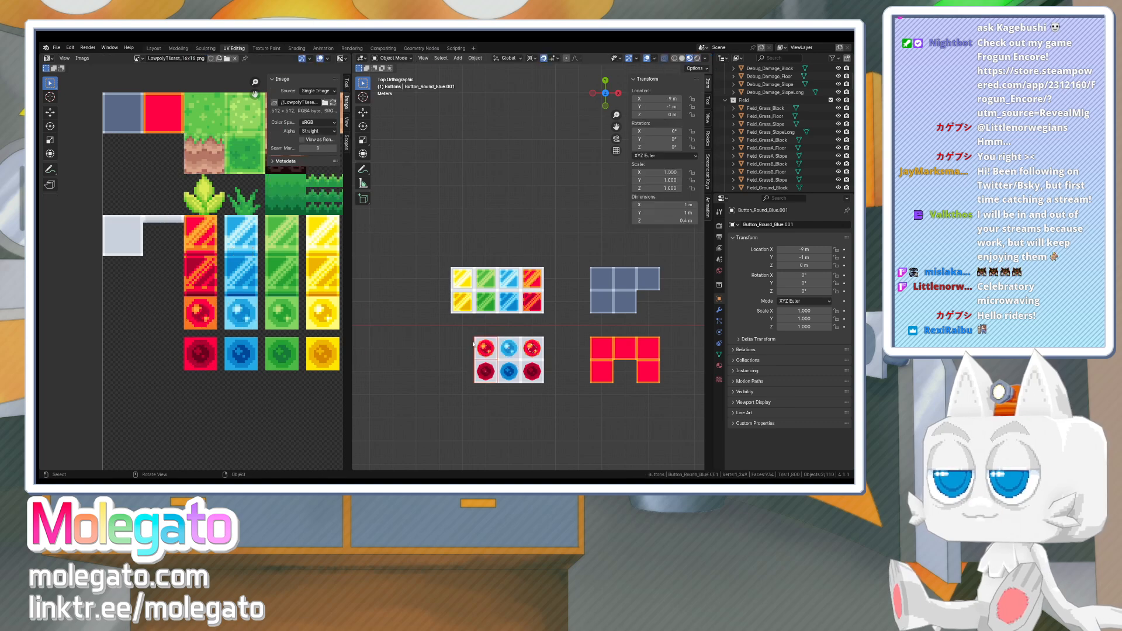
left_click(507, 351)
key("g")
left_click(504, 352)
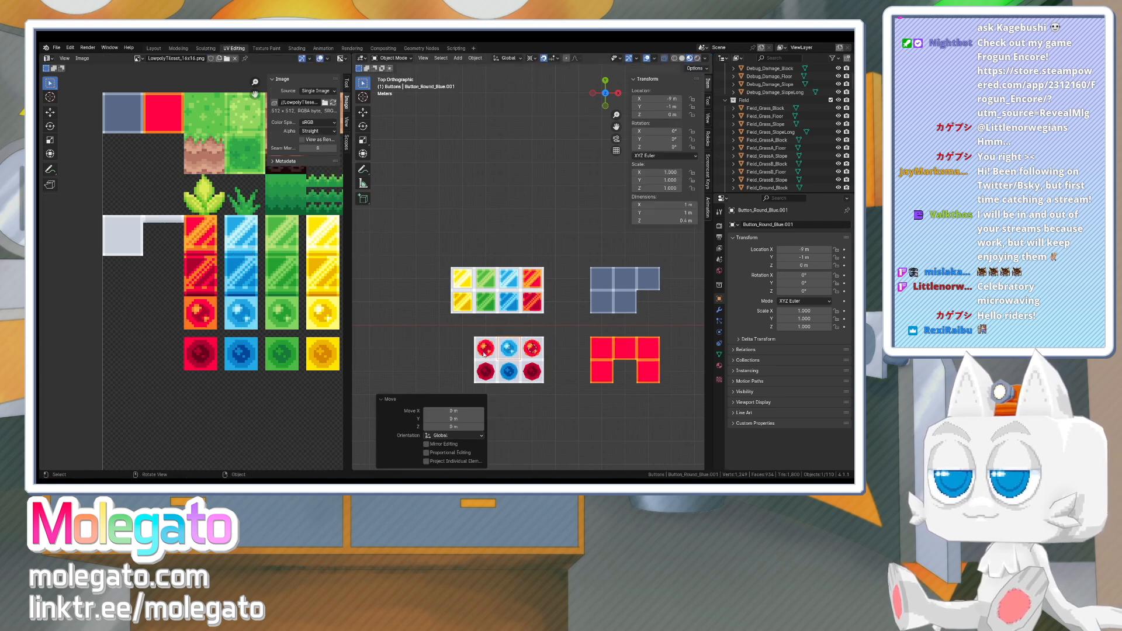
- Shift the newest duplicated pair's cap UV islands from the red round tiles onto the green round tiles
left_click(484, 355)
key("g")
right_click(462, 358)
left_click(478, 373, "shift")
key("Tab")
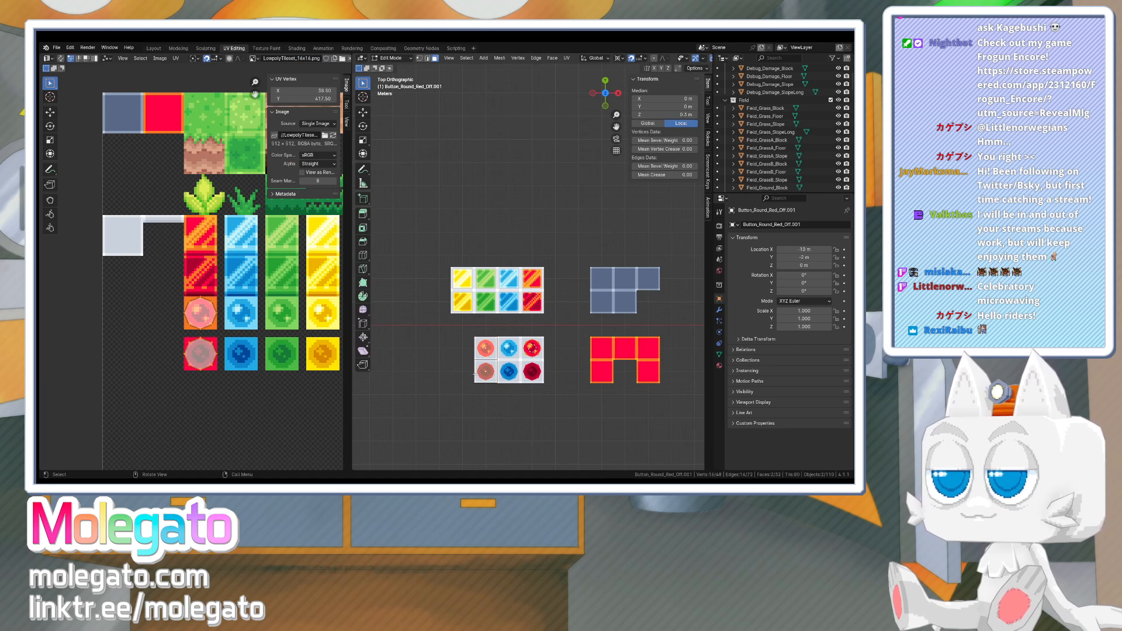
key("a")
key("g")
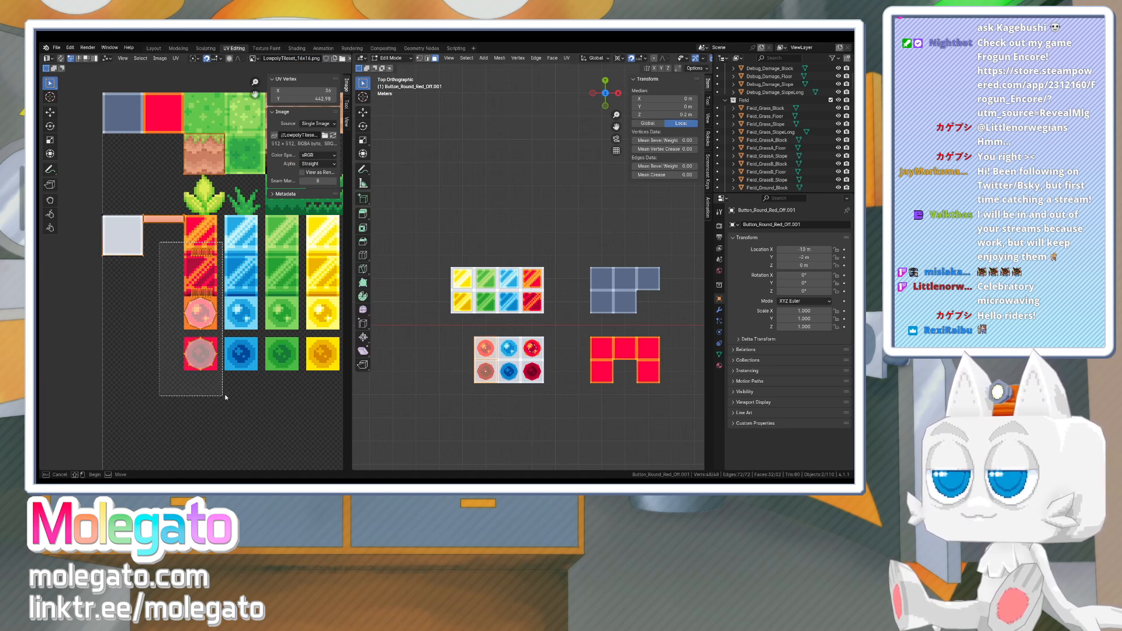
left_click(300, 344)
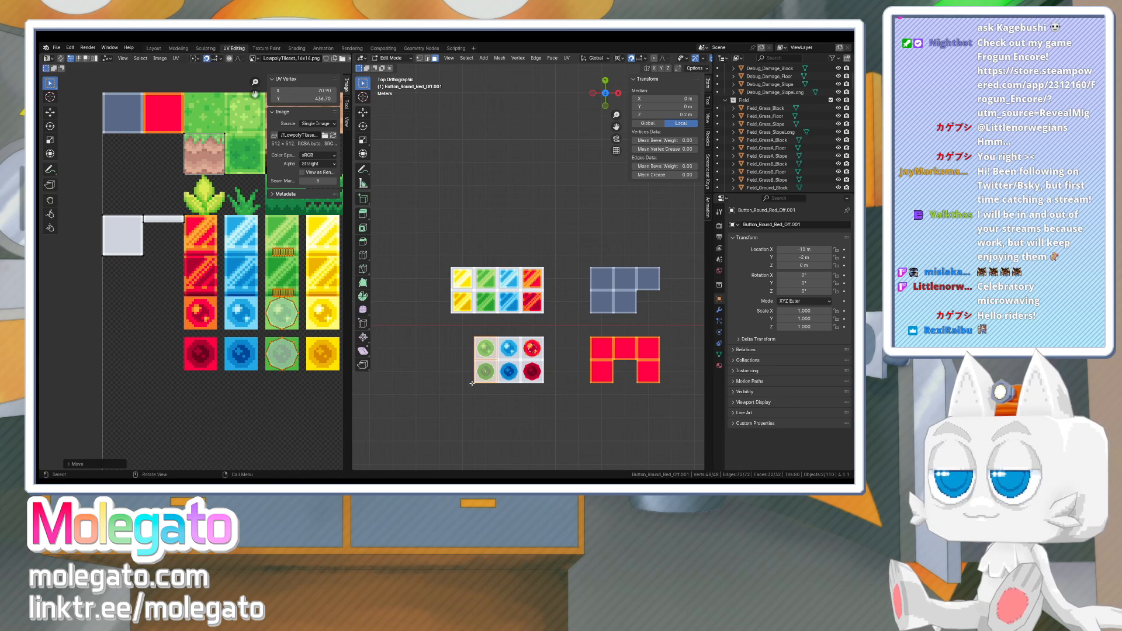
key("Tab")
- Try to batch rename the two round green buttons, replacing "_Red" with "_Green" in their object names
key("ctrl+F2")
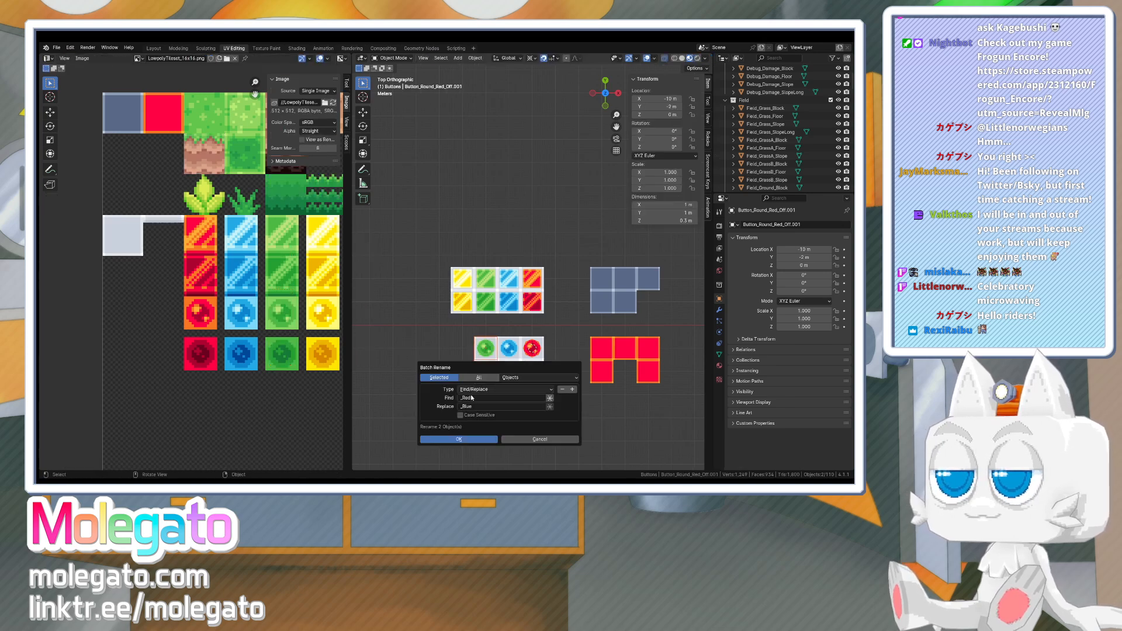
left_click(467, 407)
type("_Green")
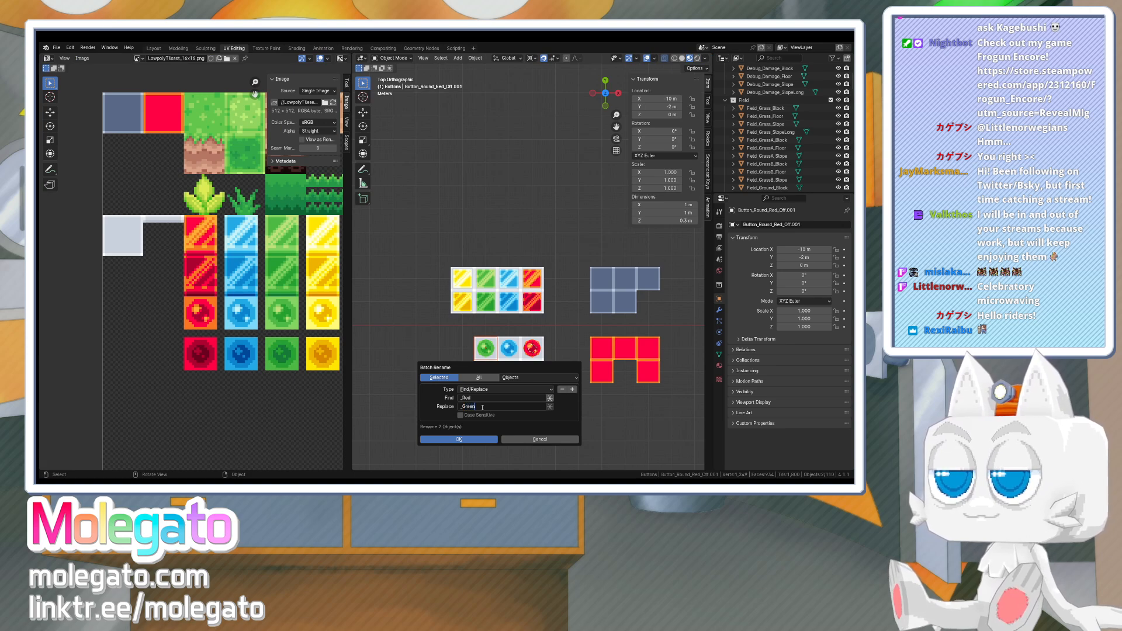
key("Return")
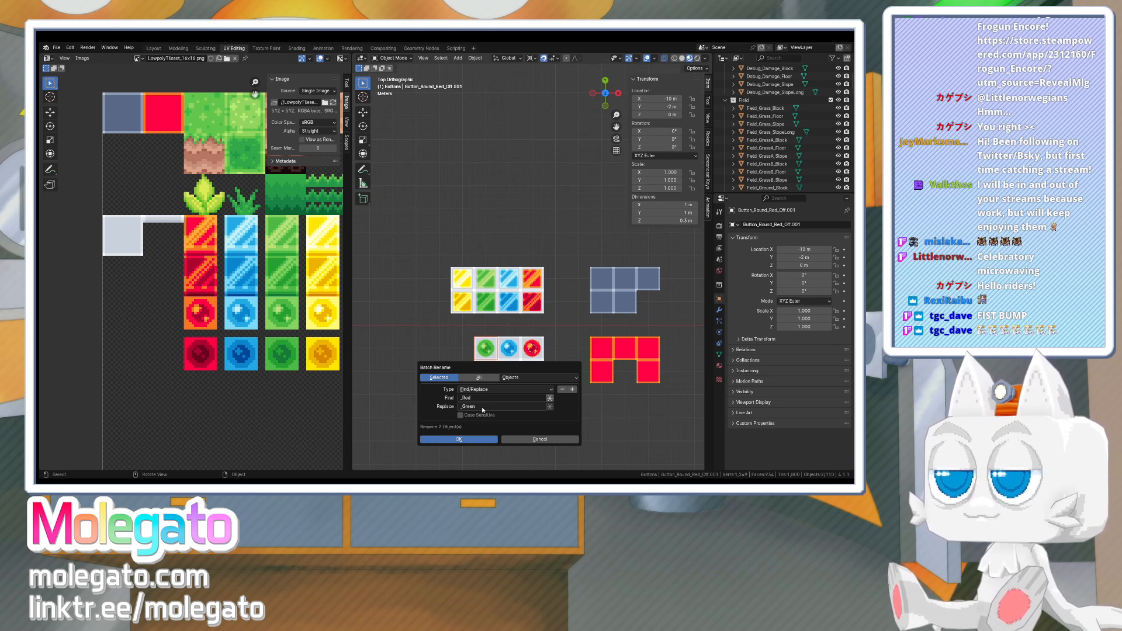
- Duplicate the two round red buttons along negative X into the free column beyond the green pair
left_click(528, 330, "shift")
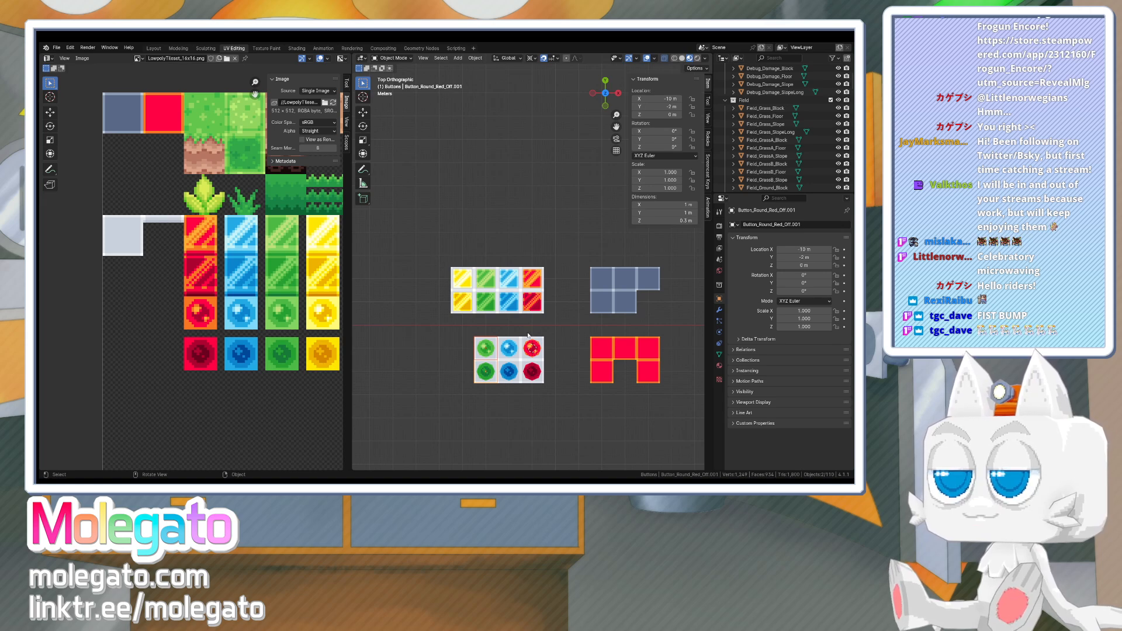
key("shift+d")
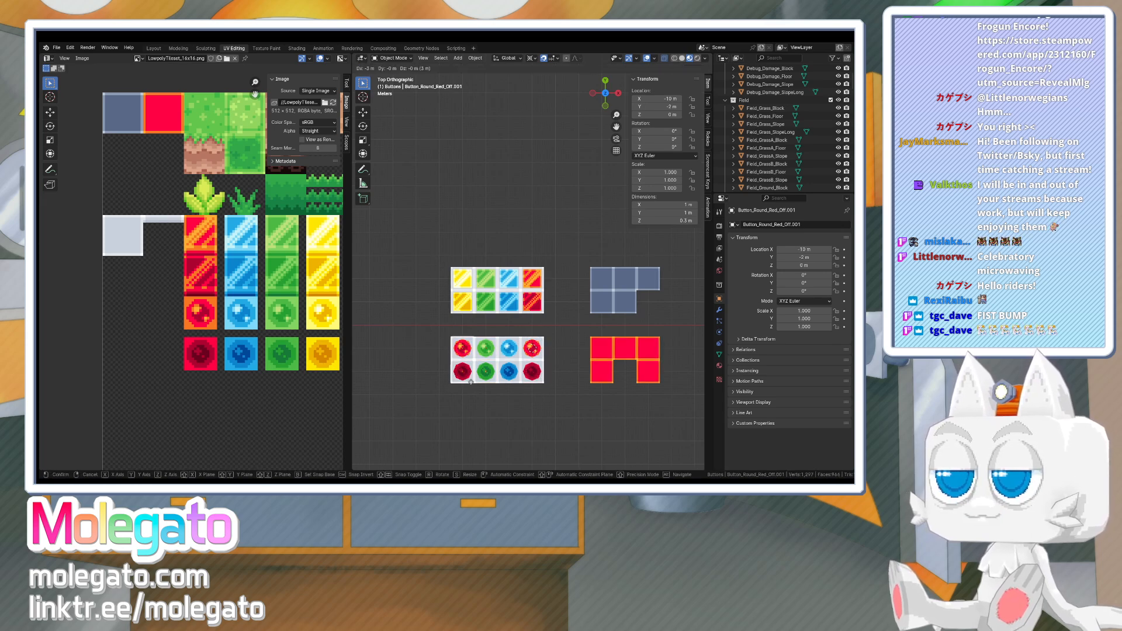
left_click(463, 376)
key("Tab")
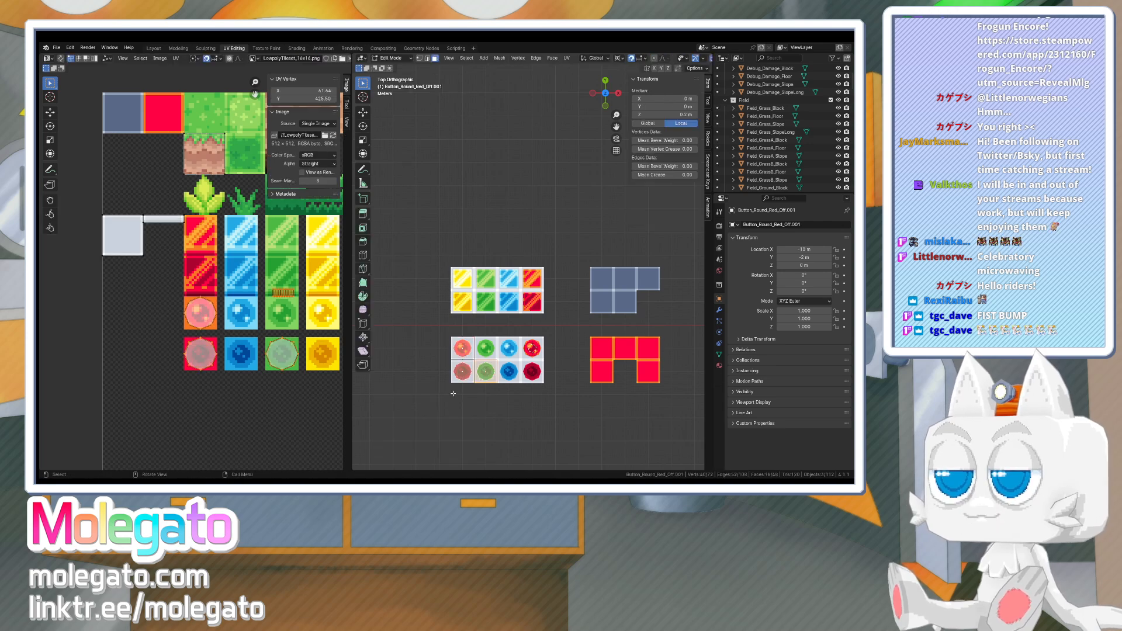
key("Tab")
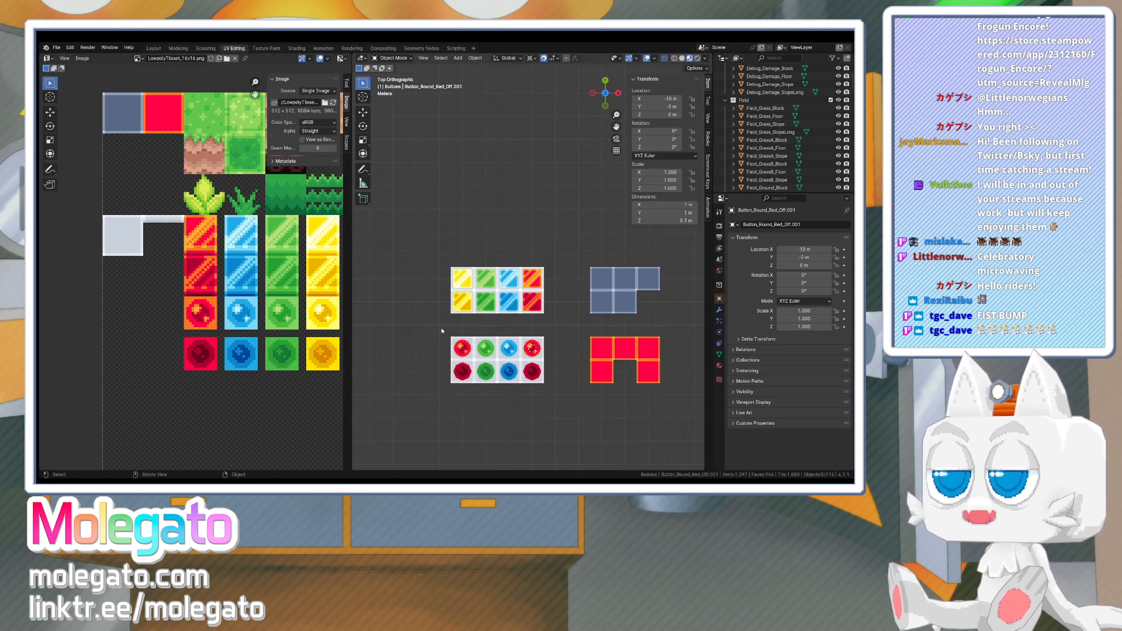
left_click_drag(442, 329, 473, 394)
key("Tab")
key("Tab")
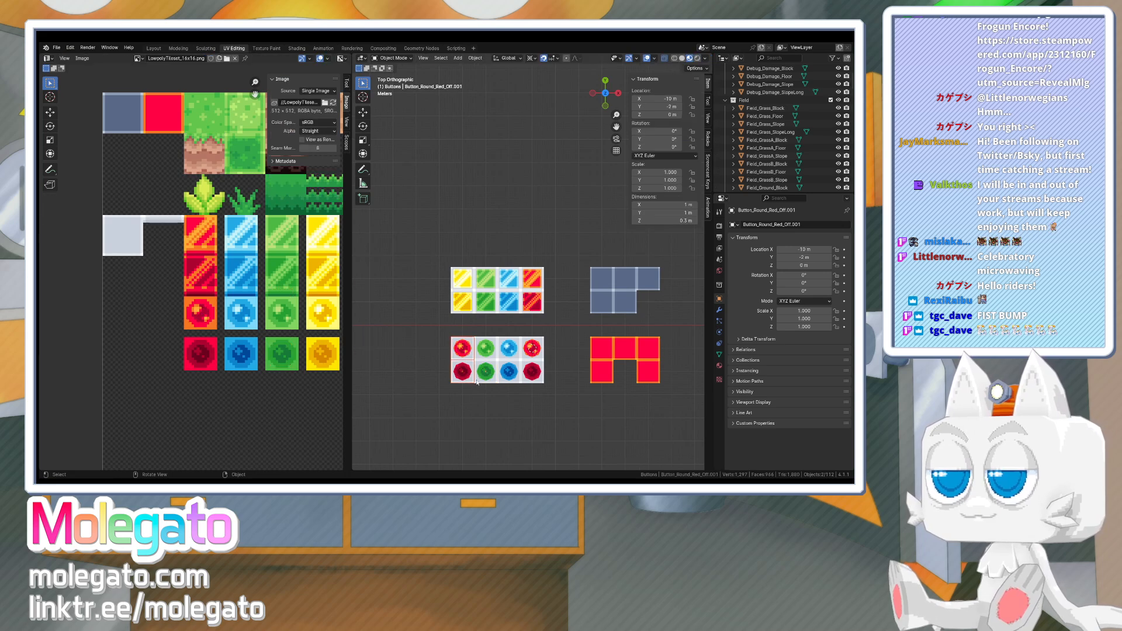
left_click(484, 374)
key("g")
right_click(506, 396)
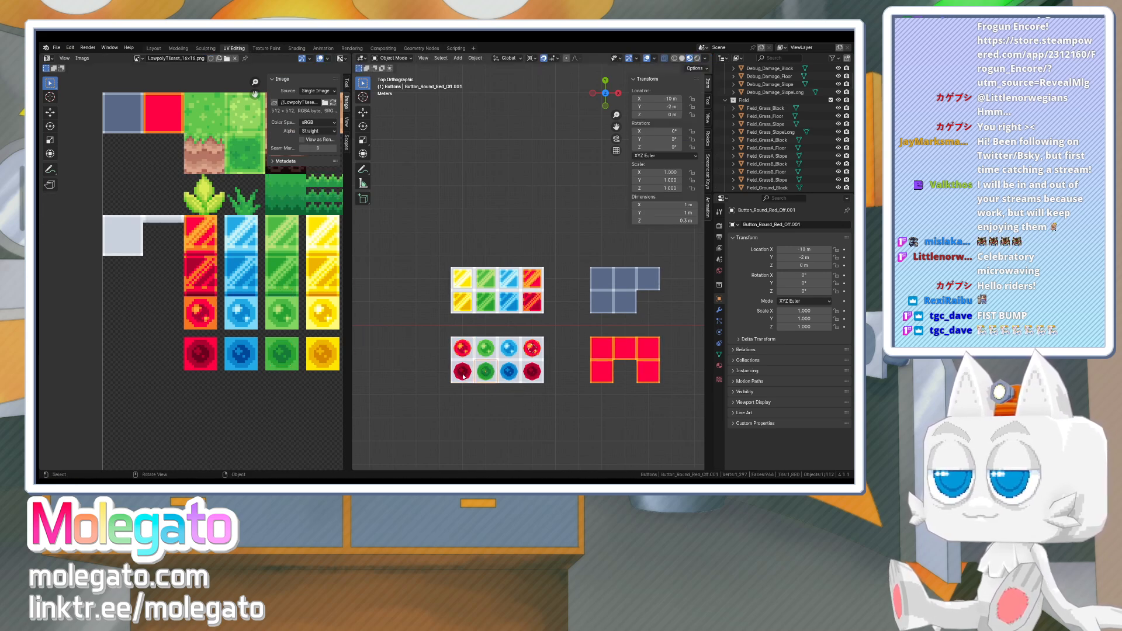
- Select only the outermost duplicated pair and shift its cap UV islands from the red round tiles onto the yellow round tiles
key("shift+d")
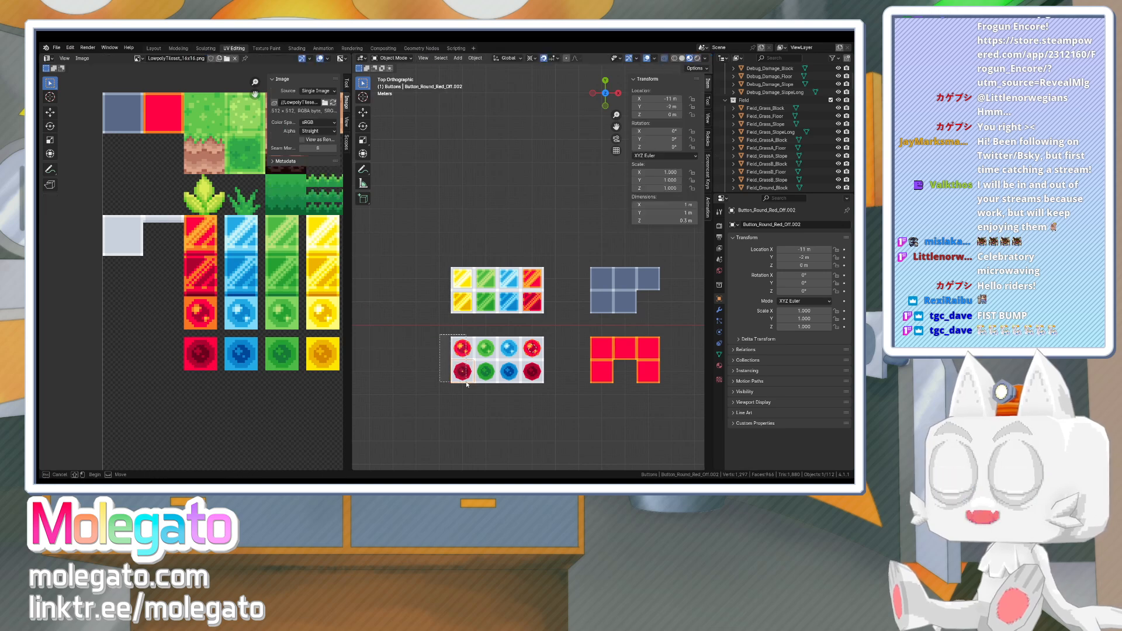
left_click_drag(467, 384, 467, 384)
key("Tab")
scroll(173, 253, "down", 2)
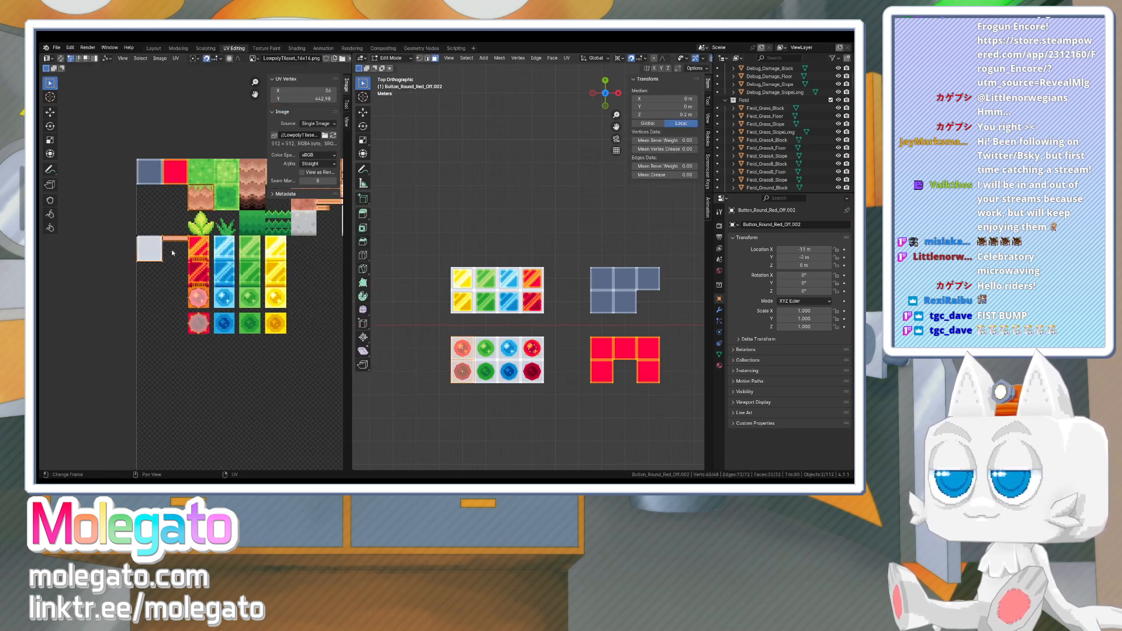
key("g")
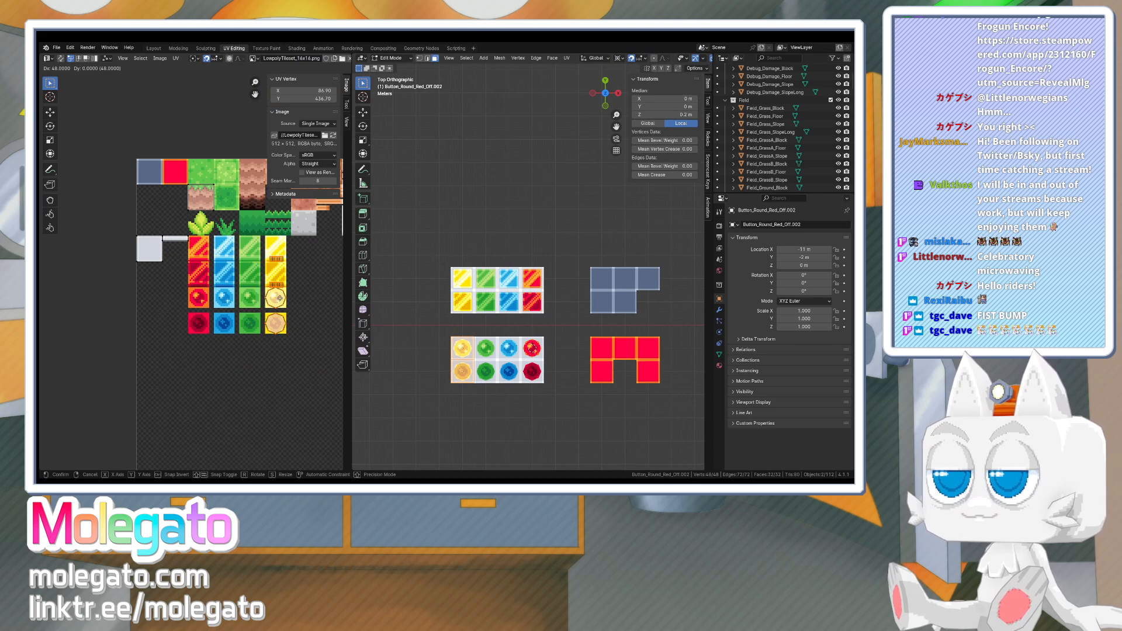
left_click(281, 300)
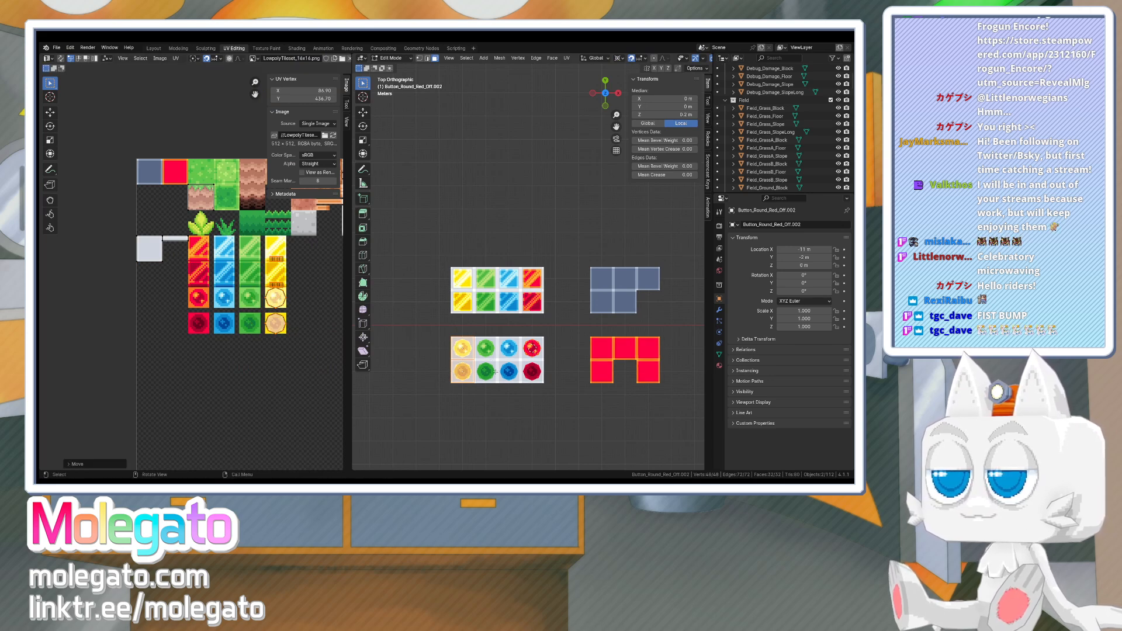
key("Tab")
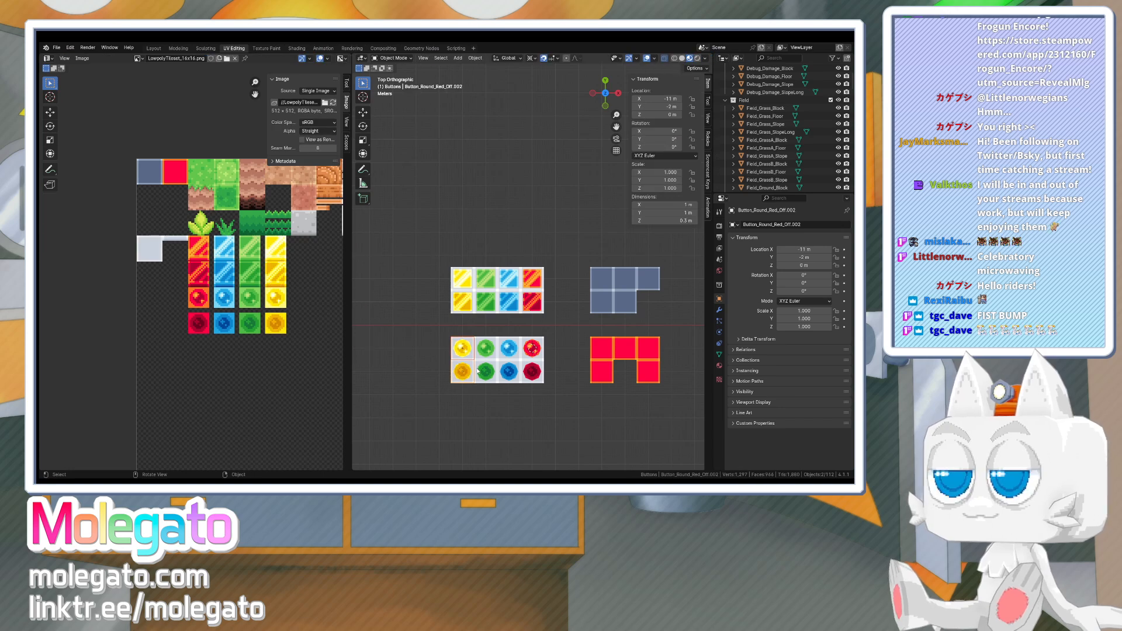
- Batch rename the two round yellow buttons, replacing "_Red" with "_Yellow" in their object names
key("ctrl+F2")
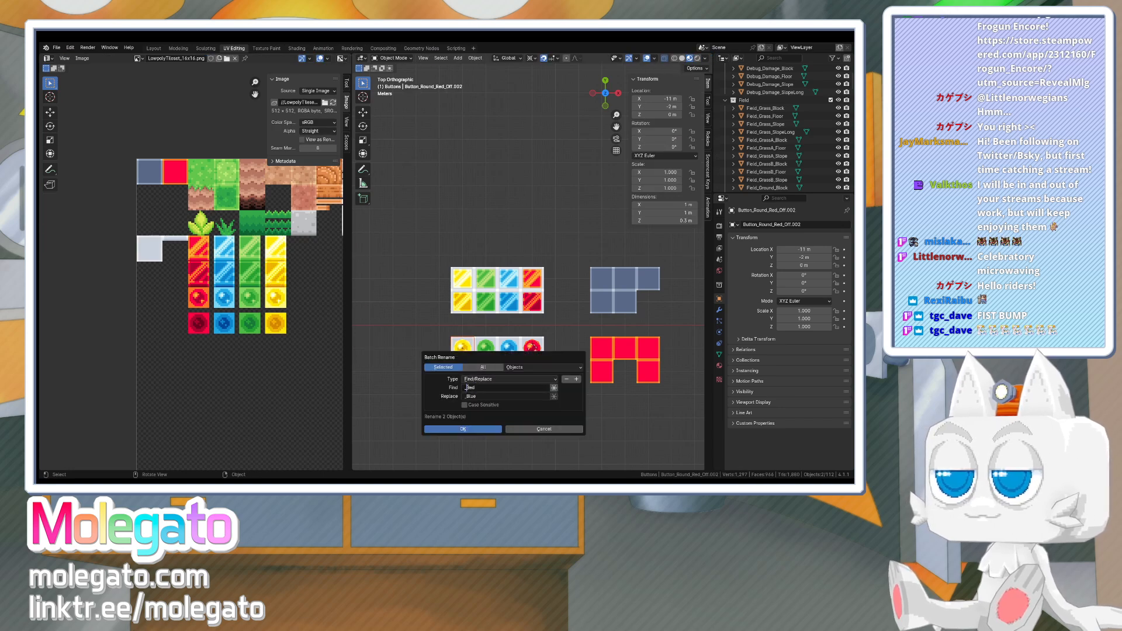
left_click(485, 397)
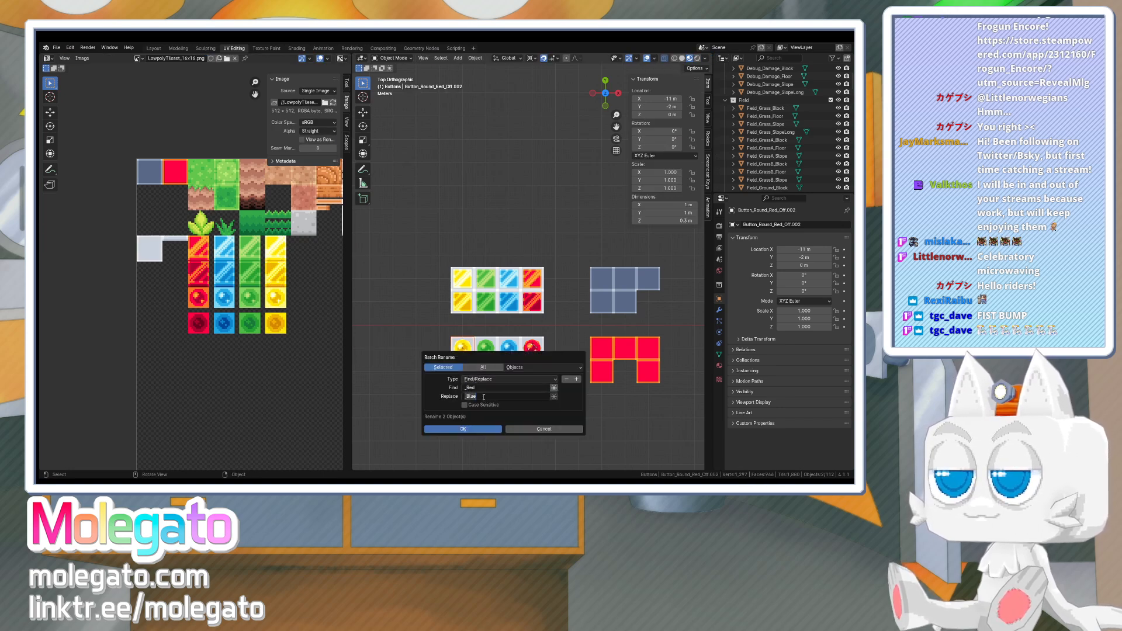
key("Right")
key("shift+Left")
type("Yellow")
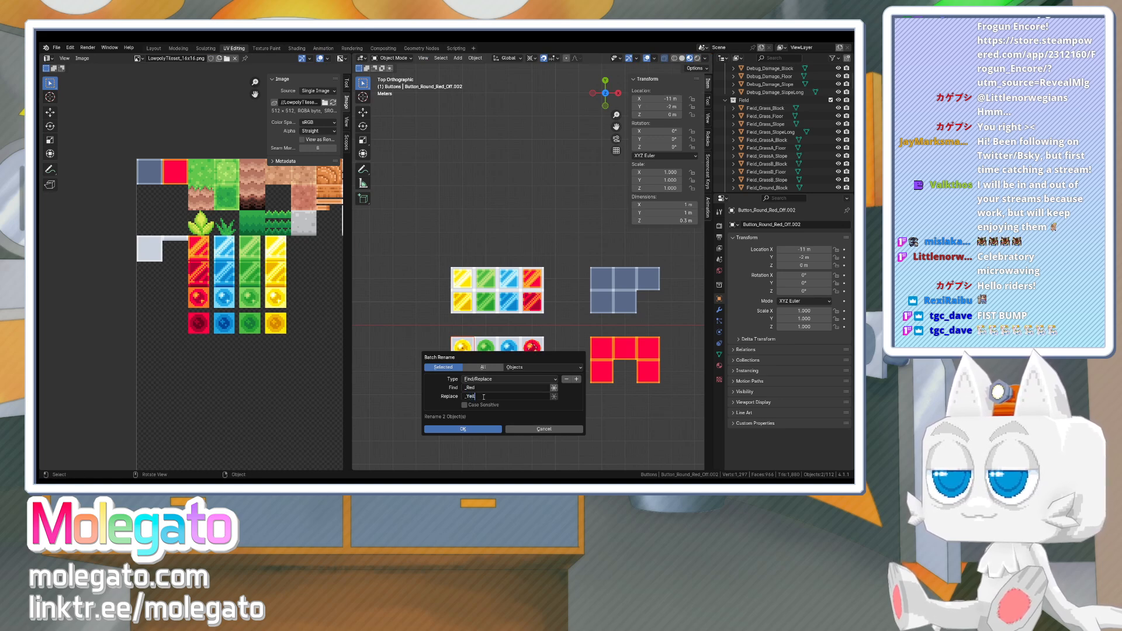
key("Return")
left_click(462, 428)
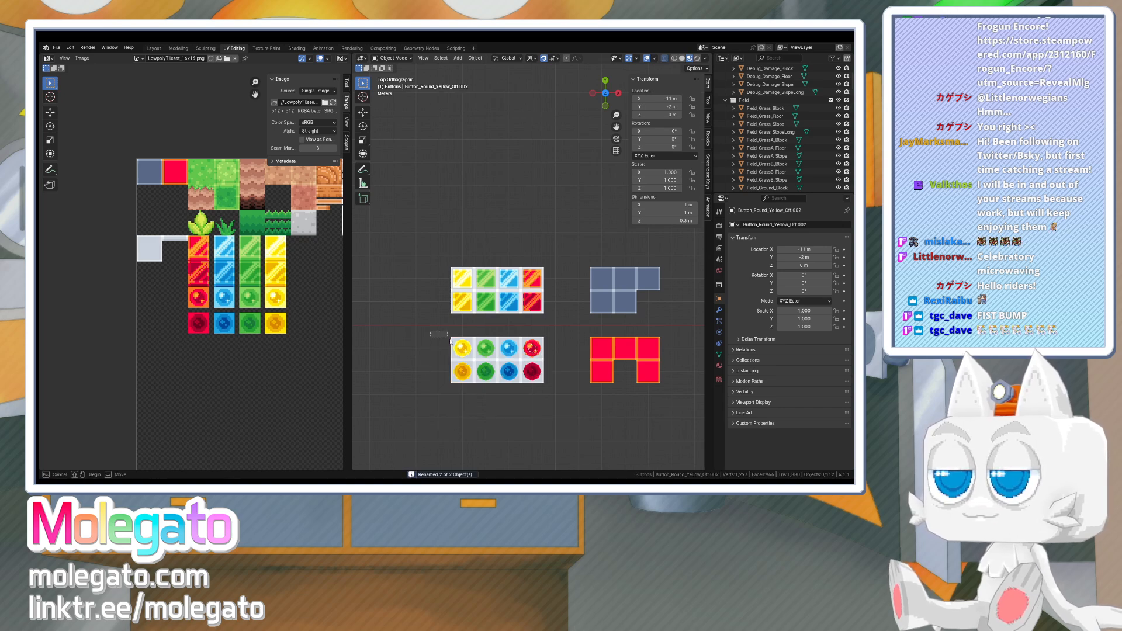
- Batch rename the six yellow, green and blue round buttons, replacing ".001" with nothing in their object names
left_click_drag(429, 330, 520, 391)
key("ctrl+F2")
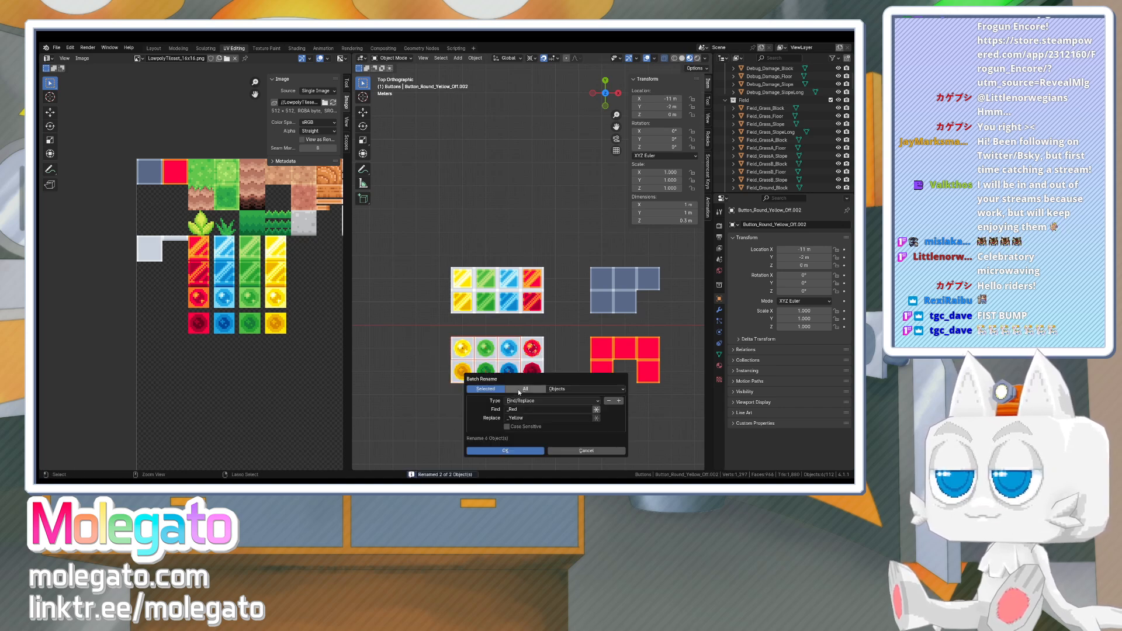
left_click(518, 409)
type("_Red")
key("BackSpace")
key("BackSpace")
key("BackSpace")
key("BackSpace")
type(".001")
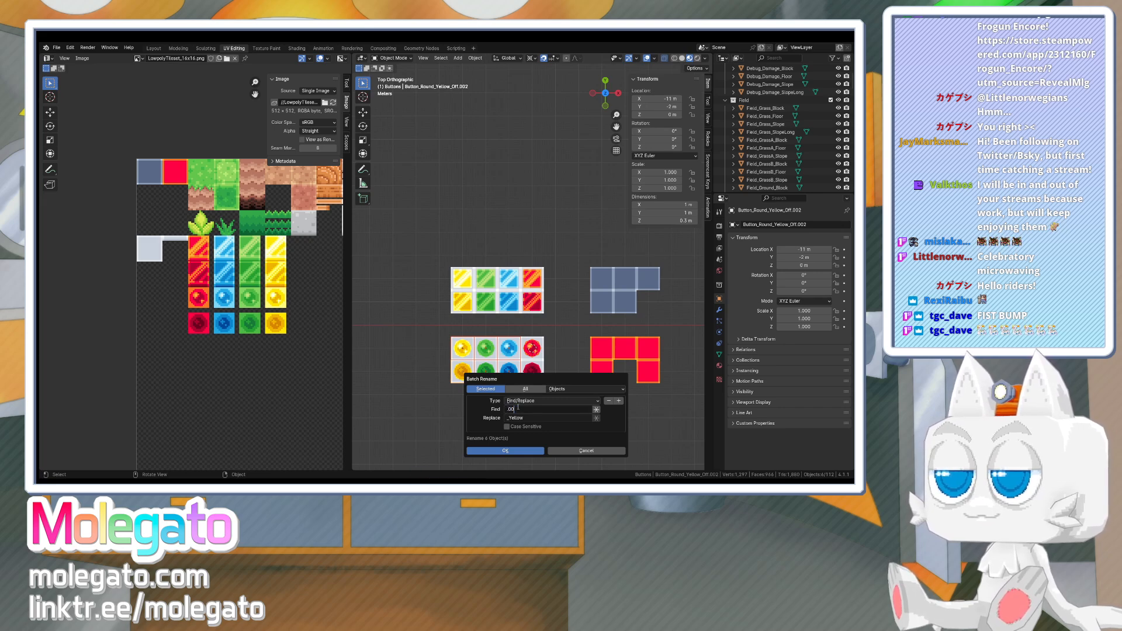
key("Tab")
key("BackSpace")
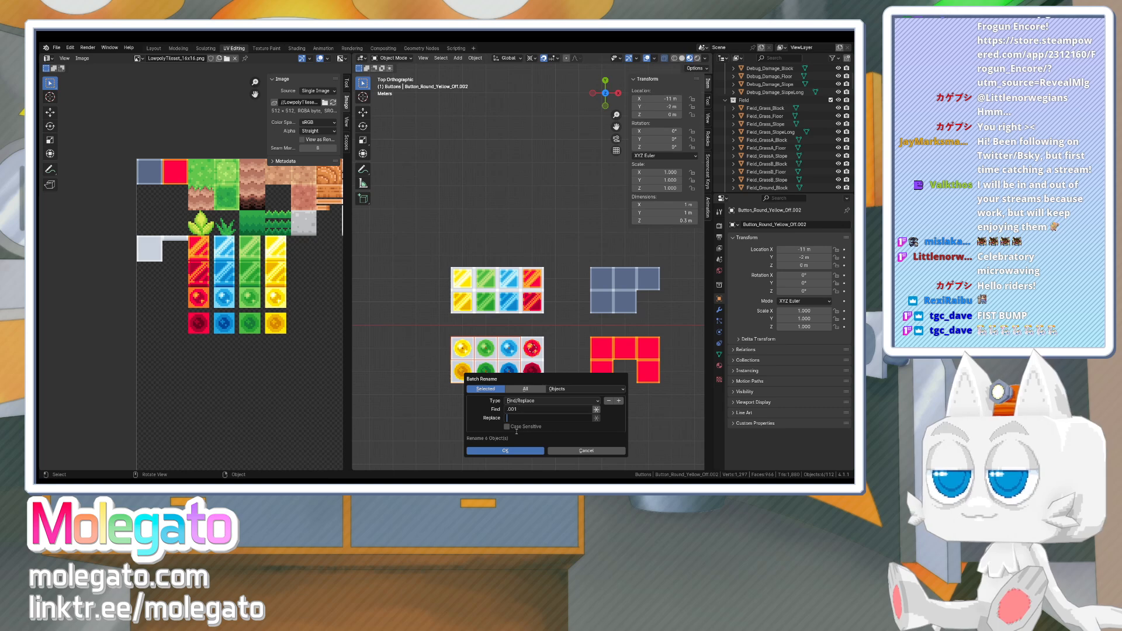
key("Return")
- Select all square and round buttons and reveal their hidden underside faces in a shared Edit Mode session
middle_click_drag(476, 408, 450, 297)
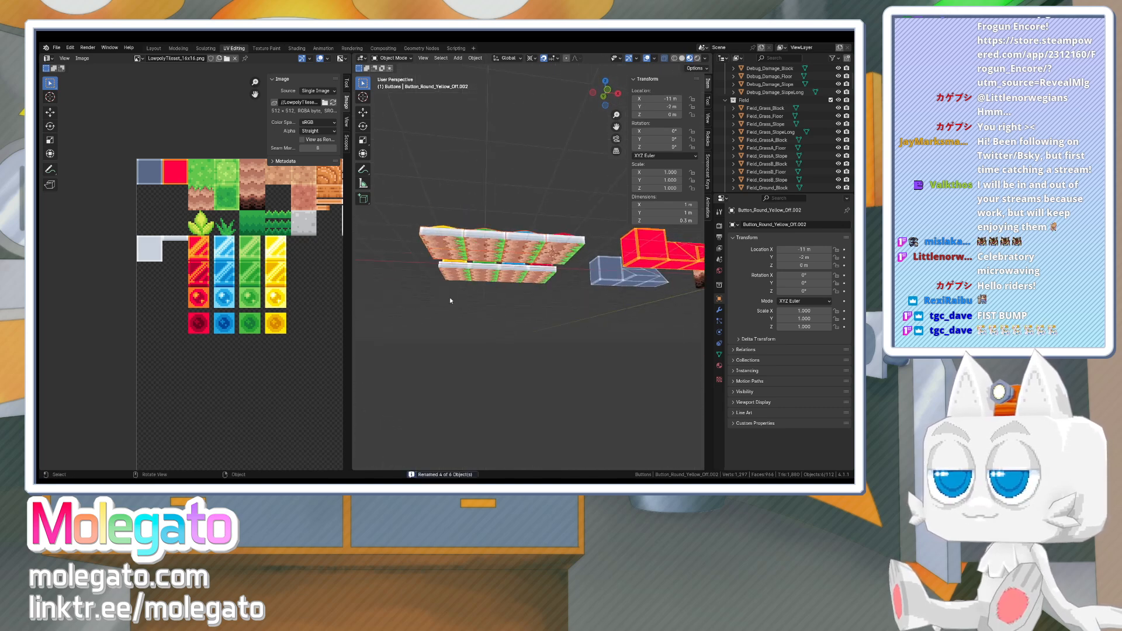
left_click_drag(422, 207, 575, 306)
key("Tab")
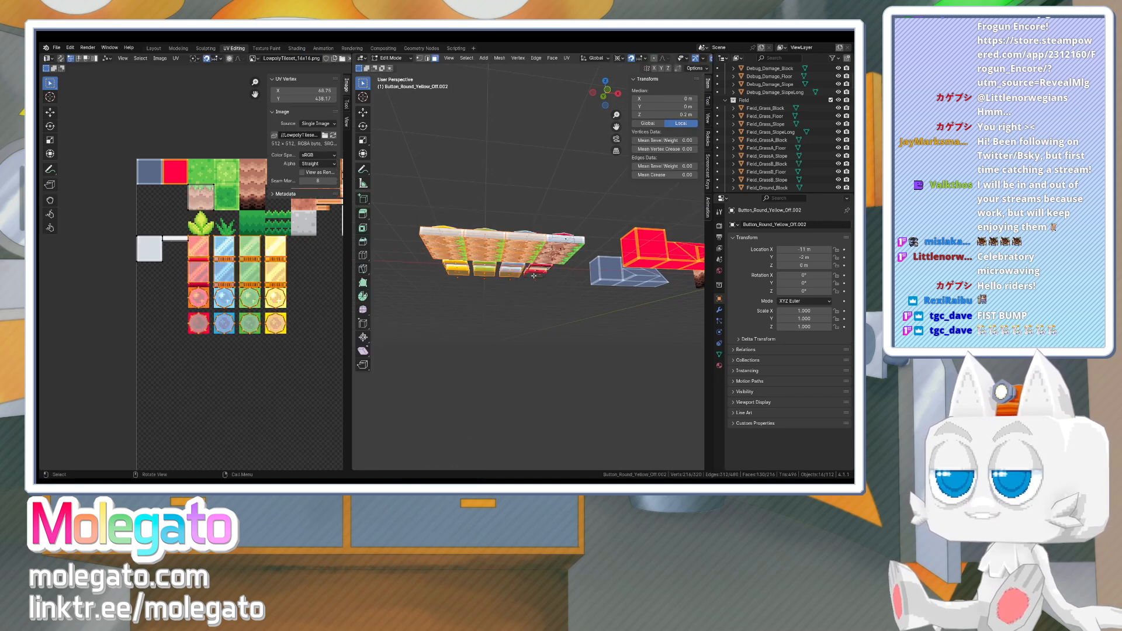
key("alt+h")
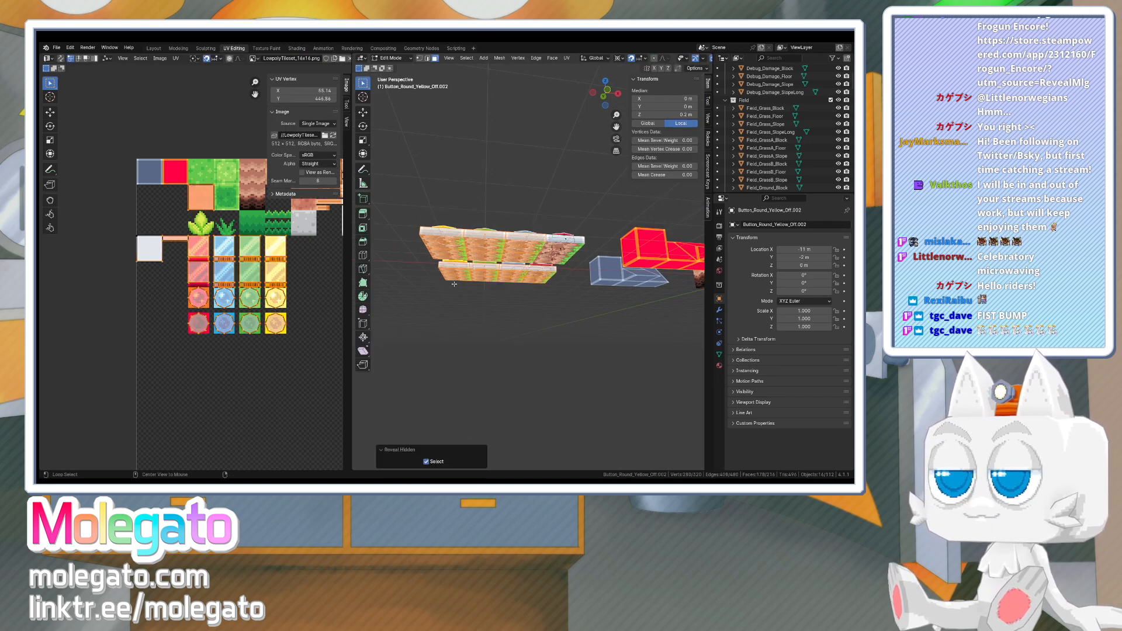
- Move all the buttons' underside UV islands from the dirt tile onto the light grey tile, and save the file
key("g")
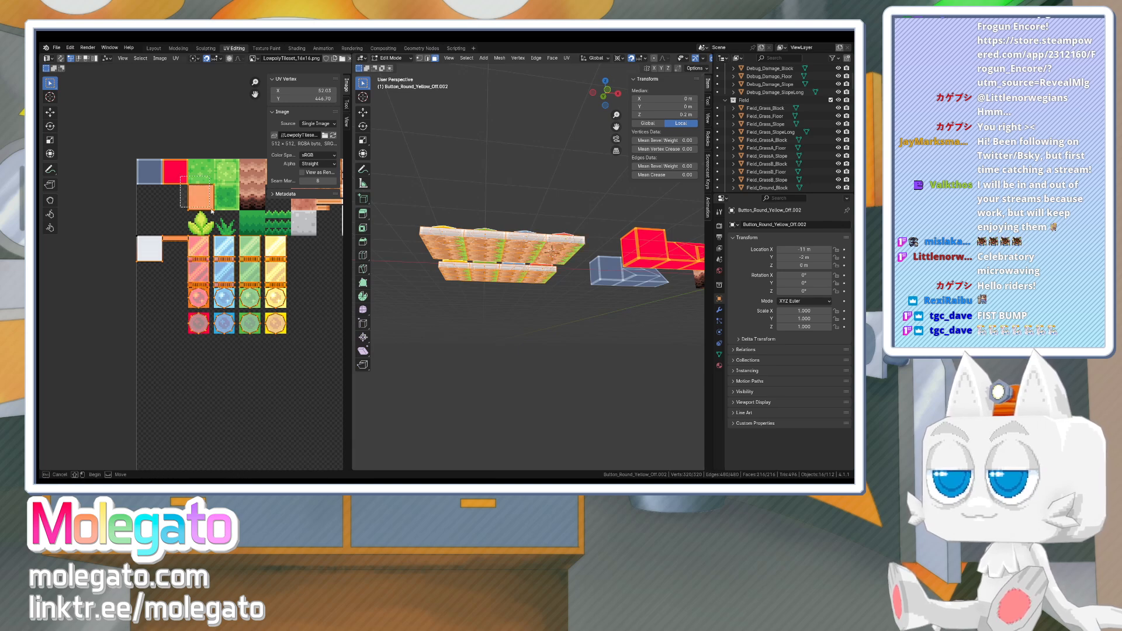
left_click(170, 263)
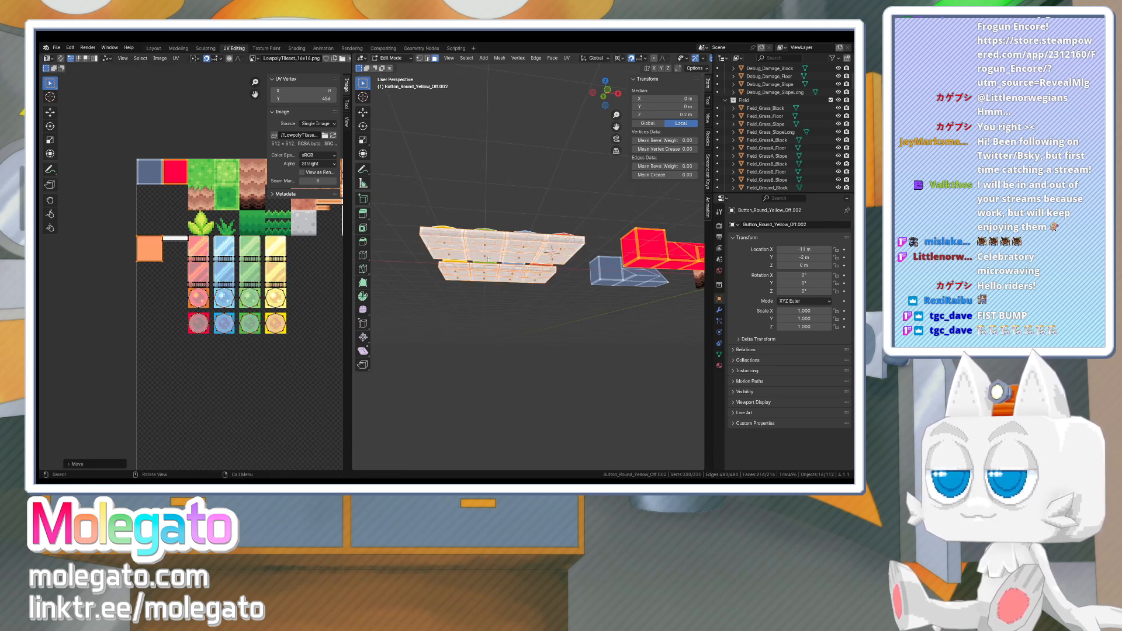
key("Tab")
scroll(547, 240, "down", 3)
middle_click_drag(546, 239, 450, 318)
key("ctrl+s")
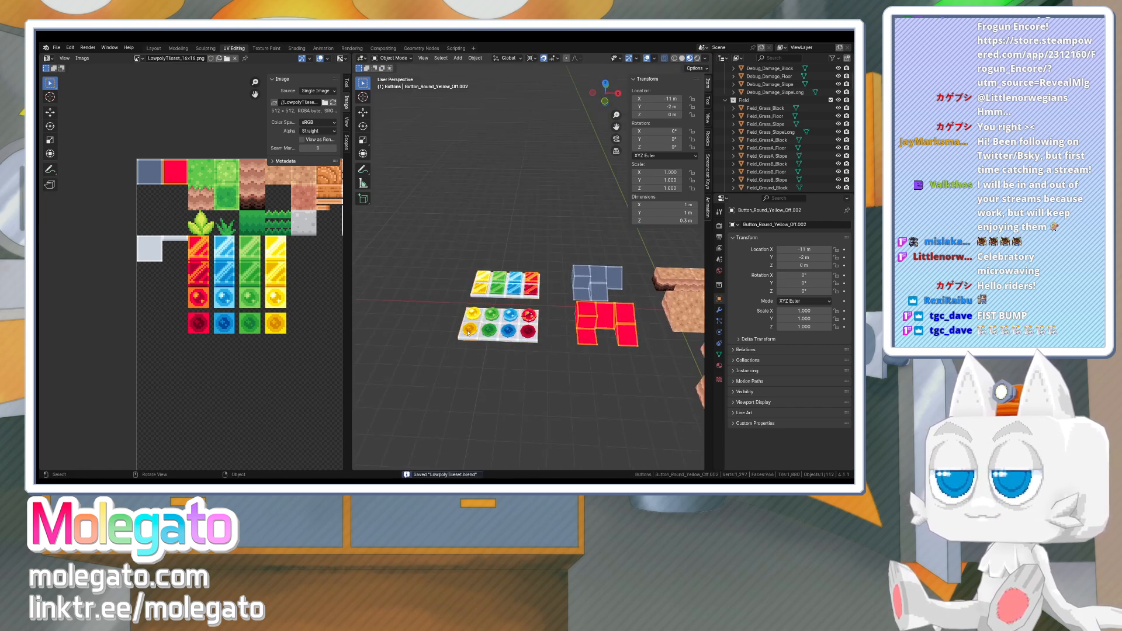
- Select both round green buttons and batch rename them, replacing "_Red" with "_Green" in their object names
left_click(474, 328)
left_click(494, 337)
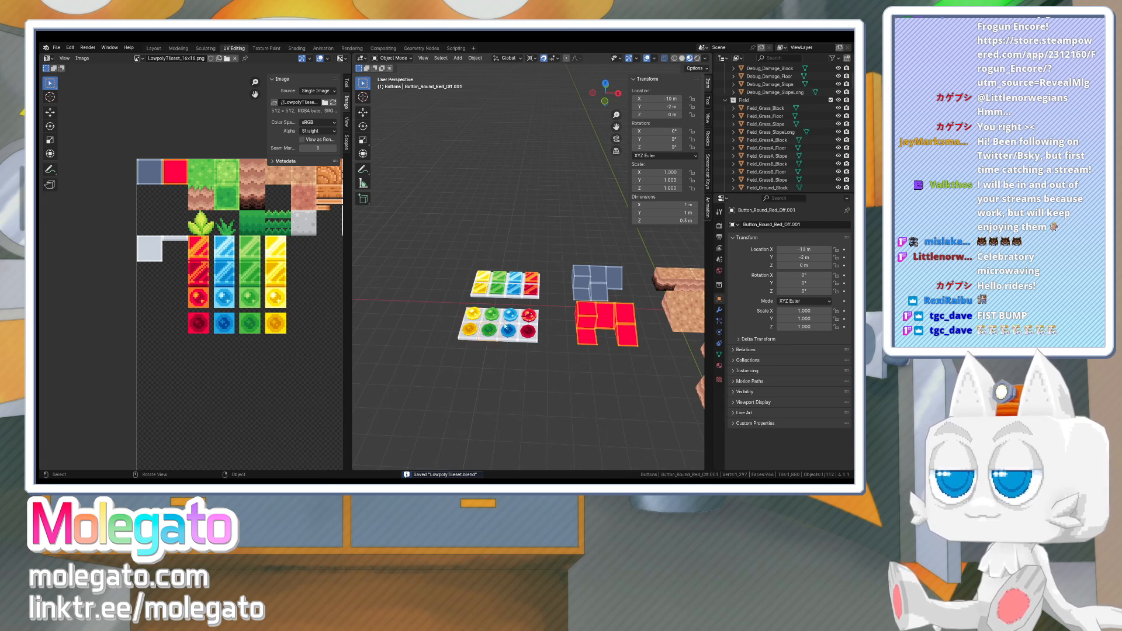
left_click(492, 337)
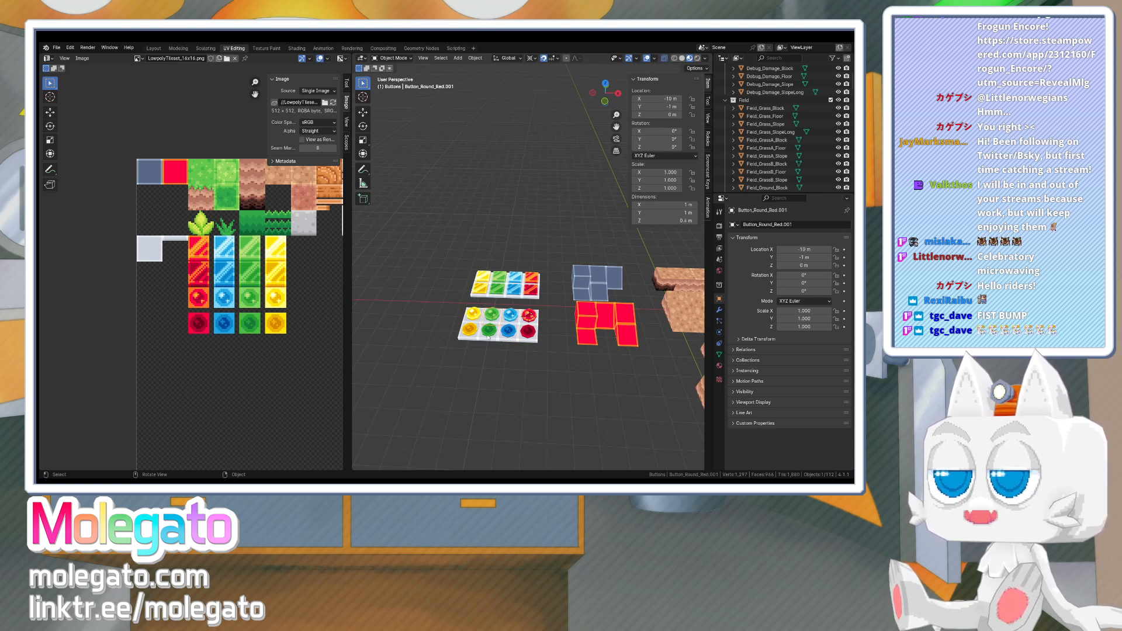
left_click(493, 320)
left_click(492, 320)
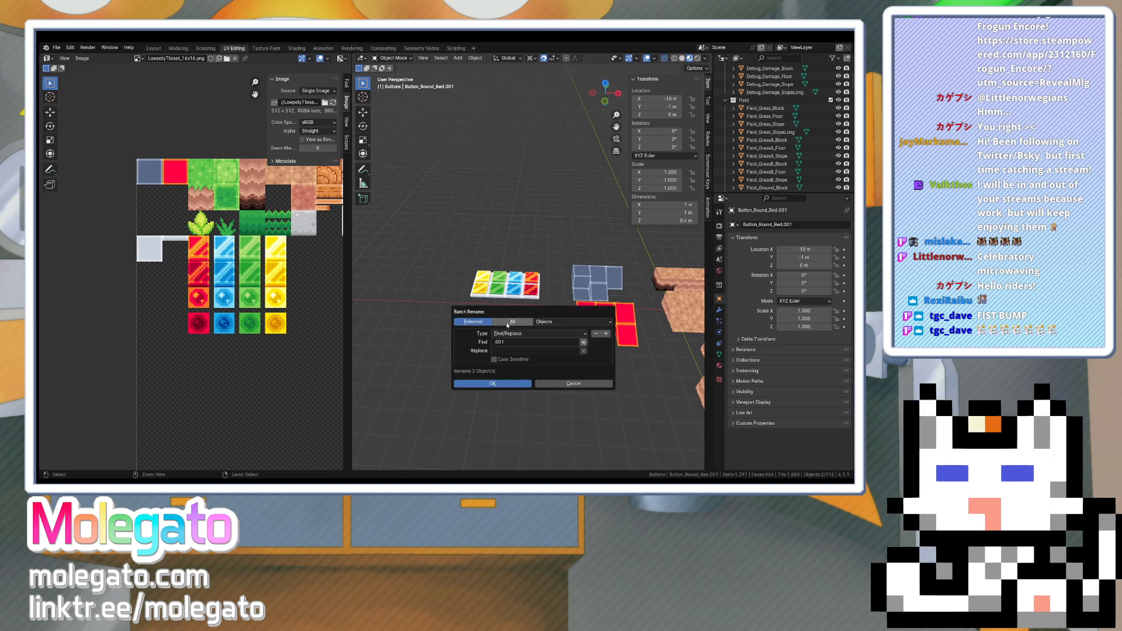
key("ctrl+F2")
left_click(510, 343)
type("_Red")
key("Tab")
type("_Green")
left_click(492, 383)
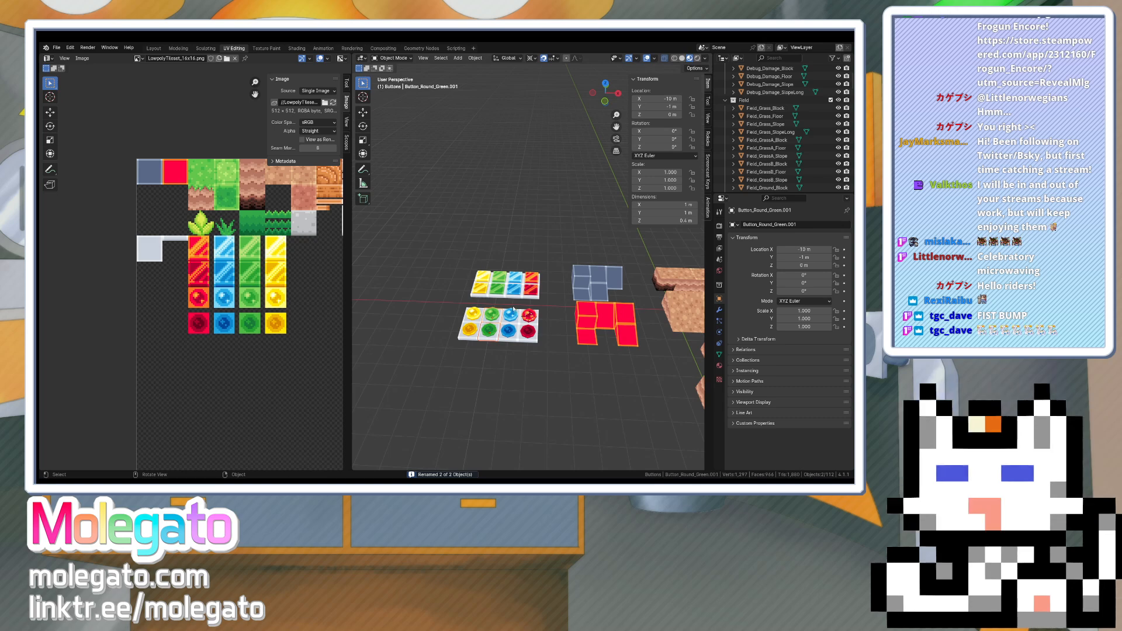
- Batch rename both round green buttons, replacing ".001" with nothing in their object names
key("ctrl+F2")
left_click(509, 326)
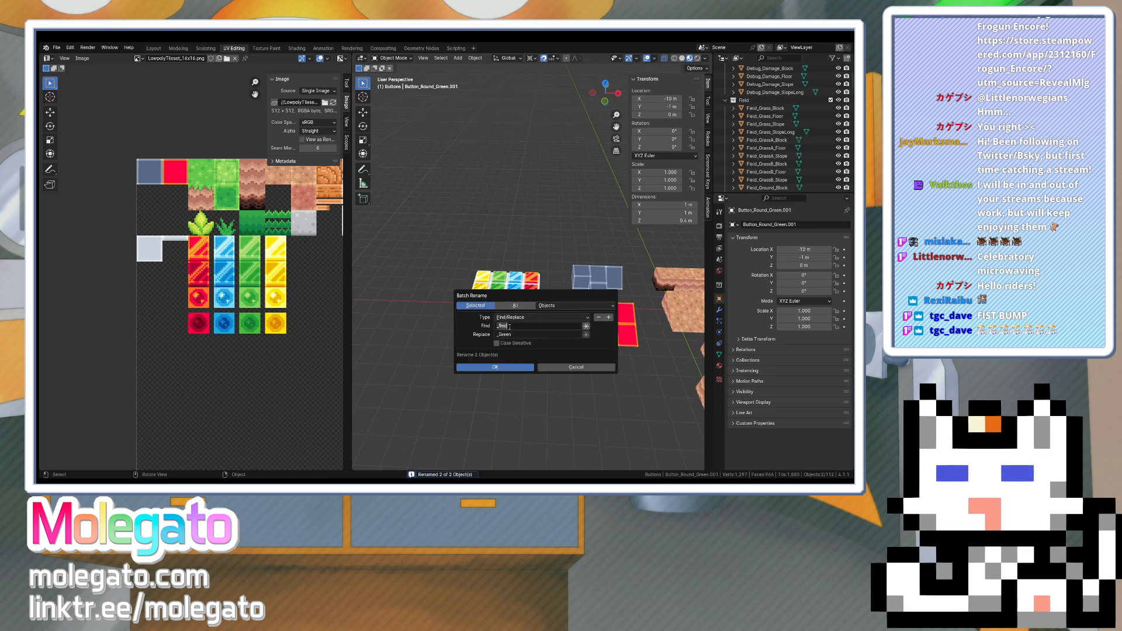
type(".001")
key("Tab")
key("BackSpace")
left_click(502, 367)
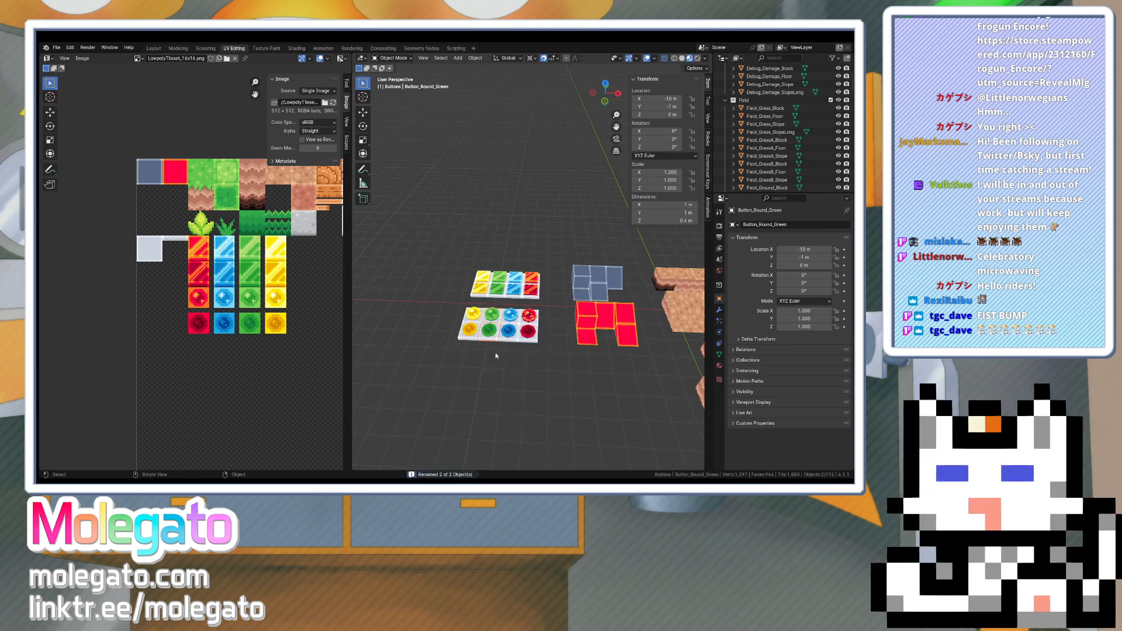
- Select both round yellow buttons and batch rename them to strip the numeric suffix from their object names
left_click(473, 315)
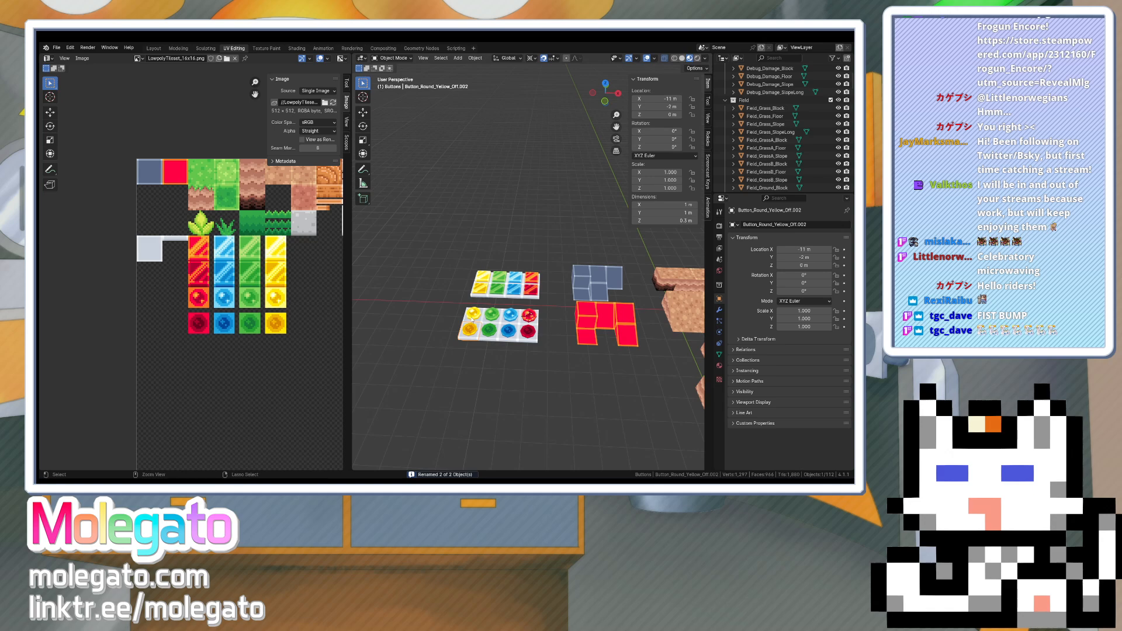
left_click(473, 329, "shift")
key("ctrl+F2")
left_click(473, 346)
type(".001")
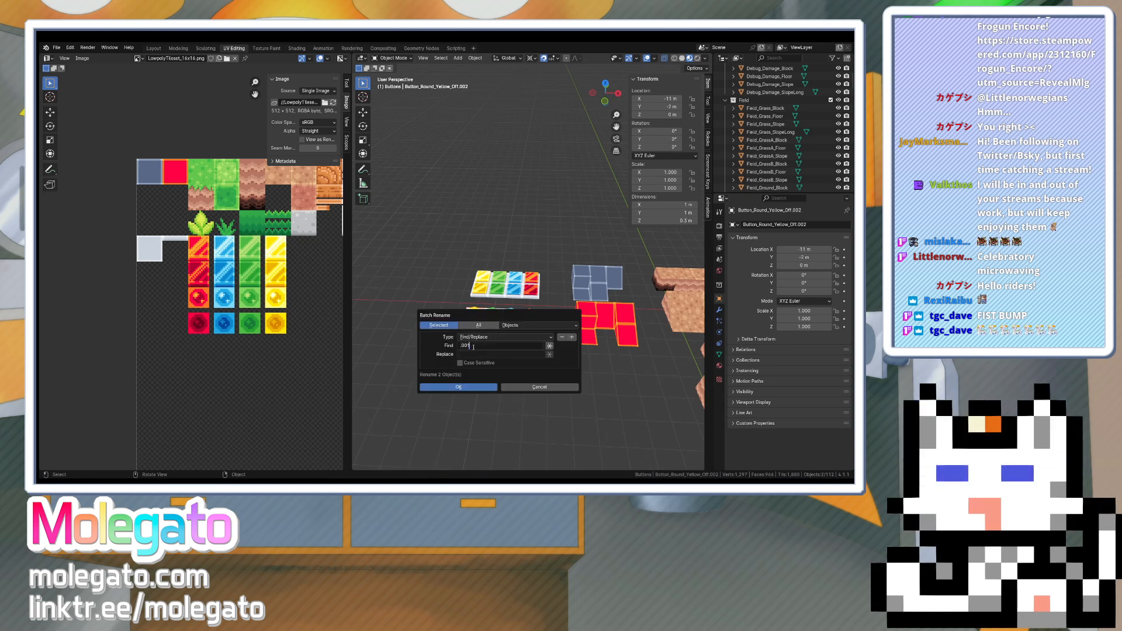
left_click(458, 387)
- Check the object names of several round and square buttons, and save the file
left_click(494, 317)
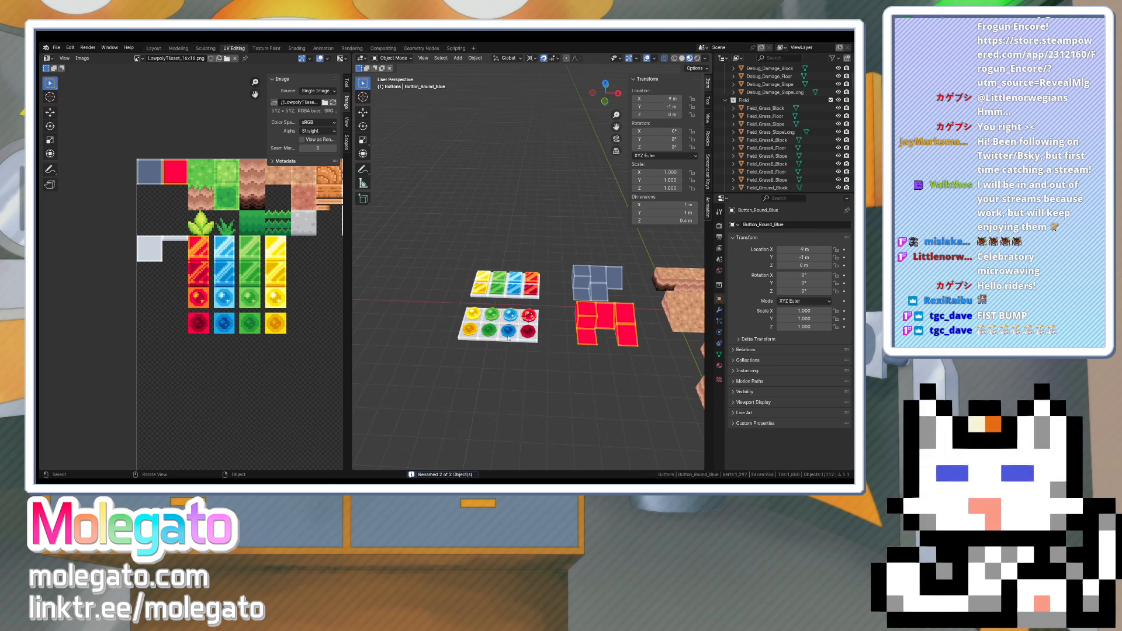
left_click(525, 333)
left_click(484, 276)
middle_click_drag(471, 295, 533, 328)
key("ctrl+s")
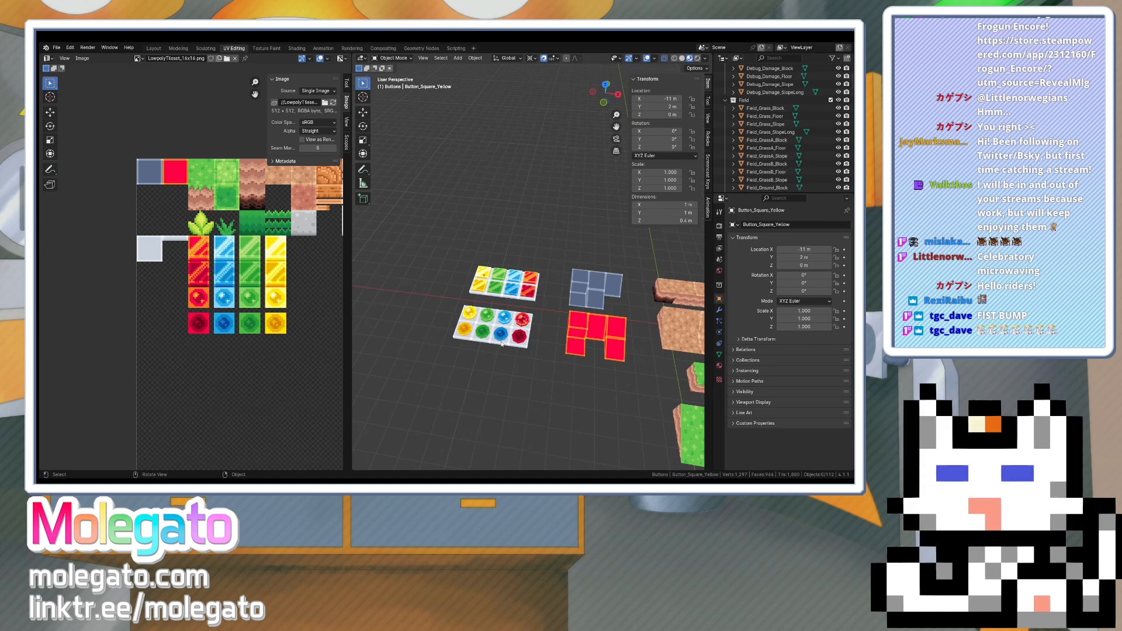
middle_click_drag(502, 344, 532, 303)
key("ctrl+s")
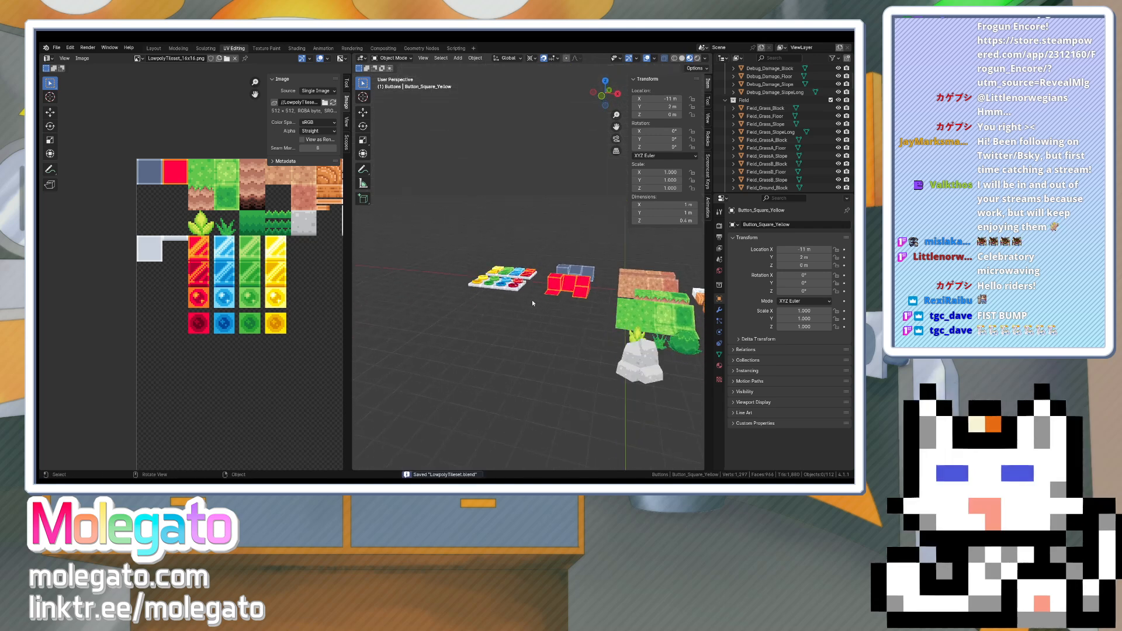
- Collapse the Field, Wooden, Cemetery, Horror, City, Debug and Buttons collections in the Outliner
left_click(726, 100)
left_click(726, 109)
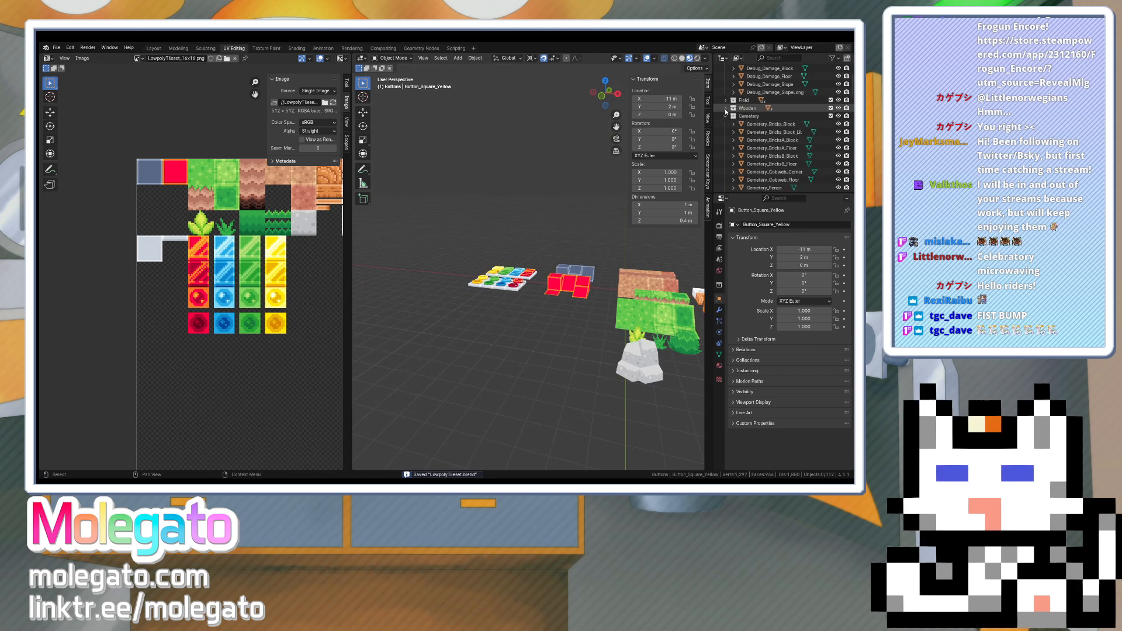
left_click(726, 116)
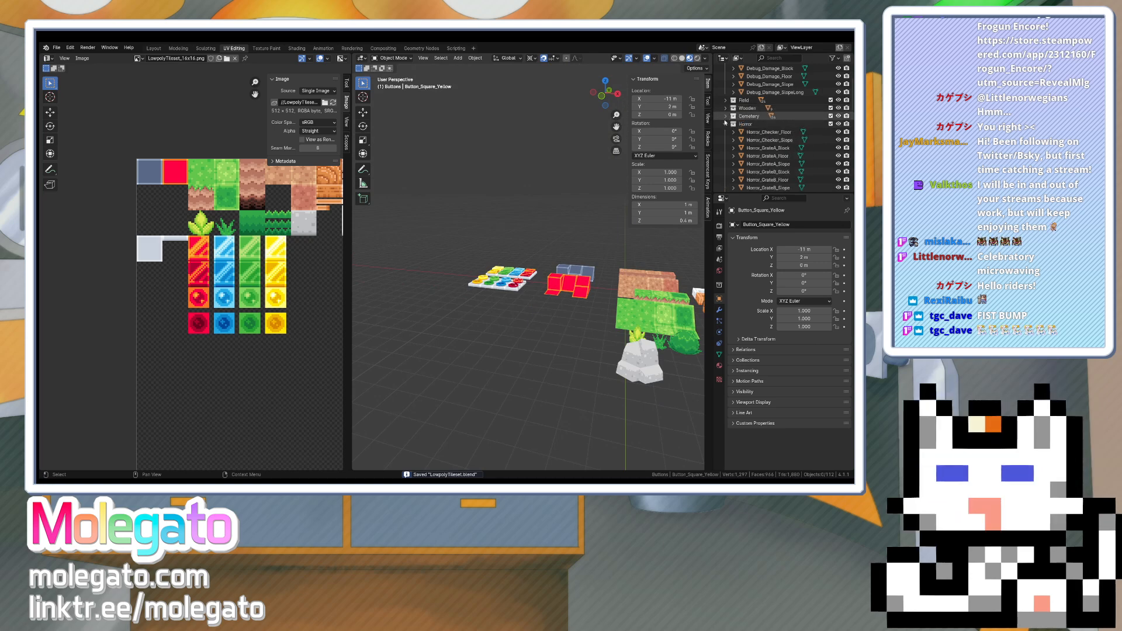
left_click(726, 124)
left_click(726, 132)
scroll(725, 87, "up", 3)
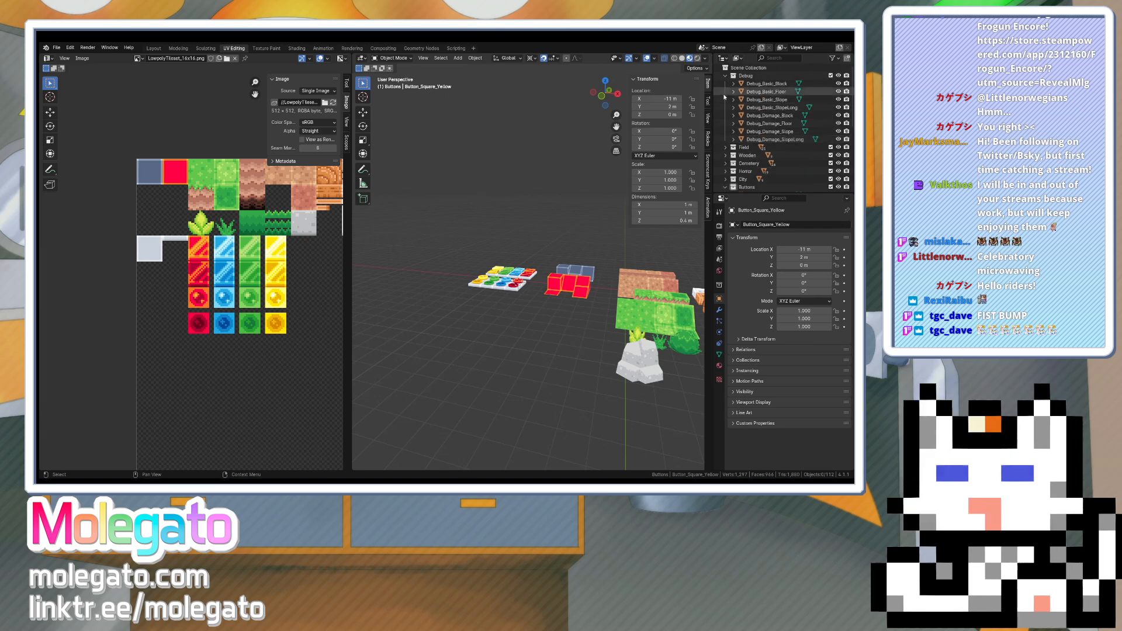
left_click(726, 75)
left_click(725, 123)
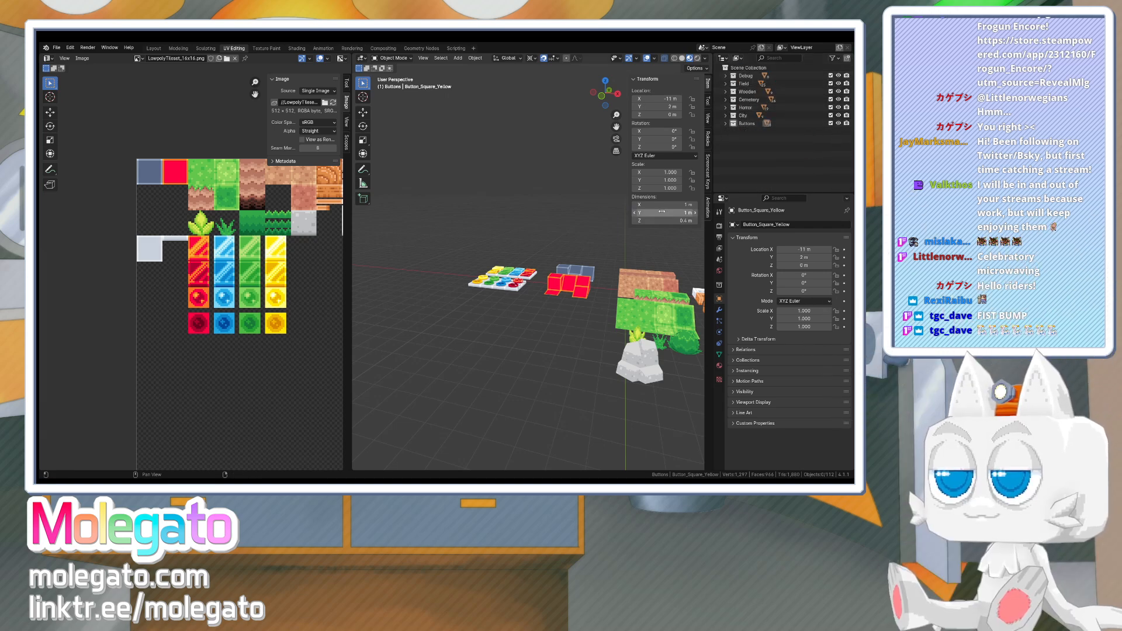
- Duplicate the brown wooden fence segment Wood_Fence in top view and move the copy -1 m along Y
middle_click_drag(539, 258, 472, 317)
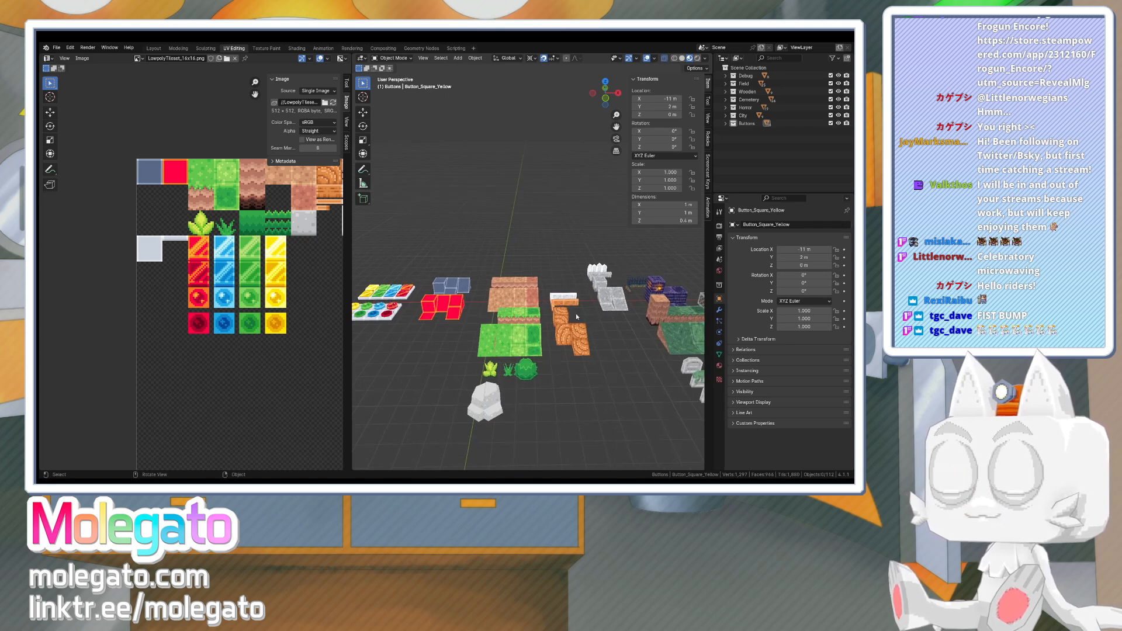
middle_click_drag(621, 302, 601, 332)
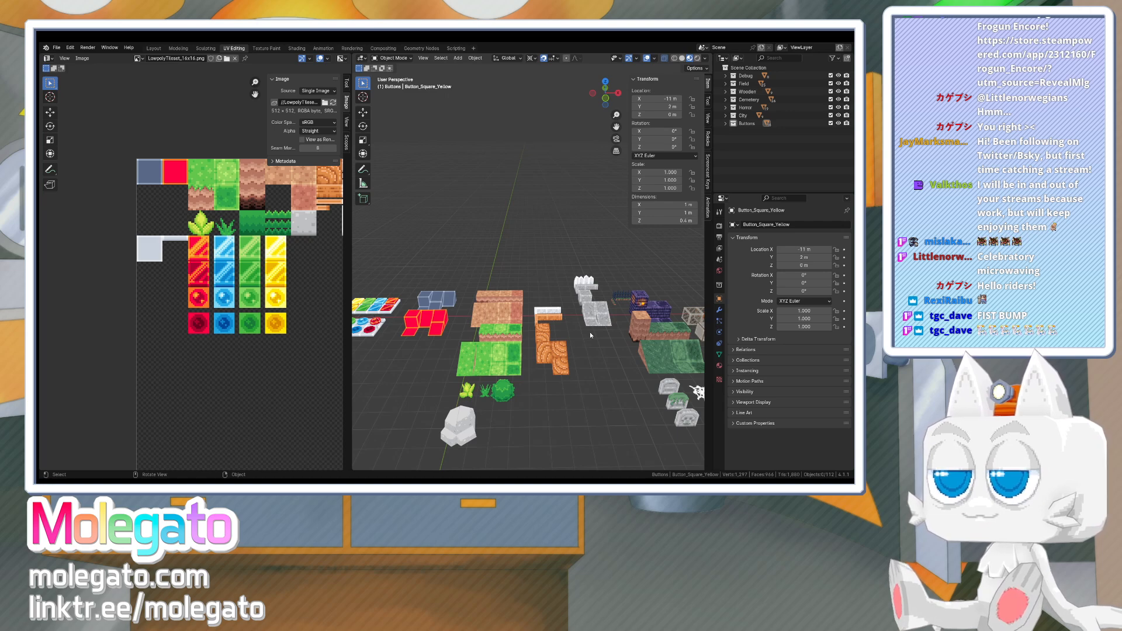
middle_click_drag(536, 333, 528, 349)
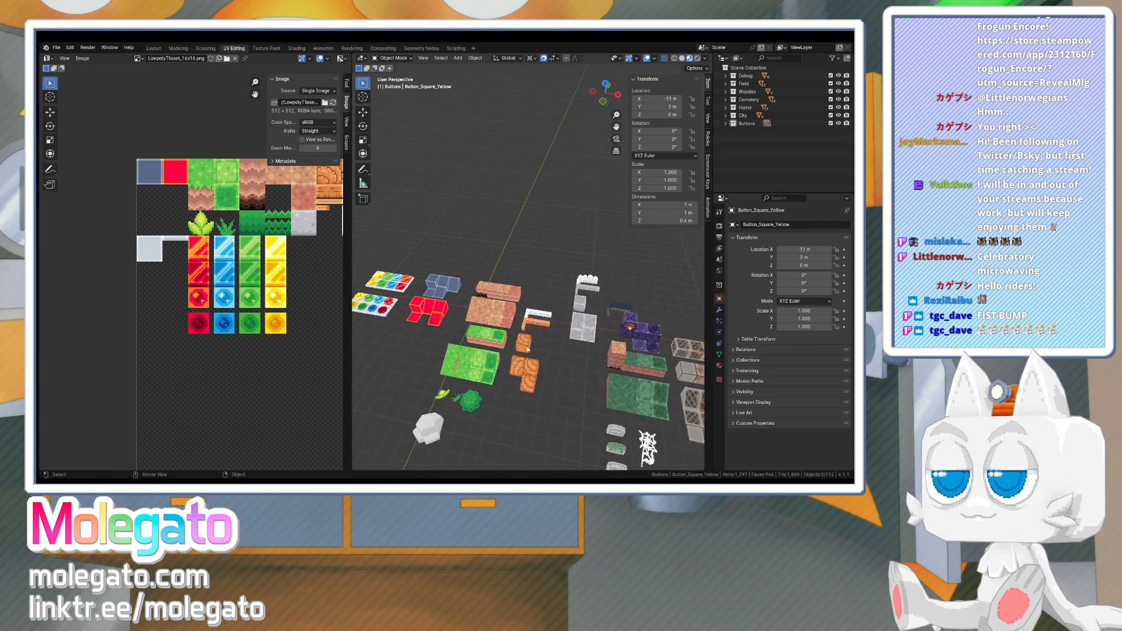
left_click(543, 316)
scroll(544, 327, "up", 3)
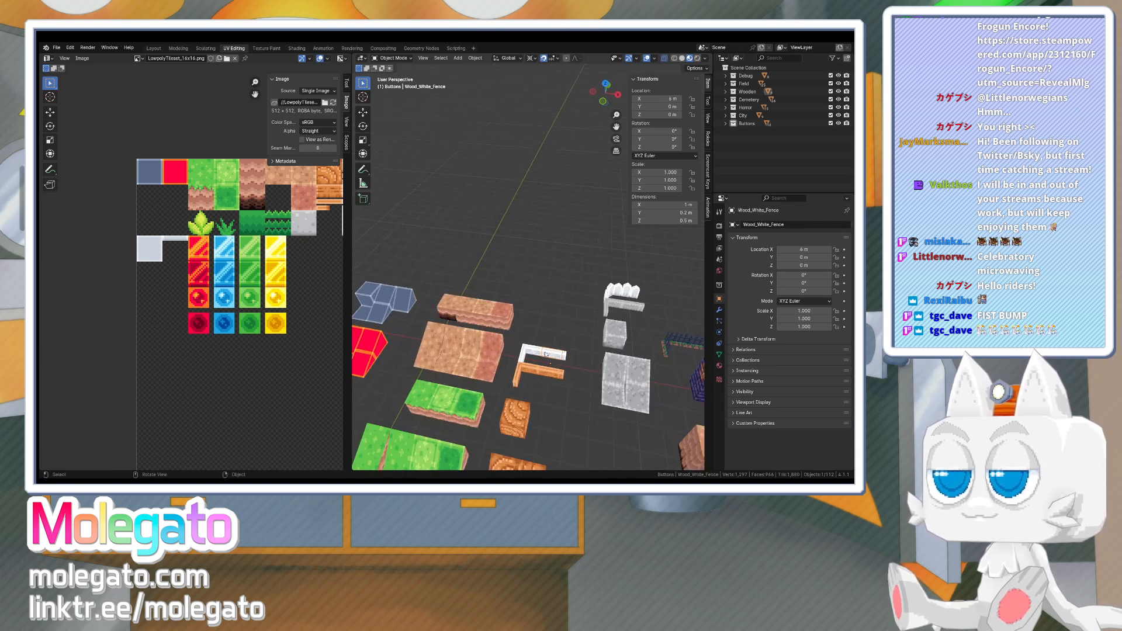
key("KP_7")
left_click(557, 342)
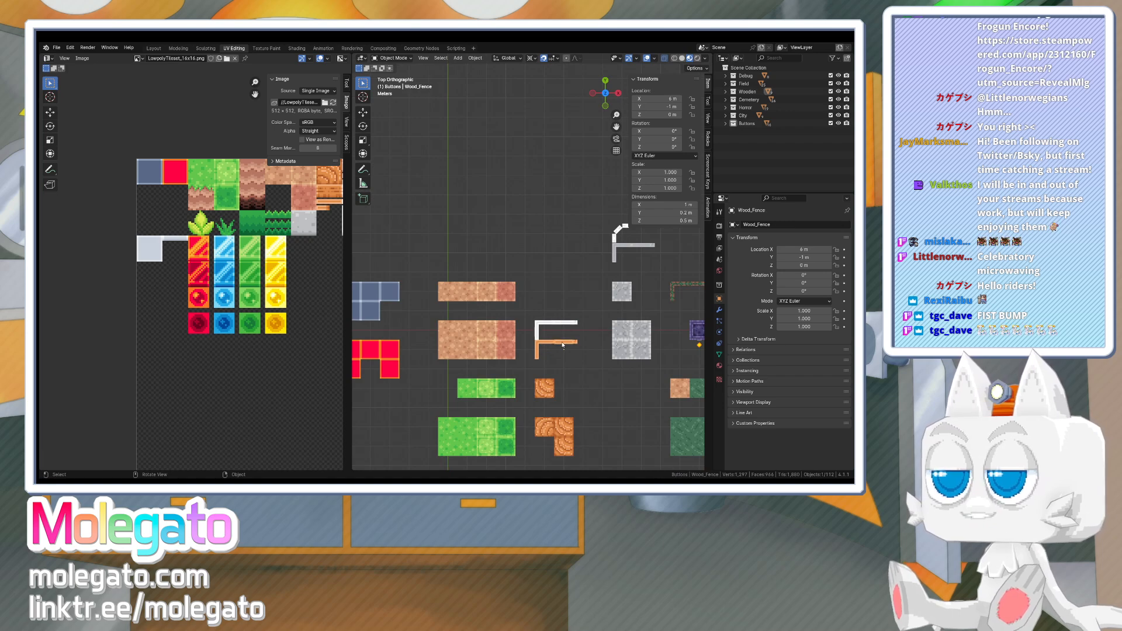
key("shift+d")
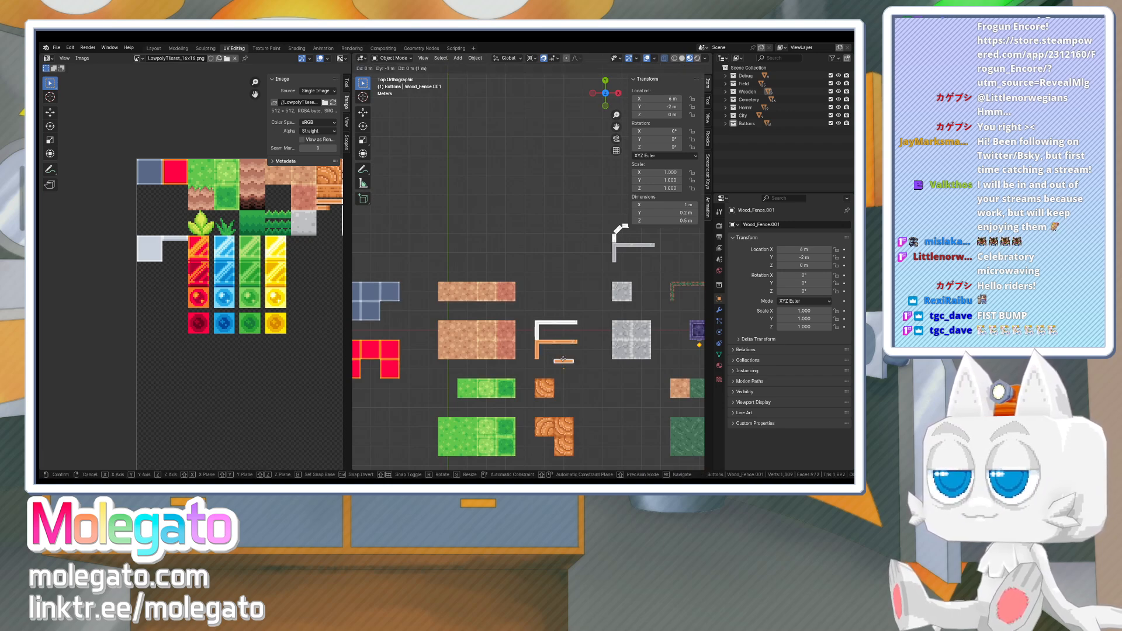
left_click(563, 359)
scroll(563, 359, "up", 3)
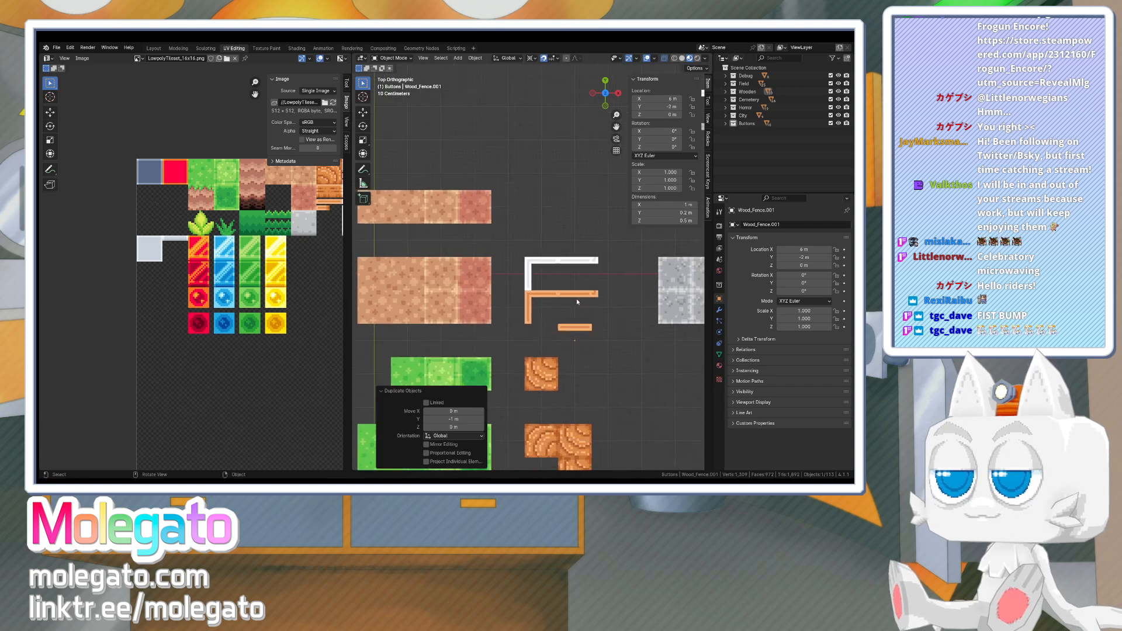
- Snap the 3D cursor to the selected end face of the duplicated fence segment
key("Tab")
left_click(554, 329)
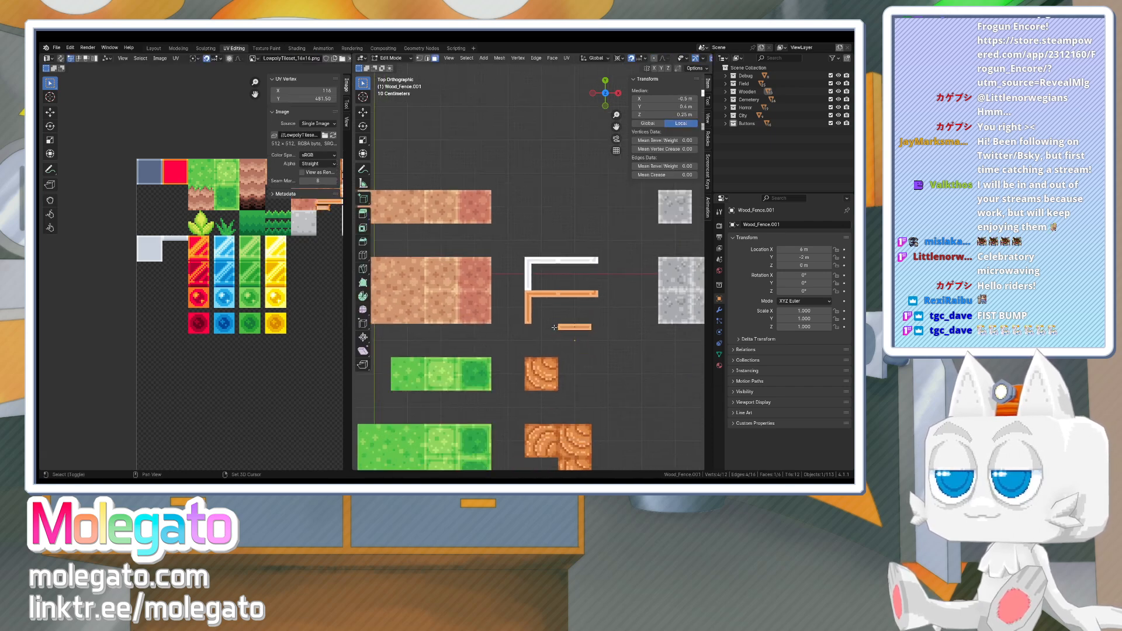
key("shift+s")
left_click(546, 372)
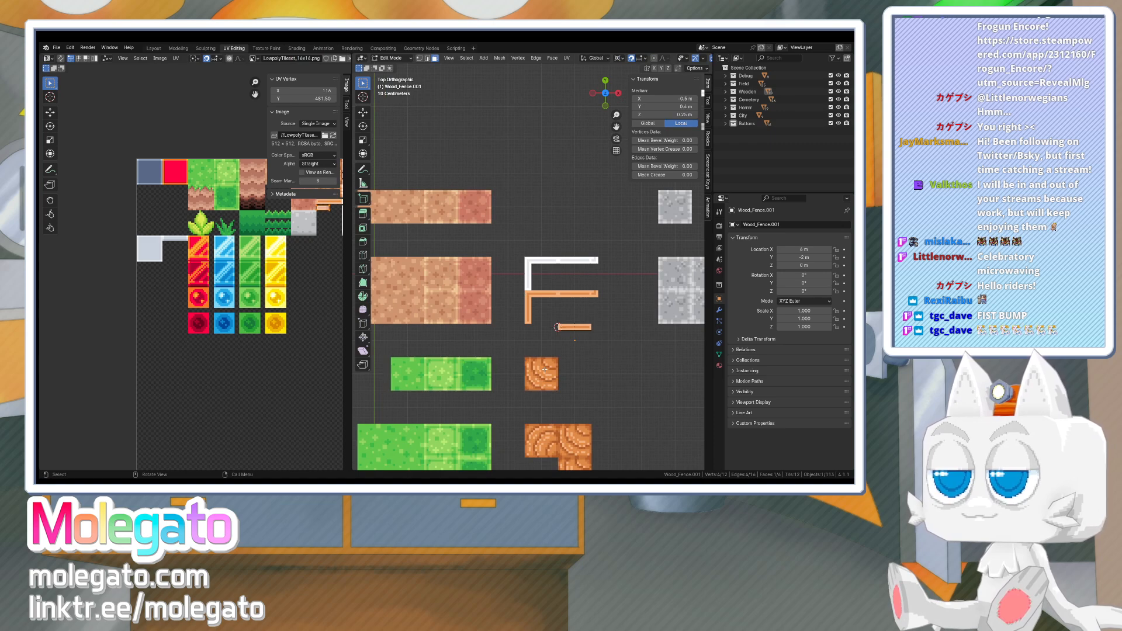
middle_click_drag(575, 350, 563, 319)
key("Tab")
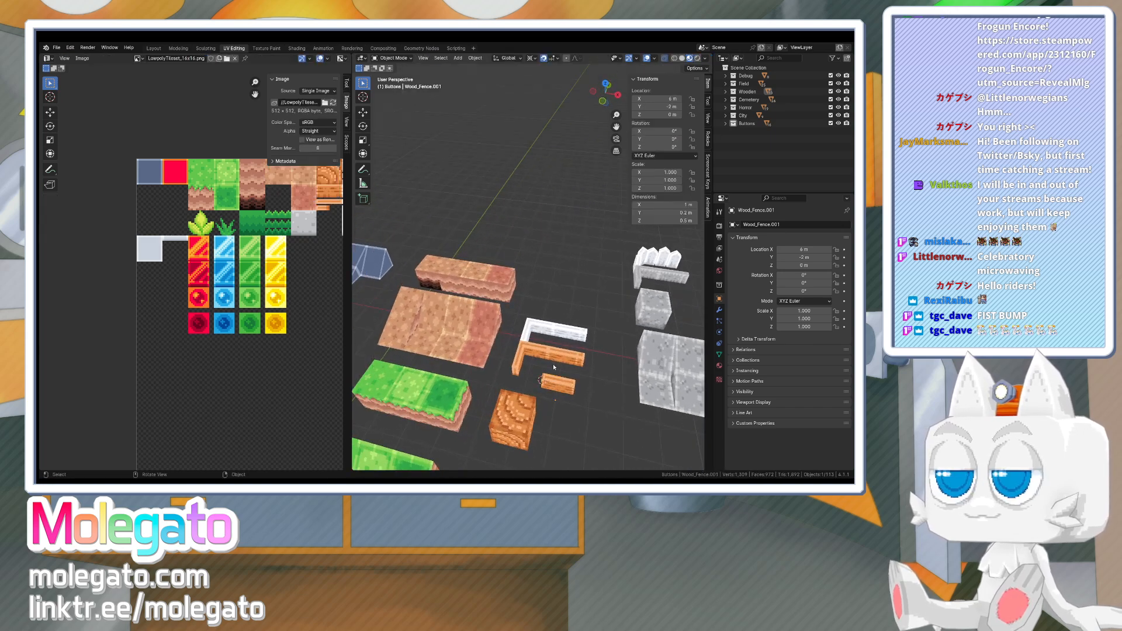
- Set the fence copy's origin to the 3D cursor and reopen its mesh in Edit Mode
key("F3")
type("set ori")
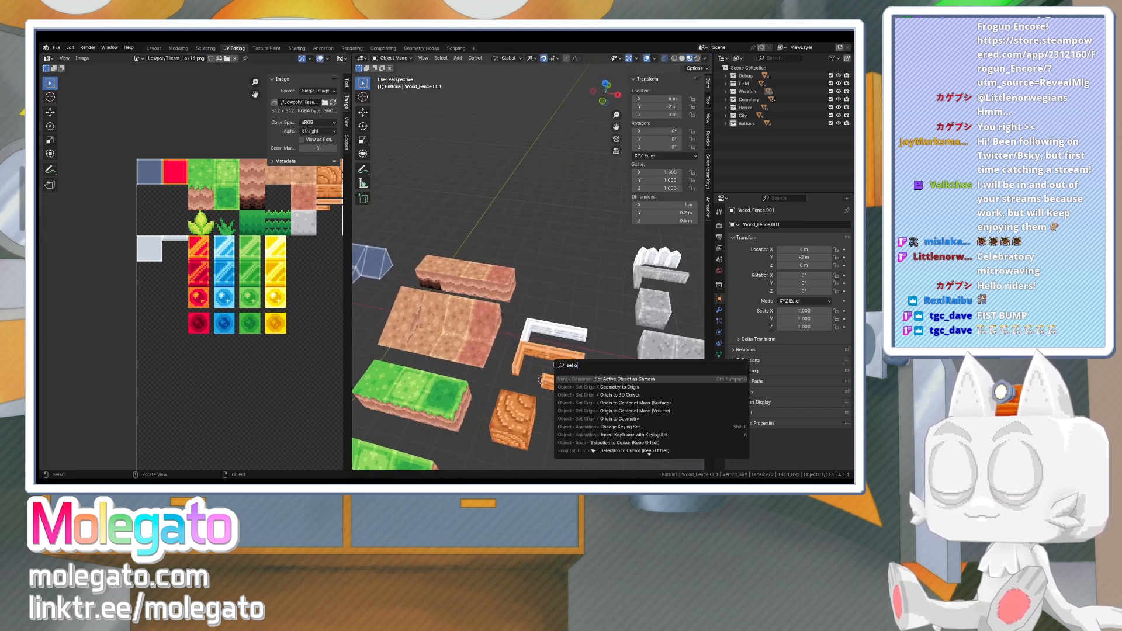
key("Down")
key("Down")
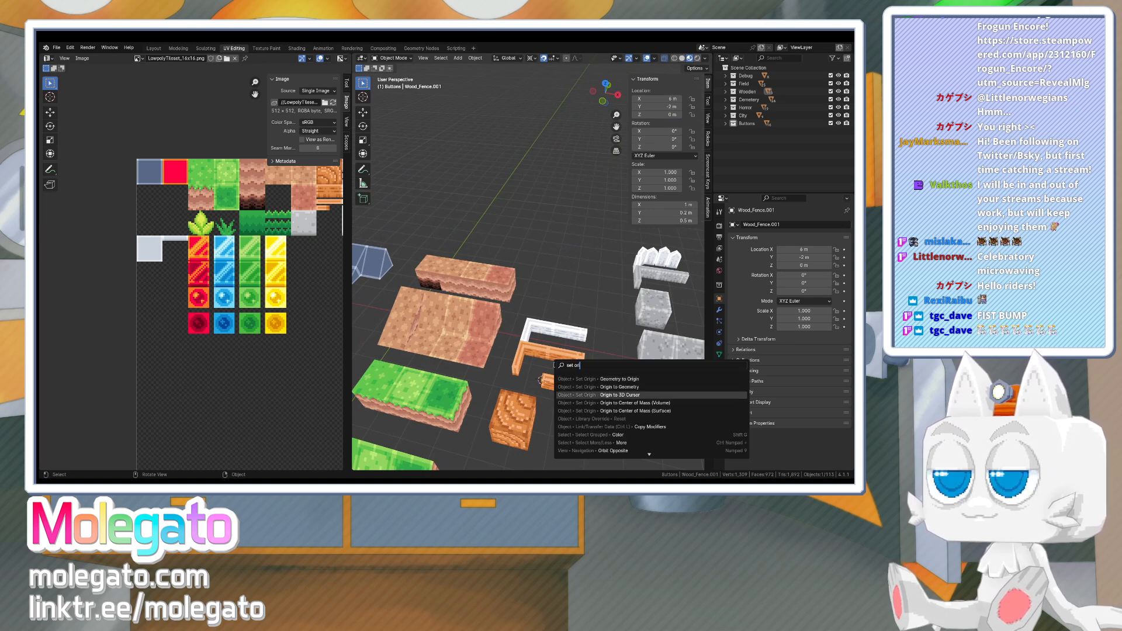
key("Return")
key("Tab")
middle_click_drag(552, 365, 534, 347)
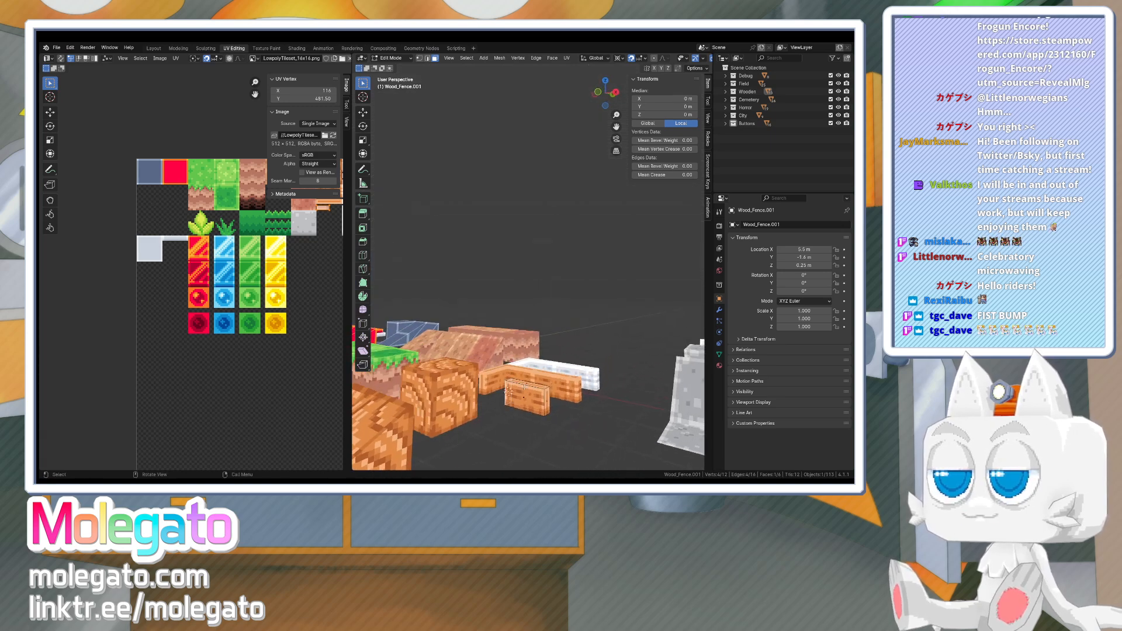
- Switch to the Layout workspace and open the fence copy there in Edit Mode
left_click(154, 48)
scroll(435, 337, "down", 8)
middle_click_drag(638, 304, 474, 288, "shift")
scroll(491, 304, "up", 3)
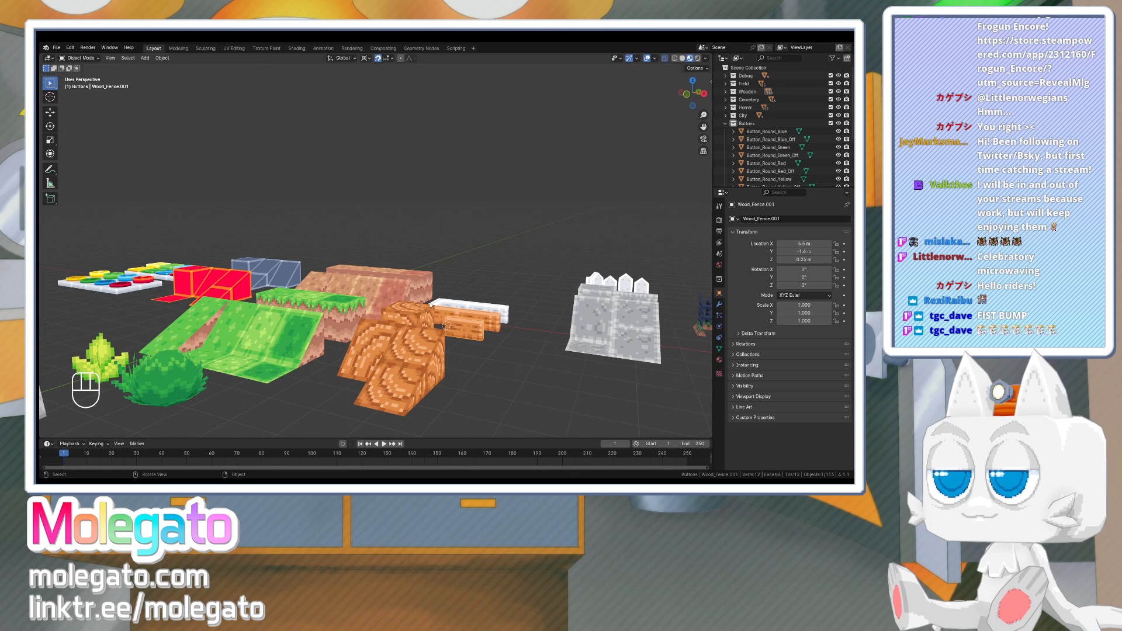
mouse_move(525, 339)
middle_mouse_down()
mouse_move(526, 369)
mouse_move(514, 330)
middle_mouse_up()
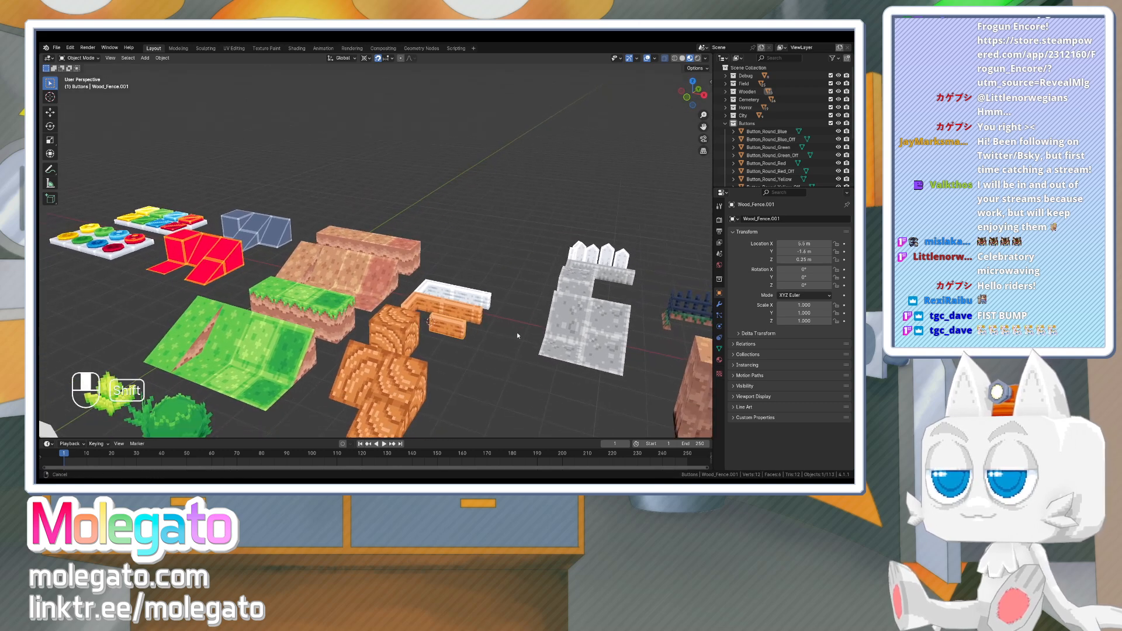
scroll(517, 332, "up", 2)
key("Tab")
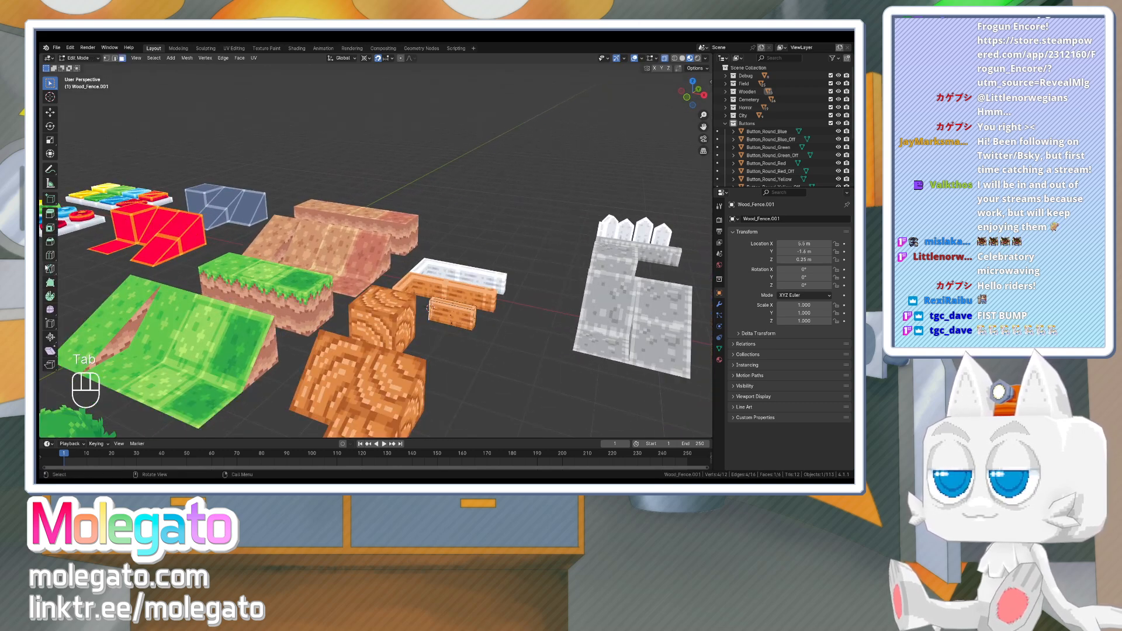
- Select the fence copy's whole mesh and merge its vertices by distance at 0.0001 m
left_click(50, 255)
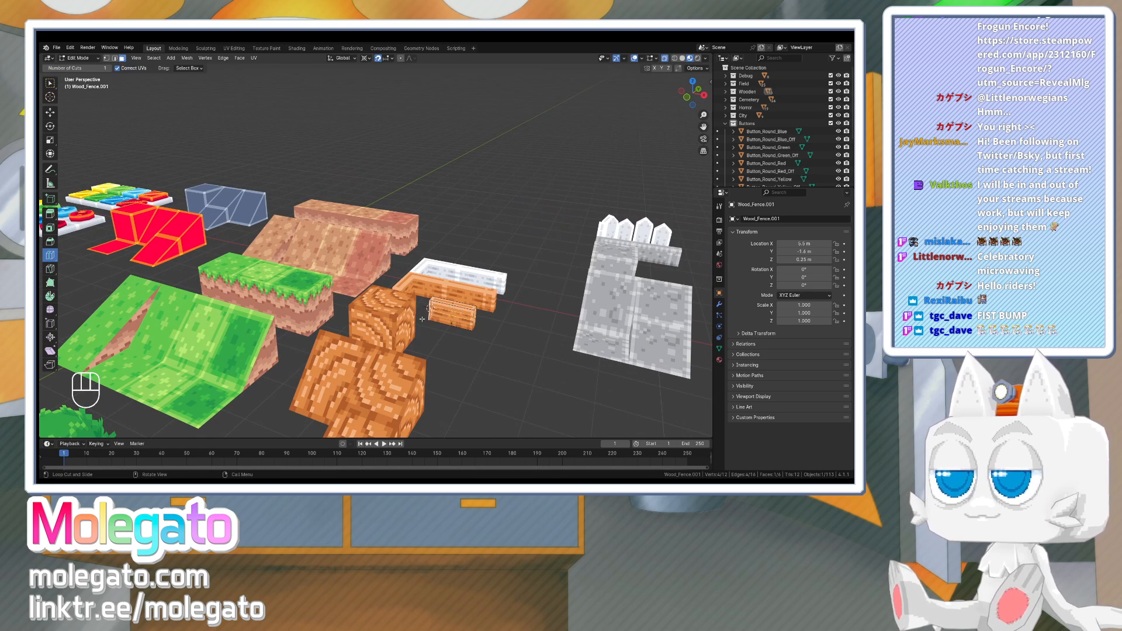
left_click(50, 84)
key("a")
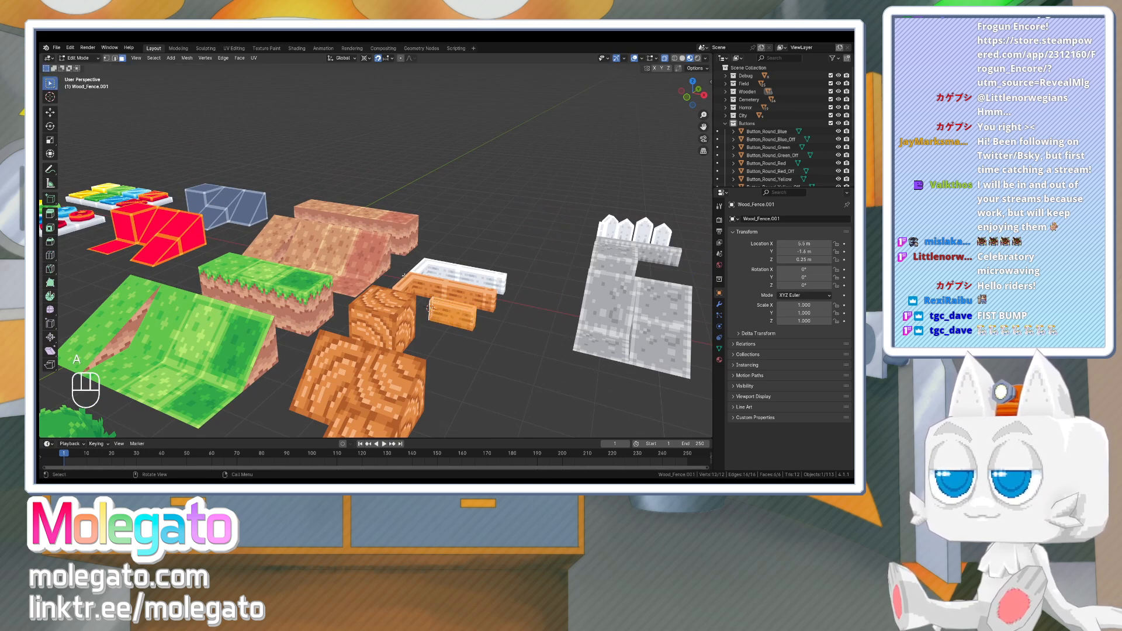
left_click(185, 58)
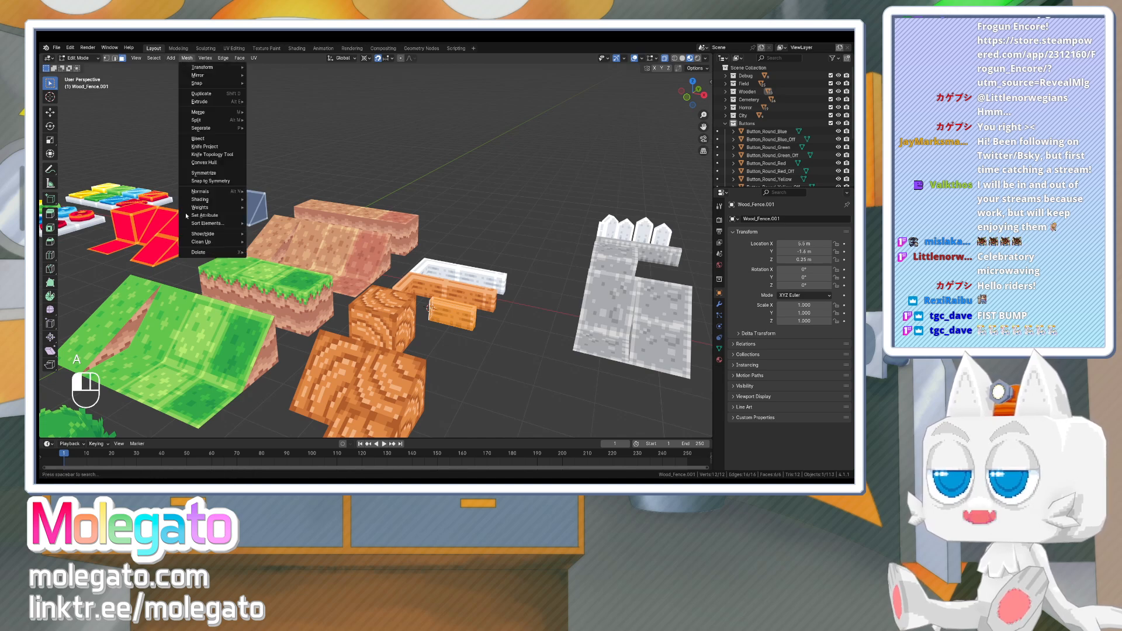
mouse_move(204, 242)
left_click(292, 302)
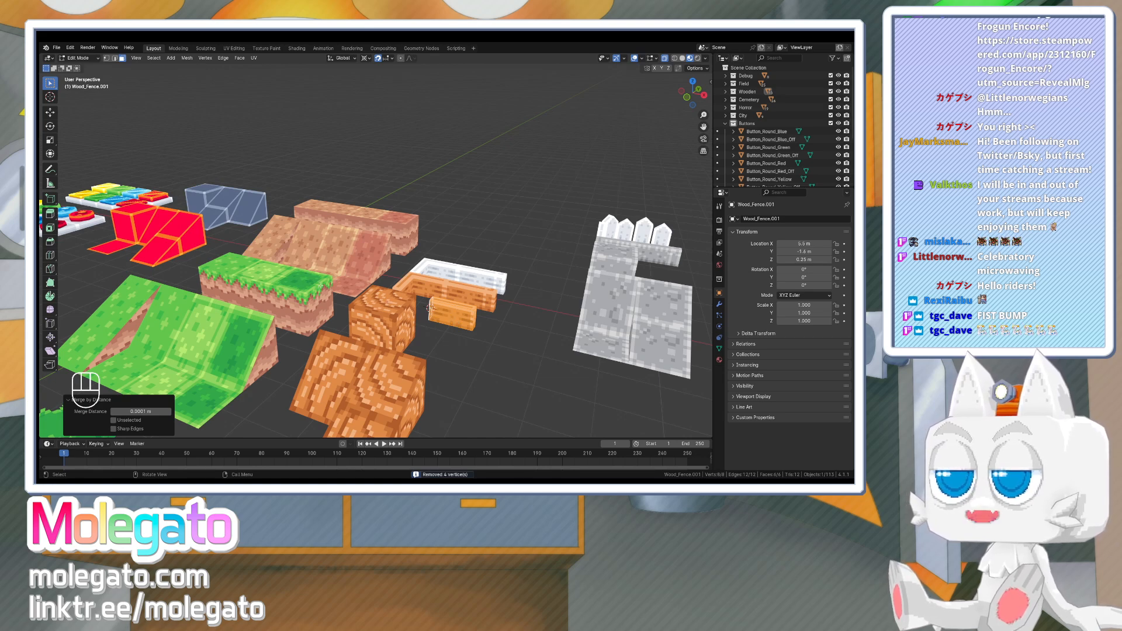
- Add three single loop cuts to the fence copy's mesh and return to Object Mode
left_click(49, 255)
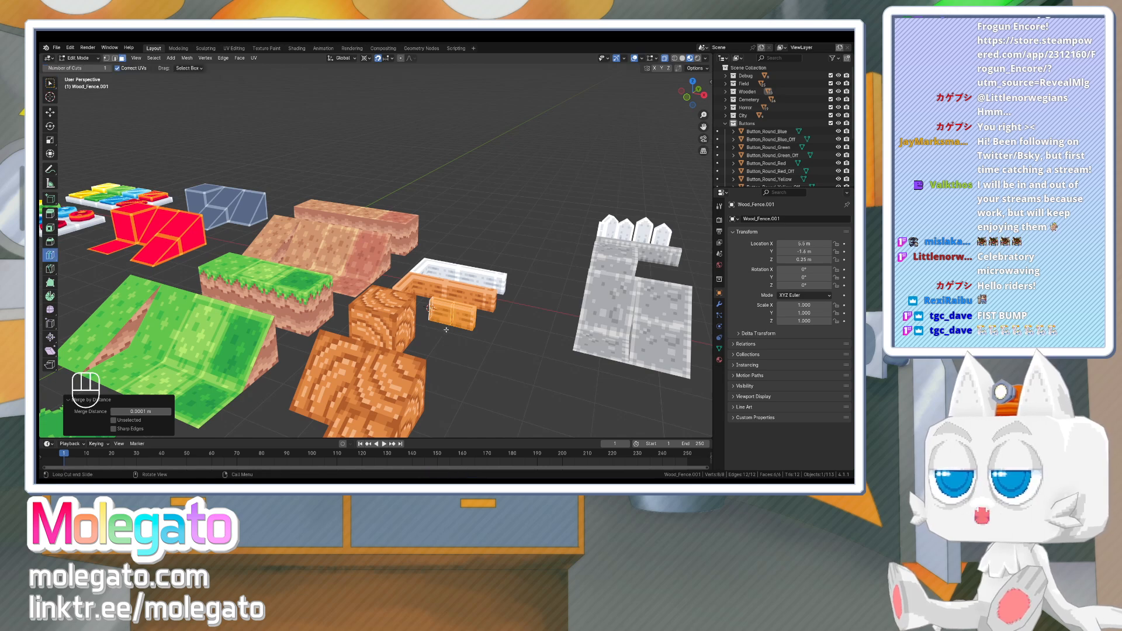
left_click(444, 330)
left_click(442, 329)
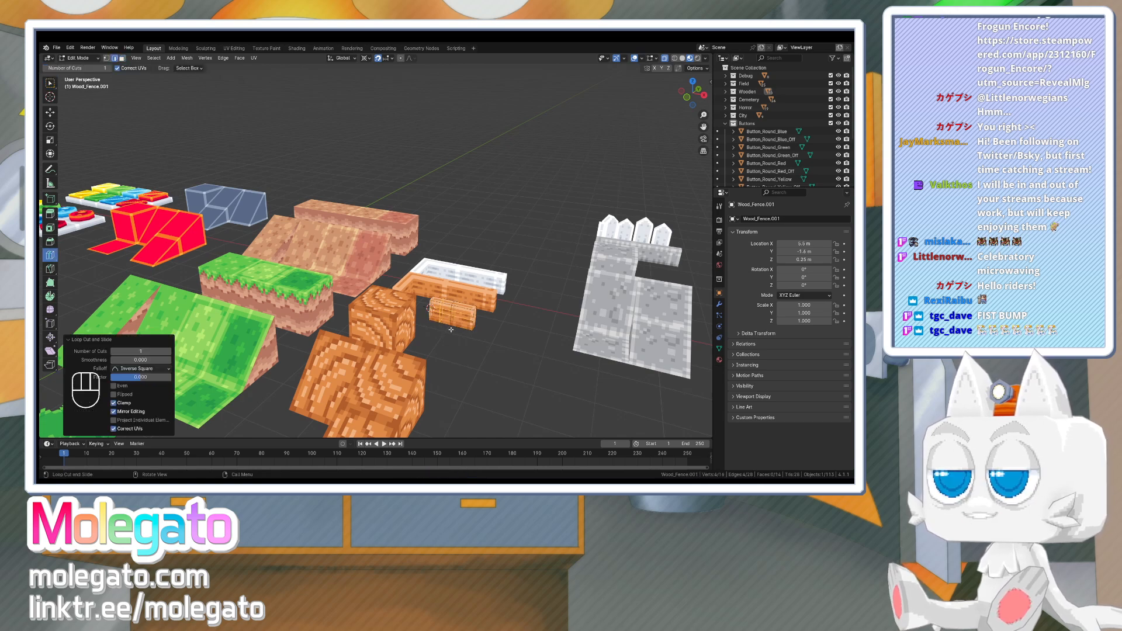
left_click(464, 331)
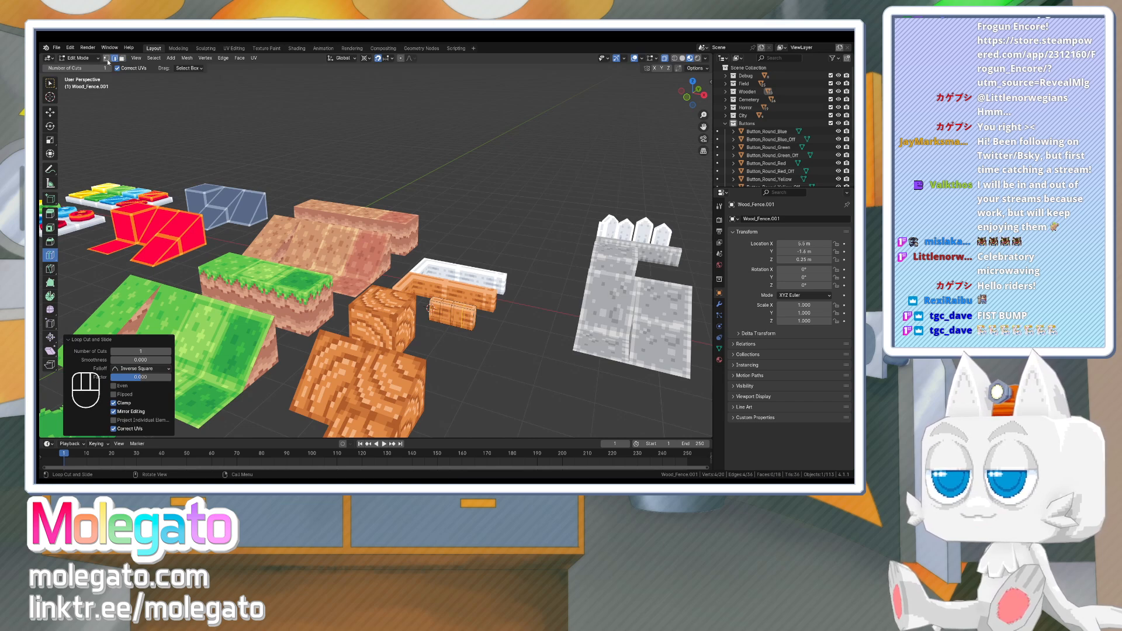
key("1")
key("Tab")
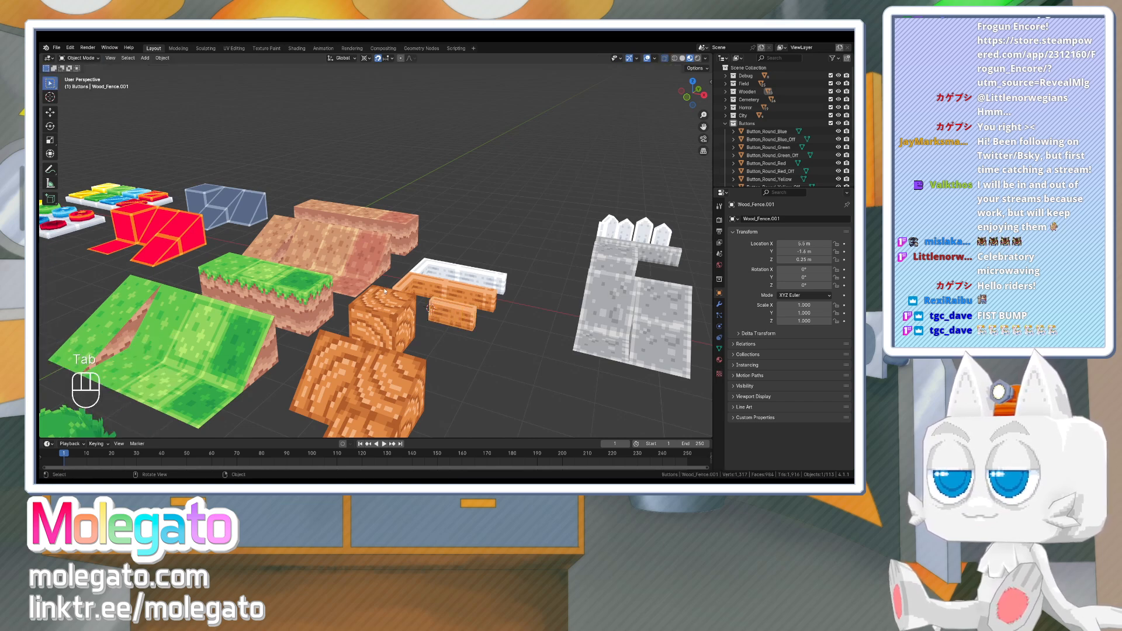
- Hide every object except the fence copy and open its mesh in Edit Mode in front view with the select tool
key("ctrl+i")
key("h")
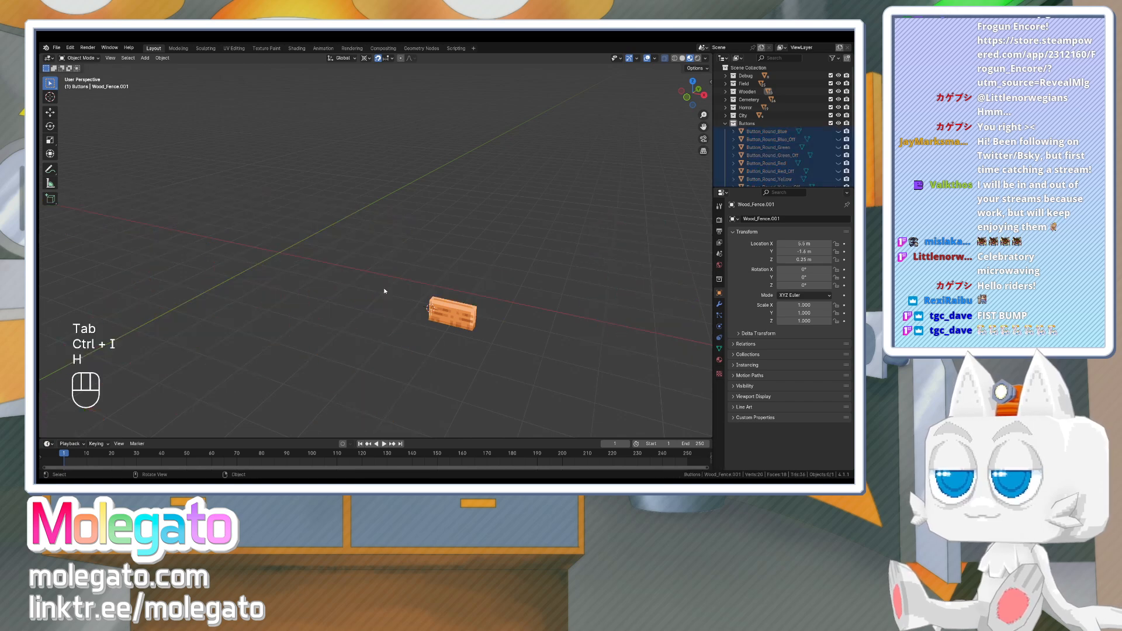
key("KP_1")
key("Tab")
middle_click_drag(384, 291, 315, 336, "shift")
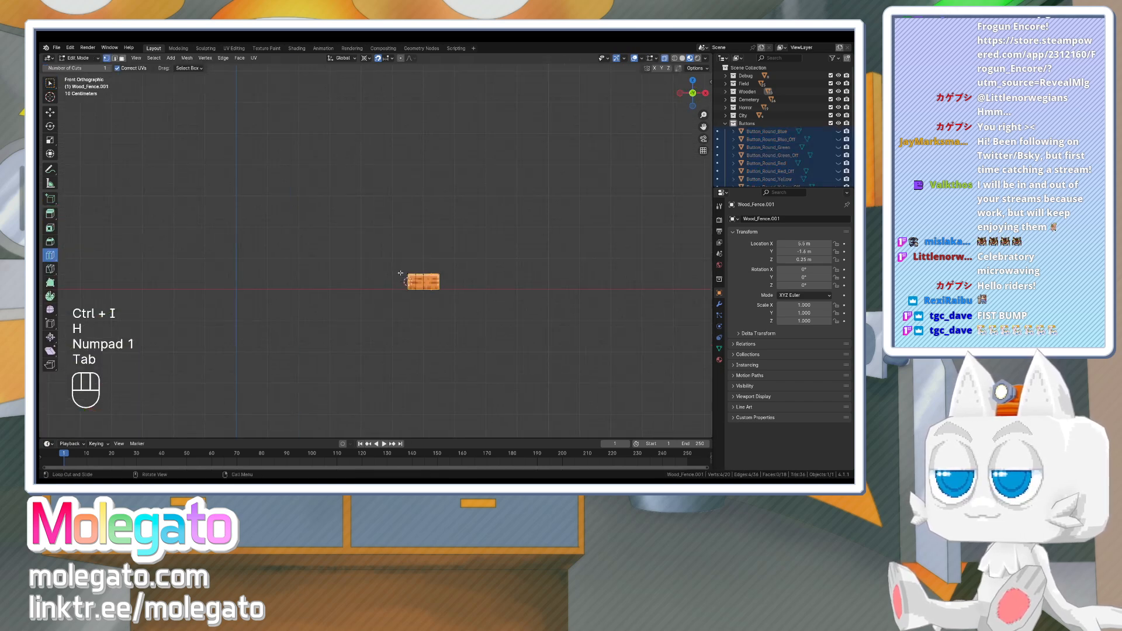
left_click(50, 84)
scroll(433, 311, "up", 3)
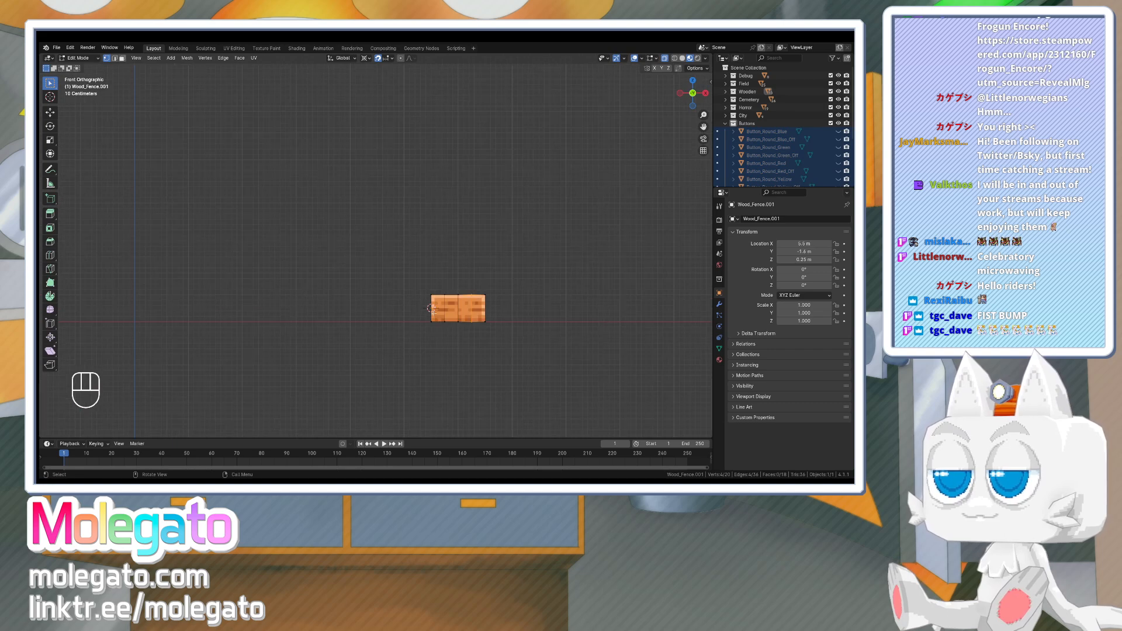
- Raise the fence copy's top centre vertices 0.4 m along Z to form a peak
left_click(458, 293)
key("g")
key("z")
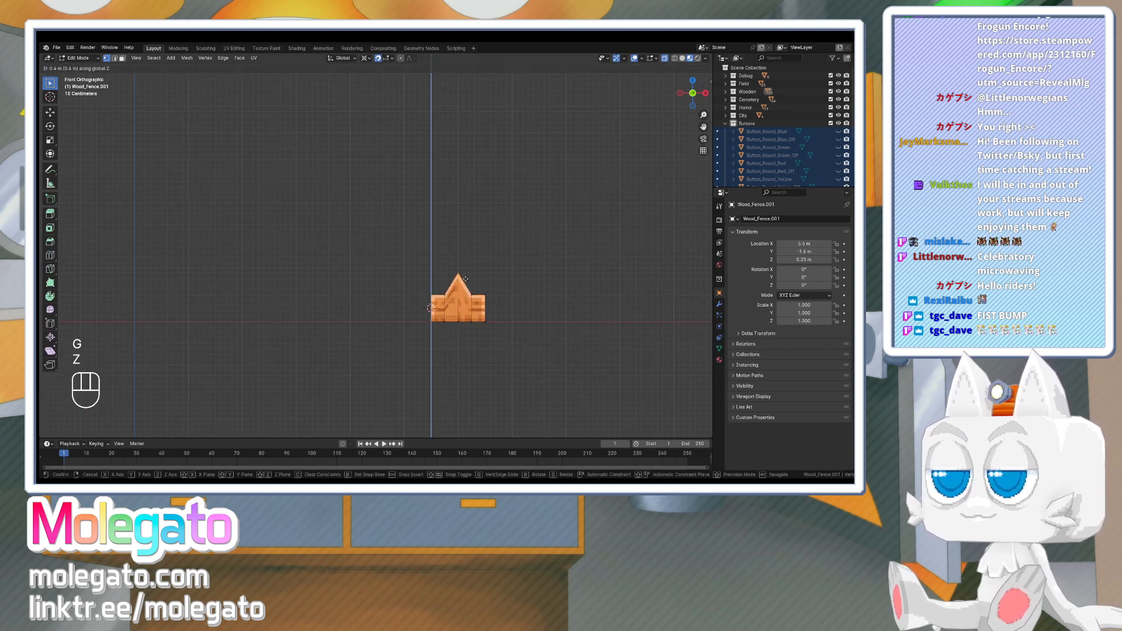
left_click(466, 276)
- Try raising the top vertices on both sides of the peak by 0.3 m along Z
left_click_drag(439, 286, 477, 305)
key("g")
key("z")
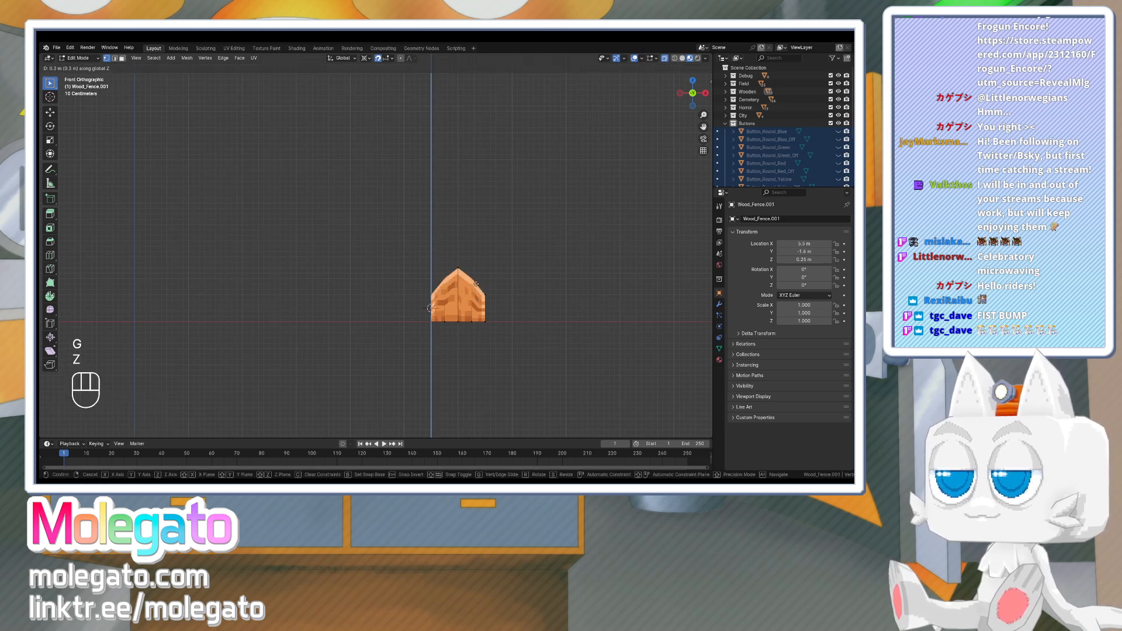
left_click(476, 285)
scroll(452, 276, "up", 1)
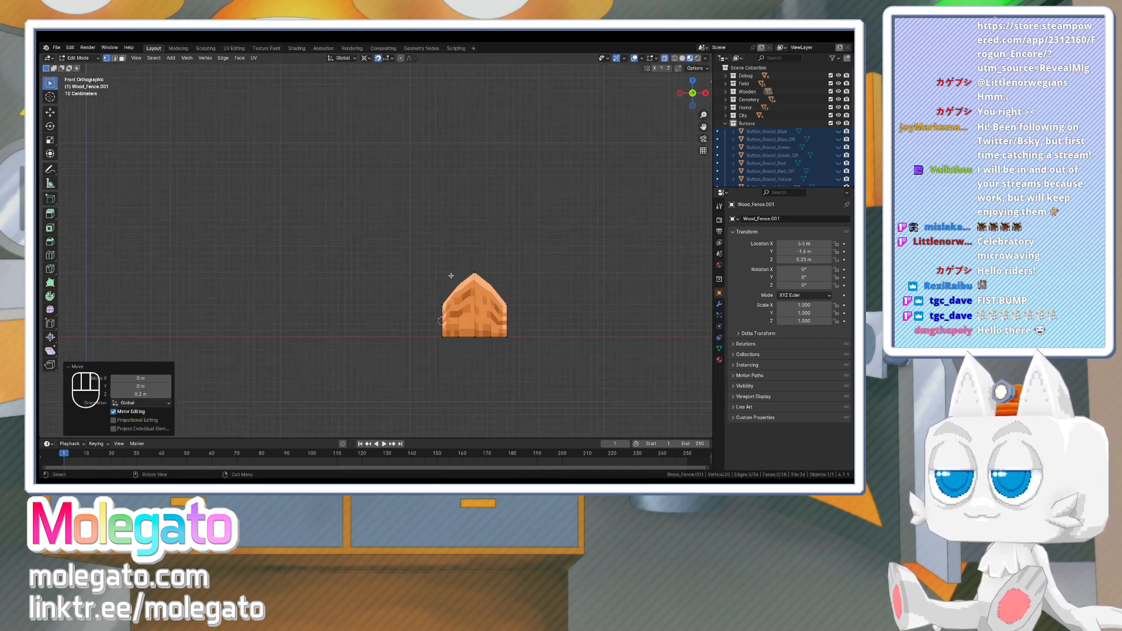
key("ctrl+z")
key("ctrl+z")
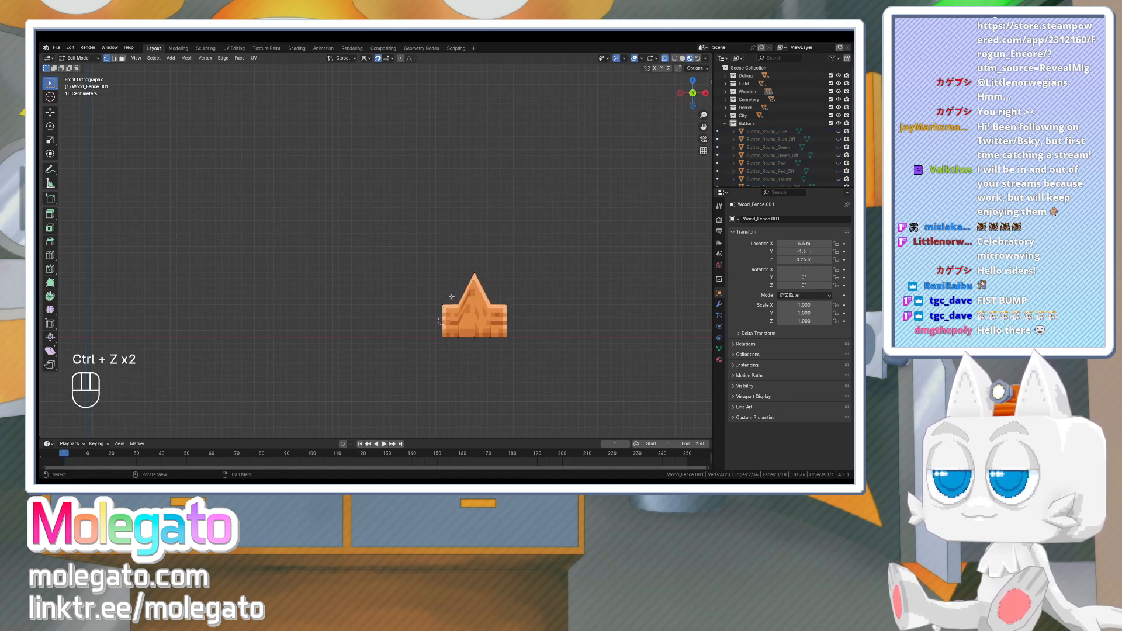
- Edge-slide the vertical loops on both sides of the centre outward by a factor of 0.6 each
key("g")
key("g")
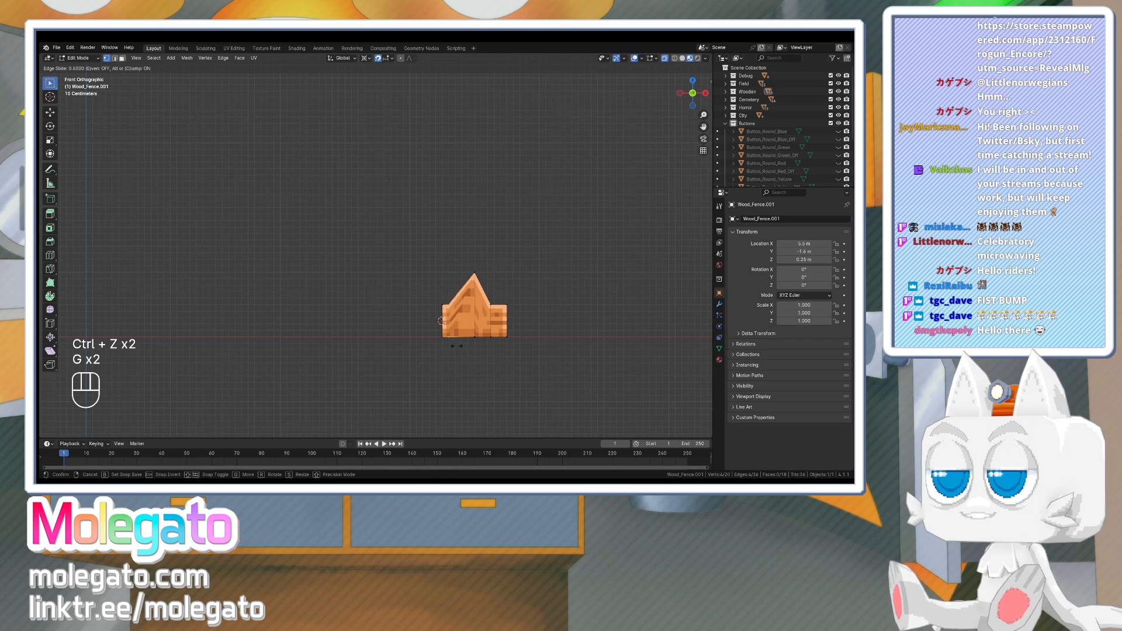
left_click(457, 346)
key("g")
key("g")
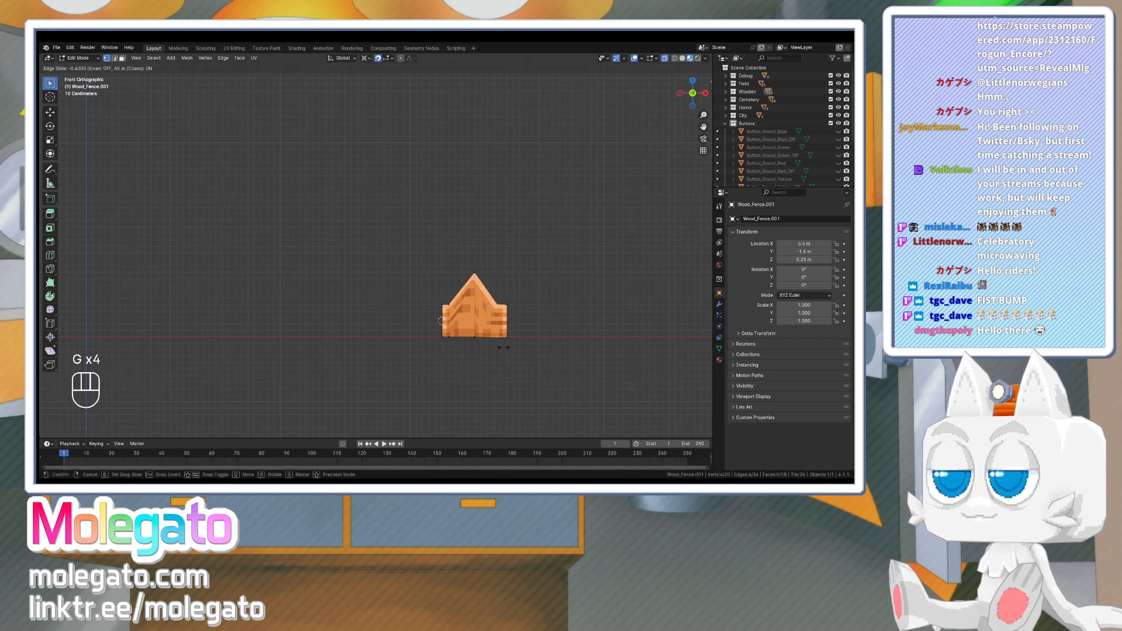
left_click(463, 298)
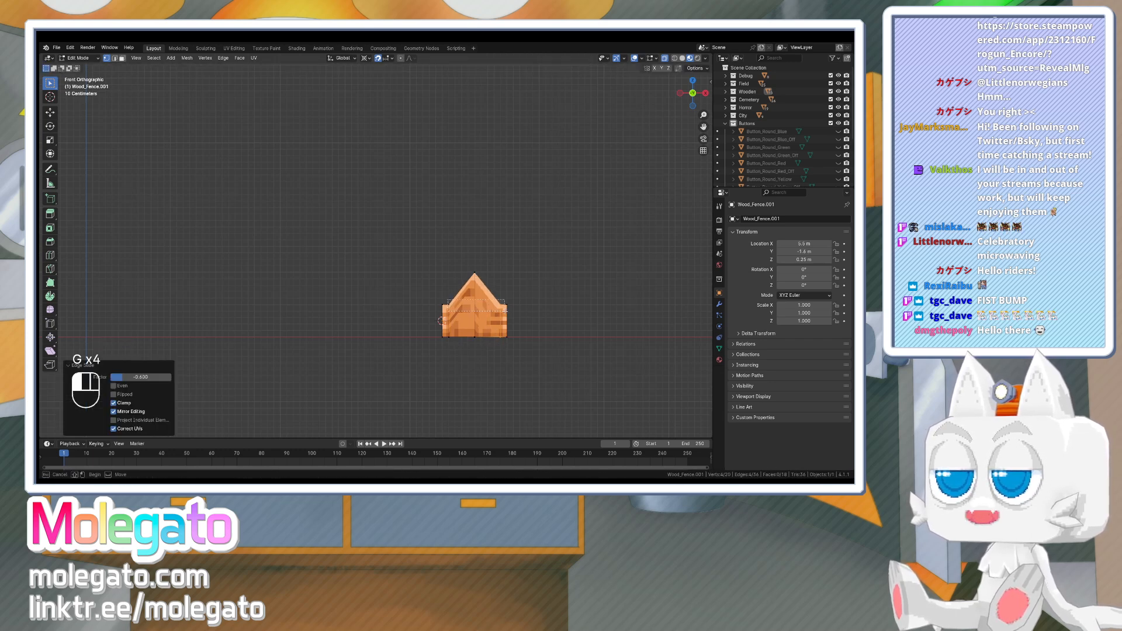
- Raise the top vertices of the two outer loops 0.3 m along Z, select the whole mesh and return to Object Mode
key("g")
key("z")
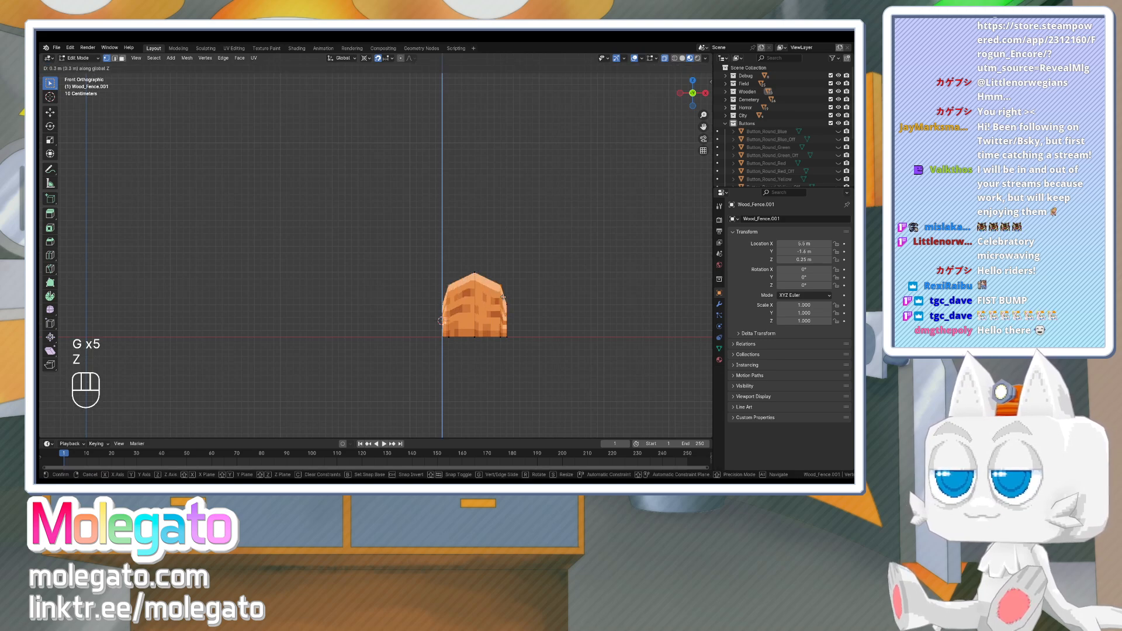
left_click(504, 297)
middle_click_drag(498, 321, 414, 323)
key("a")
key("Tab")
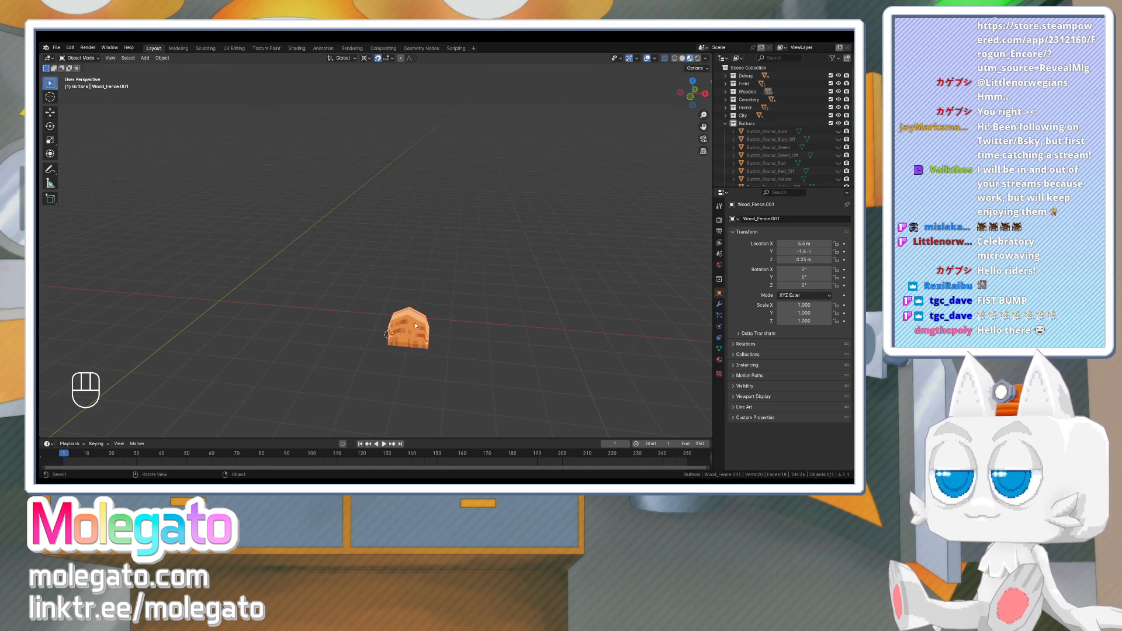
key("ctrl+shift+F7")
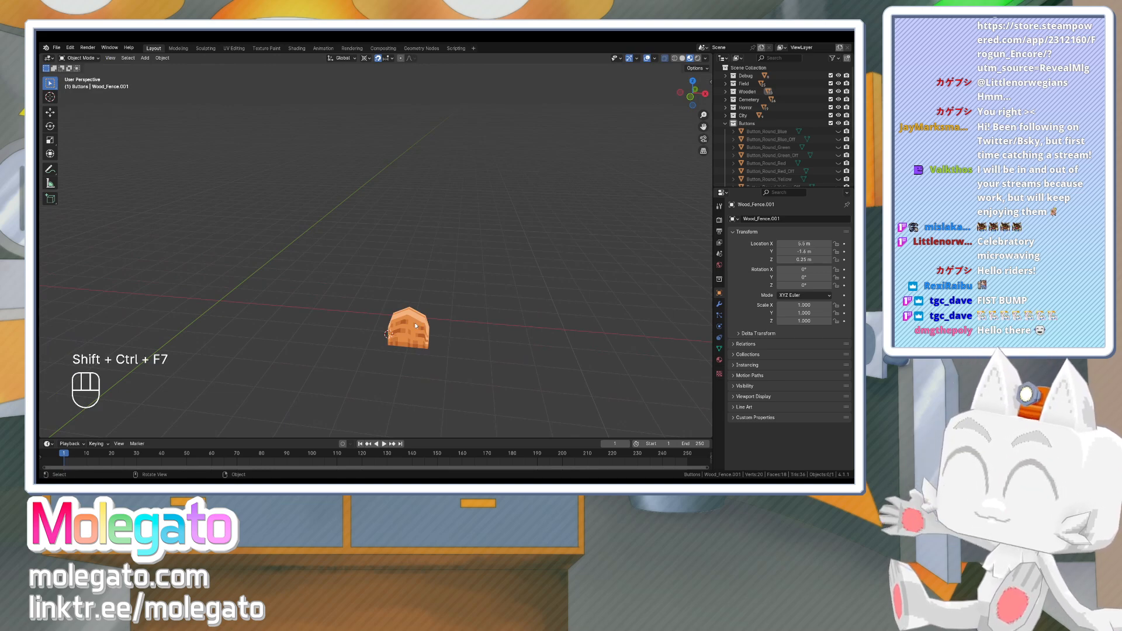
key("ctrl+shift+F1")
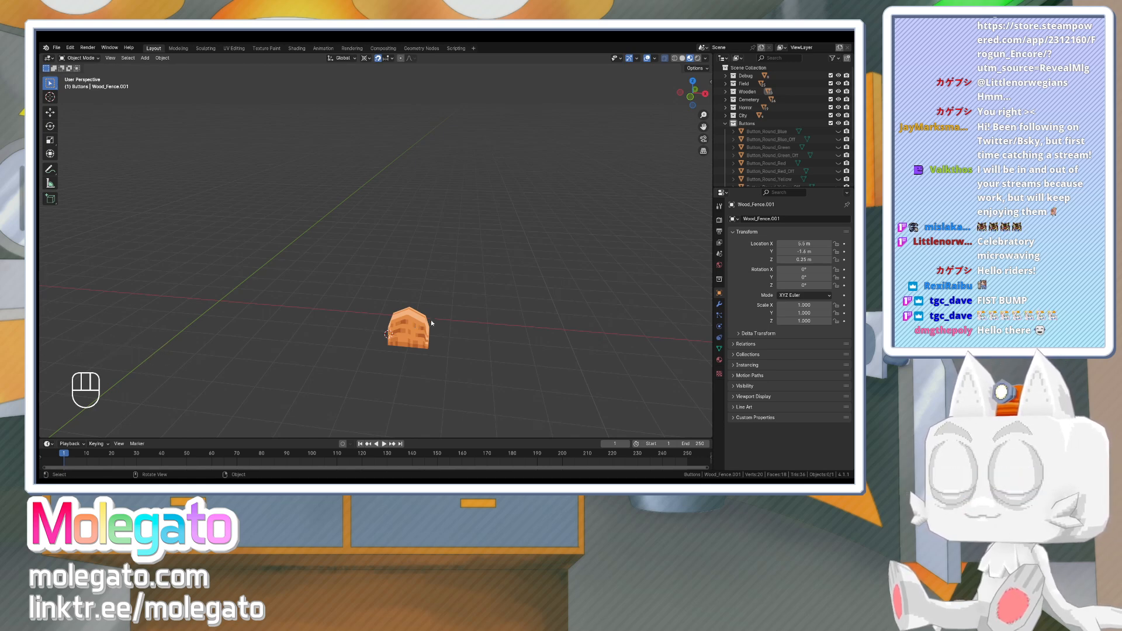
- Open the reshaped fence copy in Edit Mode in the UV Editing workspace and select its linked UVs over the tileset
key("Tab")
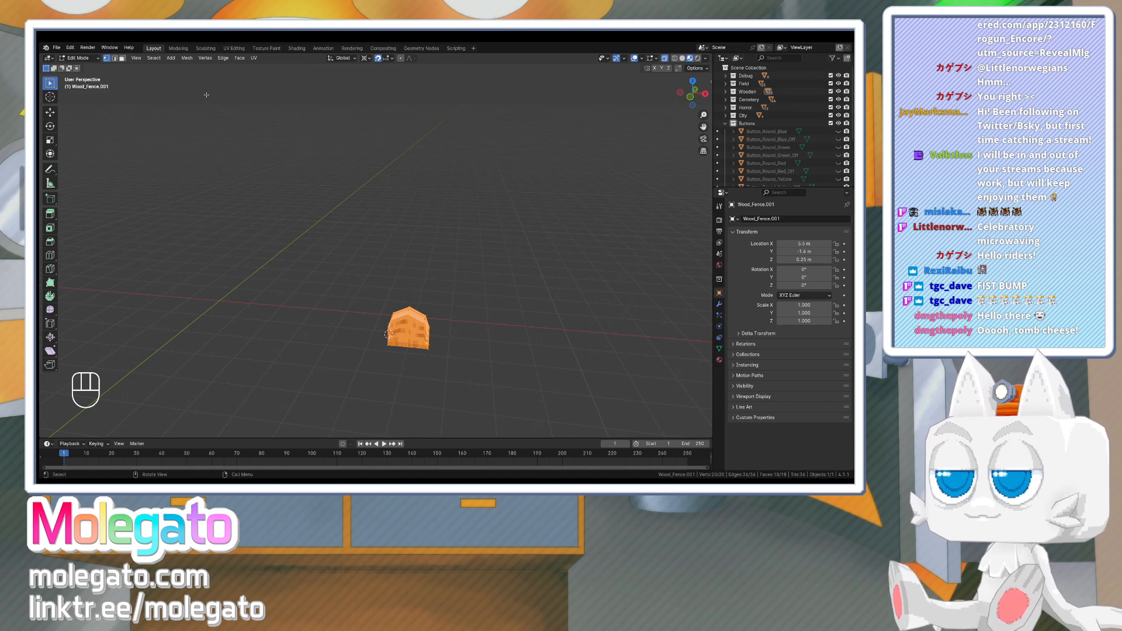
left_click(225, 49)
scroll(246, 263, "down", 3)
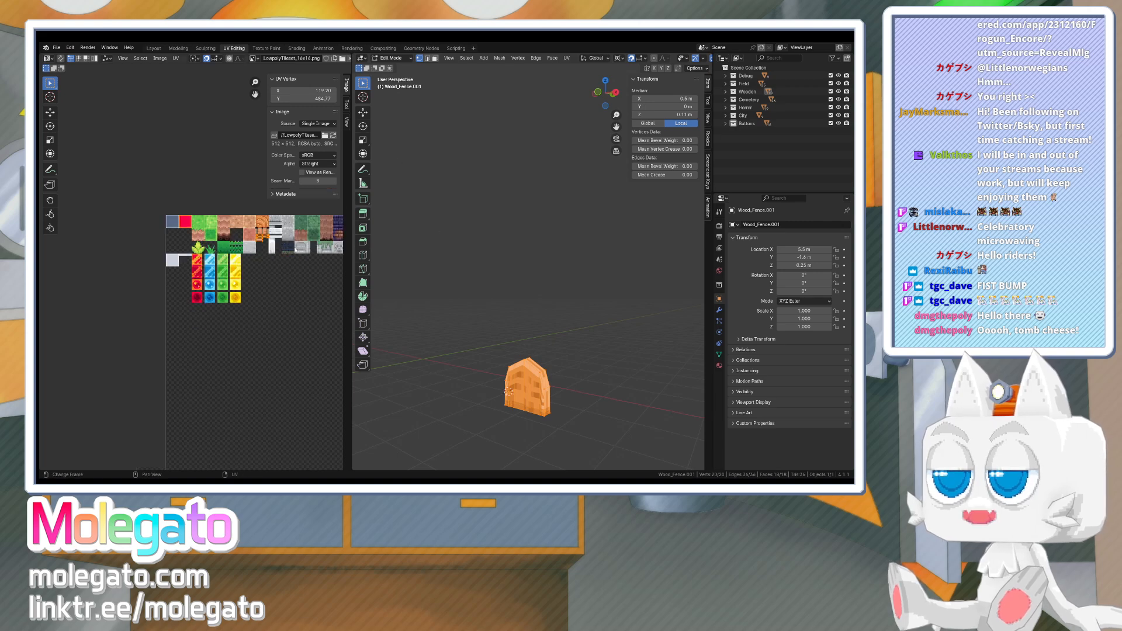
scroll(240, 263, "up", 3)
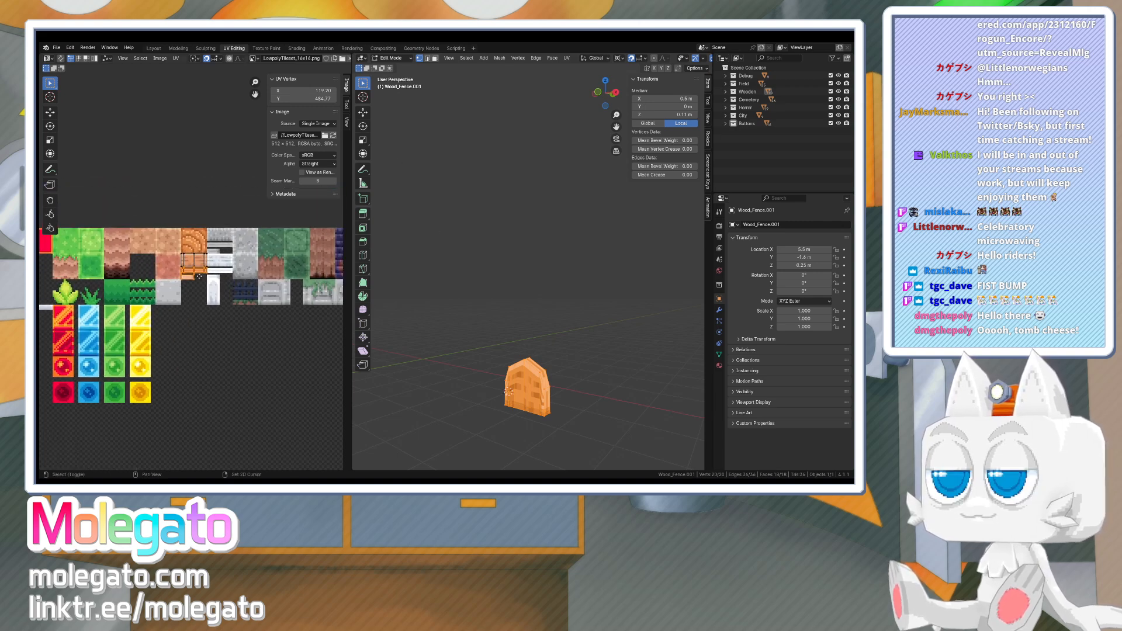
left_click_drag(208, 258, 211, 261)
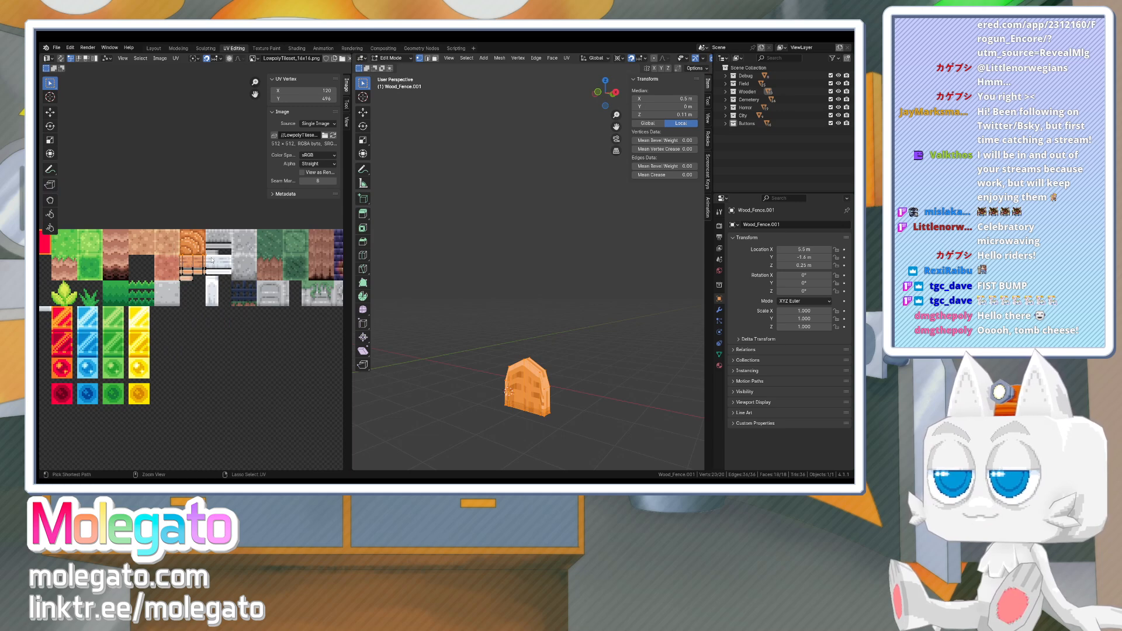
key("ctrl+l")
right_click(212, 261)
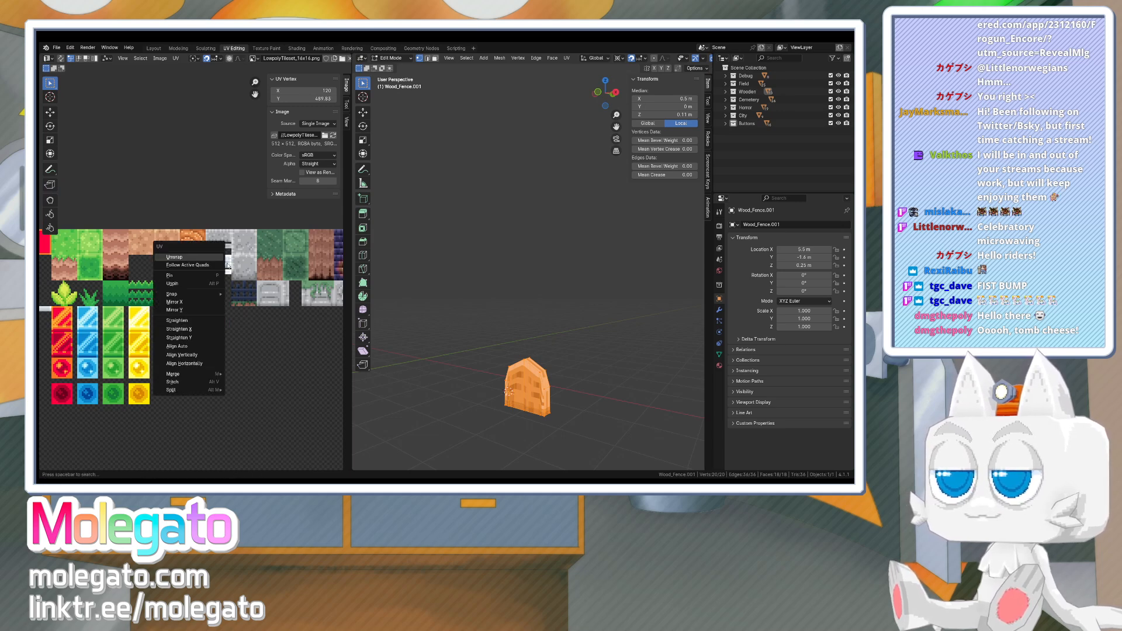
- Switch to front view and face selection, and select only the piece's front and back faces
key("KP_1")
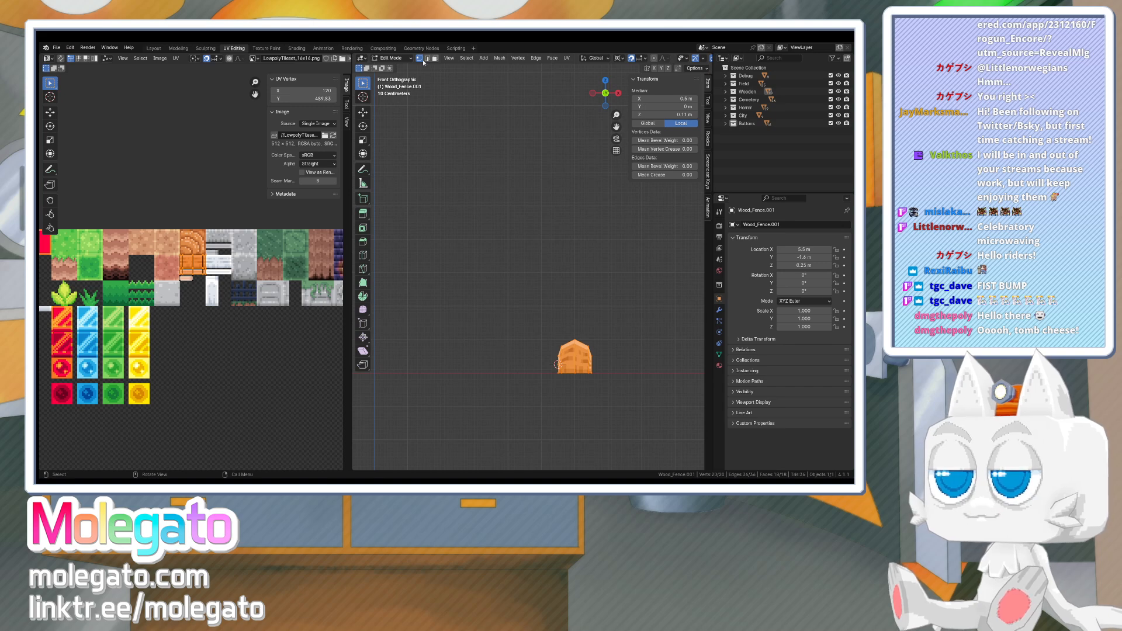
left_click(436, 59)
scroll(558, 328, "up", 1)
middle_click_drag(562, 373, 502, 253, "shift")
scroll(502, 253, "up", 1)
key("b")
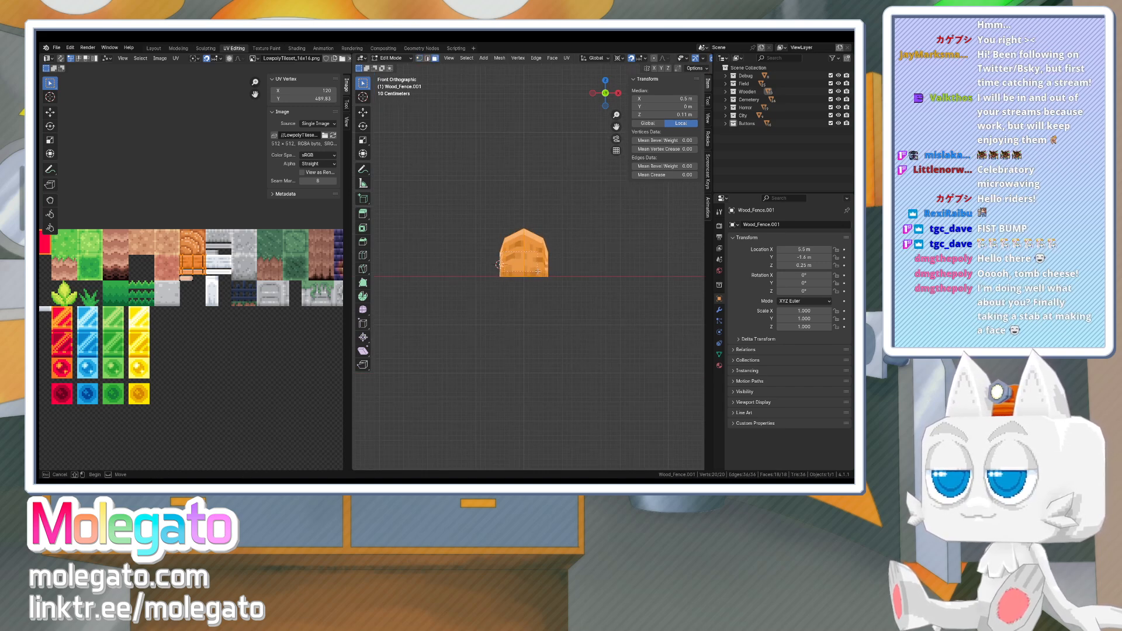
key("Escape")
key("alt+a")
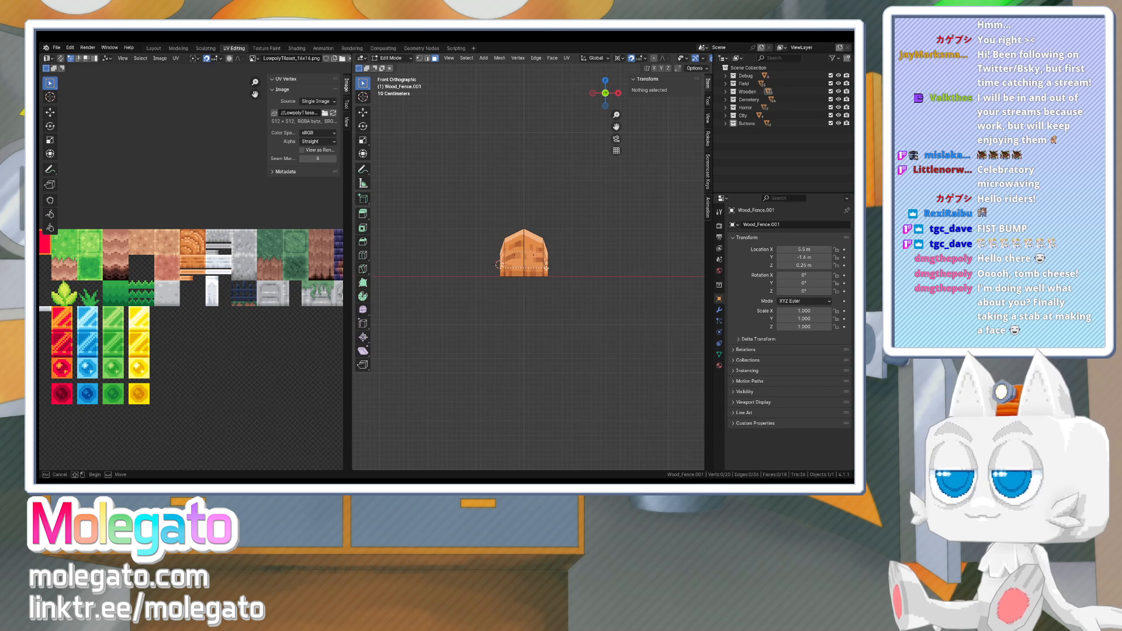
key("l")
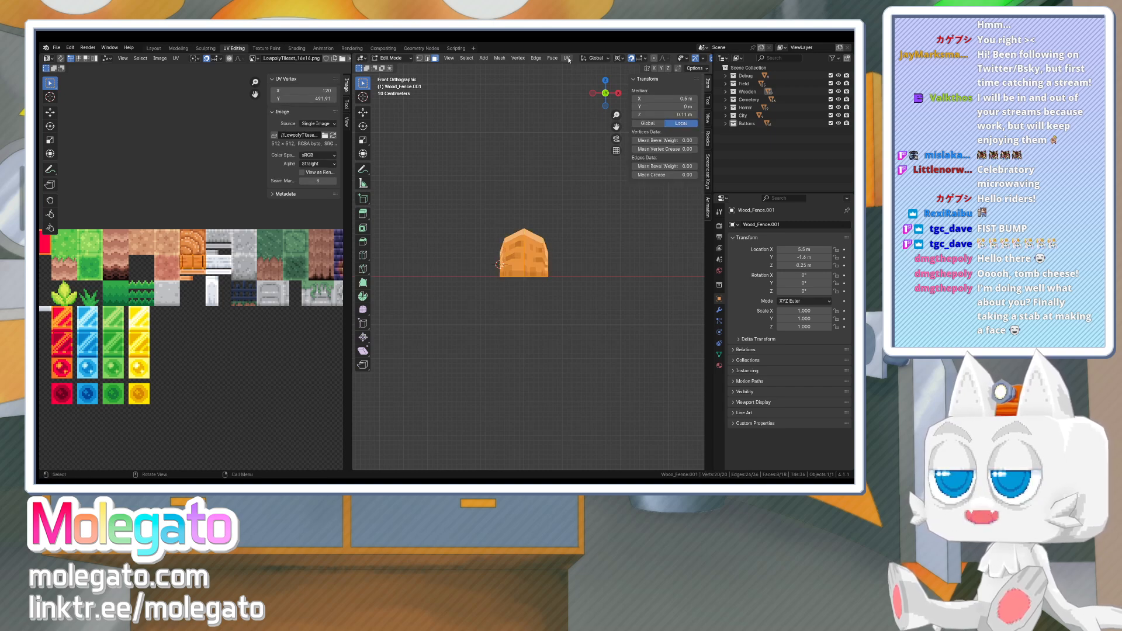
- Project the selected faces' UVs from view with Scale to Bounds and shrink them to the size of one tile
left_click(567, 58)
left_click(589, 132)
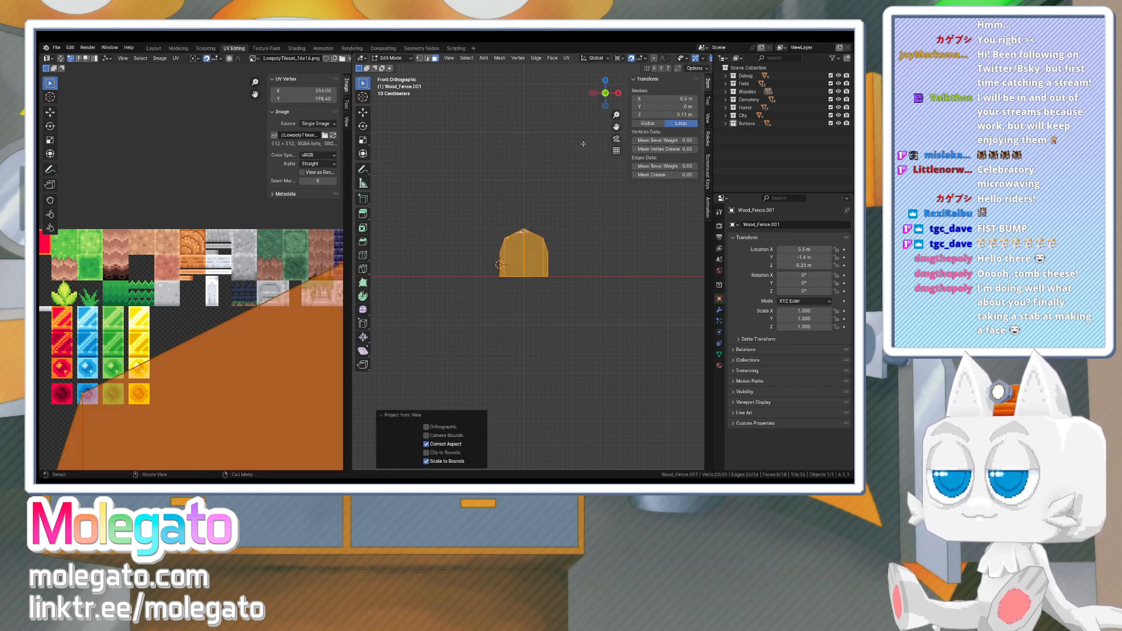
scroll(184, 304, "down", 6)
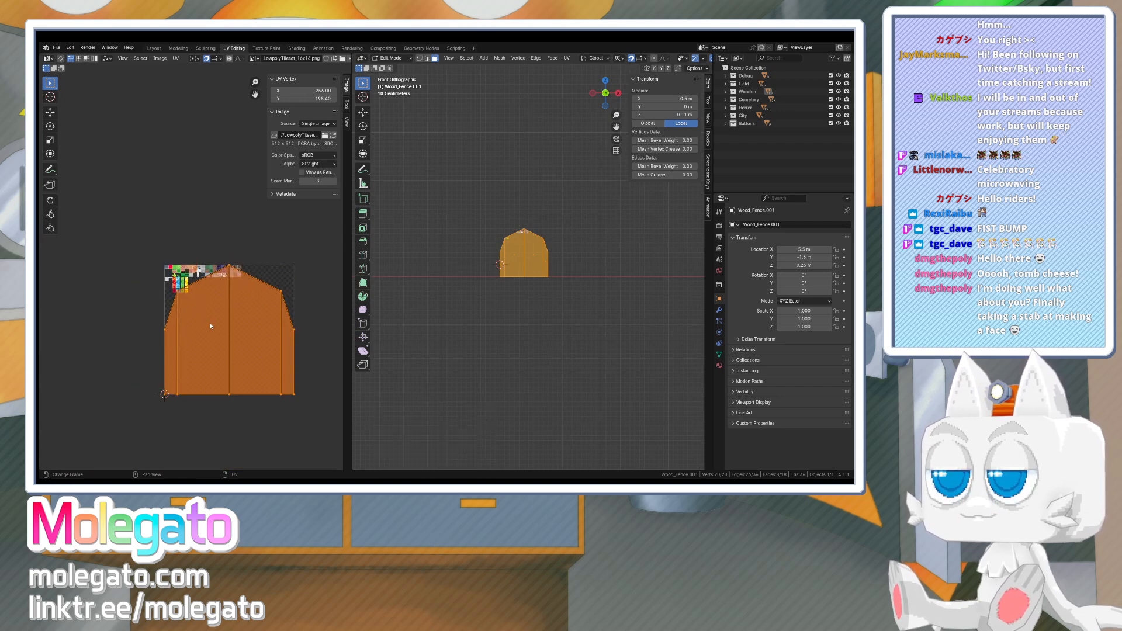
key("s")
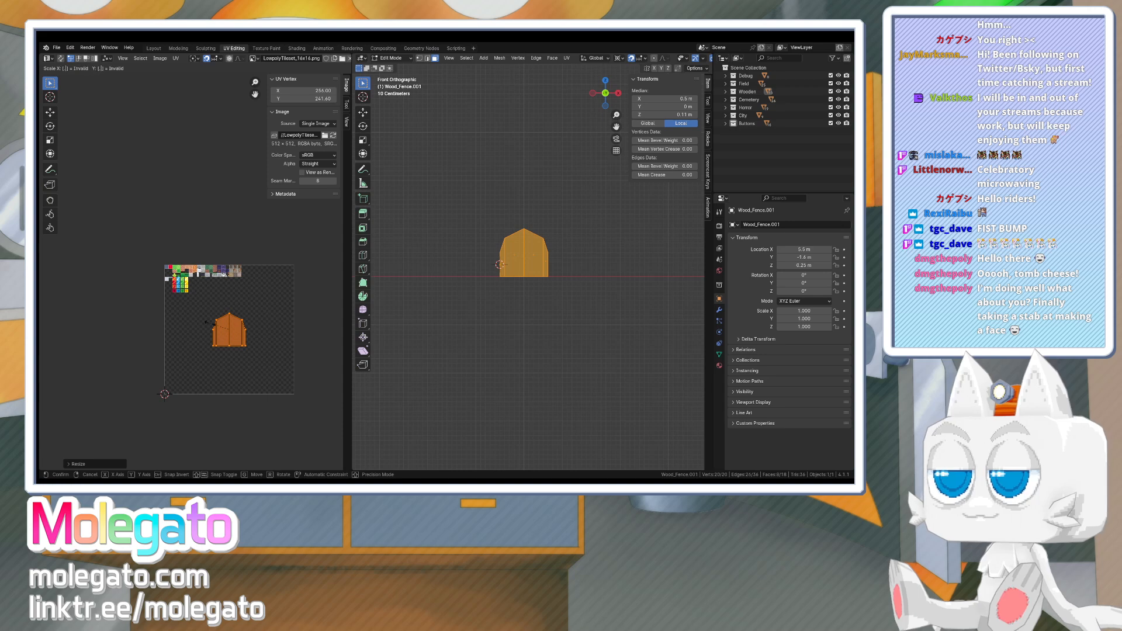
left_click(210, 323)
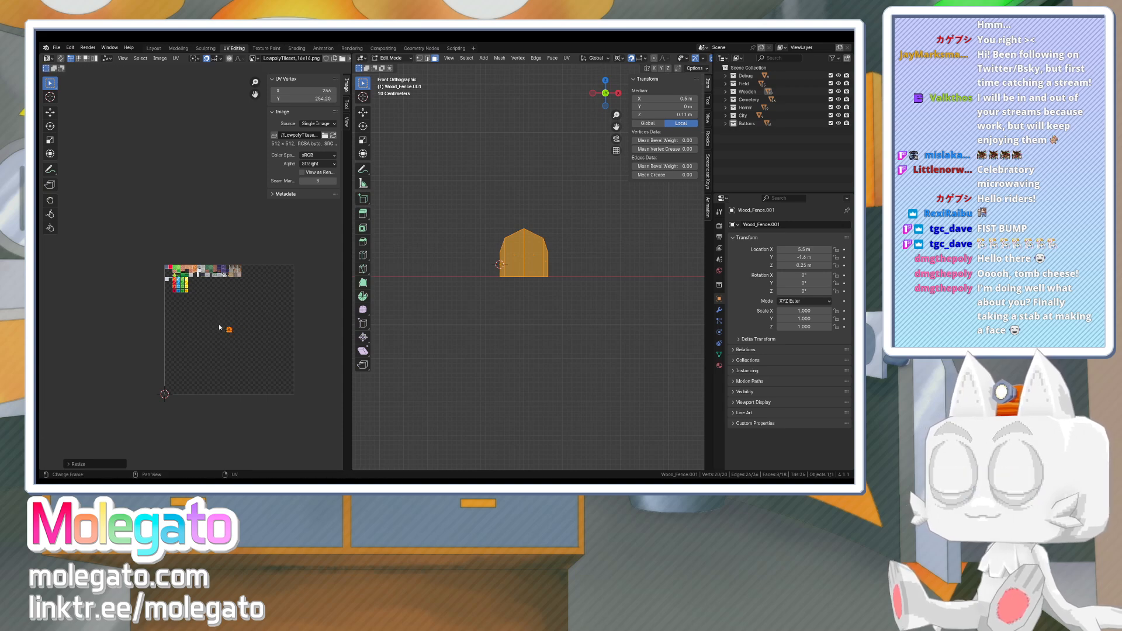
- Move the projected UVs onto the orange wood-ring tile of the tileset
key("g")
left_click(188, 263)
scroll(202, 274, "up", 9)
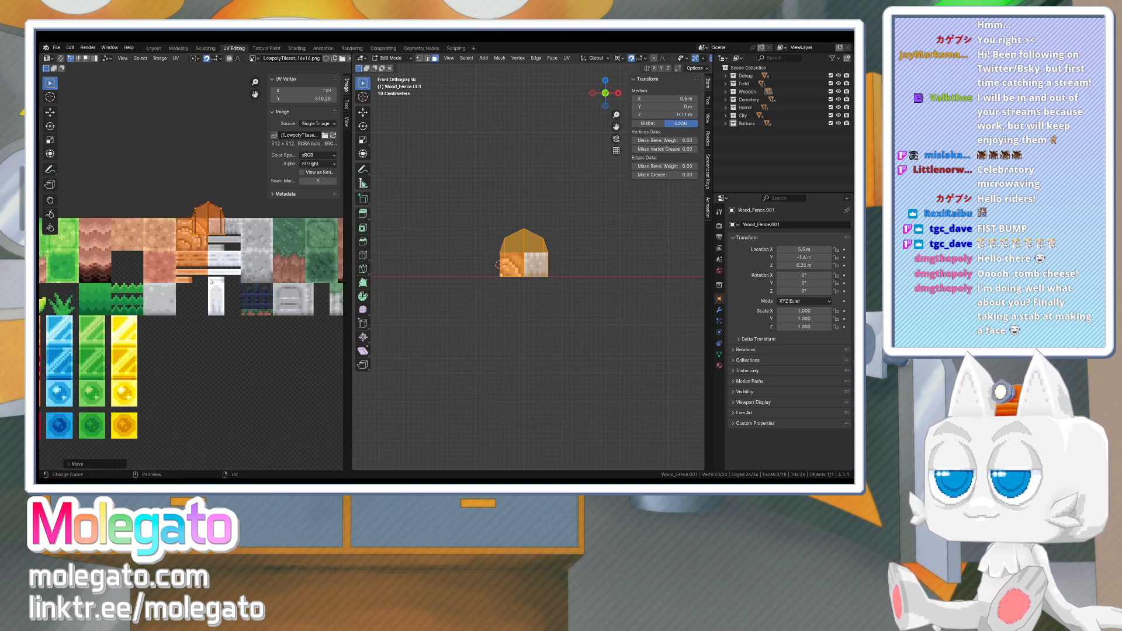
key("g")
left_click(196, 297)
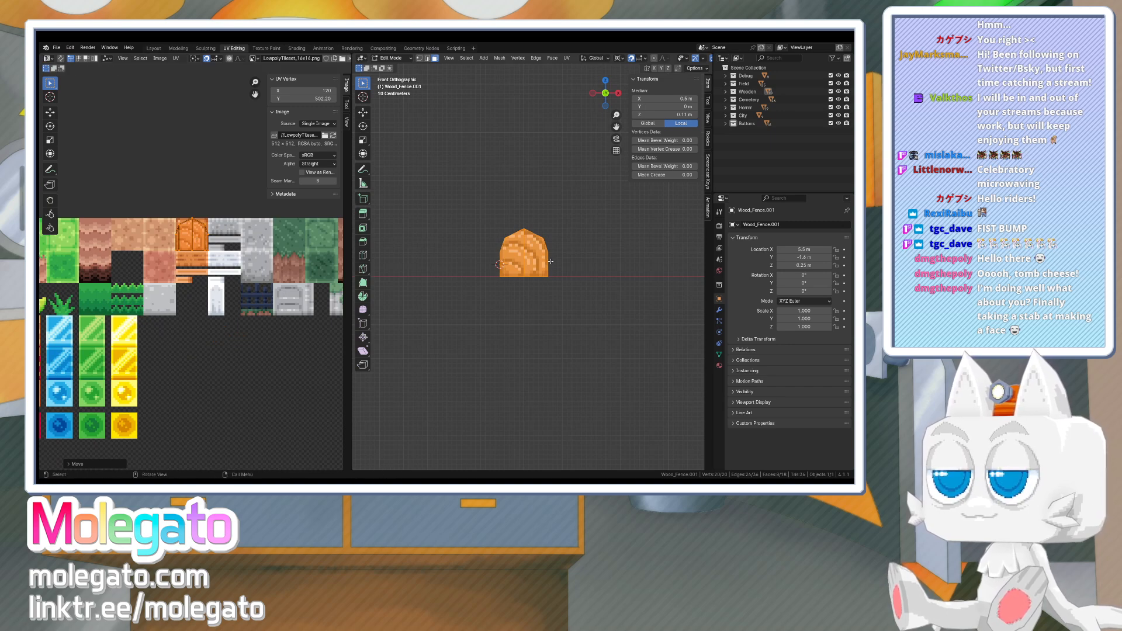
- Select the two steep upper side faces, scale their UVs along X on the wooden plank strip and return to Object Mode
key("Tab")
middle_click_drag(551, 261, 510, 298)
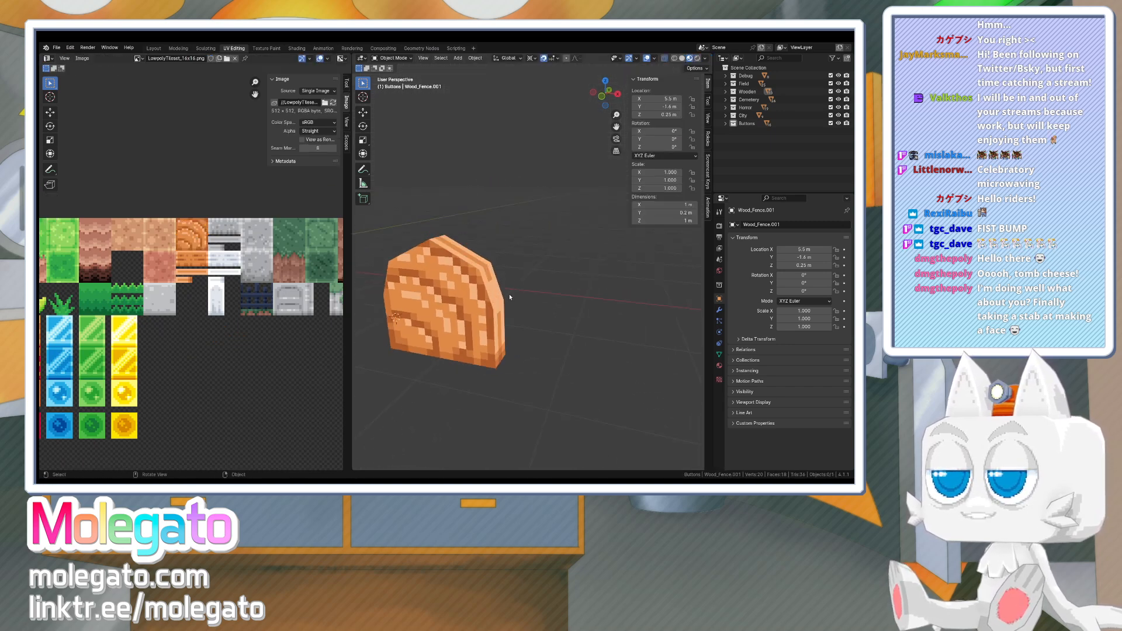
scroll(500, 302, "down", 3)
key("Tab")
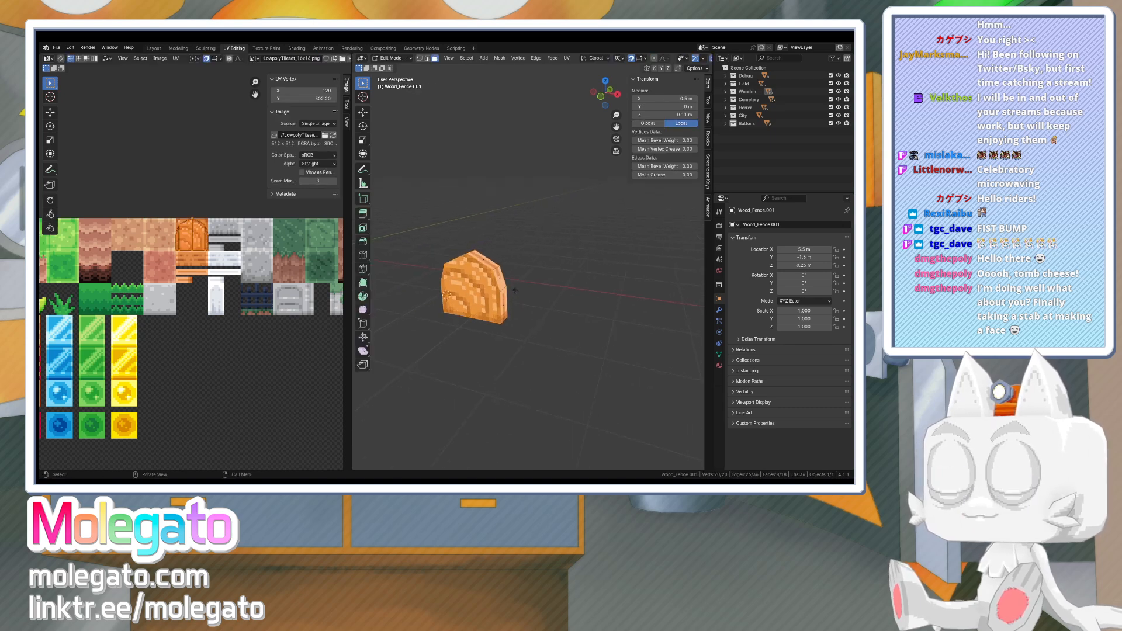
left_click(501, 279)
middle_click_drag(442, 286, 507, 287)
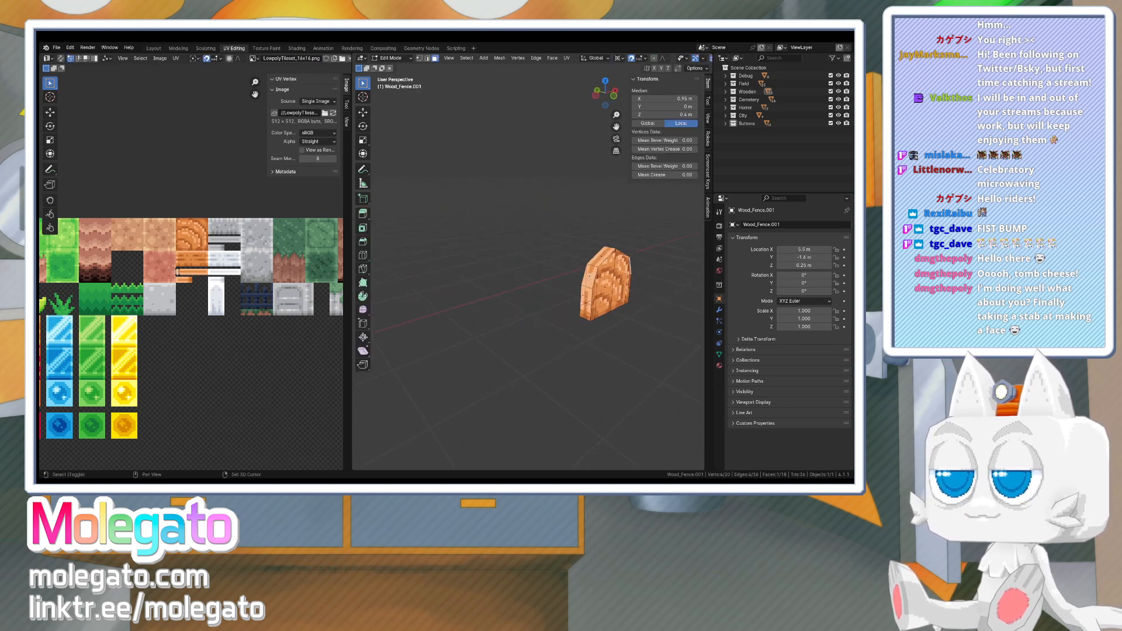
left_click(588, 275, "shift")
scroll(195, 271, "up", 2)
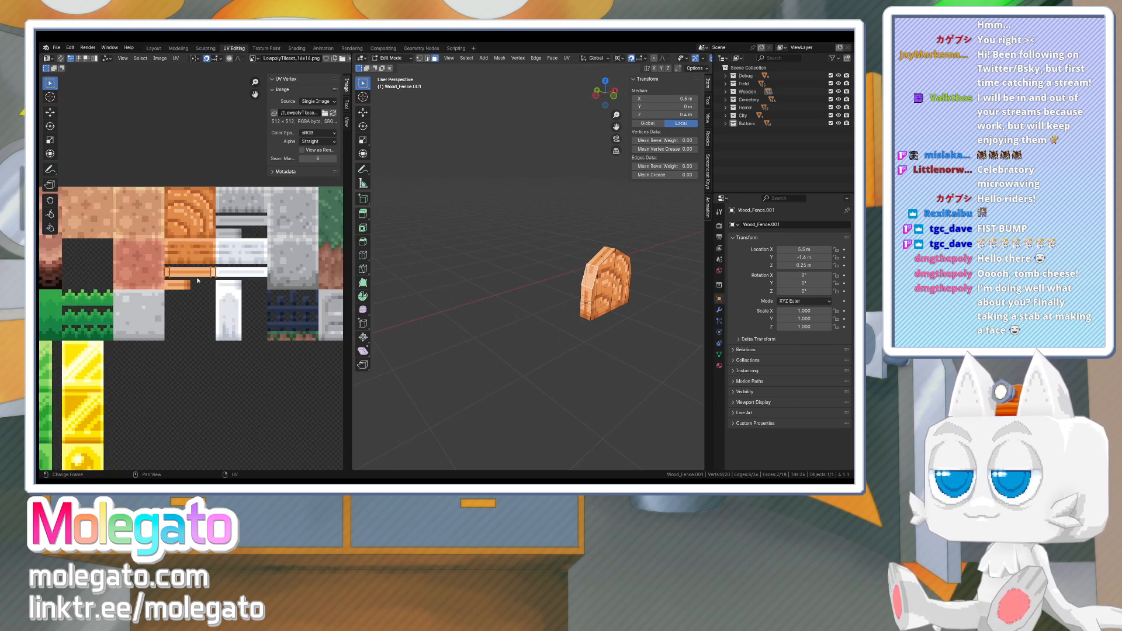
key("s")
key("x")
left_click(231, 276)
key("Tab")
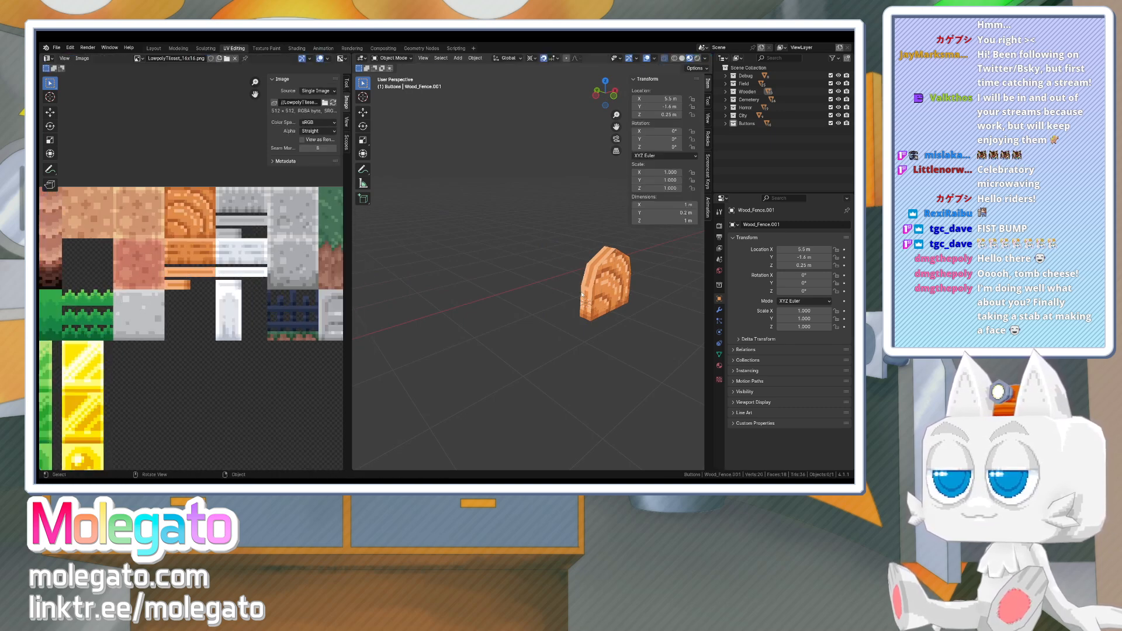
- Check the UV placement of the wooden piece's side face on the tileset and return to Object Mode
key("Tab")
middle_click_drag(606, 318, 454, 283)
left_click(439, 280, "shift")
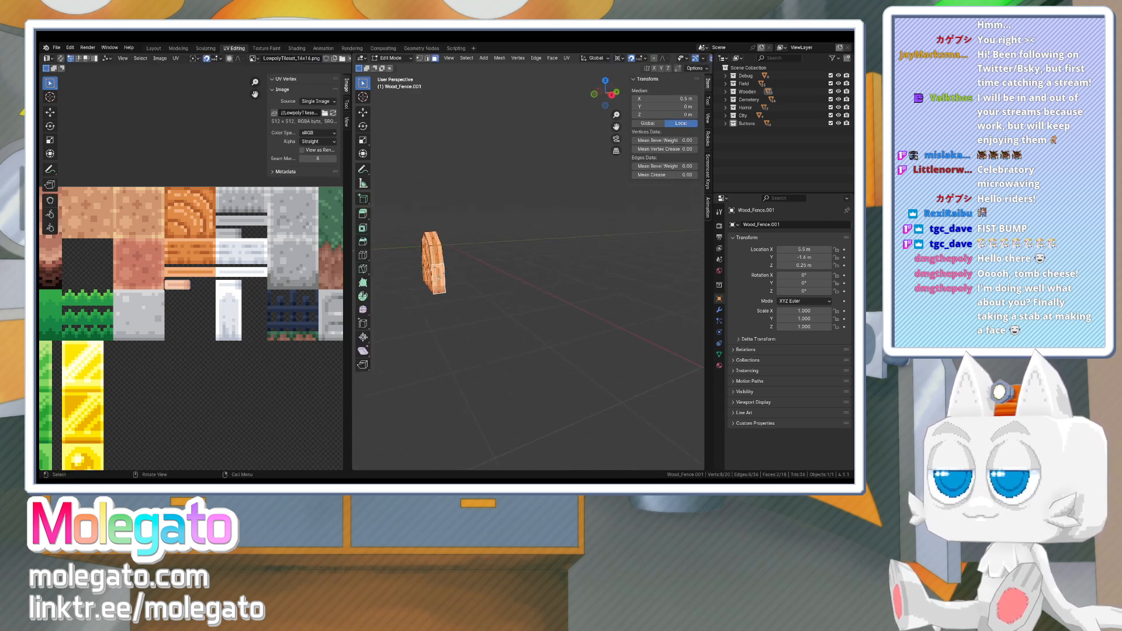
scroll(200, 287, "up", 2)
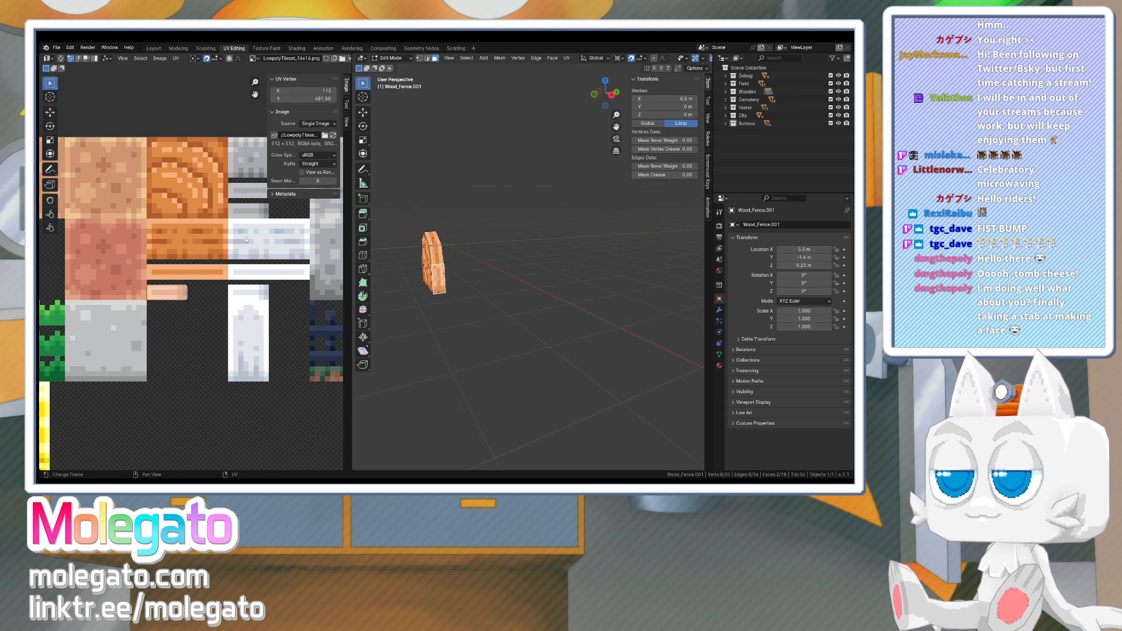
left_click(335, 91)
key("Tab")
middle_click_drag(412, 286, 501, 285)
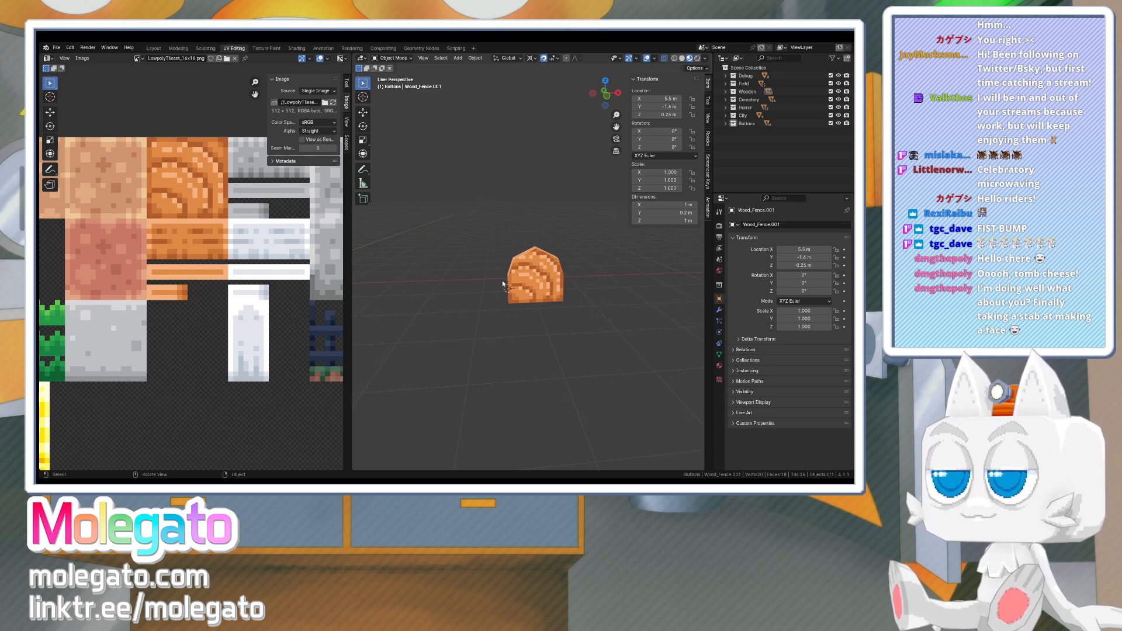
- Enter Edit Mode on the wooden piece and select all its faces to show their UVs over the tileset
scroll(503, 284, "down", 2)
key("Tab")
key("a")
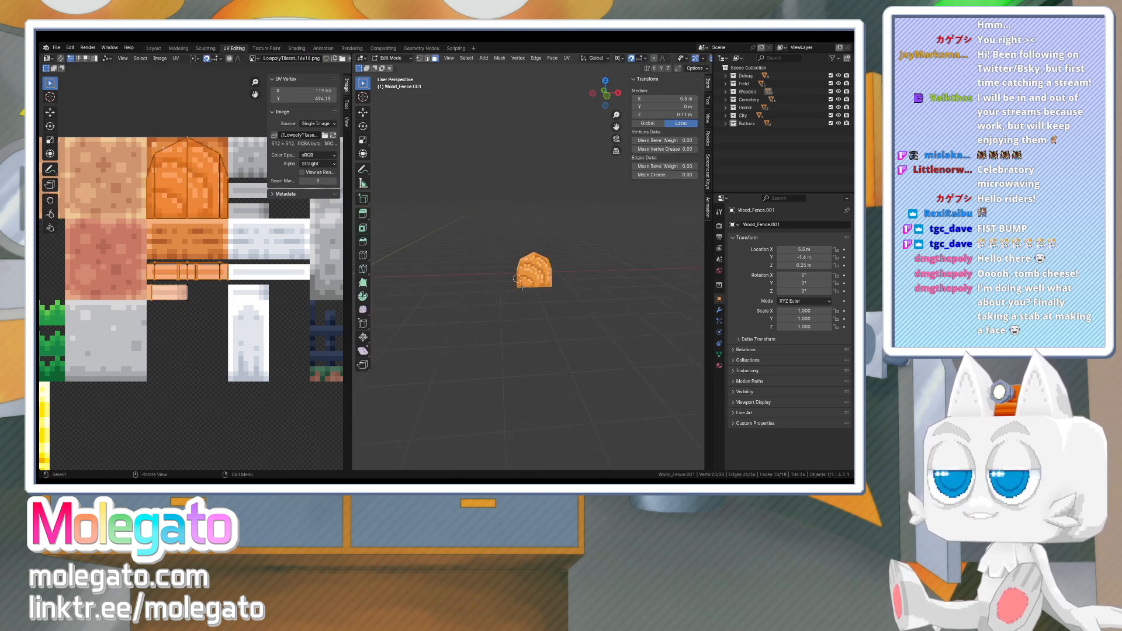
scroll(188, 283, "down", 1)
scroll(189, 283, "down", 2)
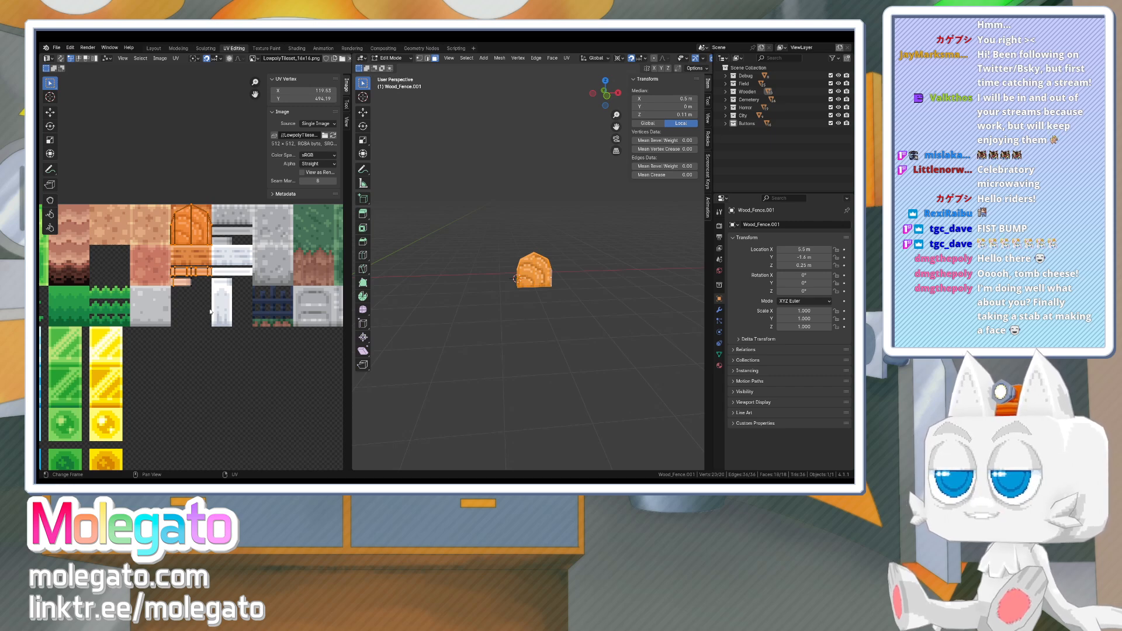
scroll(195, 281, "down", 3)
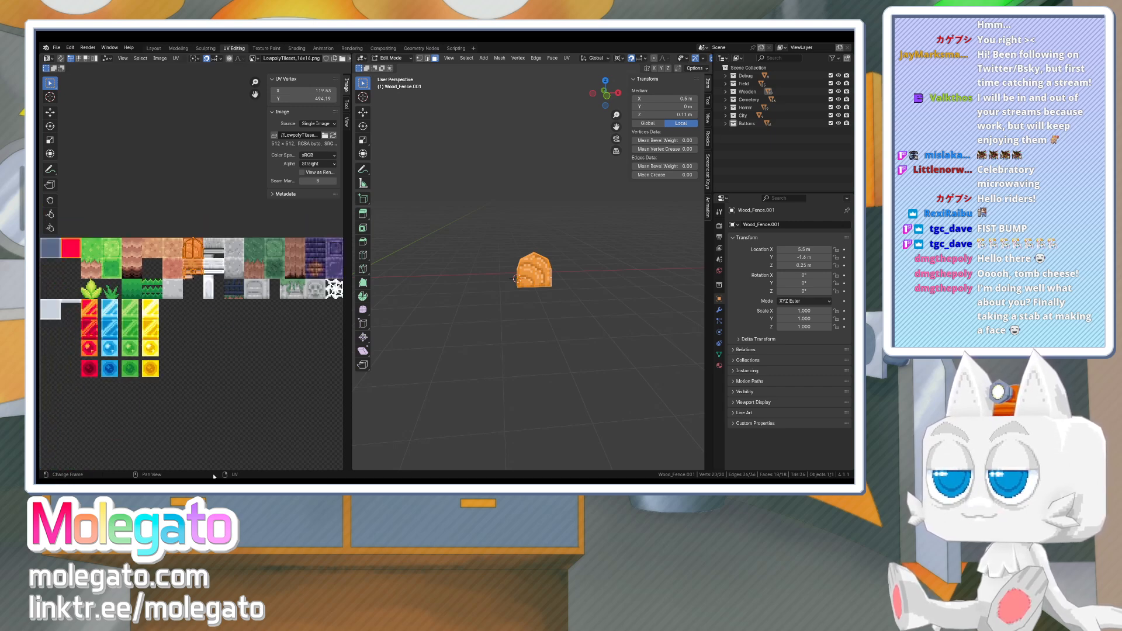
- Switch to Aseprite, clear the old selection and select the empty tile directly below the orange plank tiles
key("alt+Tab")
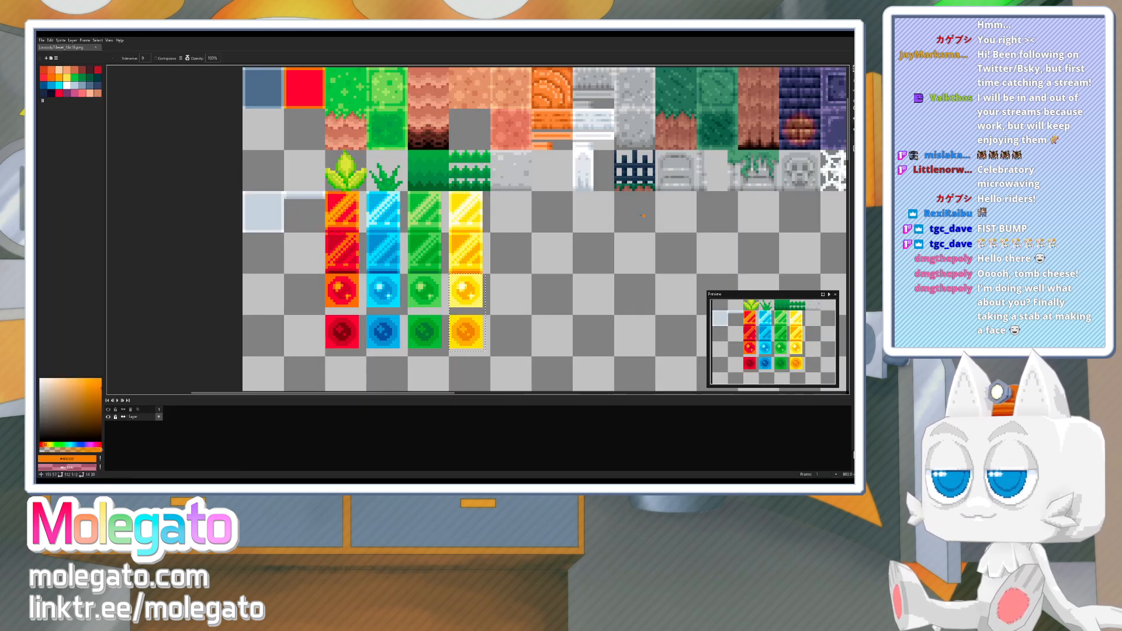
key("ctrl+d")
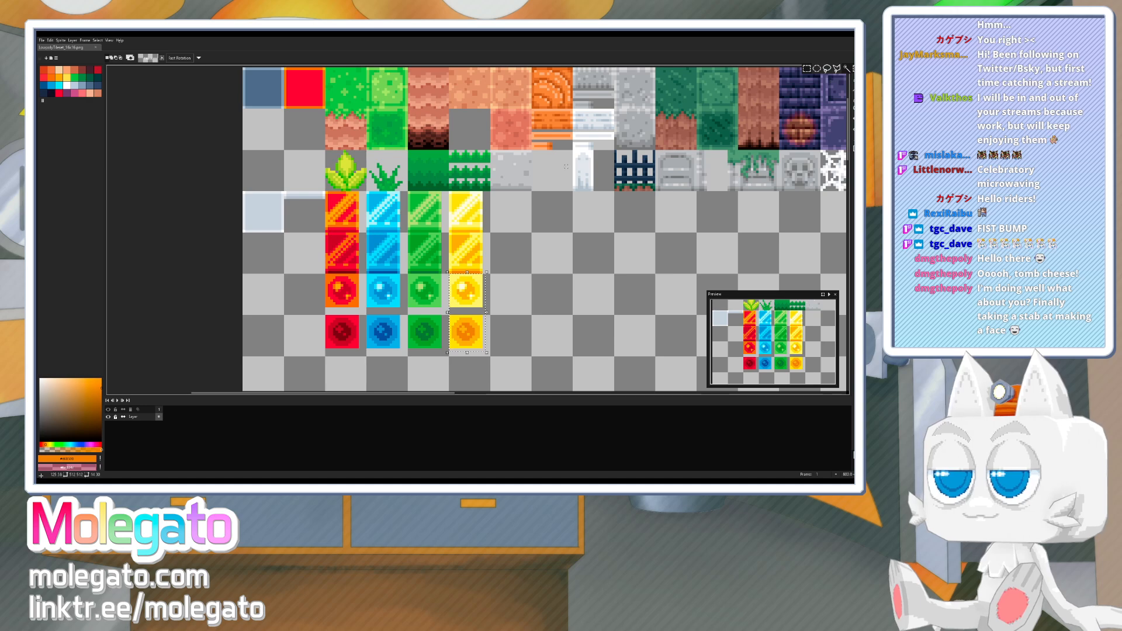
middle_click_drag(549, 149, 459, 213)
scroll(459, 213, "up", 3)
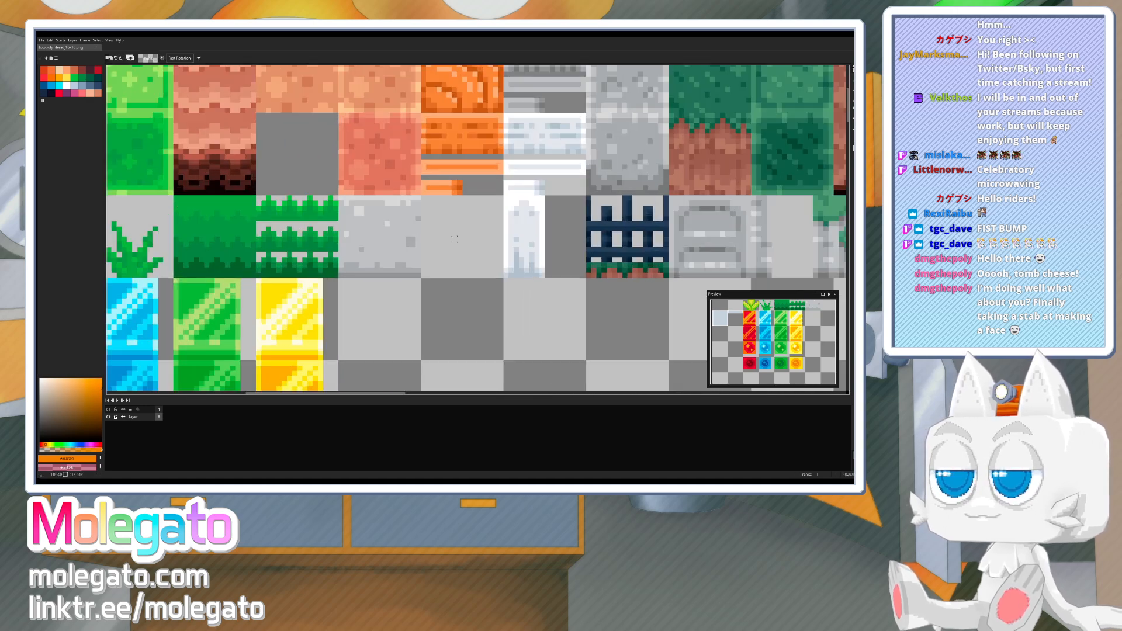
left_click_drag(425, 199, 503, 278)
- Draw the selected tile's bottom edge in the darker plank orange and fill the rest with the main orange
key("b")
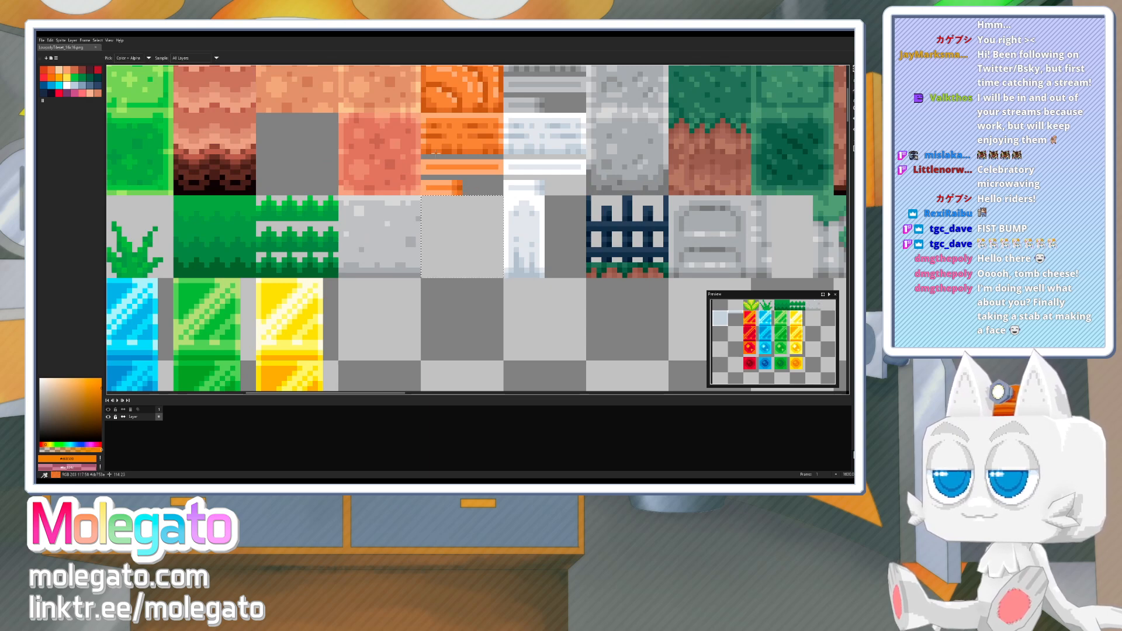
left_click(460, 187, "alt")
left_click(424, 276)
left_click_drag(424, 275, 503, 276)
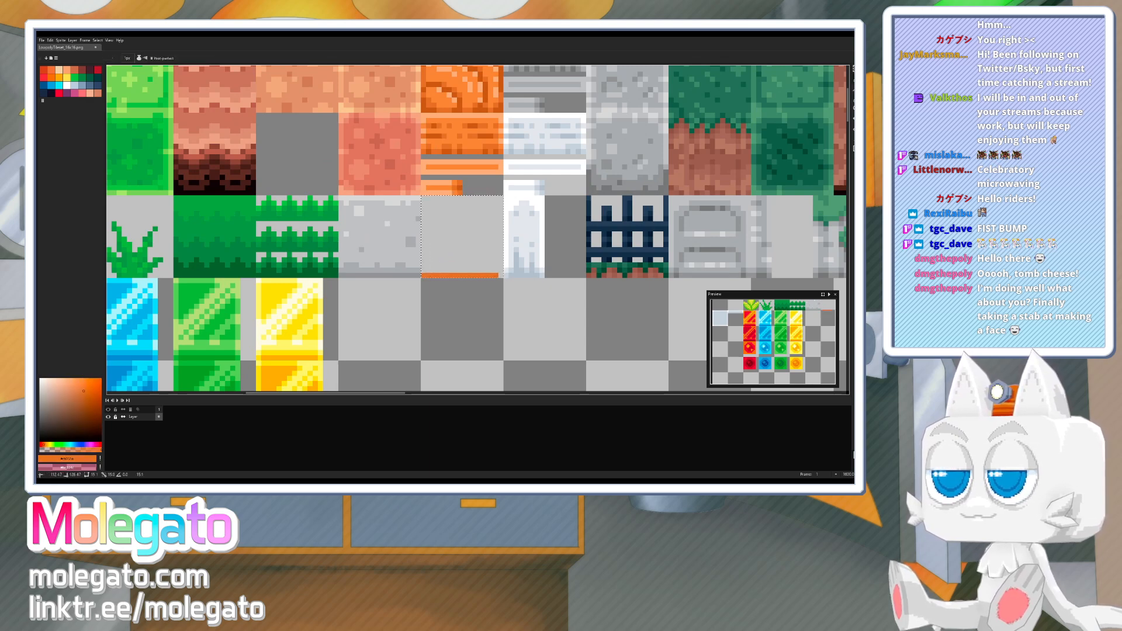
key("g")
left_click(470, 214)
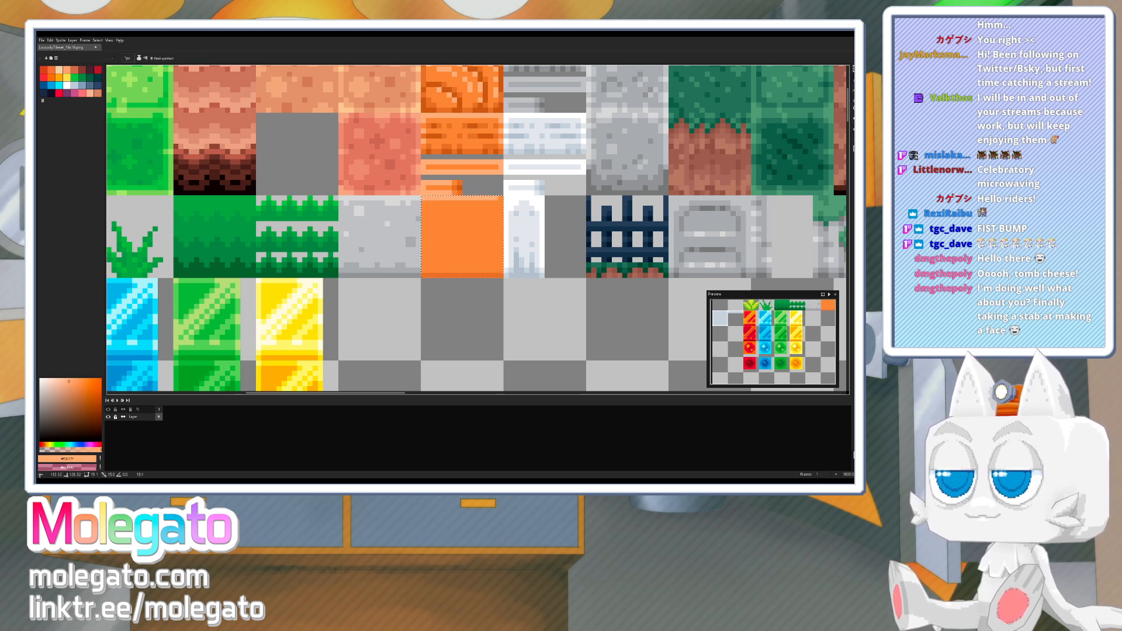
- Outline the orange tile's top and side edges in light orange and round off its upper-left inner corner
left_click(501, 198, "shift")
left_click(501, 270, "shift")
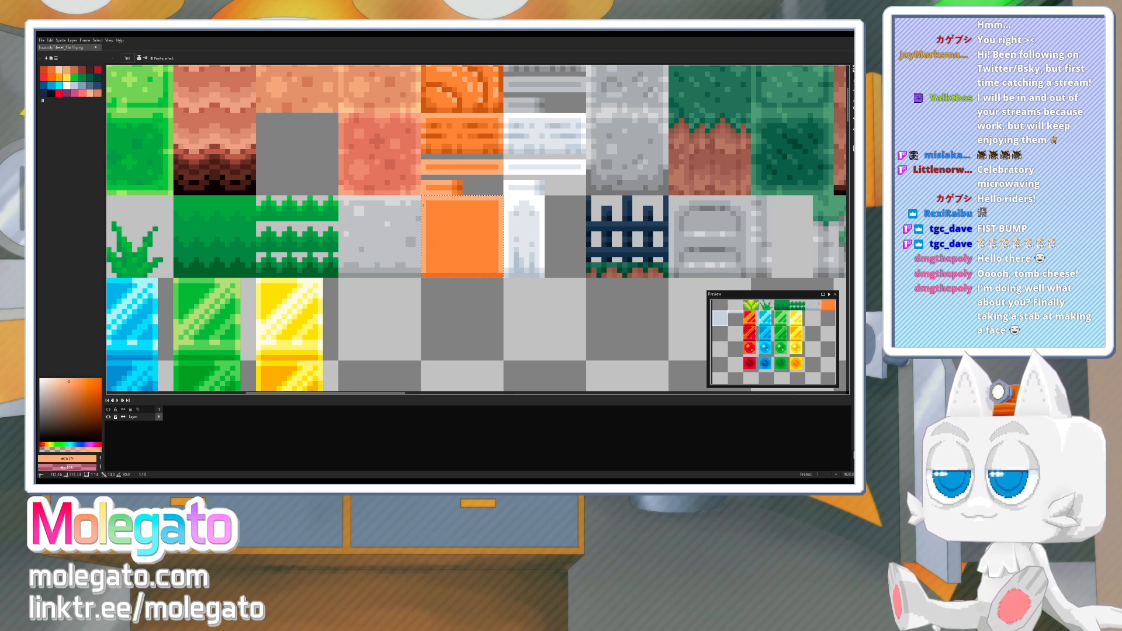
middle_click_drag(449, 219, 444, 222)
left_click(426, 272, "alt")
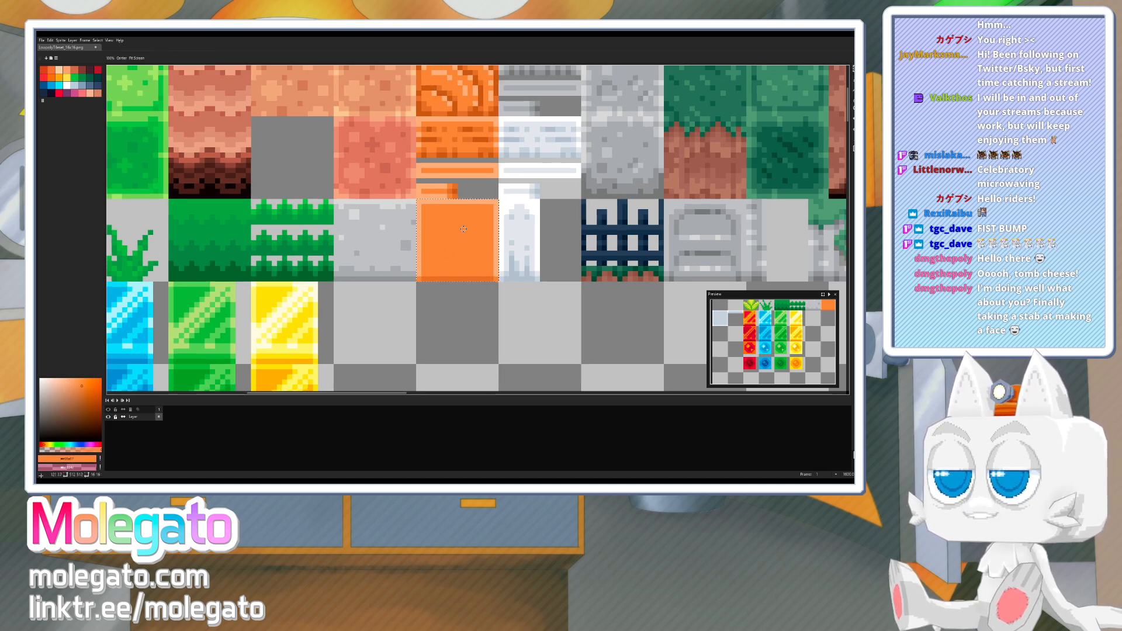
middle_click_drag(462, 230, 459, 240)
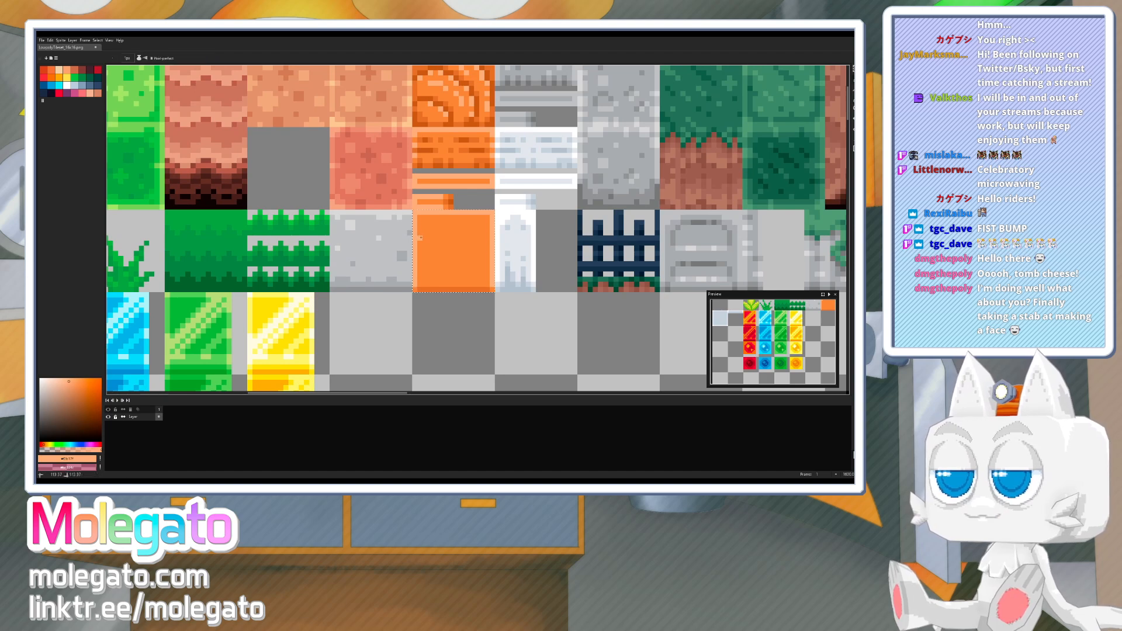
mouse_move(423, 218)
left_mouse_down()
mouse_move(441, 218)
mouse_move(425, 228)
left_mouse_up()
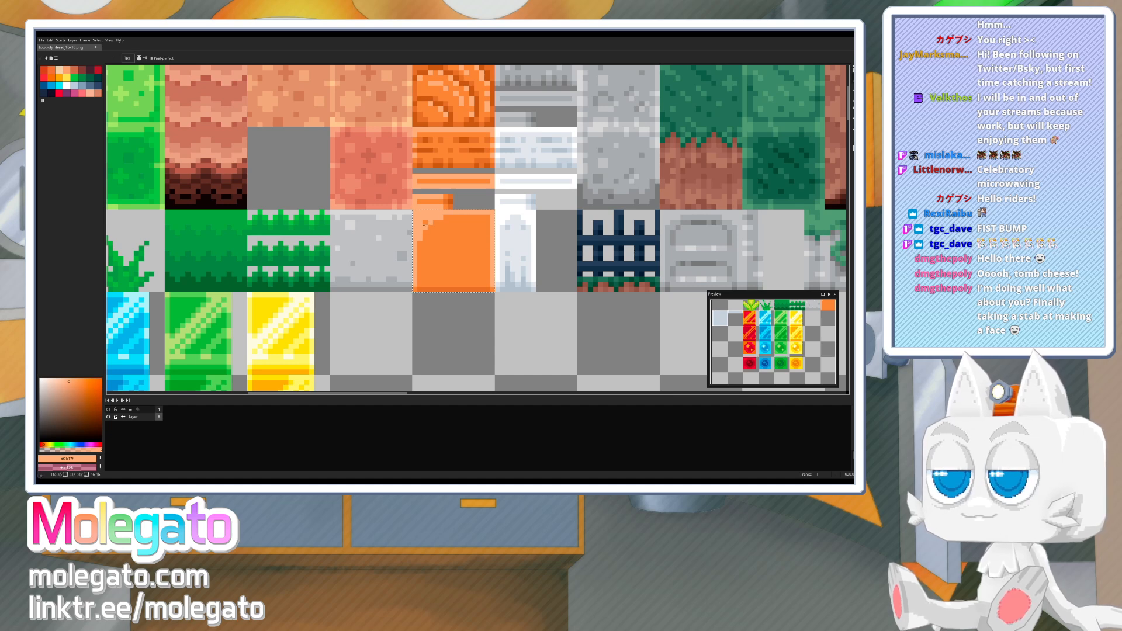
left_click(426, 223)
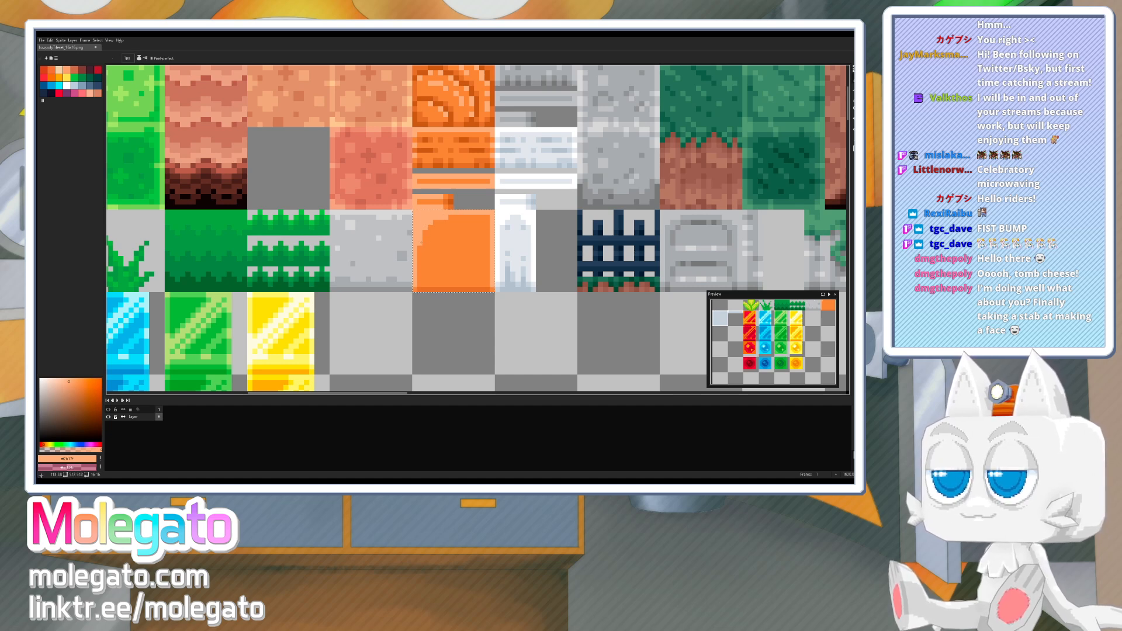
left_click_drag(460, 251, 434, 259)
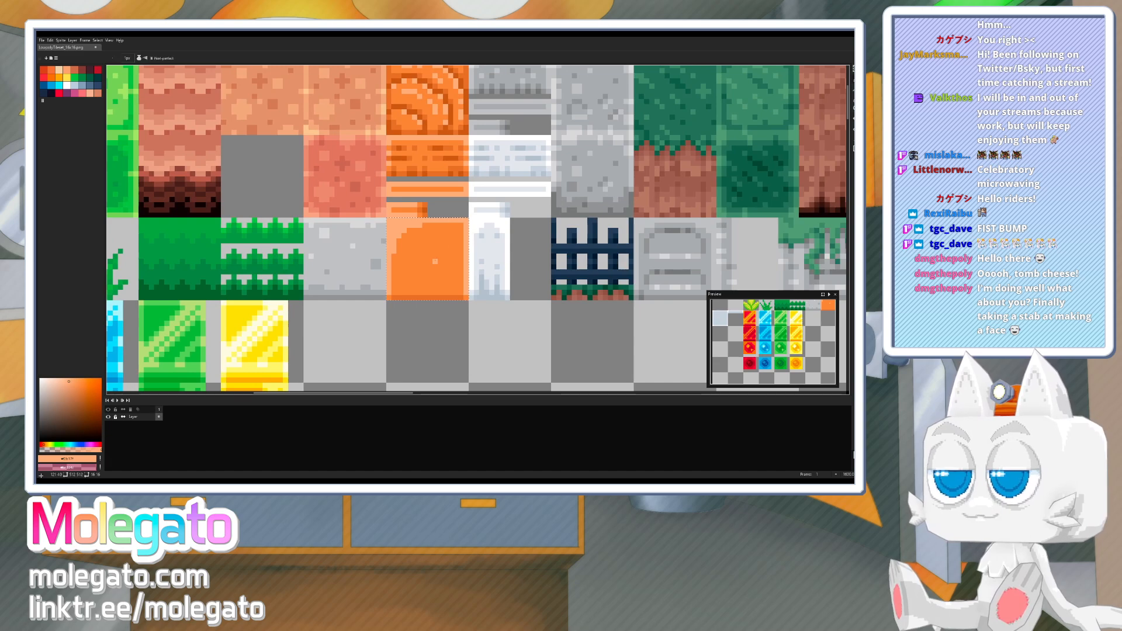
- Save the tileset, switch to Blender and reload the tileset image
key("ctrl+s")
key("alt+Tab")
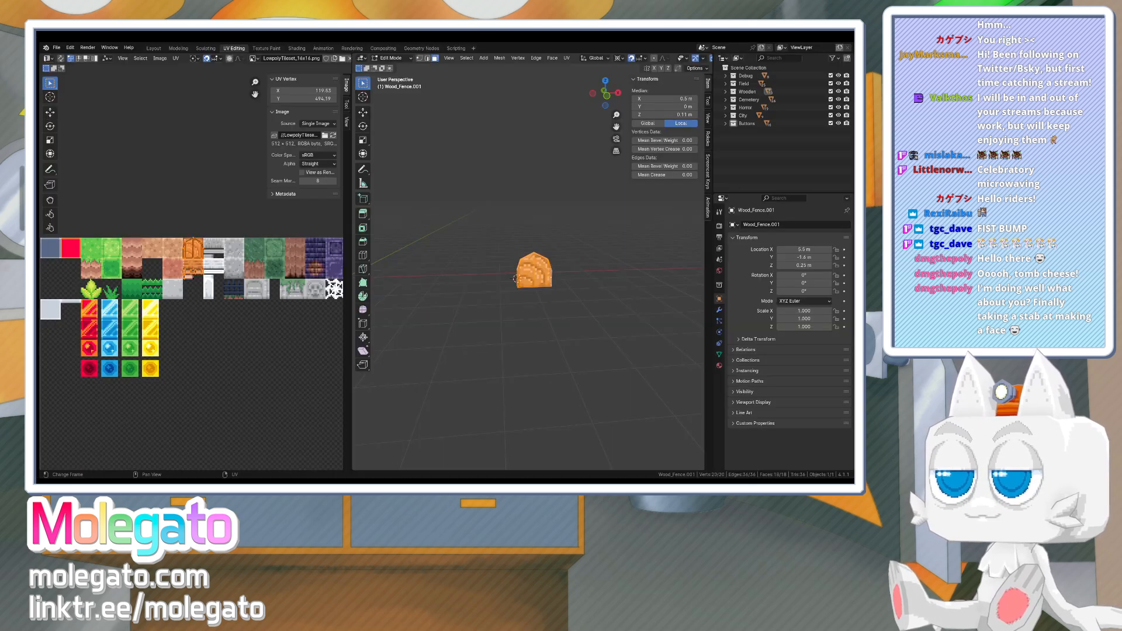
left_click(333, 136)
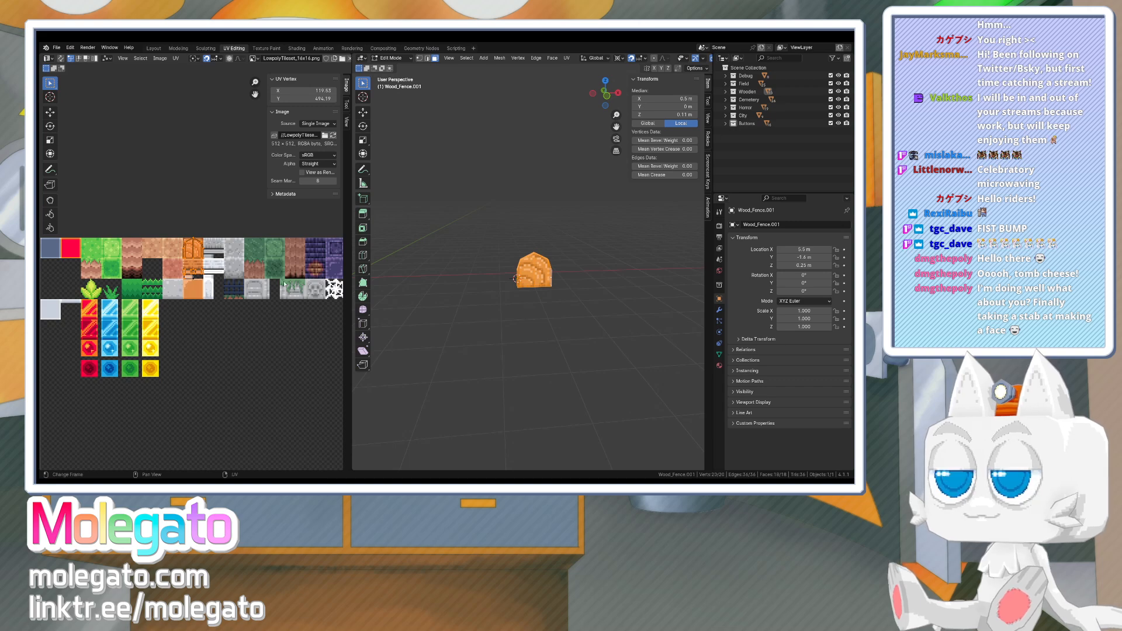
- Move the piece's UVs down onto the newly painted orange tile and return to Object Mode
key("g")
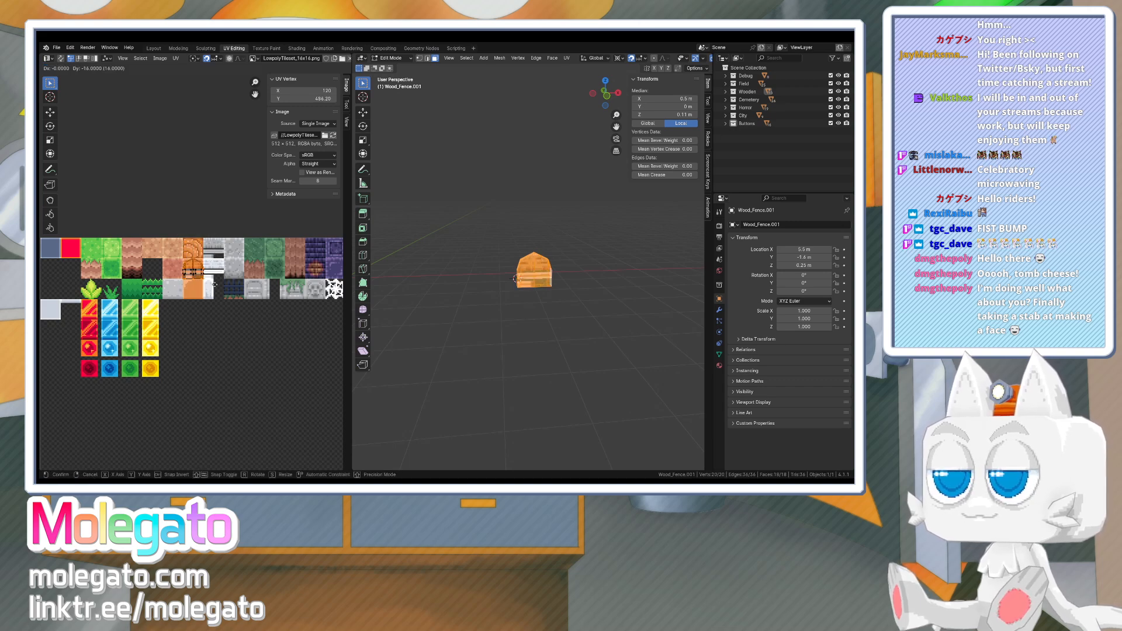
left_click(214, 302)
scroll(532, 264, "up", 3)
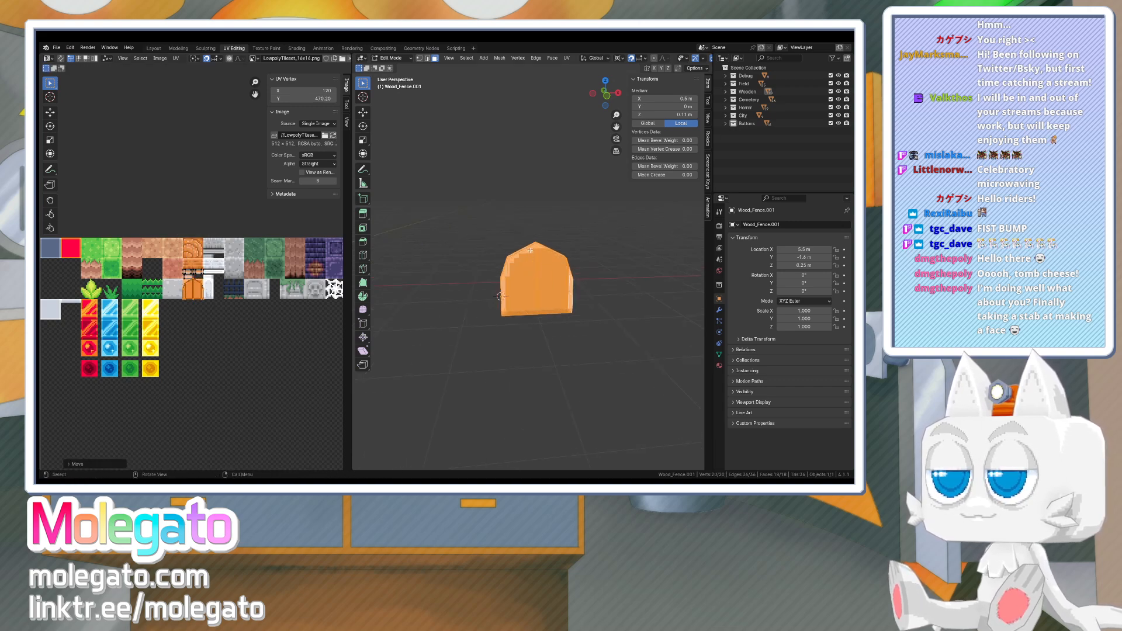
middle_click_drag(530, 250, 530, 278)
key("Tab")
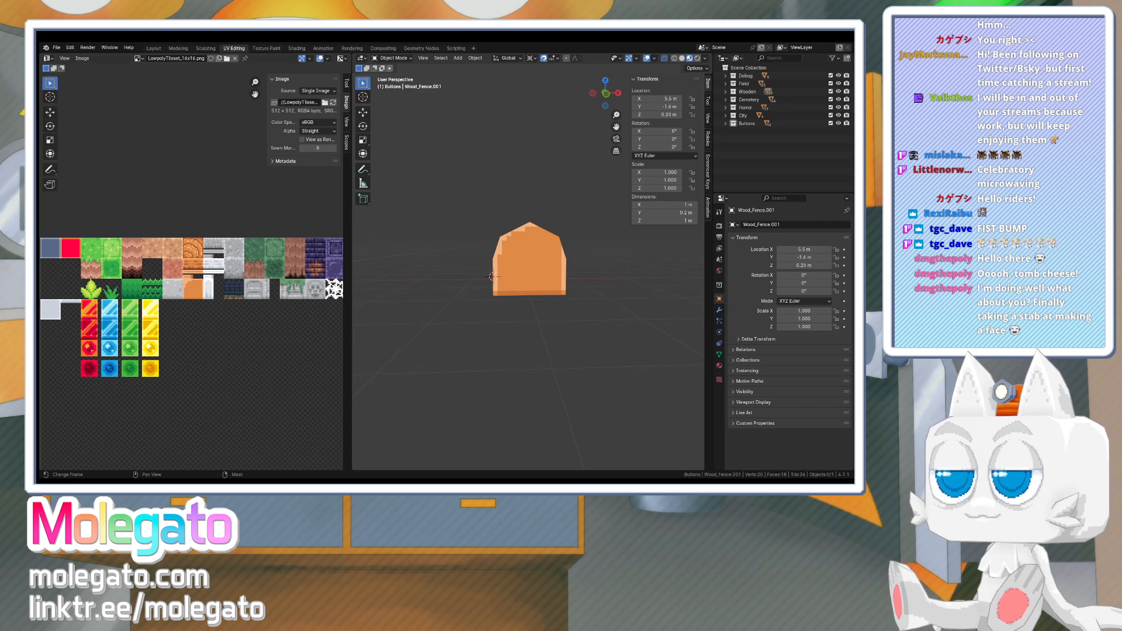
- Switch to Aseprite and round the orange tile's upper-right inner corner in light orange to complete a symmetrical arch
key("alt+Tab")
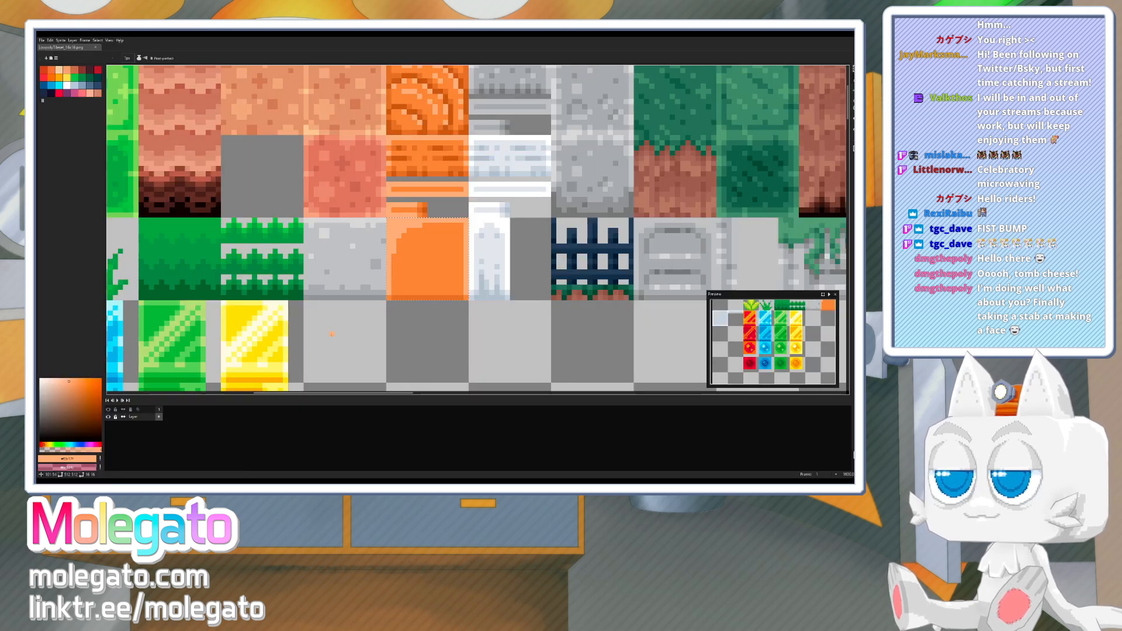
scroll(409, 263, "up", 1)
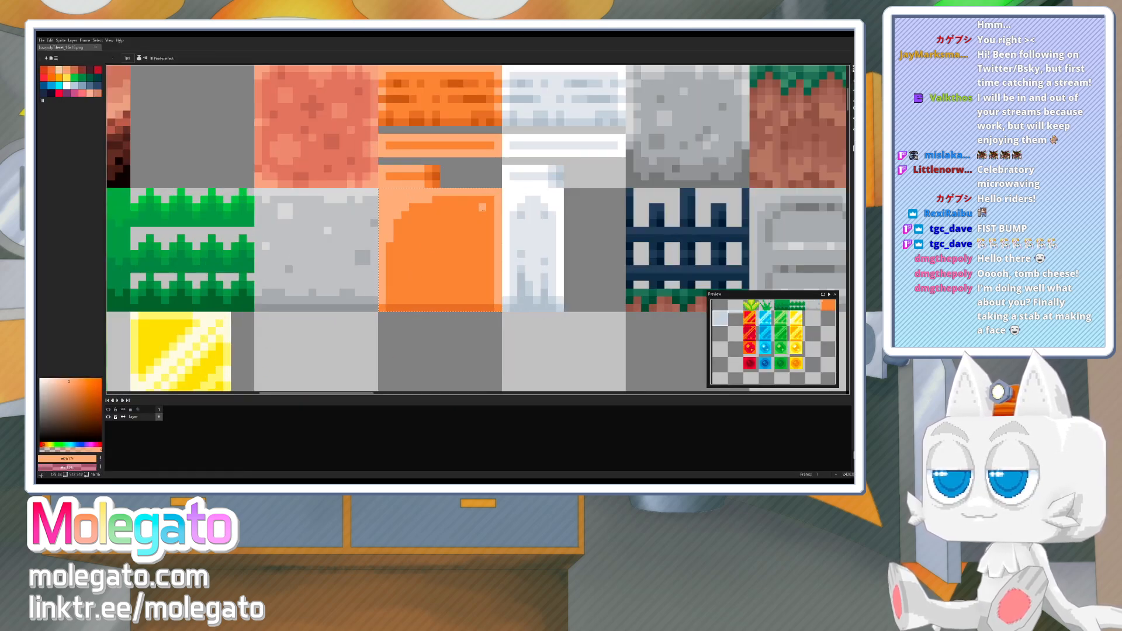
mouse_move(490, 247)
left_mouse_down()
mouse_move(489, 198)
mouse_move(452, 200)
left_mouse_up()
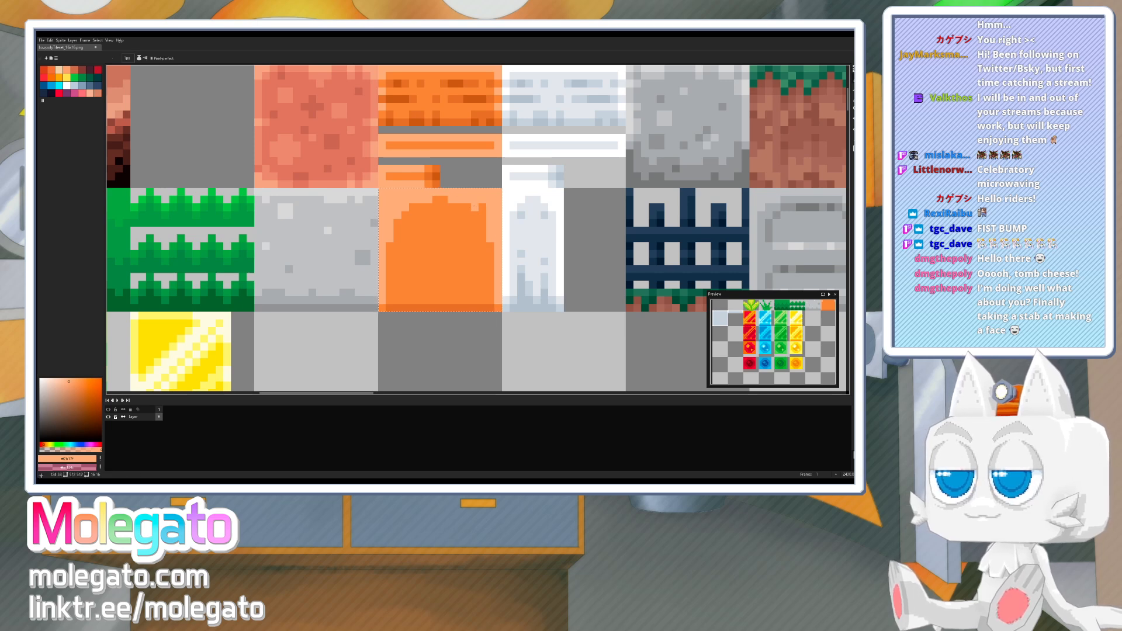
left_click(459, 216, "alt")
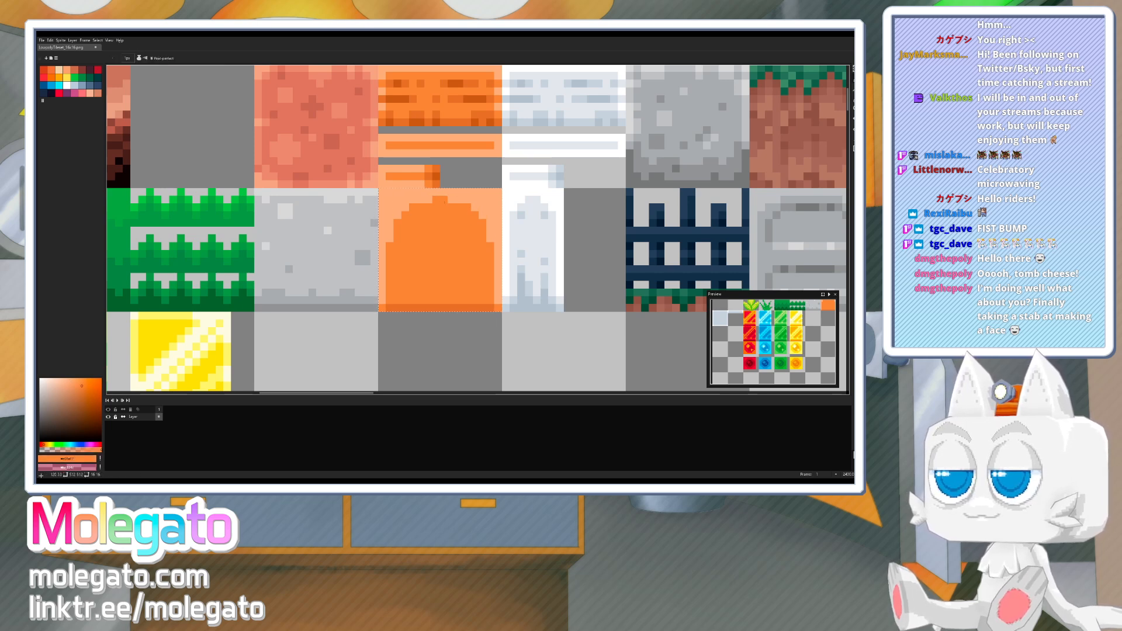
left_click(411, 200, "alt")
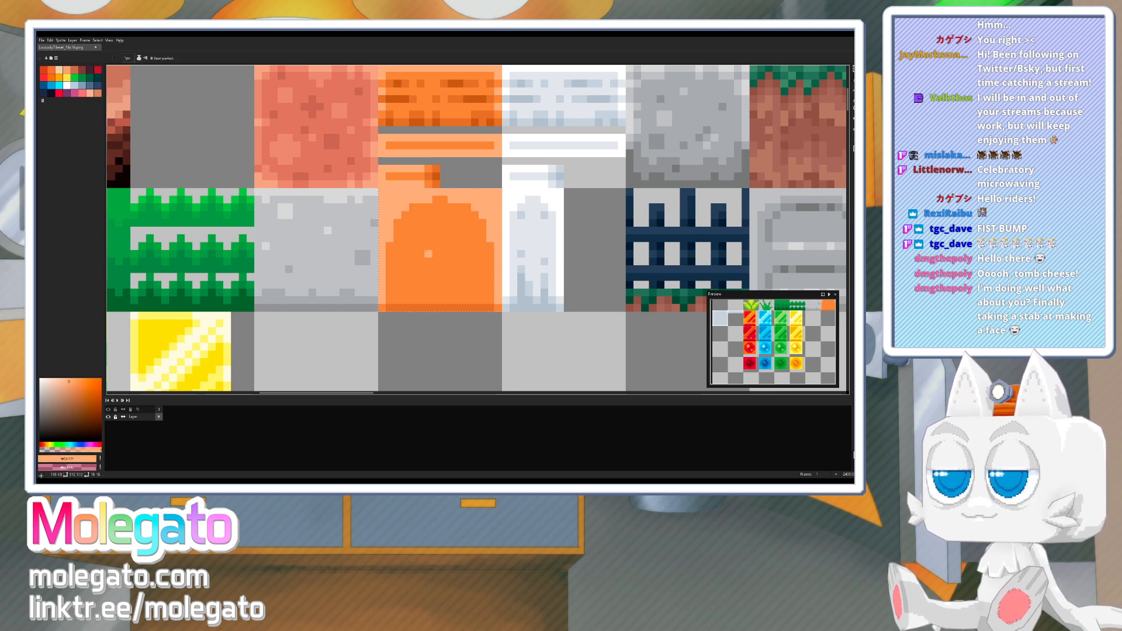
- Paint short horizontal wood-grain streaks in a slightly darker orange across the lower part of the arch on the orange tile
left_click(389, 125, "alt")
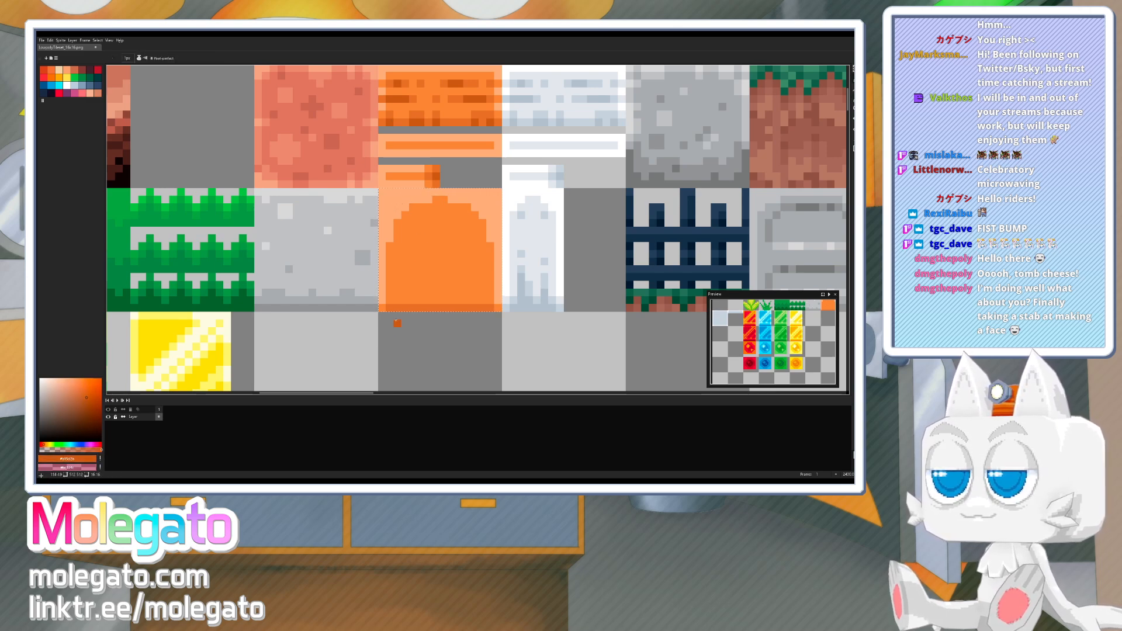
left_click_drag(398, 254, 396, 271)
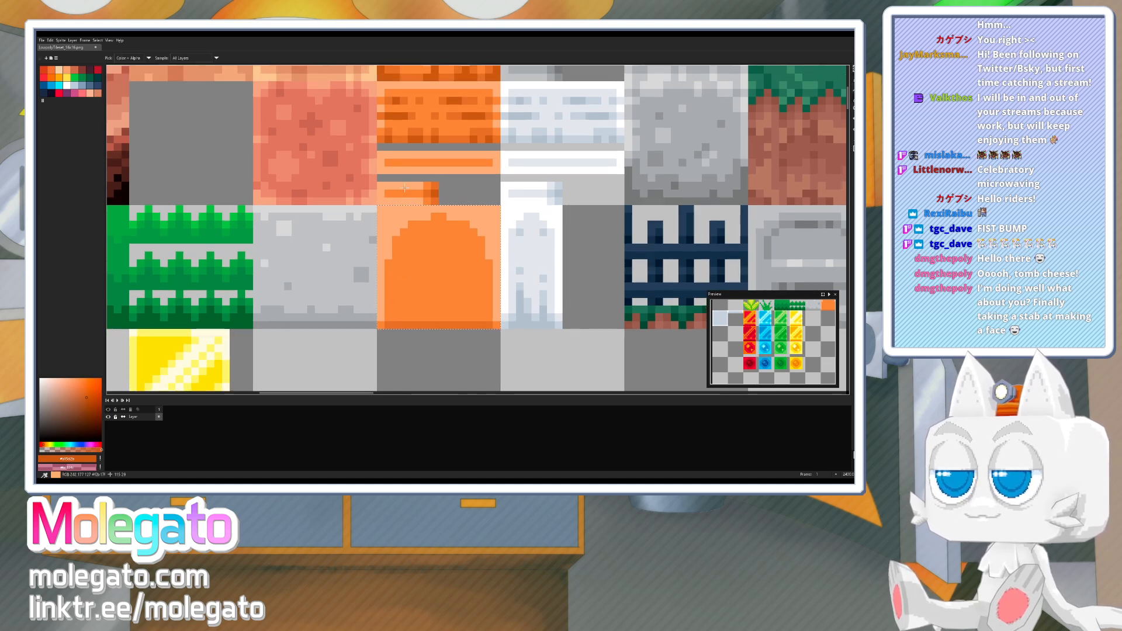
left_click(389, 302, "alt")
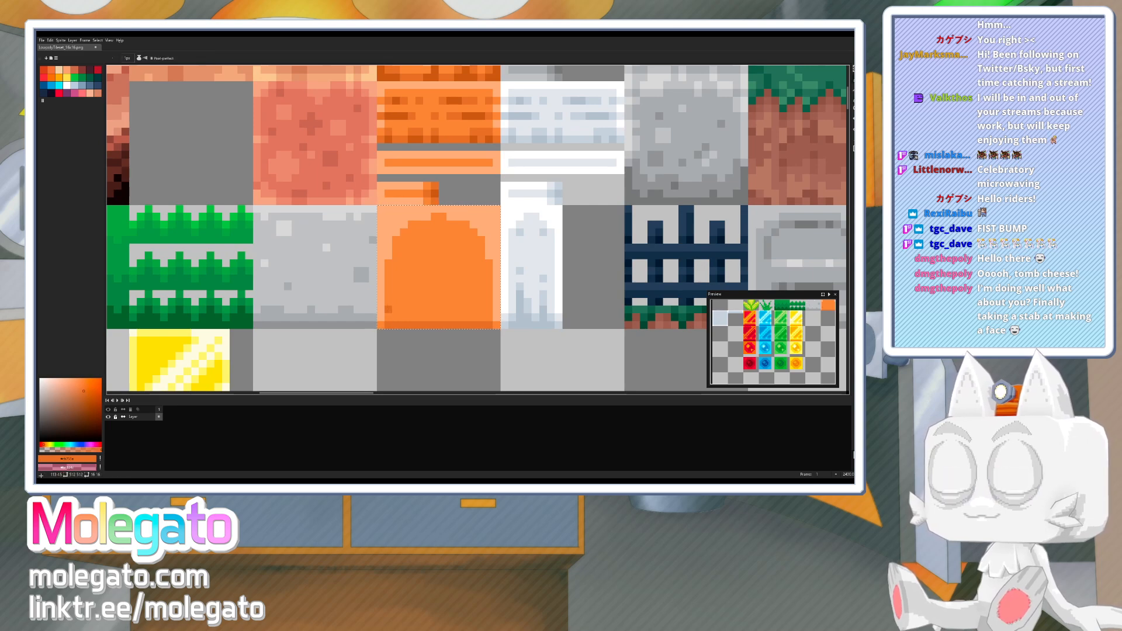
mouse_move(388, 310)
left_mouse_down()
mouse_move(404, 308)
mouse_move(398, 281)
mouse_move(415, 282)
left_mouse_up()
left_click(389, 294)
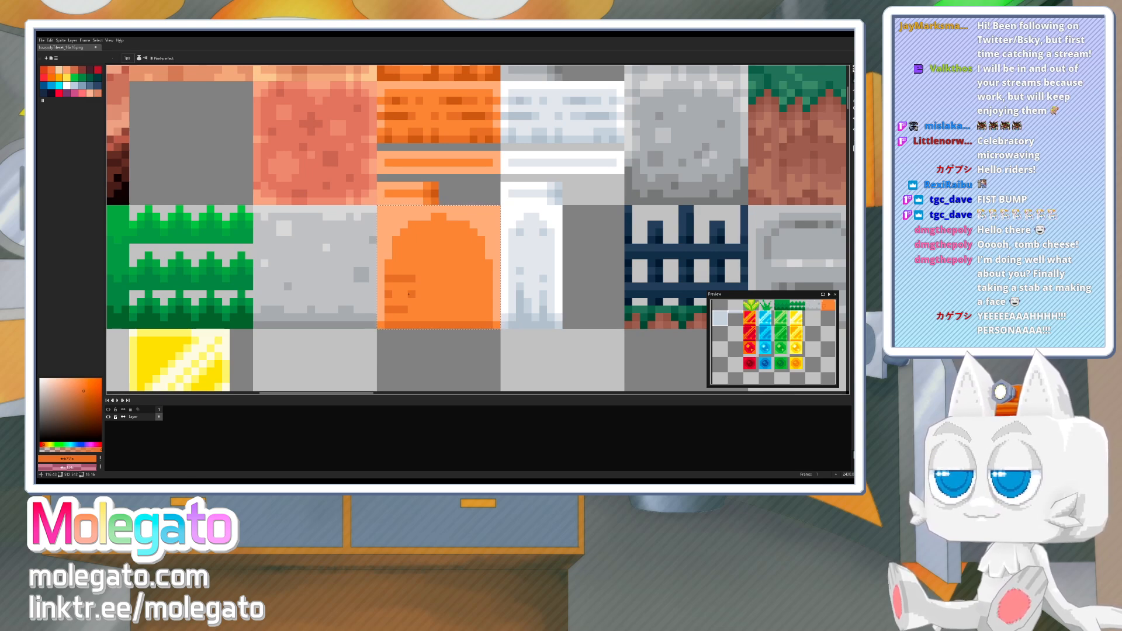
left_click_drag(411, 294, 482, 294)
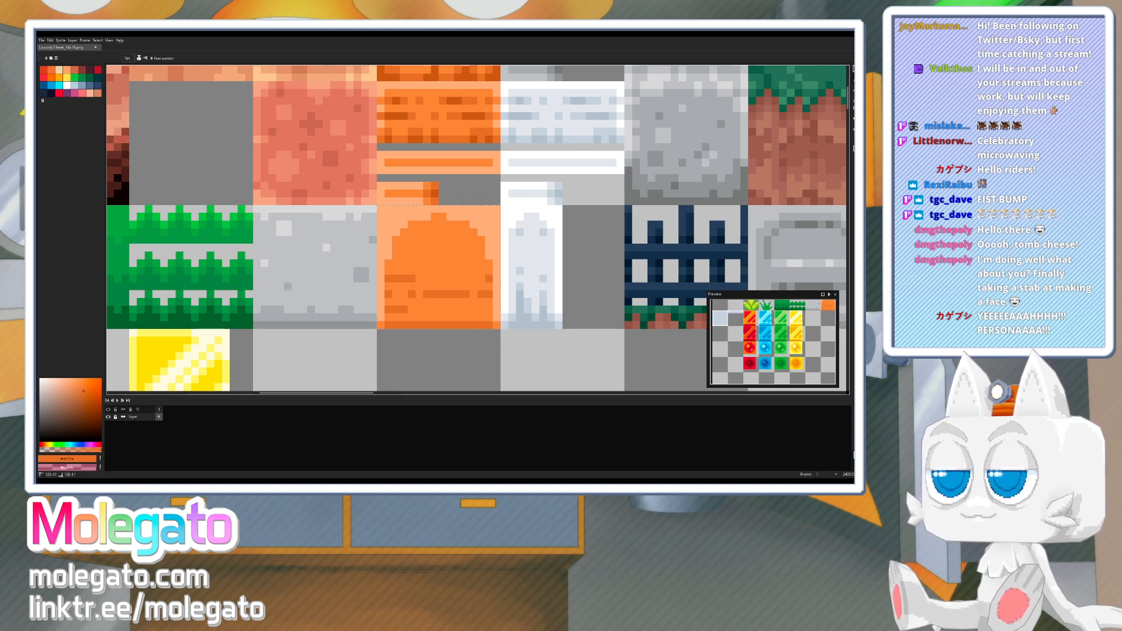
- Add darker orange grain streaks across the middle of the arch and touch up its edges with the base and border oranges
left_click_drag(481, 248, 466, 248)
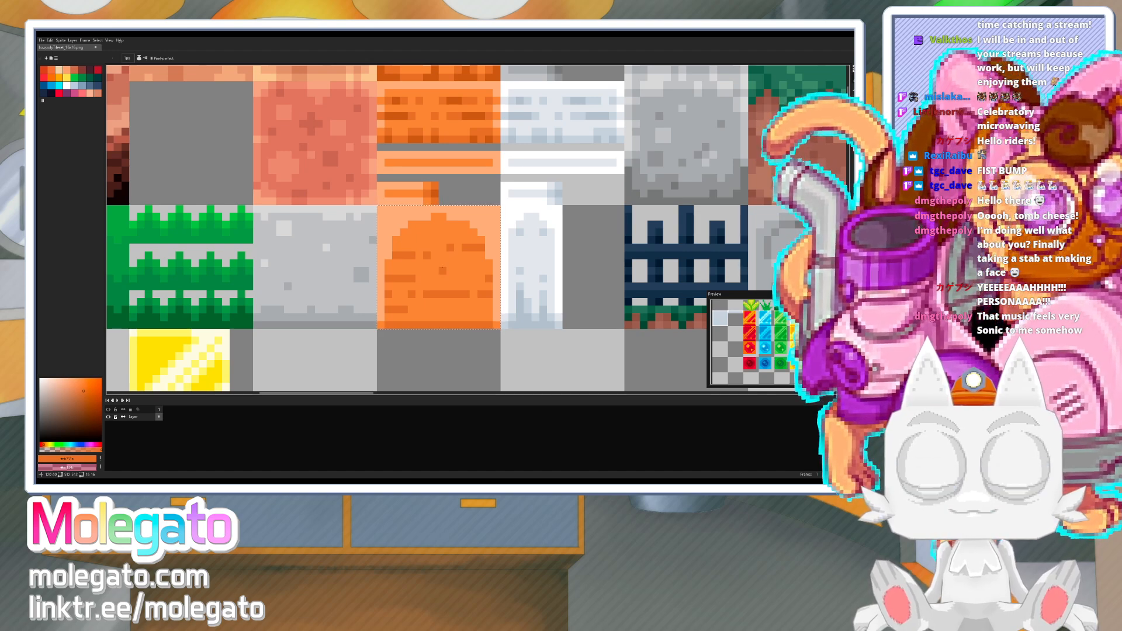
left_click_drag(459, 263, 490, 263)
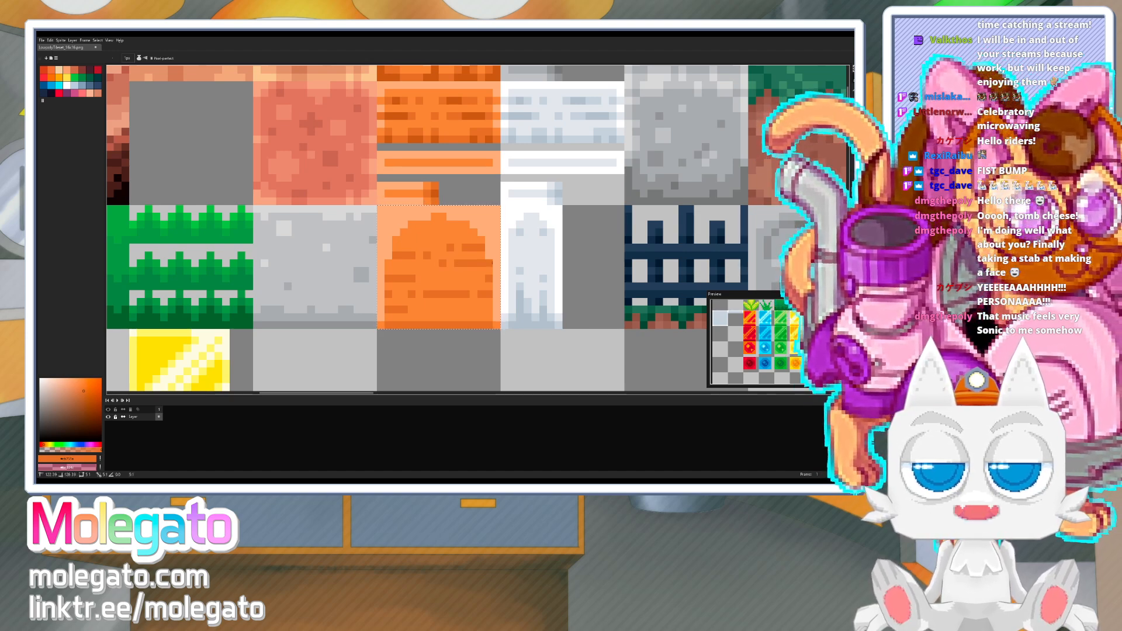
left_click(482, 255)
left_click(482, 248, "alt")
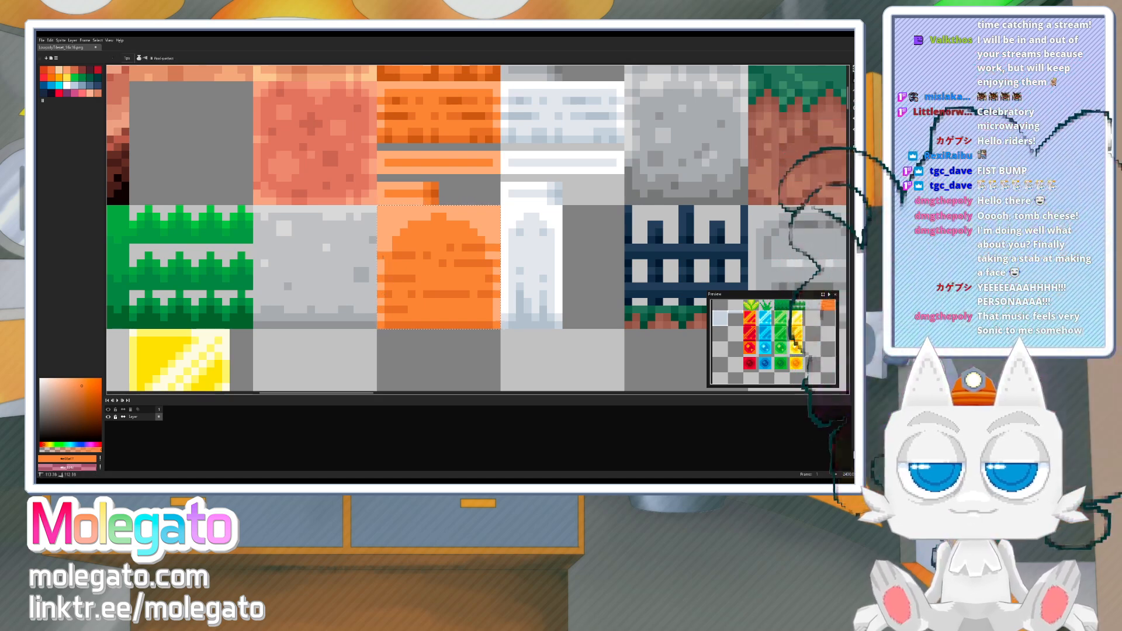
left_click(383, 257, "alt")
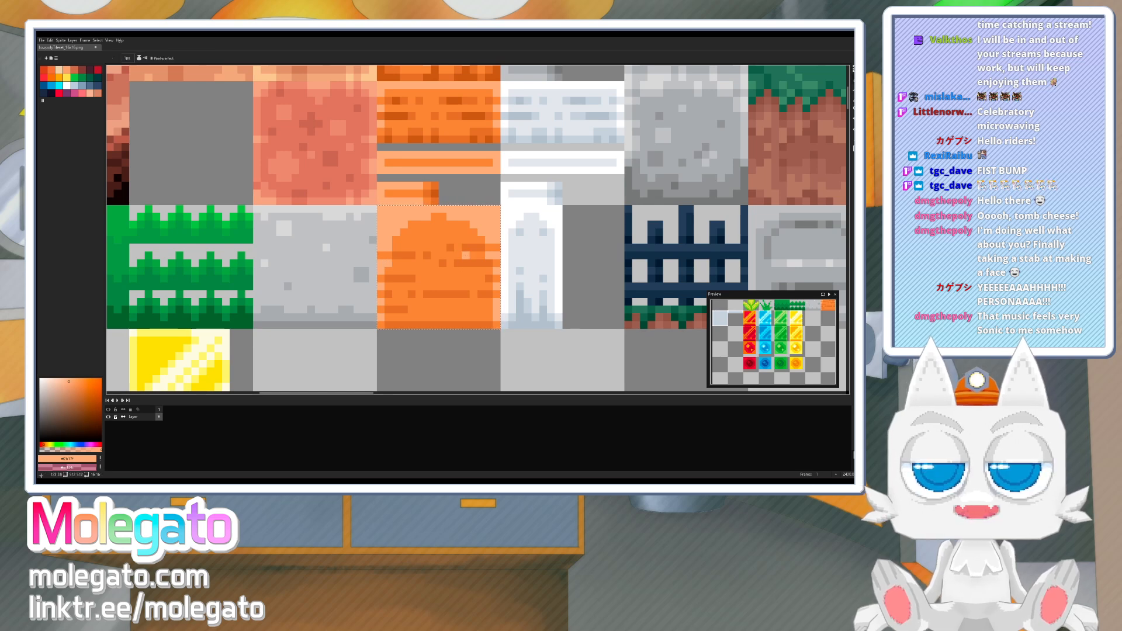
key("alt")
- Paint darker orange grain streaks in the upper part of the arch and clean up the surrounding pixels with sampled tile oranges
left_click(409, 251, "alt")
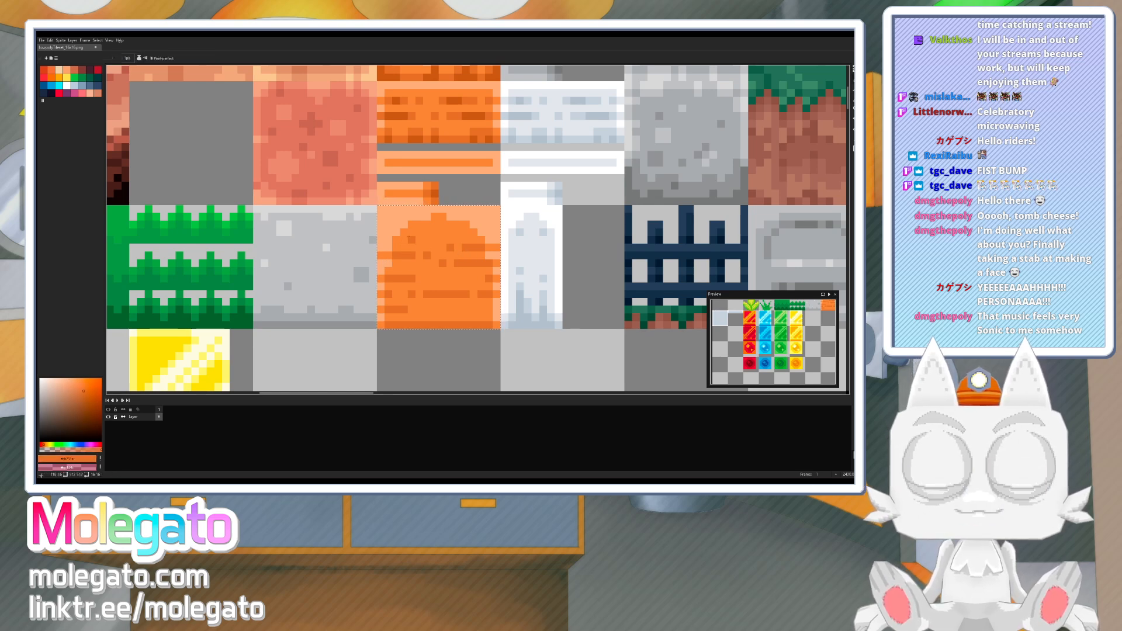
left_click_drag(404, 233, 426, 231)
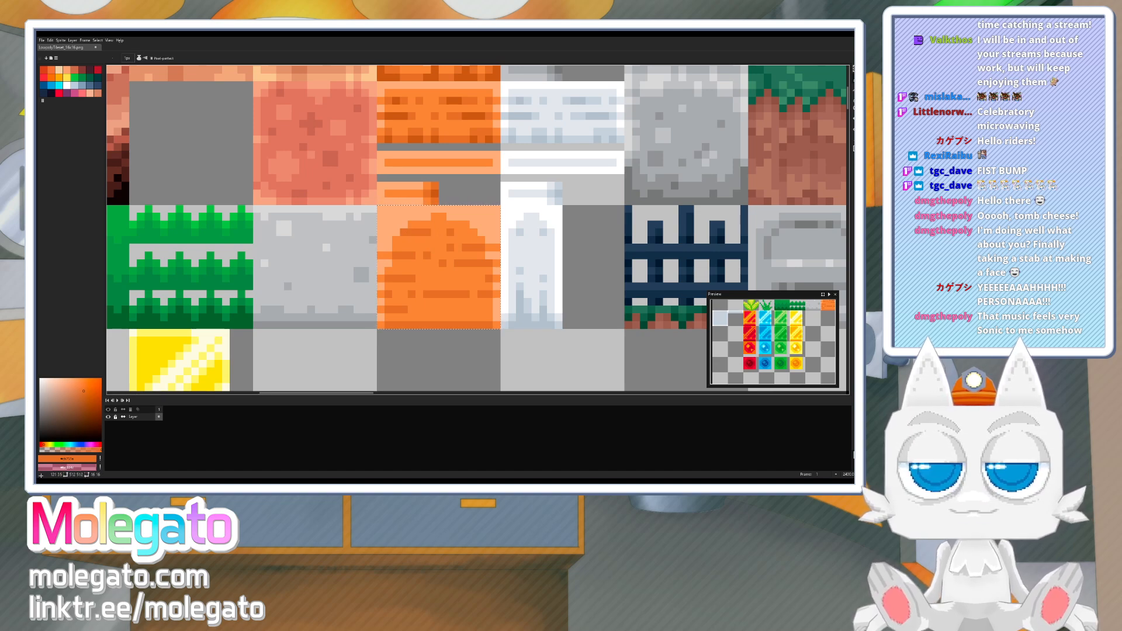
left_click_drag(458, 232, 468, 232)
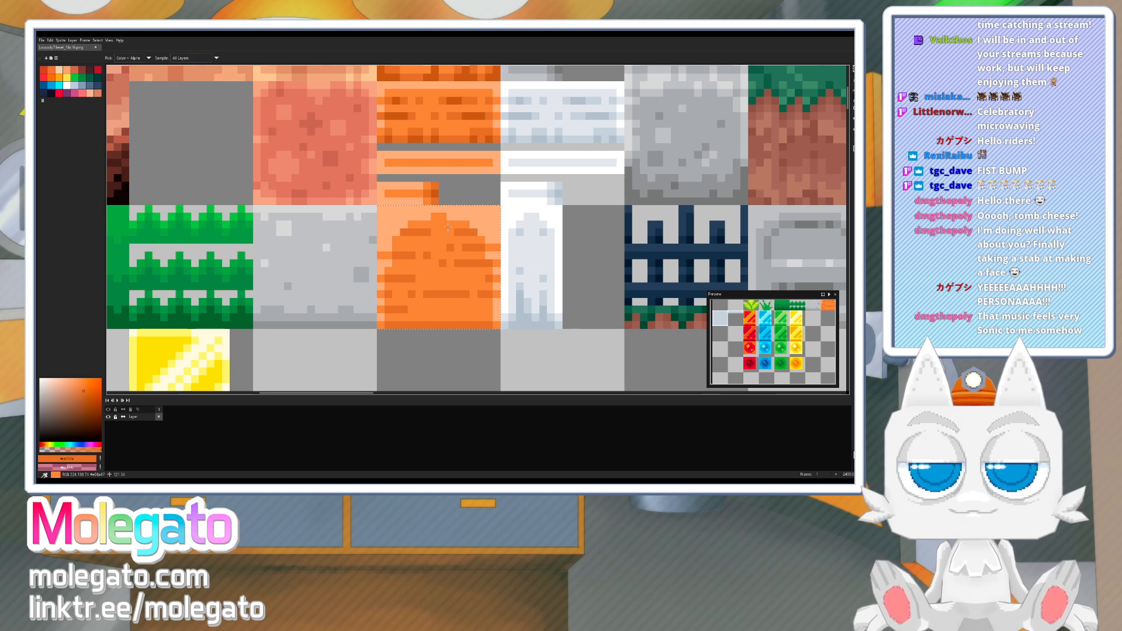
left_click(474, 232, "alt")
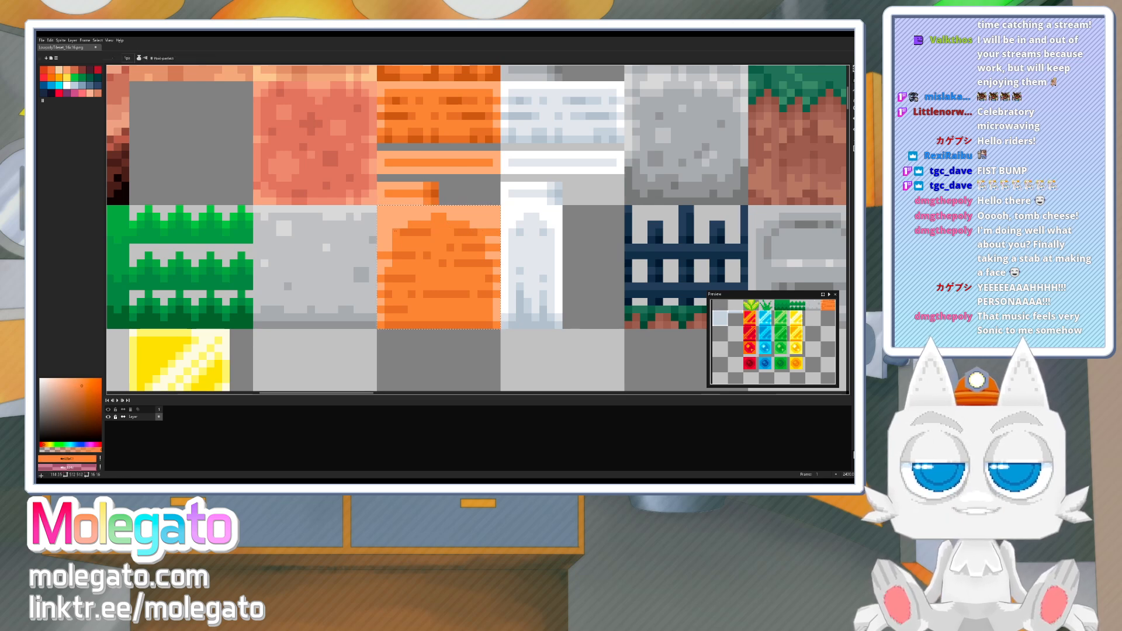
left_click(394, 237, "alt")
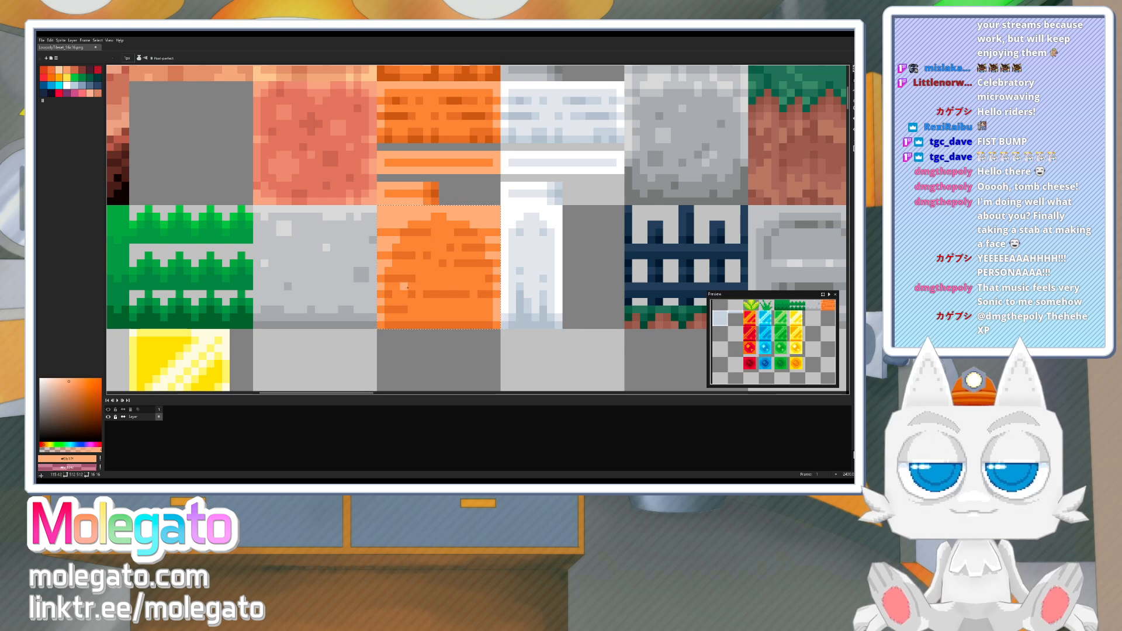
key("alt")
left_click(403, 306, "alt")
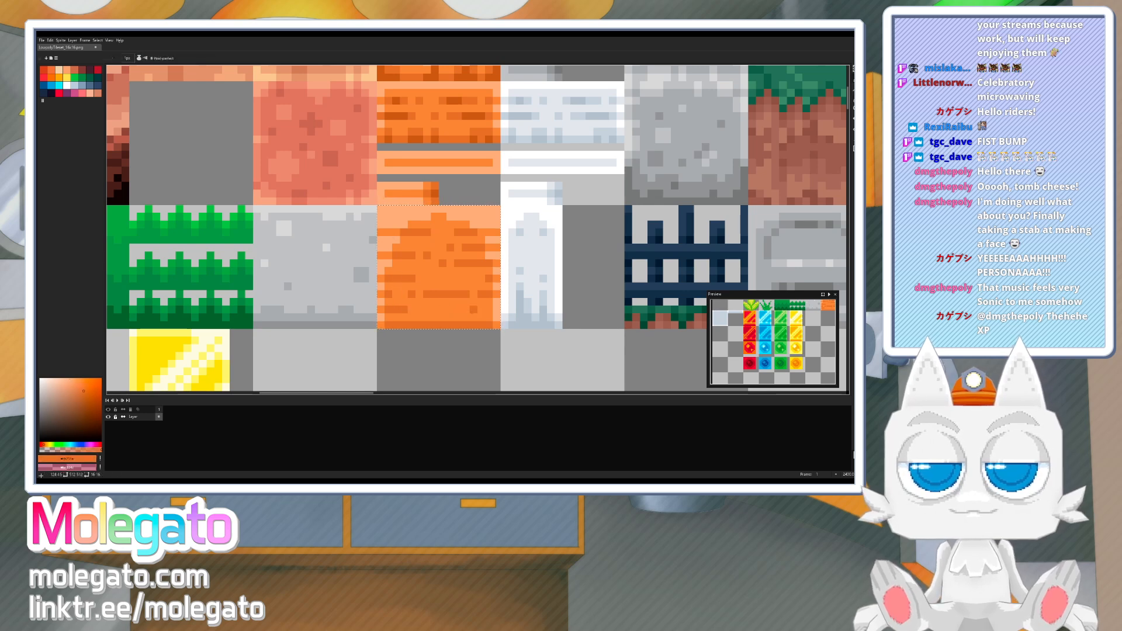
left_click(422, 134, "alt")
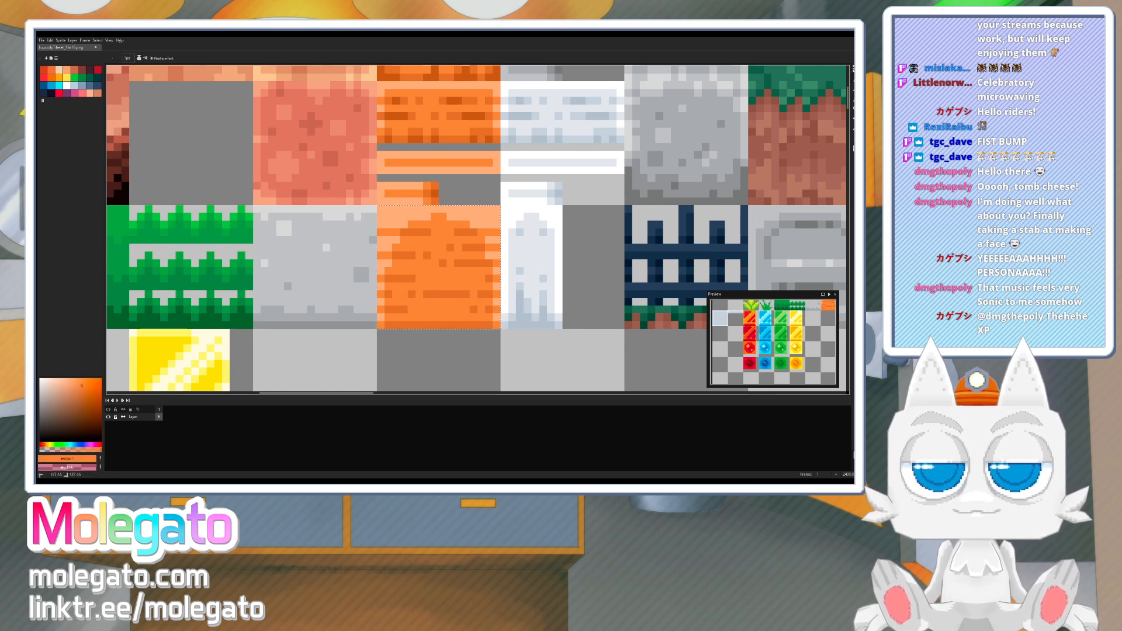
- Accent the arch's wood grain with deep orange marks and blend them using the medium orange
left_click(479, 249, "alt")
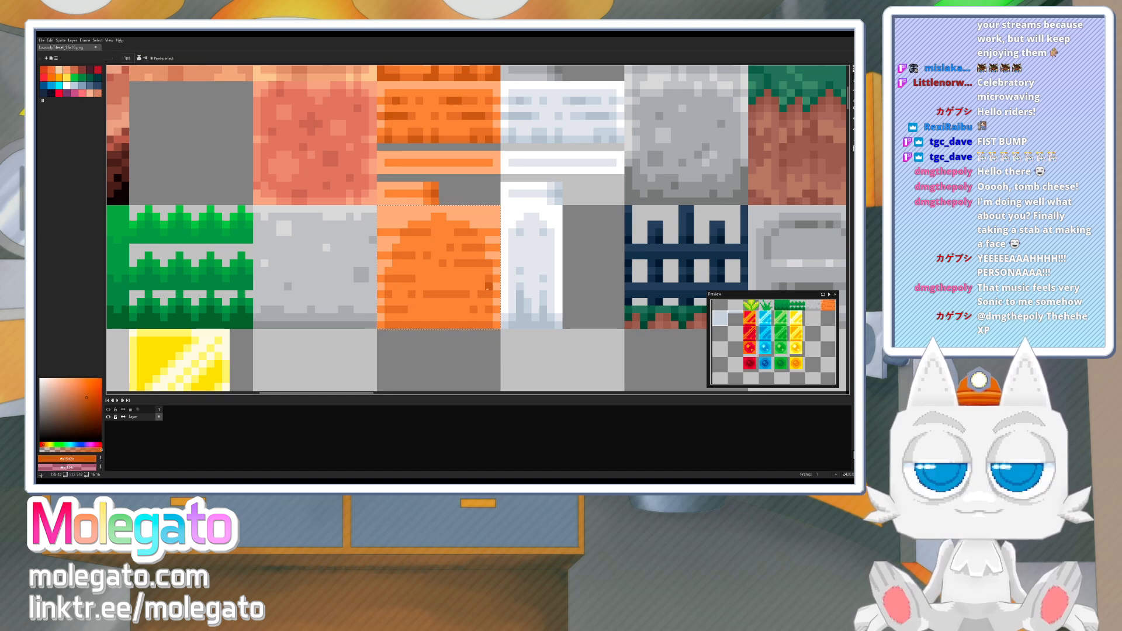
left_click(440, 294)
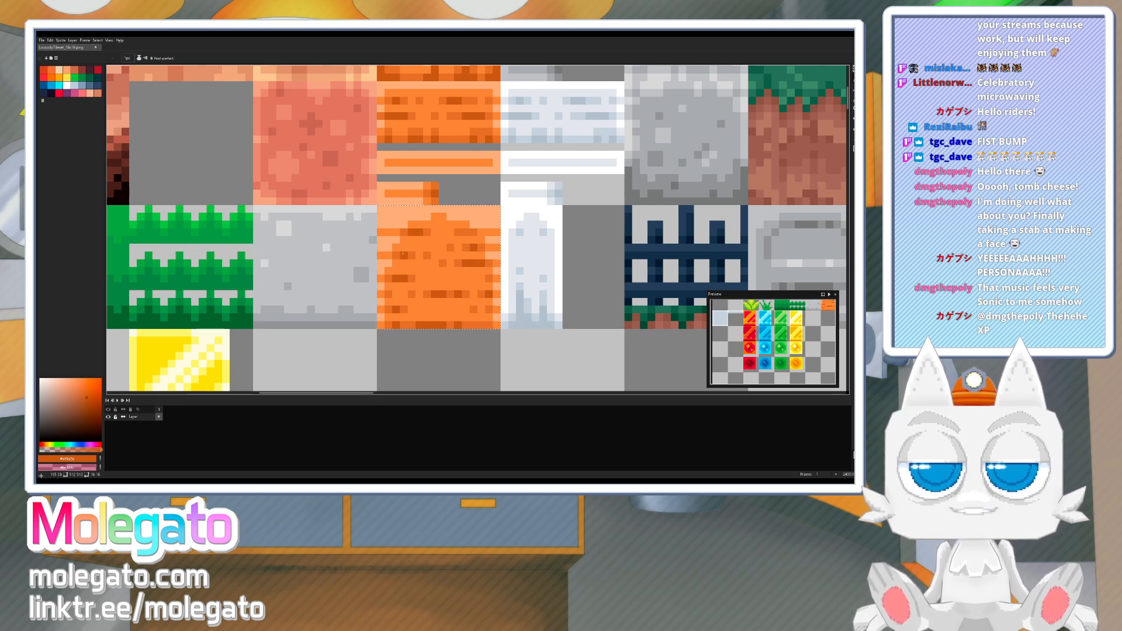
left_click(488, 277, "alt")
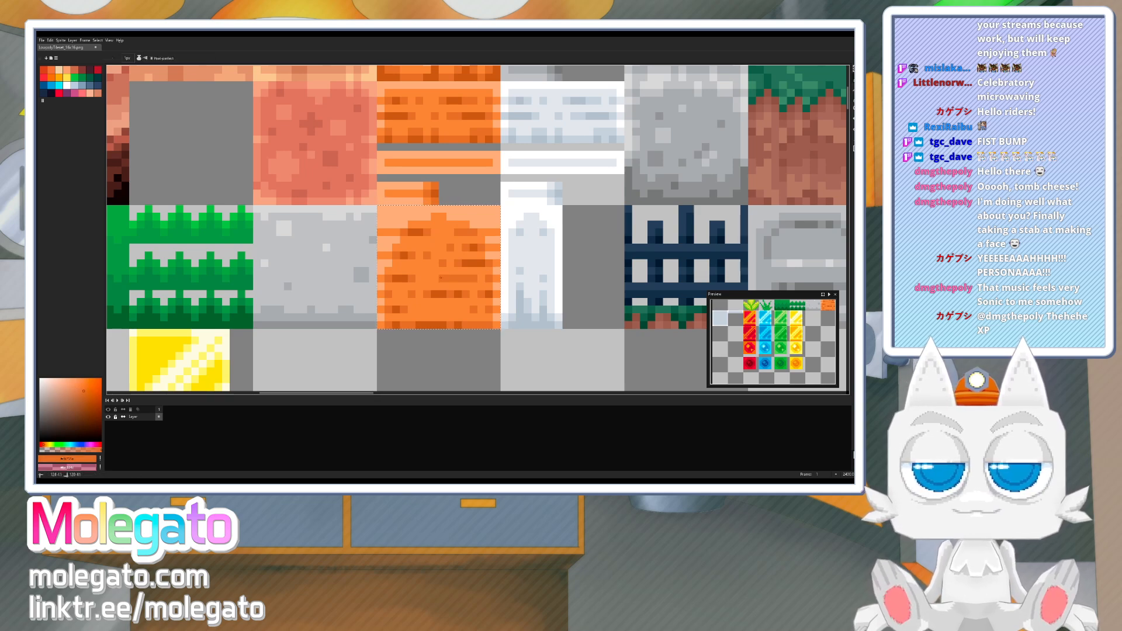
left_click(450, 279, "alt")
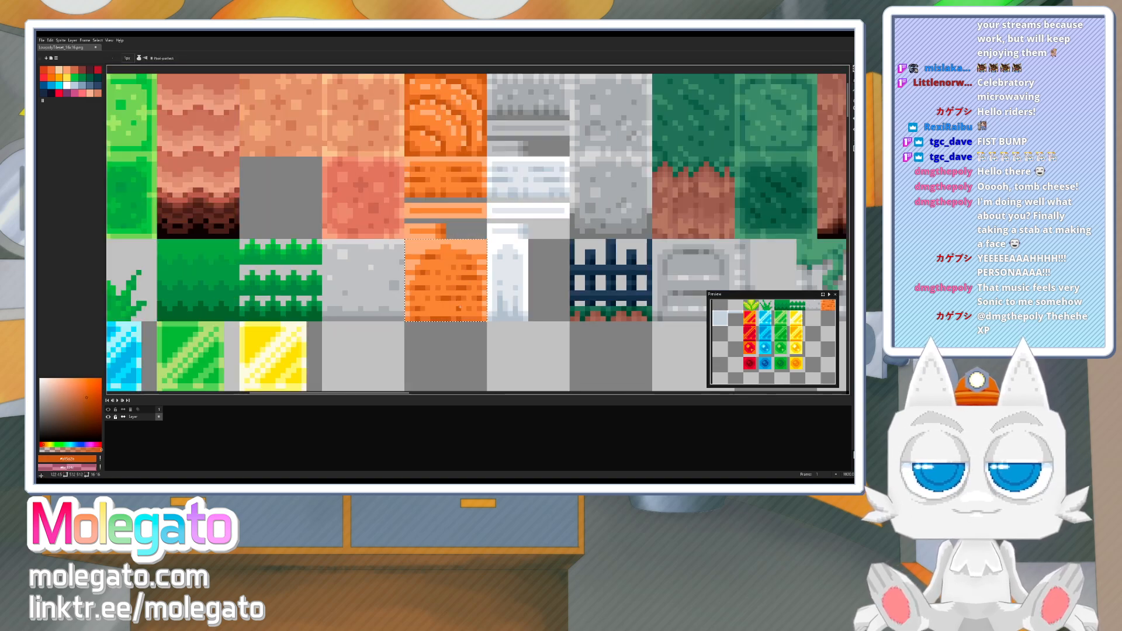
scroll(438, 273, "down", 1)
left_click(438, 273, "alt")
left_click(447, 267, "alt")
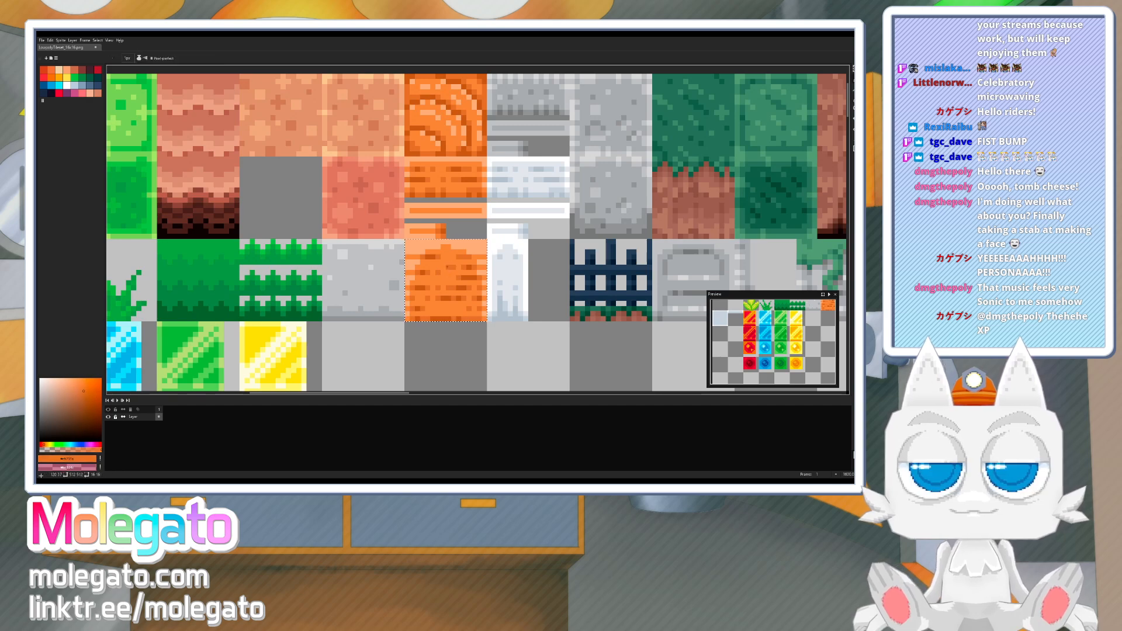
left_click_drag(458, 293, 443, 301)
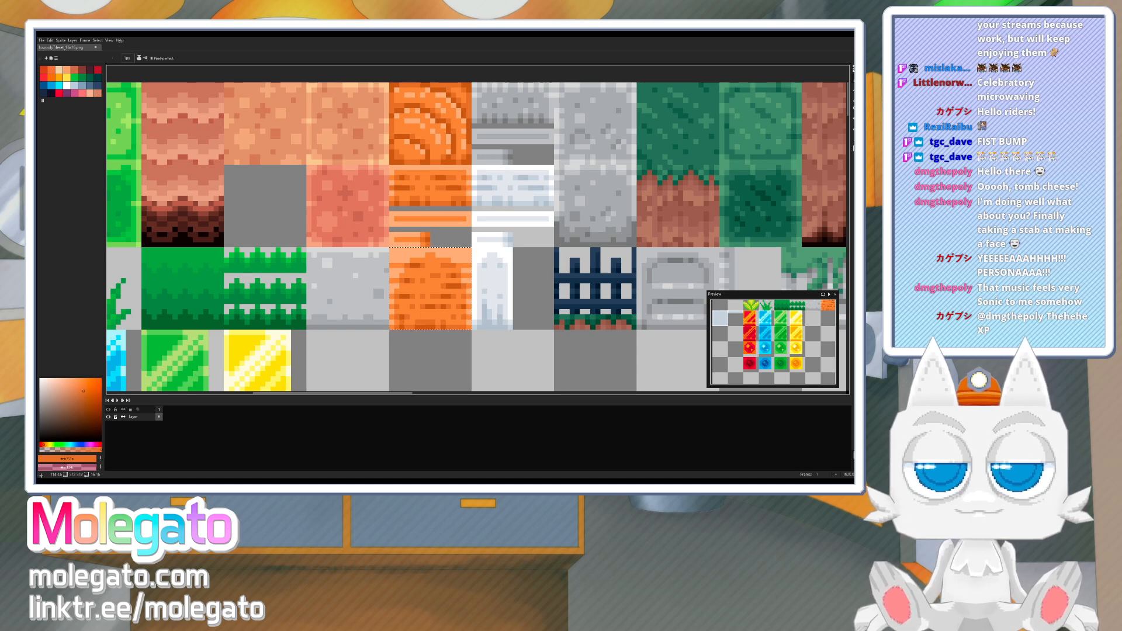
- Save the tileset, switch to Blender and reload the tileset image to update the wooden piece
middle_click_drag(500, 257, 496, 261)
key("ctrl+s")
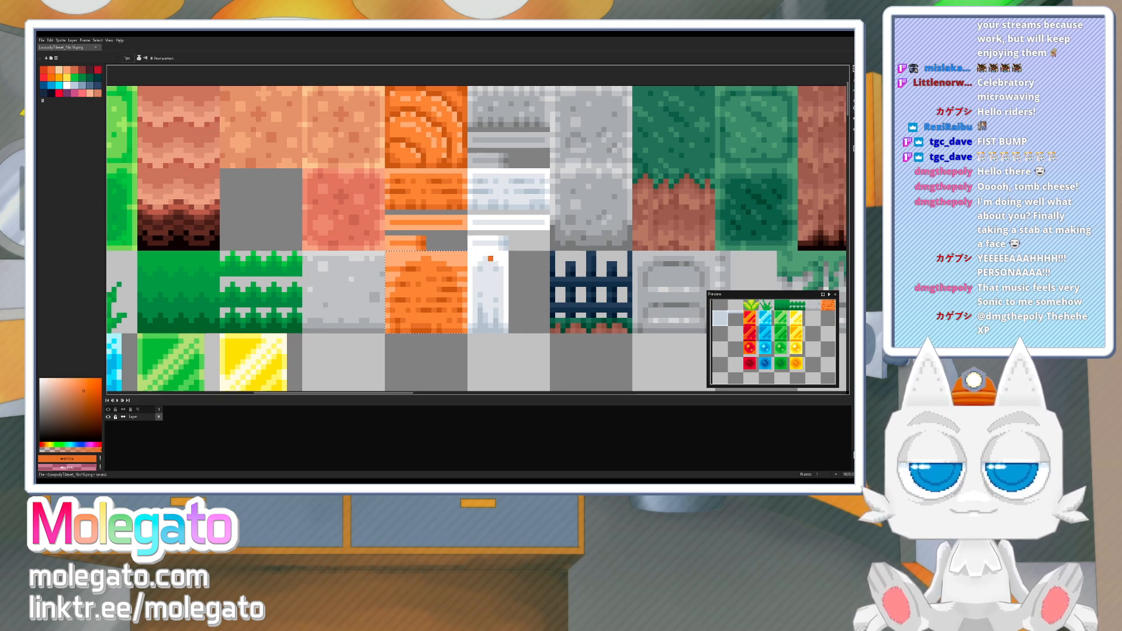
key("alt+Tab")
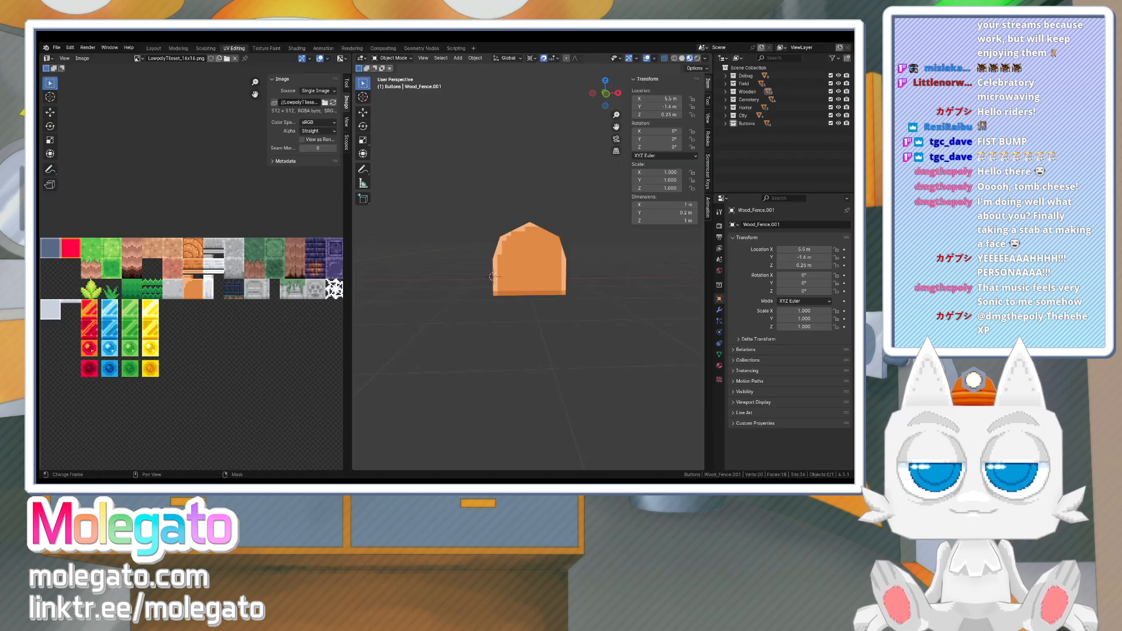
left_click(333, 103)
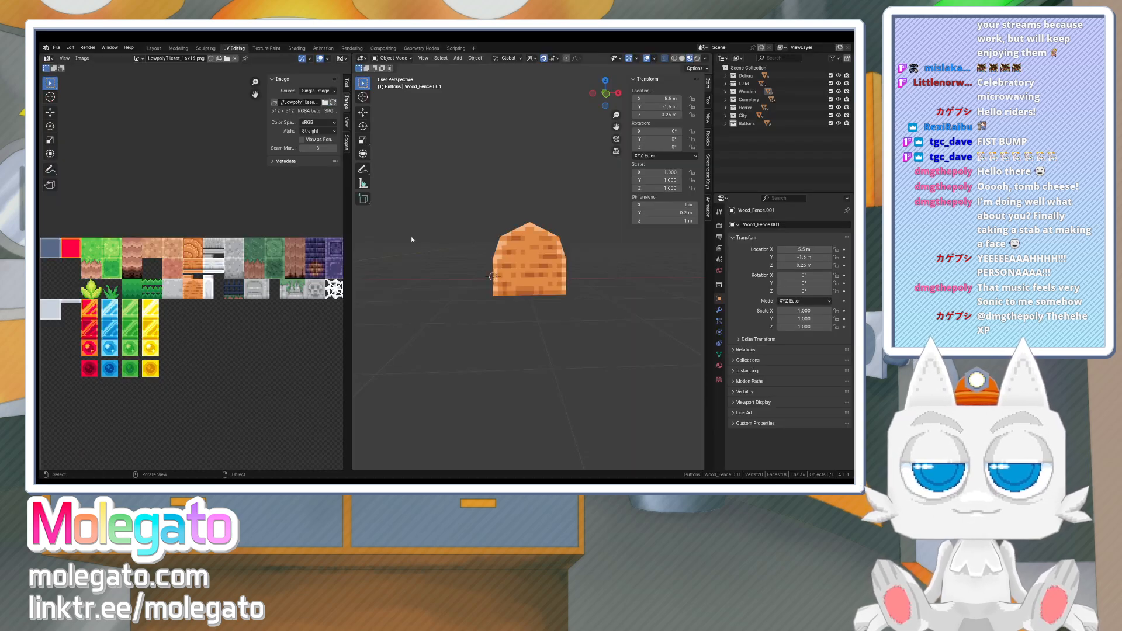
- Reveal all hidden objects, clear the selection and examine the textured wooden piece beside the orange fence and blocks
middle_click_drag(527, 251, 512, 318, "shift")
scroll(514, 269, "down", 3)
key("alt+h")
key("alt+a")
left_click(521, 289)
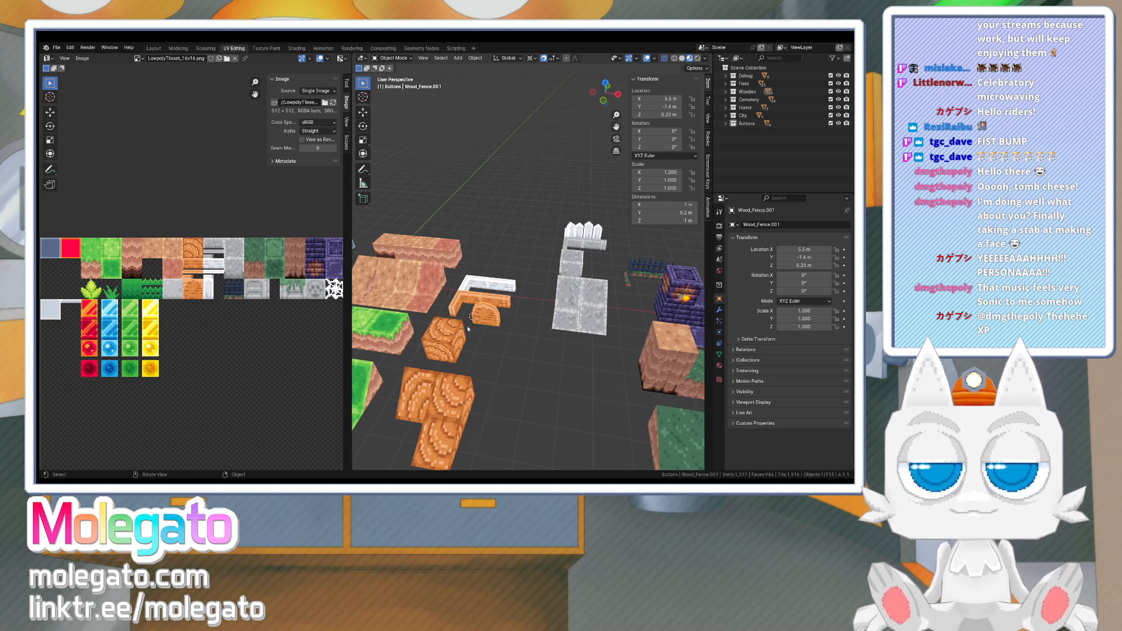
scroll(467, 329, "up", 2)
middle_click_drag(468, 347, 525, 325)
scroll(526, 339, "up", 2)
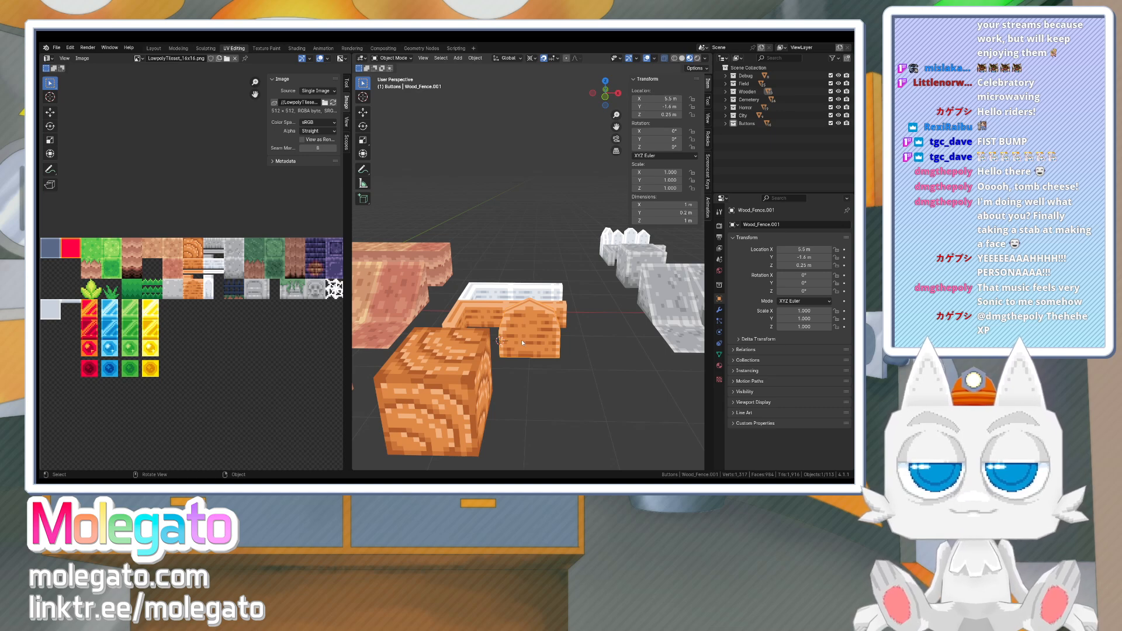
scroll(508, 350, "up", 1)
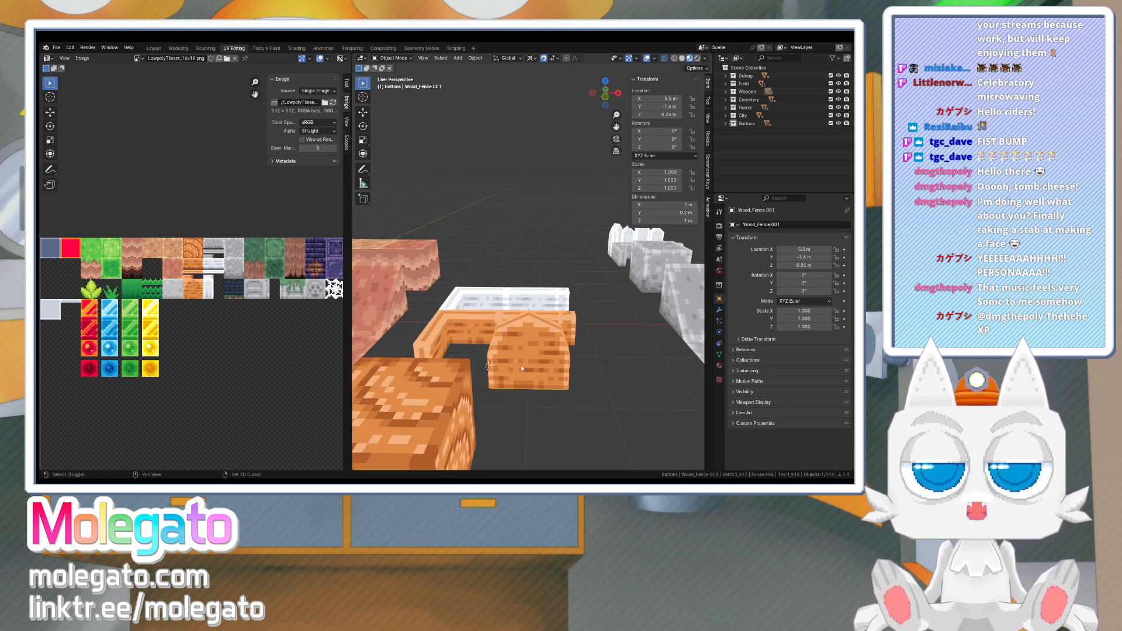
middle_click_drag(527, 367, 524, 330, "shift")
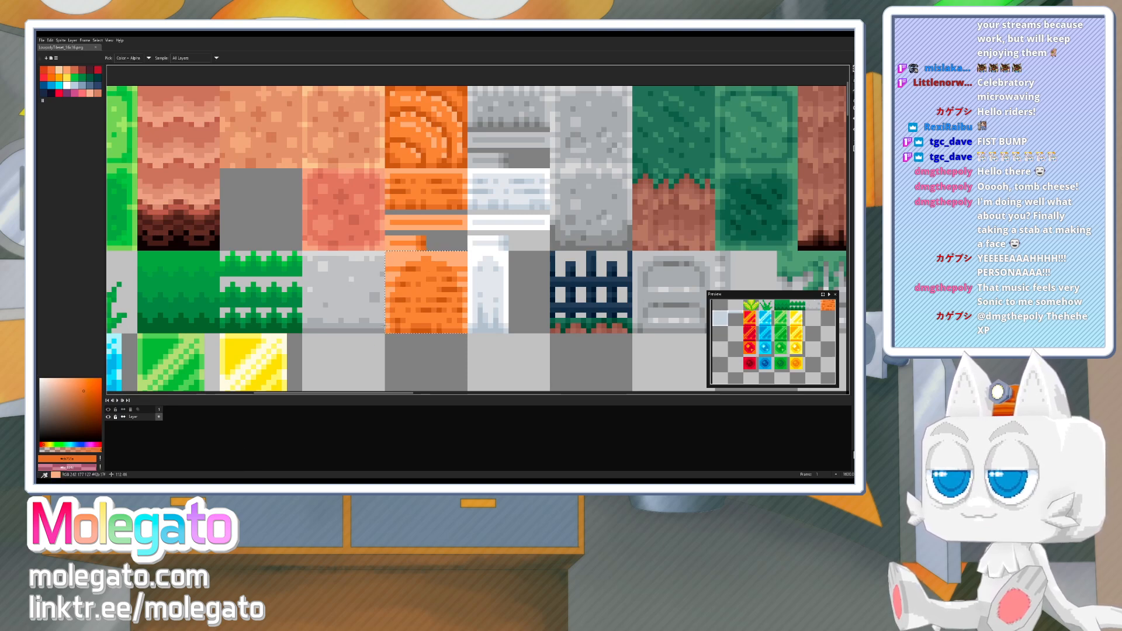
- Refine the edge between the arch and its light border using sampled light and medium tile oranges
left_click(388, 325, "alt")
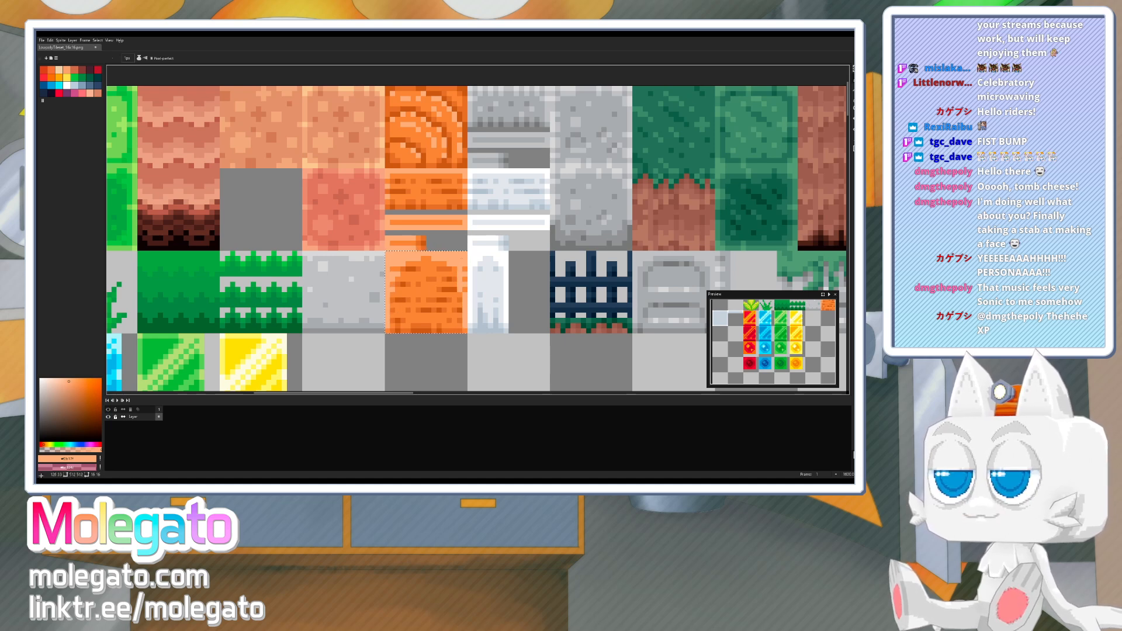
key("ctrl+z")
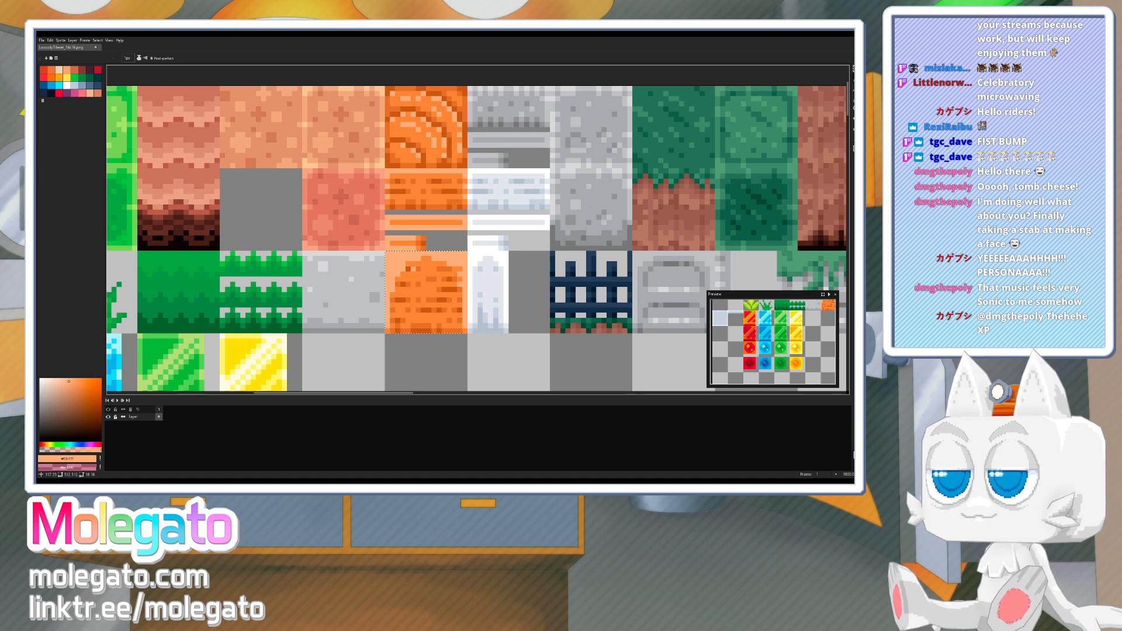
left_click(399, 267, "alt")
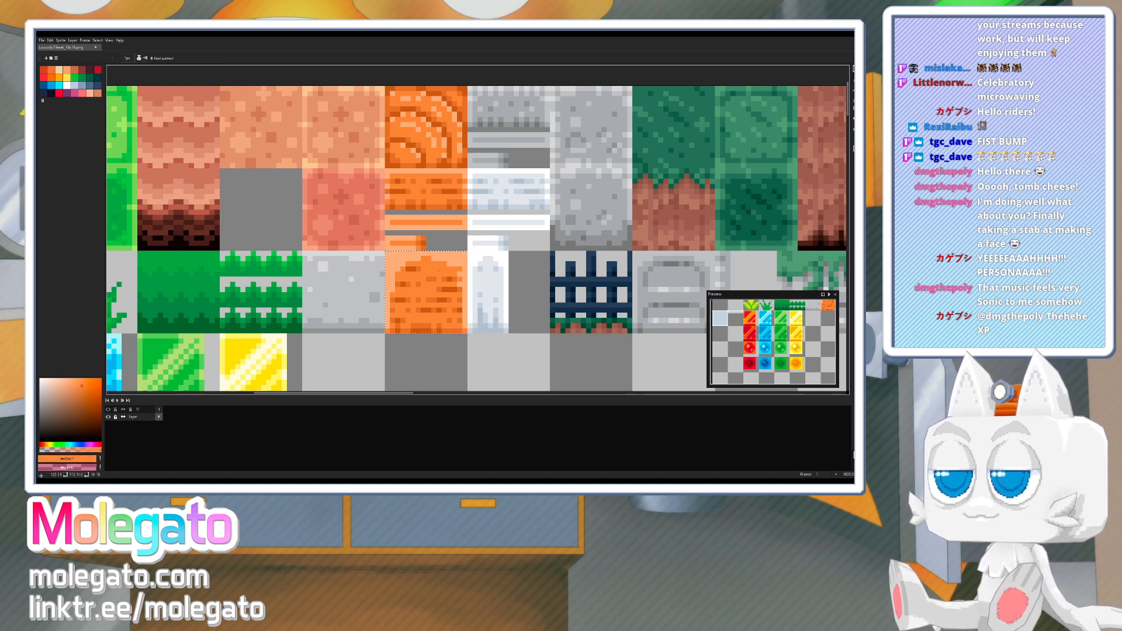
left_click(458, 268, "alt")
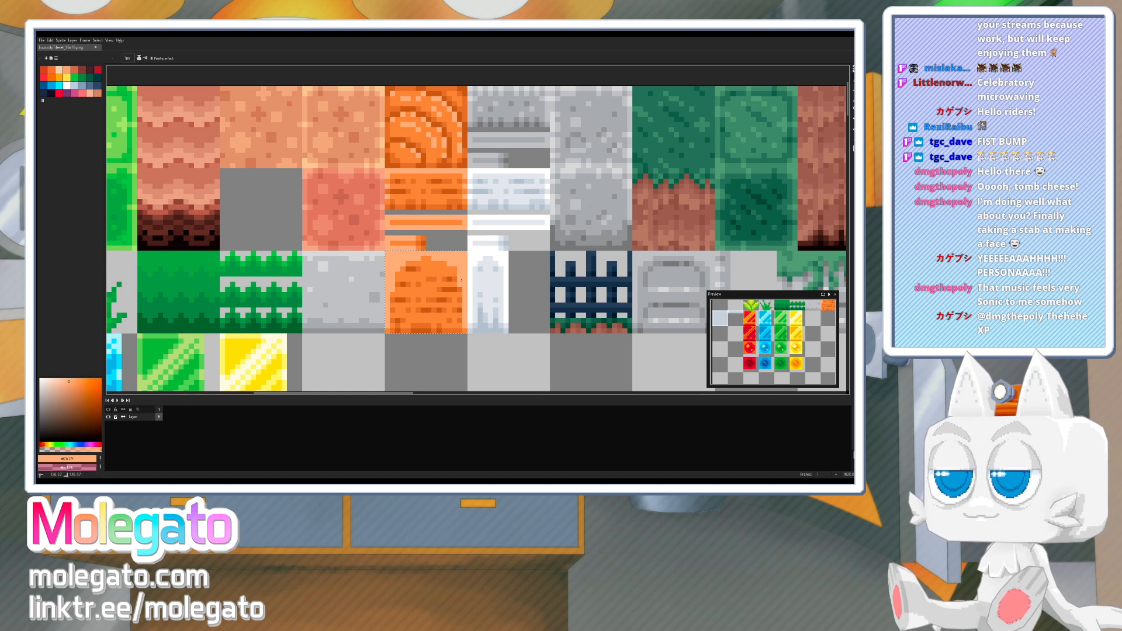
left_click(406, 269, "alt")
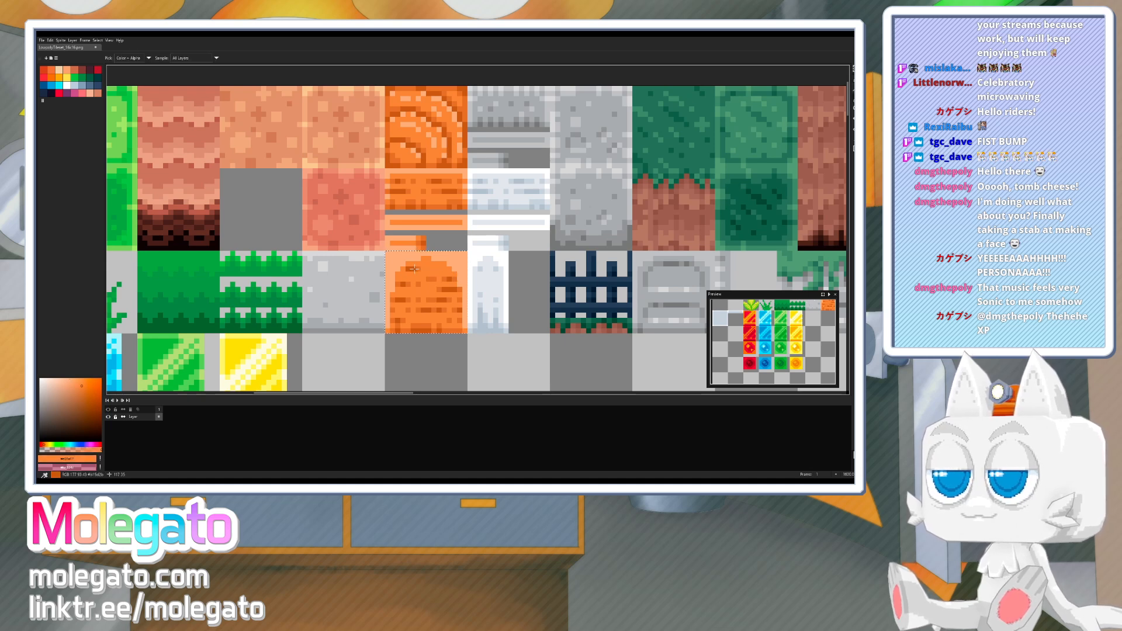
- Paint over the horizontal wood-grain streaks inside the arch with the sampled medium orange
right_click(421, 273, "alt")
right_click(441, 288, "alt")
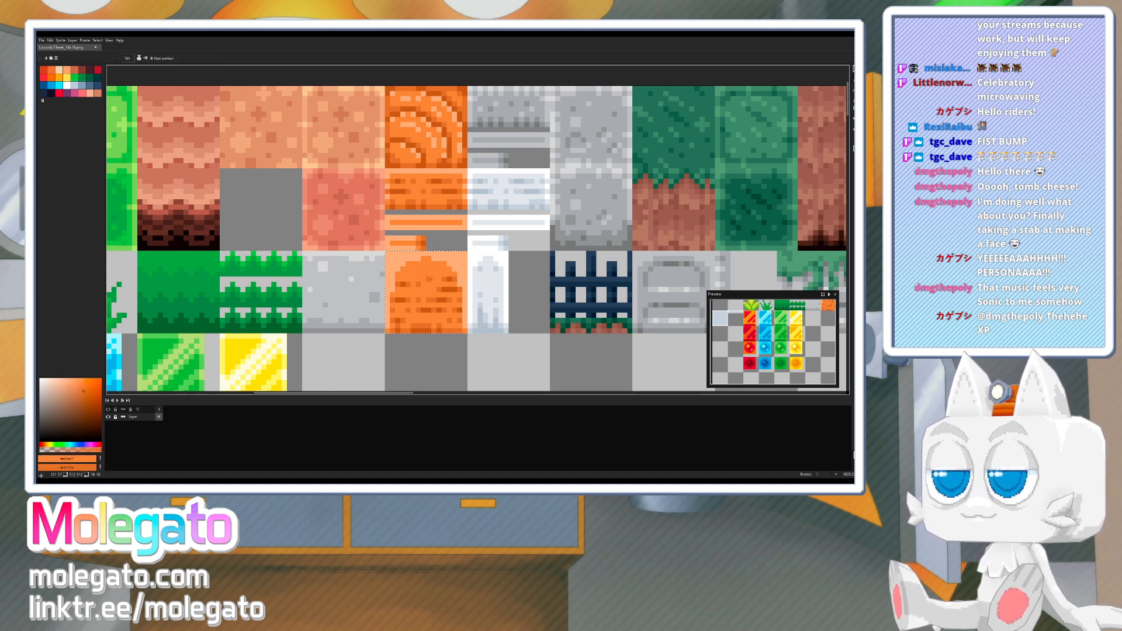
left_click_drag(434, 280, 404, 286)
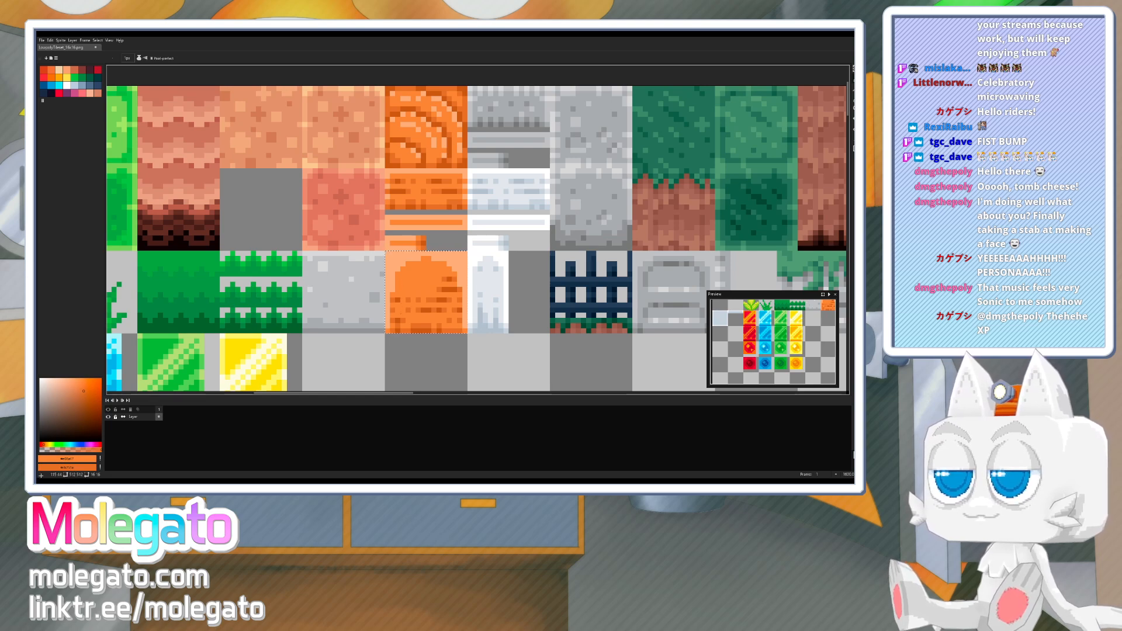
left_click(417, 229, "alt")
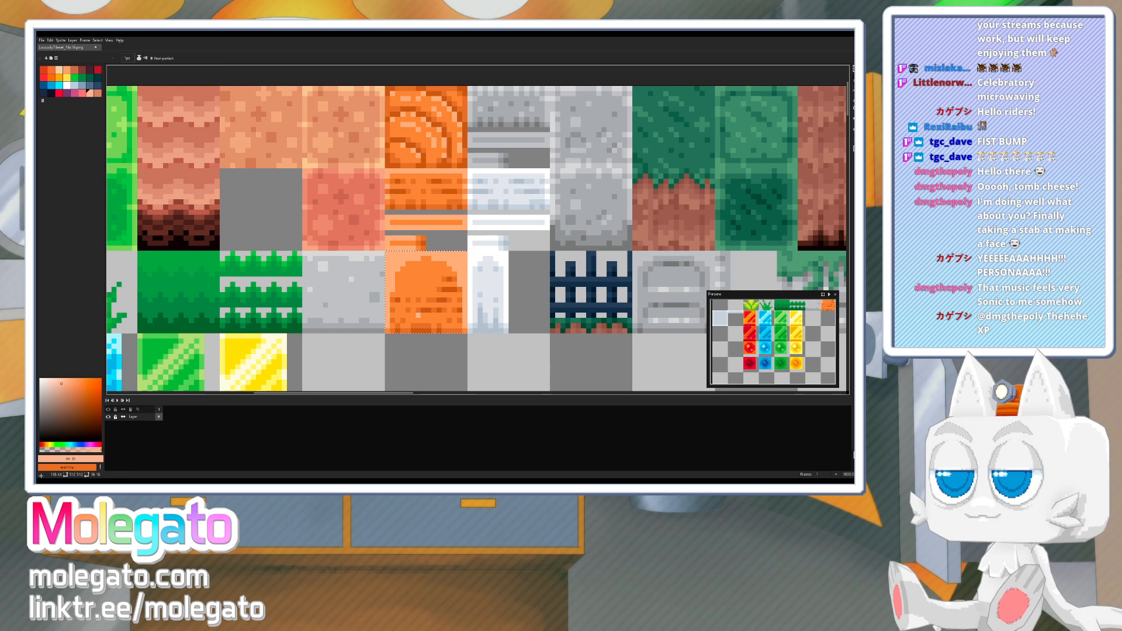
scroll(418, 345, "down", 1, "alt")
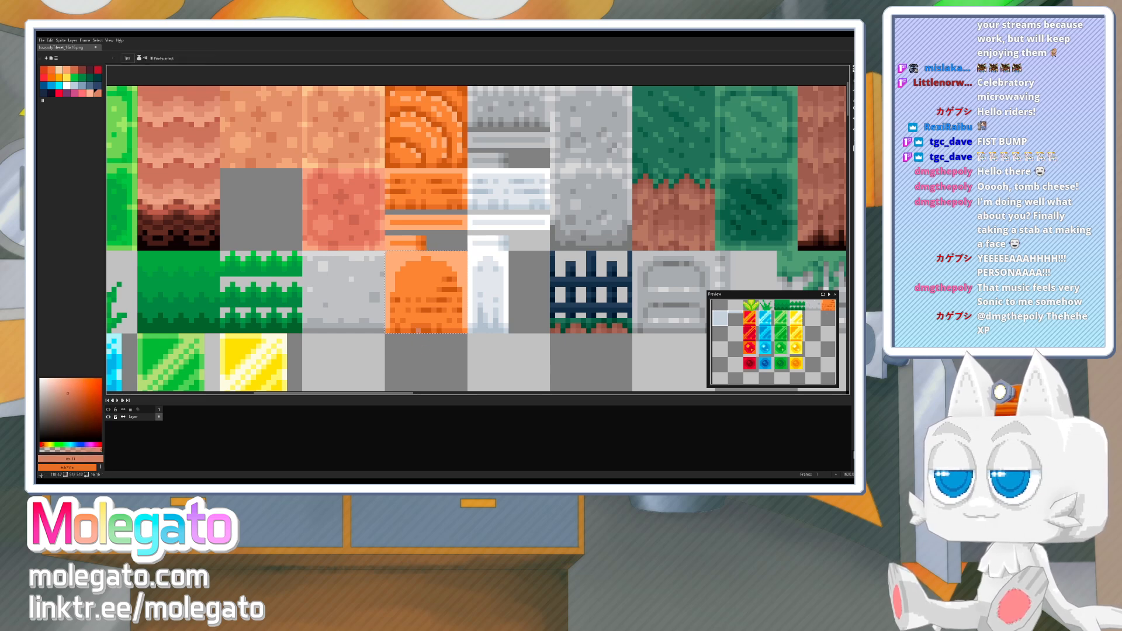
left_click(399, 300, "alt")
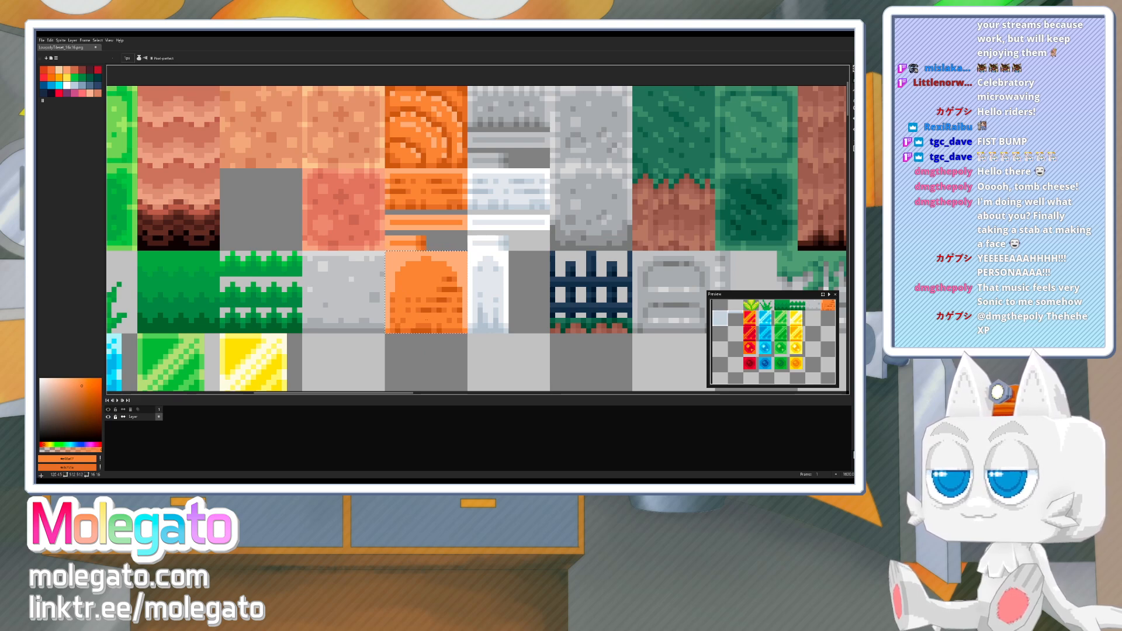
key("v")
key("b")
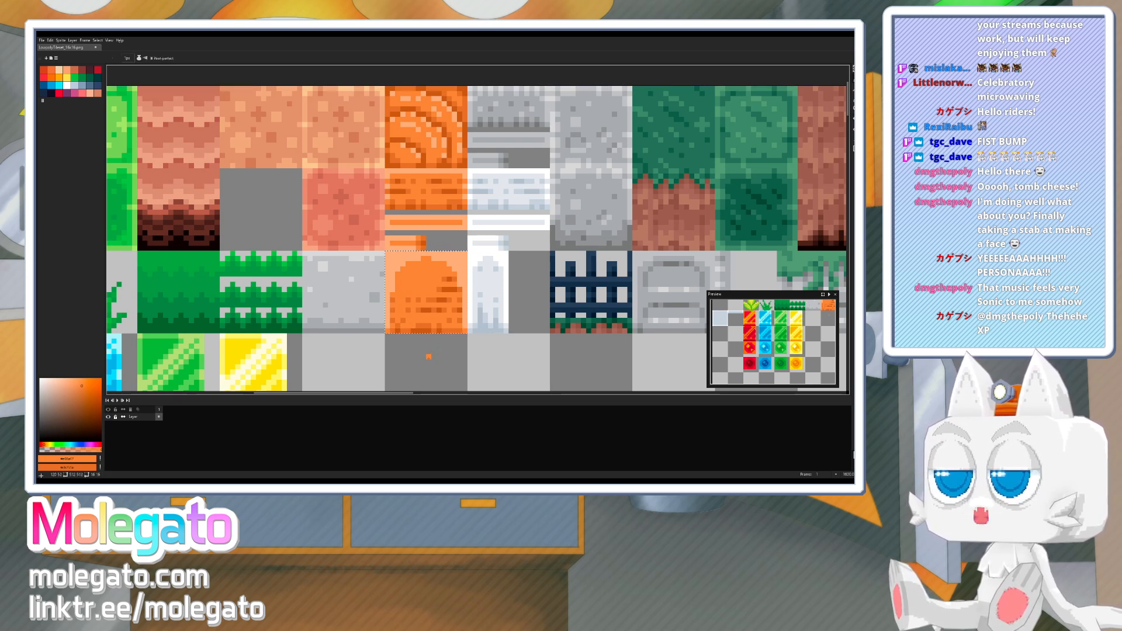
scroll(429, 356, "left", 1)
scroll(428, 356, "right", 1)
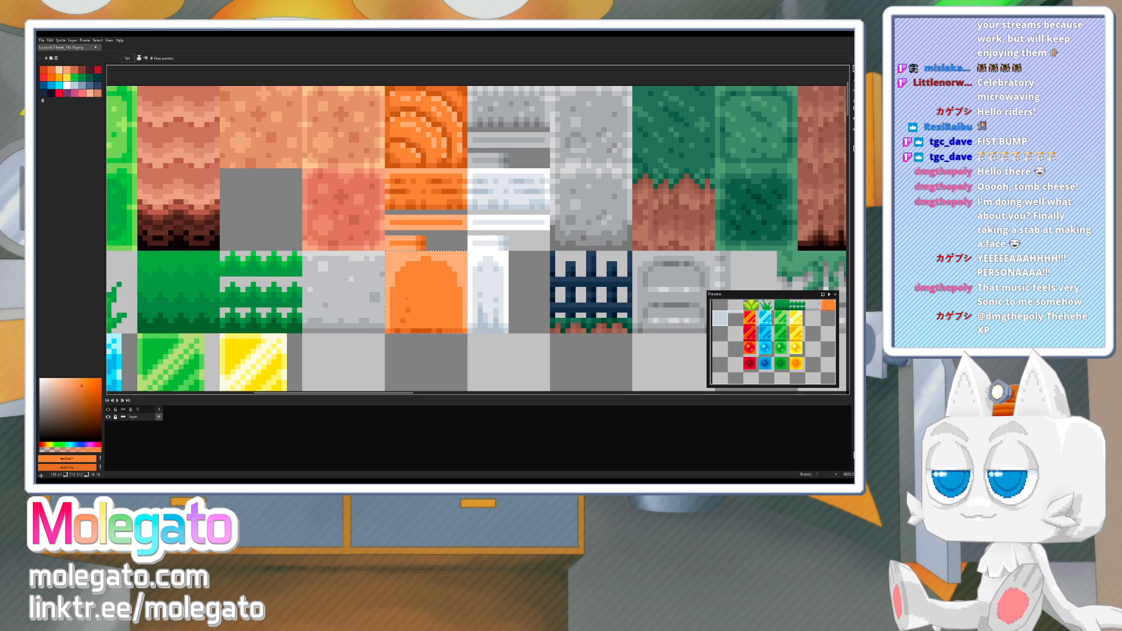
- Sample a darker orange and paint vertical grain streaks through the left and middle of the arch
left_click(421, 241, "alt")
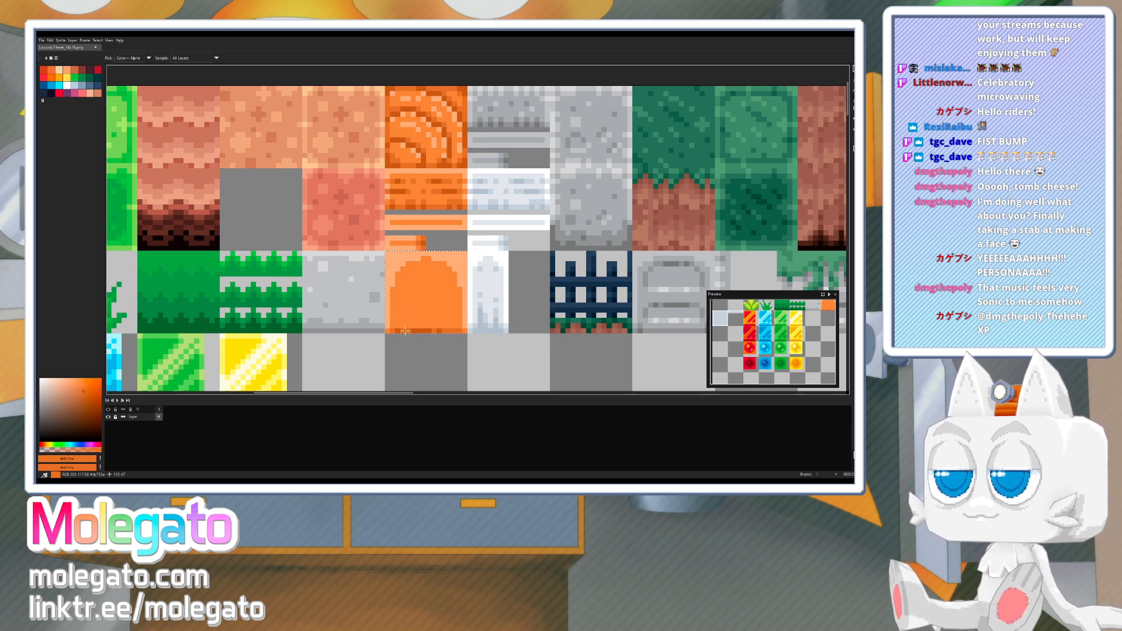
left_click_drag(398, 327, 398, 316)
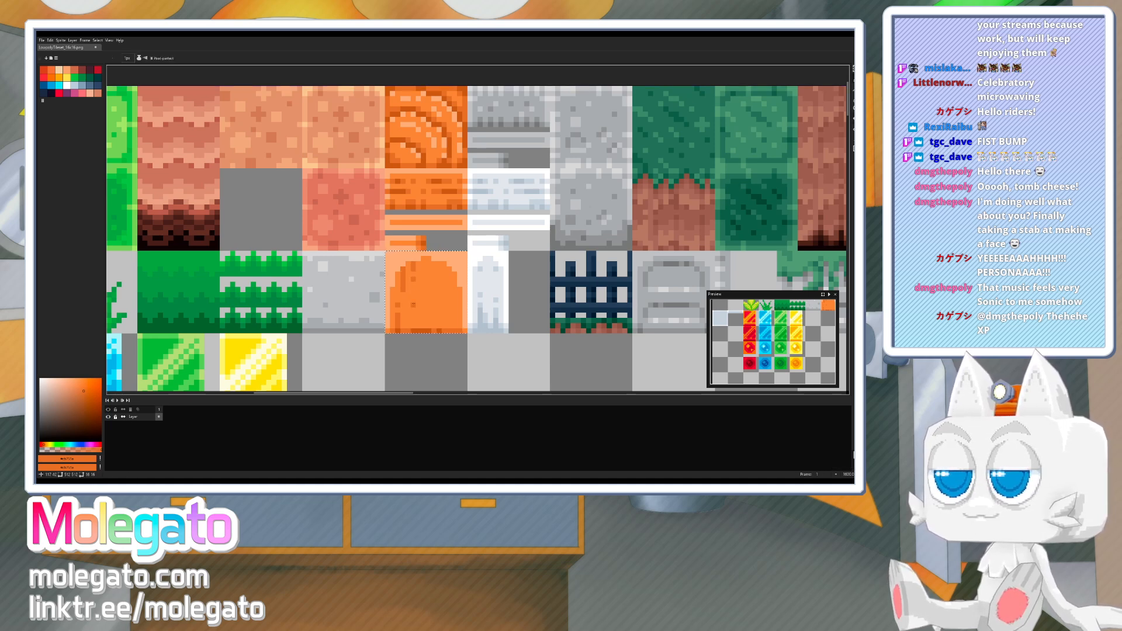
left_click_drag(414, 304, 409, 326)
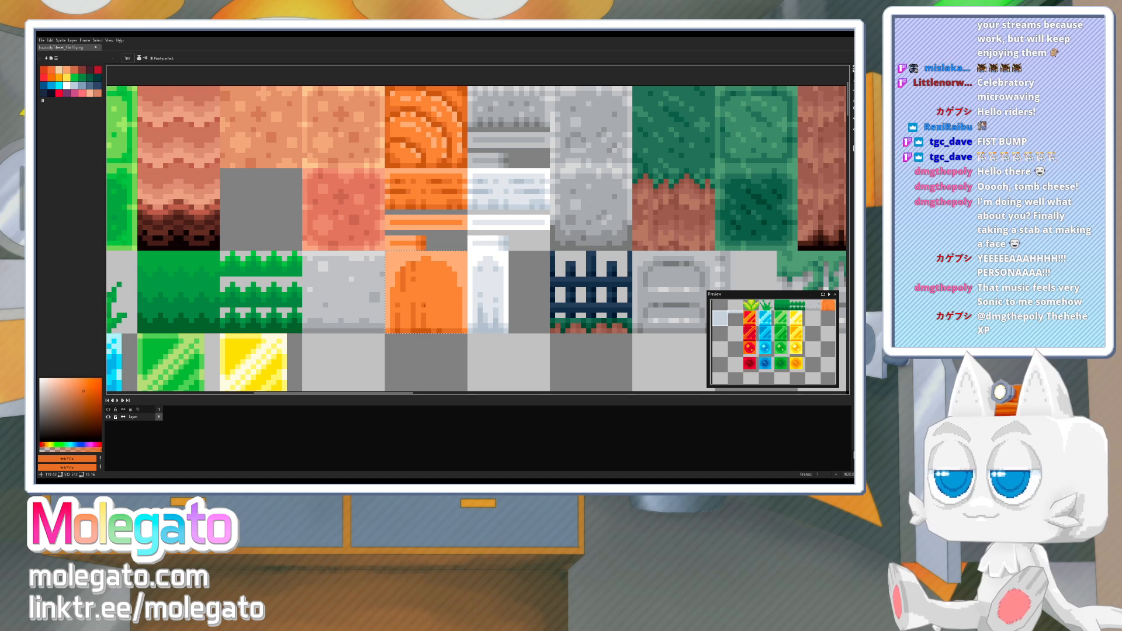
mouse_move(424, 304)
left_mouse_down()
mouse_move(428, 272)
mouse_move(439, 300)
left_mouse_up()
left_click(439, 311, "shift")
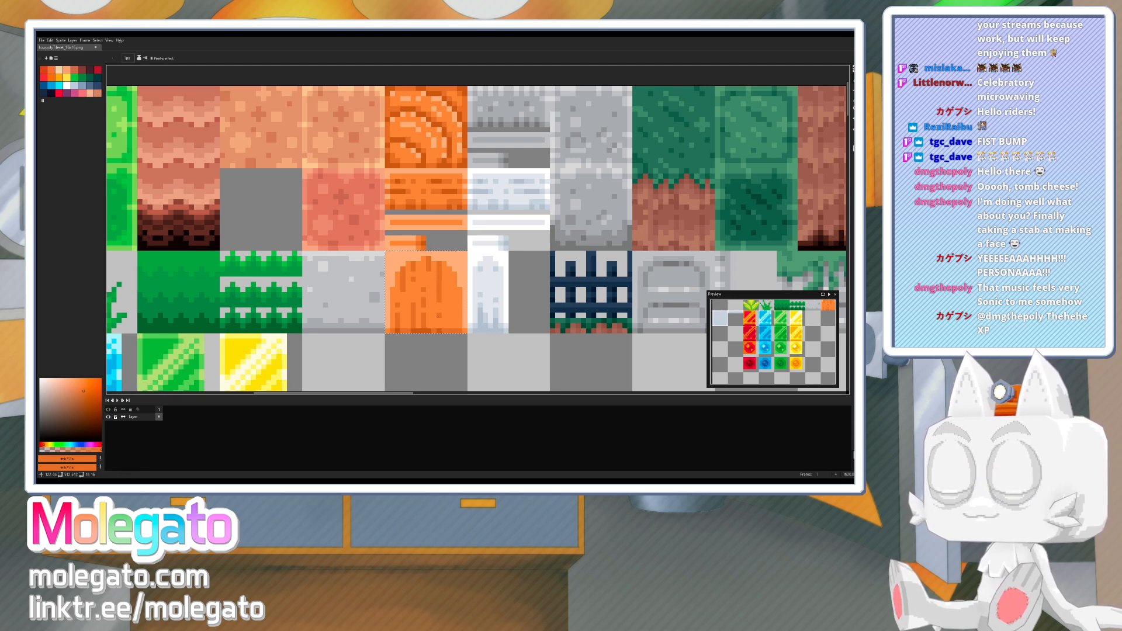
left_click(439, 324, "shift")
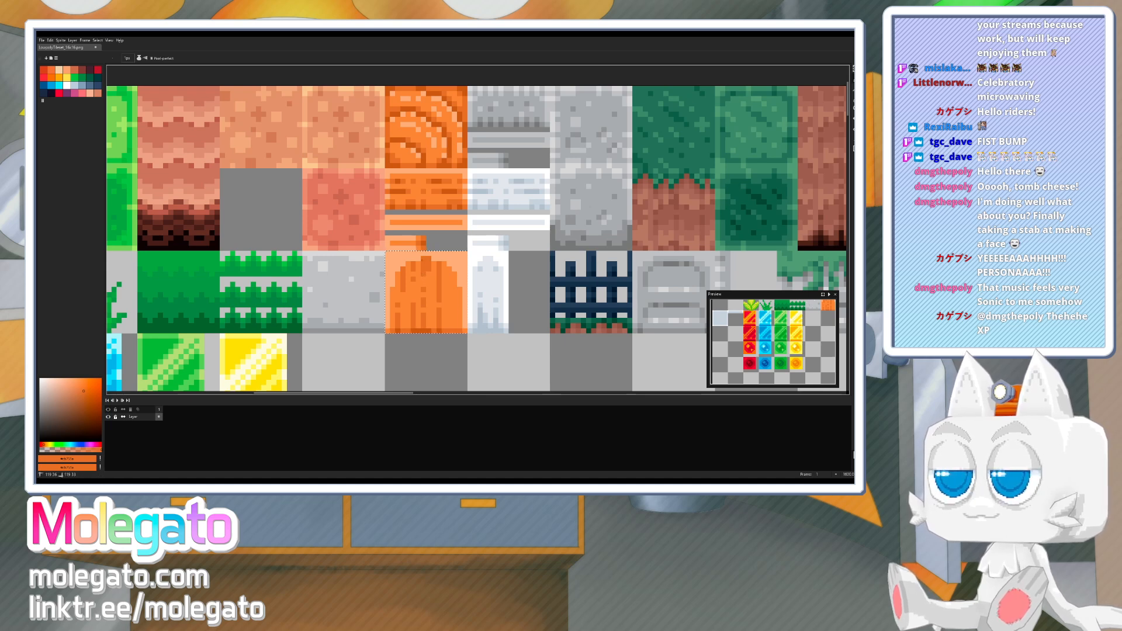
- Add vertical grain streaks along the arch's right side and refine them with sampled medium and darker oranges
left_click(429, 269, "alt")
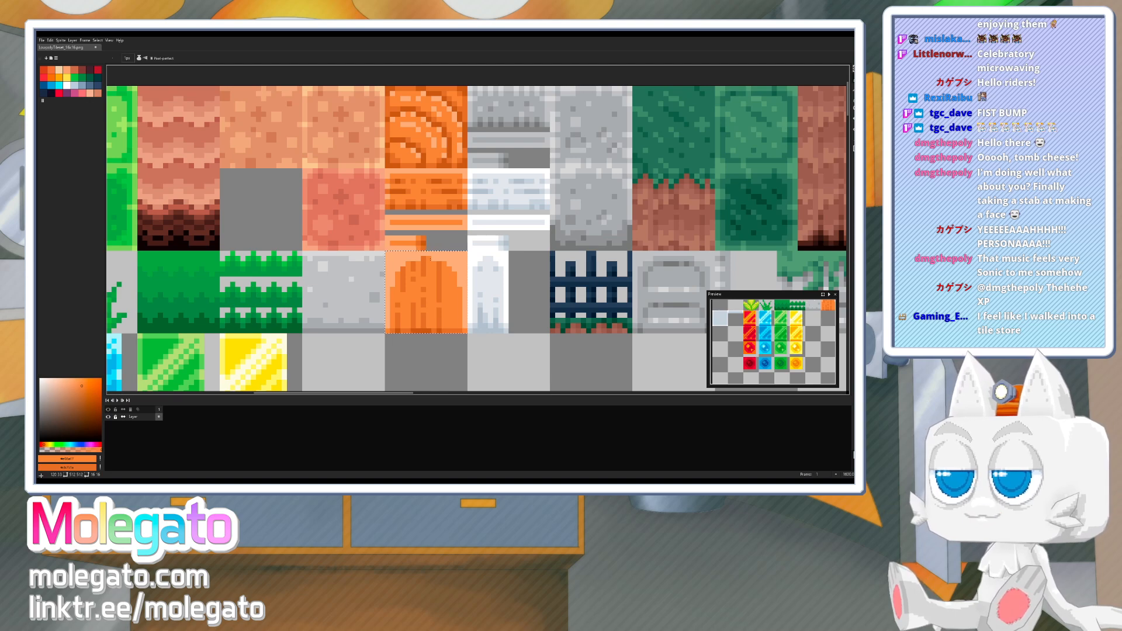
left_click(442, 314, "alt")
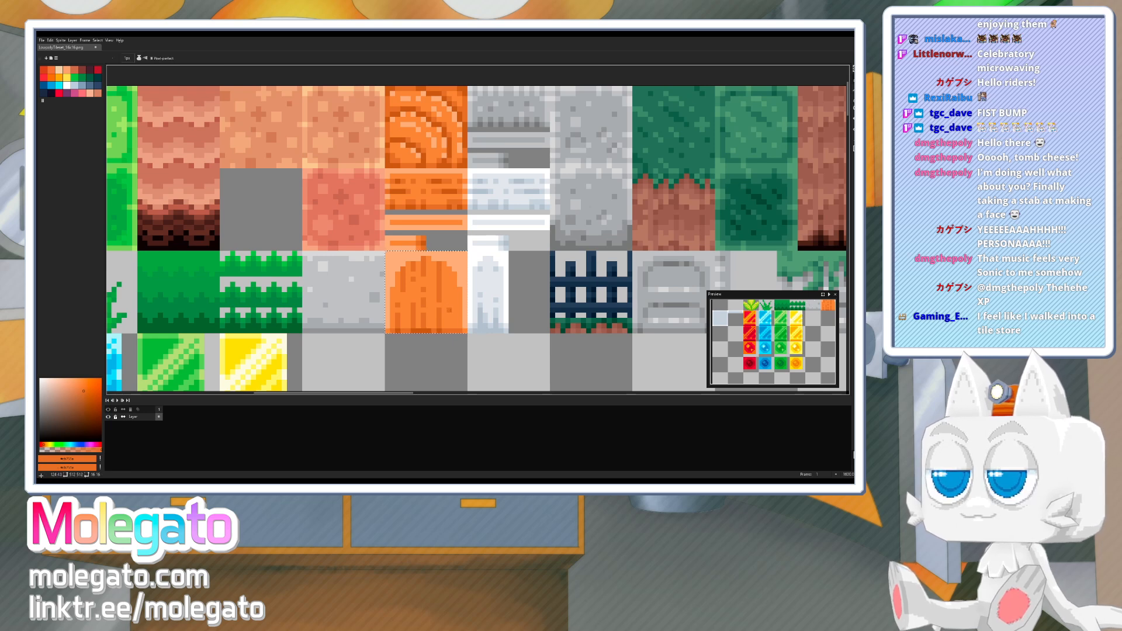
left_click_drag(450, 310, 451, 272)
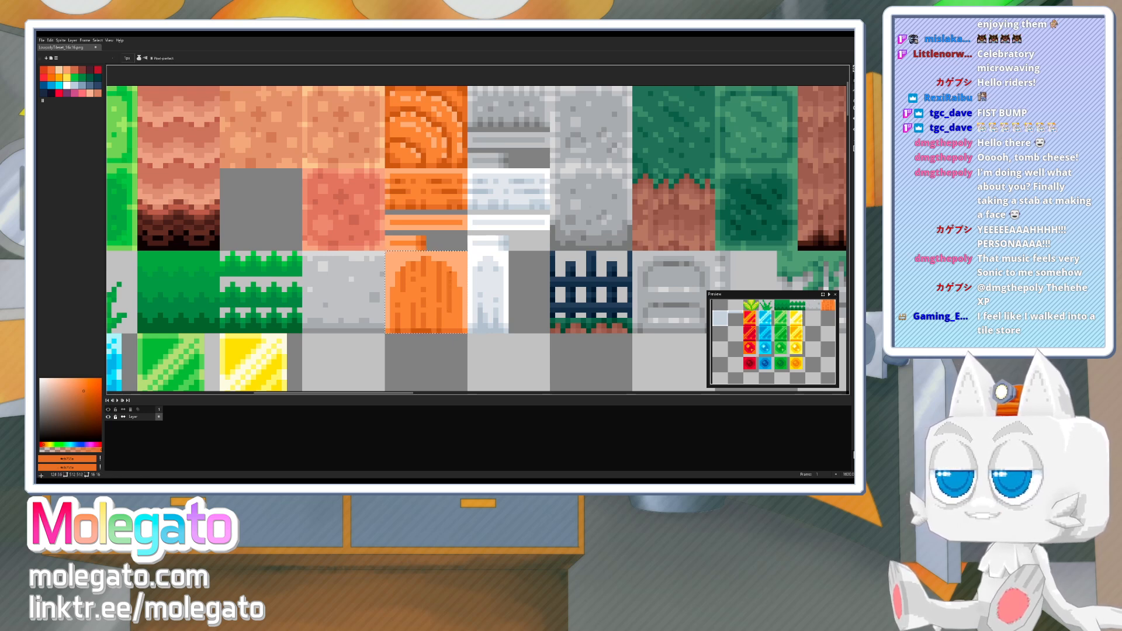
left_click(451, 327, "alt")
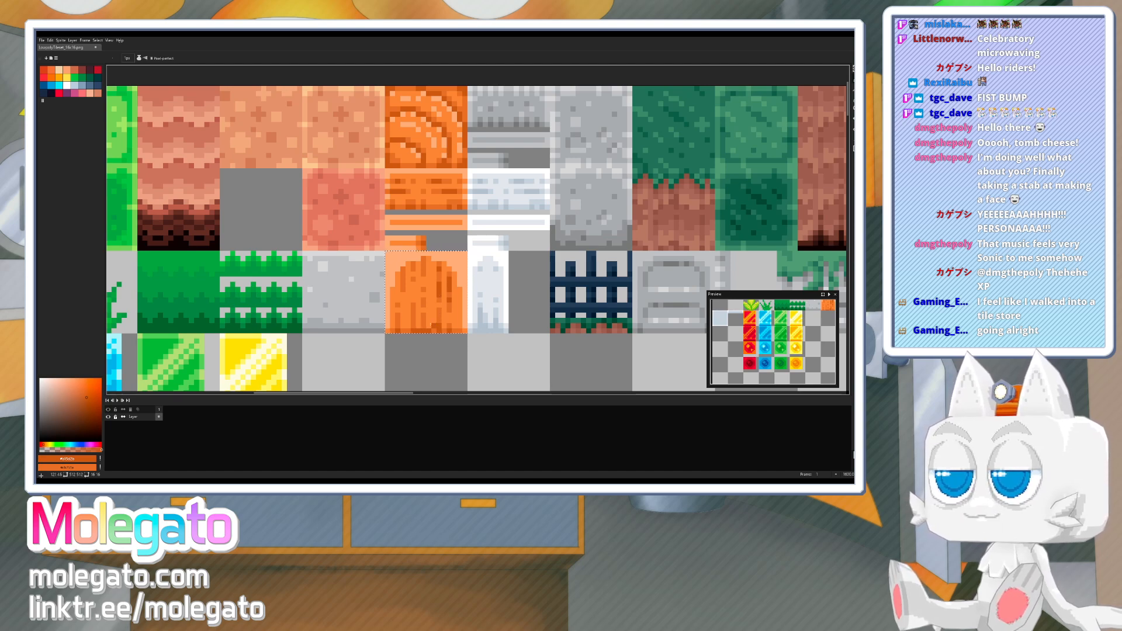
- Accent the vertical grain with deep orange marks and touch up the arch's peak with sampled oranges
left_click(417, 325, "alt")
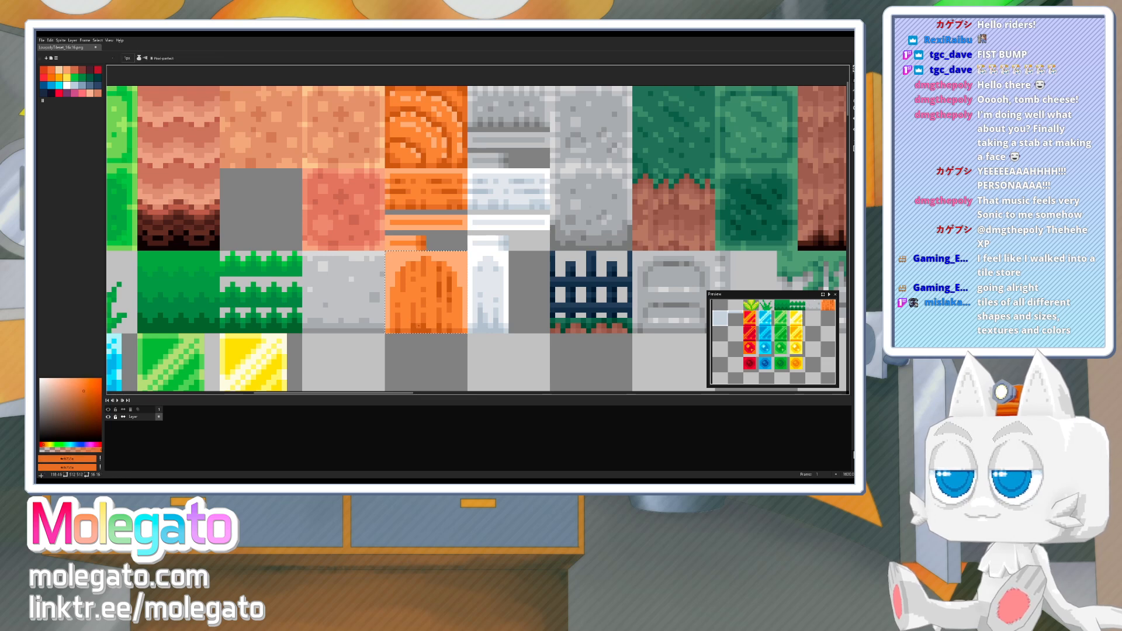
left_click(428, 259)
key("alt")
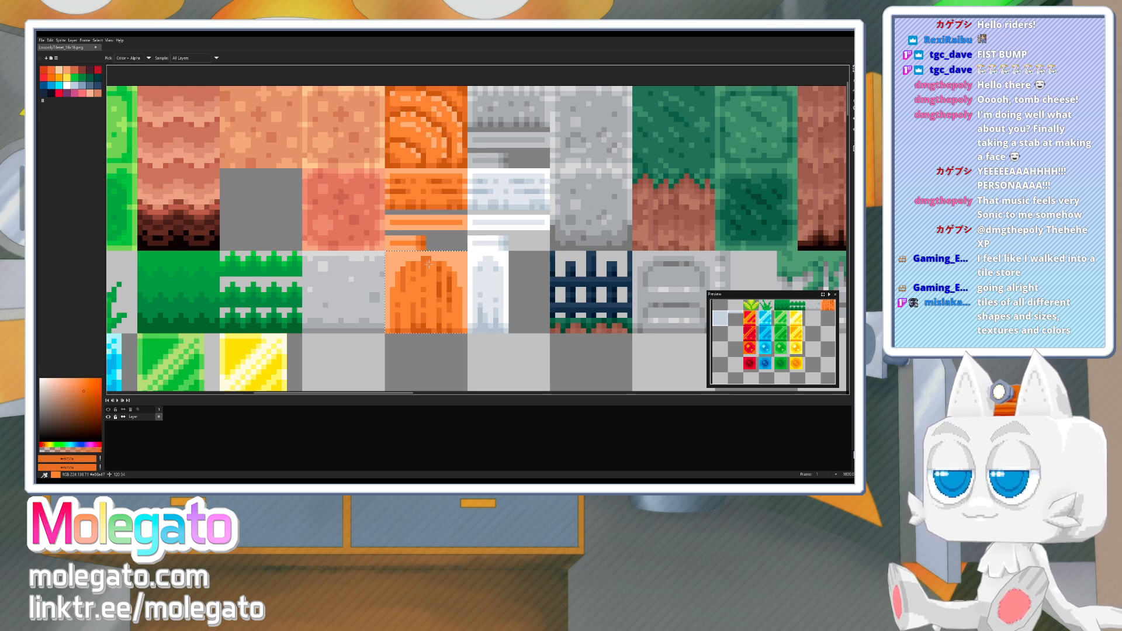
left_click(424, 264, "alt")
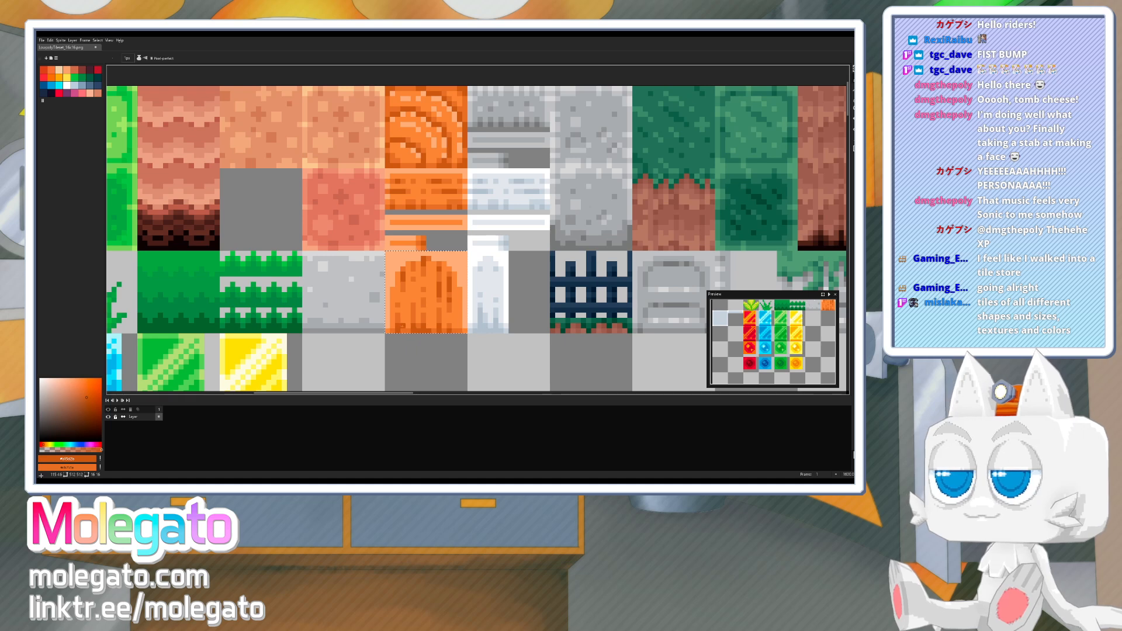
left_click(404, 326, "alt")
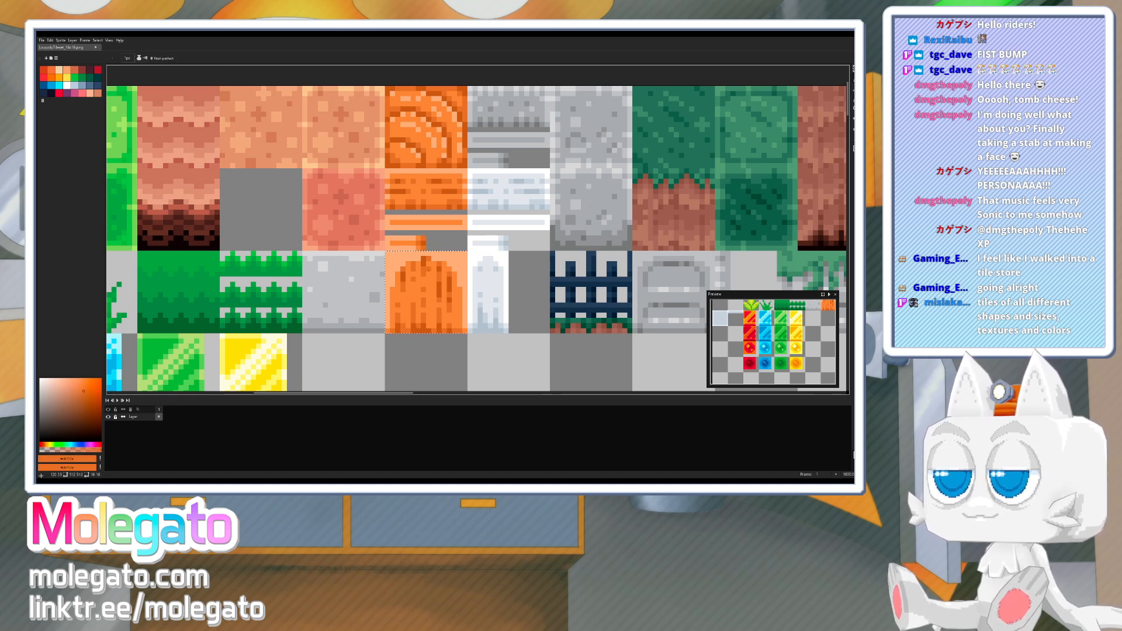
- Extend medium-orange grain into the arch's light border and add light orange vertical highlights inside the arch
left_click(454, 279, "alt")
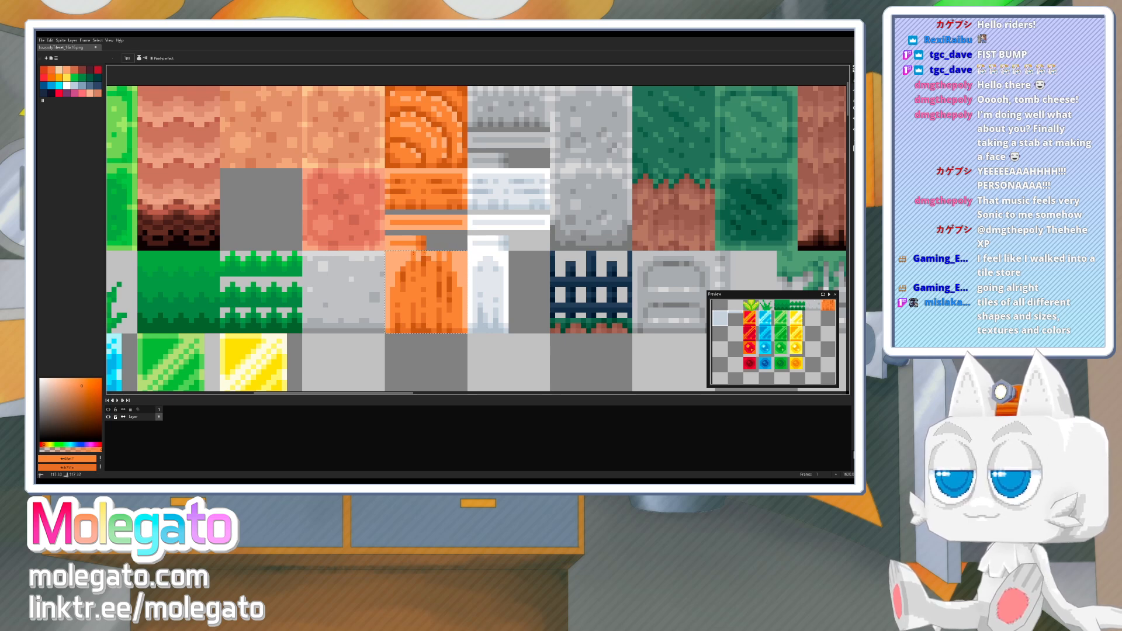
left_click(404, 258, "alt")
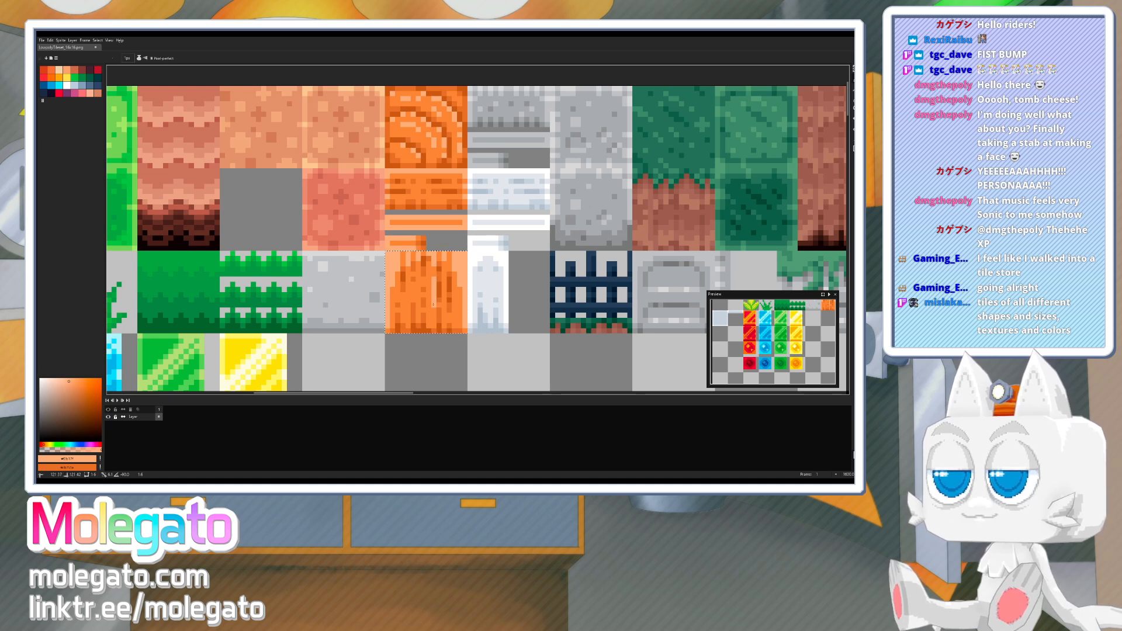
left_click_drag(419, 311, 418, 296)
- Save the tileset, switch to Blender and reload the tileset image to check the vertical grain on the wooden piece
key("ctrl+s")
key("alt+Tab")
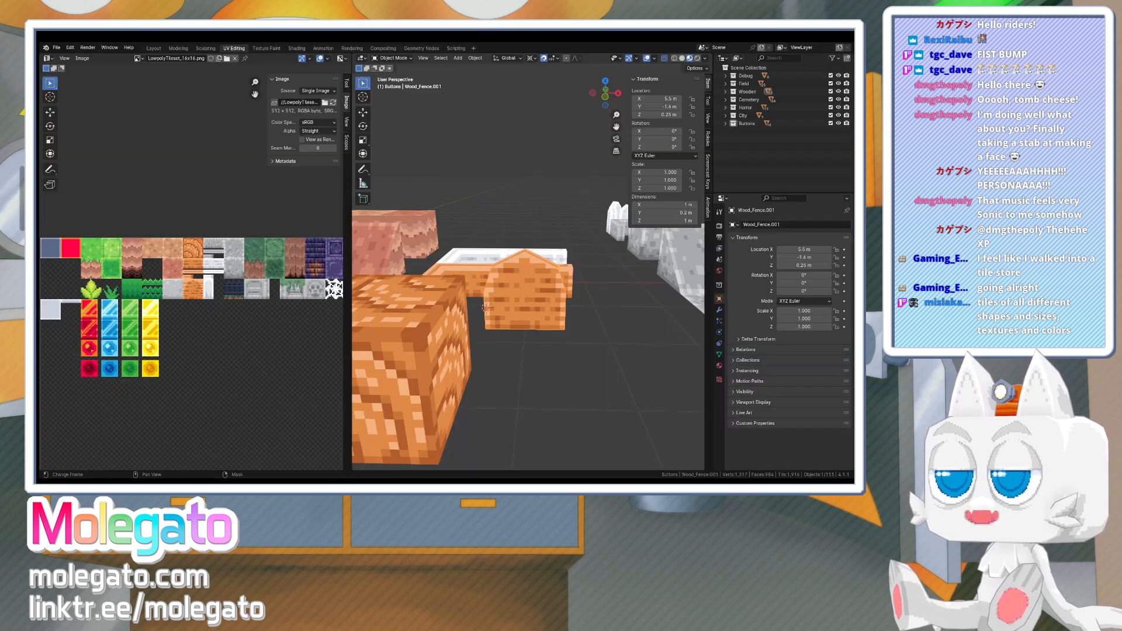
left_click(334, 102)
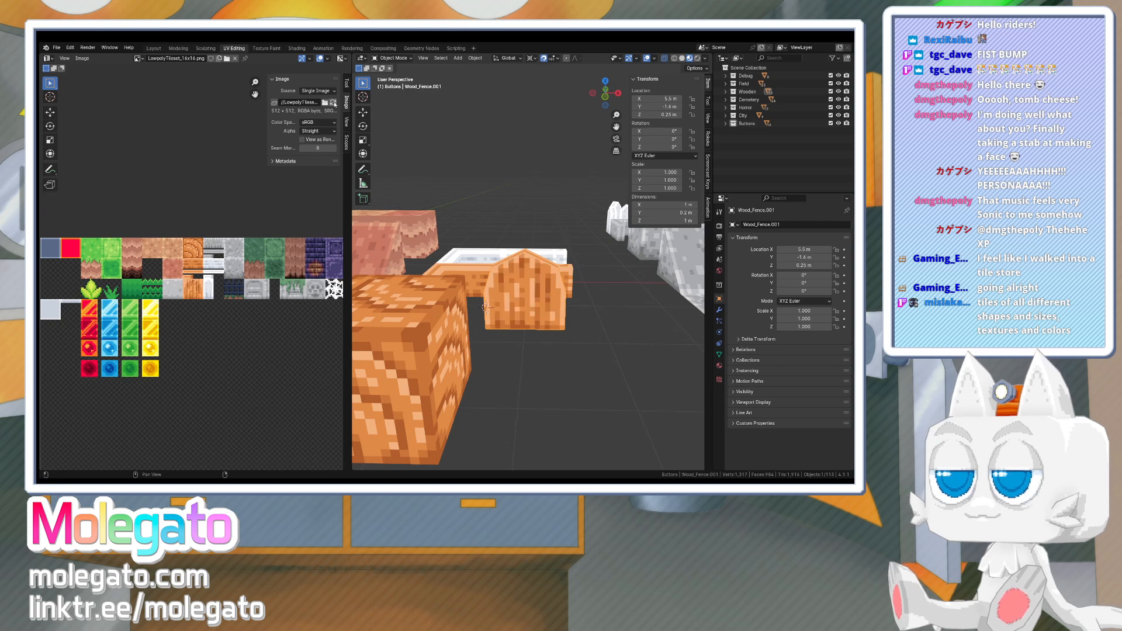
middle_click_drag(527, 290, 520, 321)
scroll(522, 321, "down", 3)
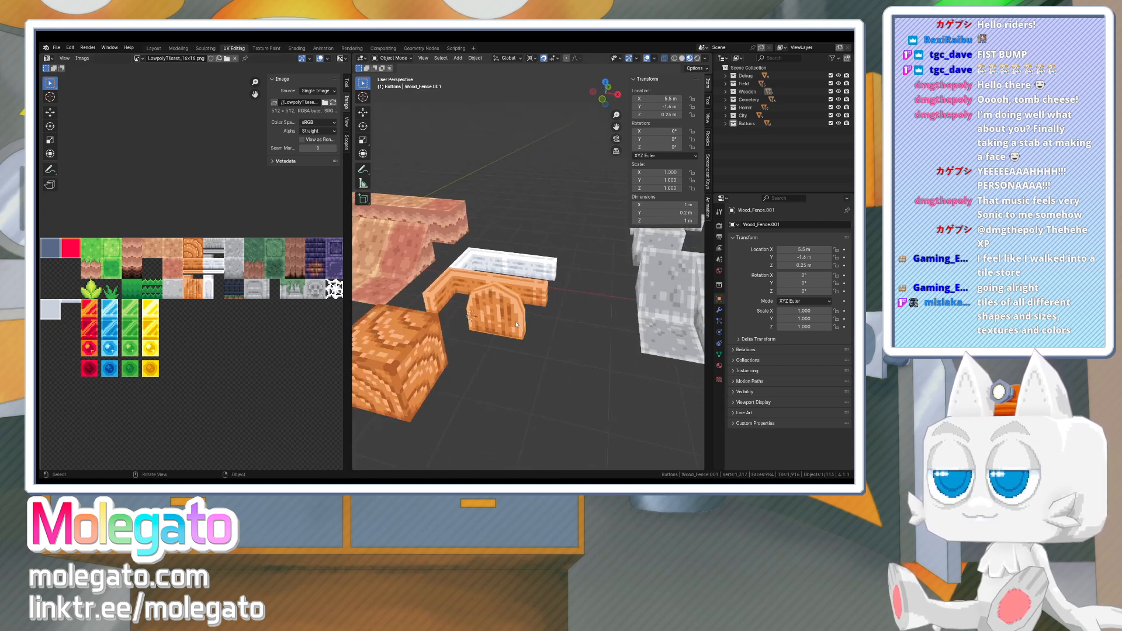
- Rename the peaked wooden object as Wood_Door
left_click(759, 224)
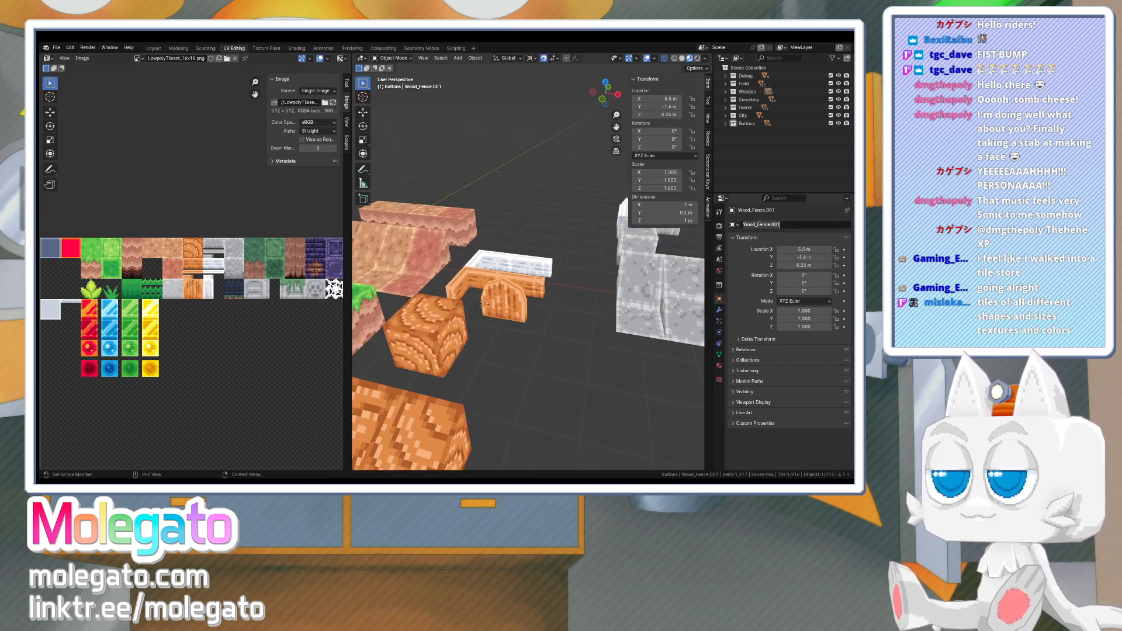
left_click_drag(758, 225, 778, 225)
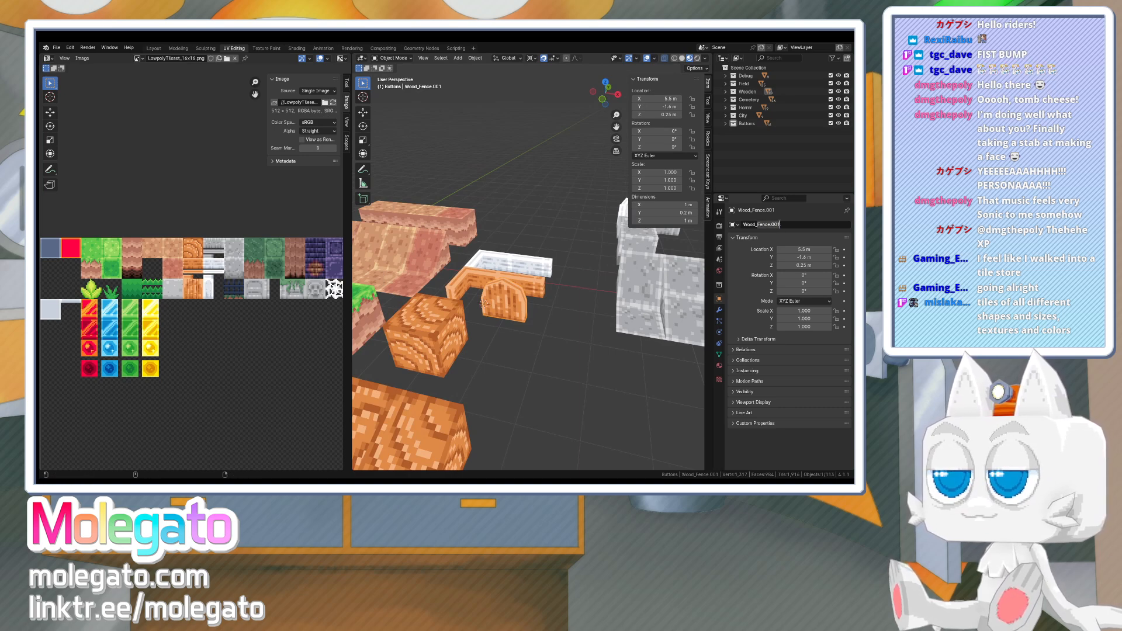
type("Door")
key("Return")
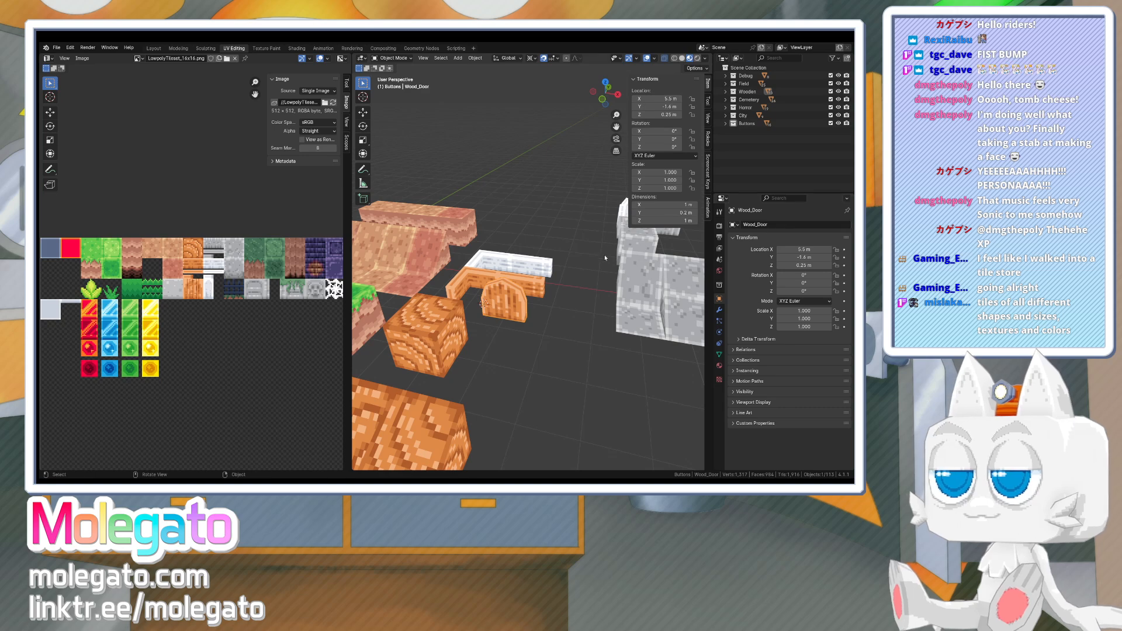
- From the top view, select the tile groups beyond the wooden pieces on the positive X side and move them 2 m along X
scroll(510, 282, "down", 3)
middle_click_drag(505, 284, 524, 314)
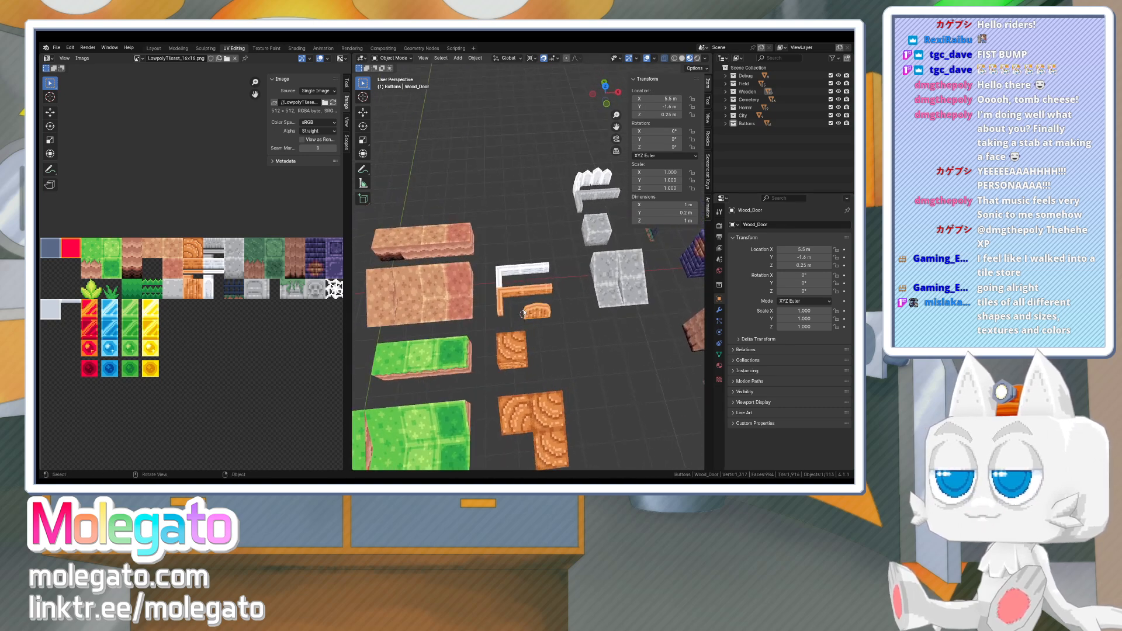
key("KP_7")
scroll(555, 306, "down", 4)
left_click_drag(541, 220, 634, 350)
key("g")
left_click(568, 311)
scroll(568, 312, "up", 1)
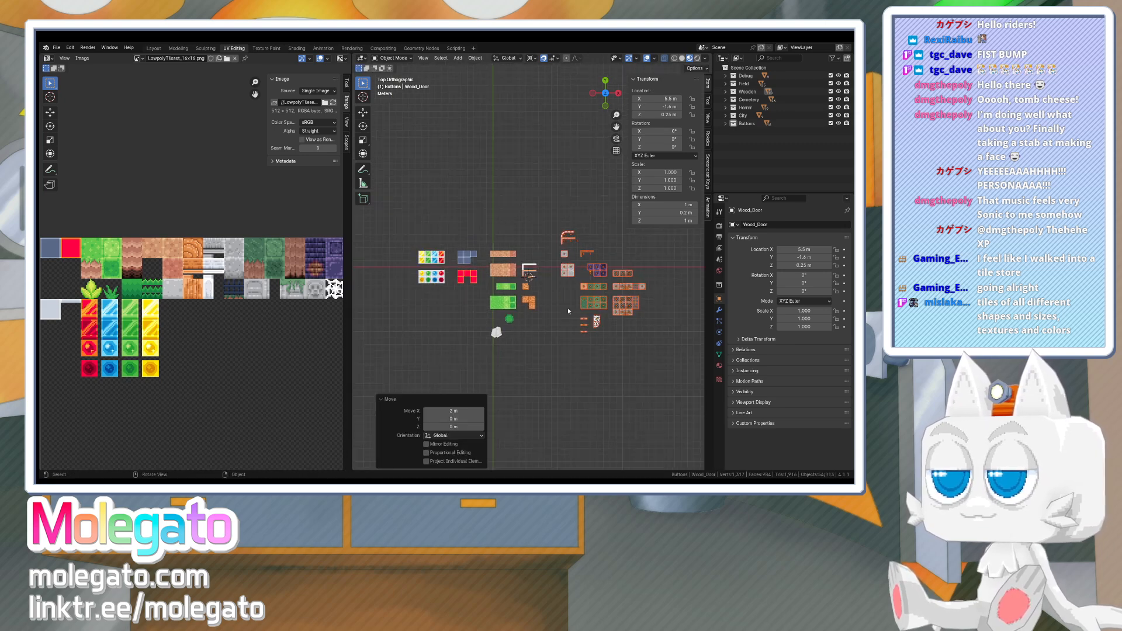
- Move Wood_Door 1 m along X and 1 m along Y, to the end of the orange wooden fence piece
scroll(569, 312, "up", 5)
left_click(534, 302)
key("g")
left_click(553, 287)
middle_click_drag(561, 328, 560, 299)
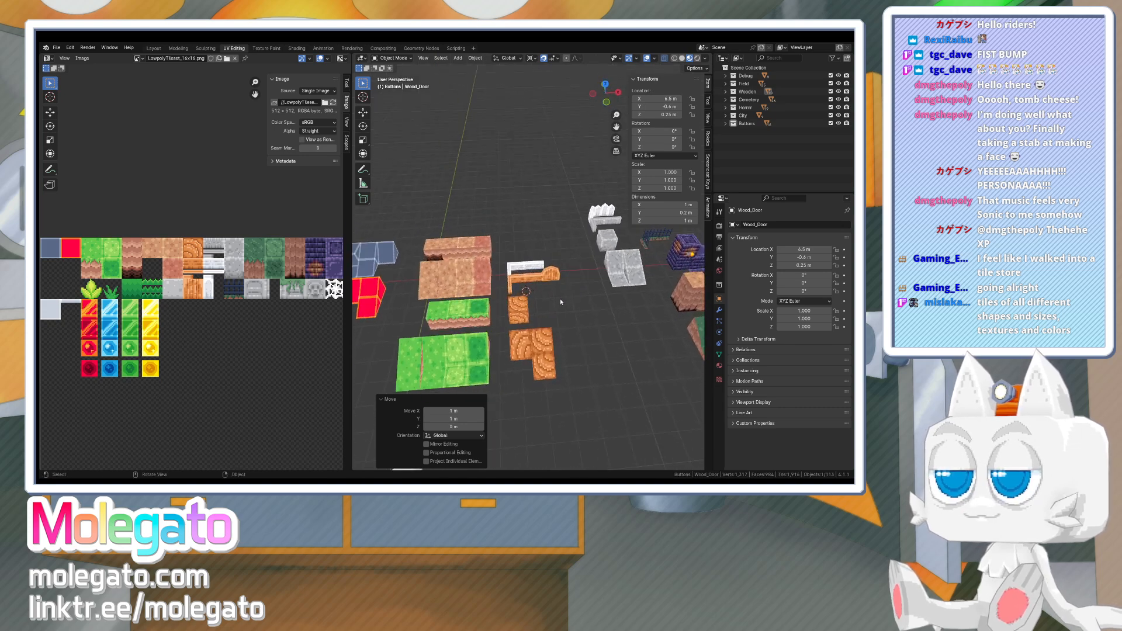
scroll(560, 300, "up", 5)
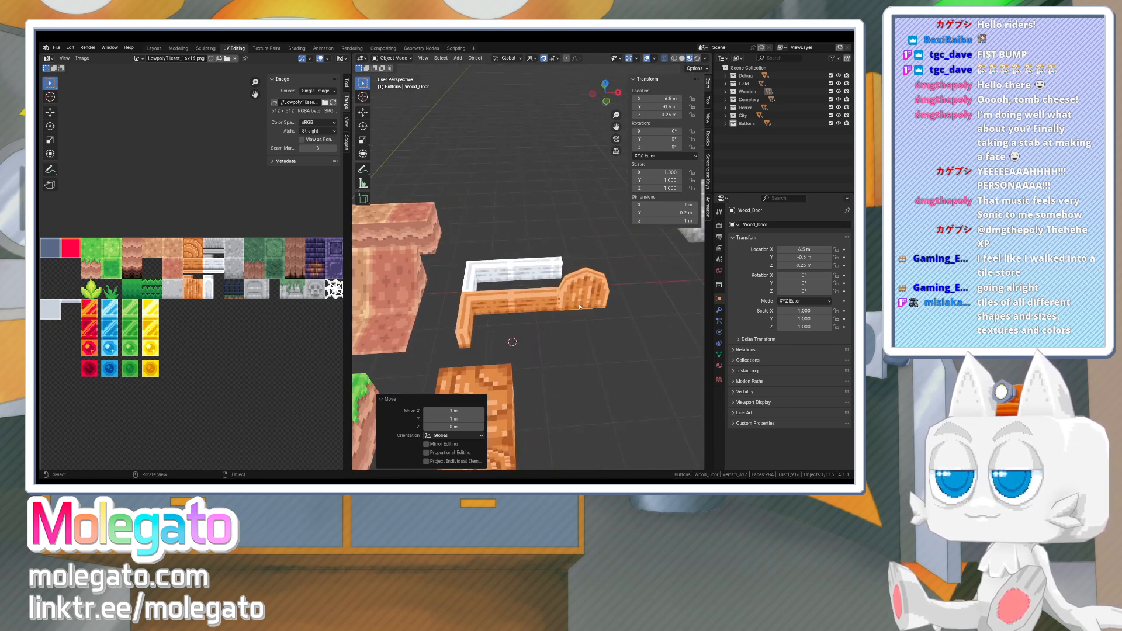
key("g")
key("x")
left_click(601, 305)
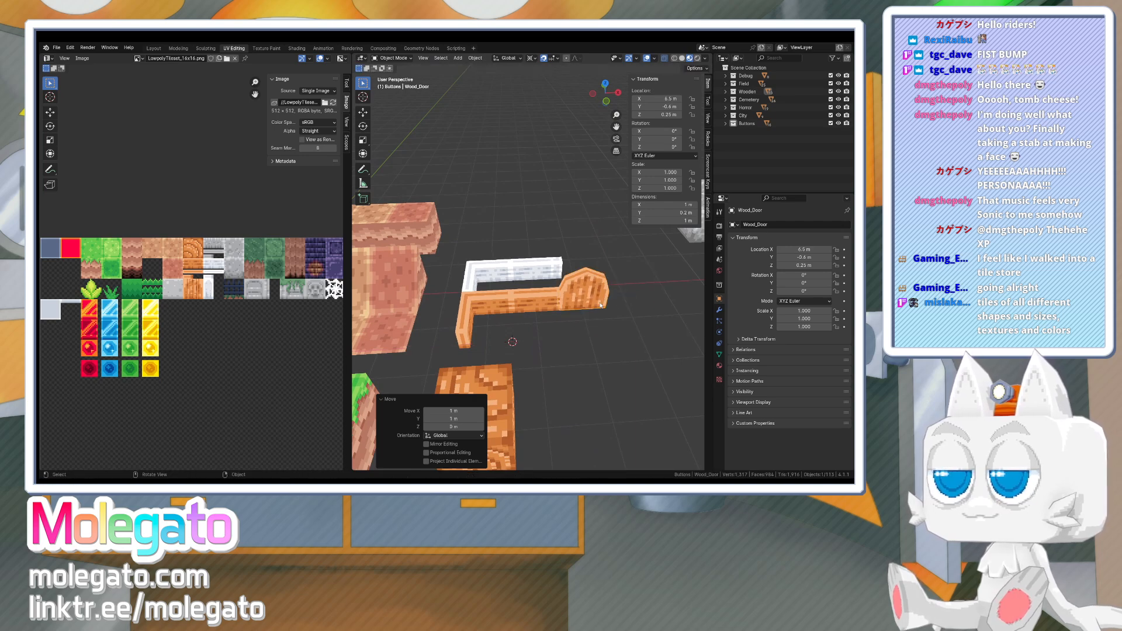
- Move Wood_Door -1 m along Y and -1 m along X, placing it in front of the orange wooden fence piece
key("KP_7")
key("g")
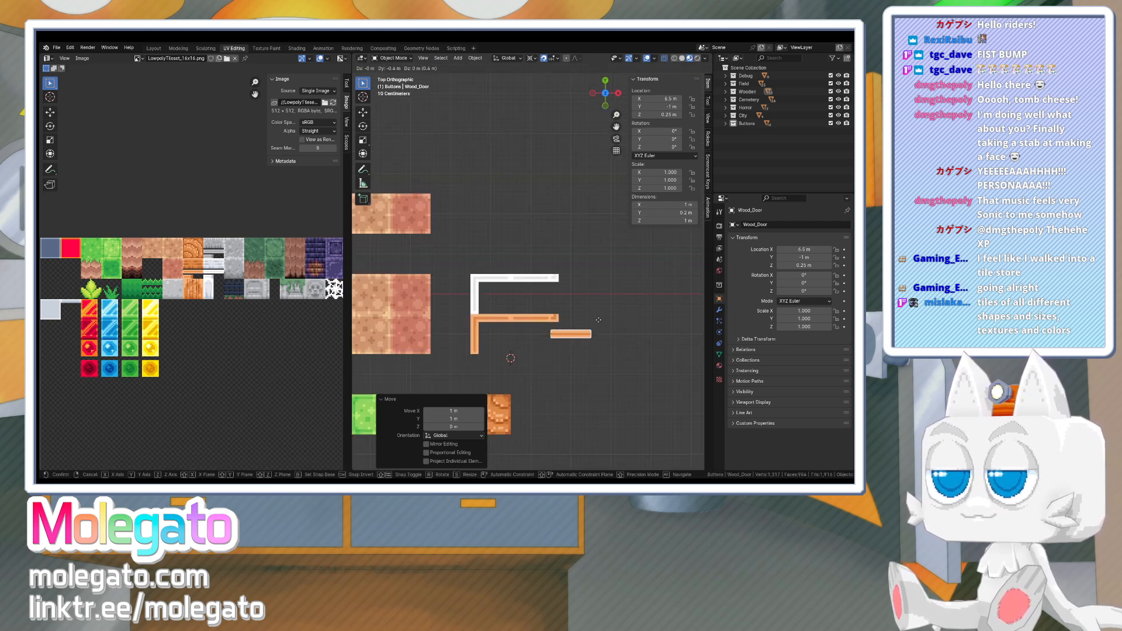
right_click(598, 334)
middle_click_drag(599, 334, 558, 316)
key("g")
key("y")
left_click(522, 356)
middle_click_drag(521, 356, 546, 332)
key("g")
key("x")
left_click(490, 327)
key("g")
key("x")
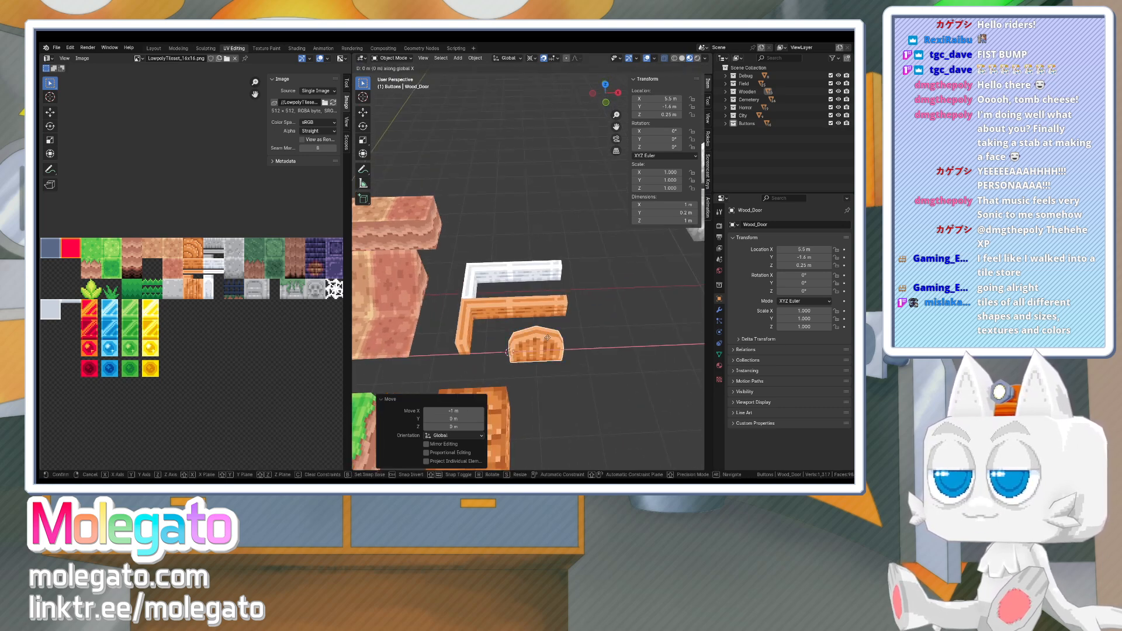
left_click(527, 344)
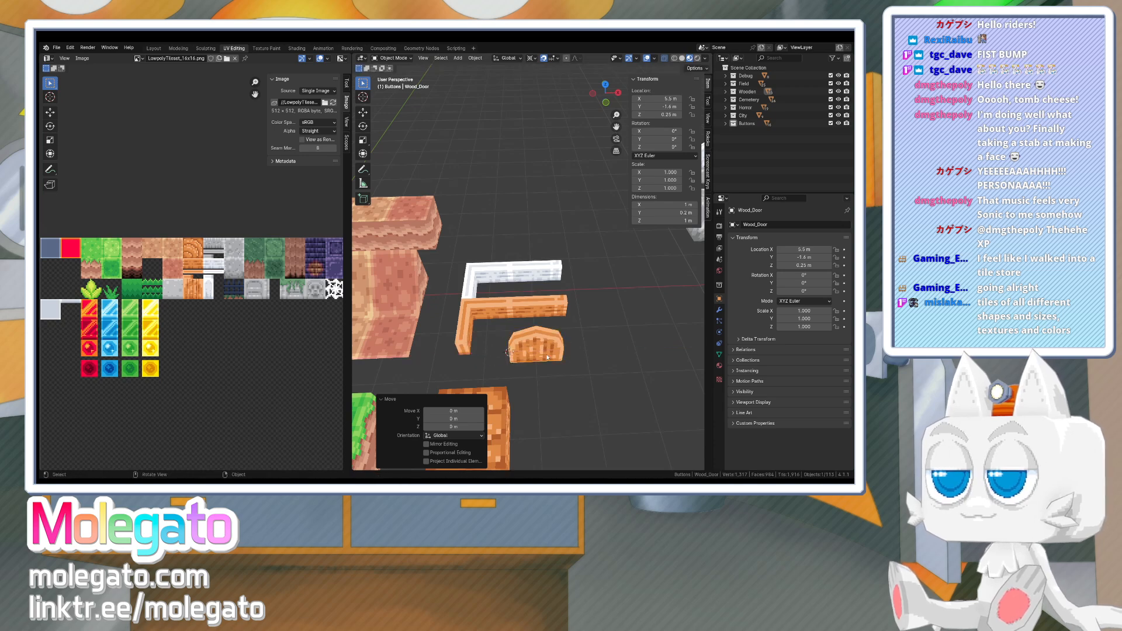
- Check the door's front in perspective and switch to Aseprite with the tileset image
mouse_move(528, 345)
middle_mouse_down()
mouse_move(490, 338)
mouse_move(590, 345)
mouse_move(536, 350)
middle_mouse_up()
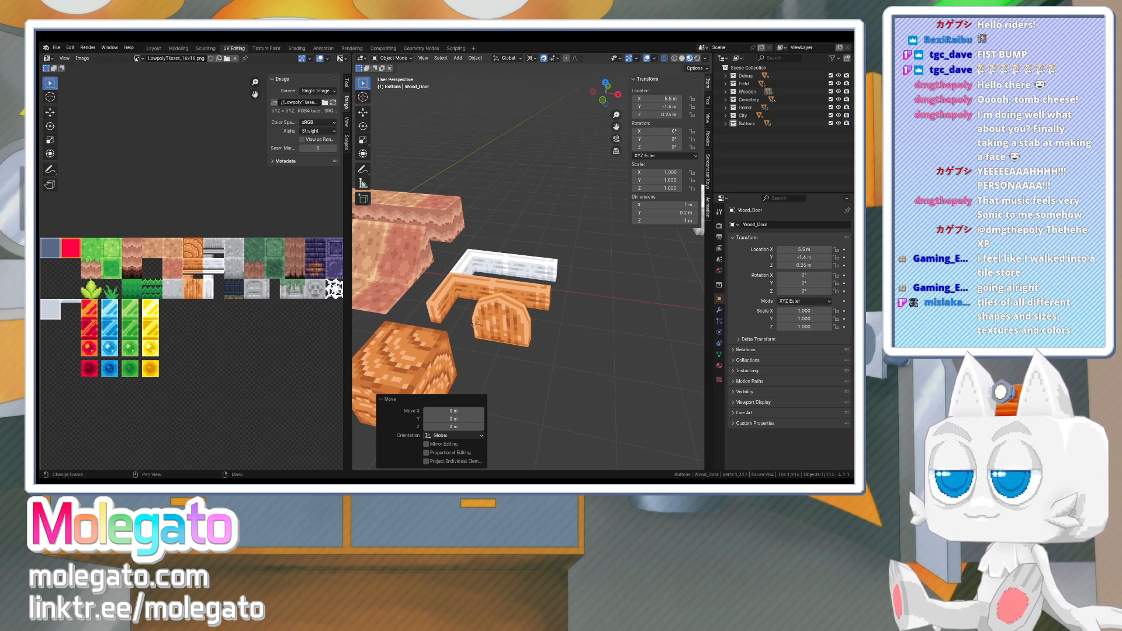
key("alt+Tab")
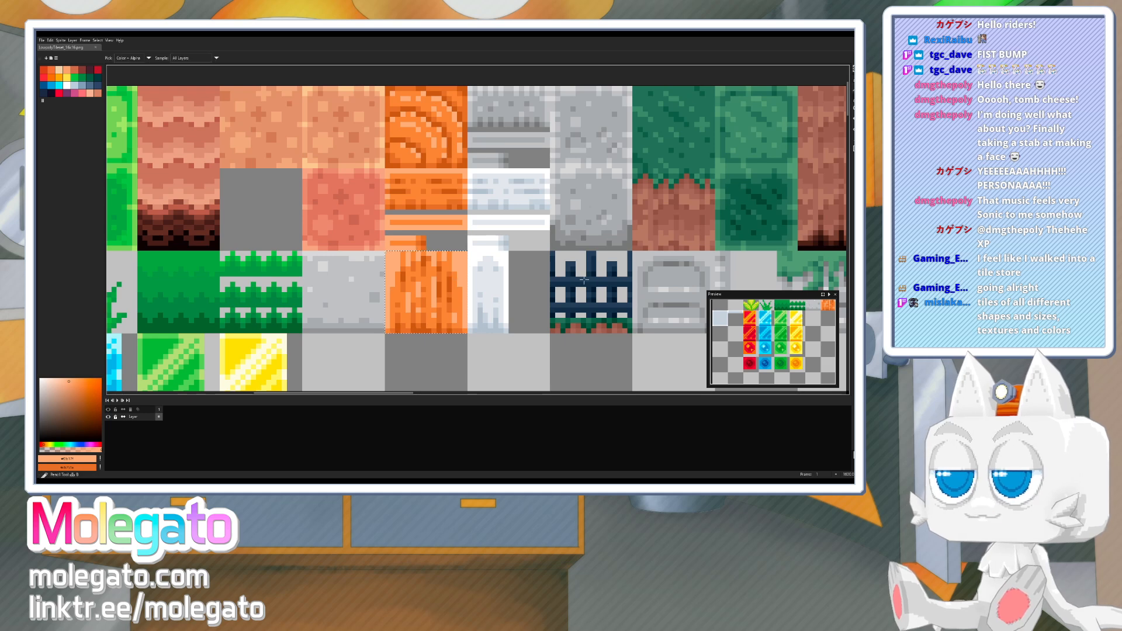
- Draw a small dark blue block on the left edge of the orange vertical-plank tile, using the fence's blue
left_click(584, 281, "alt")
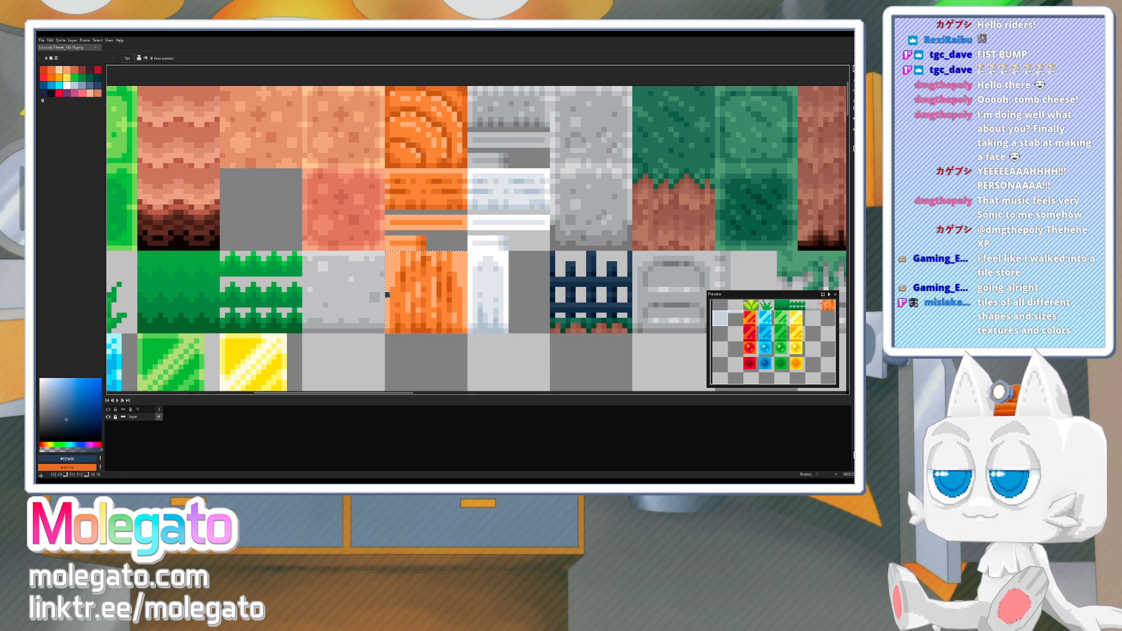
left_click_drag(387, 295, 392, 310)
key("alt")
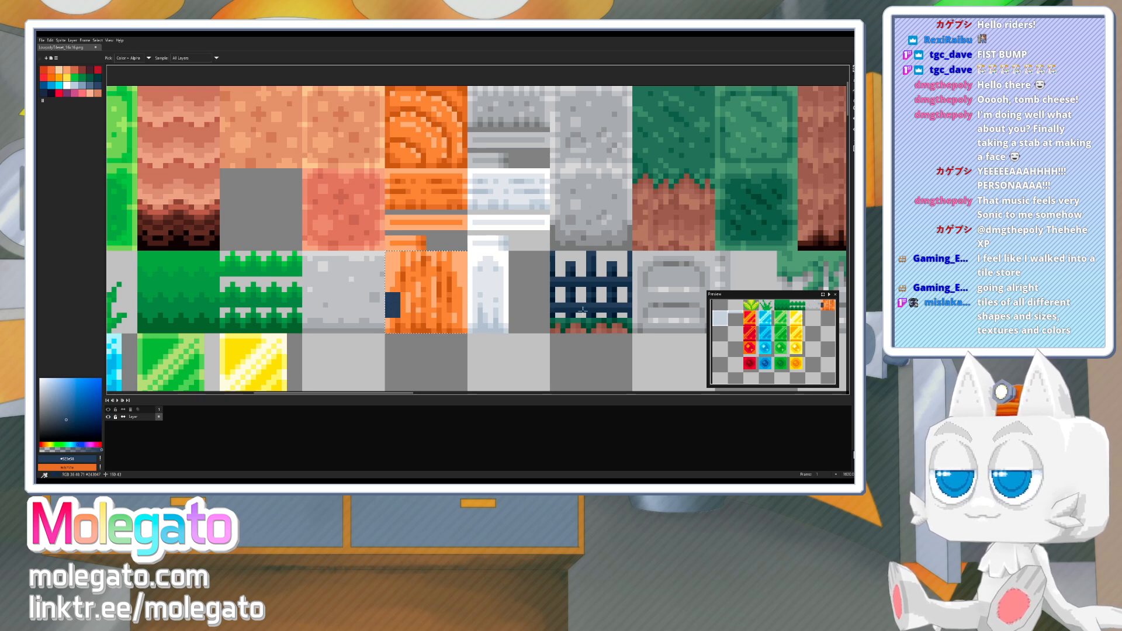
- Shade the block at the plank tile's left edge with the fence's mid and darkest blues along its right and lower sides
left_click(574, 317, "alt")
left_click(570, 297, "alt")
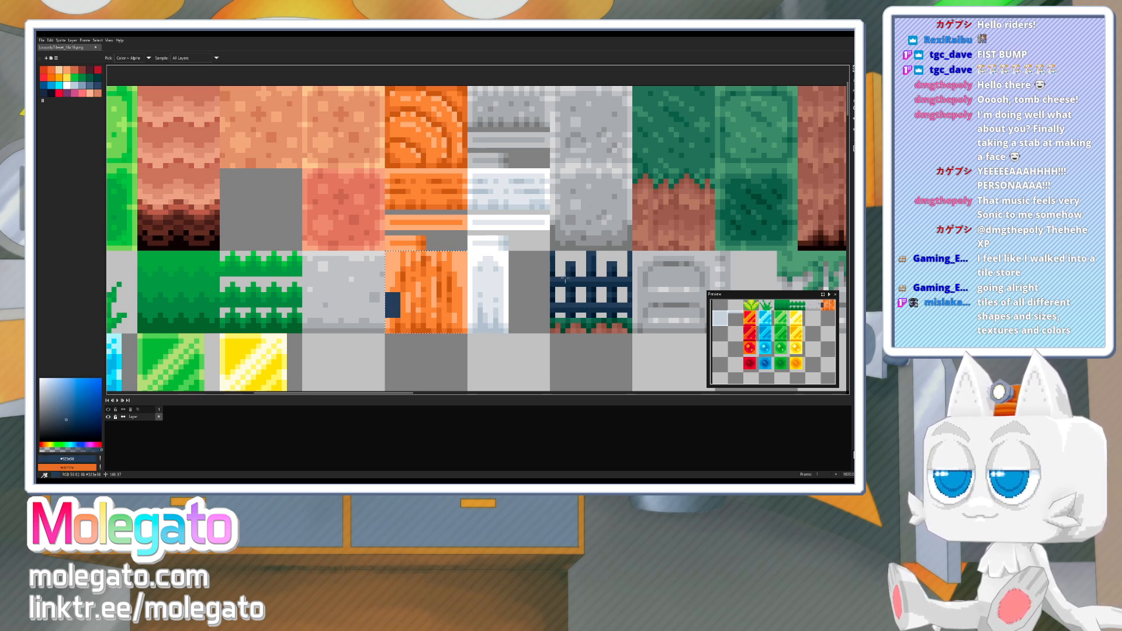
left_click(568, 281, "alt")
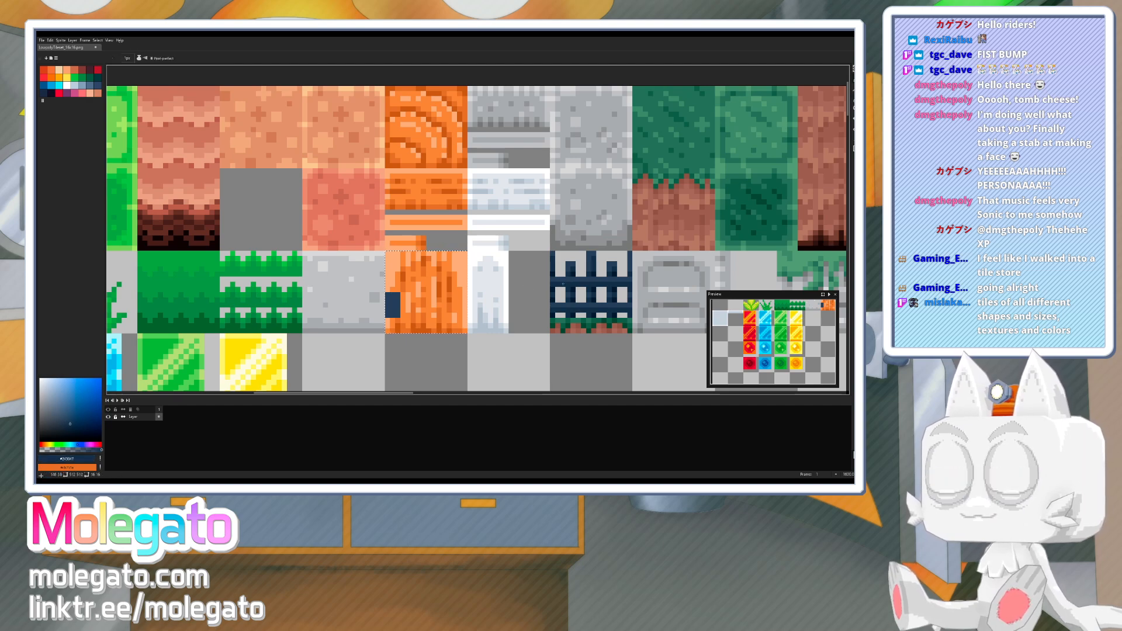
key("g")
left_click(387, 305)
key("b")
left_click(570, 296, "alt")
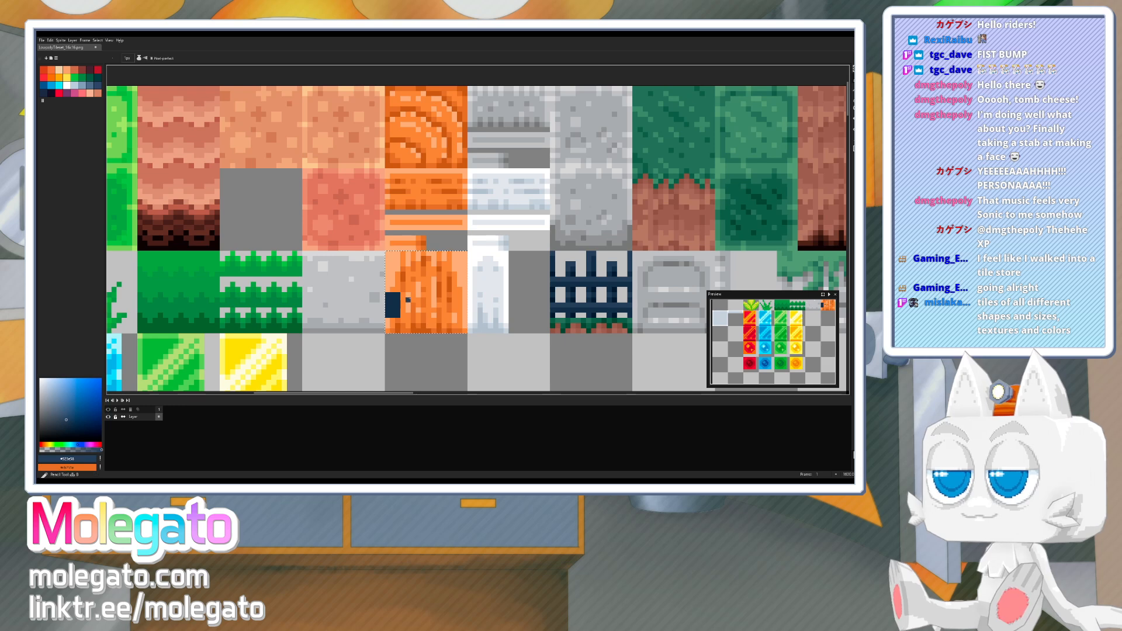
left_click_drag(398, 295, 398, 316)
left_click(571, 314, "alt")
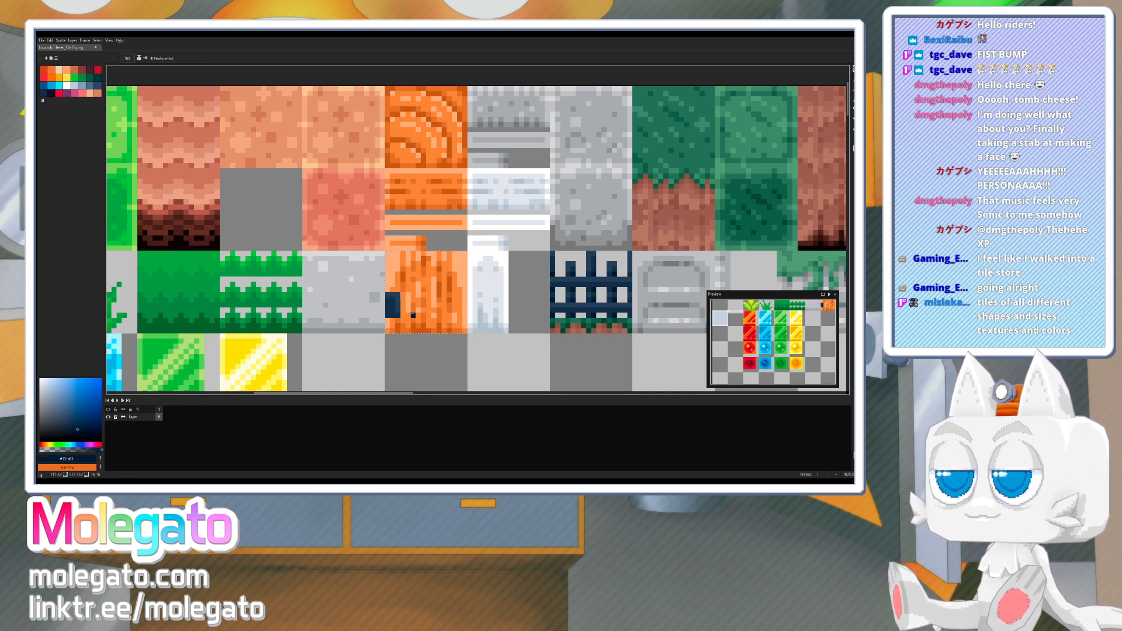
left_click(388, 313, "alt")
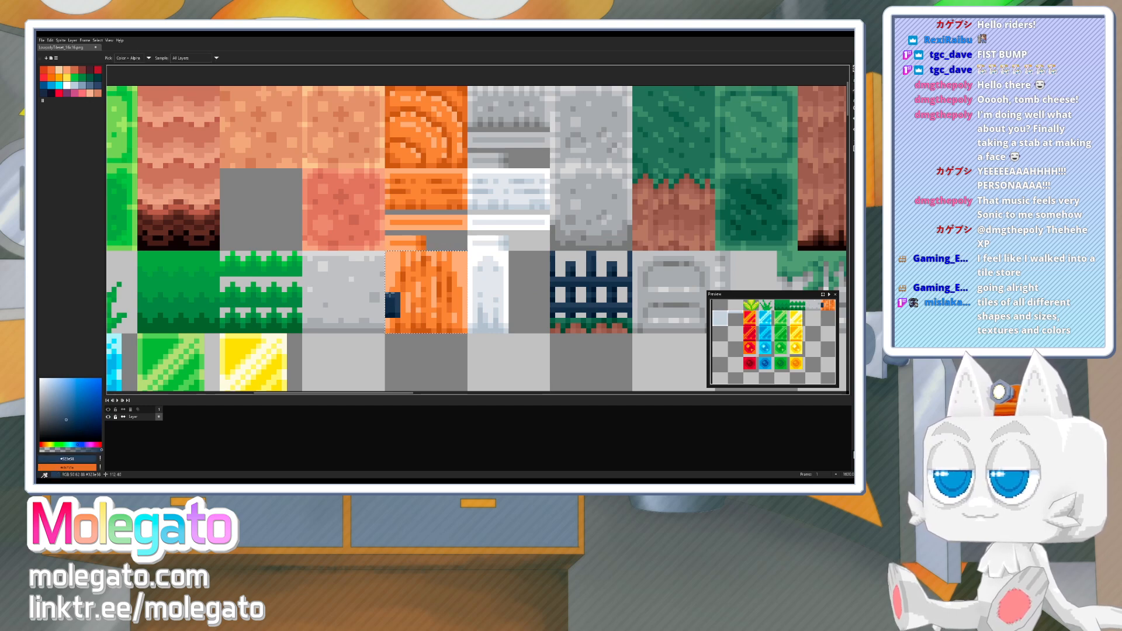
left_click(390, 301, "alt")
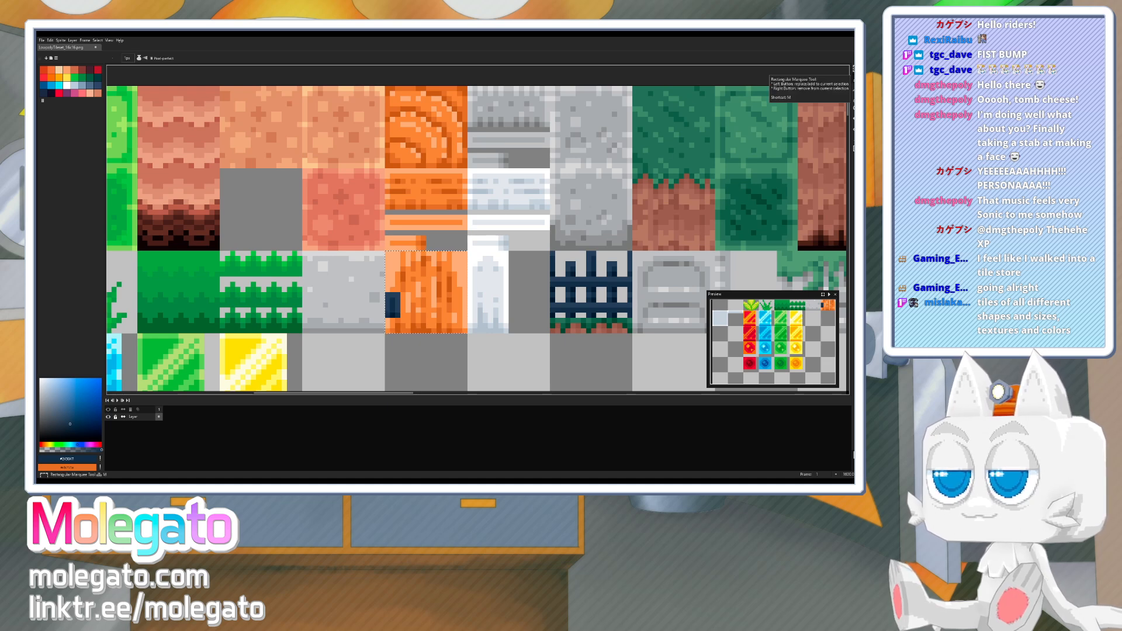
left_click(853, 69)
left_click(368, 290)
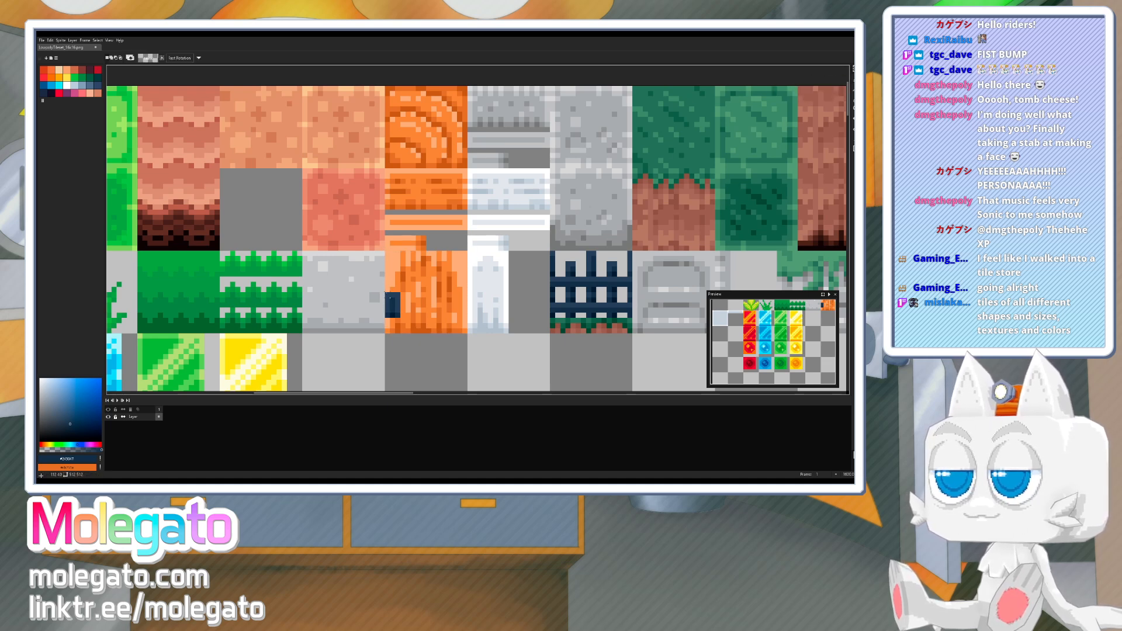
left_click_drag(385, 292, 402, 318)
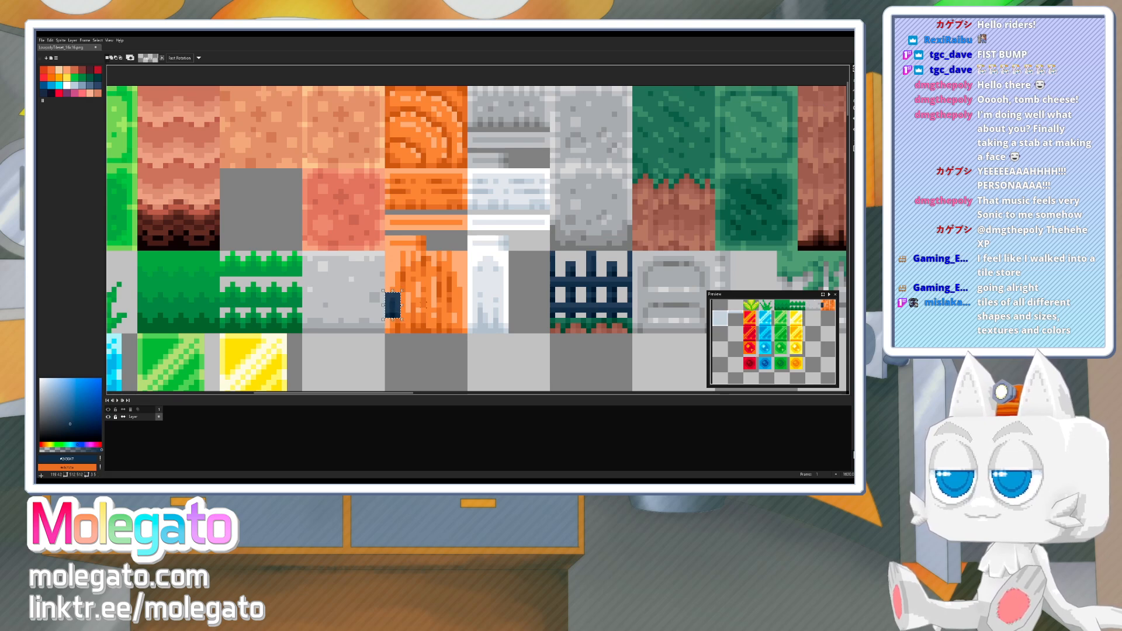
scroll(432, 314, "up", 2)
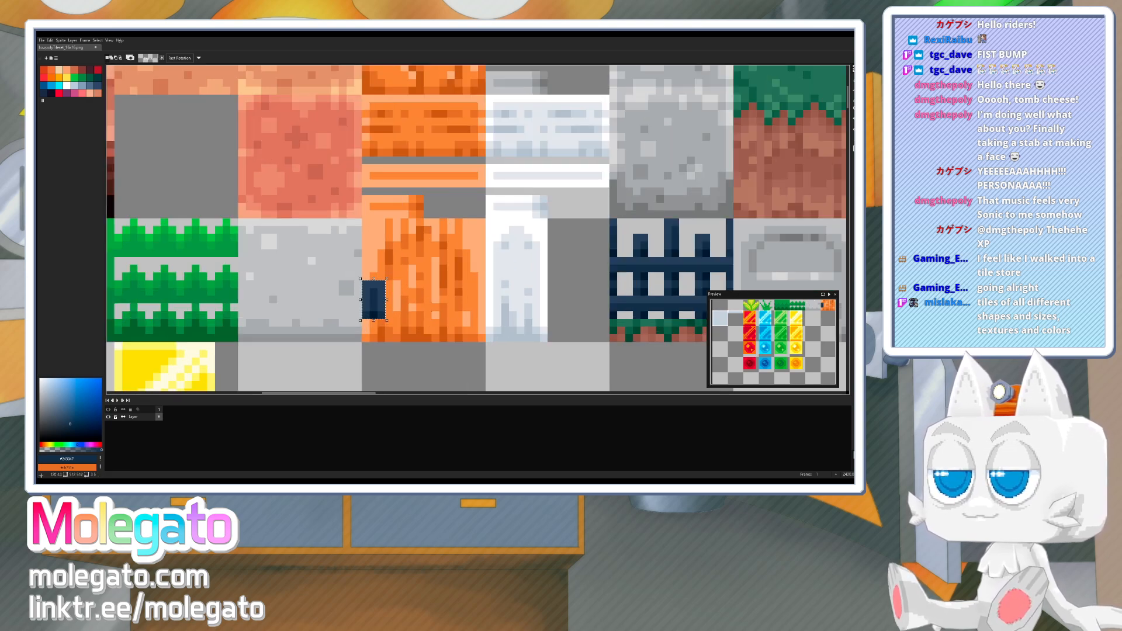
key("ctrl+d")
- Draw a dark blue horizontal bar from the block to the plank tile's right edge, with a lighter upper row and darker lower row
key("b")
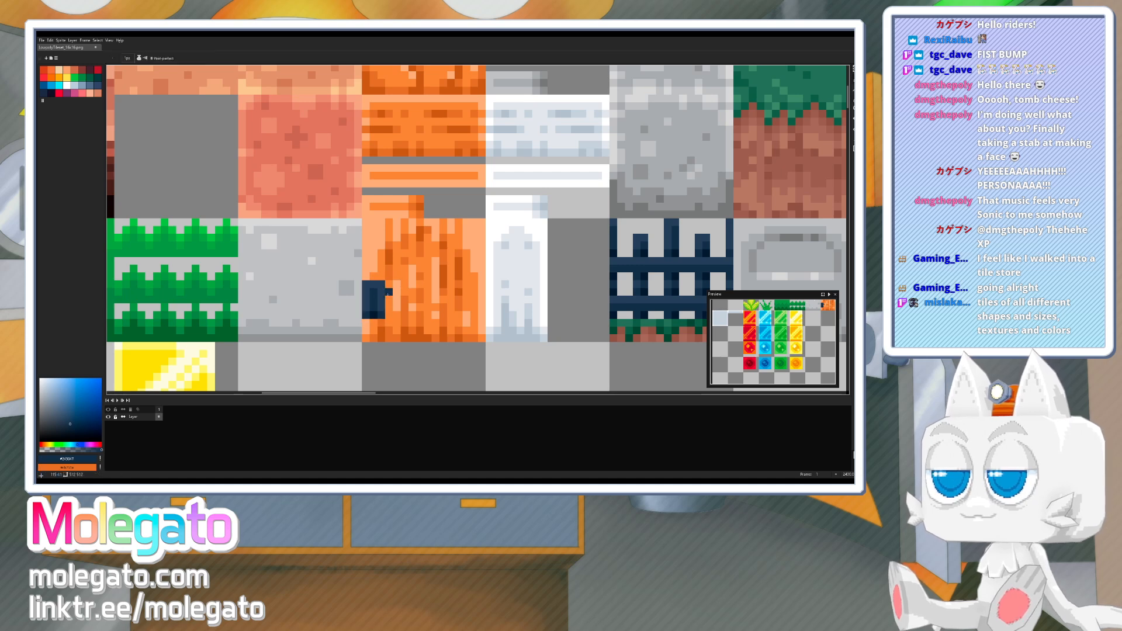
mouse_move(389, 292)
left_mouse_down()
mouse_move(484, 295)
mouse_move(399, 301)
left_mouse_up()
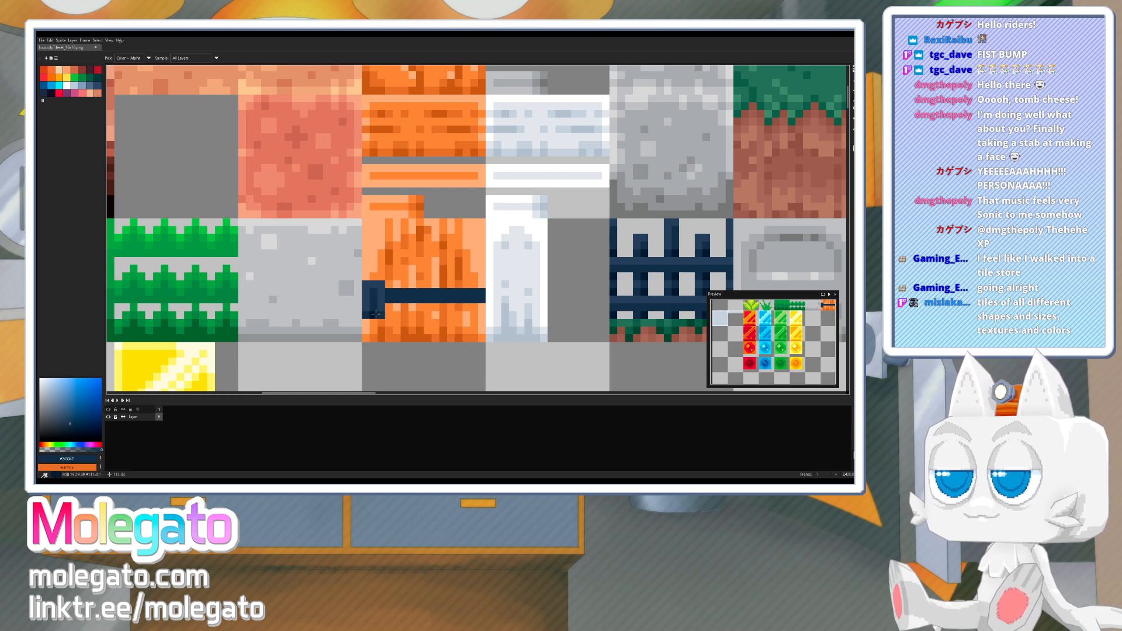
left_click(377, 313, "alt")
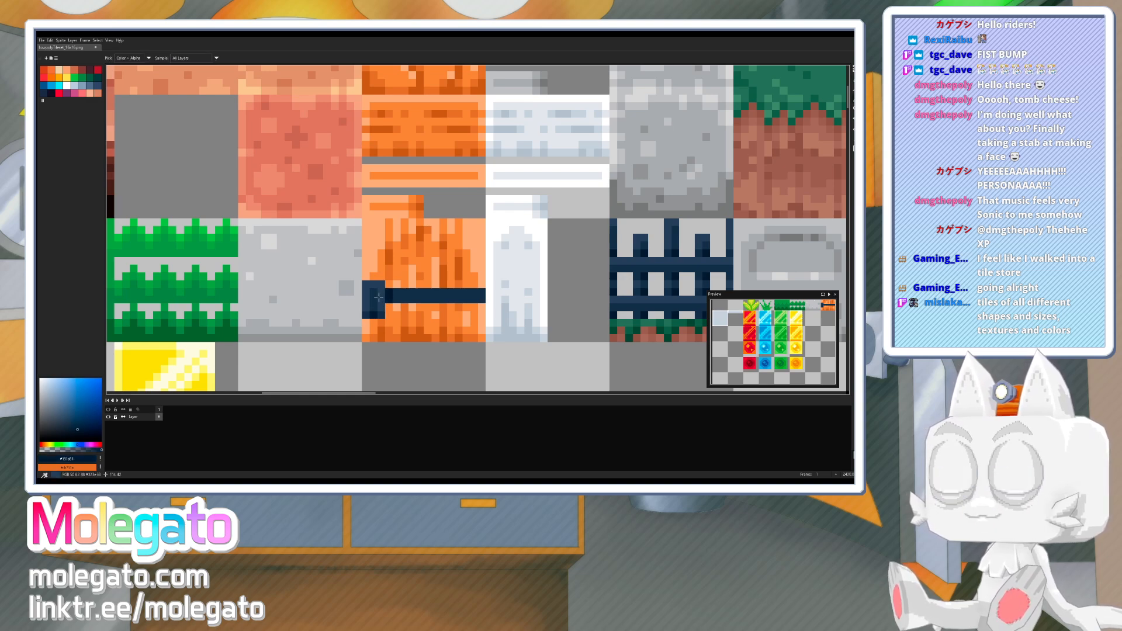
left_click(381, 293, "alt")
left_click_drag(396, 292, 484, 292)
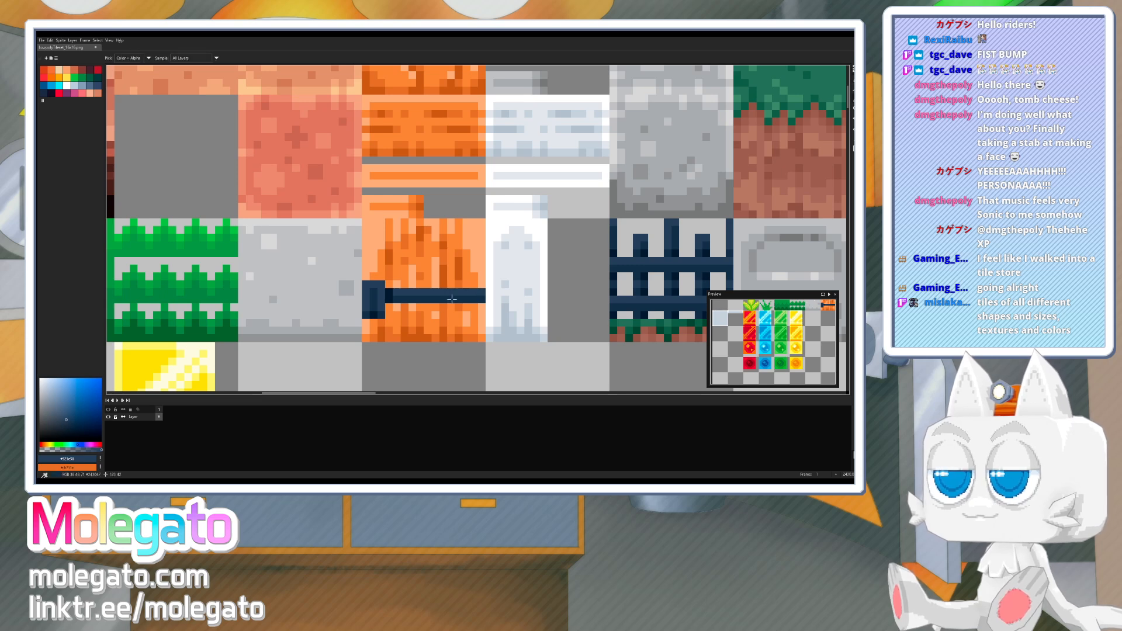
left_click(392, 299, "alt")
left_click(476, 294, "alt")
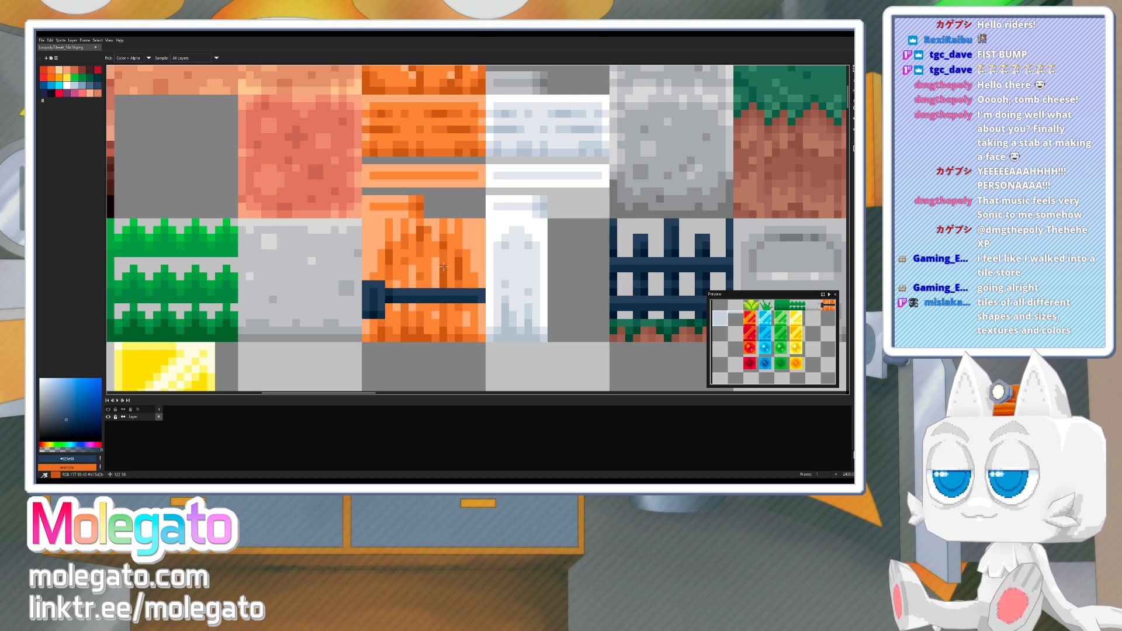
- Touch up the wood grain around the blue bar using the dark, medium and light oranges sampled from the planks
left_click(435, 285, "alt")
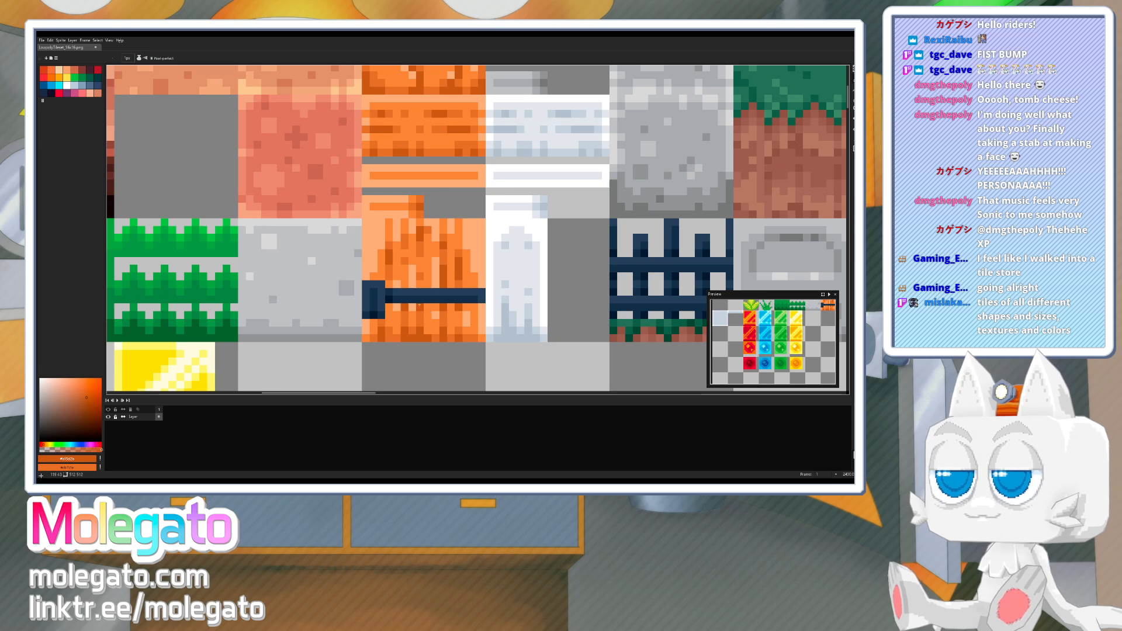
key("alt")
left_click(440, 316, "alt")
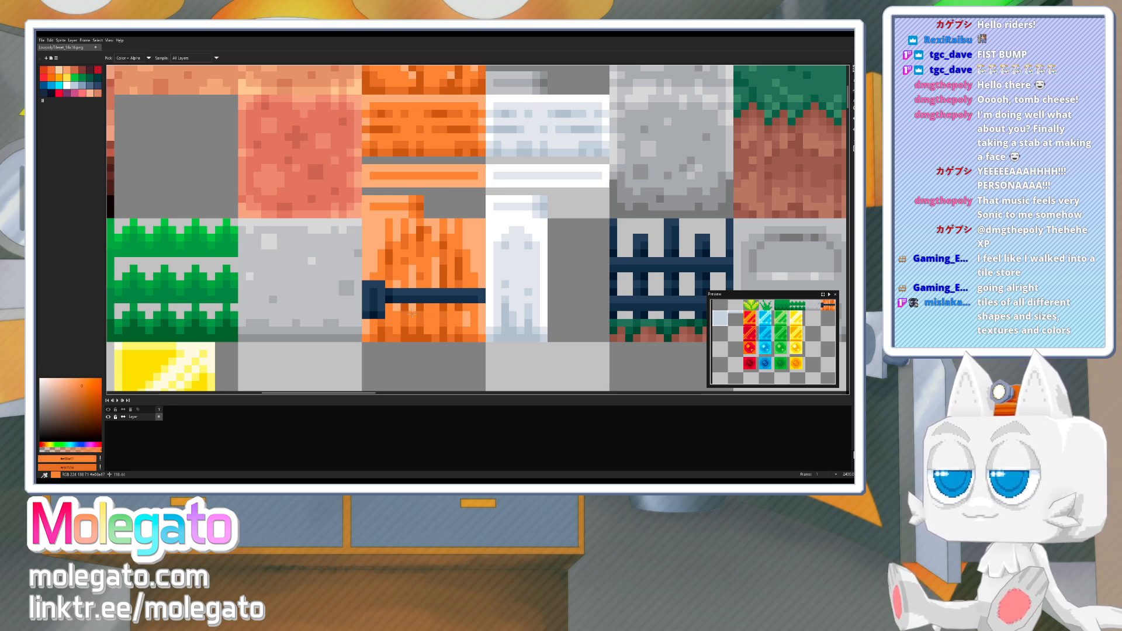
left_click(420, 282, "alt")
left_click(428, 315)
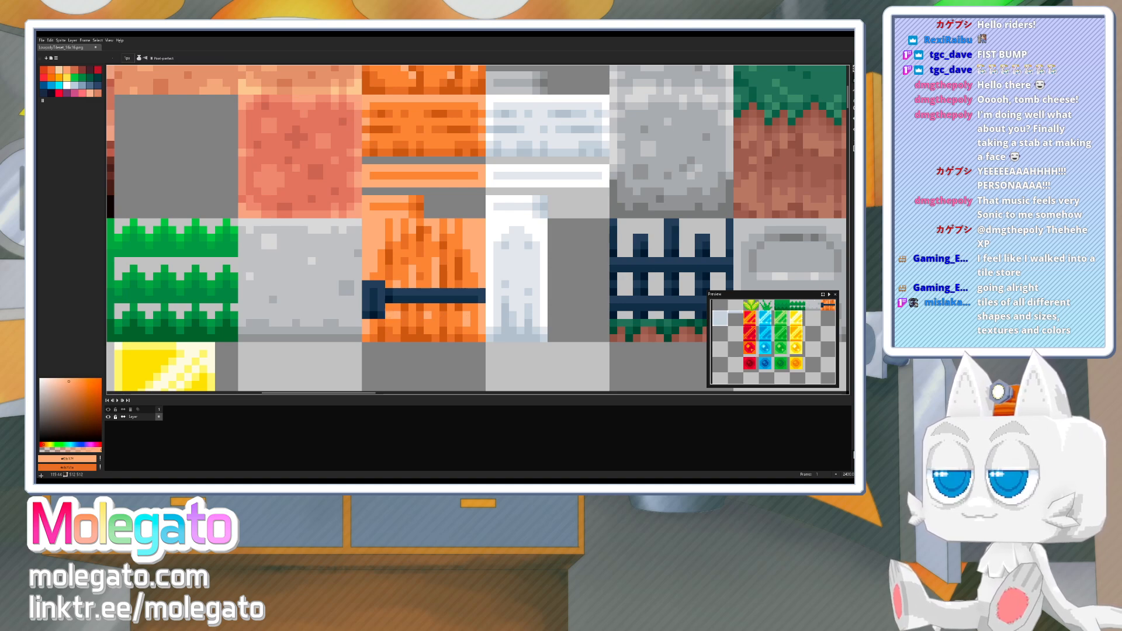
left_click(388, 315, "alt")
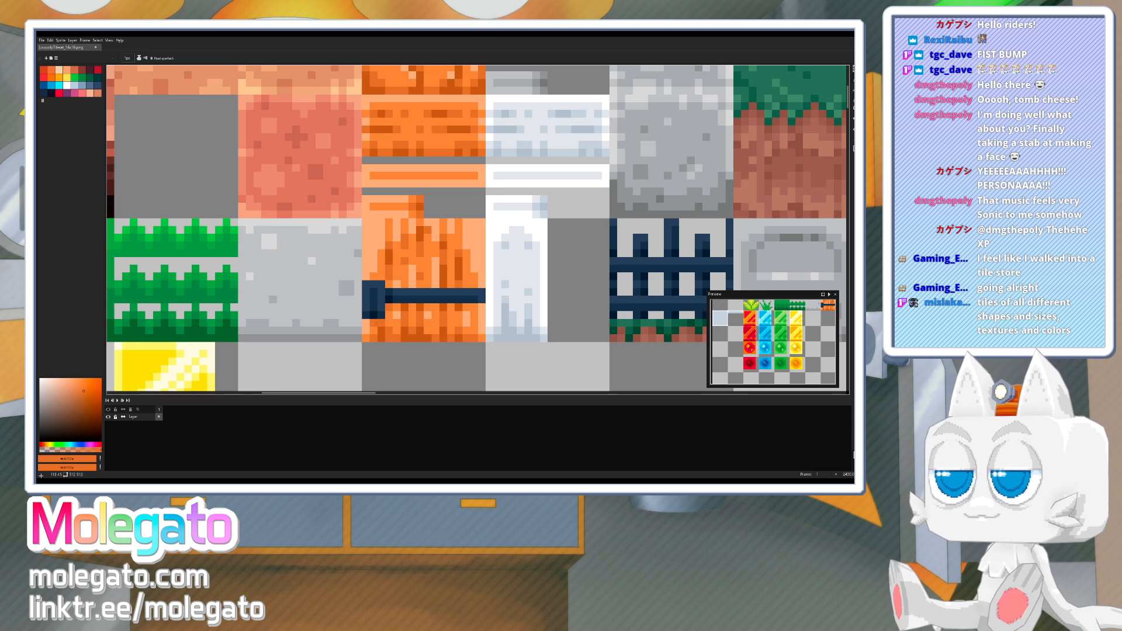
left_click(372, 329, "alt")
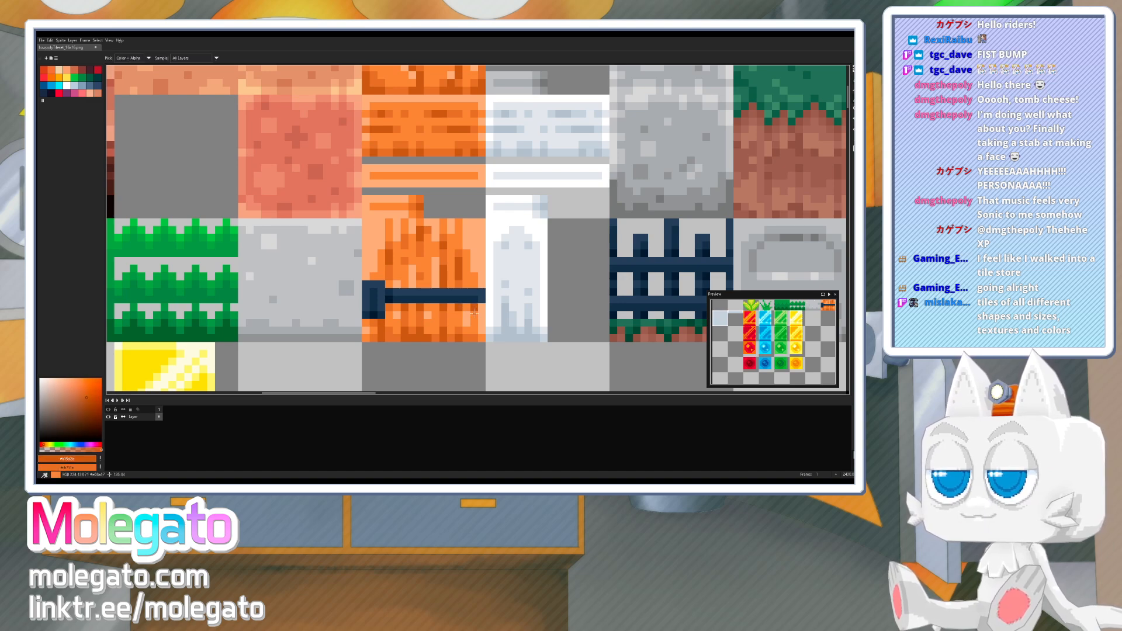
- Draw a short vertical prong rising from the bar near the block, shaded with the bar's darkest to lightest blues
left_click_drag(436, 292, 426, 296)
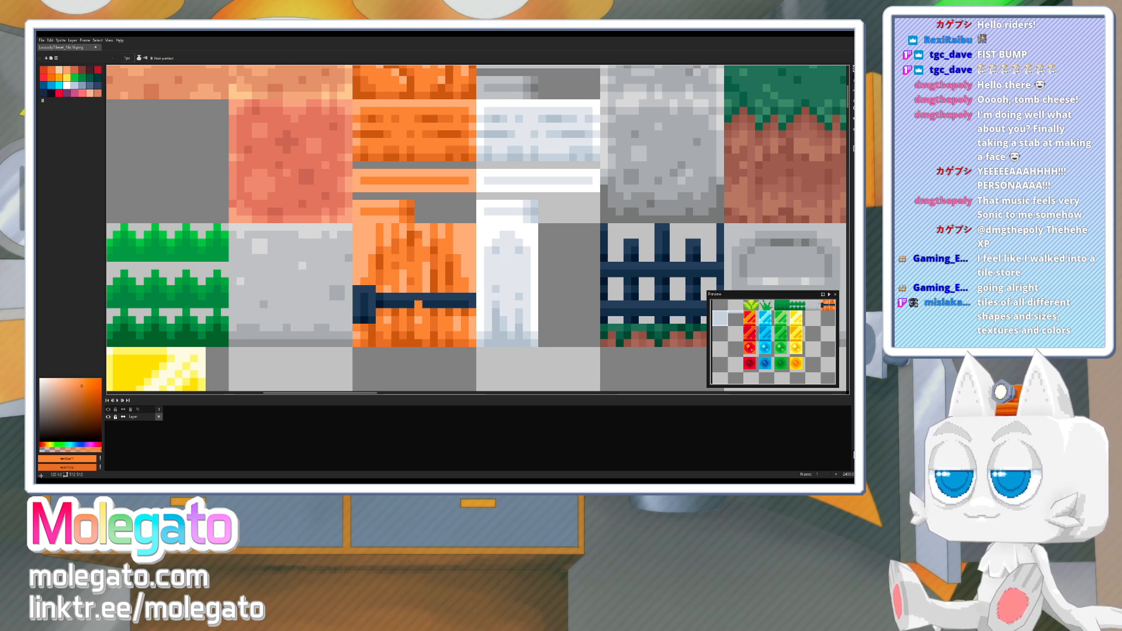
left_click_drag(418, 298, 392, 314)
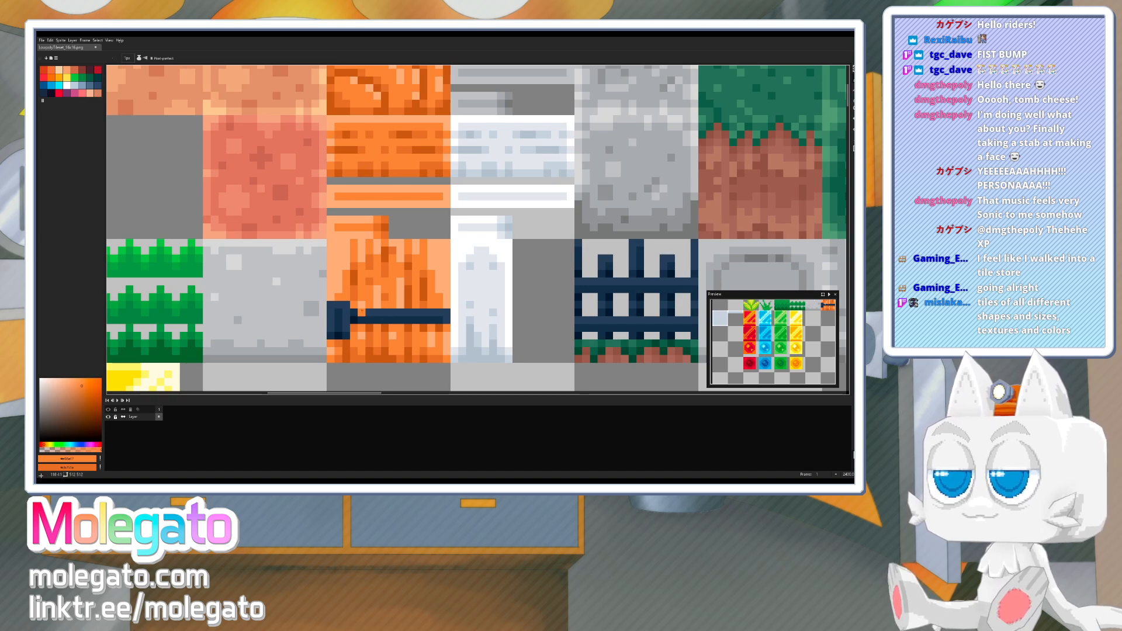
left_click_drag(401, 288, 397, 297)
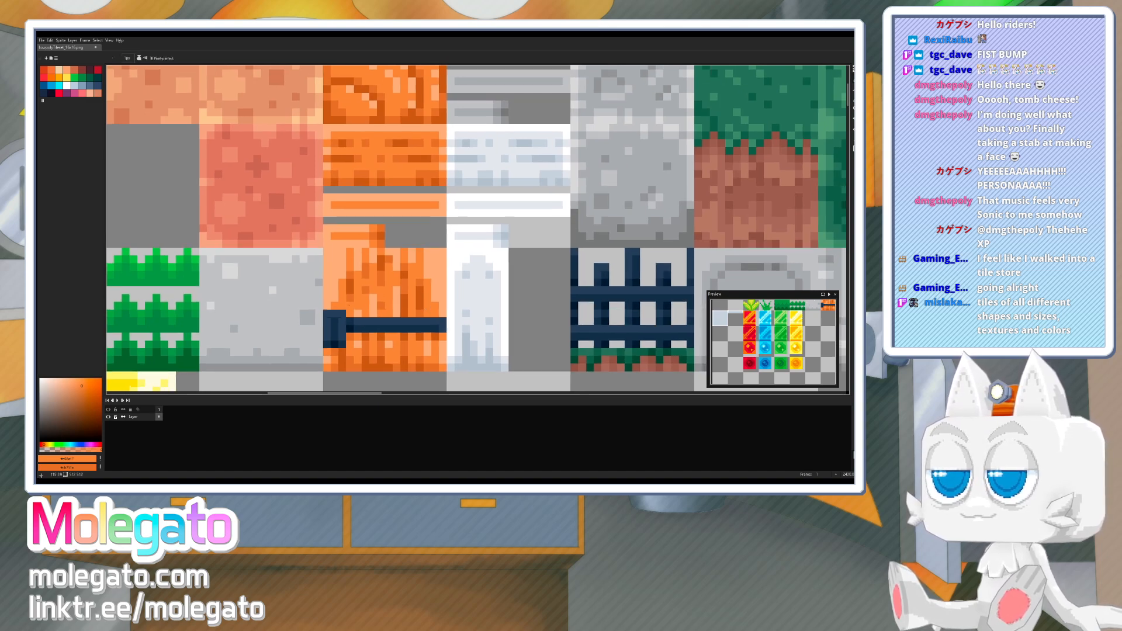
key("alt")
left_click(364, 322, "alt")
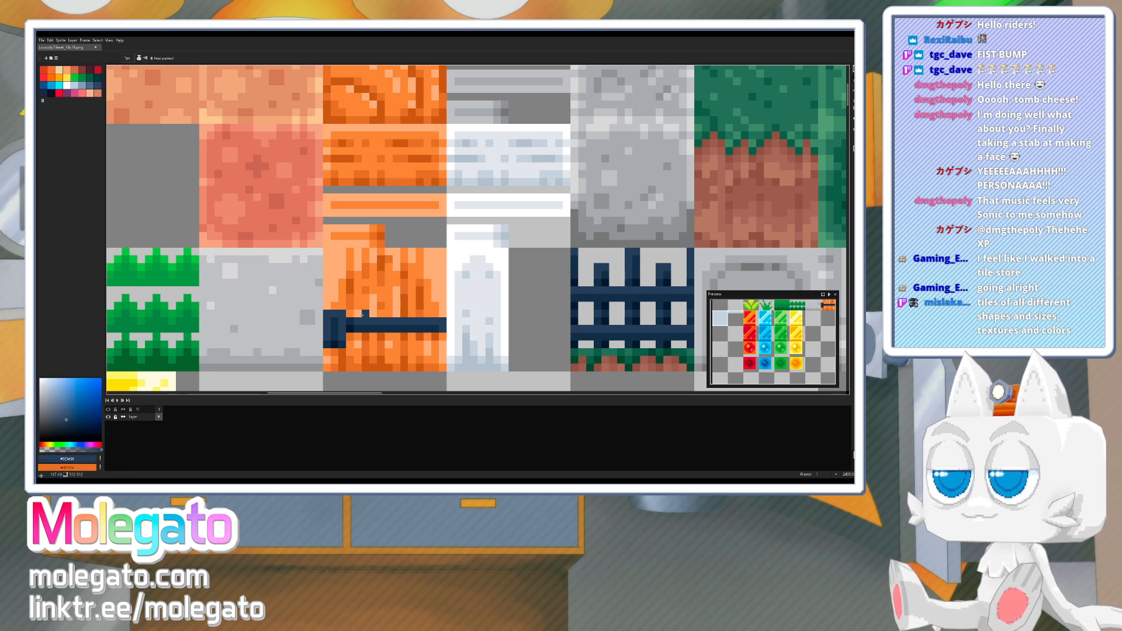
left_click(365, 329, "alt")
left_click(365, 314)
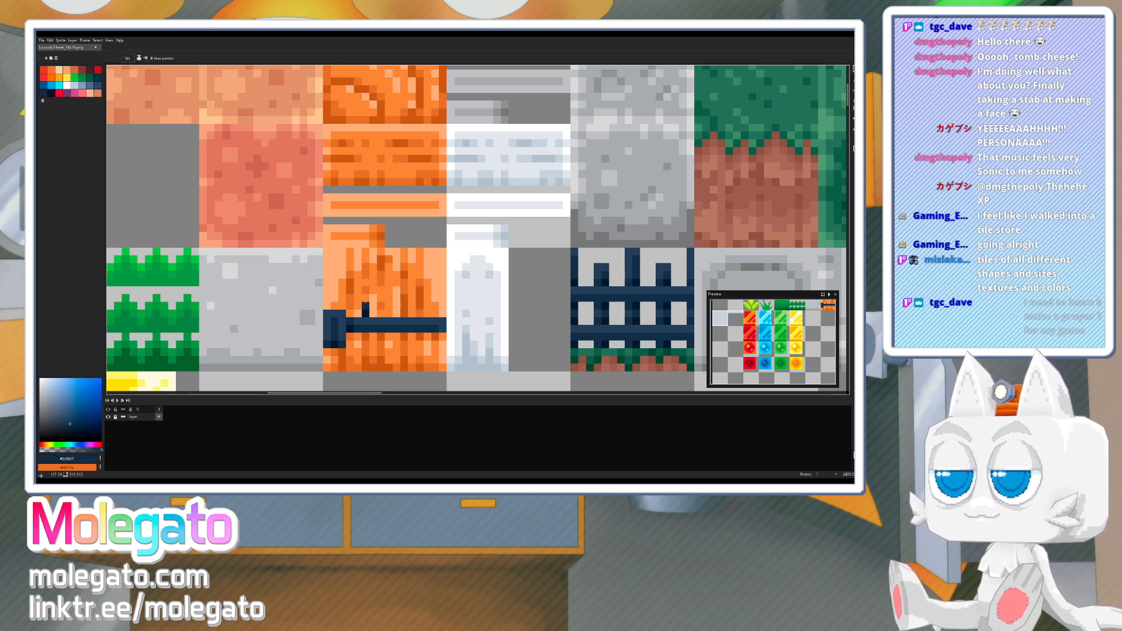
left_click(352, 328, "alt")
left_click(366, 299)
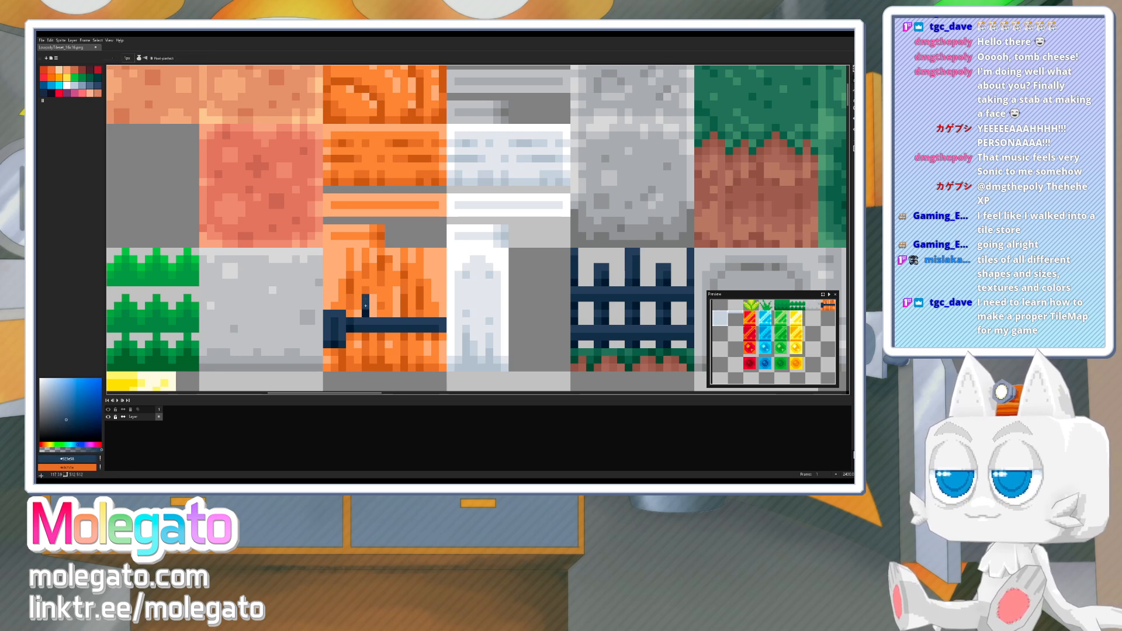
- Add more evenly spaced prongs above the bar, shaded from darkest blue at the base to lighter blue at the tip
left_click(366, 314, "alt")
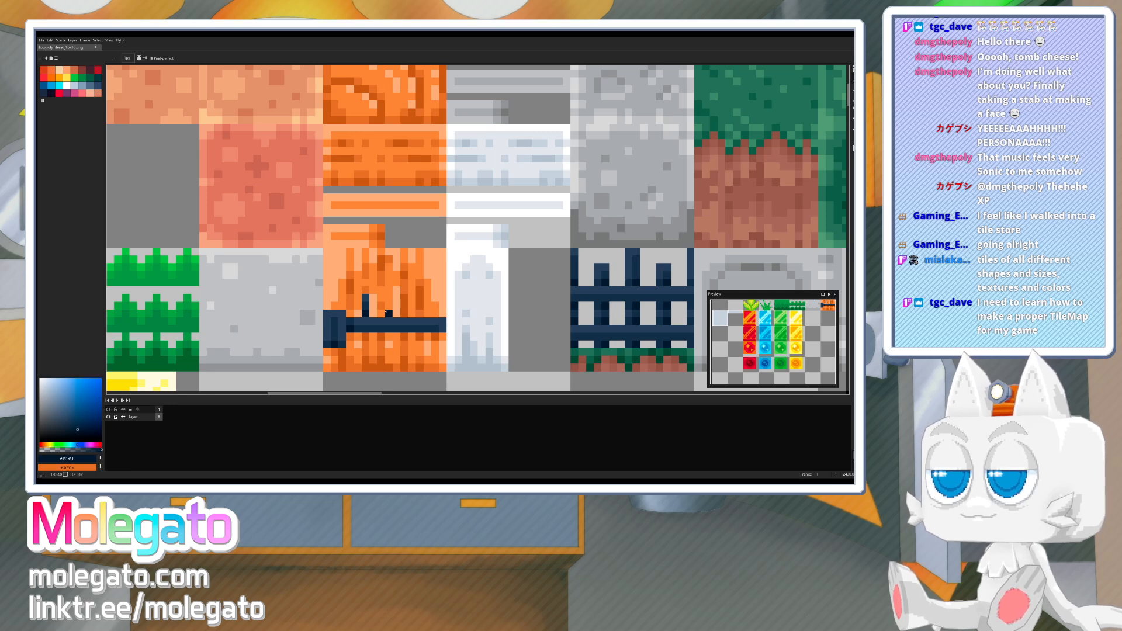
left_click(387, 312)
left_click(412, 314)
left_click(365, 306, "alt")
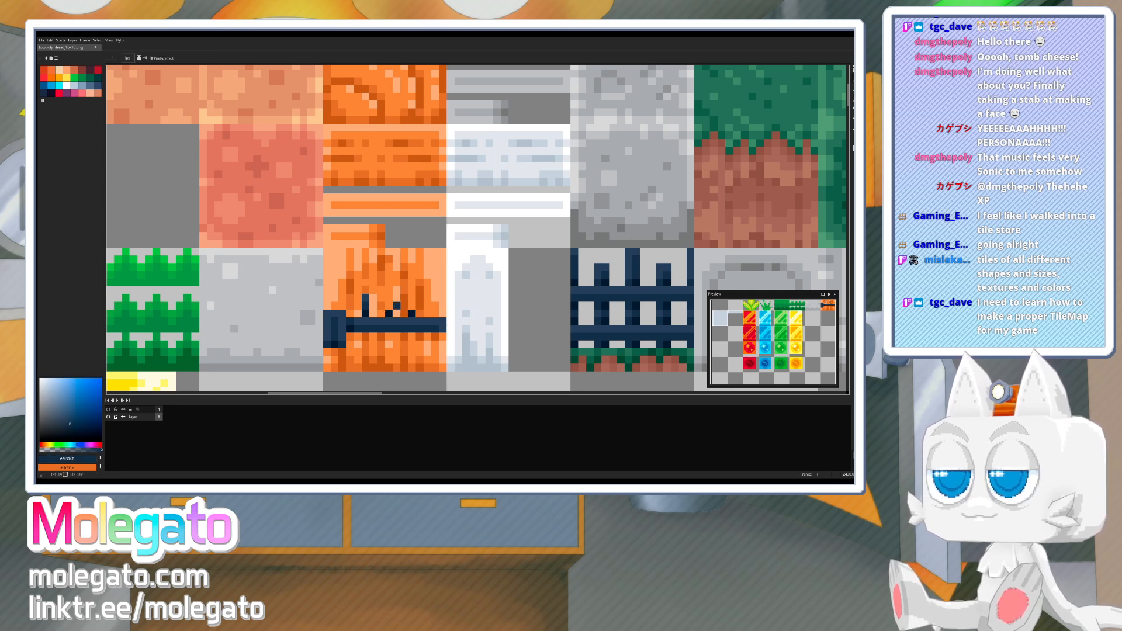
left_click(390, 310)
left_click(411, 306)
left_click(366, 299, "alt")
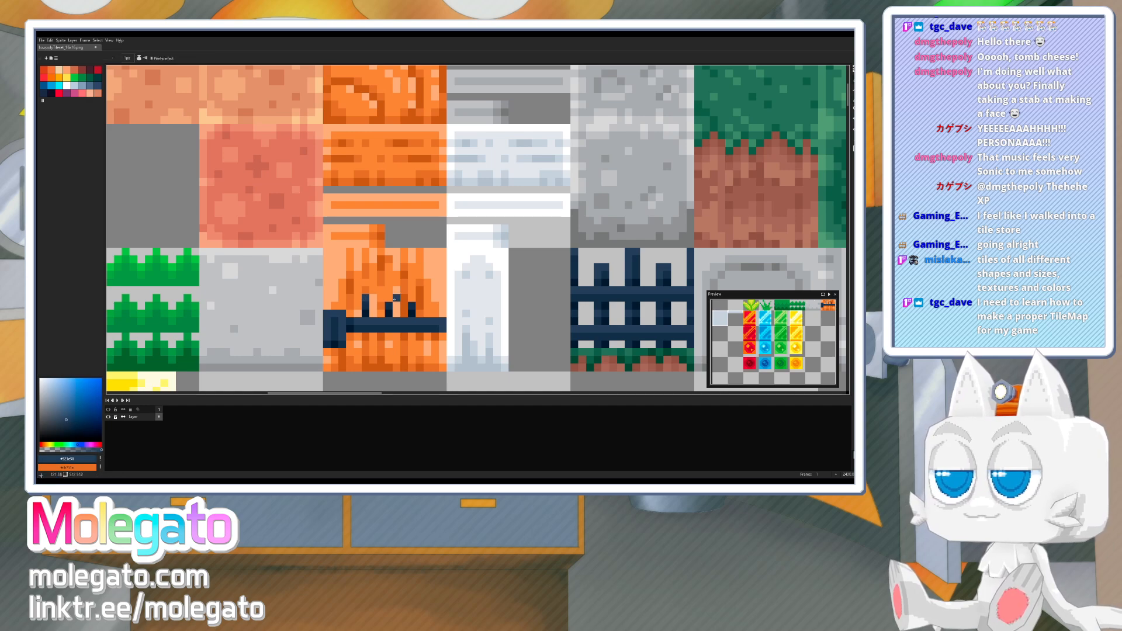
left_click(391, 300)
left_click(412, 299)
- Extend the prongs below the bar with the darkest and mid blues sampled from the upper half
left_click(413, 313, "alt")
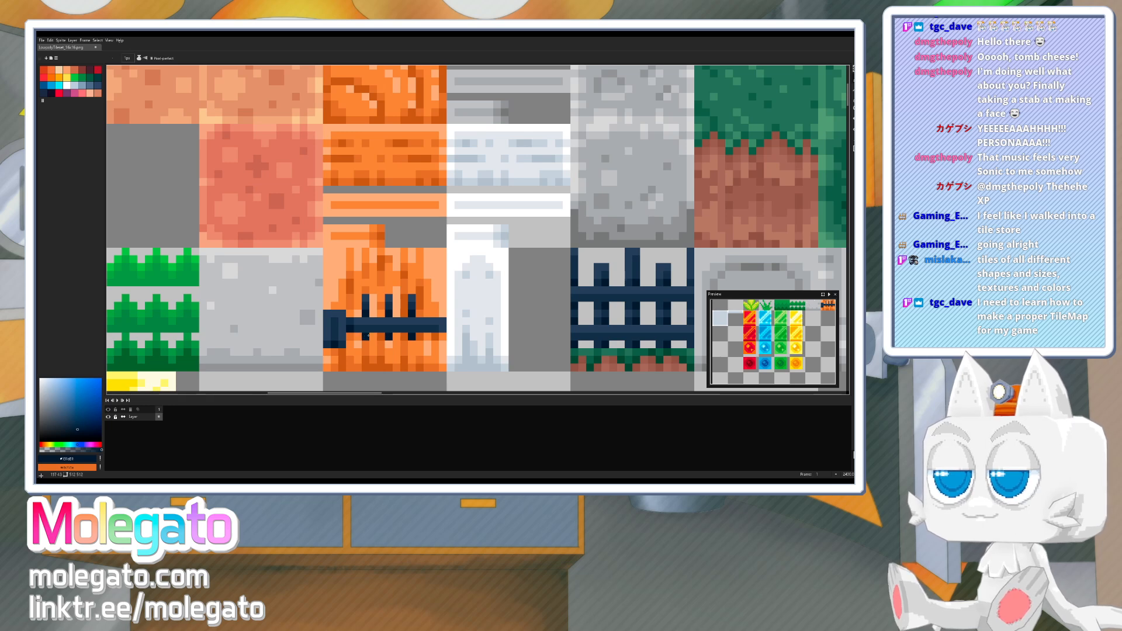
key("alt")
left_click(390, 337, "alt")
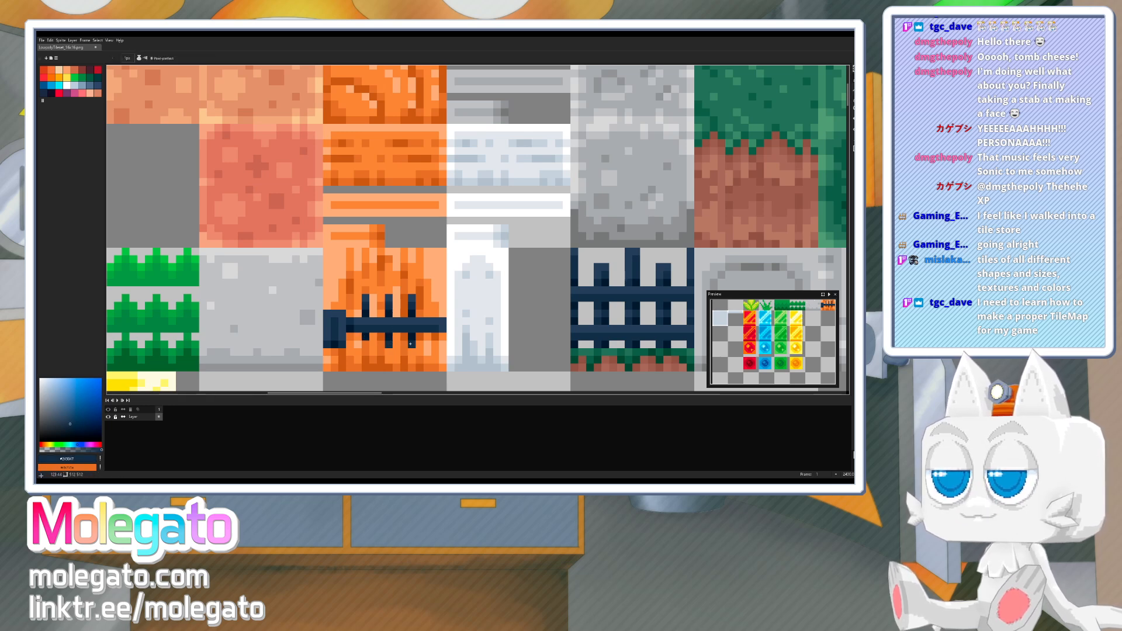
- Touch up the wood grain below the blue bar with oranges sampled from the planks and save the tileset
left_click(382, 345, "alt")
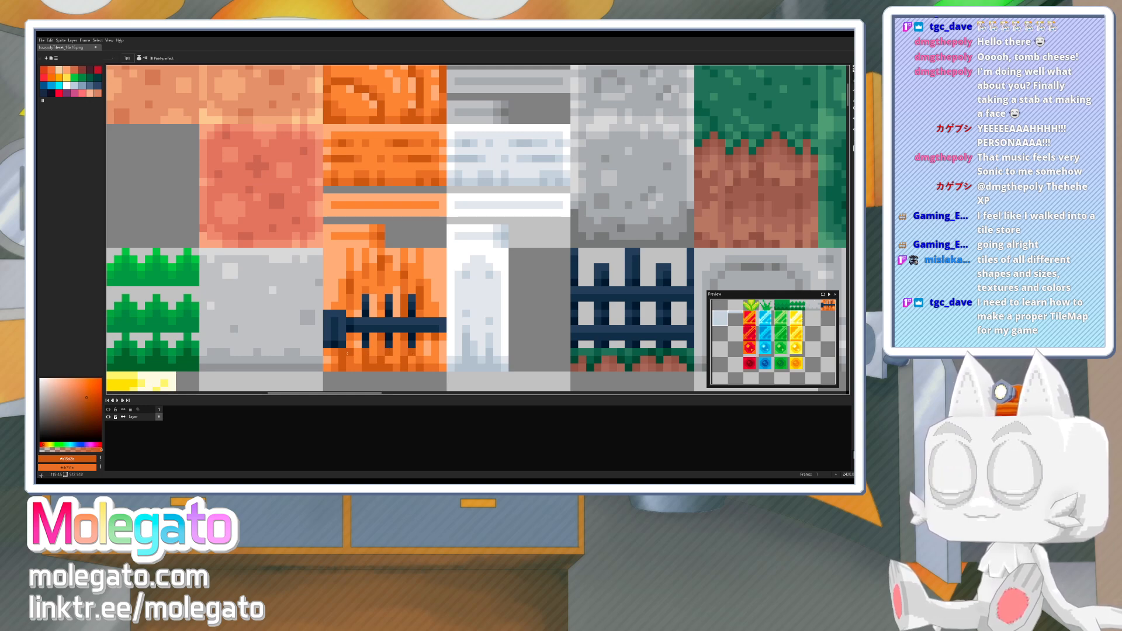
left_click(364, 361, "alt")
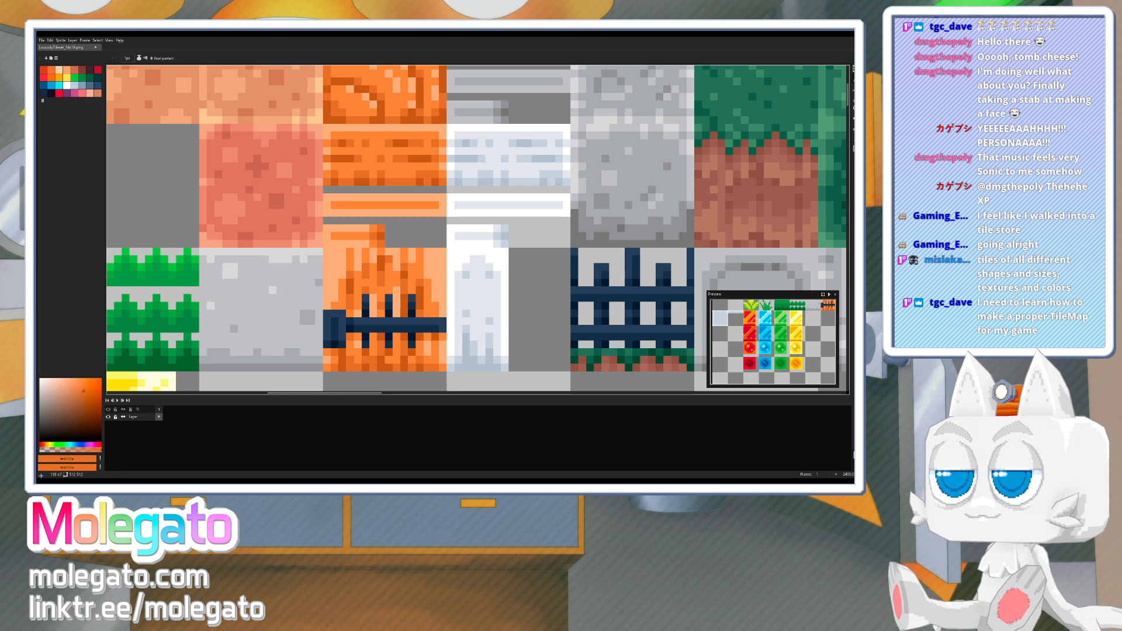
left_click(375, 361, "alt")
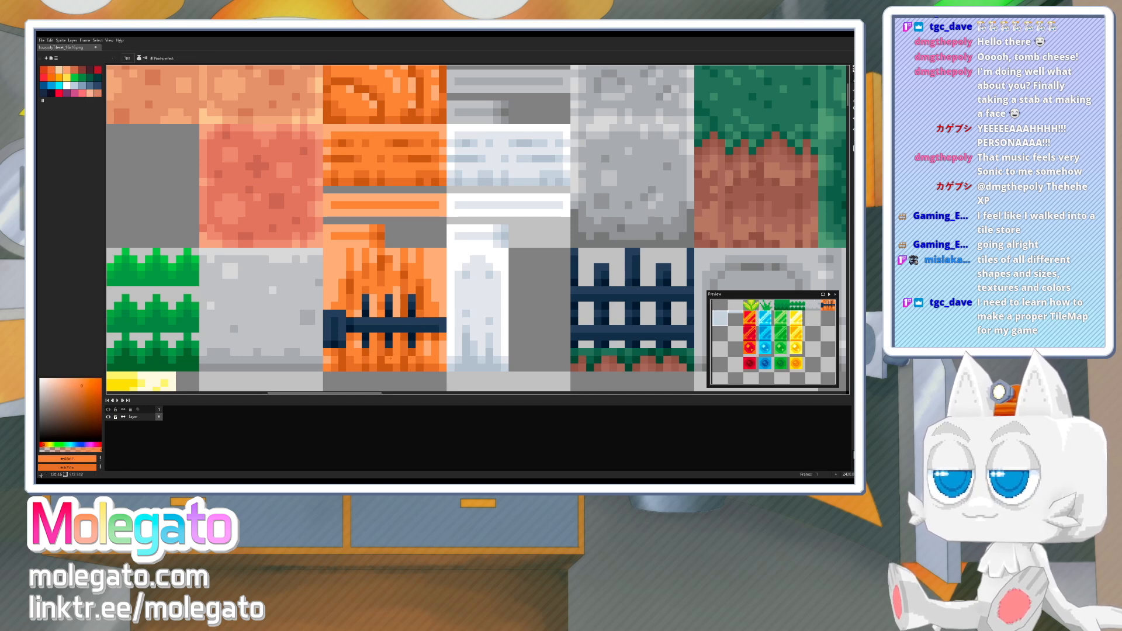
left_click(386, 361, "alt")
scroll(381, 319, "down", 2)
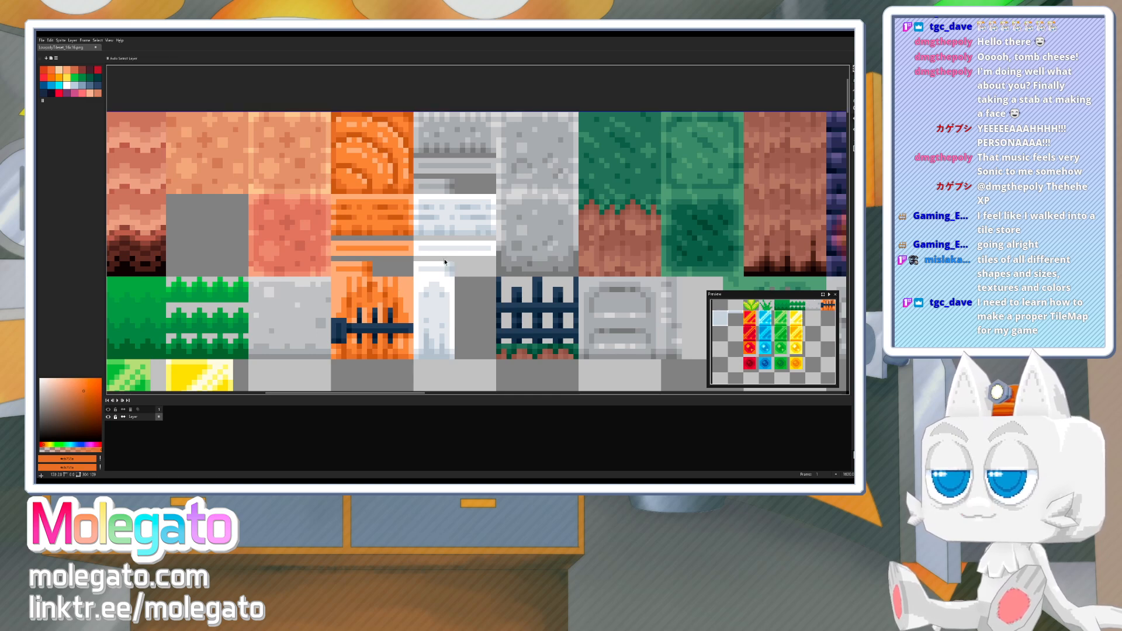
key("ctrl+s")
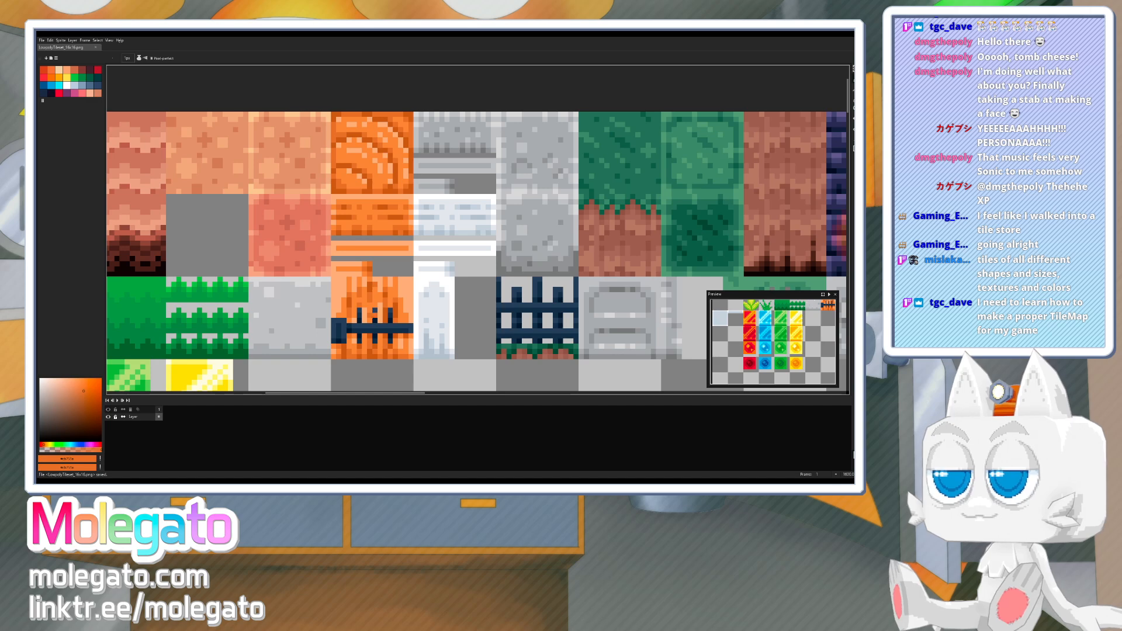
- Draw a small curved shackle hanging below the bar's far end, using blues sampled from the fitting
scroll(374, 321, "up", 2)
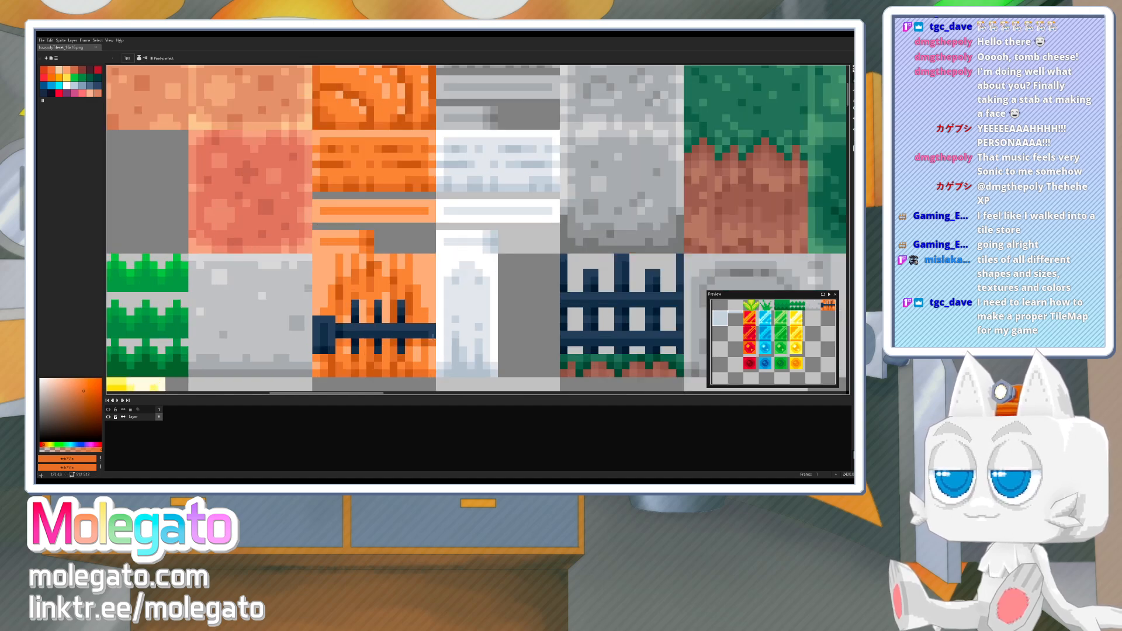
left_click(419, 343, "alt")
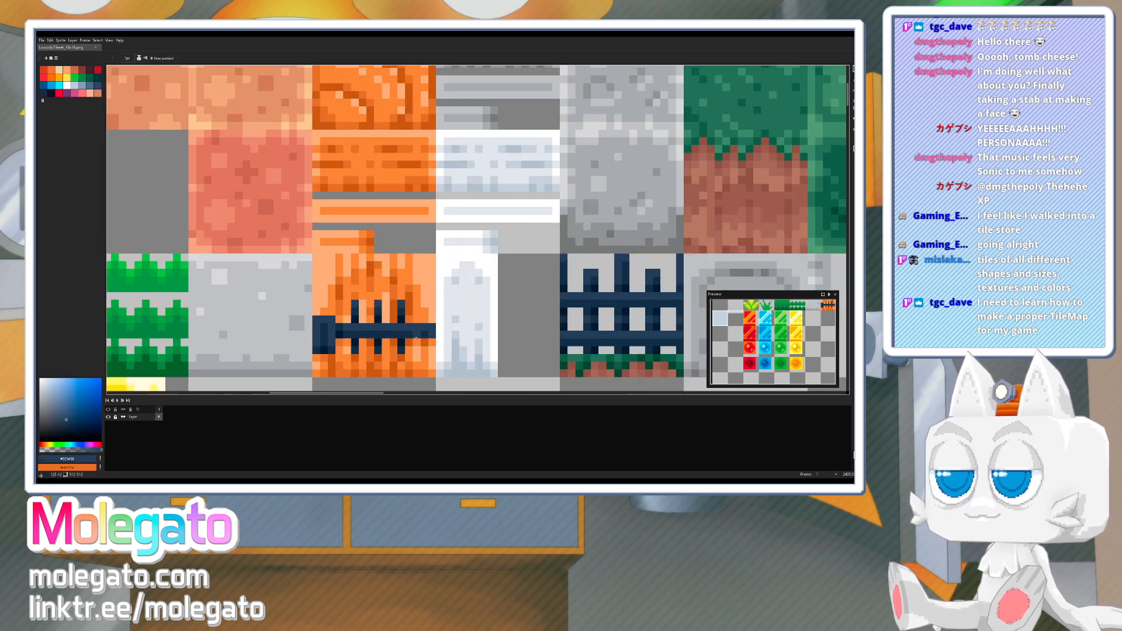
left_click(417, 350)
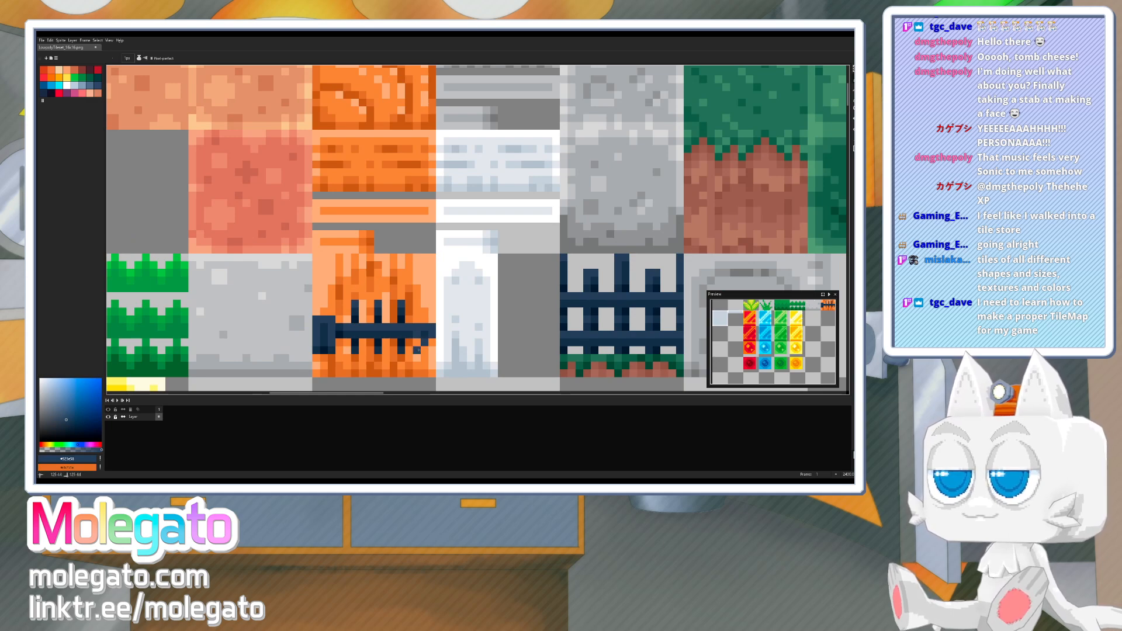
left_click(409, 345, "alt")
left_click(410, 350)
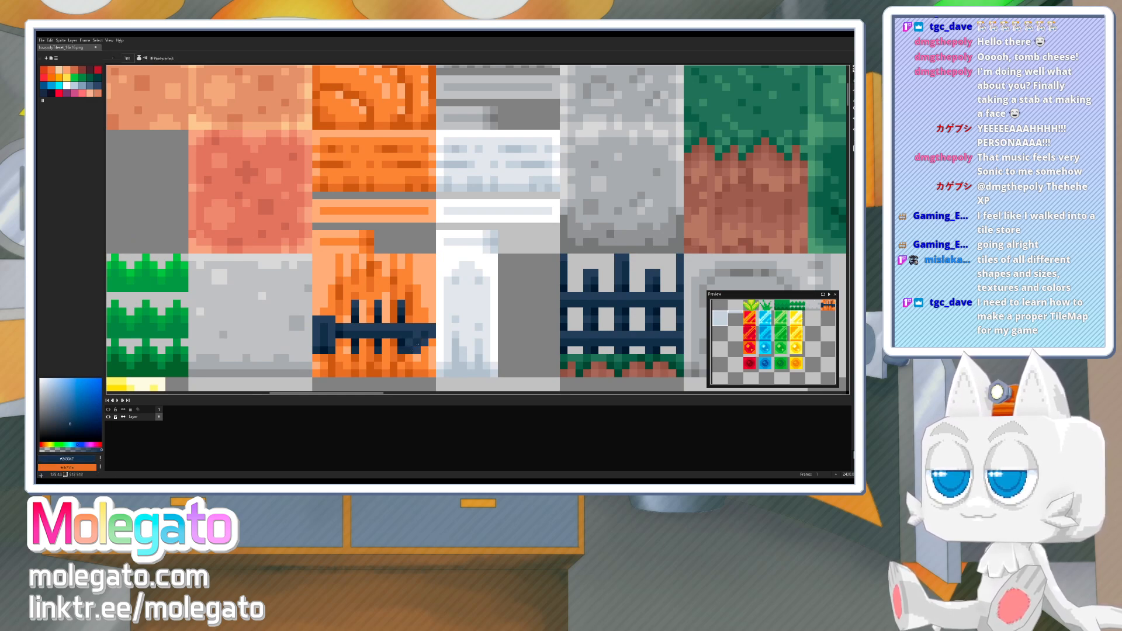
left_click(425, 350)
left_click(417, 357)
- Fill in the padlock body below the shackle with the darkest blue and touch up where it meets the bar
left_click(410, 350, "alt")
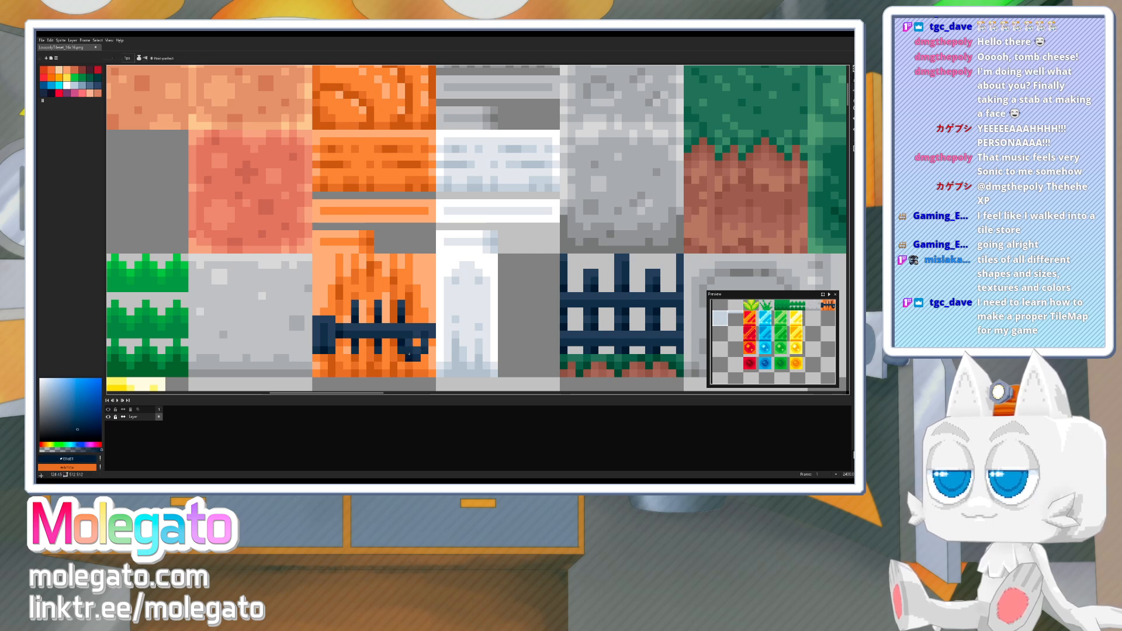
left_click(417, 361)
left_click(425, 358)
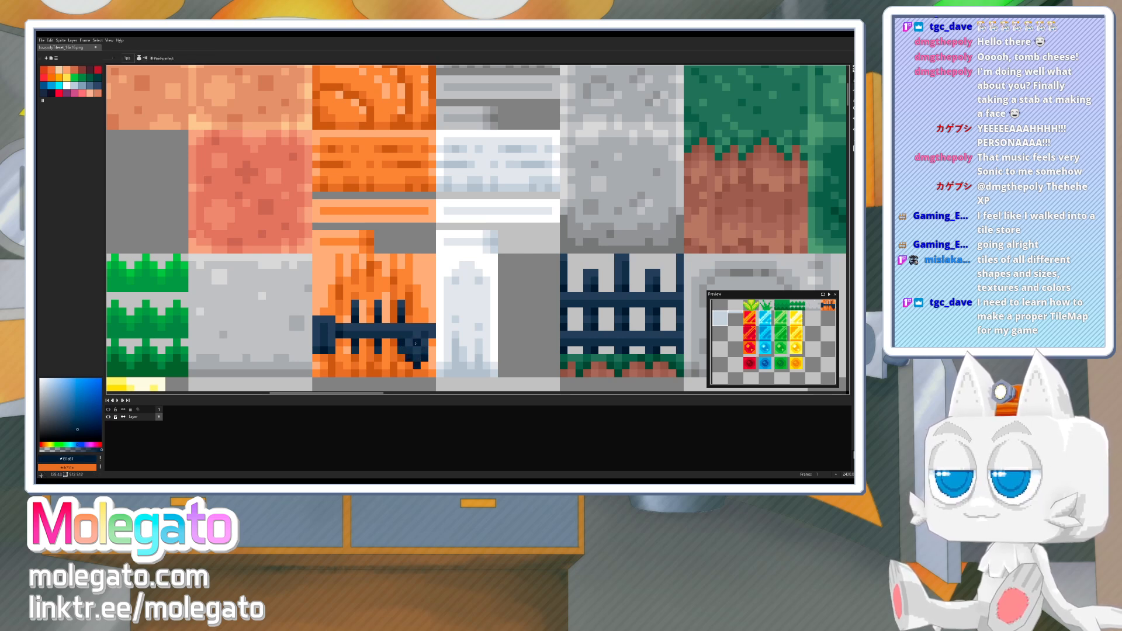
left_click(412, 342)
left_click(417, 331, "alt")
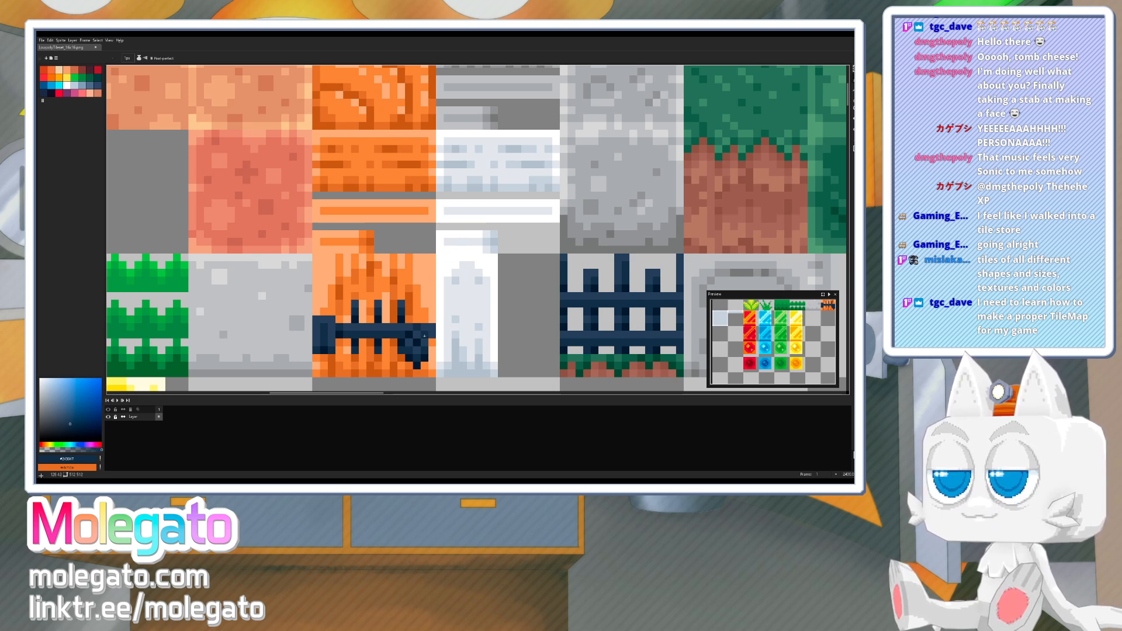
key("alt")
- Add an orange opening to the padlock with a colour sampled from the planks and save the tileset
left_click(410, 371, "alt")
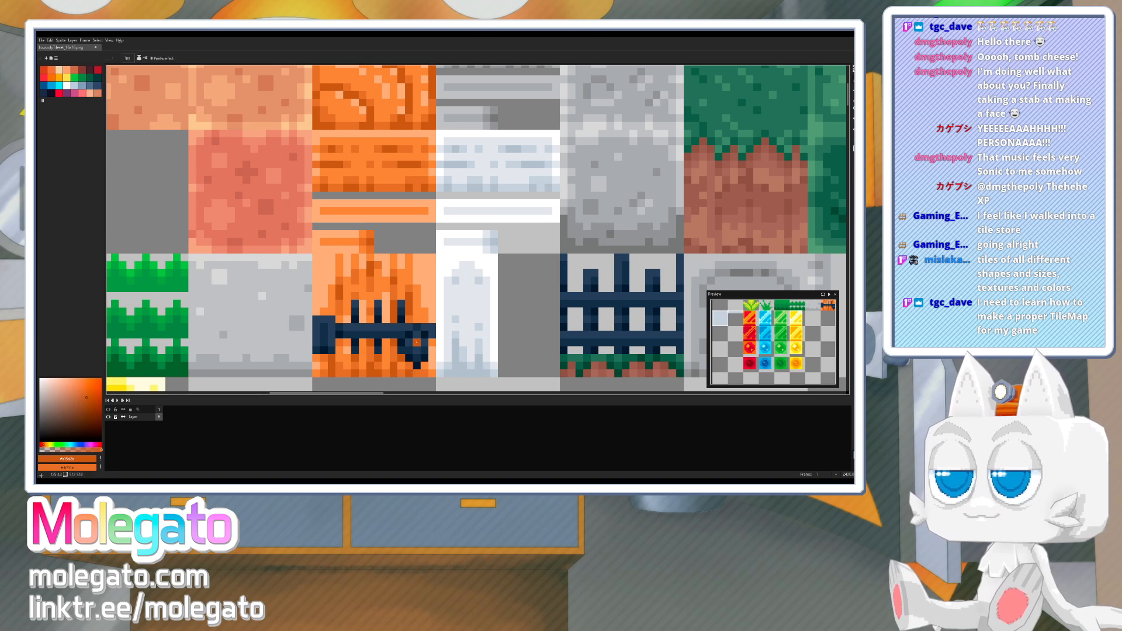
key("ctrl+z")
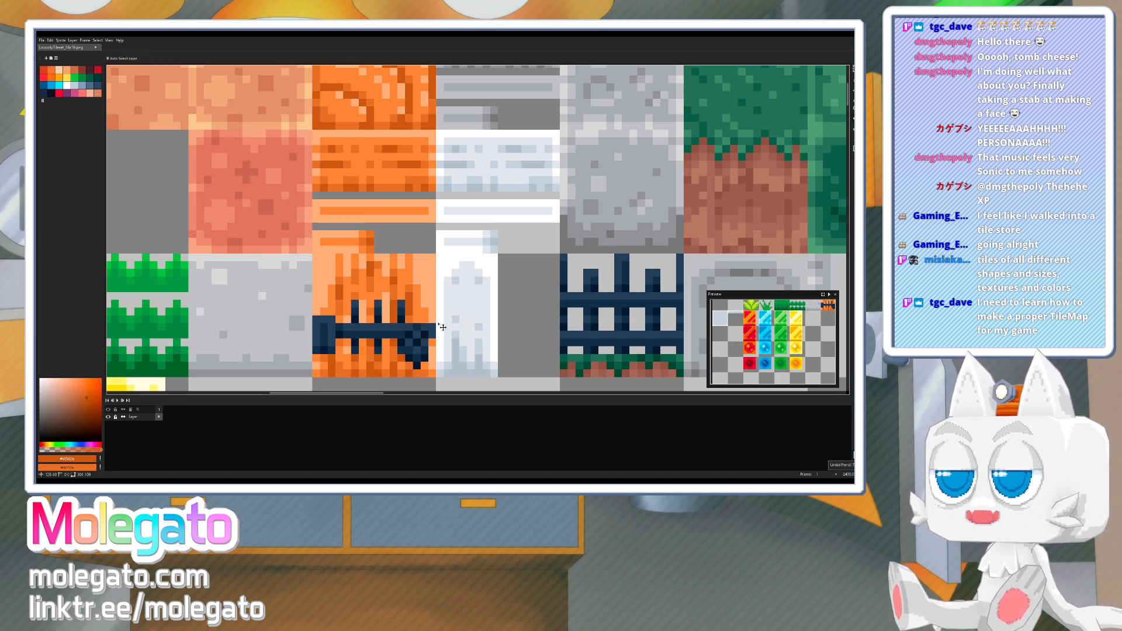
left_click(417, 351)
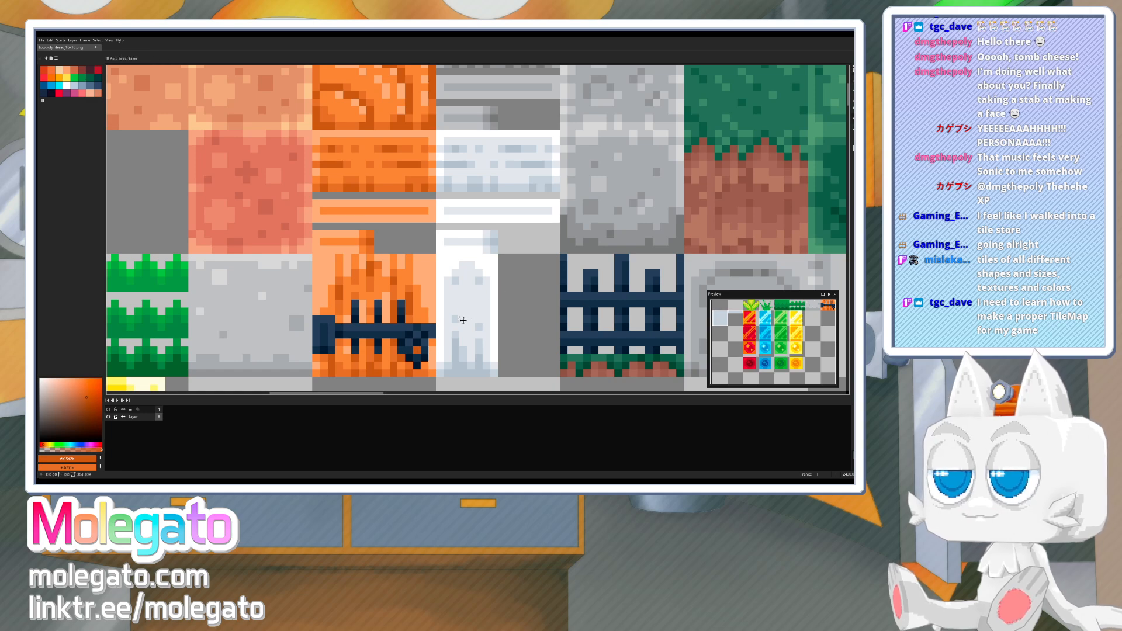
scroll(351, 327, "down", 2)
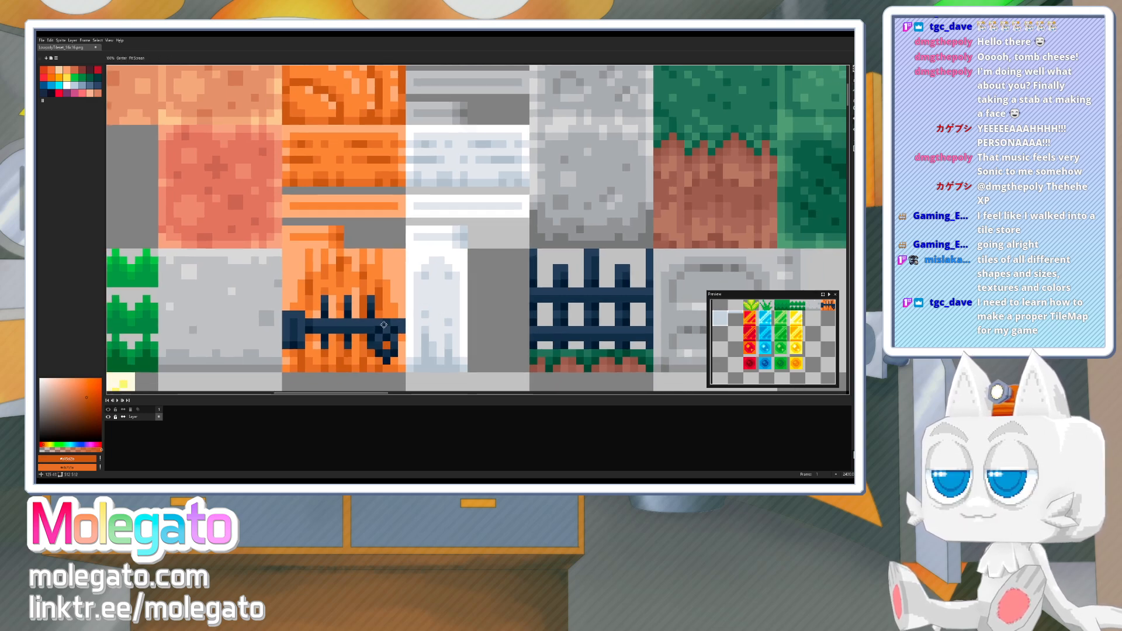
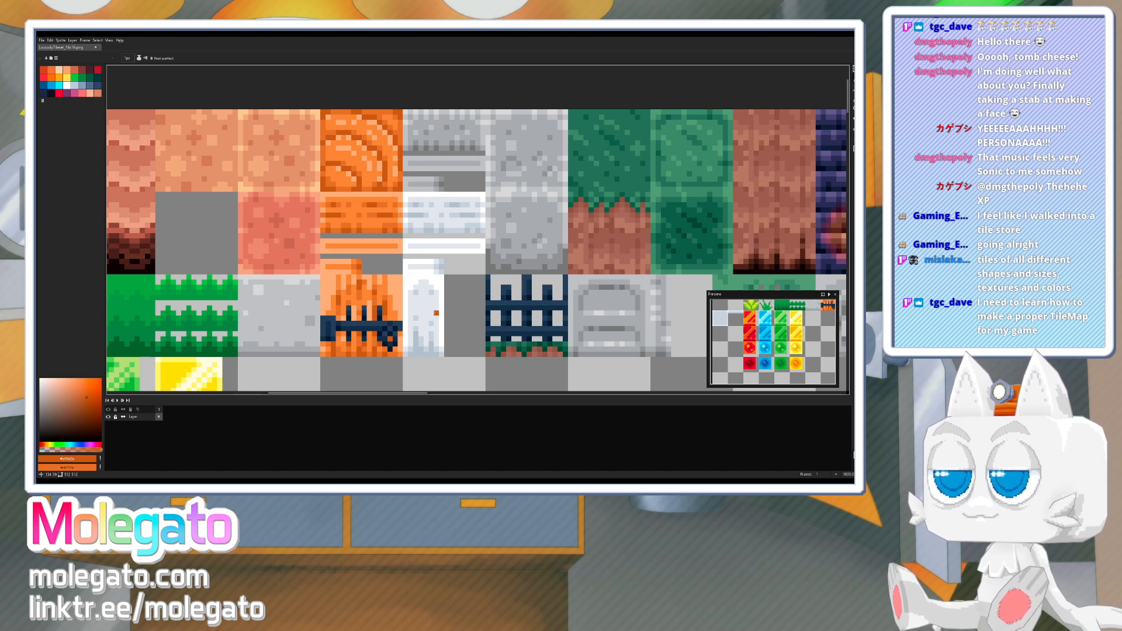
key("ctrl+s")
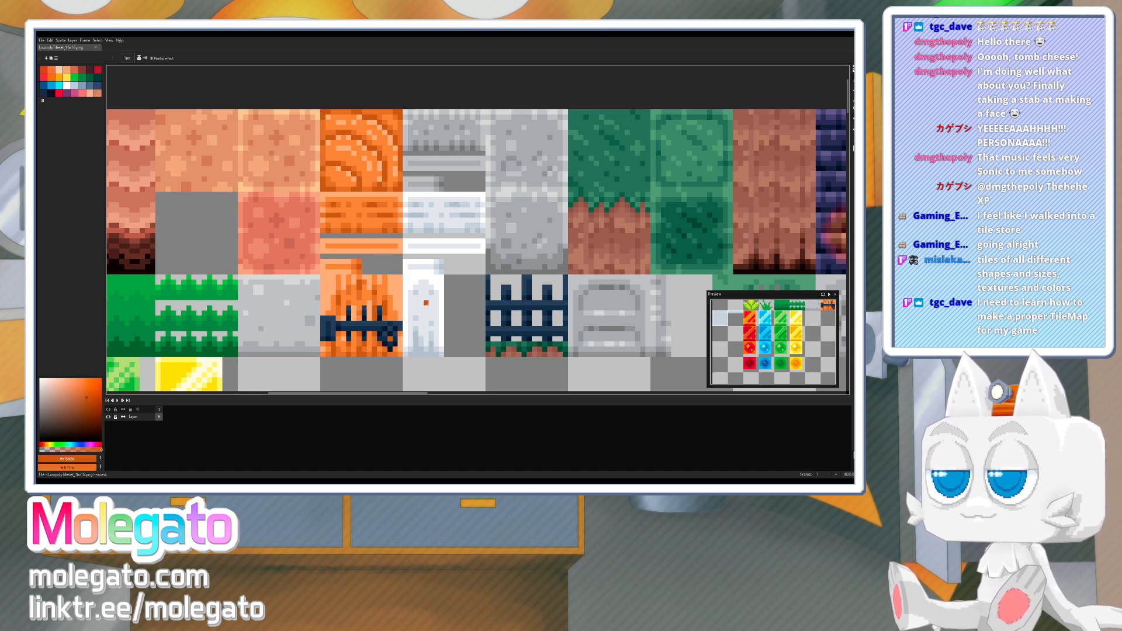
- Switch to Blender, reload the tileset image and select a narrow side face of Wood_Door in Edit Mode
middle_click_drag(428, 306, 436, 287)
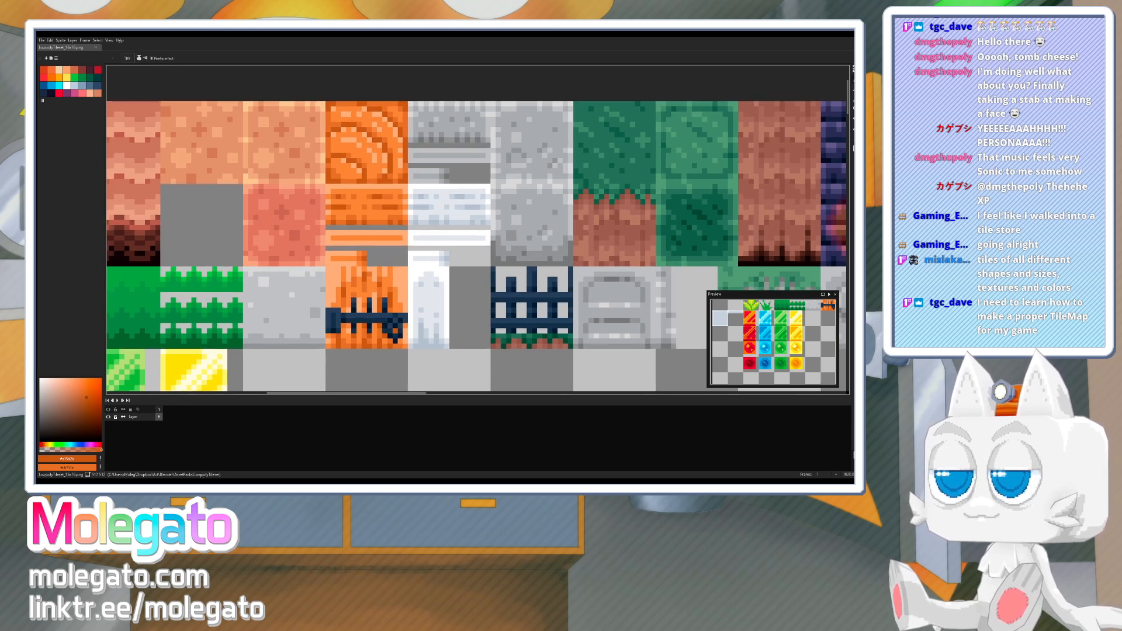
key("alt+Tab")
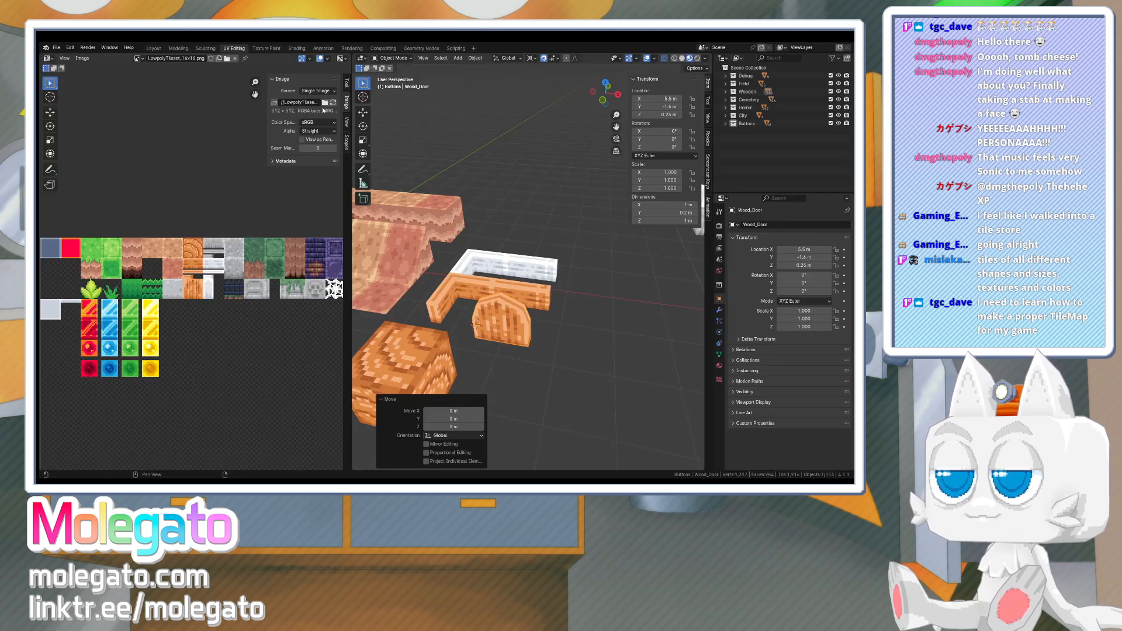
middle_click_drag(459, 364, 508, 349)
key("Tab")
left_click(573, 315)
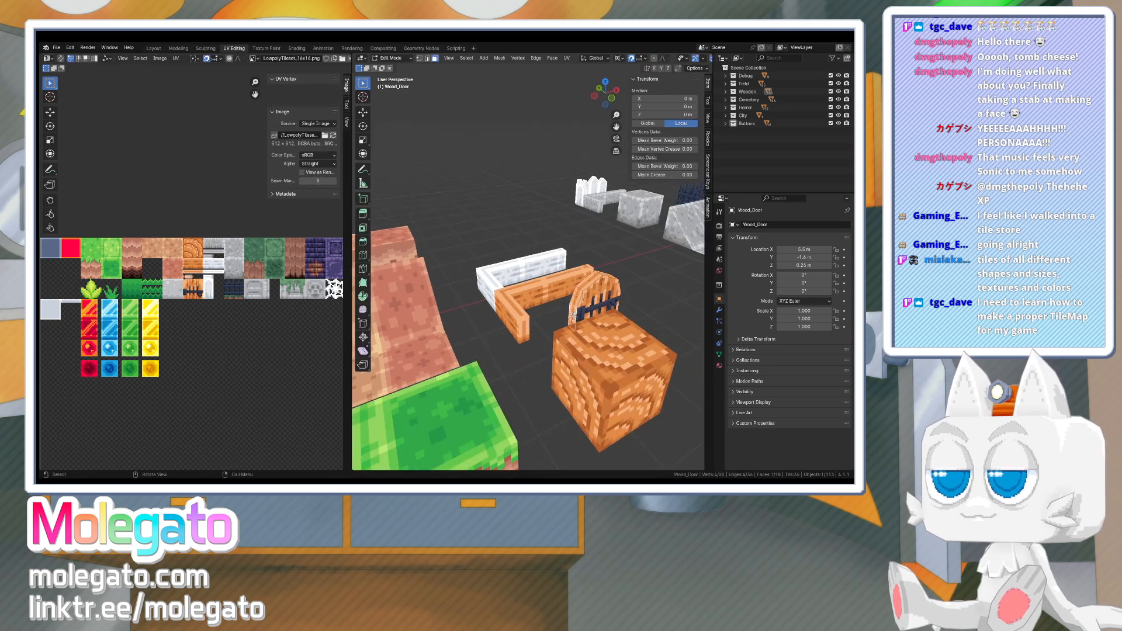
- Rotate the side face's UV island upright and move it down to the lower edge of the wooden door tile
middle_click_drag(572, 316, 514, 328)
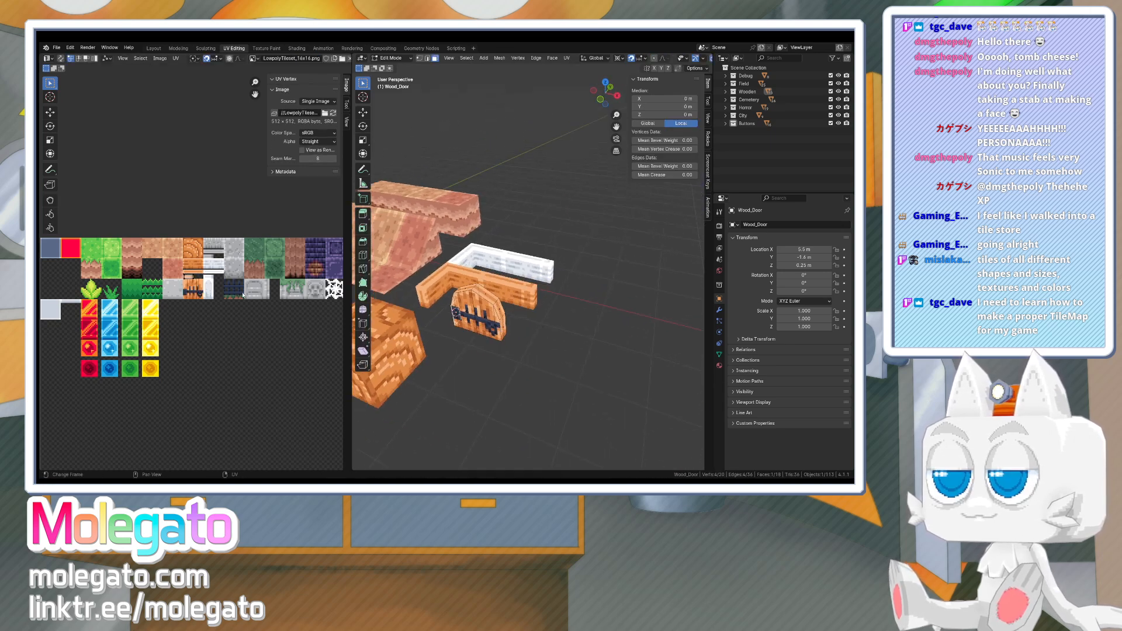
scroll(200, 281, "up", 4)
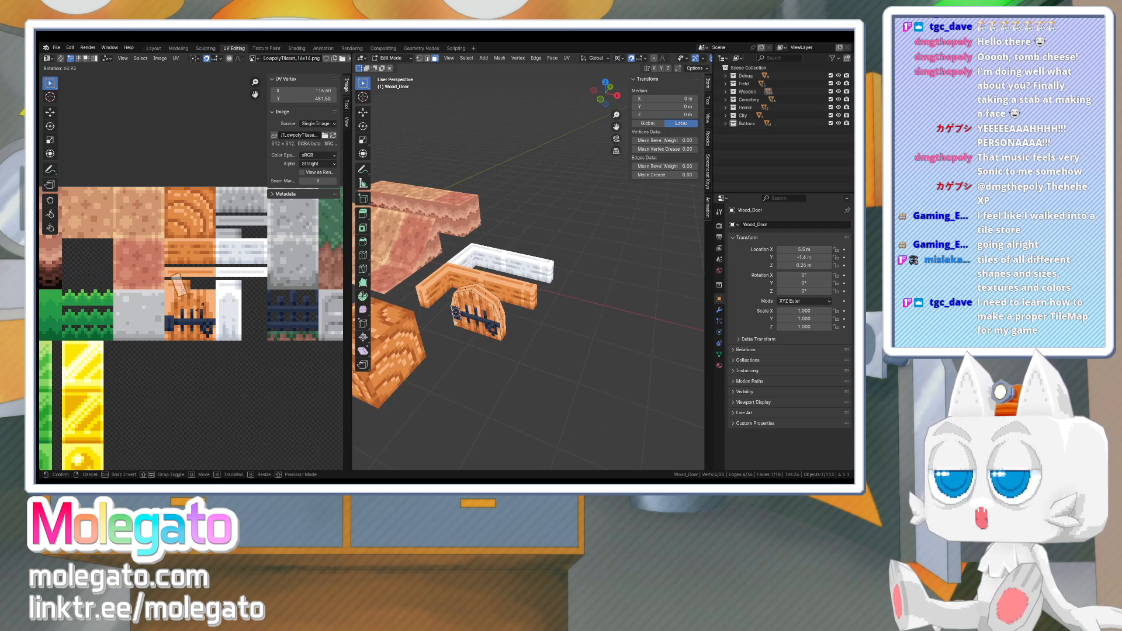
left_click(192, 313)
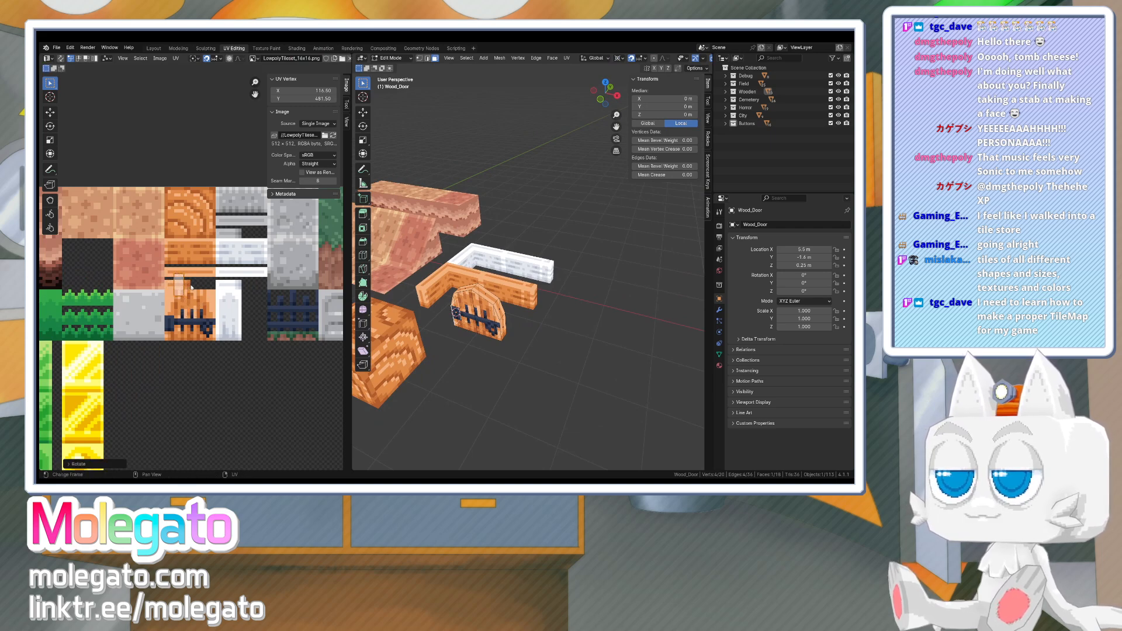
key("g")
left_click(194, 342)
scroll(194, 342, "up", 1)
scroll(194, 342, "up", 2)
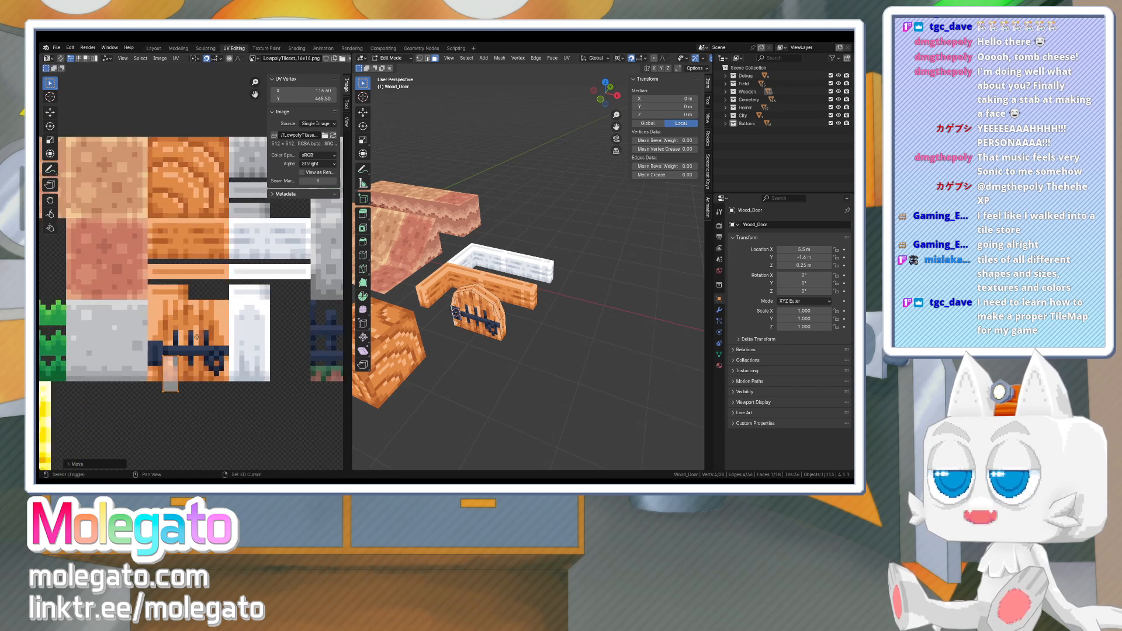
- Move the UV island over the door tile's block end and set its upper vertices to Y 472
key("g")
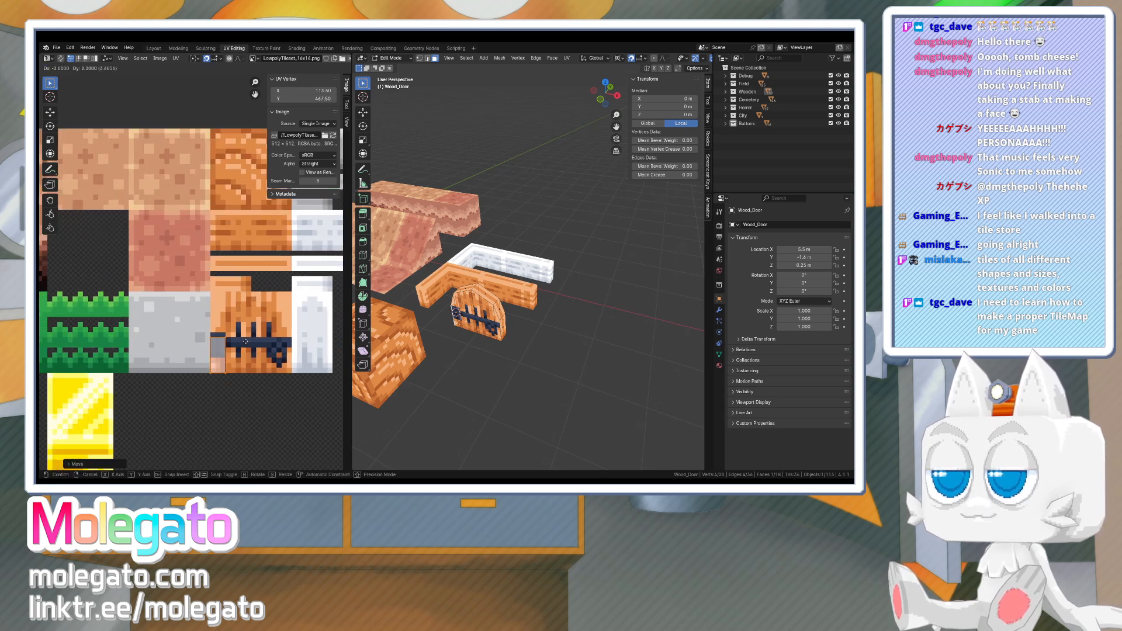
left_click(246, 340)
left_click_drag(204, 328, 234, 343)
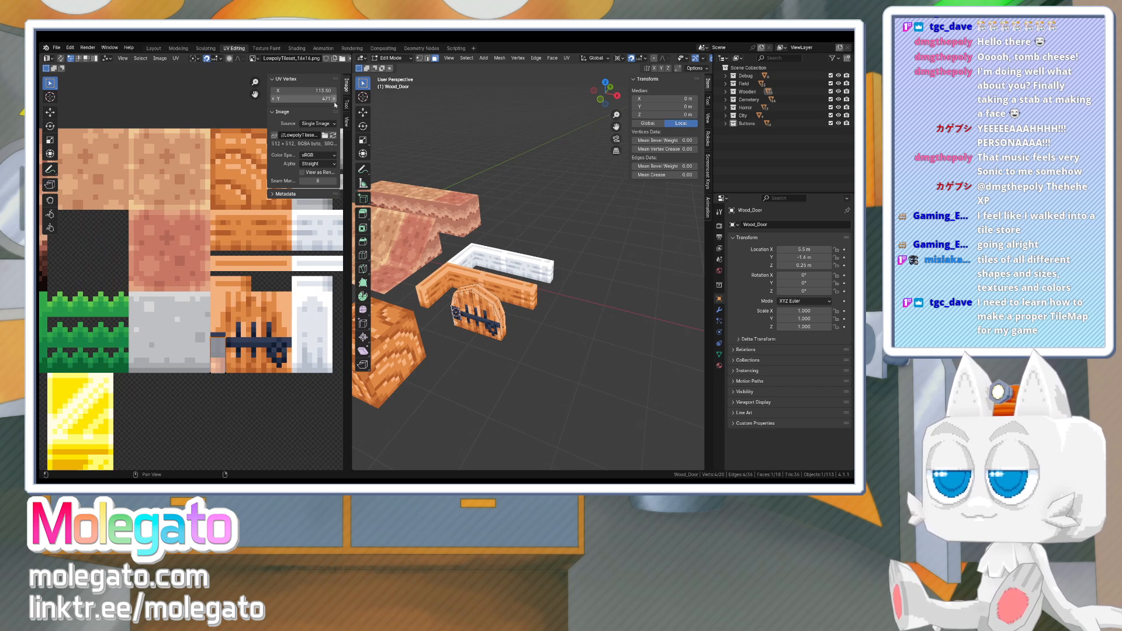
left_click(334, 101)
- Rotate the opposite side face's UV island upright and move it over the lower middle of the door tile
mouse_move(458, 318)
middle_mouse_down()
mouse_move(523, 308)
mouse_move(466, 306)
middle_mouse_up()
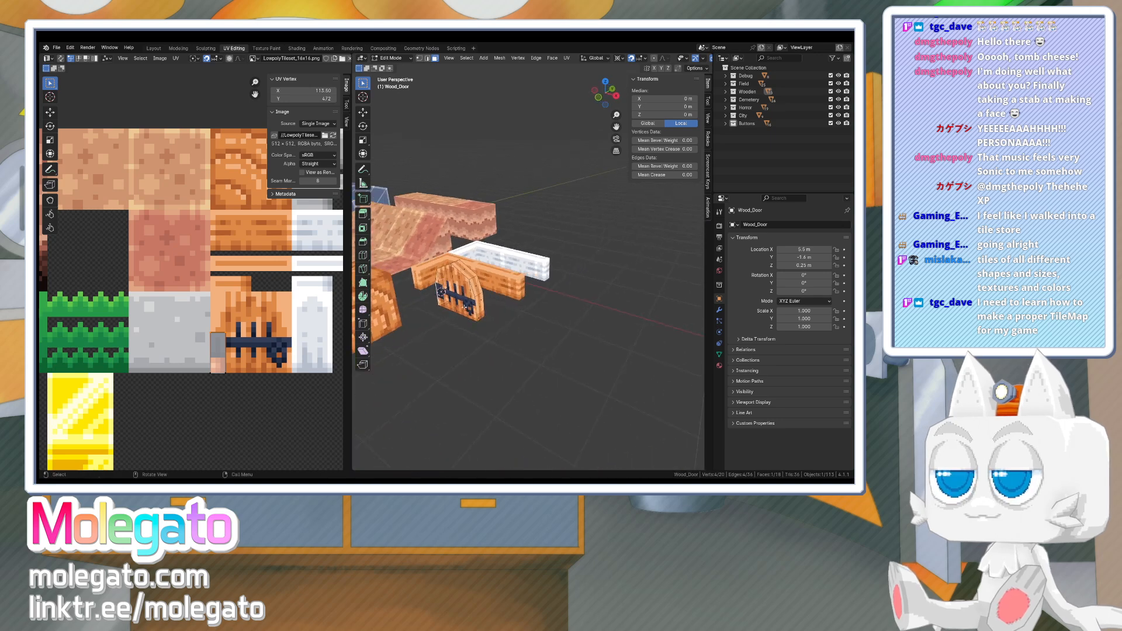
key("r")
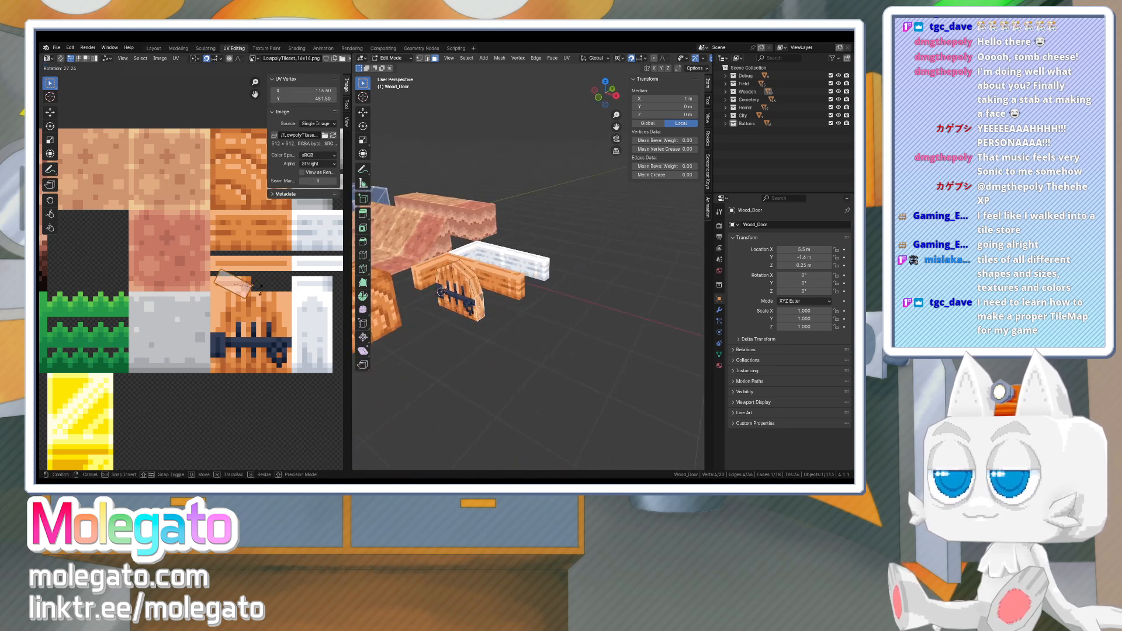
left_click(237, 309)
key("g")
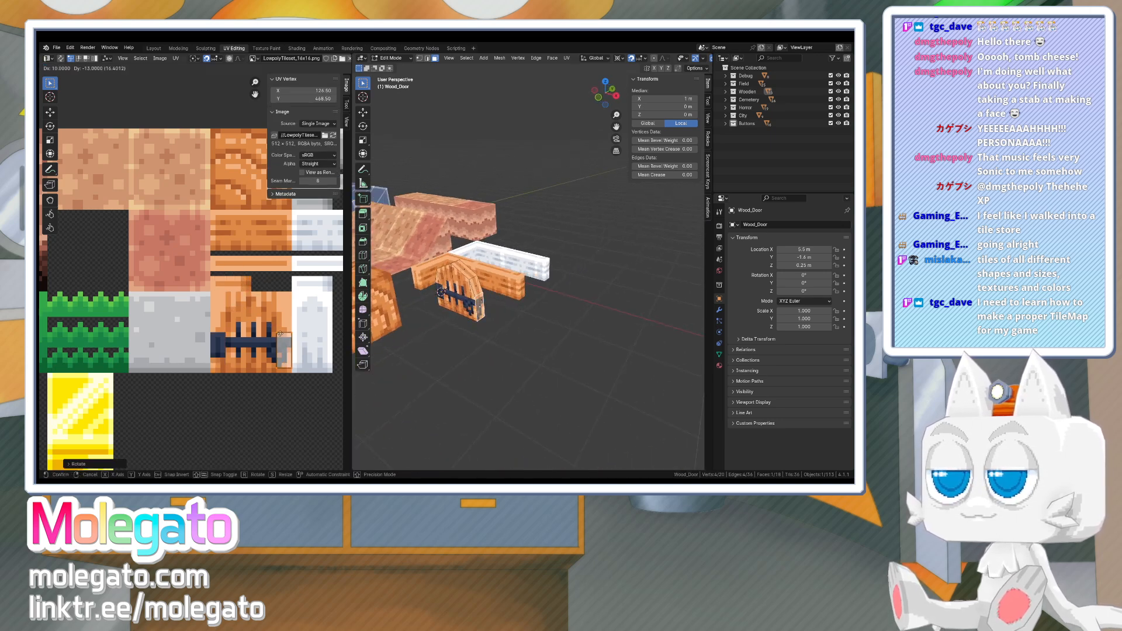
left_click(282, 338)
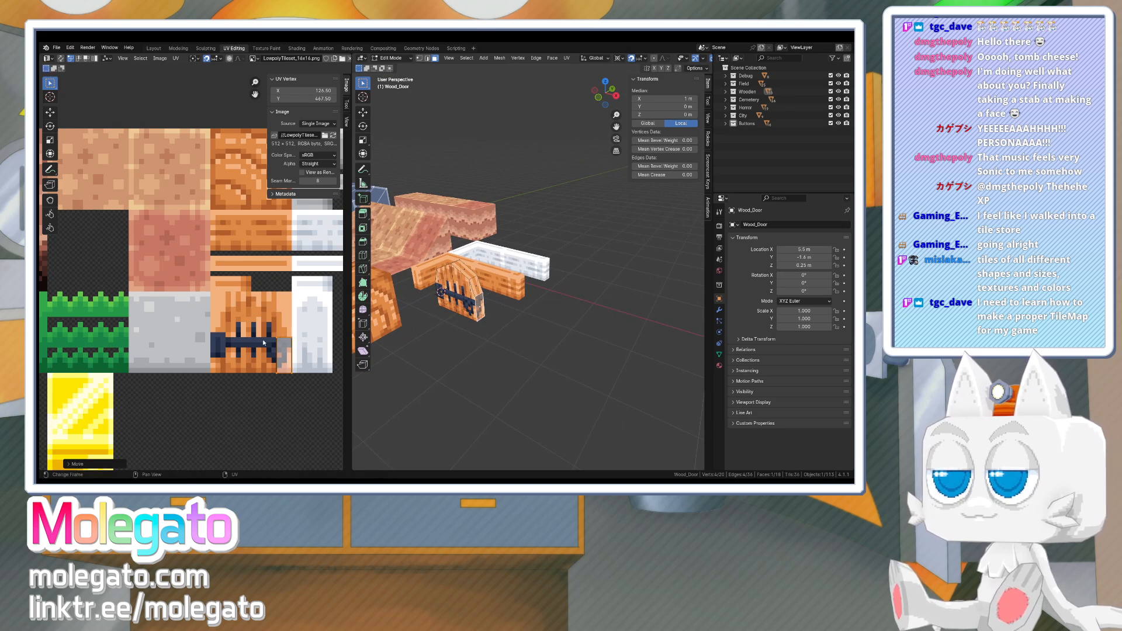
key("g")
left_click(230, 335)
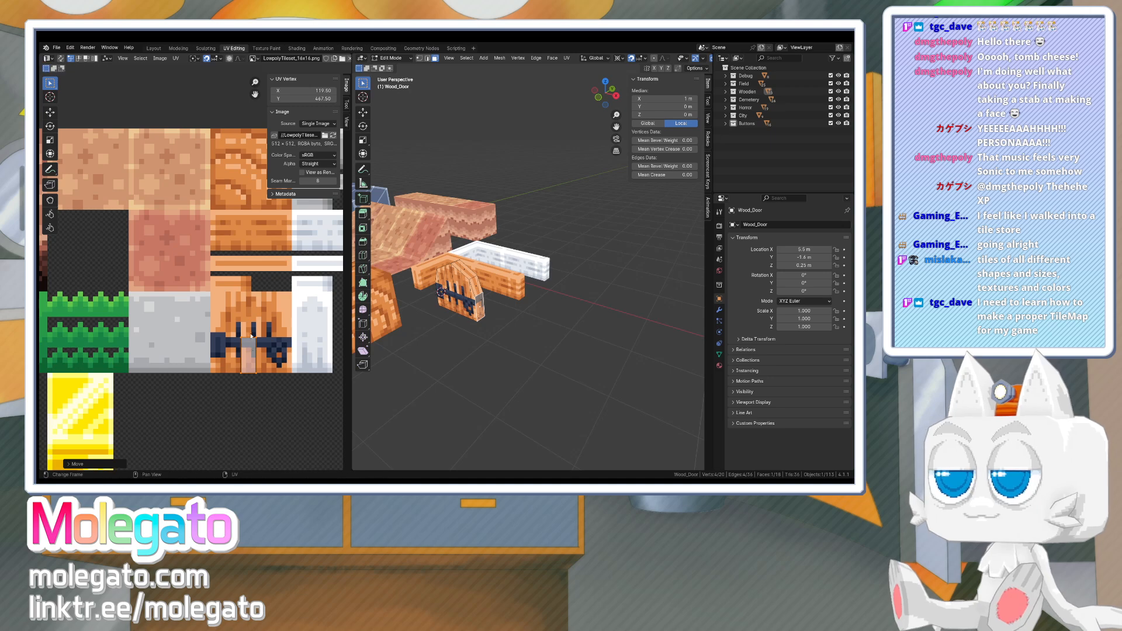
- Narrow this UV island by setting its right edge to X 120, and set its upper vertices to Y 472
left_click_drag(250, 334, 260, 381)
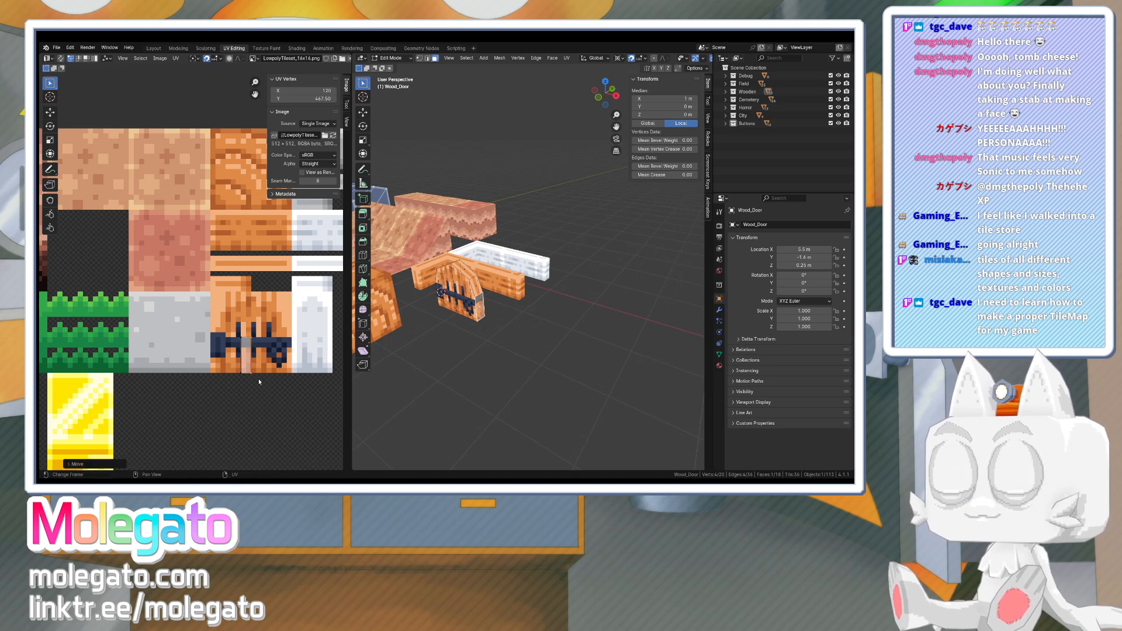
left_click_drag(240, 336, 256, 343)
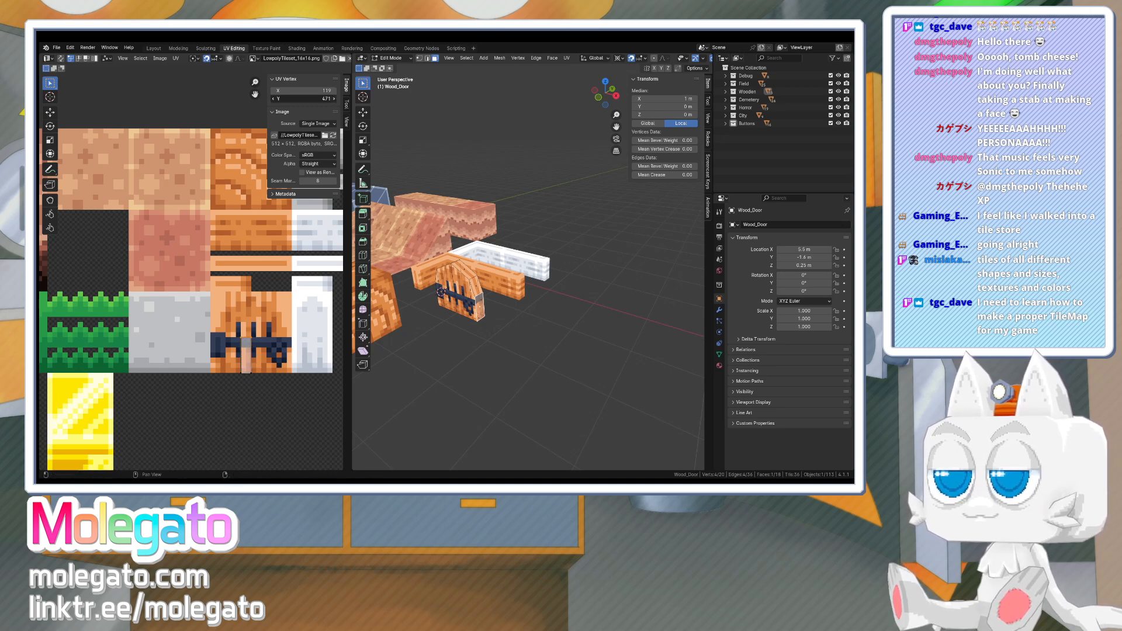
left_click(334, 99)
middle_click_drag(401, 216, 490, 299)
scroll(477, 302, "up", 3)
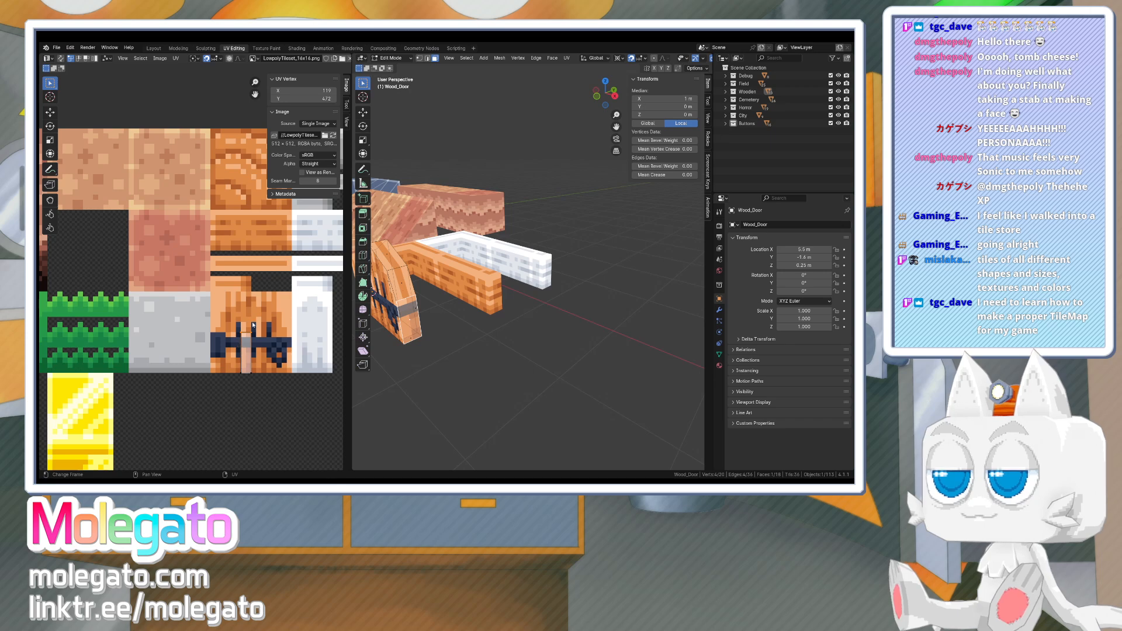
- Shift the UV island's lower vertices sideways, and move the island to the left edge of the door tile's lower half
left_click_drag(231, 324, 245, 384)
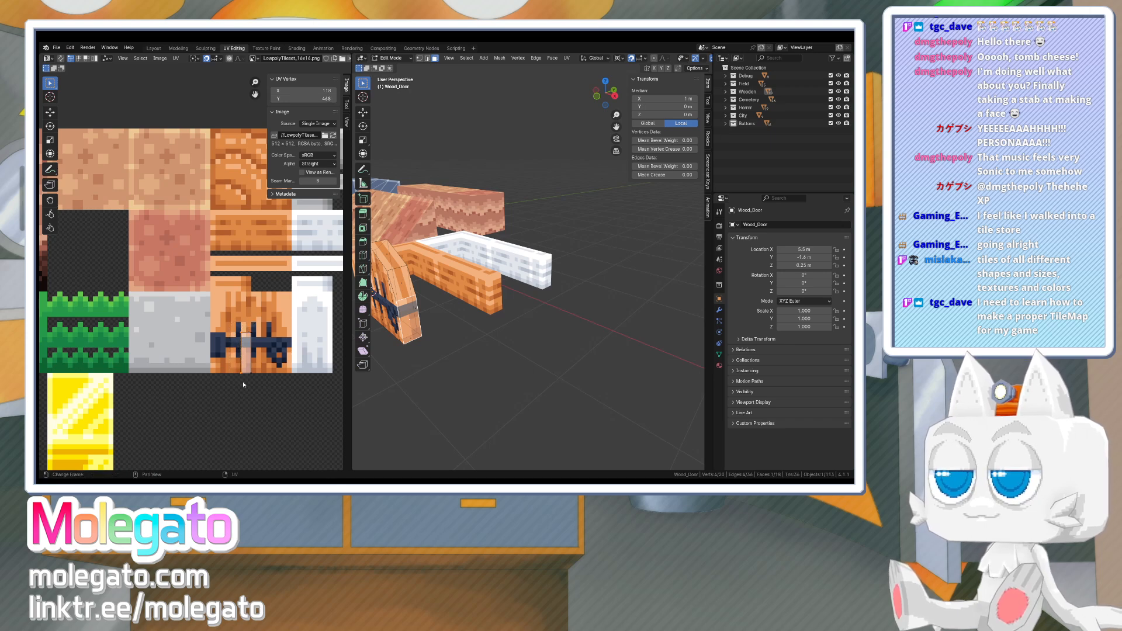
key("g")
left_click(240, 385)
left_click_drag(228, 325, 260, 387)
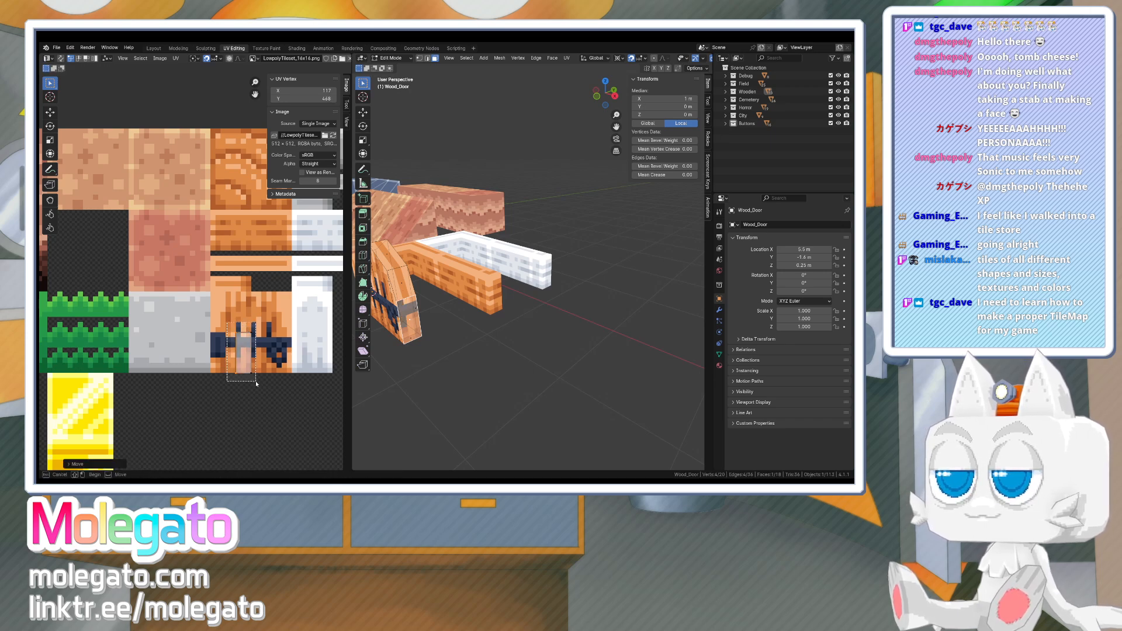
key("g")
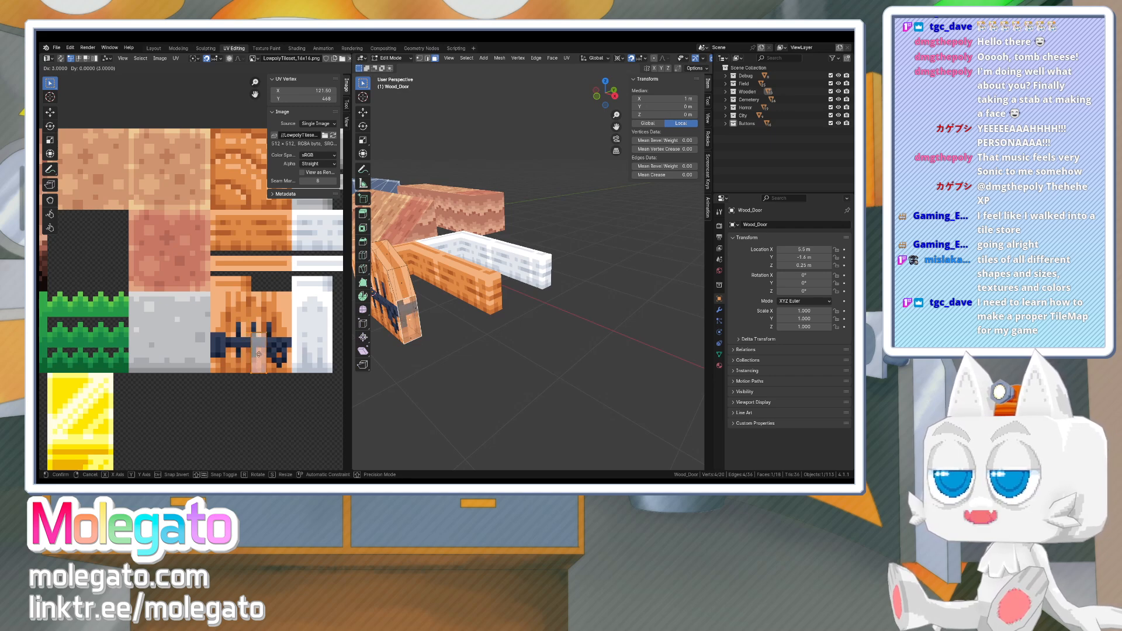
left_click(221, 354)
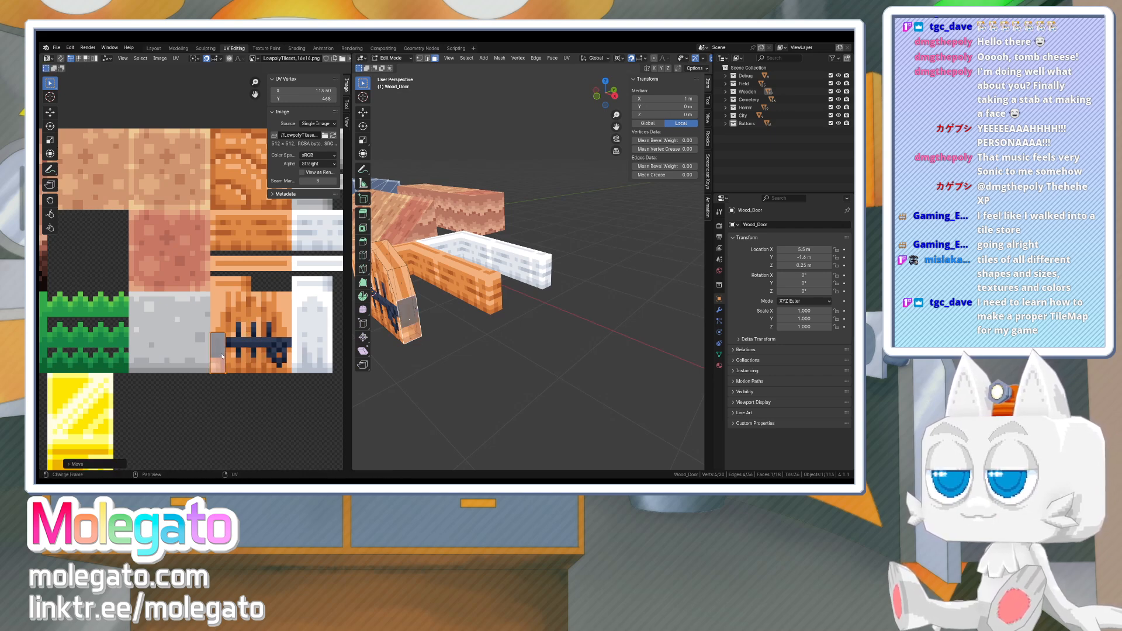
- Leave Edit Mode on the wooden door and save the Blender file
mouse_move(462, 304)
middle_mouse_down()
mouse_move(496, 316)
mouse_move(447, 319)
middle_mouse_up()
key("Tab")
middle_click_drag(531, 328, 412, 331)
key("ctrl+s")
- Duplicate the wooden door in top view and offset the copy 9 m in X and 3 m in Y
scroll(558, 319, "down", 4)
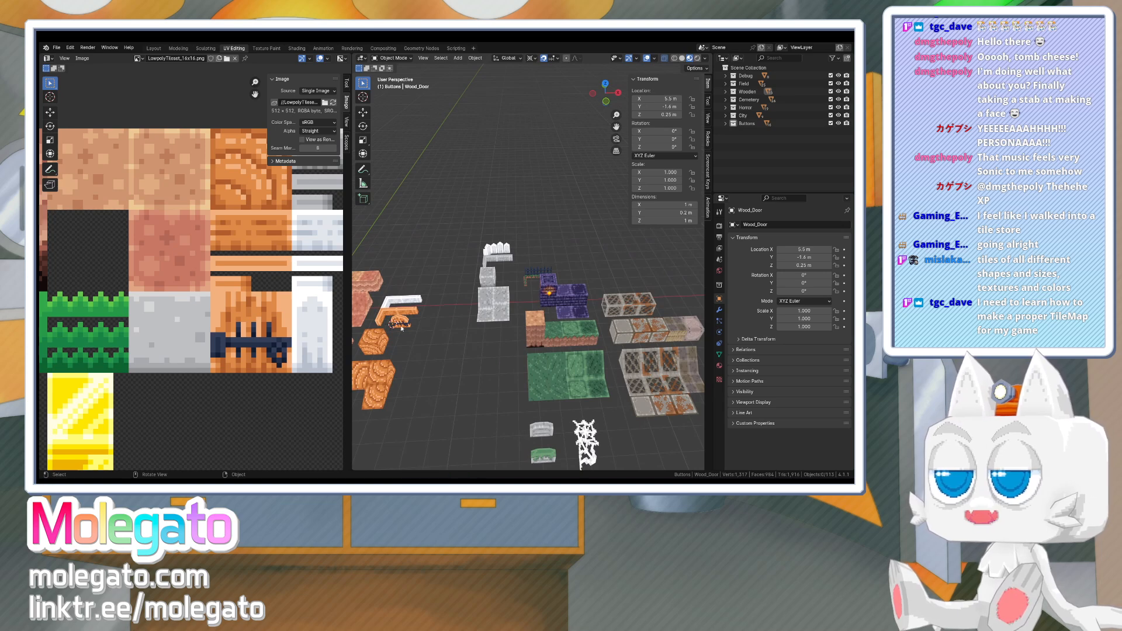
left_click(402, 328)
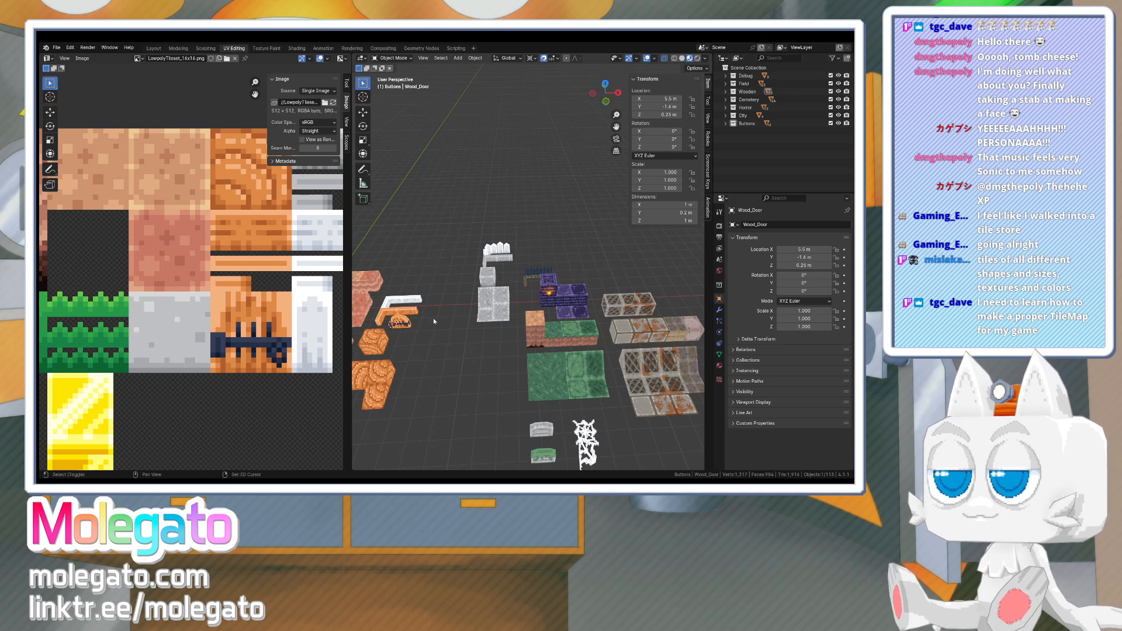
key("shift+KP_7")
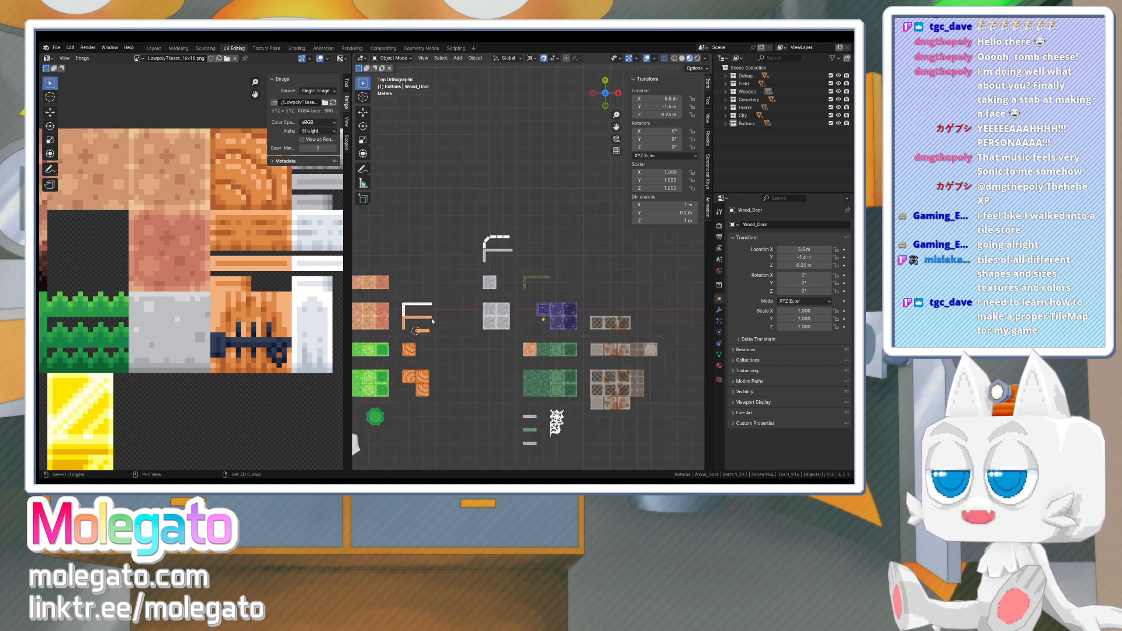
key("shift+d")
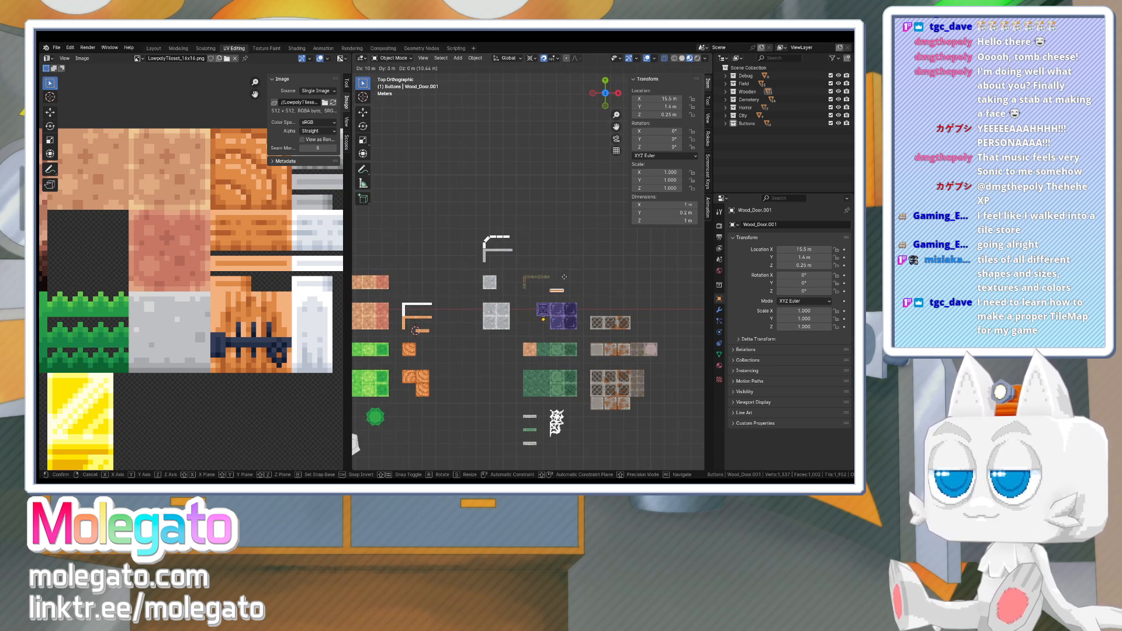
left_click(553, 282)
- Move the duplicated door along Y to -1 m so it stands in front of the purple brick block with the torch
middle_click_drag(553, 282, 563, 333)
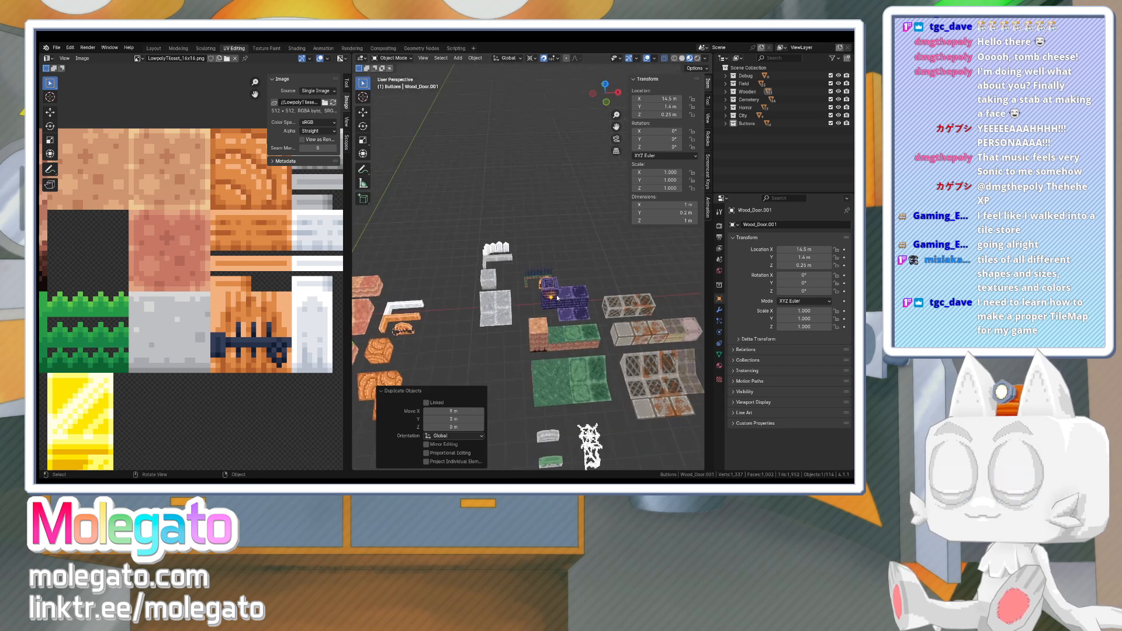
key("g")
key("y")
left_click(566, 331)
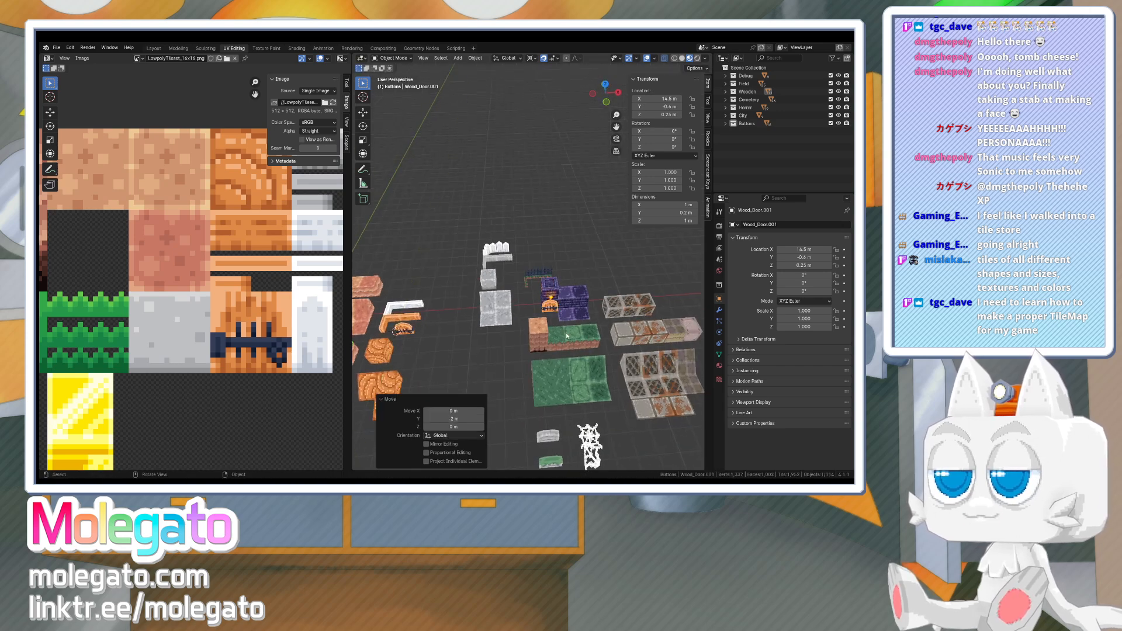
scroll(566, 332, "up", 5)
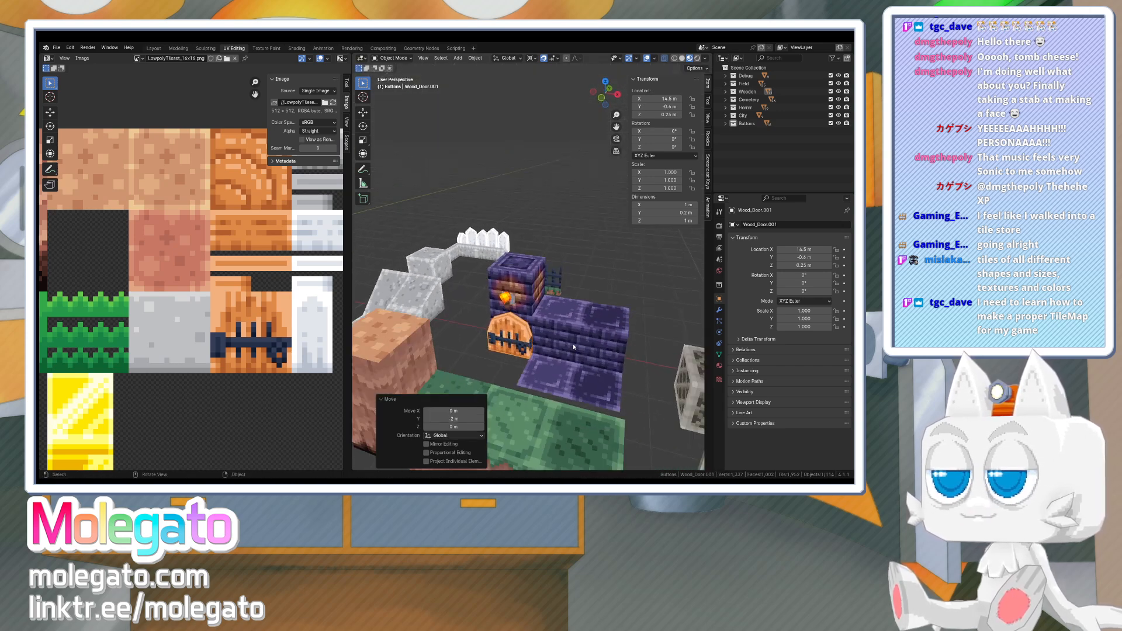
key("KP_7")
key("g")
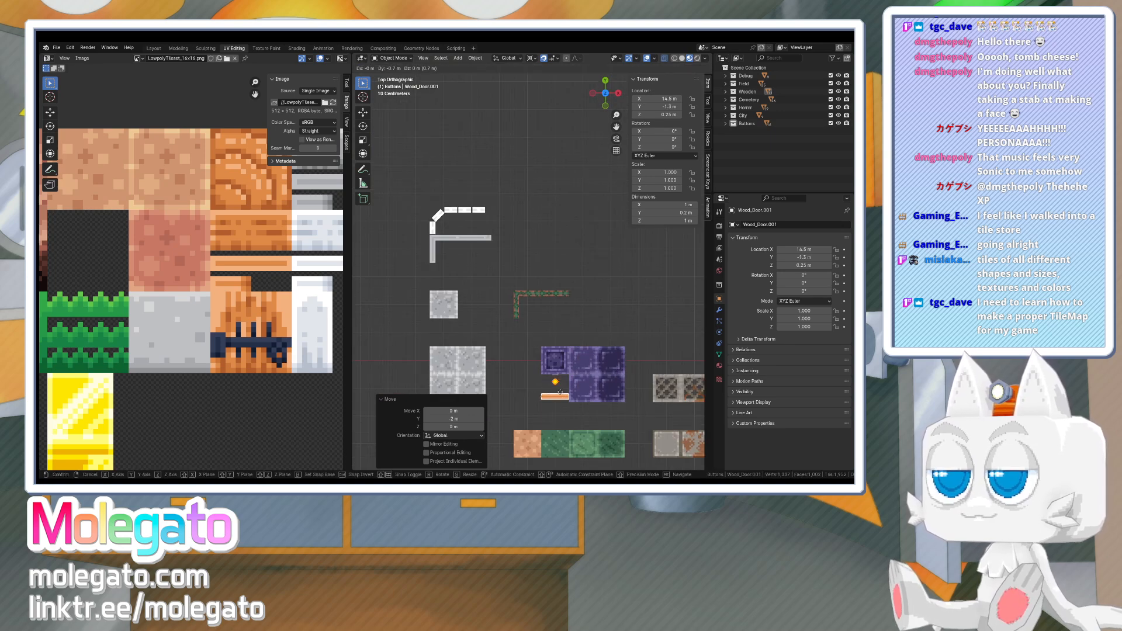
left_click(560, 383)
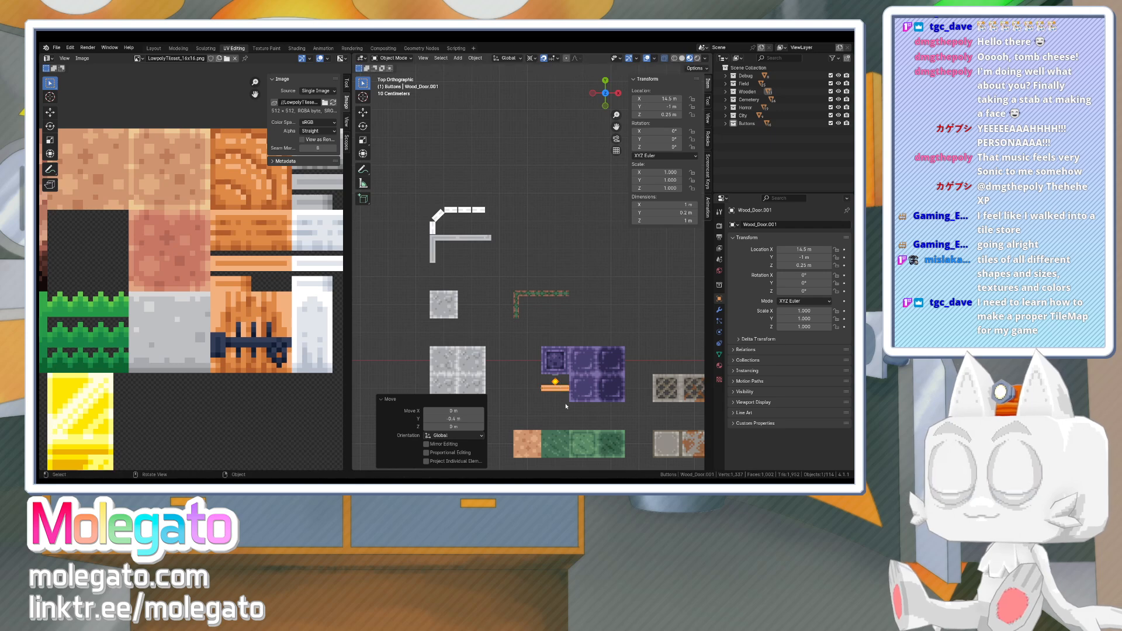
middle_click_drag(560, 384, 553, 350)
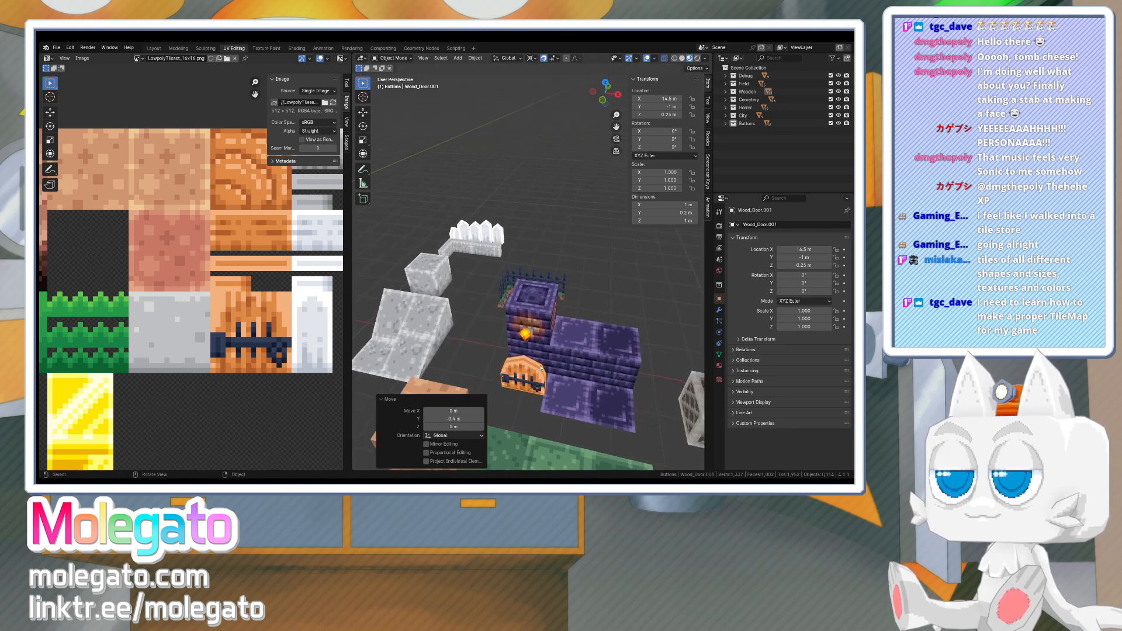
- Switch to Aseprite and copy the wooden door tile into the empty top-row slot beside the purple framed tile
scroll(255, 387, "down", 5)
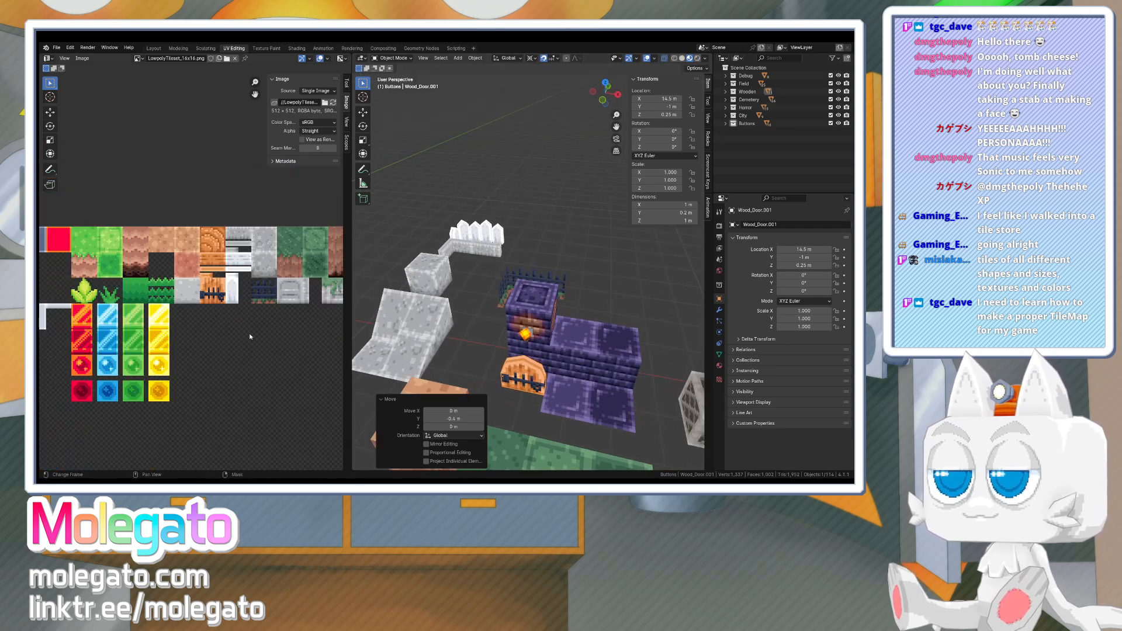
scroll(262, 307, "down", 3)
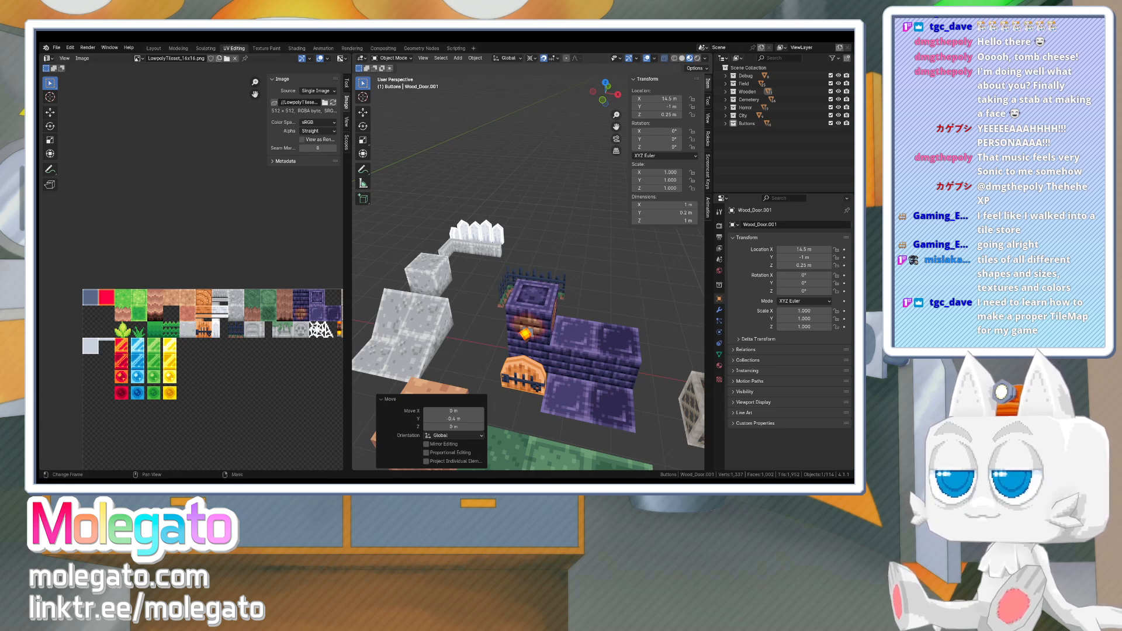
key("alt+Tab")
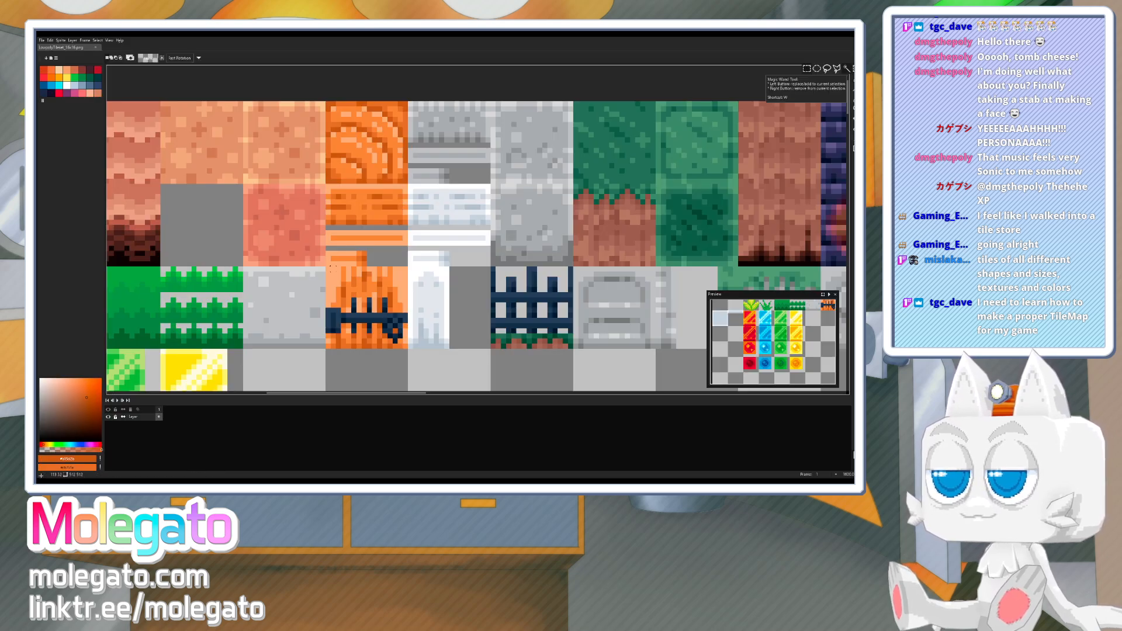
left_click_drag(331, 267, 409, 349)
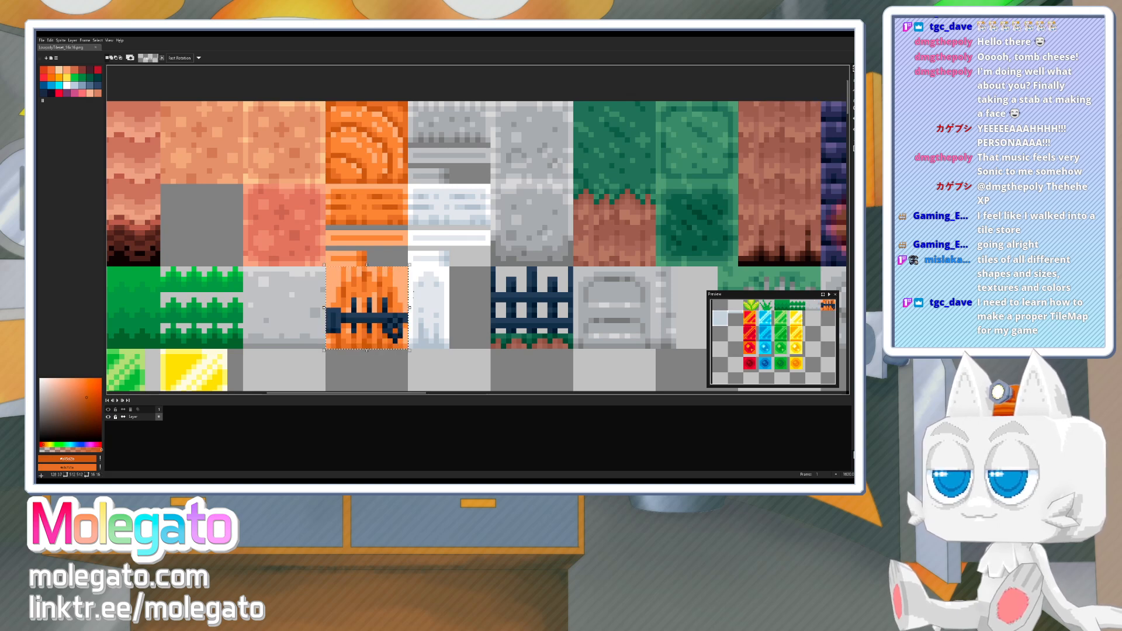
scroll(474, 286, "down", 3)
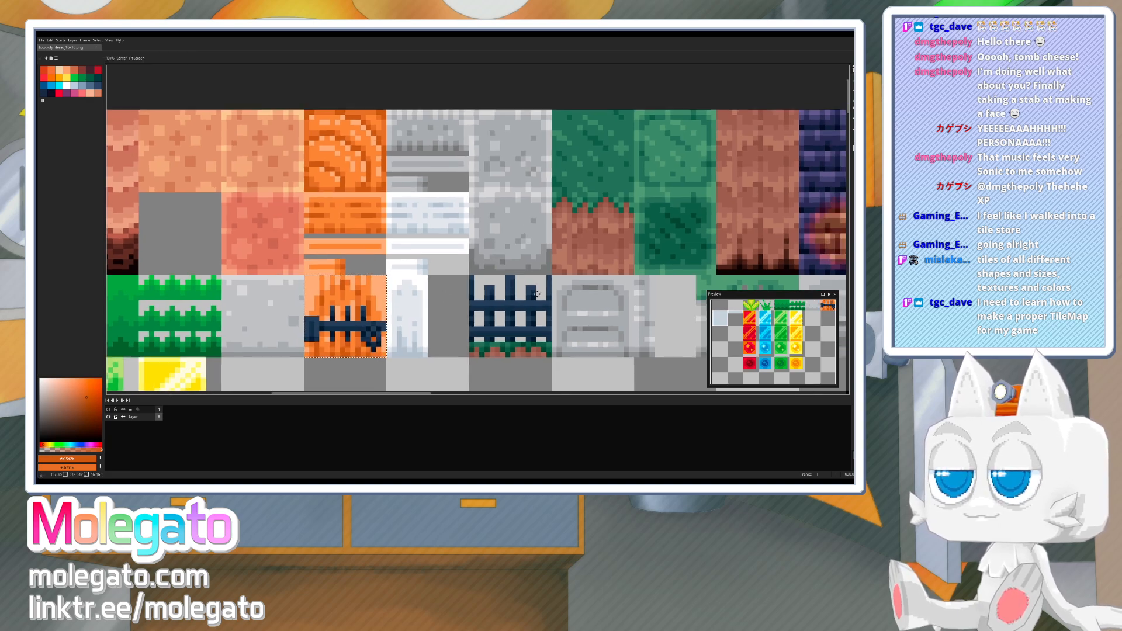
middle_click_drag(529, 252, 528, 251)
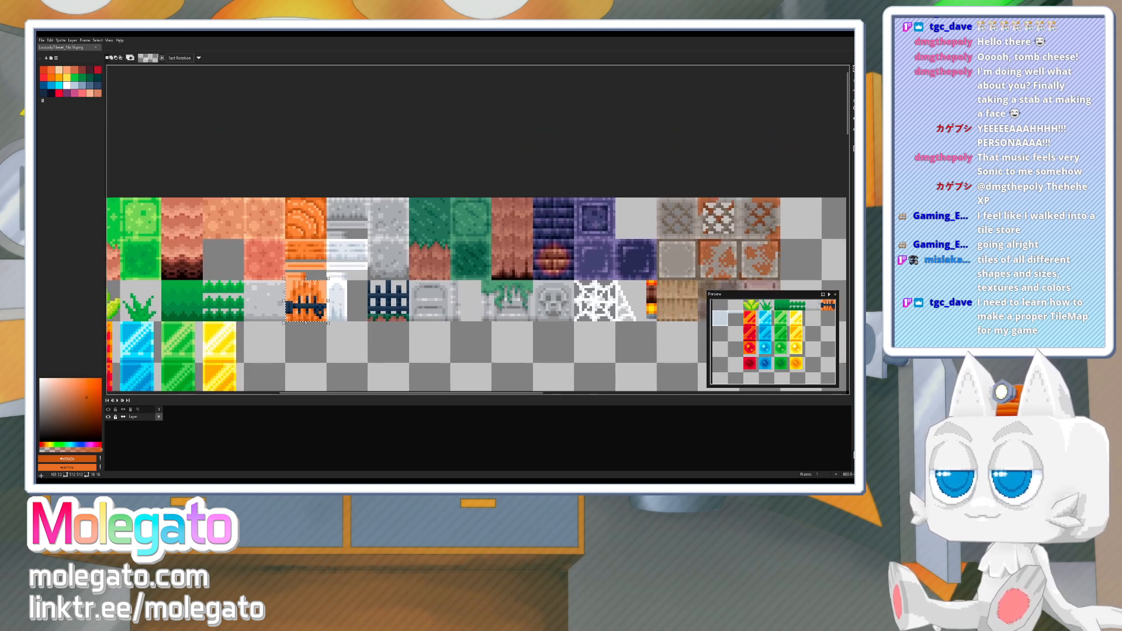
key("ctrl+v")
left_click_drag(303, 309, 631, 227)
middle_click_drag(689, 246, 577, 277)
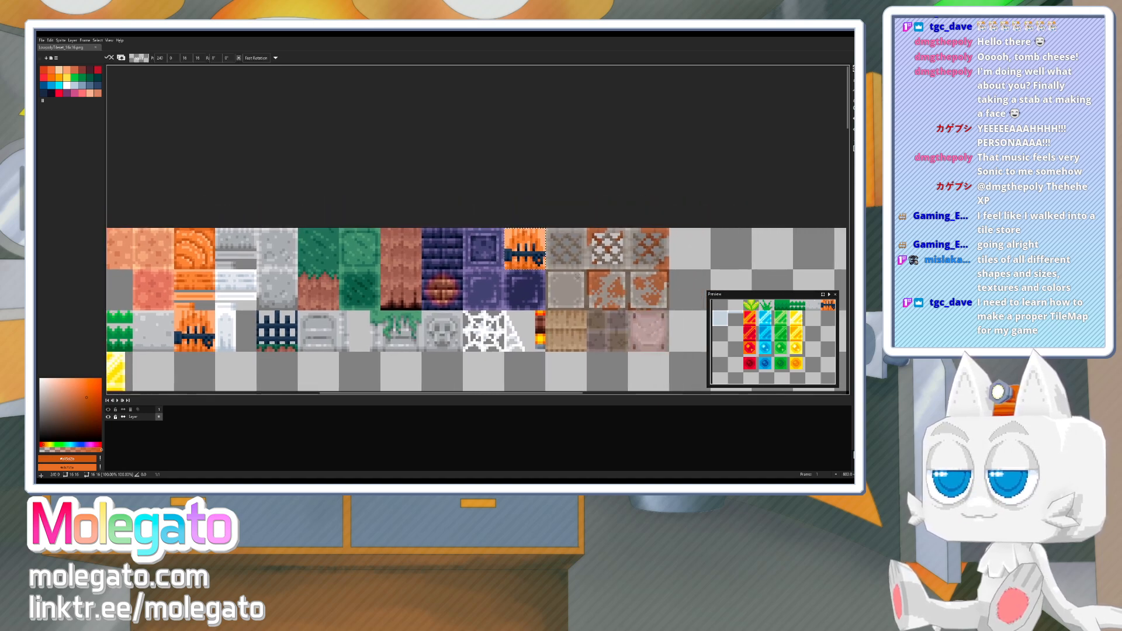
- Fill the copied door tile's darkest wood shade with a dark brown sampled from the torch tile
scroll(578, 276, "up", 3)
scroll(560, 281, "down", 1)
key("b")
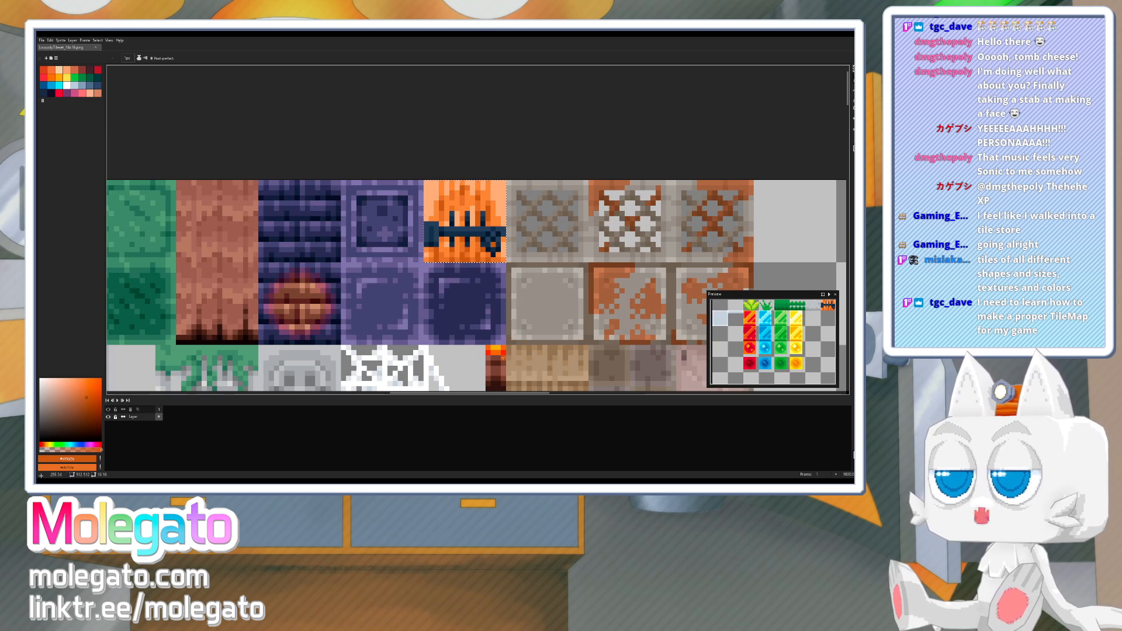
scroll(504, 316, "down", 1)
left_click(489, 327, "alt")
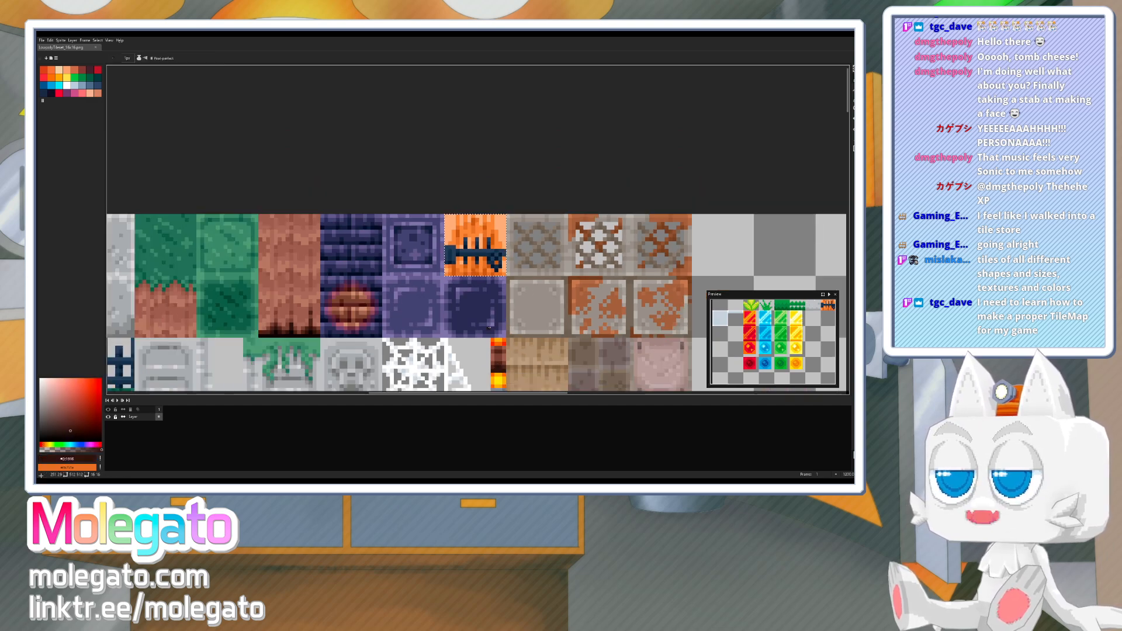
key("g")
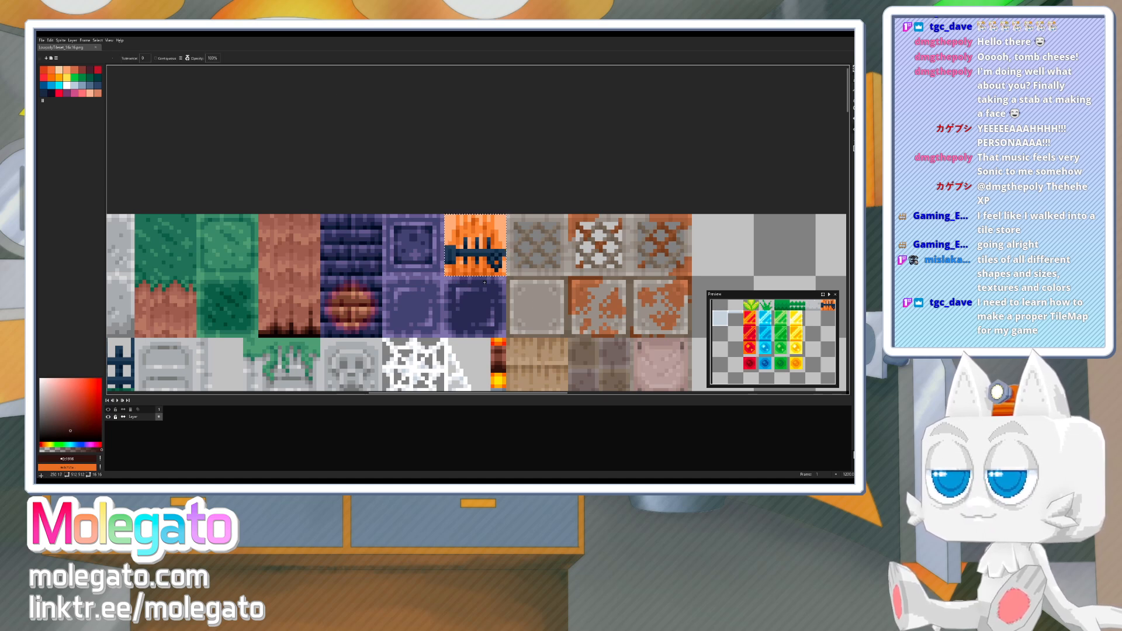
left_click(473, 270)
- Fill the copied door's remaining orange wood shades with progressively lighter browns sampled from the torch tile
left_click(497, 366, "alt")
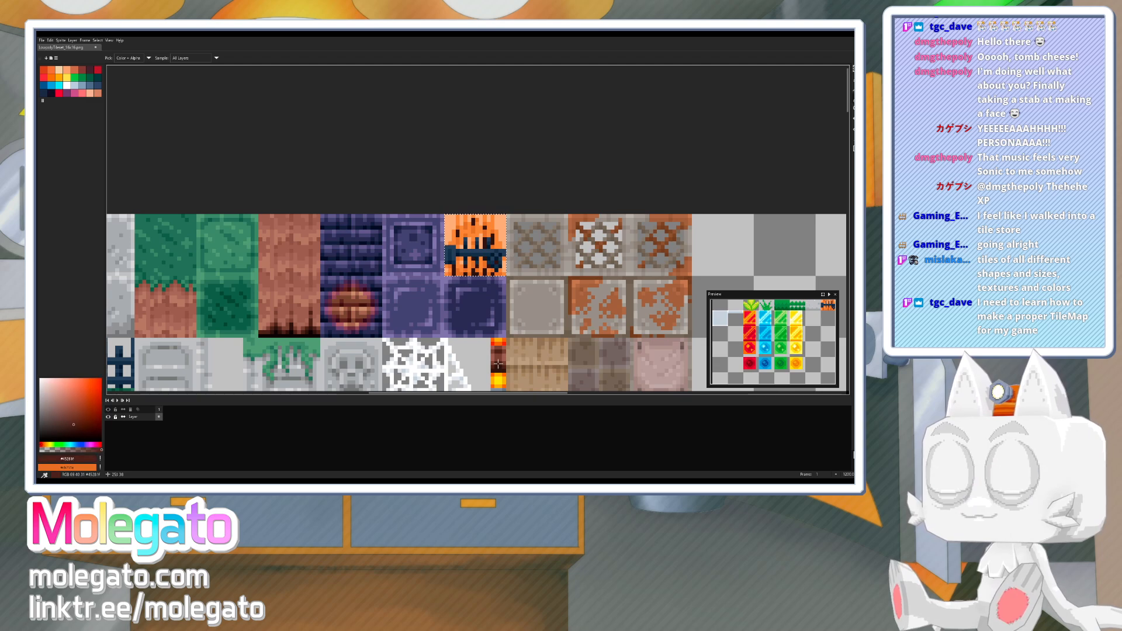
left_click(457, 274)
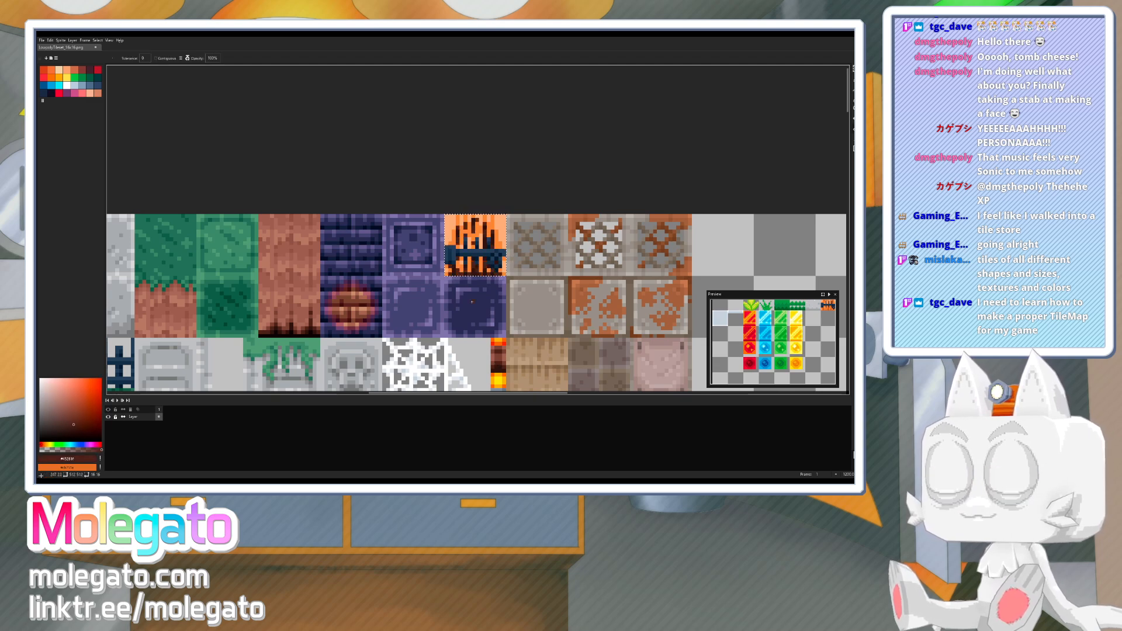
left_click(497, 360, "alt")
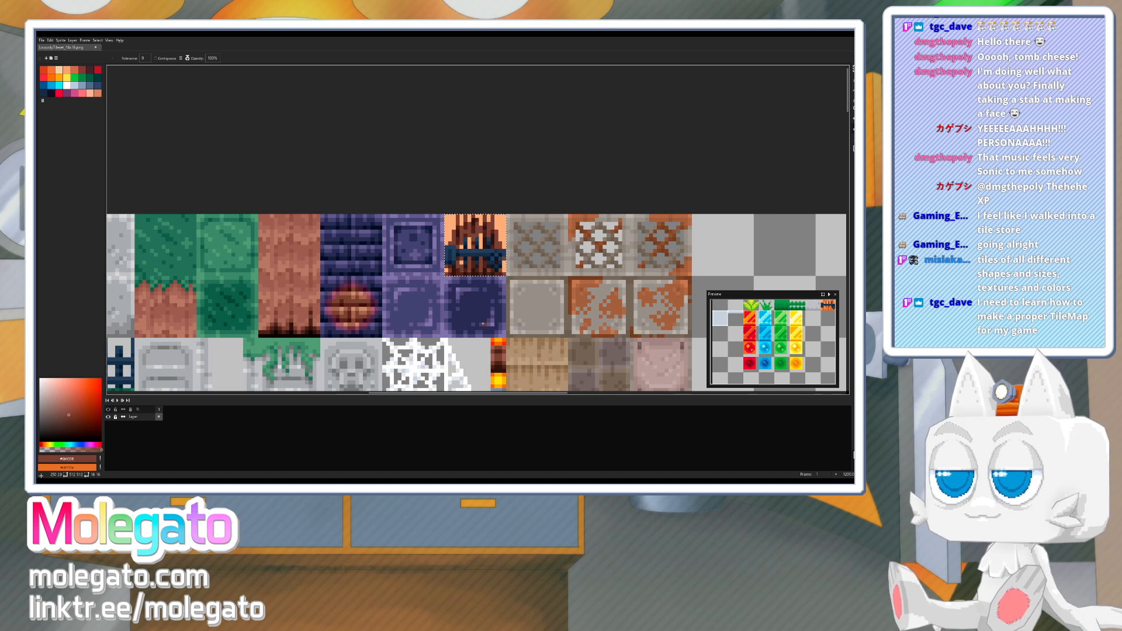
left_click(496, 353, "alt")
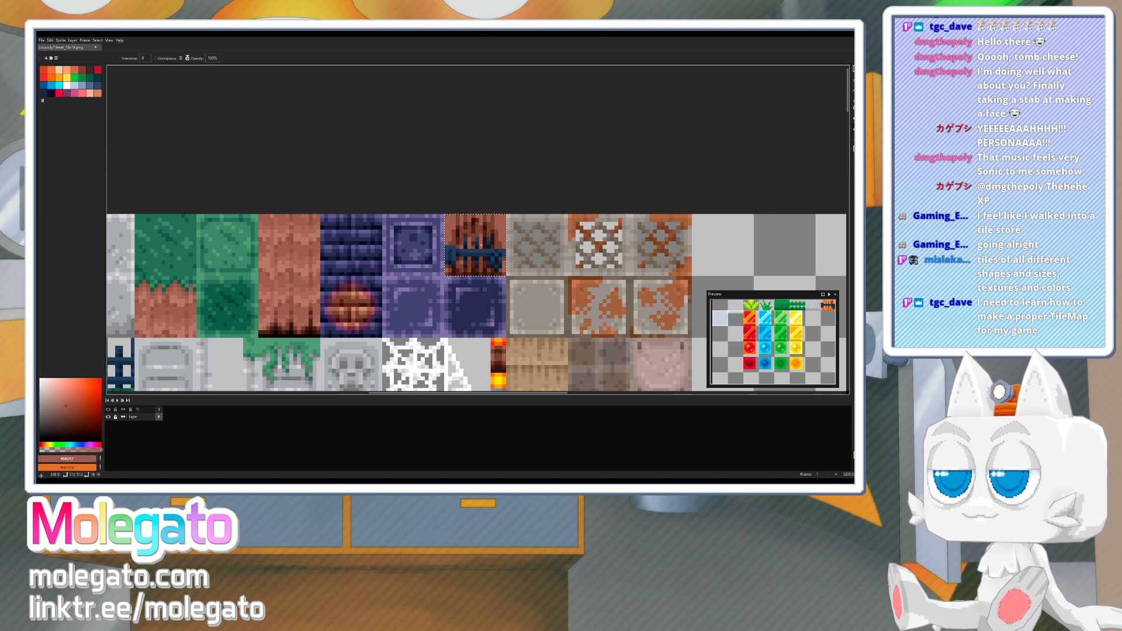
- Save the tileset image with the recoloured door tile and switch back to Blender
left_click_drag(513, 274, 489, 236)
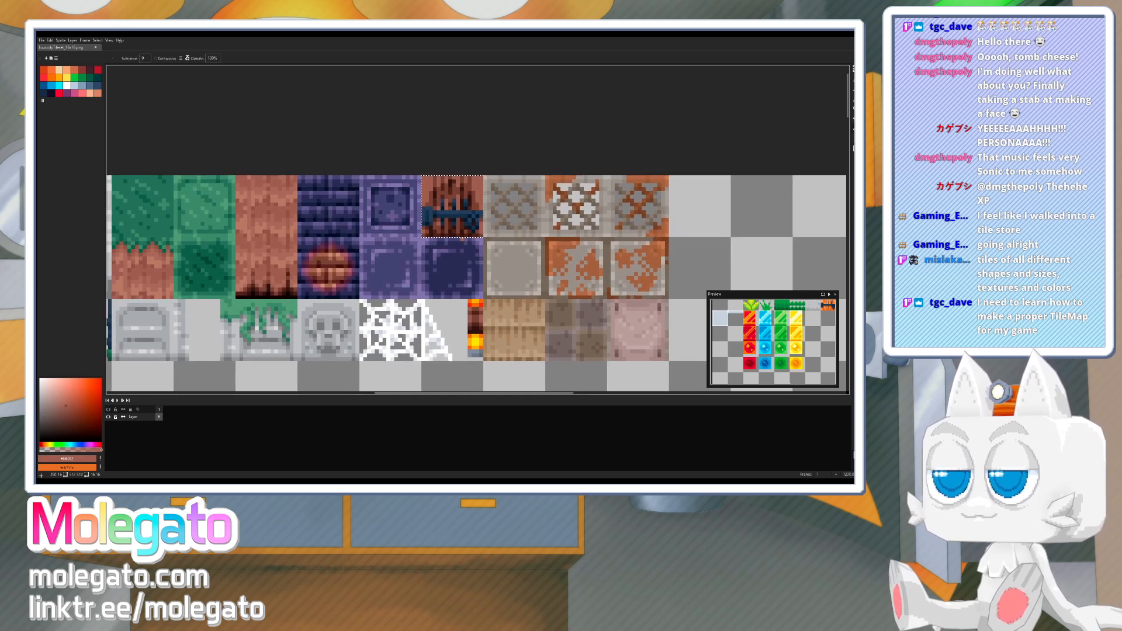
key("ctrl")
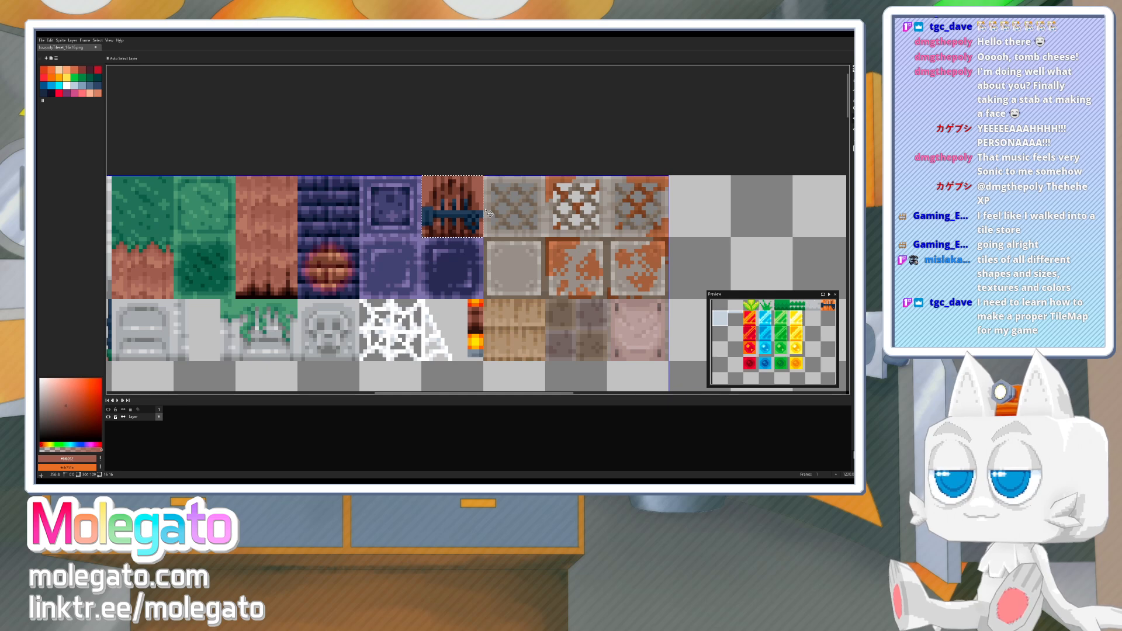
key("ctrl+s")
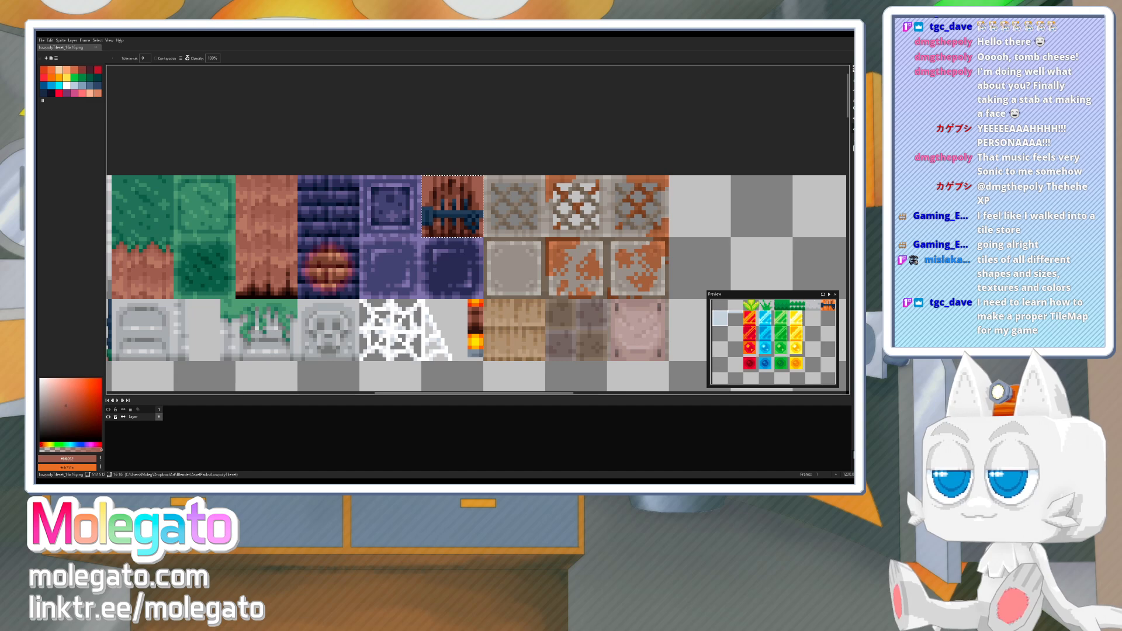
key("alt+Tab")
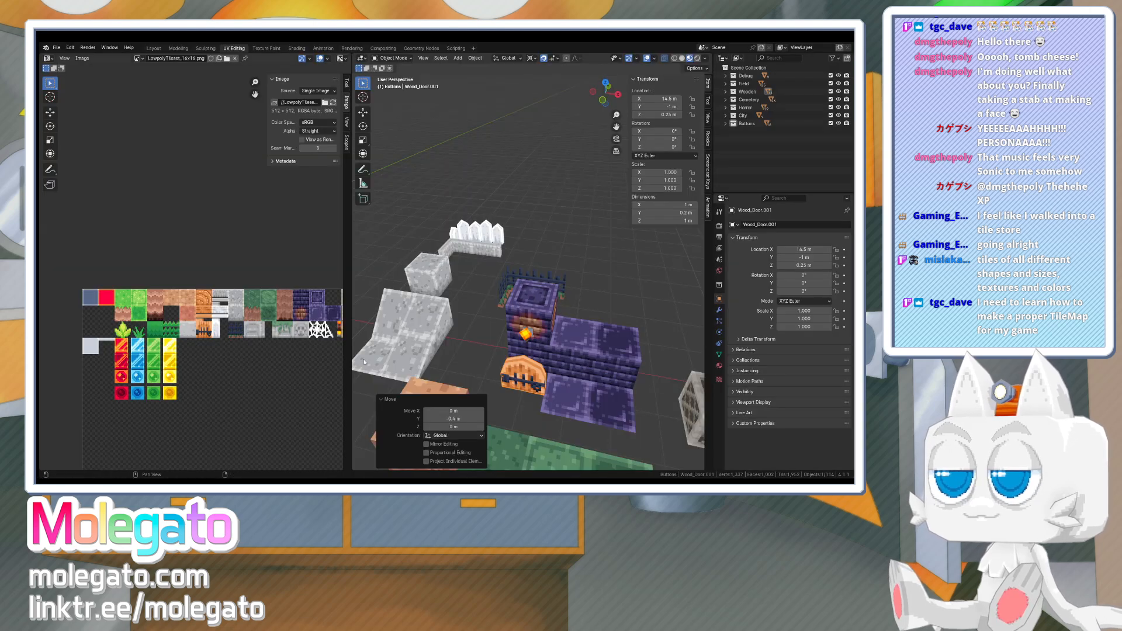
- Move the duplicated door's front and back face UVs from the orange door tile onto the dark-brown door tile
key("a")
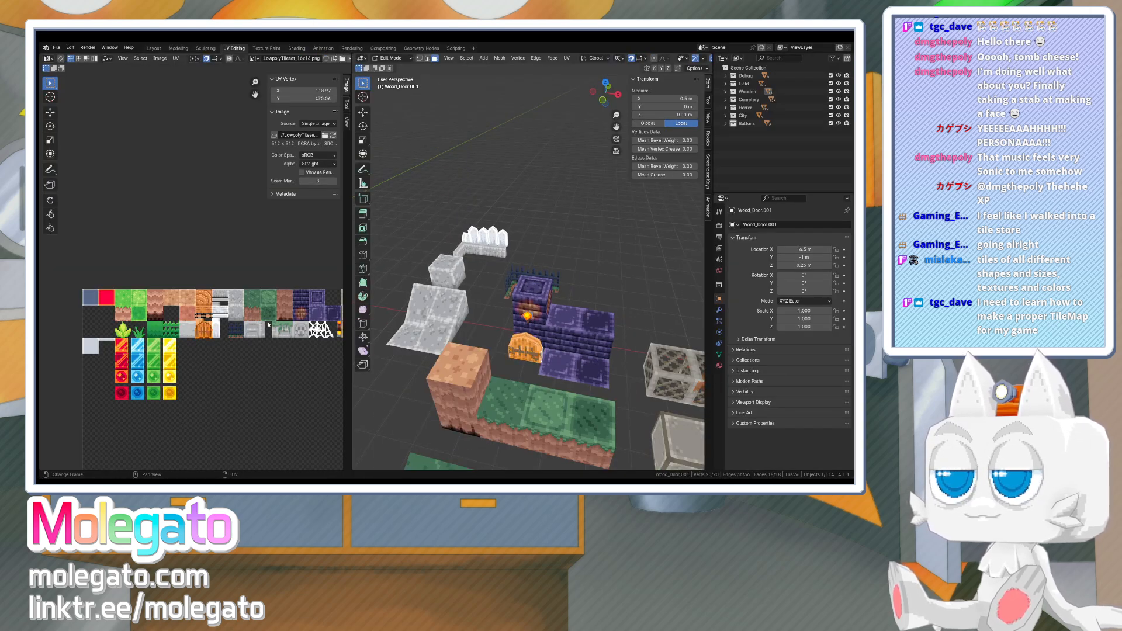
left_click_drag(184, 321, 228, 350)
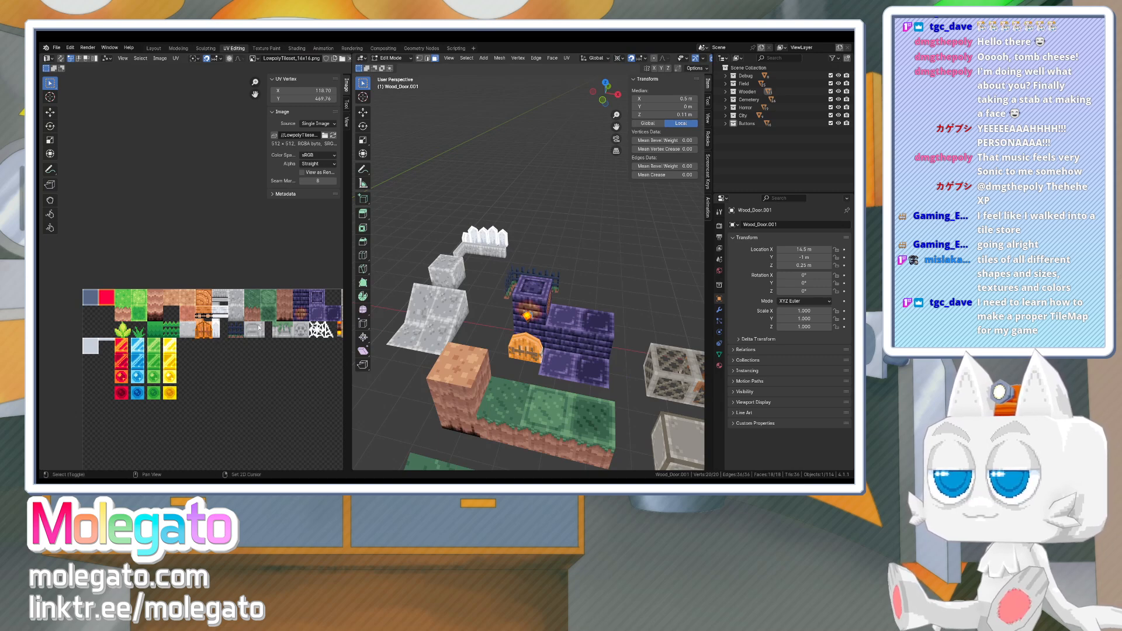
middle_click_drag(256, 325, 187, 337, "shift")
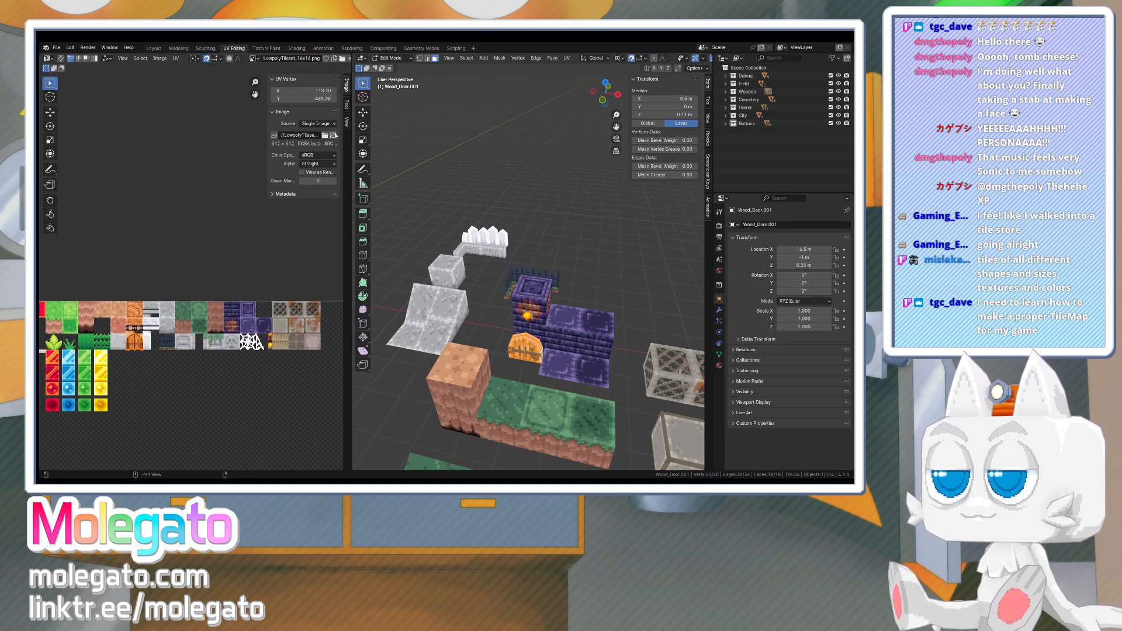
key("g")
left_click(280, 297)
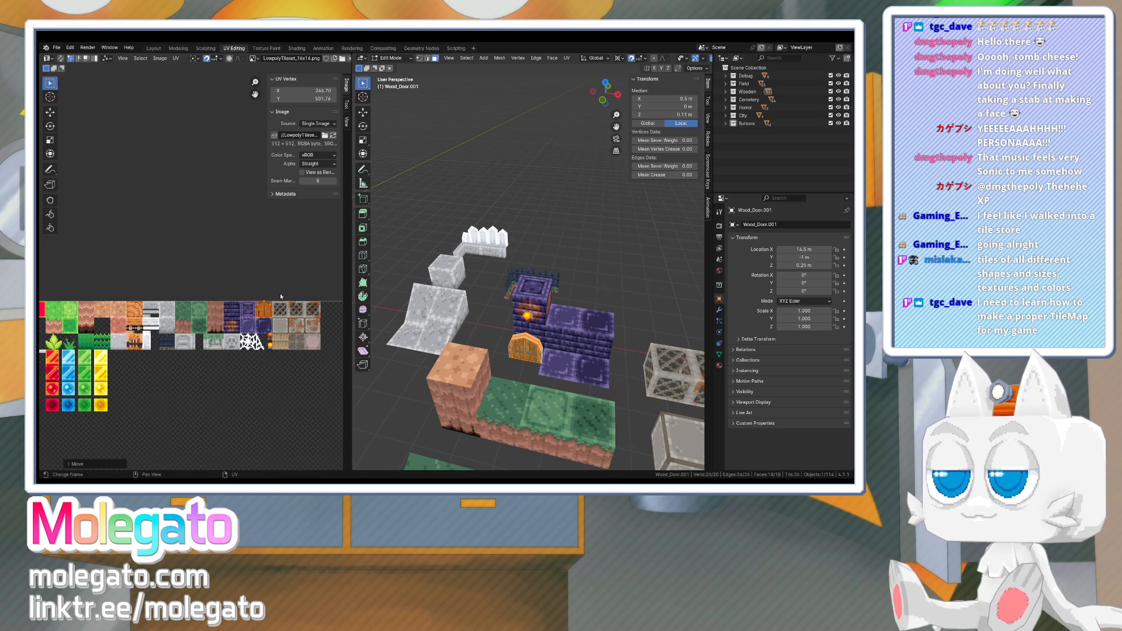
- Move the duplicated door's remaining orange rim UVs over to the torch tile
scroll(523, 353, "up", 2)
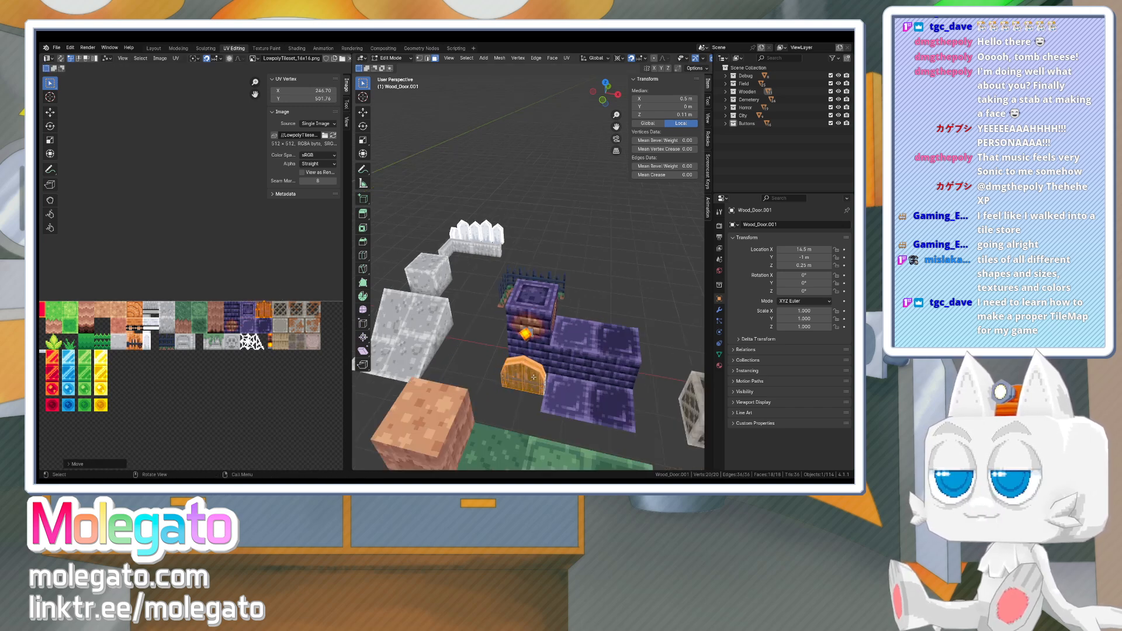
left_click(523, 358)
left_click(536, 365, "shift")
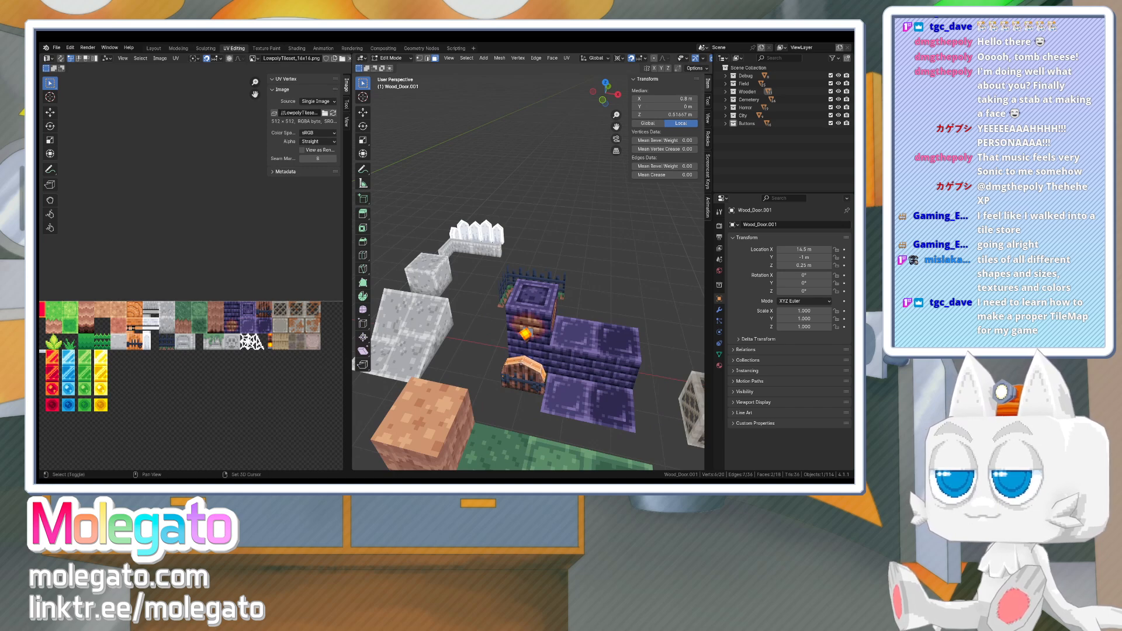
left_click(512, 360, "shift")
key("a")
left_click_drag(104, 313, 156, 336)
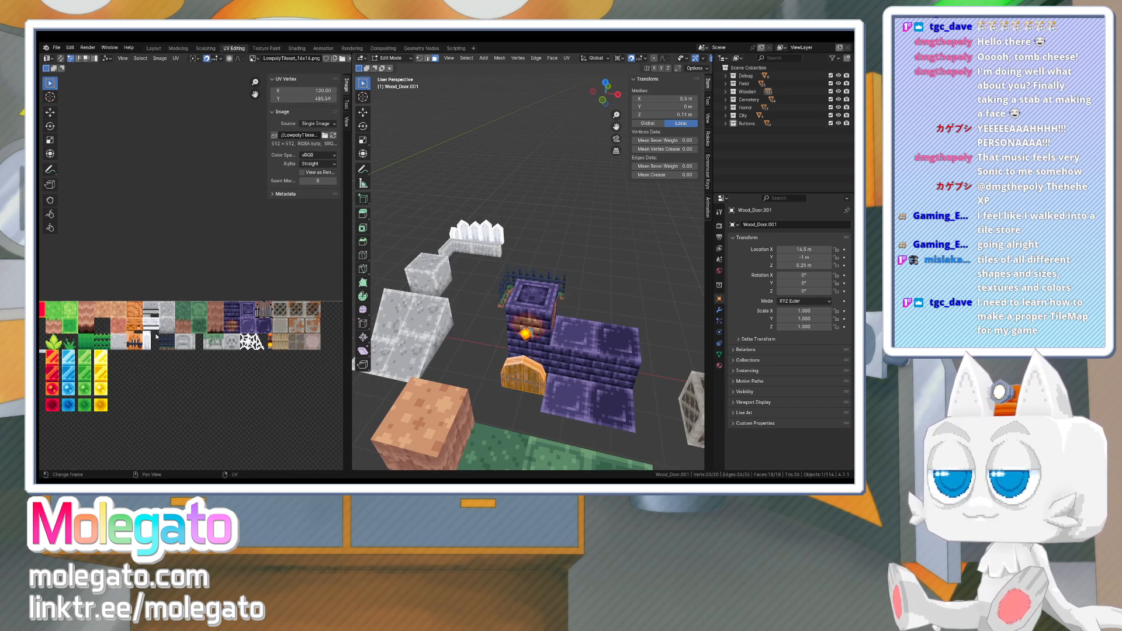
key("g")
left_click(287, 343)
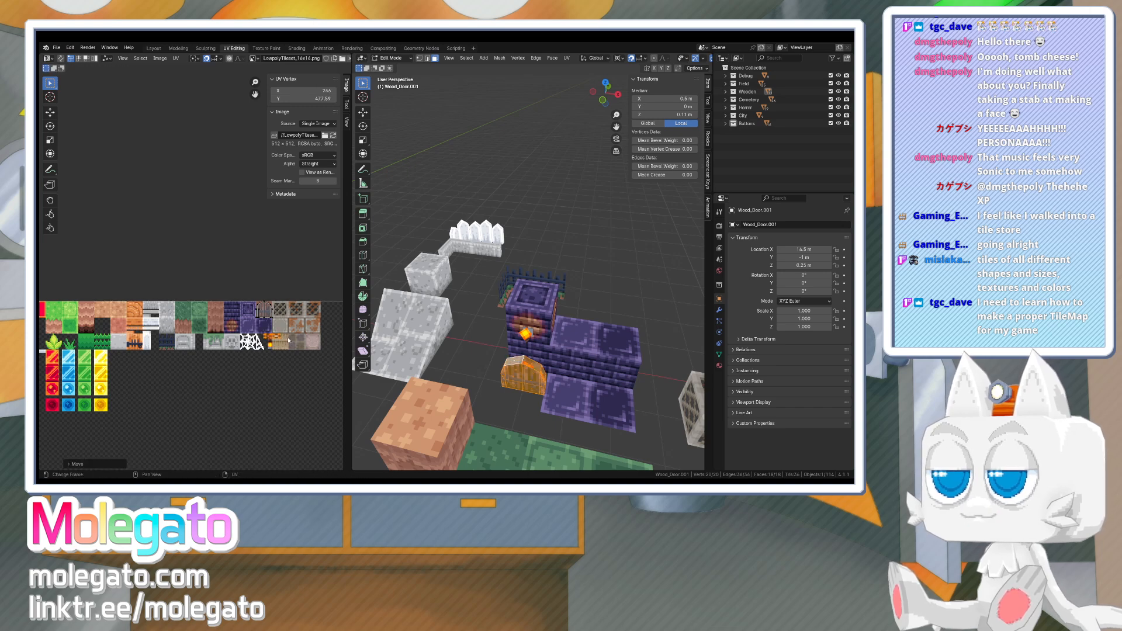
- Rotate the door rim's UV strip about a quarter turn, shrink it vertically and place it over the torch's brown handle
scroll(294, 371, "up", 4)
middle_click_drag(294, 372, 168, 256, "shift")
middle_click_drag(254, 259, 204, 273, "shift")
scroll(204, 273, "up", 2)
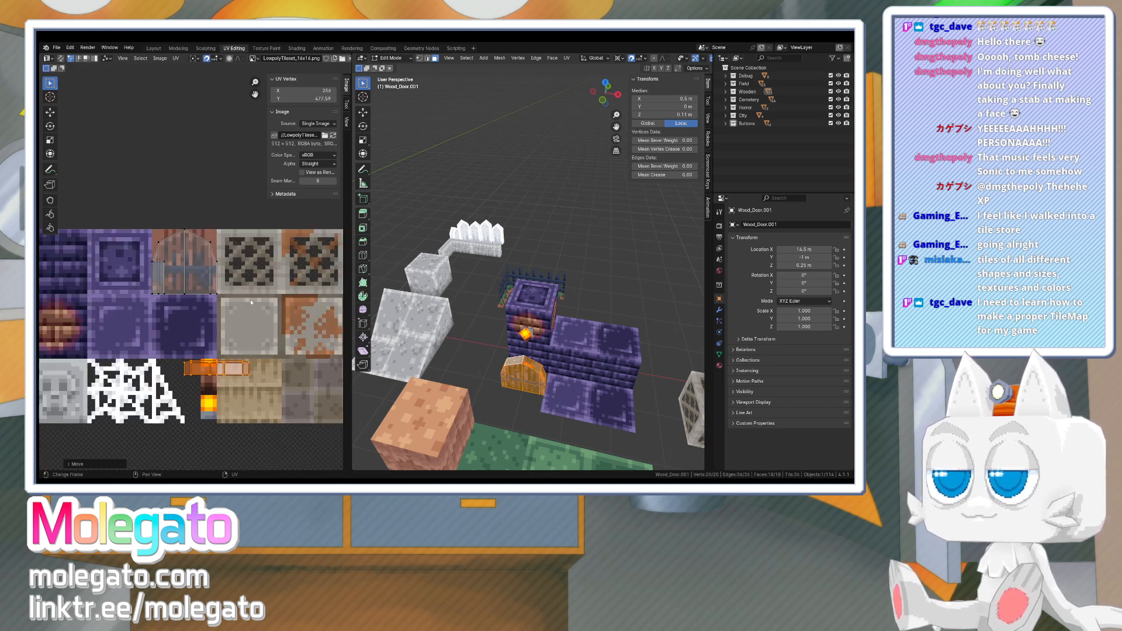
left_click_drag(173, 354, 269, 381)
key("r")
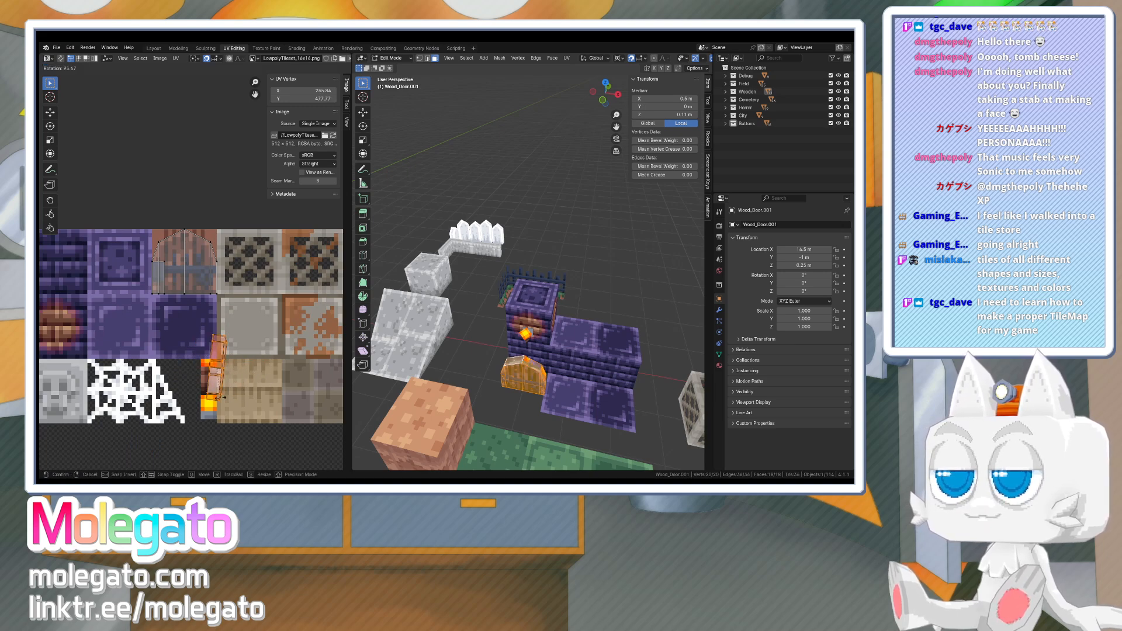
left_click(222, 398)
key("s")
key("y")
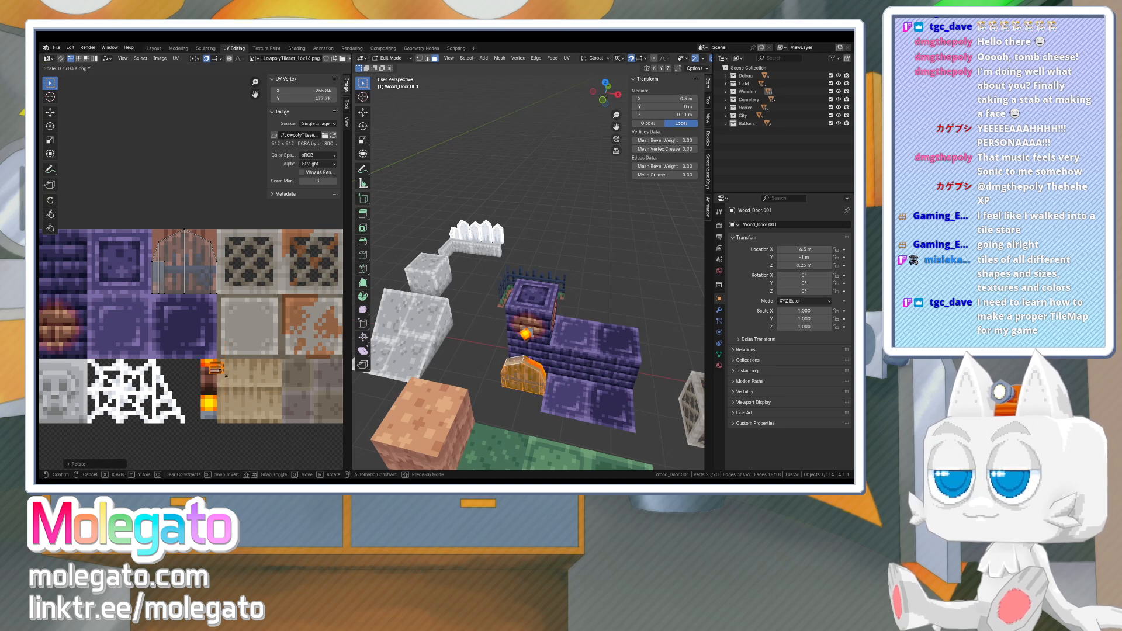
left_click(223, 373)
key("g")
left_click(251, 375)
- Set the rim UV strip's left edge to X 252 and fit the strip to the full width of the torch handle
scroll(225, 308, "up", 4)
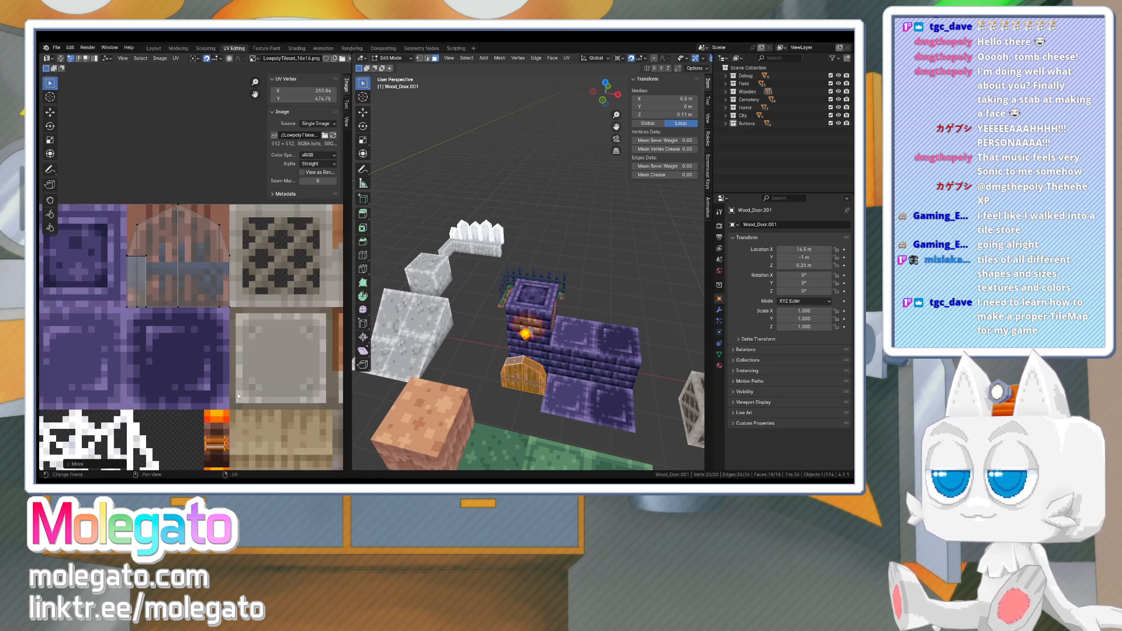
scroll(209, 349, "up", 3)
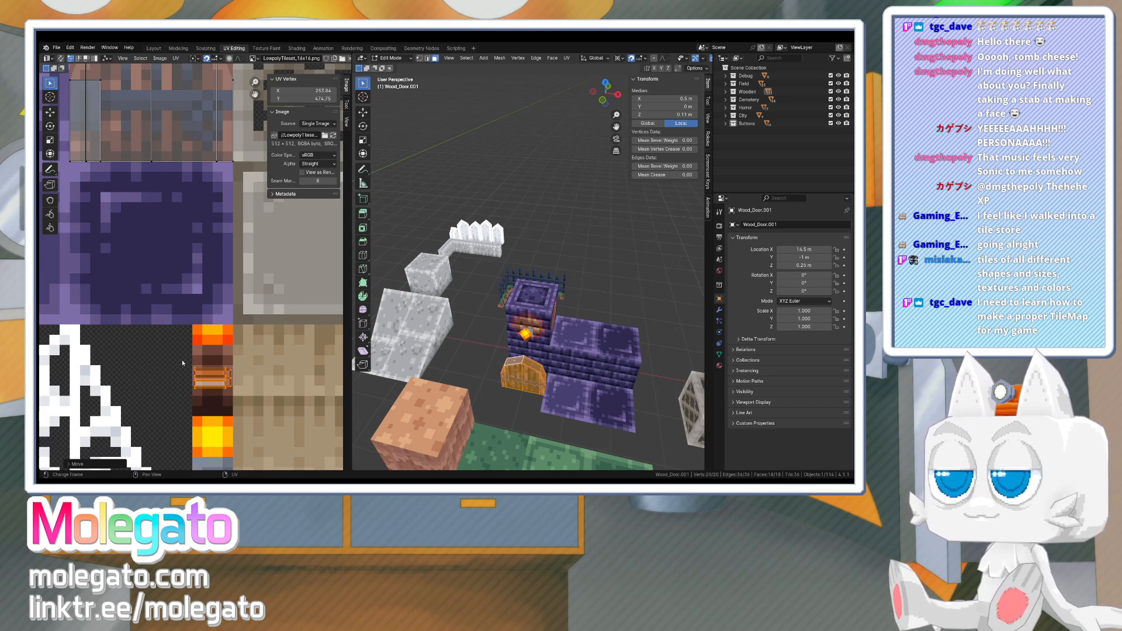
left_click_drag(183, 361, 199, 393)
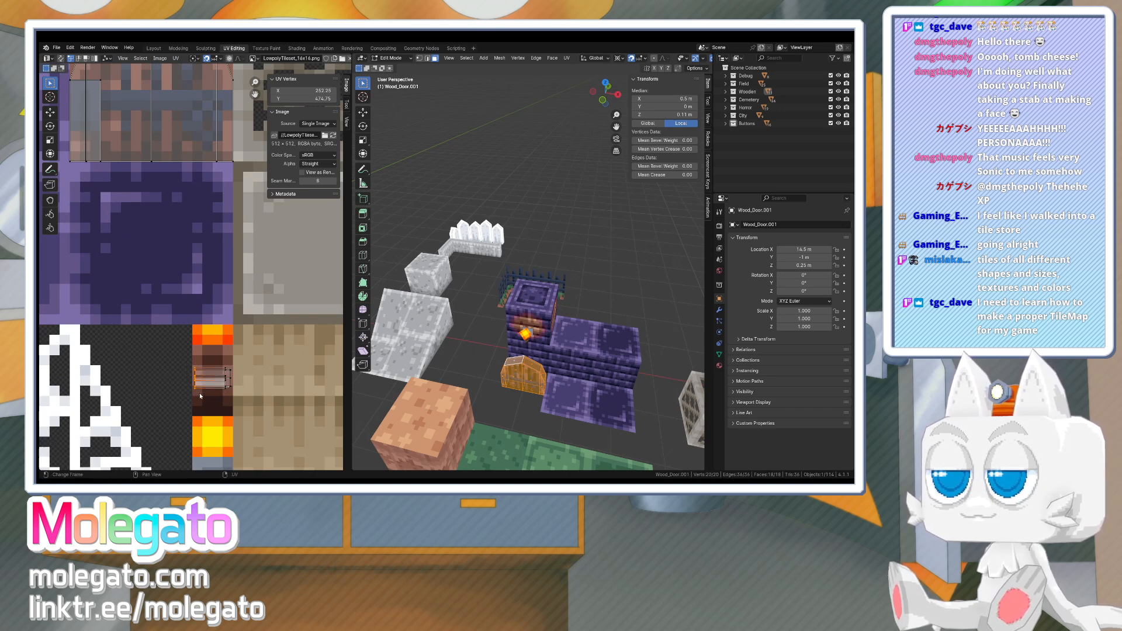
left_click(304, 91)
key("Right")
key("shift+Left")
key("shift+Left")
key("shift+Left")
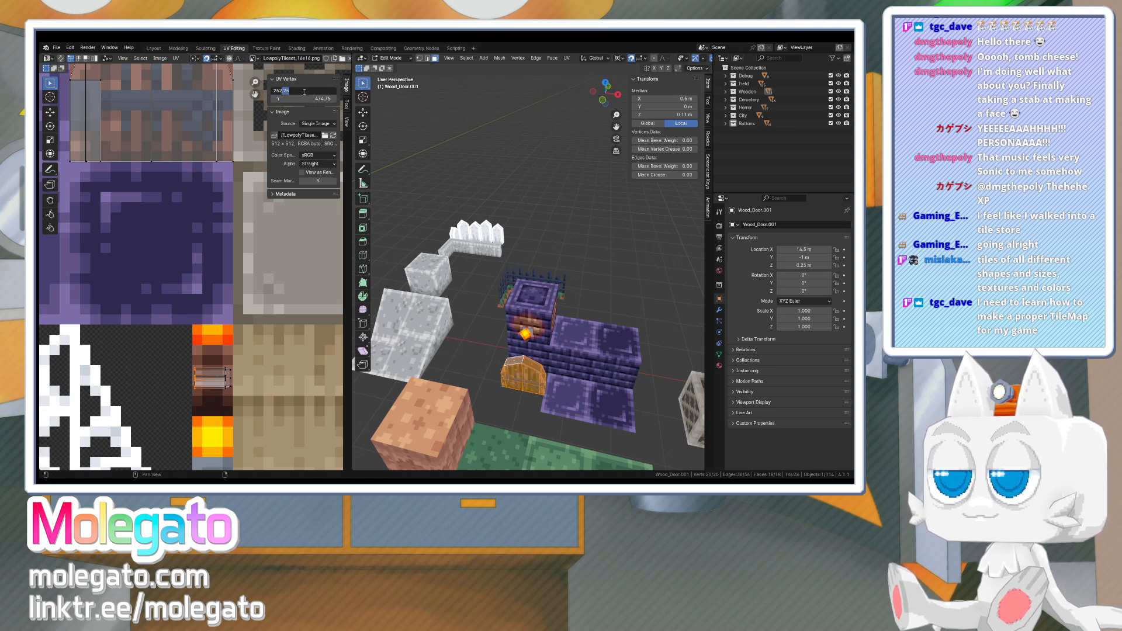
key("Return")
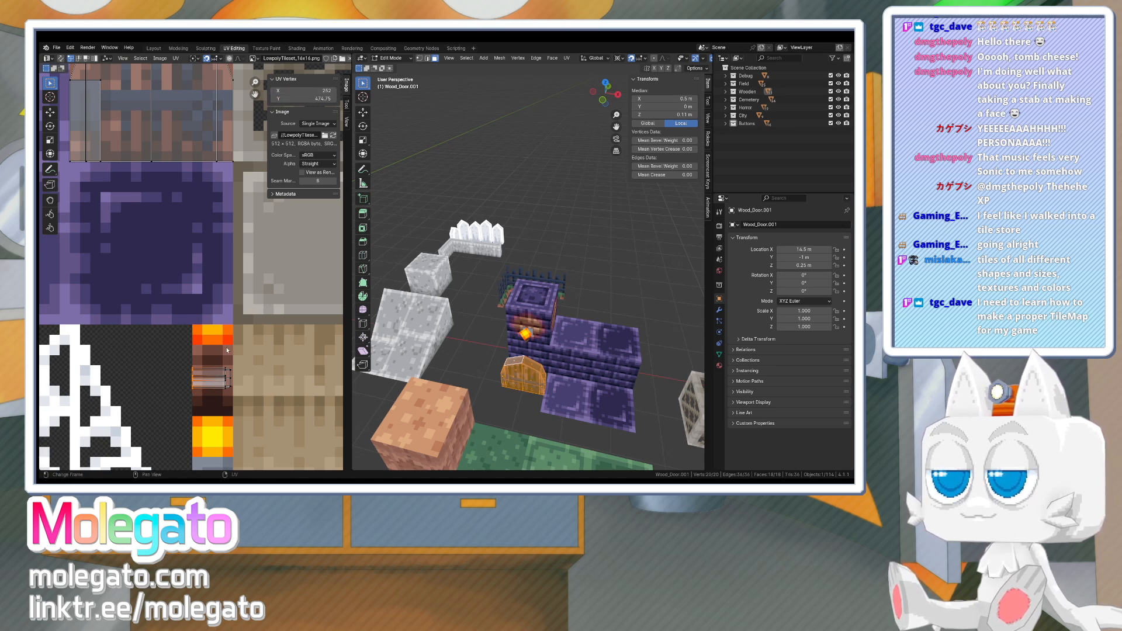
key("s")
left_click(243, 406)
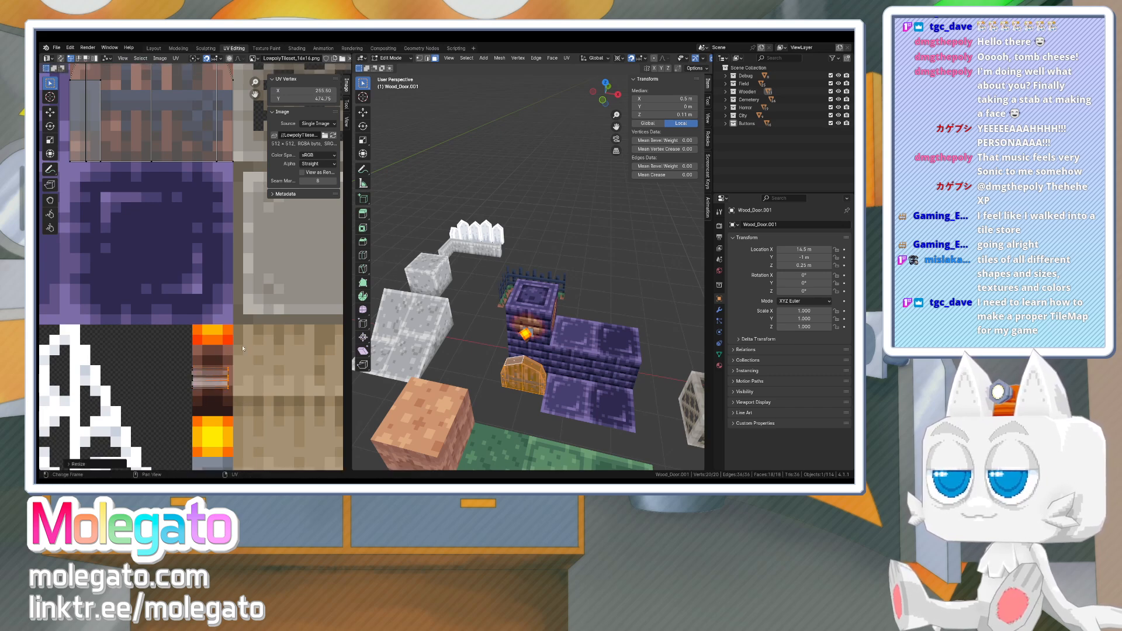
left_click(321, 92)
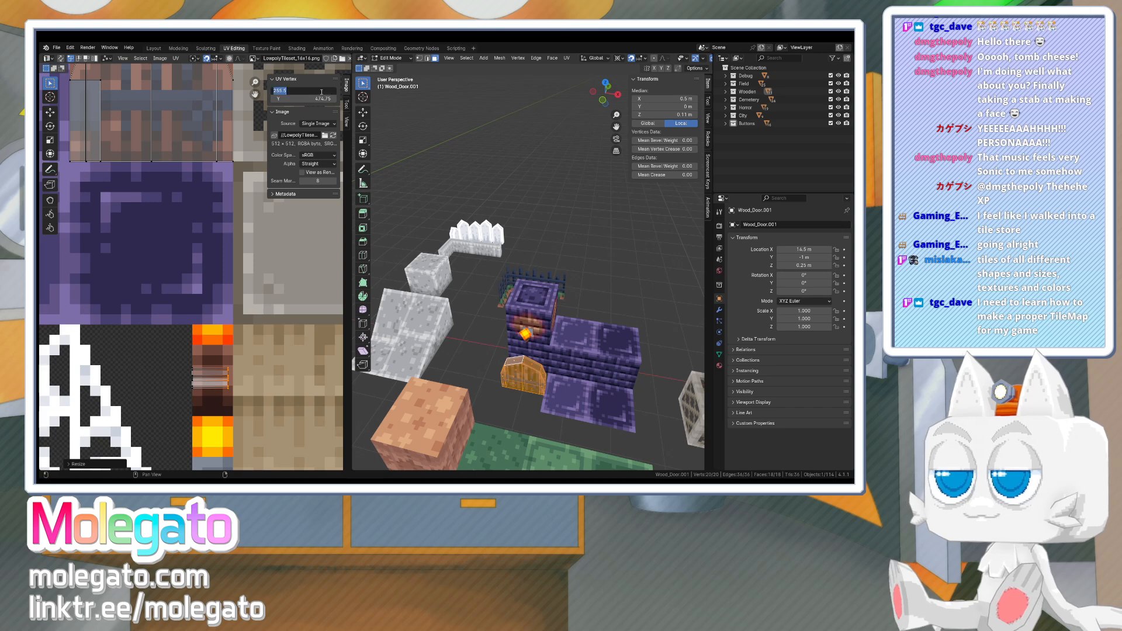
type("6")
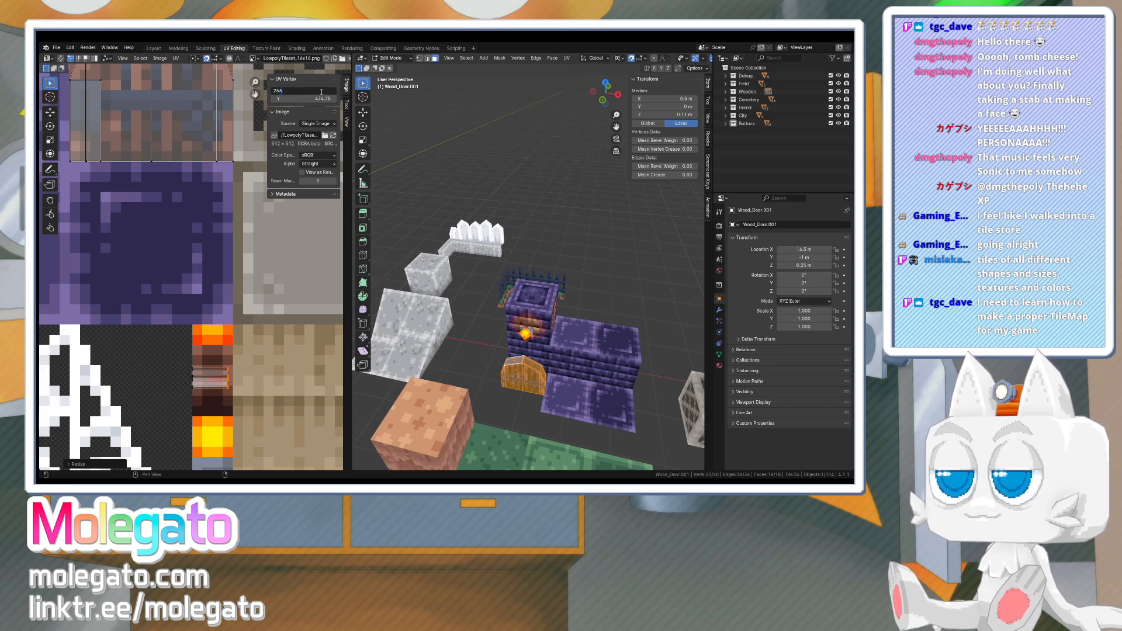
key("Return")
key("a")
key("s")
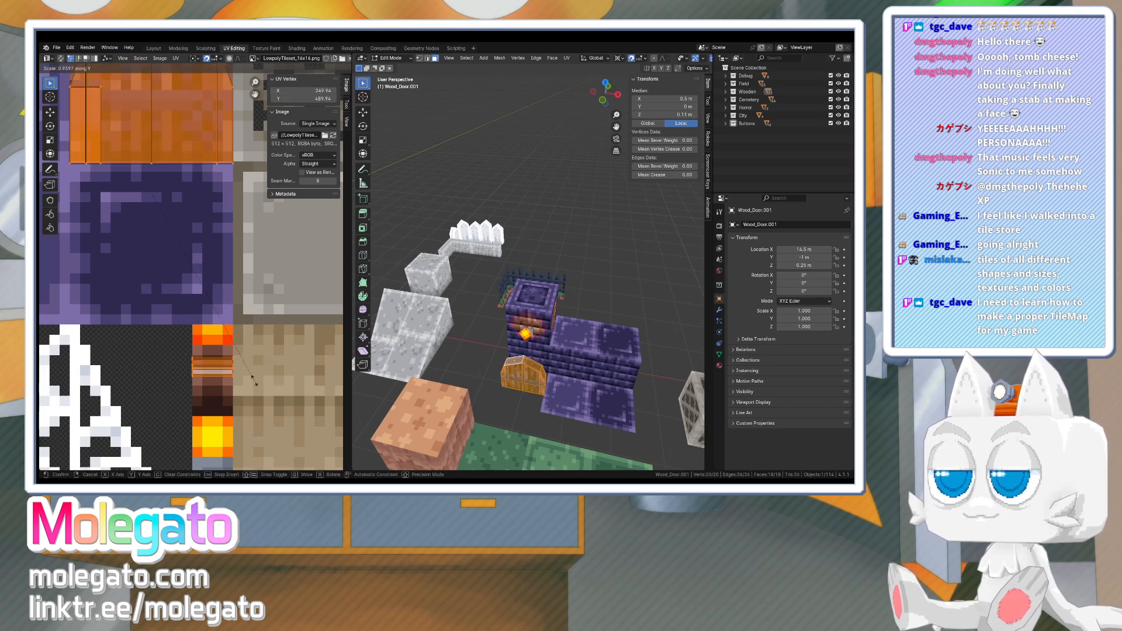
right_click(270, 377)
- Squash the rim UV strip vertically within the torch handle's brown band and leave Edit Mode
left_click_drag(170, 358, 246, 409)
key("s")
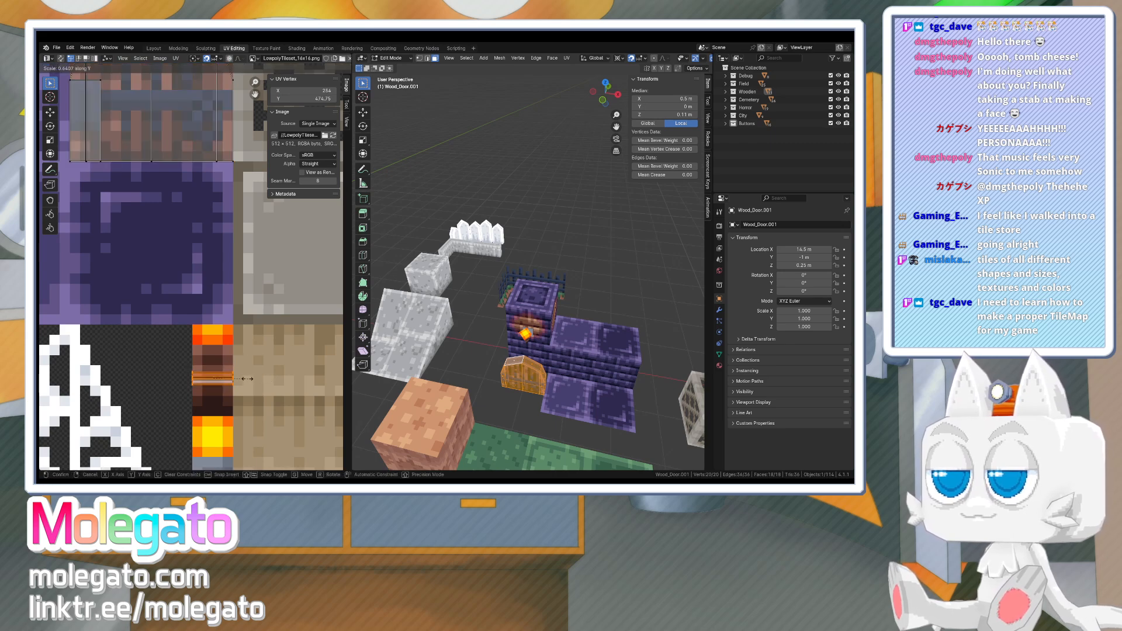
left_click(268, 382)
key("Tab")
- Move the dark door into the Cemetery collection and rename the object Dungeon_Door
middle_click_drag(538, 373, 597, 331)
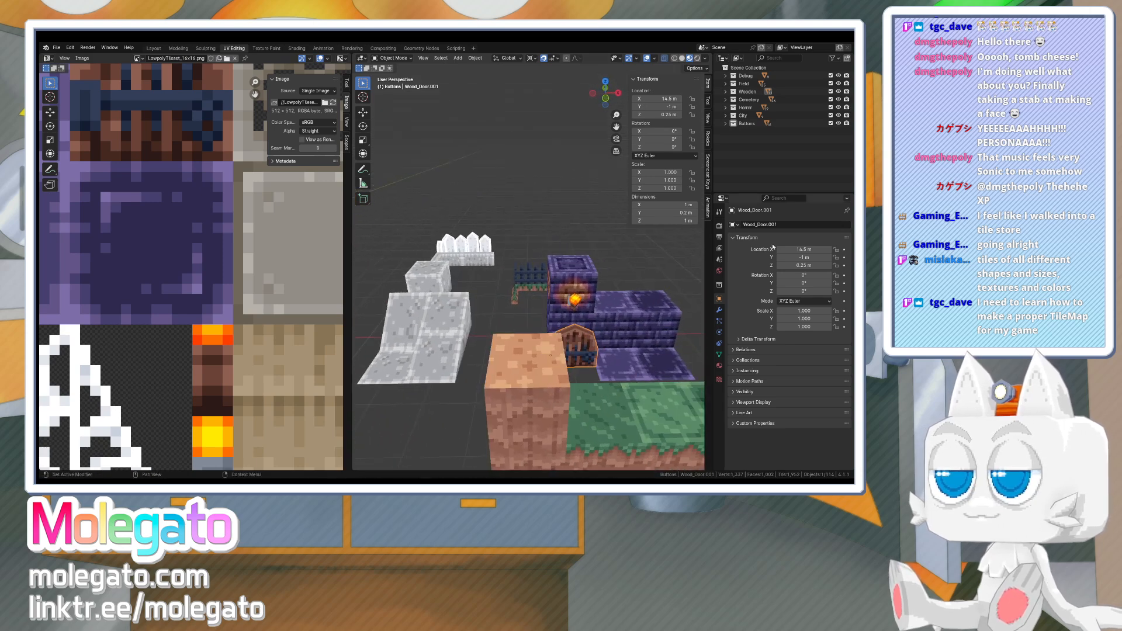
key("m")
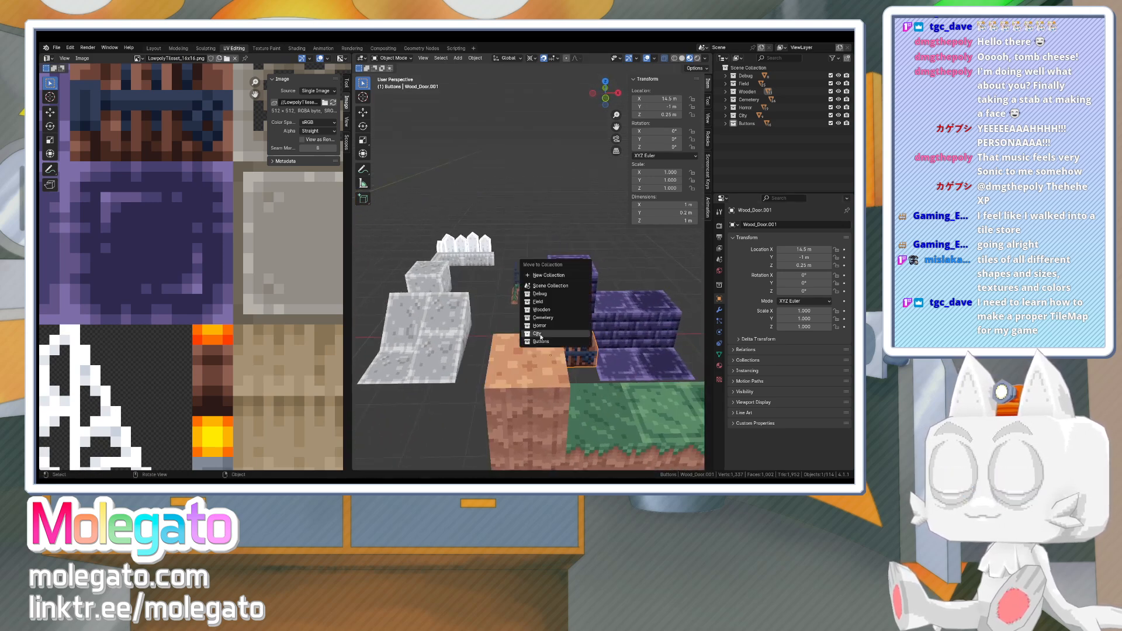
left_click(570, 342)
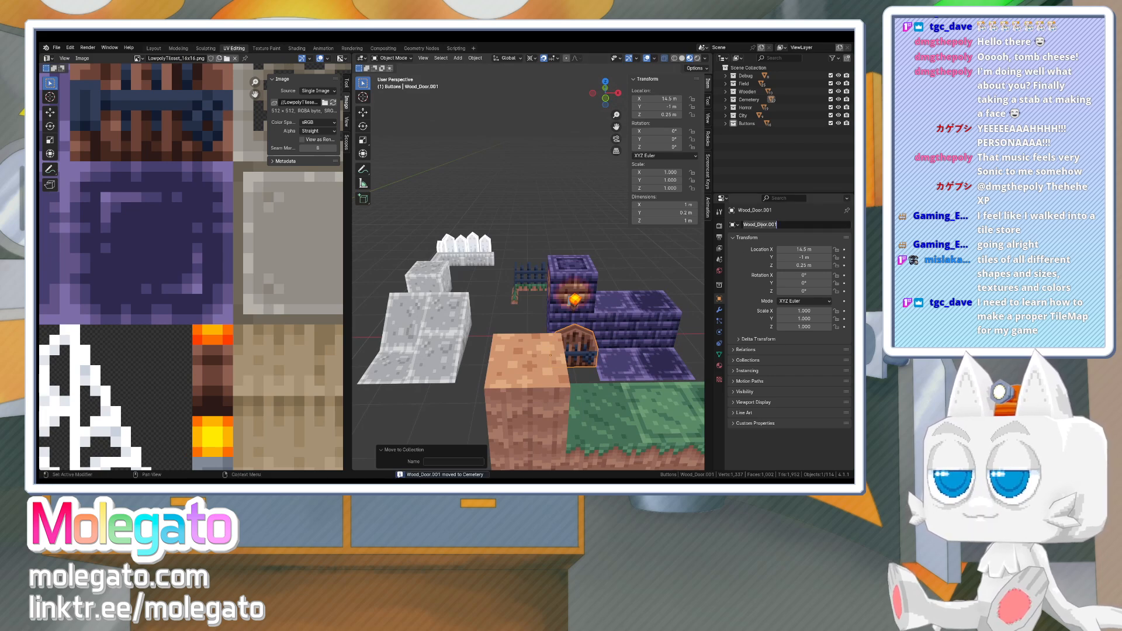
key("shift+Home")
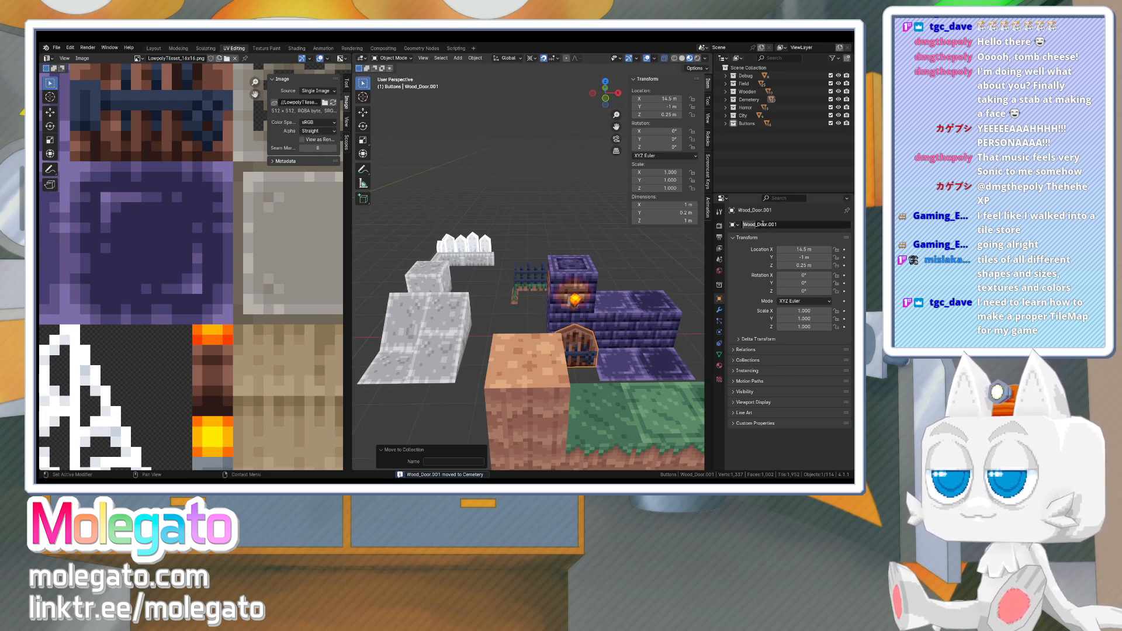
type("Dungeon_Door")
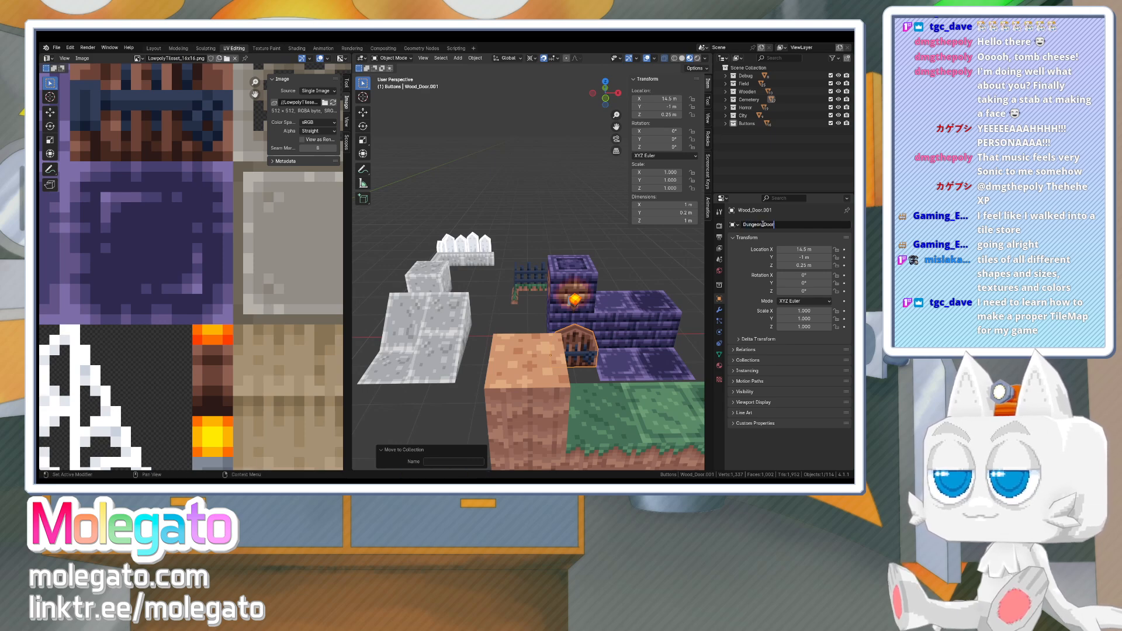
key("Return")
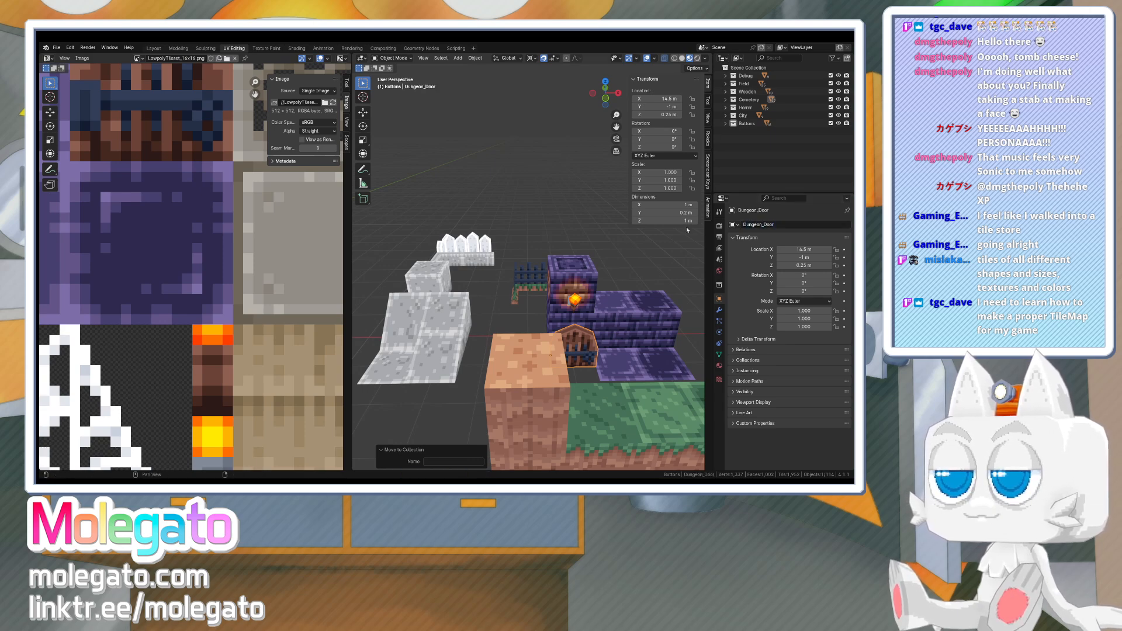
- Save the Blender file with the finished dungeon door
scroll(590, 283, "down", 3)
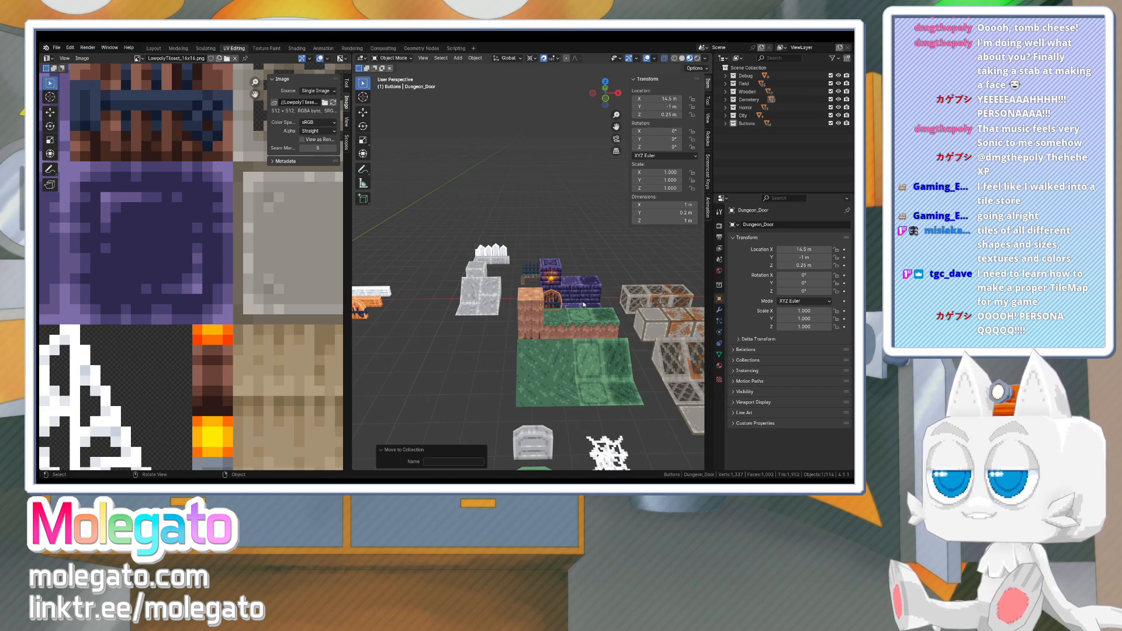
middle_click_drag(585, 305, 566, 313)
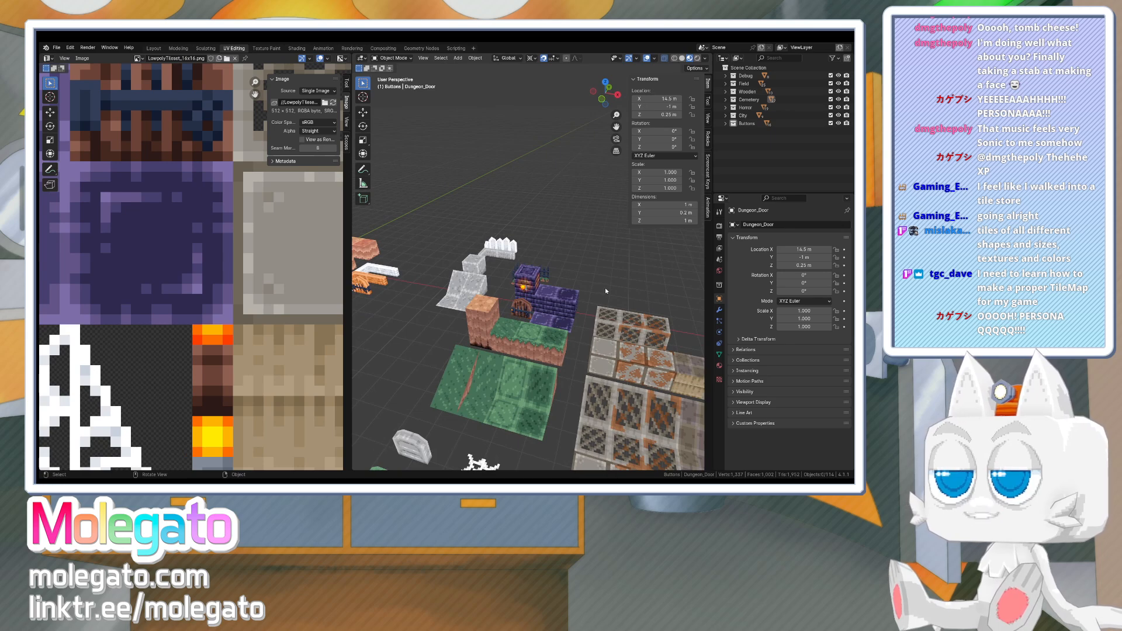
key("ctrl+s")
- Duplicate the straight Cemetery_Fence piece and place the copy one tile closer to the purple blocks in top view
middle_click_drag(584, 287, 549, 320)
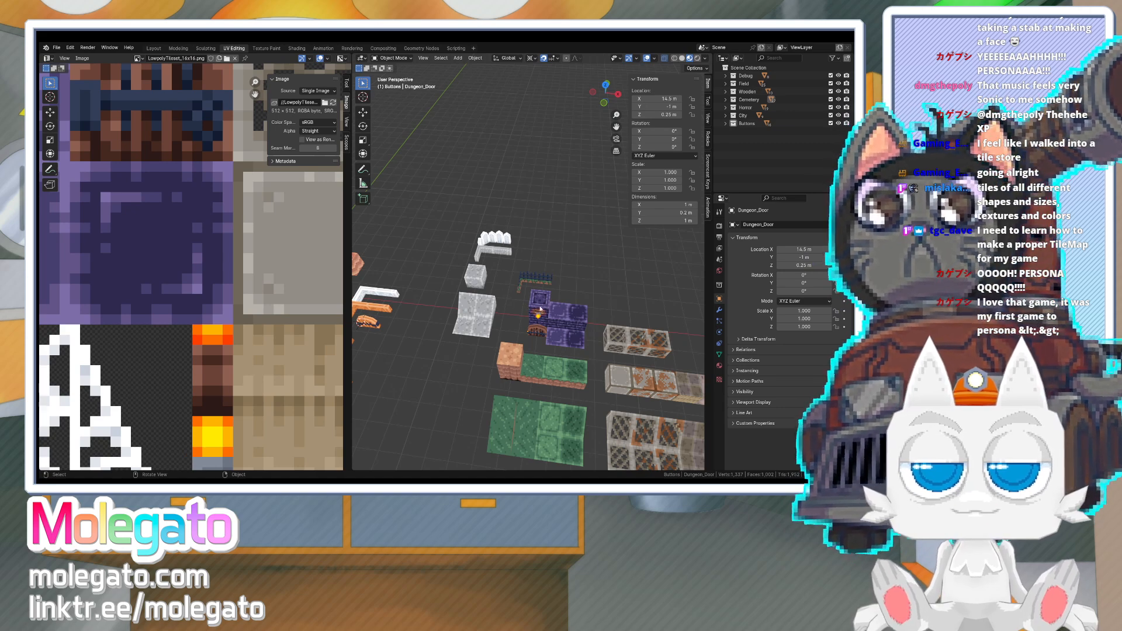
scroll(541, 309, "up", 2)
middle_click_drag(540, 309, 511, 288)
left_click(541, 275)
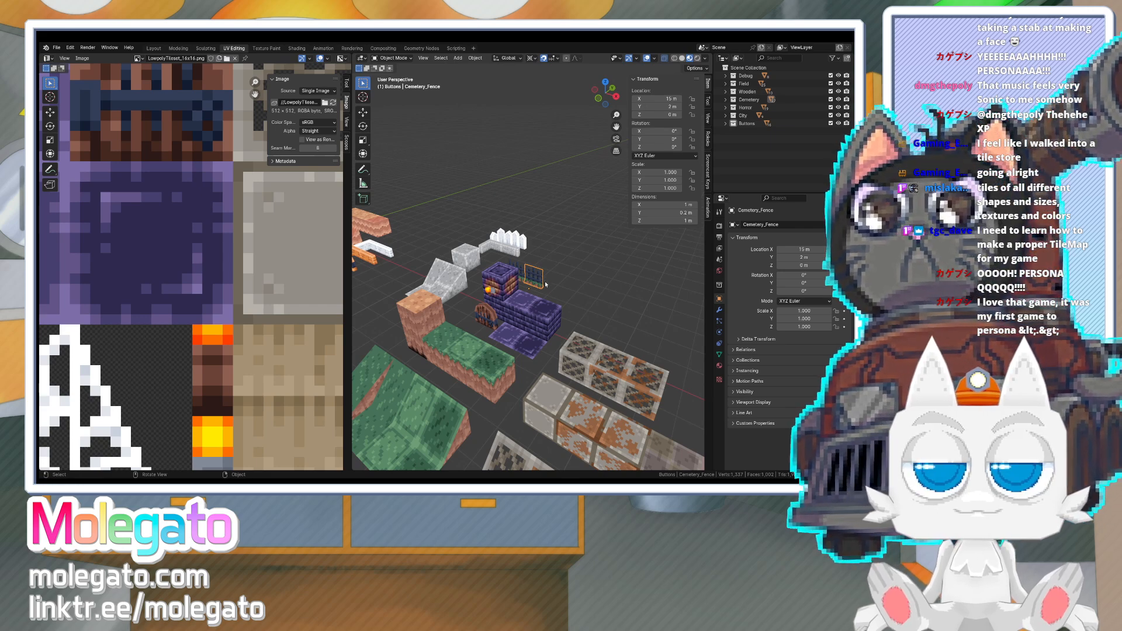
key("KP_7")
key("shift+d")
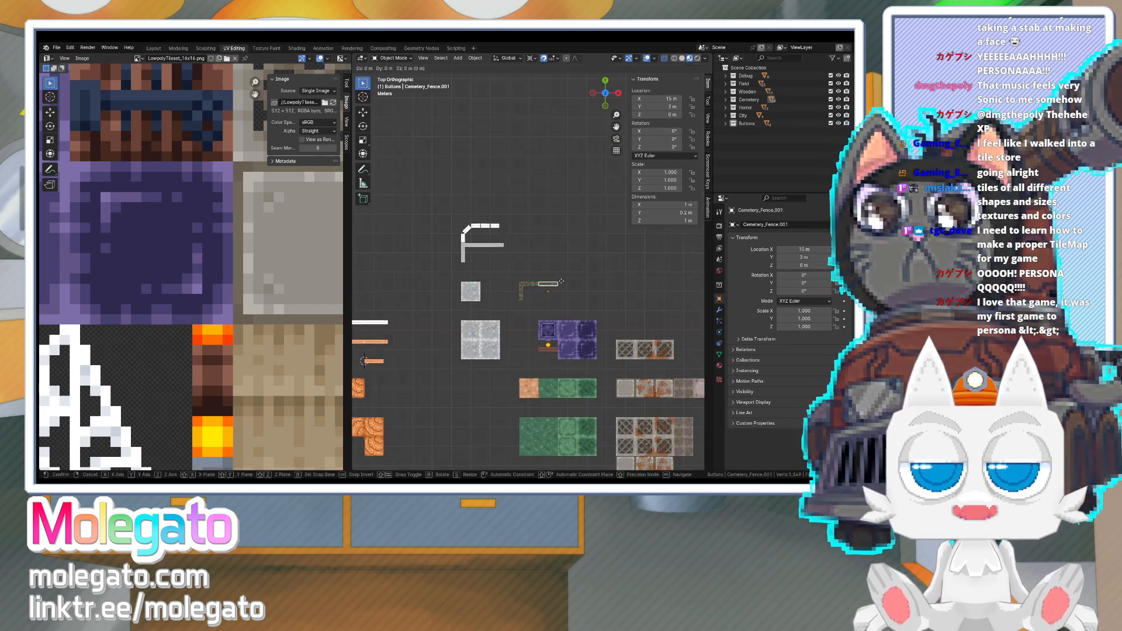
left_click(560, 303)
- Delete the grassy base geometry from the duplicated fence in the right side view
middle_click_drag(560, 303, 478, 294)
key("Tab")
key("KP_3")
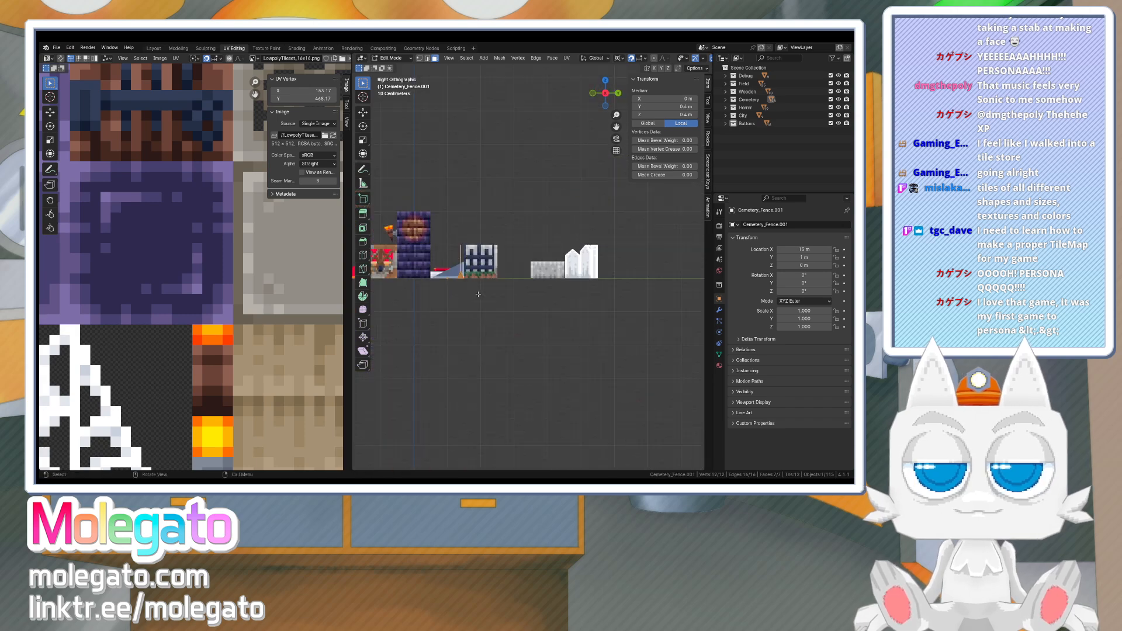
left_click_drag(420, 278, 442, 295)
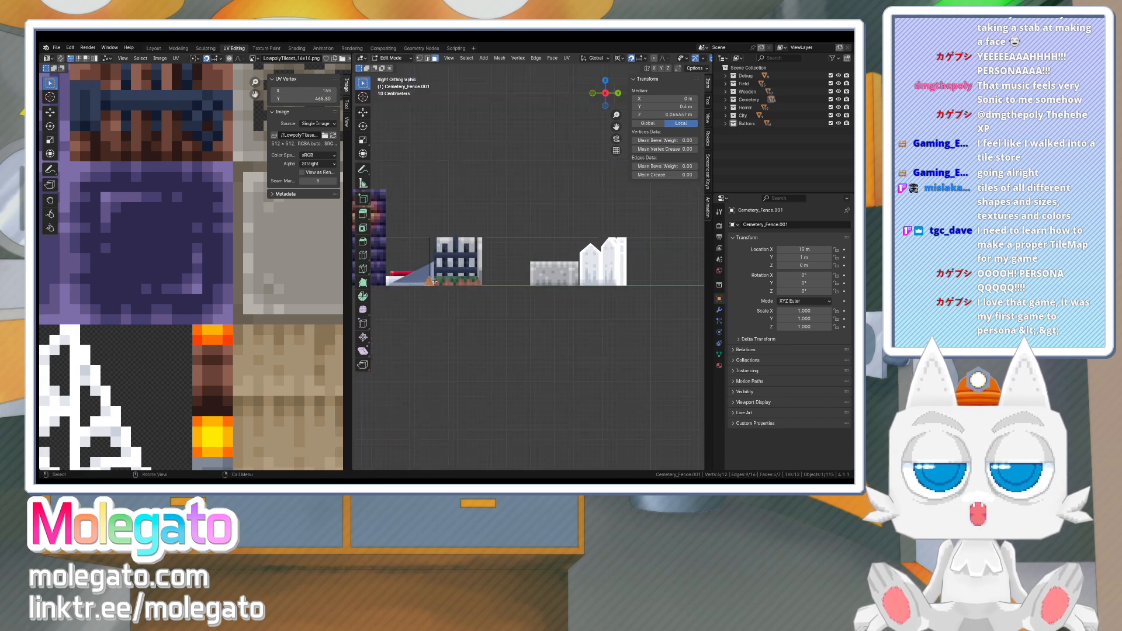
key("x")
left_click(433, 284)
left_click(432, 284)
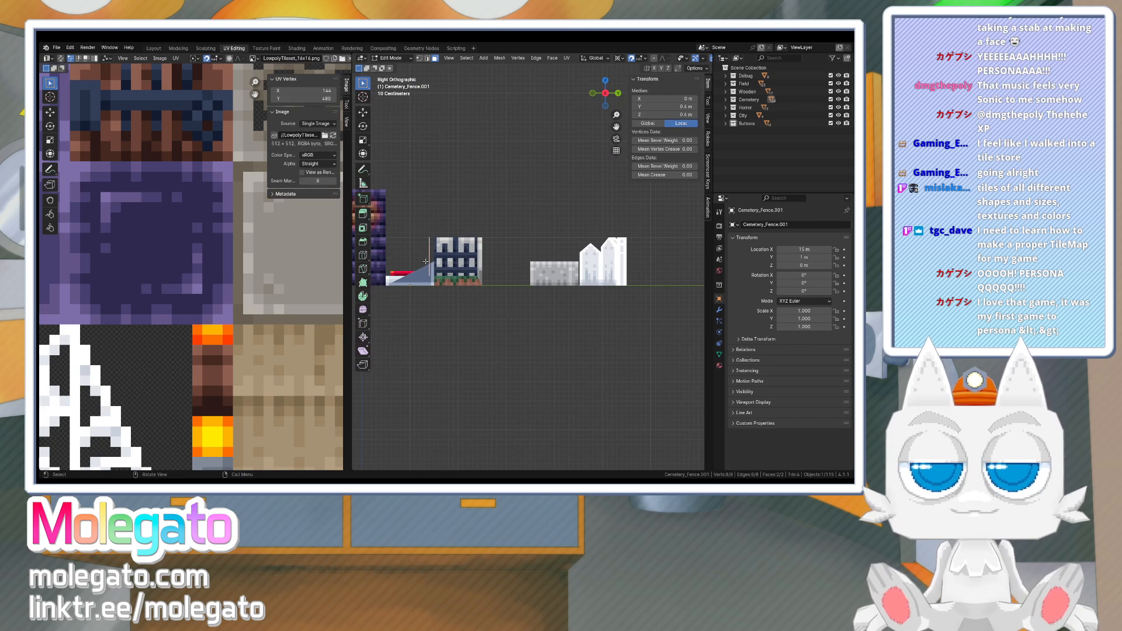
- Lower the duplicated fence panel's geometry by 0.2 m along the Z axis
key("g")
key("z")
left_click(426, 272)
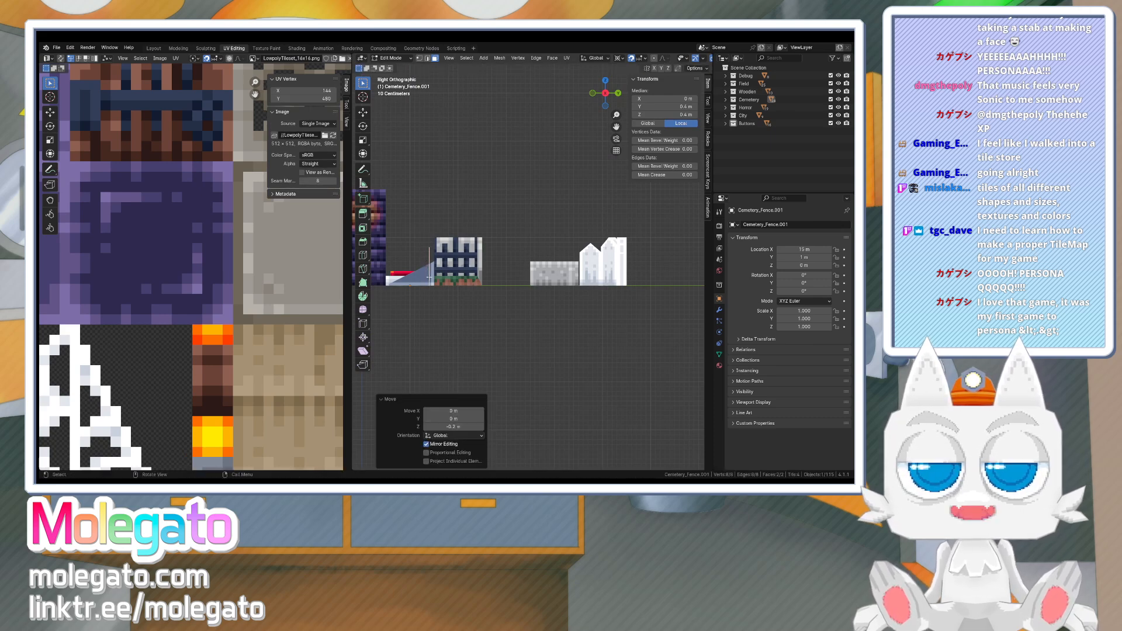
- Snap the 3D cursor to the fence panel's lower corner vertex and set the object's origin to the 3D cursor
middle_click_drag(430, 277, 489, 322)
left_click(420, 59)
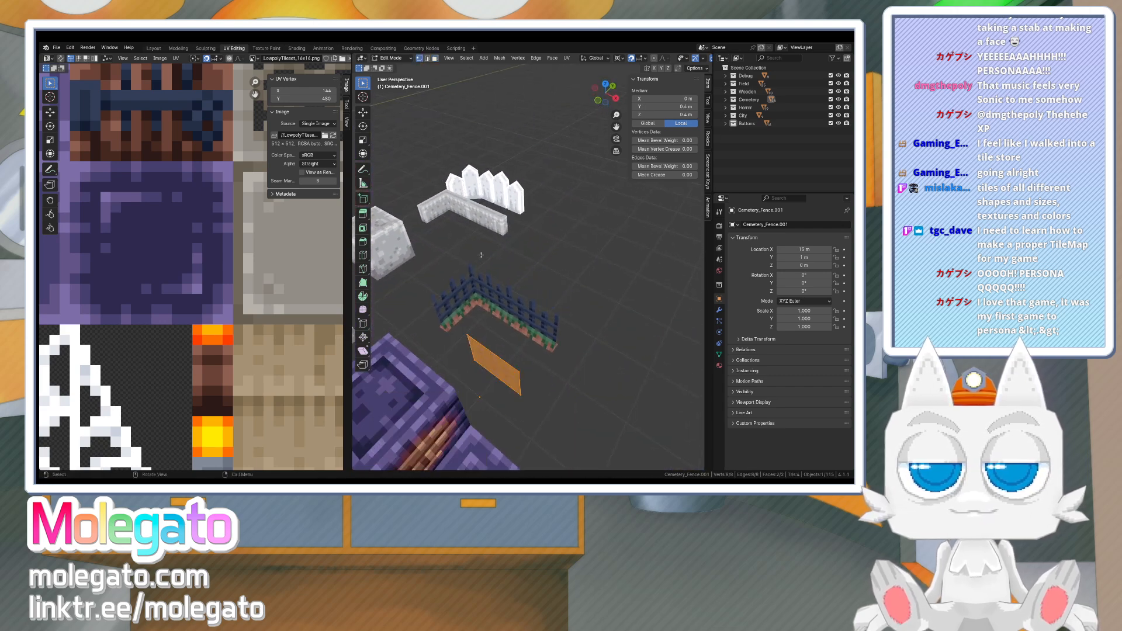
left_click(476, 362)
key("shift+s")
left_click(484, 404)
key("Tab")
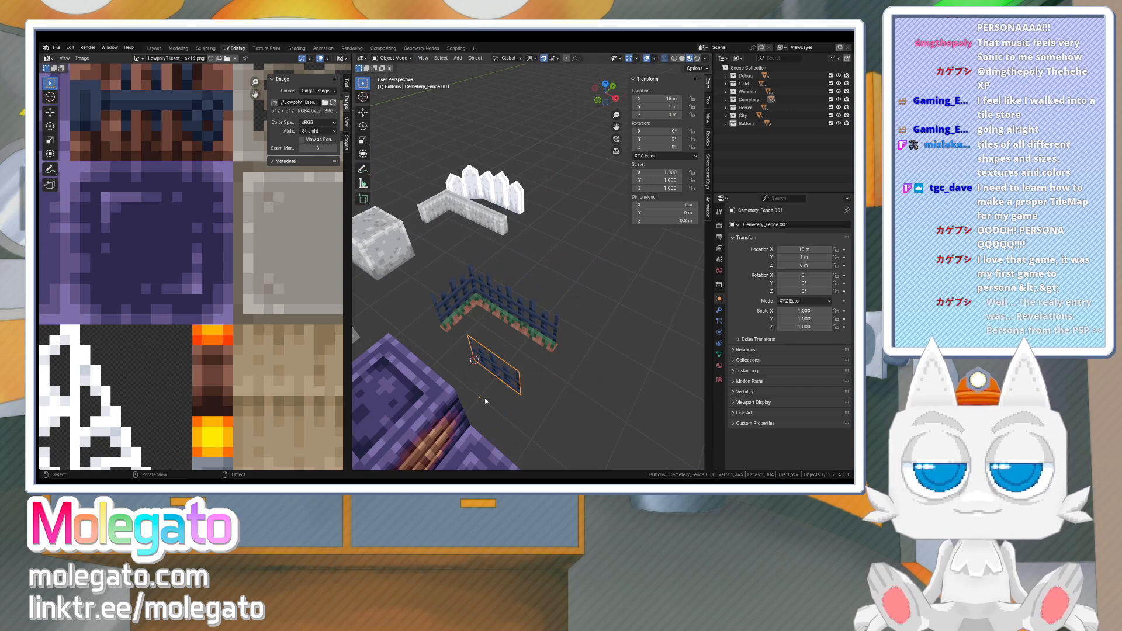
key("F3")
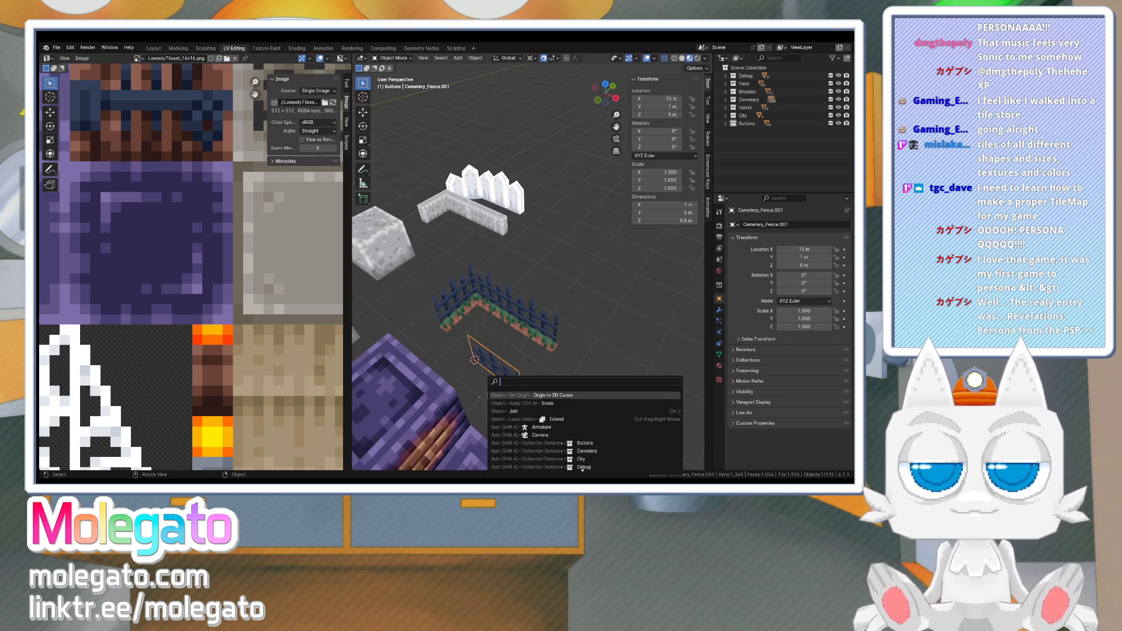
key("Return")
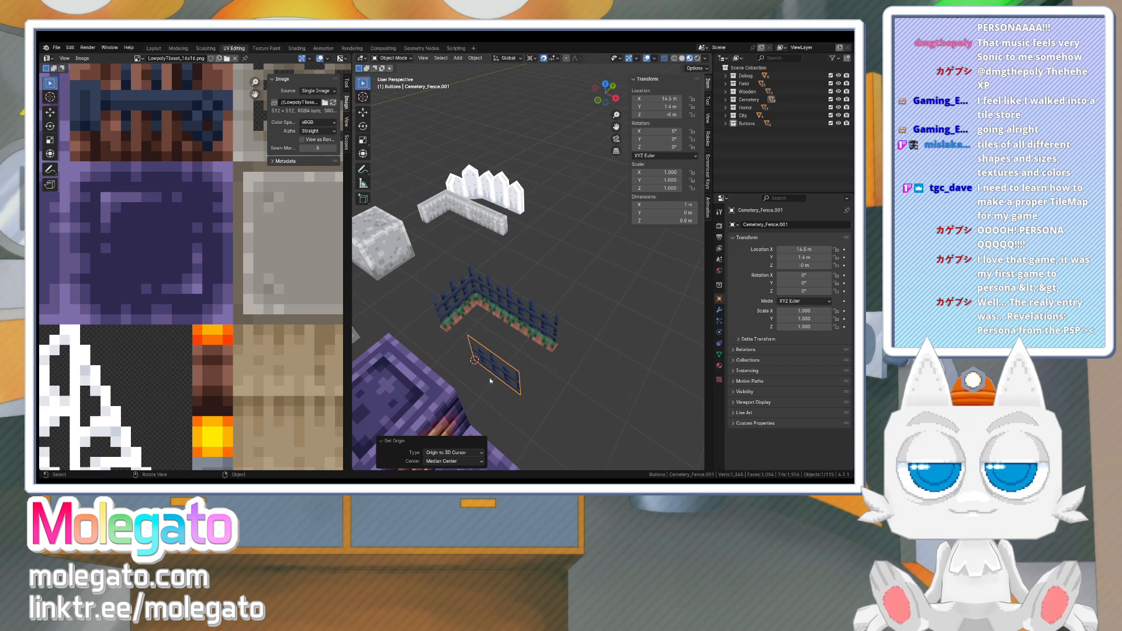
- Switch to Aseprite and place a copy of the dark iron fence, without its grassy base, in the empty area two tiles below the original
scroll(207, 328, "down", 7)
middle_click_drag(210, 294, 316, 320)
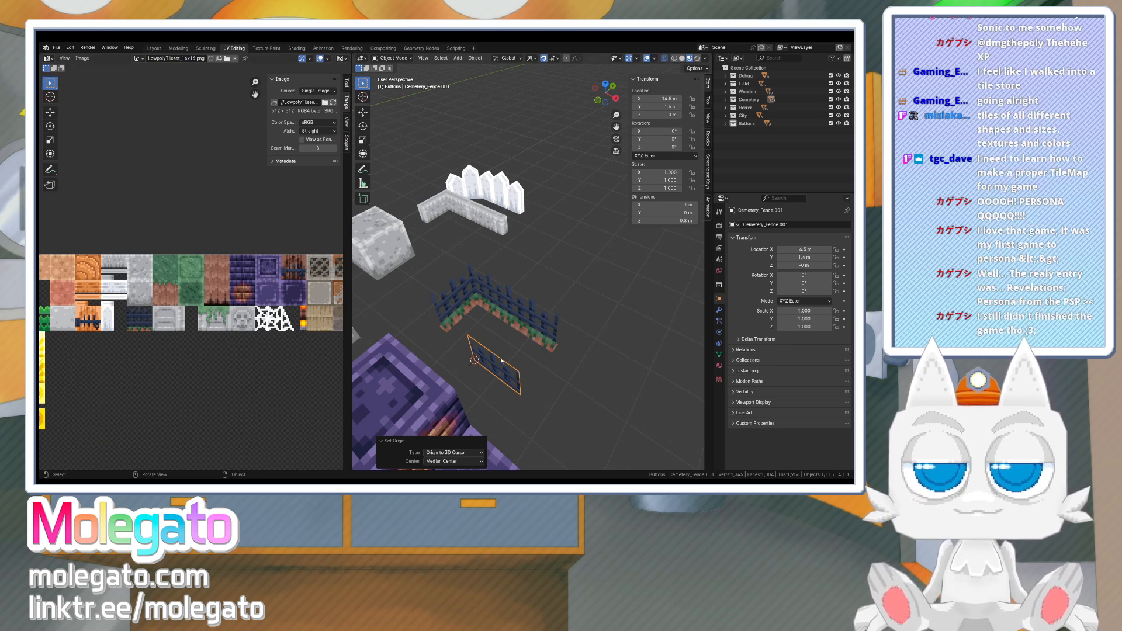
middle_click_drag(501, 361, 505, 305)
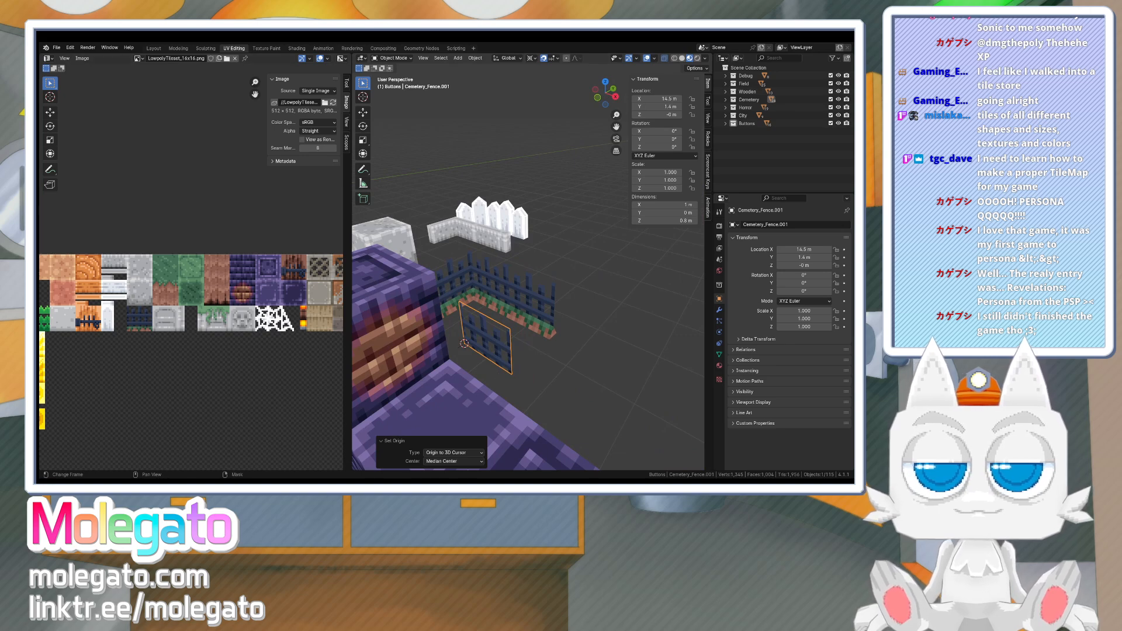
key("alt+Tab")
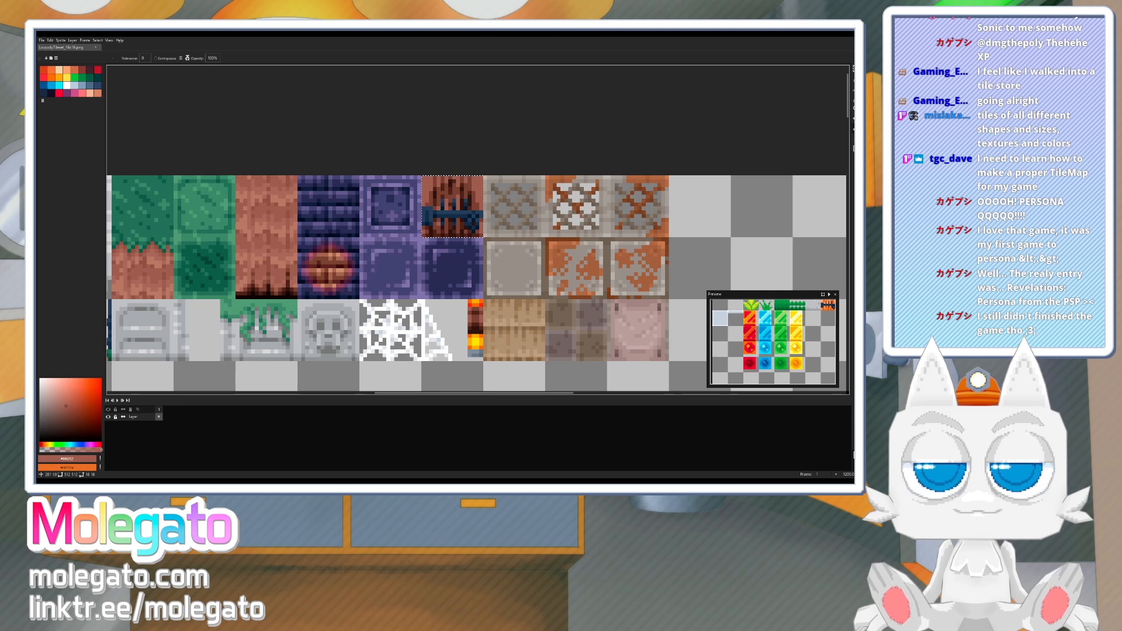
key("v")
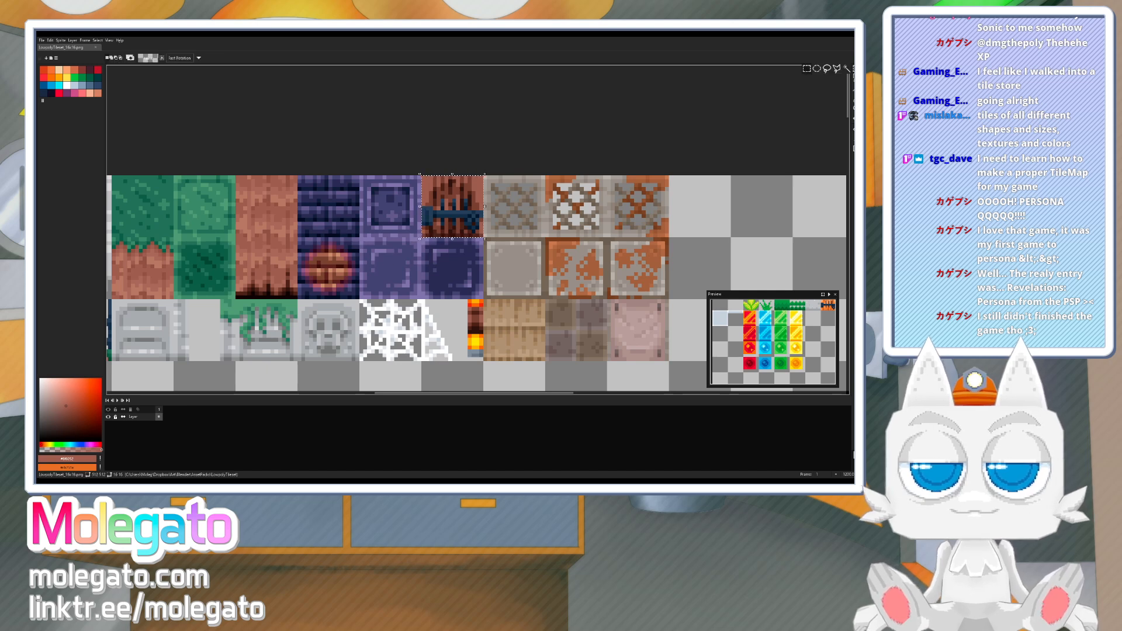
middle_click_drag(408, 304, 543, 290)
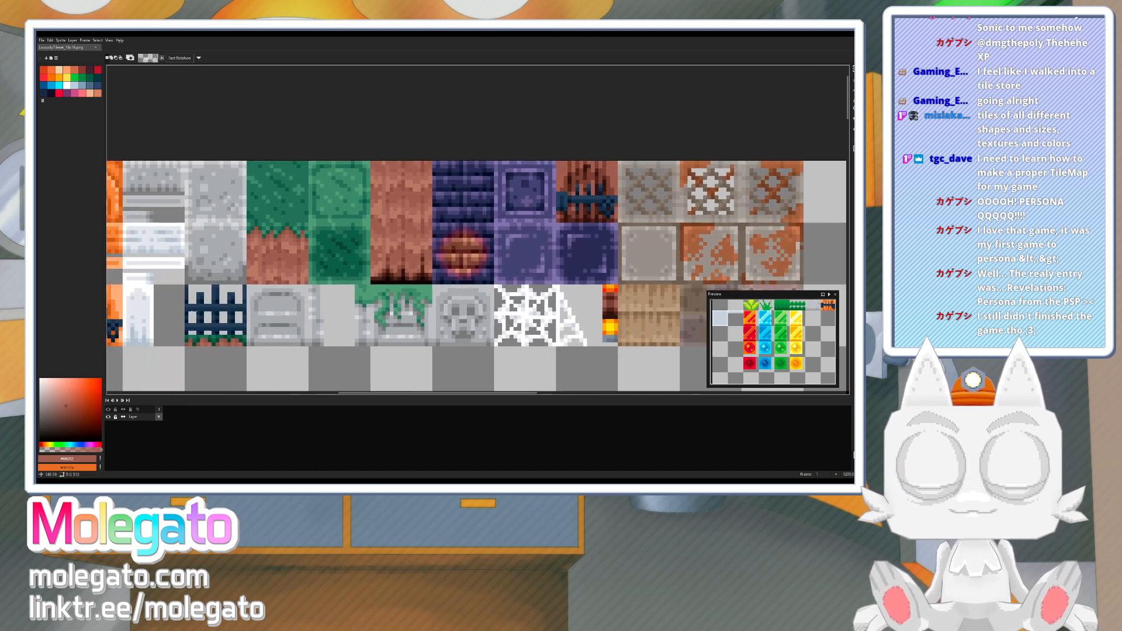
left_click_drag(187, 286, 439, 325)
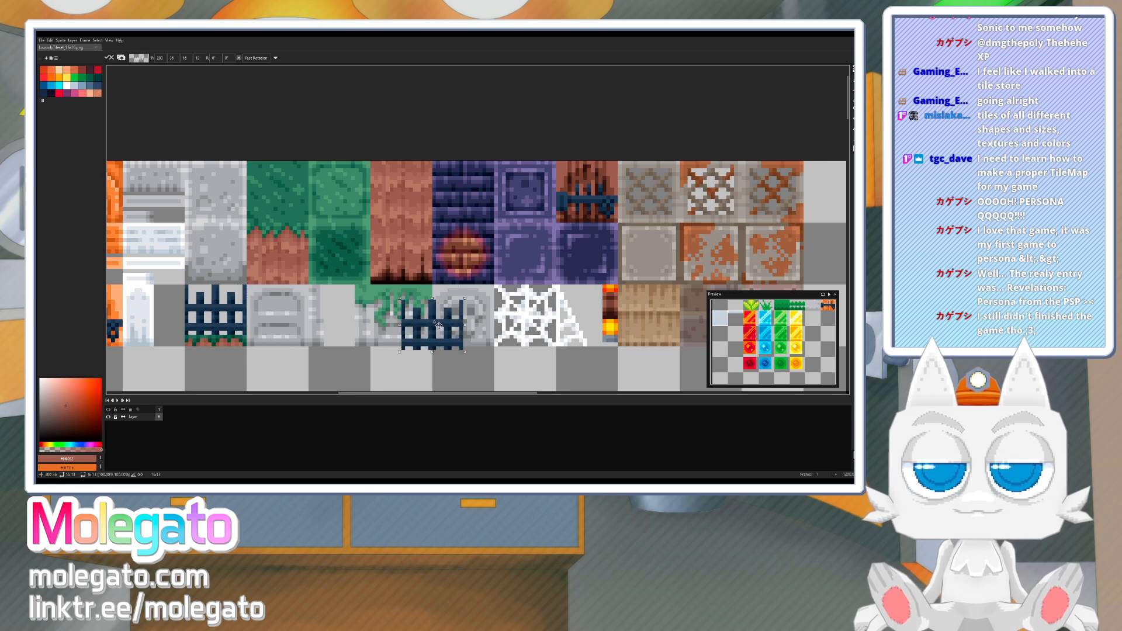
middle_click_drag(439, 325, 470, 264)
left_click_drag(454, 262, 237, 318)
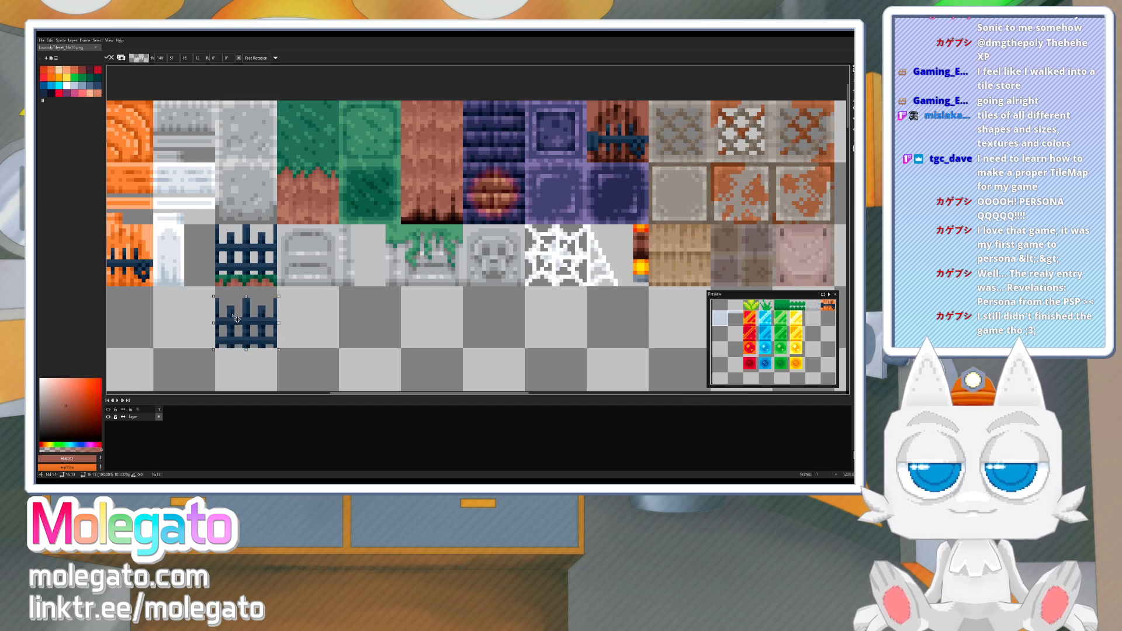
middle_click_drag(237, 318, 387, 273)
left_click_drag(388, 272, 381, 342)
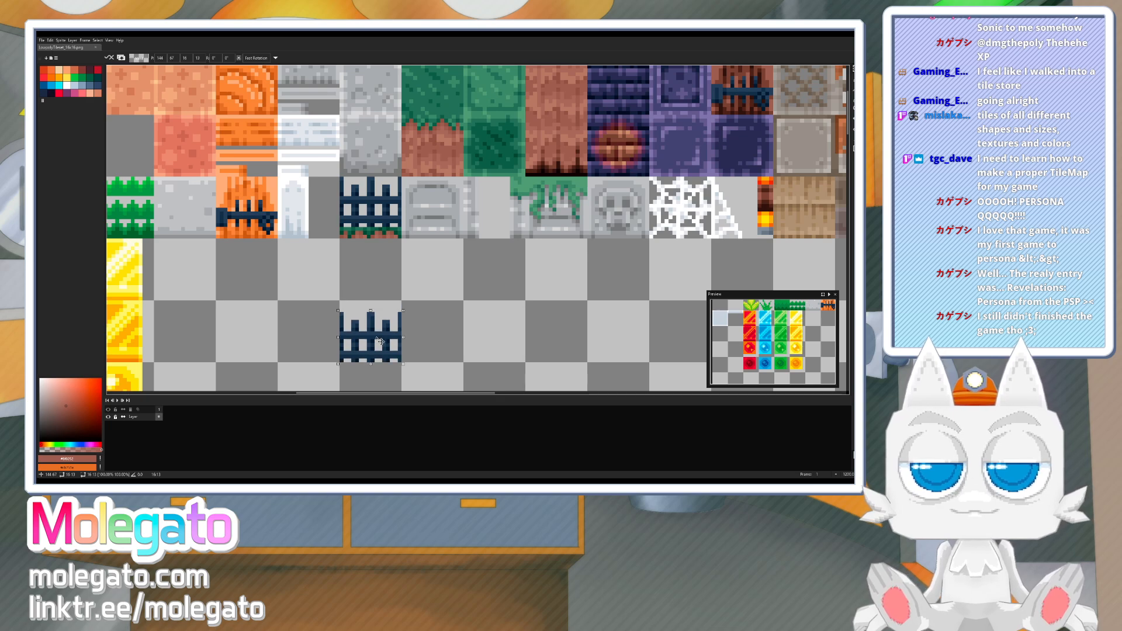
left_click(411, 290)
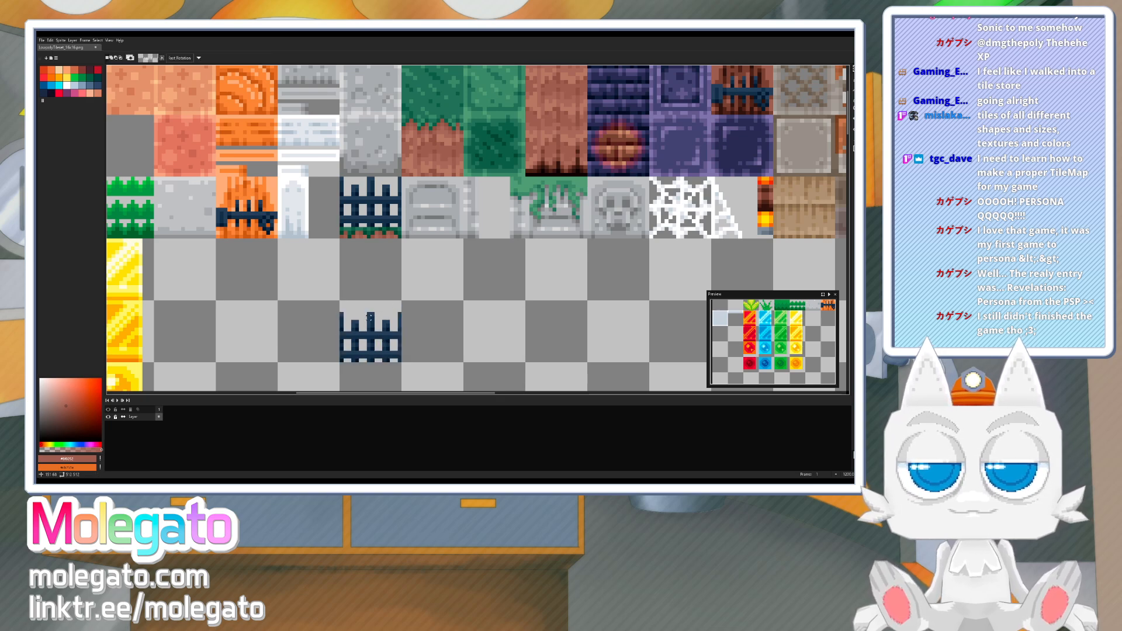
- Shift the copied fence up and duplicate its lowest pixel row downward, extending the pickets to the tile's lower edge
mouse_move(342, 314)
left_mouse_down()
mouse_move(404, 363)
mouse_move(386, 334)
mouse_move(380, 354)
mouse_move(405, 357)
left_mouse_up()
key("ctrl+d")
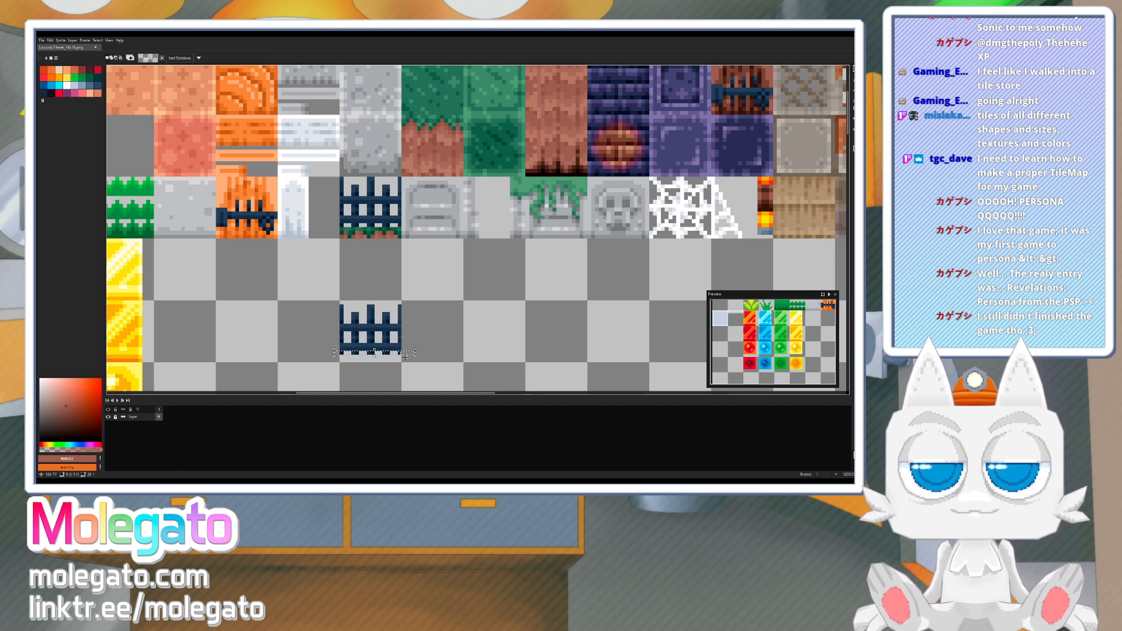
key("ctrl+v")
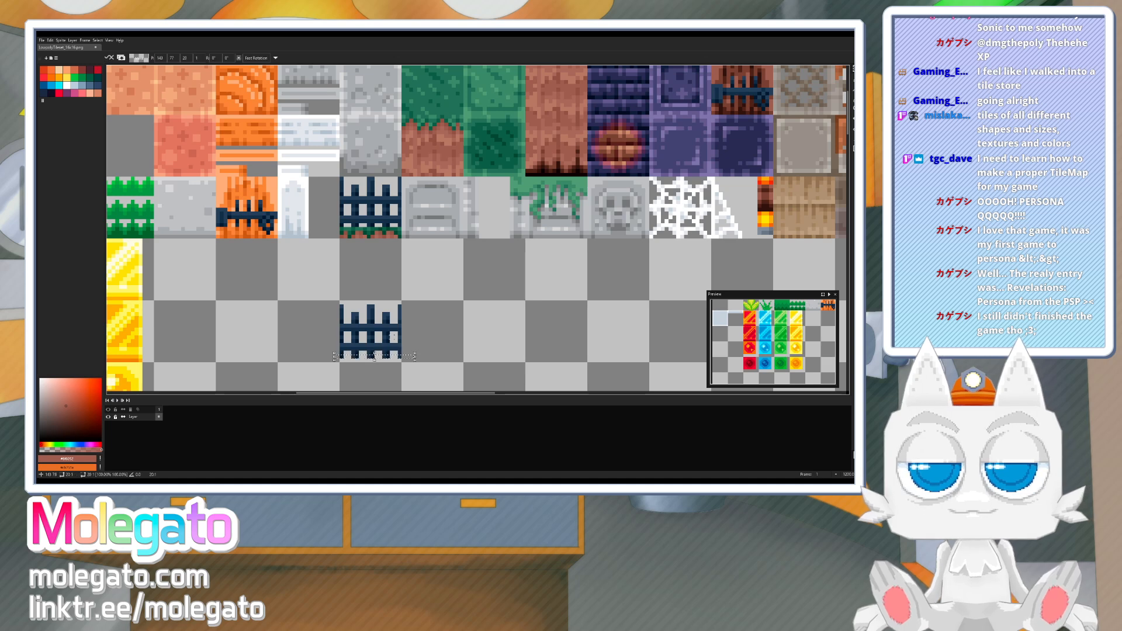
key("Return")
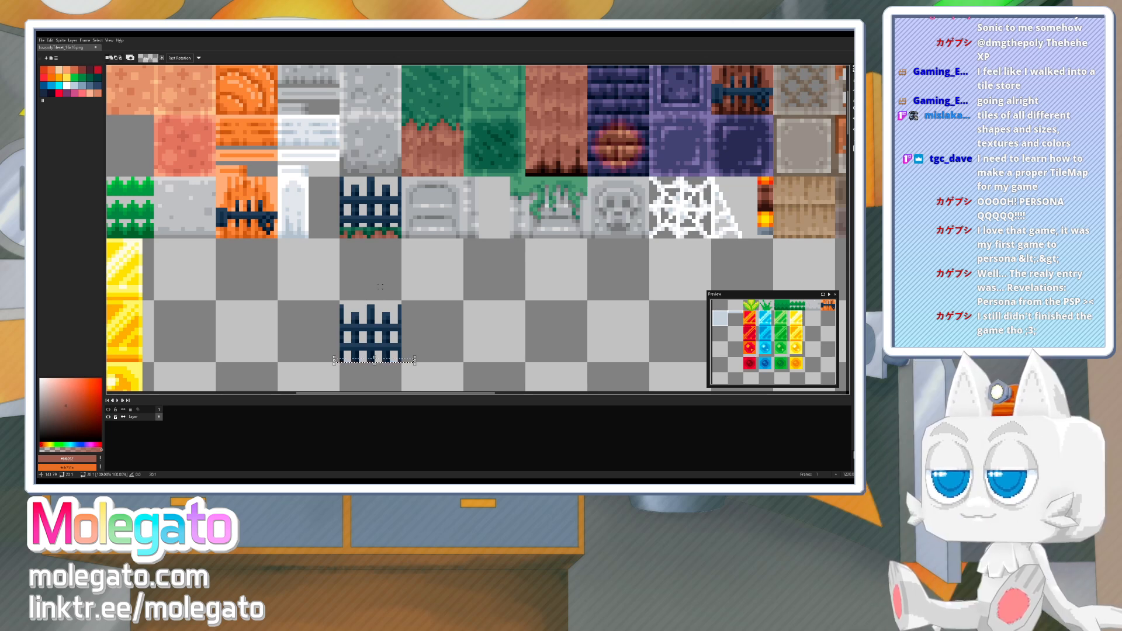
left_click(423, 298)
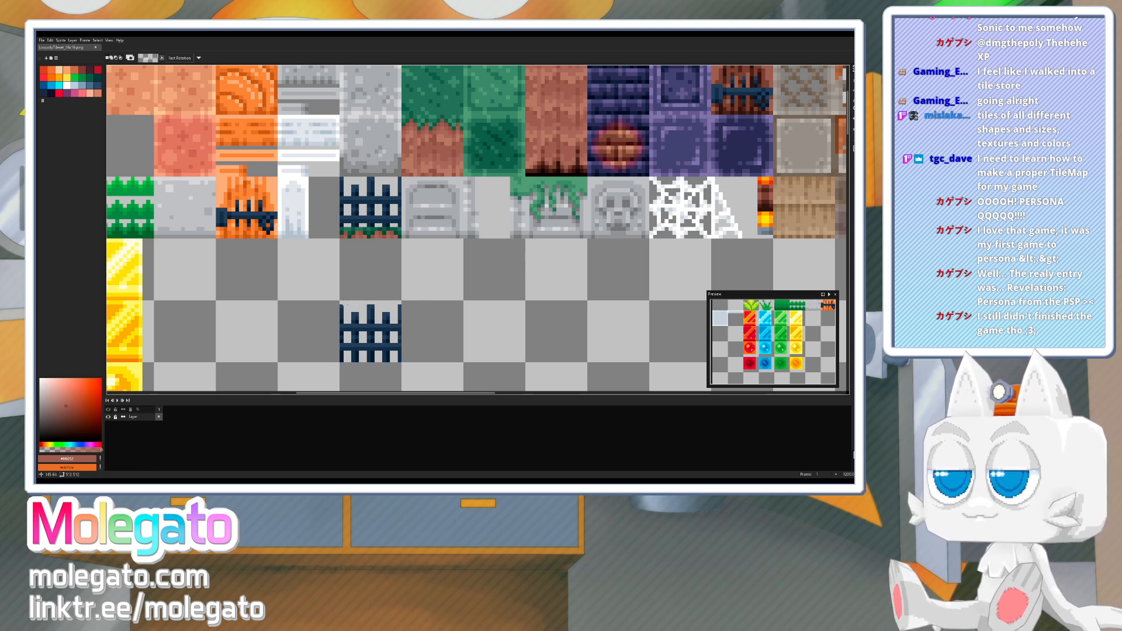
- Draw a tall two-pixel-wide post along the copied fence's right edge, rising above the pickets, in dark blue sampled from the fence
left_click_drag(400, 272, 368, 362)
scroll(387, 344, "up", 1)
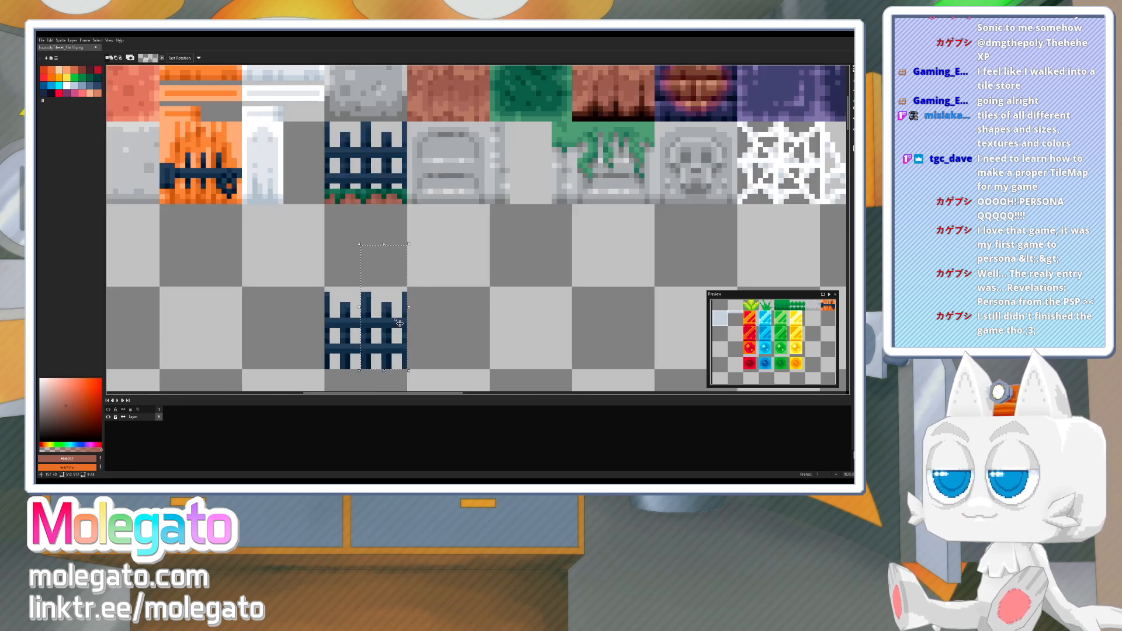
key("b")
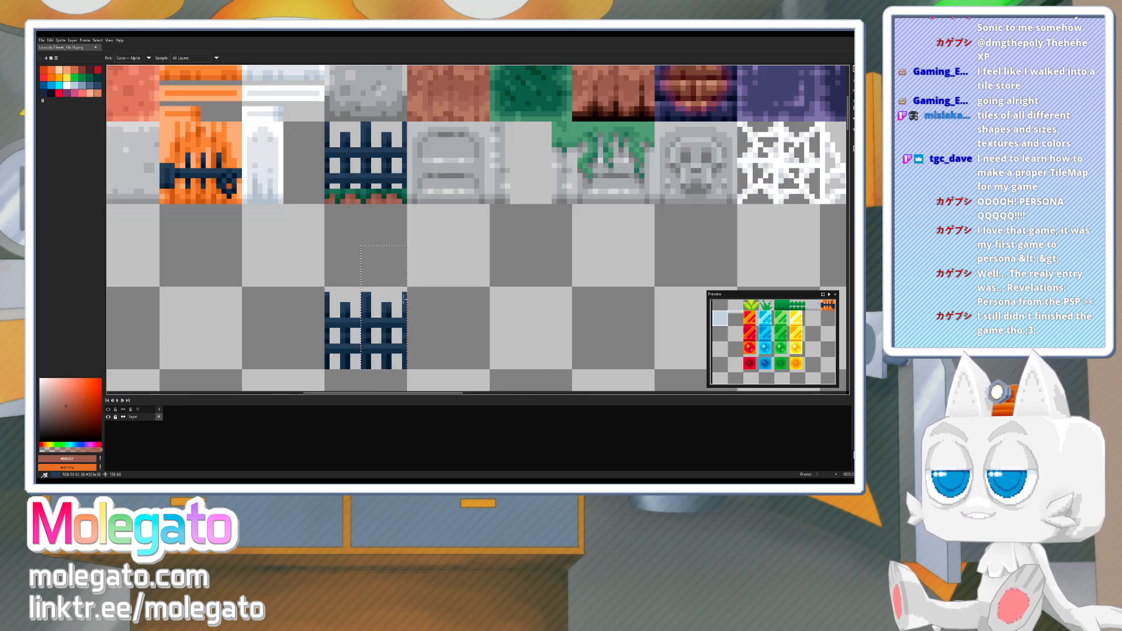
left_click(404, 305, "alt")
left_click_drag(405, 248, 404, 366)
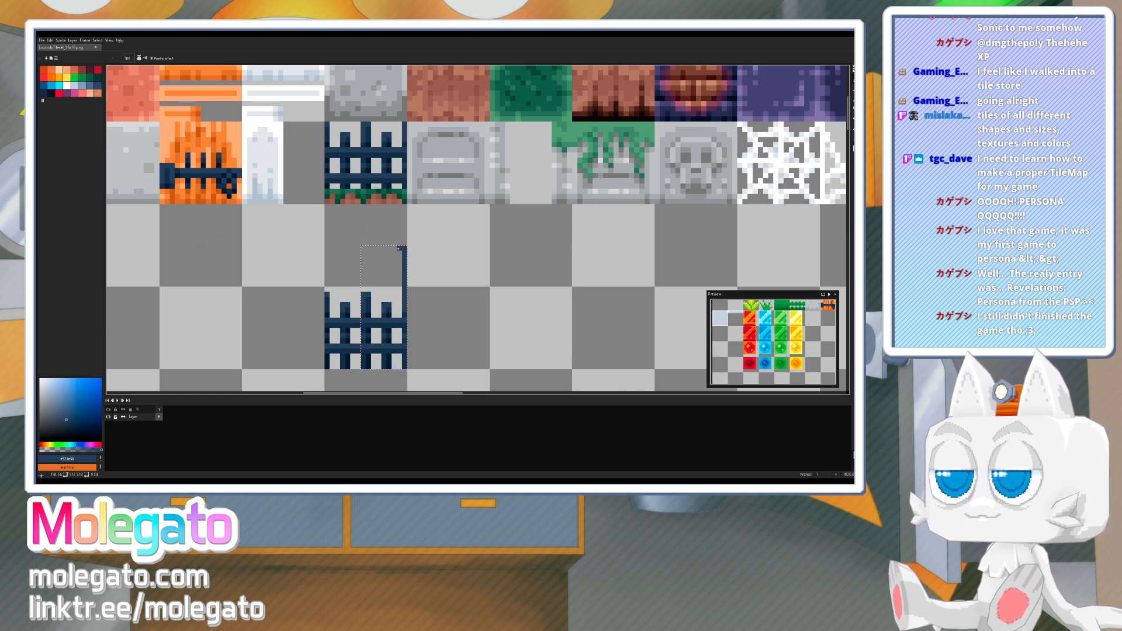
left_click_drag(399, 249, 399, 345)
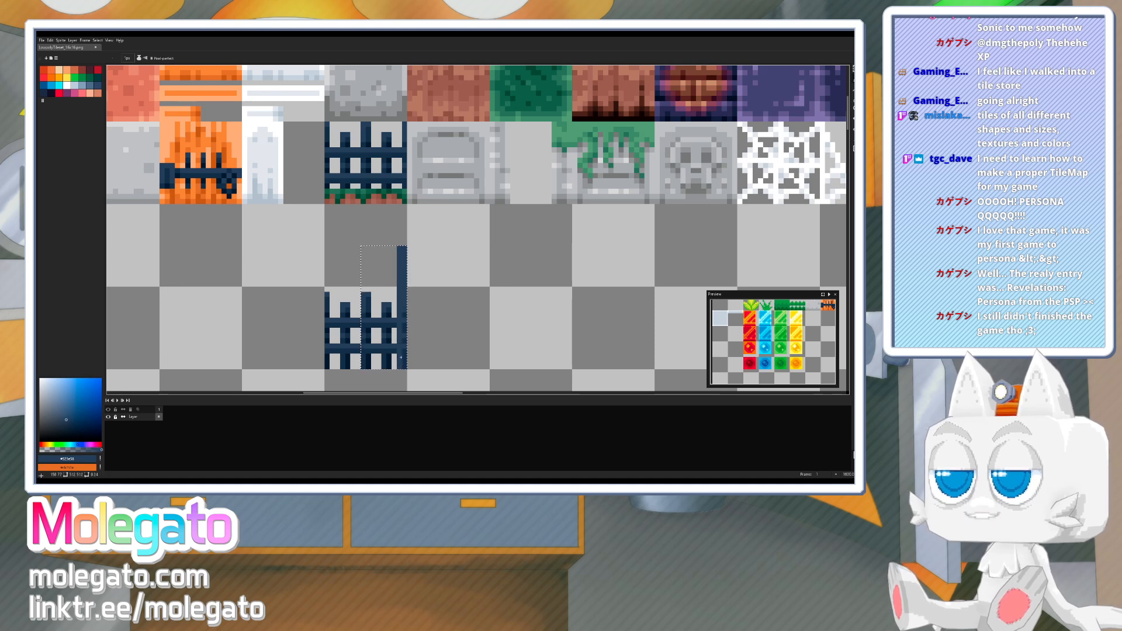
- Shade the tall gate post with the darker and lighter blues sampled from the fence bars
left_click(400, 325, "alt")
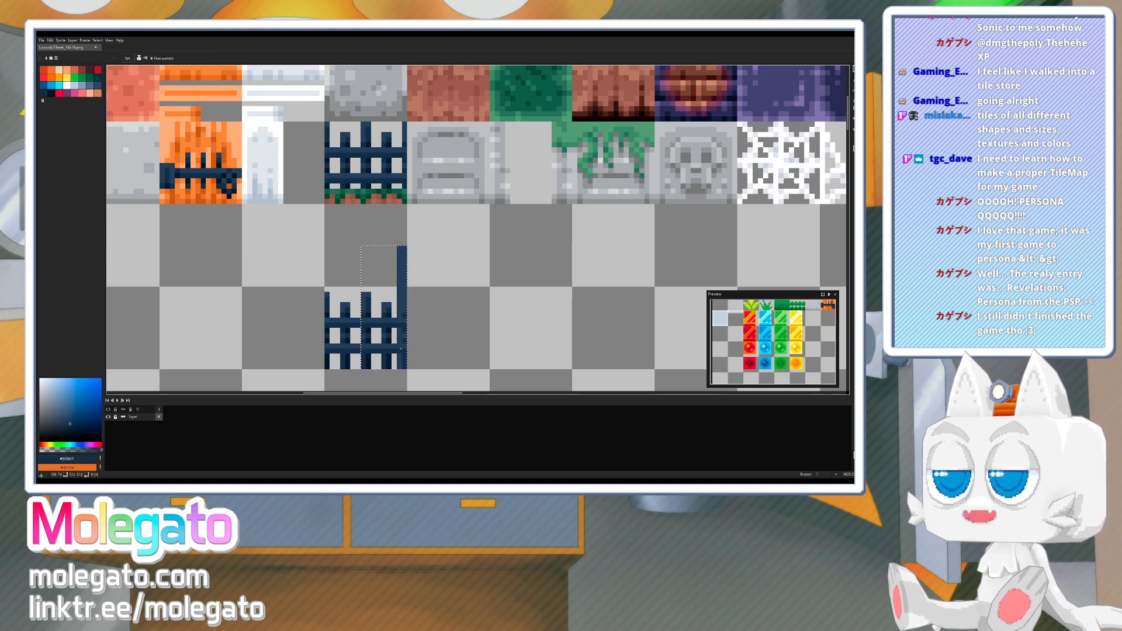
left_click(402, 331, "alt")
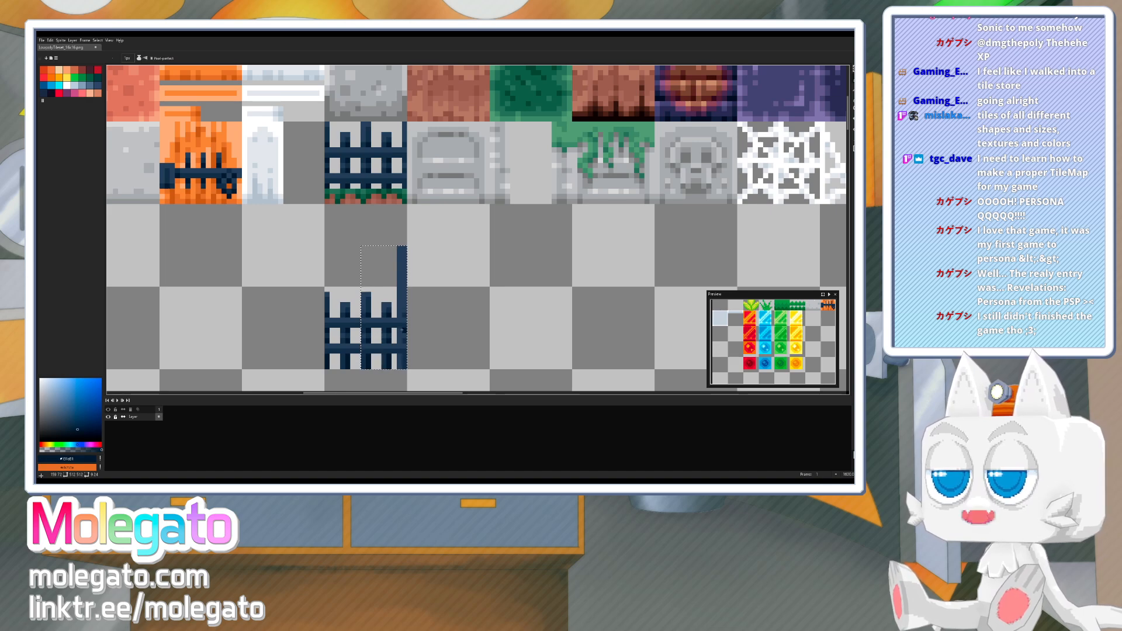
left_click(402, 345, "alt")
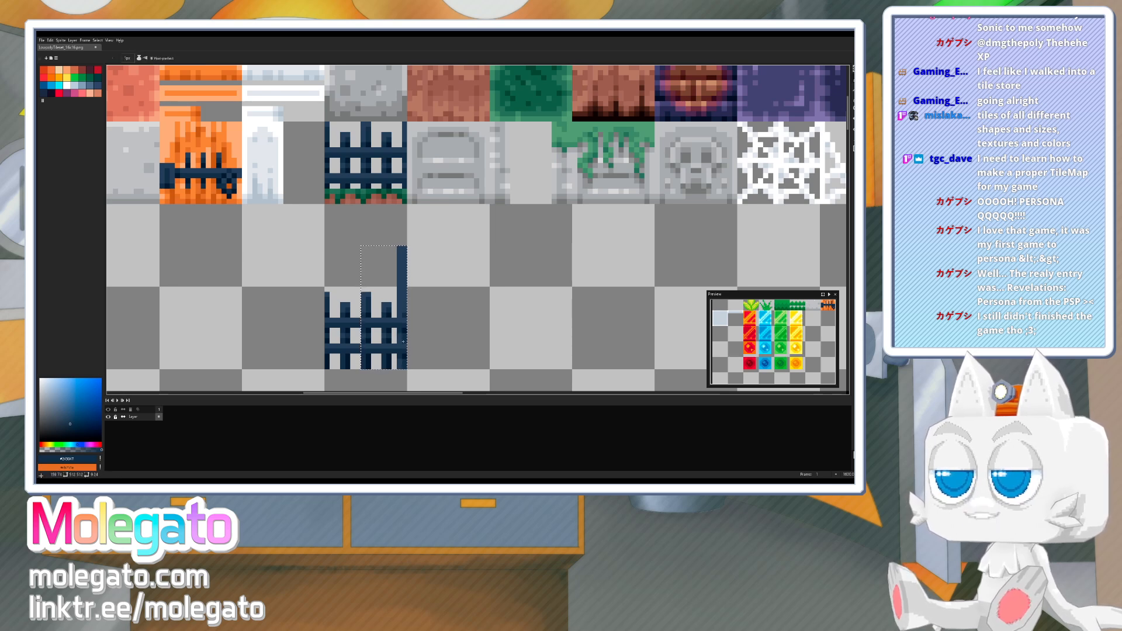
left_click(403, 340, "alt")
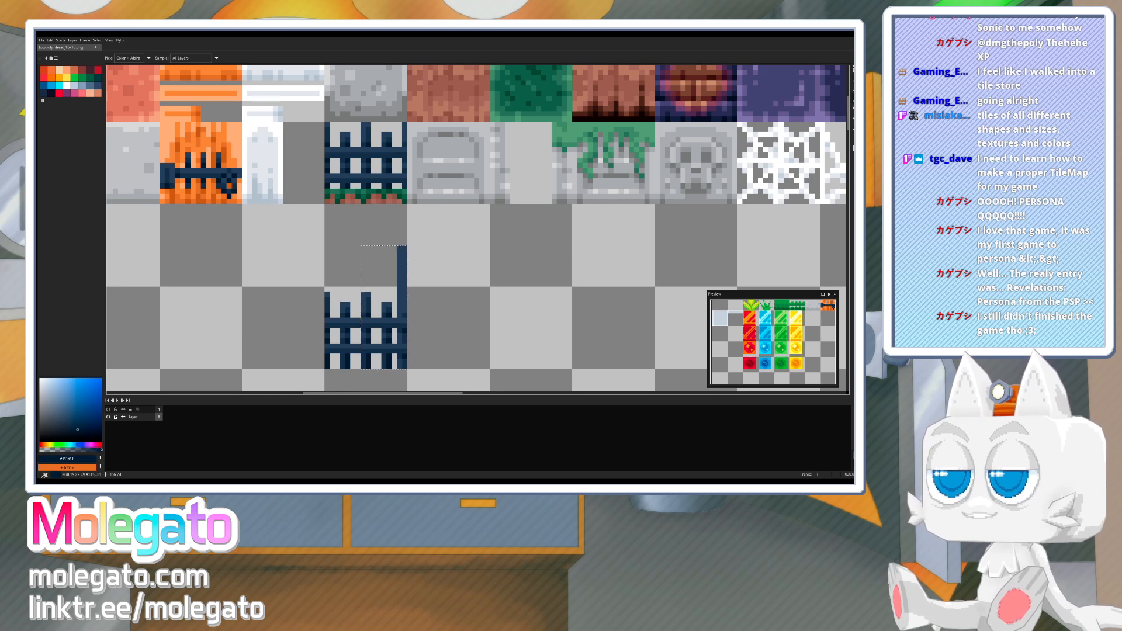
left_click(401, 355, "alt")
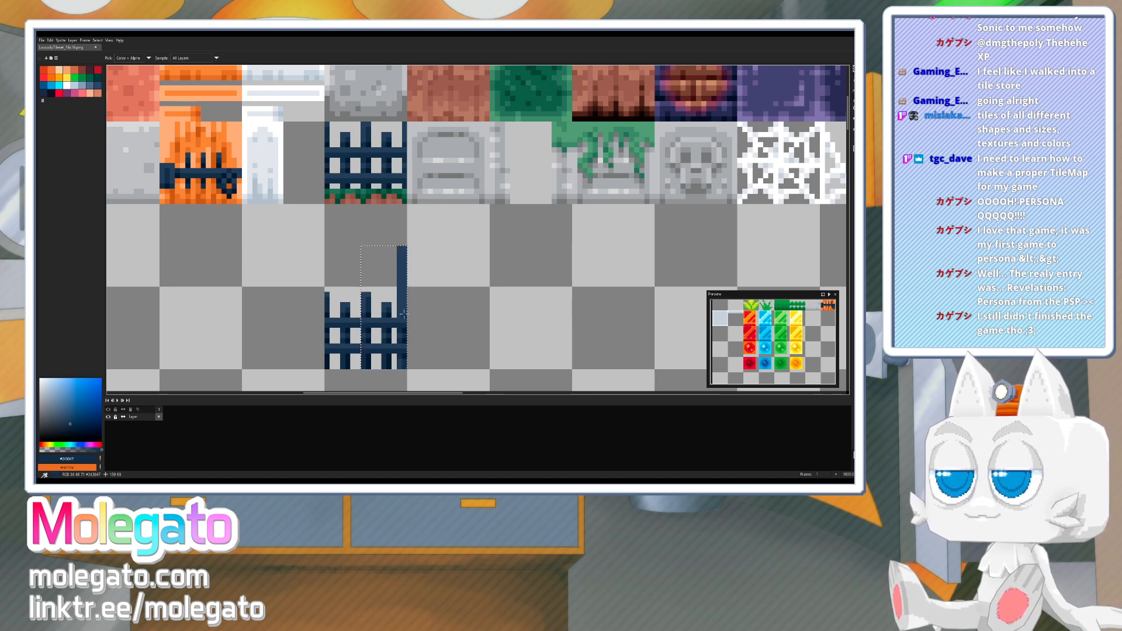
left_click(400, 341)
left_click(401, 255, "shift")
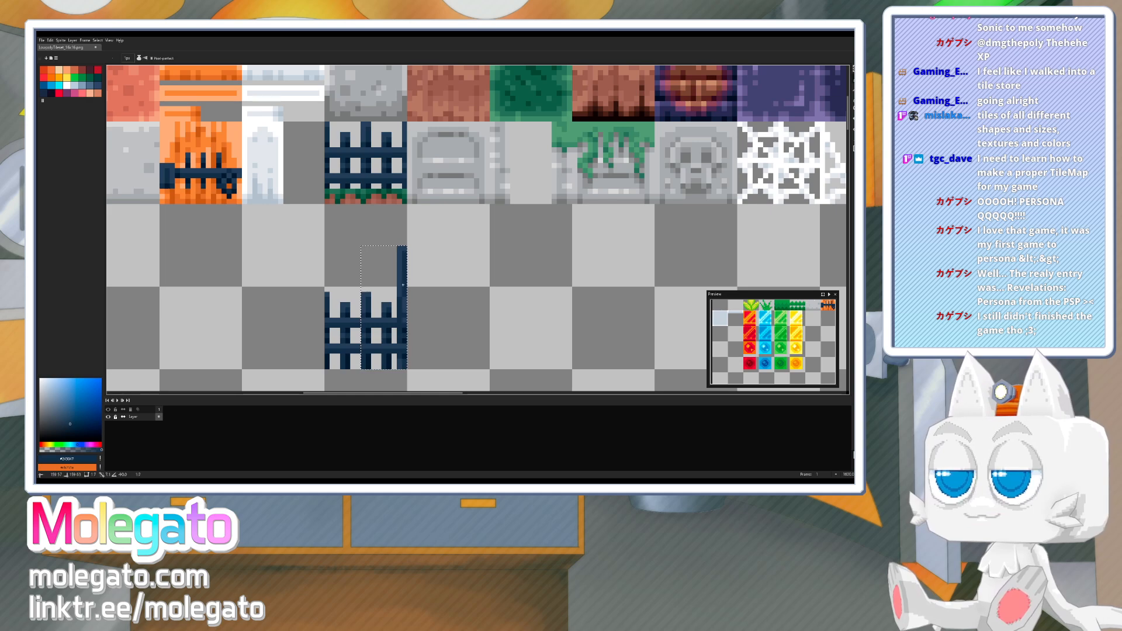
left_click(400, 319, "alt")
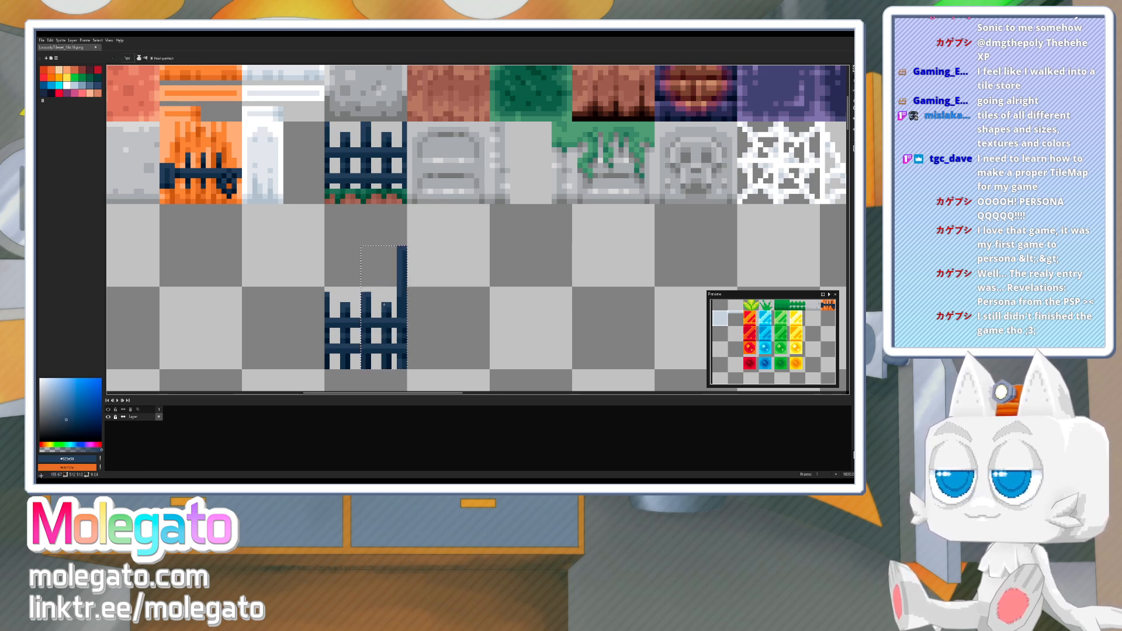
left_click(399, 335)
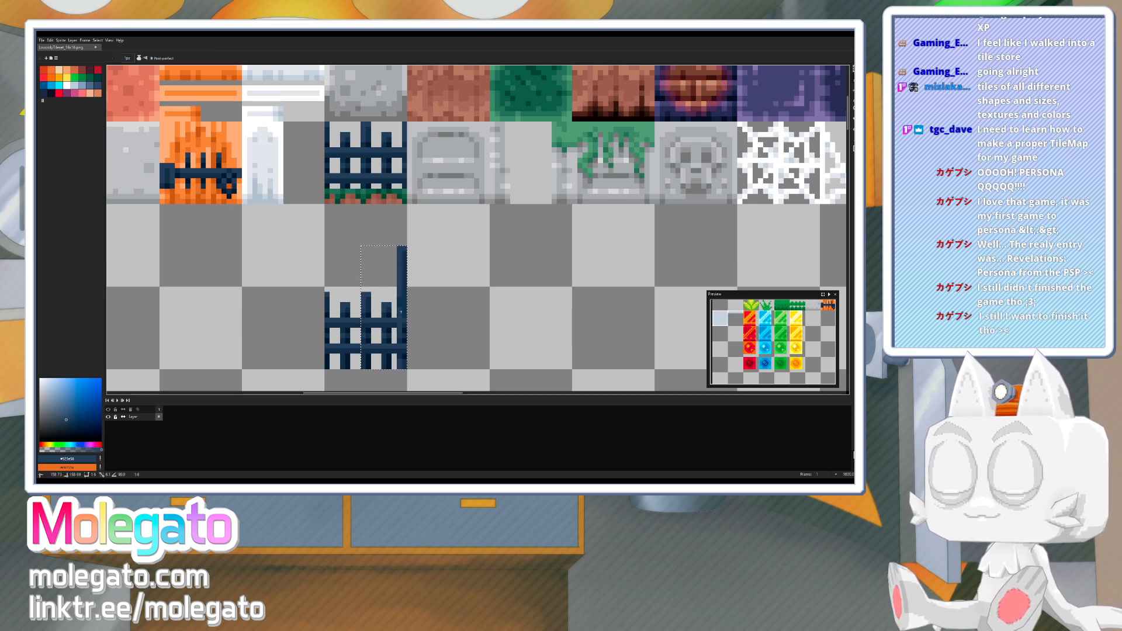
left_click(405, 315, "alt")
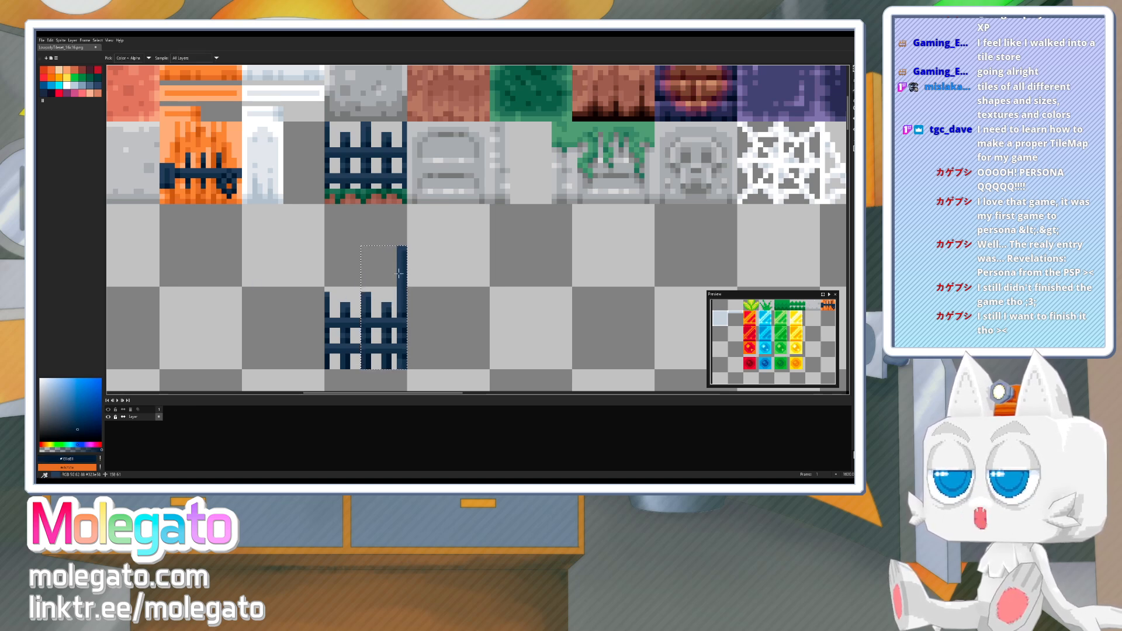
left_click(398, 275, "alt")
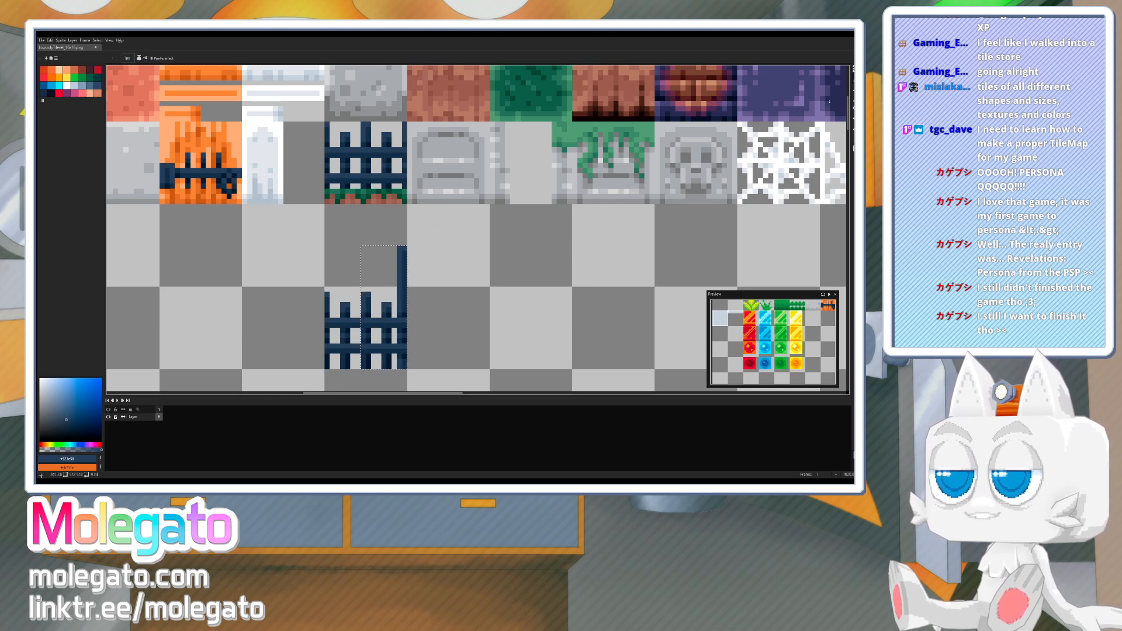
- Select the fence section beside the tall post and shift it one pixel left, away from the post
left_click(854, 69)
left_click(338, 326)
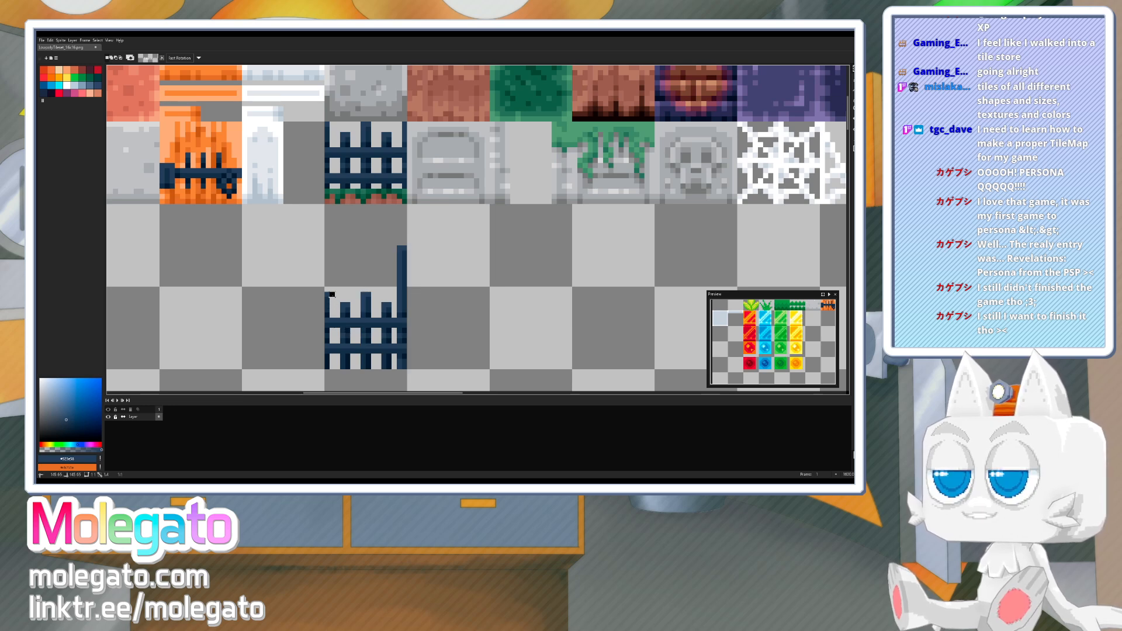
left_click_drag(329, 291, 398, 370)
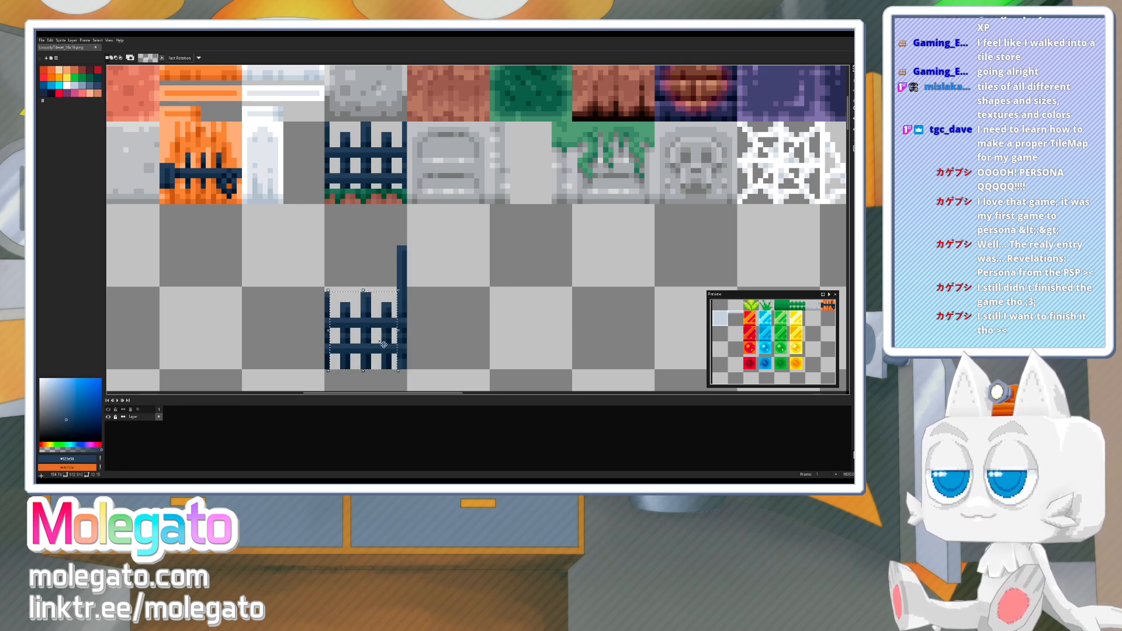
key("Left")
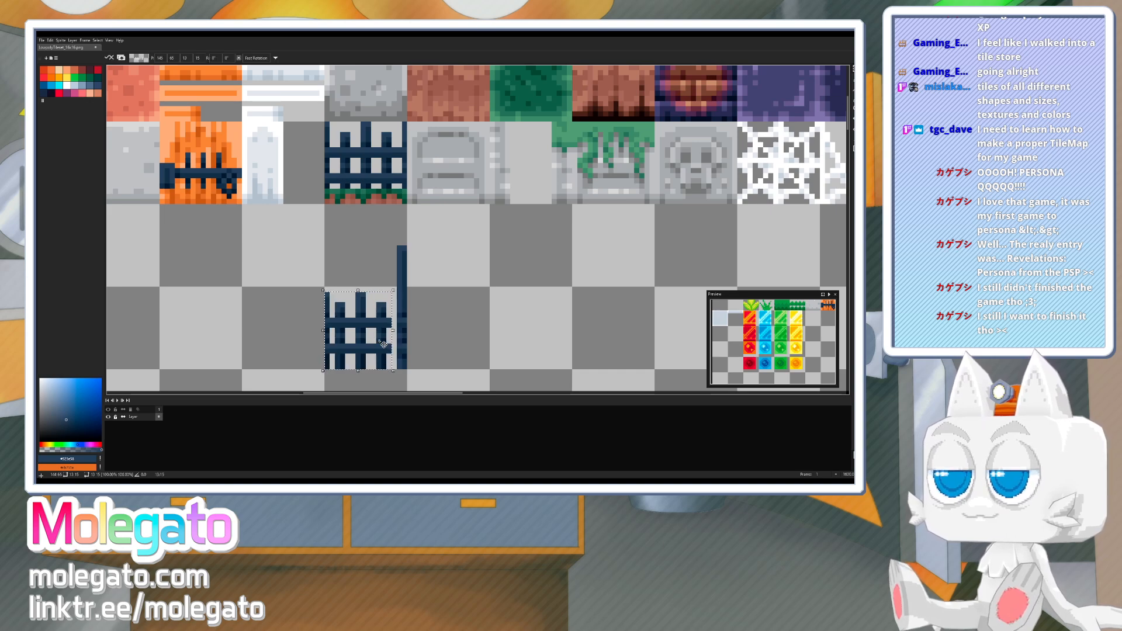
- Remove the picket at the copied fence's left edge and extend the lower rail to the tall post in sampled blue
key("Delete")
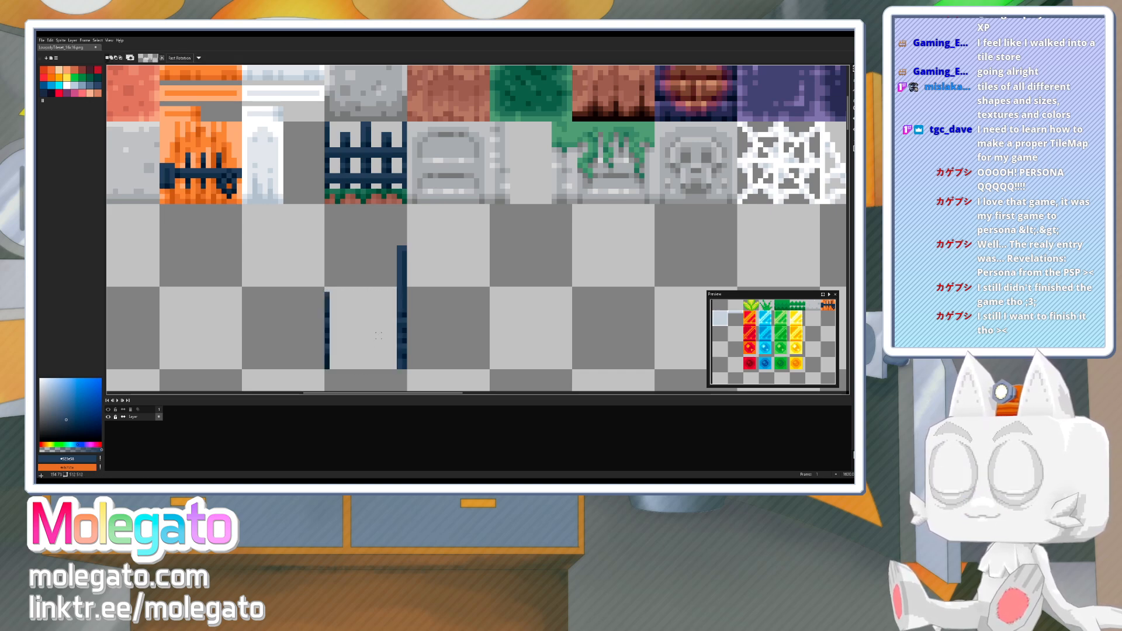
mouse_move(297, 290)
left_mouse_down()
mouse_move(340, 370)
mouse_move(395, 324)
left_mouse_up()
key("ctrl+v")
key("ctrl+d")
key("b")
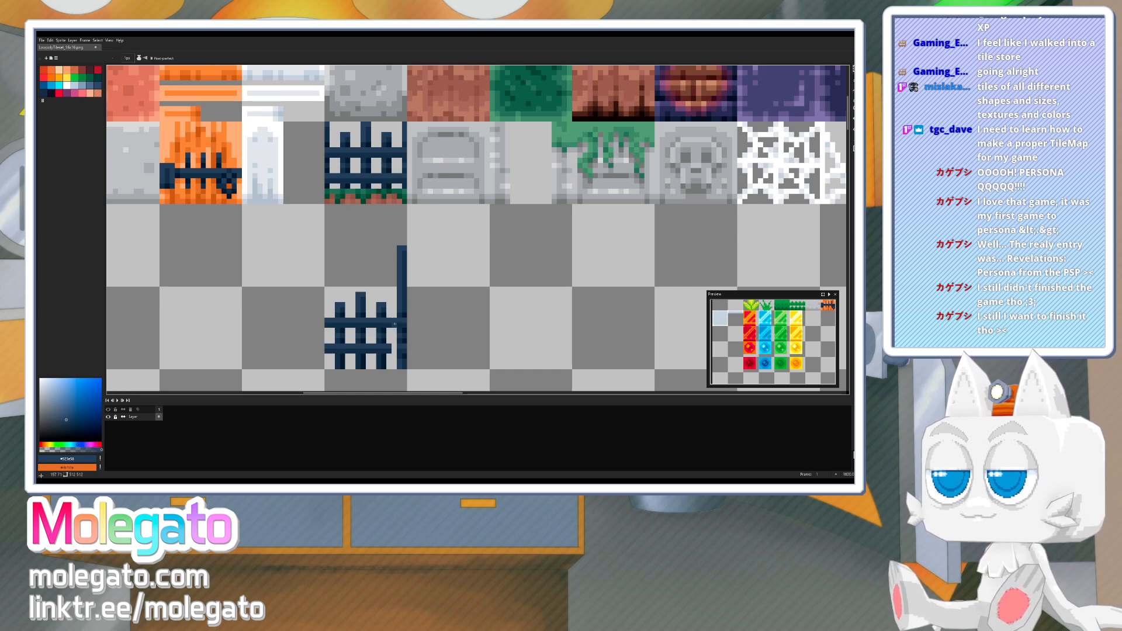
left_click(390, 342, "alt")
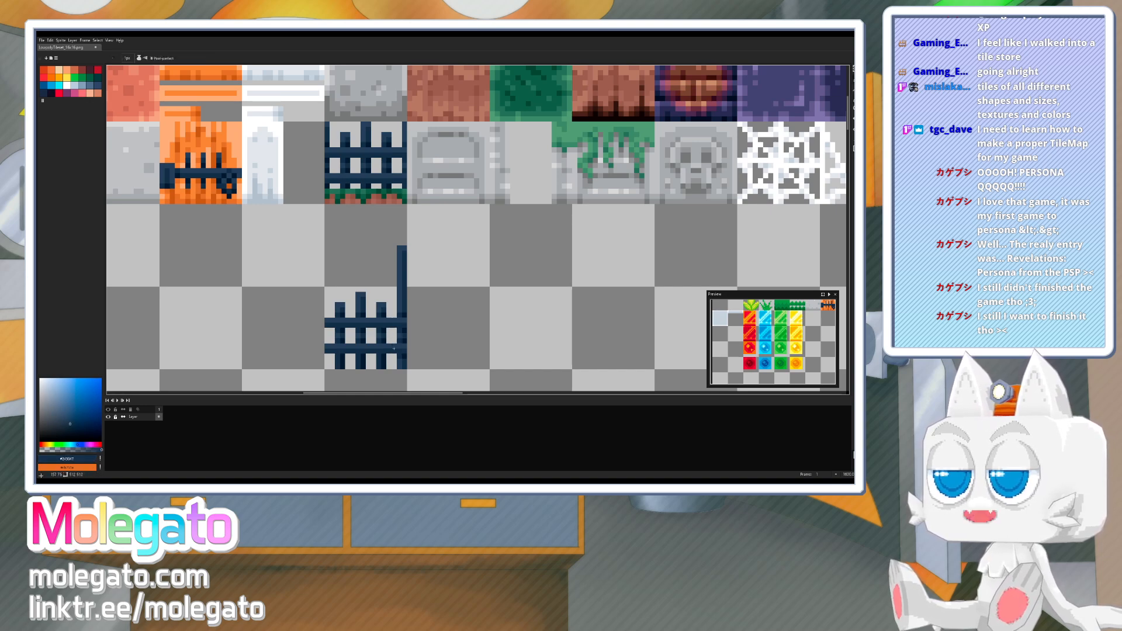
- Move the tip of the picket nearest the tall post up to almost the post's height
middle_click_drag(370, 324, 364, 343)
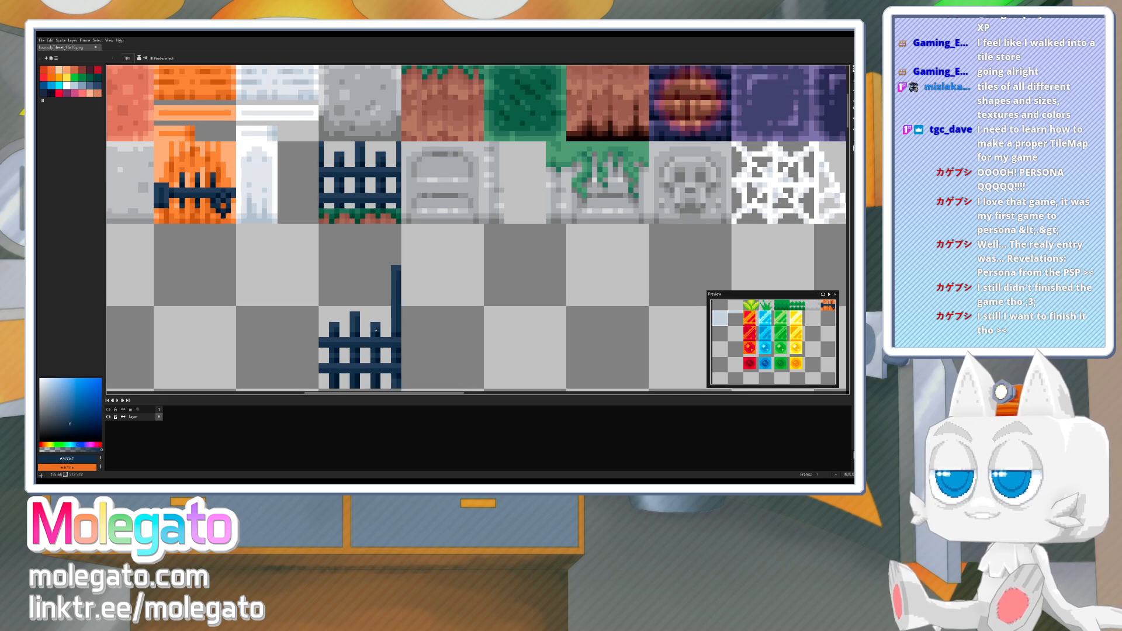
left_click(854, 69)
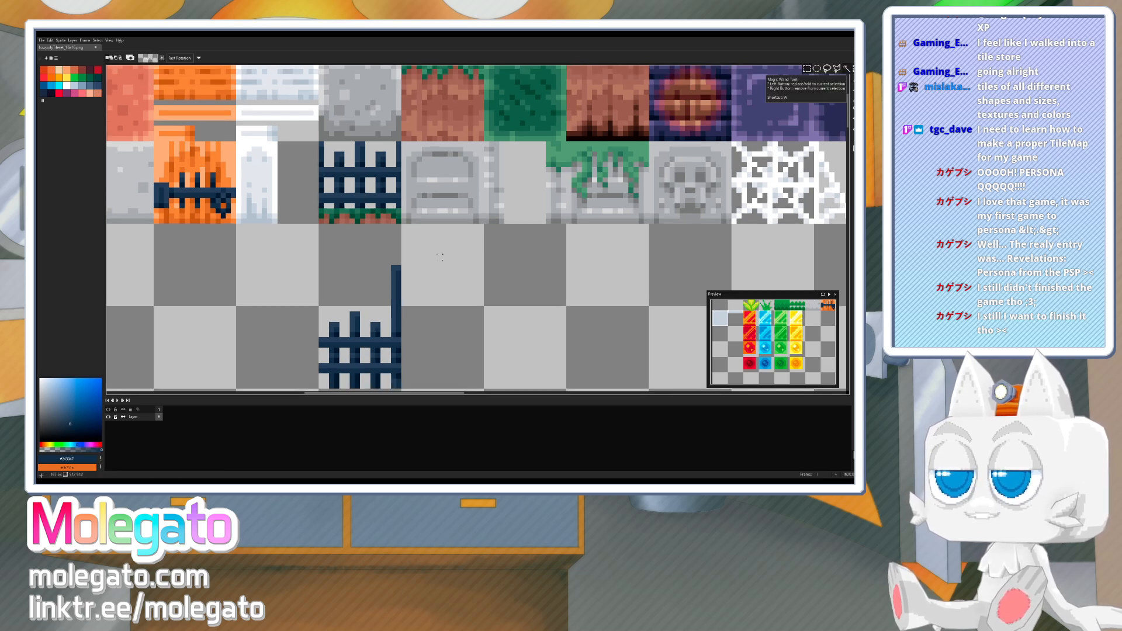
left_click(373, 325)
left_click_drag(377, 335, 376, 279)
key("ctrl+z")
left_click(362, 299)
key("ctrl+d")
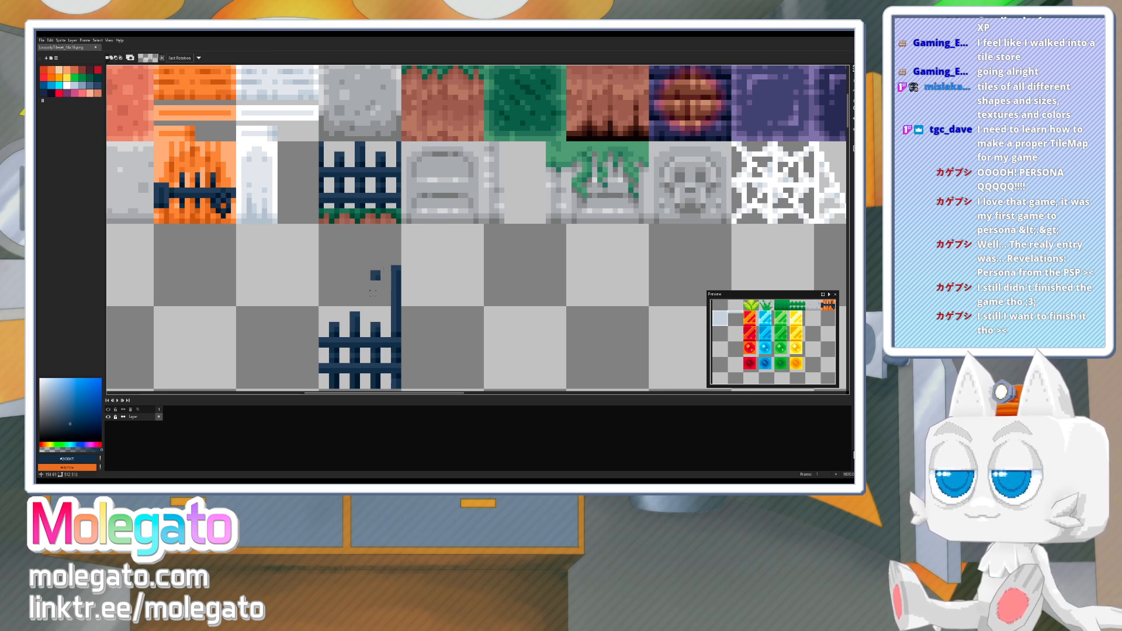
- Draw a two-pixel-wide shaft joining the raised tip to its picket, using the two blues sampled from the tip
key("b")
left_click(374, 274, "alt")
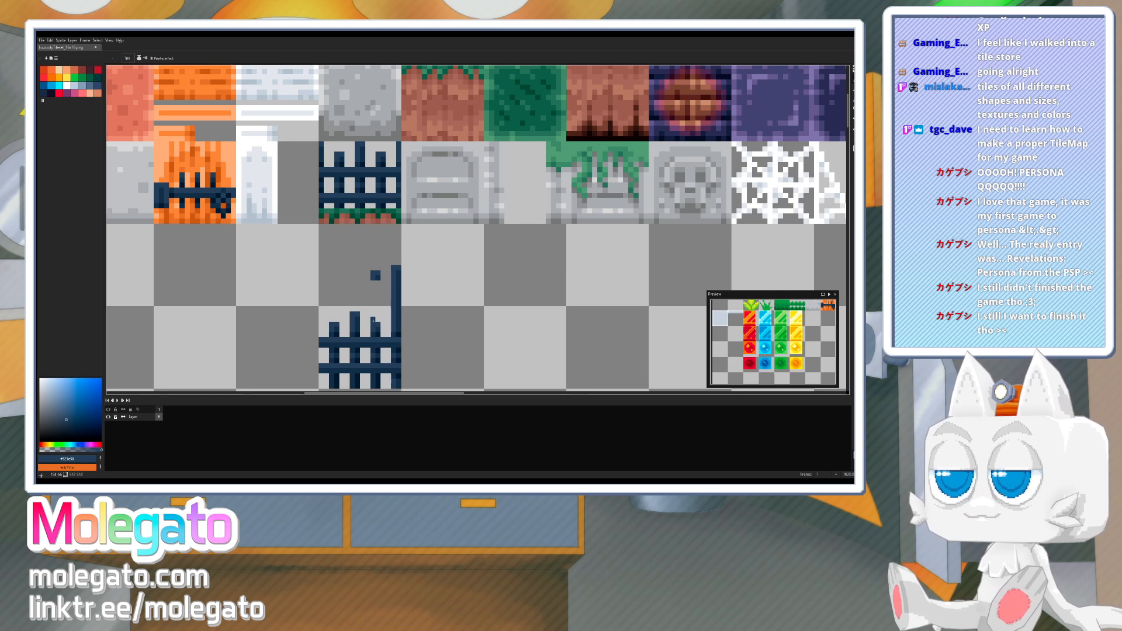
left_click_drag(373, 318, 374, 279)
left_click(377, 276, "alt")
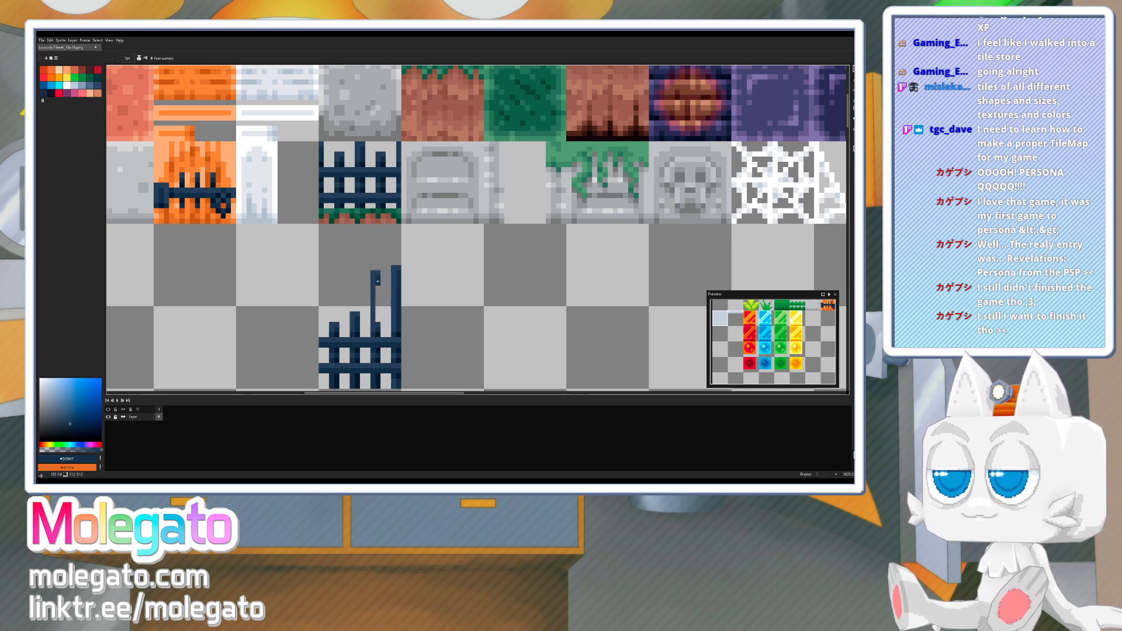
left_click_drag(379, 325, 377, 281)
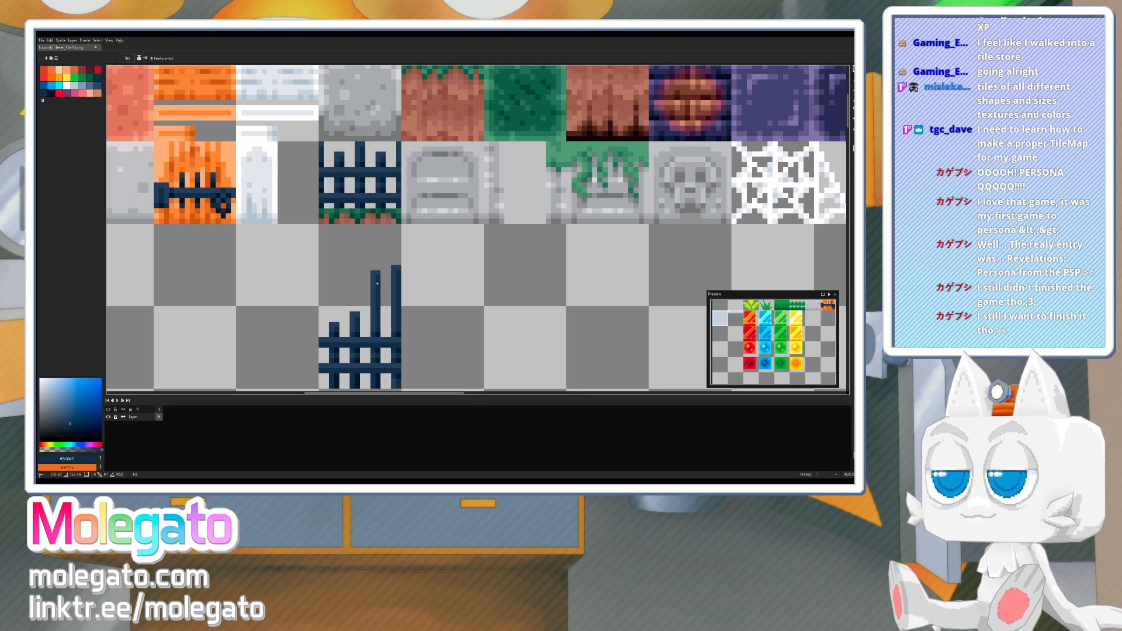
- Raise the middle picket's tip to a height between its neighbours and fill the shaft below it with the sampled blues
key("m")
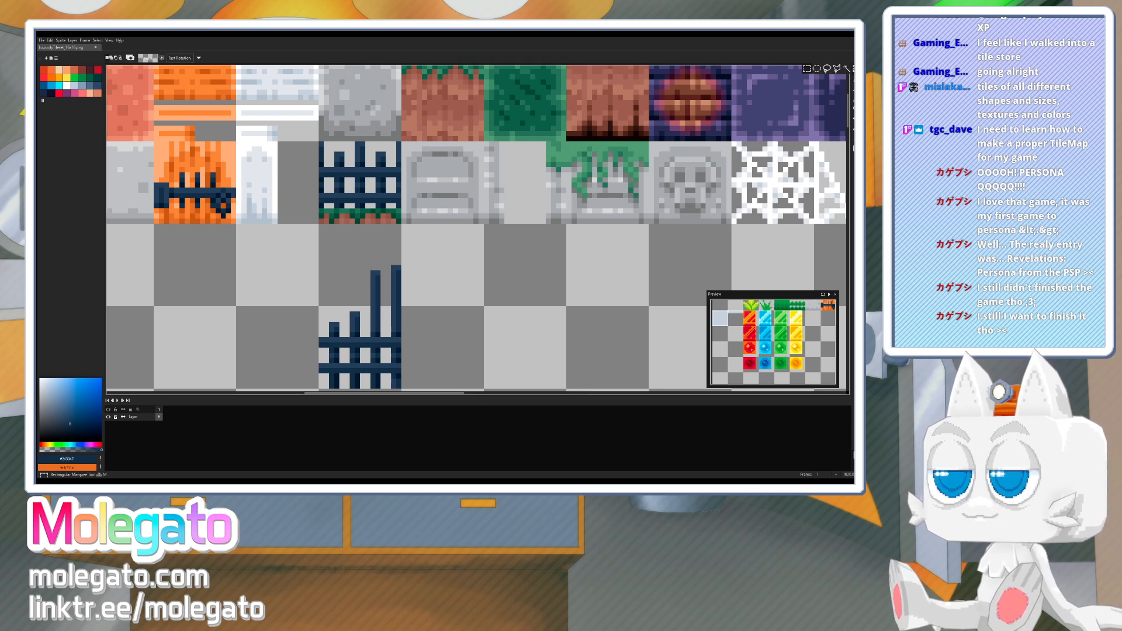
mouse_move(353, 314)
left_mouse_down()
mouse_move(357, 329)
mouse_move(360, 302)
left_mouse_up()
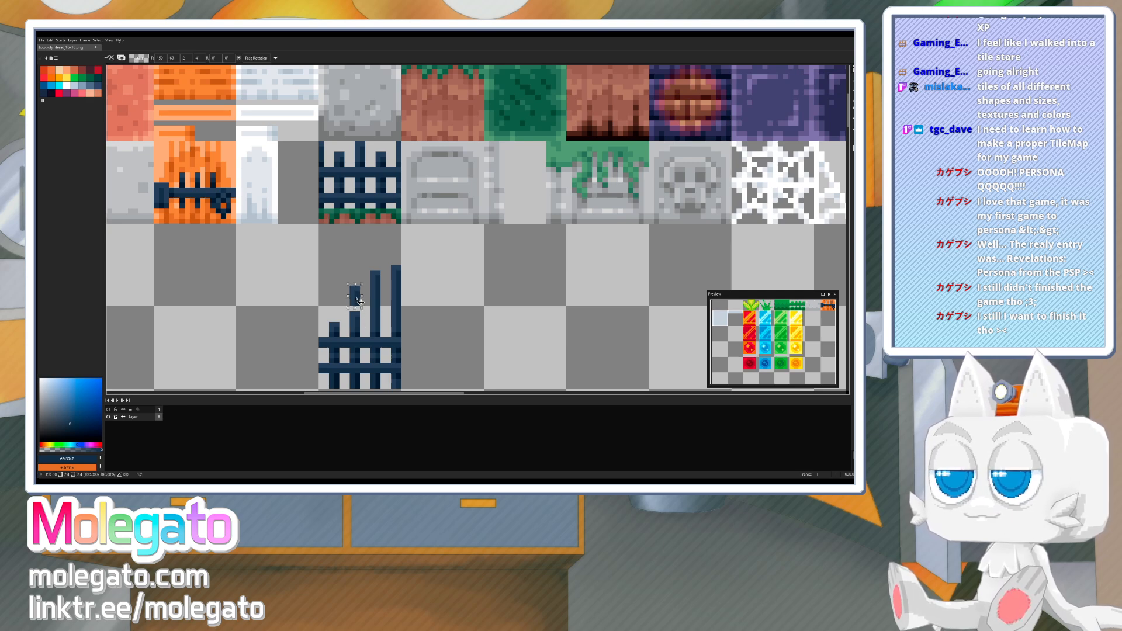
key("ctrl+d")
key("b")
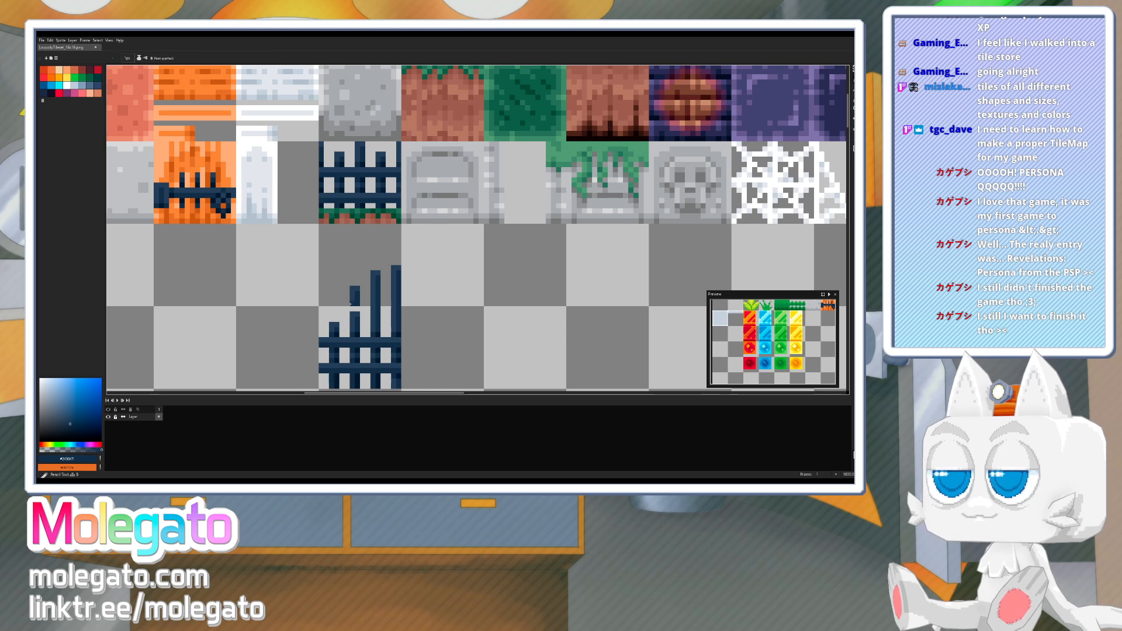
left_click(354, 304, "alt")
left_click(352, 310)
left_click(357, 314, "alt")
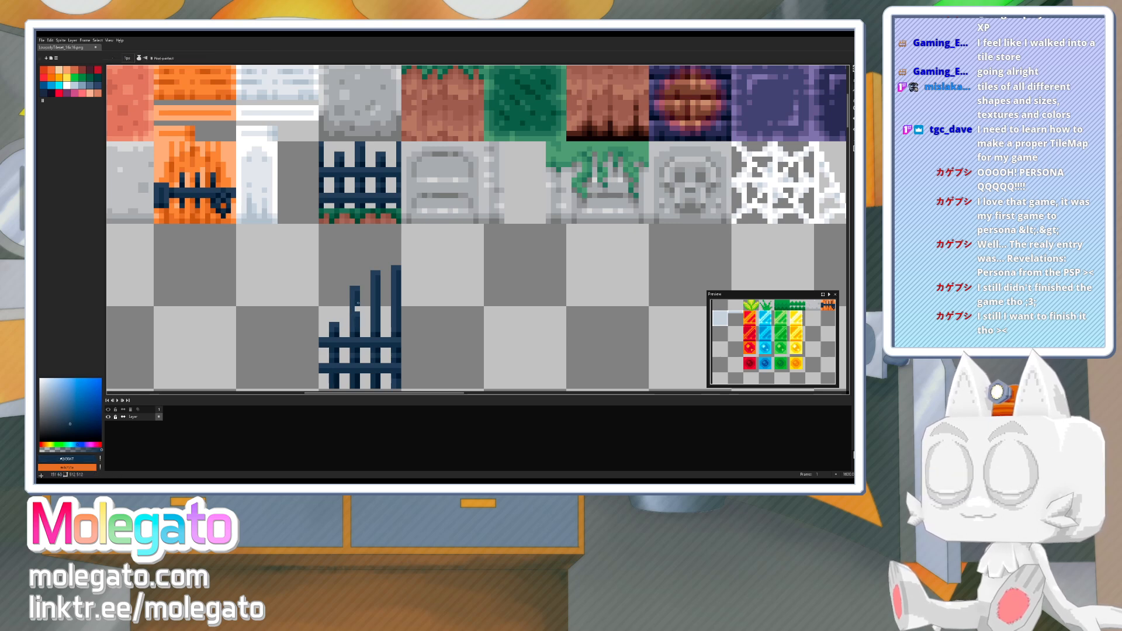
left_click(357, 309)
left_click_drag(358, 304, 358, 314)
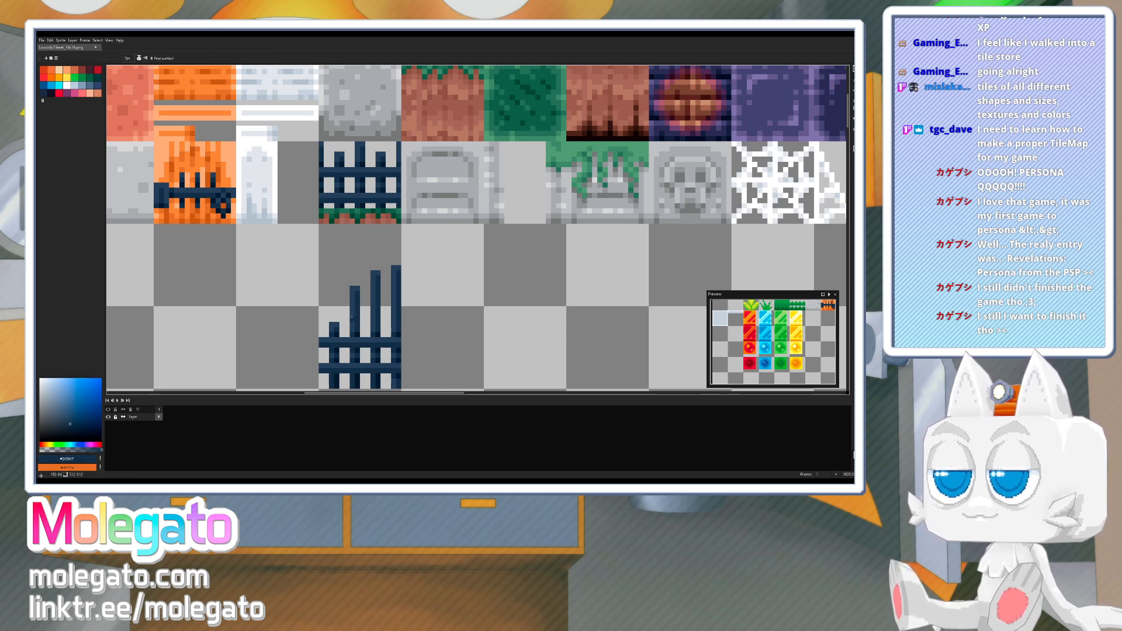
- Extend the leftmost picket upward by two pixels in its sampled lighter and darker blues
left_click(330, 327, "alt")
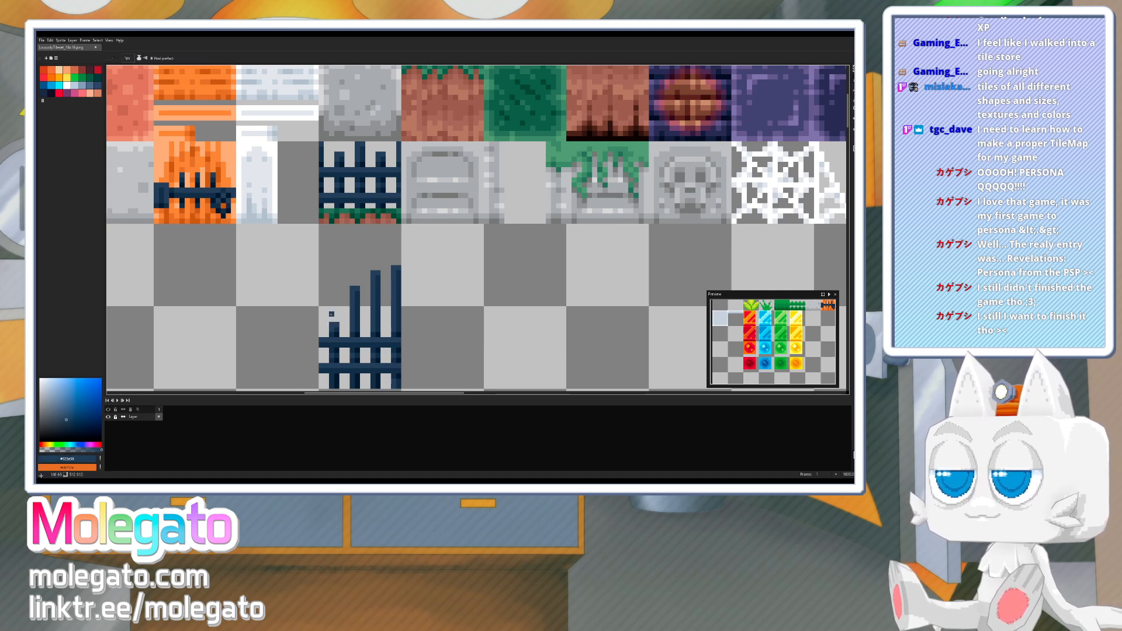
left_click_drag(332, 315, 336, 315)
left_click(332, 320)
left_click(337, 329, "alt")
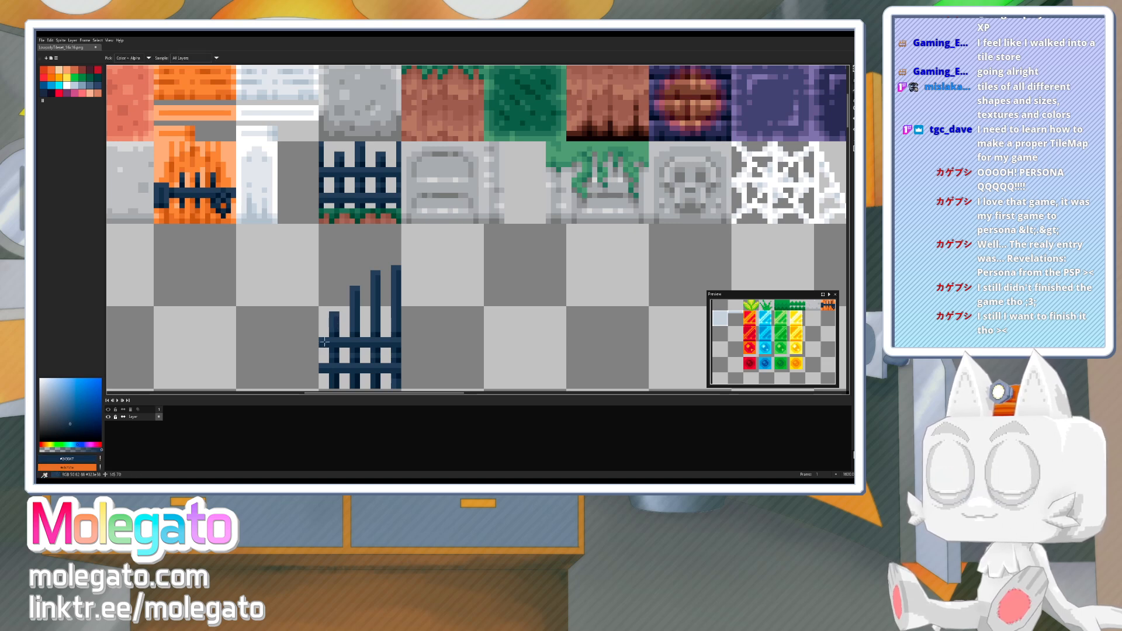
- Touch up the shading at the left ends of the fence's two rails with blues sampled from the rails
left_click(322, 341, "alt")
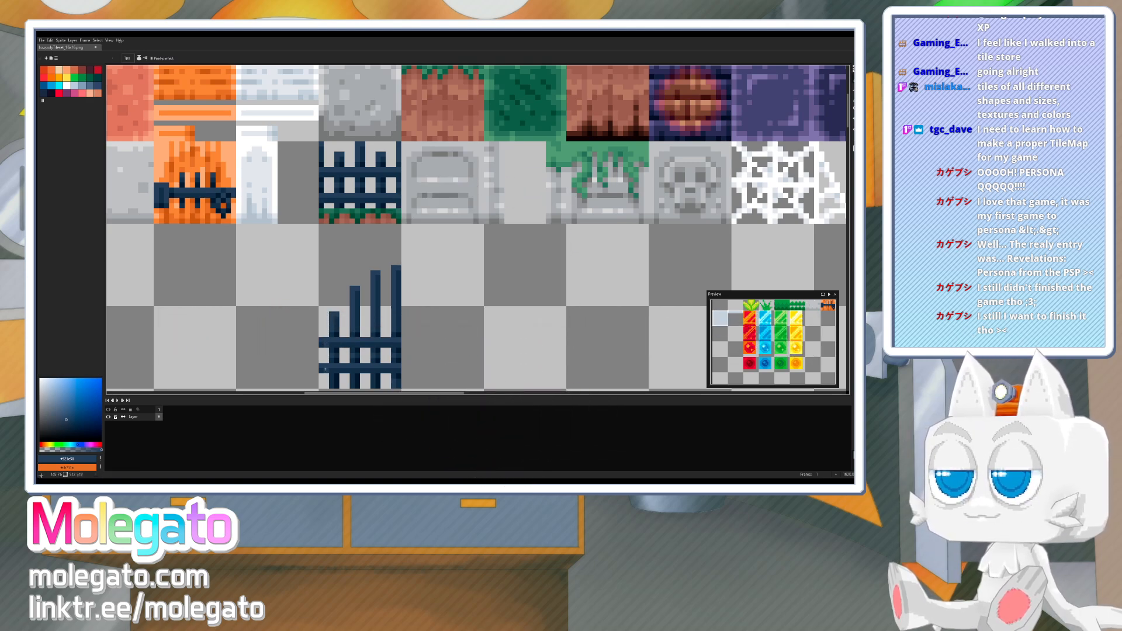
left_click(327, 347, "alt")
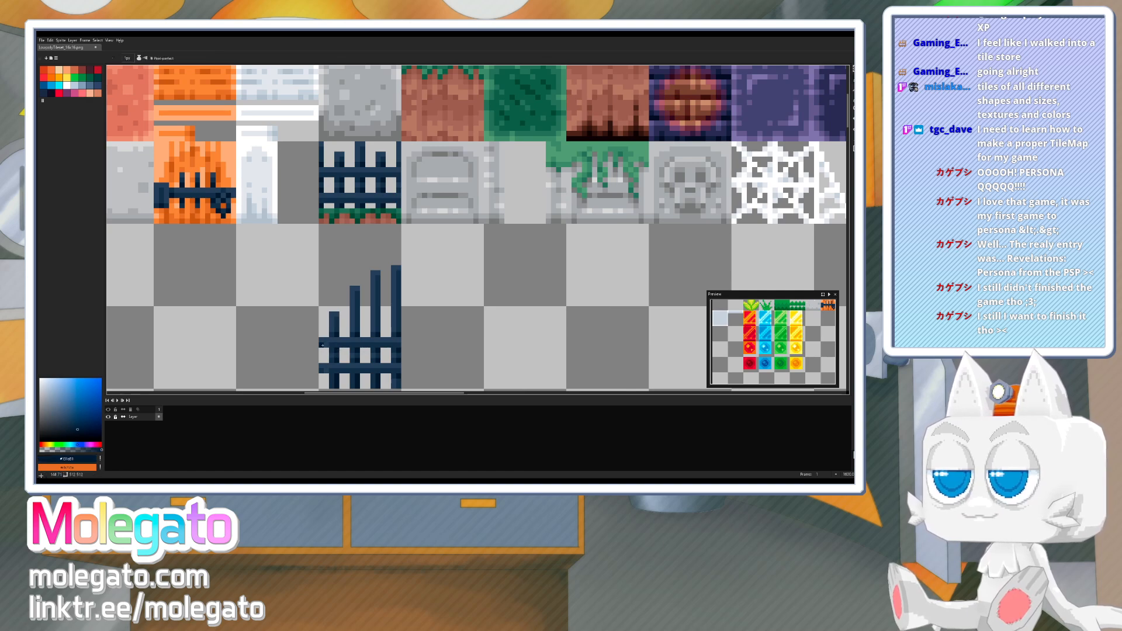
left_click(322, 368, "alt")
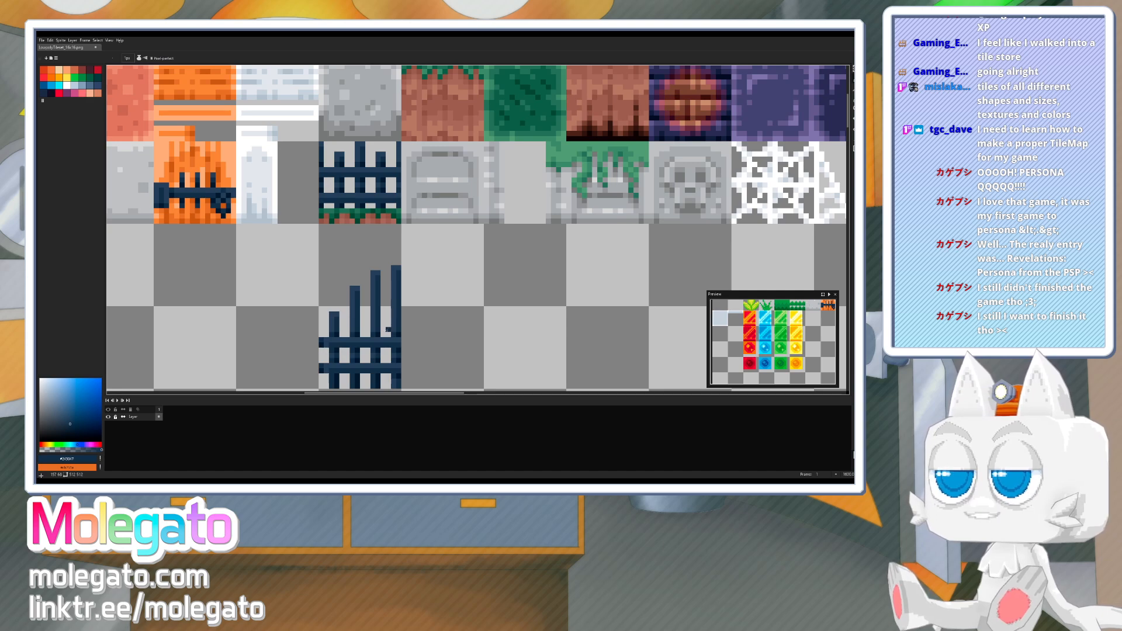
- Draw a two-tone curved upper rail sloping down from the tall post across the raised pickets toward the left
left_click(397, 295, "alt")
left_click_drag(399, 295, 363, 303)
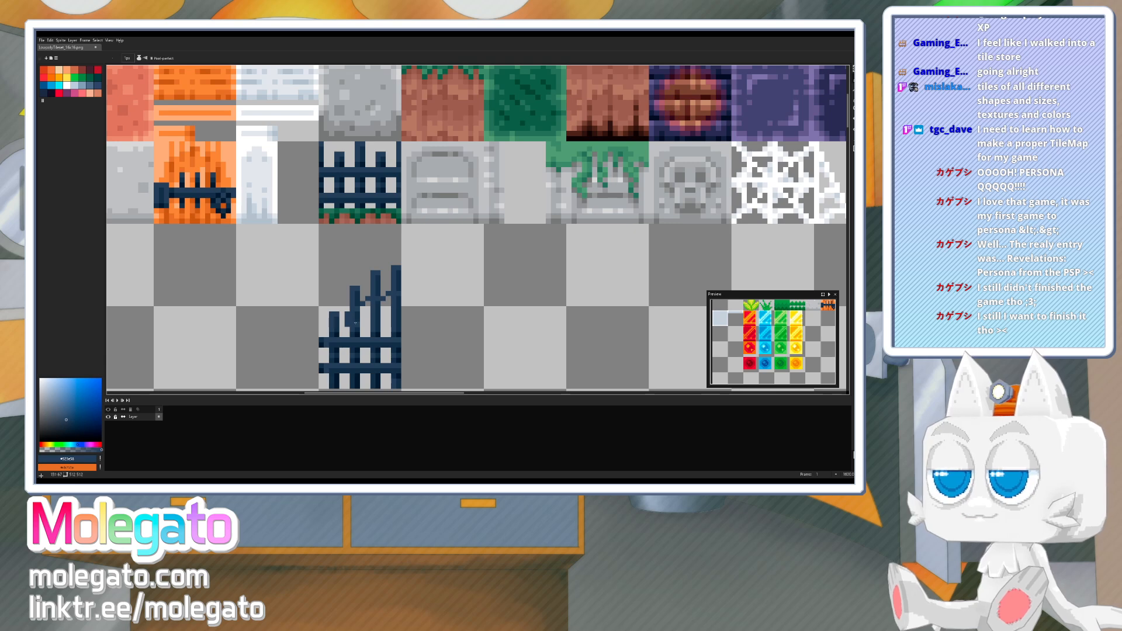
left_click(385, 304, "alt")
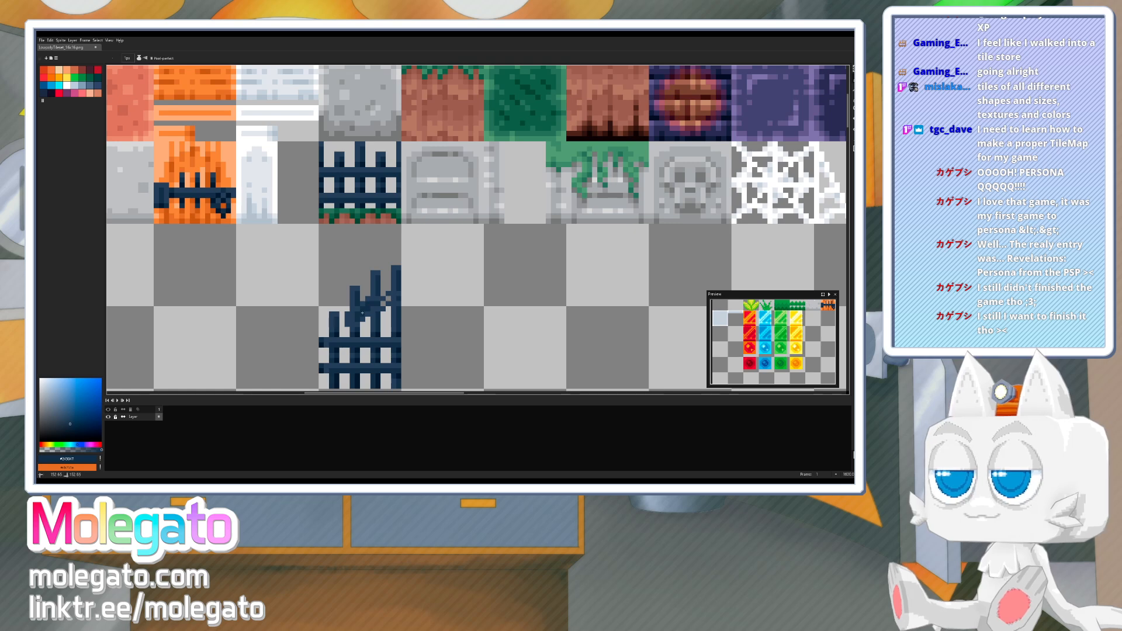
left_click(388, 297, "alt")
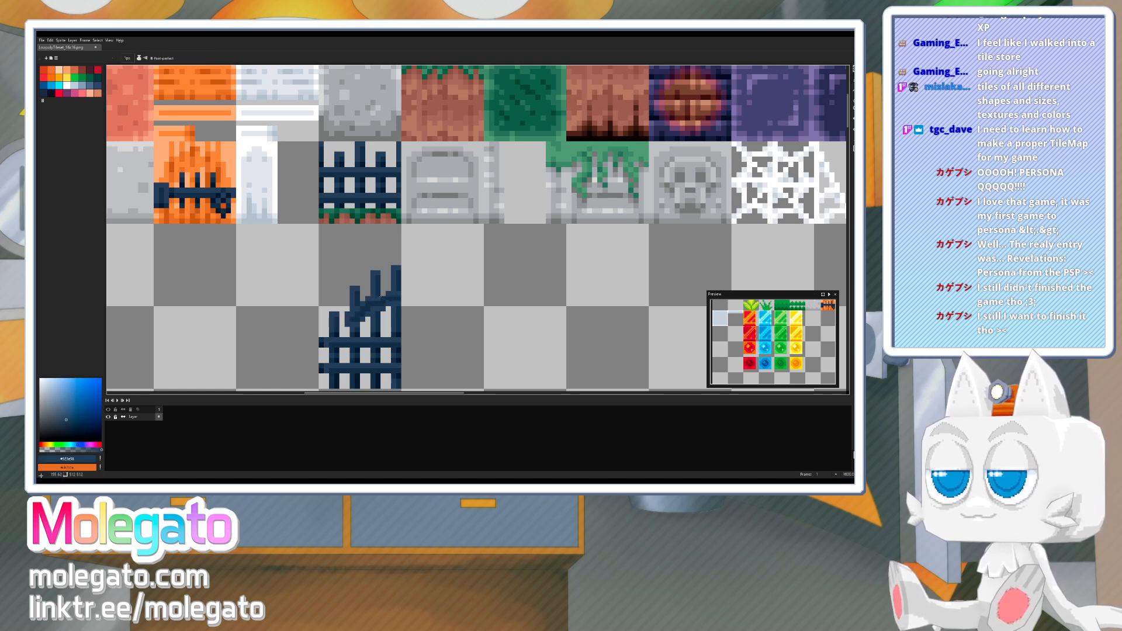
- Refine the shading where the curved rail crosses the post and pickets, using dark, medium and light blues sampled from the fence
left_click(399, 333, "alt")
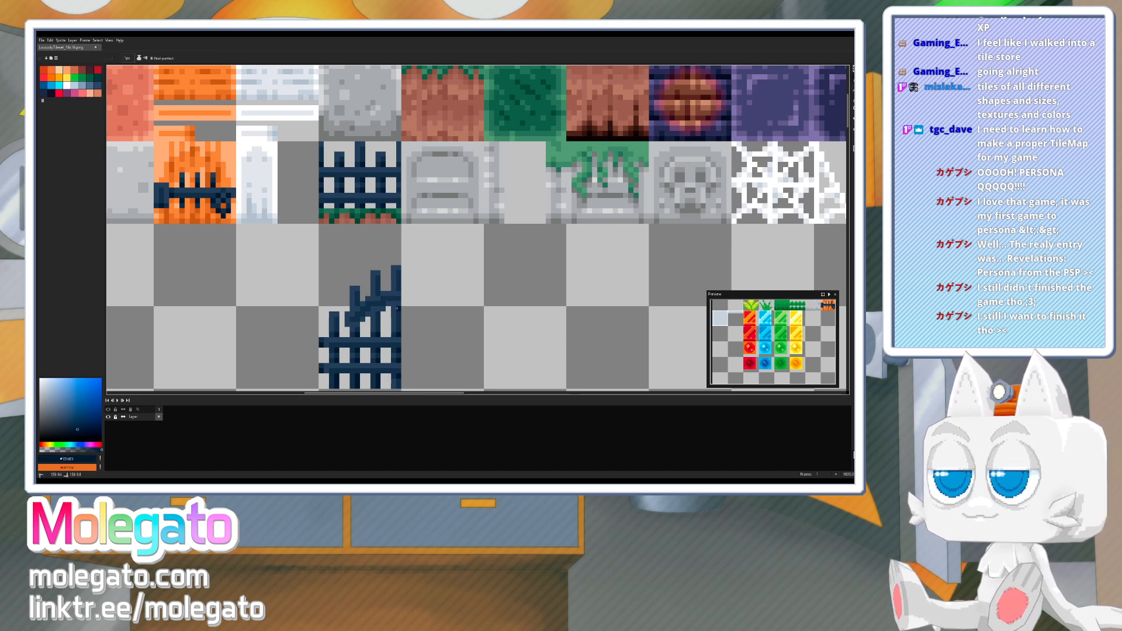
left_click(360, 319, "alt")
left_click(375, 320, "alt")
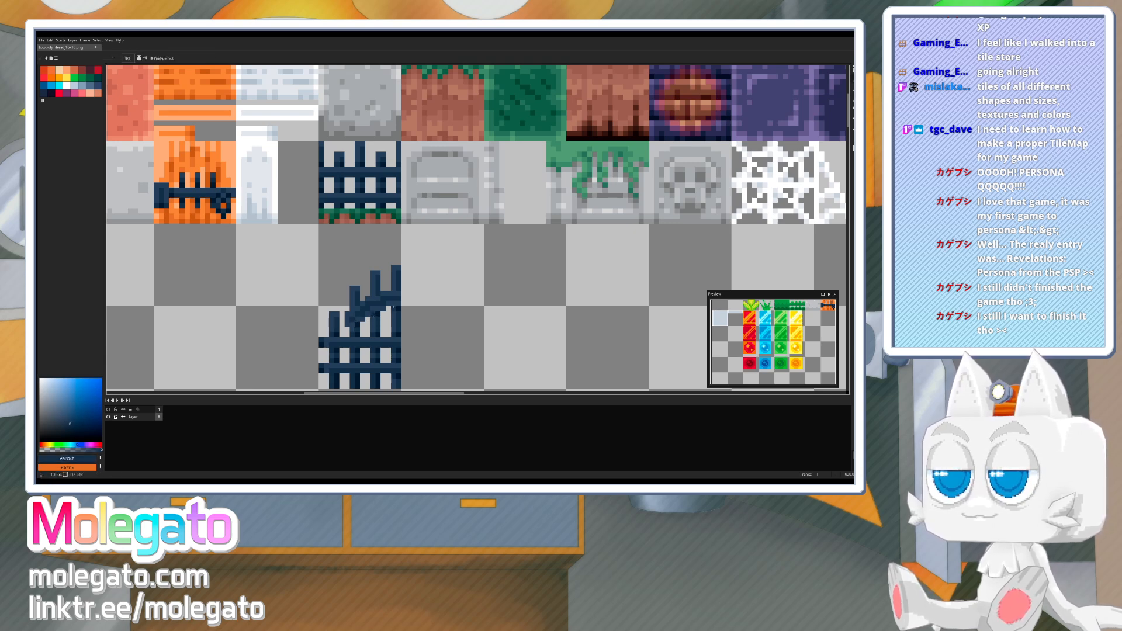
left_click(354, 323, "alt")
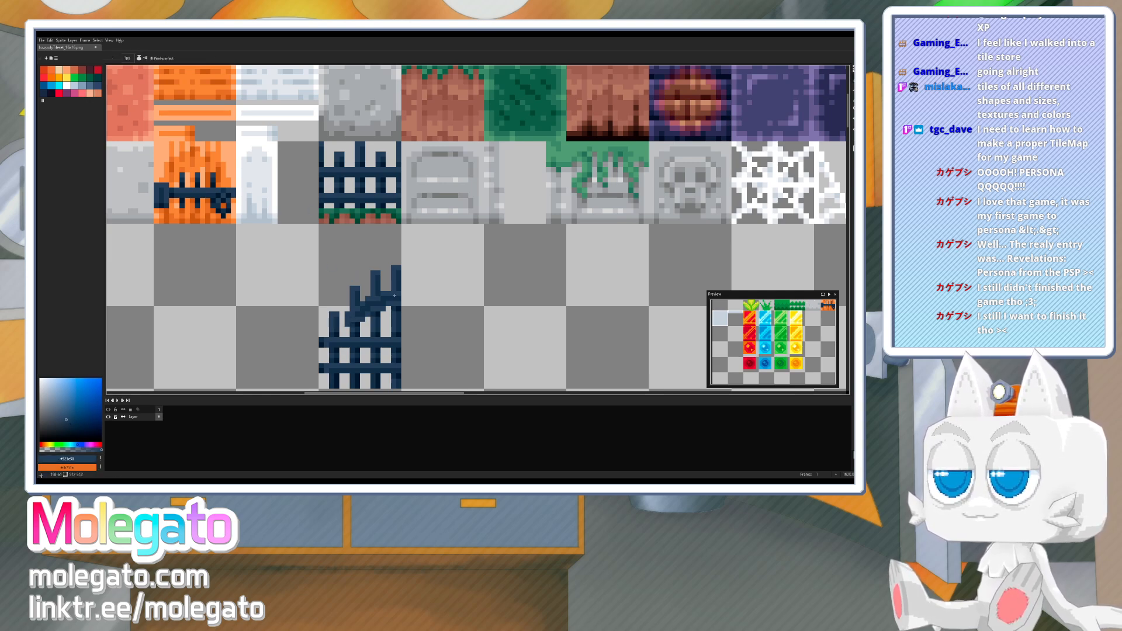
left_click(397, 309, "alt")
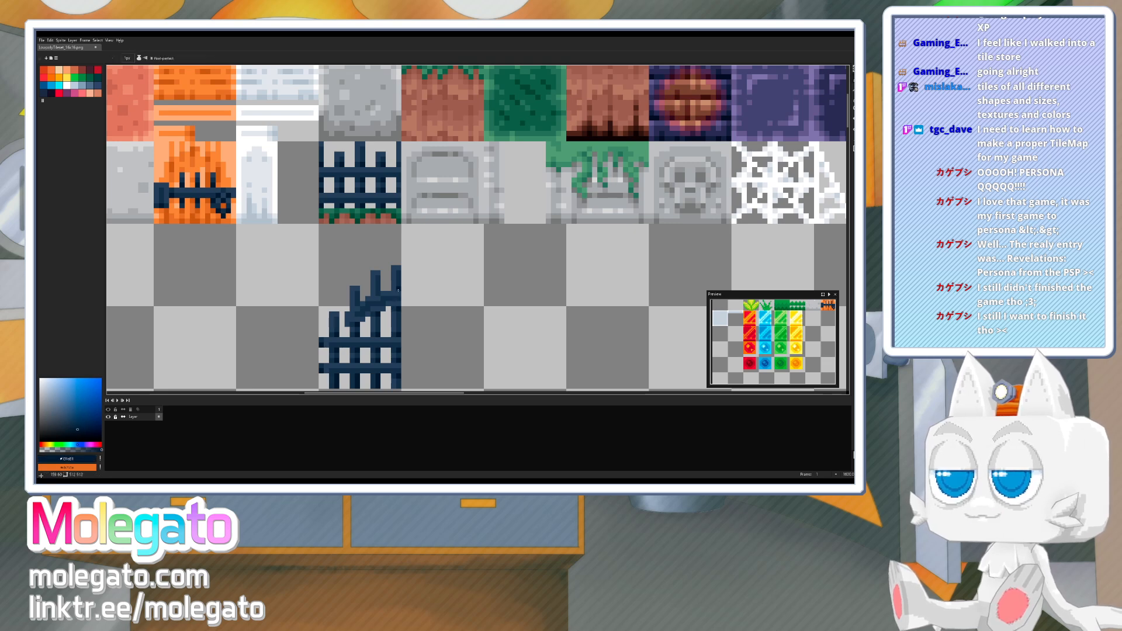
left_click(354, 303, "alt")
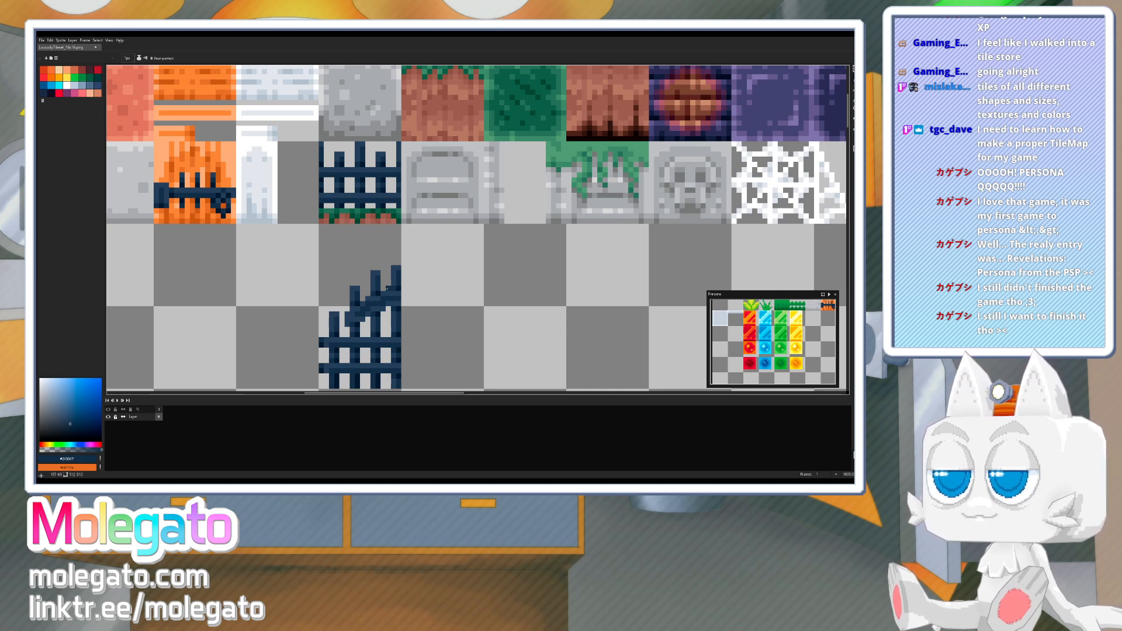
key("alt")
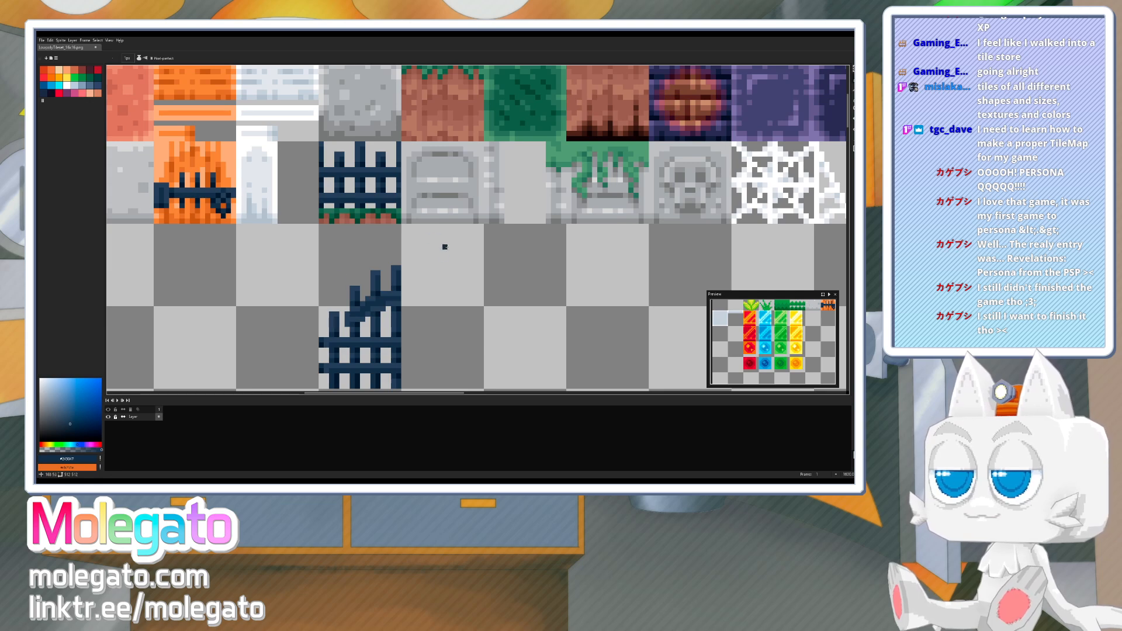
- Continue the curved rail down to the leftmost picket and shade their junction with the sampled blues
left_click(341, 322, "alt")
left_click(343, 321, "alt")
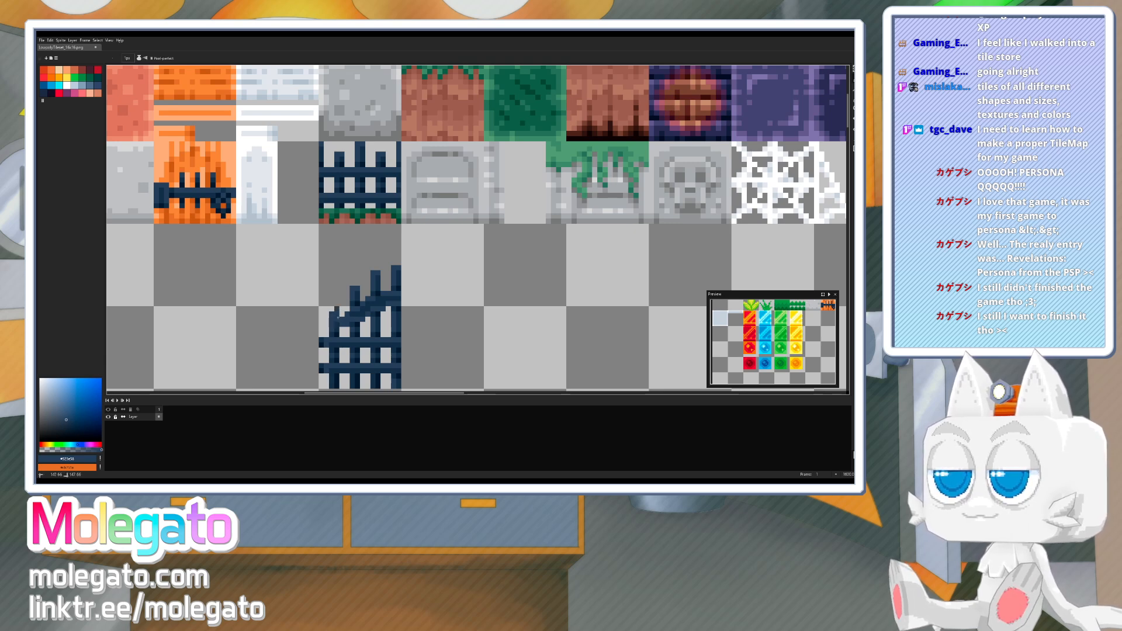
left_click(338, 317, "alt")
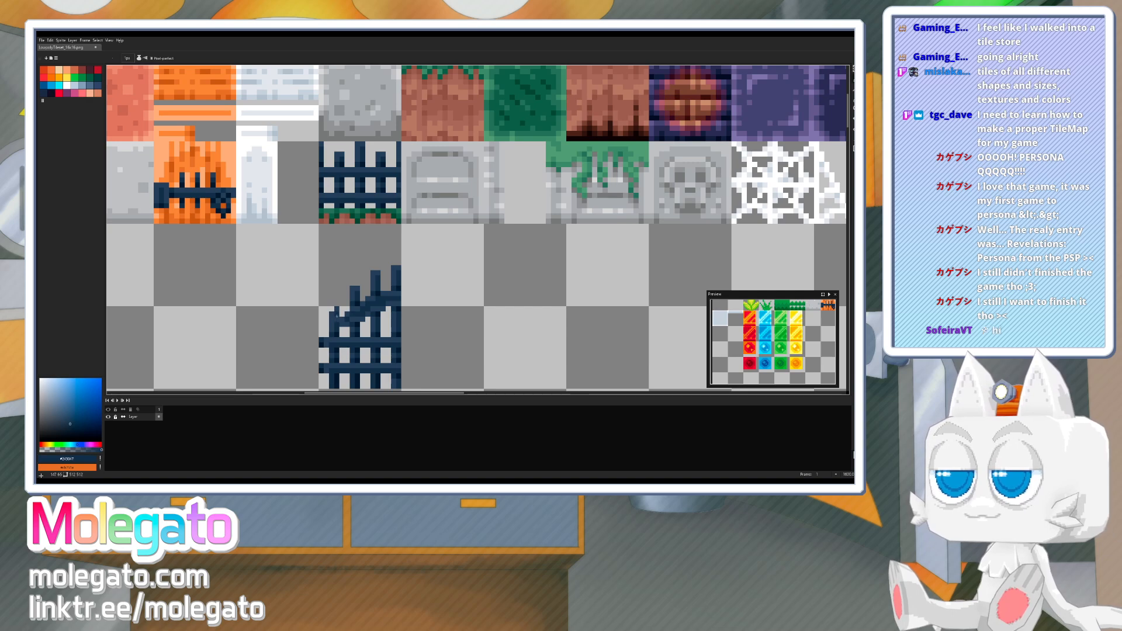
left_click(343, 319, "alt")
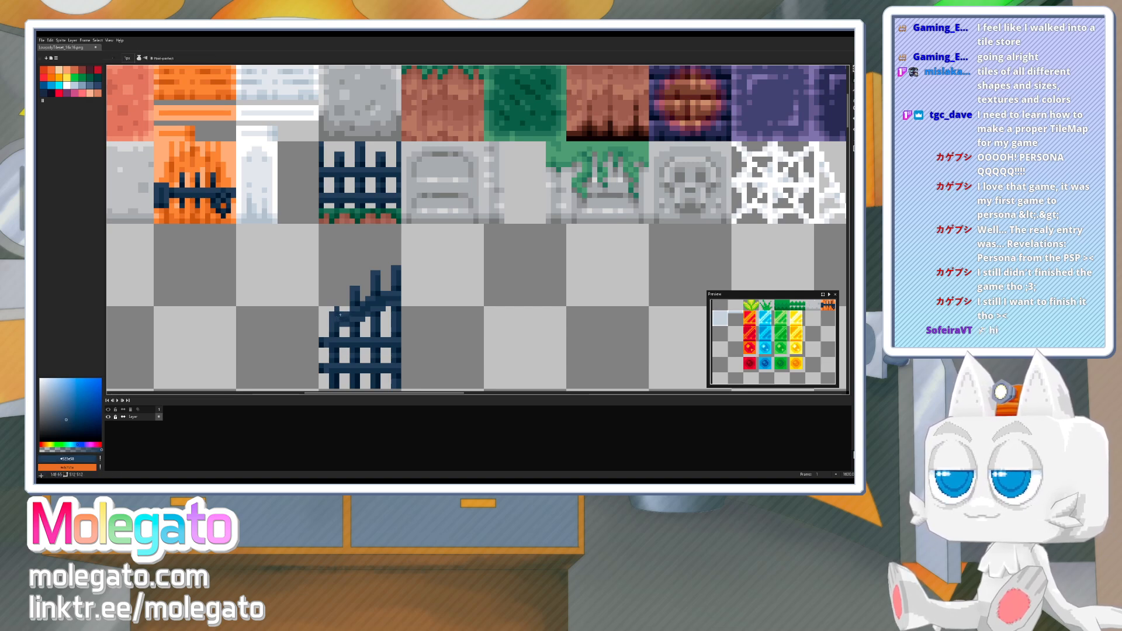
left_click(336, 331, "alt")
left_click(333, 322, "alt")
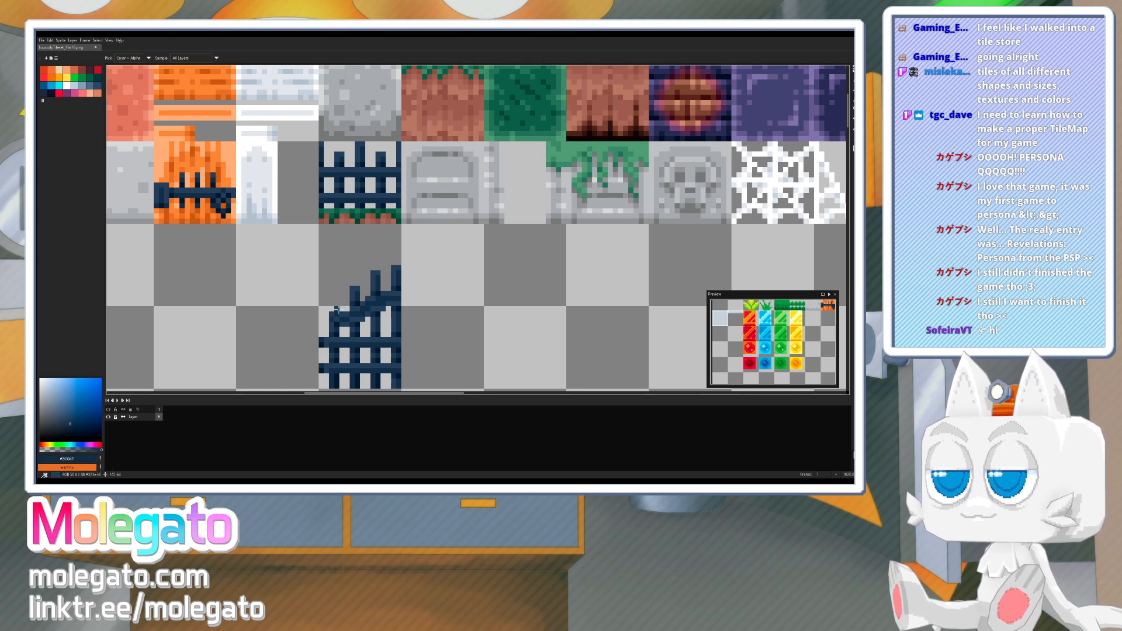
- Draw a small curled scroll above the fence's leftmost picket, shading it with dark and lighter blues sampled from the rail
left_click(338, 307, "alt")
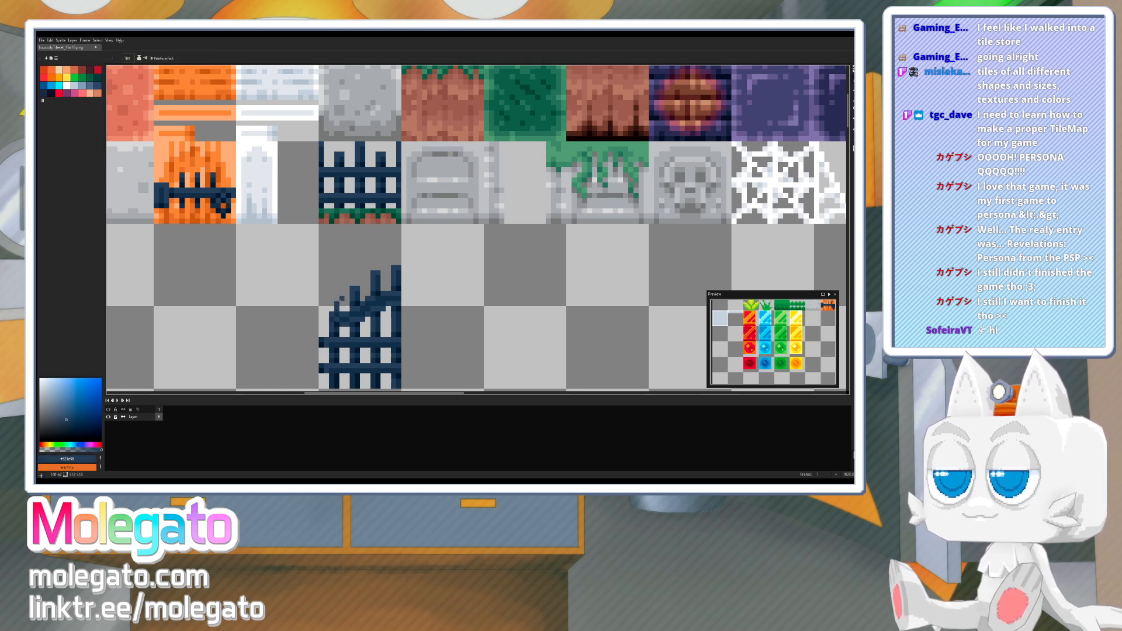
left_click(338, 311, "alt")
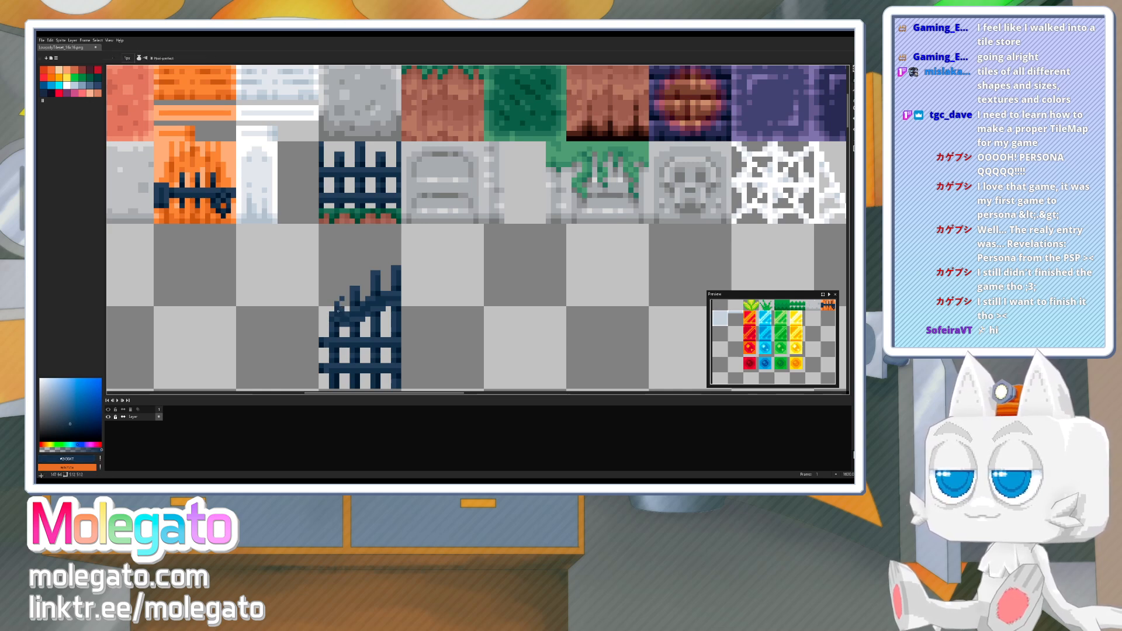
left_click(338, 307, "alt")
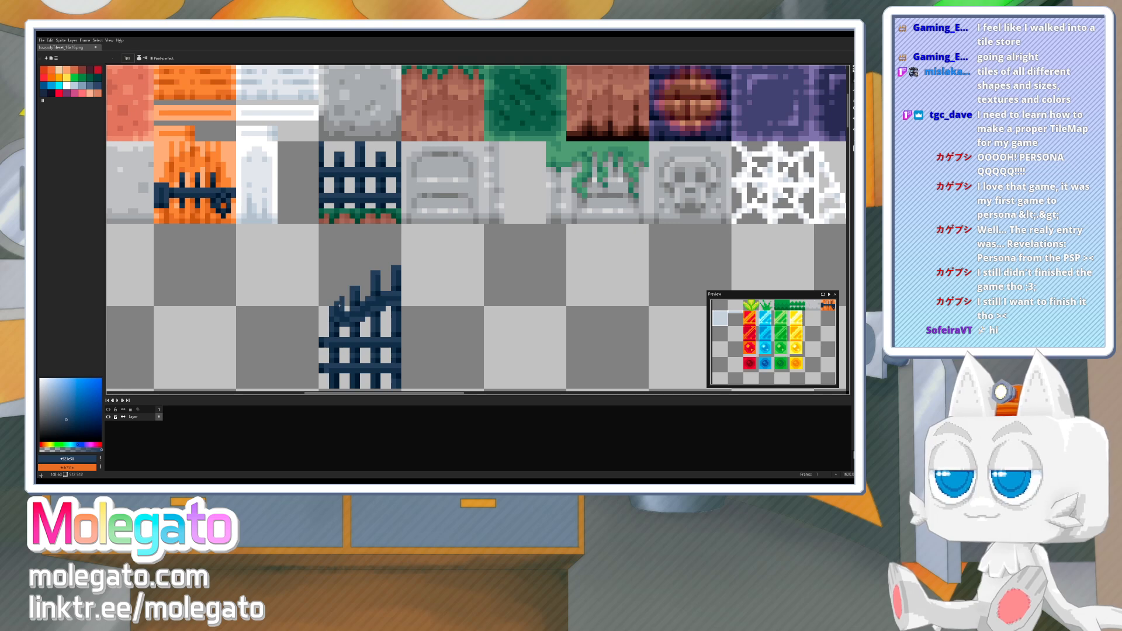
key("space")
left_click_drag(342, 298, 337, 305)
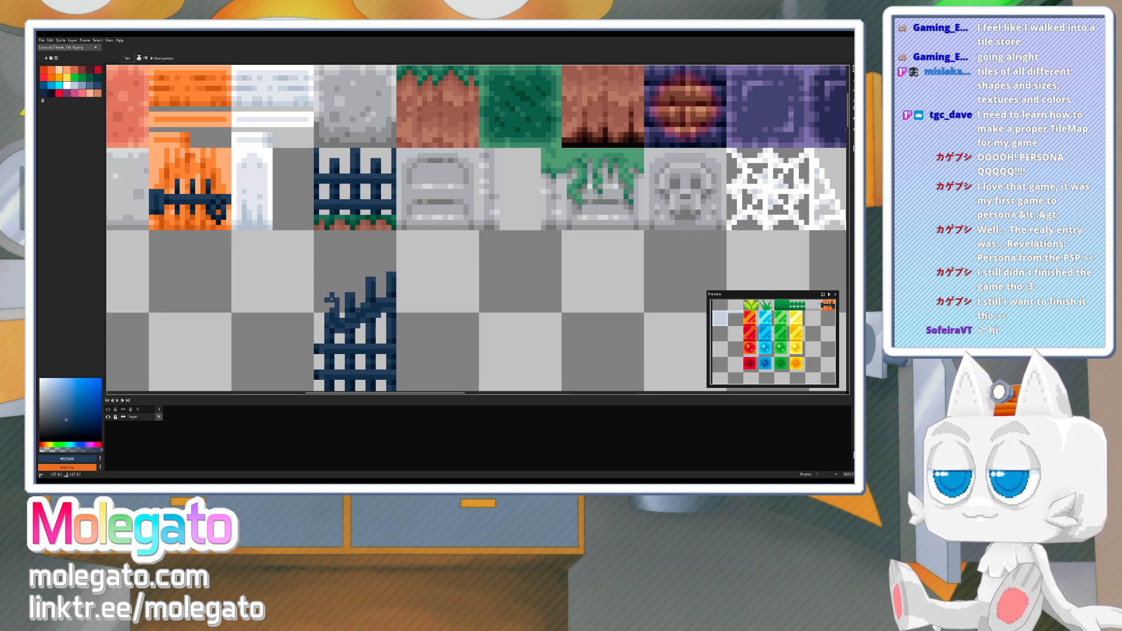
left_click(330, 302, "alt")
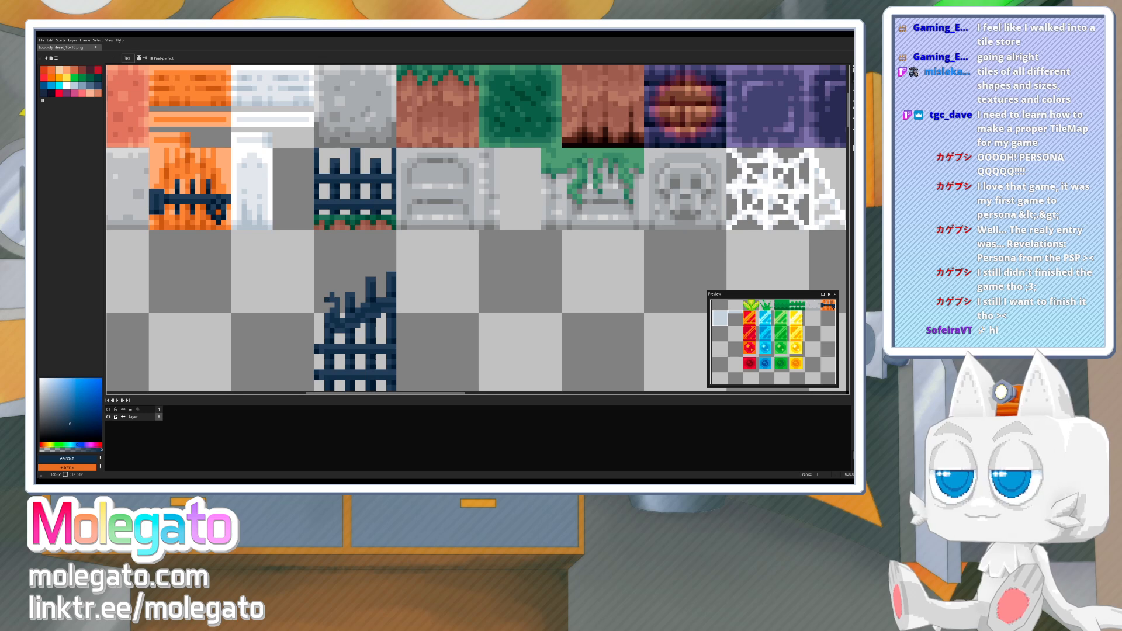
left_click(328, 304)
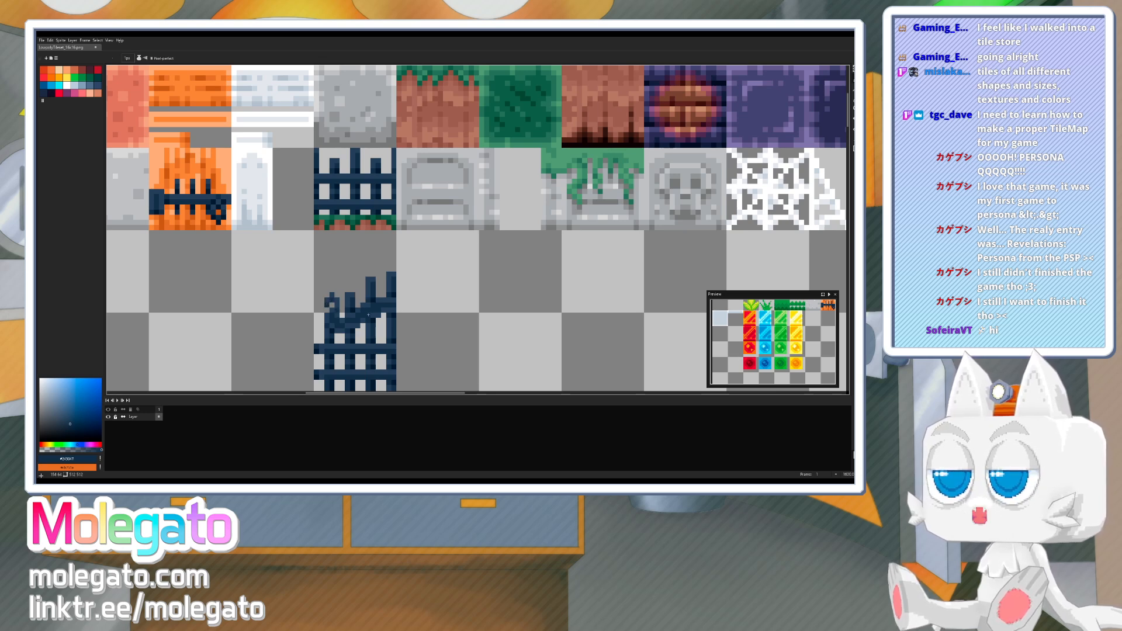
key("space")
left_click_drag(365, 313, 349, 322)
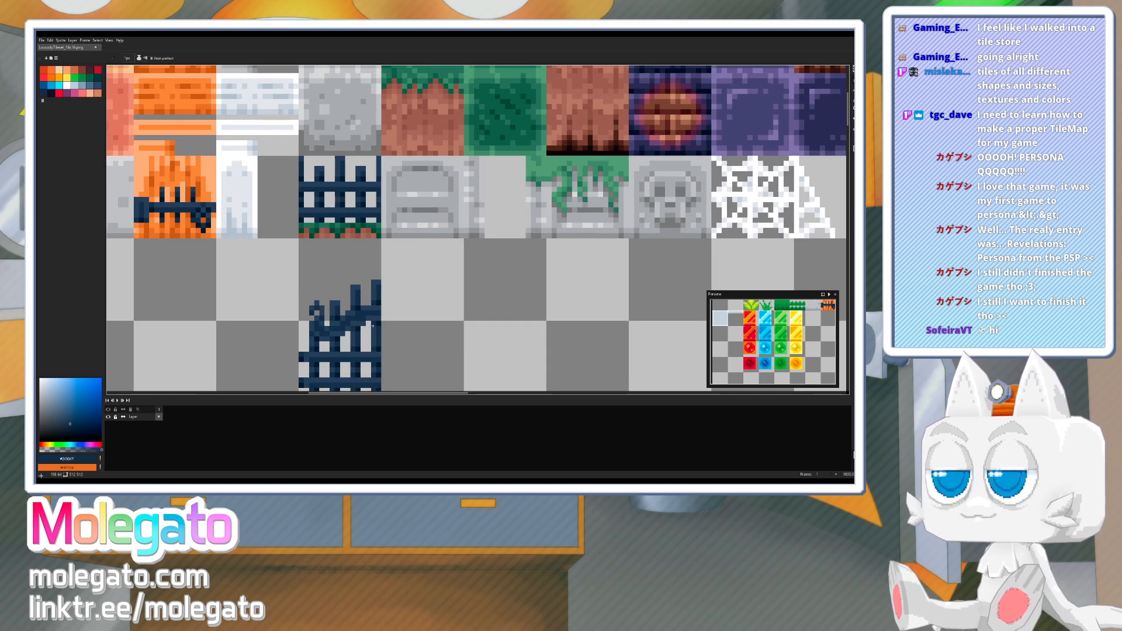
- Save the tileset image and switch to Blender
scroll(375, 323, "down", 1)
key("space")
left_click_drag(417, 334, 403, 321)
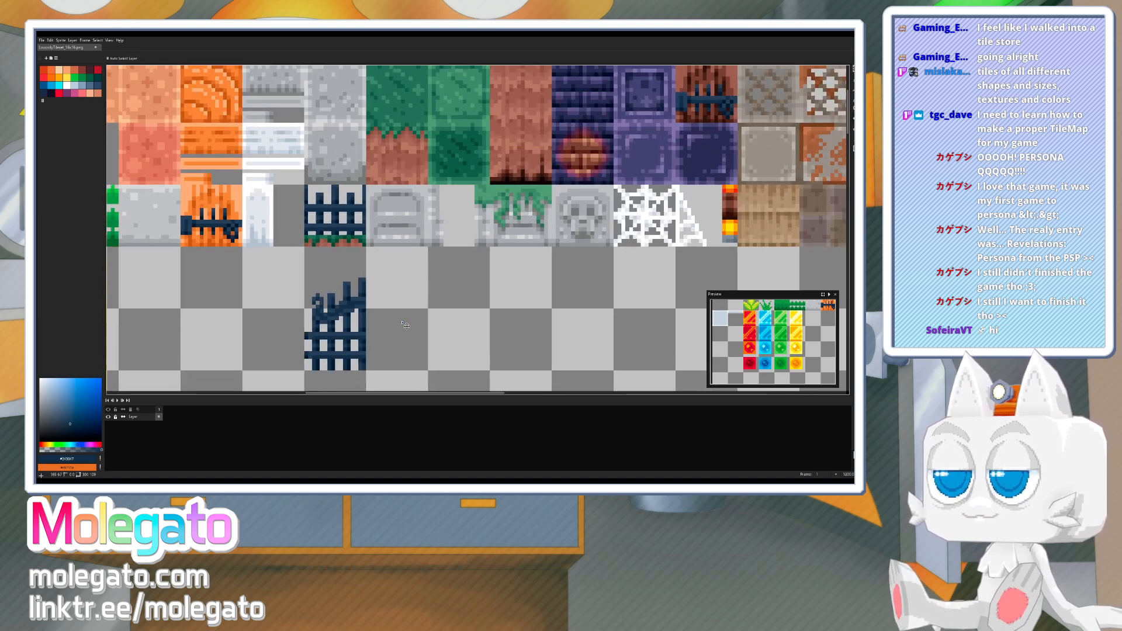
key("ctrl+s")
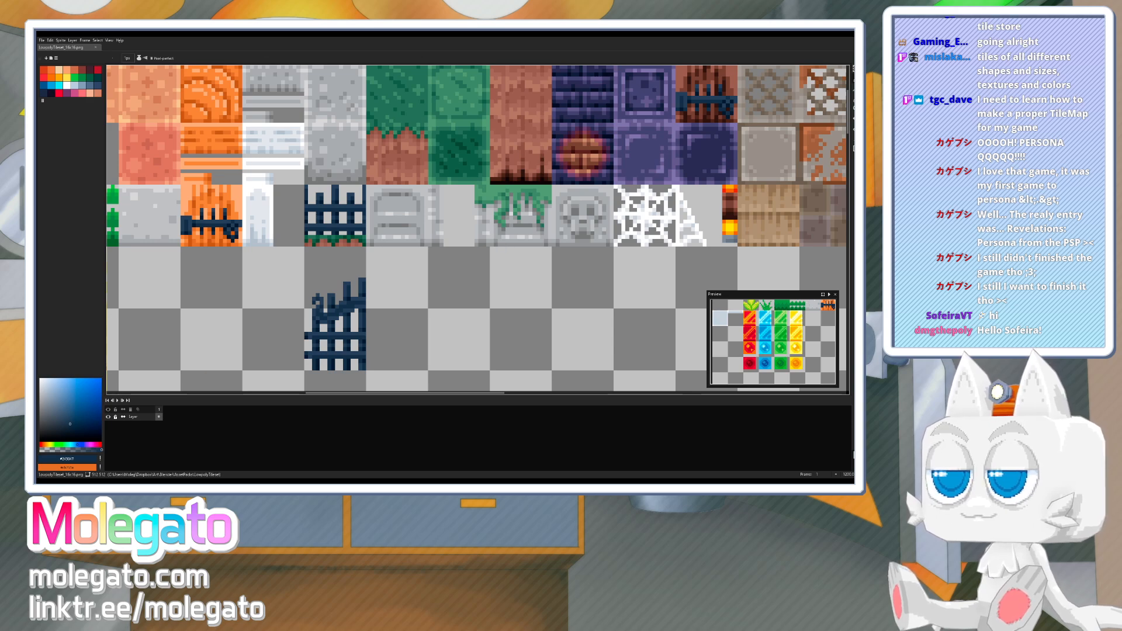
key("alt+Tab")
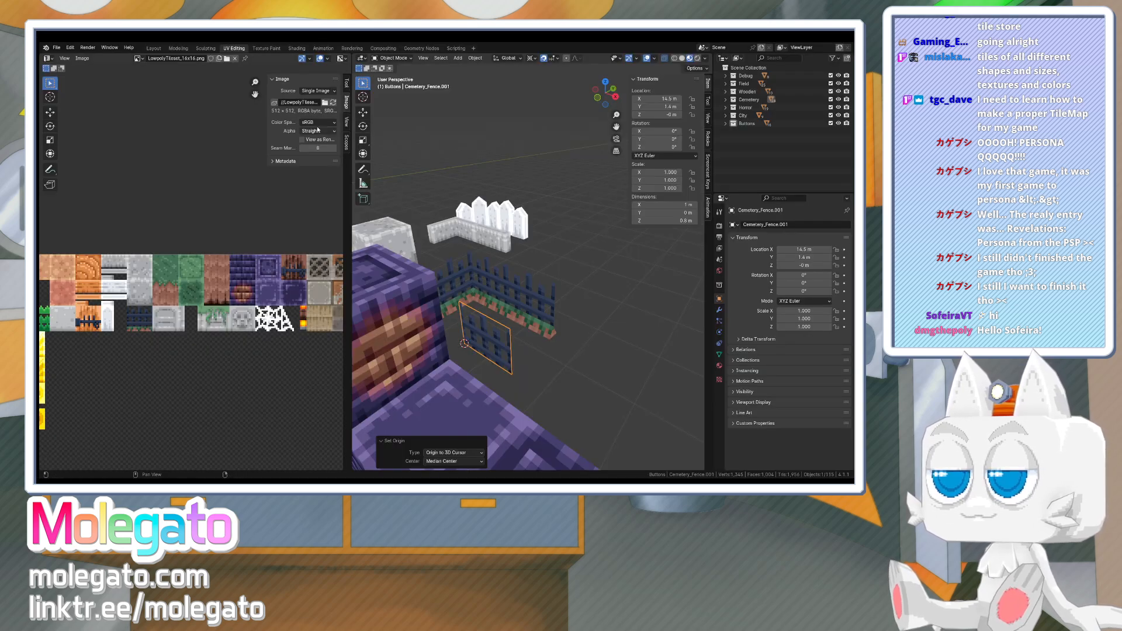
- Raise the upper edge of the duplicated fence plane vertically to a height of 1.5 m
key("Tab")
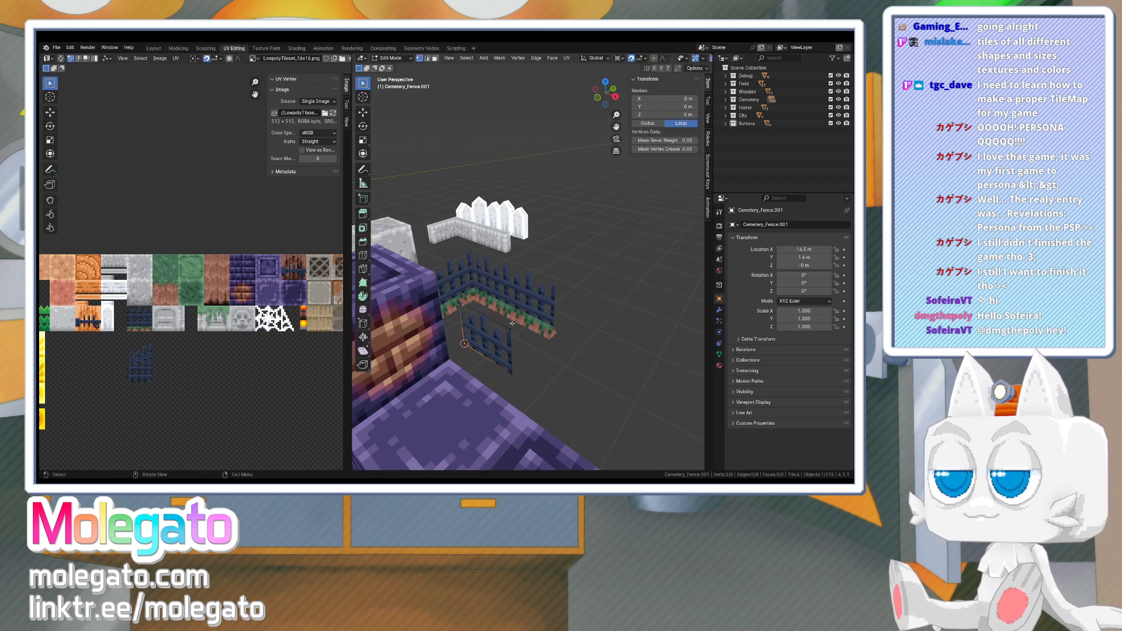
left_click_drag(455, 297, 522, 333)
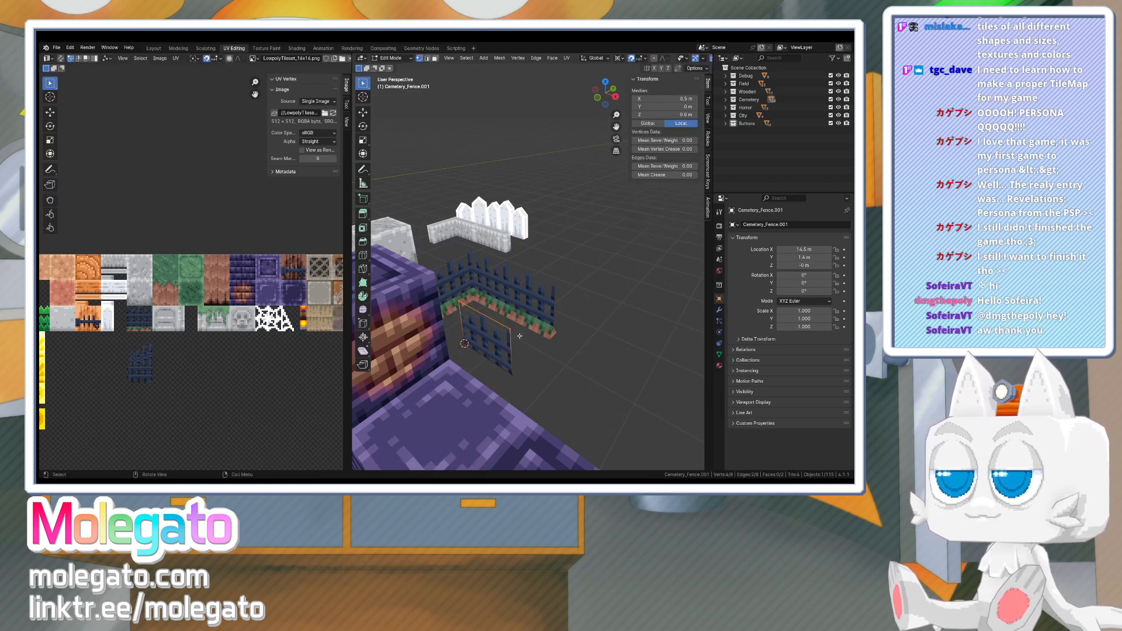
key("KP_1")
key("g")
key("z")
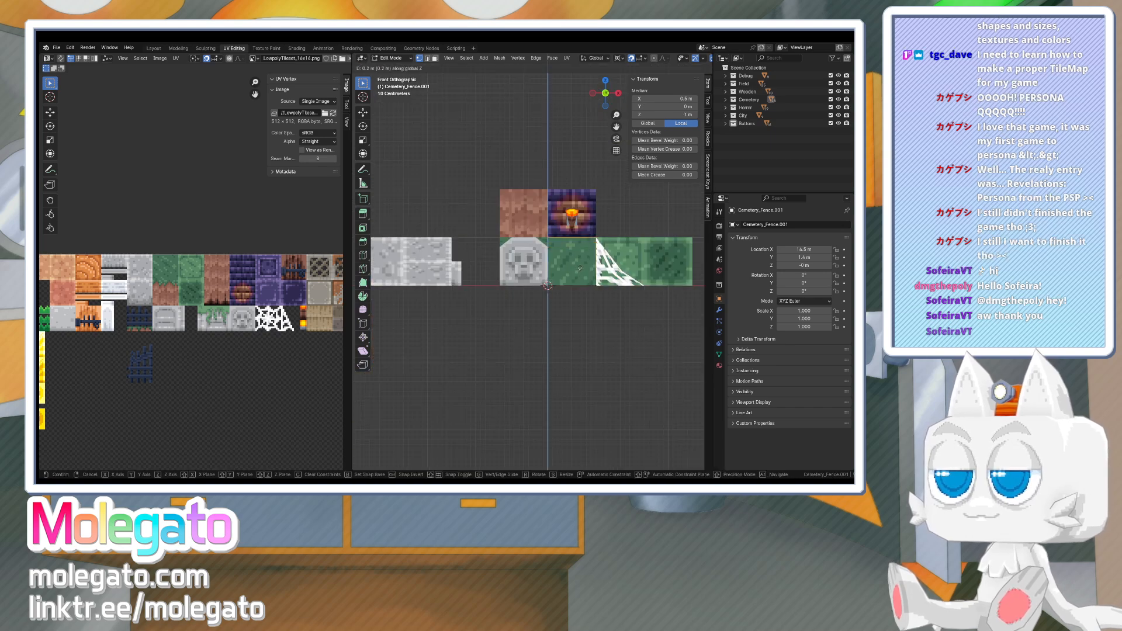
left_click(580, 269)
key("g")
key("z")
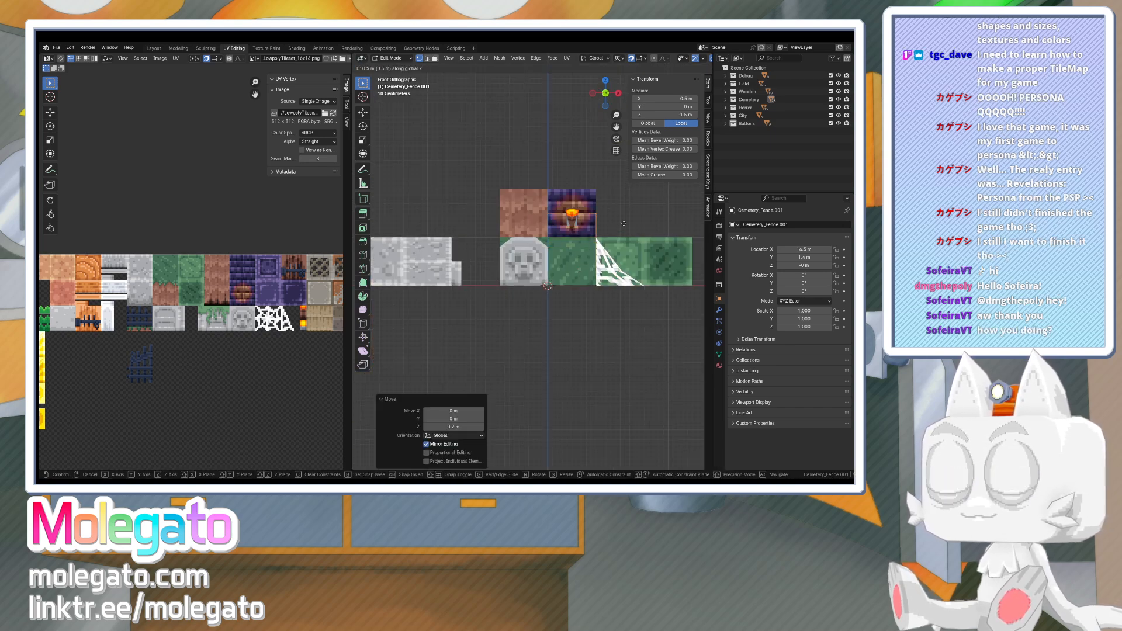
left_click(608, 227)
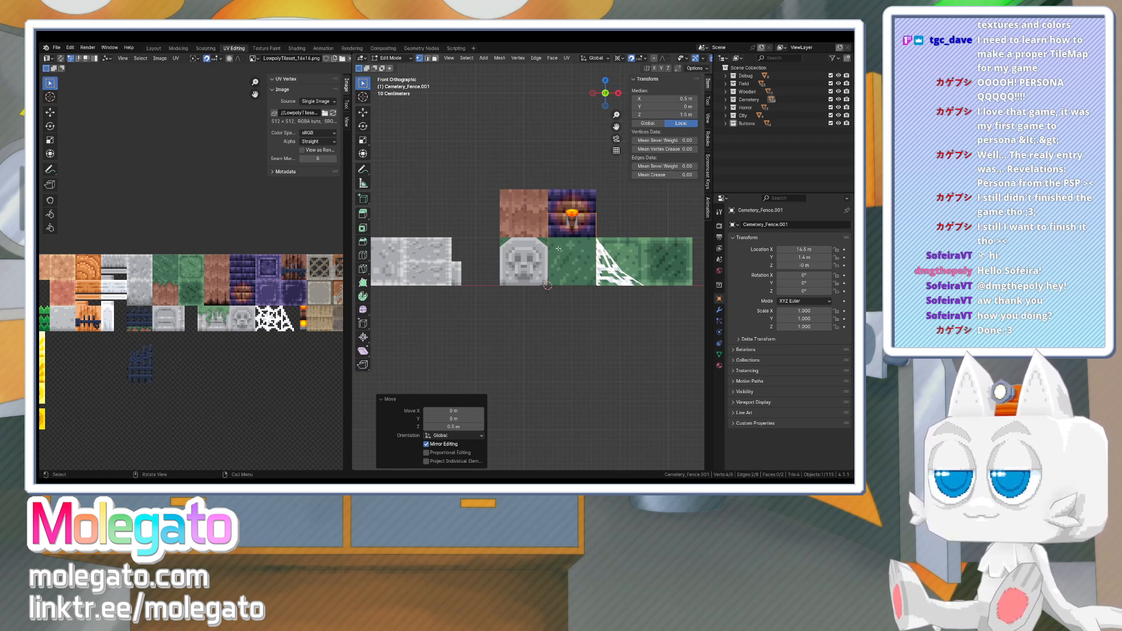
- Move the plane's UVs onto the new gate drawing and extend their upper edge to cover the full artwork
middle_click_drag(496, 257, 443, 279)
key("a")
key("g")
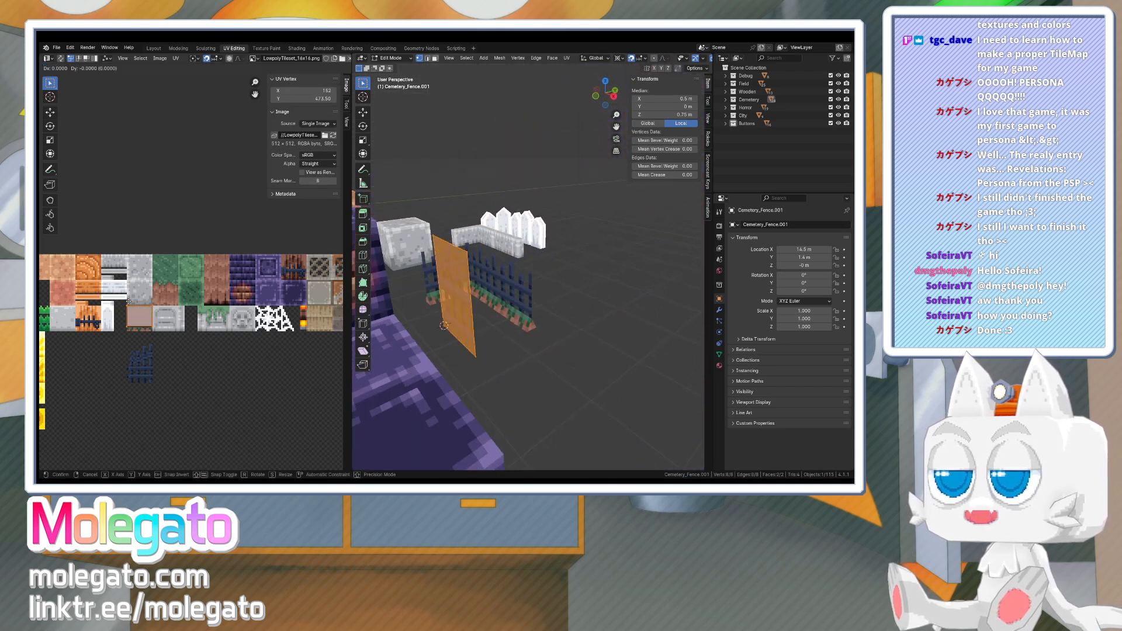
left_click(130, 361)
scroll(187, 362, "up", 2)
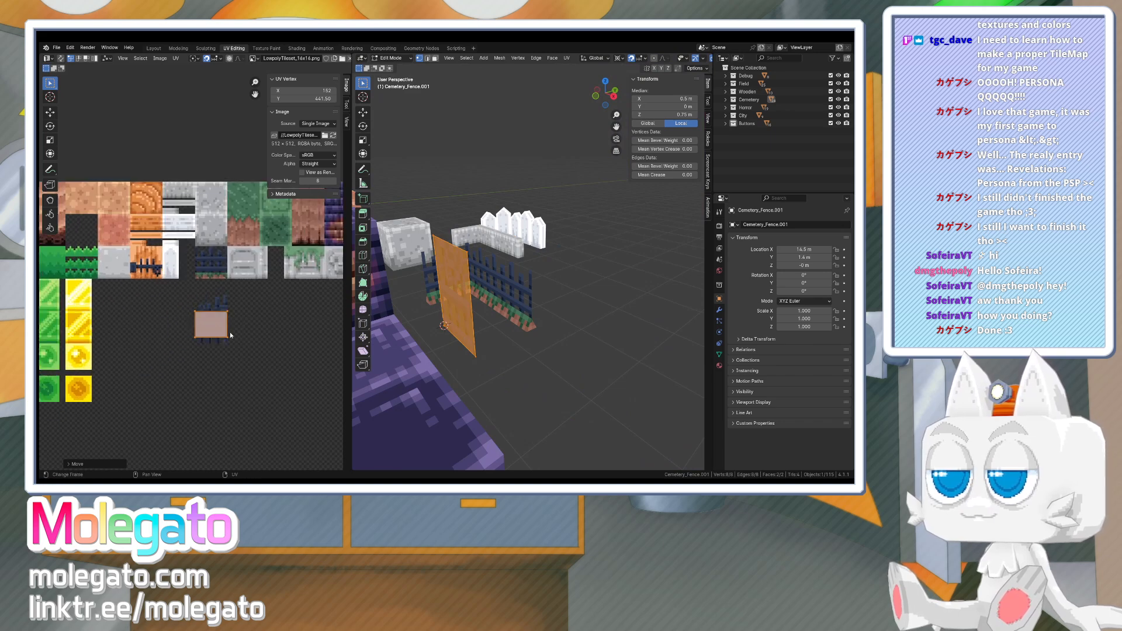
key("g")
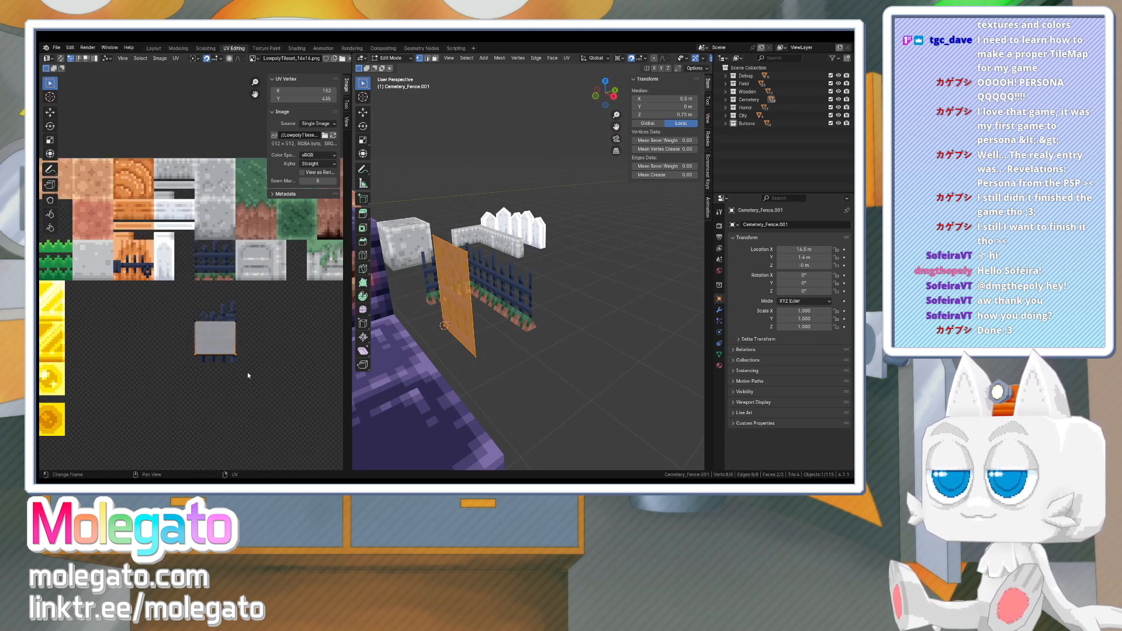
scroll(247, 372, "up", 3)
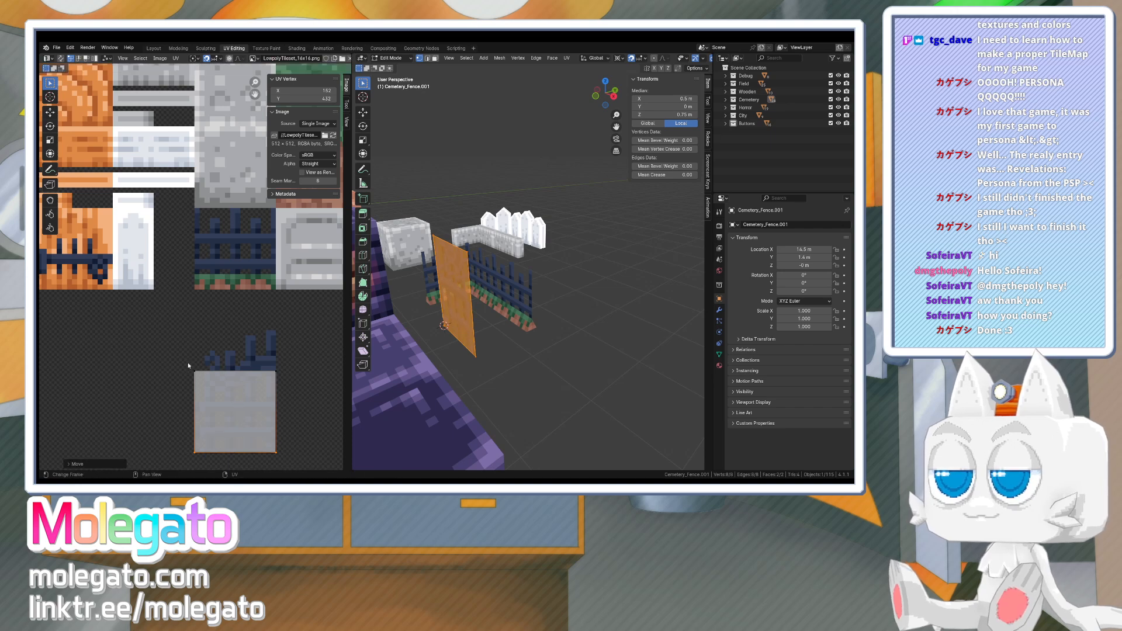
left_click(283, 352)
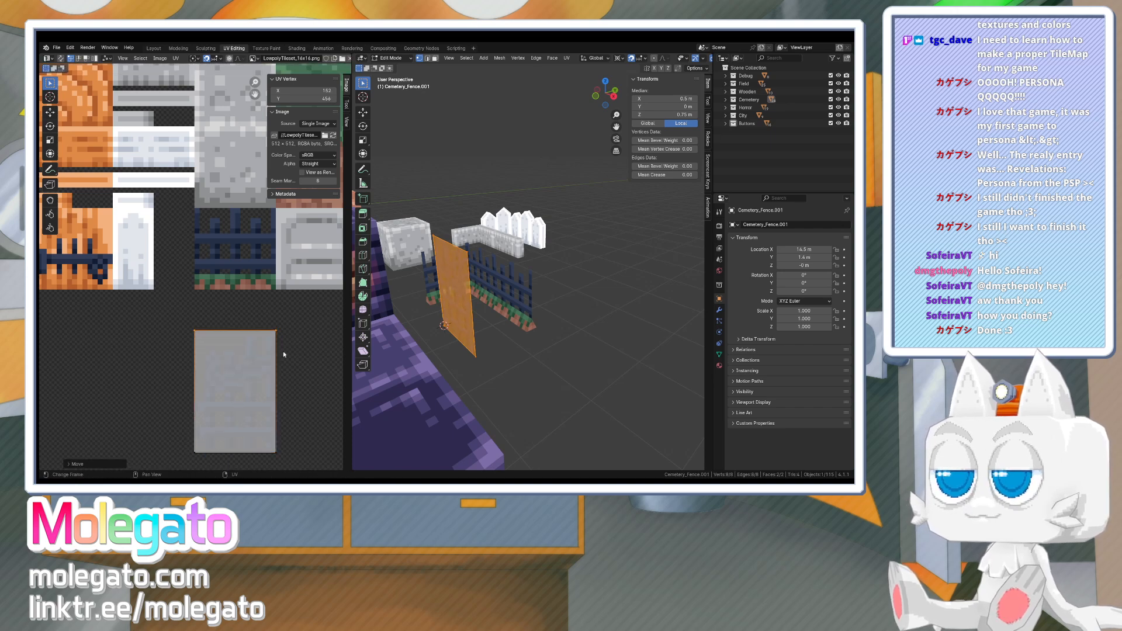
key("Tab")
middle_click_drag(445, 320, 498, 325)
scroll(498, 325, "down", 5)
- Mirror the UVs of the plane's front face horizontally by scaling them -1 along X, and check both sides
key("Tab")
middle_click_drag(401, 299, 461, 297)
key("alt+a")
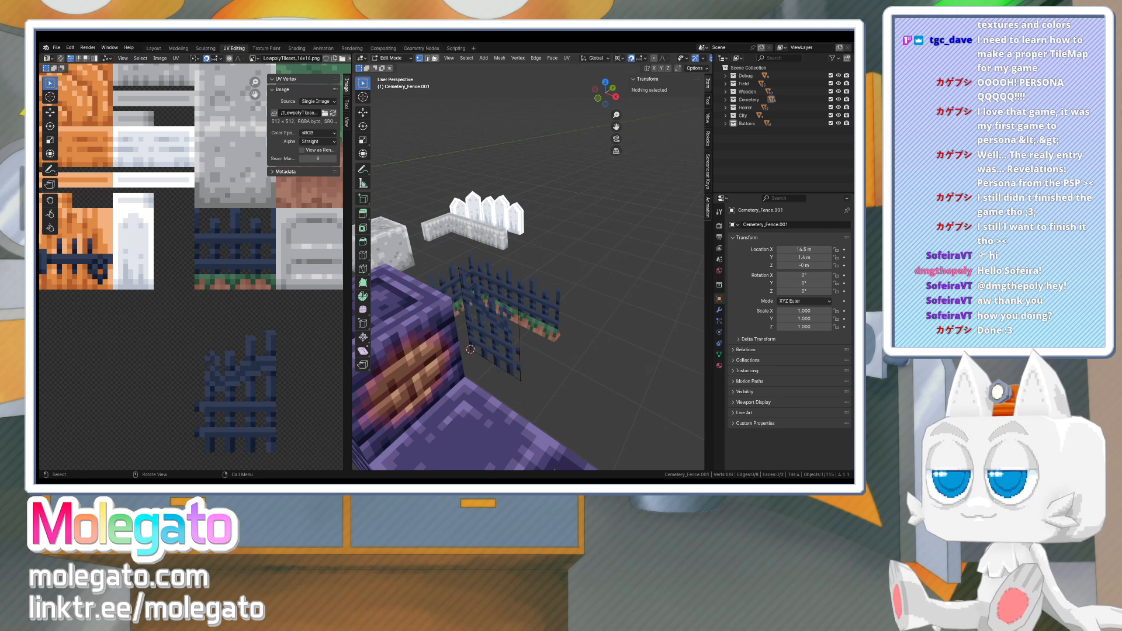
left_click(436, 58)
left_click(489, 323)
key("a")
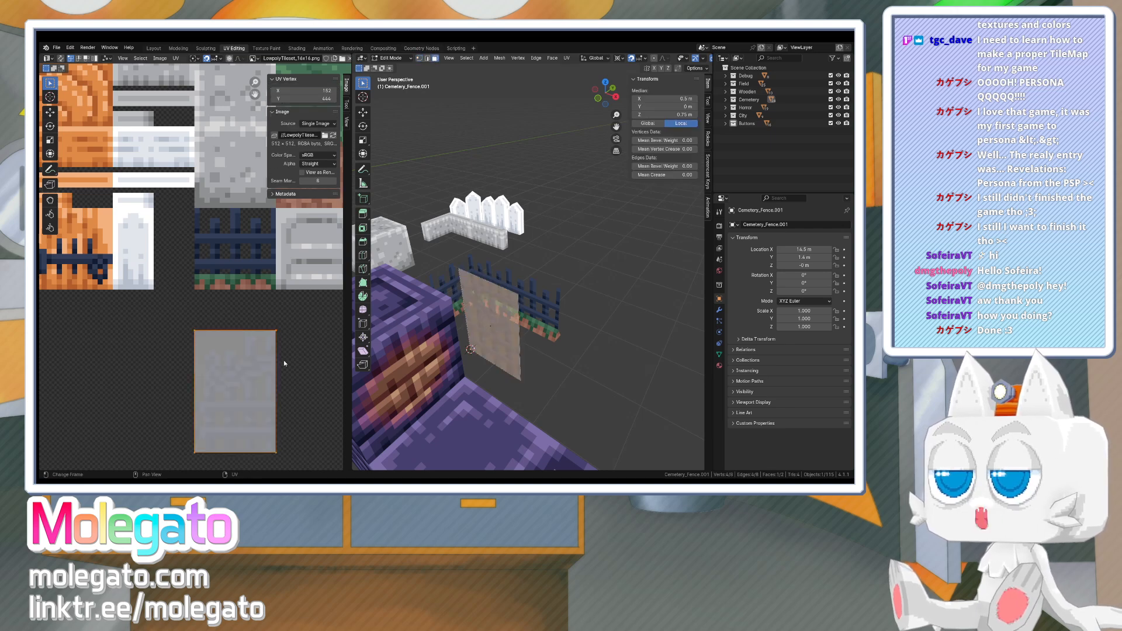
type("sx-1")
key("Return")
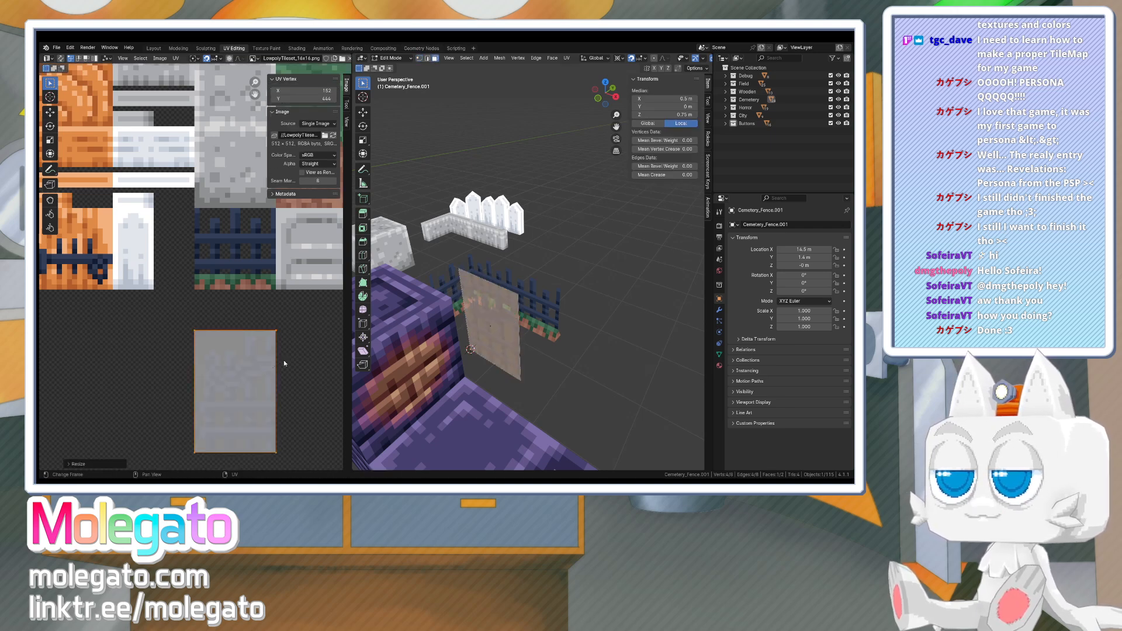
key("Tab")
middle_click_drag(521, 334, 457, 337)
key("Tab")
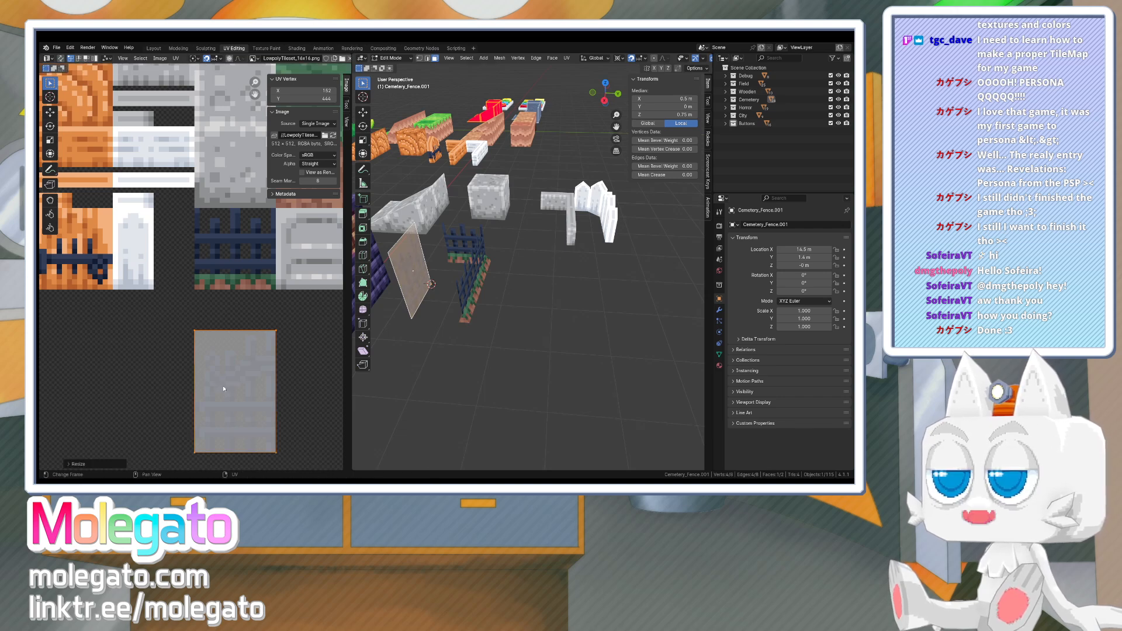
key("Tab")
middle_click_drag(432, 333, 482, 332)
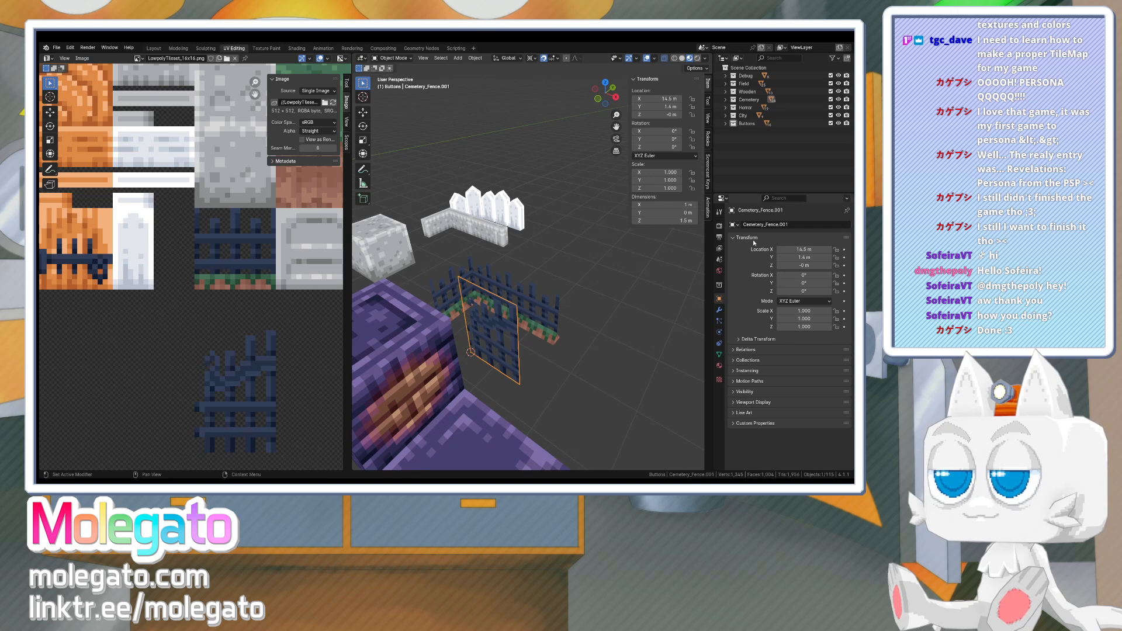
- Rename the duplicated fence piece as Cemetery_Door
left_click(767, 226)
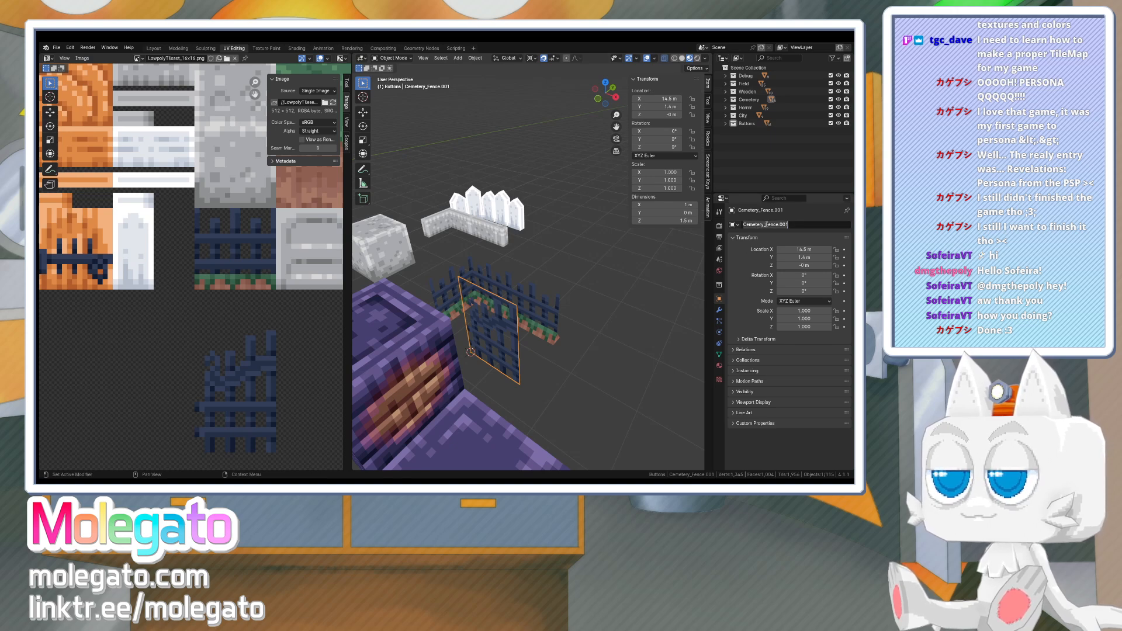
left_click(793, 225)
key("BackSpace")
key("BackSpace")
key("BackSpace")
key("BackSpace")
key("BackSpace")
key("BackSpace")
key("BackSpace")
key("BackSpace")
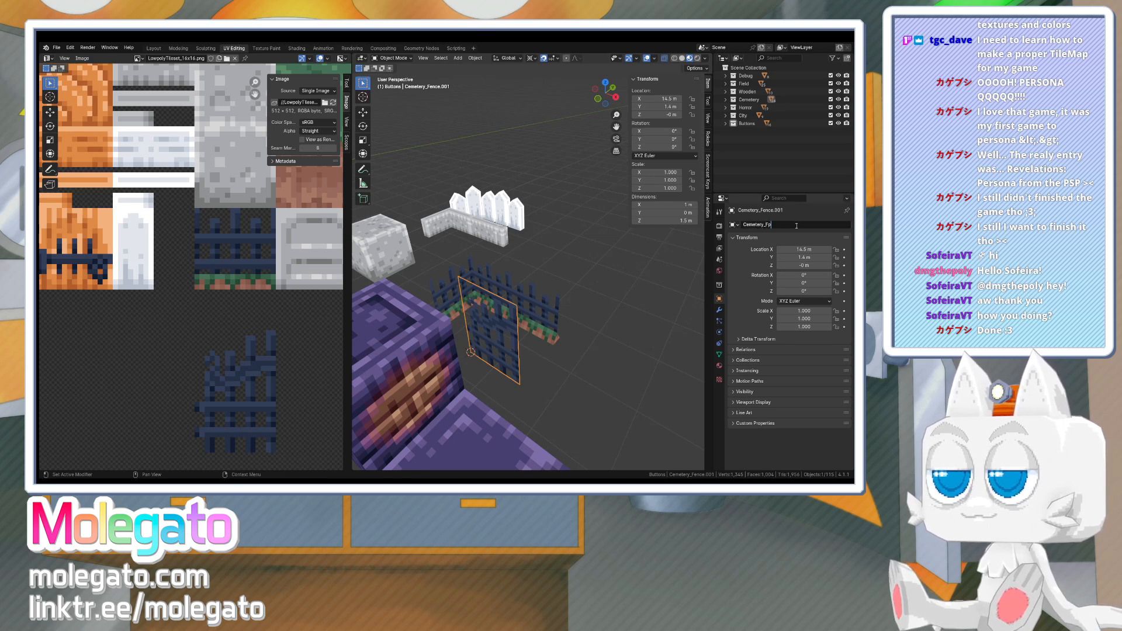
key("BackSpace")
type("Door")
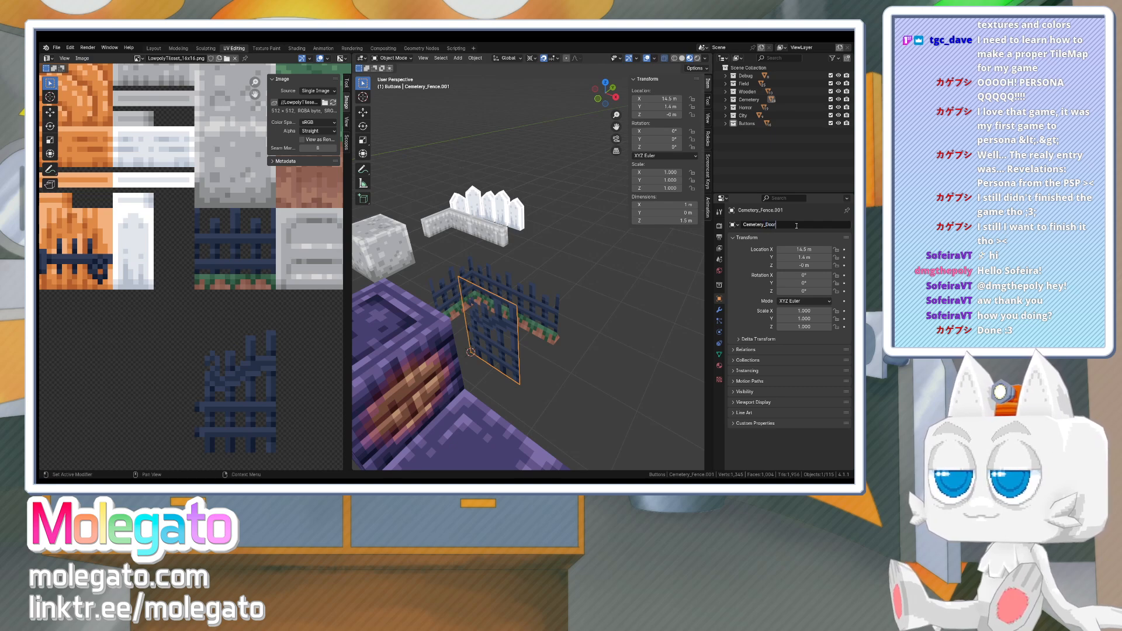
key("Return")
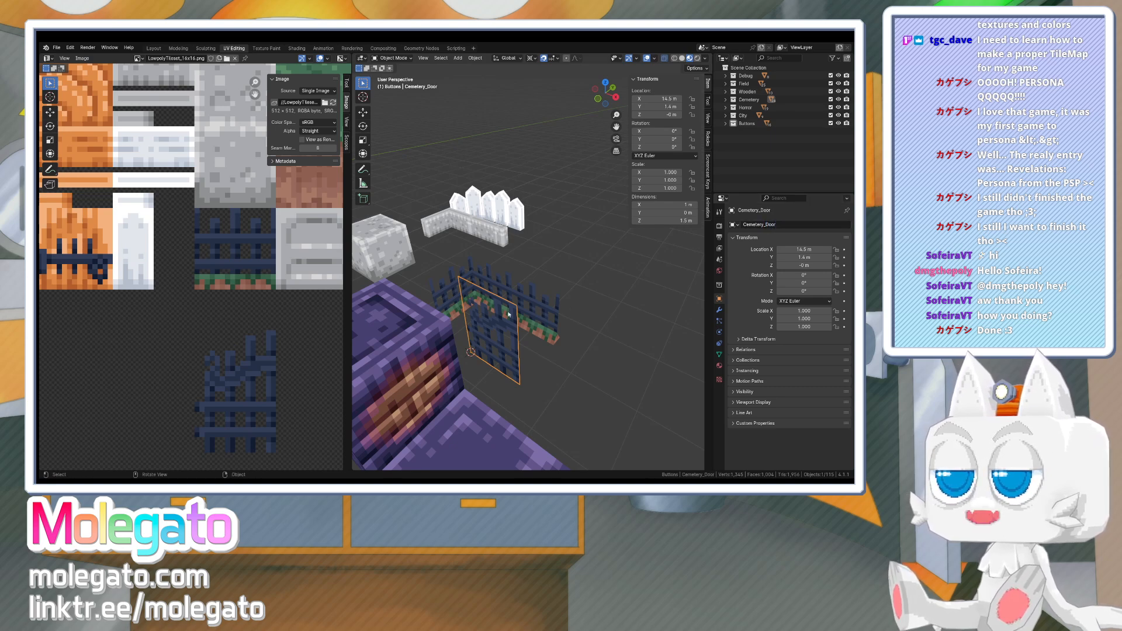
- Move the cemetery door 1 m along X and 1 m along Y, beside the fence
middle_click_drag(508, 314, 513, 351)
scroll(471, 326, "down", 4)
key("g")
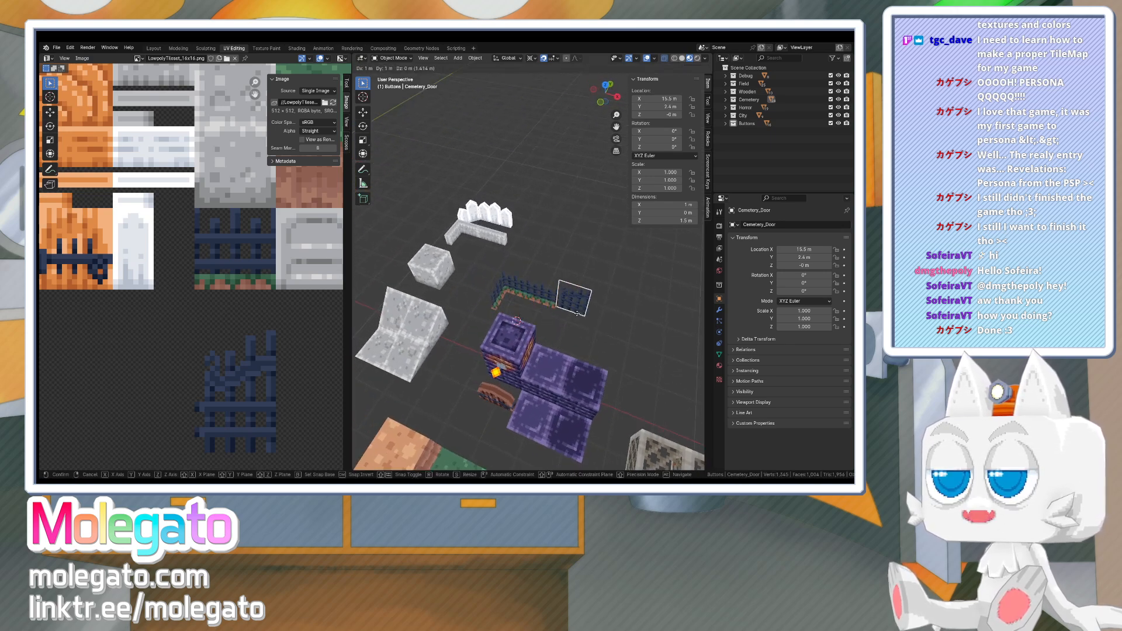
left_click(578, 316)
key("KP_1")
middle_click_drag(587, 215, 571, 233)
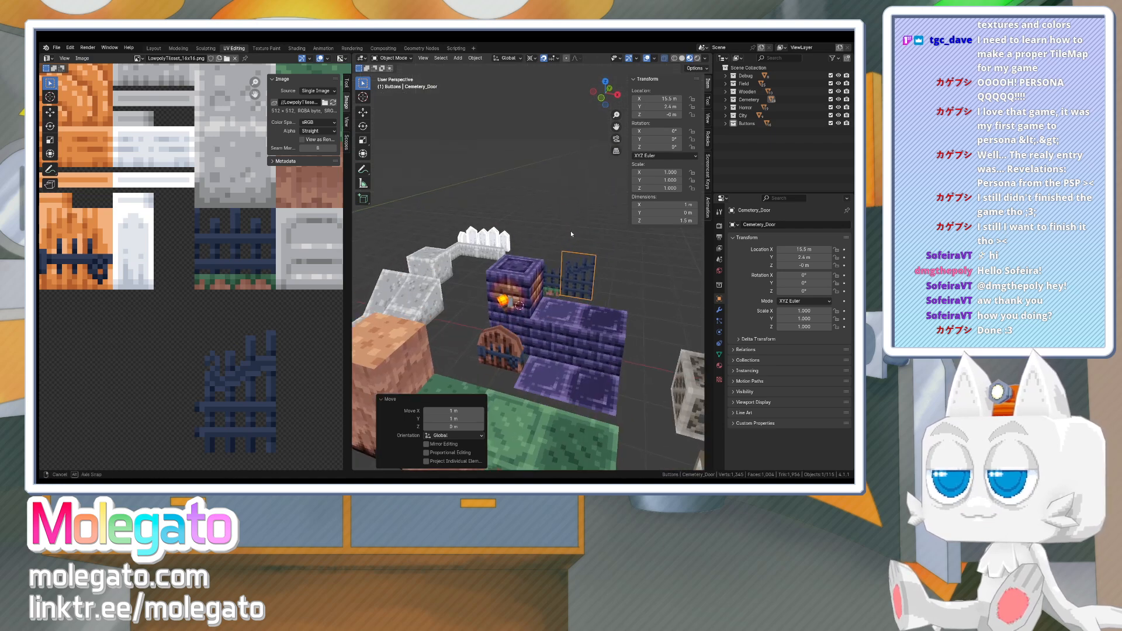
- Duplicate the cemetery door 1 m along X and rotate the copy 180° about Z around its median point
key("shift+d")
left_click(609, 285)
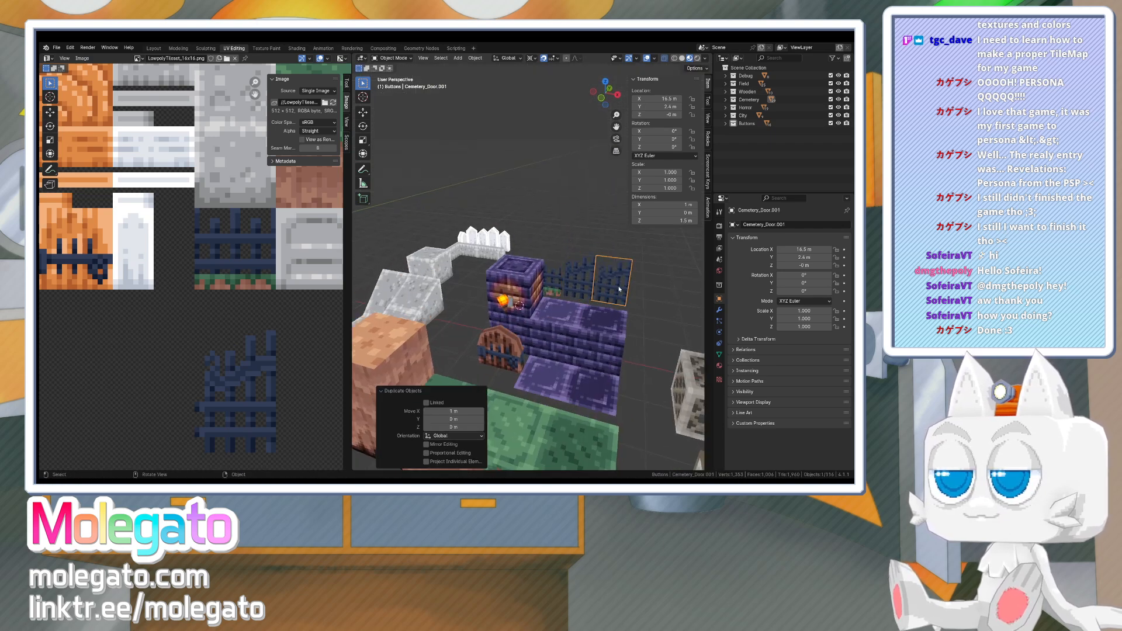
key("KP_7")
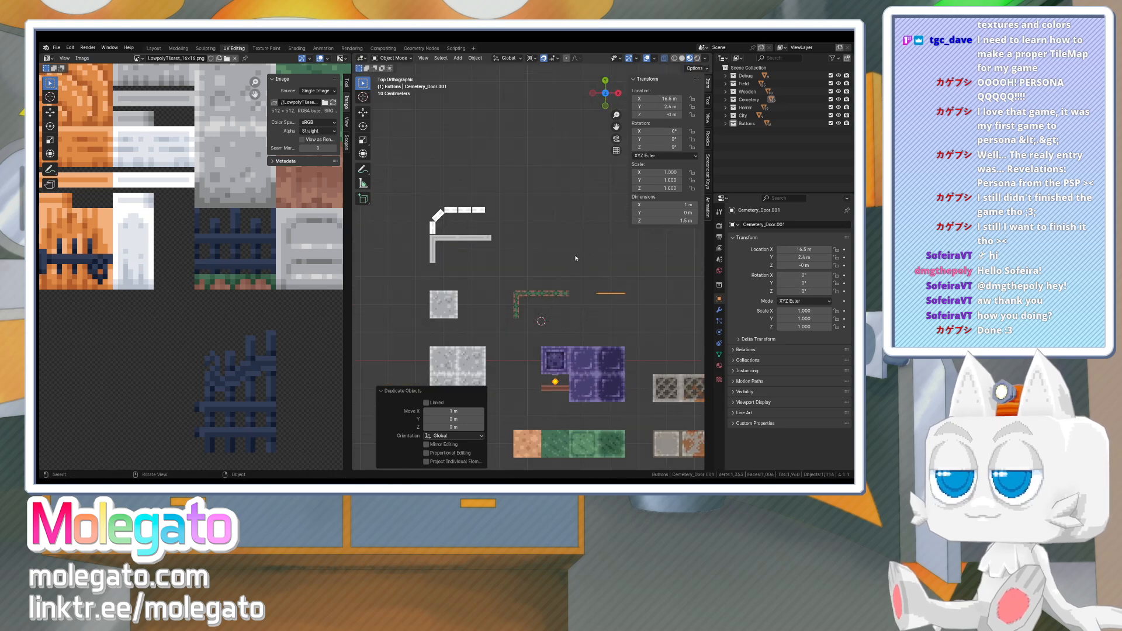
left_click(531, 59)
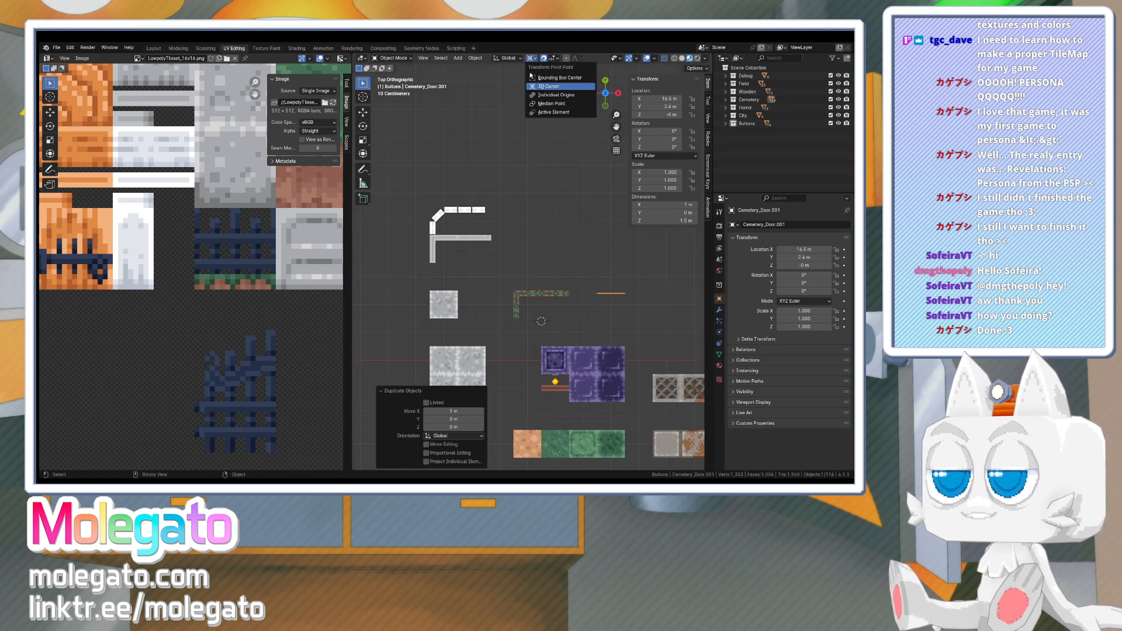
left_click(544, 103)
key("r")
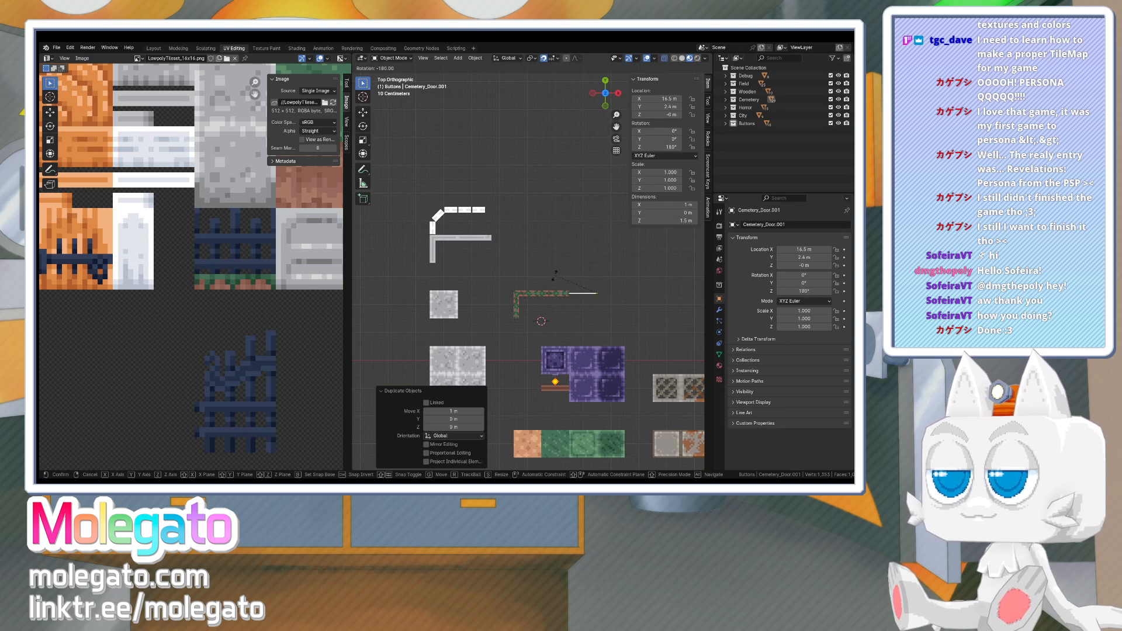
left_click(557, 318)
- Move the rotated door copy 1 m along X and check how the two gate halves look together
key("g")
right_click(581, 318)
middle_click_drag(581, 318, 564, 272)
key("g")
key("x")
left_click(600, 286)
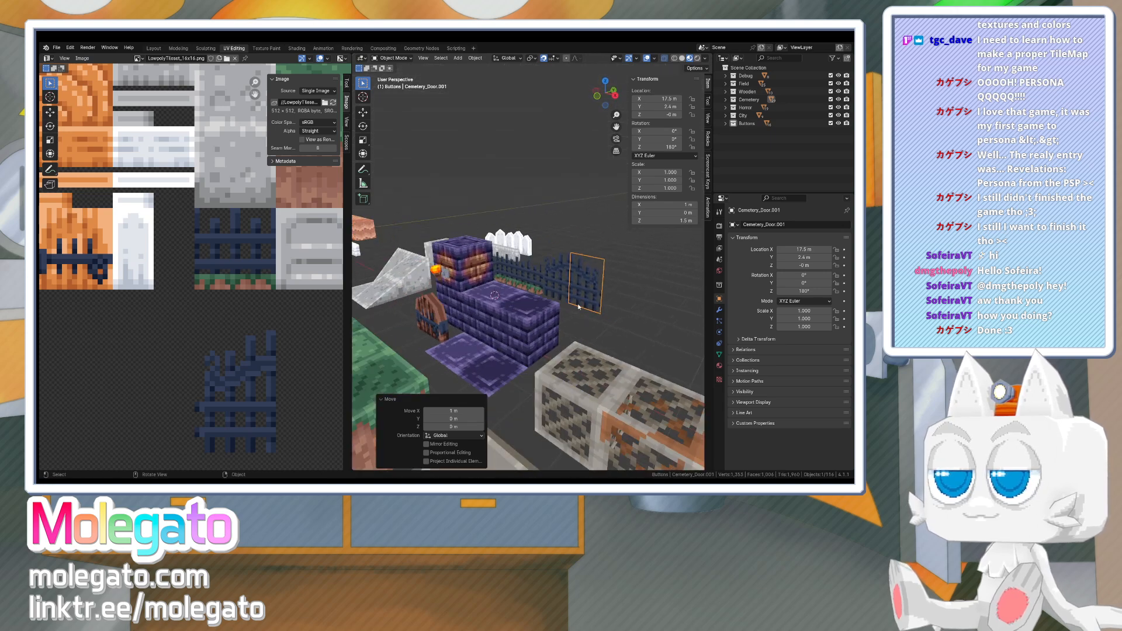
left_click(578, 325)
mouse_move(578, 325)
middle_mouse_down()
mouse_move(591, 328)
mouse_move(585, 318)
middle_mouse_up()
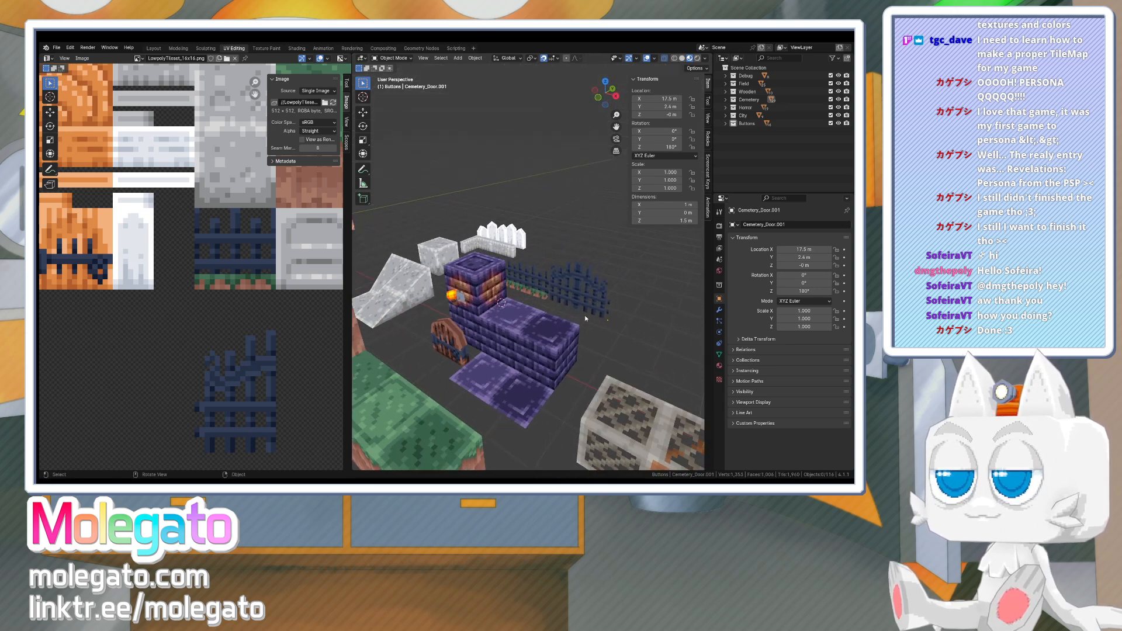
- Delete the rotated door copy and reselect the original cemetery door
key("x")
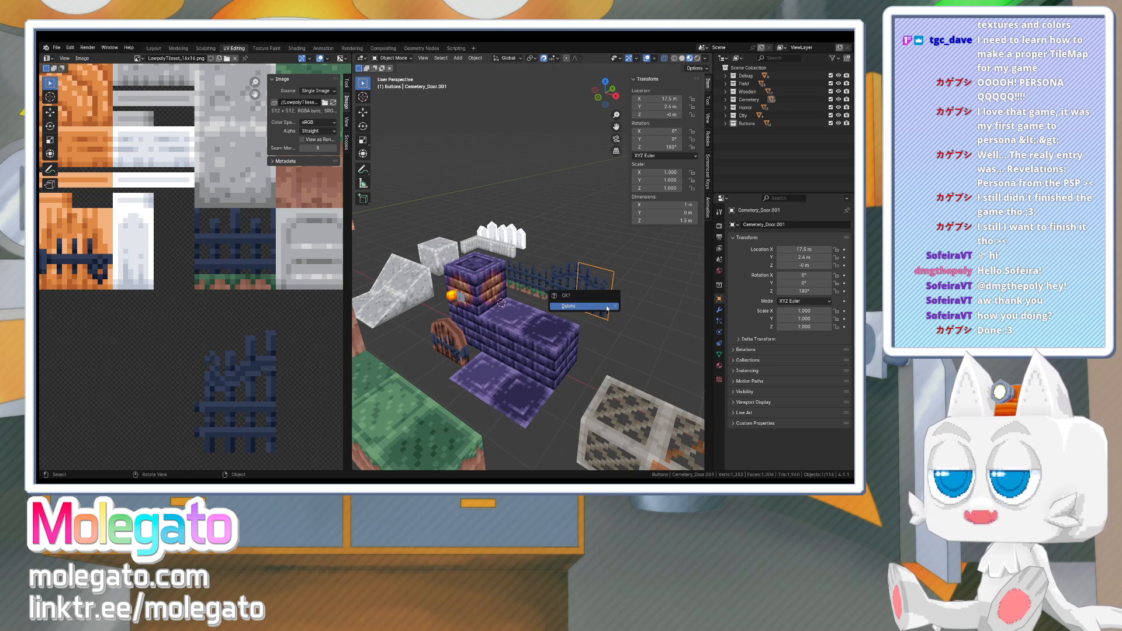
left_click(552, 297)
left_click(551, 290)
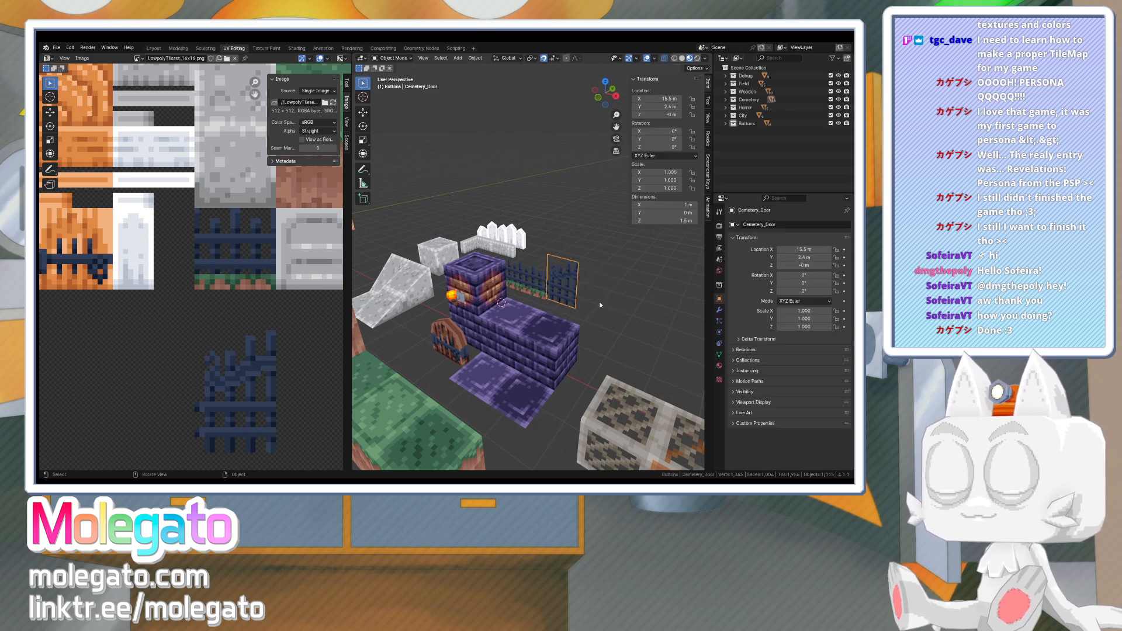
- Save the tileset file with only the single cemetery door kept in the cemetery set
key("ctrl+s")
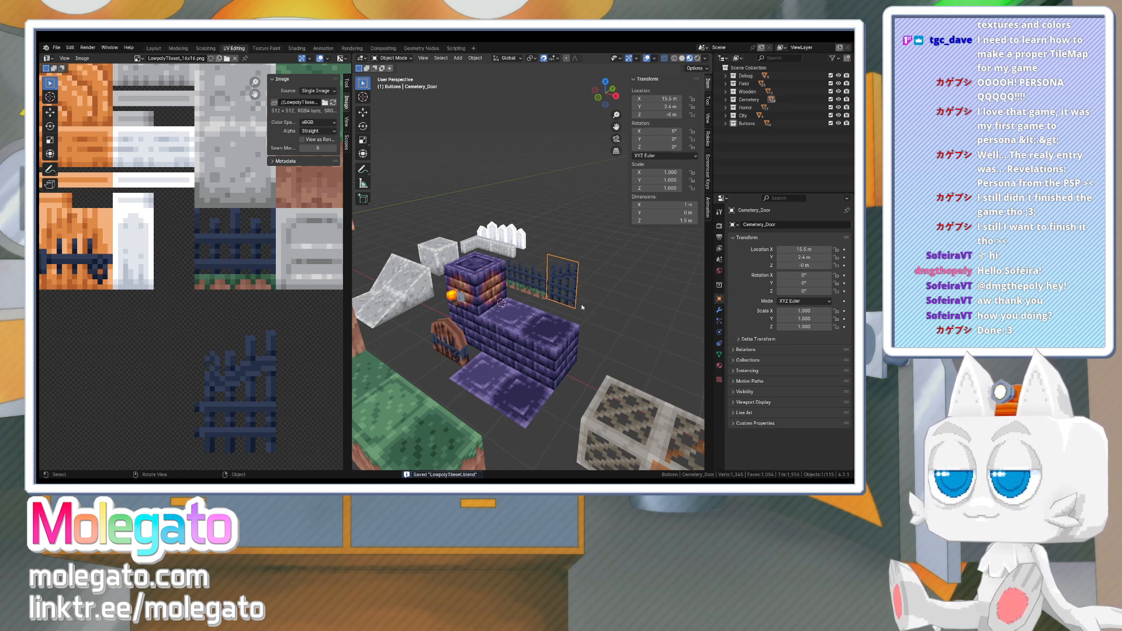
scroll(548, 322, "down", 6)
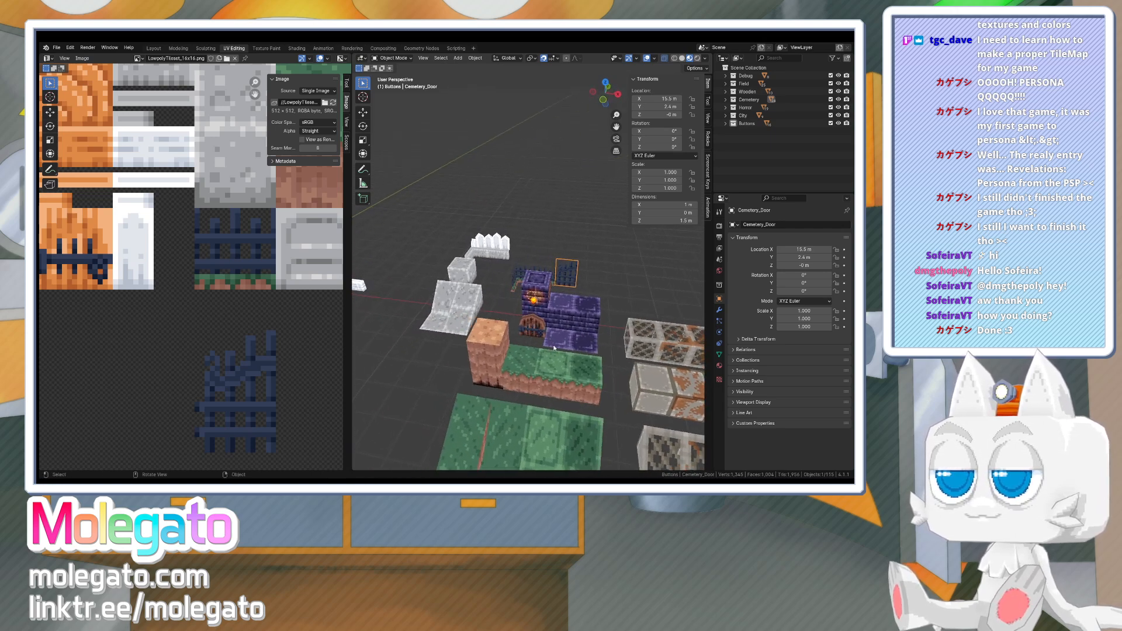
middle_click_drag(627, 356, 558, 379)
key("ctrl+s")
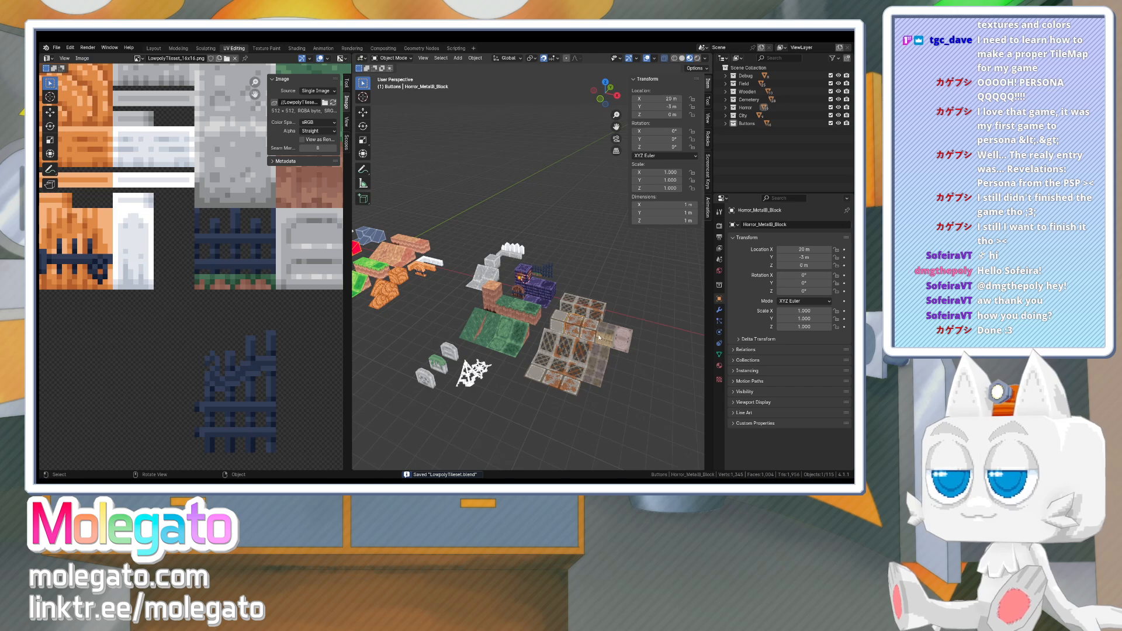
left_click(621, 341)
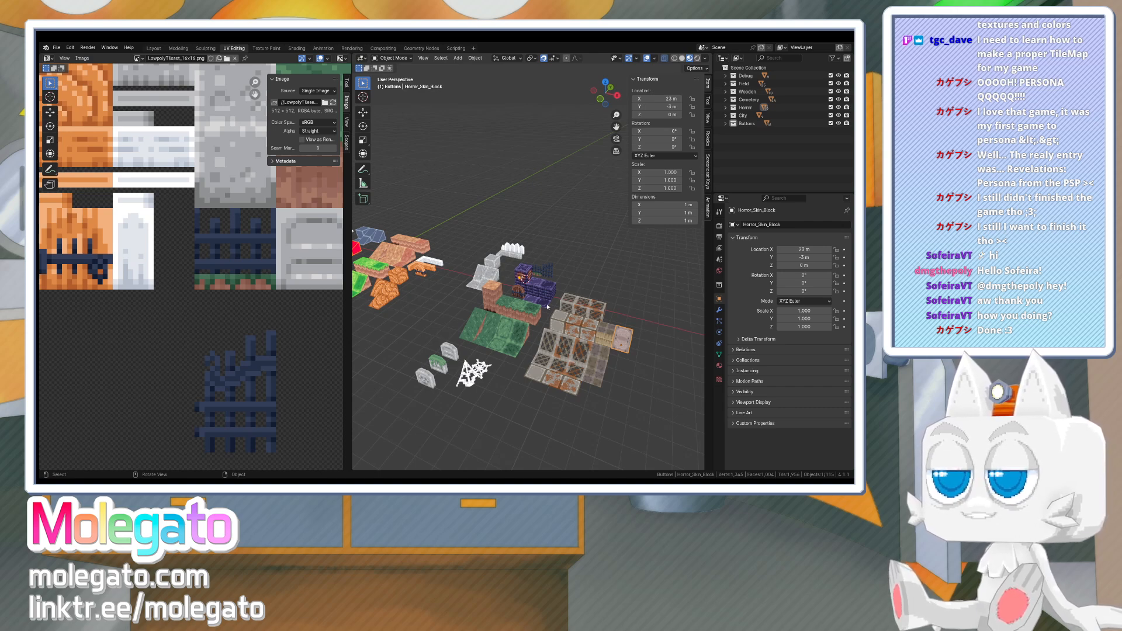
left_click(590, 276)
key("ctrl+s")
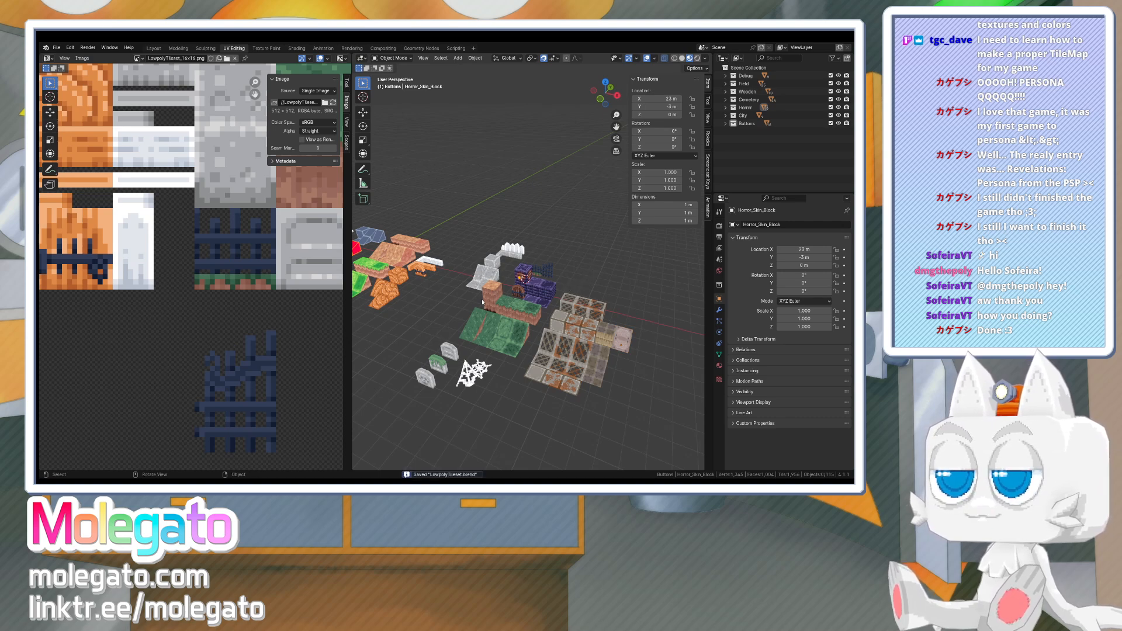
- Examine the tile sets' overall layout and the free space around the concrete city pieces
middle_click_drag(415, 326, 440, 328)
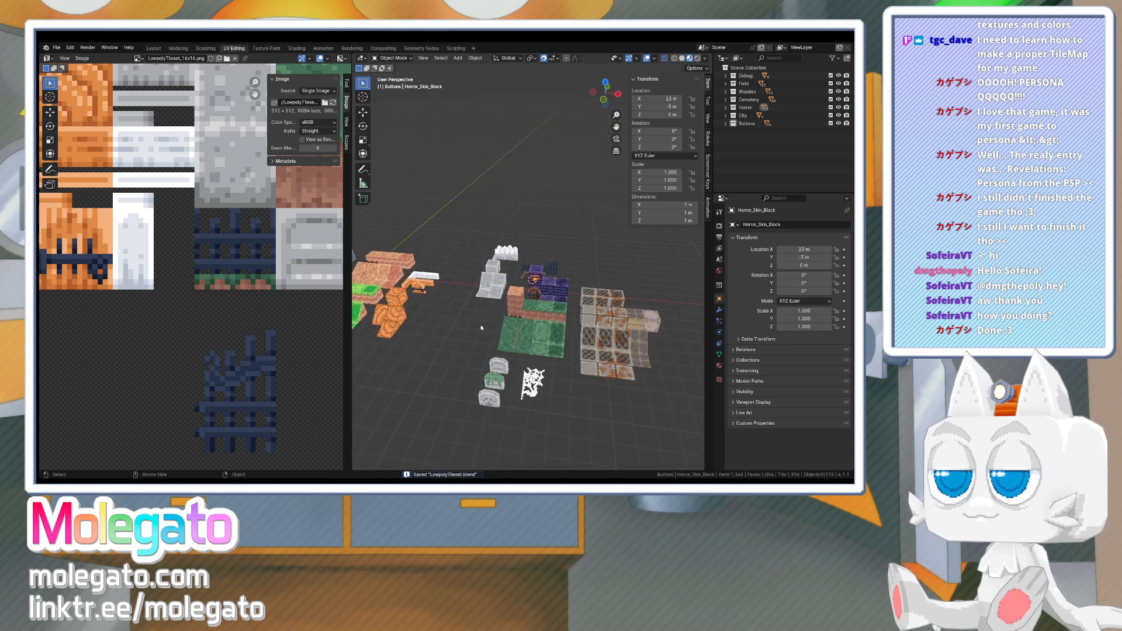
middle_click_drag(440, 258, 540, 290, "shift")
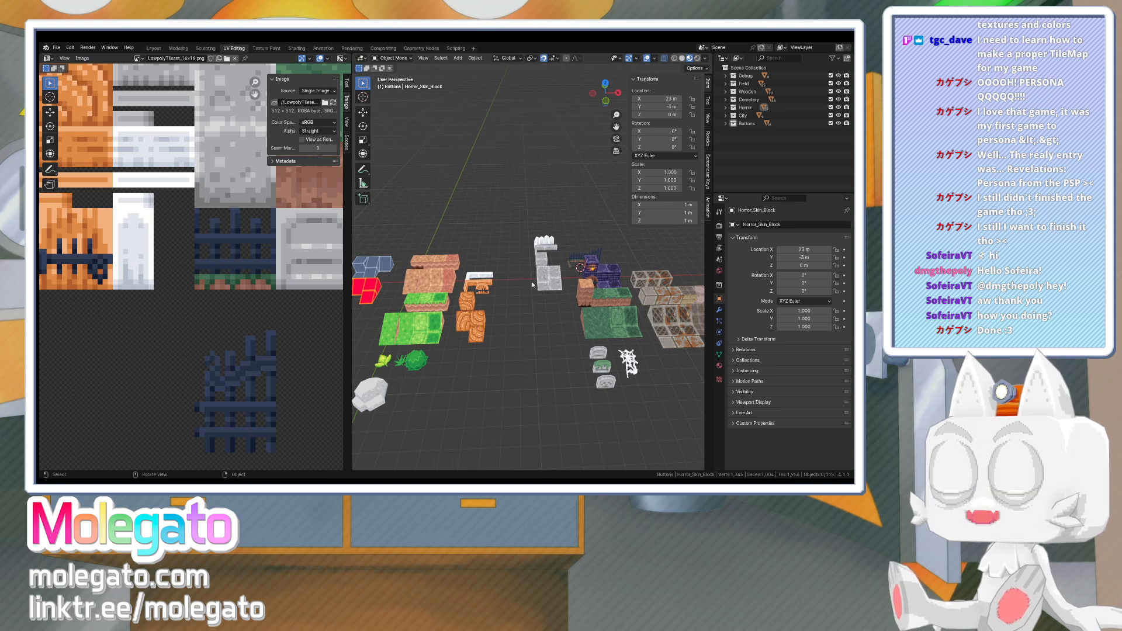
middle_click_drag(532, 284, 548, 333)
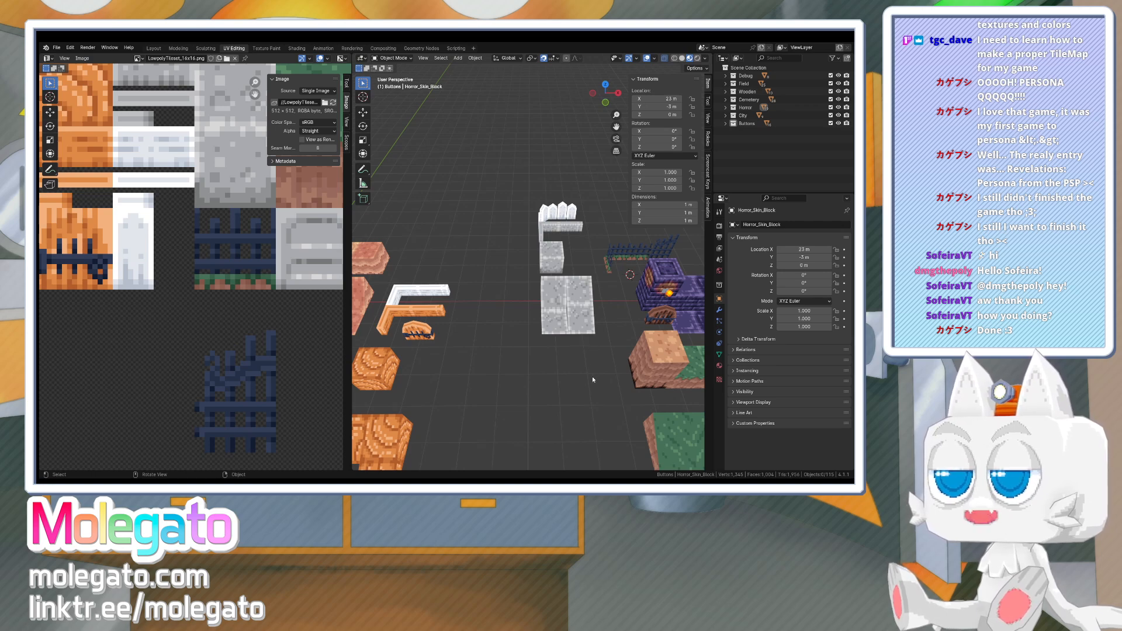
middle_click_drag(593, 379, 494, 376)
scroll(499, 367, "down", 5)
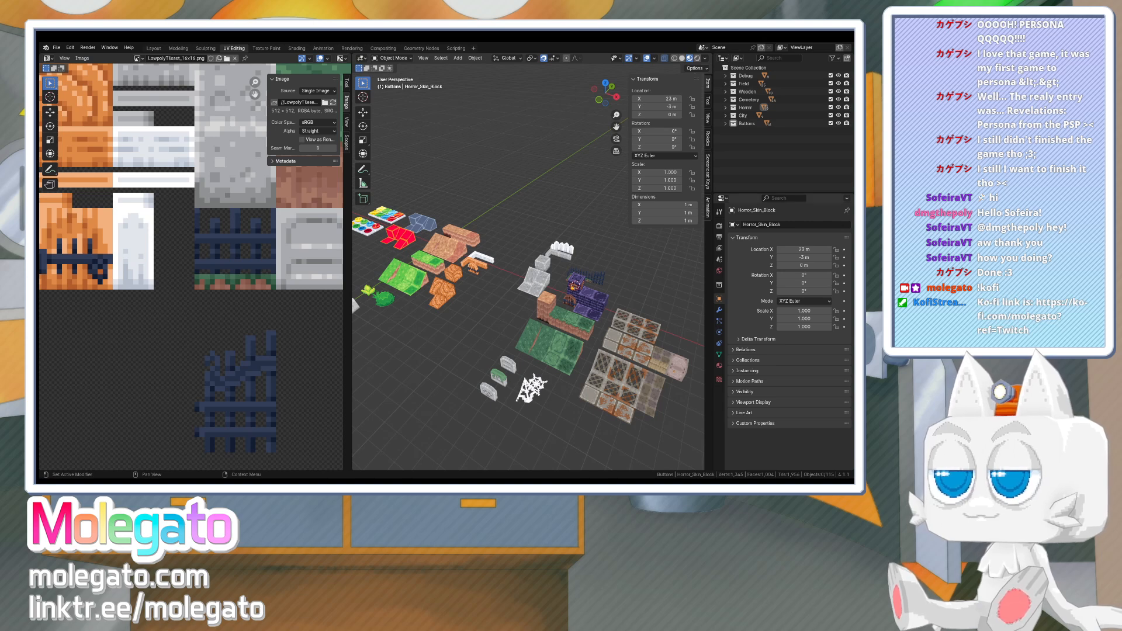
middle_click_drag(555, 338, 501, 320)
scroll(503, 321, "up", 2)
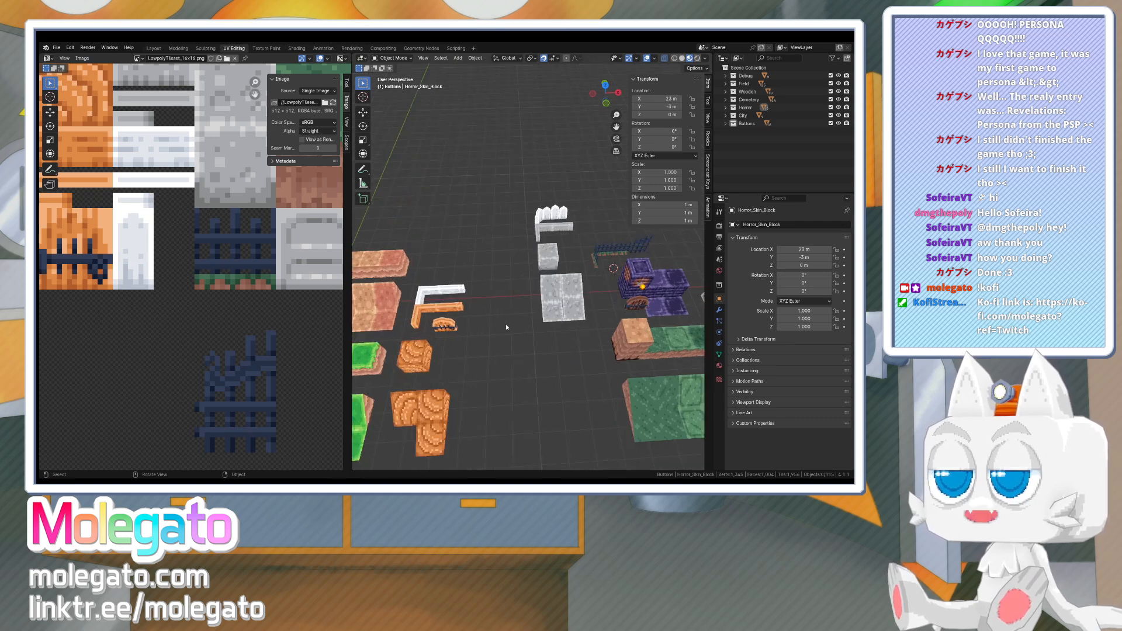
mouse_move(558, 319)
middle_mouse_down()
mouse_move(534, 335)
mouse_move(553, 313)
middle_mouse_up()
- Select all cemetery and horror pieces in the top view and move them 5 m along X, away from the city set
left_click(552, 312)
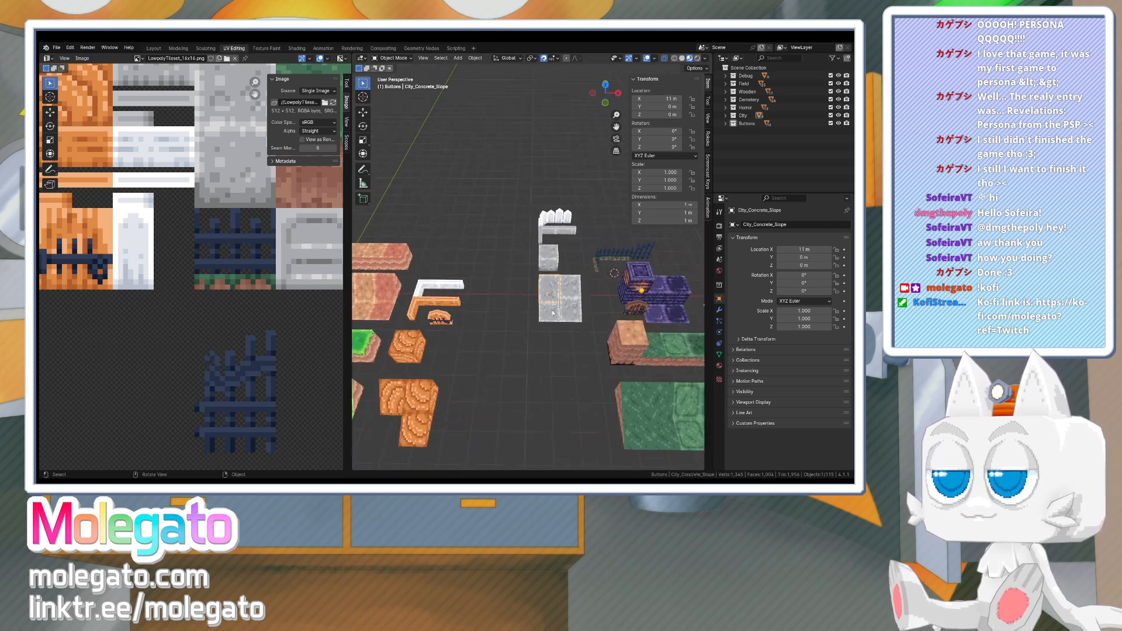
left_click(552, 312, "shift")
scroll(549, 308, "down", 5)
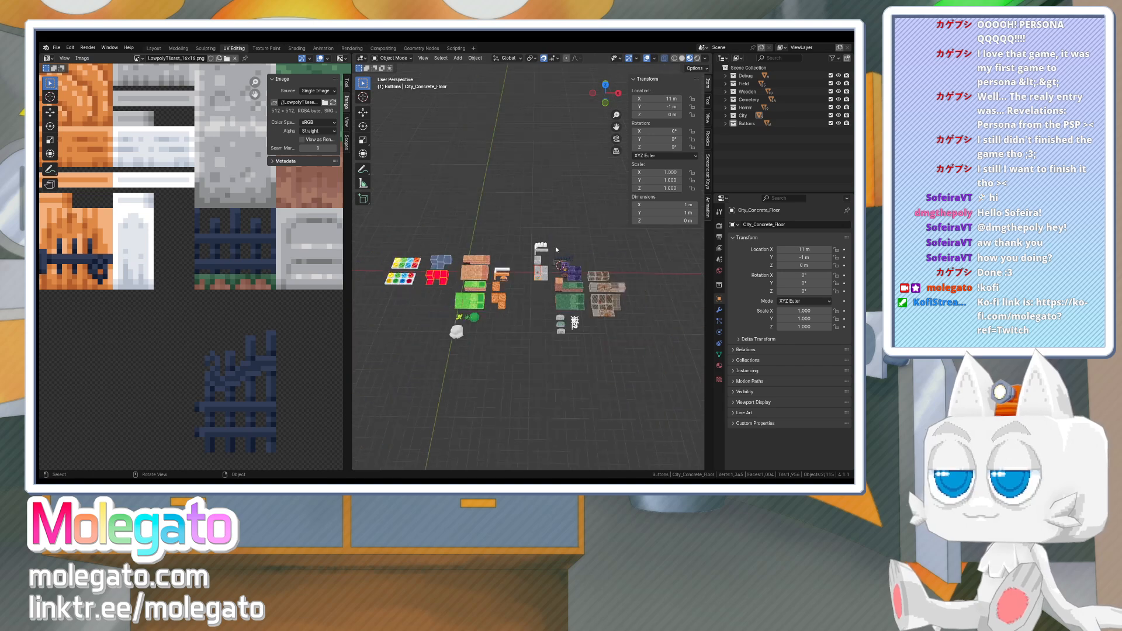
left_click_drag(553, 248, 643, 347)
key("KP_7")
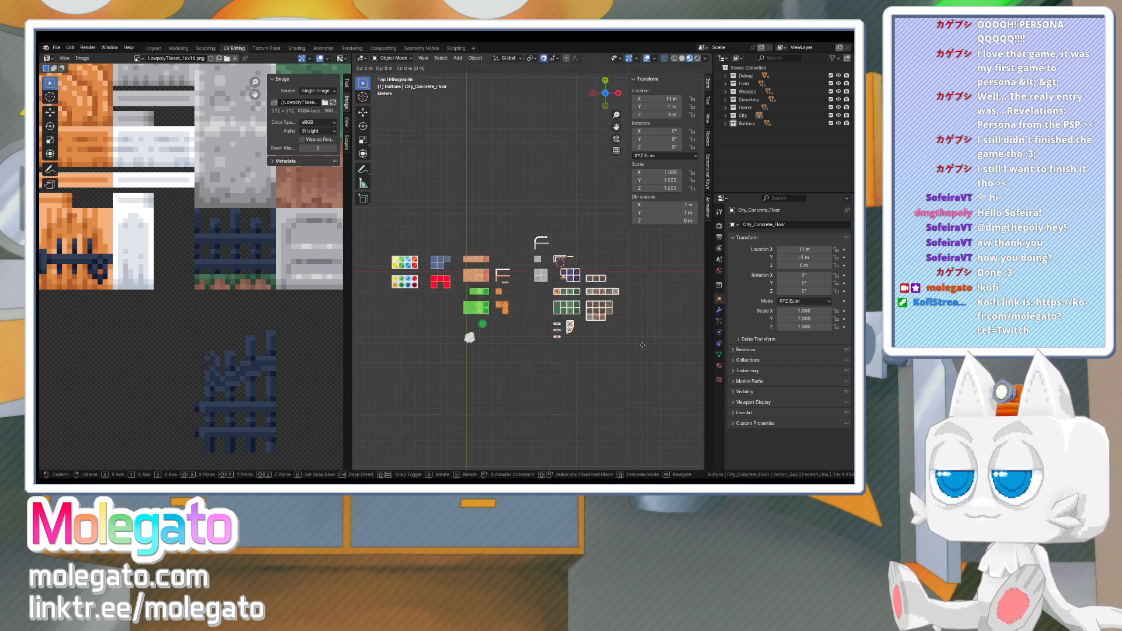
key("g")
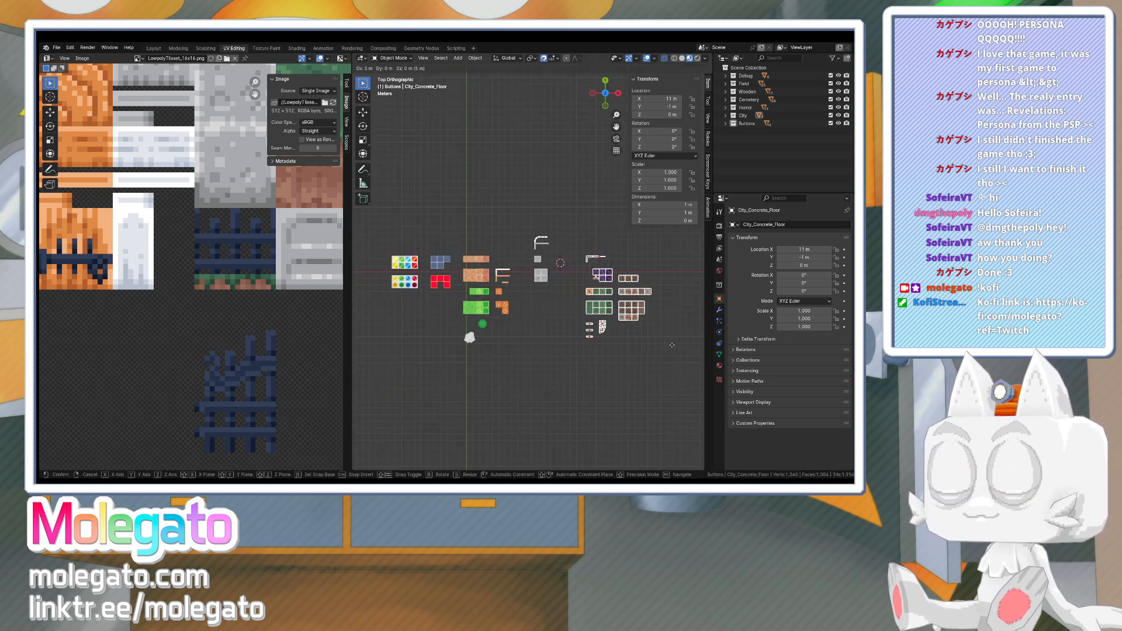
left_click(672, 345)
scroll(544, 328, "up", 3)
middle_click_drag(544, 328, 587, 302)
scroll(560, 308, "up", 2)
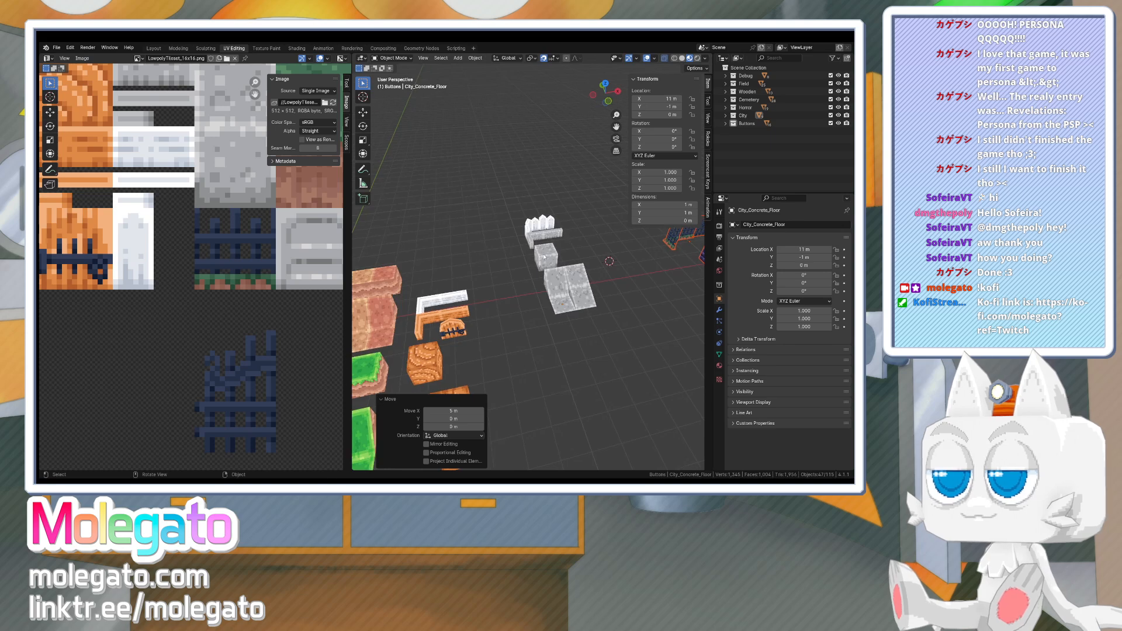
- Duplicate the city set's concrete floor, slope and long slope, placing the copies 2 m along X
left_click(544, 257)
left_click(555, 285, "shift")
left_click(562, 310, "shift")
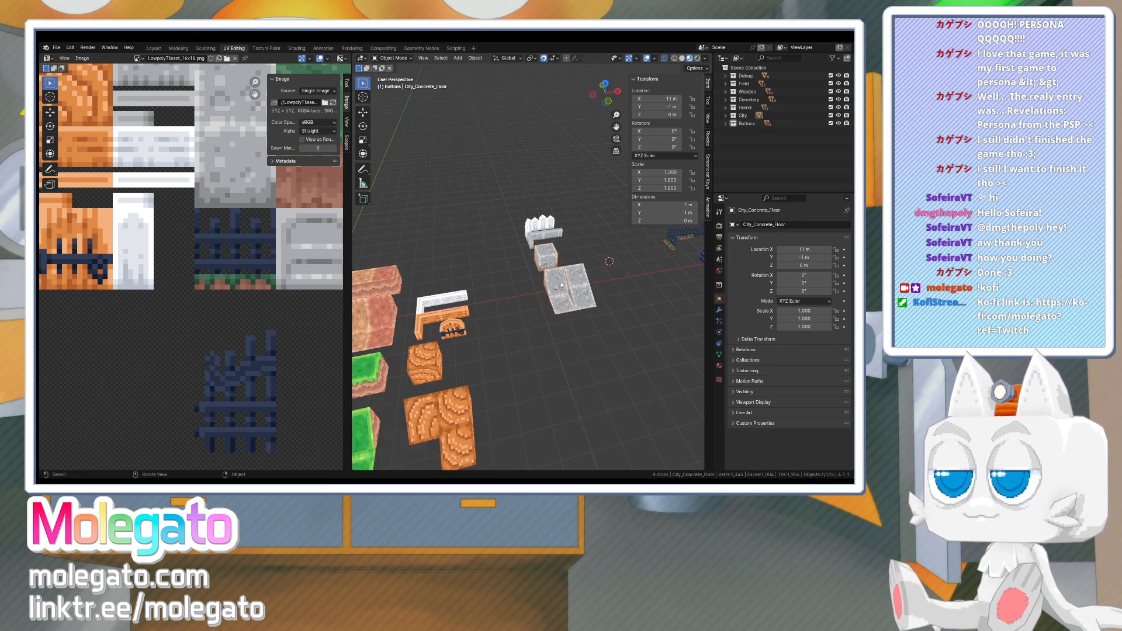
left_click(577, 287, "shift")
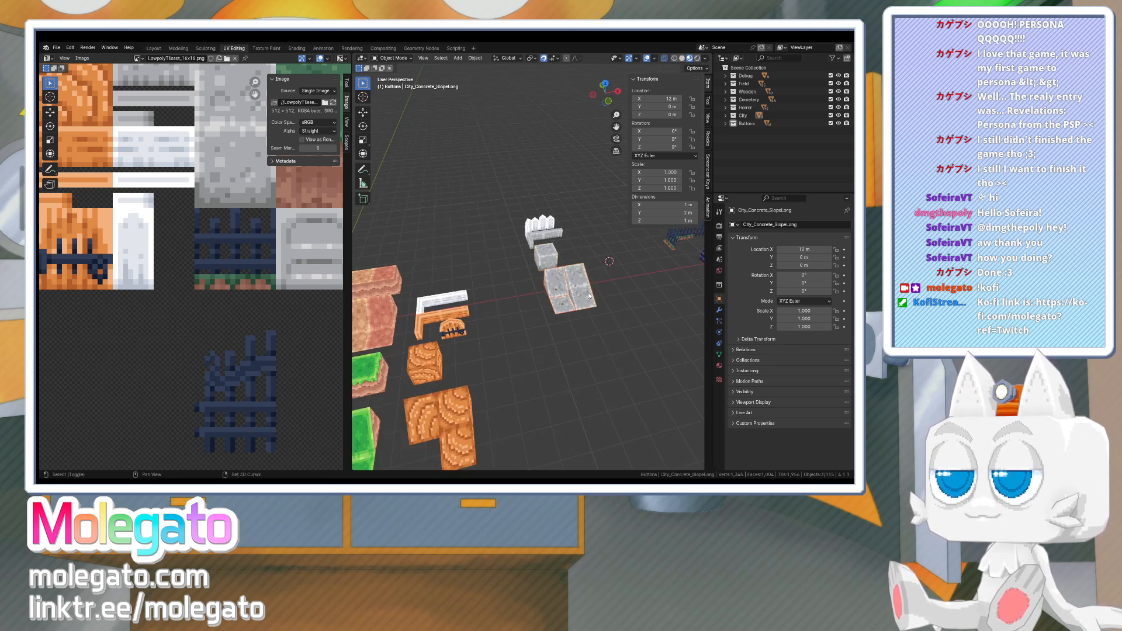
key("KP_7")
key("shift+d")
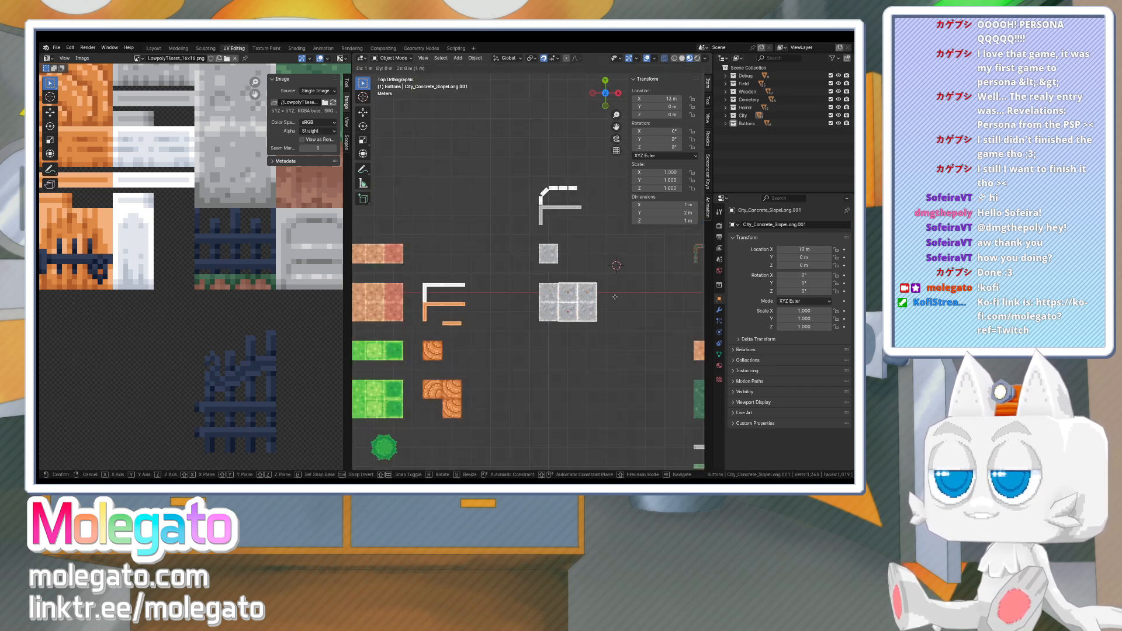
left_click(633, 295)
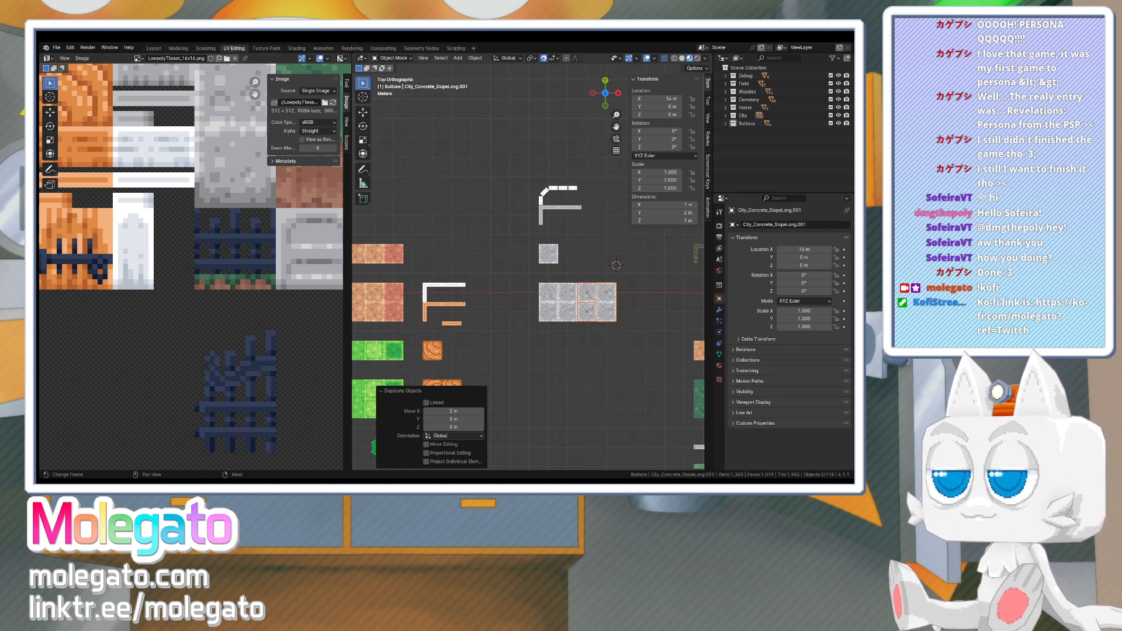
- Switch to Aseprite and select the empty 16x16 tile directly after the last tile in the texture sheet's top row
key("alt+Tab")
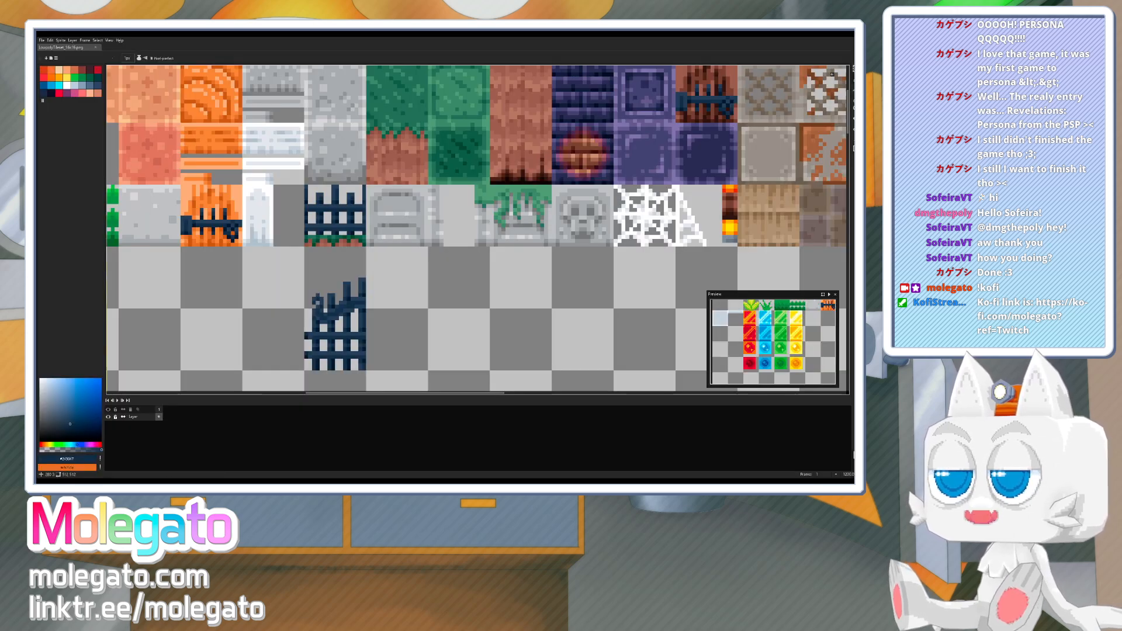
key("w")
scroll(496, 223, "down", 5)
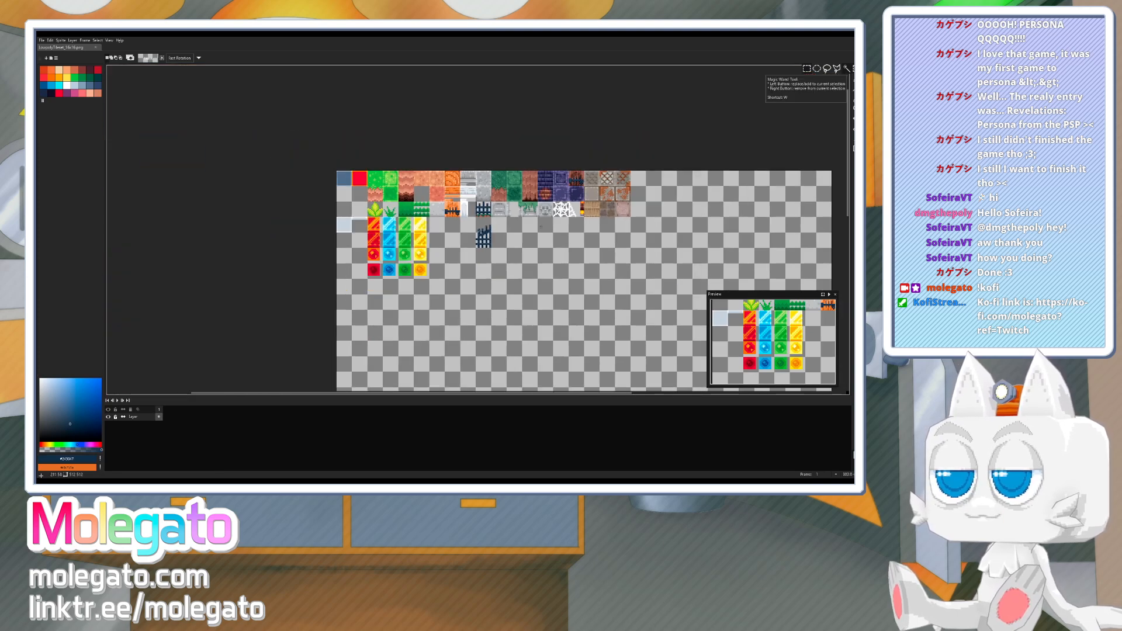
scroll(541, 227, "up", 1)
middle_click_drag(593, 202, 415, 268)
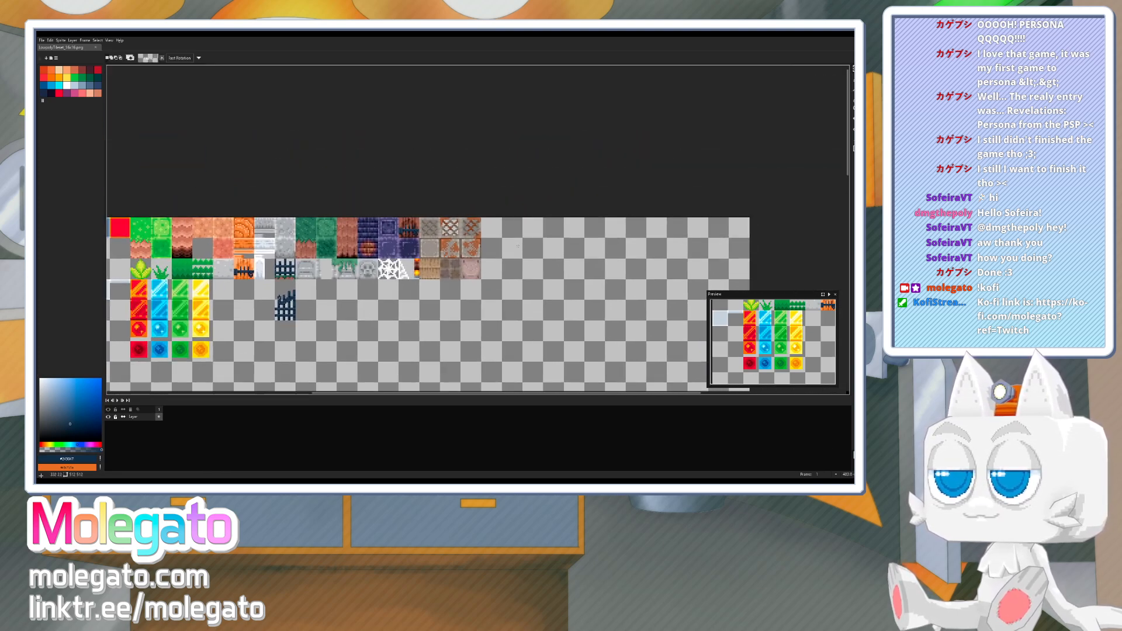
scroll(517, 264, "up", 3)
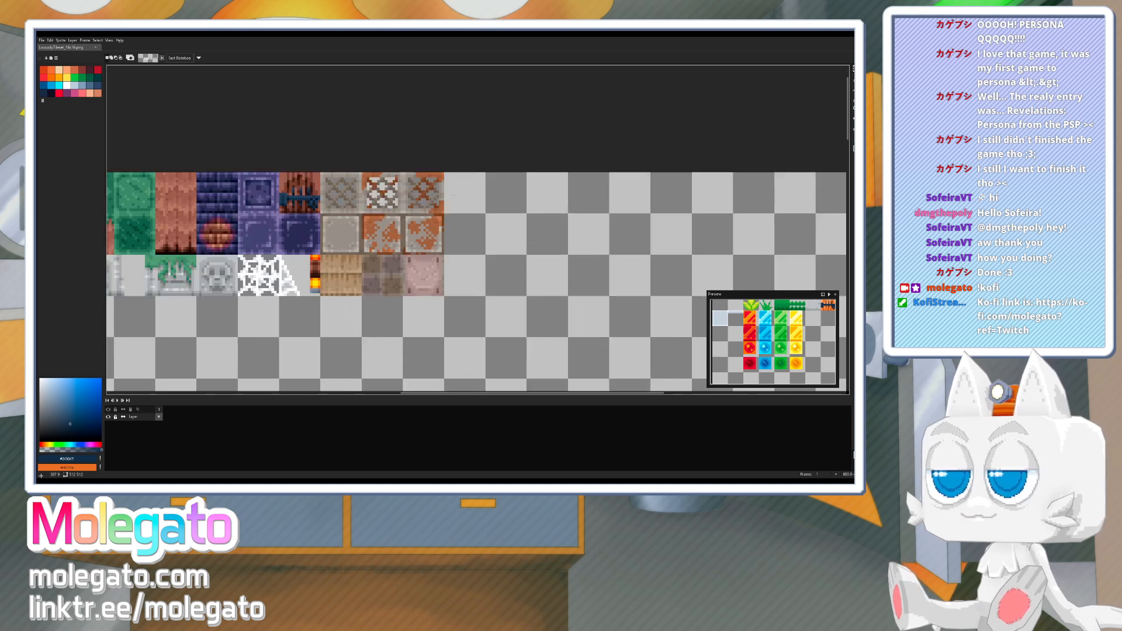
left_click_drag(443, 174, 485, 213)
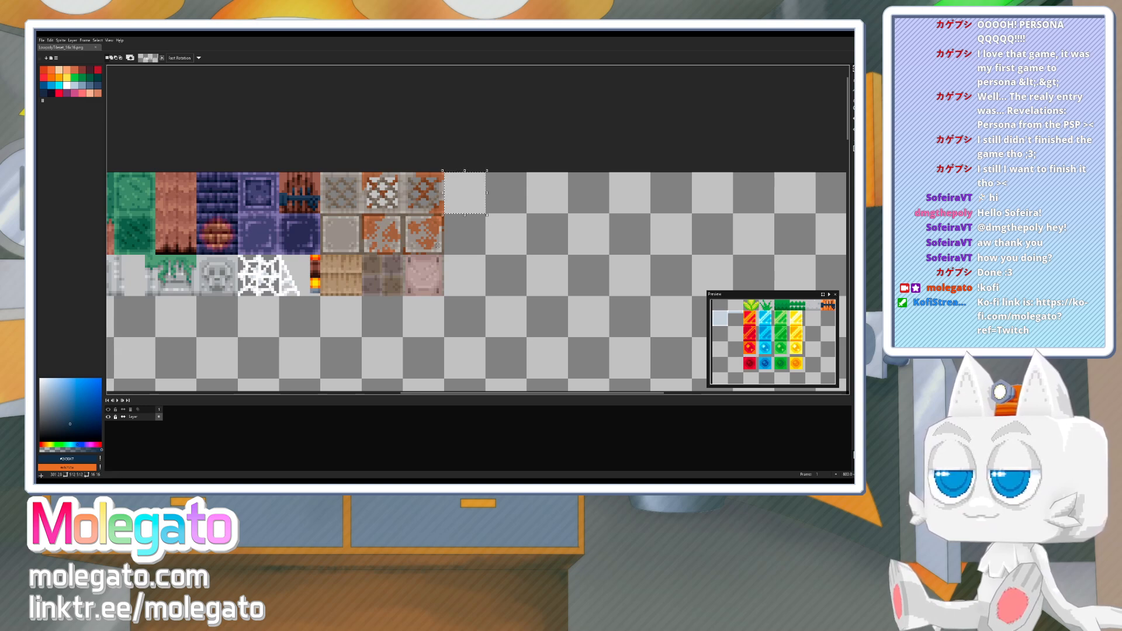
middle_click_drag(423, 251, 475, 262)
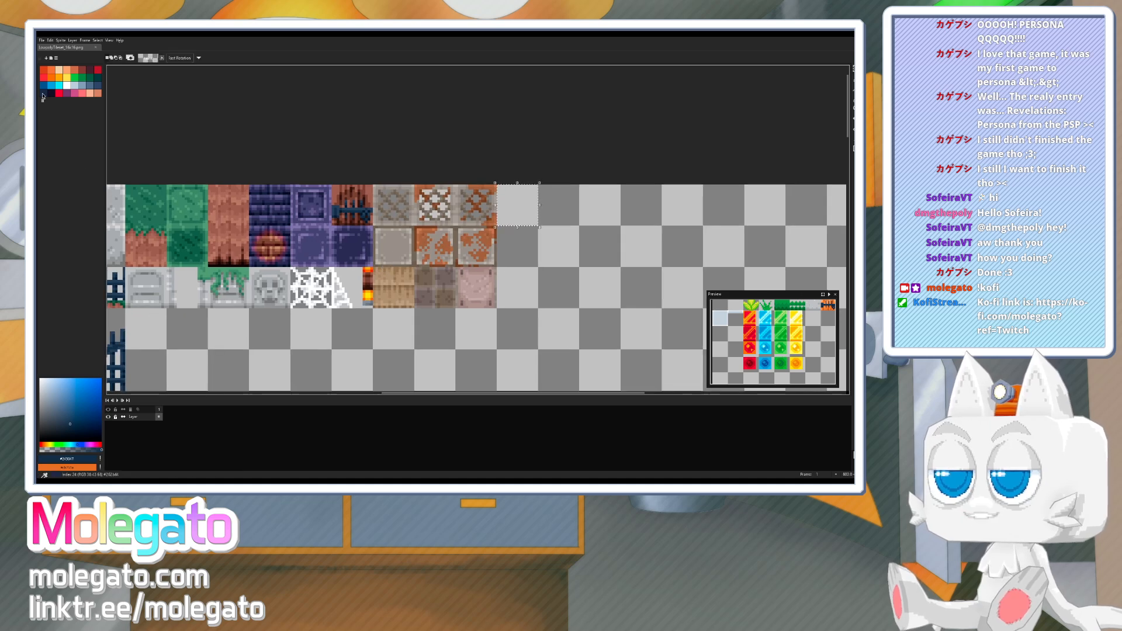
- Choose a dark, nearly neutral grey and fill the selected tile with it
left_click(44, 93)
left_click_drag(58, 428, 44, 428)
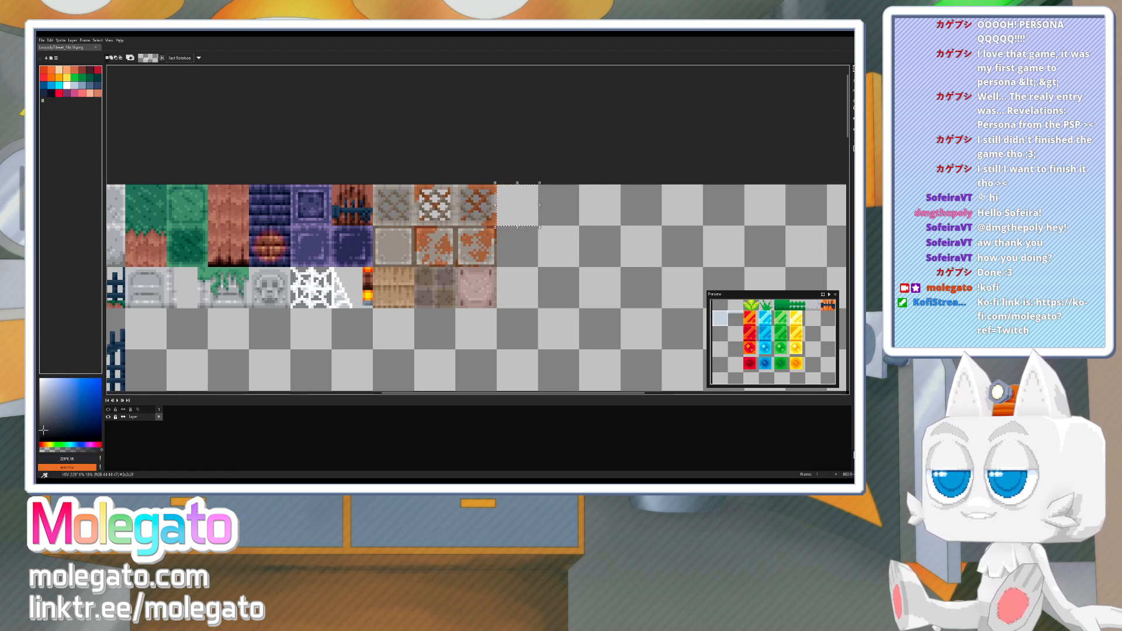
key("g")
left_click(531, 208)
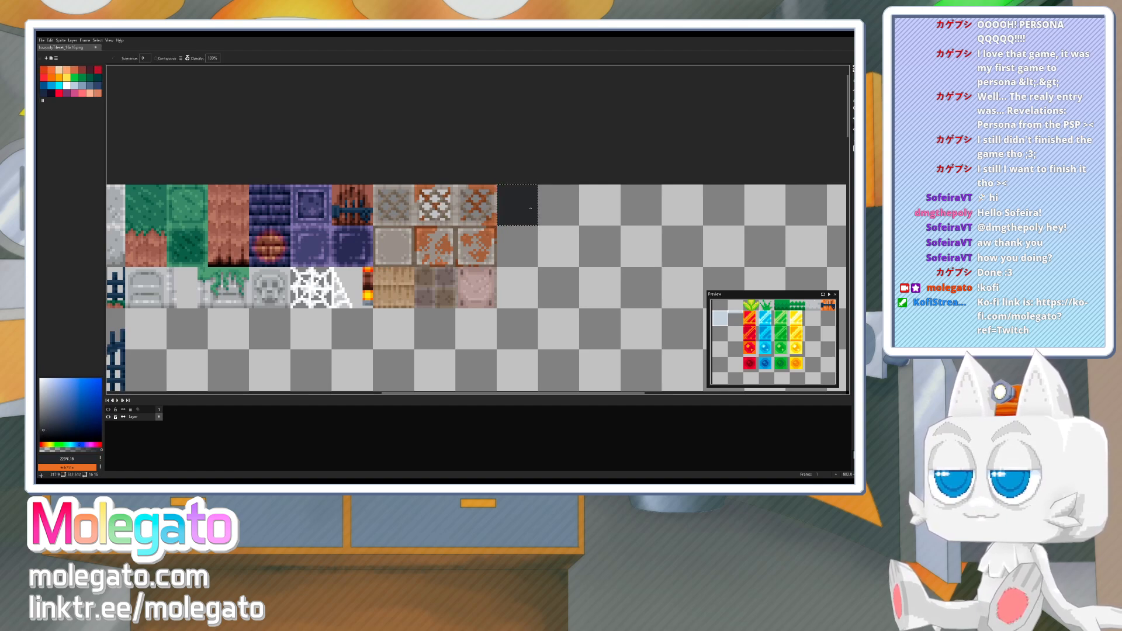
- Pick a darker grey and draw a small plus and two single-pixel specks on the new dark tile
scroll(531, 208, "up", 2)
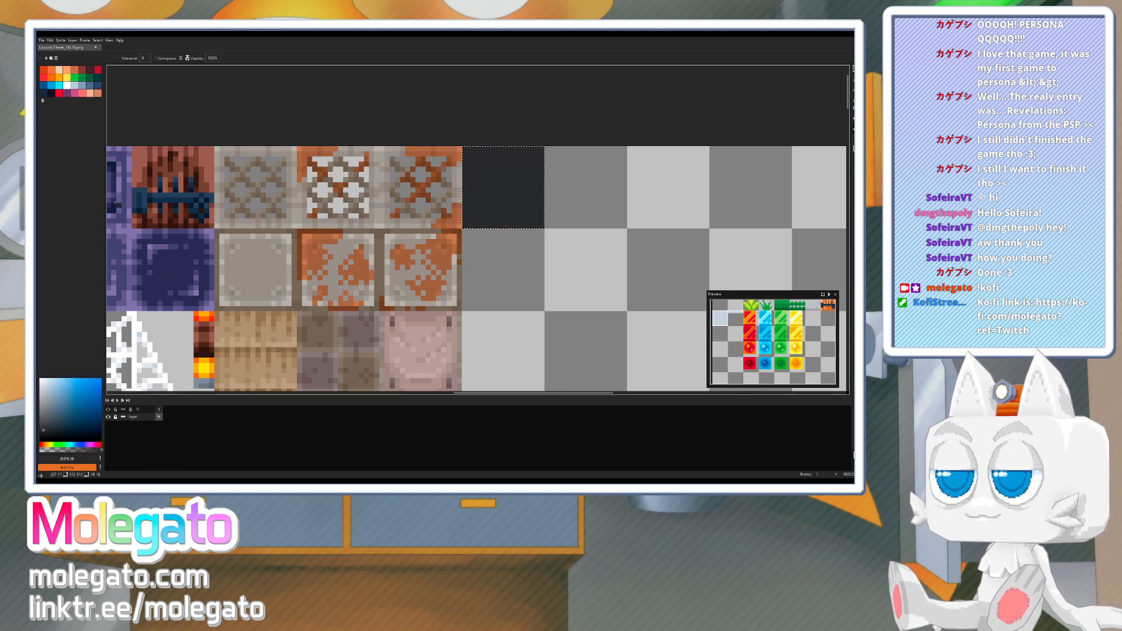
left_click(46, 434)
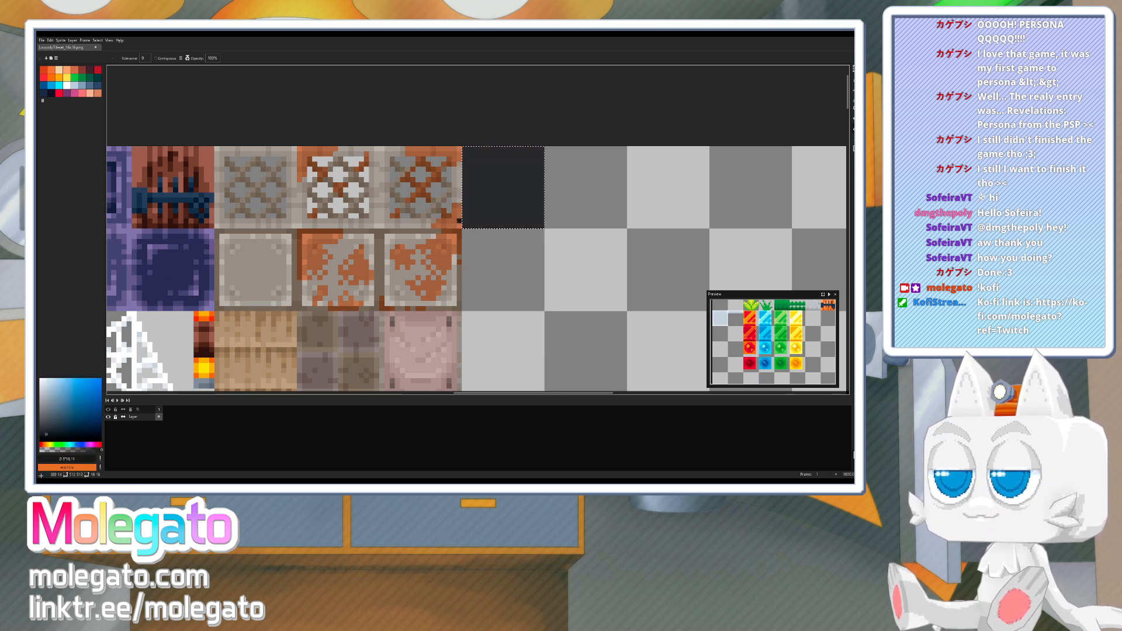
left_click(477, 211)
key("b")
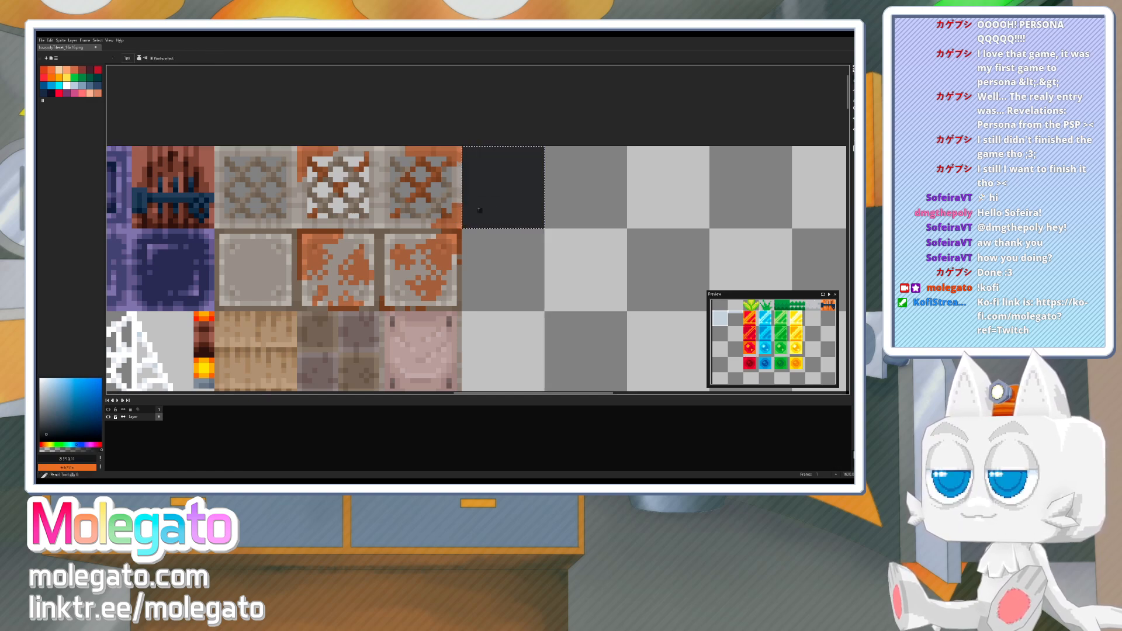
left_click(509, 181)
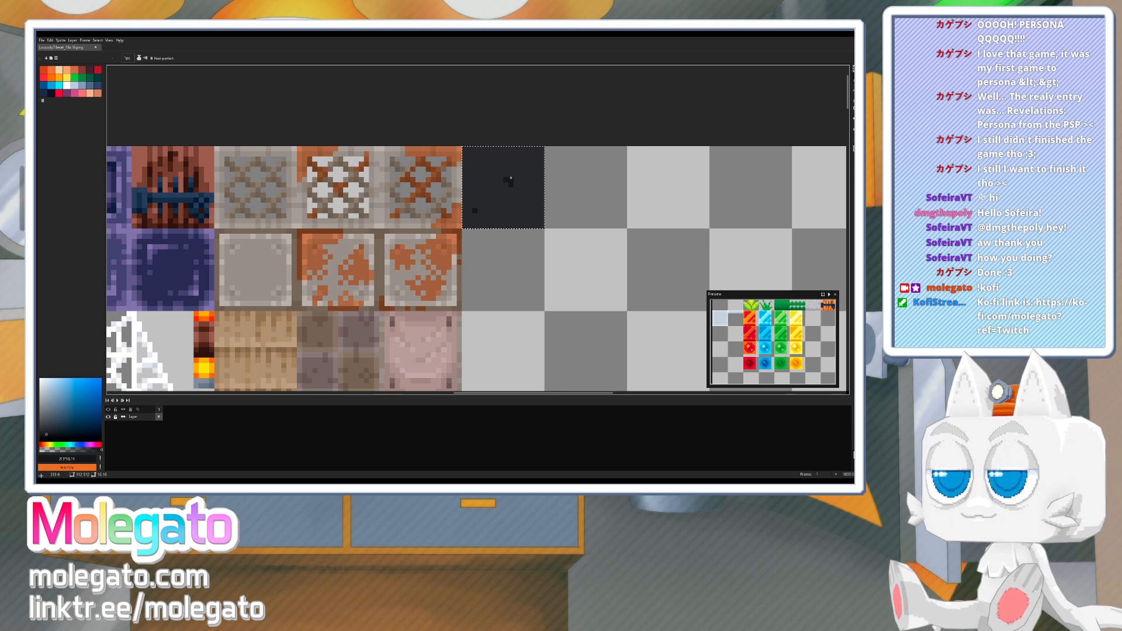
left_click(514, 178)
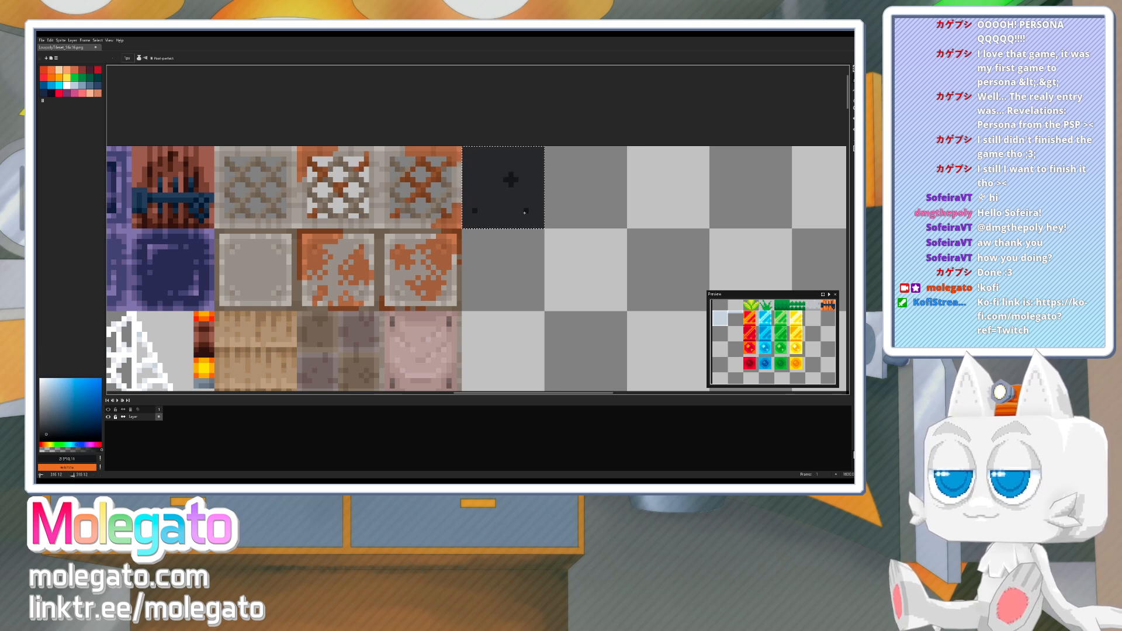
key("v")
key("ctrl+a")
key("b")
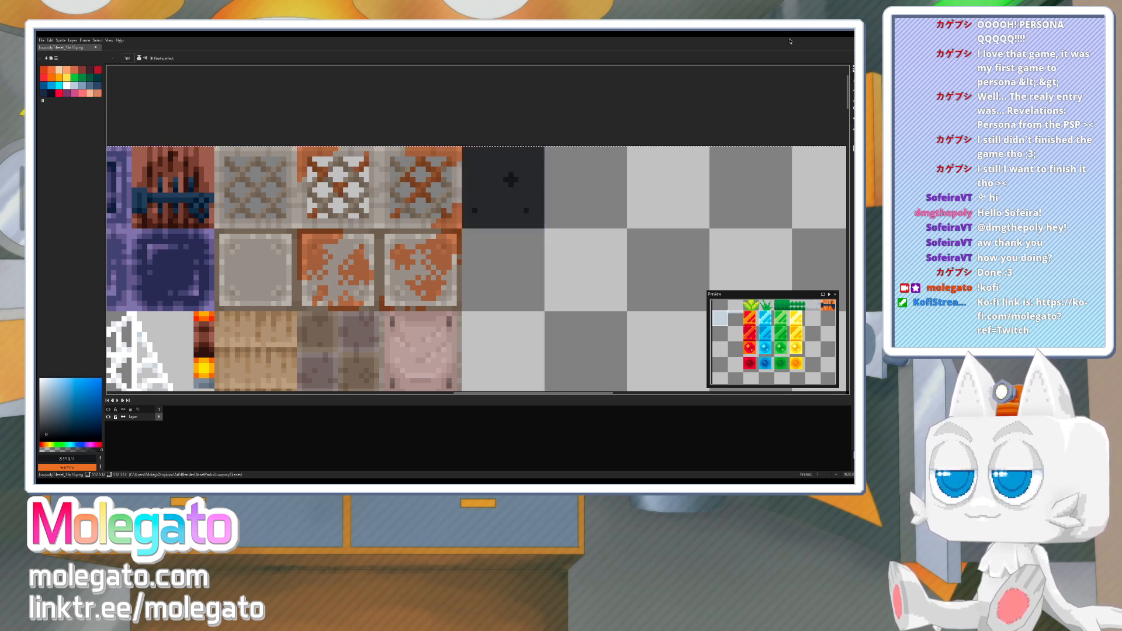
- Copy the speckled dark tile from the texture sheet into a new 16x16 sprite and place it there
left_click(853, 69)
key("ctrl+d")
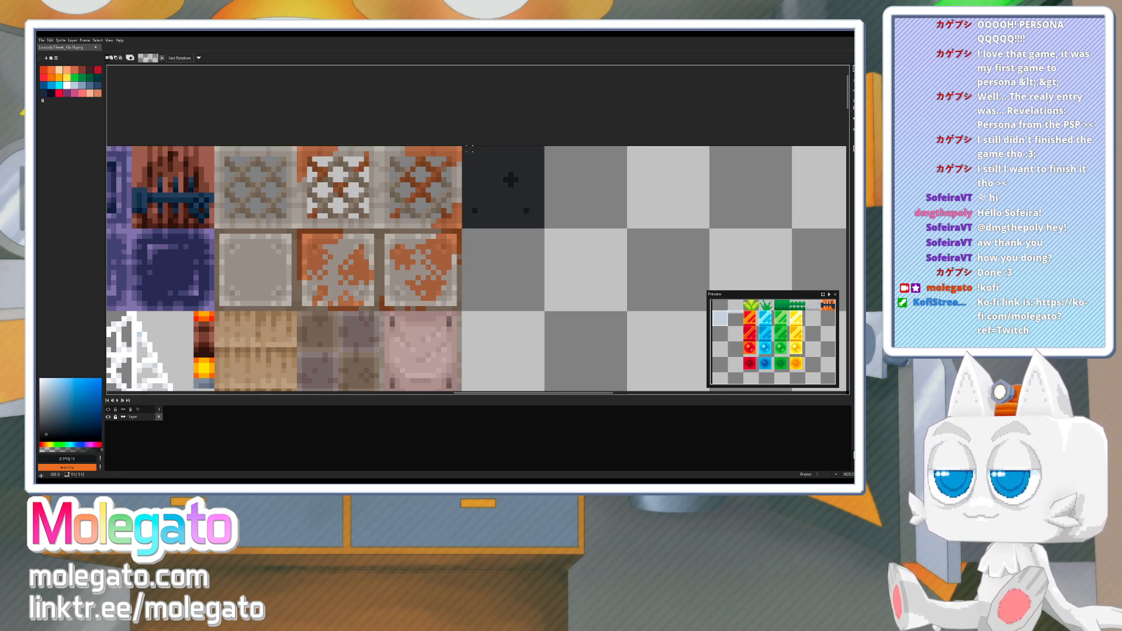
left_click_drag(463, 147, 545, 229)
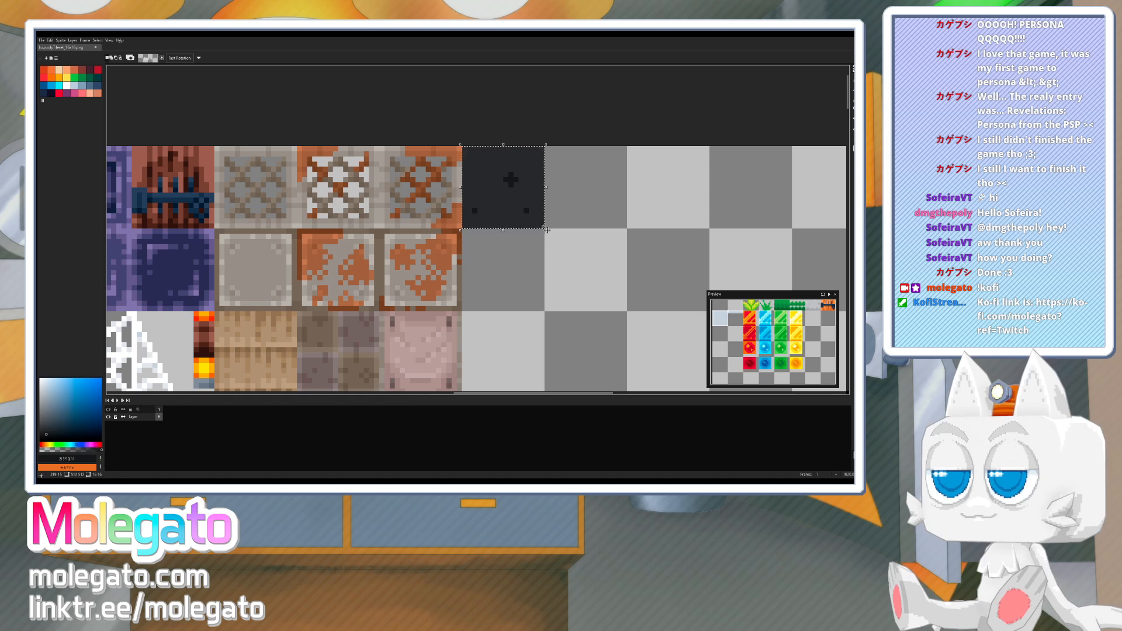
left_click(41, 40)
left_click(50, 53)
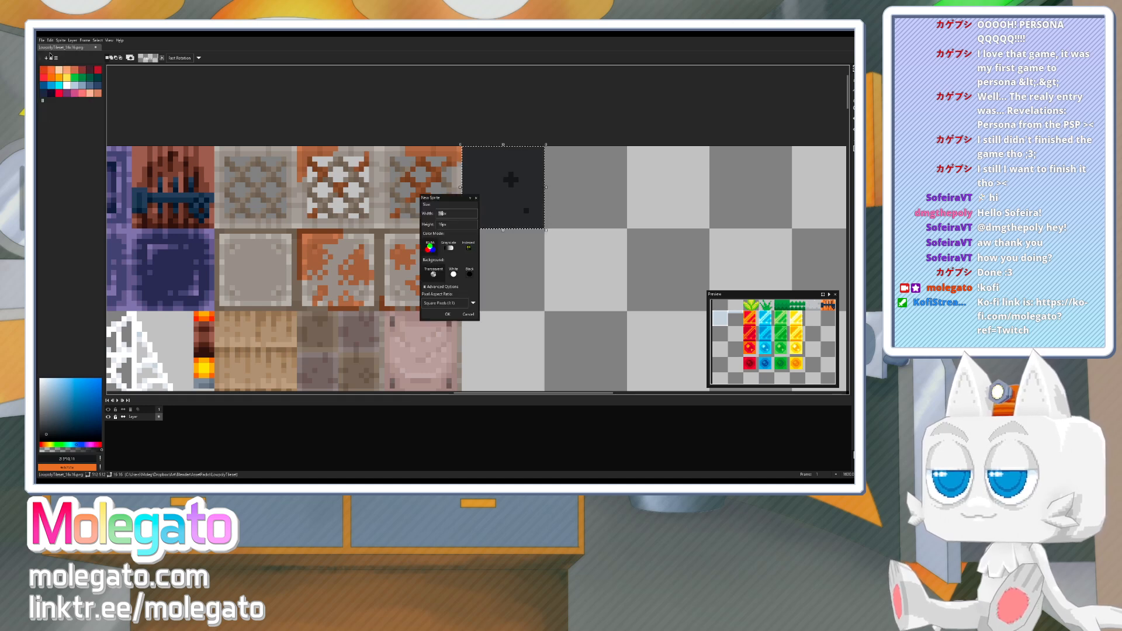
left_click(448, 314)
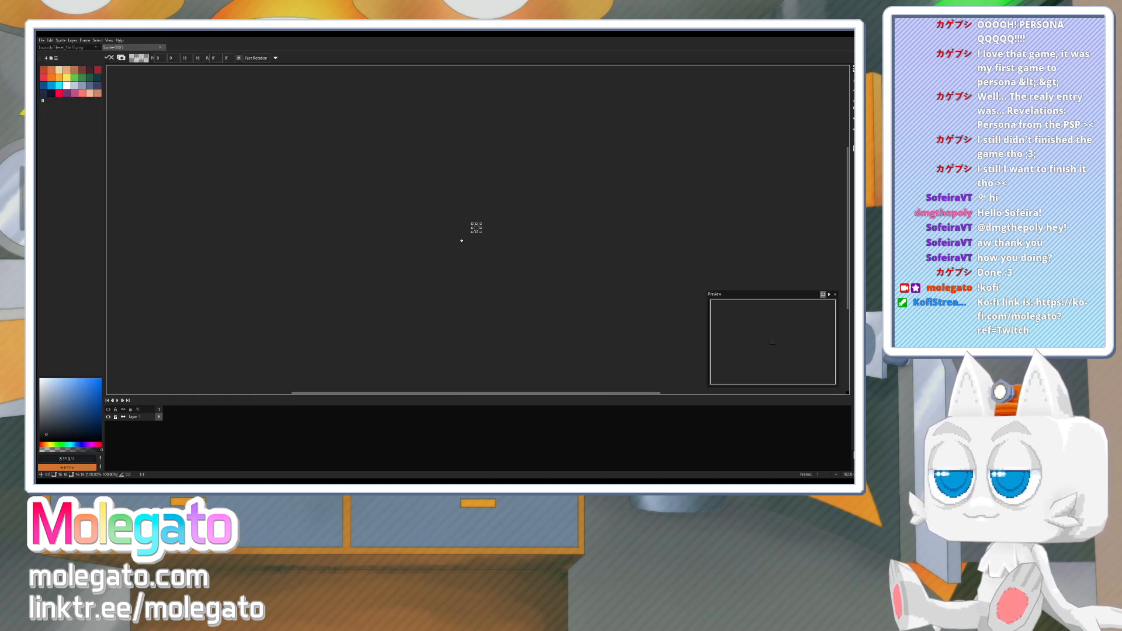
scroll(501, 213, "up", 6)
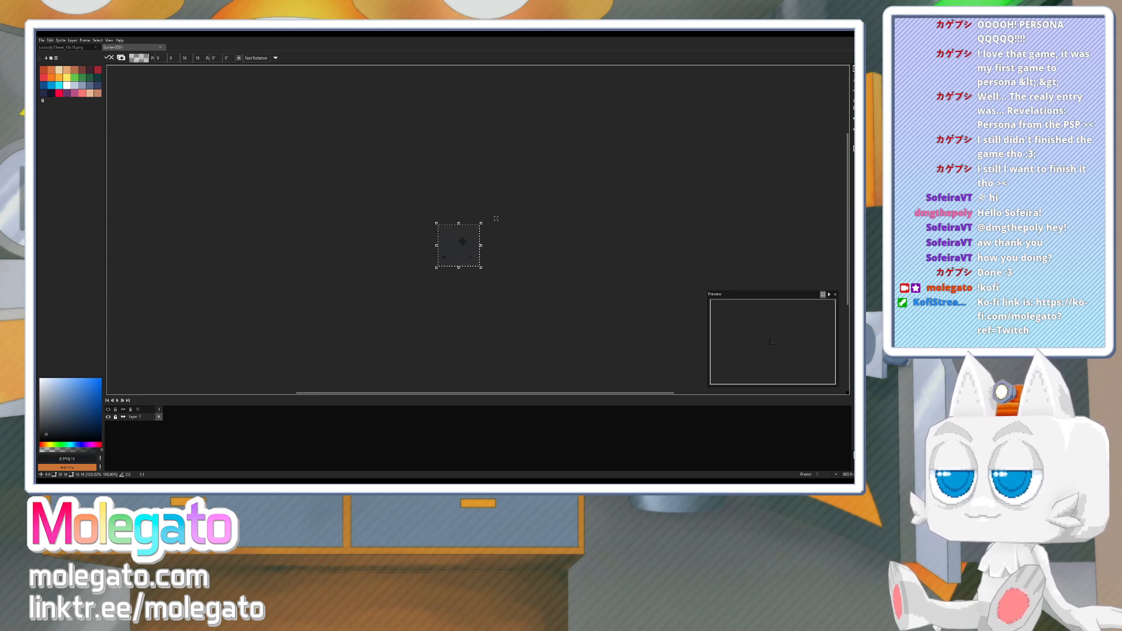
left_click(423, 195)
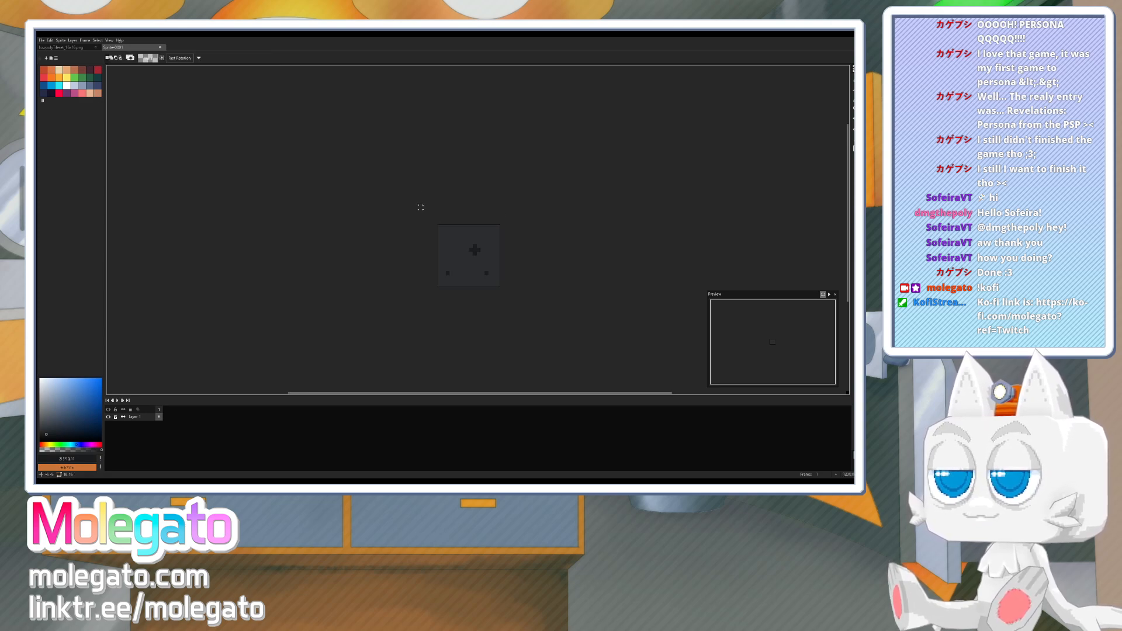
- Turn on tiled mode in both axes so the dark tile repeats around itself
scroll(421, 205, "up", 1)
left_click(110, 40)
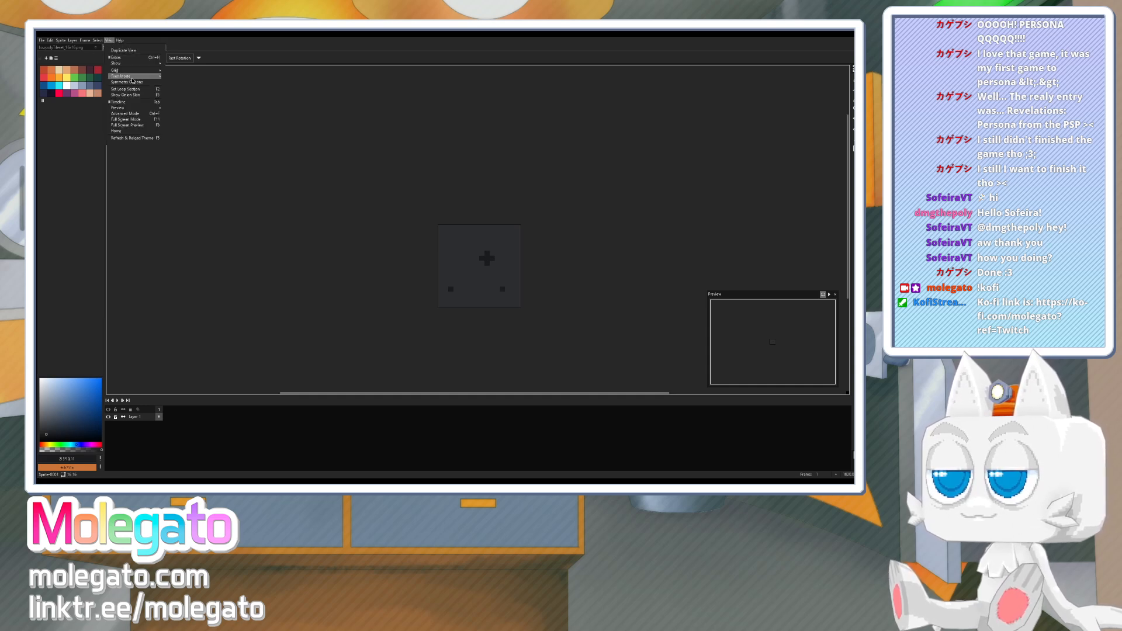
mouse_move(126, 76)
left_click(187, 85)
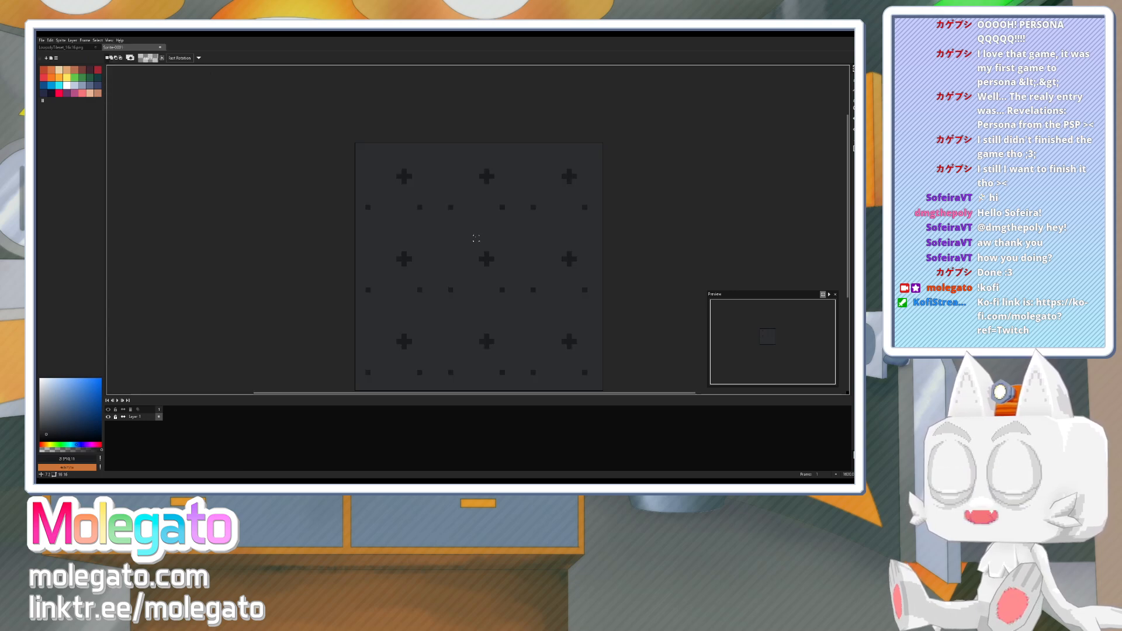
scroll(471, 285, "up", 3)
scroll(487, 262, "down", 1)
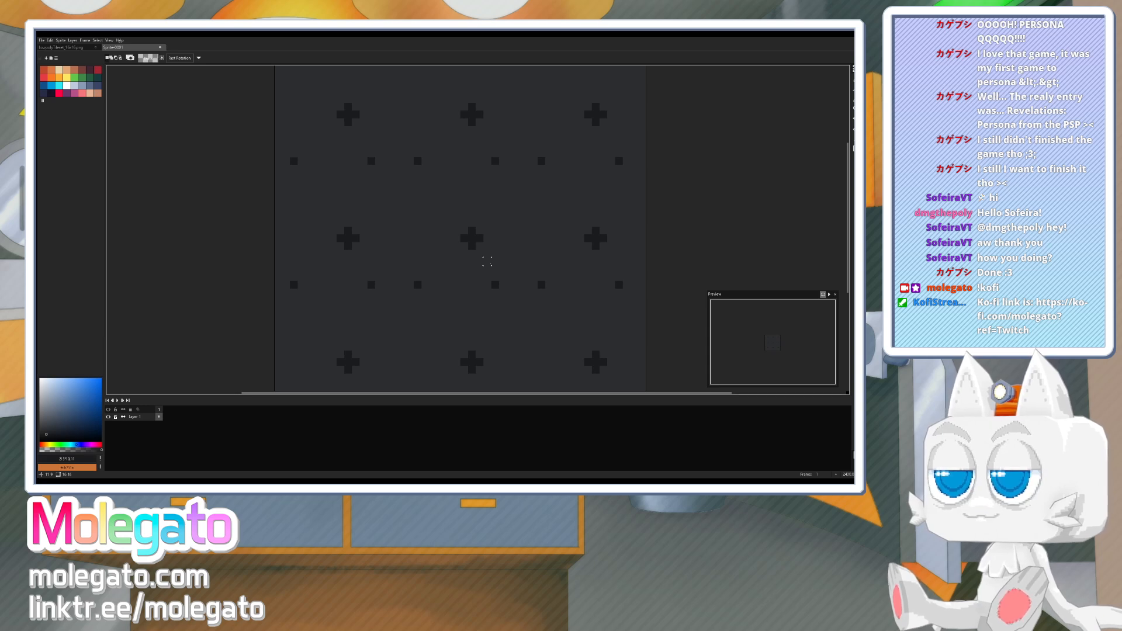
- Draw a 2x2 pixel square in the dark speck colour, up and to the left of the existing plus
key("b")
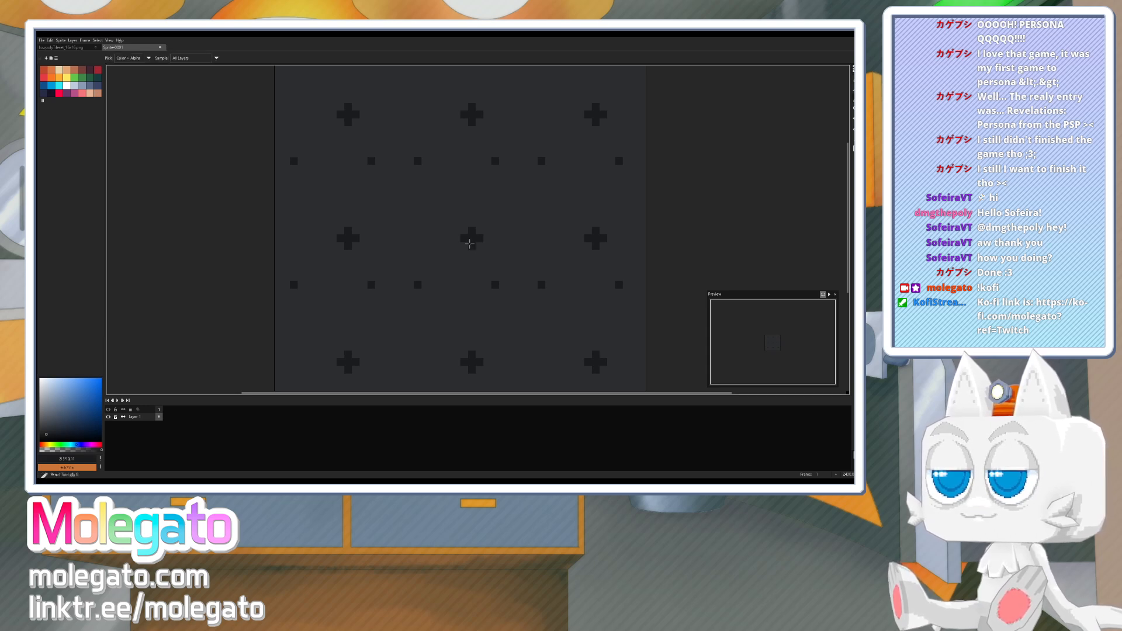
left_click(446, 207)
left_click_drag(446, 207, 454, 206)
left_click(448, 202)
- Draw a second dark plus across the tile's edge and add a separate single-pixel dark speck
left_click(402, 206)
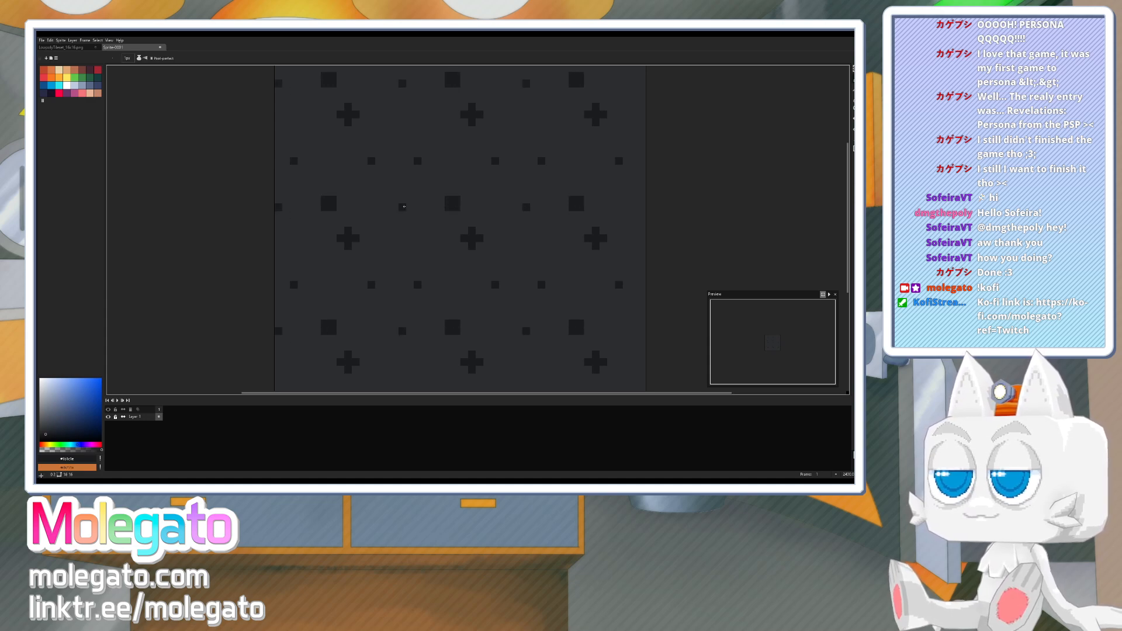
left_click(410, 207)
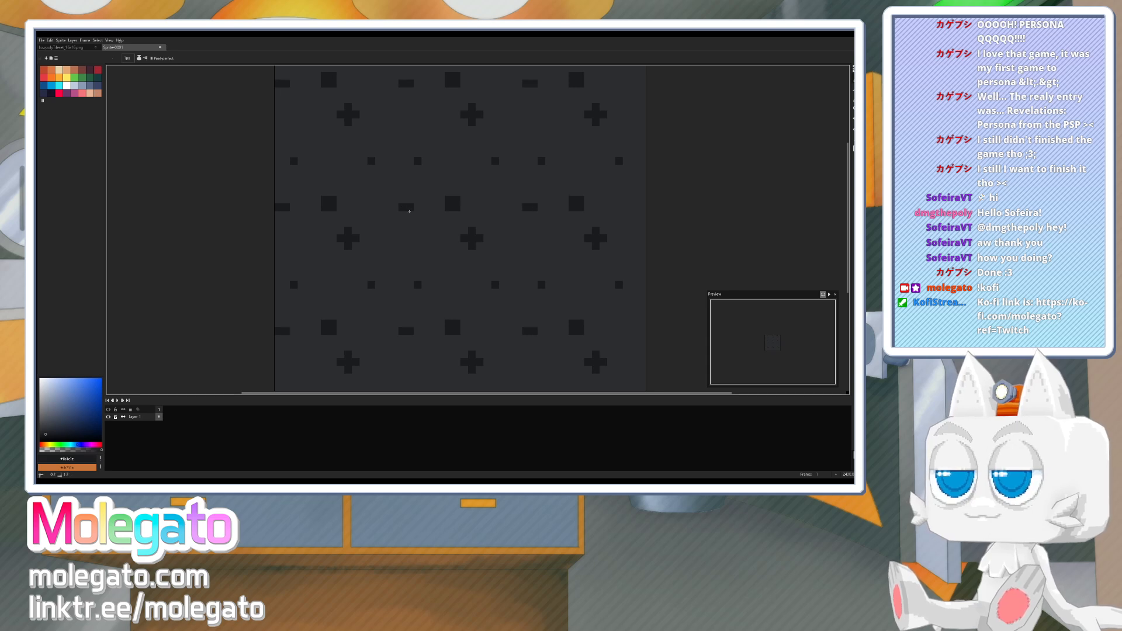
left_click_drag(409, 211, 402, 215)
left_click(410, 208)
key("ctrl+z")
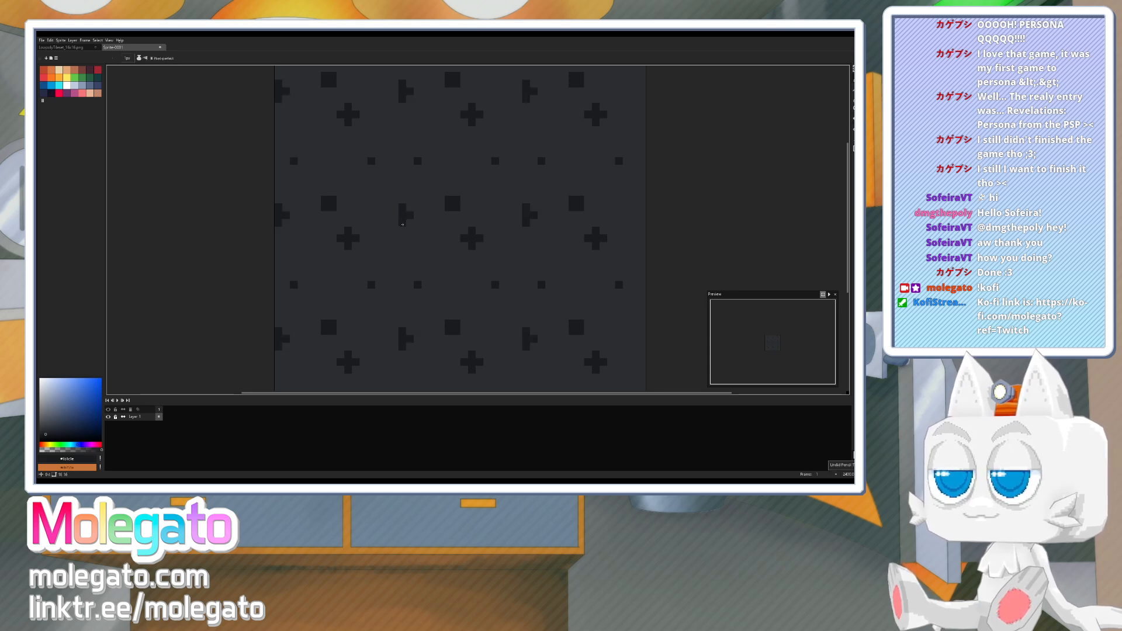
left_click(395, 216)
left_click(403, 222)
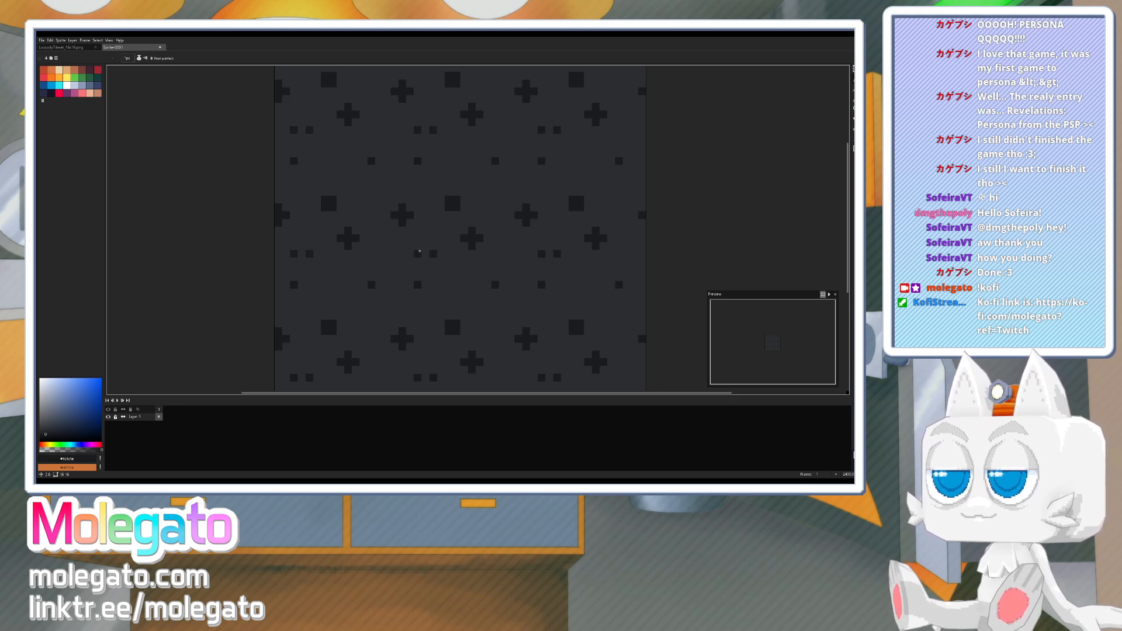
- Lower the pattern's contrast by filling the dark marks with a softer grey and the base with a slightly darker grey
left_click(370, 192, "alt")
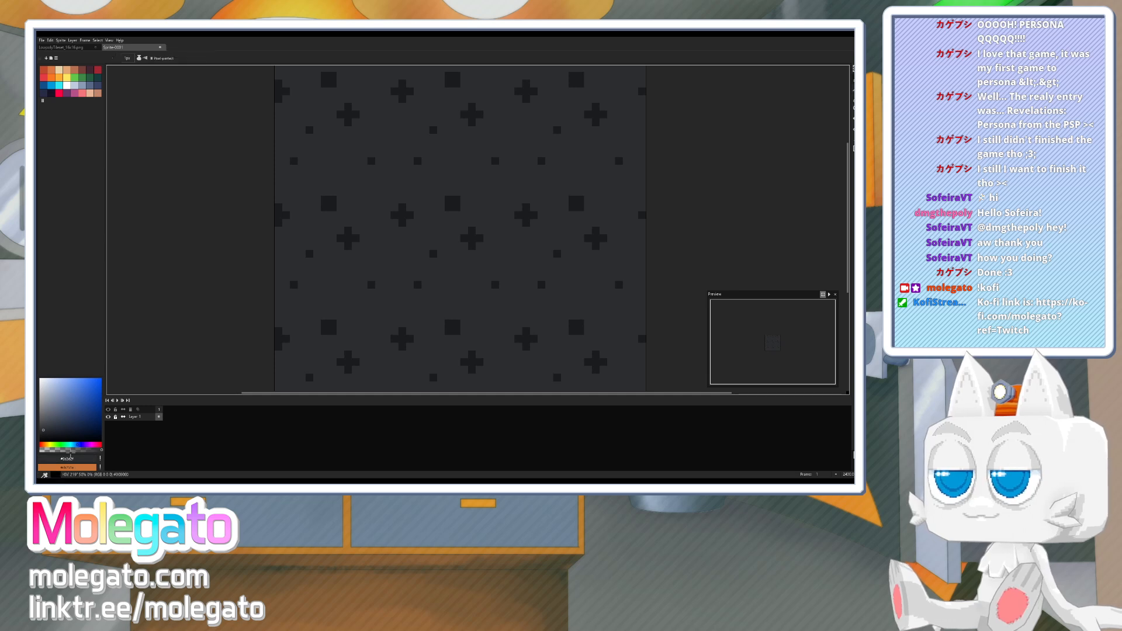
key("g")
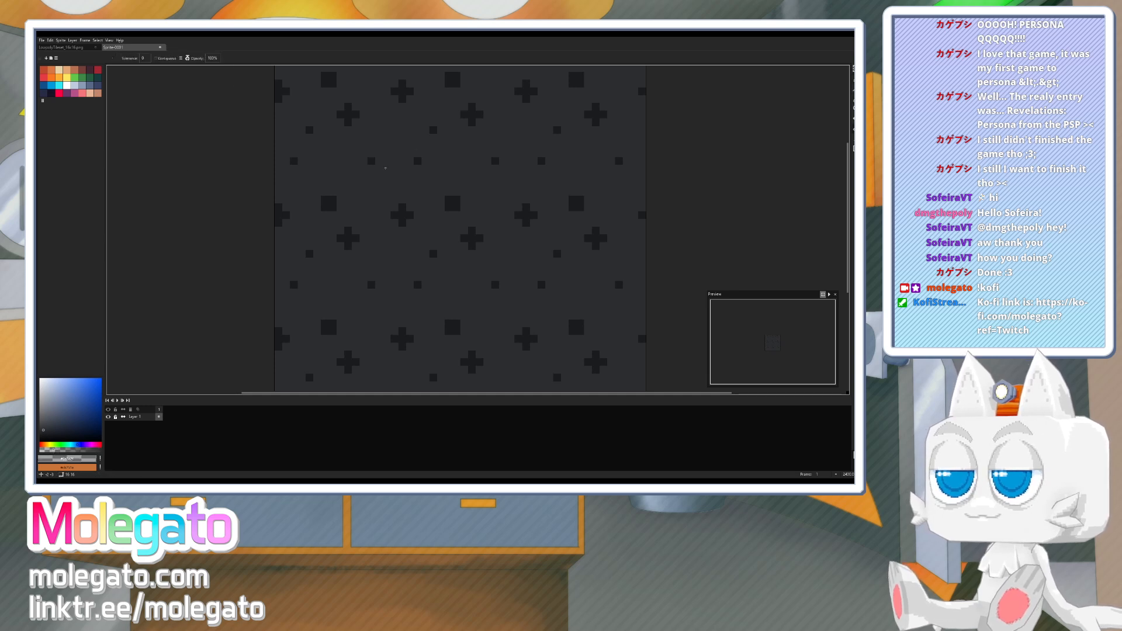
key("alt")
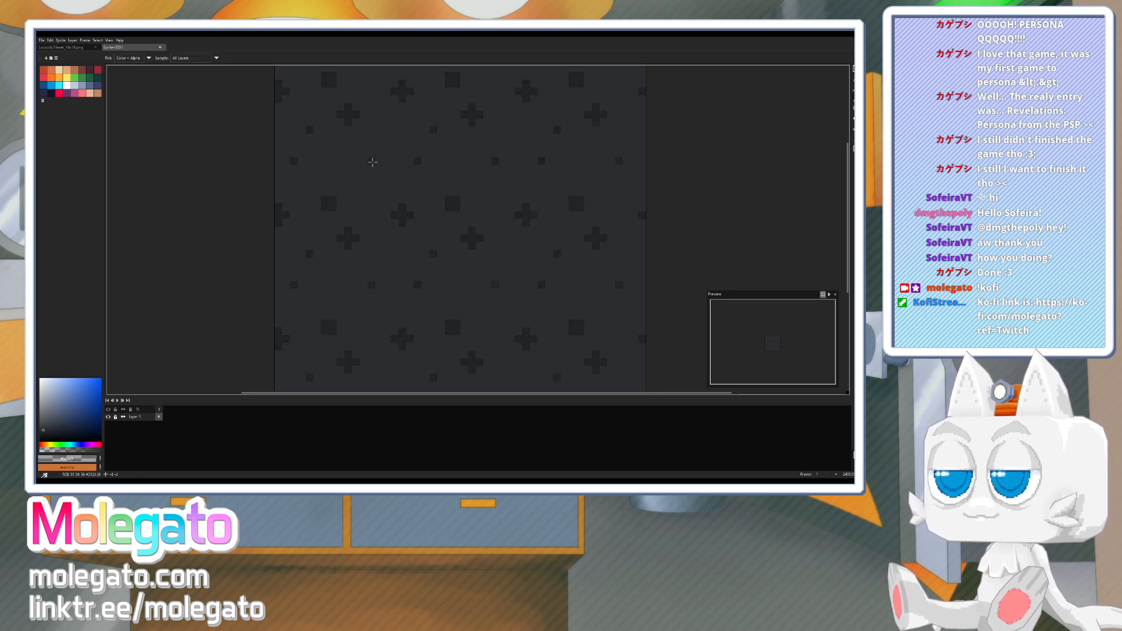
left_click(373, 162, "alt")
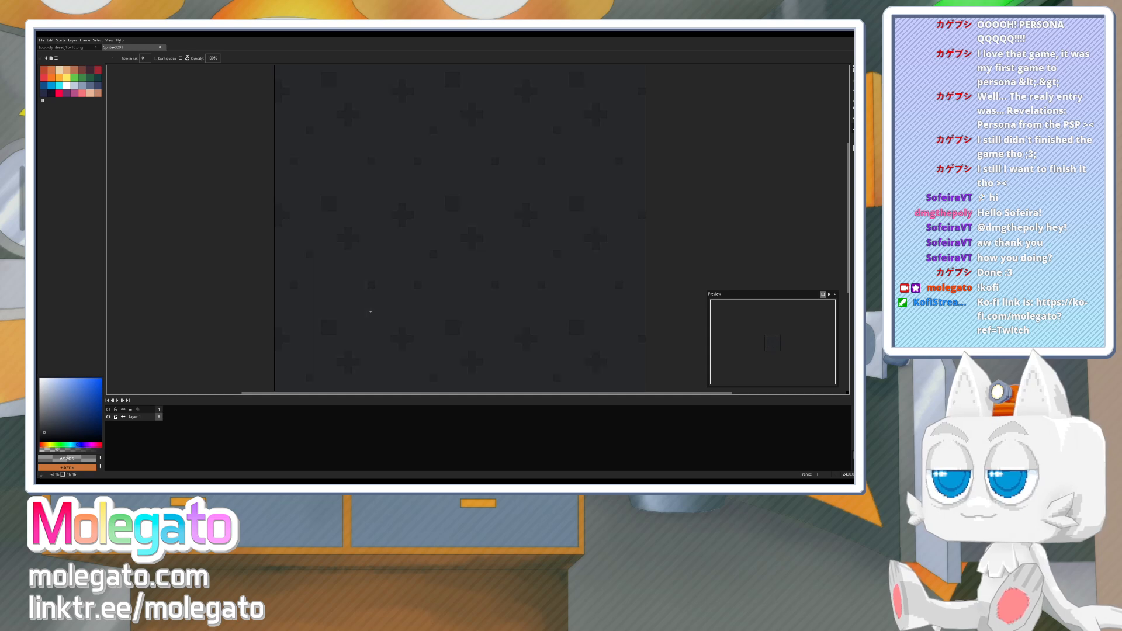
- Choose a slightly lighter grey and draw a single-pixel speck and a 2x2 pixel square in empty areas of the tile
left_click(366, 246, "alt")
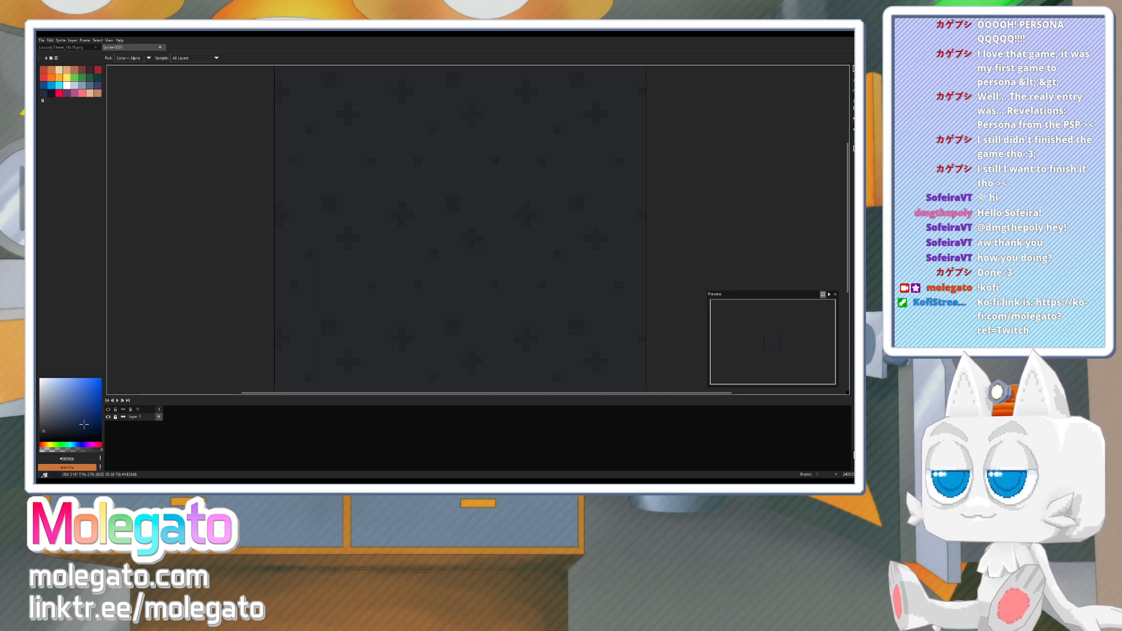
left_click(42, 428)
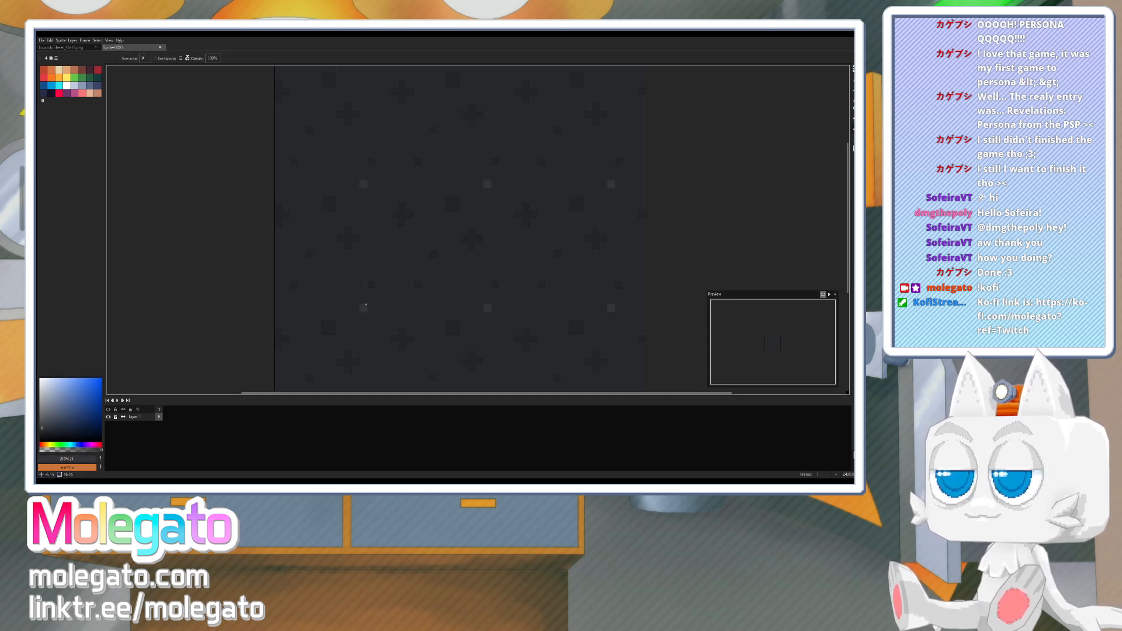
key("b")
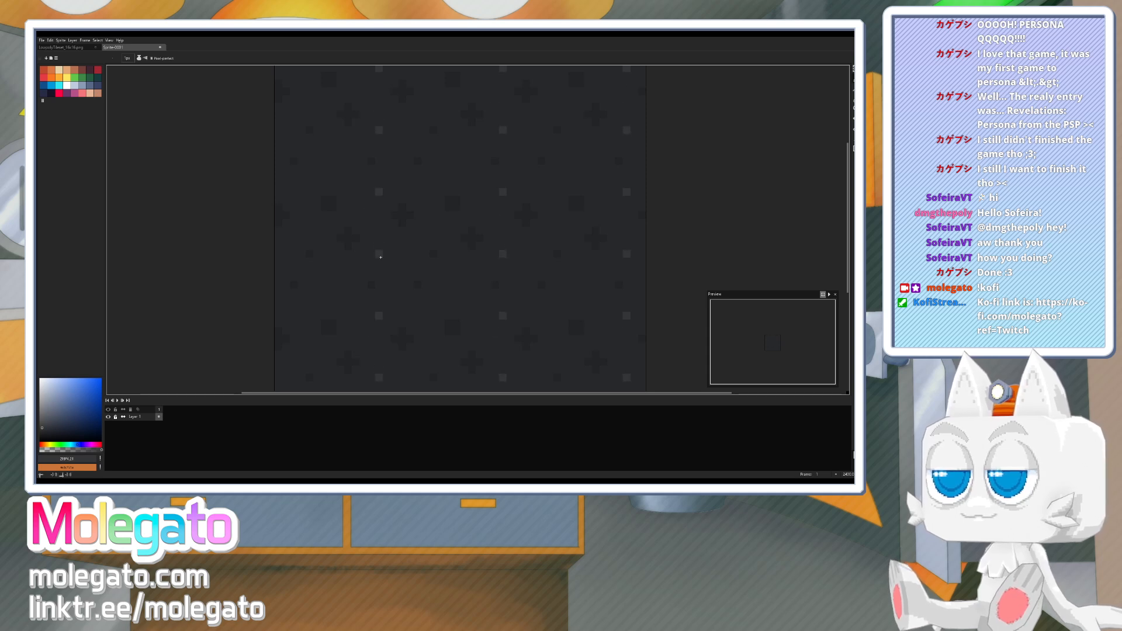
key("ctrl+z")
left_click(387, 256)
left_click(394, 261)
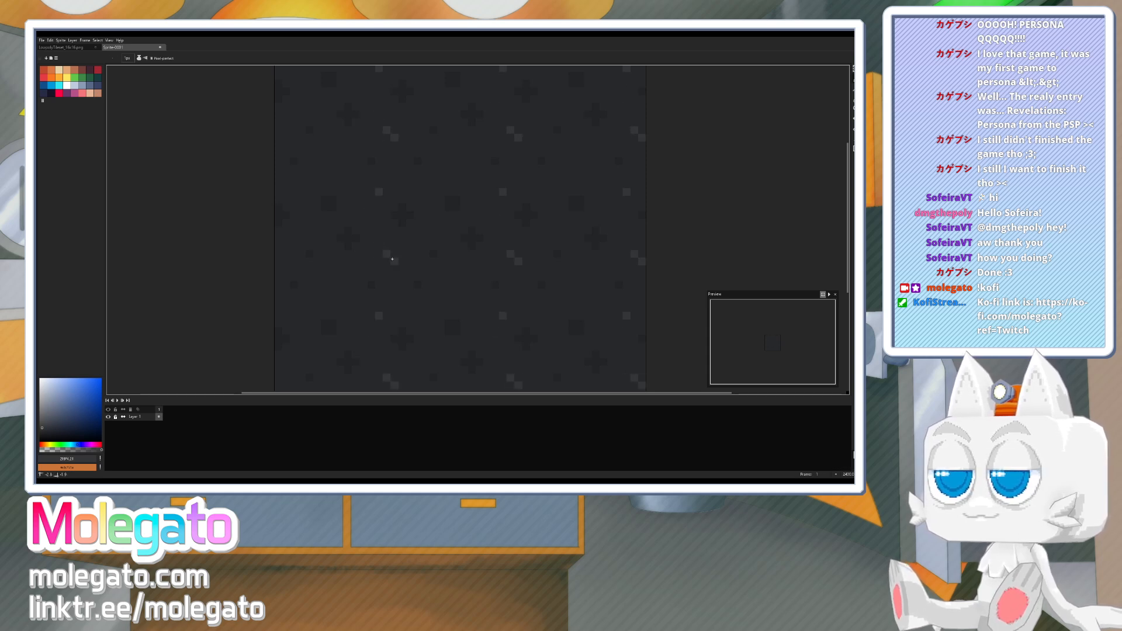
left_click(387, 261)
left_click(395, 255)
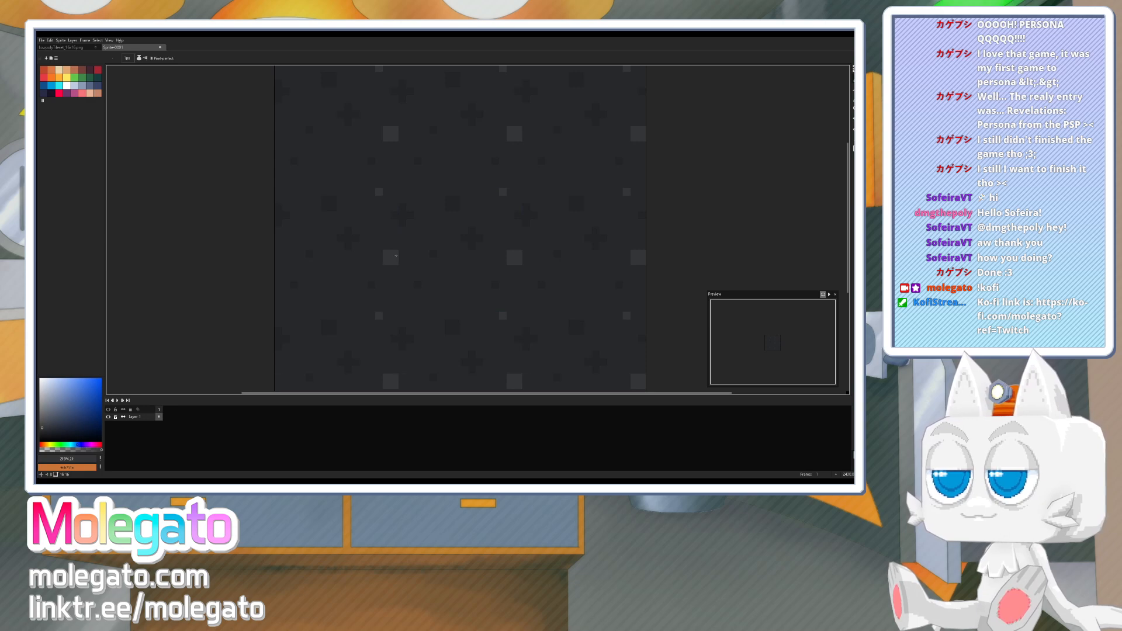
- Draw a lighter grey plus below the dark plus and add another single-pixel light speck
left_click(456, 270)
left_click(457, 285)
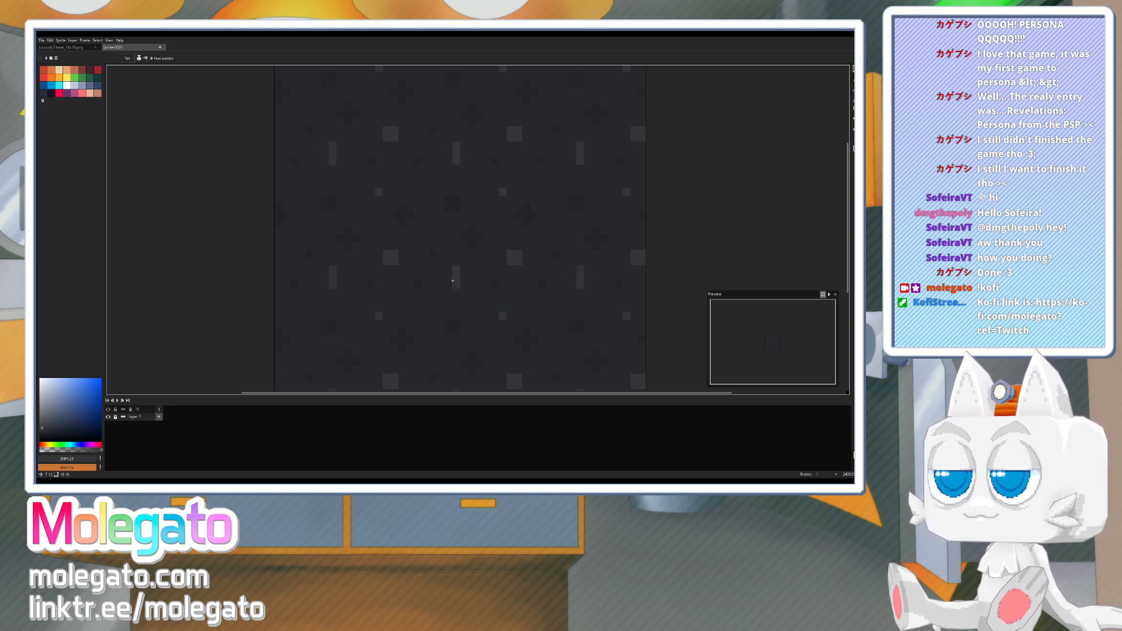
left_click(449, 277)
left_click(464, 277)
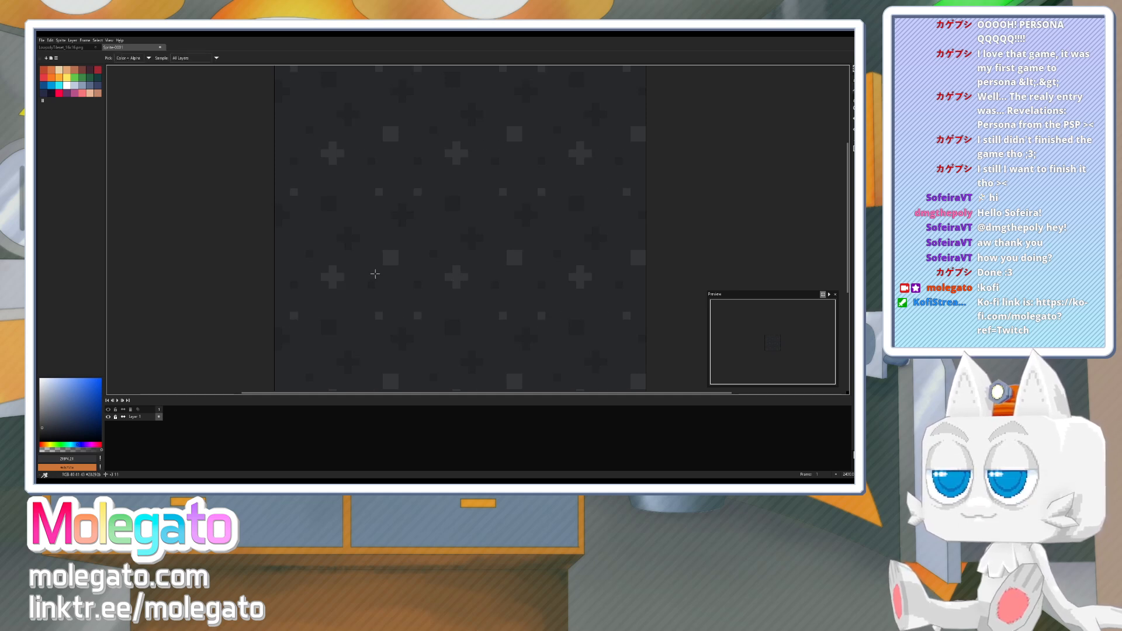
- Soften the light marks by filling them with a grey closer to the base colour
left_click(296, 315, "alt")
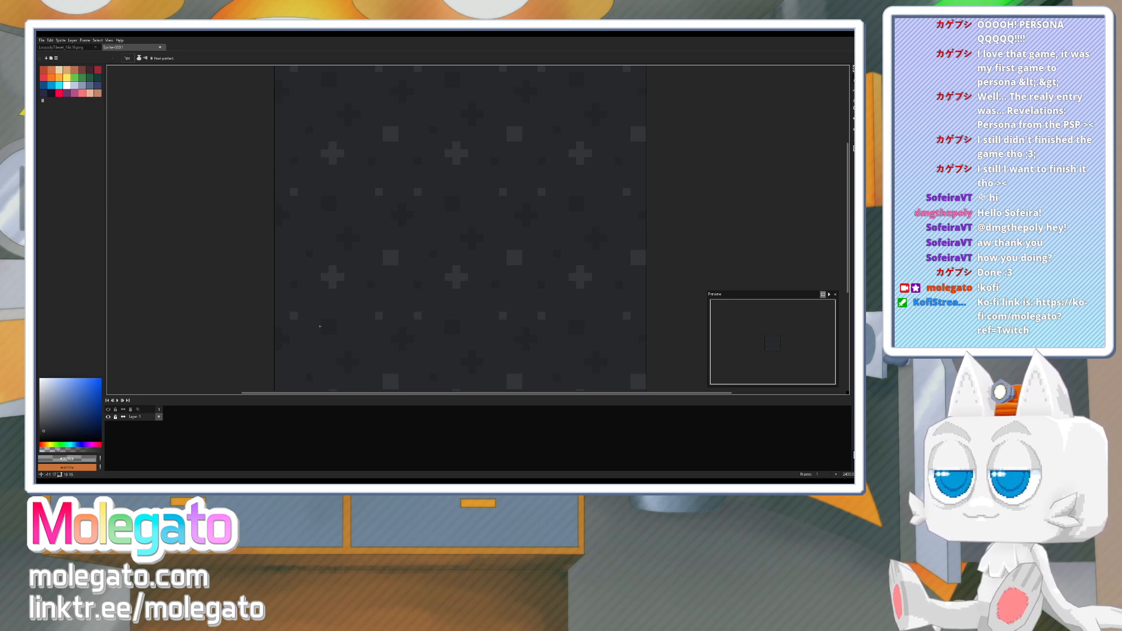
key("g")
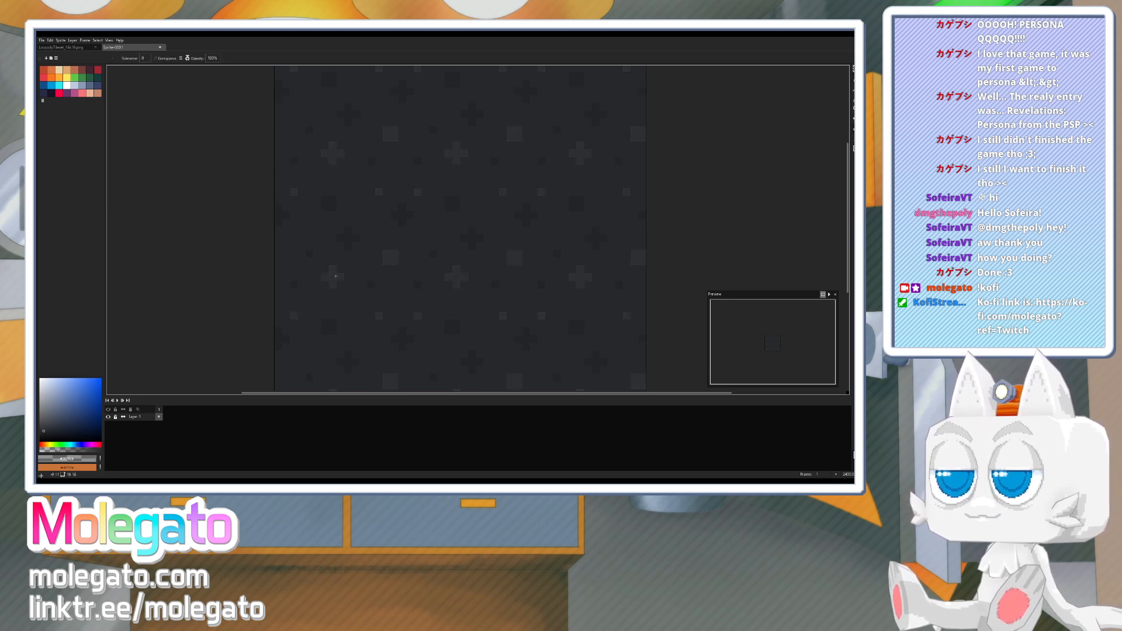
- Copy the dark speckled tile and paste it into the tileset's first empty cell beside the rusty grate tiles
scroll(450, 248, "down", 3)
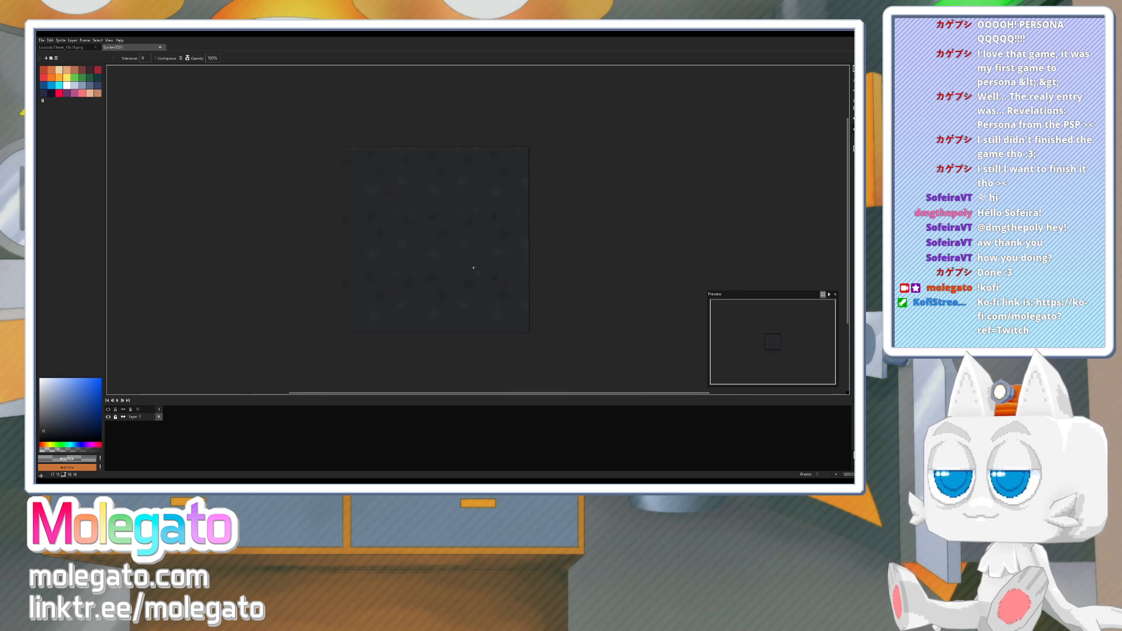
scroll(474, 268, "up", 2)
key("ctrl+a")
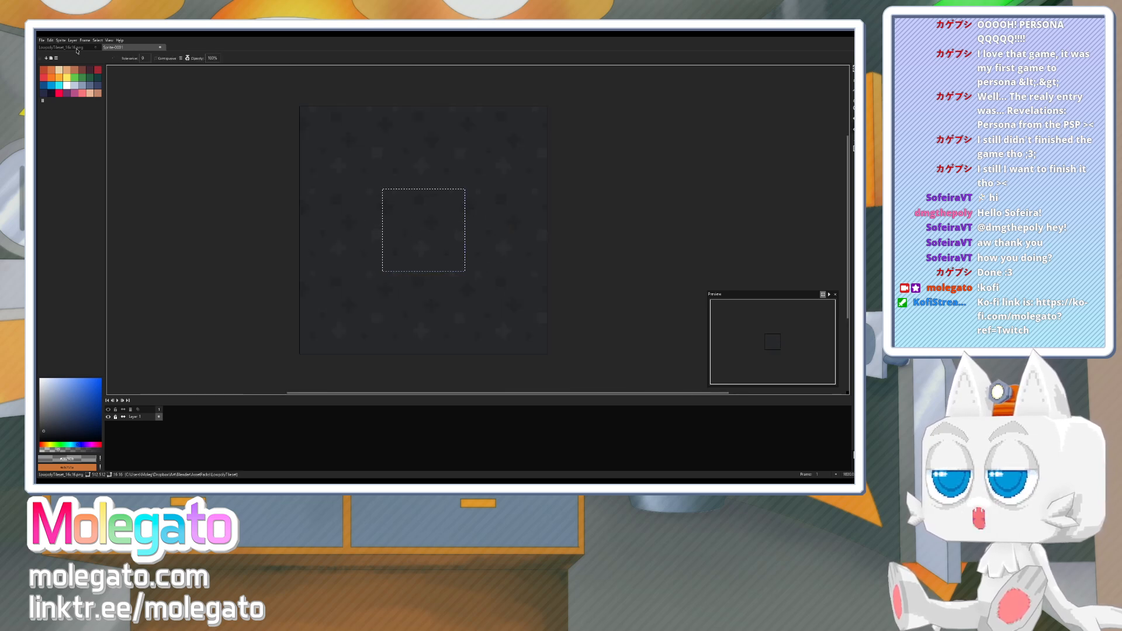
left_click(77, 50)
key("ctrl+v")
left_click_drag(476, 178, 500, 181)
middle_click_drag(520, 245, 437, 260)
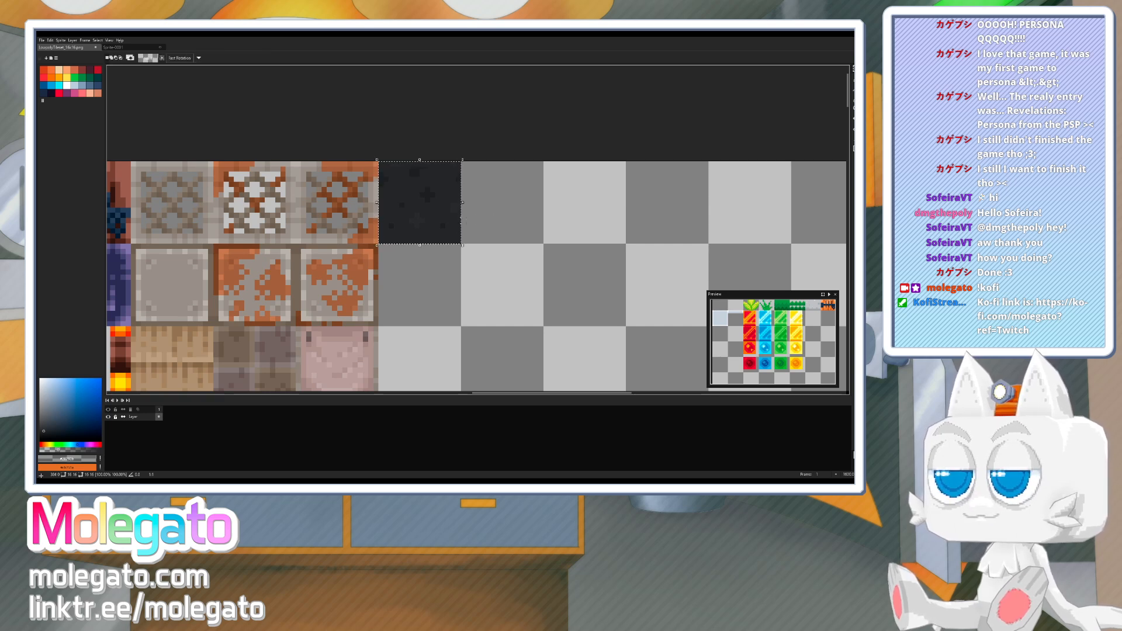
- Duplicate the dark tile into the adjacent empty cell and paint a darker, jagged band down the copy's right edge
left_click_drag(426, 218, 509, 221, "ctrl")
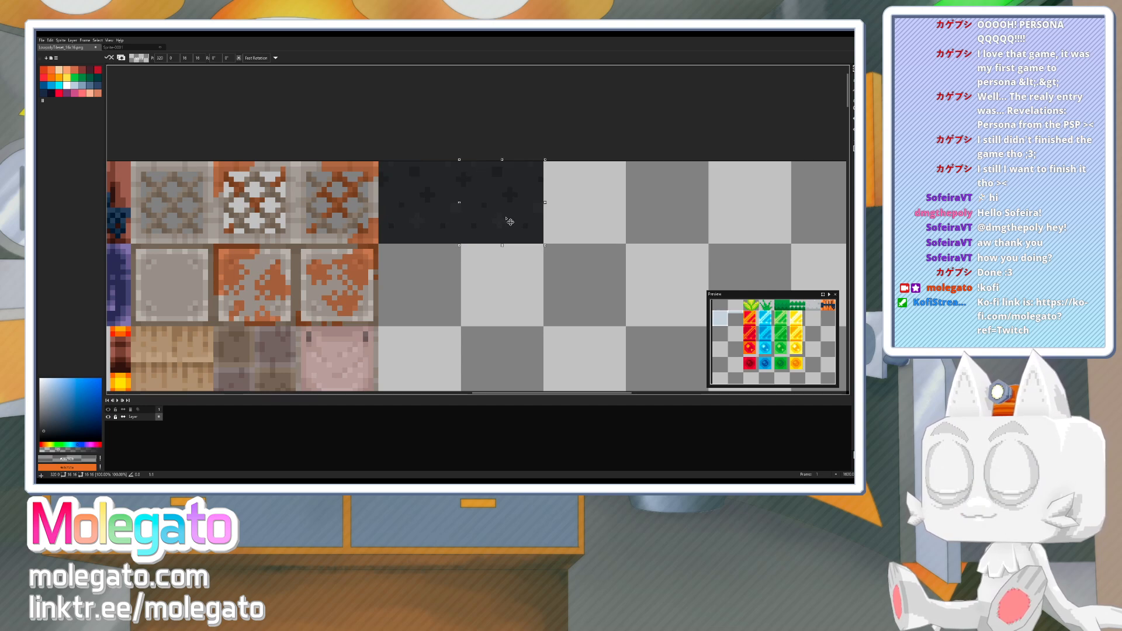
scroll(526, 228, "up", 2)
key("b")
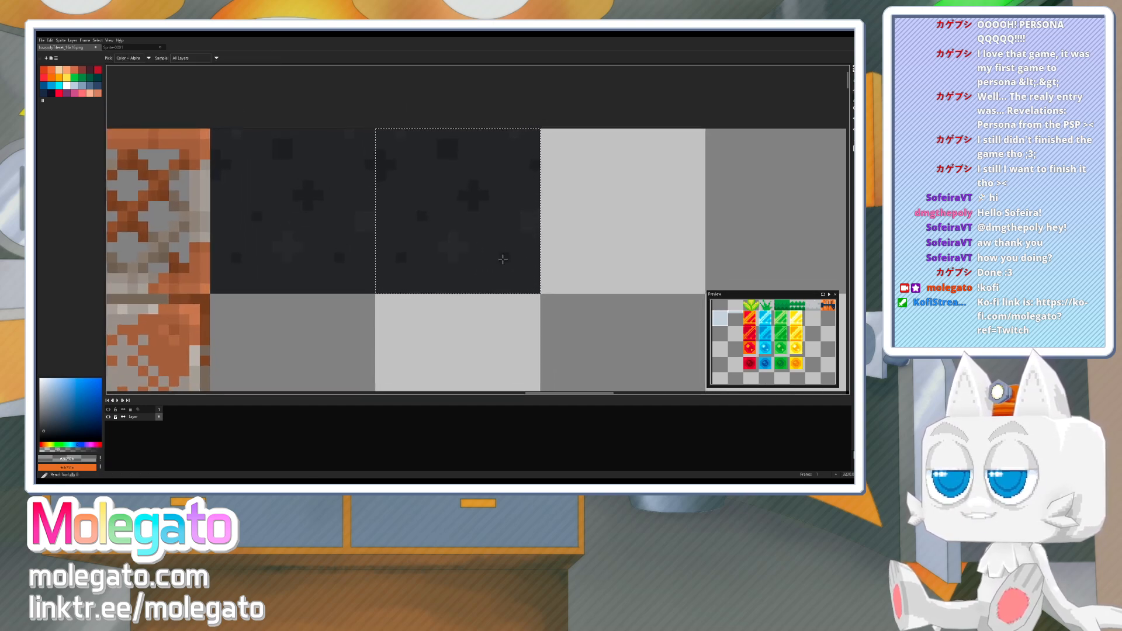
left_click(506, 267, "alt")
mouse_move(513, 288)
left_mouse_down()
mouse_move(530, 288)
mouse_move(536, 134)
mouse_move(508, 134)
mouse_move(529, 284)
left_mouse_up()
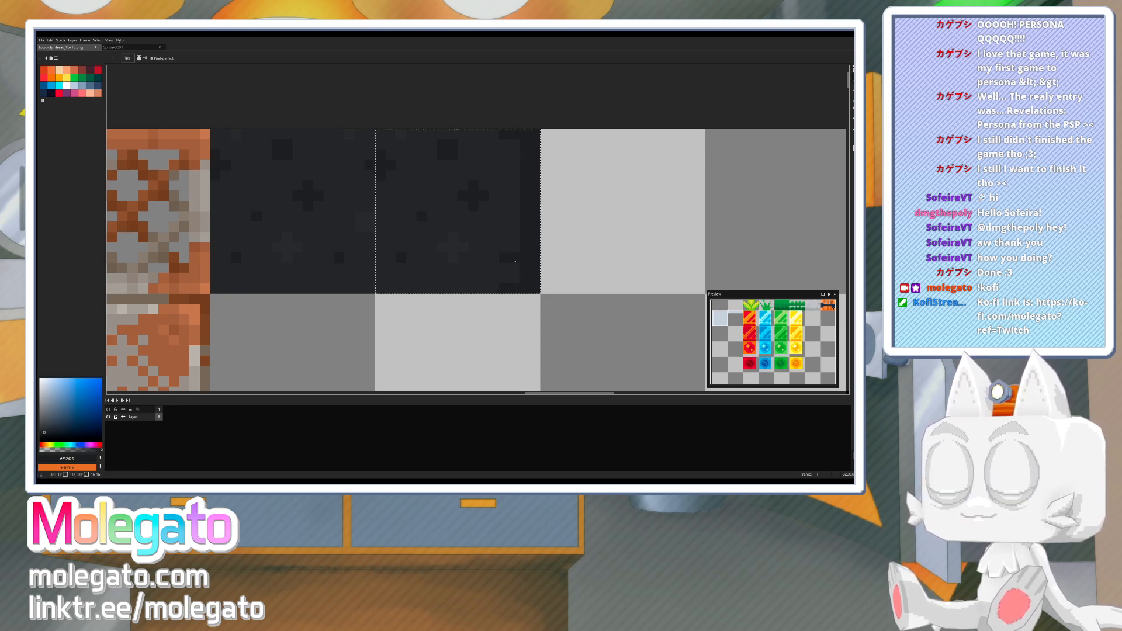
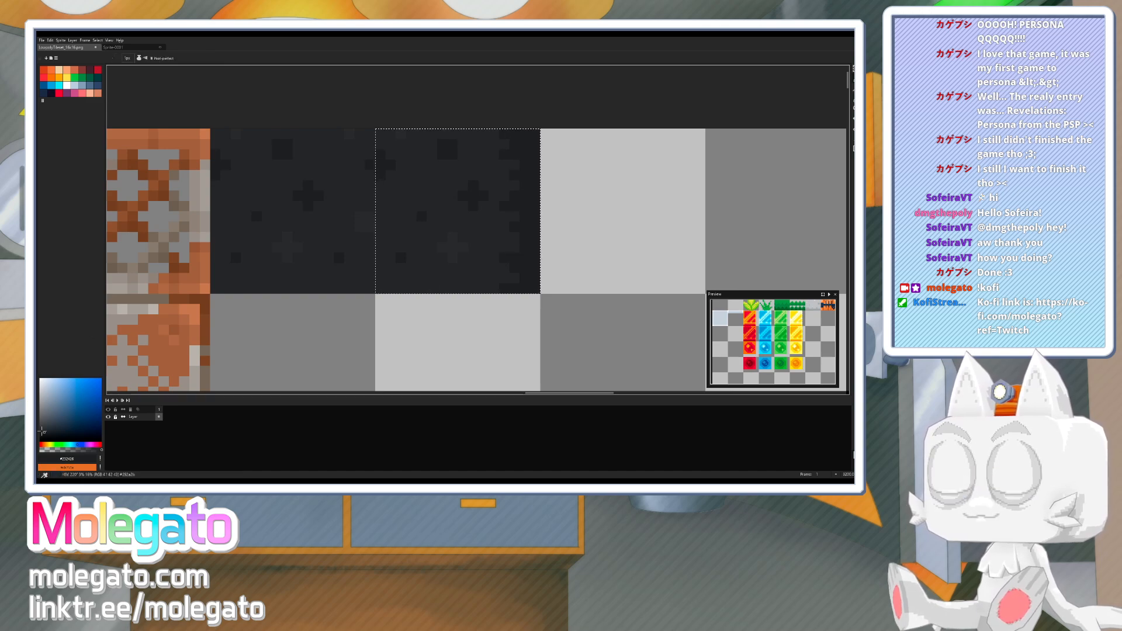
- Choose an even darker grey and paint an uneven outer band along the copied tile's right edge
left_click(41, 434)
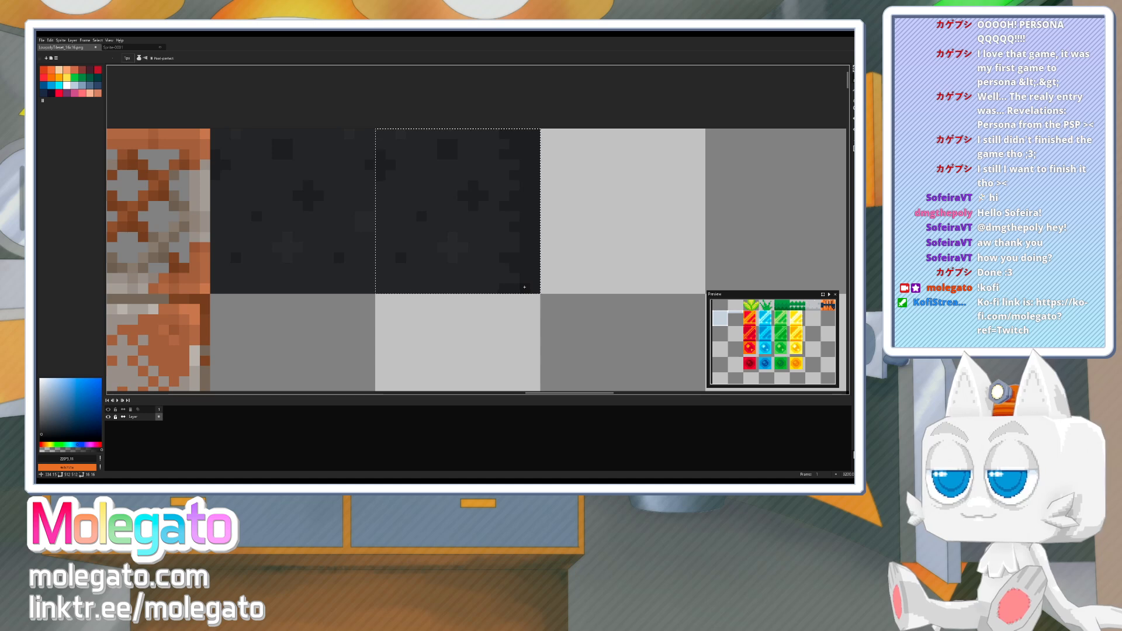
left_click(524, 287)
left_click_drag(535, 287, 525, 134)
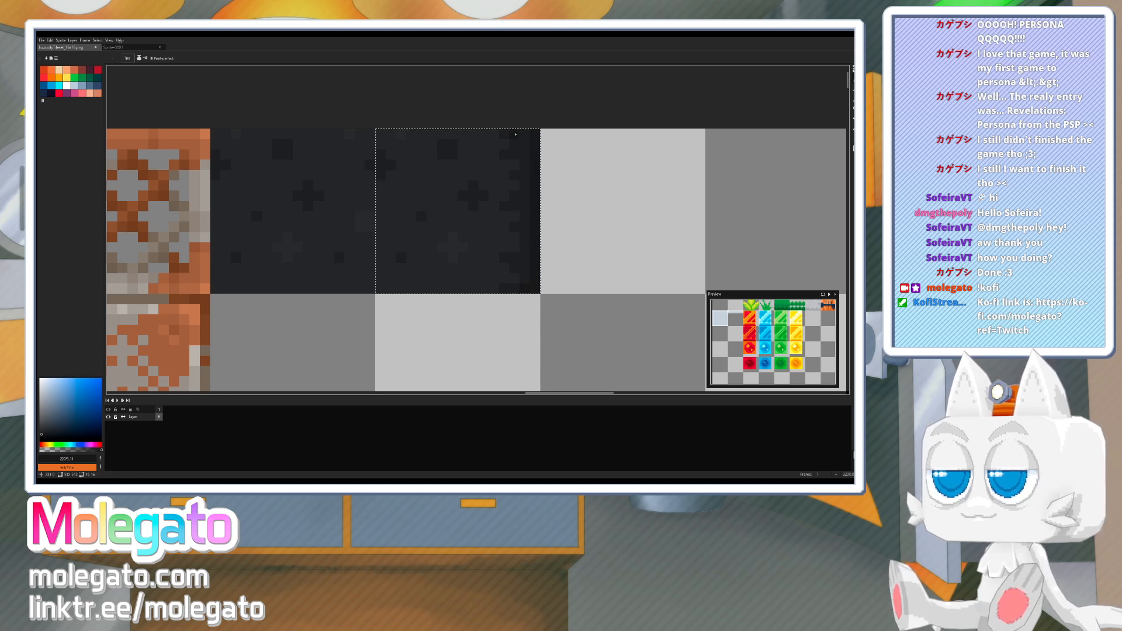
key("ctrl+z")
left_click_drag(513, 253, 497, 258)
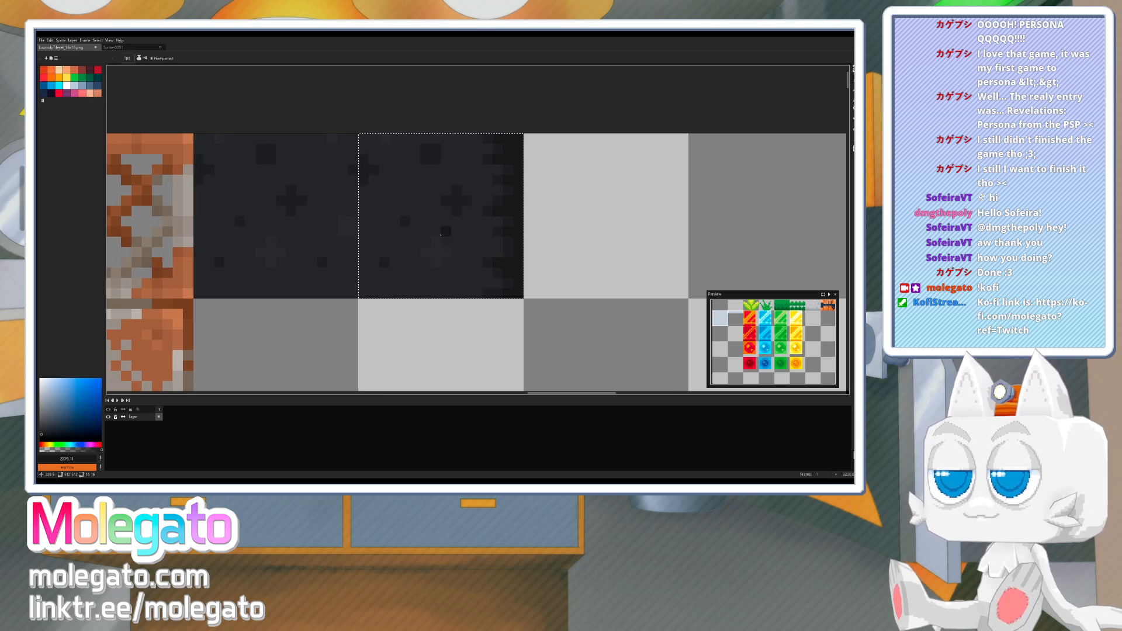
- Sample the tile's base grey and retouch the jagged boundary of the darkened right edge
key("b")
left_click(474, 263, "alt")
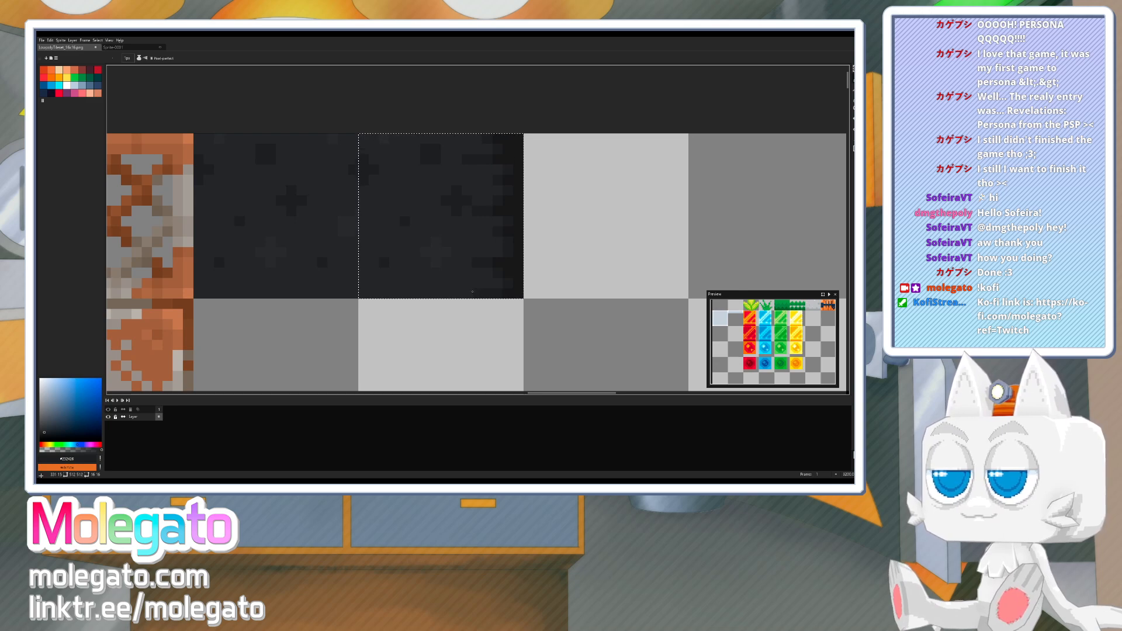
key("space")
left_click_drag(471, 246, 468, 249)
scroll(443, 264, "down", 3)
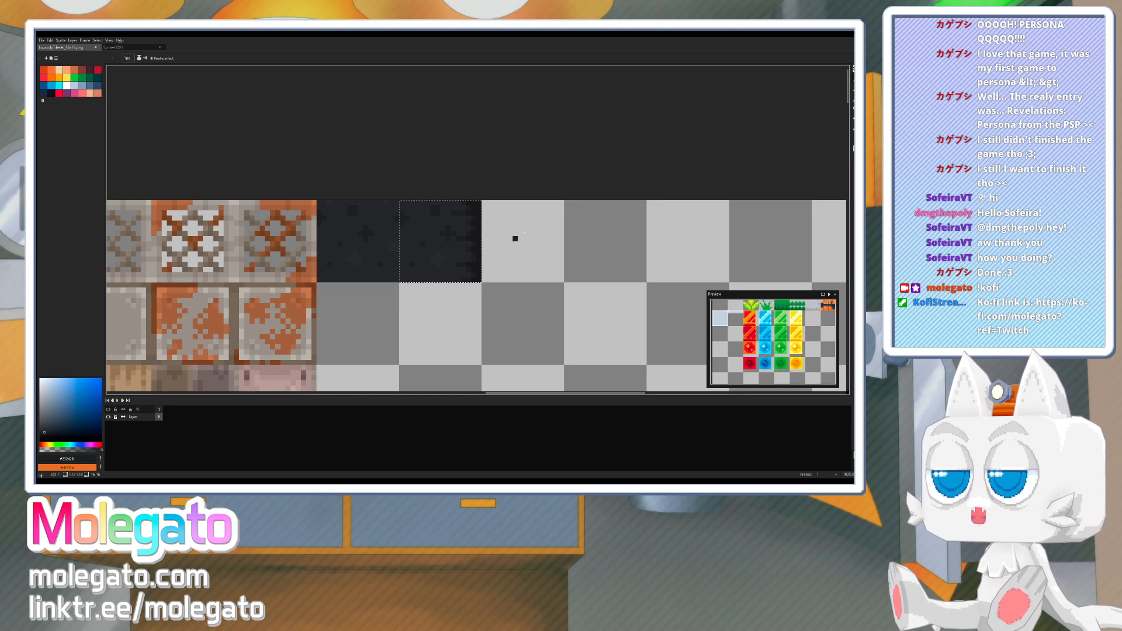
- Select both dark tiles and duplicate them into the empty row directly below
key("m")
key("w")
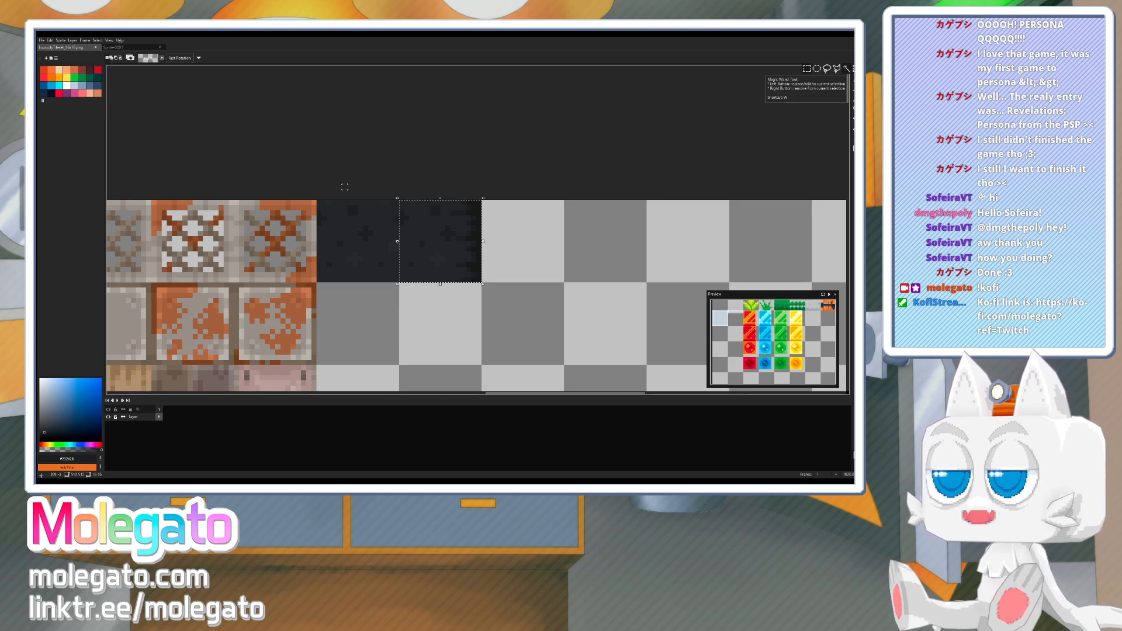
left_click_drag(320, 202, 397, 323)
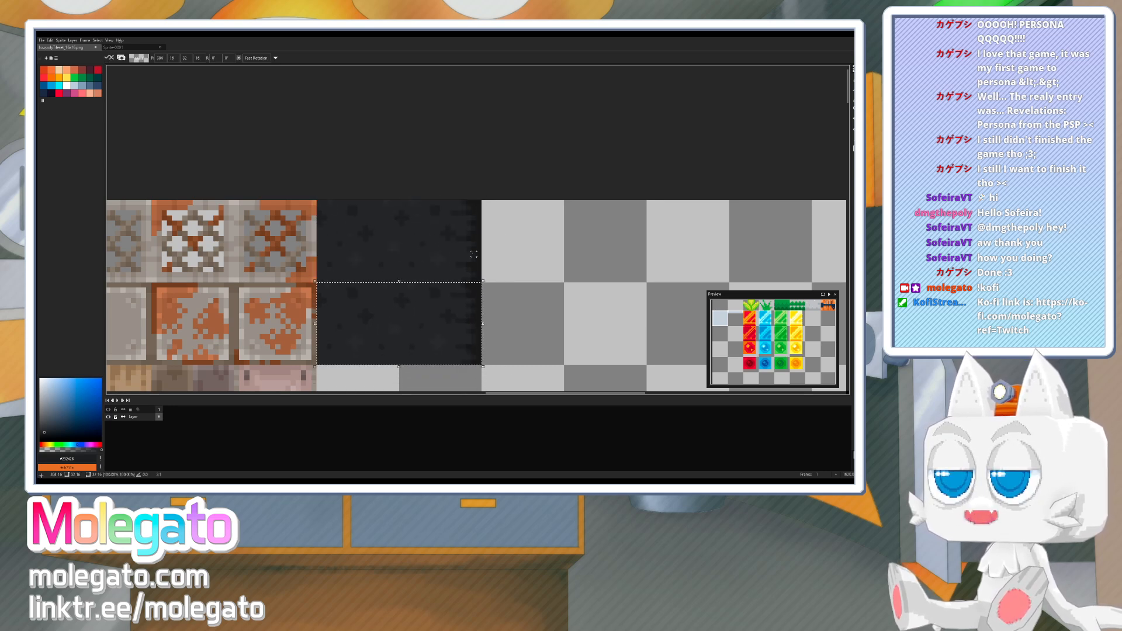
middle_click_drag(493, 243, 500, 217)
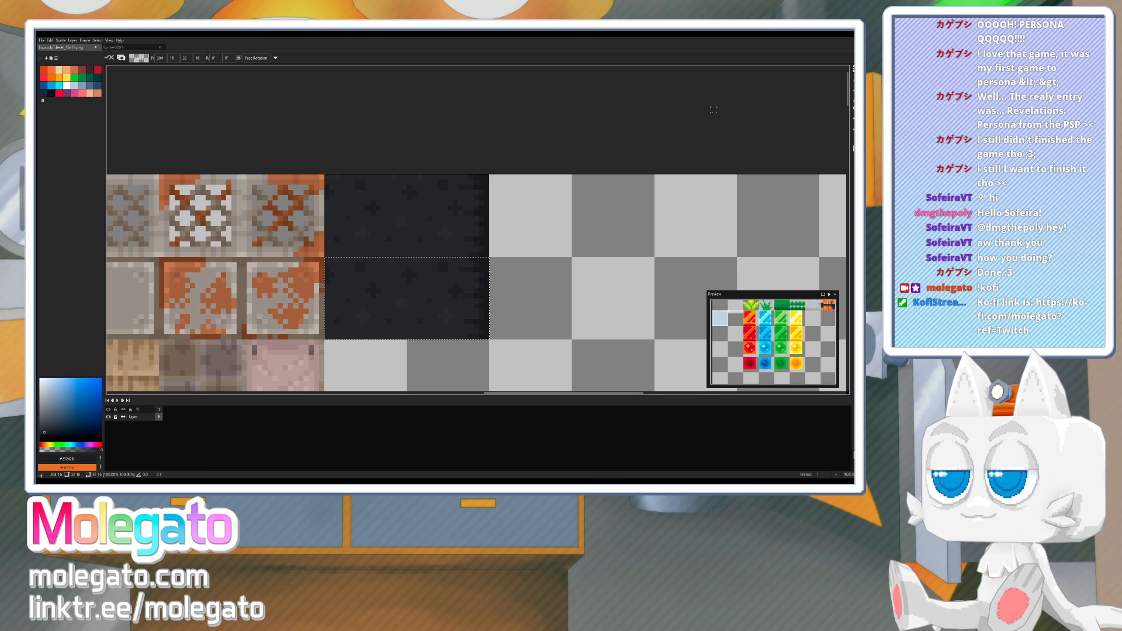
- Select a 3-pixel-wide strip along the left edge of the lower-left dark tile and fill it with white
left_click(853, 69)
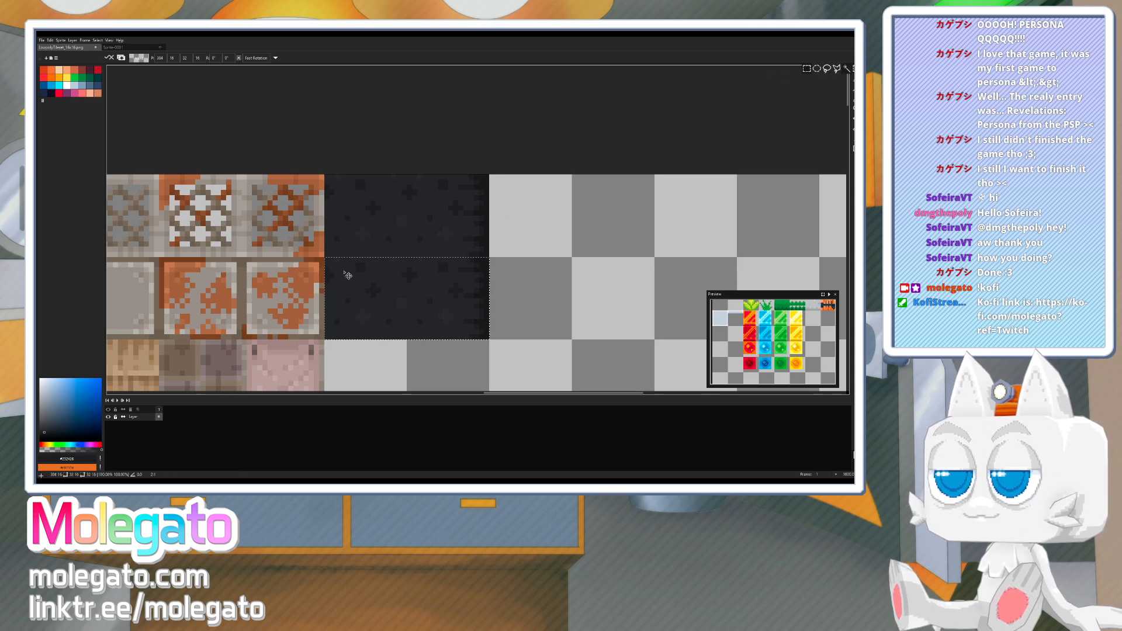
left_click(316, 265)
left_click_drag(328, 258, 337, 337)
key("space")
left_click_drag(212, 329, 398, 270)
left_click(67, 85)
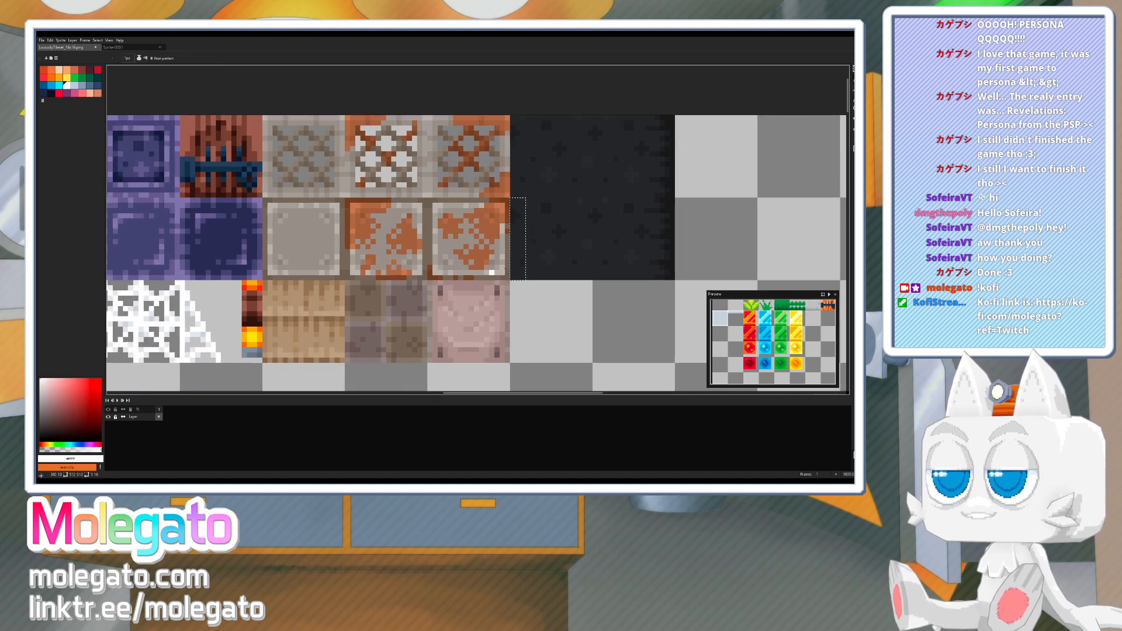
key("g")
left_click(513, 246)
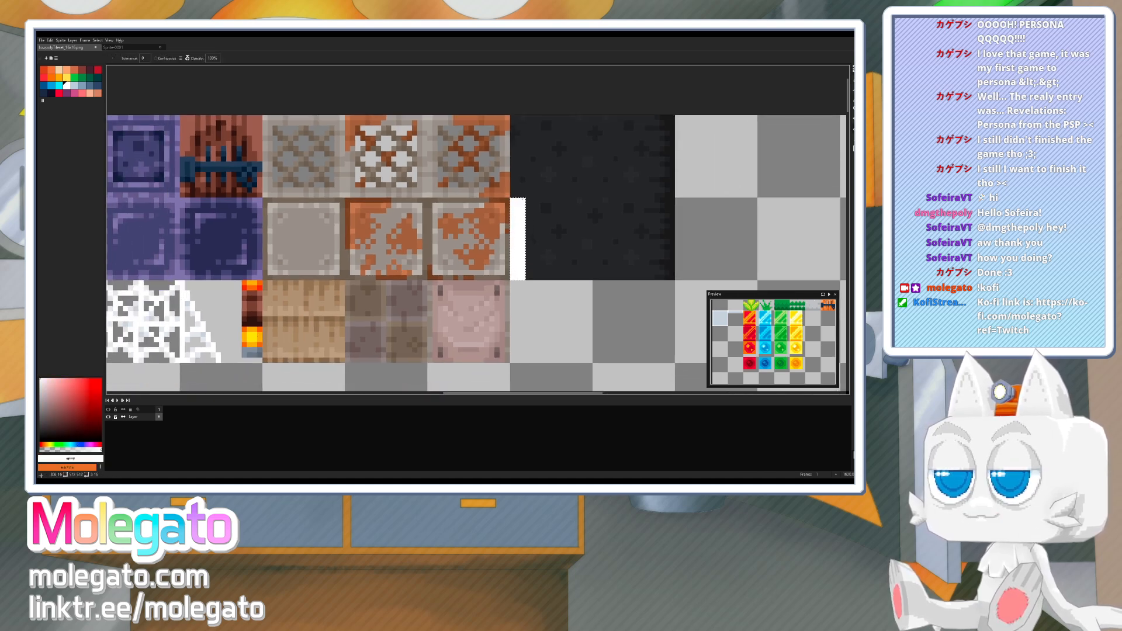
- Undo the last fills on the strip and recolour it in white and pale grey, sampling shades from the white lattice tile
key("ctrl+z")
key("ctrl+z")
key("ctrl+z")
key("ctrl+z")
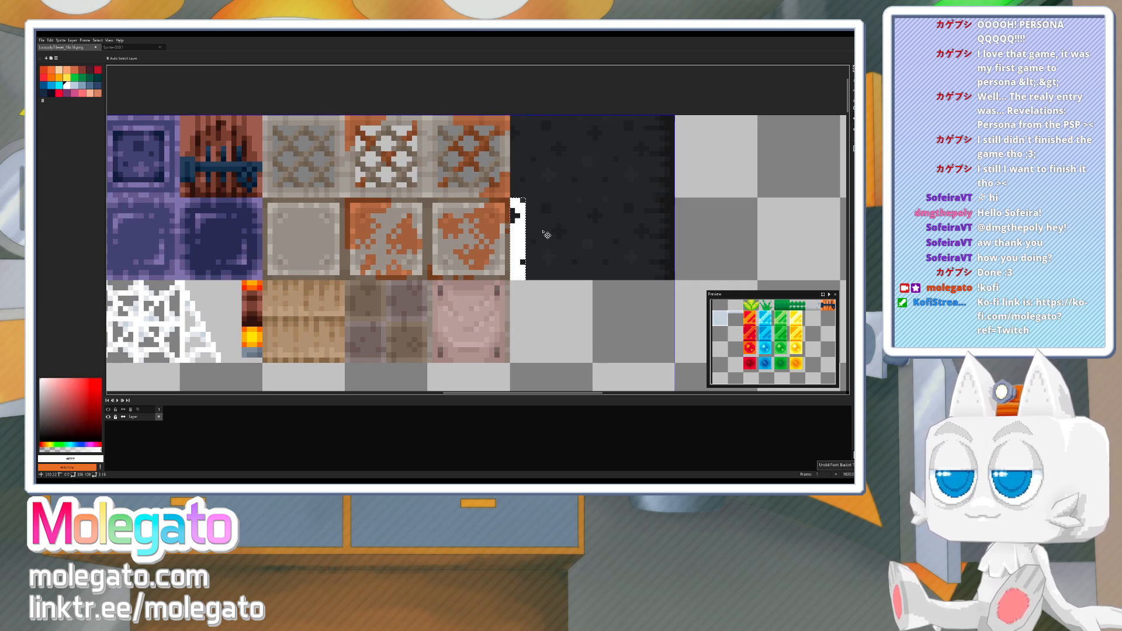
key("i")
left_click(523, 231)
key("g")
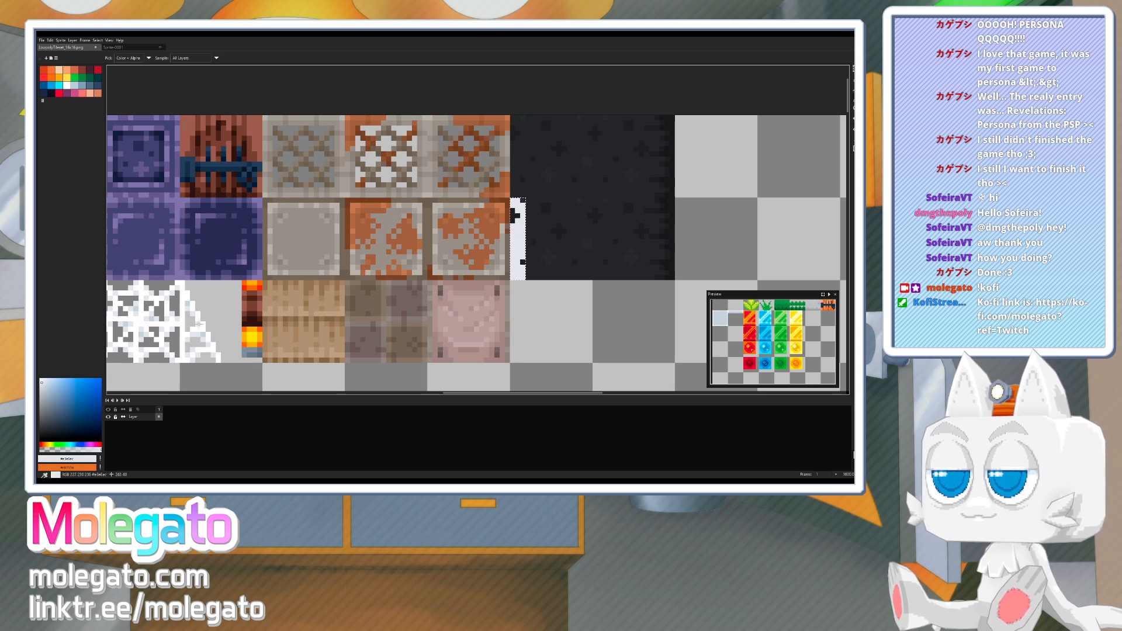
left_click(199, 324, "alt")
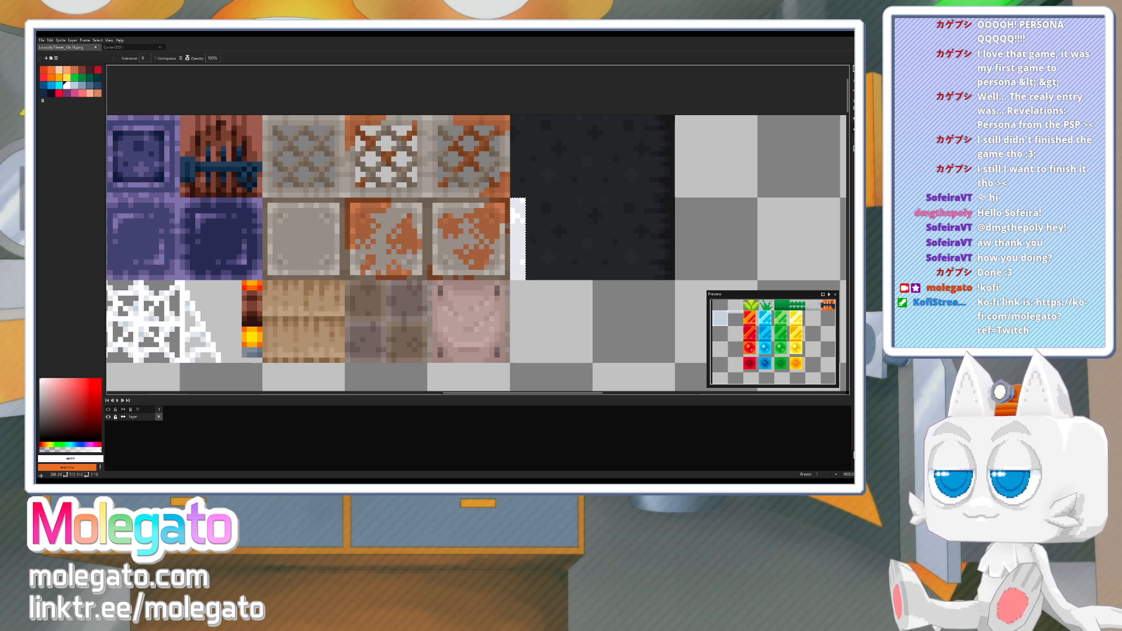
- Sample the pale shades and pencil scattered light blue-grey pixels down the white strip to give it texture
key("b")
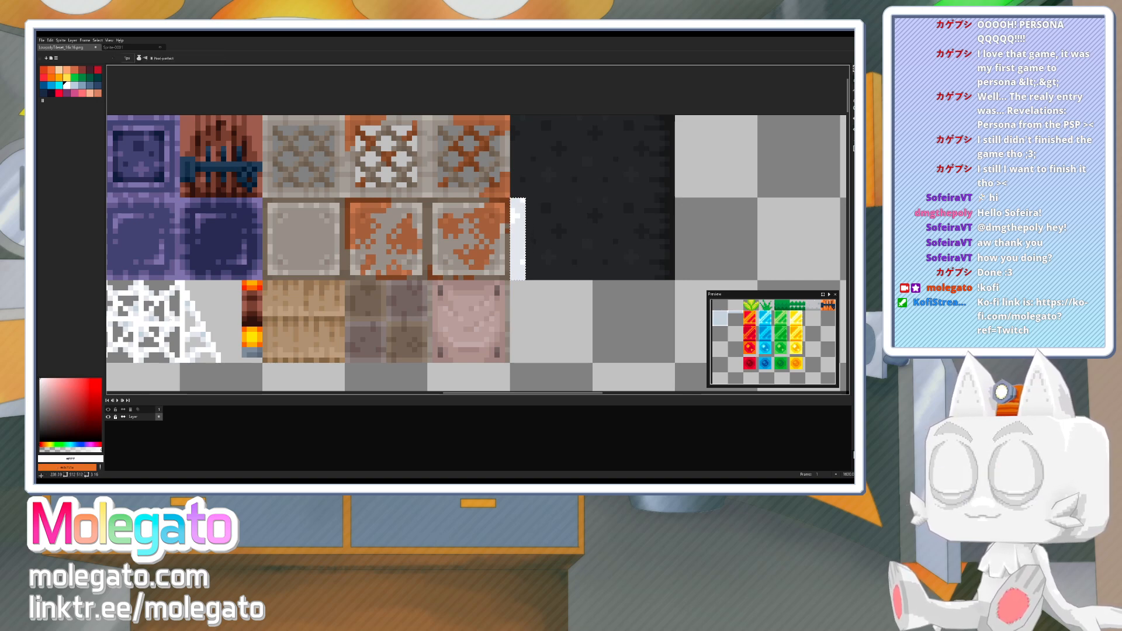
left_click(188, 305, "alt")
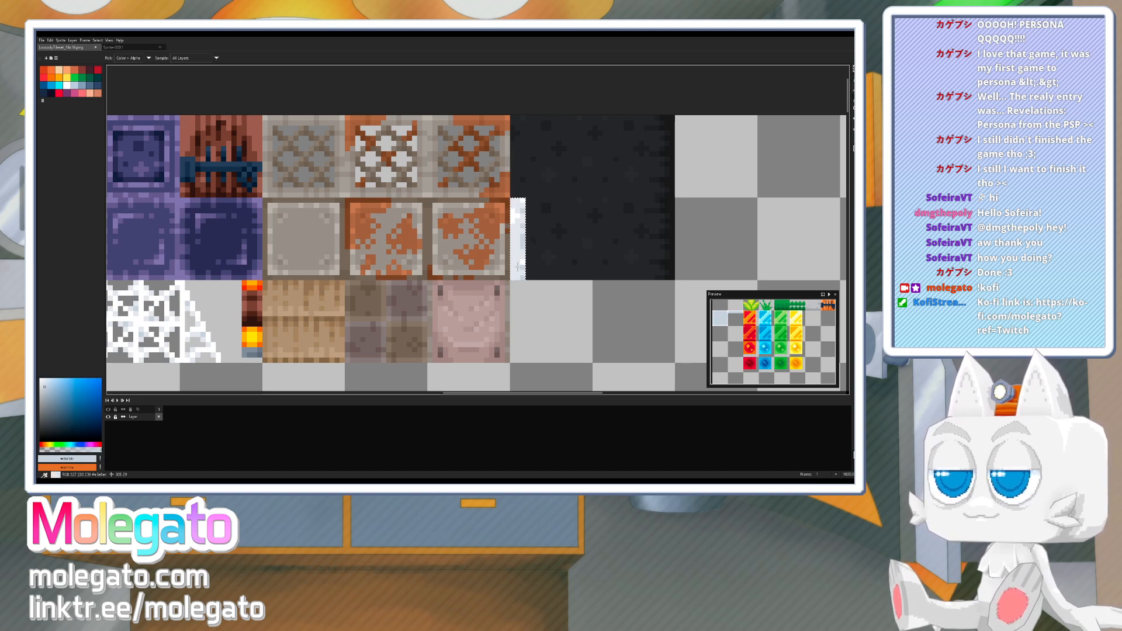
left_click(518, 268, "alt")
left_click(516, 216, "alt")
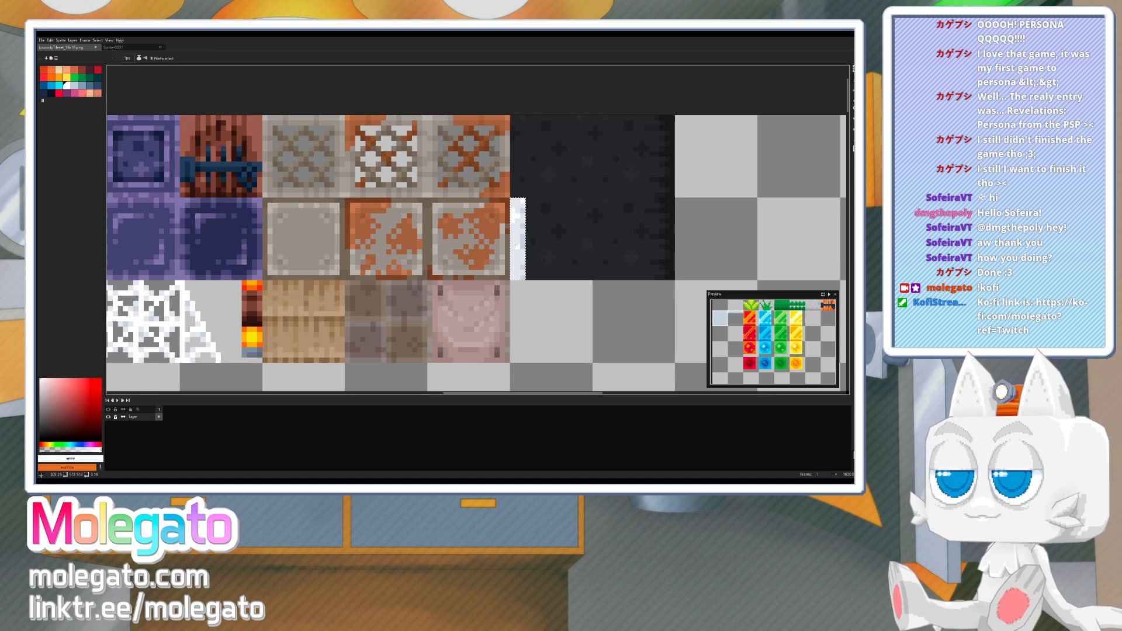
left_click(515, 229, "alt")
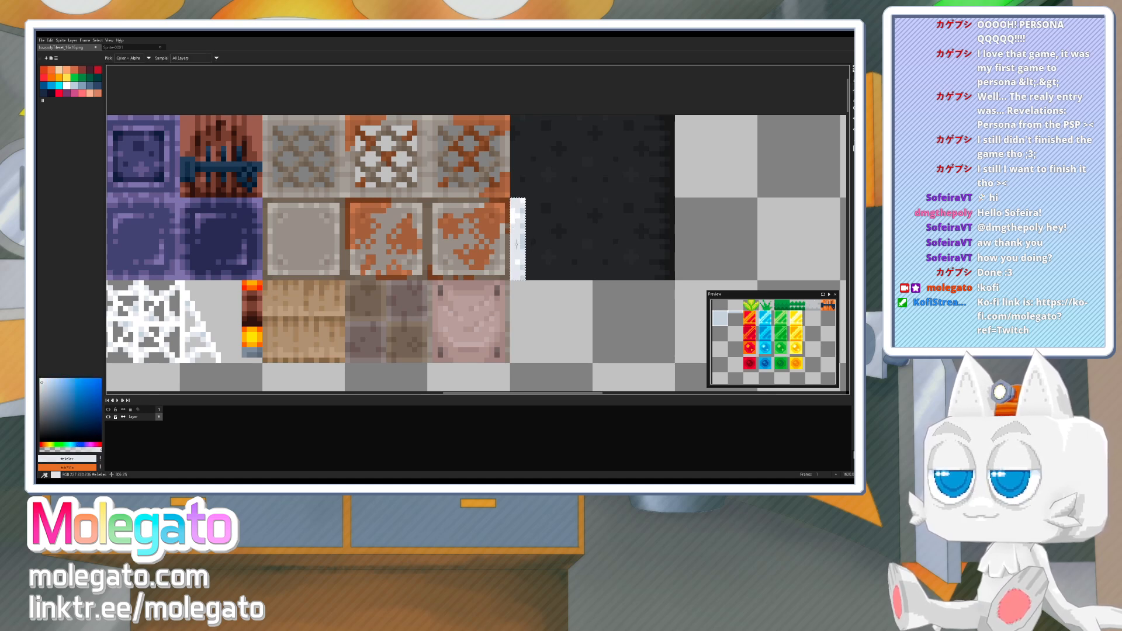
left_click(513, 216)
left_click(515, 217, "alt")
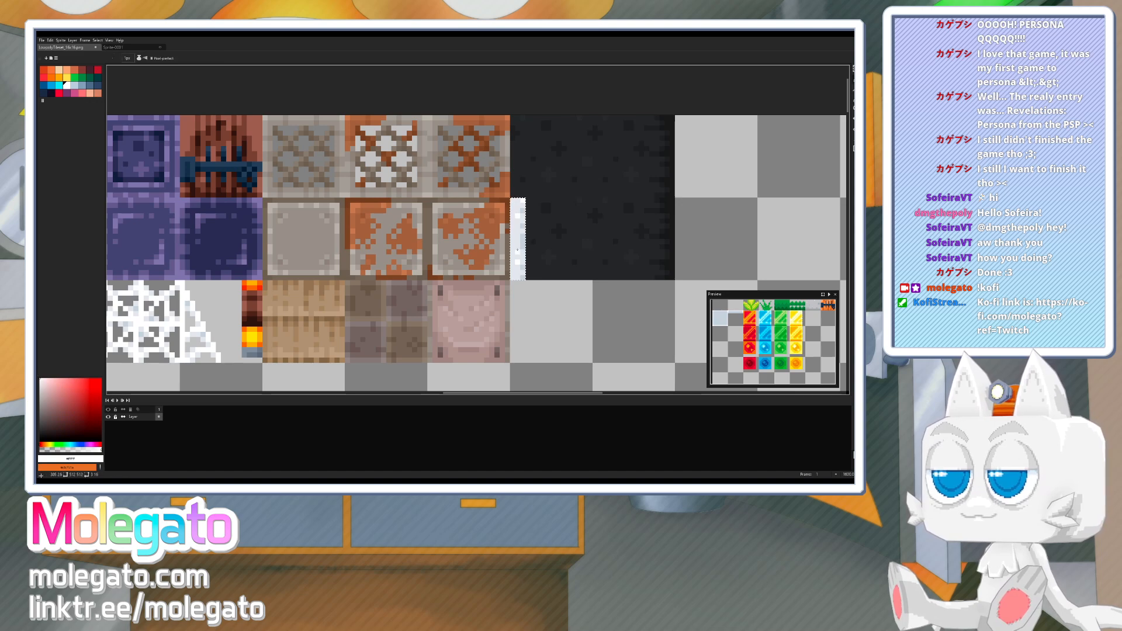
- Copy the textured white strip and paste it onto the left edge of the dark tile above
middle_click_drag(515, 217, 481, 229)
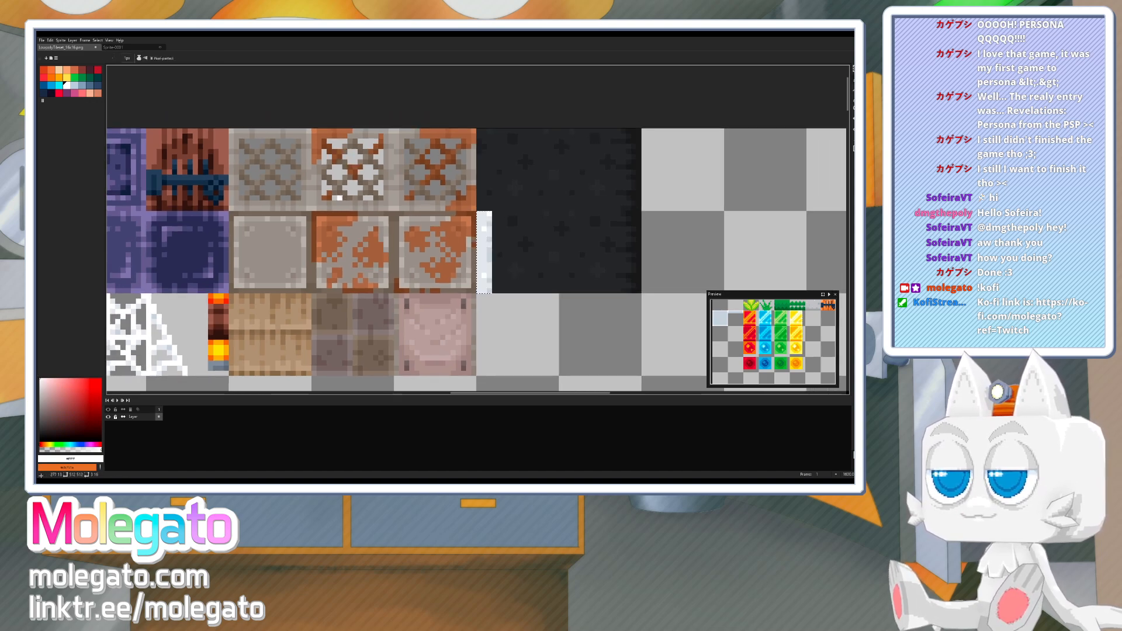
key("ctrl+c")
key("ctrl+v")
left_click_drag(491, 232, 491, 150)
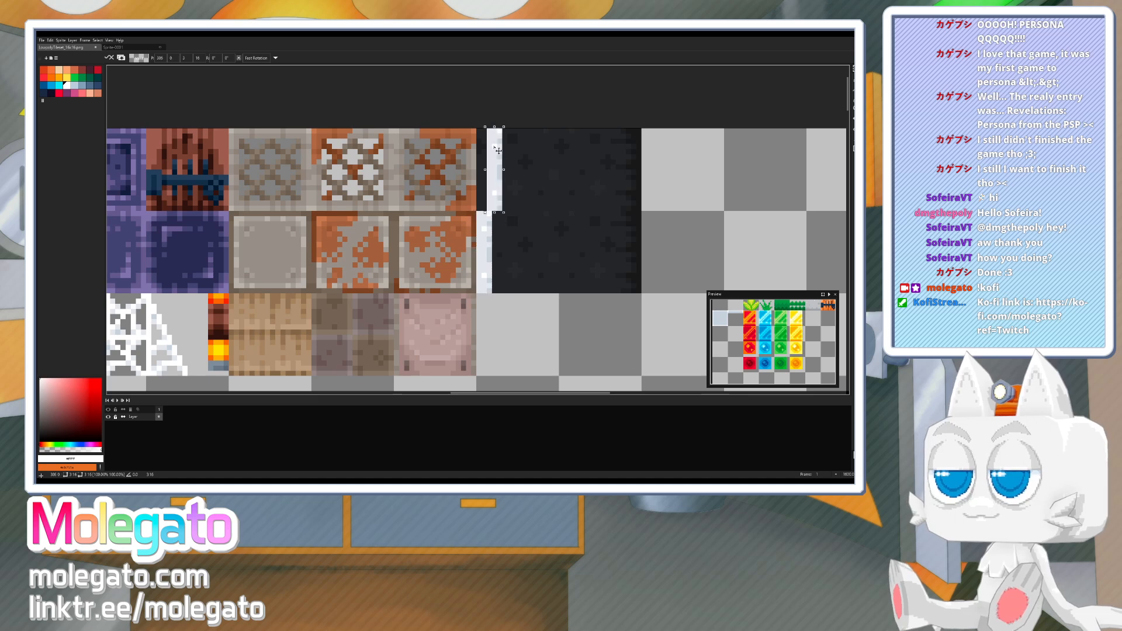
key("ctrl+d")
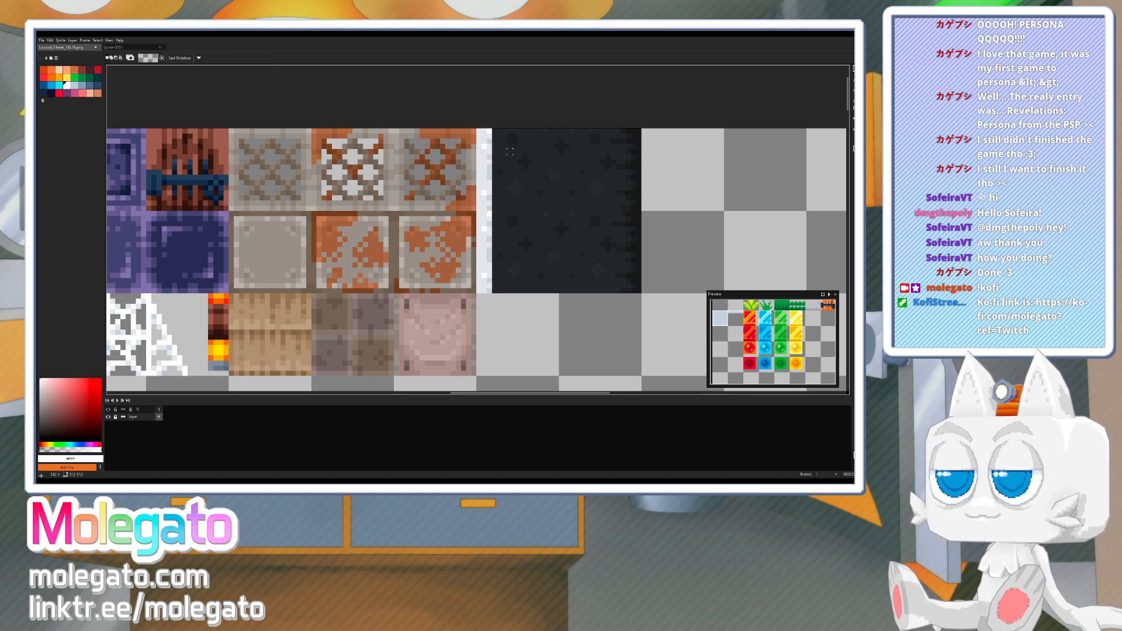
- Sample a dark grey and draw a vertical line beside the white strip across both dark tiles
key("b")
left_click(512, 142, "alt")
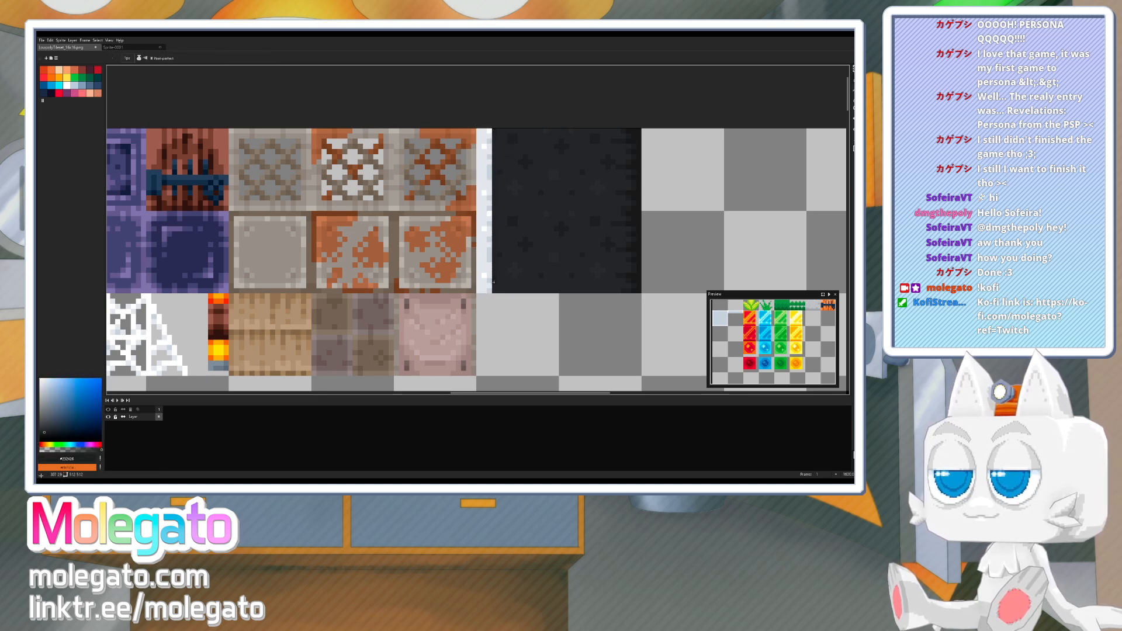
left_click_drag(494, 291, 494, 131)
middle_click_drag(535, 229, 514, 243)
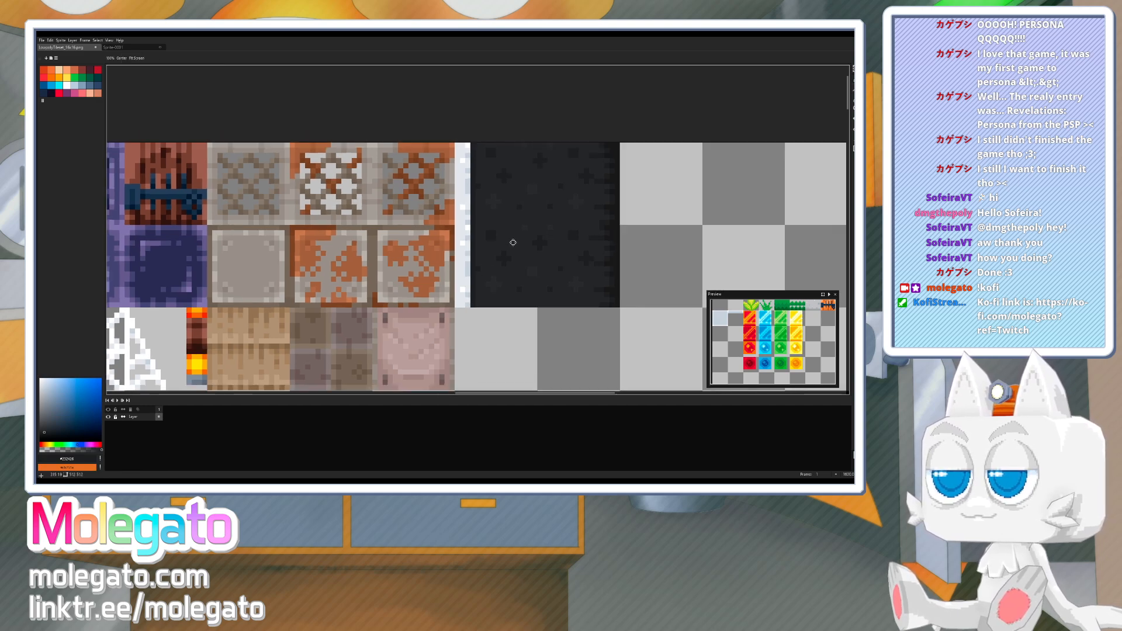
left_click(854, 68)
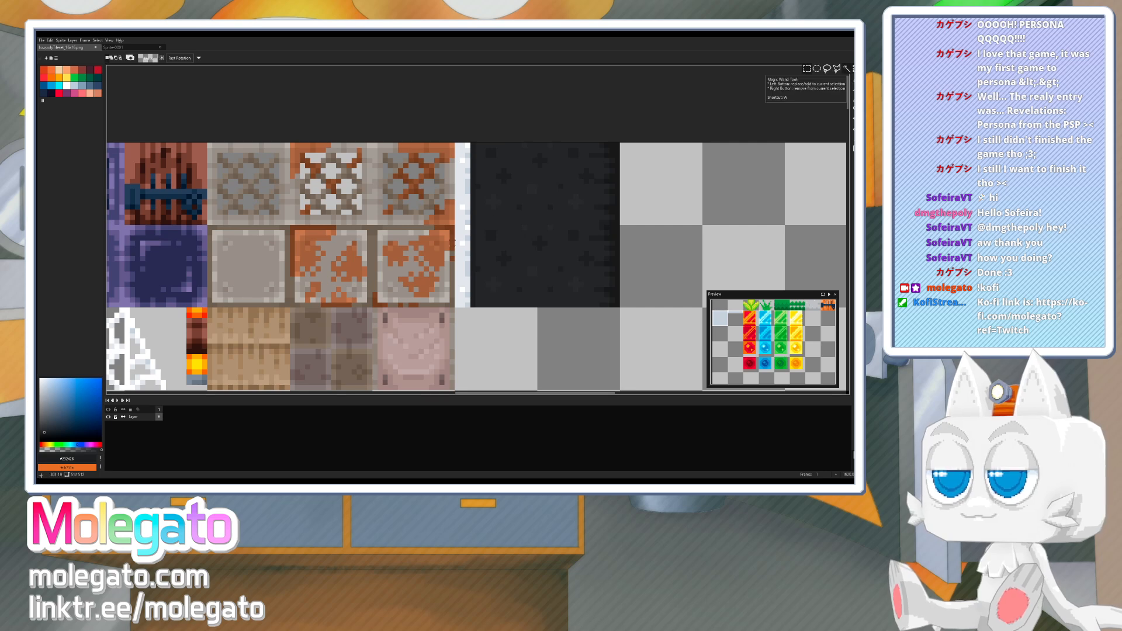
middle_click_drag(493, 279, 463, 281)
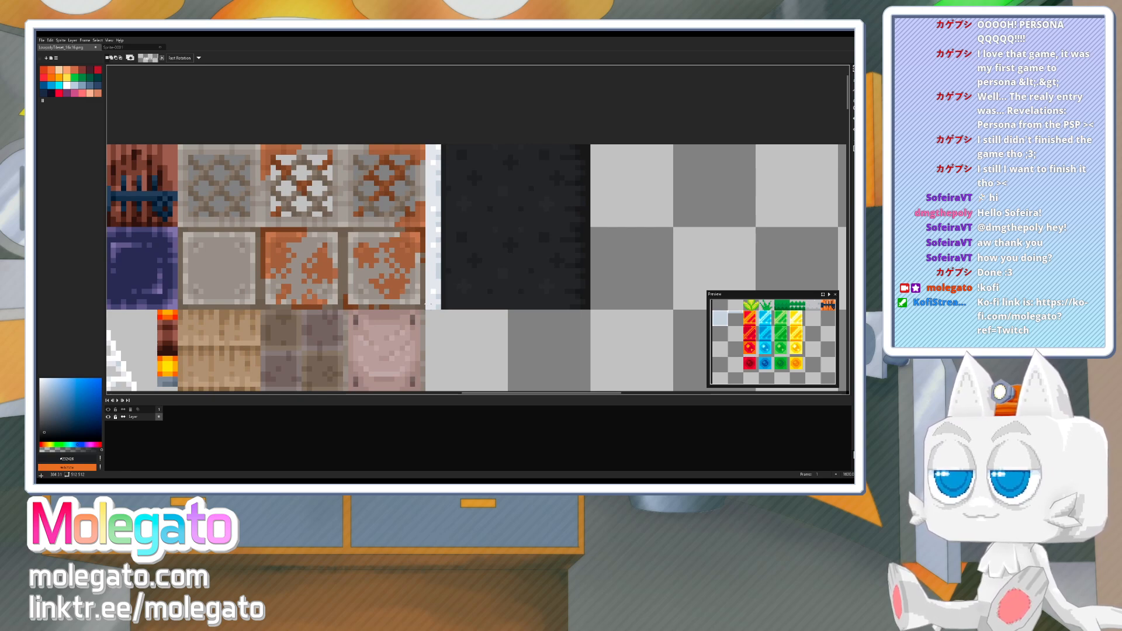
- Undo the vertical line and the pasted upper strip, and deselect the lower strip
key("ctrl+z")
key("ctrl+z")
key("ctrl+z")
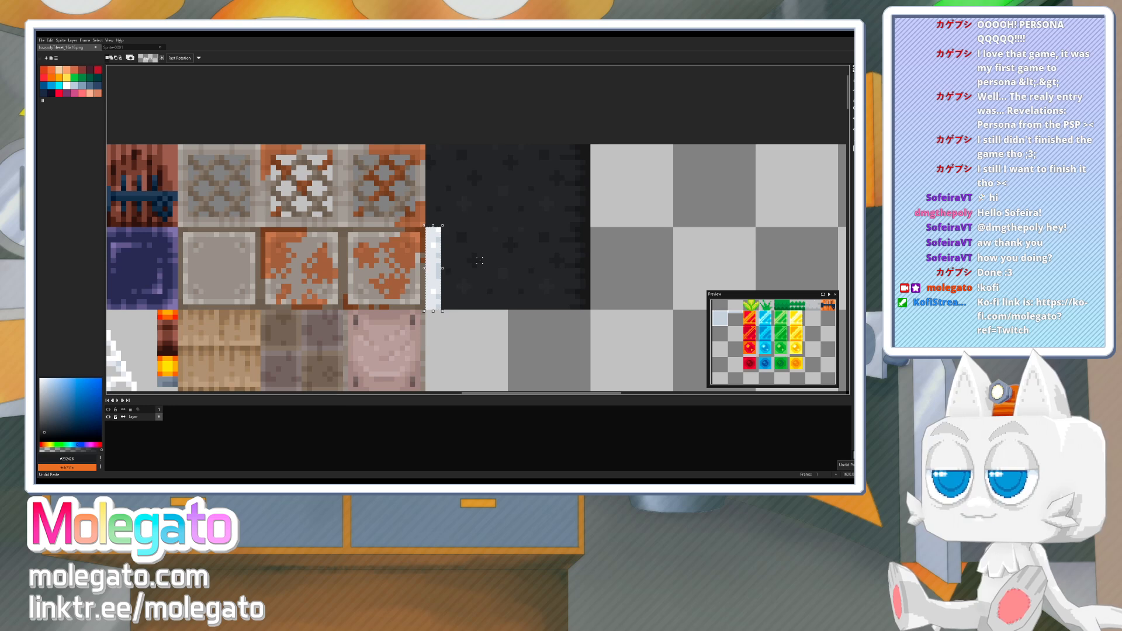
left_click(470, 261)
key("b")
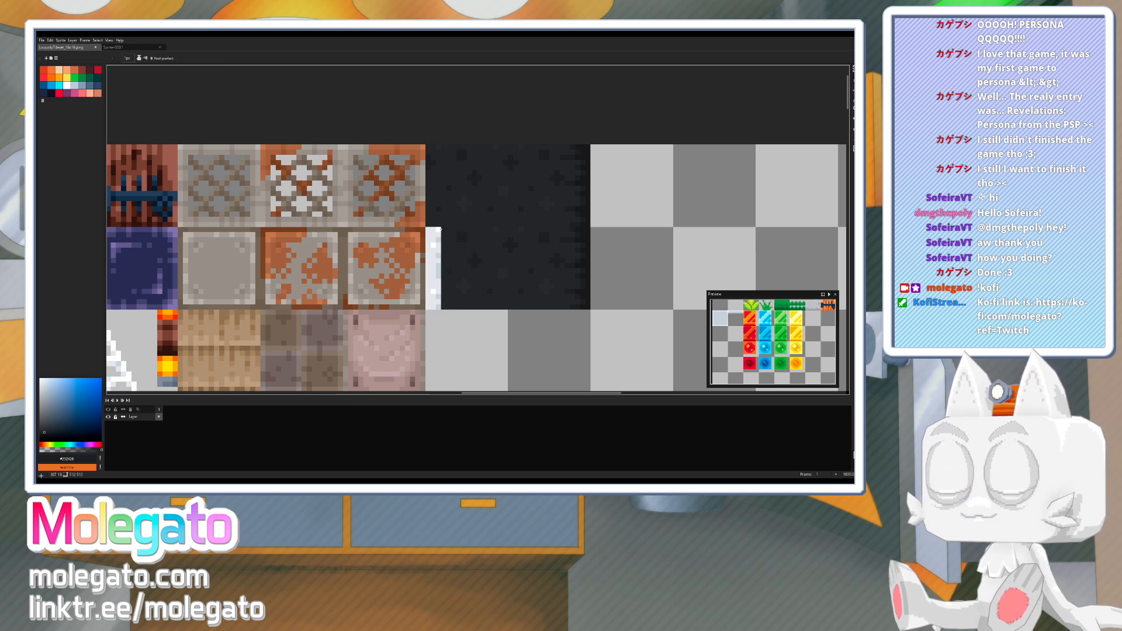
- Draw a dark line beside the white strip and copy the strip with its line onto the left edge of the neighbouring dark tile
left_click_drag(439, 229, 445, 298, "shift")
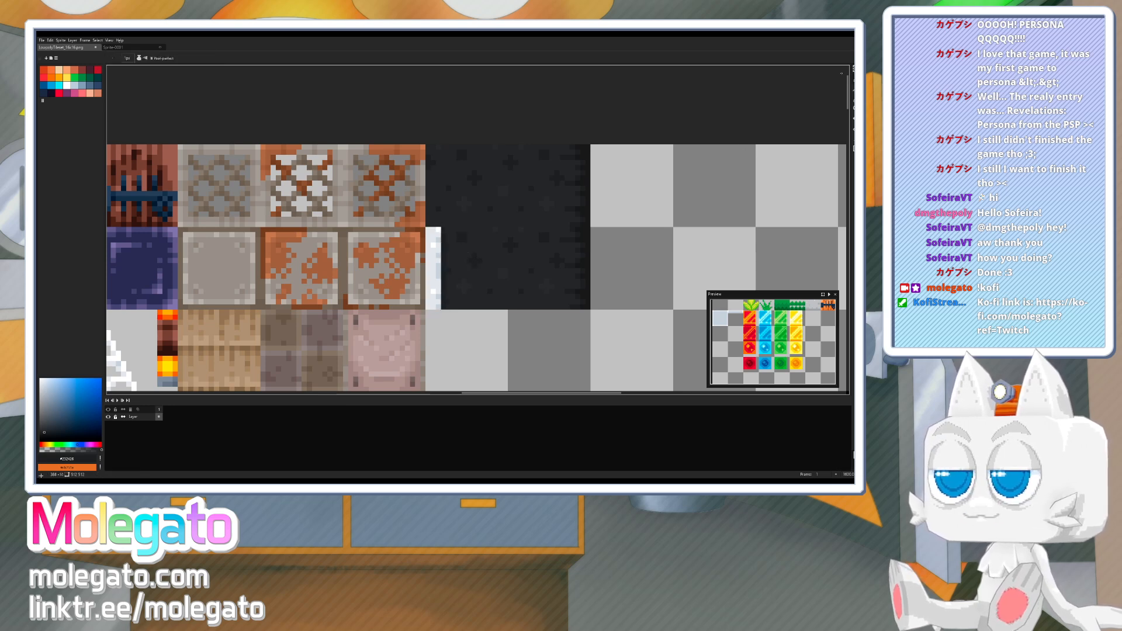
key("m")
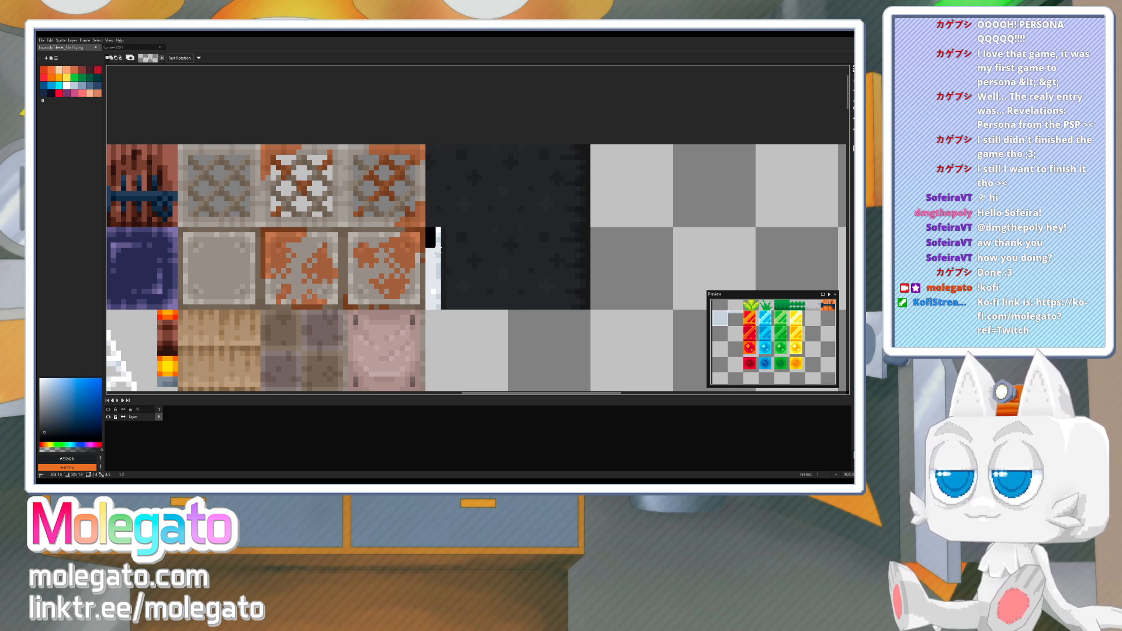
left_click_drag(426, 228, 524, 268)
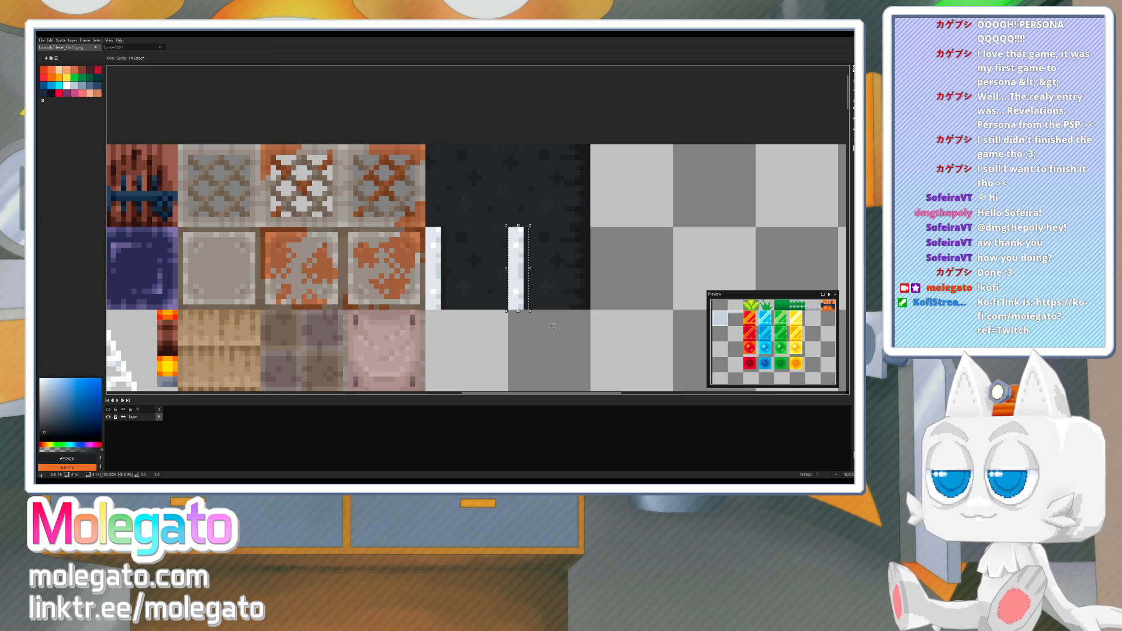
middle_click_drag(552, 329, 503, 323)
key("ctrl+d")
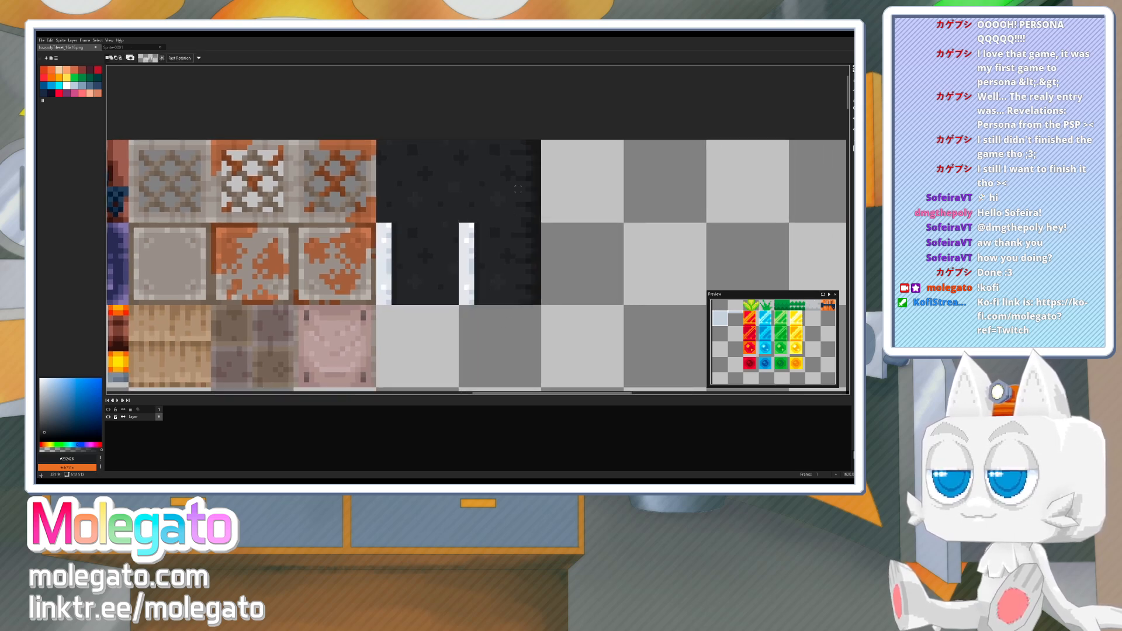
- Copy the two plain dark tiles from the first row into the empty third-row cells below the white-strip tiles
left_click_drag(537, 208, 376, 141)
left_click_drag(379, 221, 539, 144)
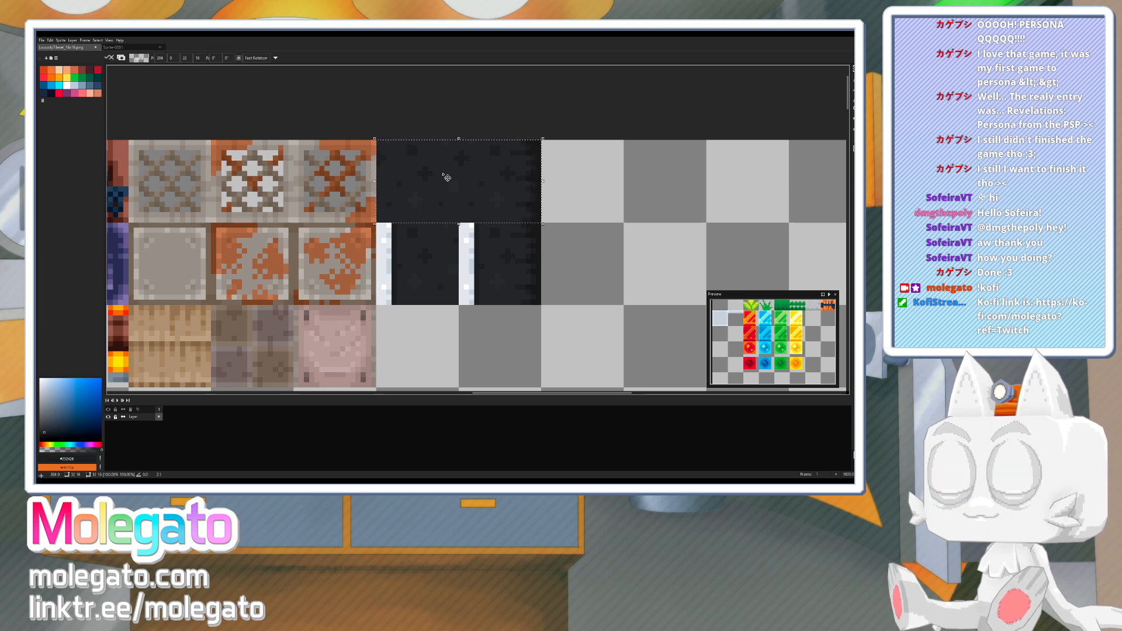
left_click_drag(442, 174, 442, 339, "ctrl")
middle_click_drag(460, 247, 448, 206)
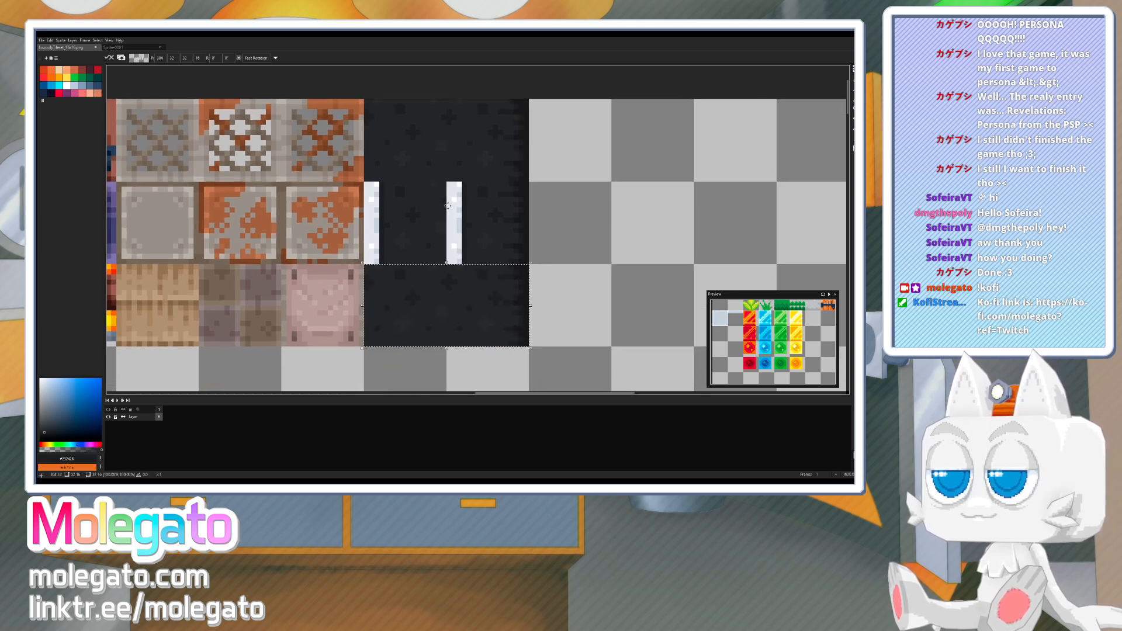
key("ctrl+d")
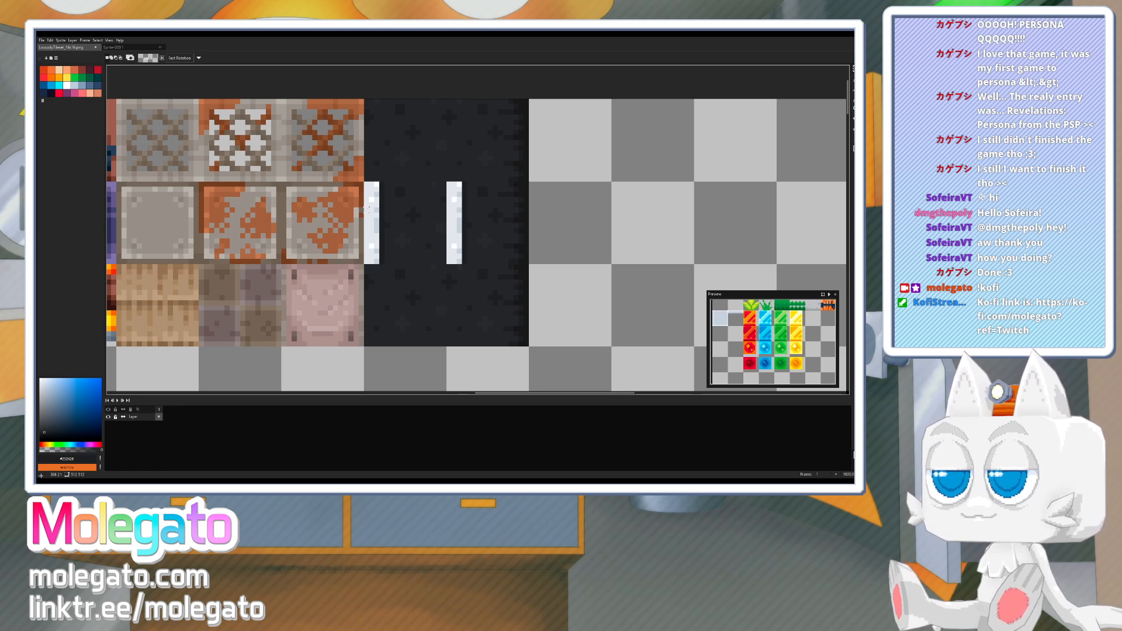
- Copy the middle band of both white-strip tiles onto the dark tiles below to form short centred dashes
left_click_drag(367, 210, 528, 246)
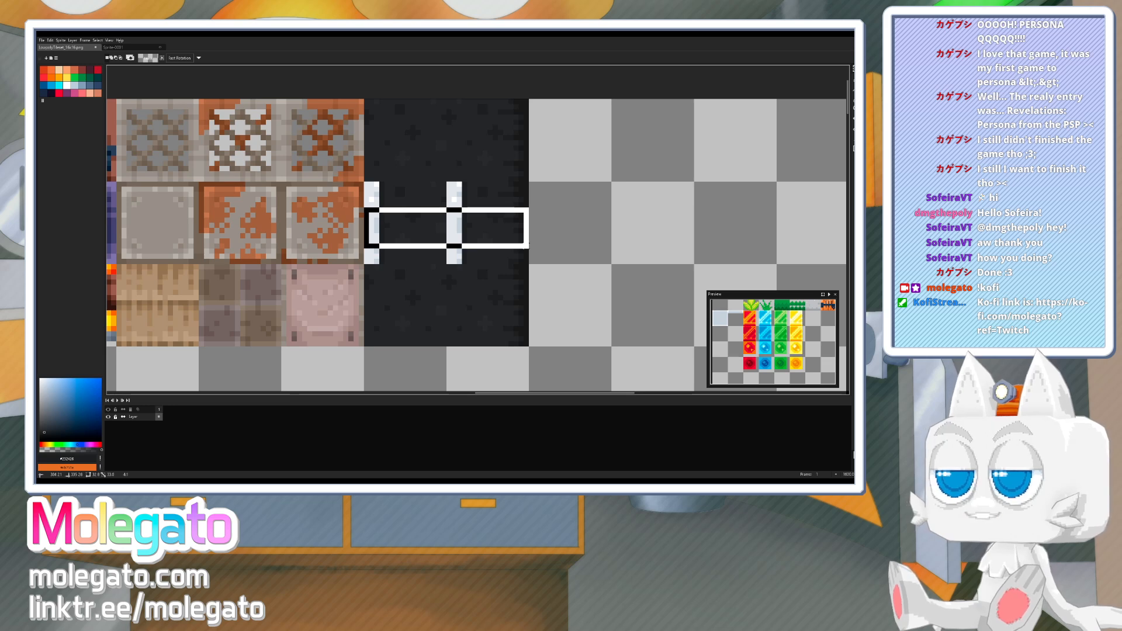
left_click_drag(528, 247, 528, 247)
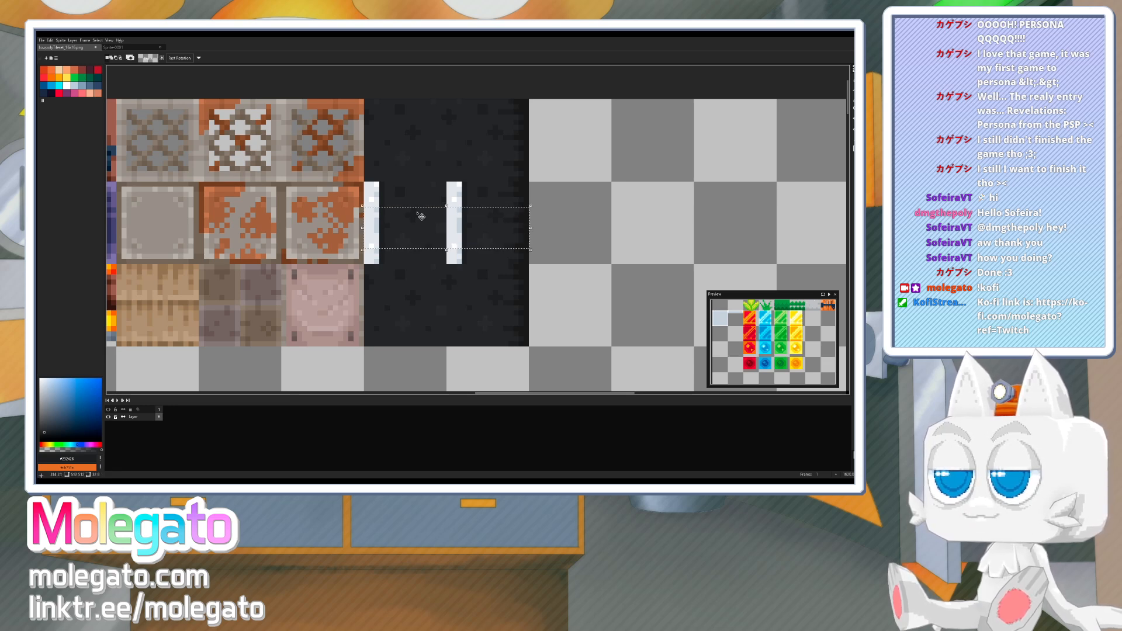
key("ctrl+d")
left_click_drag(366, 205, 528, 241)
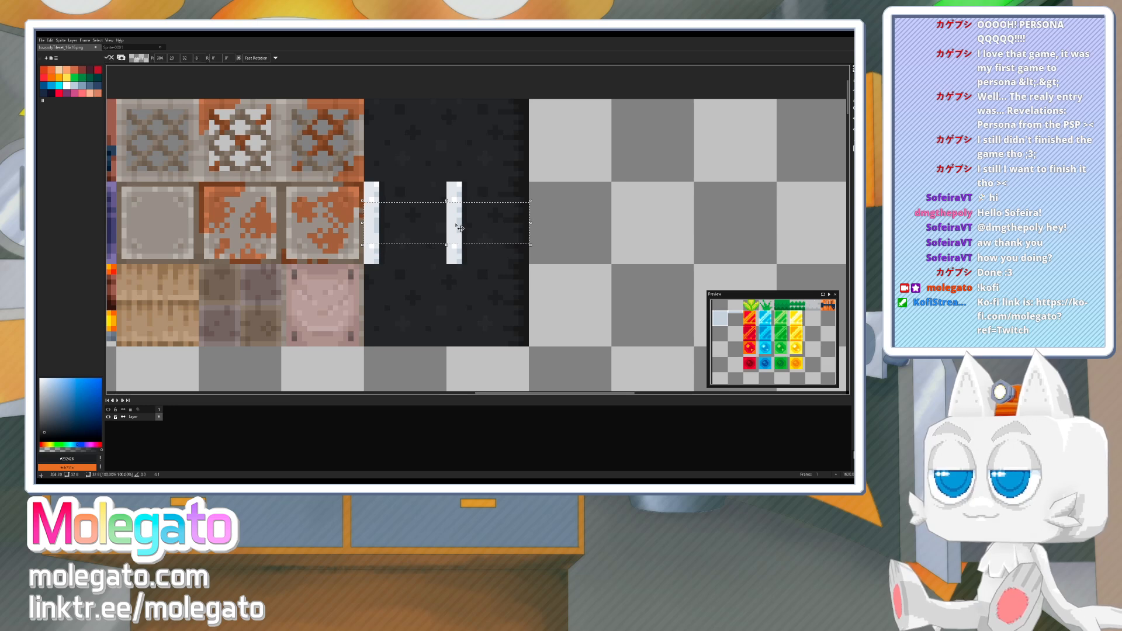
left_click_drag(460, 228, 460, 313)
key("ctrl+d")
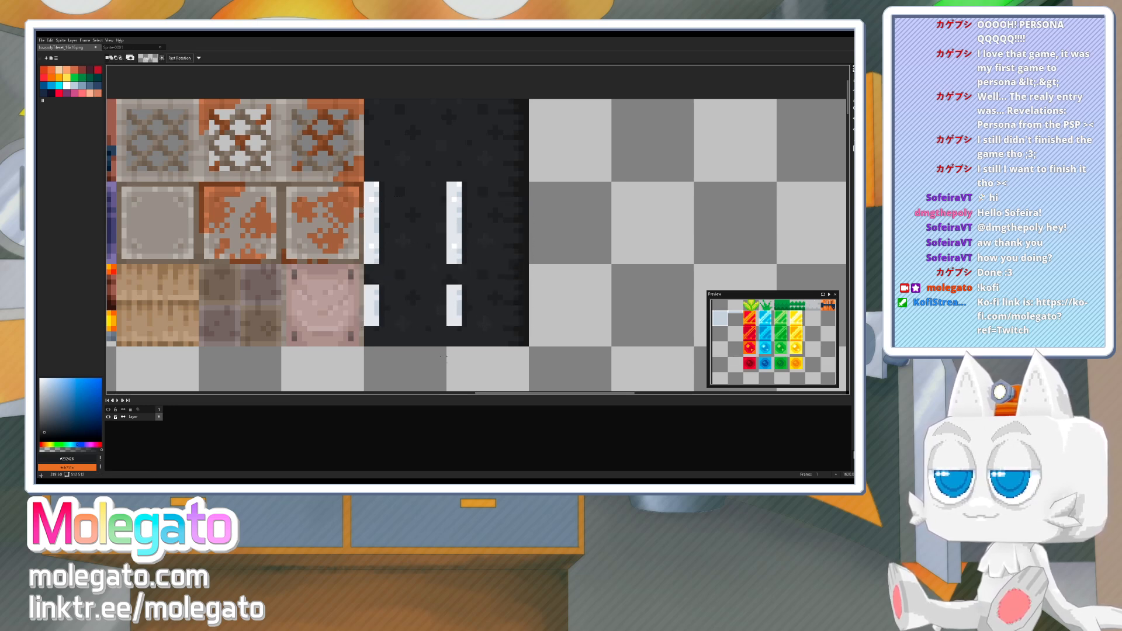
- Pencil dark shading pixels under the lower ends of both short dashes and sample the strip's pale blue-grey
key("b")
left_click_drag(460, 328, 454, 330)
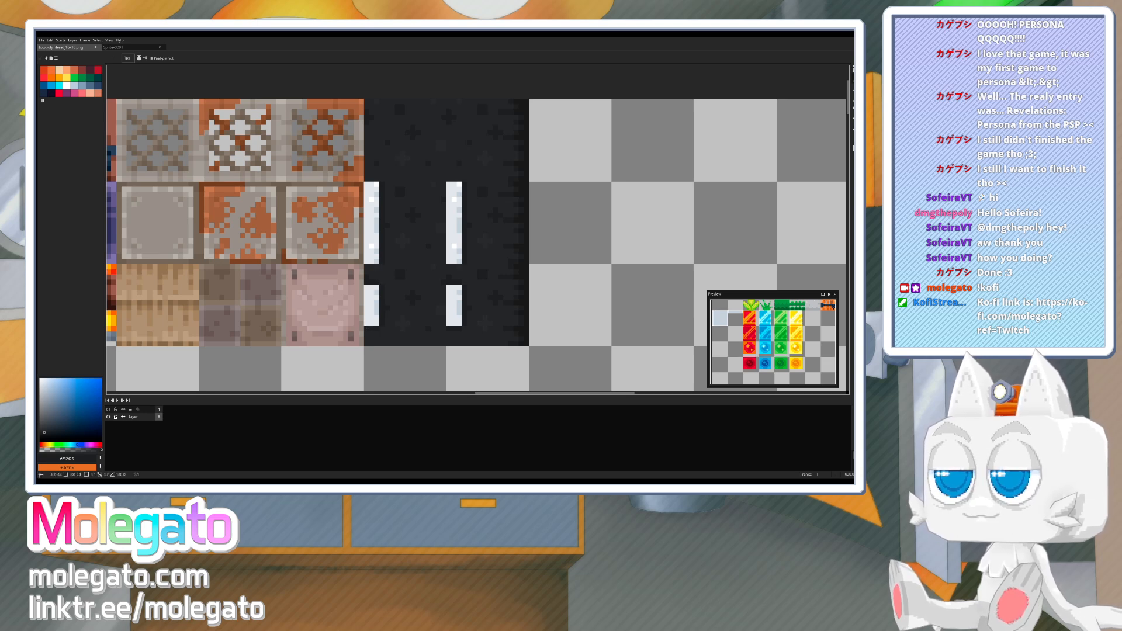
left_click(376, 325, "alt")
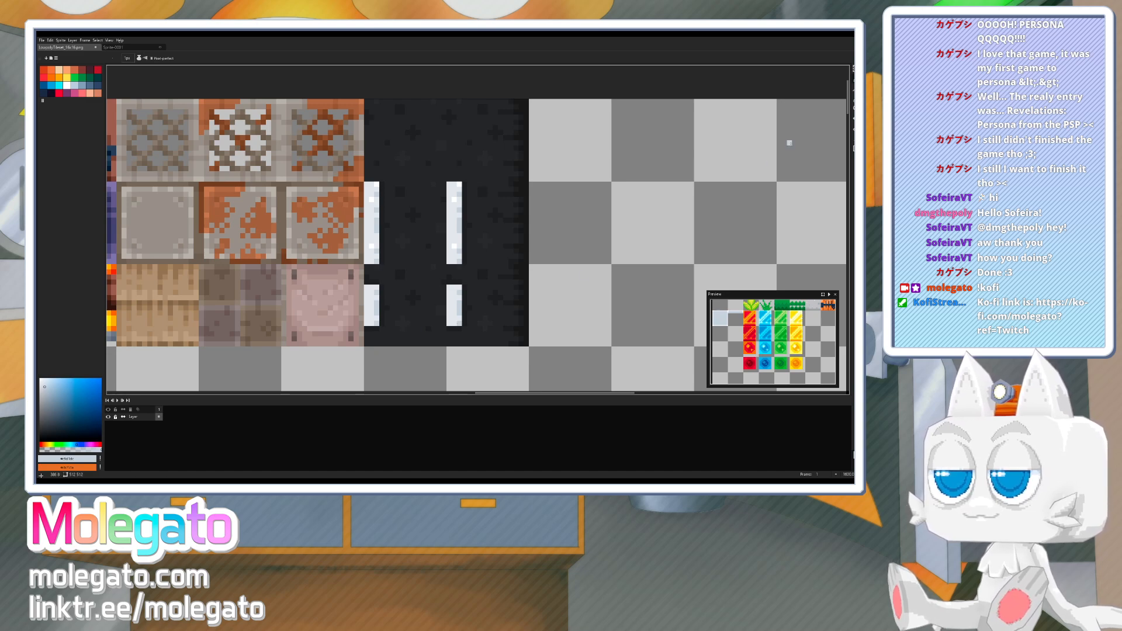
- Copy the plain dark tile from the first row into the empty second-row cell beside the rough-edged tile
left_click(853, 66)
scroll(454, 305, "down", 1)
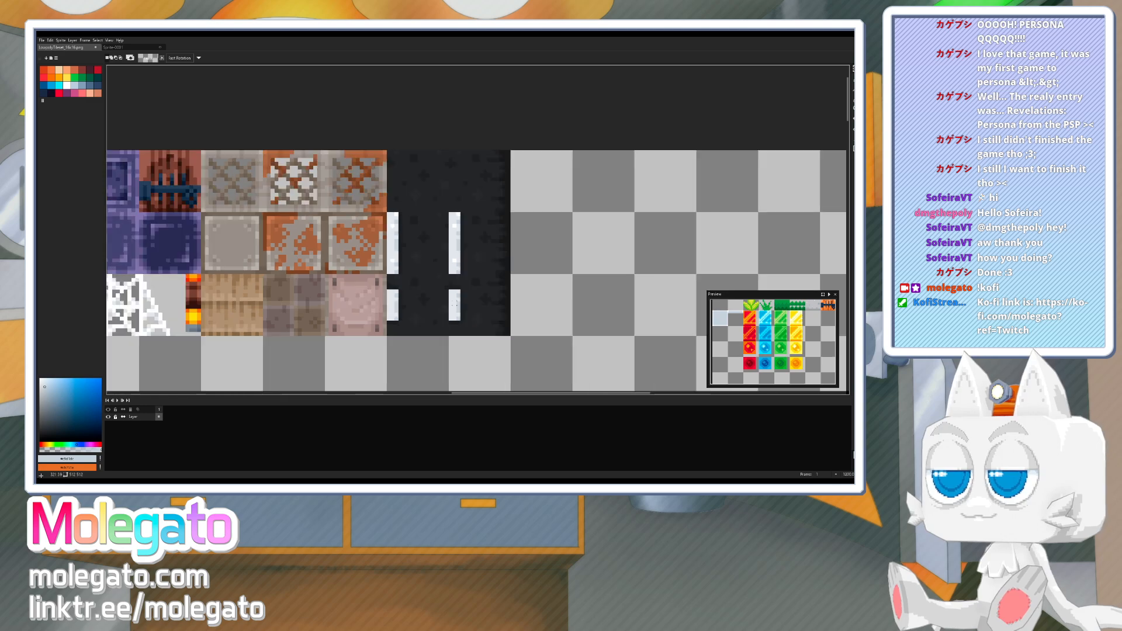
scroll(453, 304, "down", 4)
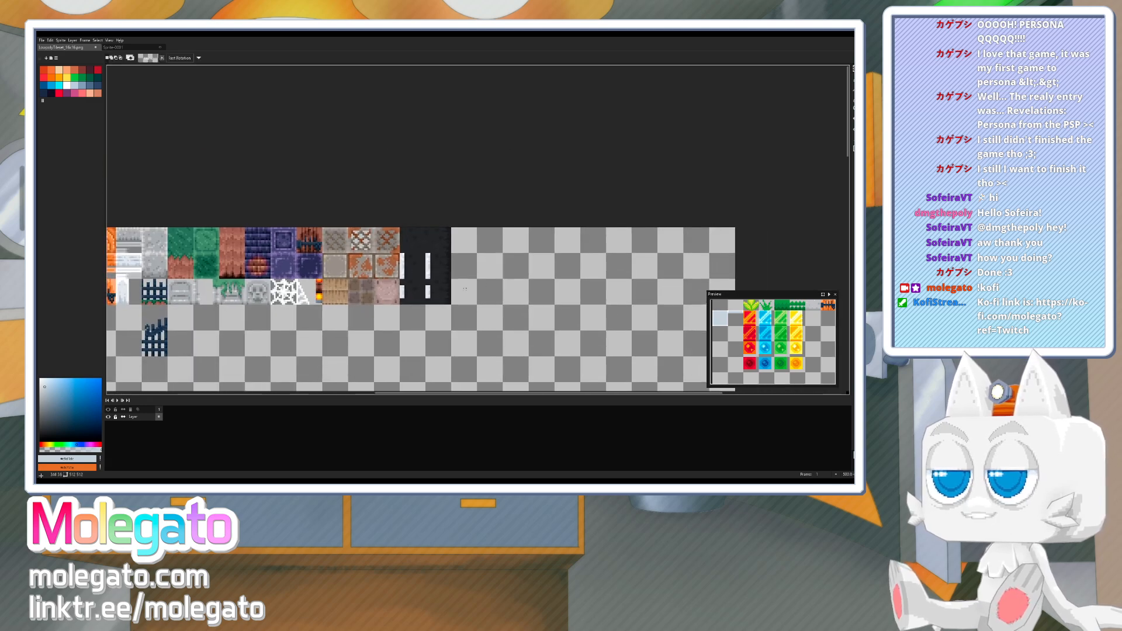
scroll(466, 288, "up", 4)
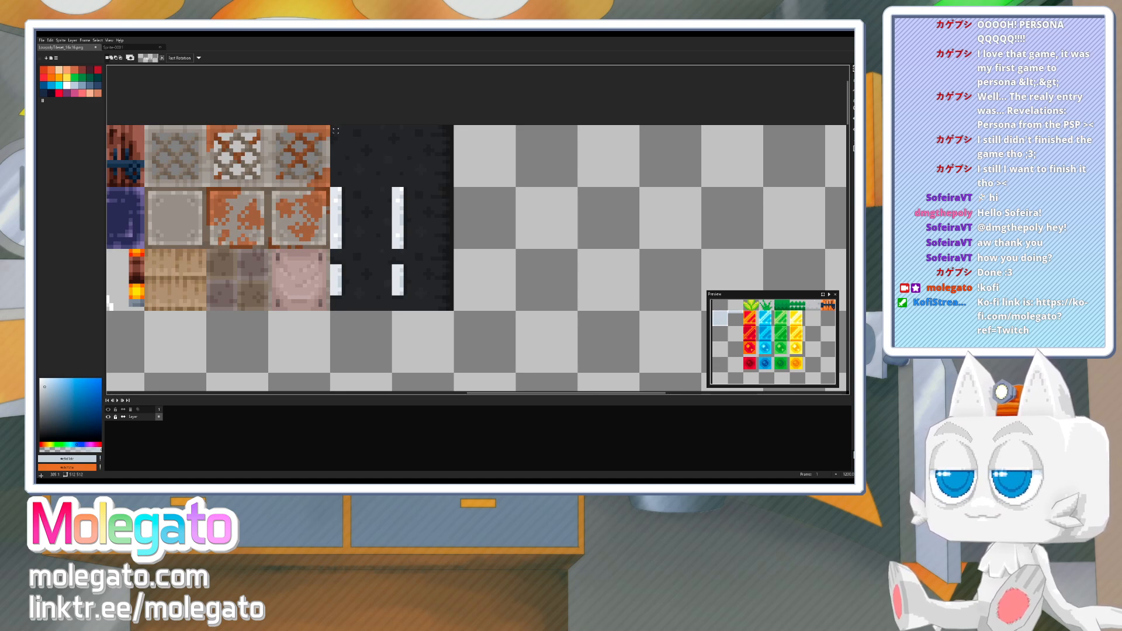
left_click_drag(331, 126, 395, 183)
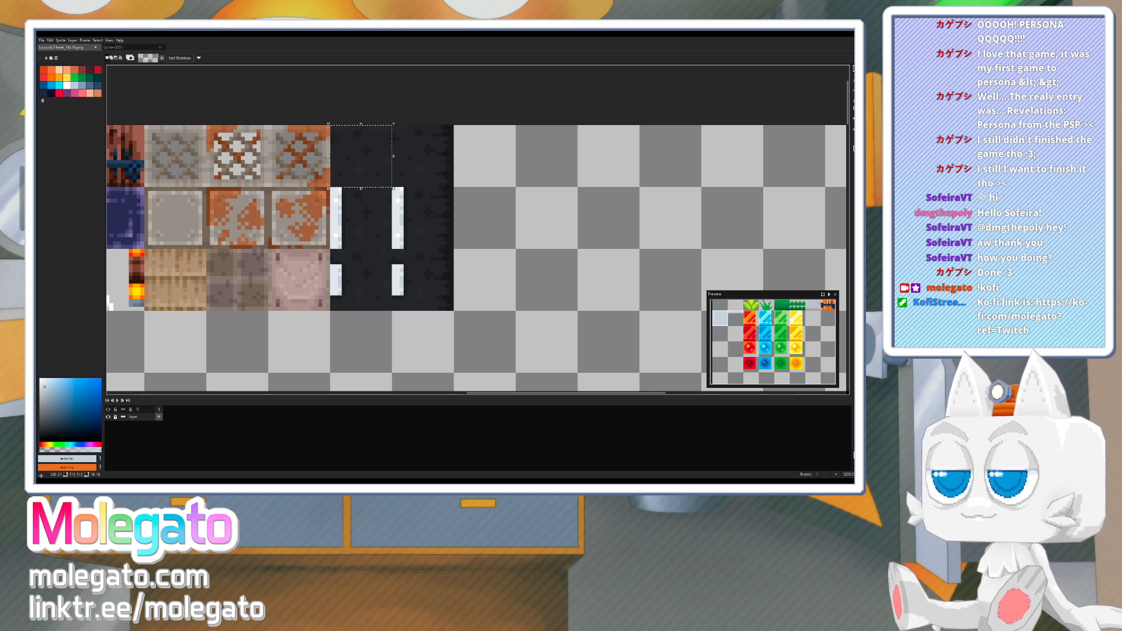
left_click_drag(368, 169, 503, 218)
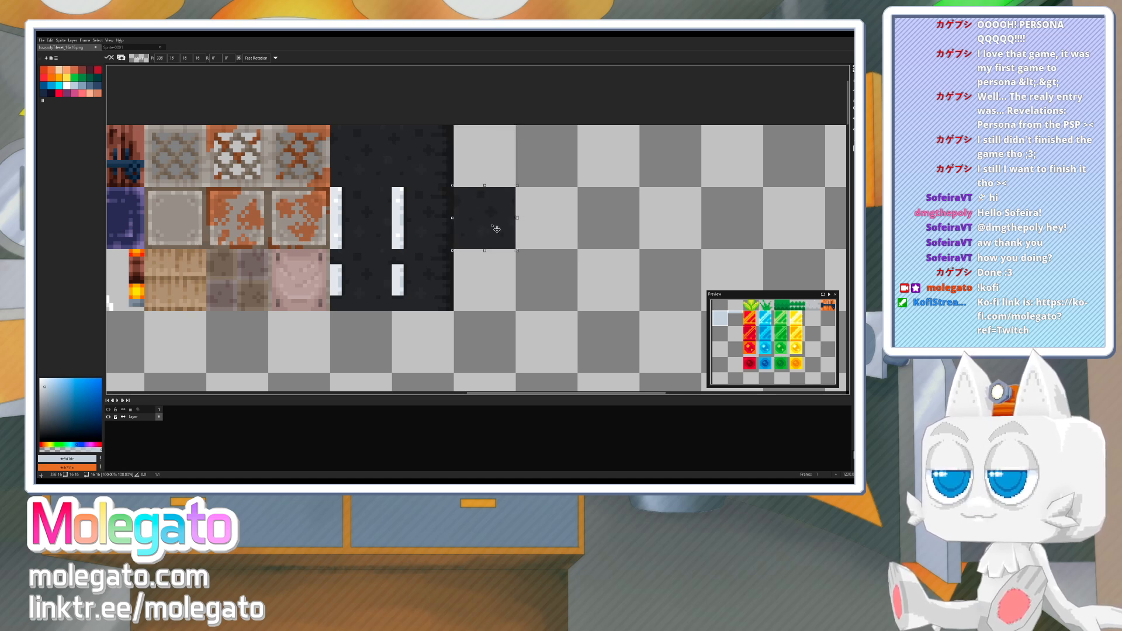
middle_click_drag(496, 230, 479, 232)
- Sample the strip's pale shade and draw a vertical line down the centre of the new dark tile
key("b")
left_click(377, 227, "alt")
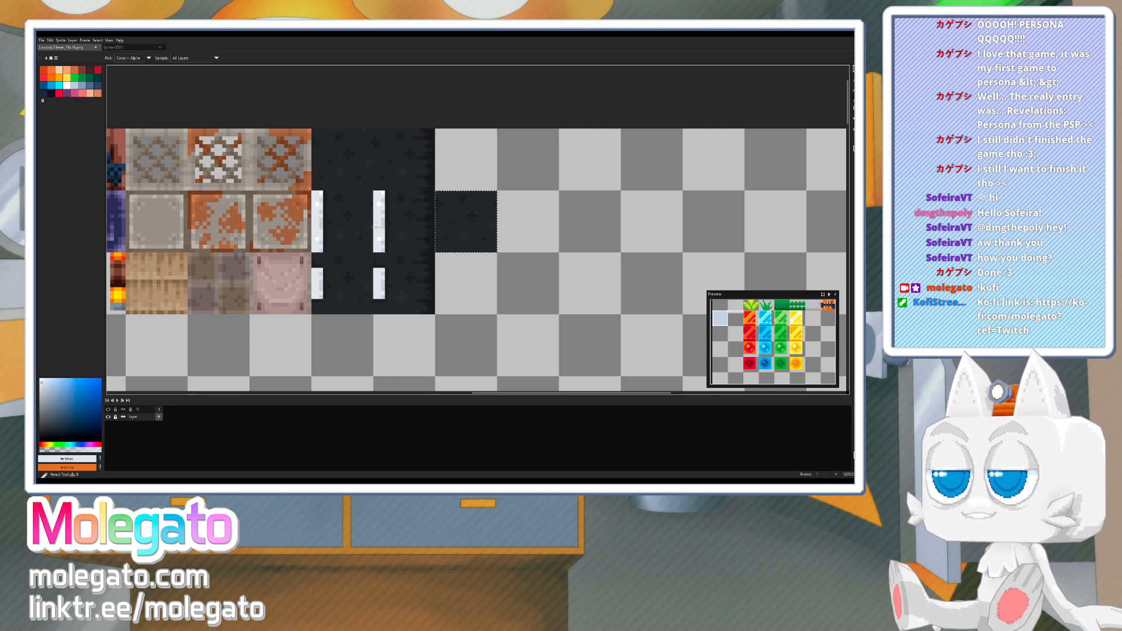
left_click_drag(464, 192, 468, 240)
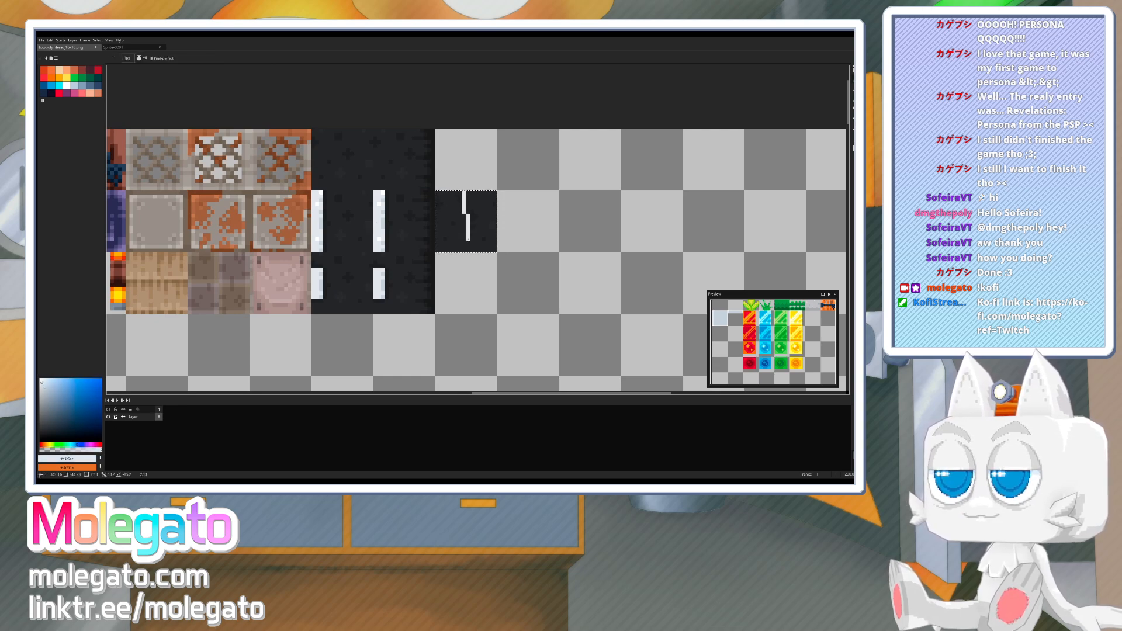
left_click(464, 251, "shift")
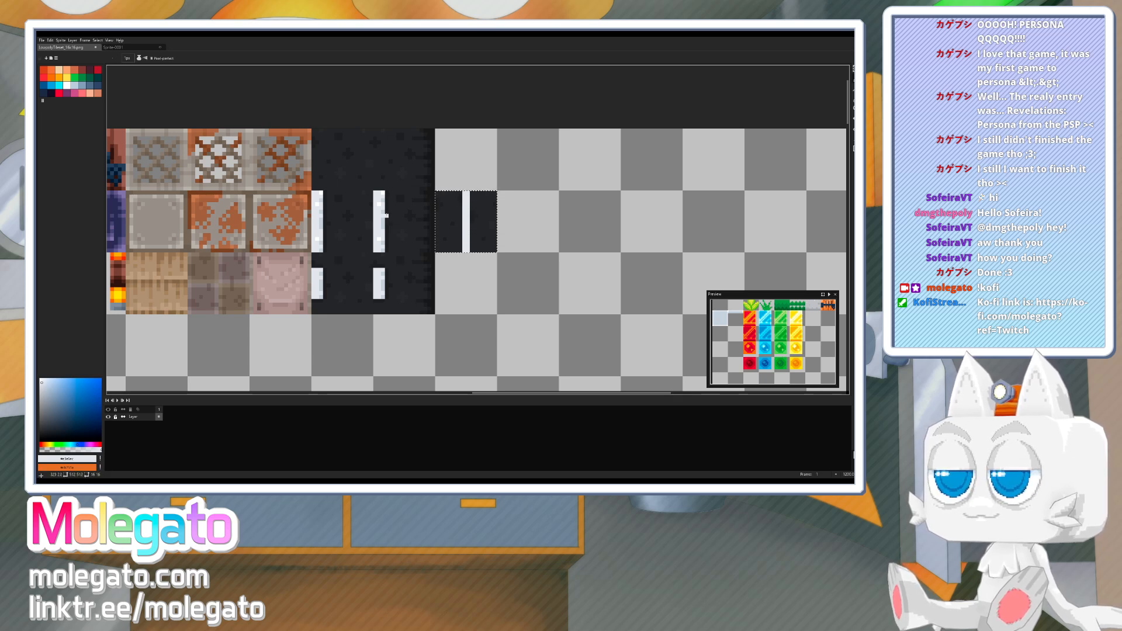
- Edge the centre line with light blue-grey verticals on both sides and texture it with scattered pale and white pixels
left_click(384, 221, "alt")
scroll(482, 232, "up", 1)
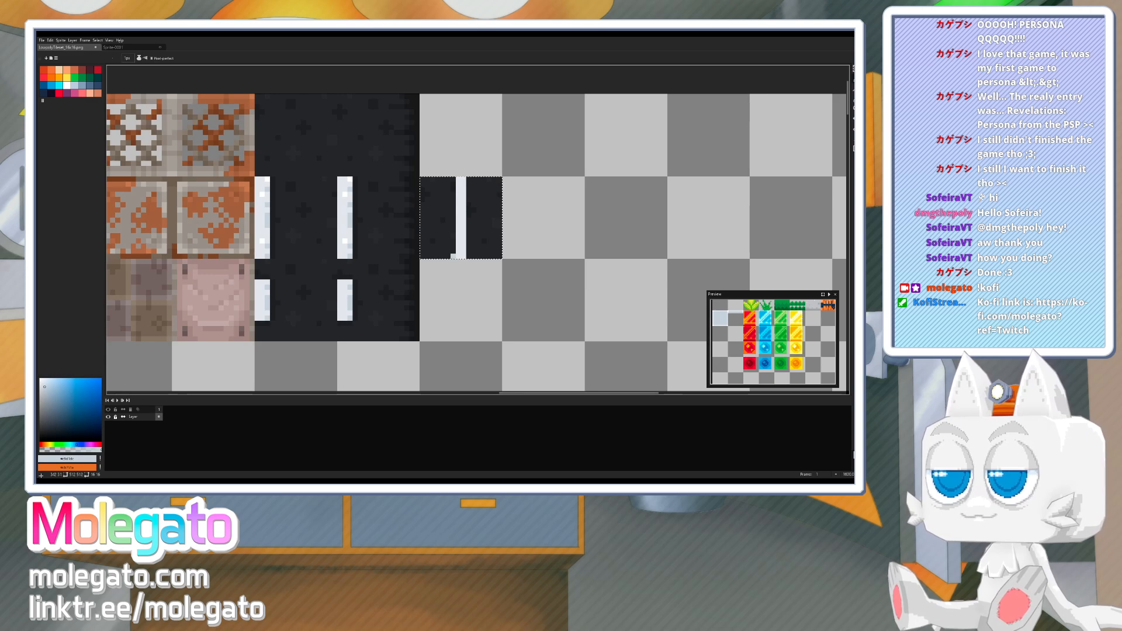
left_click(454, 173, "shift")
left_click(468, 173)
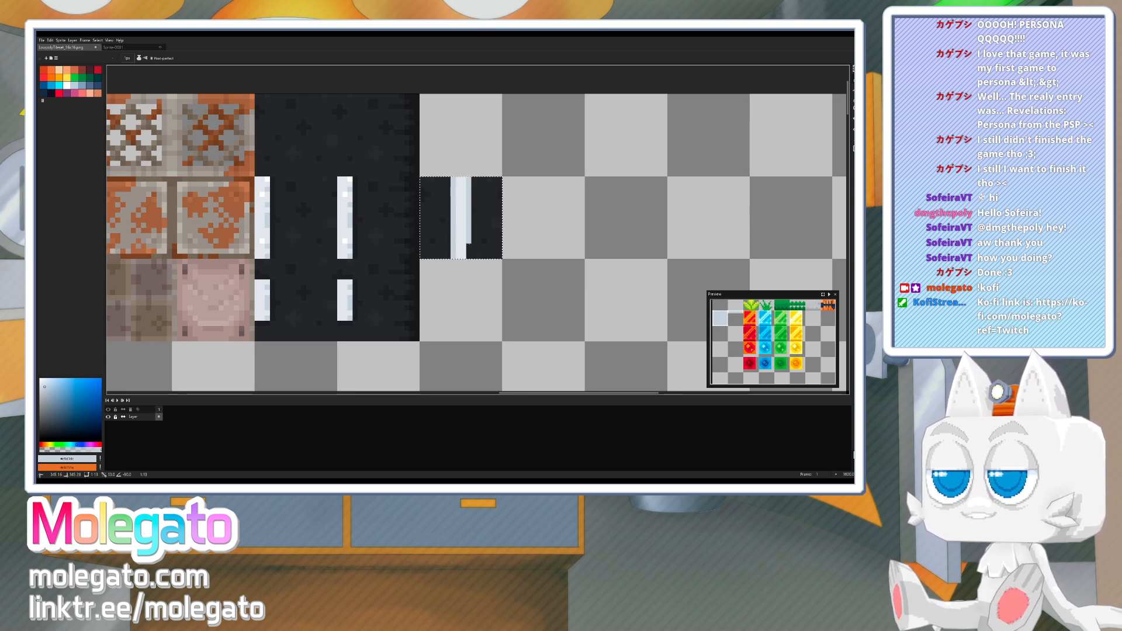
left_click(468, 255, "shift")
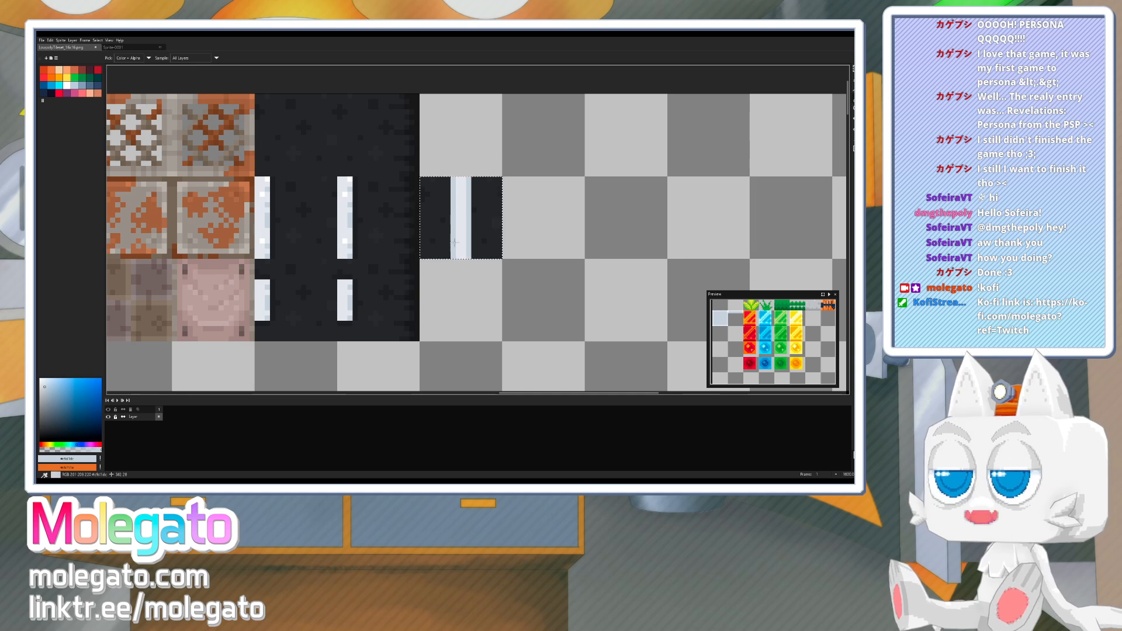
left_click(455, 250, "alt")
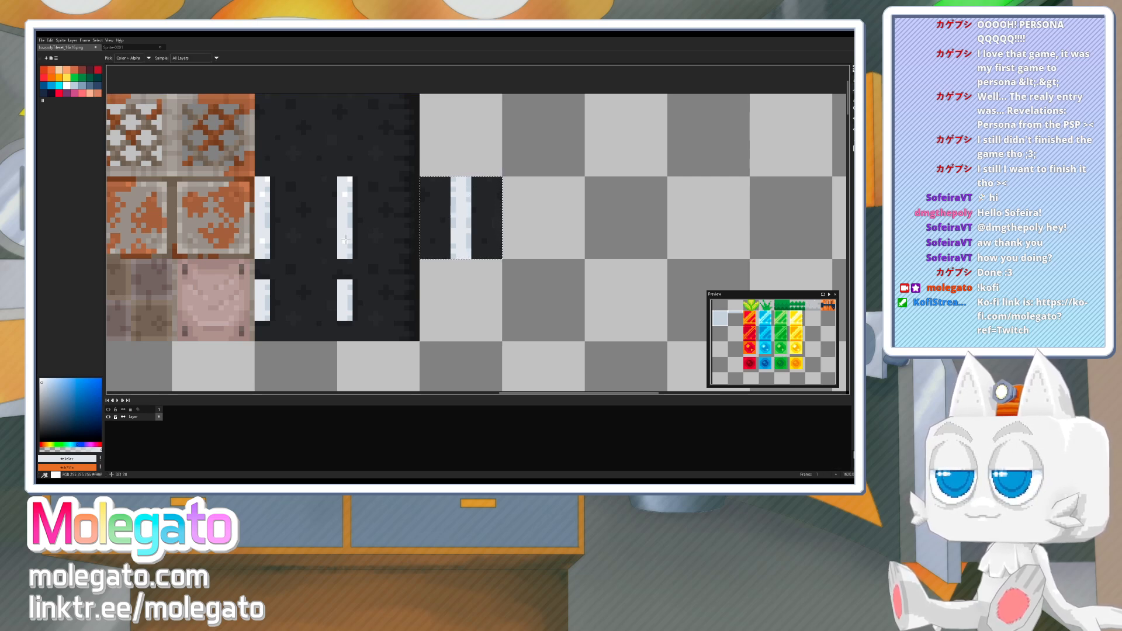
left_click(345, 241, "alt")
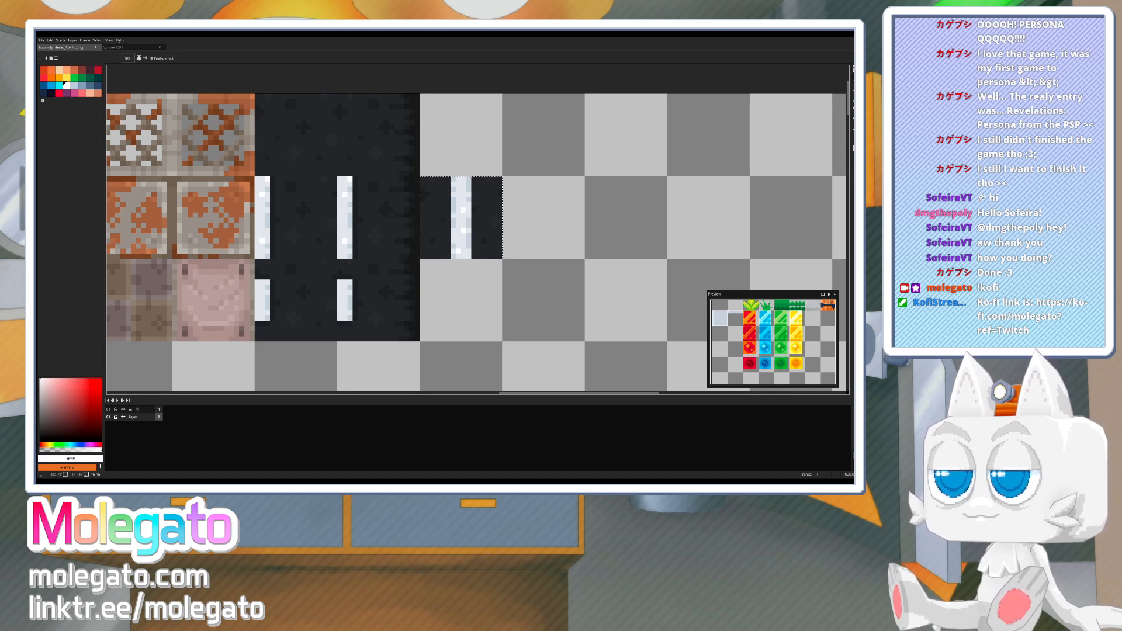
- Copy the finished centre-line tile into the empty cell directly below it
key("space")
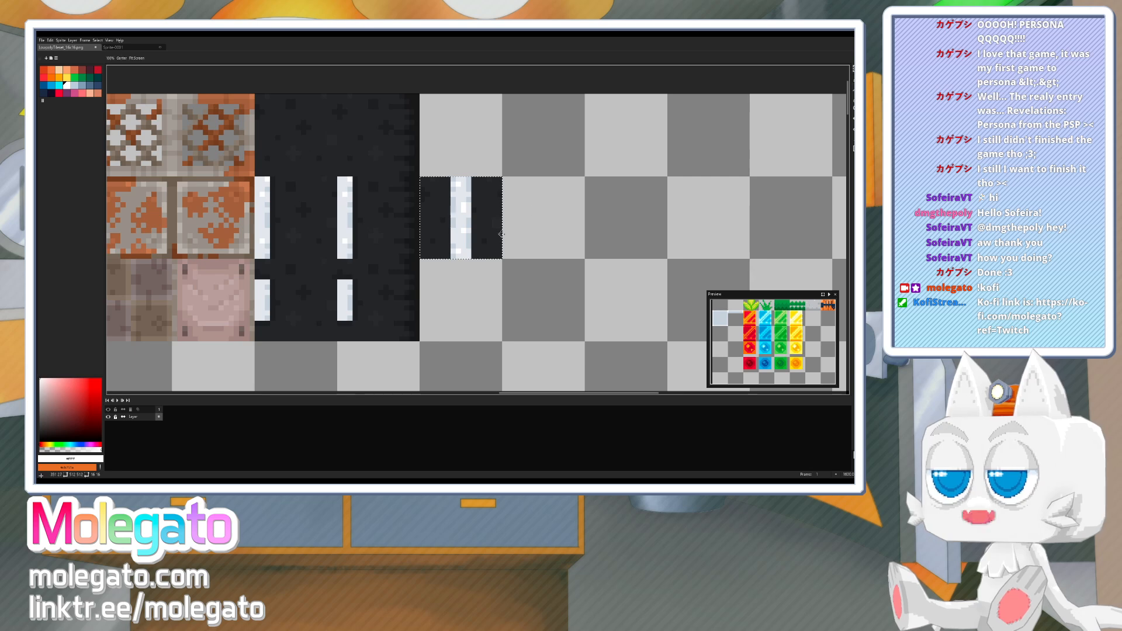
left_click_drag(496, 236, 488, 240)
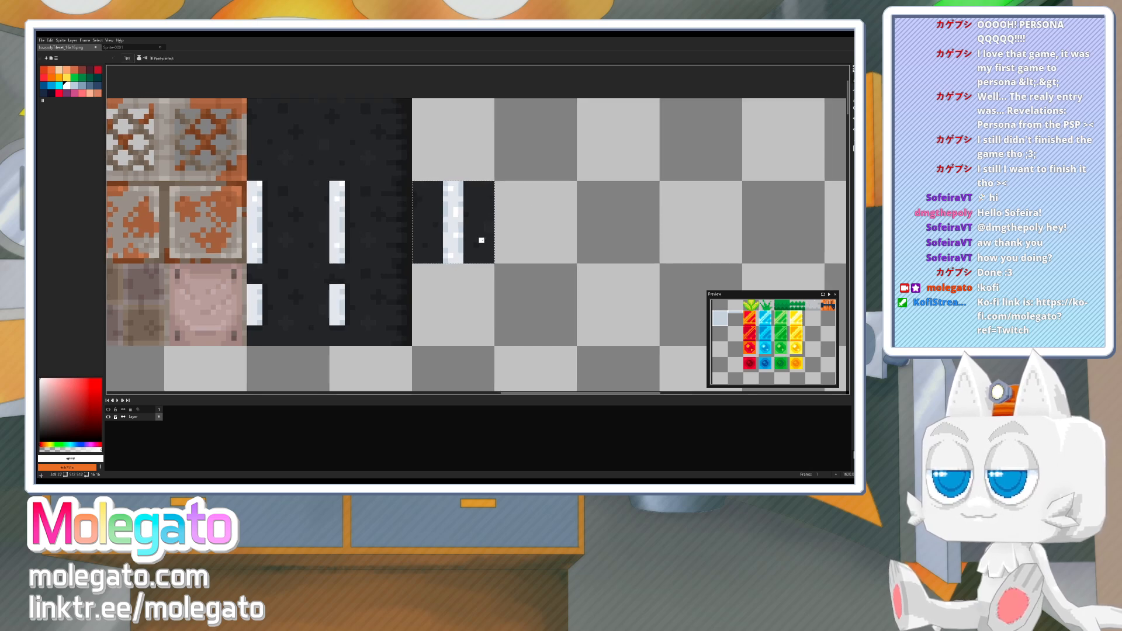
key("v")
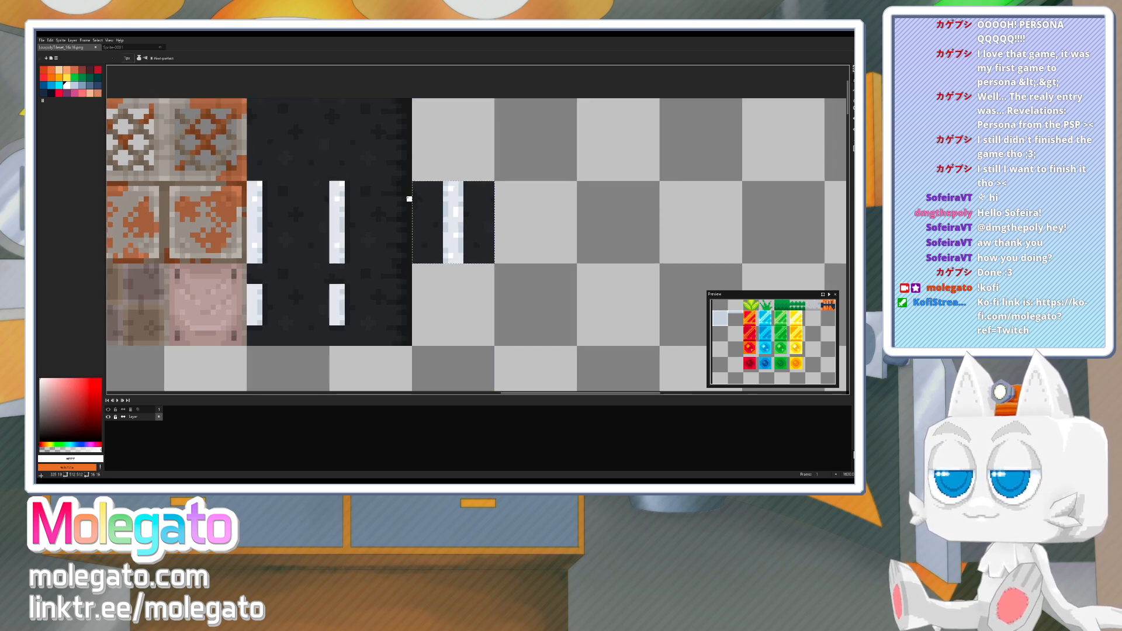
left_click_drag(458, 233, 460, 314)
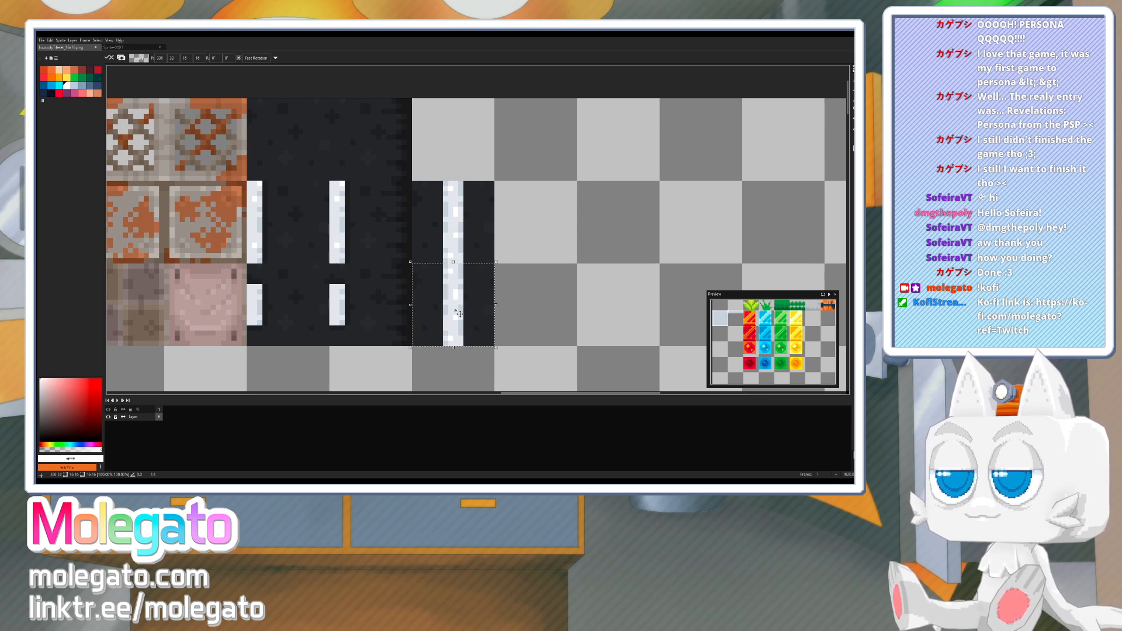
- Select the dark band above the short dash on the first dark tile of the third row
key("w")
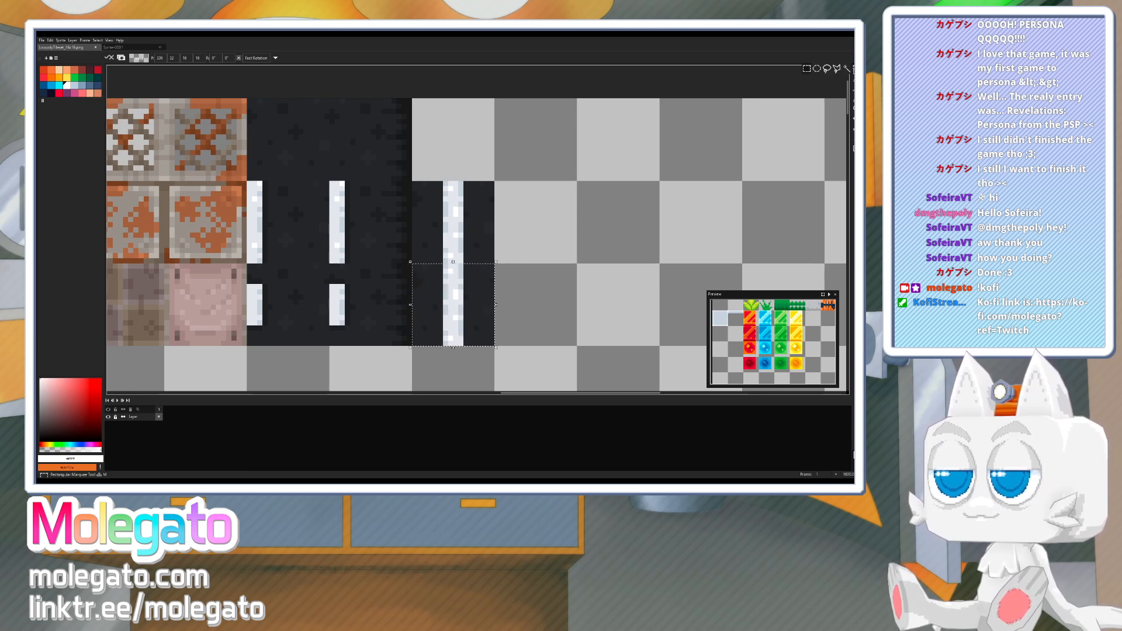
left_click_drag(250, 267, 328, 284)
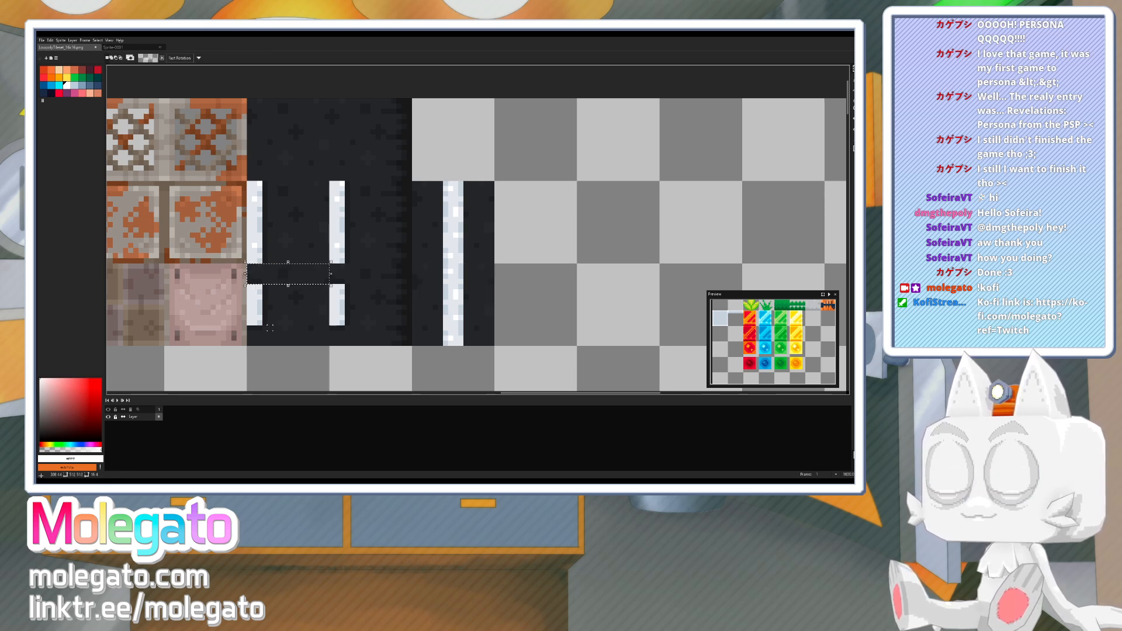
- Copy the two dark gap strips from the leftmost dashed road tiles onto the wide white line to split it into dashes
left_click_drag(248, 325, 330, 347, "shift")
left_click_drag(301, 281, 464, 281)
left_click(528, 297)
- Retouch the asphalt pixels around the lower wide white dash with sampled dark colours
key("b")
left_click(429, 331, "alt")
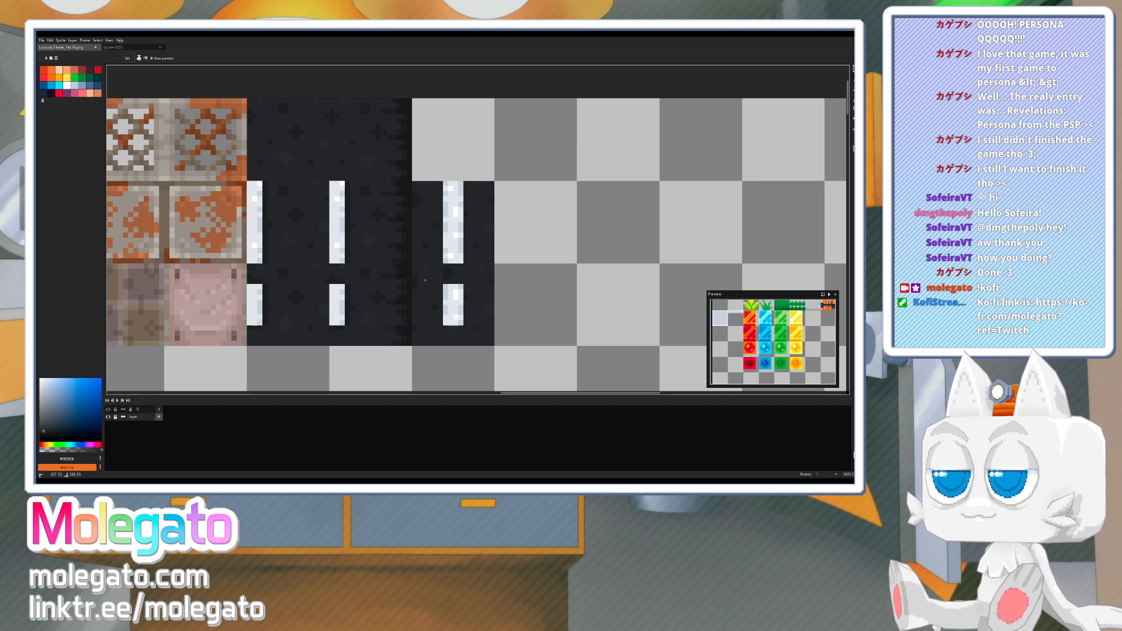
left_click(439, 282, "alt")
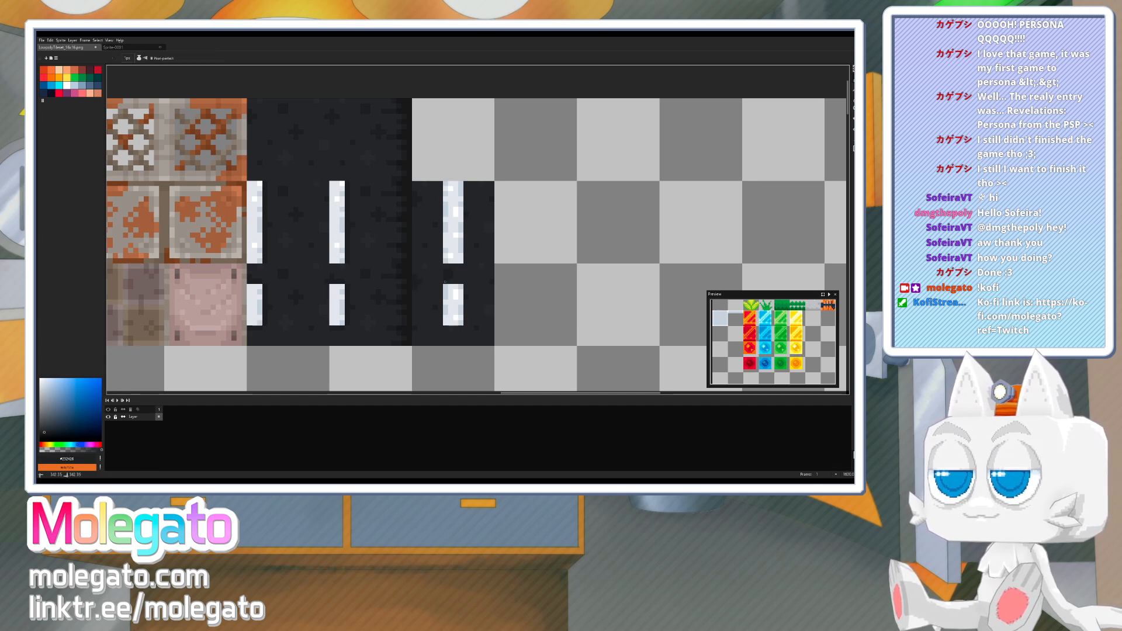
left_click(456, 322)
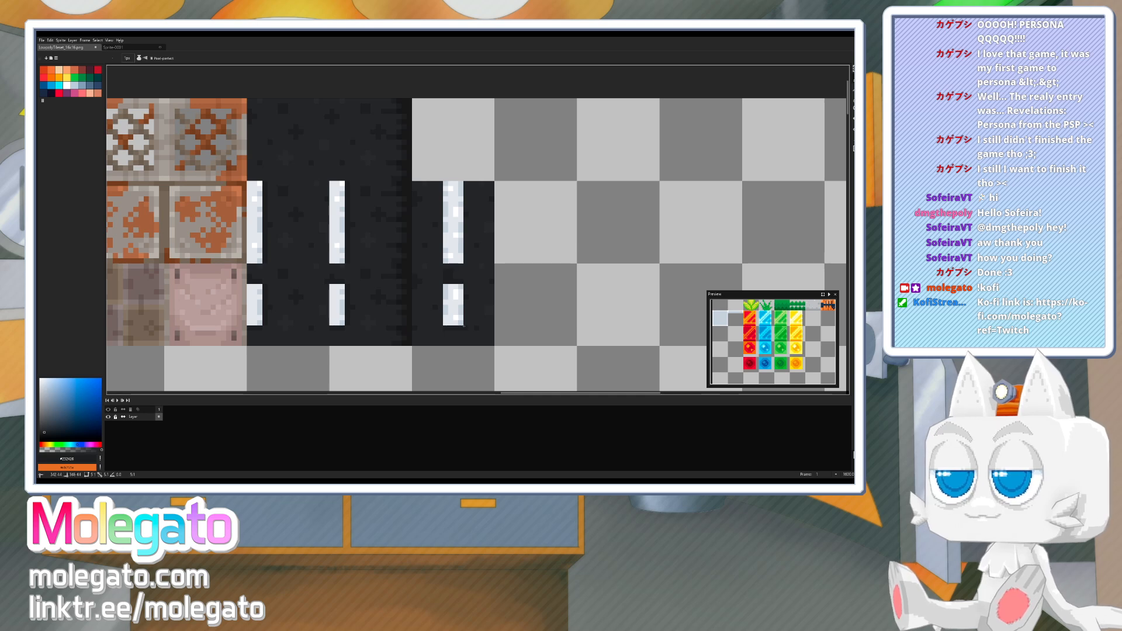
left_click(466, 328, "shift")
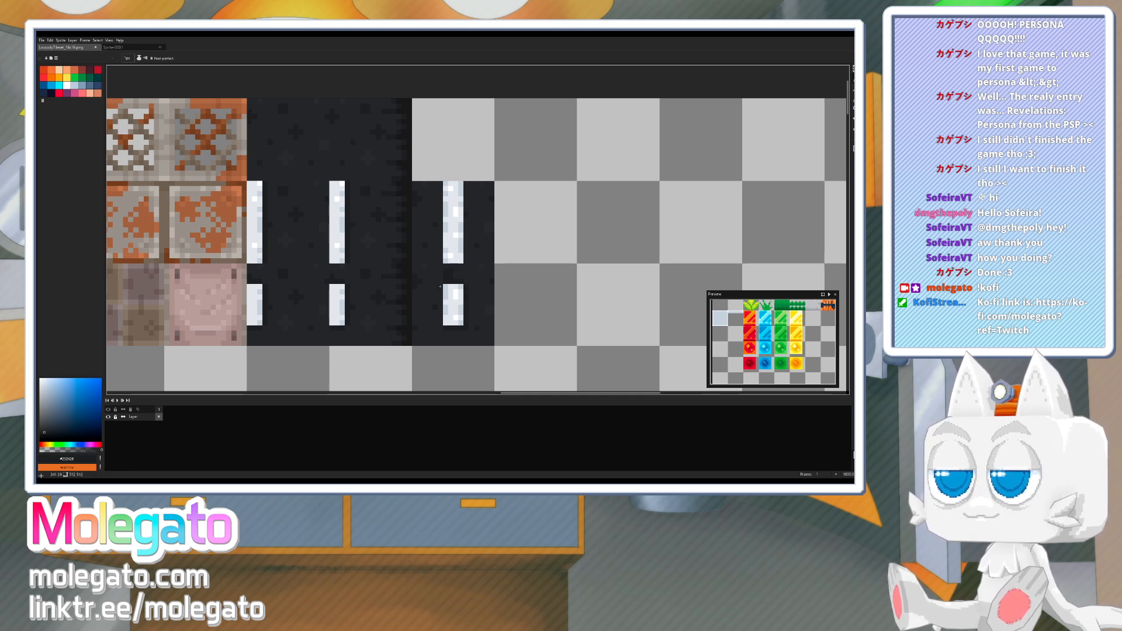
left_click(464, 331, "alt")
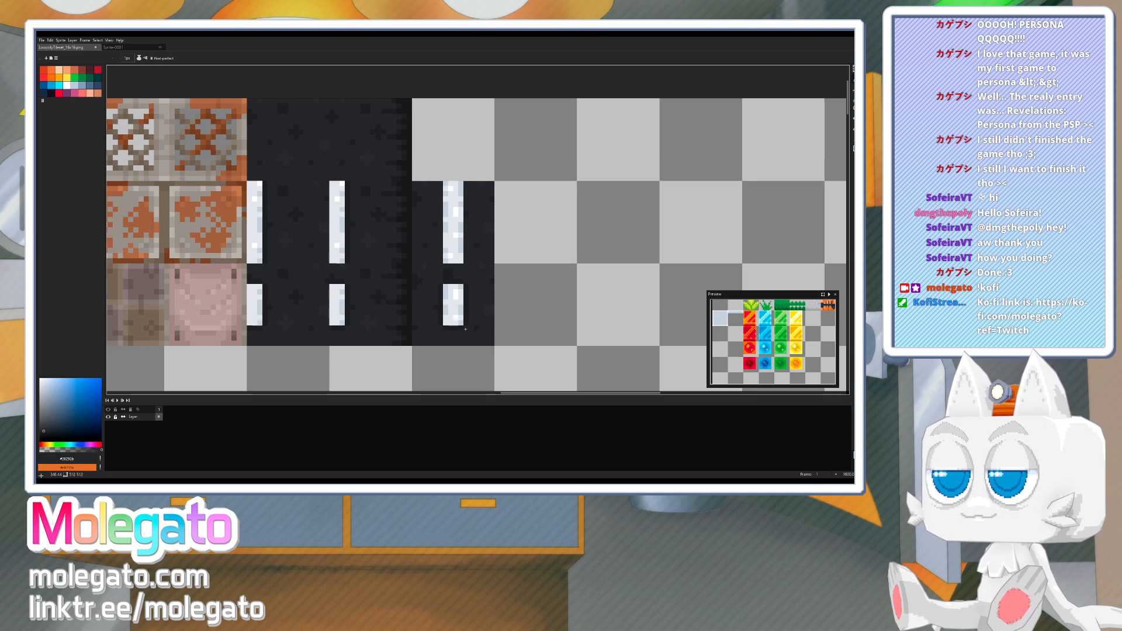
- Clean up the edges of the wide white dashes using sampled dark asphalt and pale blue-grey colours
key("i")
left_click(448, 273)
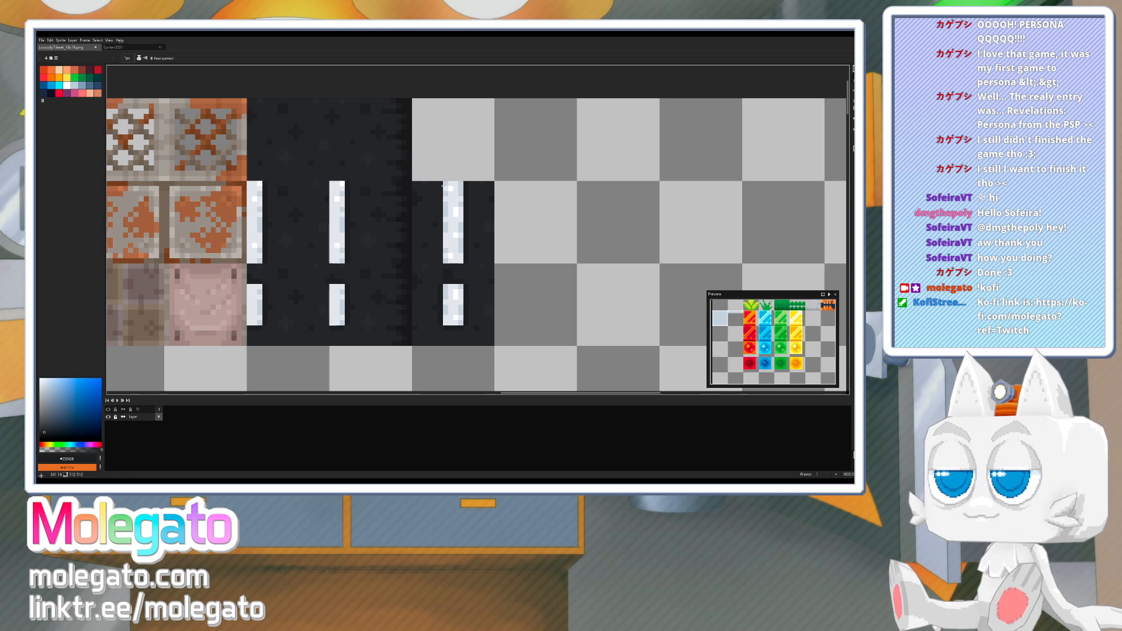
left_click_drag(443, 186, 435, 255)
middle_click_drag(481, 264, 454, 282)
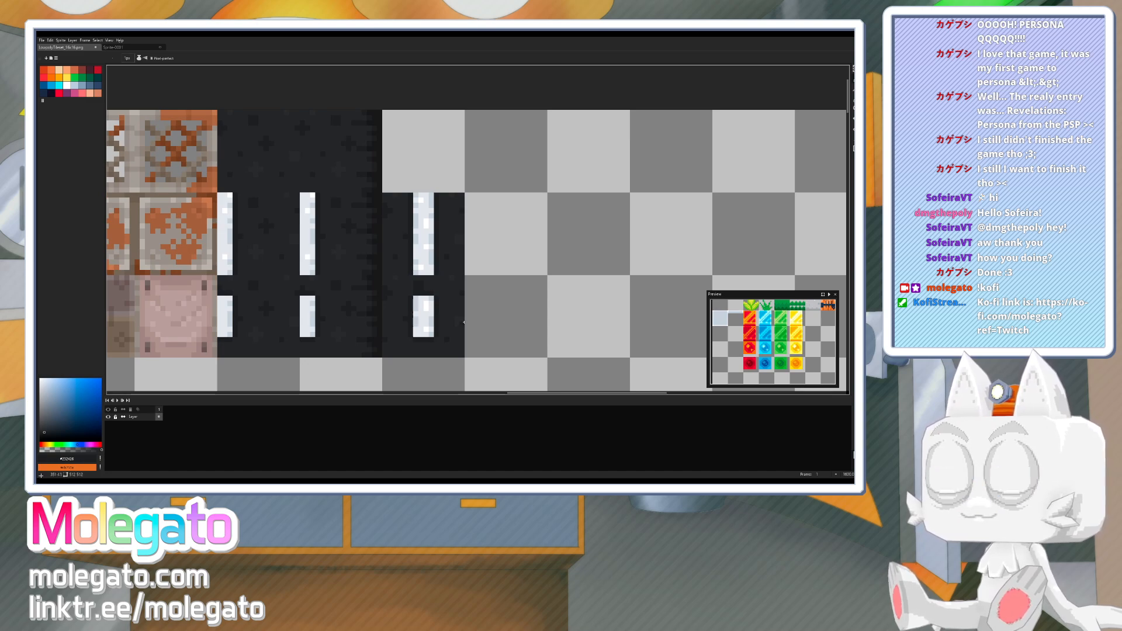
left_click(417, 334, "alt")
scroll(460, 320, "down", 1)
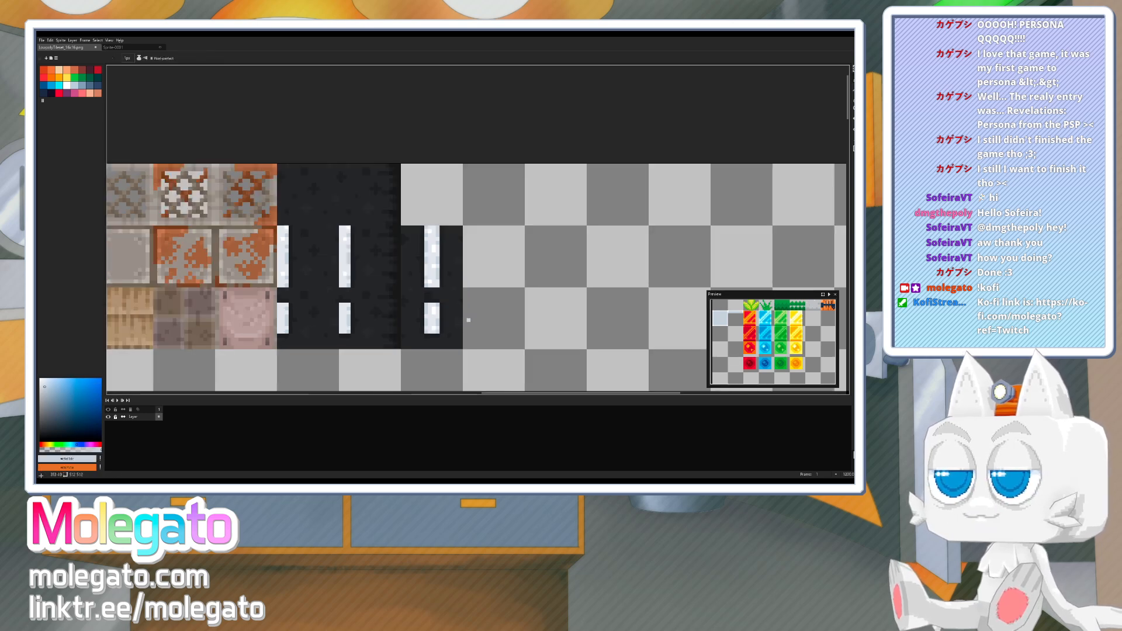
left_click_drag(433, 312, 441, 312)
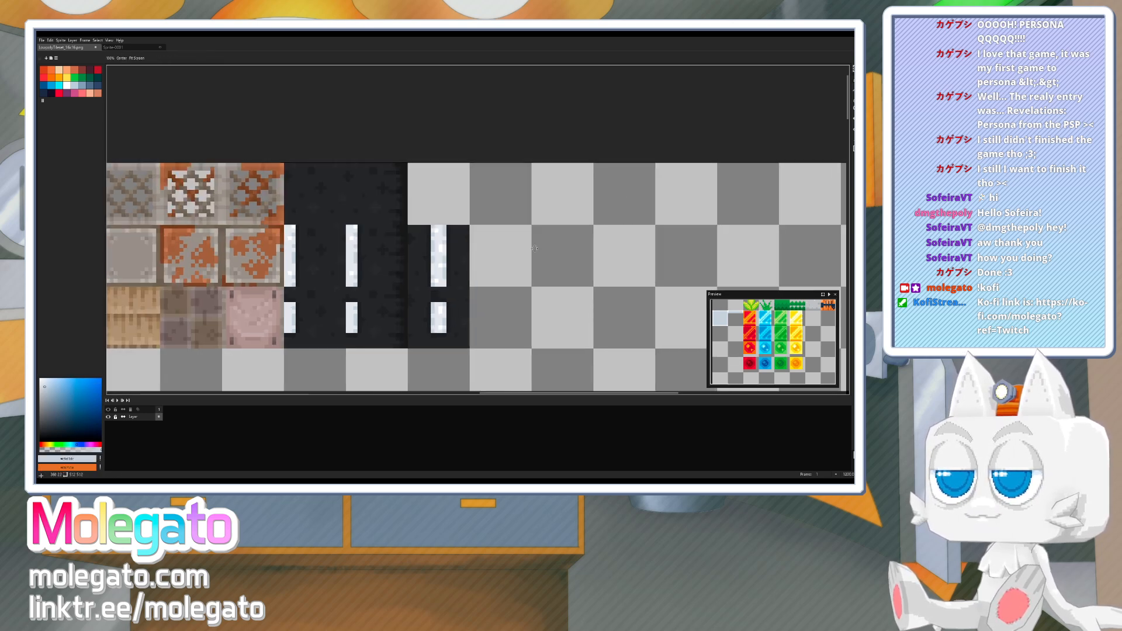
- Copy the three-by-two block of white-lined road tiles into the empty cells directly beneath it
left_click(854, 69)
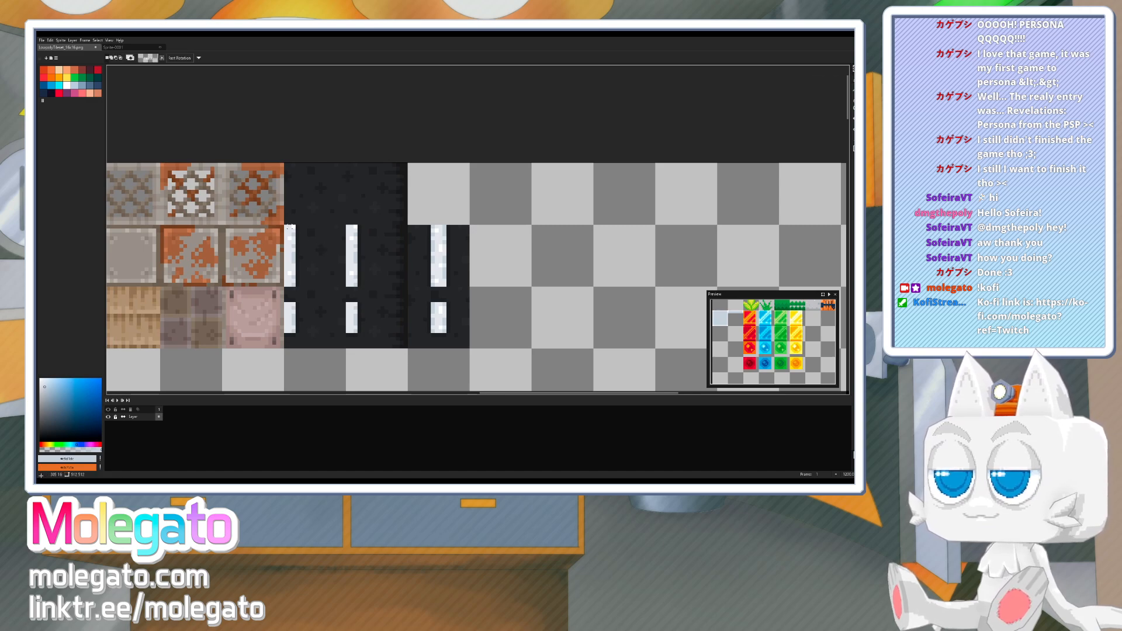
left_click_drag(284, 225, 470, 349)
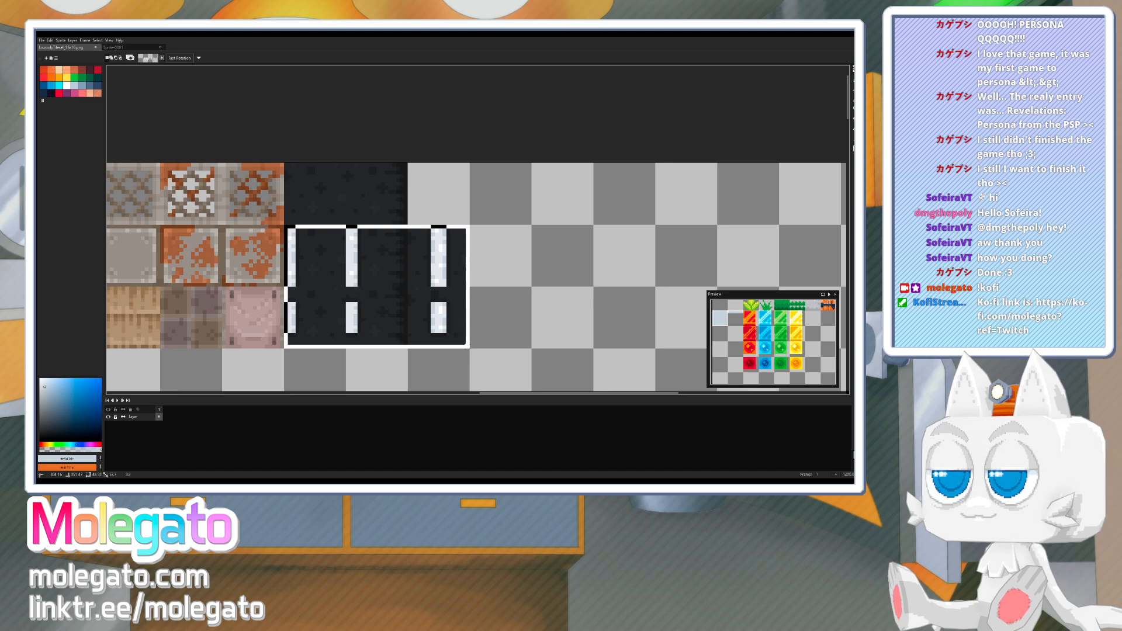
scroll(448, 322, "down", 3)
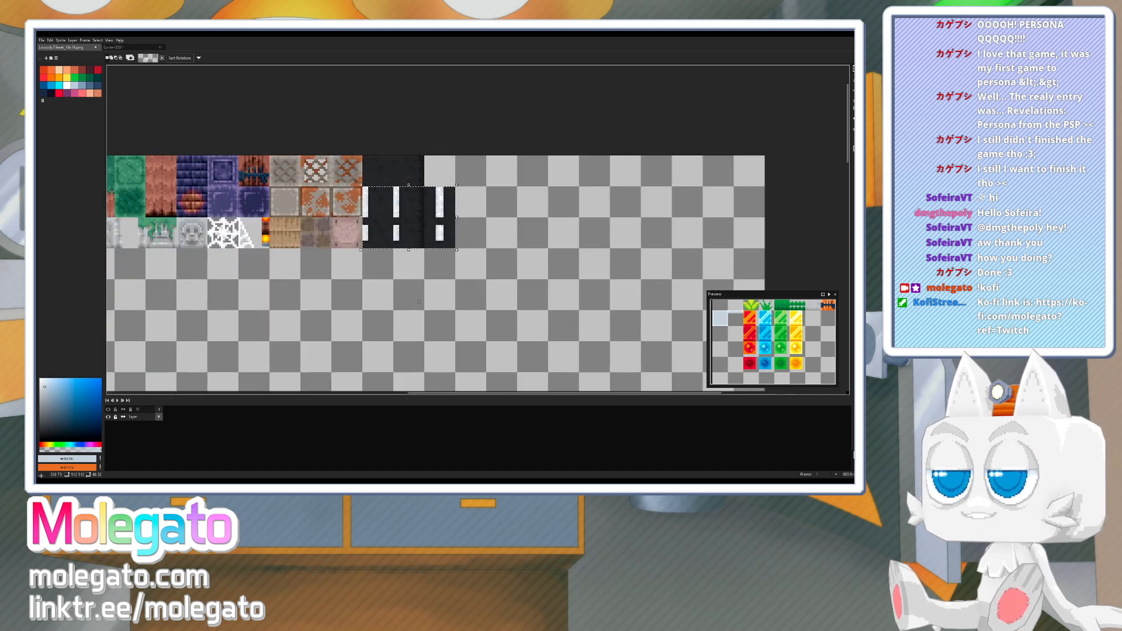
left_click(404, 226)
left_click_drag(403, 226, 402, 283, "ctrl")
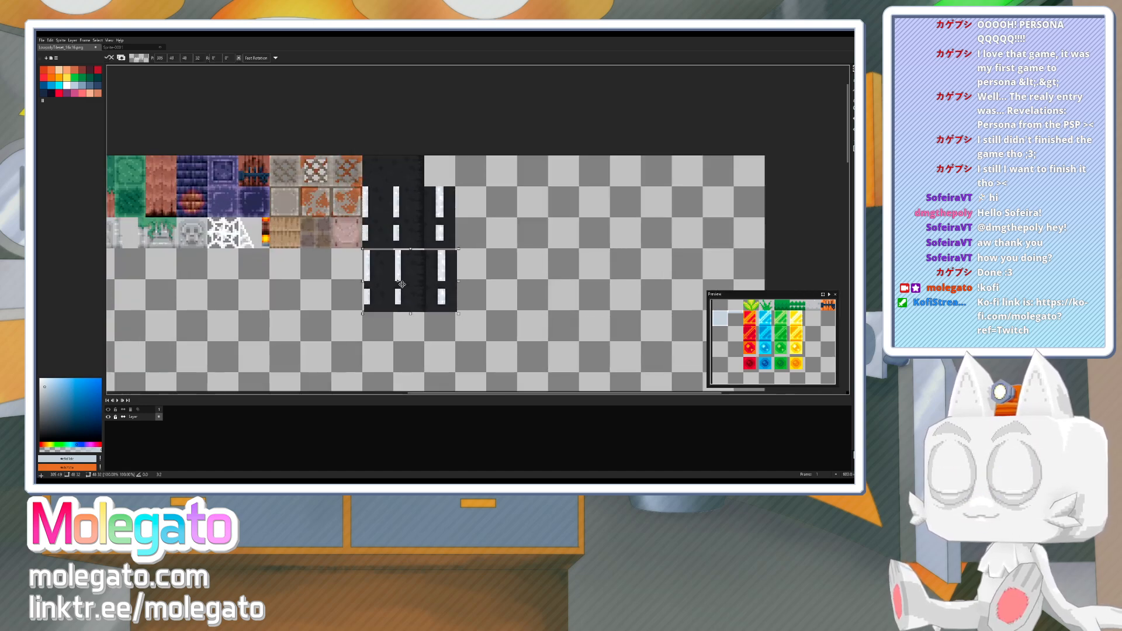
- Recolour the white lines in the copied road tiles with the light and deeper yellows sampled from the yellow block tile
scroll(401, 283, "up", 3)
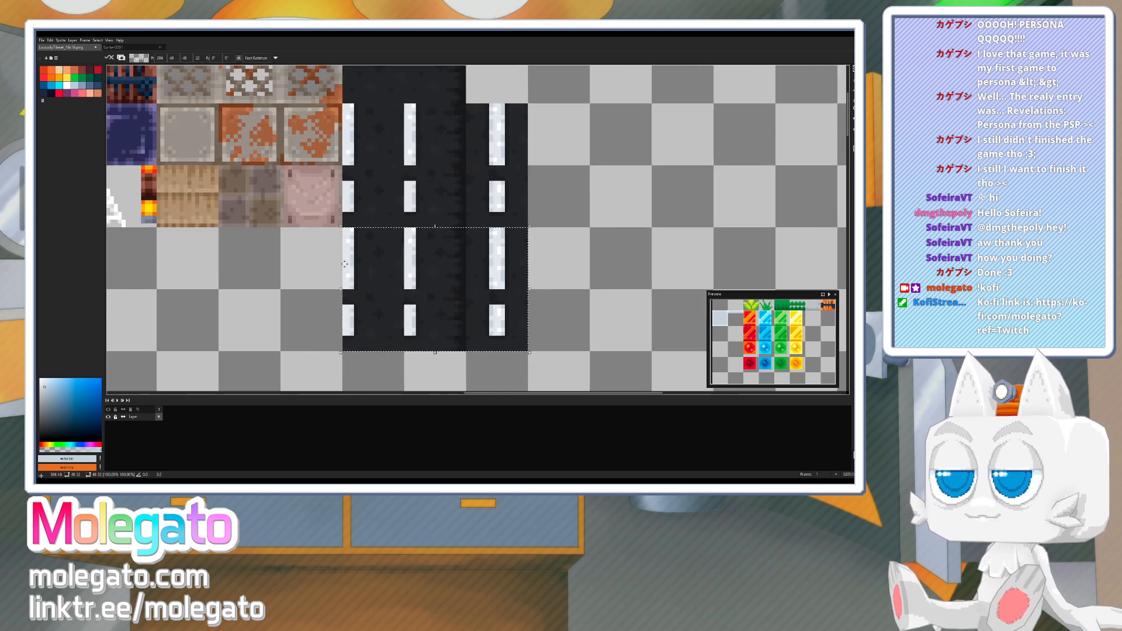
scroll(346, 284, "down", 1)
middle_click_drag(109, 311, 436, 257)
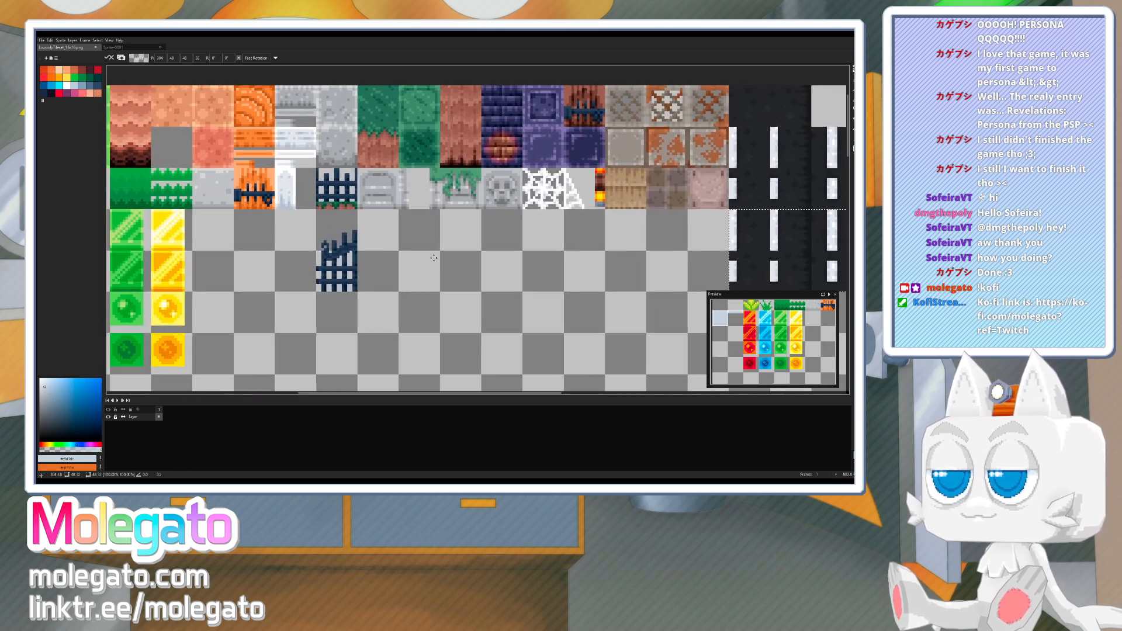
key("b")
left_click(177, 229, "alt")
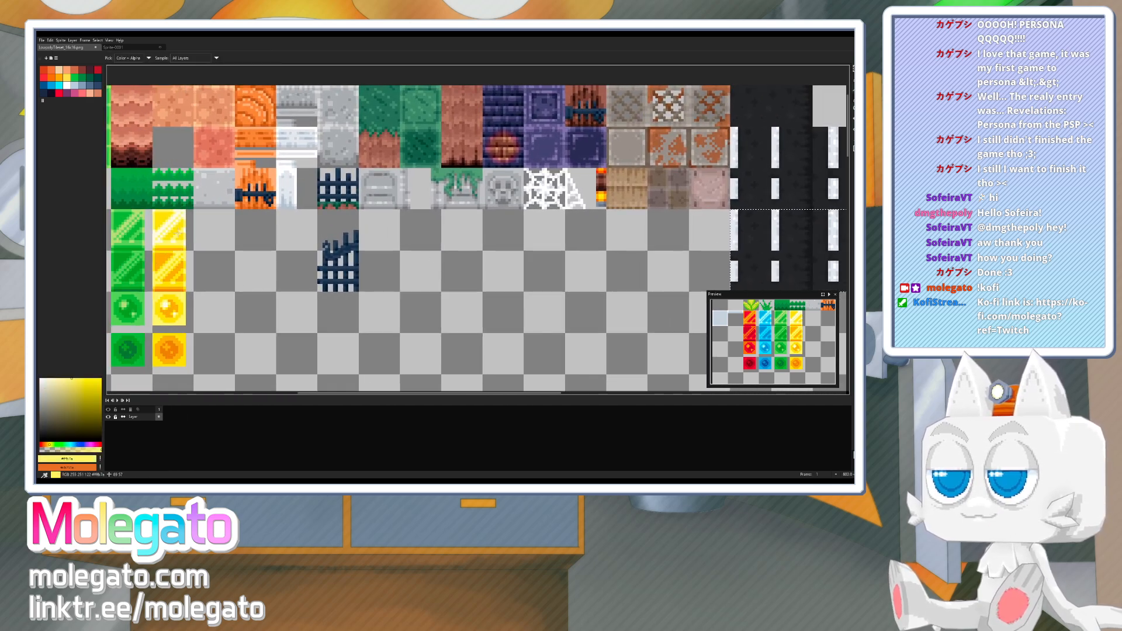
key("x")
left_click(177, 229, "alt")
key("x")
middle_click_drag(689, 203, 494, 219)
key("g")
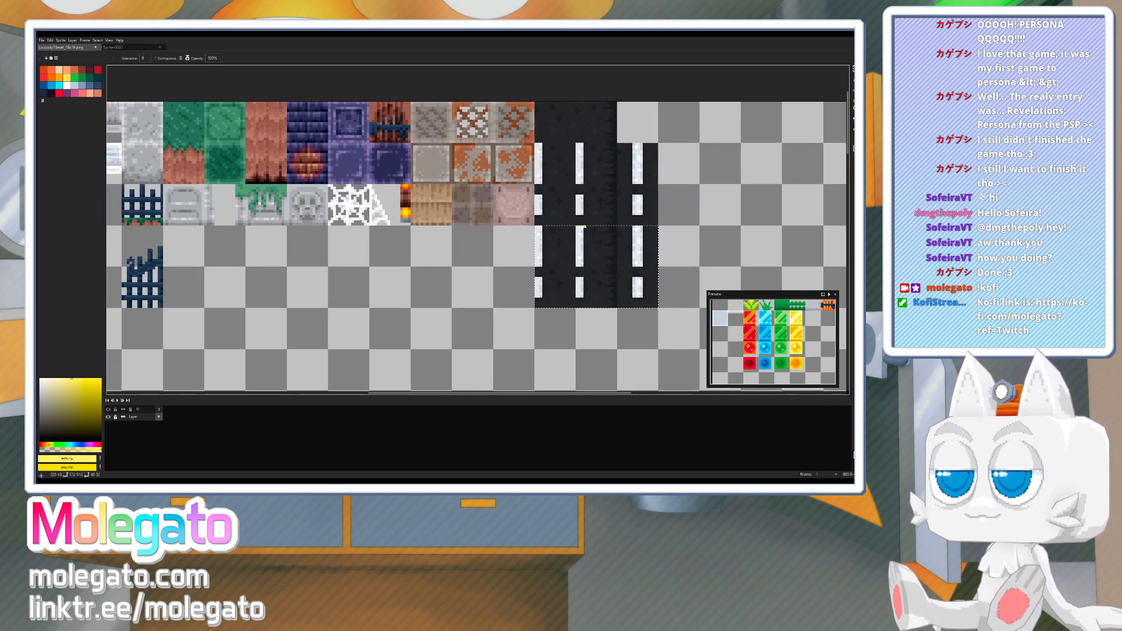
key("x")
left_click(580, 243)
- Fill the shaded edge pixels of the yellow road lines with orange sampled from the yellow block tiles
middle_click_drag(376, 298, 512, 290)
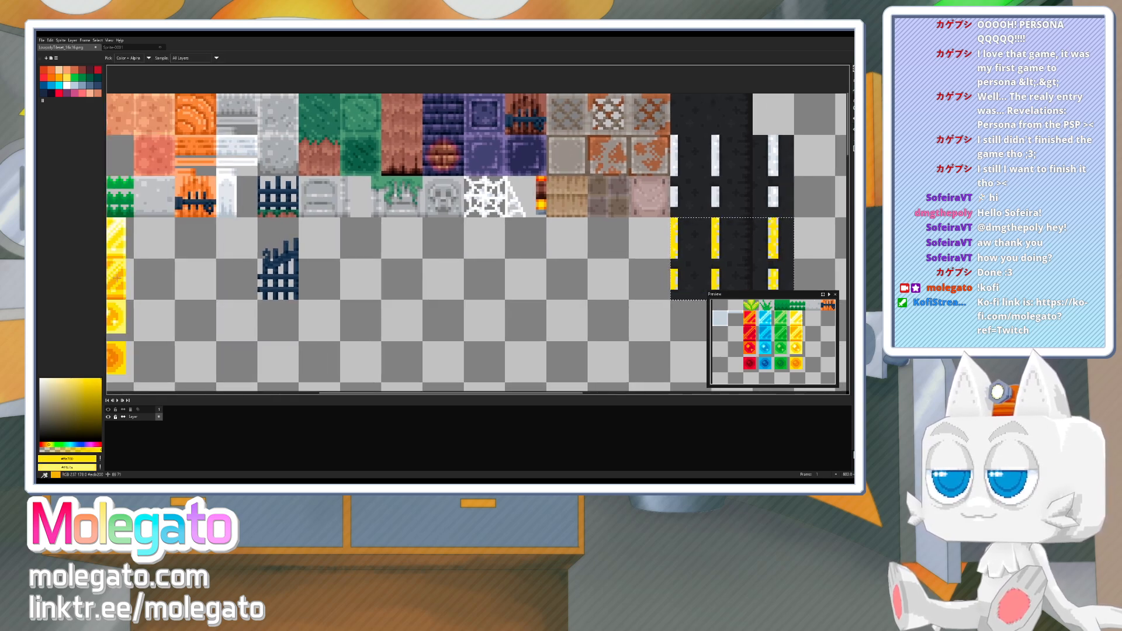
middle_click_drag(549, 251, 460, 269)
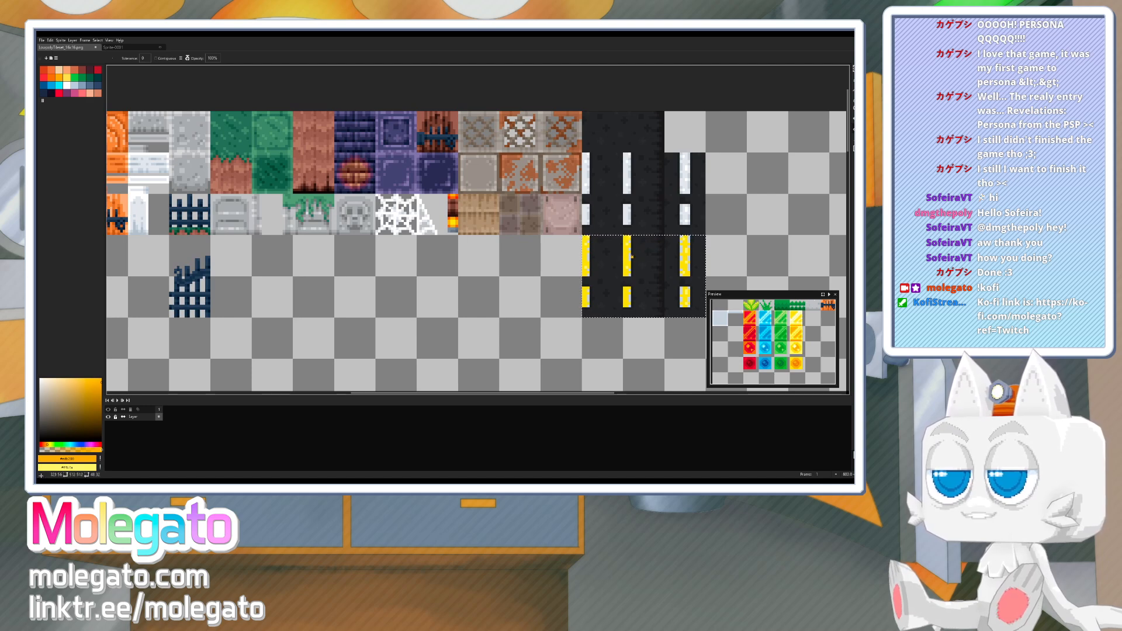
left_click_drag(663, 247, 451, 301)
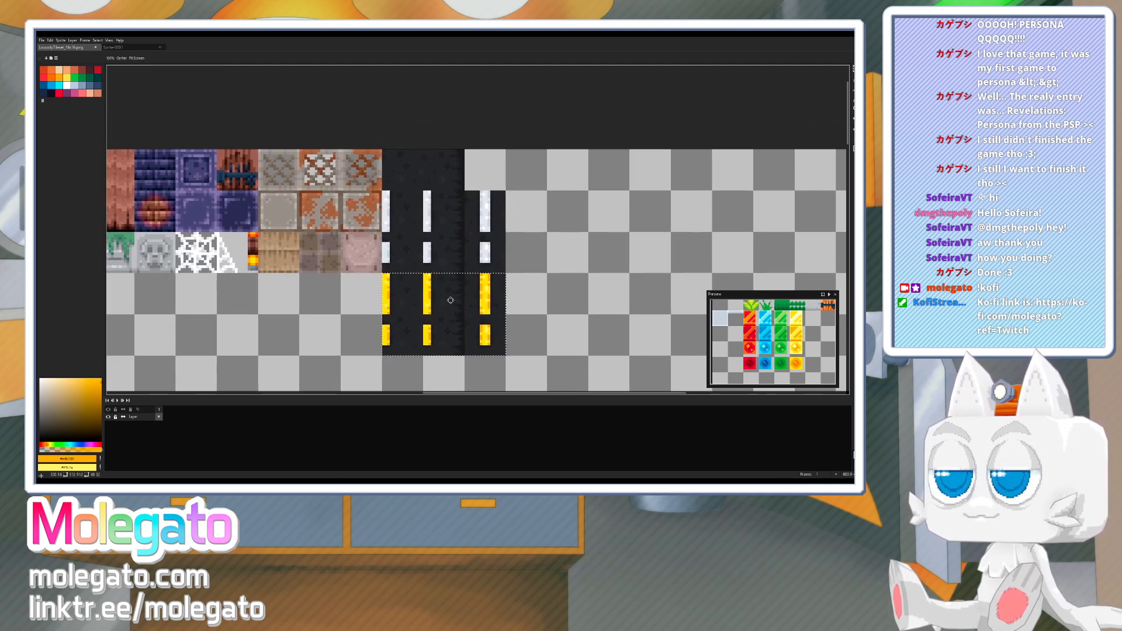
- Copy the plain asphalt tile into the empty cell above the wide white dashed line and deselect it
left_click(476, 207)
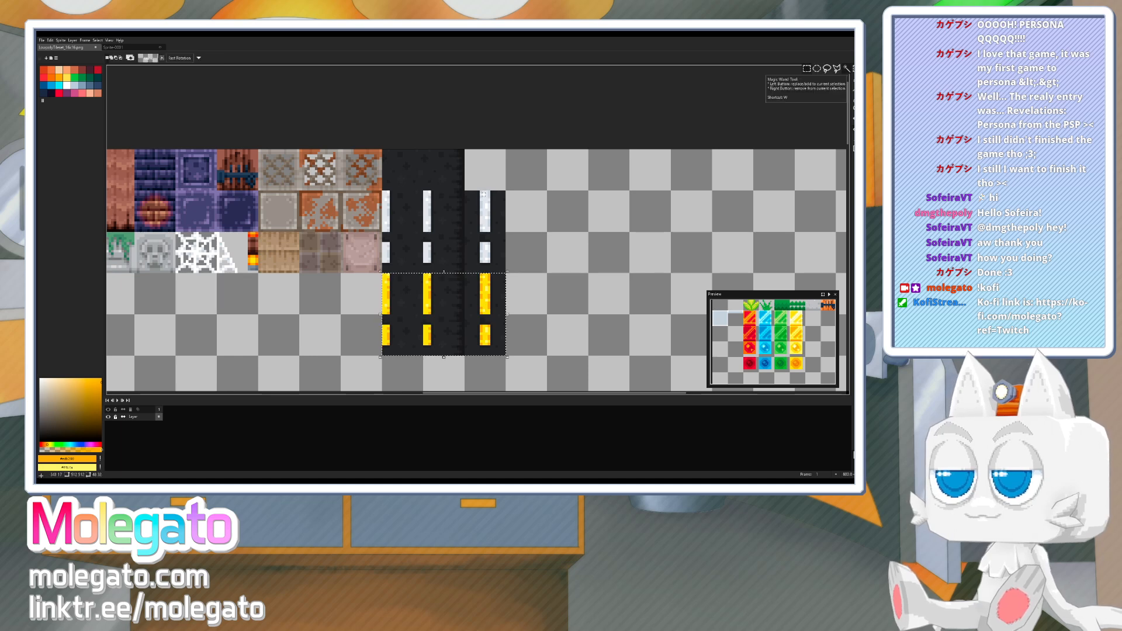
scroll(473, 233, "up", 2)
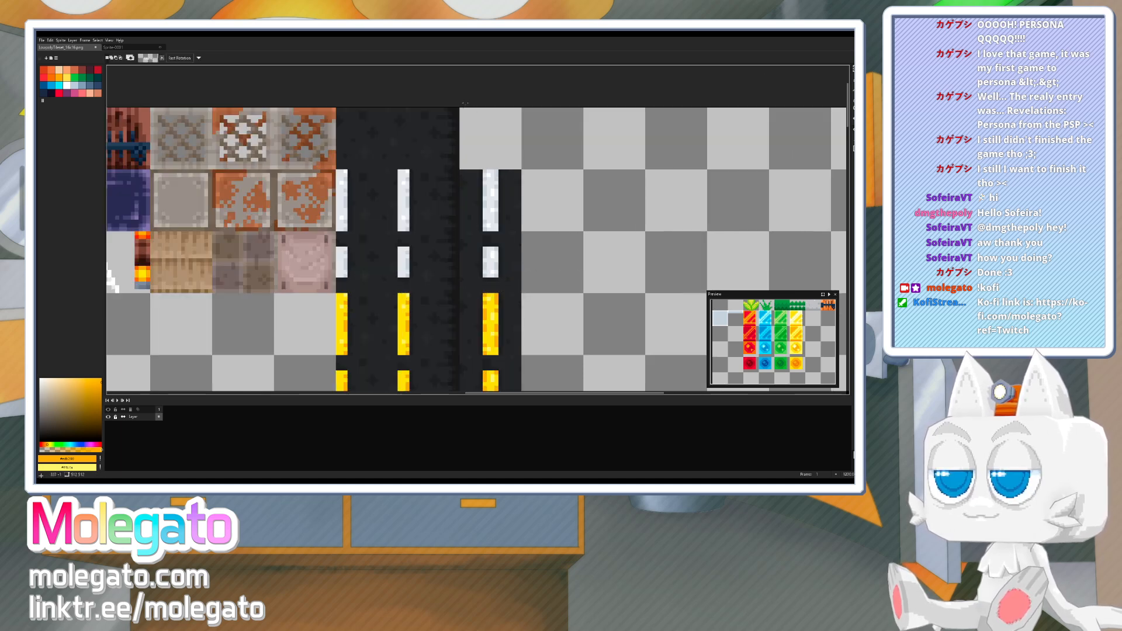
left_click_drag(462, 106, 522, 171)
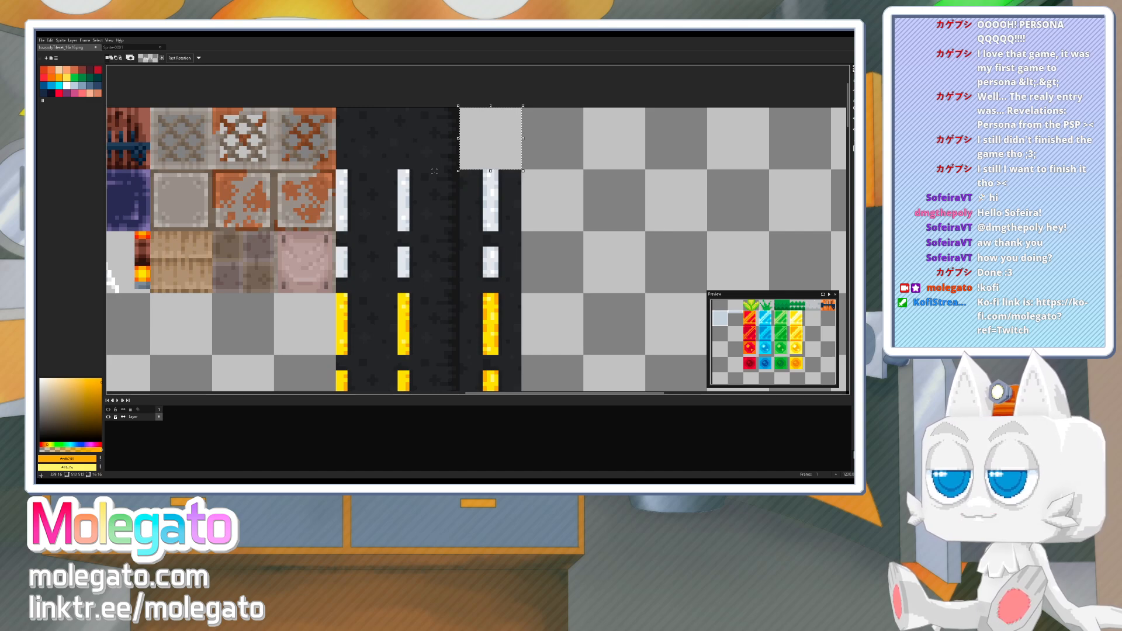
left_click_drag(338, 109, 488, 130)
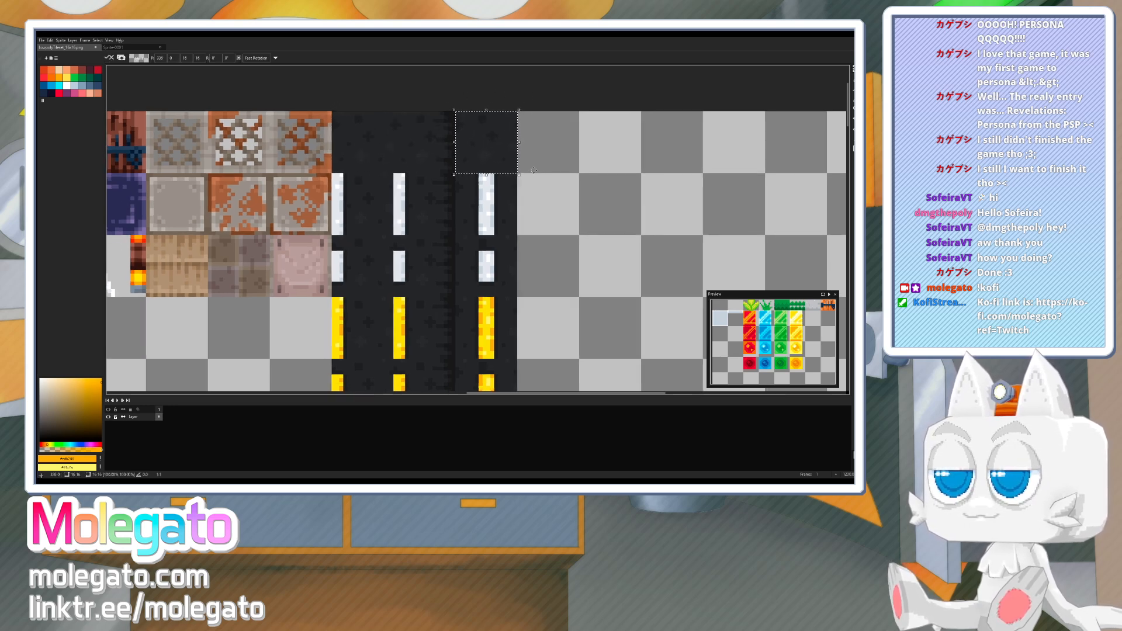
middle_click_drag(533, 170, 521, 180)
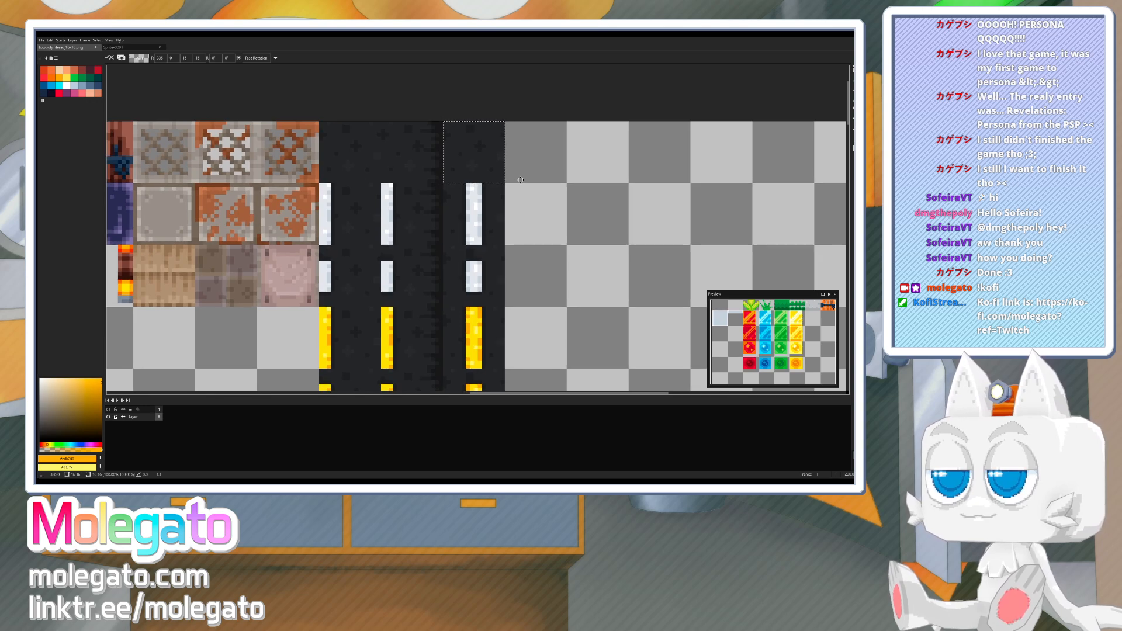
left_click(853, 69)
left_click(463, 177)
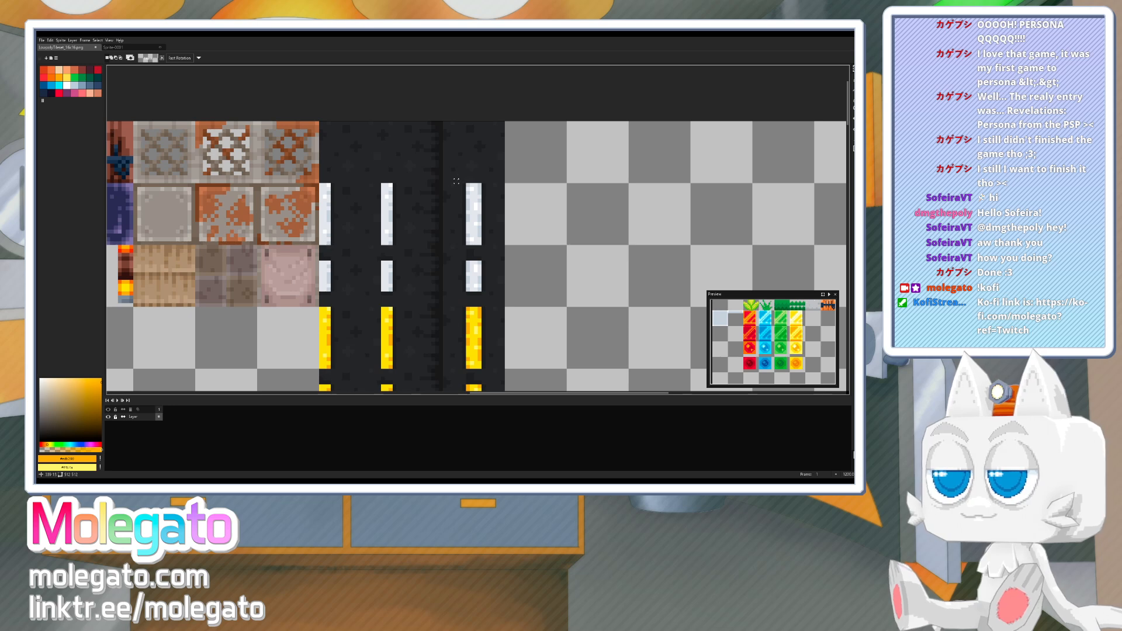
- Select a centred strip 8 pixels wide across the full height of the new asphalt tile and fill it with the line's off-white
left_click_drag(460, 181, 480, 123)
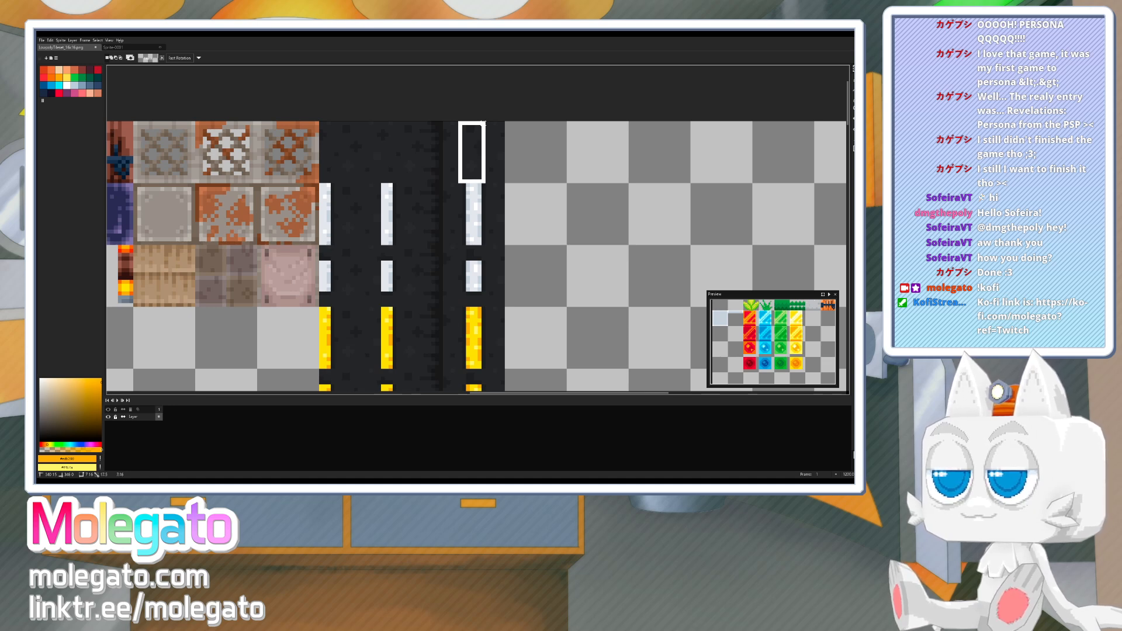
left_click_drag(487, 123, 488, 124)
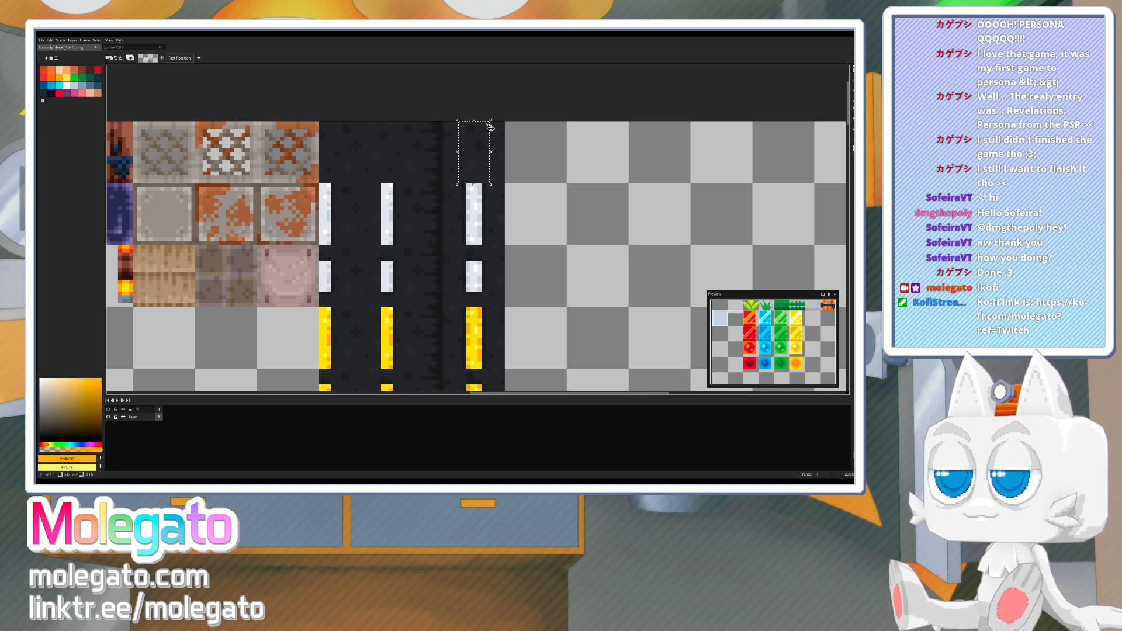
key("b")
left_click(478, 193, "alt")
key("g")
left_click(480, 169)
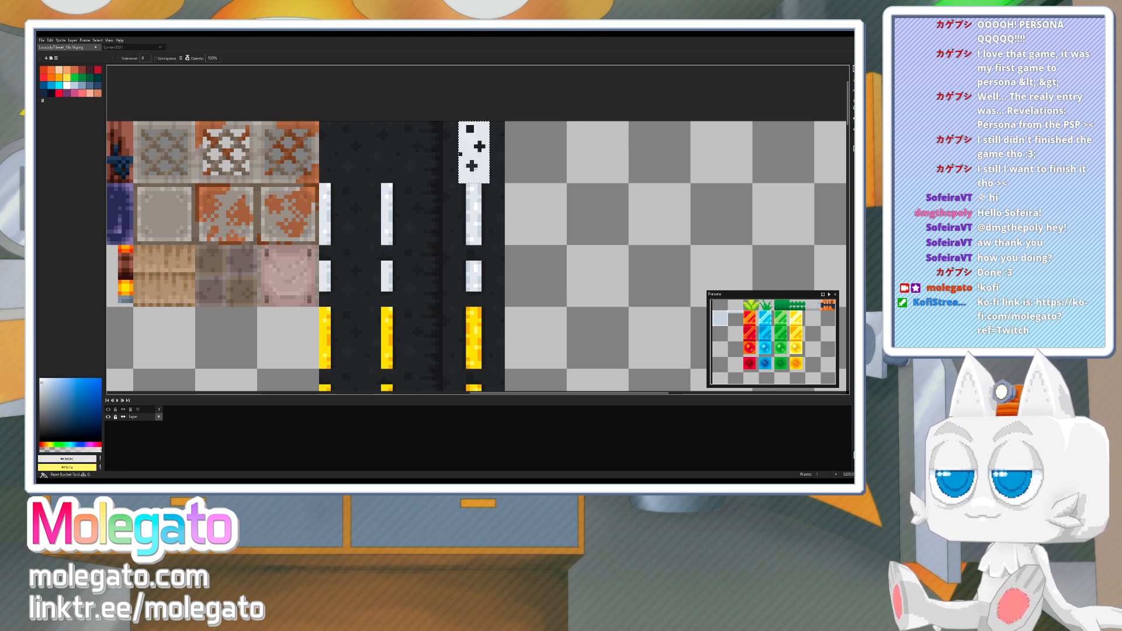
- Fill the remaining dark specks inside the off-white strip with pure white sampled from the line below
left_click(475, 196, "alt")
left_click(472, 166)
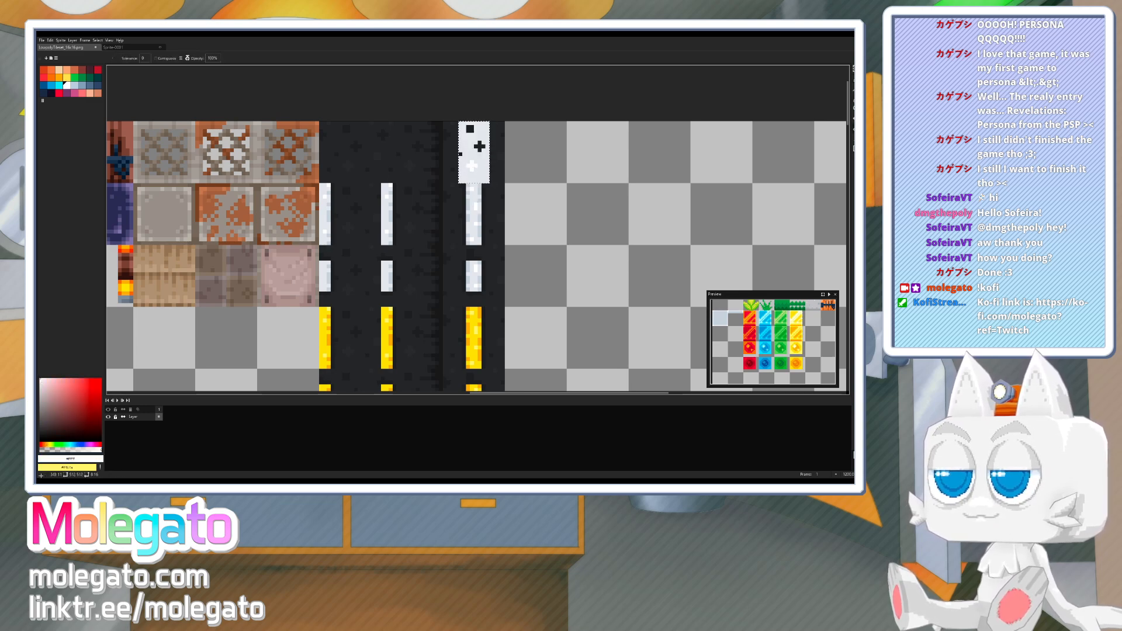
left_click(481, 146)
left_click(470, 128)
left_click(460, 154)
scroll(494, 190, "up", 1)
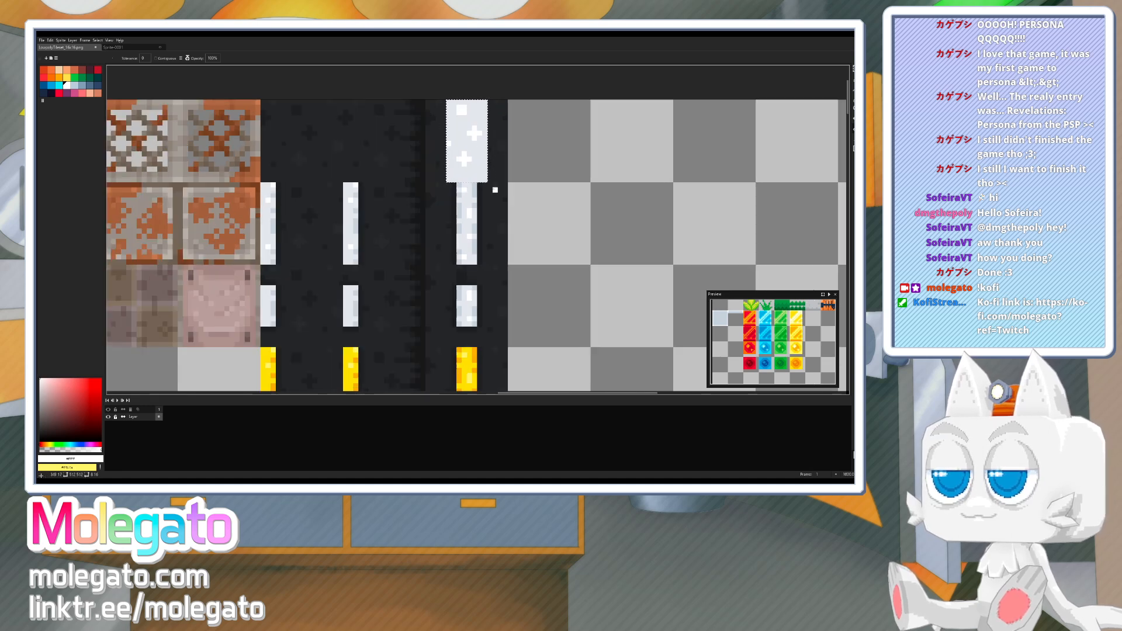
- Shade both side edges of the wide off-white strip with notched pixels in the line's sampled pale blue-grey
key("space")
left_click_drag(468, 163, 452, 210)
scroll(450, 226, "up", 1)
left_click(441, 236, "alt")
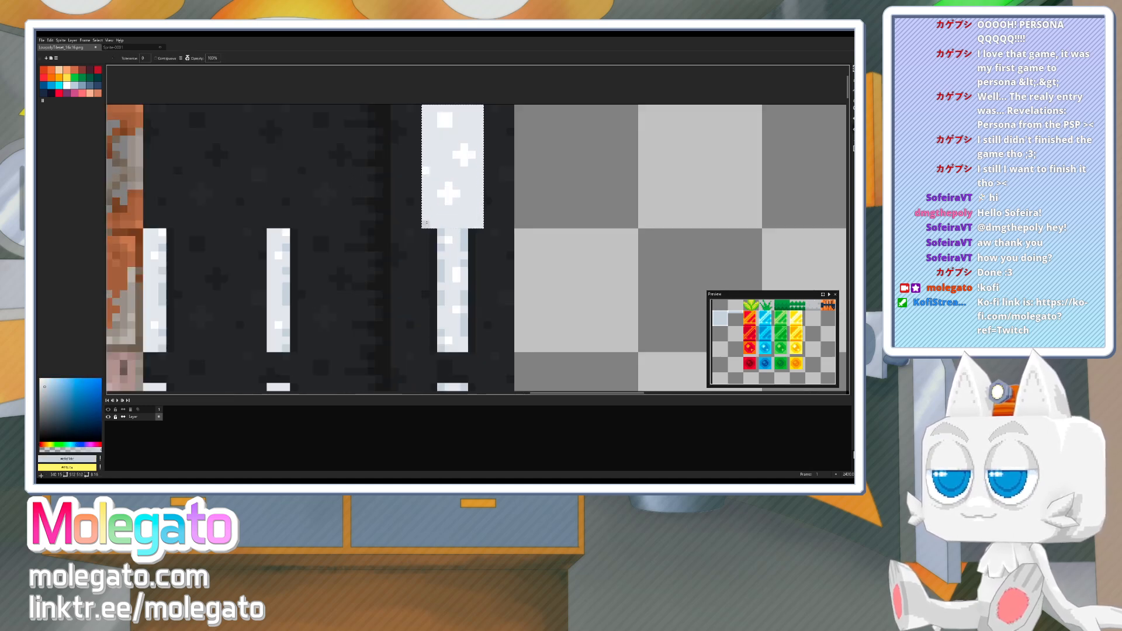
left_click(425, 221)
key("ctrl+z")
key("b")
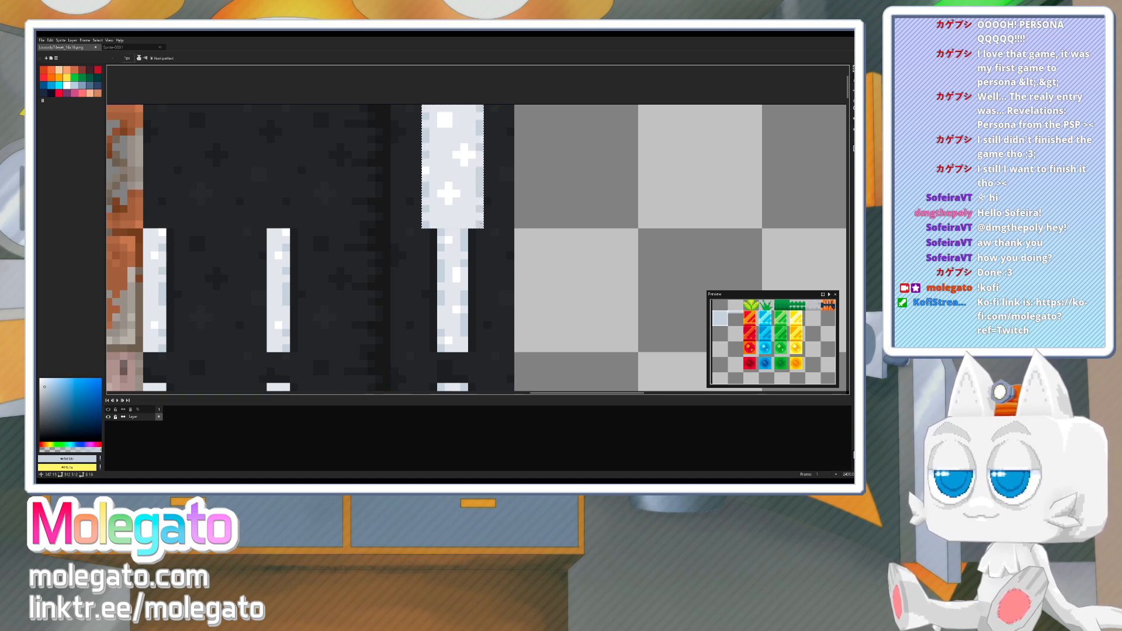
- Add pure white highlight pixels near the lower end of the wide strip, and sample its off-white base colour
left_click(443, 218, "alt")
left_click(449, 194, "alt")
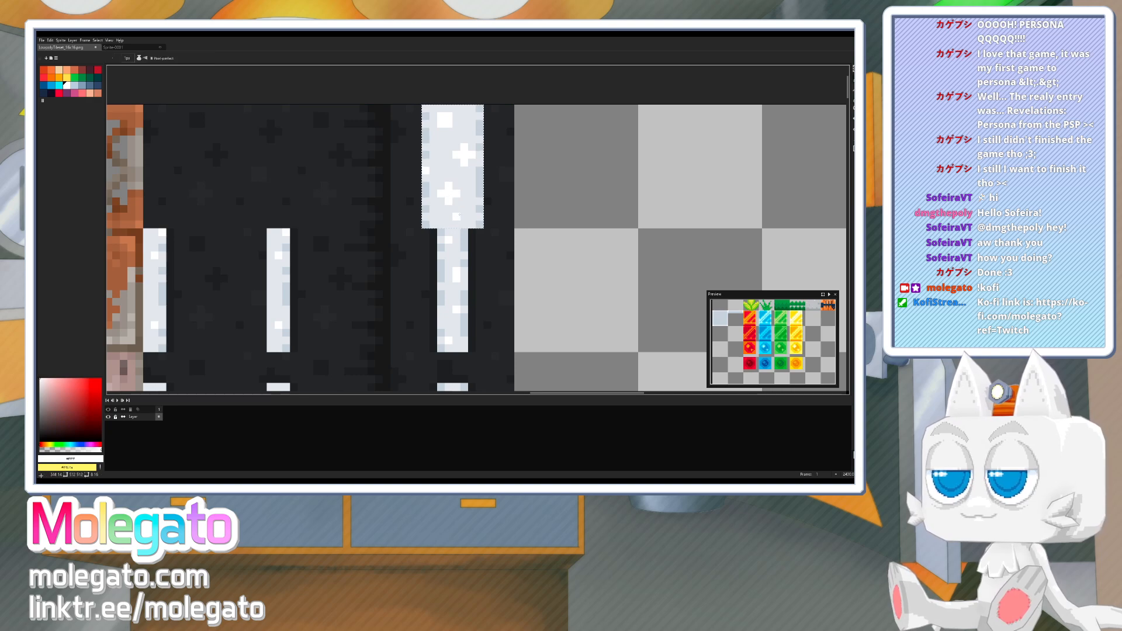
left_click(464, 217)
left_click(472, 201)
left_click(459, 202, "alt")
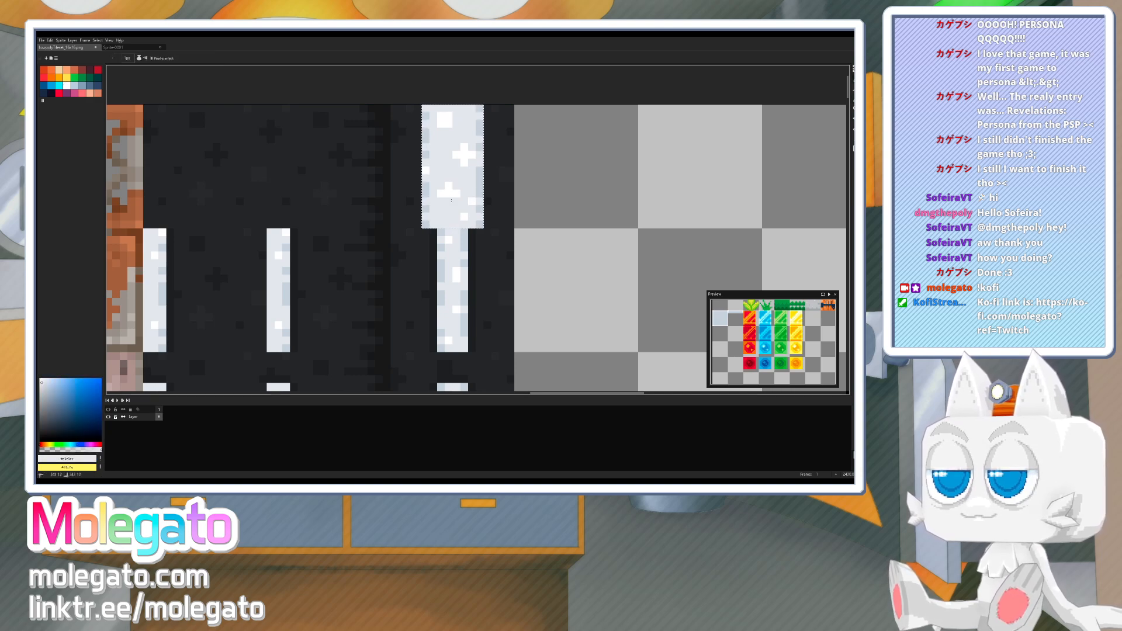
- Paint over the large pure white highlights in the middle and lower part of the wide strip with its off-white base colour
left_click_drag(450, 201, 458, 196)
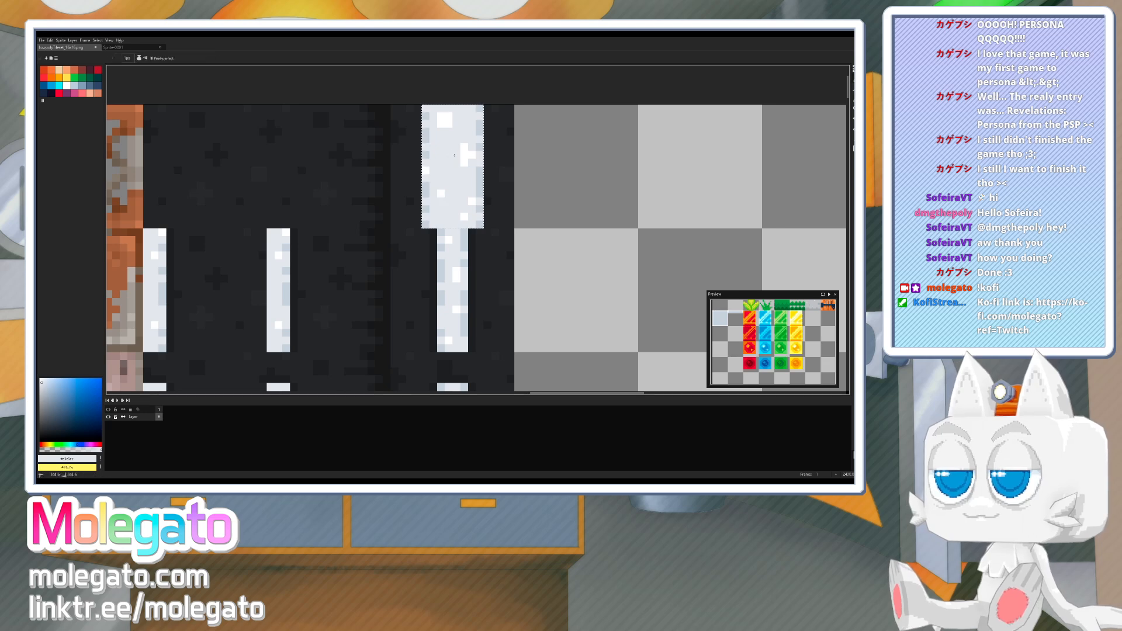
left_click(464, 163)
left_click(465, 155)
left_click(464, 148)
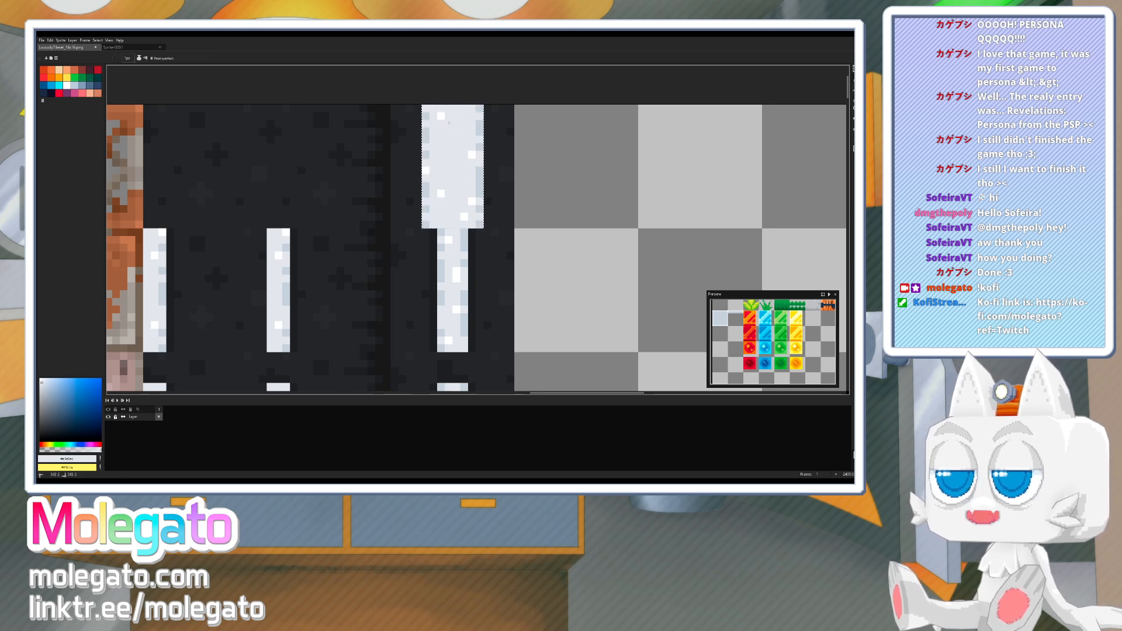
- Scatter single pure white highlight pixels over the wide strip, covering an unwanted one near its upper end with off-white
left_click(441, 116, "alt")
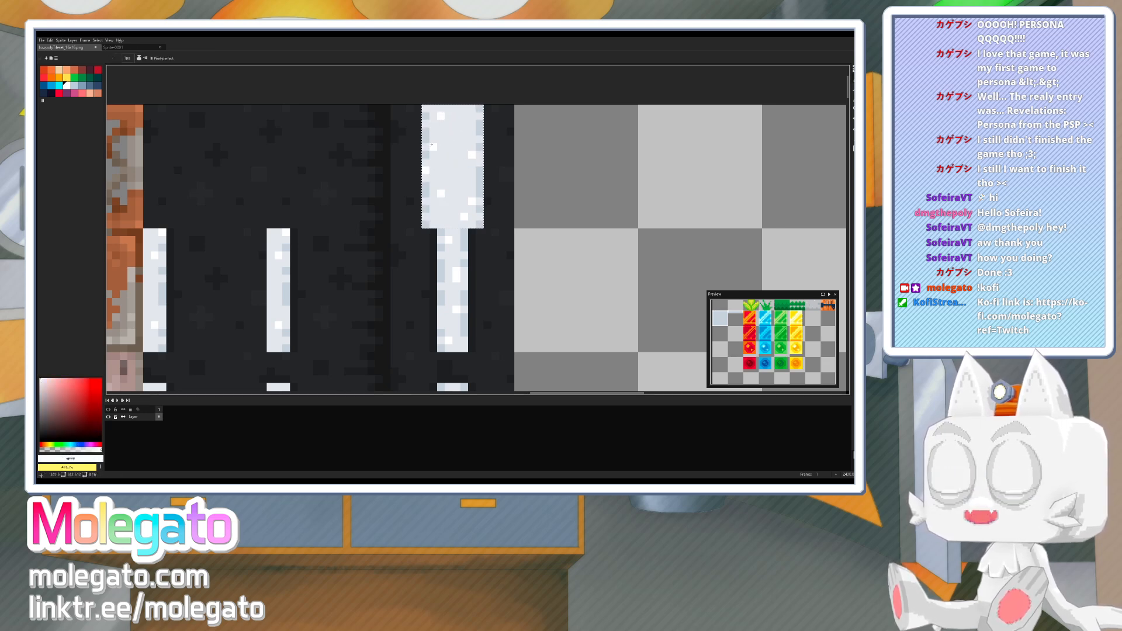
left_click(470, 119)
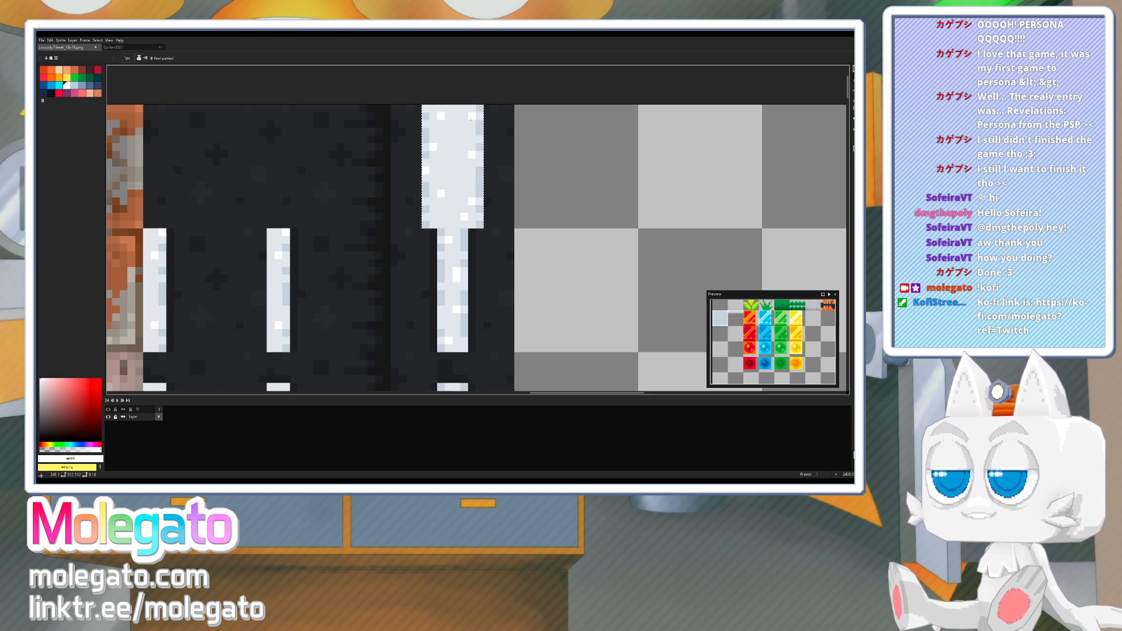
left_click(454, 125, "alt")
left_click(441, 117)
left_click(473, 114, "alt")
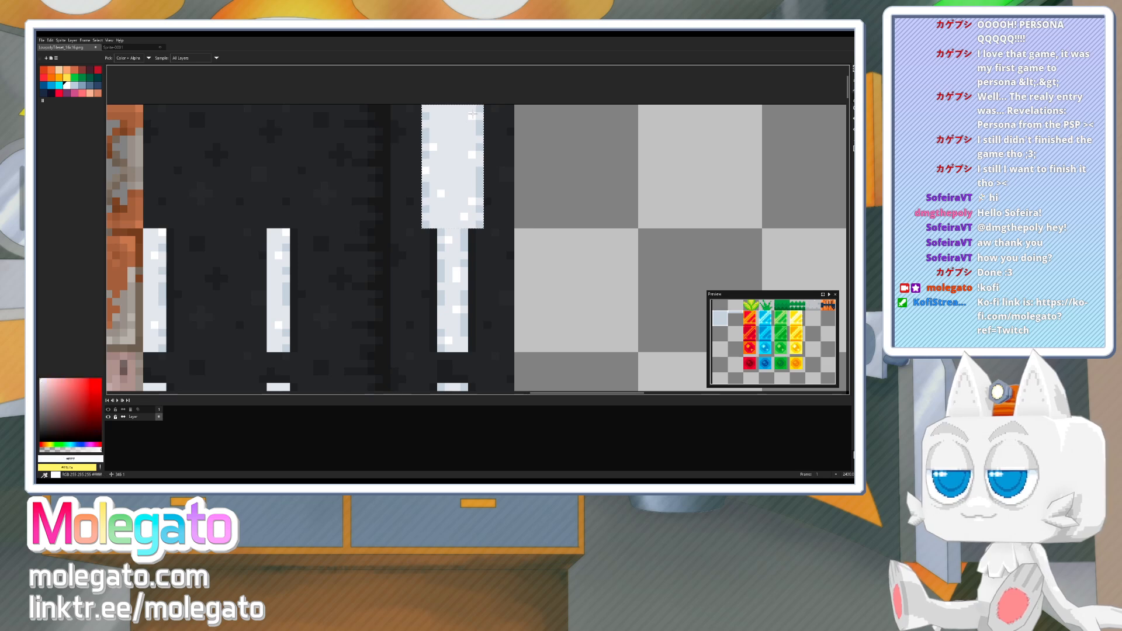
left_click(434, 193)
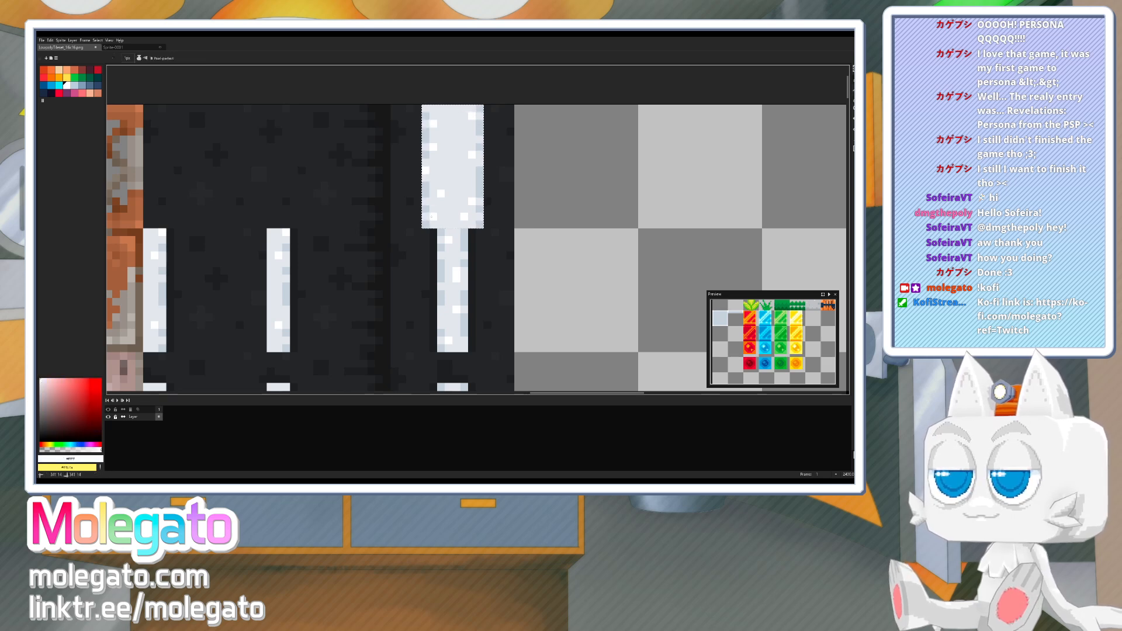
- Check the wide white line tile against the other road tiles and save the tileset
scroll(556, 218, "down", 4)
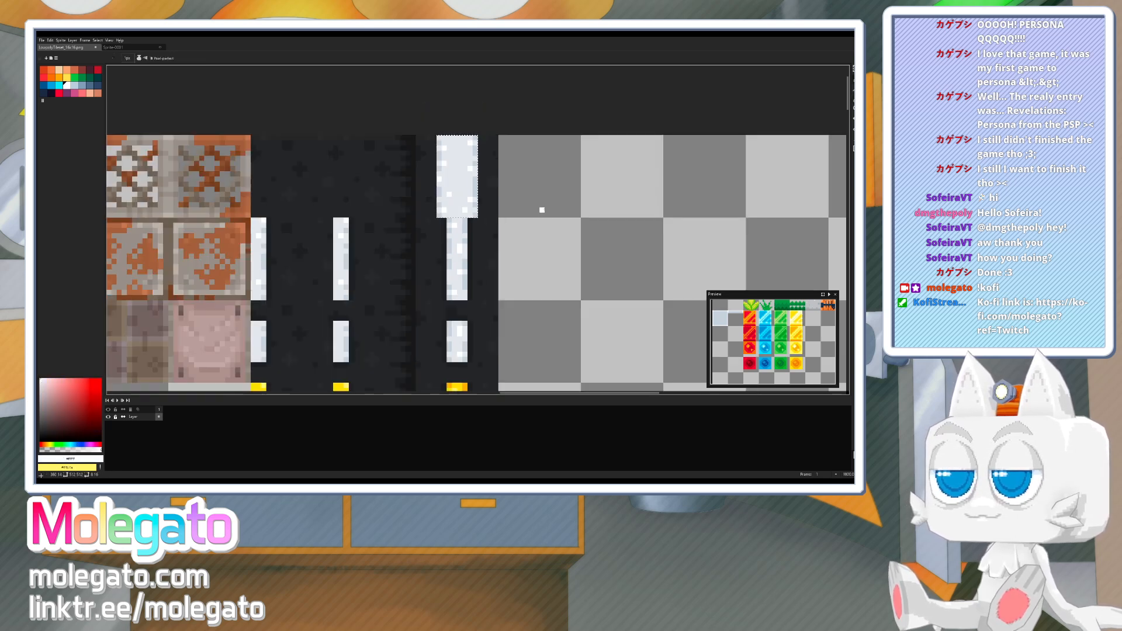
scroll(522, 231, "down", 1)
left_click_drag(522, 245, 467, 221)
key("ctrl+s")
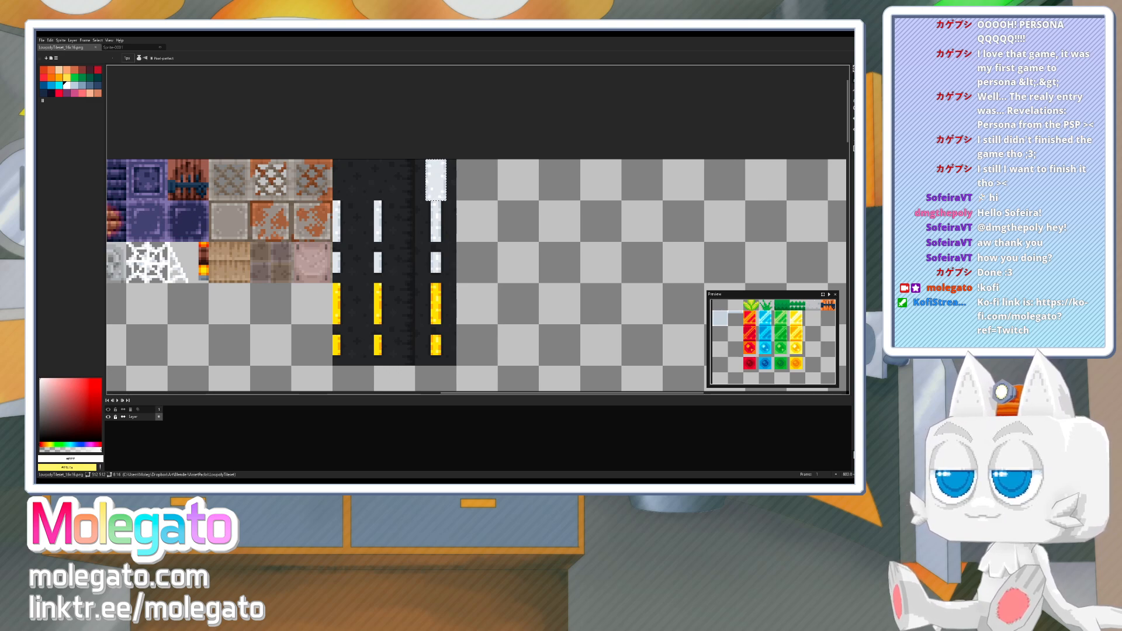
- Switch to Blender, enter mesh editing on the duplicated concrete pieces, and reload the LowpolyTileset_16x16.png texture
key("alt+Tab")
scroll(528, 306, "down", 2)
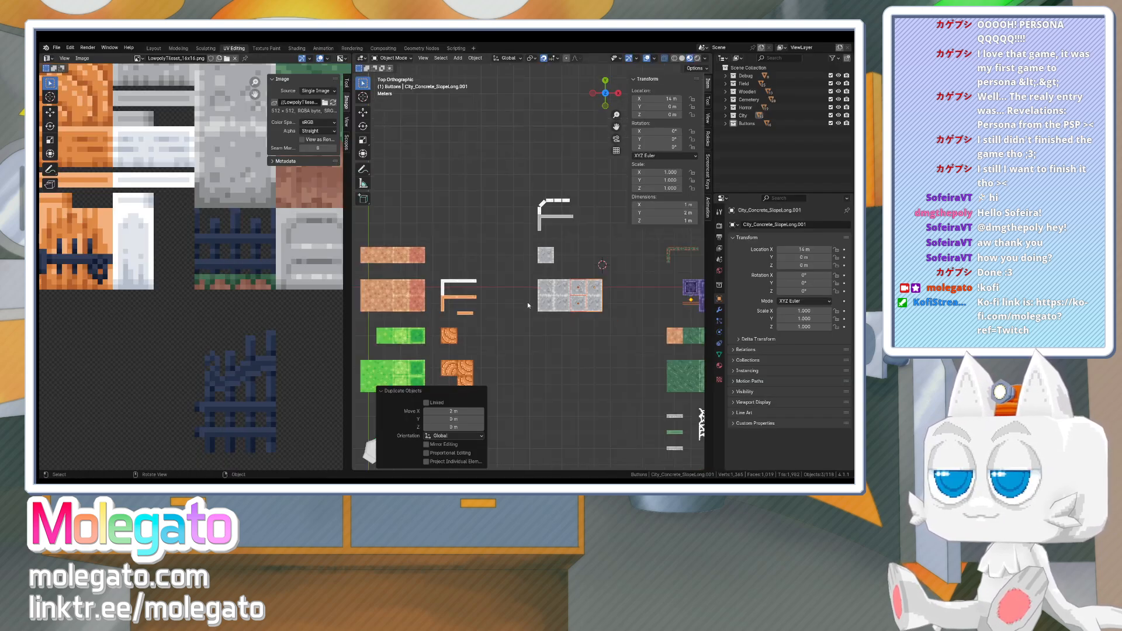
middle_click_drag(528, 306, 592, 264)
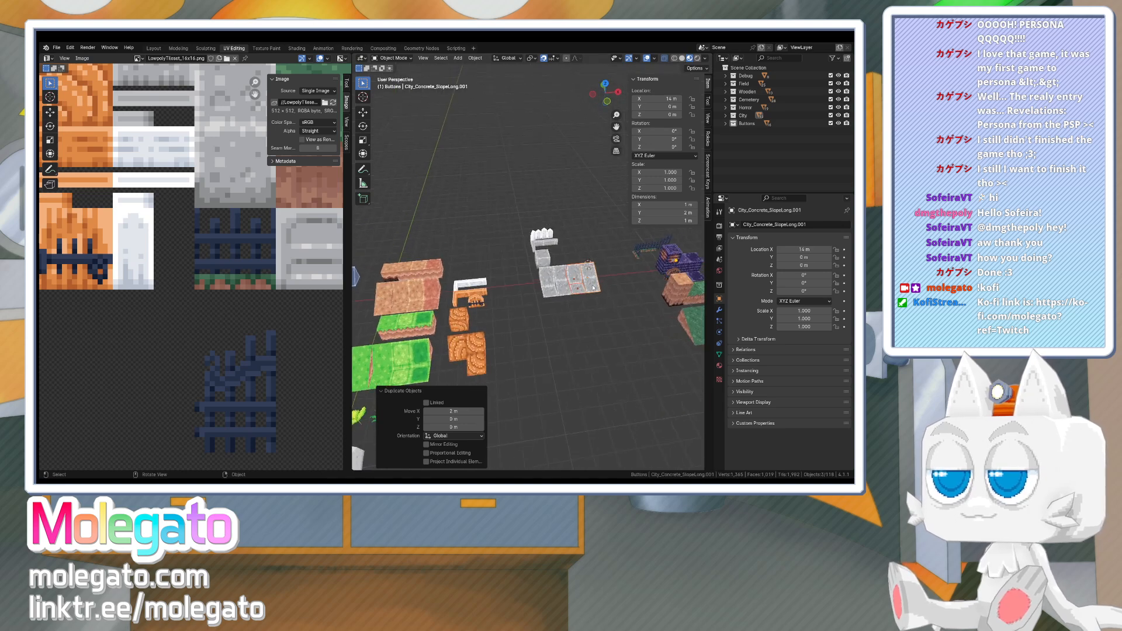
key("Tab")
scroll(253, 281, "down", 5)
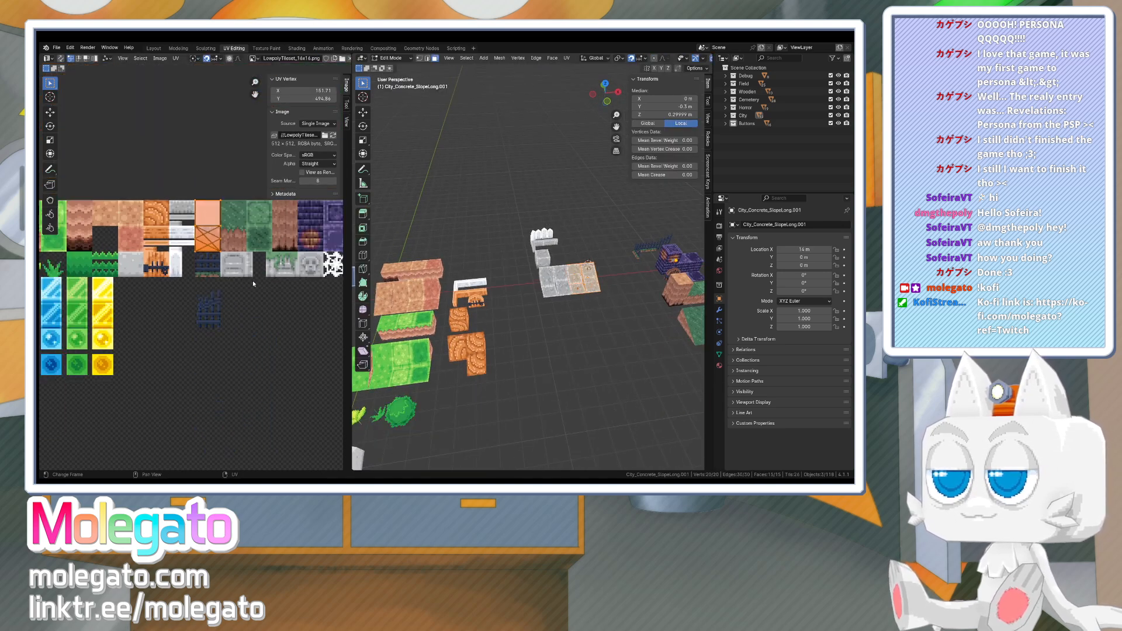
middle_click_drag(255, 281, 132, 322)
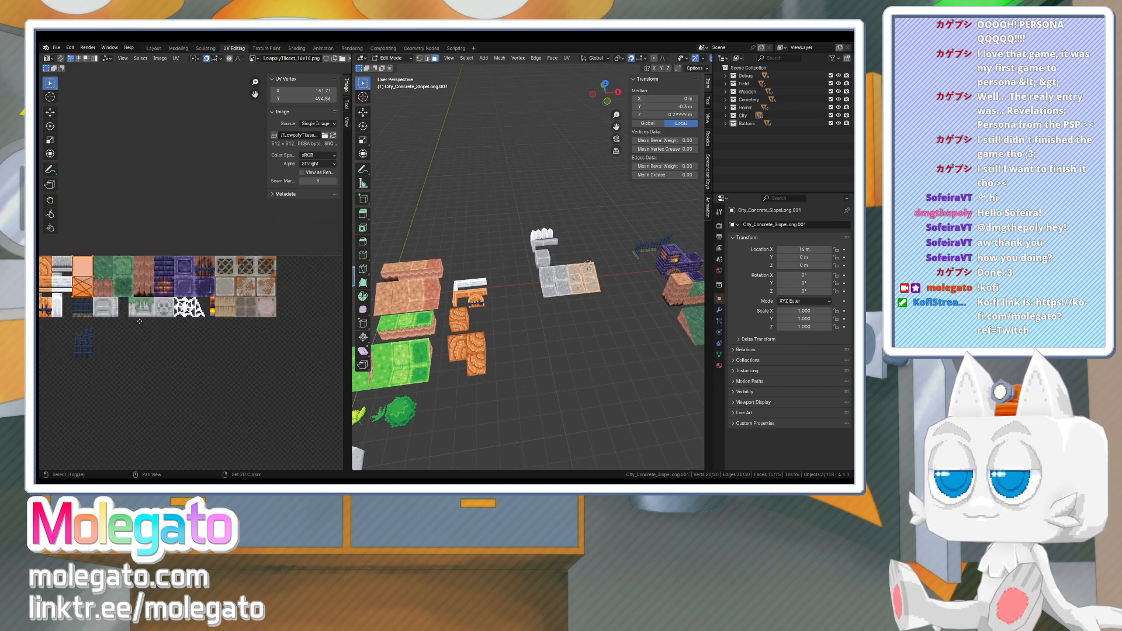
left_click(334, 137)
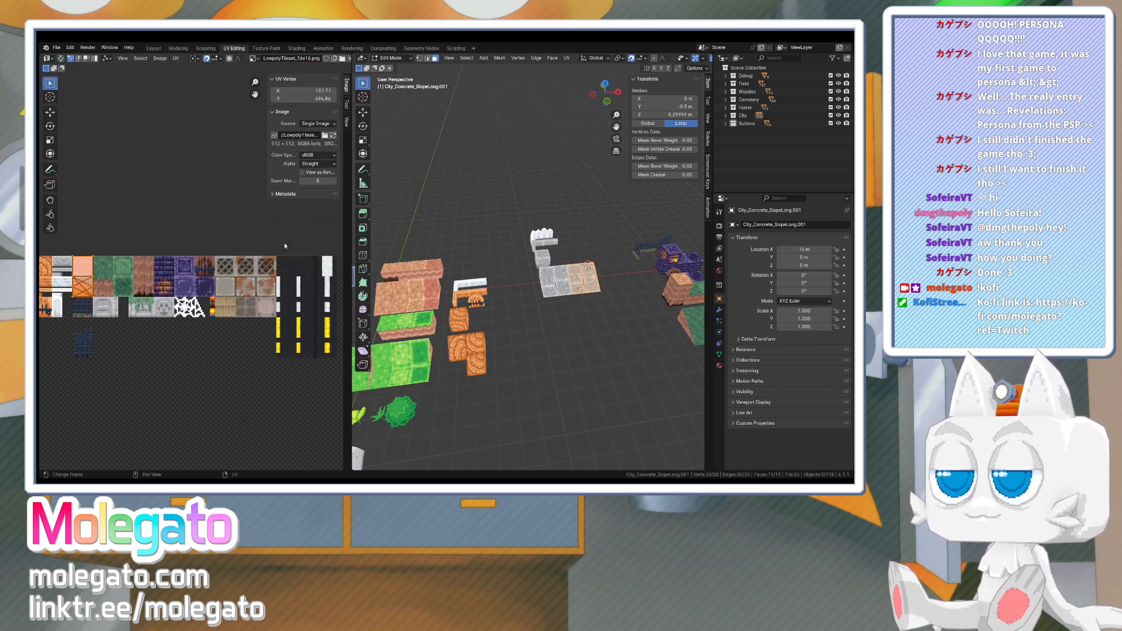
middle_click_drag(285, 243, 225, 276)
- Shift the duplicated pieces' UVs 160 pixels along X onto the asphalt tiles, and raise the side-face UVs 16 pixels onto the plain asphalt
key("g")
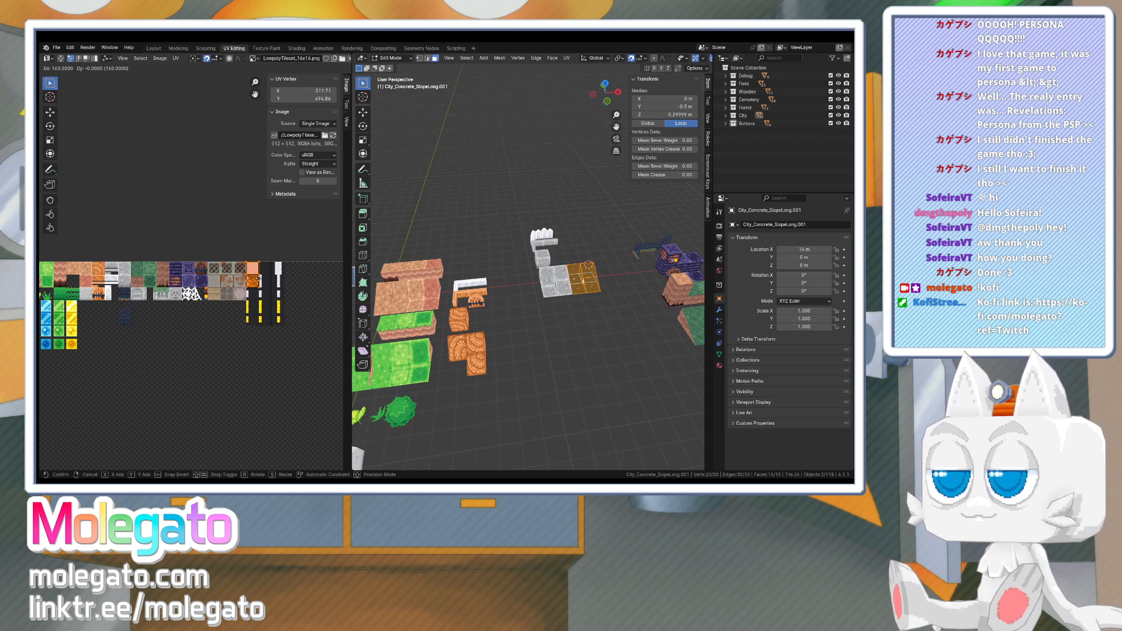
left_click(258, 280)
left_click(86, 59)
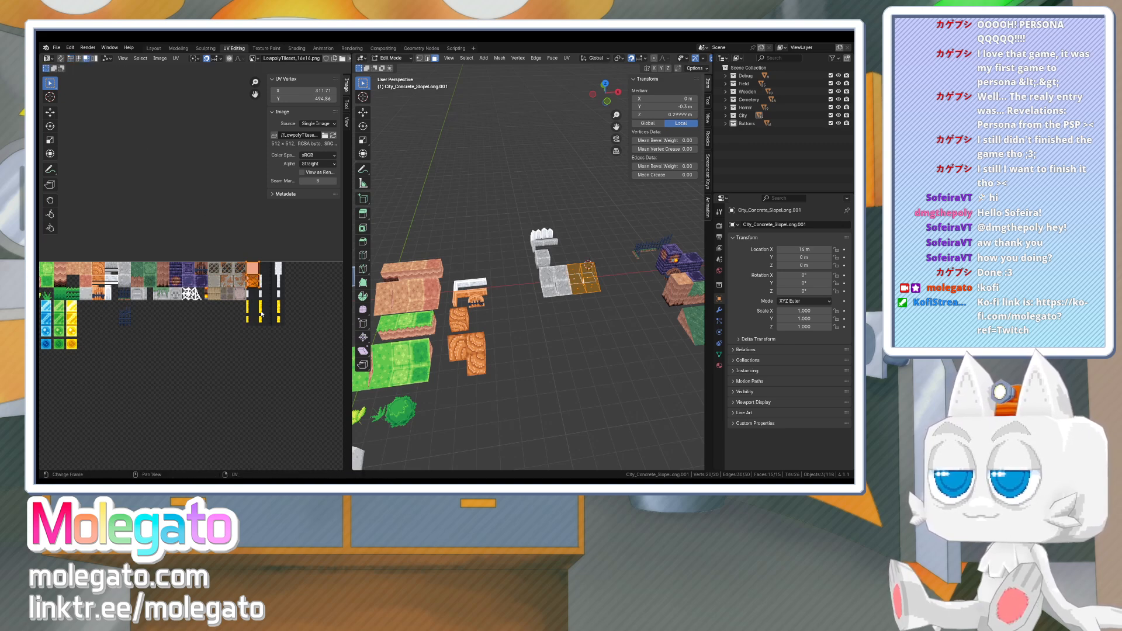
scroll(195, 271, "up", 2)
left_click(290, 290)
key("g")
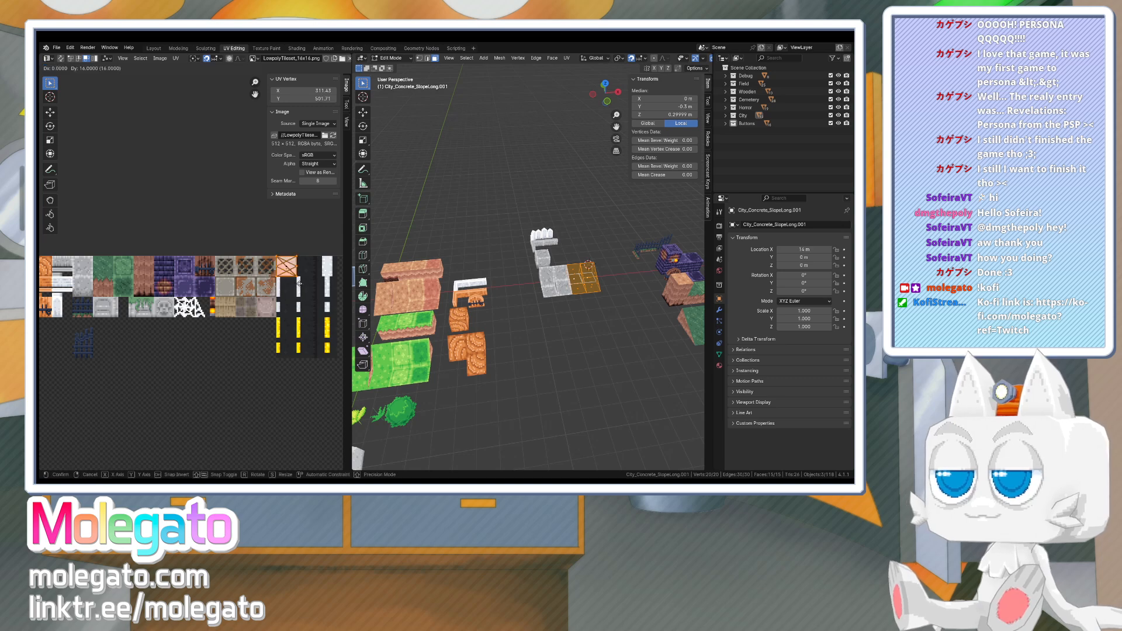
left_click(300, 284)
- Move the side-face UVs of the road pieces back 160 pixels along X onto the plain concrete tile
scroll(634, 298, "up", 3)
middle_click_drag(637, 300, 508, 308, "shift")
key("Tab")
key("Tab")
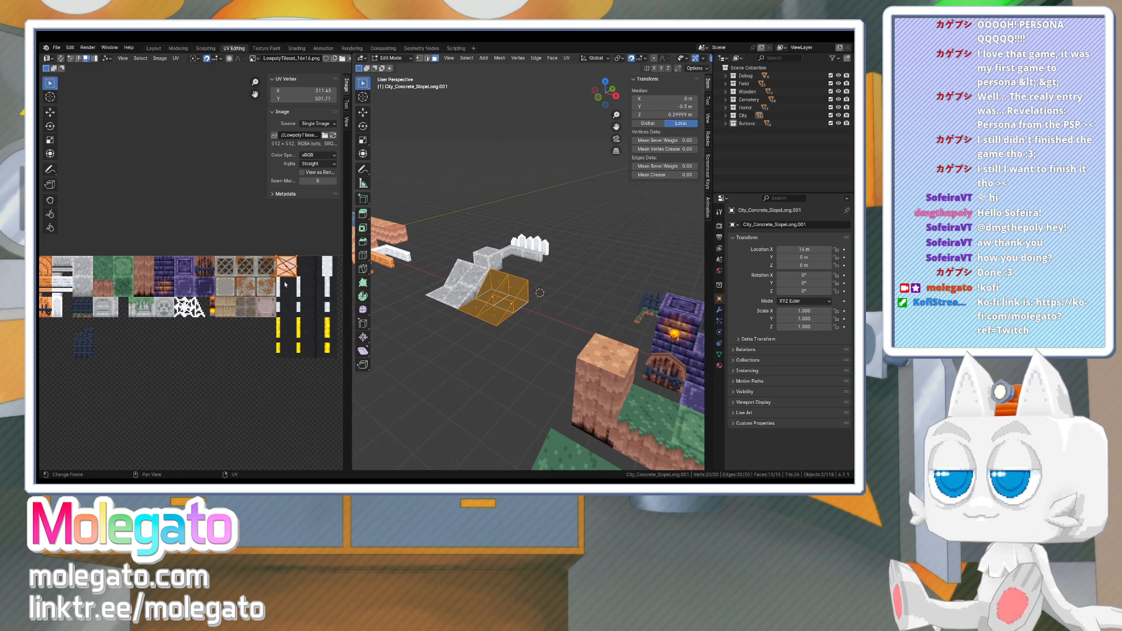
key("g")
left_click(88, 281)
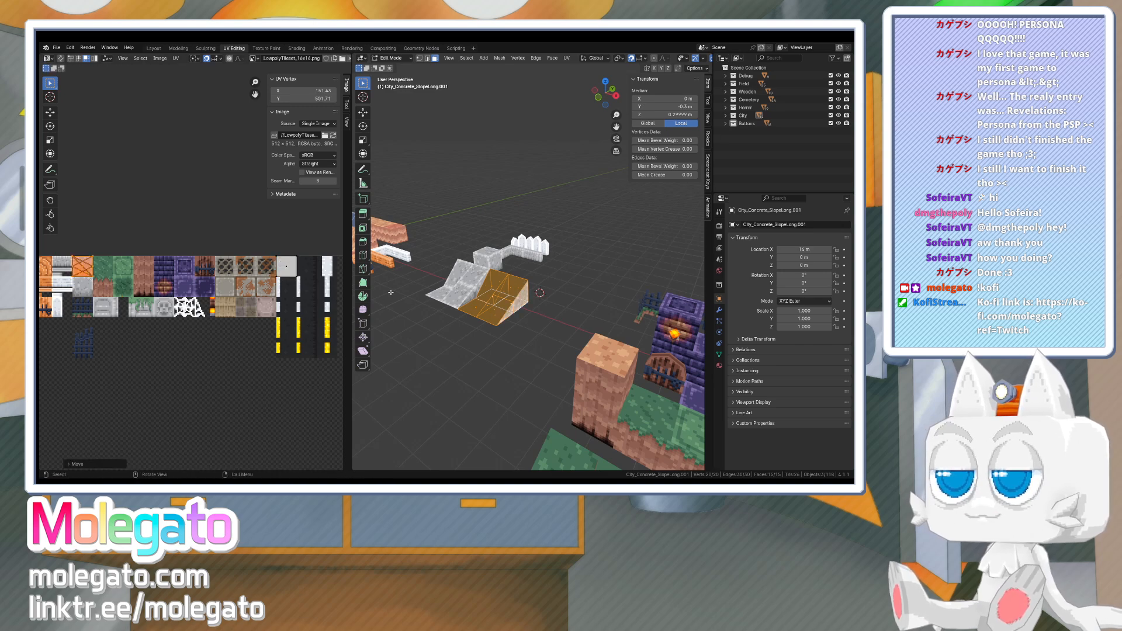
- Select the underside faces of the road pieces, move their UVs -160 pixels along X onto the concrete tile, and leave mesh editing
key("Tab")
middle_click_drag(512, 322, 429, 274)
key("Tab")
left_click(500, 299)
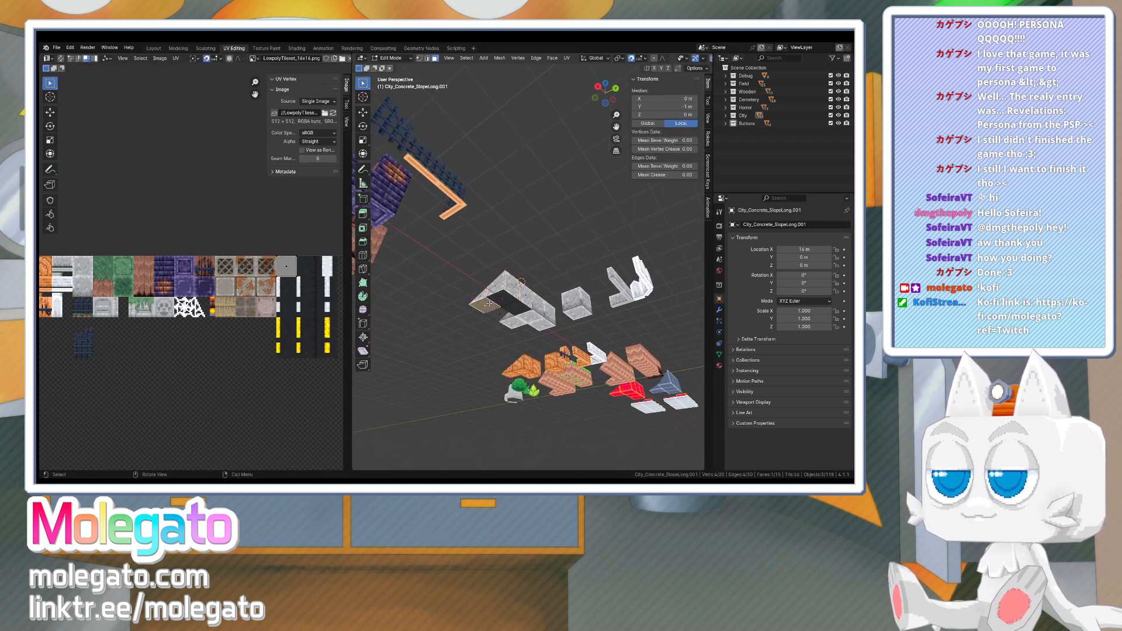
left_click(507, 303, "shift")
left_click(517, 308, "shift")
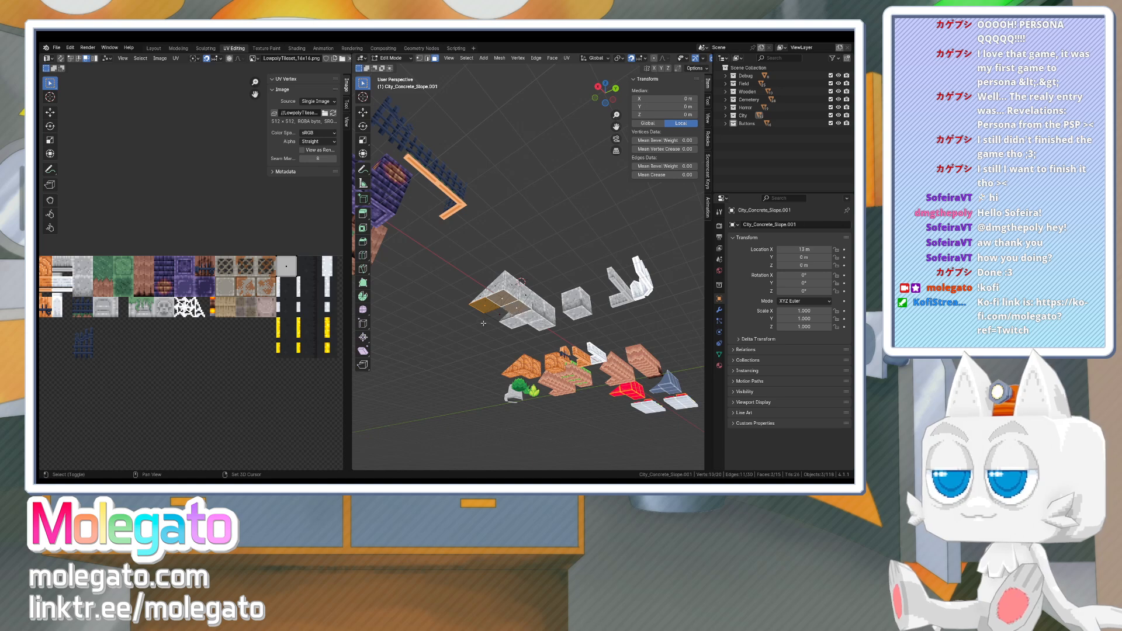
key("g")
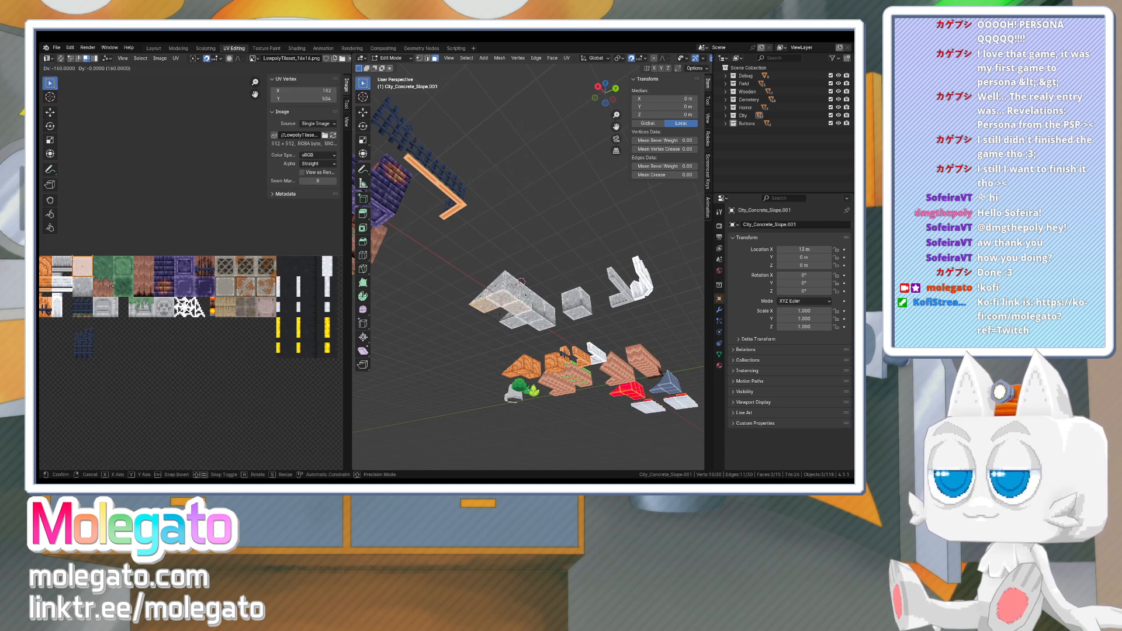
left_click(111, 286)
middle_click_drag(518, 300, 528, 330)
key("Tab")
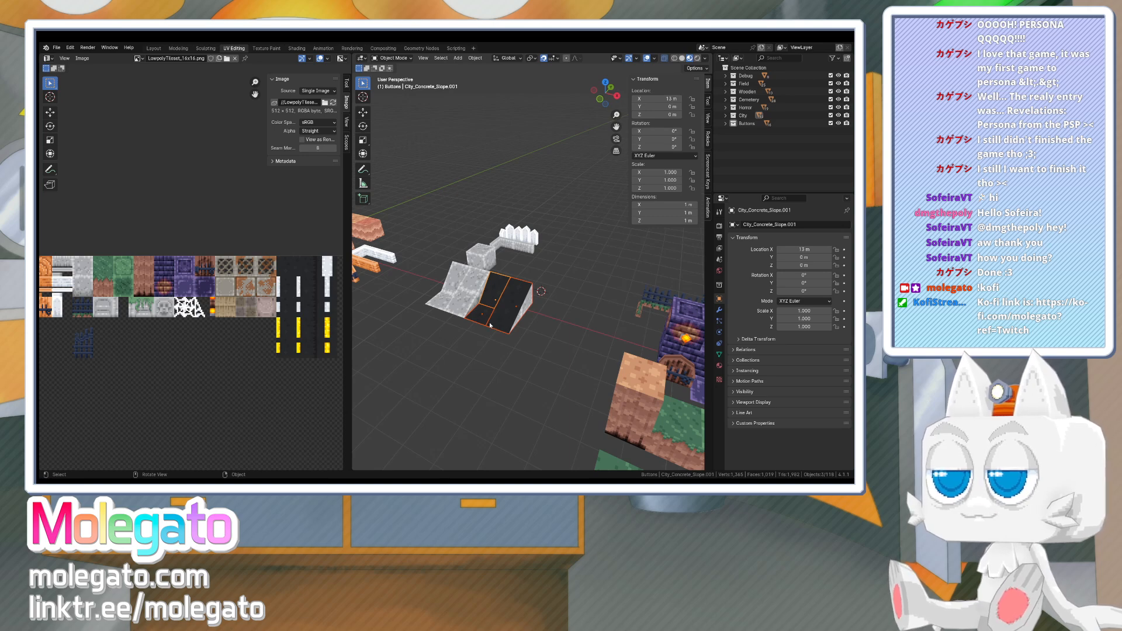
- Batch rename the selected pieces, replacing "_Concrete" with "_Road" in their object names
middle_click_drag(481, 330, 554, 333)
key("ctrl+F2")
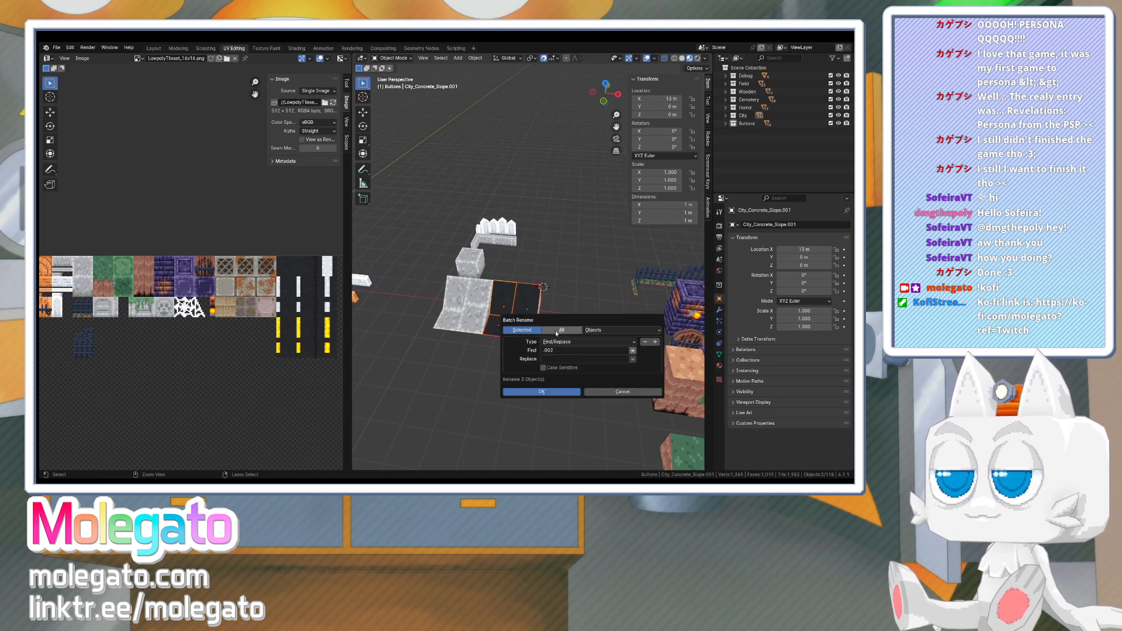
left_click(562, 352)
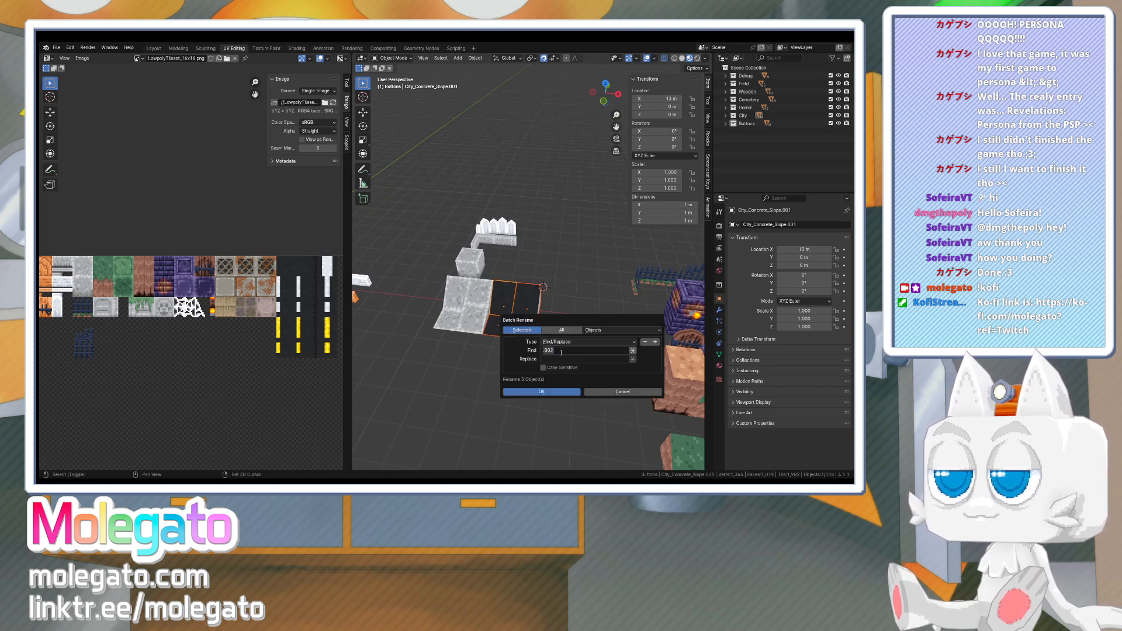
type("_Concrete")
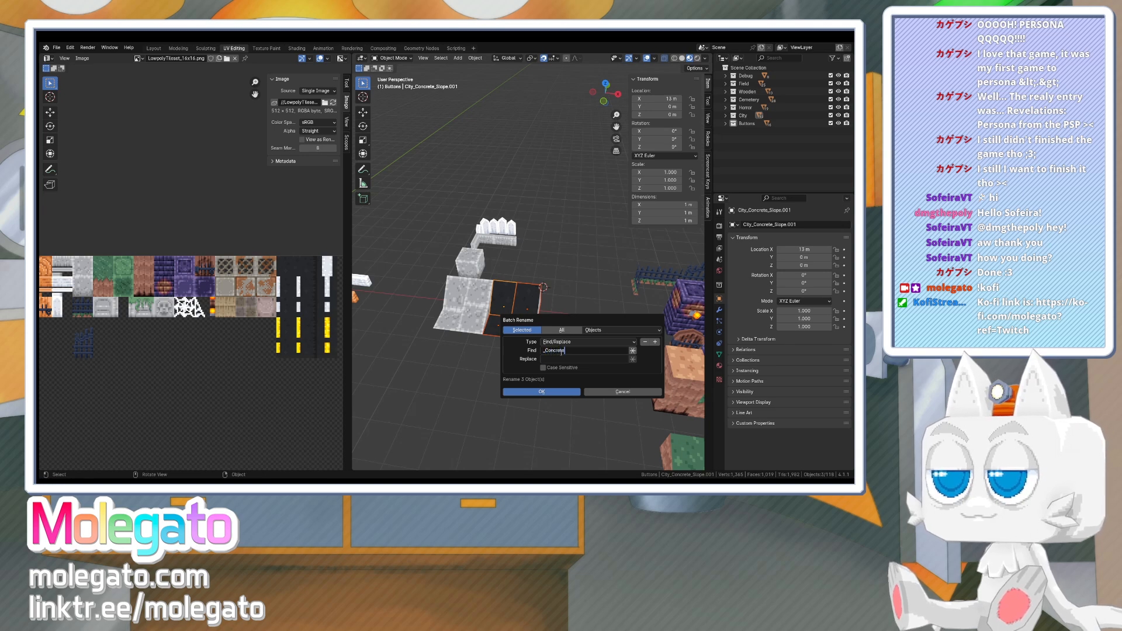
key("Tab")
type("_Roa")
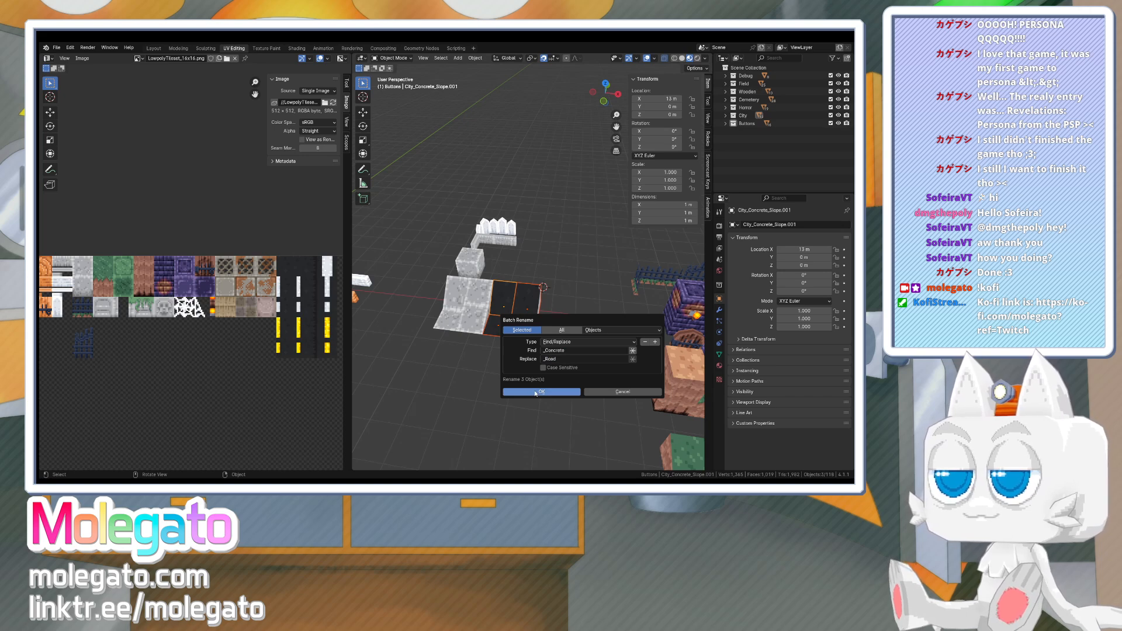
left_click(553, 392)
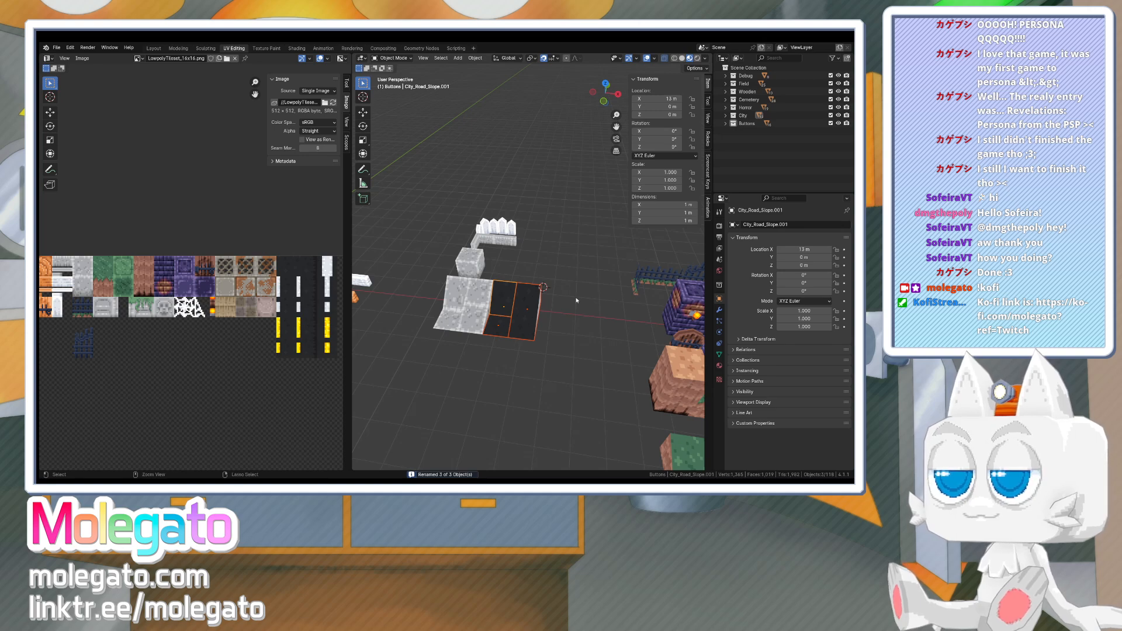
- Batch rename the selected road pieces to remove the ".001" suffix from their object names
key("ctrl+F2")
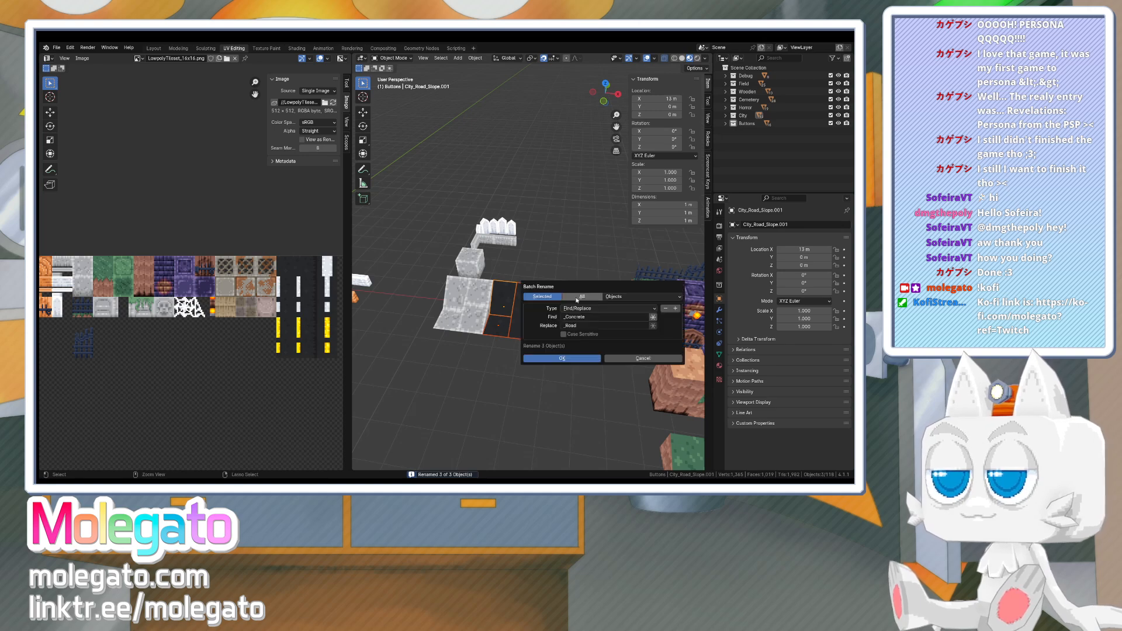
left_click(623, 360)
key("KP_7")
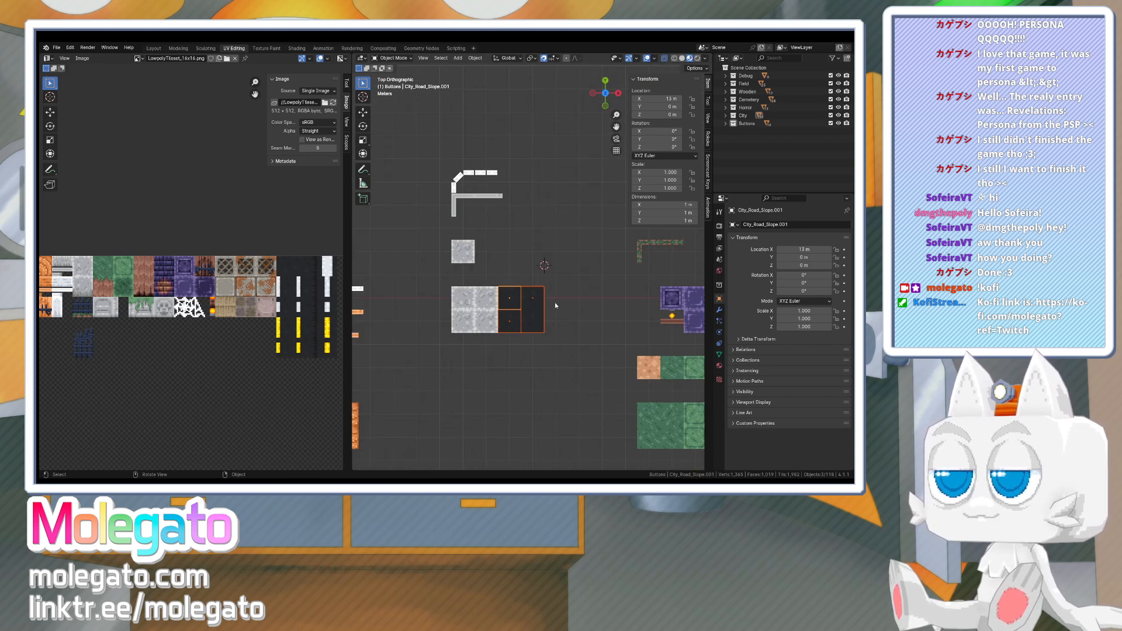
key("ctrl+F2")
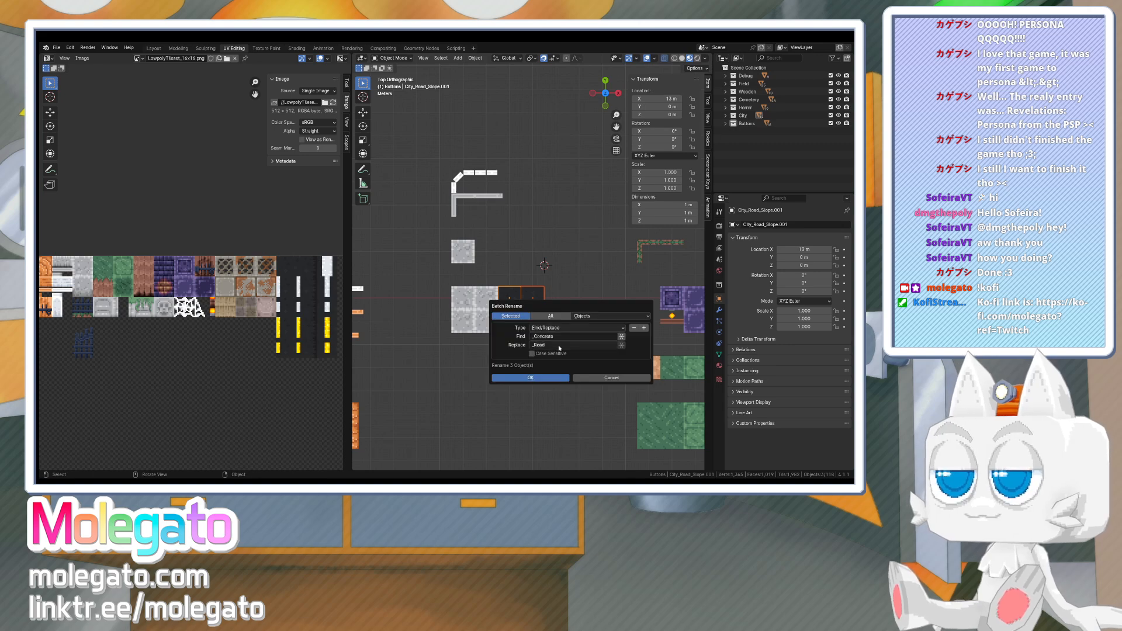
left_click(557, 337)
key("BackSpace")
type(".001")
key("Tab")
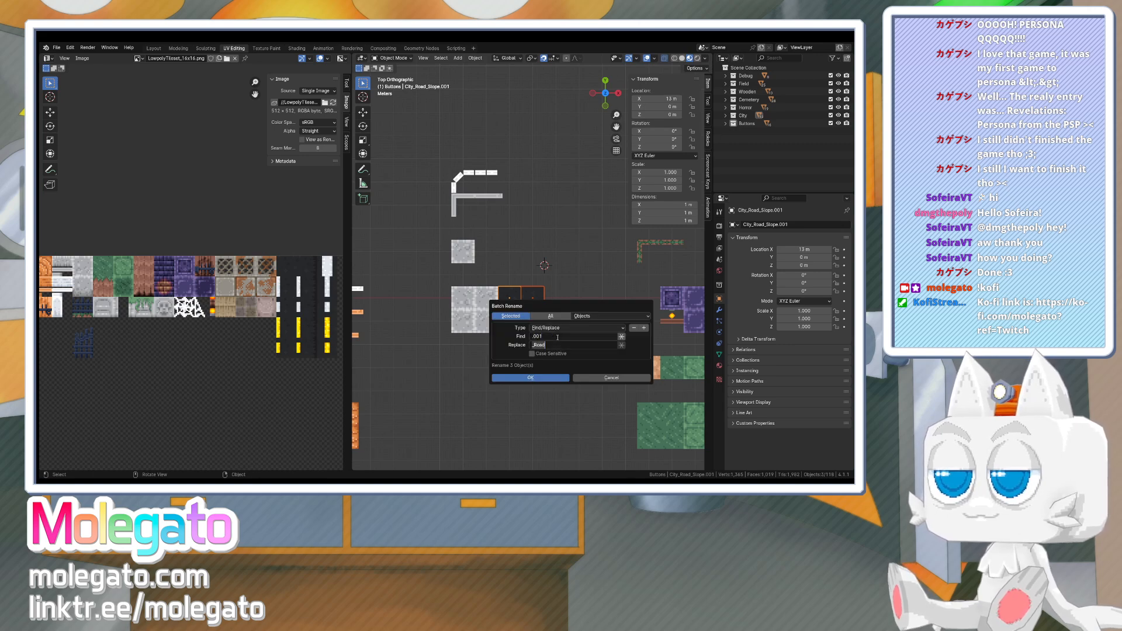
key("BackSpace")
left_click(543, 377)
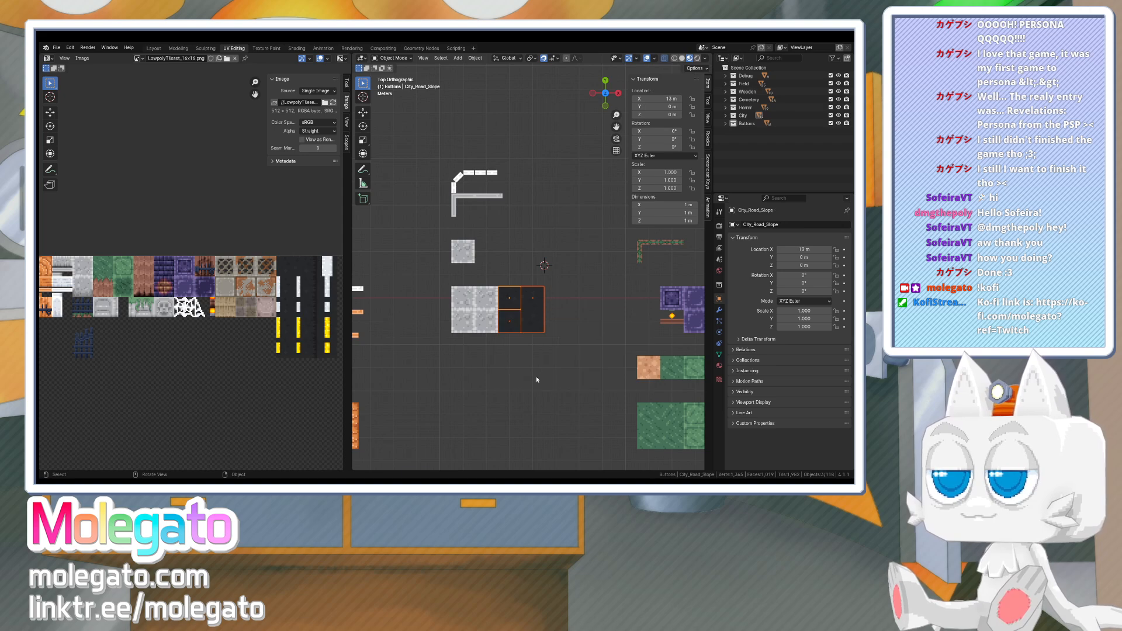
middle_click_drag(550, 349, 544, 300)
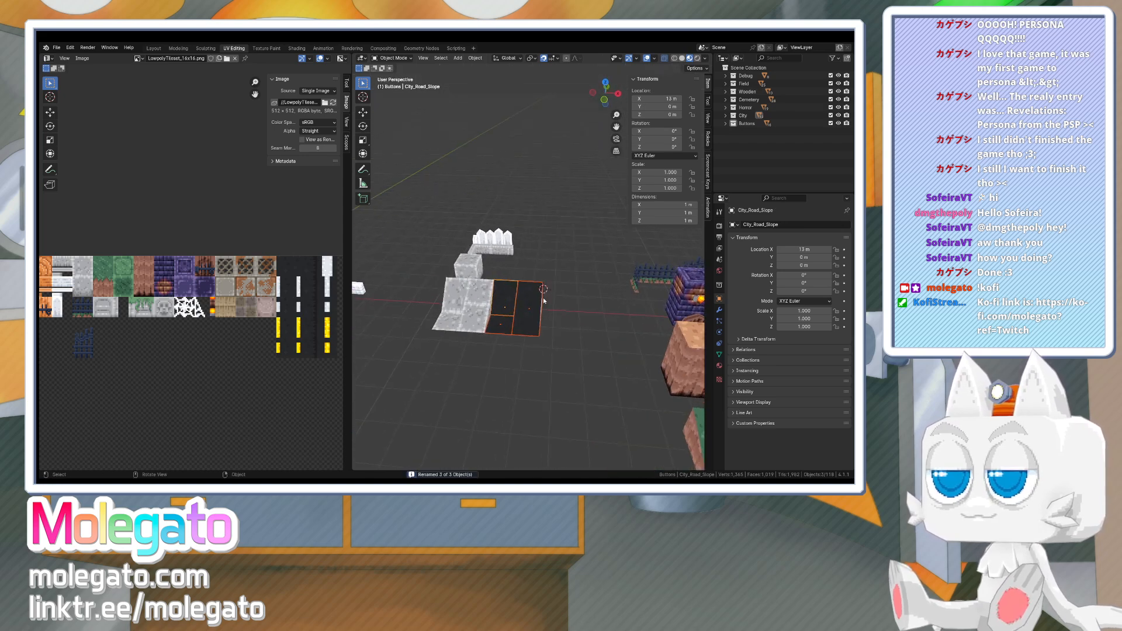
key("KP_7")
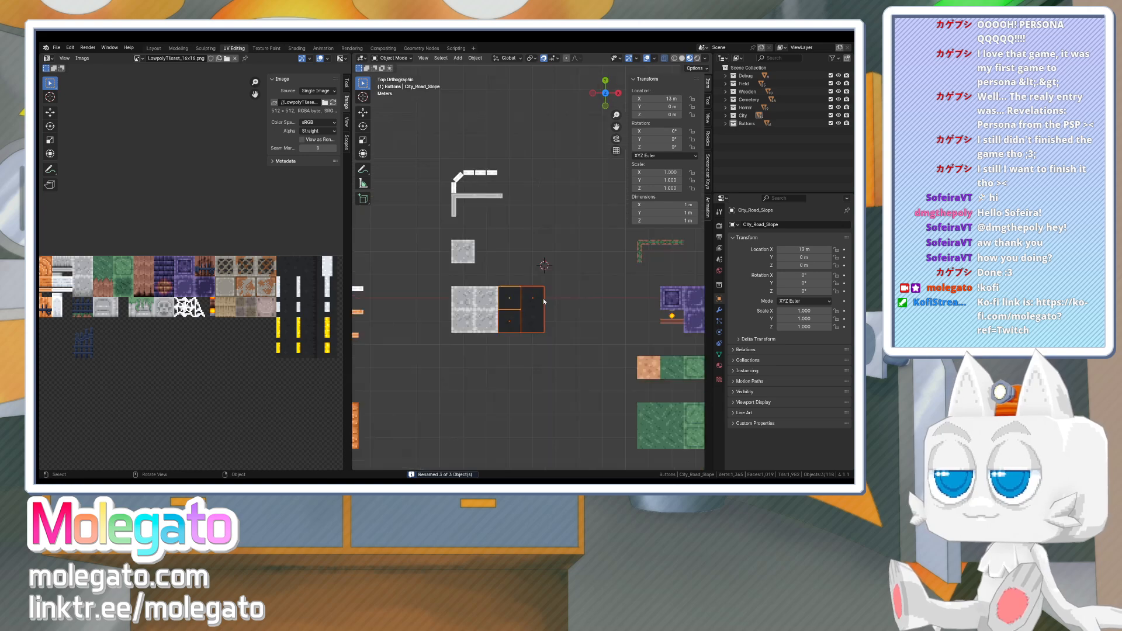
middle_click_drag(543, 298, 479, 304, "shift")
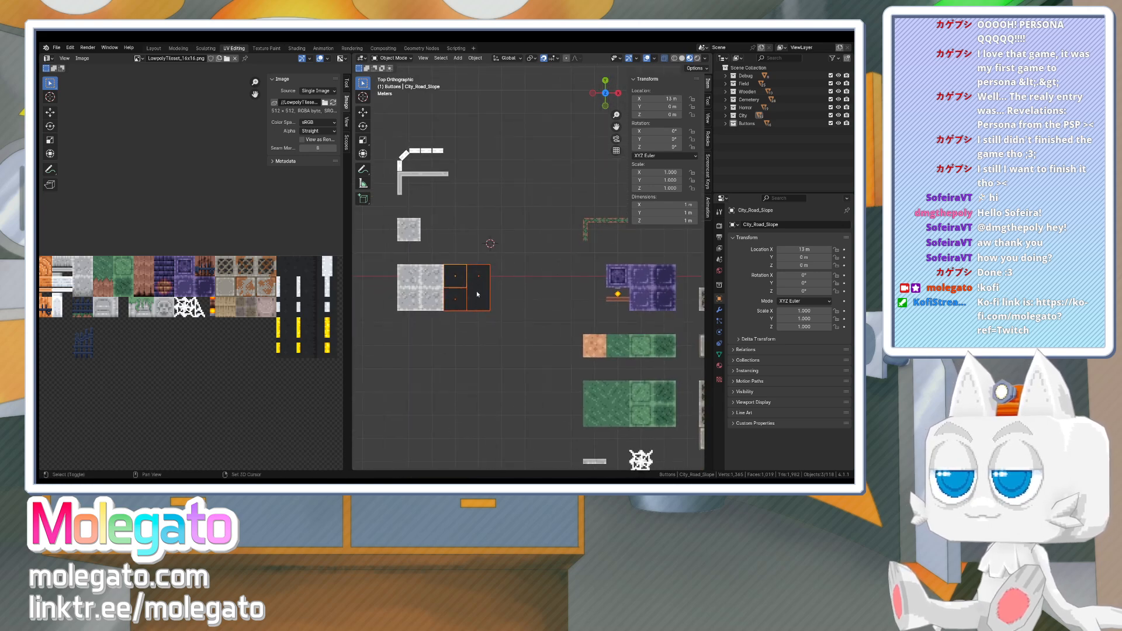
key("shift+d")
left_click(481, 341)
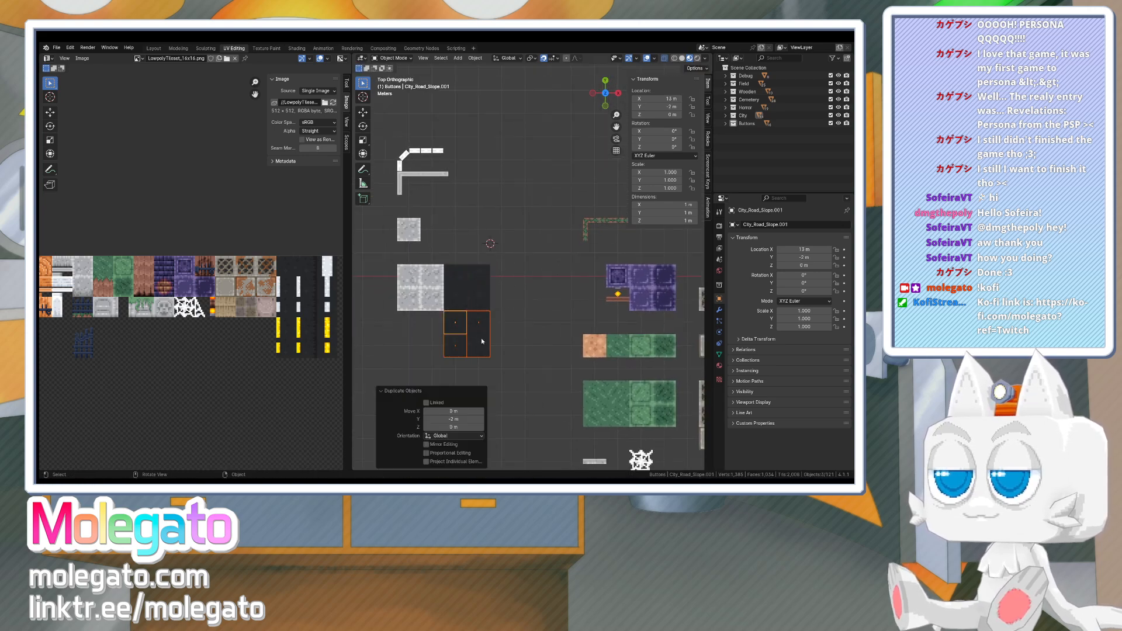
key("Tab")
key("a")
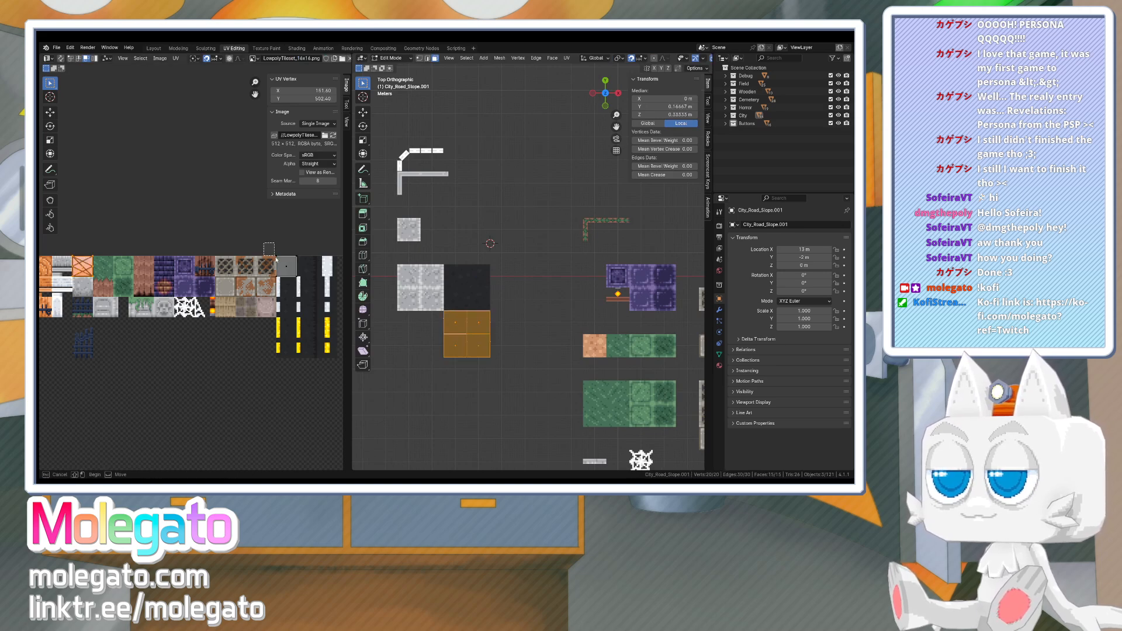
left_click(297, 274)
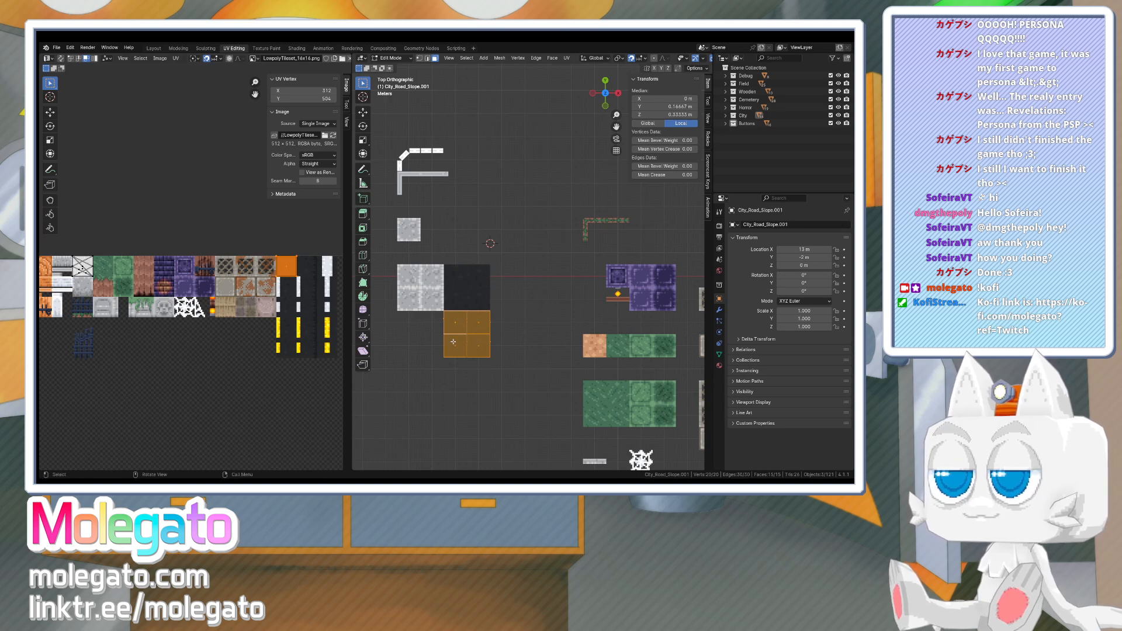
mouse_move(453, 341)
middle_mouse_down()
mouse_move(505, 301)
mouse_move(471, 351)
middle_mouse_up()
key("Tab")
key("Delete")
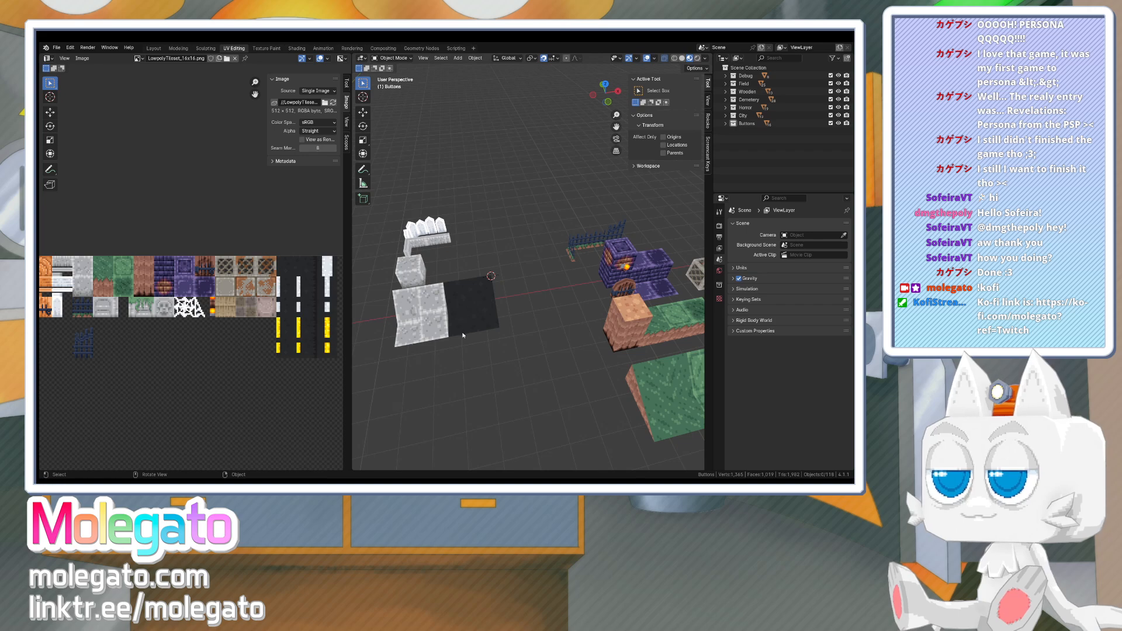
- Duplicate the flat road floor piece 1 m along negative Y
left_click(463, 332)
left_click(487, 327)
left_click(467, 328)
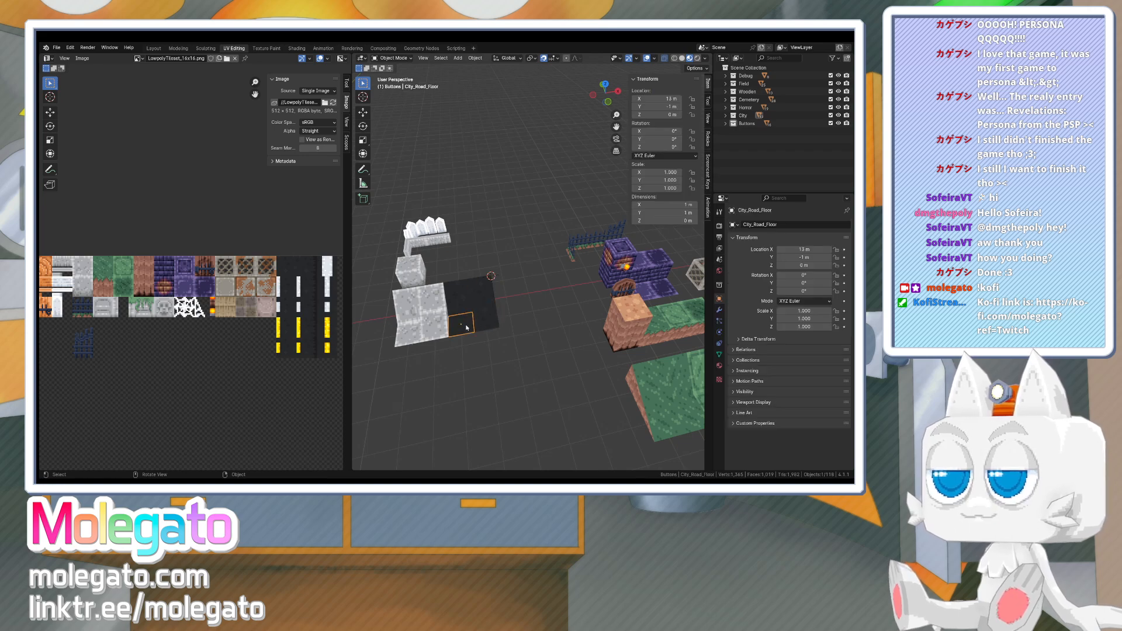
left_click(488, 326, "shift")
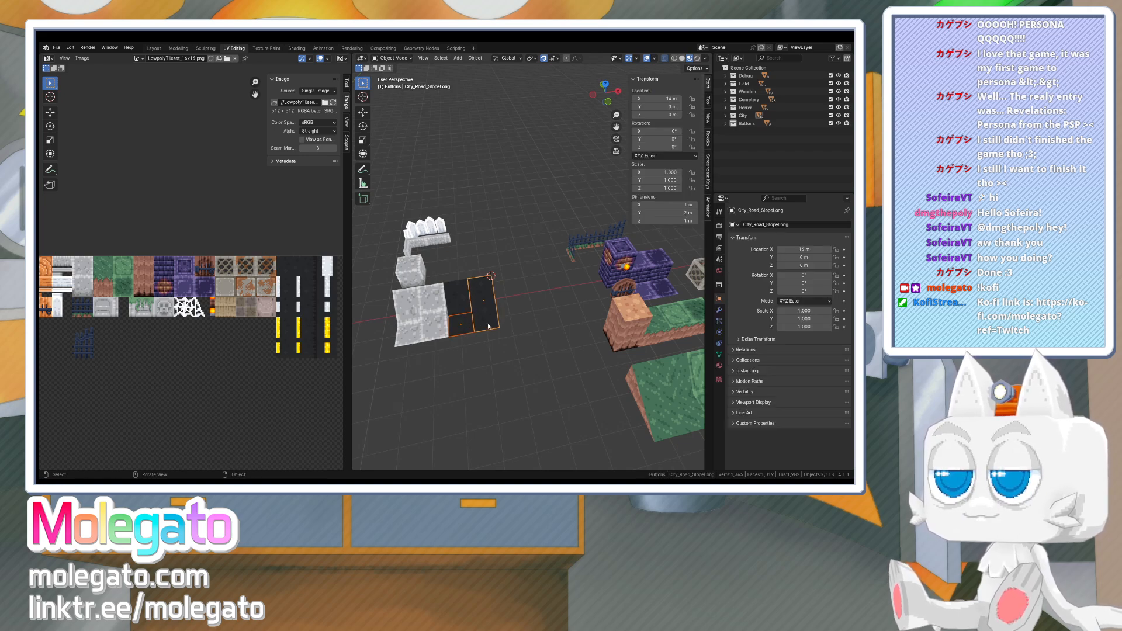
key("KP_7")
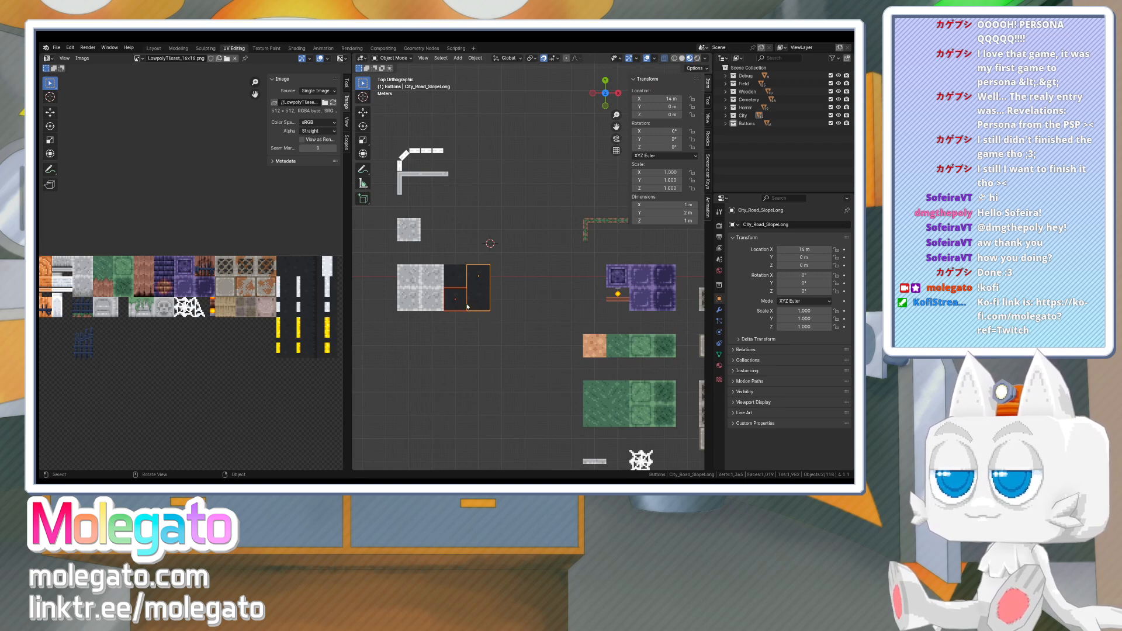
left_click(466, 305)
key("shift+d")
left_click(459, 322)
- Move the duplicated floor's UVs 16 pixels along X onto the adjacent plain asphalt tile
key("Tab")
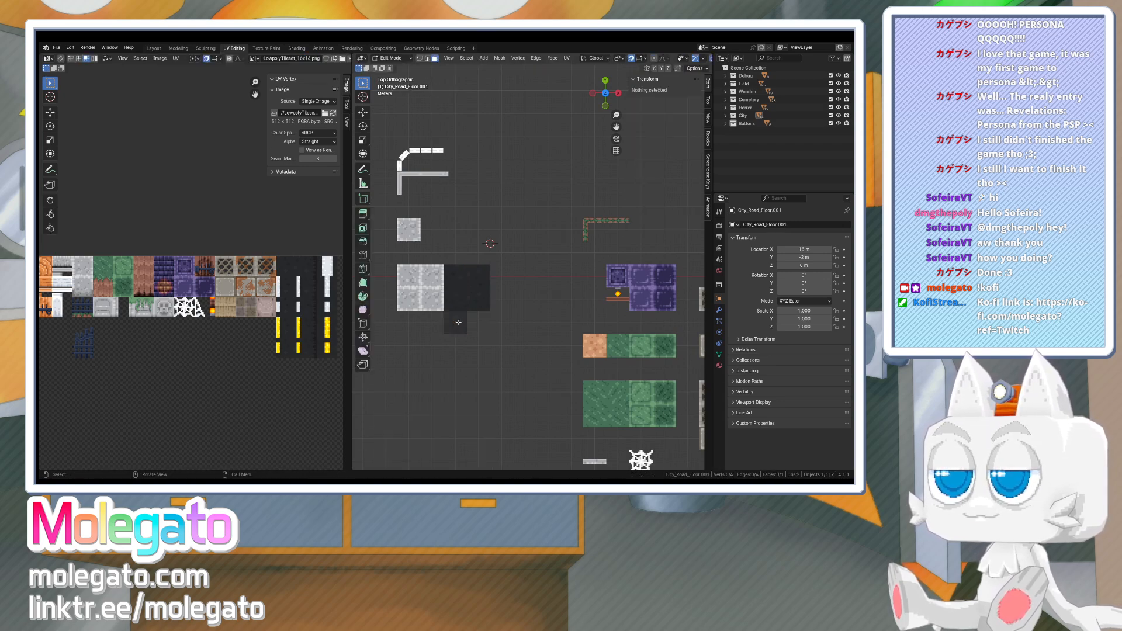
key("a")
left_click_drag(293, 267, 314, 267)
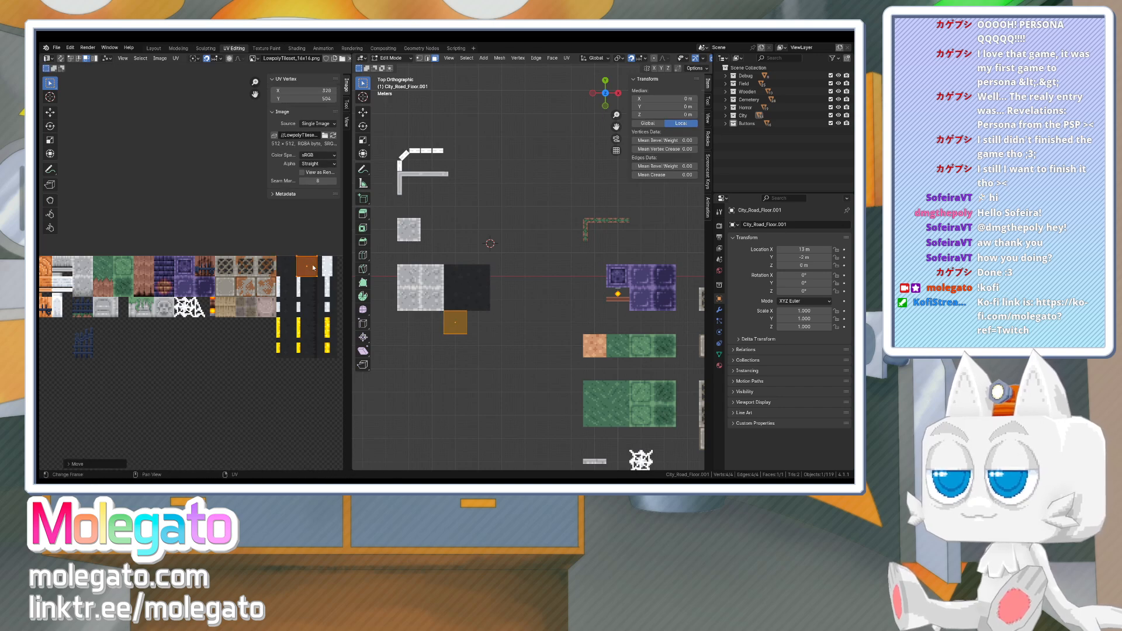
key("Tab")
middle_click_drag(462, 356, 475, 318)
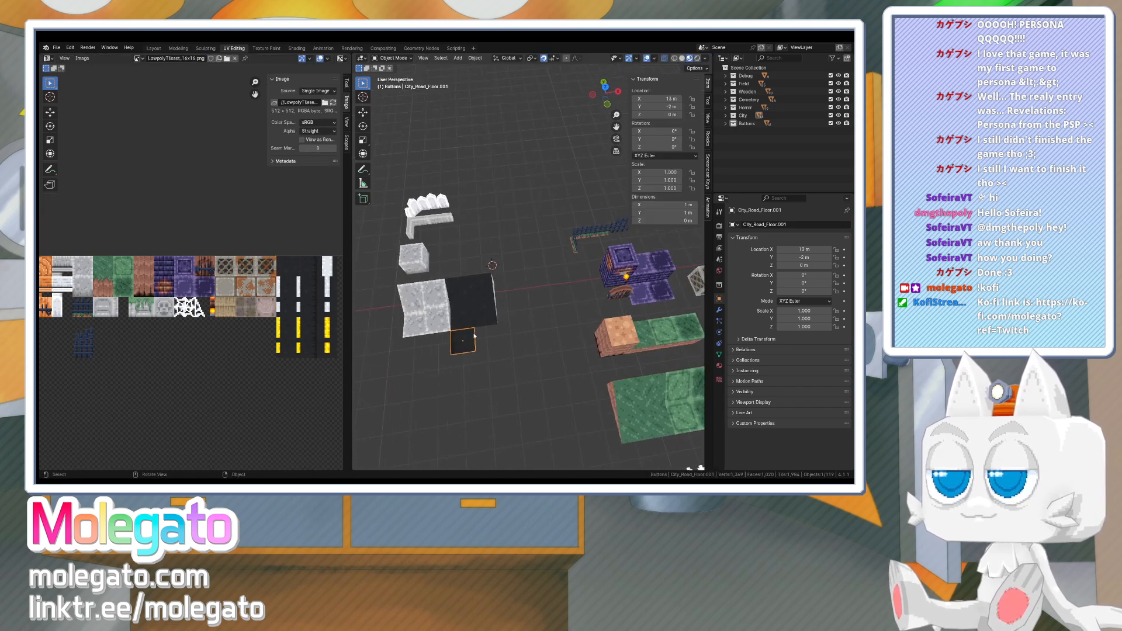
- Rotate the UVs of the duplicated road floor piece by 90 degrees
key("Tab")
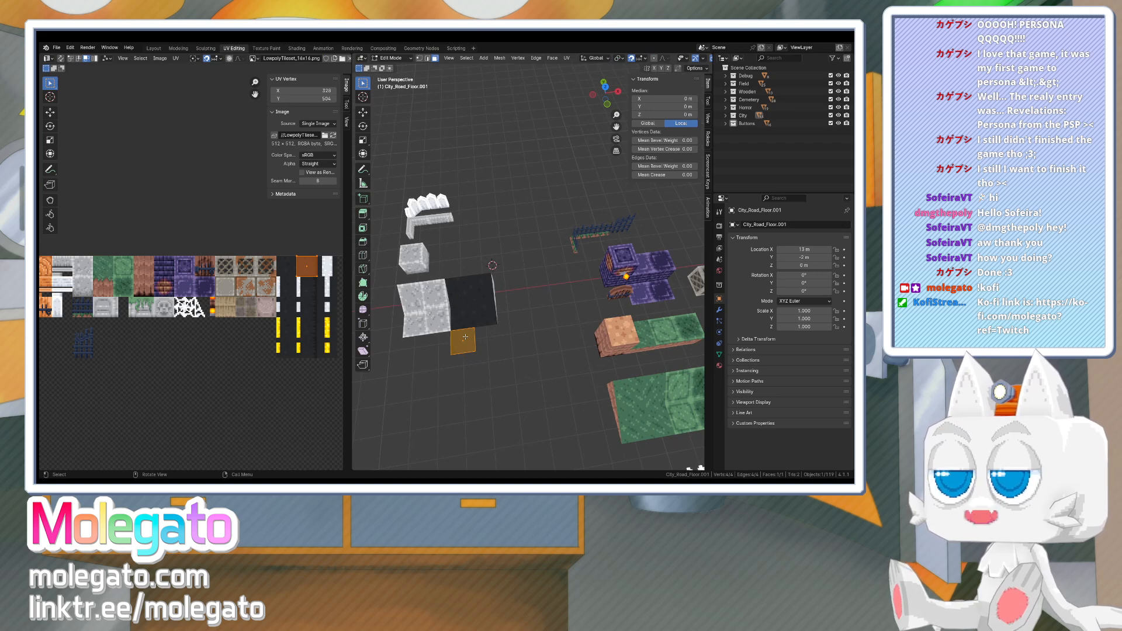
key("KP_7")
scroll(269, 314, "up", 3)
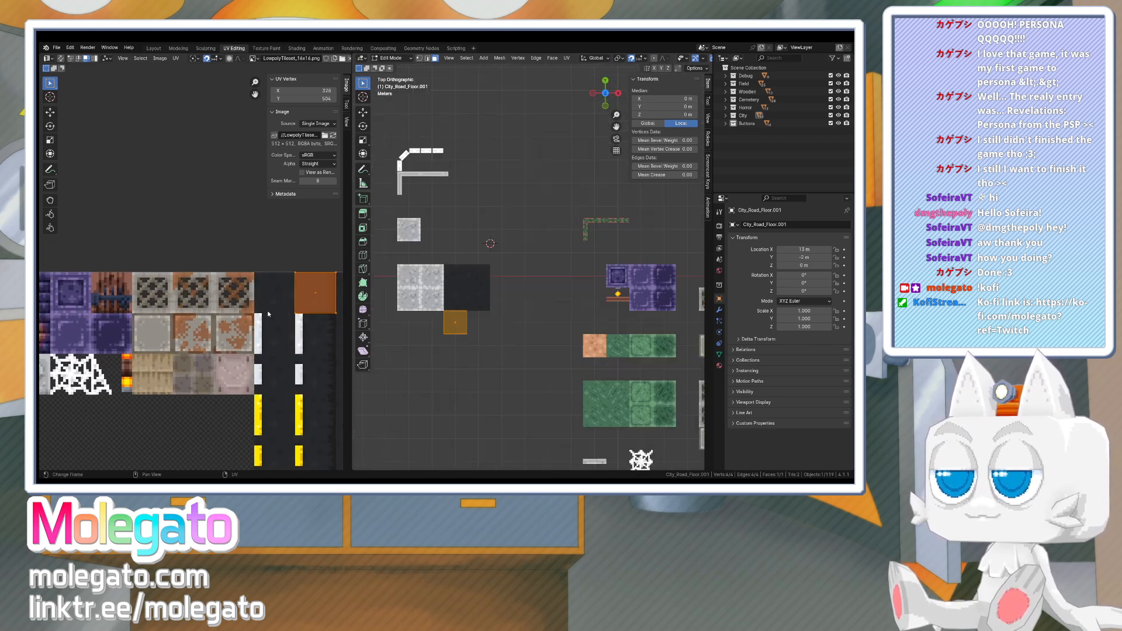
middle_click_drag(306, 312, 236, 327)
type("r90")
key("Return")
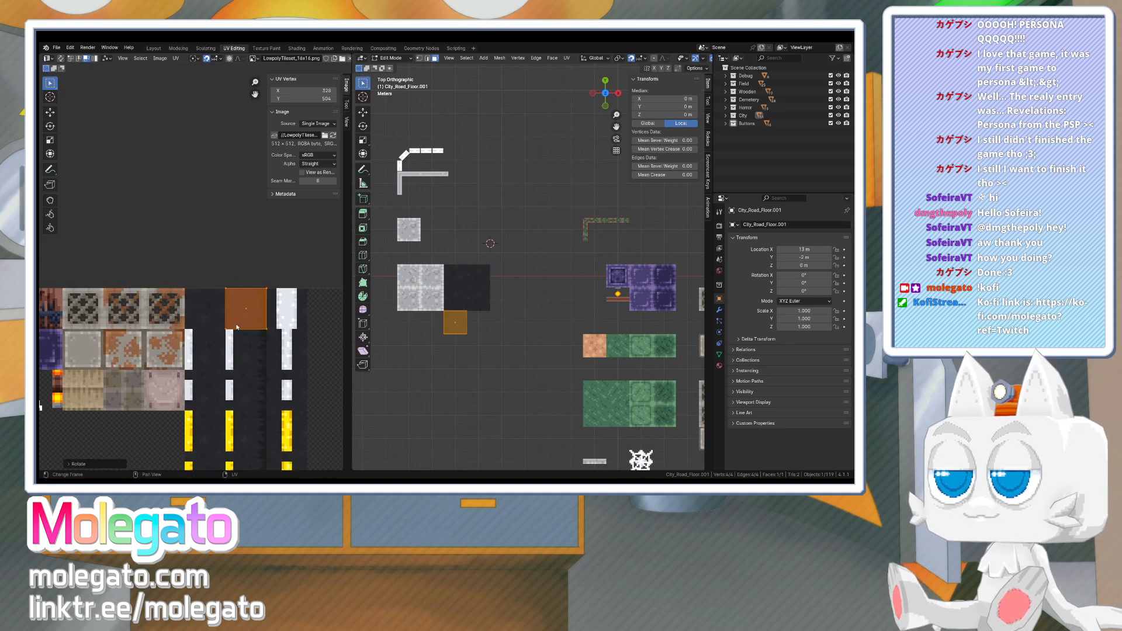
- Rotate the UVs of the original City_Road_Floor piece by 90 degrees
key("Tab")
middle_click_drag(494, 351, 443, 312)
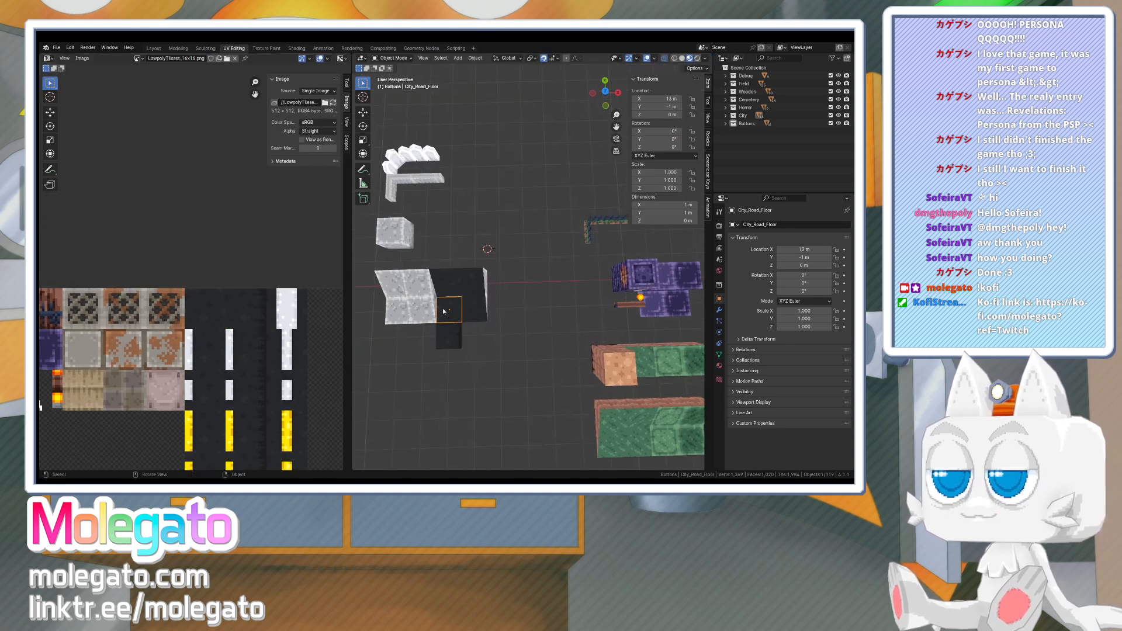
key("Tab")
type("r")
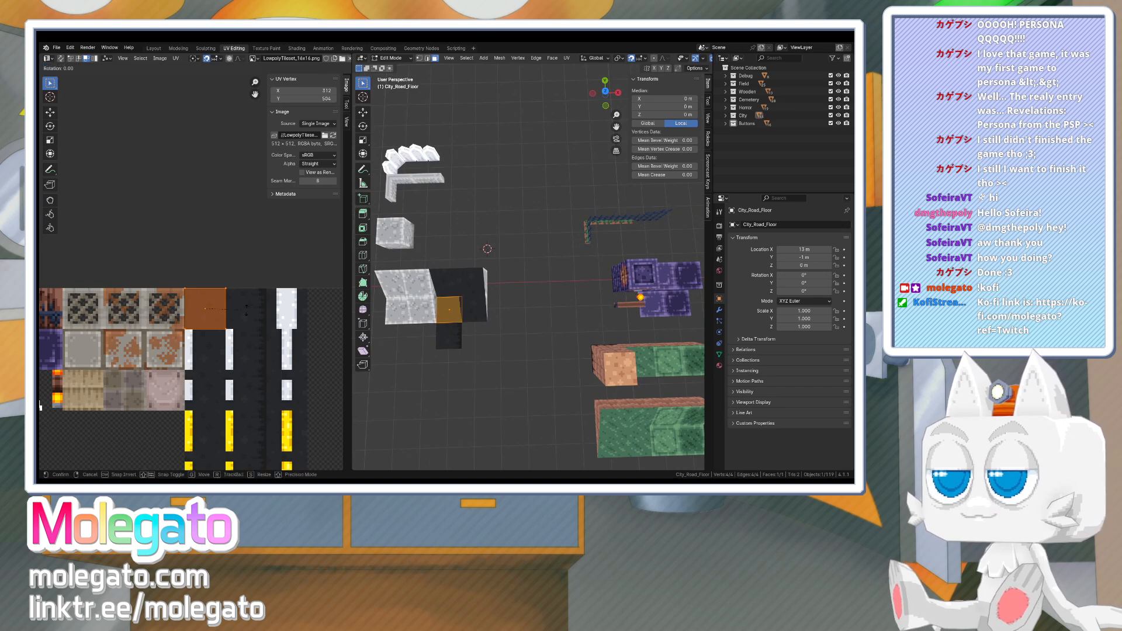
type("90")
key("Return")
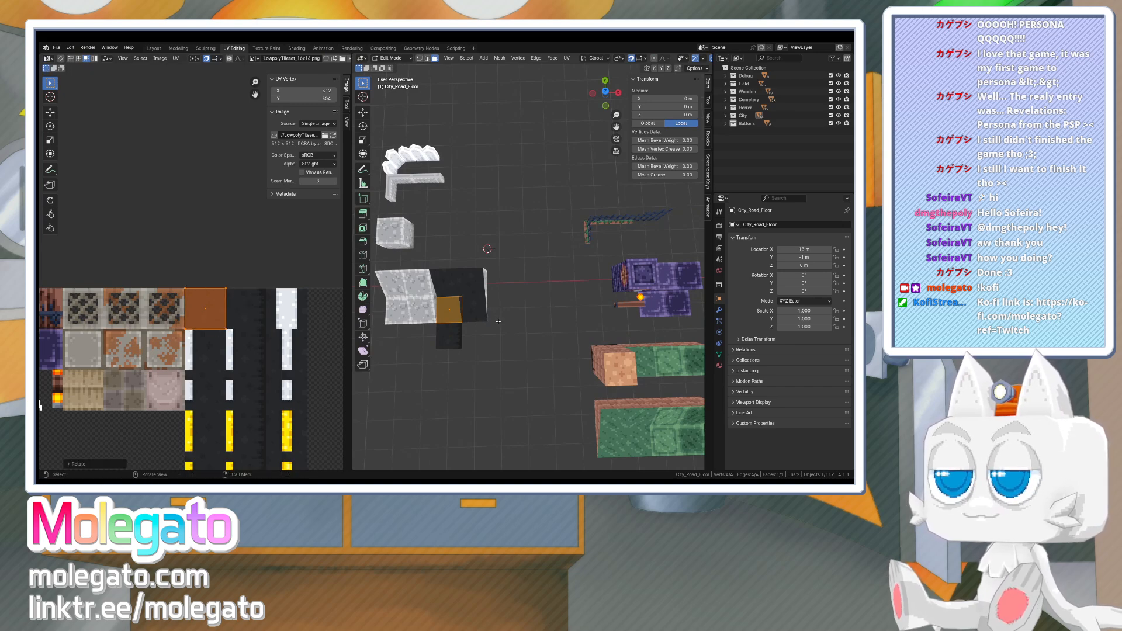
- Rotate the UVs of the sloped top face of City_Road_Slope by 90 degrees and leave mesh editing
left_click(445, 281)
type("a")
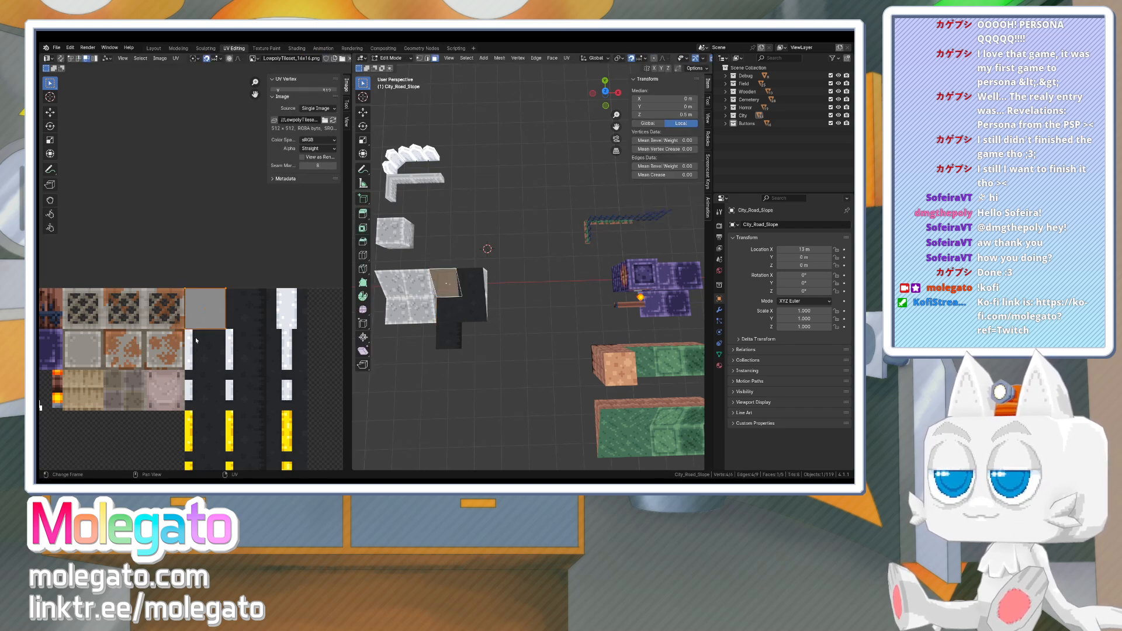
type("r90")
key("Return")
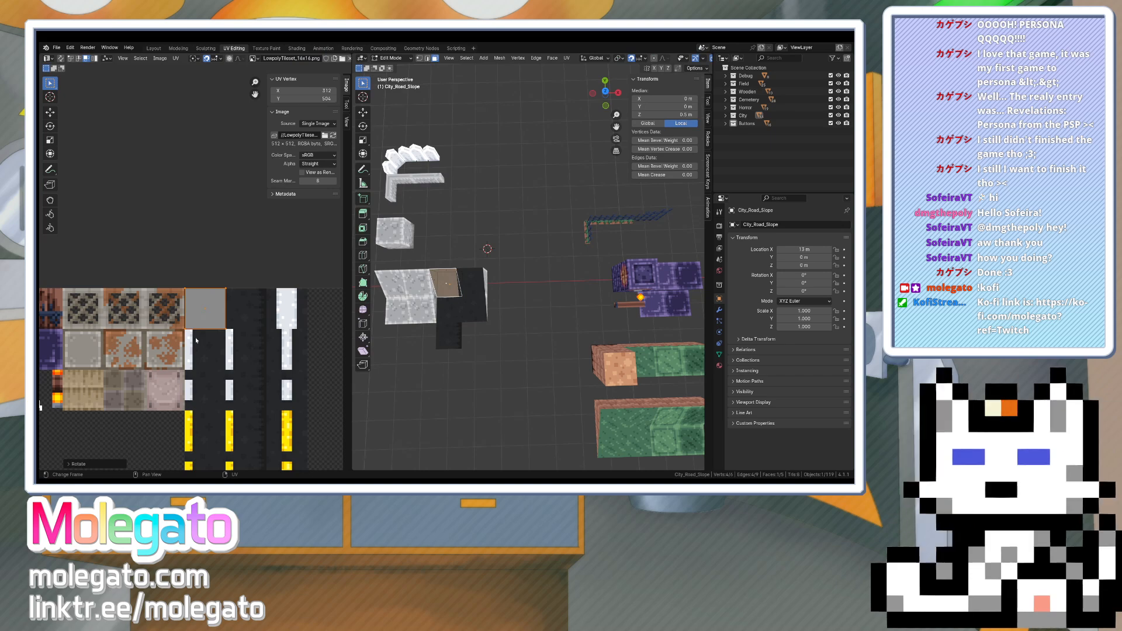
key("Tab")
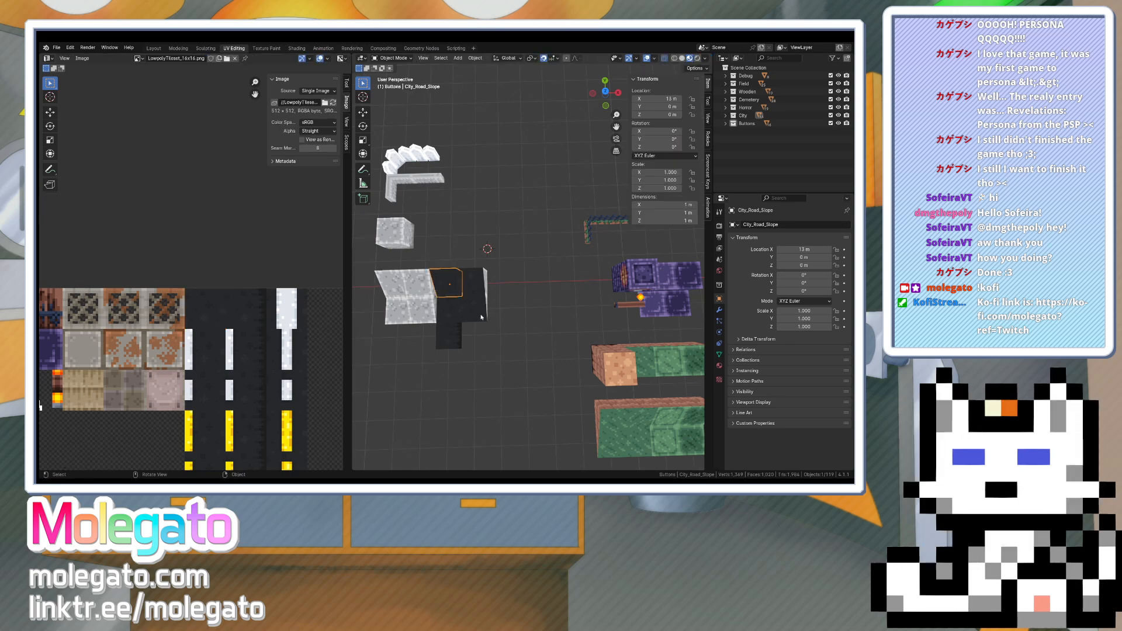
- Rotate the UVs of the two sloped top faces of City_Road_SlopeLong and leave mesh editing
left_click(474, 308)
key("Tab")
left_click(472, 308)
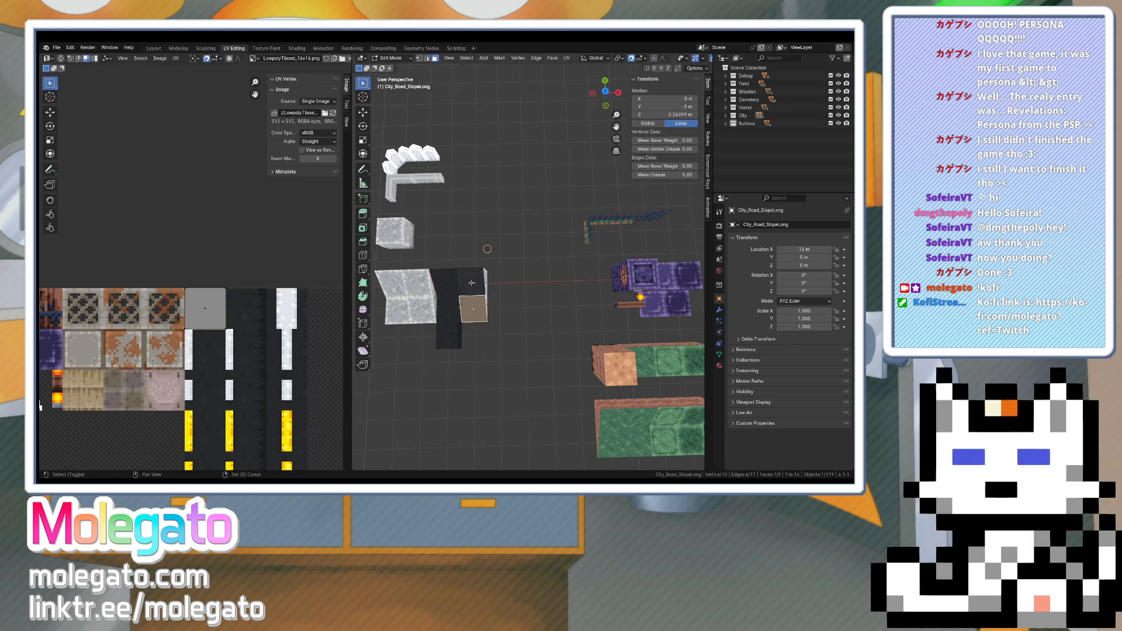
key("r")
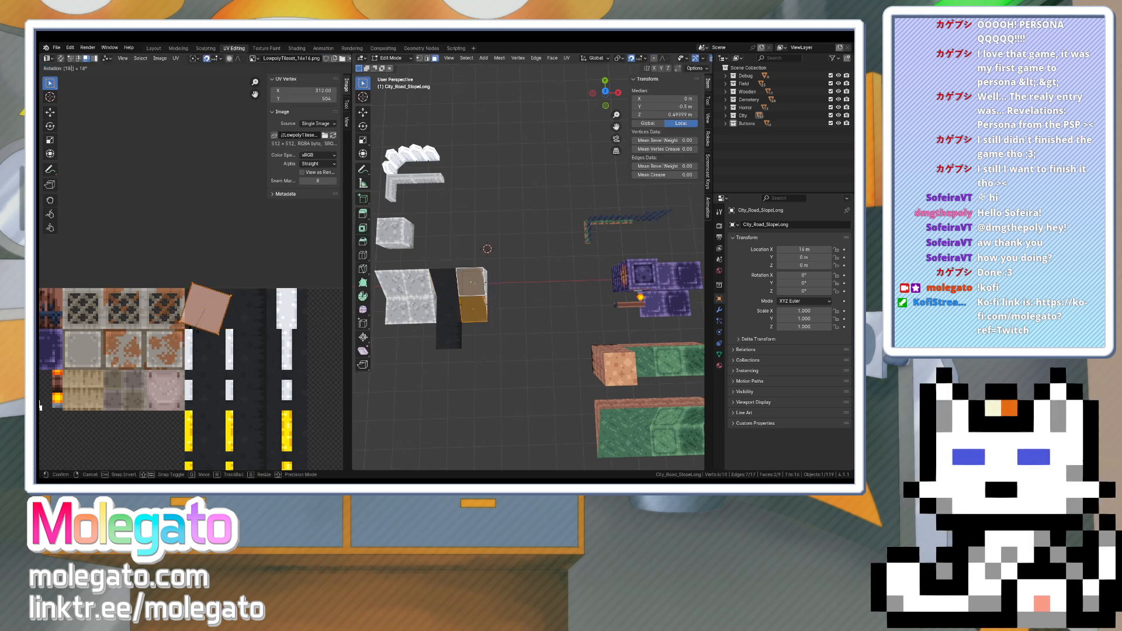
left_click(222, 328)
key("Tab")
- Duplicate City_Road_Floor.001 and place the copy 1 m along X beside it
middle_click_drag(456, 333, 451, 290)
left_click(429, 337)
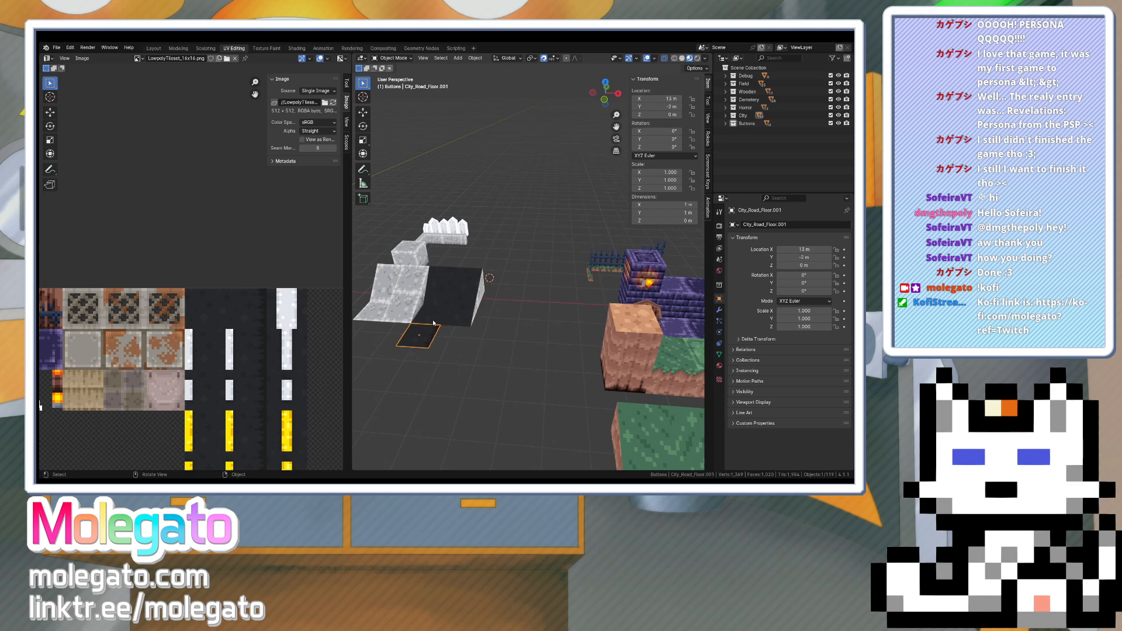
key("shift+d")
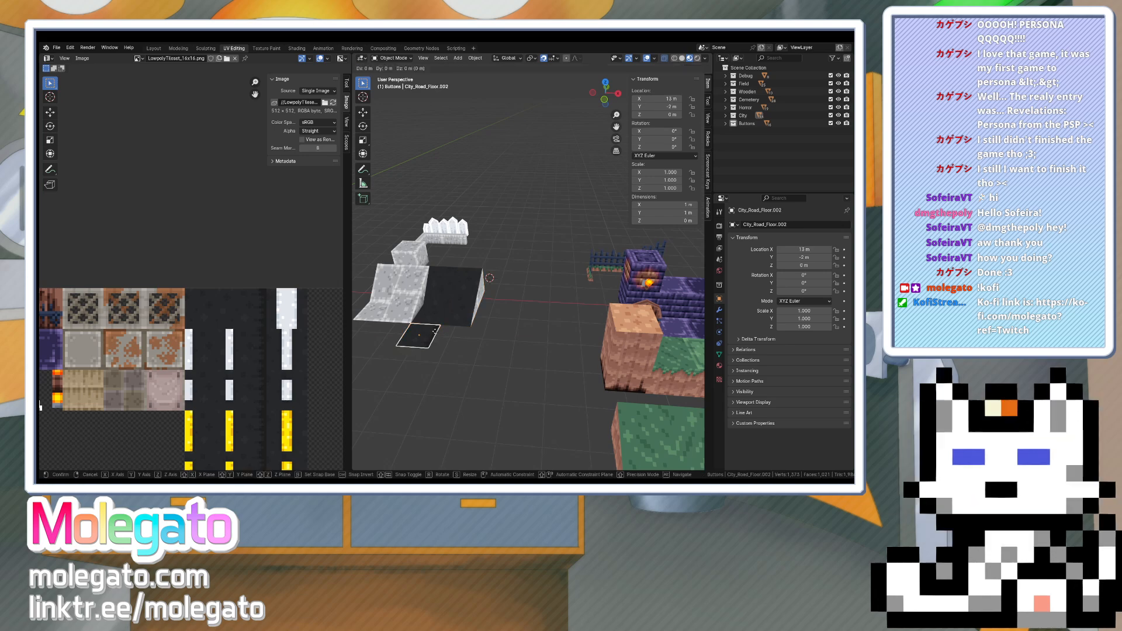
key("x")
left_click(462, 336)
- Move the new floor copy's UVs -16 pixels in X and Y onto the first tile with a white lane dash
key("Tab")
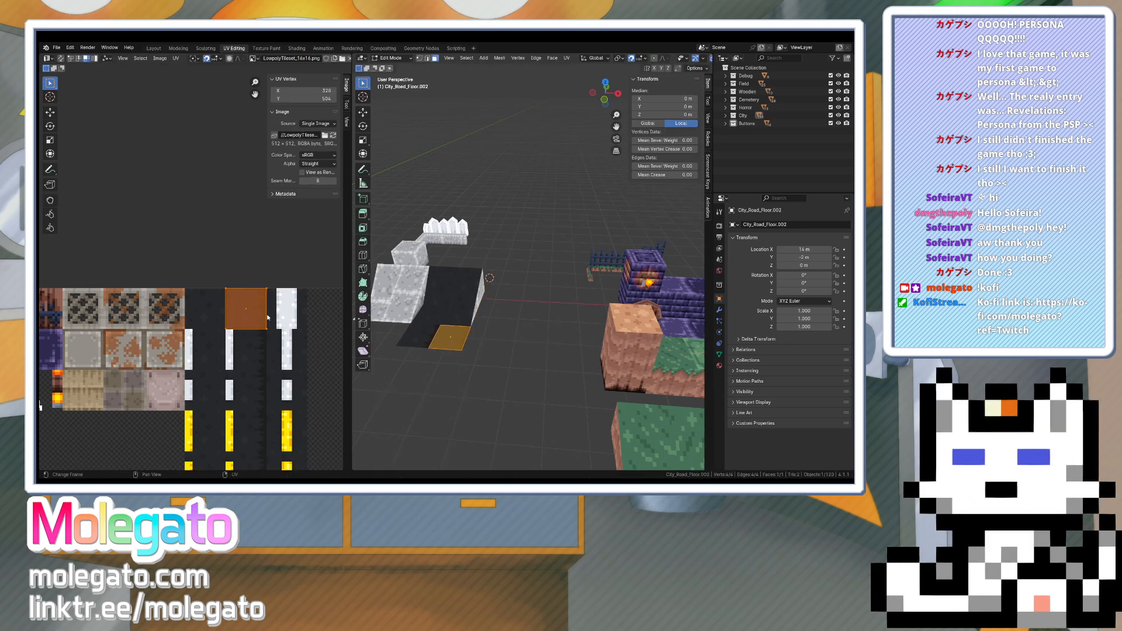
key("g")
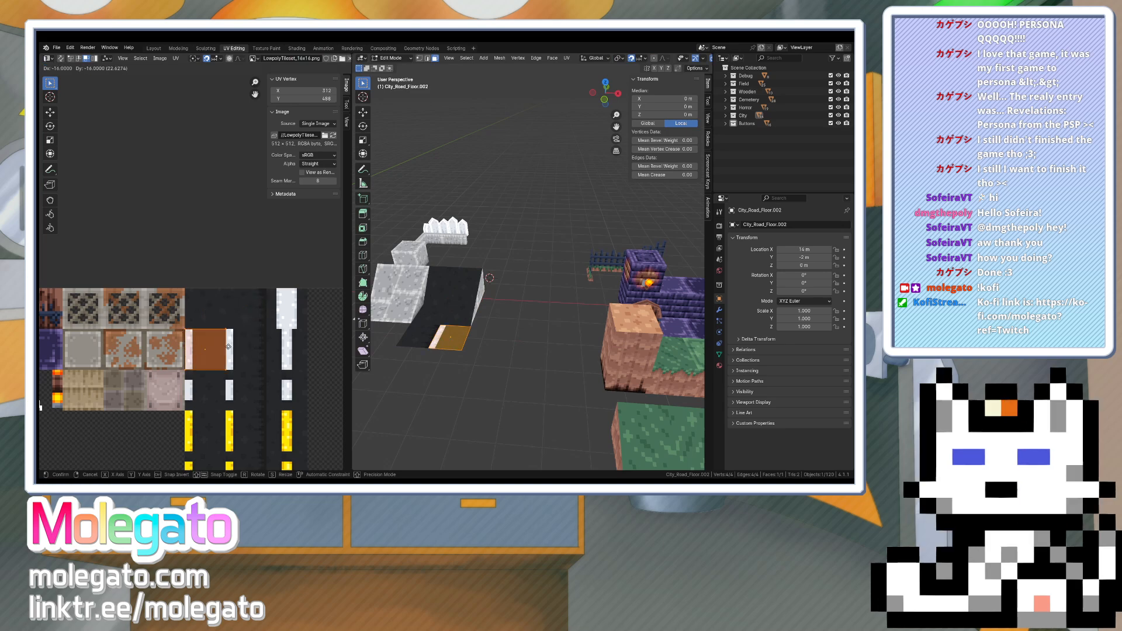
left_click(228, 346)
key("Tab")
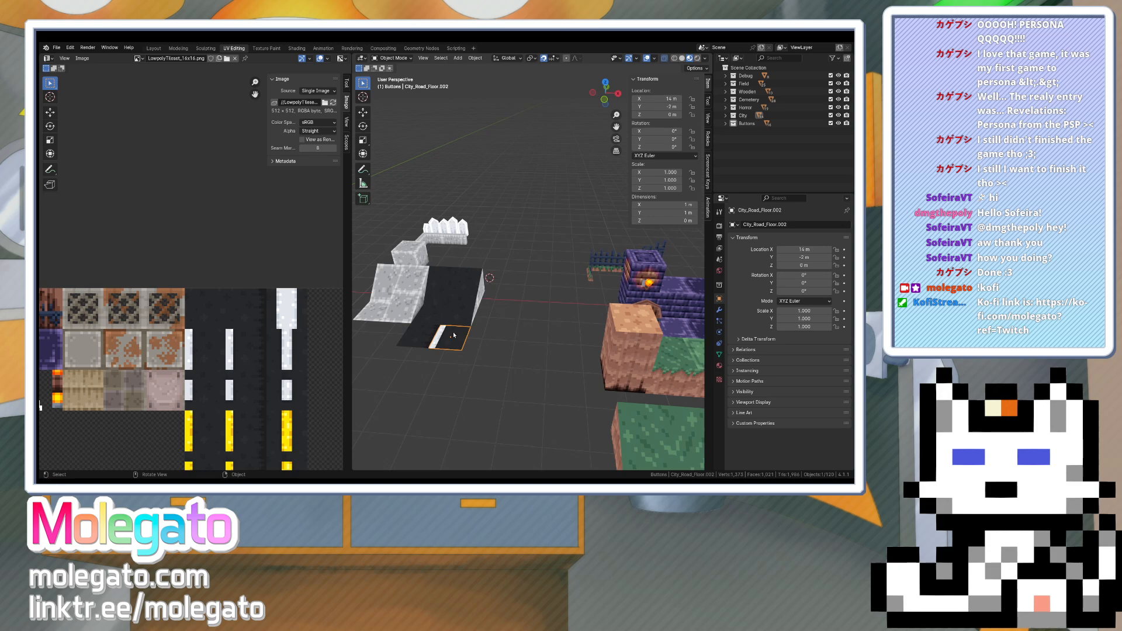
key("KP_7")
key("g")
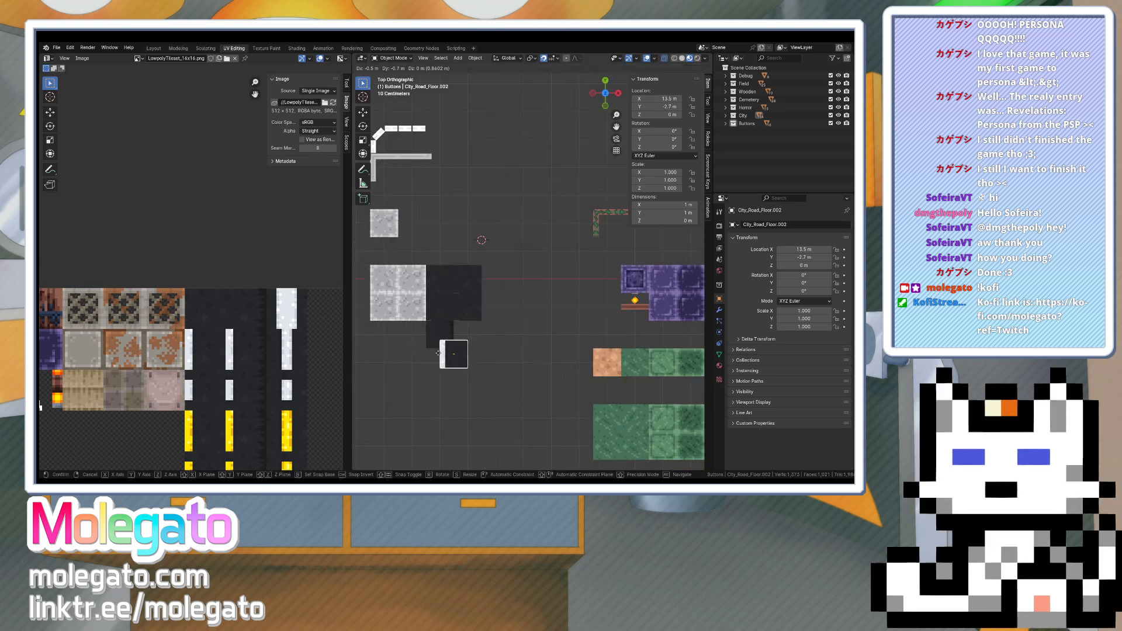
right_click(454, 332)
mouse_move(453, 332)
middle_mouse_down()
mouse_move(463, 306)
mouse_move(460, 338)
middle_mouse_up()
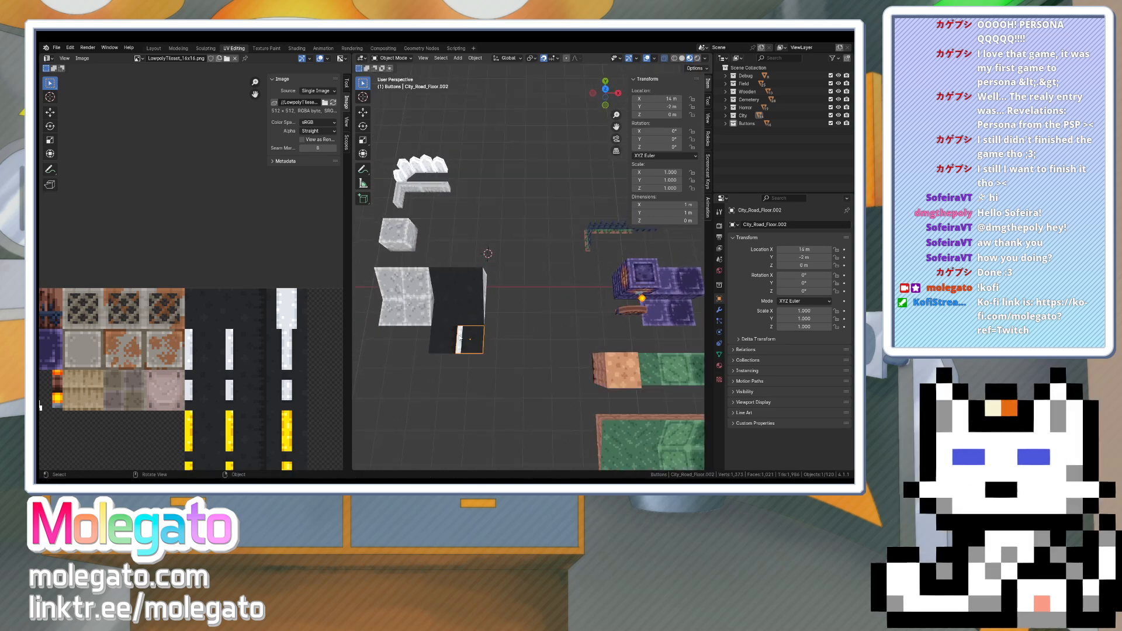
- Move the white-dash floor piece -1 m along X and -1 m along Y
key("g")
key("x")
left_click(444, 347)
key("g")
key("y")
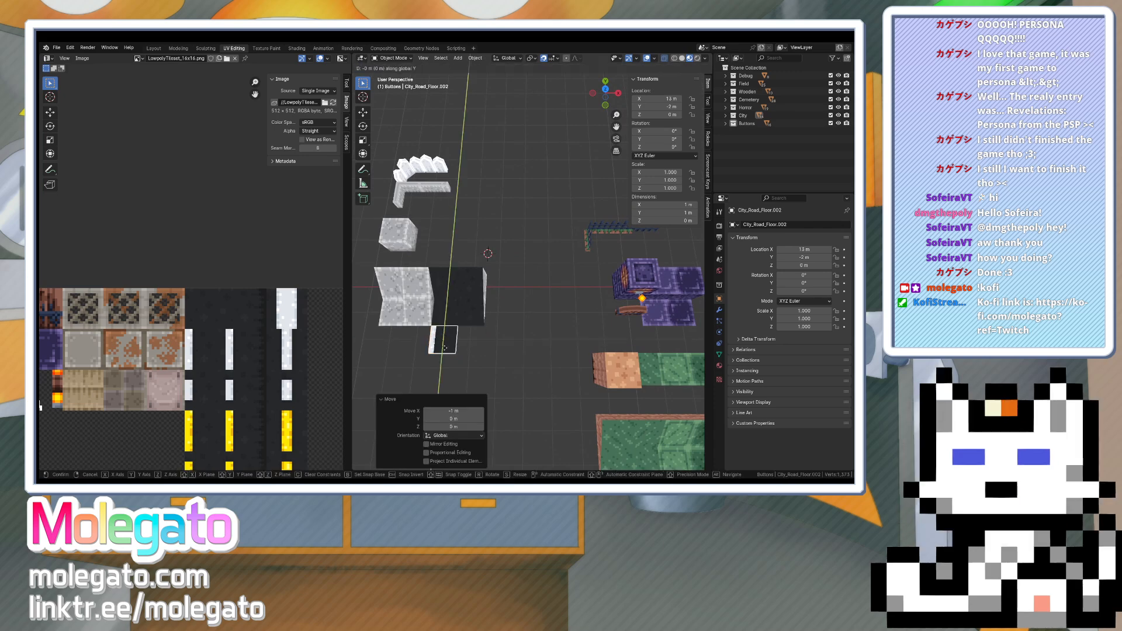
left_click(445, 365)
- Duplicate the white-dash floor piece 1 m along X and shift the copy's UVs 16 pixels along X onto the next white-dash tile
key("shift+d")
key("x")
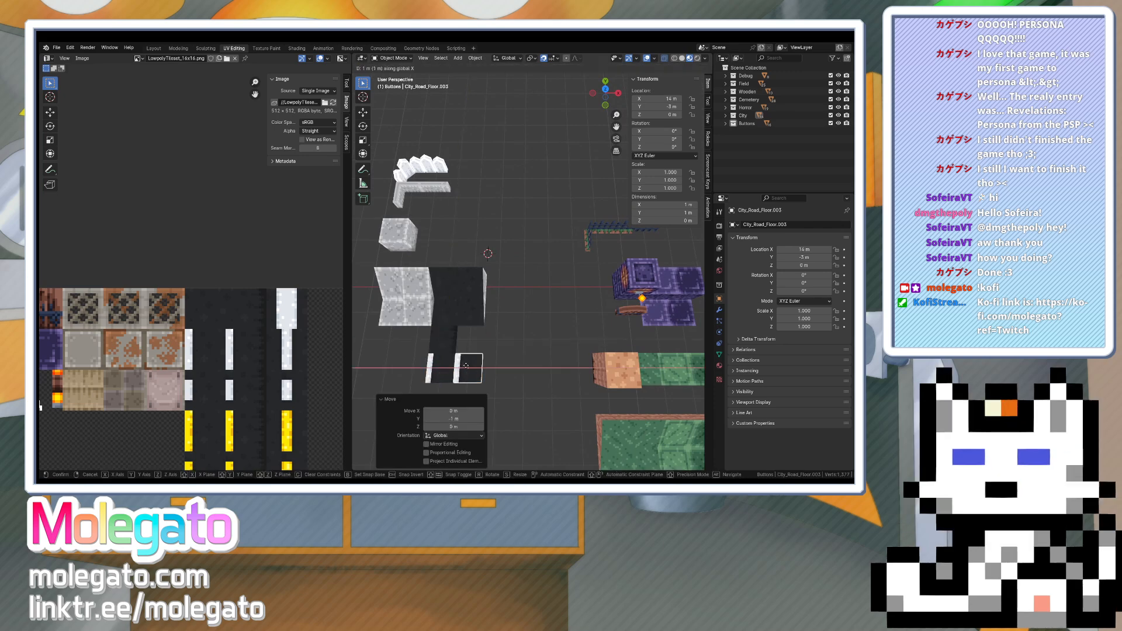
left_click(466, 365)
key("Tab")
key("g")
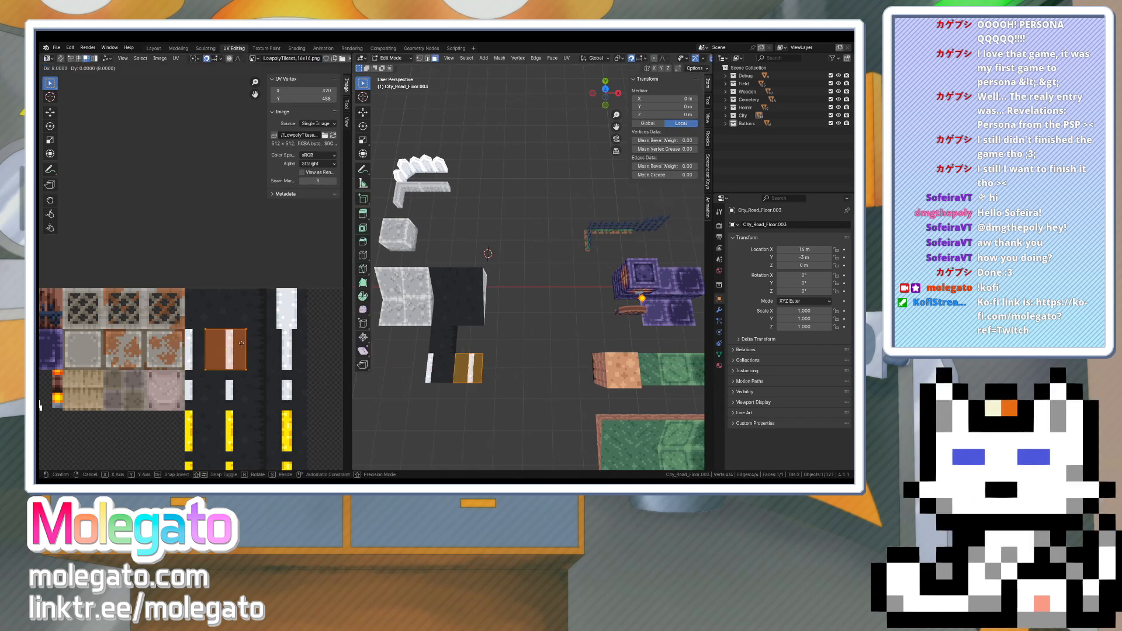
left_click(251, 343)
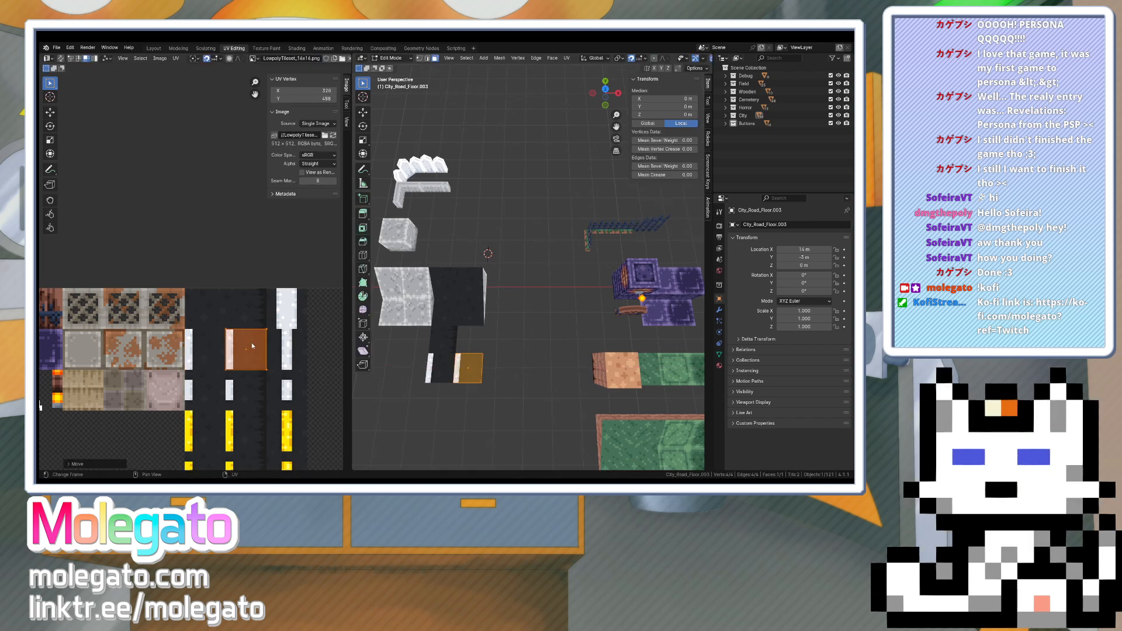
key("Tab")
- Move the plain floor piece City_Road_Floor.001 1 m along X
left_click(443, 347)
key("g")
key("x")
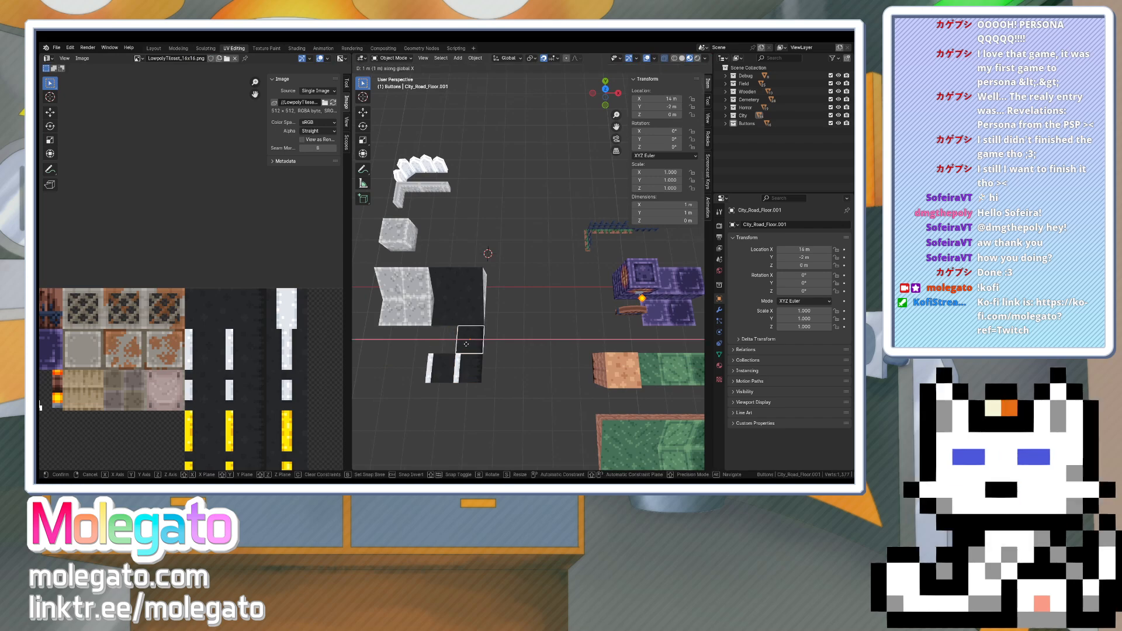
left_click(471, 345)
- Move the long road slope piece 1 m along X to free a column beside the short slope
left_click(471, 307)
key("g")
key("x")
left_click(498, 307)
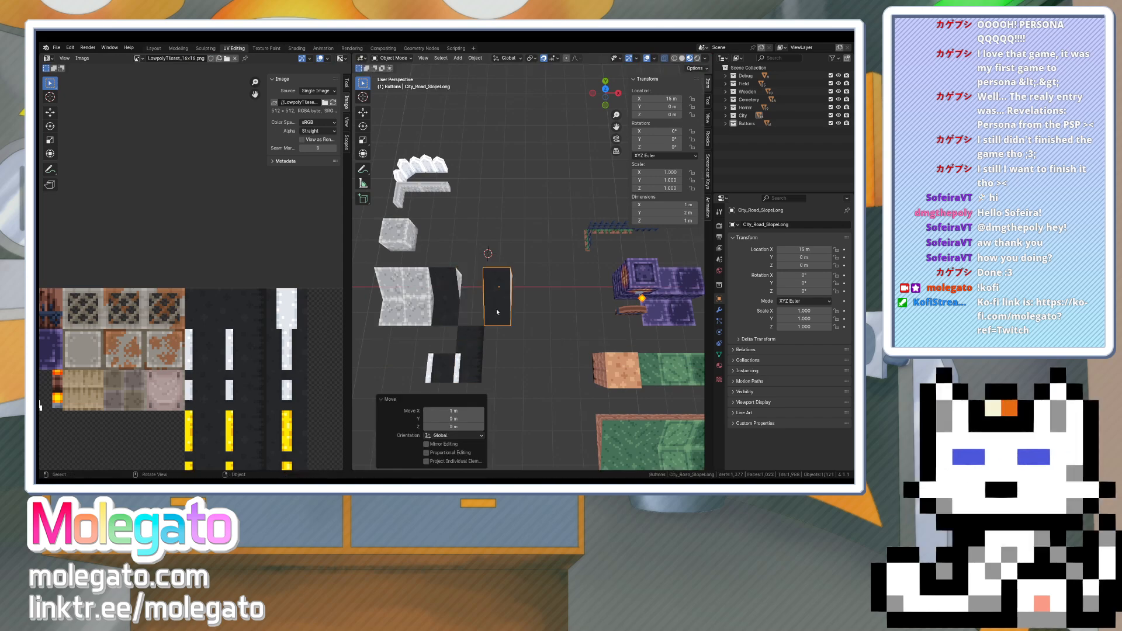
- Select the plain floor copy and both white-dash floor pieces and move them 1 m along Y
left_click(470, 351)
left_click(444, 366, "shift")
key("g")
key("y")
left_click(451, 342)
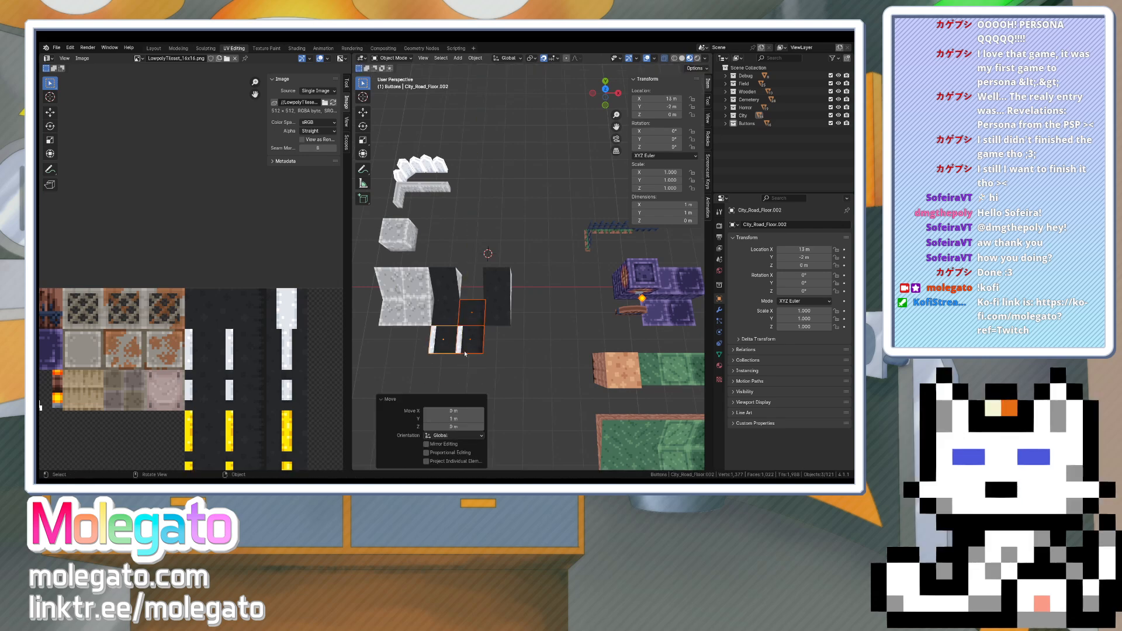
- Duplicate both long white-dash floor pieces one row down at Y -3 m and shift the copies' UVs 16 pixels down onto the short white-dash tiles
middle_click_drag(451, 343, 477, 333)
scroll(478, 333, "down", 3)
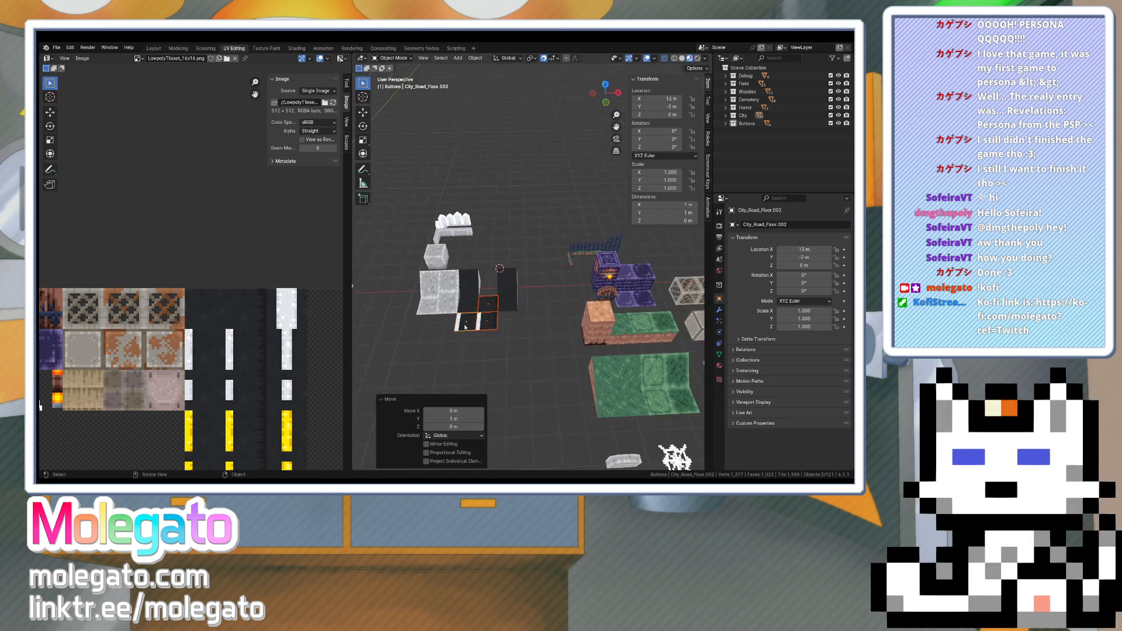
left_click(487, 322, "shift")
key("KP_7")
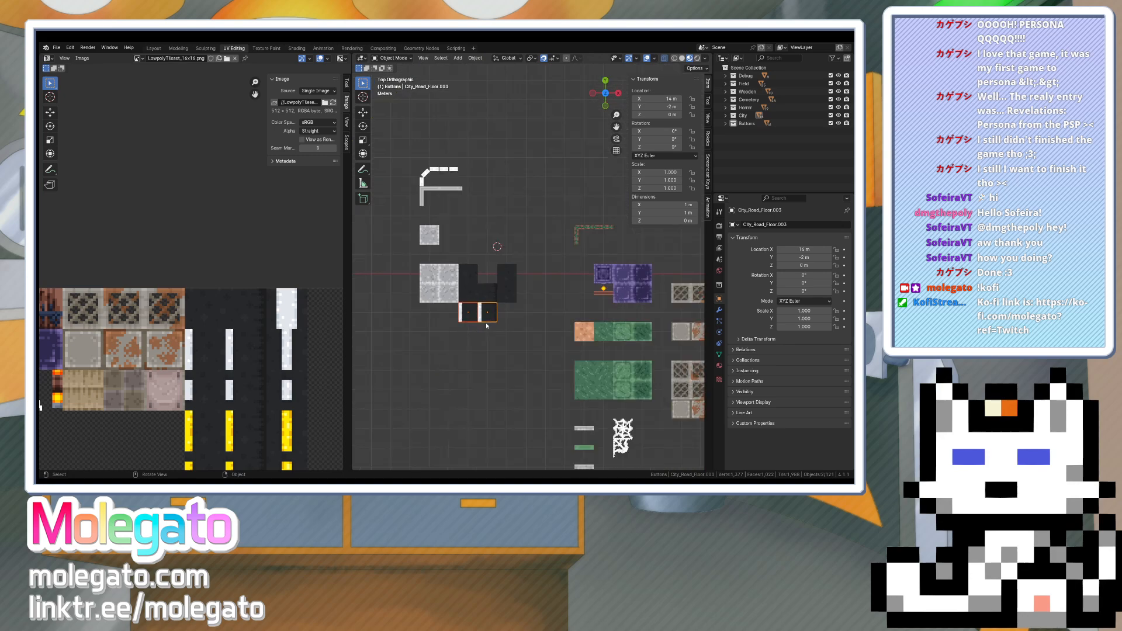
key("shift+d")
left_click(490, 340)
key("Tab")
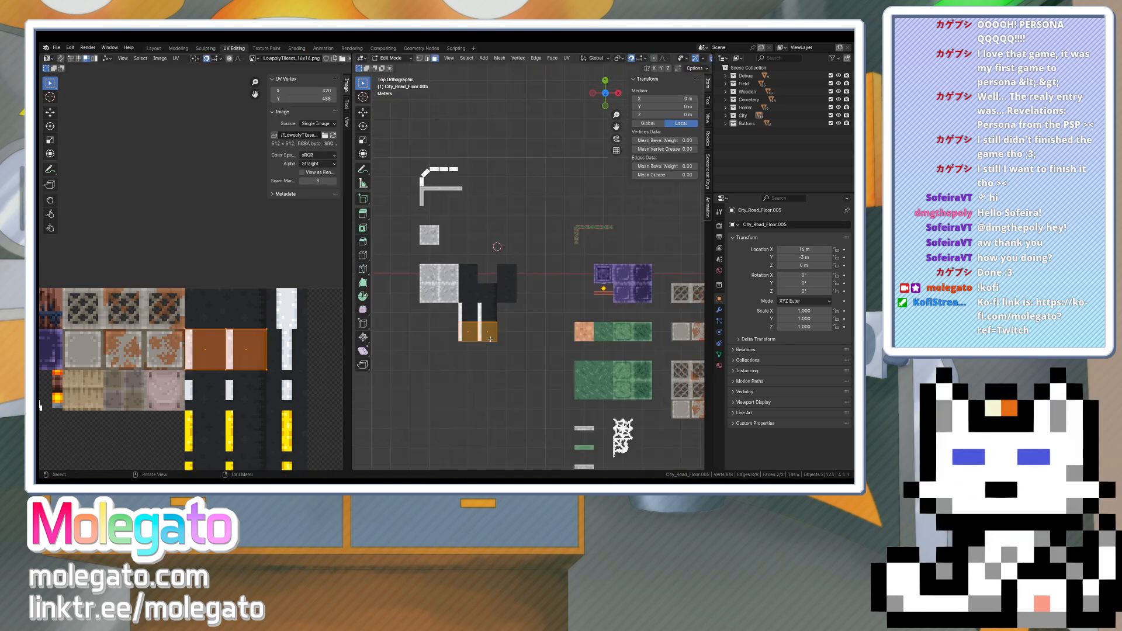
left_click(250, 404)
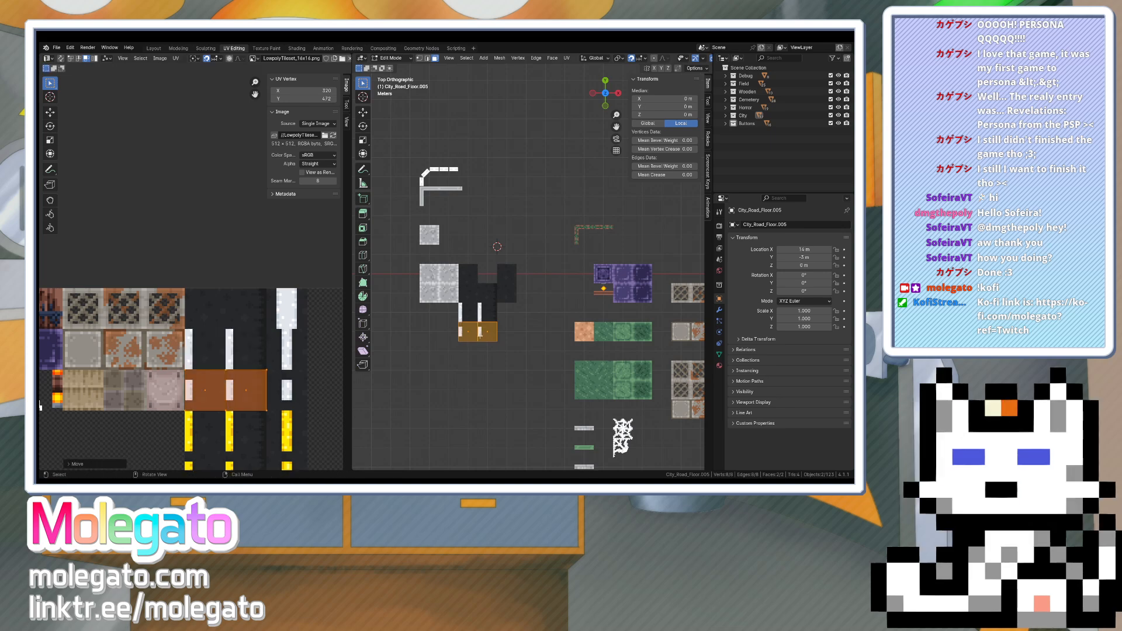
key("Tab")
- Duplicate both short white-dash floor pieces -1 m along Y and shift the copies' UVs 16 pixels down onto the long yellow-dash tiles
middle_click_drag(484, 339, 468, 311)
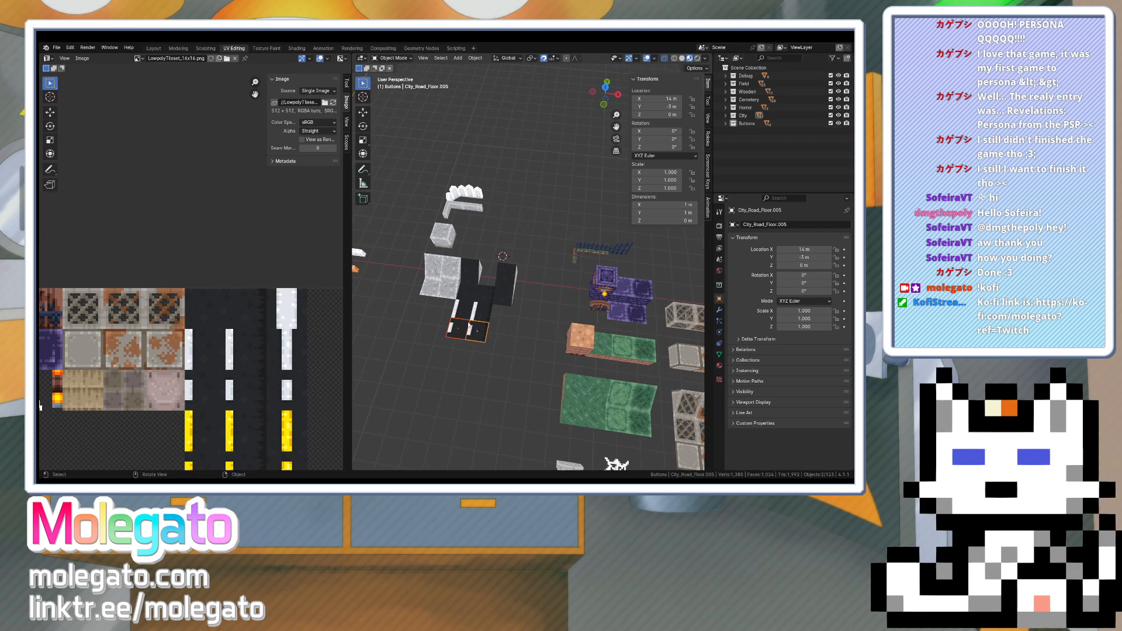
key("shift+d")
key("y")
left_click(470, 345)
key("Tab")
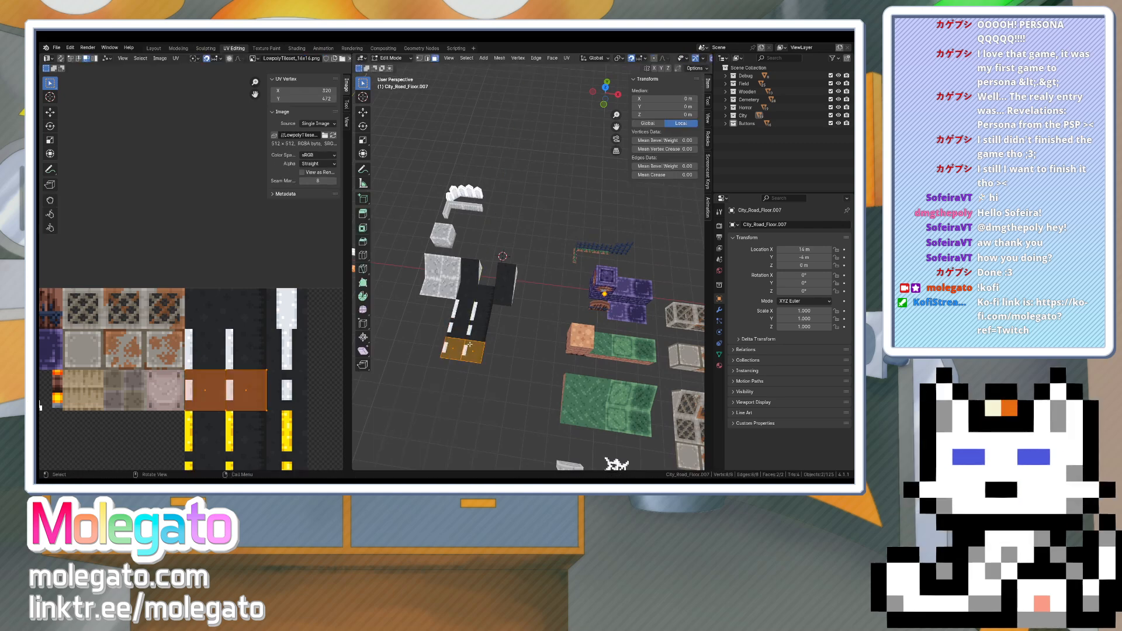
scroll(229, 407, "down", 1)
key("g")
left_click(251, 413)
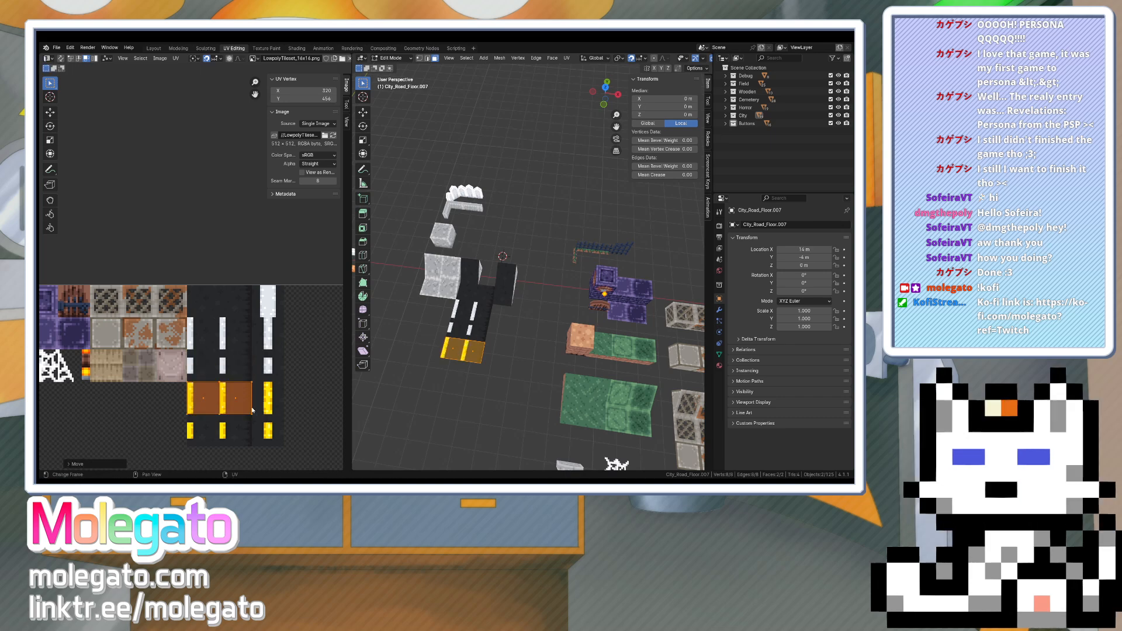
key("Tab")
- Duplicate both long yellow-dash floor pieces -1 m along Y and shift the copies' UVs 16 pixels down onto the short yellow-dash tiles
key("shift+d")
key("y")
left_click(459, 375)
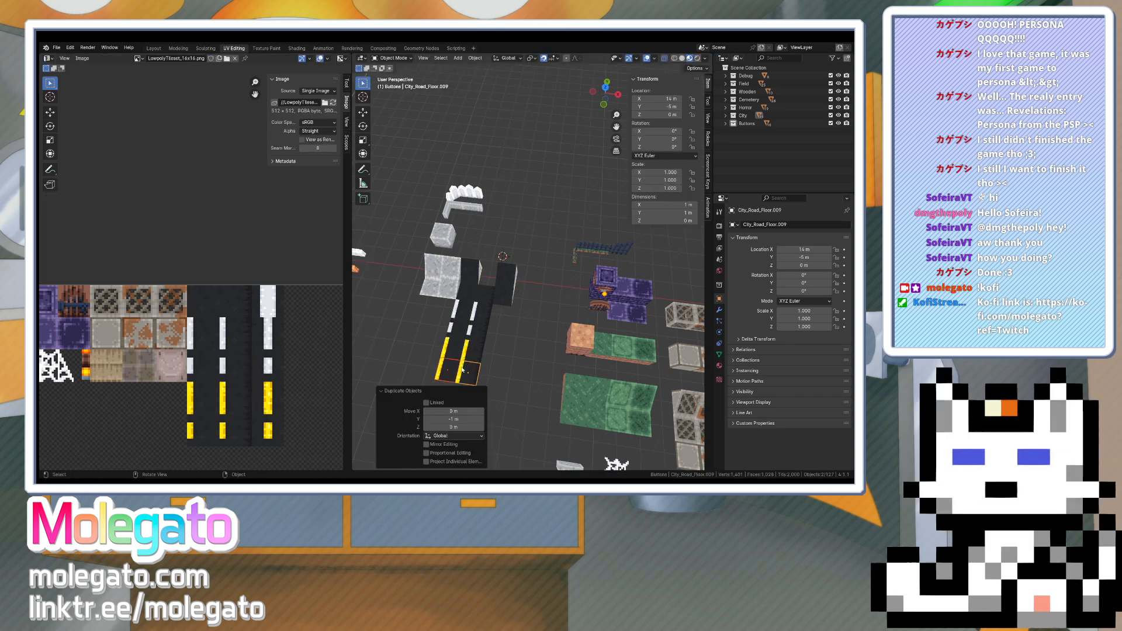
key("Tab")
key("g")
left_click(230, 437)
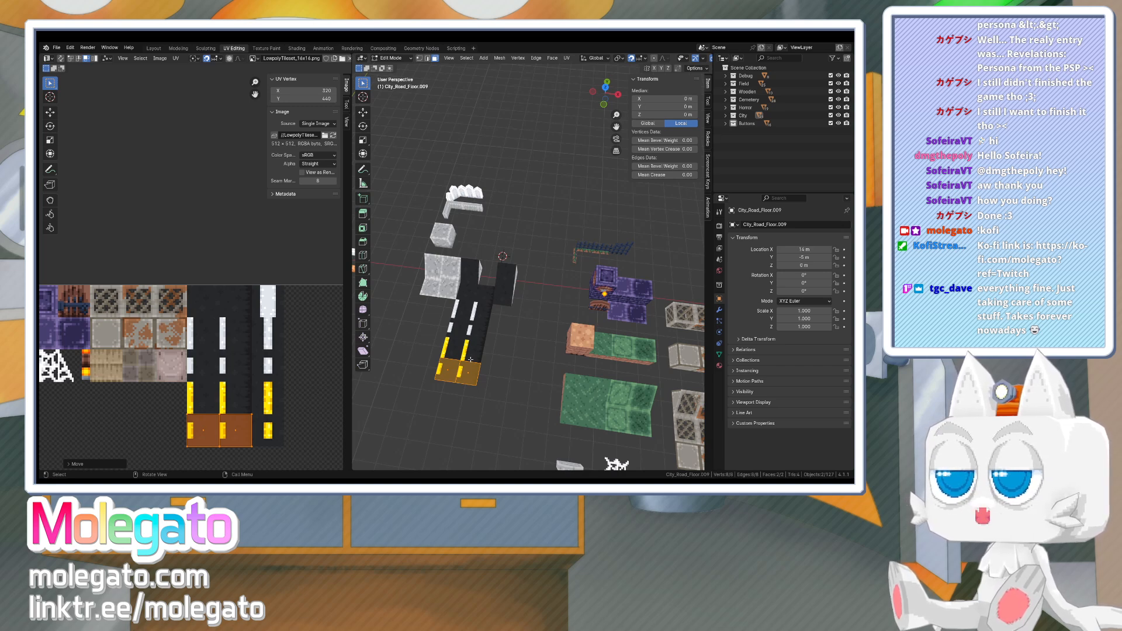
middle_click_drag(472, 359, 470, 327)
key("Tab")
- Duplicate the four edge-dash floor pieces at X 13 m by 2 m along X and shift the copies' UVs onto the centred-dash tiles
left_click(470, 326)
left_click(469, 342, "shift")
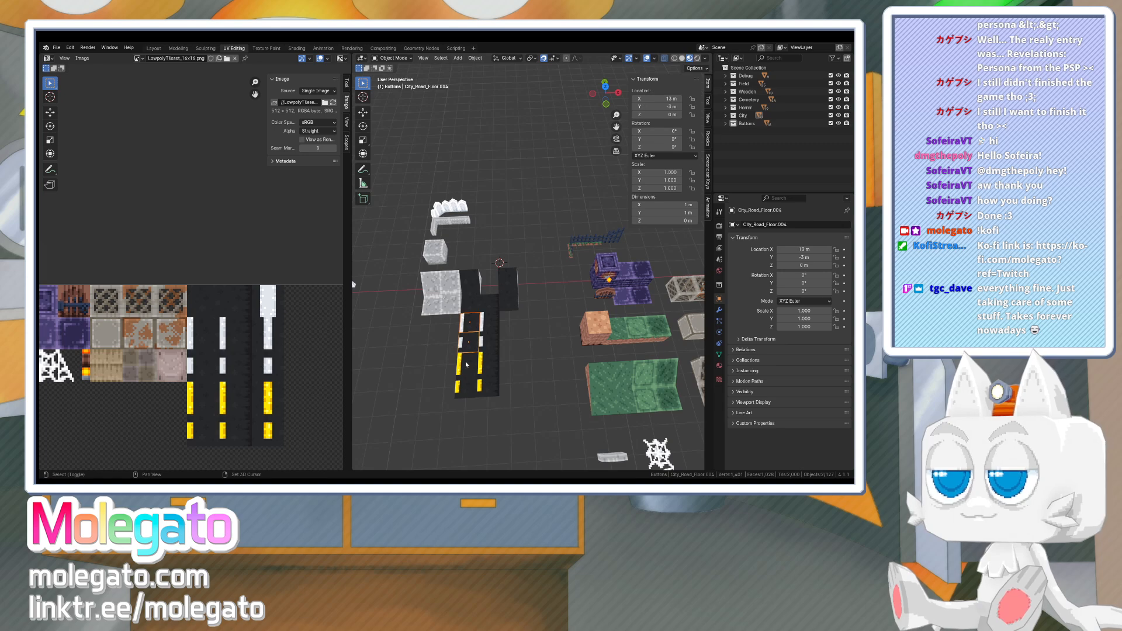
left_click(468, 364, "shift")
left_click(467, 385, "shift")
key("shift+d")
left_click(503, 385)
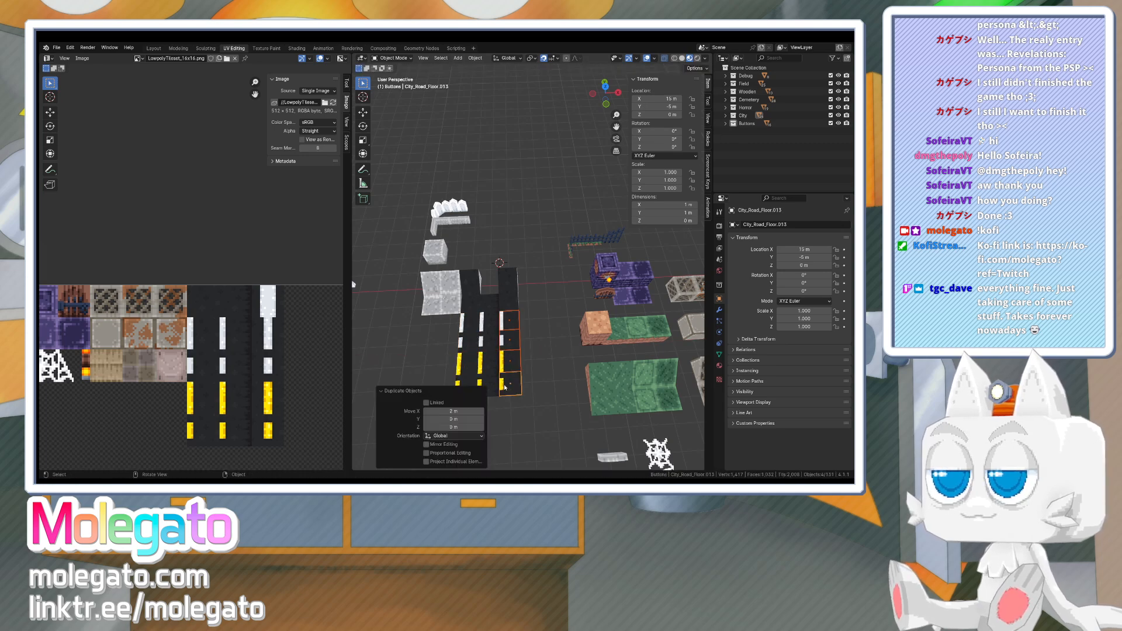
key("Tab")
left_click_drag(186, 371, 251, 371)
key("Tab")
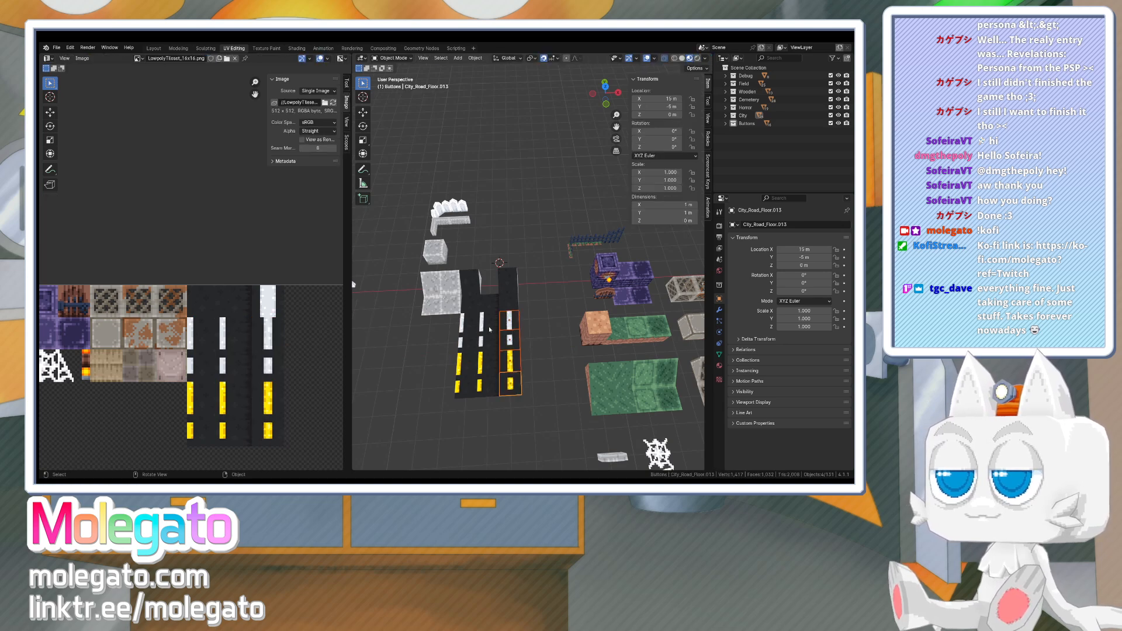
- Duplicate the plain floor piece City_Road_Floor 2 m along X, above the centred-dash column
left_click(470, 306)
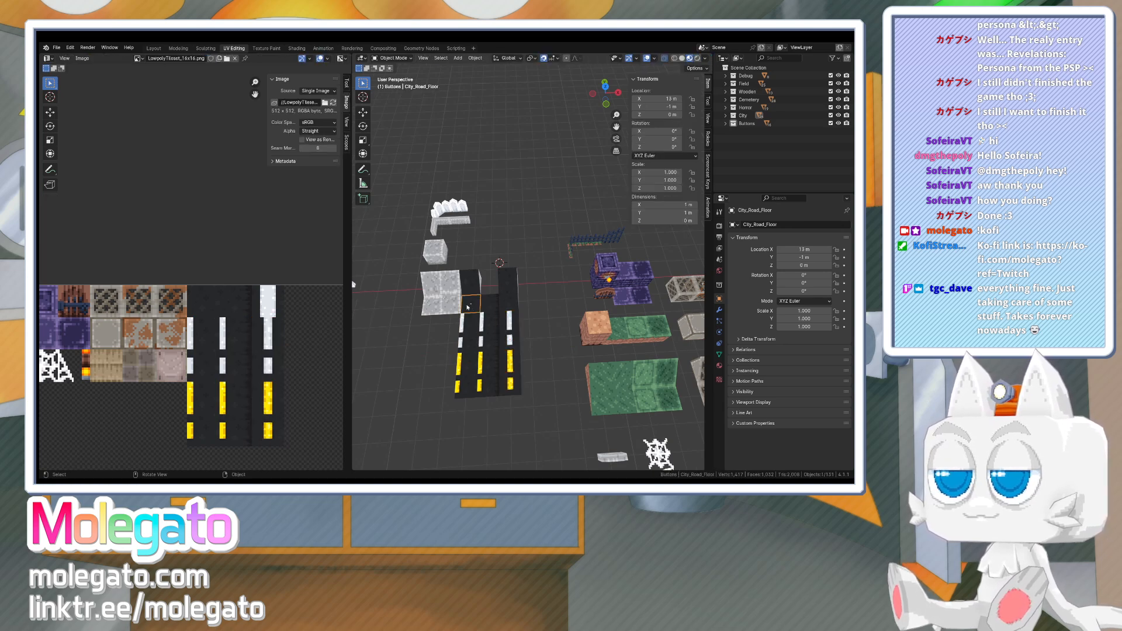
middle_click_drag(497, 313, 520, 313)
key("shift+d")
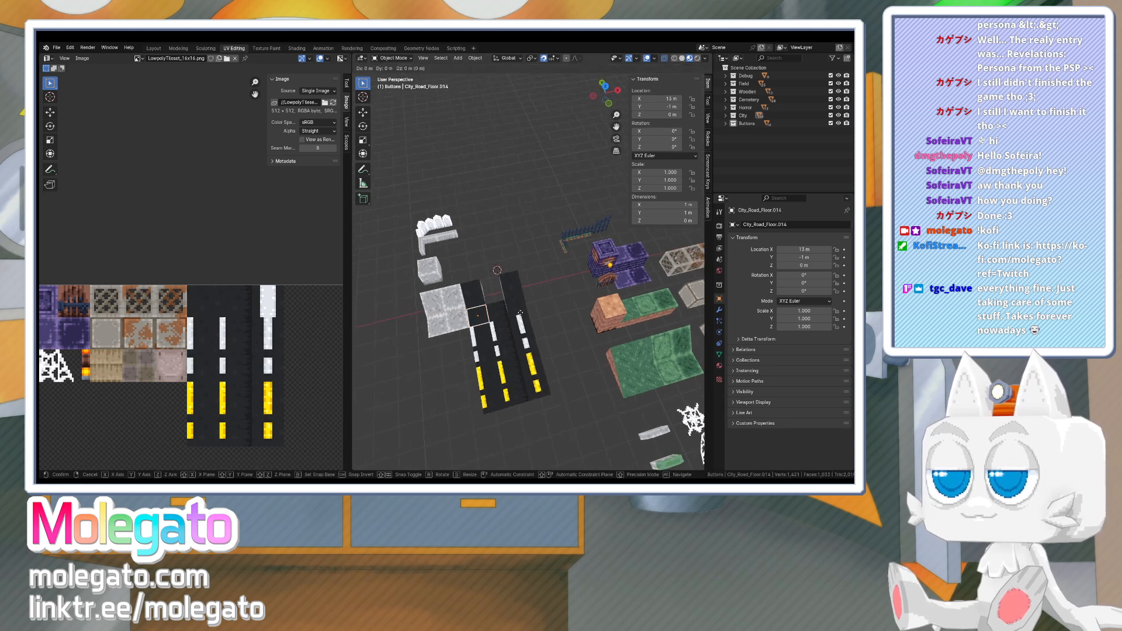
key("x")
left_click(527, 304)
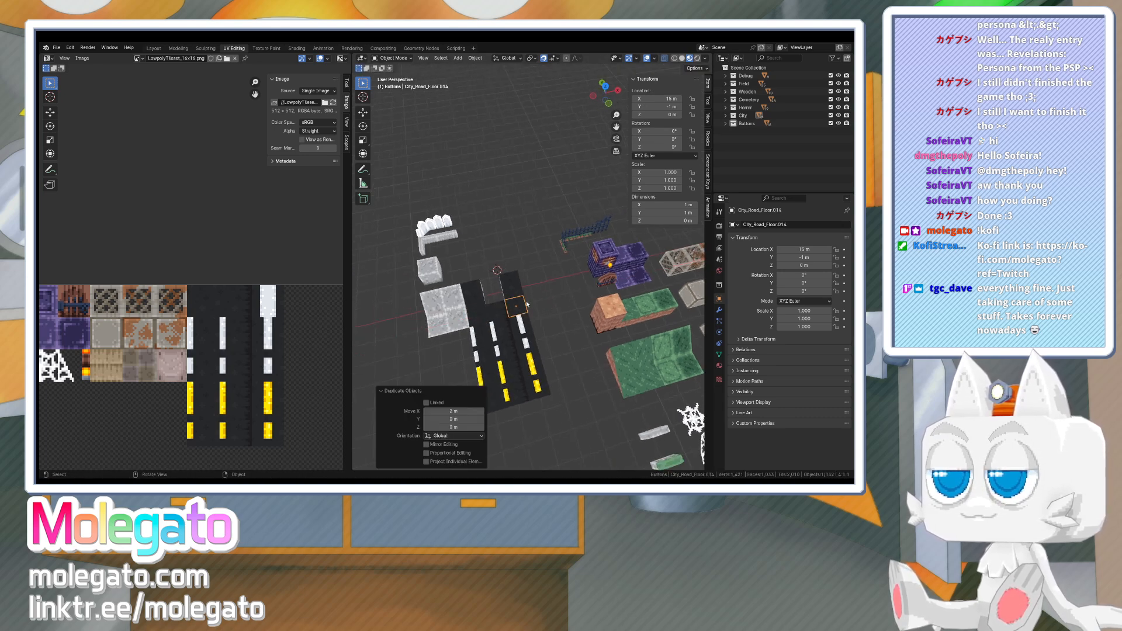
- Move the long road slope piece -1 m along X and 1 m along Y
left_click(477, 303)
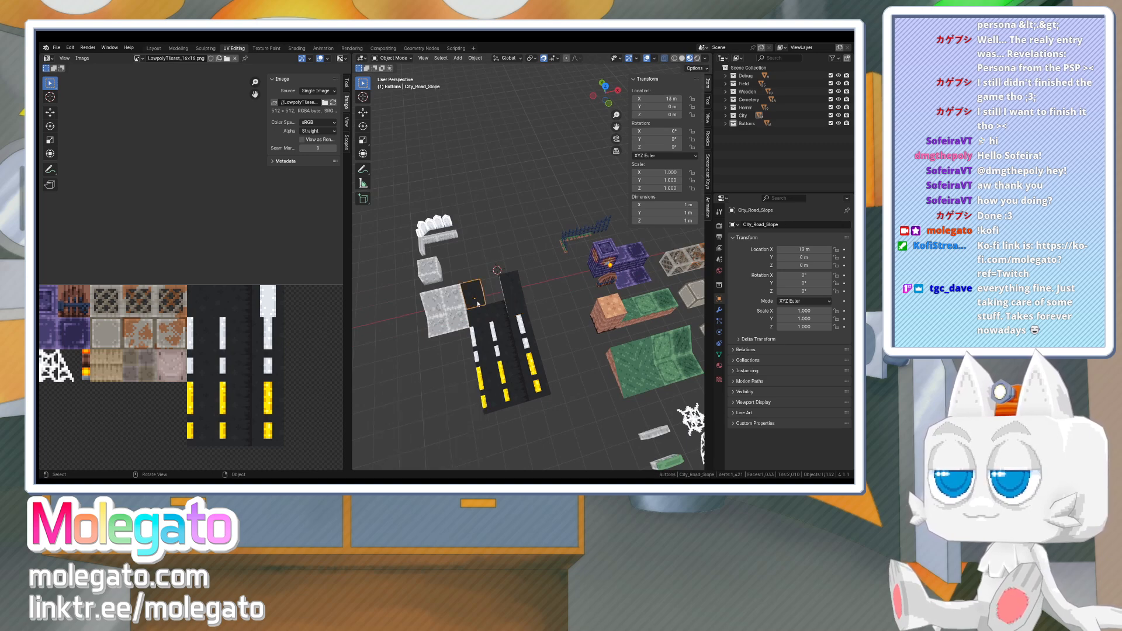
left_click(513, 292)
key("g")
key("x")
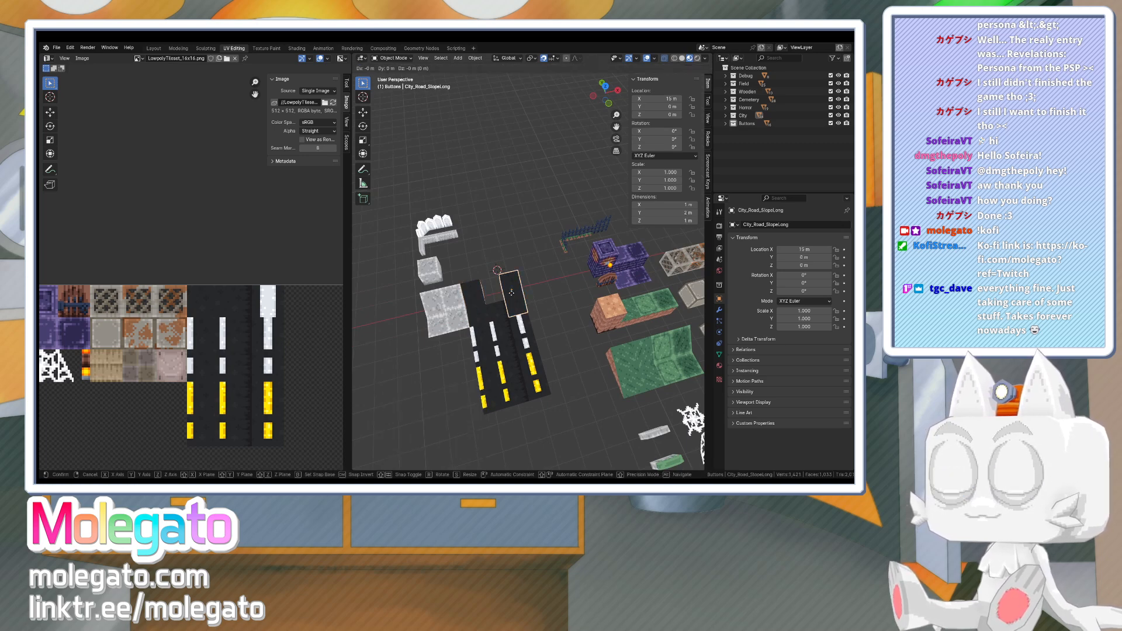
key("y")
left_click(495, 289)
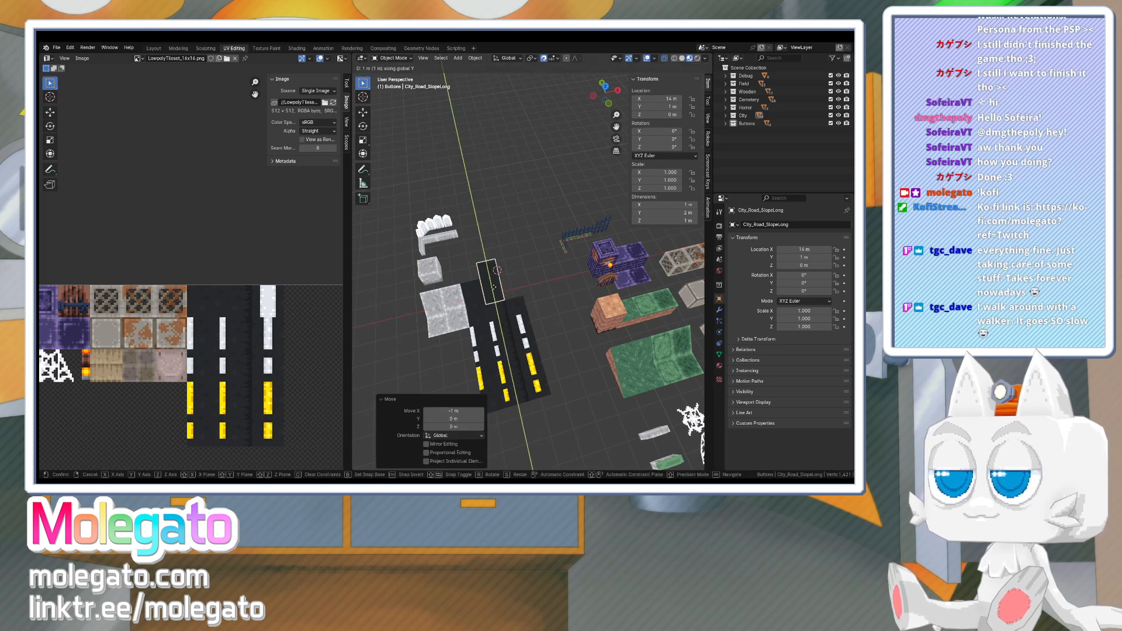
- Move the short road slope piece 1 m along Y
left_click(476, 300)
key("g")
key("y")
left_click(473, 291)
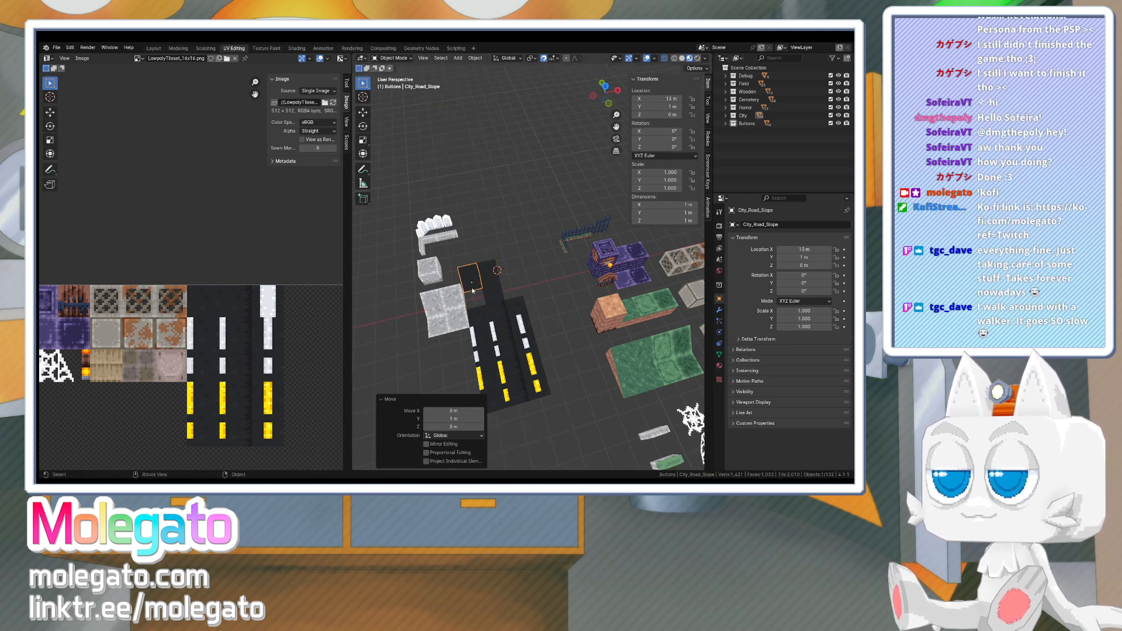
- Try shifting all road floor and slope pieces together -1 m along Y, and move them back 1 m
key("KP_7")
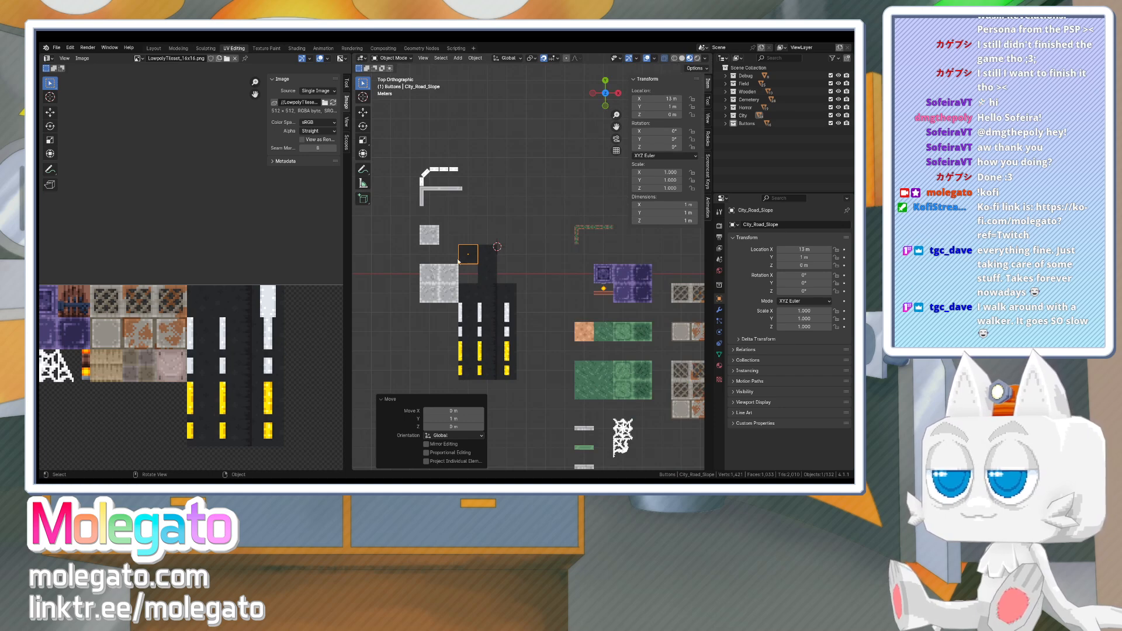
left_click_drag(458, 232, 524, 380)
key("g")
key("y")
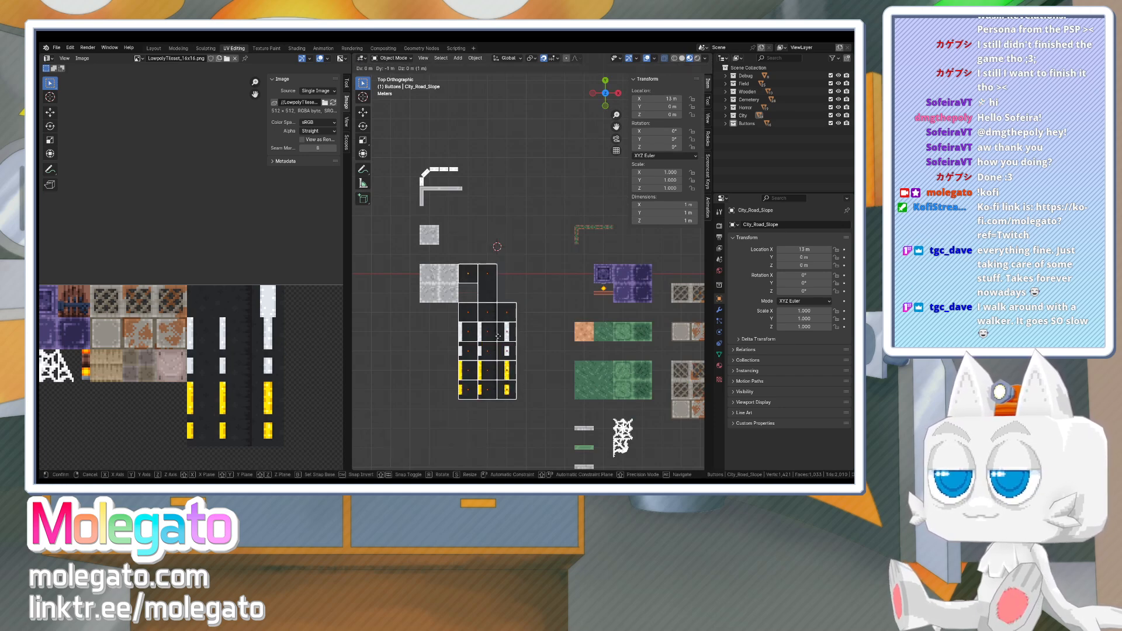
left_click(480, 349)
middle_click_drag(438, 341, 466, 298)
key("KP_7")
key("g")
key("y")
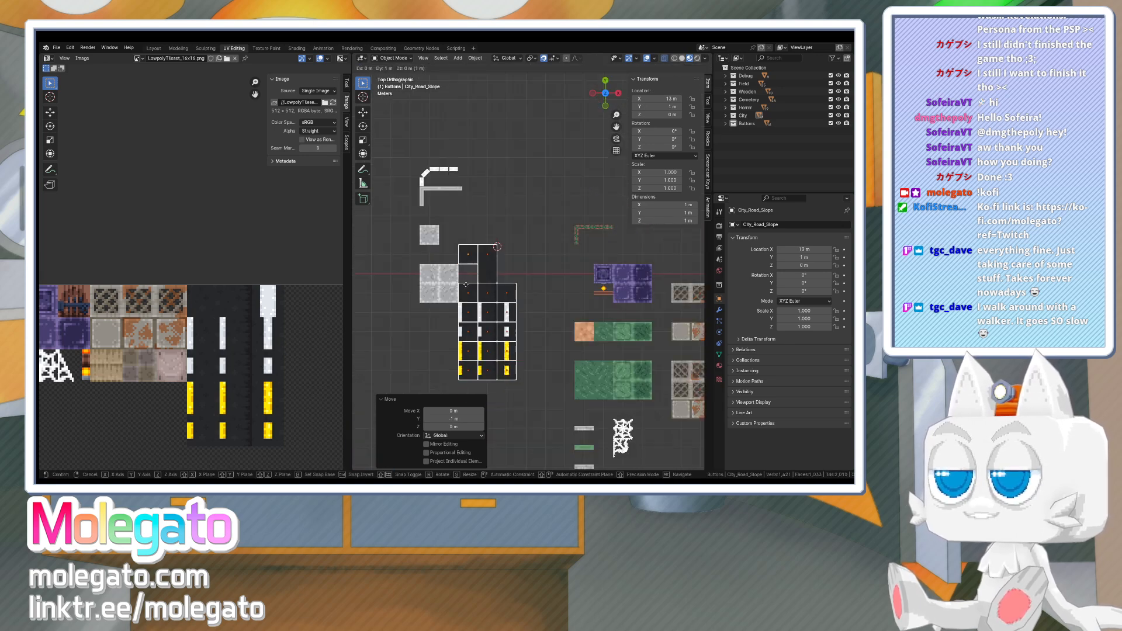
left_click(466, 277)
- Select only the short road slope piece and move it -1 m along Y
left_click_drag(459, 237, 471, 258)
key("g")
key("y")
left_click(472, 277)
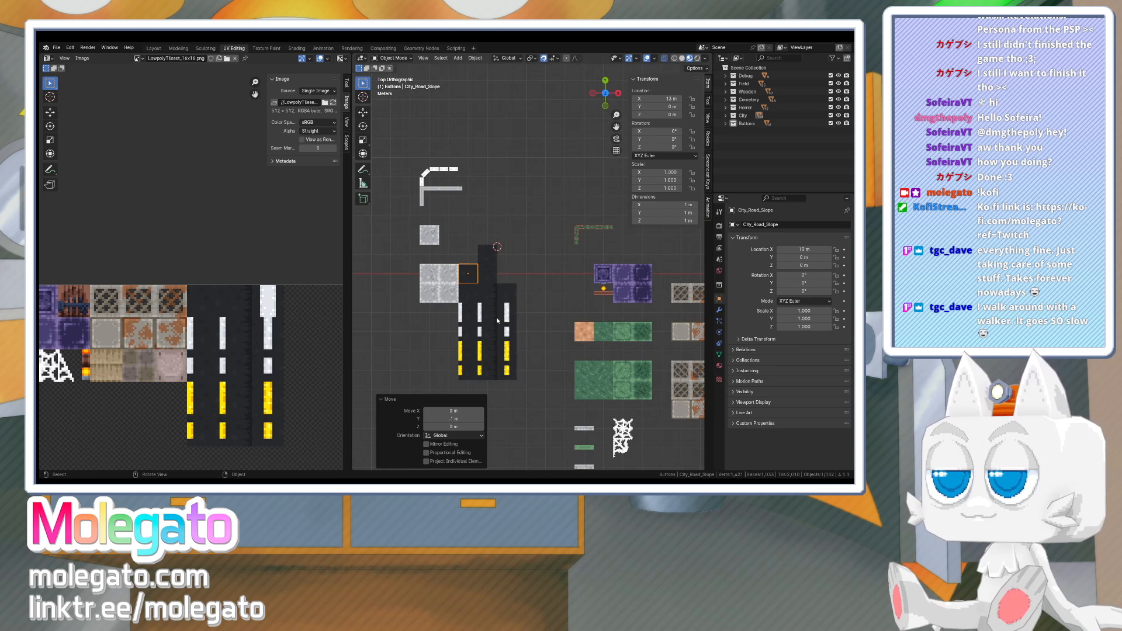
- Shift the UVs of the plain floor piece above the centred-dash column along X onto the tile with the wide white marking
middle_click_drag(472, 277, 499, 293)
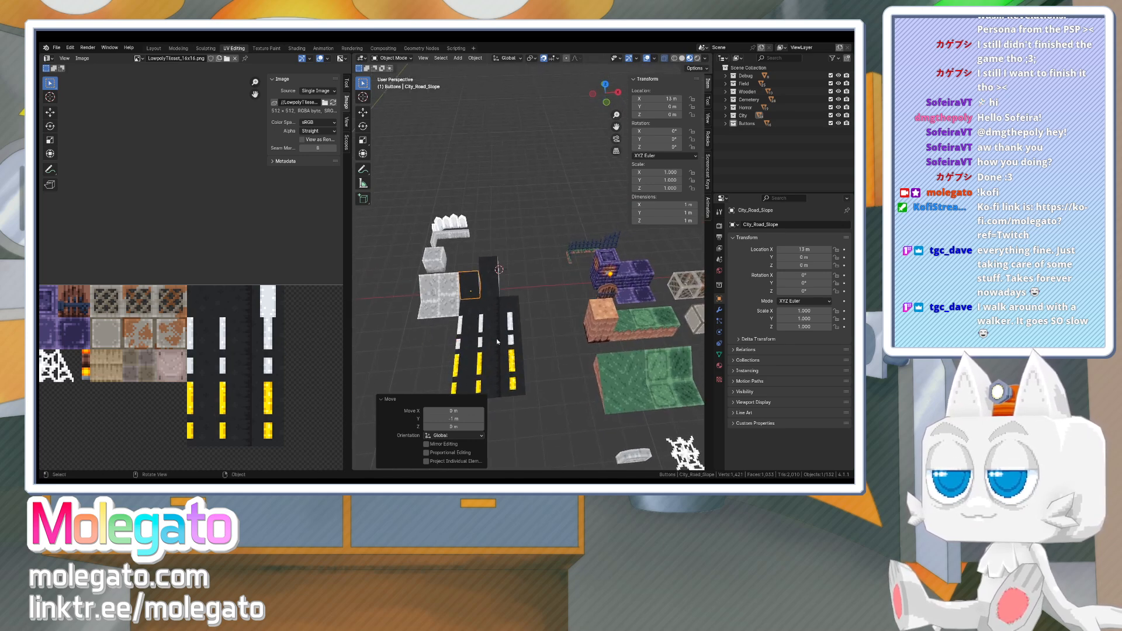
left_click_drag(509, 287, 533, 401)
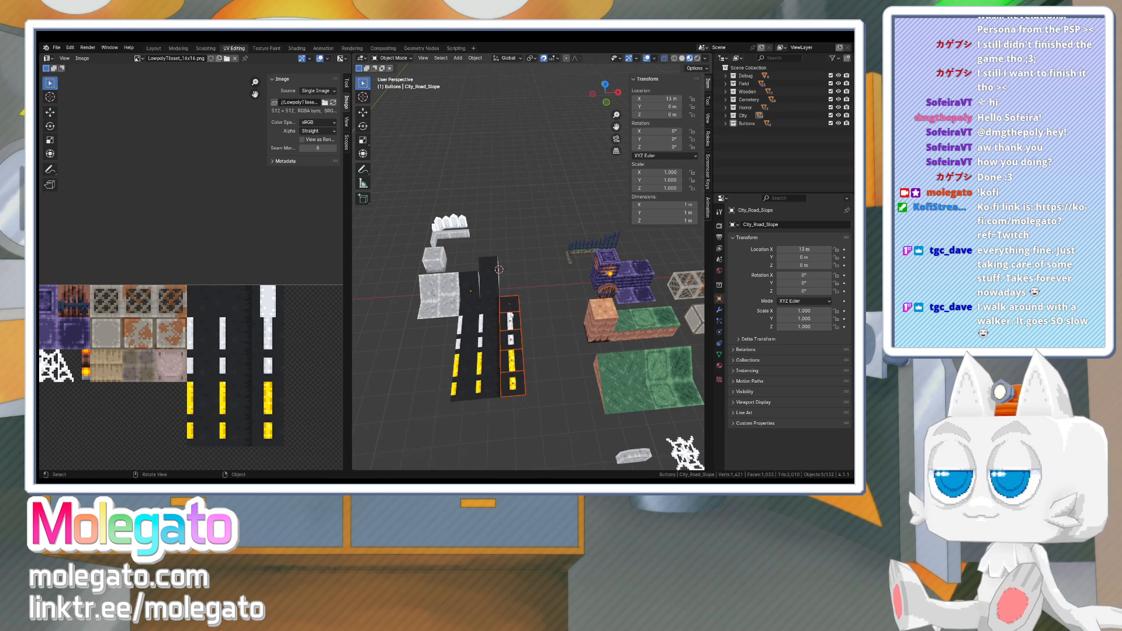
mouse_move(509, 316)
middle_mouse_down()
mouse_move(529, 360)
mouse_move(515, 321)
middle_mouse_up()
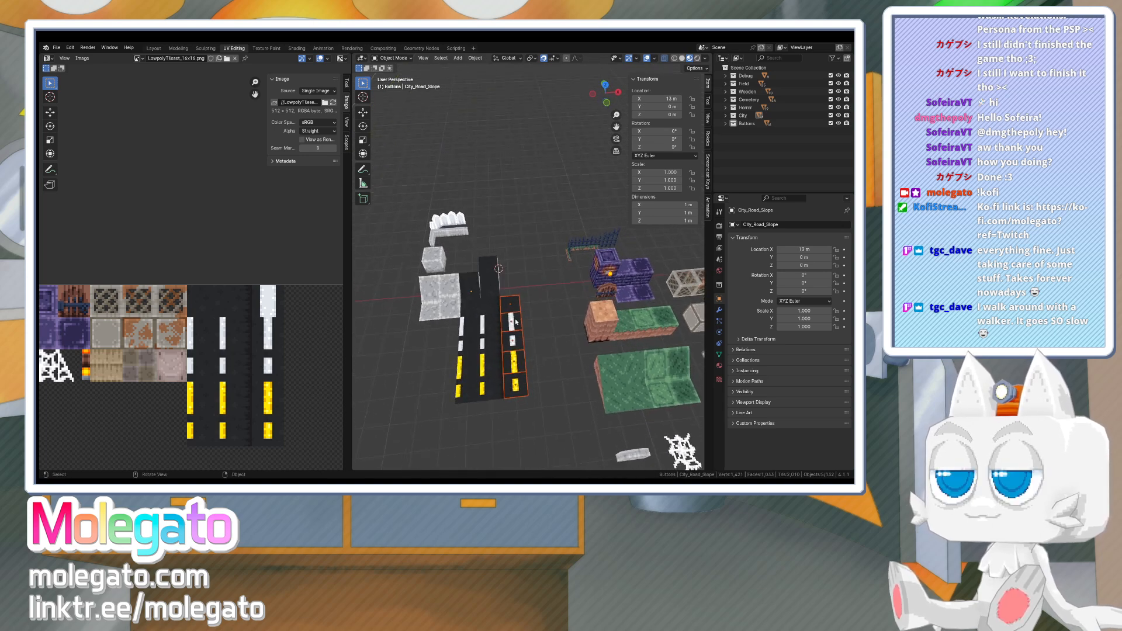
left_click(511, 304)
key("Tab")
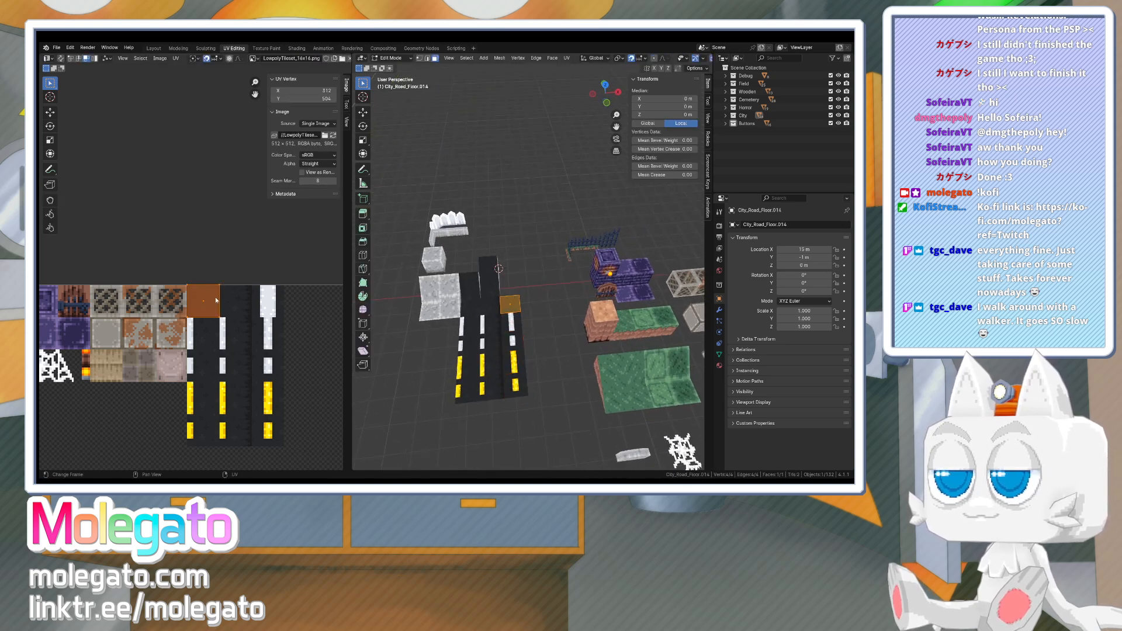
key("g")
left_click(281, 302)
key("Tab")
- Rename the plain floor piece City_Road_Floor.001 as City_Road_Floor_Side
middle_click_drag(538, 318, 498, 351)
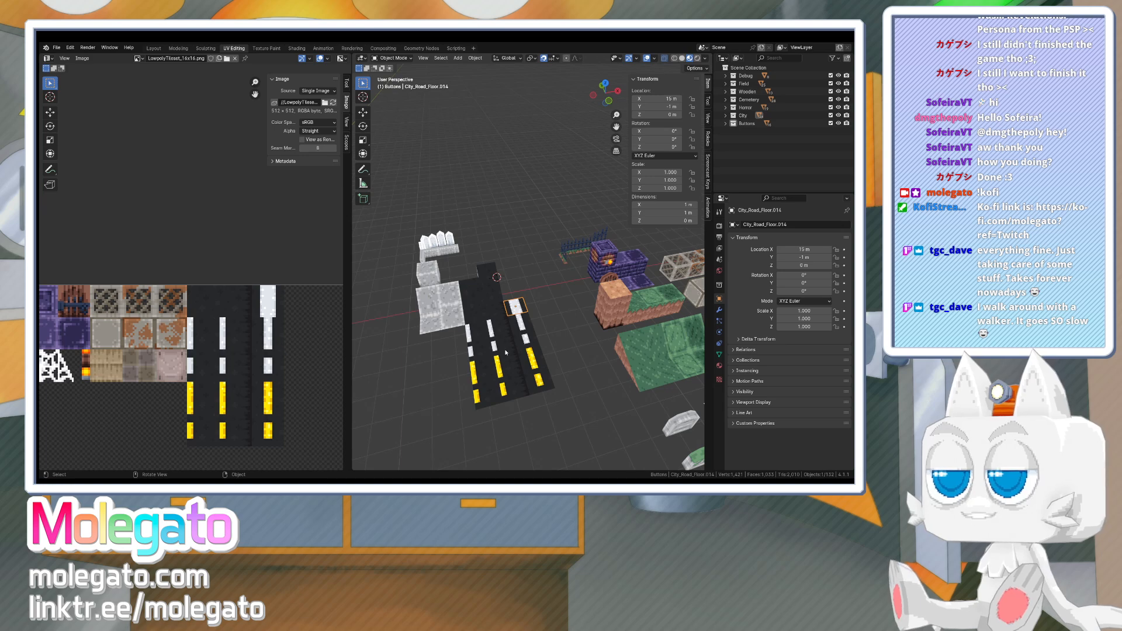
scroll(505, 368, "up", 2)
left_click(477, 337)
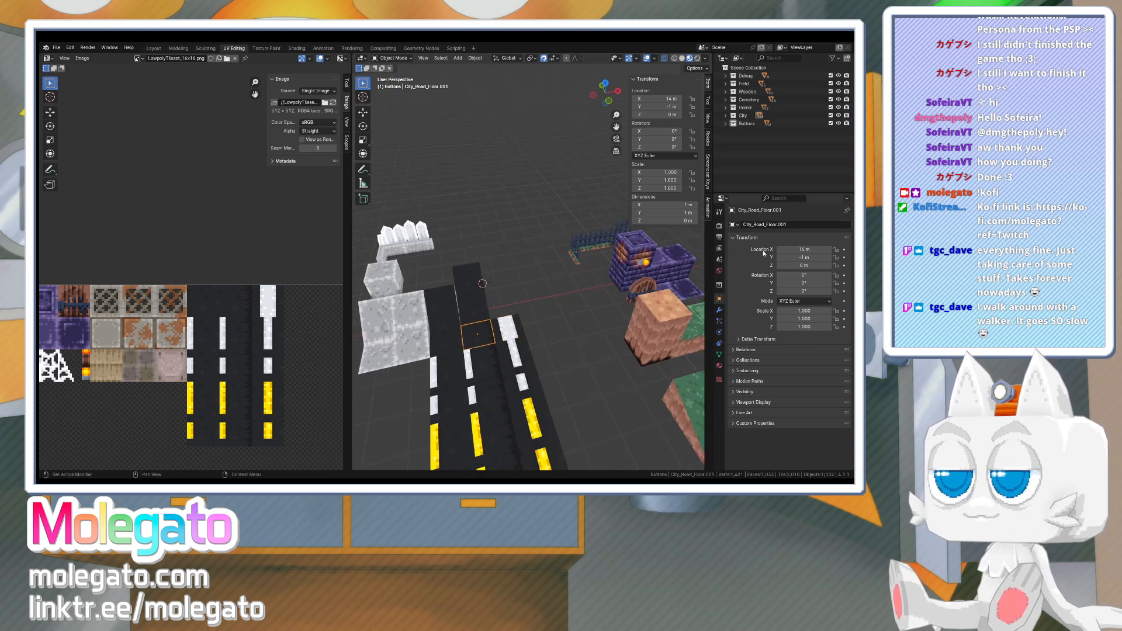
left_click(791, 224)
double_click(791, 224)
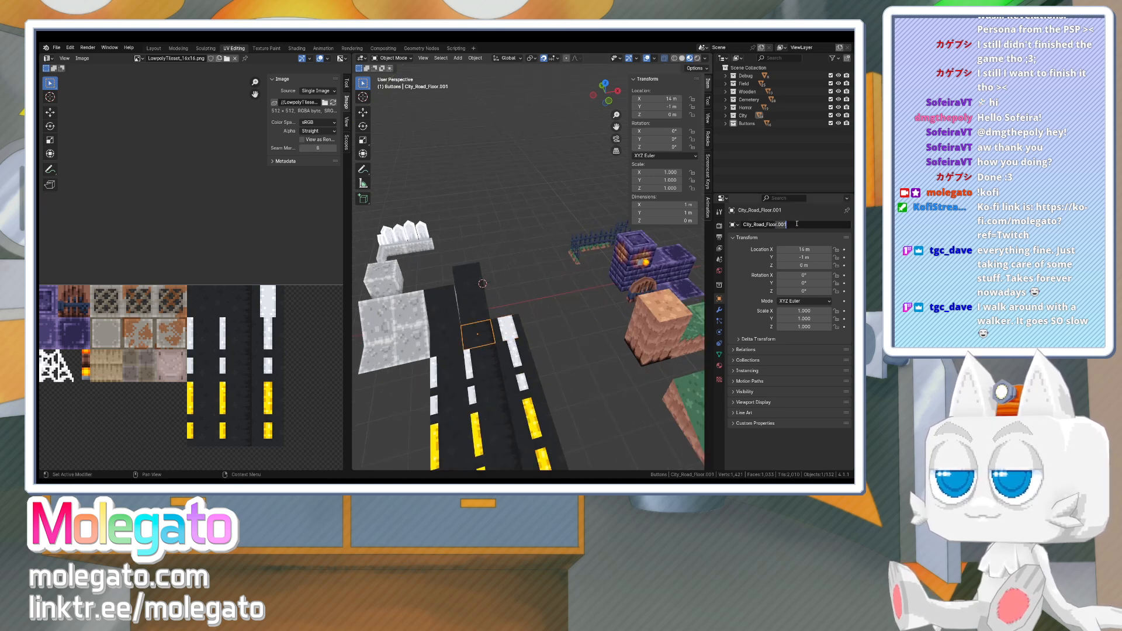
type("_Side")
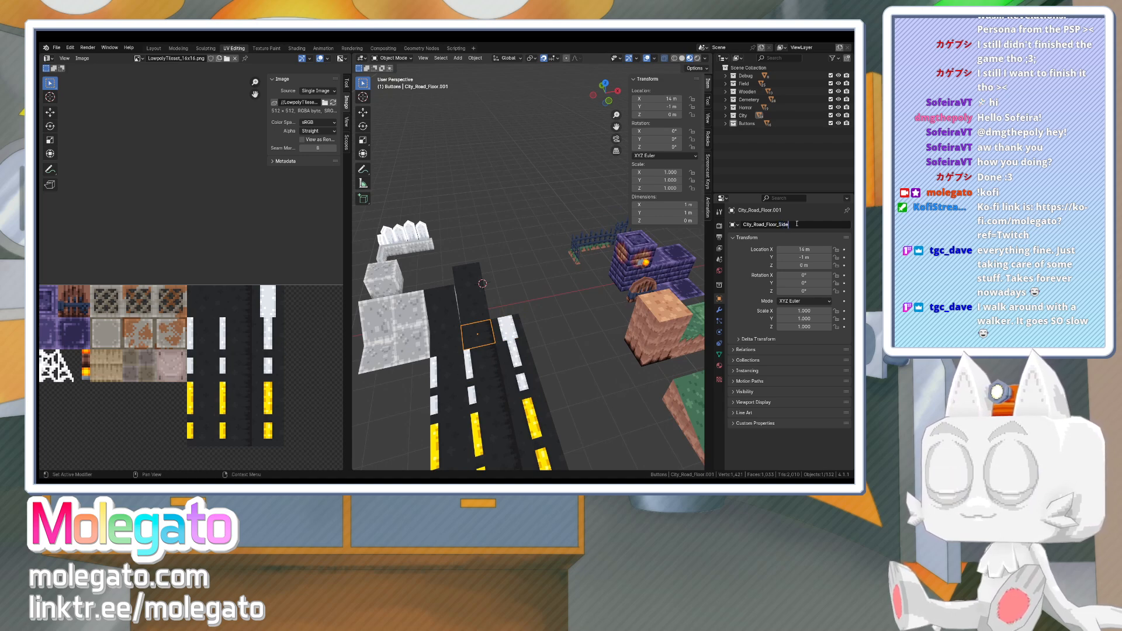
key("Return")
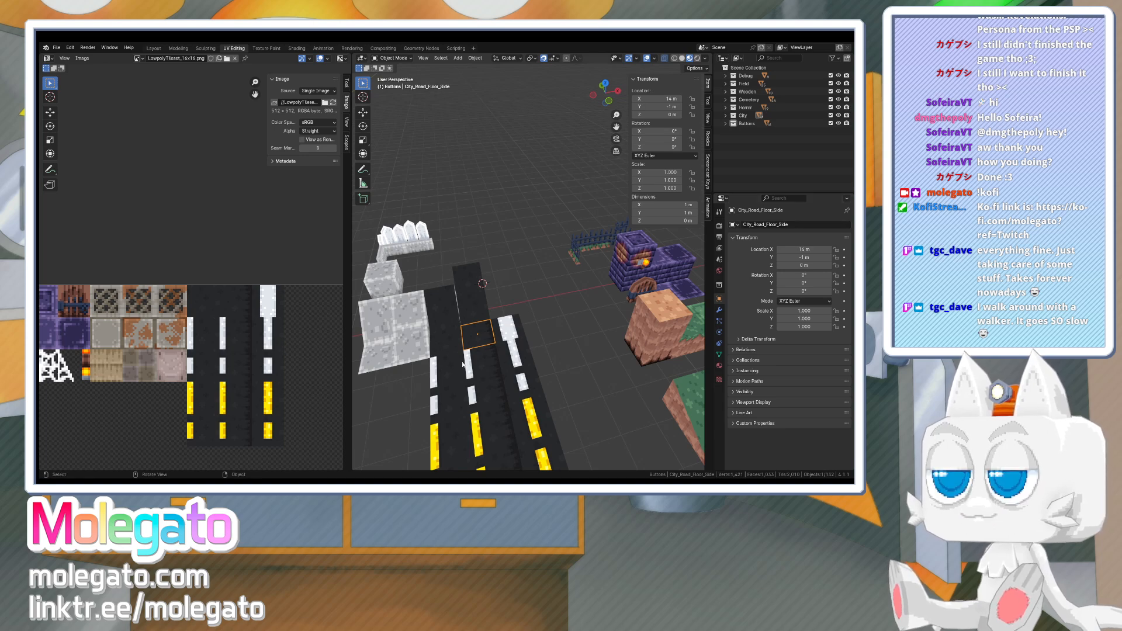
- Rename the upper white-striped floor piece directly below the plain road floor as City_RoadStripe1_Floor
left_click(452, 363)
left_click(775, 225)
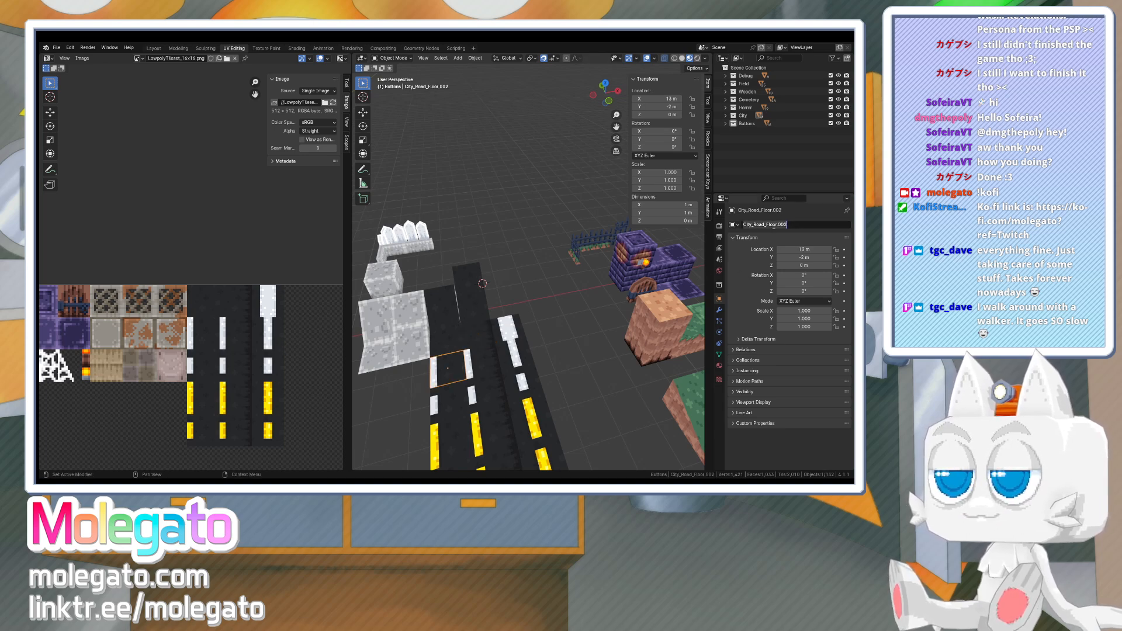
left_click_drag(777, 225, 807, 225)
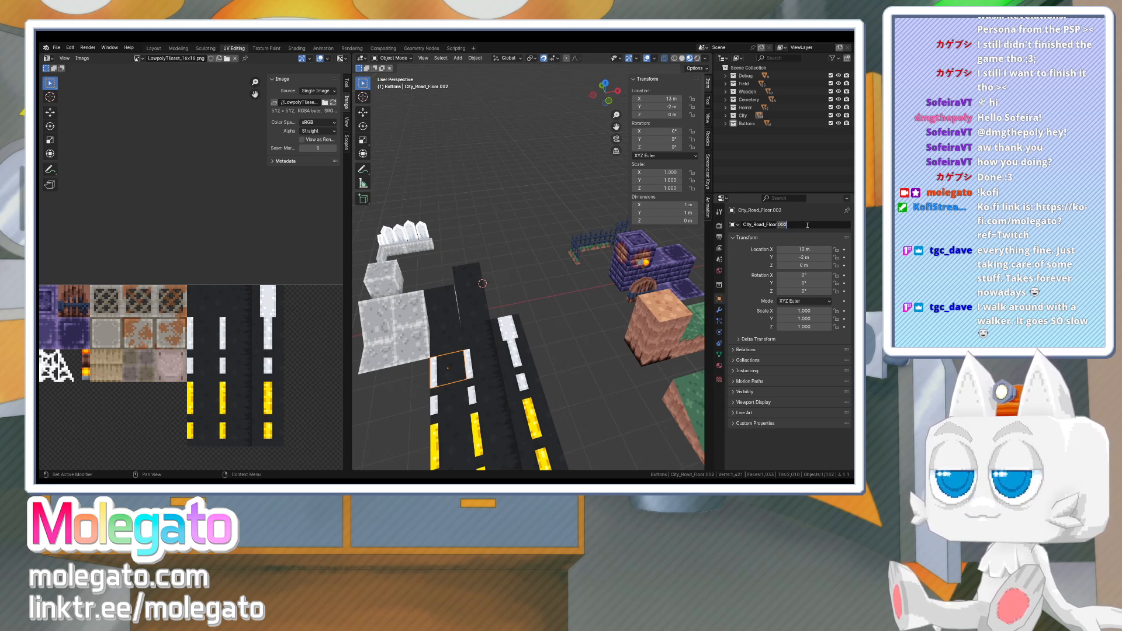
key("BackSpace")
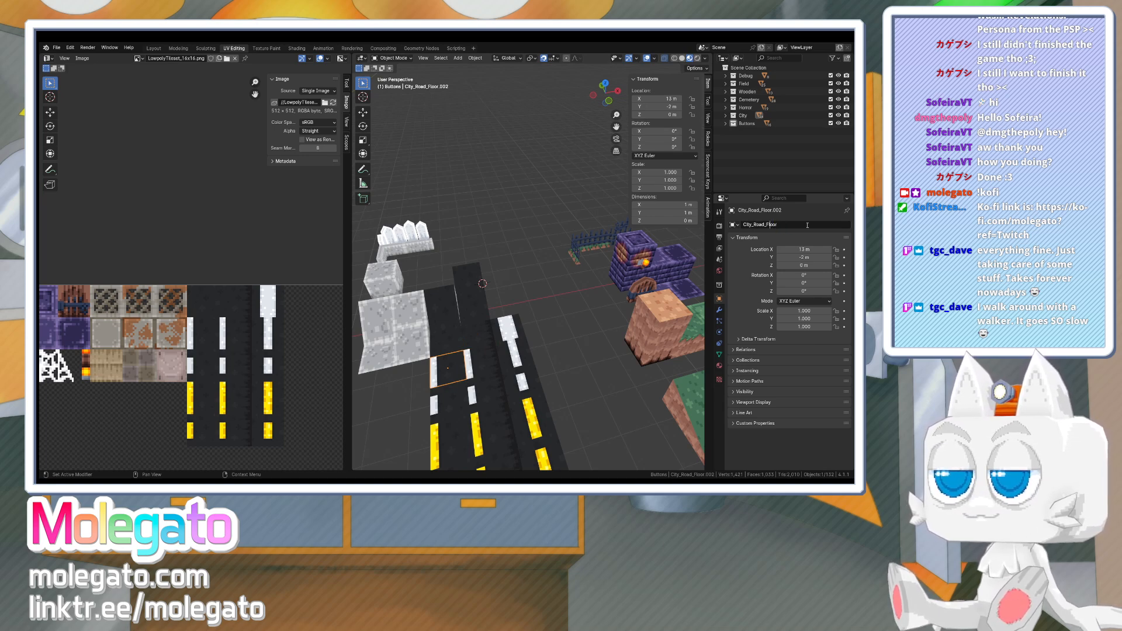
type("Stripe")
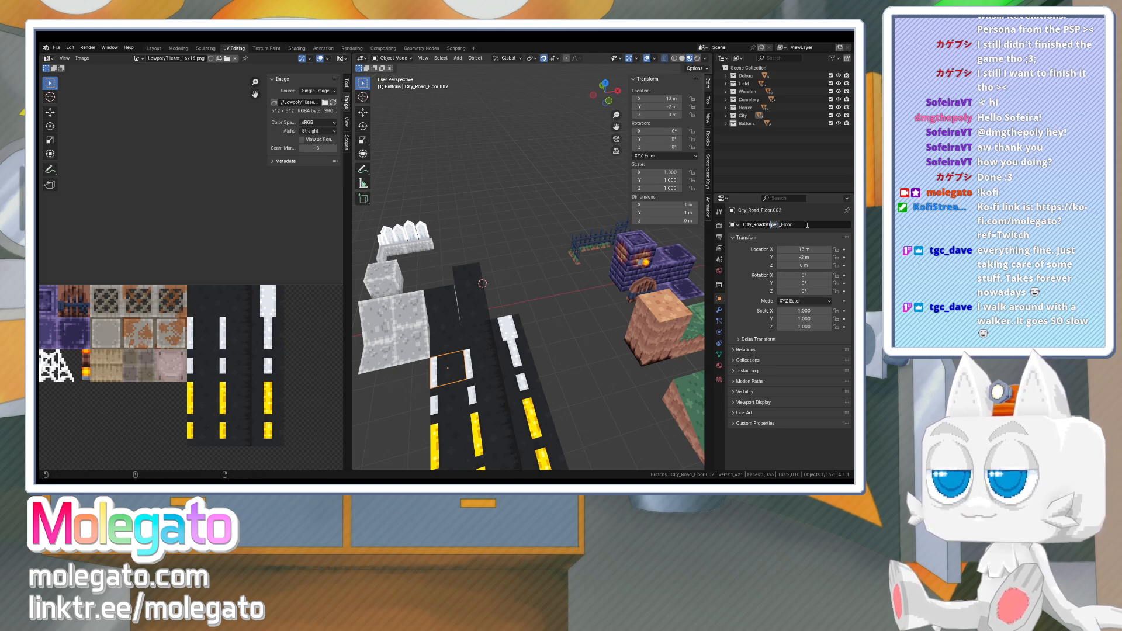
type("1")
key("Return")
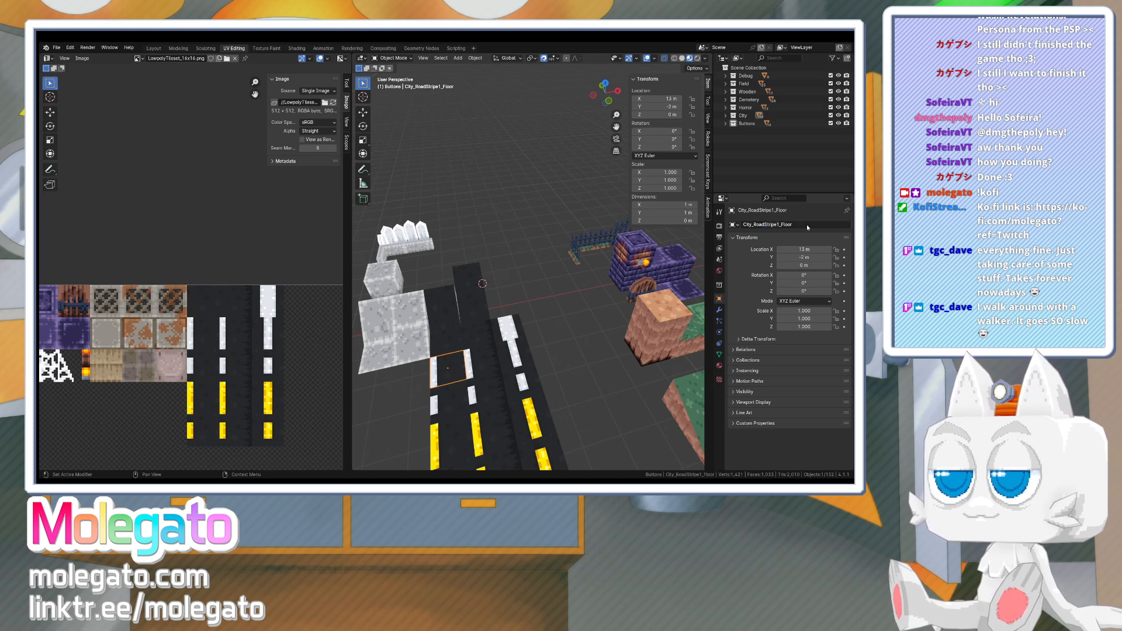
- Rename the side floor piece beside the upper white-striped road floor as City_RoadStripe1_Side_Floor
left_click(474, 369)
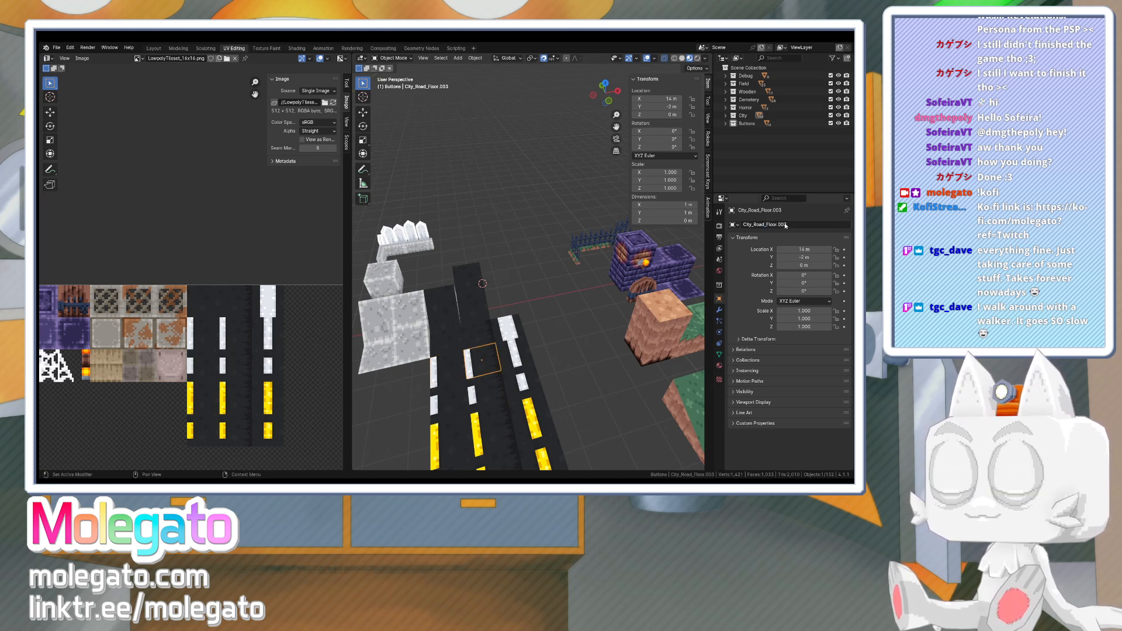
left_click(766, 224)
left_click(761, 224)
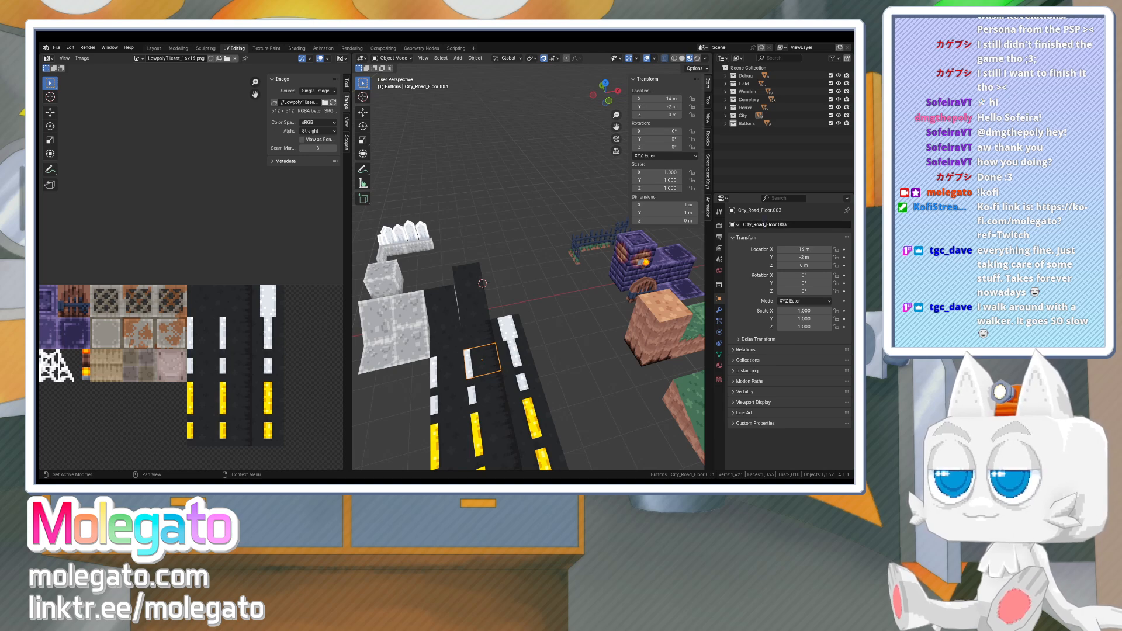
type("Stripe1")
key("BackSpace")
key("BackSpace")
key("BackSpace")
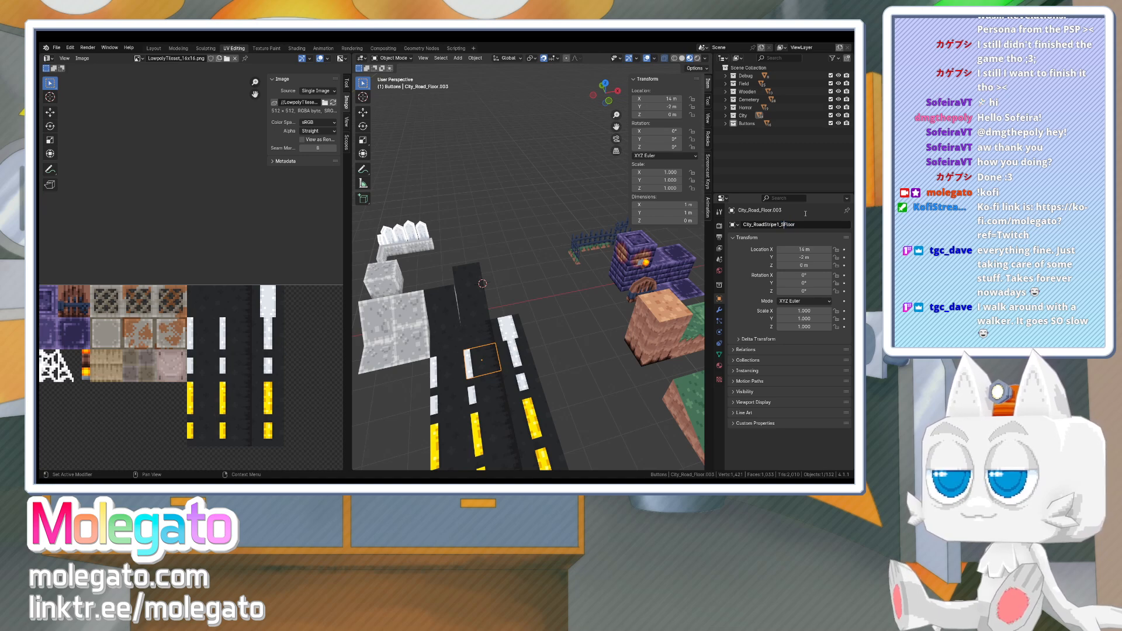
type("Side_")
key("Return")
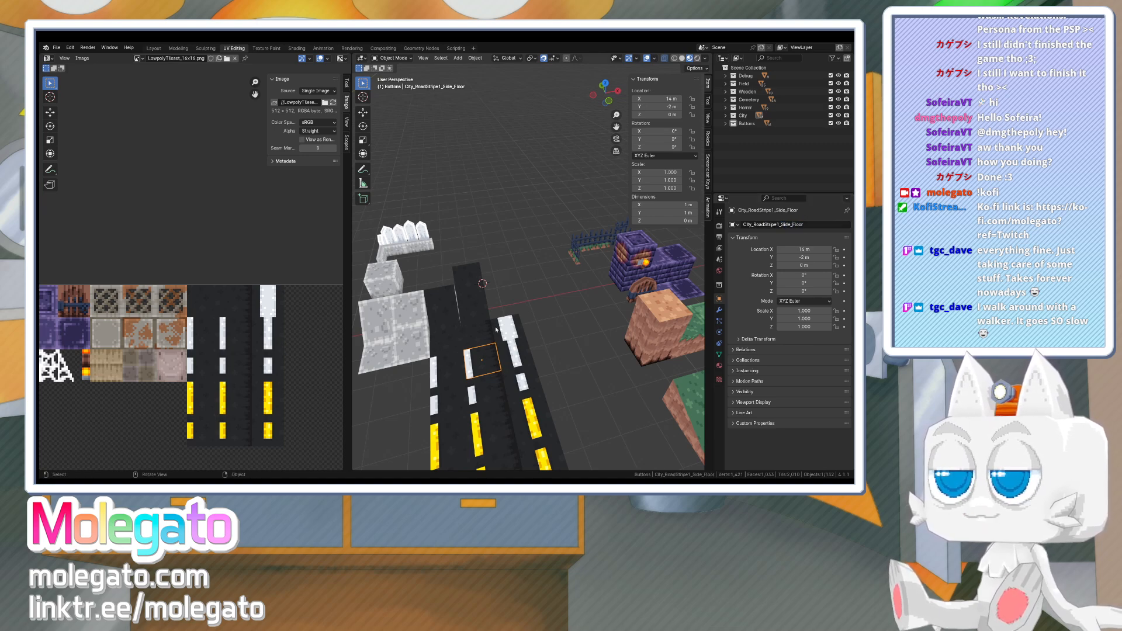
- Reorder the name of the plain side floor piece so it reads City_Road_Side_Floor
left_click(479, 335)
left_click(770, 225)
left_click(769, 224)
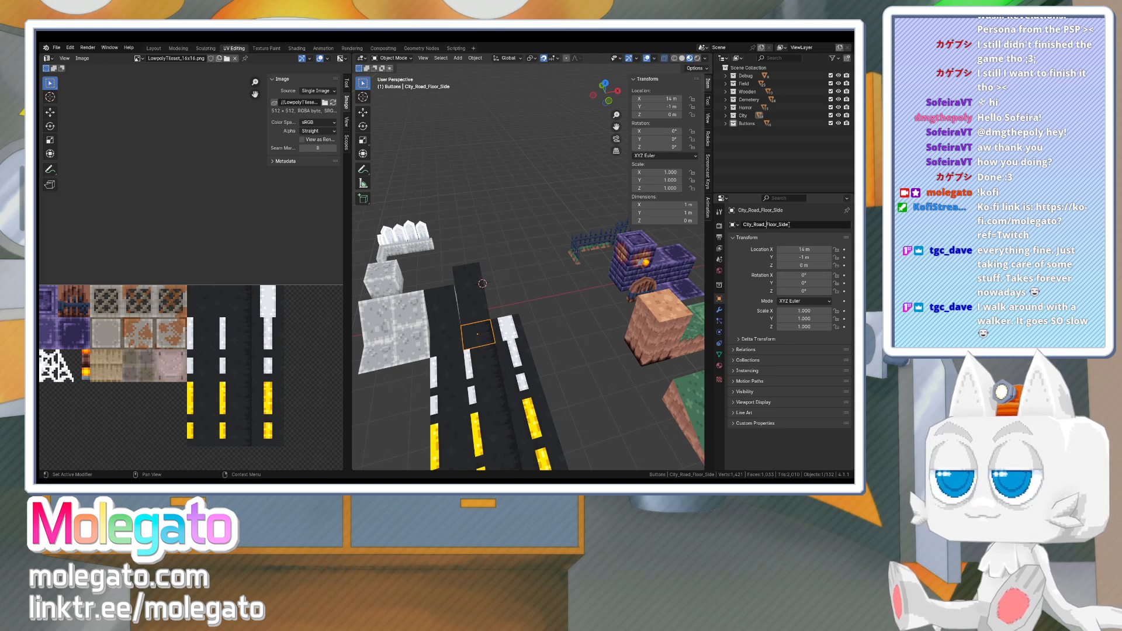
type("Side_")
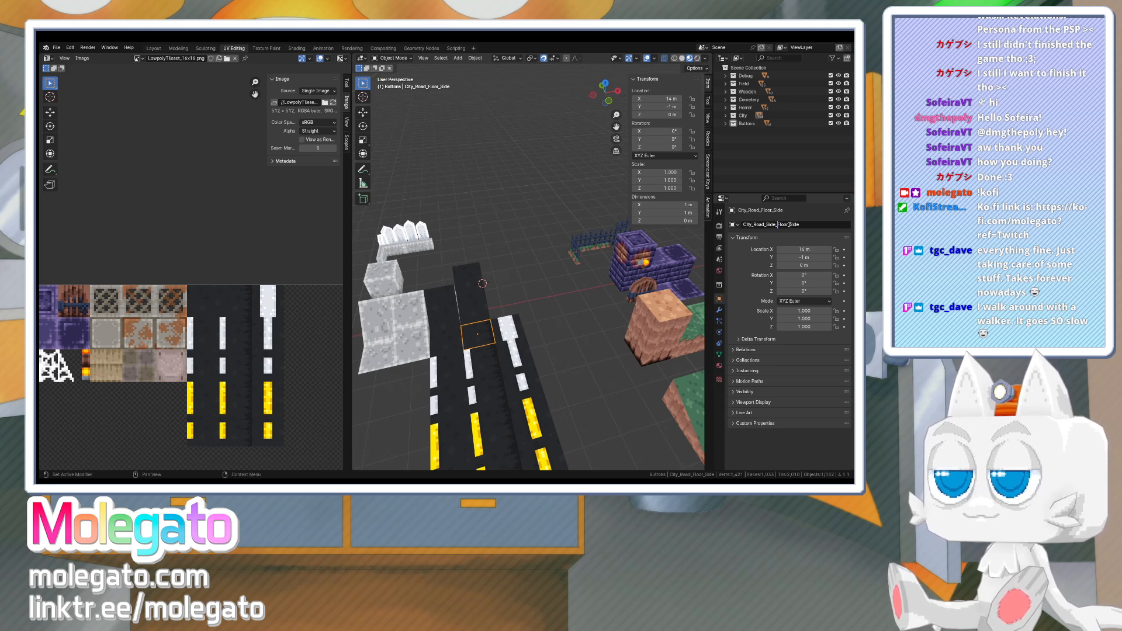
key("End")
key("BackSpace")
key("BackSpace")
key("Return")
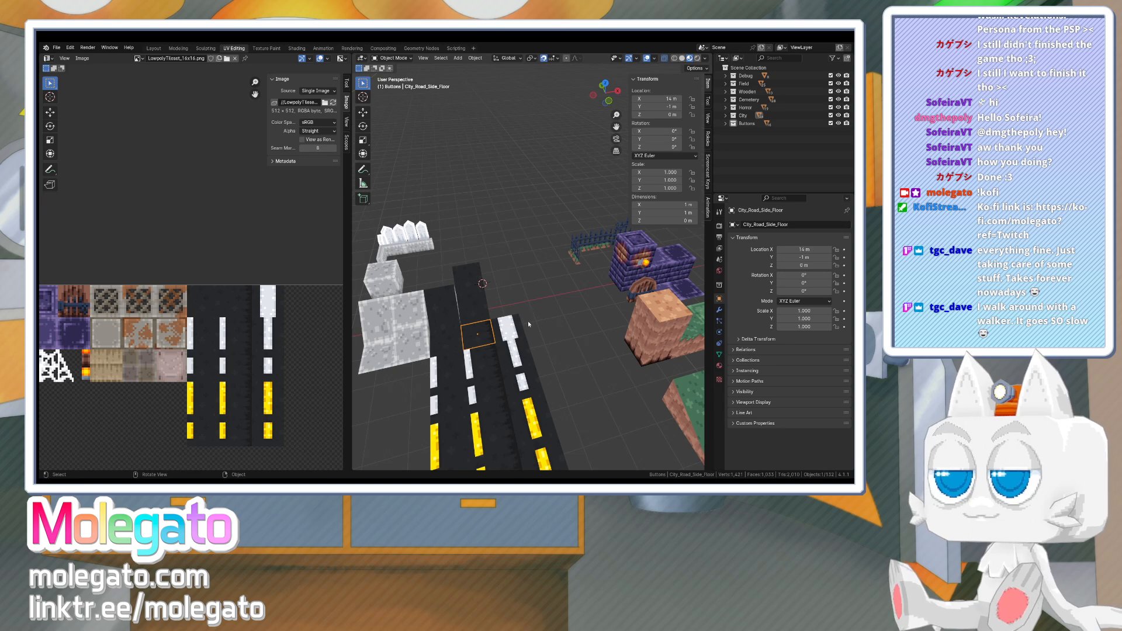
- Rename the floor piece with the wide white marking as City_Road_Crossing_Floor
left_click(460, 346)
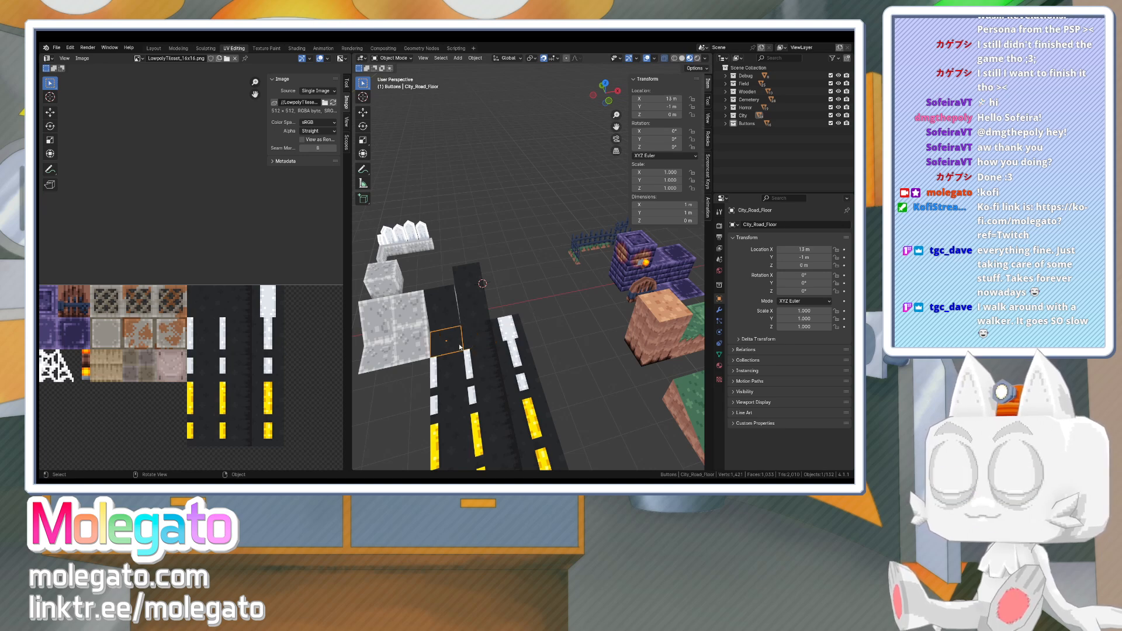
left_click(471, 336)
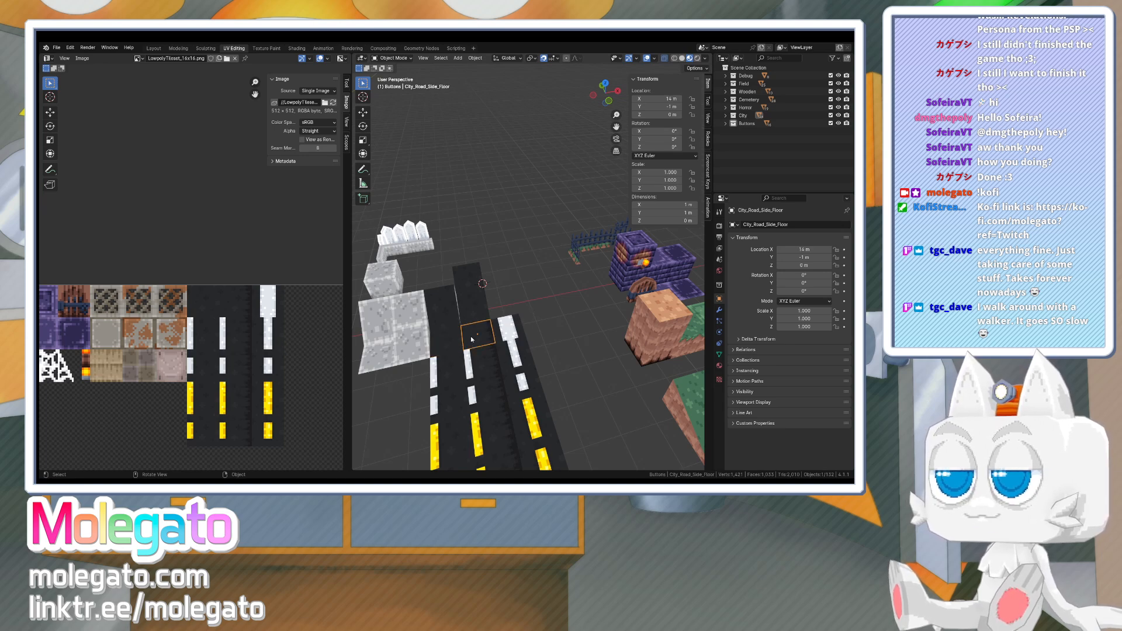
left_click(504, 334)
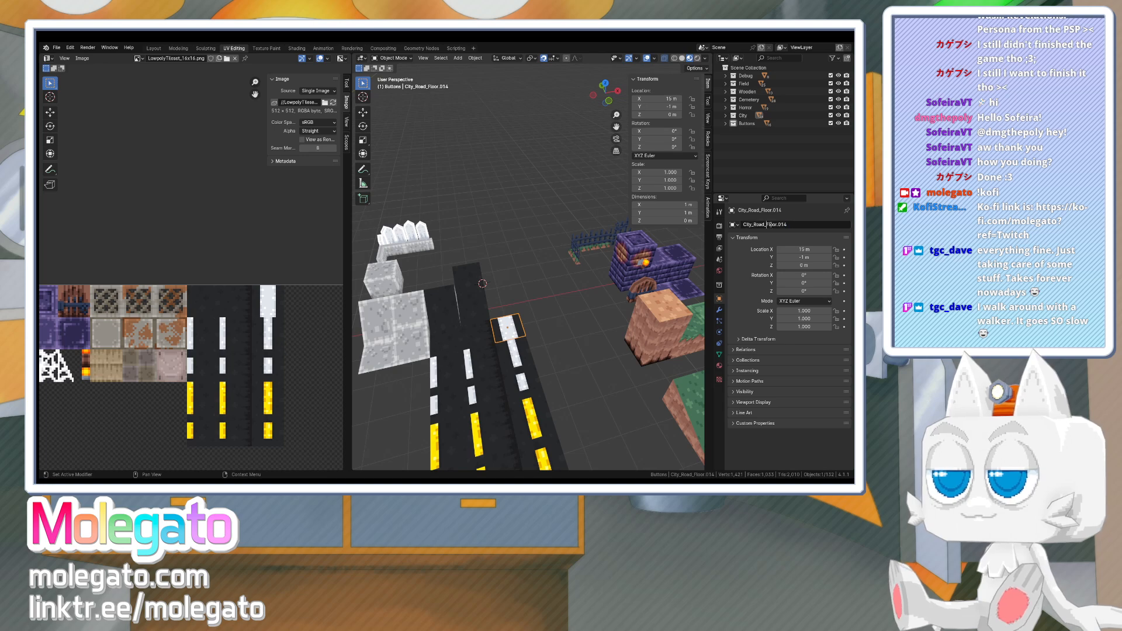
type("Crossing")
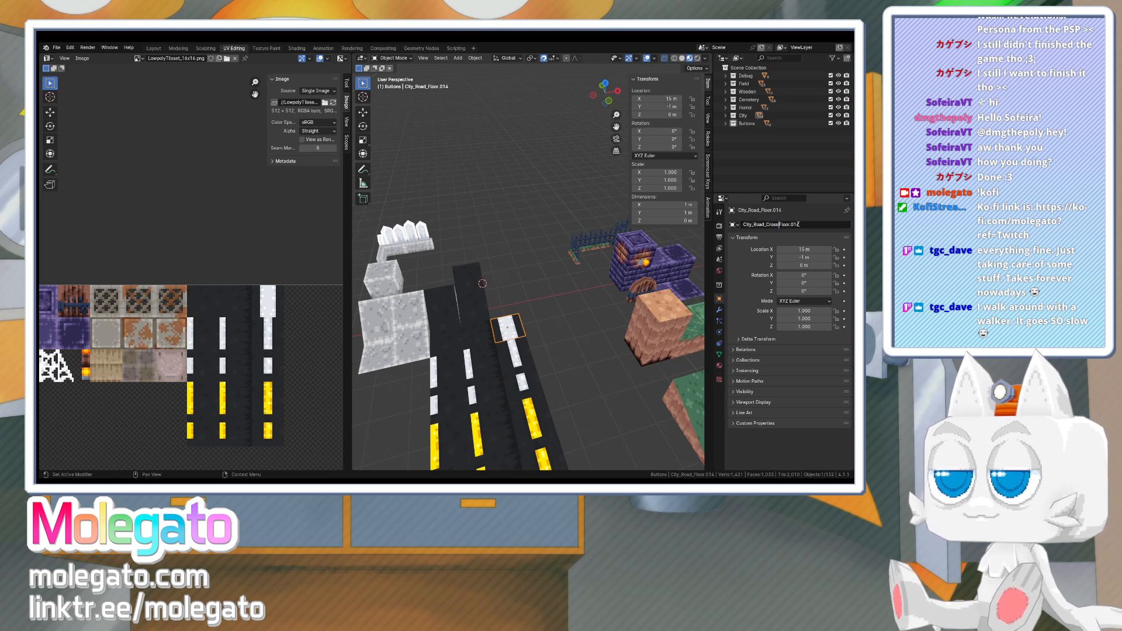
type("_")
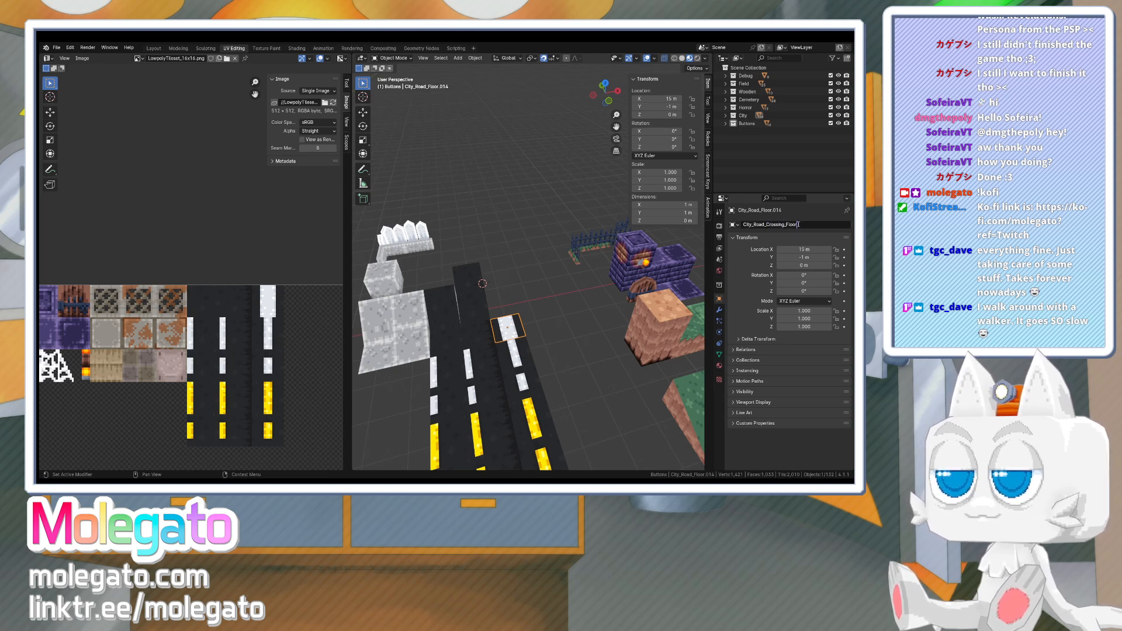
key("Return")
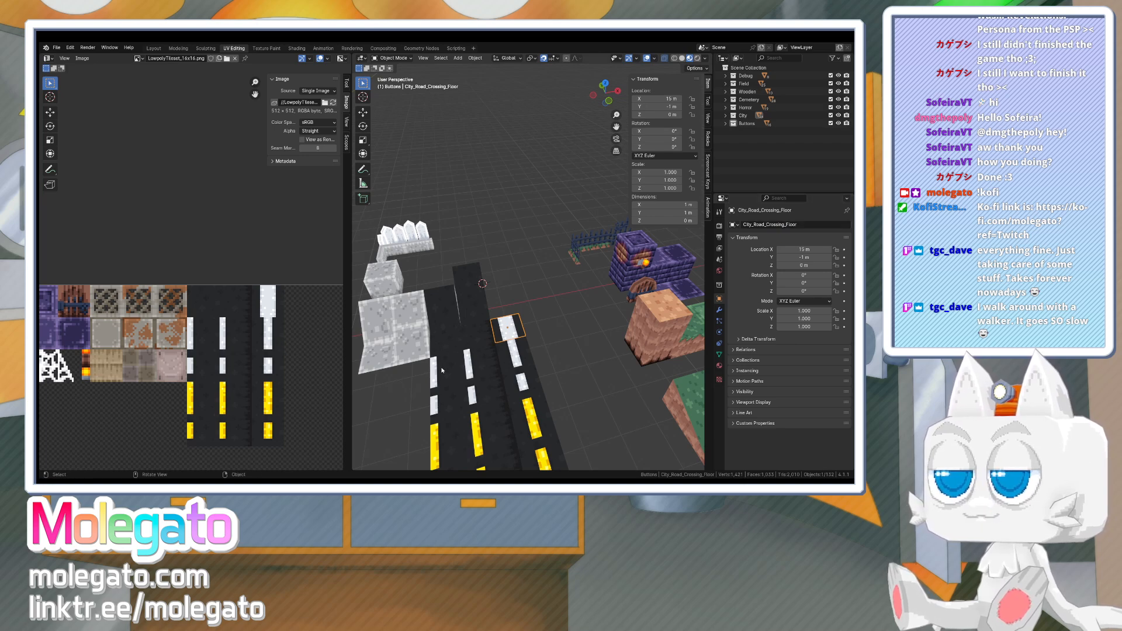
- Rename the centred white-dash floor piece directly below the crossing piece as City_Road_Stripe1_Center_Floor
left_click(457, 377)
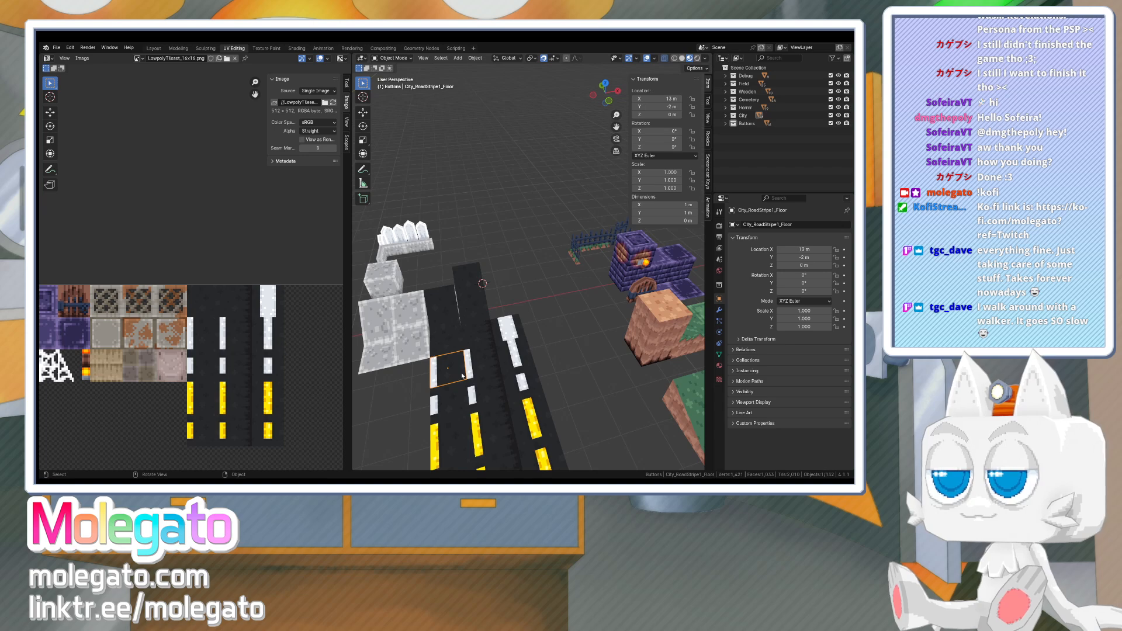
left_click(483, 373)
left_click(507, 364)
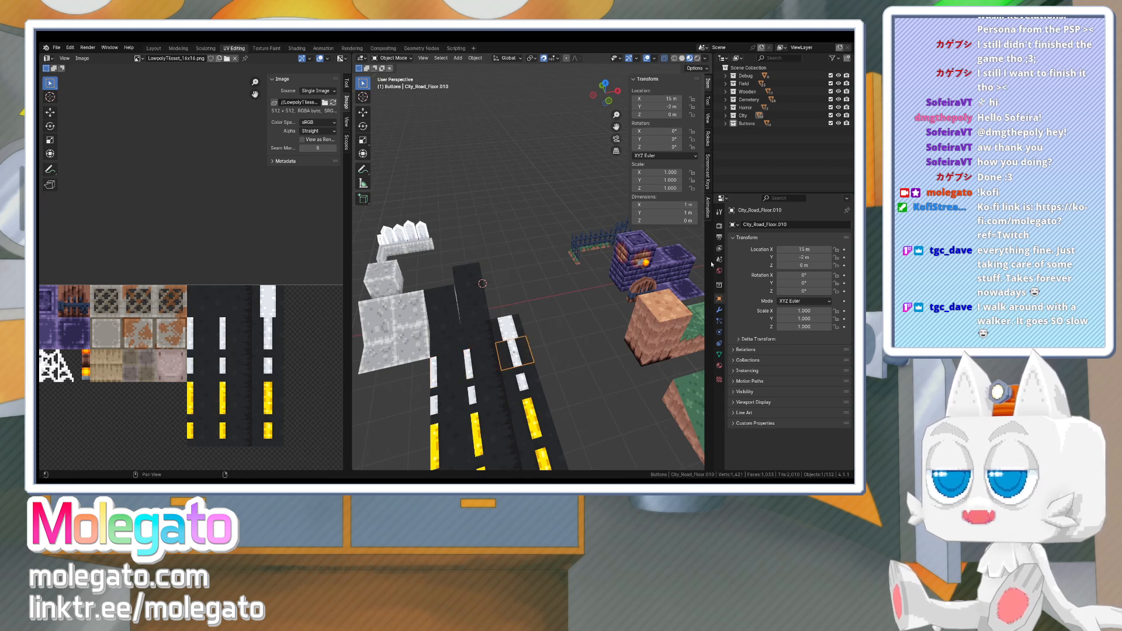
left_click(777, 224)
left_click(470, 369)
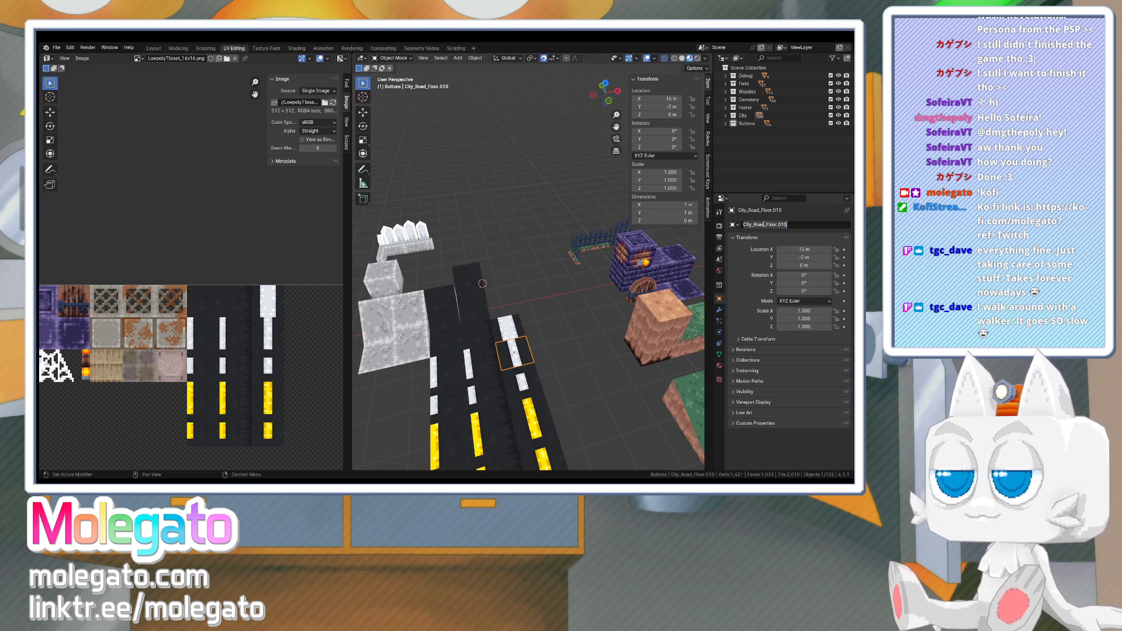
type("Stripe1")
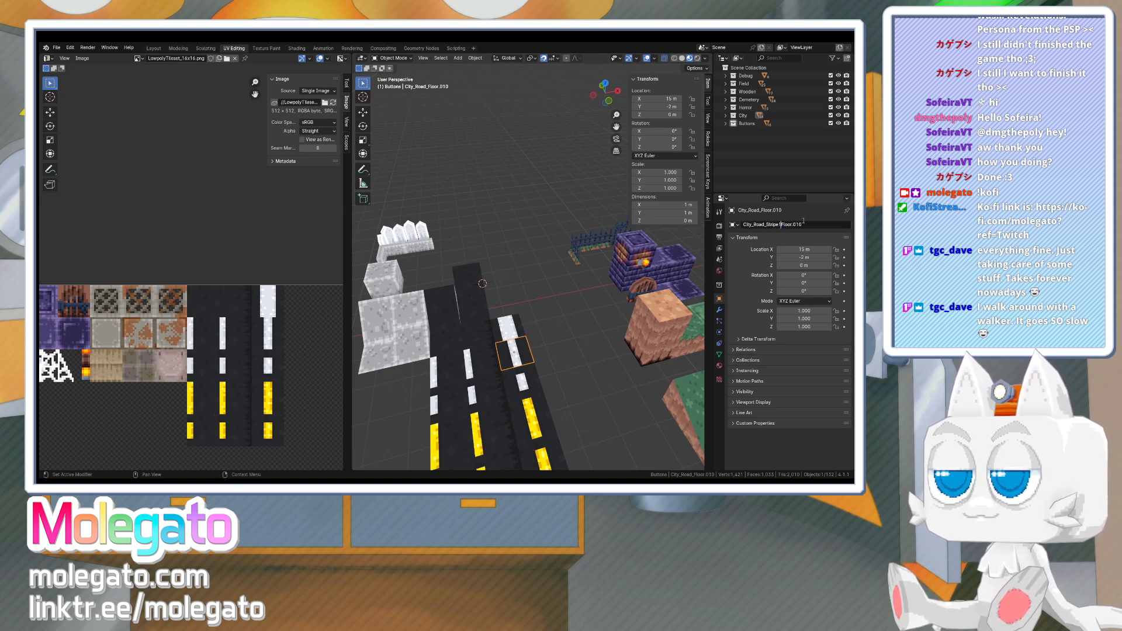
type("_C")
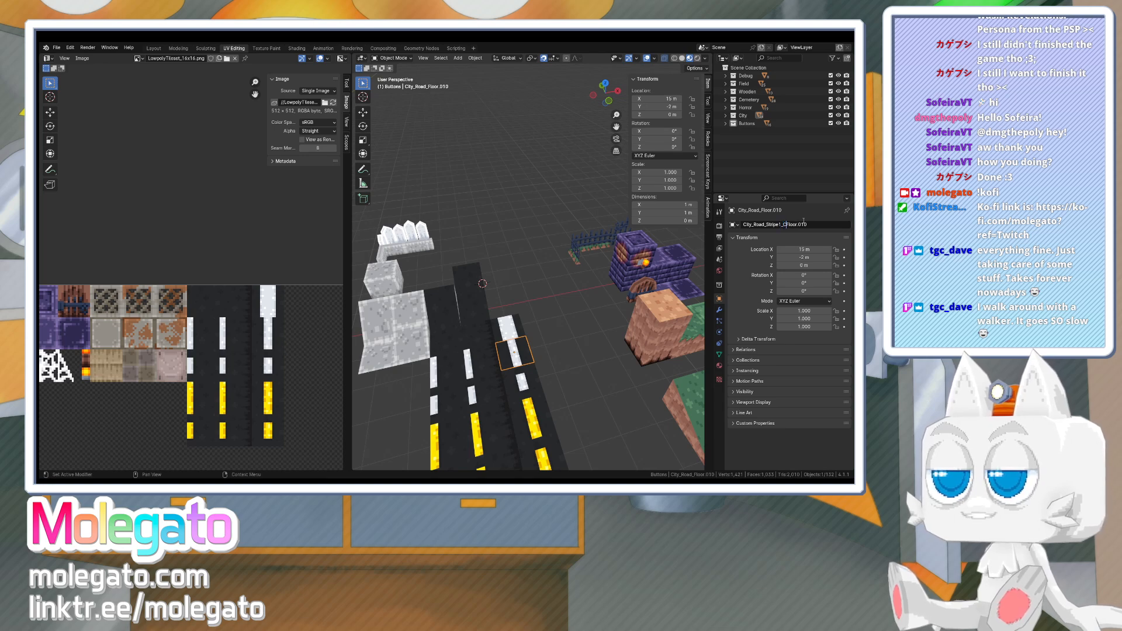
type("enter_")
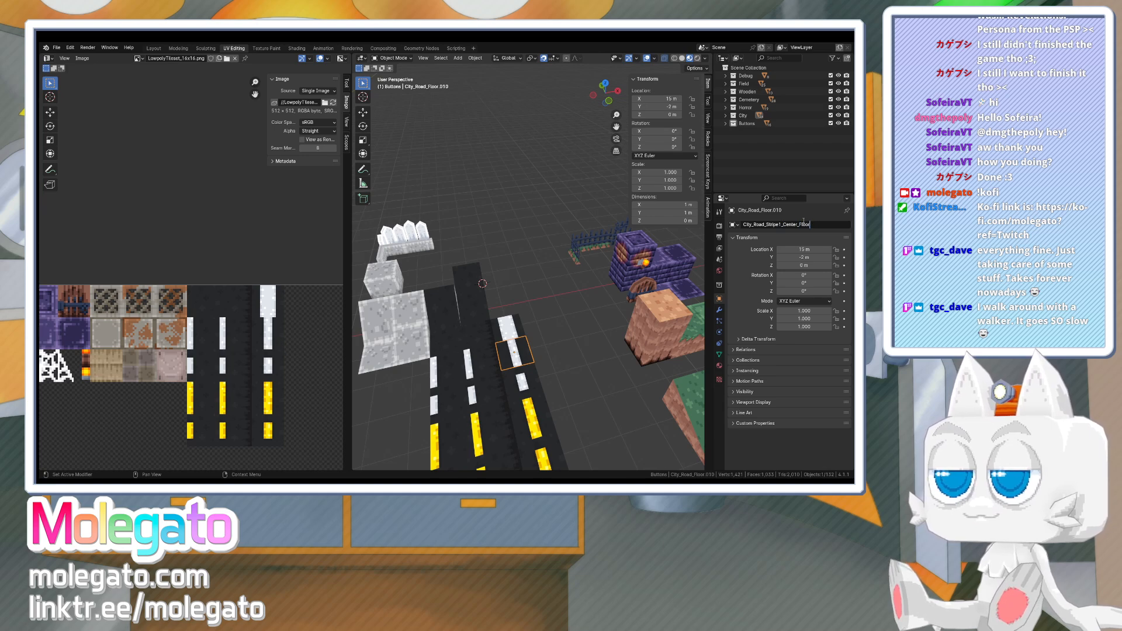
key("Return")
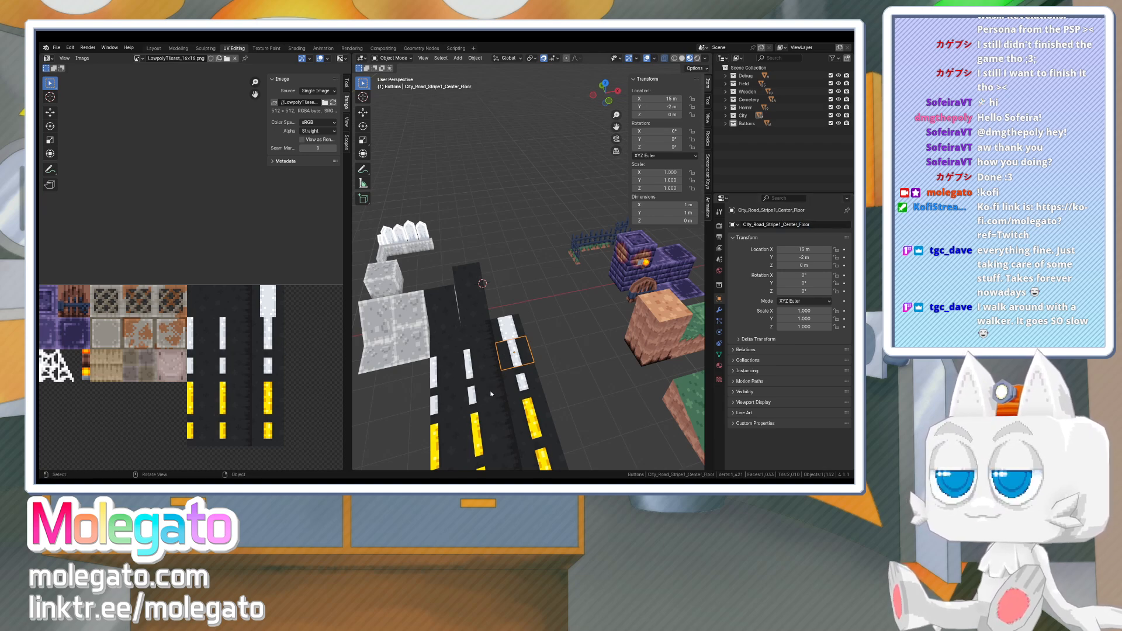
- Rename the second white-striped floor piece, just above the yellow-striped ones in the full-width road column, as City_Road_Stripe2_Floor
middle_click_drag(491, 394, 482, 392)
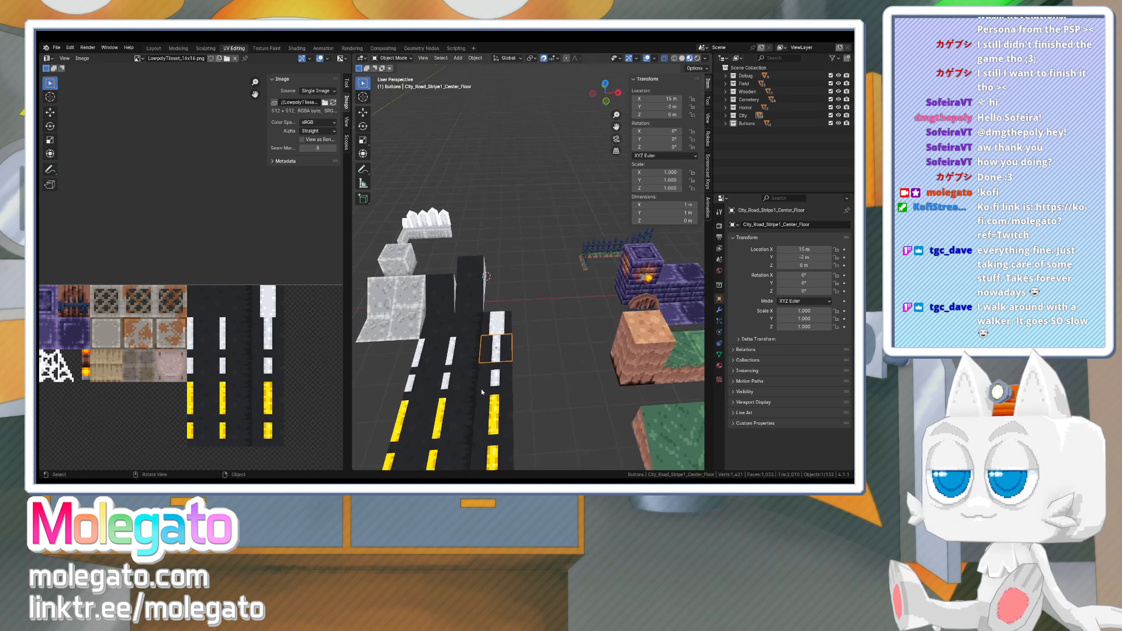
left_click(416, 384)
left_click(766, 224)
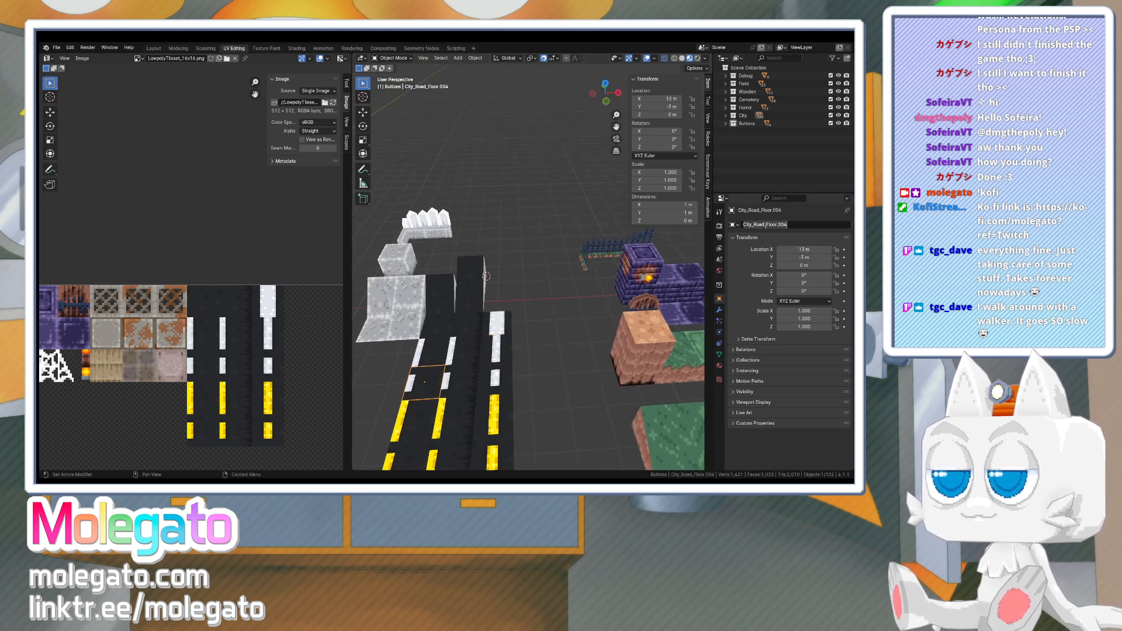
left_click(764, 224)
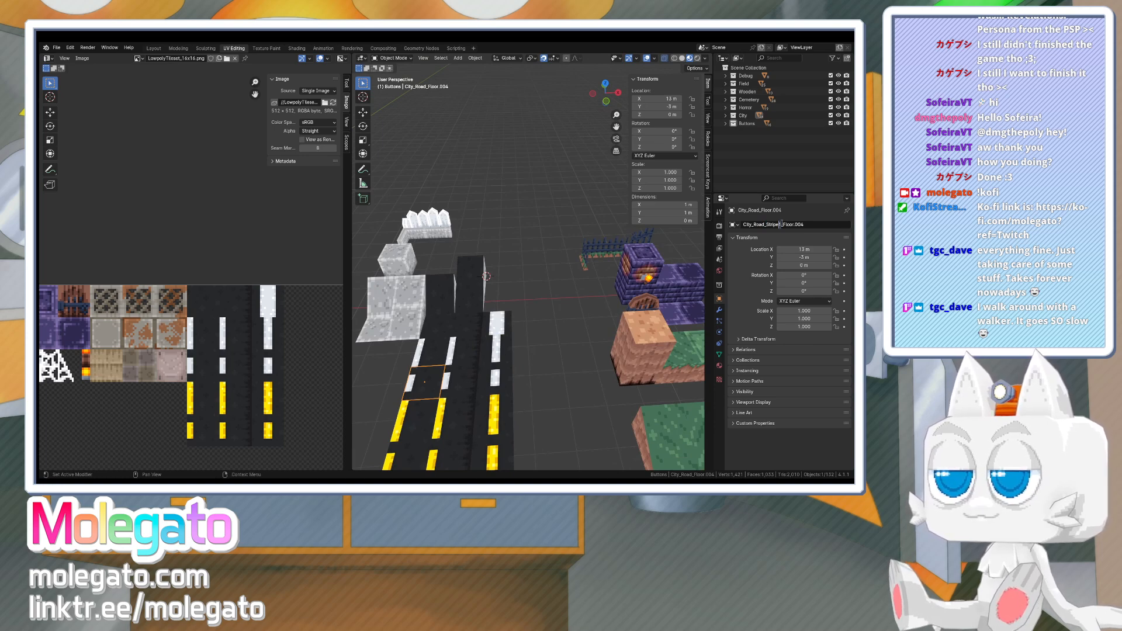
key("BackSpace")
key("BackSpace")
key("BackSpace")
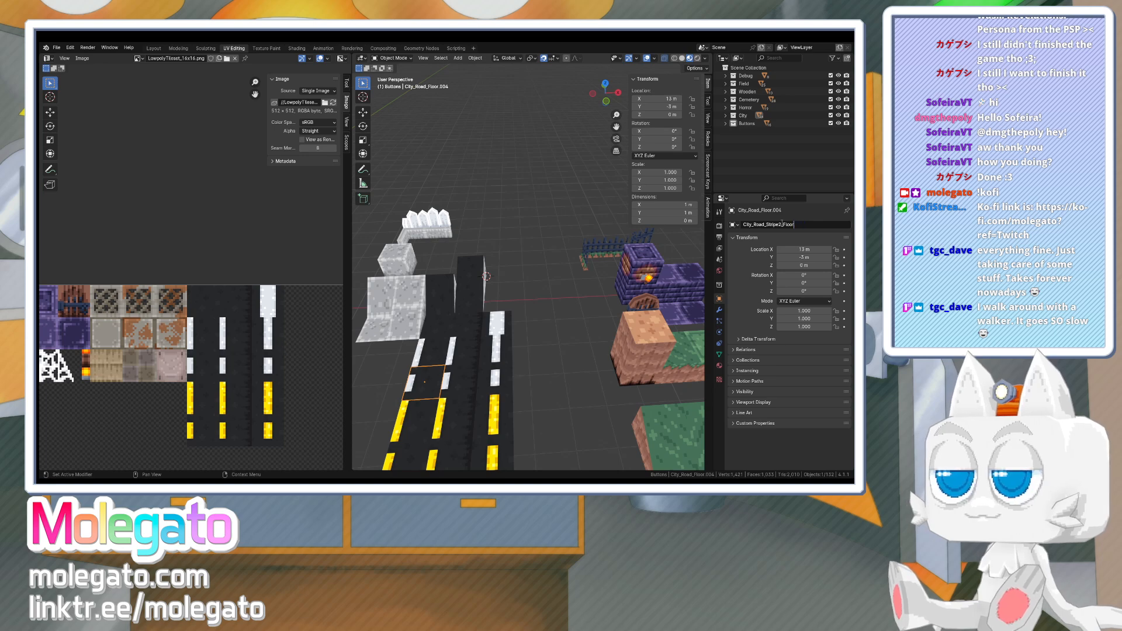
key("shift+Left")
key("shift+Left")
key("shift+Left")
key("shift+Left")
key("shift+Left")
key("shift+Left")
key("shift+Left")
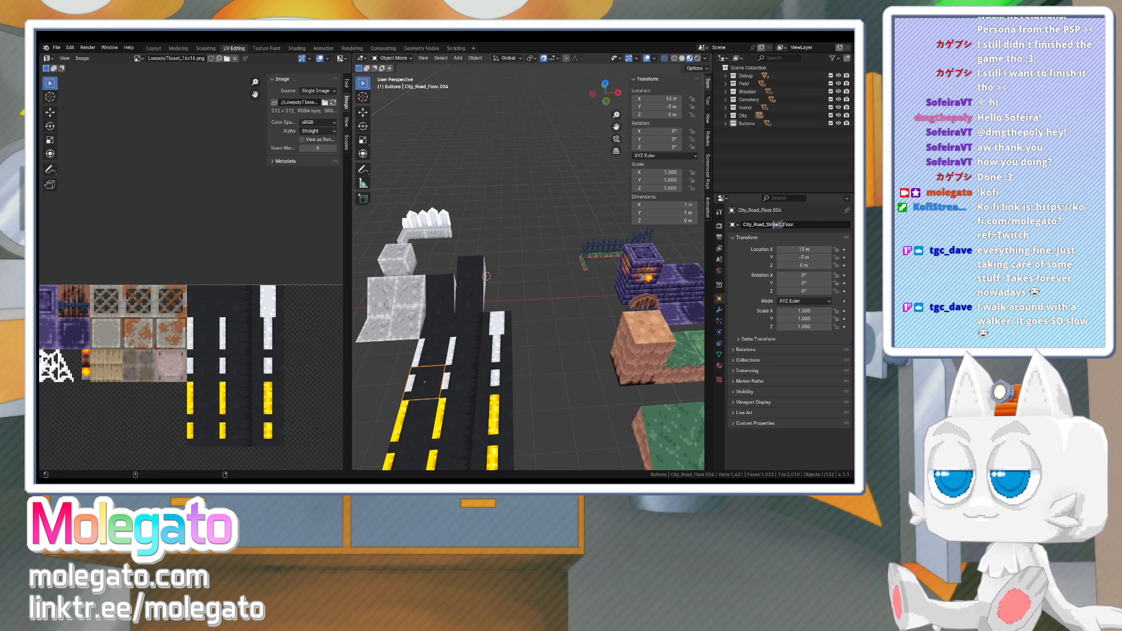
key("Return")
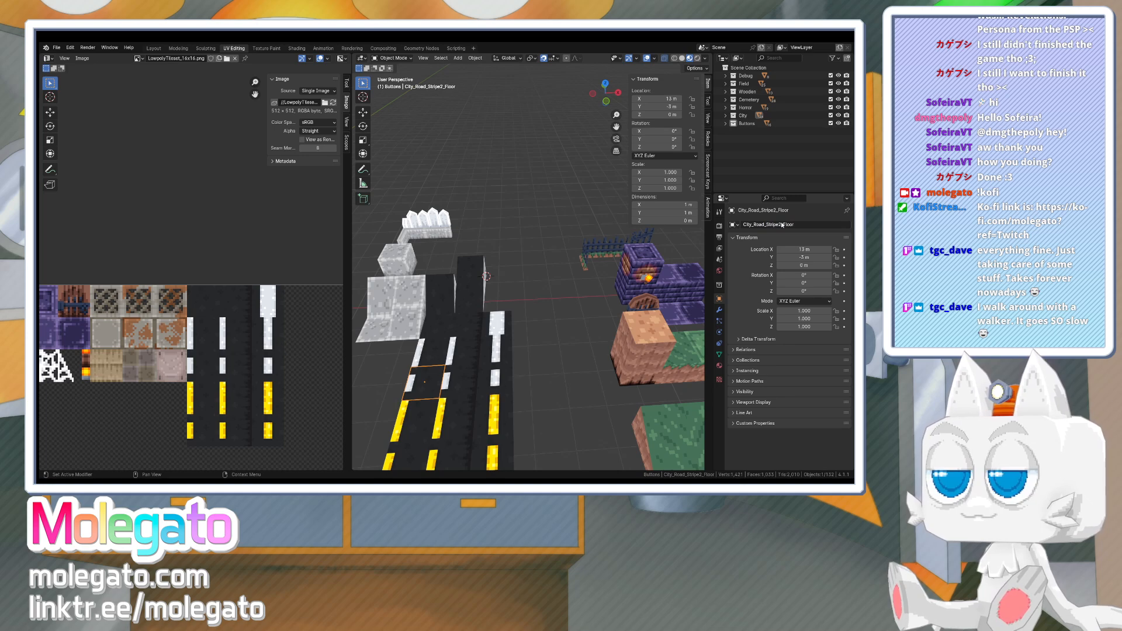
- Rename the side floor piece beside the second white-striped road floor as City_Road_Stripe2_Side_Floor
left_click(461, 380)
left_click(767, 225)
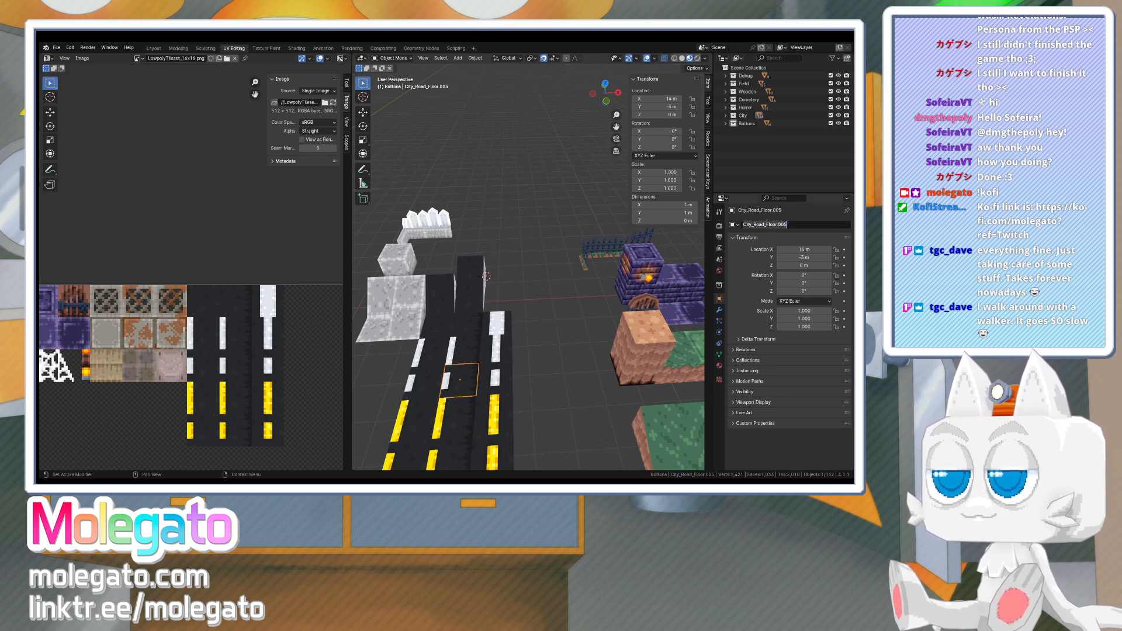
left_click(765, 224)
type("_Stripe2_")
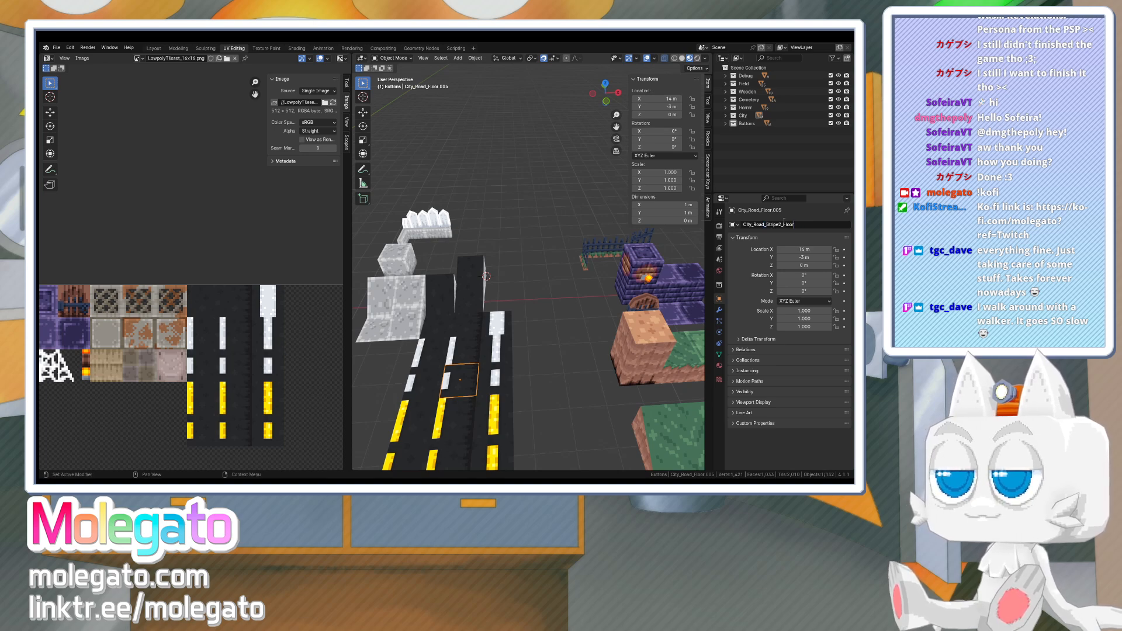
type("Side_")
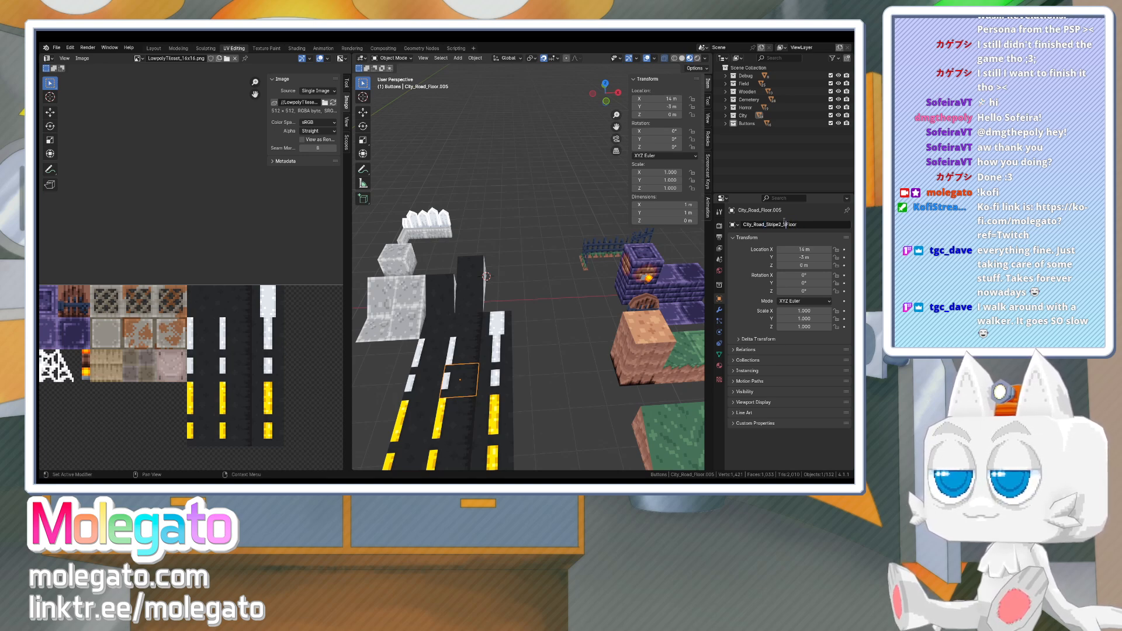
key("Return")
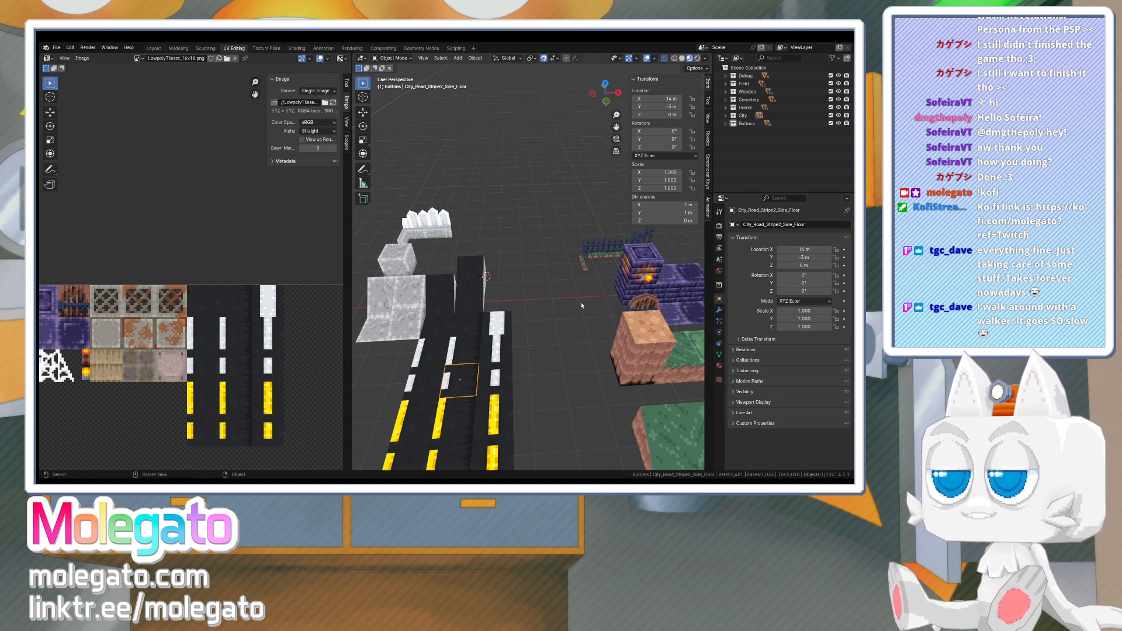
- Rename the floor piece with the short centred white dash, directly above the centred yellow ones, as City_Road_Stripe2_Center_Floor
left_click(496, 377)
left_click(783, 225)
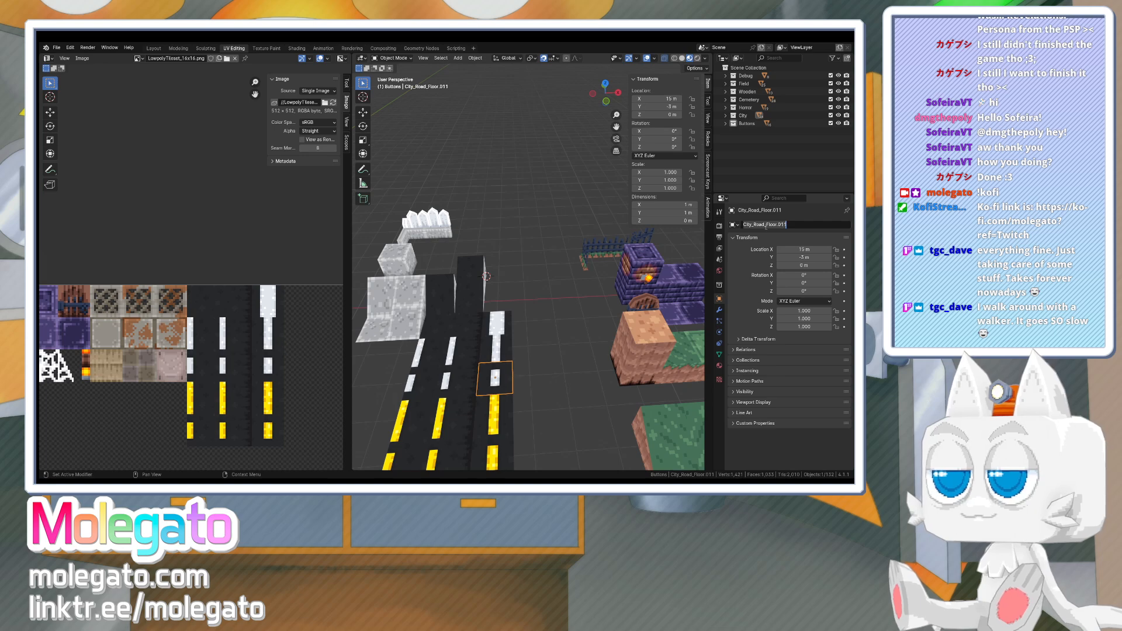
left_click(765, 225)
type("Stripe2_Ce")
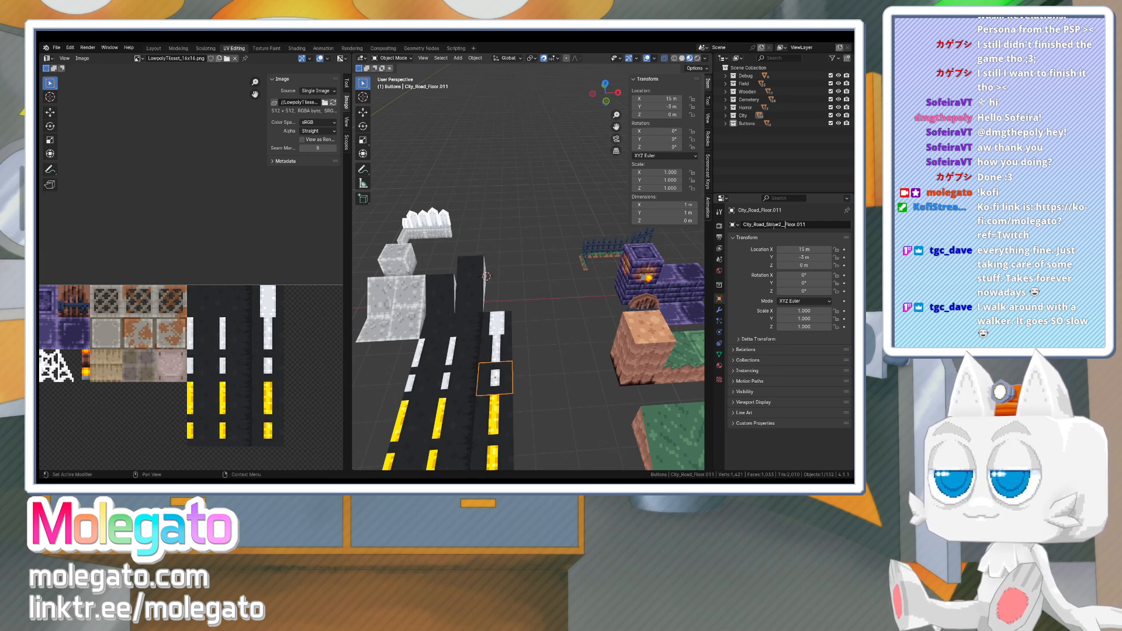
type("nter_")
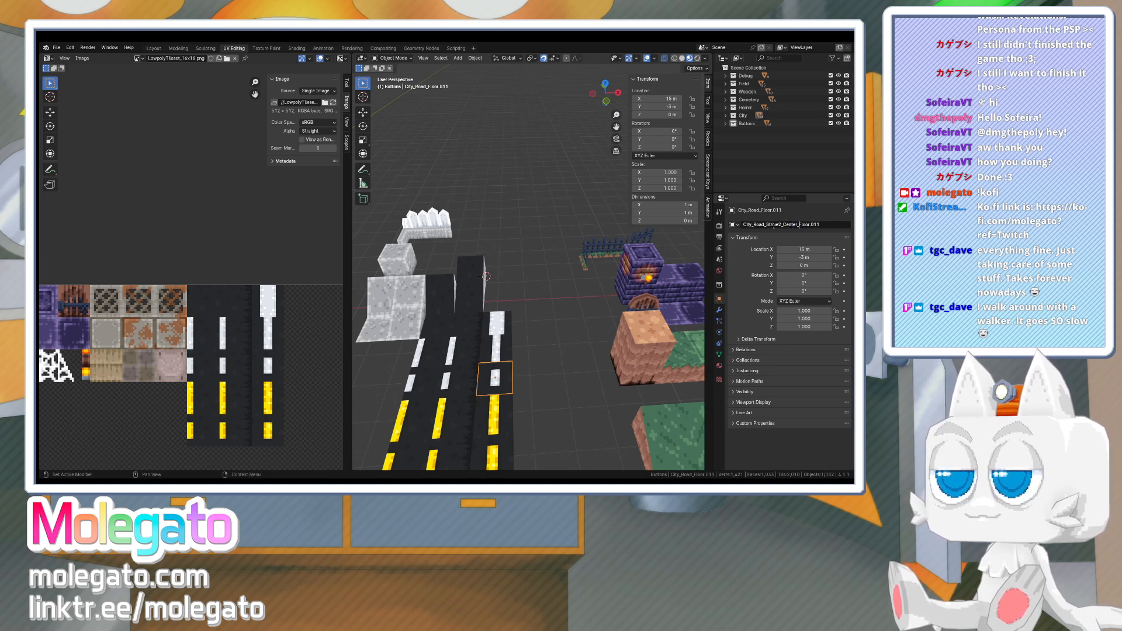
key("BackSpace")
key("Return")
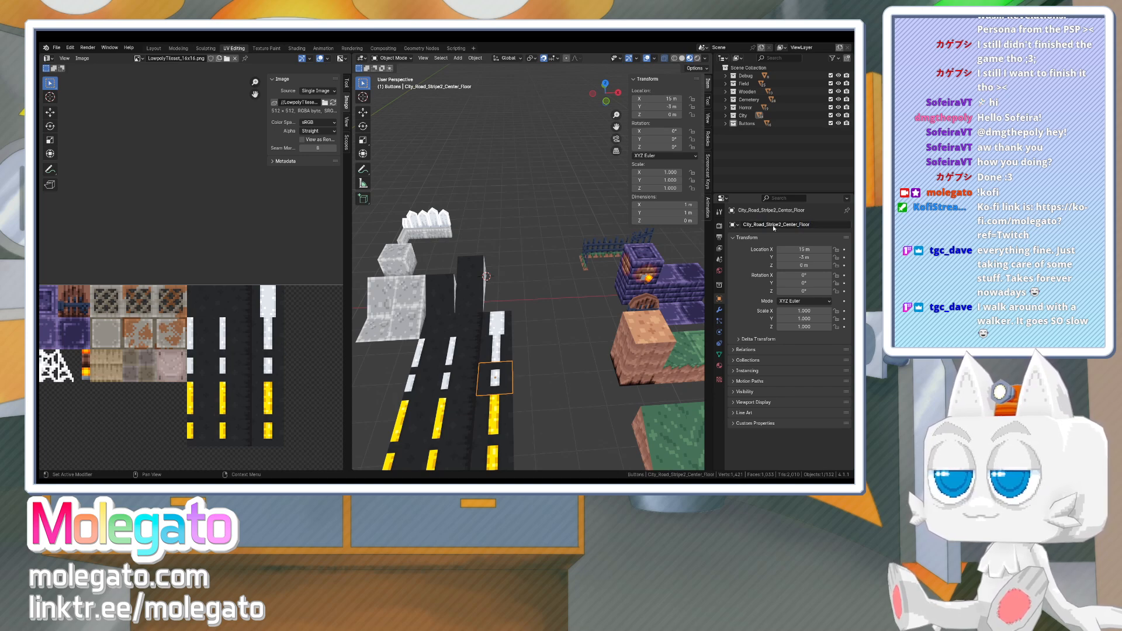
- Rename the first yellow-striped floor piece, directly below the white-striped ones in the full-width road column, as City_Road_Stripe1_Yellow_Floor
left_click(433, 419)
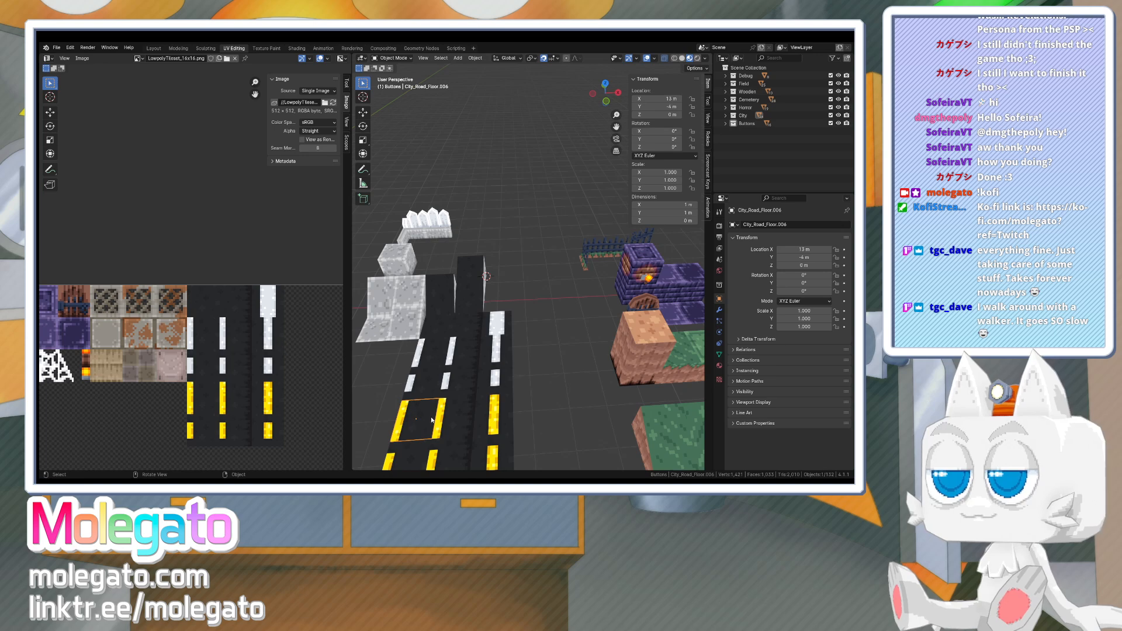
left_click(768, 225)
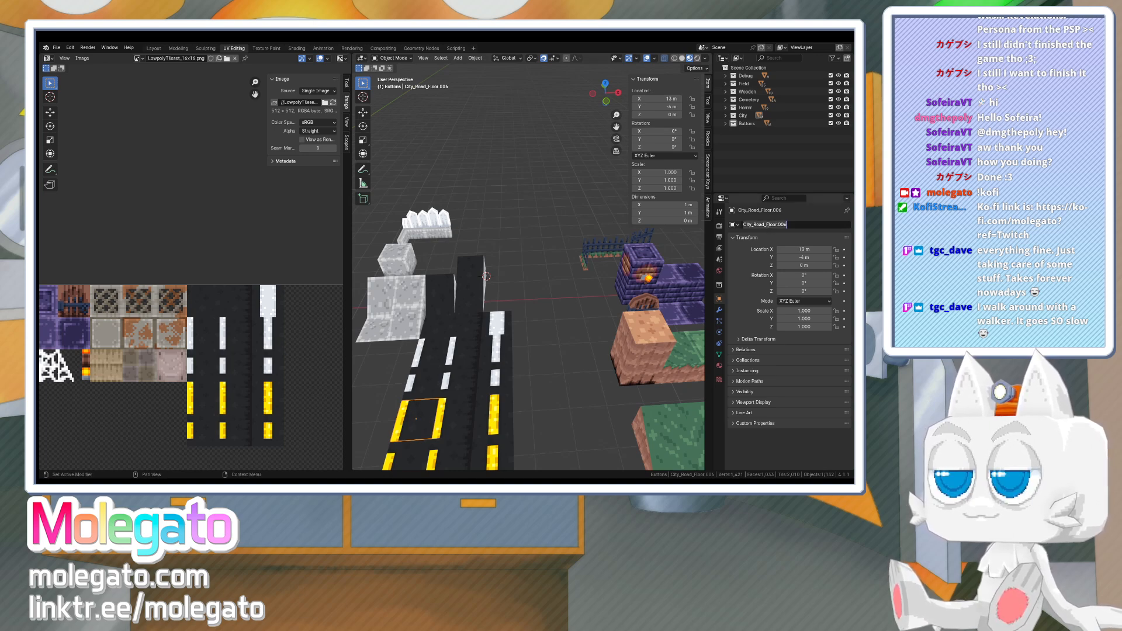
left_click(767, 225)
type("Stripe1_")
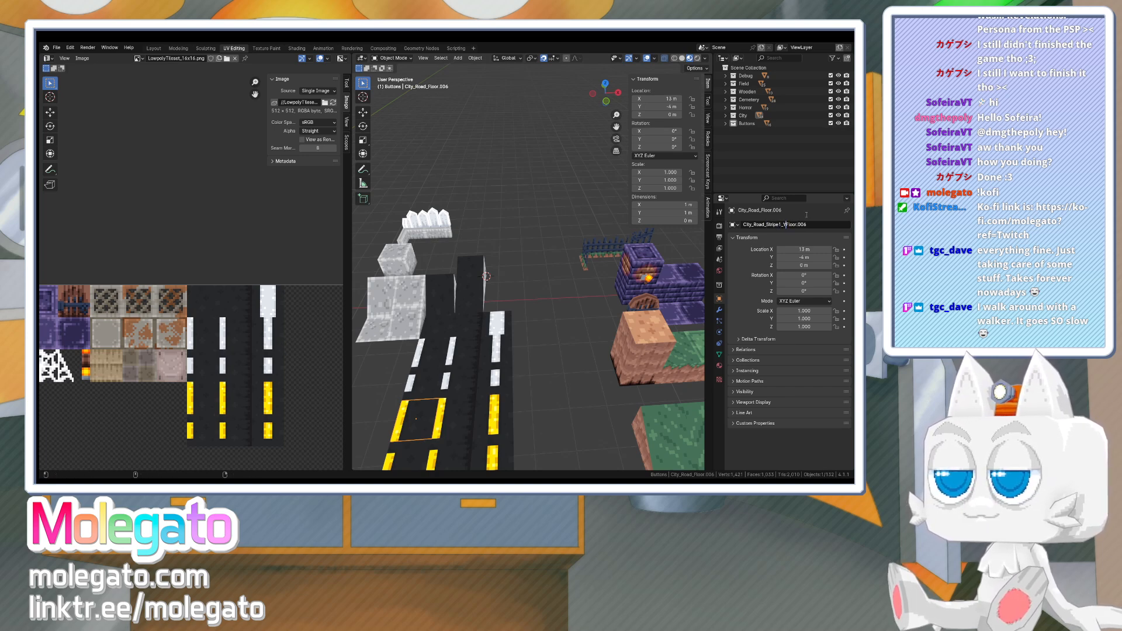
type("Yellow")
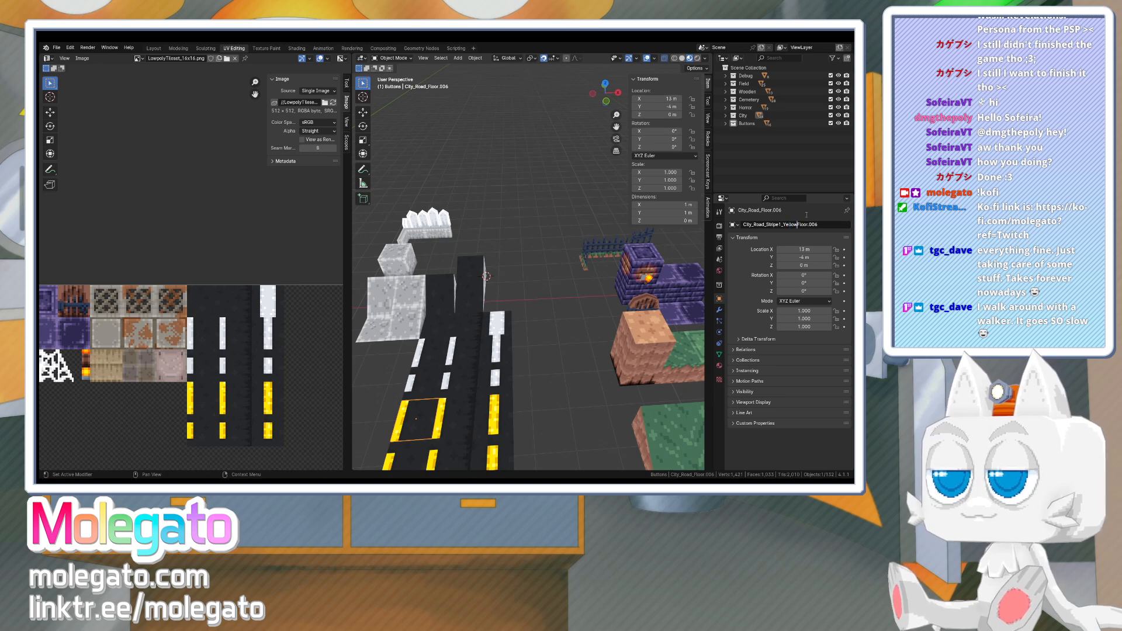
type("_")
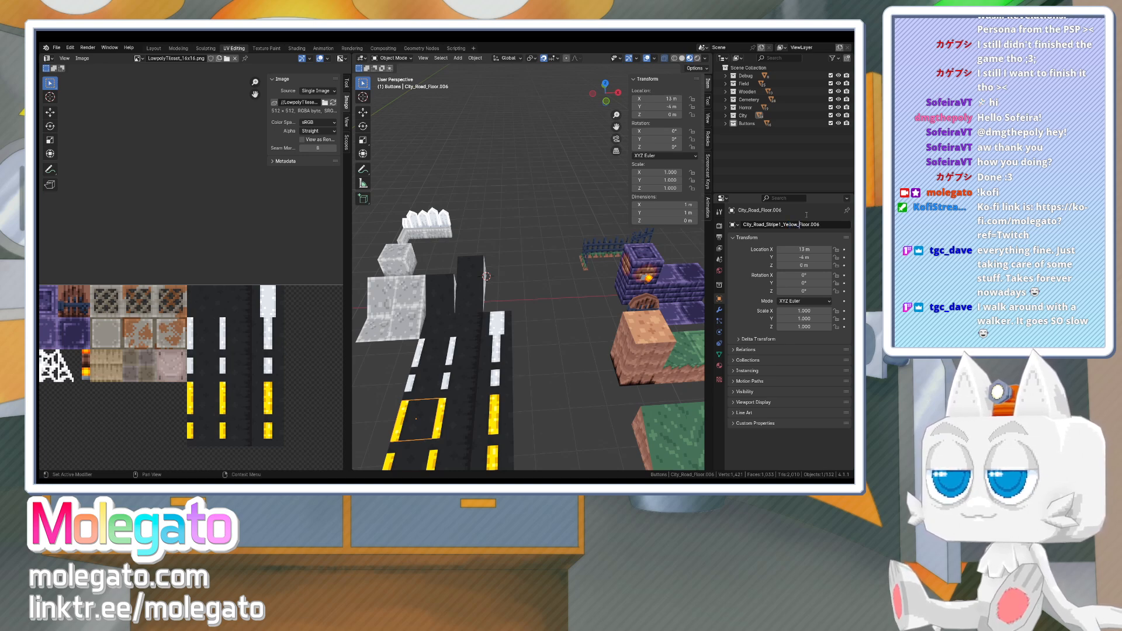
key("BackSpace")
key("BackSpace")
key("BackSpace")
key("Return")
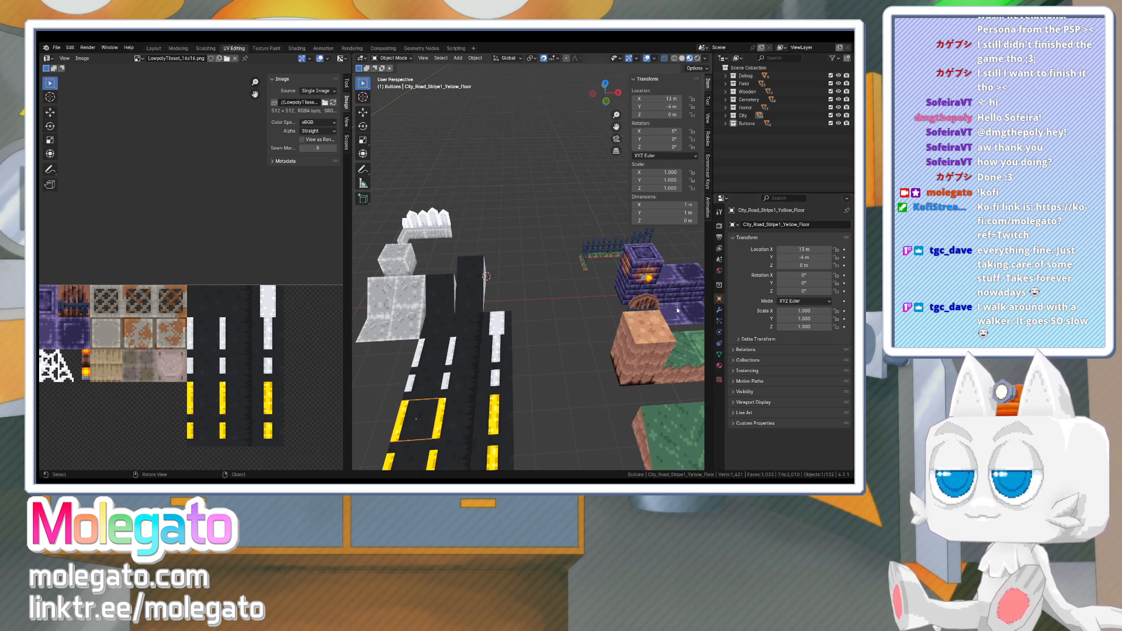
- Reuse the first yellow-striped piece's name to rename the side floor piece beside it as City_Road_Stripe1_Yellow_Side_Floor
left_click(777, 224)
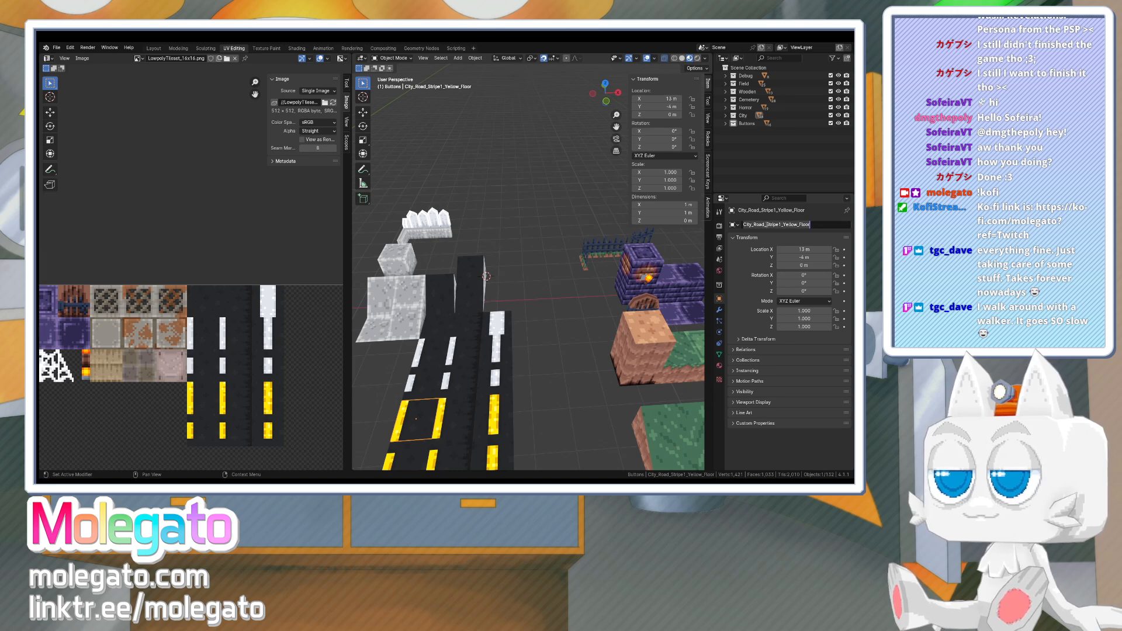
left_click_drag(767, 224, 800, 224)
key("ctrl+c")
left_click(759, 245)
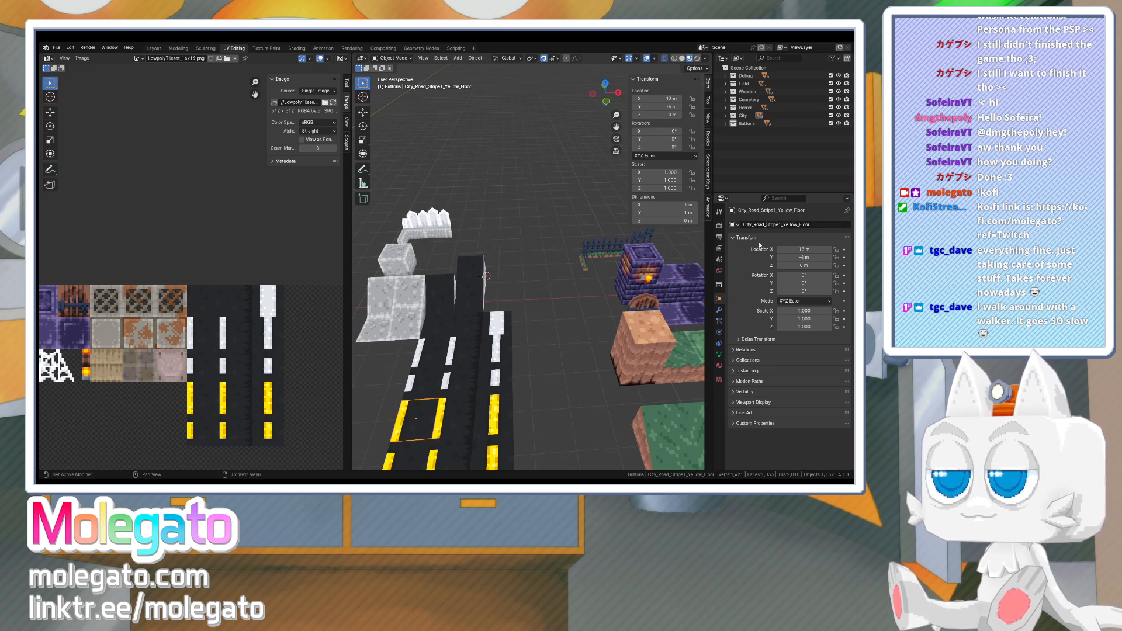
left_click(459, 416)
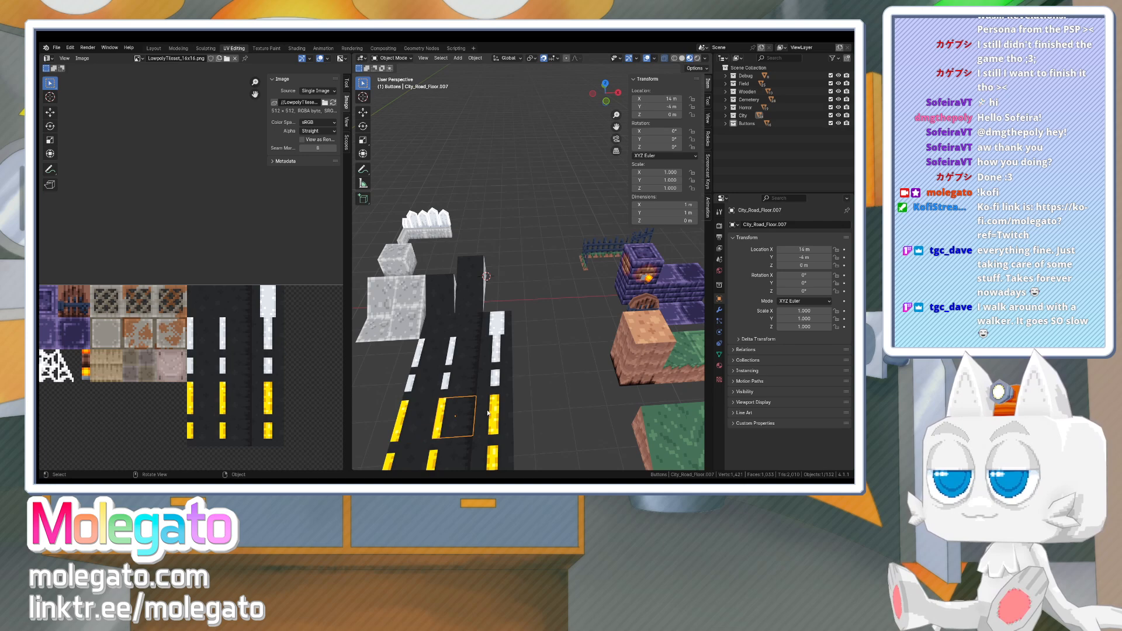
left_click(780, 225)
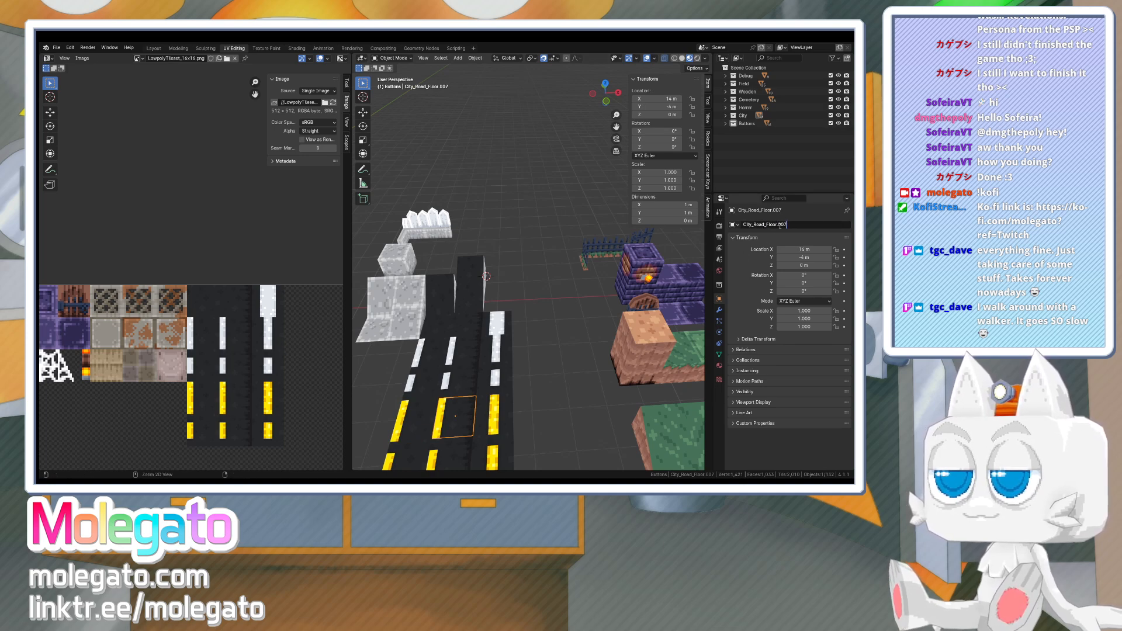
key("ctrl+v")
key("Return")
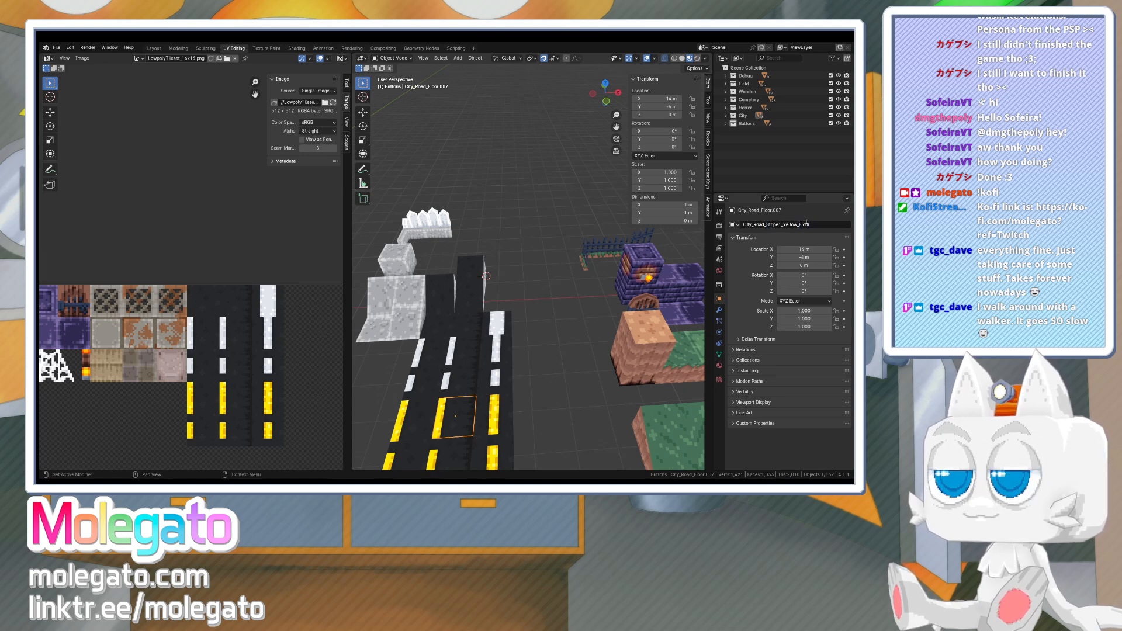
type("Side_")
key("Return")
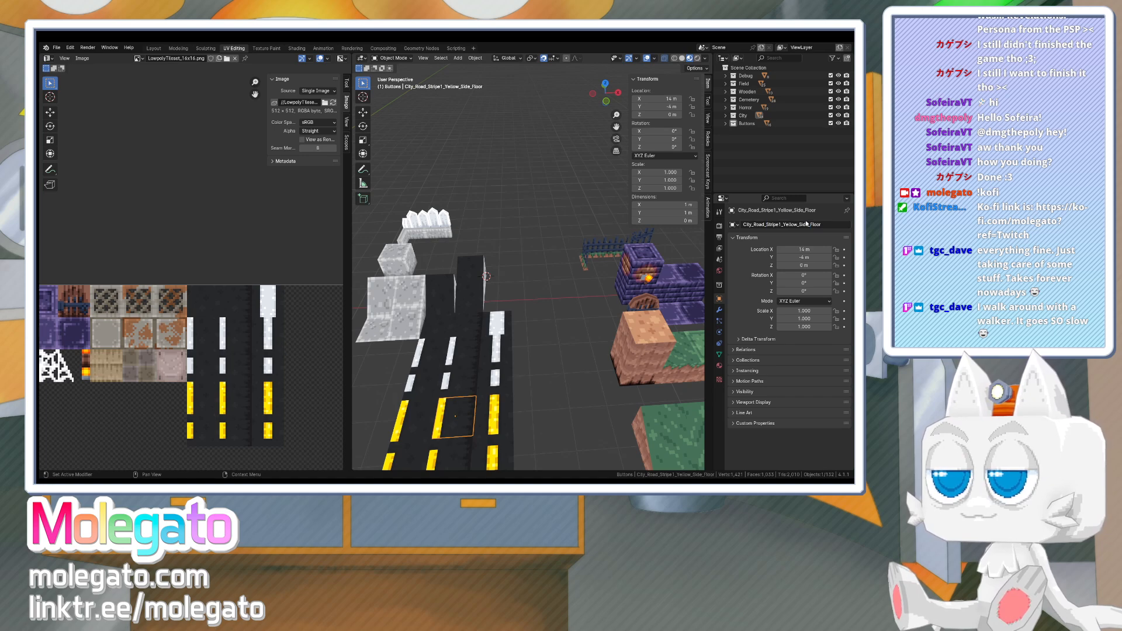
- Rename the first floor piece with a centred yellow dash, directly below the centred white one, as City_Road_Stripe1_Yellow_Center_Floor
left_click(494, 415)
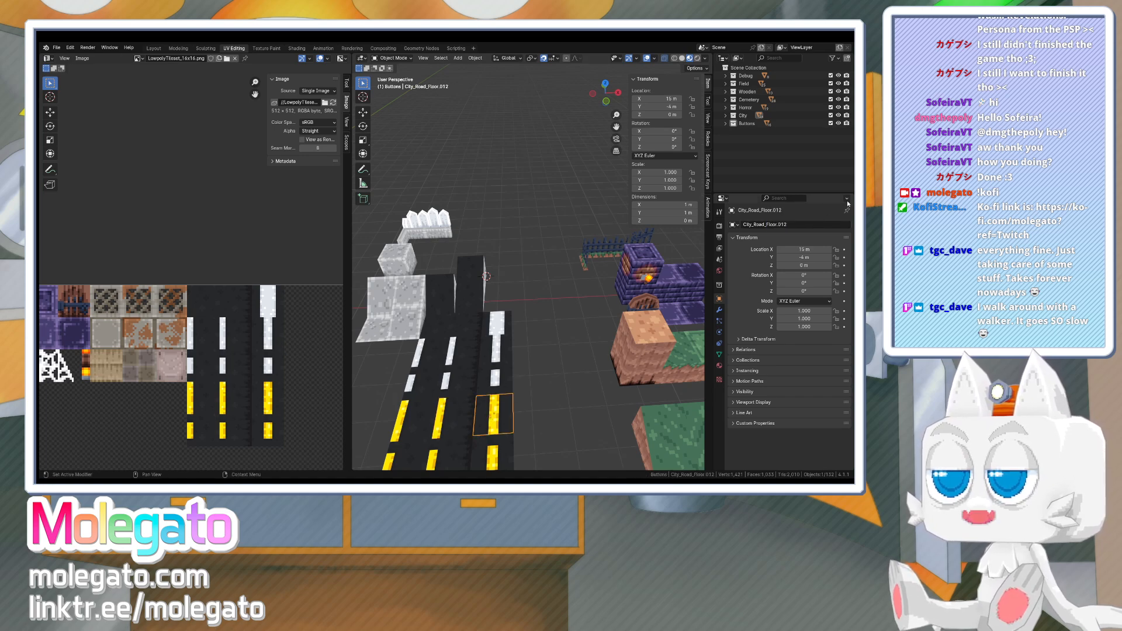
left_click(782, 225)
left_click(766, 225)
key("ctrl+v")
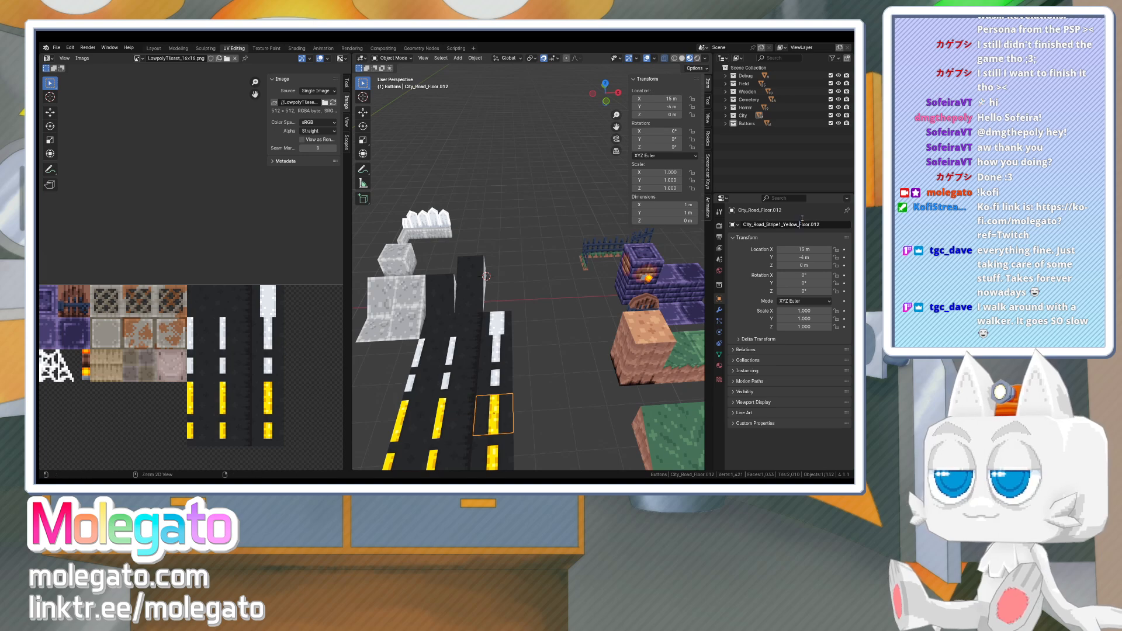
type("Center")
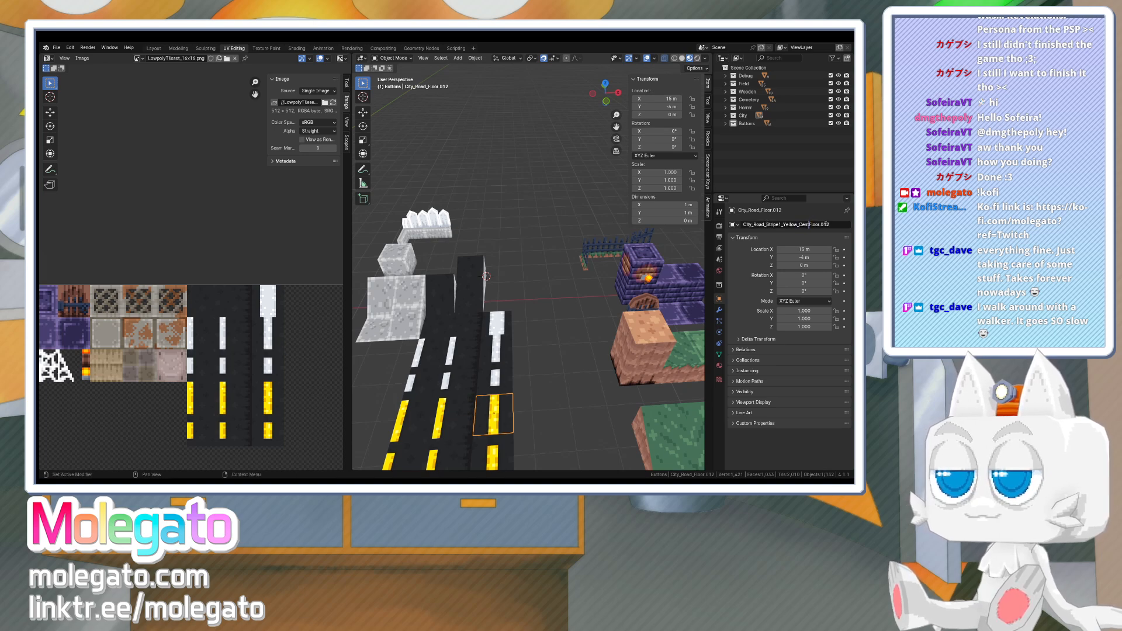
type("_")
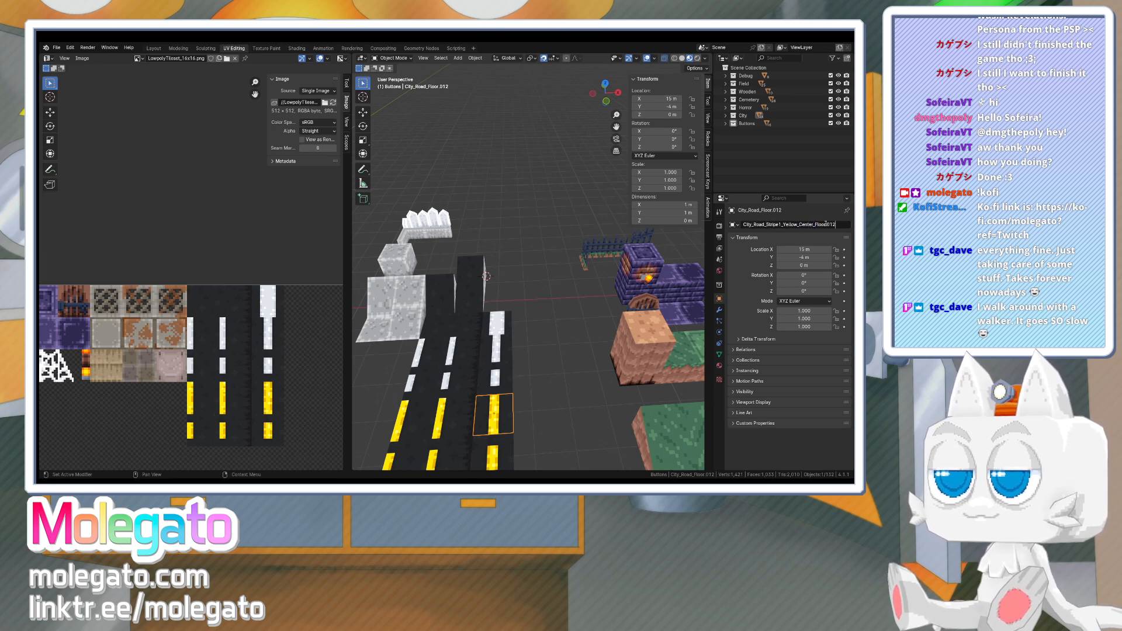
key("BackSpace")
key("BackSpace")
key("Return")
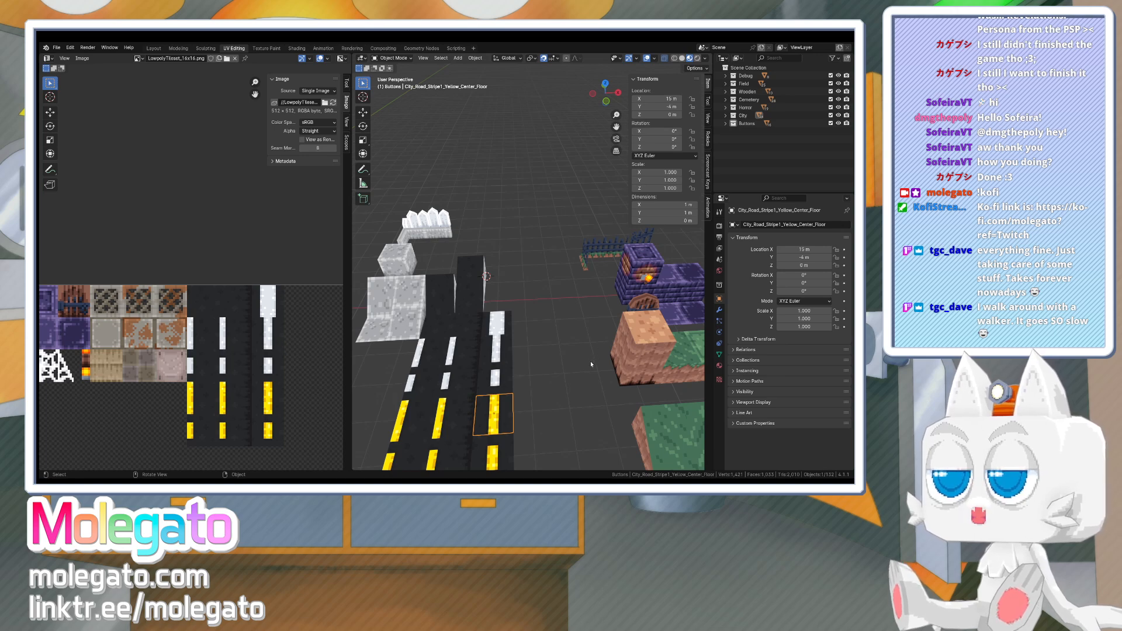
- Rename the second yellow-striped floor piece, at the near end of the full-width road column, as City_Road_Stripe2_Yellow_Floor
middle_click_drag(498, 409, 546, 350)
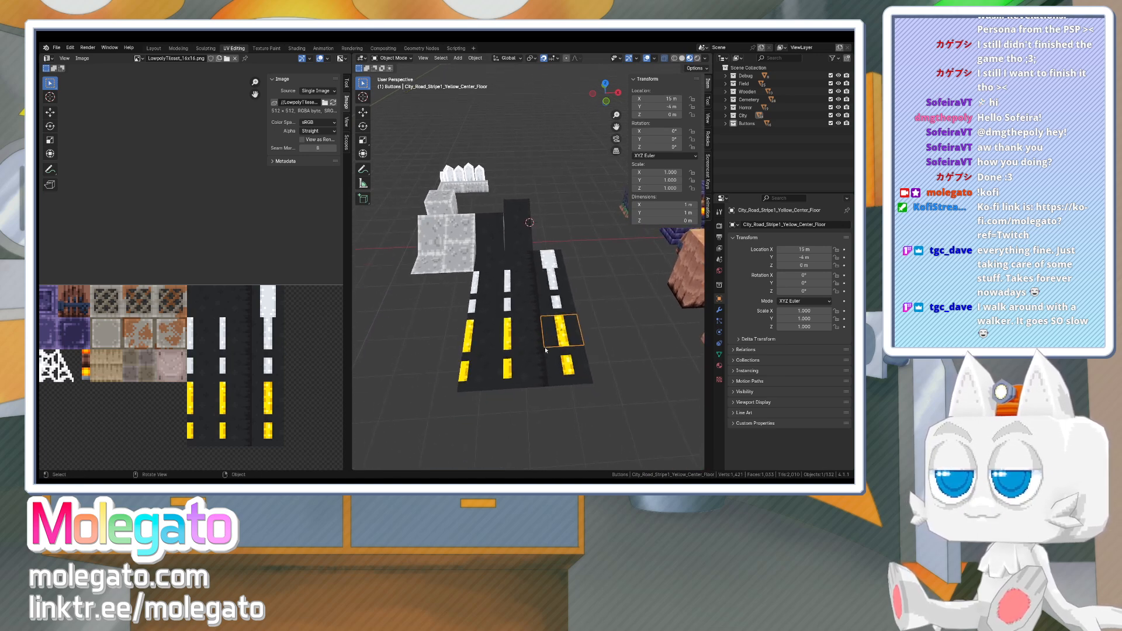
left_click(476, 378)
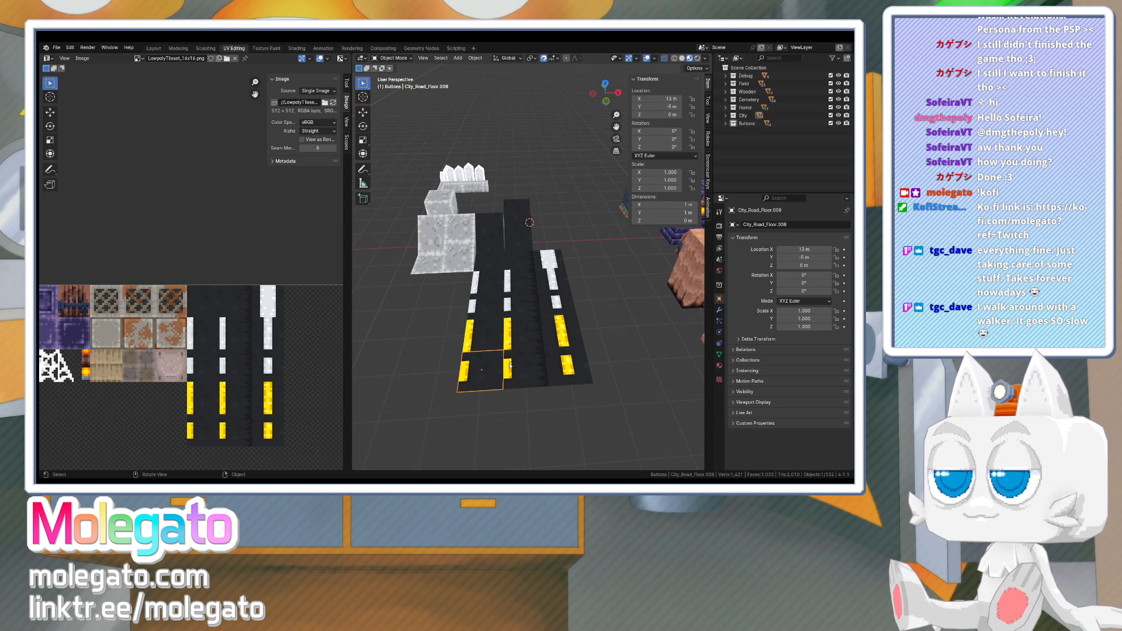
left_click(763, 225)
left_click(766, 224)
key("ctrl+v")
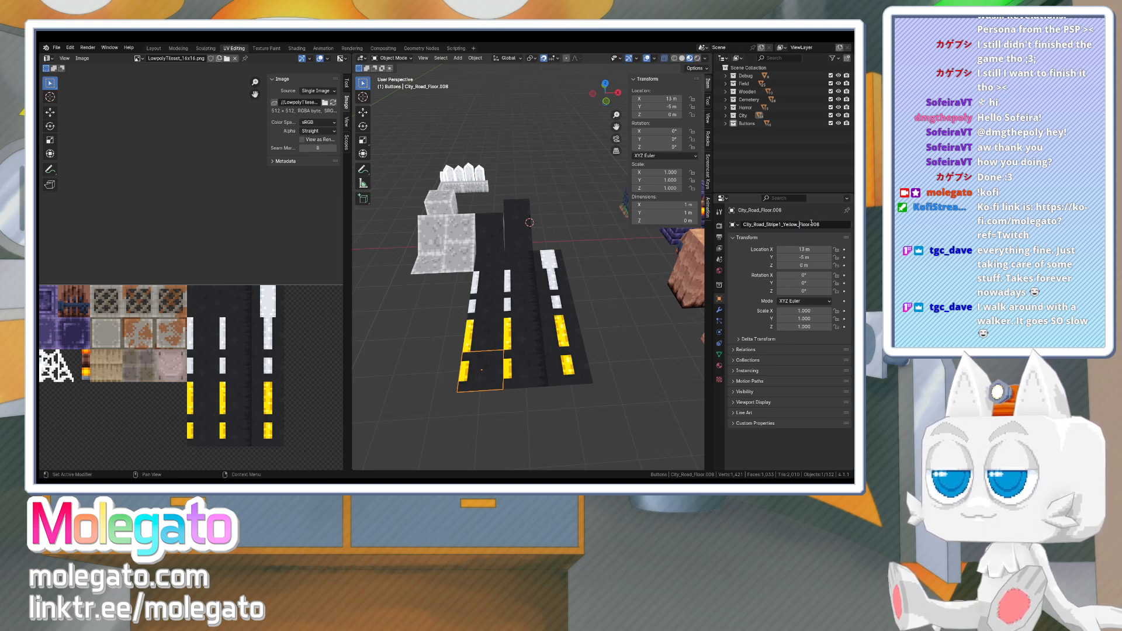
key("Left")
key("Left")
key("Left")
key("BackSpace")
type("2")
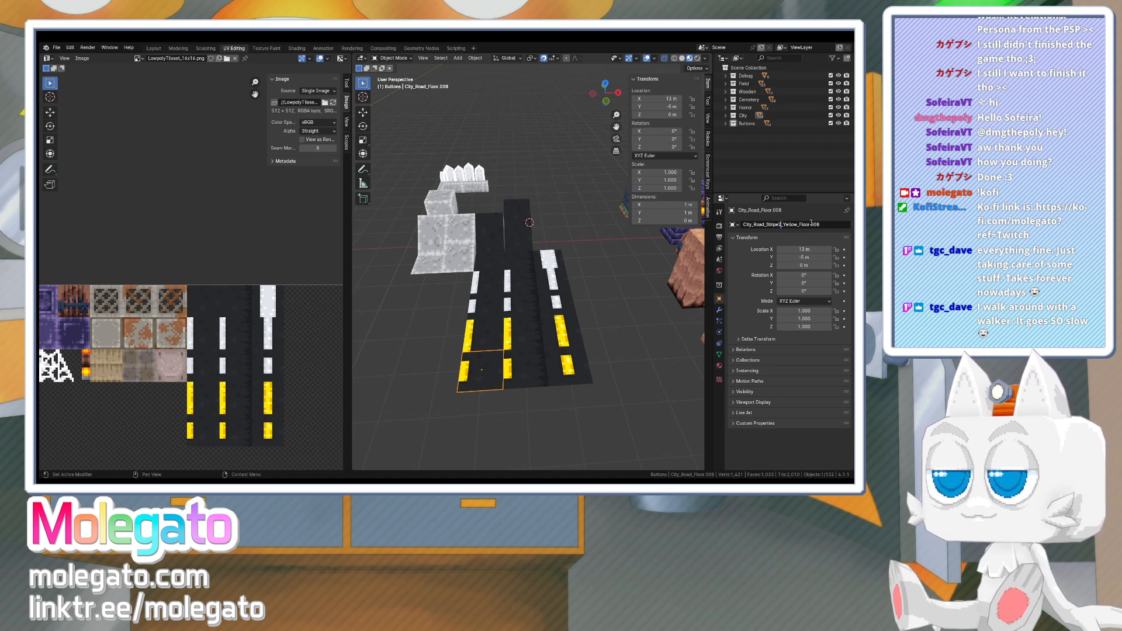
key("BackSpace")
key("BackSpace")
key("BackSpace")
key("BackSpace")
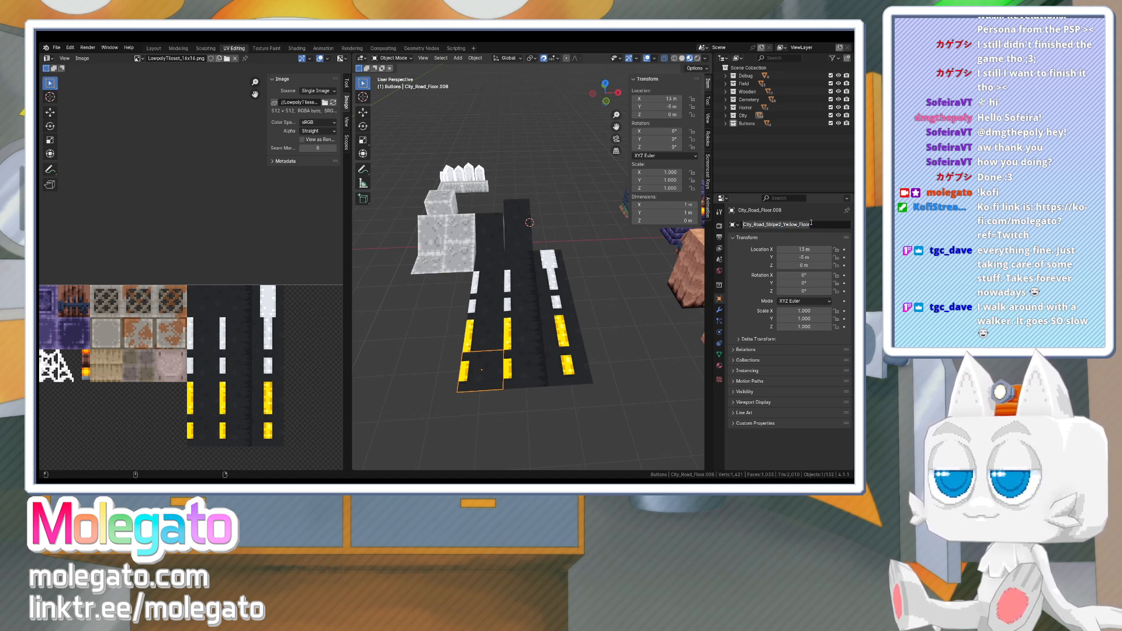
key("Return")
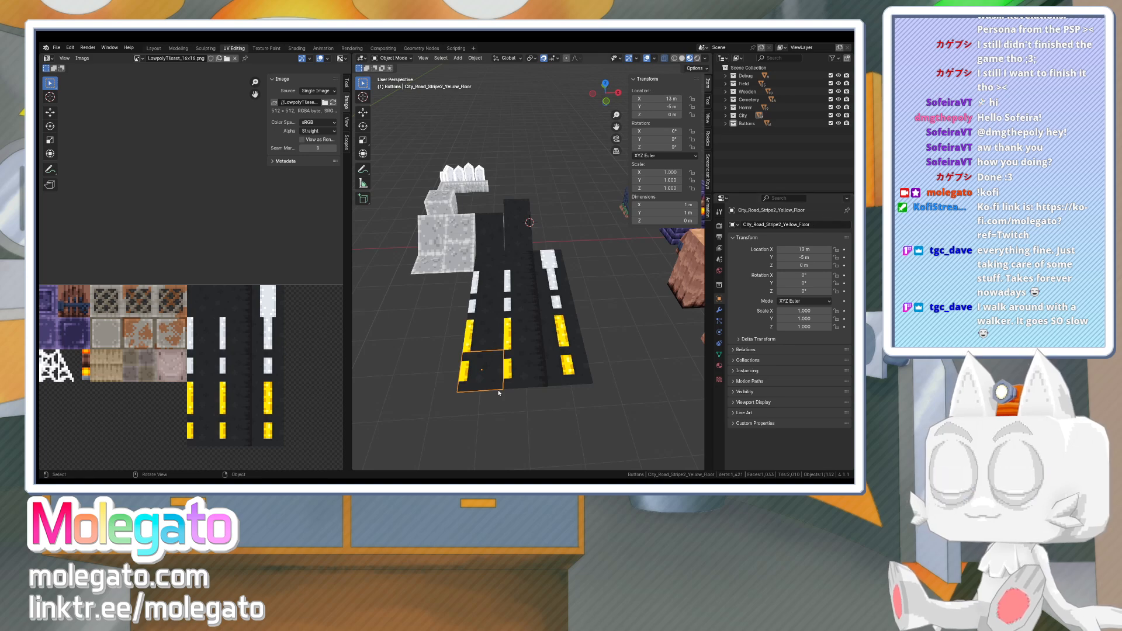
- Rename the side floor piece beside the second yellow-striped road floor as City_Road_Stripe2_Yellow_Side_Floor
left_click(535, 373)
left_click(770, 226)
key("ctrl+v")
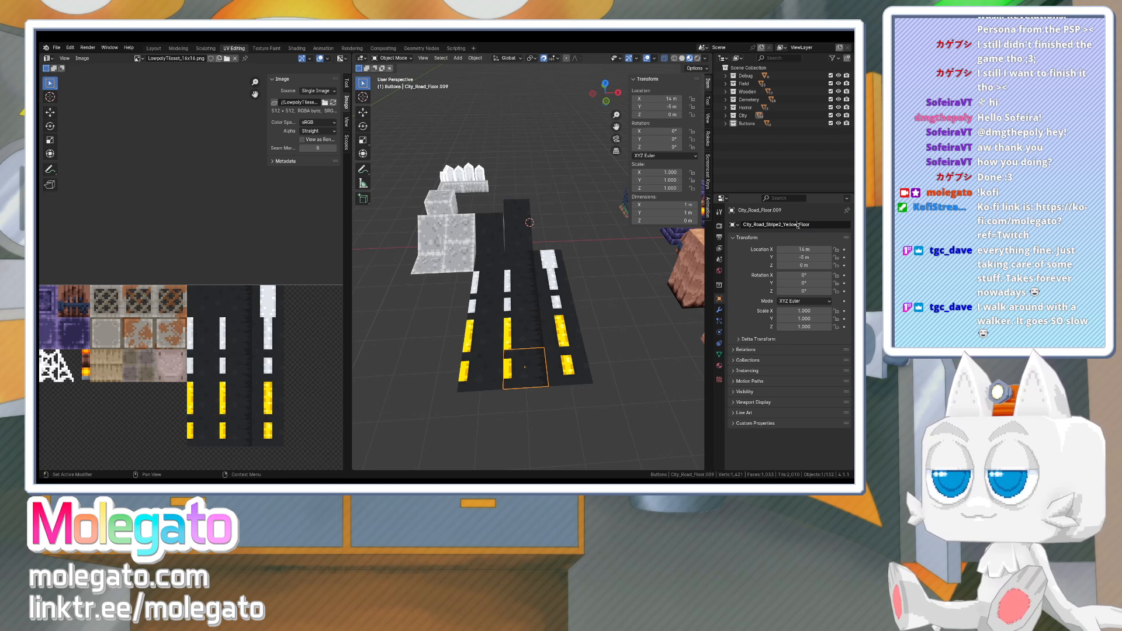
type("Side_")
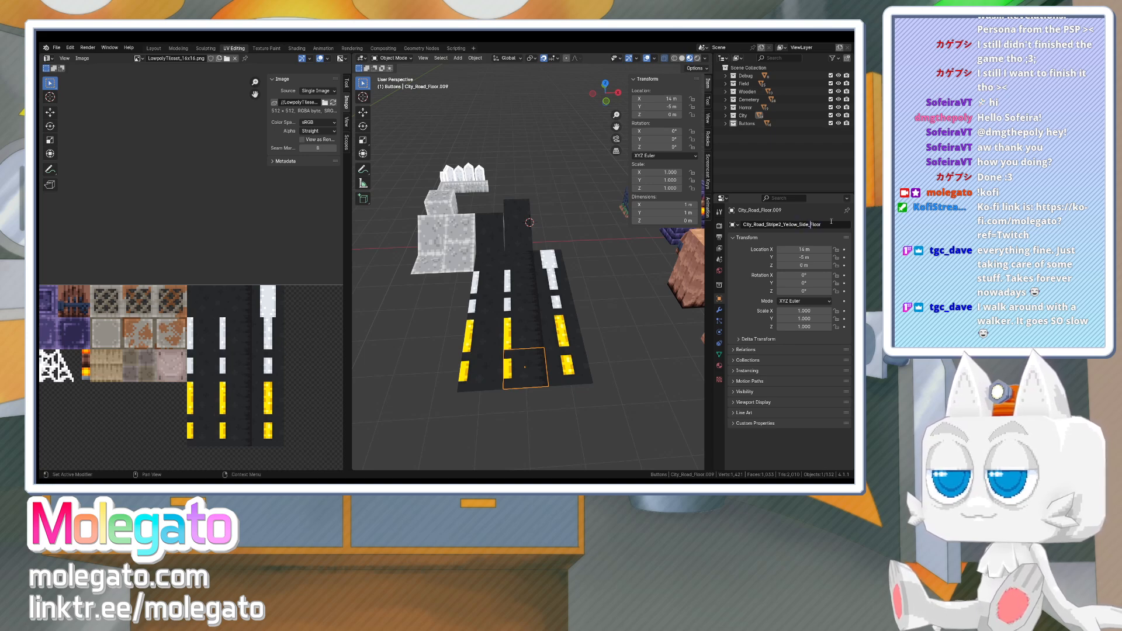
key("Return")
- Rename the last floor piece with a centred yellow dash, at the near corner of the road, as City_Road_Stripe2_Yellow_Center_Floor and save the file
left_click(576, 360)
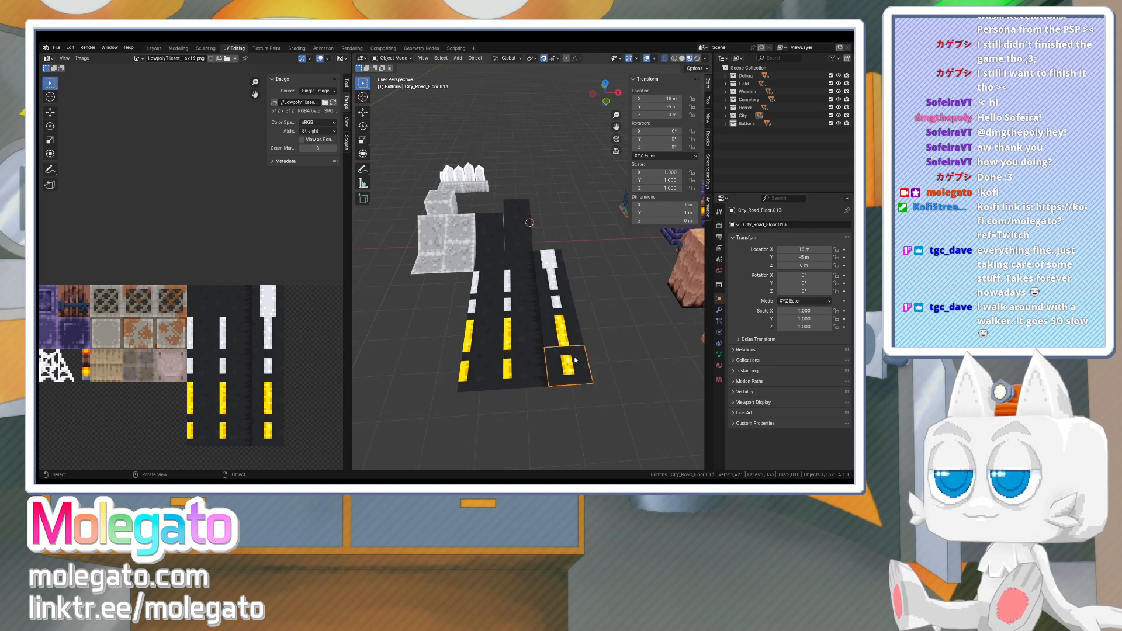
left_click(769, 225)
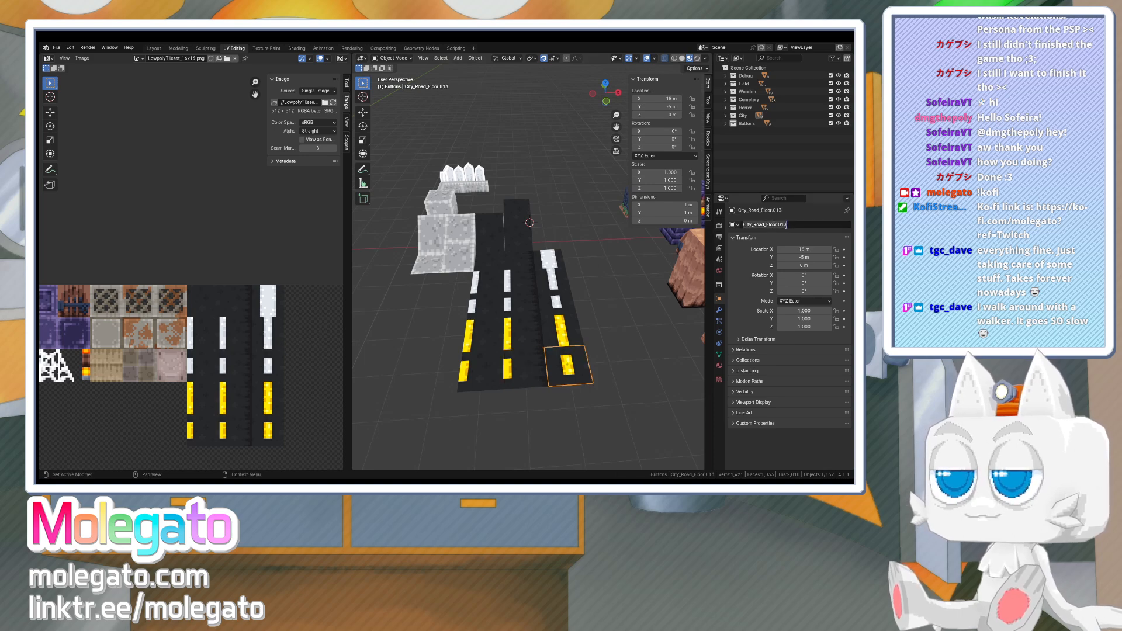
type("City_Road_Stripe2_Yellow_Floor")
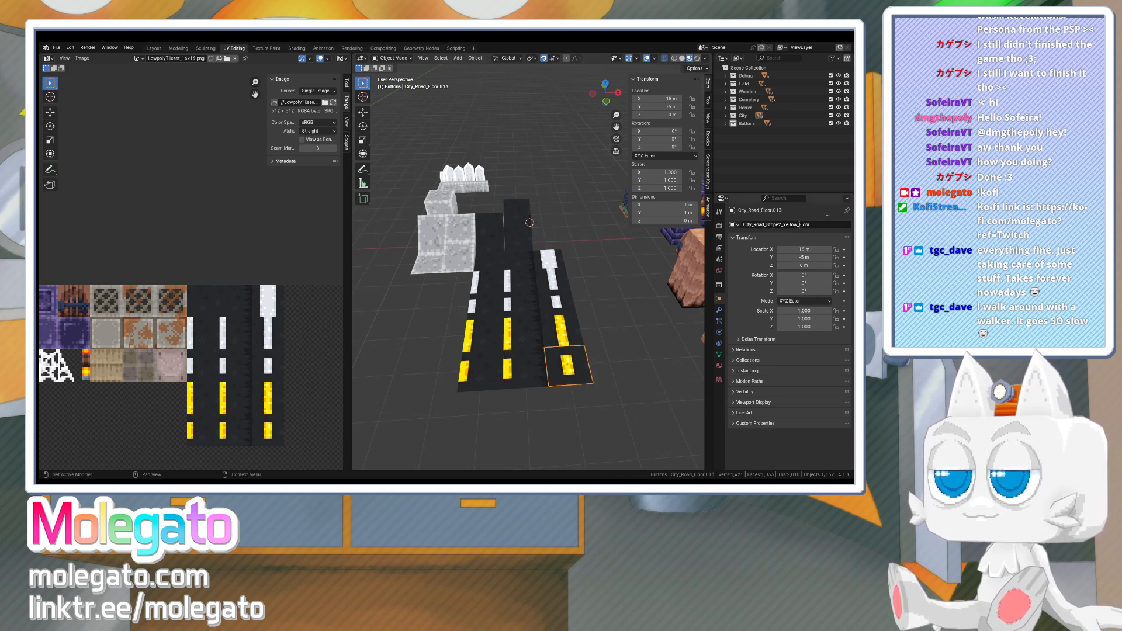
type("Center_")
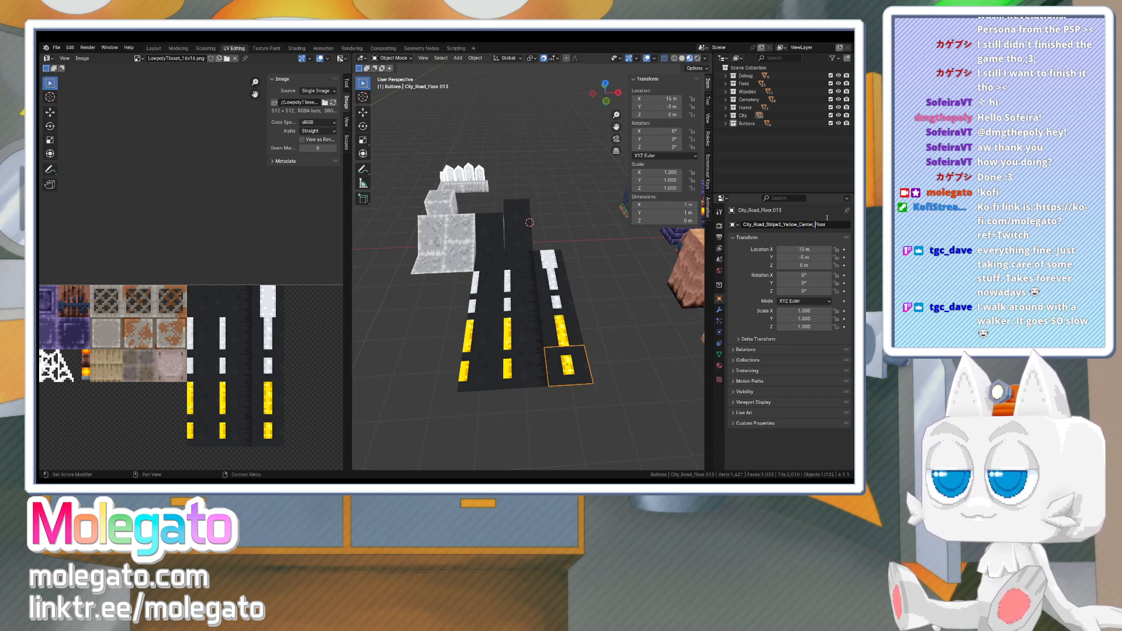
key("Return")
scroll(543, 330, "down", 4)
middle_click_drag(543, 331, 564, 296)
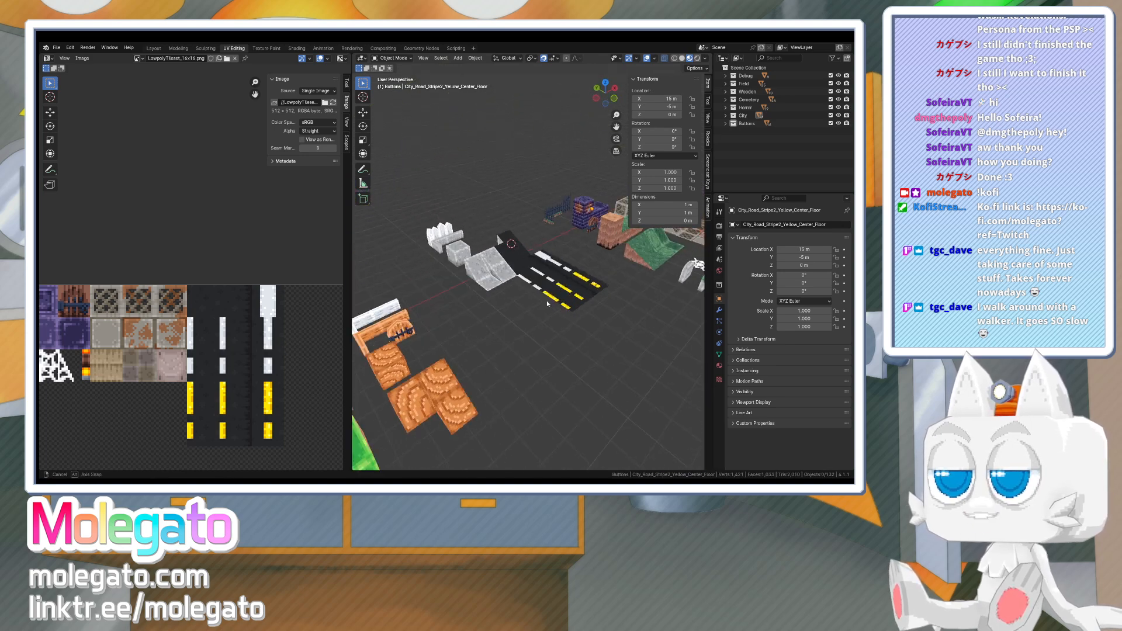
key("ctrl+s")
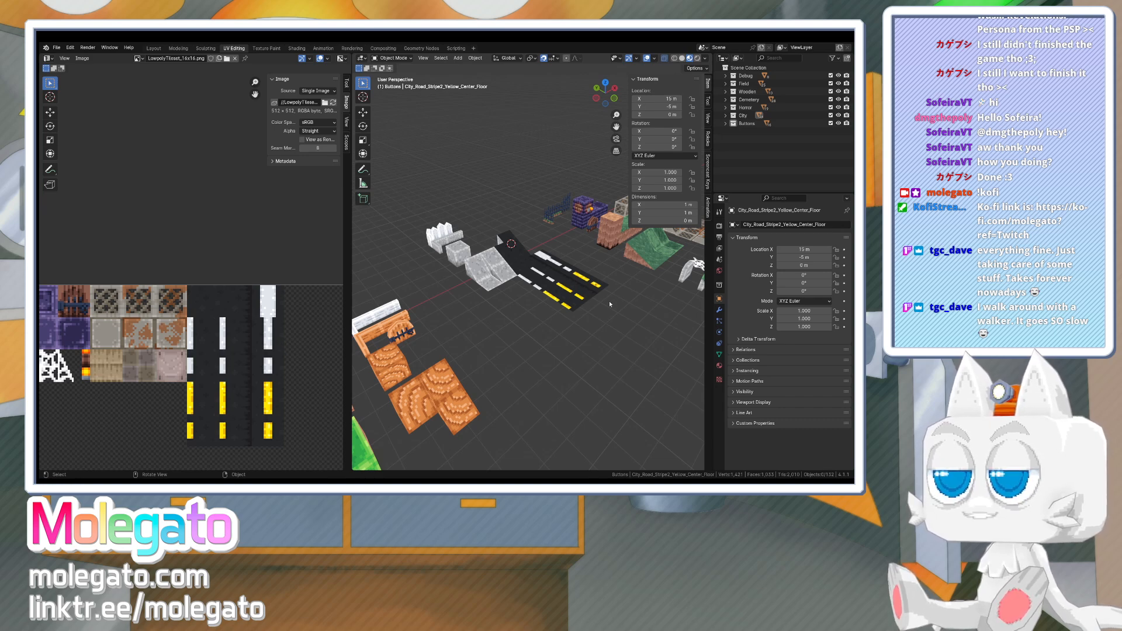
- Look over the finished road pieces among the other tiles and save LowpolyTileset.blend
middle_click_drag(610, 304, 486, 332)
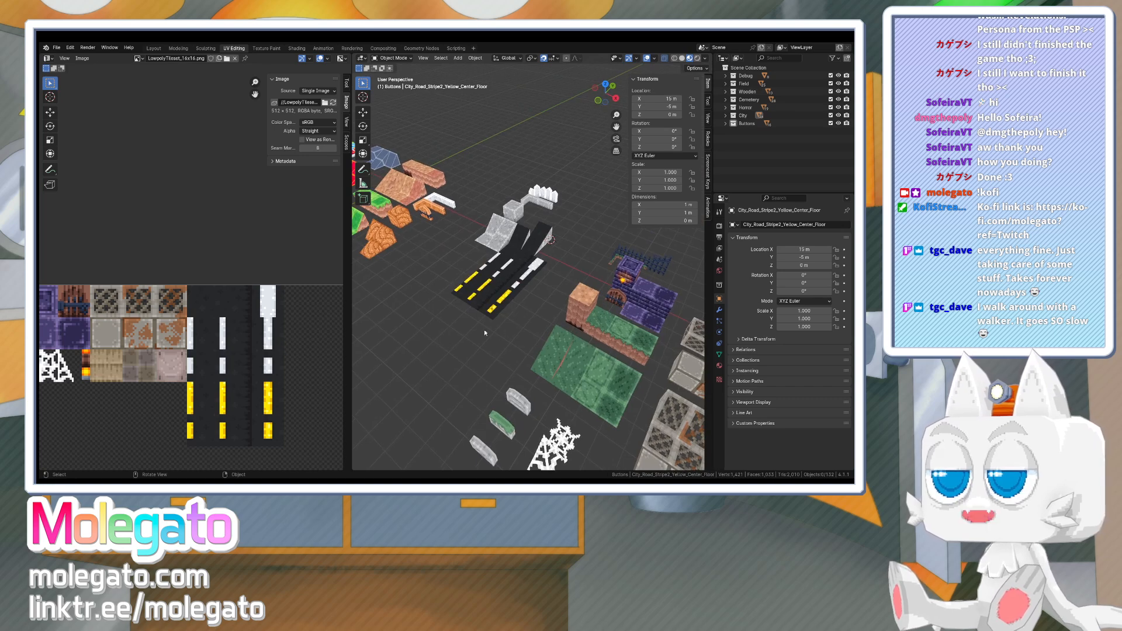
key("ctrl+s")
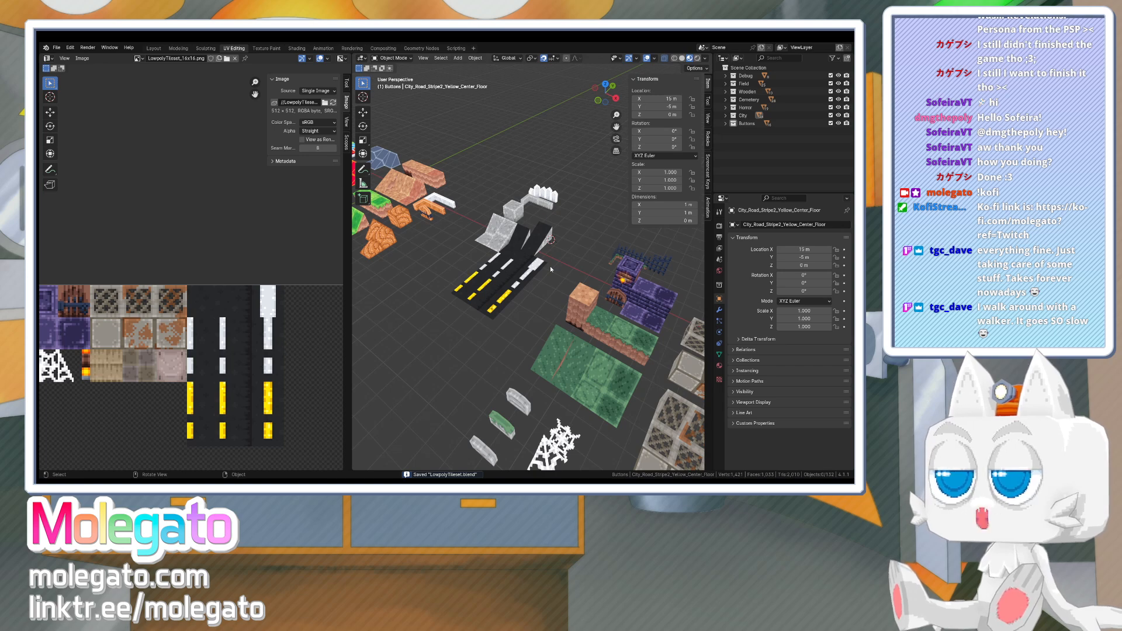
middle_click_drag(514, 266, 546, 298)
scroll(526, 302, "down", 3)
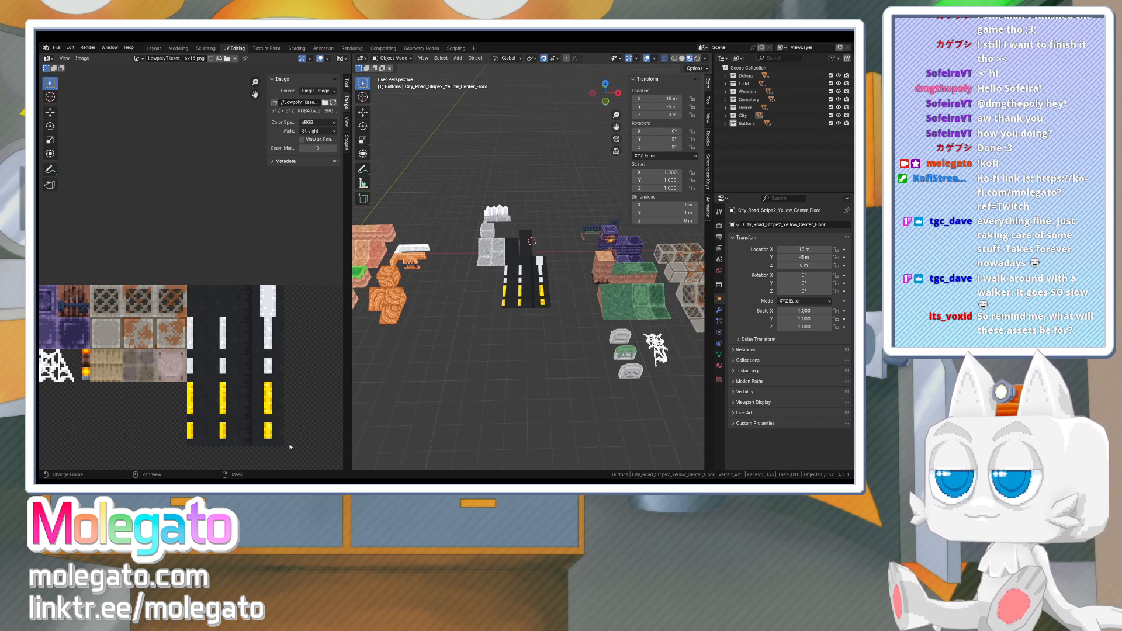
- Switch to Aseprite and replace the current selection with the empty 16 × 16 tile beside the top row of road tiles
key("alt+Tab")
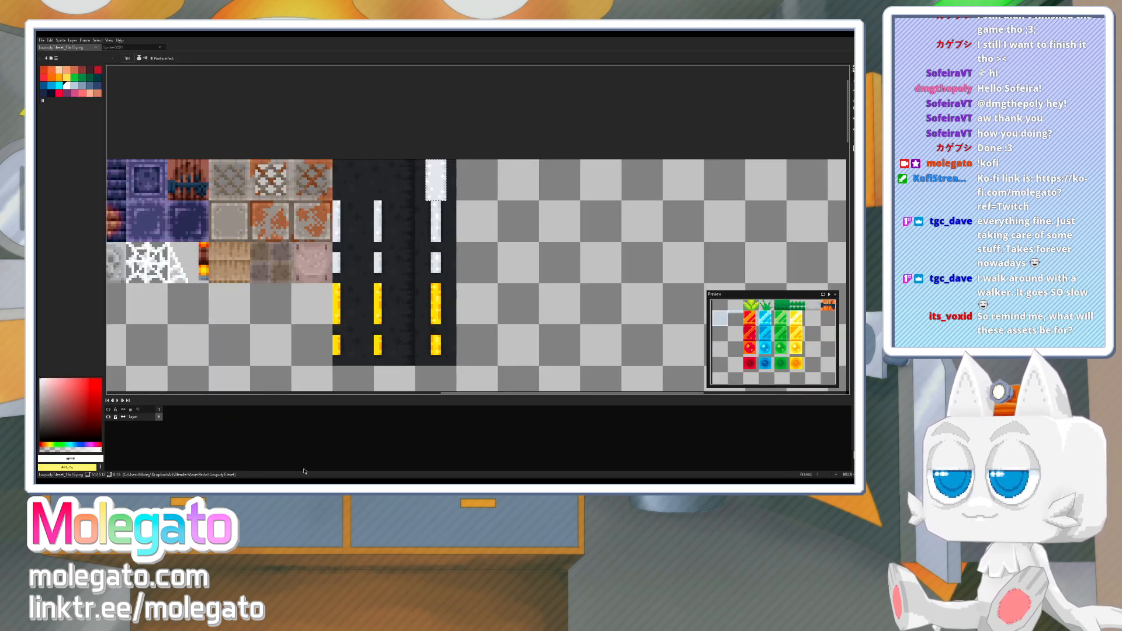
key("m")
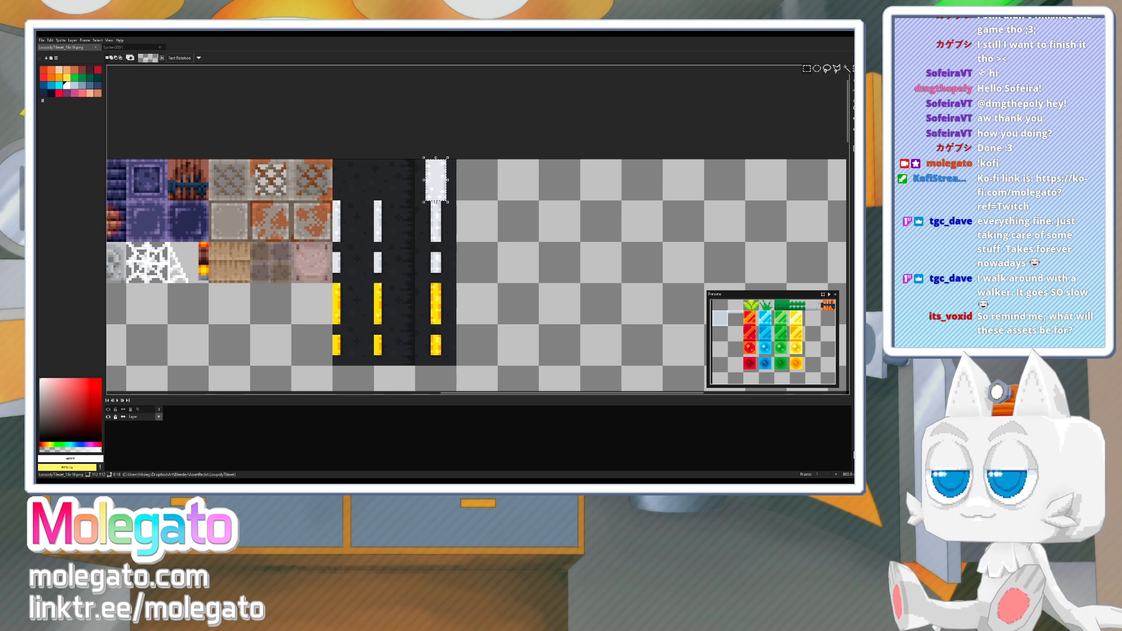
left_click(459, 228)
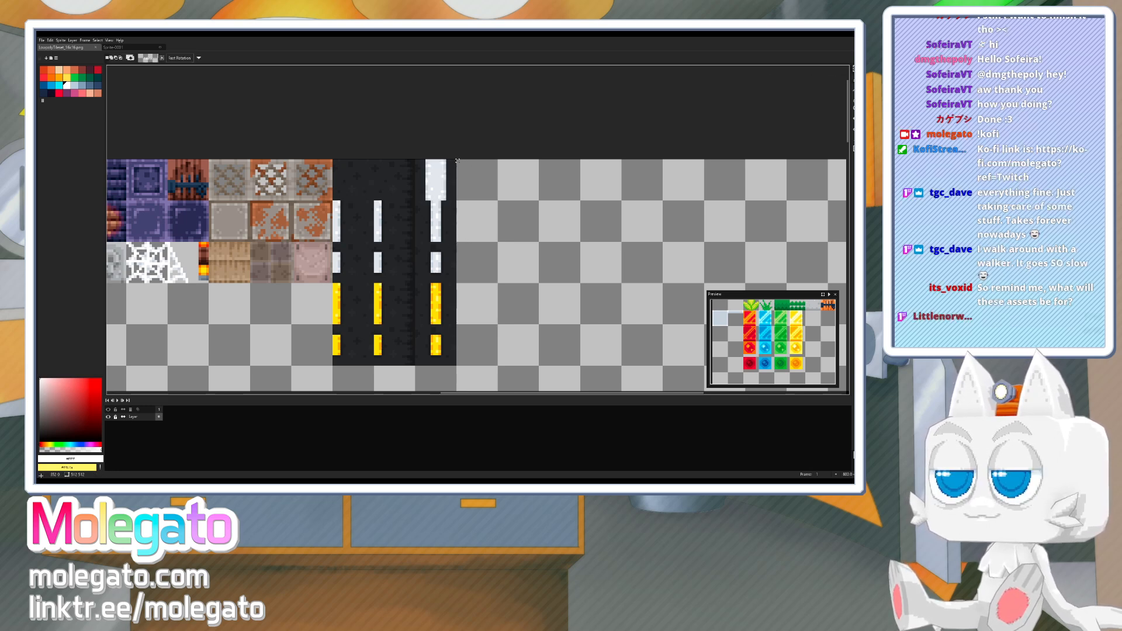
left_click_drag(457, 160, 499, 201)
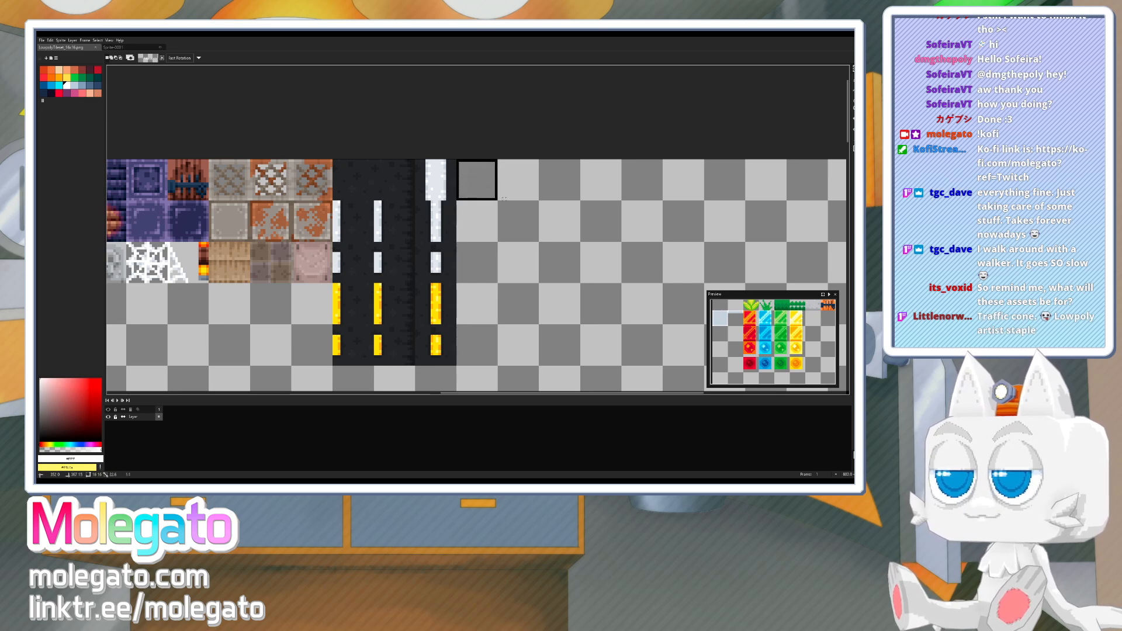
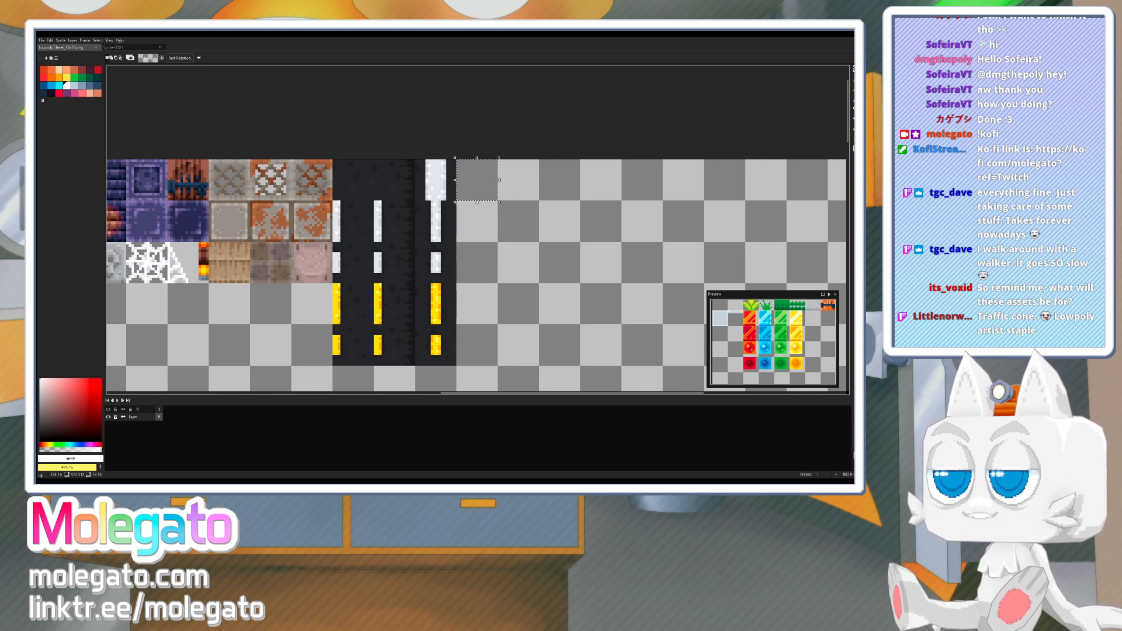
- Fill the selected tile with bright red from the palette, and sample off-white from the wide white road stripe for the pencil
scroll(517, 220, "up", 2)
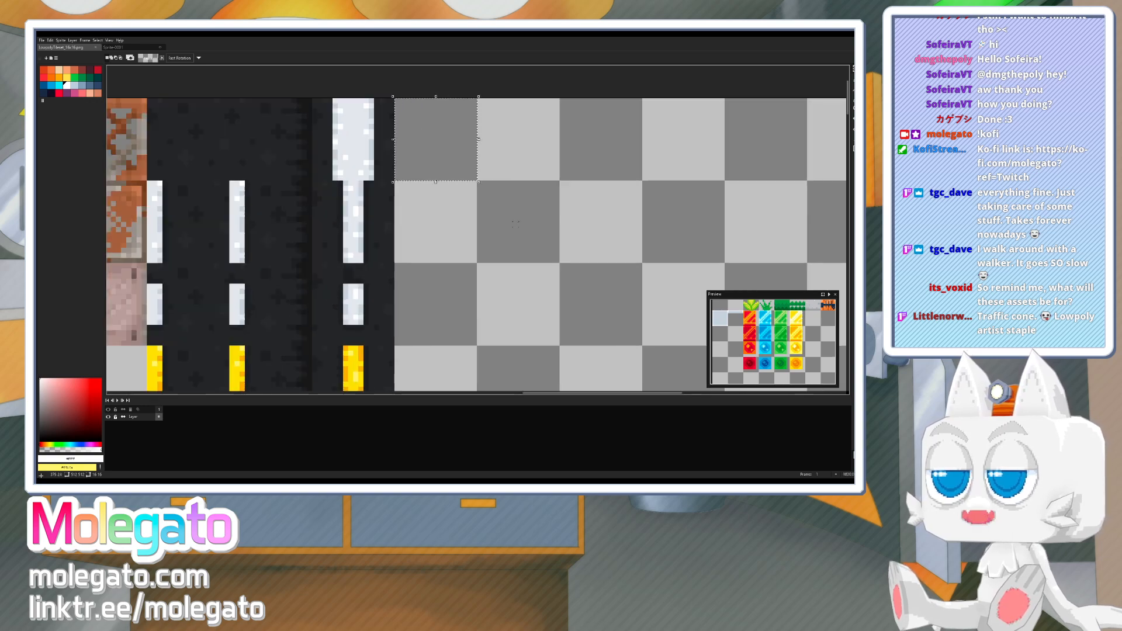
middle_click_drag(504, 184, 533, 252)
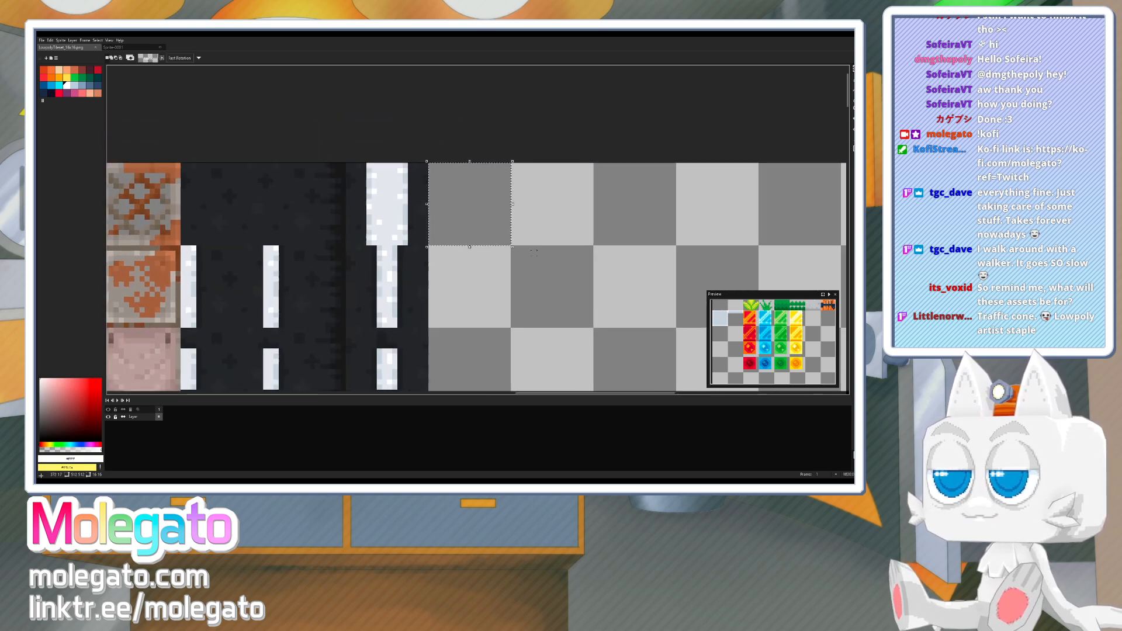
left_click_drag(754, 318, 723, 317)
left_click_drag(771, 343, 734, 347)
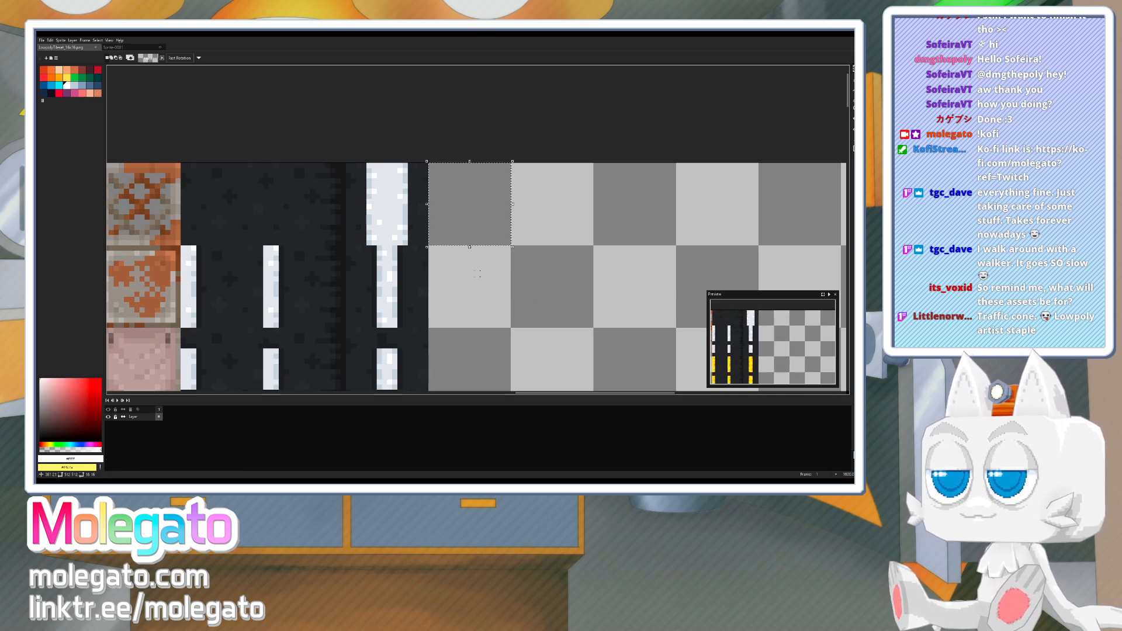
scroll(477, 279, "up", 2)
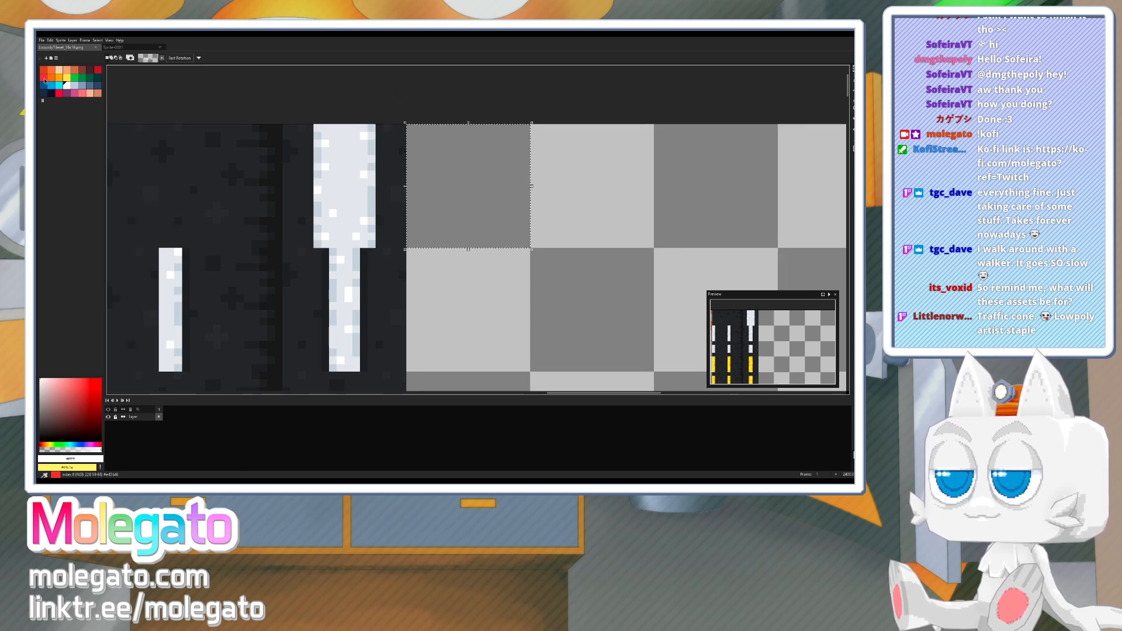
left_click(45, 80)
key("g")
left_click(491, 181)
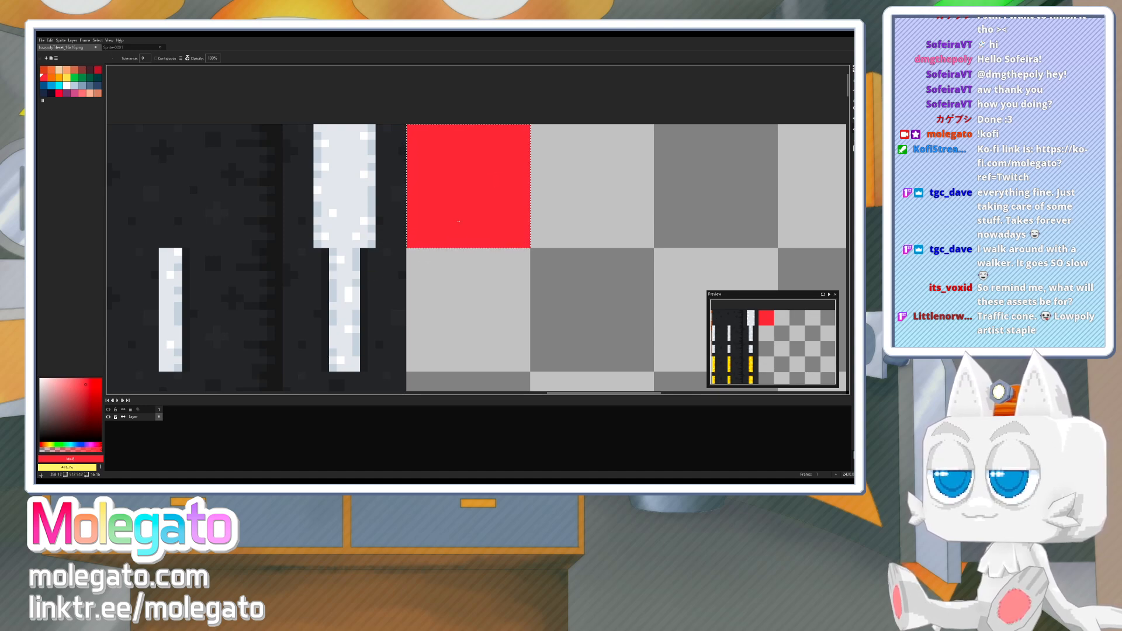
key("b")
left_click(346, 228, "alt")
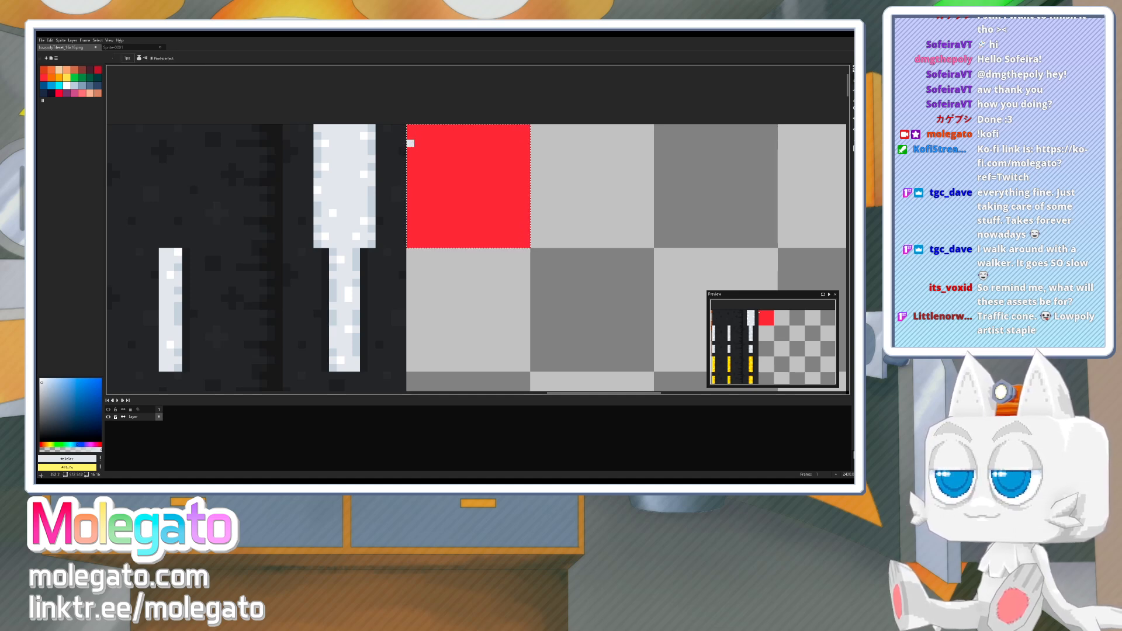
mouse_move(410, 143)
left_mouse_down()
mouse_move(531, 144)
mouse_move(409, 167)
mouse_move(529, 190)
mouse_move(412, 212)
mouse_move(458, 236)
mouse_move(527, 236)
left_mouse_up()
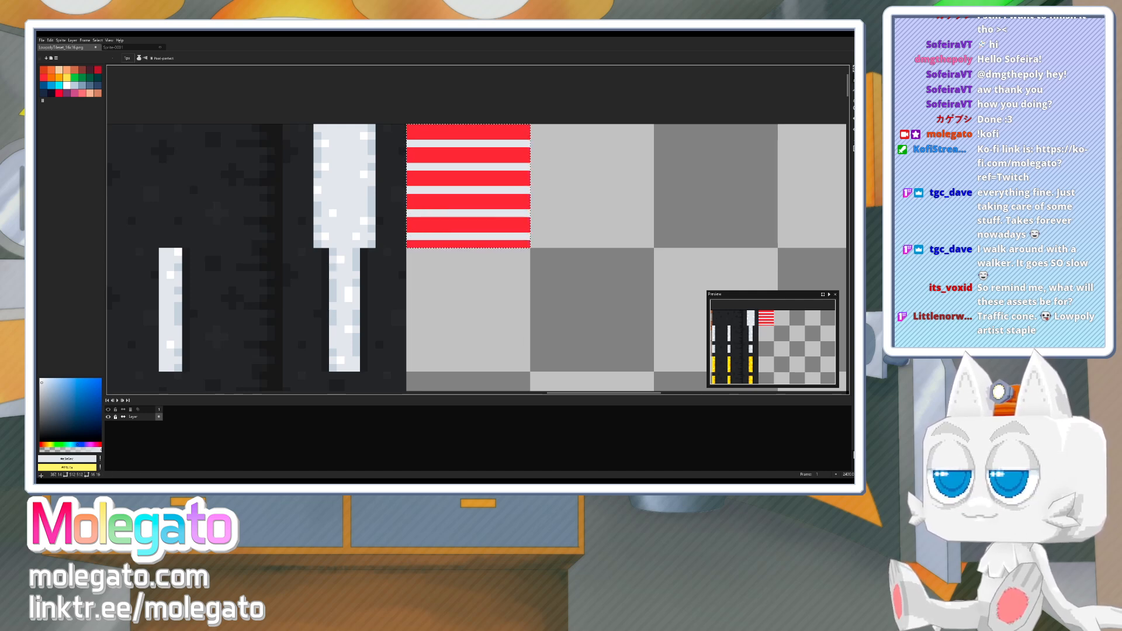
key("ctrl+z")
key("ctrl+z")
key("ctrl+z")
key("ctrl+z")
key("ctrl+z")
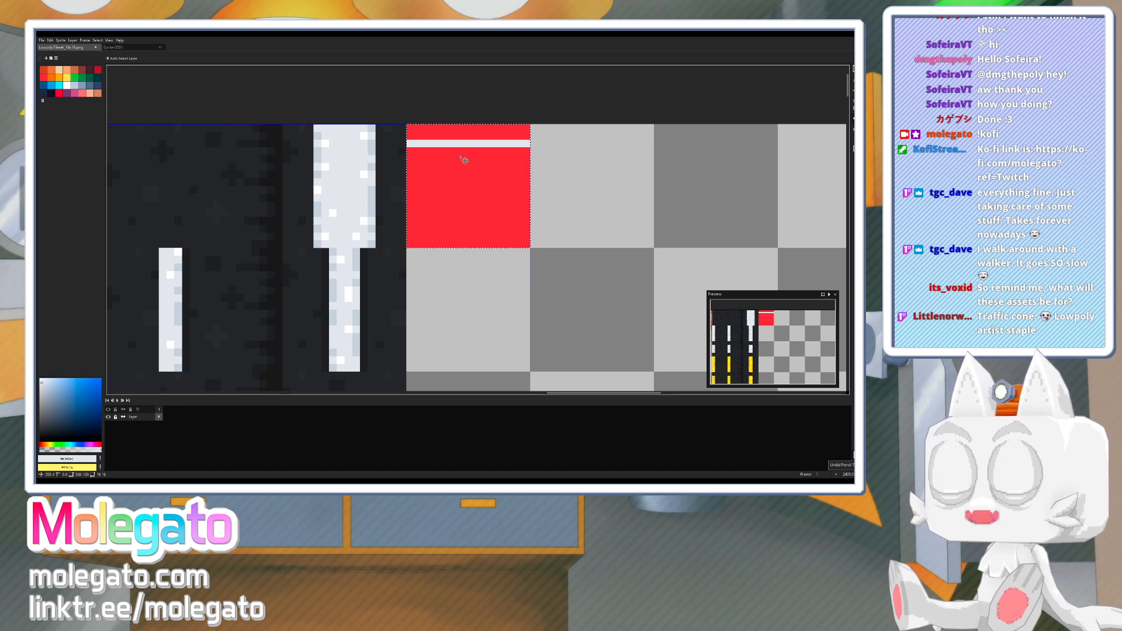
- Paint off-white mortar lines over the red tile to form four staggered rows of bricks, each three pixels high
key("b")
mouse_move(409, 151)
left_mouse_down()
mouse_move(528, 151)
mouse_move(409, 182)
mouse_move(529, 213)
mouse_move(412, 244)
left_mouse_up()
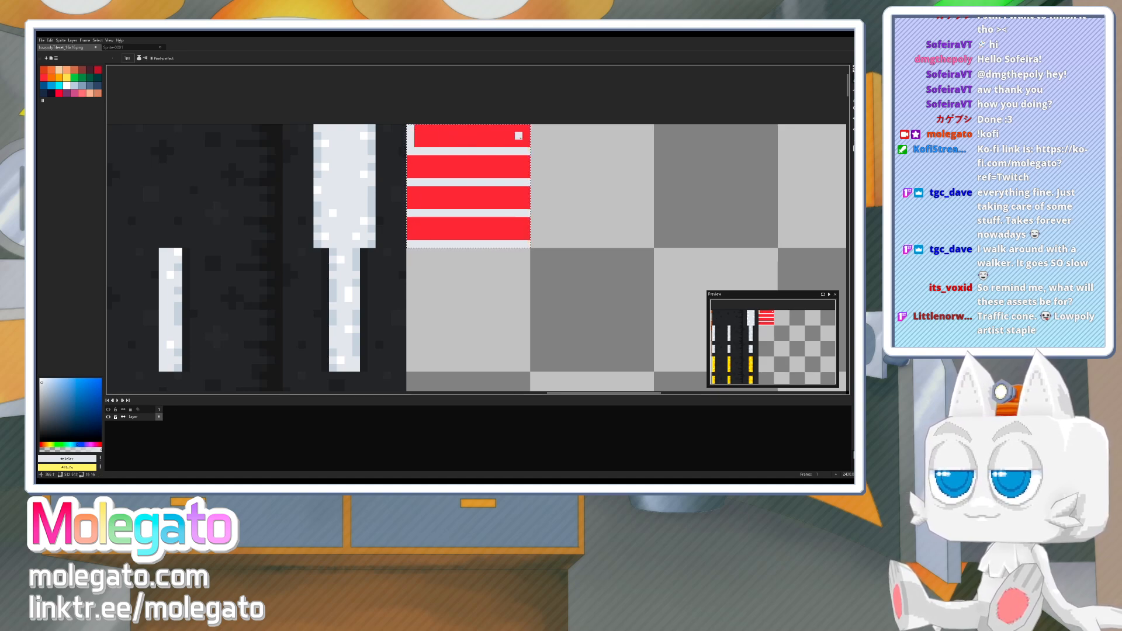
mouse_move(526, 128)
left_mouse_down()
mouse_move(527, 144)
mouse_move(473, 172)
left_mouse_up()
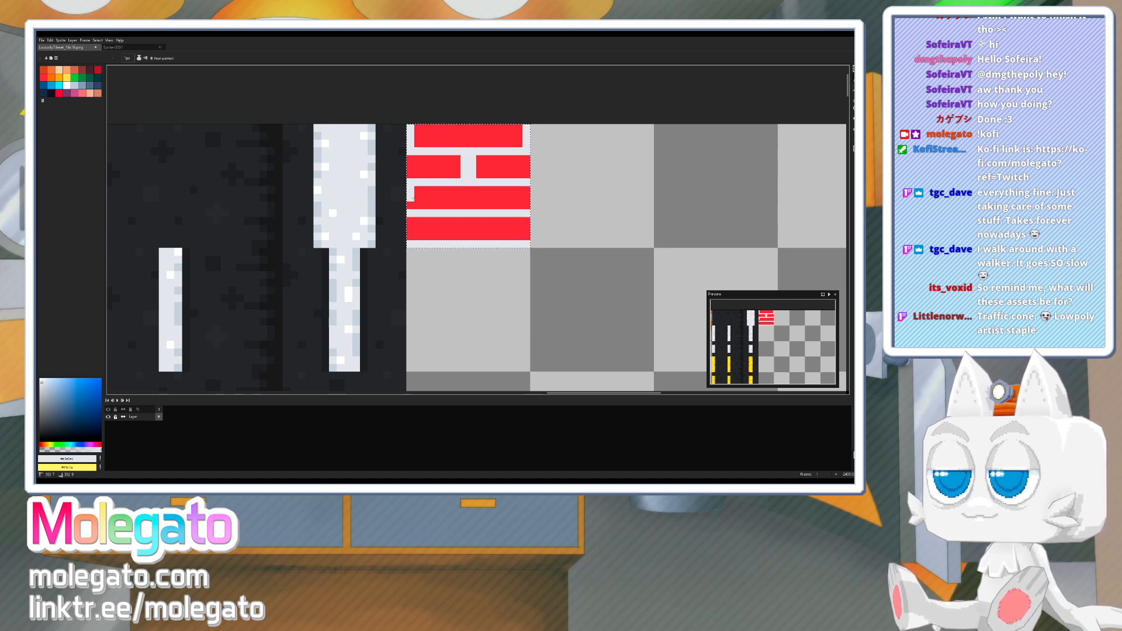
left_click_drag(413, 198, 413, 205)
mouse_move(527, 190)
left_mouse_down()
mouse_move(527, 206)
mouse_move(466, 220)
mouse_move(473, 236)
left_mouse_up()
key("ctrl+z")
- Mix a lighter orange from the brick red and paint it as a highlight along the upper edge of every brick
left_click(450, 230, "alt")
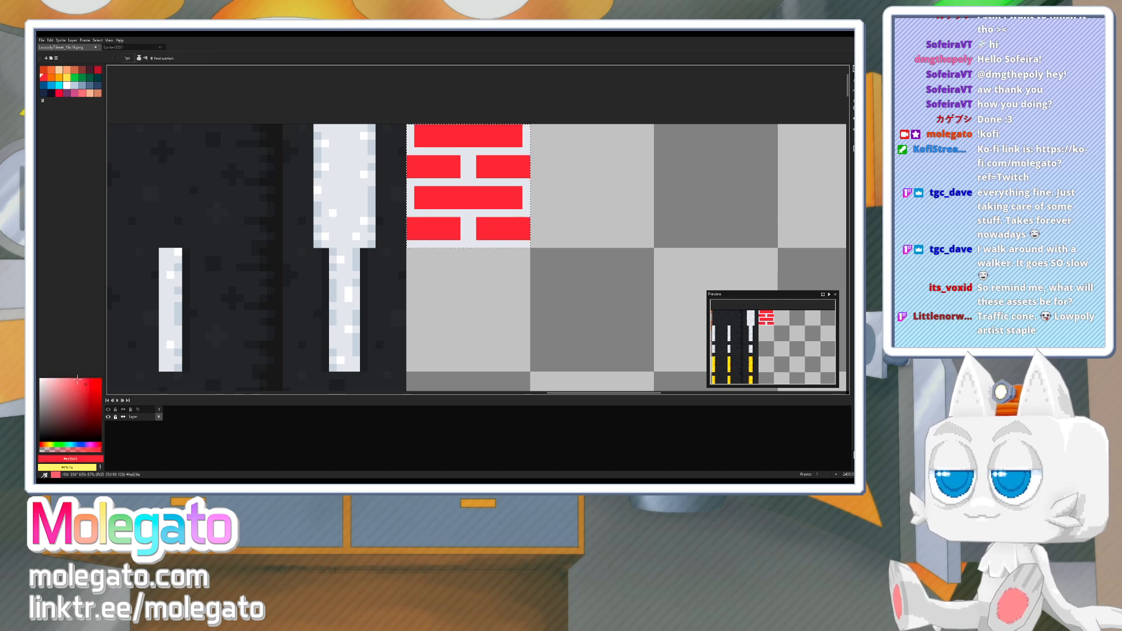
left_click(80, 382)
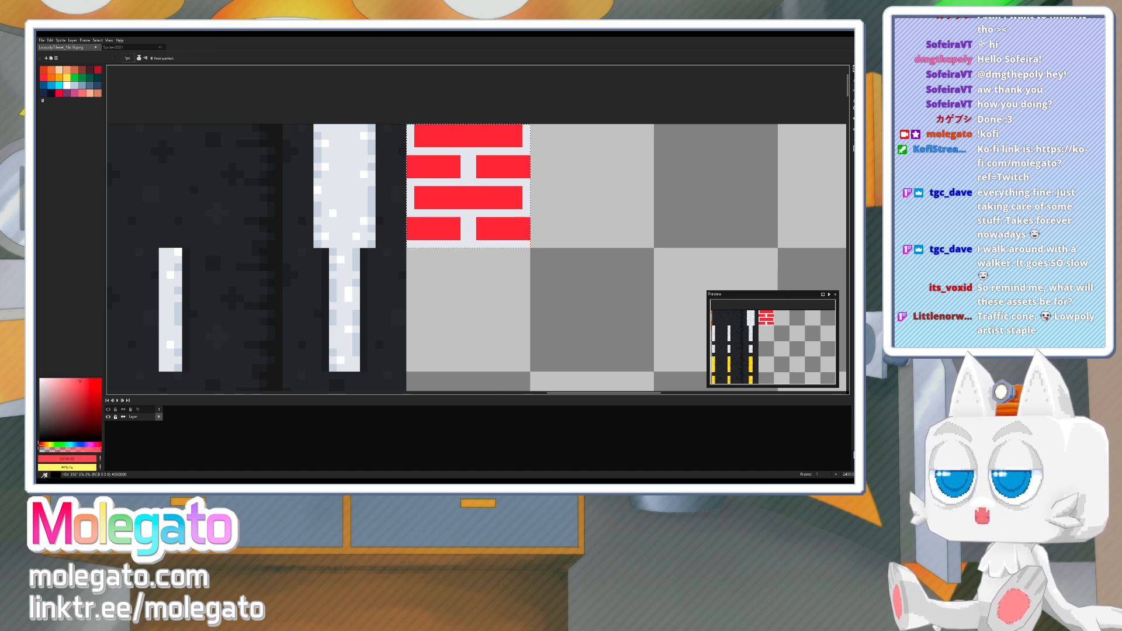
left_click(43, 444)
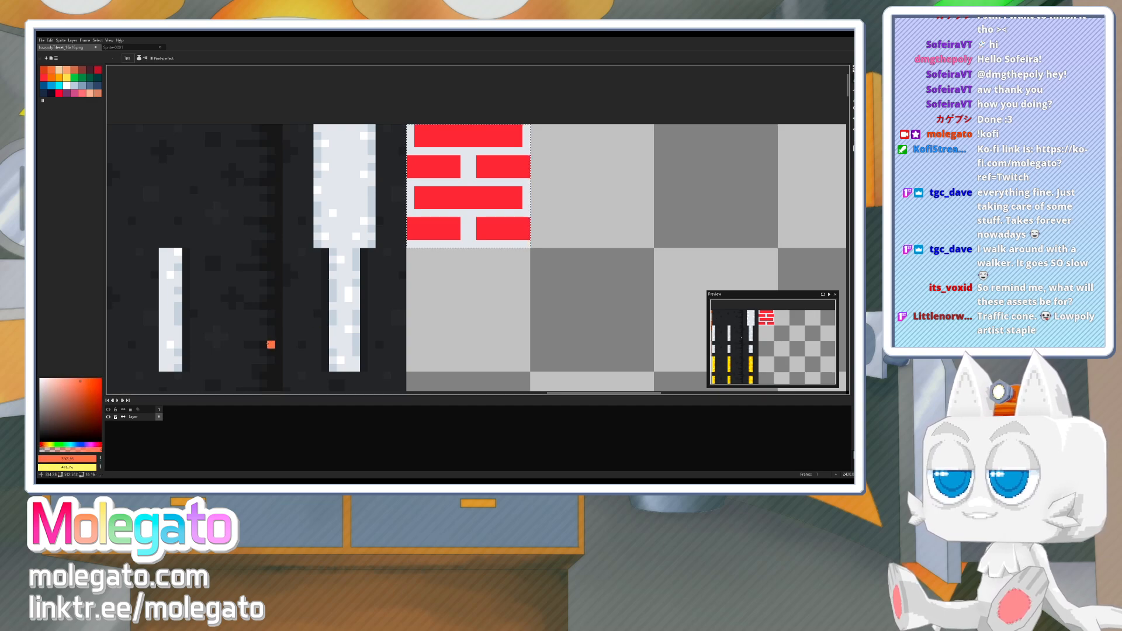
left_click_drag(449, 221, 410, 221)
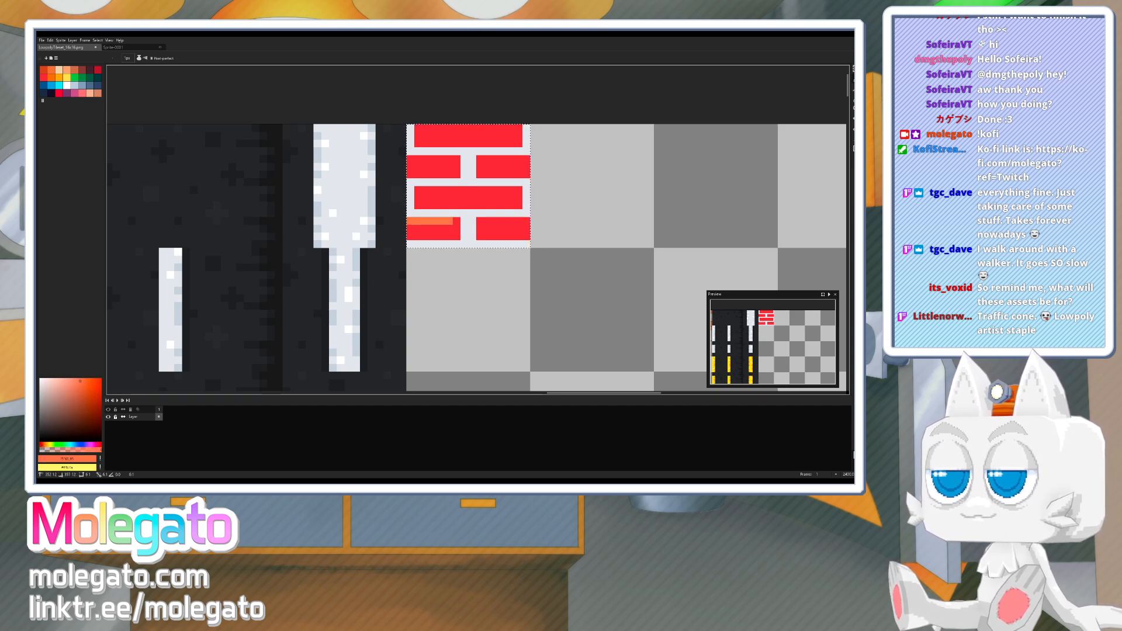
mouse_move(488, 221)
left_mouse_down()
mouse_move(525, 221)
mouse_move(426, 190)
mouse_move(411, 158)
left_mouse_up()
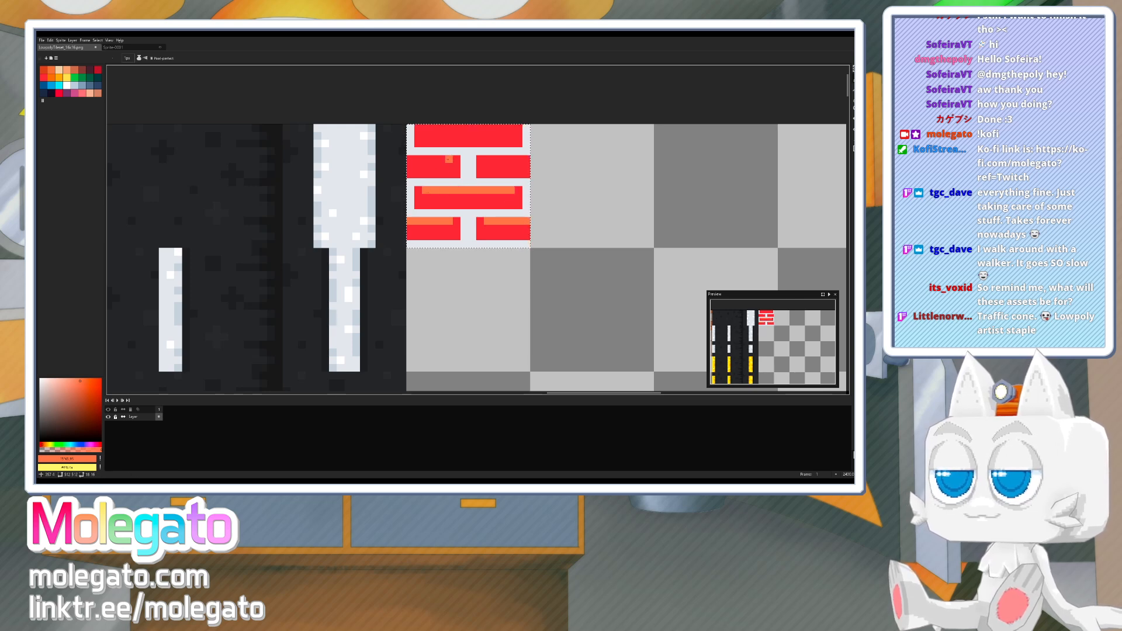
left_click_drag(489, 159, 526, 159)
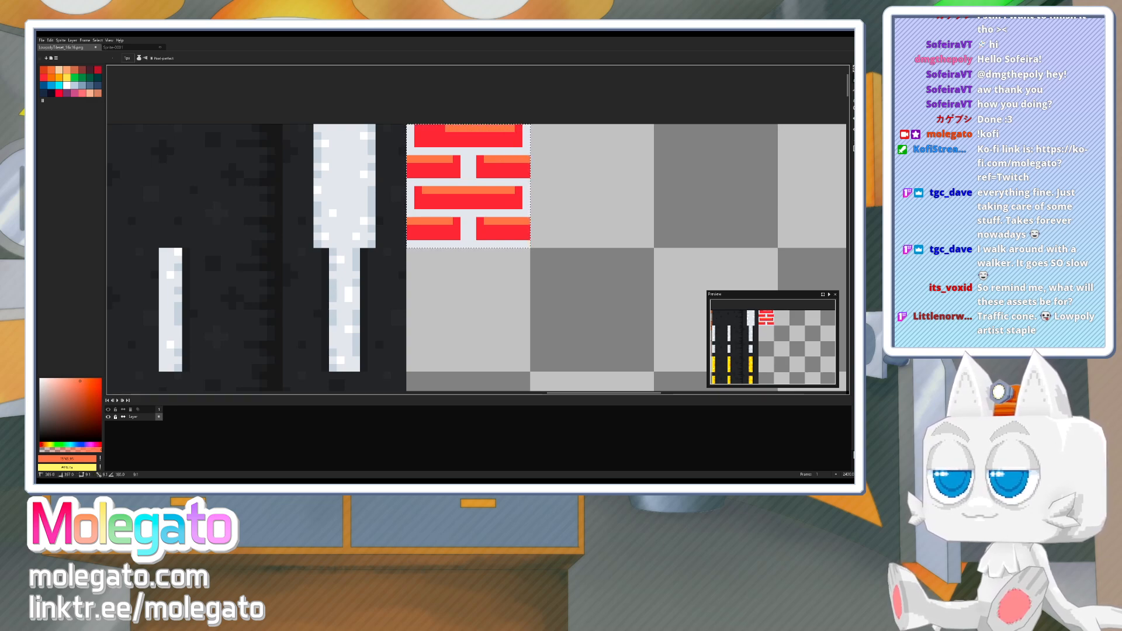
- Mix a darker red from the brick colour and paint it as shading along the bricks' lower and left edges
left_click(426, 140, "alt")
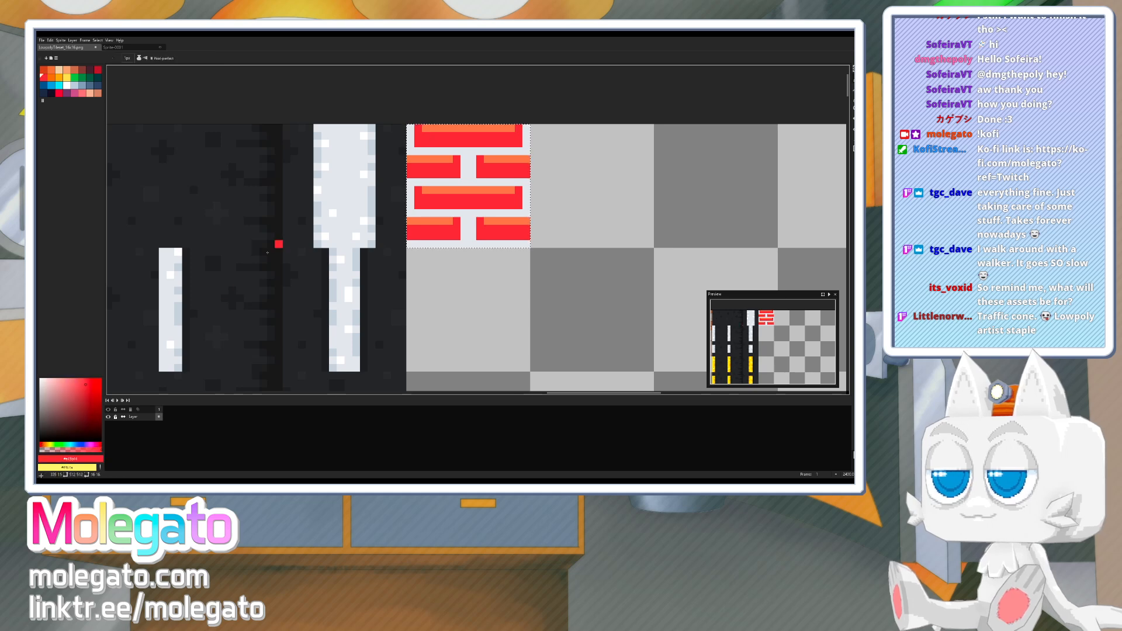
left_click(89, 392)
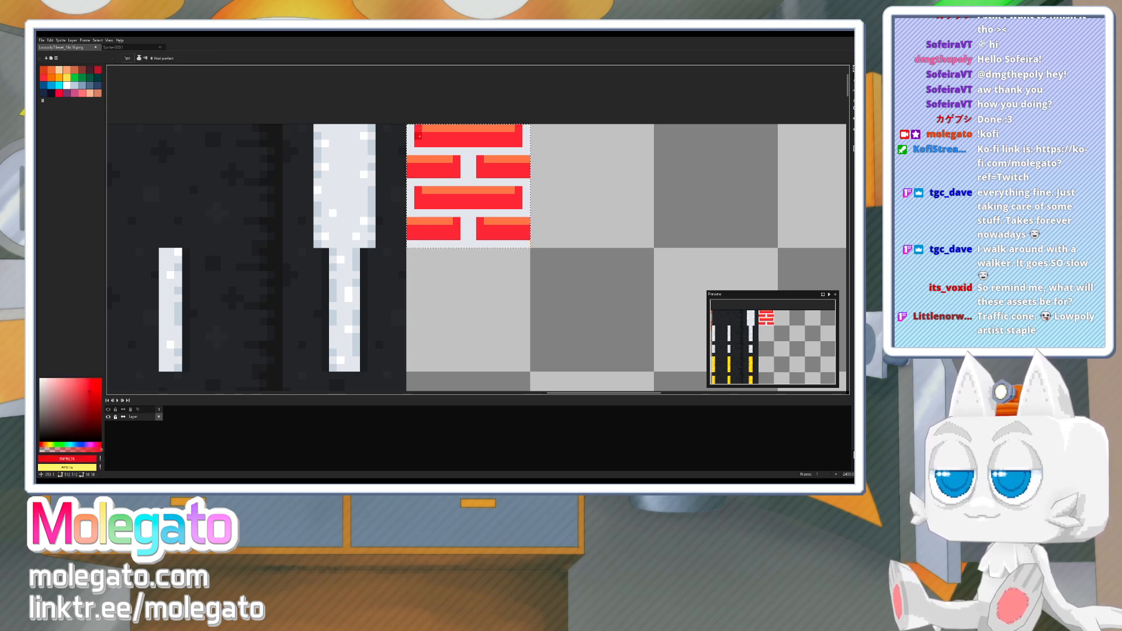
left_click(91, 396)
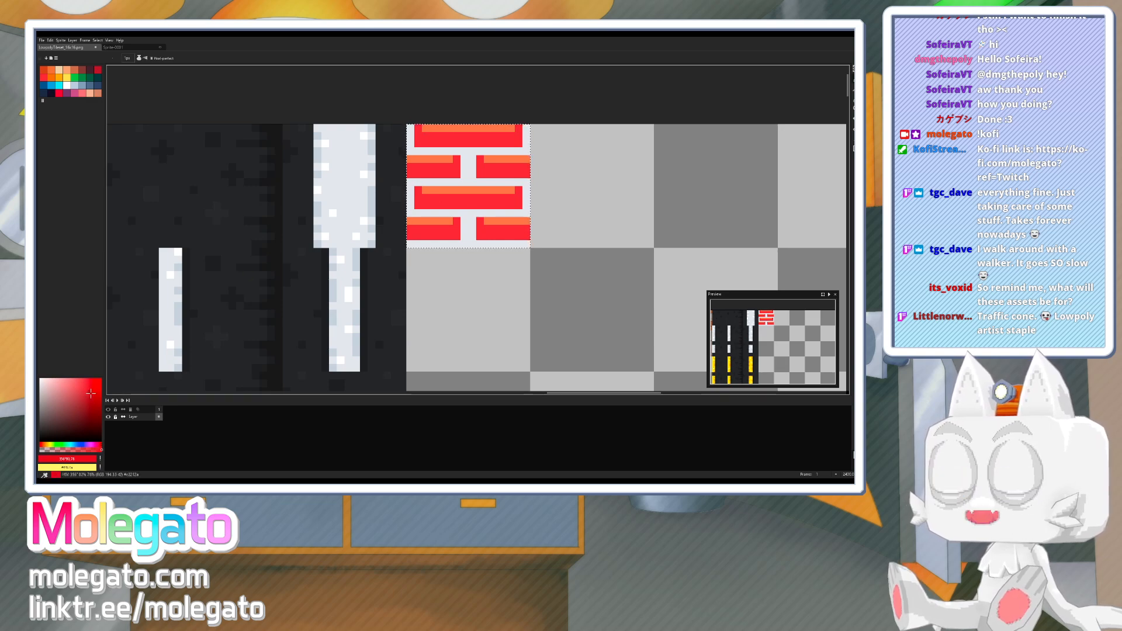
left_click_drag(418, 128, 418, 143)
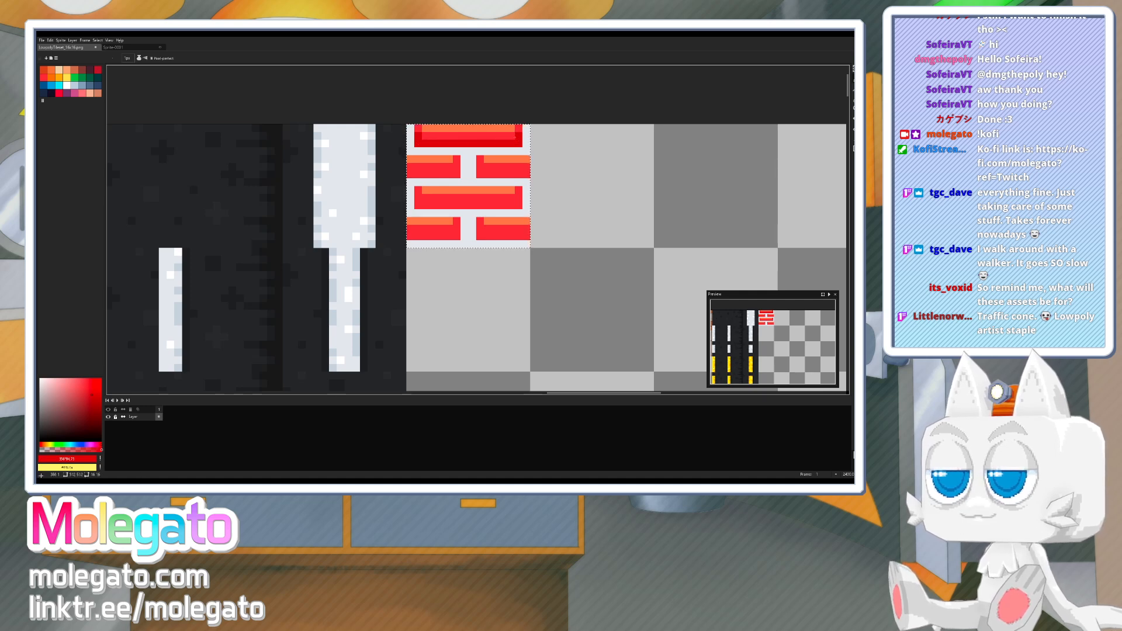
left_click_drag(482, 166, 527, 174)
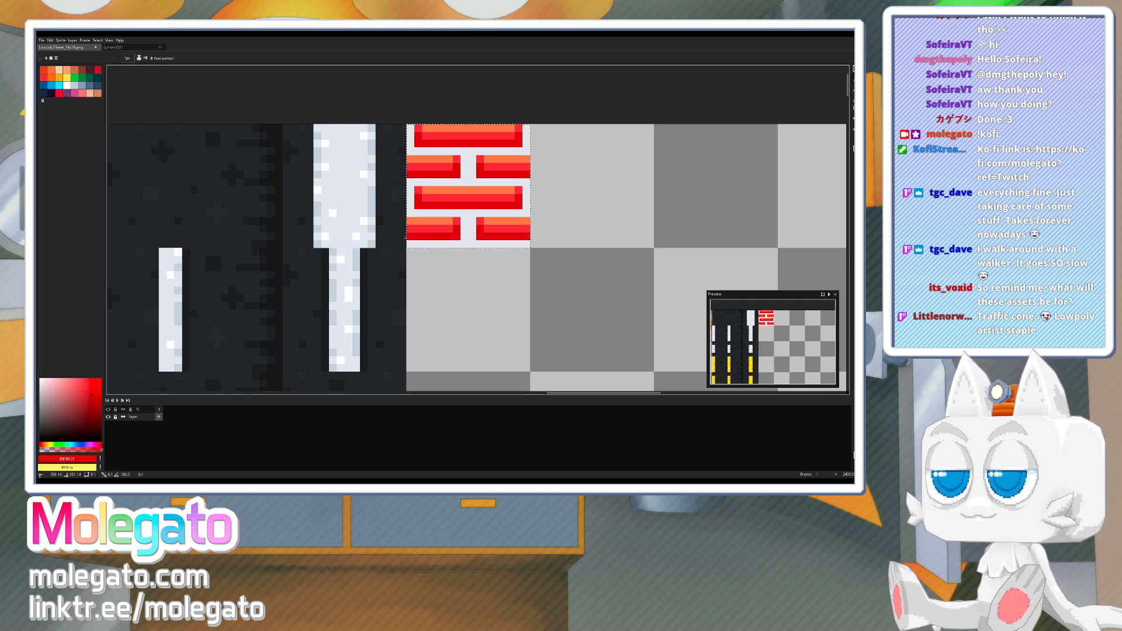
- Sample grey-blue from the wide white stripe's edge and paint scattered shading pixels in the mortar between the bricks
left_click(368, 206, "alt")
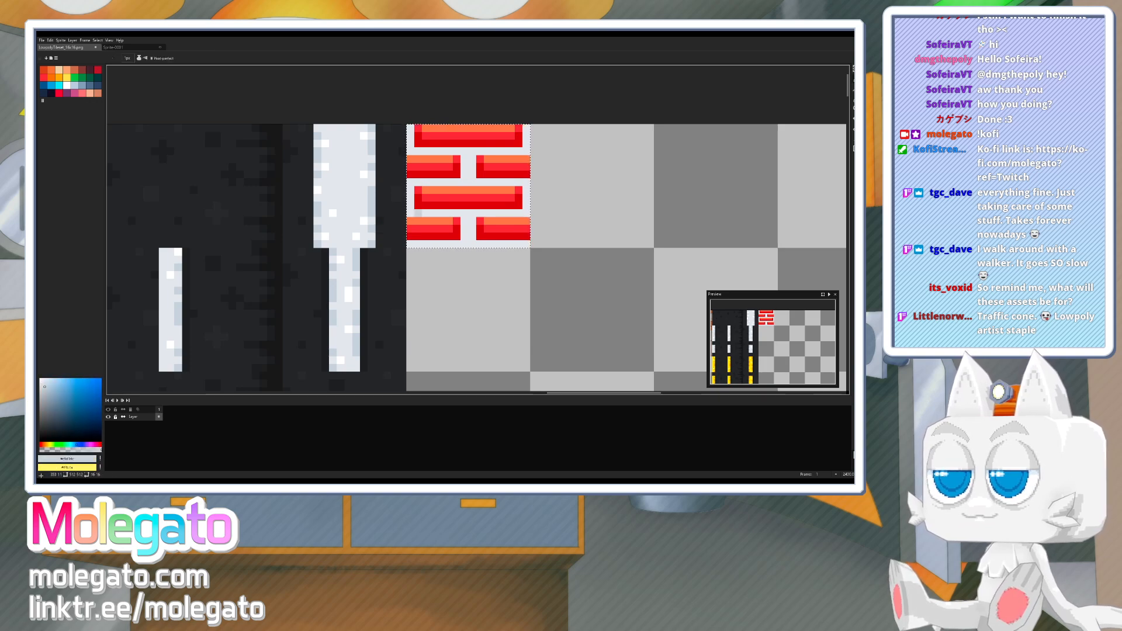
left_click(465, 214)
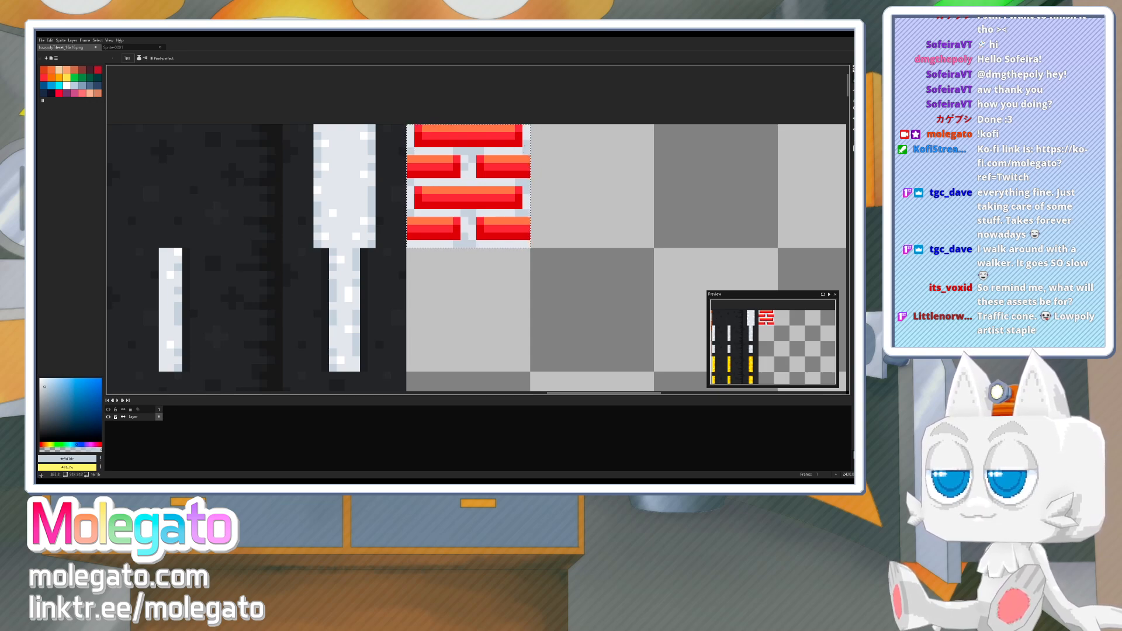
- Mix a lighter yellow-orange from the highlight colour and paint scattered pixels of it along the bricks' upper edges
left_click(518, 159, "alt")
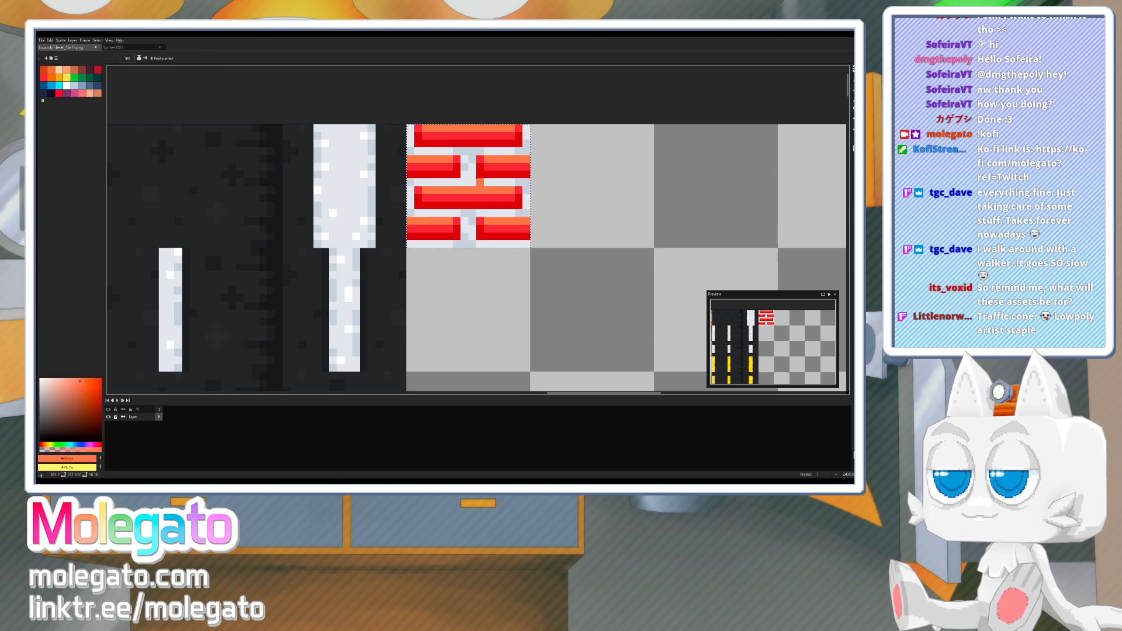
left_click(75, 381)
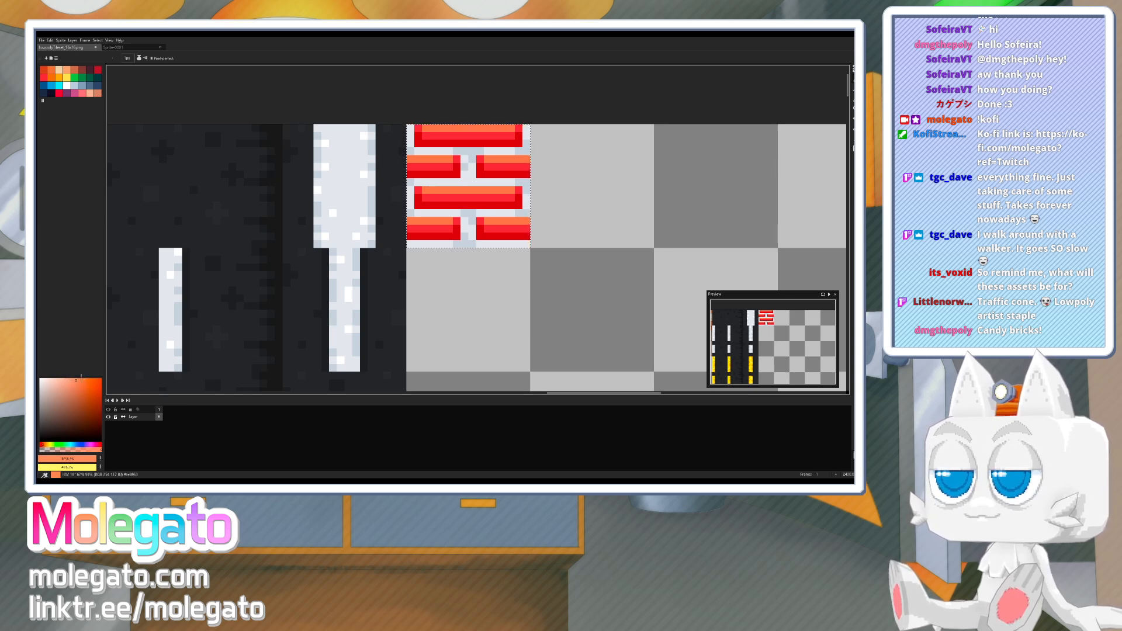
left_click(44, 444)
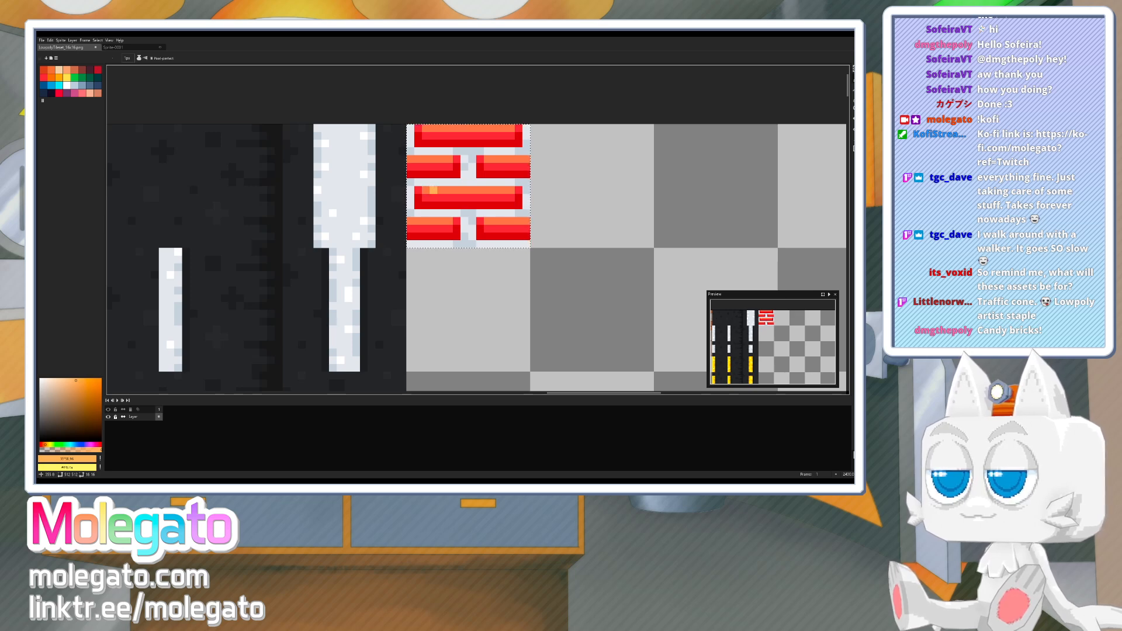
left_click(434, 188)
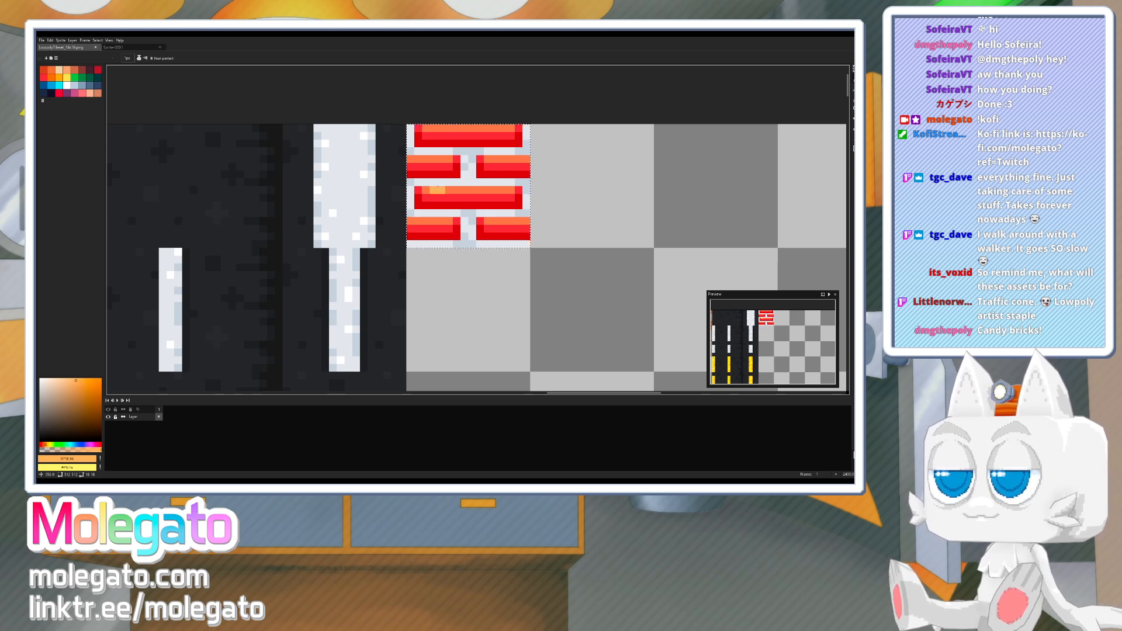
left_click(496, 159)
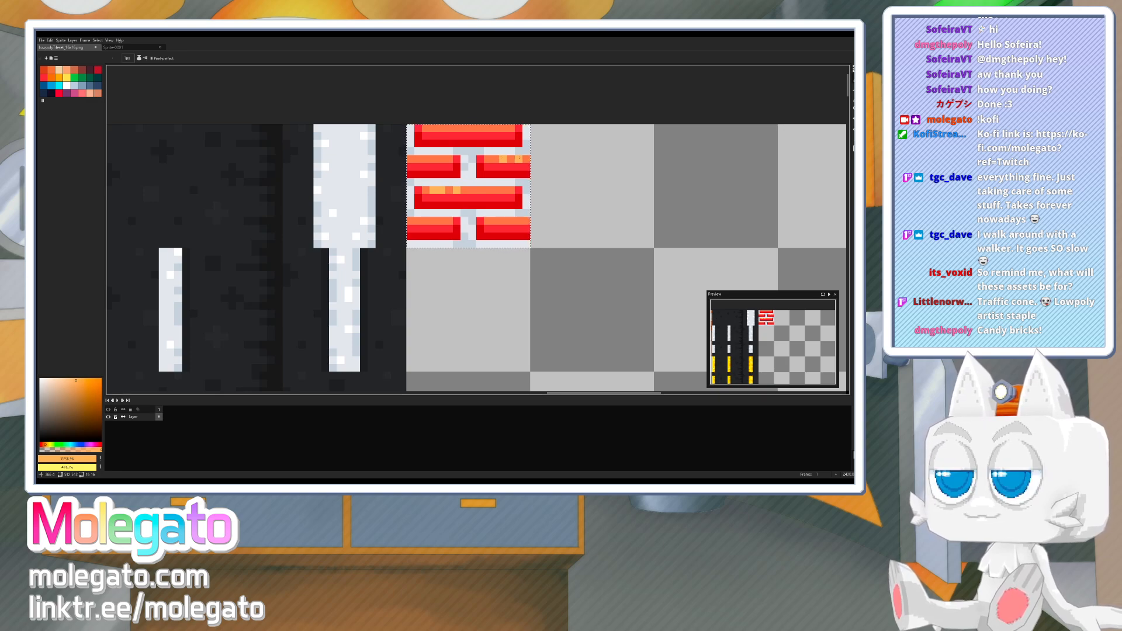
left_click(513, 159)
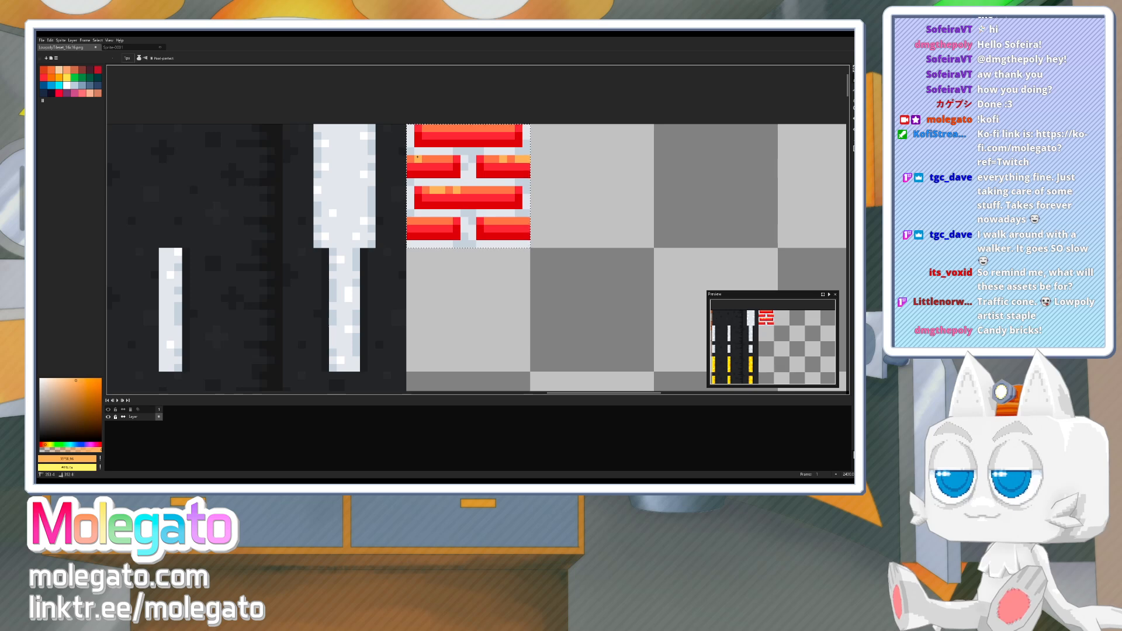
left_click(464, 135)
left_click_drag(464, 127, 472, 127)
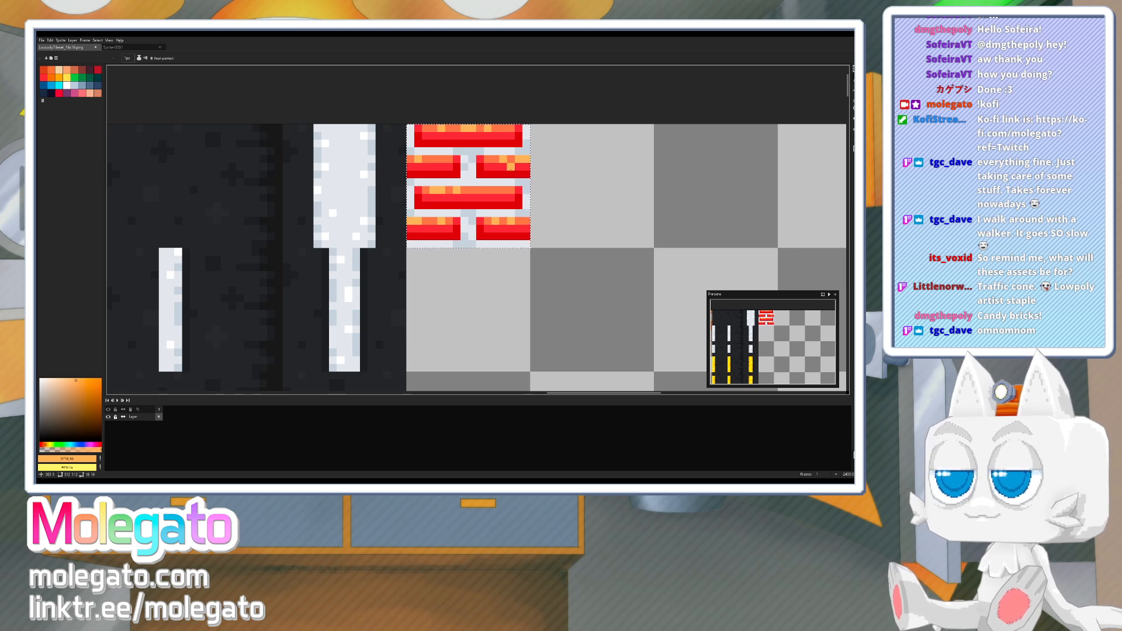
- Sample the highlight orange and the brick red in turn, lower their opacity and blend them into the bricks with Paint Bucket fills
key("i")
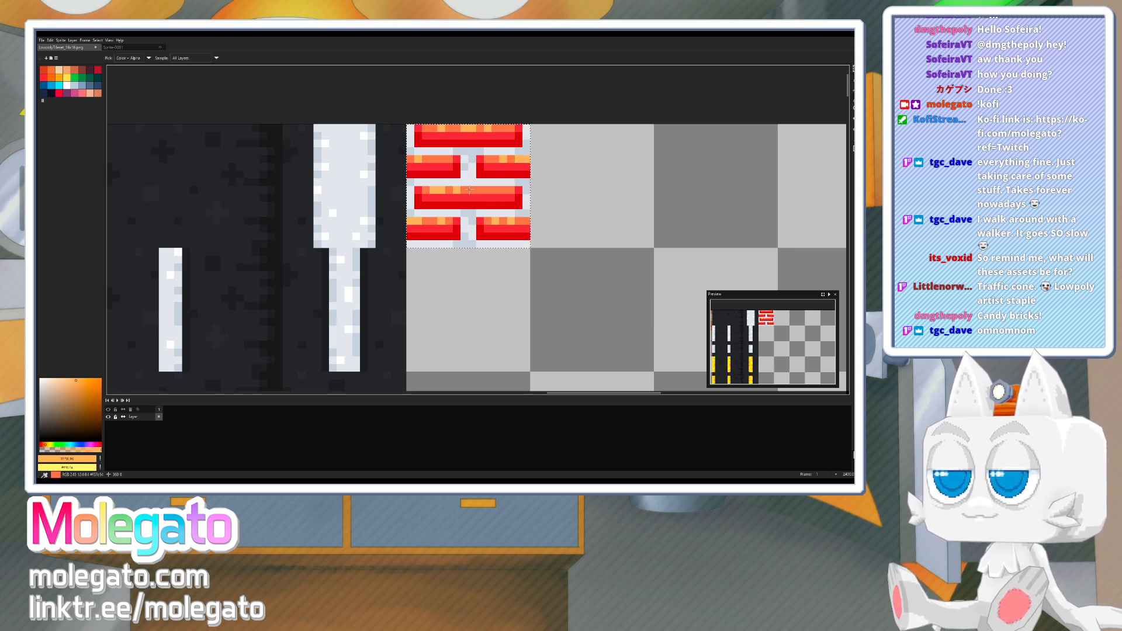
left_click(469, 190)
key("g")
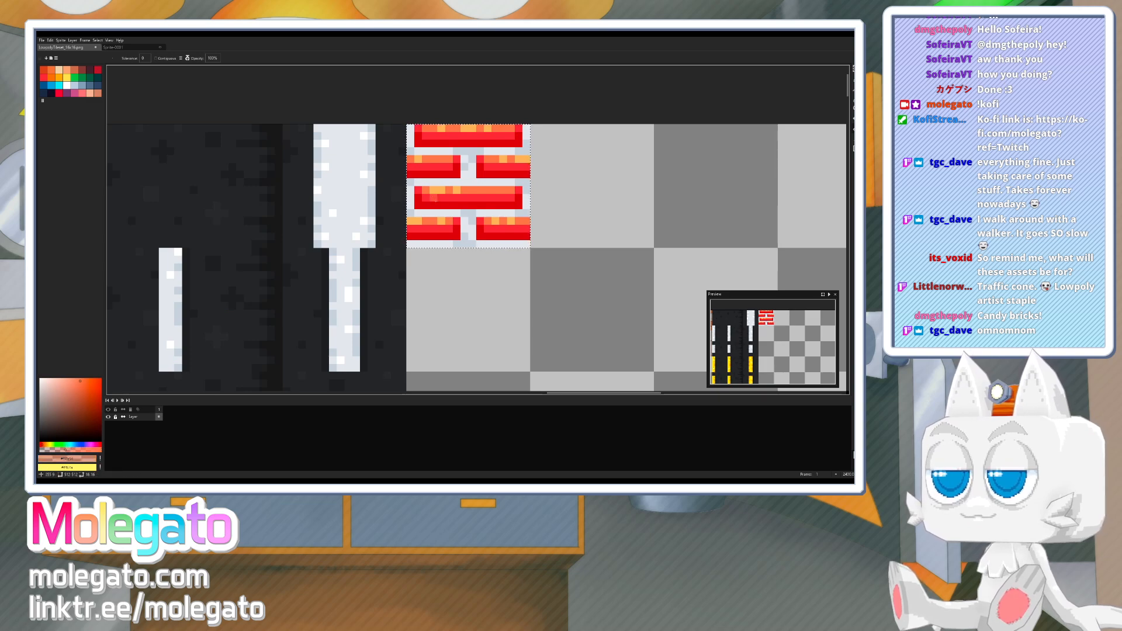
key("i")
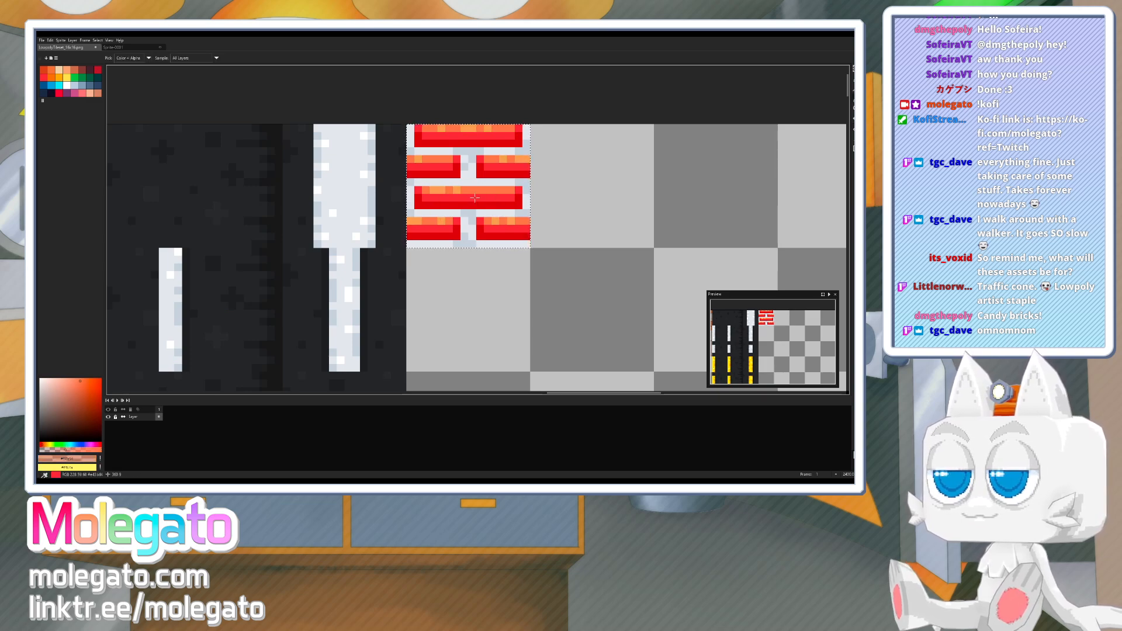
left_click(495, 197)
key("g")
left_click(58, 451)
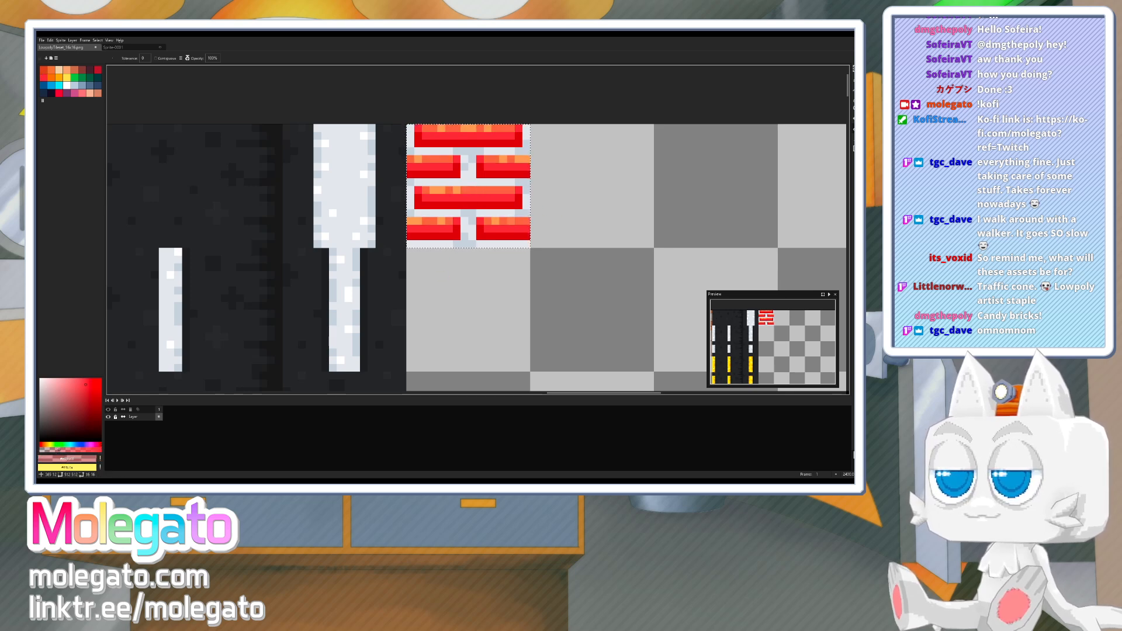
key("ctrl+z")
- Return to the Pencil tool, sample the grey-blue mortar shade and save the tileset texture
key("space")
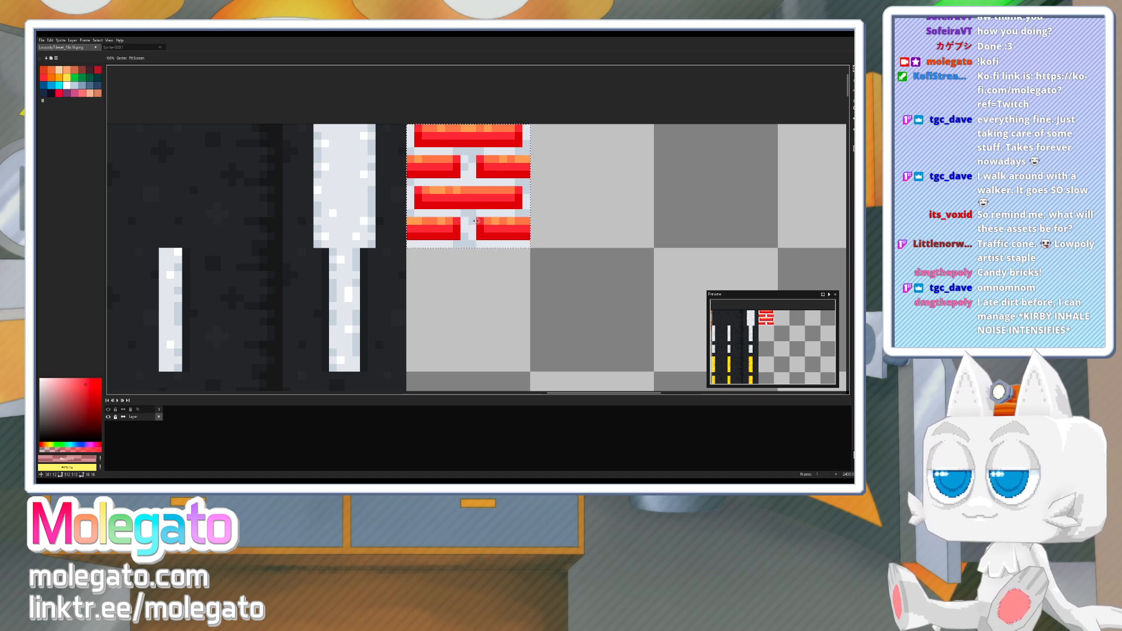
left_click_drag(477, 221, 474, 227)
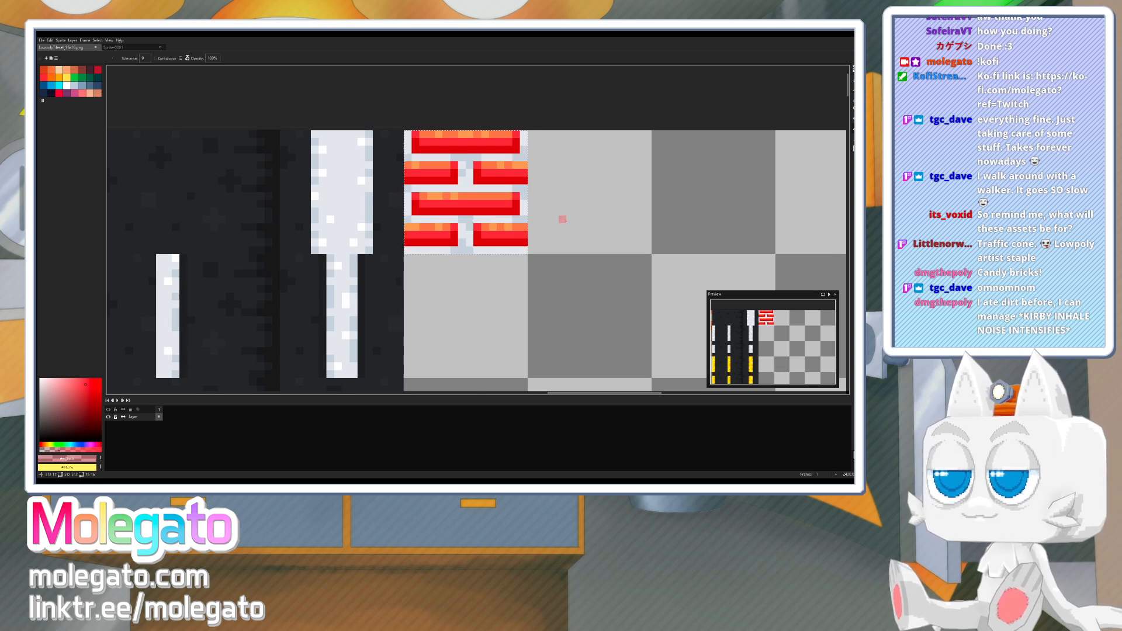
key("b")
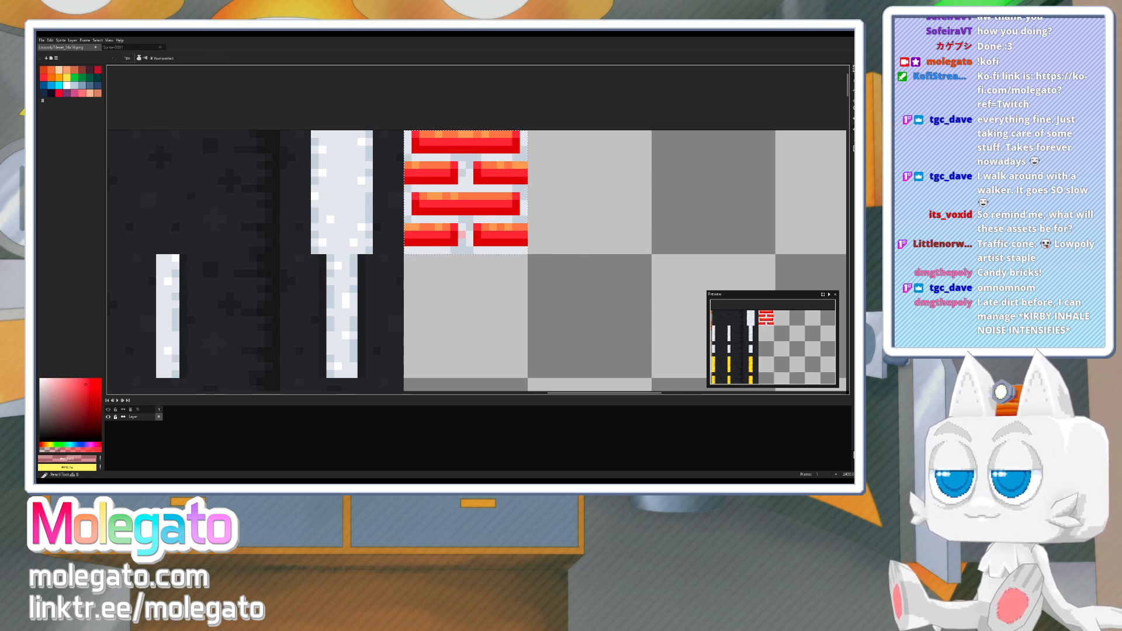
left_click(499, 250, "alt")
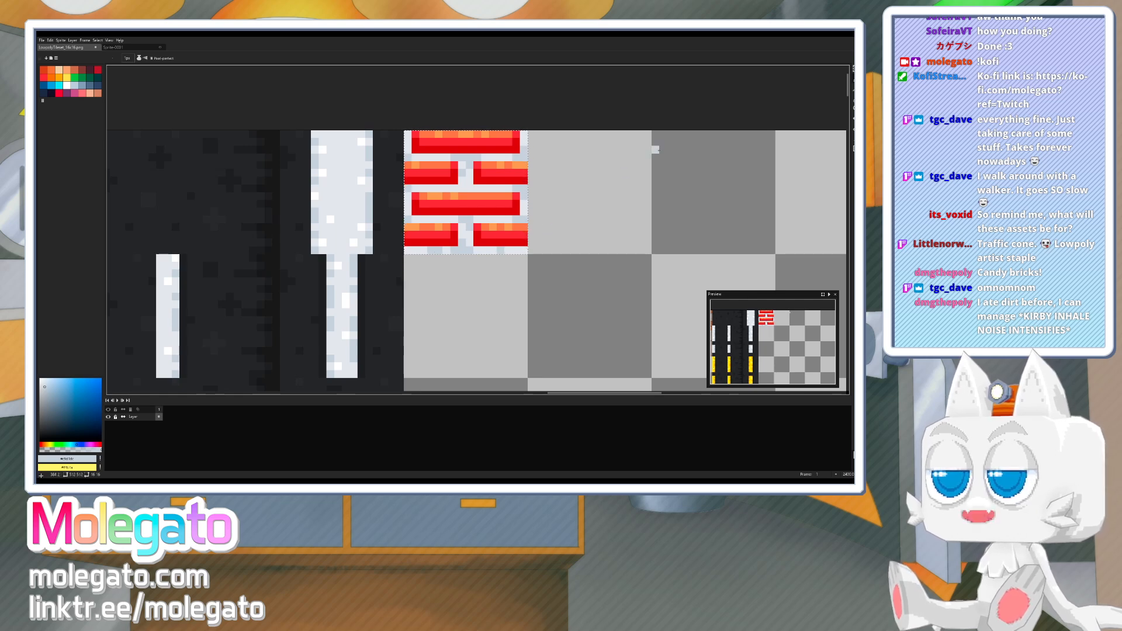
key("space")
left_click_drag(632, 187, 635, 233)
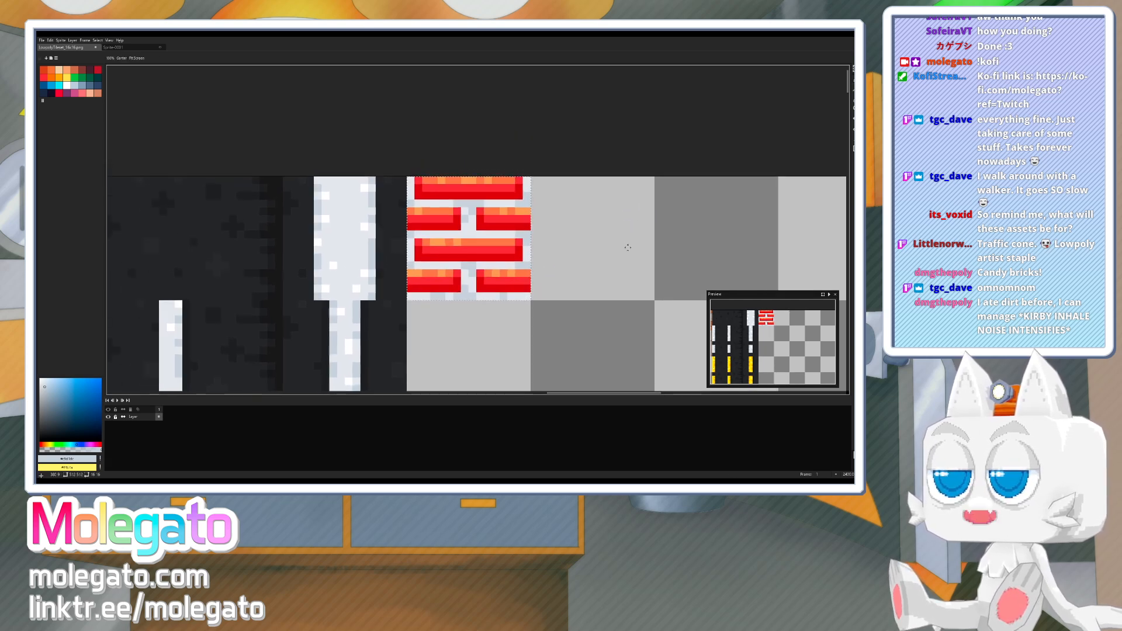
key("ctrl+s")
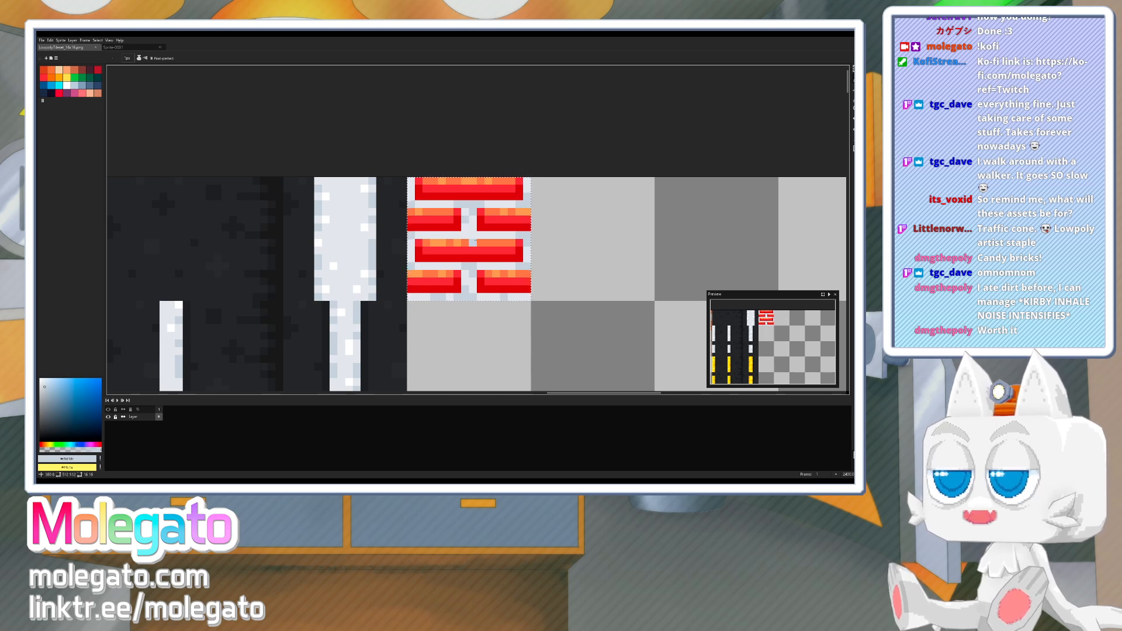
key("ctrl+s")
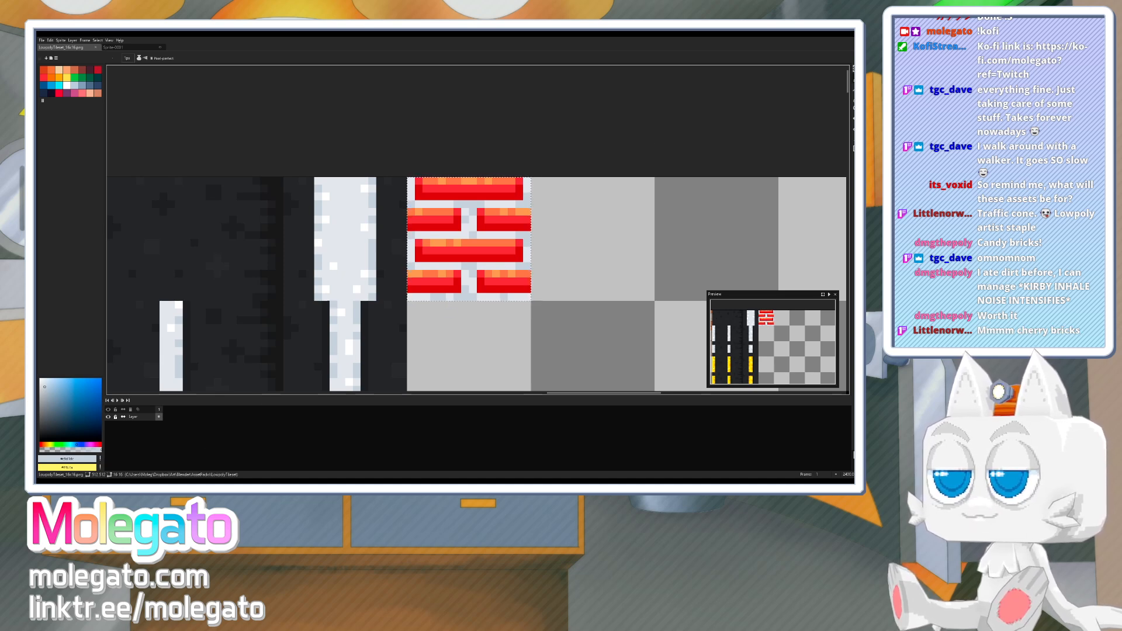
- Switch to Blender and duplicate the City_Concrete_Block 1 m along the X axis
key("alt+Tab")
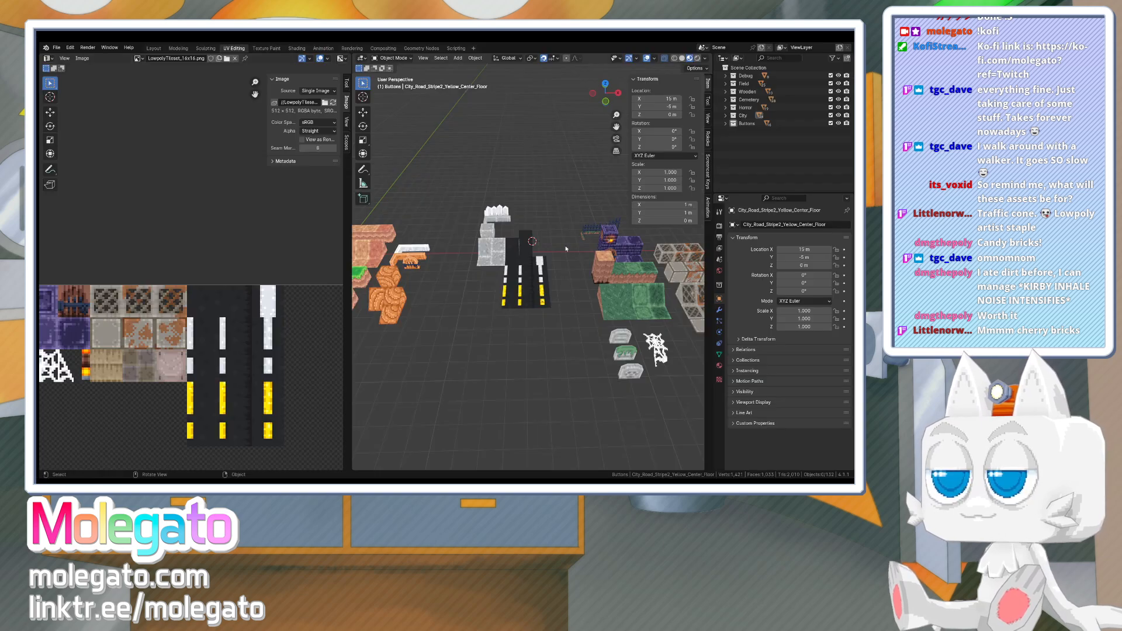
middle_click_drag(565, 247, 507, 225)
left_click(505, 226)
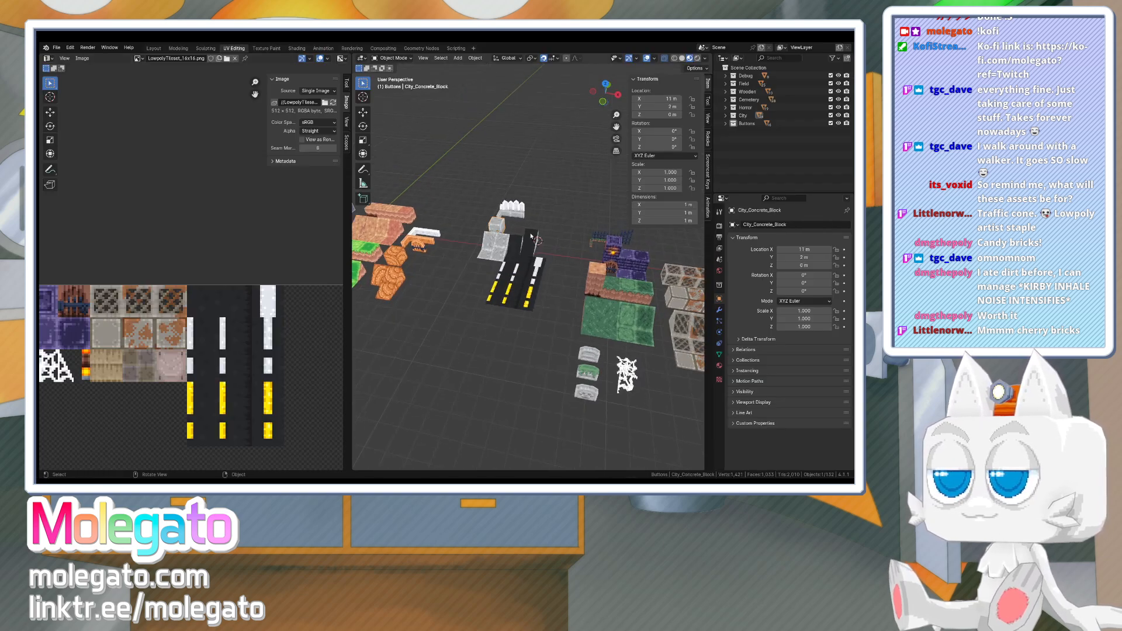
key("KP_7")
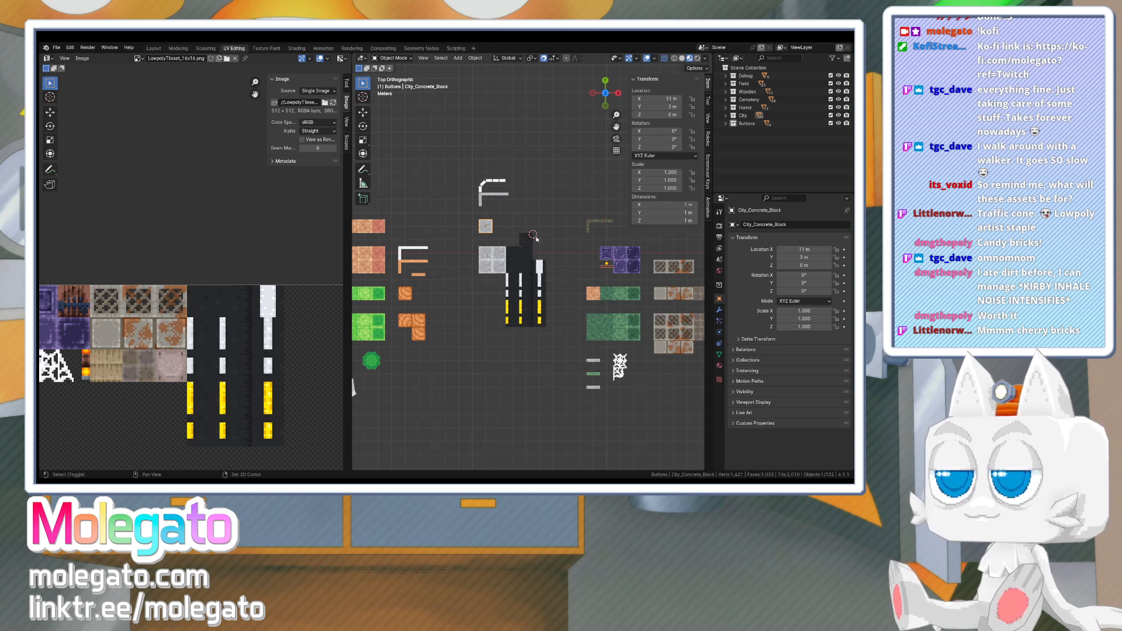
key("shift+d")
key("x")
key("1")
key("Return")
middle_click_drag(536, 238, 502, 240)
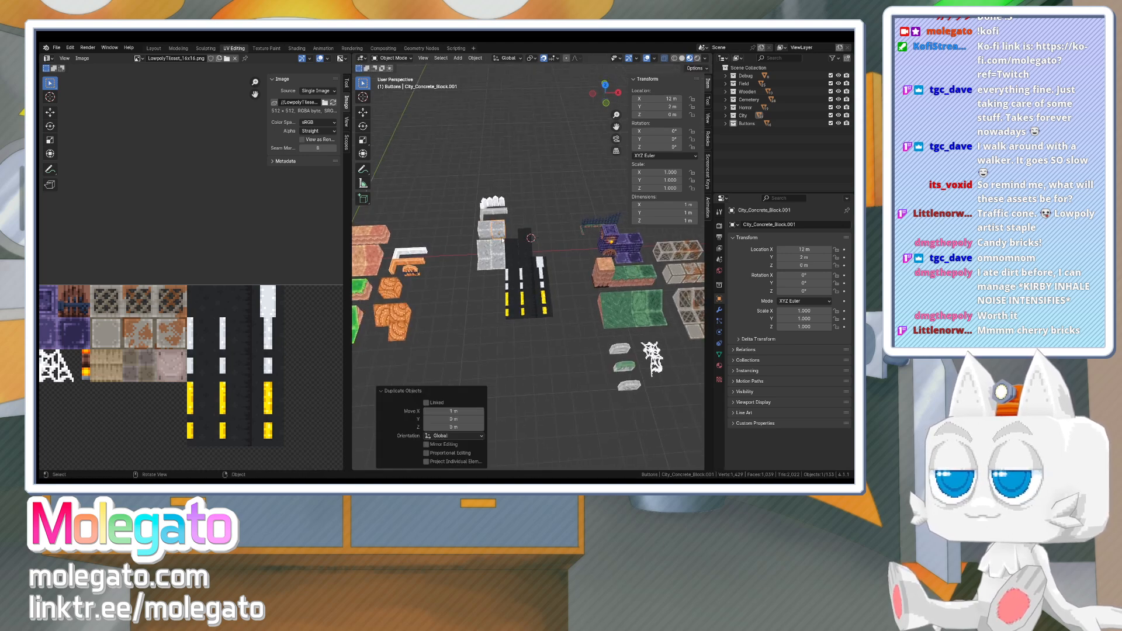
- Reload the tileset image and move the duplicated block's side-face UVs onto the red brick tile
key("Tab")
scroll(182, 341, "down", 4)
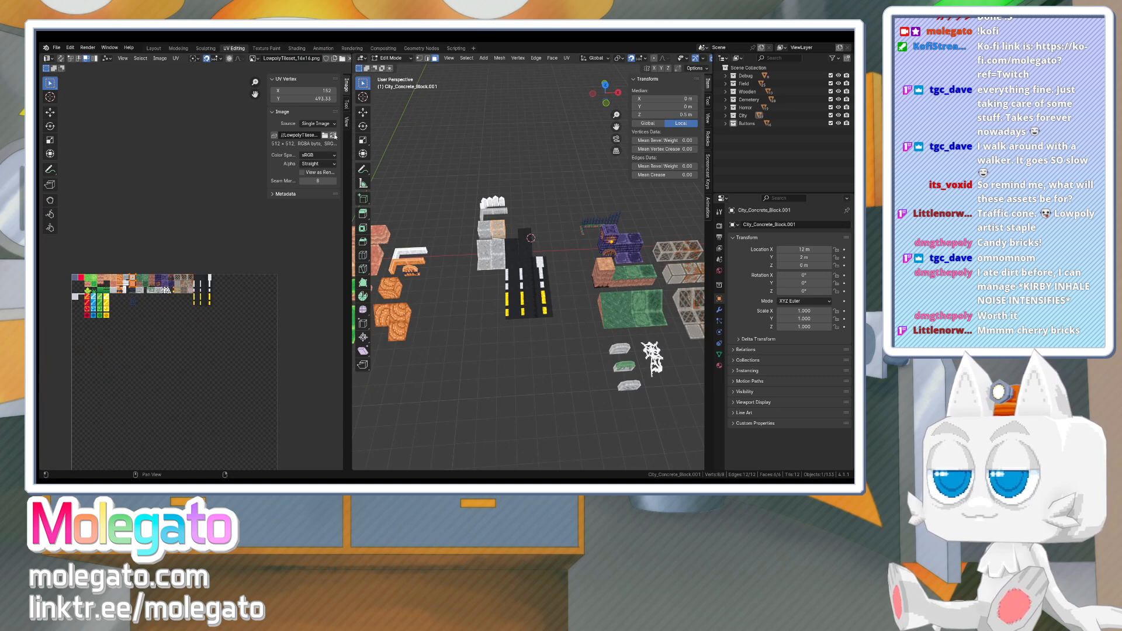
scroll(166, 300, "up", 1)
left_click_drag(109, 268, 125, 294)
key("g")
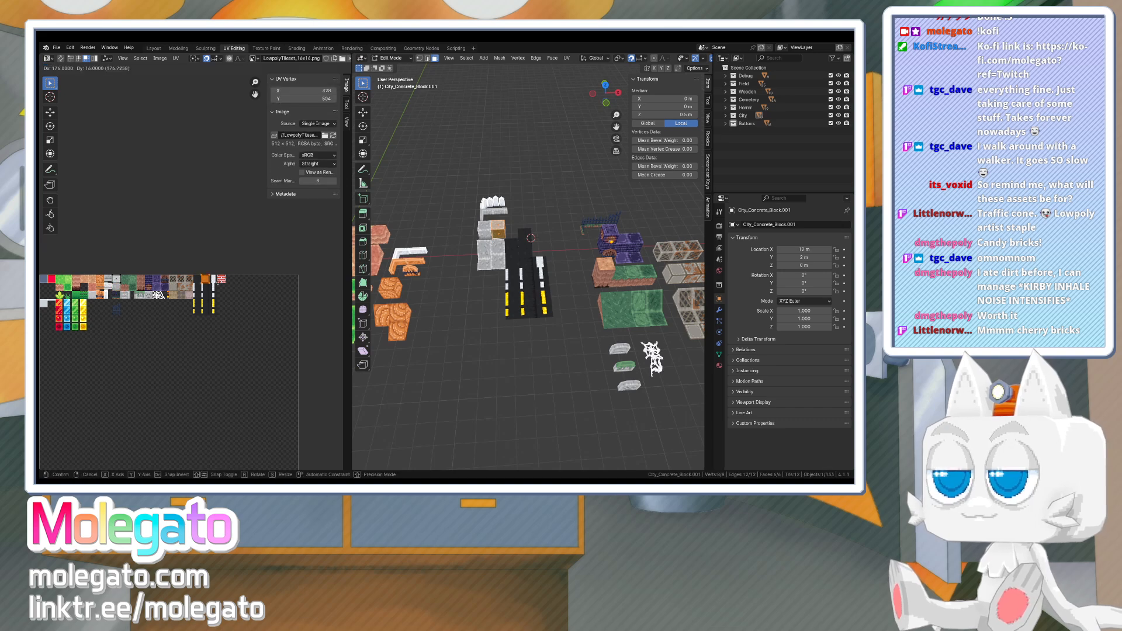
left_click(233, 284)
key("Tab")
middle_click_drag(530, 245, 509, 269)
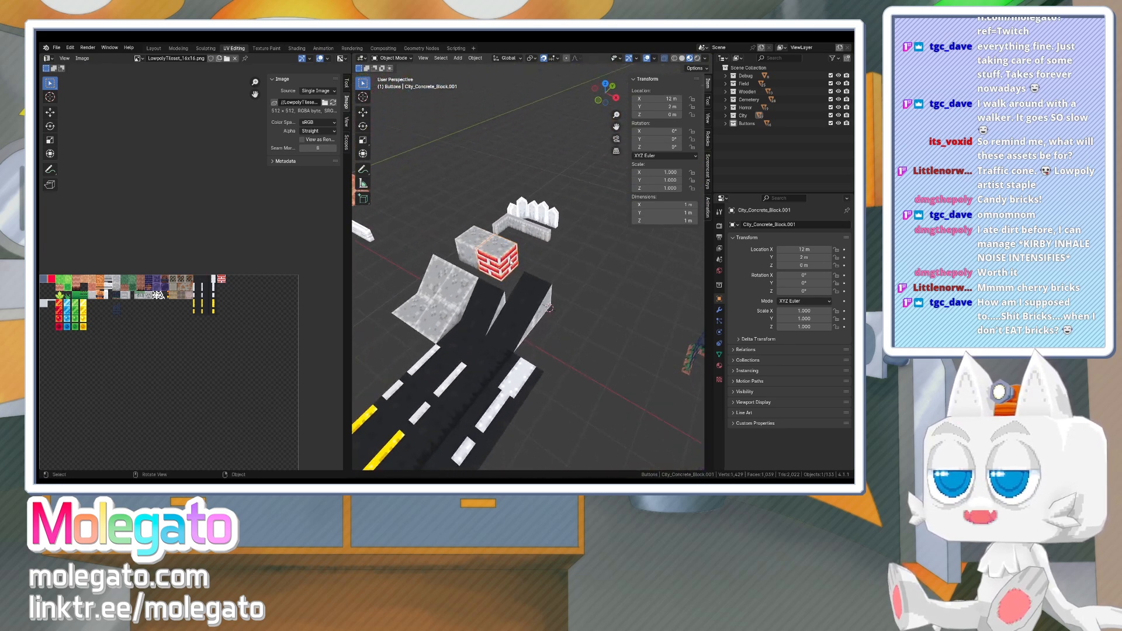
- Move the duplicated block's remaining UVs onto the red brick tile and check its top face
key("Tab")
left_click_drag(106, 268, 122, 285)
key("g")
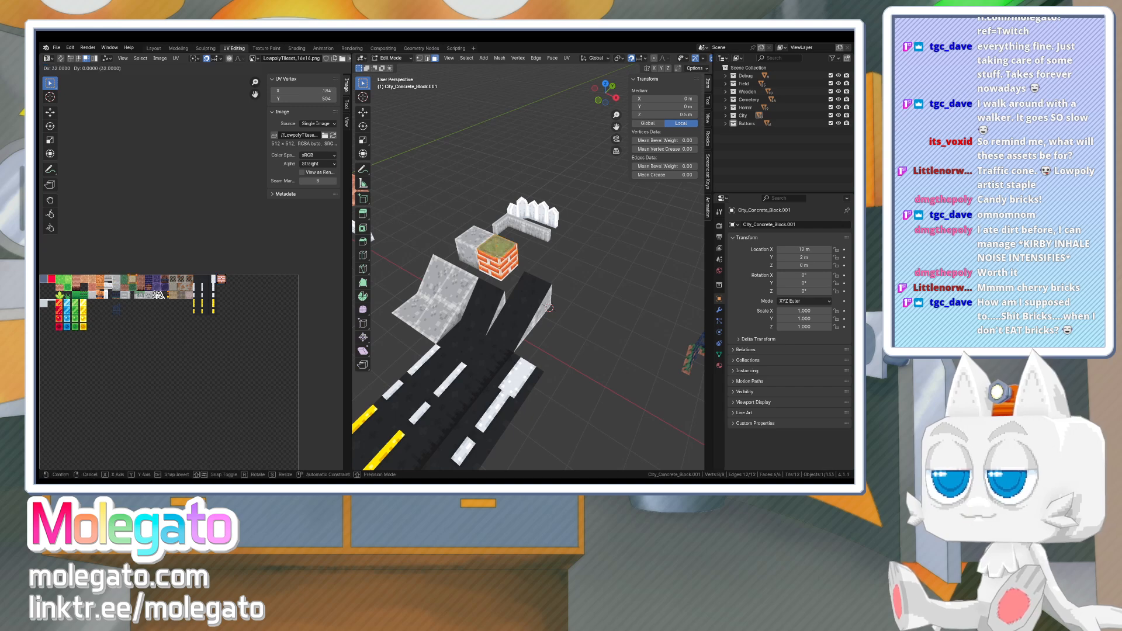
left_click(227, 284)
key("Tab")
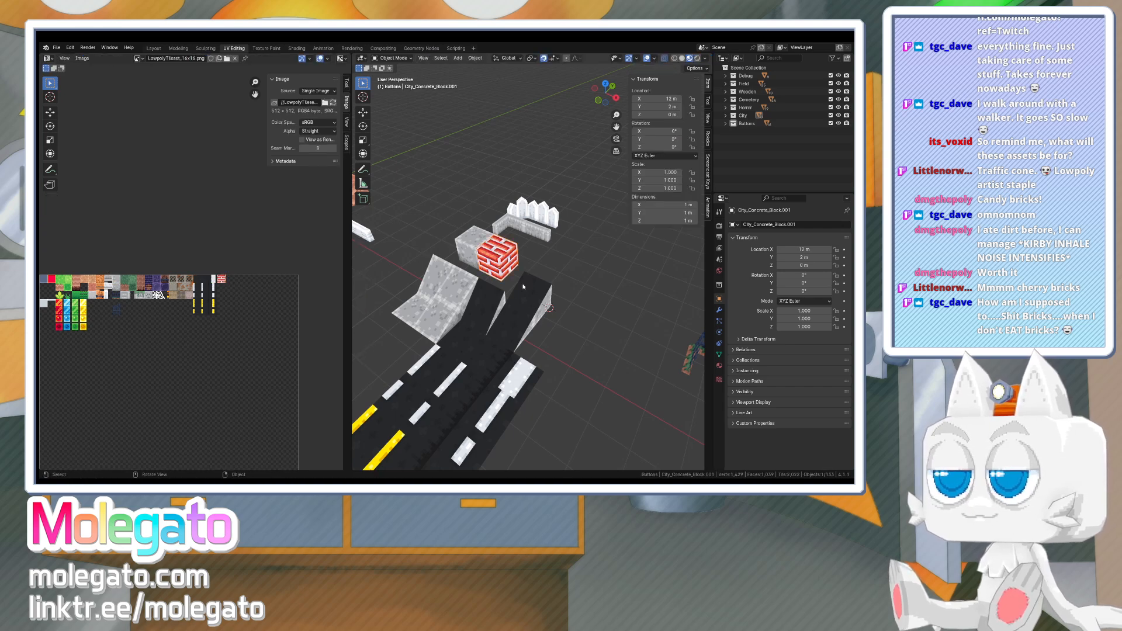
scroll(523, 287, "up", 3)
key("Tab")
left_click(478, 237)
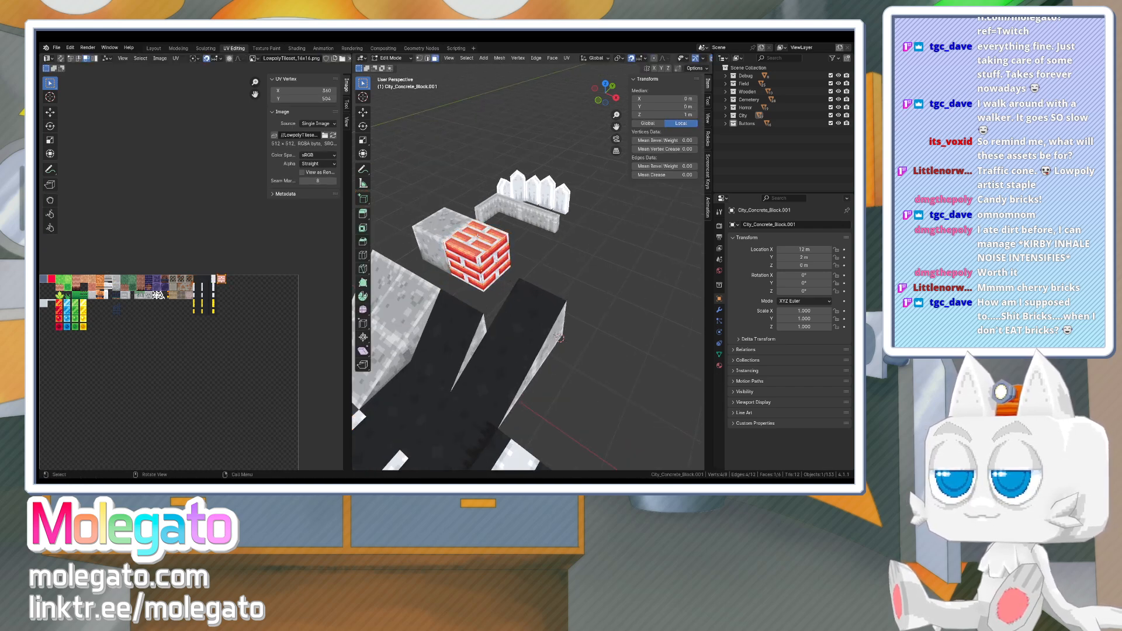
key("Tab")
middle_click_drag(491, 261, 515, 297)
scroll(517, 296, "down", 3)
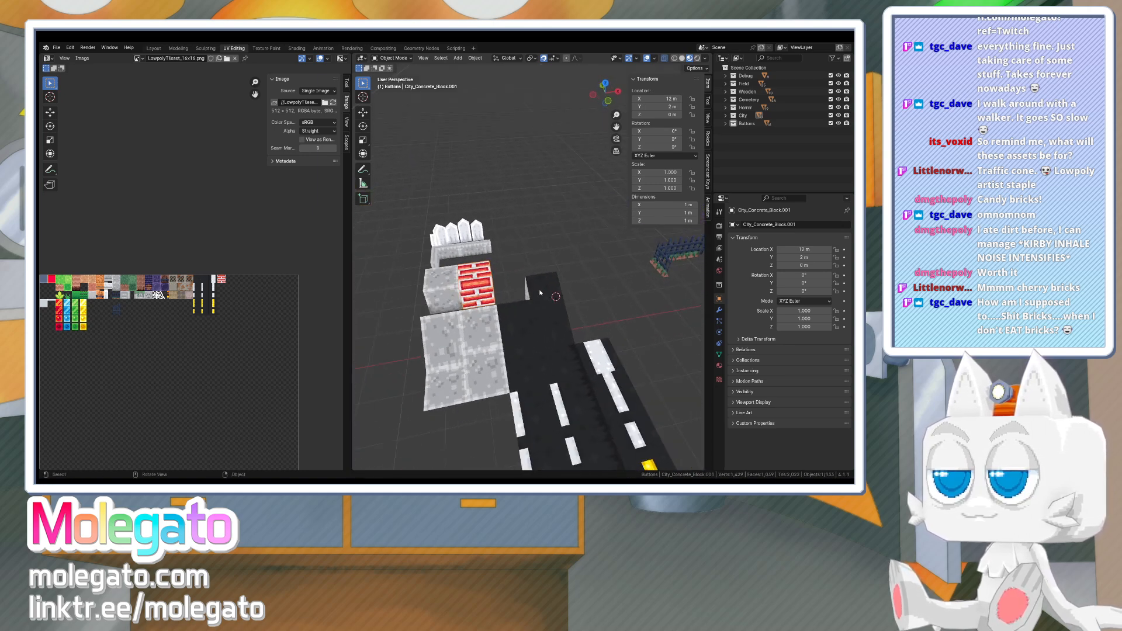
- Rename the brick-textured block as City_Bricks1_Block
left_click(777, 226)
left_click(772, 224)
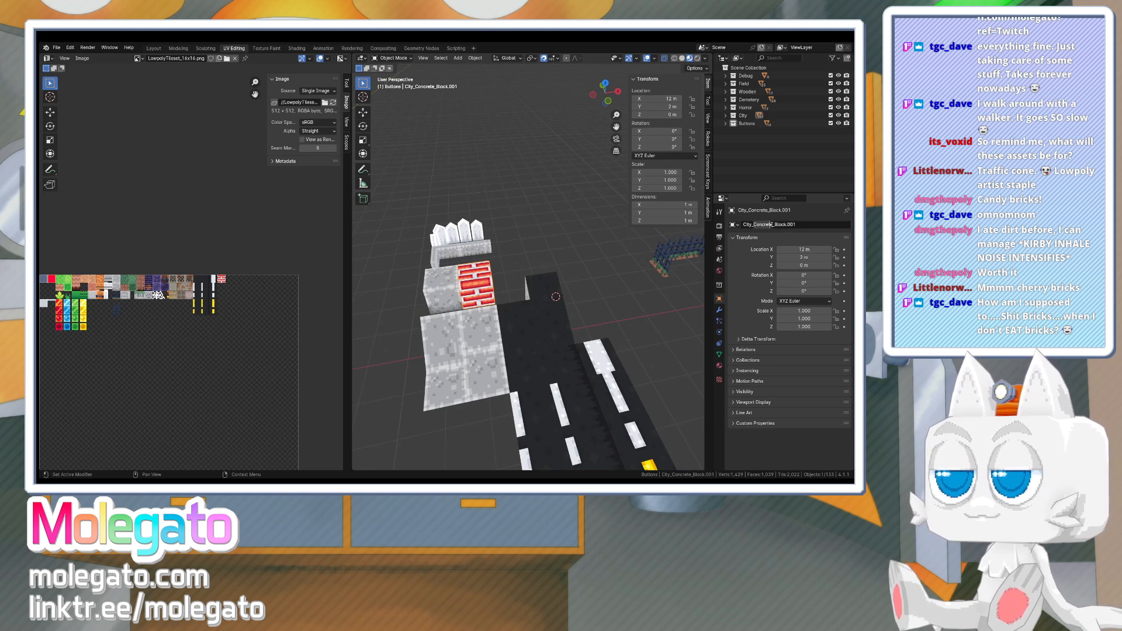
key("BackSpace")
key("BackSpace")
key("BackSpace")
key("BackSpace")
key("BackSpace")
key("BackSpace")
key("BackSpace")
key("BackSpace")
type("Bricks")
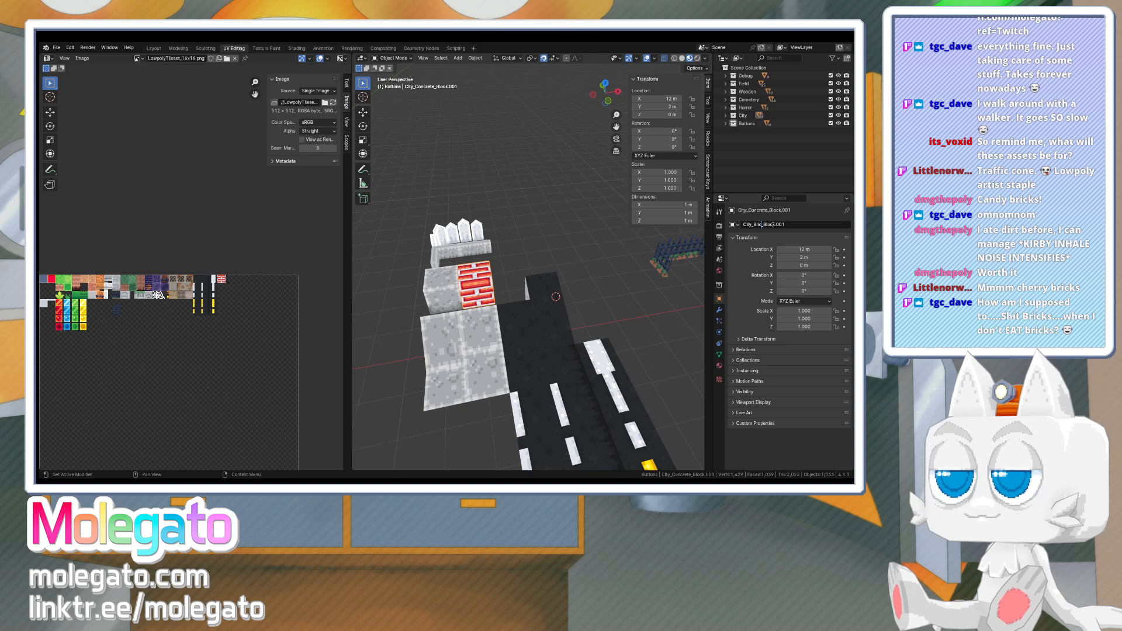
key("End")
key("BackSpace")
key("BackSpace")
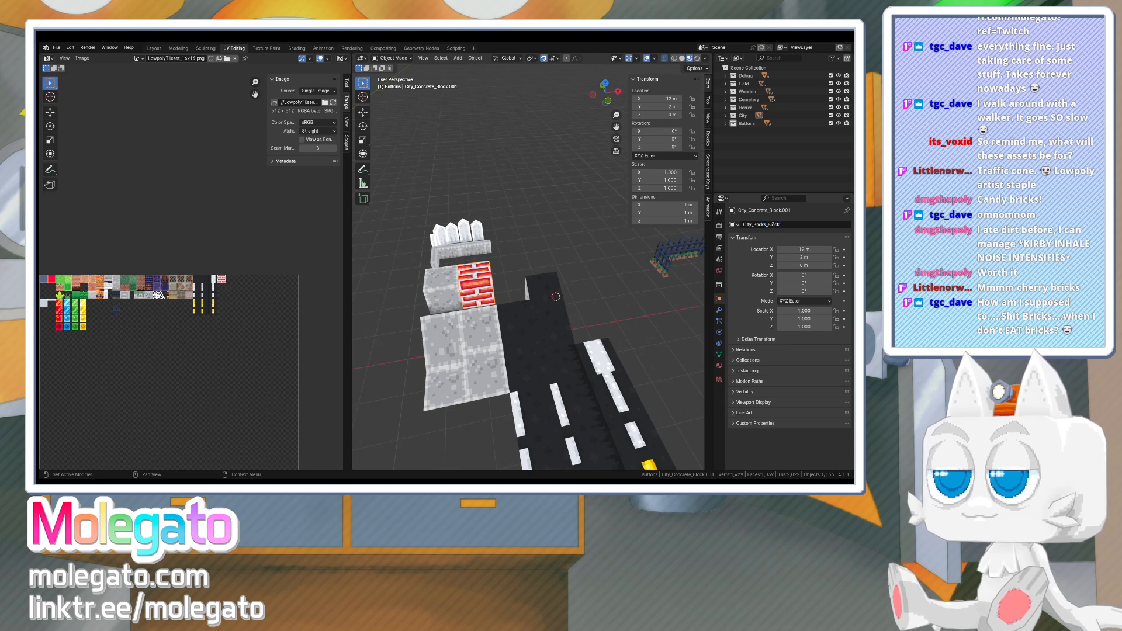
left_click(769, 225)
type("1")
key("Return")
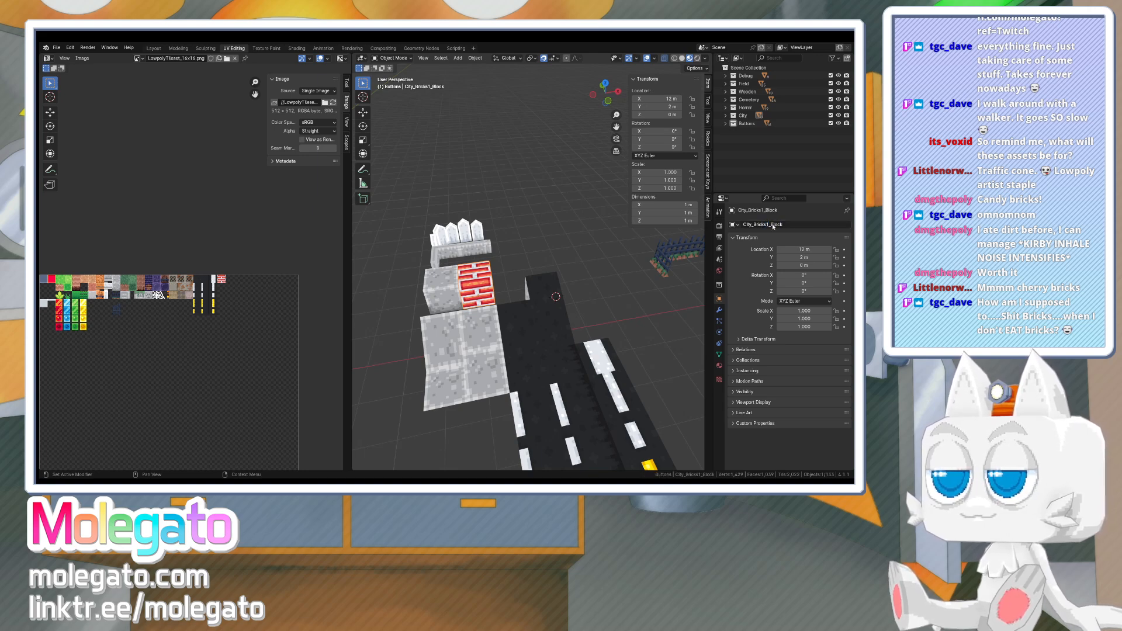
- Save the Blender file with the new brick block and view the block from another angle
key("ctrl+s")
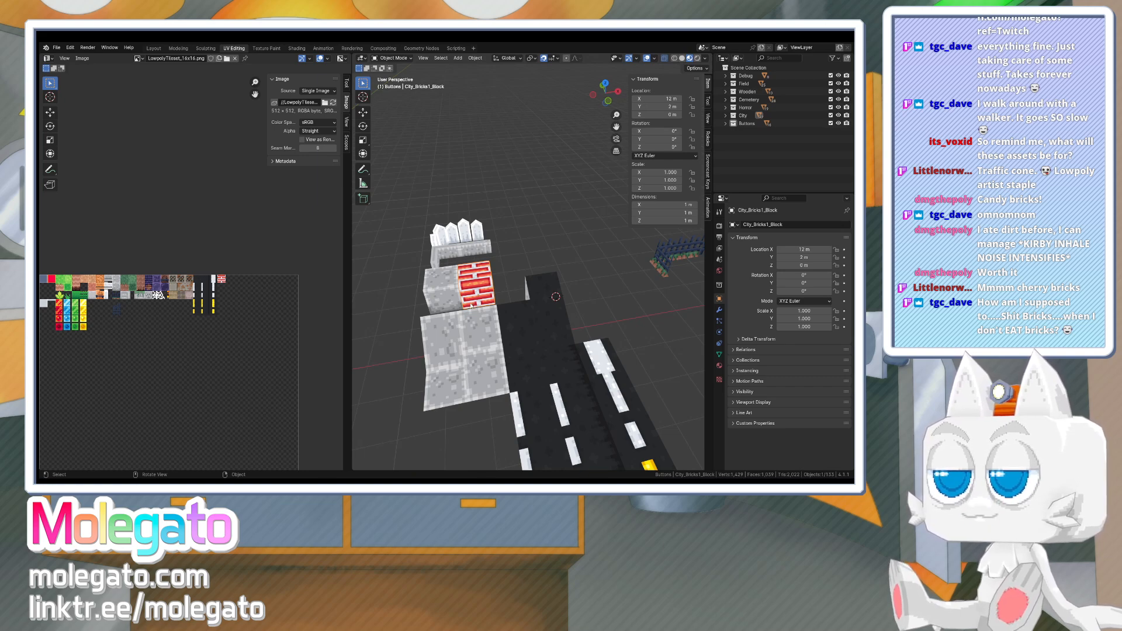
middle_click_drag(514, 300, 526, 274)
key("ctrl+s")
scroll(525, 289, "up", 1)
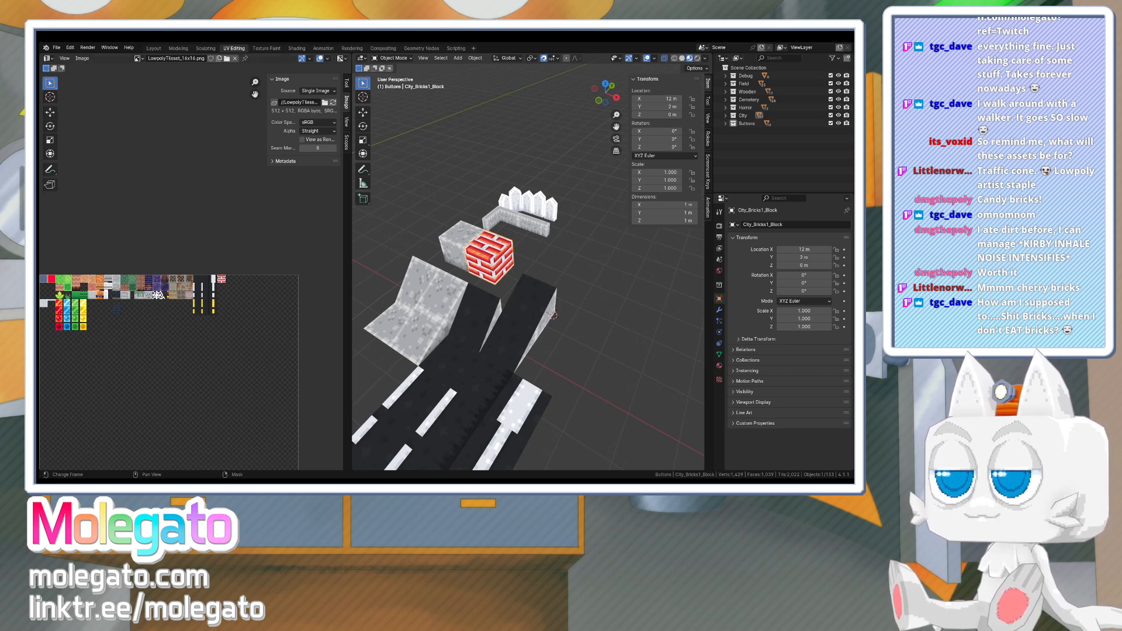
- Switch to Aseprite and fill the empty tile beside the red brick tile with the bricks' bright red
key("alt+Tab")
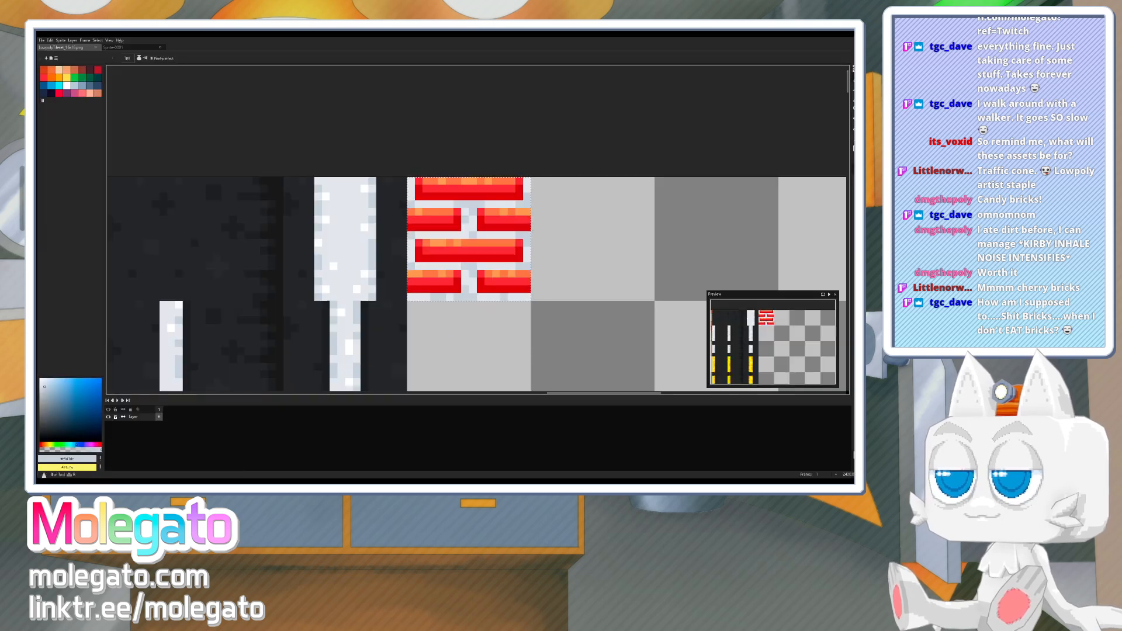
left_click(854, 68)
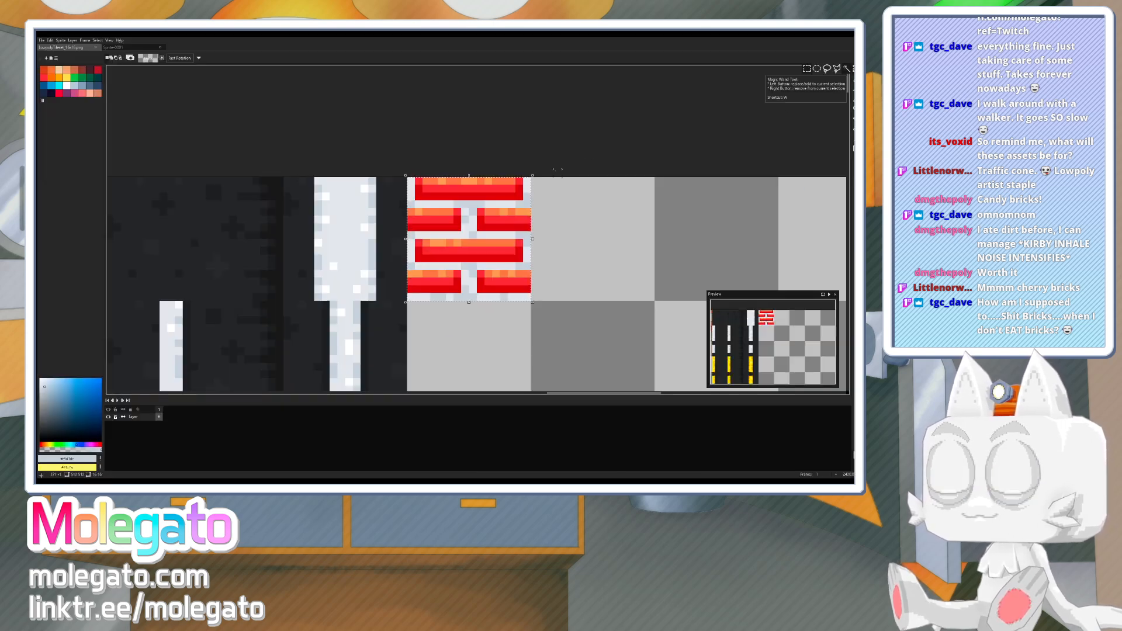
left_click(543, 188)
left_click_drag(532, 178, 655, 300)
middle_click_drag(631, 291, 524, 283)
key("b")
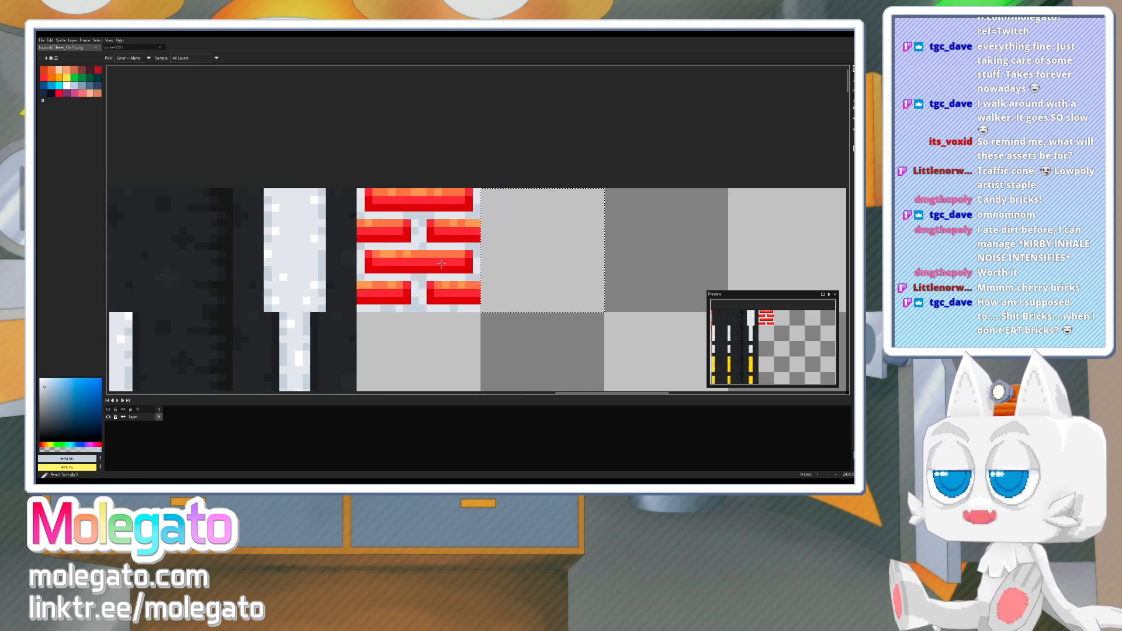
left_click(446, 262, "alt")
key("g")
left_click(515, 254)
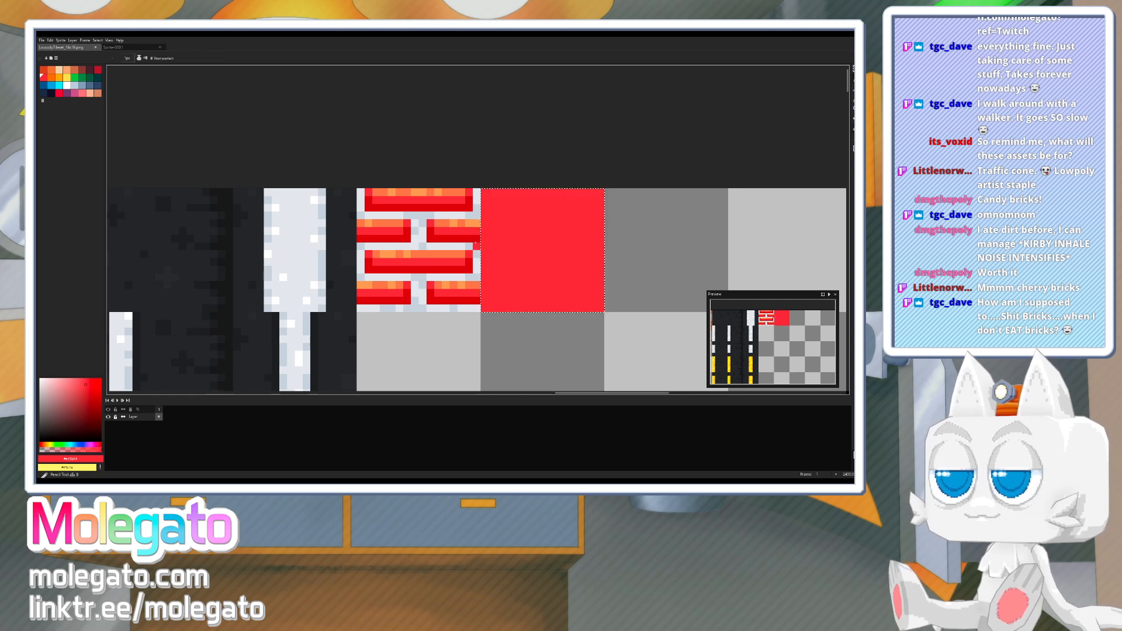
- Draw dark red horizontal shadow lines at the new tile's middle and lower edge, with orange highlight lines along the top of each brick row
key("b")
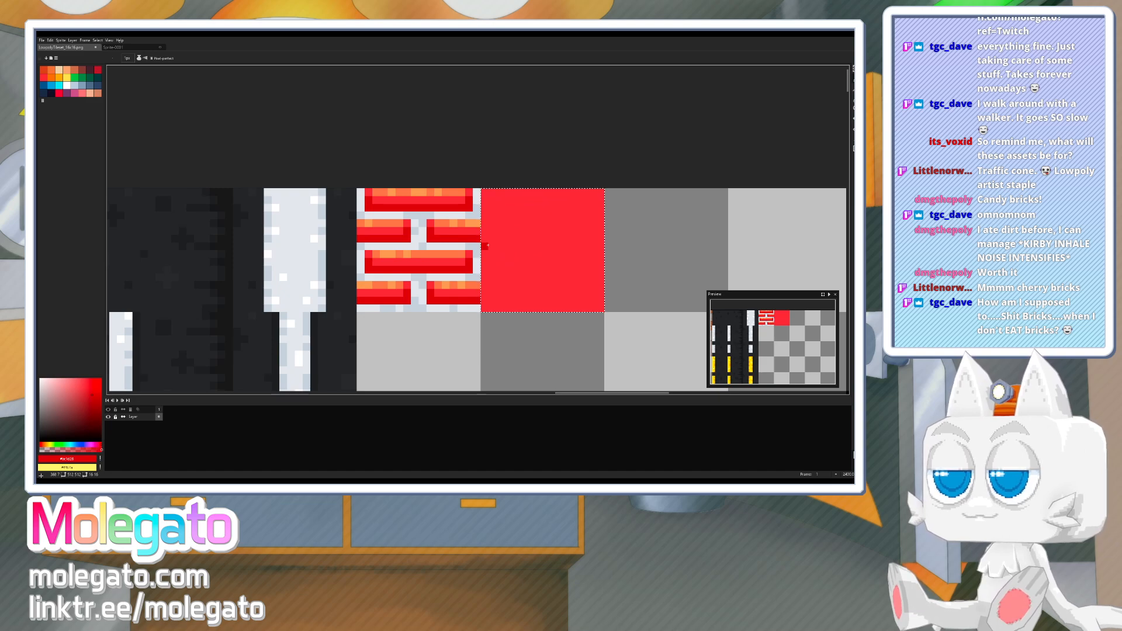
left_click_drag(486, 246, 611, 246)
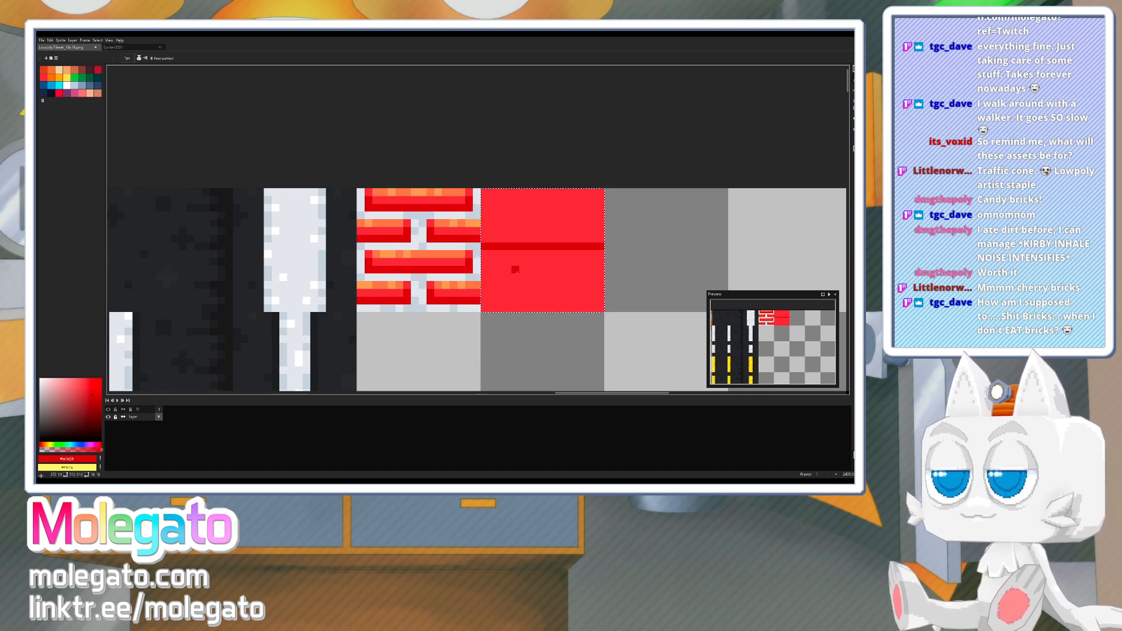
left_click_drag(486, 308, 602, 308)
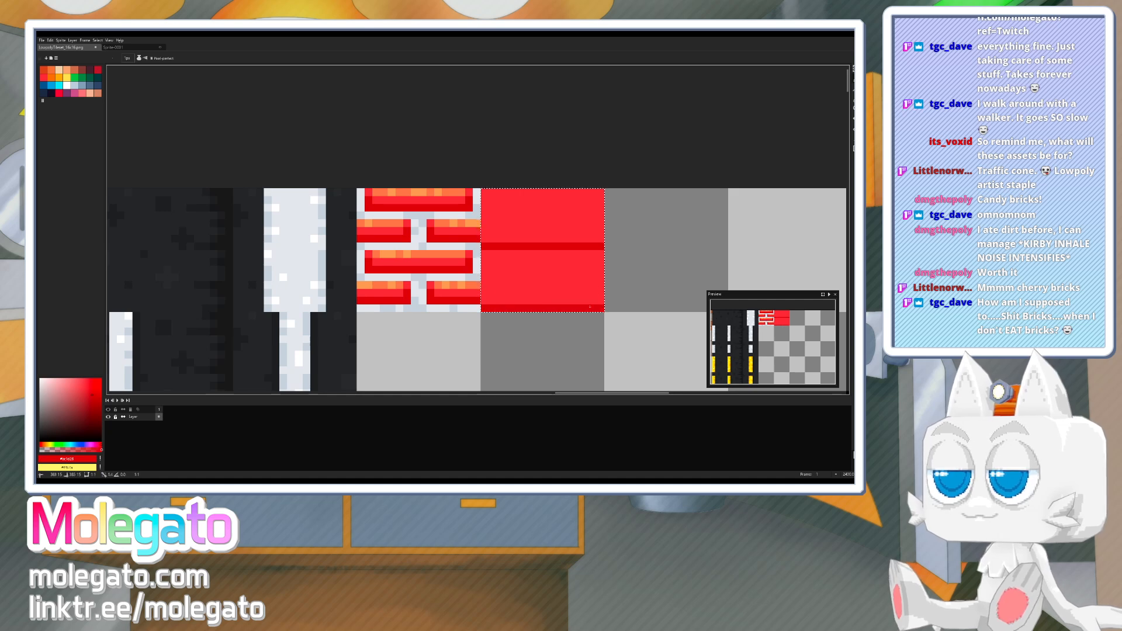
left_click(463, 254, "alt")
left_click_drag(485, 255, 603, 254)
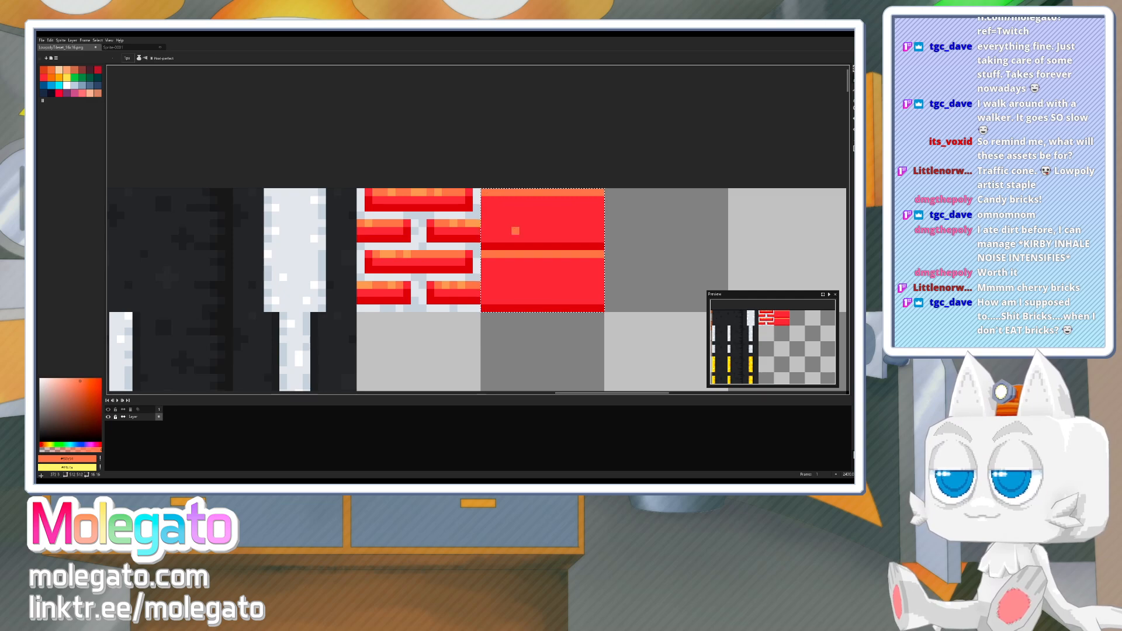
- Divide the two rows into large bricks with dark red vertical shadow lines and adjoining orange highlight lines
left_click(542, 244, "alt")
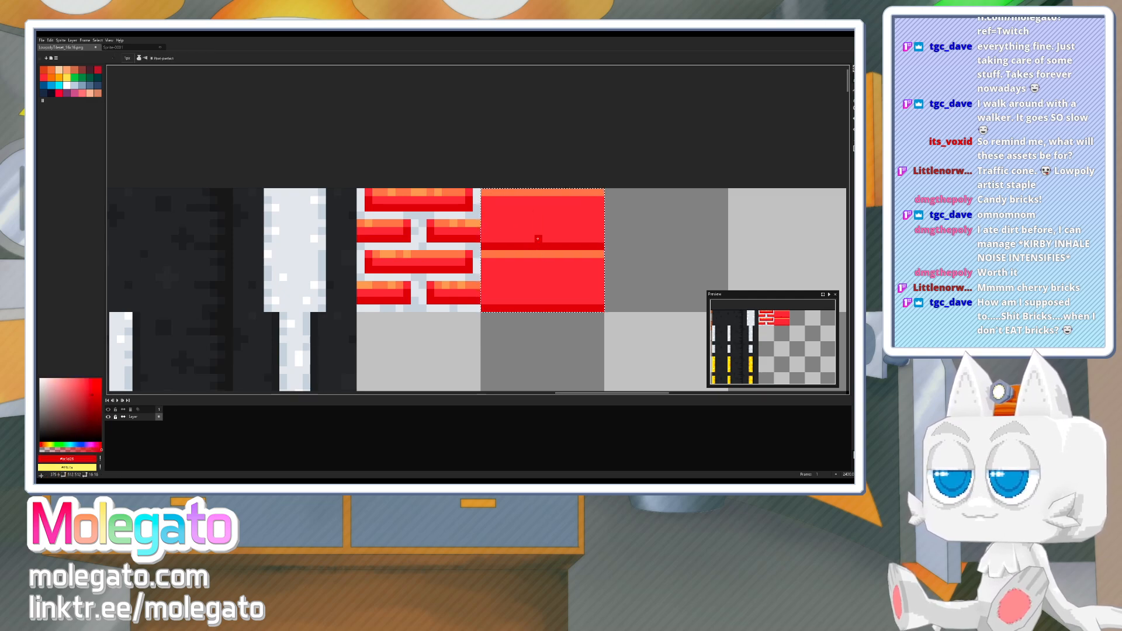
left_click_drag(539, 239, 539, 197)
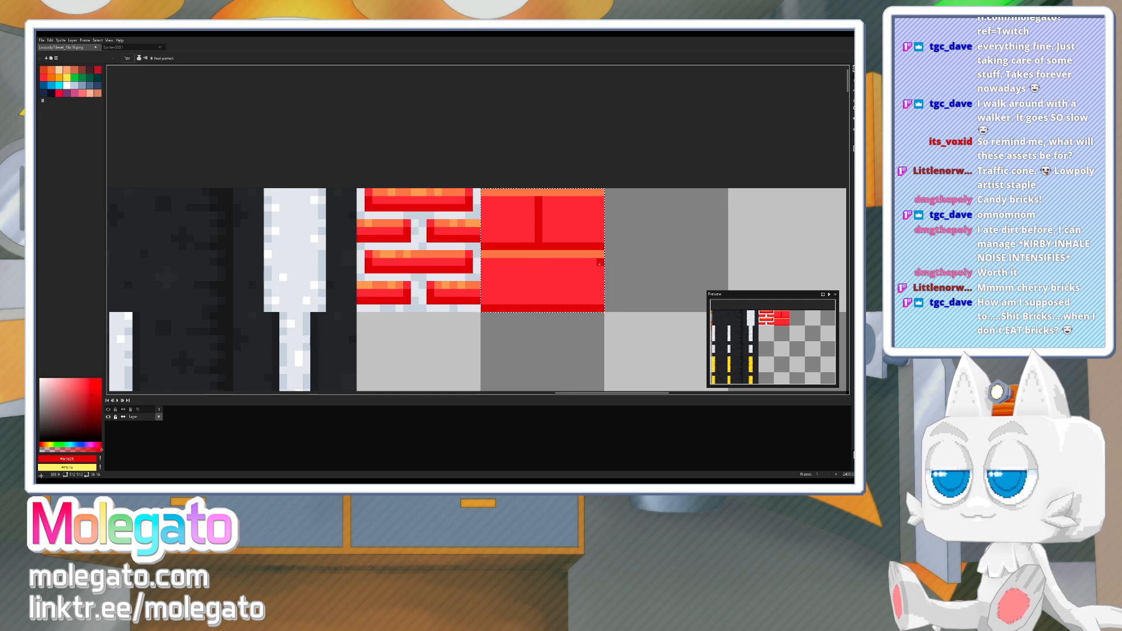
left_click_drag(600, 263, 600, 301)
left_click(497, 254, "alt")
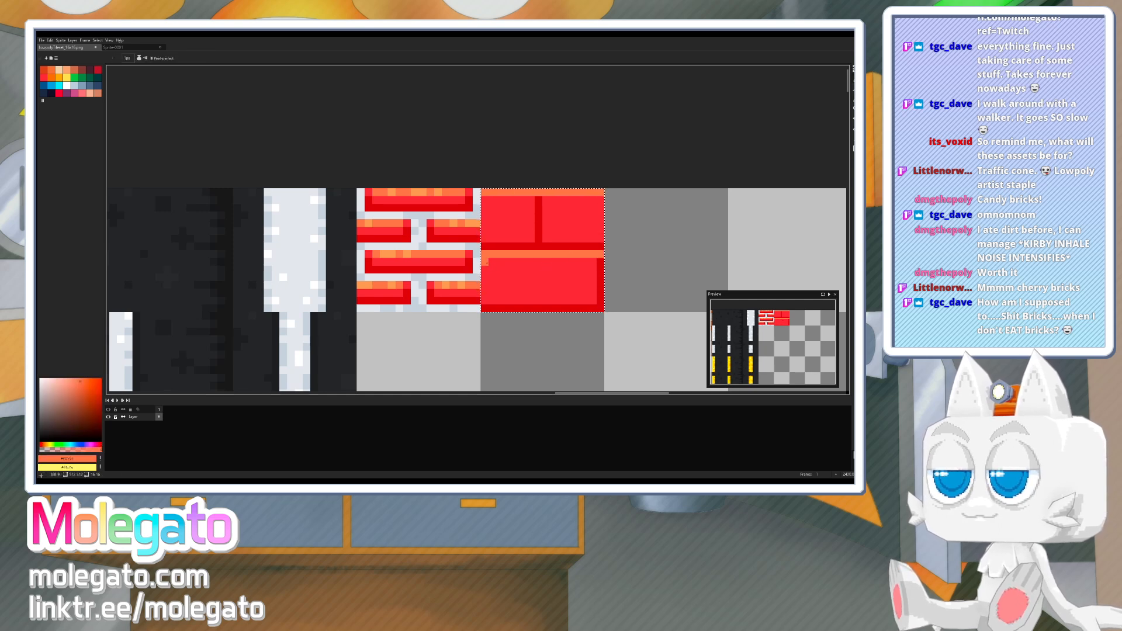
left_click_drag(485, 261, 484, 308)
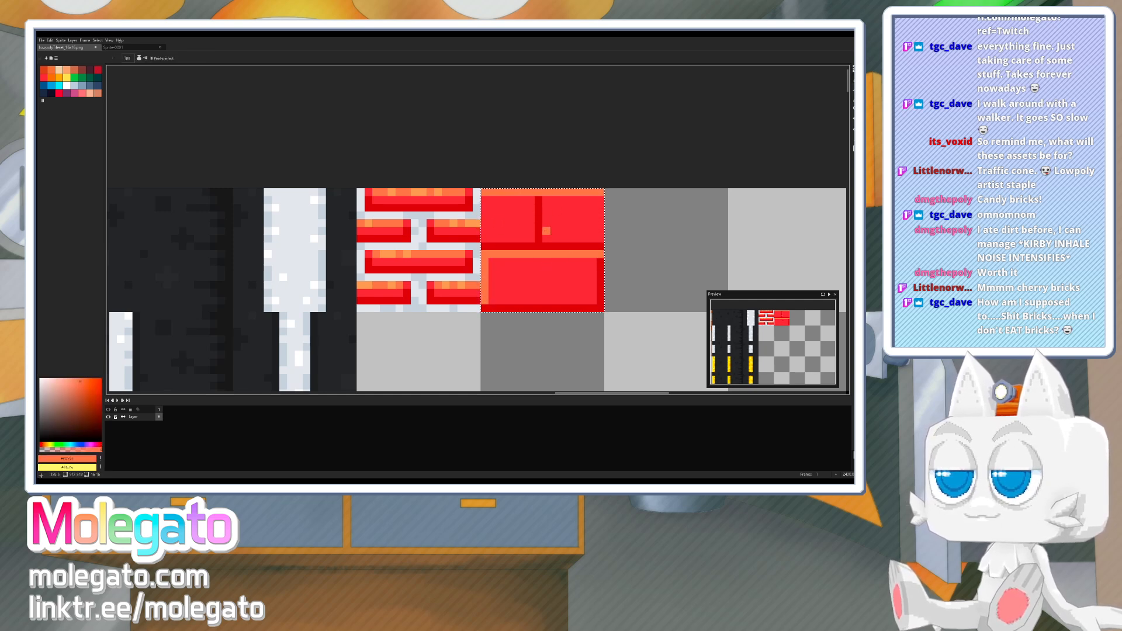
left_click_drag(546, 242, 546, 217)
- Scatter lighter orange pixels from the red brick tile along the large bricks' orange highlight lines
left_click(539, 193, "alt")
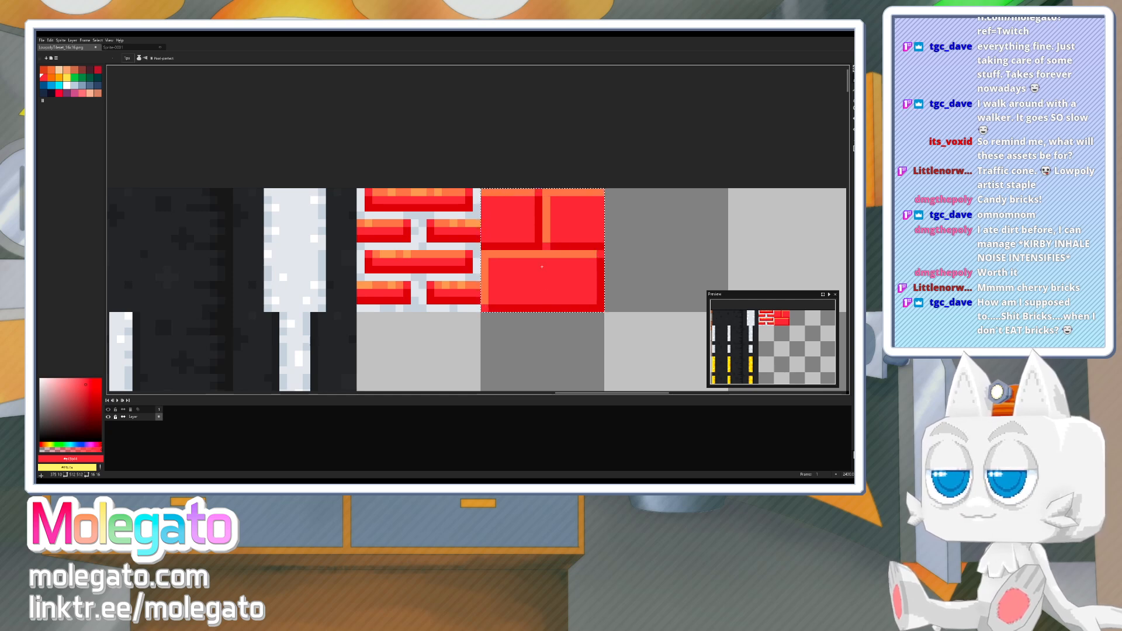
middle_click_drag(542, 267, 524, 273)
left_click(494, 314, "alt")
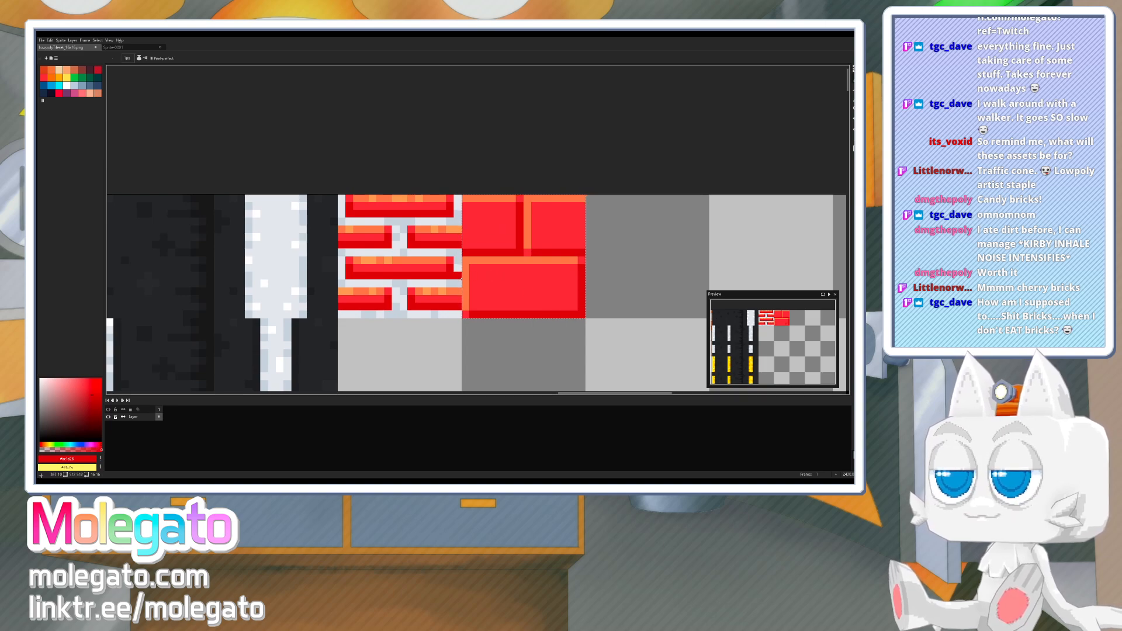
left_click(442, 261, "alt")
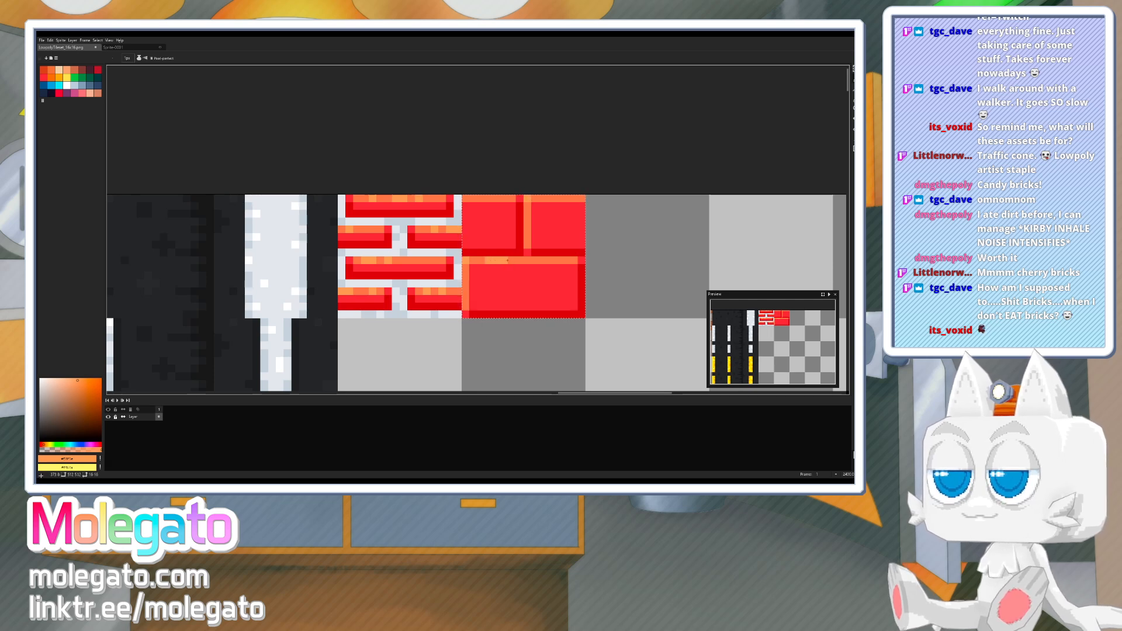
left_click_drag(507, 261, 566, 252)
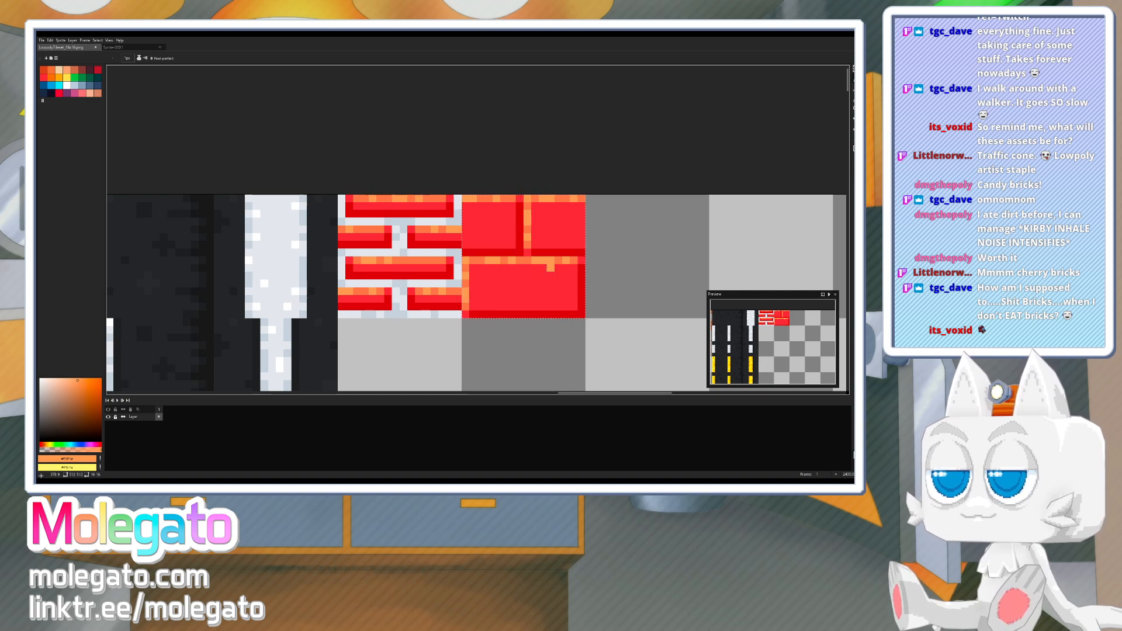
key("space")
left_click_drag(527, 284, 521, 288)
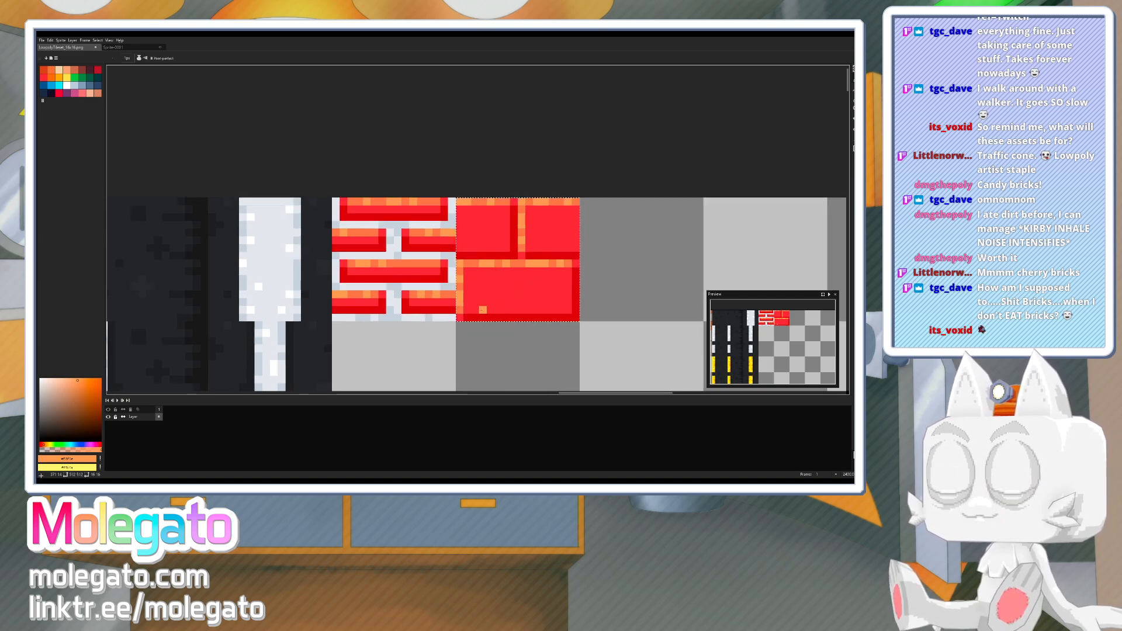
key("space")
left_click_drag(566, 303, 555, 309)
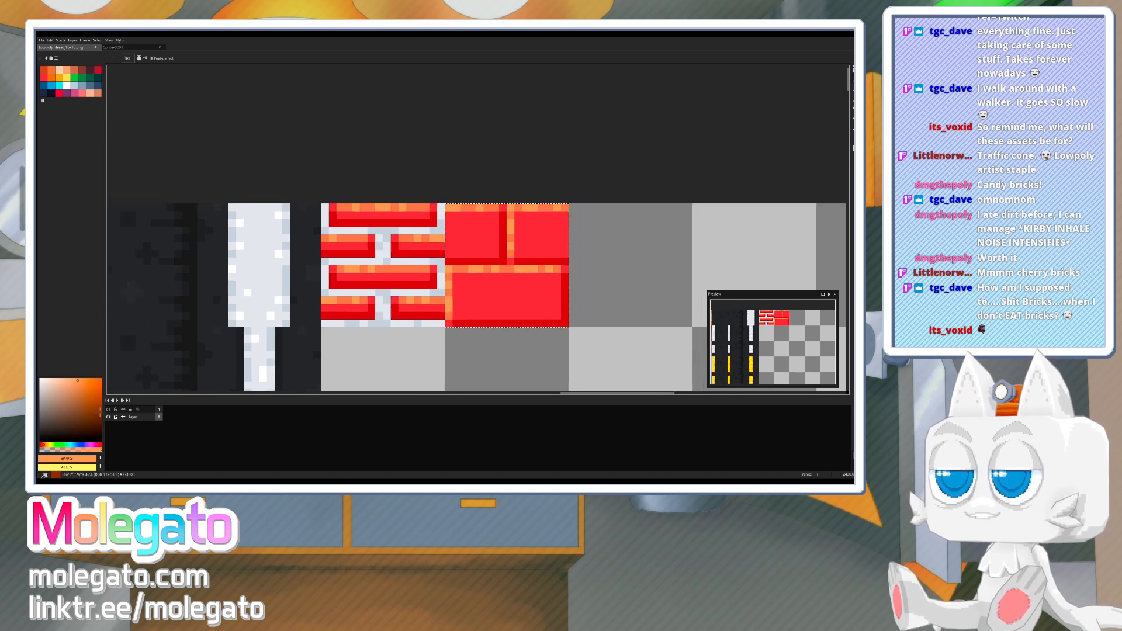
- Recolour all bright red brick faces in the new tile to light peach orange
left_click(67, 385)
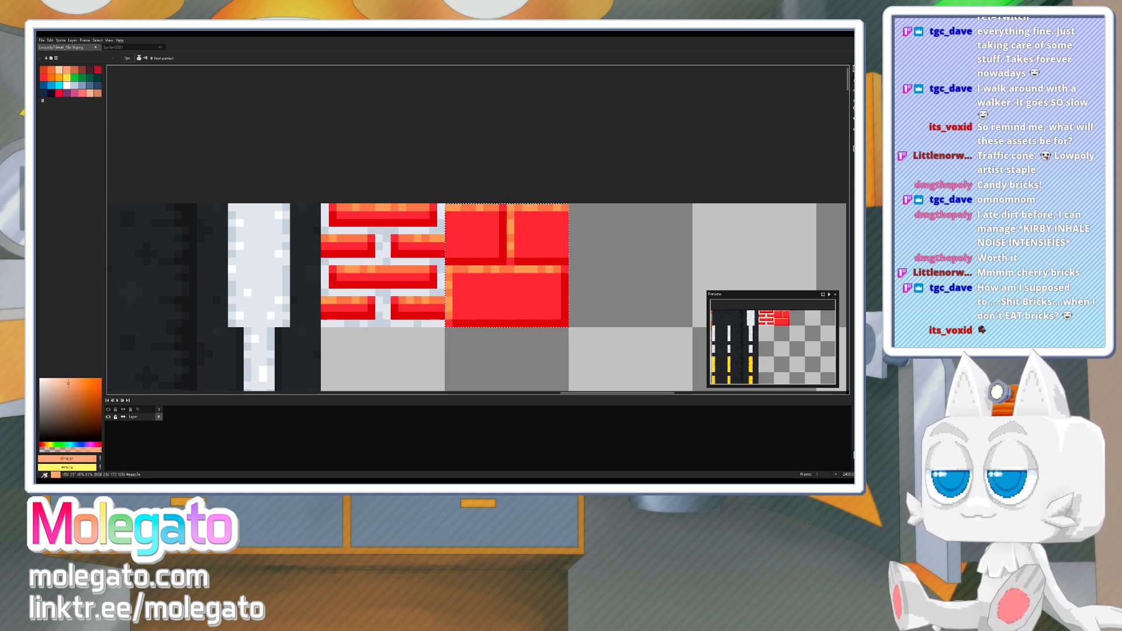
key("g")
left_click(465, 230)
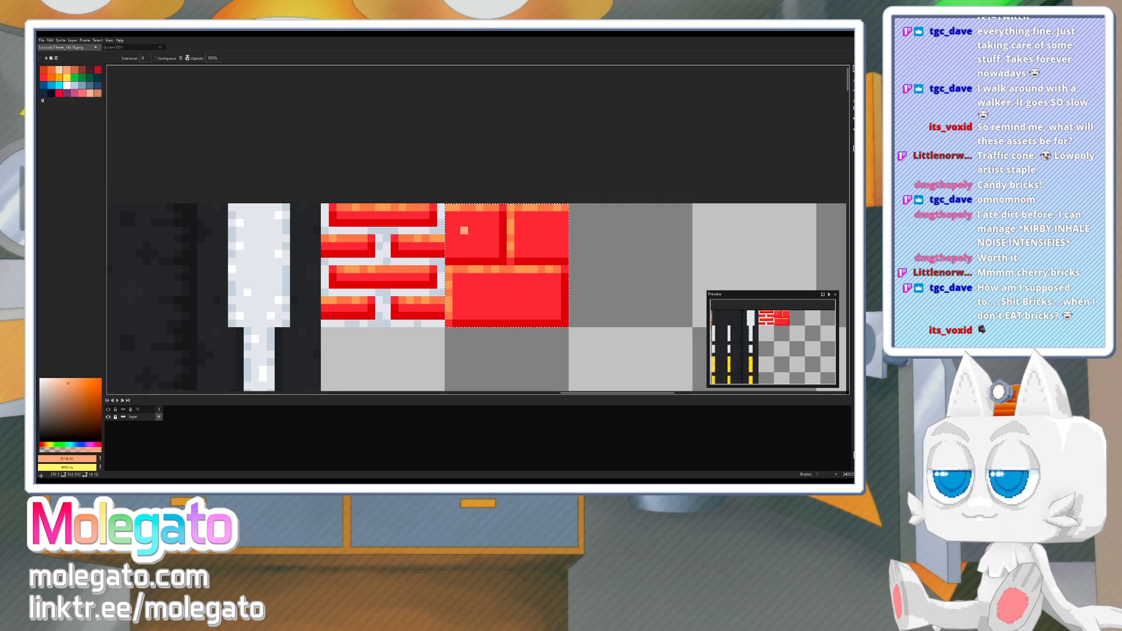
key("ctrl+z")
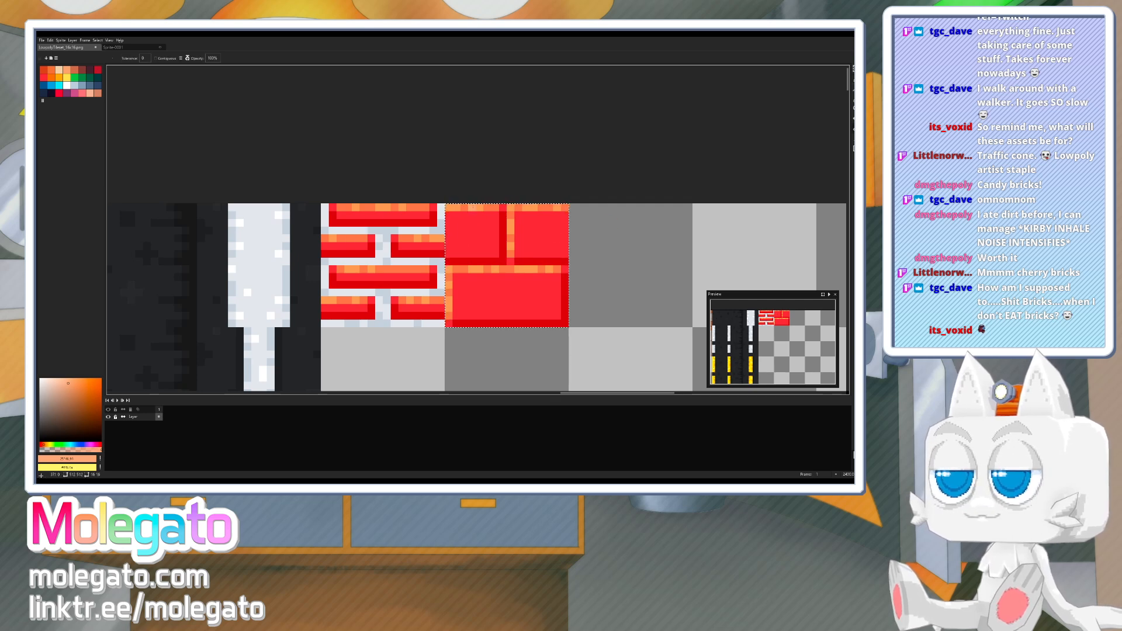
left_click(472, 229)
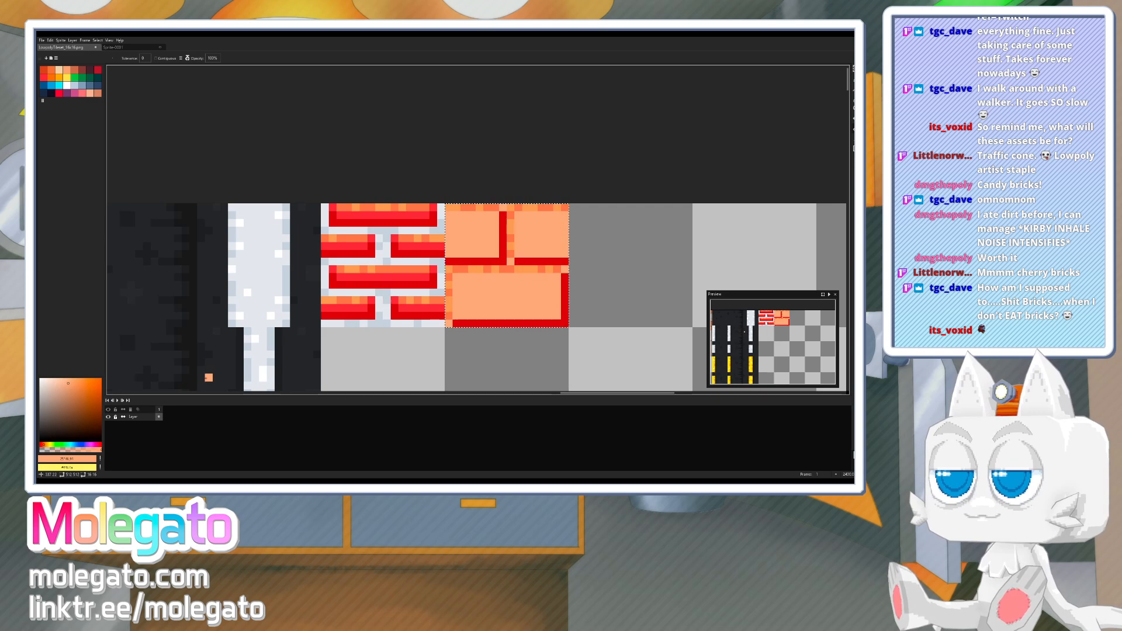
- Recolour the large bricks' highlight lines in pale peach shades and their dark red shadow lines in a deeper orange
left_click(61, 380)
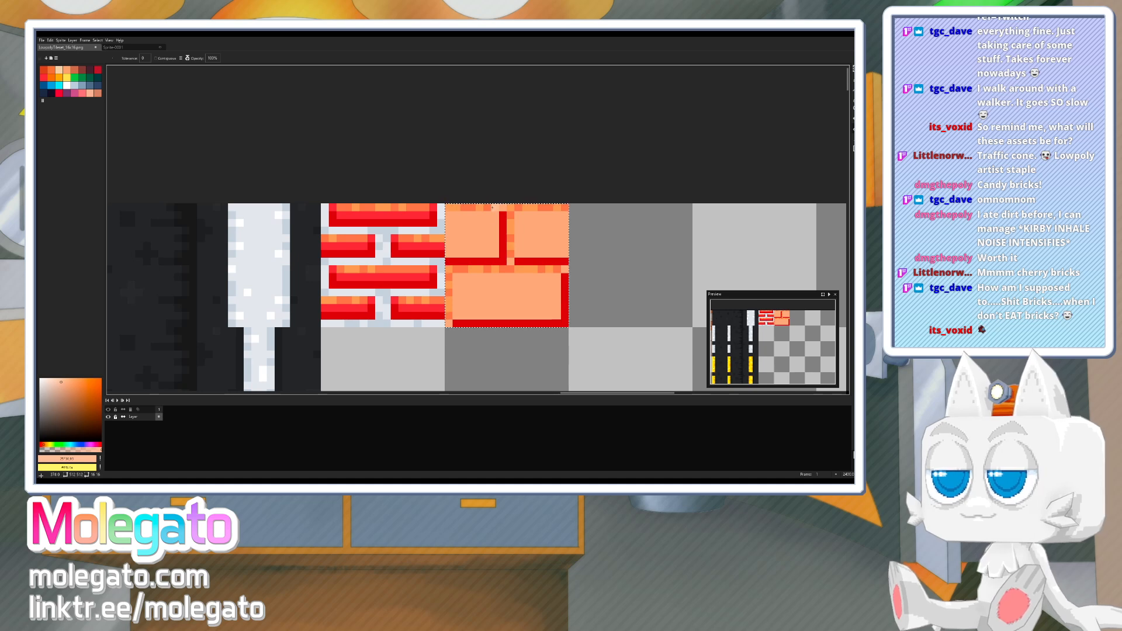
left_click(55, 379)
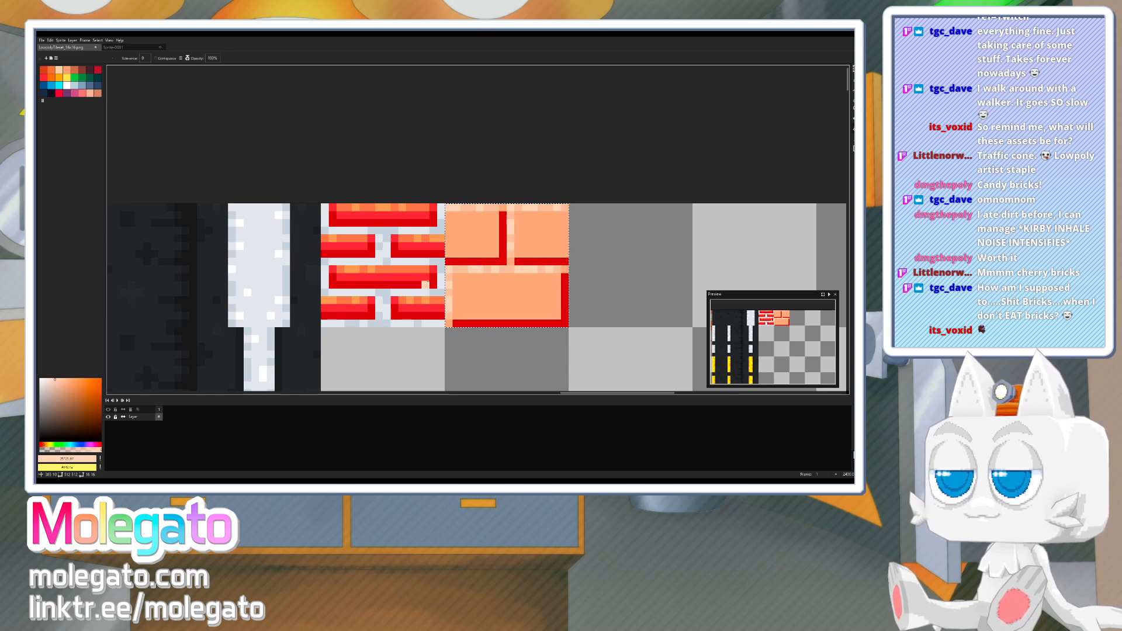
left_click(69, 385)
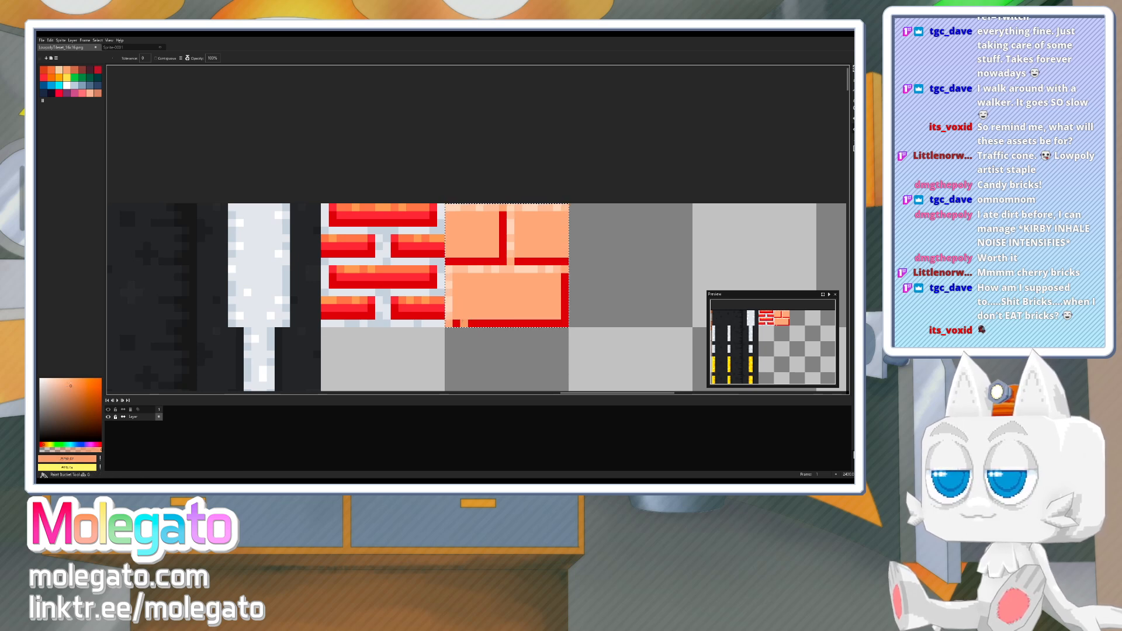
left_click(464, 323)
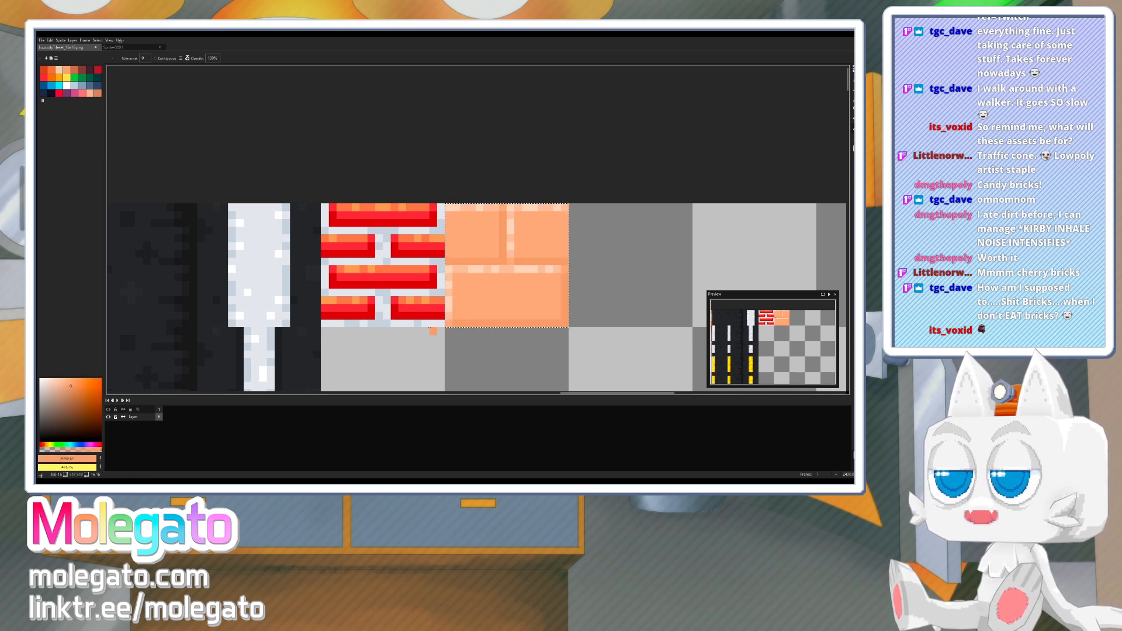
left_click(75, 387)
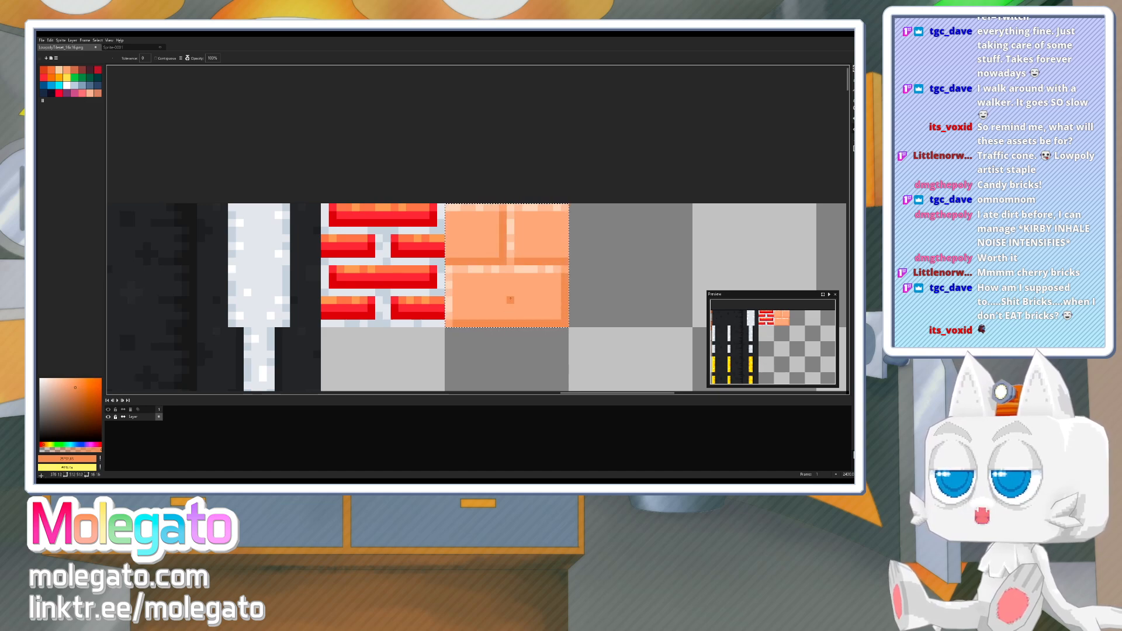
- Soften the large bricks' shadow lines to a more muted orange and save the tileset image
key("space")
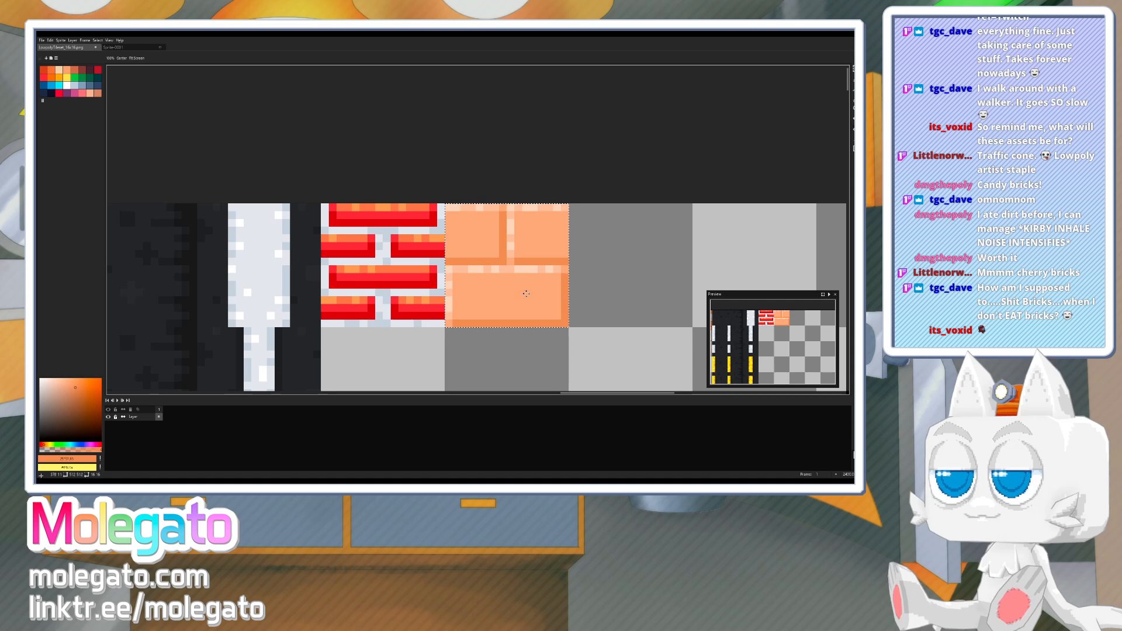
left_click_drag(522, 294, 494, 304)
left_click(485, 332, "alt")
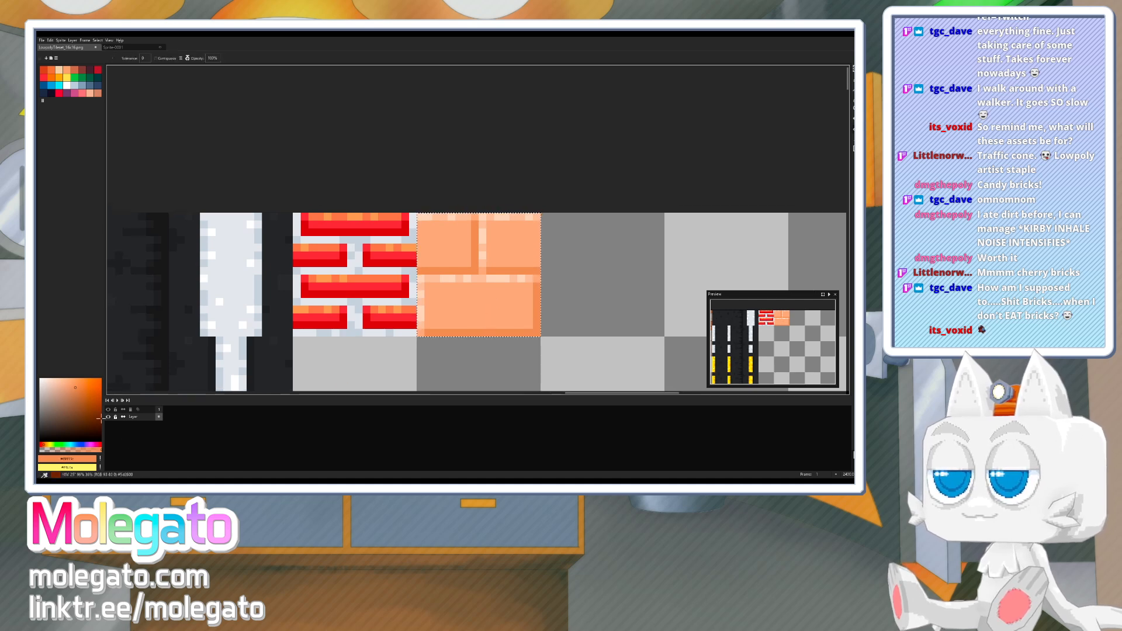
left_click(70, 388)
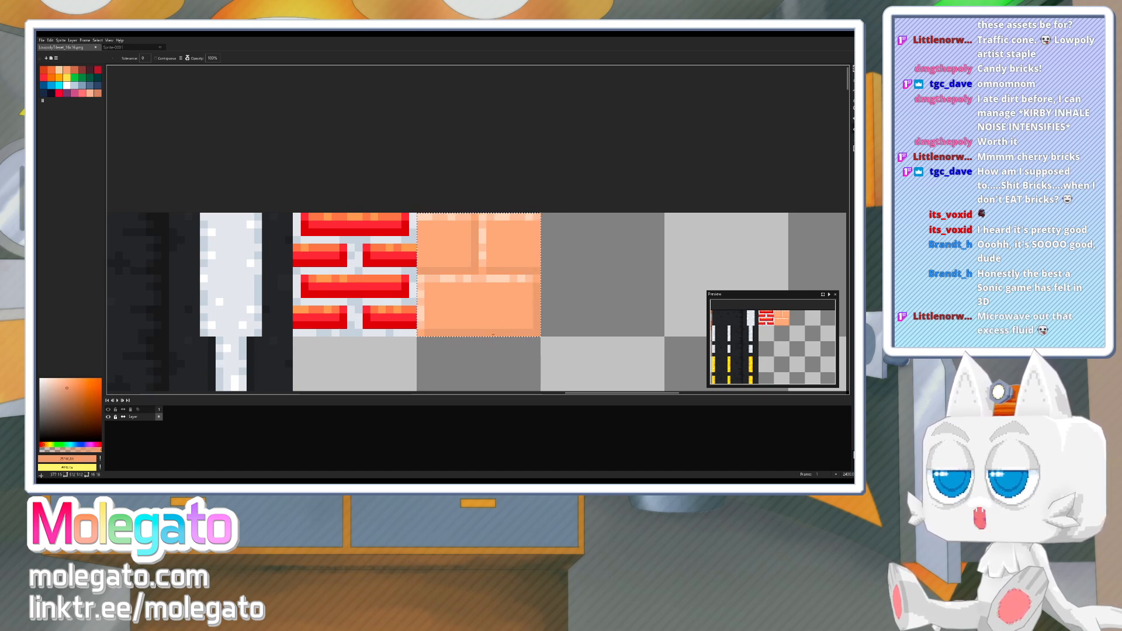
middle_click_drag(493, 335, 474, 350)
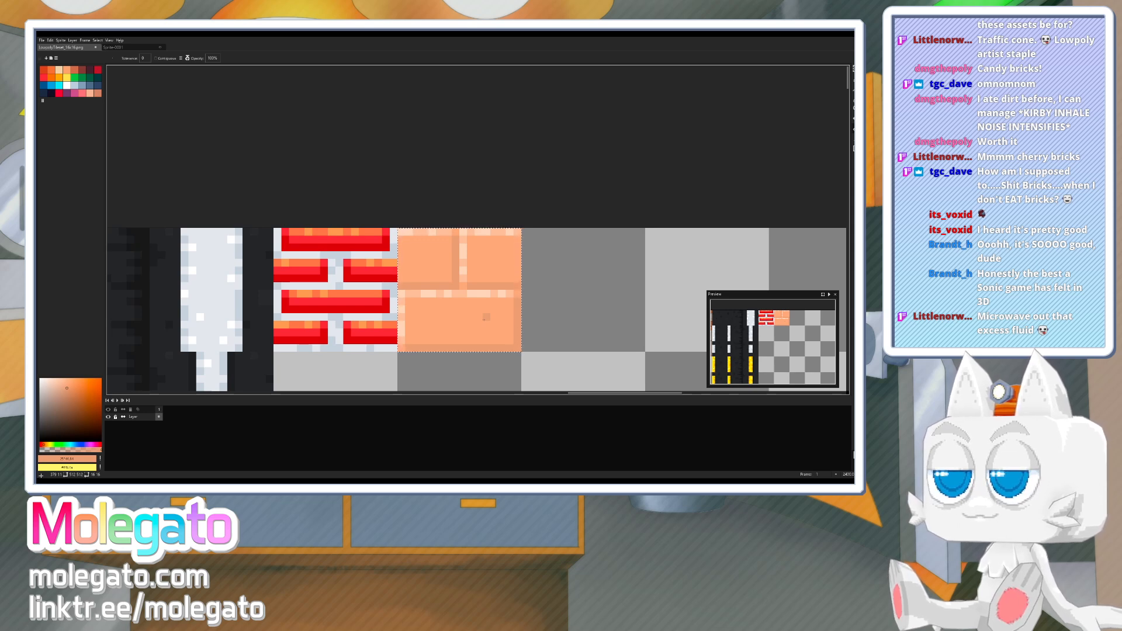
key("ctrl+s")
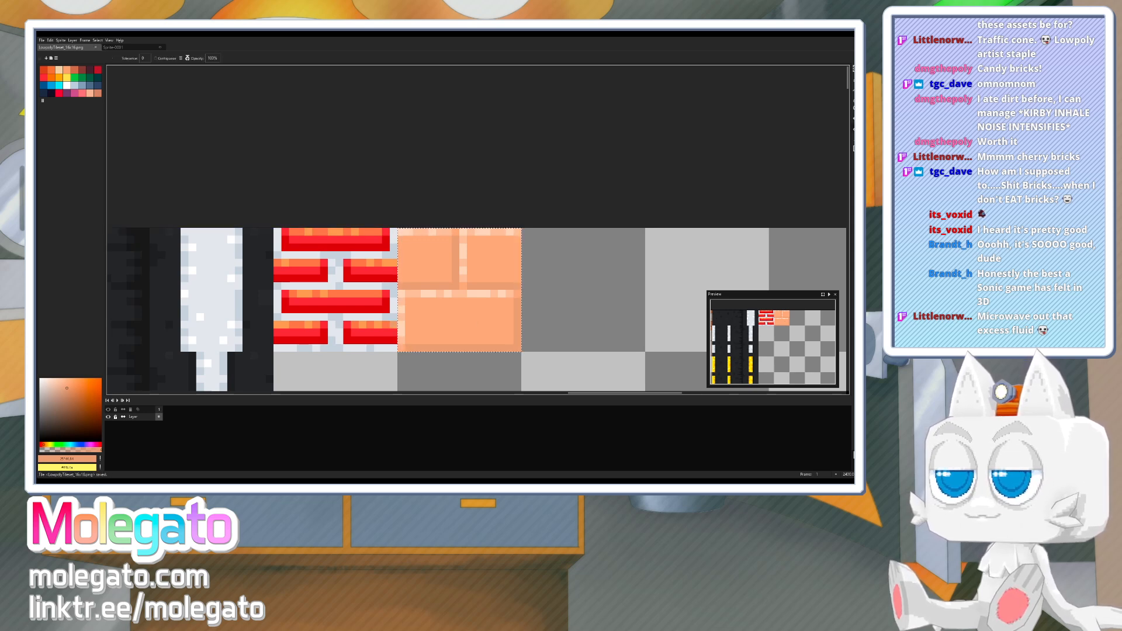
- Recolour the large bricks' faces in a slightly darker, muted peach, tone their shadow lines to match, and save the tileset image
left_click(66, 384)
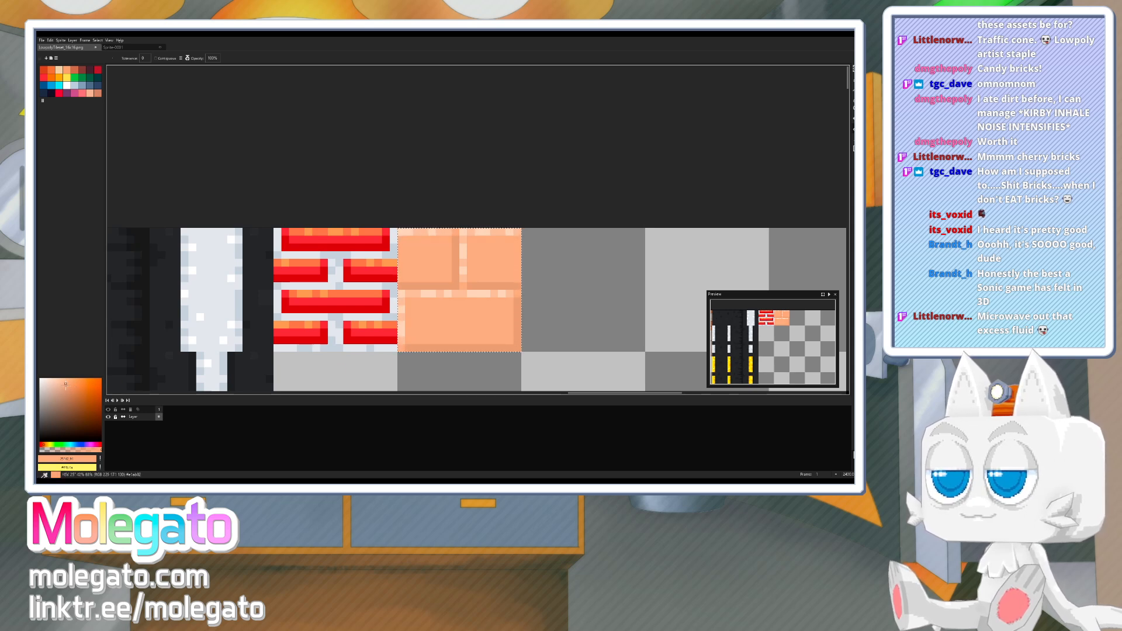
left_click(65, 387)
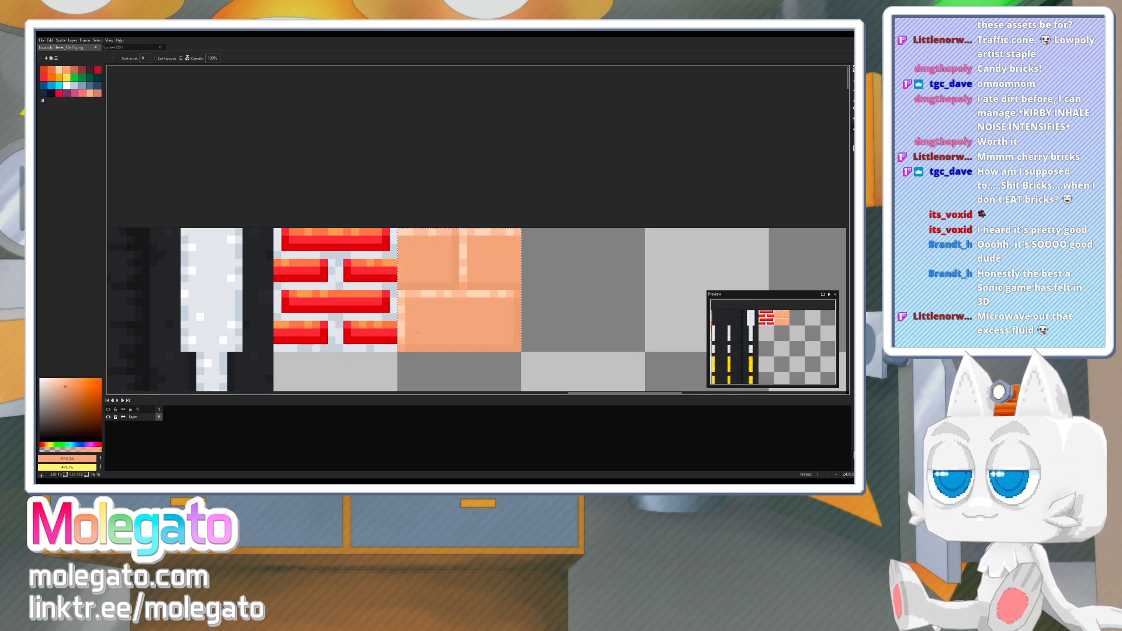
left_click(420, 348, "alt")
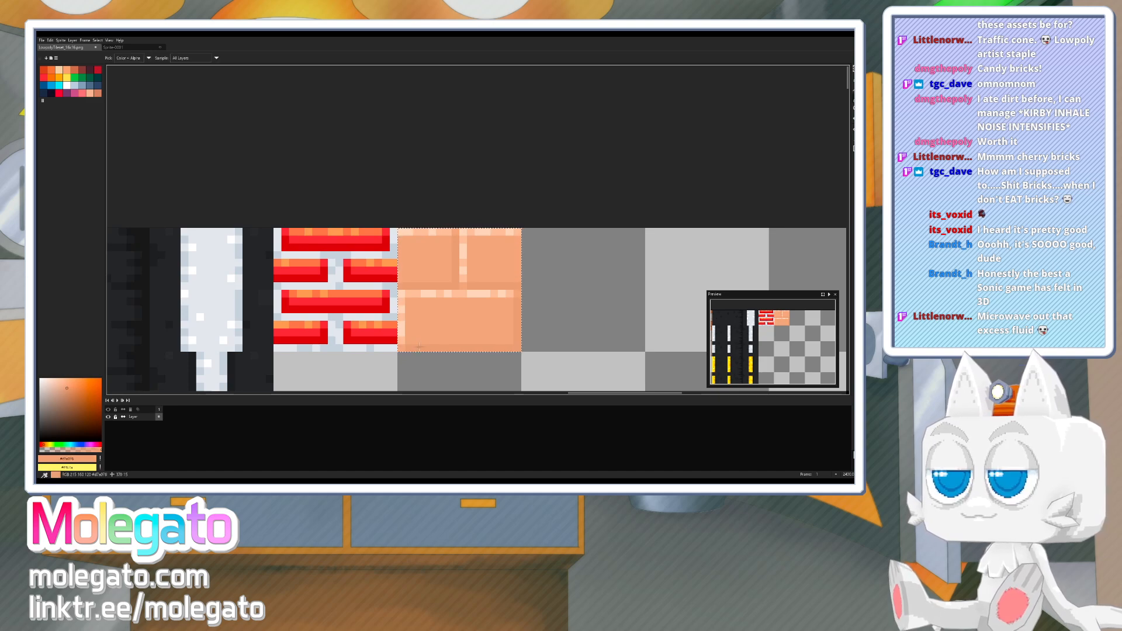
left_click(66, 392)
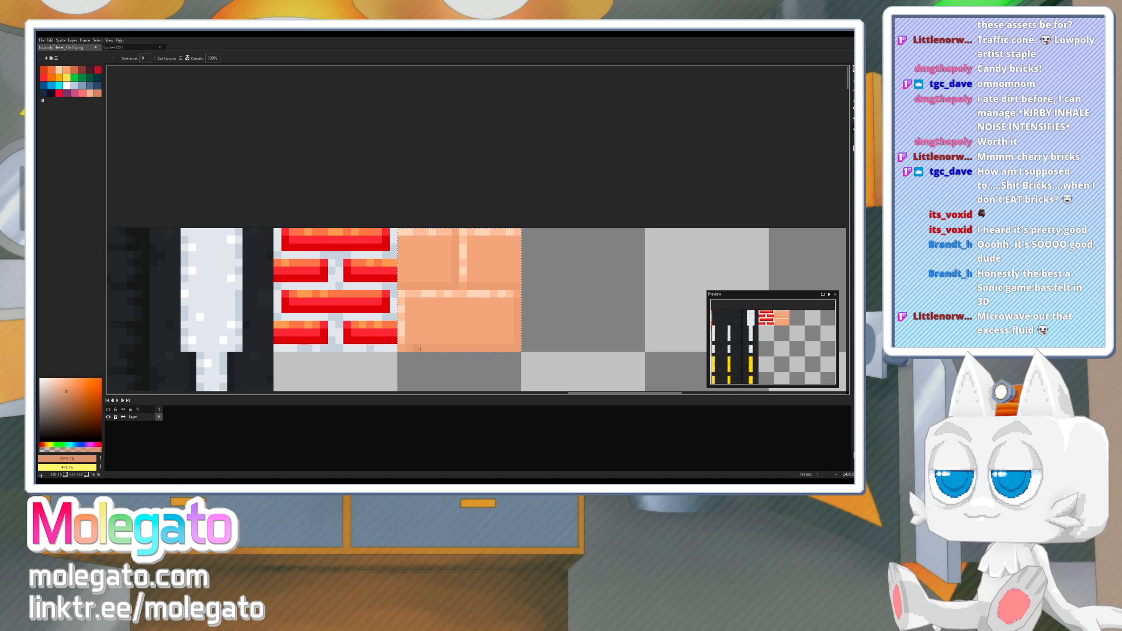
left_click(421, 349)
key("space")
left_click_drag(464, 336, 441, 334)
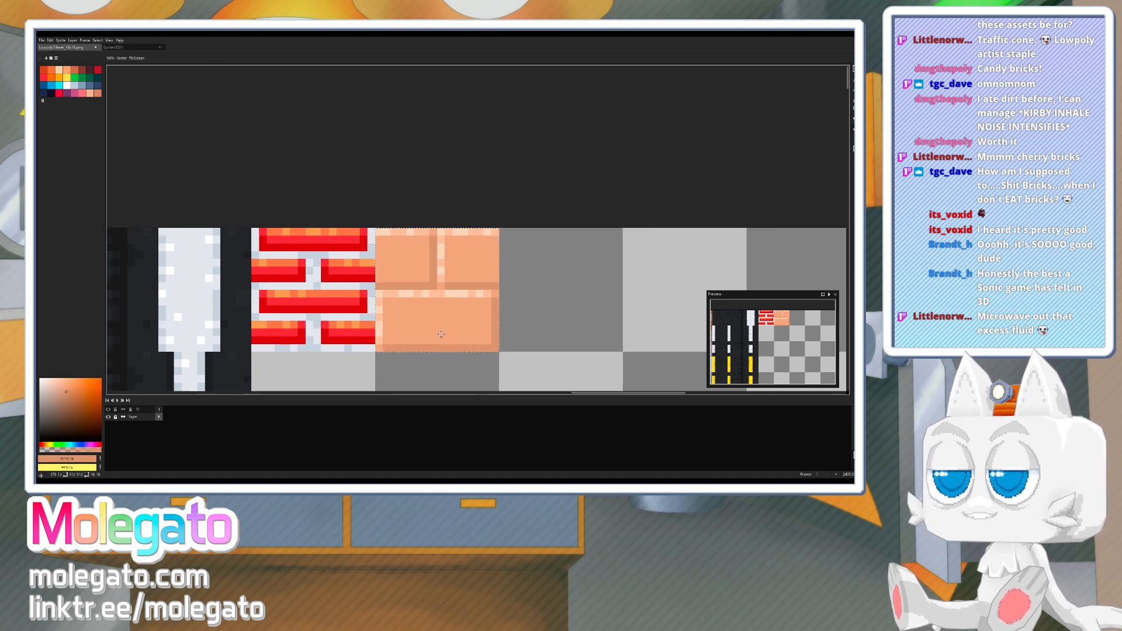
key("ctrl+s")
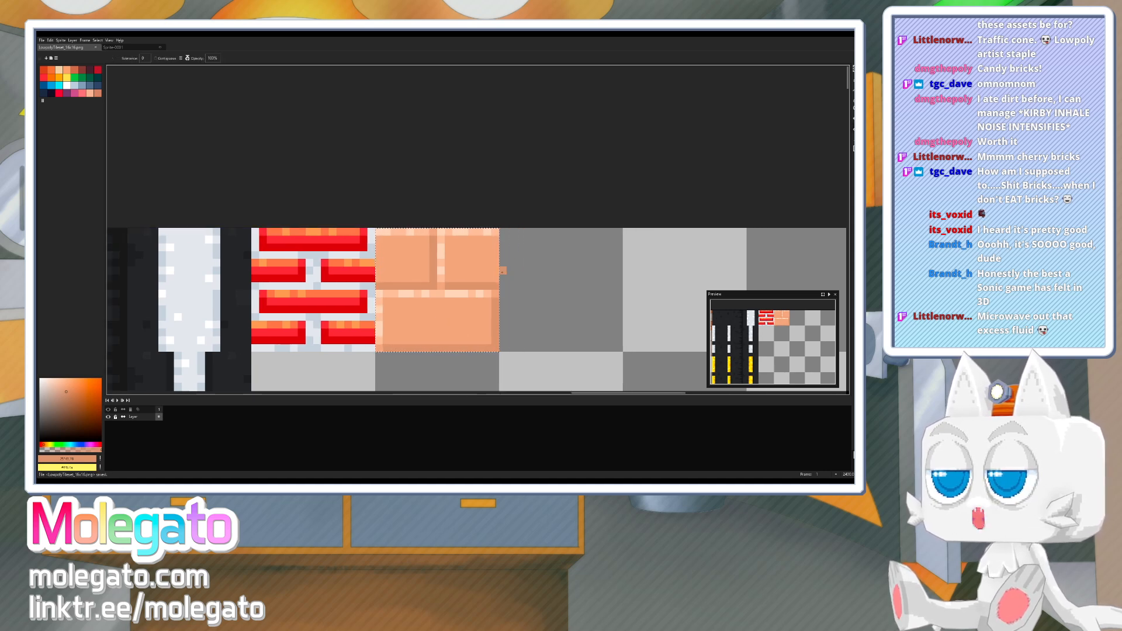
left_click(852, 68)
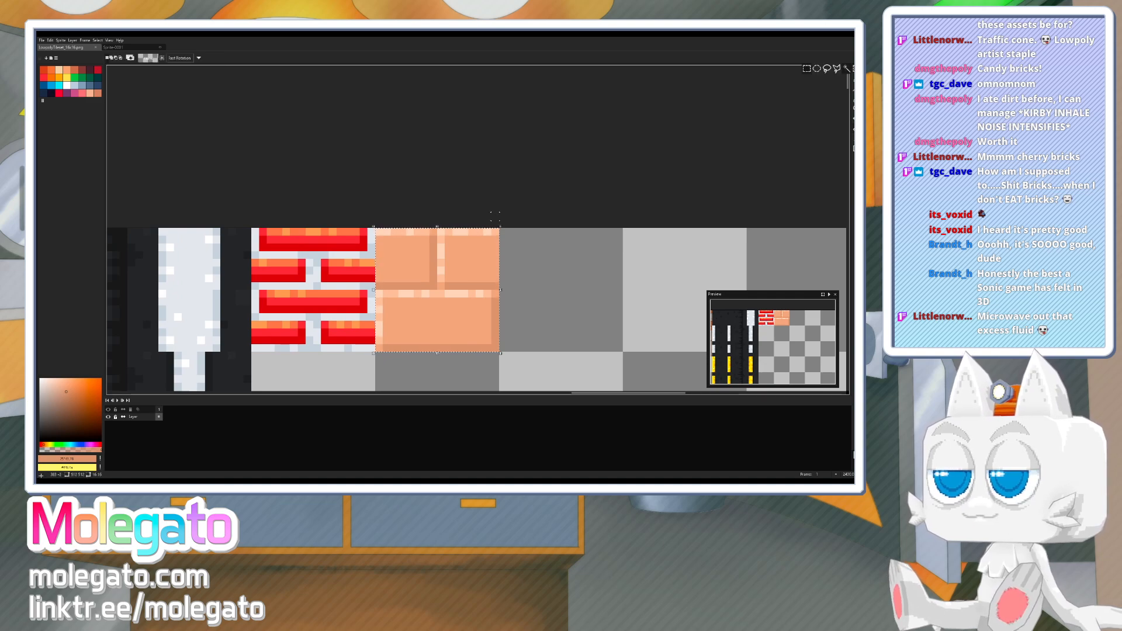
scroll(495, 263, "down", 2)
key("space")
left_click_drag(497, 294, 481, 294)
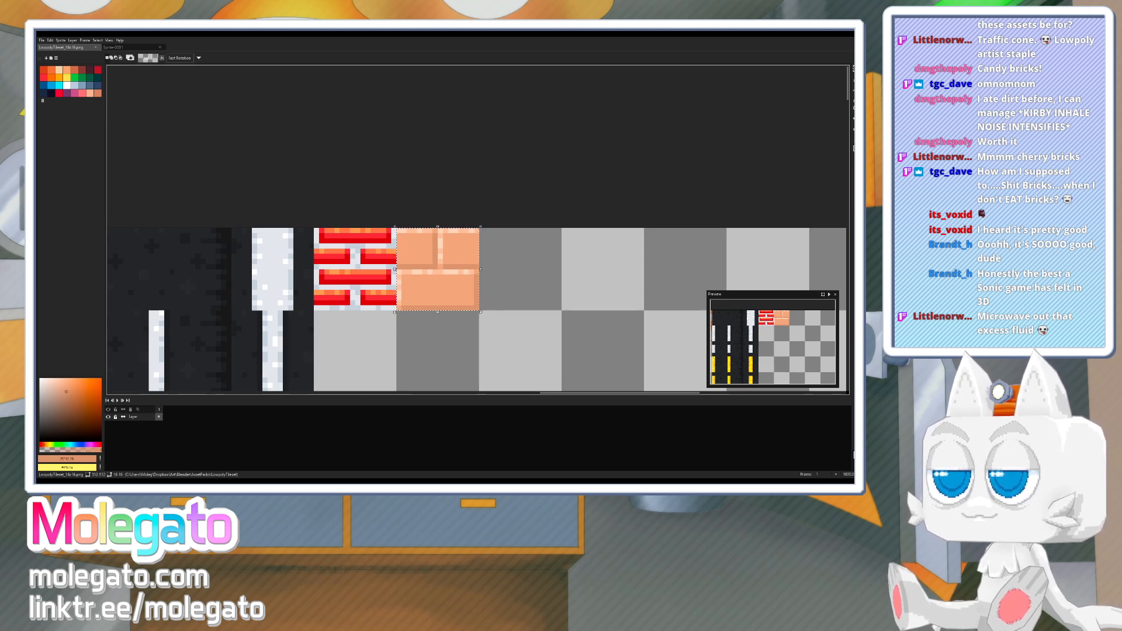
- Switch to Blender and duplicate the red brick block 1 m along the X axis
key("alt+Tab")
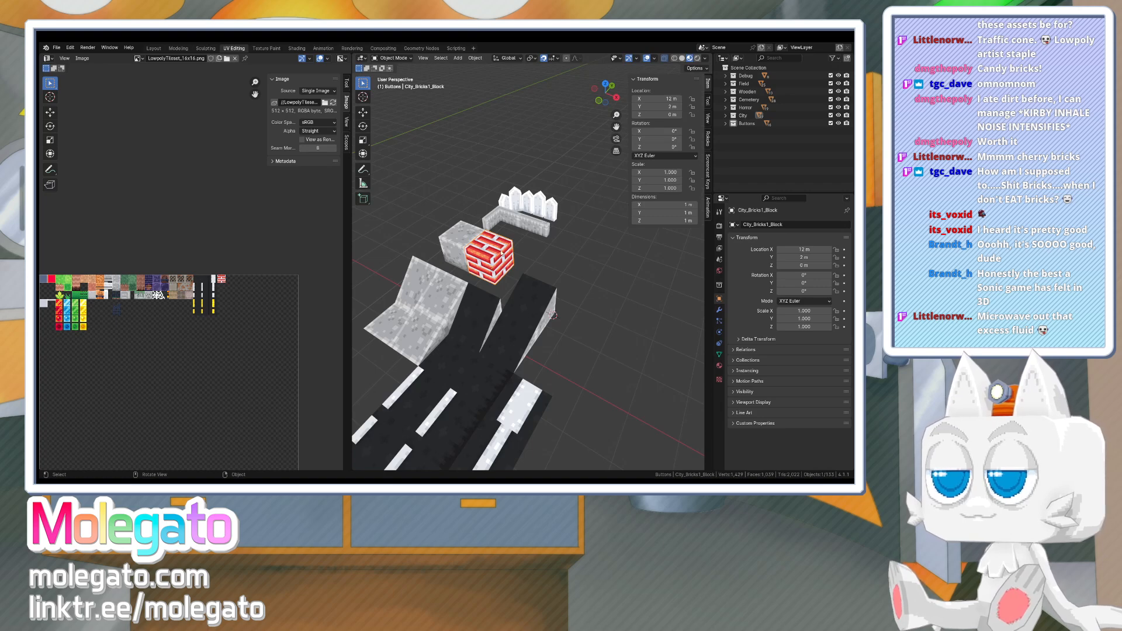
key("shift+d")
key("x")
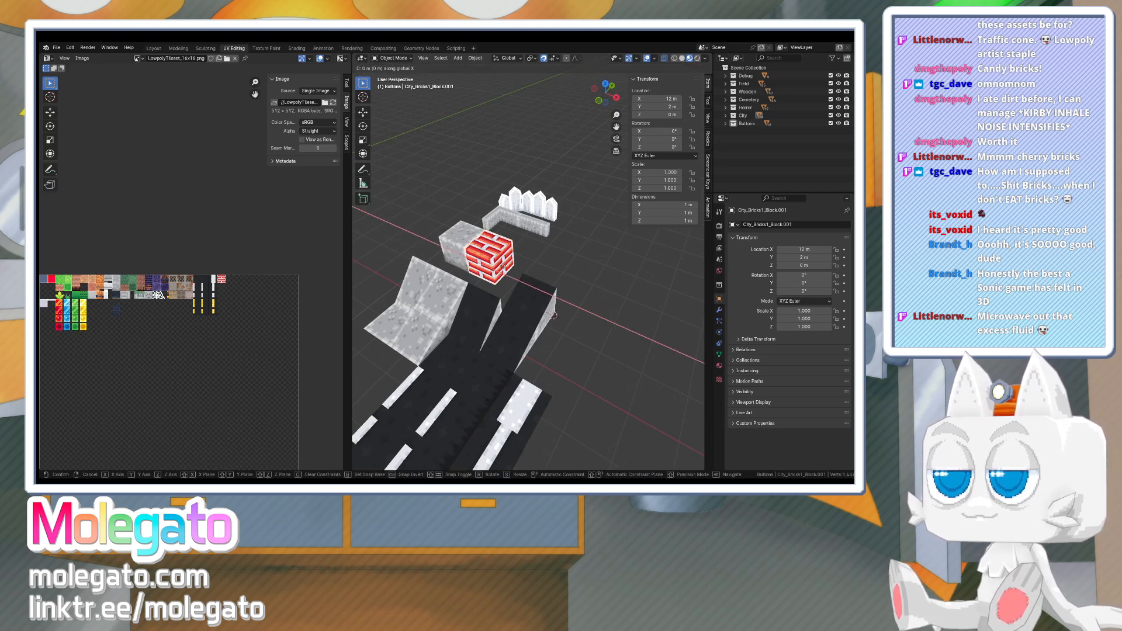
left_click(519, 276)
- Move the duplicated block's UVs onto the peach large-brick tile and rename the object City_Bricks2_Block
key("Tab")
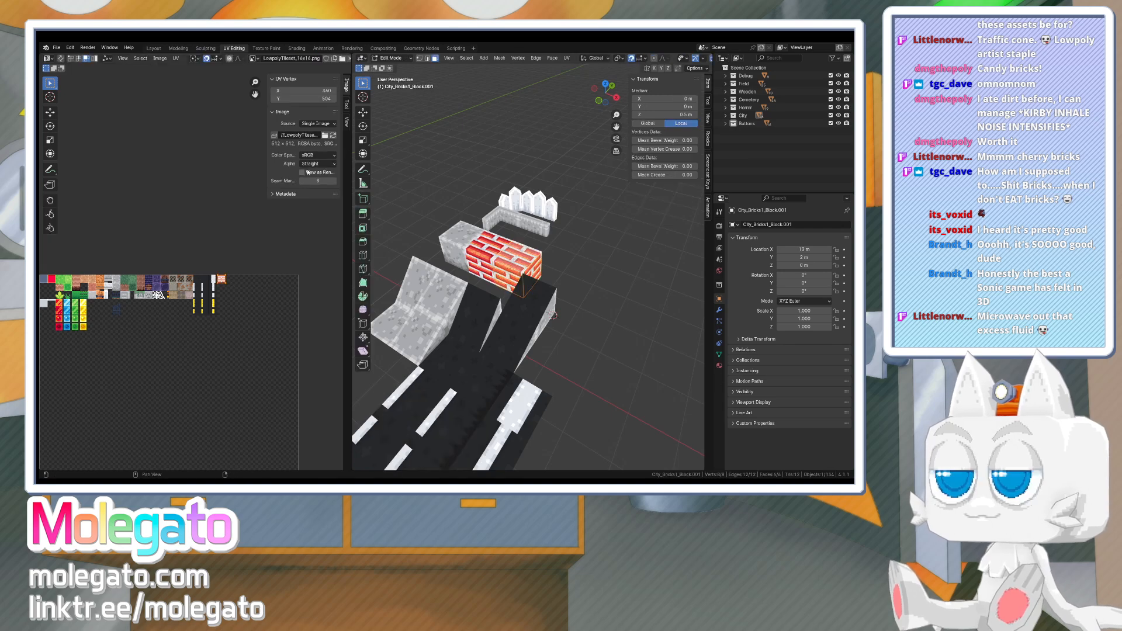
scroll(245, 279, "up", 2)
key("g")
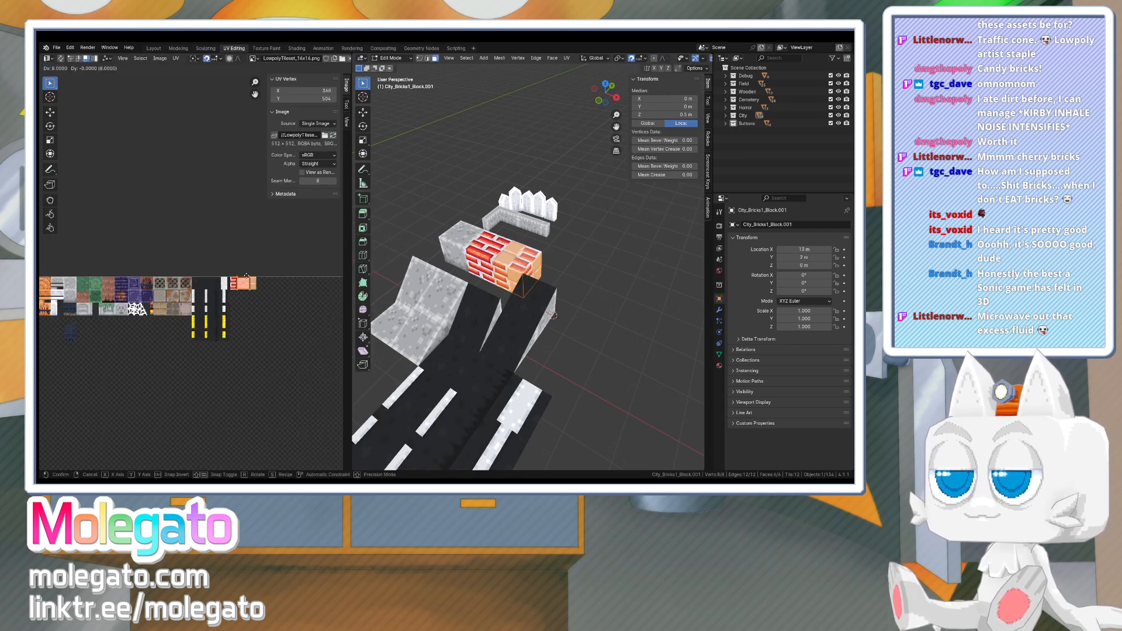
left_click(251, 276)
key("Tab")
mouse_move(524, 274)
middle_mouse_down()
mouse_move(545, 266)
mouse_move(525, 273)
middle_mouse_up()
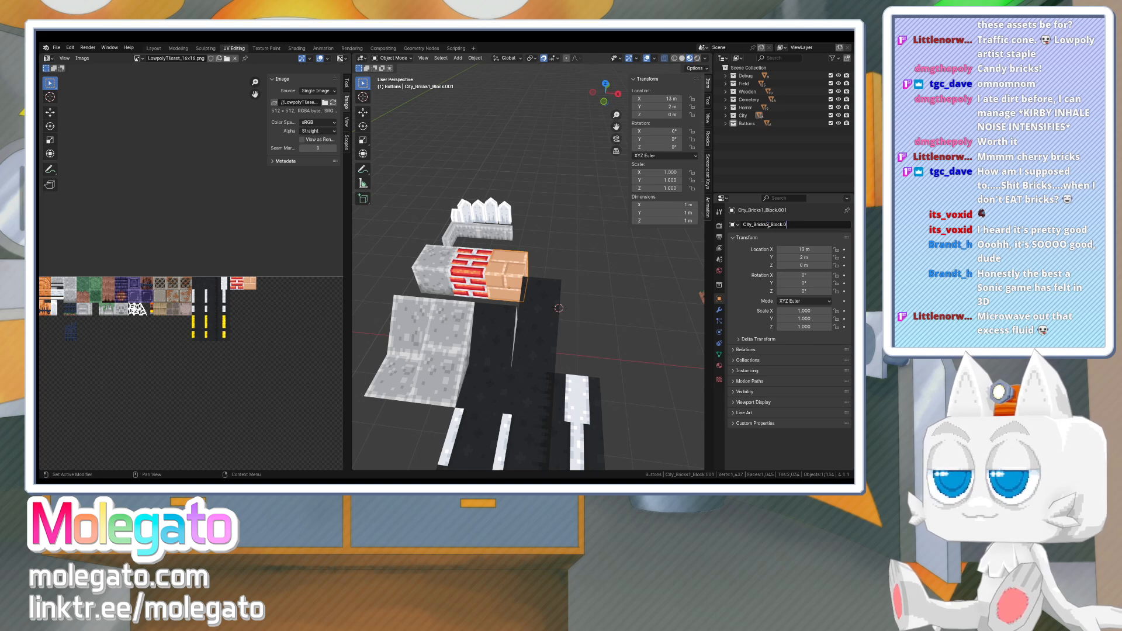
key("Return")
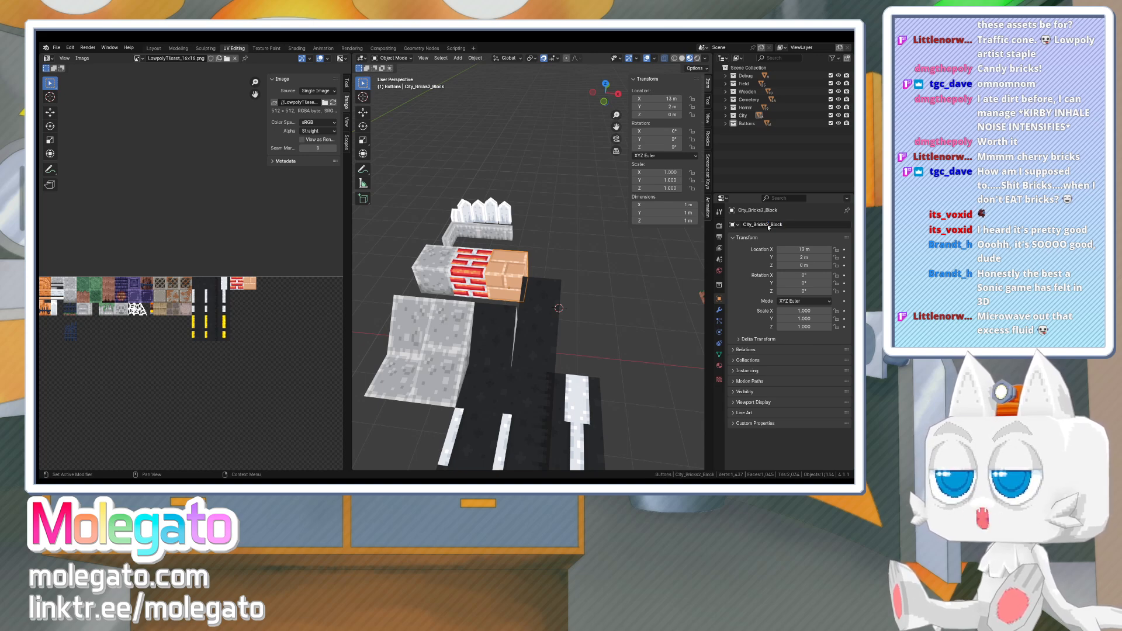
- Select the fence, wall and block pieces behind the road together, move them along the Y axis, and save the file
middle_click_drag(612, 255, 489, 305)
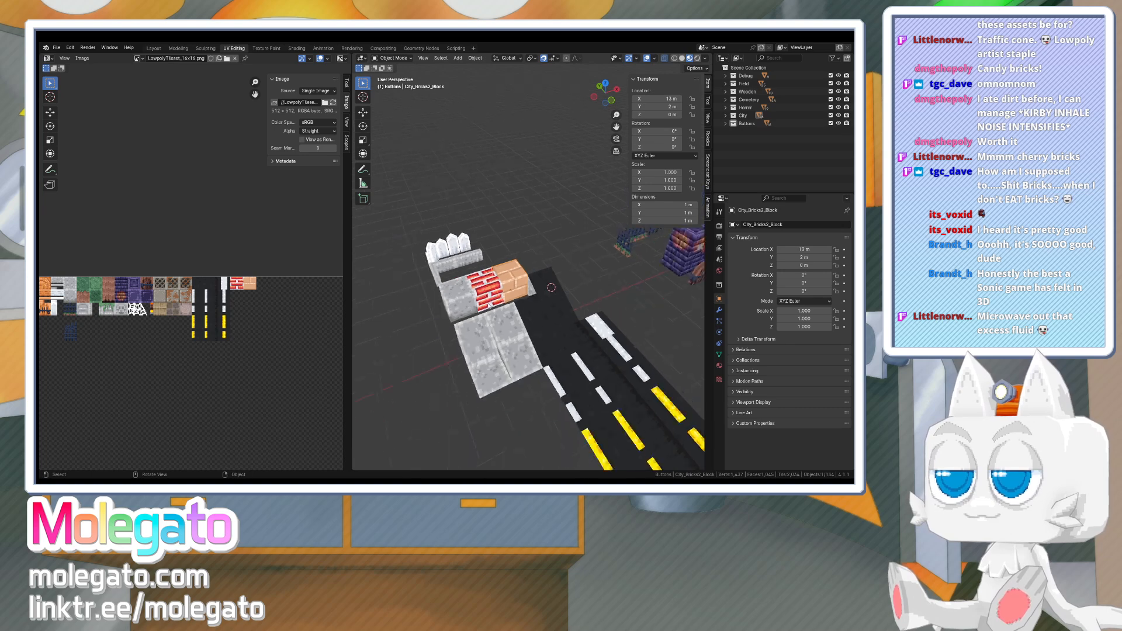
key("KP_7")
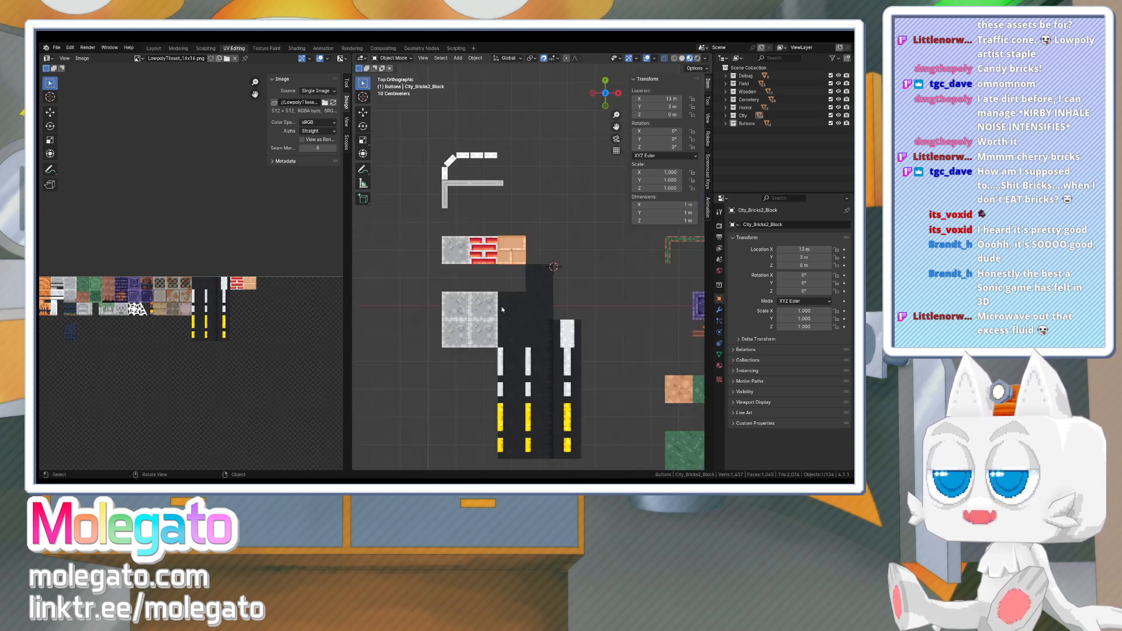
left_click_drag(421, 146, 518, 258)
key("g")
right_click(518, 235)
middle_click_drag(527, 276, 568, 293)
key("g")
key("y")
left_click(498, 274)
scroll(498, 274, "down", 3)
key("ctrl+s")
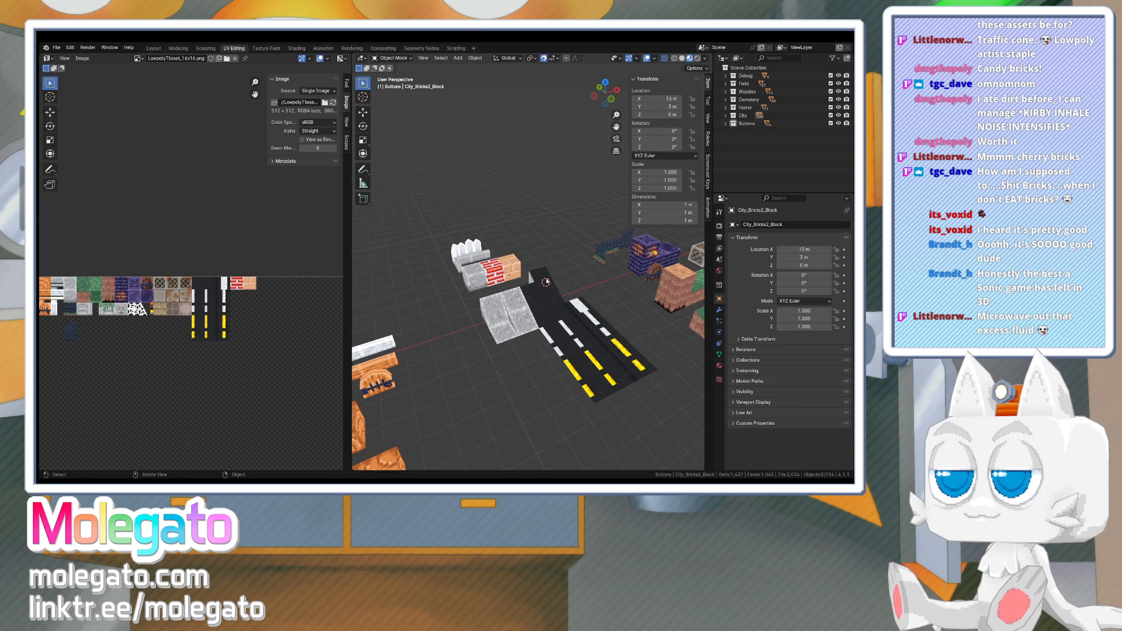
scroll(535, 284, "up", 2)
middle_click_drag(520, 292, 480, 290)
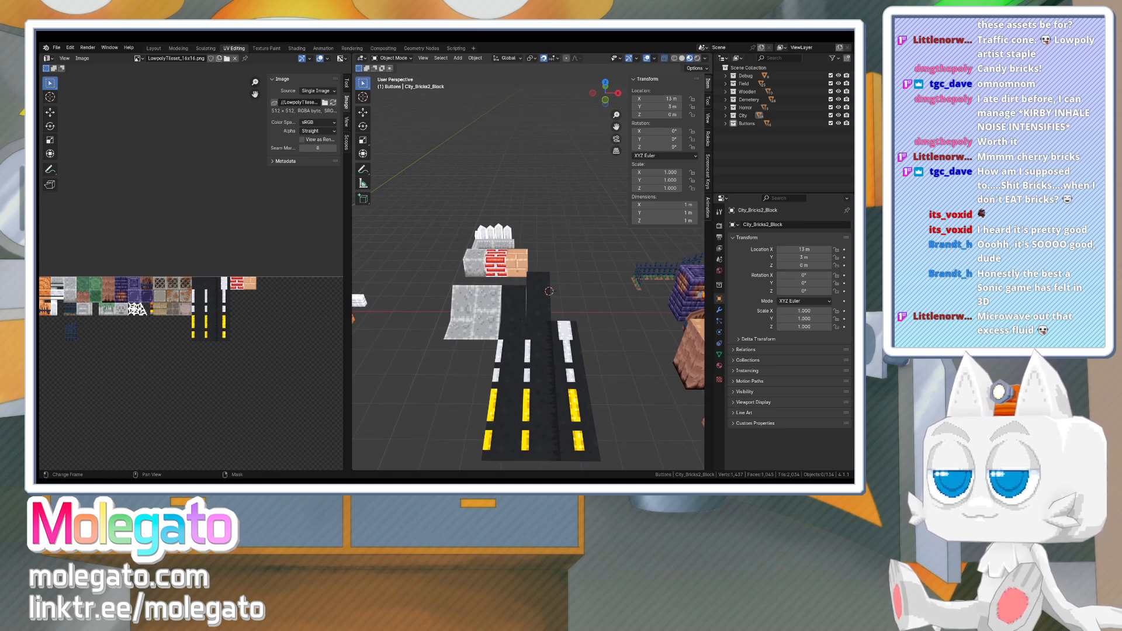
- Switch to the tileset image in Aseprite and fill the empty tile below the red bricks with a muted blue-grey
key("alt+Tab")
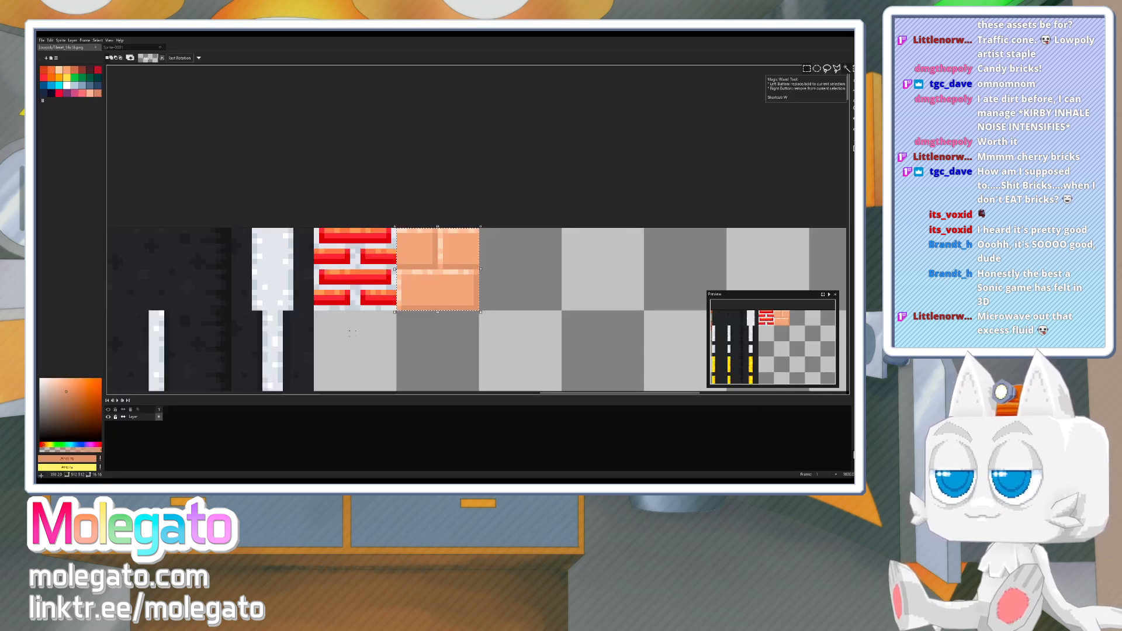
key("ctrl+d")
mouse_move(315, 316)
left_mouse_down()
mouse_move(341, 334)
mouse_move(370, 390)
mouse_move(396, 386)
left_mouse_up()
middle_click_drag(400, 332, 513, 298)
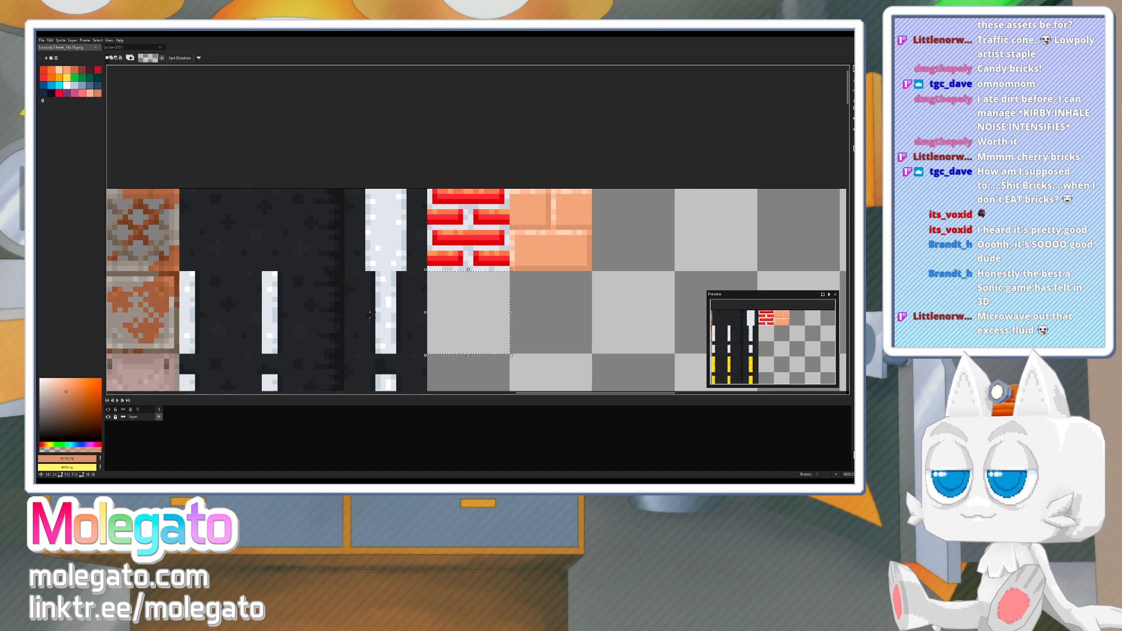
key("b")
left_click(166, 320, "alt")
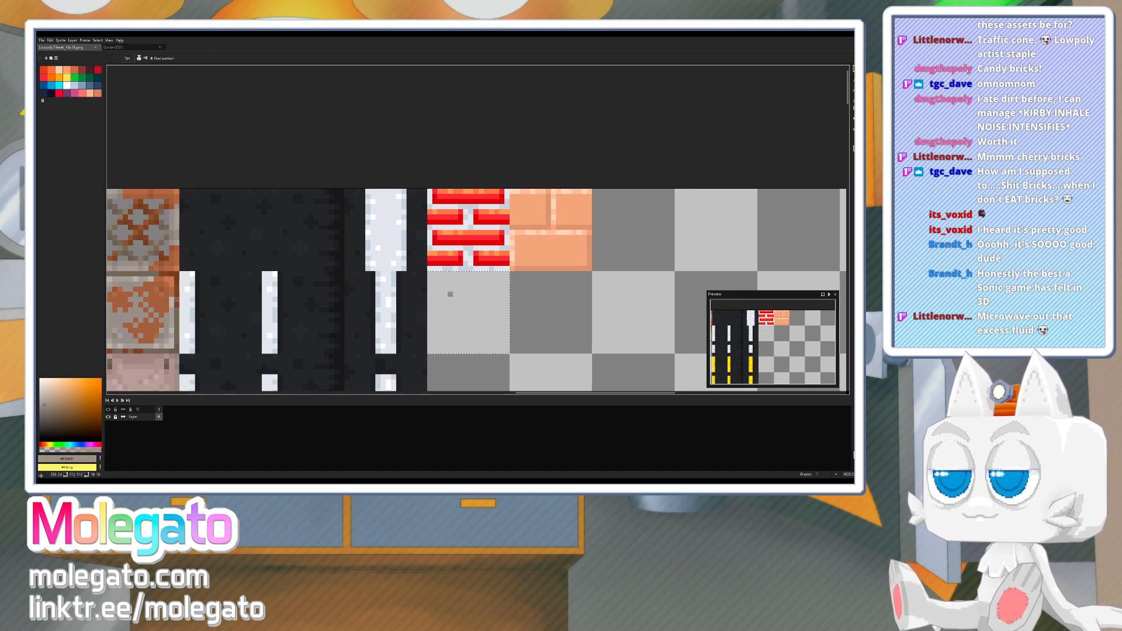
key("g")
left_click(451, 294)
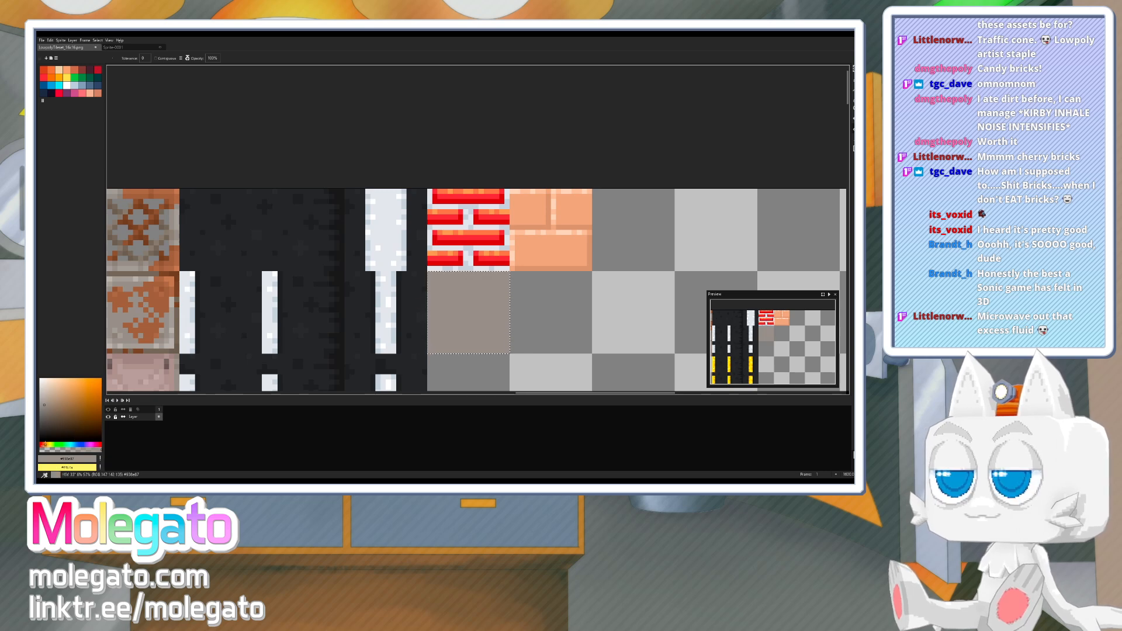
left_click(72, 444)
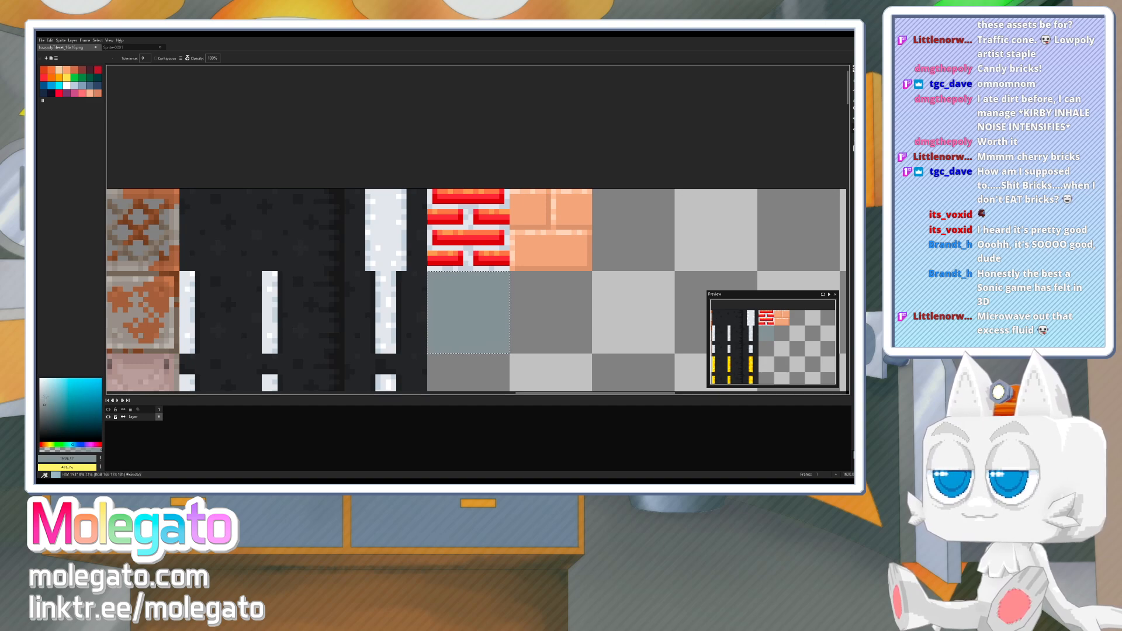
- Draw a one-pixel frame in lighter blue-grey just inside the new tile's edges, extending it diagonally into the corner
left_click(42, 395)
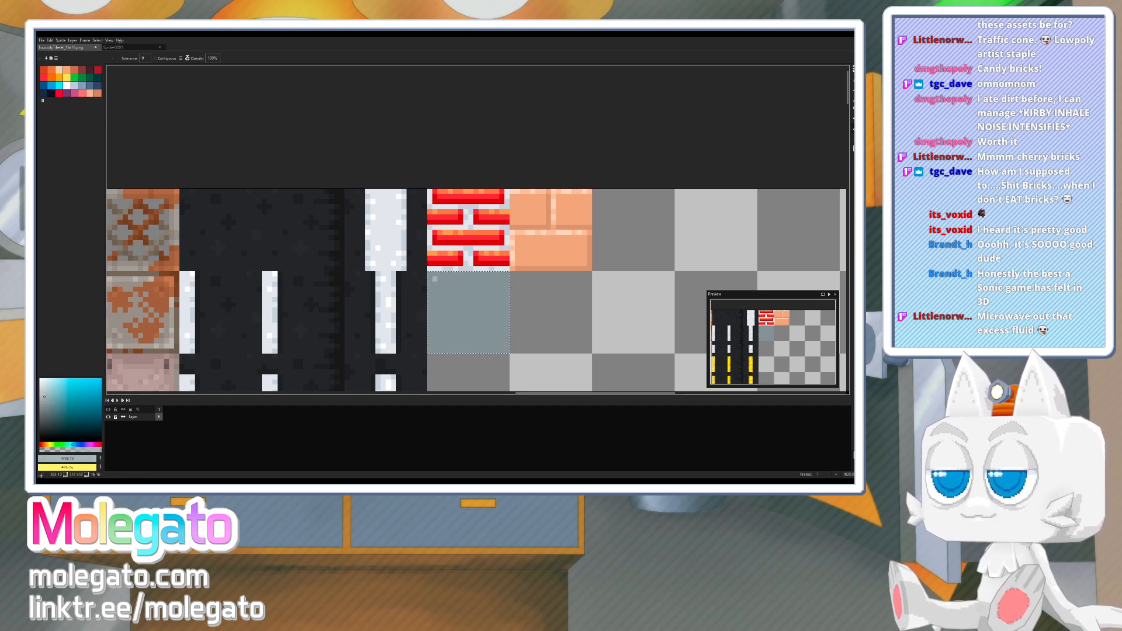
key("b")
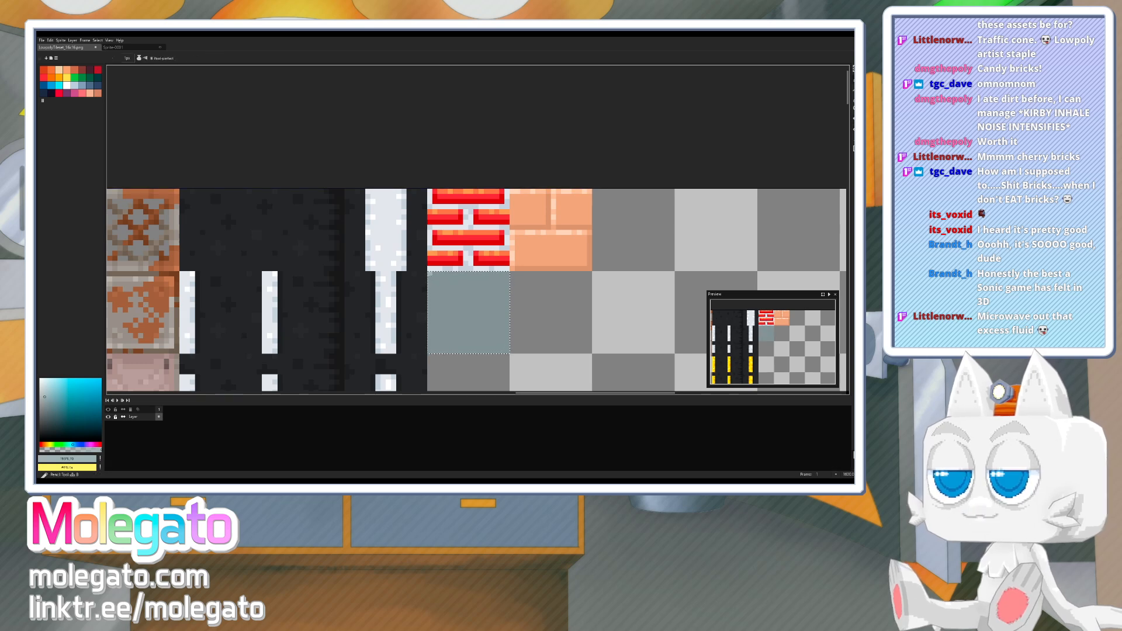
left_click_drag(434, 346, 478, 346)
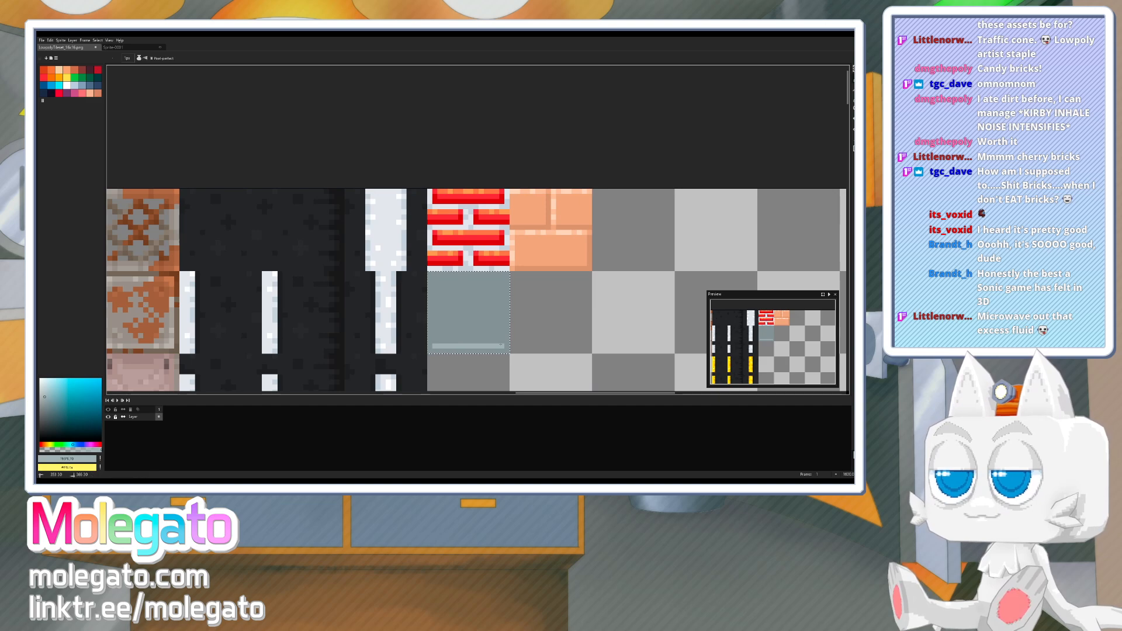
left_click(503, 282, "shift")
left_click(508, 274, "shift")
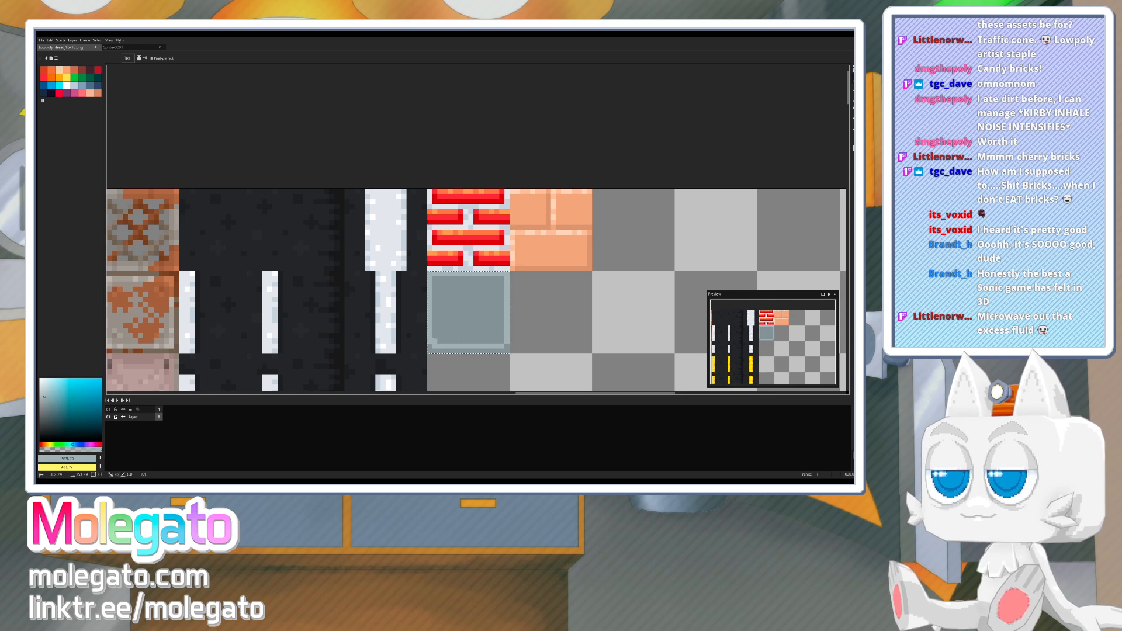
- Select the area inside the new tile's frame and fill it with bright cyan sampled from the blue glass block tile
key("m")
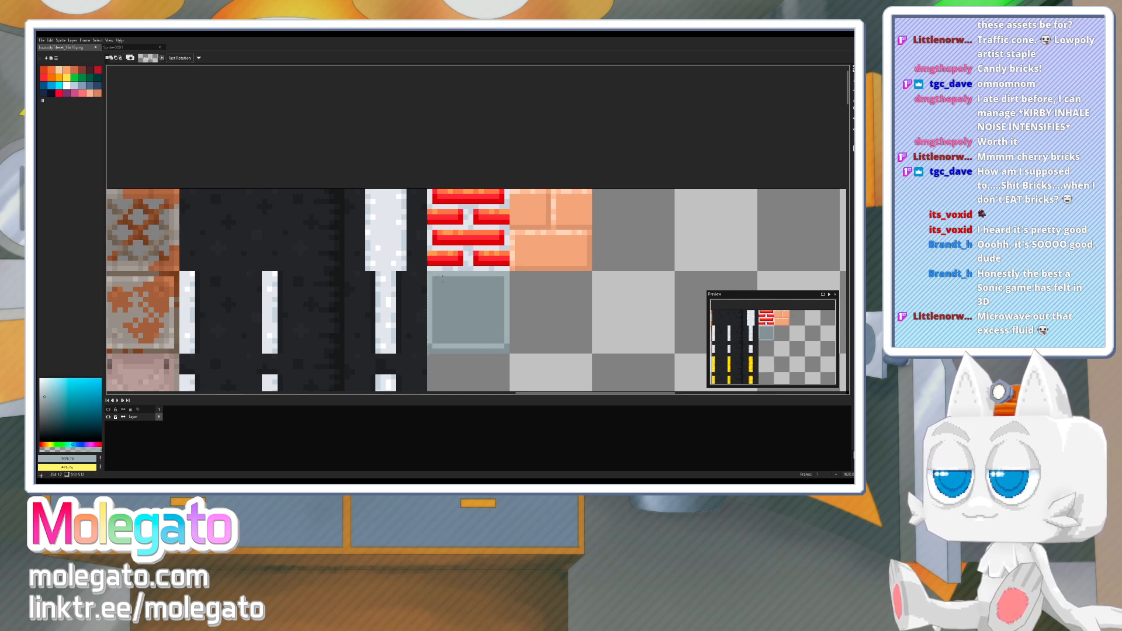
left_click_drag(432, 280, 501, 344)
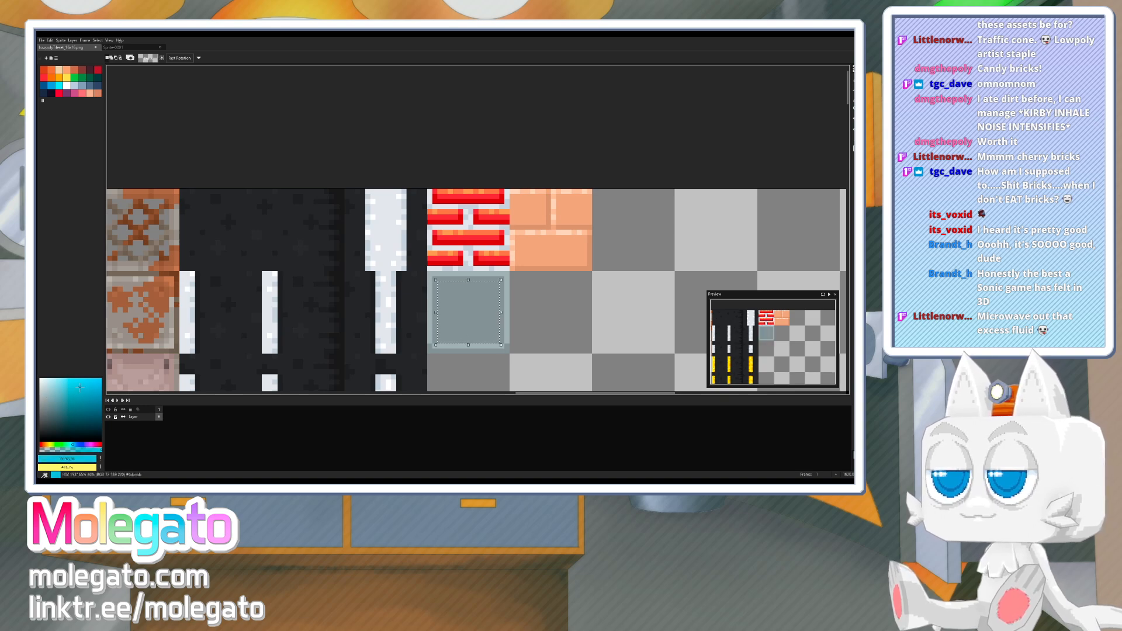
scroll(347, 291, "down", 3)
scroll(348, 290, "down", 2)
middle_click_drag(345, 281, 500, 268)
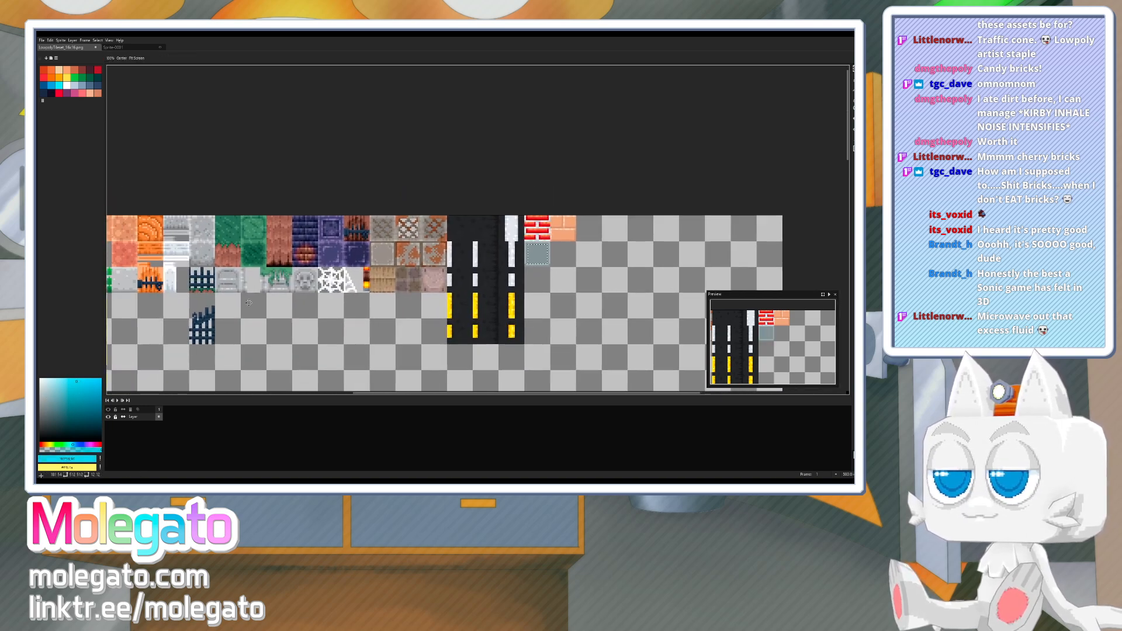
middle_click_drag(234, 284, 331, 276)
middle_click_drag(188, 296, 313, 271)
key("alt")
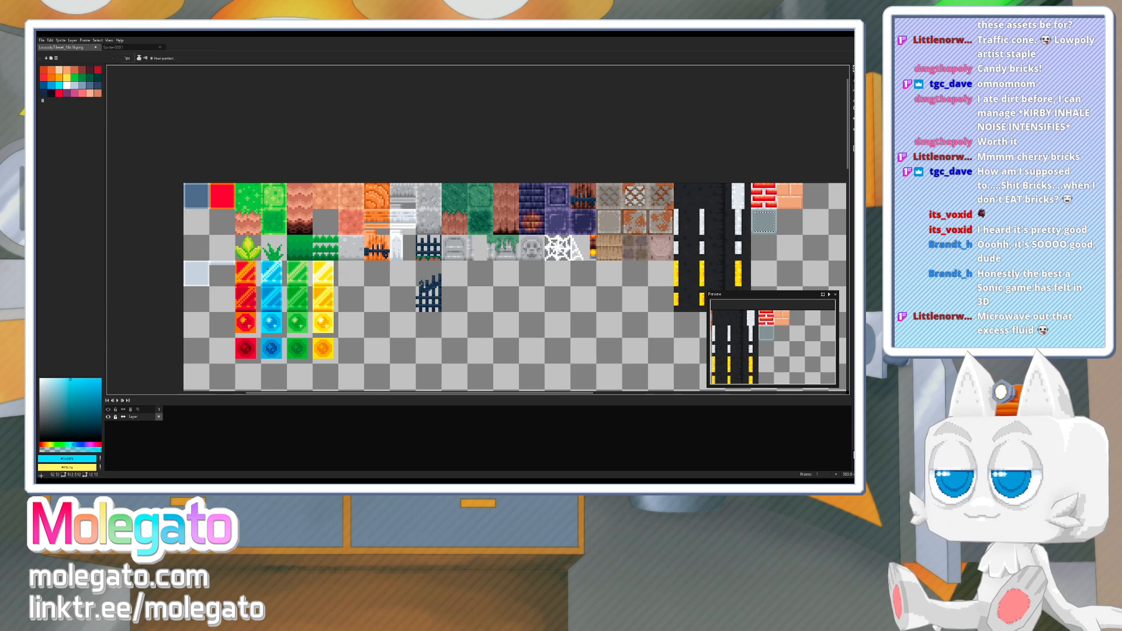
key("x")
left_click(267, 266, "alt")
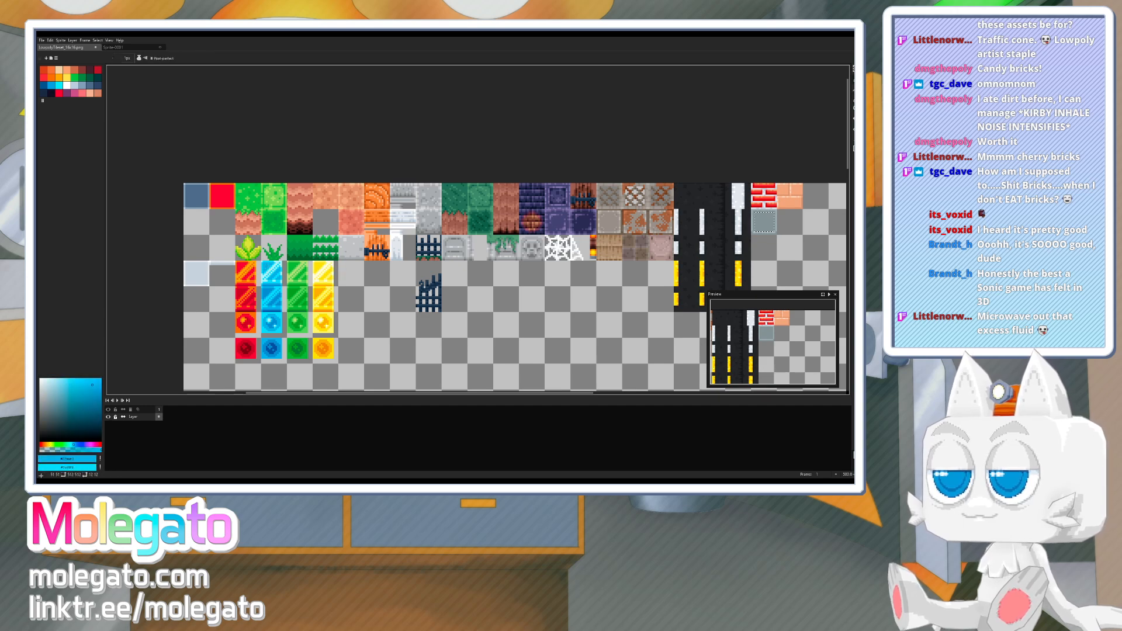
key("x")
middle_click_drag(503, 246, 360, 271)
left_click(623, 249)
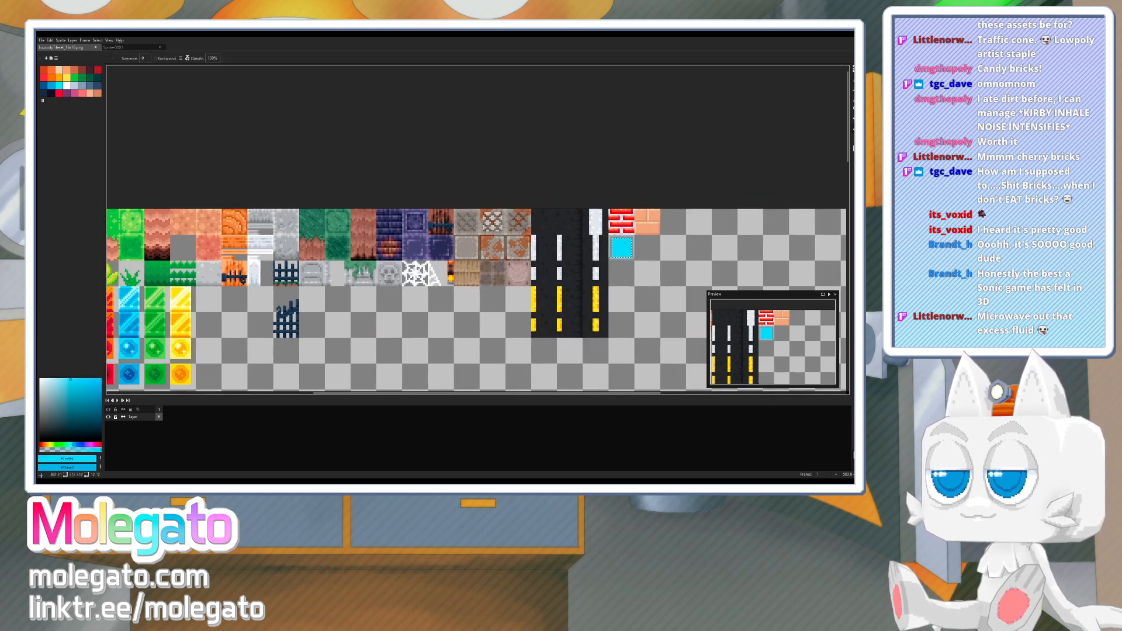
- Draw a one-pixel border in the deeper sampled blue along the edges of the cyan pane
key("x")
scroll(644, 250, "up", 4)
key("b")
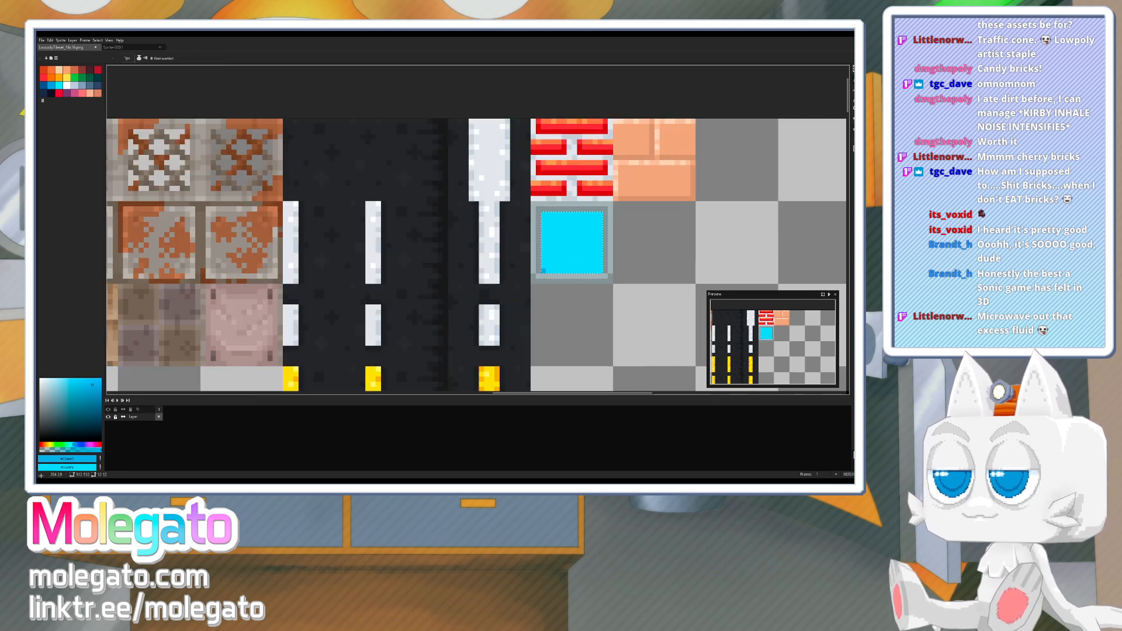
left_click_drag(543, 271, 589, 270, "shift")
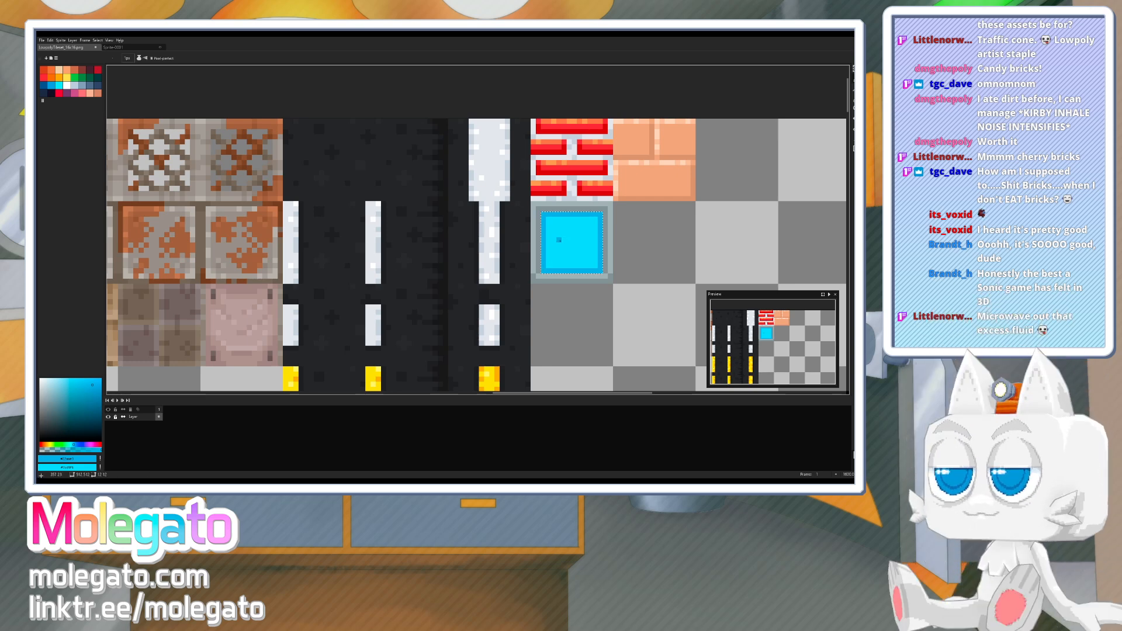
- Fill the upper half of the window pane with deeper blue, and darken the pane's border with blue sampled from the glass block tile
key("g")
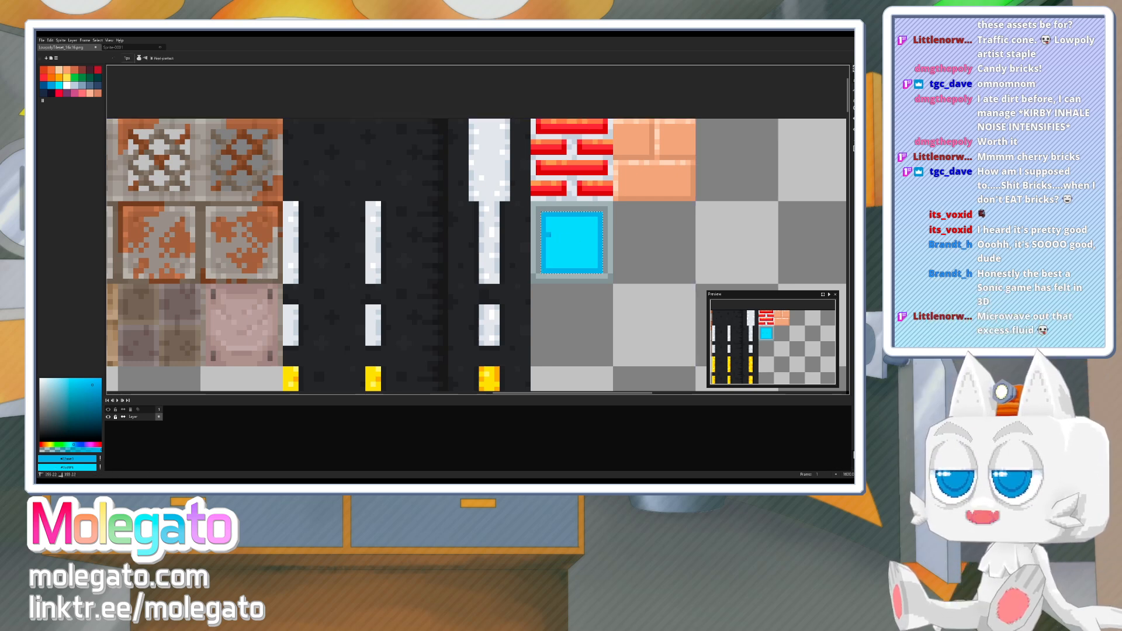
left_click(585, 238)
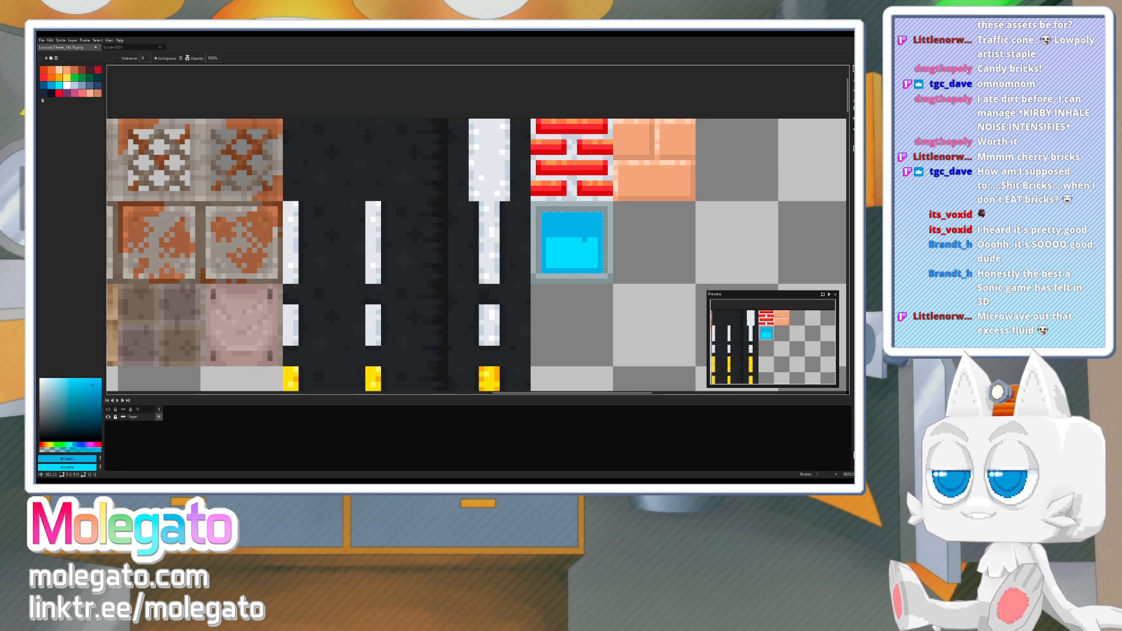
scroll(503, 291, "down", 1)
middle_click_drag(503, 291, 713, 252)
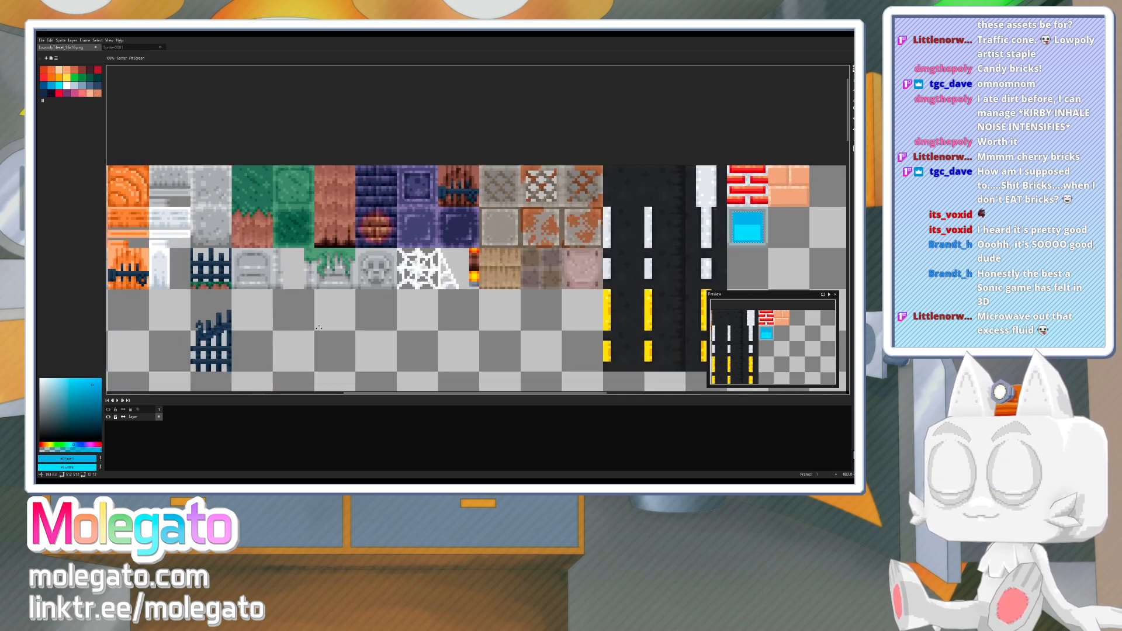
middle_click_drag(174, 330, 451, 293)
key("i")
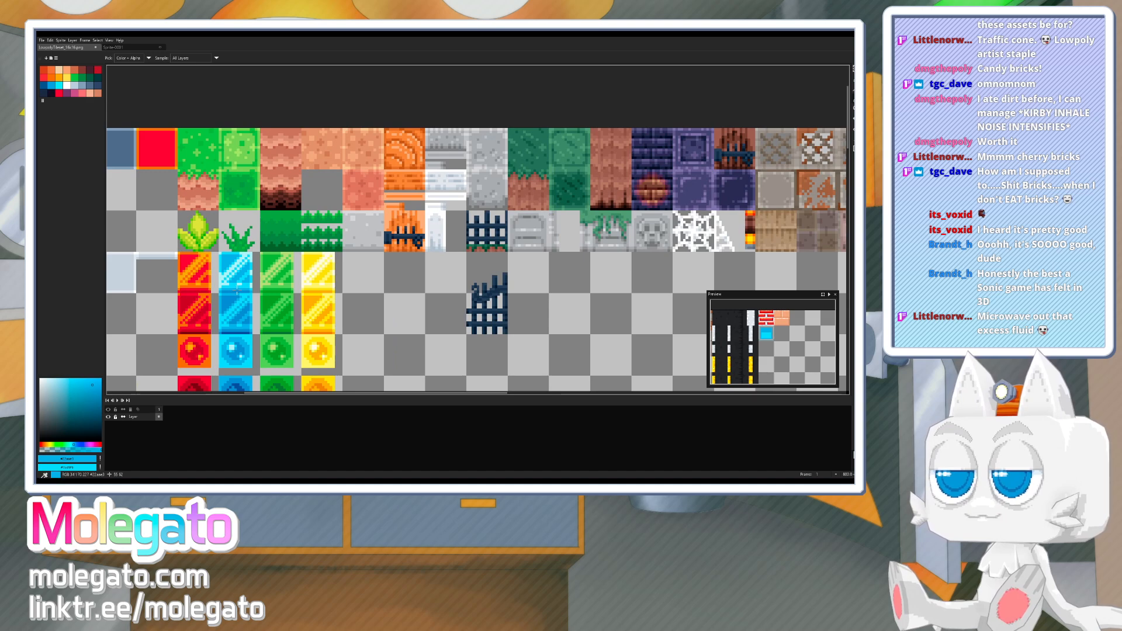
left_click(235, 292, "alt")
middle_click_drag(585, 272, 520, 287)
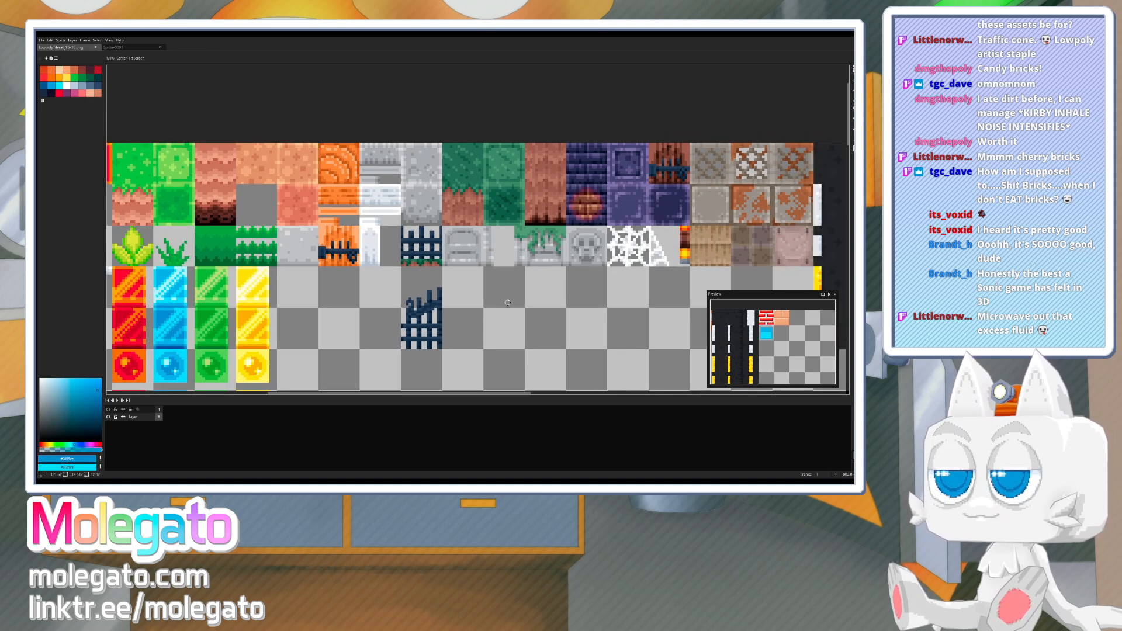
mouse_move(811, 265)
middle_mouse_down()
mouse_move(636, 265)
mouse_move(467, 304)
mouse_move(414, 332)
middle_mouse_up()
scroll(640, 264, "up", 2)
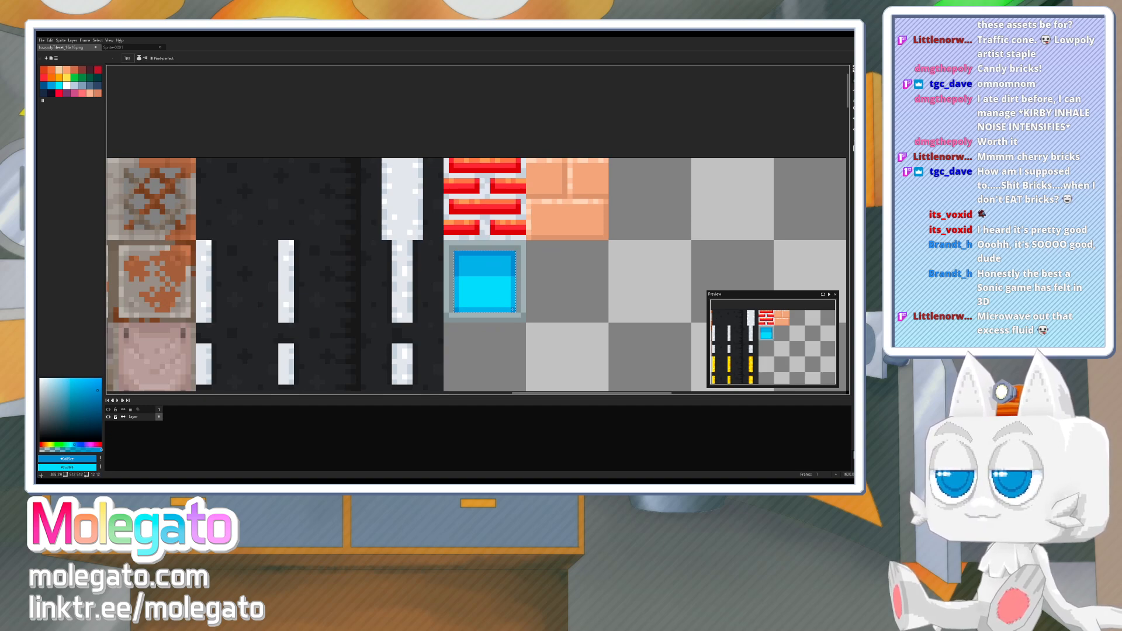
- Draw a wide diagonal highlight streak across the window pane in pale blue sampled from the blue glass block tile
scroll(514, 276, "down", 5)
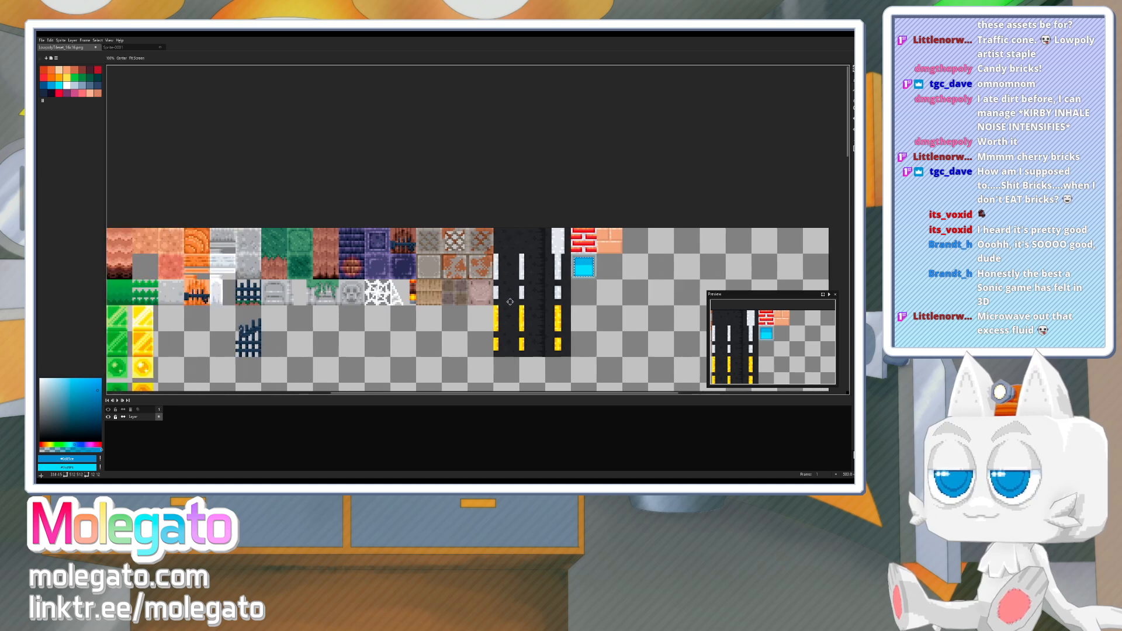
middle_click_drag(405, 342, 435, 332)
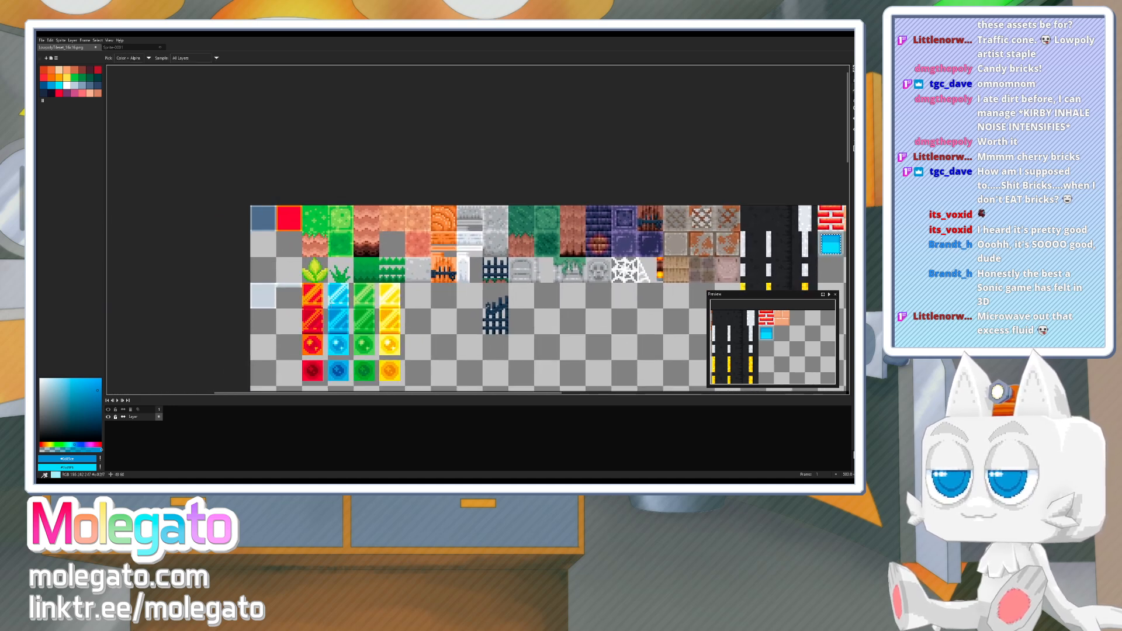
left_click(330, 302, "alt")
middle_click_drag(731, 255, 570, 277)
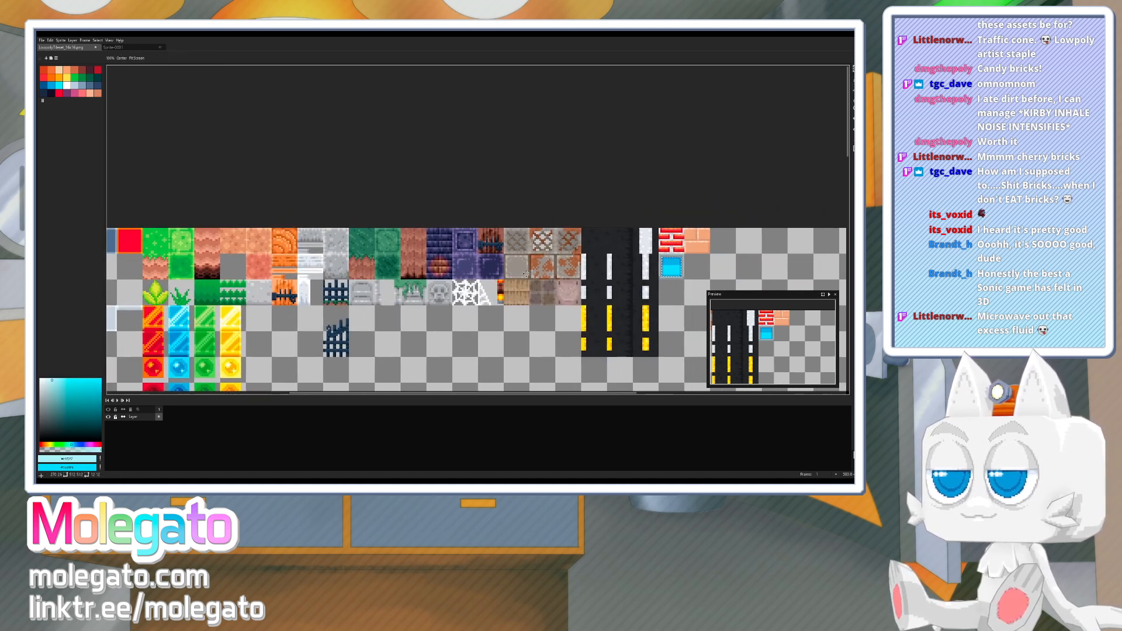
middle_click_drag(787, 275, 630, 275)
scroll(531, 267, "up", 7)
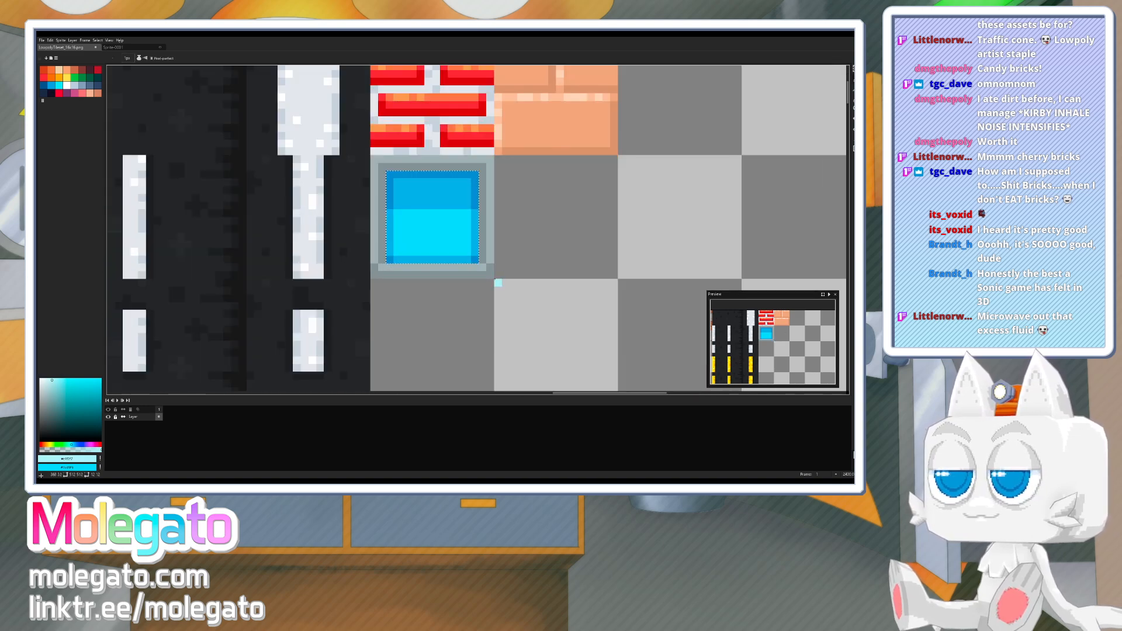
middle_click_drag(476, 306, 476, 312)
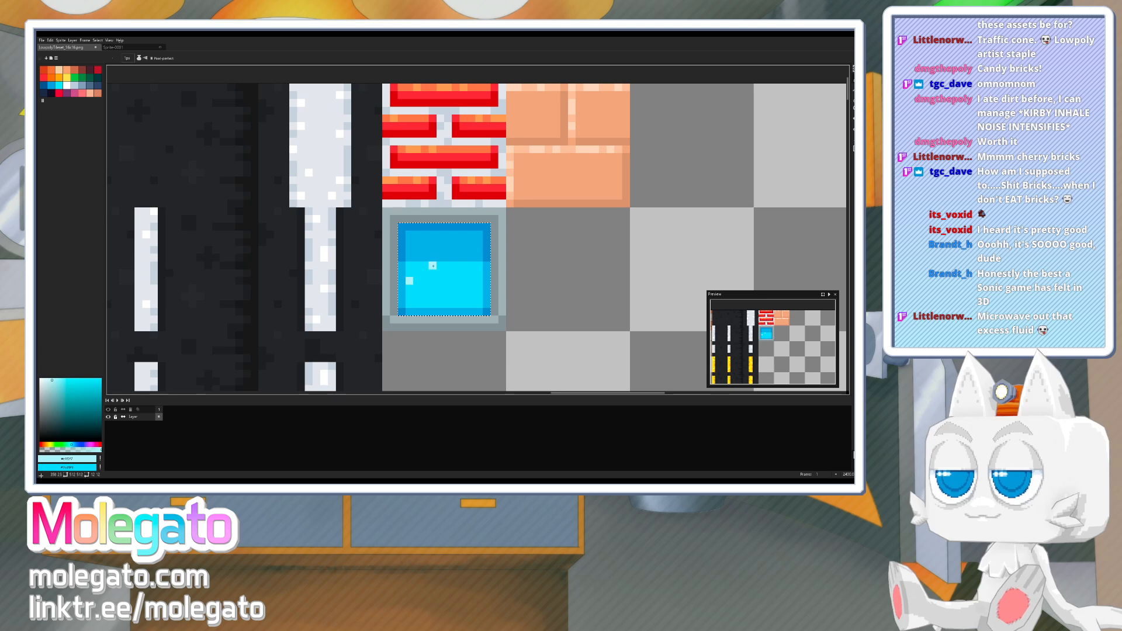
left_click(456, 226, "shift")
left_click(471, 235)
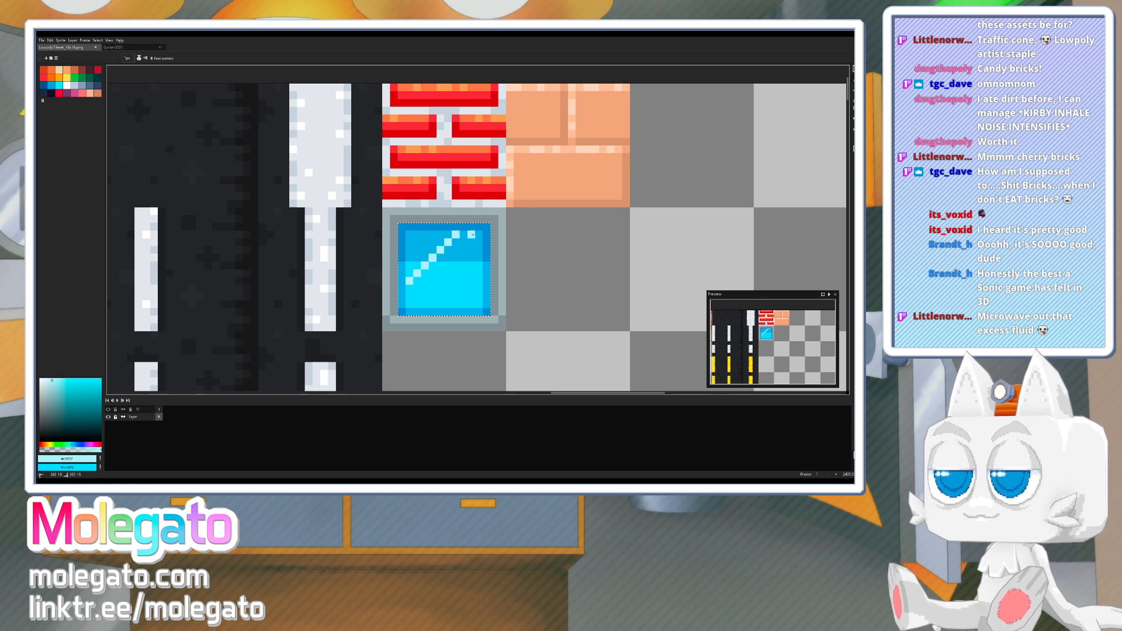
left_click(410, 294, "shift")
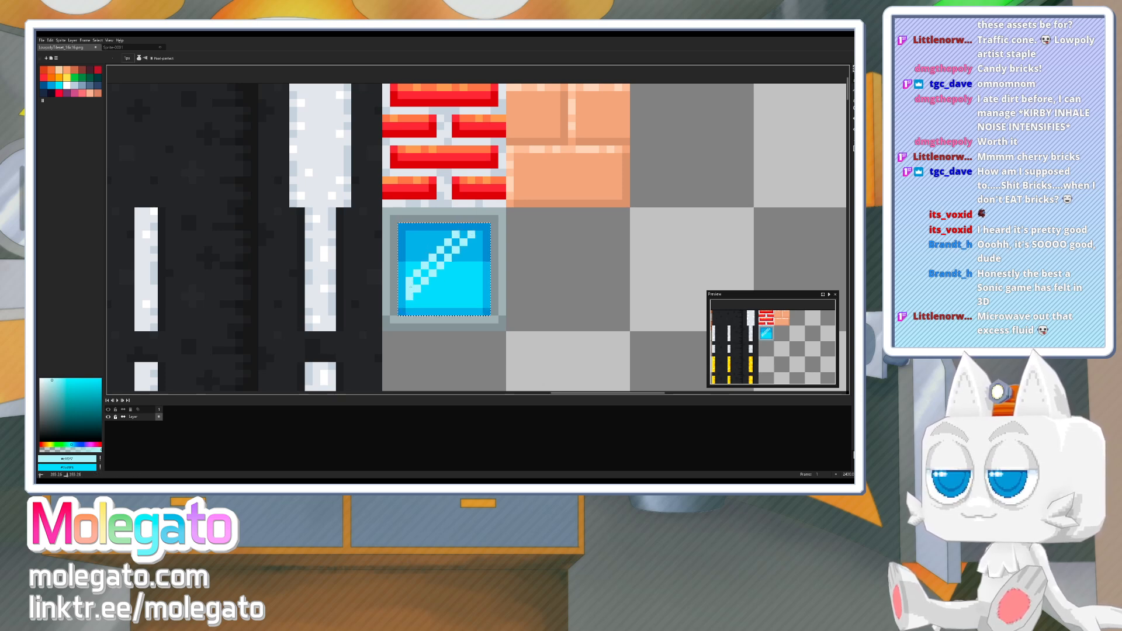
left_click(462, 235, "shift")
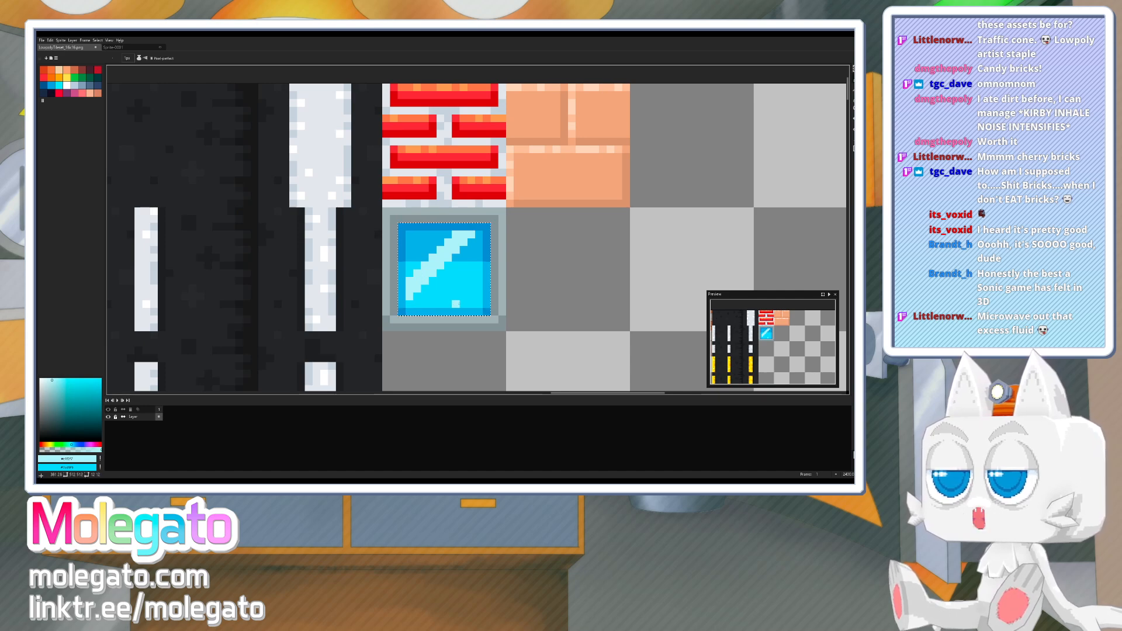
- Add a shorter diagonal pale-blue streak in the pane's lower-right corner and touch up its pixels with sampled pane blues
left_click(478, 283, "shift")
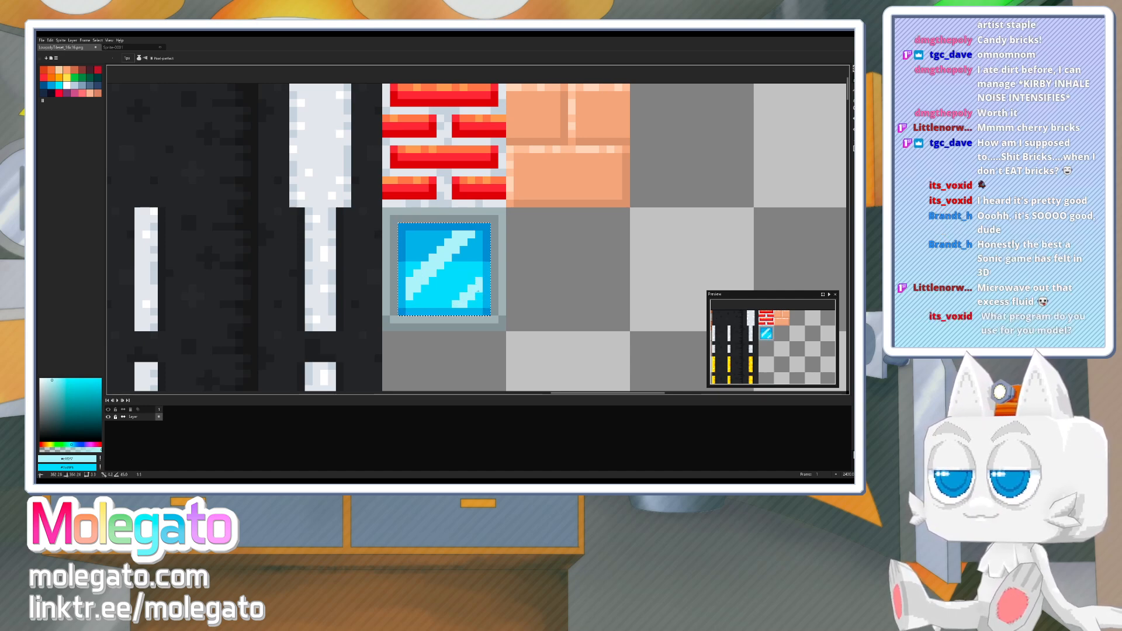
left_click(463, 304, "shift")
left_click(465, 273, "alt")
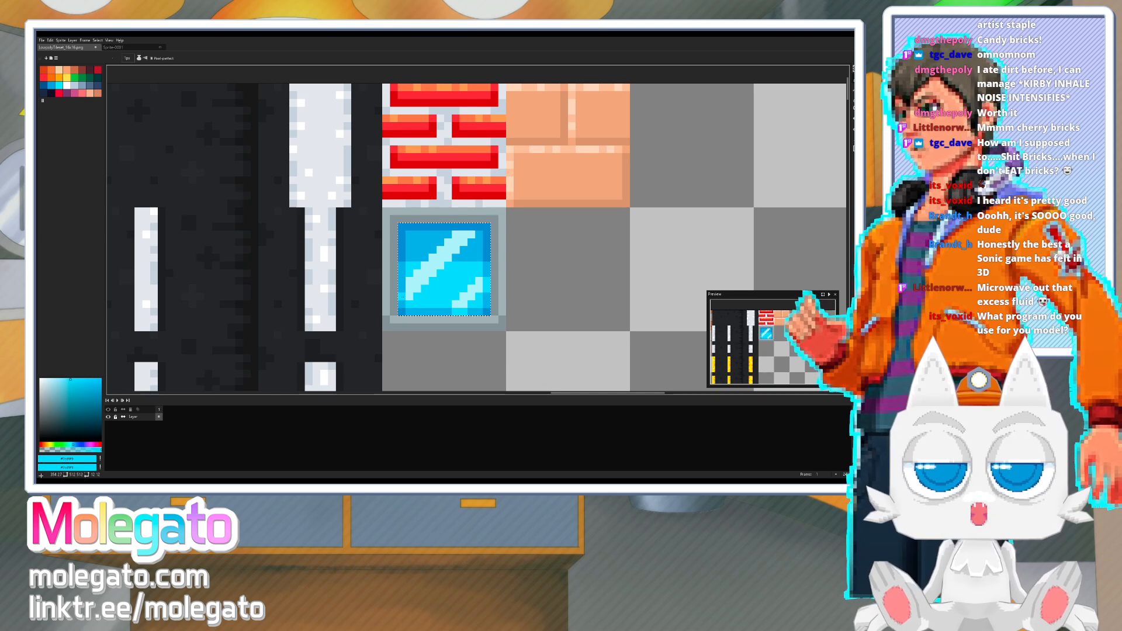
key("i")
left_click(430, 242)
key("b")
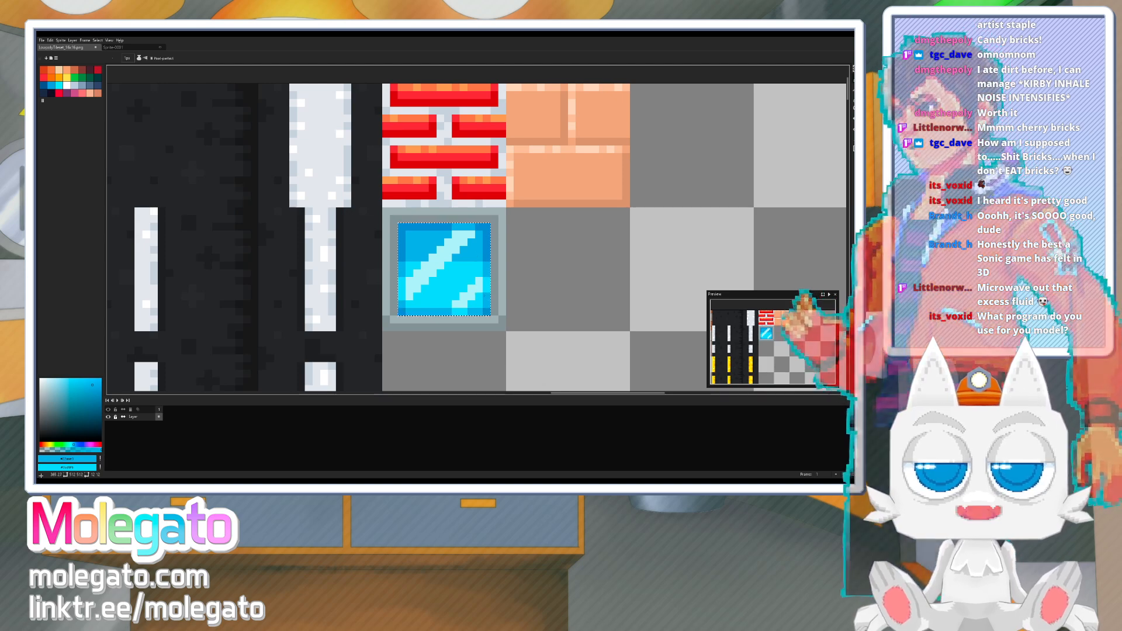
left_click_drag(471, 273, 475, 285)
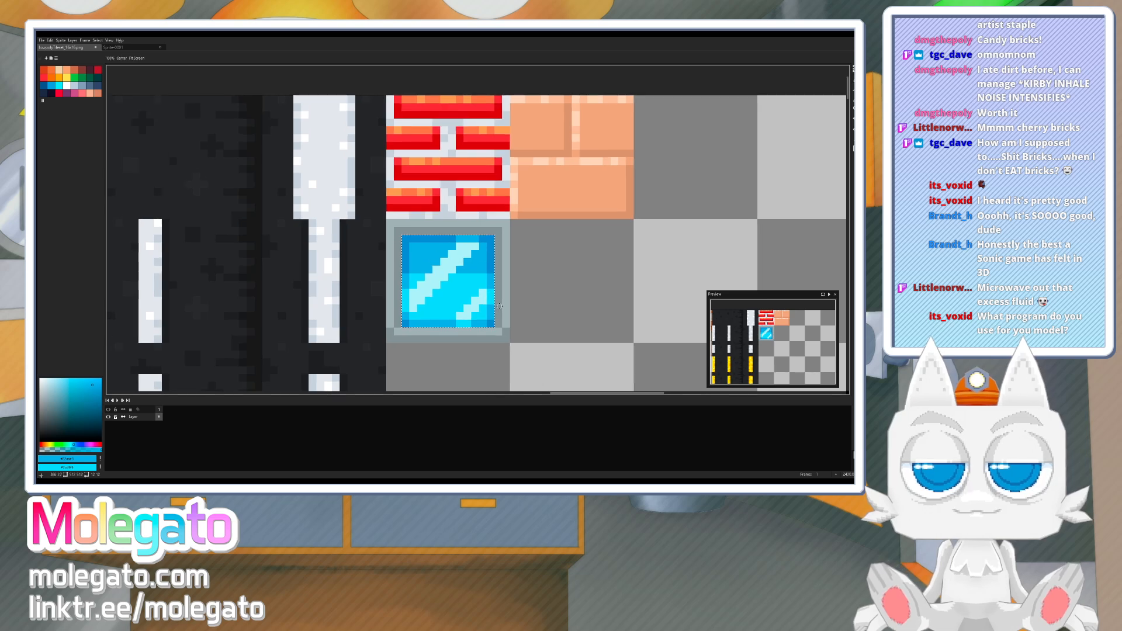
- Save the tileset image
scroll(539, 284, "down", 1)
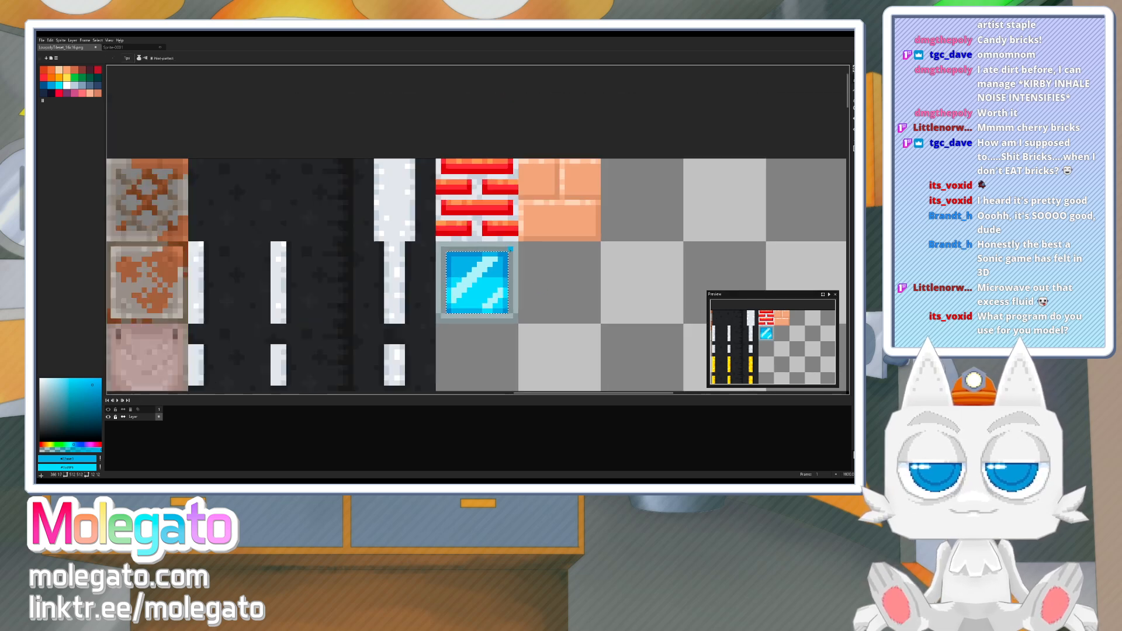
scroll(519, 248, "up", 1)
key("ctrl+s")
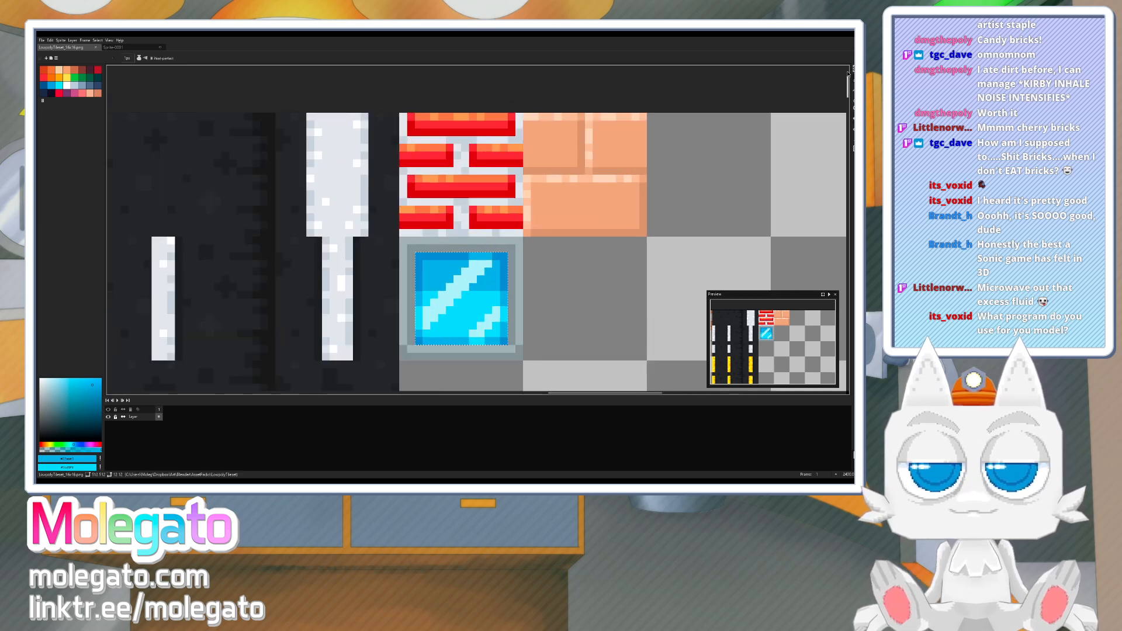
- Copy the finished window tile and place the duplicate in the empty tile directly beside it, below the peach bricks
key("m")
left_click_drag(400, 236, 518, 350)
key("ctrl+c")
key("ctrl+v")
left_click_drag(459, 279, 581, 279)
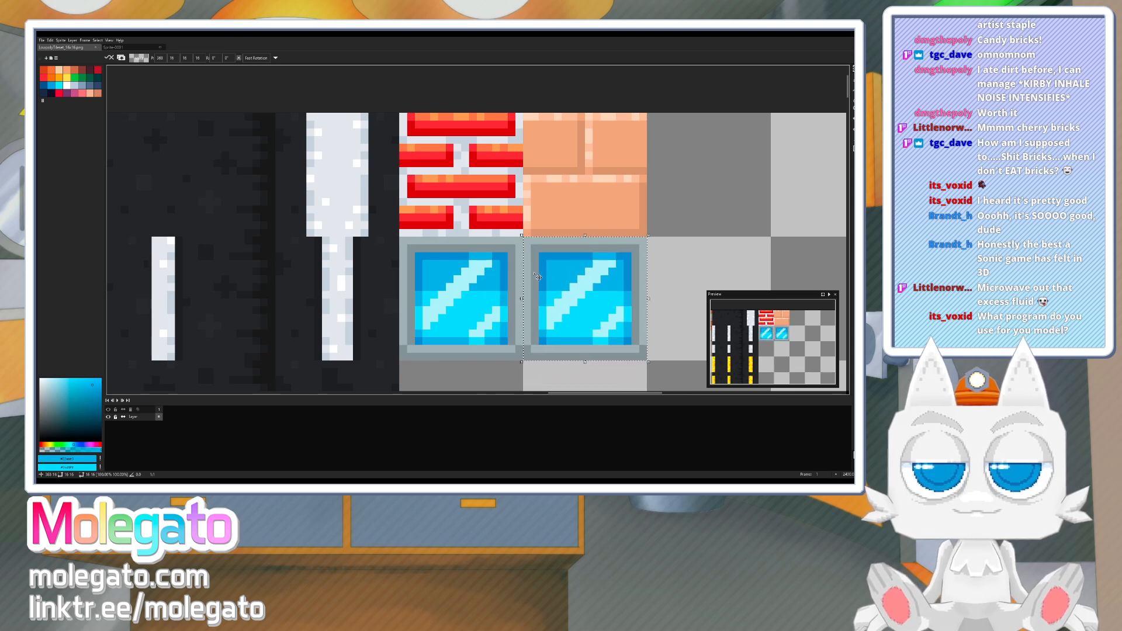
middle_click_drag(582, 286, 522, 279)
- Draw a two-pixel-wide vertical bar through the middle of the copied window in the frame's light blue-grey
key("b")
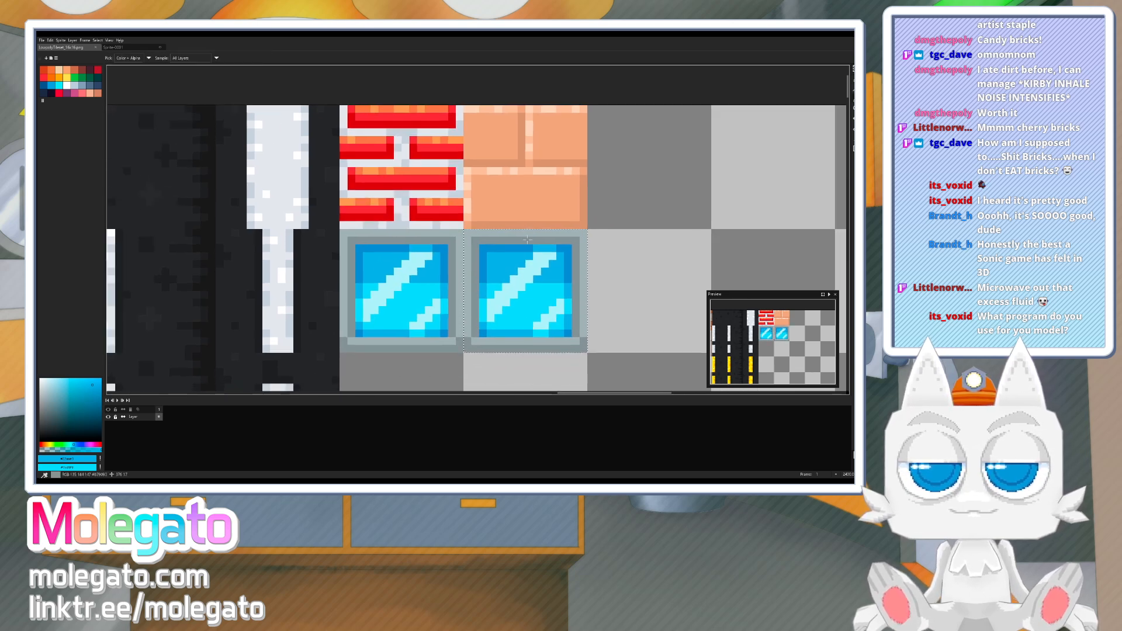
left_click(526, 233, "alt")
left_click(528, 240)
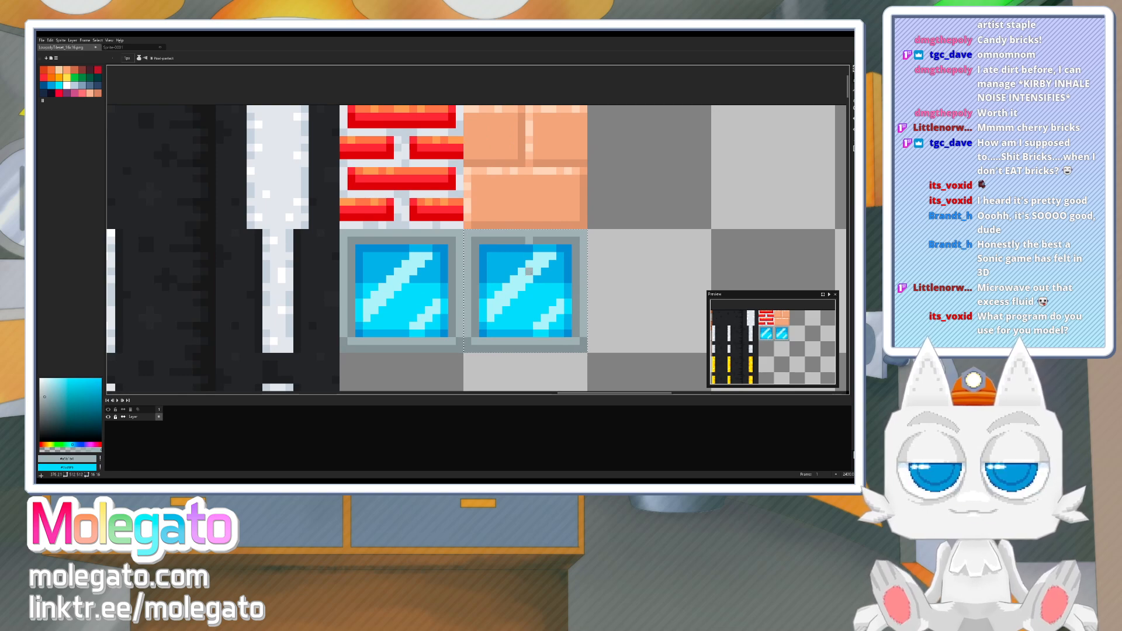
left_click(529, 334, "shift")
left_click(522, 334)
left_click(521, 240, "shift")
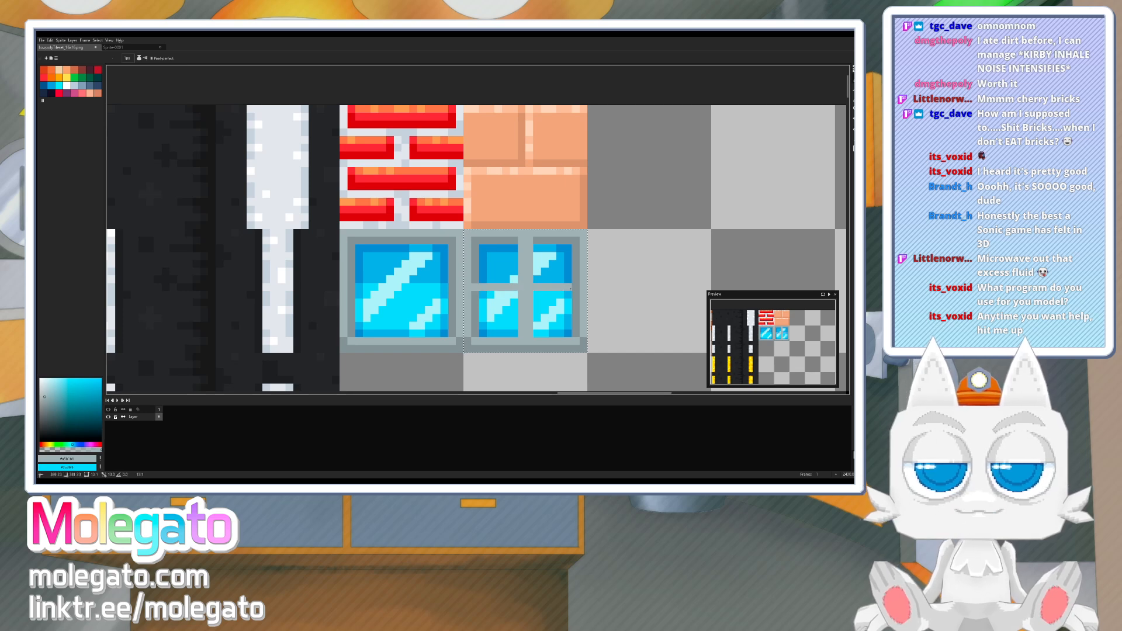
- Draw a two-pixel-wide horizontal bar across the copied window's middle, dividing it into four panes
left_click(576, 288, "shift")
left_click(575, 294)
left_click(476, 294, "shift")
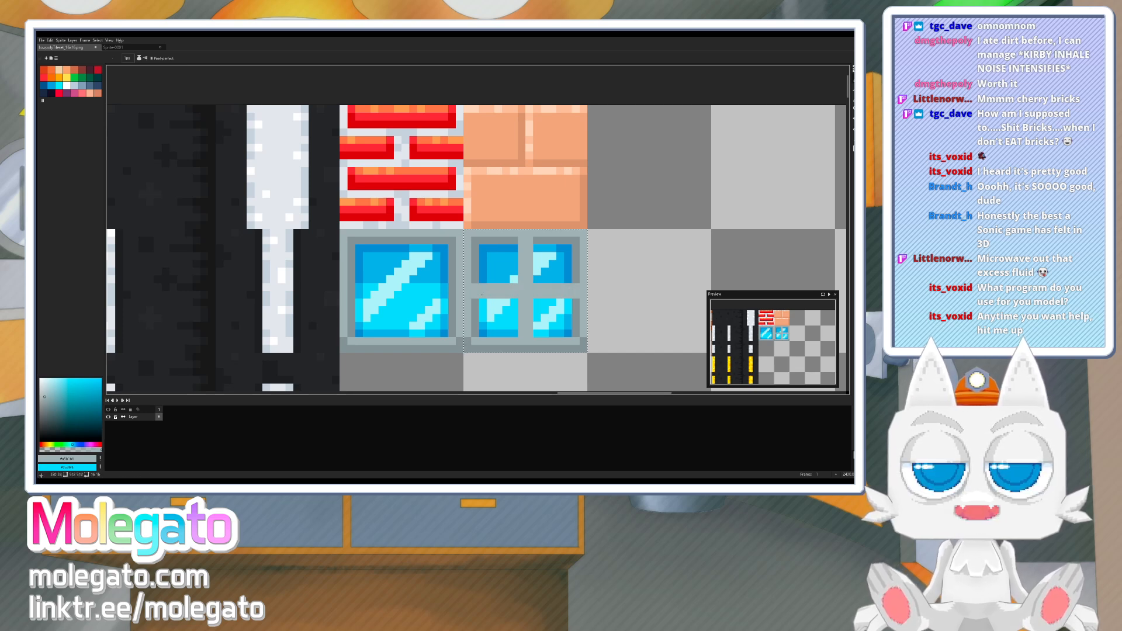
- Shade the lower row of the horizontal bar on both sides of the vertical bar with the frame's sampled darker blue-grey
left_click(475, 303, "alt")
left_click(483, 295)
left_click_drag(514, 295, 514, 289, "shift")
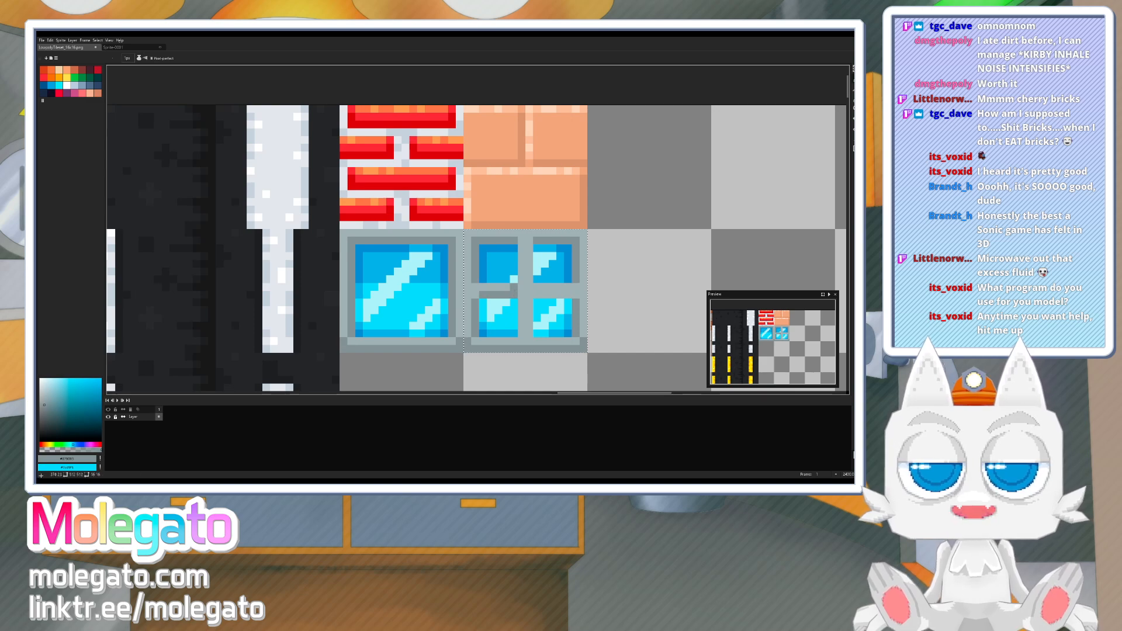
left_click(536, 294)
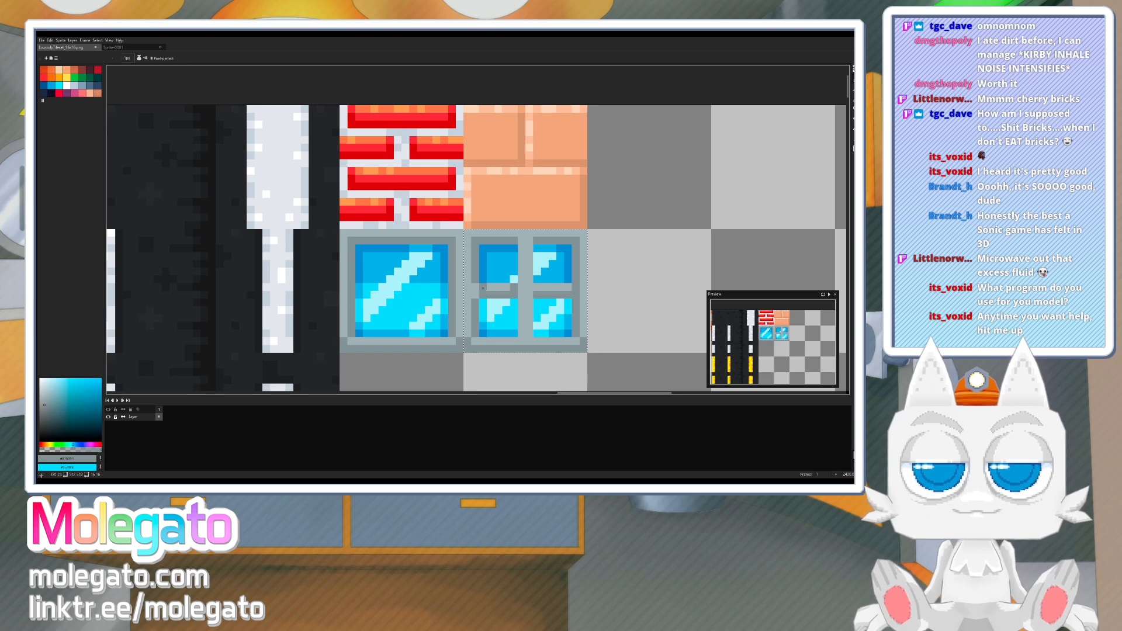
- Sample the window frame's grey, lighten it, and draw a straight highlight down the left side of the four-pane window's vertical bar
key("alt")
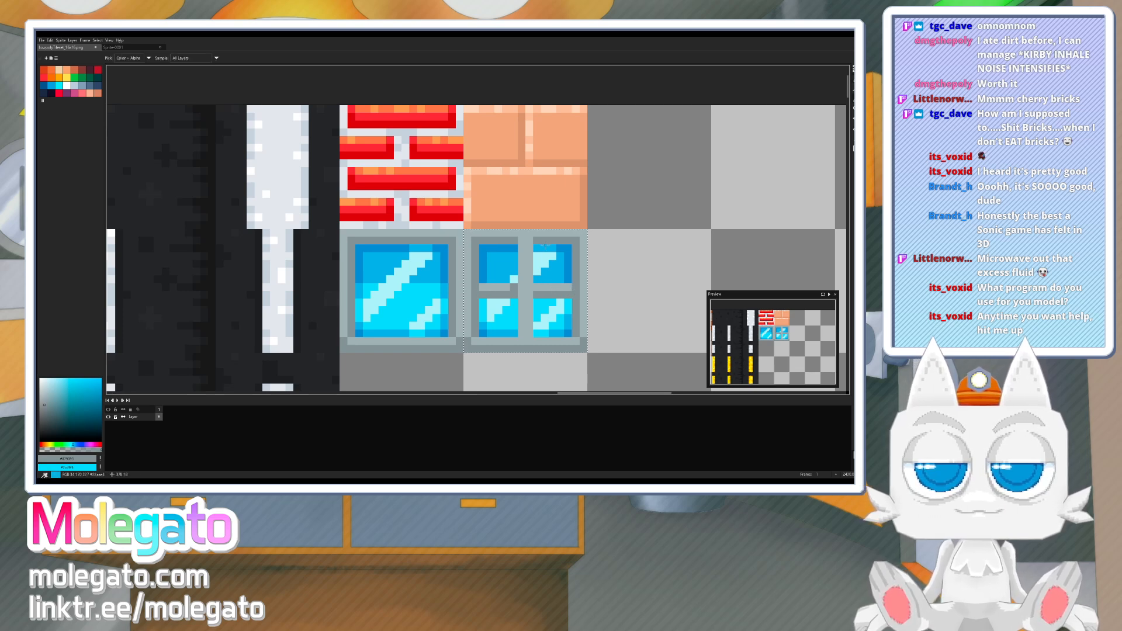
left_click(475, 243, "alt")
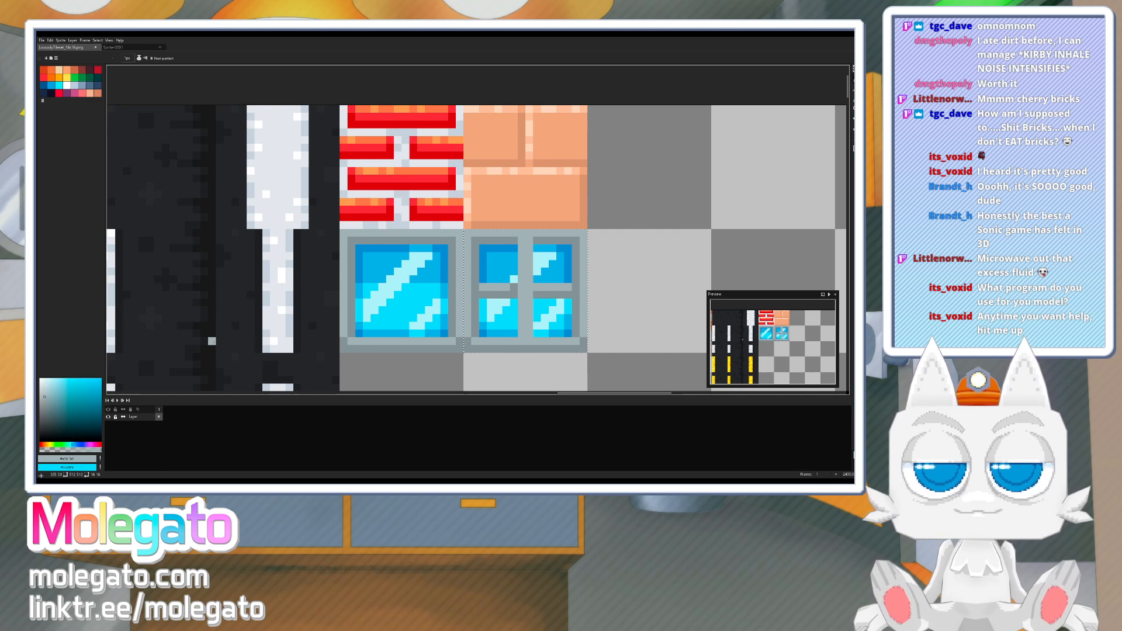
left_click(42, 394)
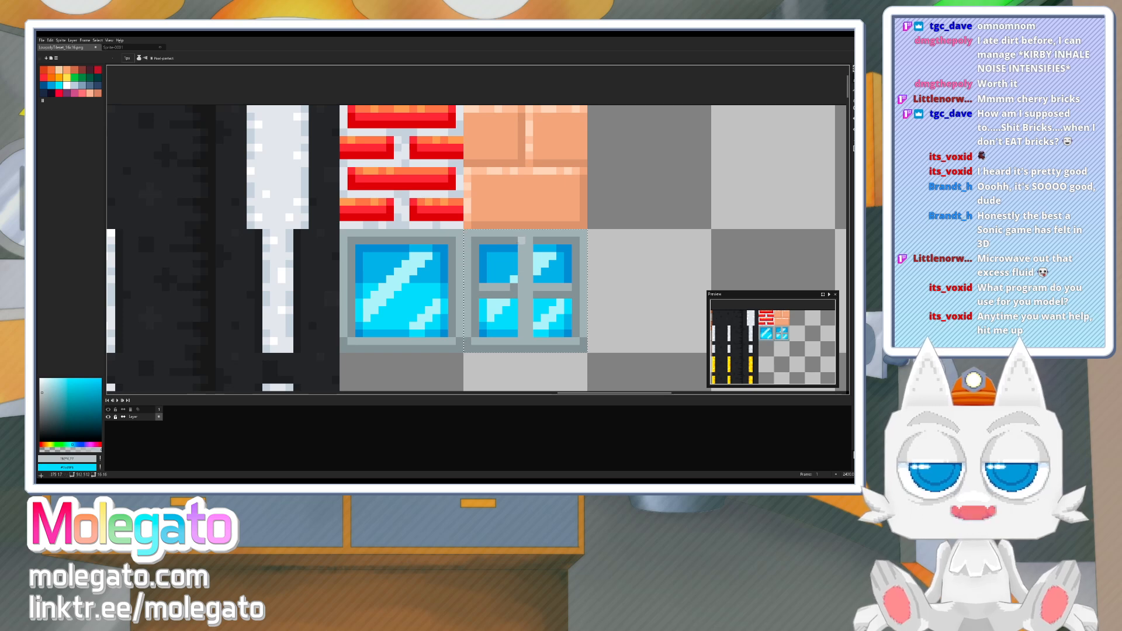
left_click(522, 240)
left_click(522, 331, "shift")
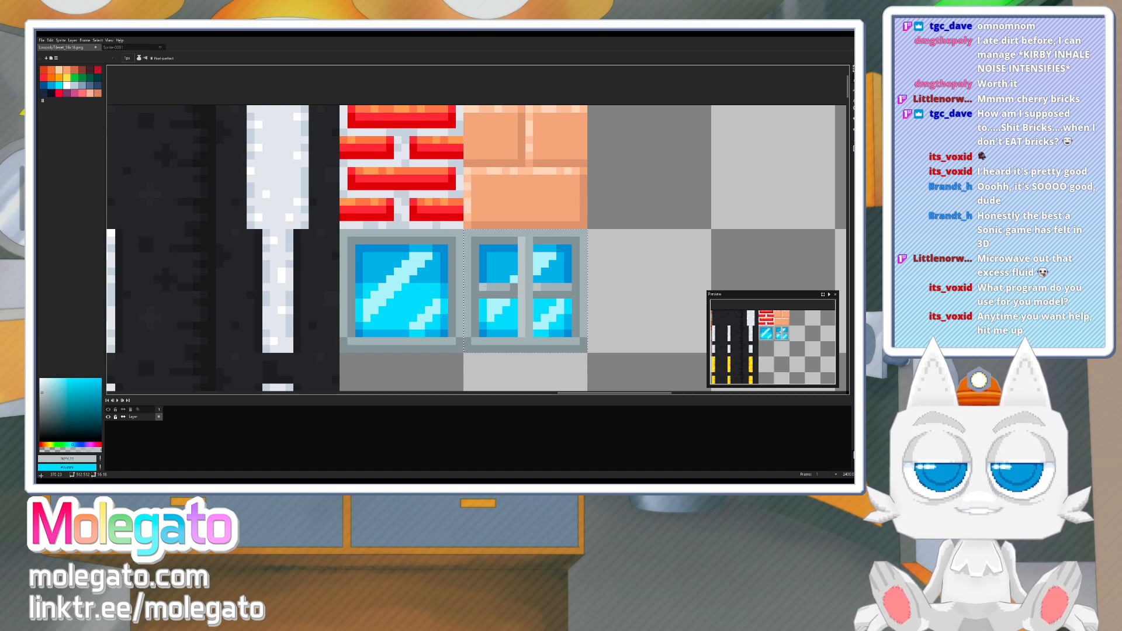
- Shade the four-pane window's horizontal bar with the sampled darker frame grey, and undo the stray pencil marks
left_click(484, 290, "alt")
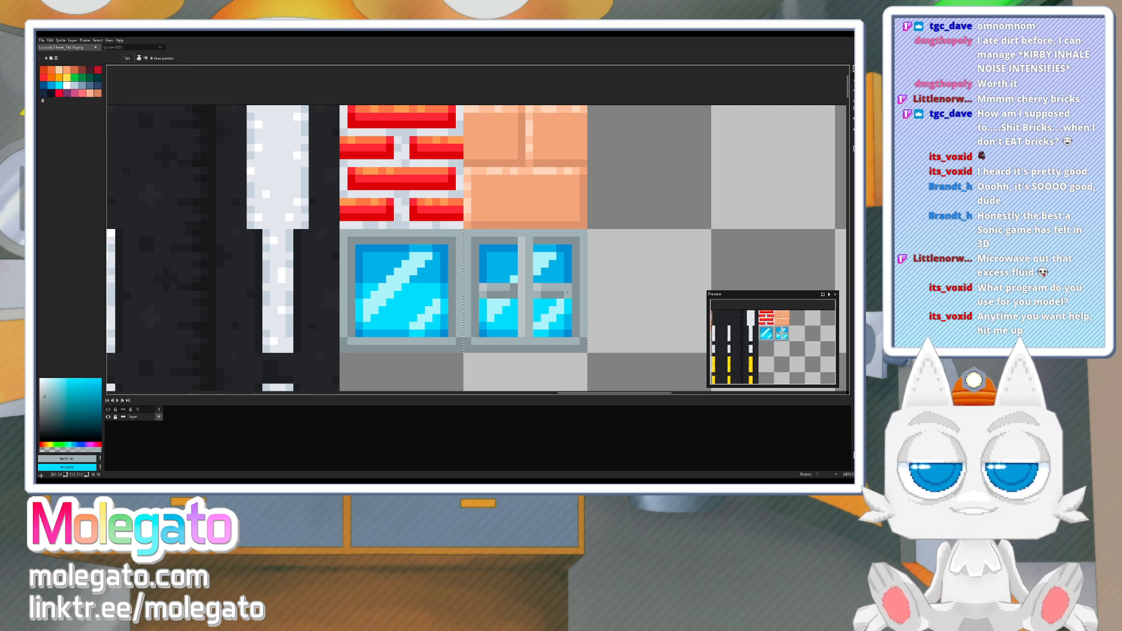
left_click(552, 258, "alt")
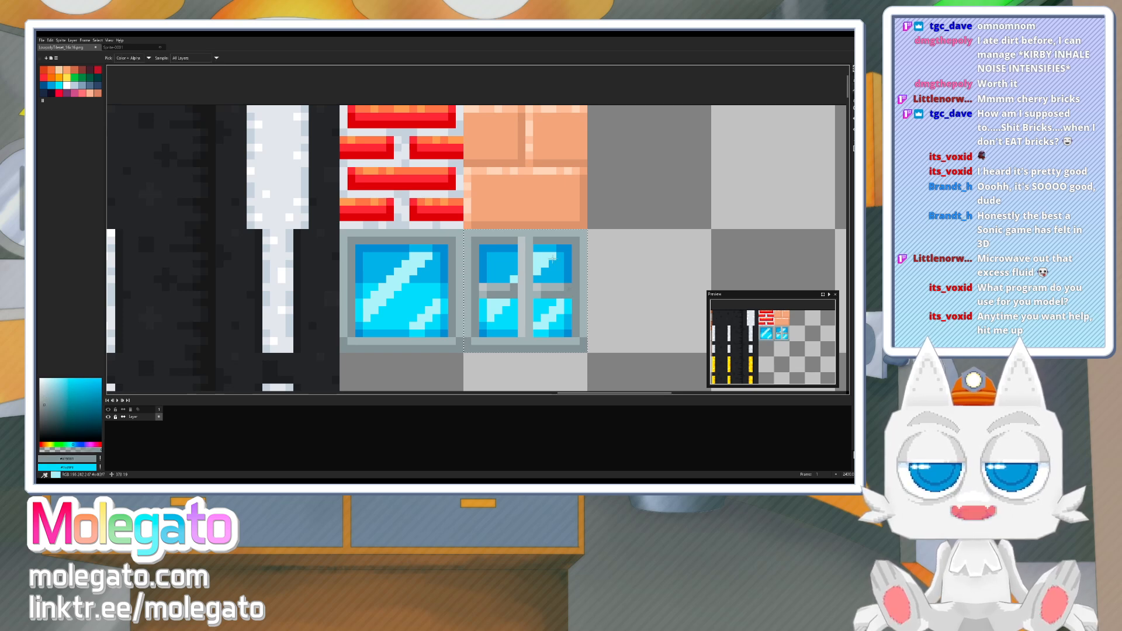
left_click(525, 250, "alt")
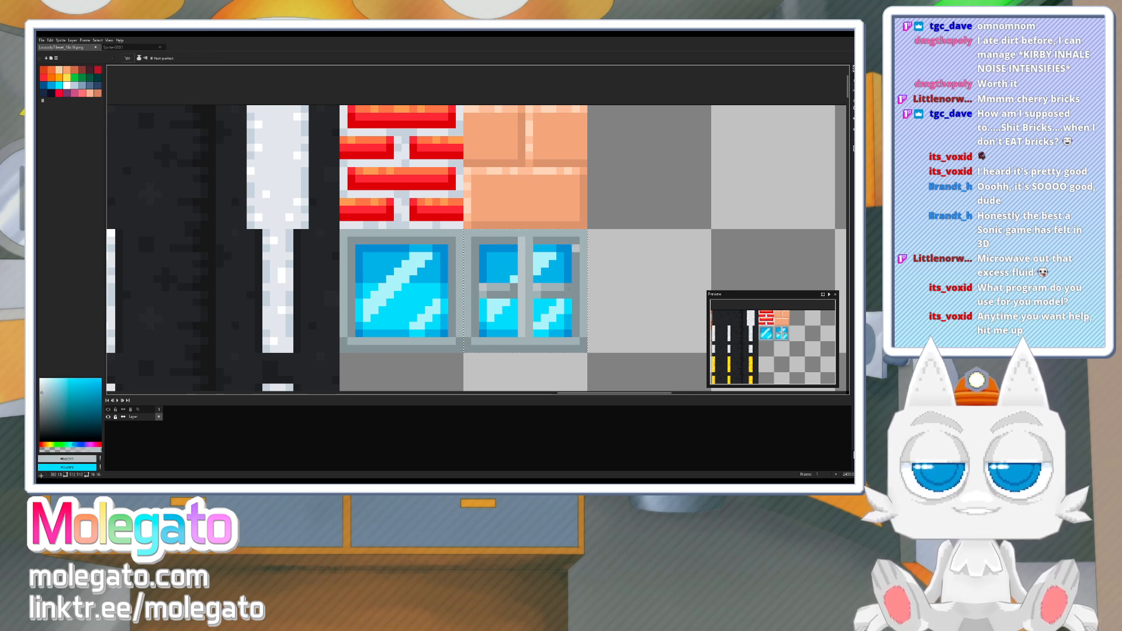
key("ctrl+z")
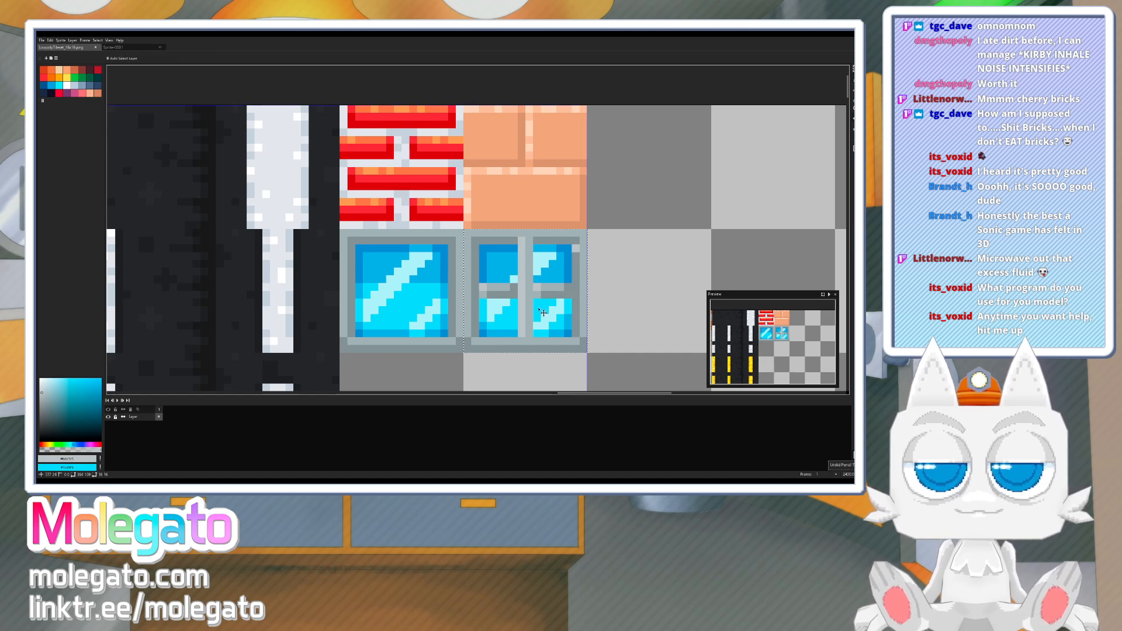
middle_click_drag(543, 310, 532, 313)
key("ctrl+z")
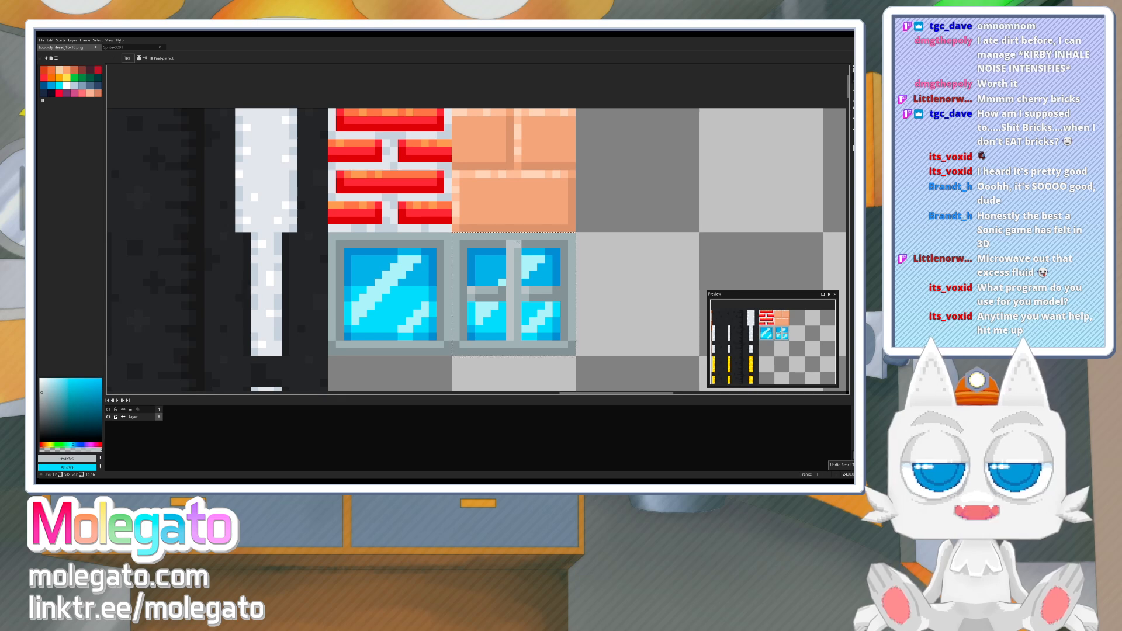
middle_click_drag(533, 251, 530, 255)
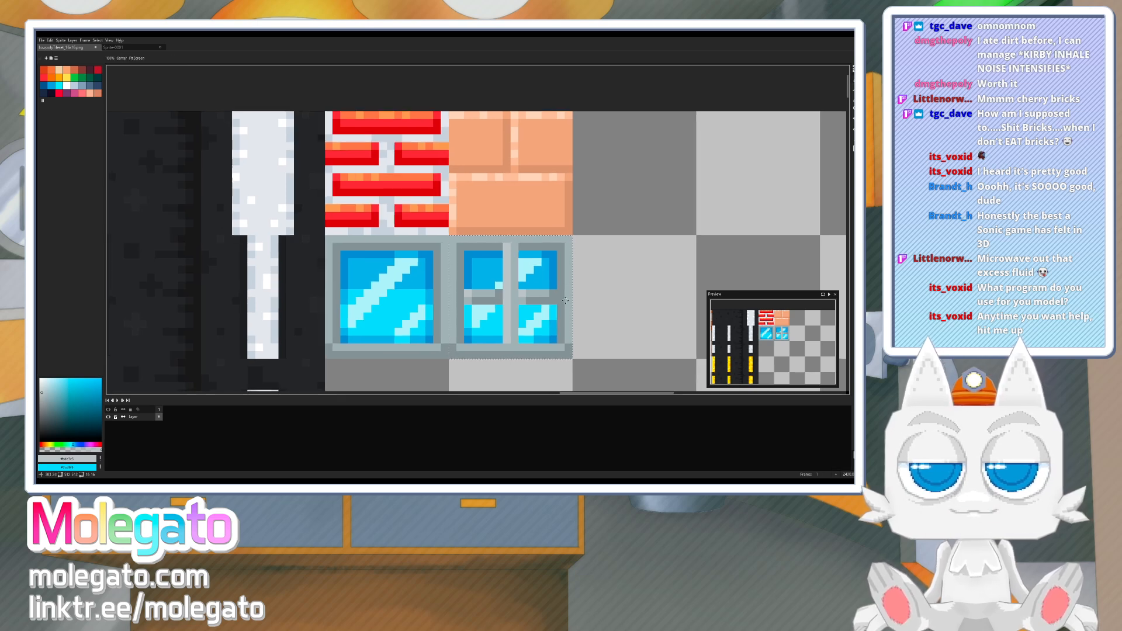
- Retouch the ends and edges of the four-pane window's crossbars with grey tones sampled from the frame and bars
left_click(529, 301, "alt")
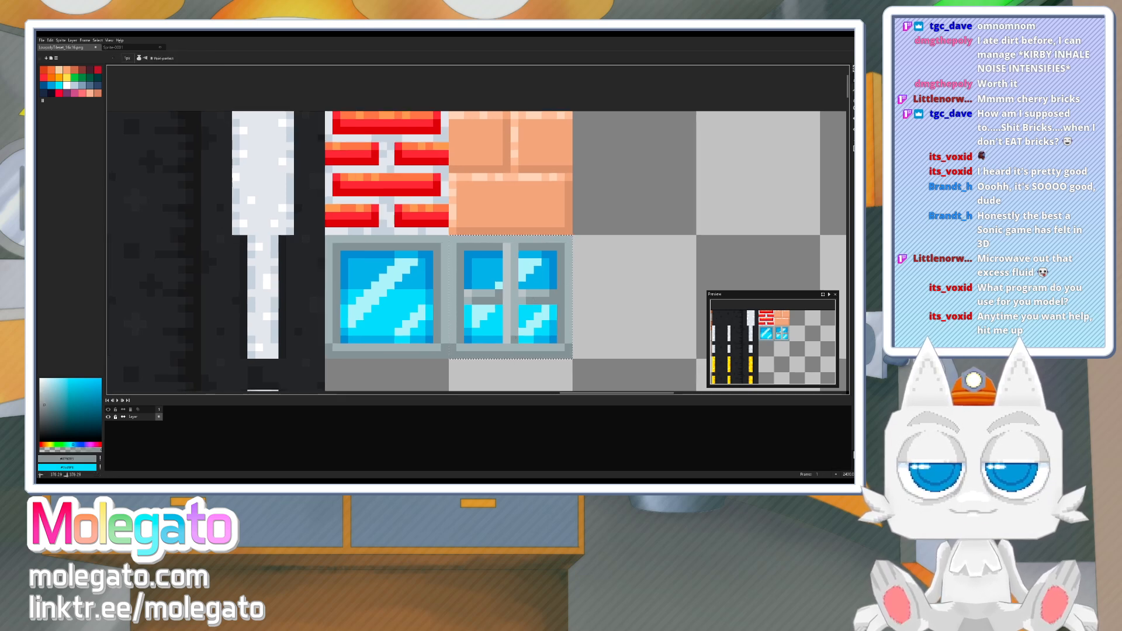
left_click(515, 332, "alt")
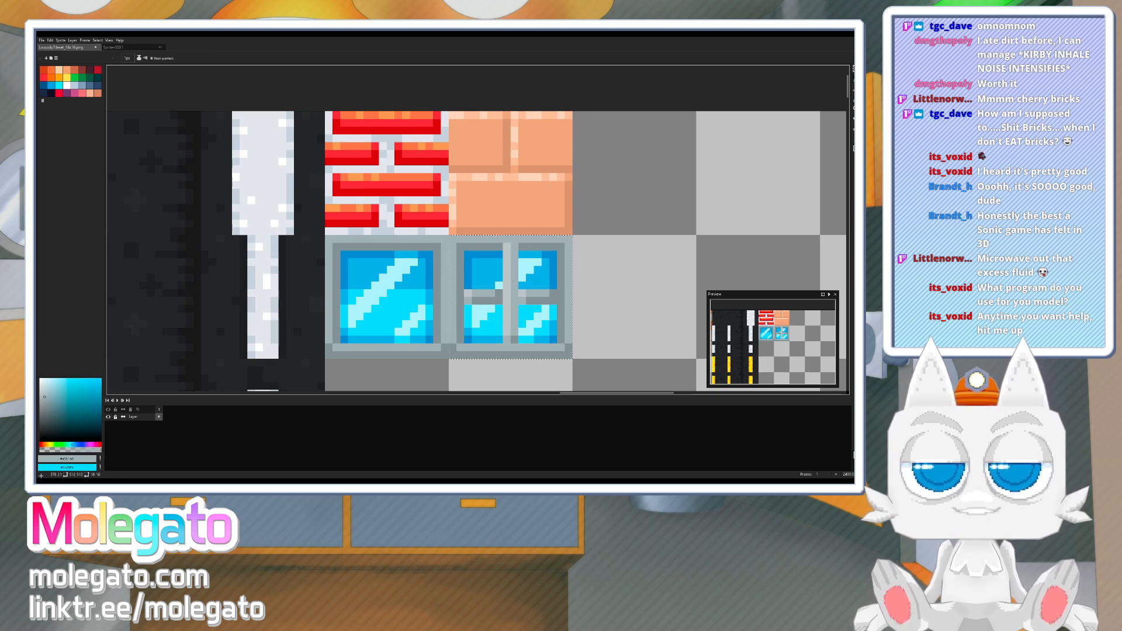
left_click(507, 255, "alt")
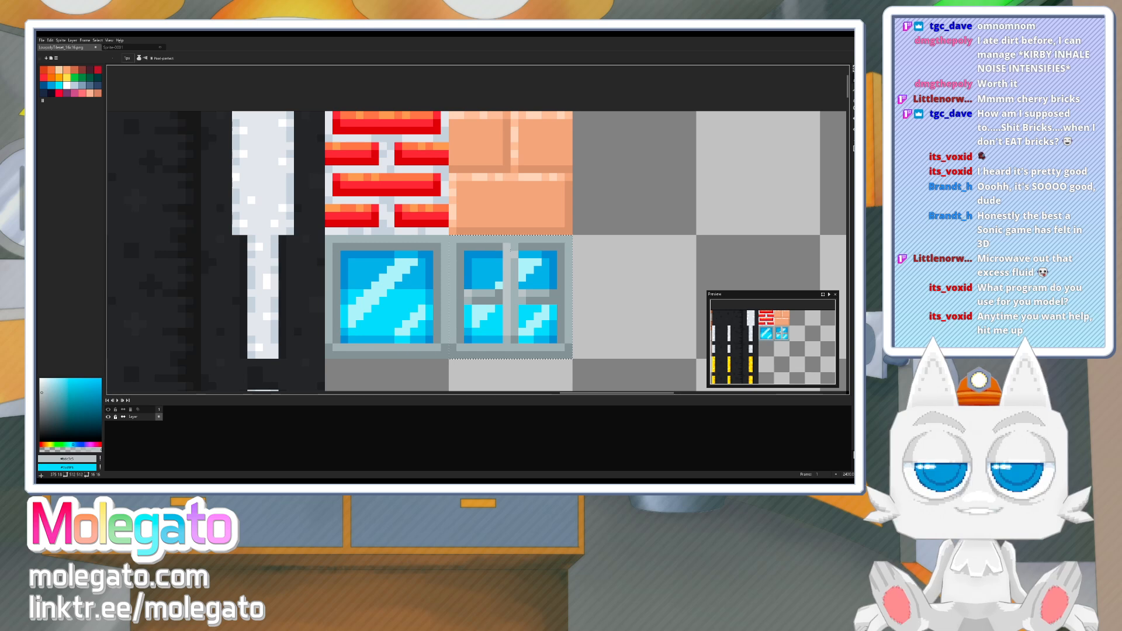
left_click(504, 247, "alt")
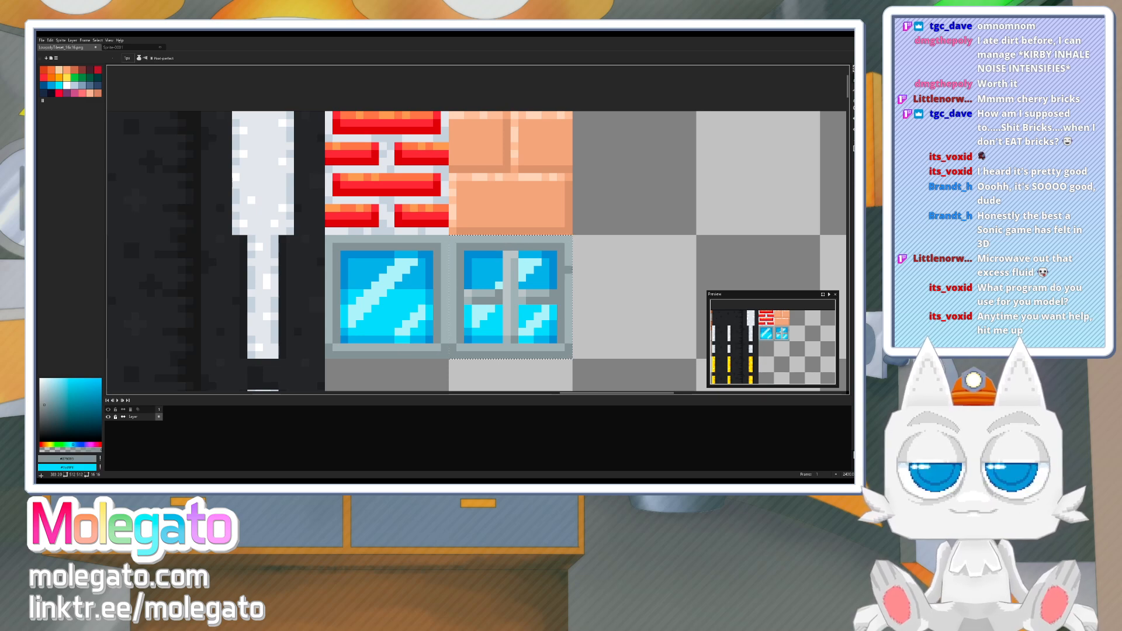
- Paint over the reflections in the four-pane window's lower panes with sampled mid blue, and add sampled cyan along the upper panes' bottom edges
key("alt")
left_click(474, 287, "alt")
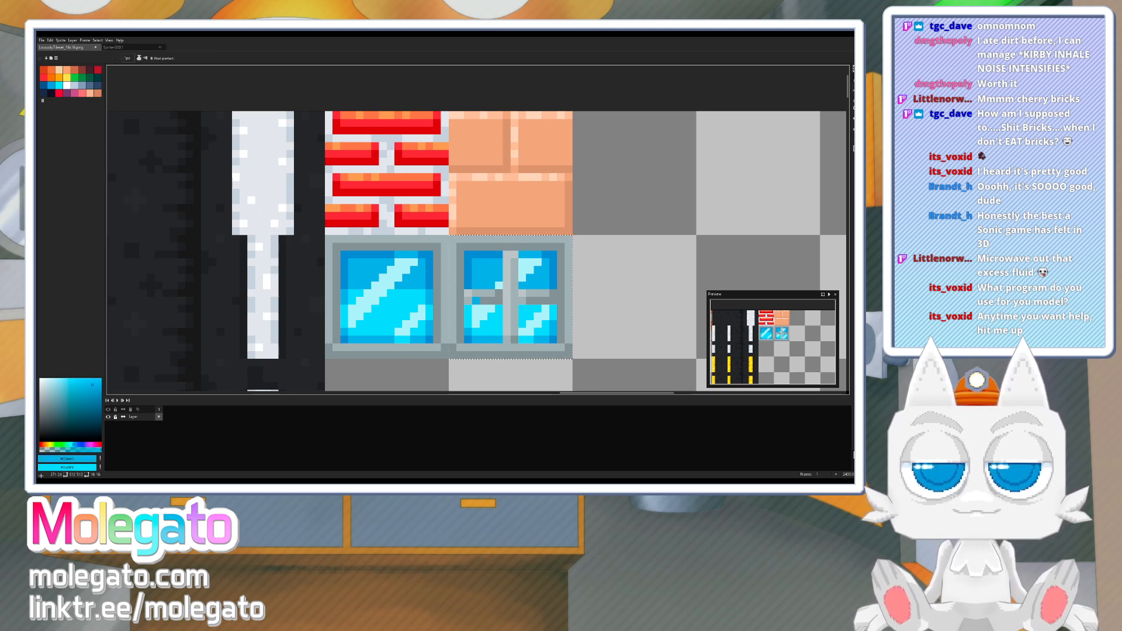
mouse_move(468, 309)
left_mouse_down()
mouse_move(553, 309)
mouse_move(522, 316)
left_mouse_up()
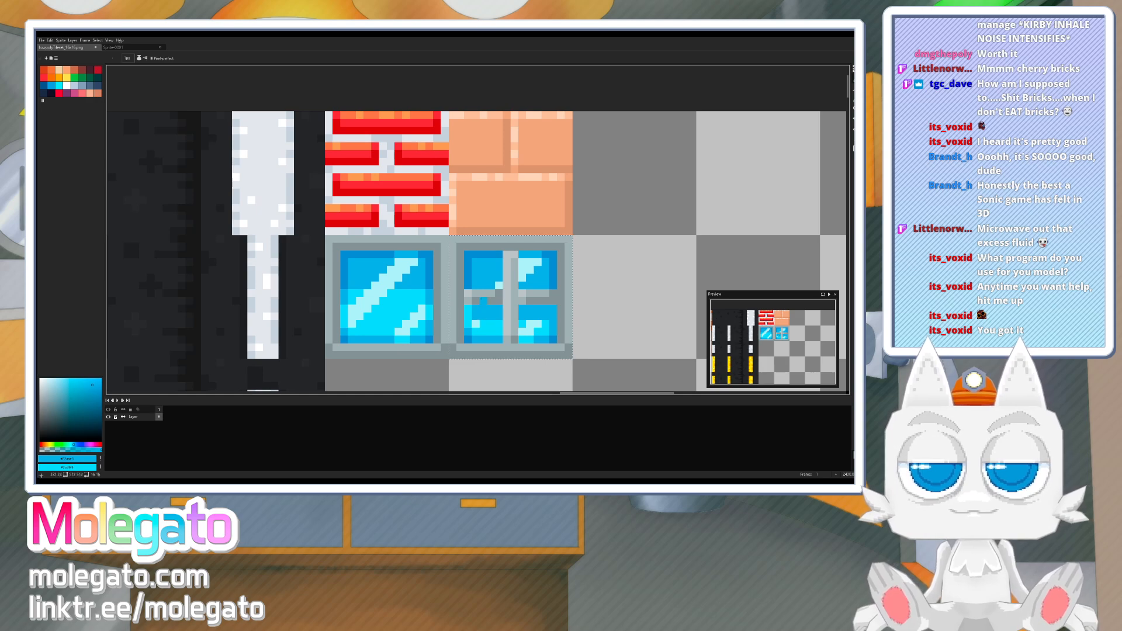
key("alt")
left_click(545, 325, "alt")
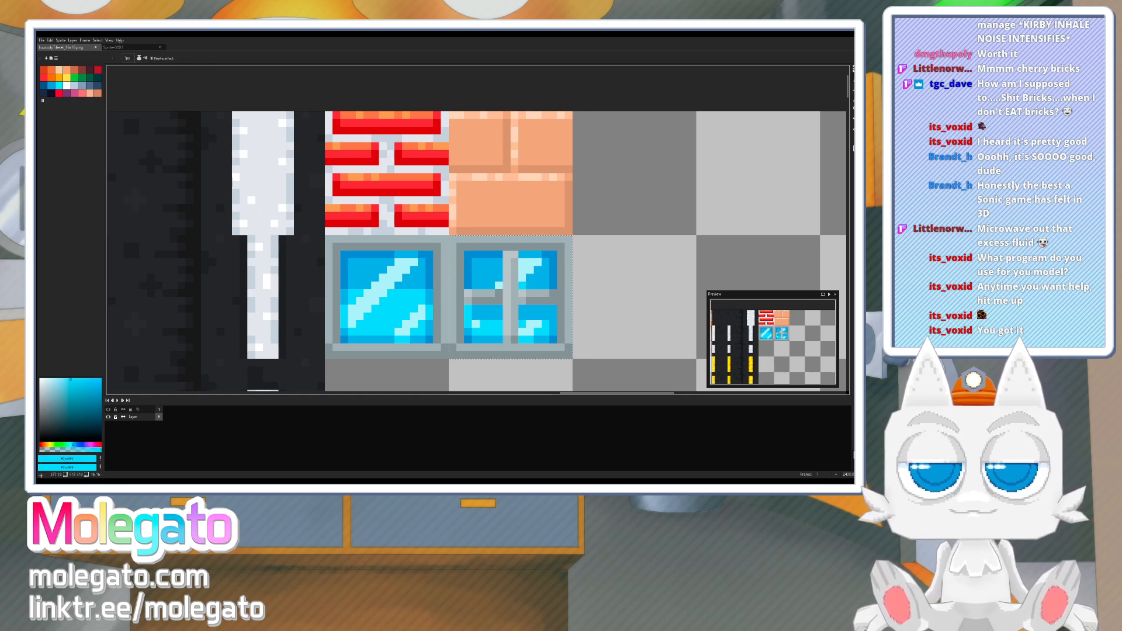
mouse_move(522, 279)
left_mouse_down()
mouse_move(546, 278)
mouse_move(522, 285)
left_mouse_up()
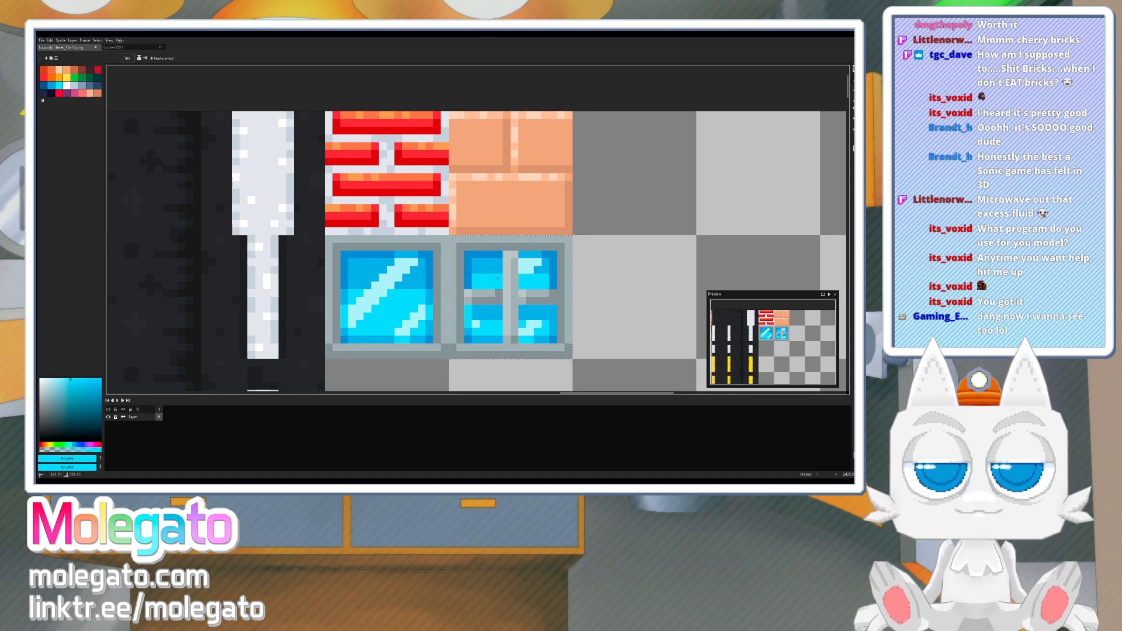
- Paint the sides of the upper panes' bottom edges mid blue and cover the upper-right pane's reflection with the surrounding blue
left_click(488, 268, "alt")
left_click_drag(469, 278, 468, 285)
left_click_drag(553, 277, 551, 284)
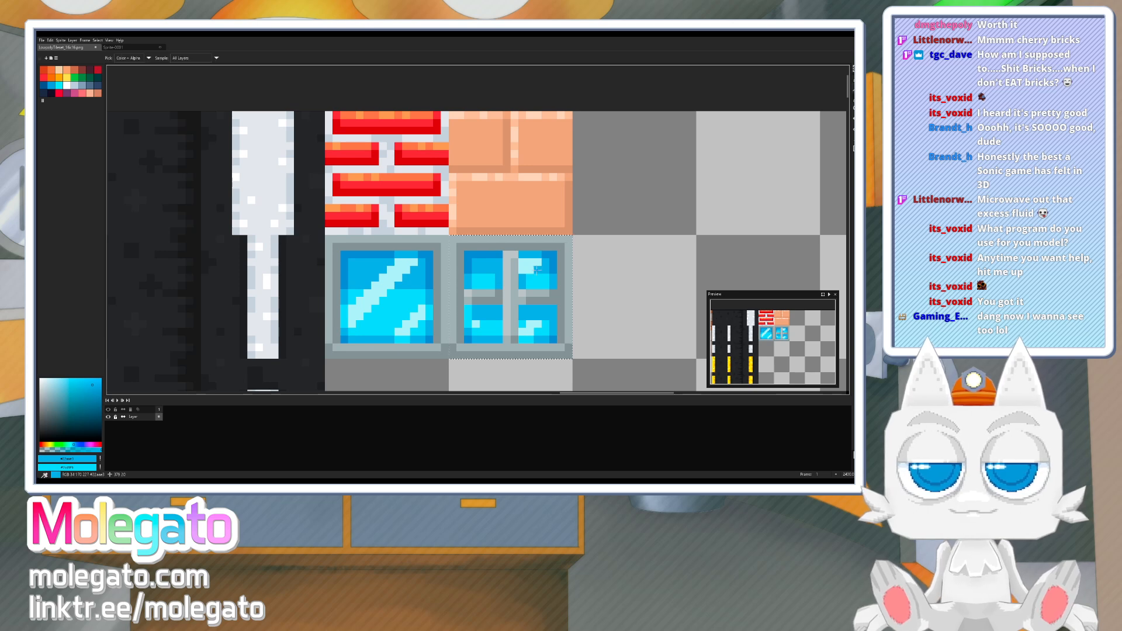
mouse_move(534, 270)
left_mouse_down()
mouse_move(523, 256)
mouse_move(522, 270)
mouse_move(499, 263)
left_mouse_up()
left_click(545, 255, "alt")
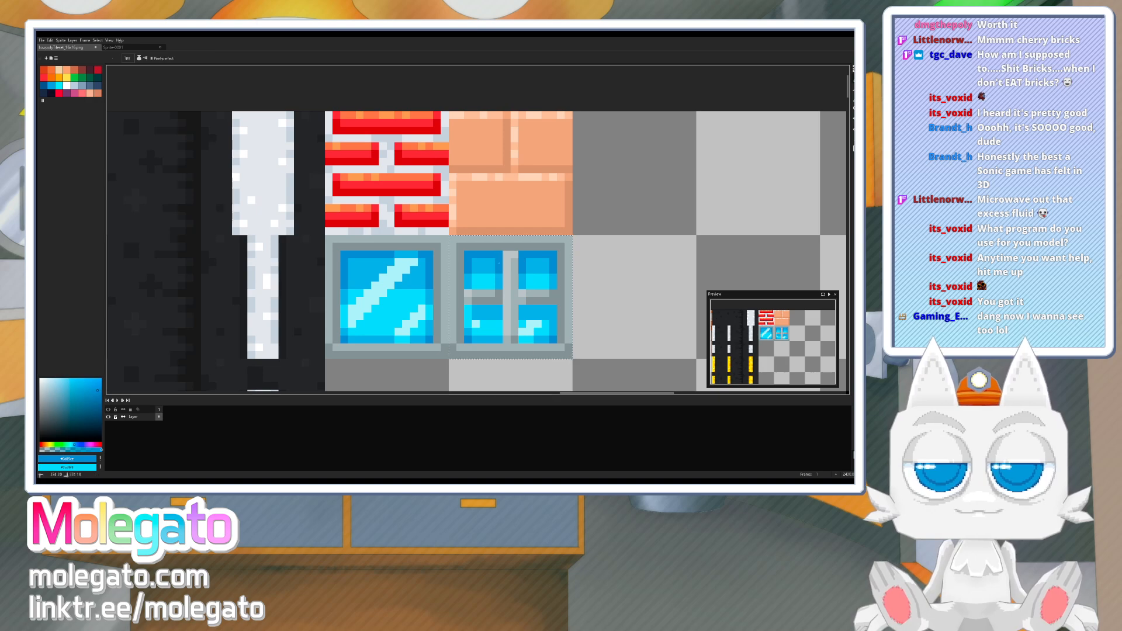
- Add a dark blue shadow along the top of both lower panes and paint out the remaining pale reflection in the lower-right pane
left_click_drag(499, 309, 473, 315)
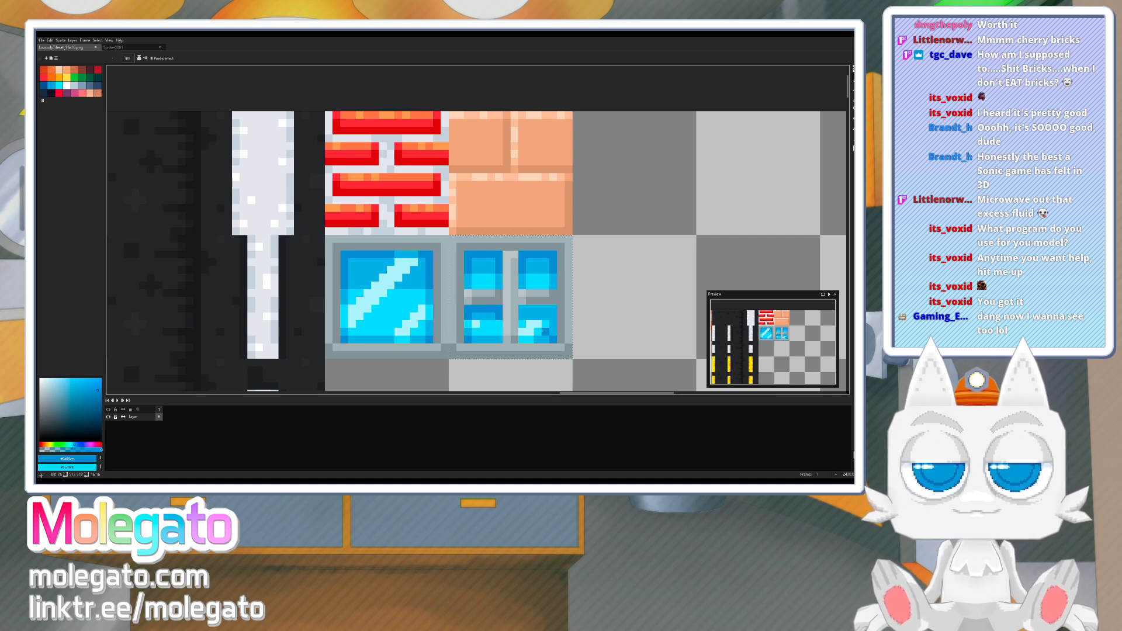
left_click(525, 309)
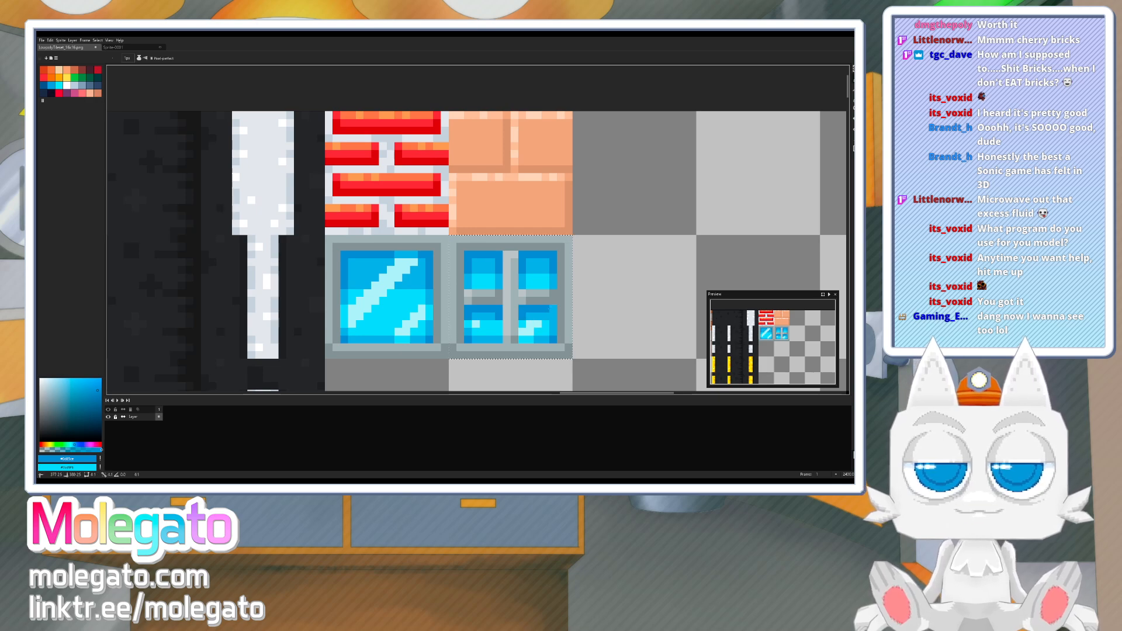
left_click(534, 316, "alt")
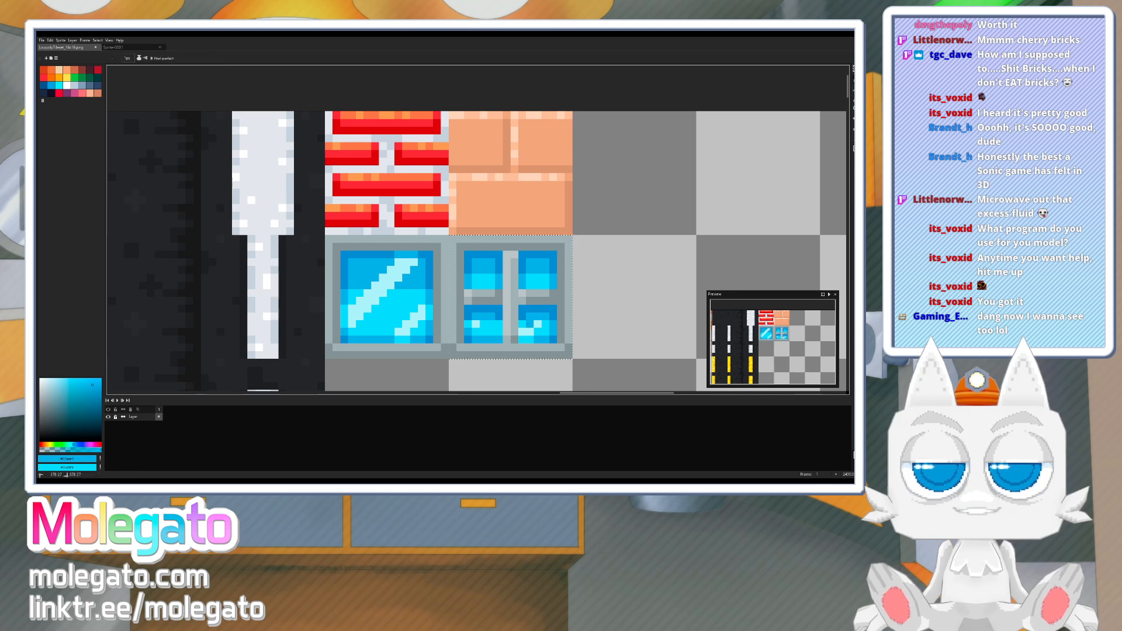
mouse_move(537, 324)
left_mouse_down()
mouse_move(468, 324)
mouse_move(522, 332)
left_mouse_up()
left_click(499, 332)
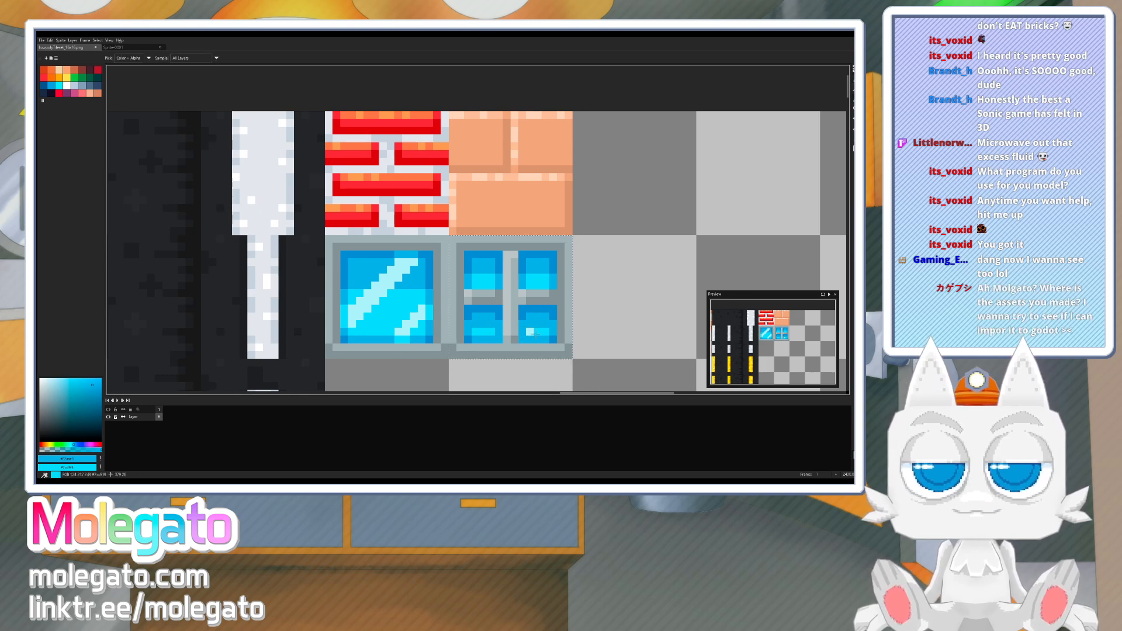
left_click(538, 332, "alt")
left_click(530, 332)
left_click(522, 339, "alt")
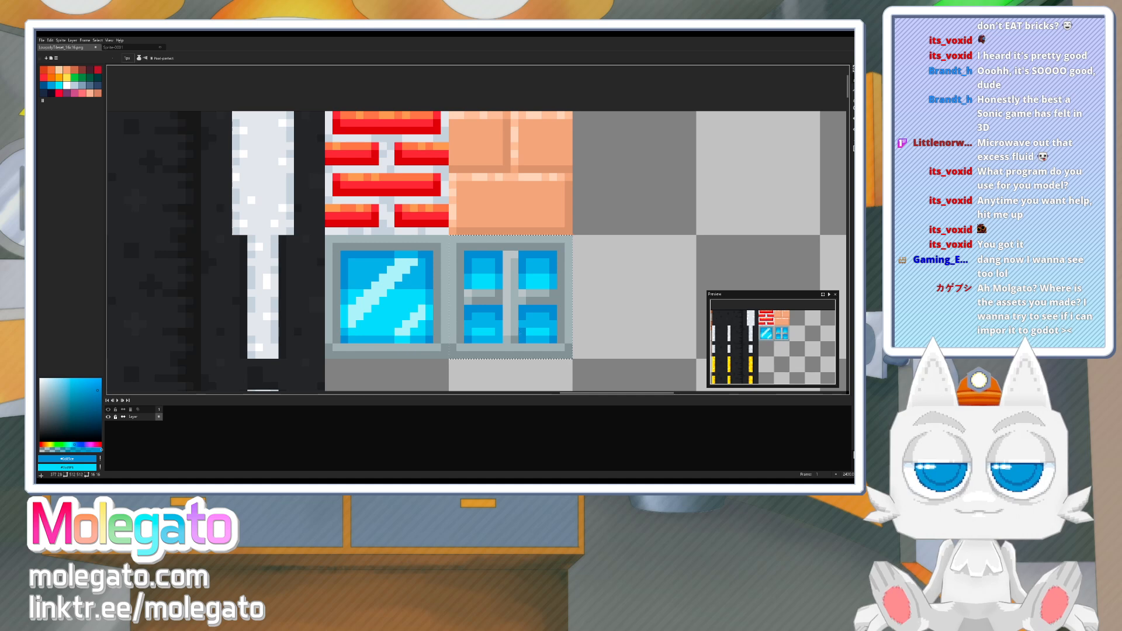
- Extend the dark blue shading down both sides of the two lower panes with single pixels, undoing the misplaced one
left_click(522, 324)
left_click(554, 324)
left_click(495, 325)
key("ctrl+z")
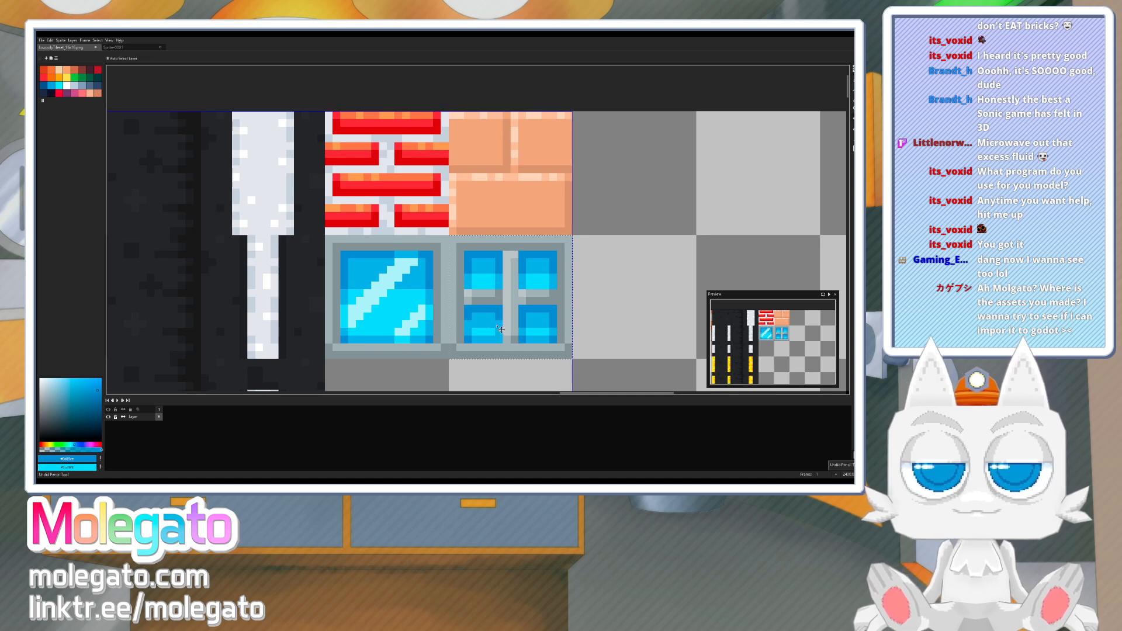
left_click(500, 325)
left_click(468, 325)
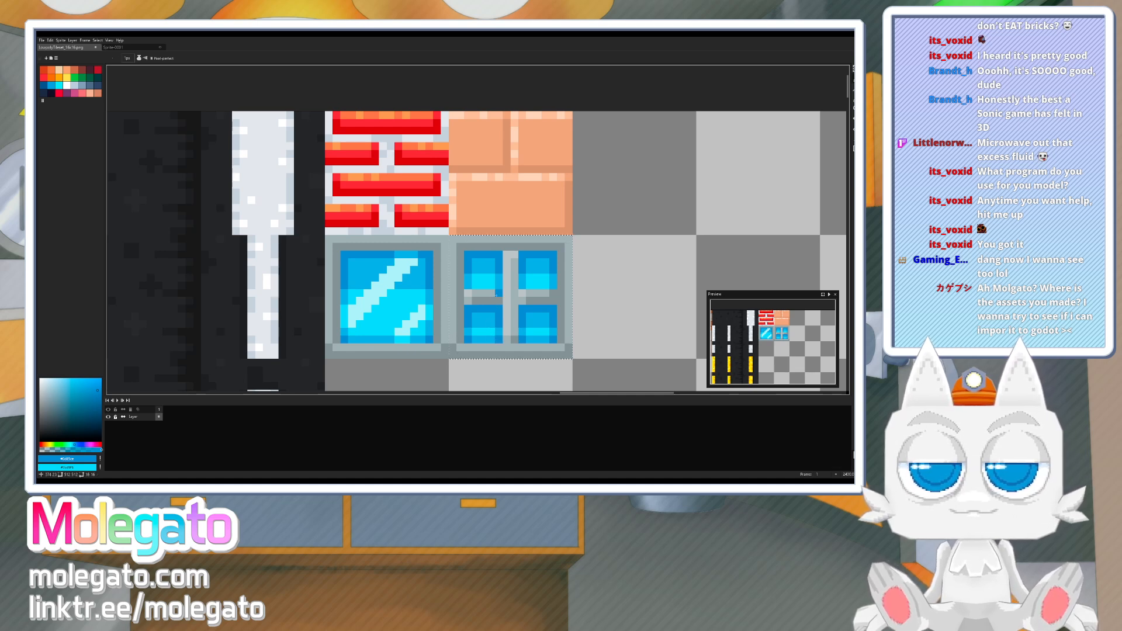
- Darken the bottom corner pixels of the two upper panes and paint between them with the sampled mid blue
left_click(515, 285)
left_click(522, 284)
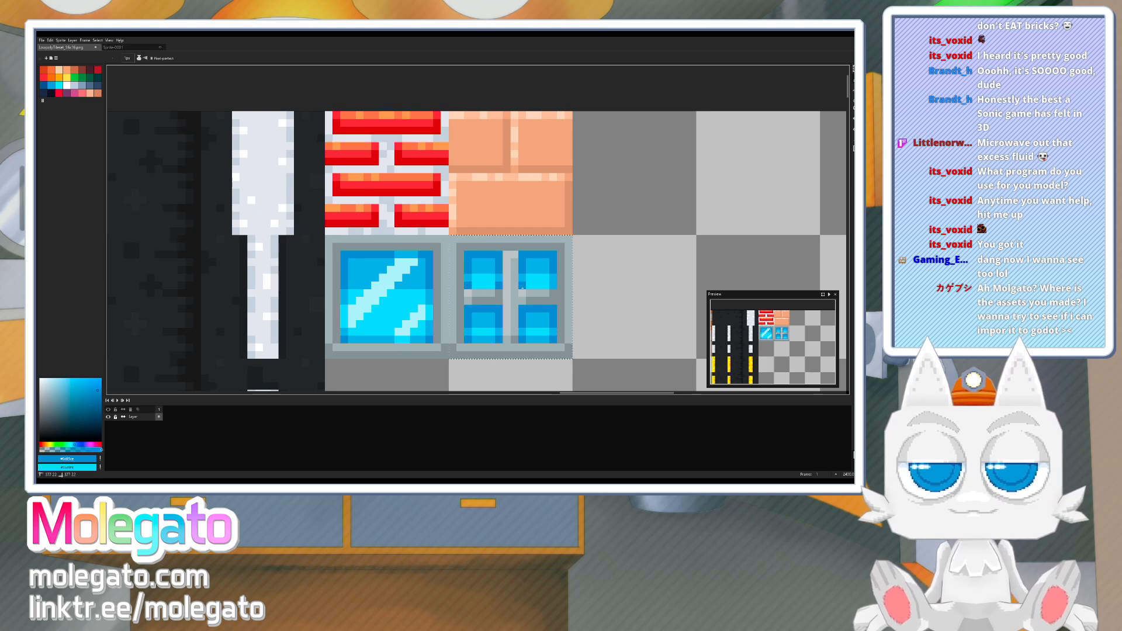
left_click(553, 284)
left_click(551, 277, "alt")
left_click_drag(547, 285, 475, 285)
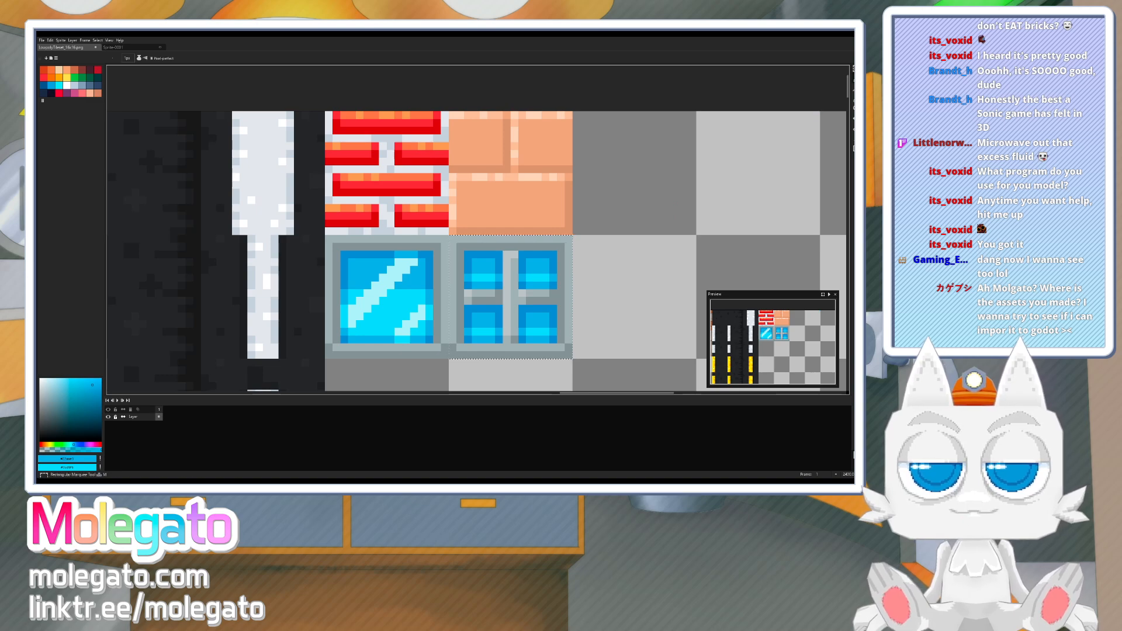
left_click(807, 69)
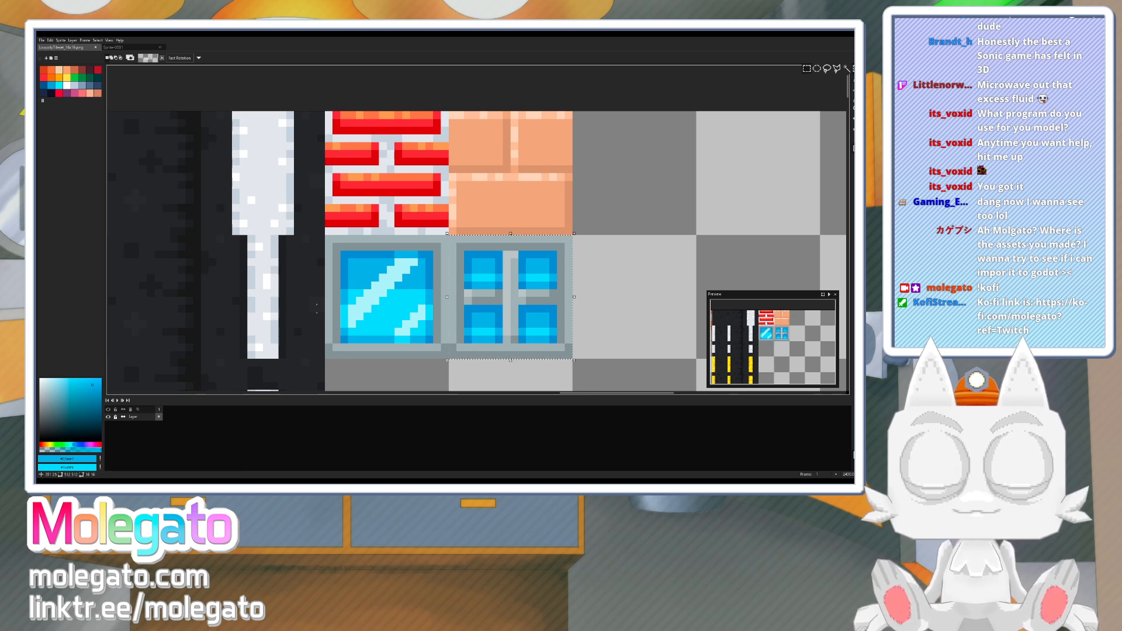
- Sample the pale blue reflection from the large window and draw matching diagonal reflections across the four-pane window's glass
left_click(383, 286, "alt")
key("b")
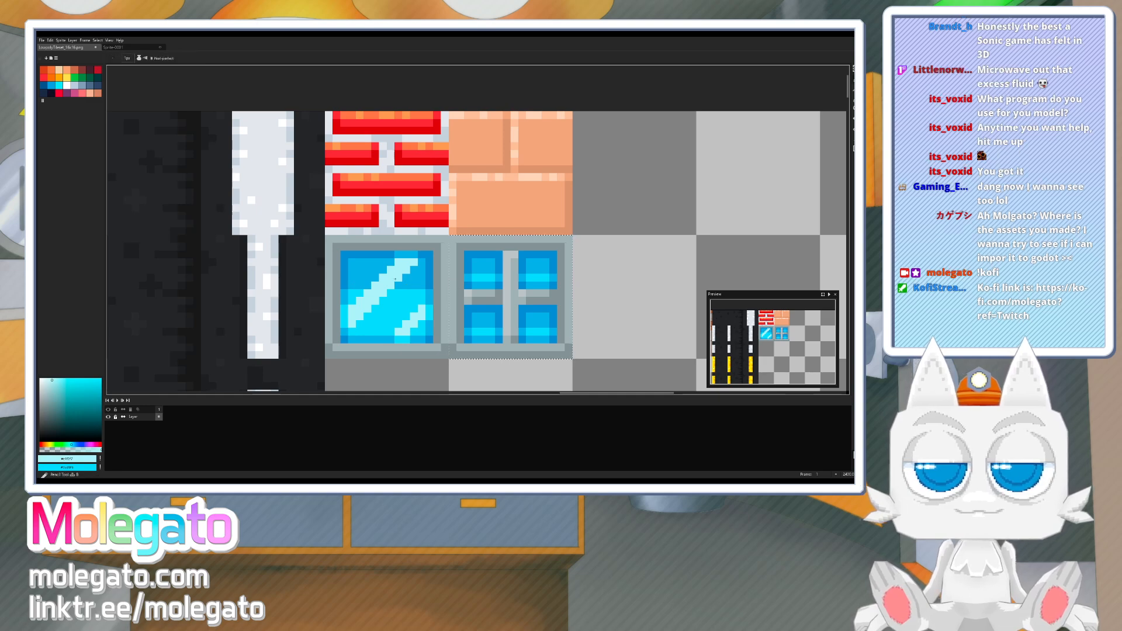
left_click(468, 285)
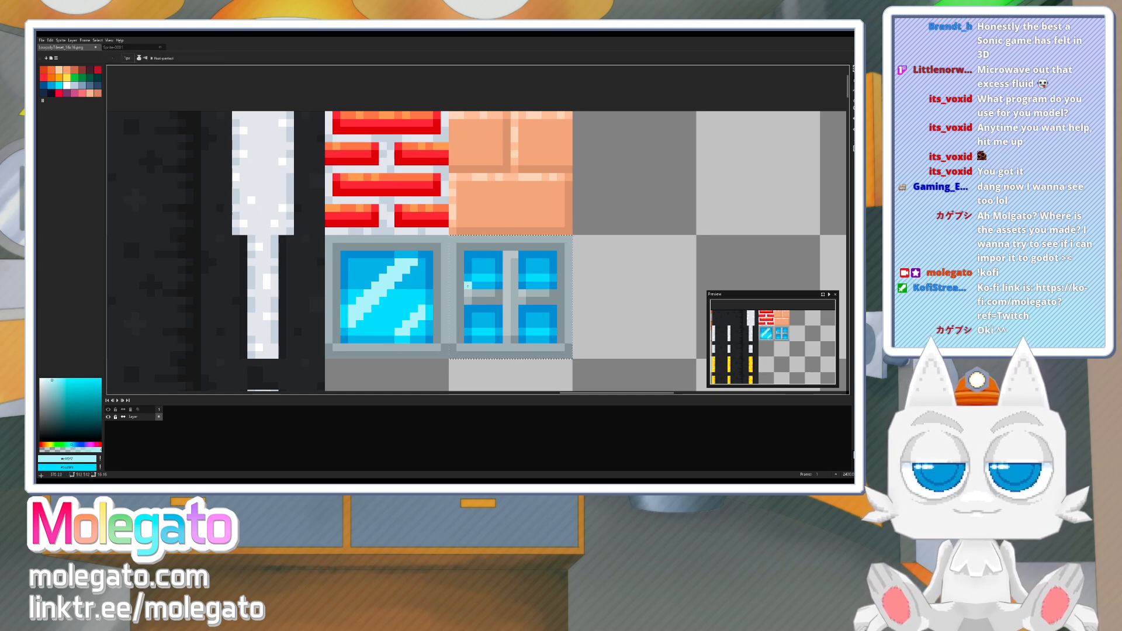
left_click(492, 262)
left_click(500, 254, "shift")
left_click(476, 285)
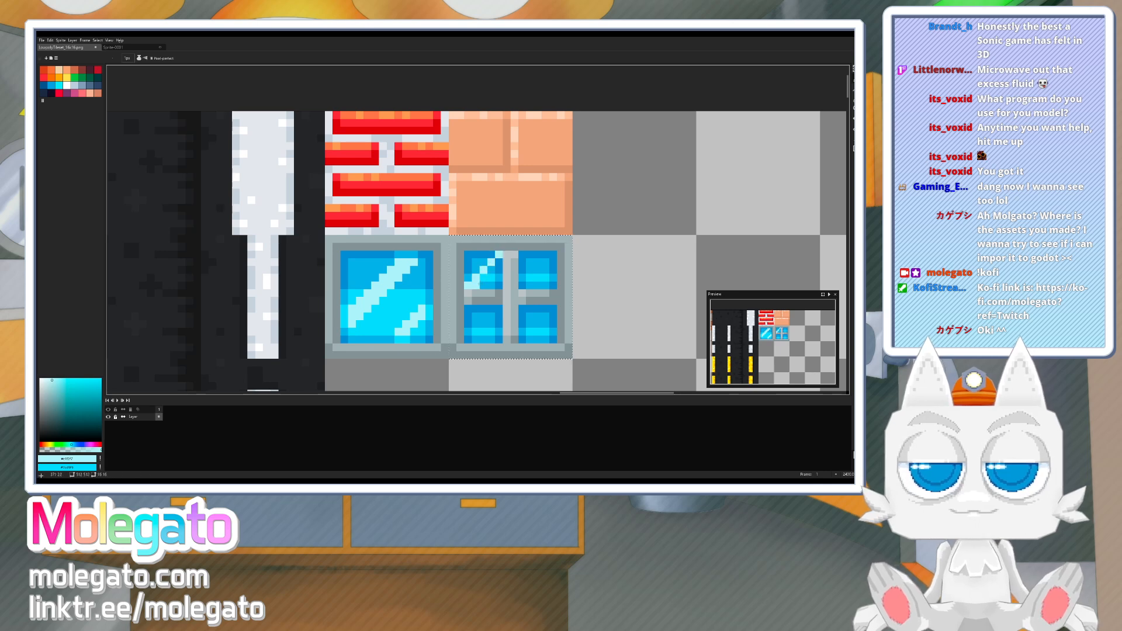
left_click(469, 279)
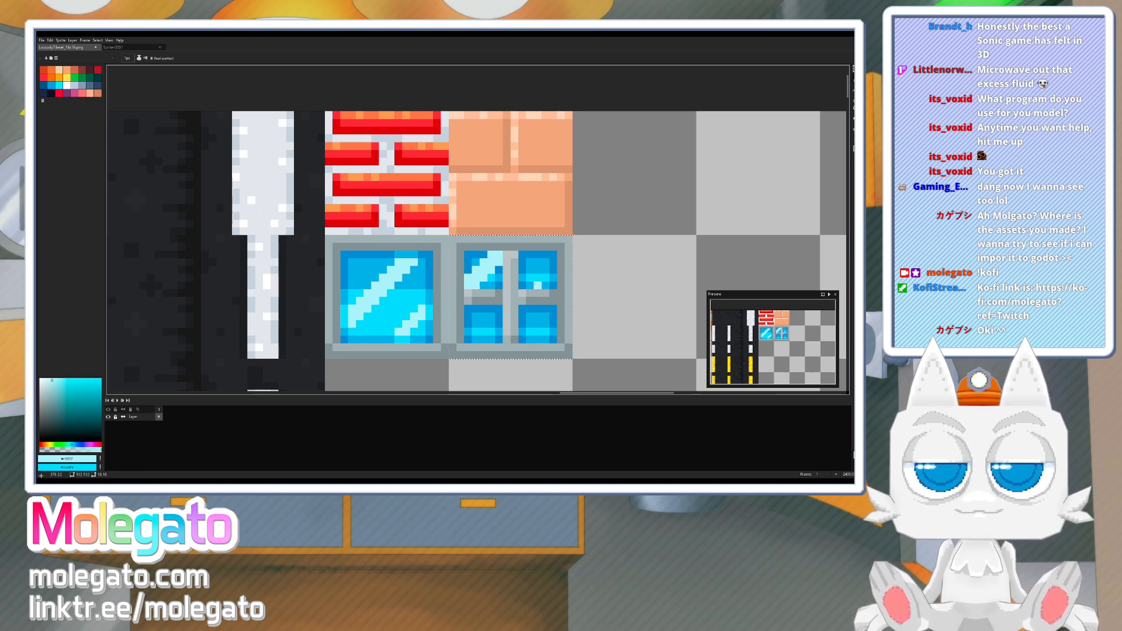
left_click_drag(538, 285, 553, 270)
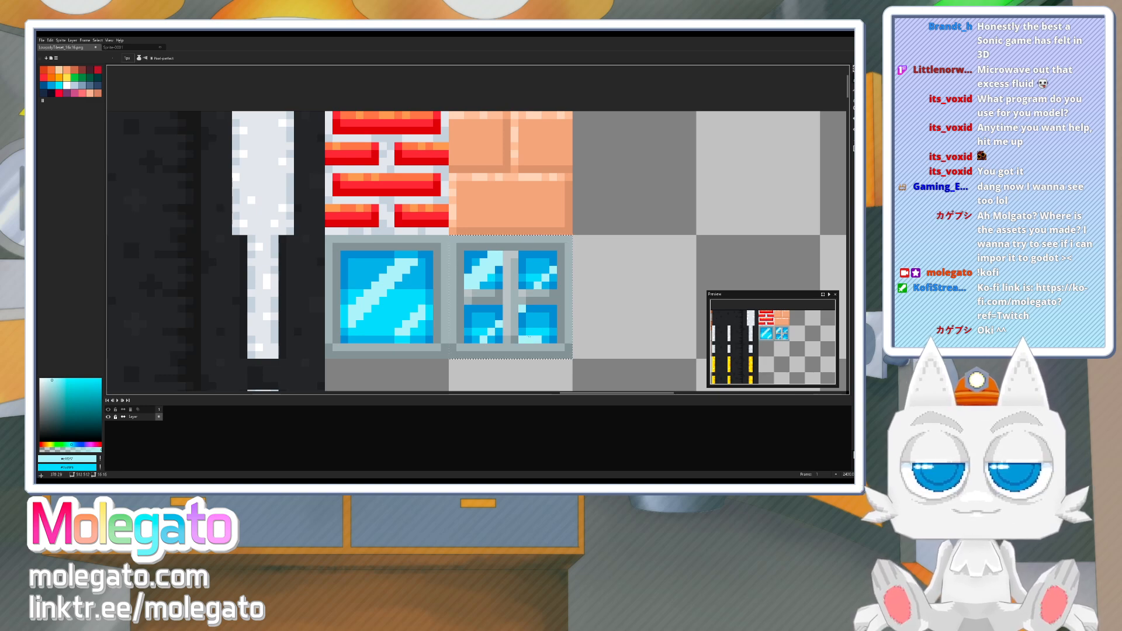
- Draw the diagonal reflection in the lower-right pane and retouch the glass of the two upper panes with sampled blues
left_click_drag(529, 338, 549, 316)
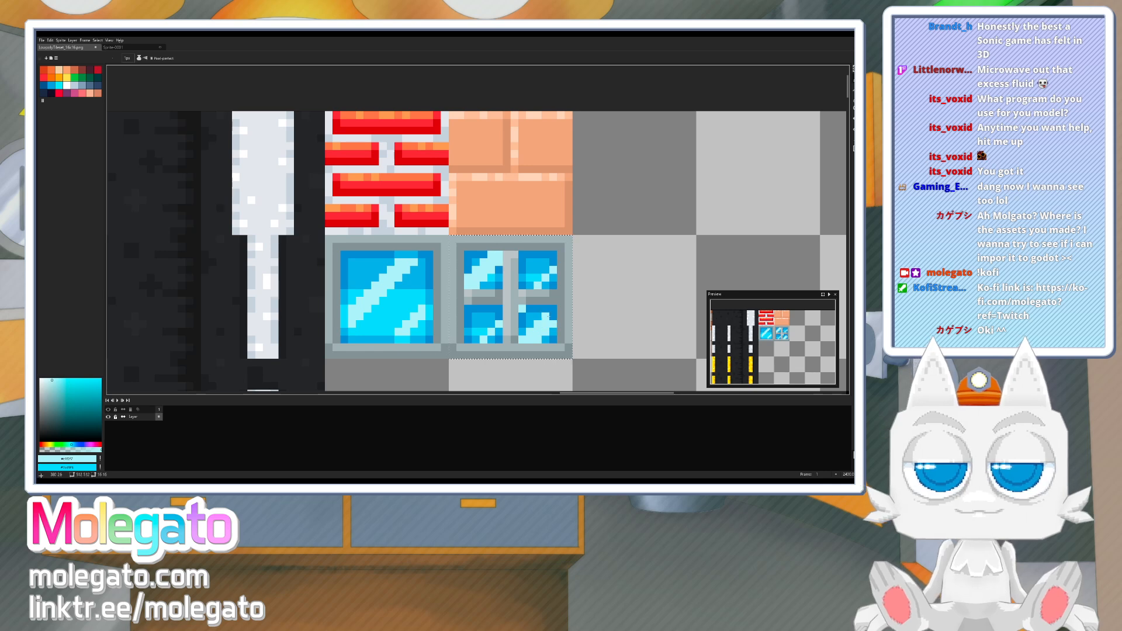
key("i")
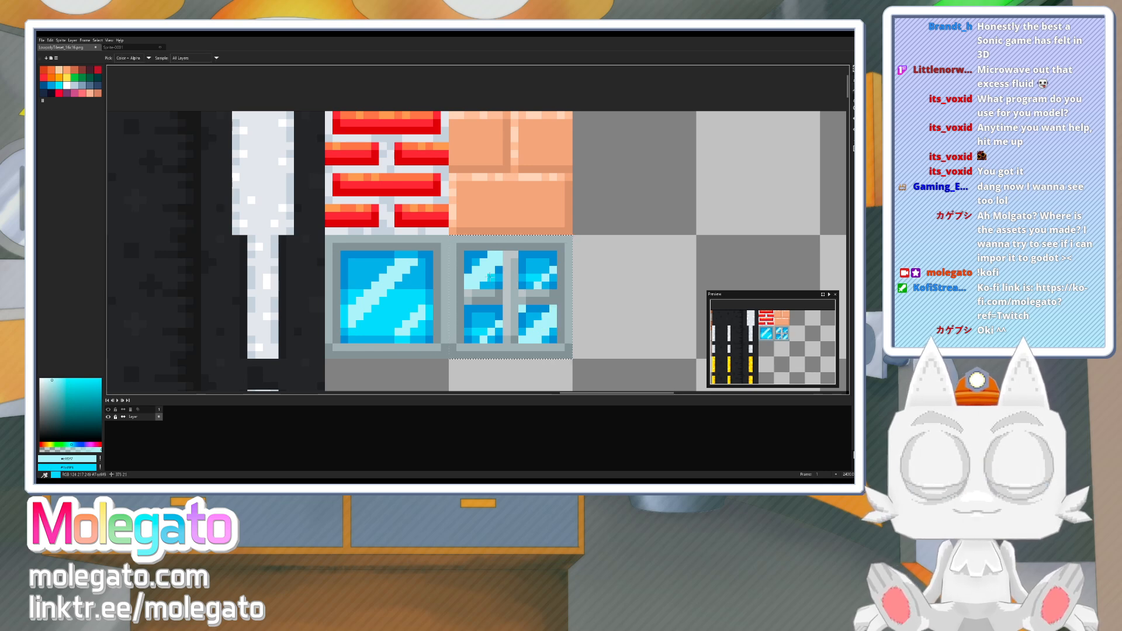
left_click(490, 276, "alt")
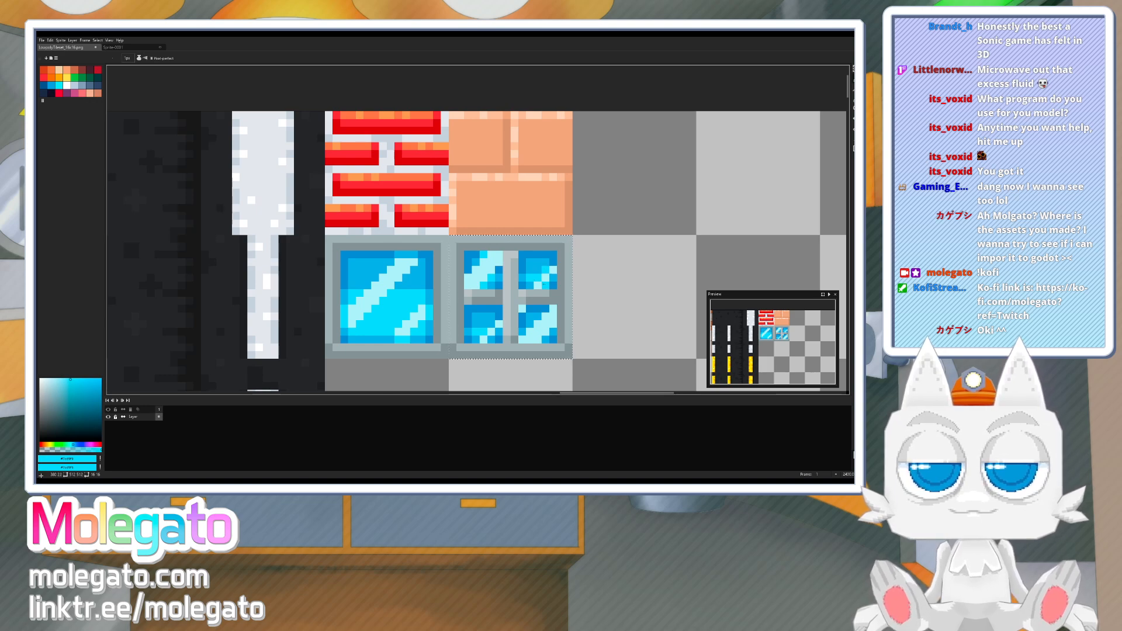
left_click(553, 278, "alt")
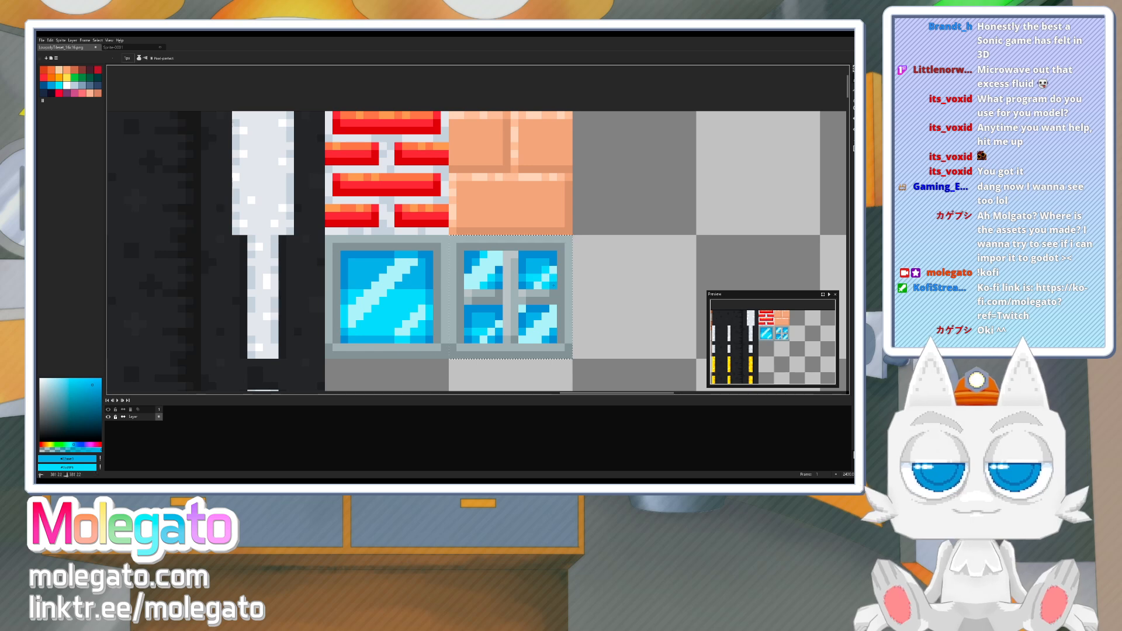
left_click(476, 262, "alt")
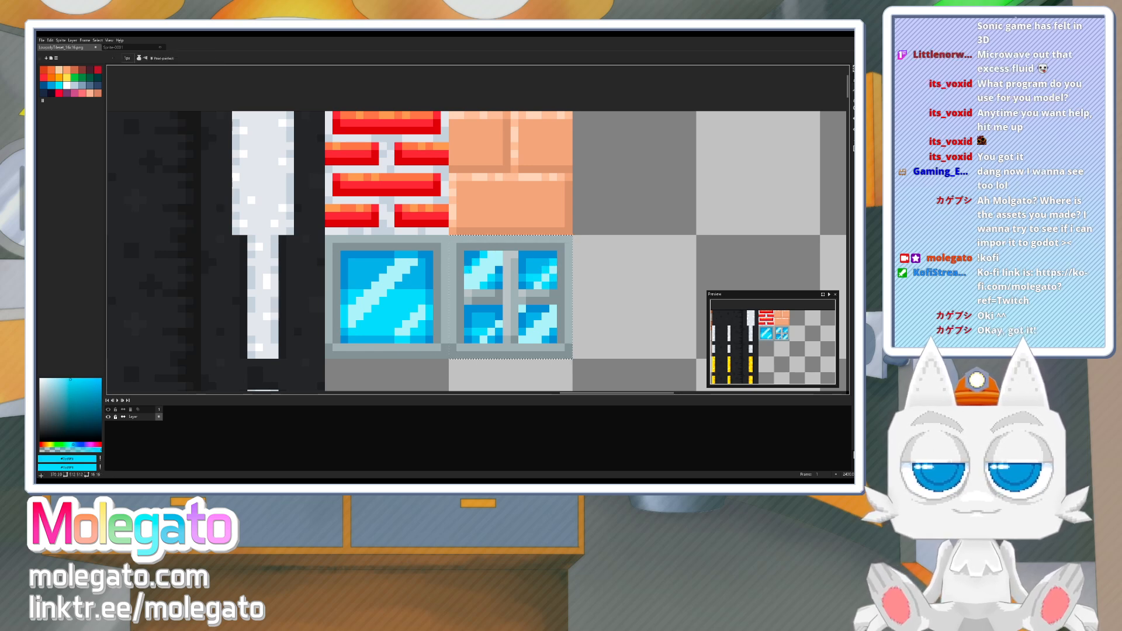
left_click(498, 278, "alt")
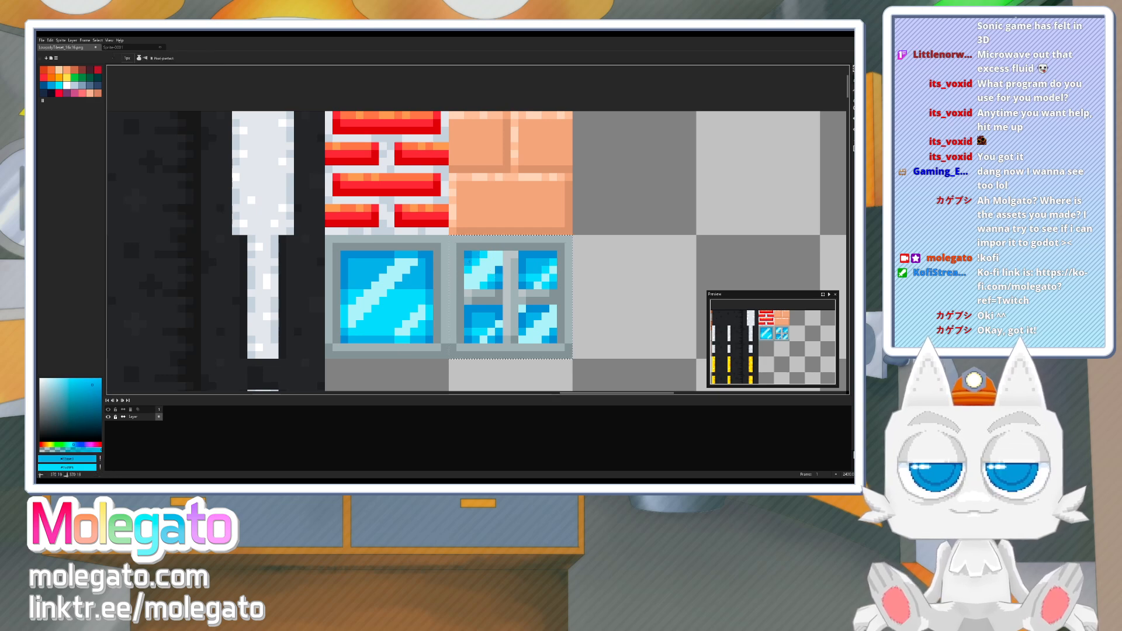
- Retouch the shading around the reflections in the two lower panes with mid and light blues sampled from the glass
left_click(495, 313, "alt")
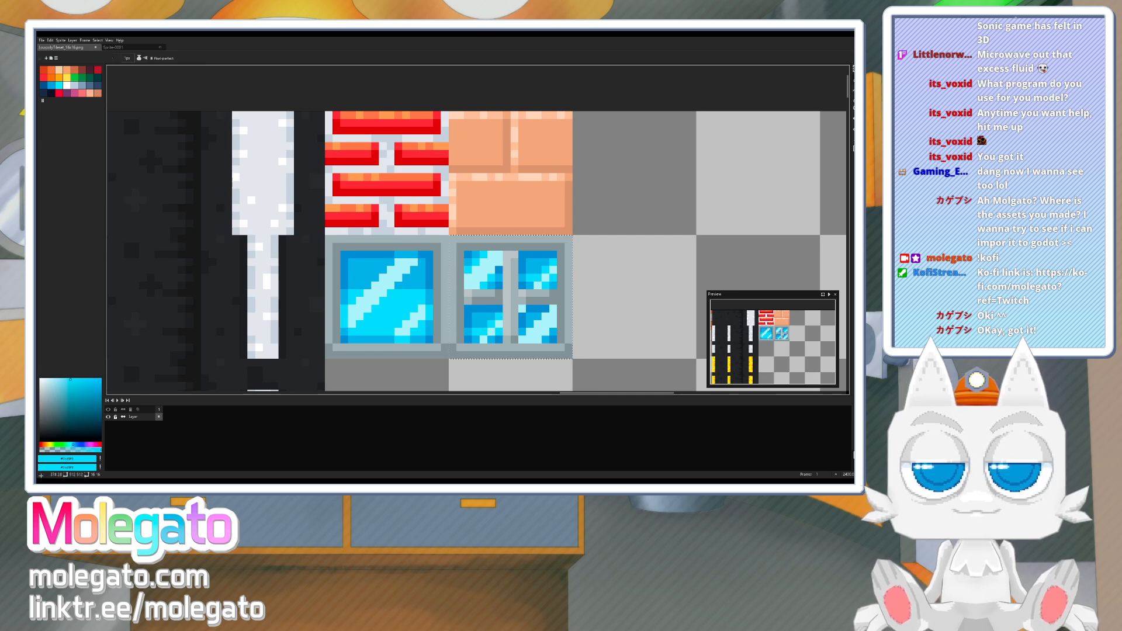
left_click(491, 332, "alt")
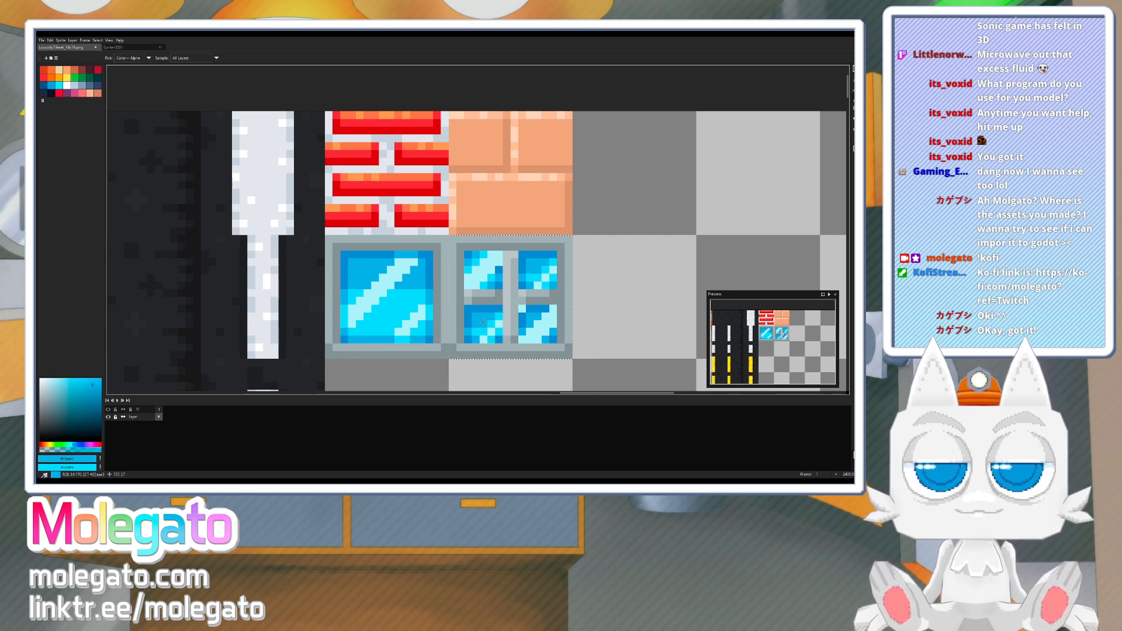
left_click(529, 331, "alt")
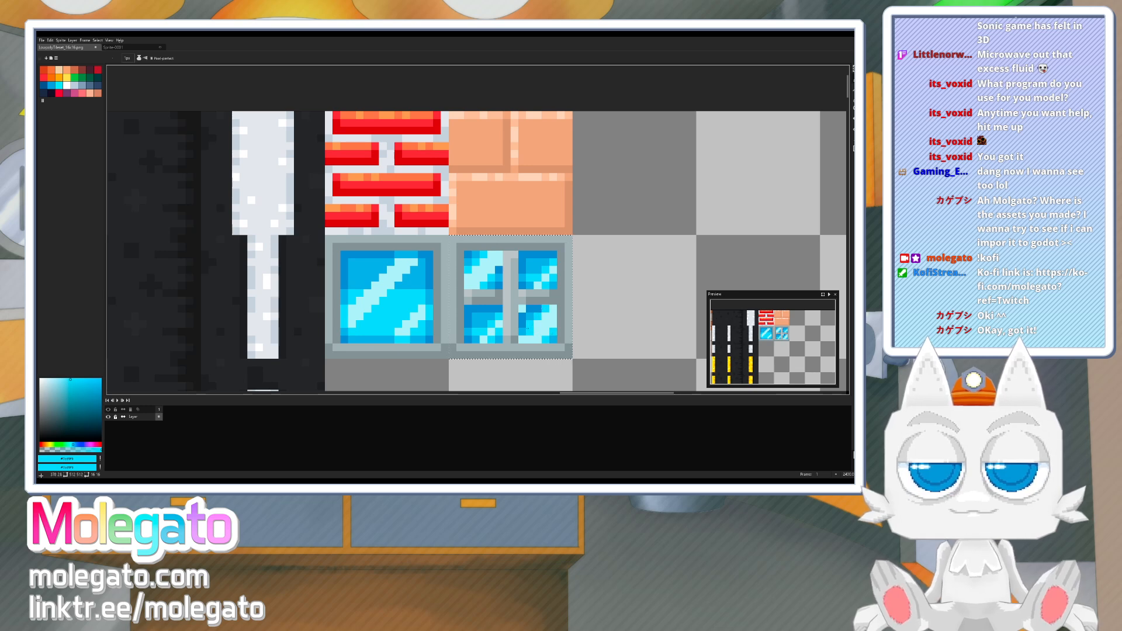
left_click(522, 316, "alt")
left_click(538, 308)
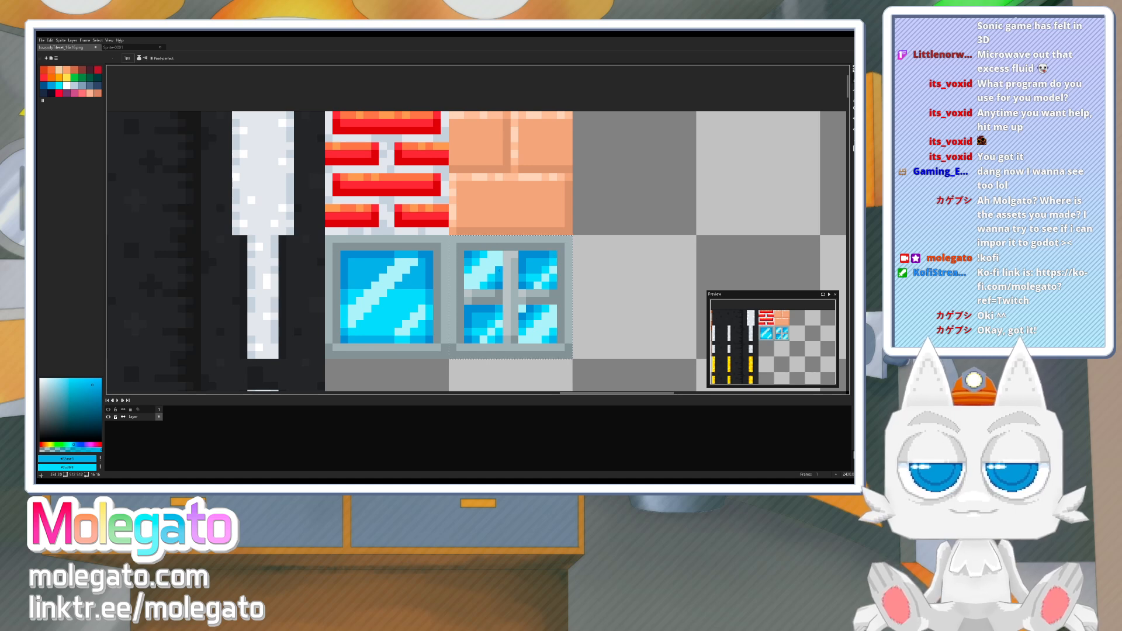
left_click(498, 271, "alt")
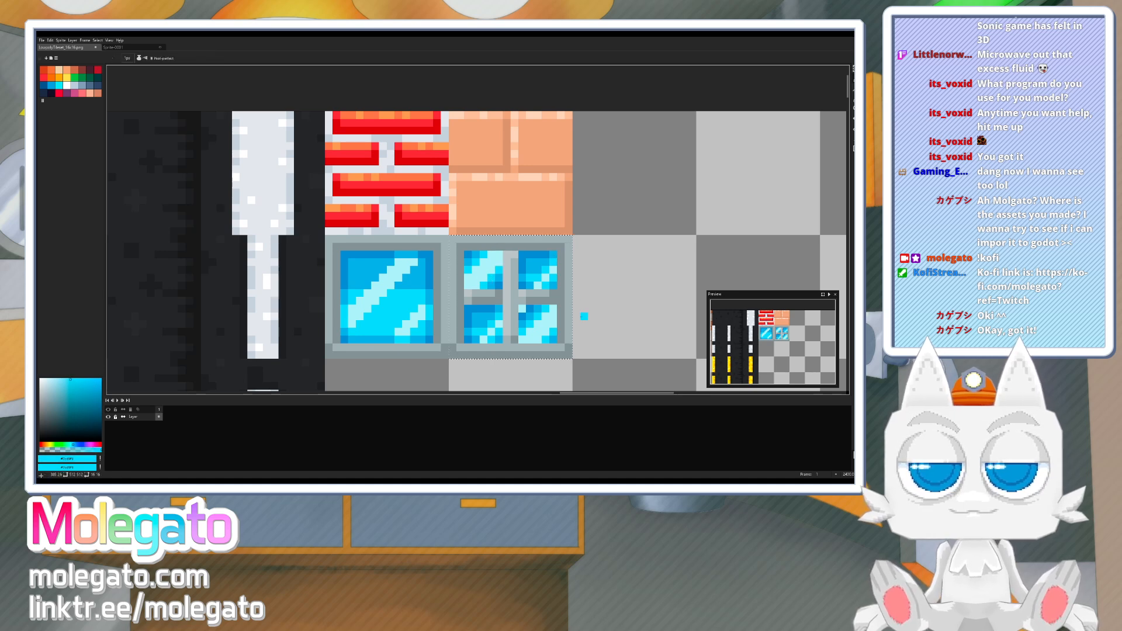
- Save the tileset image and clear the selection around the four-pane window tile
scroll(583, 317, "down", 1)
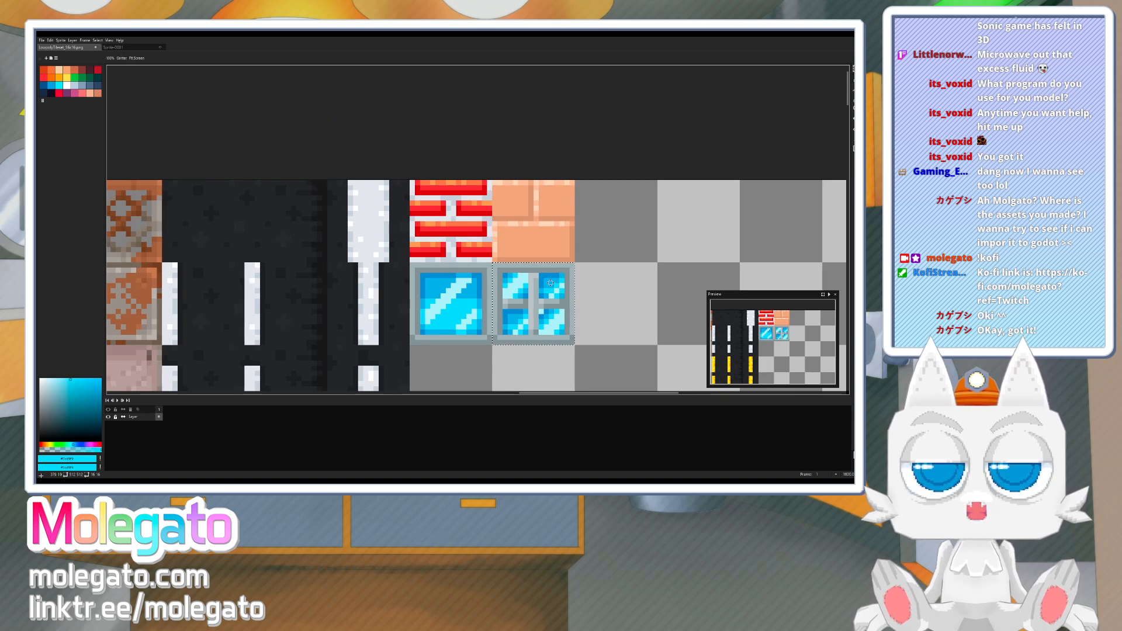
middle_click_drag(583, 316, 539, 320)
scroll(509, 321, "up", 1)
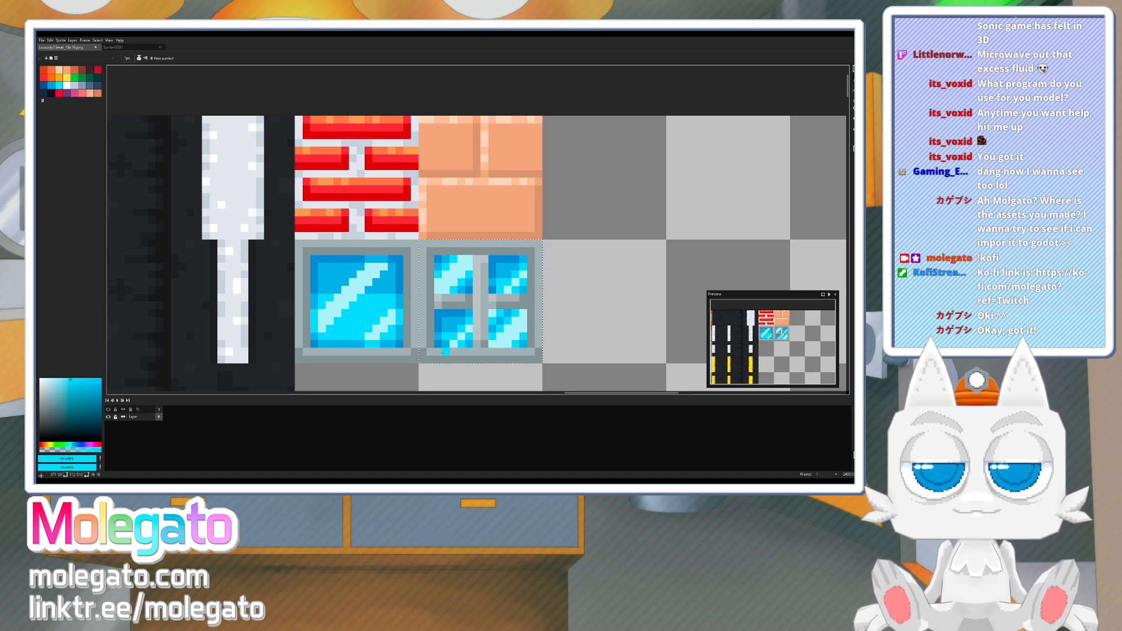
scroll(585, 280, "down", 1)
key("v")
key("ctrl+s")
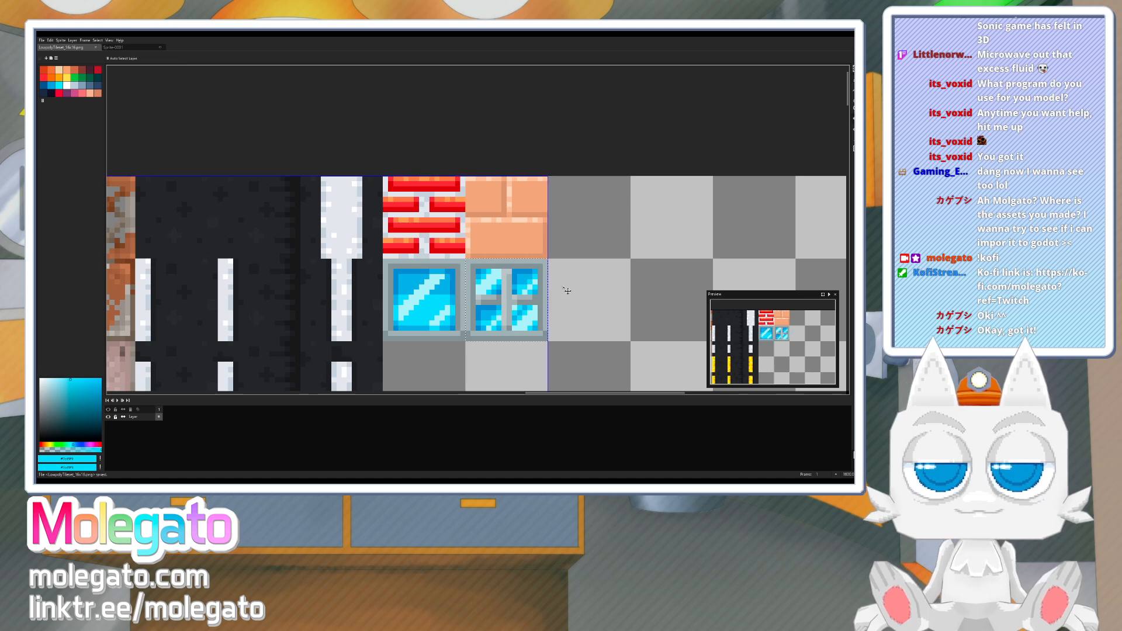
key("b")
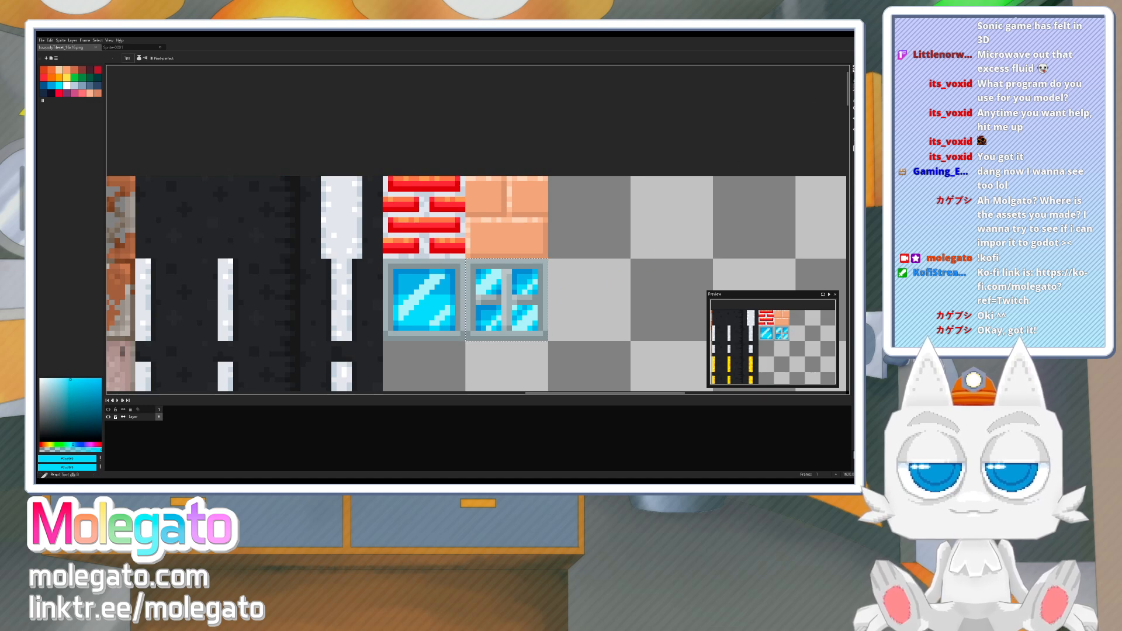
key("m")
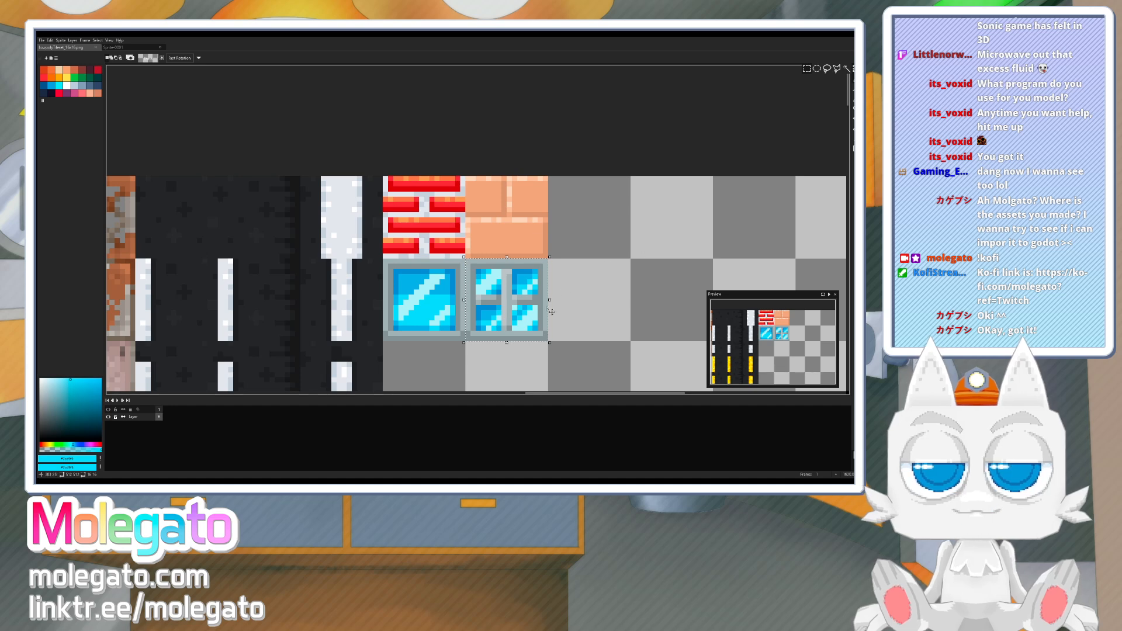
left_click(421, 349)
middle_click_drag(532, 314, 487, 266)
- Save the tileset again, switch to Blender and reload the LowpolyTileset_16x16.png texture
key("ctrl+s")
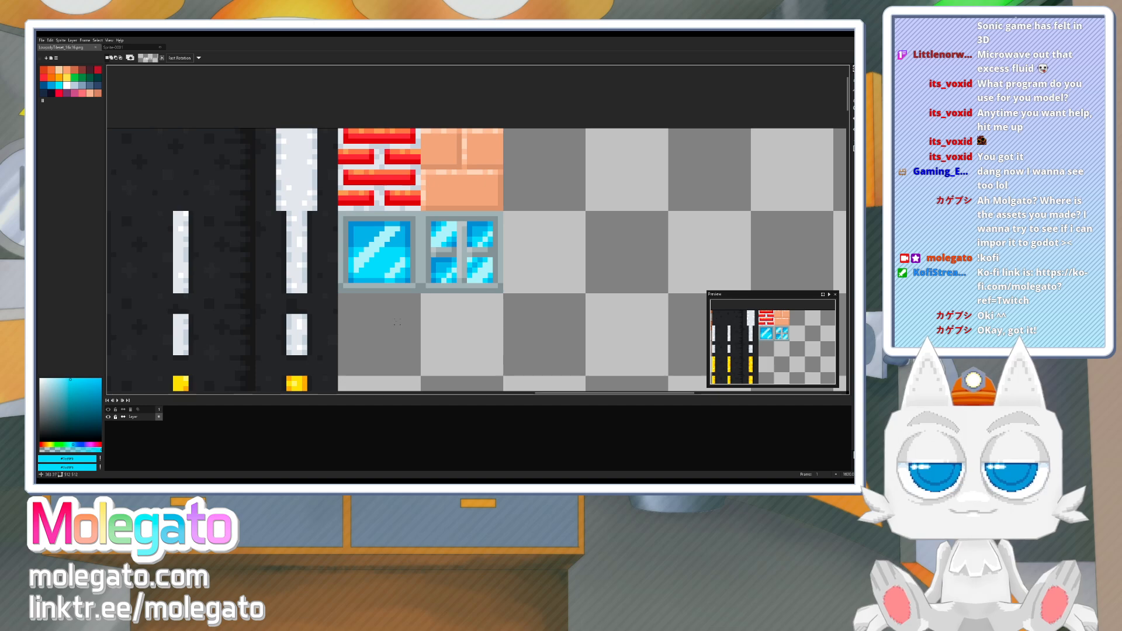
key("alt+Tab")
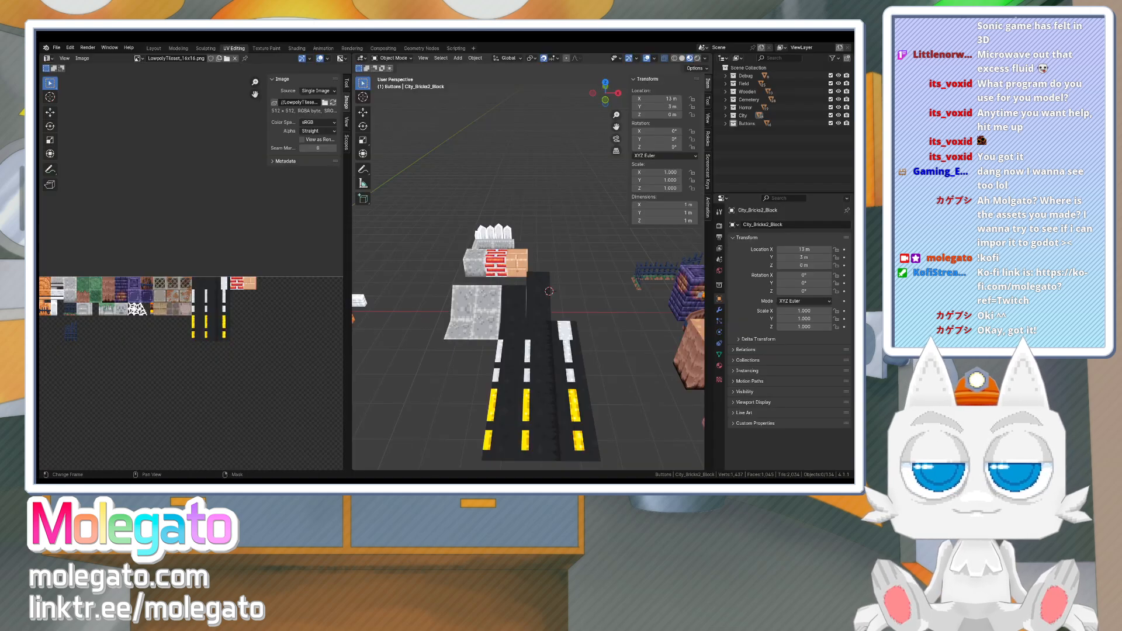
left_click(334, 103)
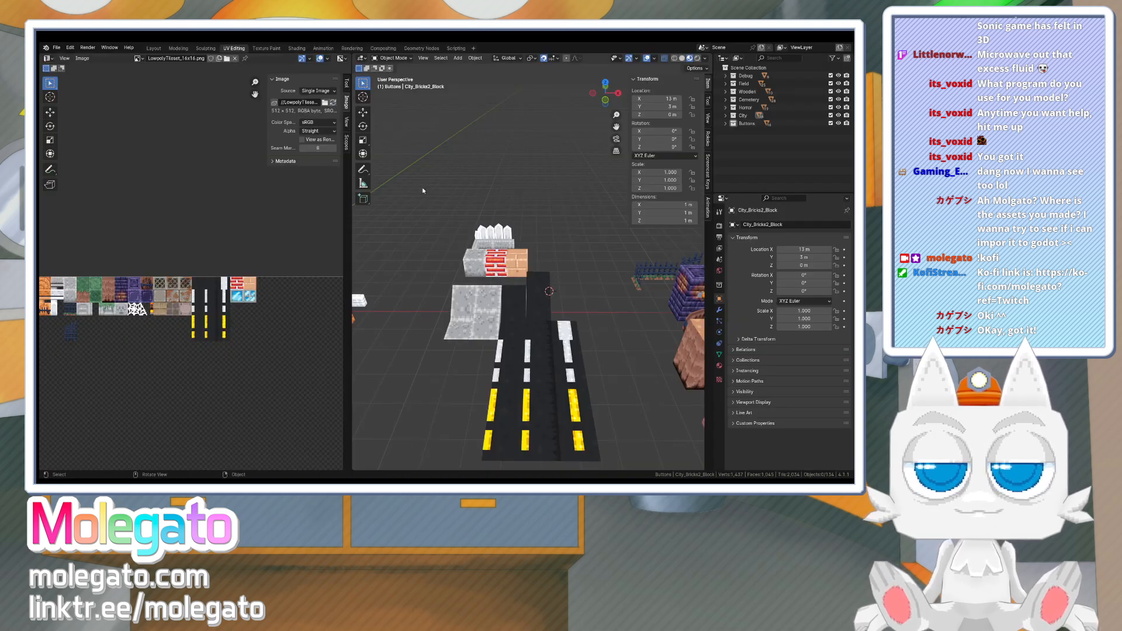
- Duplicate the tan City_Bricks2_Block and place the copy 1 m above it along Z
scroll(524, 286, "up", 4)
scroll(532, 291, "down", 1)
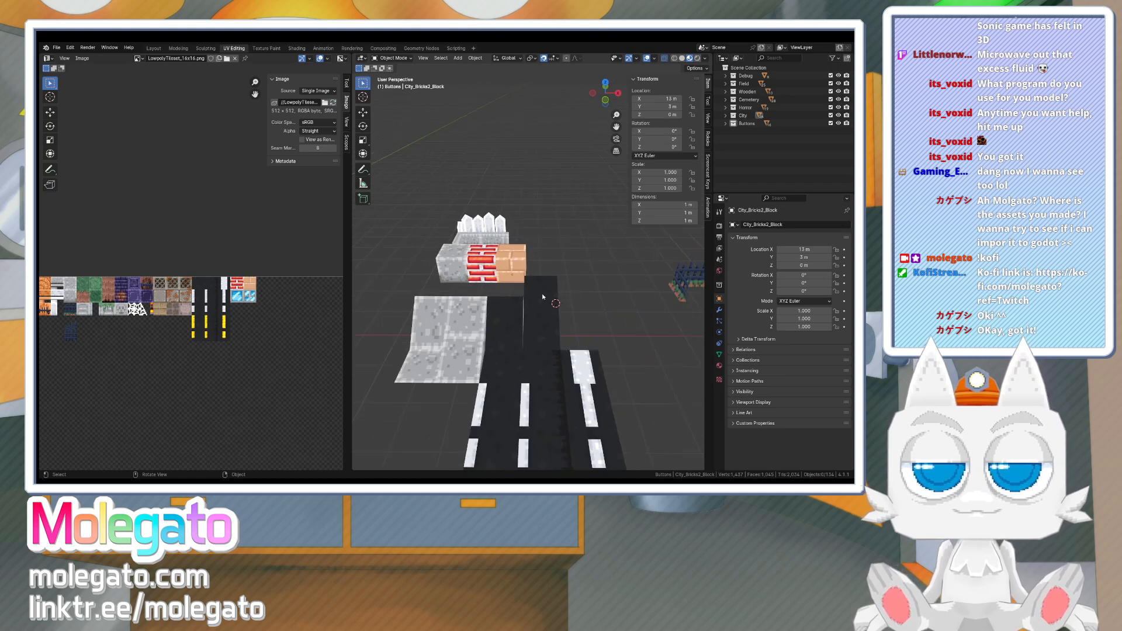
key("shift+d")
key("z")
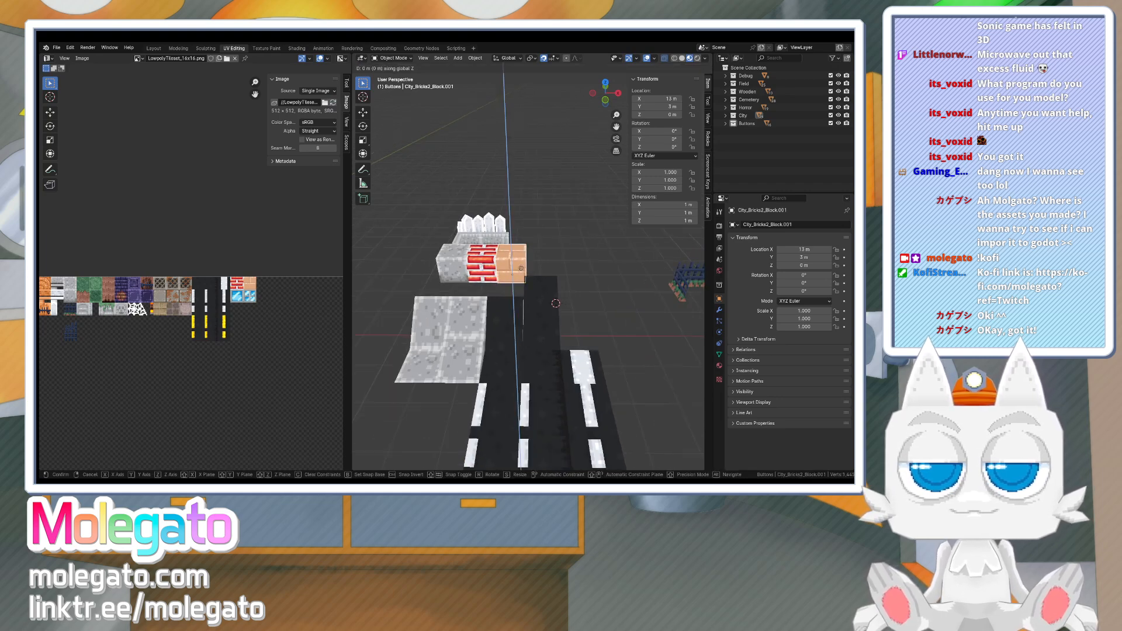
left_click(520, 252)
- Delete all faces of the copied block except the front one, leaving a single upright plane
key("Tab")
left_click(508, 245, "shift")
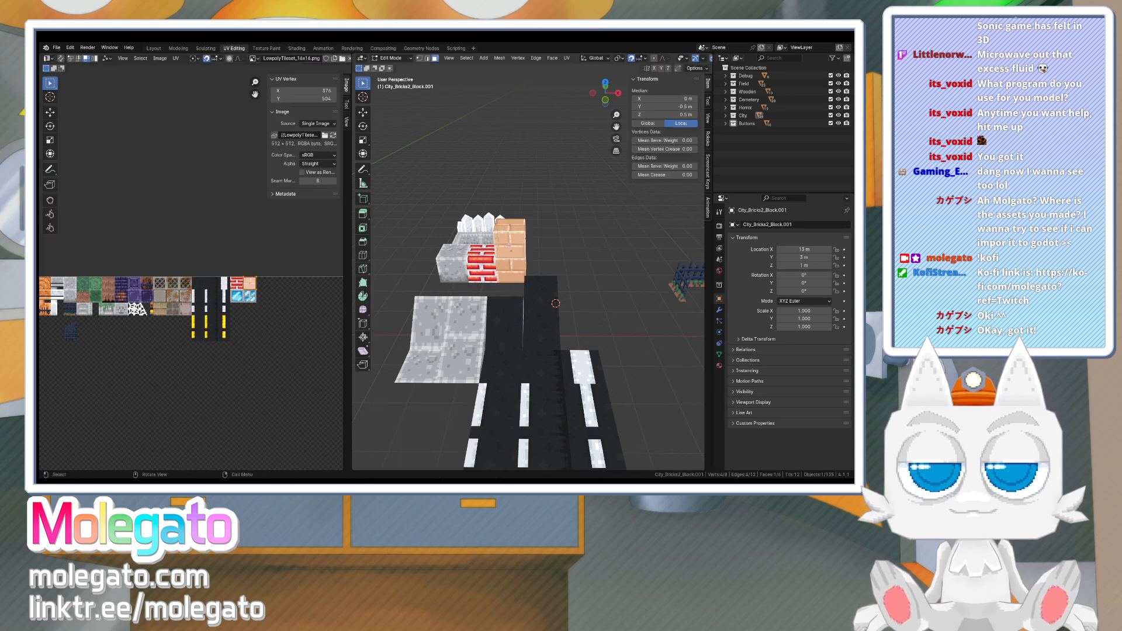
left_click(508, 245, "shift")
key("x")
left_click(509, 245)
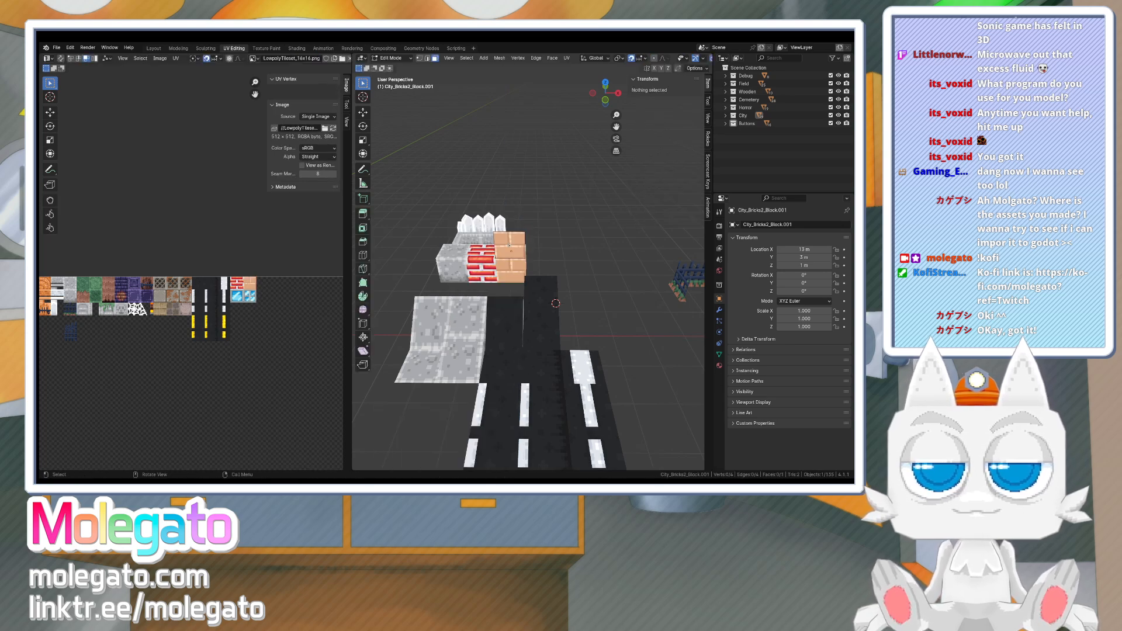
key("Tab")
- Rename the plane City_Window_1 and move it -1 m along X so it stands above the red brick block
left_click(761, 225)
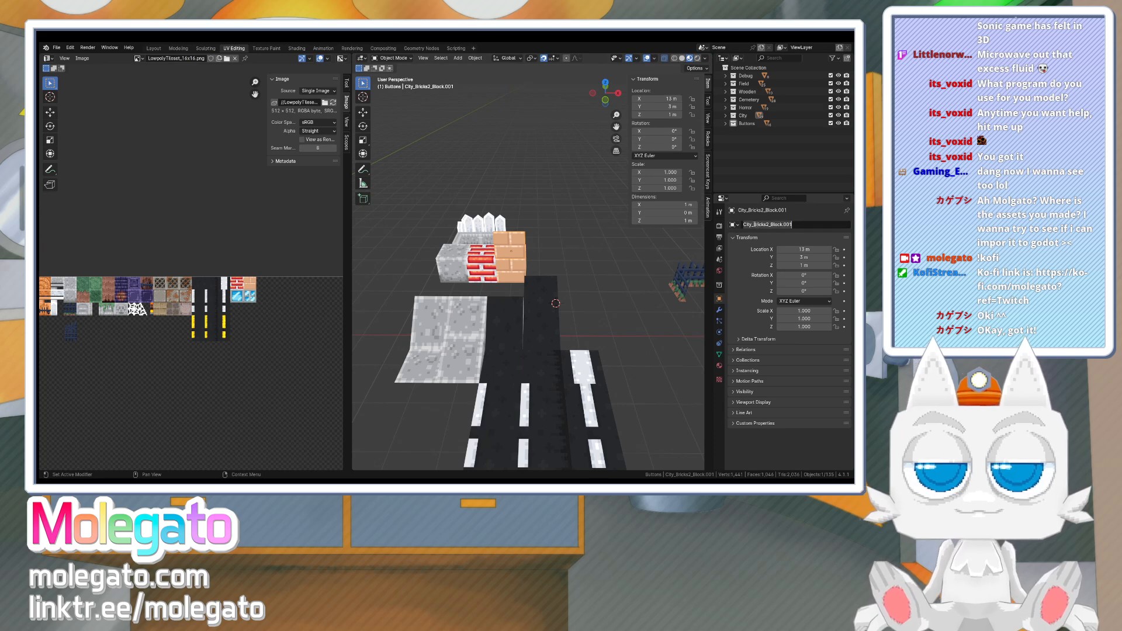
left_click_drag(753, 225, 812, 225)
type("Window_1")
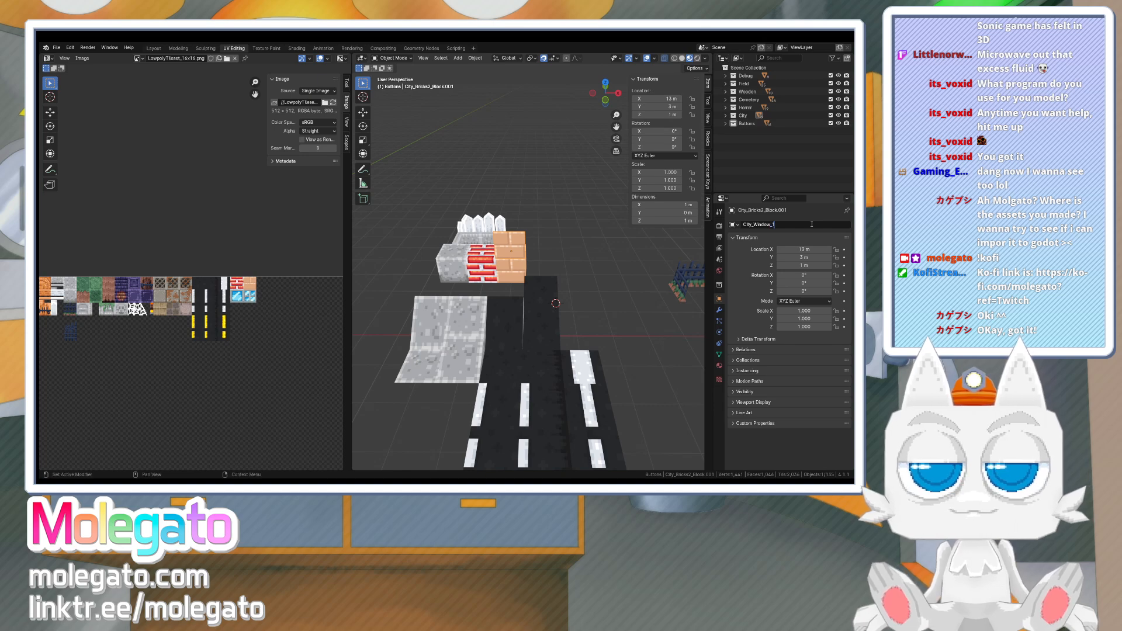
key("Return")
key("g")
key("x")
left_click(520, 249)
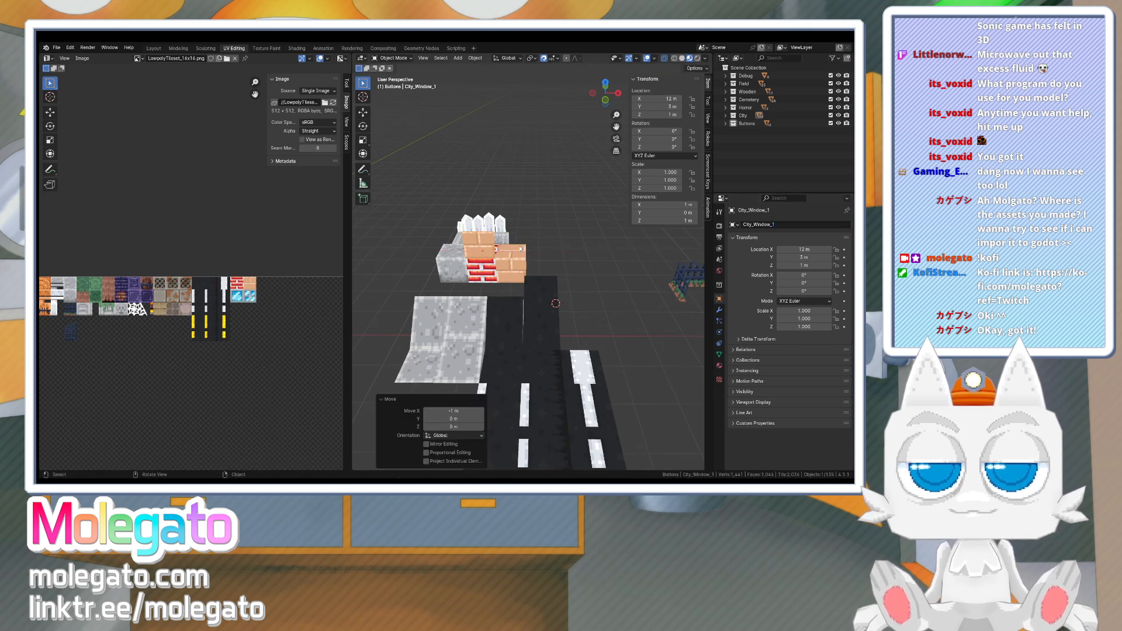
- Remove the second underscore from the plane's name so it reads City_Window1
left_click(774, 224)
left_click(772, 225)
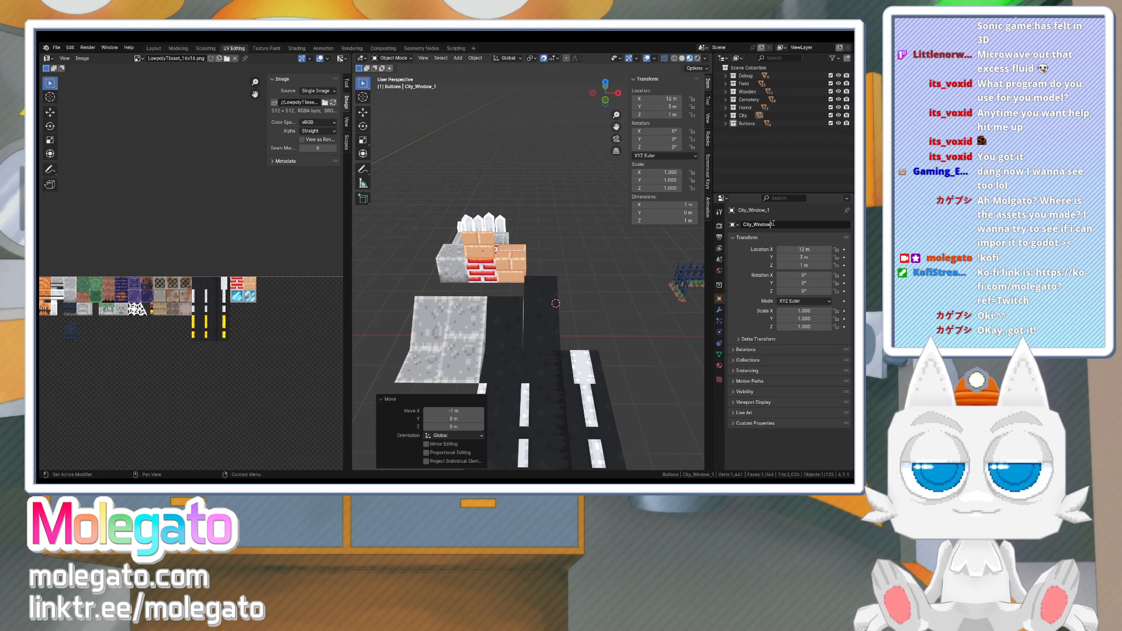
key("BackSpace")
key("Return")
- Move the UVs of City_Window1 from the tan brick tile onto the large single-pane window tile
key("Tab")
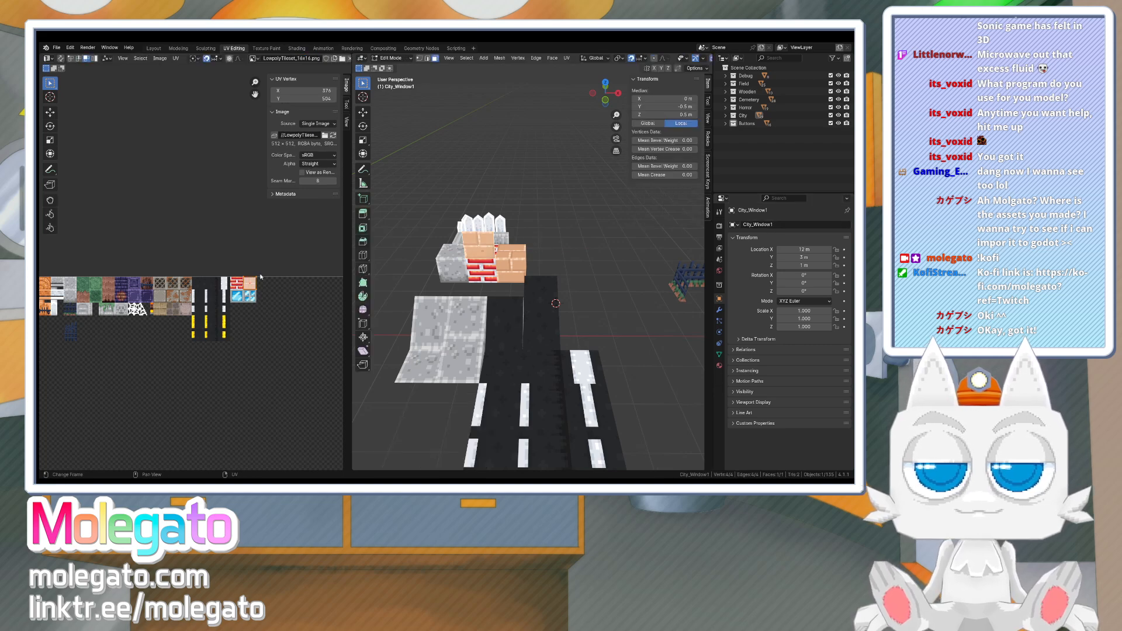
key("g")
left_click(249, 291)
key("Tab")
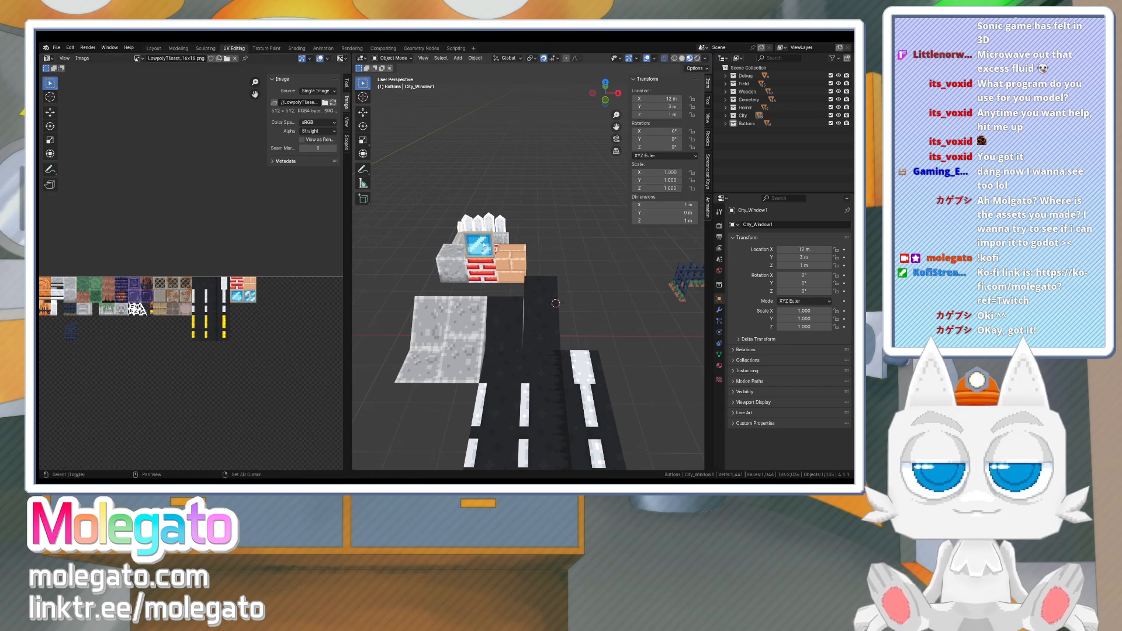
- Duplicate the window plane 1 m along X above the tan block and move its UVs onto the four-pane window tile
key("shift+d")
key("x")
left_click(513, 245)
key("Tab")
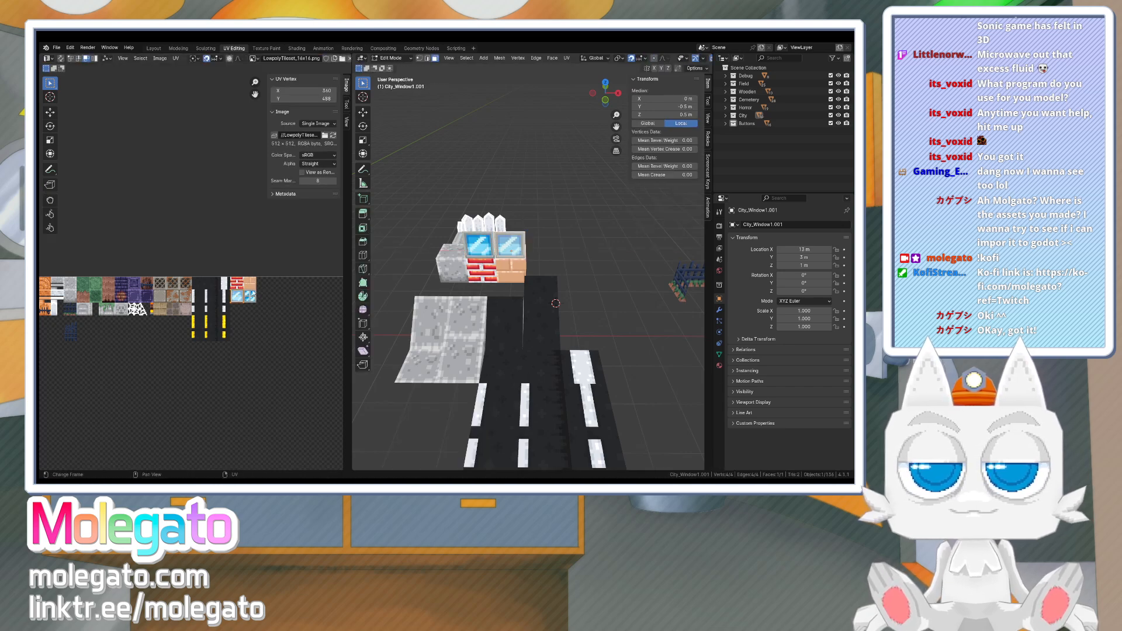
key("g")
left_click(265, 296)
key("Tab")
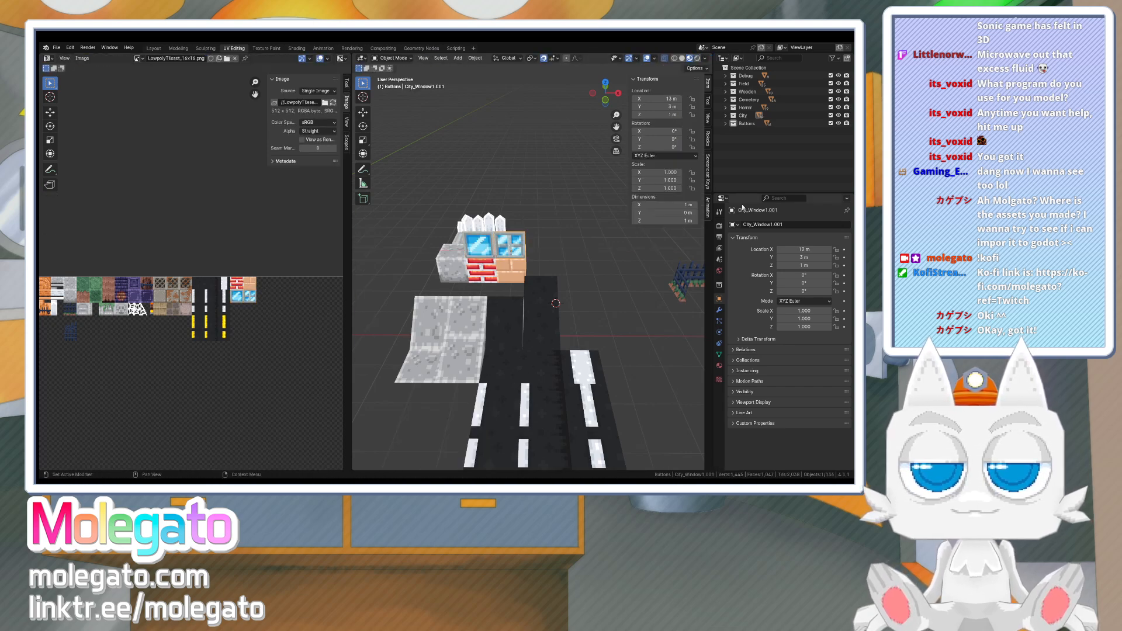
- Rename the duplicated window plane City_Window2 and save the Blender file
left_click(769, 226)
left_click_drag(770, 225, 799, 224)
type("2")
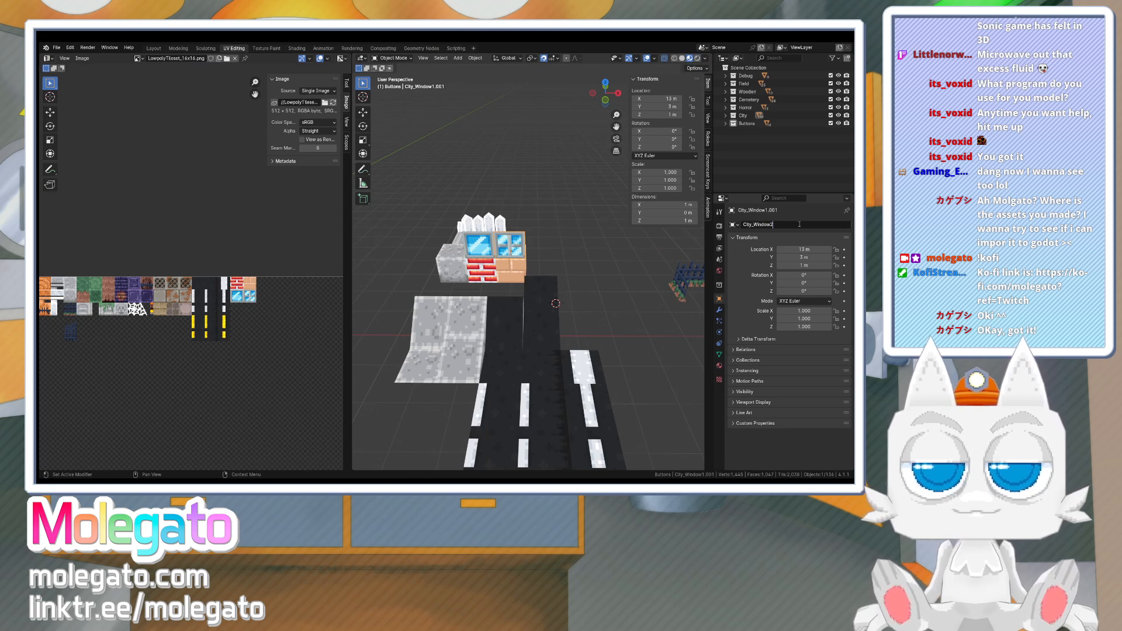
key("Return")
middle_click_drag(480, 304, 596, 287)
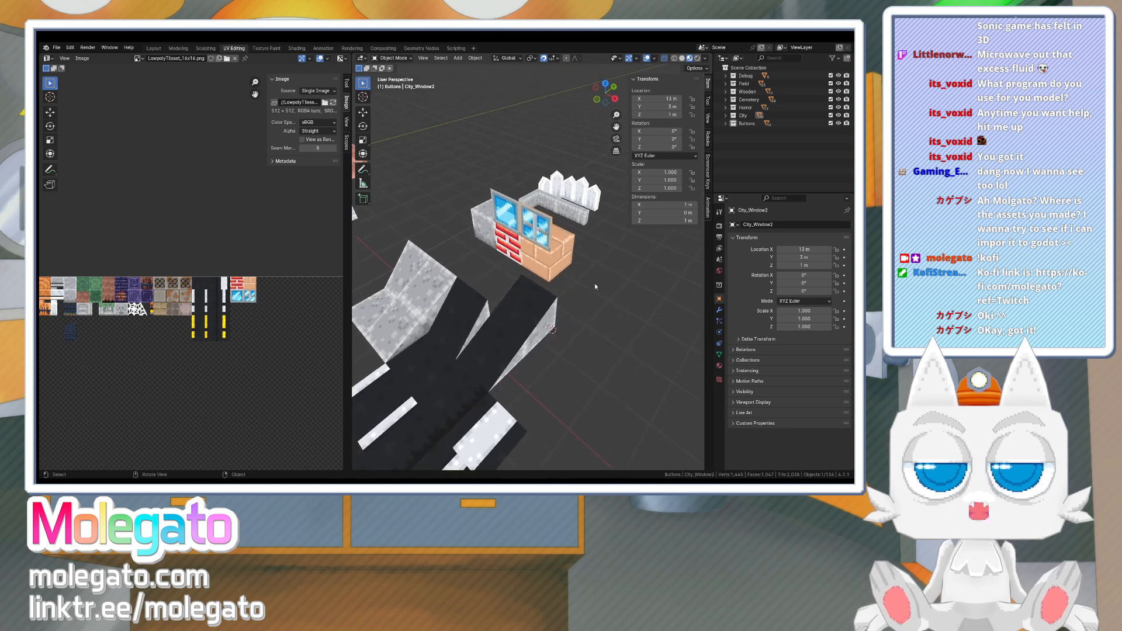
middle_click_drag(530, 269, 562, 256)
key("ctrl+s")
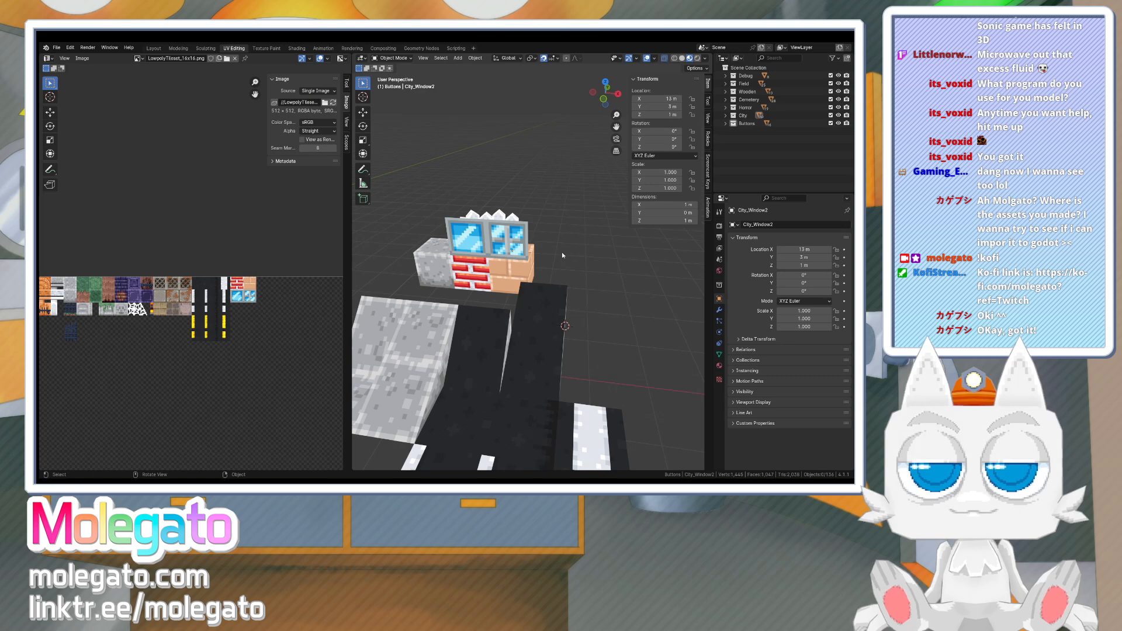
mouse_move(565, 284)
middle_mouse_down()
mouse_move(517, 292)
mouse_move(570, 295)
mouse_move(564, 288)
mouse_move(584, 278)
middle_mouse_up()
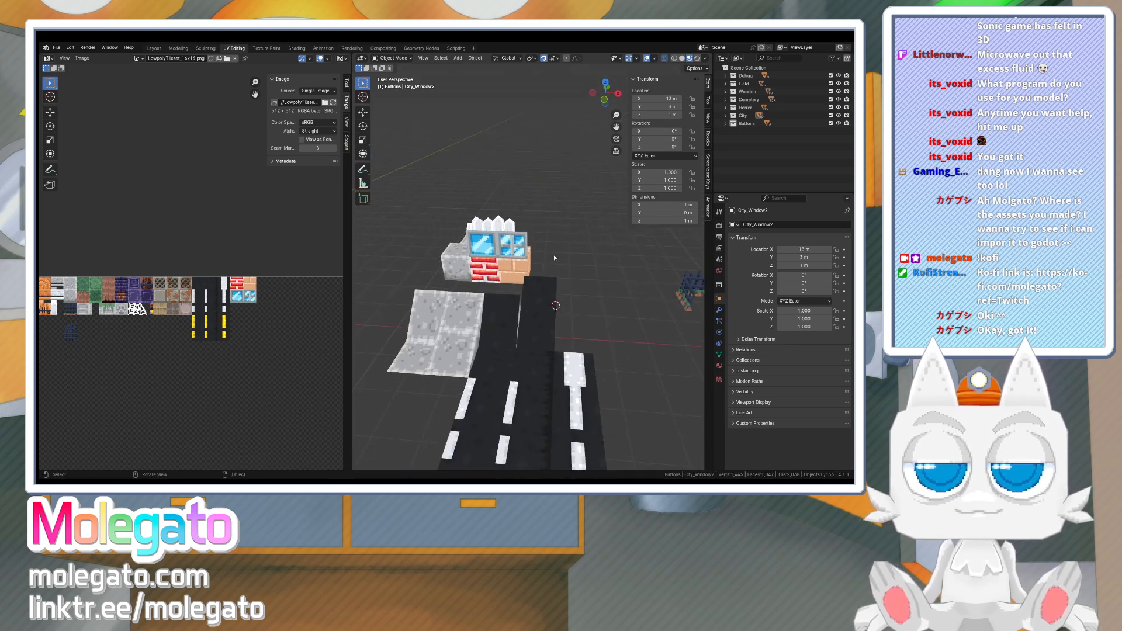
- Save the Blender file and switch to the tileset image in Aseprite
key("ctrl+s")
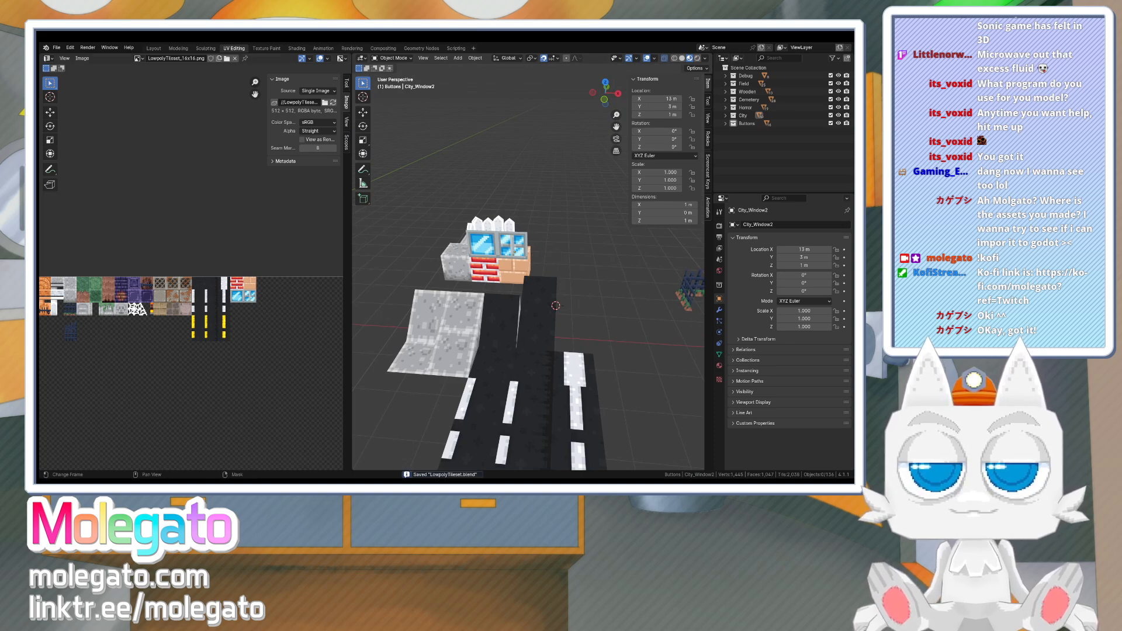
key("alt+Tab")
left_click(855, 69)
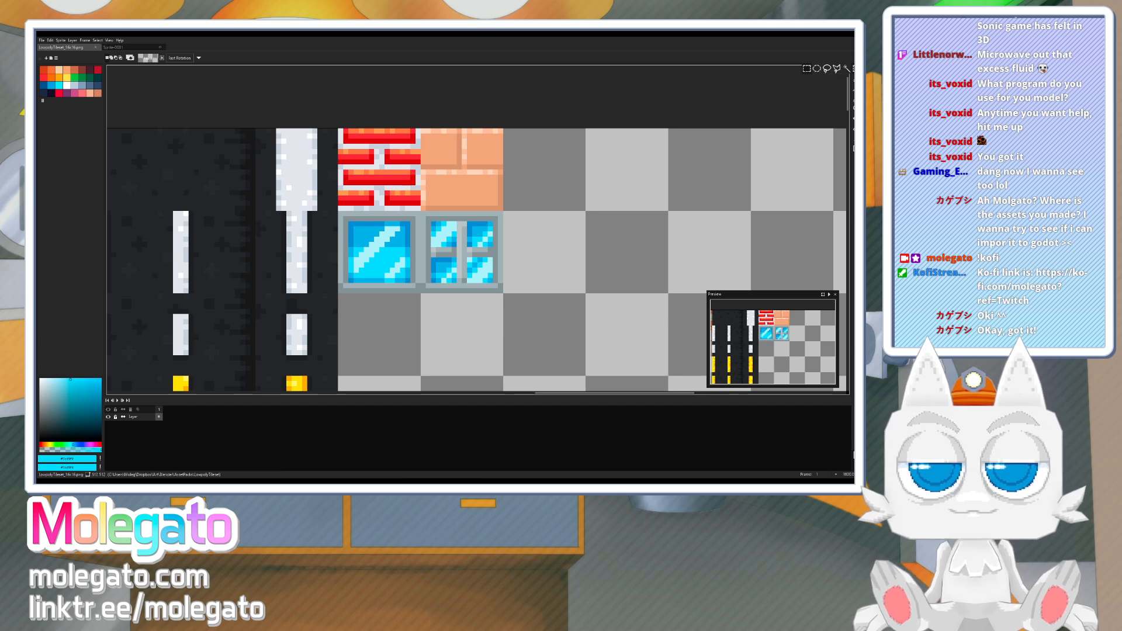
- Select the empty two-tile-wide, one-tile-high area directly below the two window tiles
middle_click_drag(423, 316, 462, 230)
left_click_drag(377, 207, 509, 265)
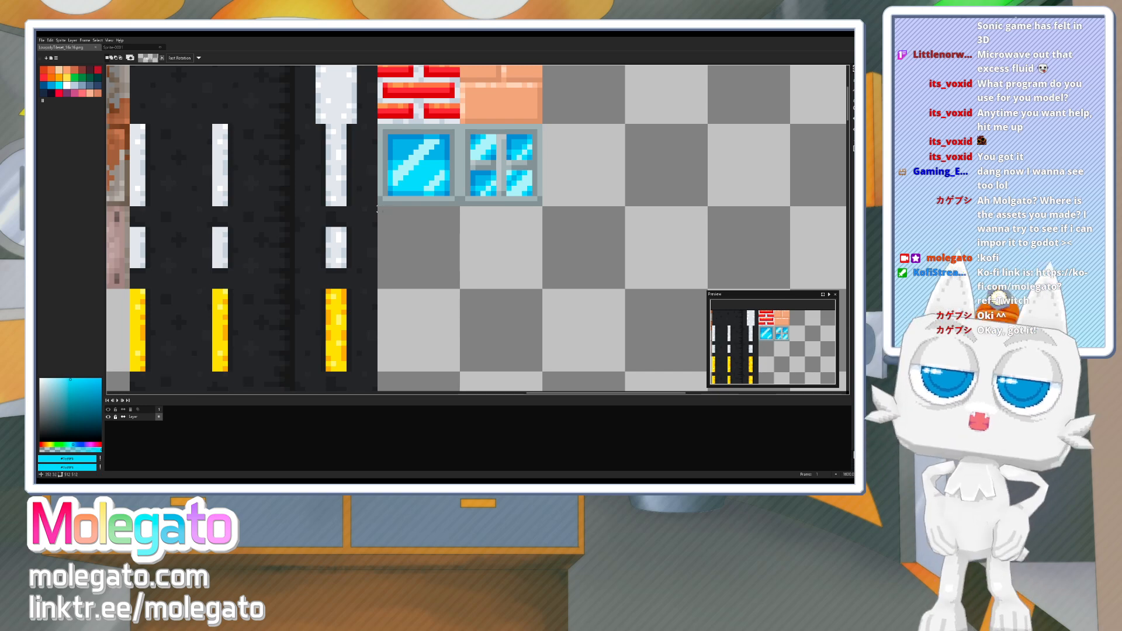
left_click_drag(379, 208, 539, 287)
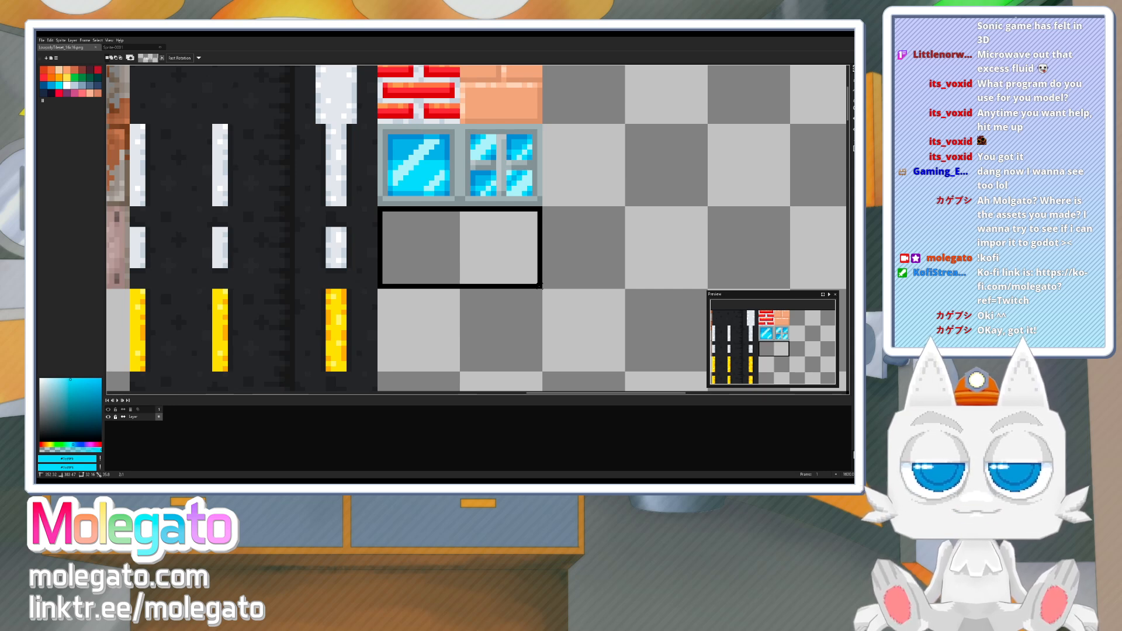
left_click_drag(539, 286, 539, 286)
middle_click_drag(539, 286, 536, 300)
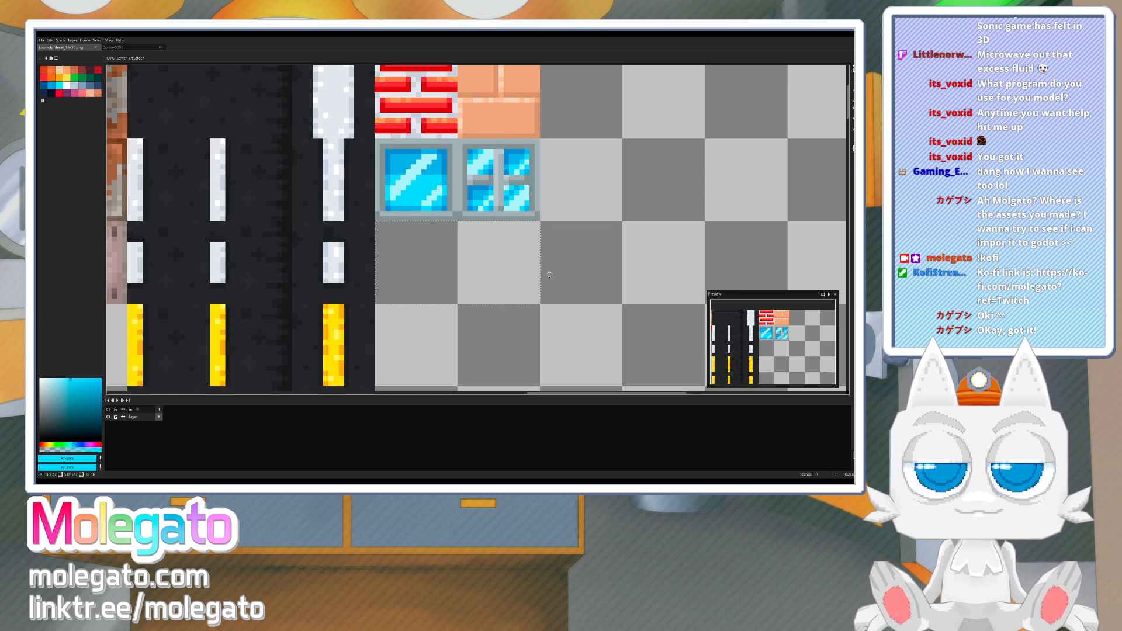
- Fill the selected area with the window frame's light grey and draw a rectangular inner outline in the frame's darker grey
key("b")
left_click(417, 214, "alt")
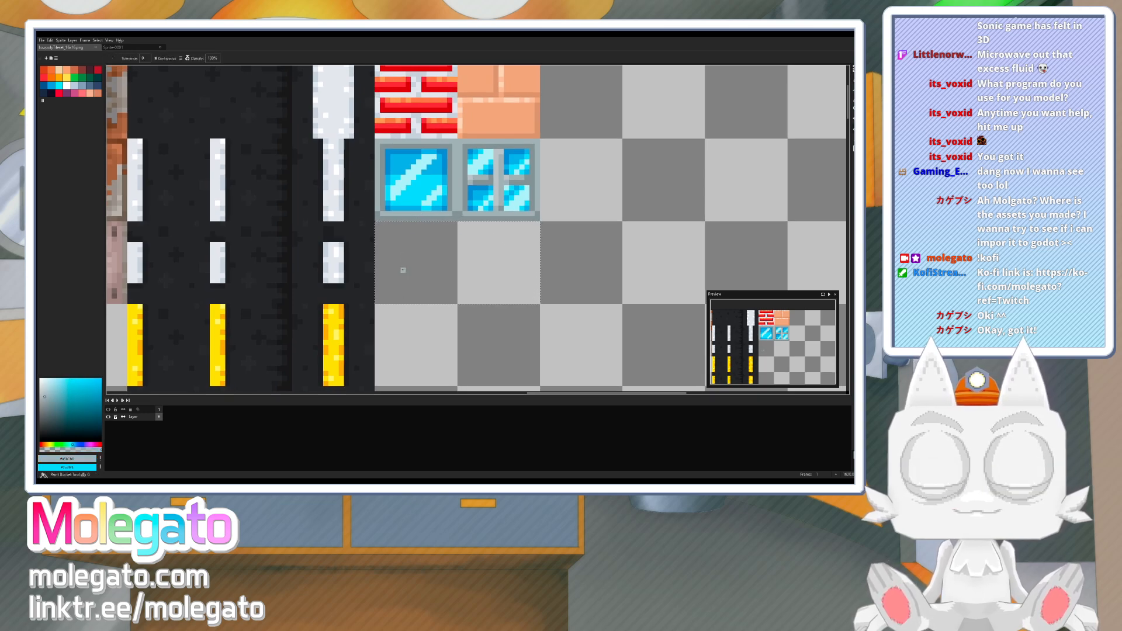
key("f")
left_click(422, 218, "alt")
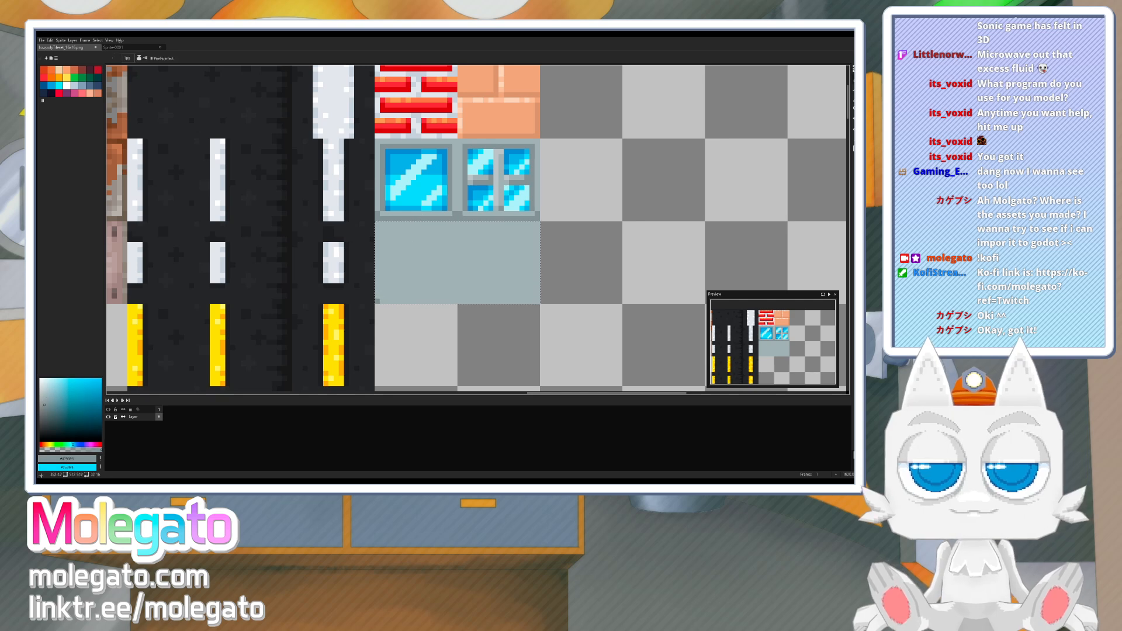
left_click(537, 302, "shift")
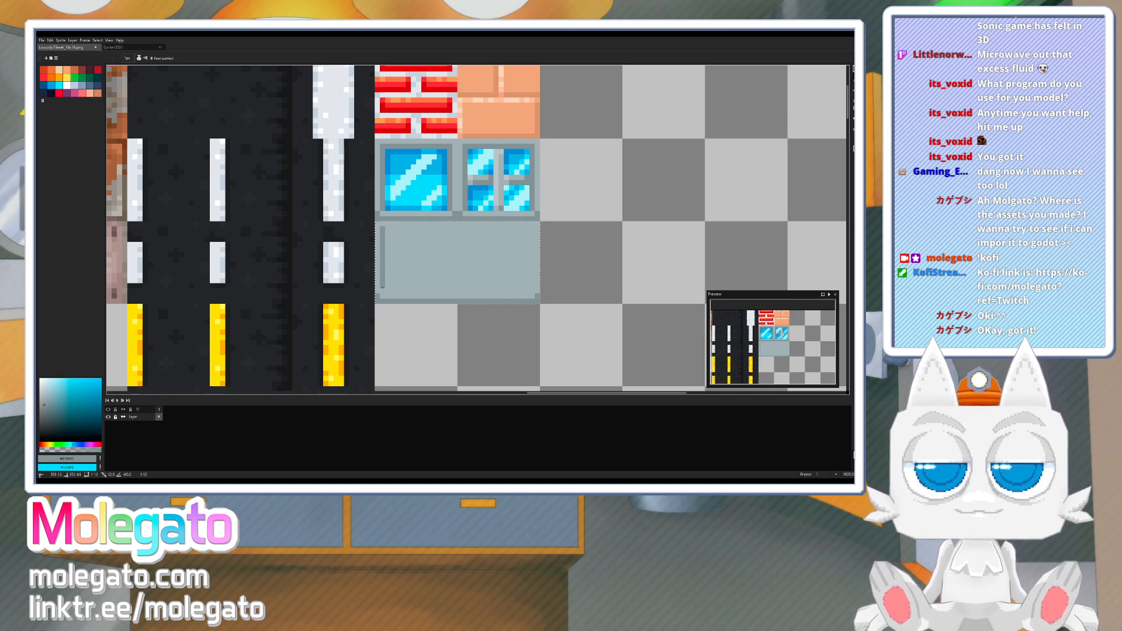
left_click(382, 291, "shift")
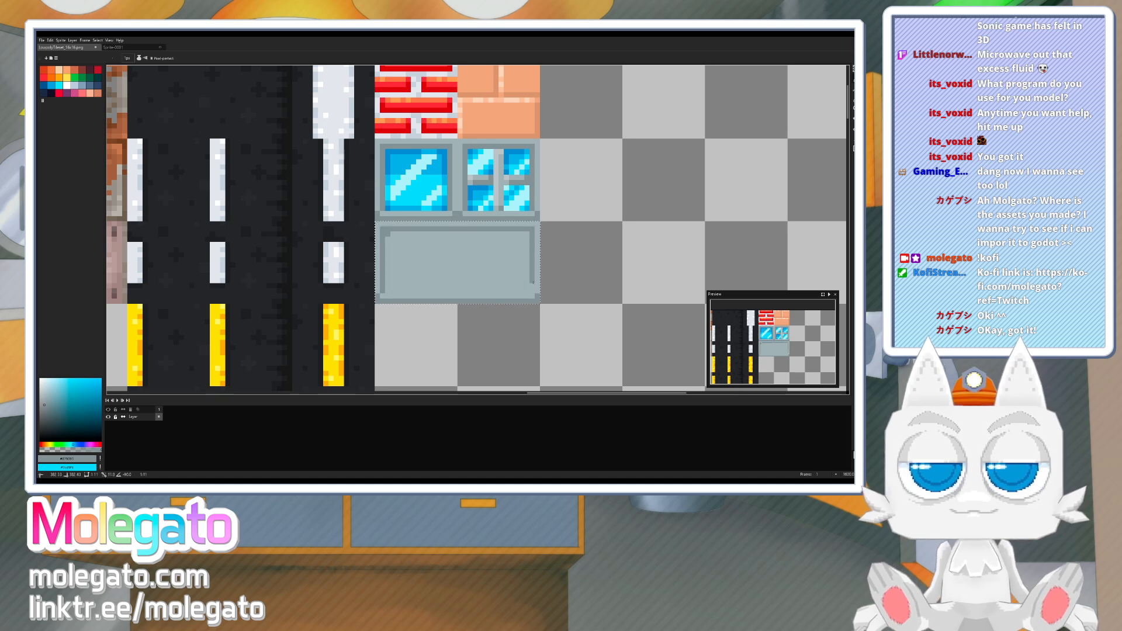
- Outline the glass area inside the grey frame in the window's bright cyan and fill it with the same colour
left_click(435, 196, "alt")
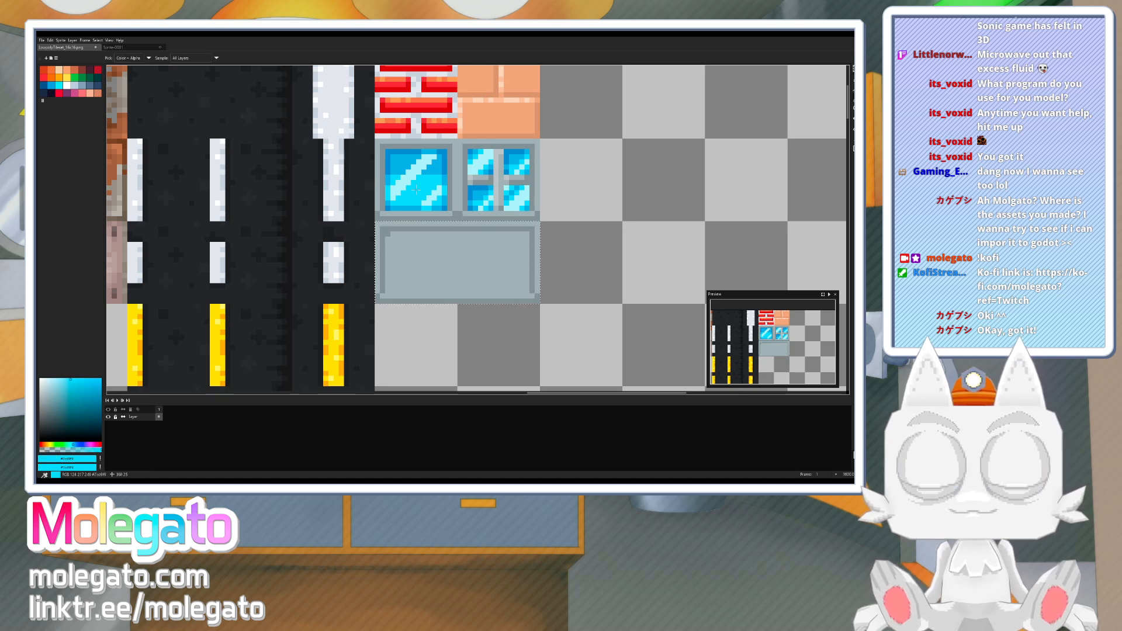
left_click(527, 234, "shift")
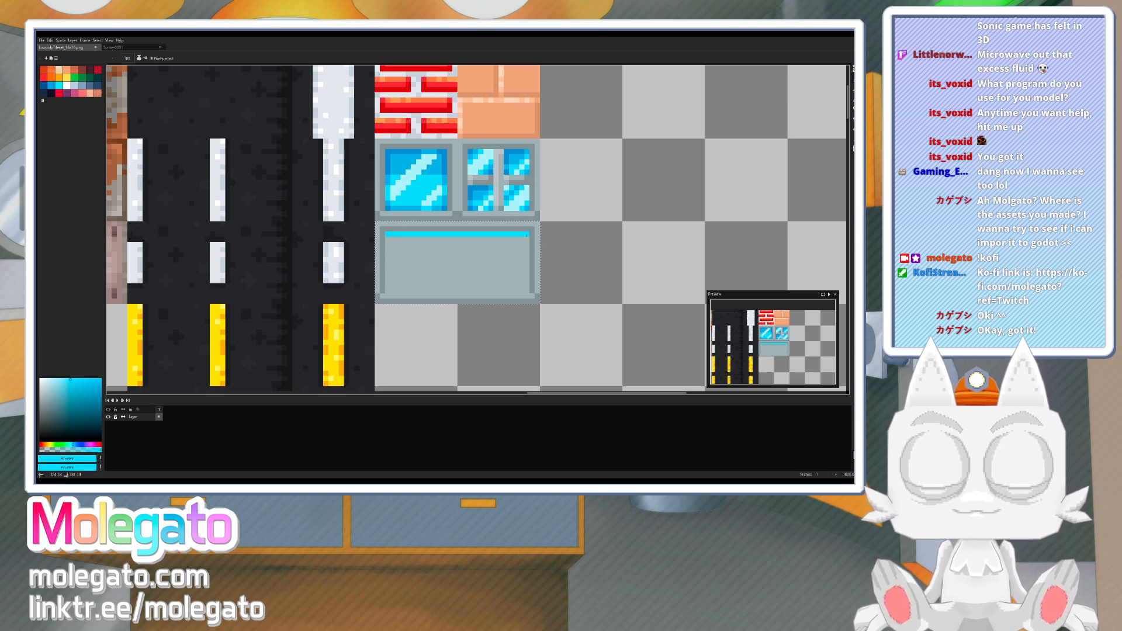
left_click(528, 291, "shift")
left_click(387, 290, "shift")
left_click(387, 234, "shift")
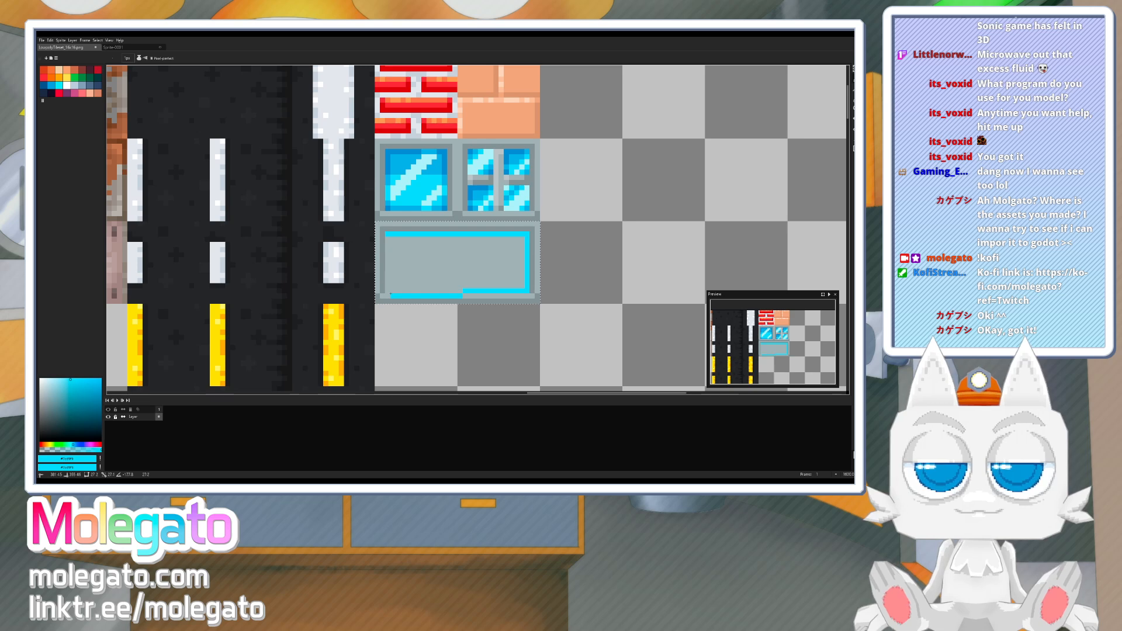
key("g")
key("b")
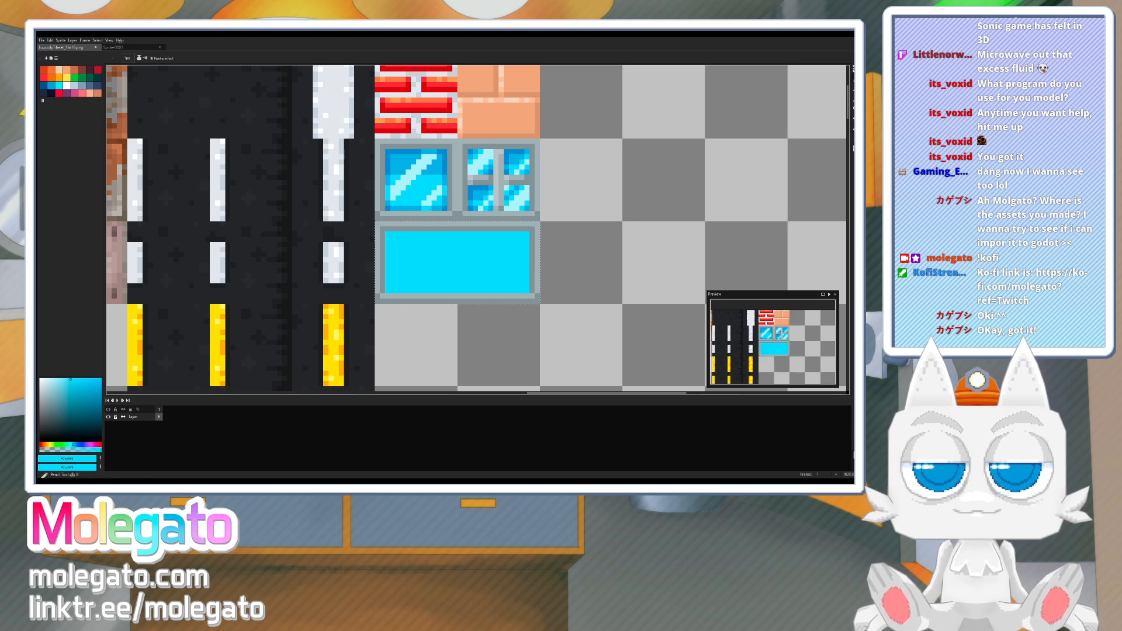
- Paint a mid-blue band across the upper part of the wide window's cyan glass, using the colour from the single-pane window
left_click(404, 164, "alt")
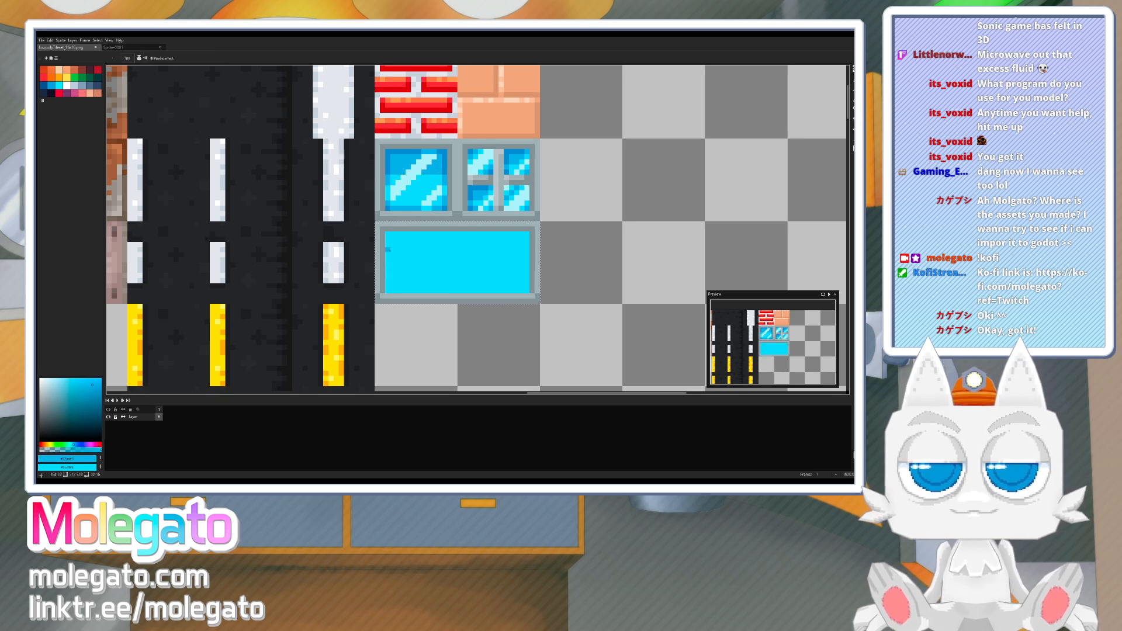
left_click(387, 250)
left_click(527, 249, "shift")
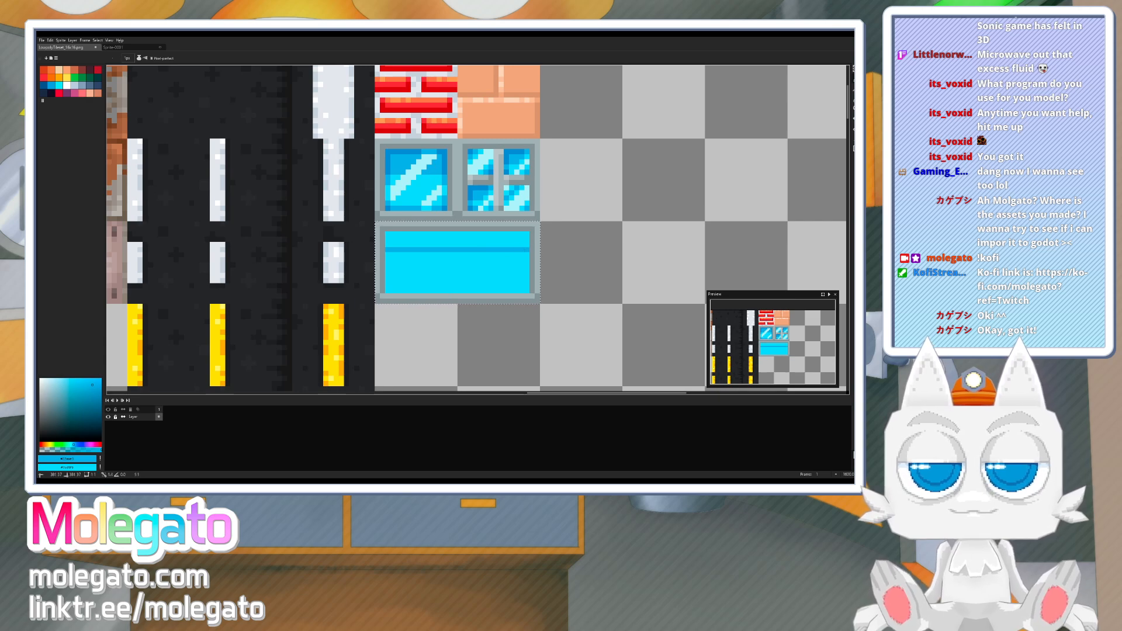
key("g")
left_click(524, 239)
- Draw one-pixel mid-blue lines along both sides and the lower edge of the wide window's glass
key("b")
left_click(527, 255)
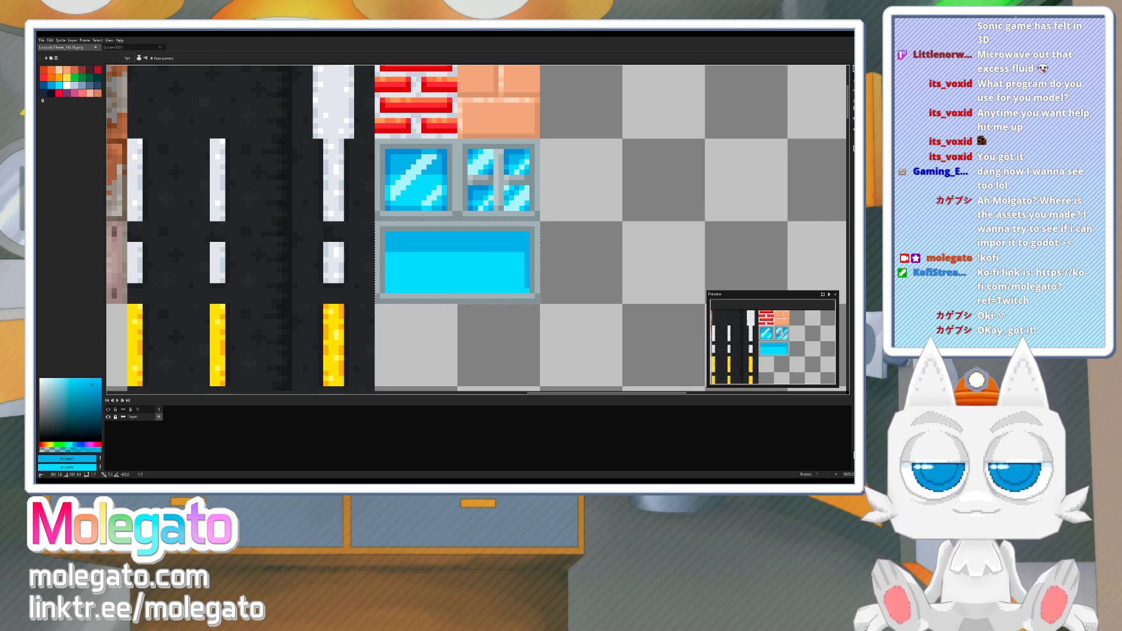
left_click(528, 291, "shift")
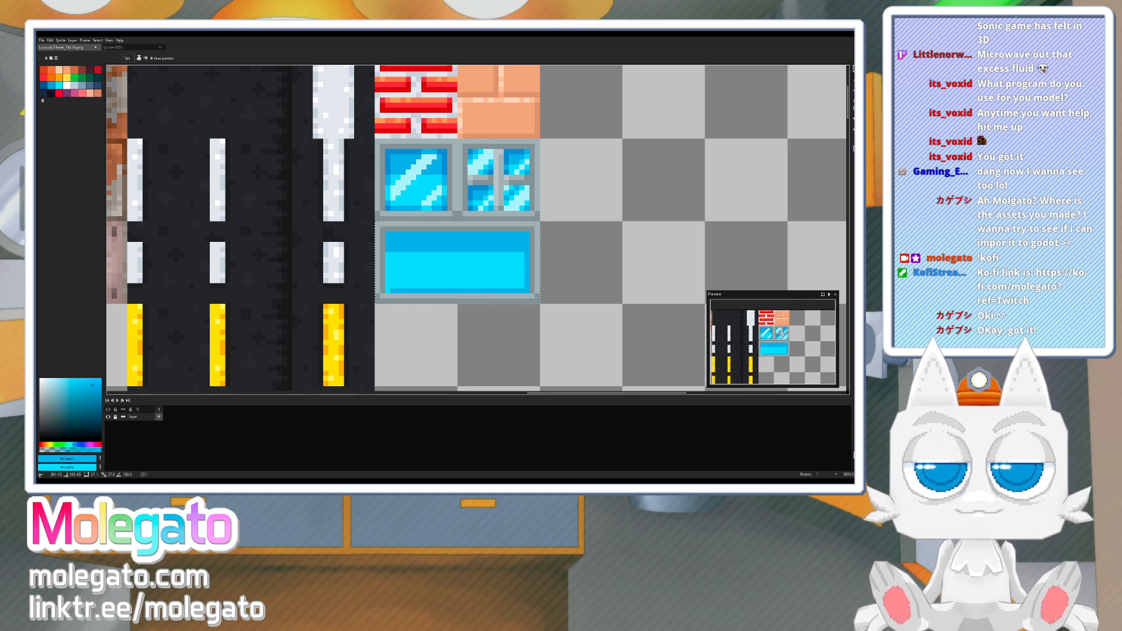
left_click(387, 291, "shift")
left_click(389, 255, "shift")
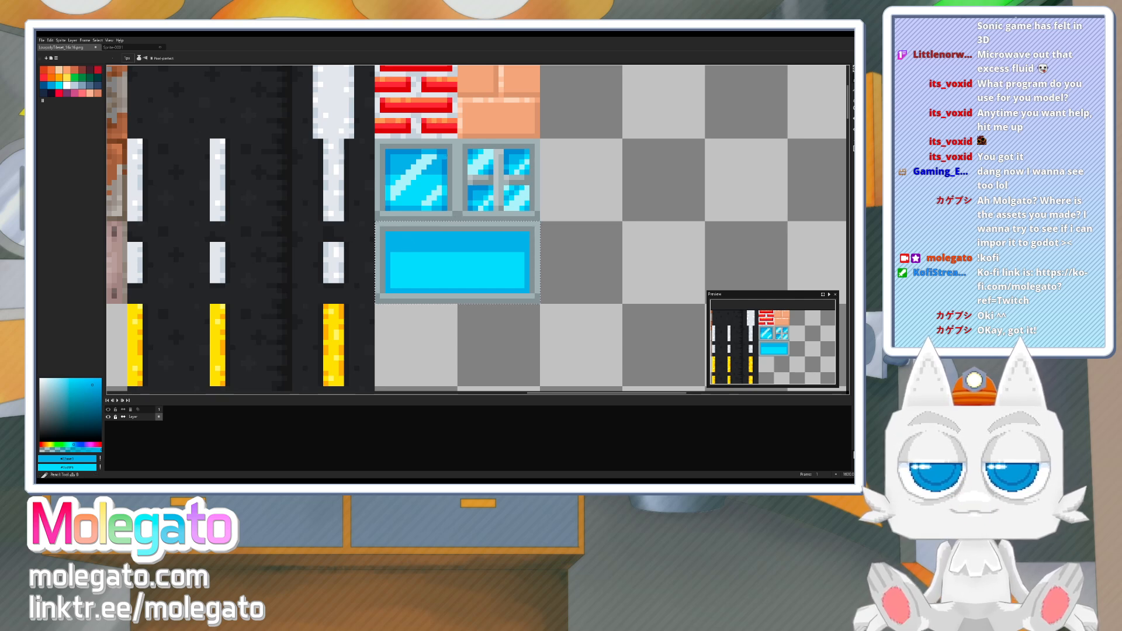
- Shade the upper edge of the wide window's glass with the darkest blue from the single-pane window
left_click(444, 154, "alt")
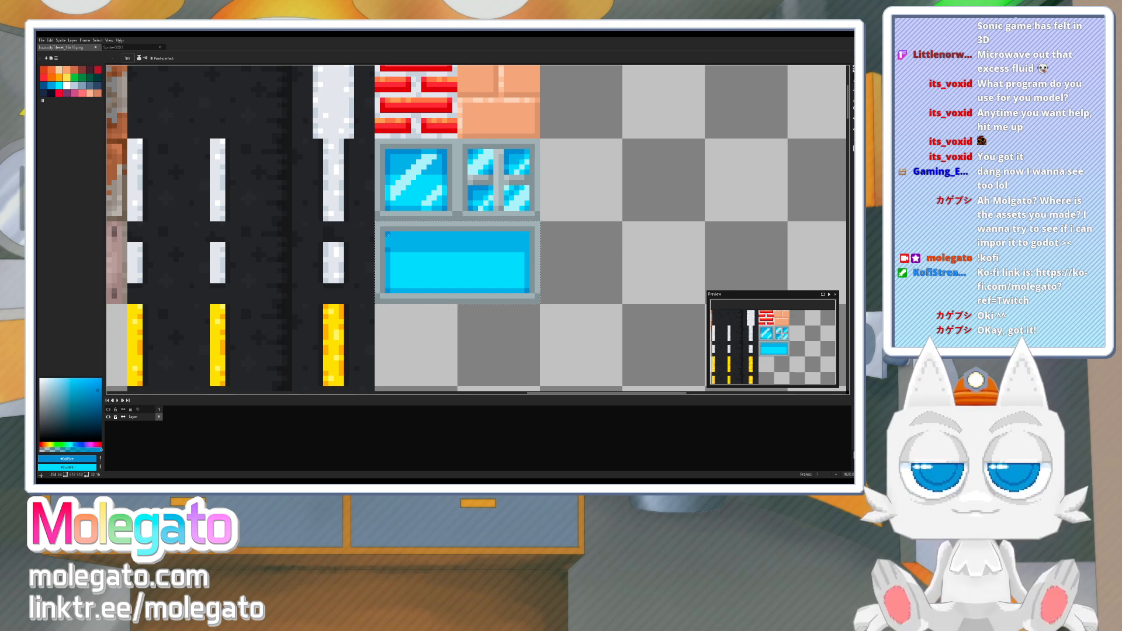
left_click(388, 236, "shift")
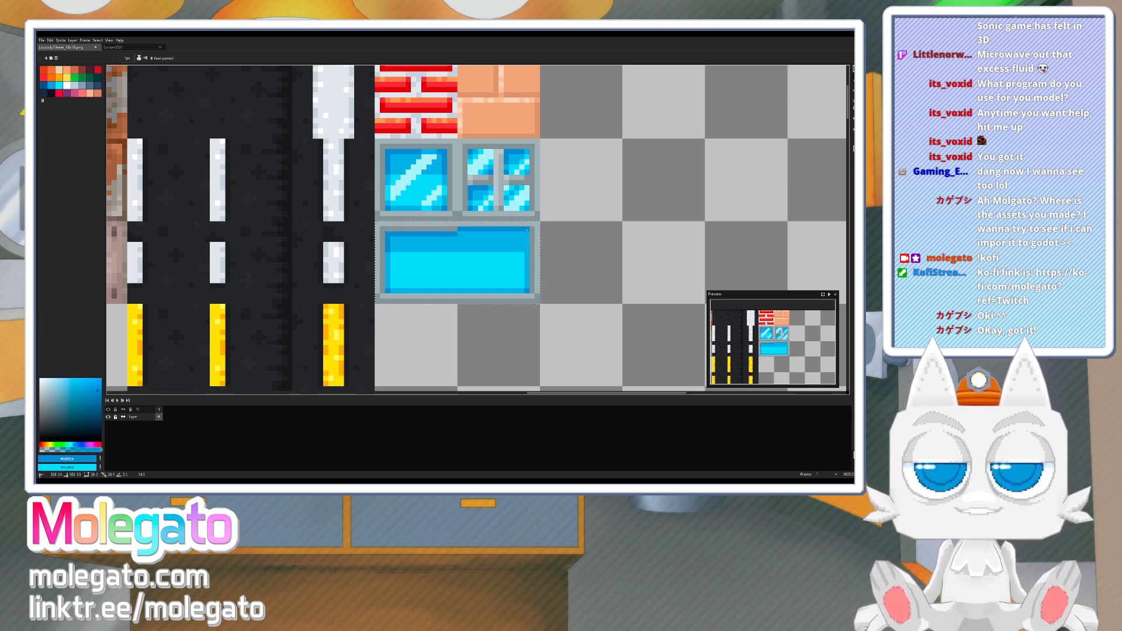
left_click(527, 230, "shift")
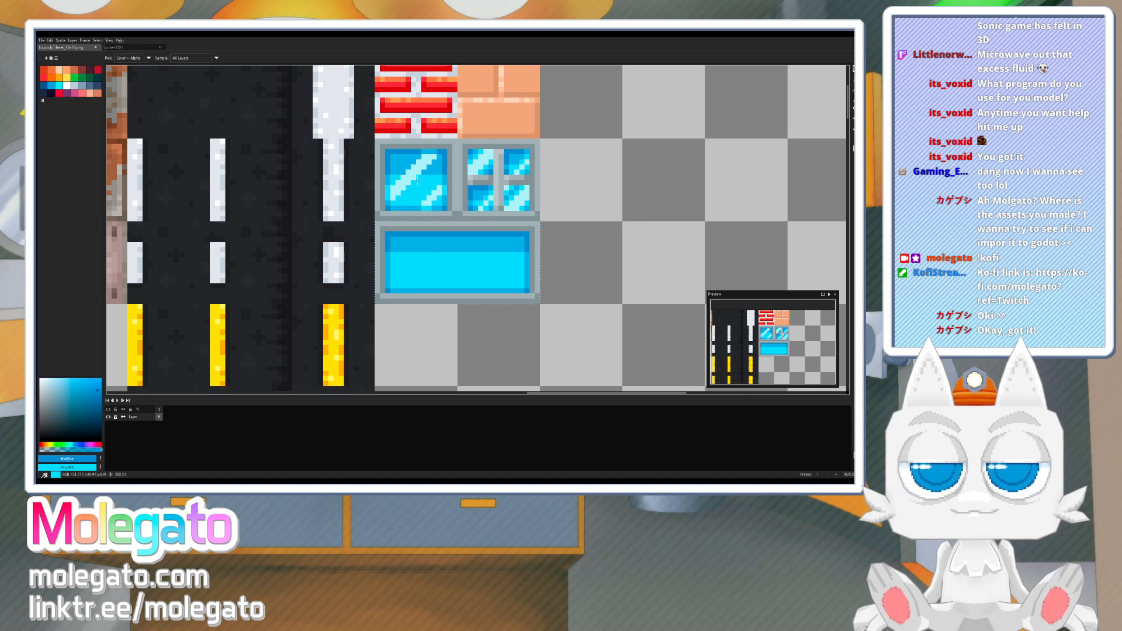
- Draw two parallel pale-cyan diagonals on the left half of the wide glass and fill between them as a broad reflection stripe
left_click(408, 244, "alt")
left_click(445, 240, "shift")
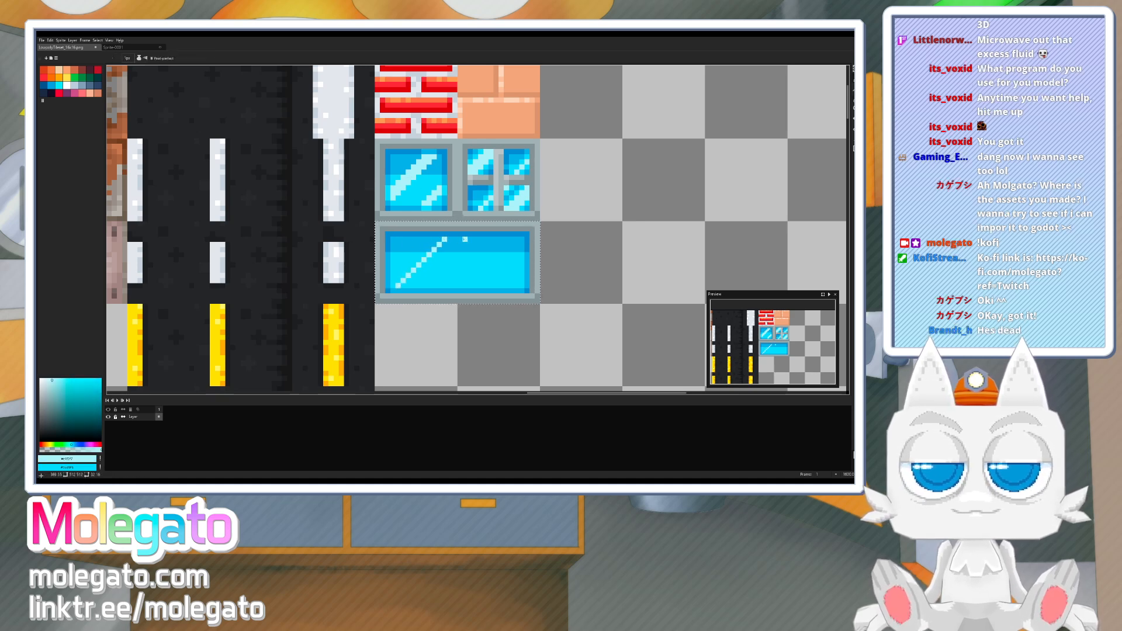
left_click(420, 284, "shift")
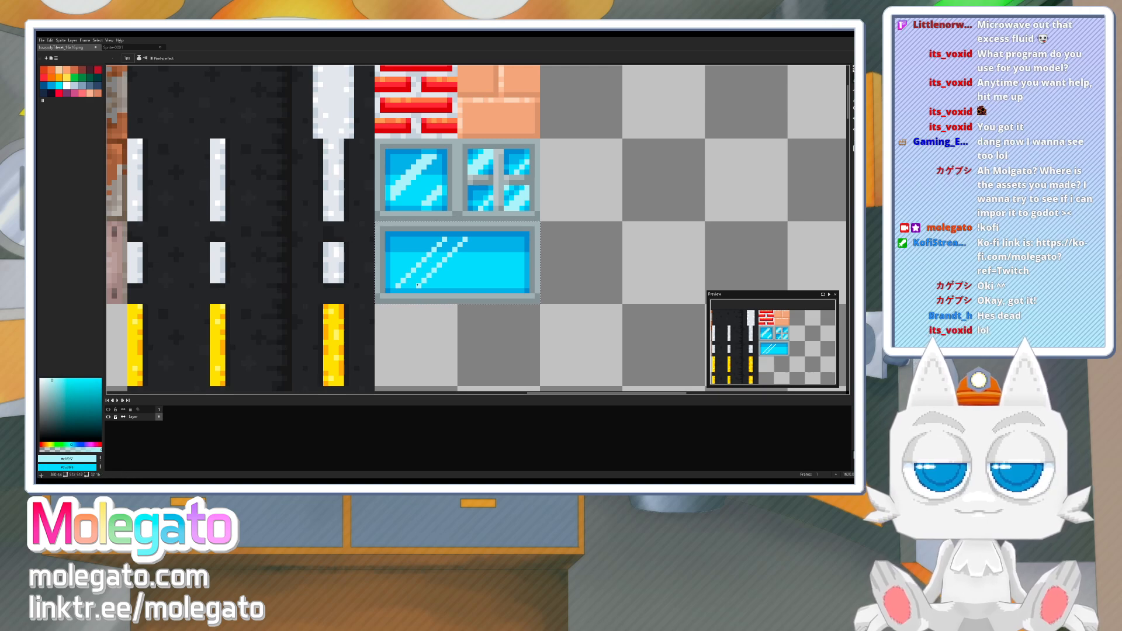
key("g")
left_click(438, 258)
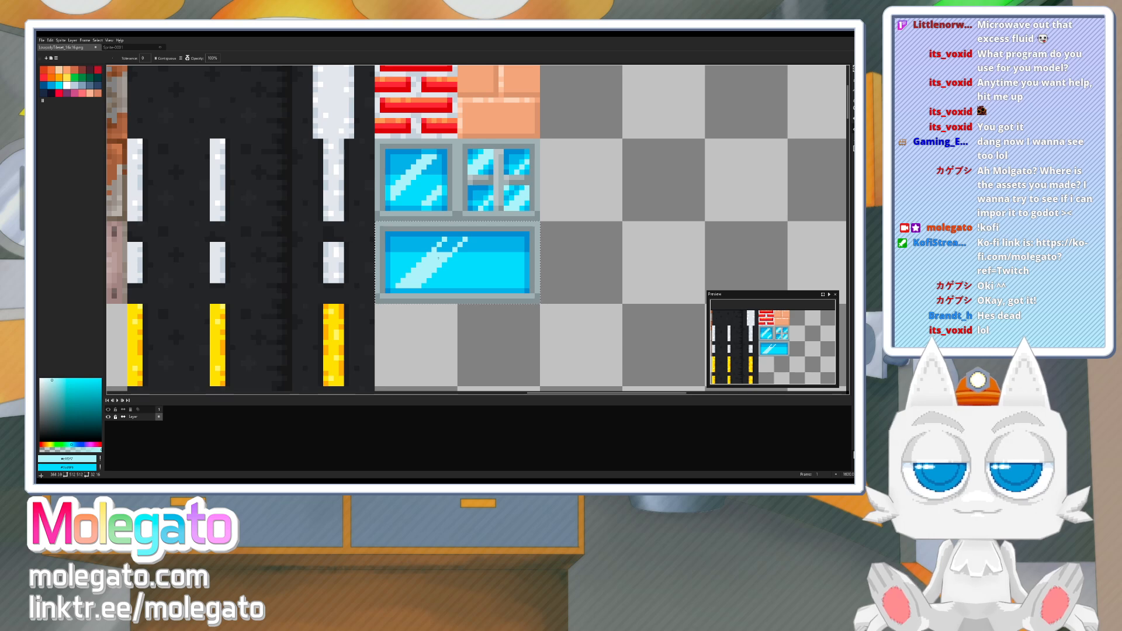
key("b")
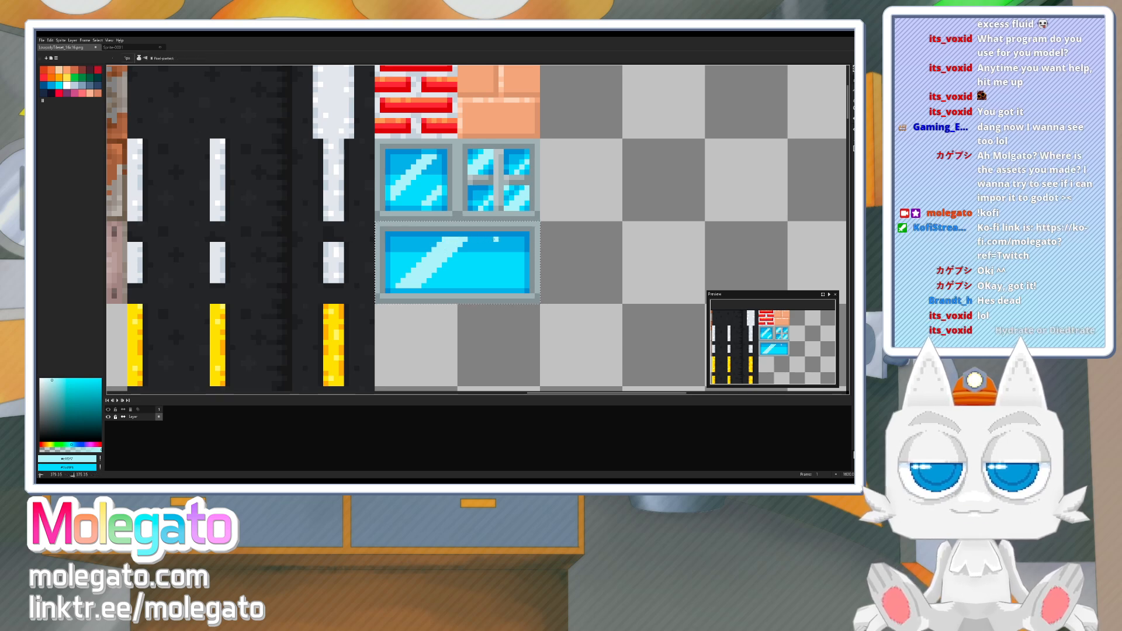
- Add a narrower pale-cyan diagonal reflection stripe to the right of the broad one on the wide window's glass
left_click(496, 240)
left_click(457, 284, "shift")
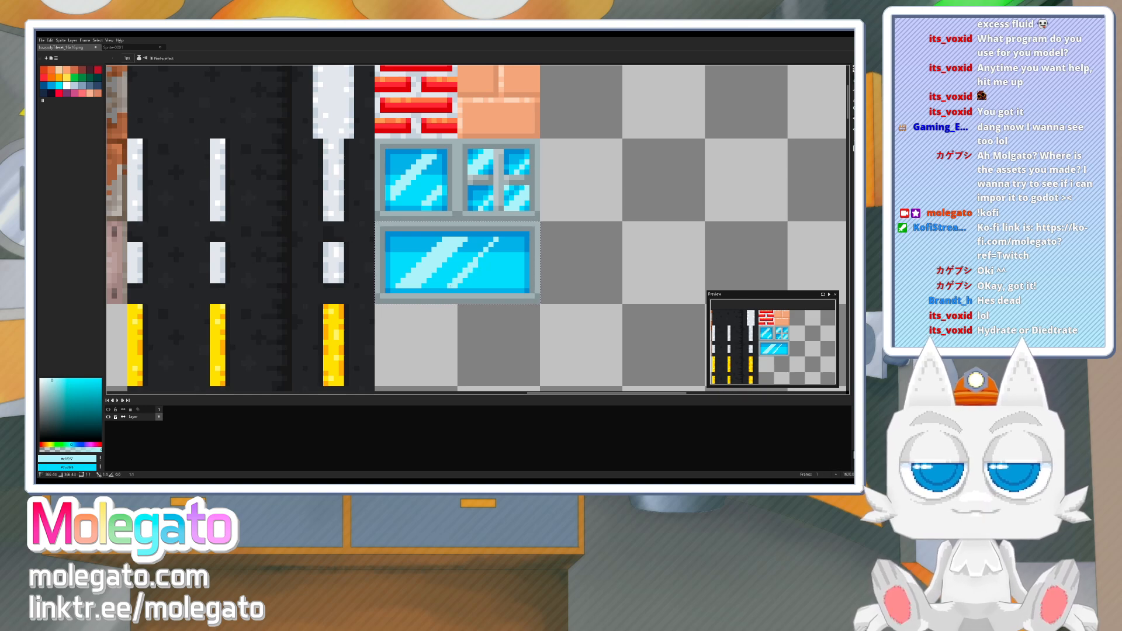
left_click(459, 286)
left_click(507, 239, "shift")
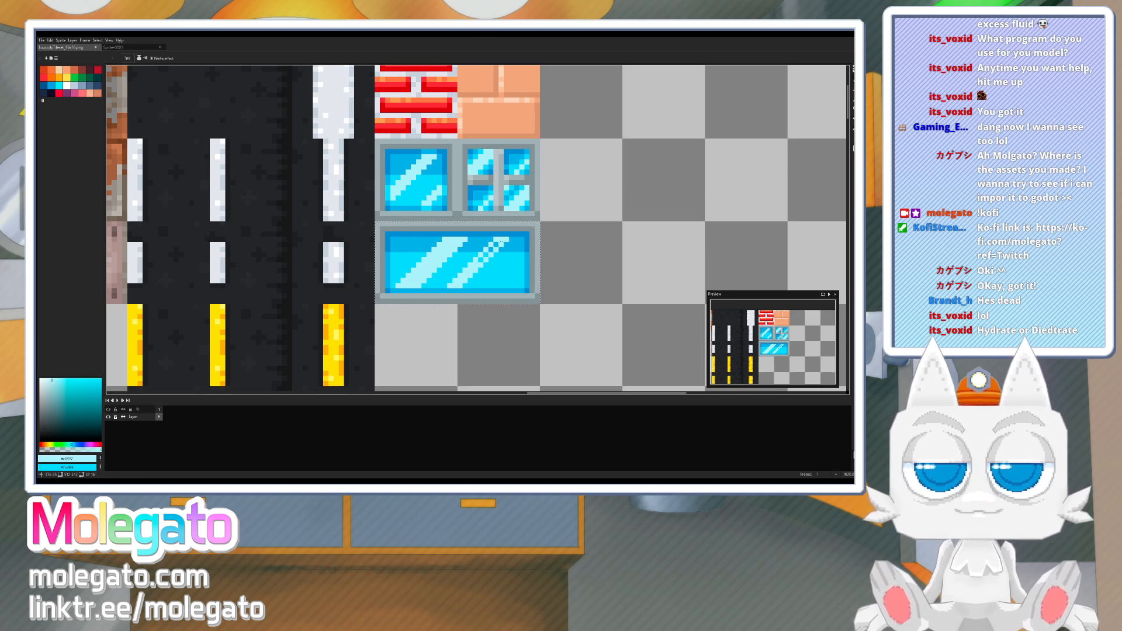
left_click(501, 239)
left_click(481, 260, "shift")
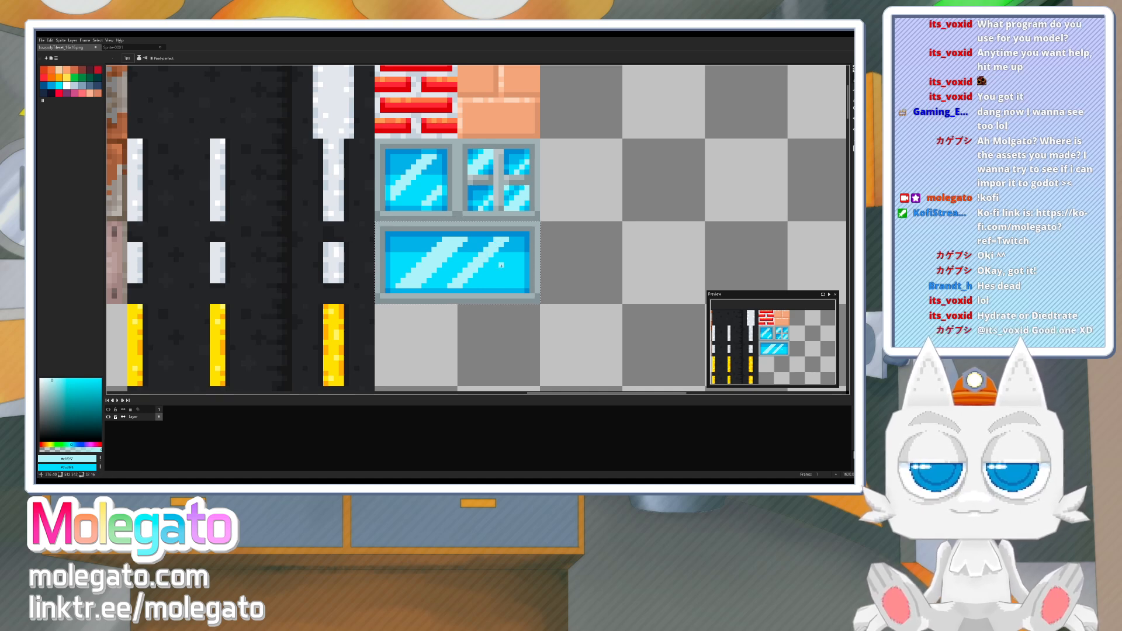
- Undo the last stroke on the wide window's glass and pick the glass's bright cyan for retouching the reflections
left_click(501, 265, "alt")
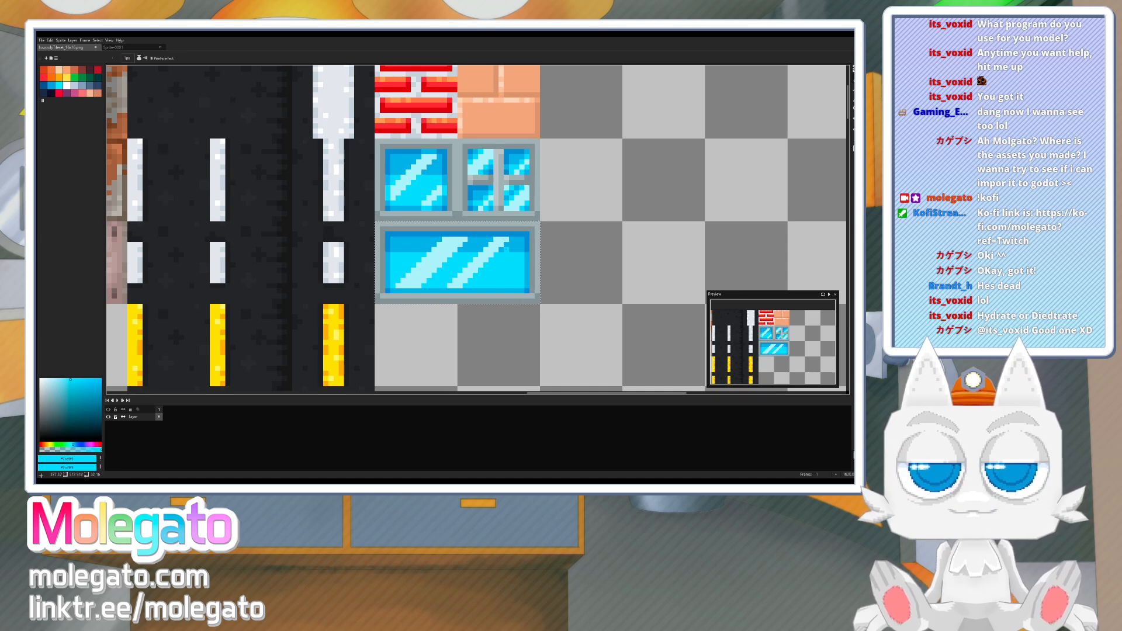
key("ctrl+z")
key("b")
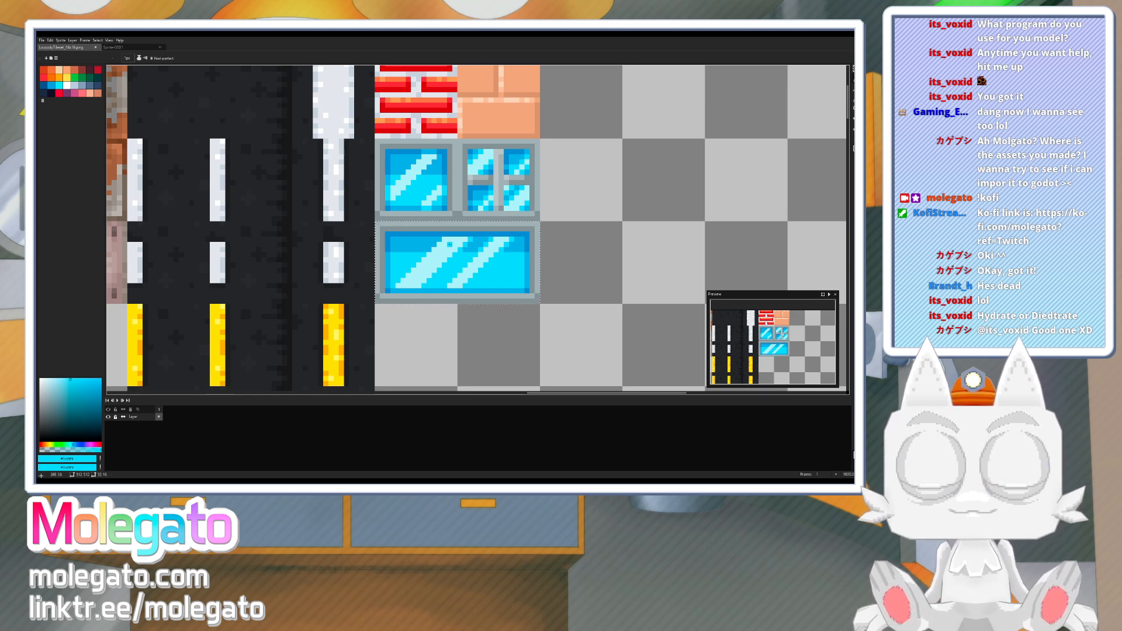
key("i")
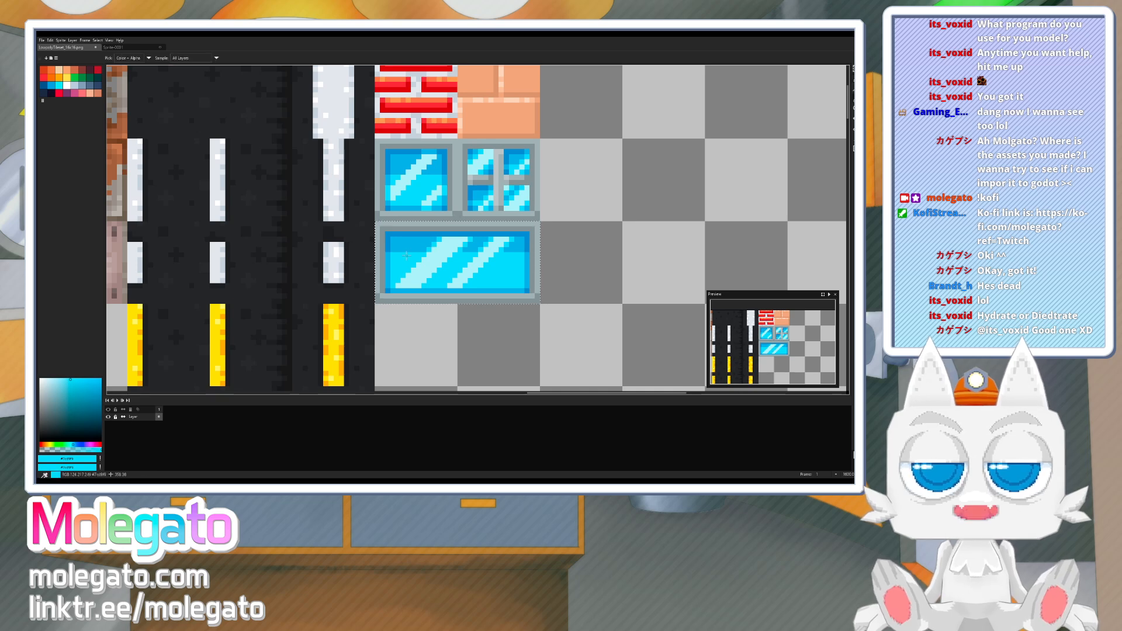
key("b")
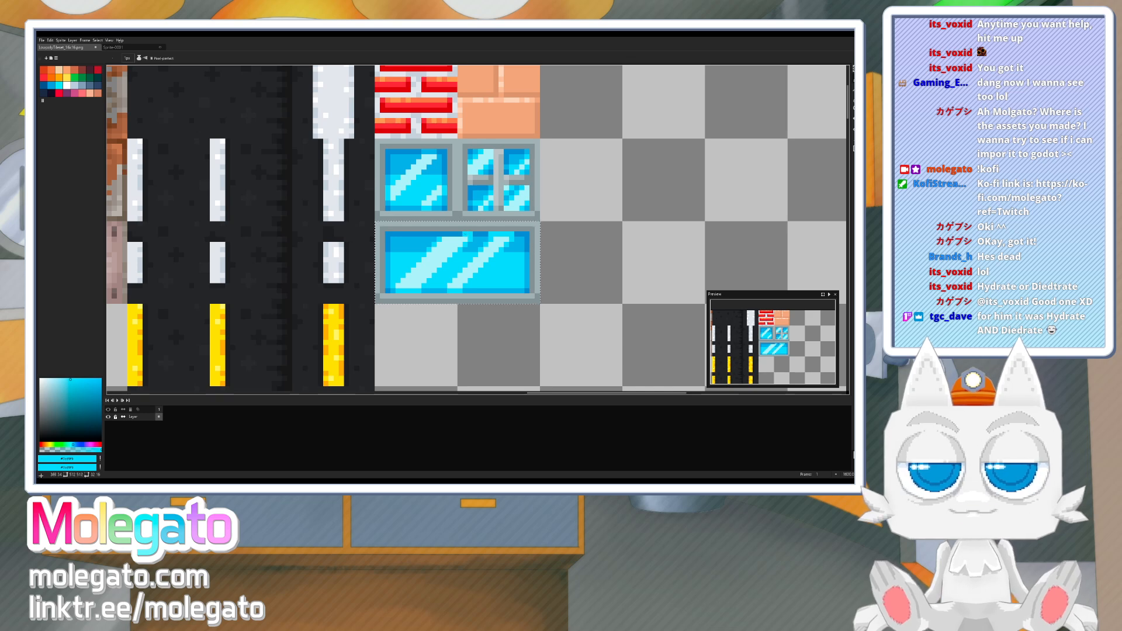
- Retouch the shaded upper edge of the wide window's glass between the reflection stripes with sampled glass blues
left_click(448, 234, "alt")
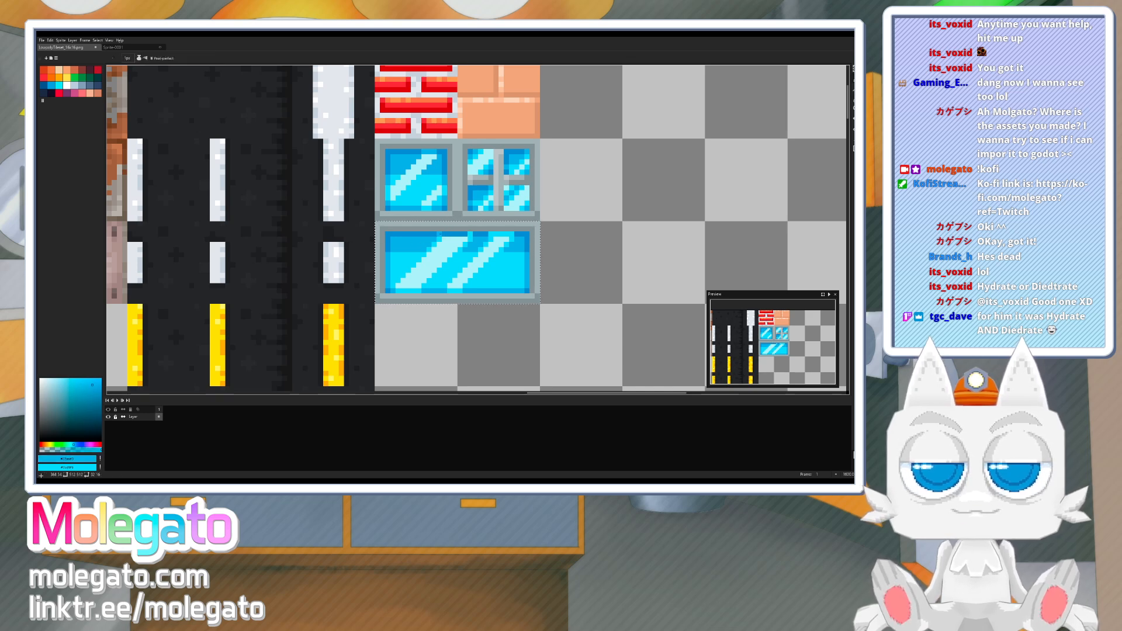
left_click_drag(491, 234, 506, 235)
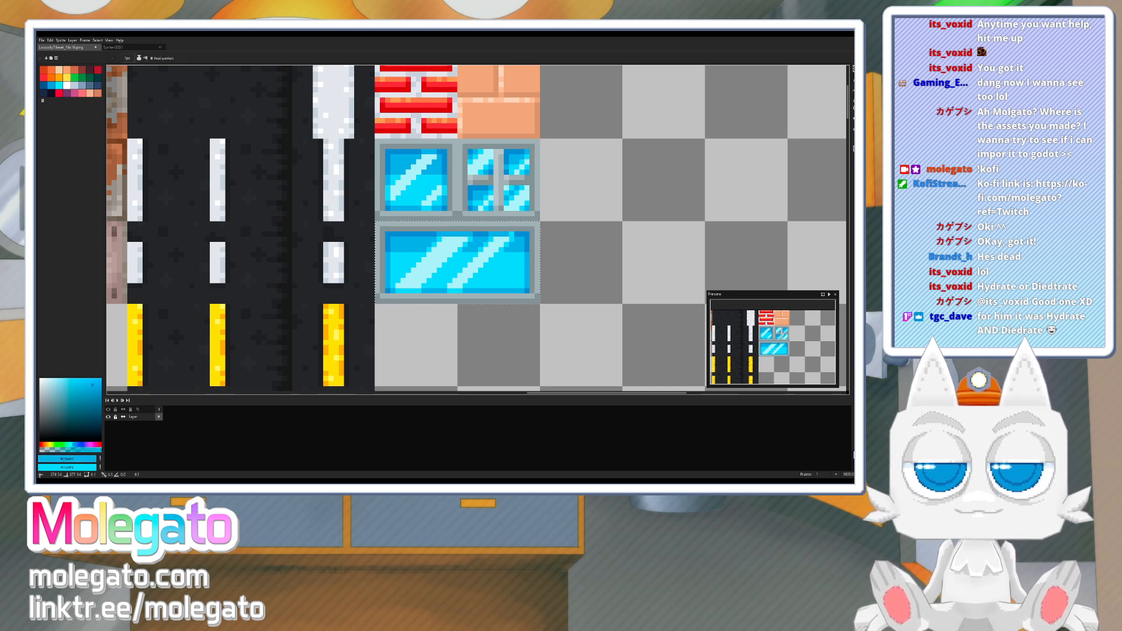
left_click(515, 233, "alt")
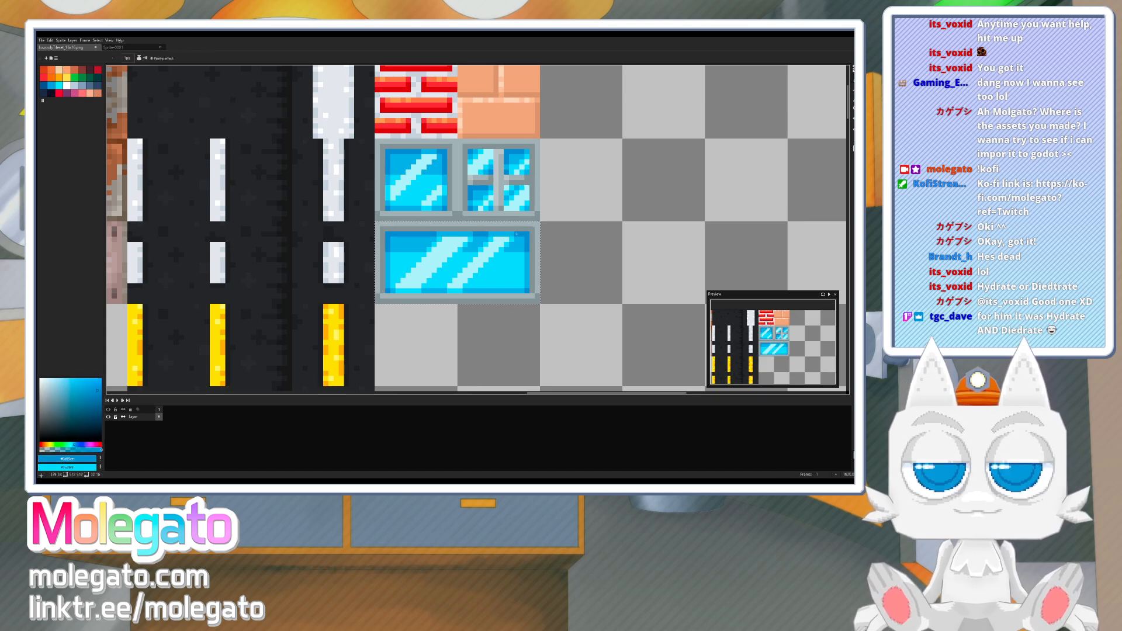
left_click(475, 234, "alt")
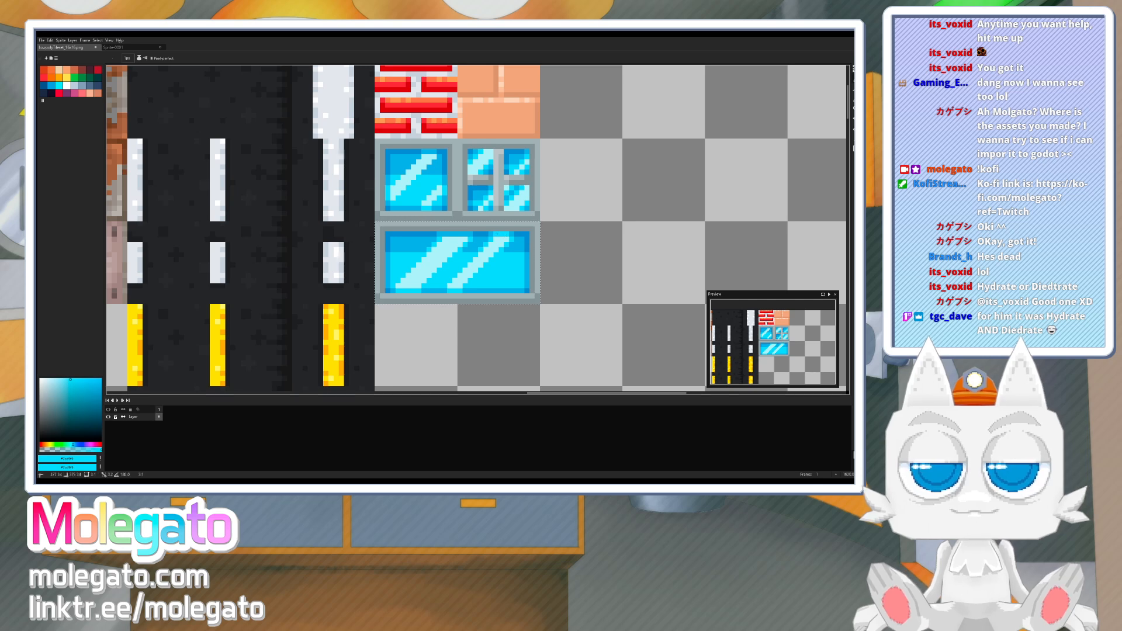
left_click_drag(465, 234, 449, 234)
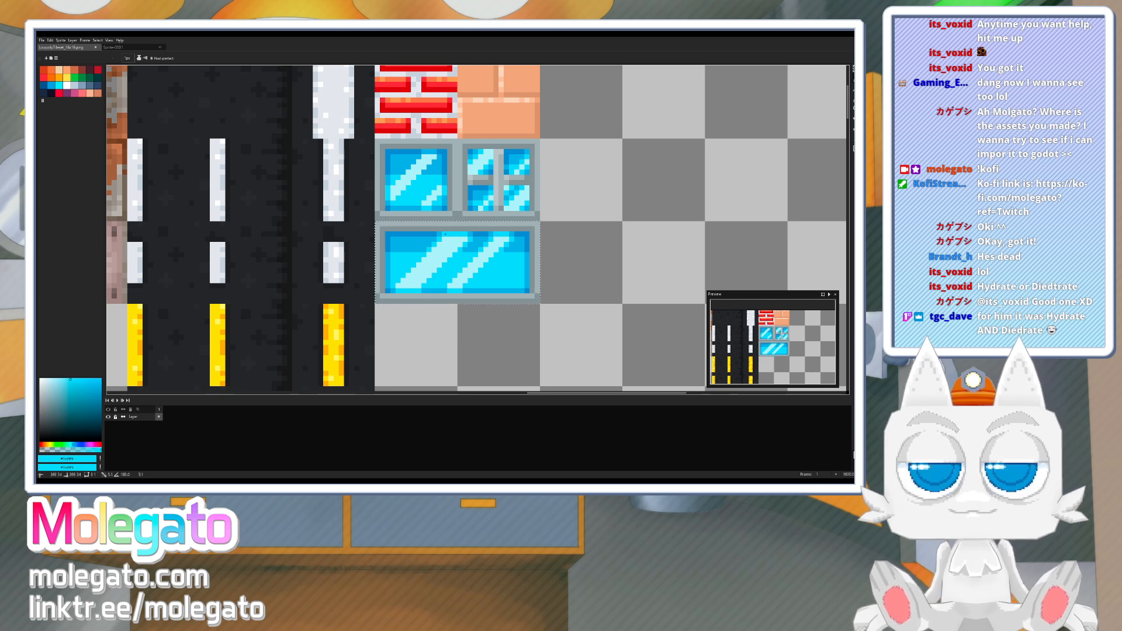
- Even out the mid-blue shading along the wide window's upper glass edge and save the tileset
left_click_drag(504, 268, 495, 268)
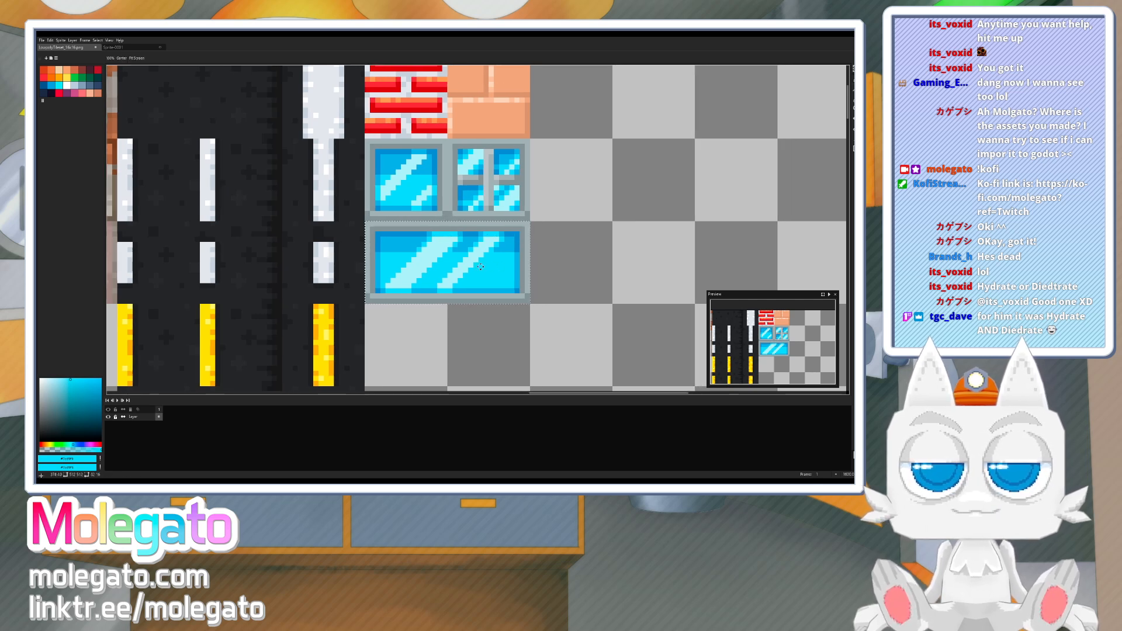
left_click(469, 242, "alt")
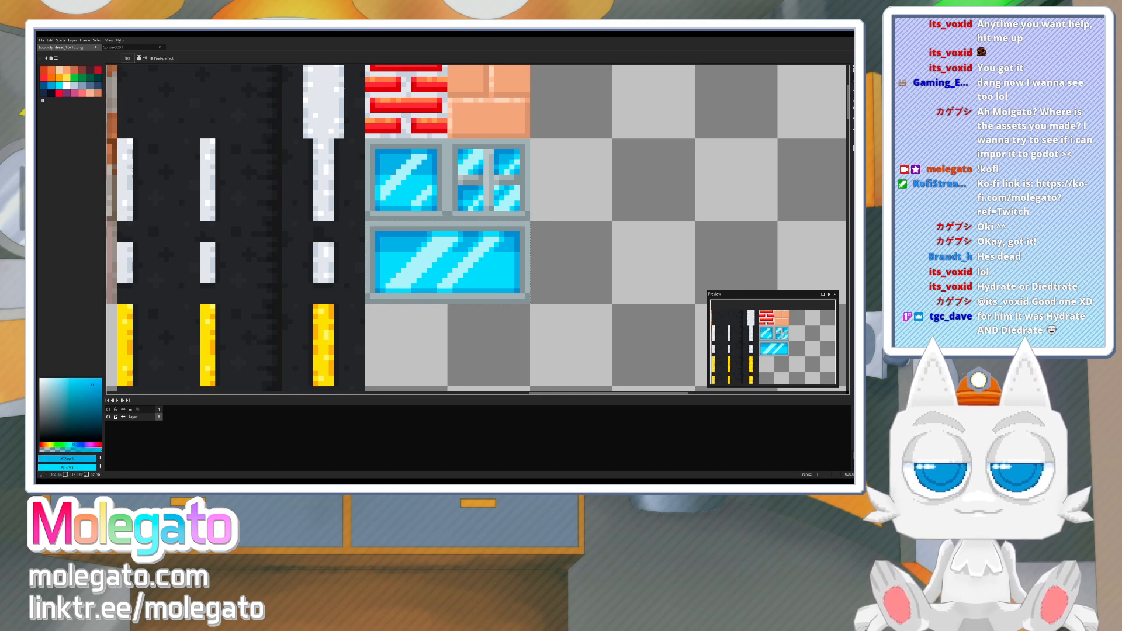
left_click_drag(434, 234, 503, 235)
left_click(492, 235, "alt")
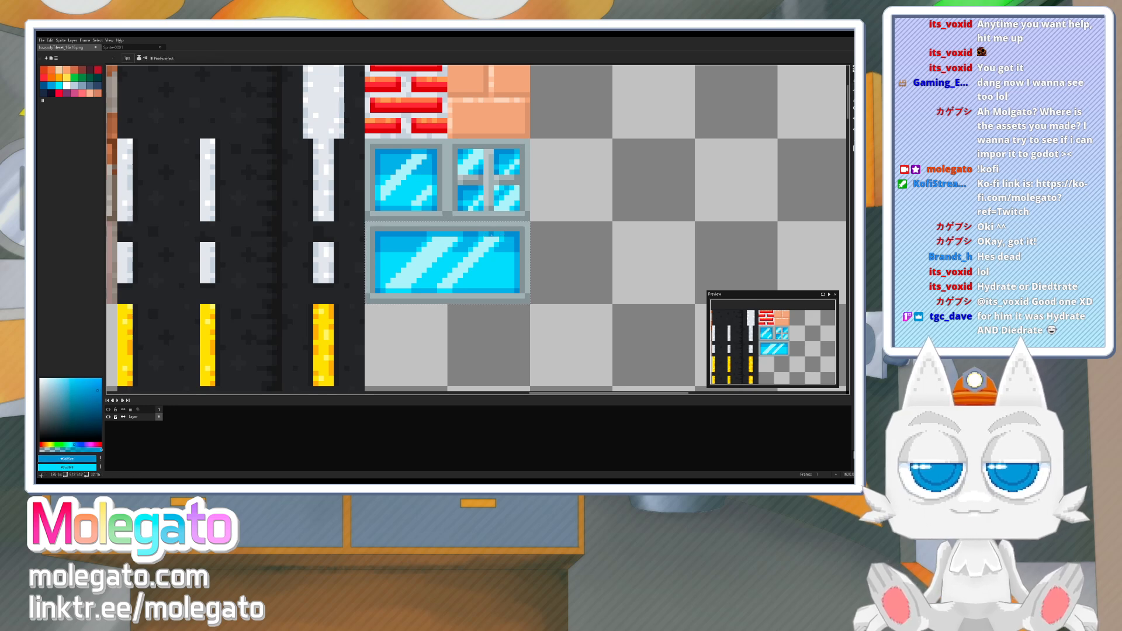
scroll(500, 270, "down", 1)
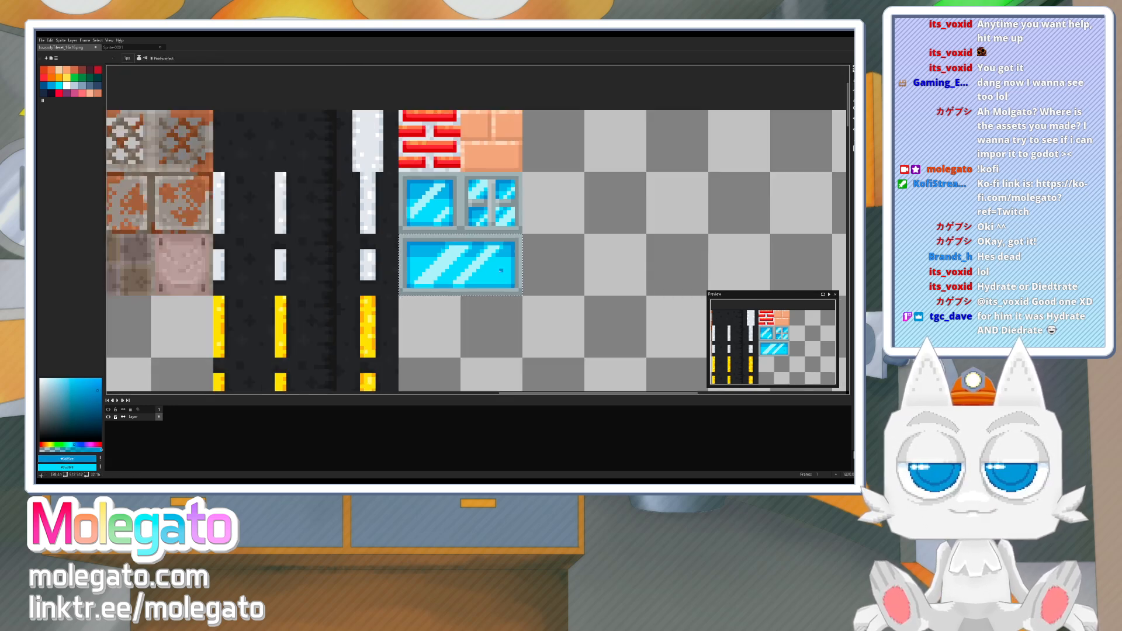
scroll(501, 271, "up", 1)
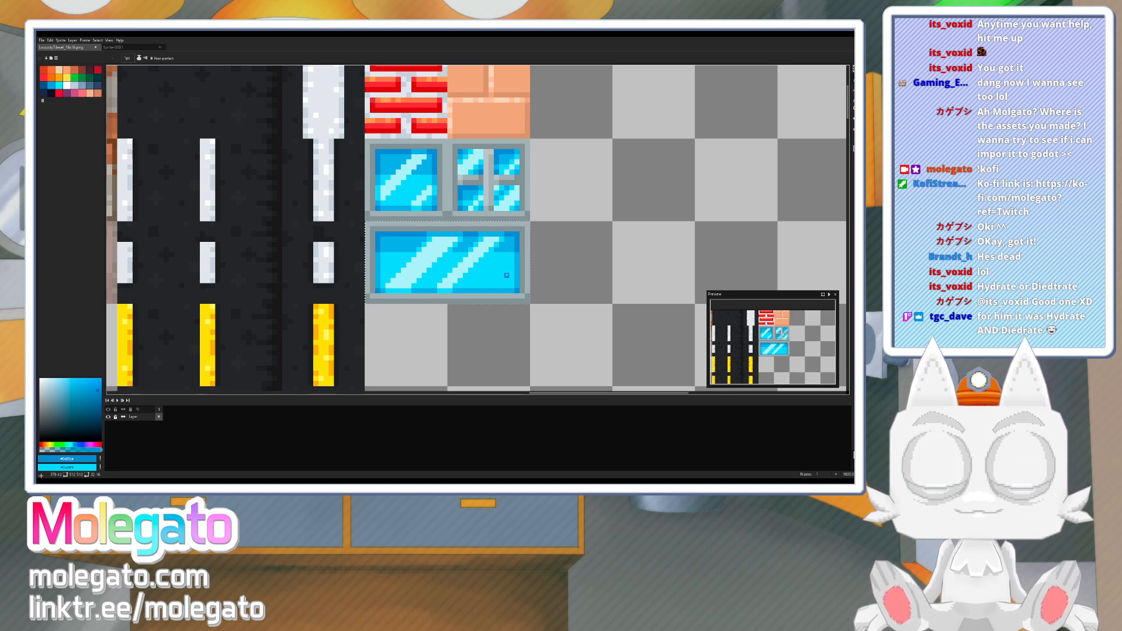
key("ctrl+s")
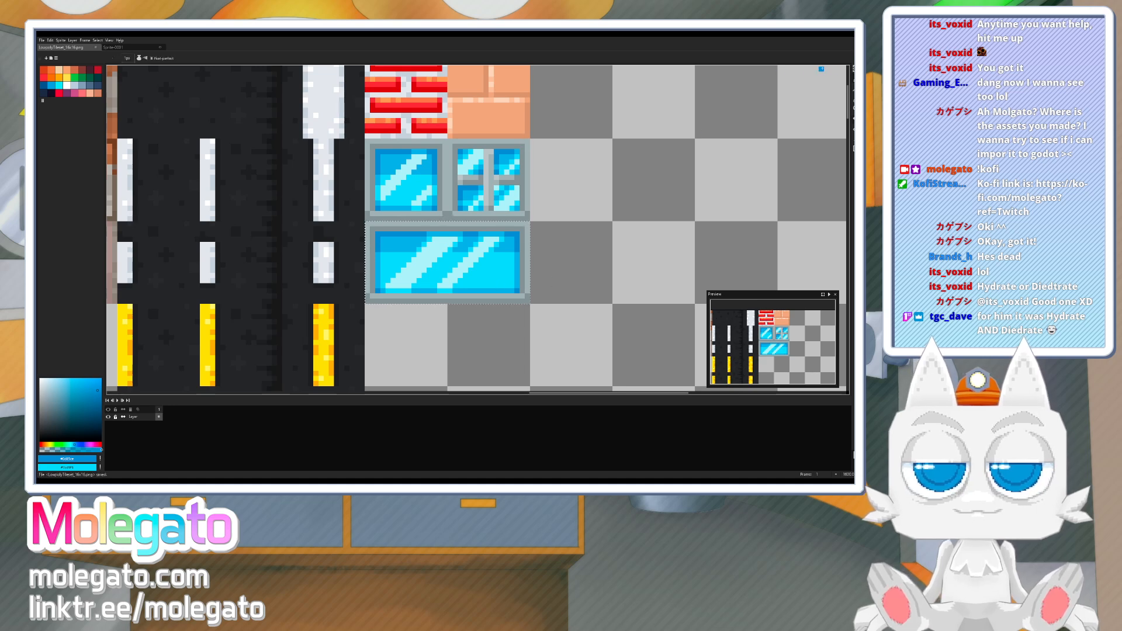
- Clear the selection and select an empty area one tile wide and two tiles tall beneath the wide window
key("ctrl+d")
key("m")
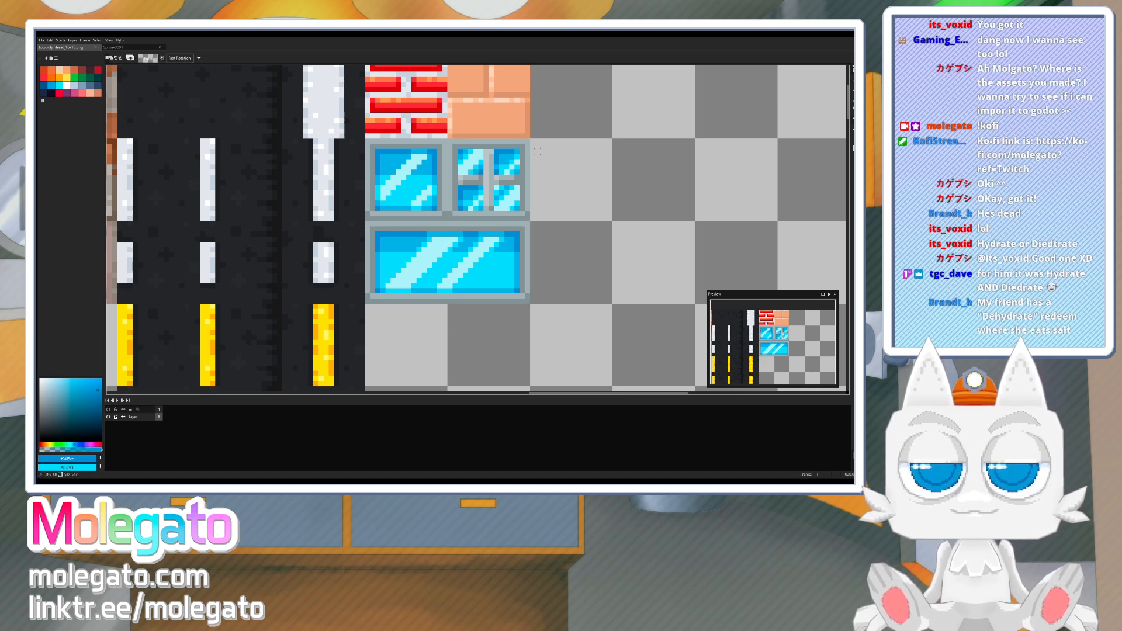
middle_click_drag(414, 304, 438, 222)
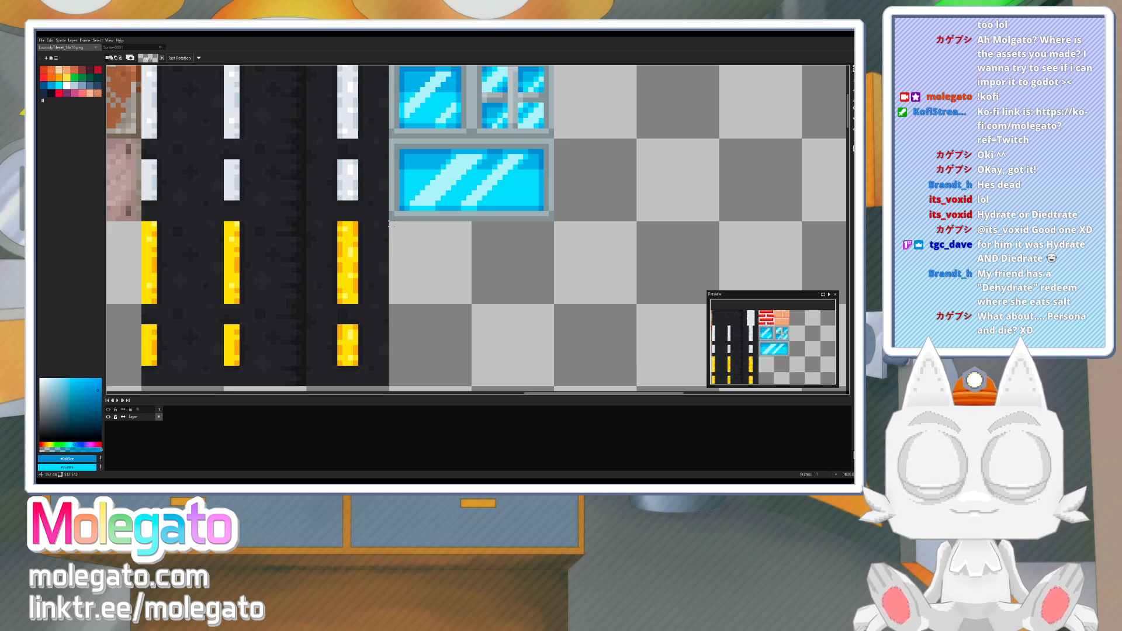
left_click_drag(396, 225, 469, 385)
- Draw the window frame's light grey along both sides and the upper edge of the selected tall area
key("i")
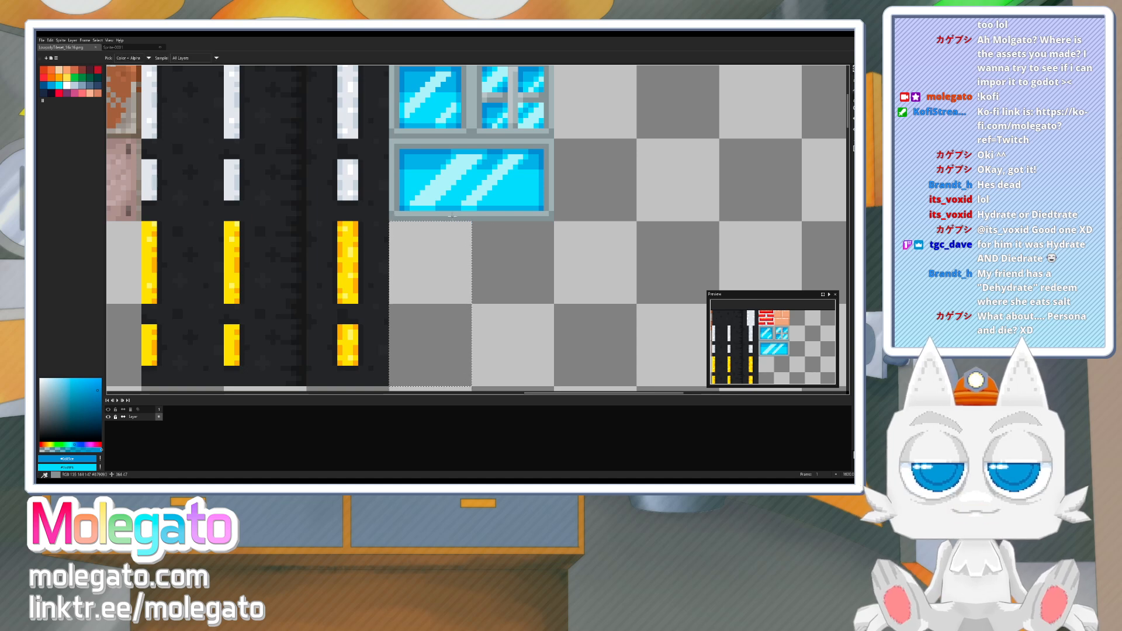
left_click(452, 214)
key("b")
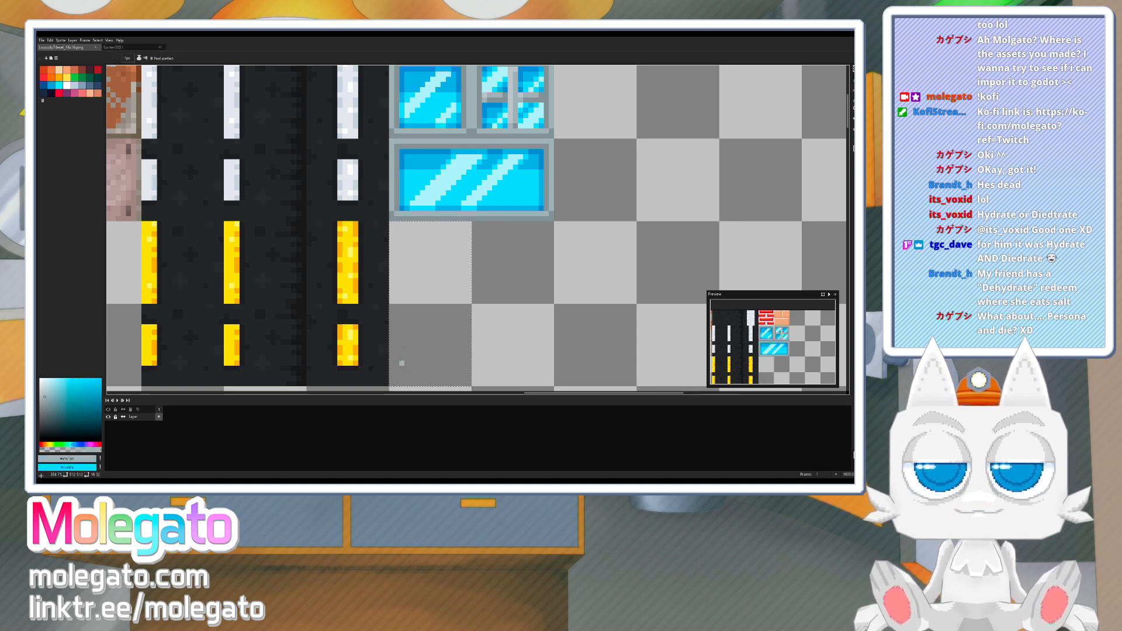
left_click_drag(391, 379, 395, 222)
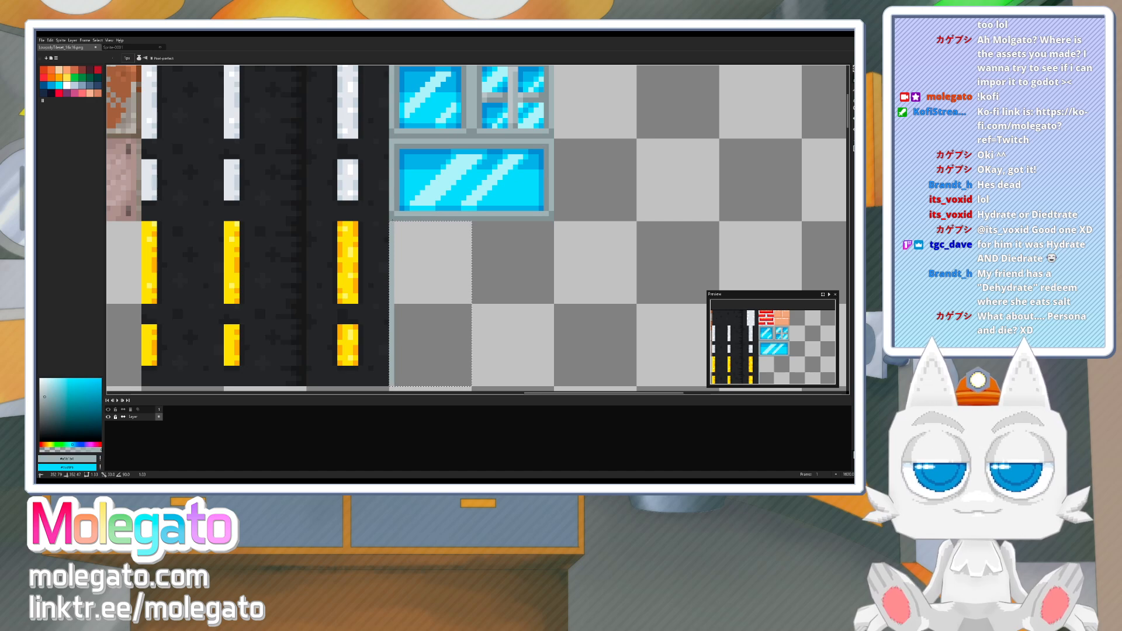
left_click_drag(468, 227, 470, 298)
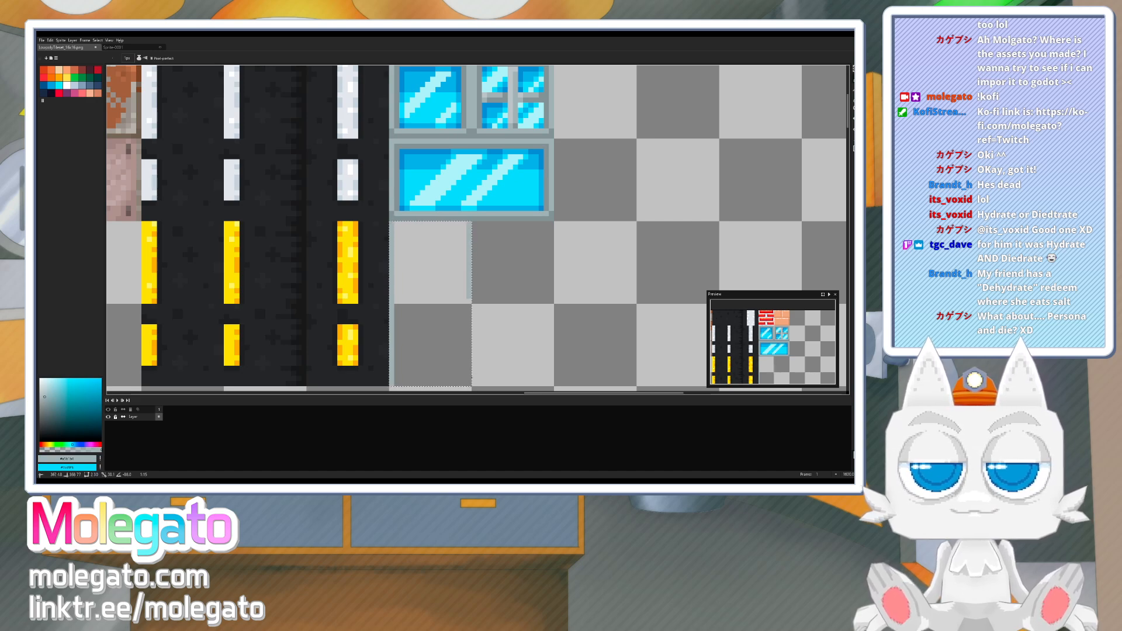
left_click(469, 384, "shift")
left_click(393, 224)
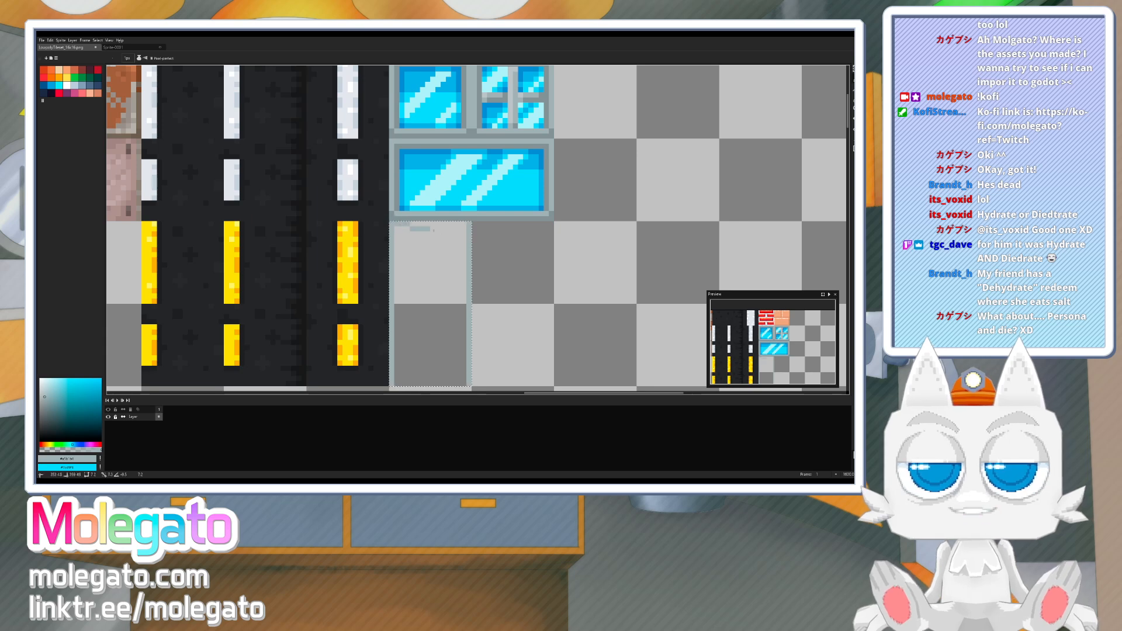
left_click(470, 223, "shift")
- Draw a darker grey shadow line just beneath the tall frame's upper edge, using the window frame's shading color
left_click(468, 219, "alt")
left_click(464, 230)
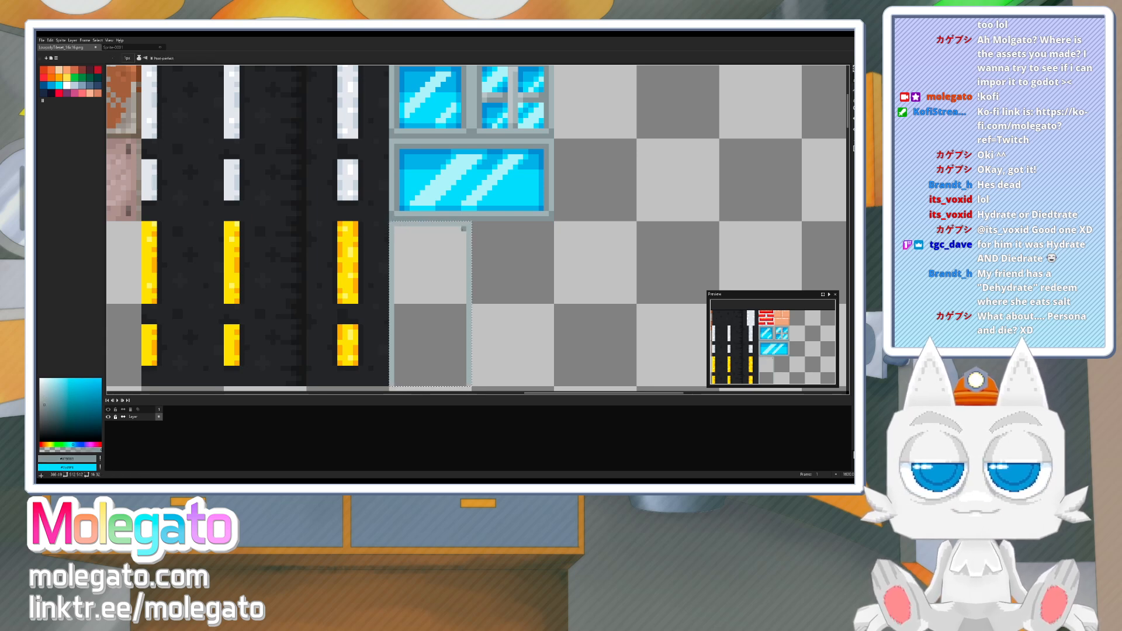
left_click(398, 229, "shift")
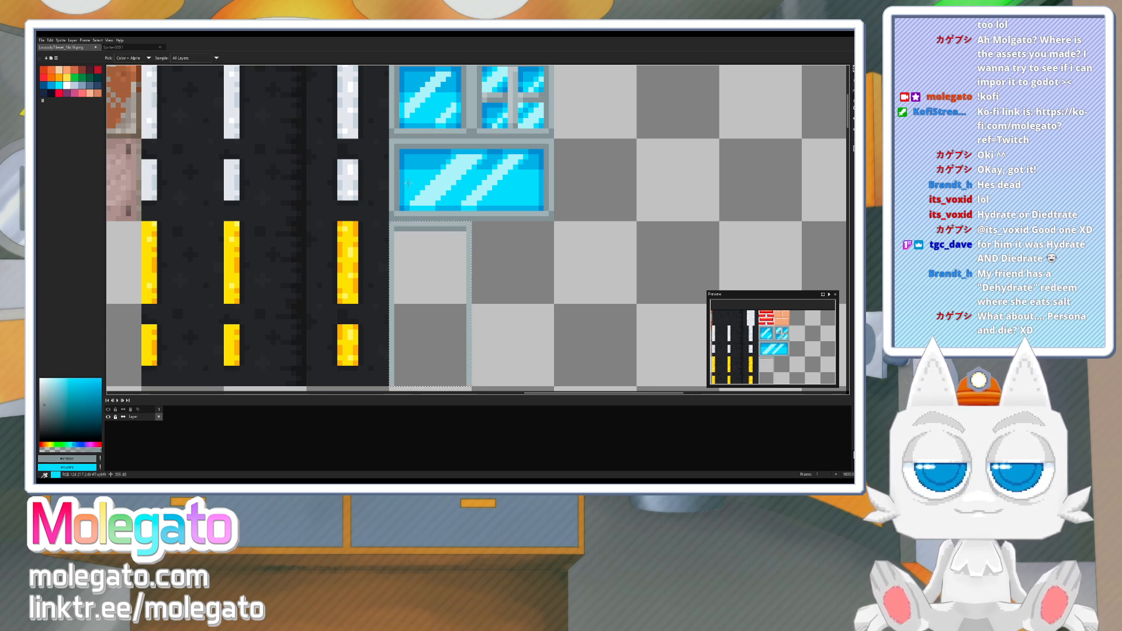
- Fill the inside of the tall frame with the bright cyan of the wide window's glass
left_click(409, 183, "alt")
key("g")
left_click(417, 290)
key("b")
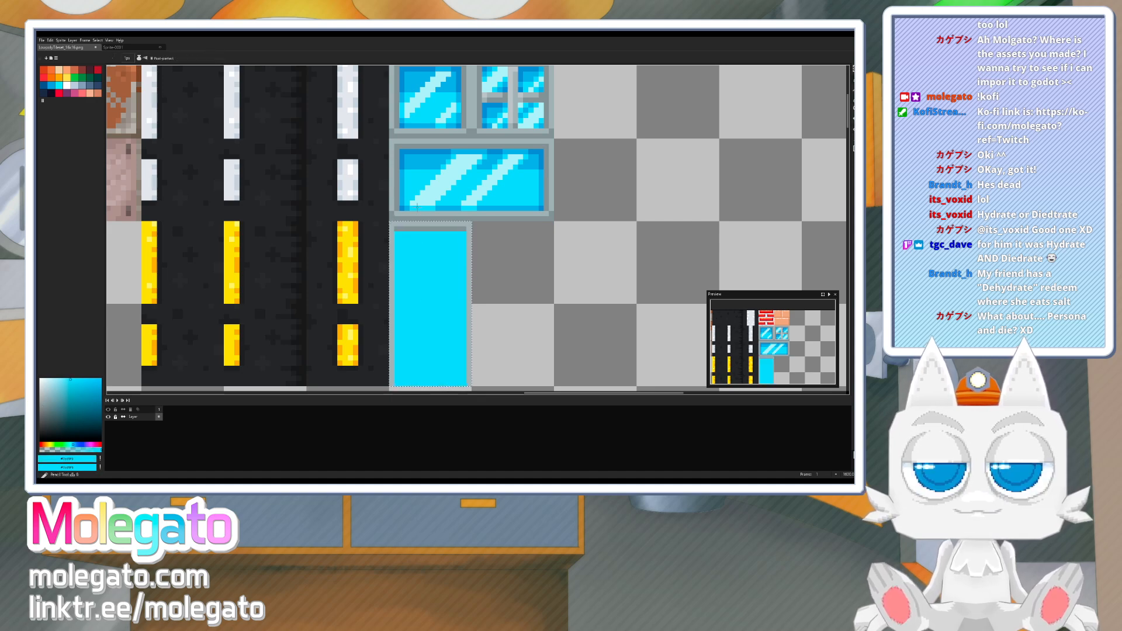
- Shade the upper edge of the tall glass with a mid-blue band sampled from the wide window
left_click(446, 209, "alt")
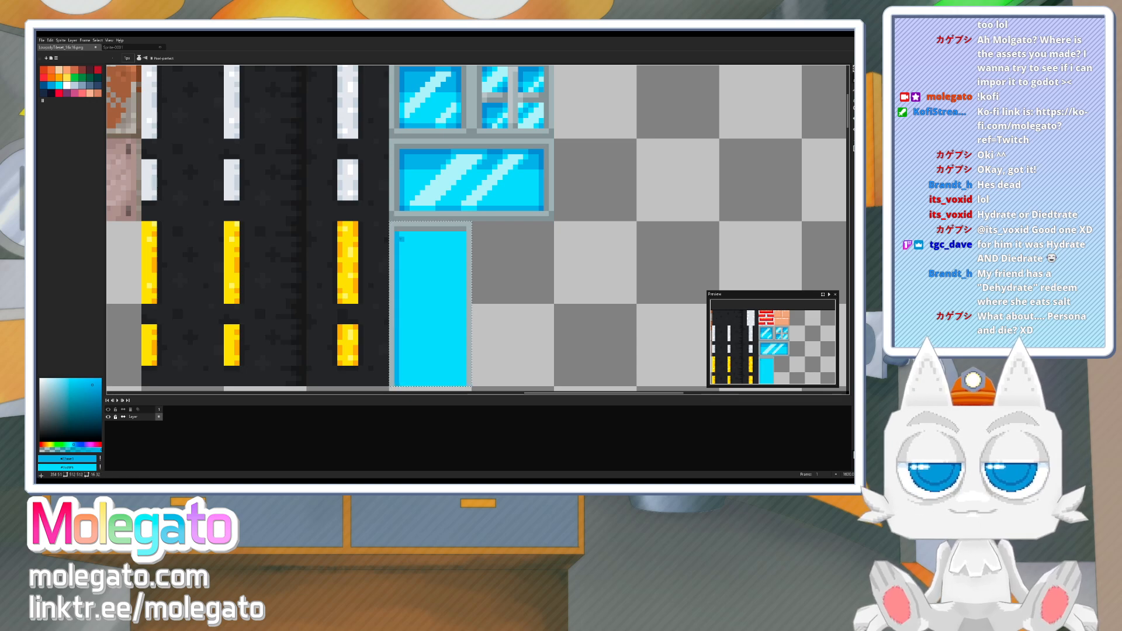
left_click(463, 240, "shift")
left_click(464, 234)
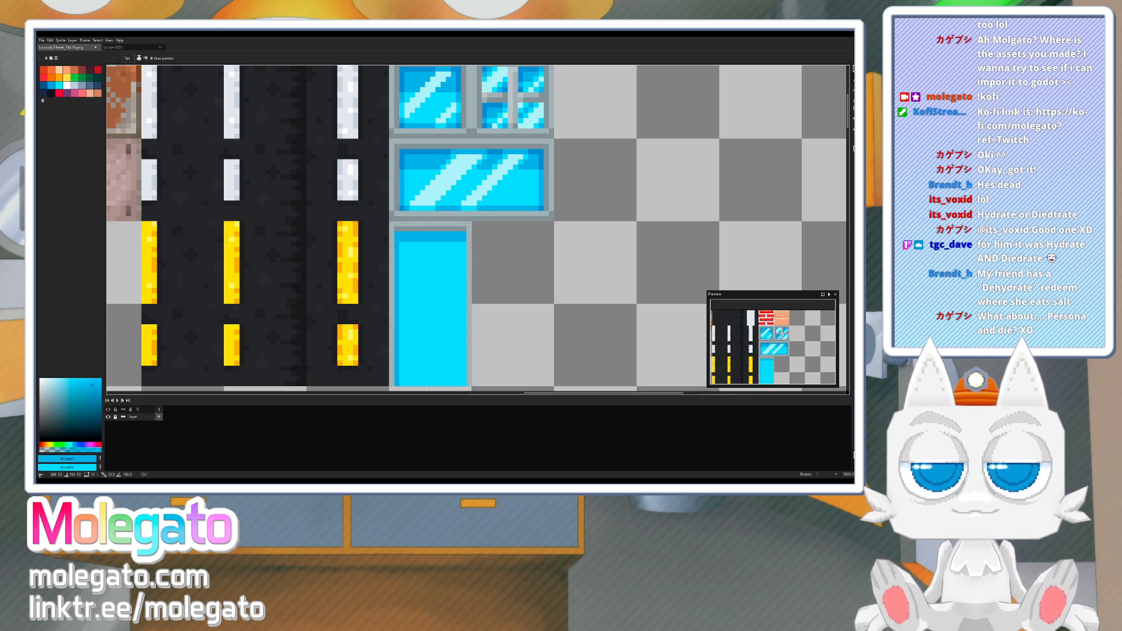
left_click(404, 234, "shift")
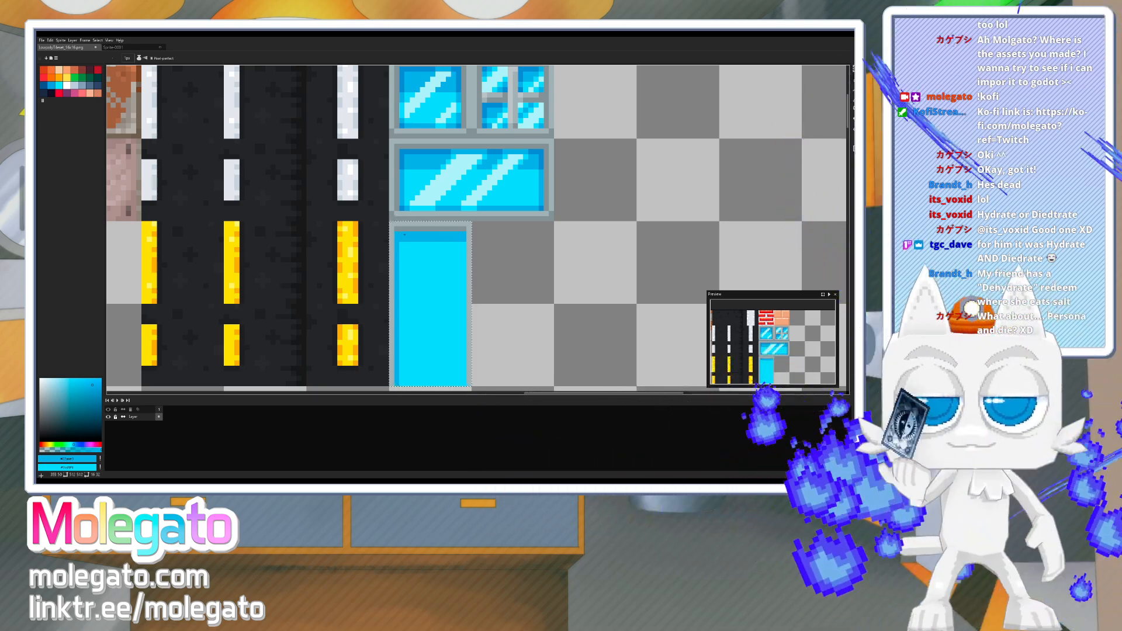
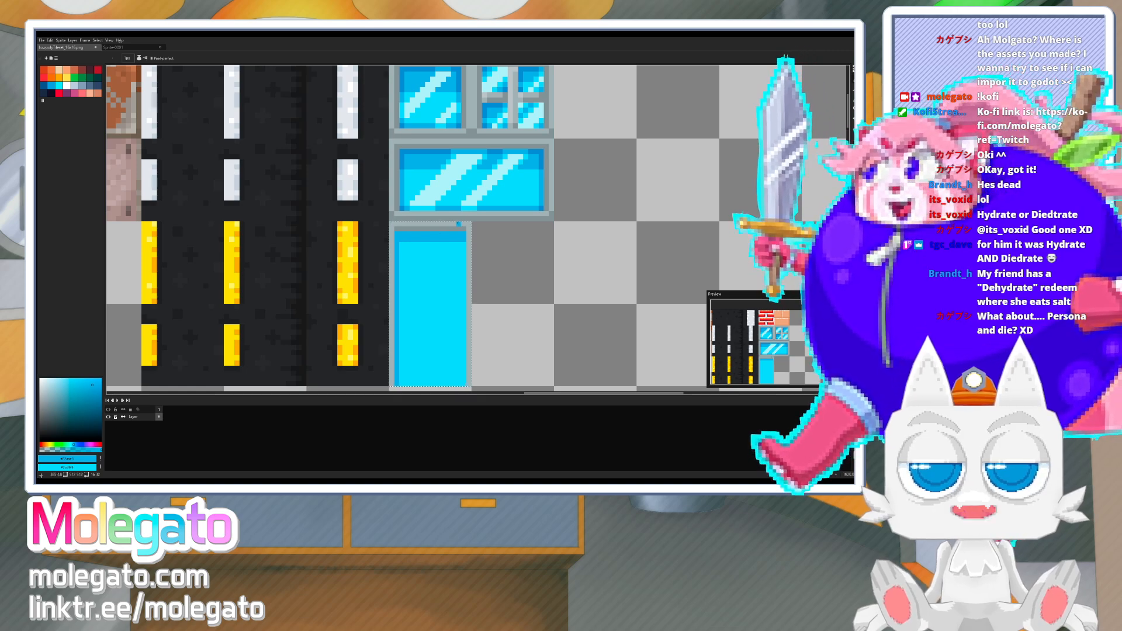
- Draw a one-pixel pale-cyan highlight down the right side of the tall glass
middle_click_drag(474, 194, 486, 124)
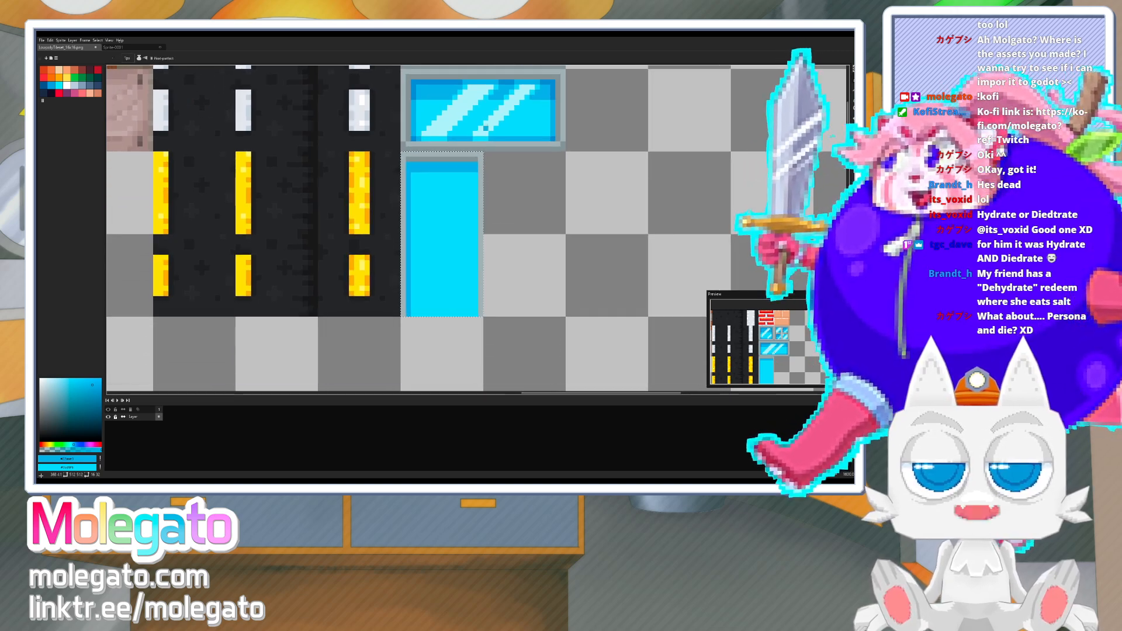
left_click(488, 124, "alt")
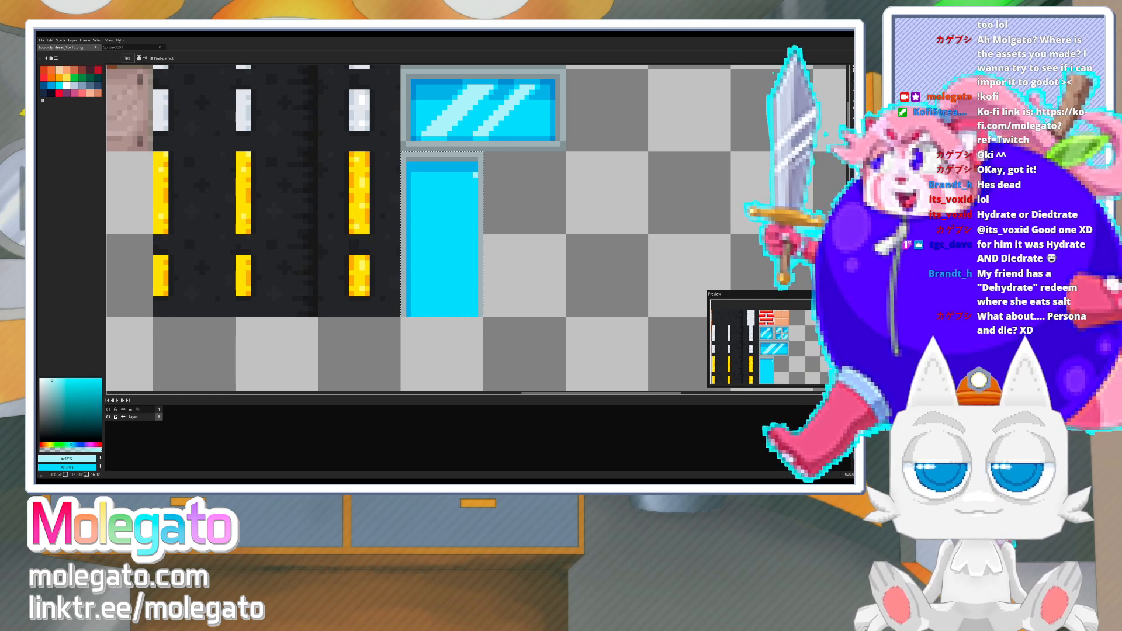
left_click(476, 175)
left_click(475, 309, "shift")
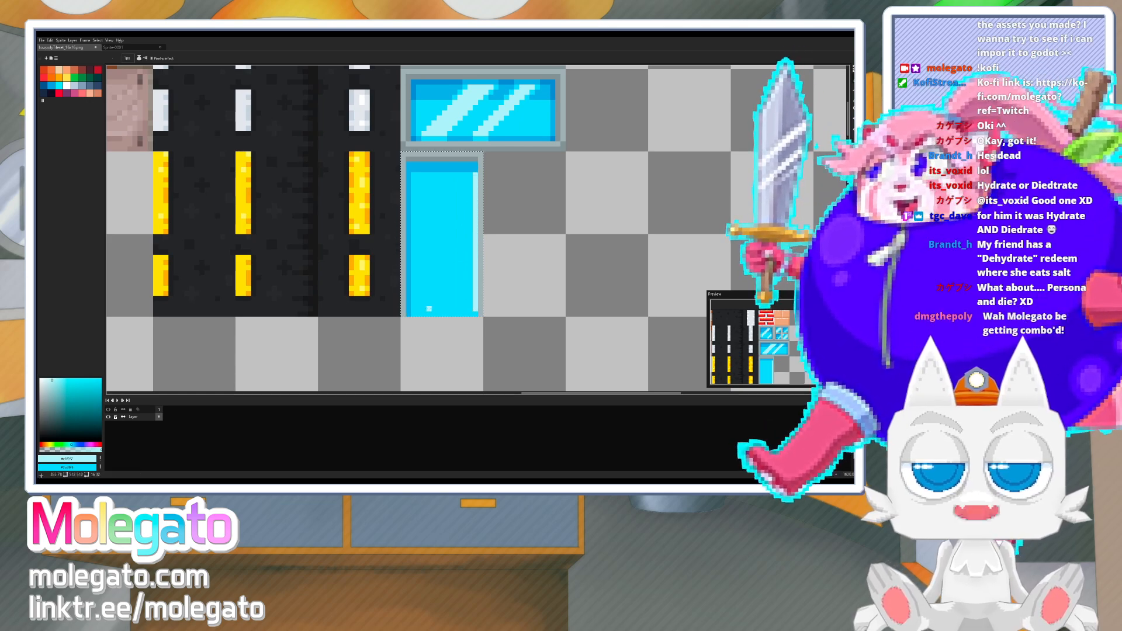
- Shade the tall glass tile's left and lower edges with the mid-blue sampled from the existing window shading
left_click(448, 311, "alt")
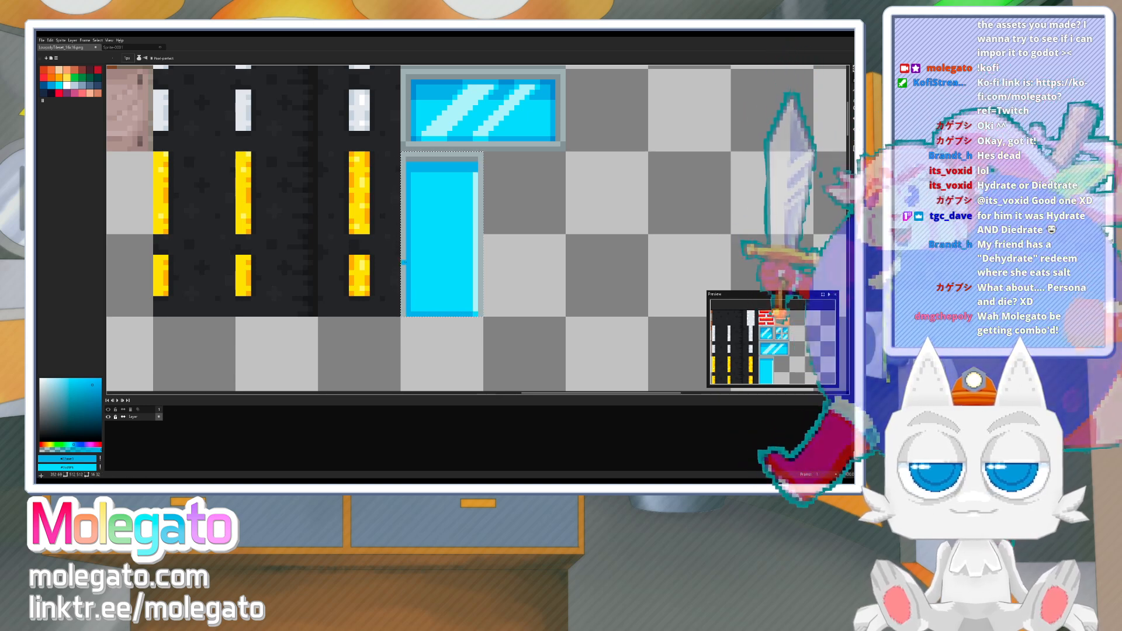
middle_click_drag(449, 198, 448, 215)
left_click(450, 212, "alt")
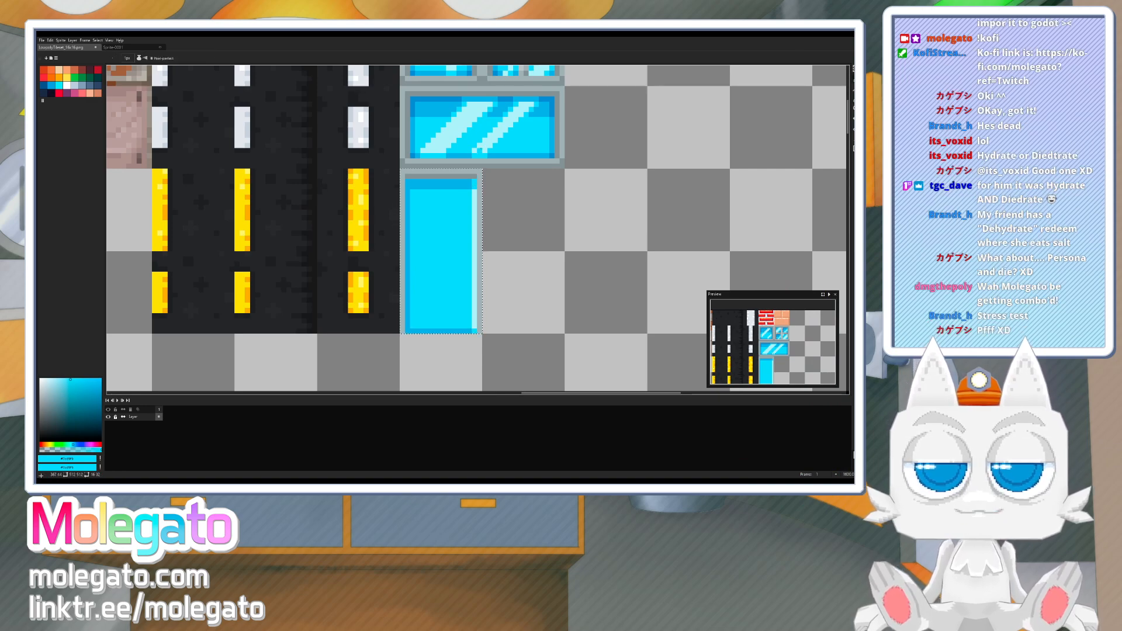
left_click(500, 109, "alt")
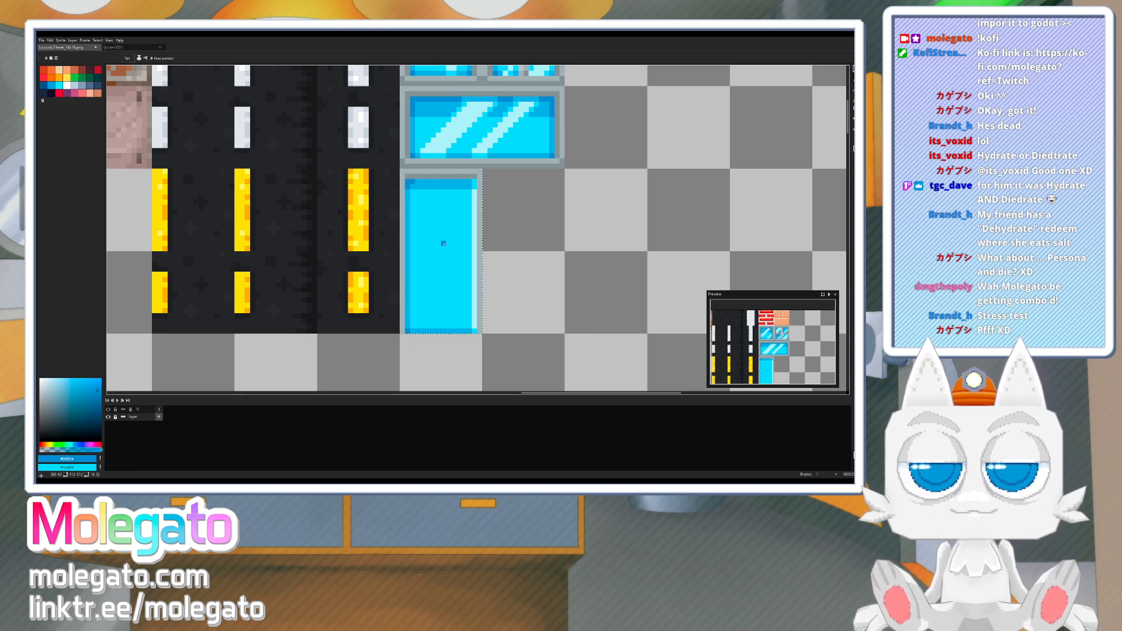
key("space")
left_click_drag(457, 212, 445, 221)
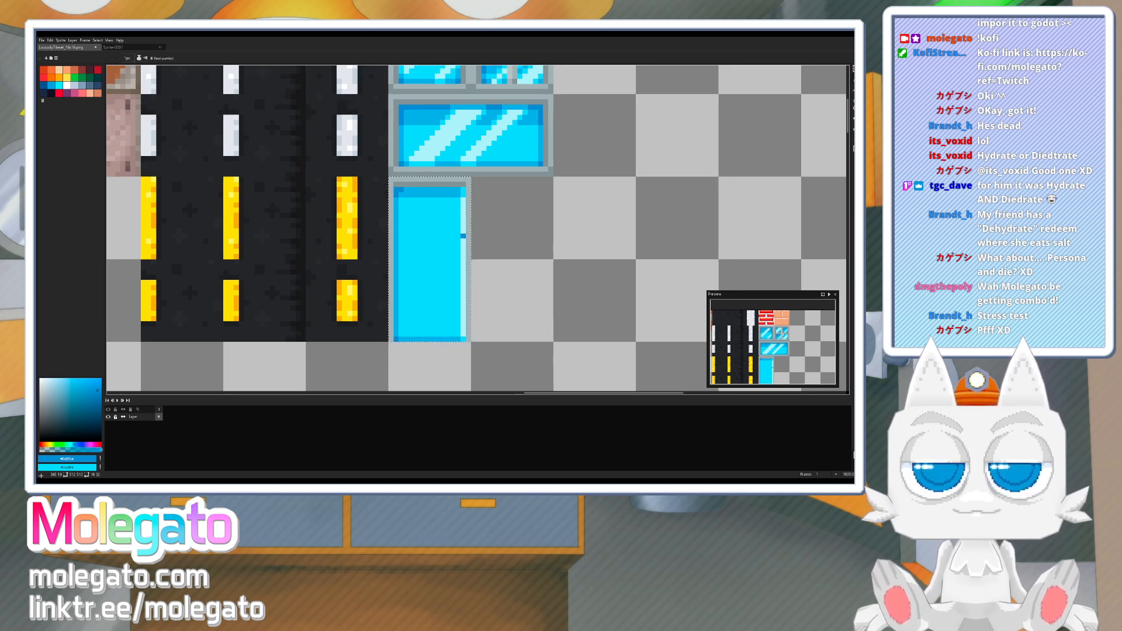
- Draw a small light-grey door handle near the right side of the tall glass, with a darker grey lower end
left_click(453, 267, "alt")
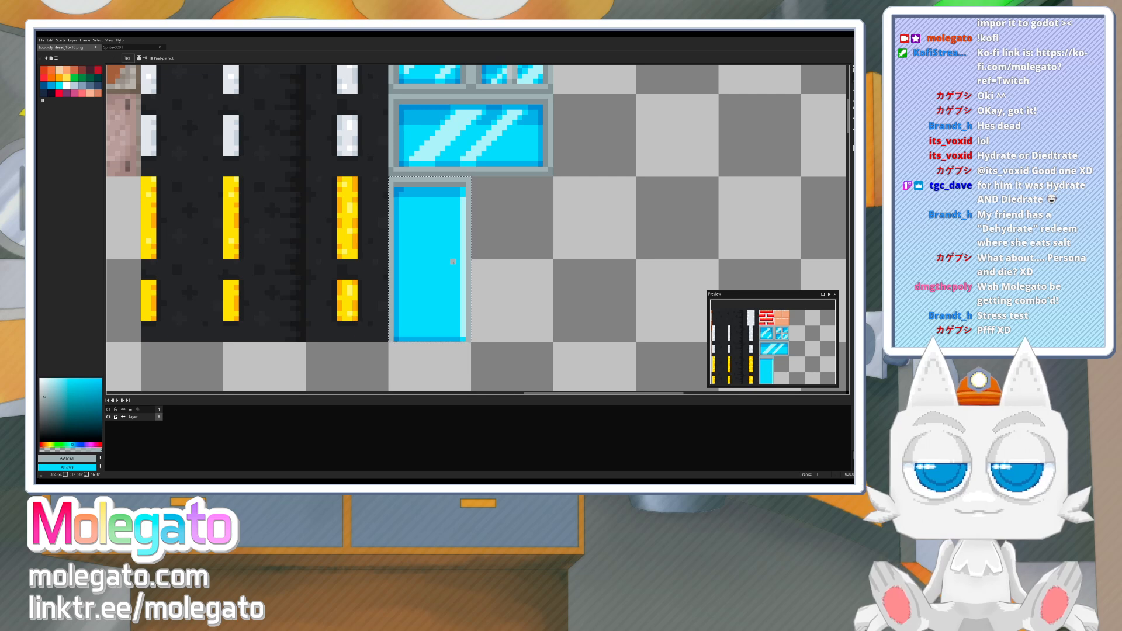
left_click_drag(453, 273, 448, 278)
left_click(453, 268)
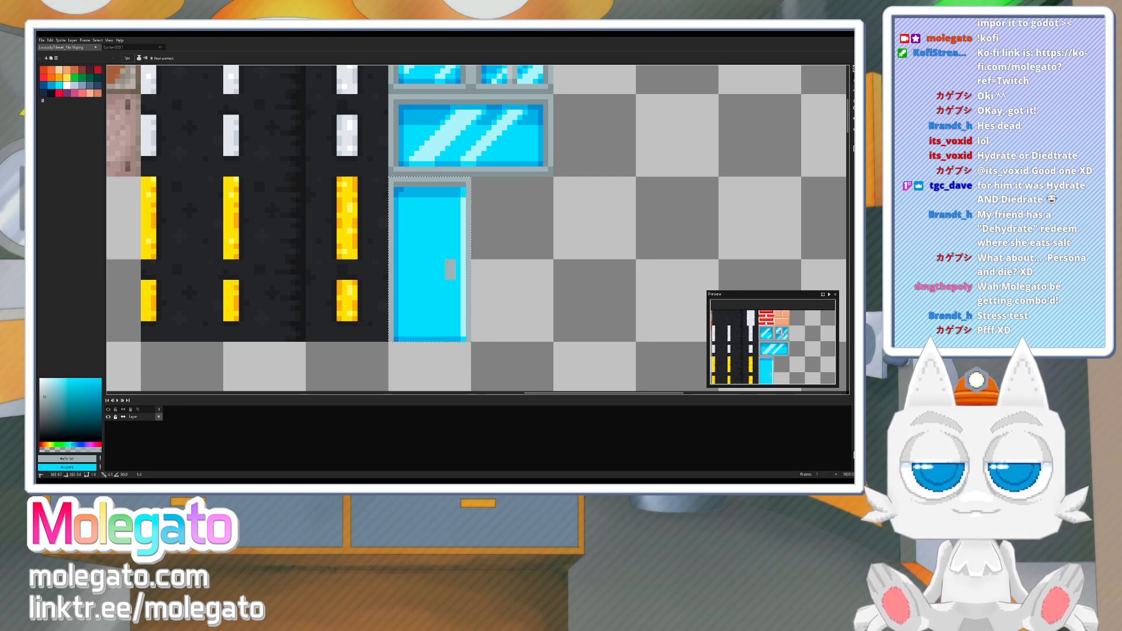
key("alt")
left_click(451, 274, "alt")
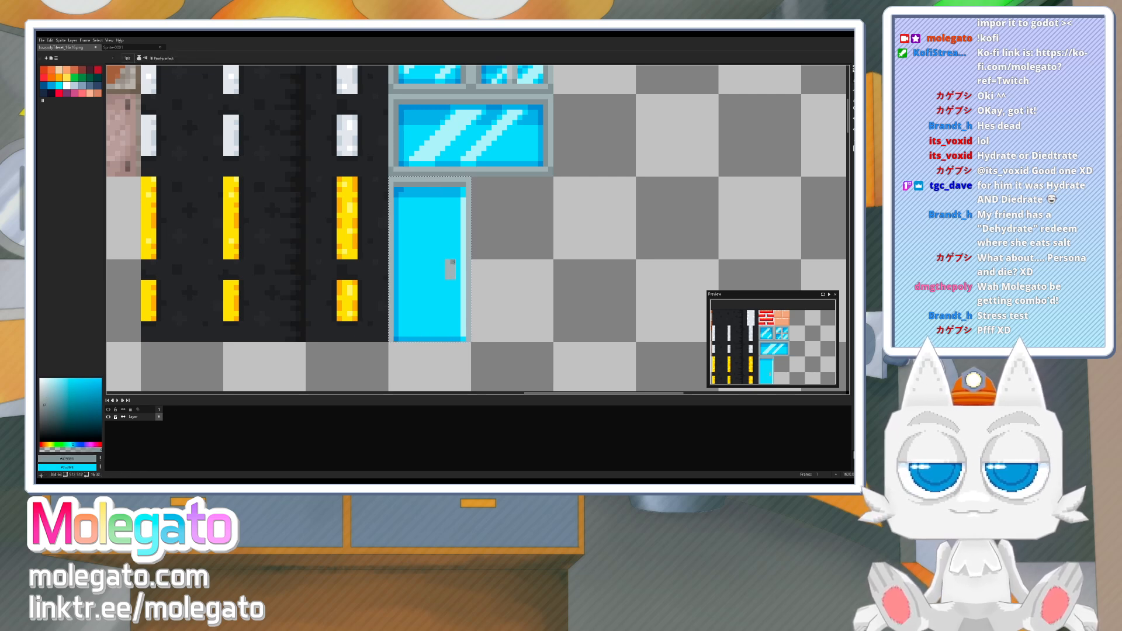
left_click_drag(453, 277, 448, 277)
- Add a small mid-blue shadow on the glass just beneath the door handle
key("alt")
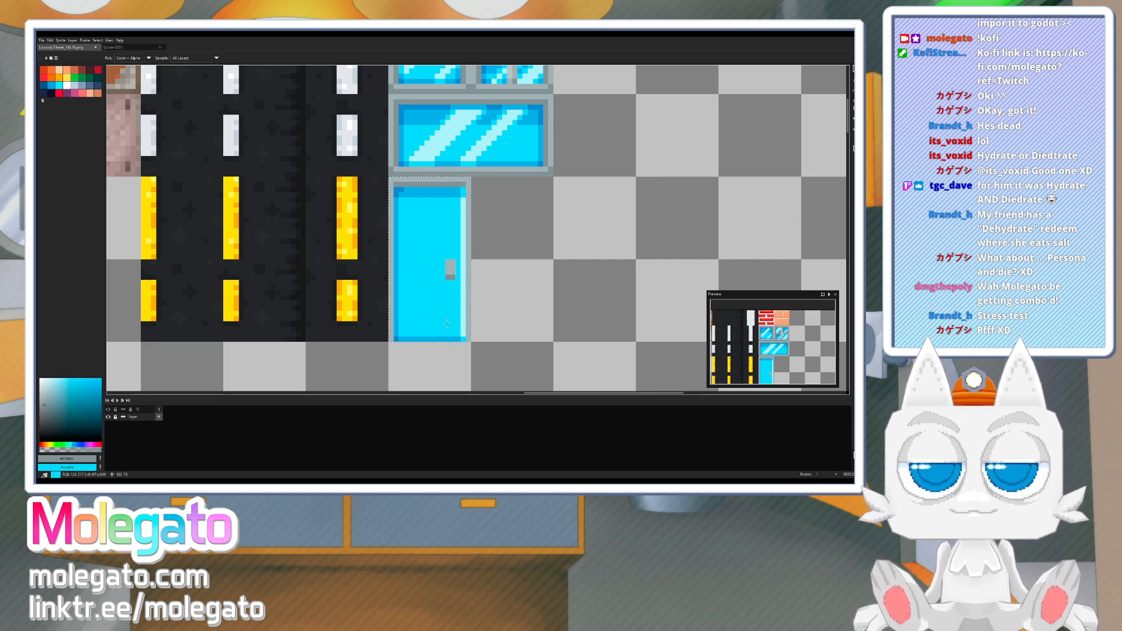
left_click(443, 345, "alt")
left_click_drag(447, 283, 453, 283)
key("alt")
left_click(452, 339, "alt")
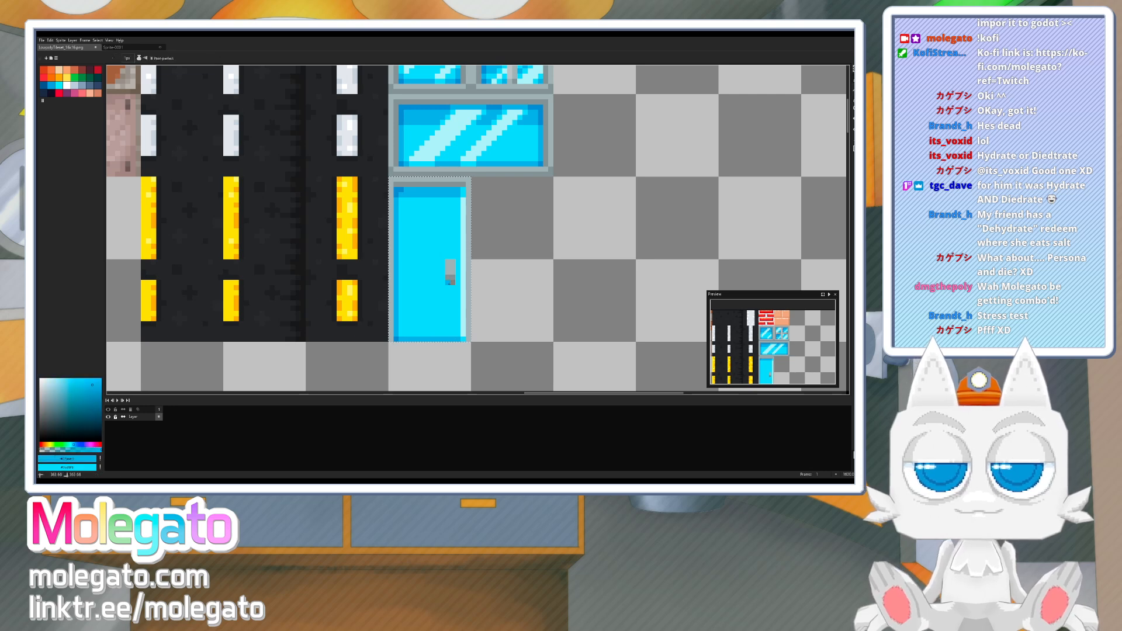
left_click(448, 286)
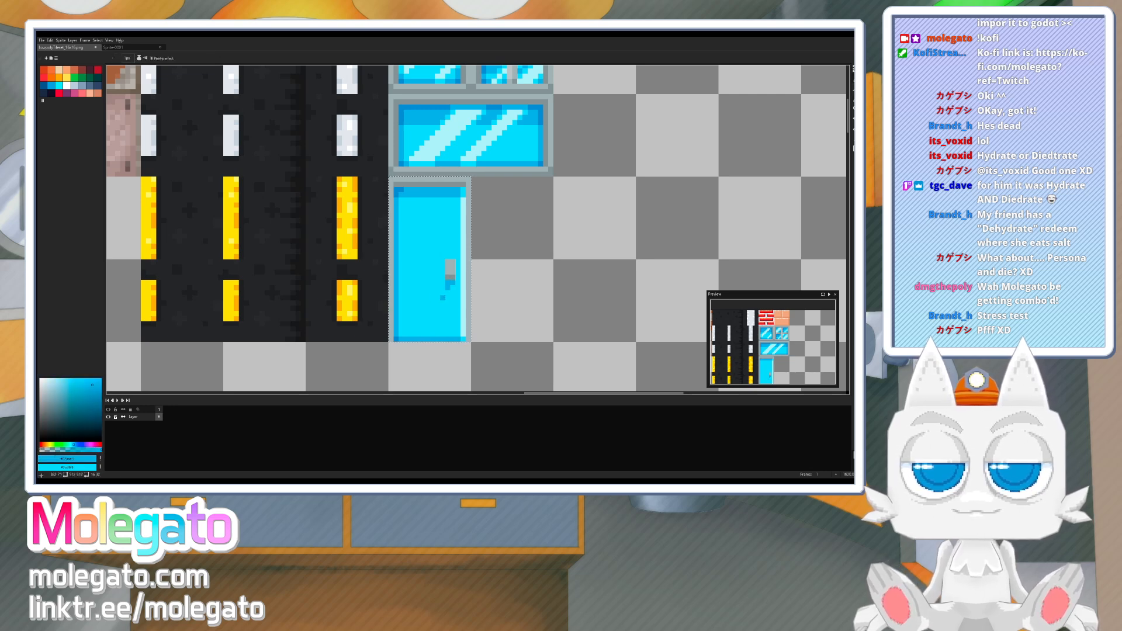
- Shift the door's pale-cyan highlight onto its outermost right edge and restore bright cyan glass and mid-blue shading beside it
scroll(399, 269, "down", 1)
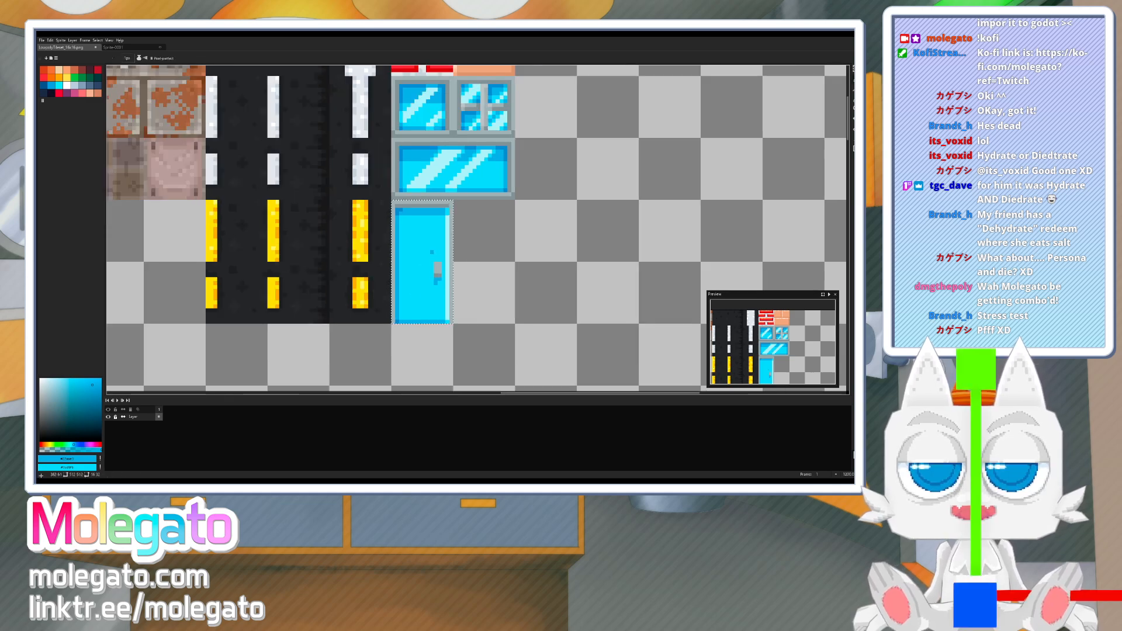
middle_click_drag(494, 256, 473, 270)
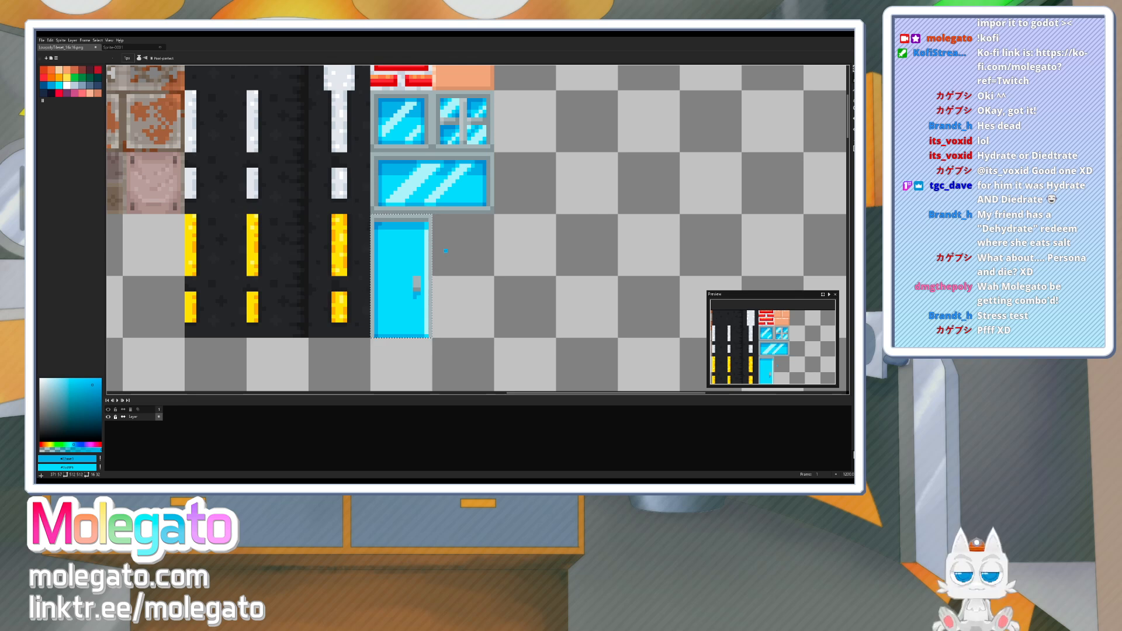
key("b")
left_click(426, 231, "alt")
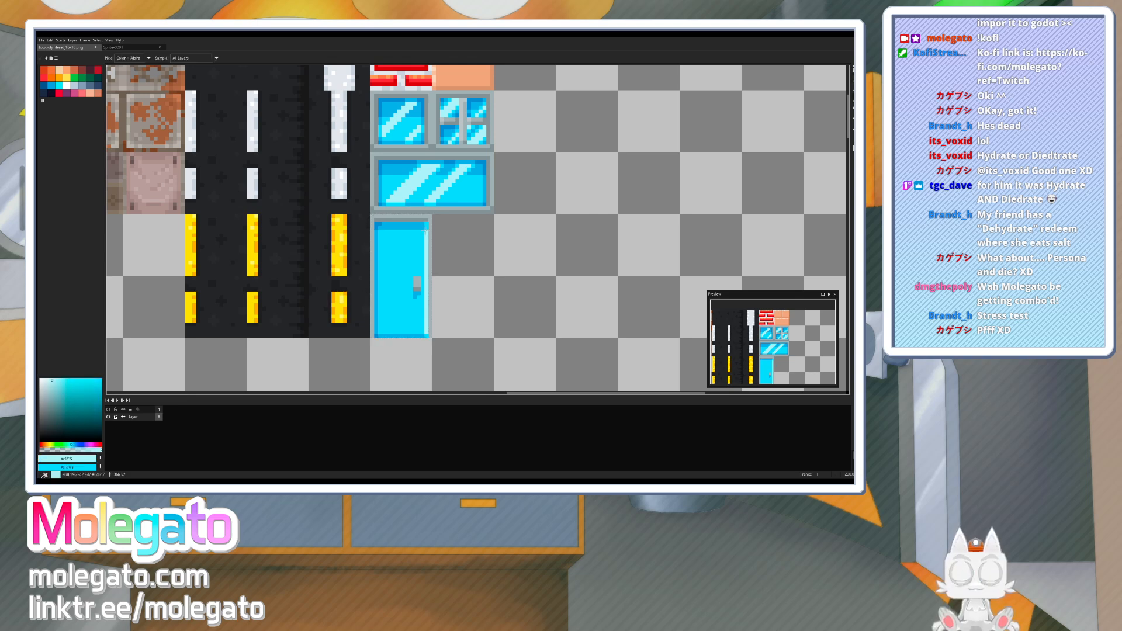
left_click(431, 232)
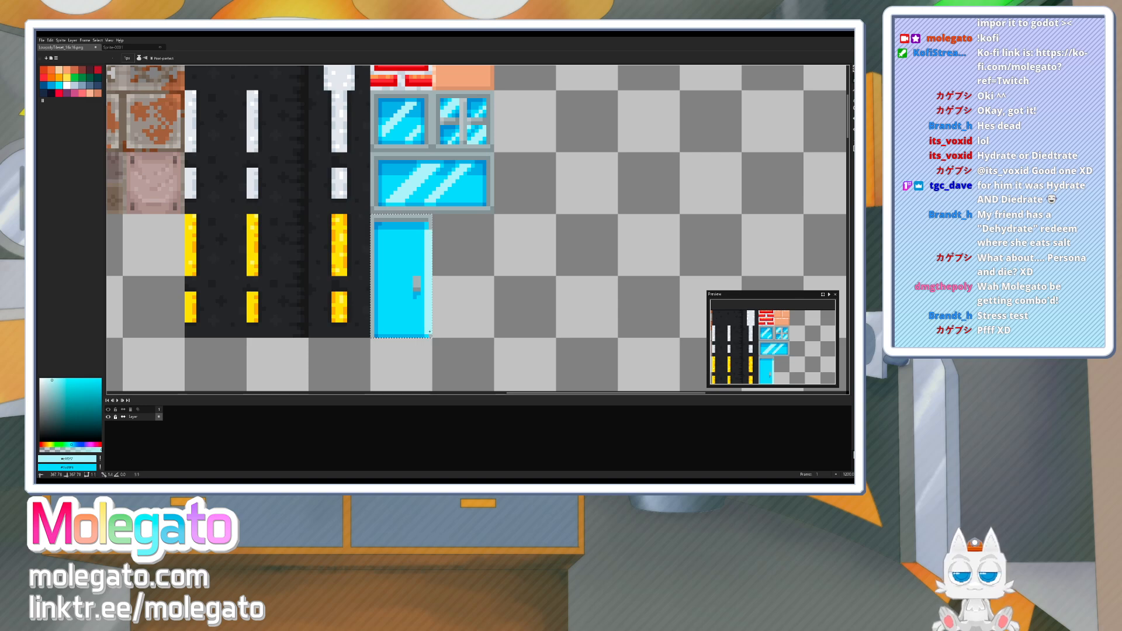
left_click(419, 330, "alt")
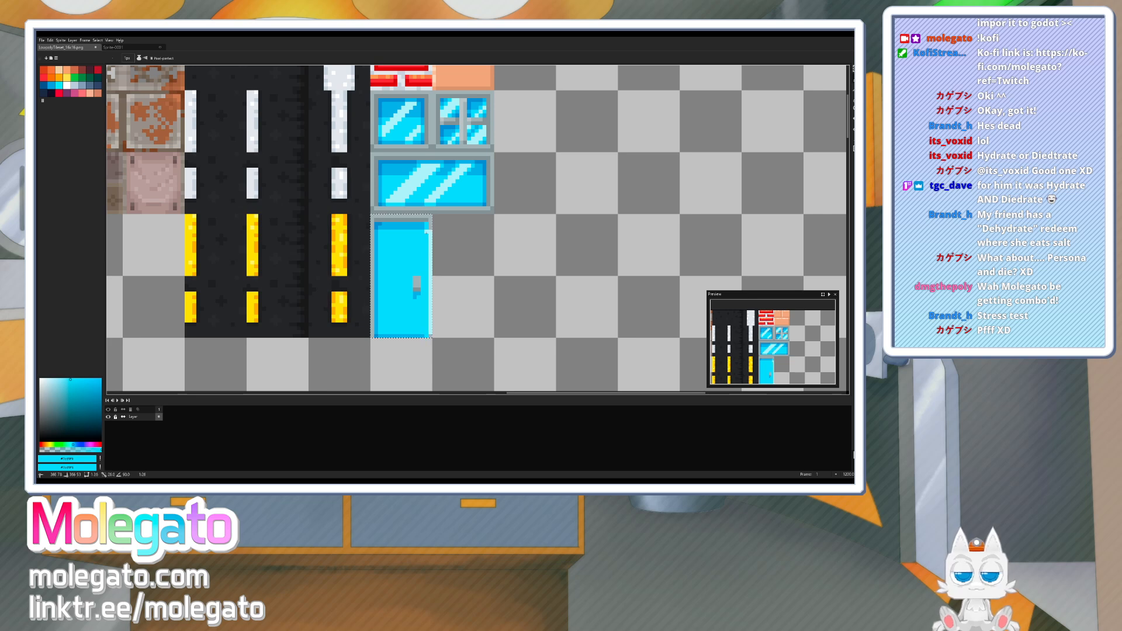
left_click(419, 227, "alt")
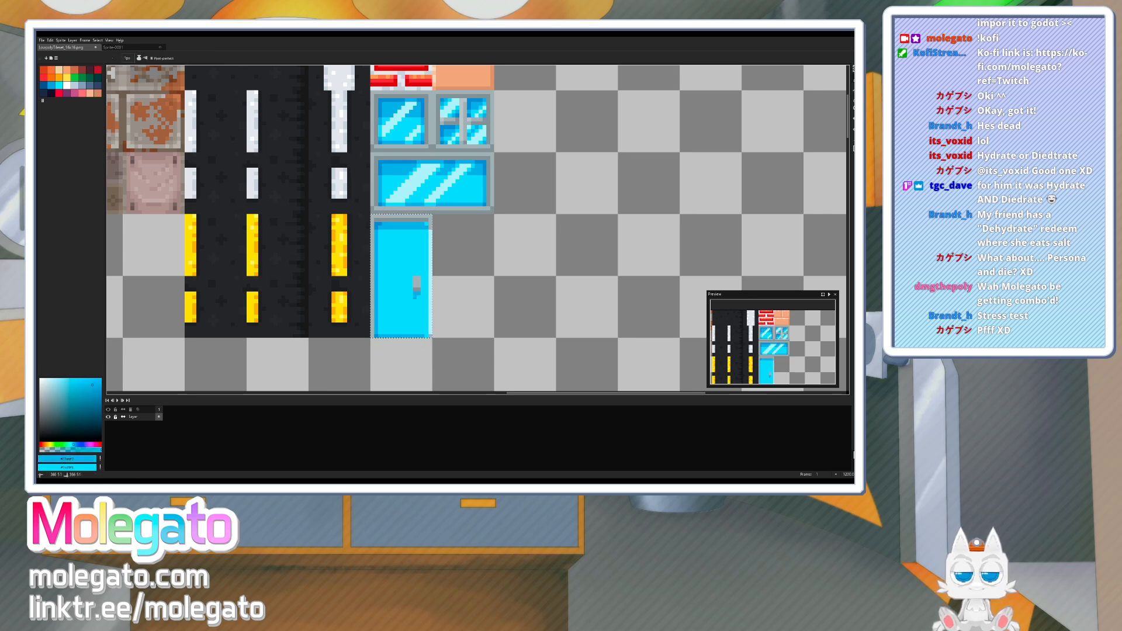
- Touch up the pixels at the door's right-hand corners with sampled grey and blue shades, and save the tileset
left_click(427, 224, "alt")
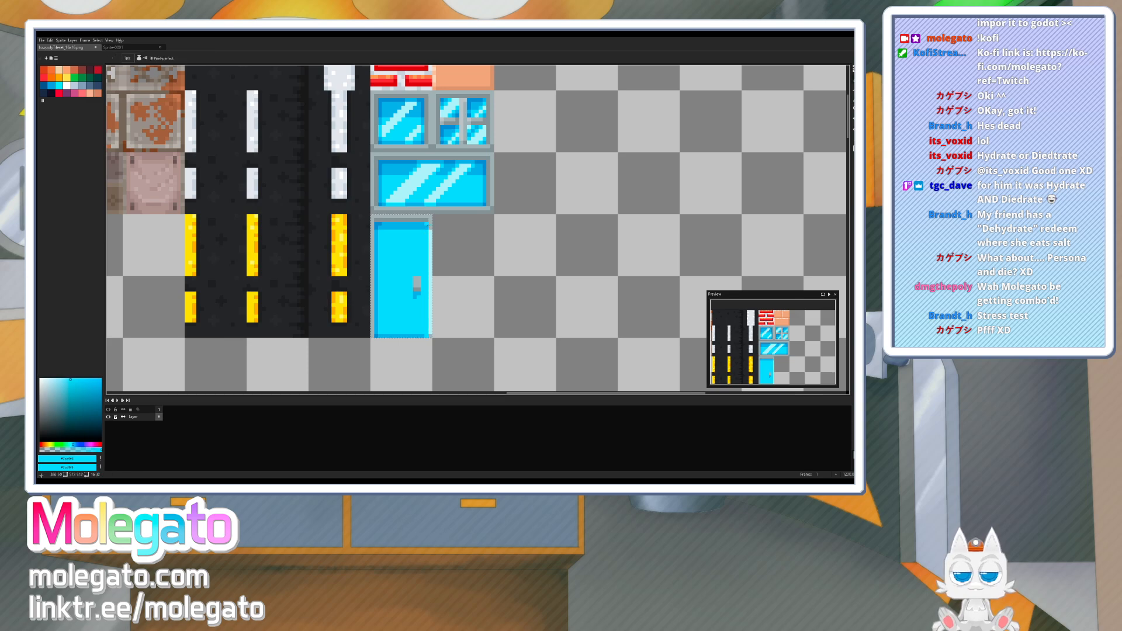
left_click(431, 274, "alt")
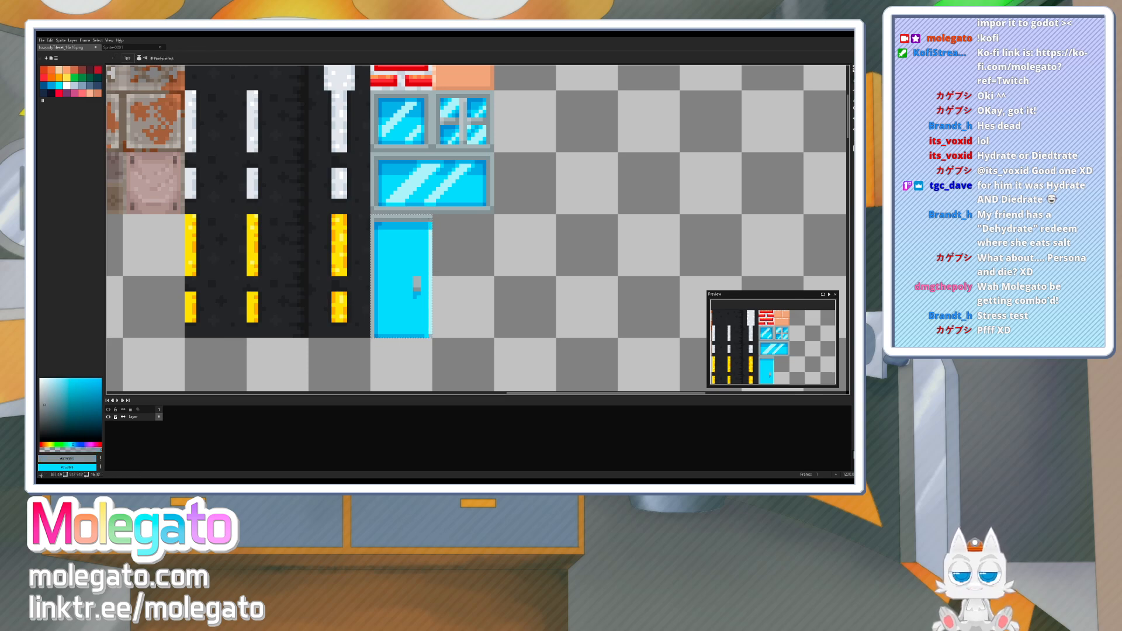
left_click(422, 335, "alt")
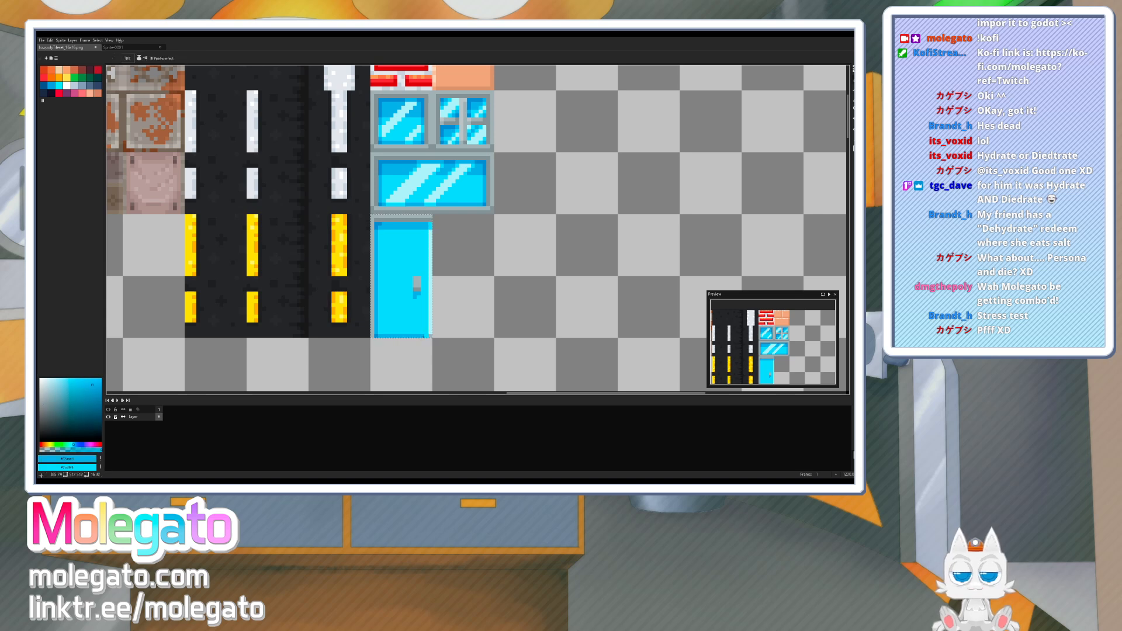
left_click(422, 222, "alt")
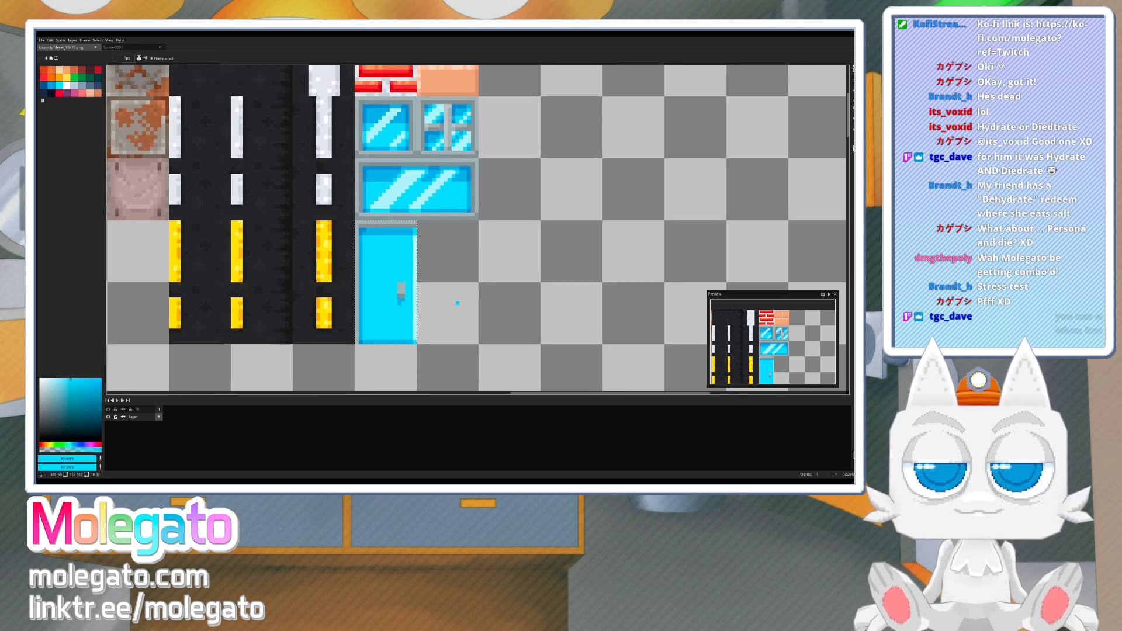
key("ctrl+s")
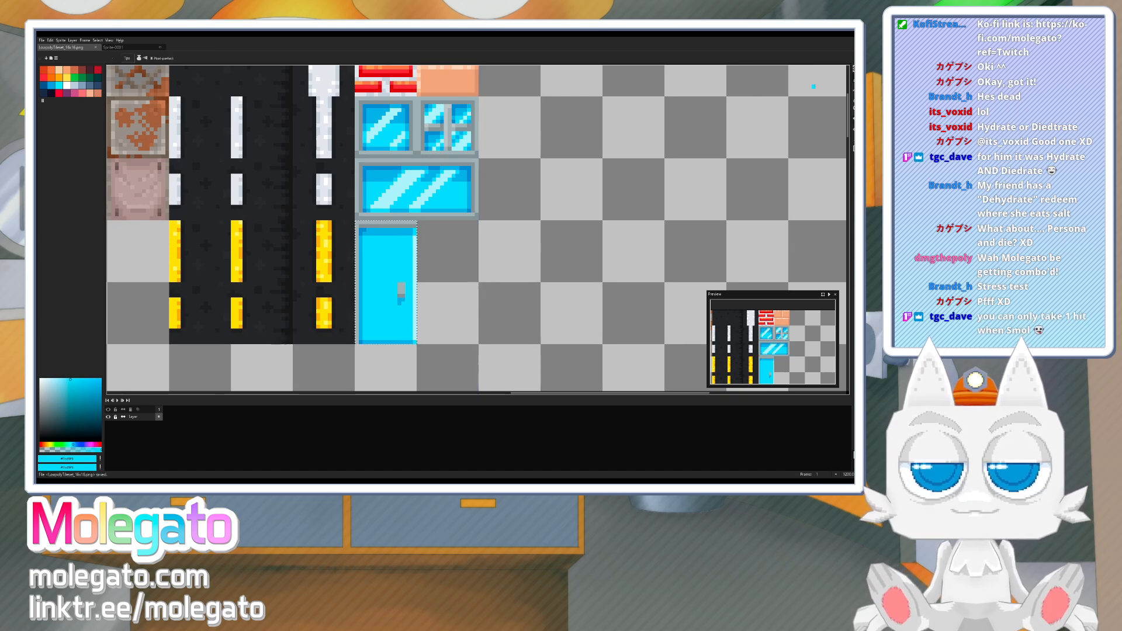
- Clear the selection around the finished door tile
key("m")
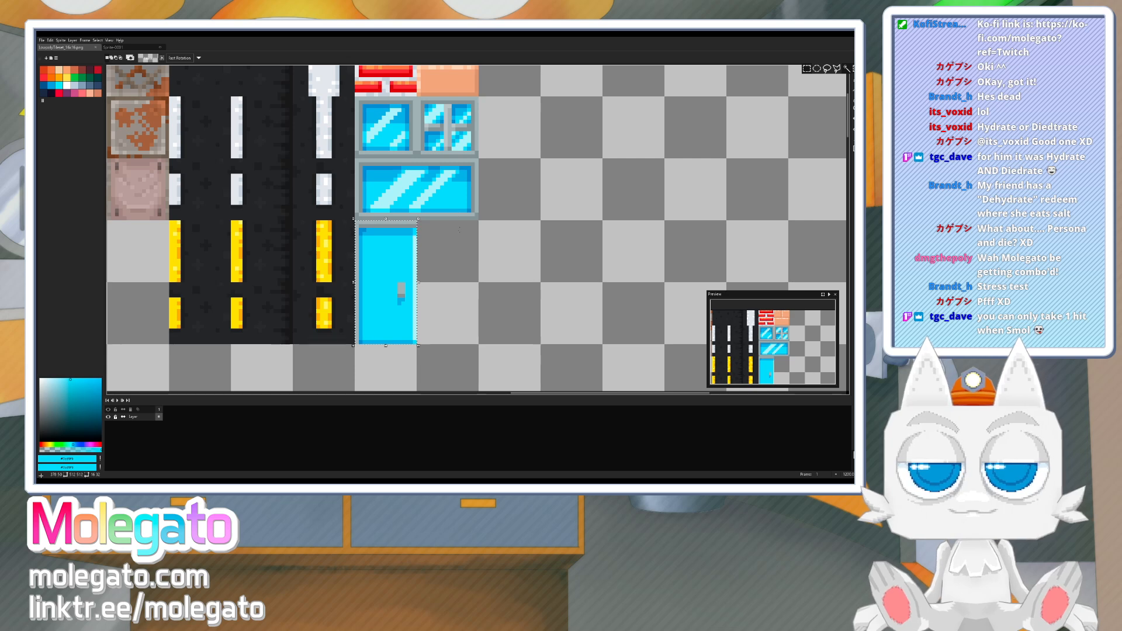
left_click(459, 229)
left_click_drag(423, 241, 423, 255)
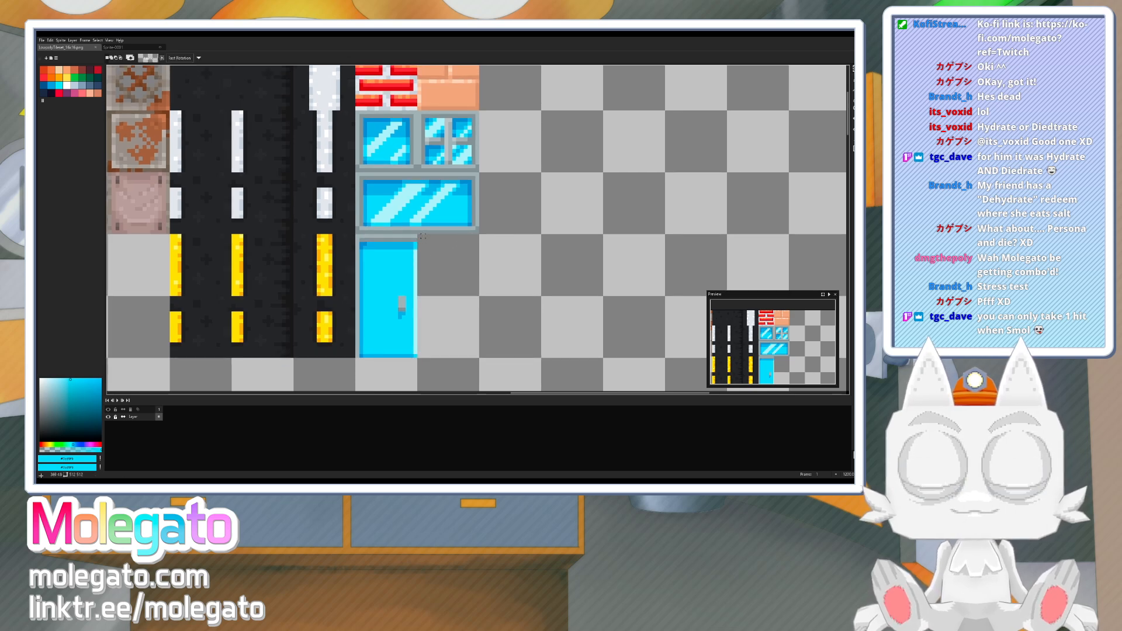
left_click_drag(485, 196, 426, 260)
scroll(427, 262, "down", 2)
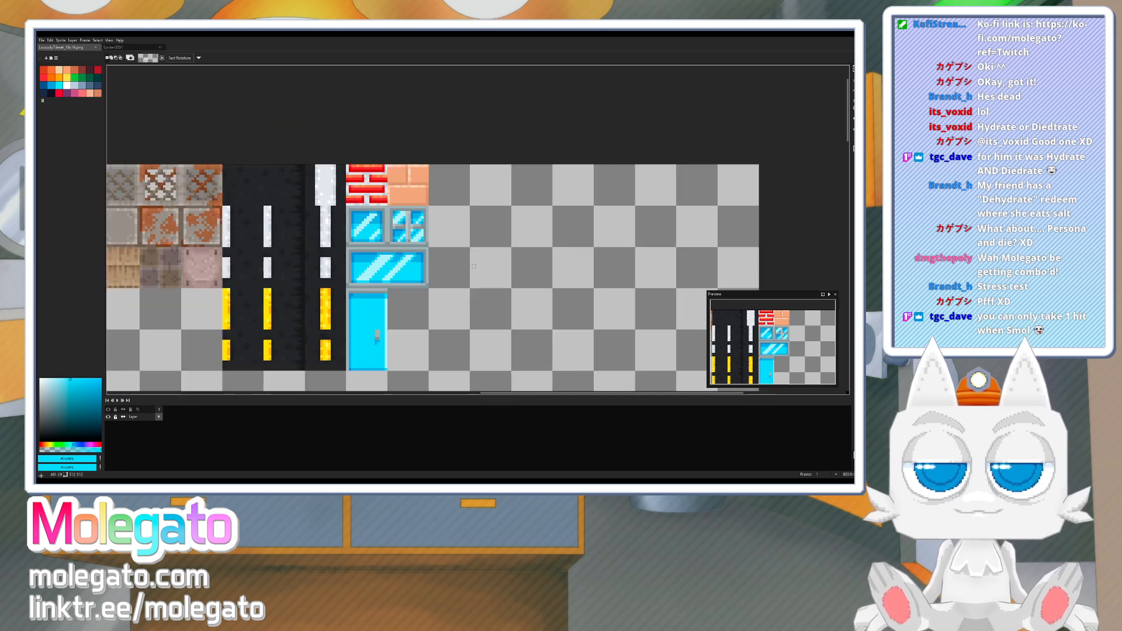
- Save the tileset image, switch to Blender and reload the texture there
key("ctrl+s")
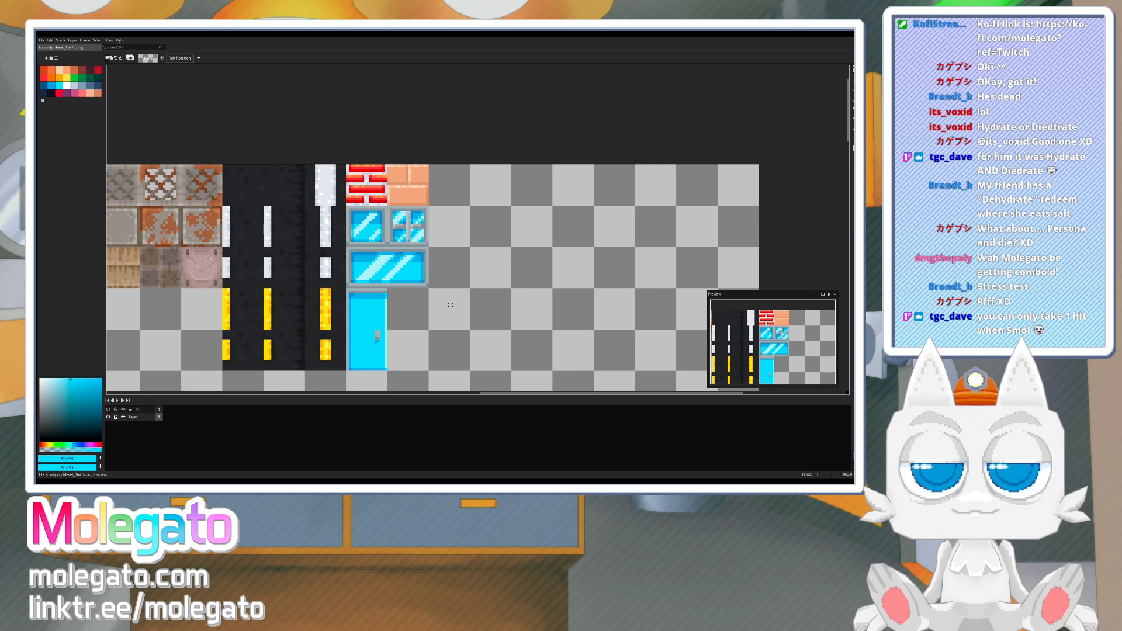
key("alt+Tab")
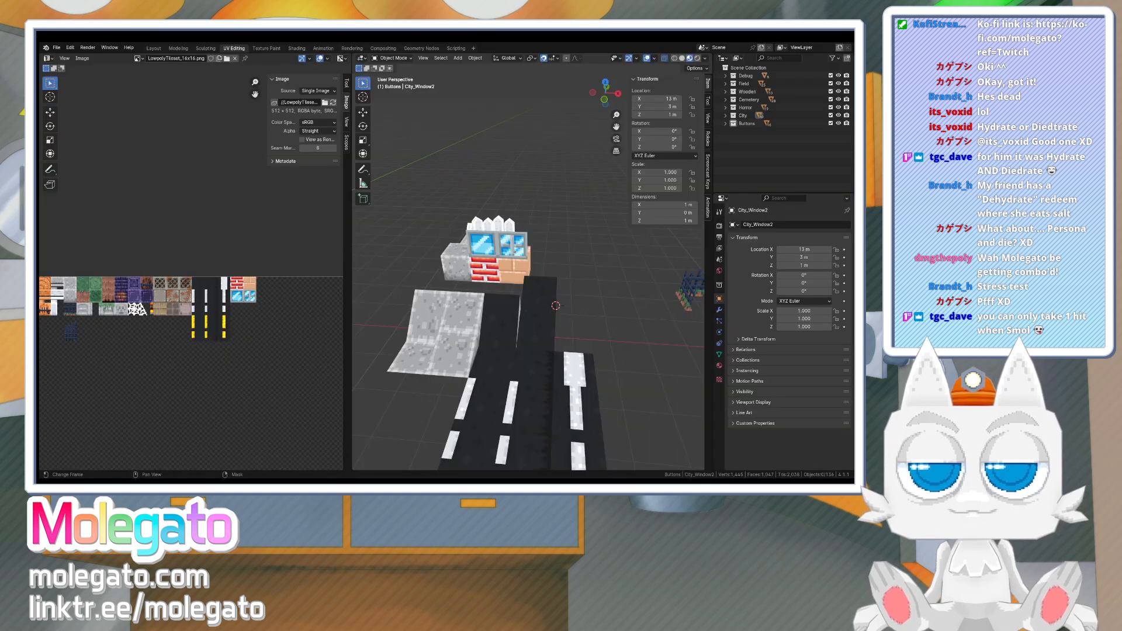
left_click(333, 103)
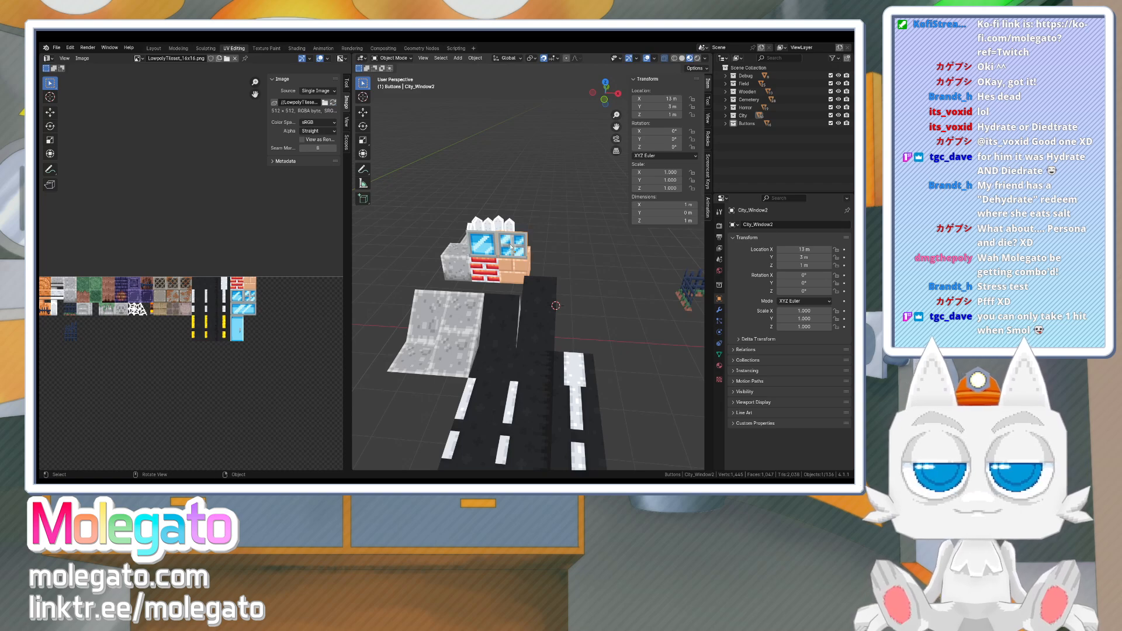
- Duplicate the City_Window2 object 1 m along X, move the copy -1 m along Z, and enter mesh editing
key("shift+d")
key("x")
key("1")
key("Return")
type("gz")
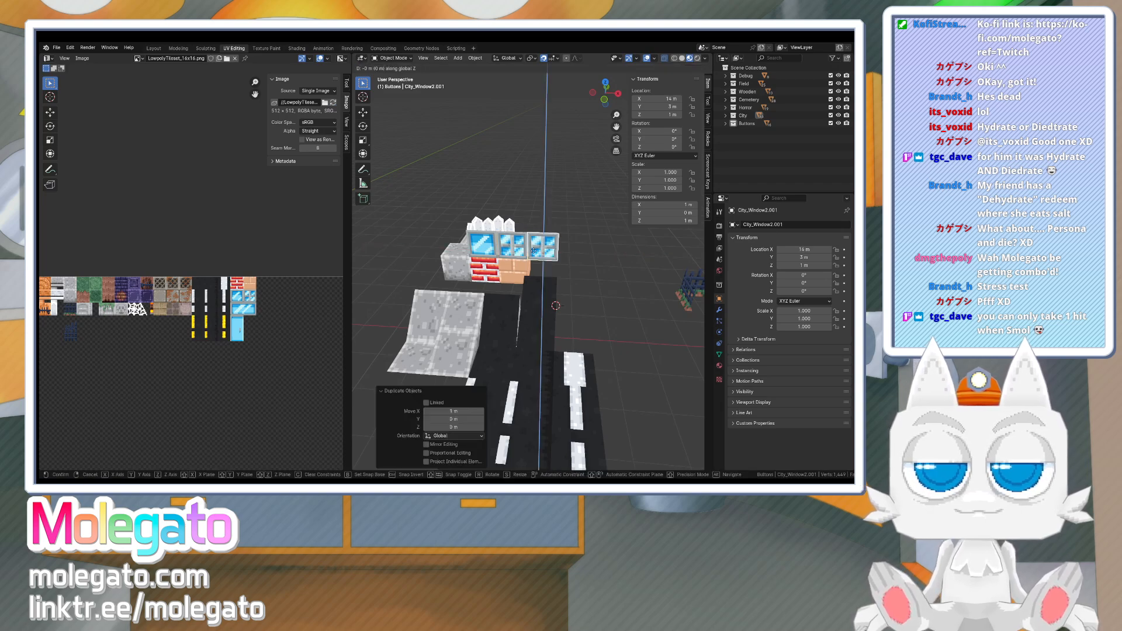
type("-1")
key("Return")
key("Tab")
key("g")
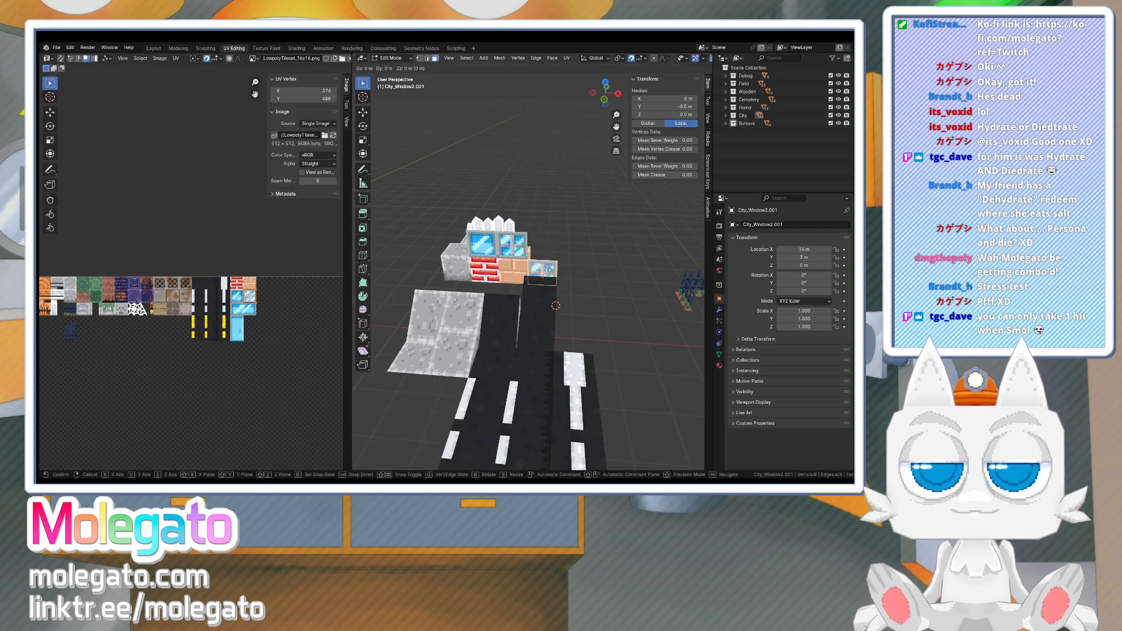
key("z")
right_click(552, 253)
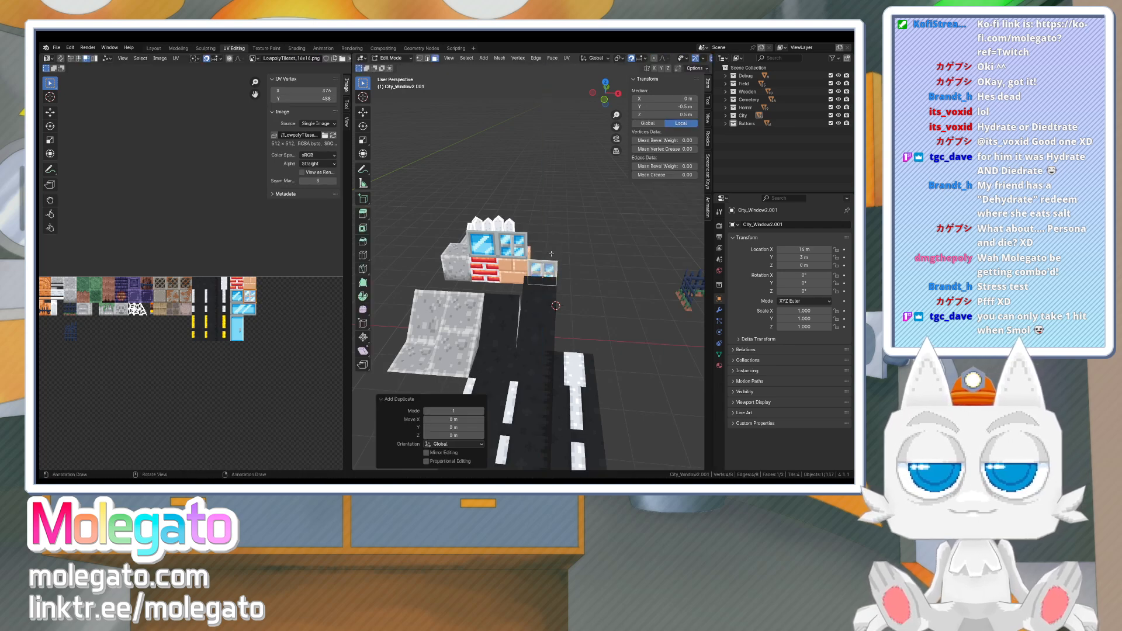
key("ctrl+z")
- Enable edge selection and raise the copied window's upper edge 1 m along Z
left_click(427, 58, "shift")
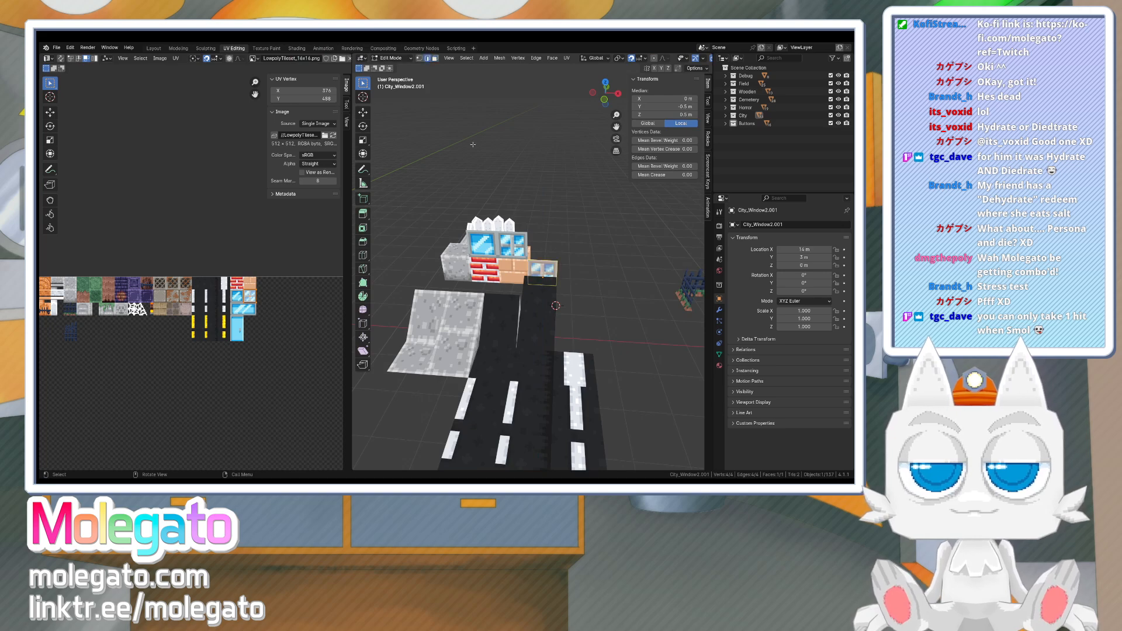
left_click(541, 254)
key("g")
key("z")
left_click(541, 230)
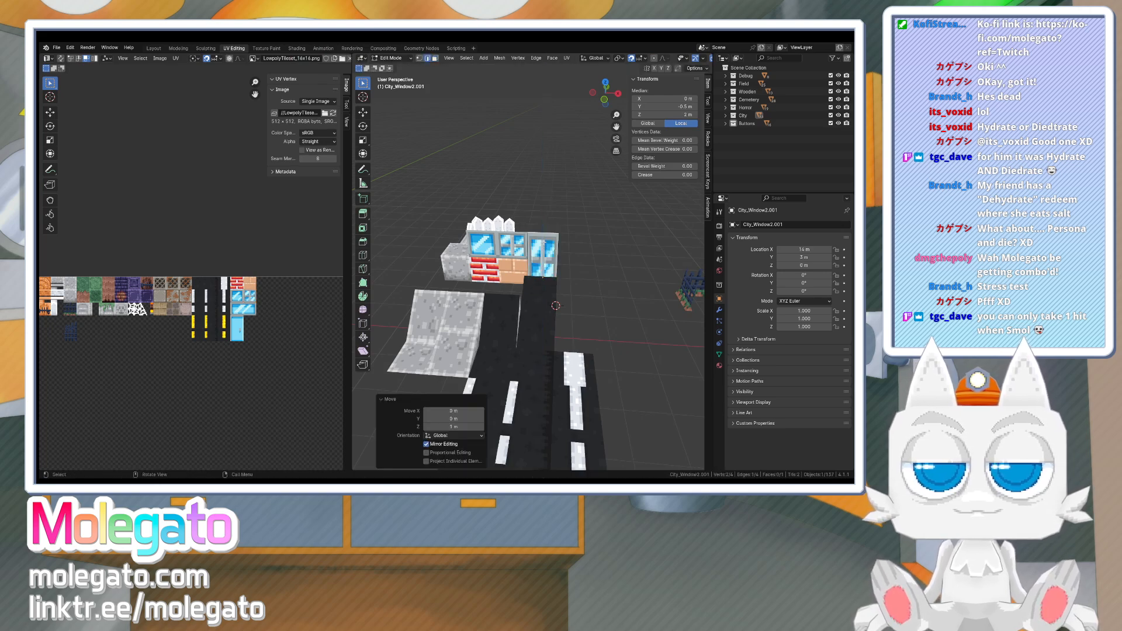
- Place the tall face's UVs over the two-tile-high door in the tileset and return to Object Mode
key("a")
scroll(274, 304, "up", 2)
key("g")
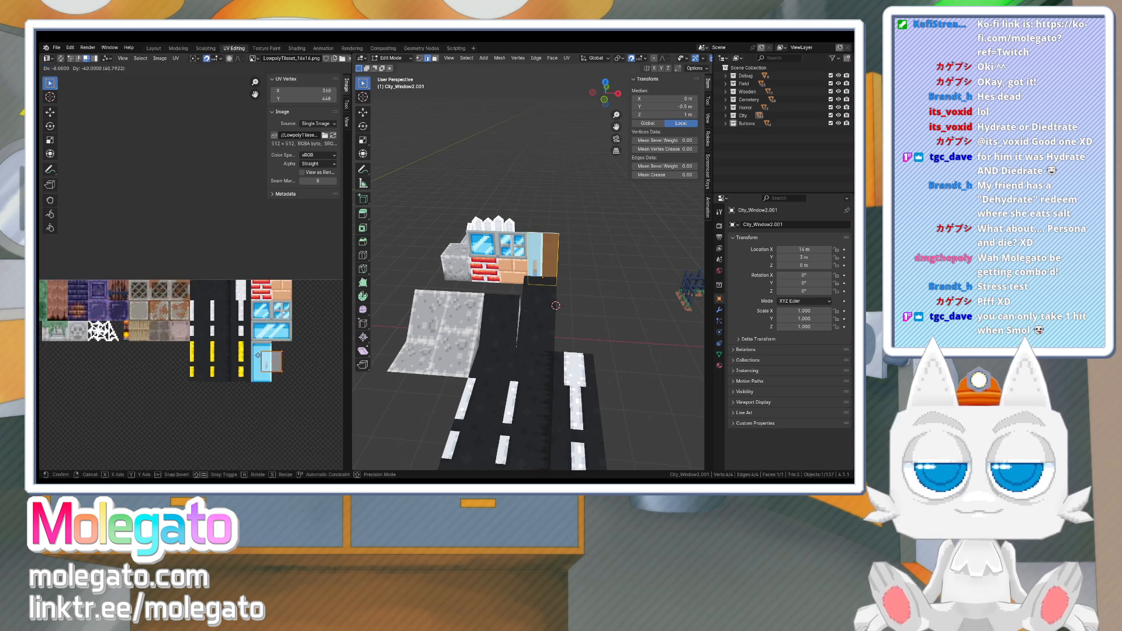
left_click(252, 362)
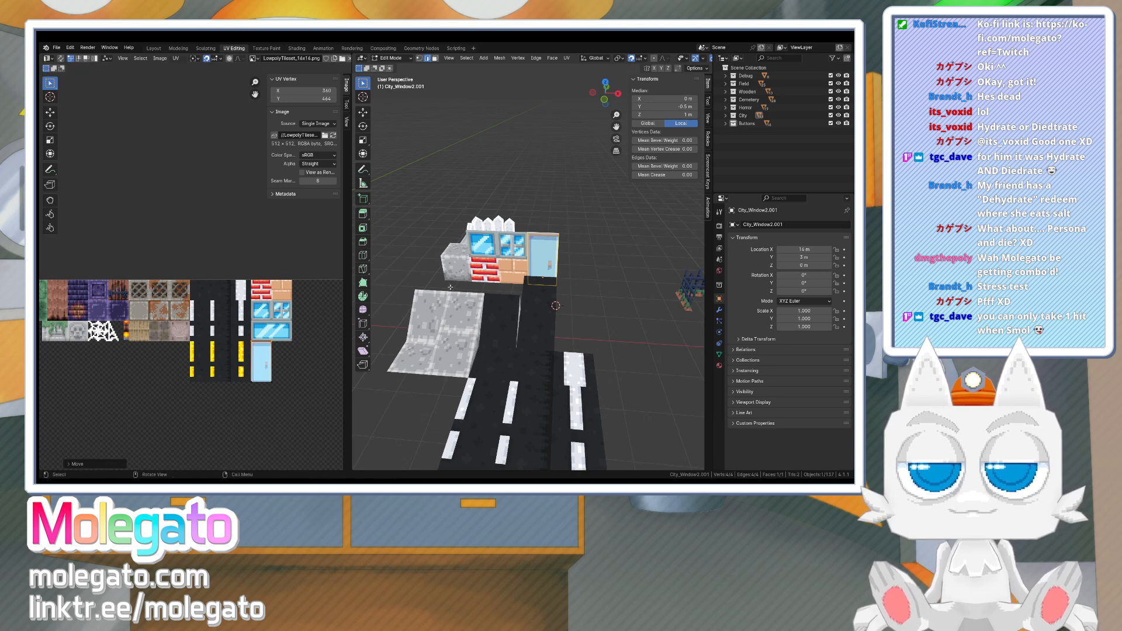
key("Tab")
- Rename the tall door object to City_Door1
left_click(763, 224)
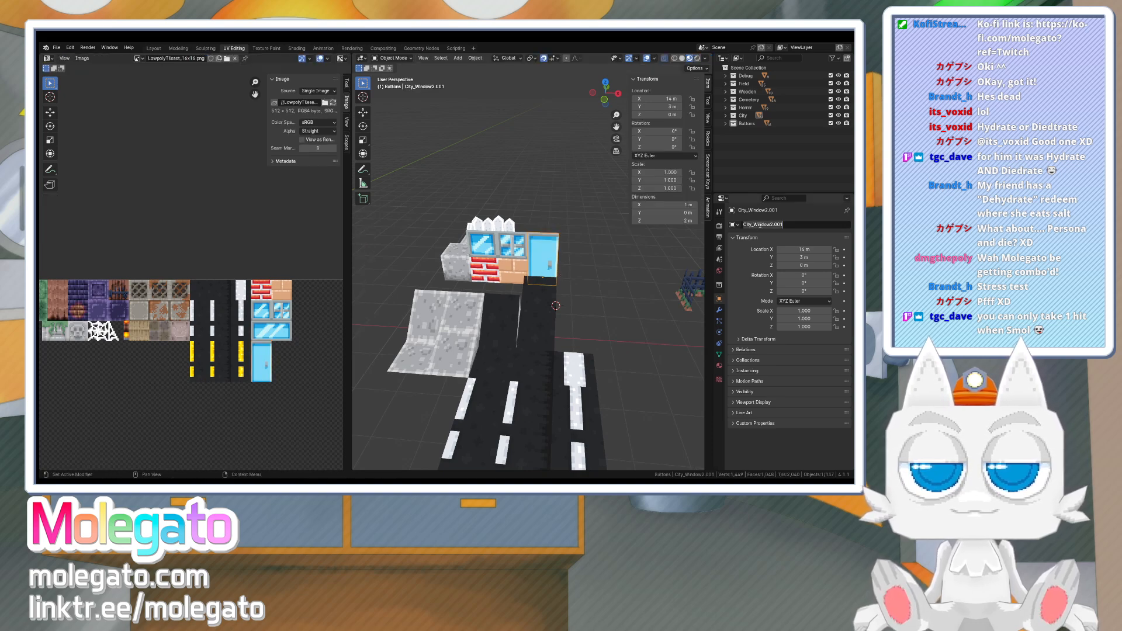
left_click_drag(754, 224, 787, 223)
type("D")
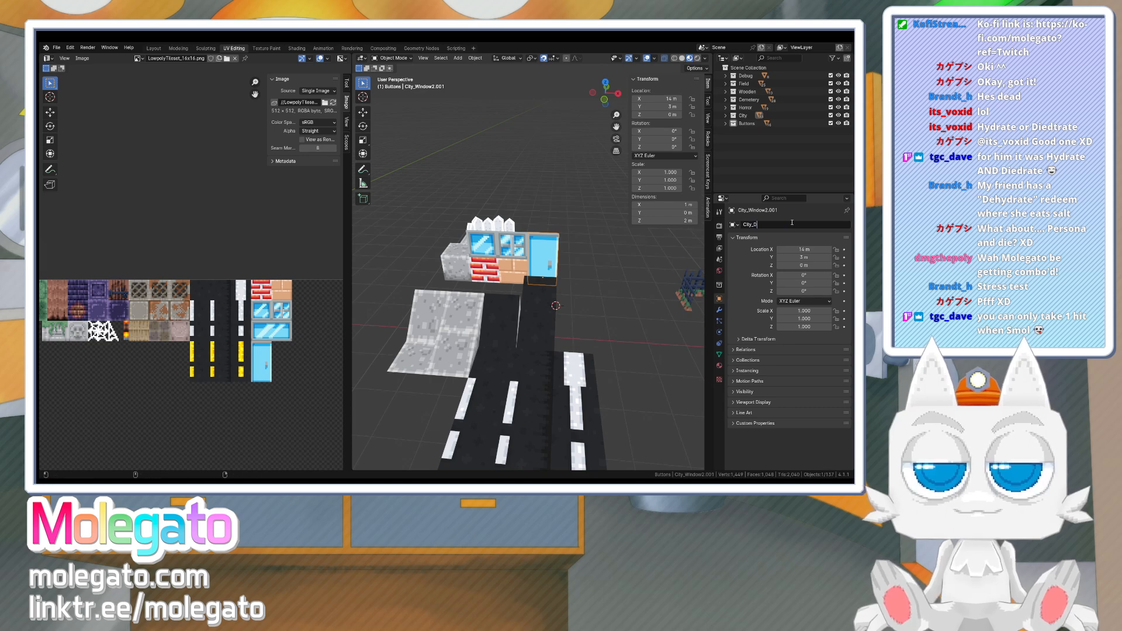
type("oor1")
key("Return")
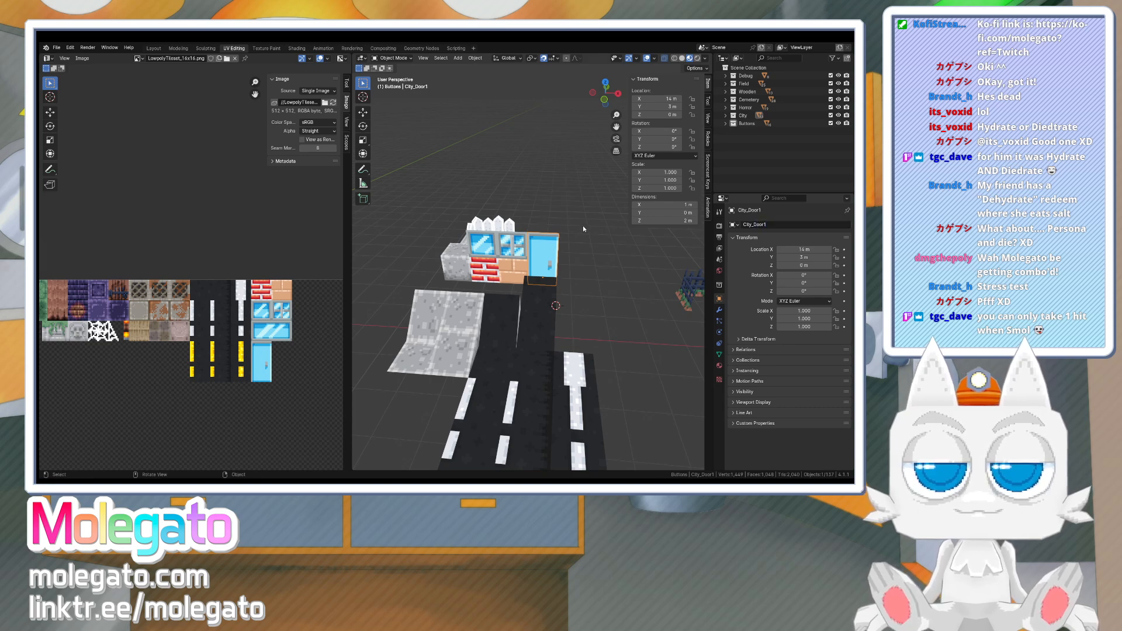
- Duplicate City_Window1 1 m up along Z and move the copy's UVs down 16 px onto the wide window tile
left_click(490, 246)
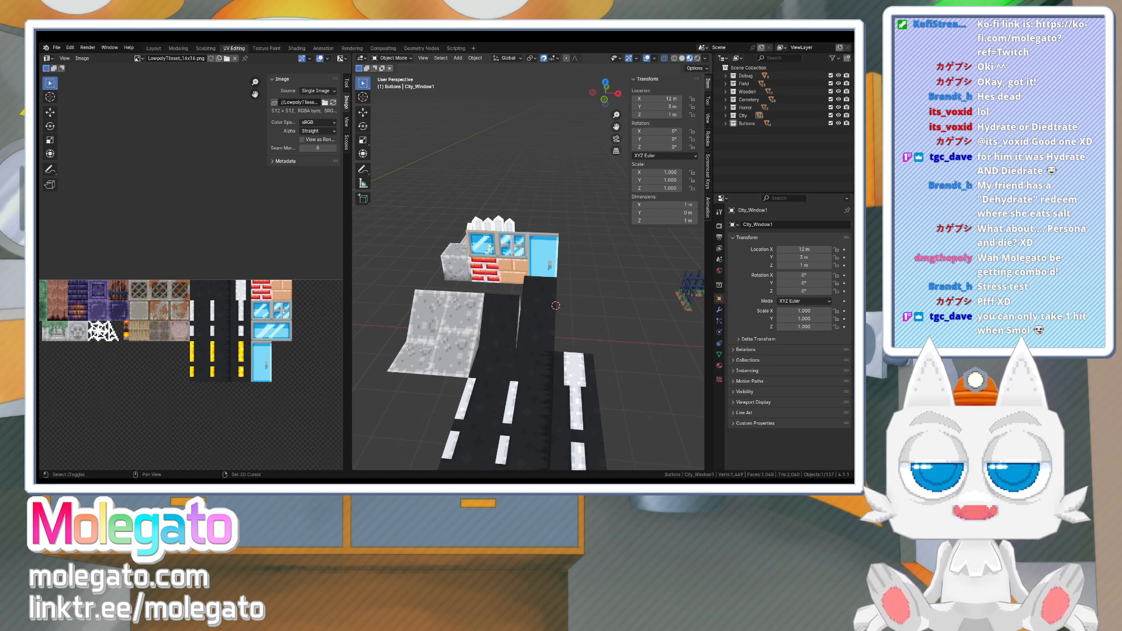
key("shift+d")
key("z")
left_click(487, 229)
key("Tab")
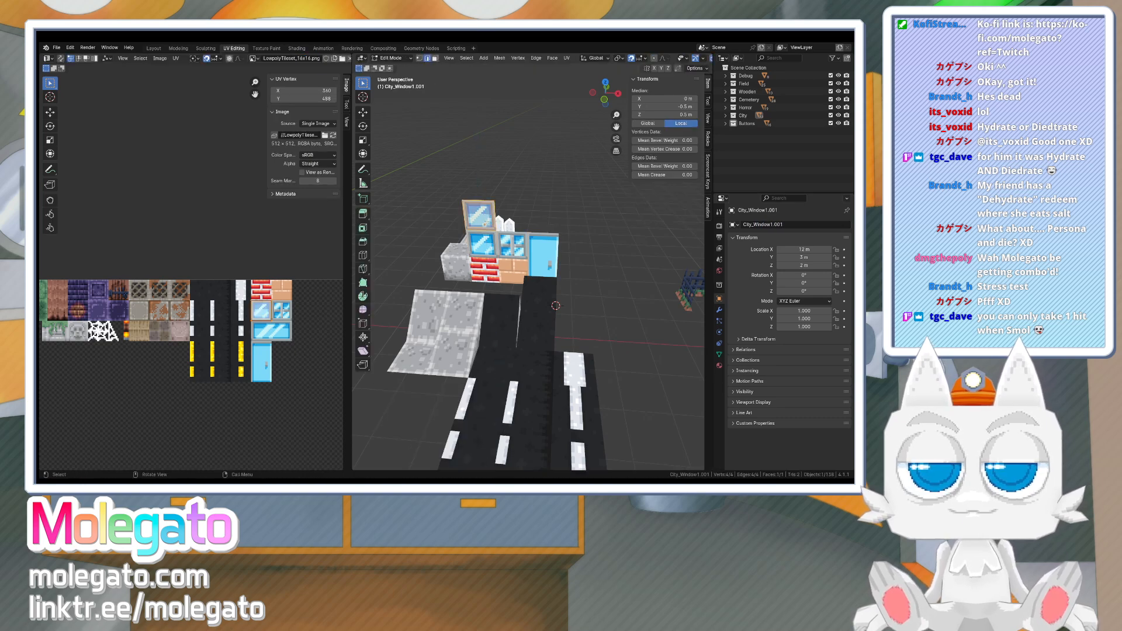
key("g")
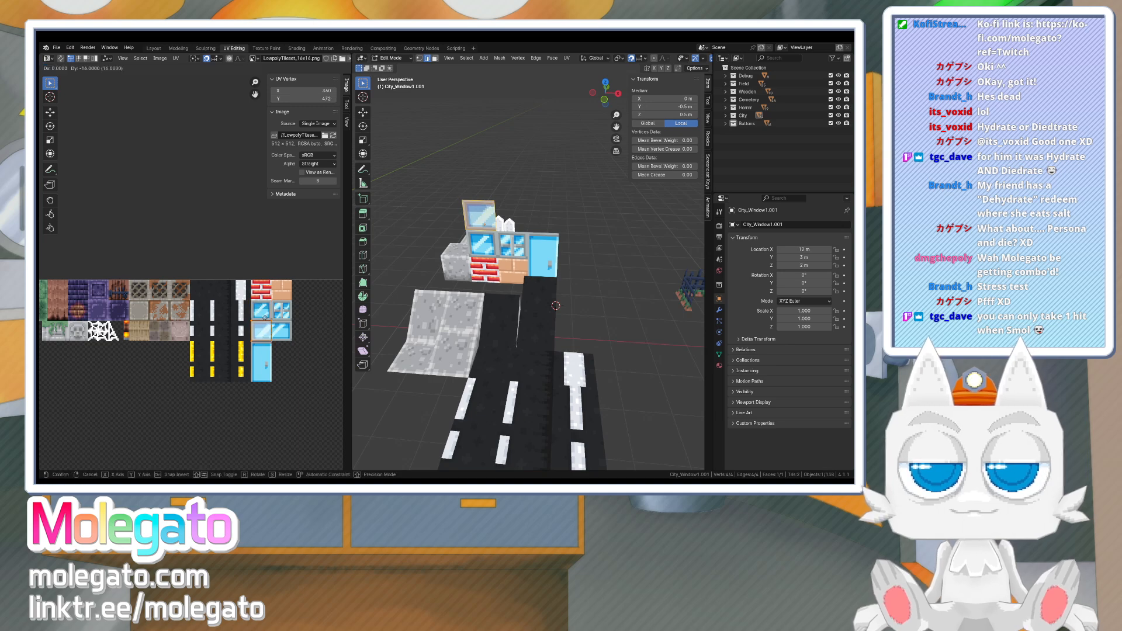
left_click(264, 320)
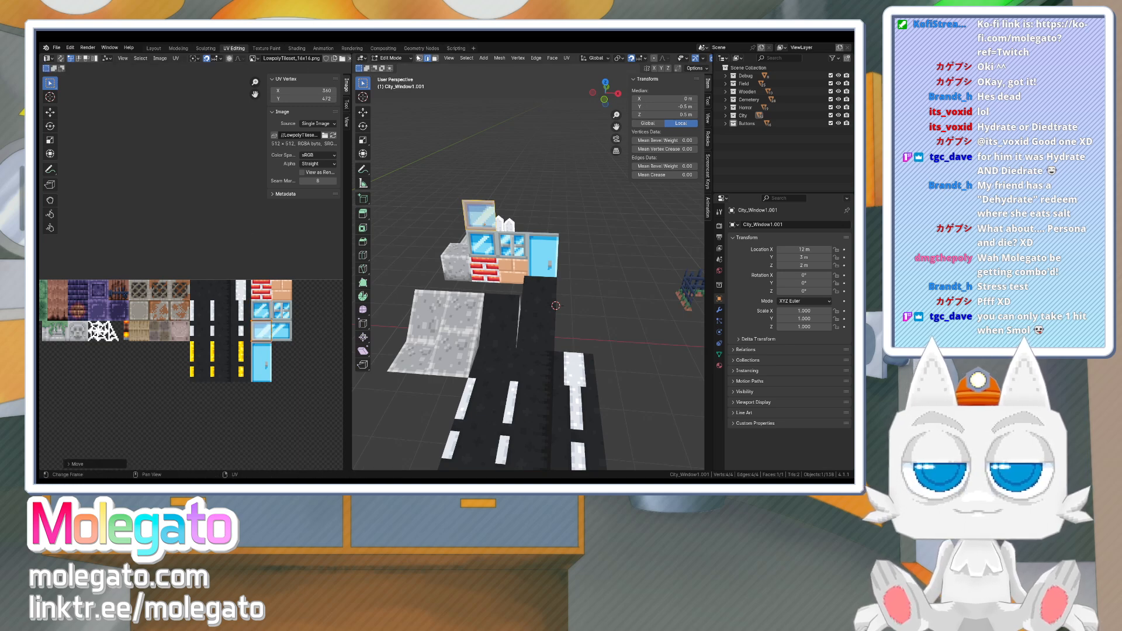
- Extend the copied window's outer vertical edge 1 m along X to make the face two tiles wide
left_click_drag(487, 194, 507, 238)
key("g")
key("x")
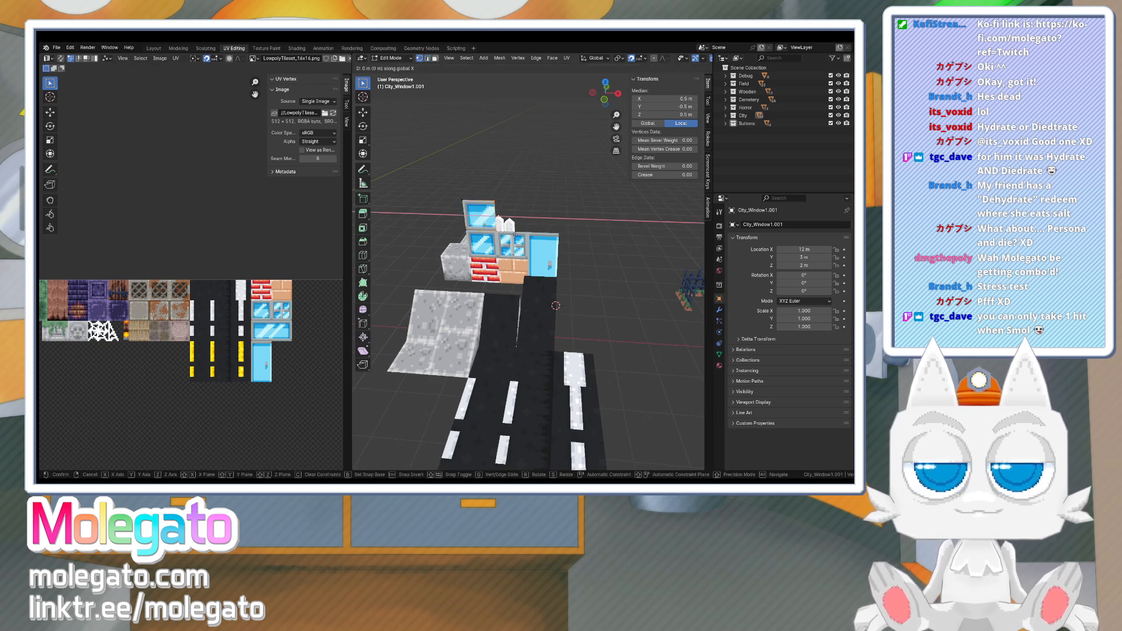
left_click(528, 235)
- Stretch the widened face's UVs one tile along X to cover the whole wide window tile, and return to Object Mode
key("a")
left_click_drag(269, 307, 299, 360)
key("g")
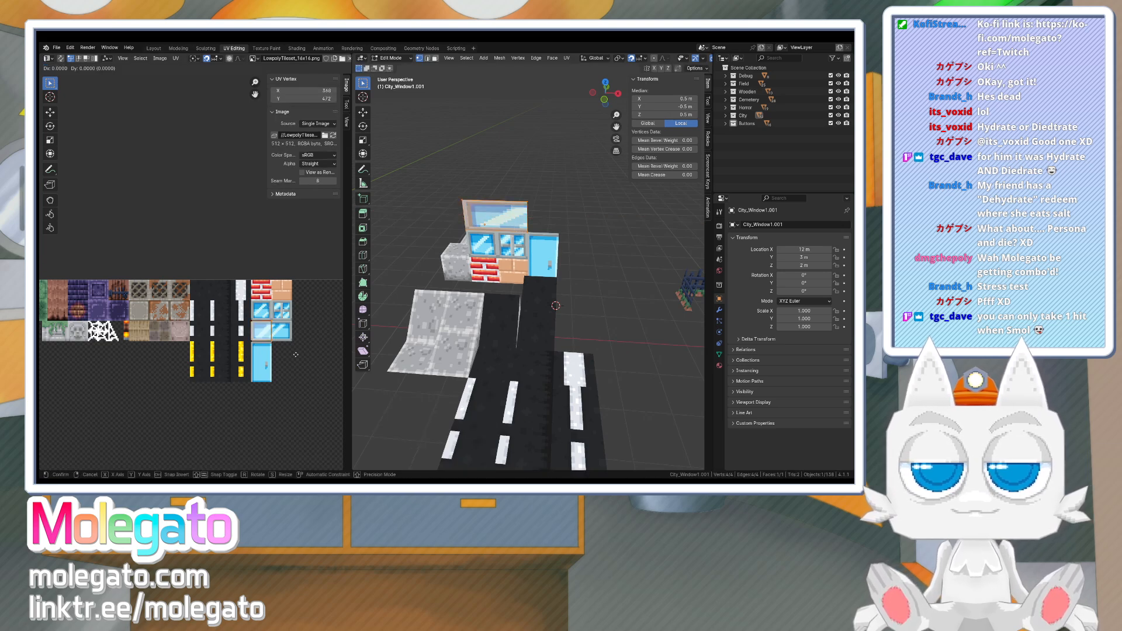
left_click(316, 355)
key("Tab")
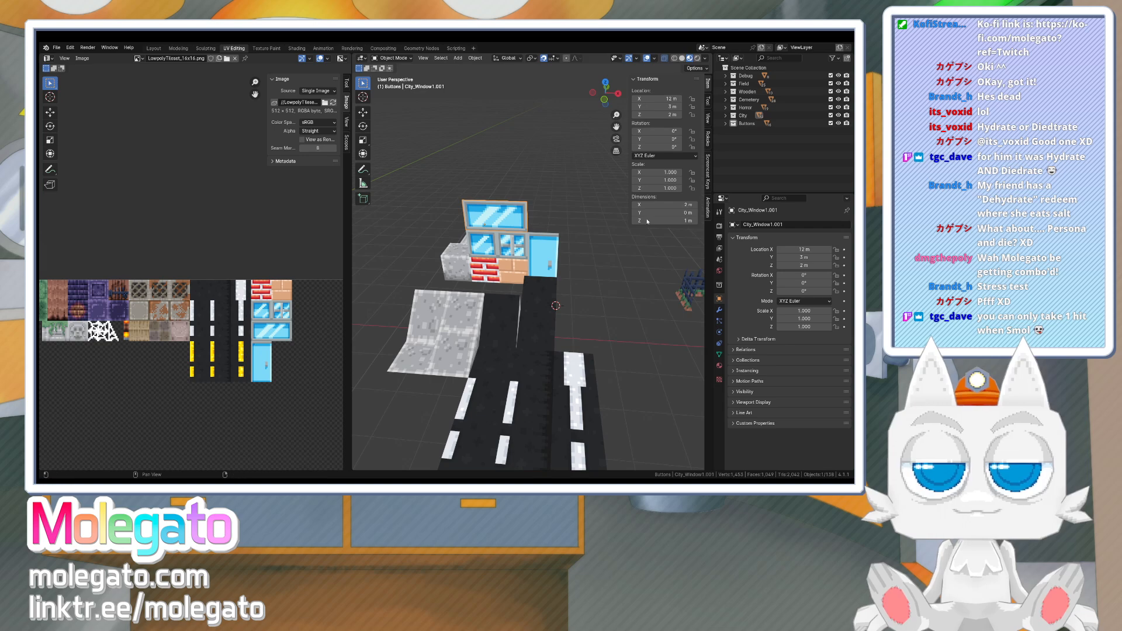
- Rename the wide window object to City_Window3
left_click(777, 224)
left_click_drag(771, 225, 799, 222)
type("3")
key("Return")
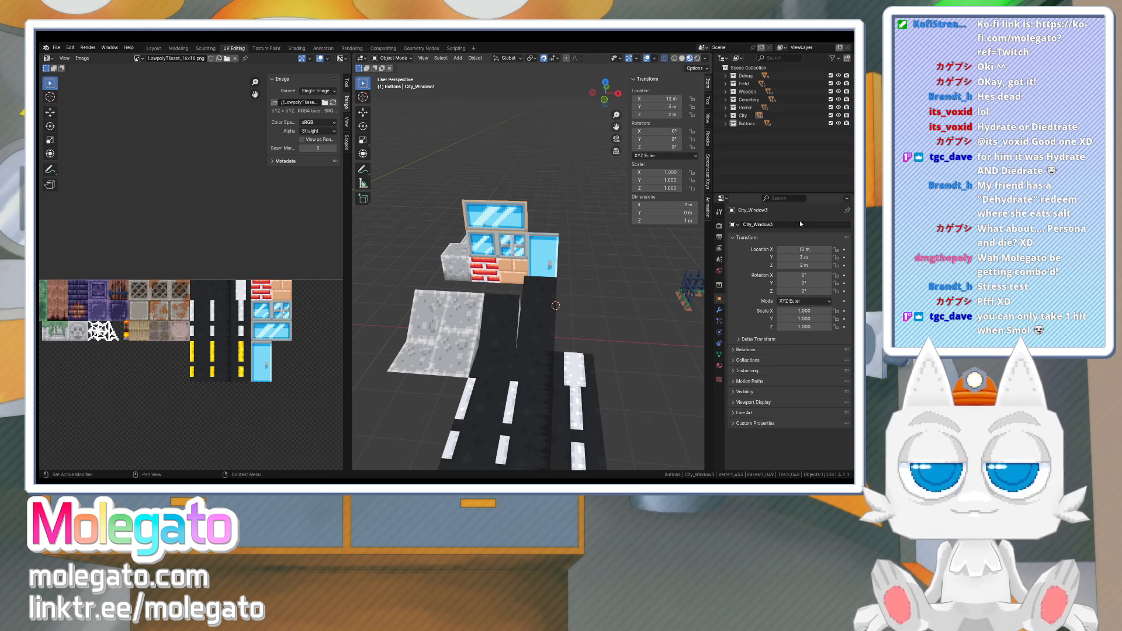
- Try moving the three window objects 3 m along X, and move them back by the same distance
mouse_move(580, 282)
middle_mouse_down()
mouse_move(654, 270)
mouse_move(585, 280)
middle_mouse_up()
scroll(556, 272, "down", 2)
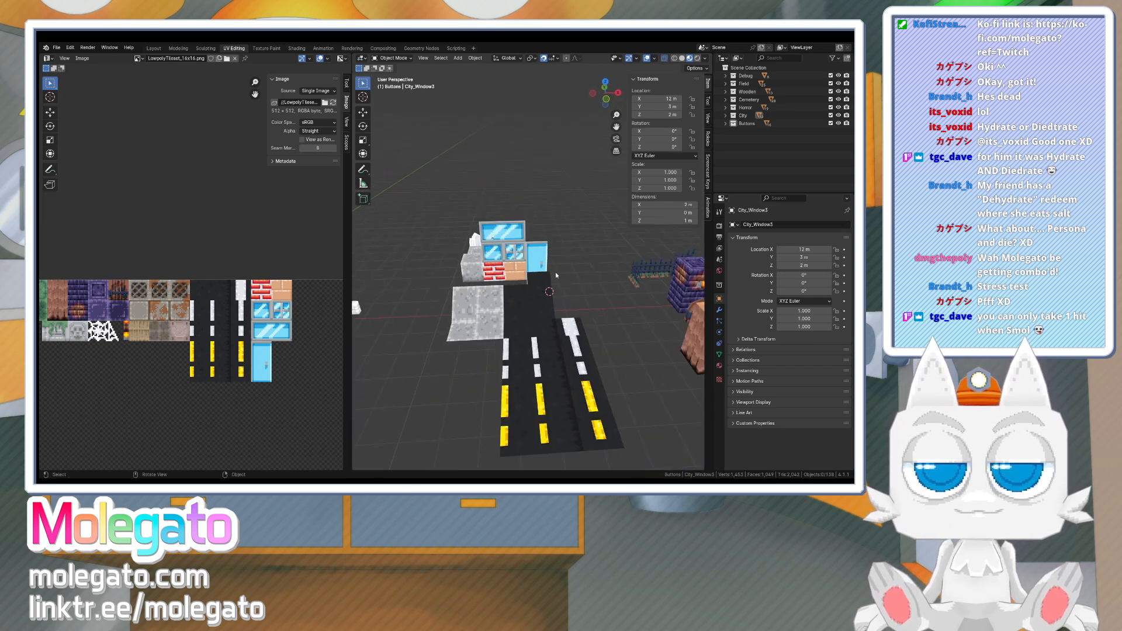
left_click(516, 253)
left_click(495, 253, "shift")
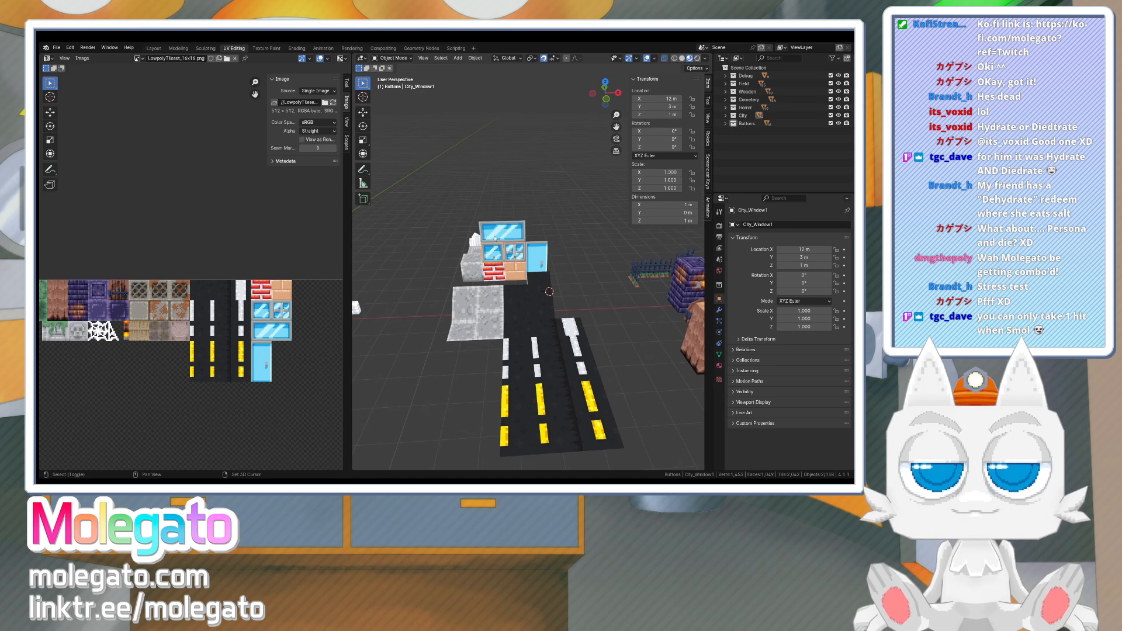
left_click(495, 237, "shift")
key("g")
key("x")
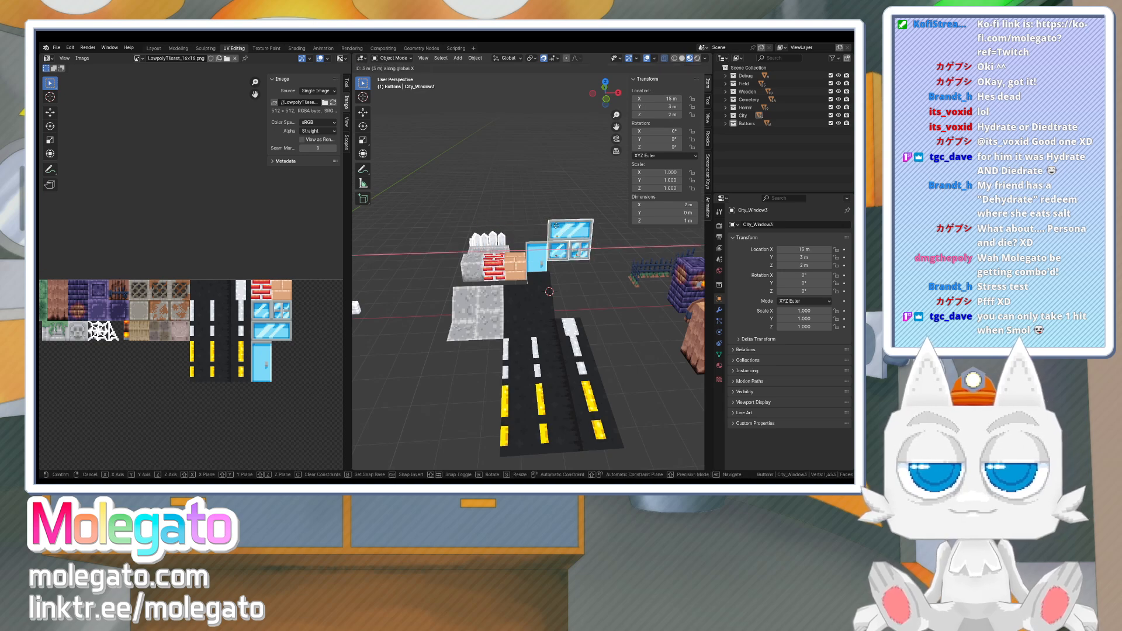
left_click(557, 228)
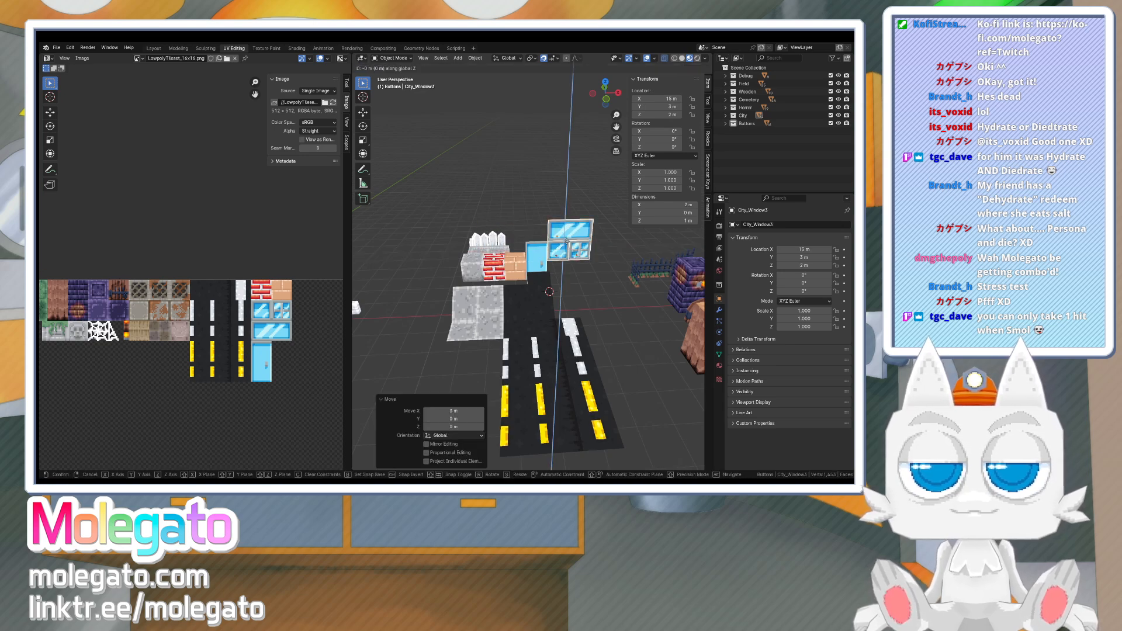
key("g")
key("x")
left_click(501, 237)
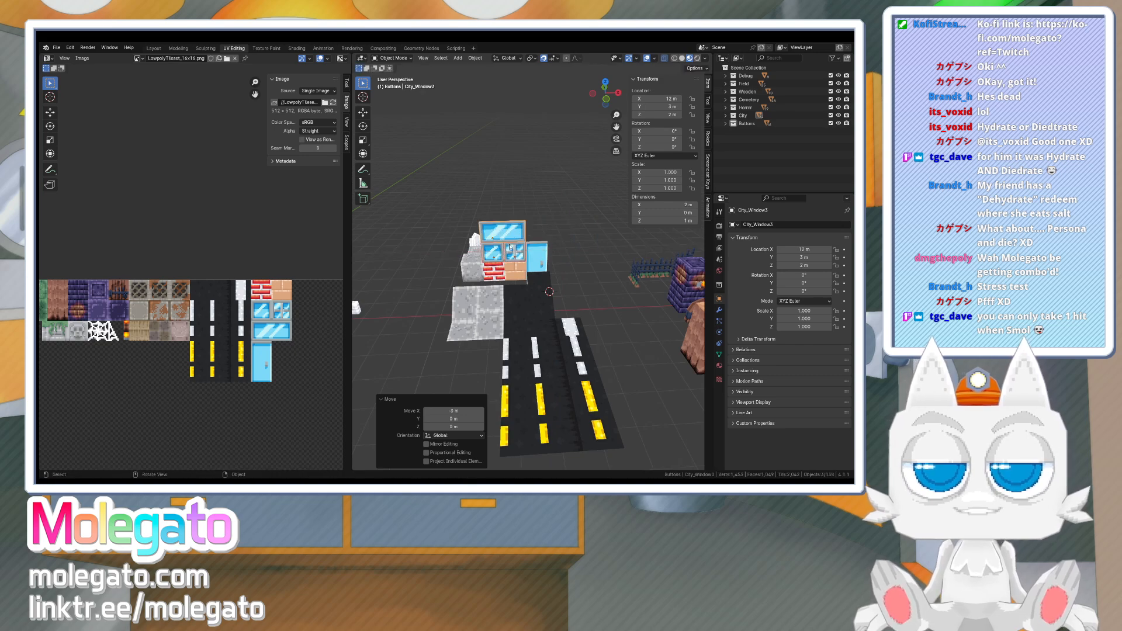
- Save the LowpolyTileset.blend file
middle_click_drag(552, 251, 525, 281)
key("ctrl+s")
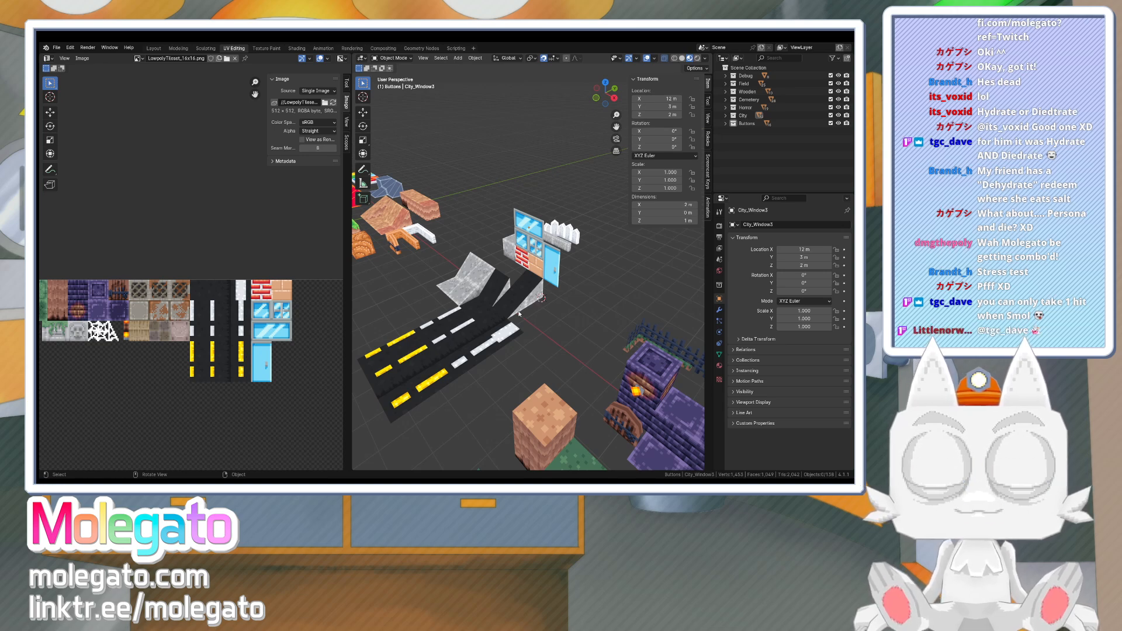
middle_click_drag(541, 305, 572, 281)
key("ctrl+s")
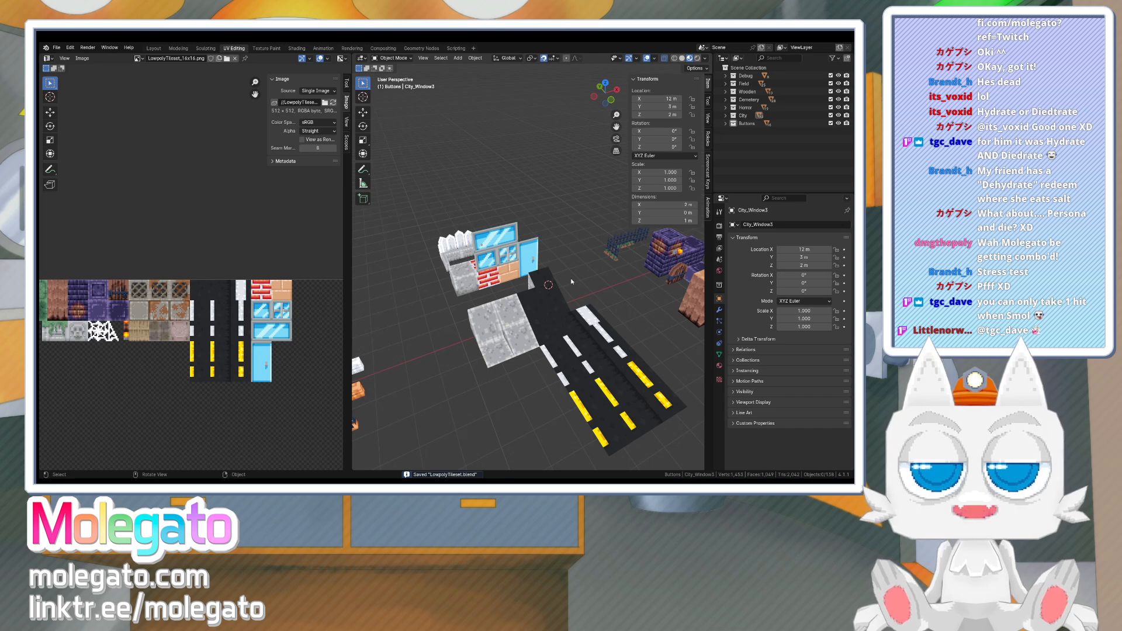
middle_click_drag(557, 301, 531, 298)
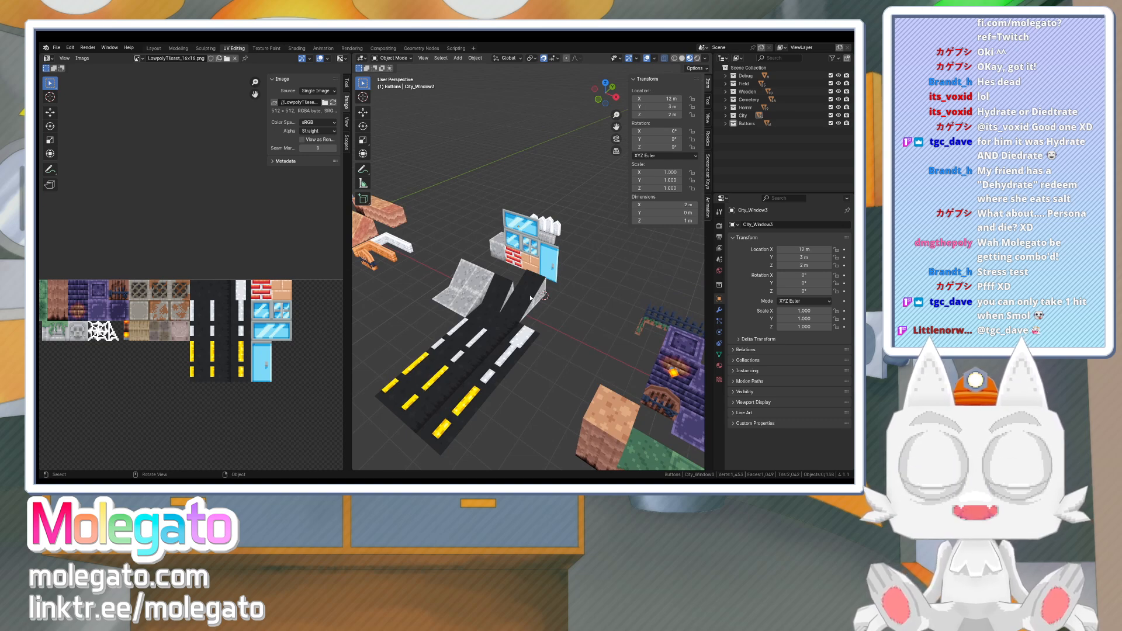
middle_click_drag(555, 294, 521, 325, "shift")
key("ctrl+s")
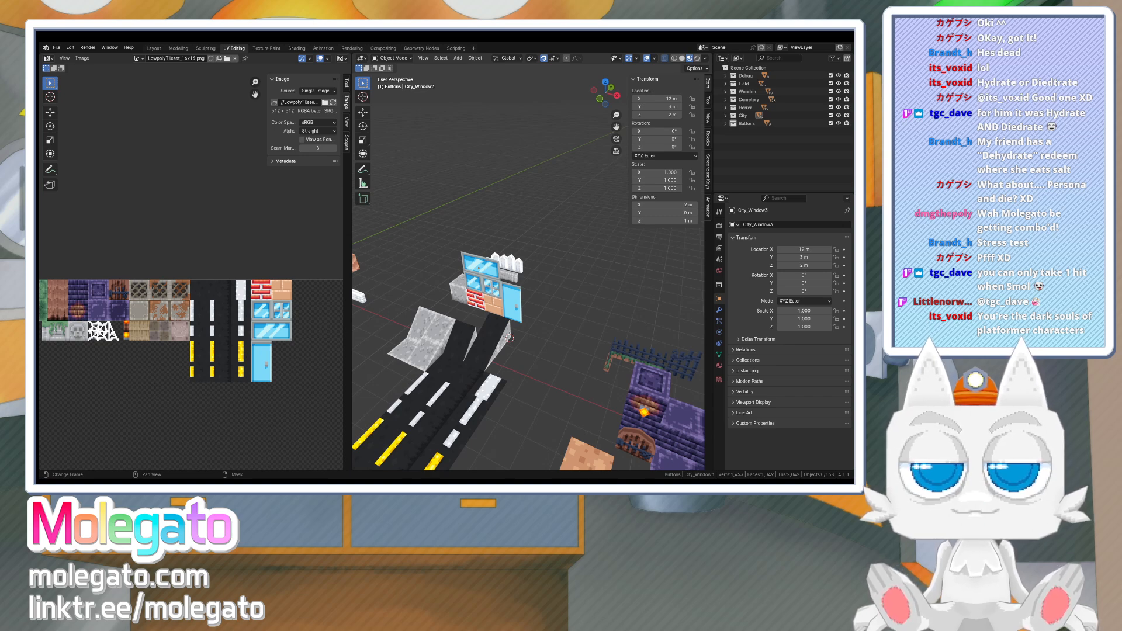
- Switch to Aseprite and select the empty one-by-two-tile area beside the blue door in the tileset
key("alt+Tab")
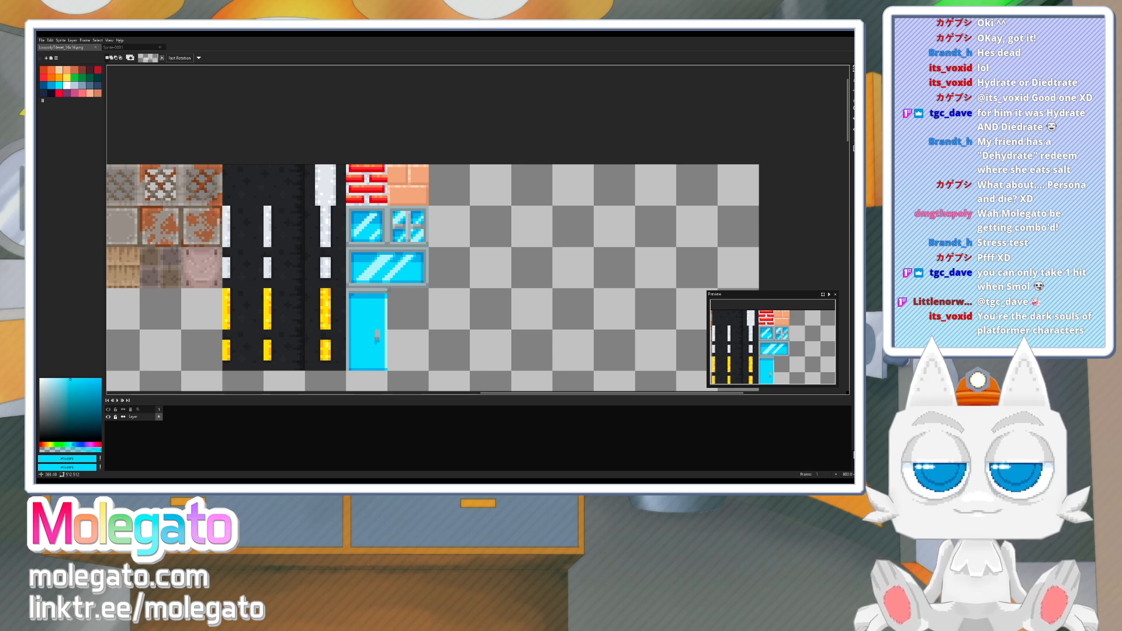
left_click_drag(389, 289, 430, 371)
scroll(454, 331, "up", 2)
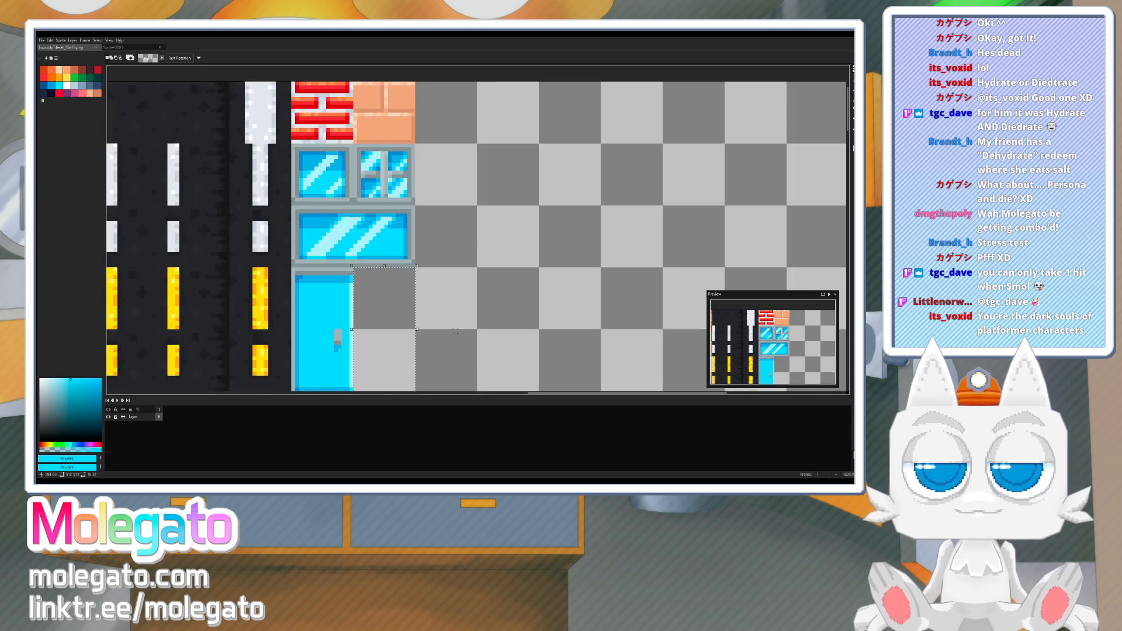
middle_click_drag(397, 297, 435, 253)
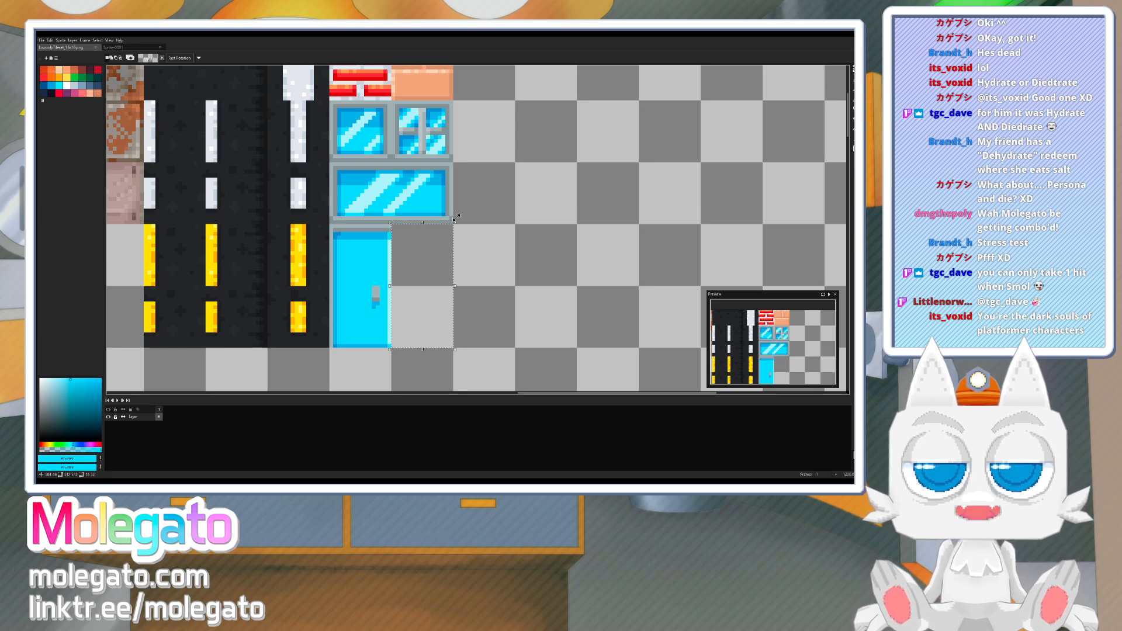
left_click_drag(389, 188, 399, 207)
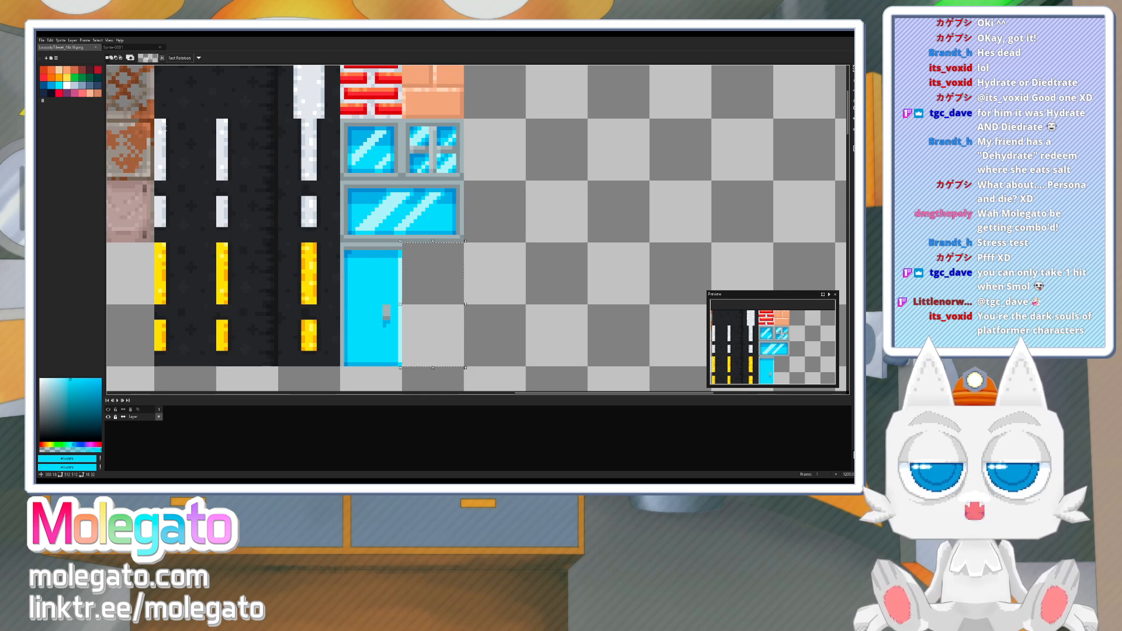
- Choose a muted light green and fill the selected two-tile-high area with it
left_click(75, 78)
left_click(53, 396)
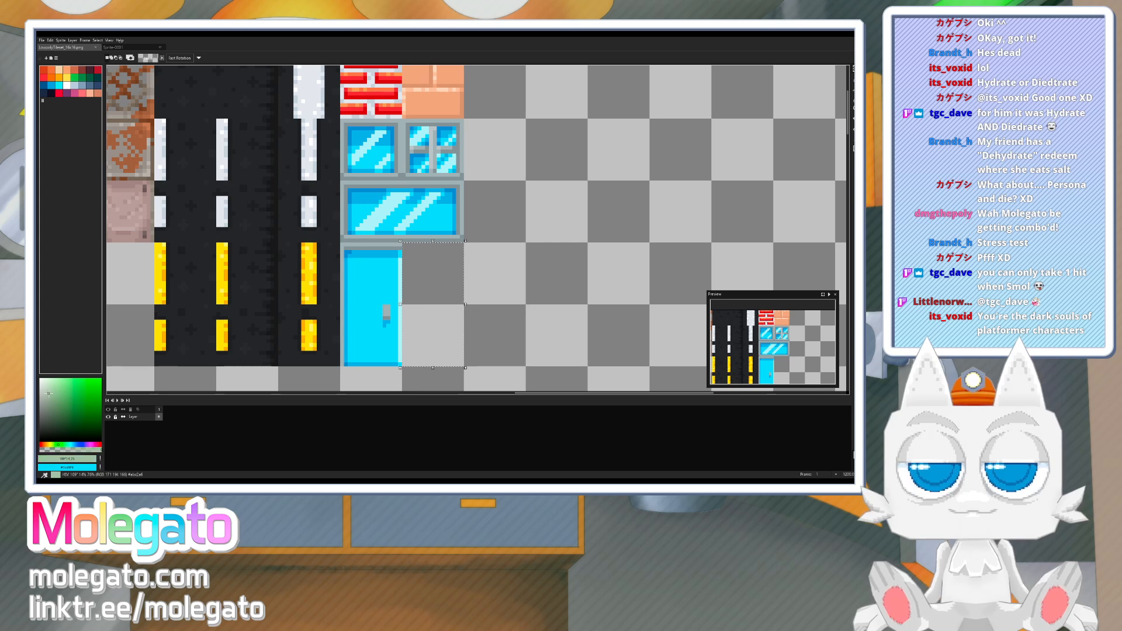
key("g")
left_click(427, 291)
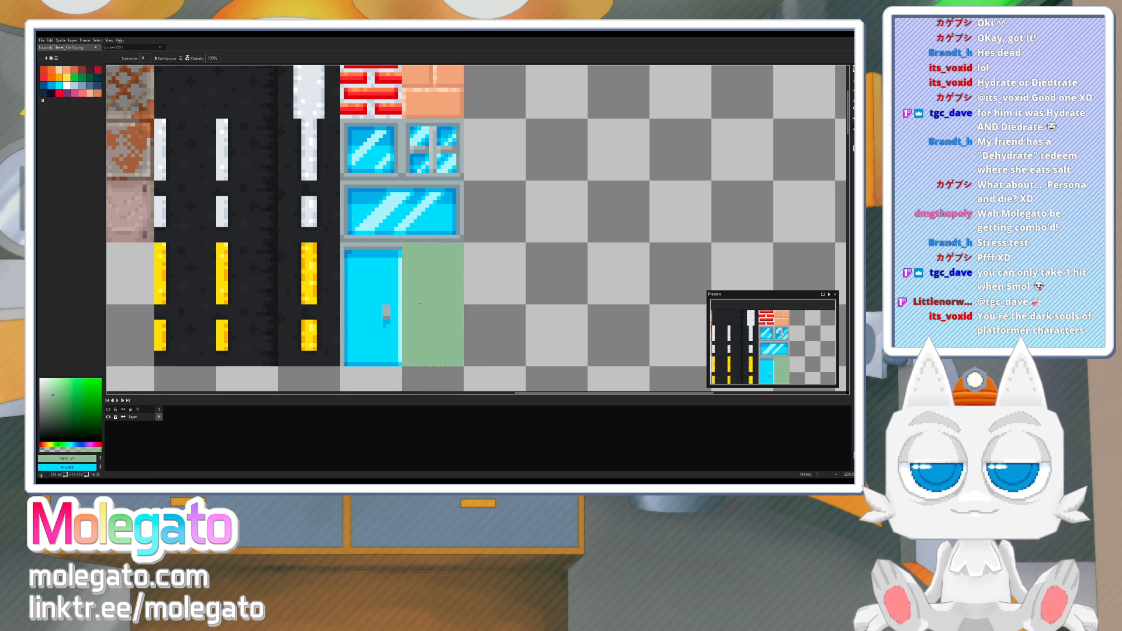
- Draw a slightly darker green border around the green area with the Pencil, and undo the extra stroke near its upper edge
key("b")
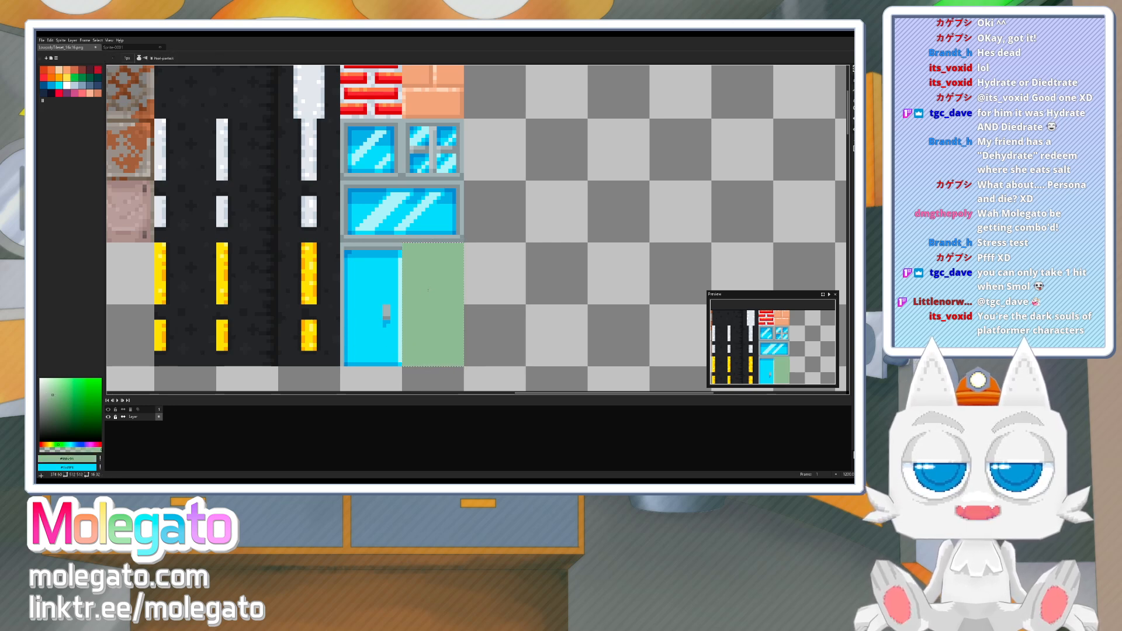
left_click(56, 398)
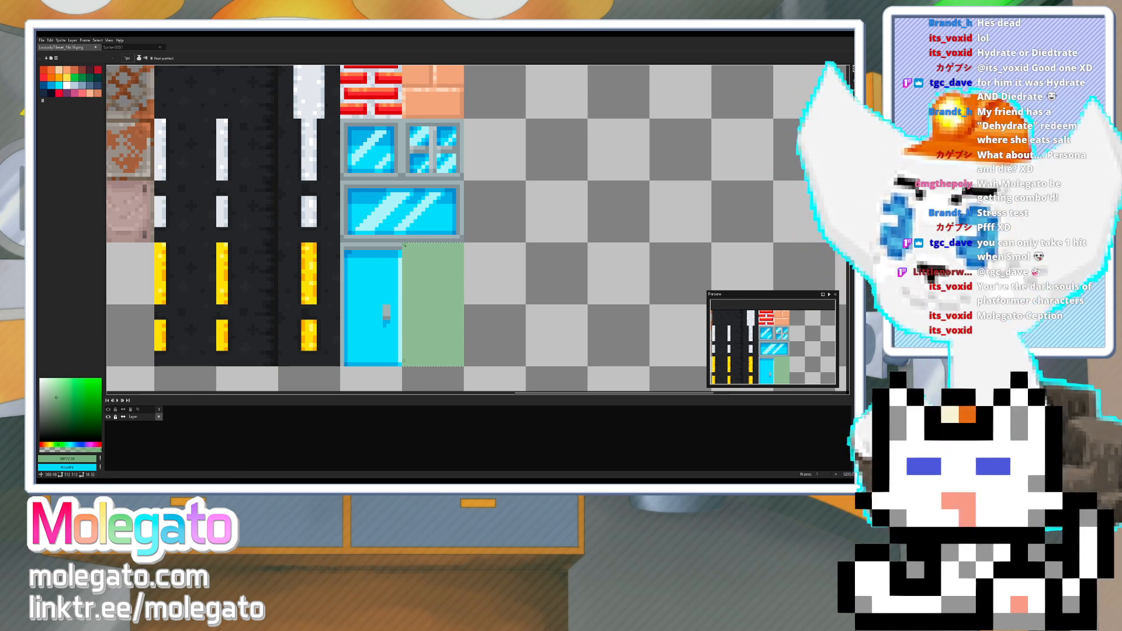
left_click(404, 245)
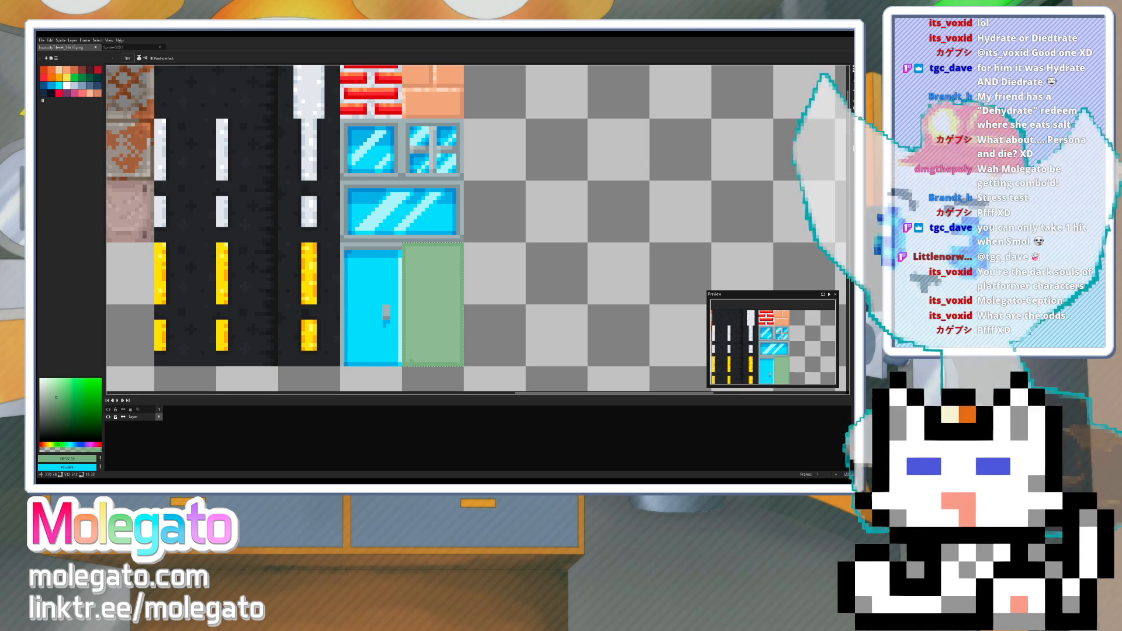
left_click_drag(408, 360, 454, 361)
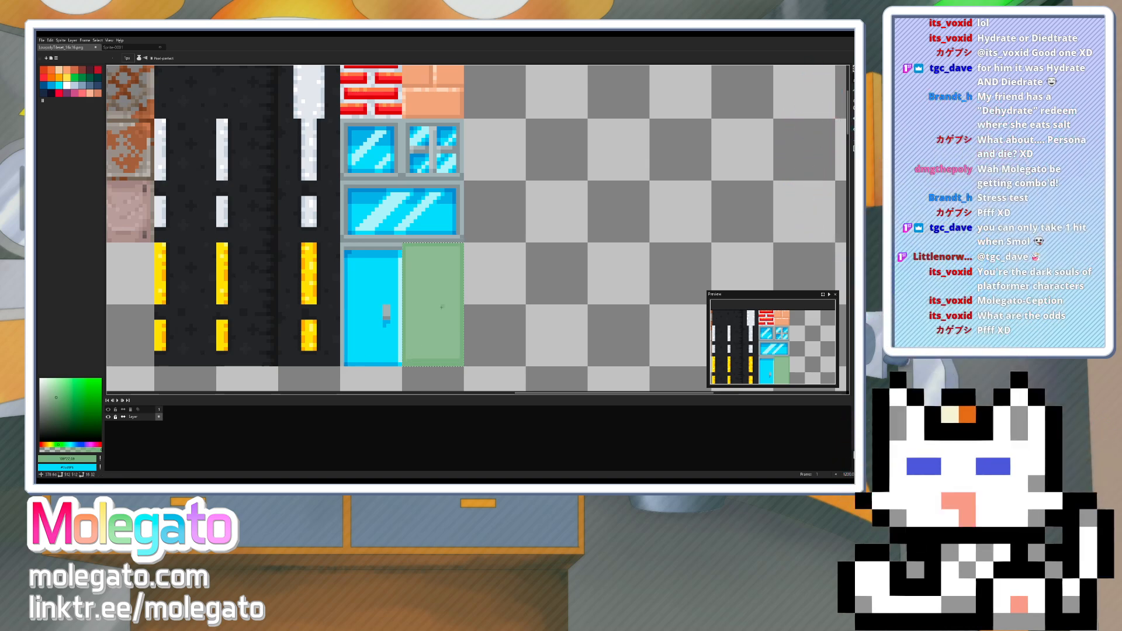
left_click_drag(409, 252, 456, 253)
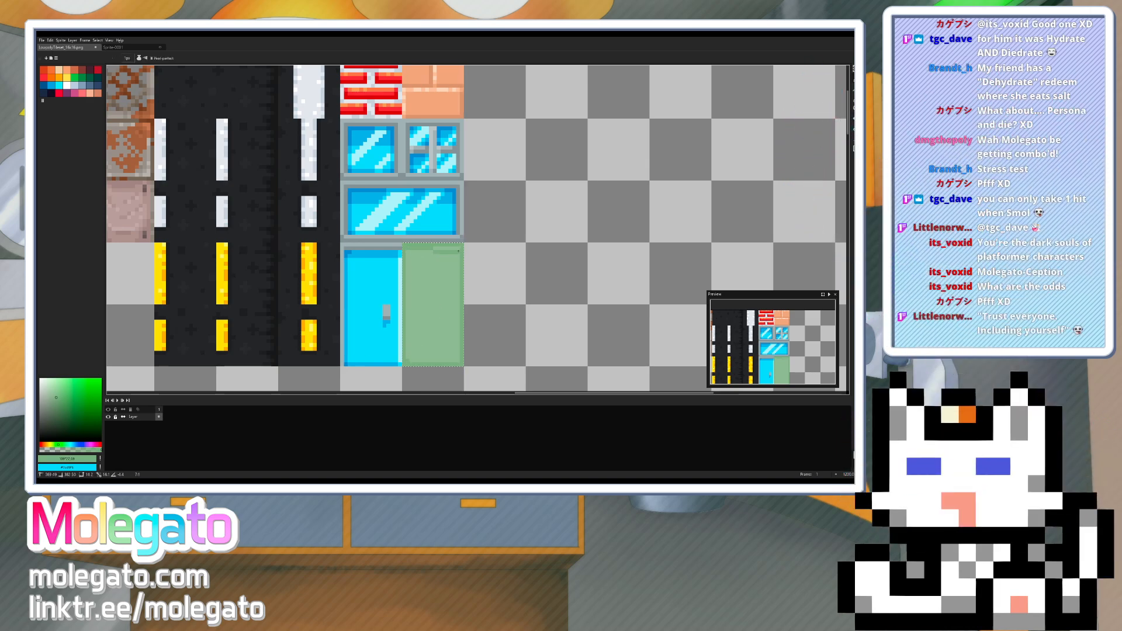
key("ctrl+z")
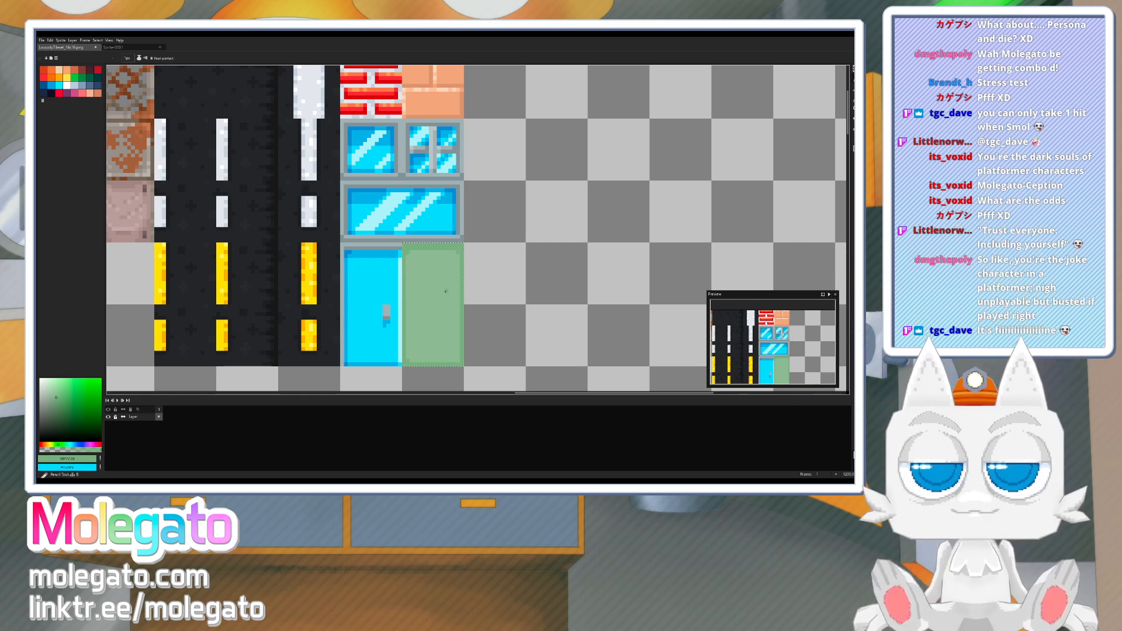
- Darken the inner corners of the green door's border and draw a filled darker green horizontal bar across its upper part
left_click(413, 355, "alt")
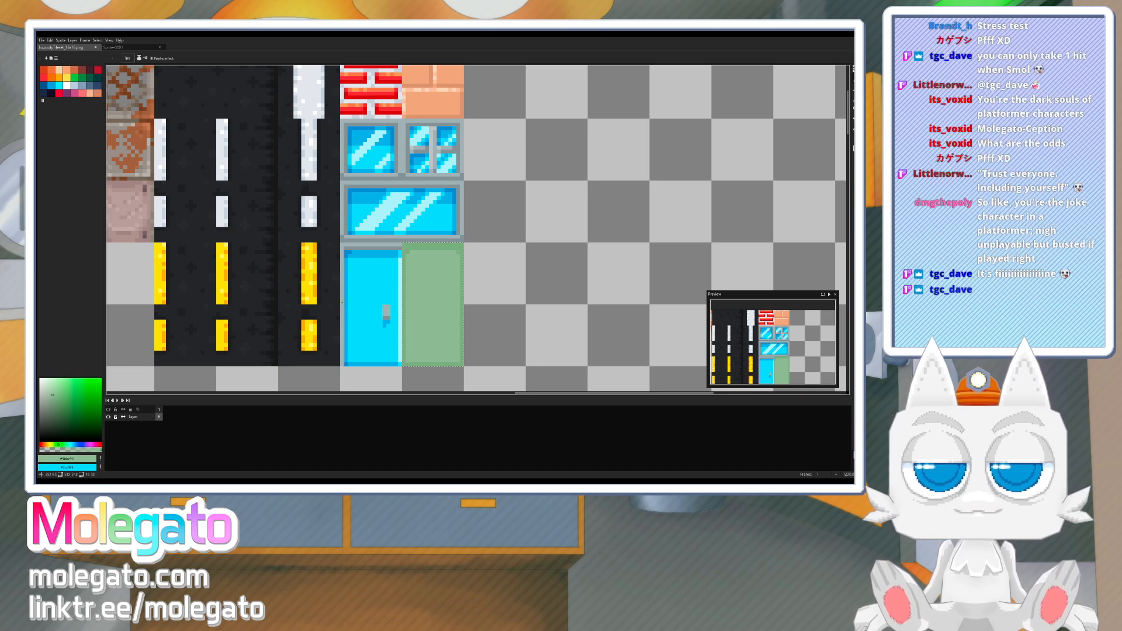
left_click(419, 248, "alt")
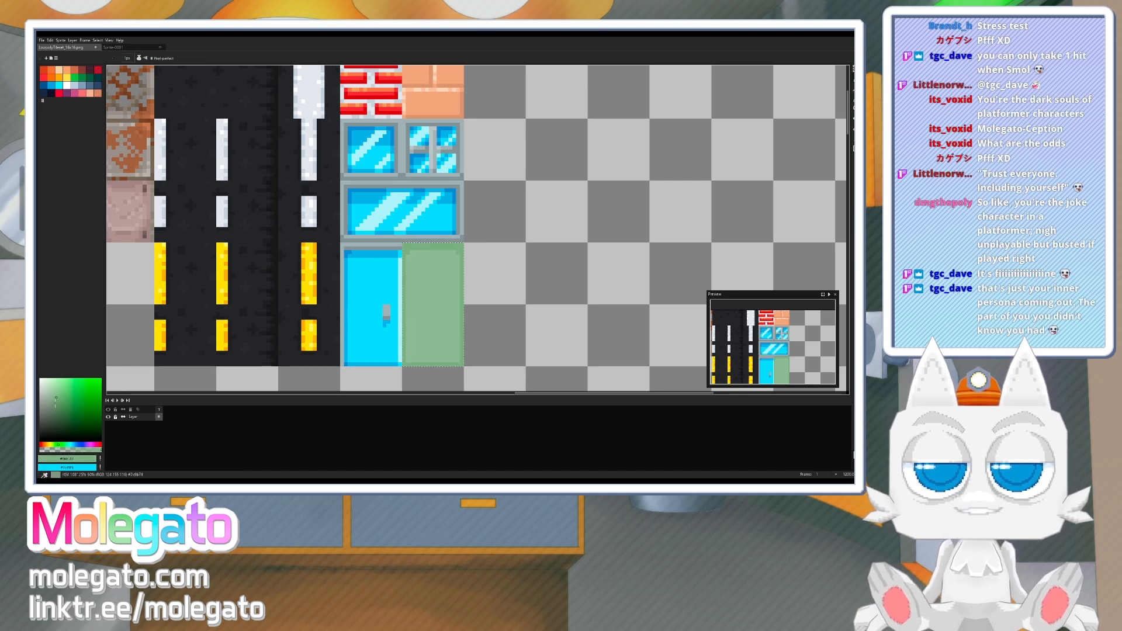
scroll(398, 357, "up", 3)
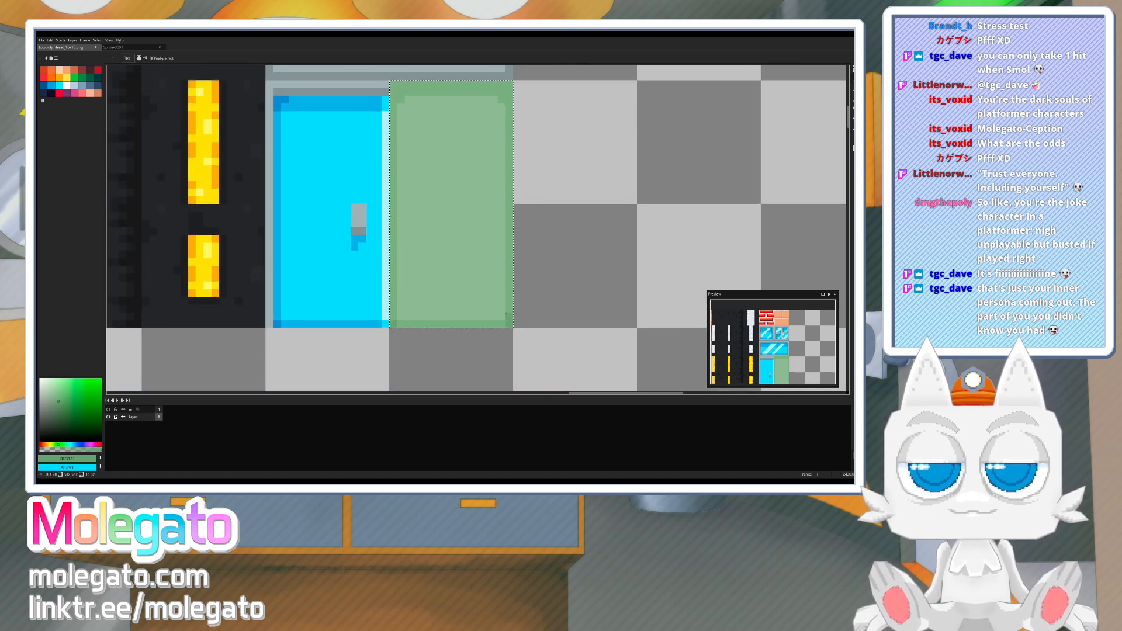
middle_click_drag(506, 314, 515, 373)
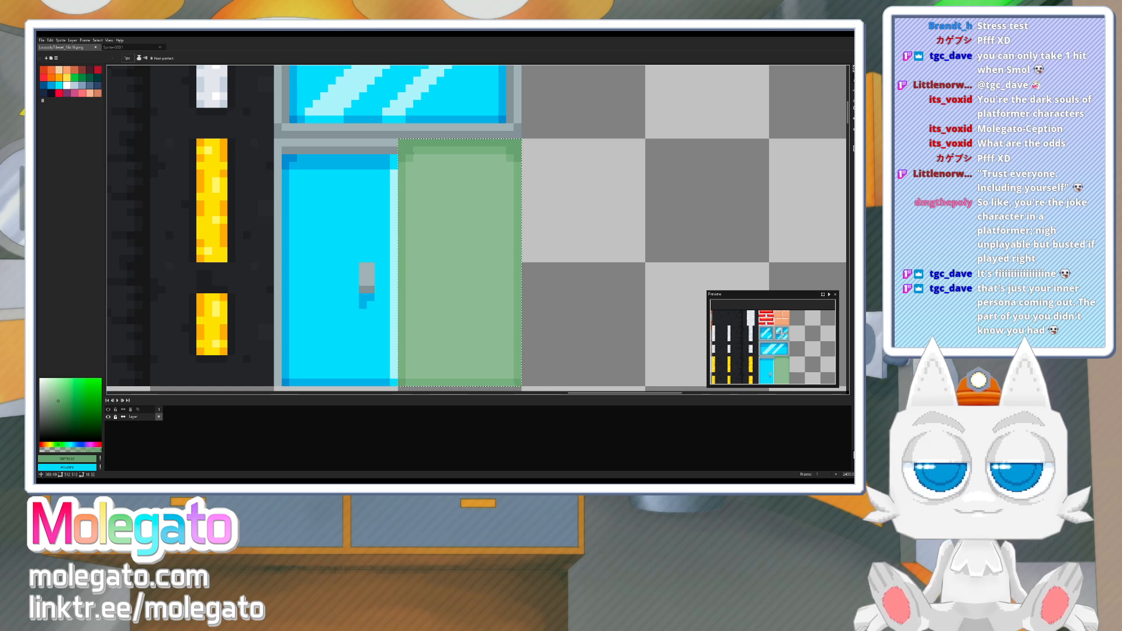
left_click(422, 151, "alt")
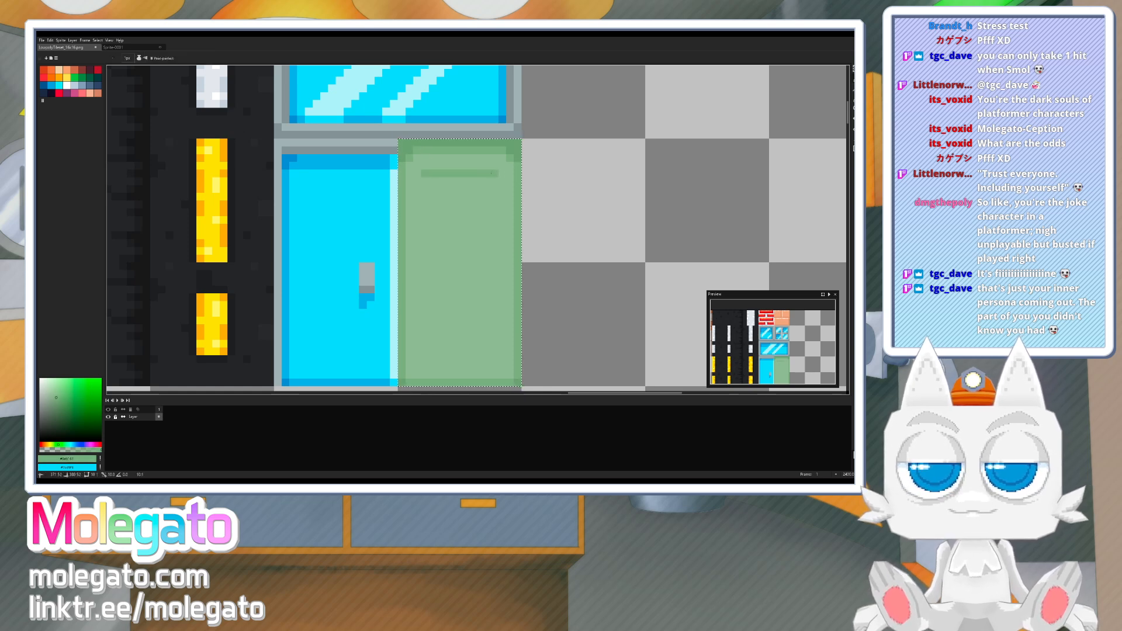
left_click_drag(492, 174, 493, 189, "shift")
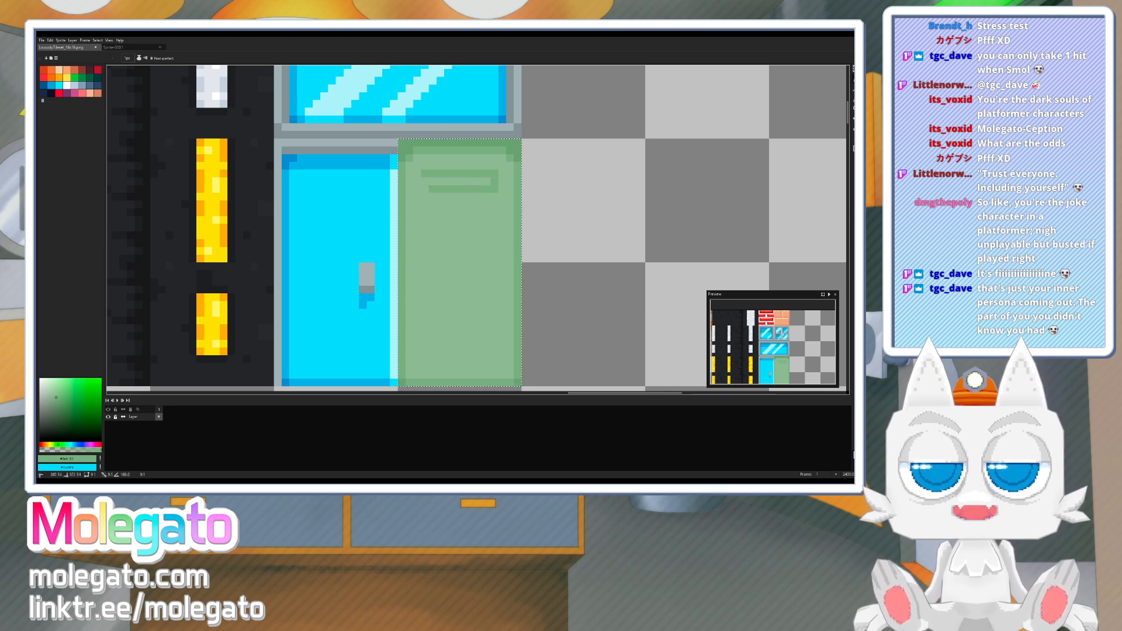
left_click_drag(425, 188, 425, 182, "shift")
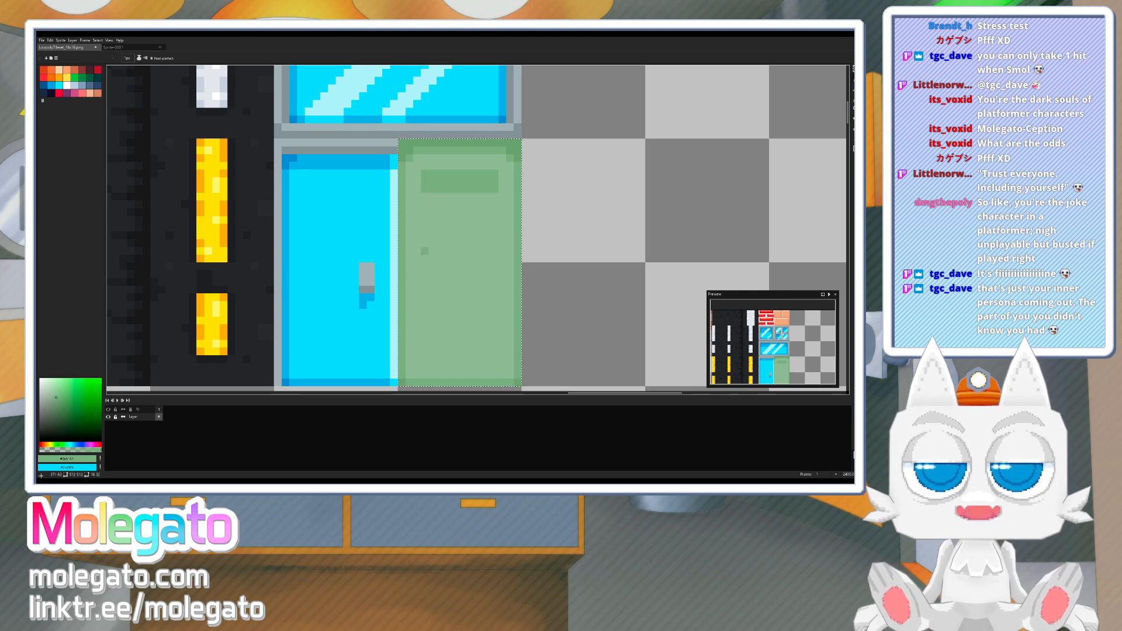
- Draw a pale greyish-green band below the dark bar and trim its upper corners into a bevel
left_click(449, 248, "alt")
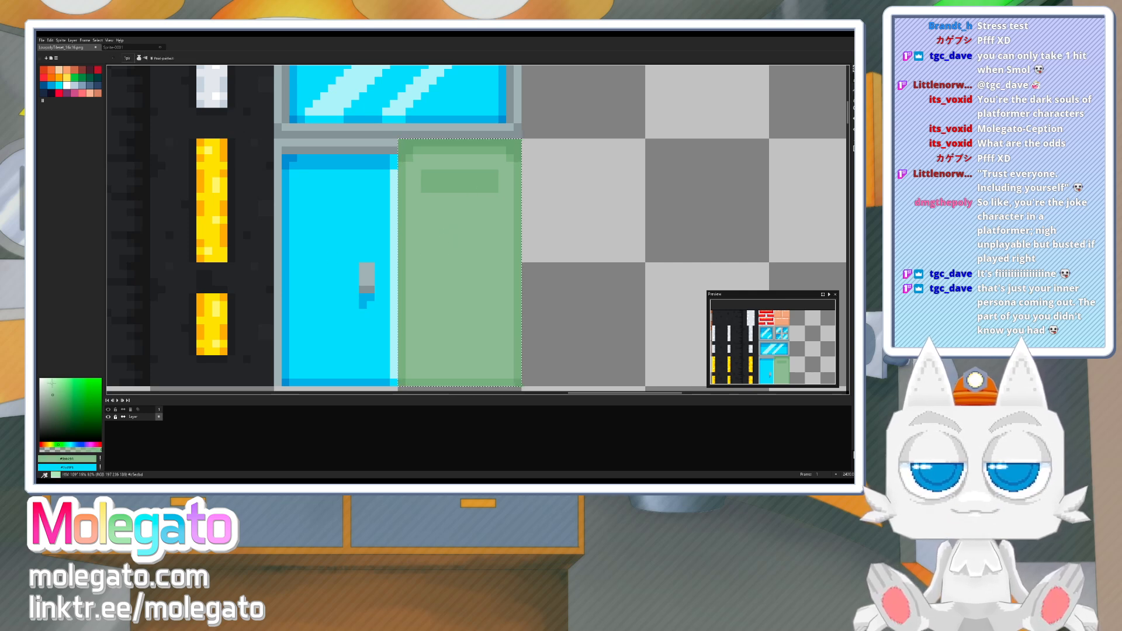
left_click(49, 394)
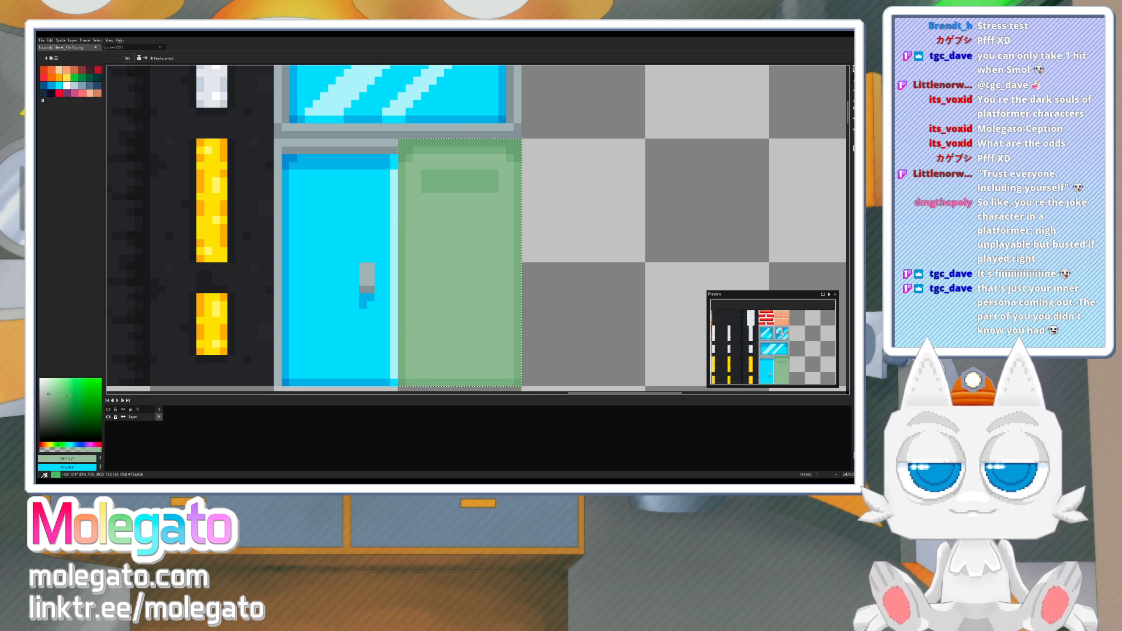
left_click(57, 444)
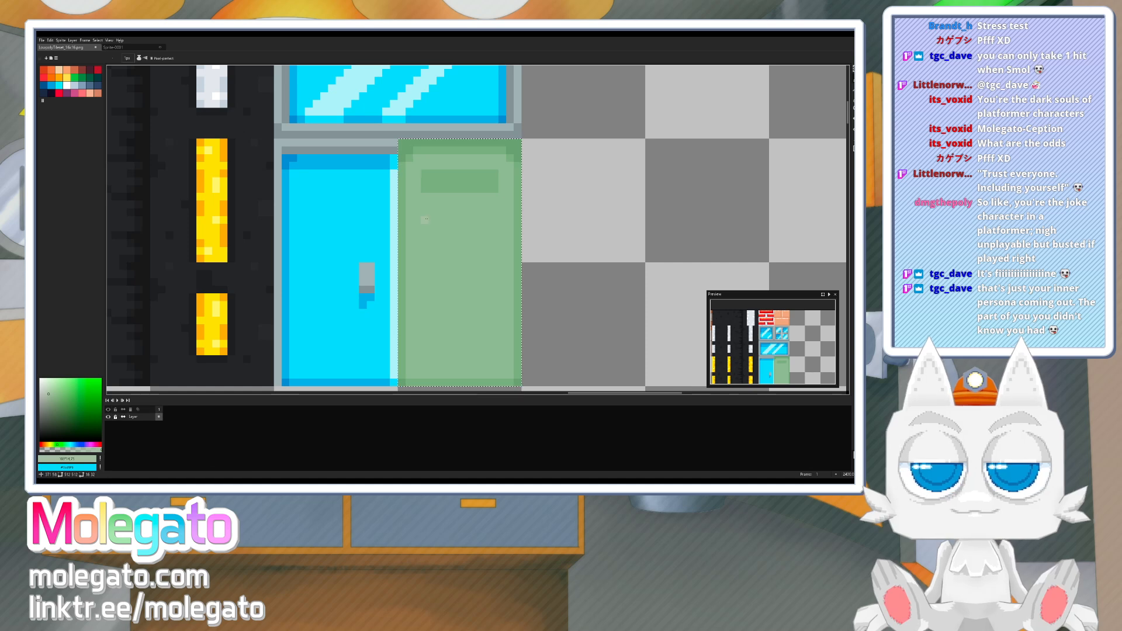
mouse_move(425, 219)
left_mouse_down()
mouse_move(491, 219)
mouse_move(479, 236)
mouse_move(426, 235)
left_mouse_up()
left_click(425, 229)
left_click(494, 229)
left_click(469, 227)
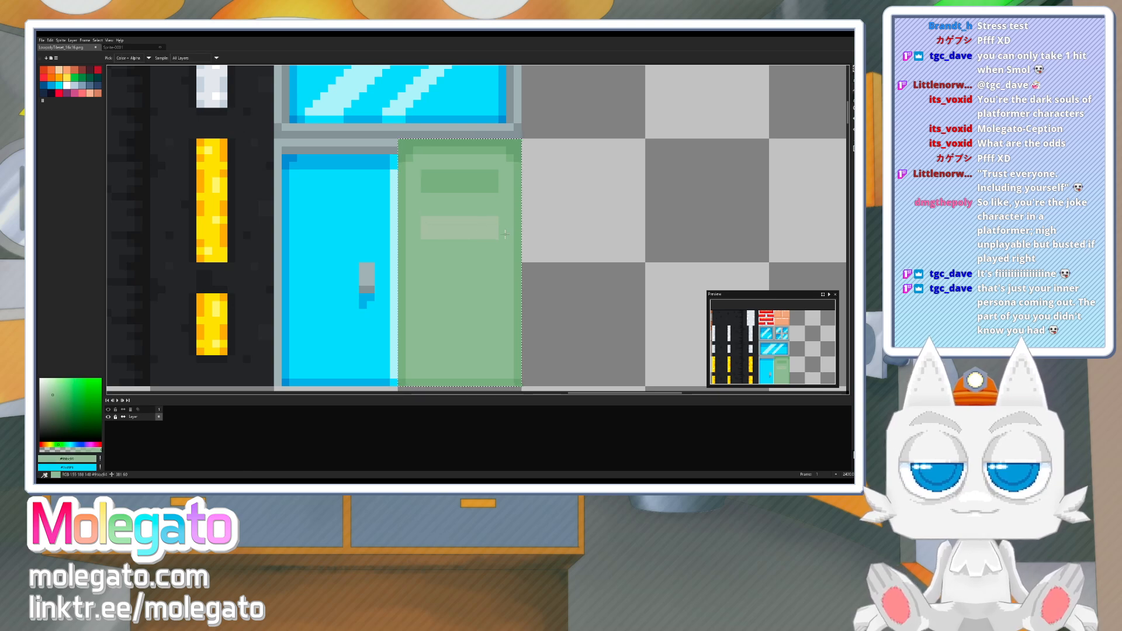
left_click(494, 220)
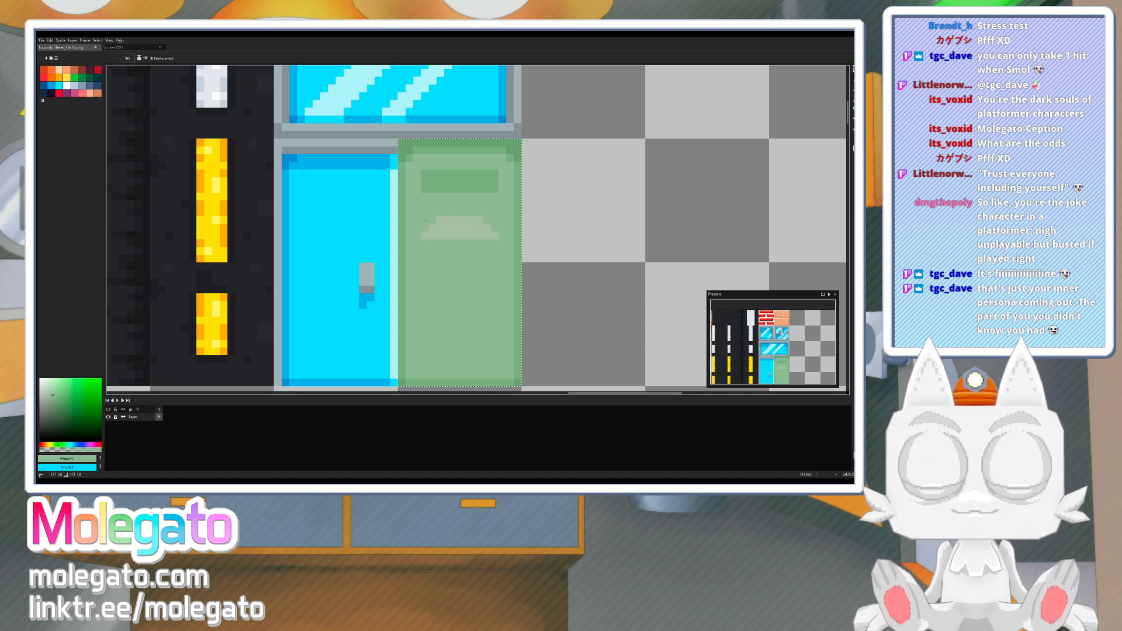
- Draw the upper panel's side bevels between the dark and light bands and recolor them with a pale green
left_click(431, 187, "alt")
left_click_drag(425, 220, 433, 196)
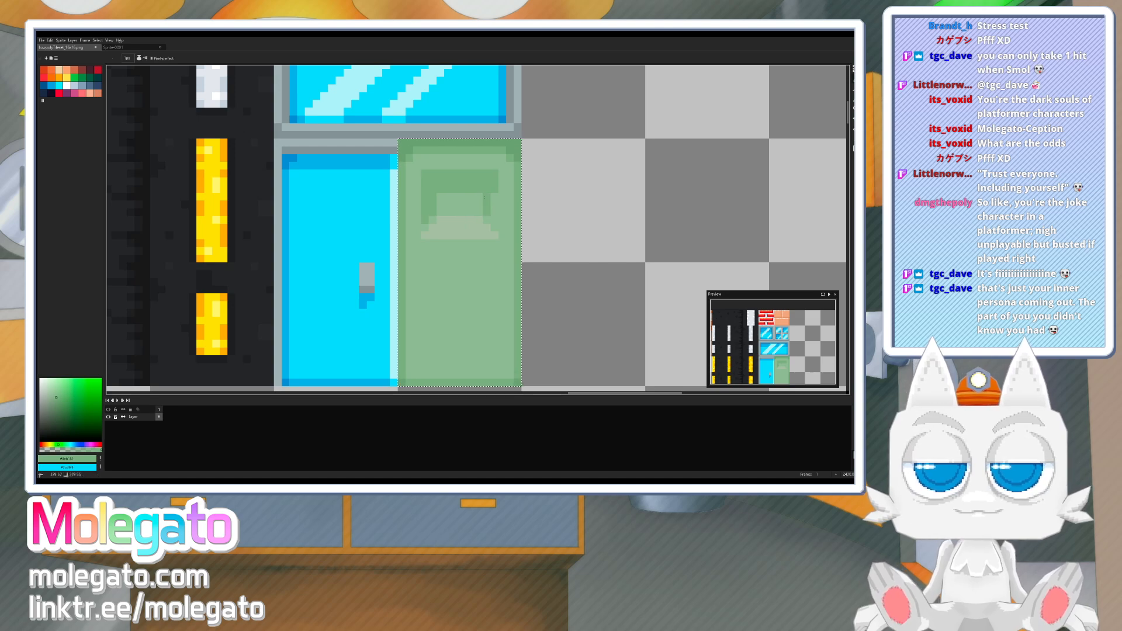
left_click(489, 191, "alt")
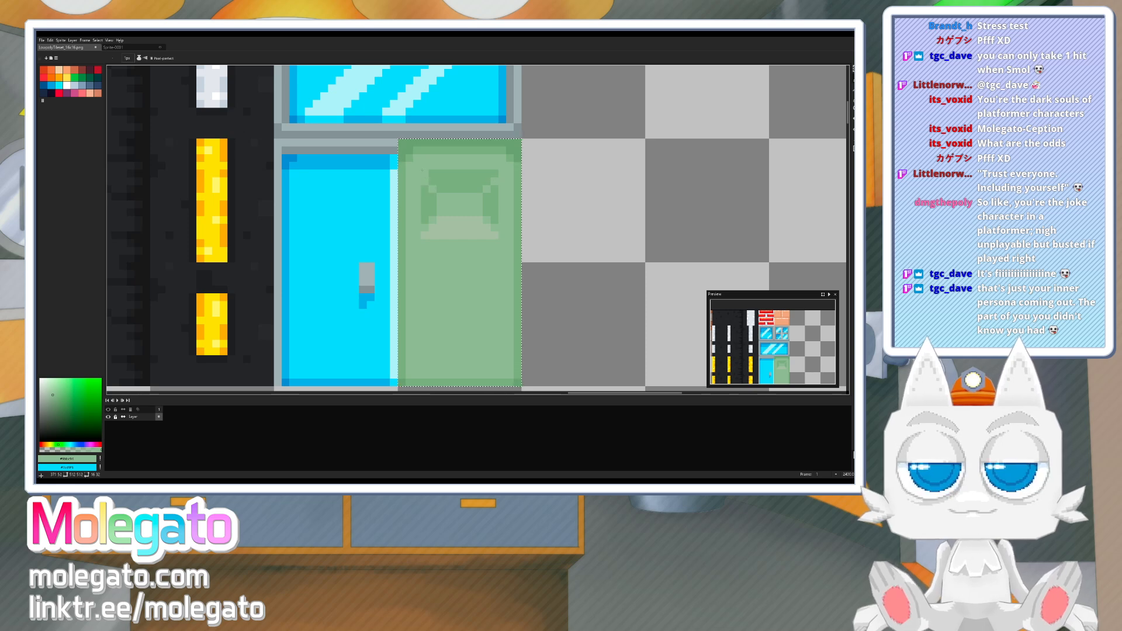
middle_click_drag(473, 236, 465, 242)
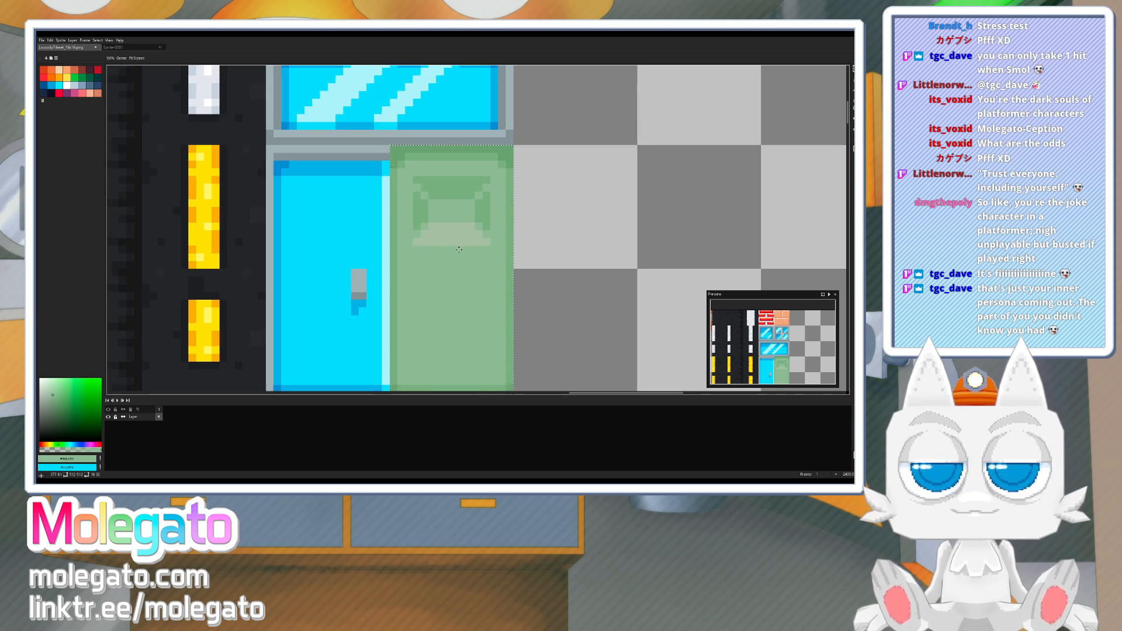
left_click(466, 241, "alt")
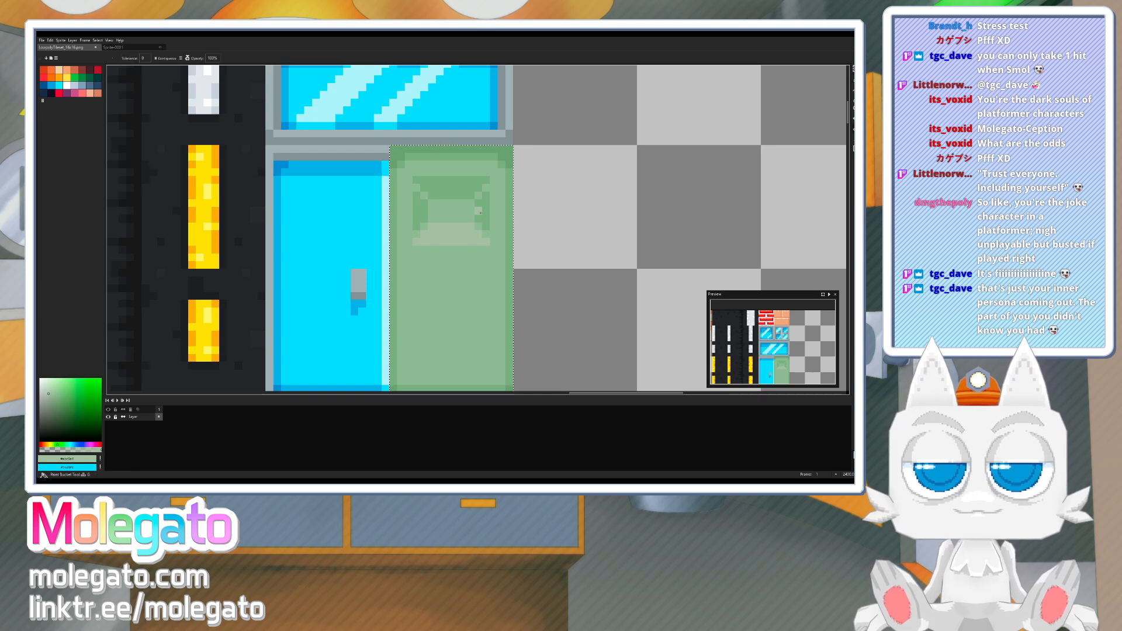
key("g")
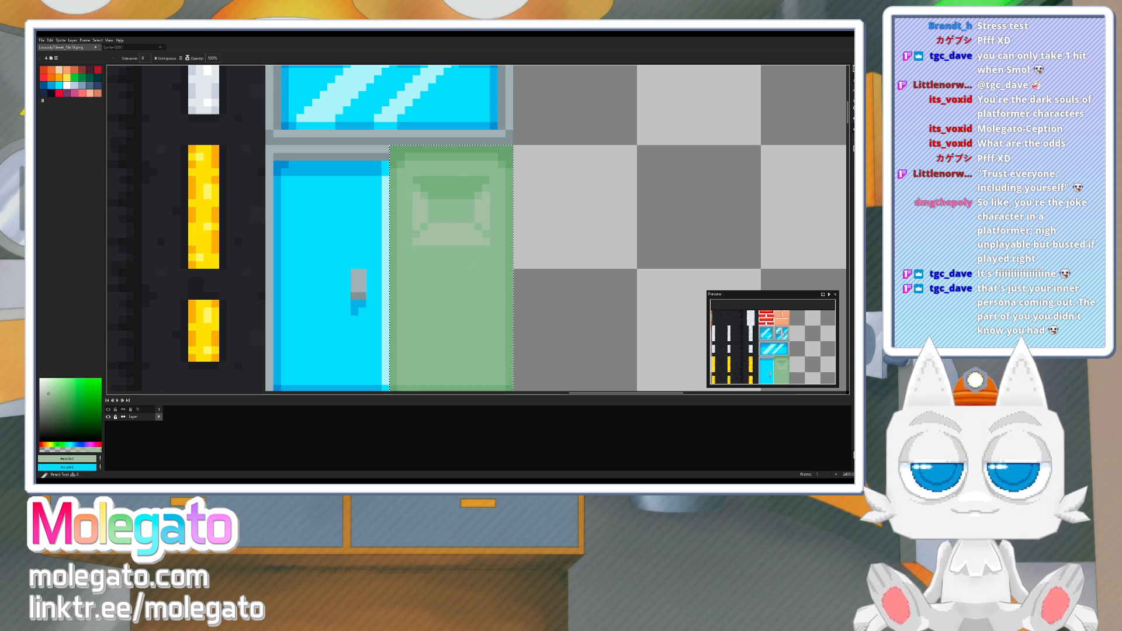
- Select the finished raised panel and place a copy of it on the lower half of the green door
left_click(853, 69)
left_click(602, 187)
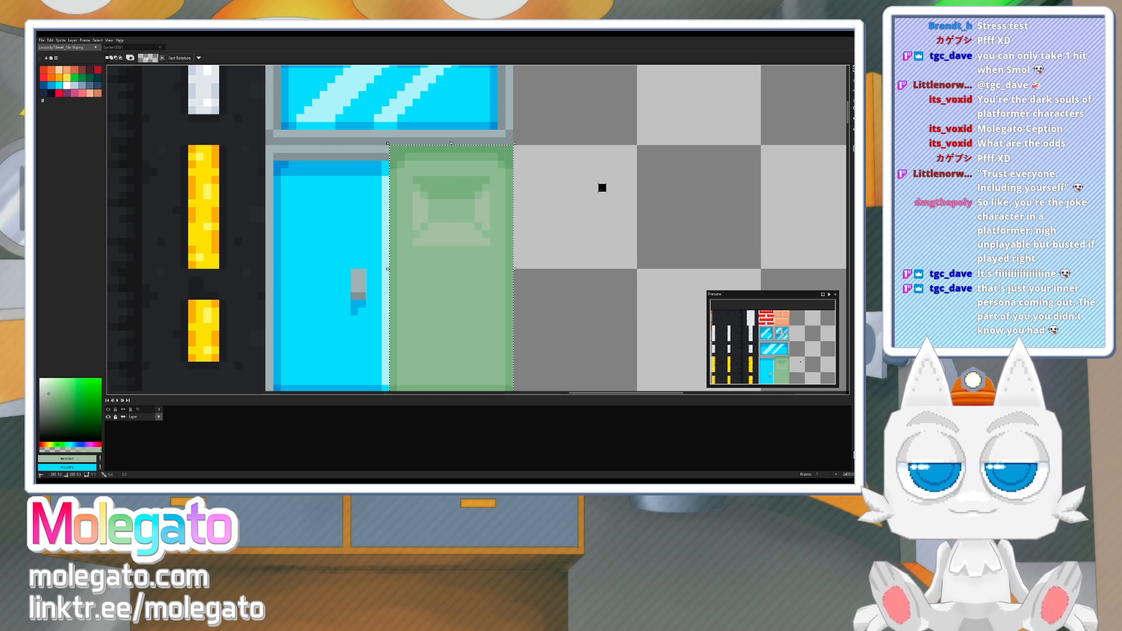
mouse_move(411, 175)
left_mouse_down()
mouse_move(491, 239)
mouse_move(433, 227)
mouse_move(417, 180)
left_mouse_up()
scroll(463, 245, "down", 2)
left_click_drag(463, 248, 460, 294)
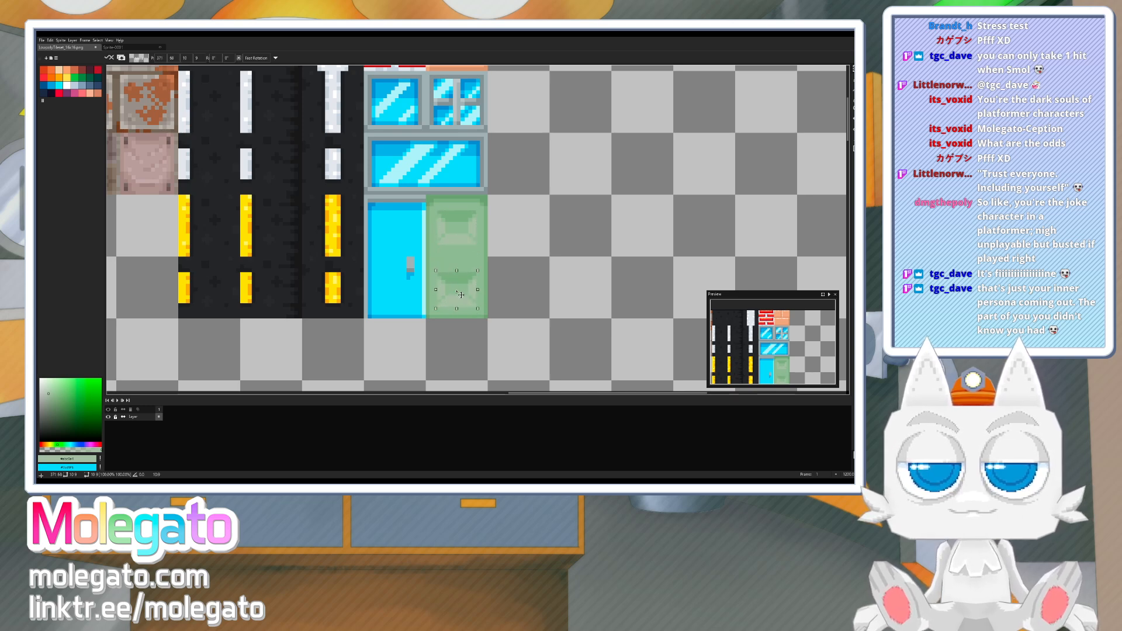
left_click(497, 279)
scroll(498, 277, "up", 1)
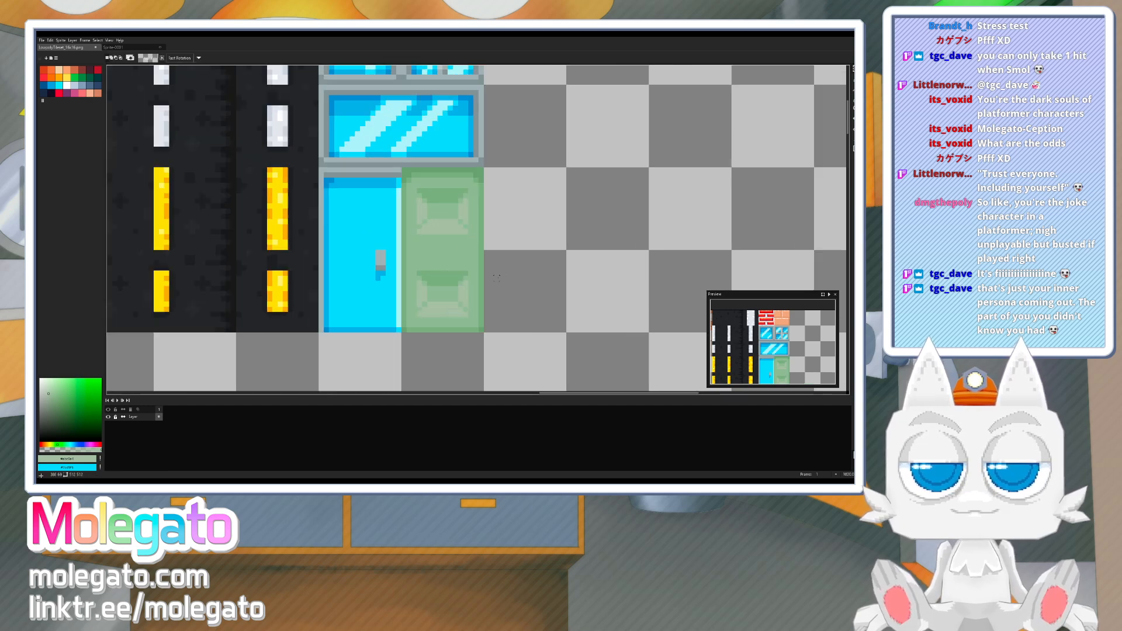
- Draw a vertical yellow handle on the green door with a light highlight, an orange lower end and a darker green shadow
key("b")
left_click(381, 259, "alt")
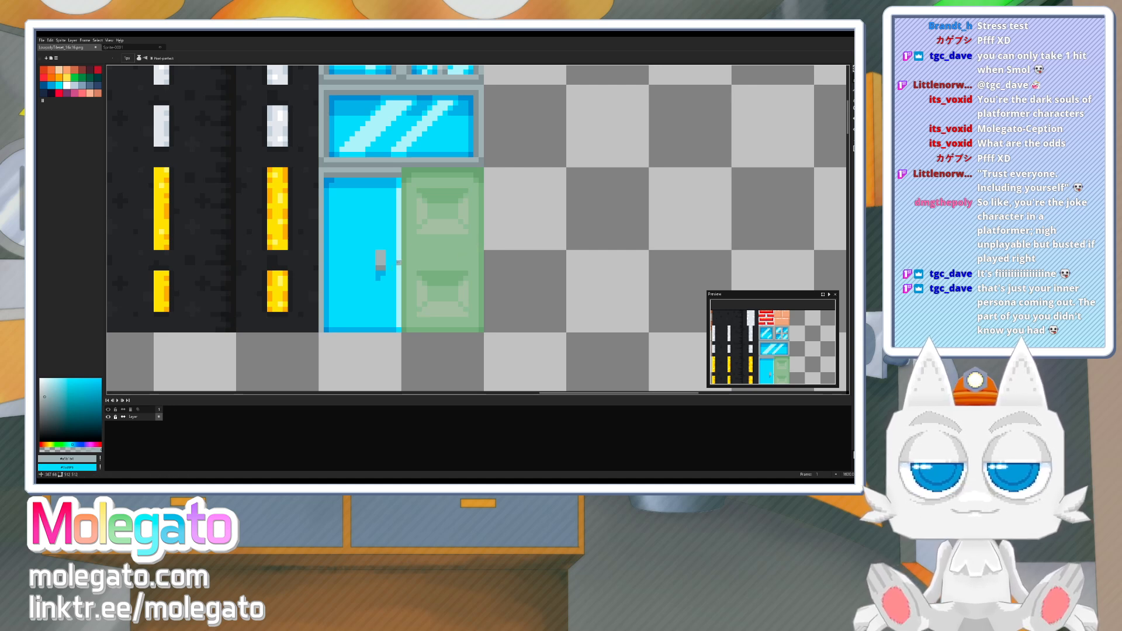
left_click(278, 217, "alt")
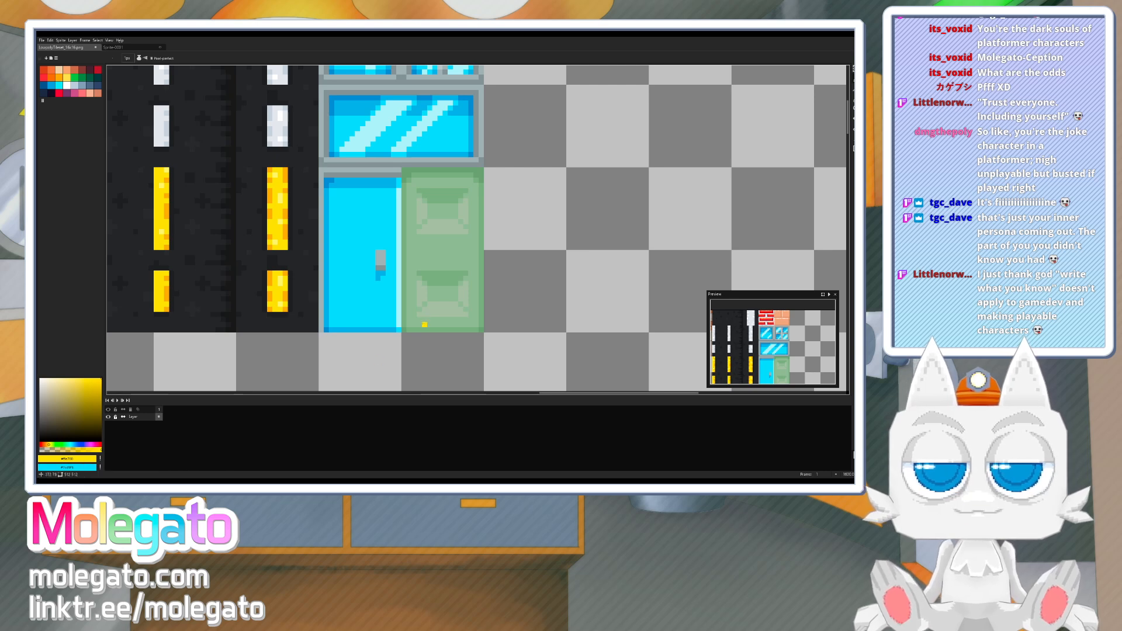
left_click_drag(471, 261, 472, 246)
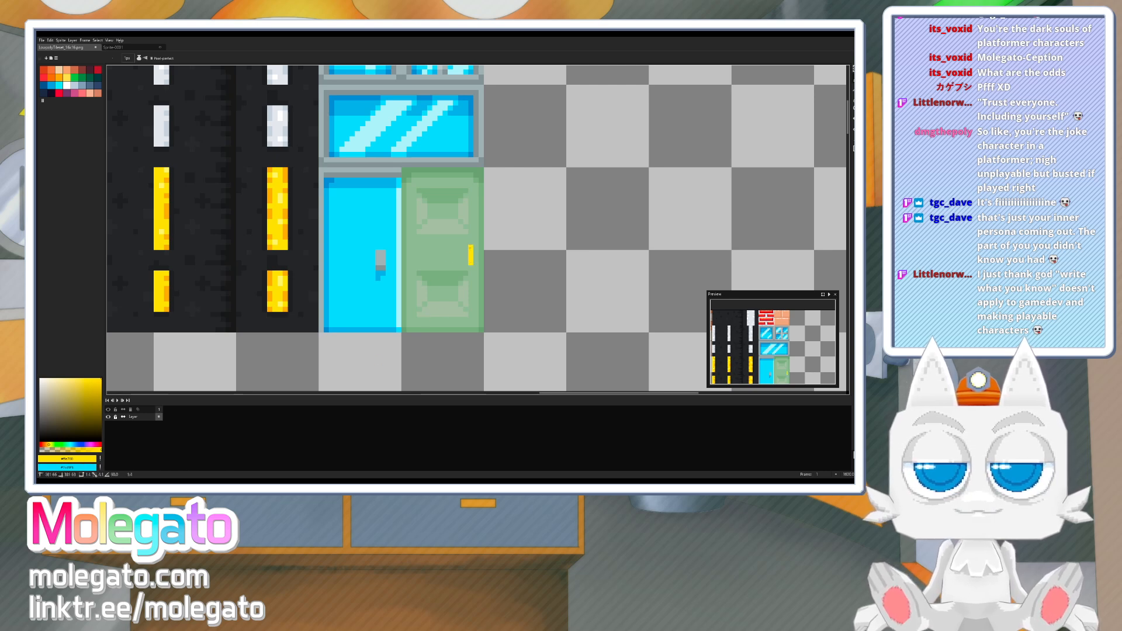
left_click(286, 233, "alt")
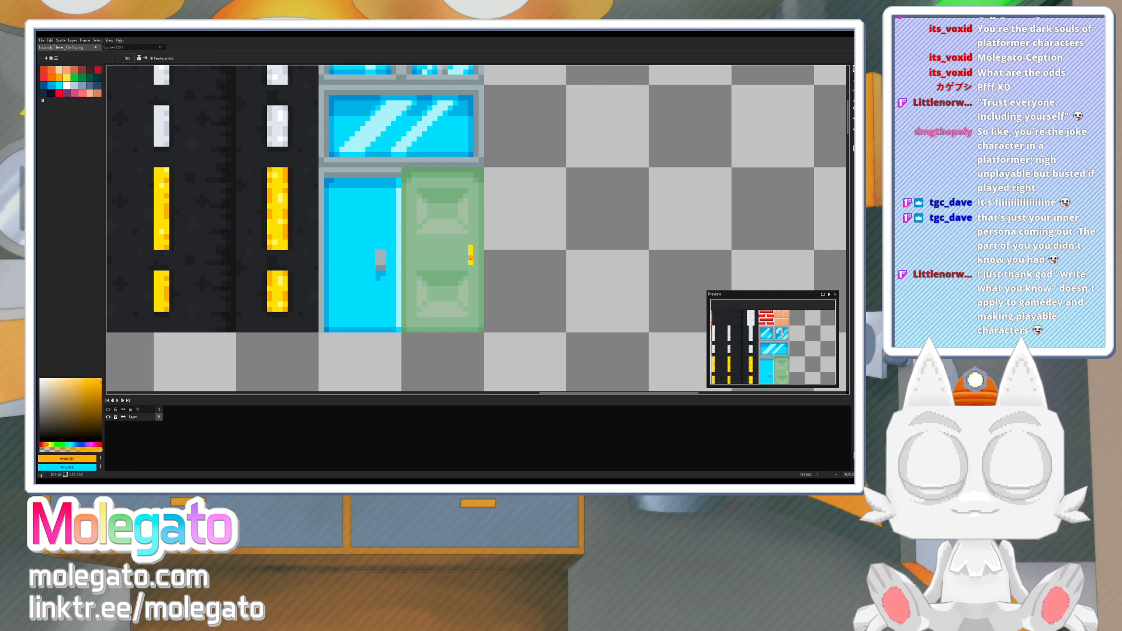
left_click(470, 263)
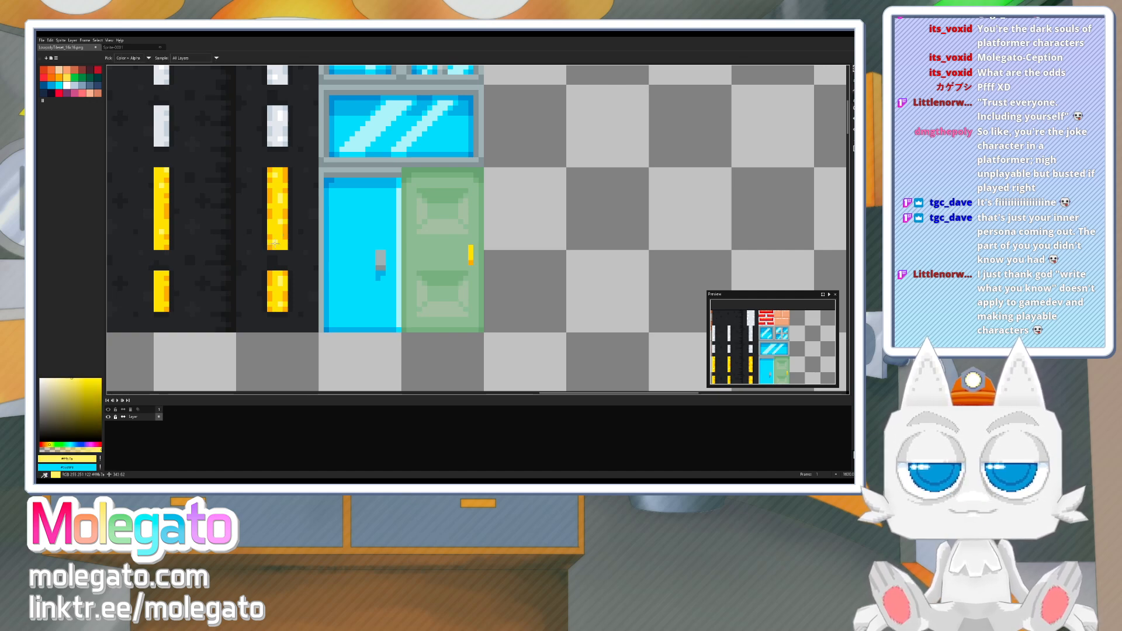
left_click(471, 249, "alt")
left_click(472, 266, "alt")
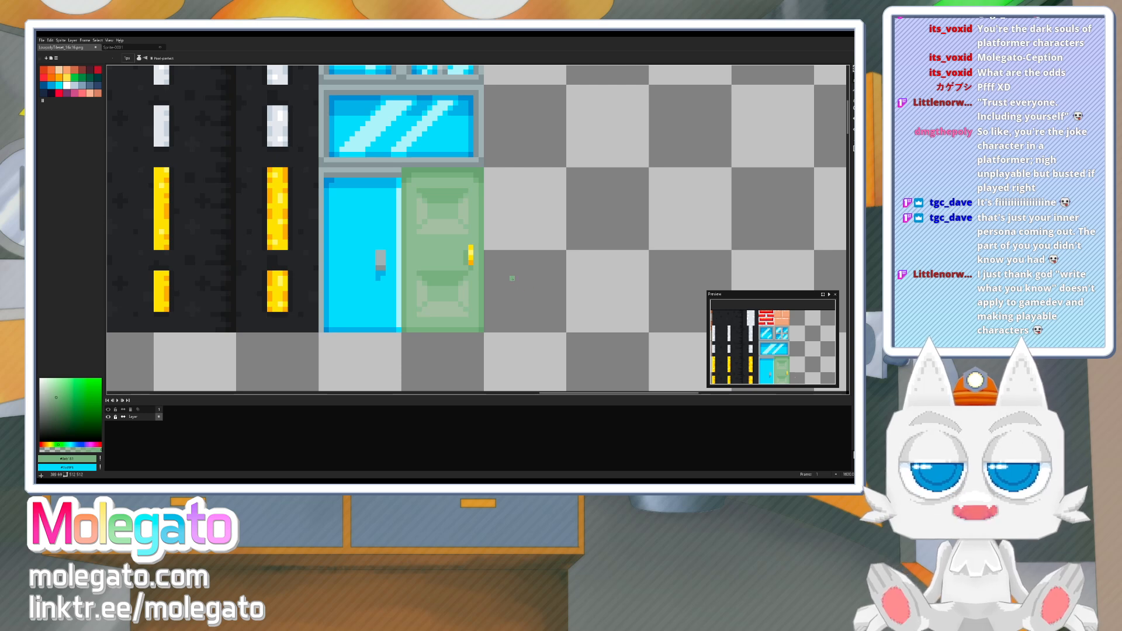
- Draw a horizontal golden plate between the two door panels with orange ends, a yellow body and pale yellow highlights
scroll(508, 281, "up", 1)
scroll(479, 281, "up", 1)
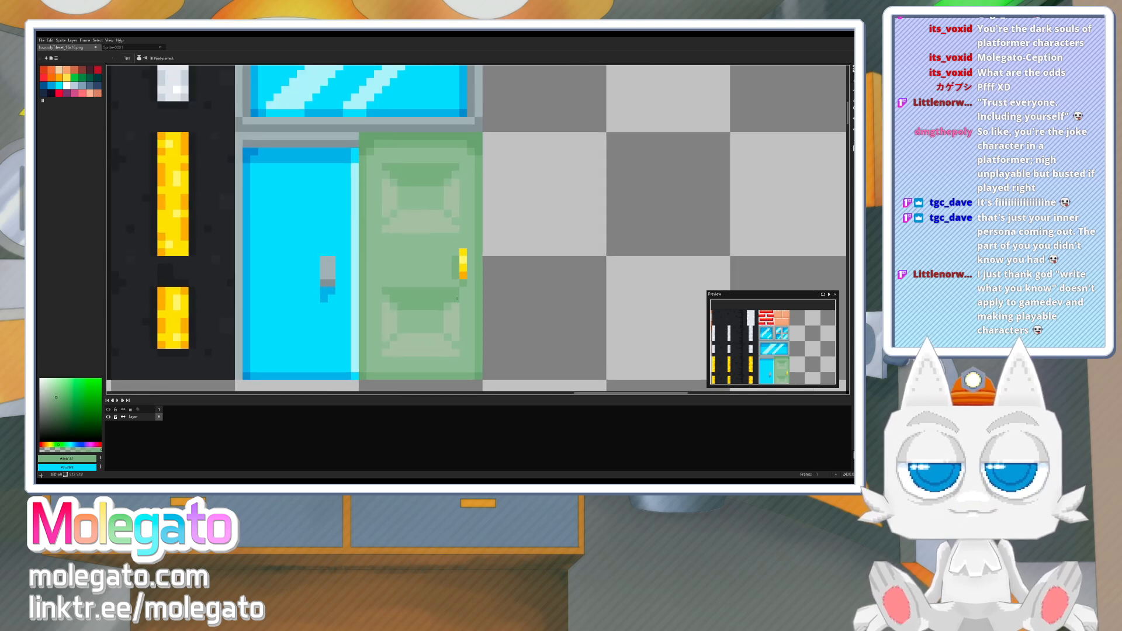
left_click(463, 275, "alt")
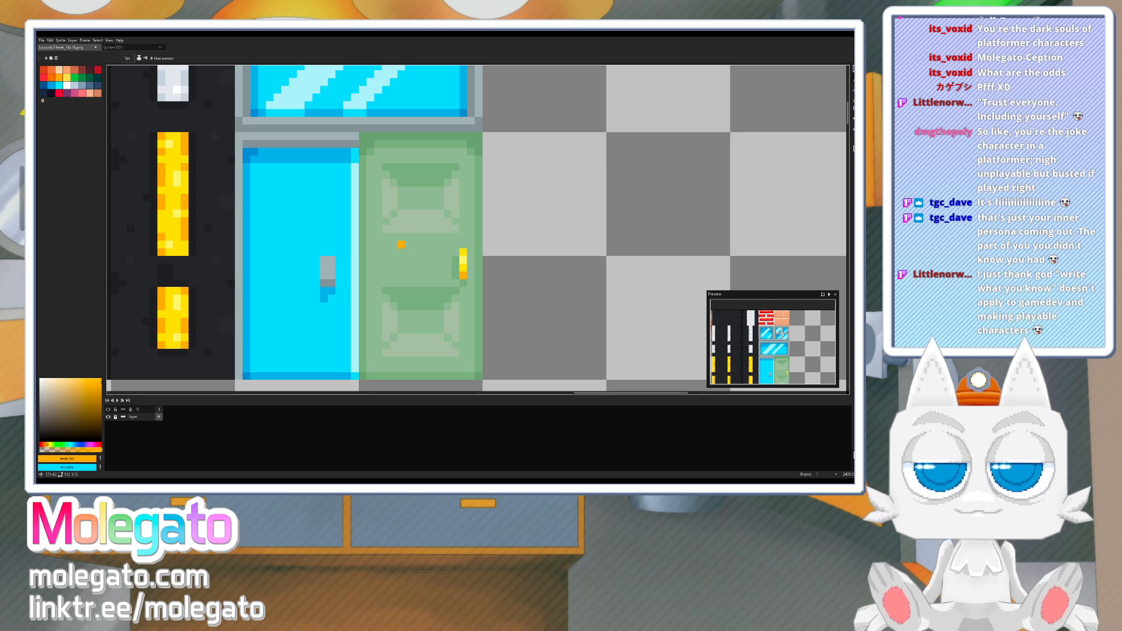
key("ctrl+z")
left_click(402, 246)
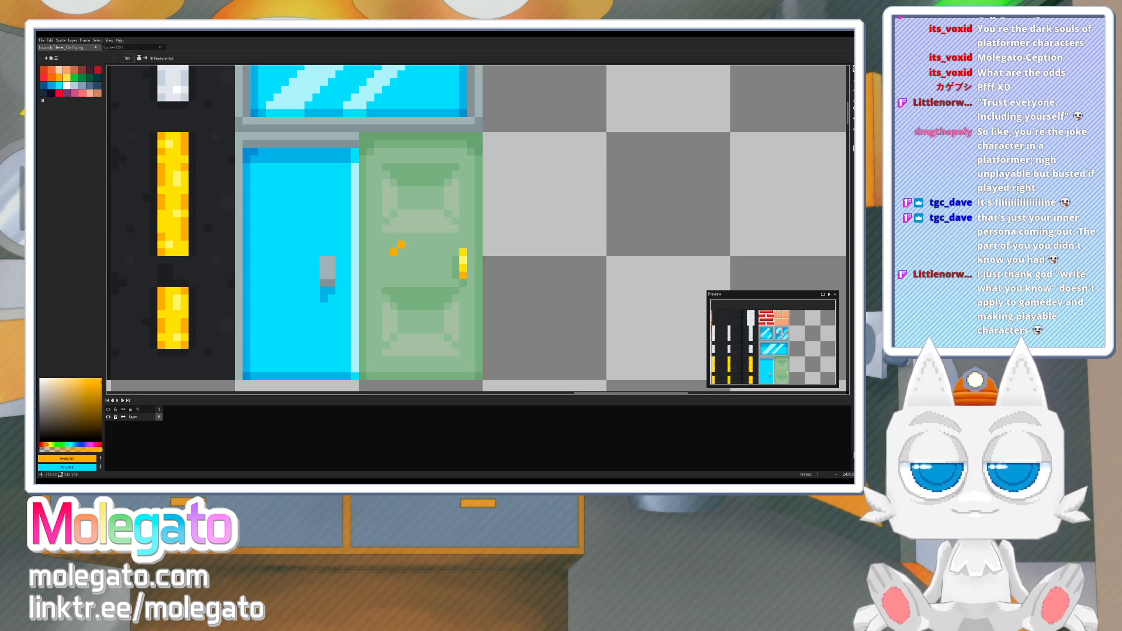
left_click(462, 267, "alt")
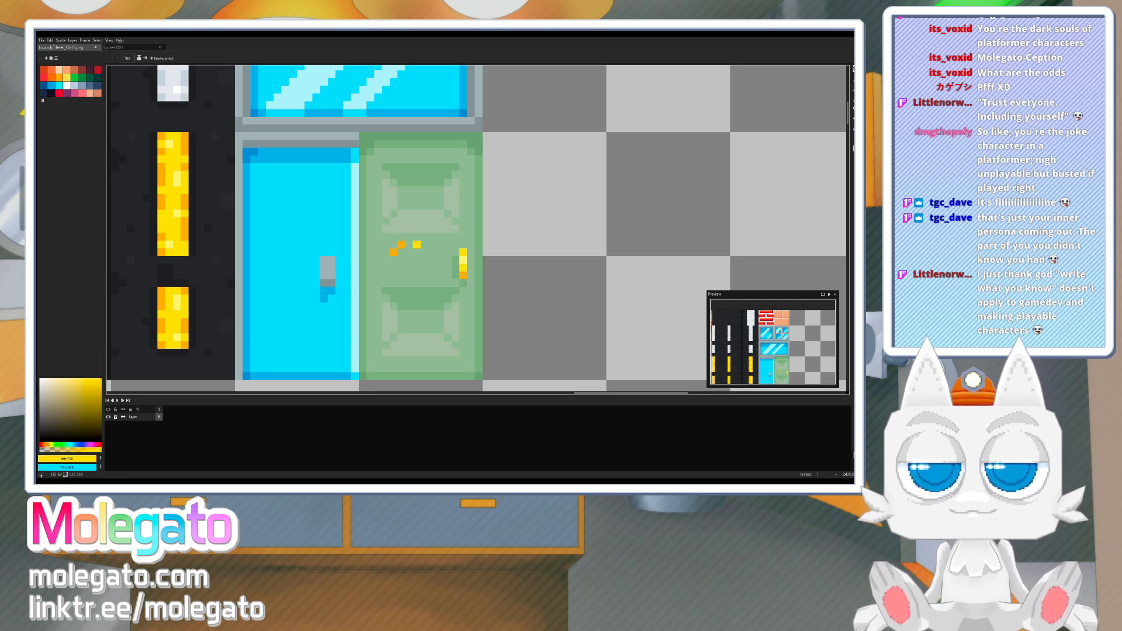
mouse_move(409, 245)
left_mouse_down()
mouse_move(432, 245)
mouse_move(434, 260)
mouse_move(402, 261)
mouse_move(442, 252)
mouse_move(409, 260)
mouse_move(432, 253)
left_mouse_up()
left_click(402, 245, "alt")
left_click(408, 246, "alt")
left_click(72, 379)
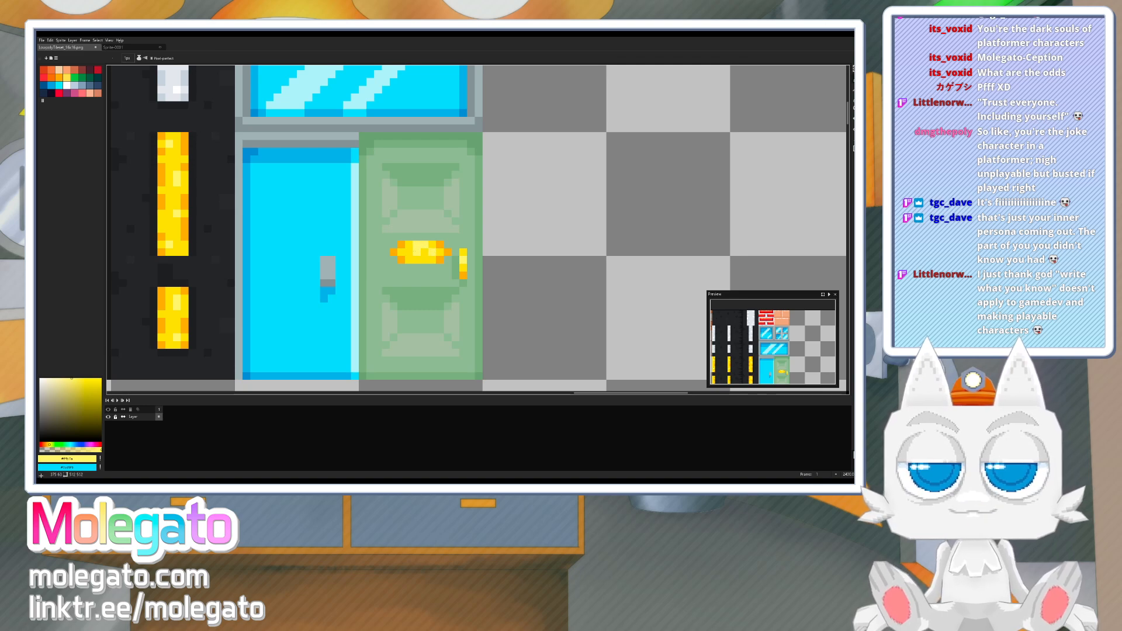
left_click(408, 253)
- Add a darker green shadow along the underside of the golden plate
left_click(461, 267, "alt")
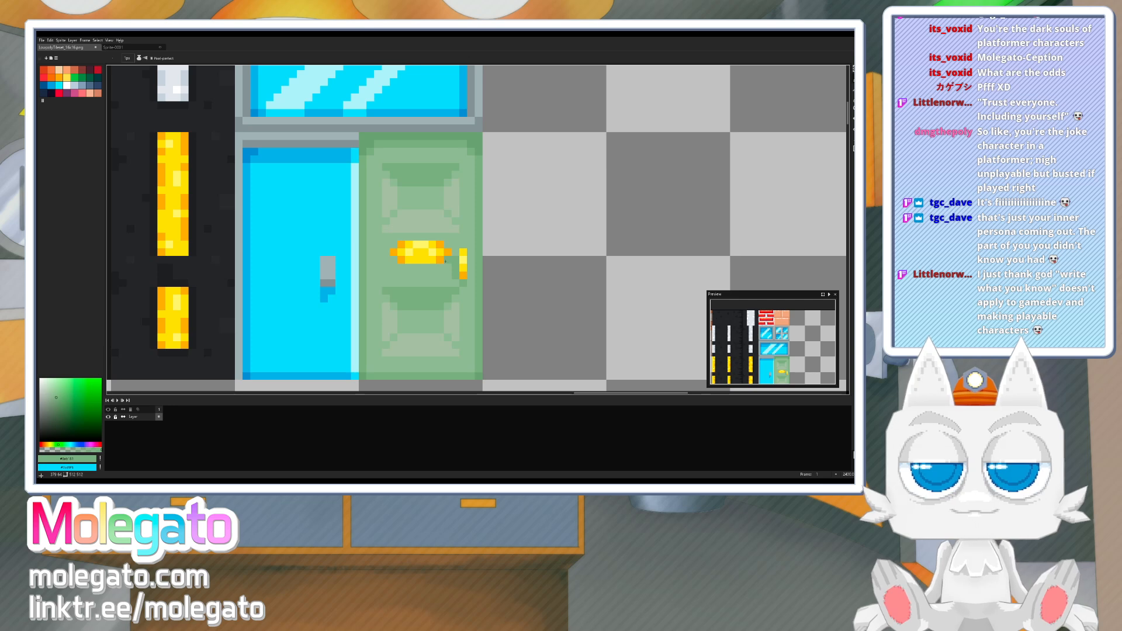
left_click_drag(442, 268, 394, 260)
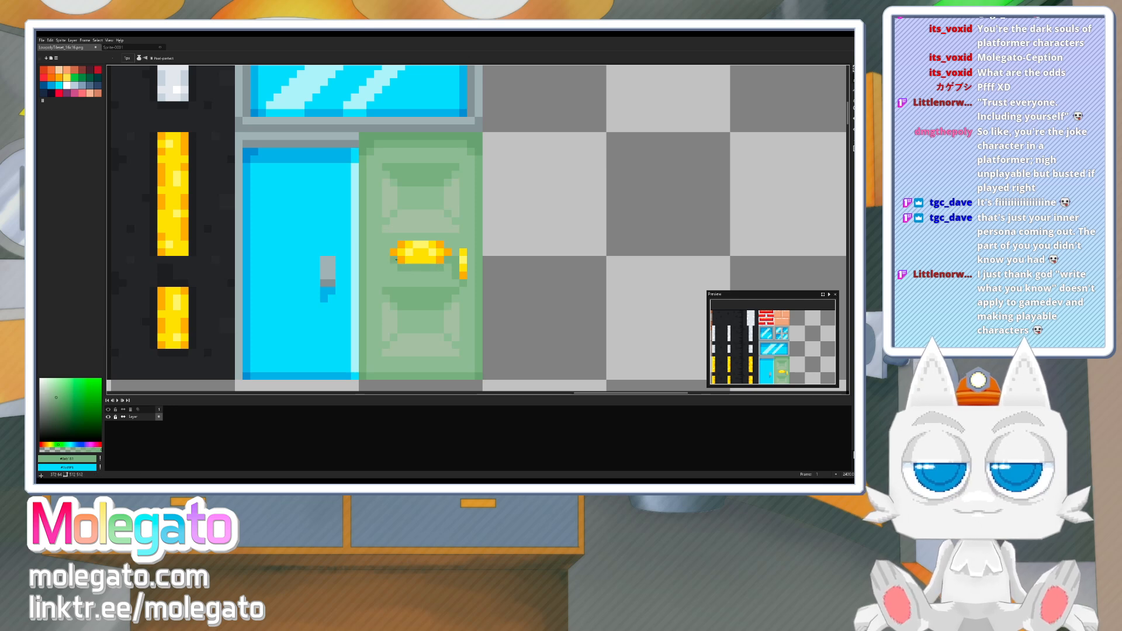
left_click(440, 251)
scroll(451, 285, "down", 2)
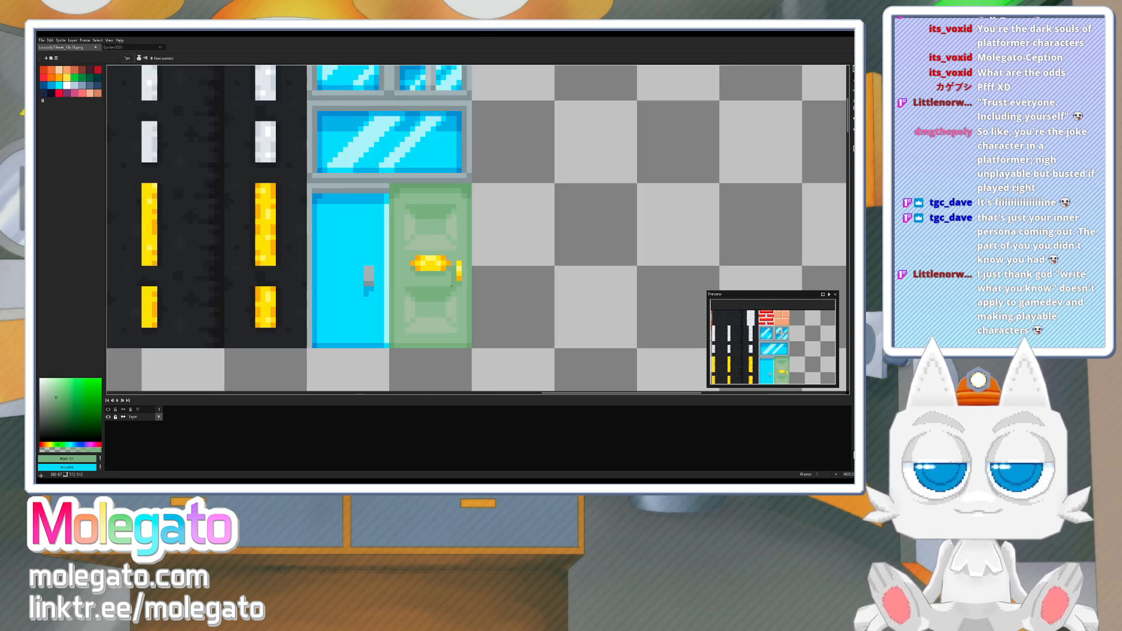
scroll(450, 284, "up", 2)
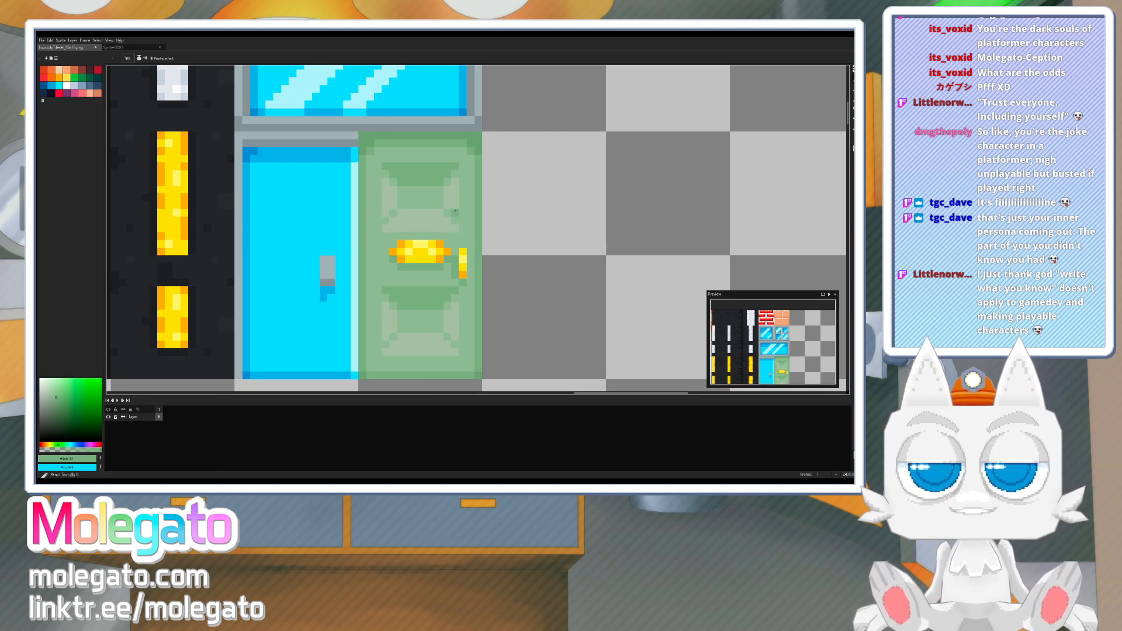
- Try adding a small yellow ornament with an orange lower corner to the green door's upper panel, and undo it
key("alt")
left_click(463, 250, "alt")
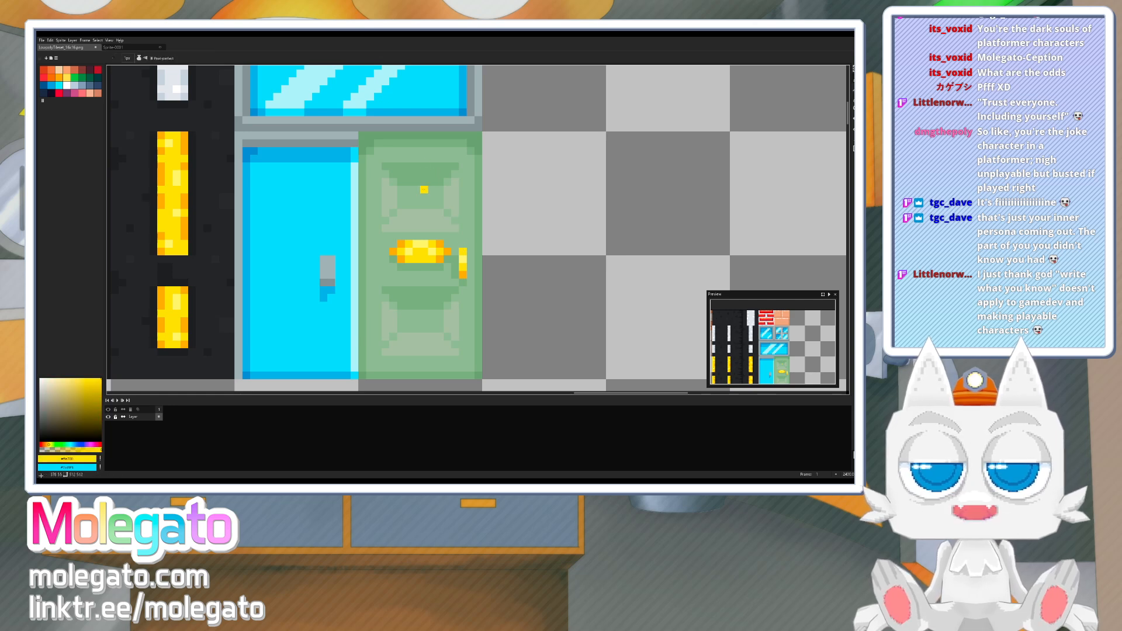
left_click_drag(420, 189, 417, 189)
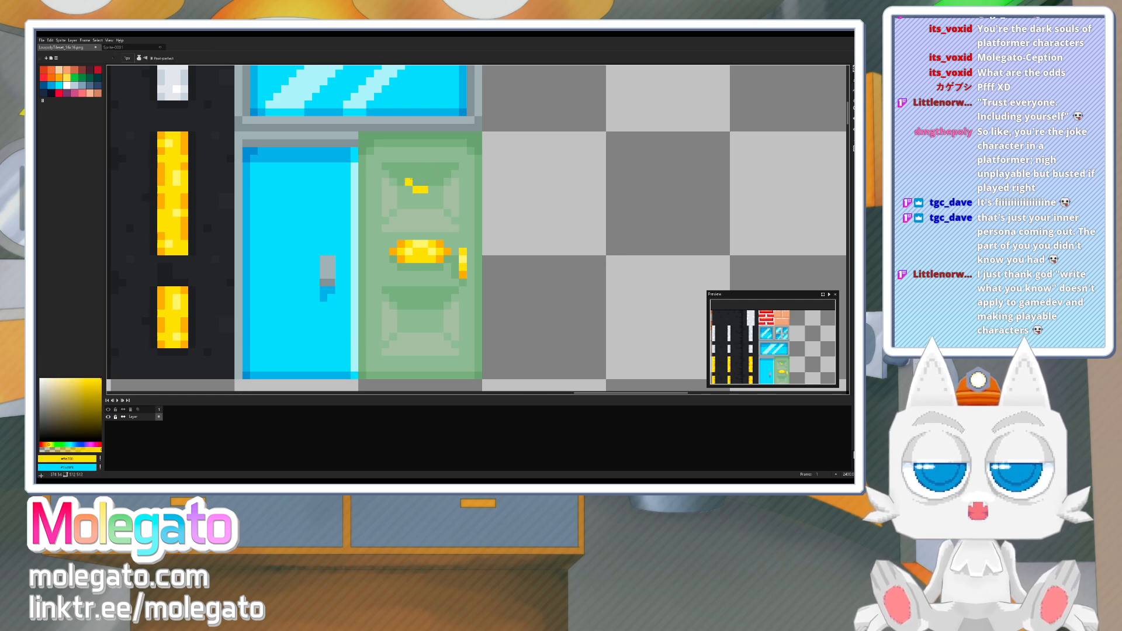
left_click(409, 183)
key("ctrl+z")
left_click(424, 182)
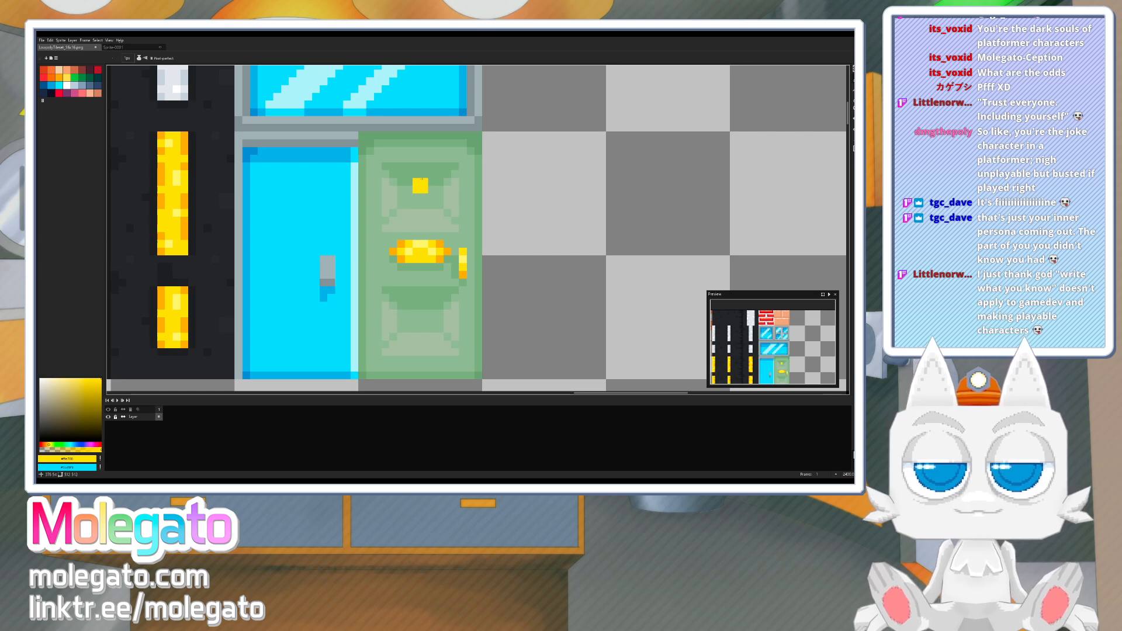
key("alt")
left_click(464, 275, "alt")
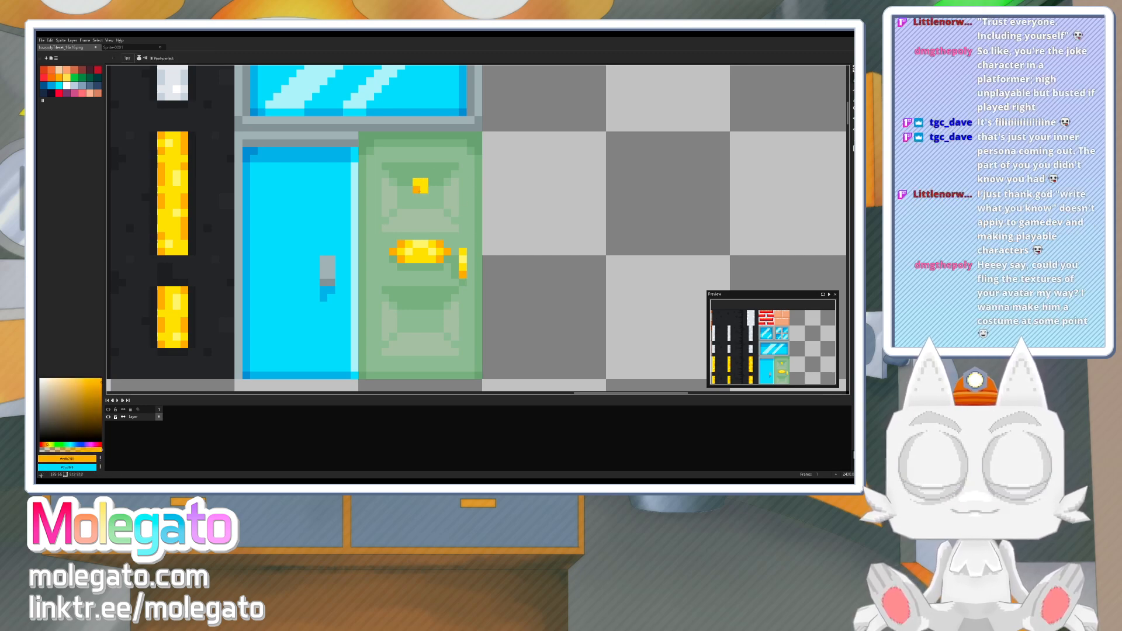
left_click(424, 190)
scroll(464, 247, "down", 1)
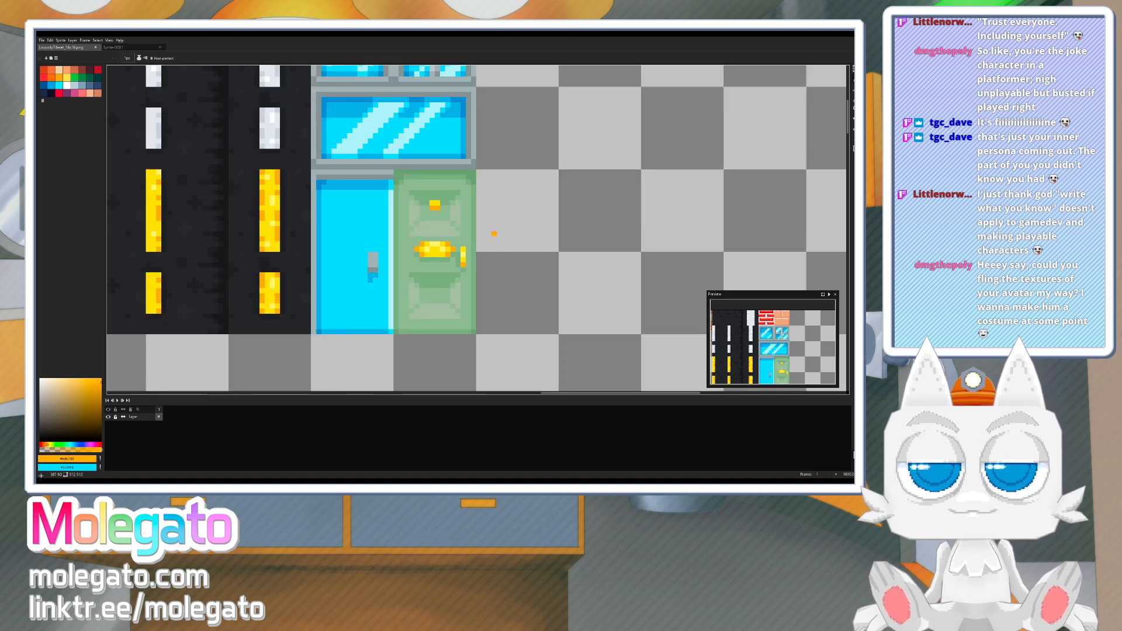
key("ctrl+z")
key("ctrl+z")
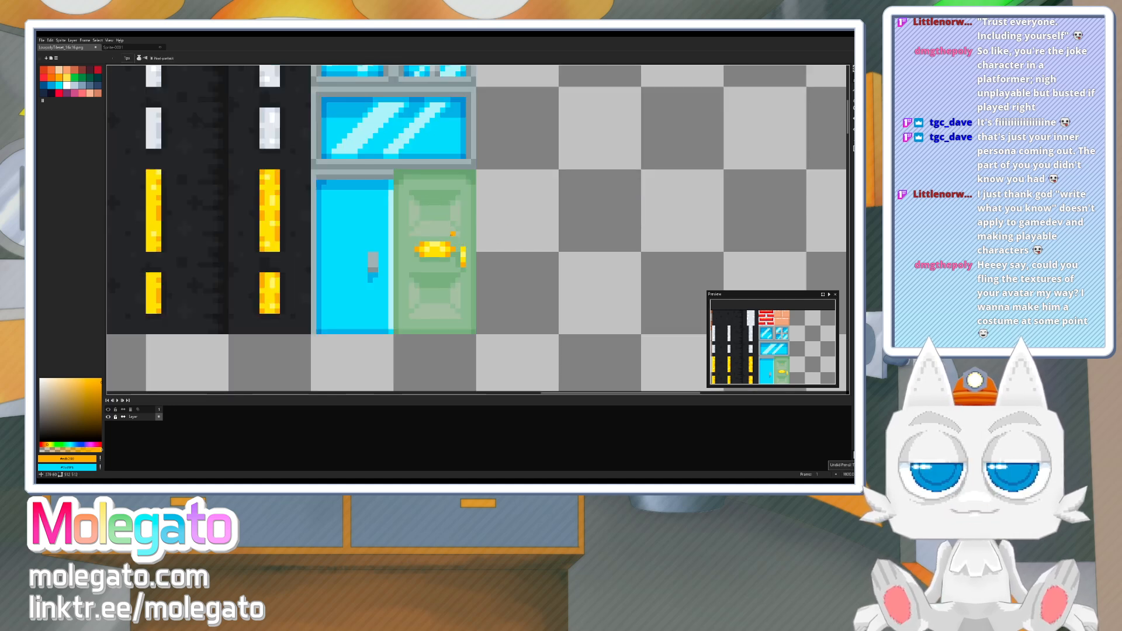
- Darken the top edges of the green door's lower and upper panels using the darker green sampled from the door's border
left_click(471, 331, "alt")
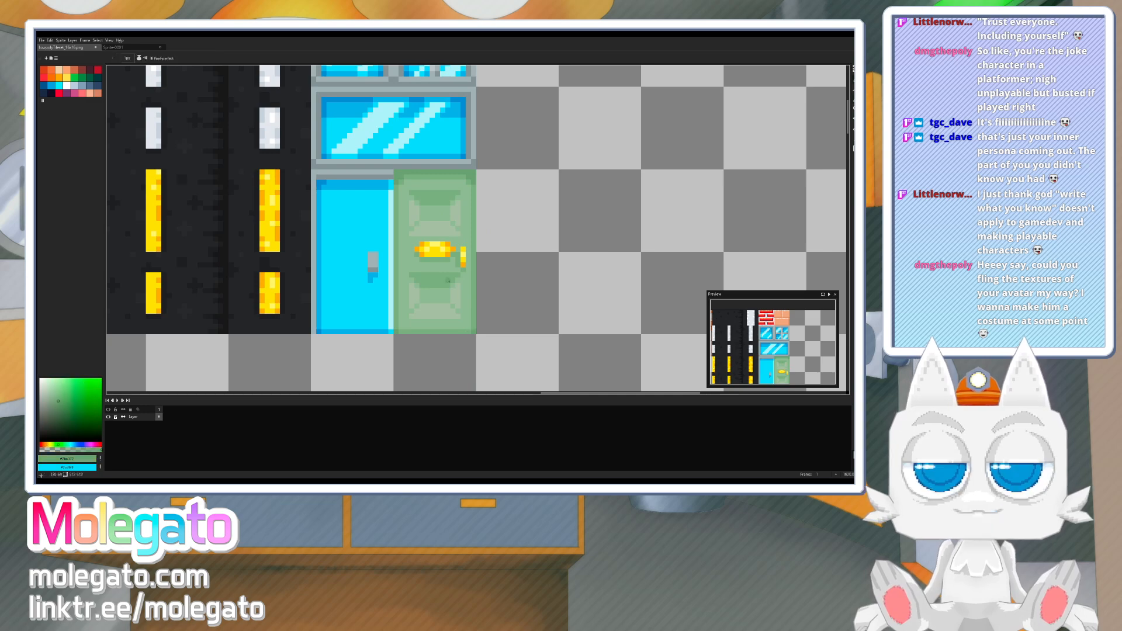
scroll(426, 280, "up", 2)
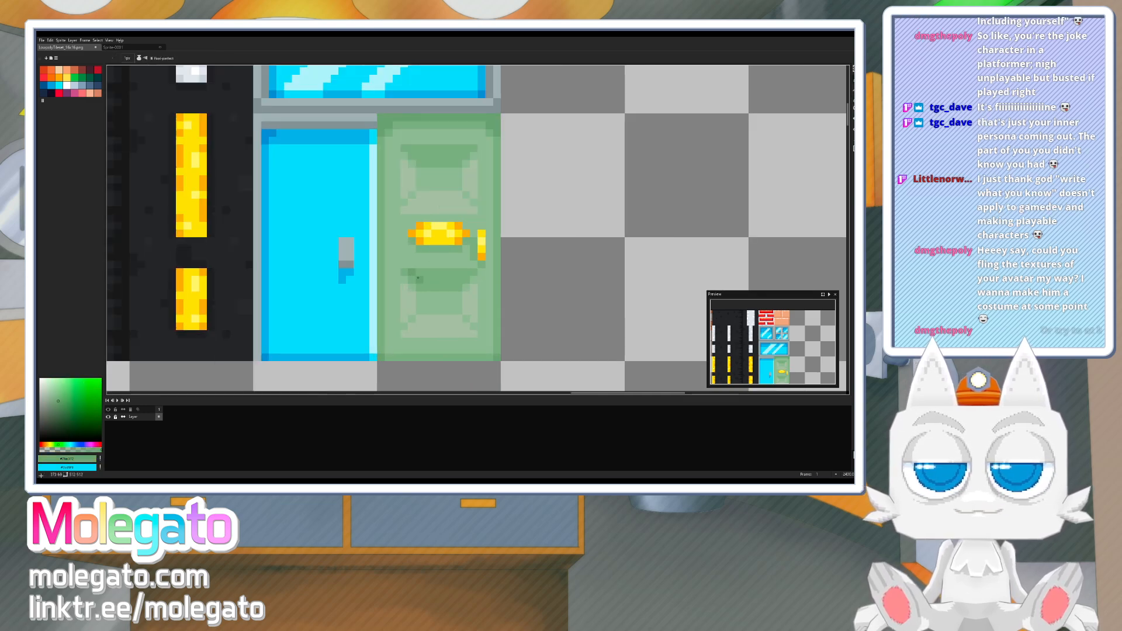
mouse_move(418, 279)
left_mouse_down()
mouse_move(458, 280)
mouse_move(419, 272)
mouse_move(451, 249)
left_mouse_up()
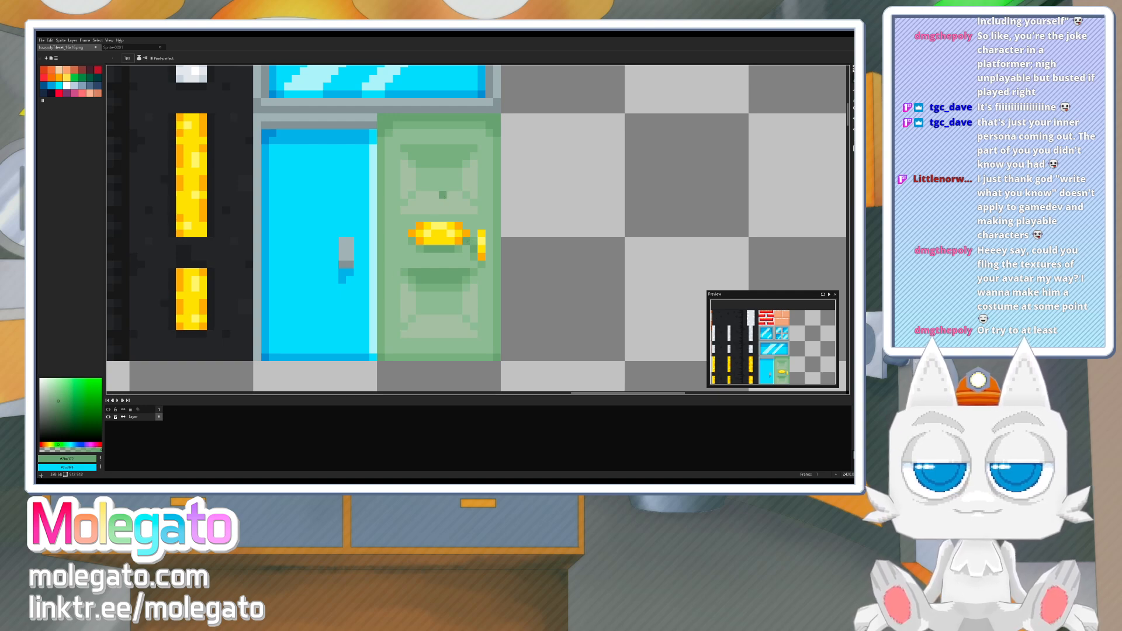
mouse_move(419, 157)
left_mouse_down()
mouse_move(456, 156)
mouse_move(426, 148)
left_mouse_up()
scroll(472, 249, "down", 1)
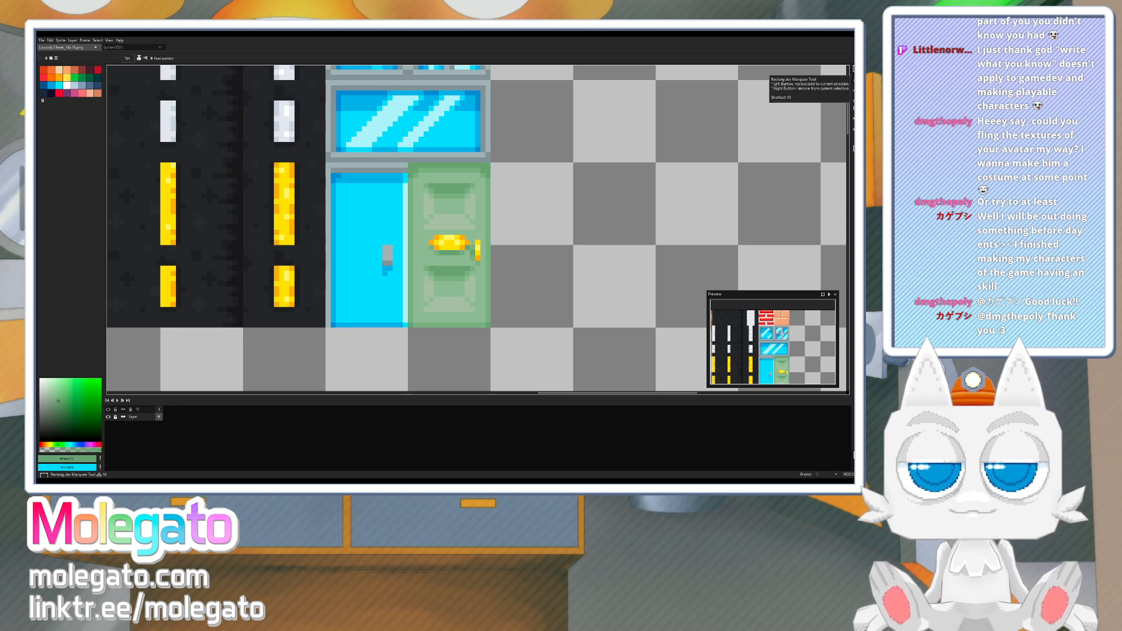
- Select the whole green door tile and place a copy of it in the adjacent empty tile space
left_click(853, 69)
left_click_drag(408, 163, 492, 329)
left_click_drag(489, 237, 549, 227, "ctrl")
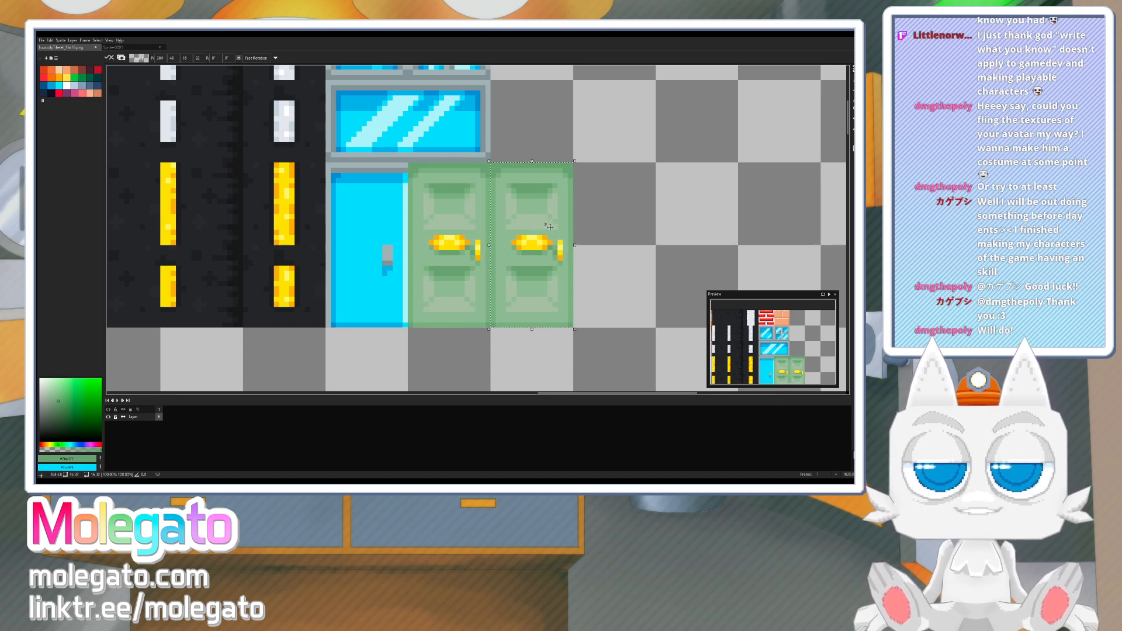
middle_click_drag(550, 227, 497, 246)
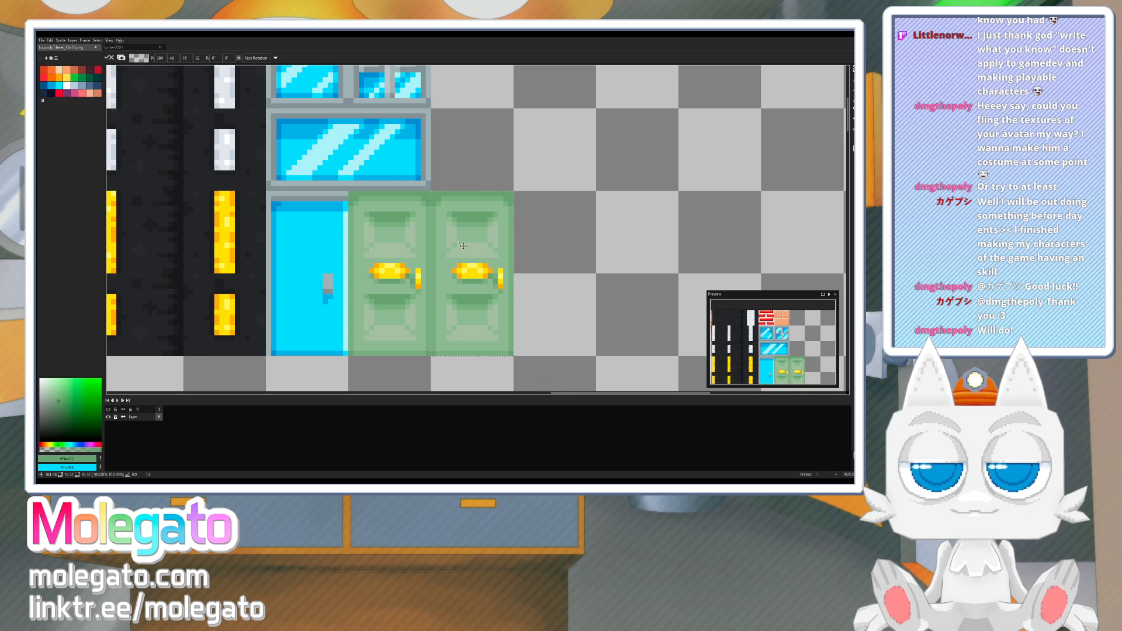
- Paint over the dark top shading of the copied door's upper panel with the door's base green
scroll(464, 246, "up", 2)
key("b")
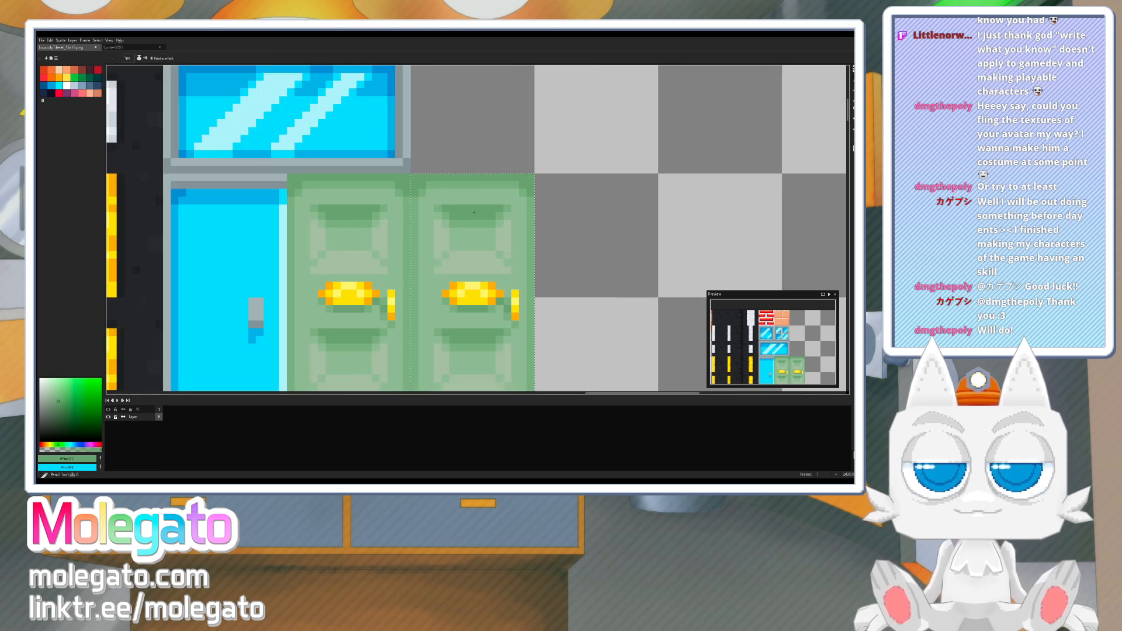
left_click(438, 205, "alt")
left_click_drag(508, 205, 507, 206)
mouse_move(507, 209)
left_mouse_down()
mouse_move(488, 224)
mouse_move(445, 215)
mouse_move(494, 216)
left_mouse_up()
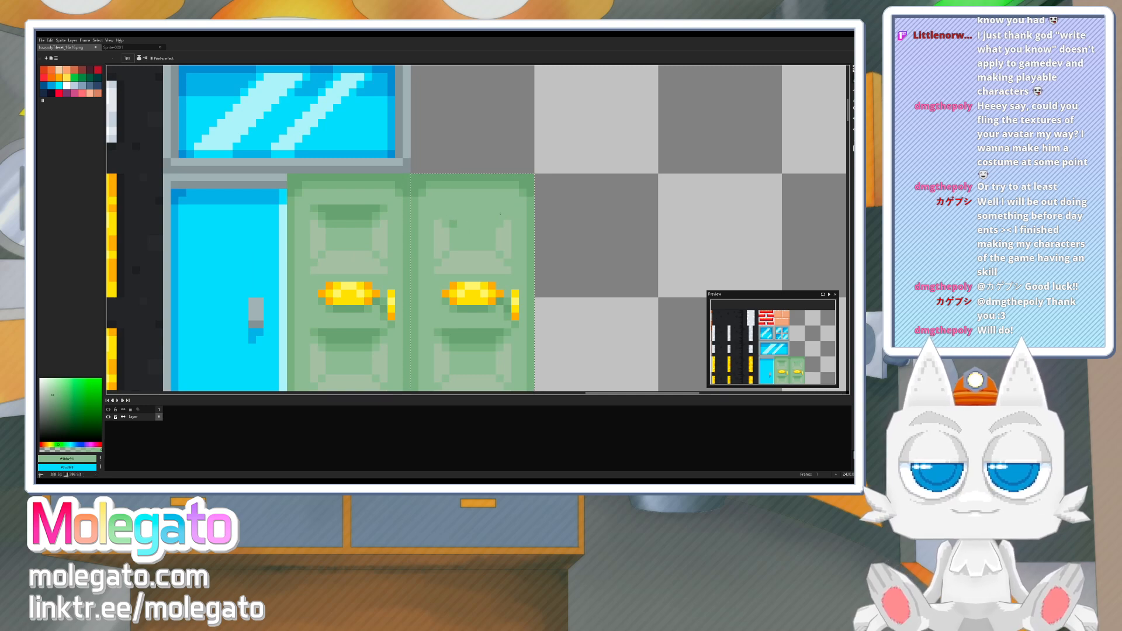
left_click(455, 222)
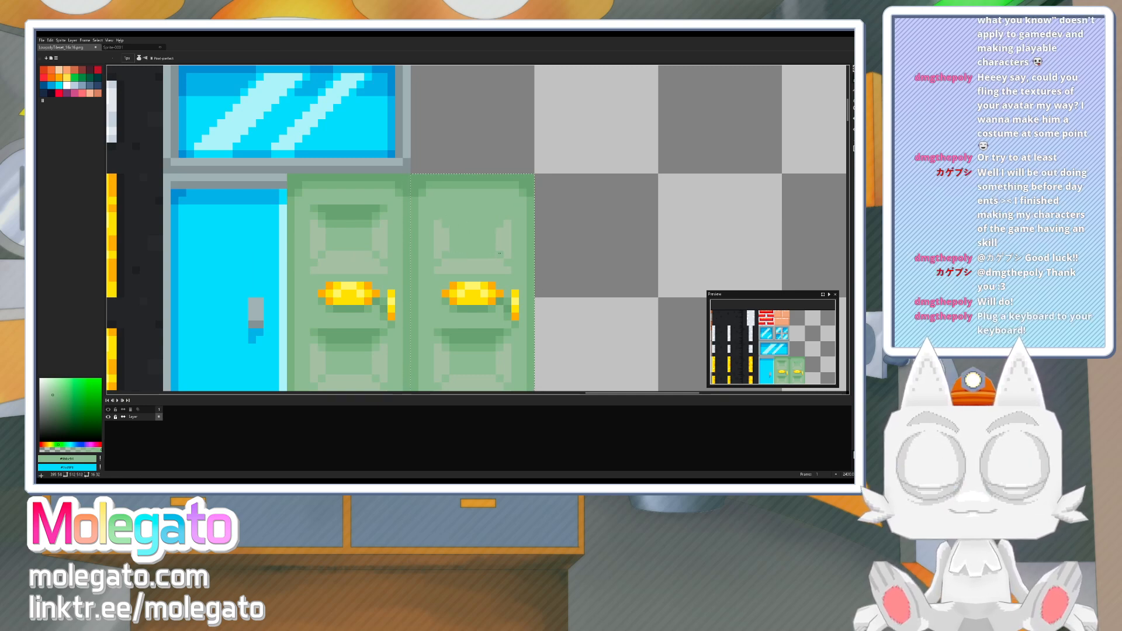
- Reshape the copied door's upper panel by widening its light green side edges and cleaning up their upper corners with base green
left_click(514, 260, "alt")
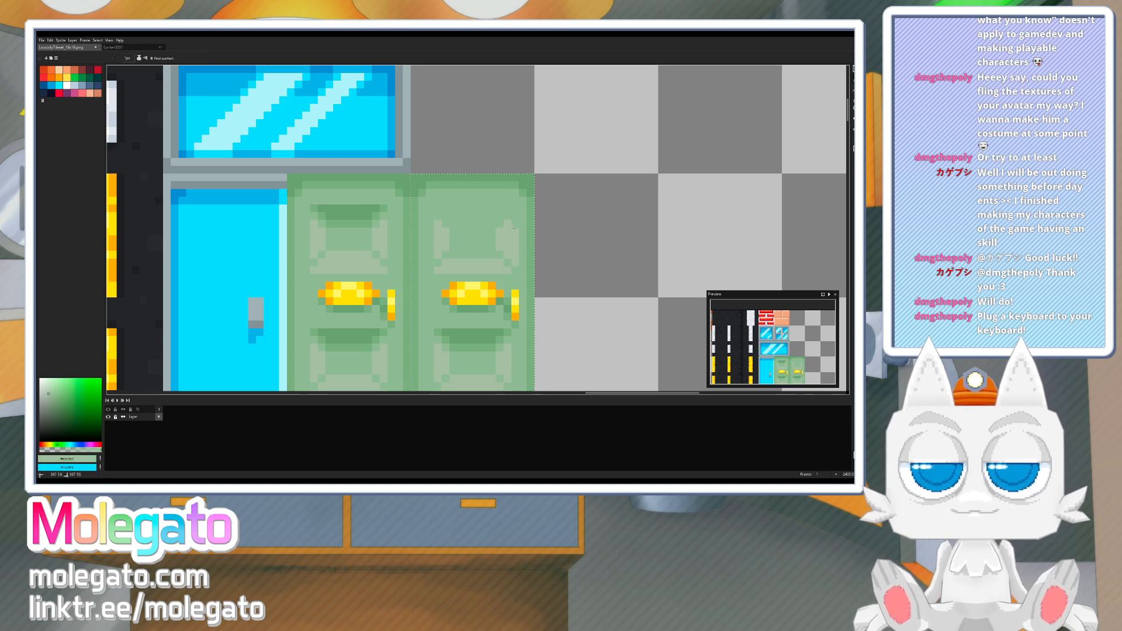
left_click(499, 246, "alt")
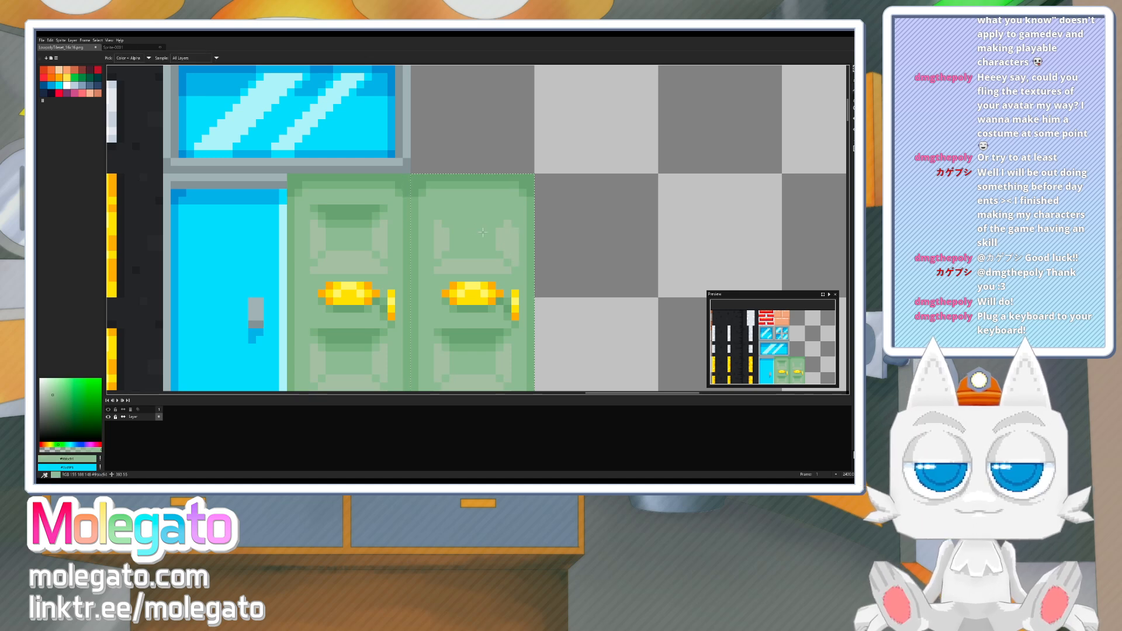
left_click(441, 249, "alt")
mouse_move(430, 262)
left_mouse_down()
mouse_move(430, 232)
mouse_move(446, 232)
left_mouse_up()
left_click(450, 248, "alt")
left_click(438, 224)
left_click(508, 224)
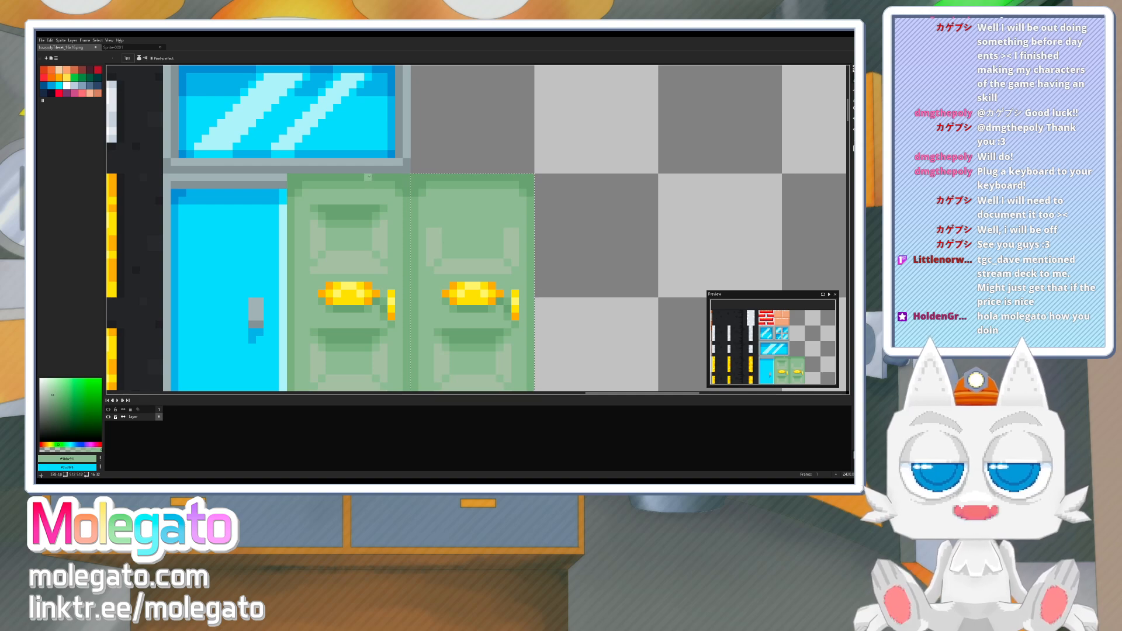
- Draw a short dark green horizontal line above the copied door's upper panel as the crown of an arch
scroll(436, 231, "down", 3)
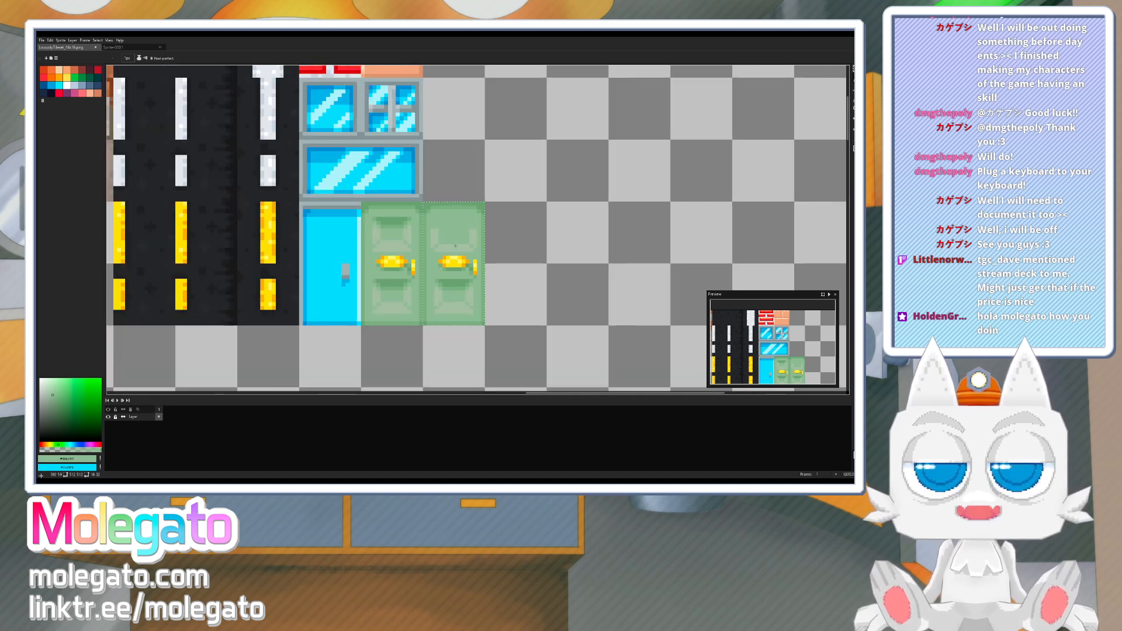
scroll(455, 246, "up", 1)
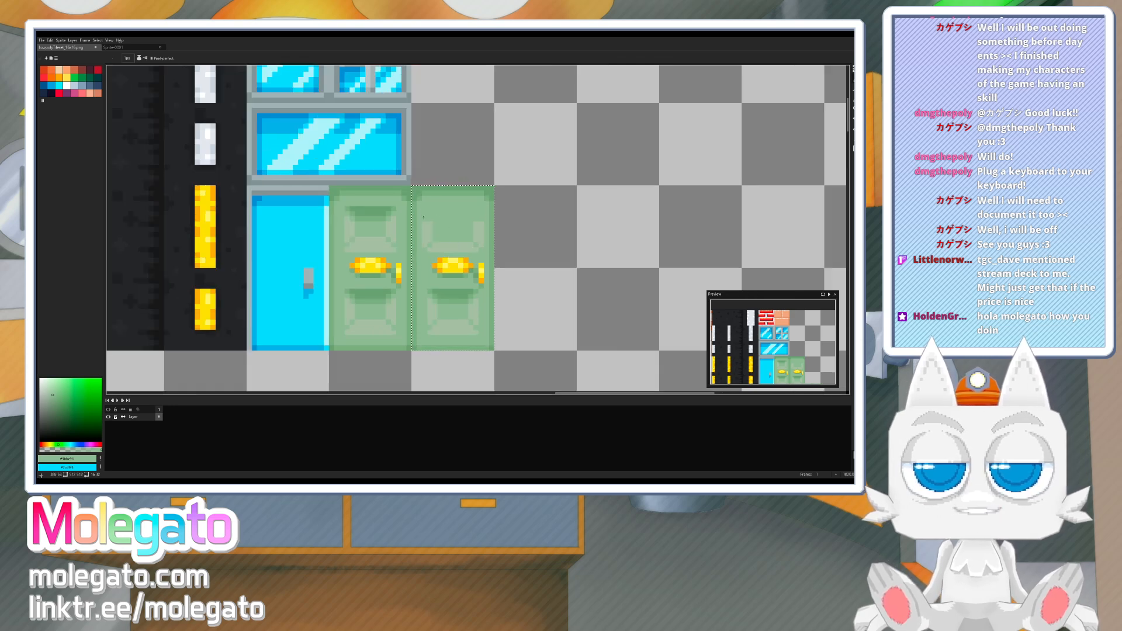
left_click(388, 210, "alt")
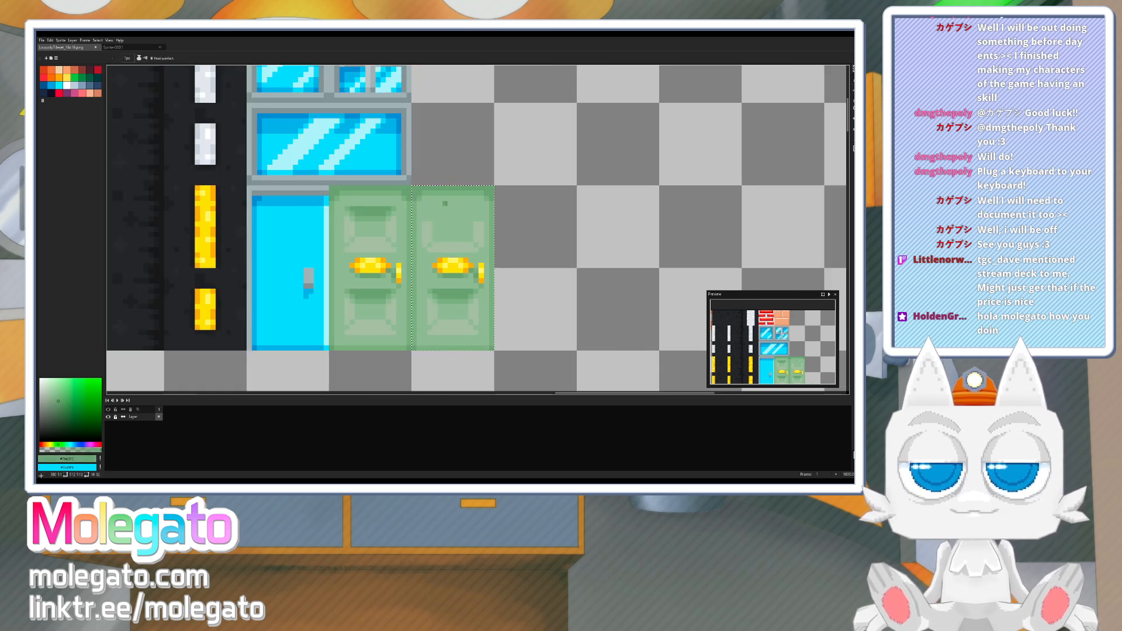
left_click_drag(446, 203, 461, 203)
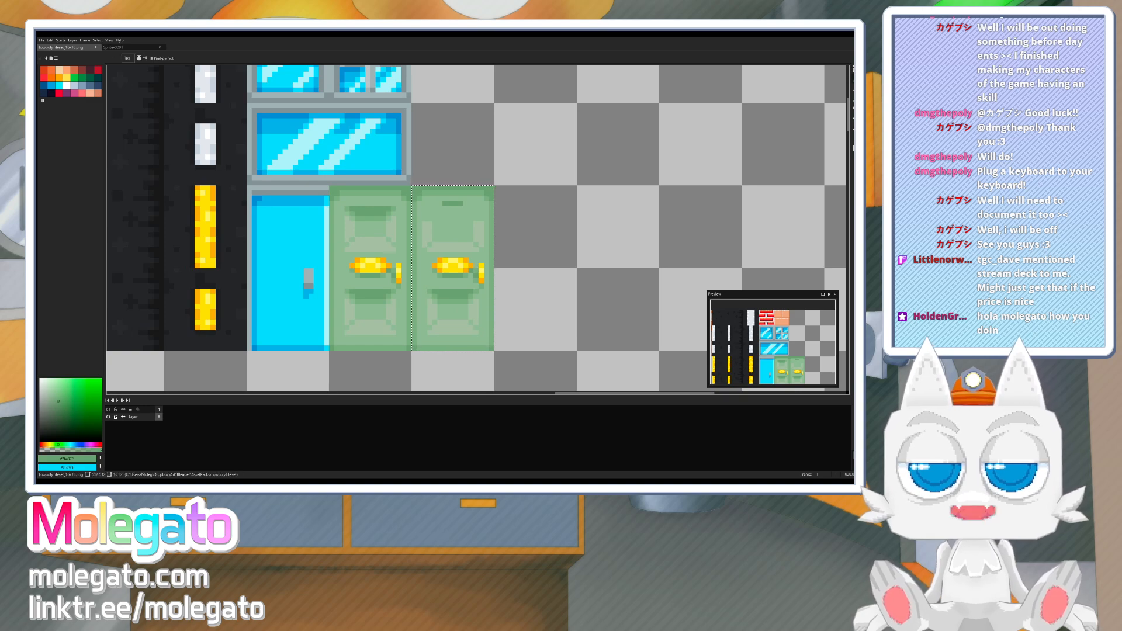
- Switch to Blender, view the city pieces among the other tileset groups, and return to the pixel-art tileset
key("alt+Tab")
scroll(485, 342, "down", 4)
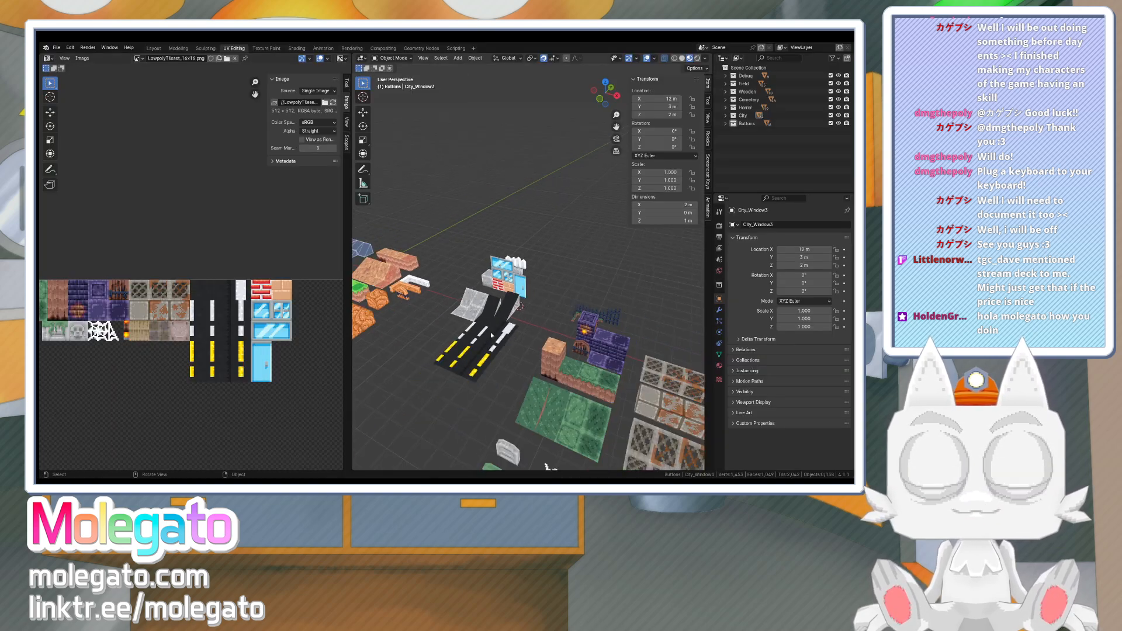
middle_click_drag(486, 341, 540, 331)
scroll(562, 330, "down", 5)
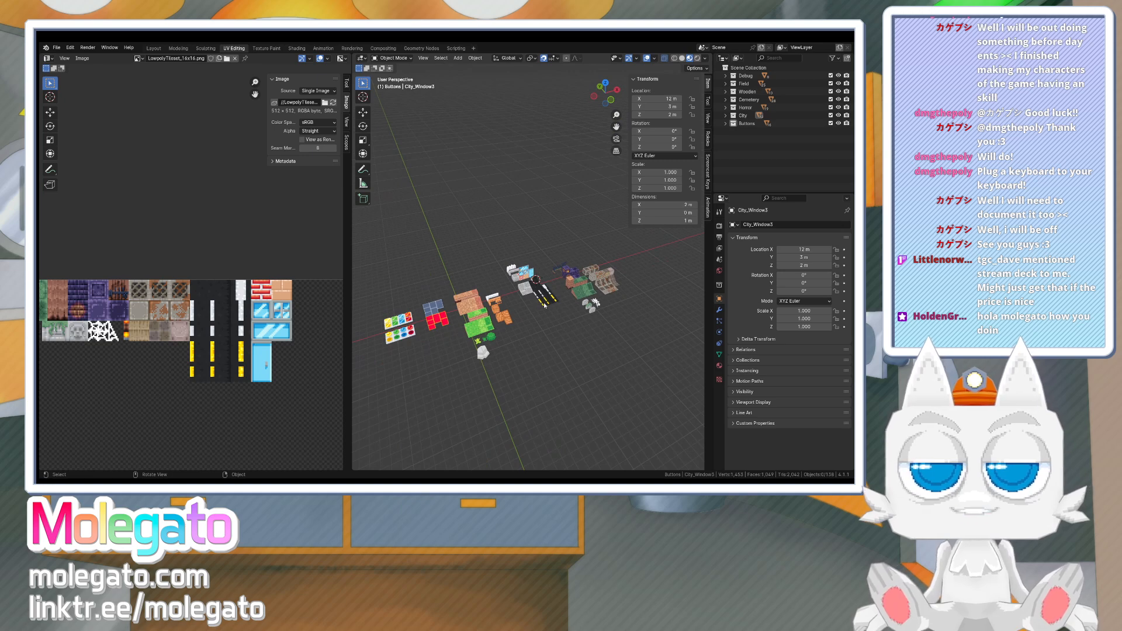
scroll(578, 318, "up", 4)
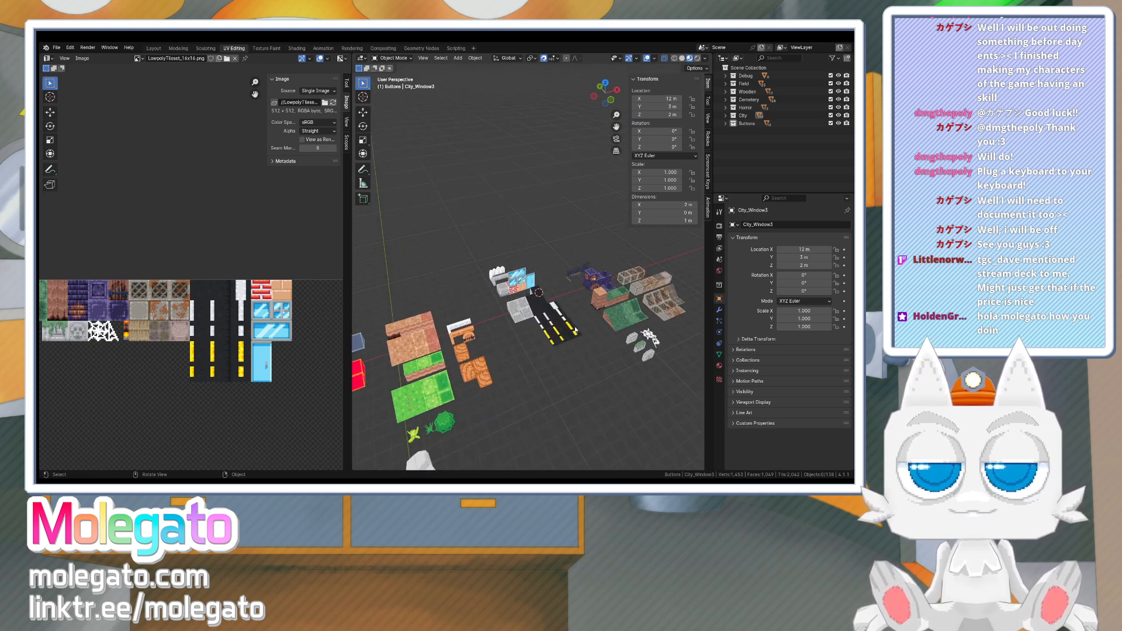
middle_click_drag(554, 289, 522, 285)
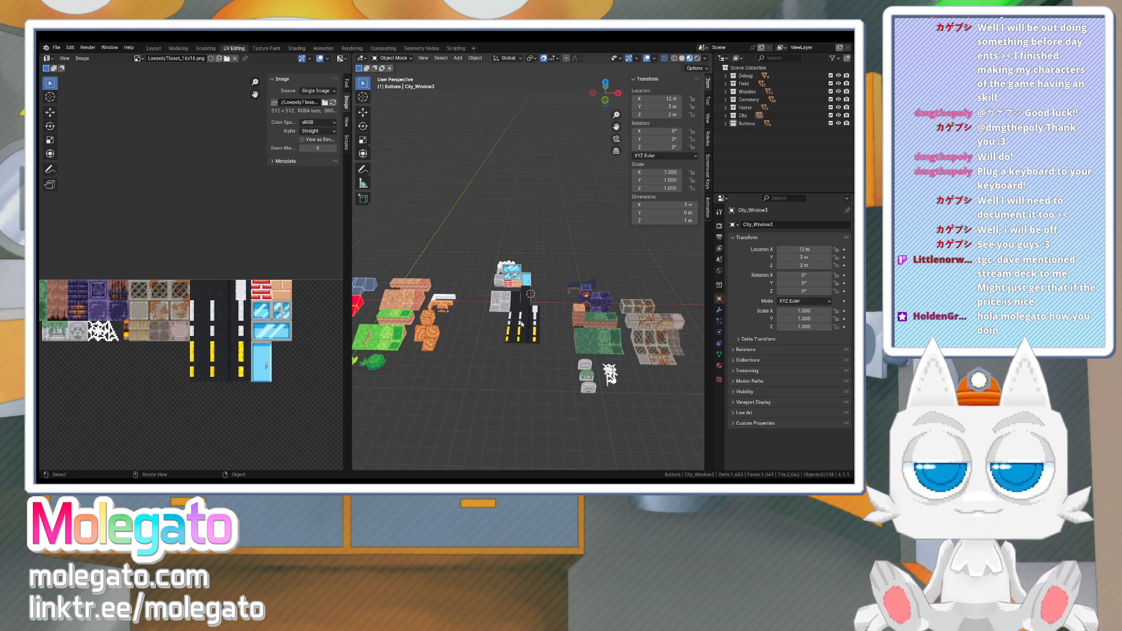
key("alt+Tab")
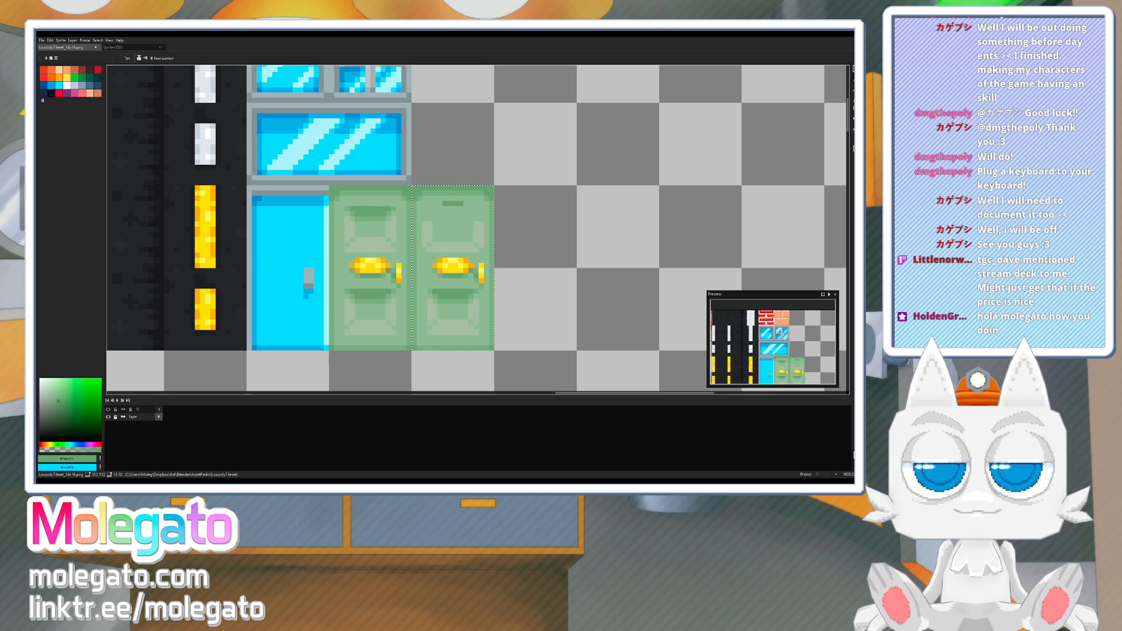
- Extend the dark green crown down both sides into a stepped arch over the copied door's upper panel
scroll(471, 229, "up", 1)
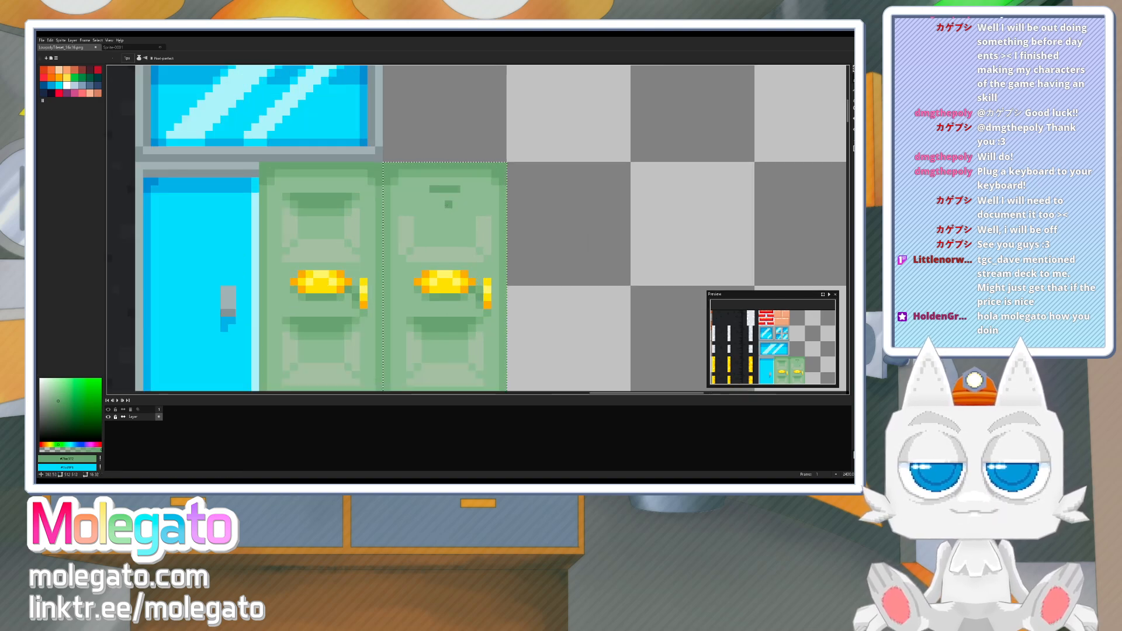
left_click_drag(423, 196, 466, 196)
left_click(472, 204)
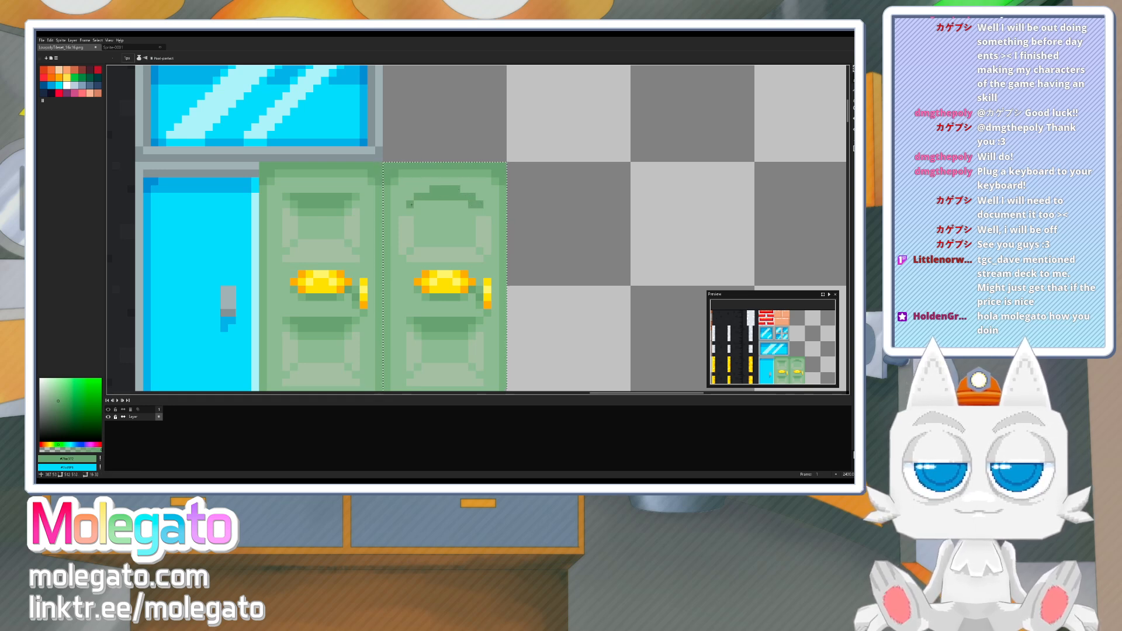
left_click_drag(411, 205, 403, 212)
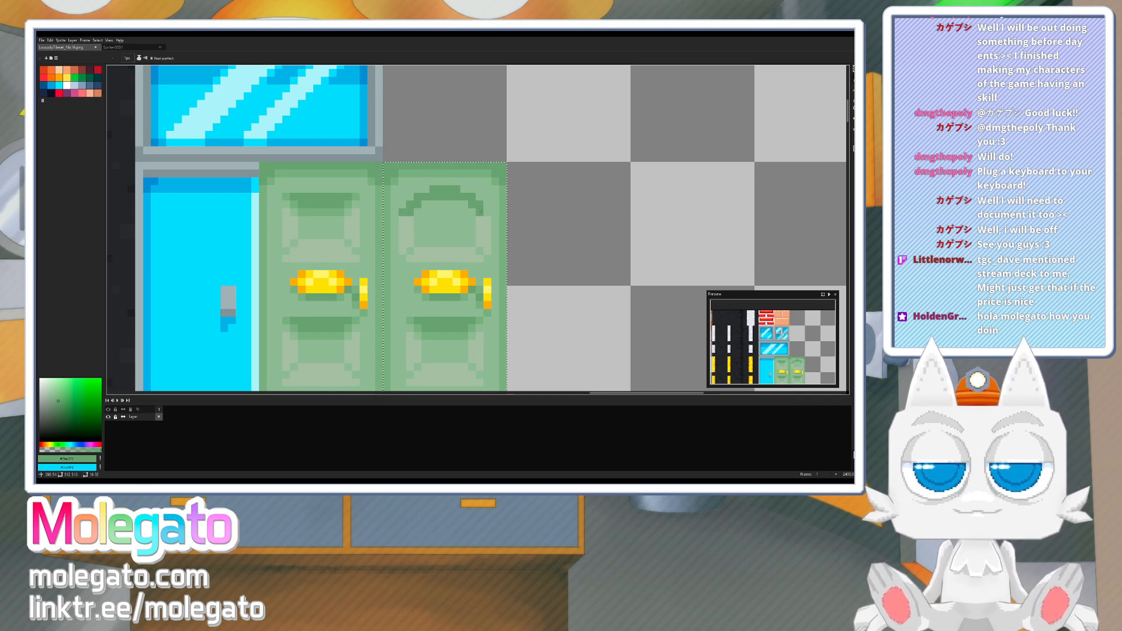
left_click_drag(480, 212, 481, 222)
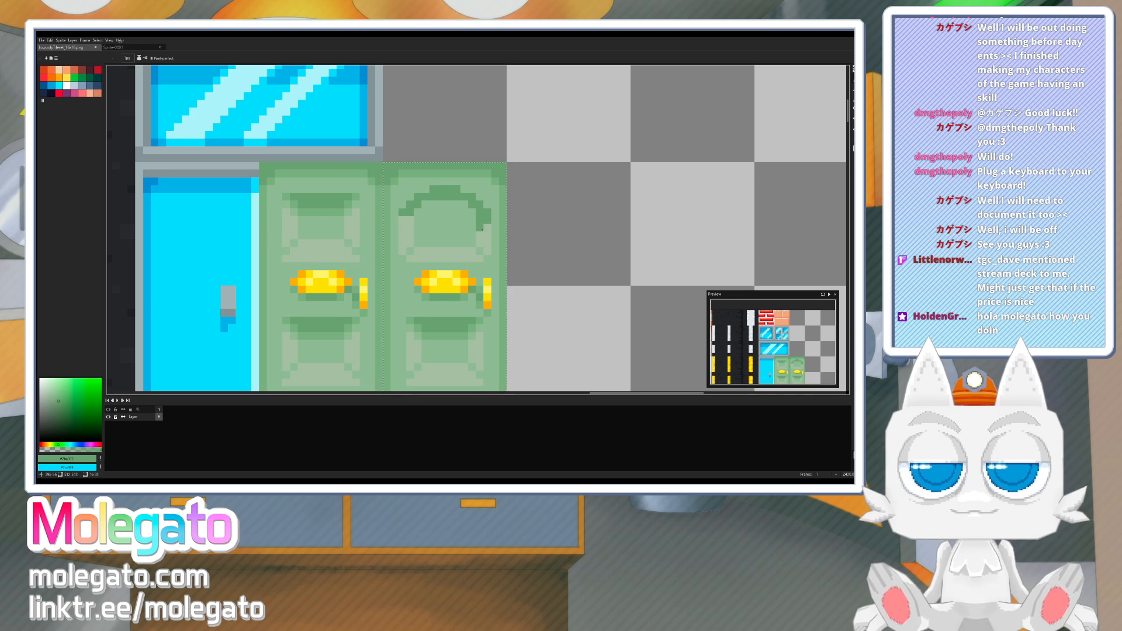
- Recolour the arch and the side edges of the copied door's upper panel with the mid green using the fill tool
key("g")
left_click(485, 237)
left_click(480, 250, "alt")
left_click(480, 227)
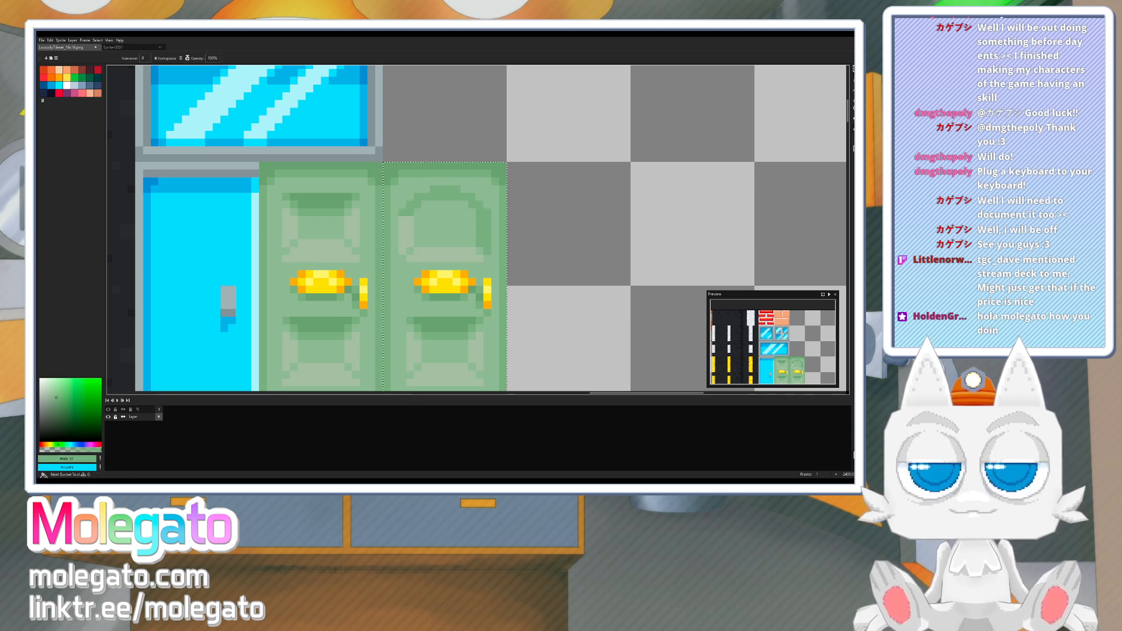
- Thicken the arch by drawing a mid green shading band along its inner edge
key("b")
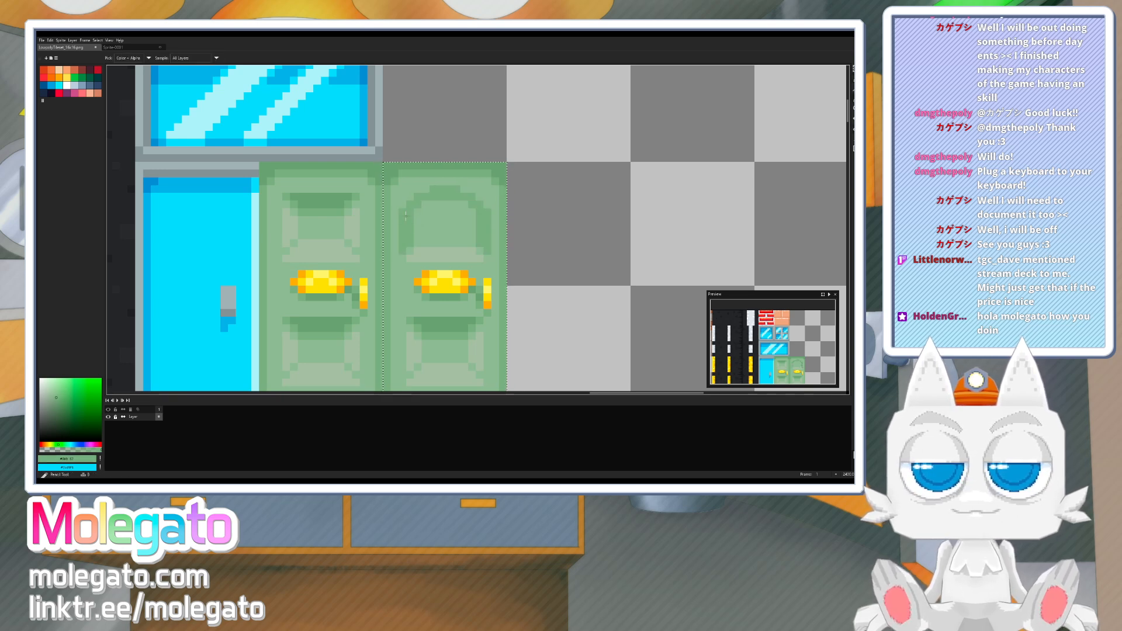
left_click_drag(422, 205, 474, 214)
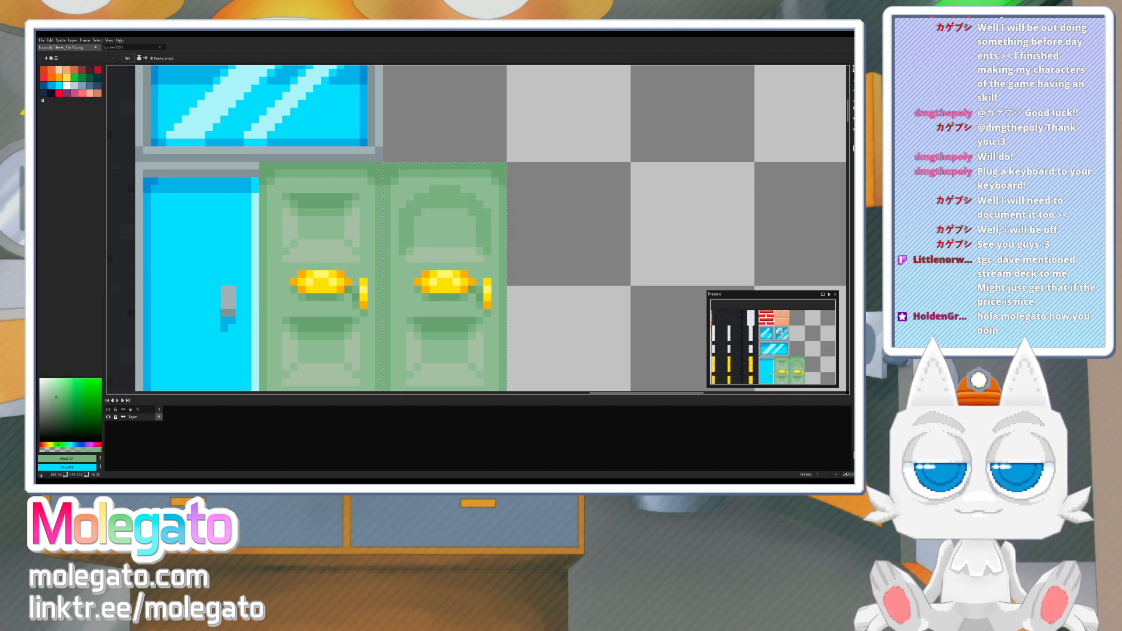
key("v")
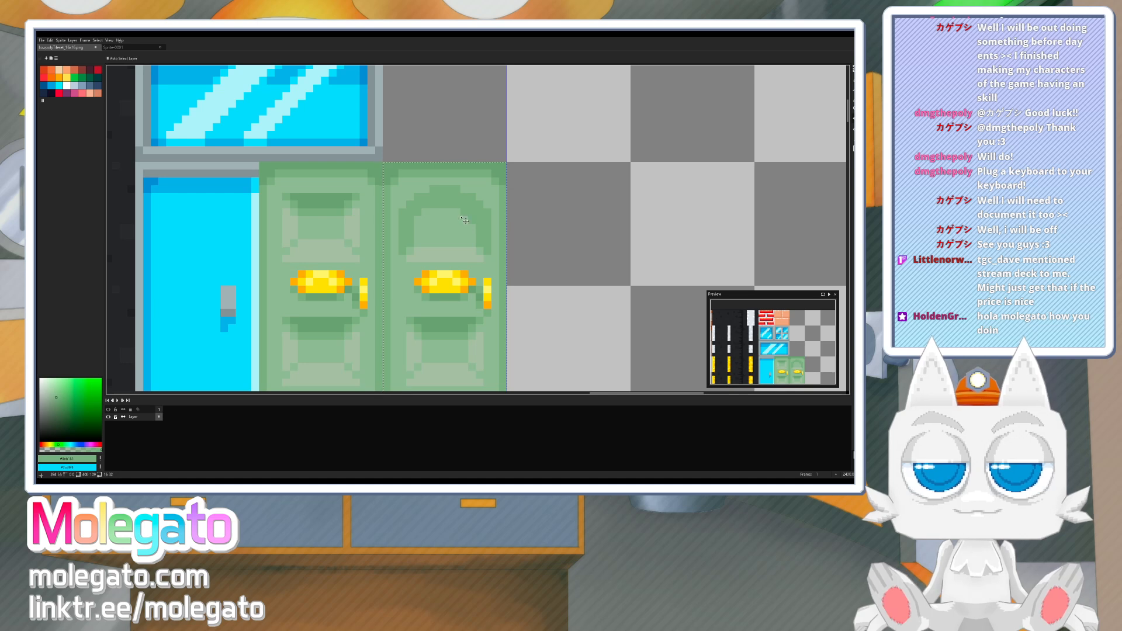
- Undo the last stroke and shade the crown of the copied door's arch with a dark green band
key("ctrl+z")
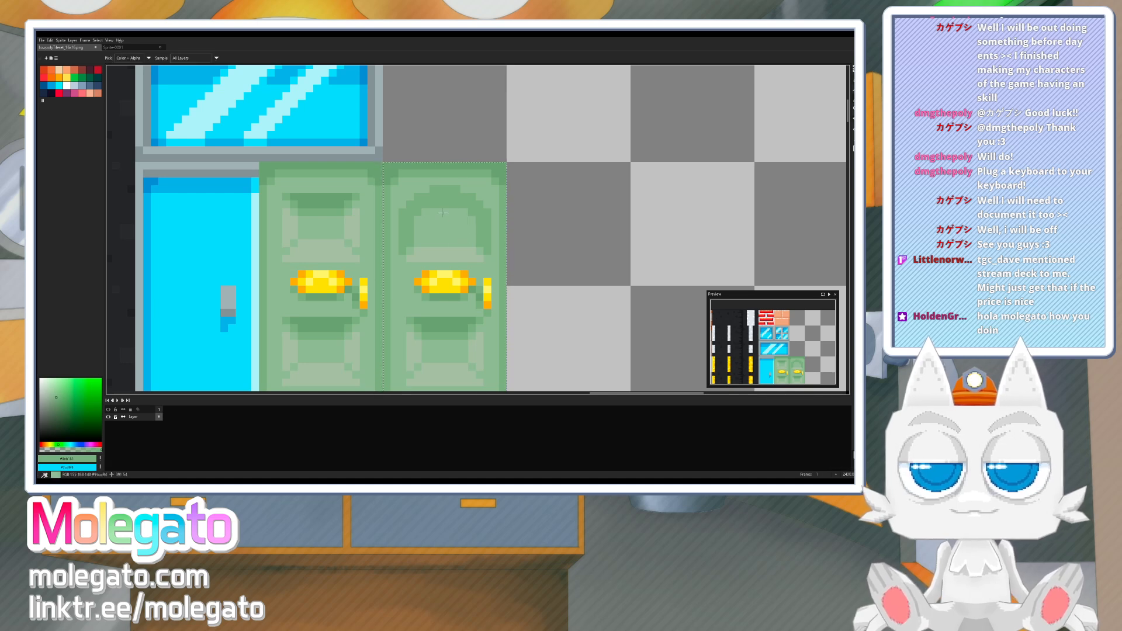
left_click(410, 205, "alt")
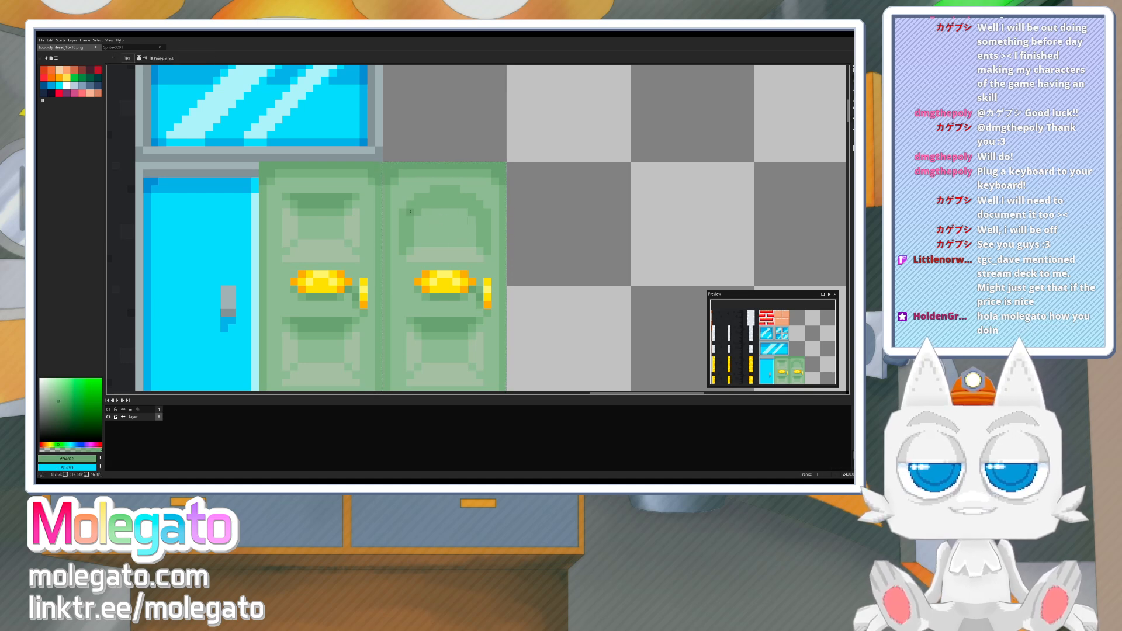
left_click(434, 197)
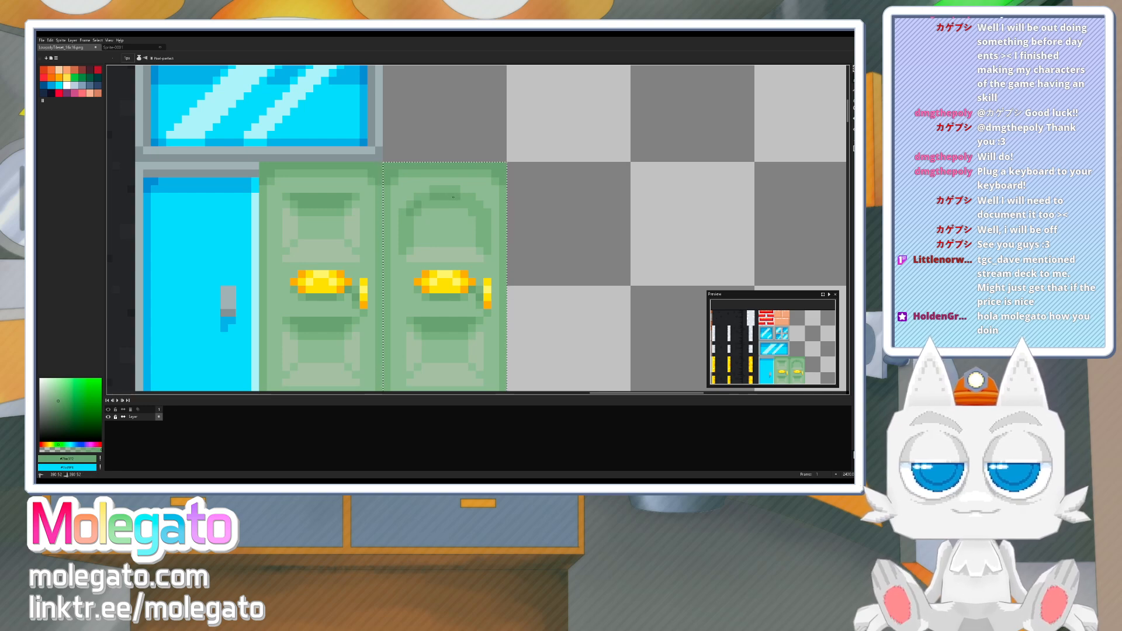
left_click(472, 205)
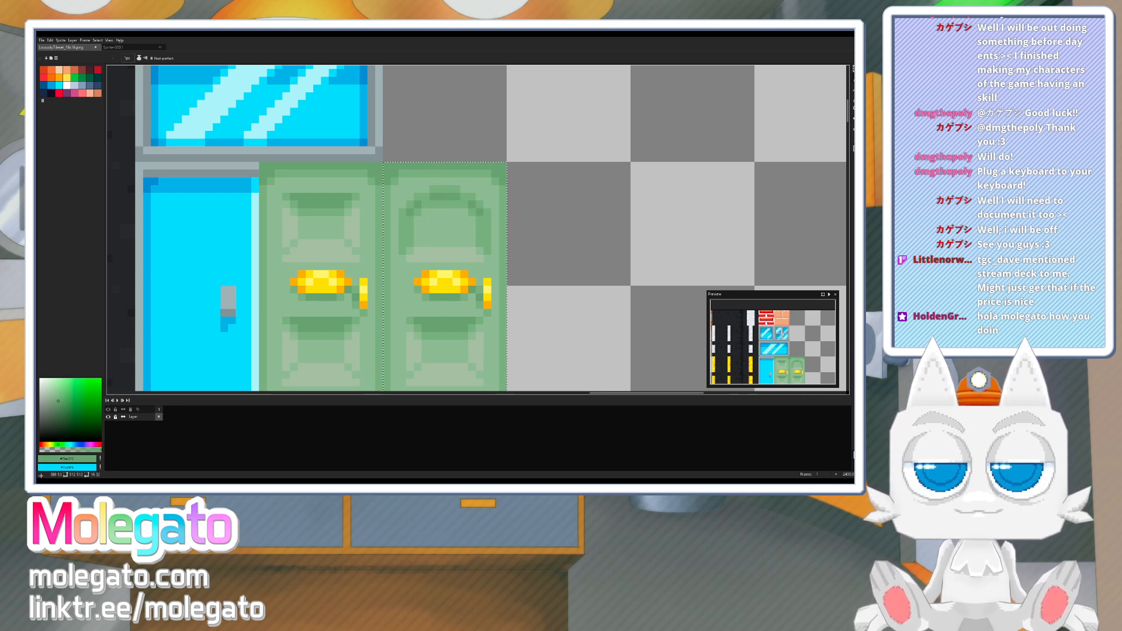
left_click(423, 204, "shift")
- Add mid green stepped shading along the inner edge beneath the arch's dark crown
left_click(480, 219, "alt")
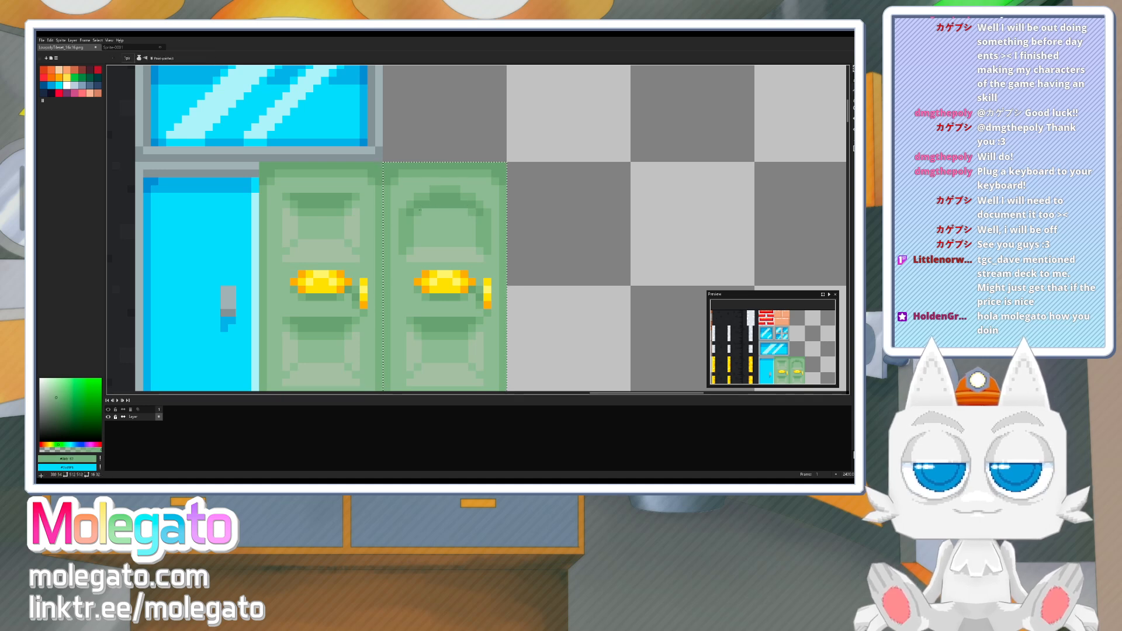
mouse_move(425, 212)
left_mouse_down()
mouse_move(471, 213)
mouse_move(464, 220)
left_mouse_up()
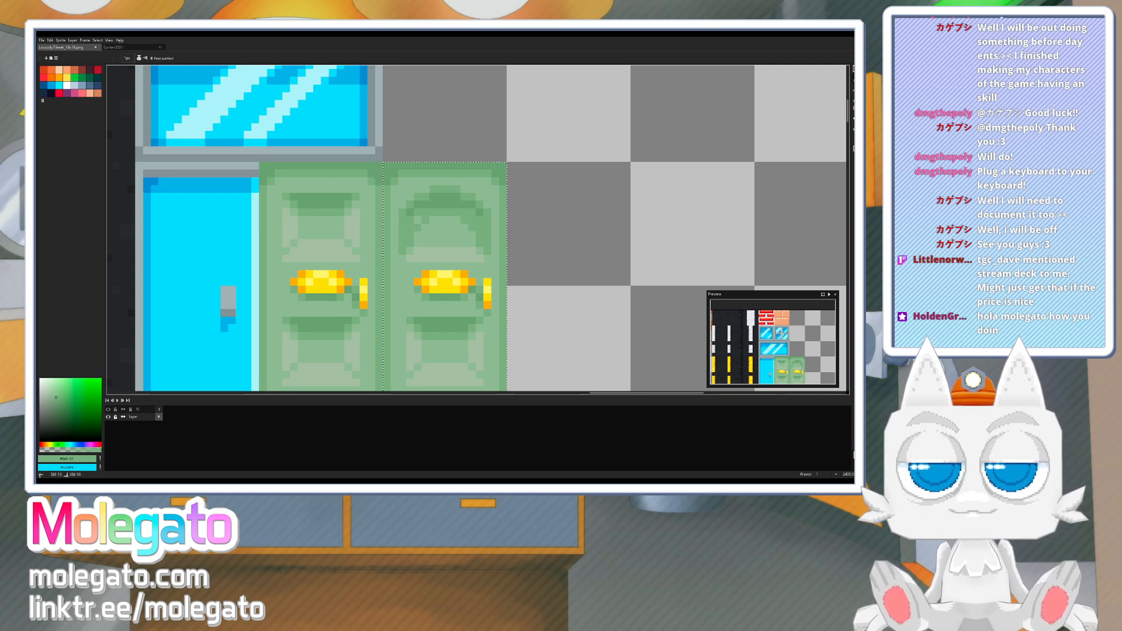
left_click(413, 213, "alt")
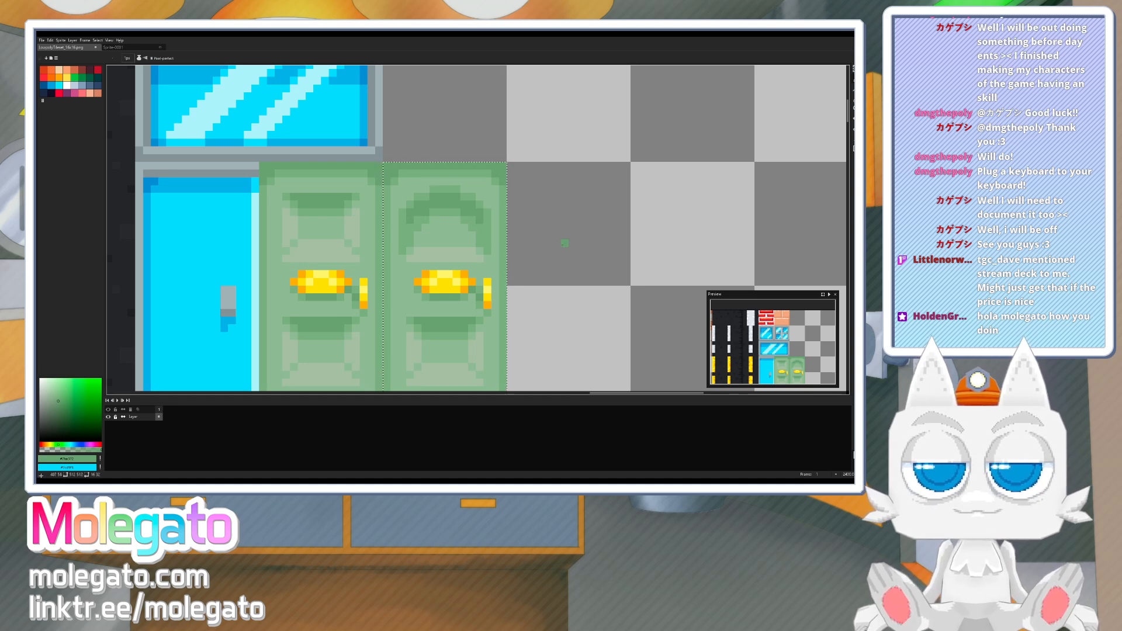
- Select the bottom edge of the arched panel and place a copy lower down, covering the gold knocker
middle_click_drag(502, 249, 497, 211)
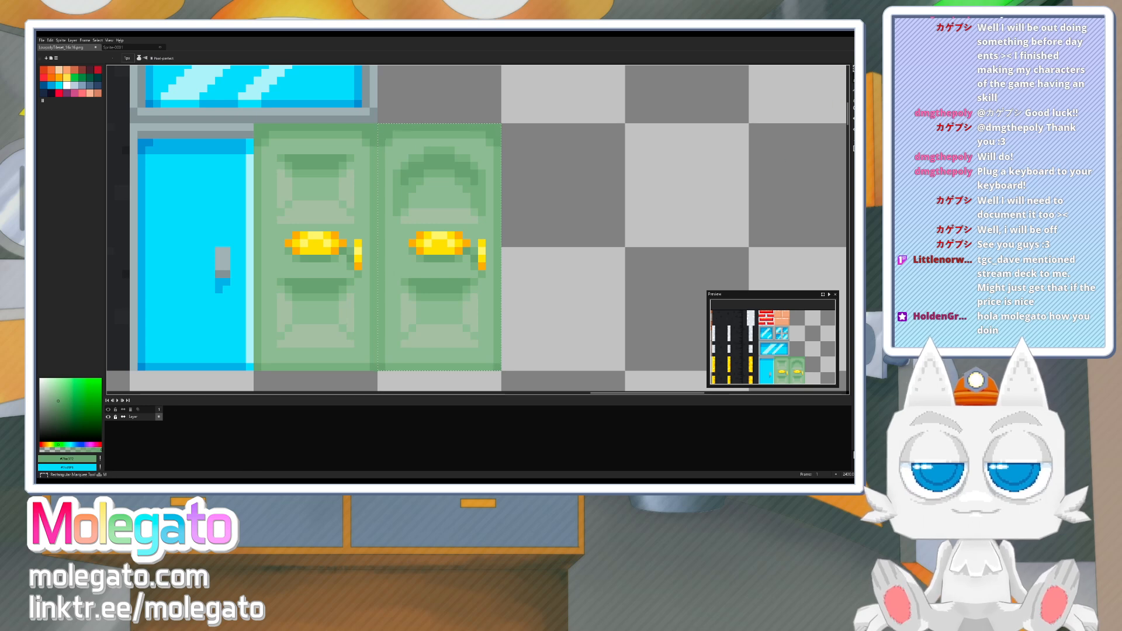
left_click(853, 69)
left_click(489, 236)
left_click(529, 240)
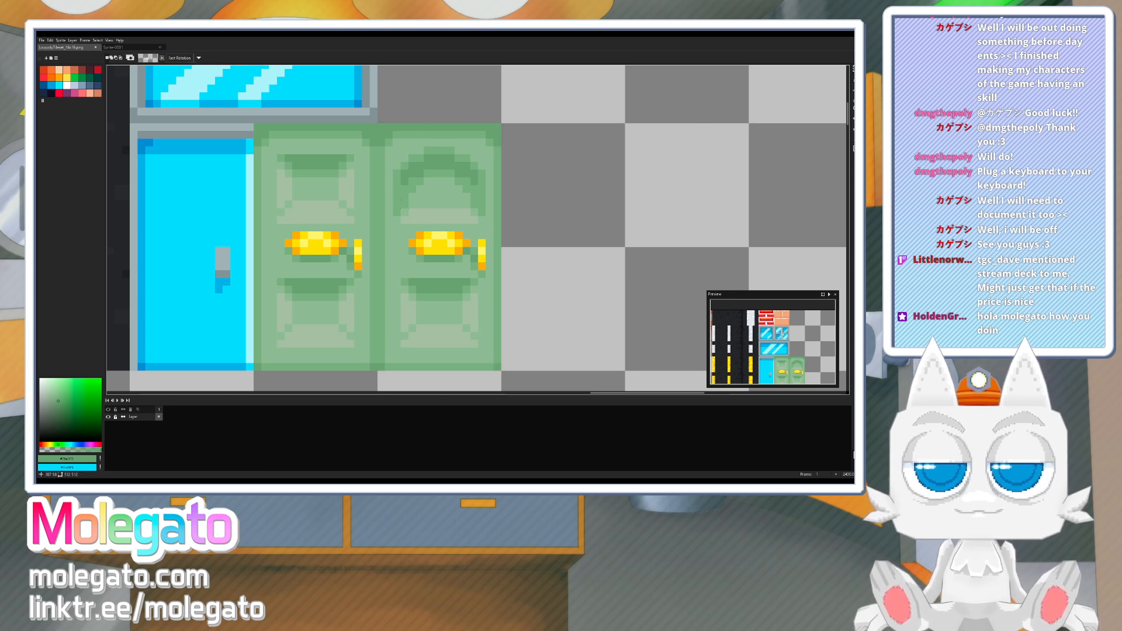
mouse_move(397, 197)
left_mouse_down()
mouse_move(482, 221)
mouse_move(454, 238)
mouse_move(458, 258)
left_mouse_up()
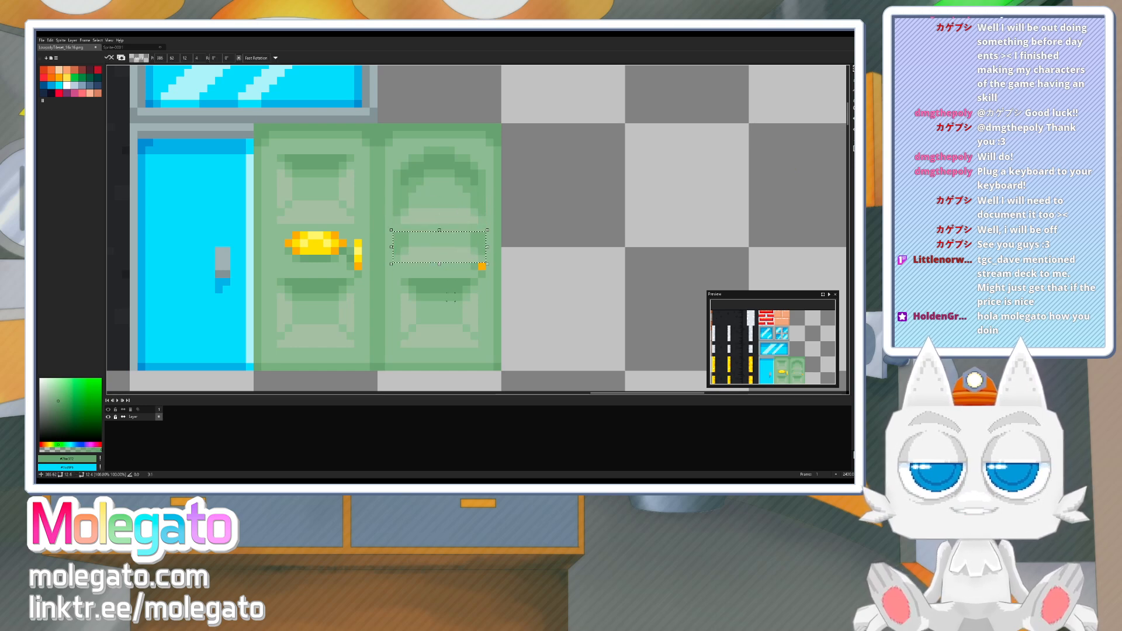
left_click(451, 297)
- Extend the arched panel's mid green sides to its lowered bottom edge and paint over the old ledge with the panel's base green
key("b")
left_click(397, 210, "alt")
mouse_move(397, 213)
left_mouse_down()
mouse_move(410, 233)
mouse_move(474, 212)
left_mouse_up()
left_click(481, 220)
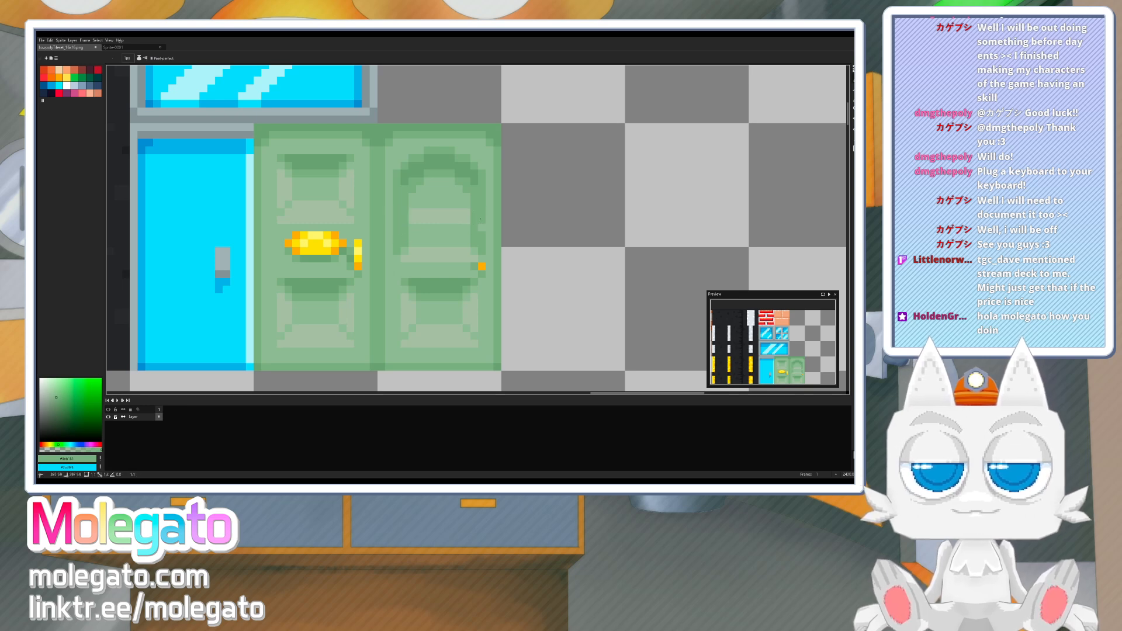
left_click(420, 220, "alt")
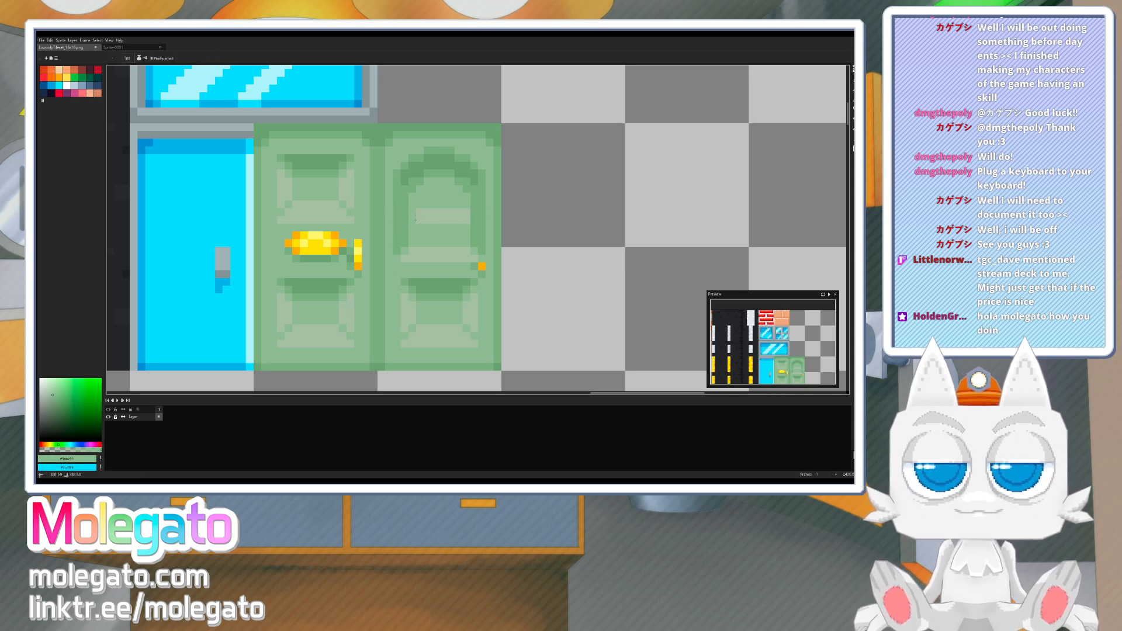
left_click_drag(434, 219, 453, 220)
key("ctrl+z")
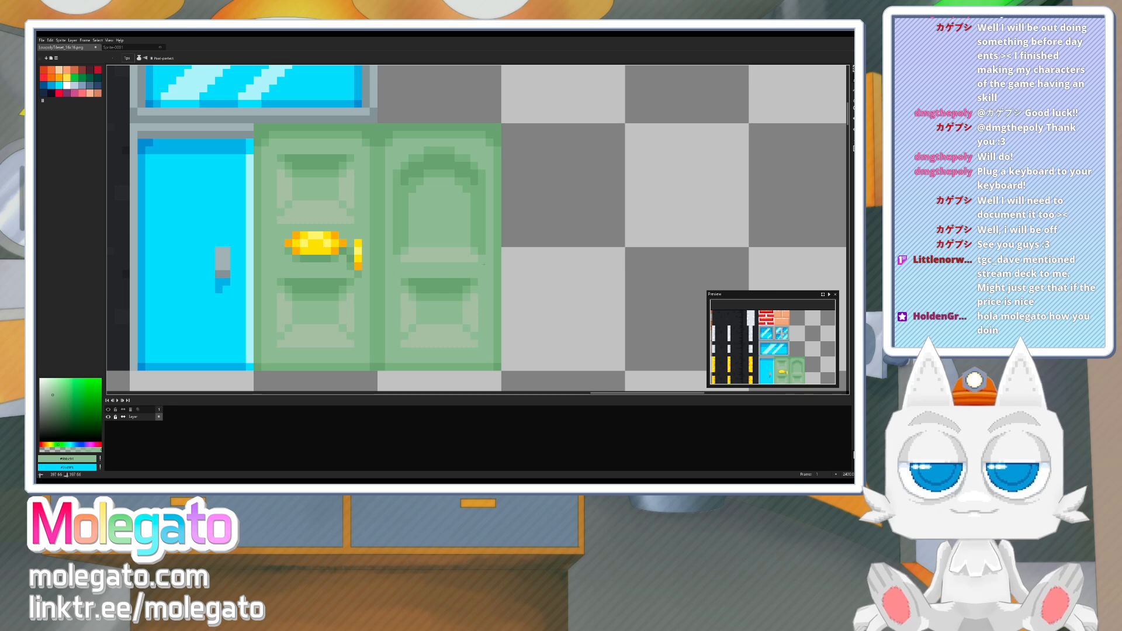
- Widen the arched door's lower panel by shifting its left and right edge sections outward
left_click(854, 69)
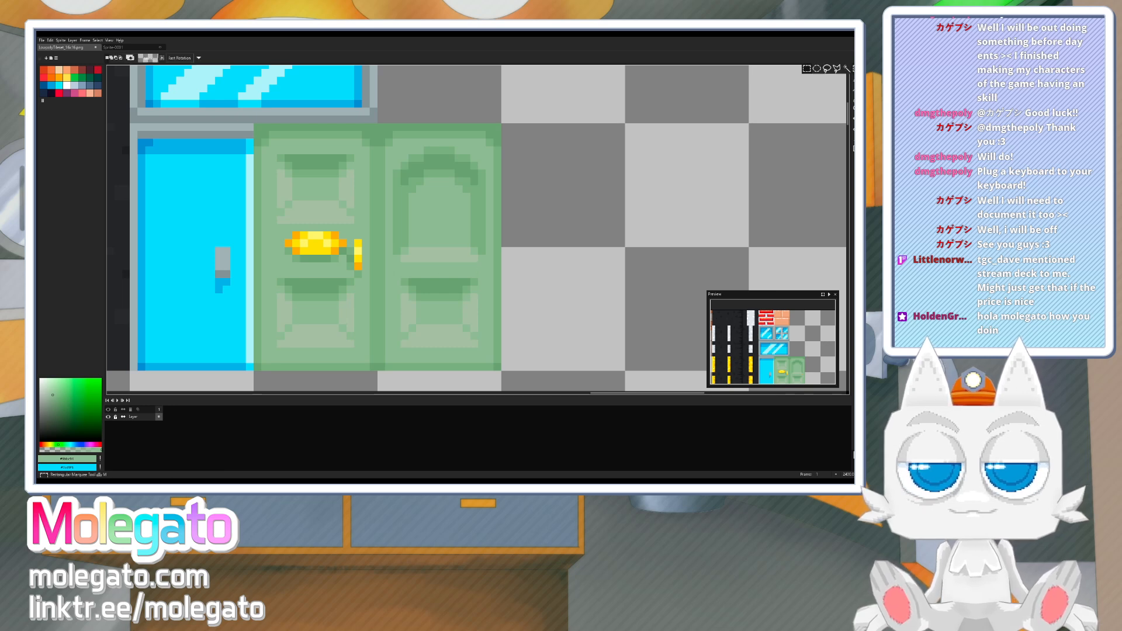
left_click_drag(393, 278, 411, 317)
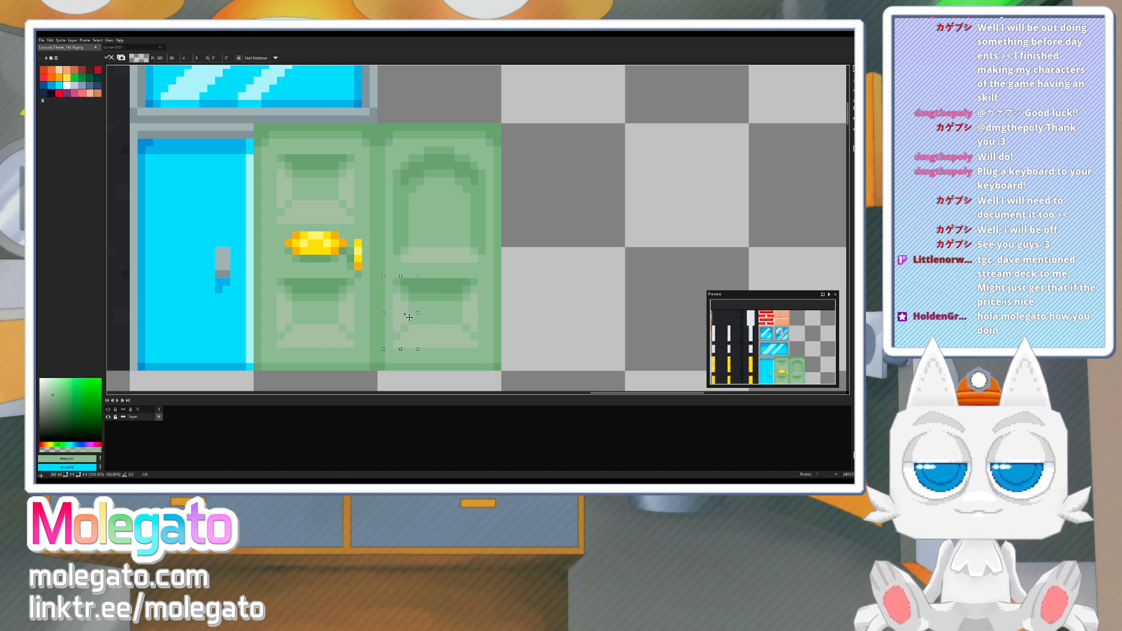
left_click_drag(453, 269, 487, 357)
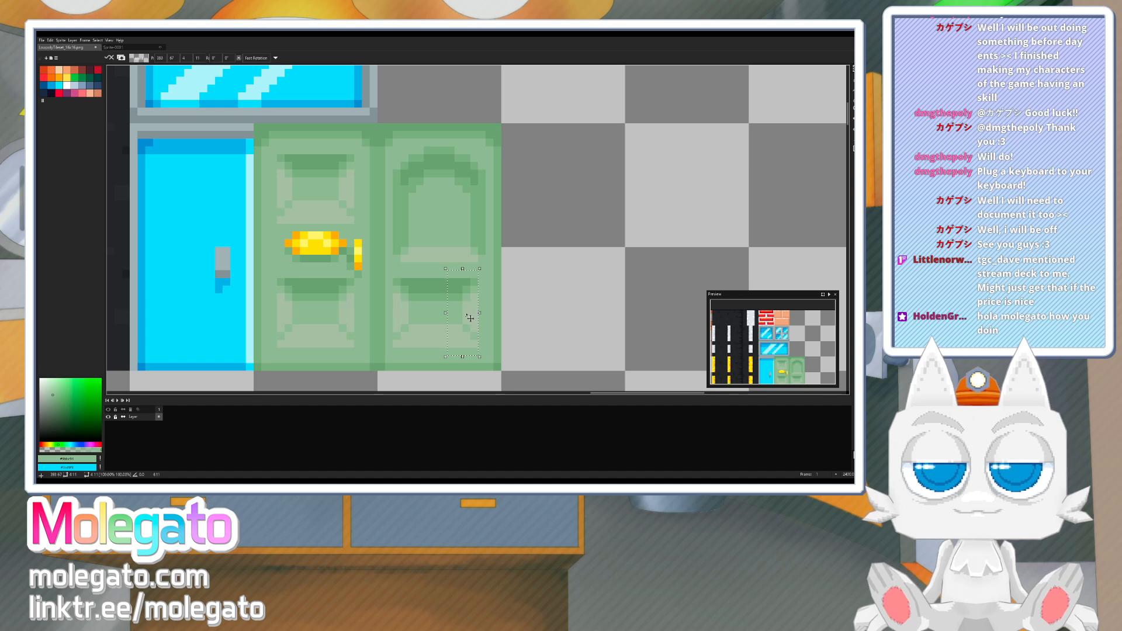
left_click(505, 274)
- Draw a small curved handle in yellow with orange shading between the arched door's two panels, using the first door's gold colours
key("b")
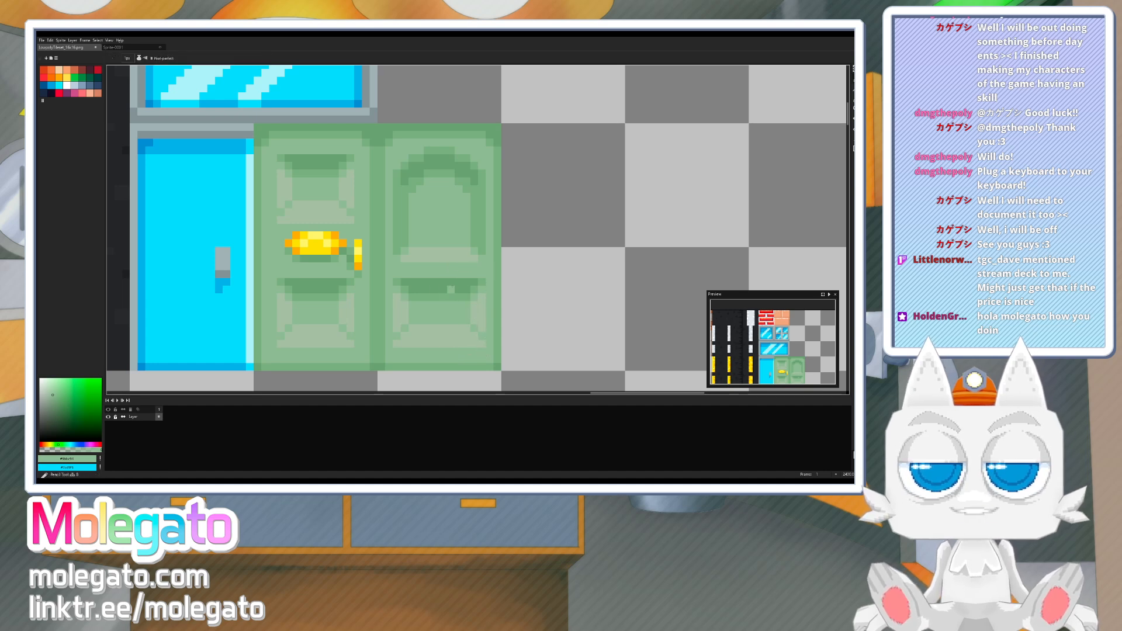
left_click(359, 259, "alt")
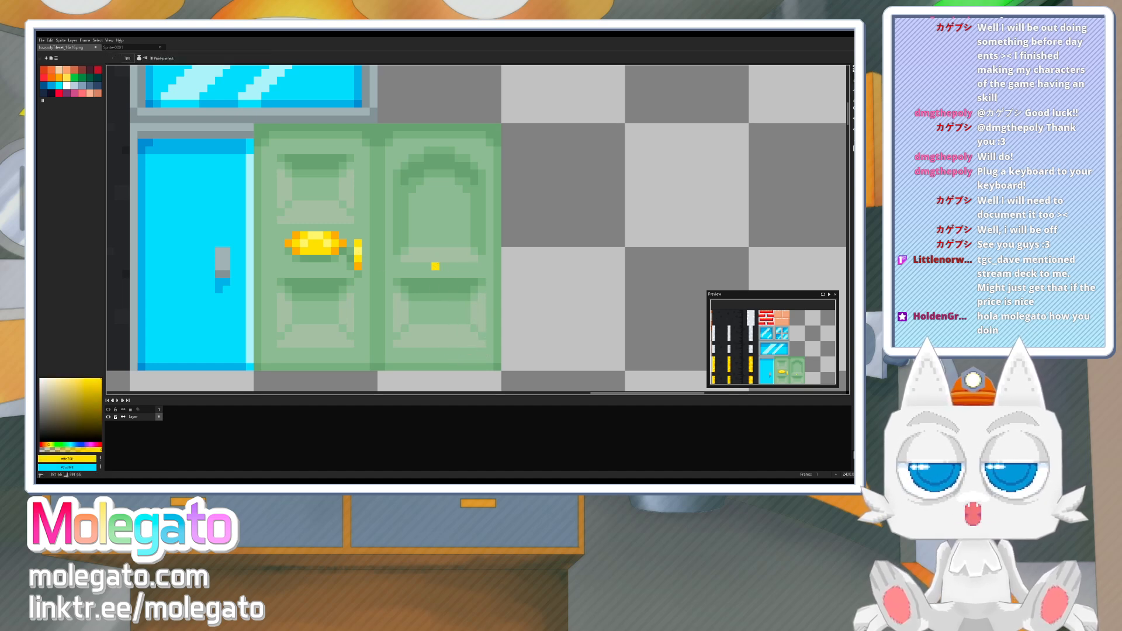
left_click(427, 274)
key("ctrl+z")
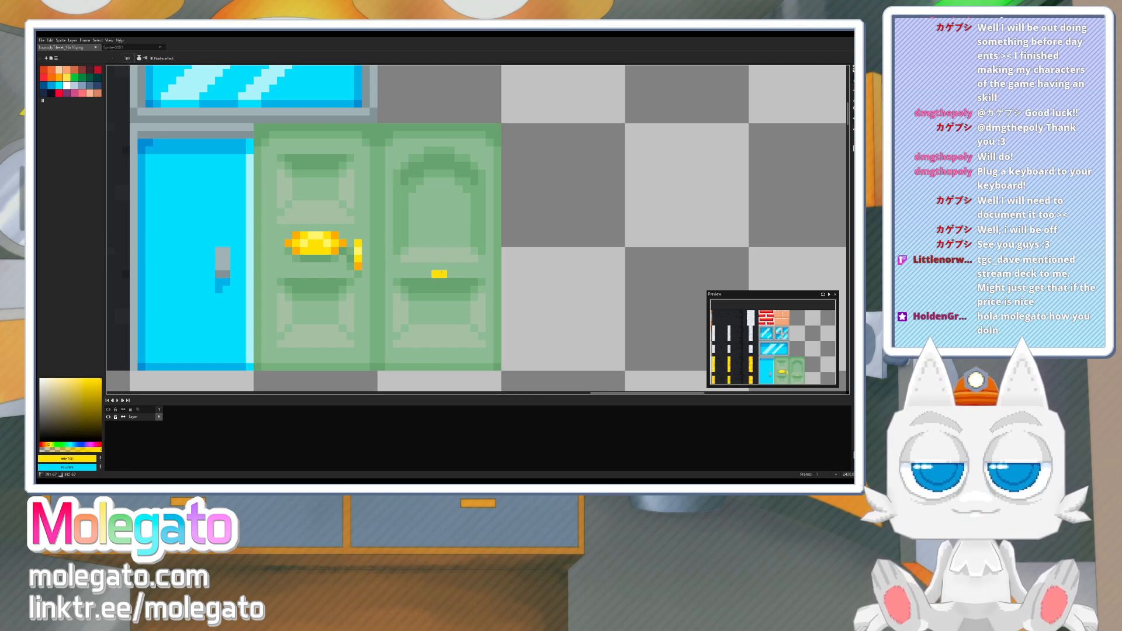
left_click(428, 266)
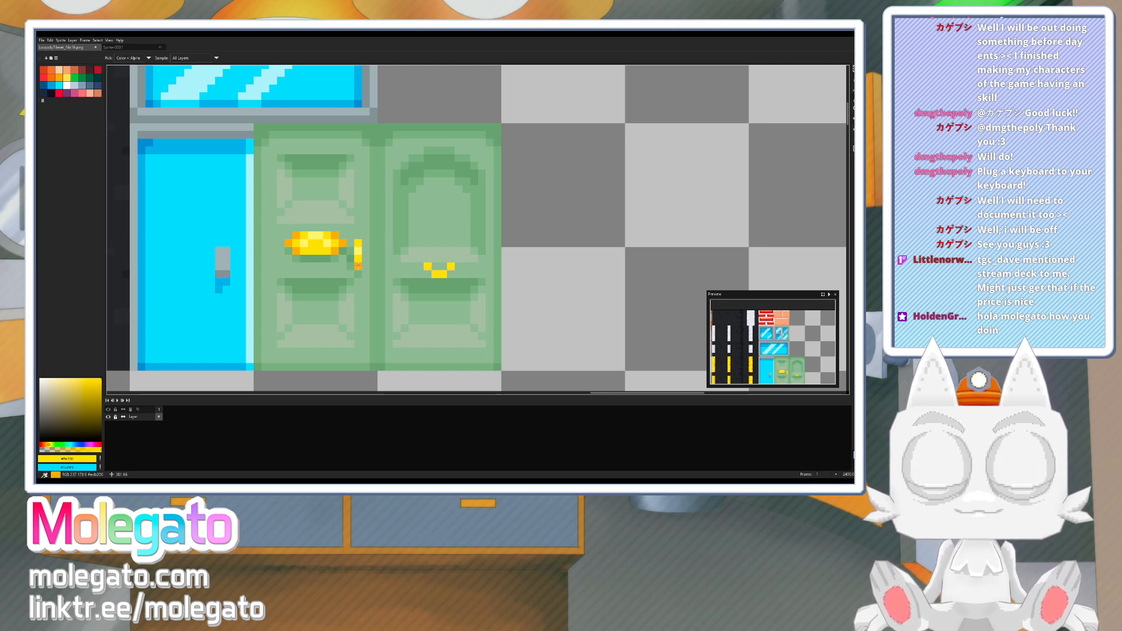
left_click(358, 266, "alt")
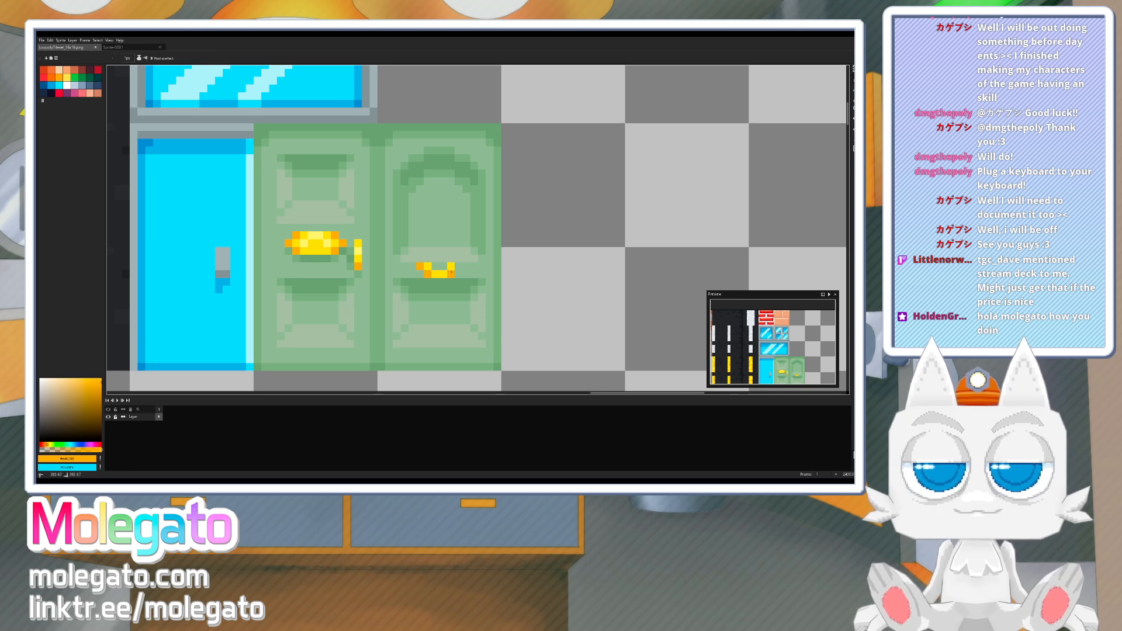
left_click(481, 280, "alt")
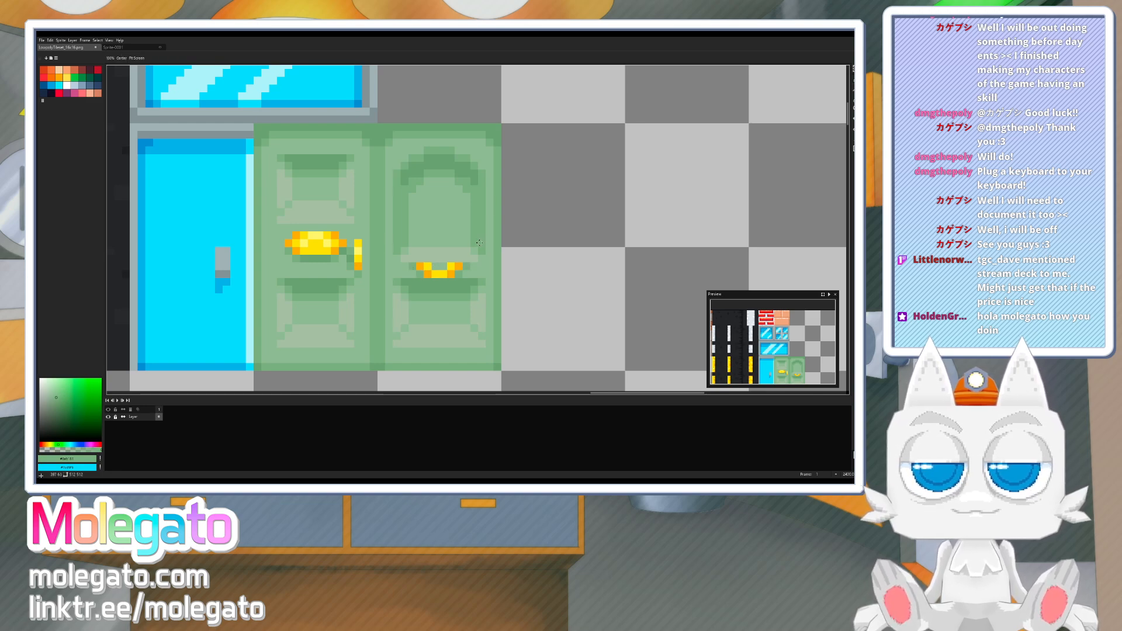
left_click_drag(480, 246, 480, 253)
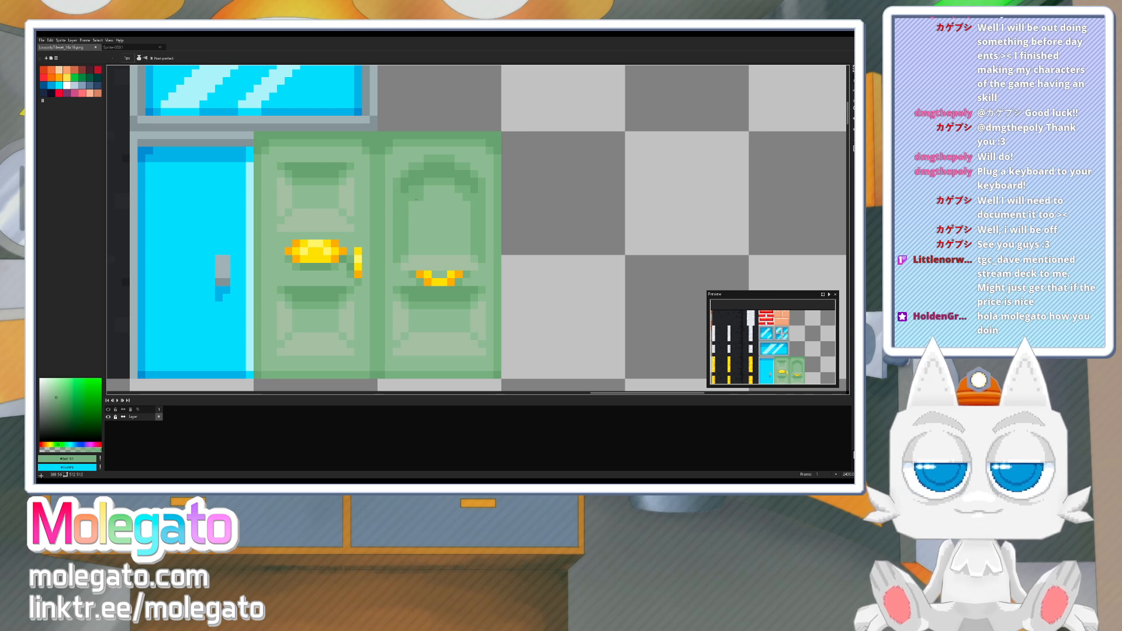
- Paint a cyan arched glass pane inside the door's upper panel, outlining it and filling the interior
left_click(193, 234, "alt")
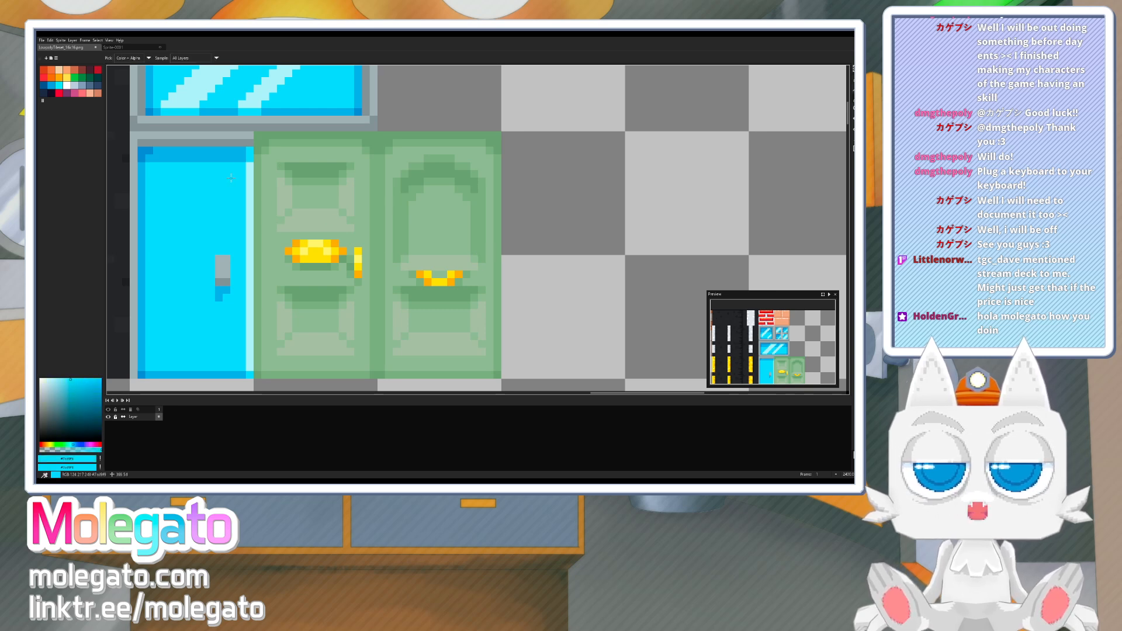
left_click(436, 204)
mouse_move(428, 197)
left_mouse_down()
mouse_move(451, 197)
mouse_move(428, 203)
mouse_move(420, 246)
mouse_move(460, 243)
left_mouse_up()
left_click_drag(458, 202, 467, 243)
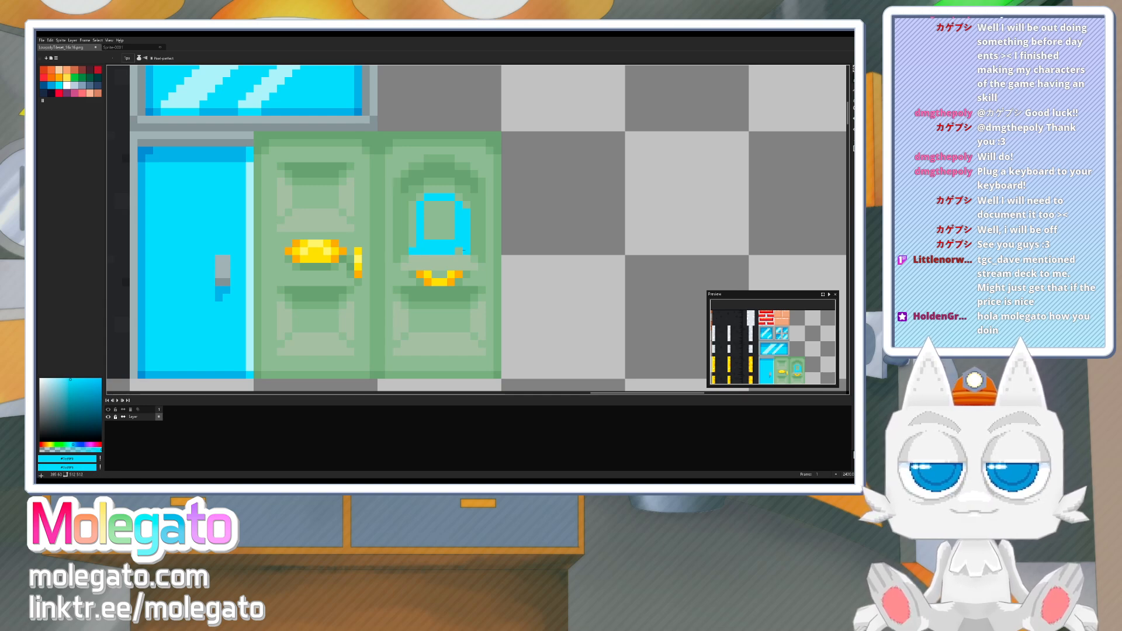
key("g")
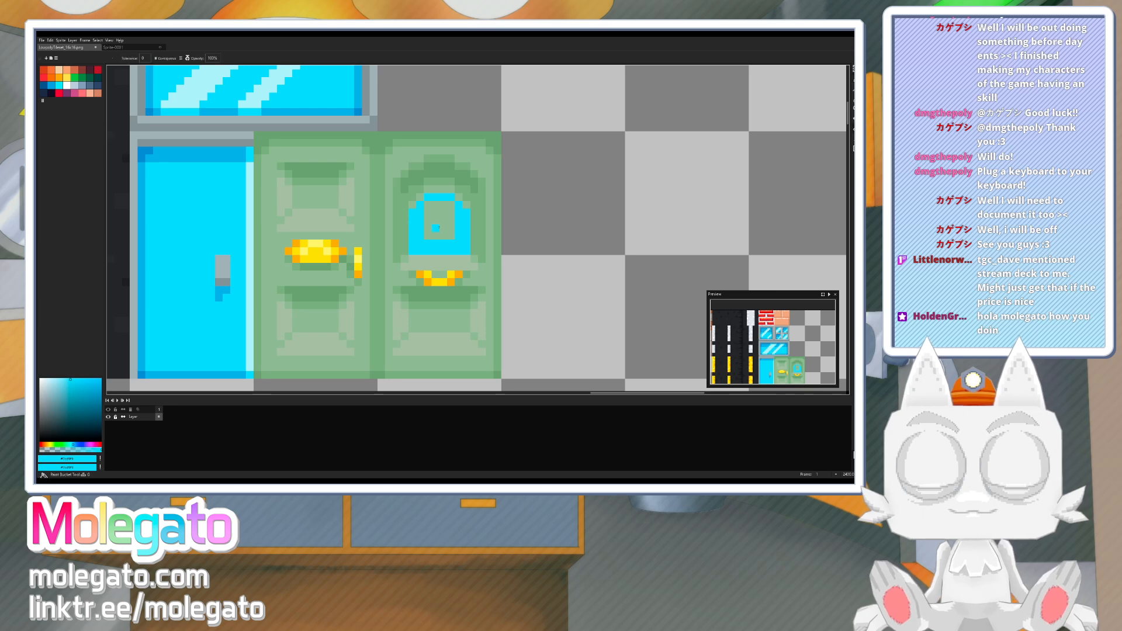
- Outline the arched glass pane with the darker blue sampled from the neighbouring blue door
key("b")
left_click(234, 154, "alt")
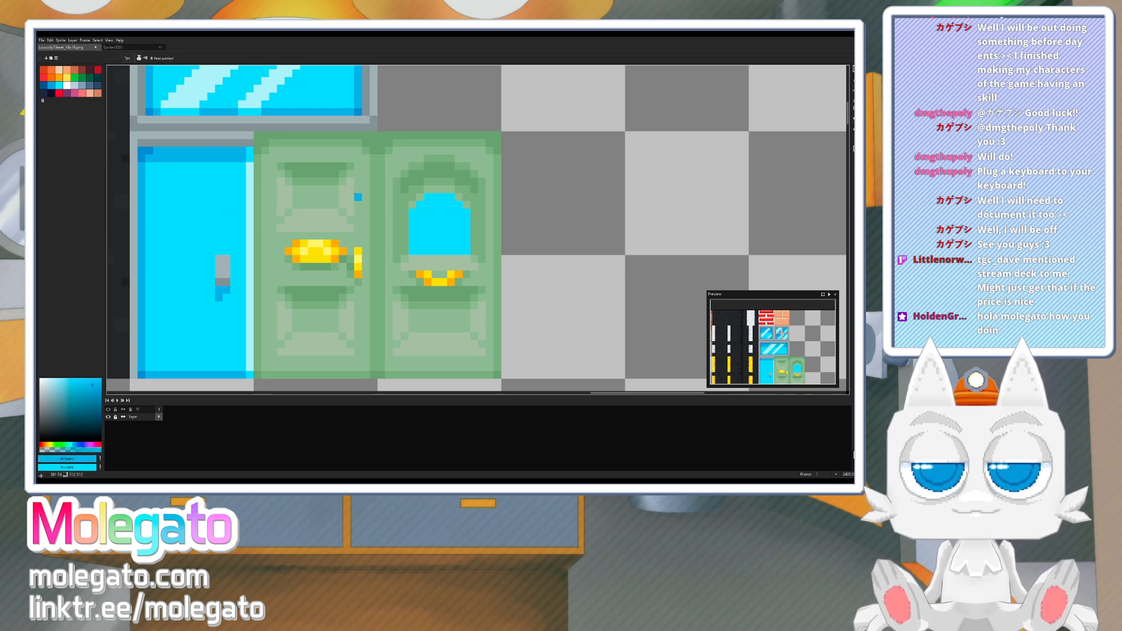
left_click(413, 213)
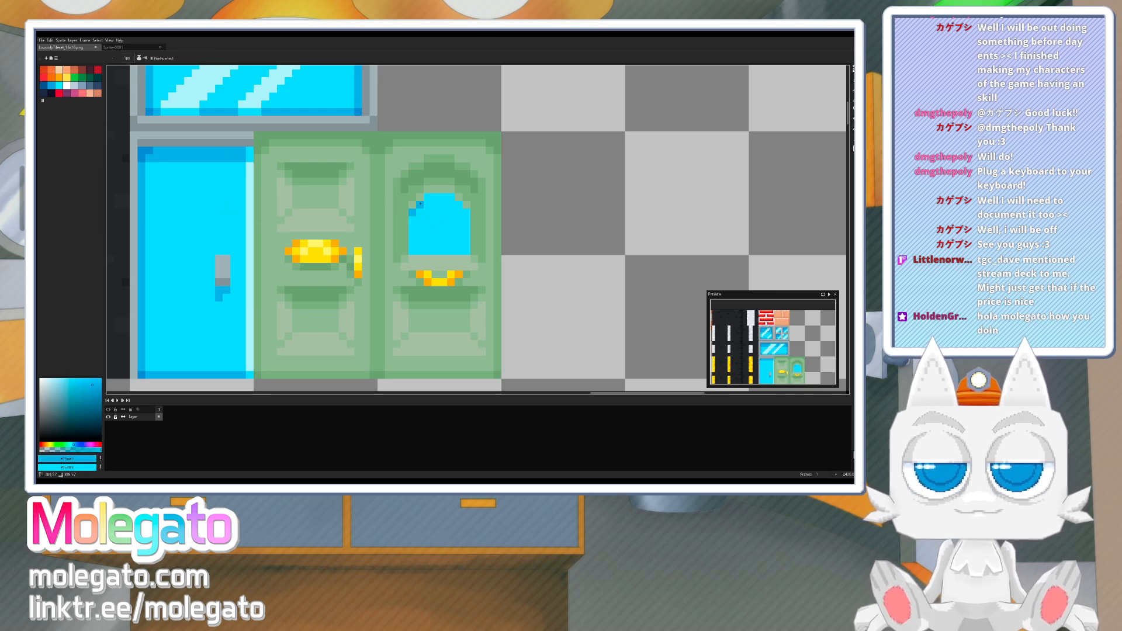
mouse_move(420, 204)
left_mouse_down()
mouse_move(458, 197)
mouse_move(466, 251)
mouse_move(412, 228)
mouse_move(459, 251)
left_mouse_up()
left_click(420, 252)
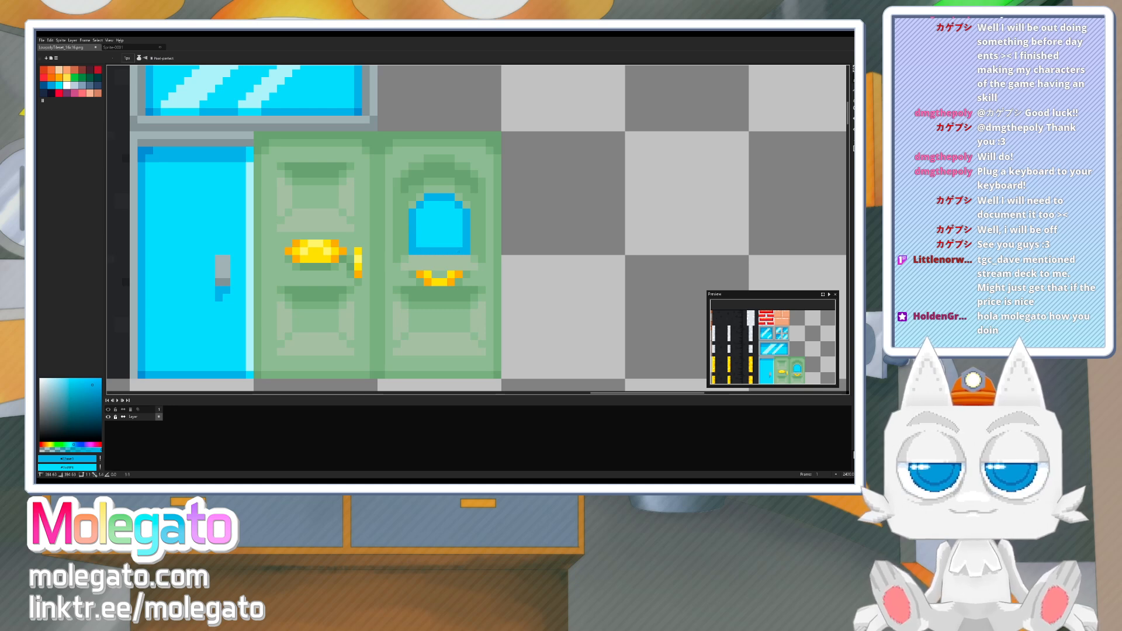
- Shade the glass pane's arched top edge in the darkest blue and add a medium blue row beneath it
left_click(146, 151, "alt")
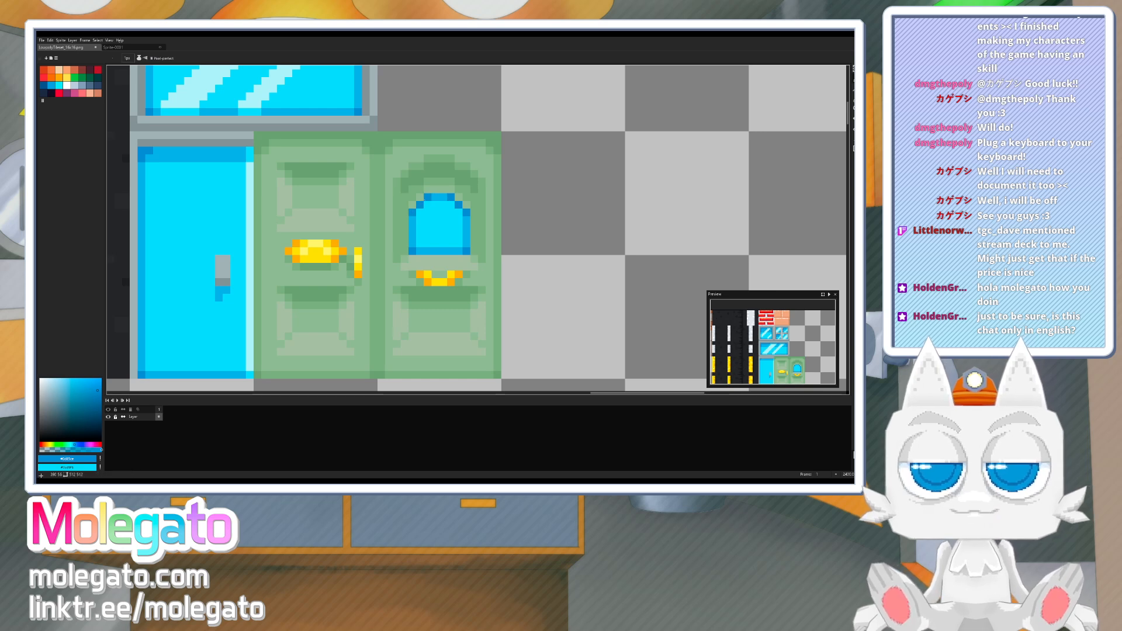
left_click(413, 220, "alt")
left_click(421, 213)
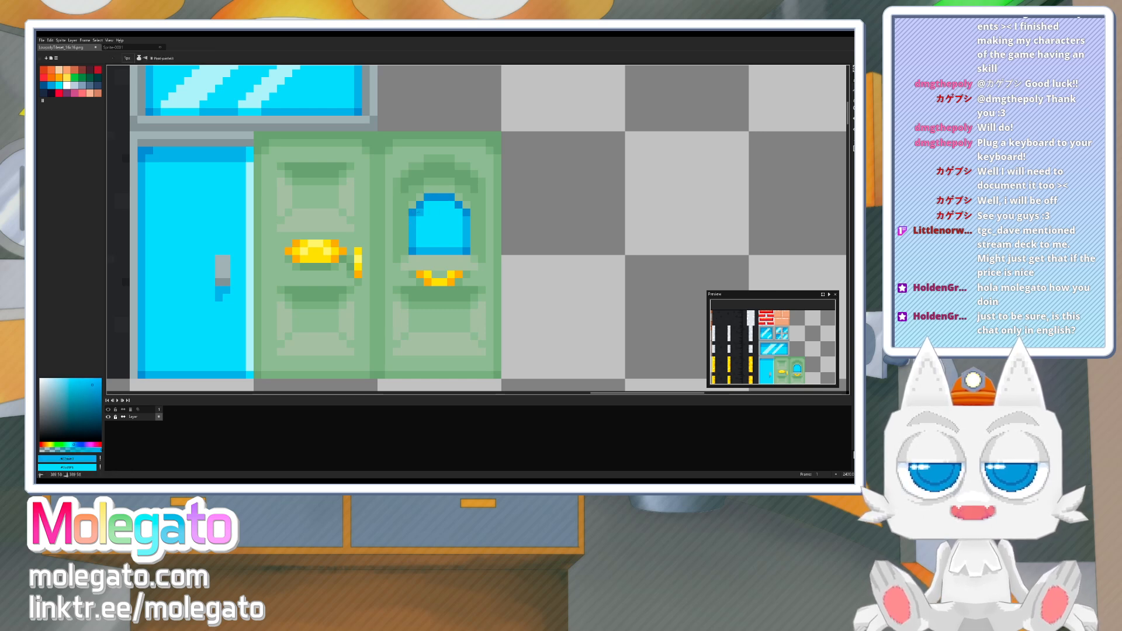
left_click_drag(452, 205, 431, 206)
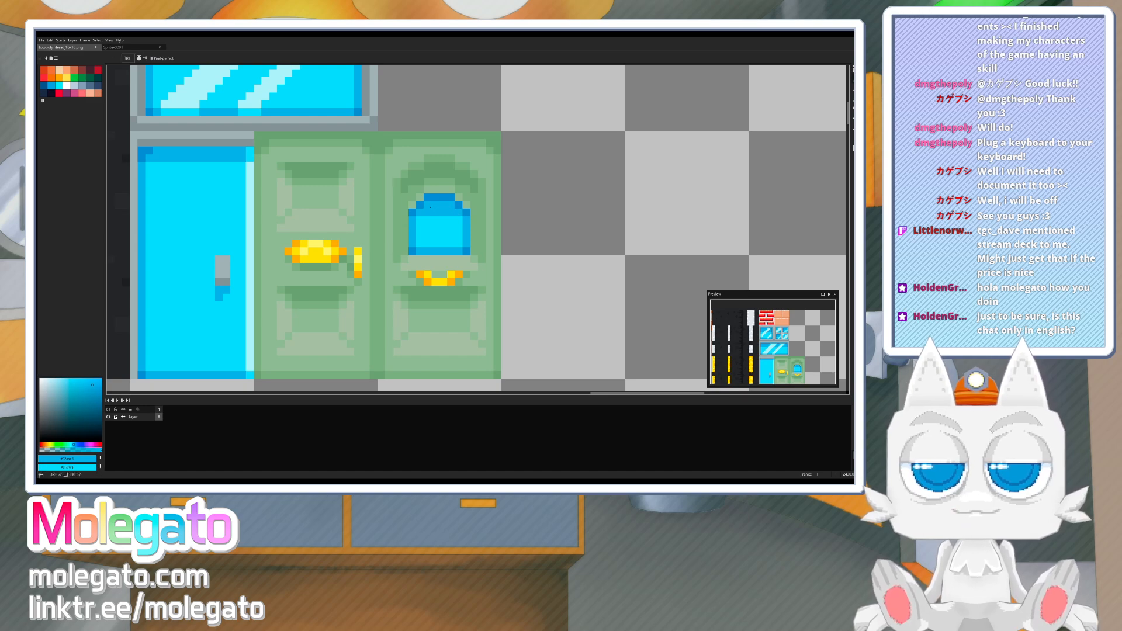
scroll(453, 256, "down", 2)
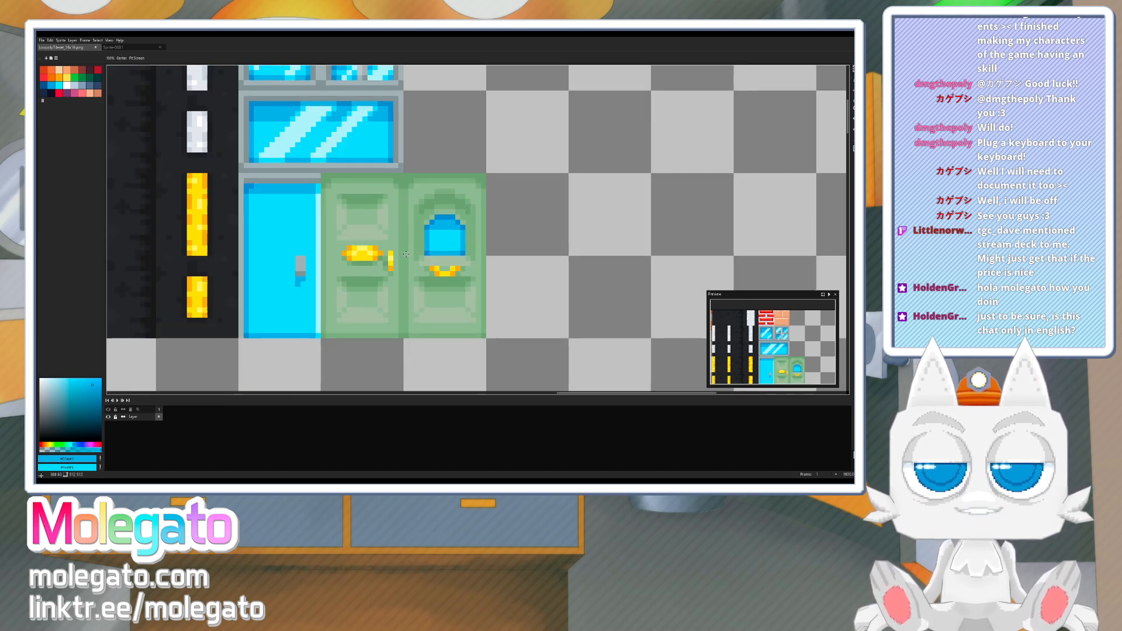
scroll(488, 242, "down", 3)
middle_click_drag(336, 221, 417, 240)
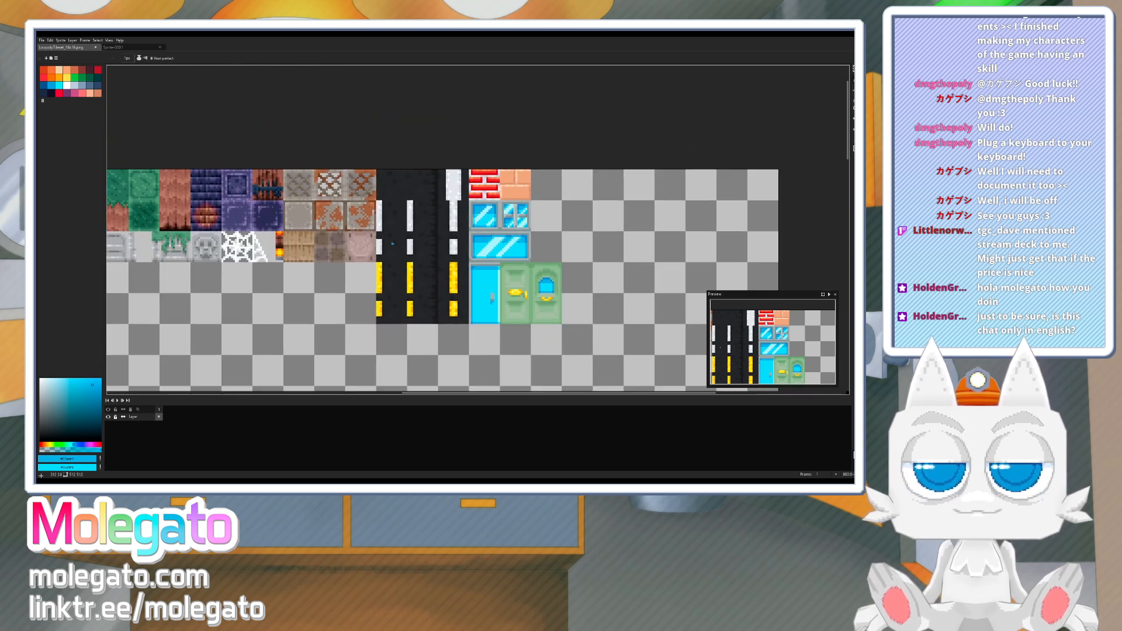
middle_click_drag(315, 229, 456, 239)
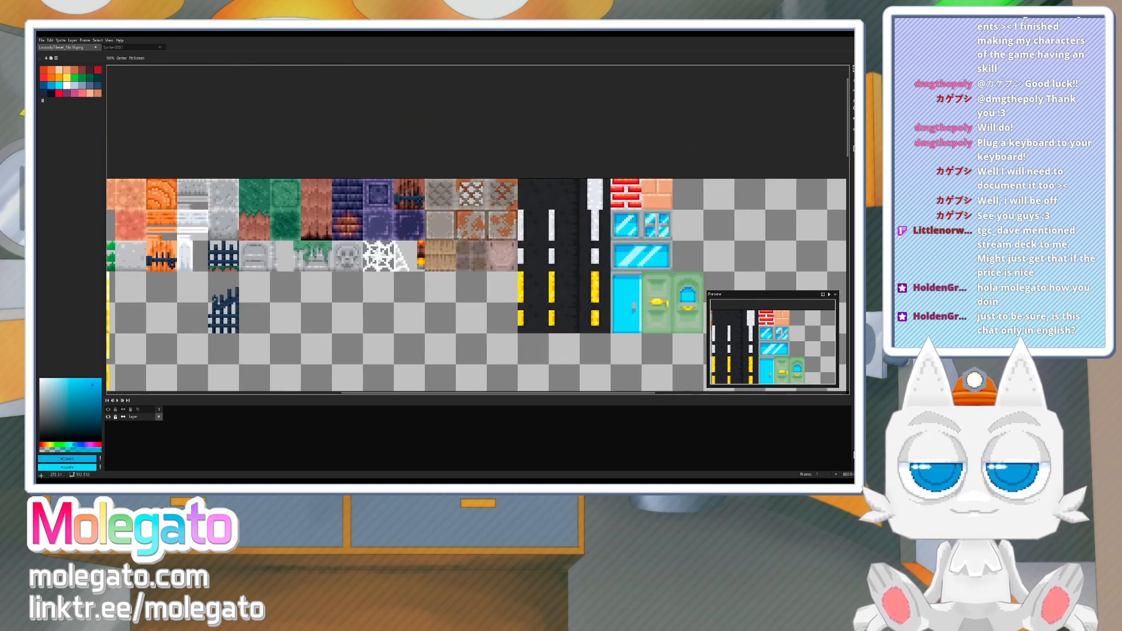
- Draw two vertical bars across the arched glass pane in the dark navy sampled from the fence tile
key("i")
left_click(232, 301, "alt")
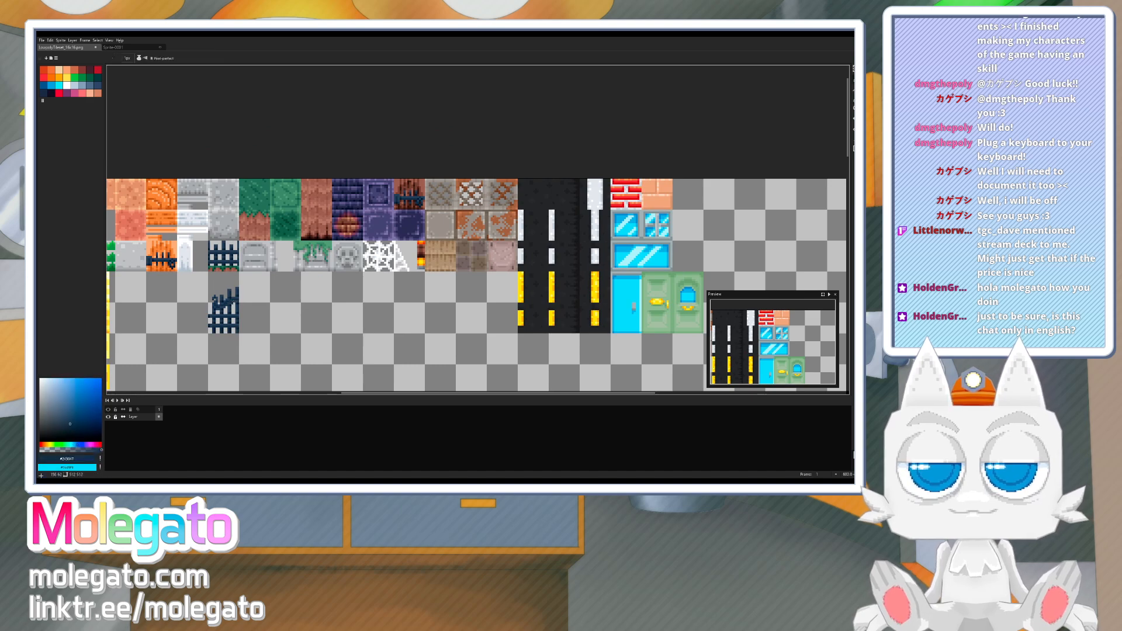
key("x")
left_click(232, 302, "alt")
key("x")
middle_click_drag(690, 293, 484, 263)
scroll(485, 263, "up", 5)
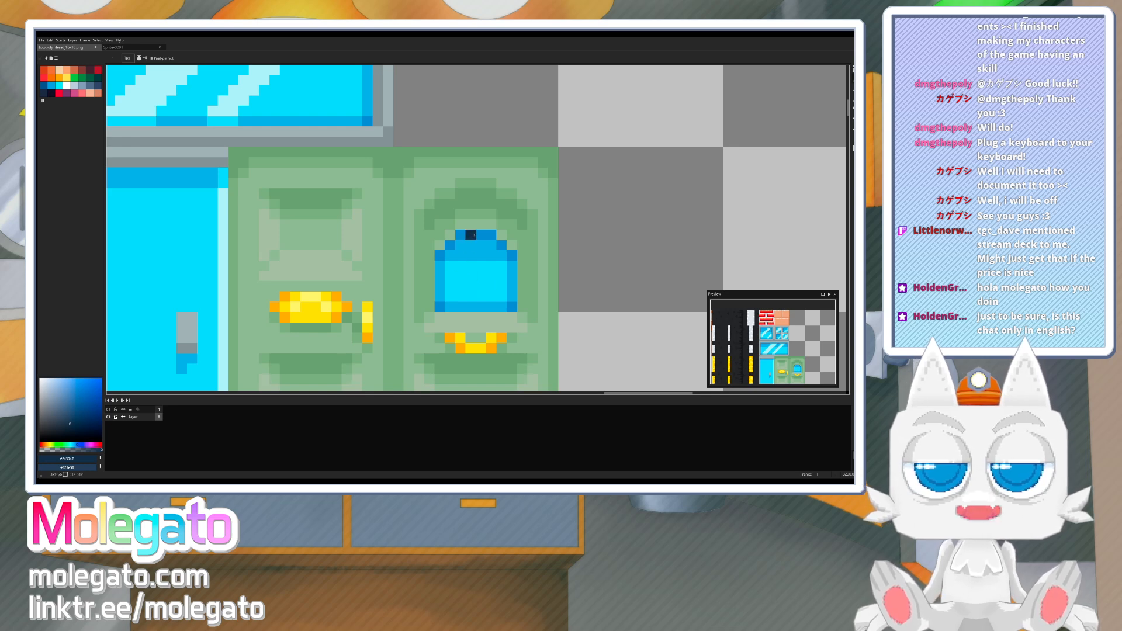
left_click(461, 237)
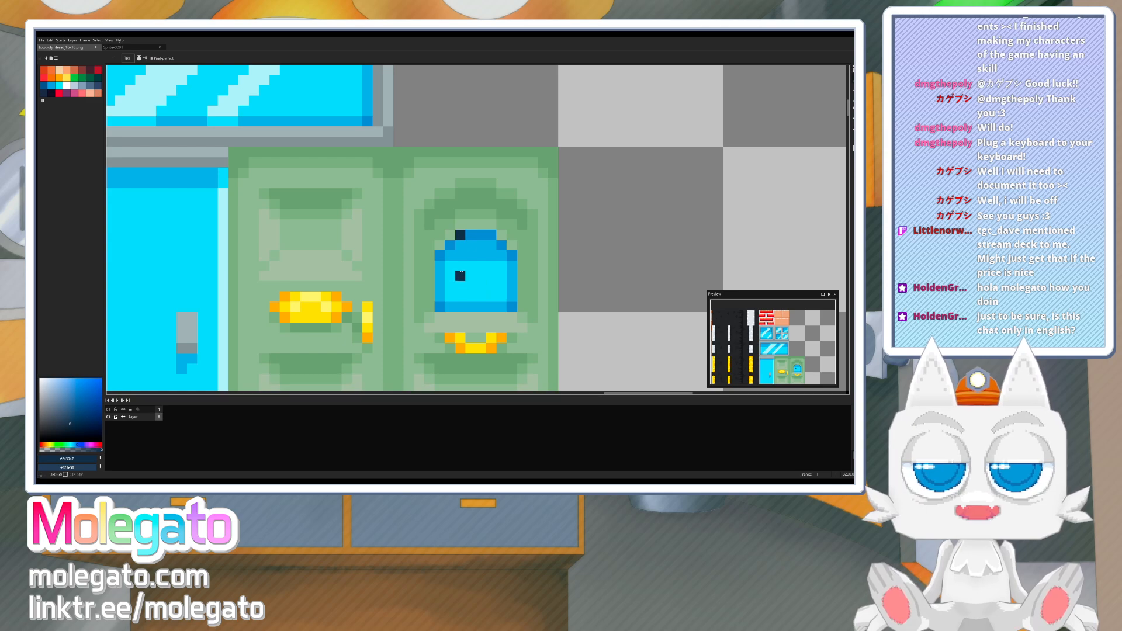
left_click(461, 306, "shift")
left_click(491, 307)
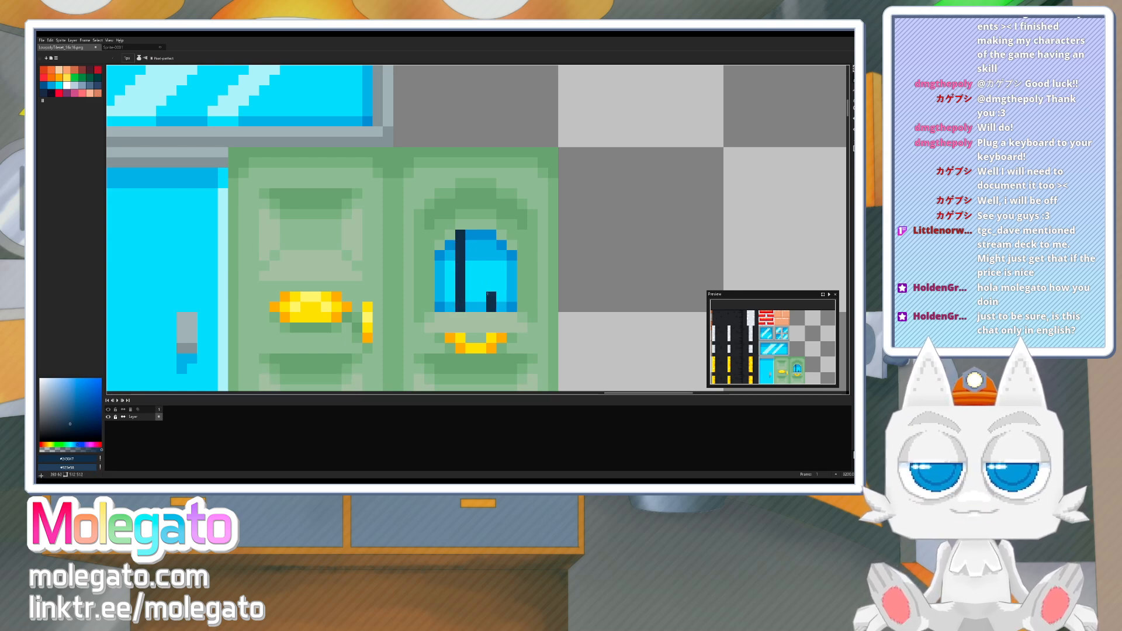
left_click(490, 237, "shift")
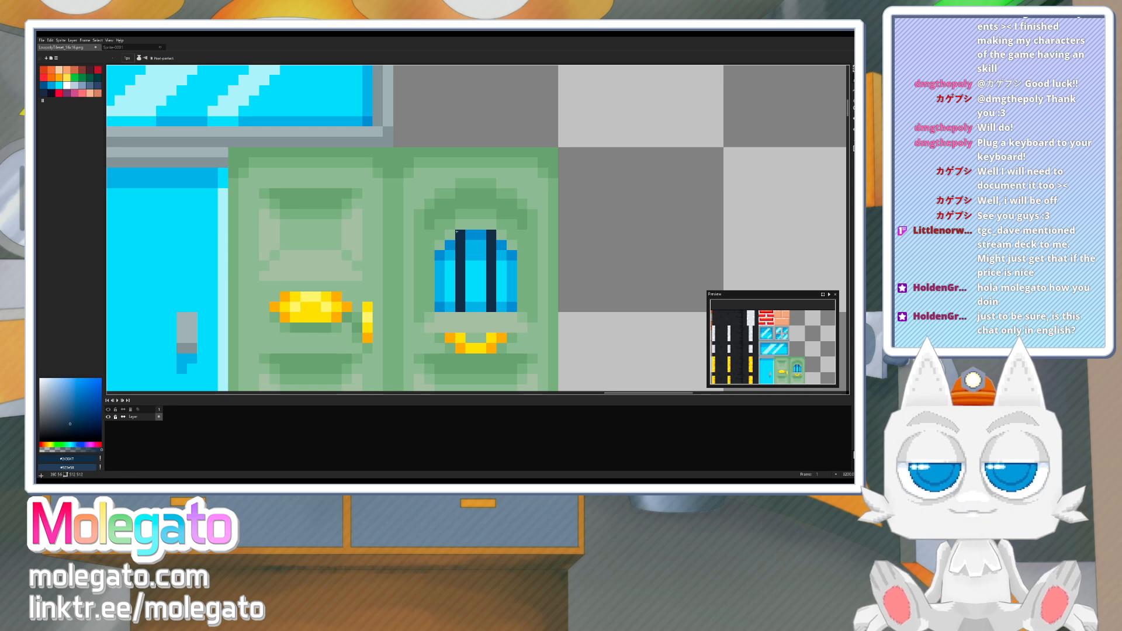
- Shade the barred window with the fence's second navy on the bars and darker blue shadow pixels on the glass
key("x")
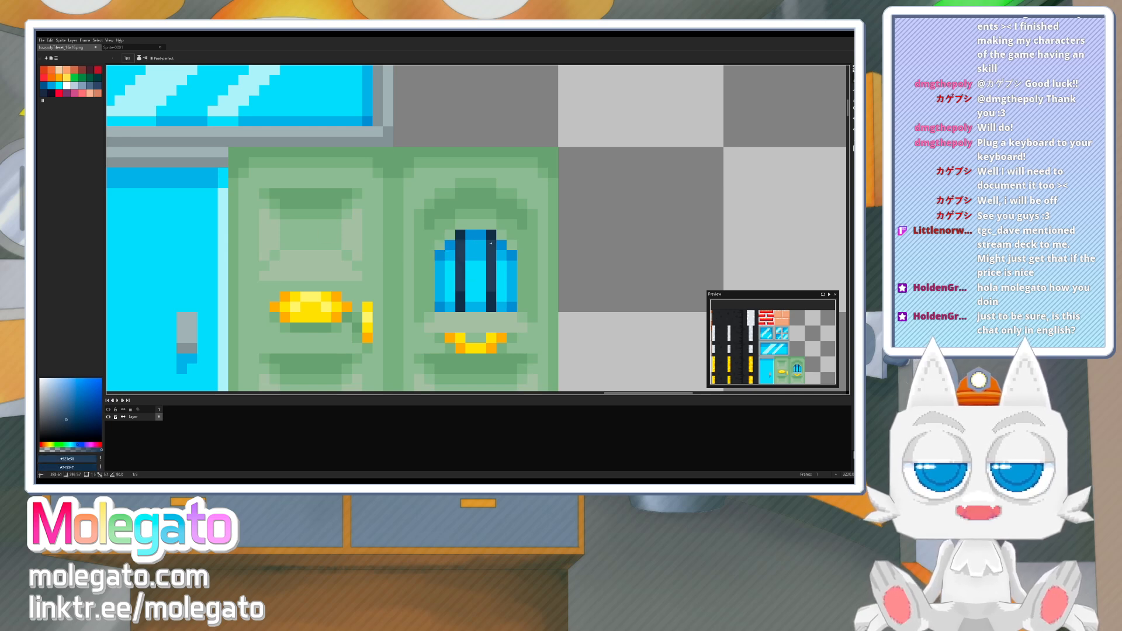
left_click(471, 265, "alt")
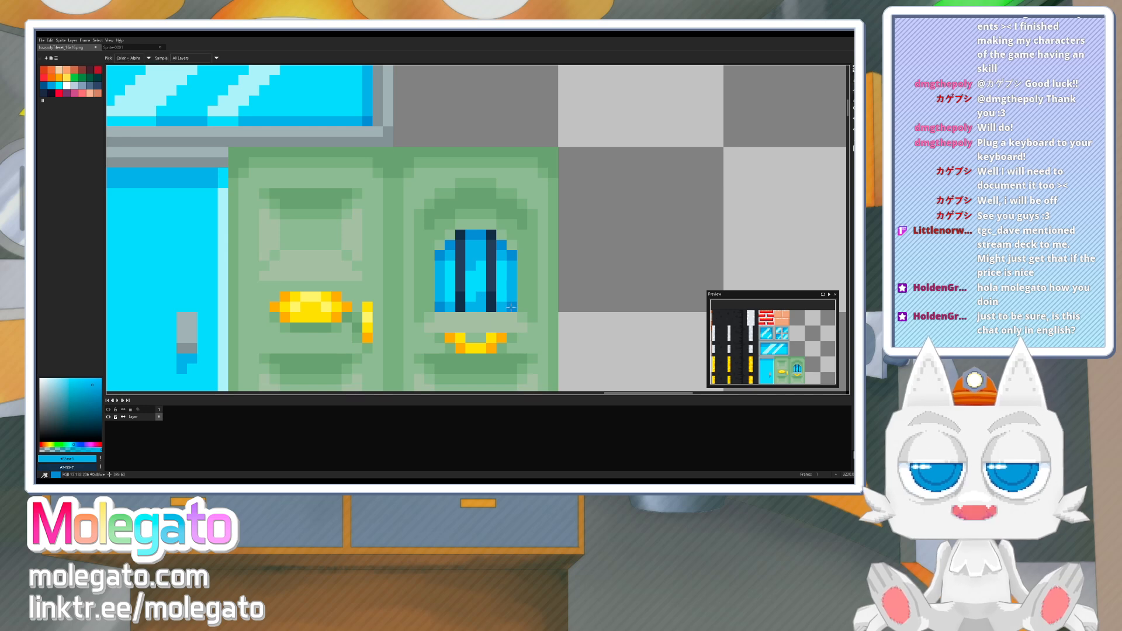
left_click(511, 307, "alt")
left_click(481, 308)
left_click(491, 275)
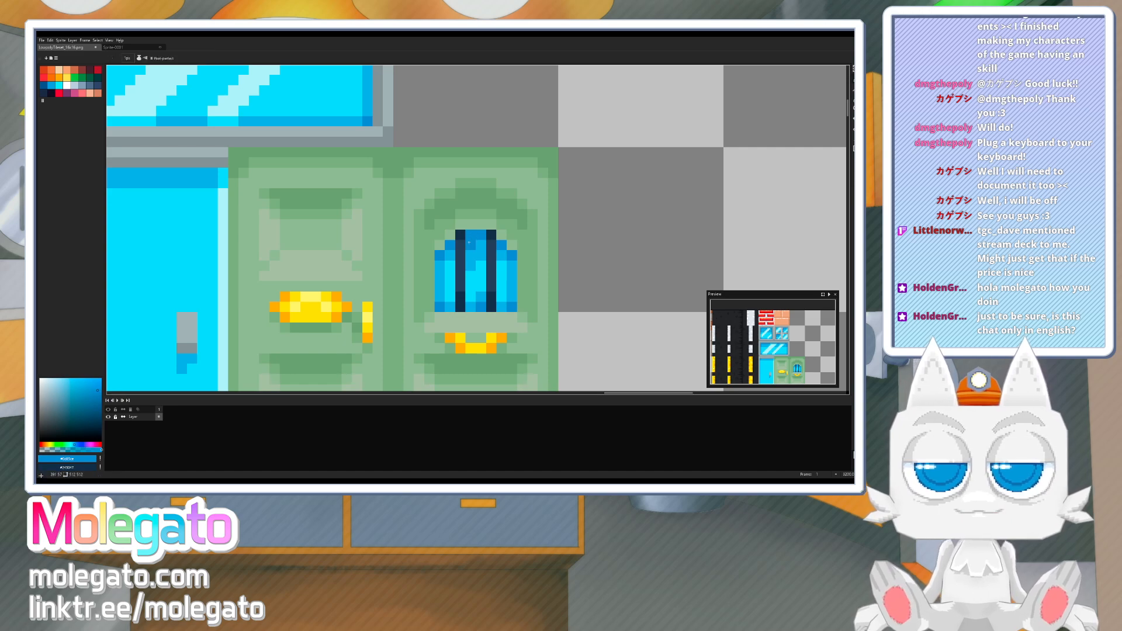
left_click(491, 244)
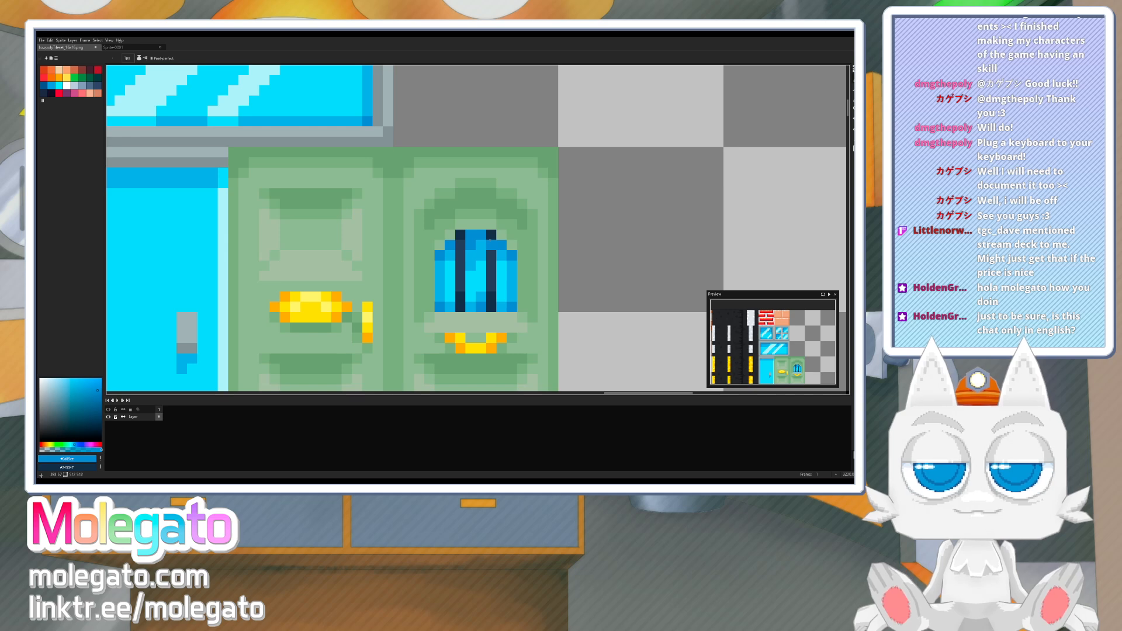
- Touch up the green frame pixels around the ends of the window bars using greens sampled from the door
left_click(491, 316, "alt")
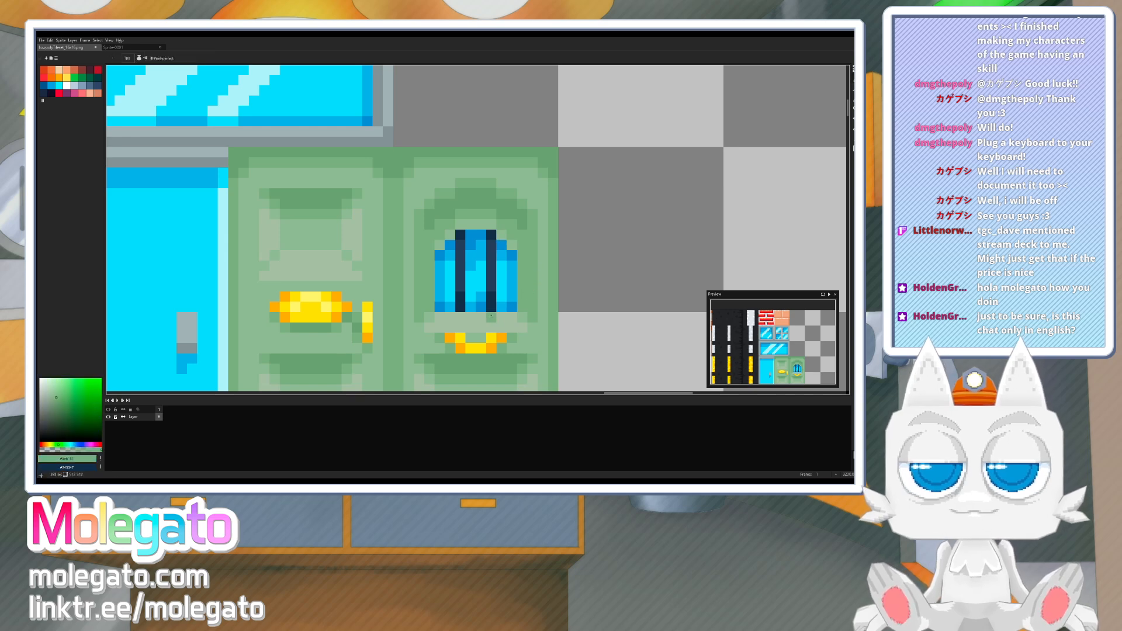
left_click(461, 317)
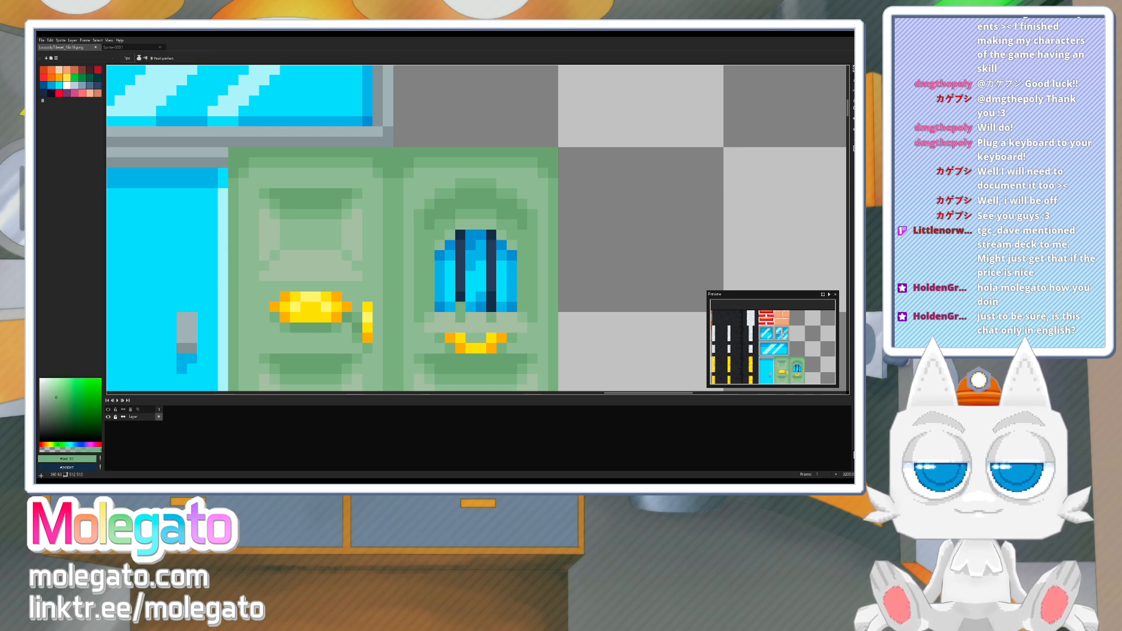
left_click(454, 204, "alt")
left_click(461, 224)
left_click(492, 225)
left_click(482, 224, "alt")
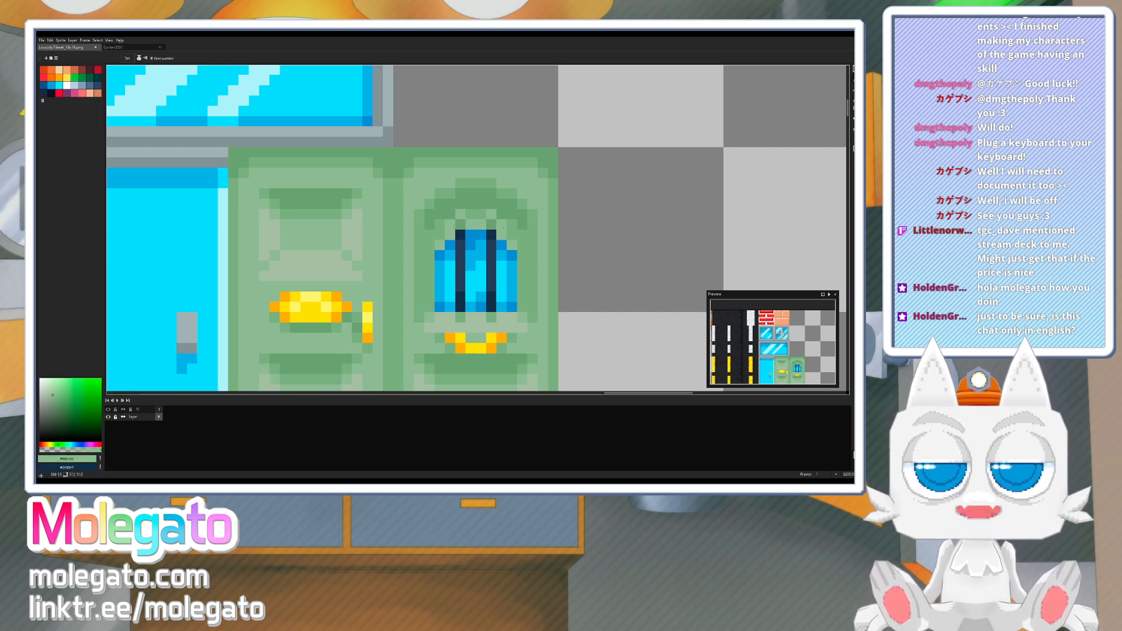
left_click(510, 226, "alt")
left_click(502, 234)
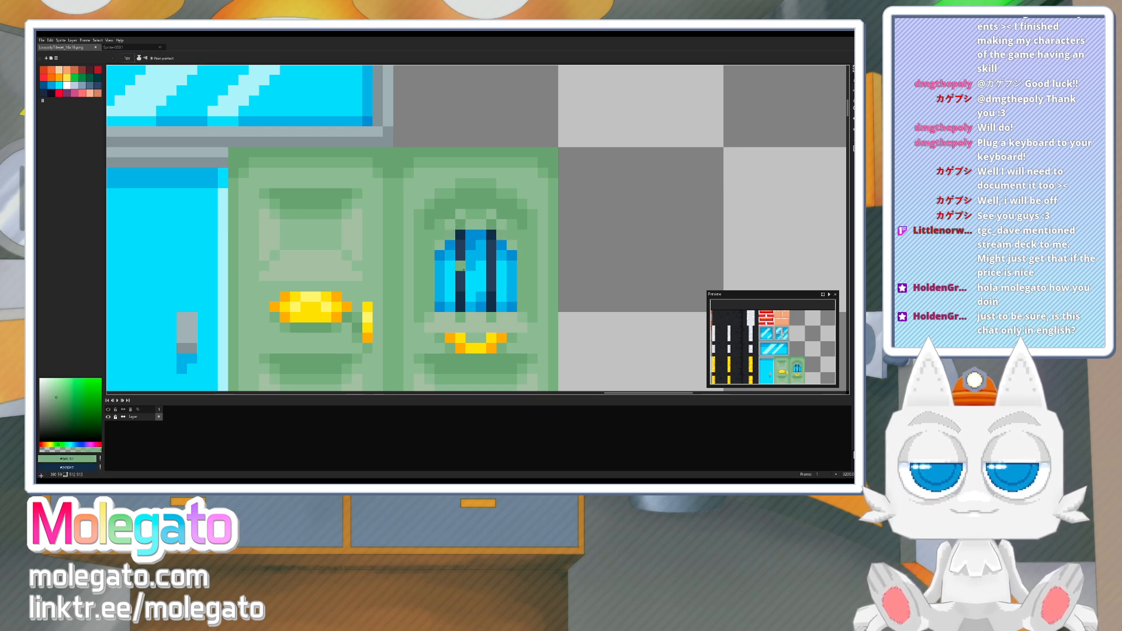
- Recolour the curved gold handle below the barred window with the dark navy shades sampled from the bars
scroll(564, 286, "down", 1)
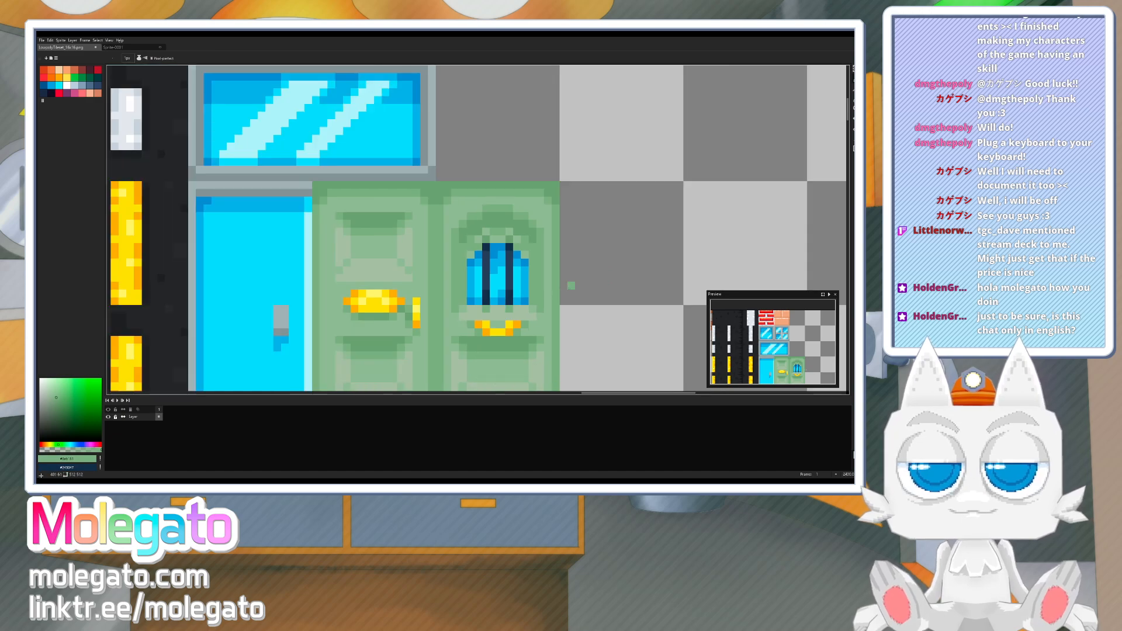
middle_click_drag(571, 285, 531, 247)
left_click(446, 252, "alt")
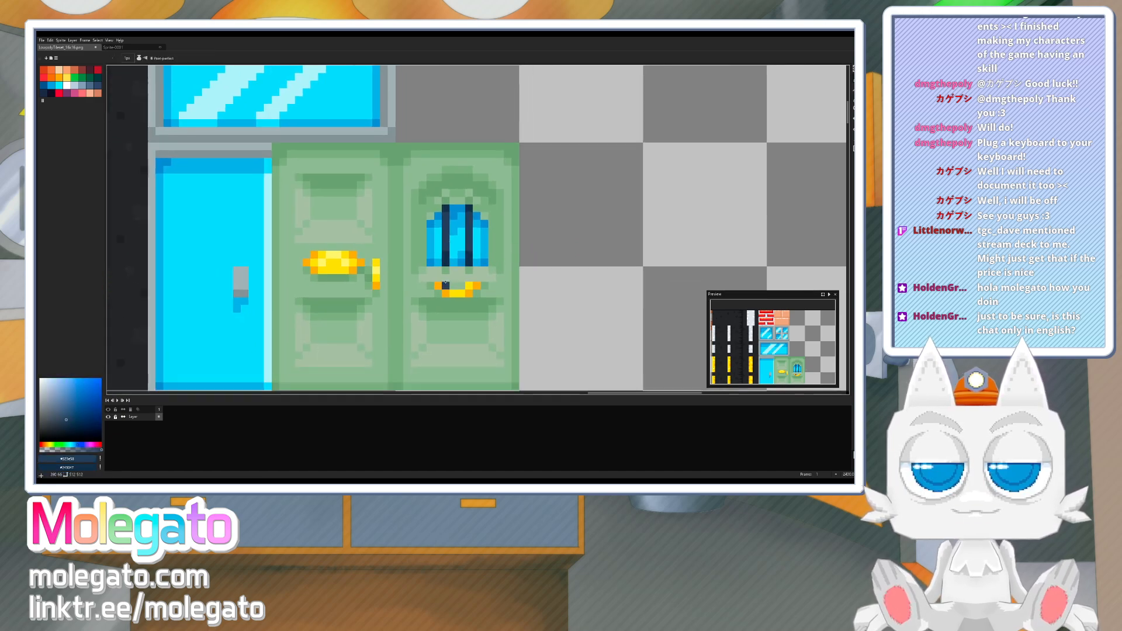
left_click(454, 286)
left_click(462, 294)
left_click(469, 286)
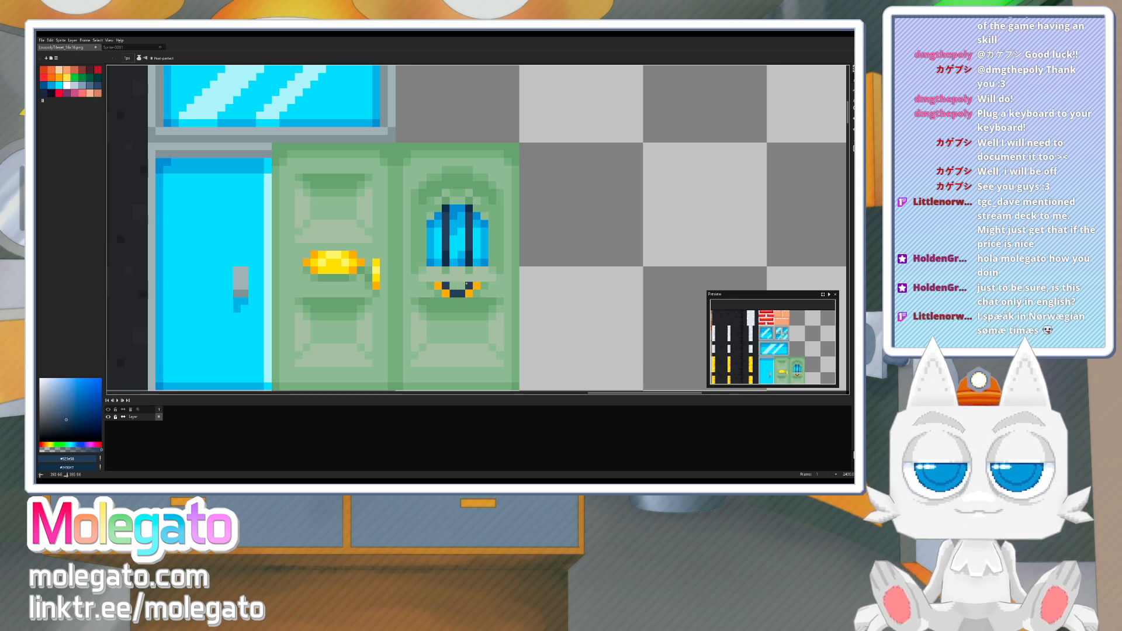
left_click(467, 261, "alt")
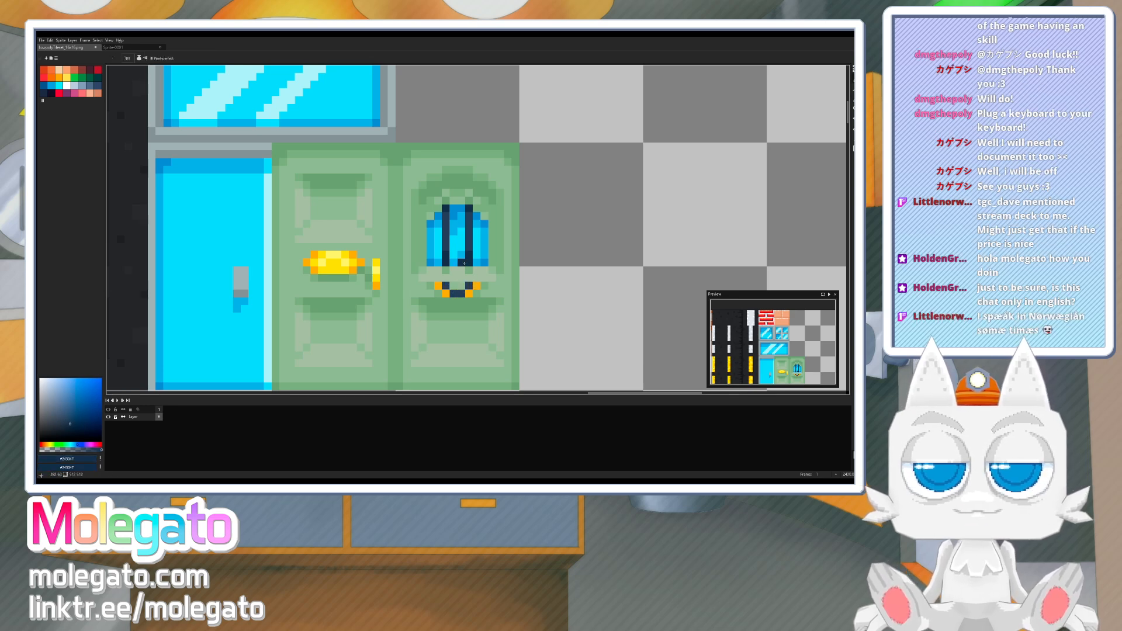
left_click(475, 285)
left_click_drag(474, 291, 438, 284)
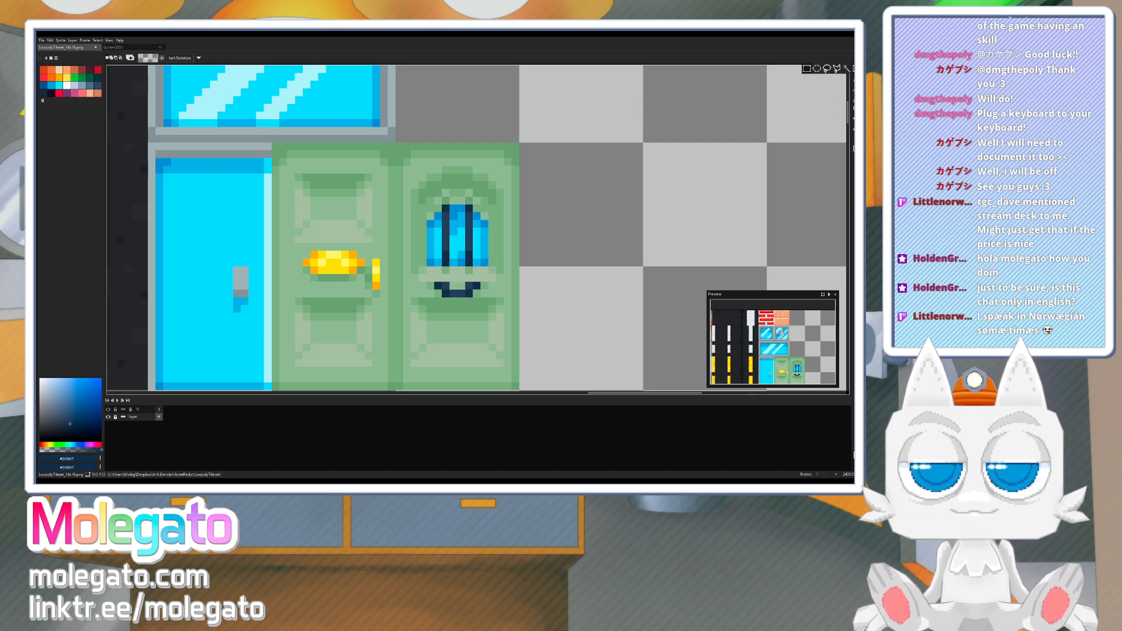
- Select the whole arched door tile and replace its base green with a pale, desaturated pink
left_click(853, 68)
left_click_drag(396, 147, 520, 373)
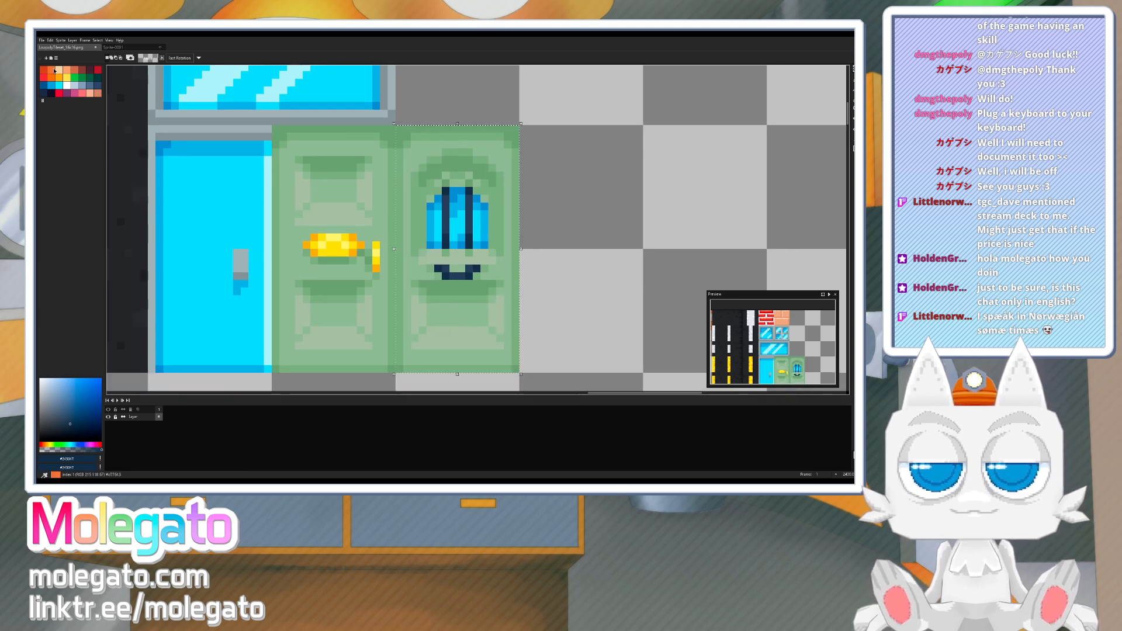
left_click(81, 92)
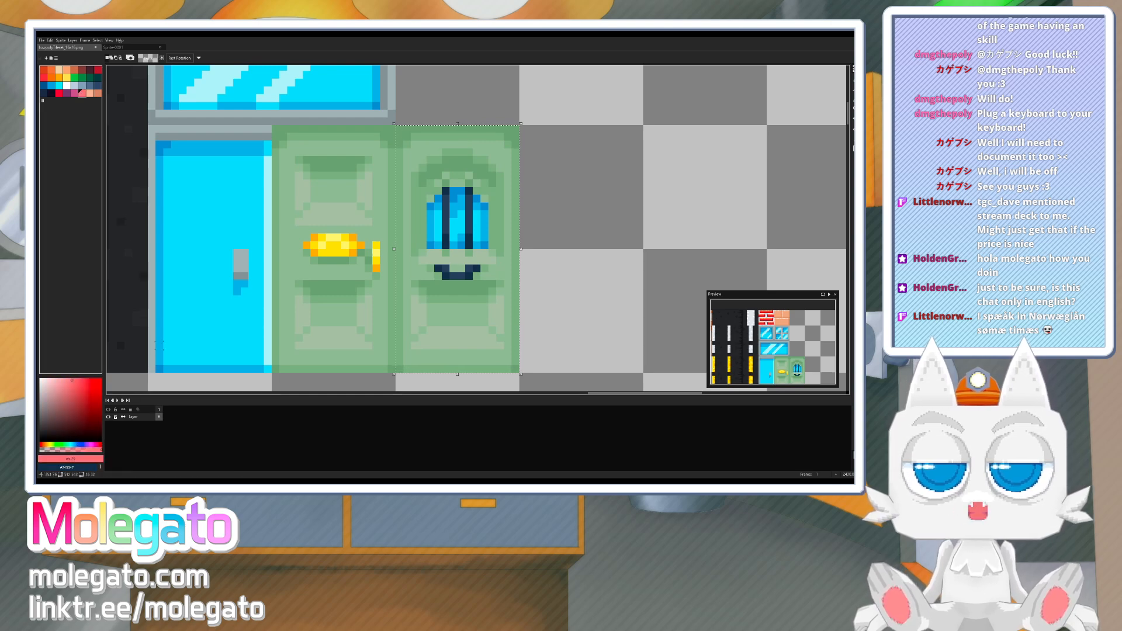
left_click(56, 388)
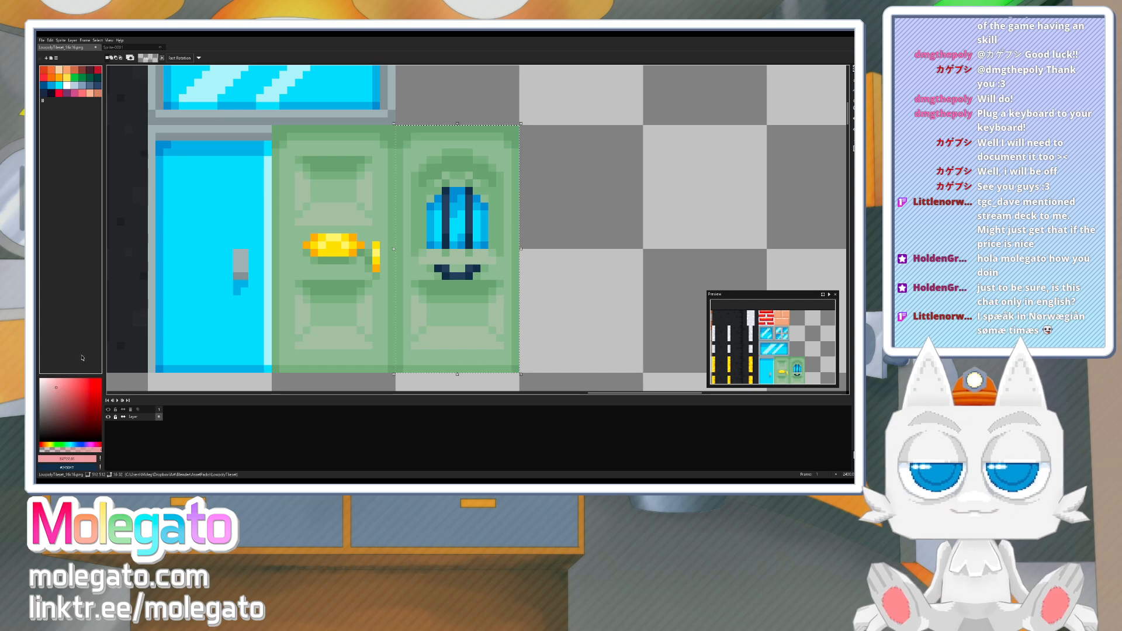
key("g")
left_click(405, 233)
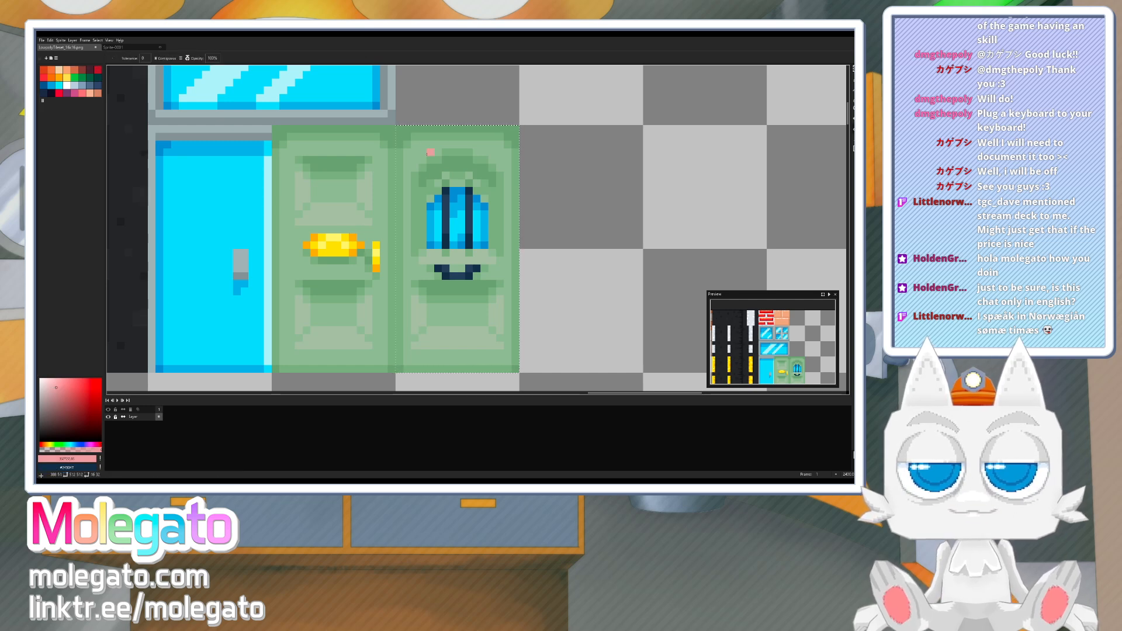
left_click(48, 391)
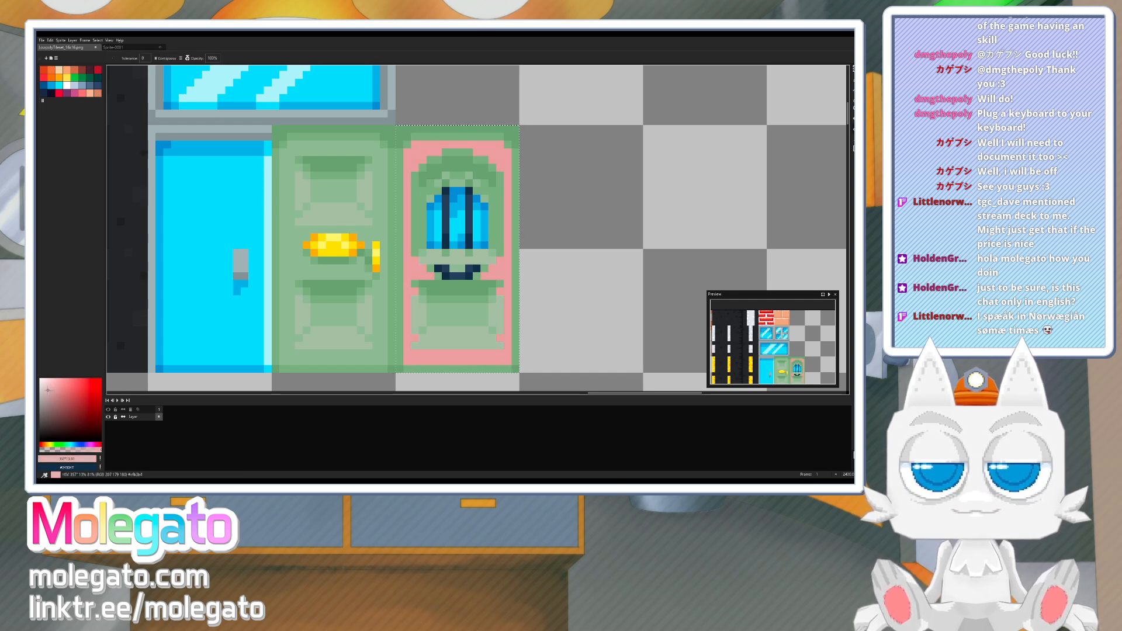
left_click(418, 273)
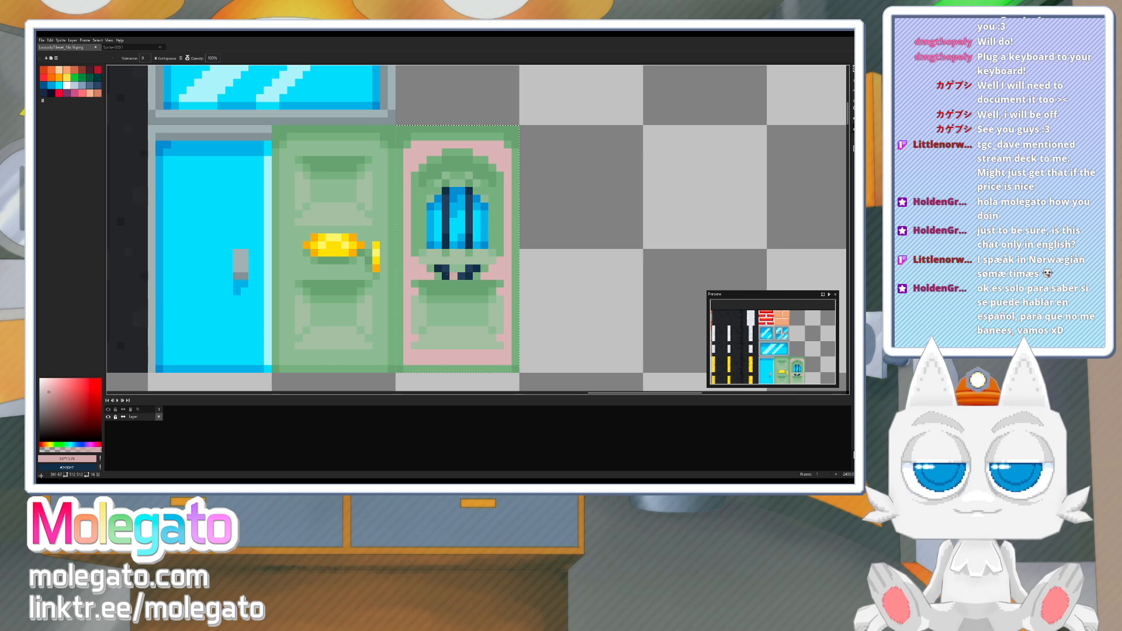
- Replace the arched door's medium green with a slightly darker pink and fill the lower panel's interior with the base pink
left_click(50, 397)
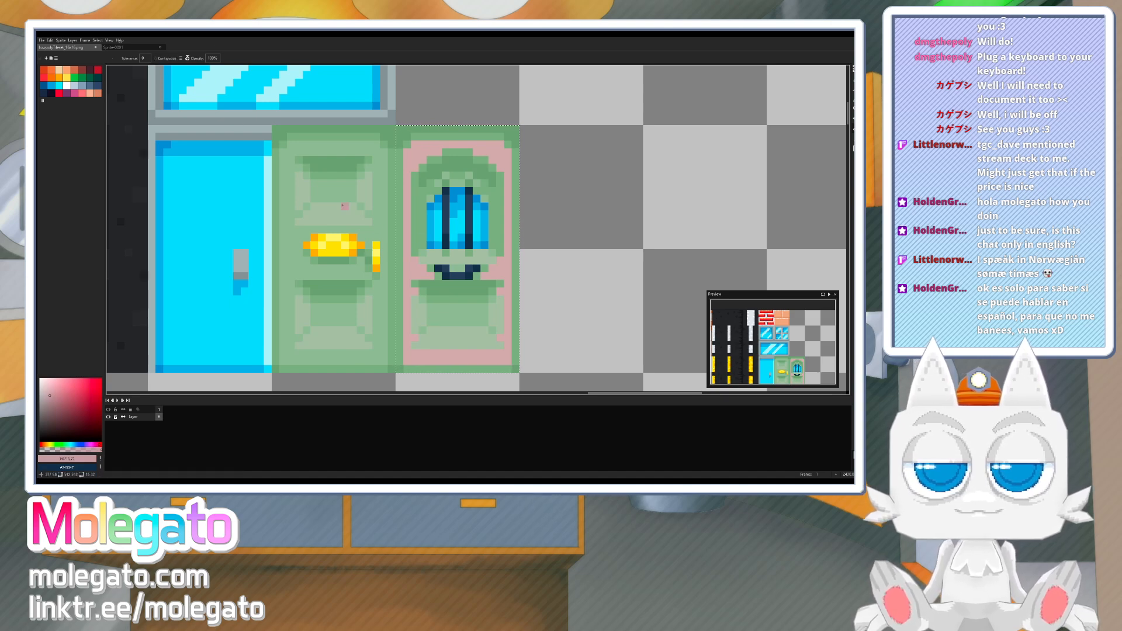
left_click(415, 292, "alt")
left_click(452, 313)
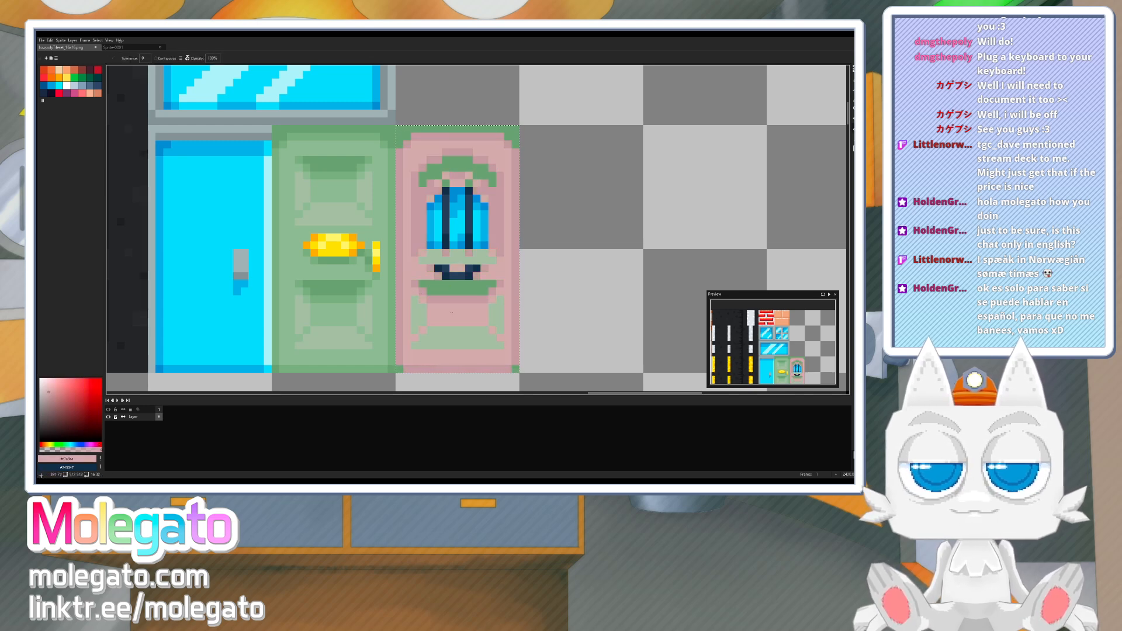
- Replace the arched door's darkest green shading with a darker mauve pink
left_click(49, 396)
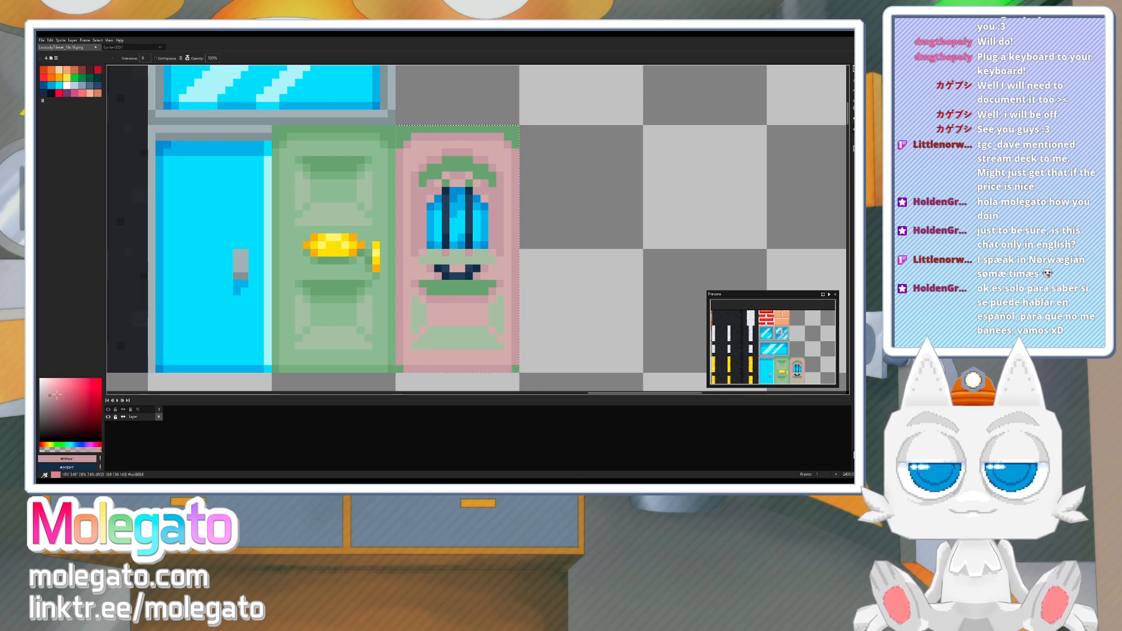
left_click(96, 444)
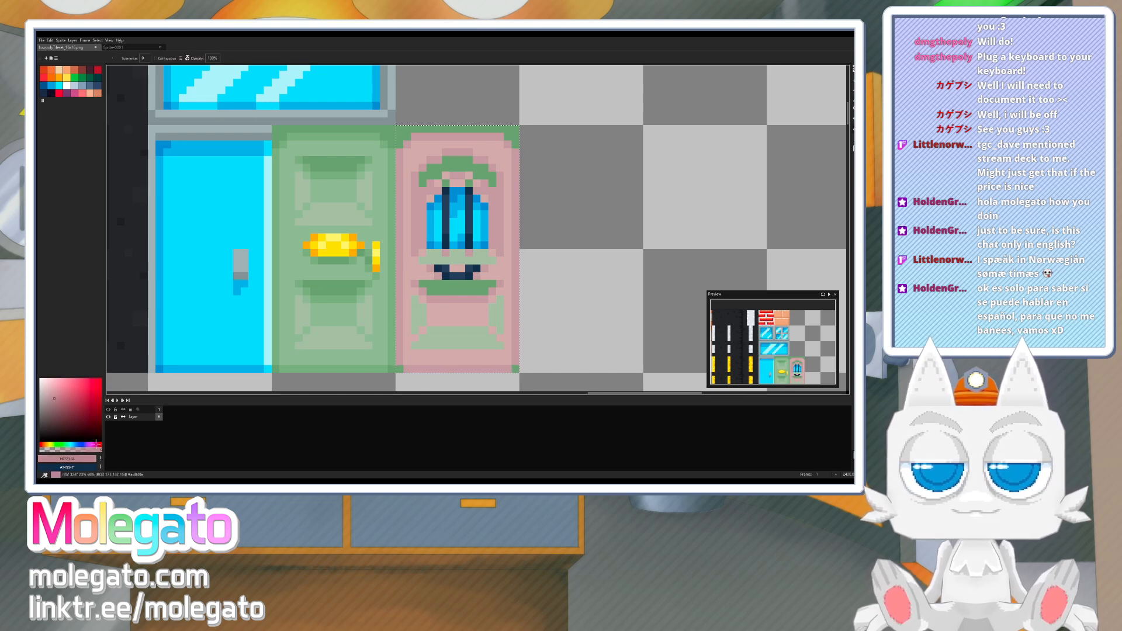
left_click(96, 445)
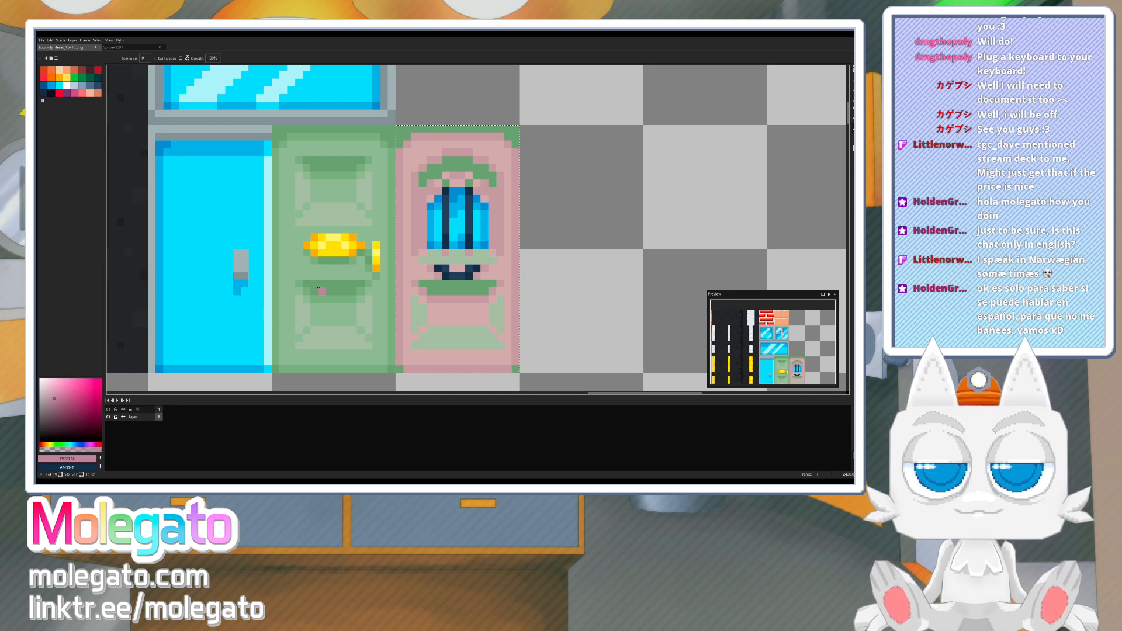
left_click(461, 283)
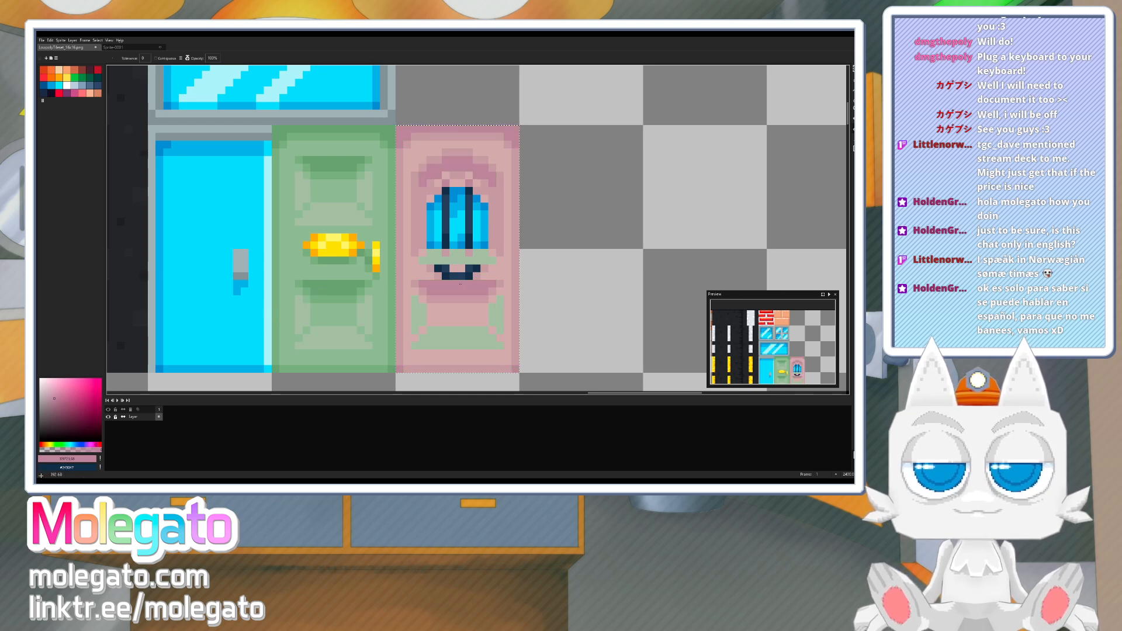
- Replace the arched door's remaining light green highlights with a paler, warmer pink derived from the base pink
key("i")
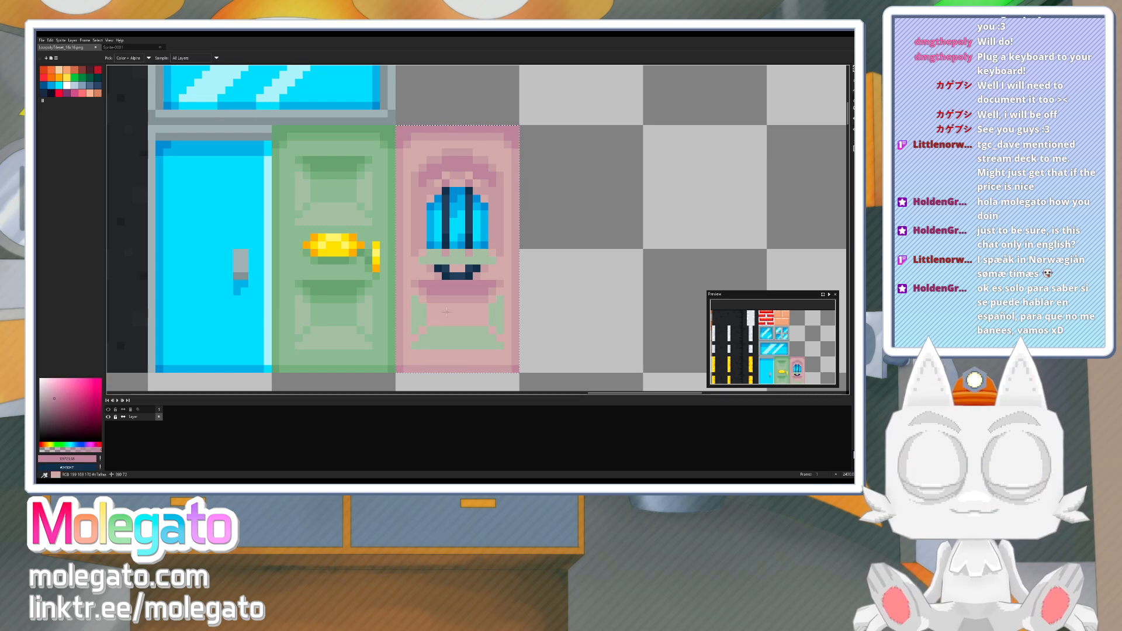
left_click(434, 316)
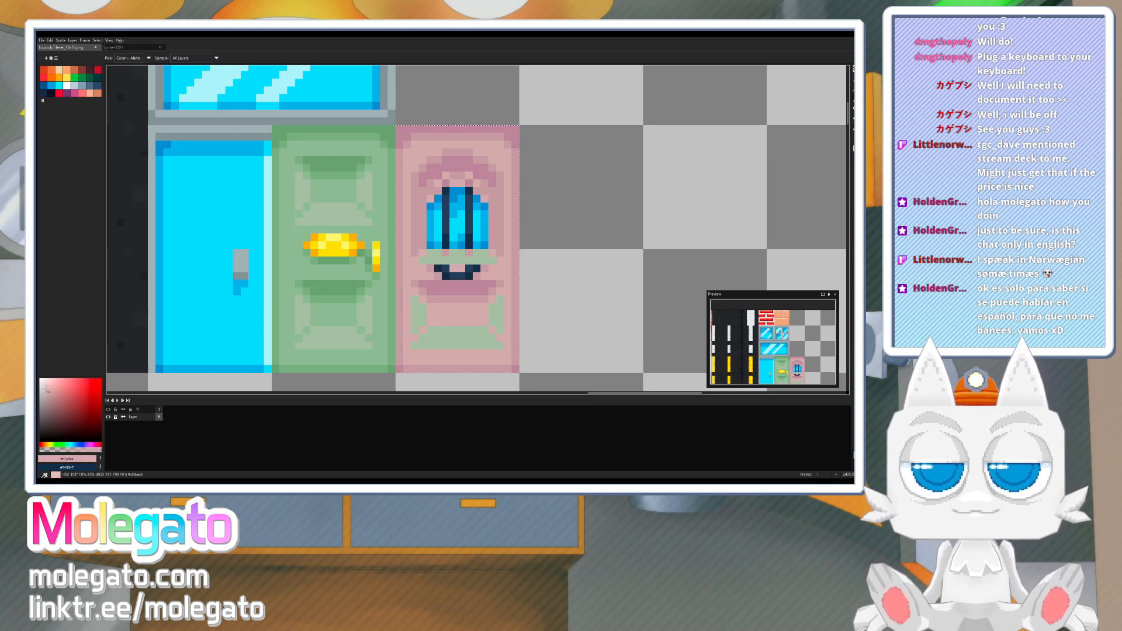
left_click(42, 444)
left_click(42, 445)
key("g")
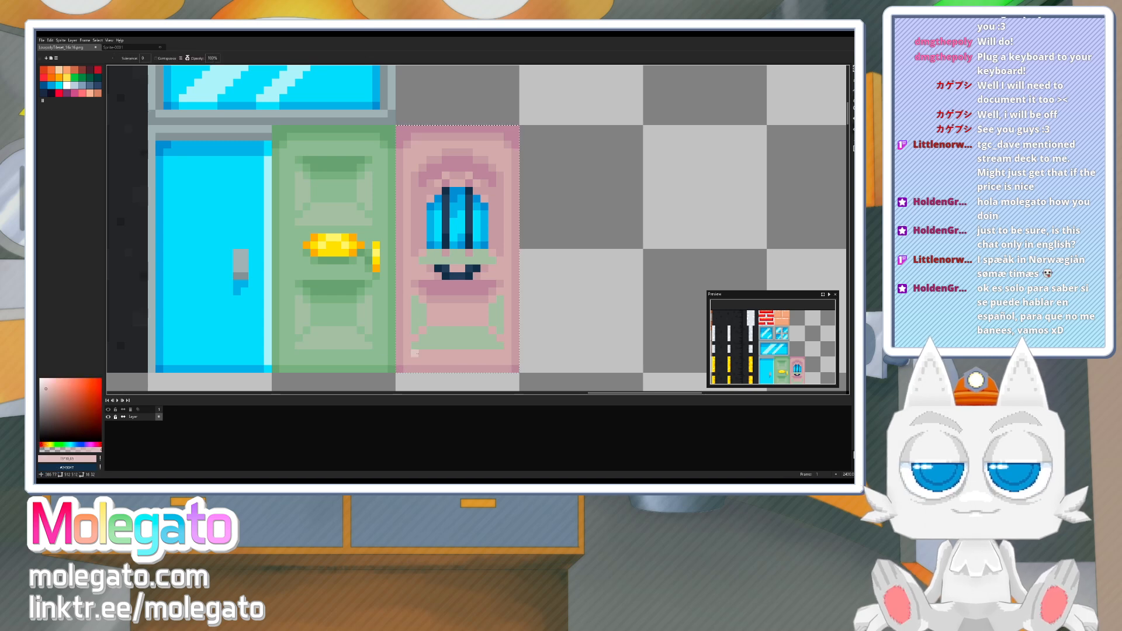
left_click(432, 346)
key("i")
left_click(454, 315)
key("g")
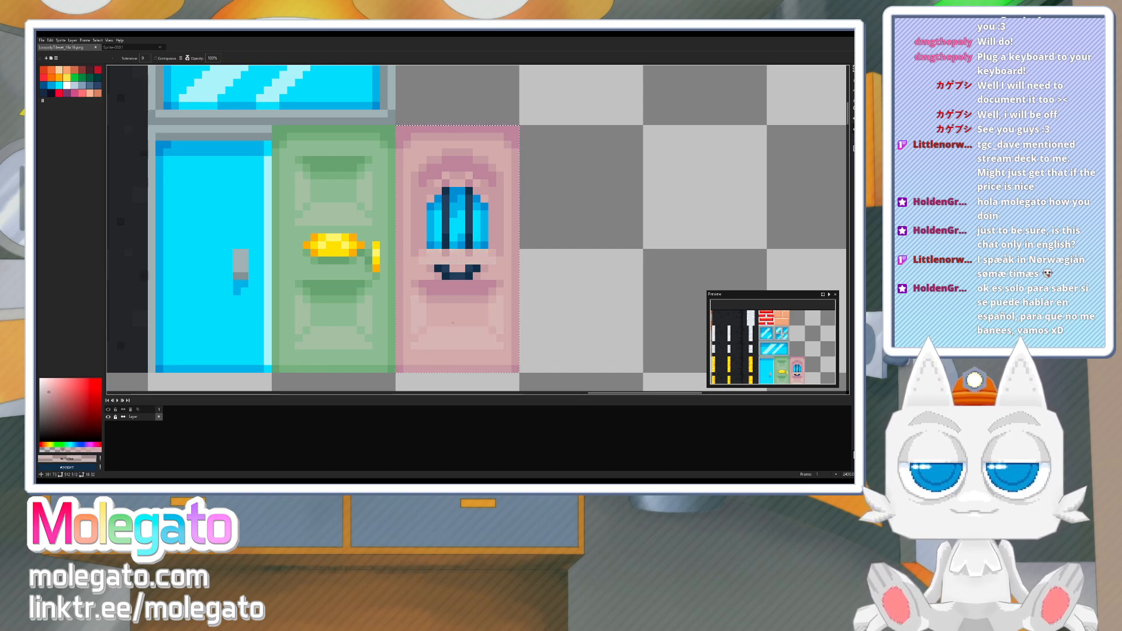
scroll(485, 295, "down", 2)
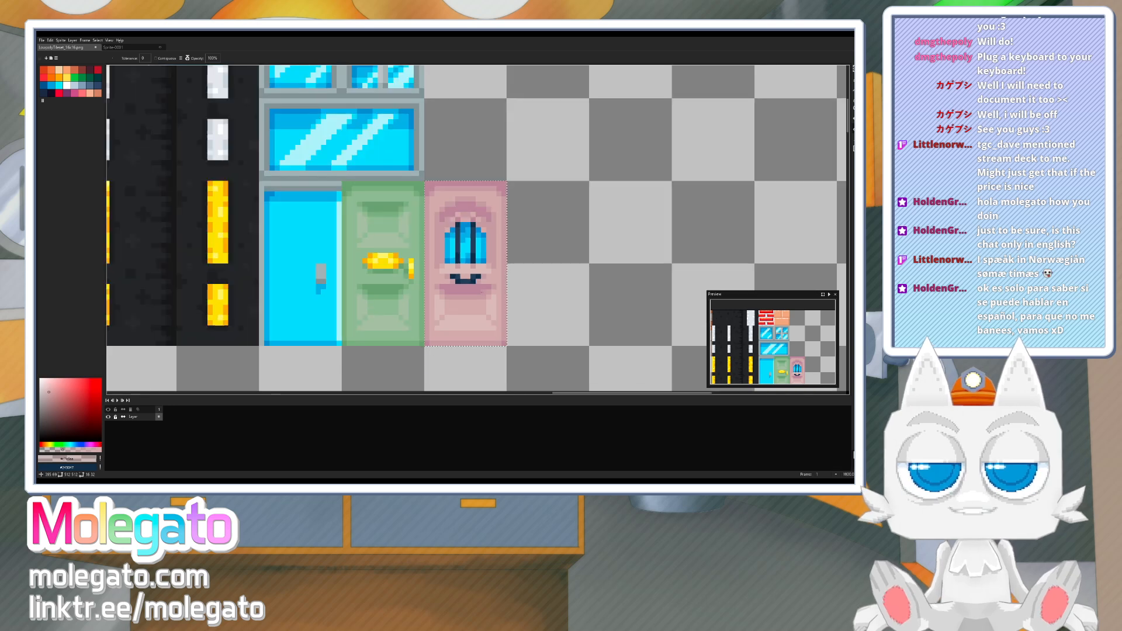
- Save the tileset image, switch to Blender, and reload the tileset texture so the new door tiles are included
middle_click_drag(497, 277, 460, 296)
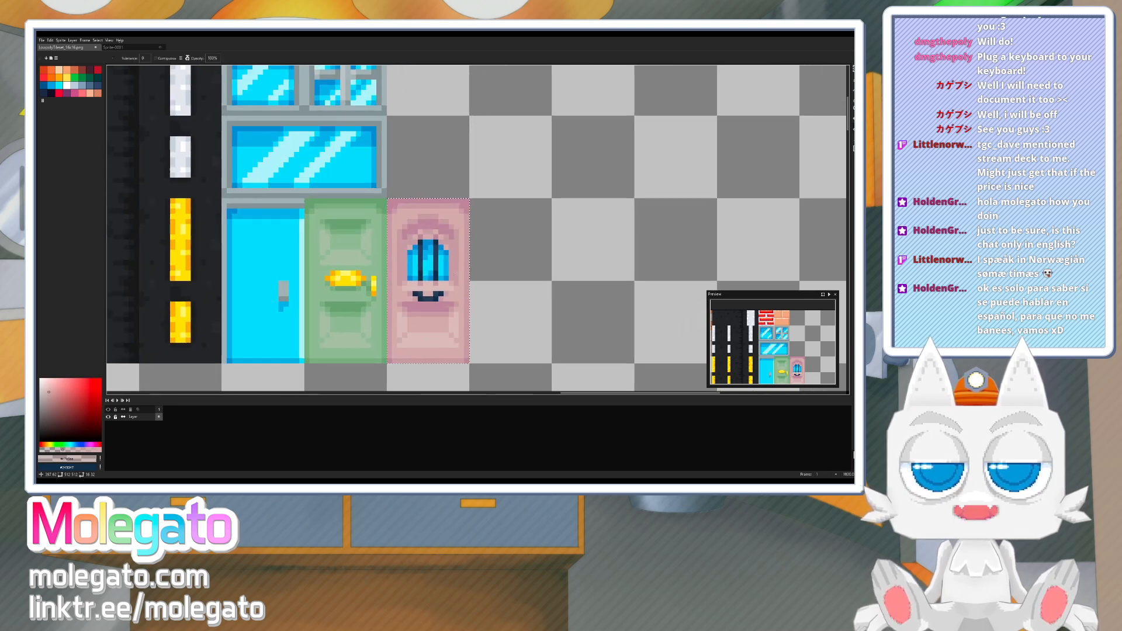
key("ctrl+s")
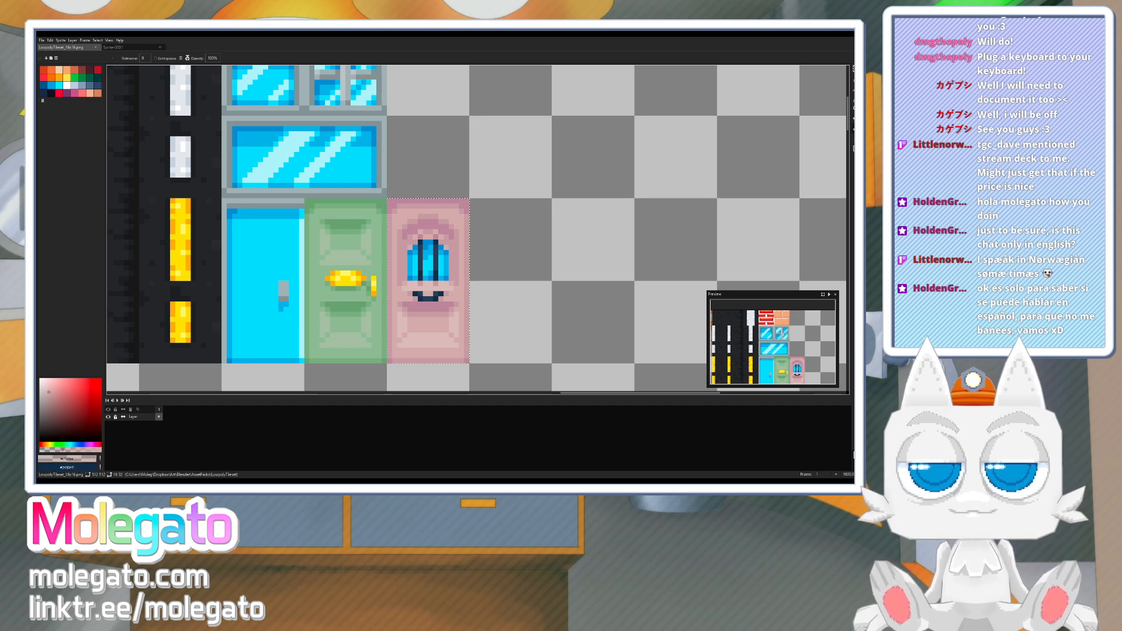
key("alt+Tab")
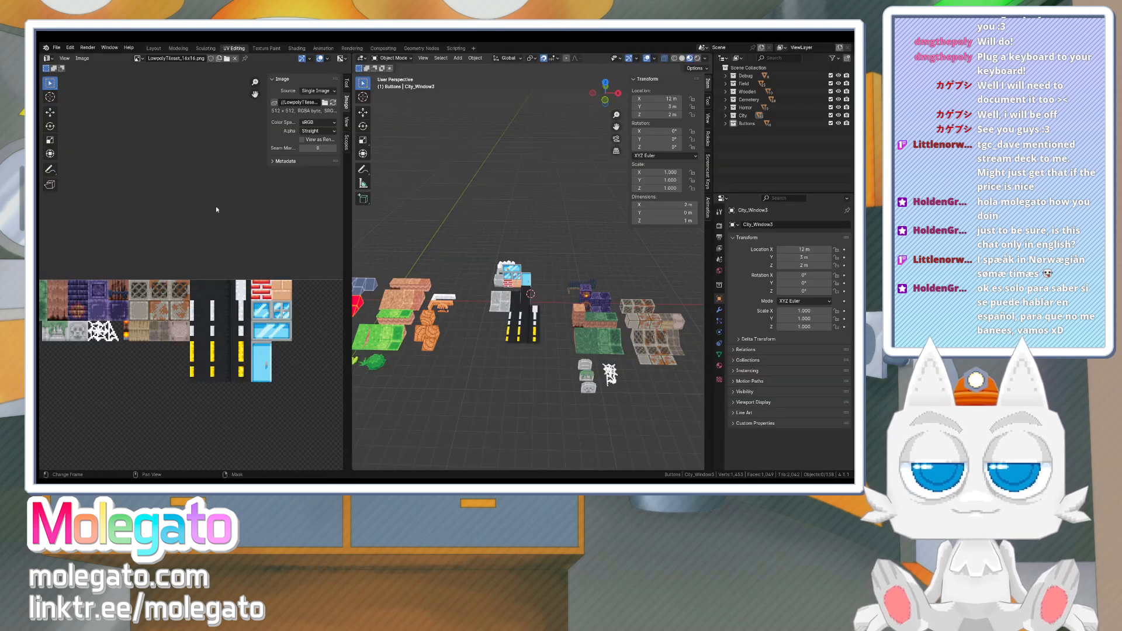
left_click(332, 102)
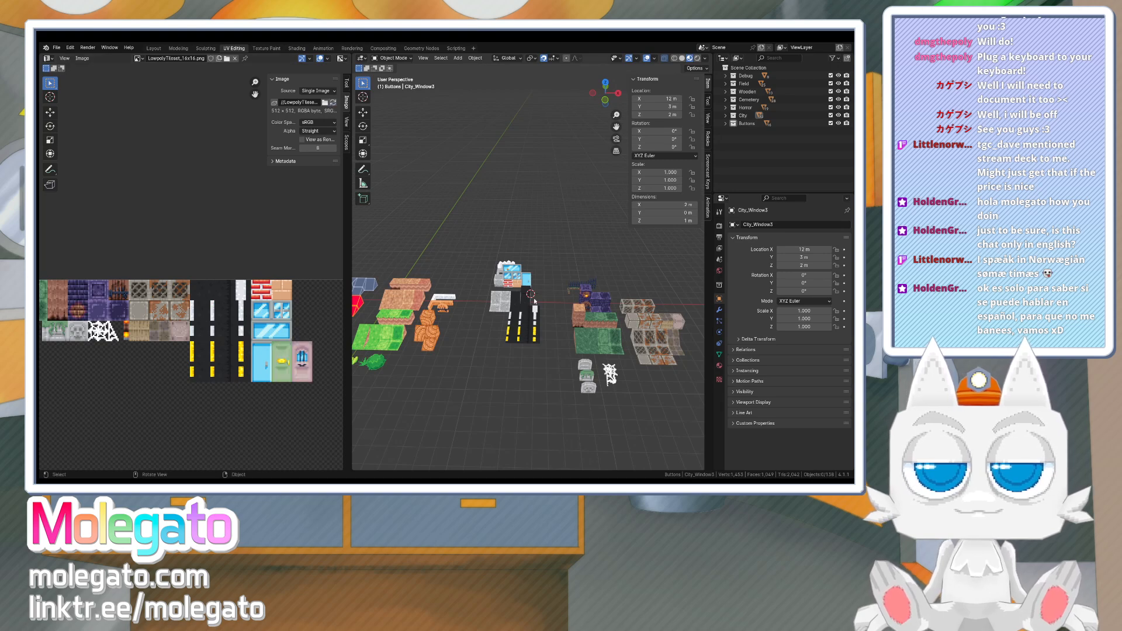
- Open the blue city door's mesh for editing and select its lower corner vertex next to the brick wall
middle_click_drag(534, 301, 510, 303)
scroll(520, 305, "up", 5)
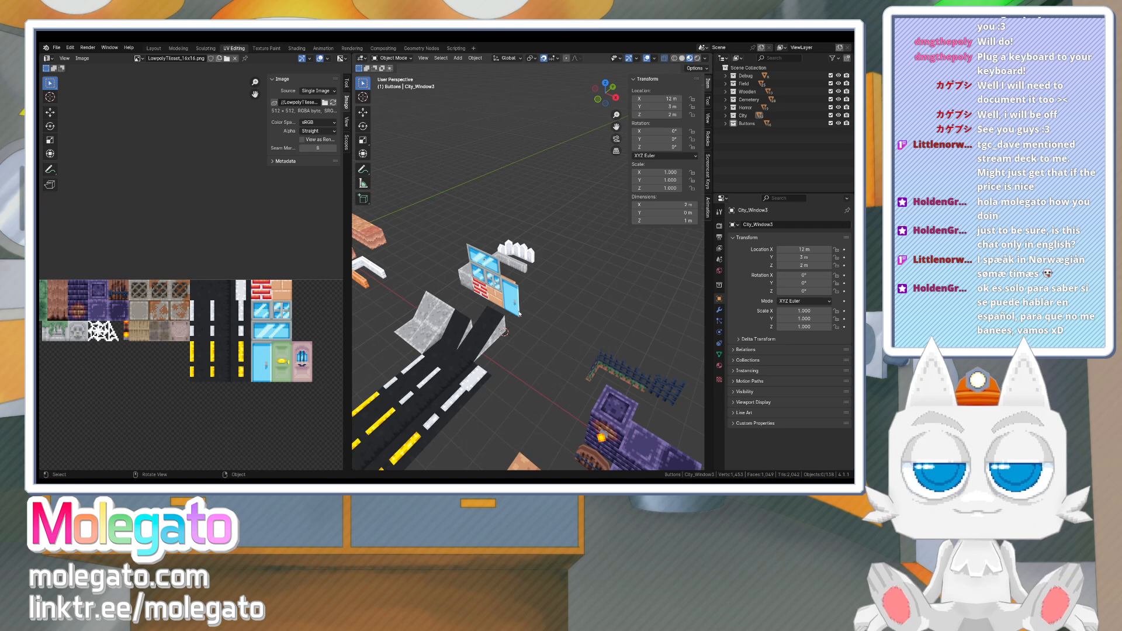
left_click(518, 312)
mouse_move(526, 316)
middle_mouse_down()
mouse_move(555, 319)
mouse_move(530, 319)
middle_mouse_up()
key("Tab")
scroll(530, 319, "up", 2)
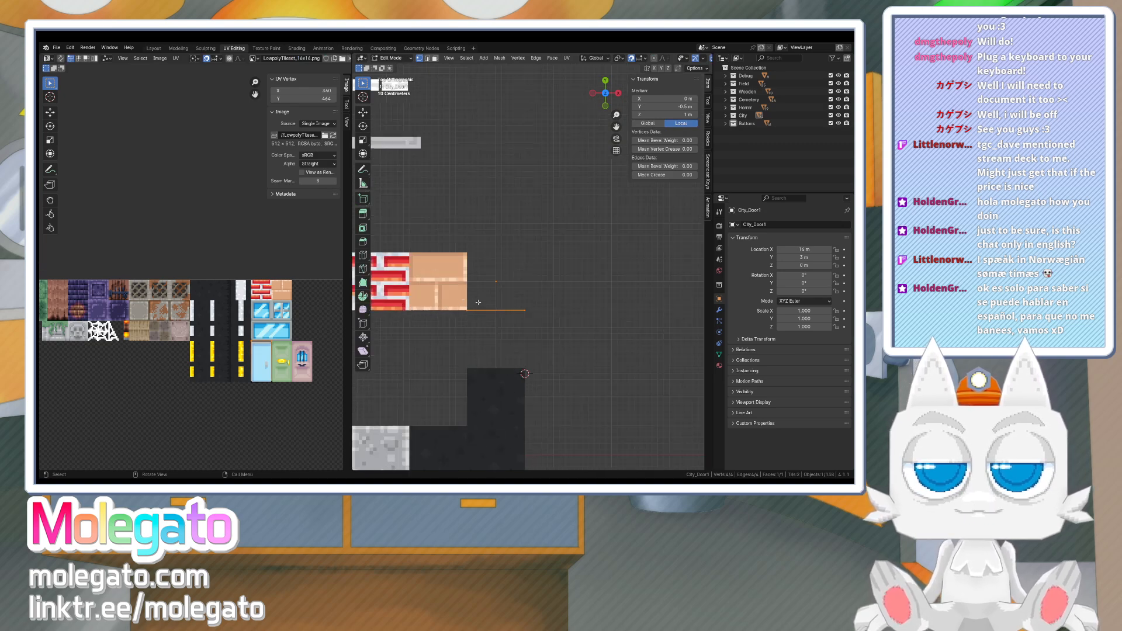
key("Tab")
key("Tab")
left_click_drag(459, 293, 473, 320)
mouse_move(471, 319)
middle_mouse_down()
mouse_move(488, 326)
mouse_move(489, 314)
middle_mouse_up()
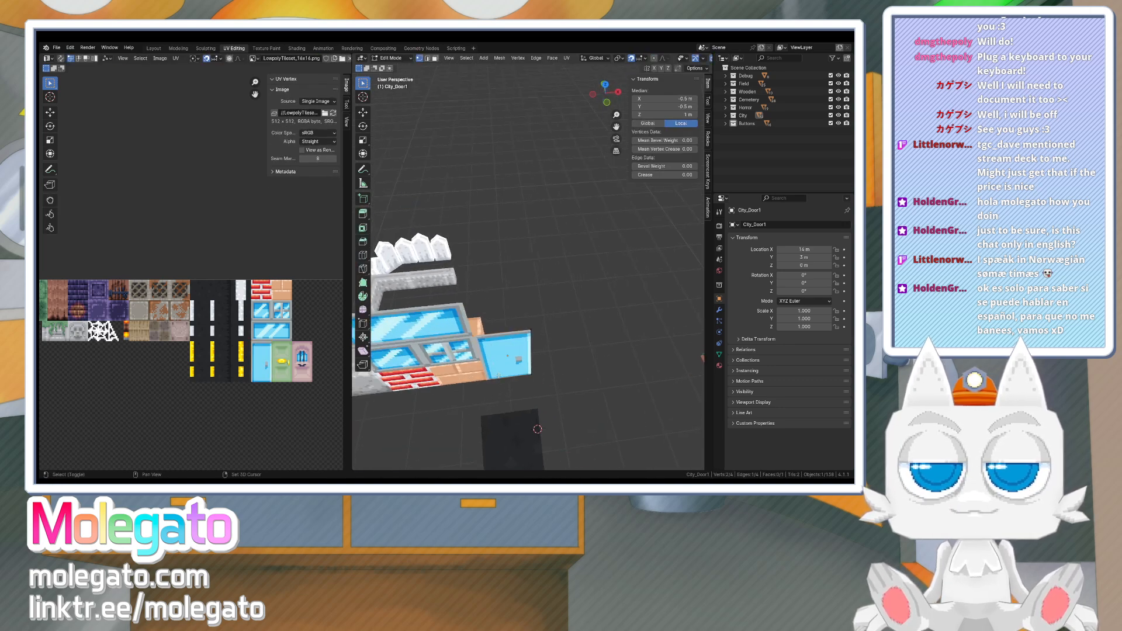
left_click_drag(480, 372, 494, 389)
key("shift+d")
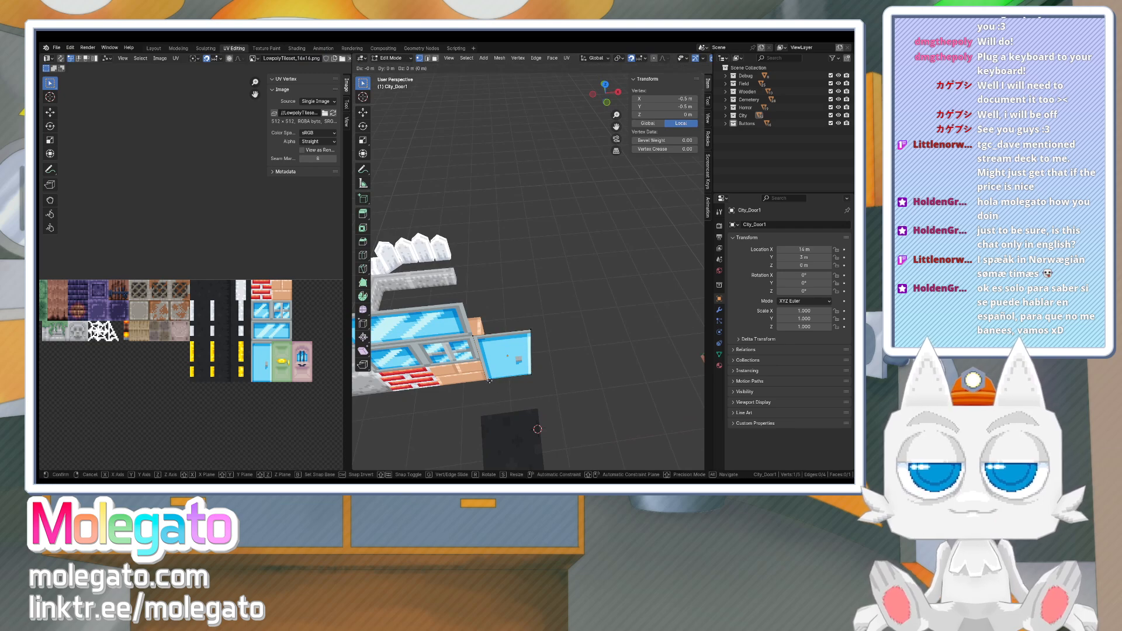
right_click(495, 388)
key("ctrl+z")
- Snap the 3D cursor to the selected corner vertex and set the door's origin to the 3D cursor
key("shift+s")
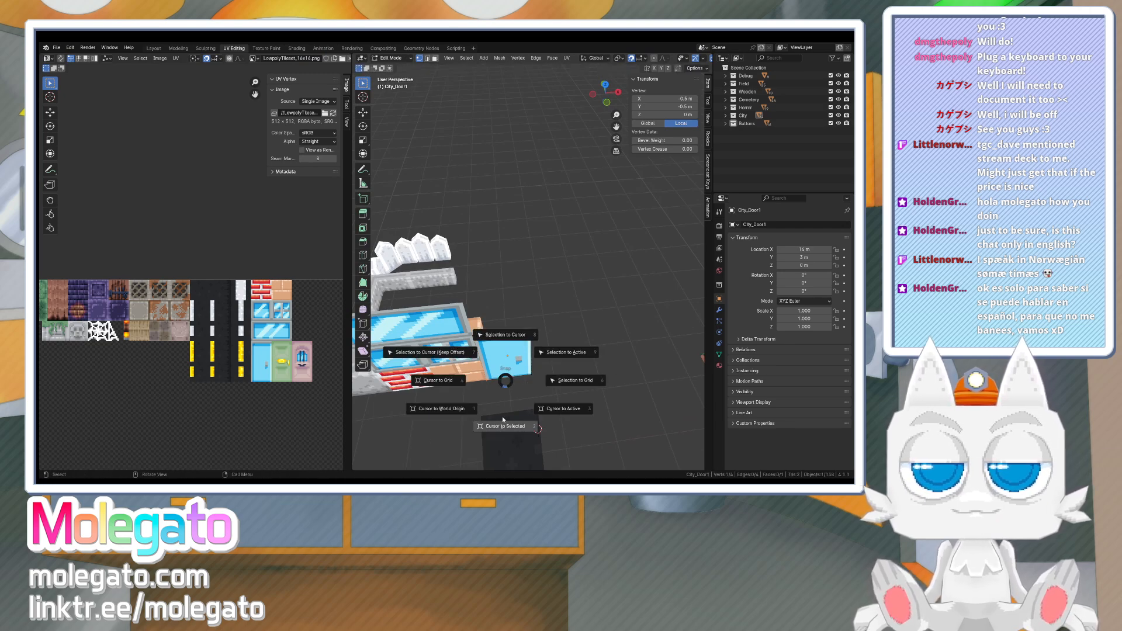
left_click(515, 383)
key("Tab")
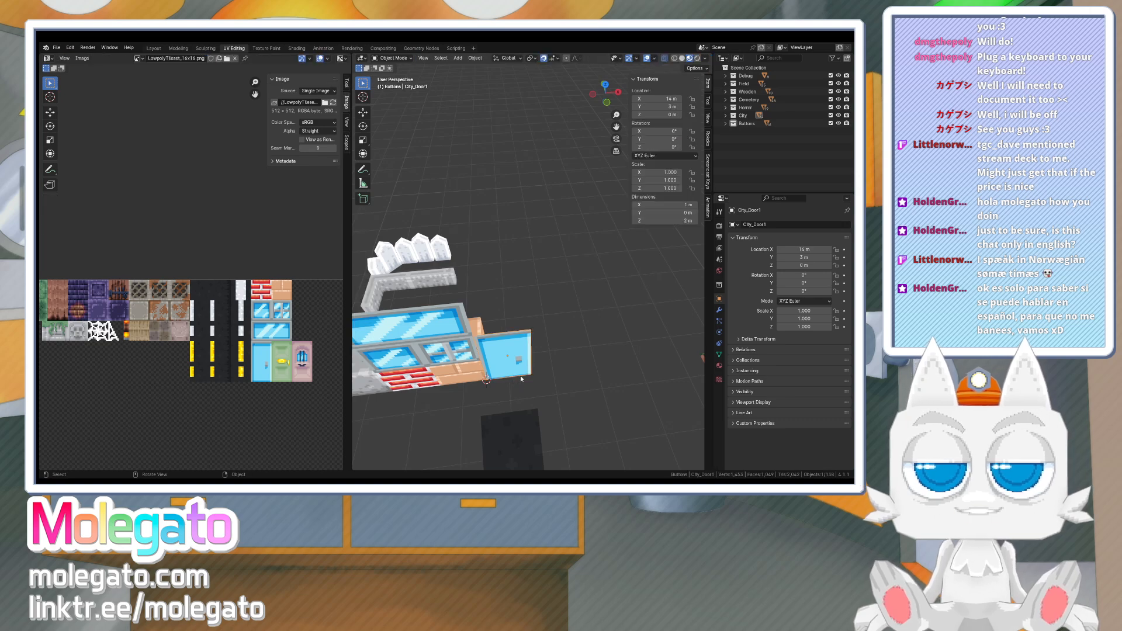
key("F3")
type("s")
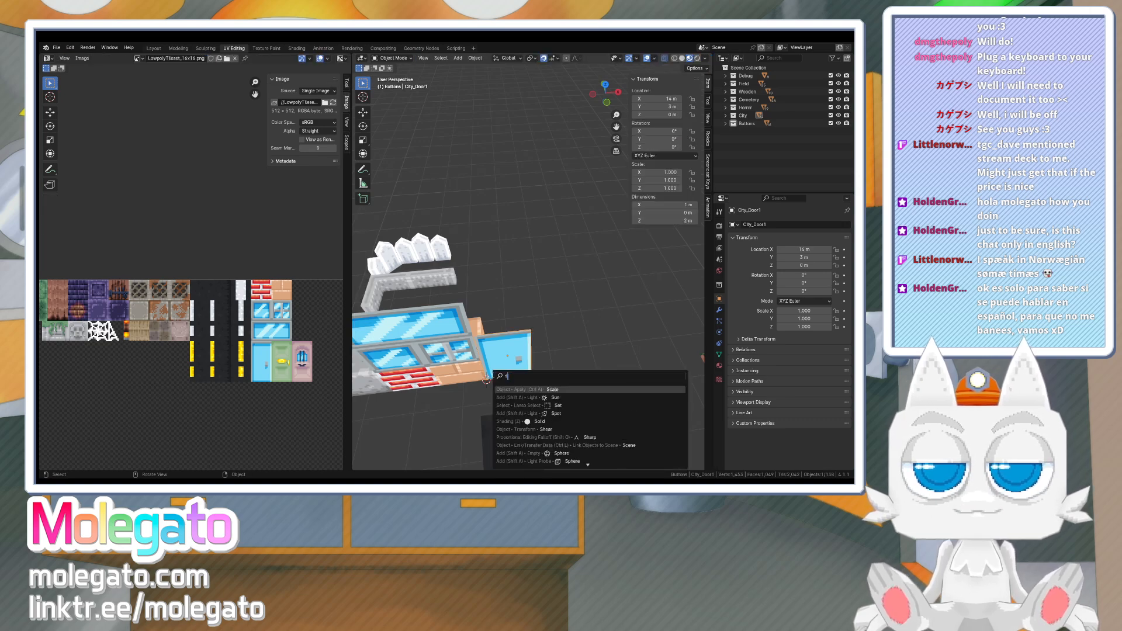
type("et or")
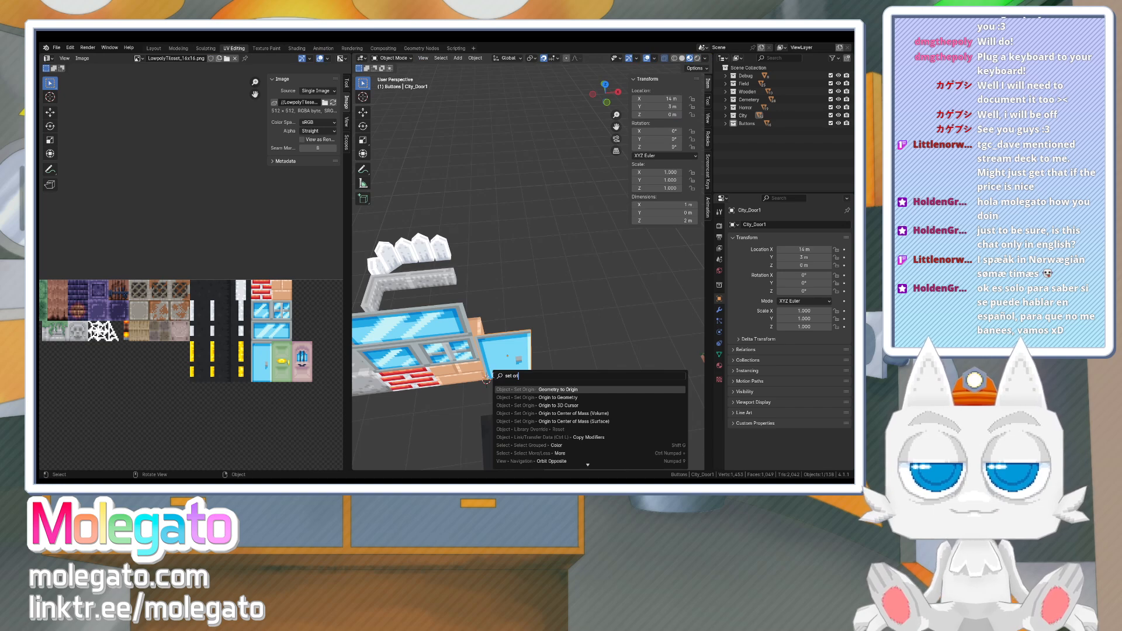
key("Down")
key("Down")
key("Return")
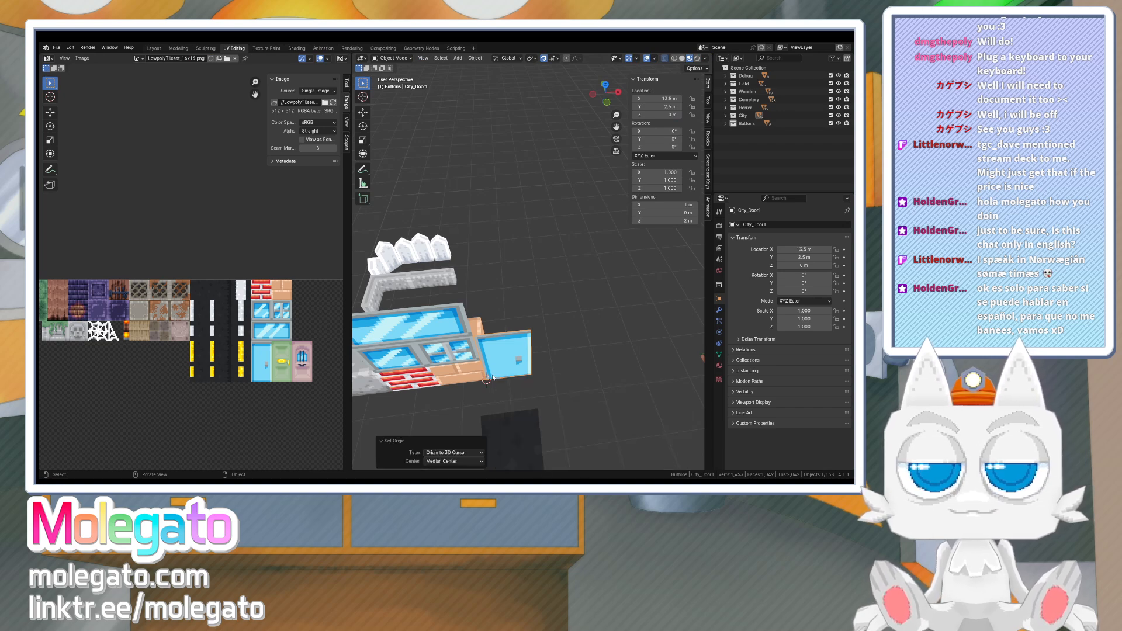
- Extrude the whole blue door plane 0.1 m along its normal to give the door thickness
mouse_move(492, 378)
middle_mouse_down()
mouse_move(527, 368)
mouse_move(498, 382)
middle_mouse_up()
key("KP_7")
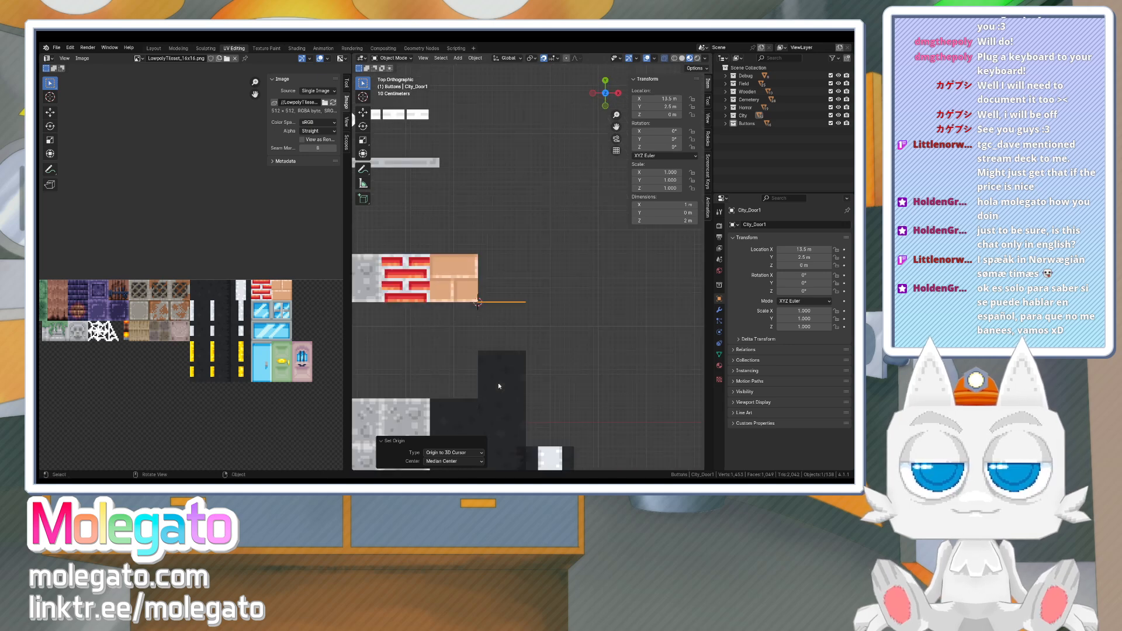
key("Tab")
scroll(506, 321, "up", 2)
key("a")
key("g")
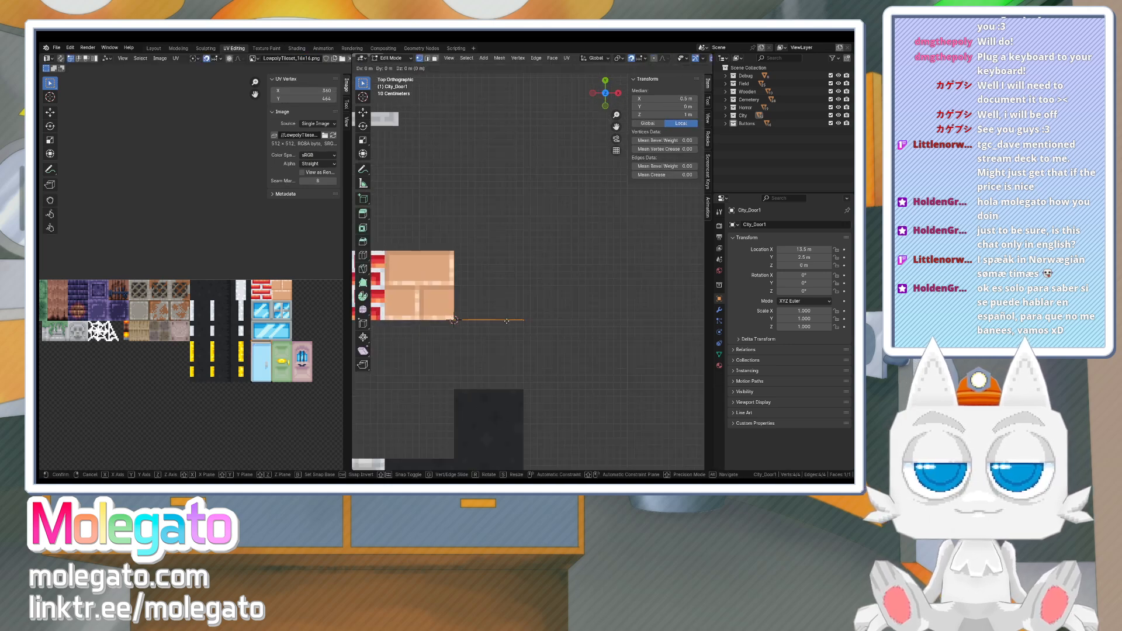
left_click(508, 316)
key("e")
left_click(509, 328)
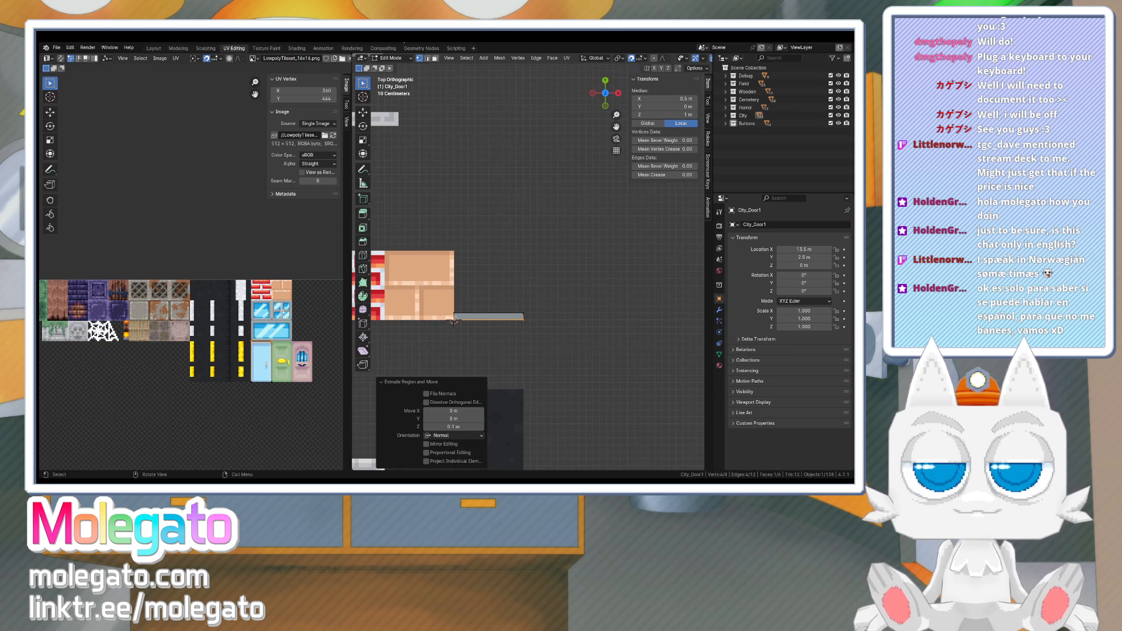
- Select the door's four narrow edge faces and move their left UVs 0.5 and right UVs -0.5 along X
key("3")
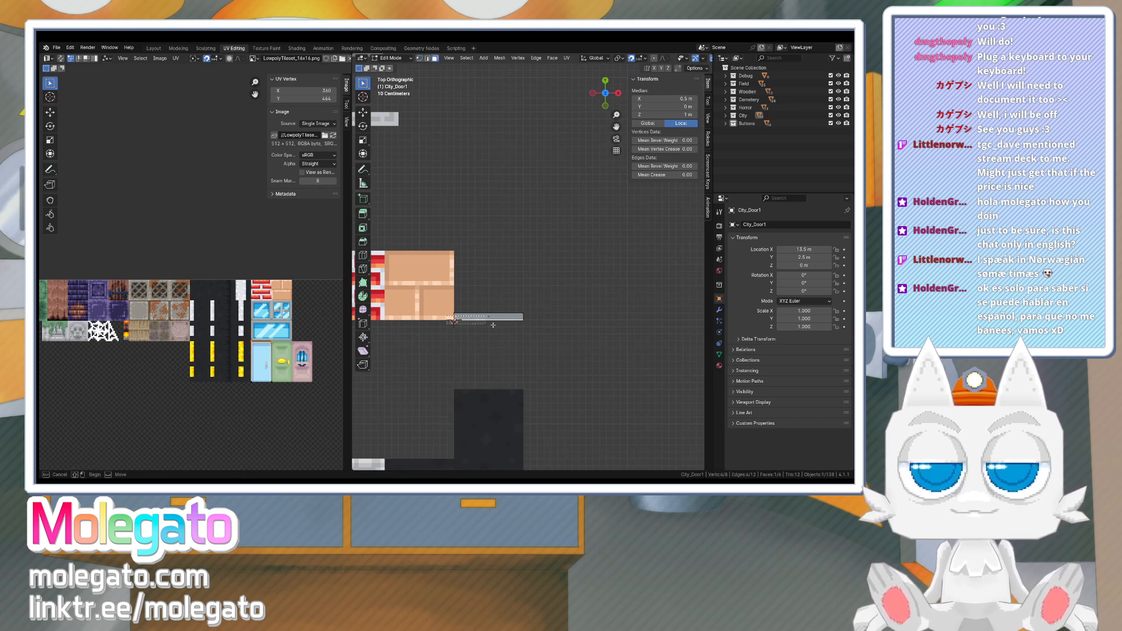
left_click(531, 320, "alt")
scroll(273, 379, "up", 2)
scroll(272, 376, "up", 3)
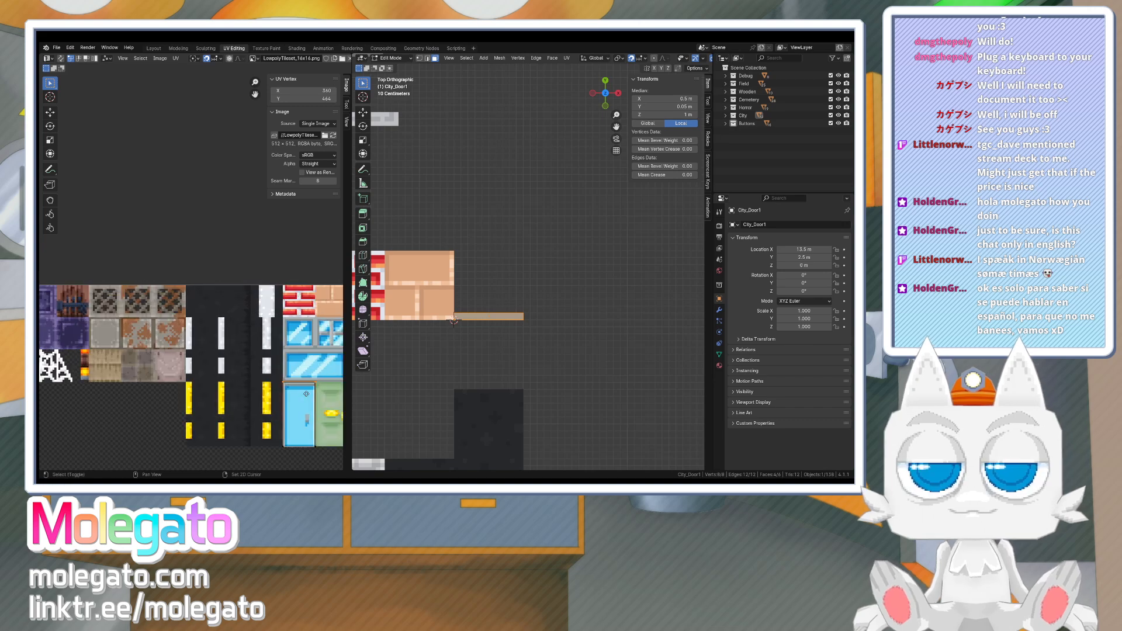
left_click_drag(209, 259, 231, 392)
type("gx0.5")
key("Return")
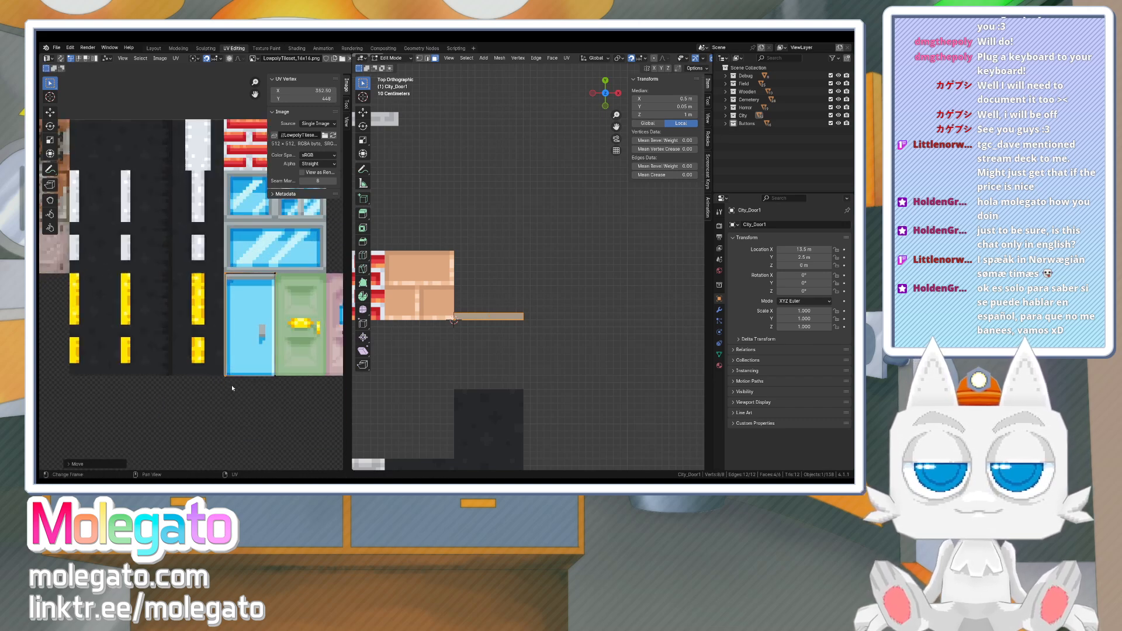
left_click_drag(271, 263, 289, 389)
type("g")
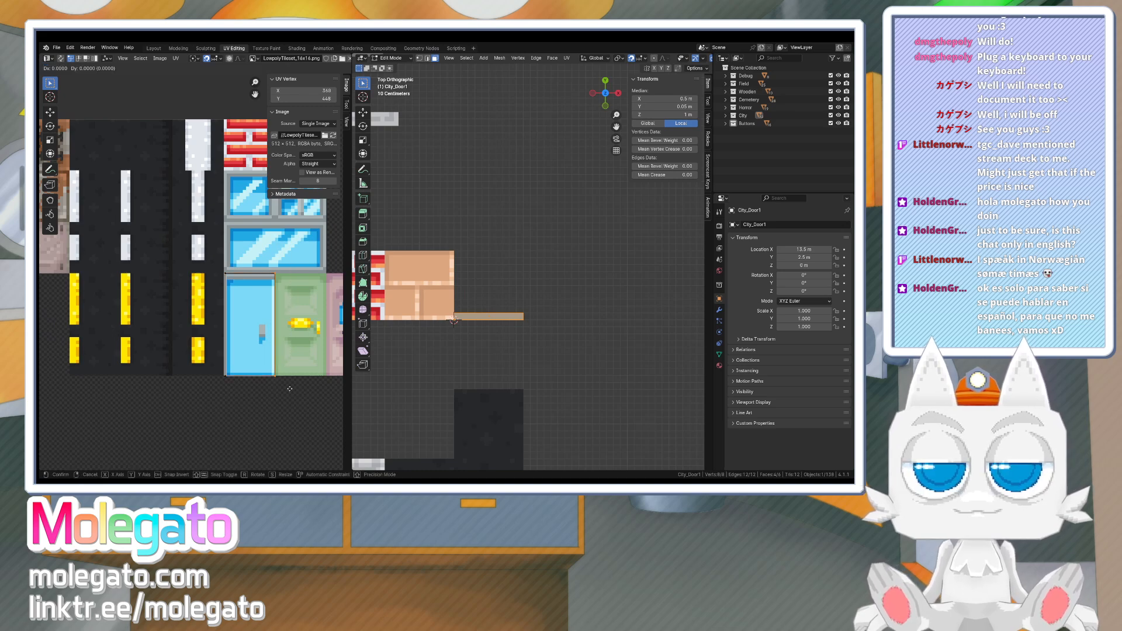
type("x-.5")
key("Return")
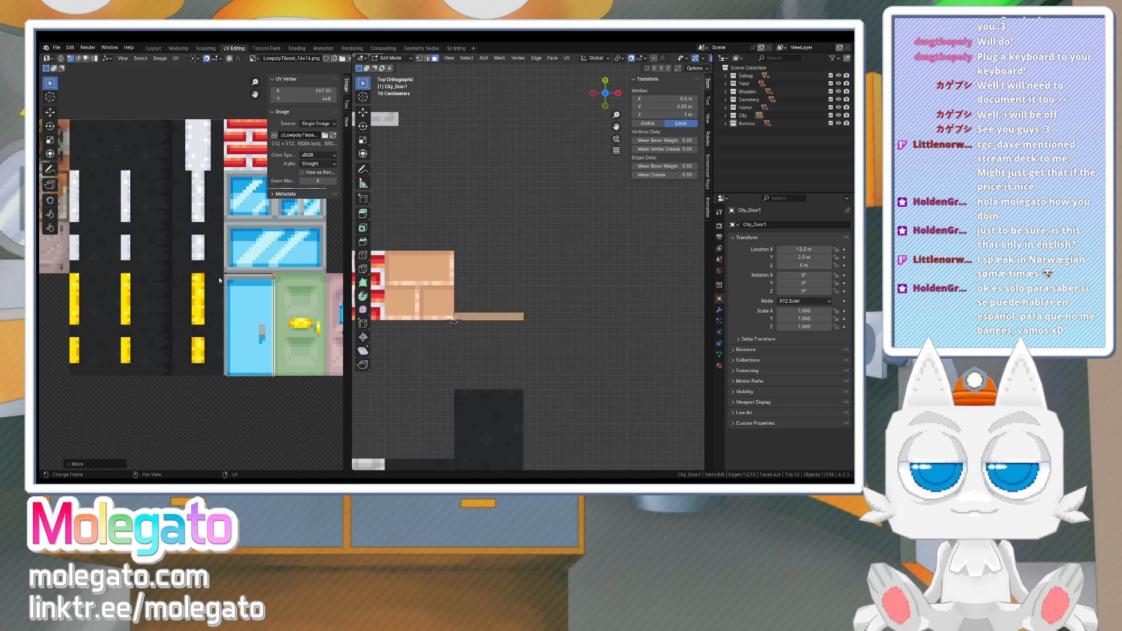
- Move the edge faces' top UVs -0.5 along Y, then flatten the bottom UVs vertically and move them 0.5 along Y
left_click_drag(210, 261, 268, 280)
type("gy-.")
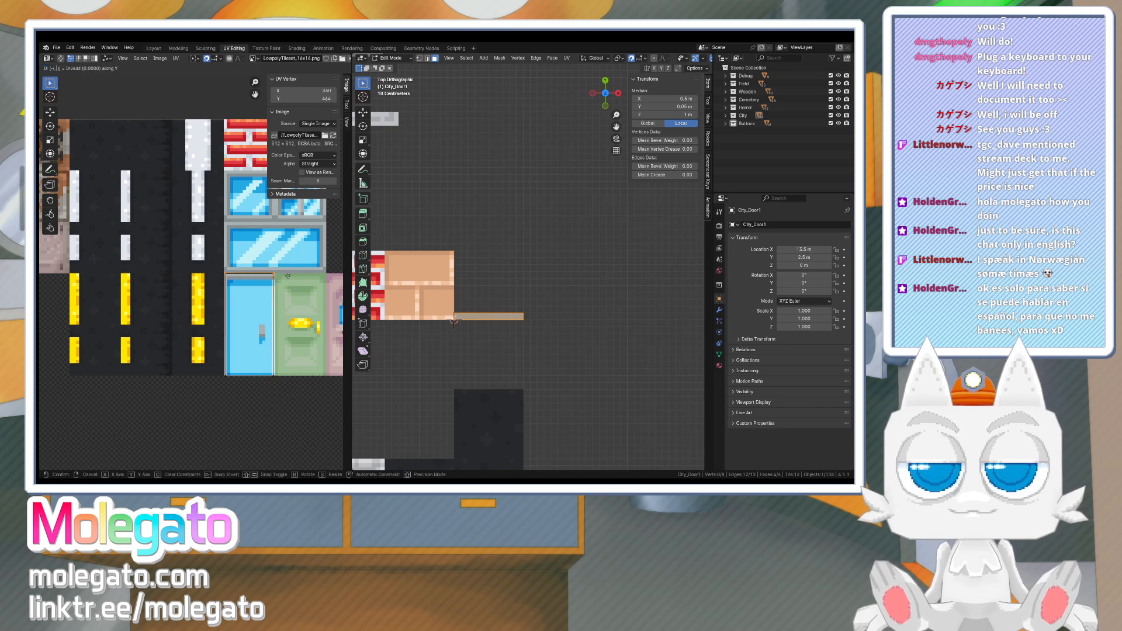
type("5")
key("Return")
left_click_drag(220, 371, 287, 394)
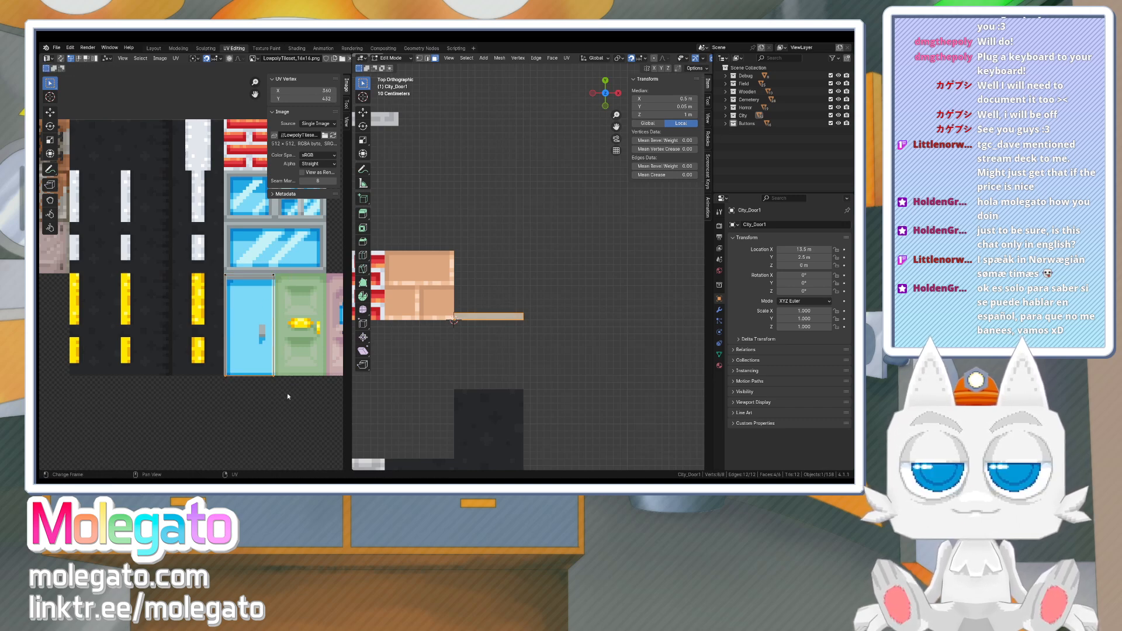
type("sy0")
key("Return")
type("gy")
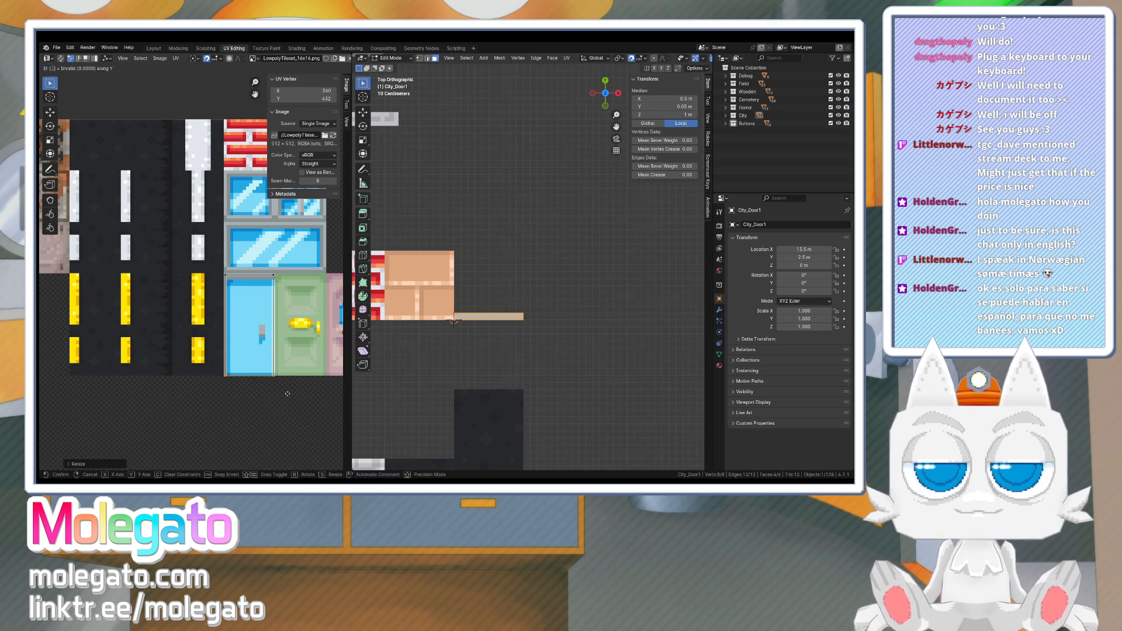
type(".5")
key("Return")
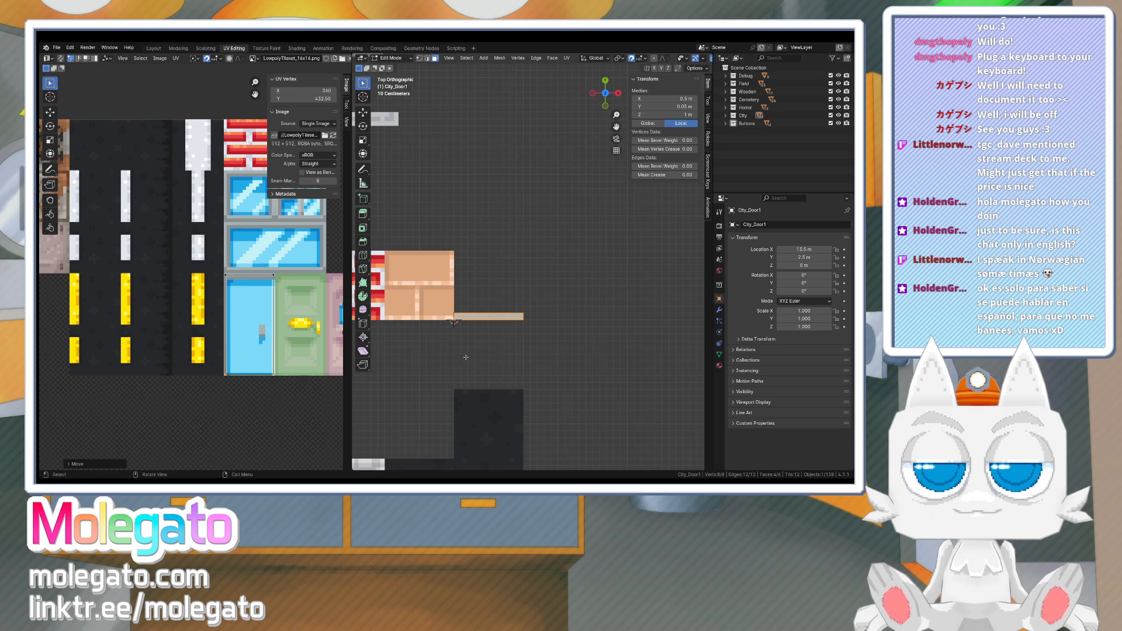
- Select the door's narrow side face on the handle side and adjust its UVs vertically, placing the lower ones at Y 432
middle_click_drag(462, 281, 479, 275)
key("Tab")
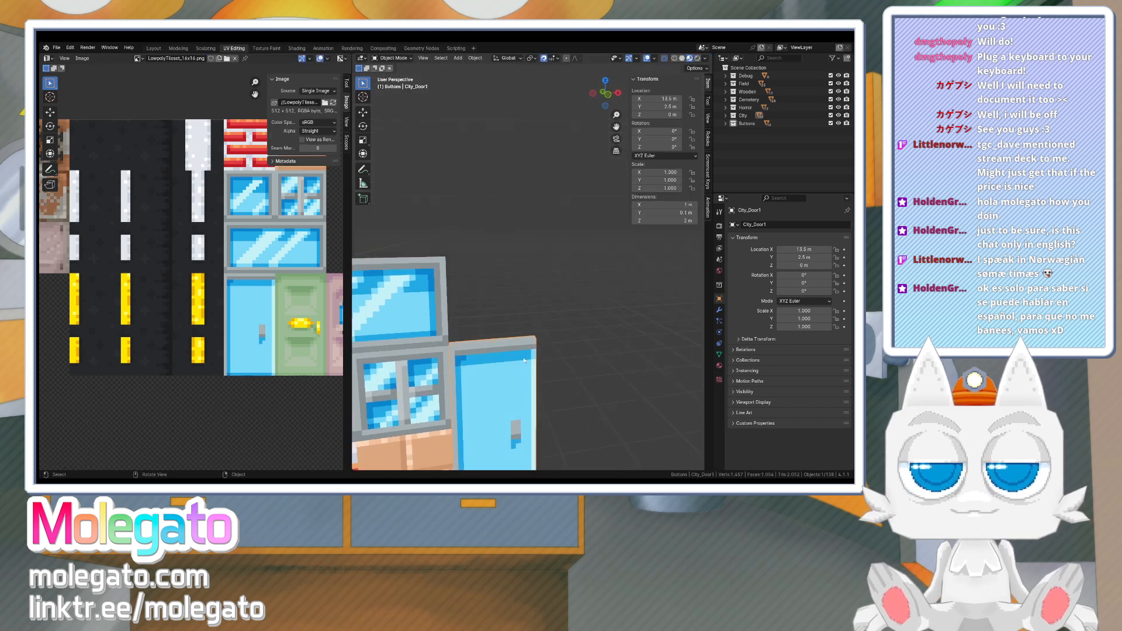
scroll(508, 348, "down", 4)
middle_click_drag(517, 355, 489, 357)
key("Tab")
left_click(489, 357)
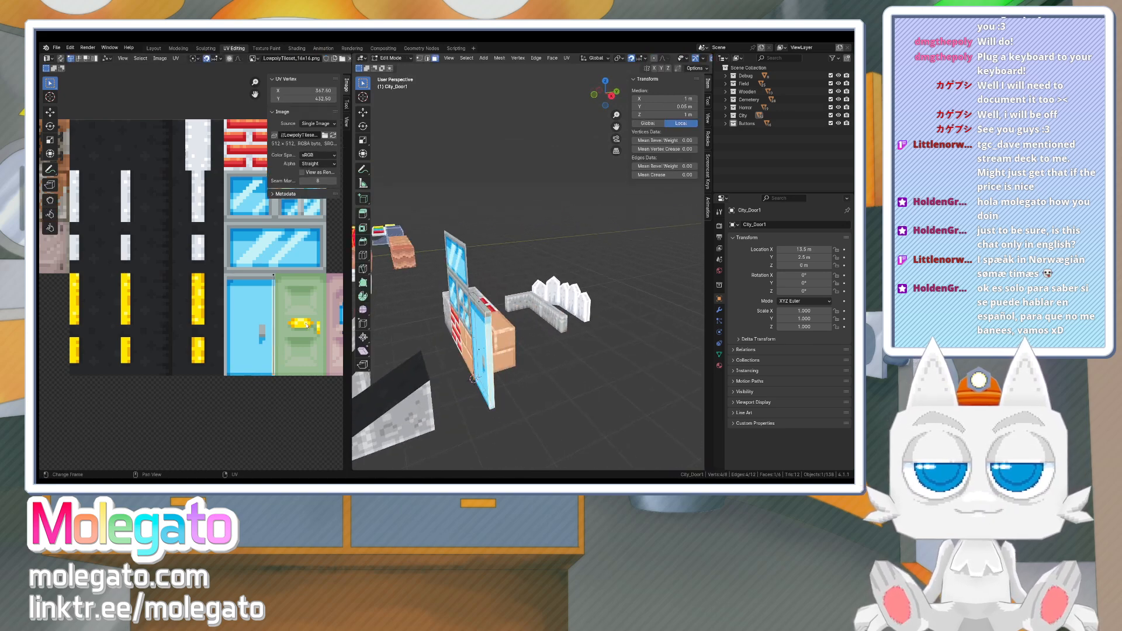
left_click_drag(269, 270, 283, 284)
key("g")
key("y")
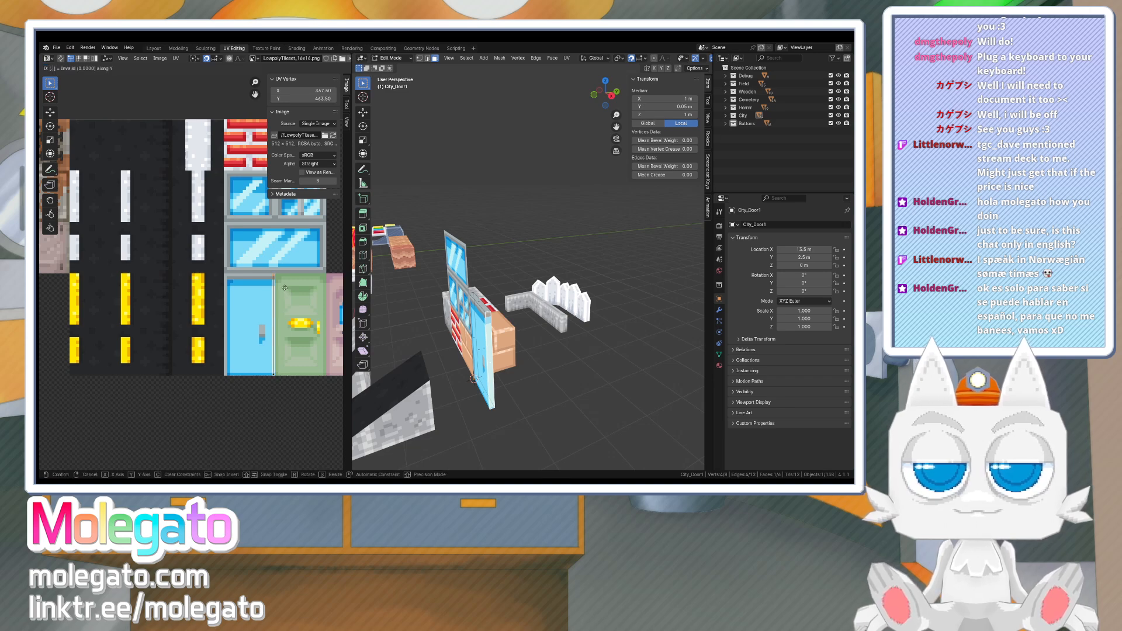
left_click(284, 288)
key("ctrl+z")
key("g")
key("y")
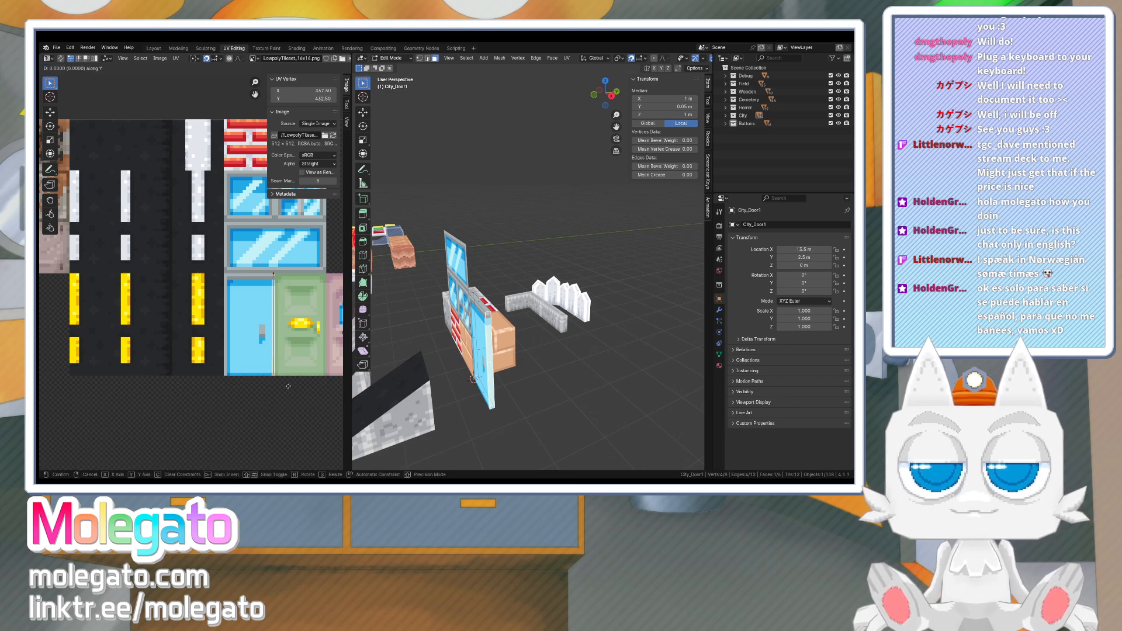
key("Escape")
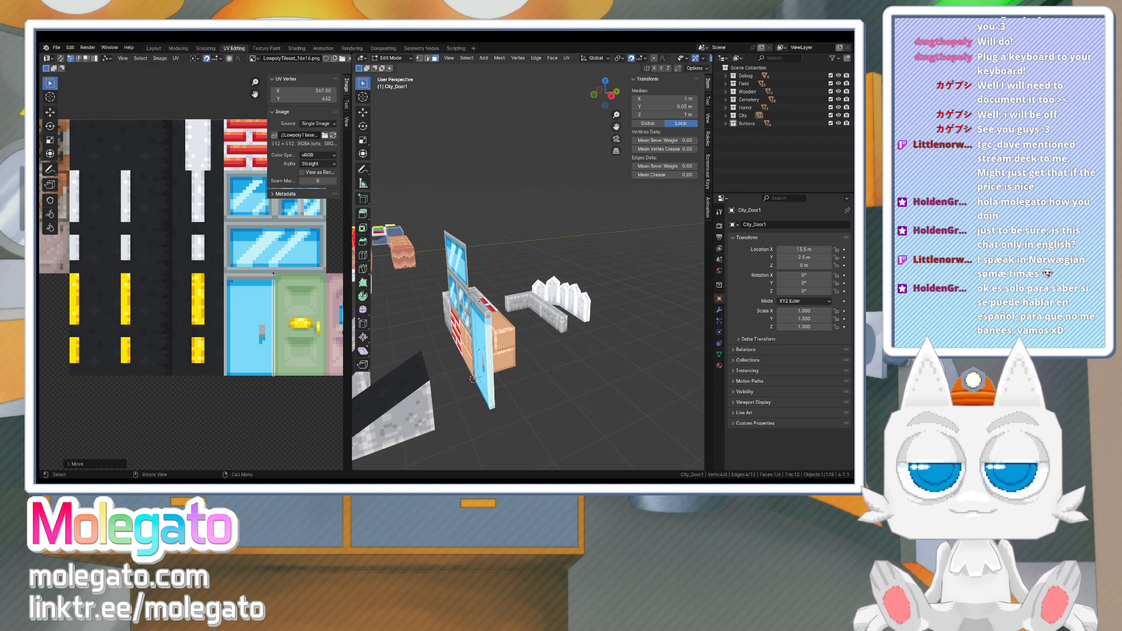
- Select the door's top and bottom faces together with all of their UVs
key("Tab")
key("KP_Decimal")
scroll(554, 349, "down", 4)
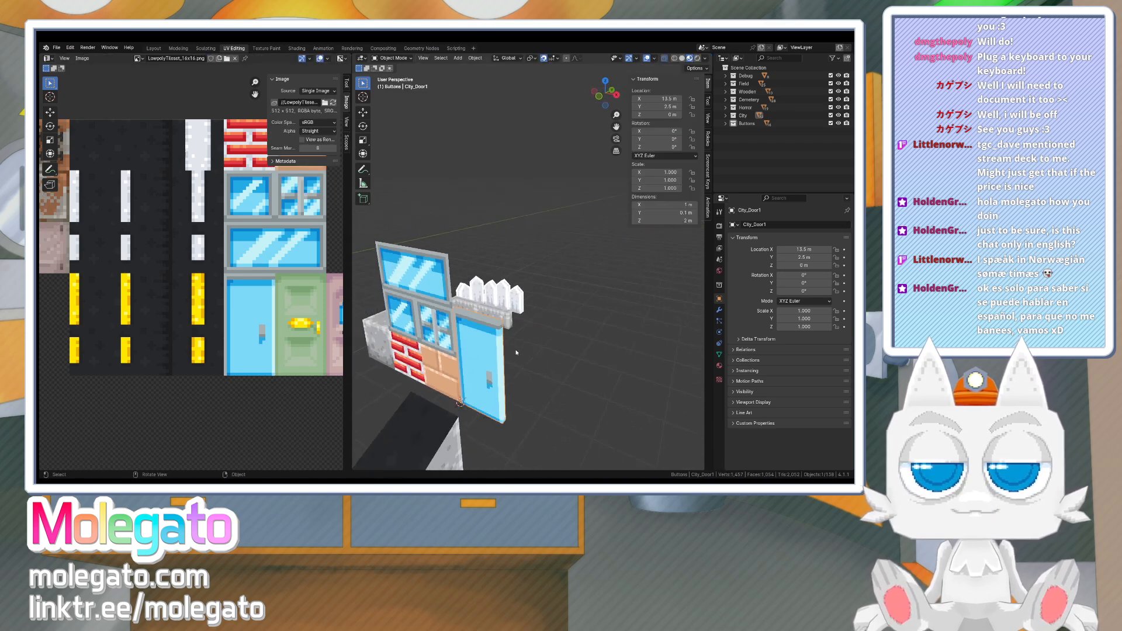
key("Tab")
left_click(479, 316)
left_click(482, 411, "shift")
key("a")
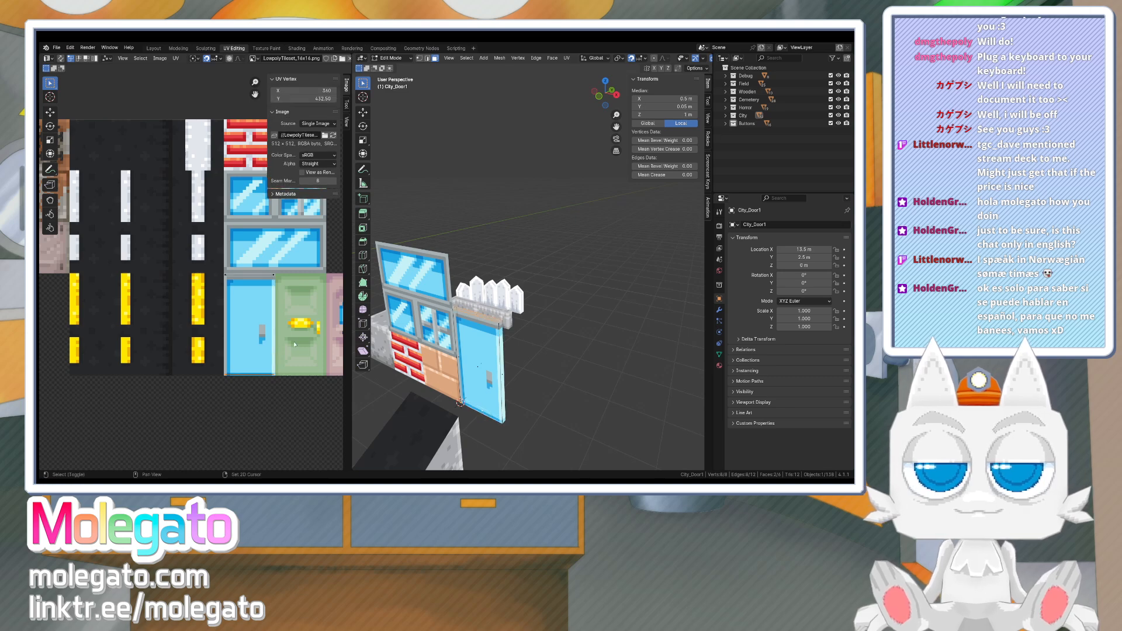
- Move the selected edge UVs of City_Door1 horizontally onto the side borders of the blue door texture
key("g")
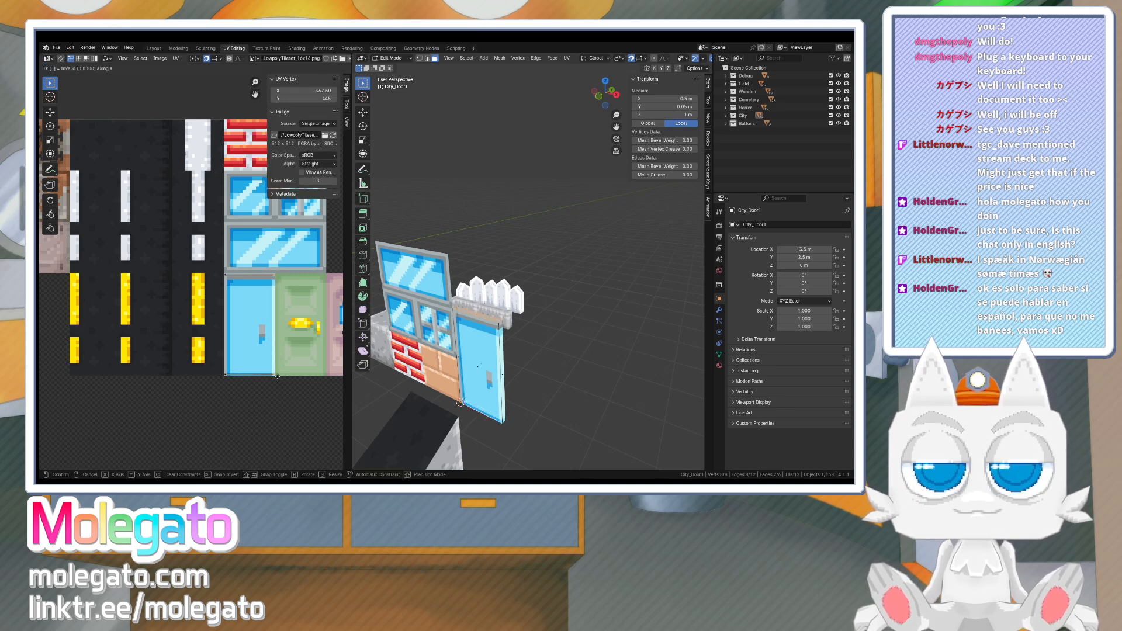
left_click(278, 379)
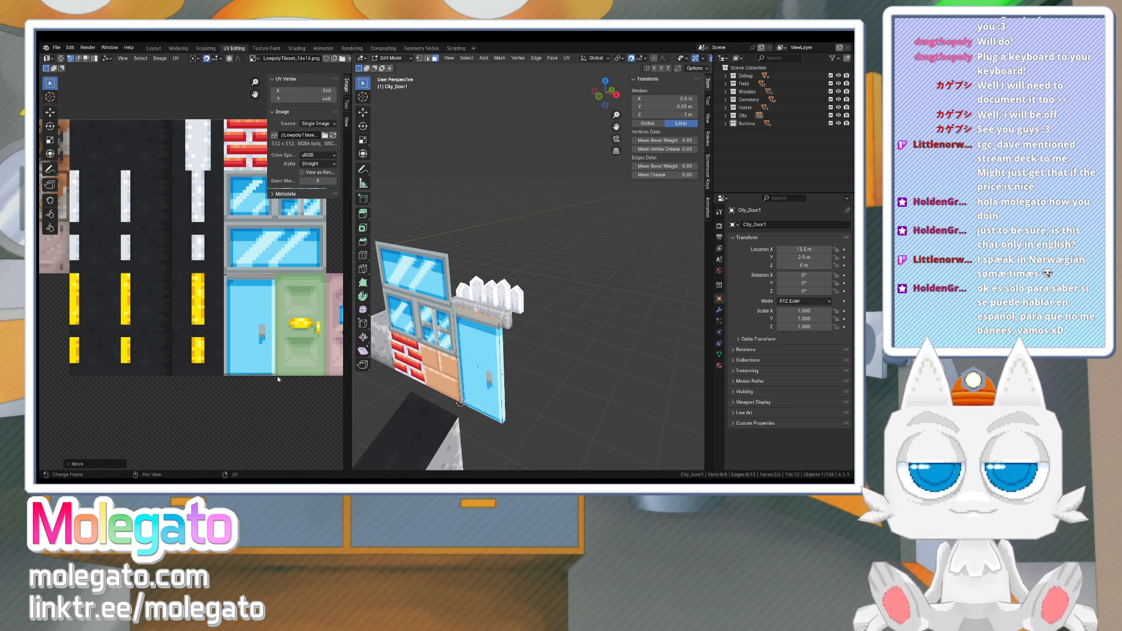
key("g")
key("x")
left_click(235, 399)
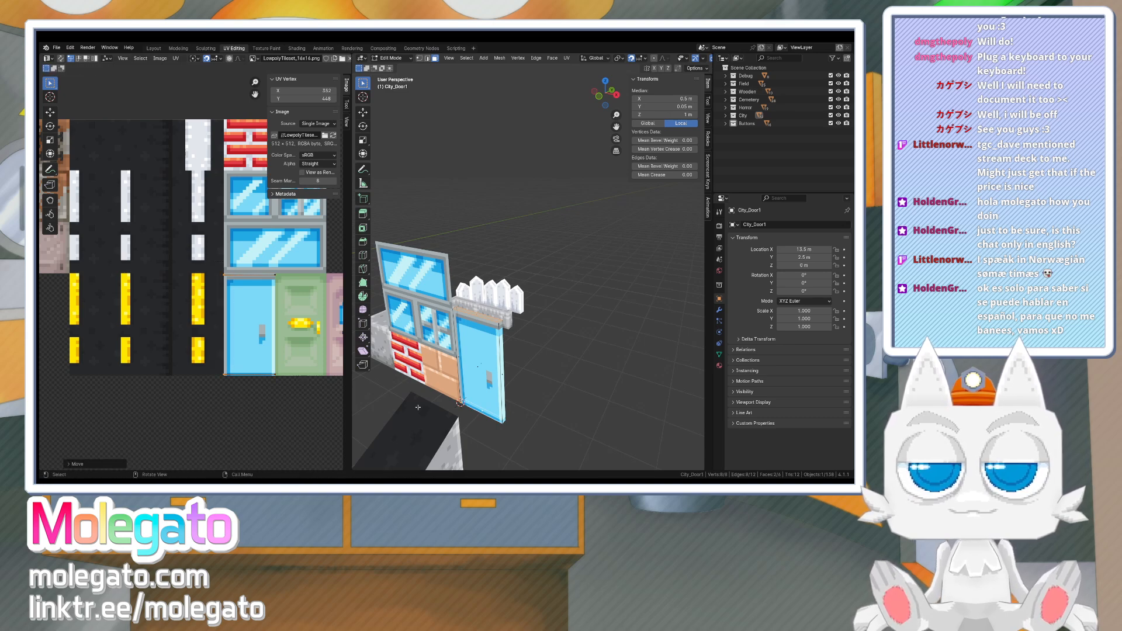
- Align the narrow side face's UVs vertically with the blue door texture, shifting the bottom UVs -0.5 along Y, and leave mesh editing
left_click(464, 341)
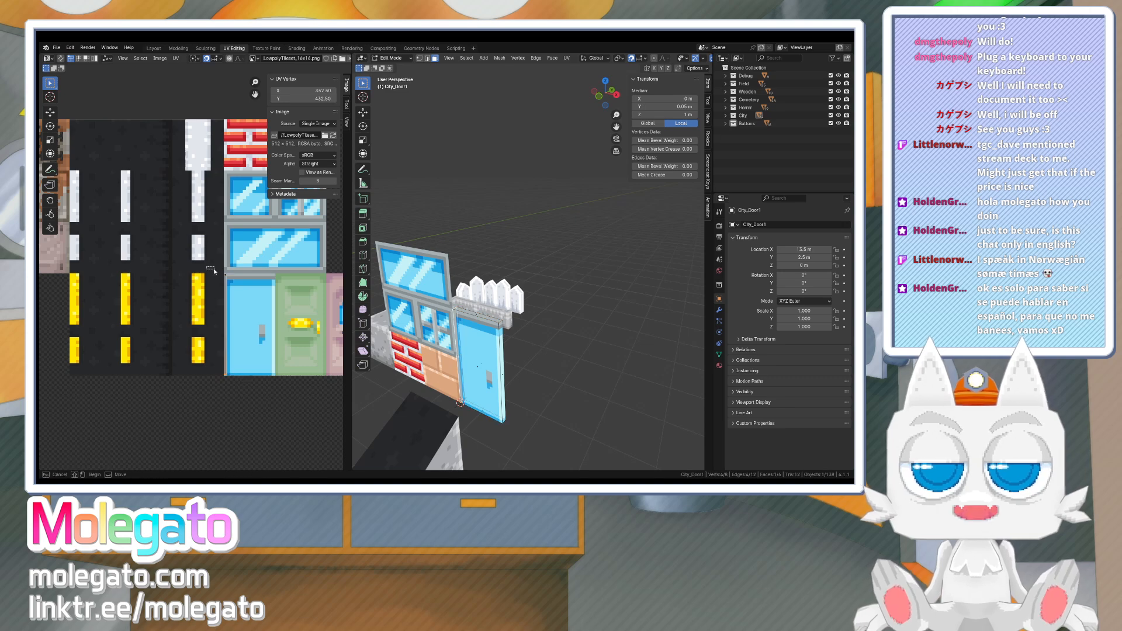
key("g")
left_click(240, 285)
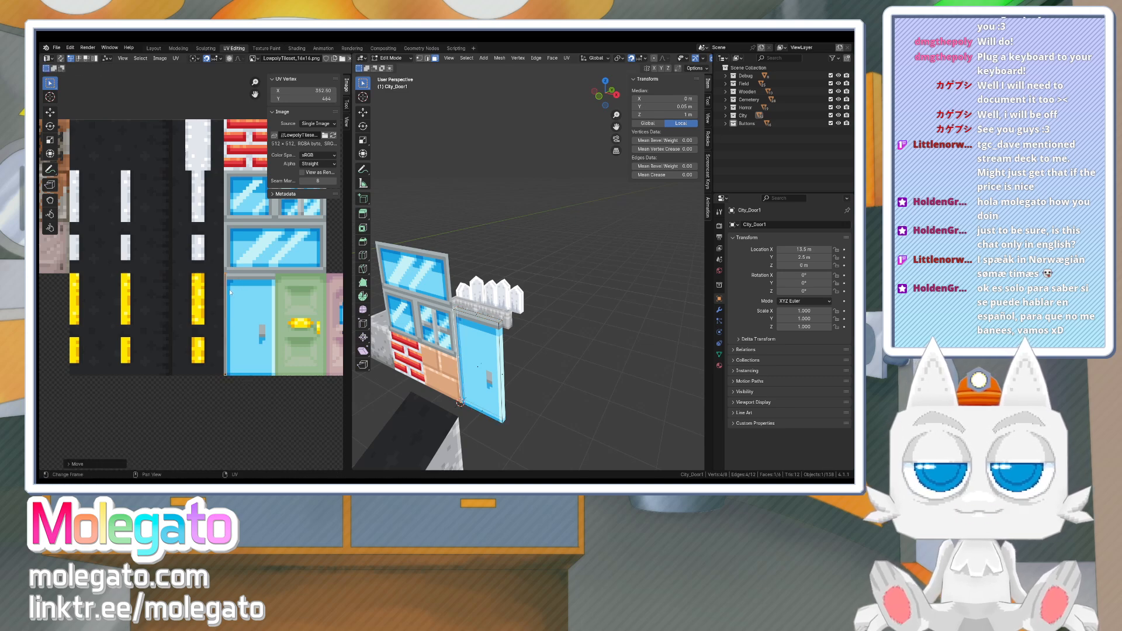
left_click_drag(214, 361, 243, 390)
type("gy-.")
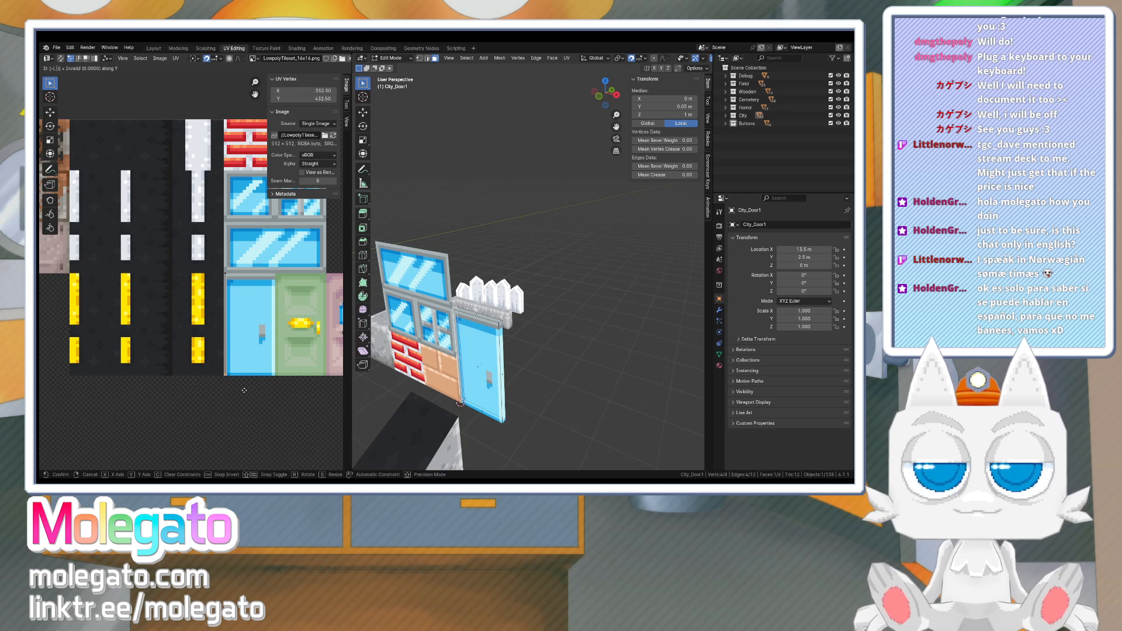
type("5")
key("Return")
key("Tab")
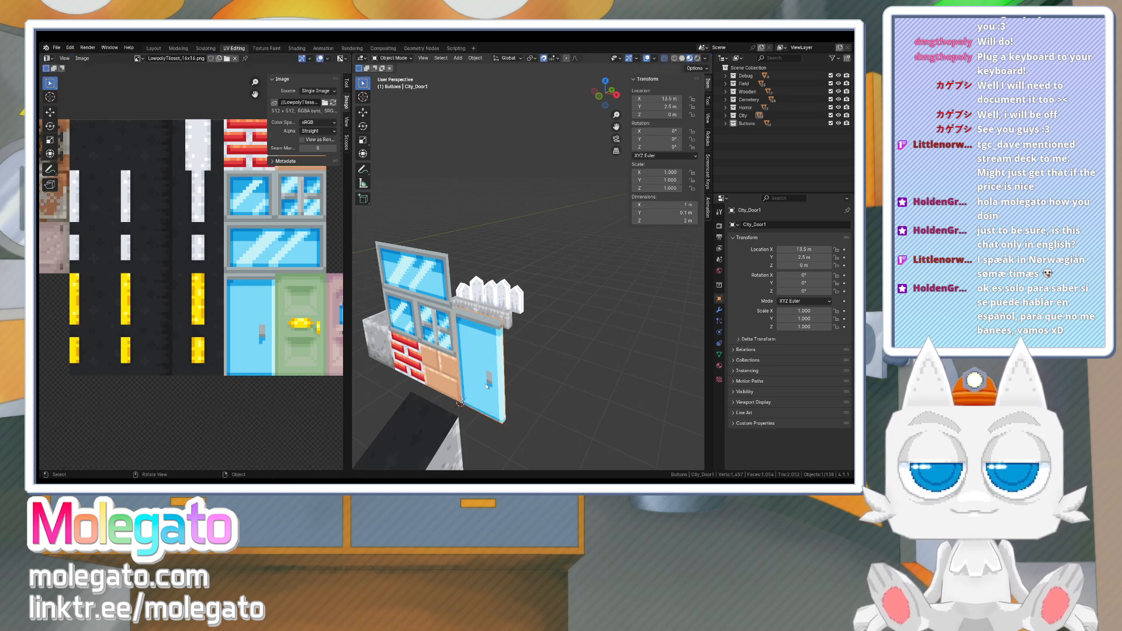
- Duplicate the blue door in top view and place the copy 1 m along X beside the original
middle_click_drag(488, 378, 526, 393)
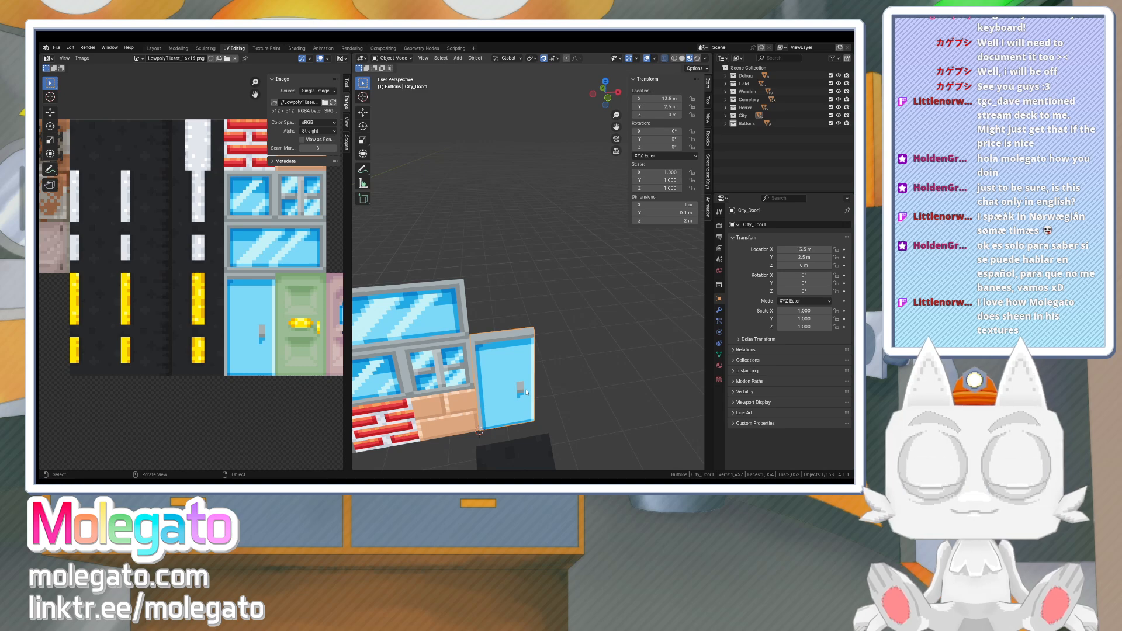
middle_click_drag(526, 392, 512, 373)
key("KP_7")
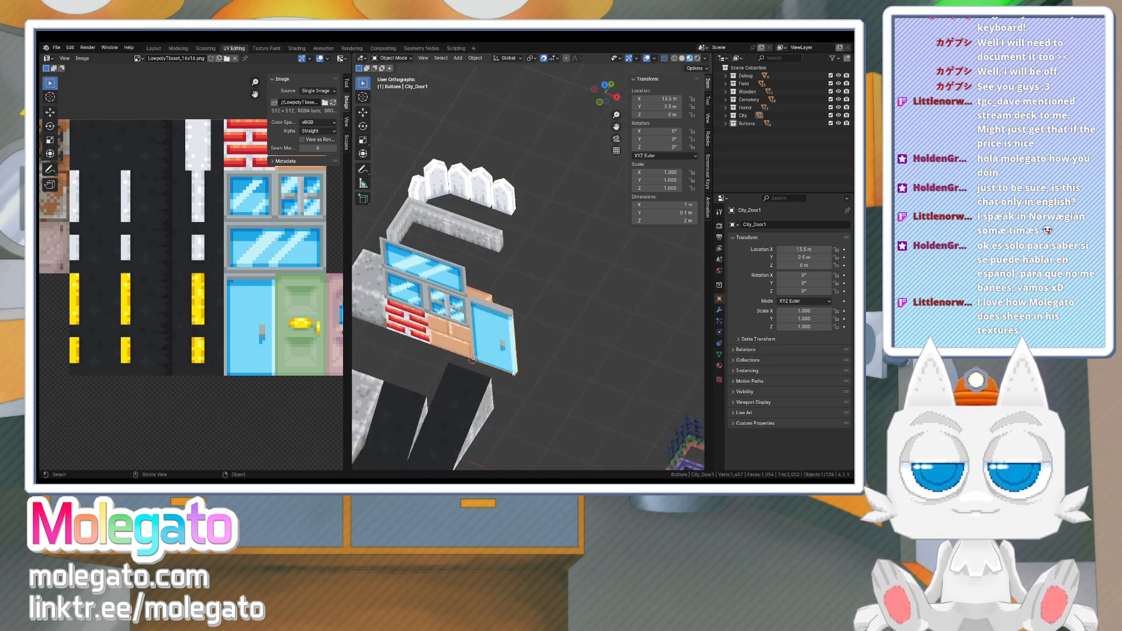
key("shift+d")
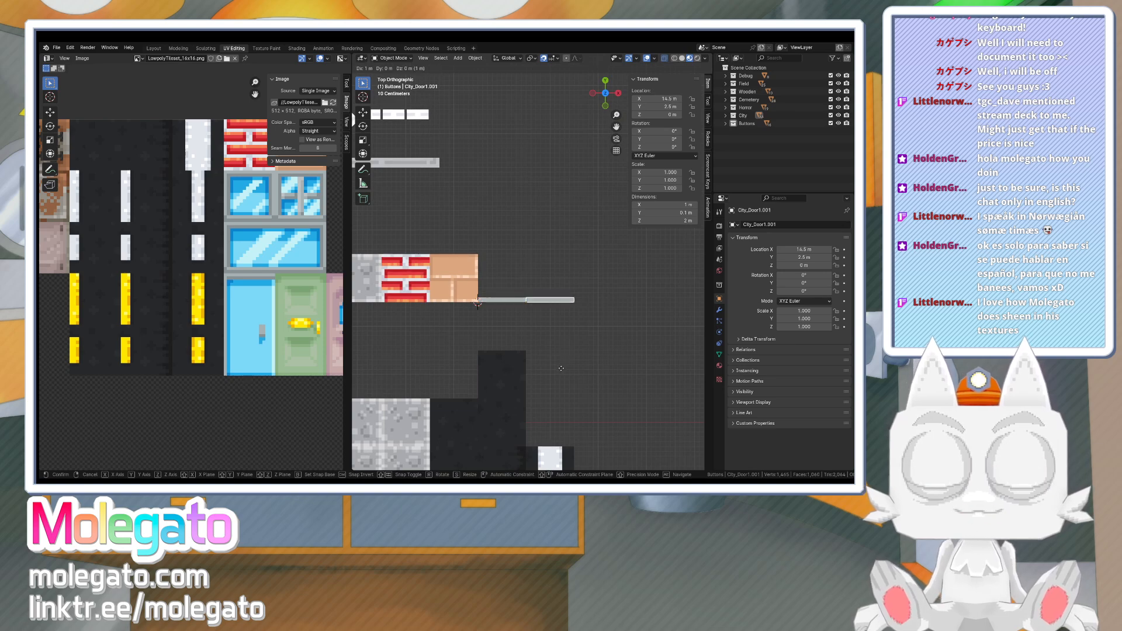
left_click(561, 371)
middle_click_drag(561, 371, 539, 333)
- Shift all UVs of the door copy 16 pixels along X onto the green door texture
key("Tab")
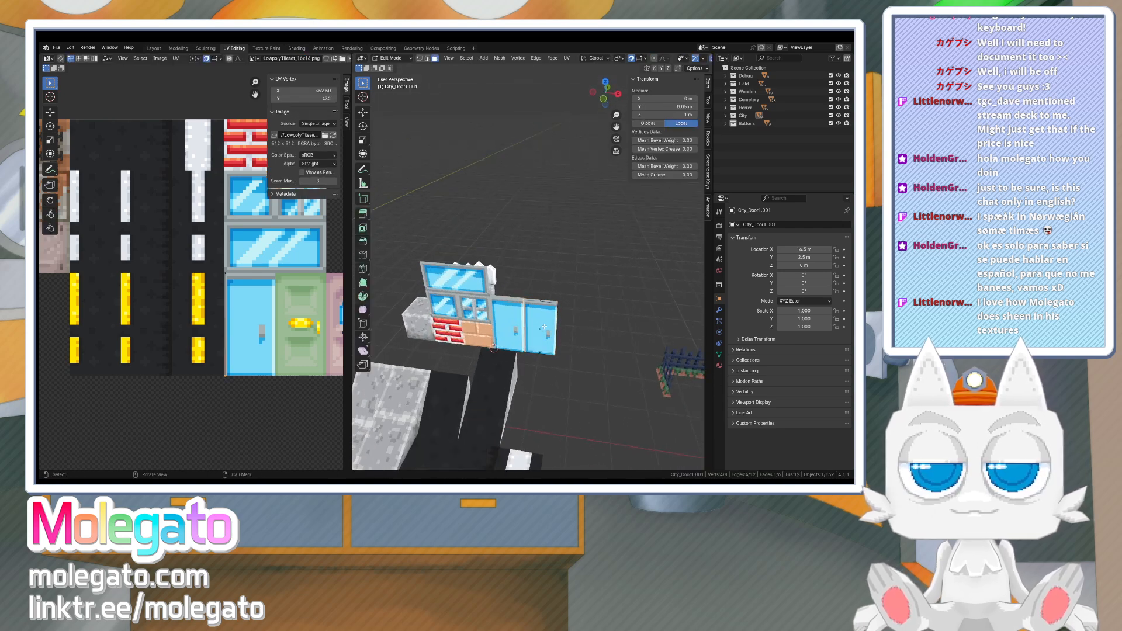
key("a")
scroll(227, 297, "down", 2)
key("a")
key("g")
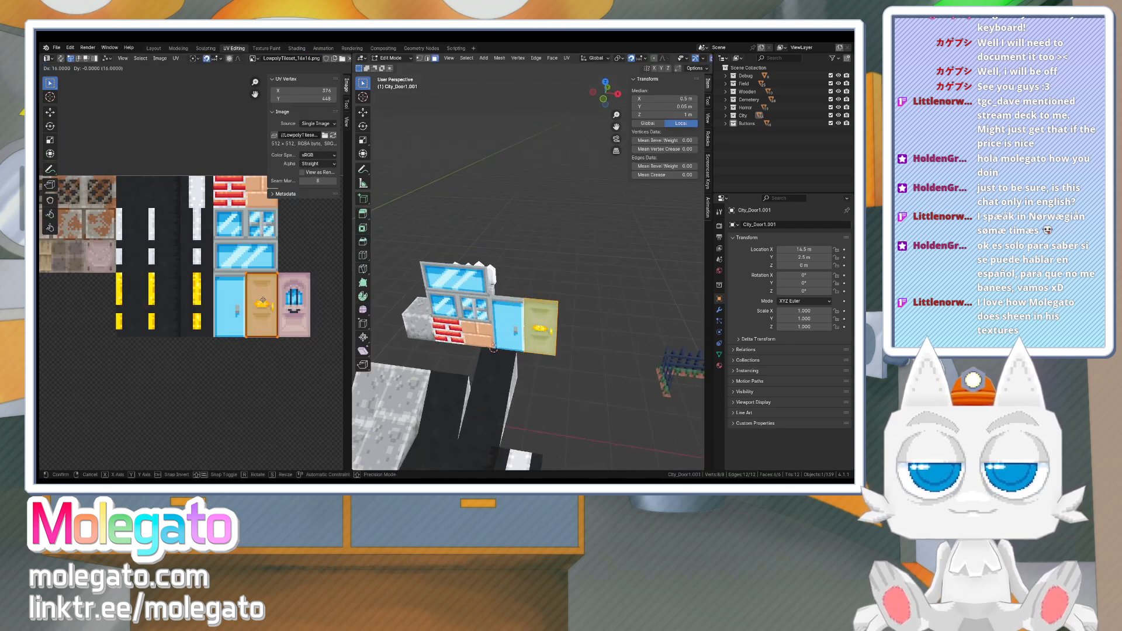
left_click(261, 298)
key("Tab")
- Duplicate the green door 1 m along X and shift the copy's UVs 16 pixels along X onto the pink door texture
key("shift+d")
key("x")
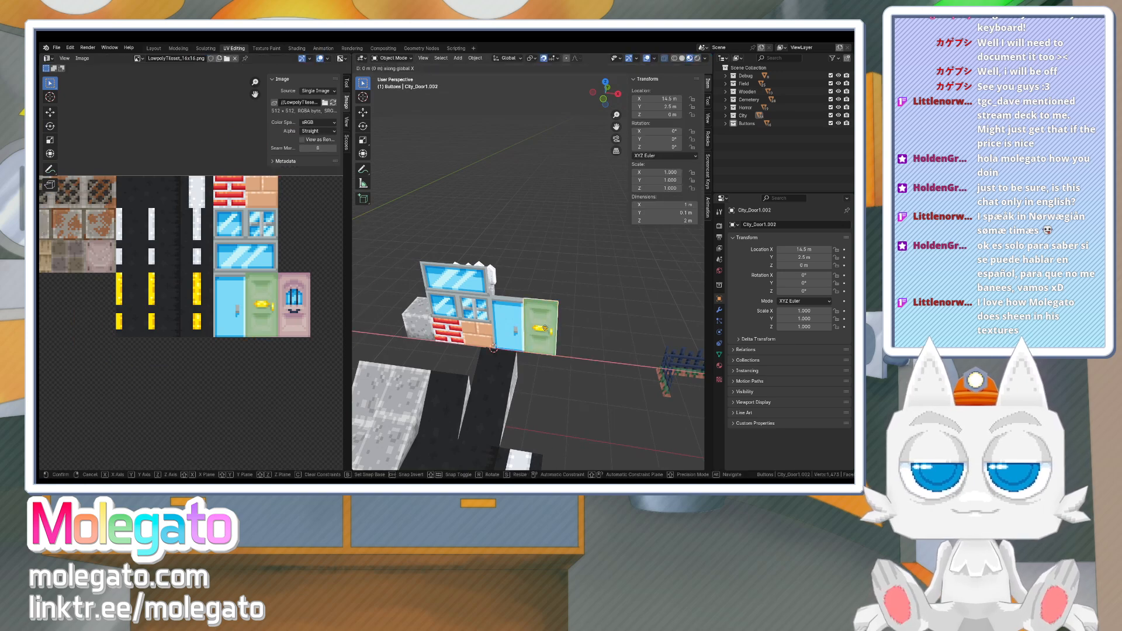
key("1")
key("Return")
key("Tab")
key("g")
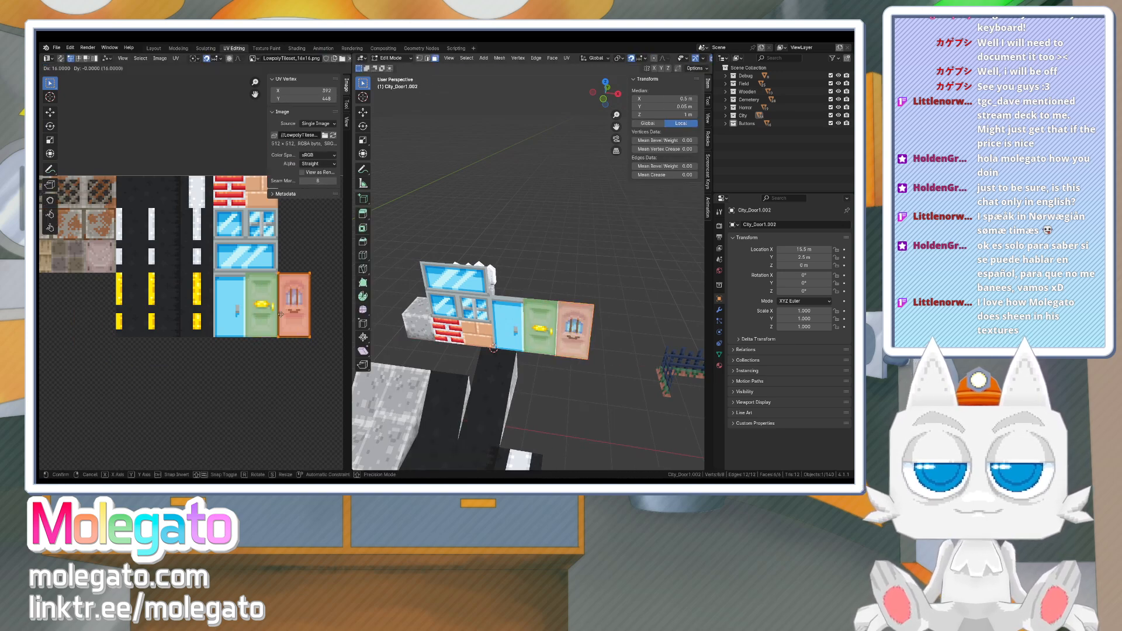
left_click(285, 317)
key("Tab")
- Rename the green door object as City_Door2
middle_click_drag(564, 357, 531, 342)
left_click(527, 331)
left_click(530, 332)
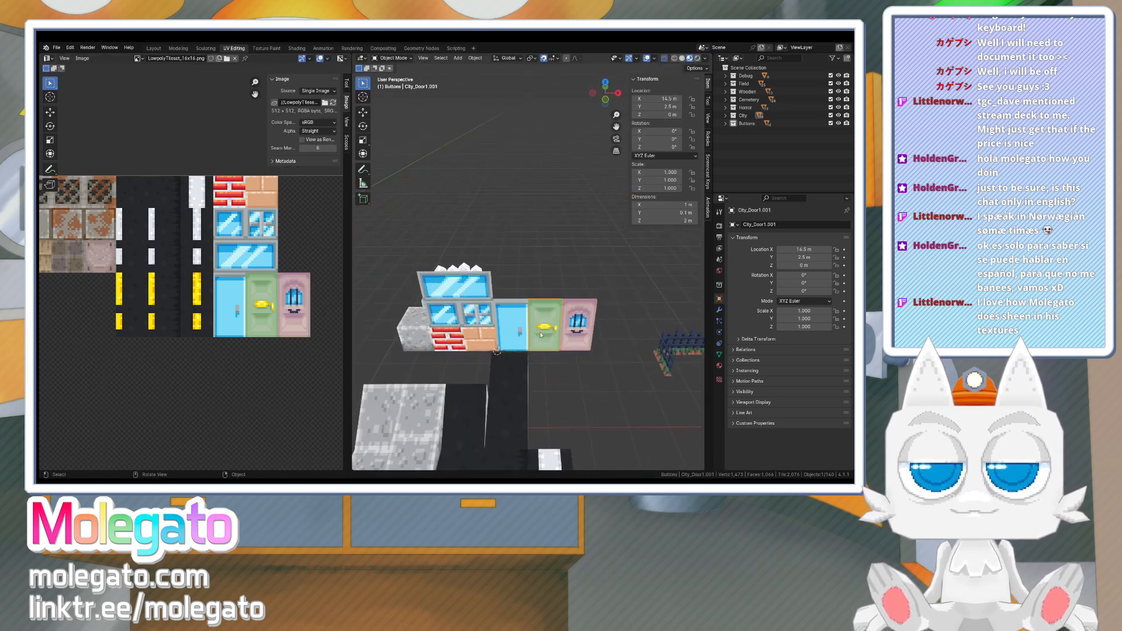
left_click_drag(765, 224, 794, 221)
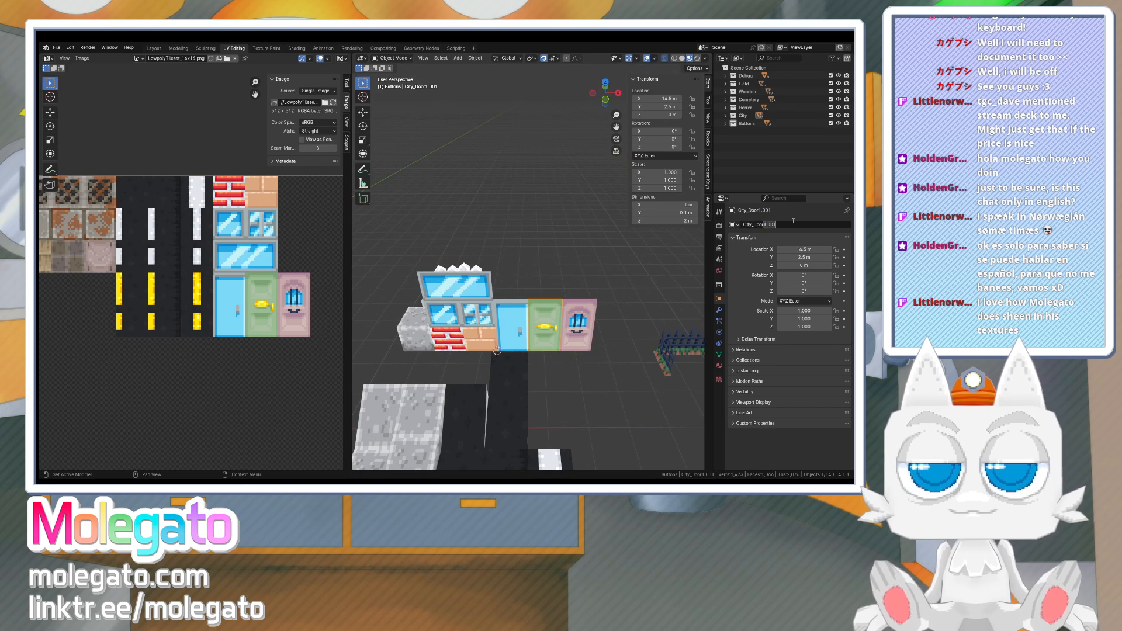
type("2")
key("Return")
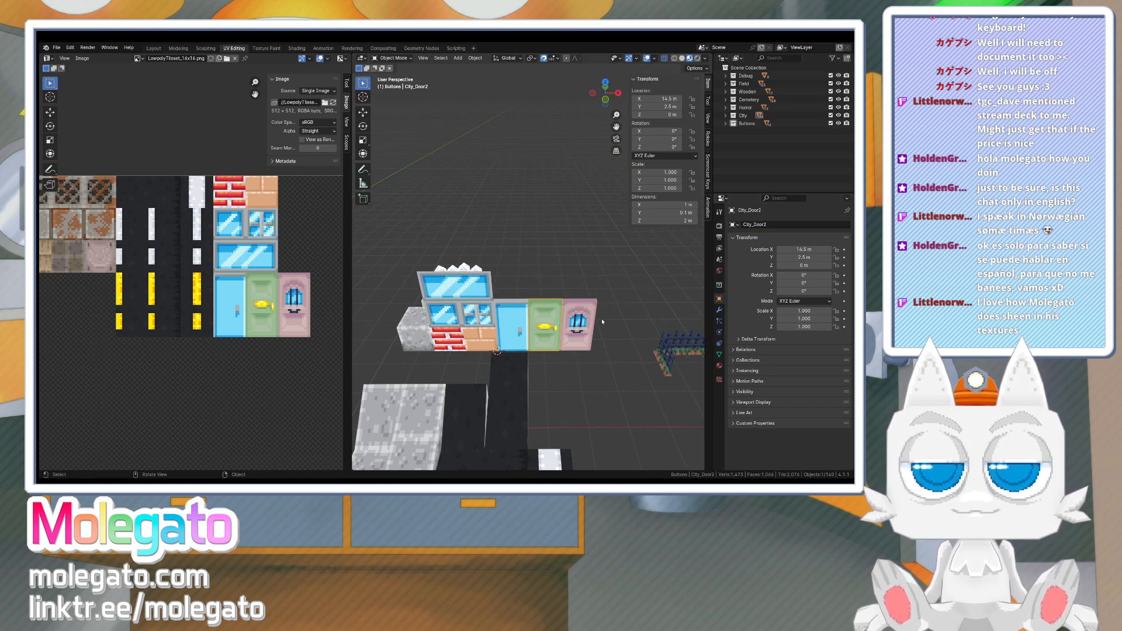
- Rename the pink door object as City_Door3
left_click(577, 326)
left_click(765, 225)
left_click_drag(765, 224, 795, 225)
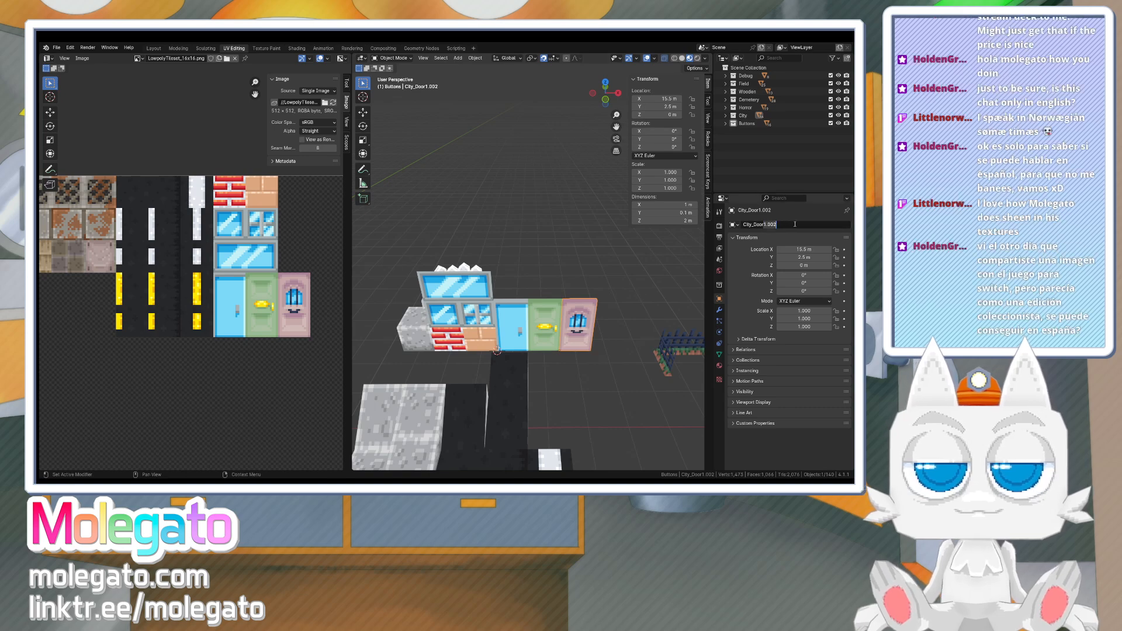
type("3")
key("Return")
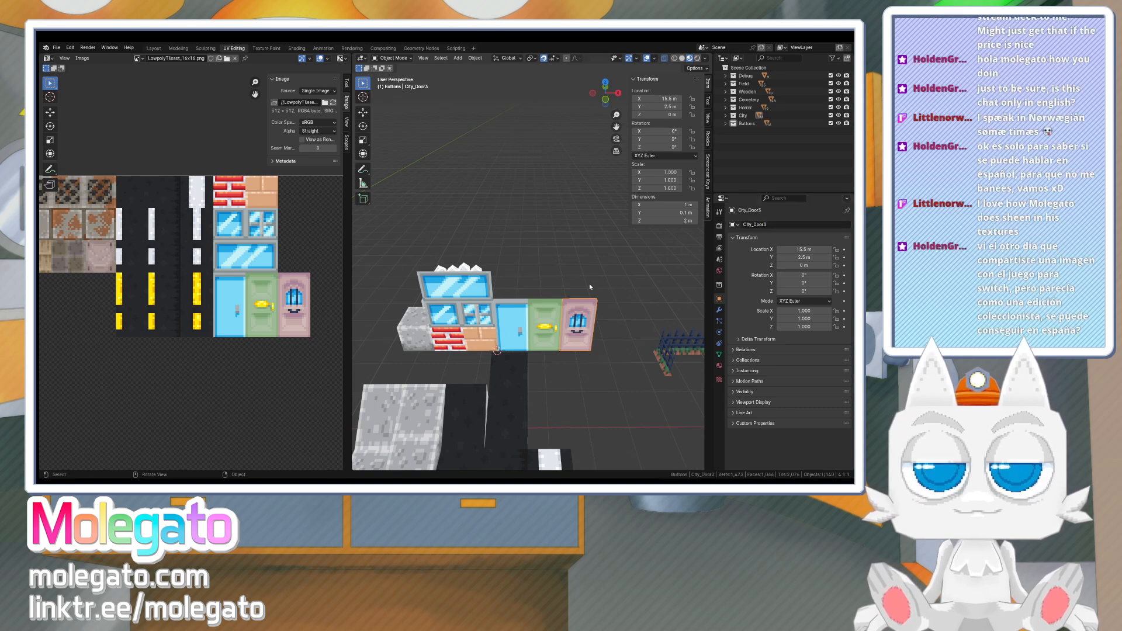
- Move the white picket fence and grey low wall pieces back along Y to make room behind the wall tiles
middle_click_drag(589, 283, 451, 203)
key("KP_7")
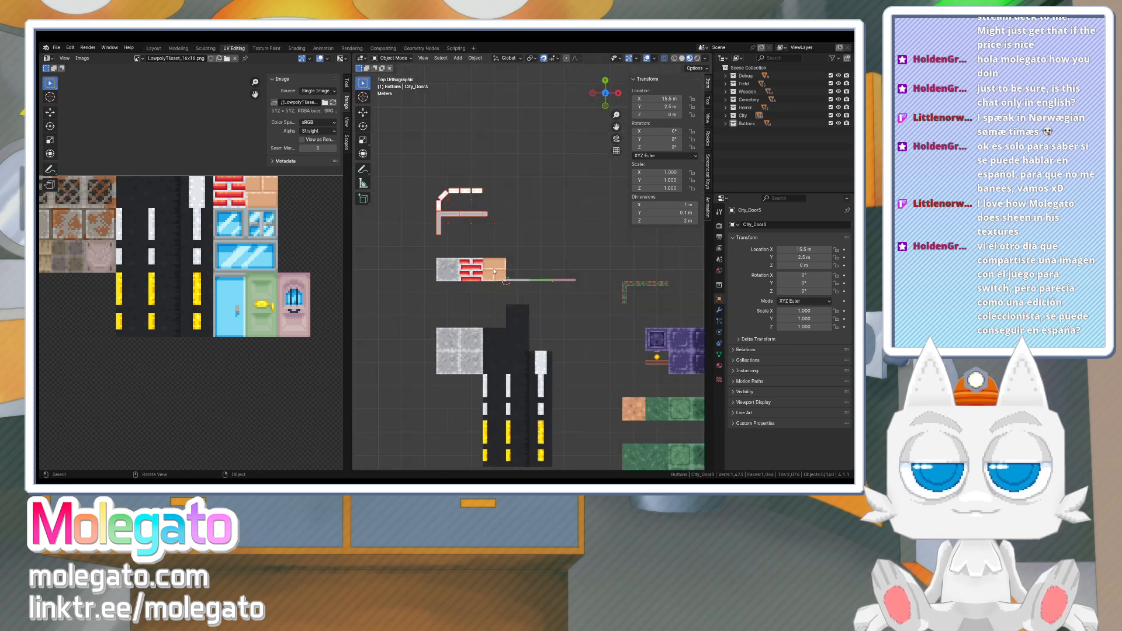
key("g")
right_click(493, 269)
middle_click_drag(507, 276, 482, 253)
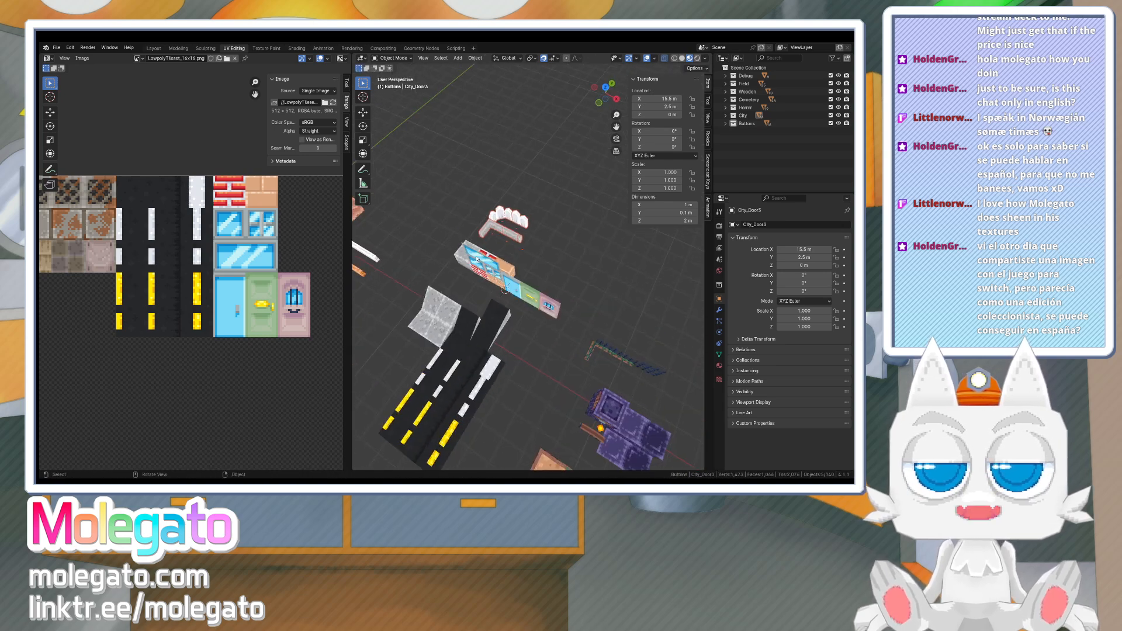
key("g")
key("y")
left_click(503, 238)
- Move the three doors together 2 m along Y and -3 m along X behind the wall tiles, and save the file
left_click(514, 292)
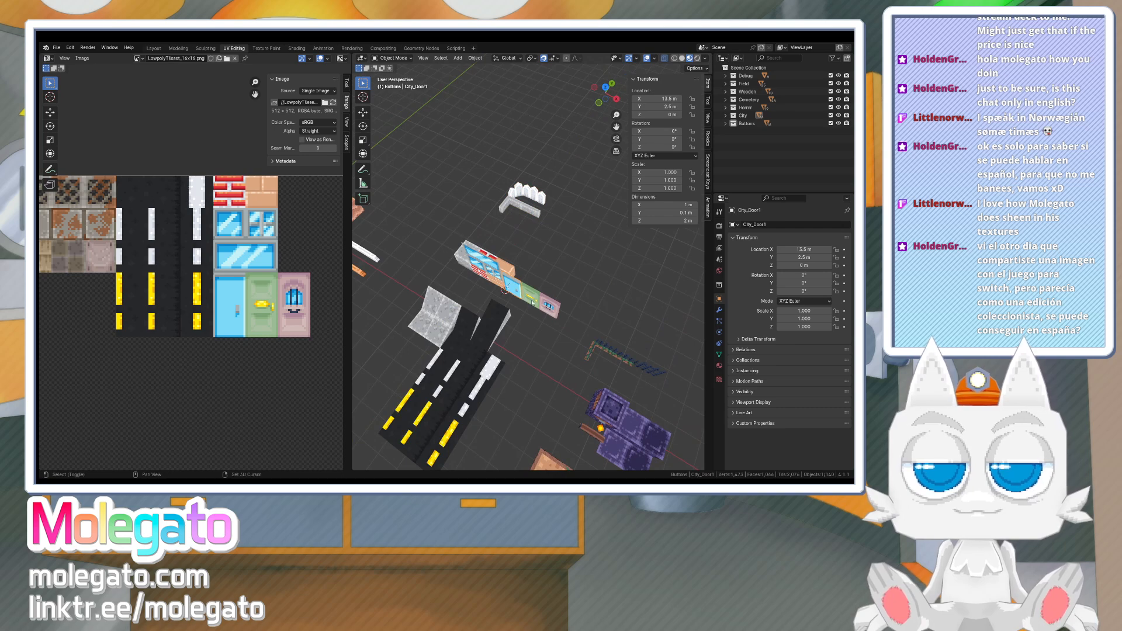
left_click(531, 298, "shift")
left_click(549, 309, "shift")
key("g")
key("x")
left_click(526, 261)
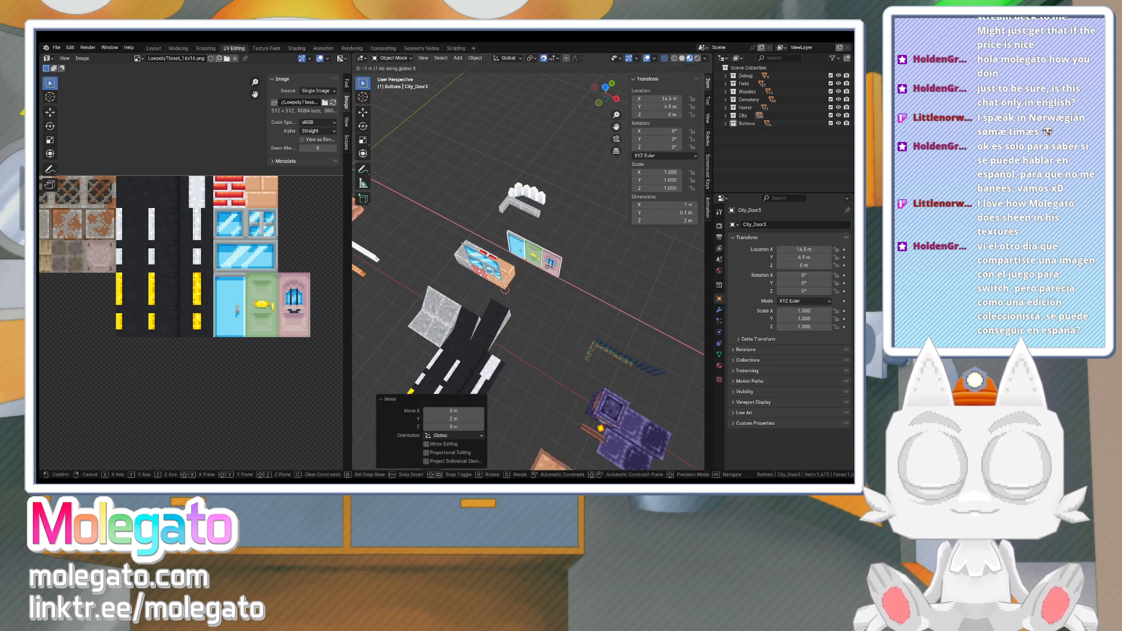
middle_click_drag(527, 261, 588, 315)
key("ctrl+s")
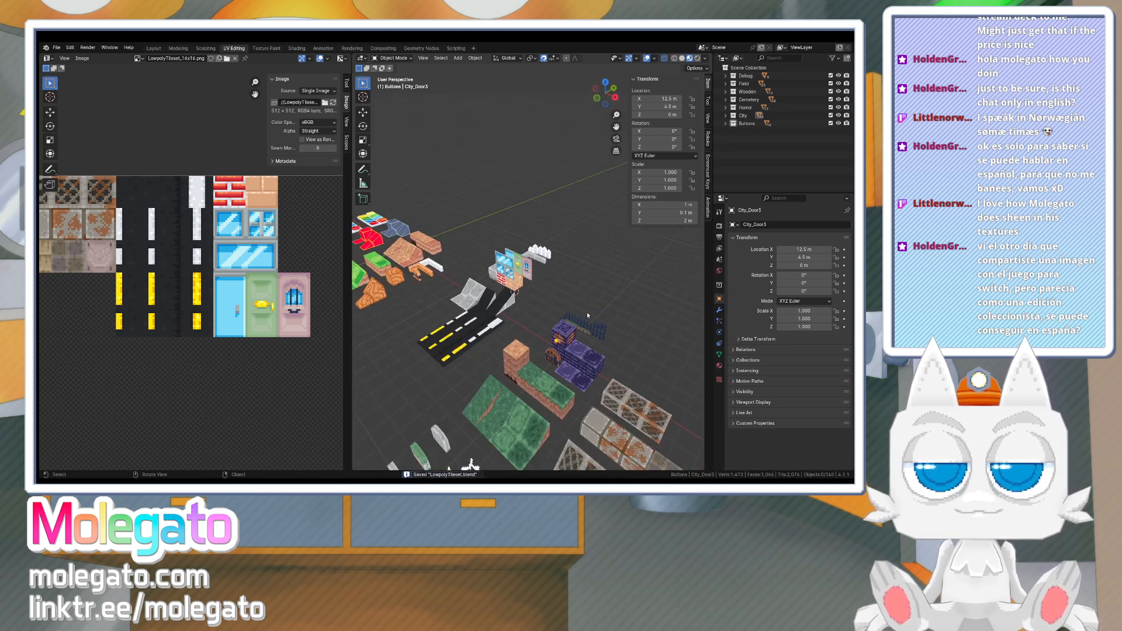
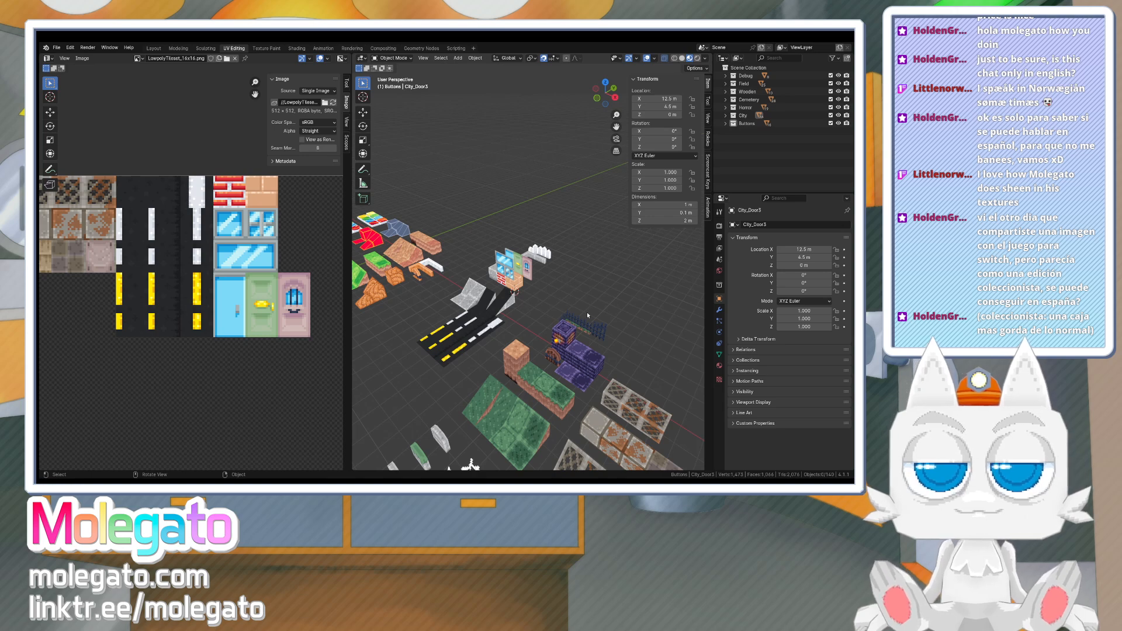
- Examine the arranged city tiles from several angles and save LowpolyTileset.blend again
middle_click_drag(528, 284, 560, 317)
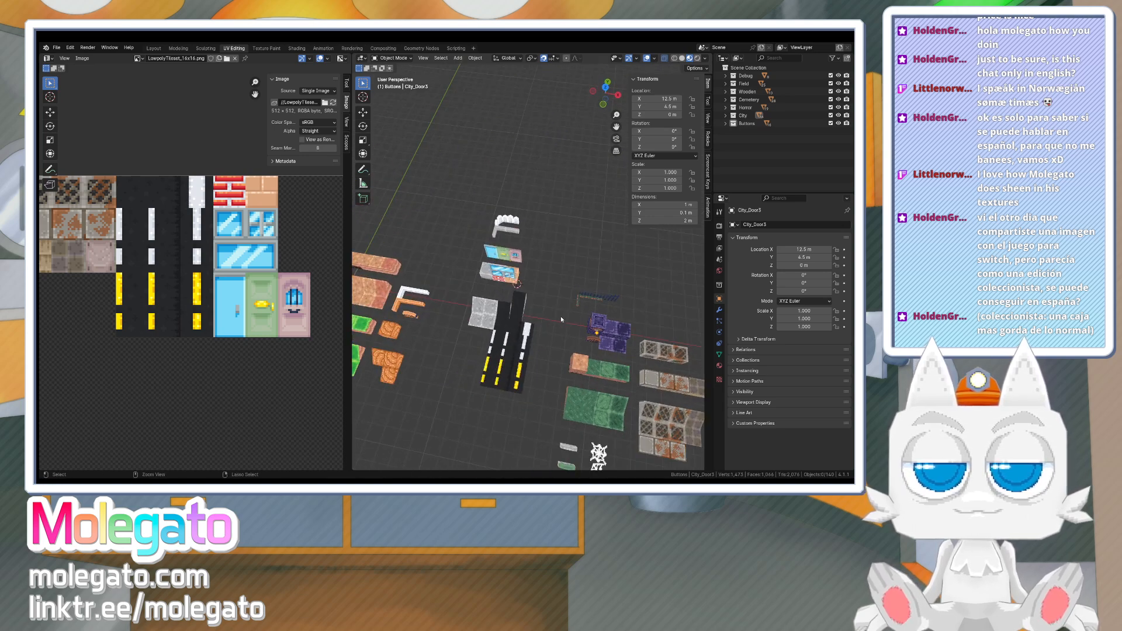
key("ctrl+s")
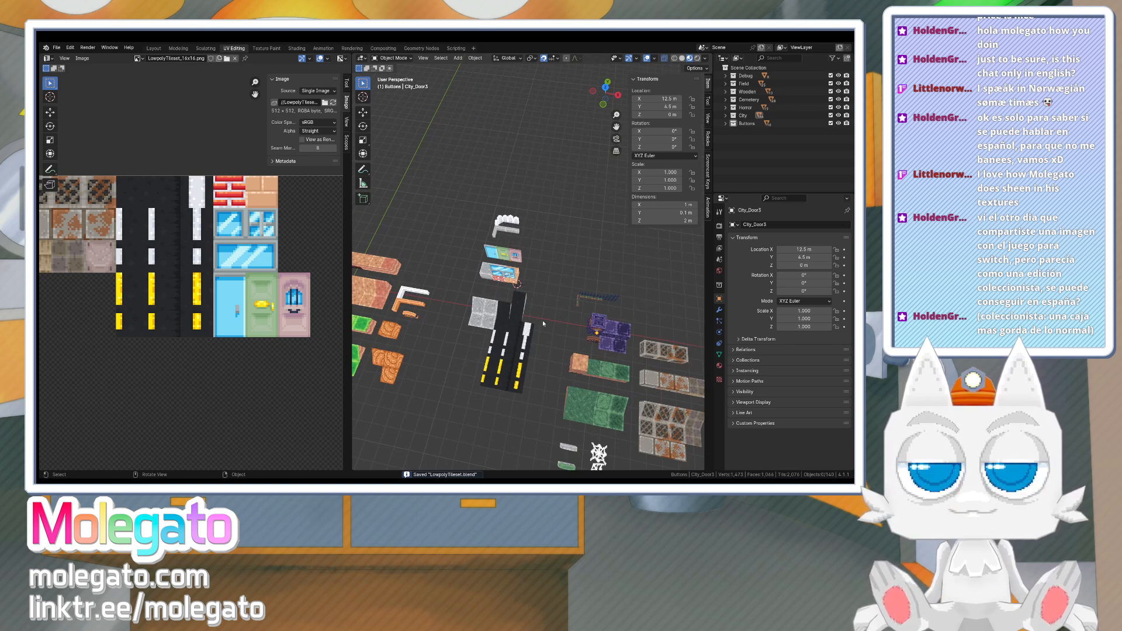
middle_click_drag(519, 346, 495, 330)
mouse_move(573, 305)
middle_mouse_down()
mouse_move(498, 295)
mouse_move(537, 300)
mouse_move(574, 324)
mouse_move(560, 321)
middle_mouse_up()
key("ctrl+s")
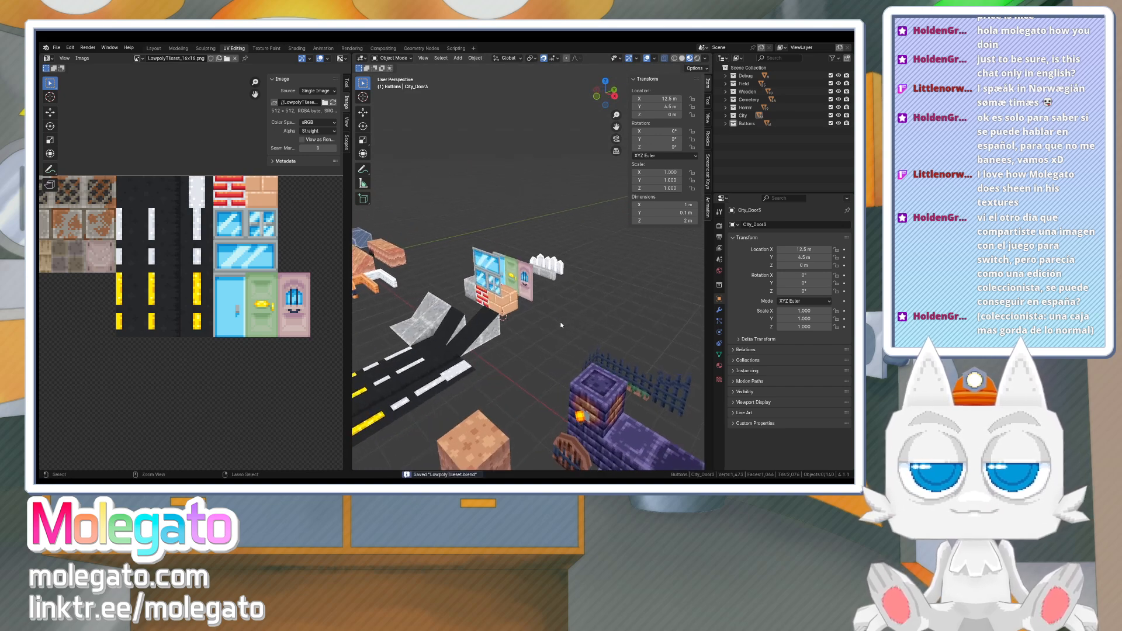
key("Tab")
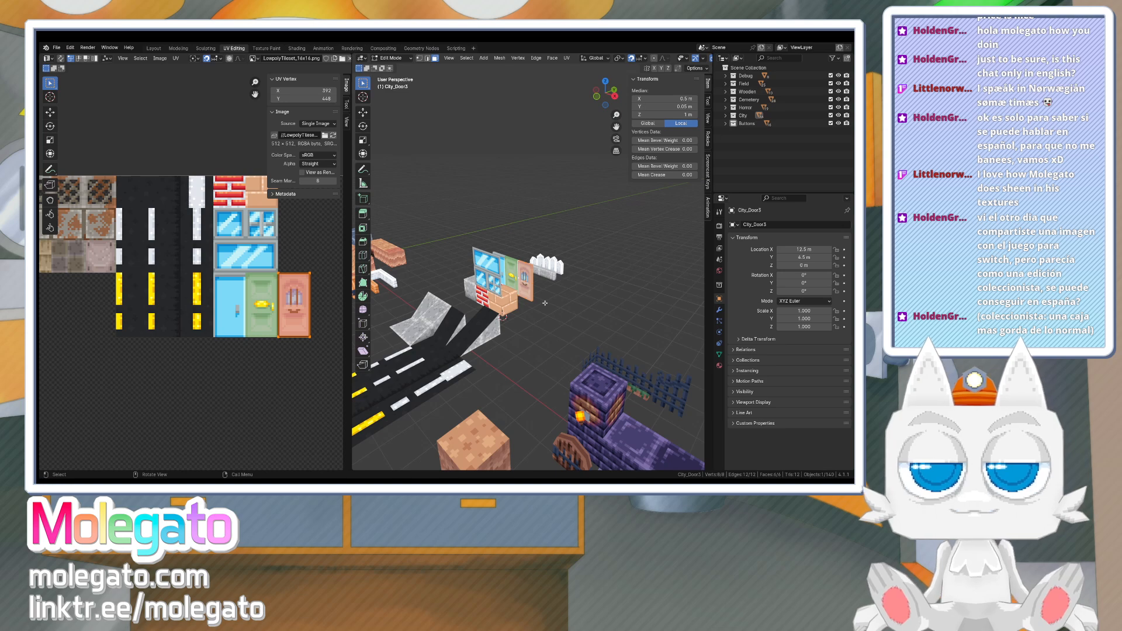
key("Tab")
key("ctrl+s")
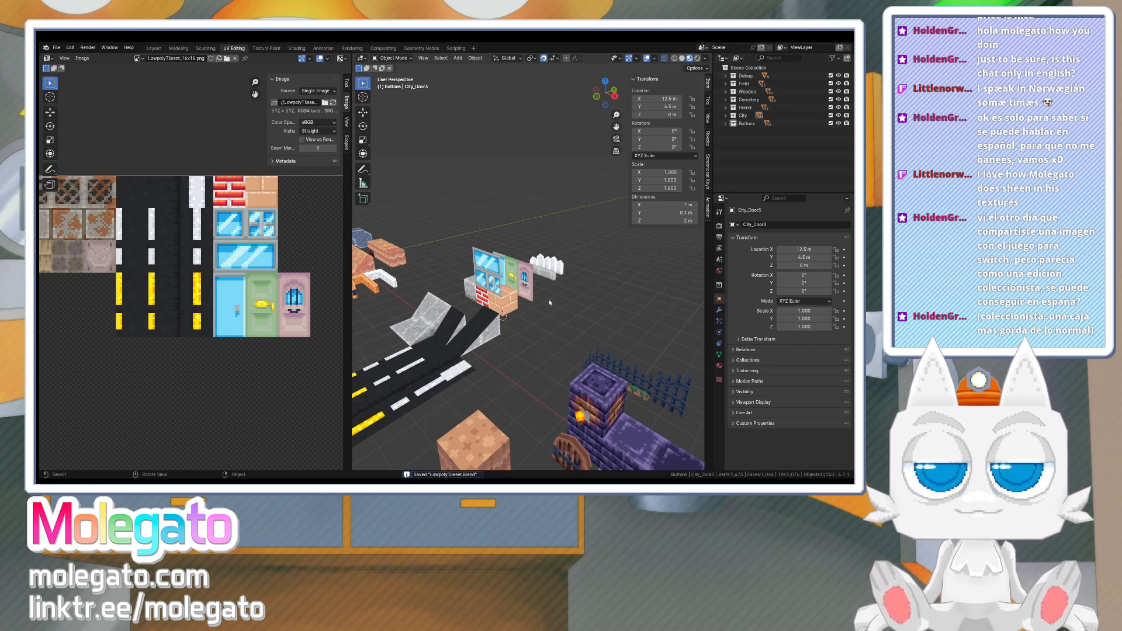
middle_click_drag(550, 302, 504, 330)
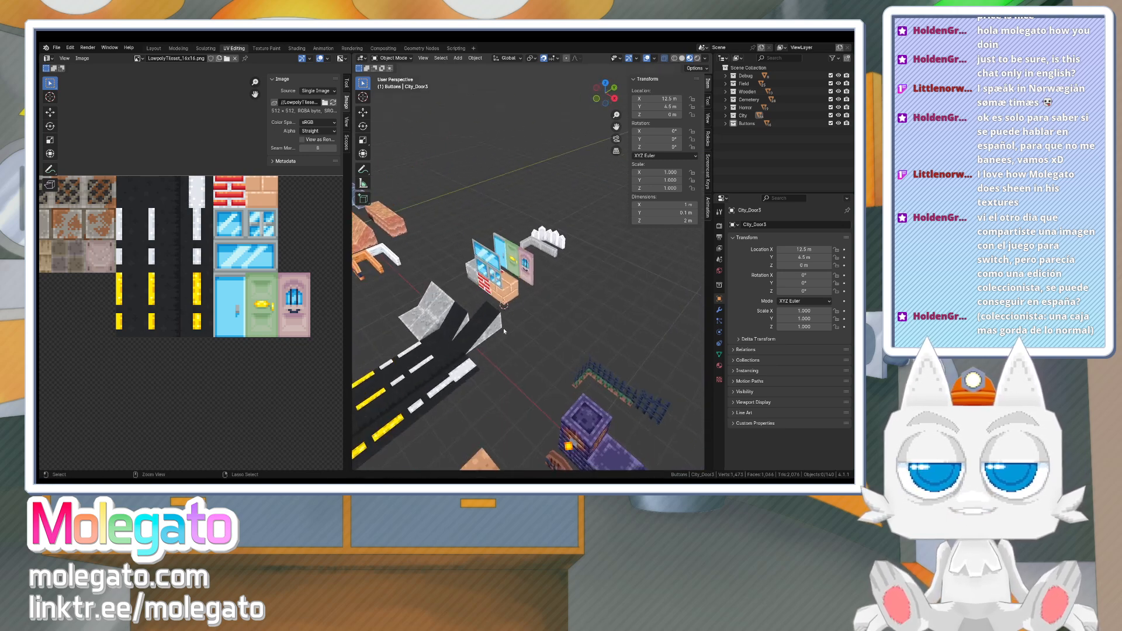
key("ctrl+s")
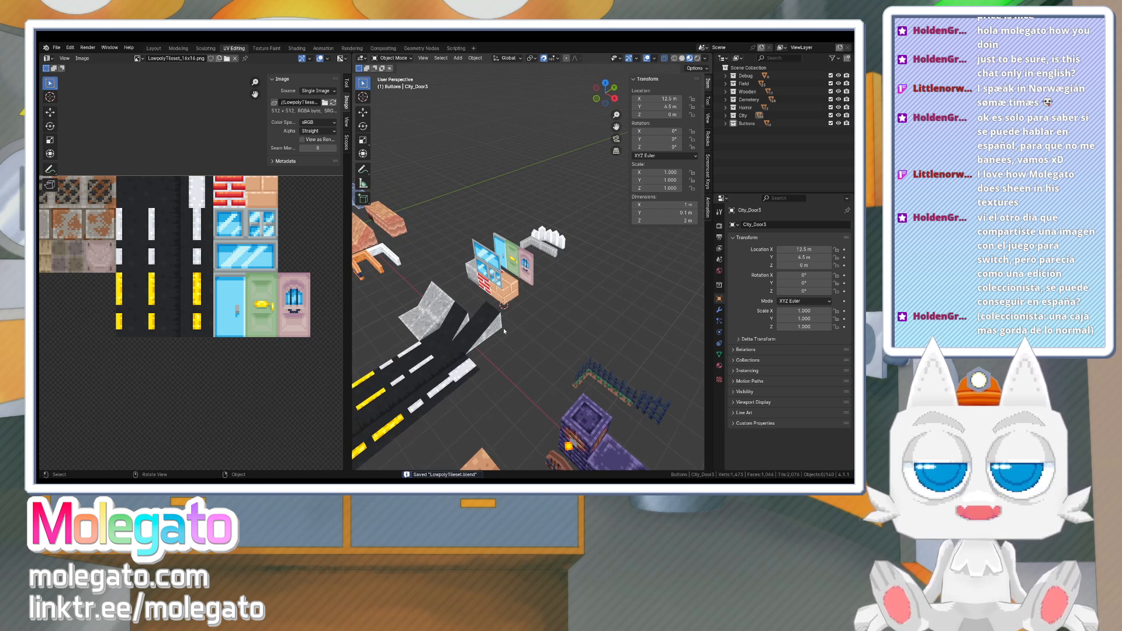
middle_click_drag(506, 332, 514, 378)
key("ctrl+s")
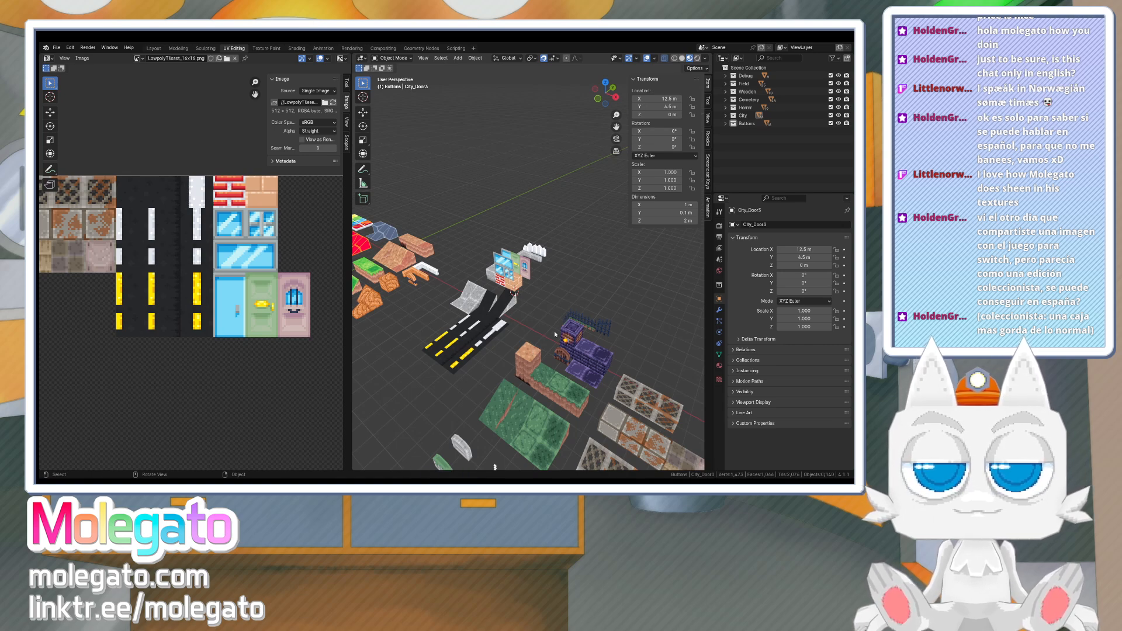
mouse_move(555, 334)
middle_mouse_down()
mouse_move(483, 325)
mouse_move(567, 334)
middle_mouse_up()
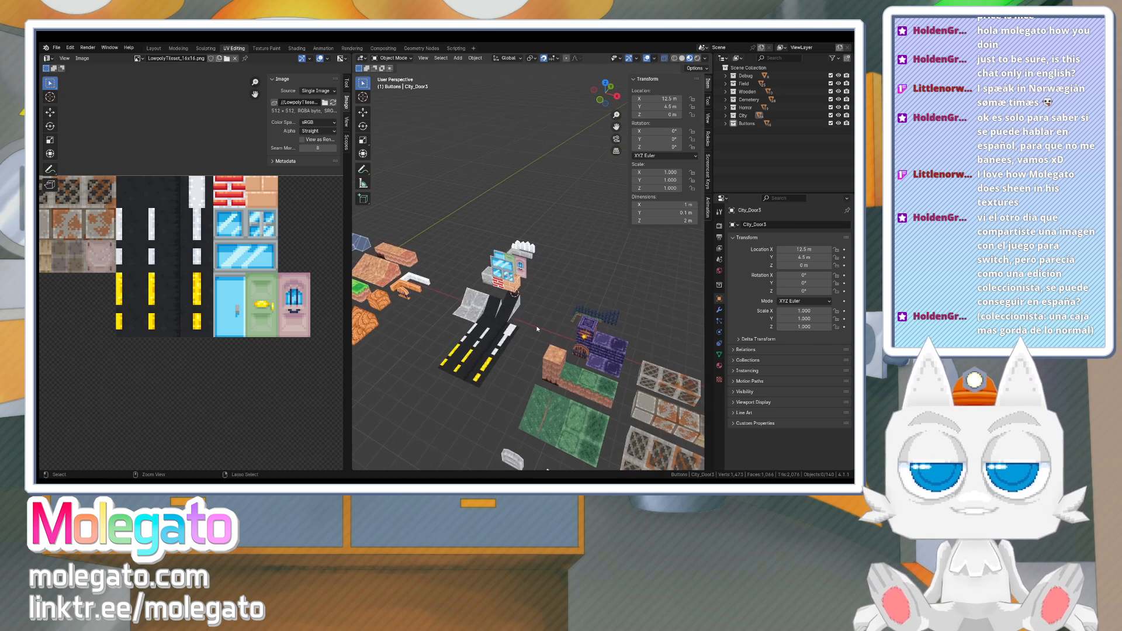
key("ctrl+s")
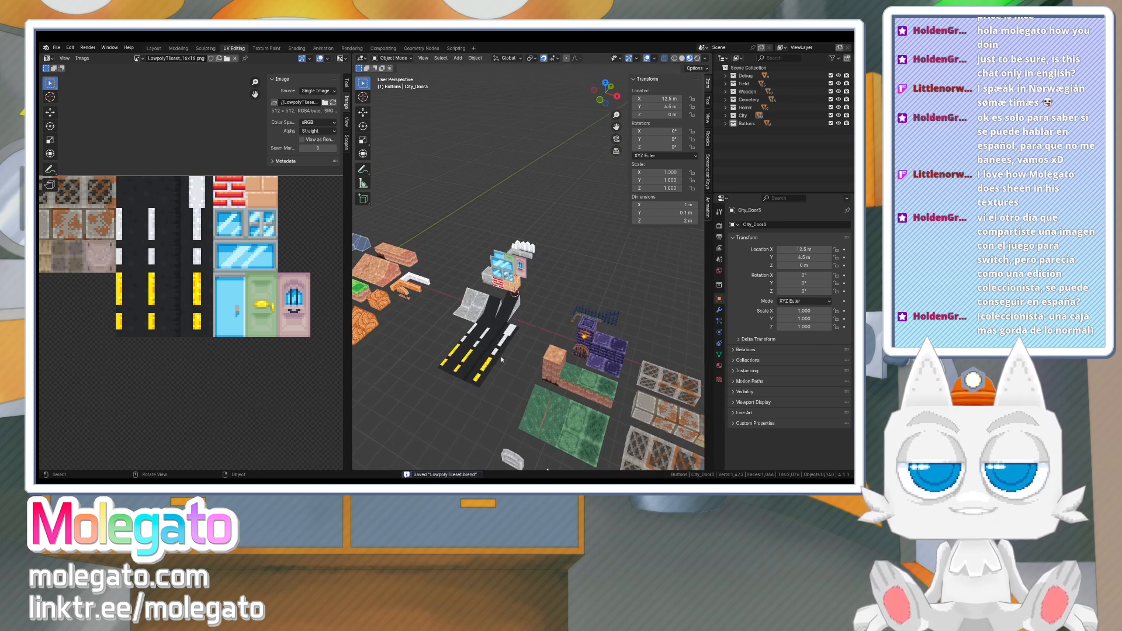
- Switch to Aseprite and select a small square area in the empty tile below the road texture's lower-left corner
middle_click_drag(502, 359, 556, 351)
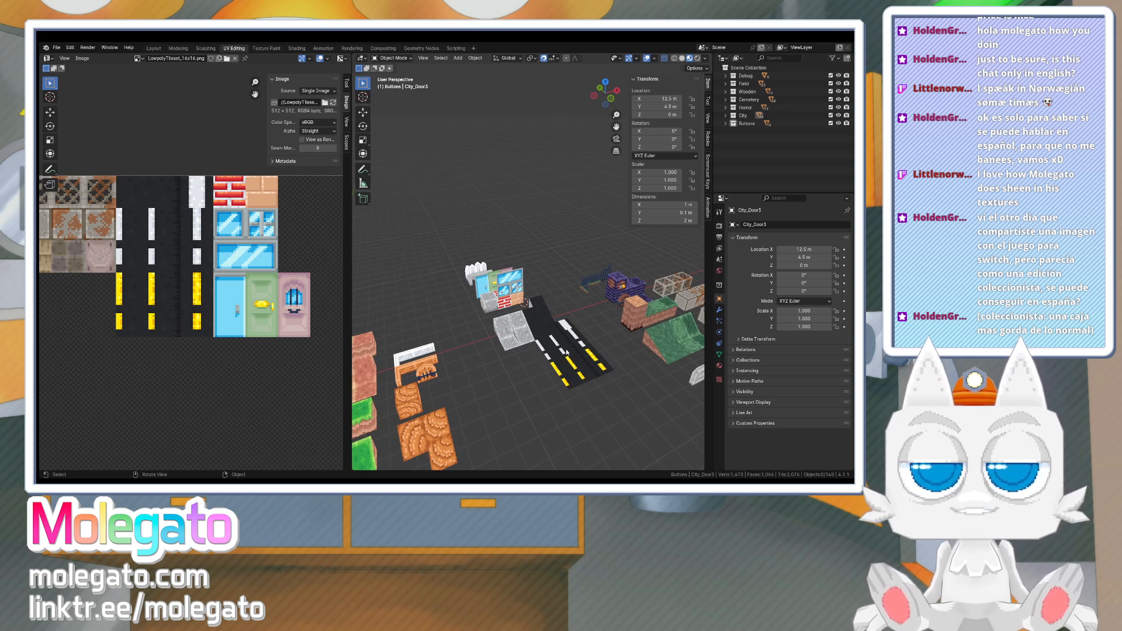
middle_click_drag(566, 352, 528, 359)
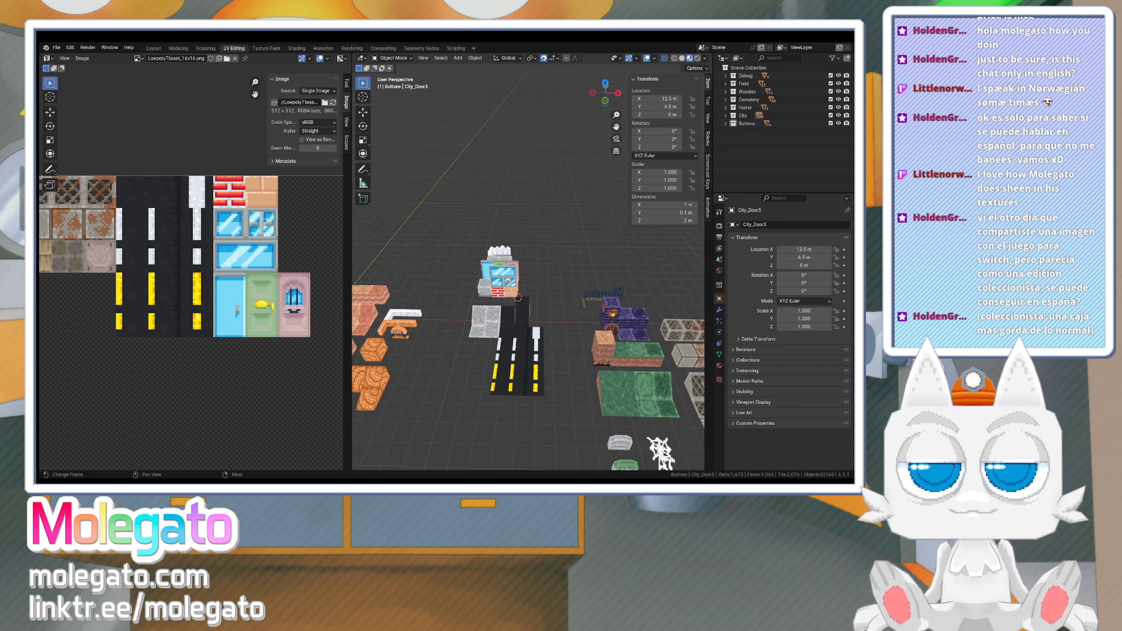
key("alt+Tab")
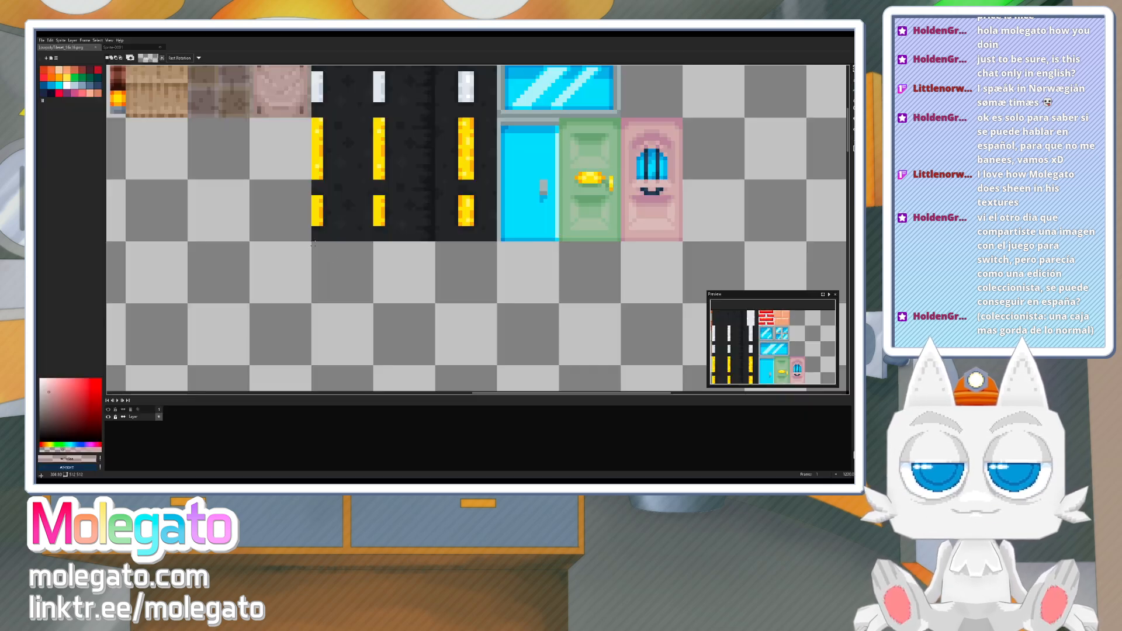
left_click_drag(312, 242, 345, 274)
middle_click_drag(332, 242, 418, 296)
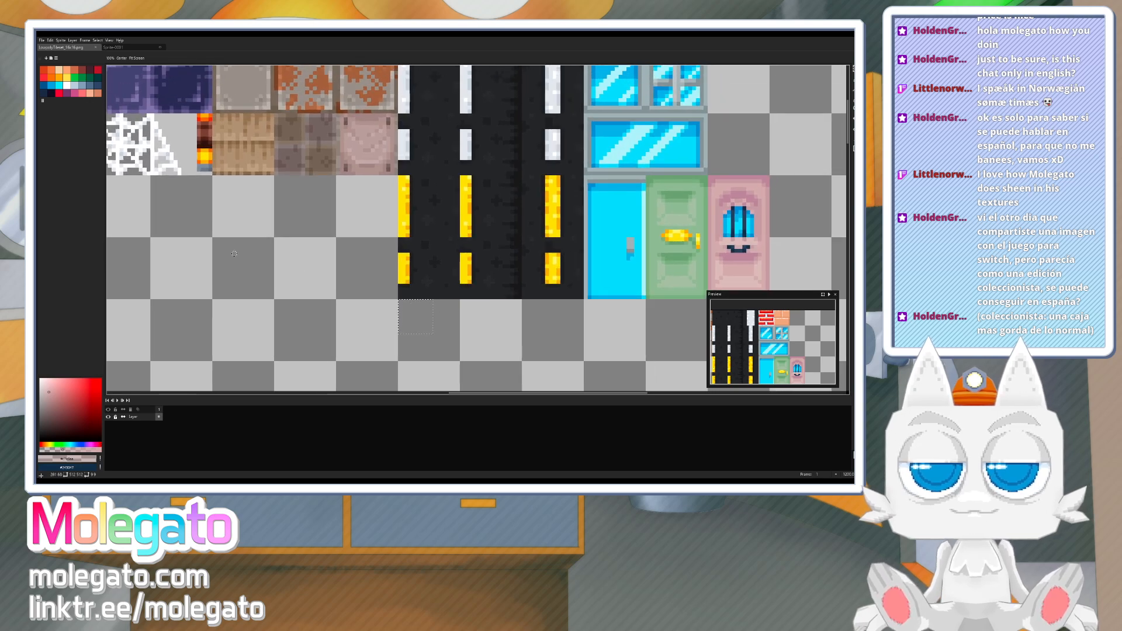
middle_click_drag(246, 247, 384, 254)
scroll(383, 254, "down", 5)
scroll(432, 256, "up", 1)
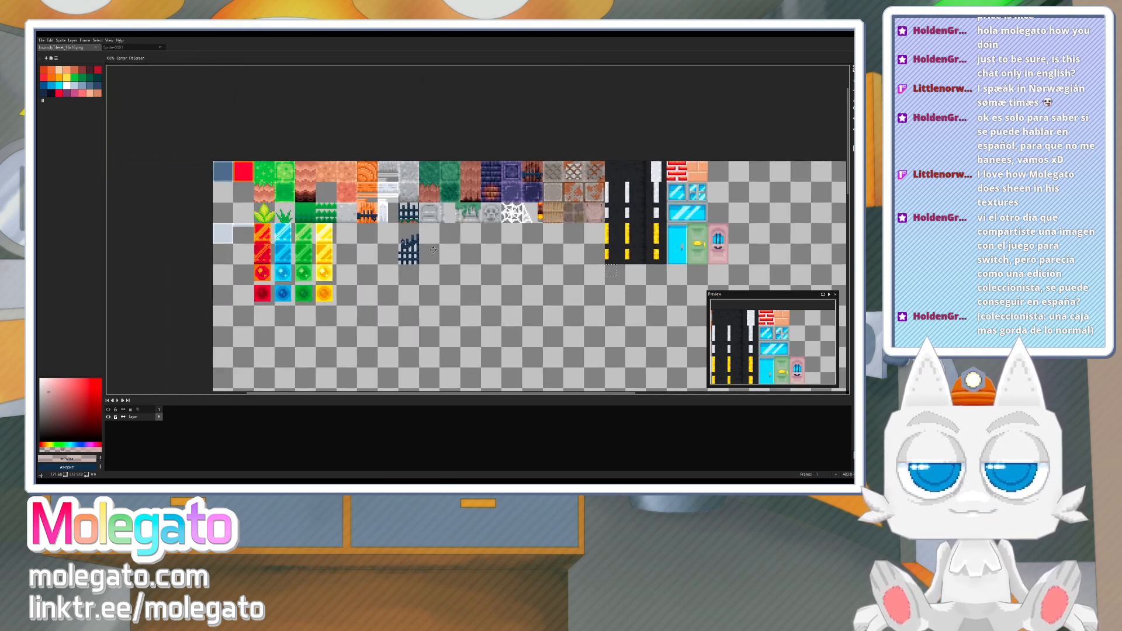
scroll(432, 256, "right", 10, "shift")
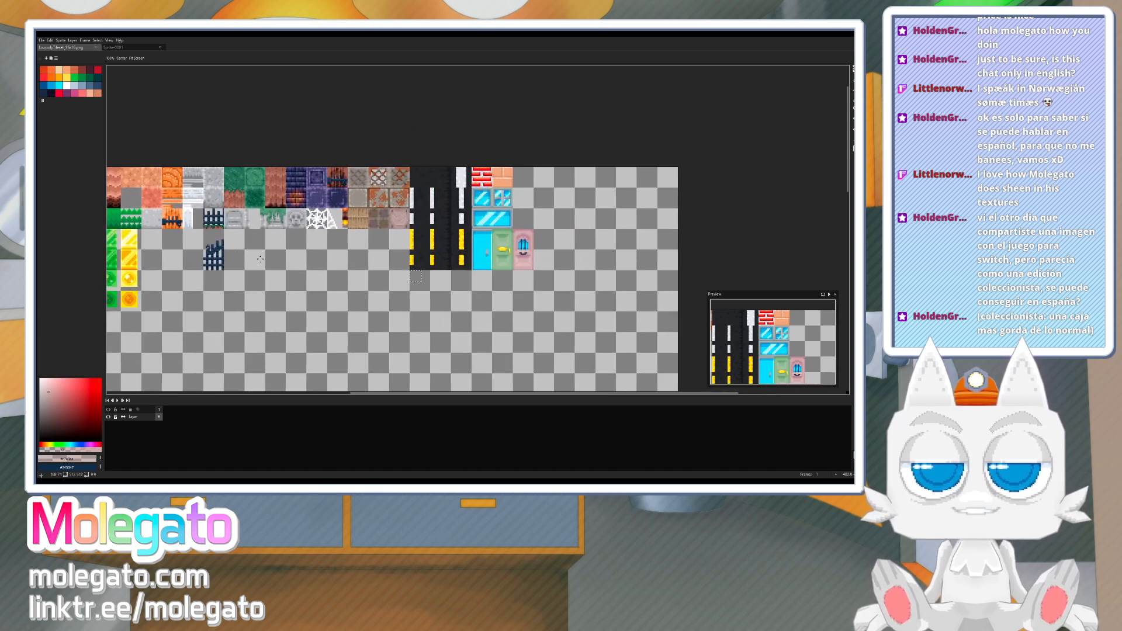
scroll(422, 267, "up", 6)
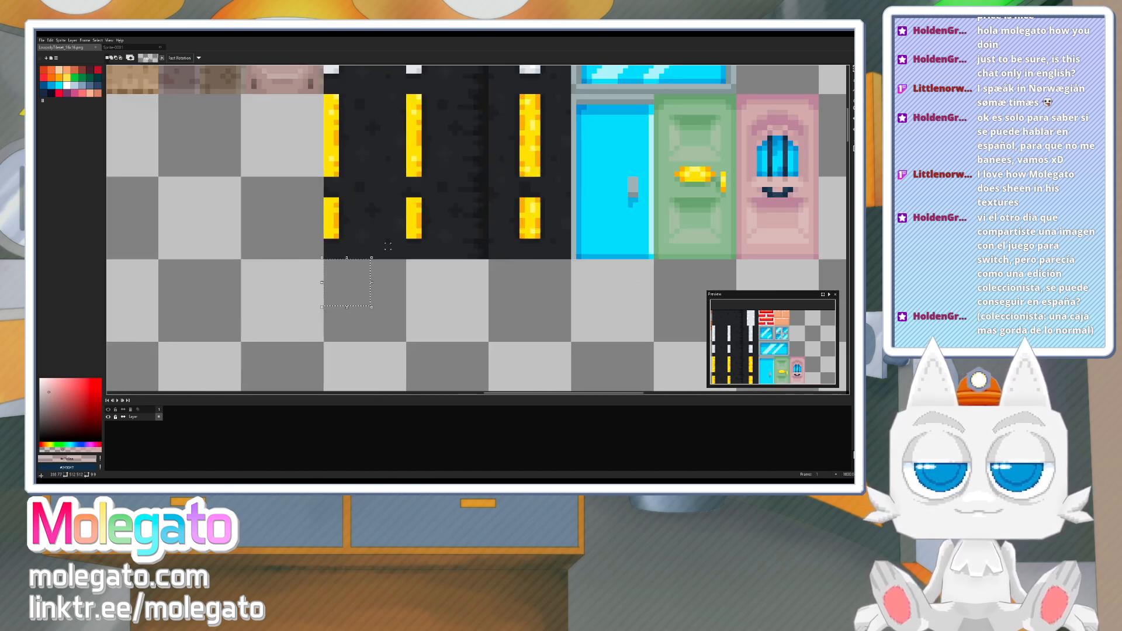
- Fill the selected square with orange and draw a one-pixel lighter orange border around it
left_click(51, 77)
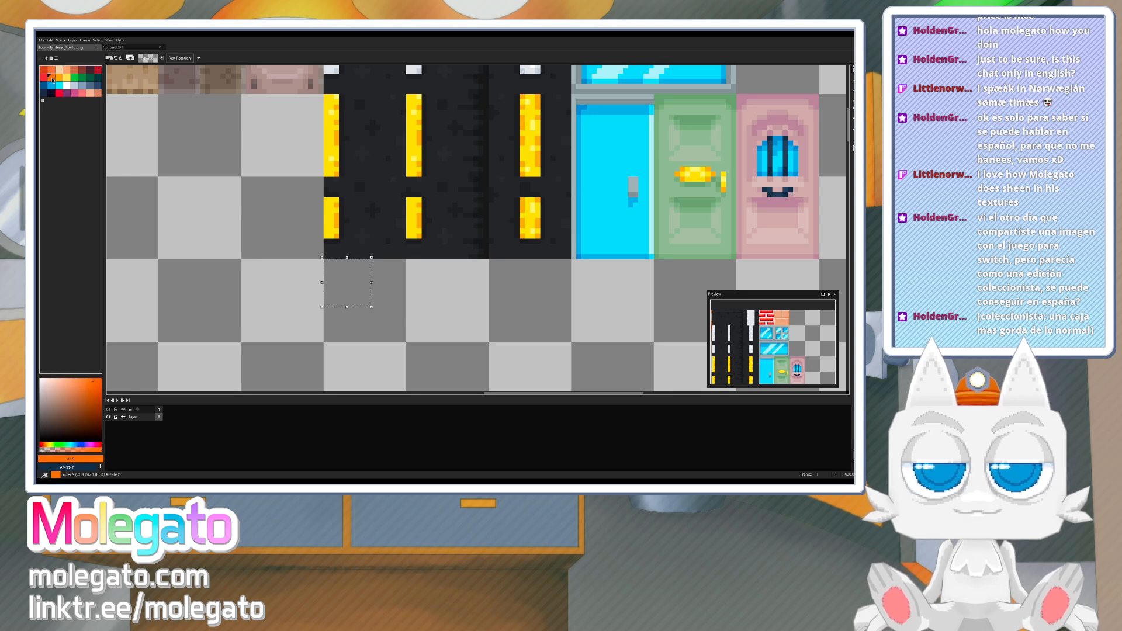
key("g")
left_click(342, 276)
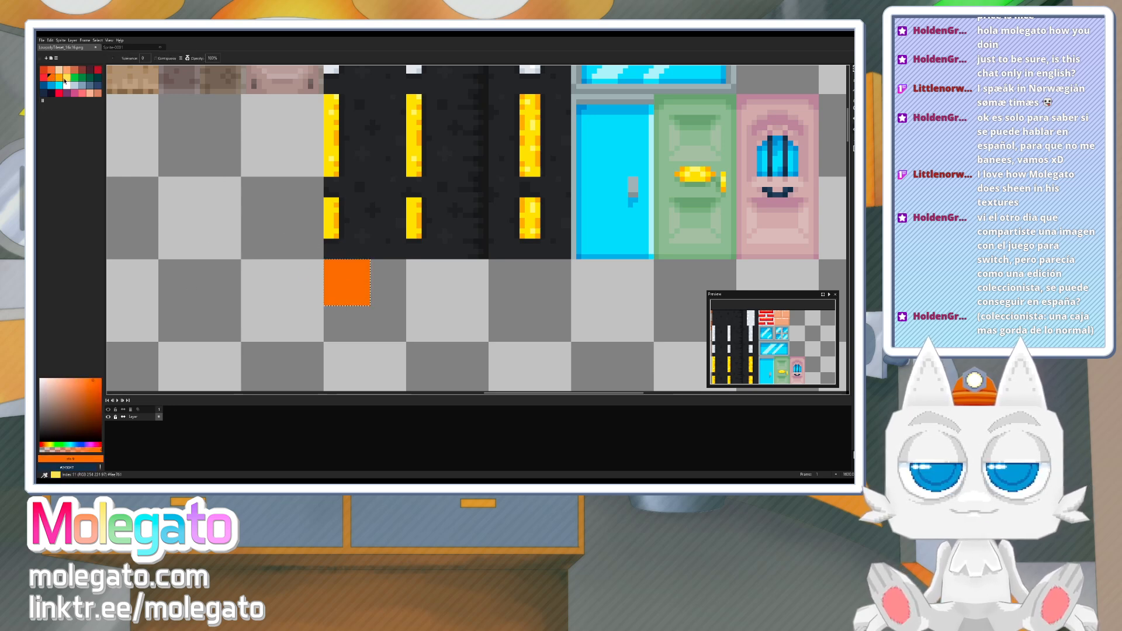
left_click(59, 77)
key("b")
left_click(326, 262)
left_click(368, 262, "shift")
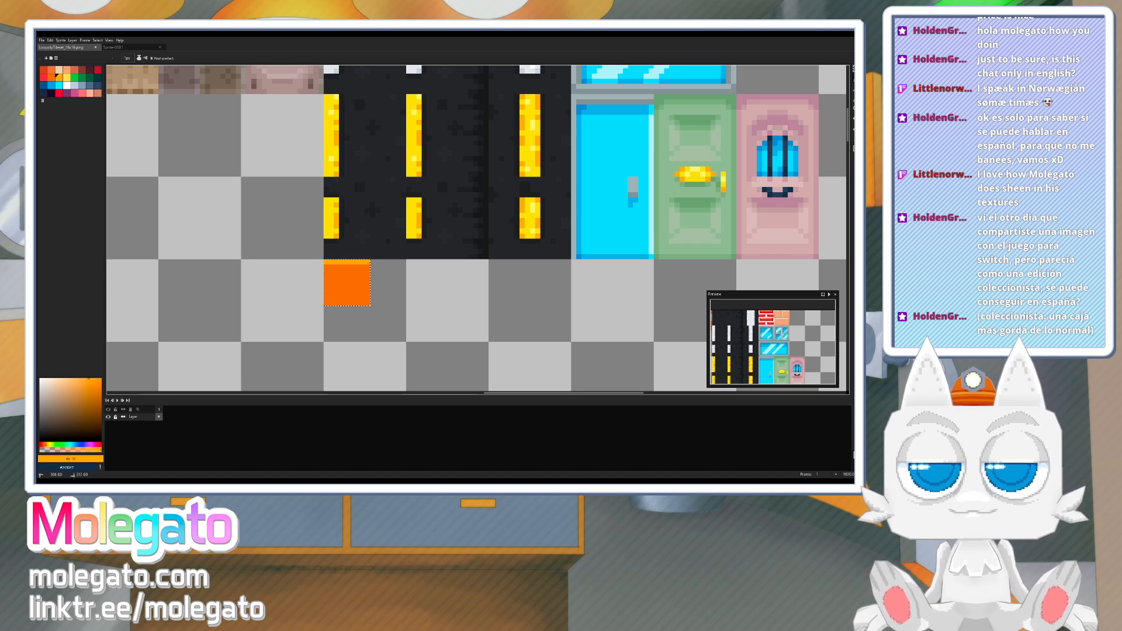
left_click(368, 303, "shift")
left_click(327, 302, "shift")
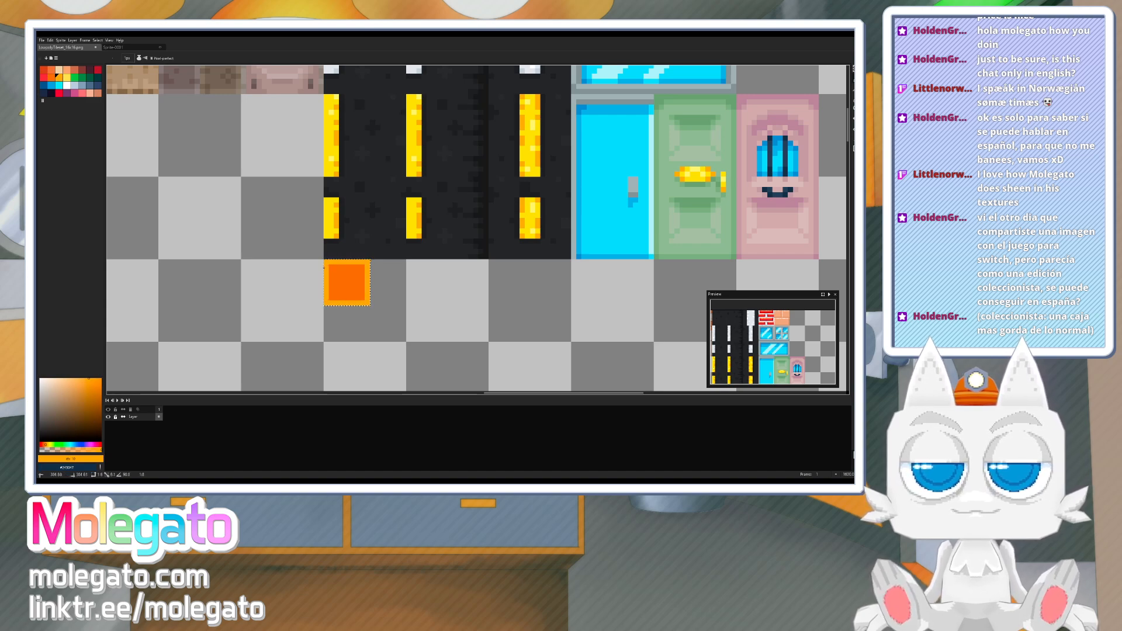
left_click(326, 264, "shift")
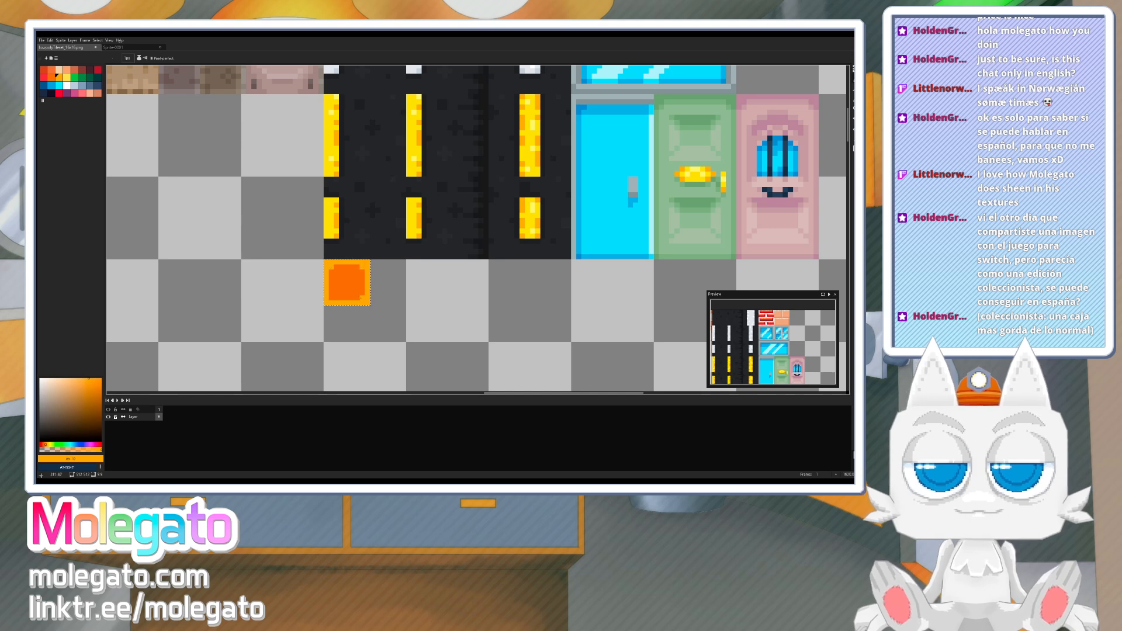
- Paint the square's corner pixels yellow and refill its orange centre with a redder orange
left_click(68, 76)
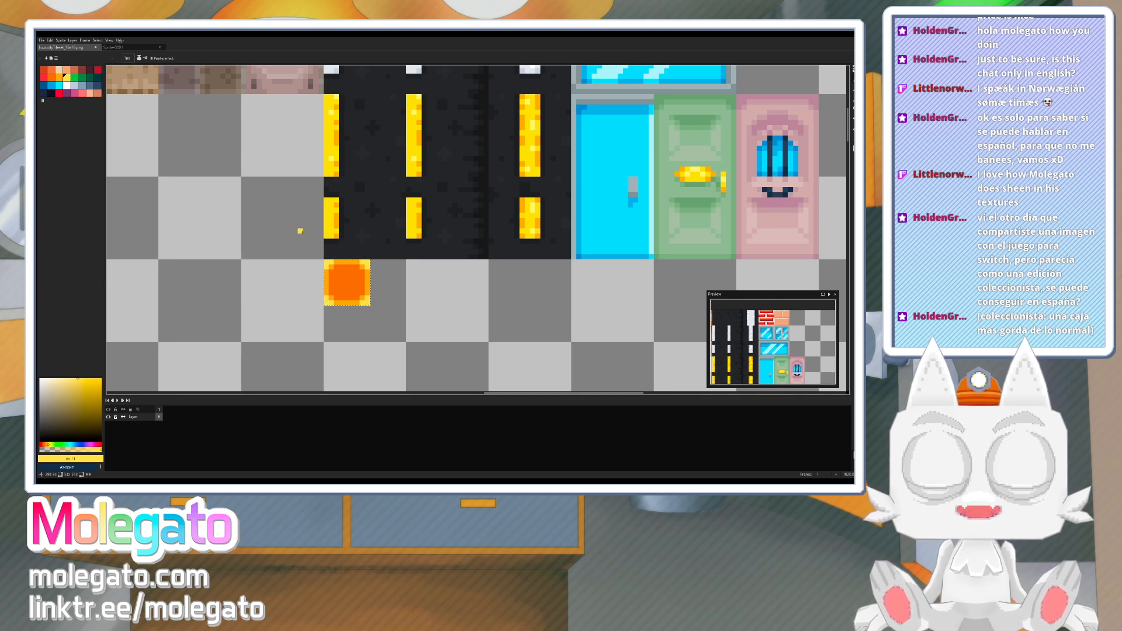
scroll(336, 272, "up", 2)
left_click(339, 274, "alt")
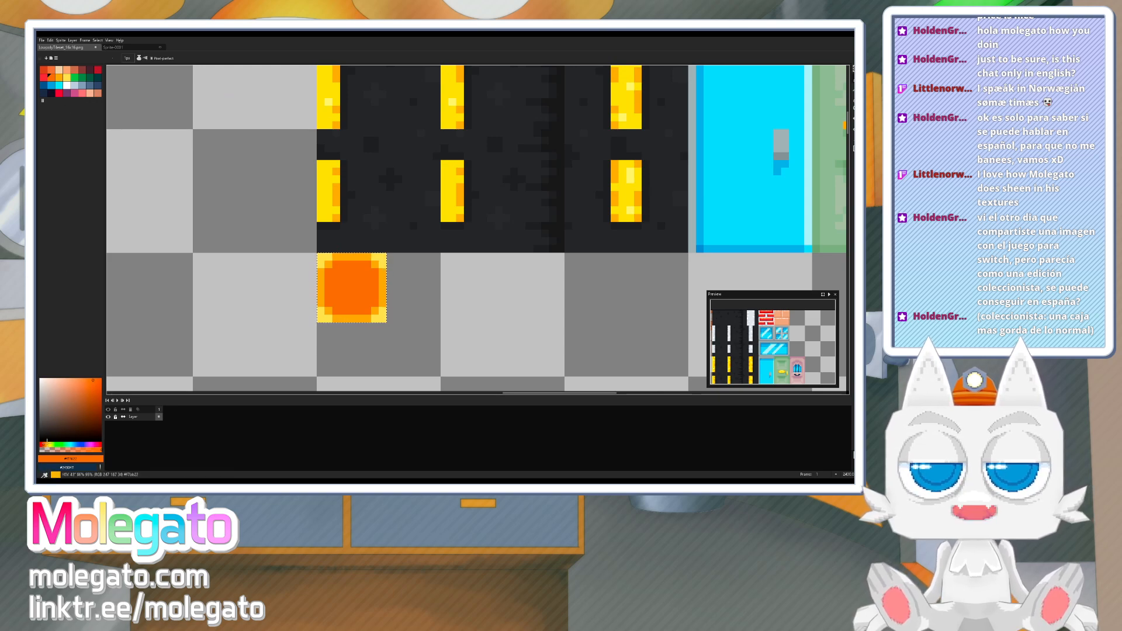
left_click(43, 445)
key("g")
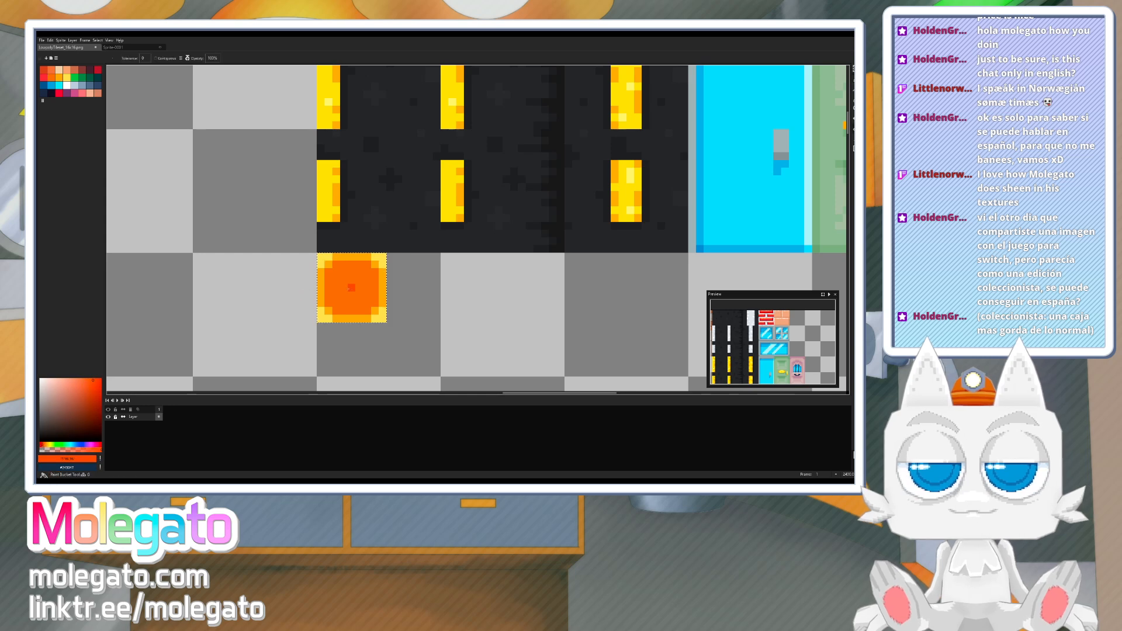
left_click(348, 289)
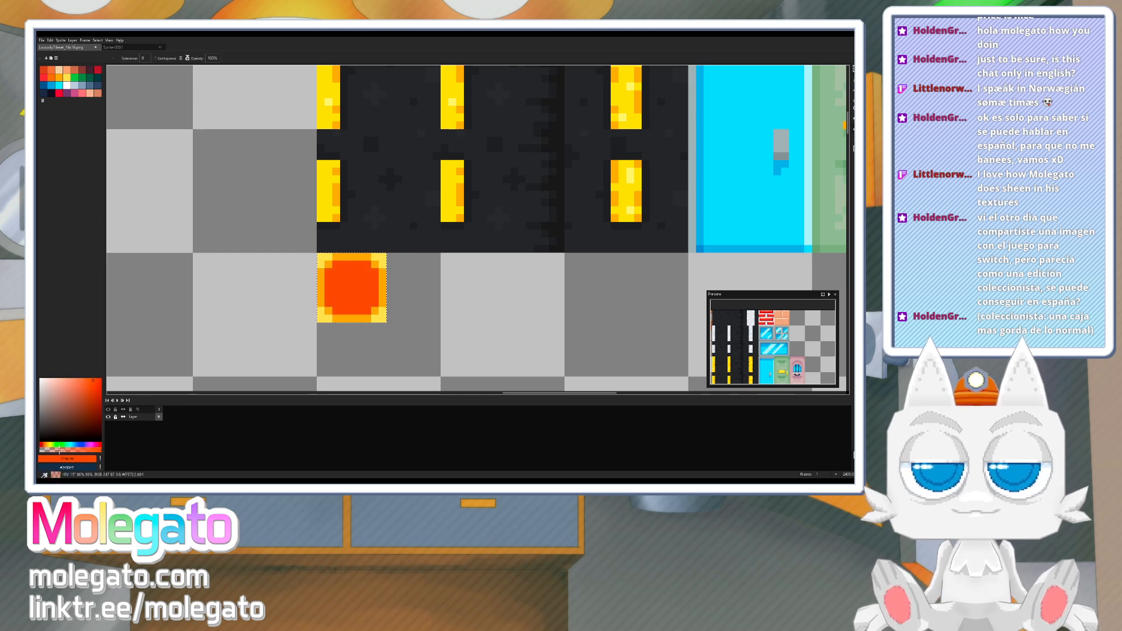
- Soften the square's yellow corners with a semi-transparent fill of the border's orange
left_click(60, 449)
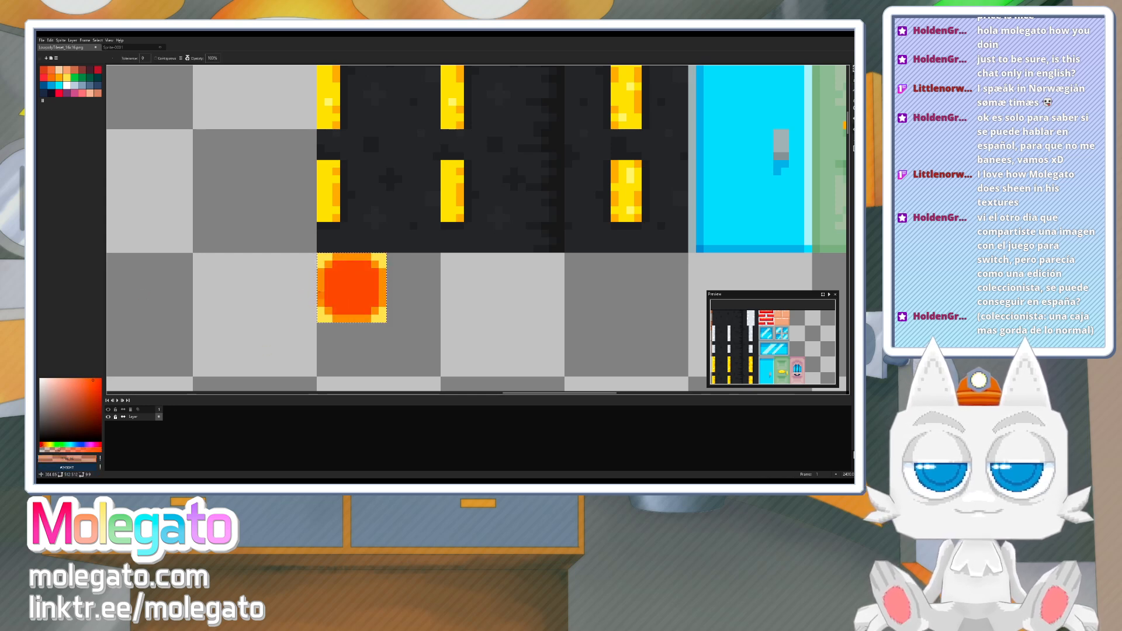
left_click(321, 295, "alt")
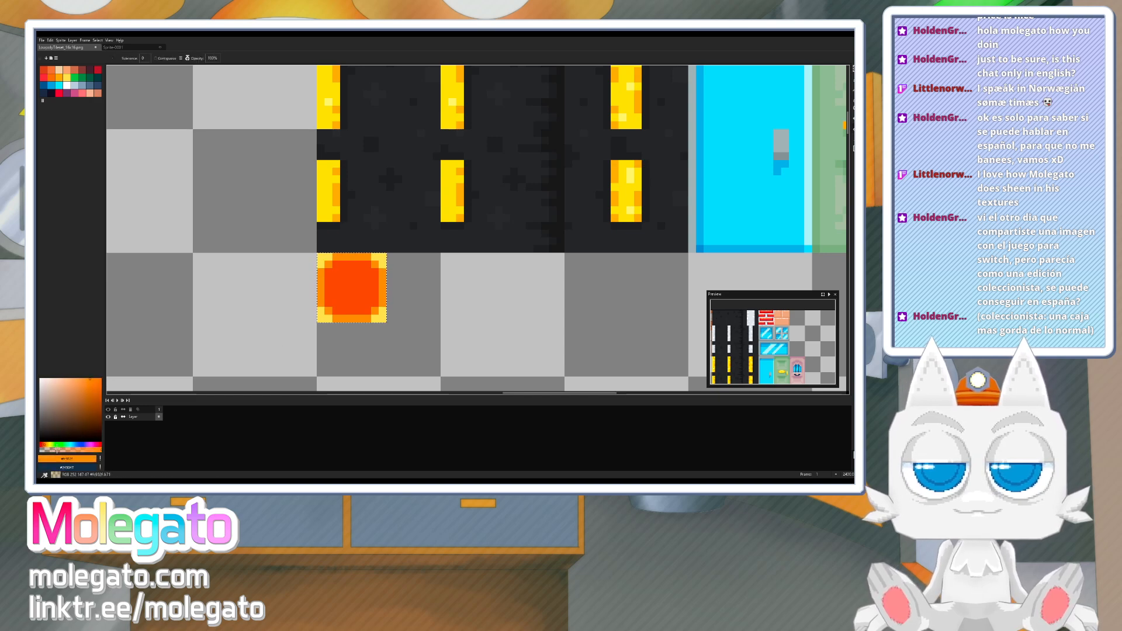
left_click(58, 449)
left_click(322, 319)
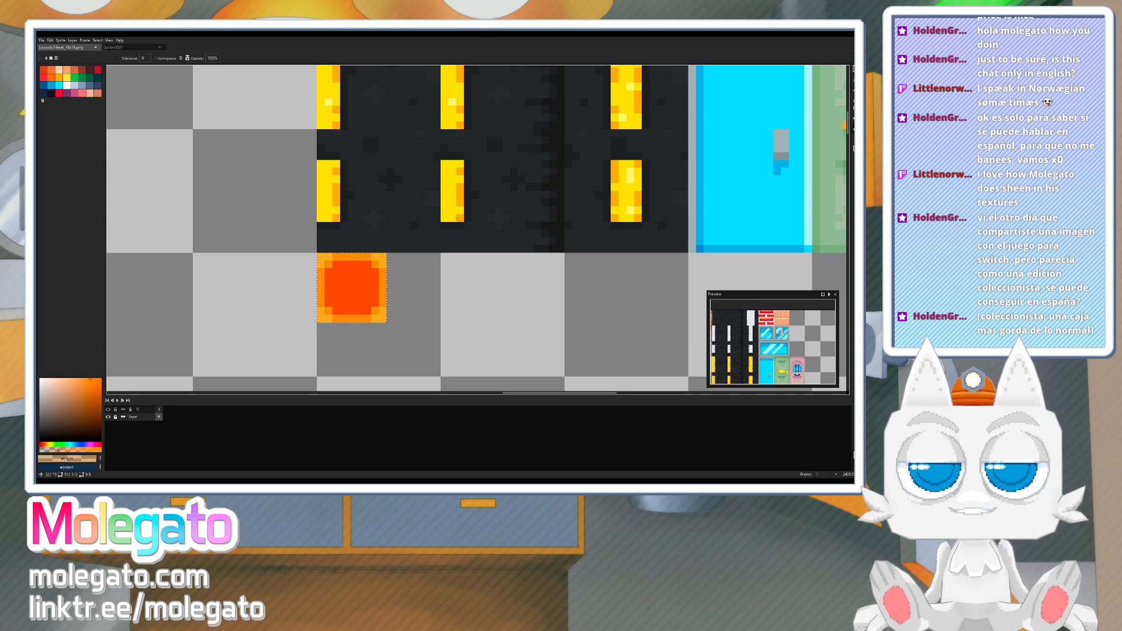
- Select the area between the orange square and the tile's right edge, and fill it with the border orange
left_click(853, 69)
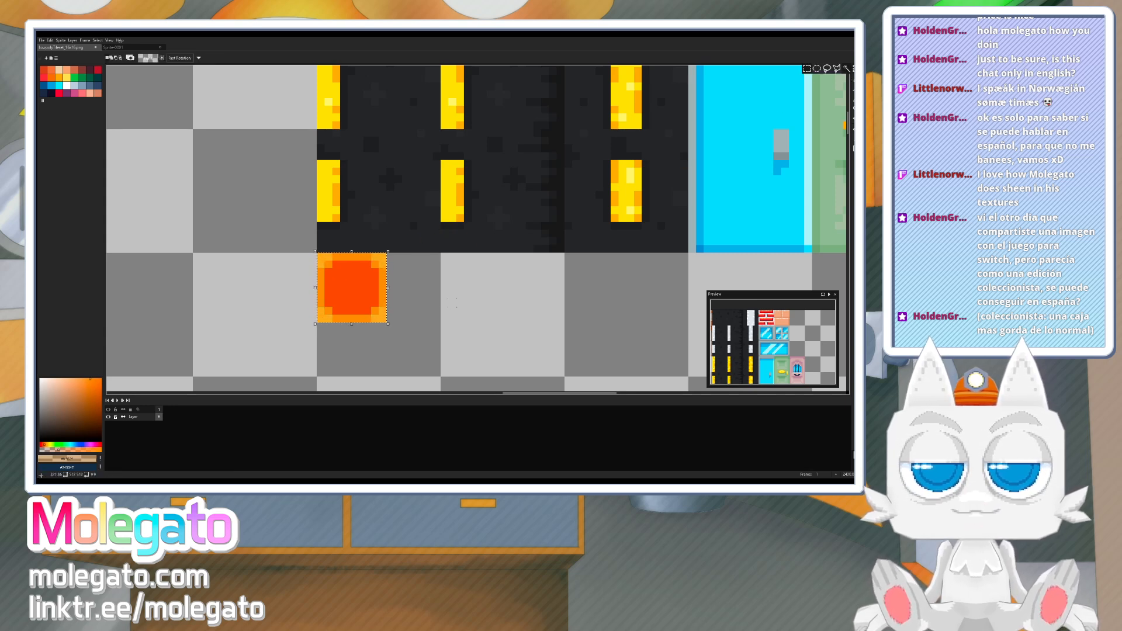
left_click(367, 334)
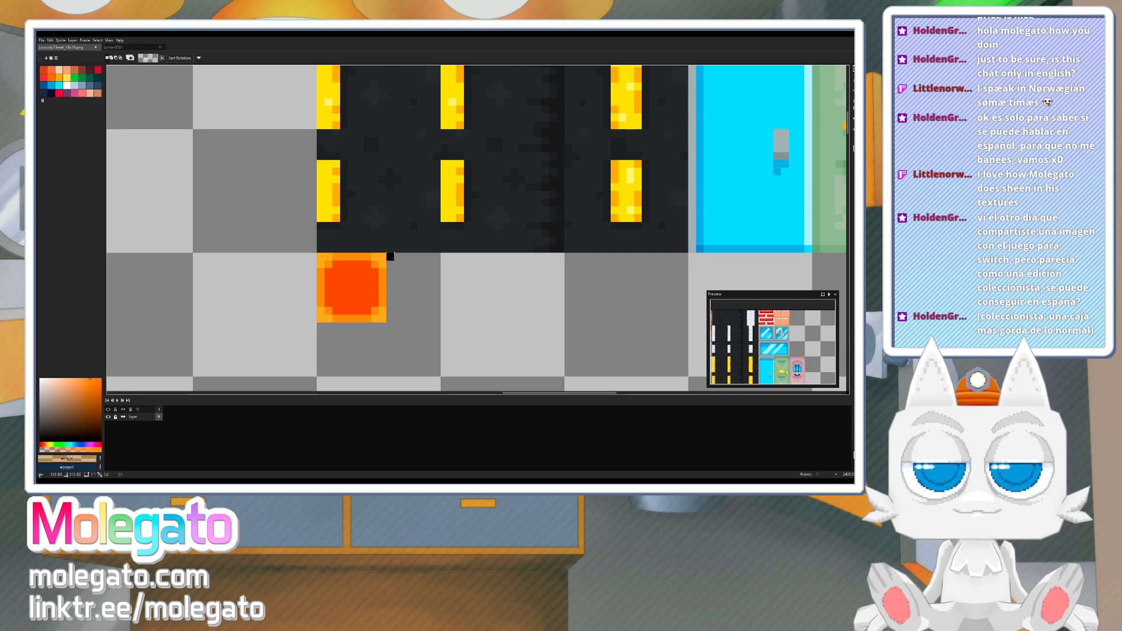
left_click_drag(389, 254, 433, 320)
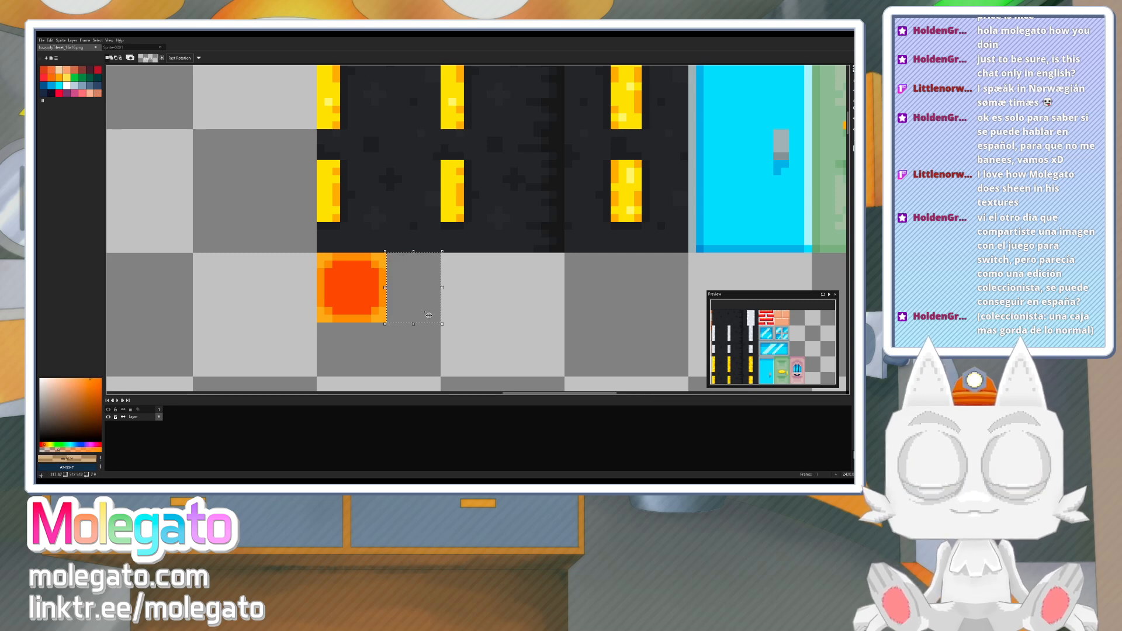
key("b")
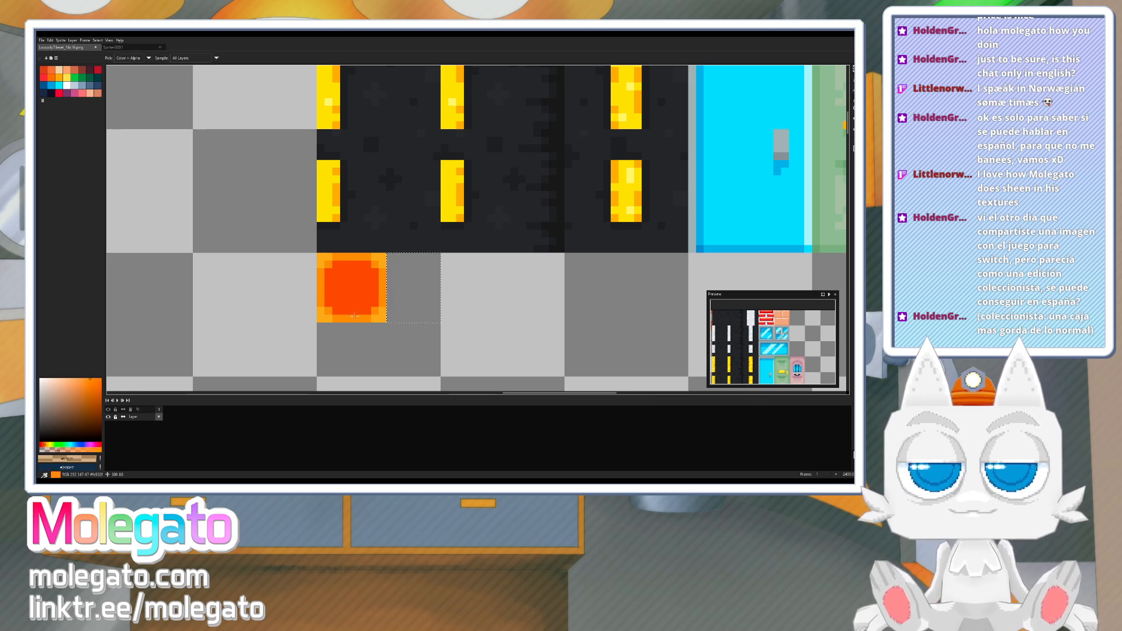
left_click(382, 301, "alt")
key("g")
left_click(415, 300)
- Draw a lighter orange vertical line through the middle of the new side strip and fill its right half with that colour
key("b")
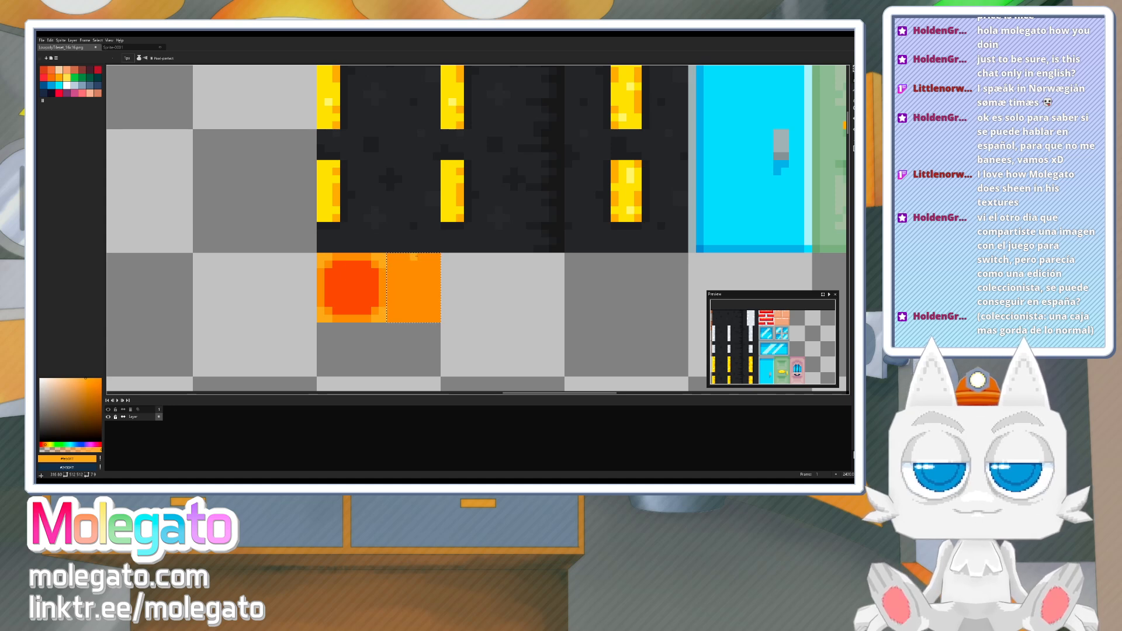
left_click_drag(415, 317, 420, 308)
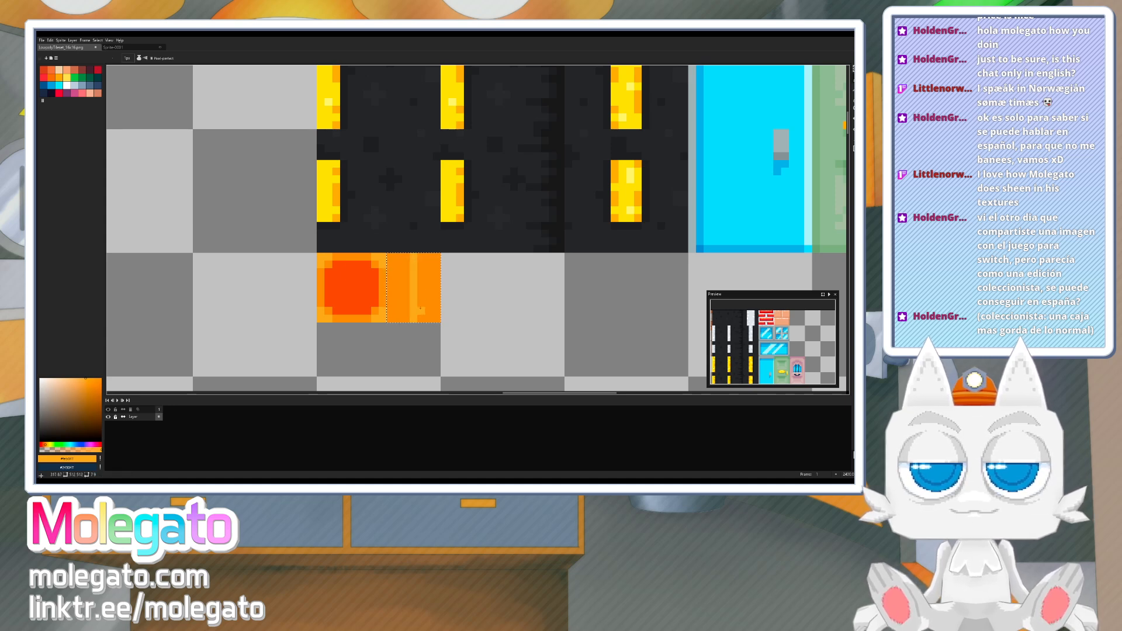
key("g")
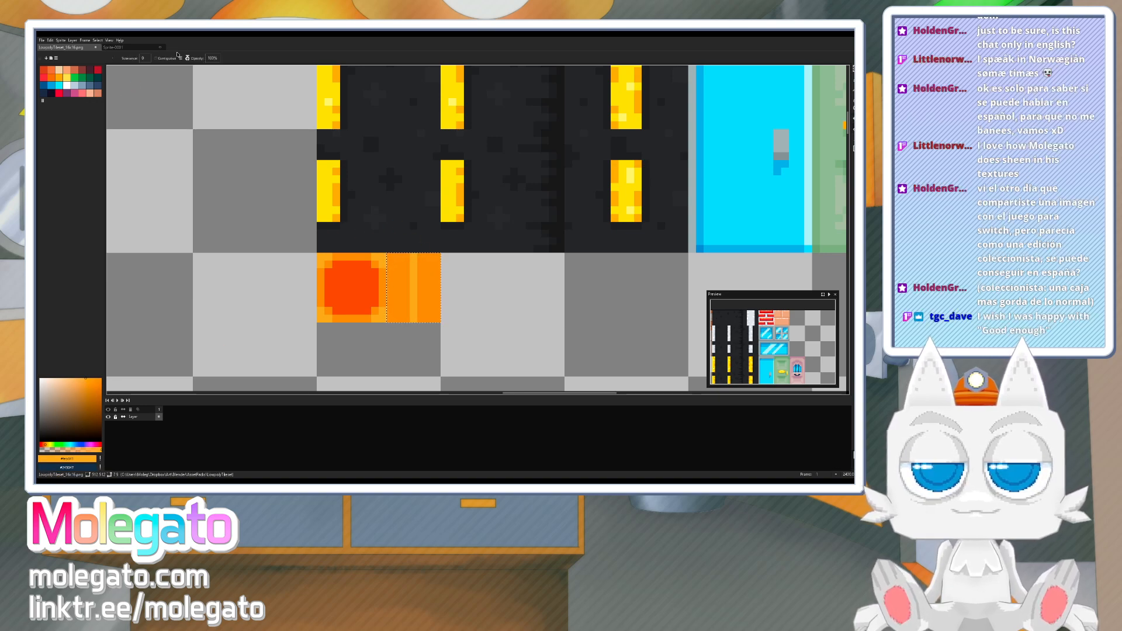
left_click(173, 59)
left_click(429, 303)
- Shade the side strip's bottom edge with red-orange under the left half and darker orange under the right half
key("b")
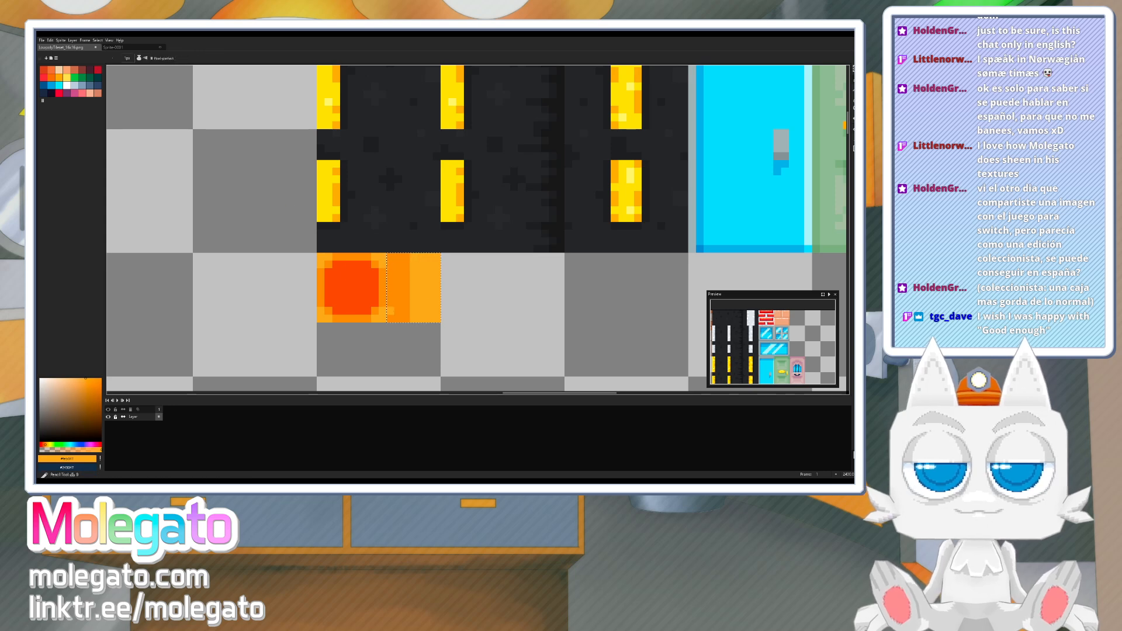
left_click(373, 302, "alt")
left_click(409, 319)
mouse_move(409, 319)
left_mouse_down()
mouse_move(390, 319)
mouse_move(441, 316)
left_mouse_up()
left_click(399, 305, "alt")
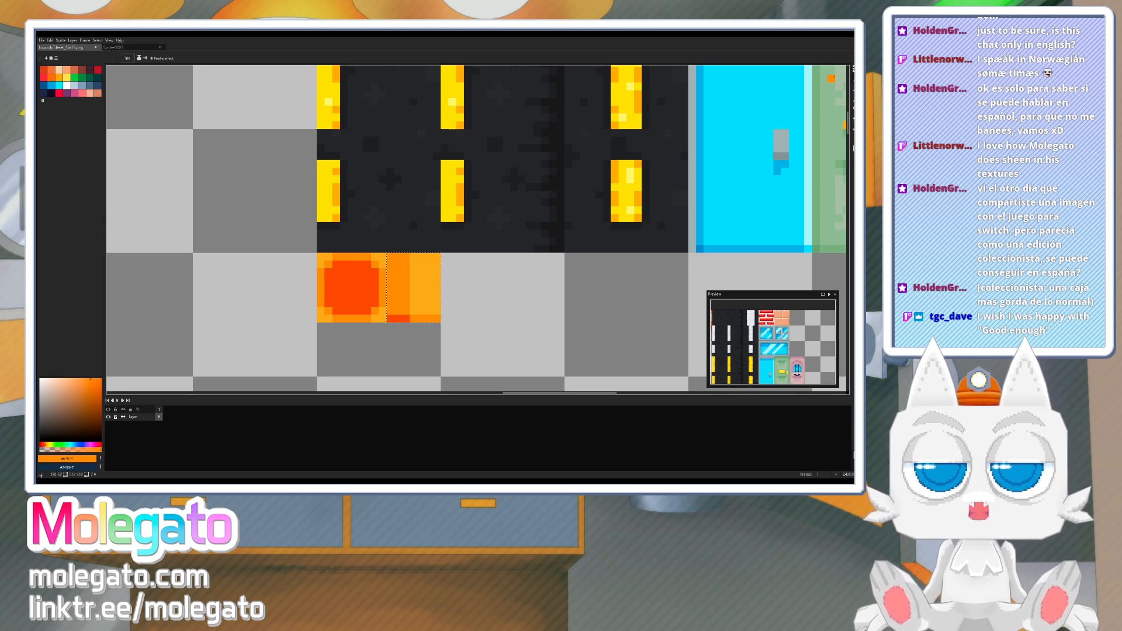
- Select a horizontal band across the middle of the side strip, filling its left half light blue-grey and its right half white
key("w")
key("ctrl+d")
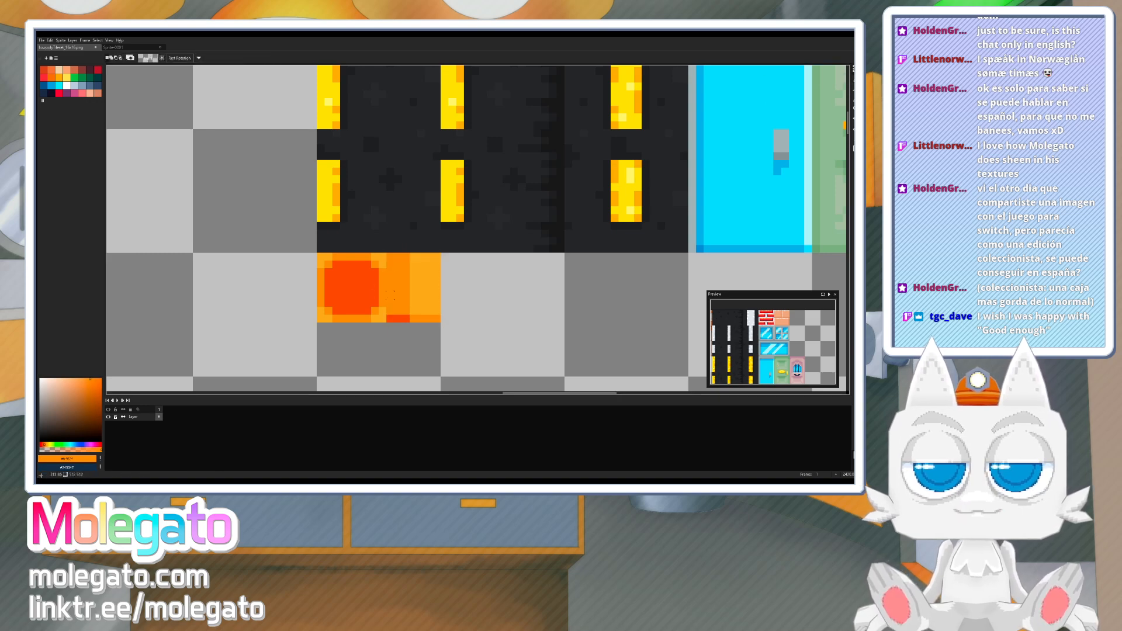
left_click_drag(389, 293, 440, 301)
key("ctrl+d")
key("b")
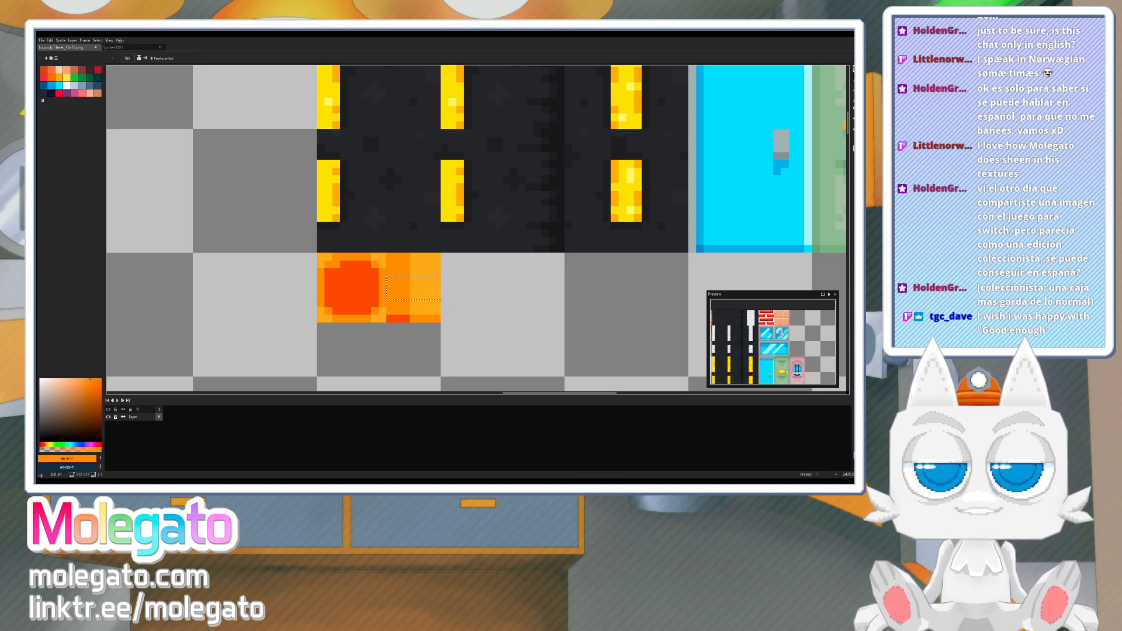
left_click(74, 86)
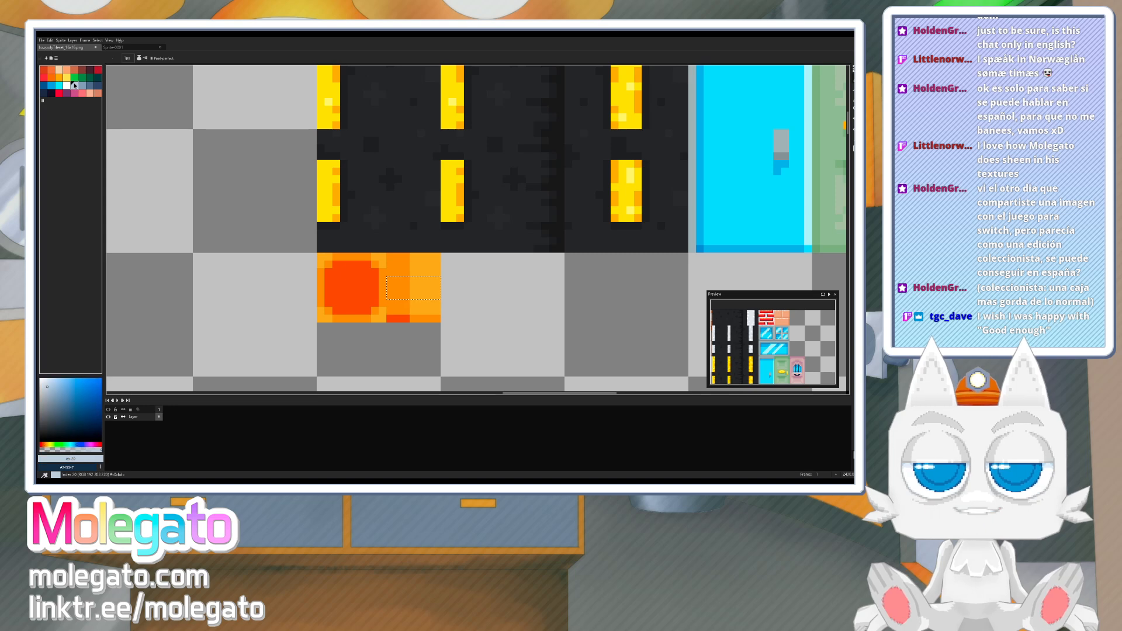
key("g")
left_click(397, 287)
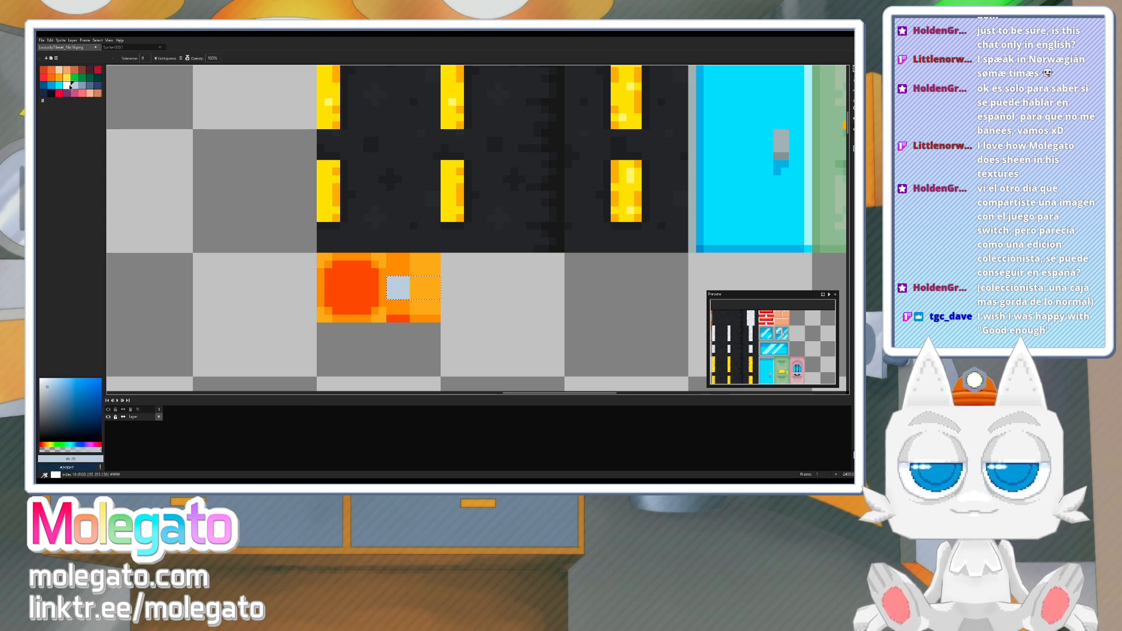
left_click(418, 288)
key("b")
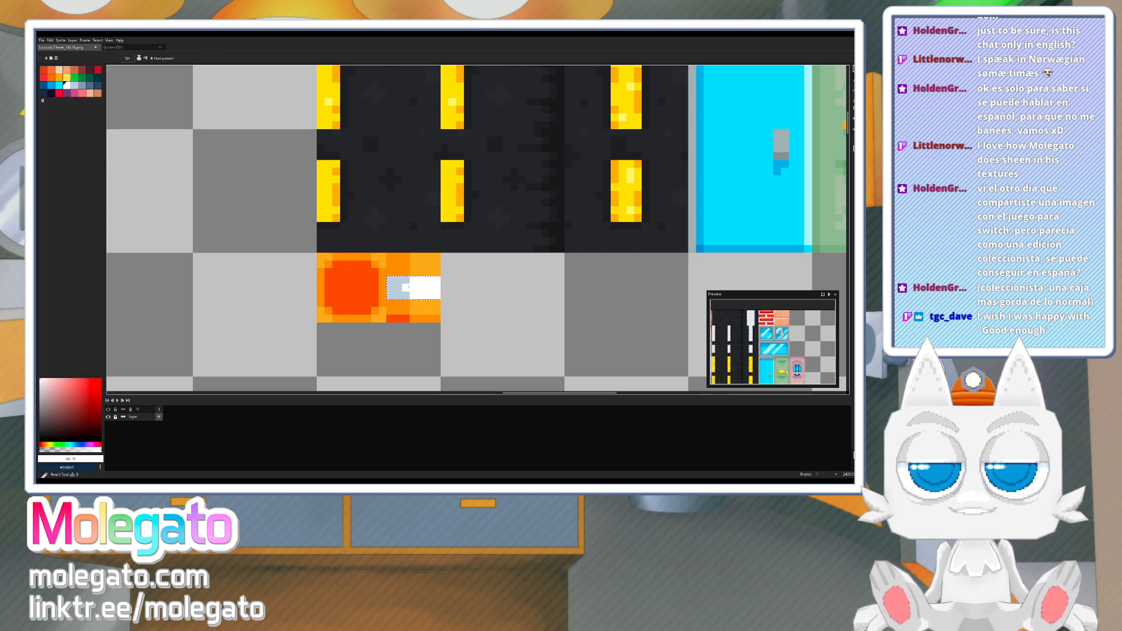
left_click(405, 284, "alt")
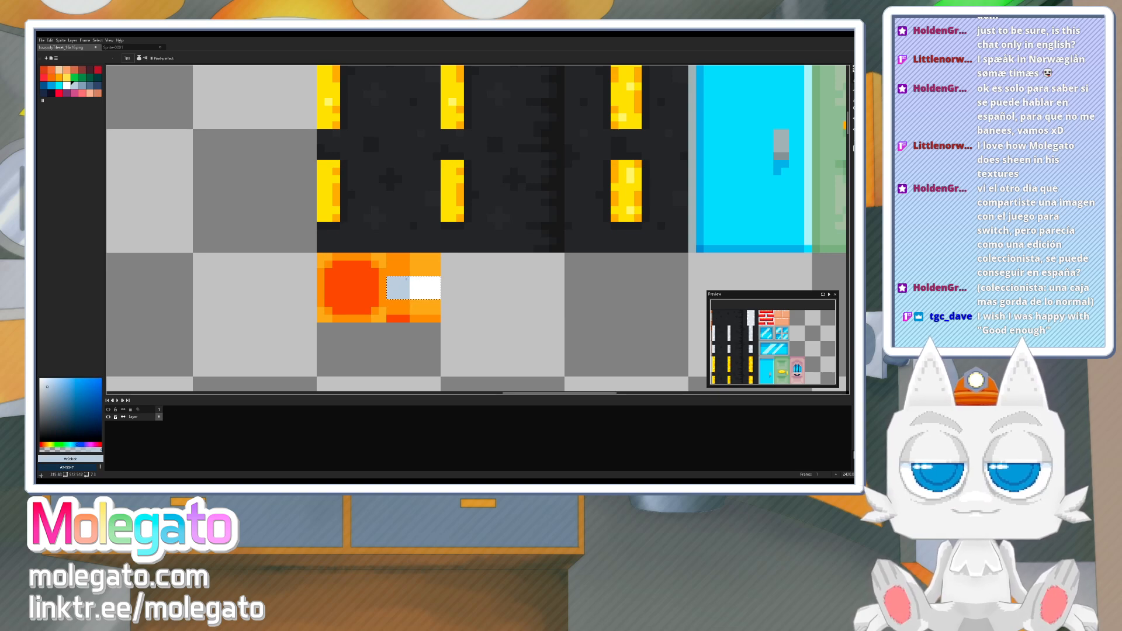
scroll(437, 241, "down", 4)
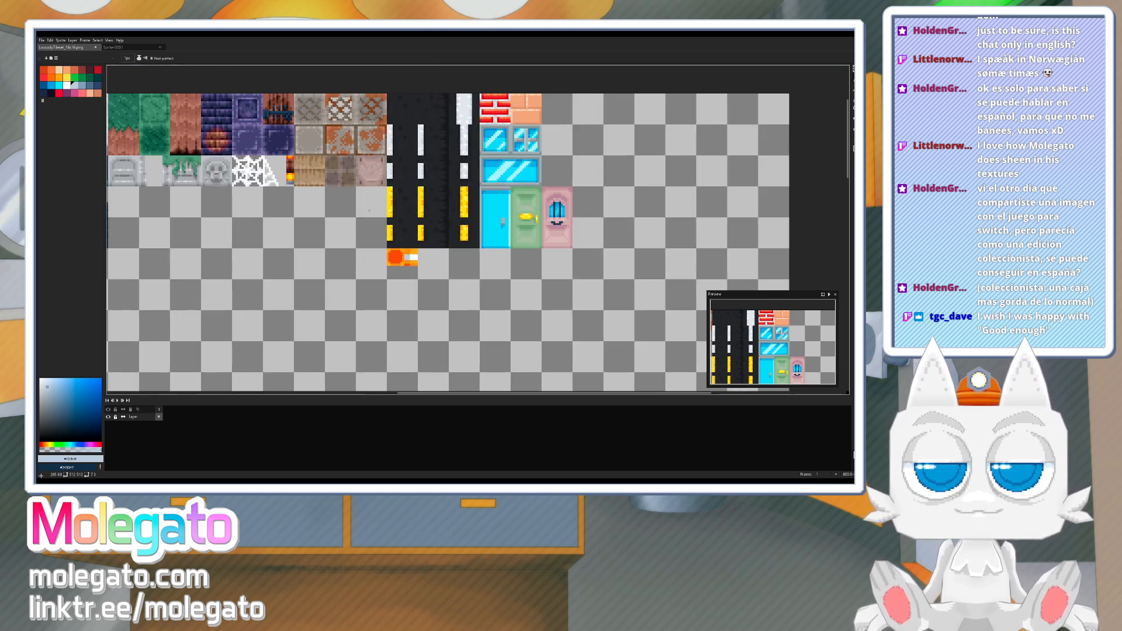
- Shade the upper edge of the white band's left half with the darker blue-grey sampled from the tileset
key("space")
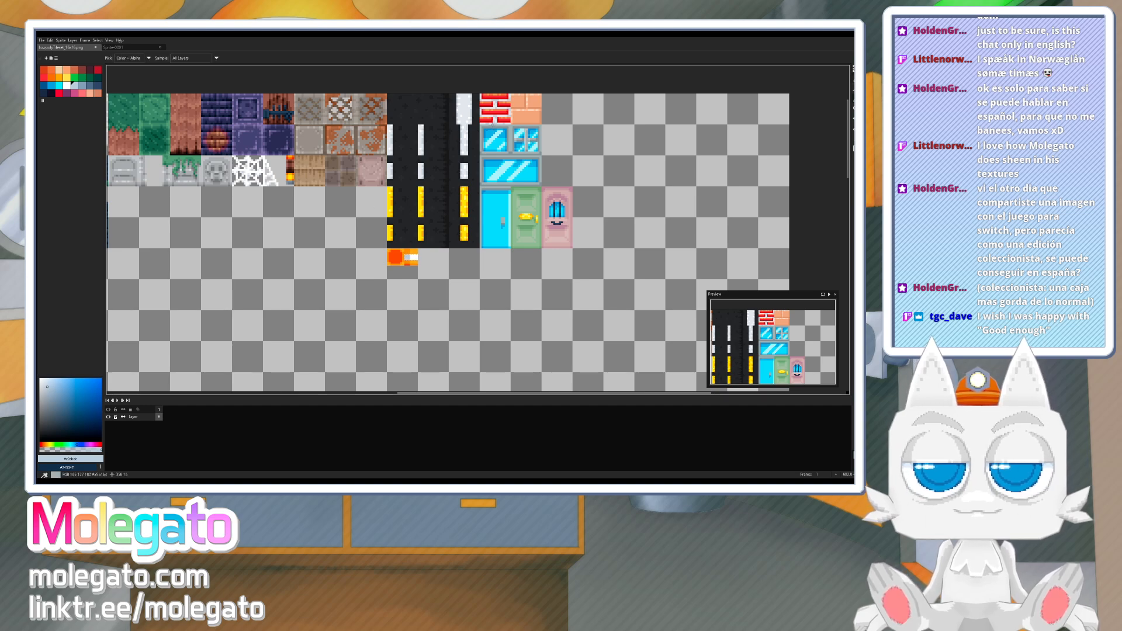
left_click(464, 146, "alt")
scroll(442, 254, "up", 4)
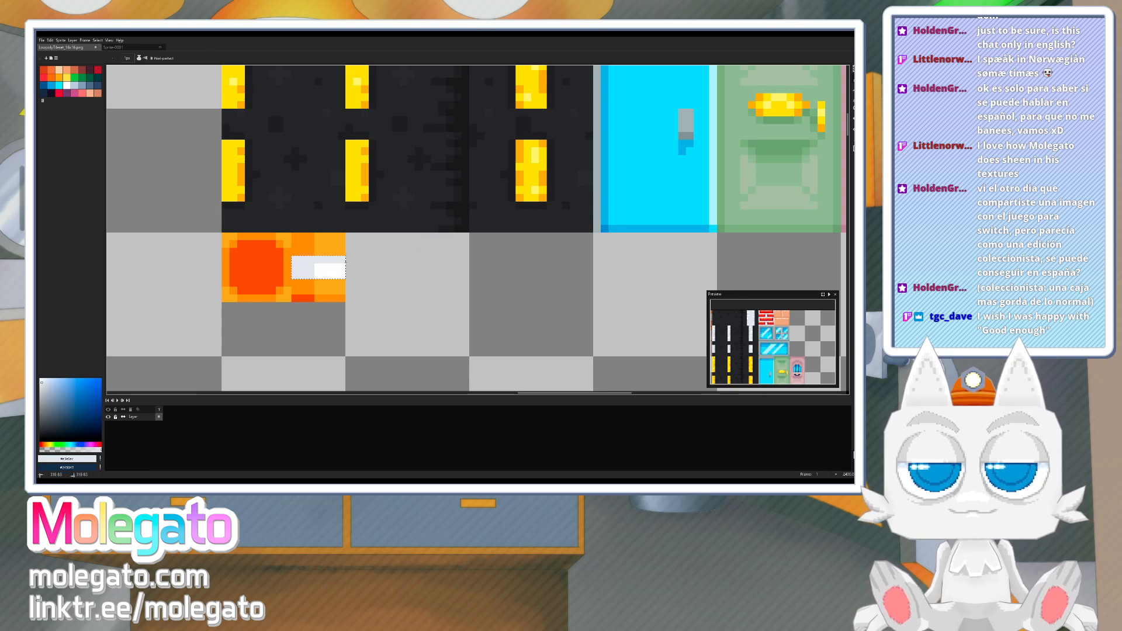
left_click(75, 86)
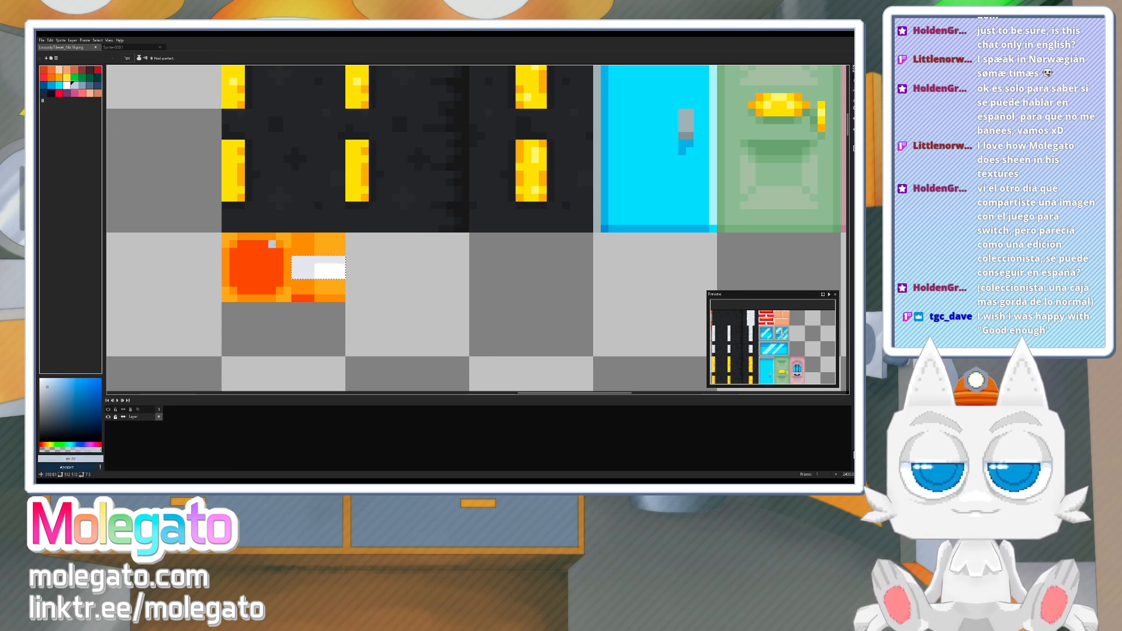
left_click(310, 260)
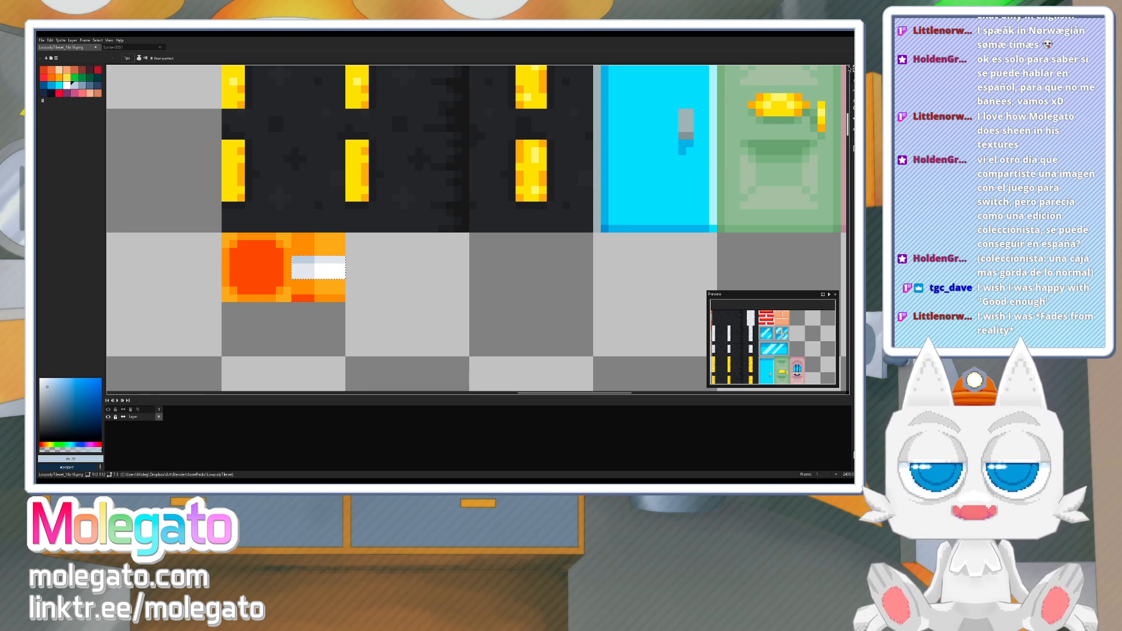
- Deselect the white band, and draw a darker orange line directly above its right half
left_click(854, 69)
left_click(328, 276)
key("b")
left_click(304, 251, "alt")
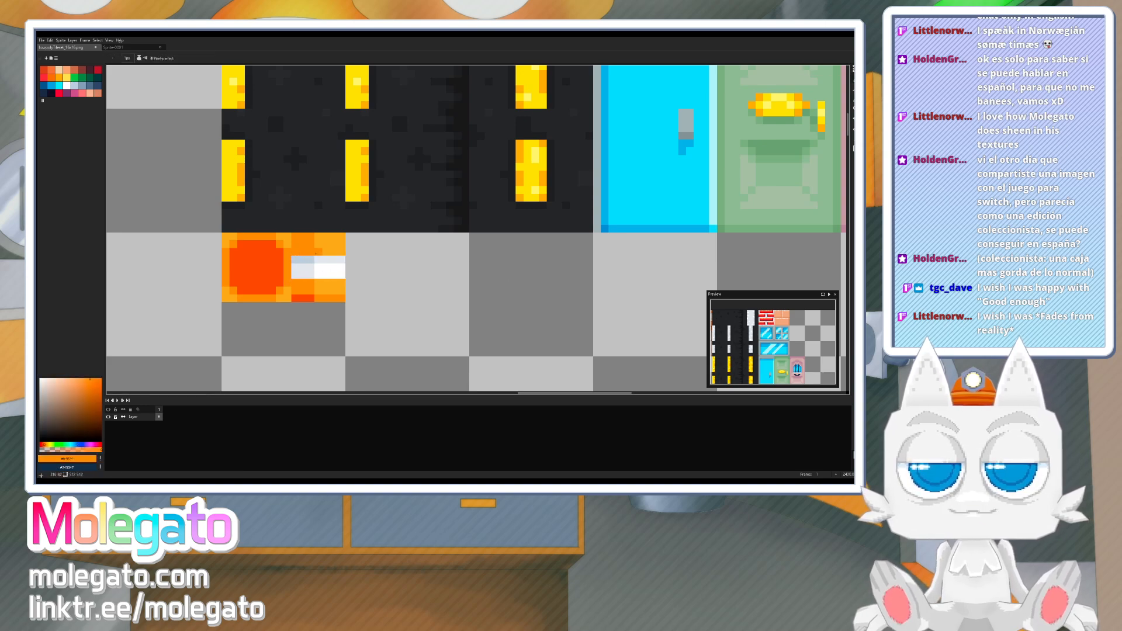
left_click_drag(318, 252, 342, 252)
- Draw a light orange highlight below the white band's right half and a red-orange line above its left half
left_click(325, 245, "alt")
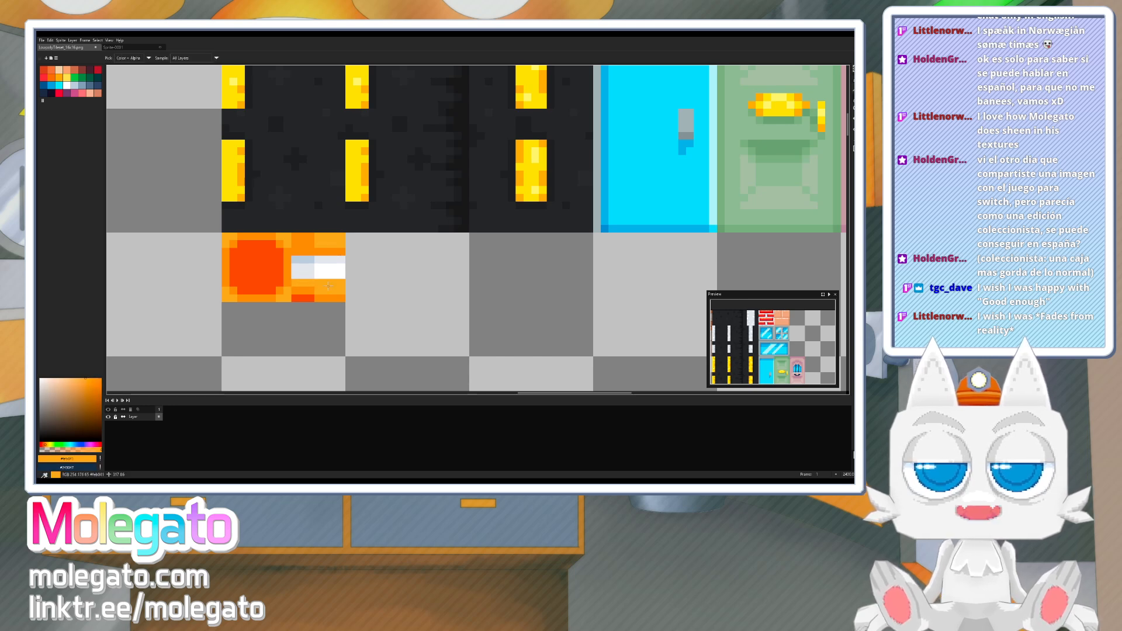
left_click(80, 379)
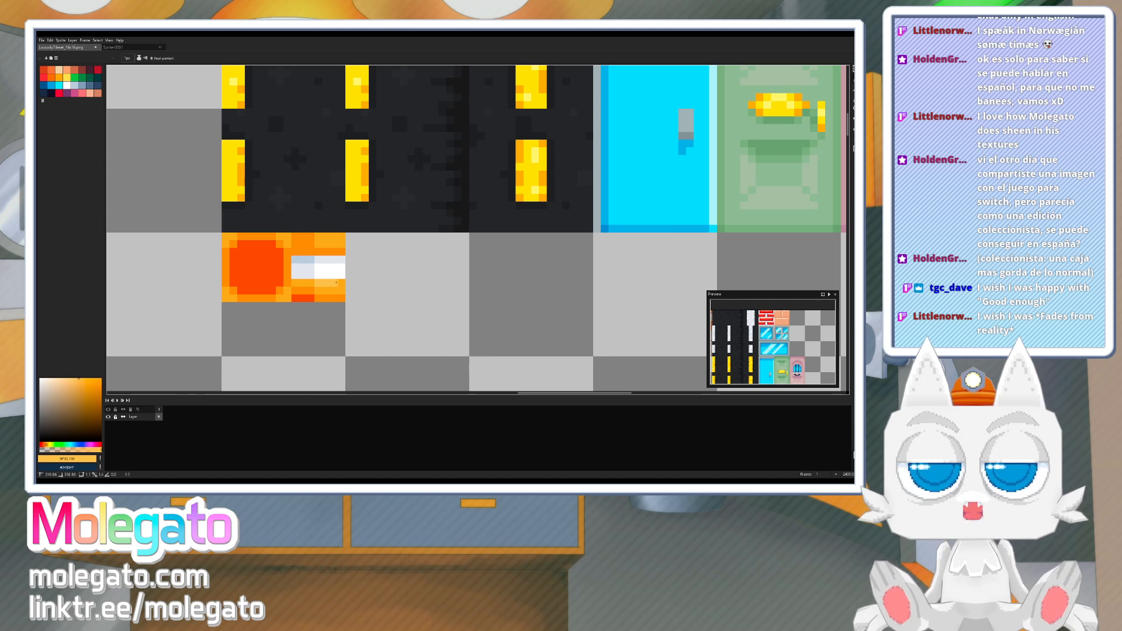
left_click(327, 299, "alt")
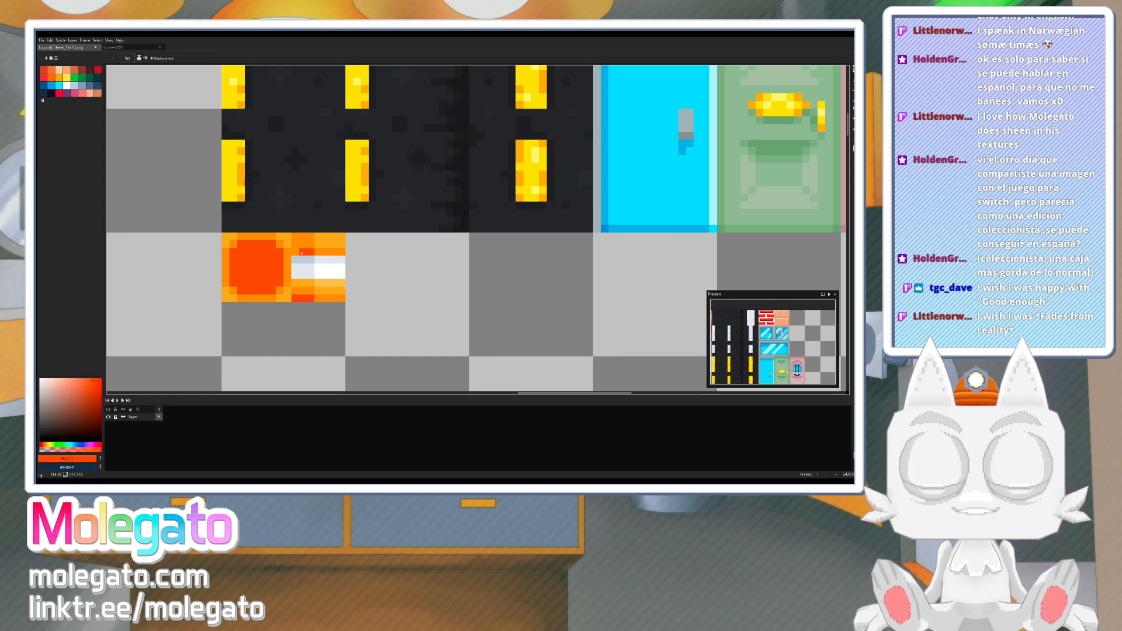
- Try tinting the side strip's bottom edge and the red-orange square with semi-transparent orange, undoing each fill
left_click(296, 254, "alt")
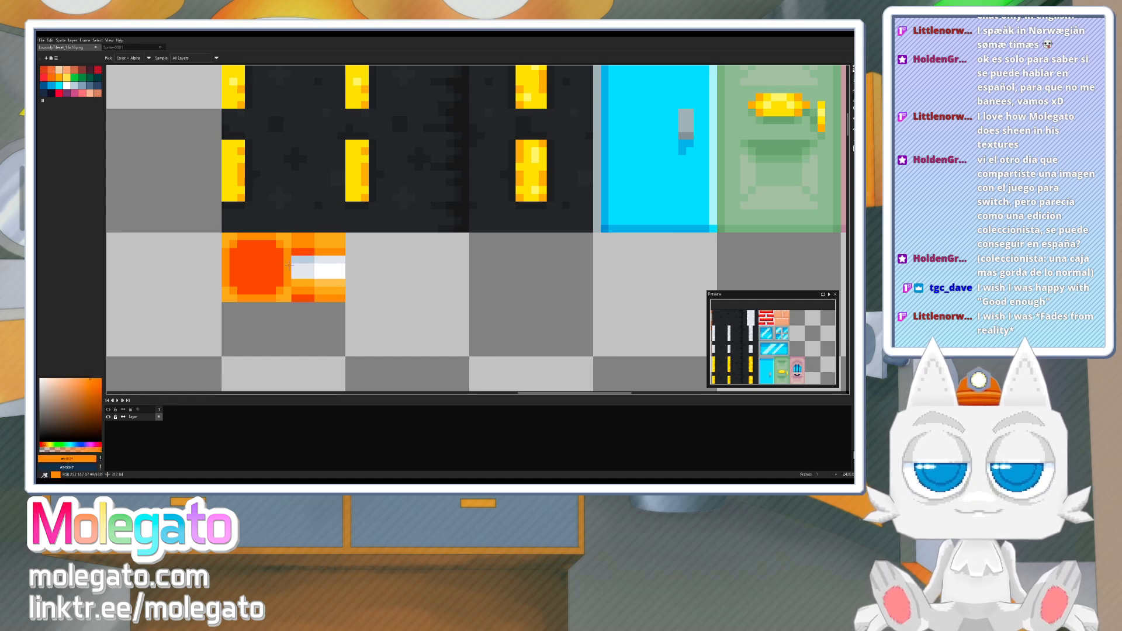
left_click(72, 449)
key("g")
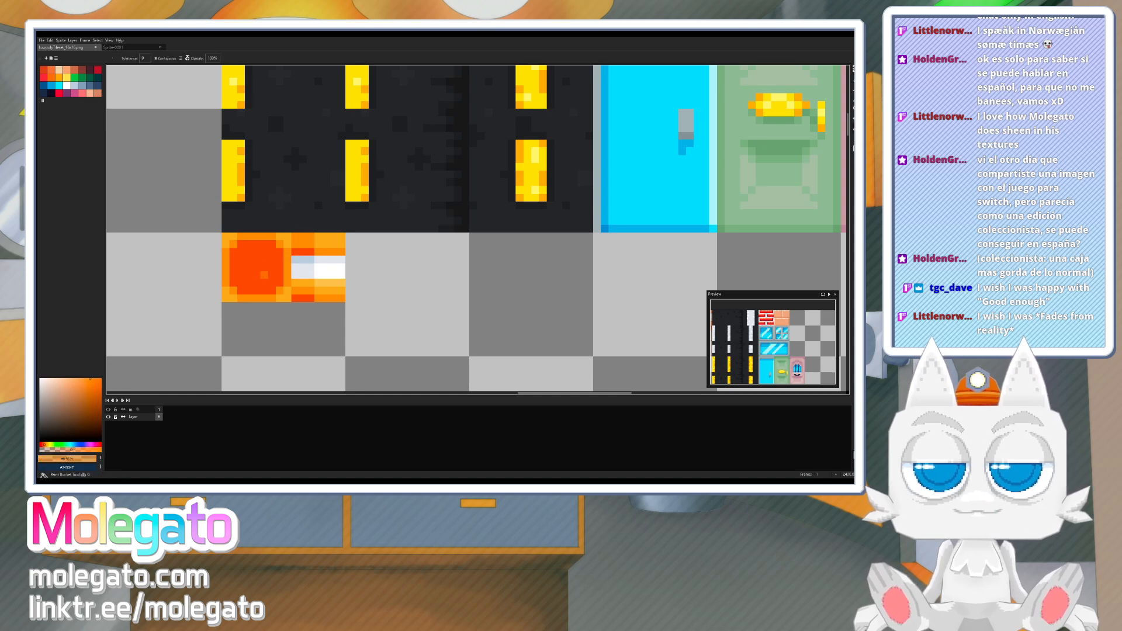
left_click(300, 298)
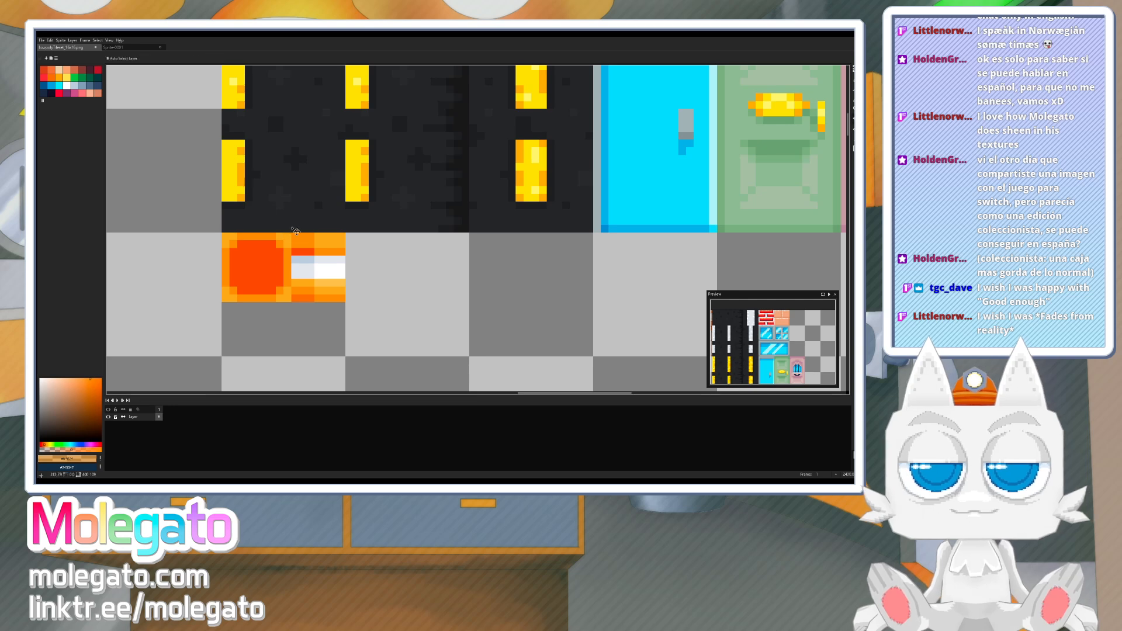
key("ctrl+z")
left_click(263, 268)
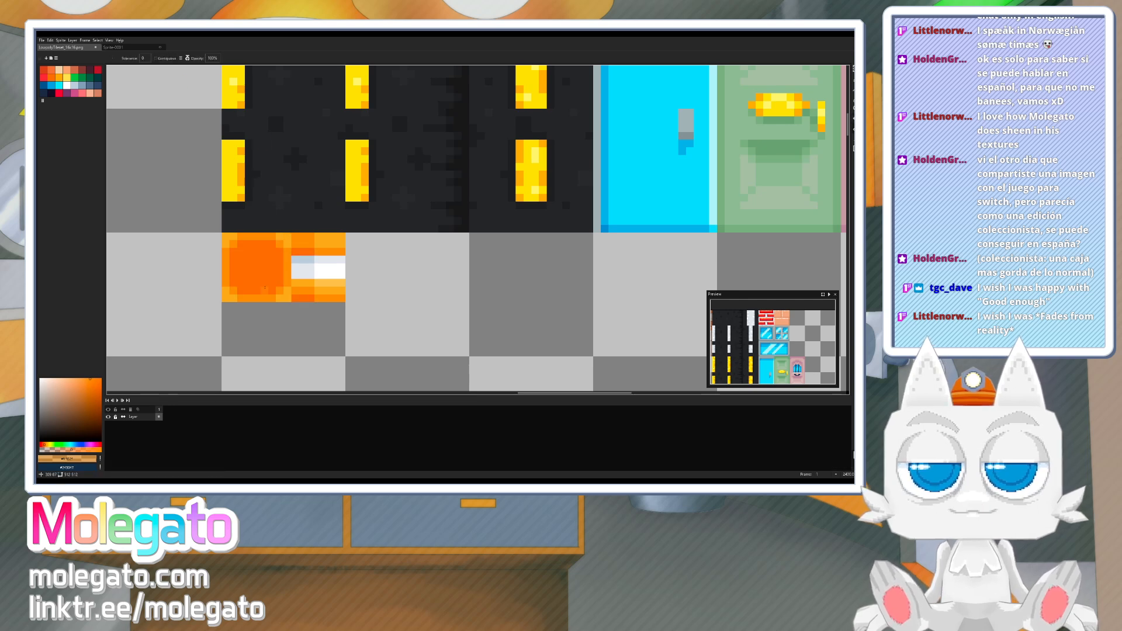
mouse_move(378, 283)
middle_mouse_down()
mouse_move(408, 295)
mouse_move(375, 291)
middle_mouse_up()
key("ctrl+z")
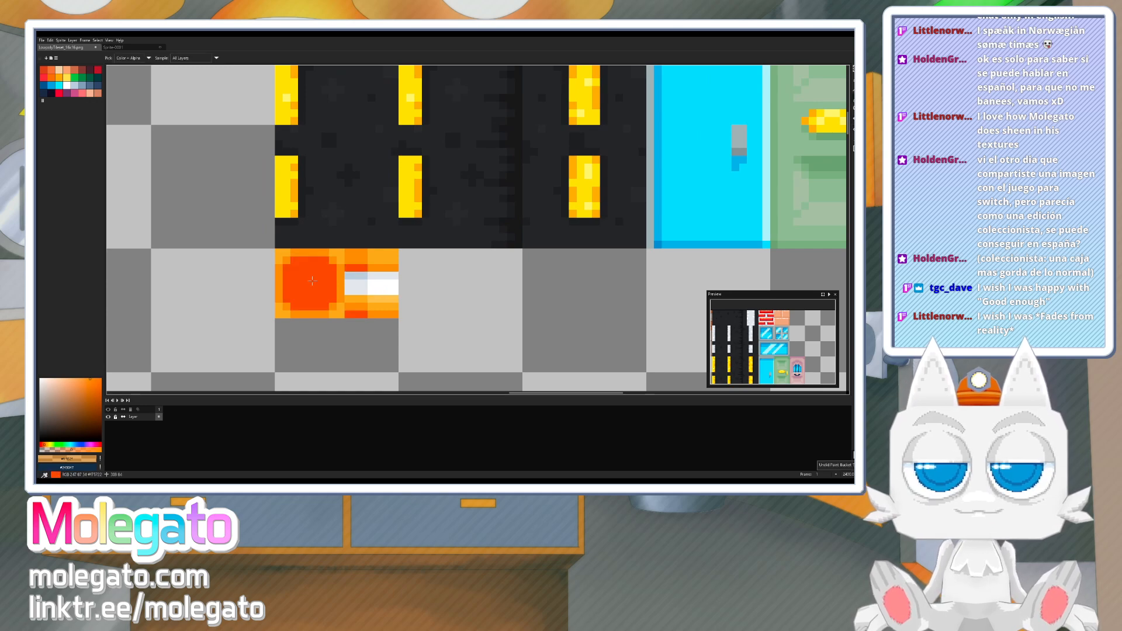
- Try tinting the right half of the side strip's bottom edge with semi-transparent red-orange, and undo it
left_click(318, 291, "alt")
left_click(66, 450)
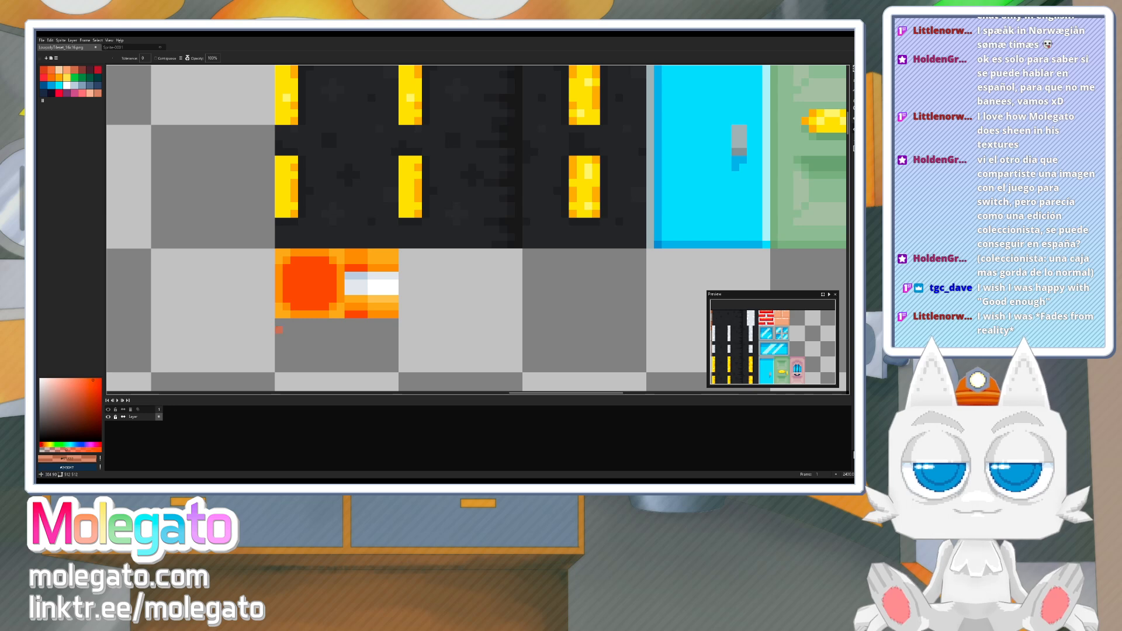
left_click(379, 314)
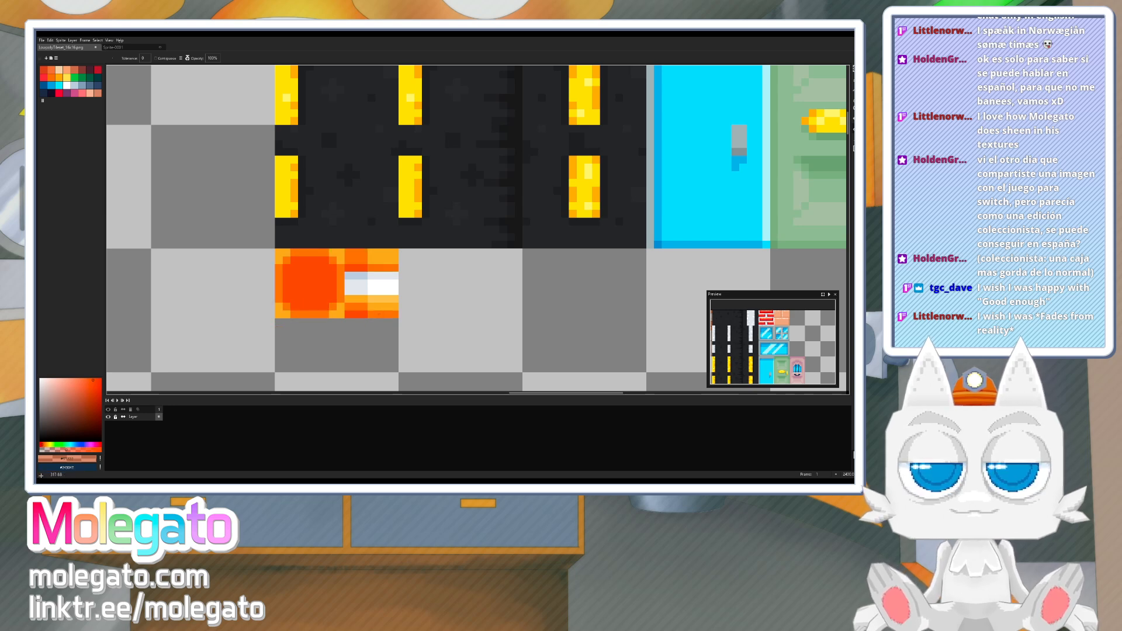
key("ctrl+z")
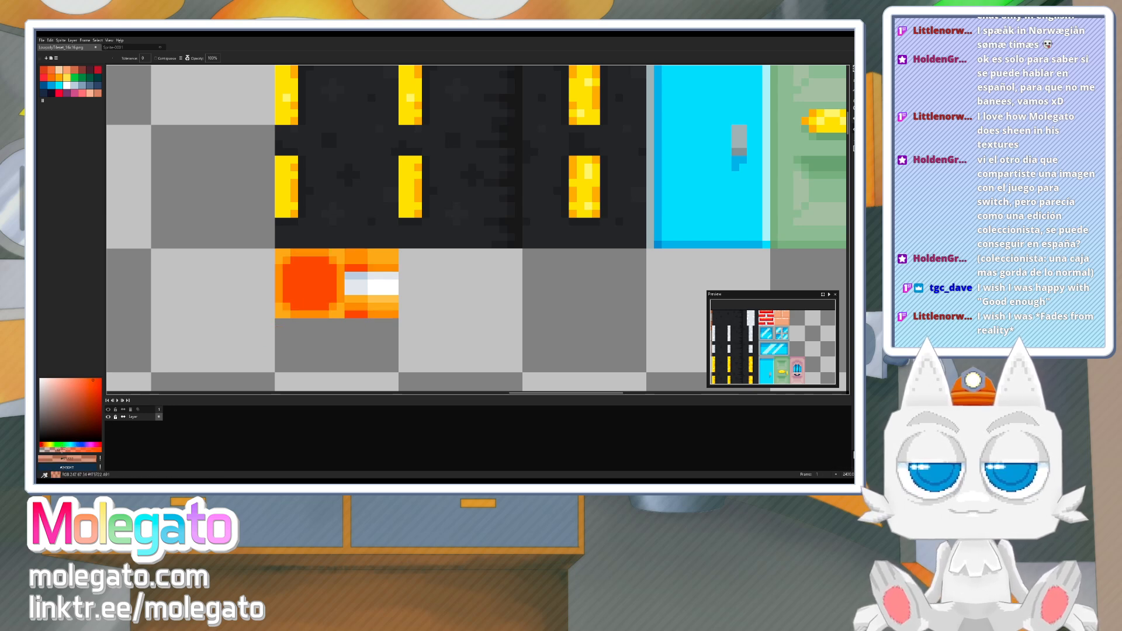
- Tint the right half of the side strip's bottom edge with a fainter semi-transparent red-orange
left_click(318, 298, "alt")
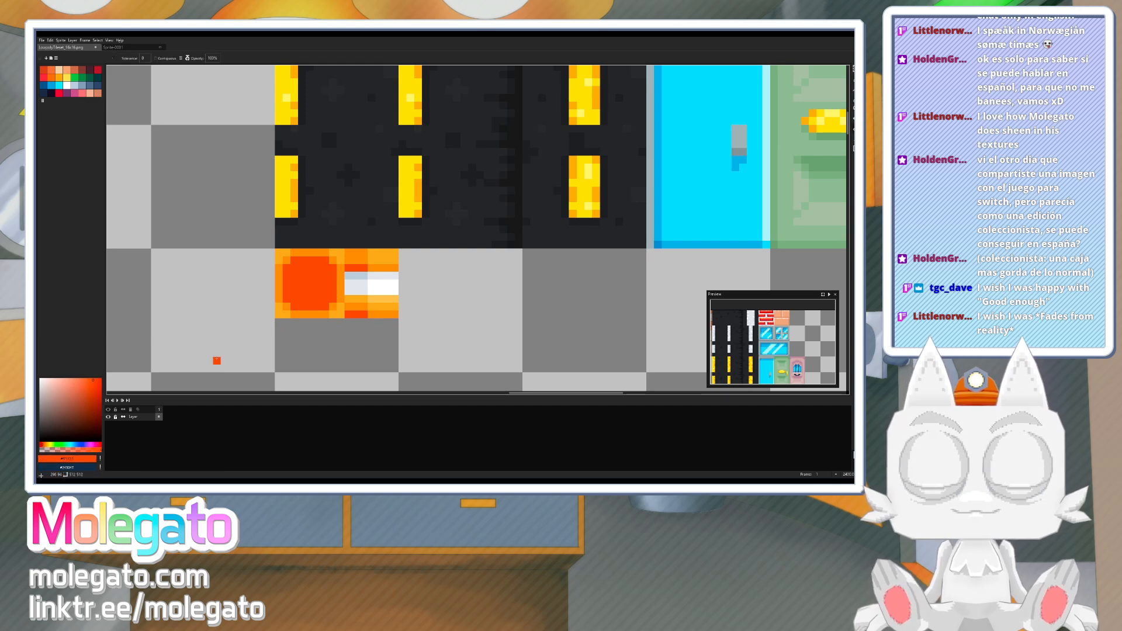
left_click(54, 451)
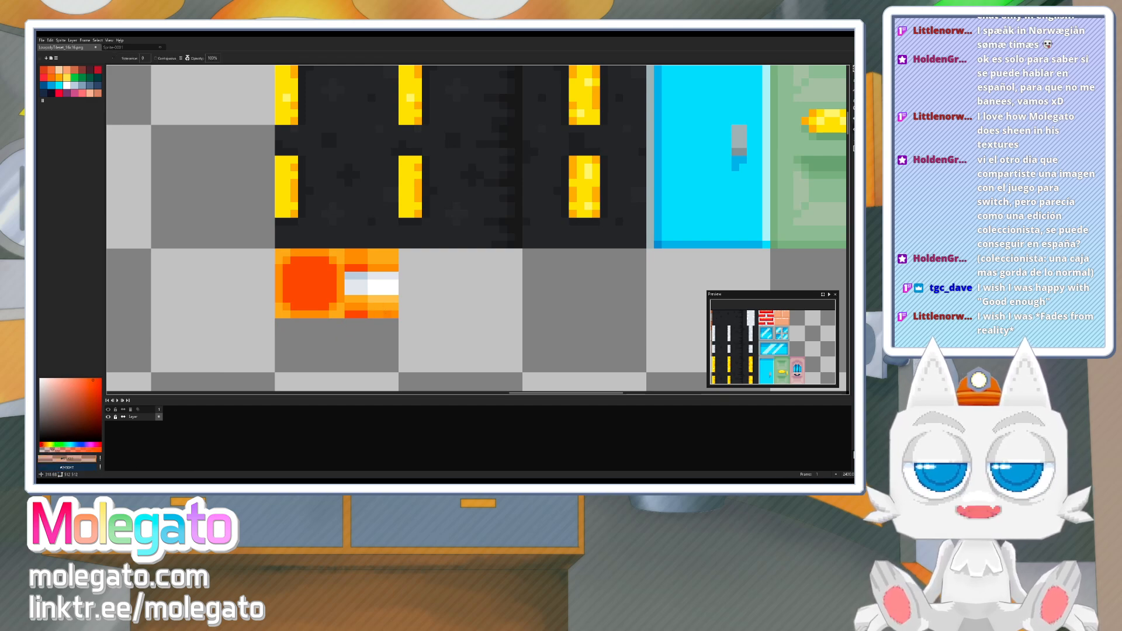
left_click(387, 313)
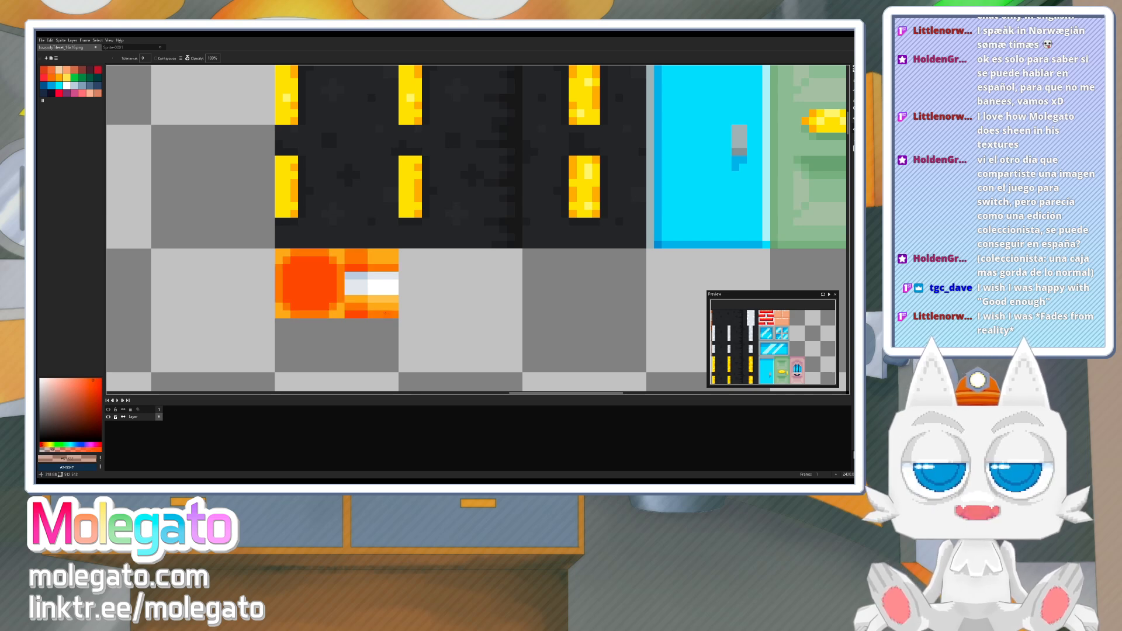
- Tint the row above the bottom edge with the sampled edge orange at reduced opacity, and save the tileset
left_click(379, 314, "alt")
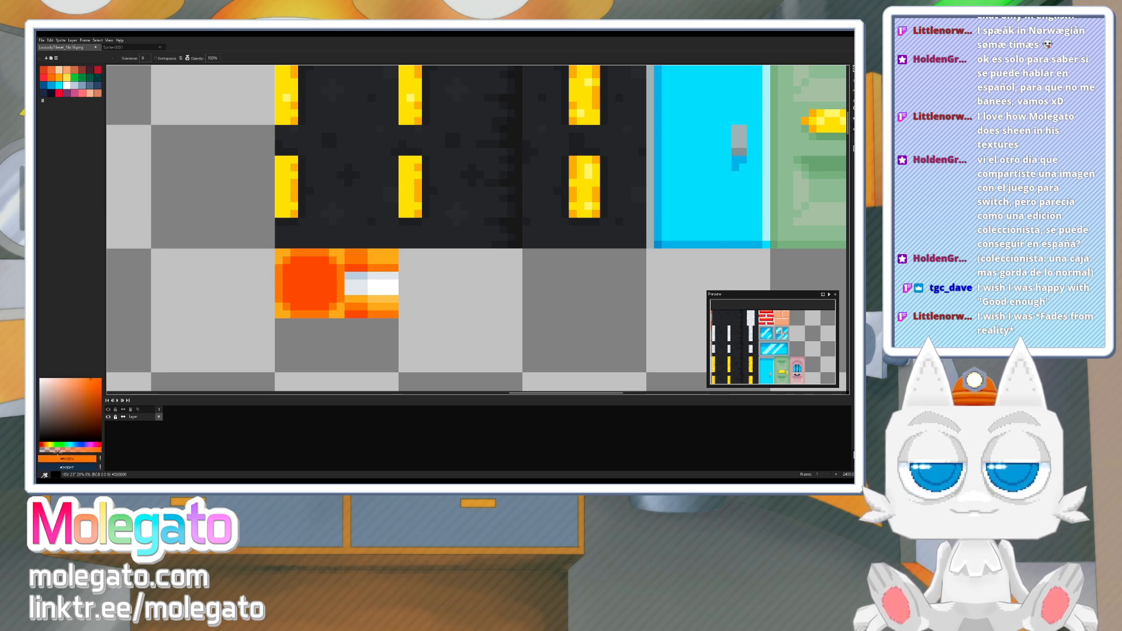
left_click(61, 450)
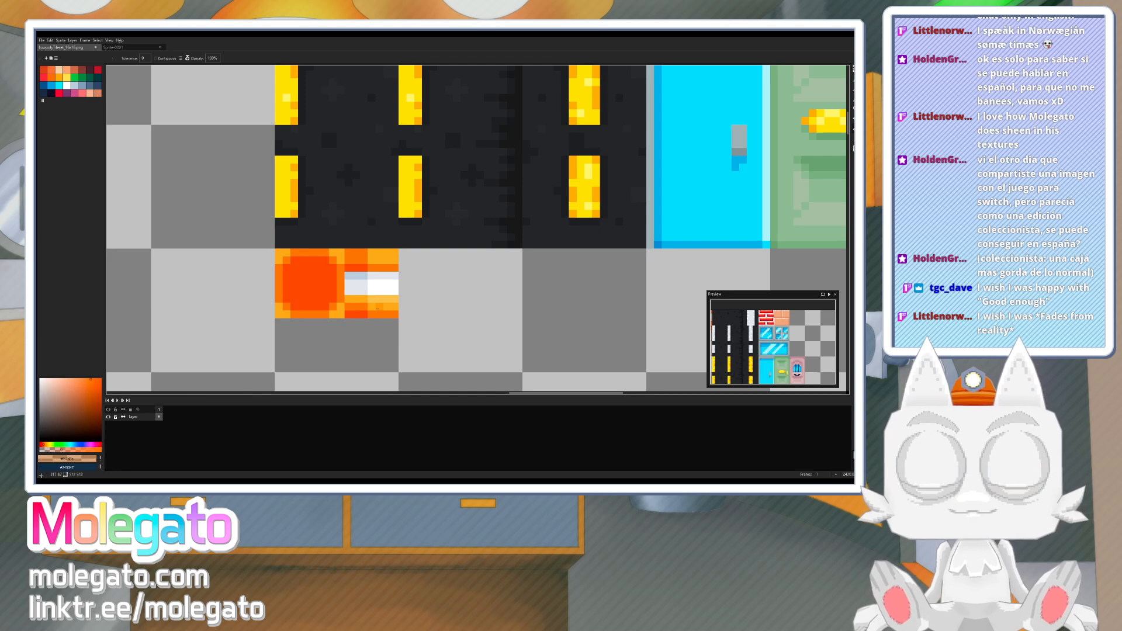
left_click(377, 308)
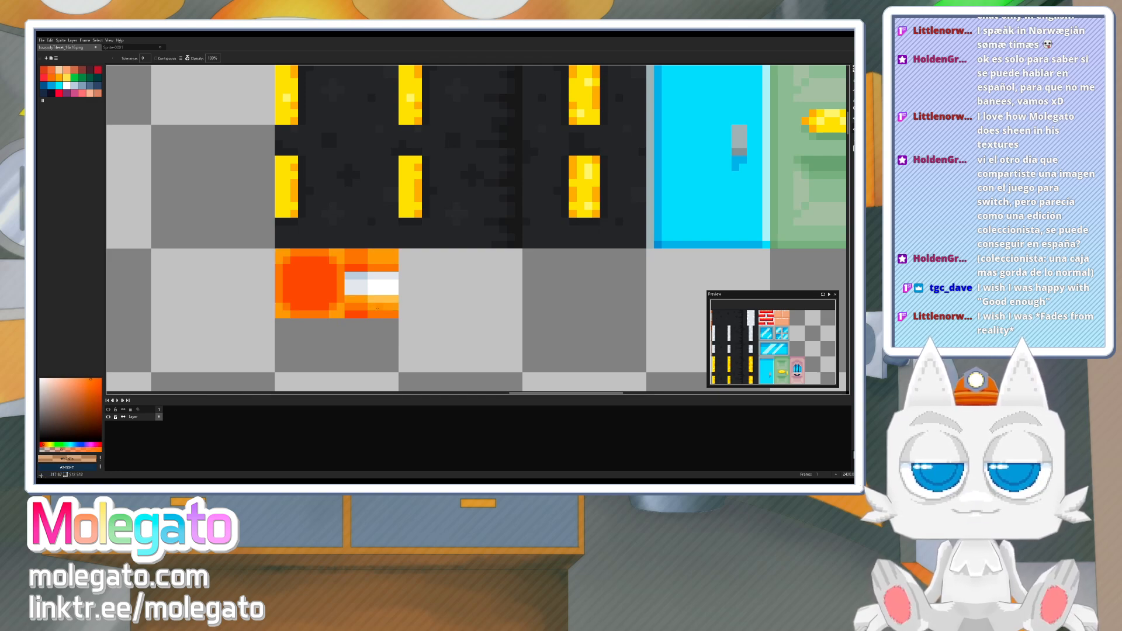
key("v")
key("ctrl+s")
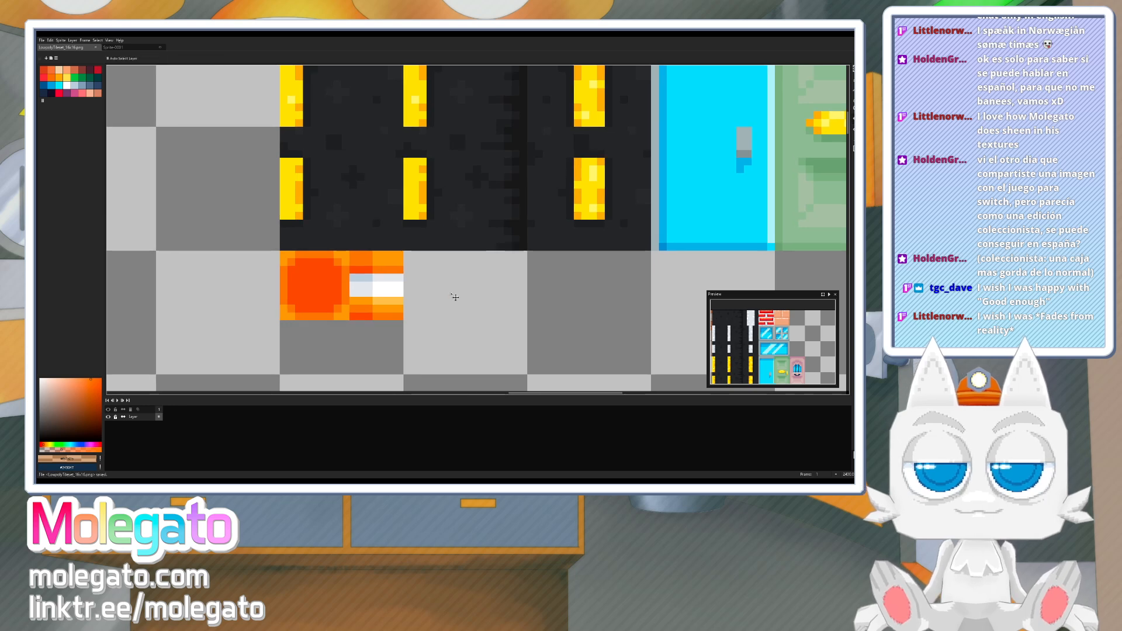
- Select a tile-wide horizontal strip below the orange texture and fill it with the blue door's grey frame colour
key("g")
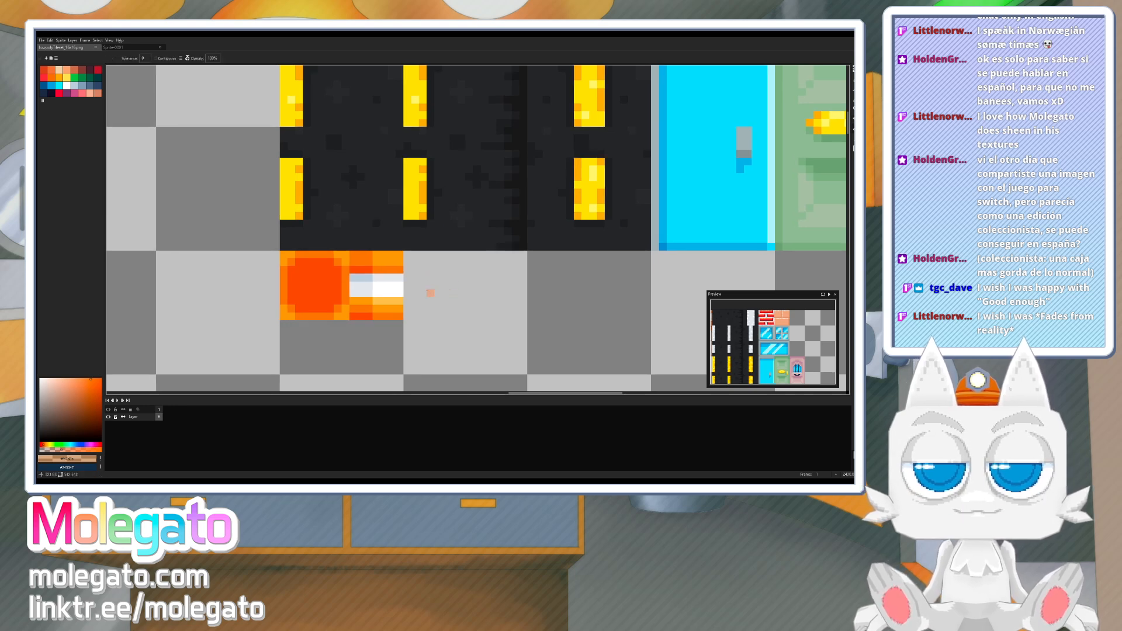
left_click(854, 69)
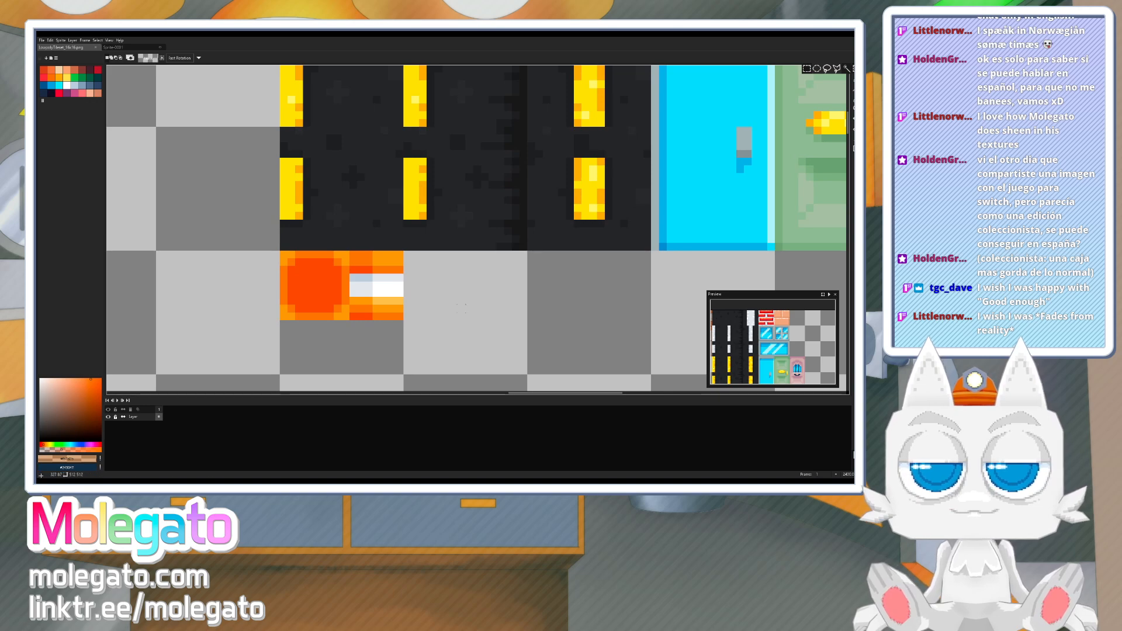
left_click(454, 309)
scroll(438, 284, "down", 2)
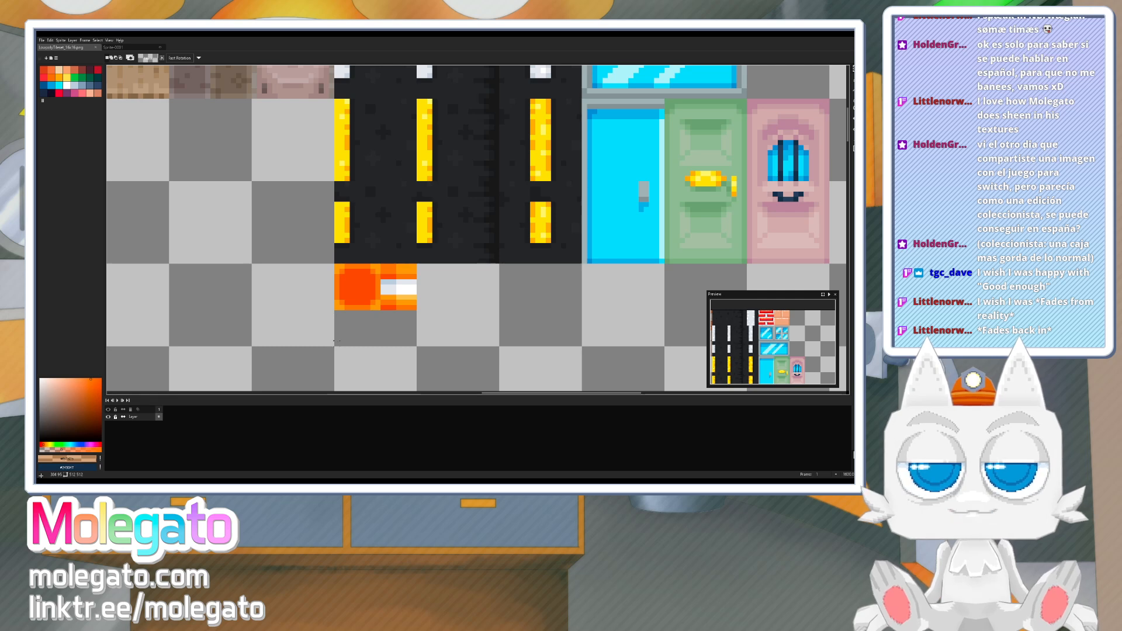
left_click_drag(336, 342, 416, 329)
key("i")
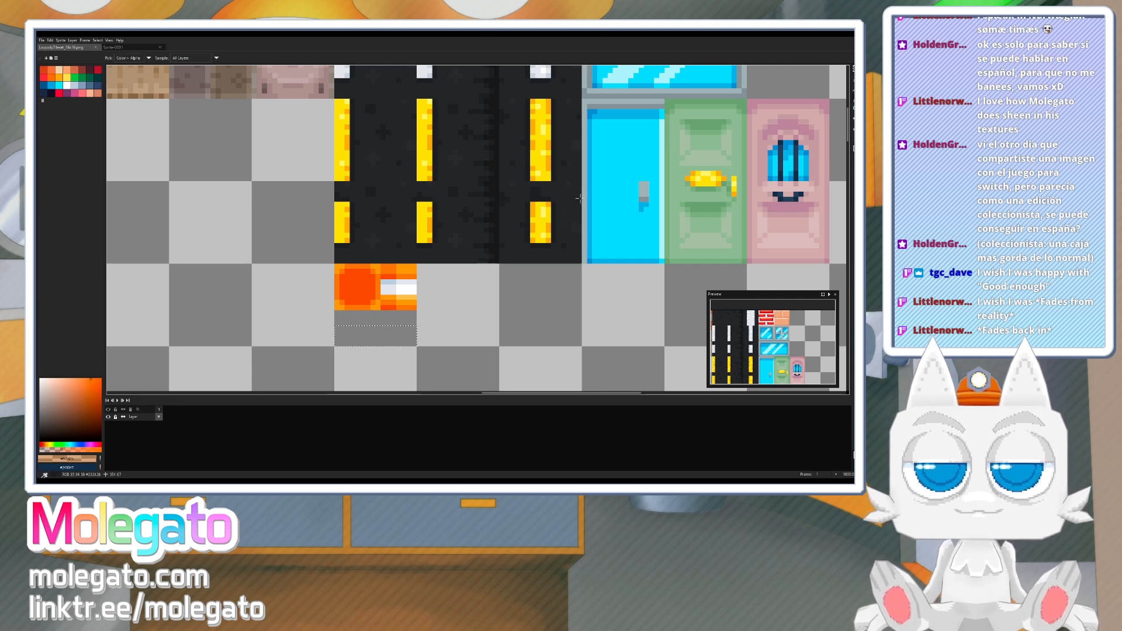
left_click(585, 199)
key("g")
left_click(384, 332)
- Draw a darker grey vertical line along the new strip's left edge, using the door handle's shadow colour
key("b")
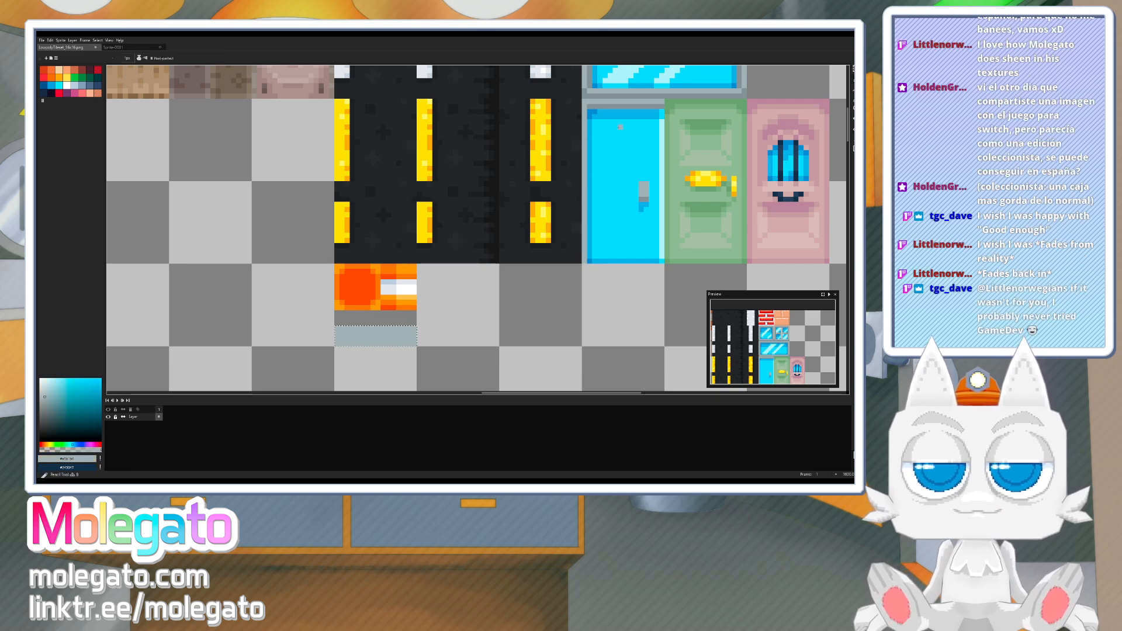
key("i")
left_click(644, 200)
key("b")
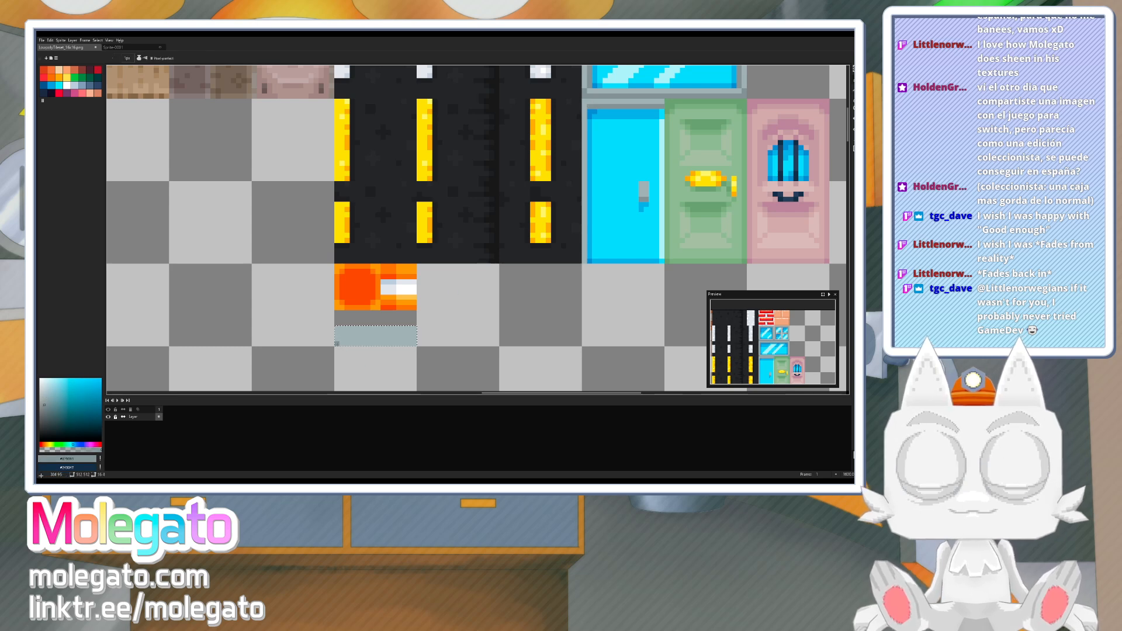
left_click_drag(337, 343, 337, 328)
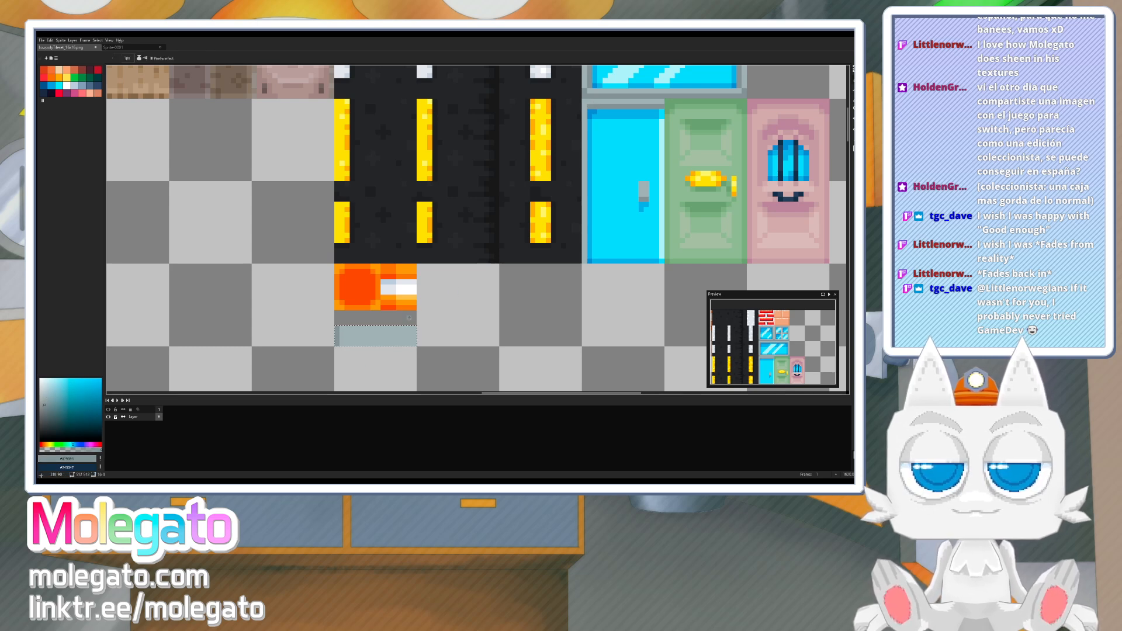
- Sample greys from the tileset and draw lighter grey highlight lines along the length of the new strip
middle_click_drag(554, 183, 547, 224)
key("i")
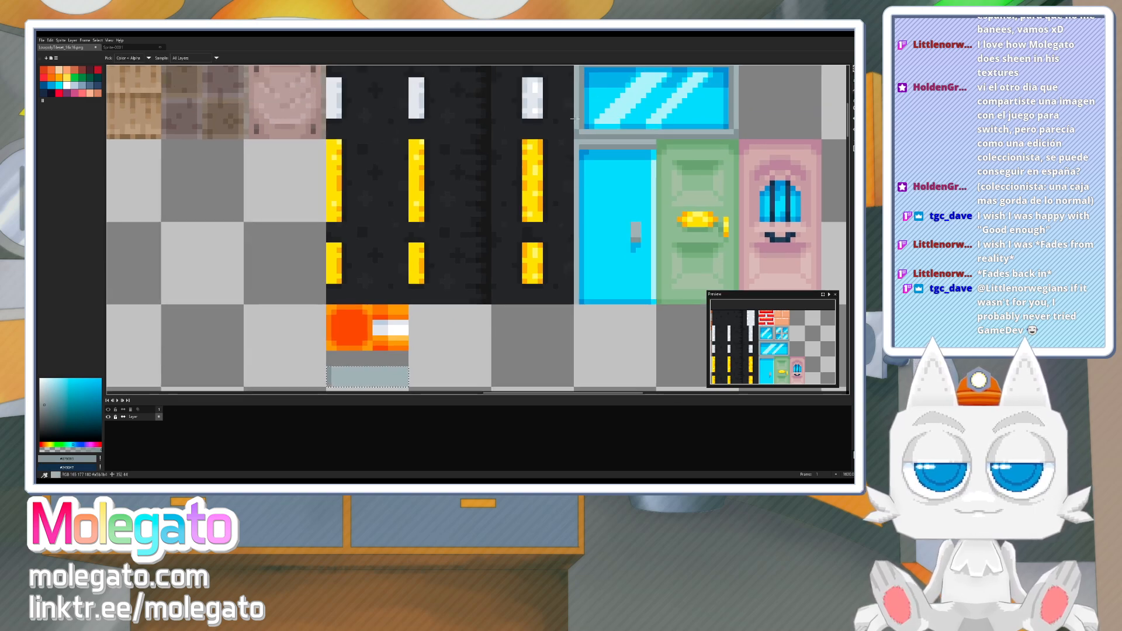
left_click(575, 119)
key("b")
scroll(570, 192, "down", 3)
key("i")
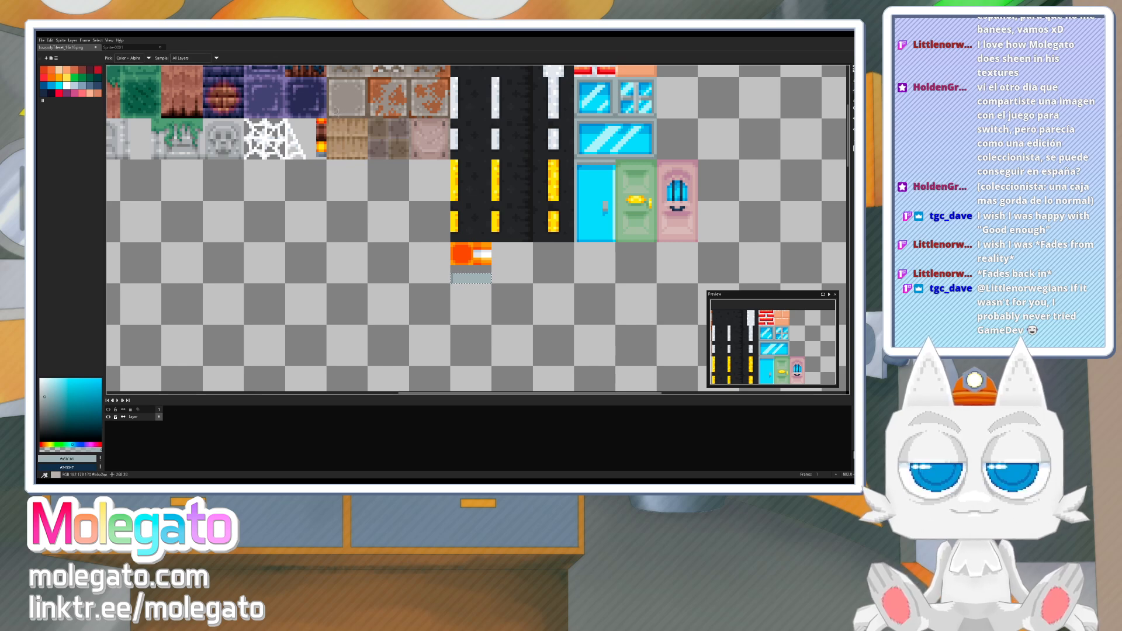
left_click(339, 113)
key("b")
scroll(456, 269, "up", 2)
key("i")
left_click(462, 285)
key("b")
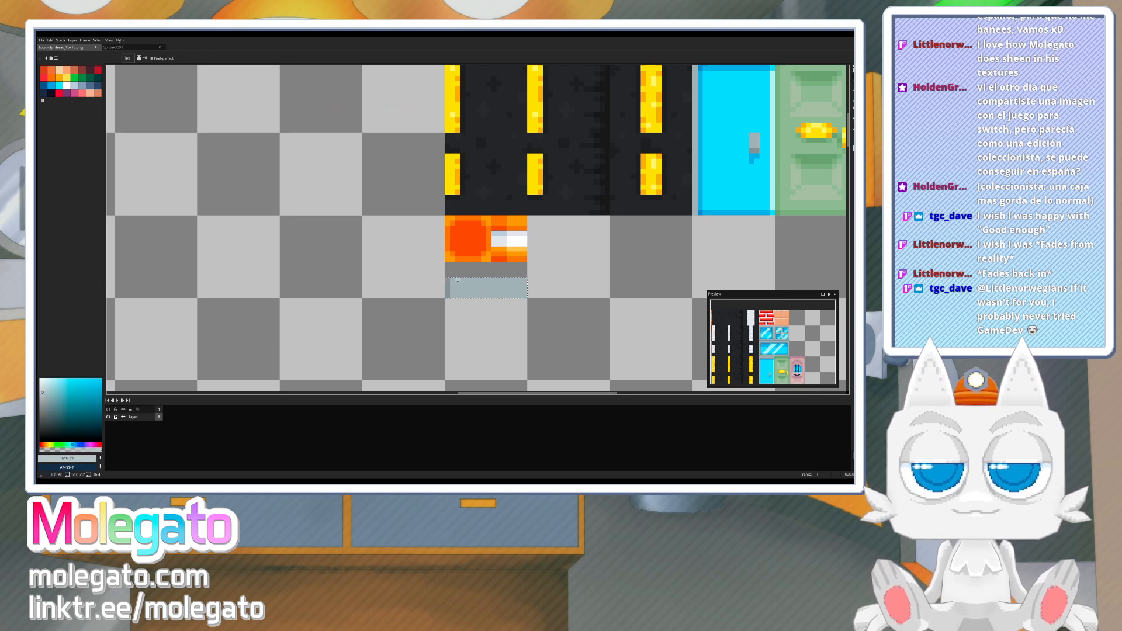
mouse_move(453, 285)
left_mouse_down()
mouse_move(525, 285)
mouse_move(454, 295)
left_mouse_up()
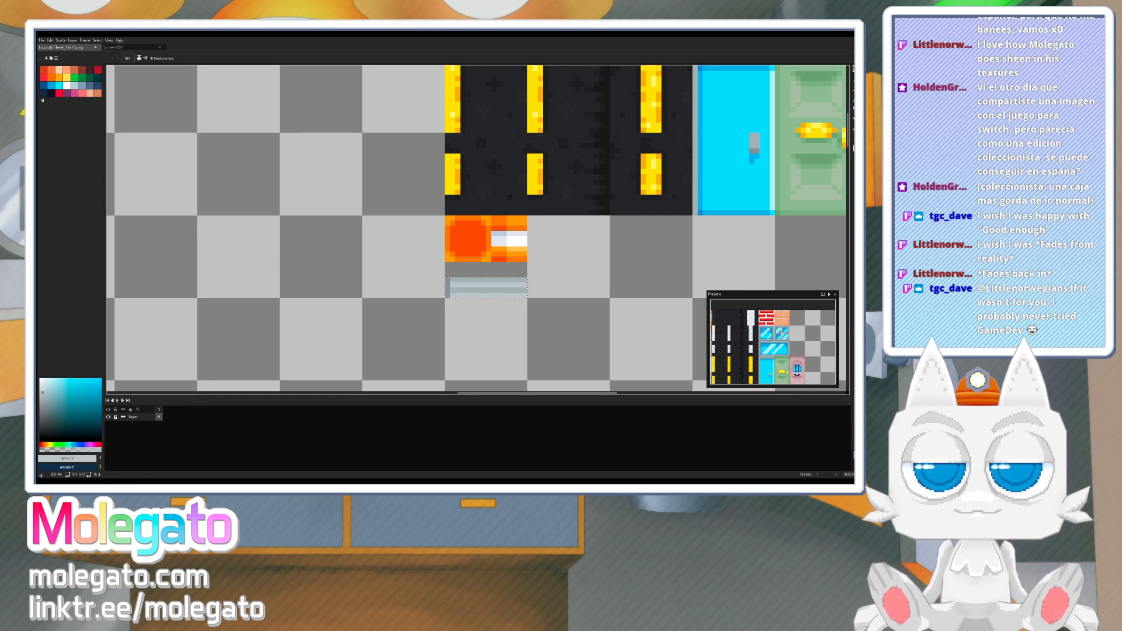
- Sample a grey from the metallic strip and make the strip thinner by deleting its upper pixel rows
key("i")
left_click(455, 289)
key("b")
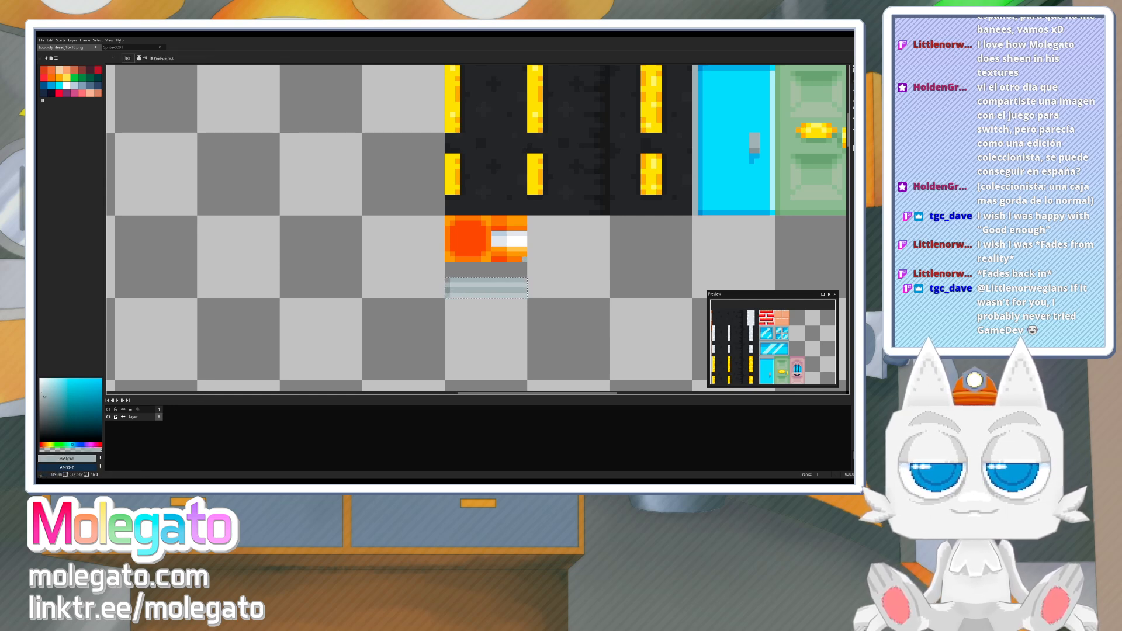
left_click(853, 69)
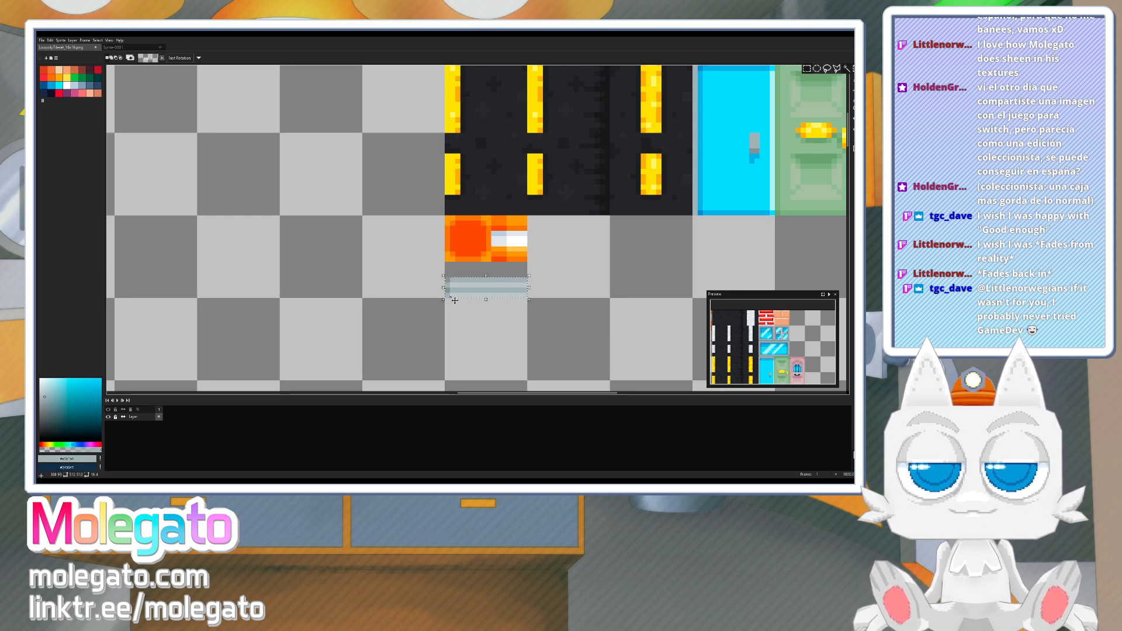
left_click(448, 274)
left_click_drag(444, 272, 529, 281)
key("Delete")
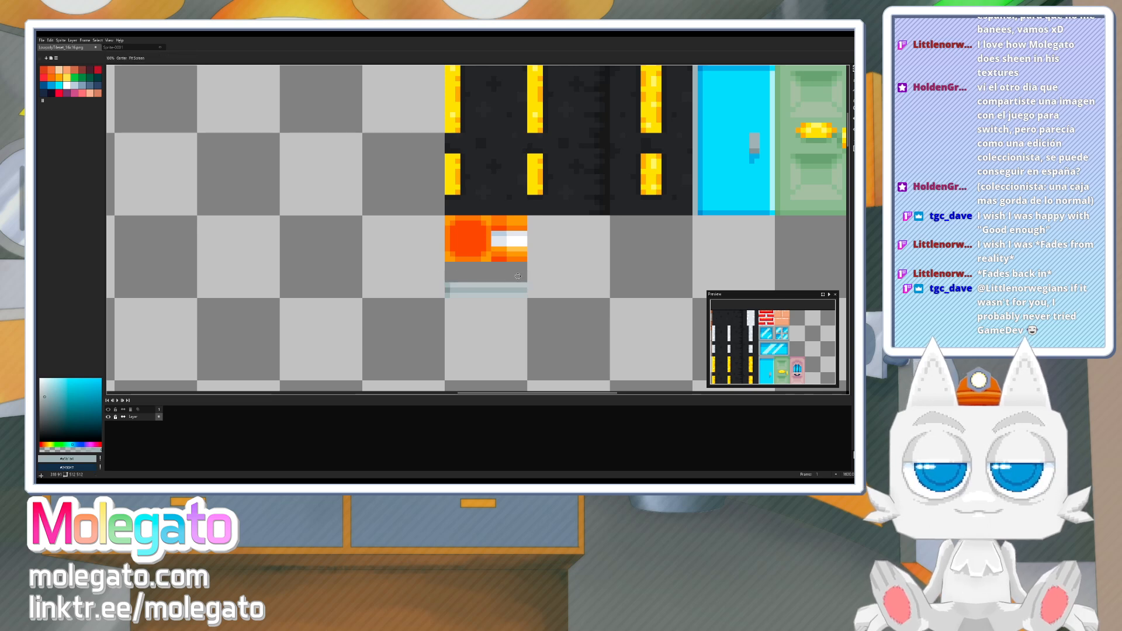
- Select the empty tile directly beside the orange texture and fill it with the white sampled from that texture
middle_click_drag(559, 263, 488, 273)
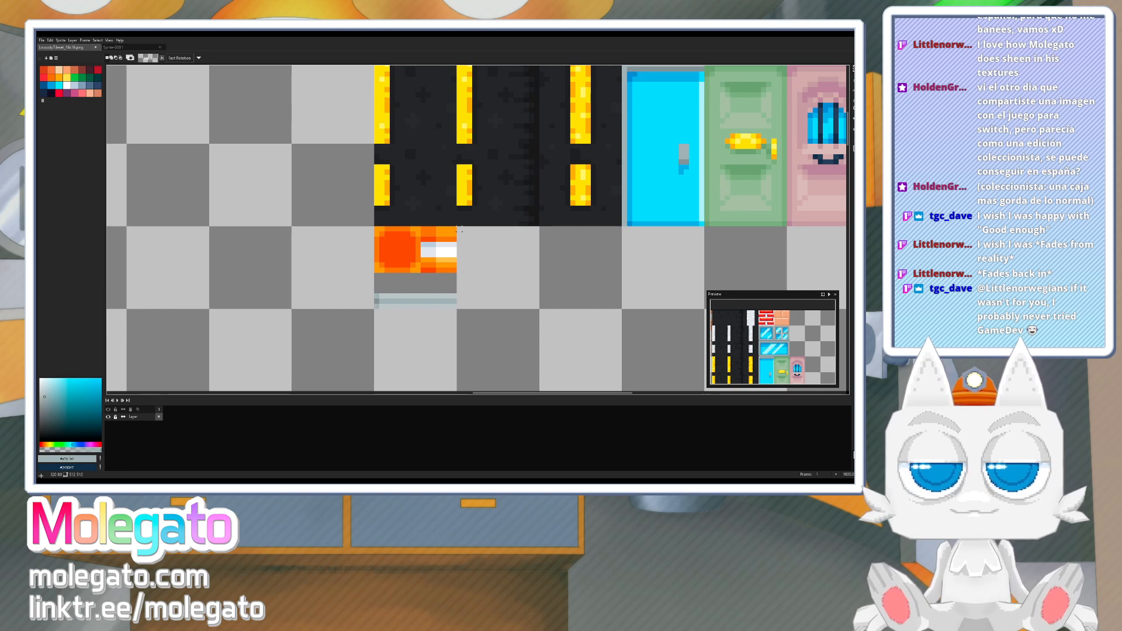
middle_click_drag(485, 244, 446, 248)
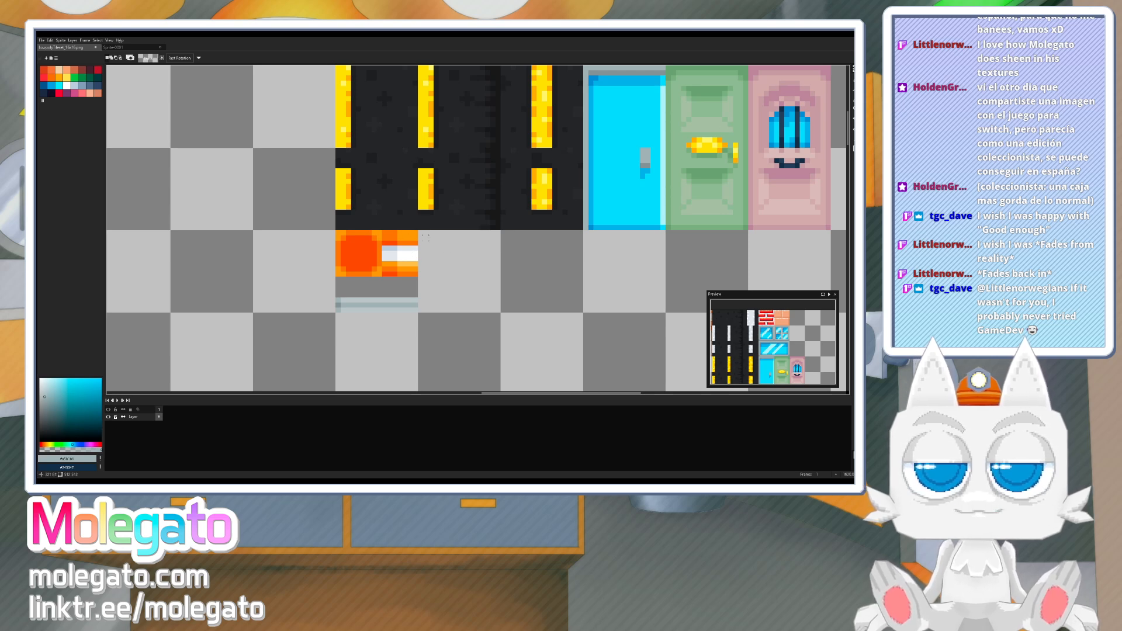
left_click_drag(421, 232, 498, 310)
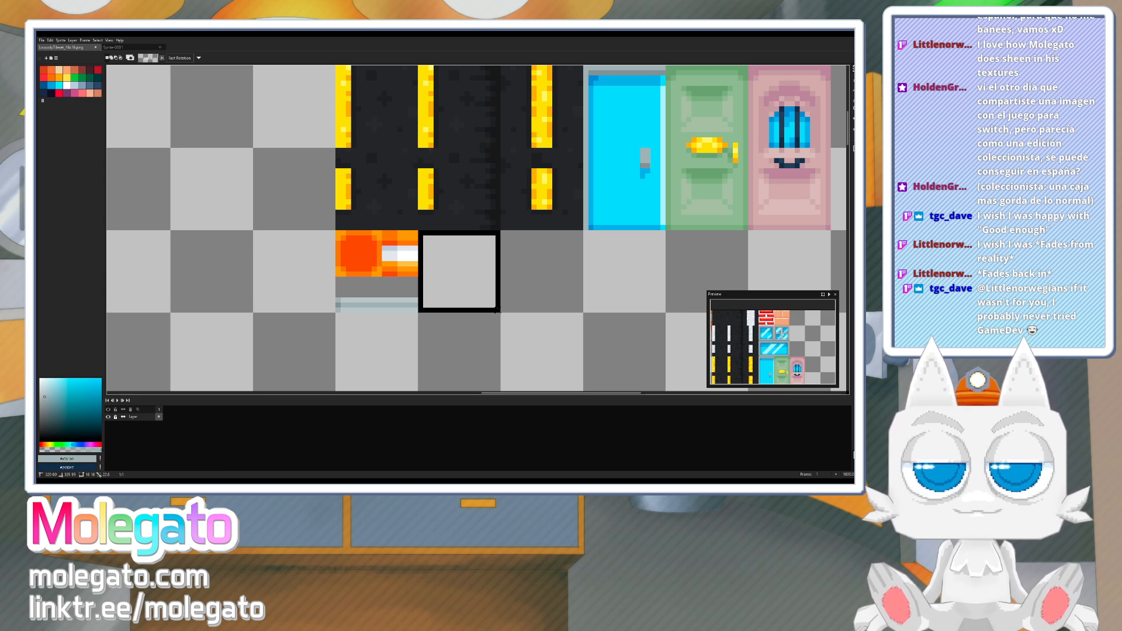
key("b")
left_click(411, 255, "alt")
key("g")
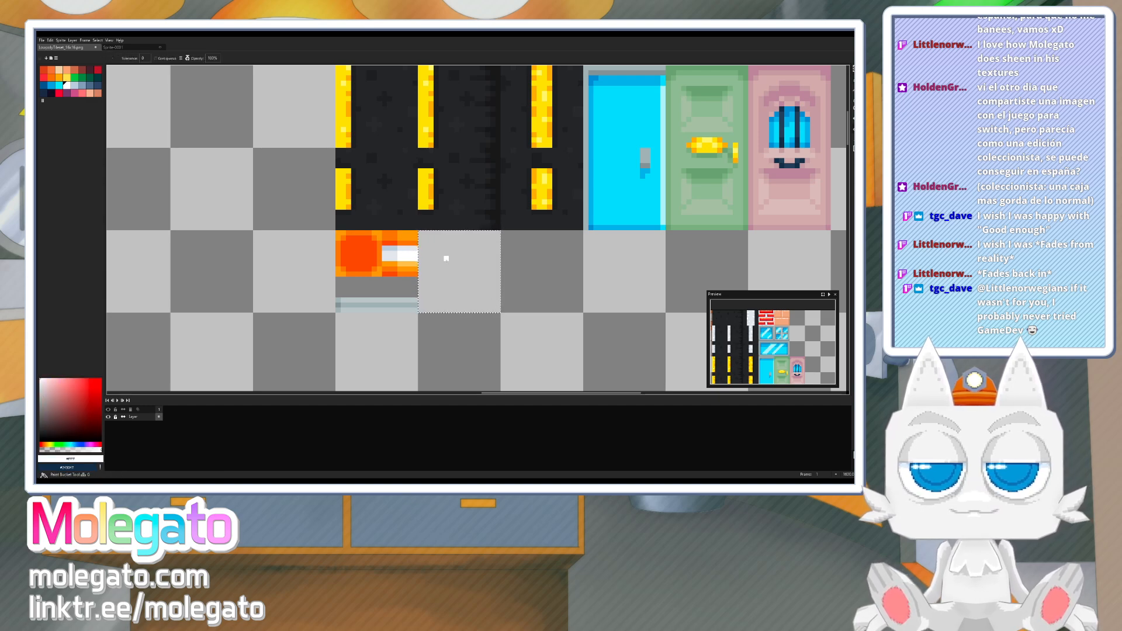
left_click(447, 259)
key("b")
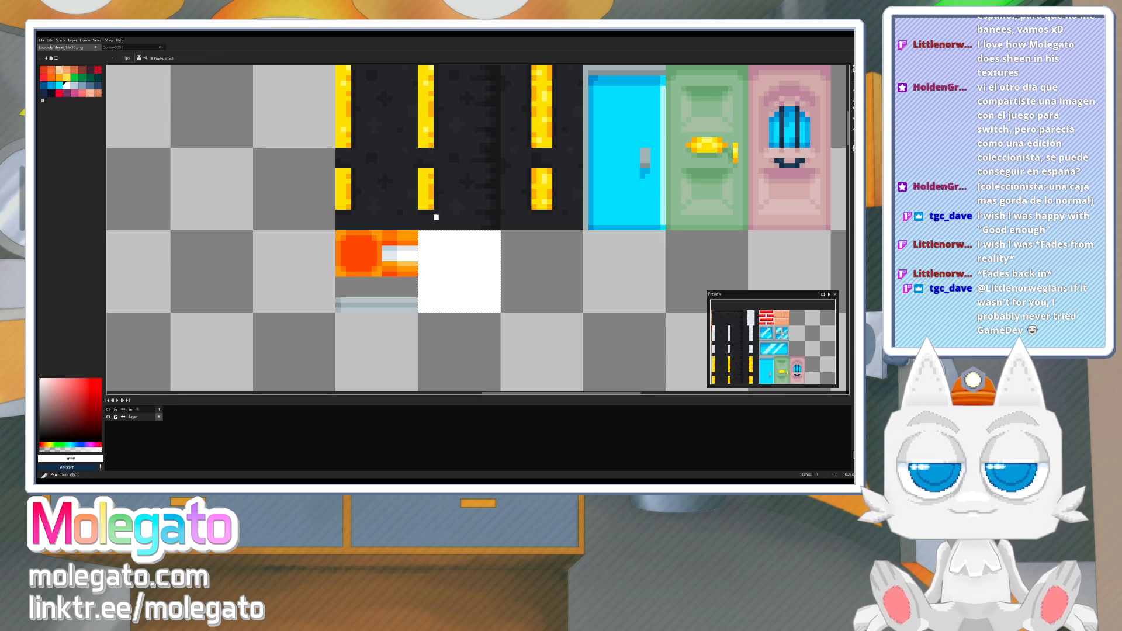
- Cut off the white tile's upper-left corner with a solid stepped triangle in the dark road colour
left_click(422, 218, "alt")
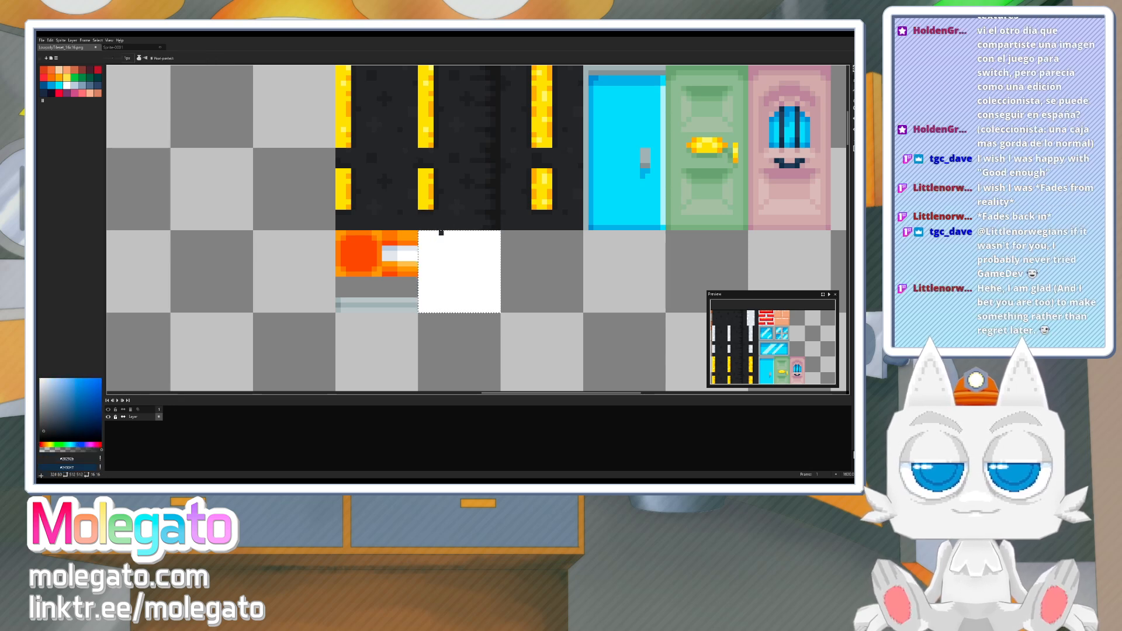
left_click(441, 233)
left_click(421, 233, "shift")
left_click(421, 252, "shift")
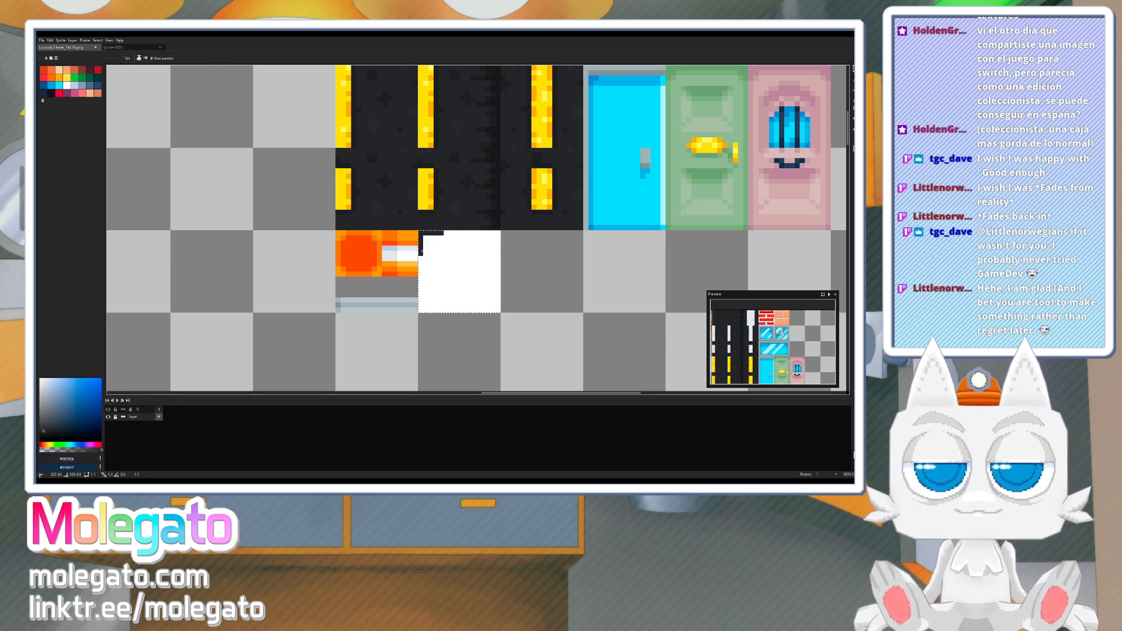
left_click_drag(426, 249, 428, 240)
left_click(435, 238, "shift")
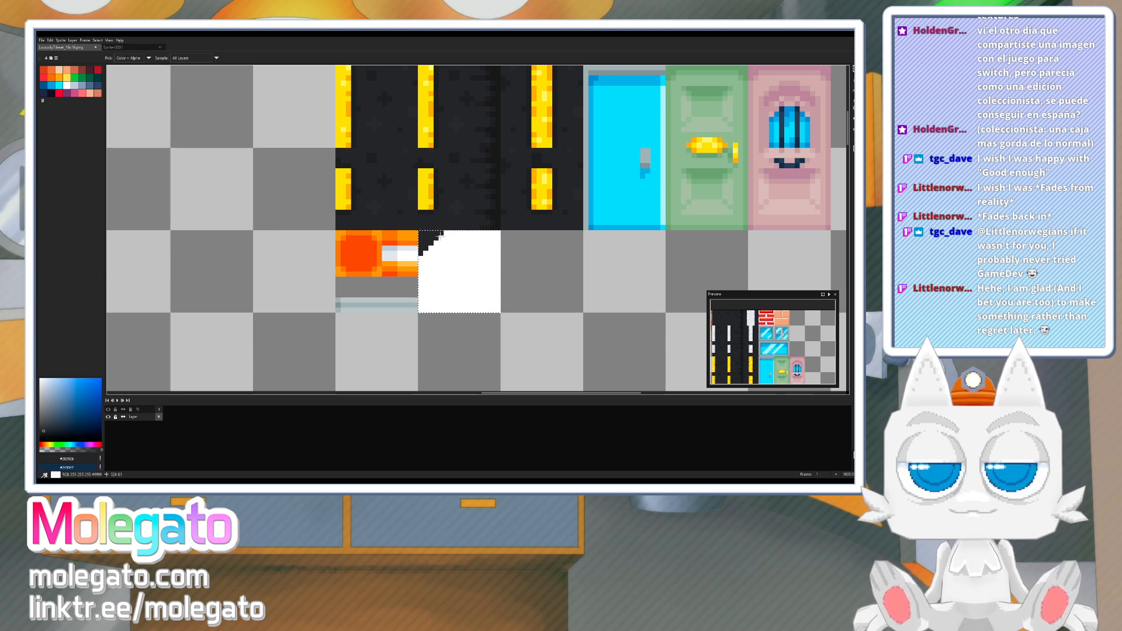
- Draw a dark diagonal across the white tile's upper-right corner and fill the area outside it, using a contiguous fill
left_click_drag(478, 233, 498, 253)
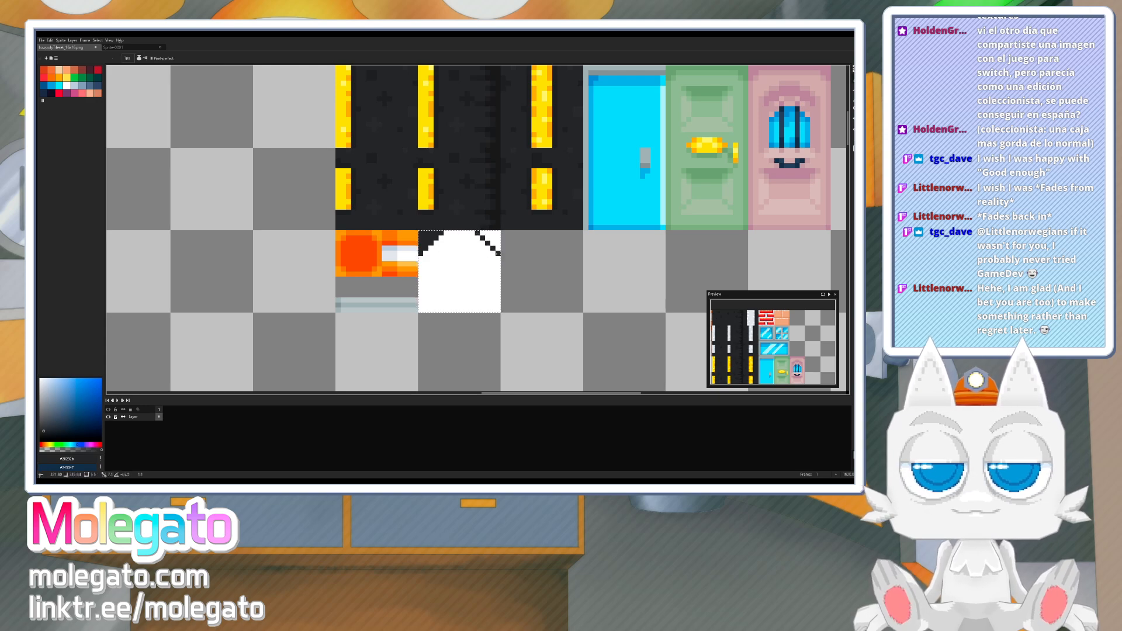
key("g")
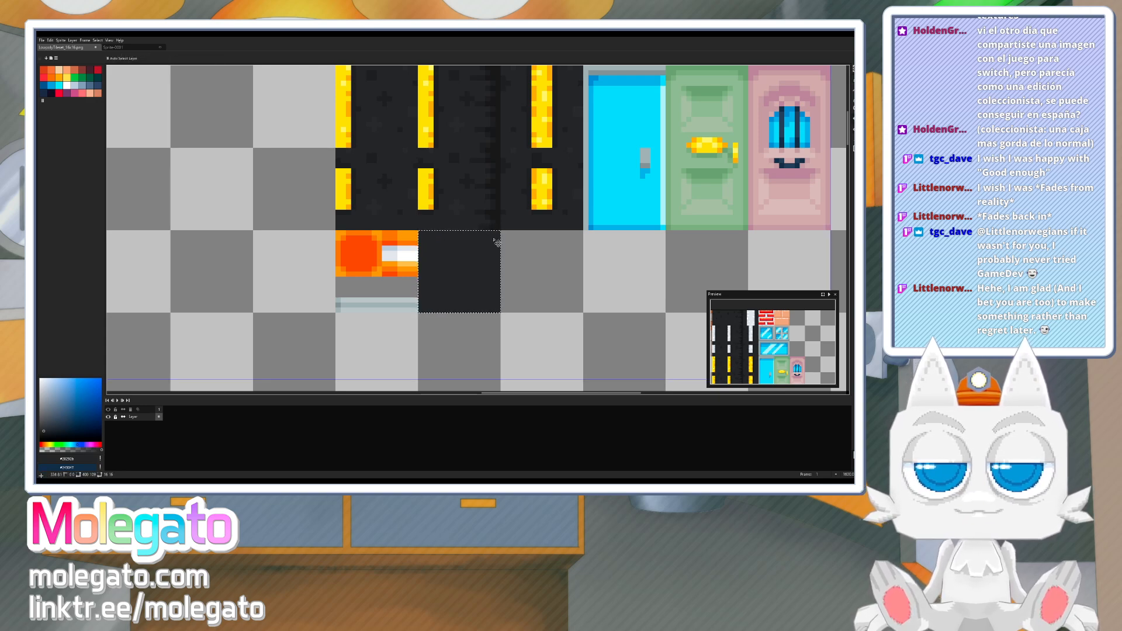
left_click(168, 59)
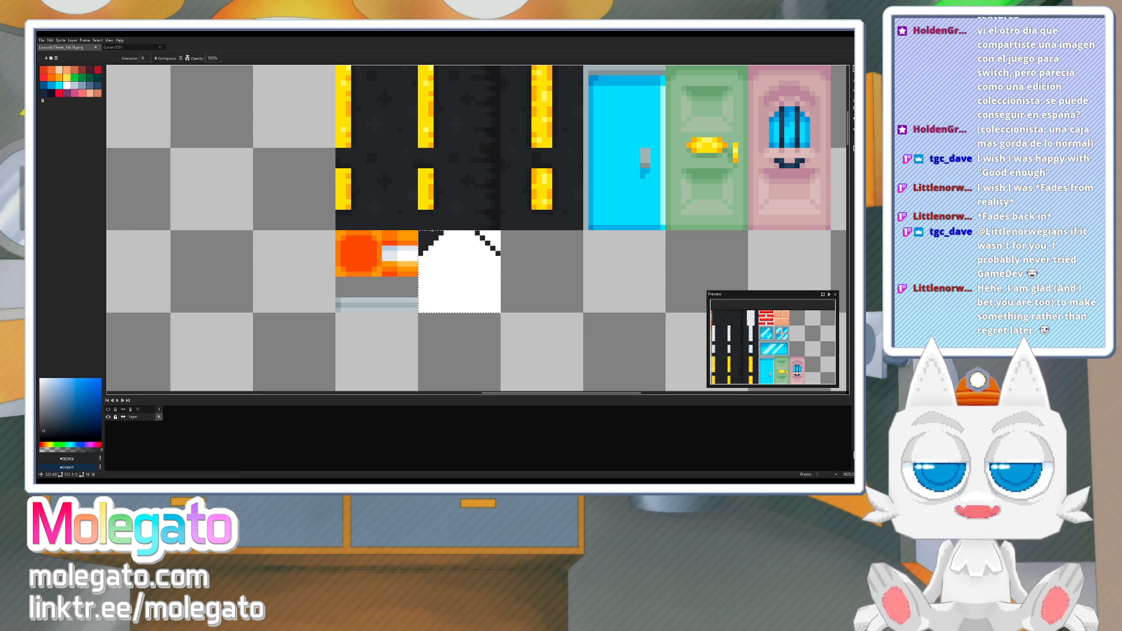
key("b")
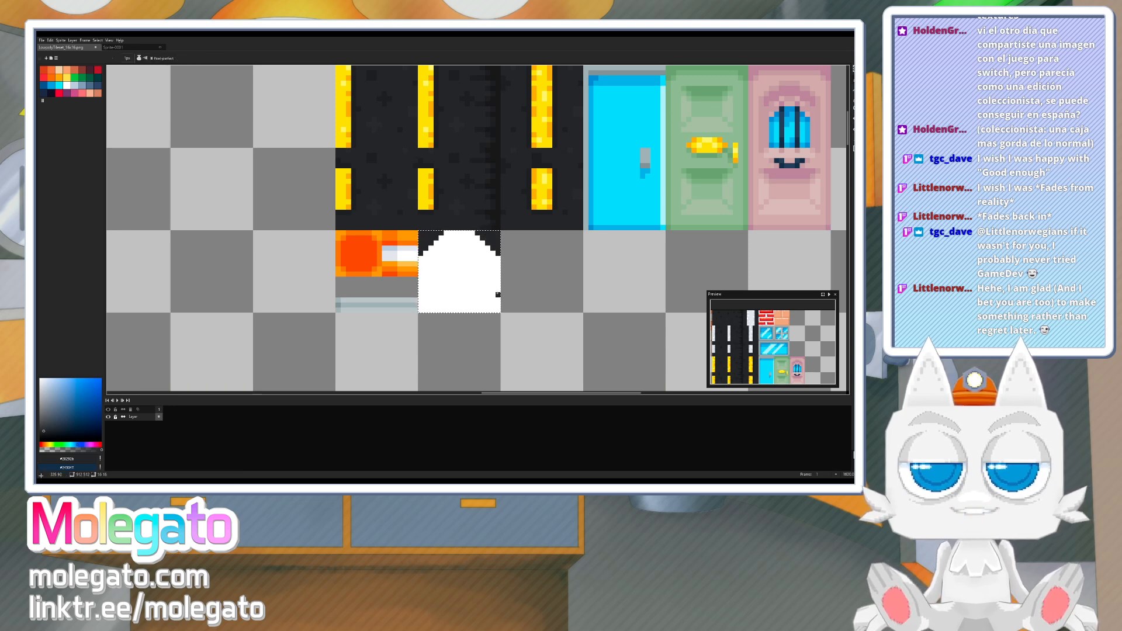
- Cut off both lower corners of the white tile with dark stepped triangles to complete the octagon
left_click(498, 290)
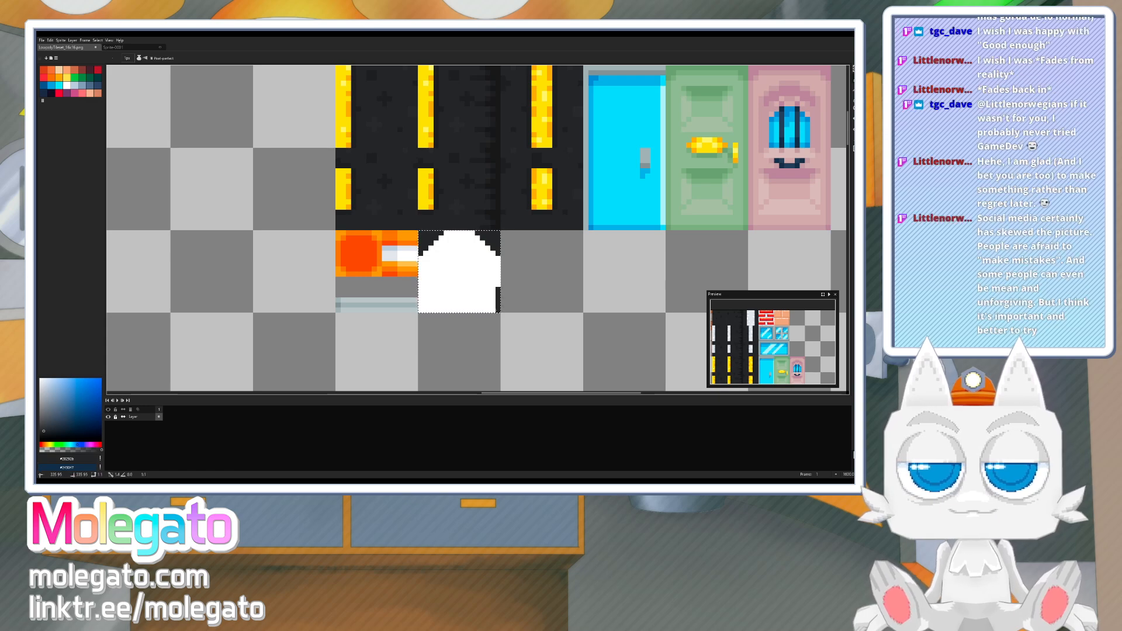
left_click(498, 310, "shift")
left_click(477, 310, "shift")
left_click(492, 296, "shift")
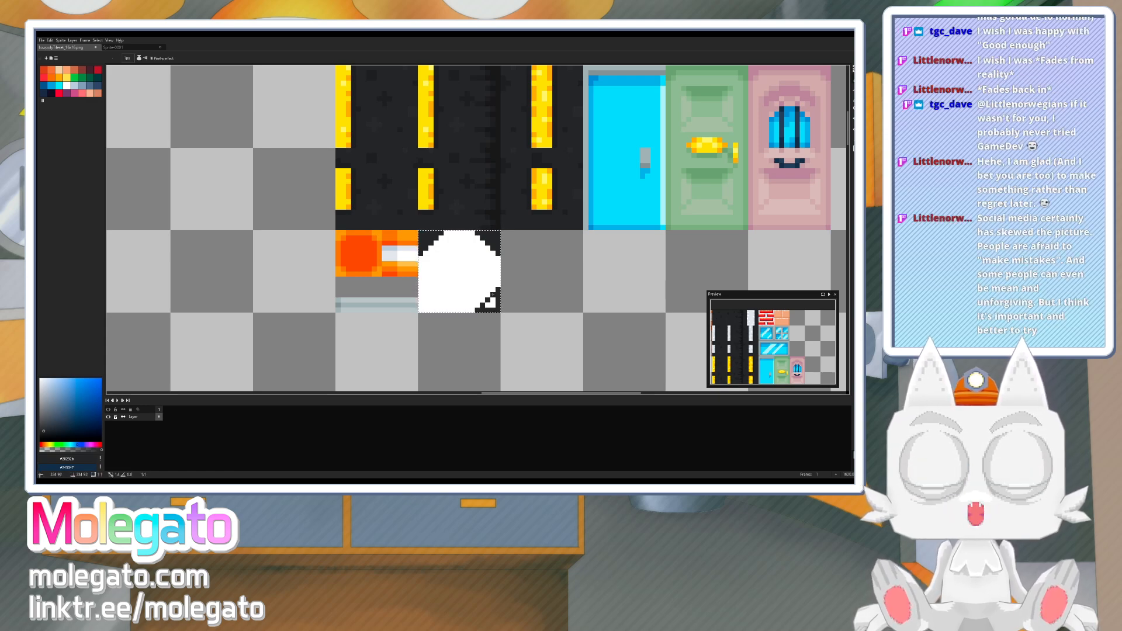
left_click(420, 289)
left_click(451, 310, "shift")
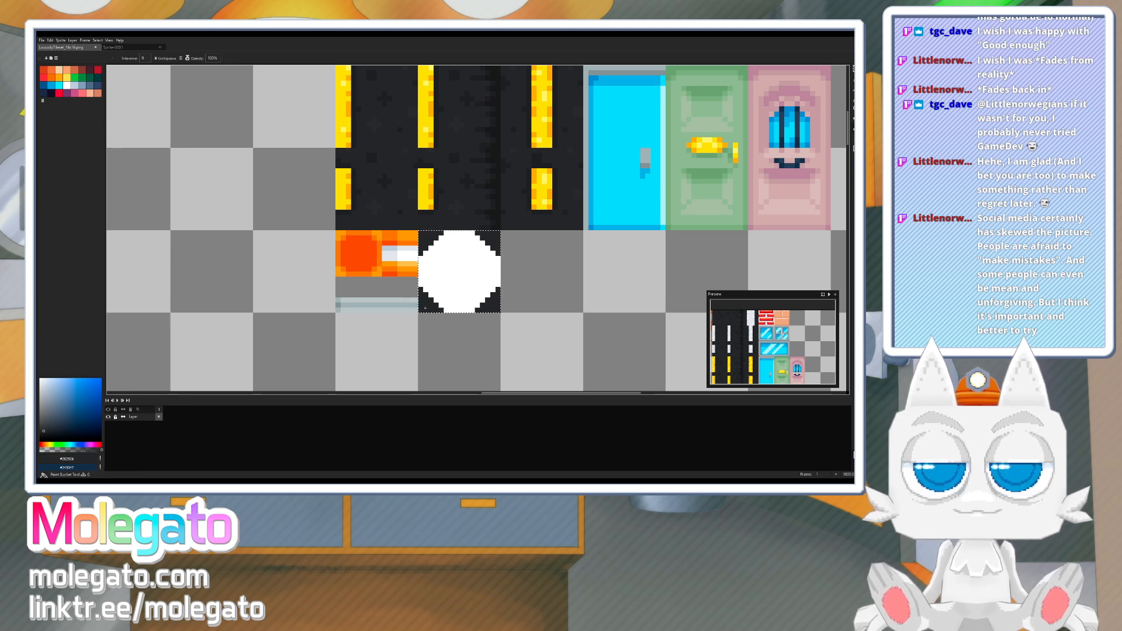
- Choose a pure red and draw an octagonal outline inside the white octagon, leaving a white border around it
left_click(391, 235, "alt")
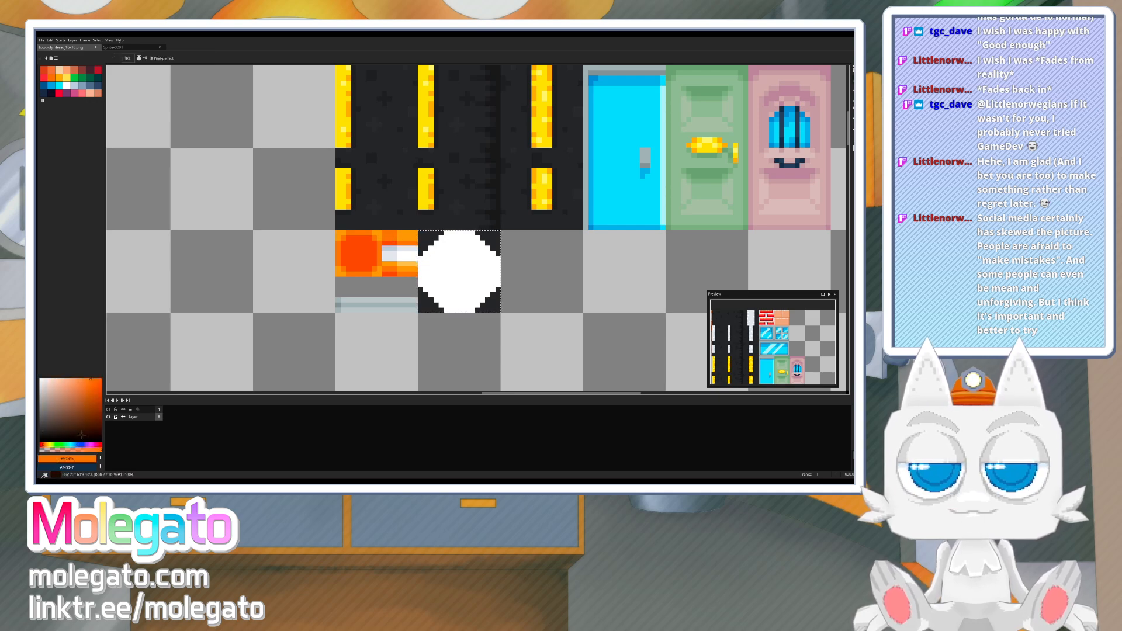
left_click(39, 445)
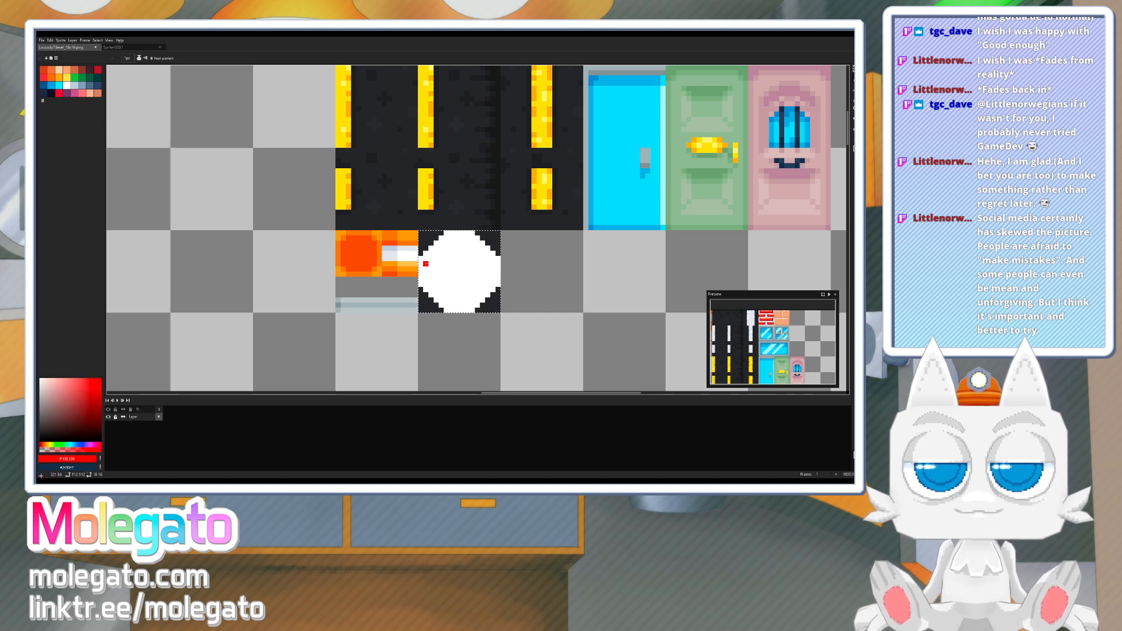
left_click_drag(452, 238, 447, 236)
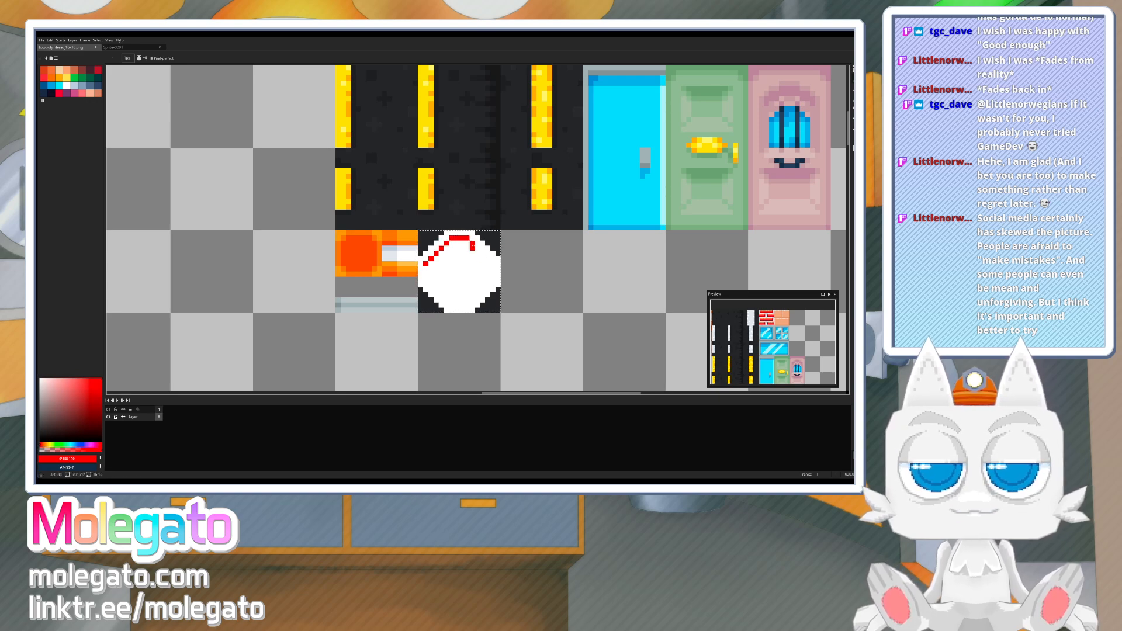
left_click_drag(492, 269, 492, 279)
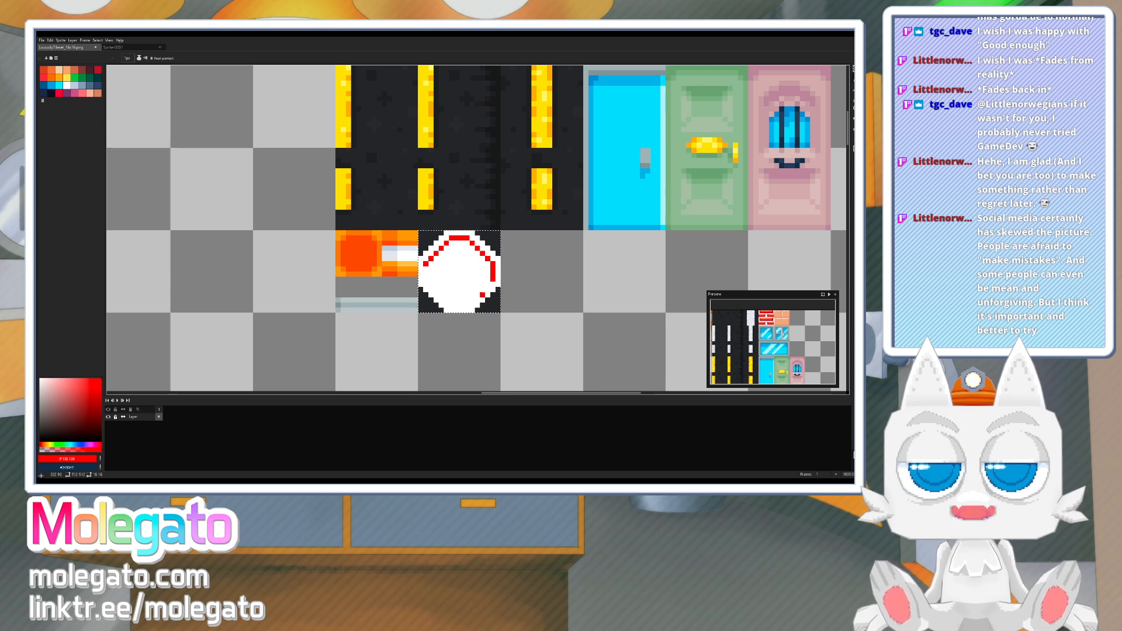
left_click(467, 304, "shift")
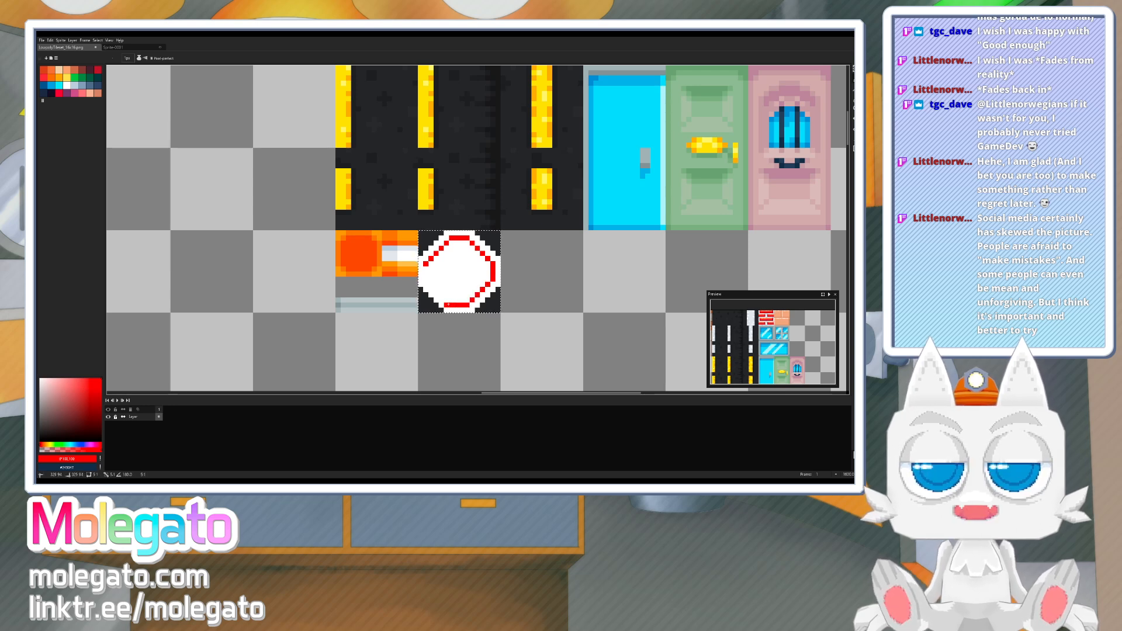
left_click(451, 304, "shift")
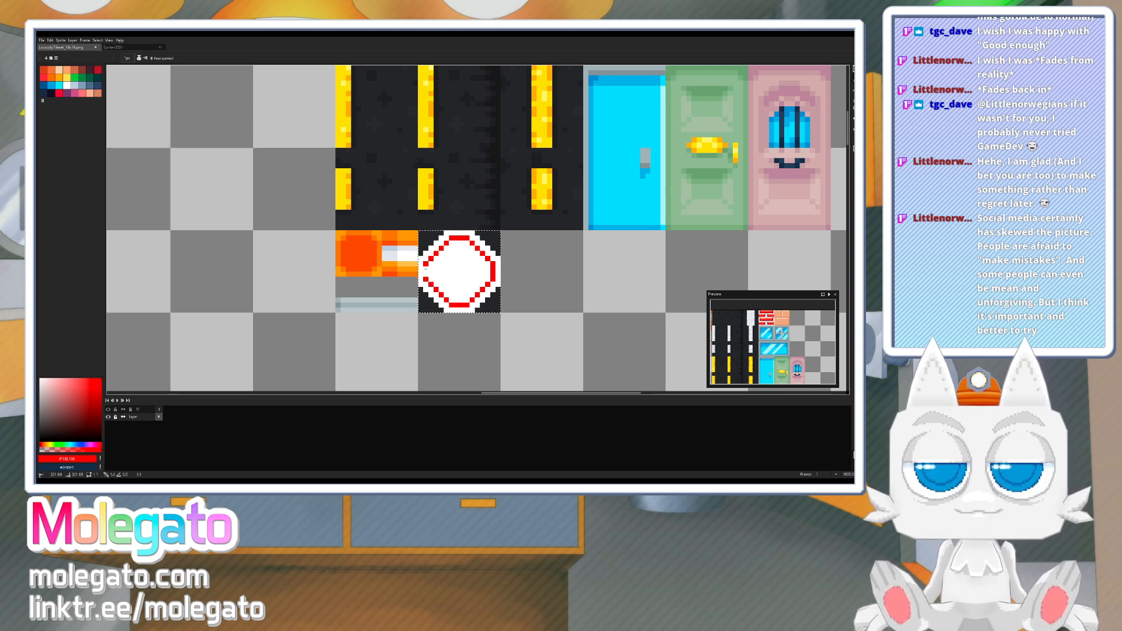
- Close the remaining gap in the red outline and fill the octagon's interior with red
key("g")
key("ctrl+z")
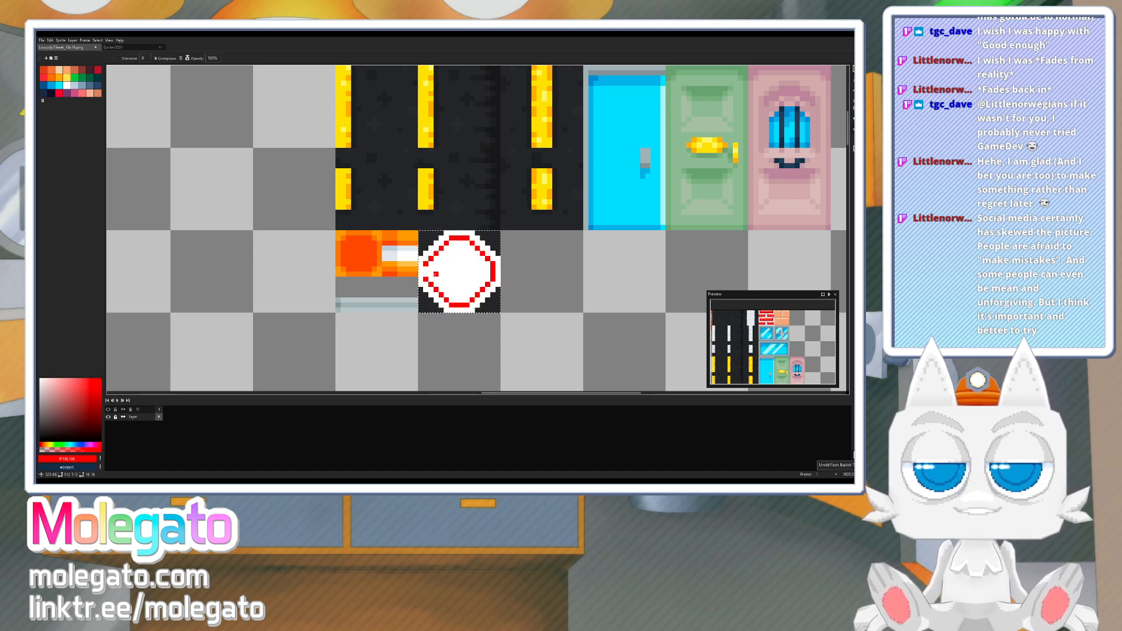
key("b")
left_click(426, 285)
key("g")
left_click(453, 274)
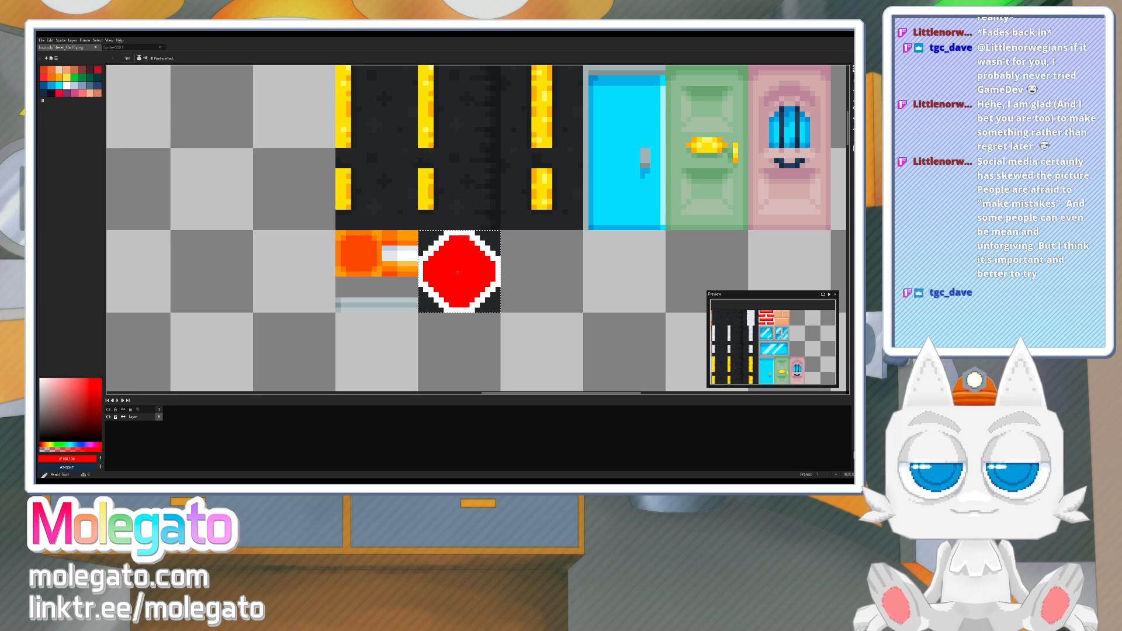
- Shade the octagon's white border with light grey pixels along its edges, using the grey sampled from the orange and white texture
key("i")
left_click(408, 249)
key("b")
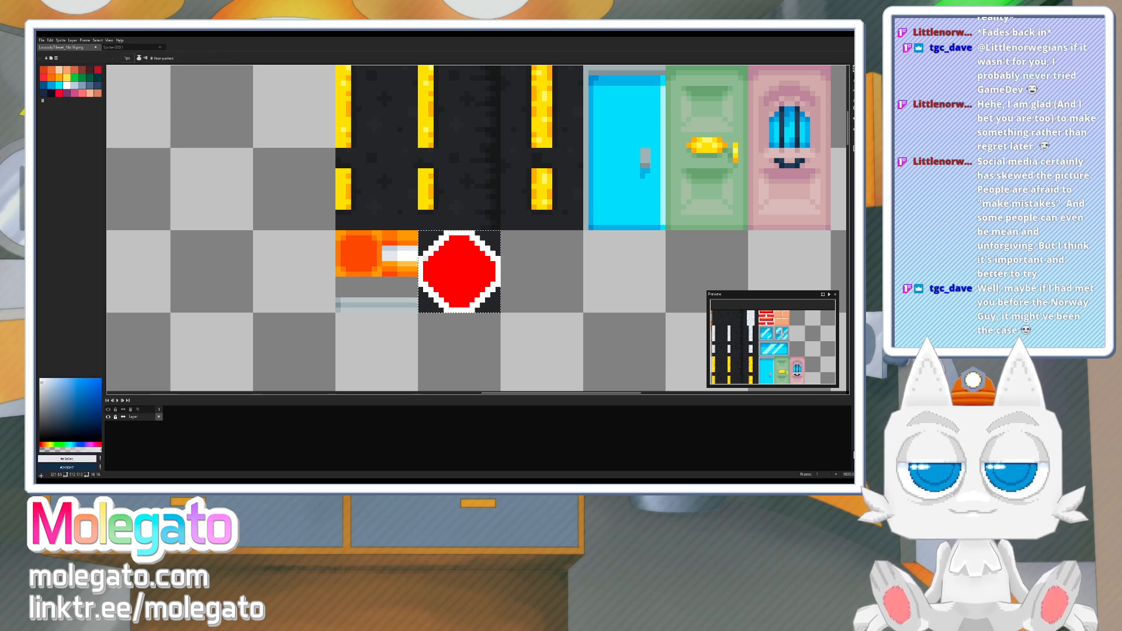
mouse_move(443, 248)
left_mouse_down()
mouse_move(467, 238)
mouse_move(492, 282)
mouse_move(451, 305)
left_mouse_up()
key("ctrl+z")
left_click(446, 300)
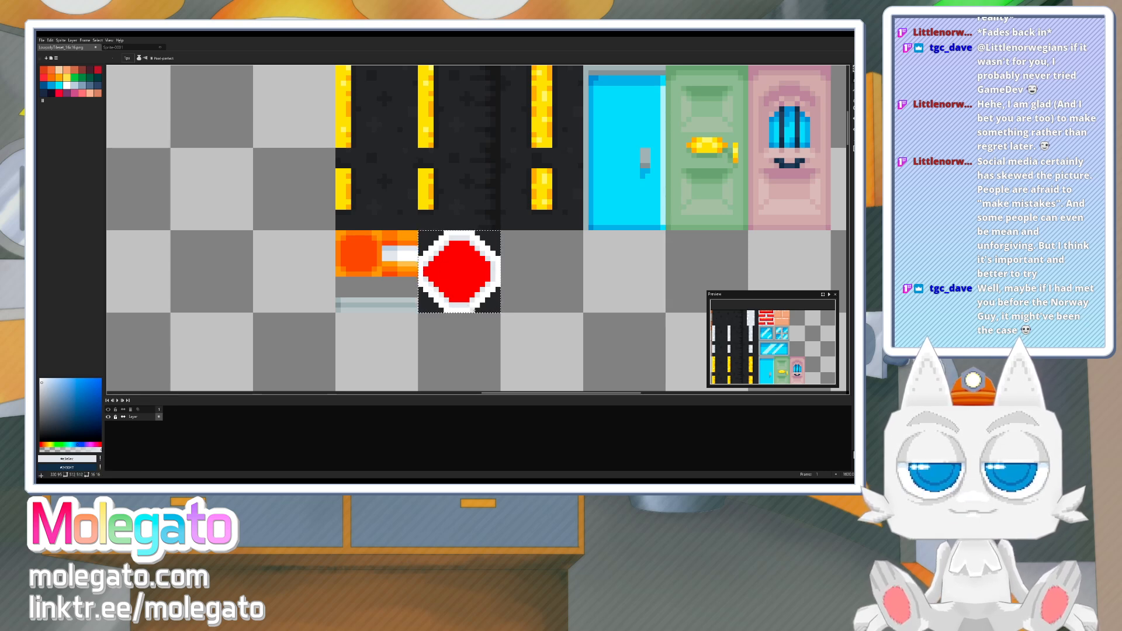
left_click_drag(472, 310, 493, 288)
left_click(498, 285, "shift")
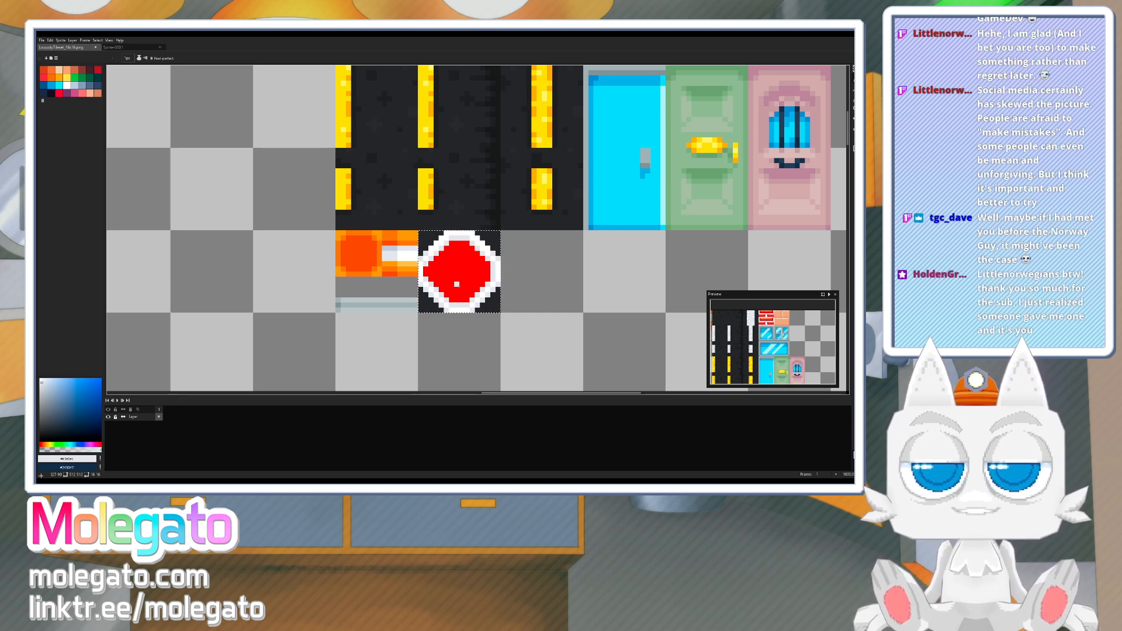
- Copy the octagon's right half, mirror it and place it over the left half to make the shading symmetrical
left_click(853, 69)
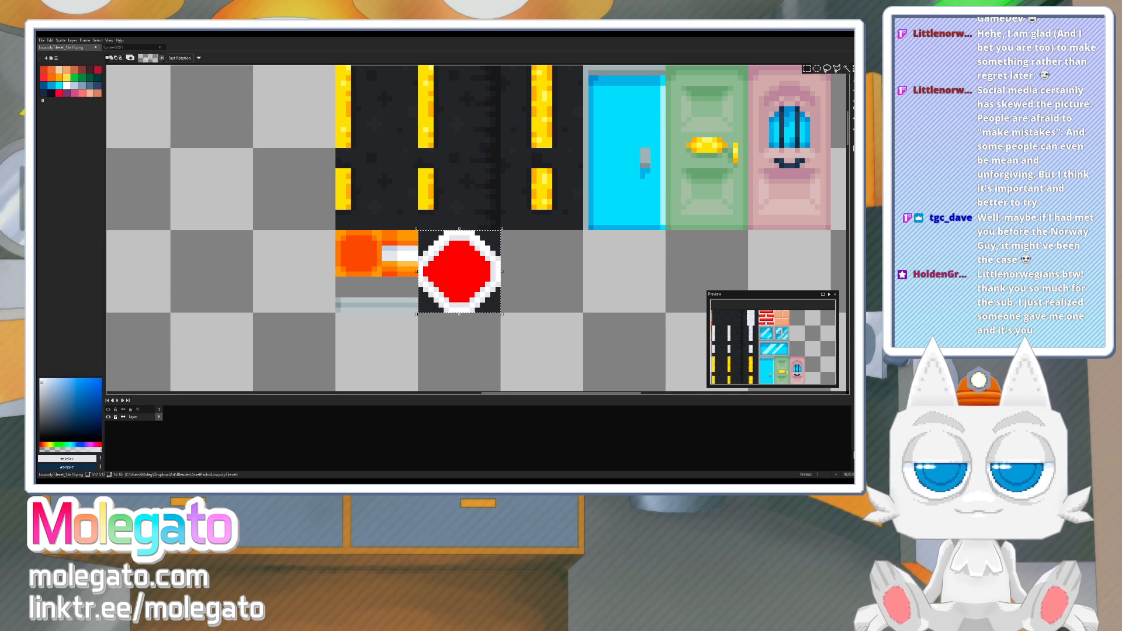
key("ctrl+d")
left_click_drag(495, 232, 469, 311)
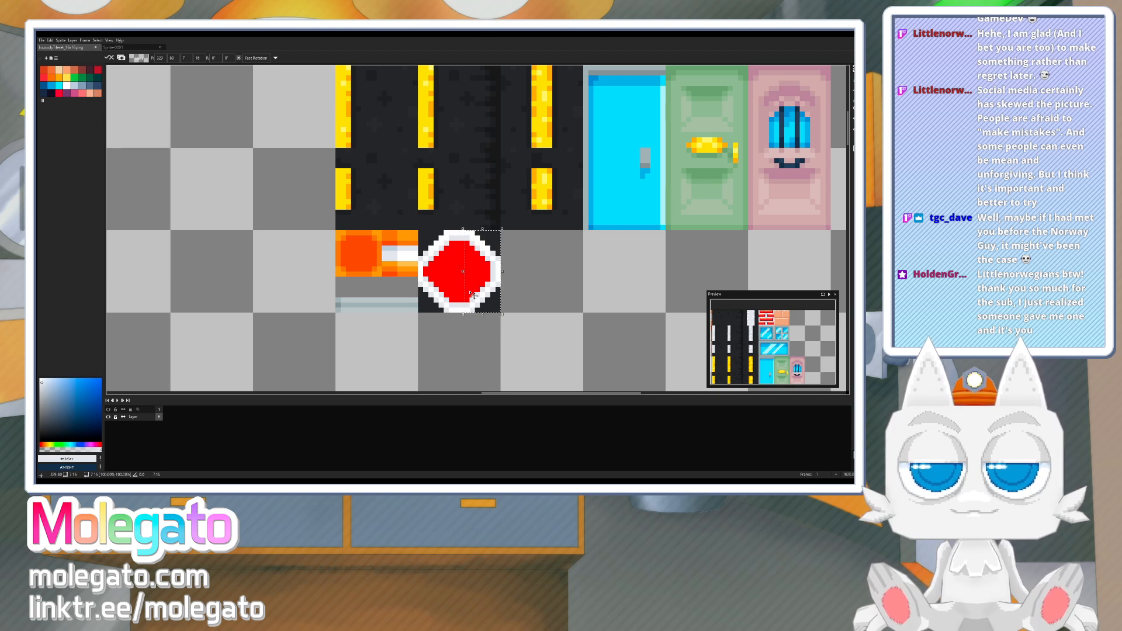
left_click_drag(490, 294, 444, 295)
key("ctrl+d")
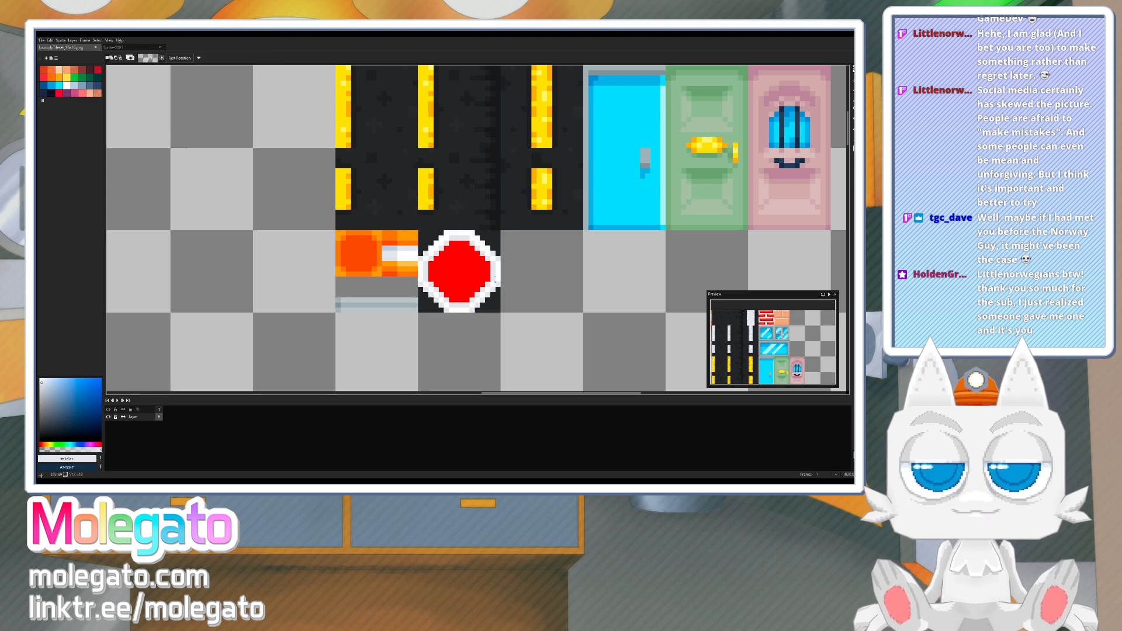
- Sample the crimson from the red tile in the tileset and refill the stop sign's red interior with it
key("i")
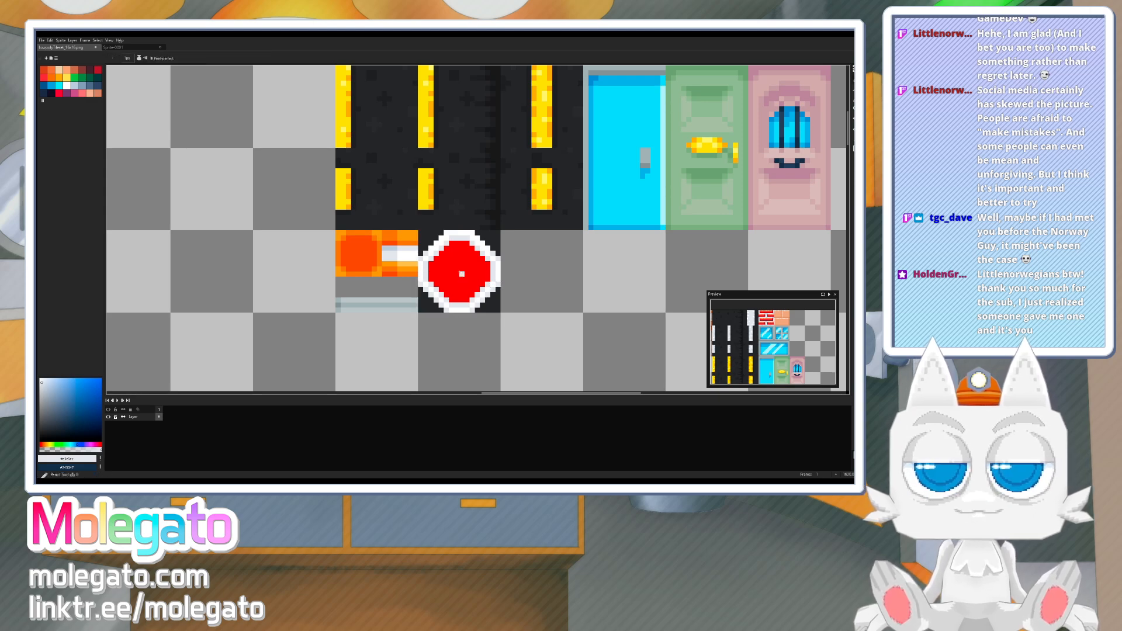
left_click(461, 272)
key("b")
scroll(390, 278, "down", 4)
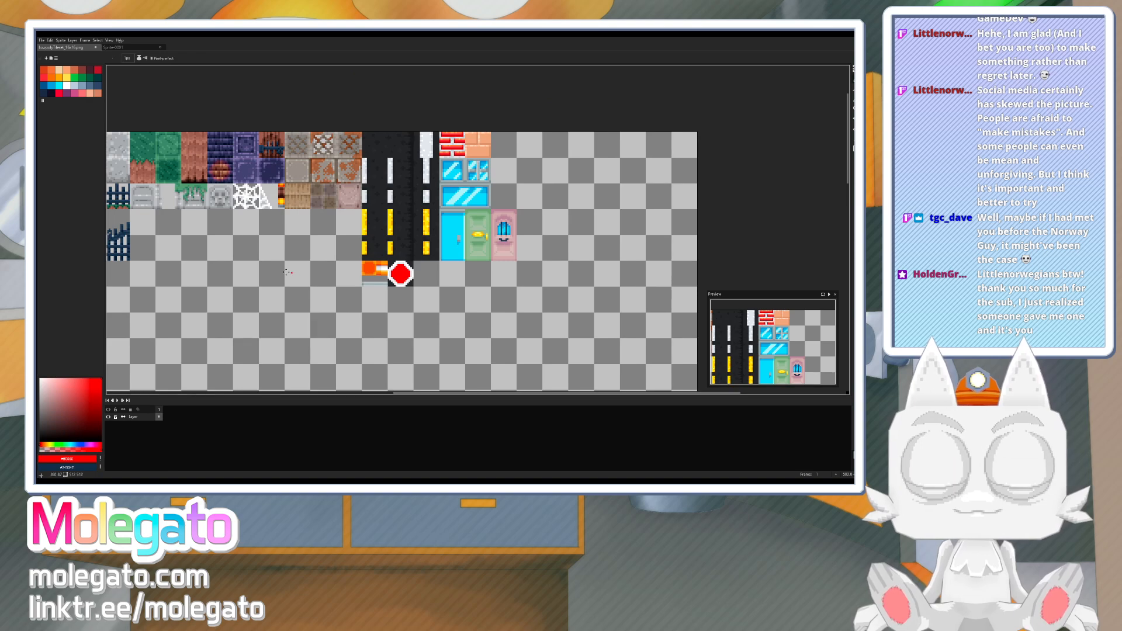
scroll(329, 298, "up", 1)
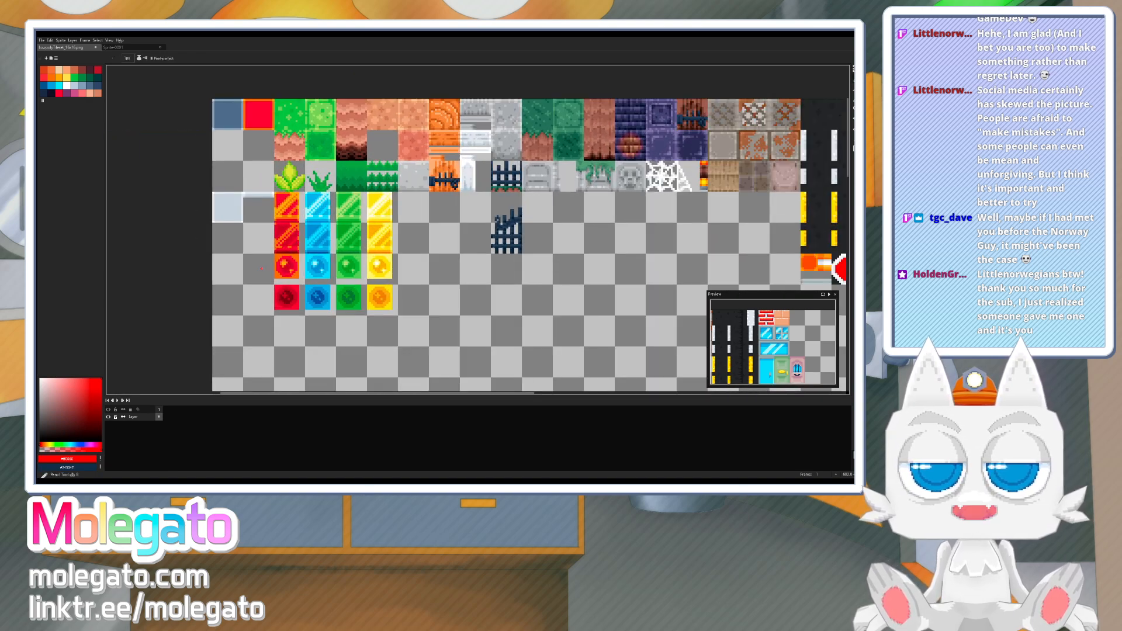
key("x")
key("i")
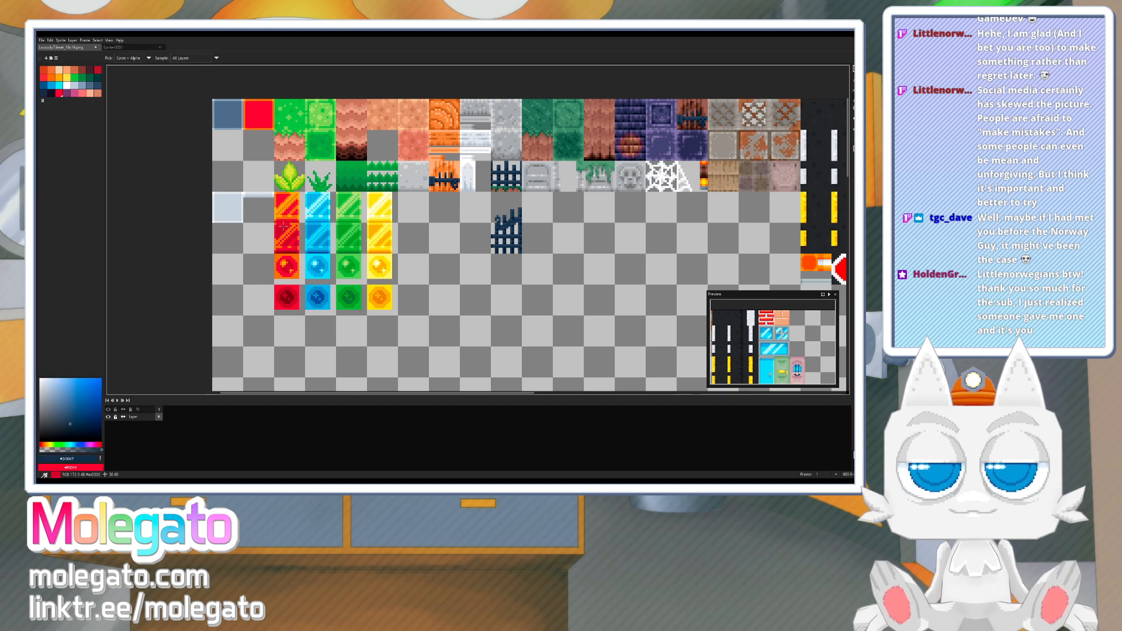
left_click(283, 229)
key("x")
middle_click_drag(612, 258, 498, 257)
key("g")
scroll(497, 258, "up", 4)
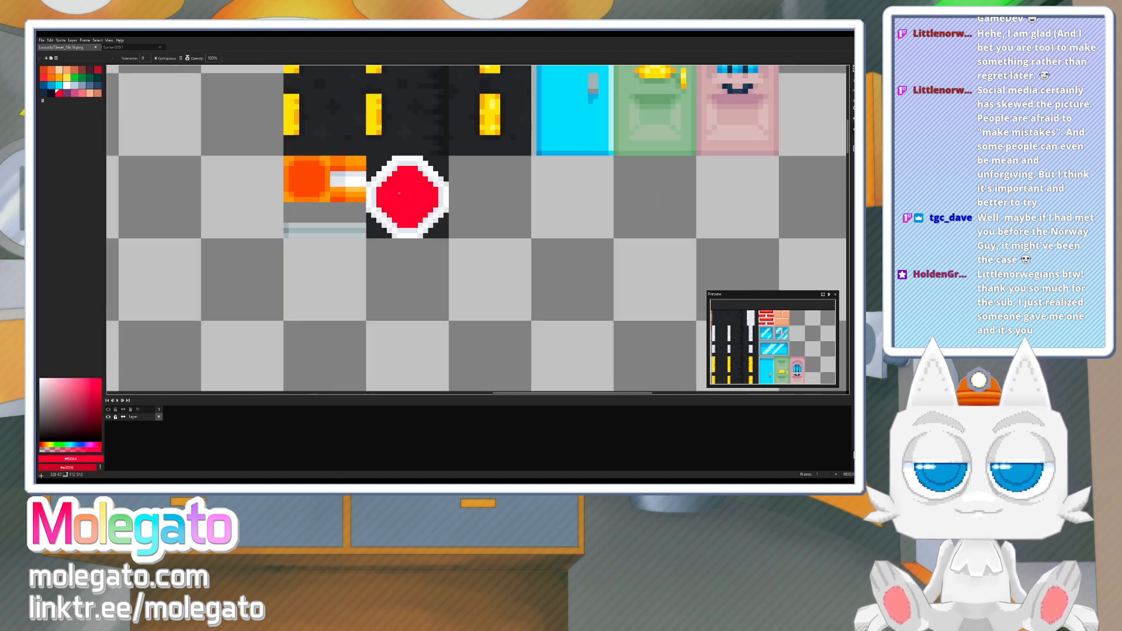
- Shade the edges of the sign's red interior with a darker red and pick white from the sign's border
key("x")
key("b")
left_click_drag(380, 189, 400, 169)
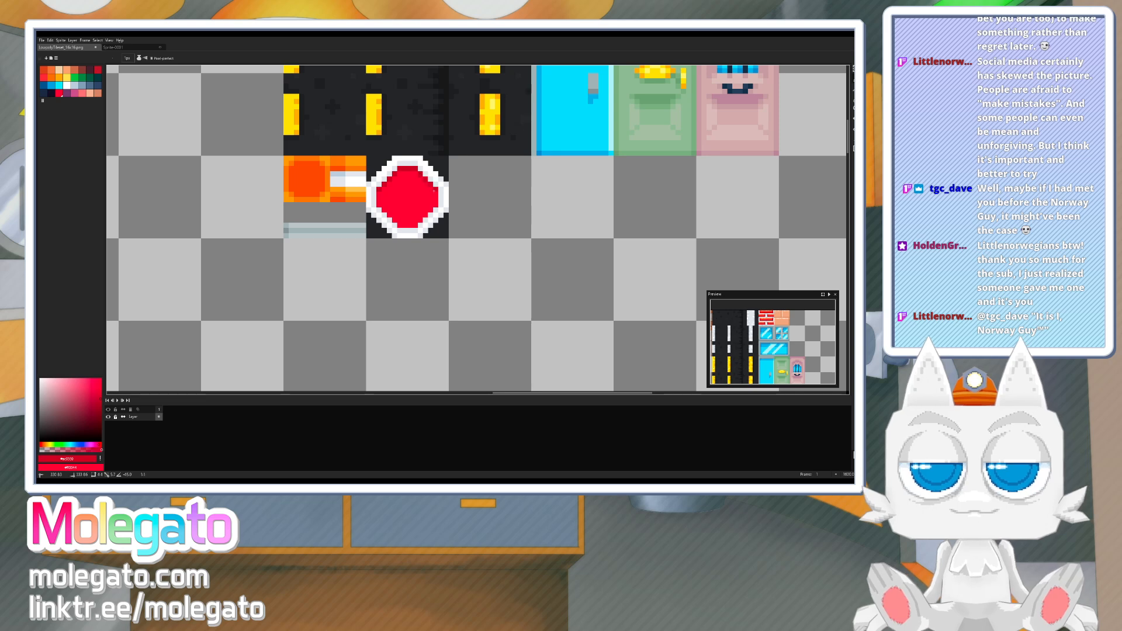
left_click(435, 203)
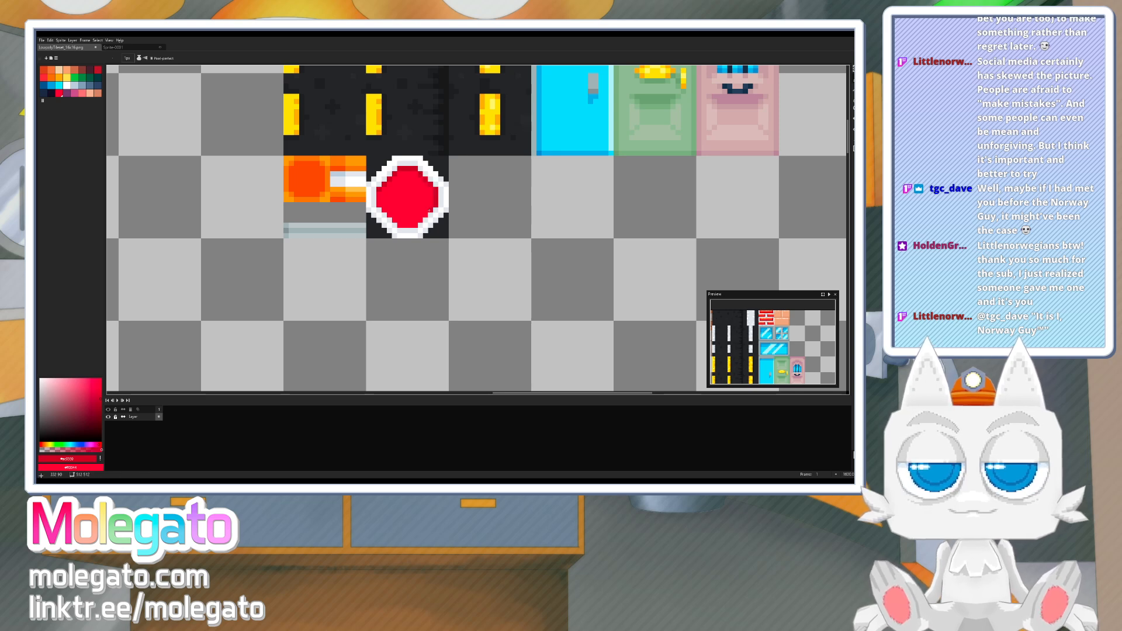
left_click_drag(415, 225, 401, 225)
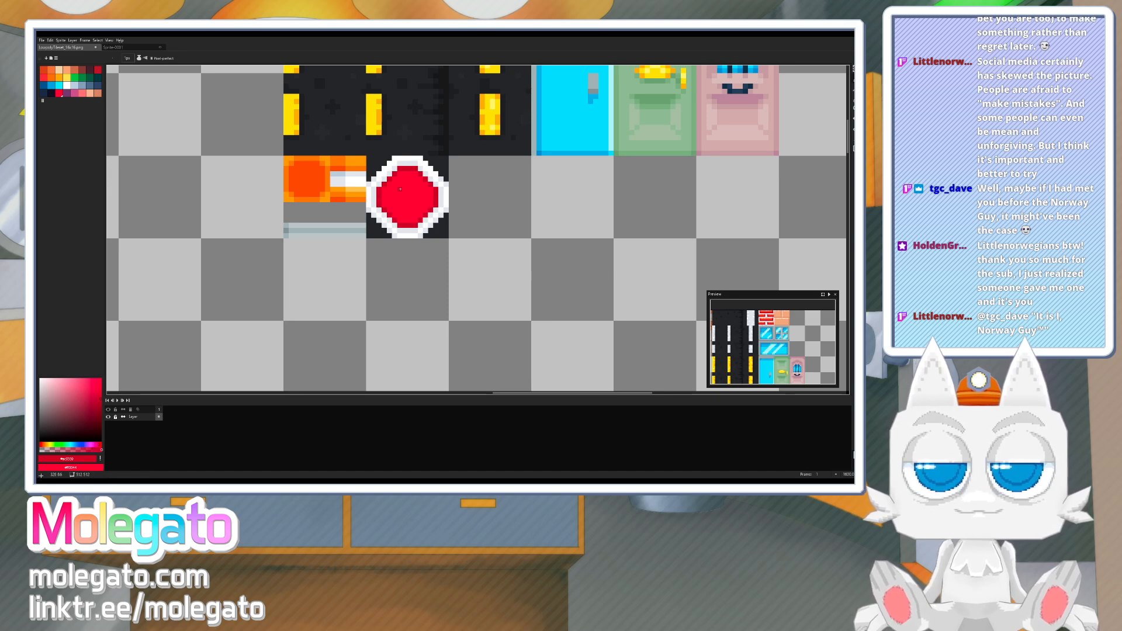
middle_click_drag(400, 190, 401, 201)
left_click(370, 206, "alt")
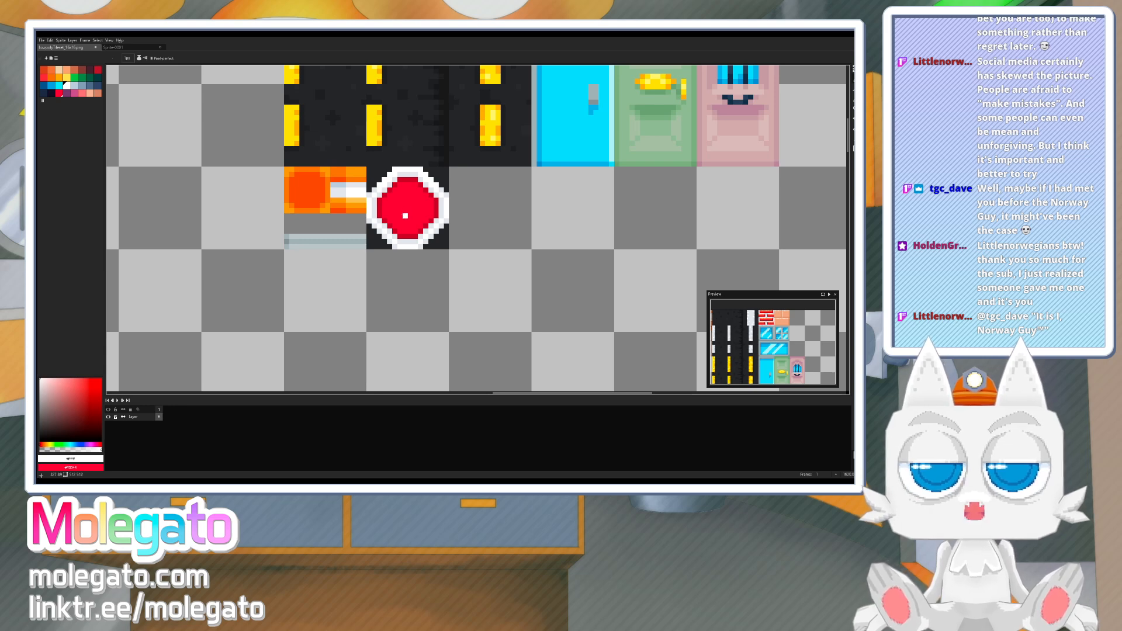
scroll(407, 221, "up", 2)
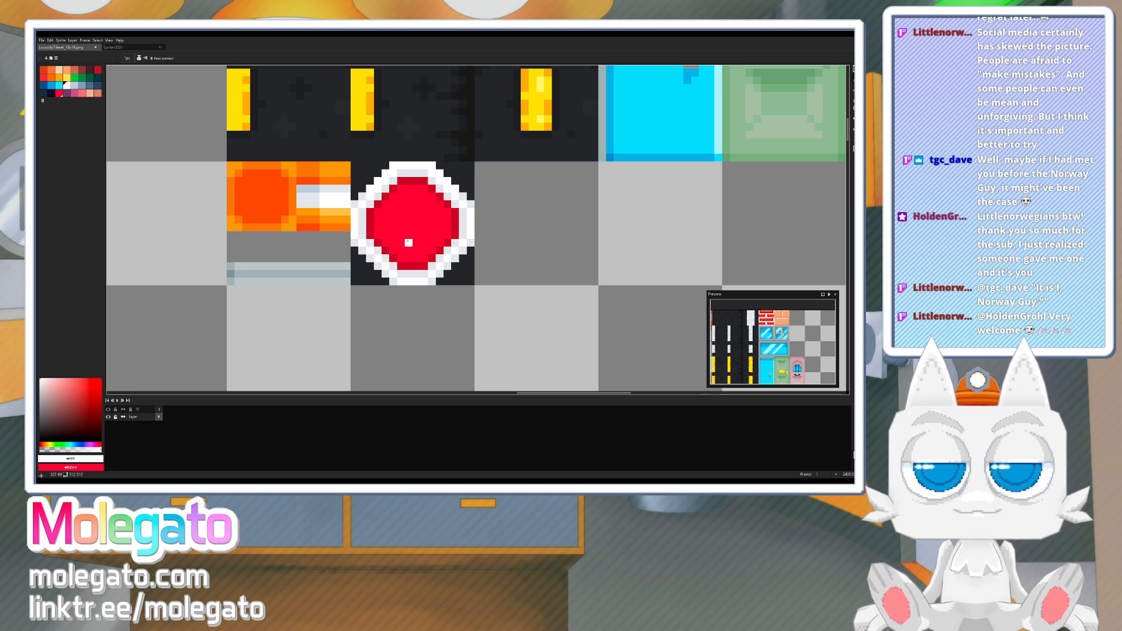
left_click_drag(410, 242, 414, 242)
key("ctrl+z")
left_click(385, 235)
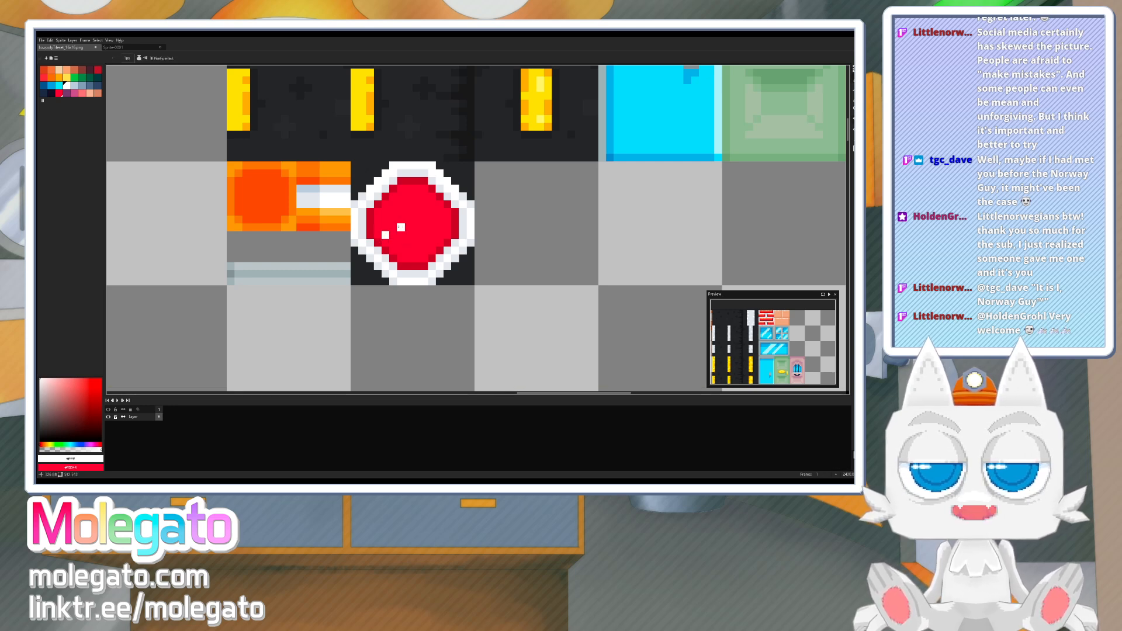
left_click(385, 219)
left_click(393, 211)
left_click(409, 212)
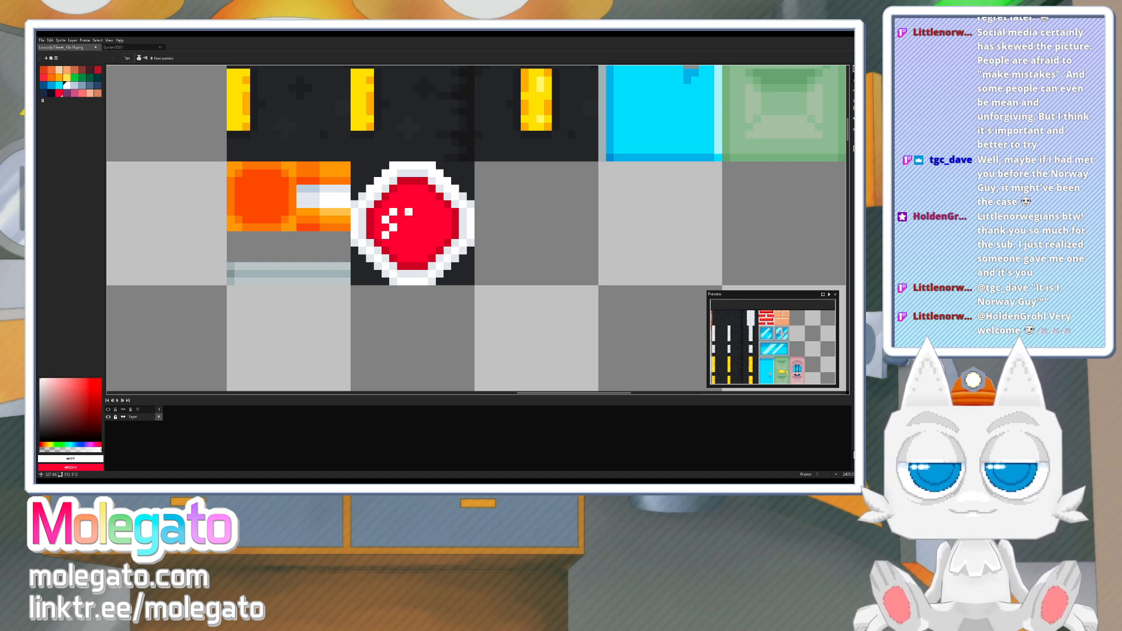
key("ctrl+z")
key("ctrl+z")
key("ctrl+z")
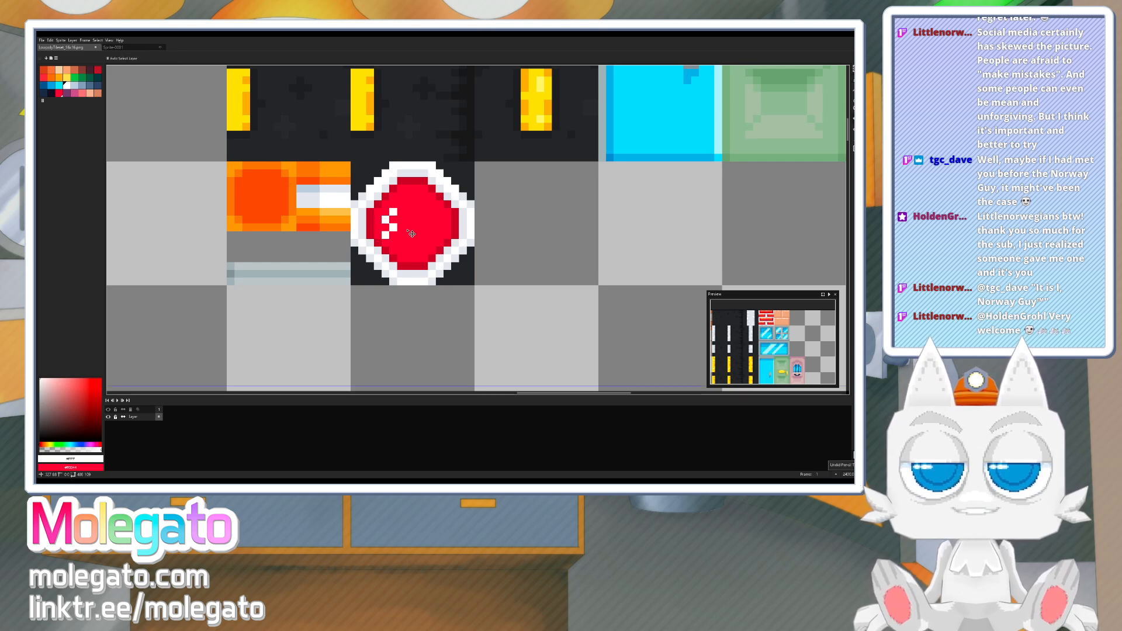
key("ctrl+z")
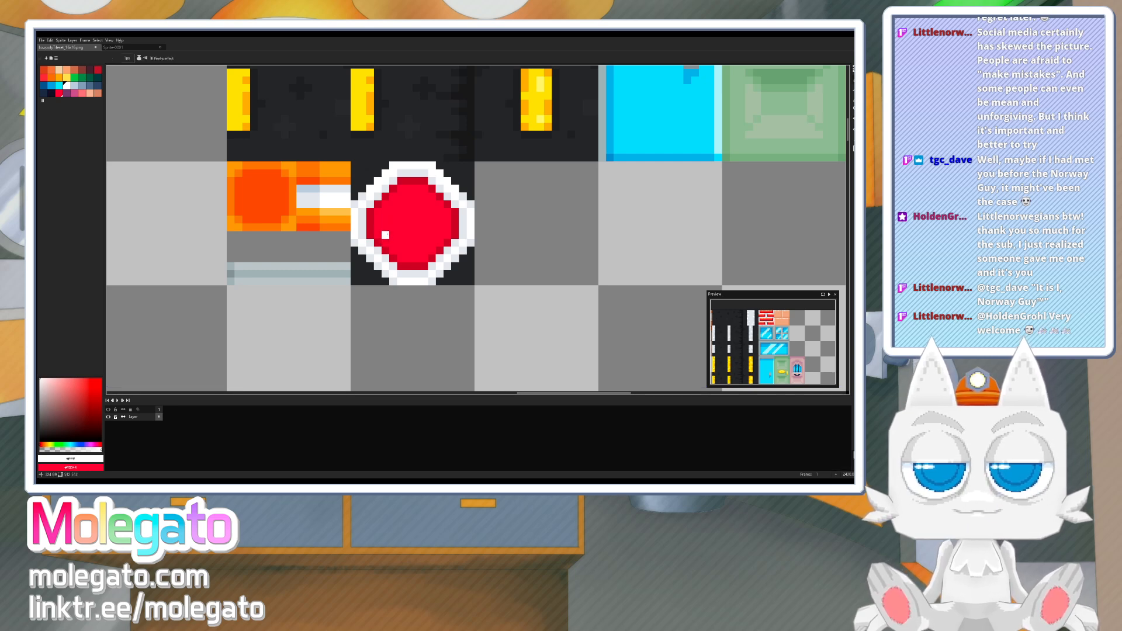
- Draw a small white hand with a palm, raised fingers and a thumb in the centre of the red octagon
mouse_move(409, 235)
left_mouse_down()
mouse_move(417, 212)
mouse_move(409, 227)
mouse_move(425, 234)
left_mouse_up()
left_click(415, 212)
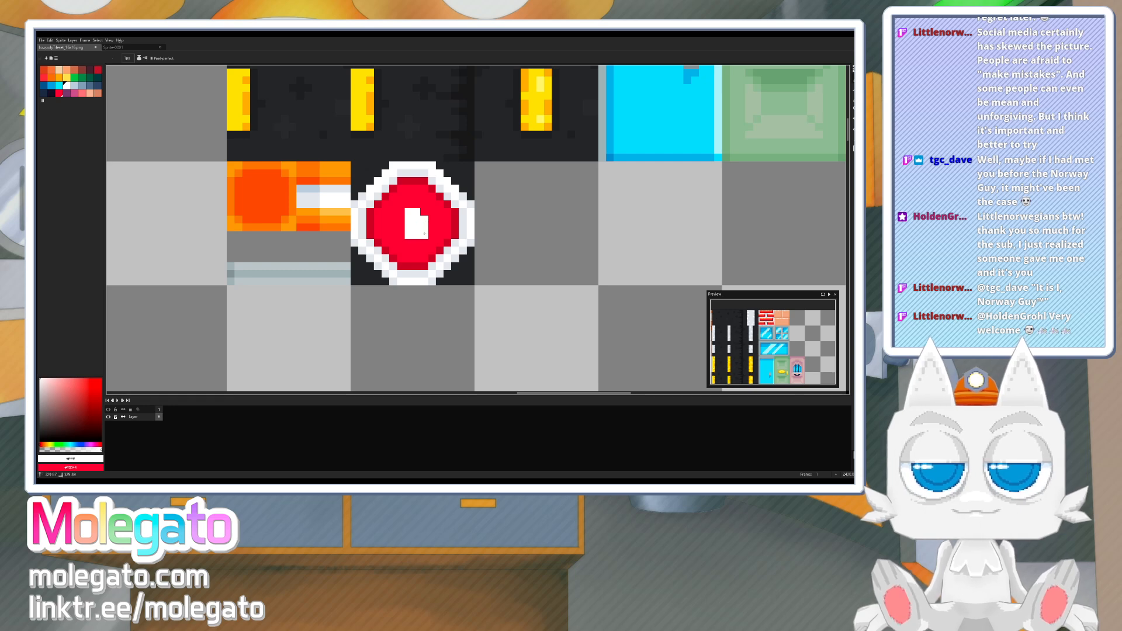
left_click(424, 212)
left_click(417, 204)
left_click(409, 204)
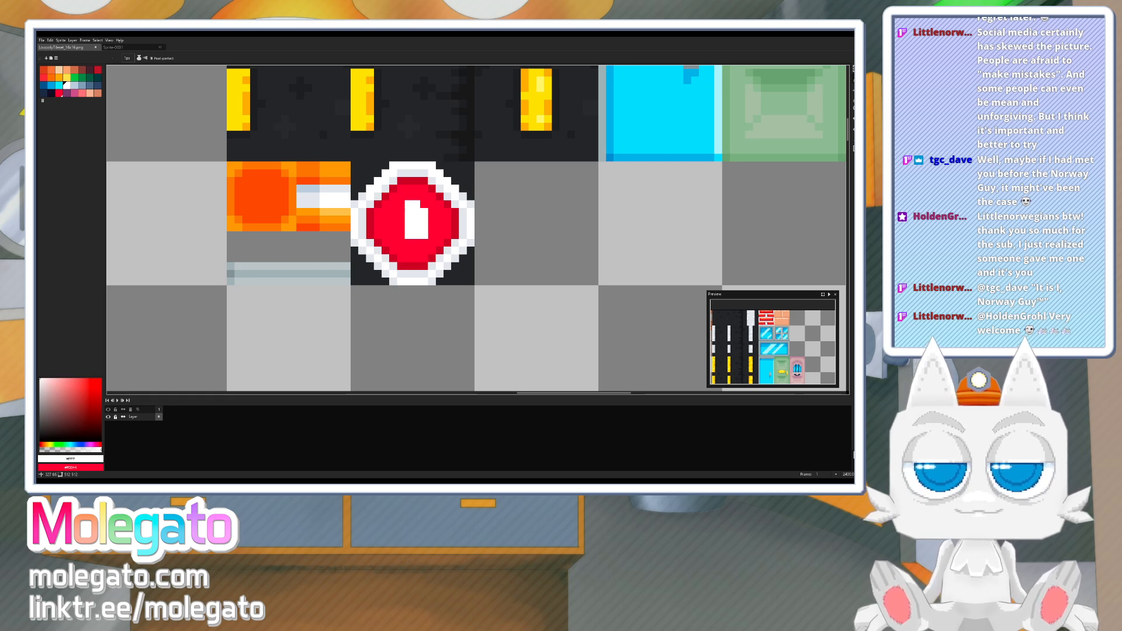
left_click(401, 228)
left_click(401, 235)
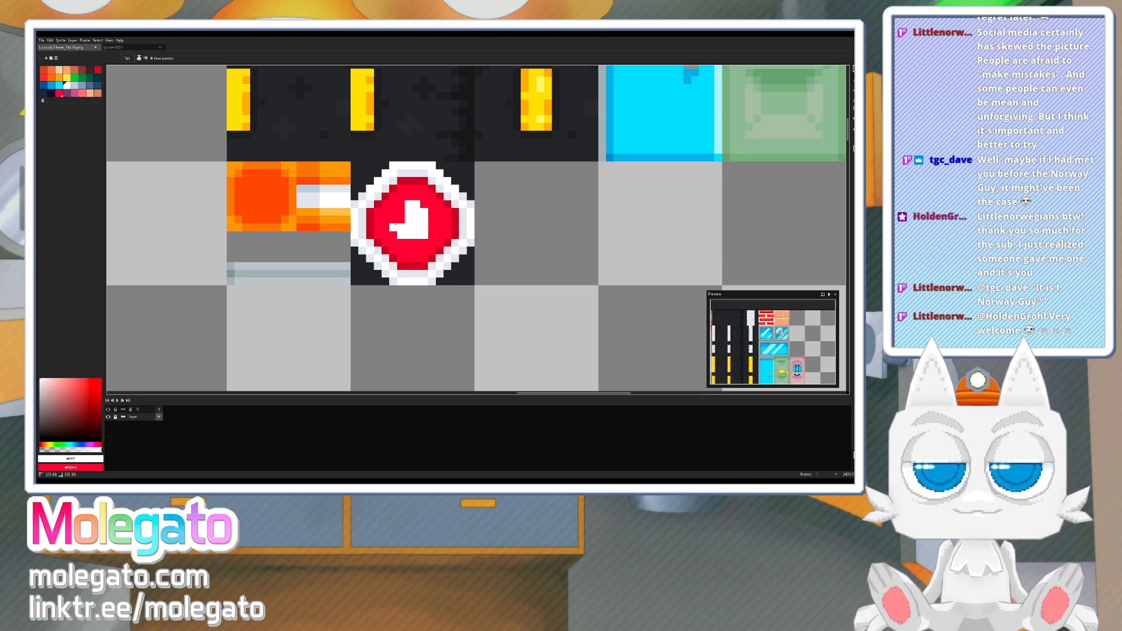
left_click_drag(396, 225, 417, 243)
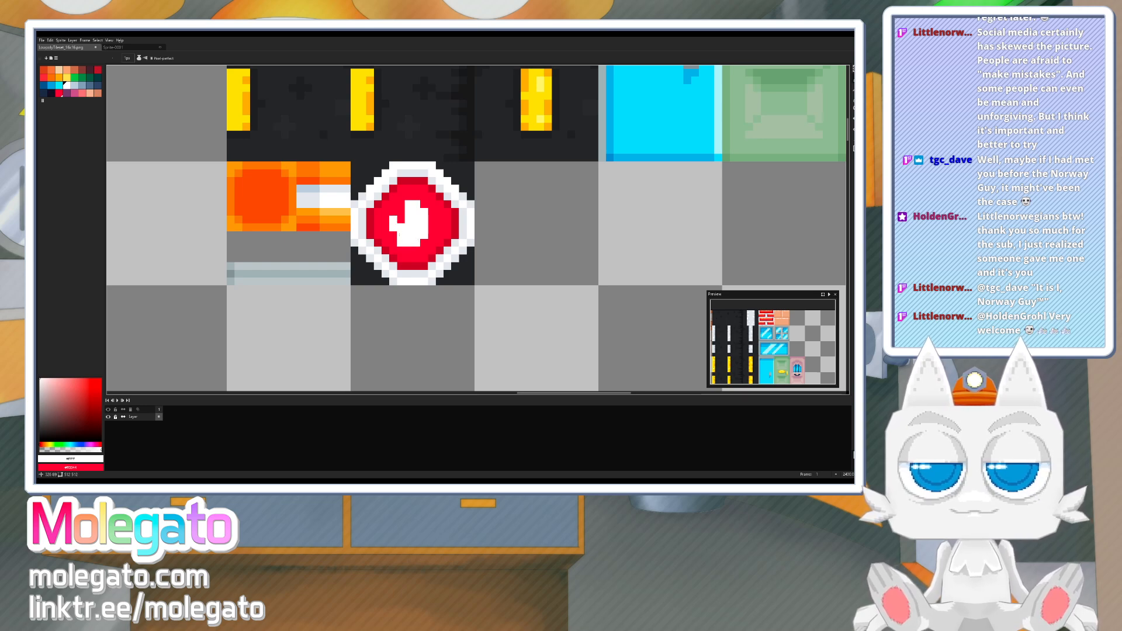
left_click(393, 235)
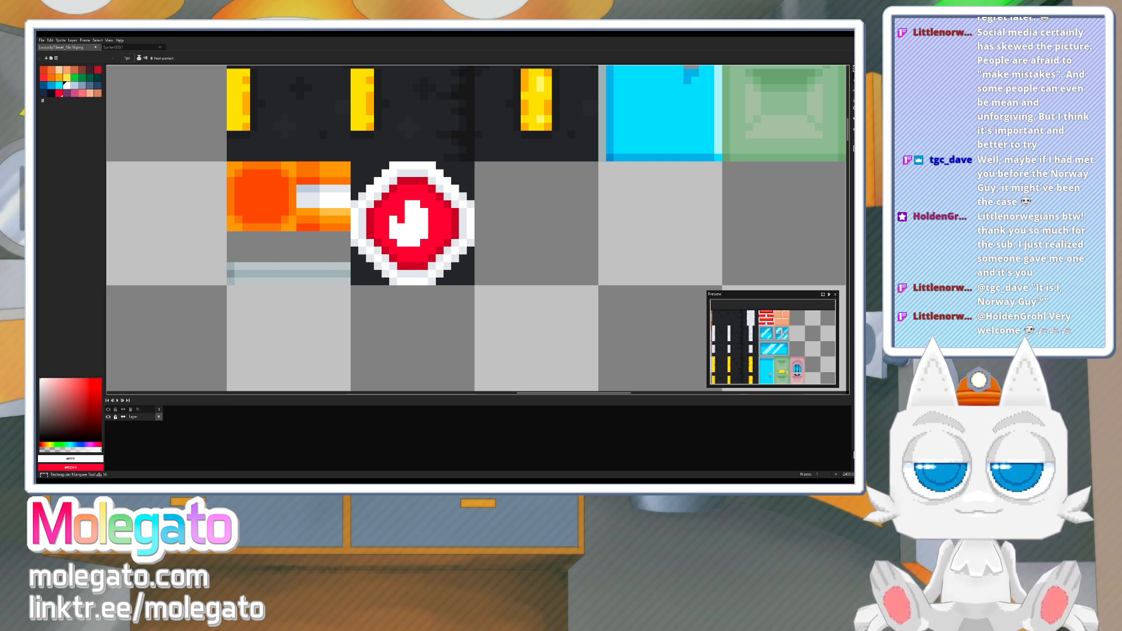
- Select the white hand and shift it one pixel to the right inside the red octagon
left_click(853, 69)
left_click_drag(381, 199, 422, 233)
left_click(416, 273)
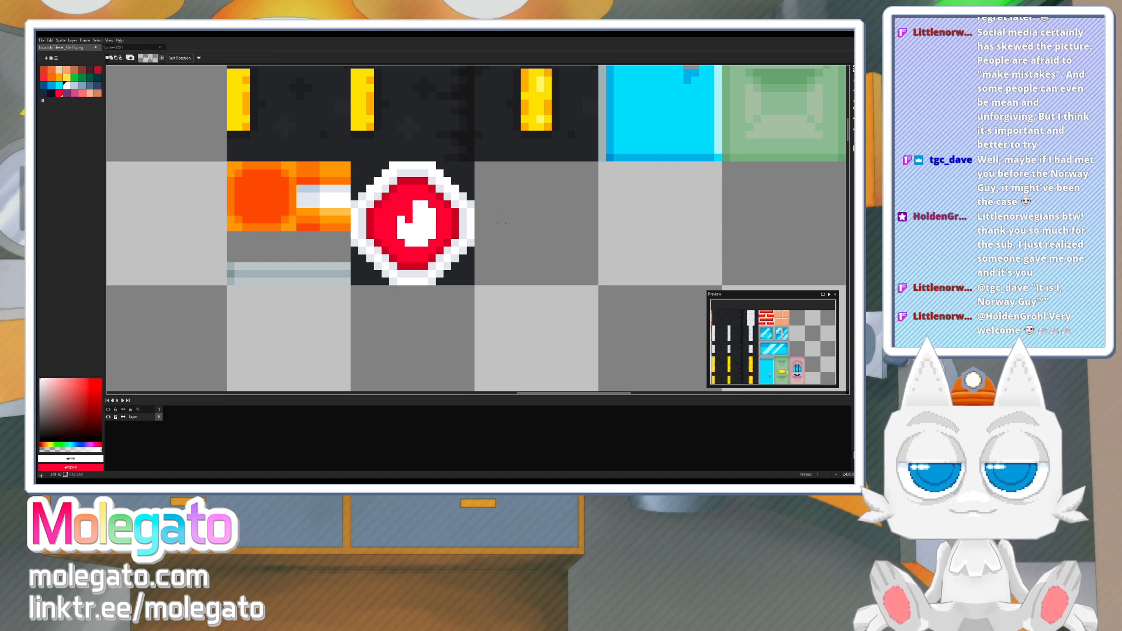
- Extend the hand with white pixels to form the thumb, widen the palm and lengthen the fingers
key("b")
left_click(394, 227)
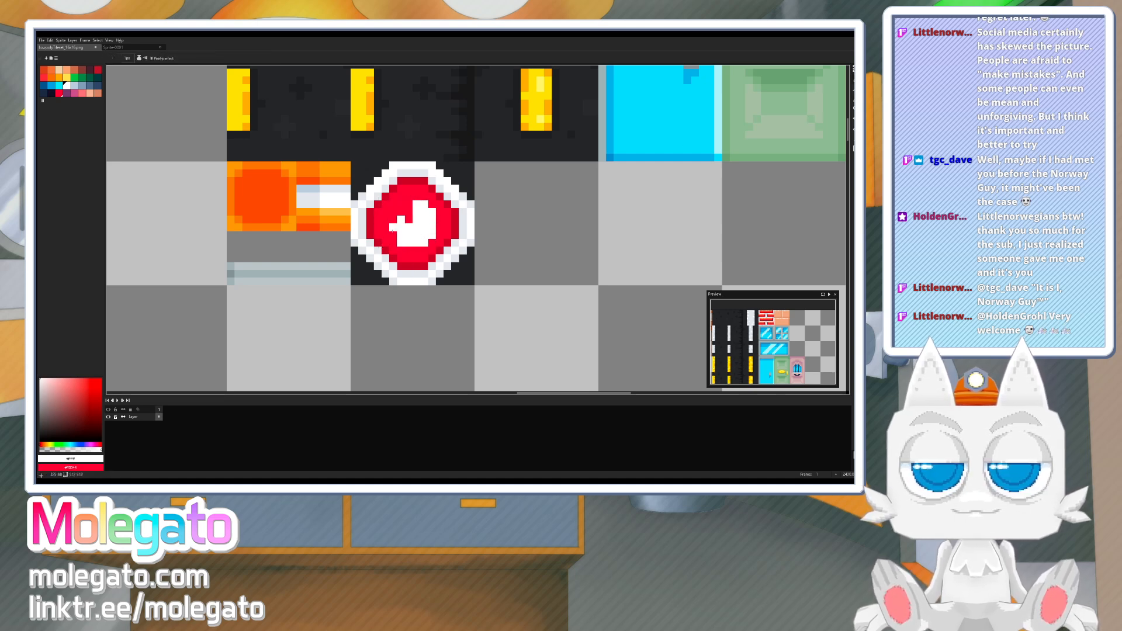
left_click(394, 221)
left_click(393, 236)
left_click(409, 220)
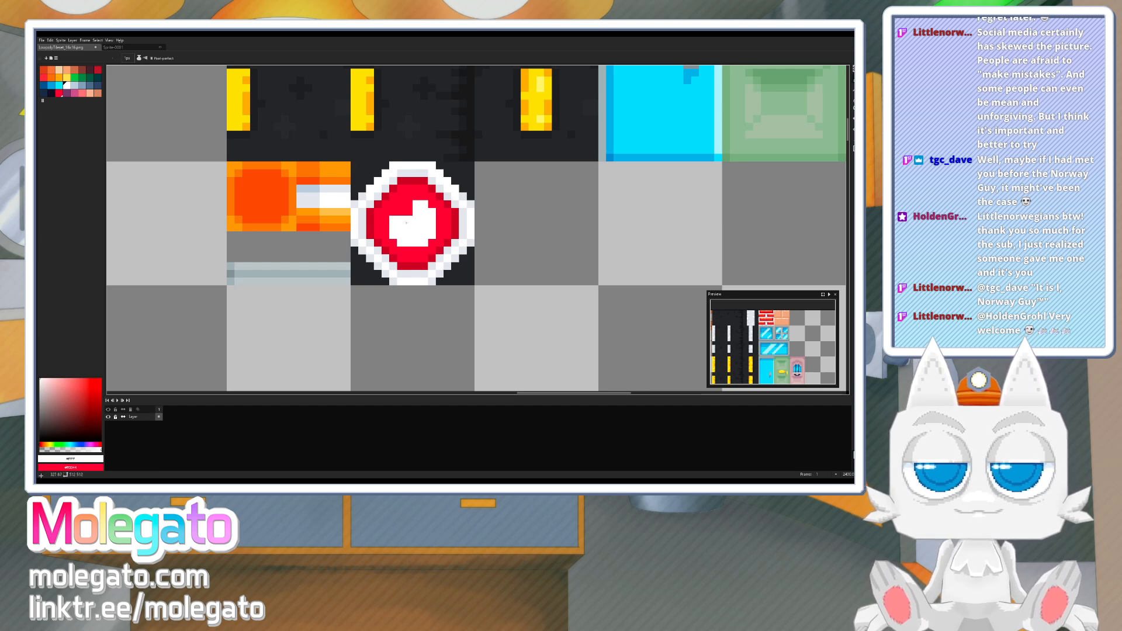
left_click_drag(409, 213, 408, 206)
- Restore a red gap between the thumb and fingers and shade the hand's edges with light grey pixels
left_click(401, 209, "alt")
left_click(401, 219)
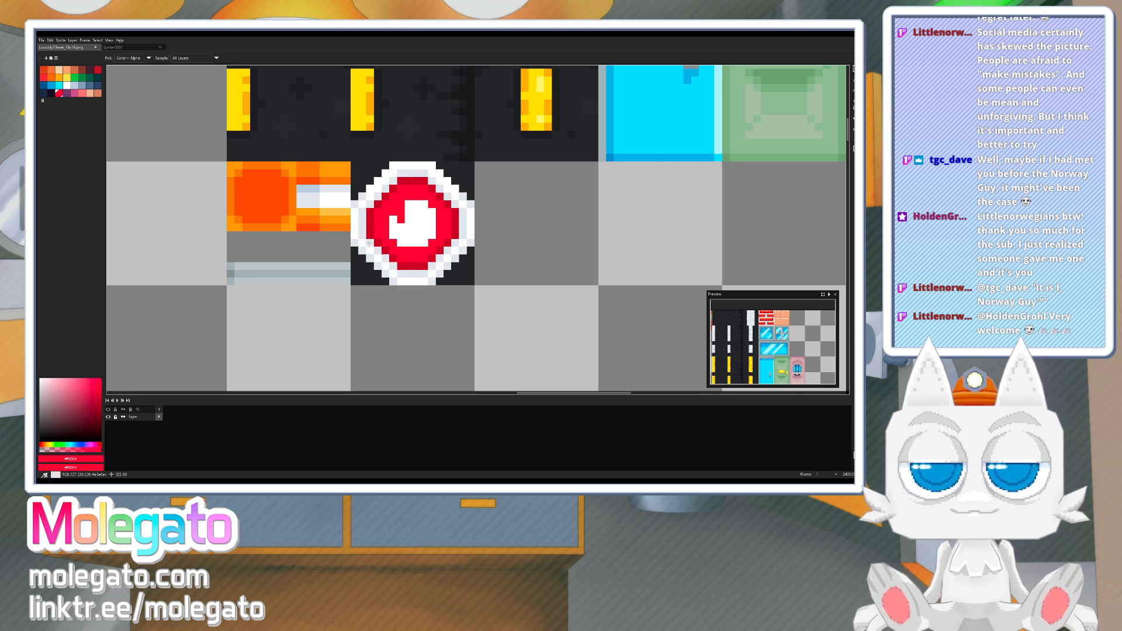
left_click(401, 219, "alt")
left_click(401, 227)
left_click(393, 235)
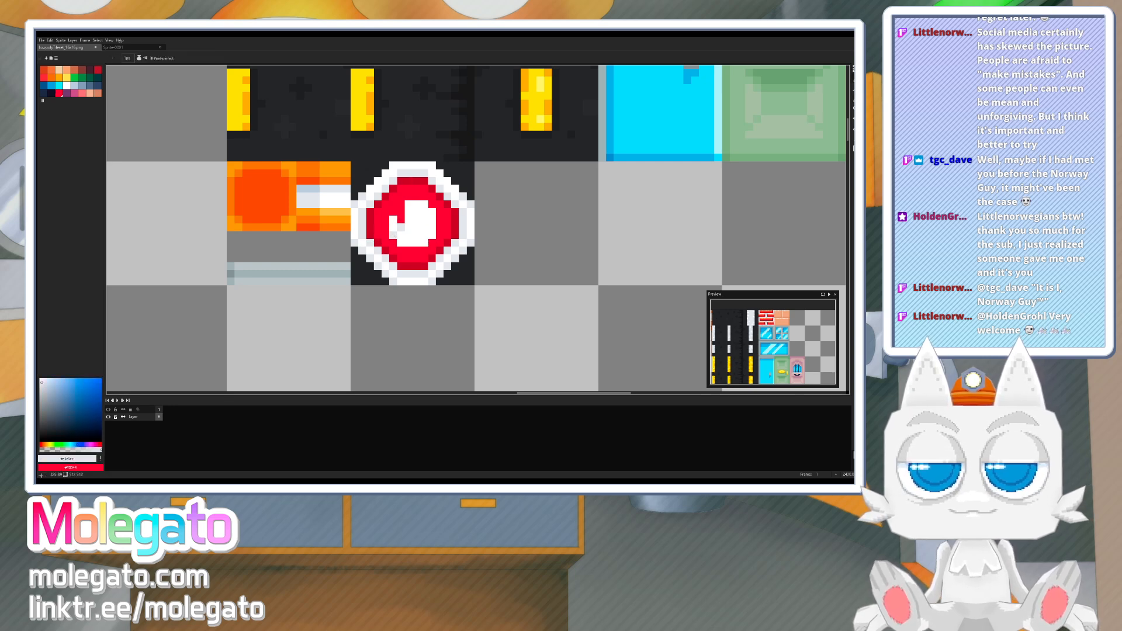
left_click(401, 242)
left_click(422, 240)
left_click(432, 235)
left_click(432, 212)
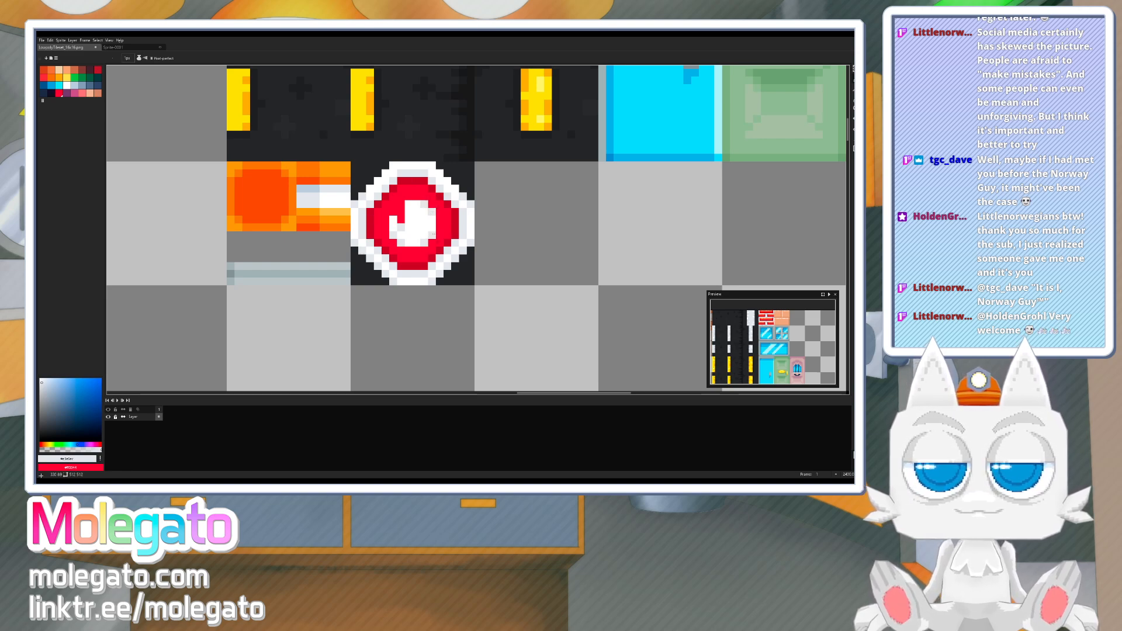
- Sample the darker red and draw a shadow along the underside of the hand
key("alt")
left_click(389, 208, "alt")
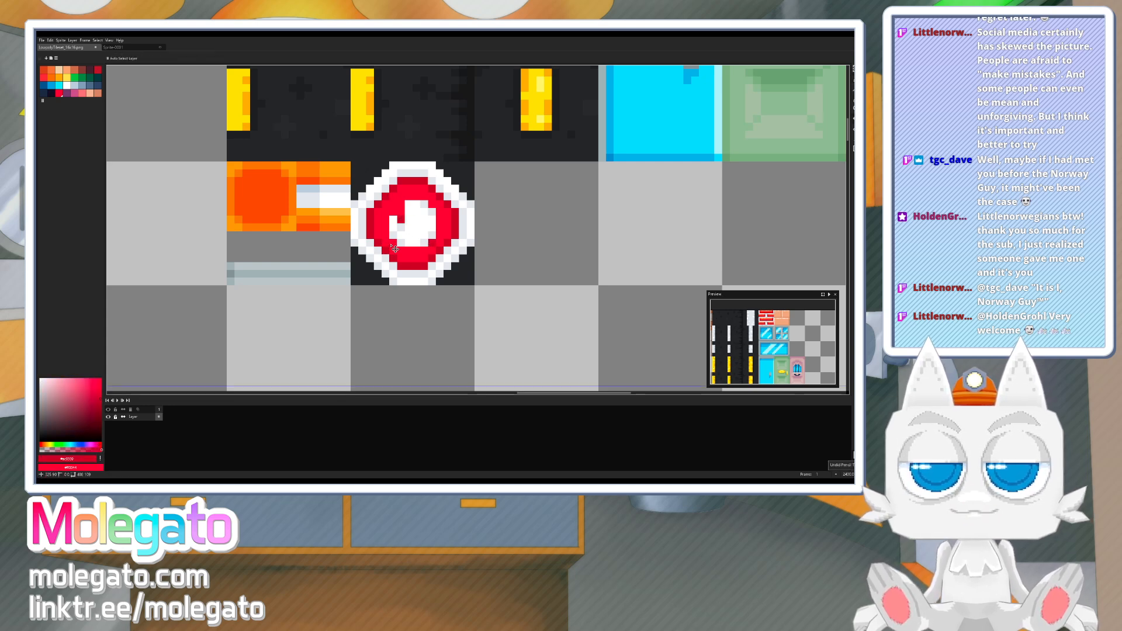
left_click_drag(406, 250, 416, 249)
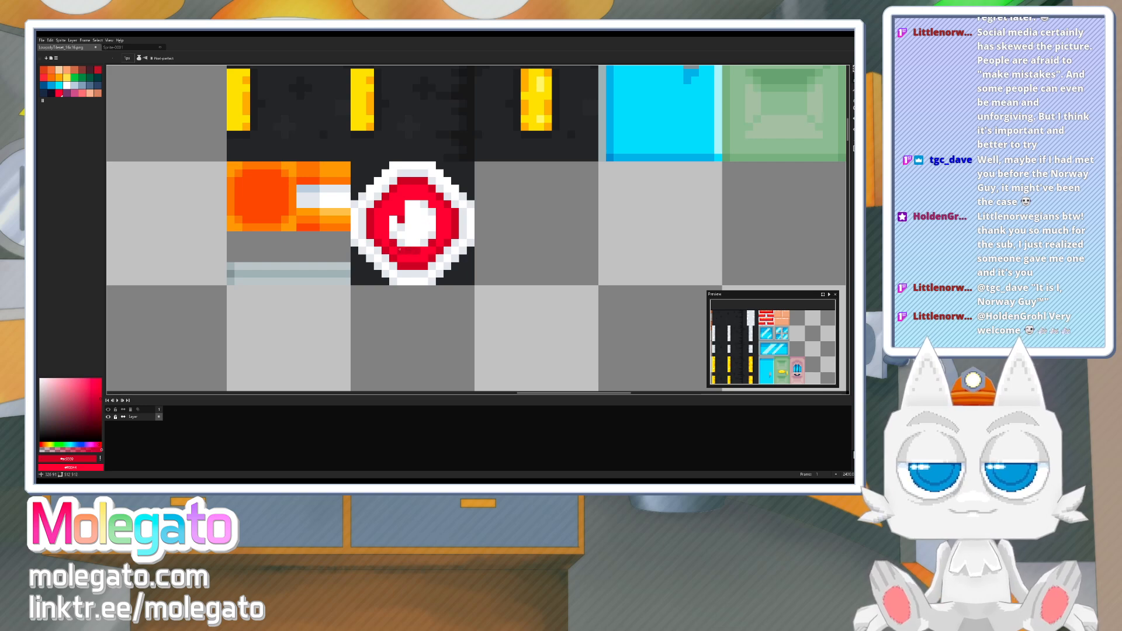
scroll(480, 239, "up", 2)
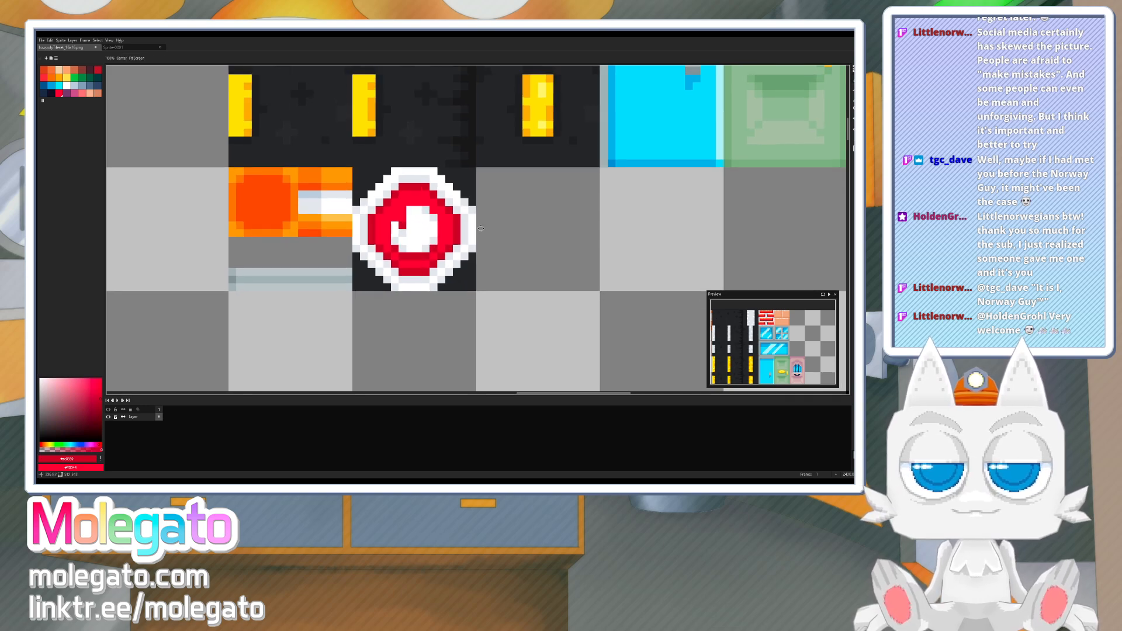
scroll(442, 263, "down", 6)
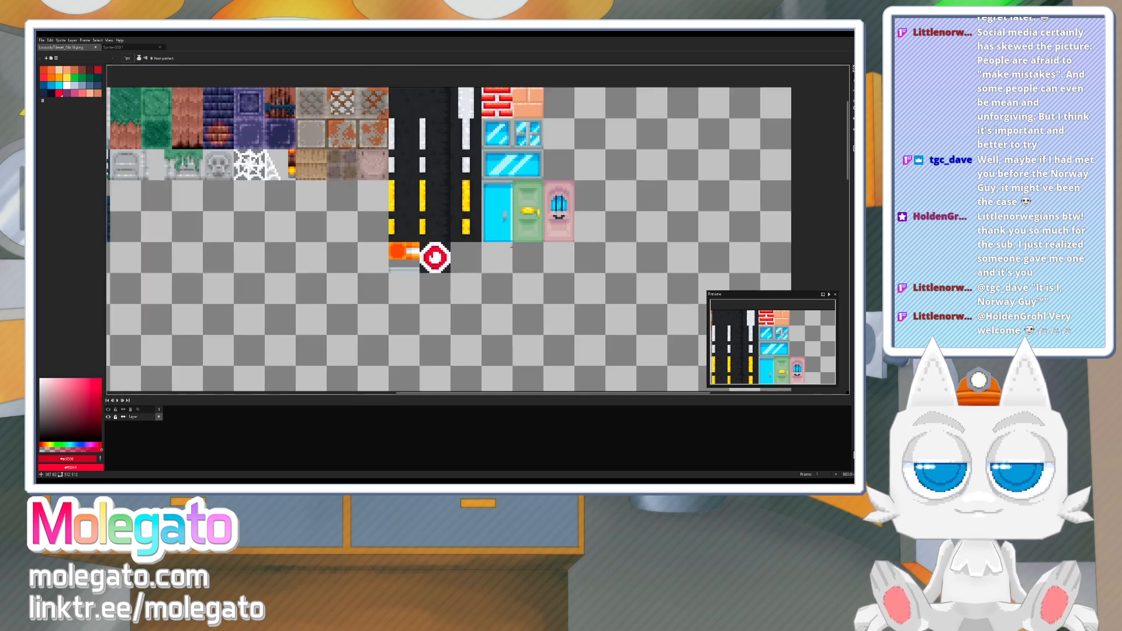
scroll(490, 261, "up", 3)
scroll(490, 261, "up", 1)
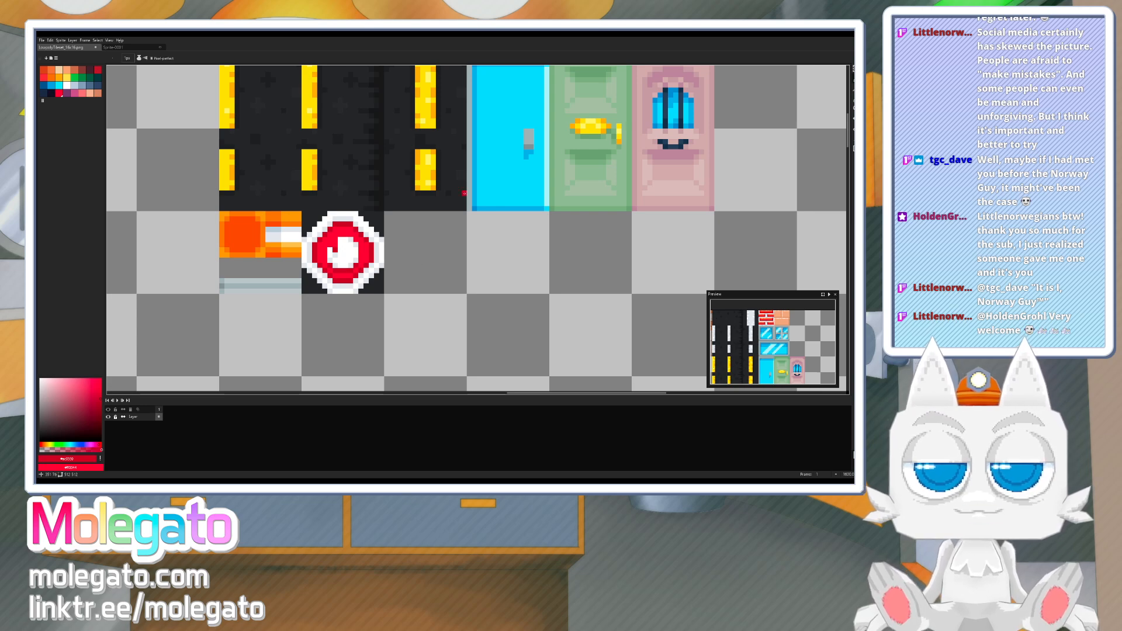
- Select the stop sign tile and fill its four dark corners with the cyan sampled from the blue door
key("w")
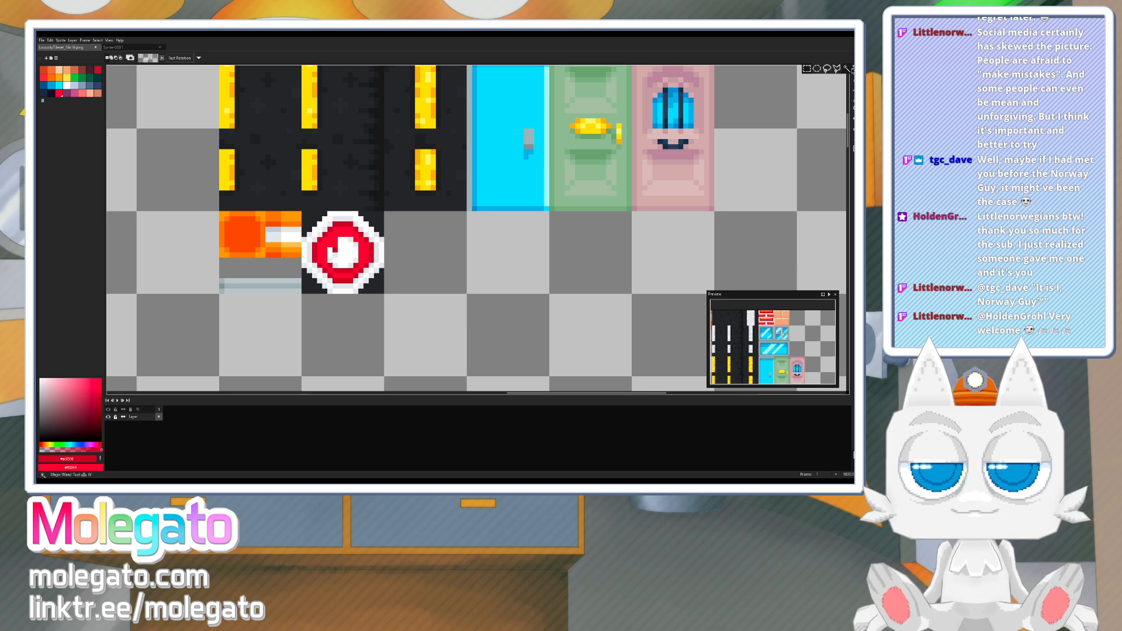
left_click_drag(304, 213, 387, 291)
key("b")
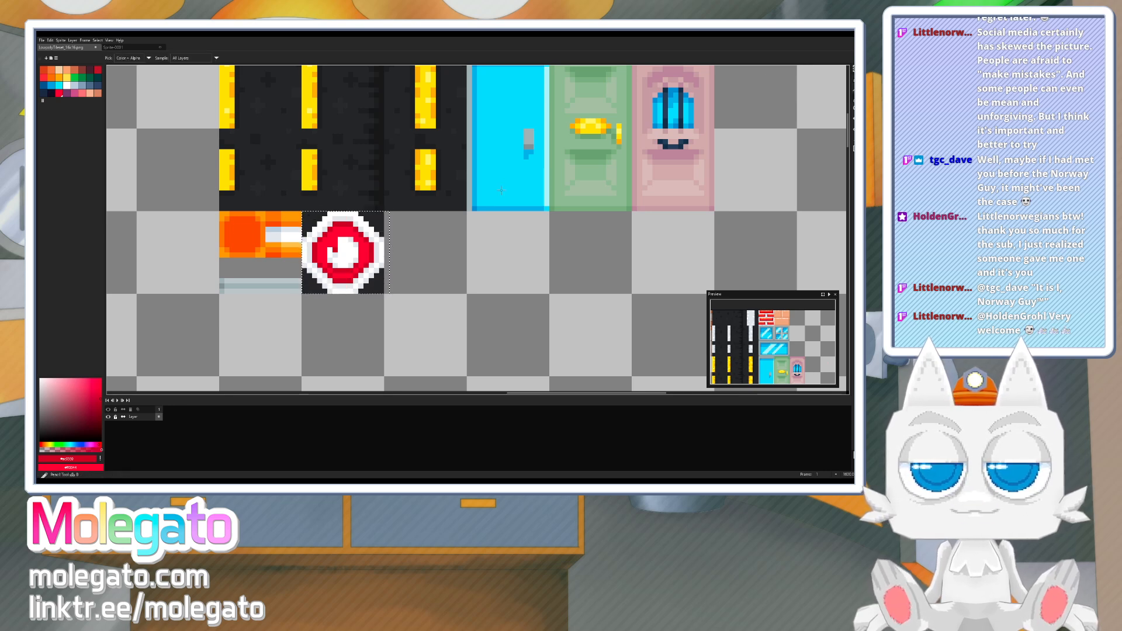
left_click(491, 190, "alt")
key("g")
left_click(366, 224)
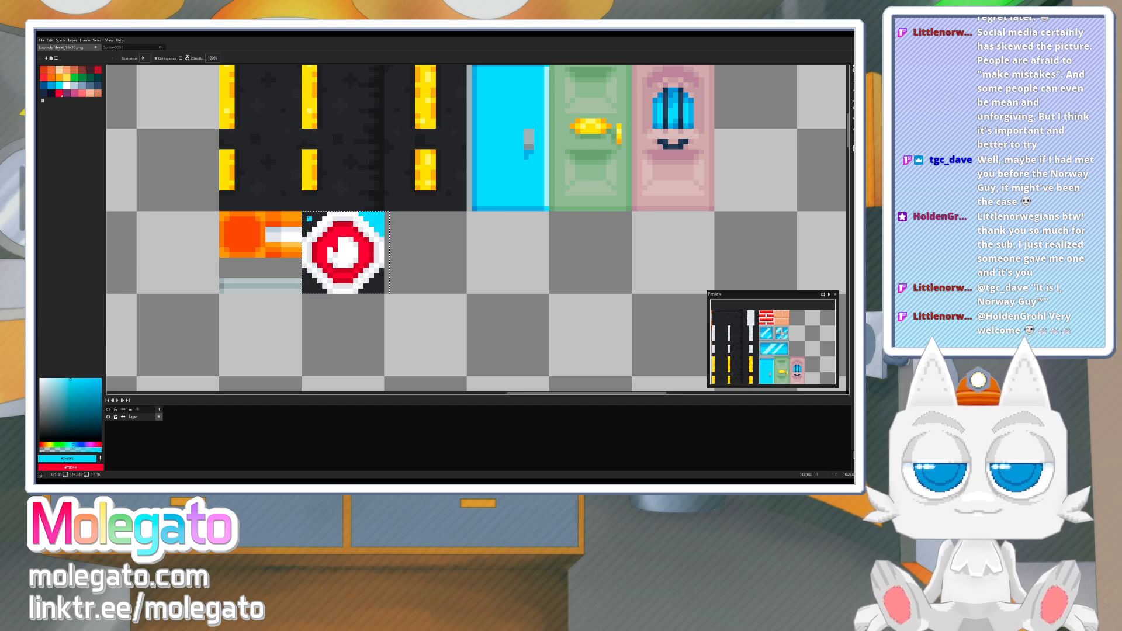
left_click(310, 219)
left_click(311, 285)
left_click(372, 286)
- Select the four cyan corners around the stop sign with the Magic Wand, delete them, and save the tileset
key("w")
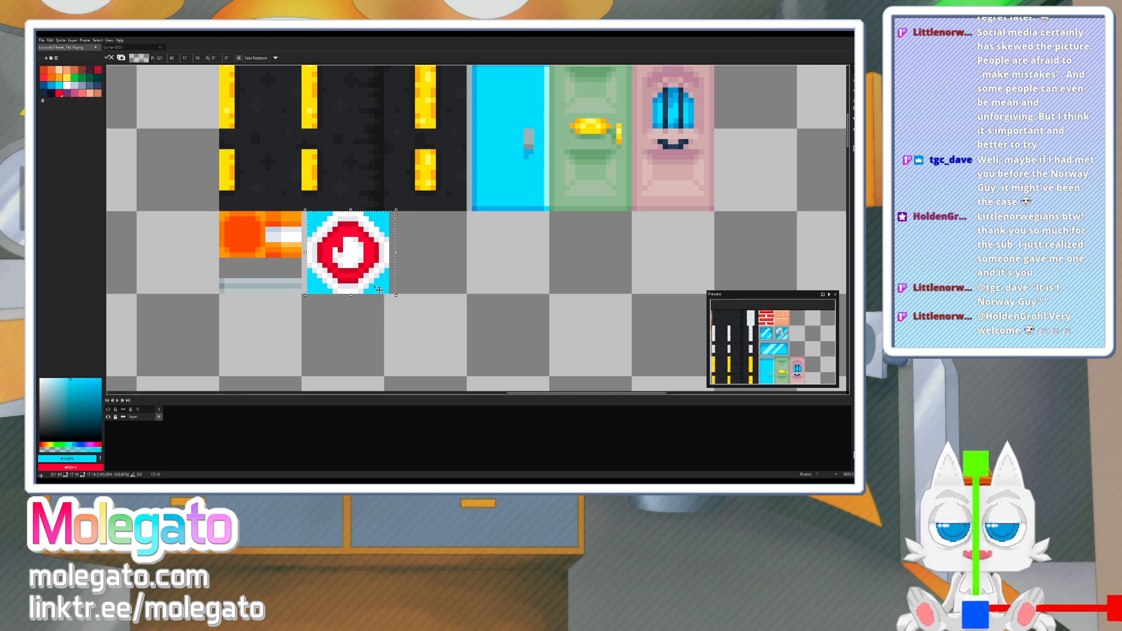
left_click(387, 306)
left_click(376, 286)
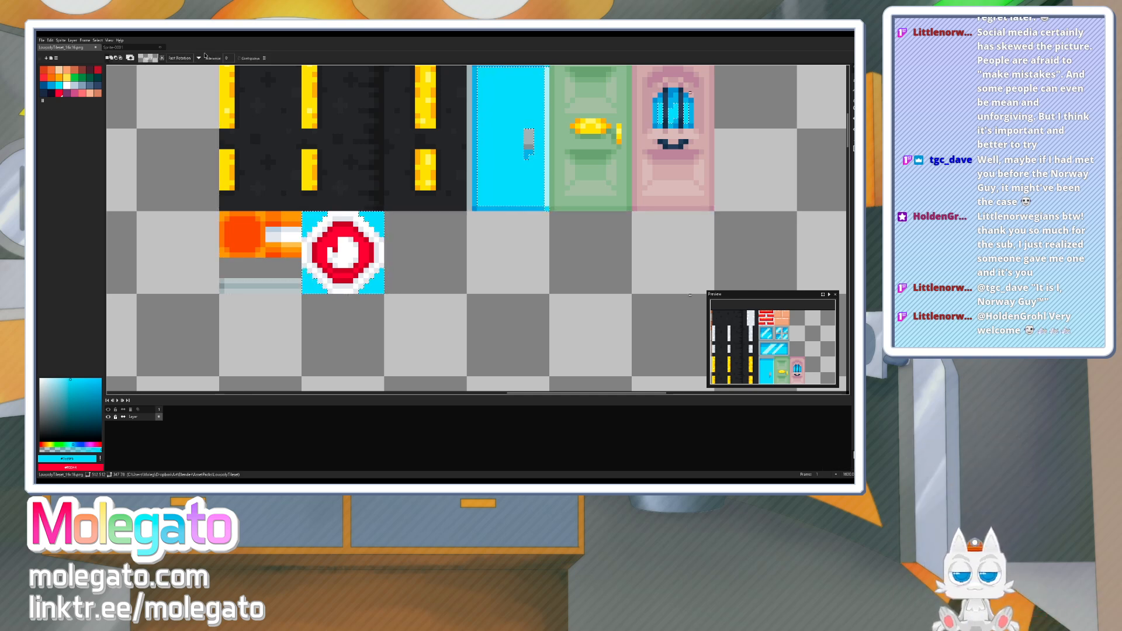
left_click(239, 58)
left_click(318, 222)
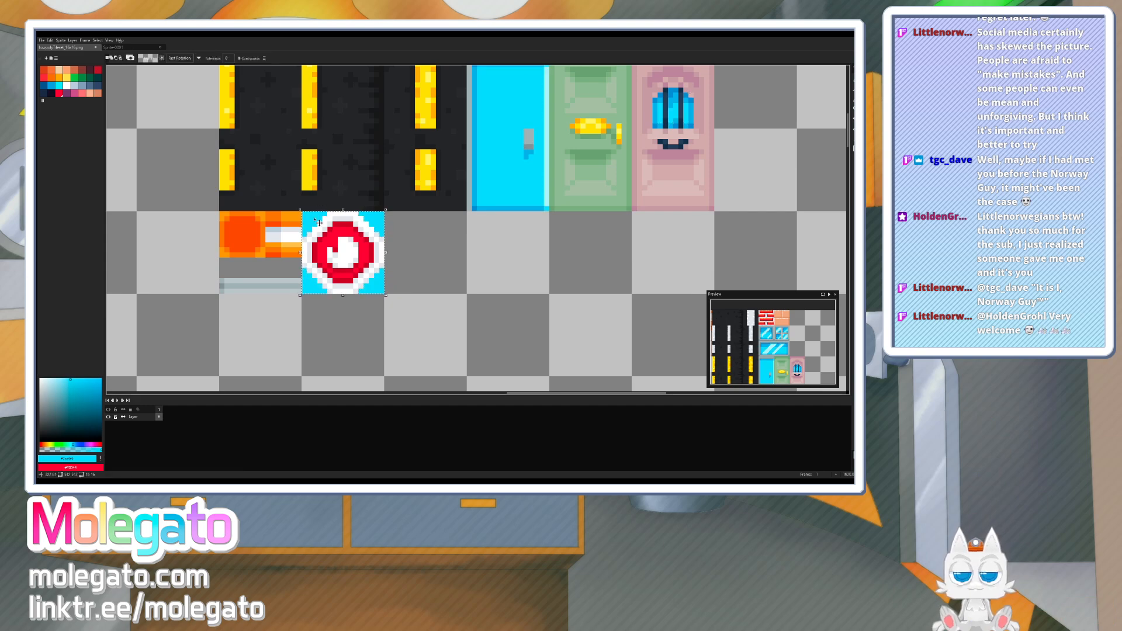
left_click(314, 290)
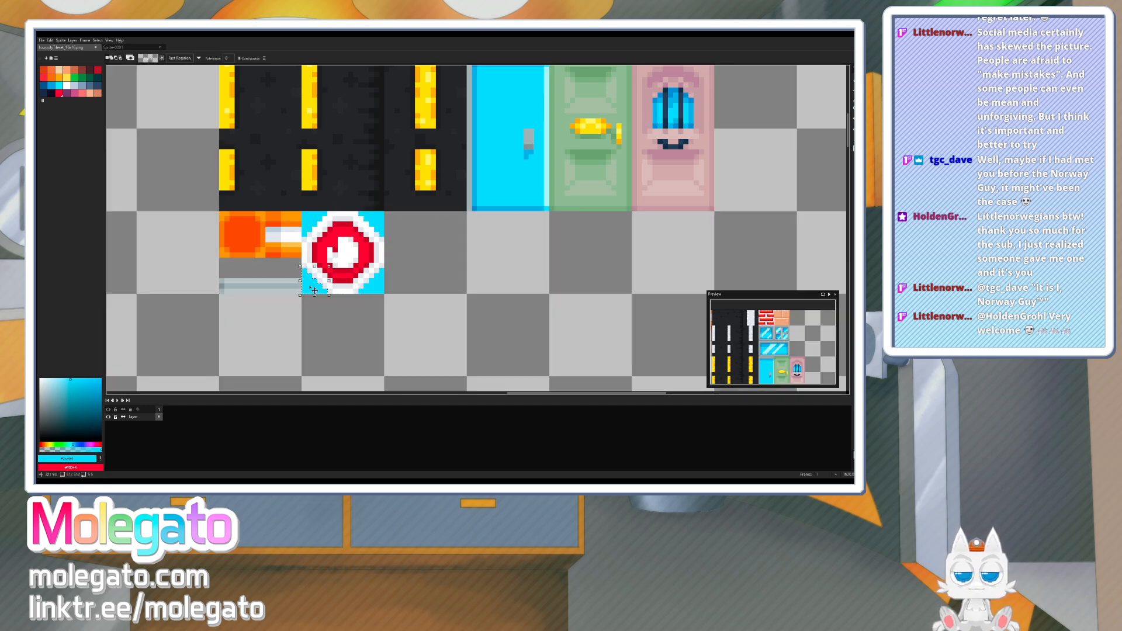
left_click(369, 286, "shift")
key("Delete")
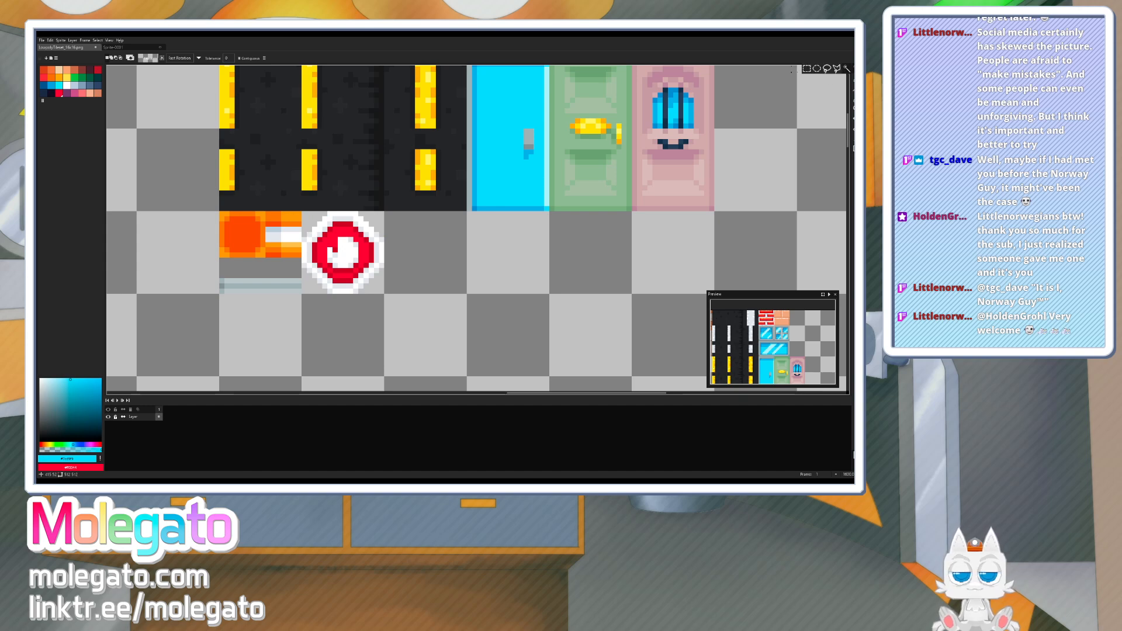
key("m")
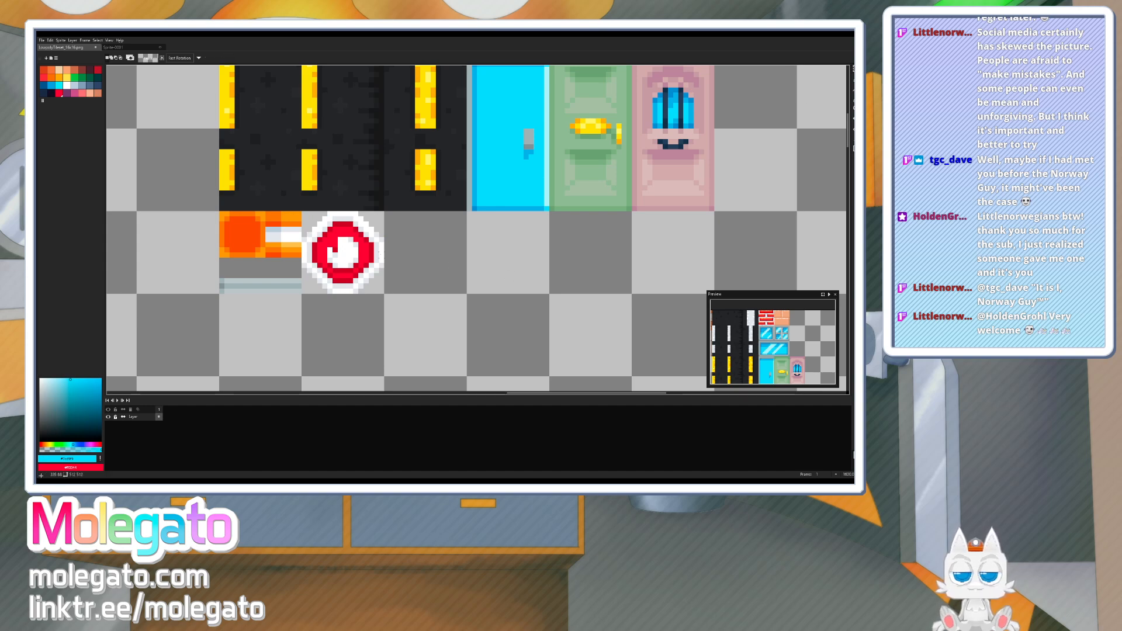
key("ctrl+s")
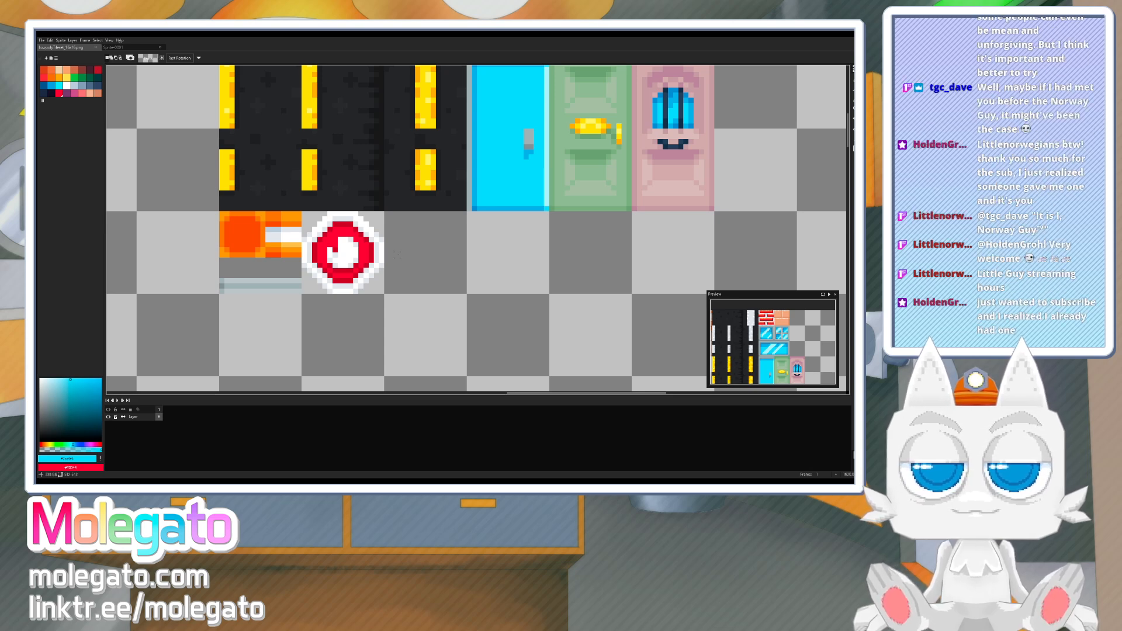
- Sample the stop sign's white and draw a one-pixel triangle outline filling the empty tile beside the stop sign
scroll(400, 266, "up", 1)
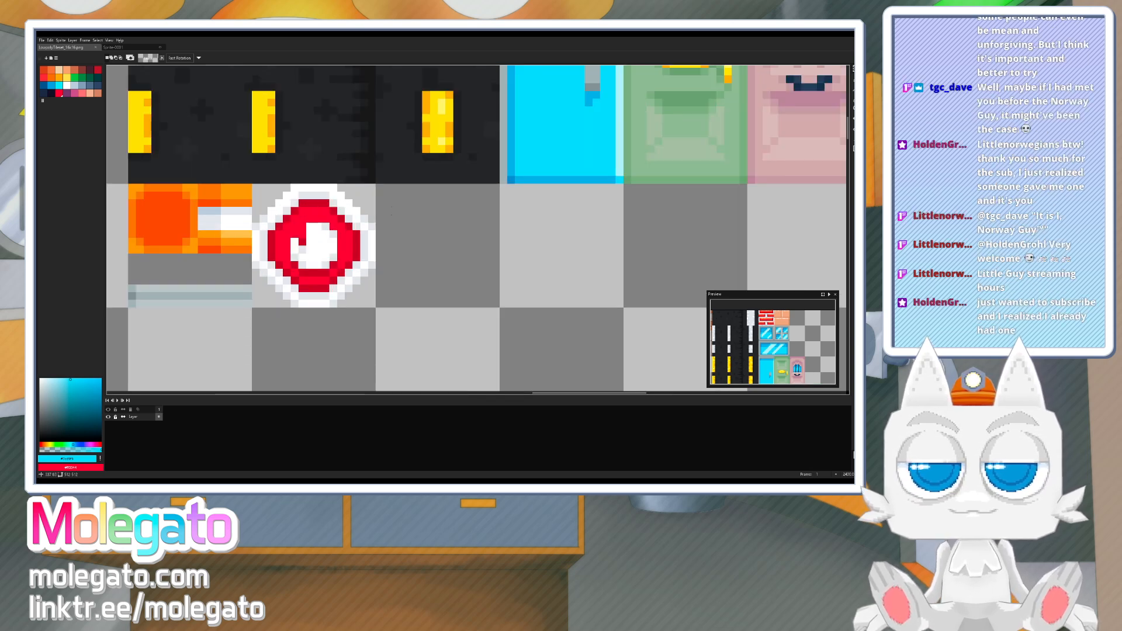
key("i")
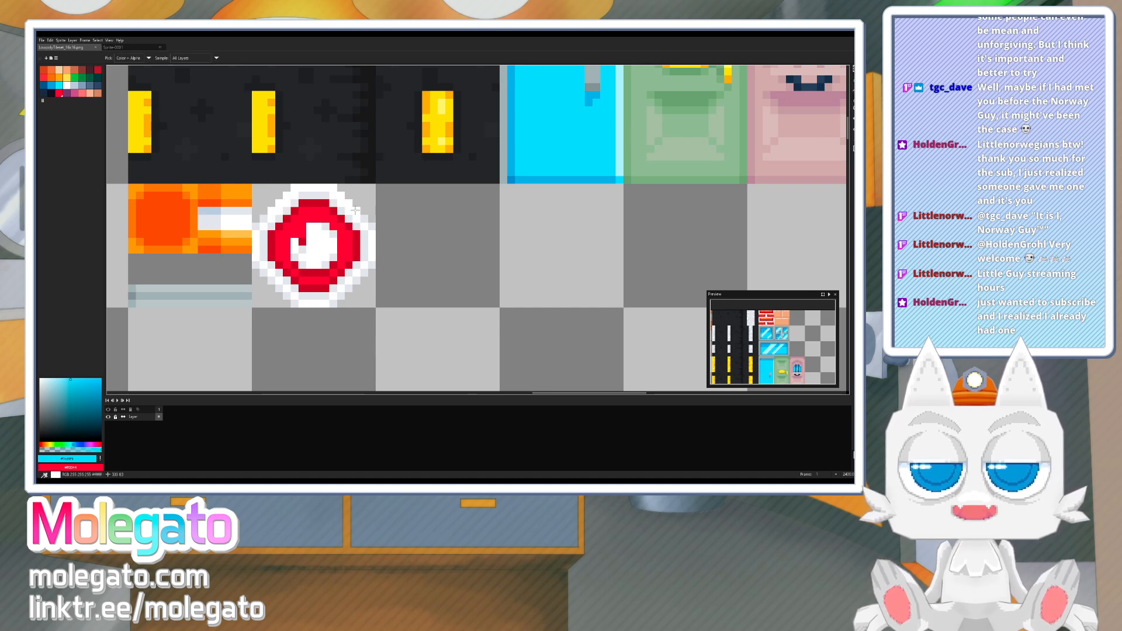
left_click(356, 209)
key("m")
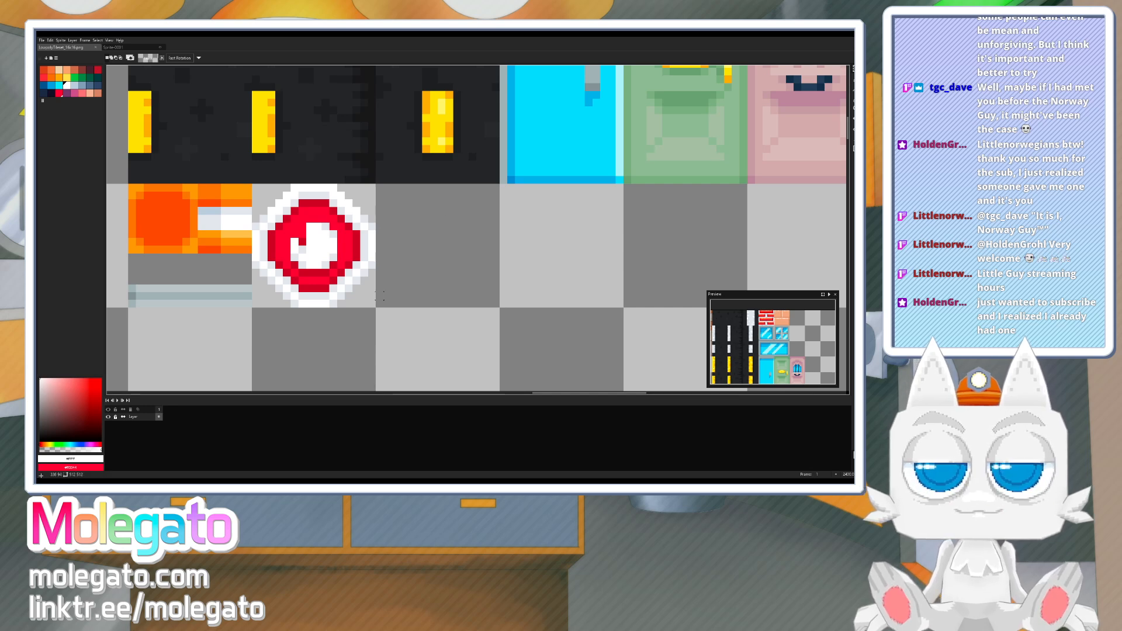
key("b")
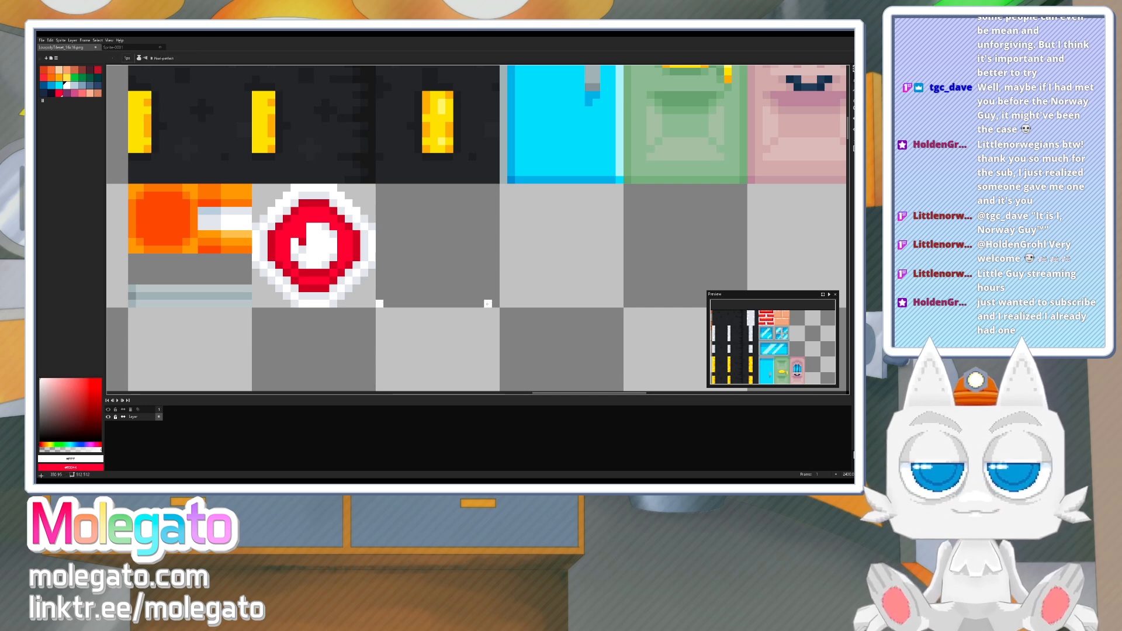
left_click(488, 304, "shift")
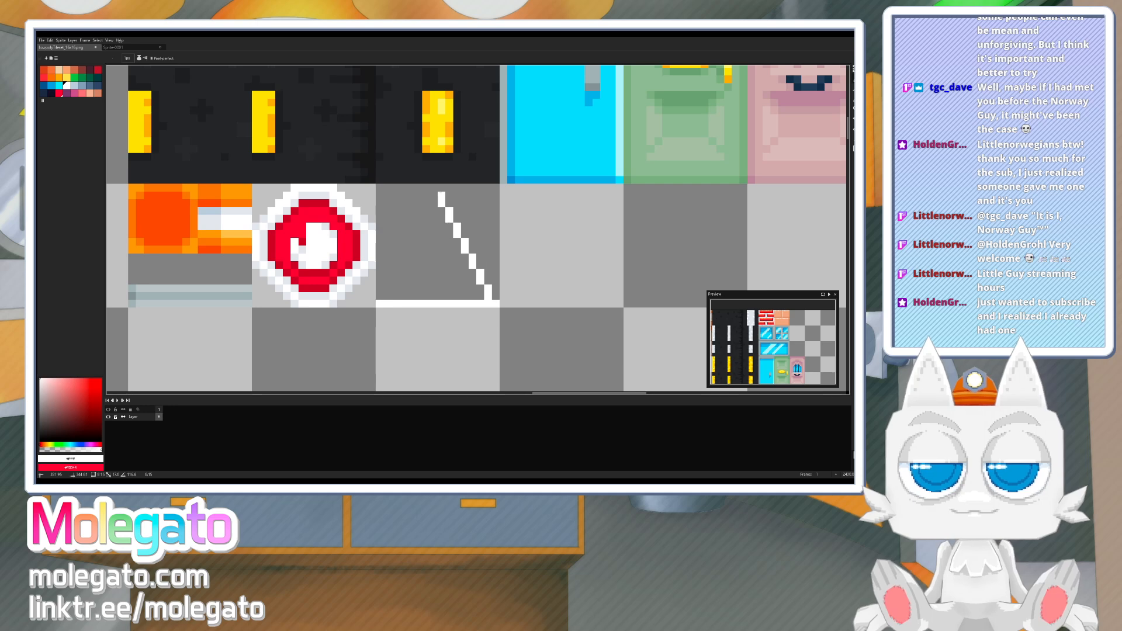
left_click(441, 189, "shift")
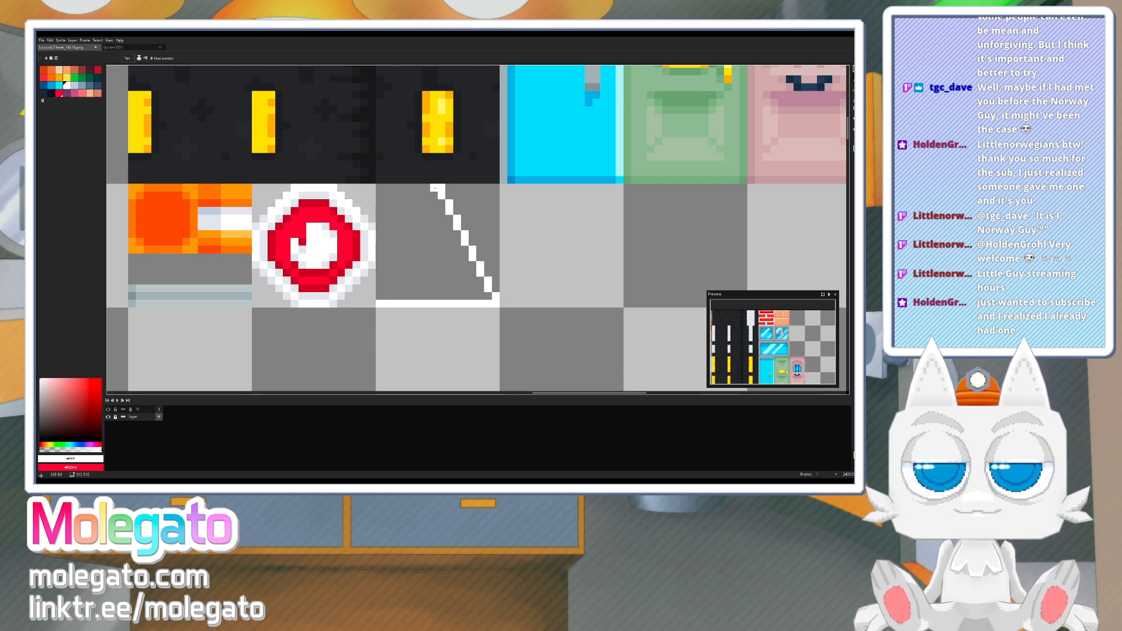
left_click(386, 297, "shift")
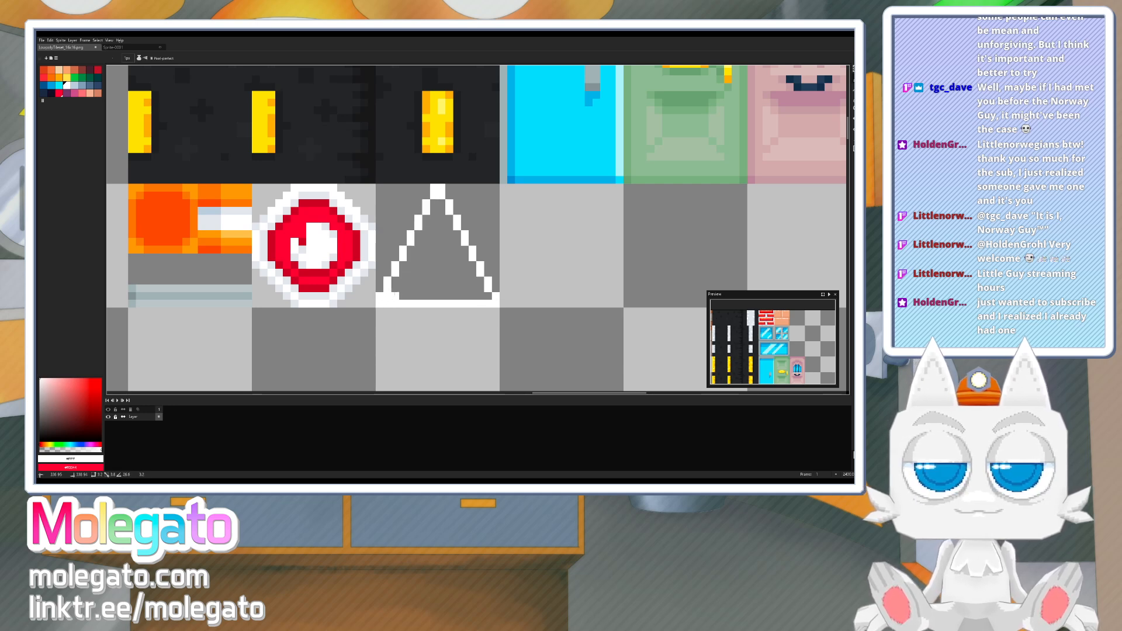
- Thicken the triangle's base and both slanted sides with a second row of white pixels
left_click_drag(386, 296, 490, 296)
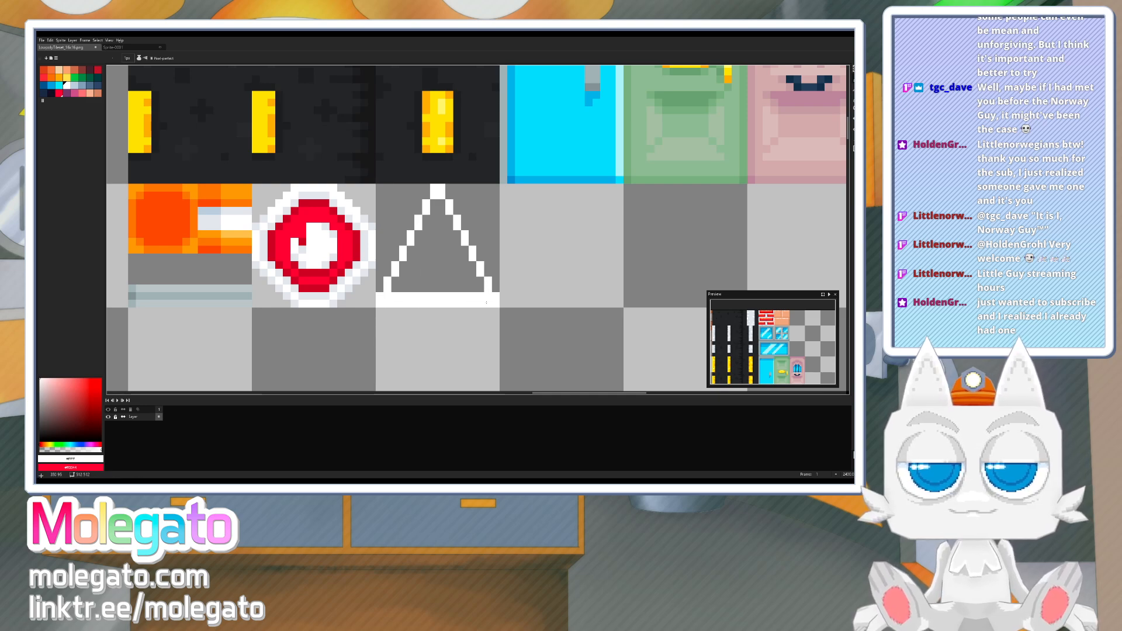
left_click(441, 195, "shift")
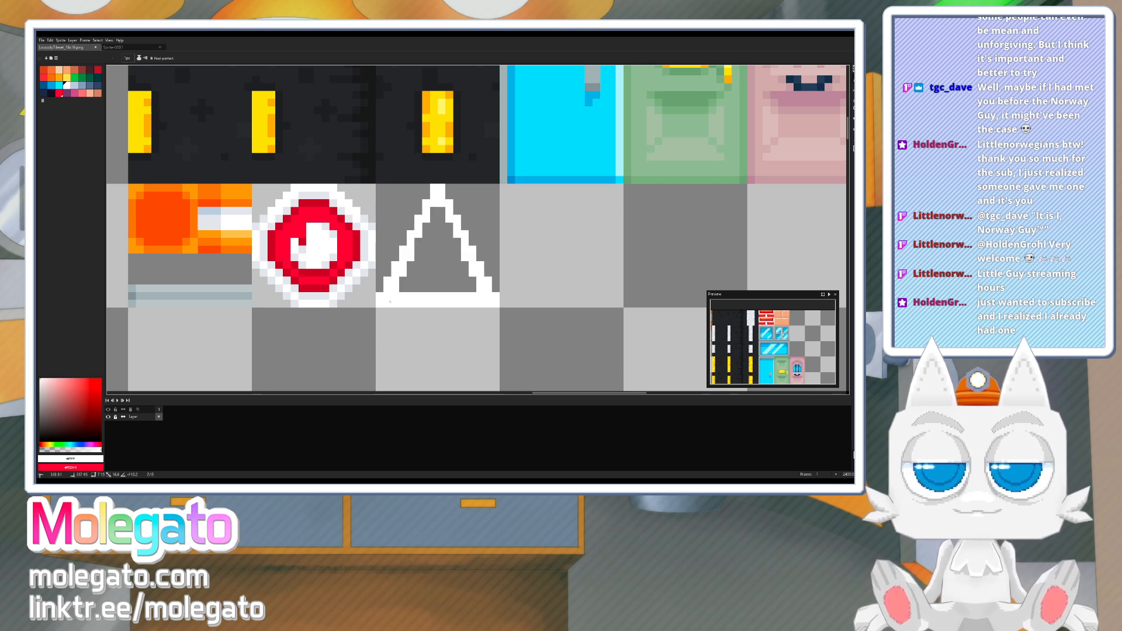
left_click(390, 300, "shift")
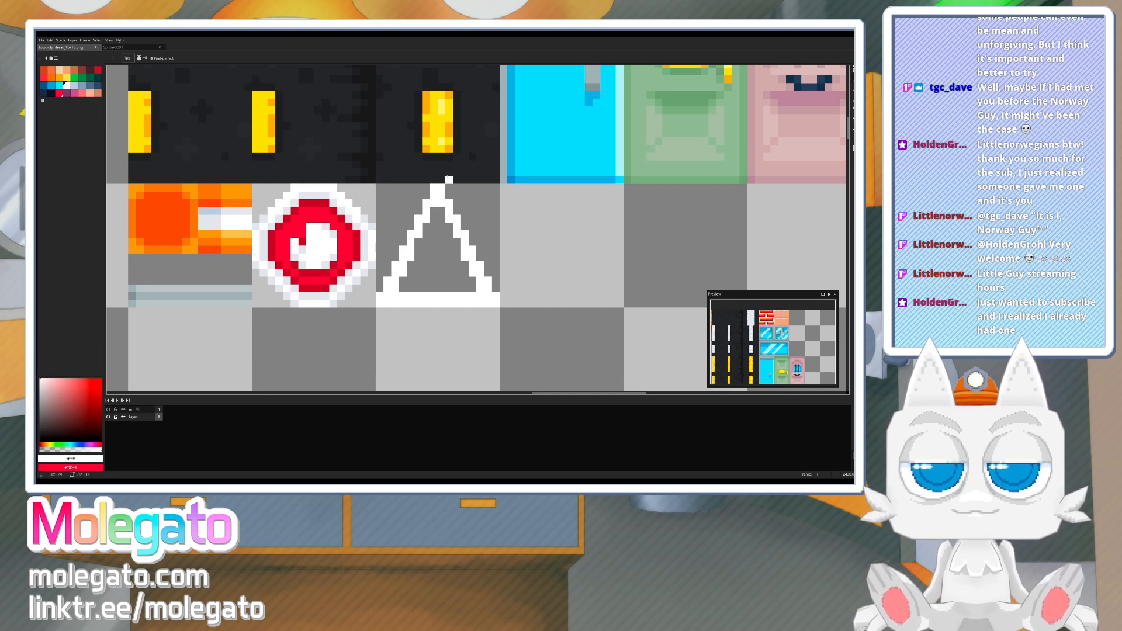
- Fill the inside of the triangle with the yellow sampled from the road marking
left_click(438, 128, "alt")
key("g")
left_click(434, 258)
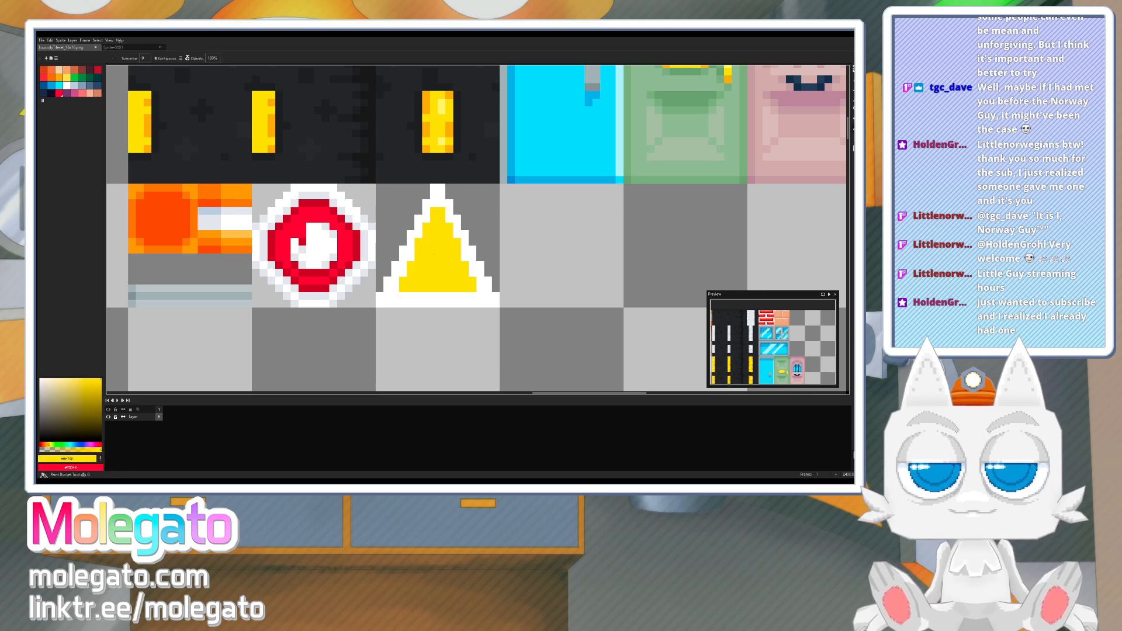
- Sample the orange from the road marking and shade the yellow area's tip and slanted edges with single pixels
key("b")
left_click(426, 146, "alt")
left_click(433, 211)
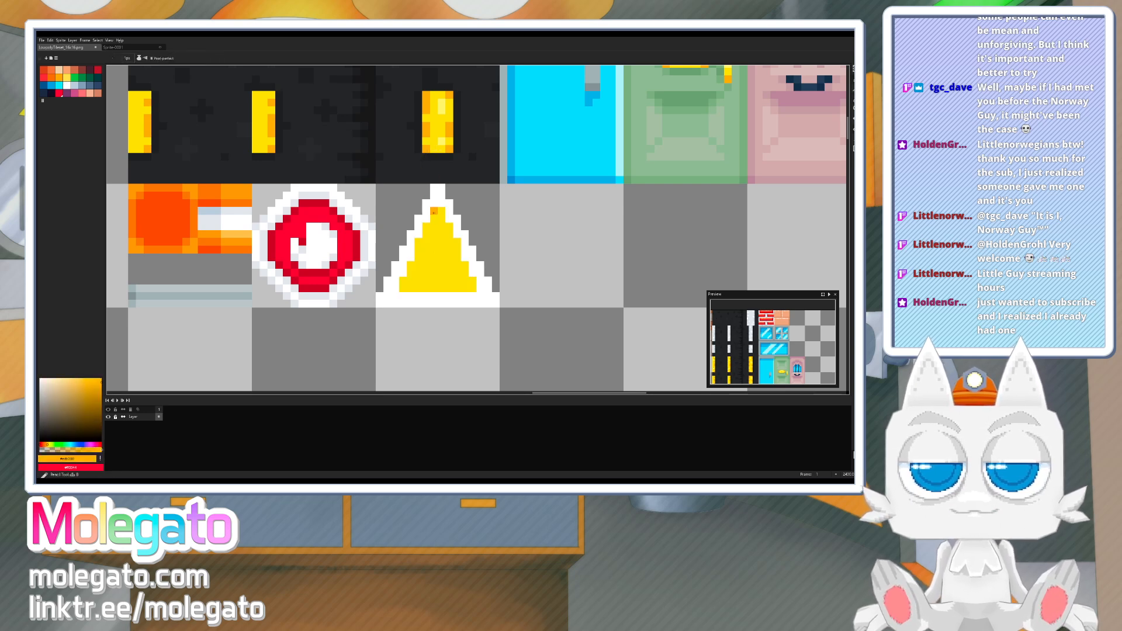
left_click(441, 211)
left_click(412, 264)
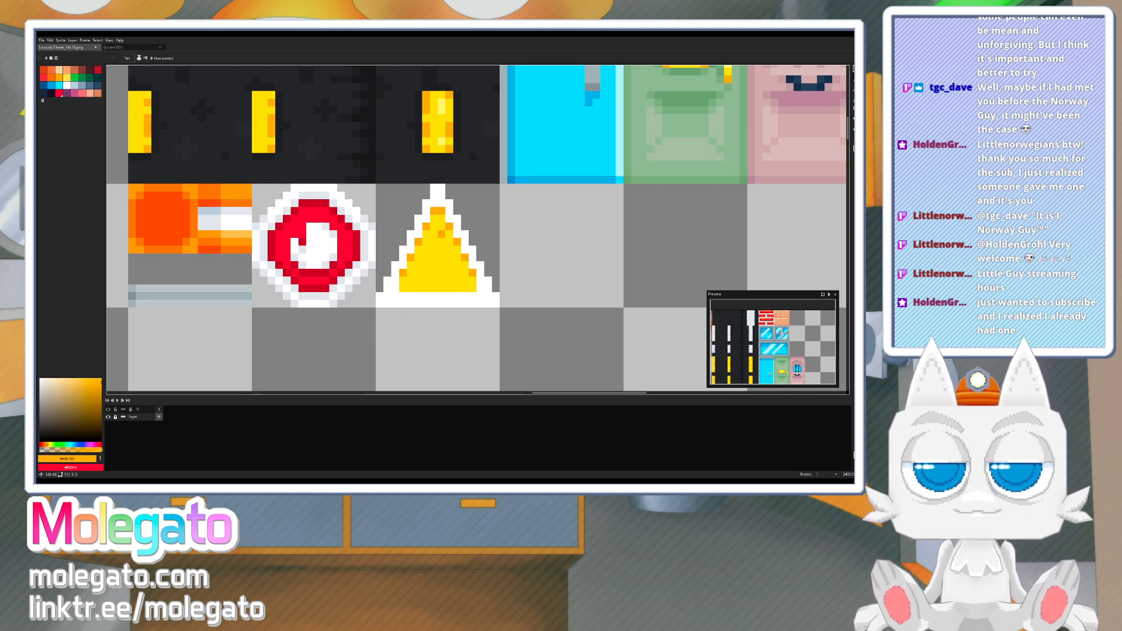
- Sample the light grey from the stop sign's rim and shade the triangle's white border with it
key("space")
left_click_drag(434, 259, 426, 268)
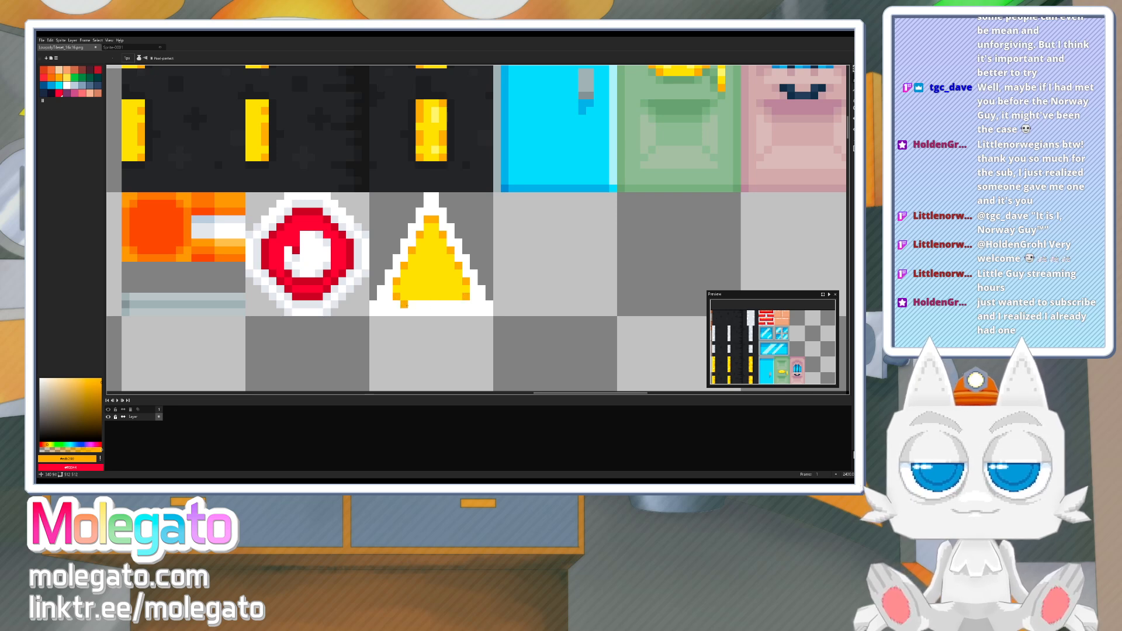
left_click(354, 275, "alt")
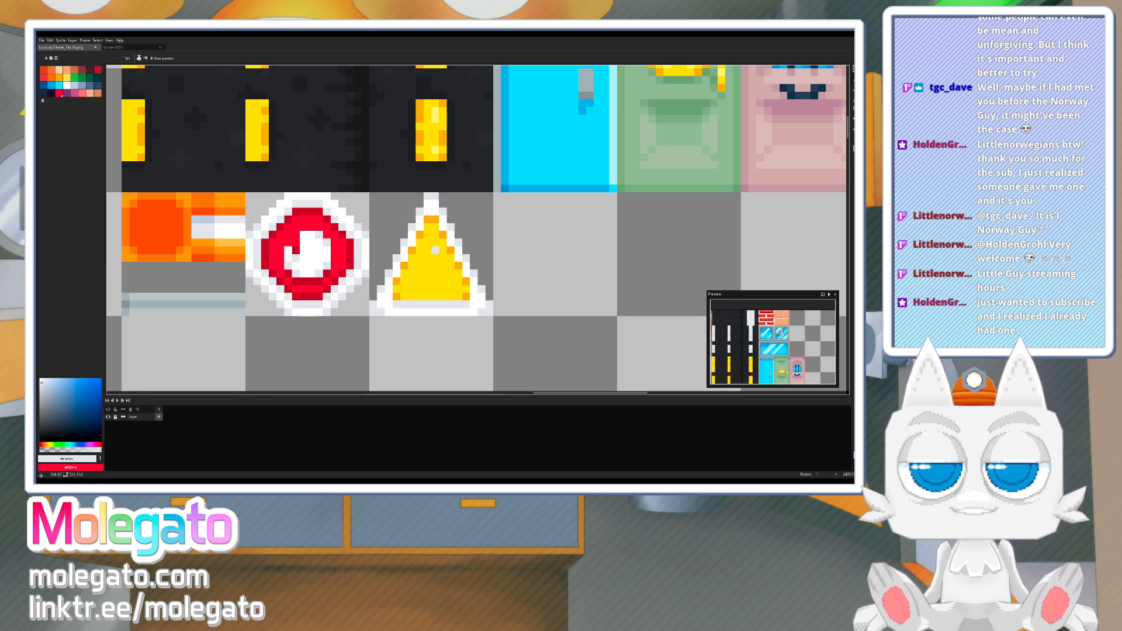
left_click_drag(432, 264, 428, 279)
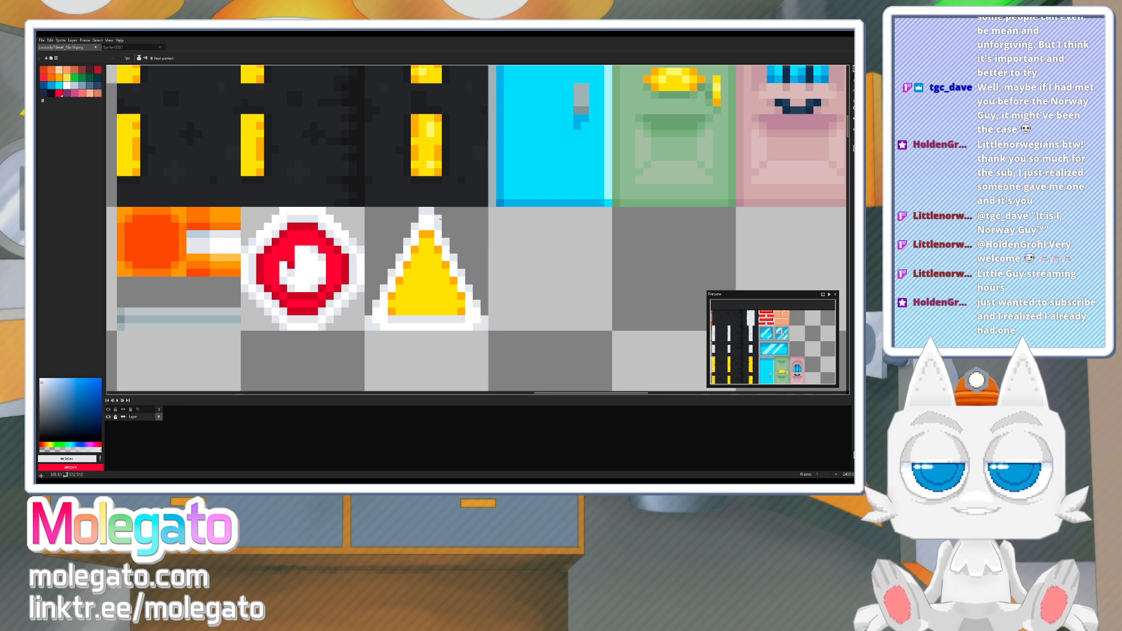
- Draw a two-pixel-wide exclamation mark in the triangle with the dark asphalt colour, separating its dot with a yellow gap
key("alt")
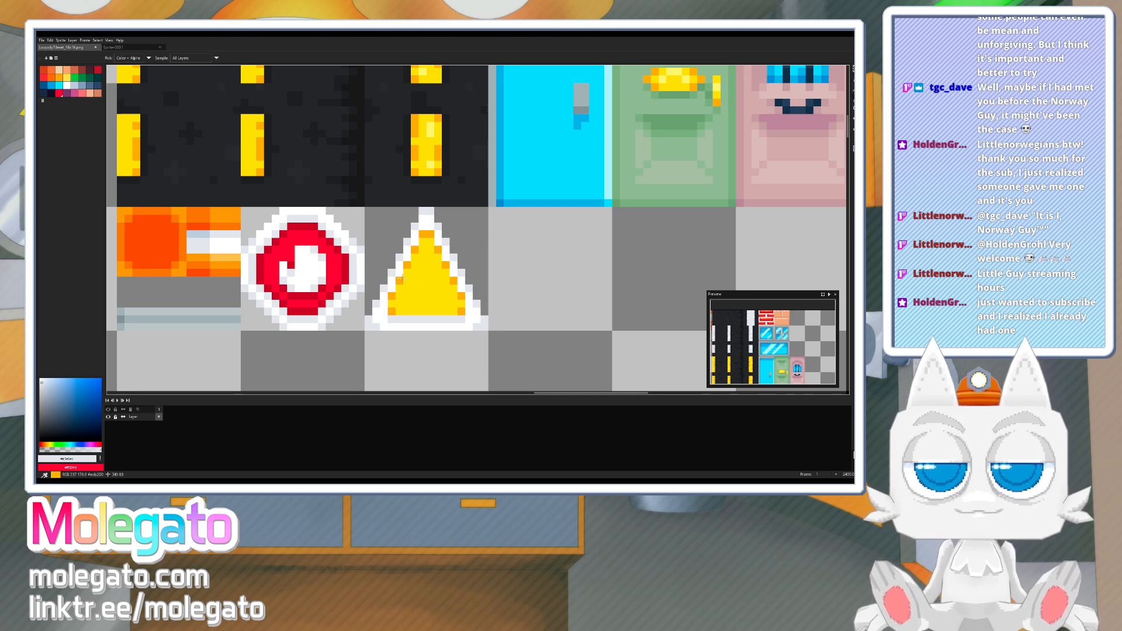
left_click(401, 279, "alt")
left_click(387, 185, "alt")
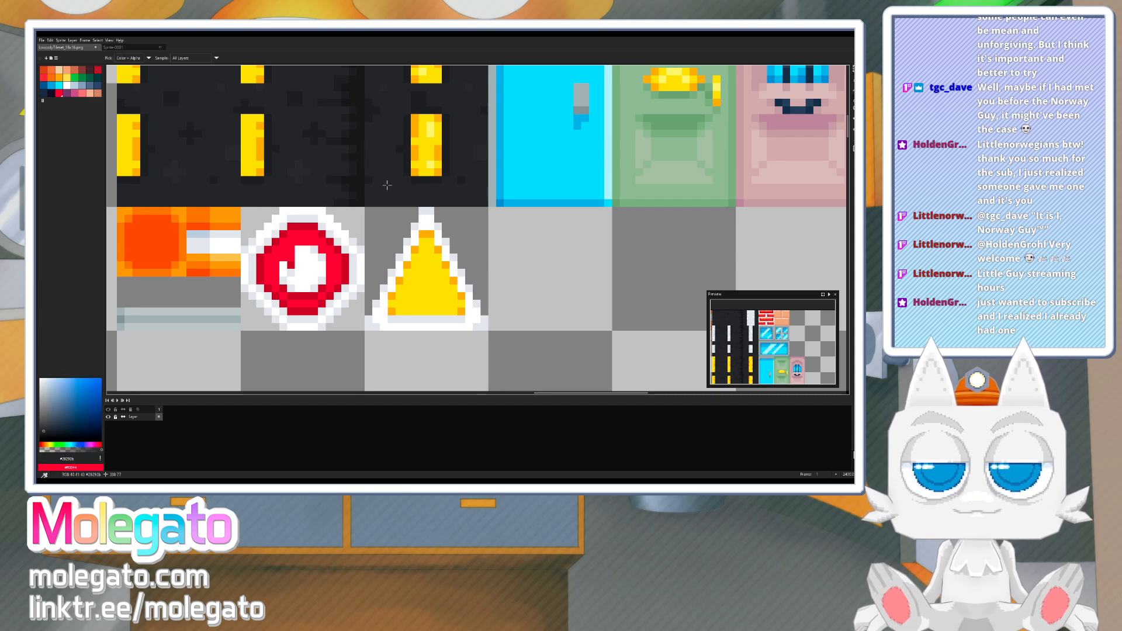
left_click(422, 257)
left_click(430, 257)
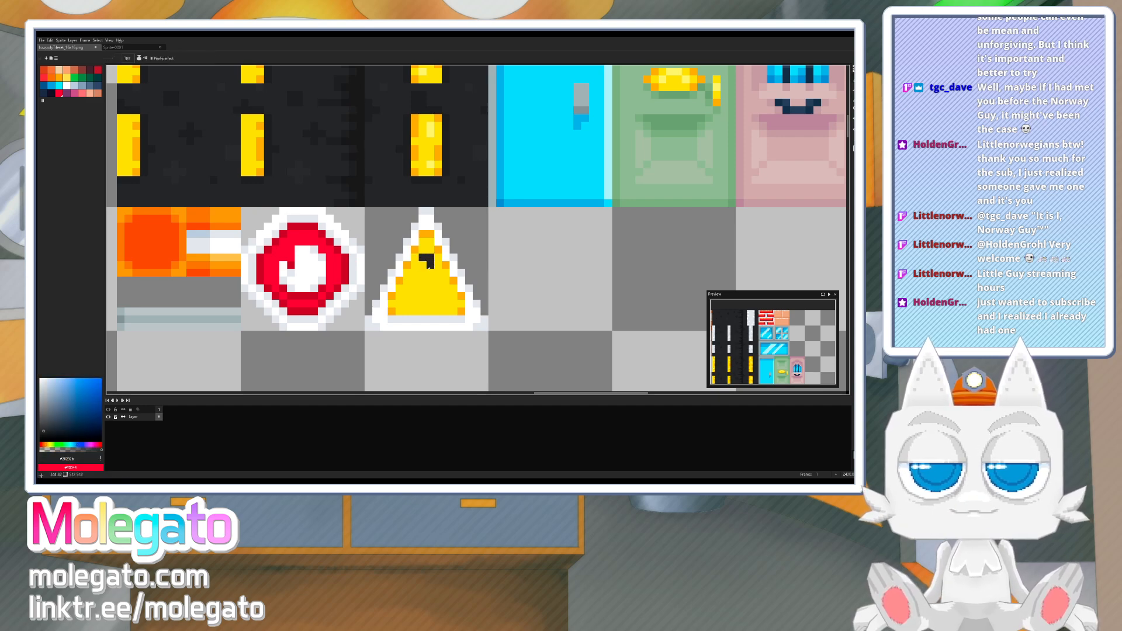
left_click(430, 288, "shift")
left_click(422, 288)
left_click(423, 271, "shift")
left_click(423, 267, "shift")
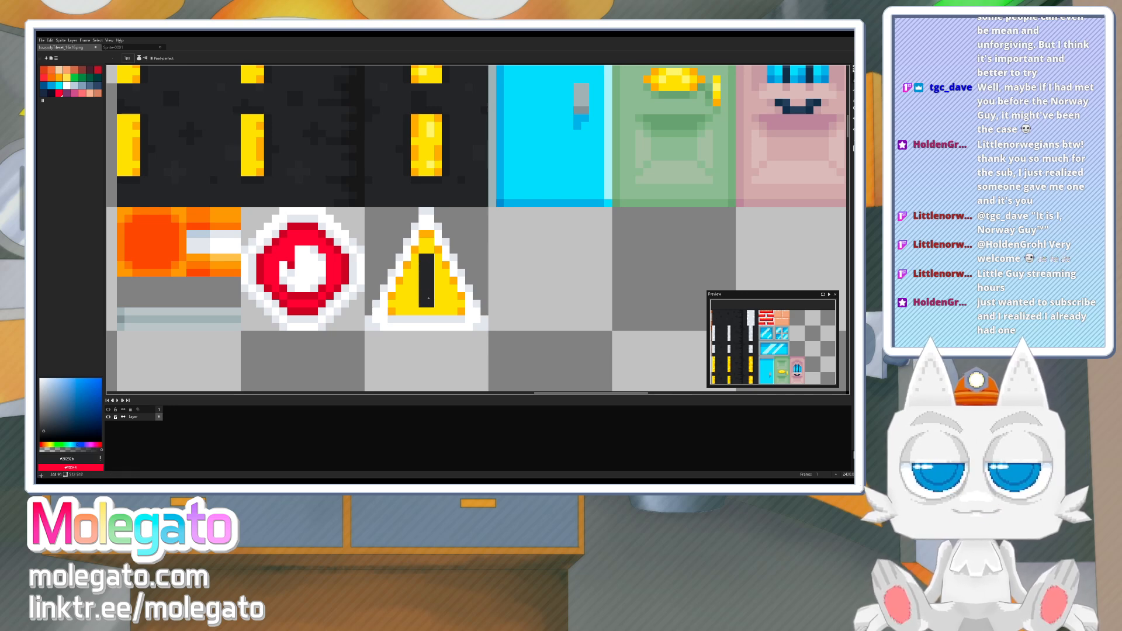
left_click(417, 294, "alt")
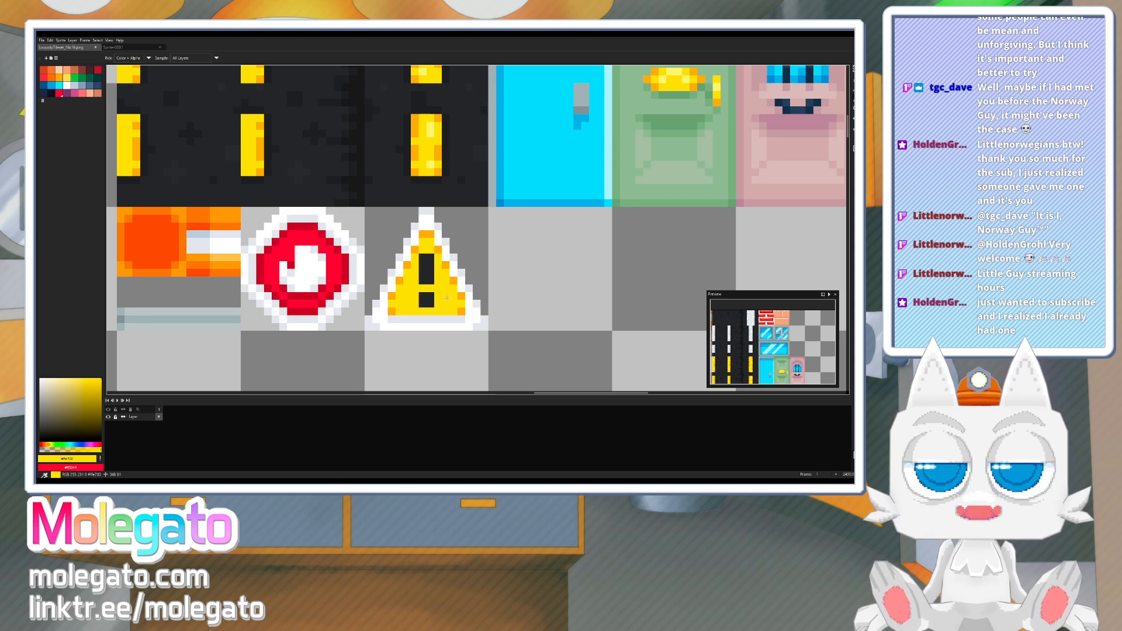
left_click(454, 281, "alt")
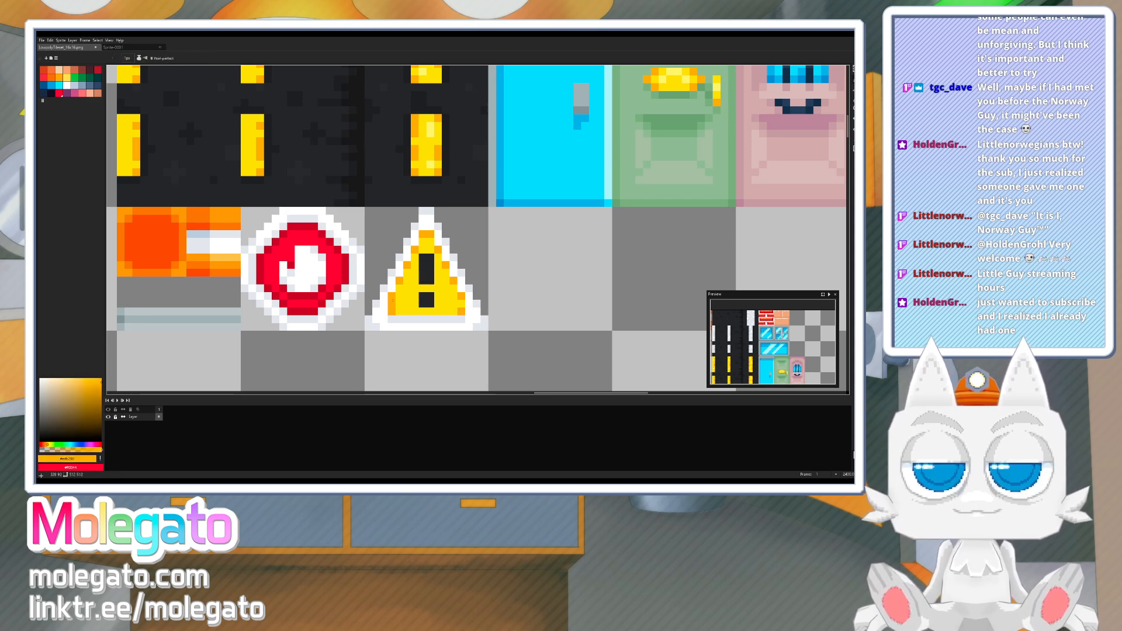
- Save the tileset with the finished warning sign
scroll(442, 289, "down", 2)
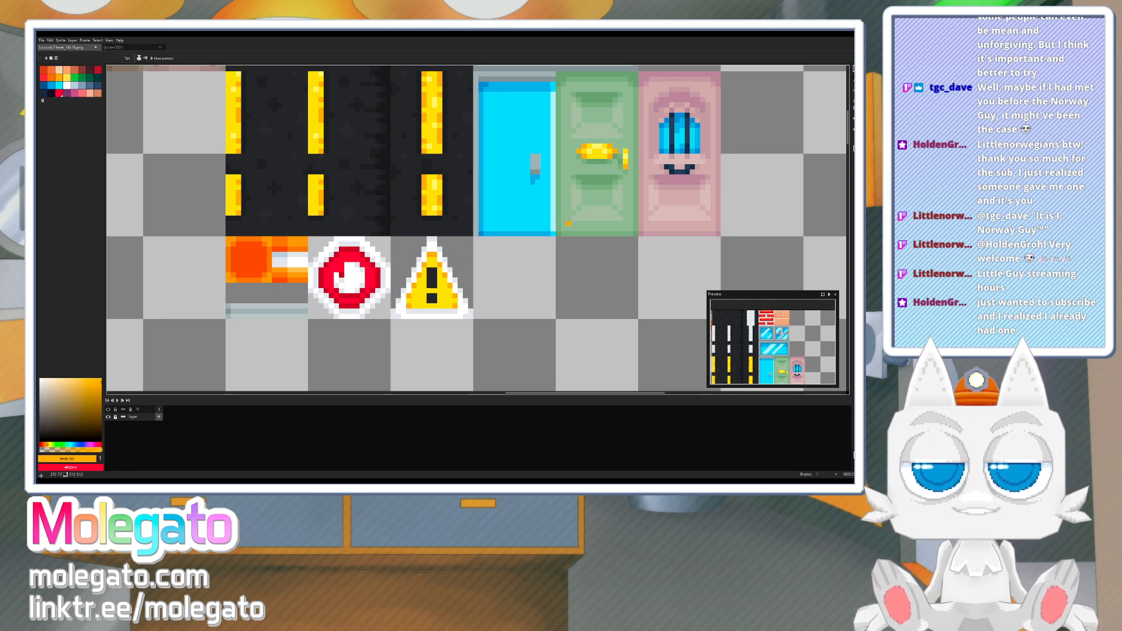
key("w")
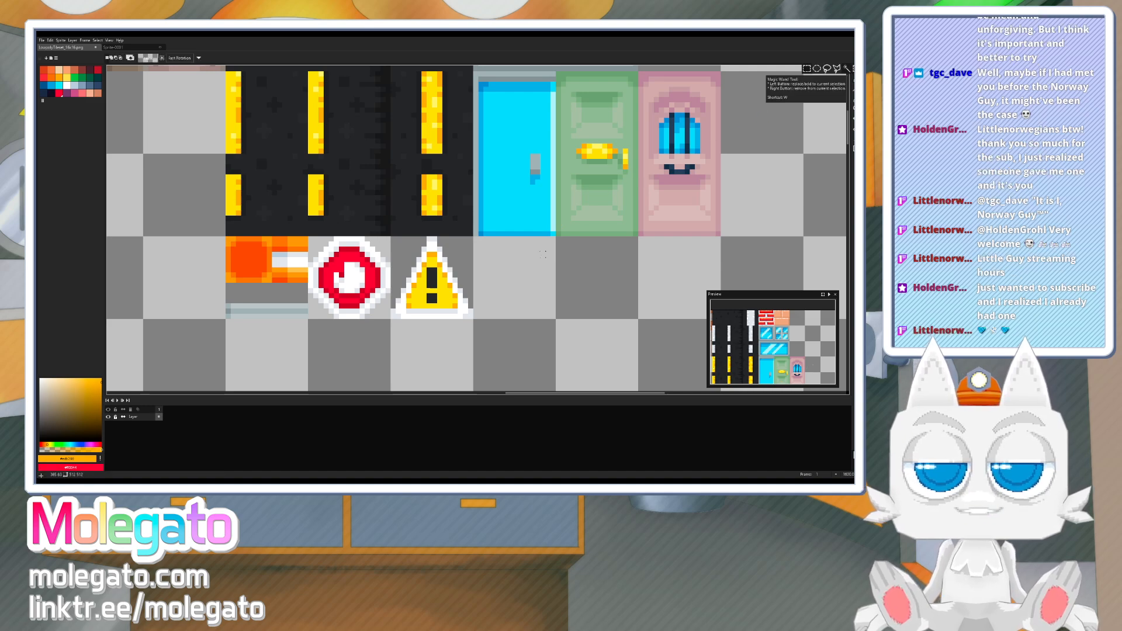
key("space")
left_click_drag(410, 315, 458, 286)
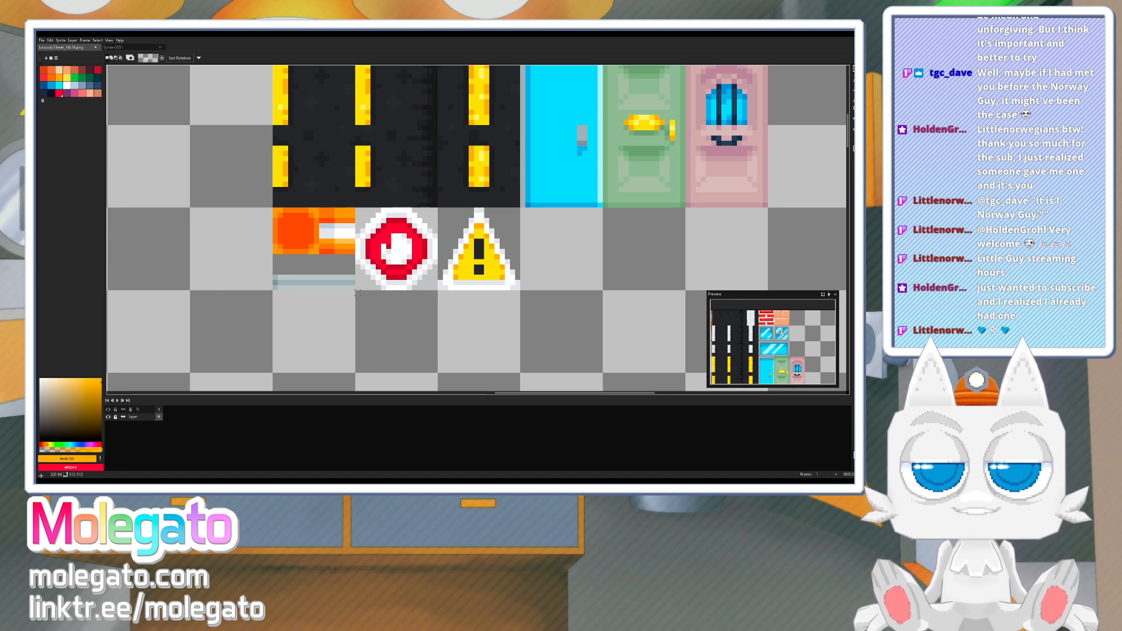
key("space")
left_click_drag(492, 248, 497, 258)
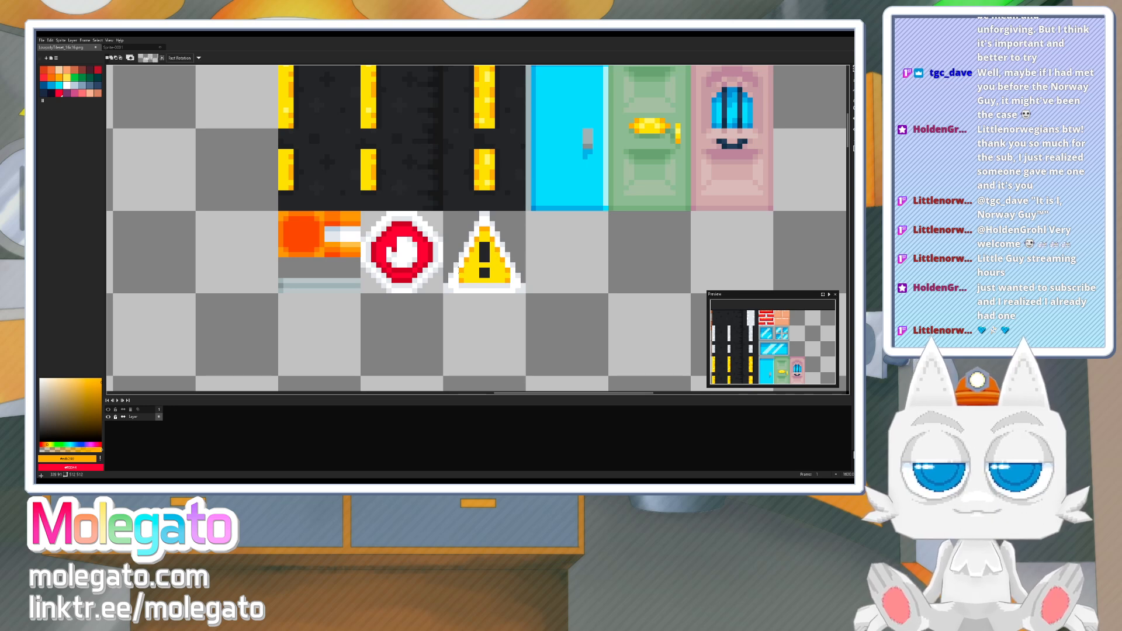
key("ctrl+s")
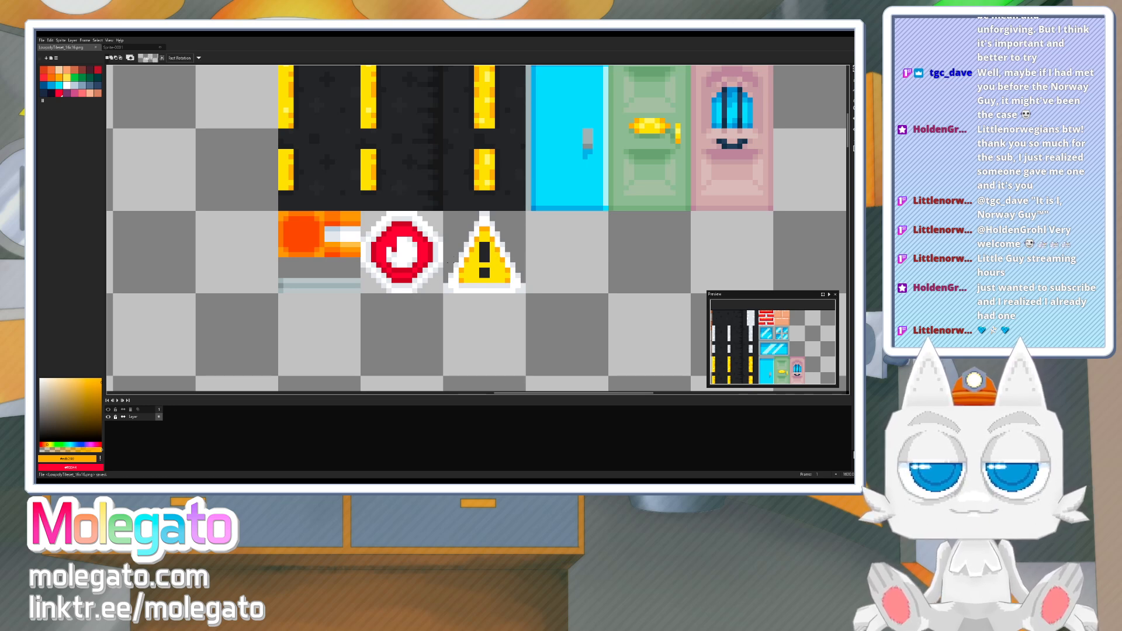
key("space")
left_click_drag(465, 261, 471, 287)
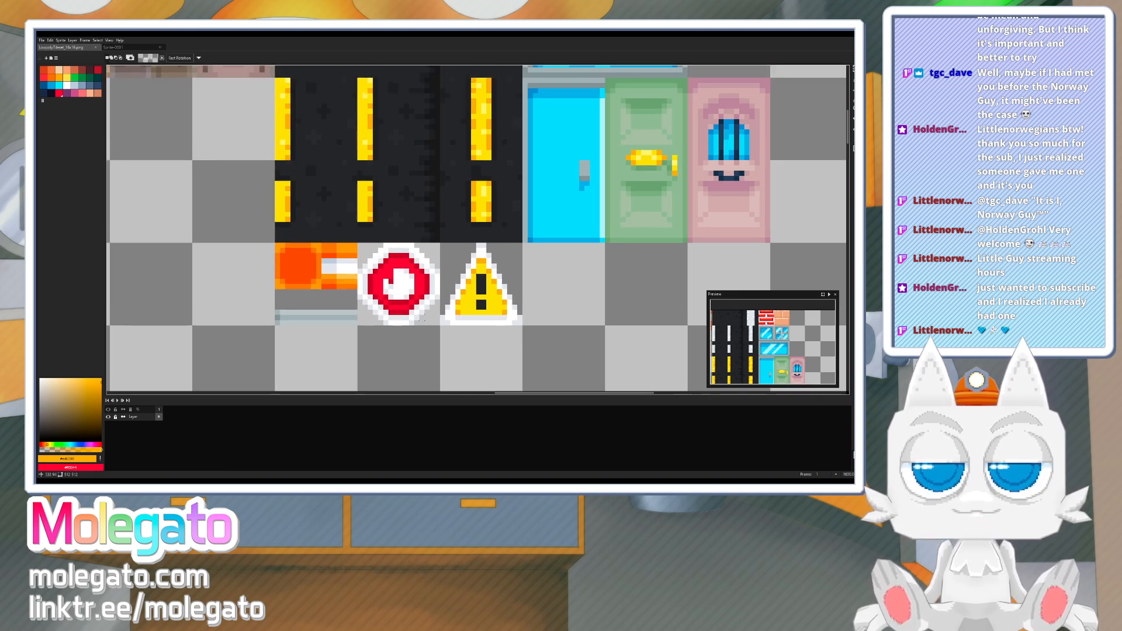
- Switch to Blender and reload the tileset image so it includes the new road props
key("alt+Tab")
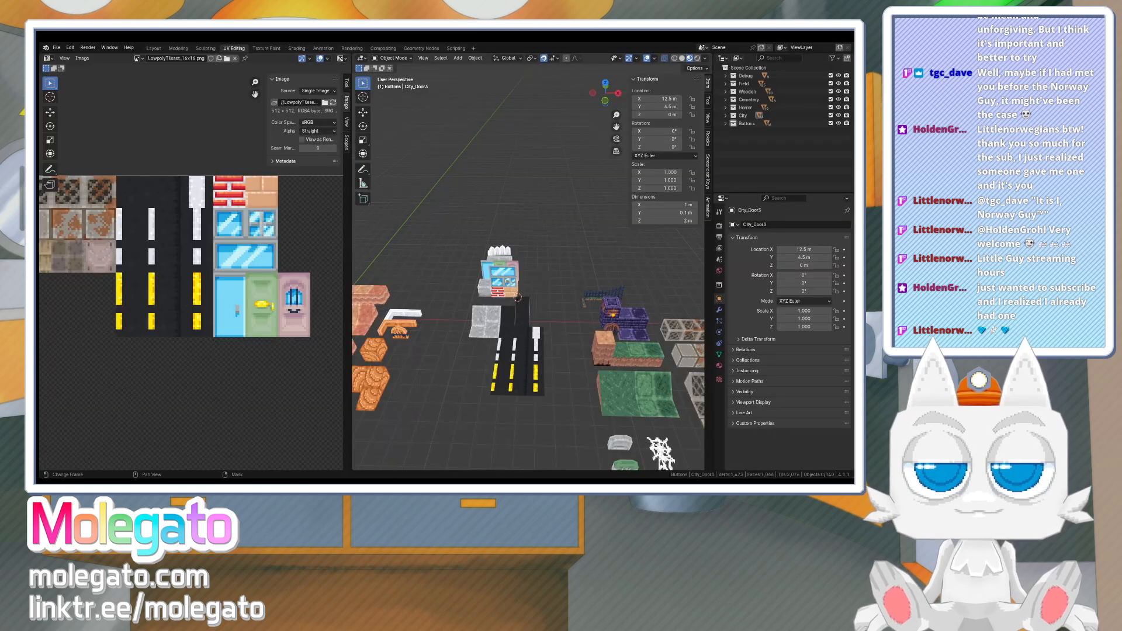
left_click(334, 102)
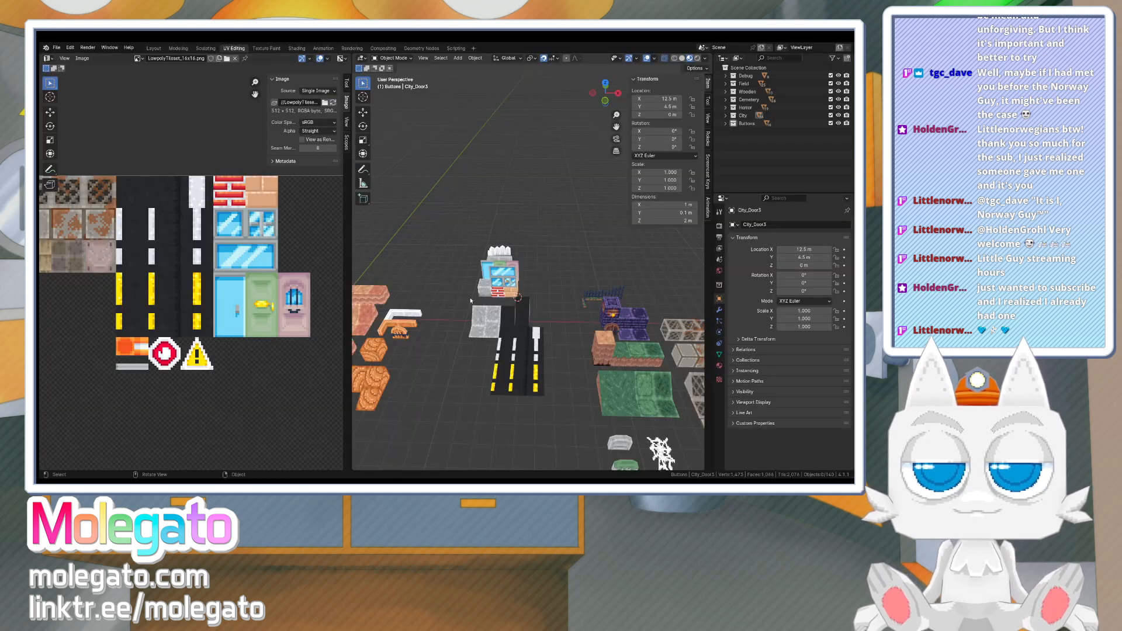
- Duplicate the City_Concrete_Floor tile in top view and place the copy 2 m away along negative Y
scroll(518, 354, "up", 2)
middle_click_drag(476, 364, 531, 331)
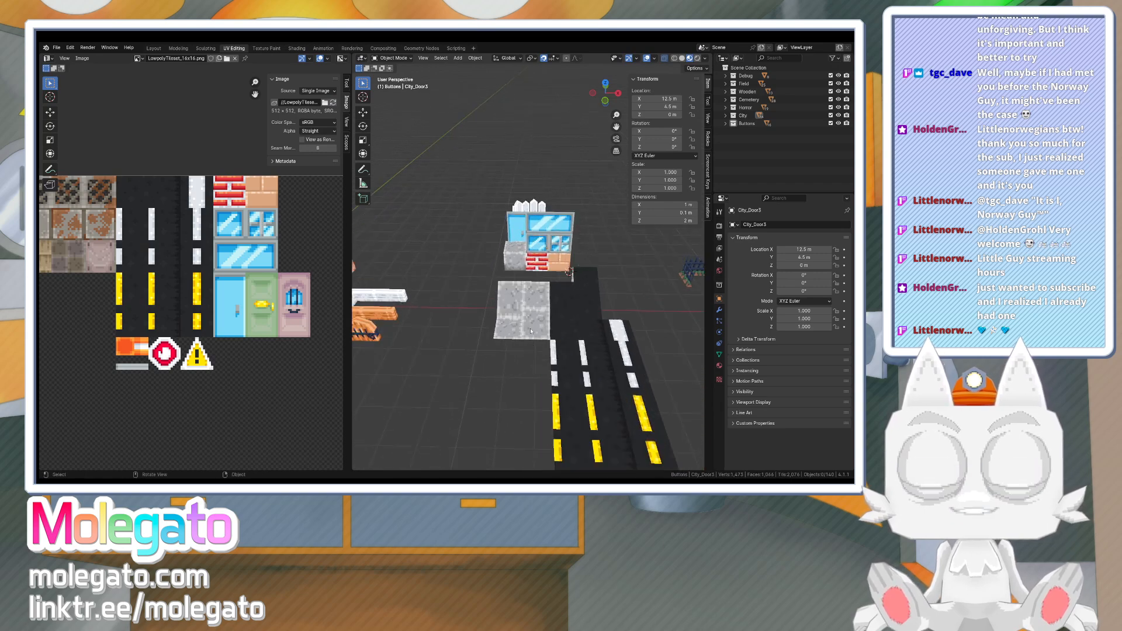
left_click(511, 338)
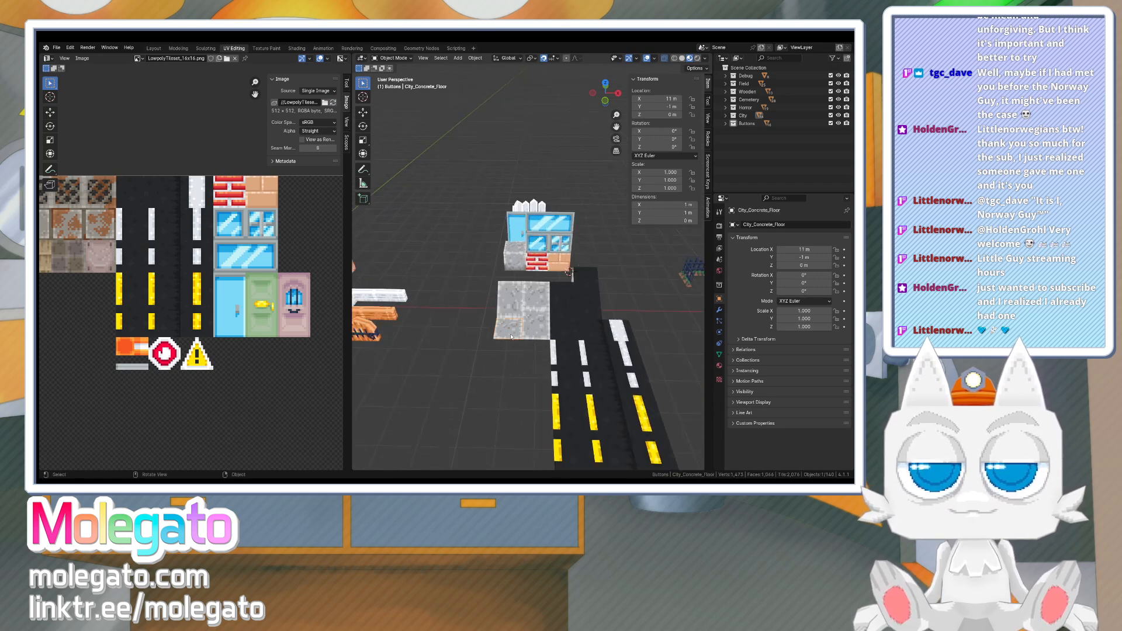
key("KP_7")
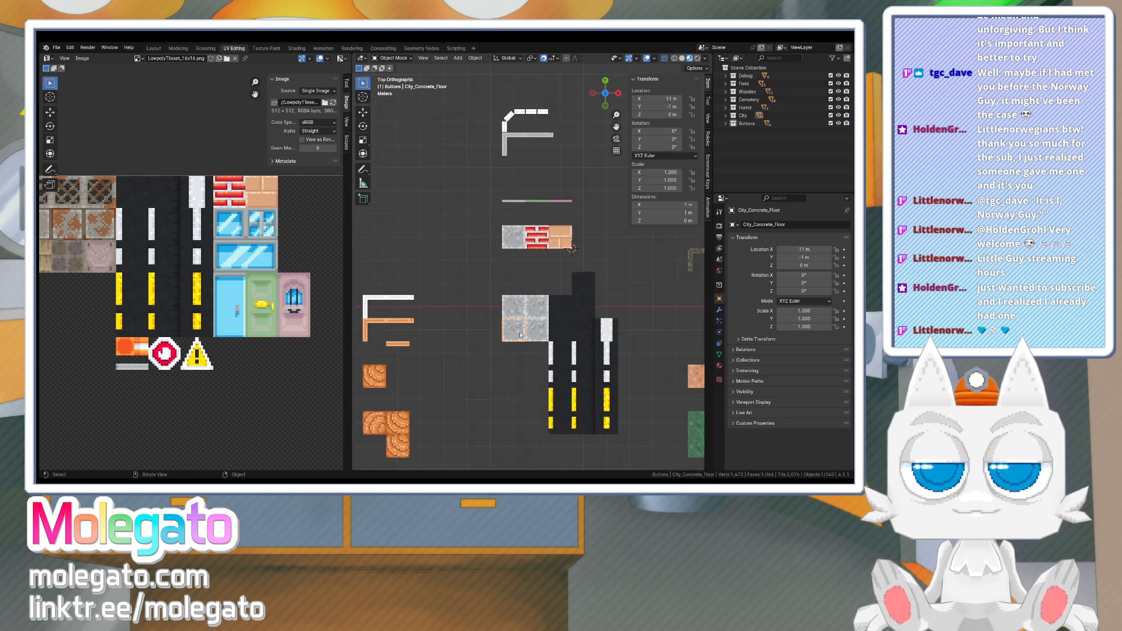
key("shift+d")
left_click(519, 378)
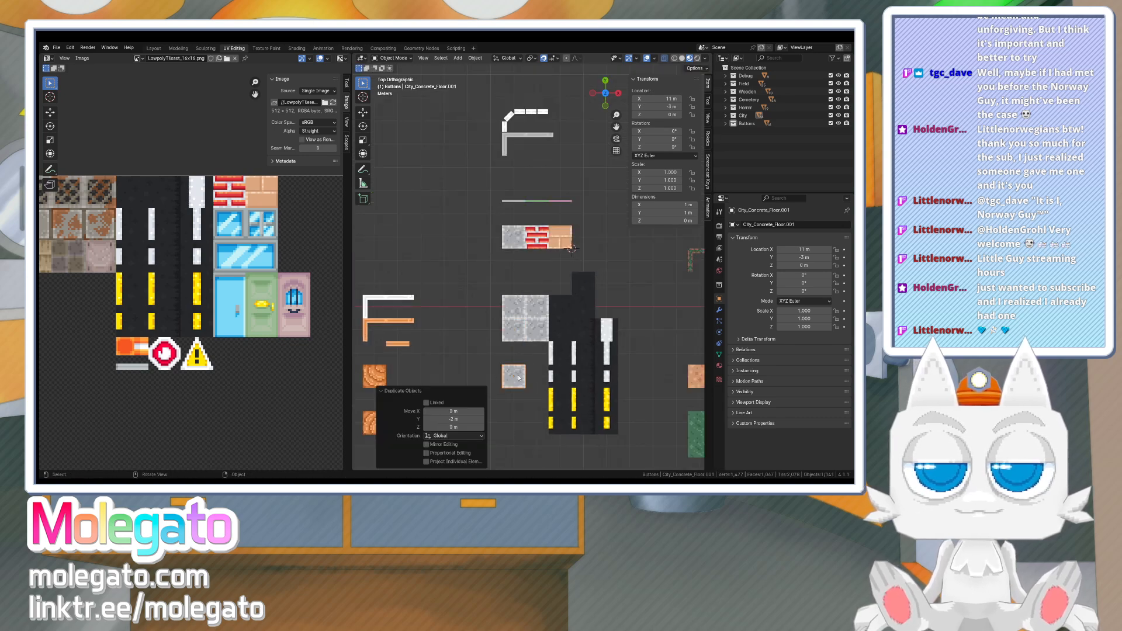
- Scale the duplicated floor tile's mesh to 0.5 in Edit Mode
key("Tab")
key("Tab")
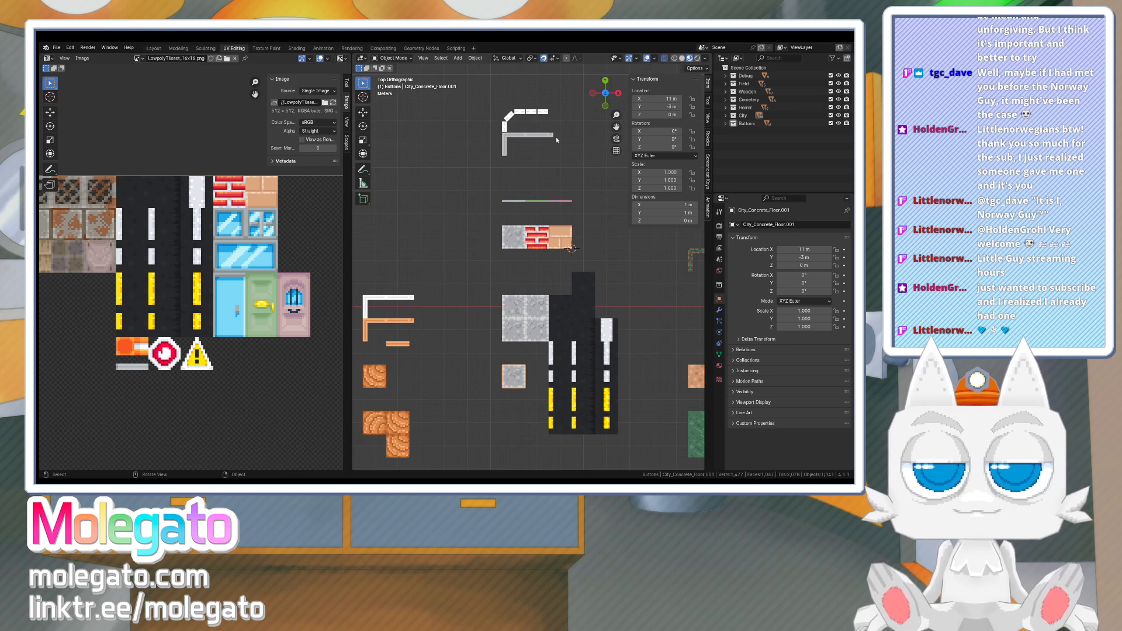
key("Tab")
type("s0.5")
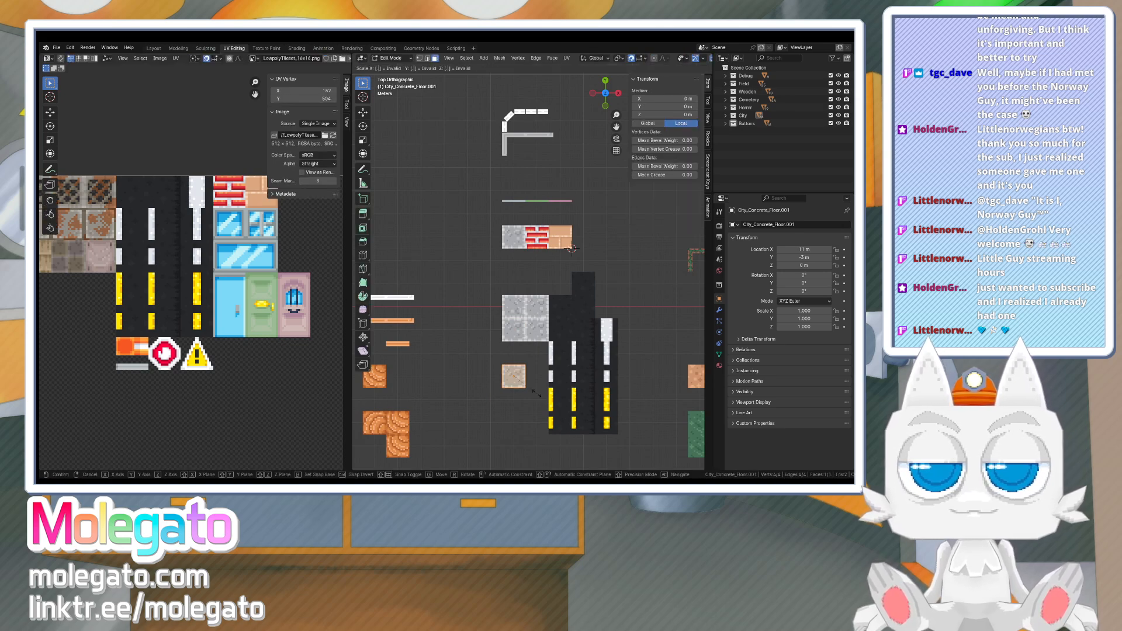
key("Return")
- Extrude the small tile's face 0.1 m upward to make a thin slab
key("KP_1")
scroll(534, 305, "up", 1)
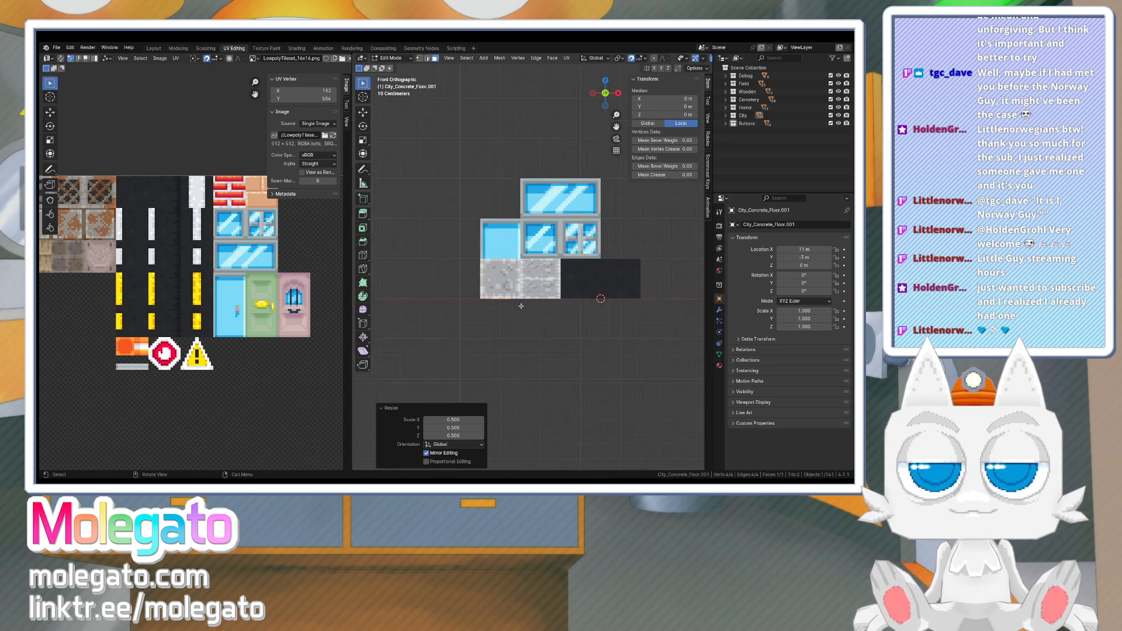
scroll(515, 312, "up", 1)
key("g")
key("z")
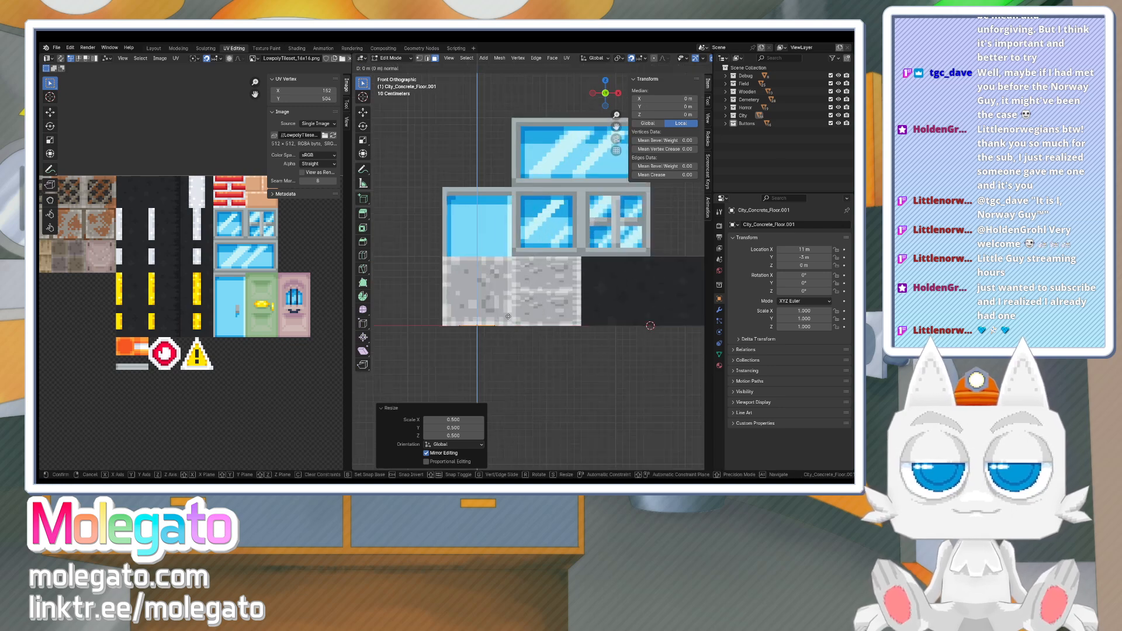
left_click(507, 308)
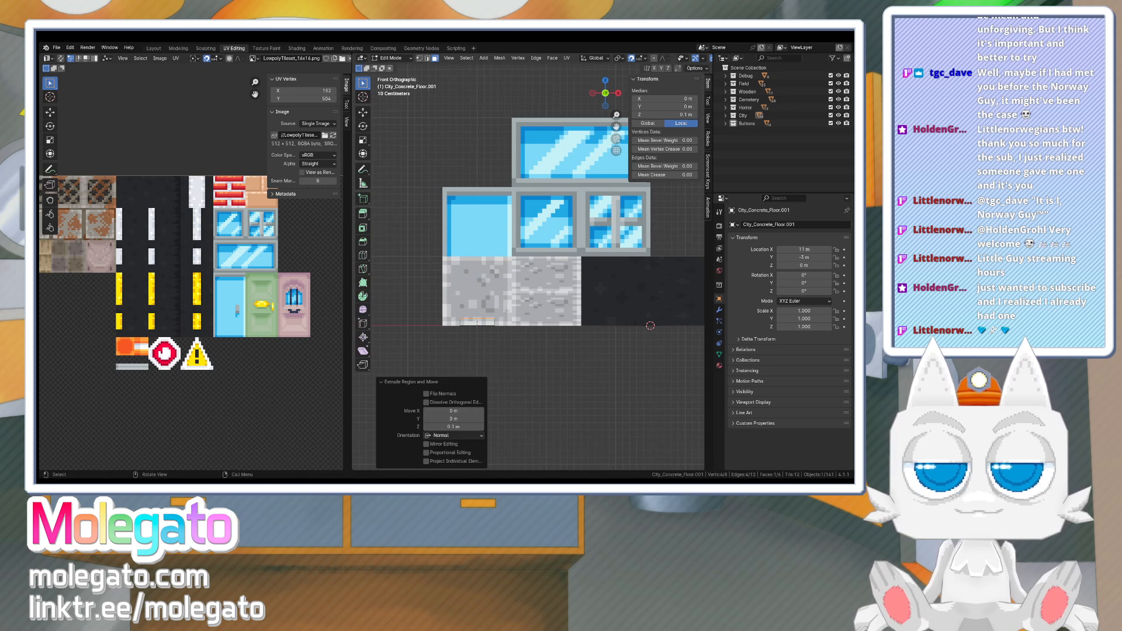
- Move all of the slab's UVs onto the orange cone tile in the tileset and scale them to 0.5
key("a")
scroll(220, 216, "down", 4)
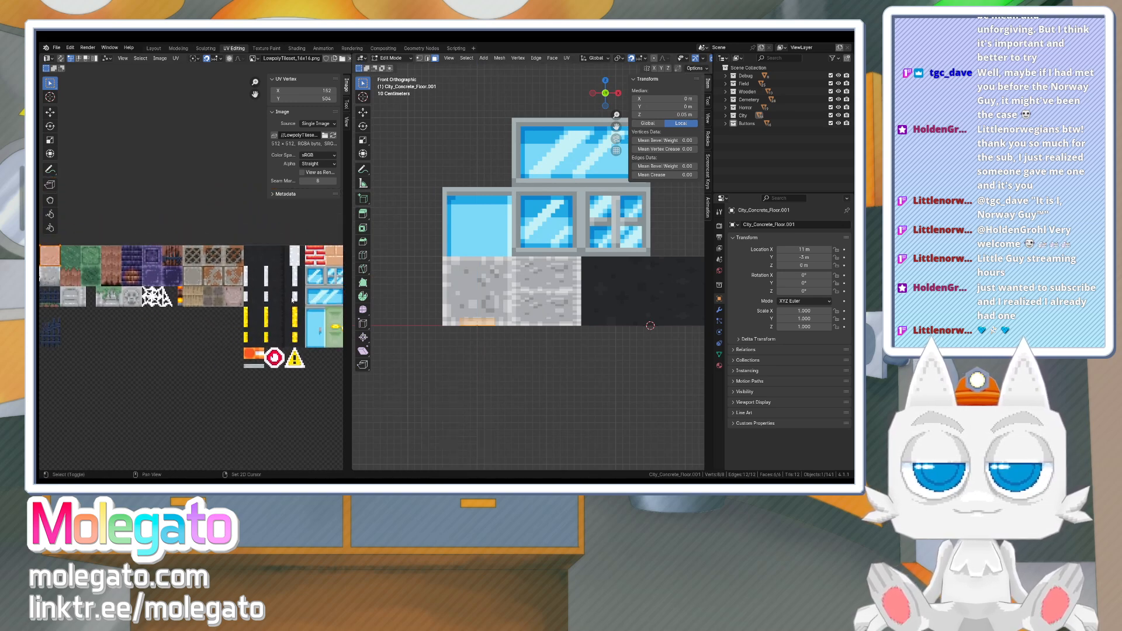
key("g")
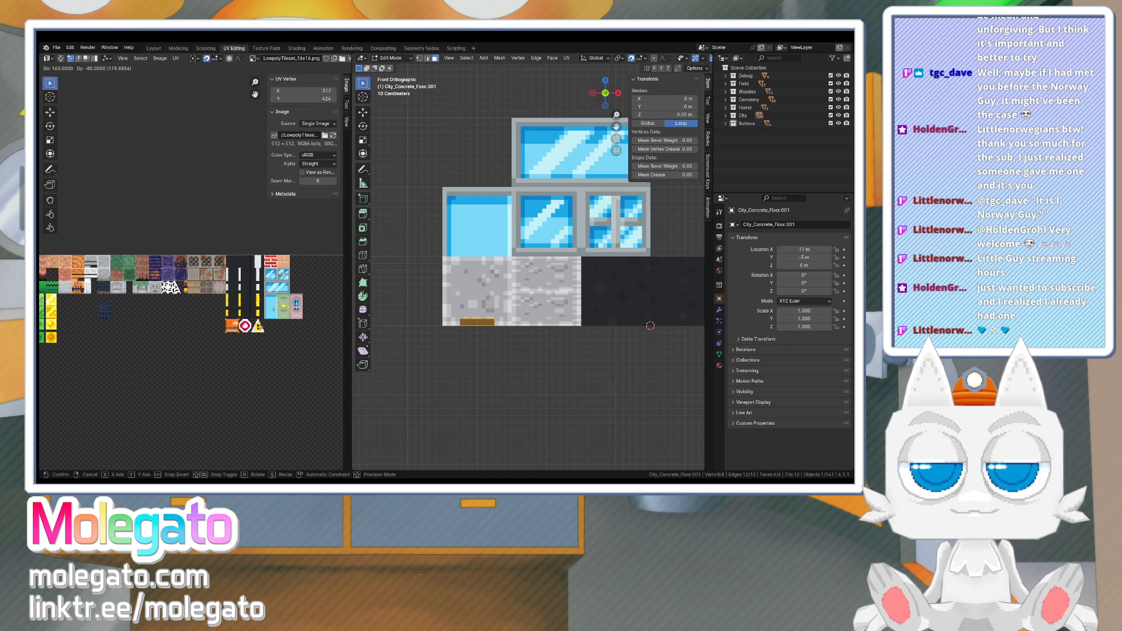
left_click(262, 330)
scroll(246, 360, "up", 5)
middle_click_drag(268, 366, 181, 251, "shift")
scroll(182, 252, "up", 1)
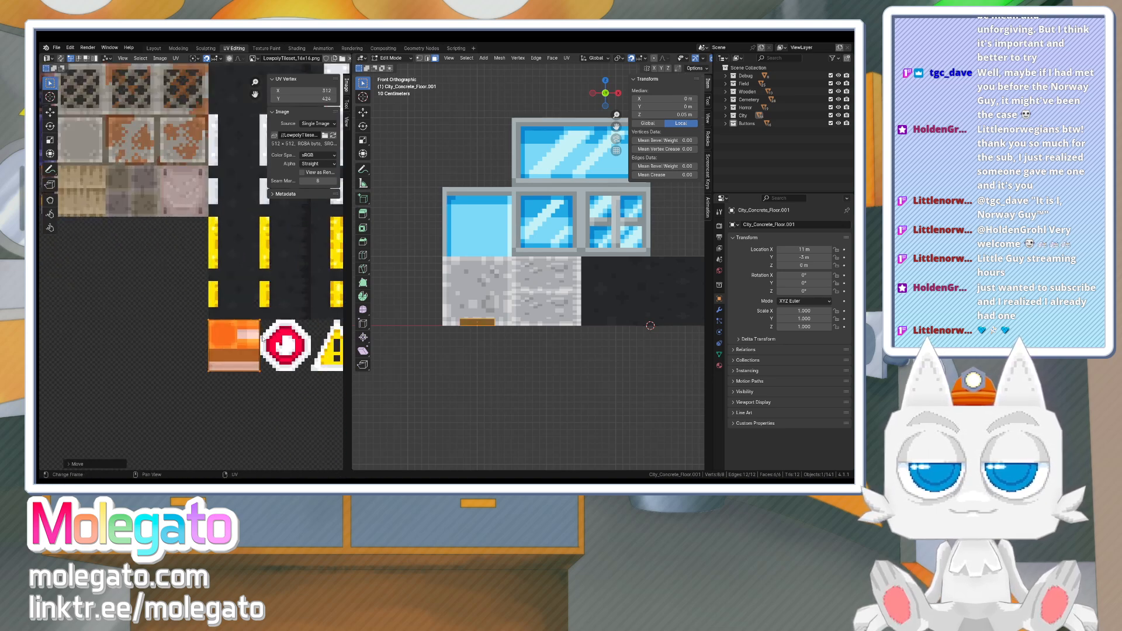
type("s.5")
key("Return")
- Align the slab's UVs with the orange base square and extend their edges to cover the whole square
scroll(257, 338, "up", 2)
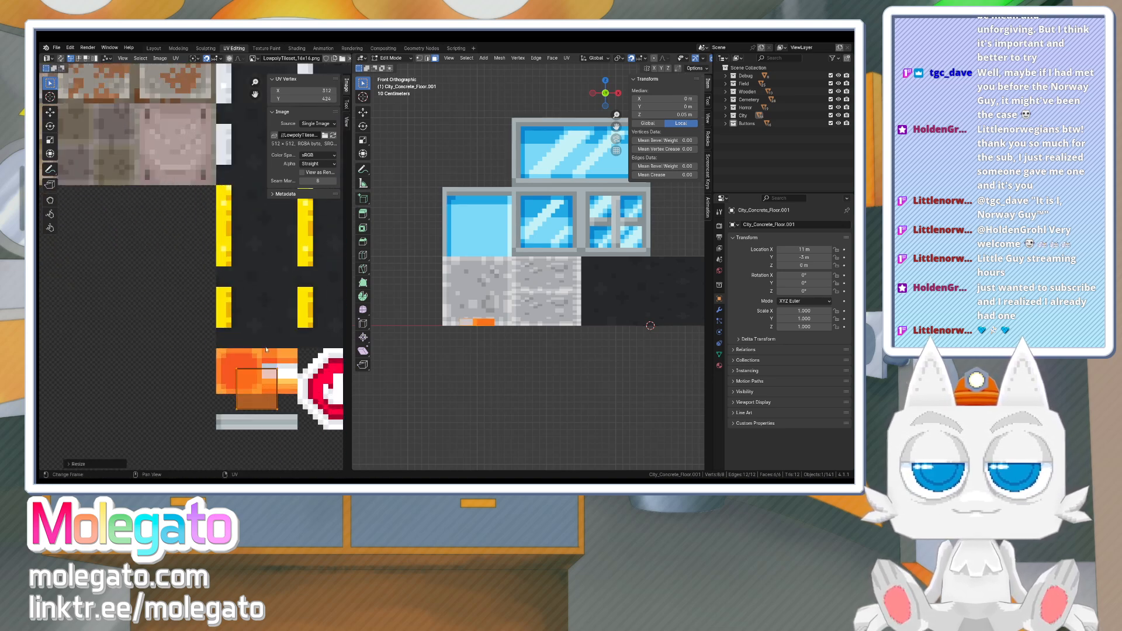
key("g")
left_click(247, 331)
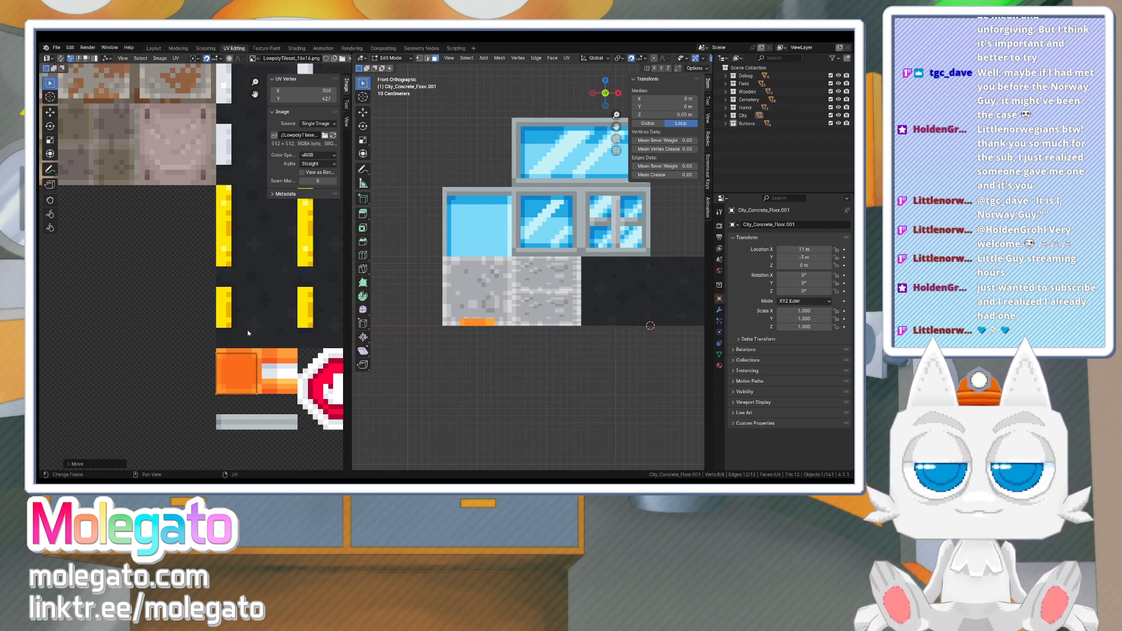
scroll(252, 368, "up", 1)
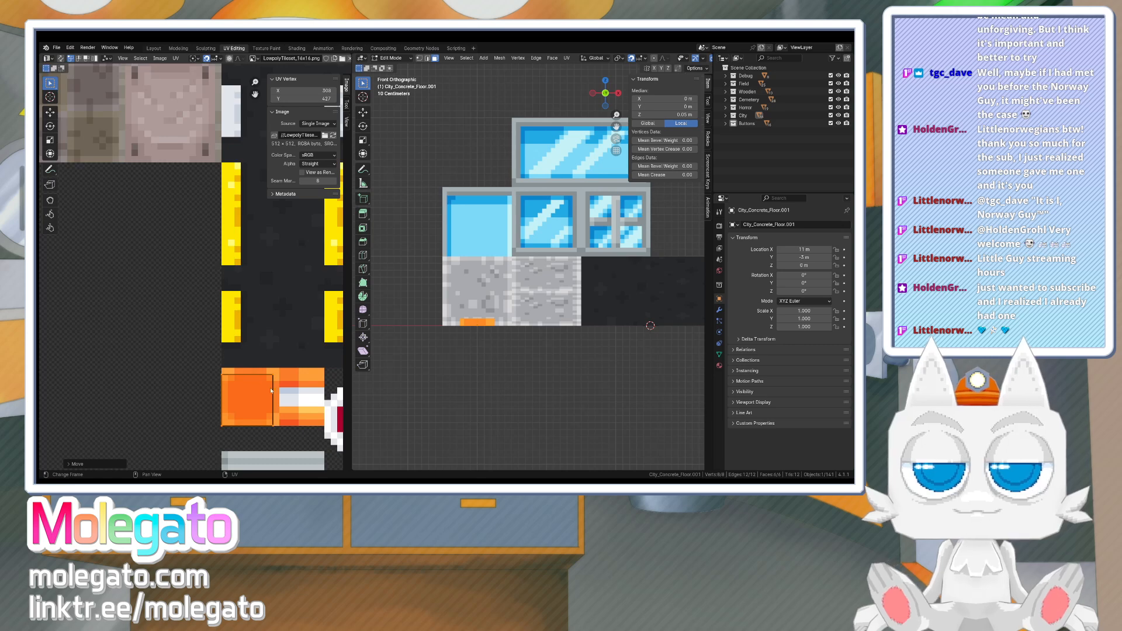
key("g")
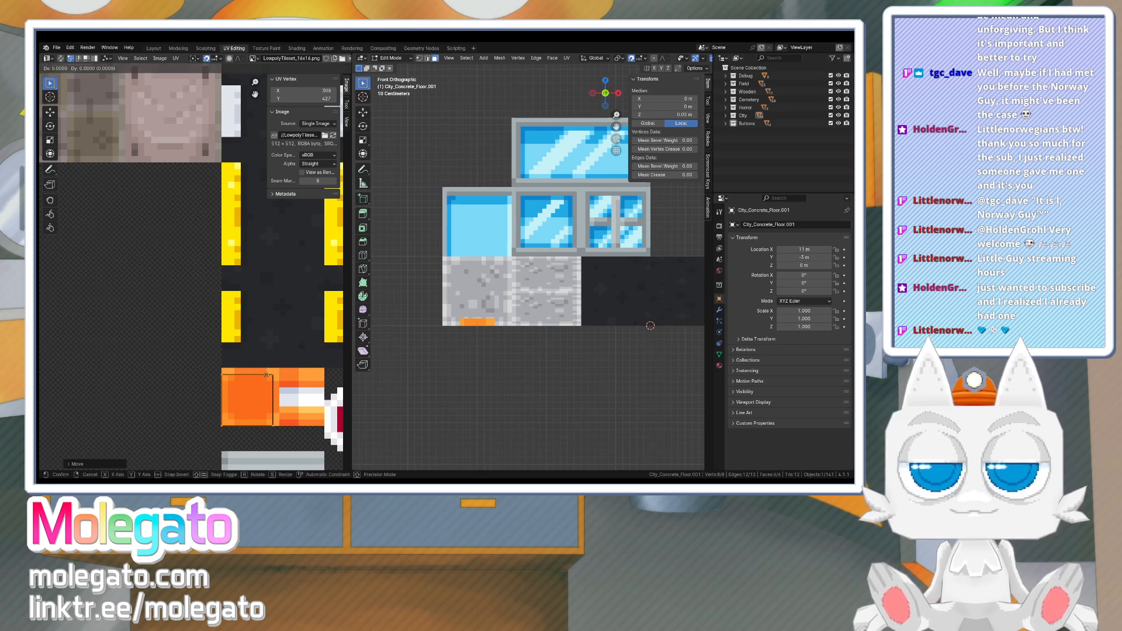
left_click(266, 376)
left_click_drag(207, 367, 281, 413)
key("g")
left_click(282, 378)
key("g")
left_click(287, 413)
- Select the slab's four side faces and reset their UVs
scroll(460, 324, "up", 2)
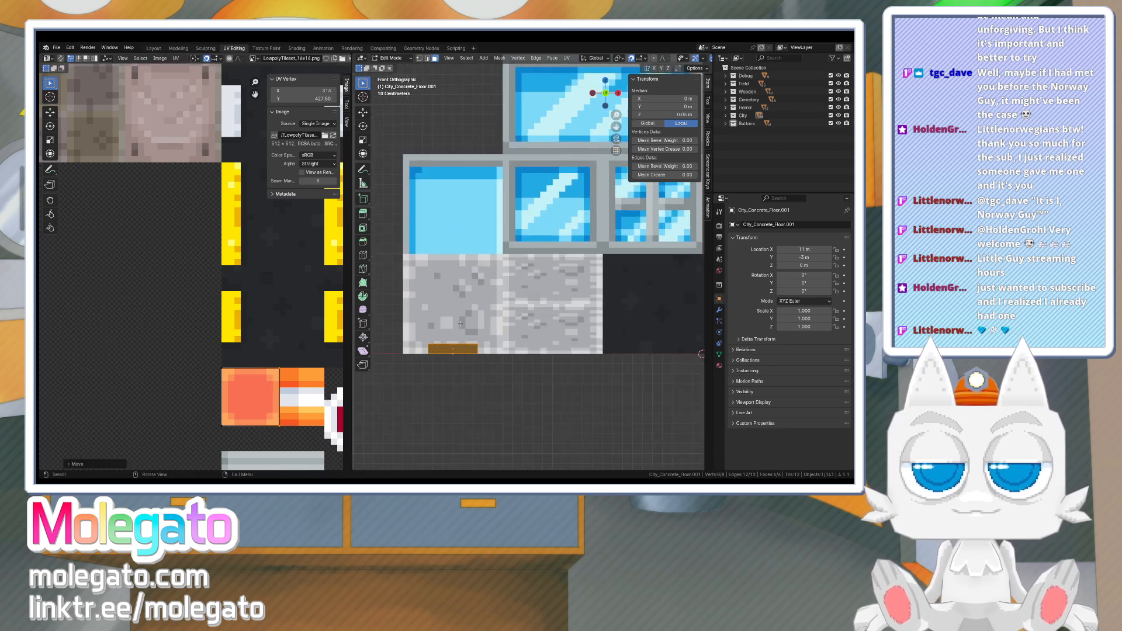
middle_click_drag(460, 324, 503, 355)
scroll(504, 356, "down", 8)
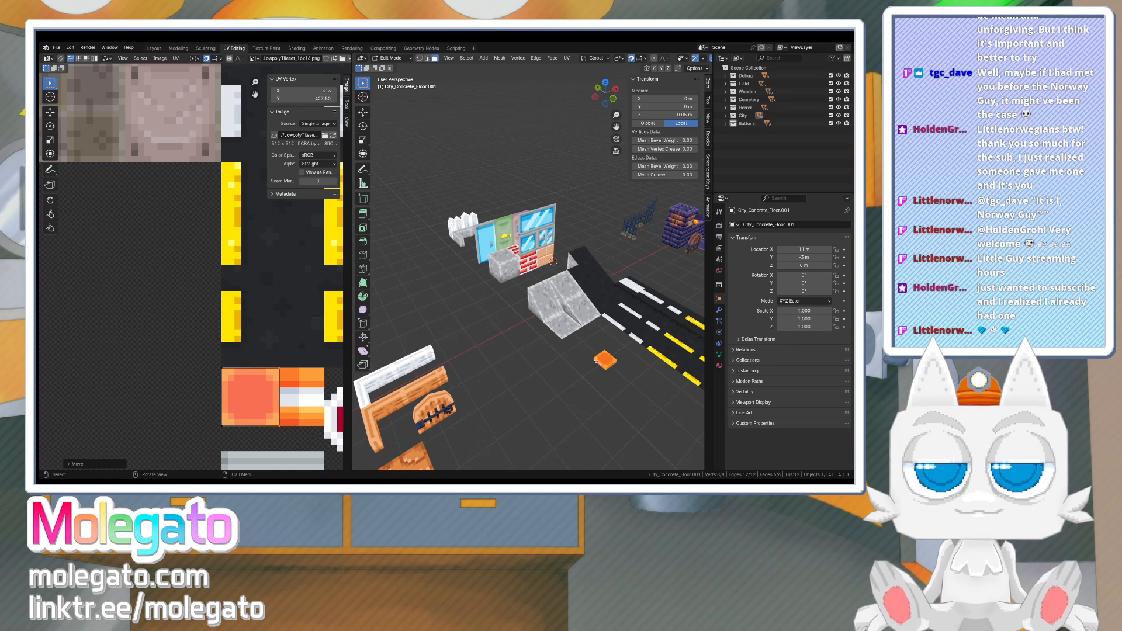
middle_click_drag(596, 359, 526, 282)
left_click(513, 236)
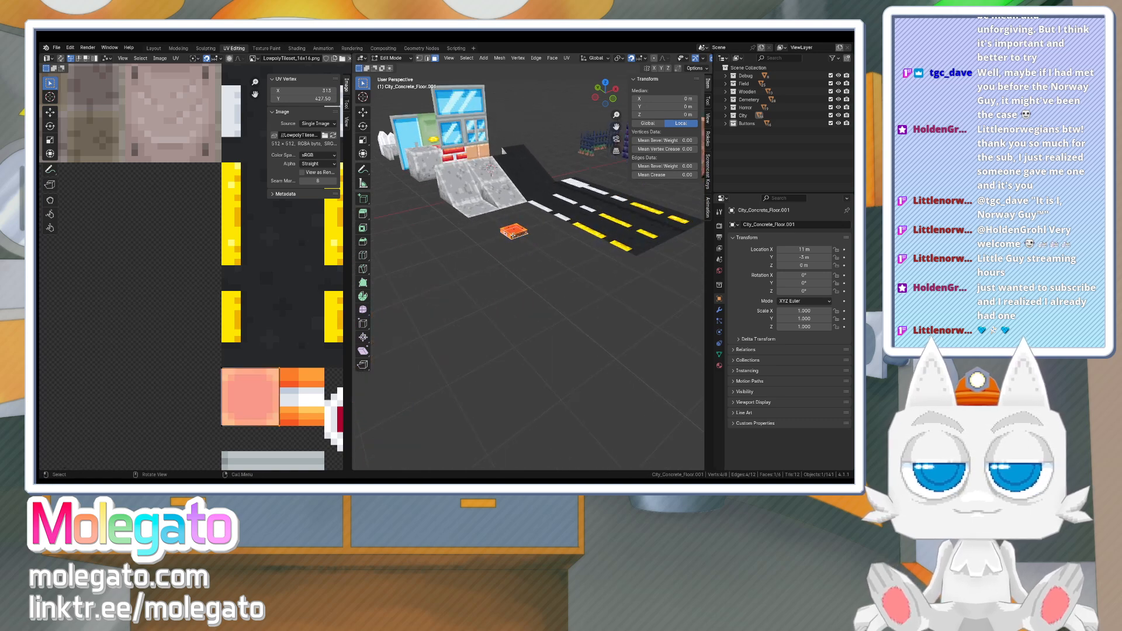
left_click(506, 234)
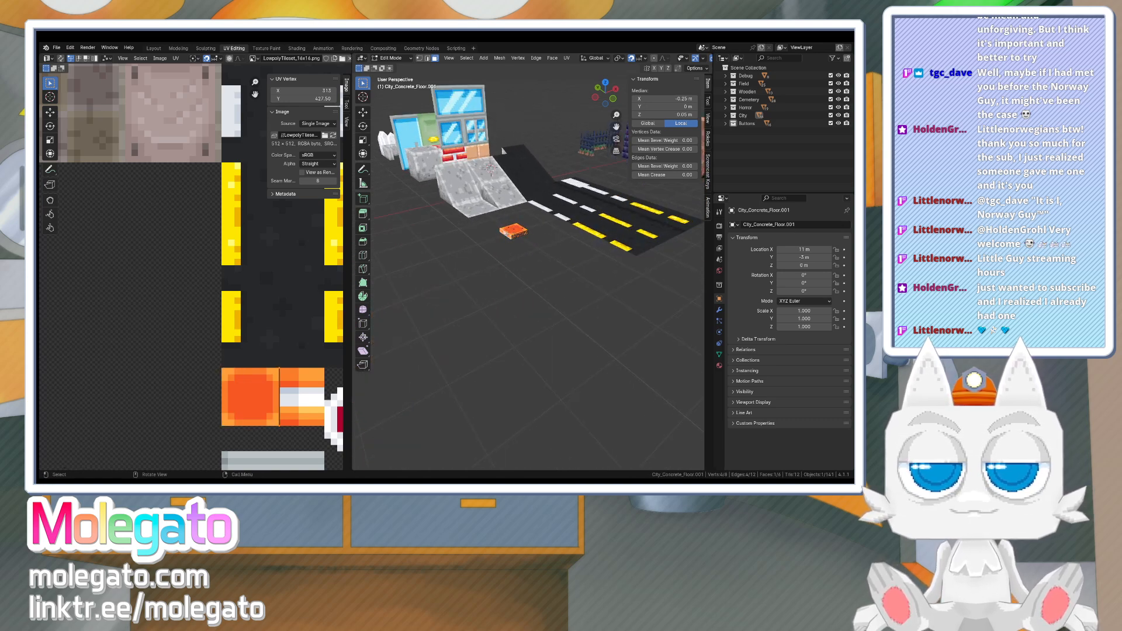
left_click(520, 236, "shift")
left_click(523, 230, "shift")
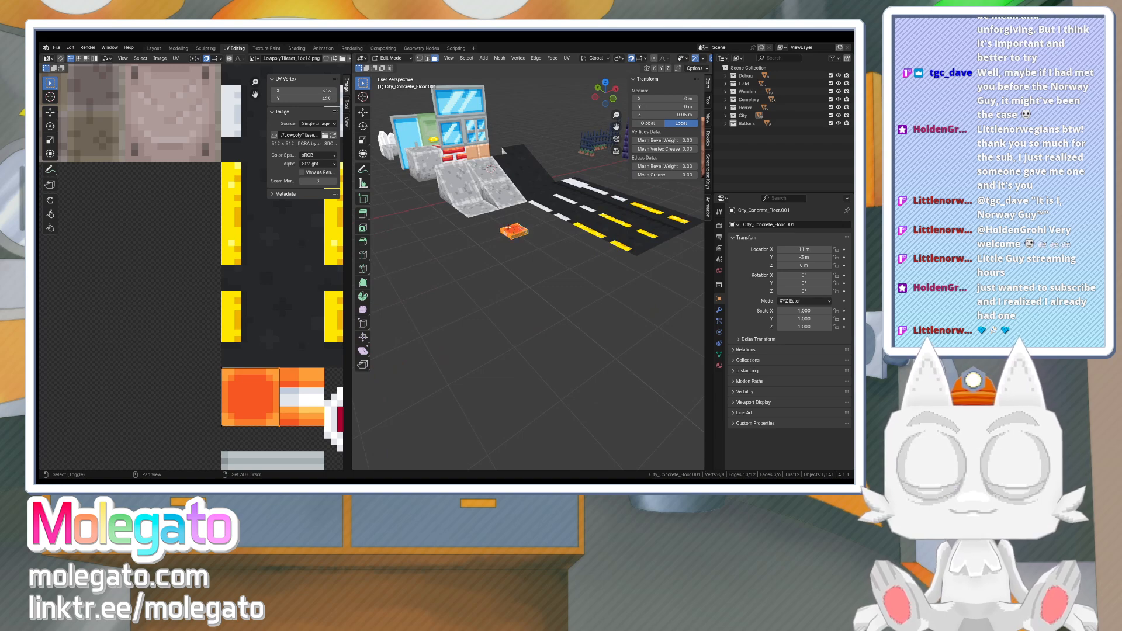
left_click(509, 227, "shift")
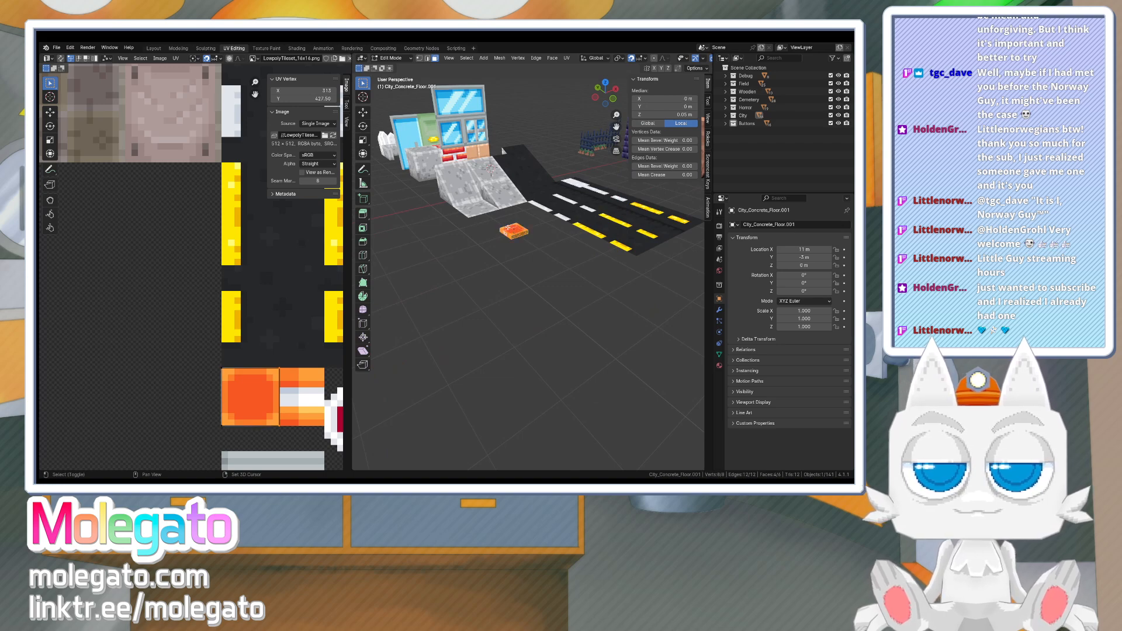
left_click(566, 58)
left_click(579, 168)
- Scale the side faces' UVs by 0.25, and shrink them further to about half a tile
scroll(193, 325, "down", 10)
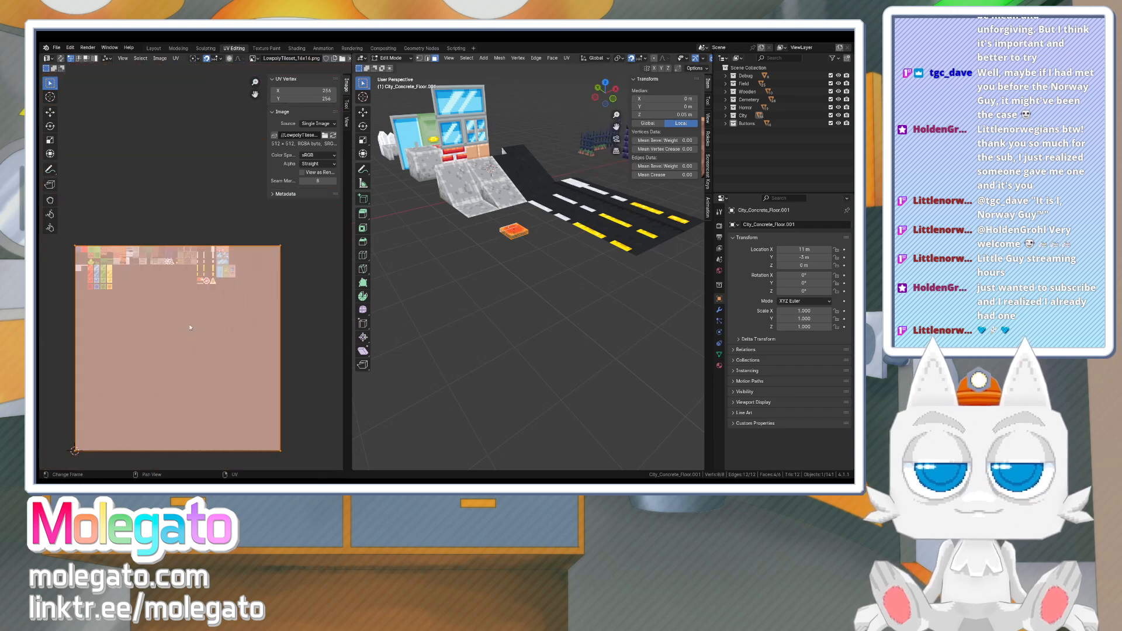
scroll(195, 274, "down", 3)
type("s.25")
key("Return")
key("s")
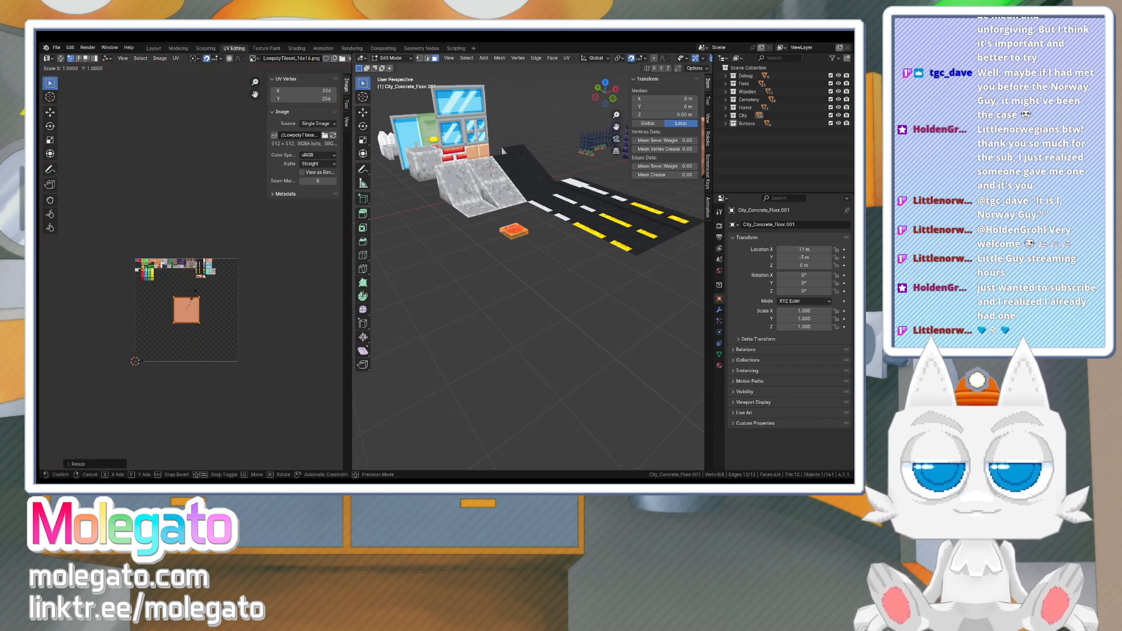
- Move the side faces' UVs onto the upper-left corner of the orange base square in the tileset
key("g")
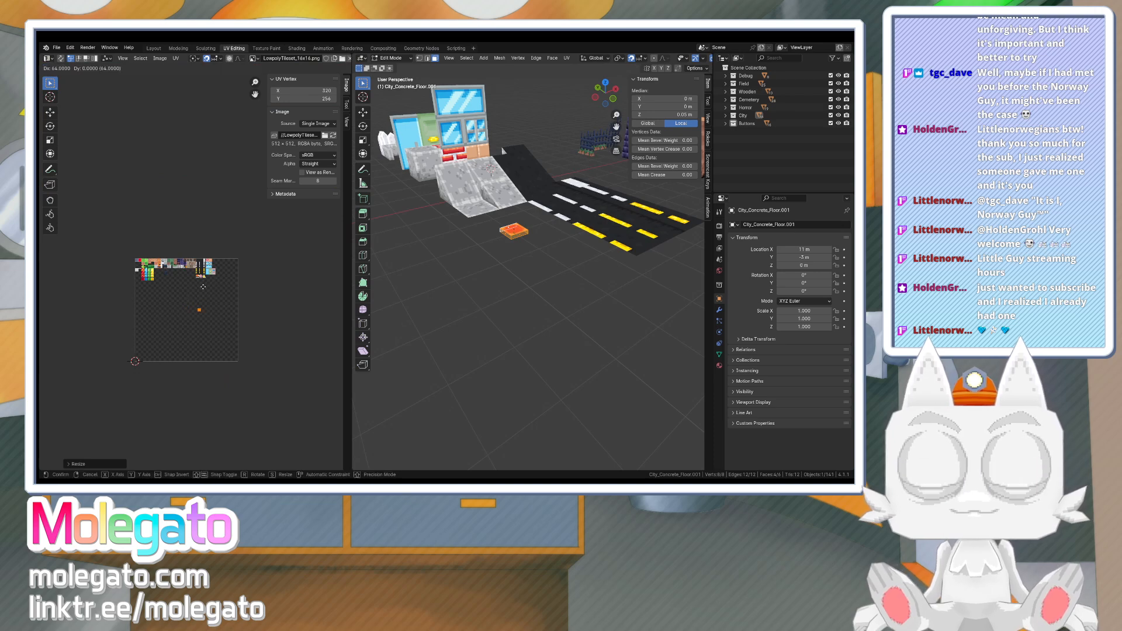
left_click(203, 286)
scroll(199, 274, "up", 6)
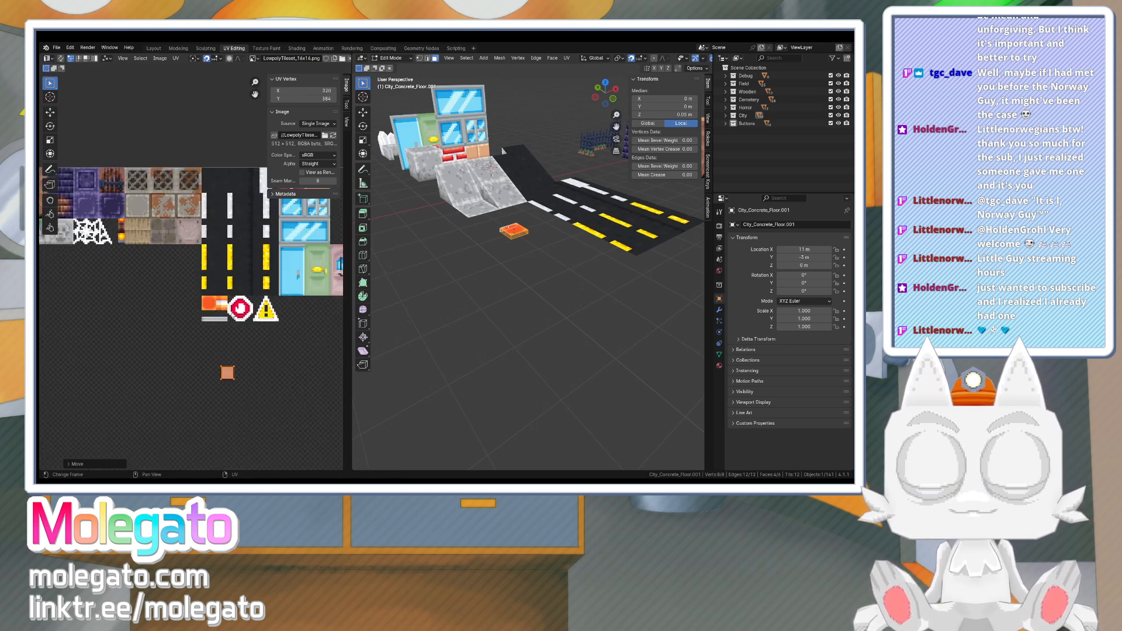
key("g")
left_click(219, 262)
scroll(223, 318, "up", 4)
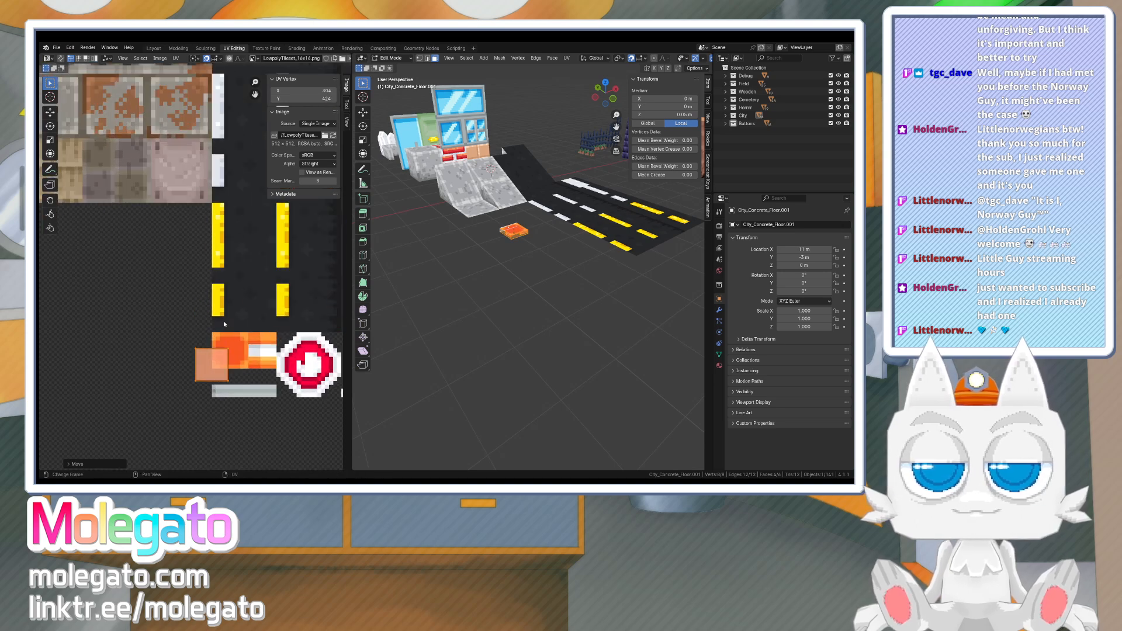
scroll(224, 323, "up", 2)
key("g")
left_click(277, 361)
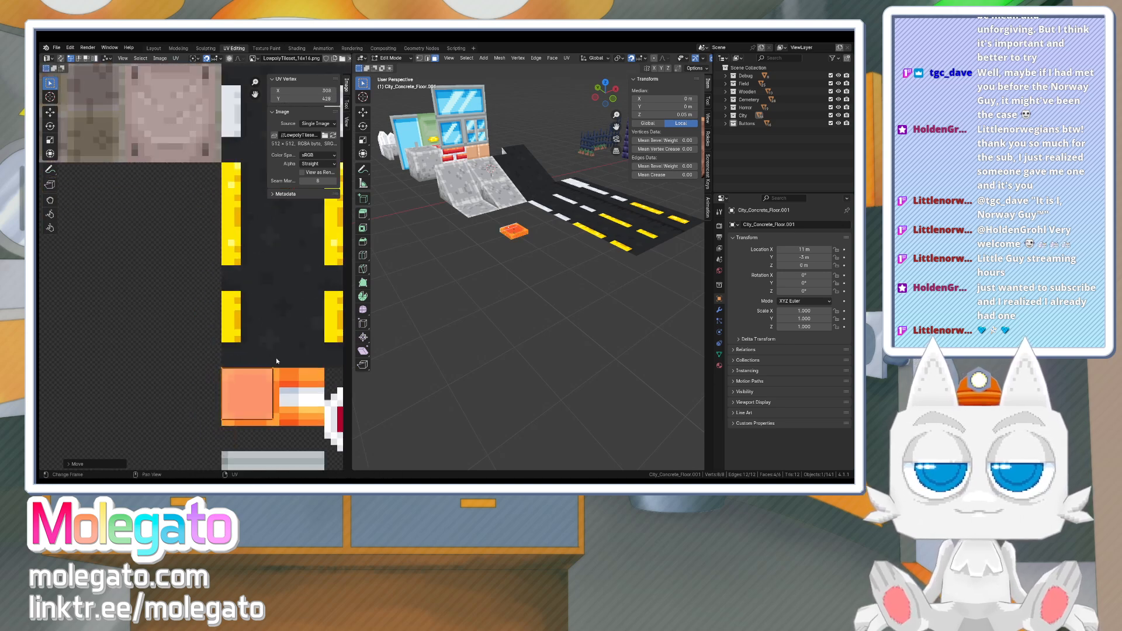
- Widen the side faces' UVs to the orange square's full width and shift their lower edge up along Y
scroll(533, 246, "up", 8)
middle_click_drag(443, 190, 496, 101, "shift")
scroll(274, 379, "down", 1)
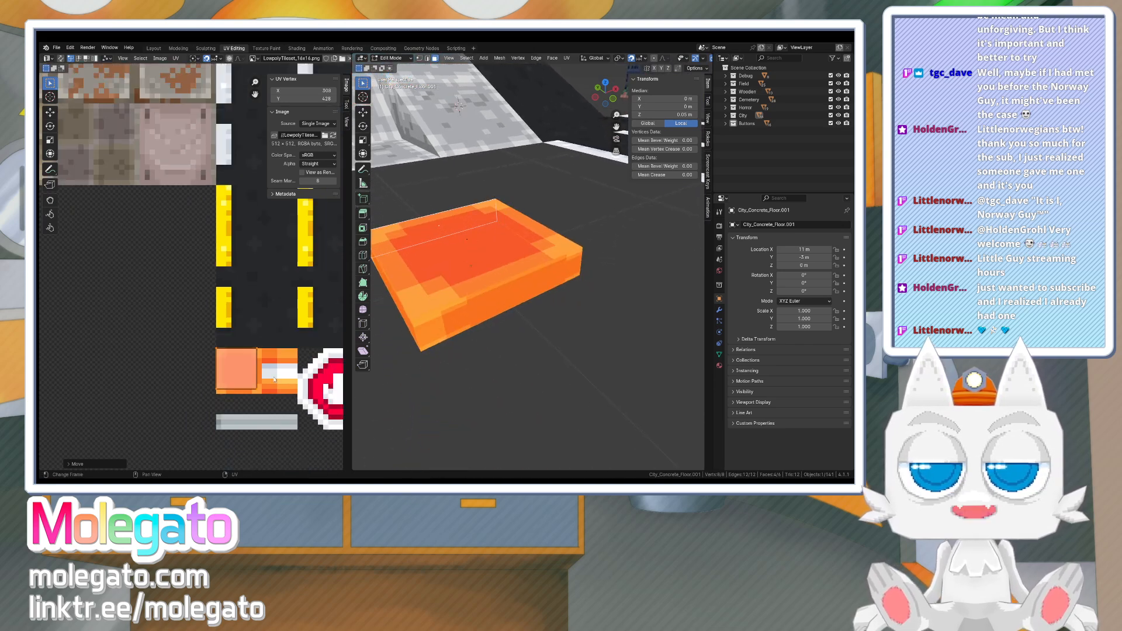
key("g")
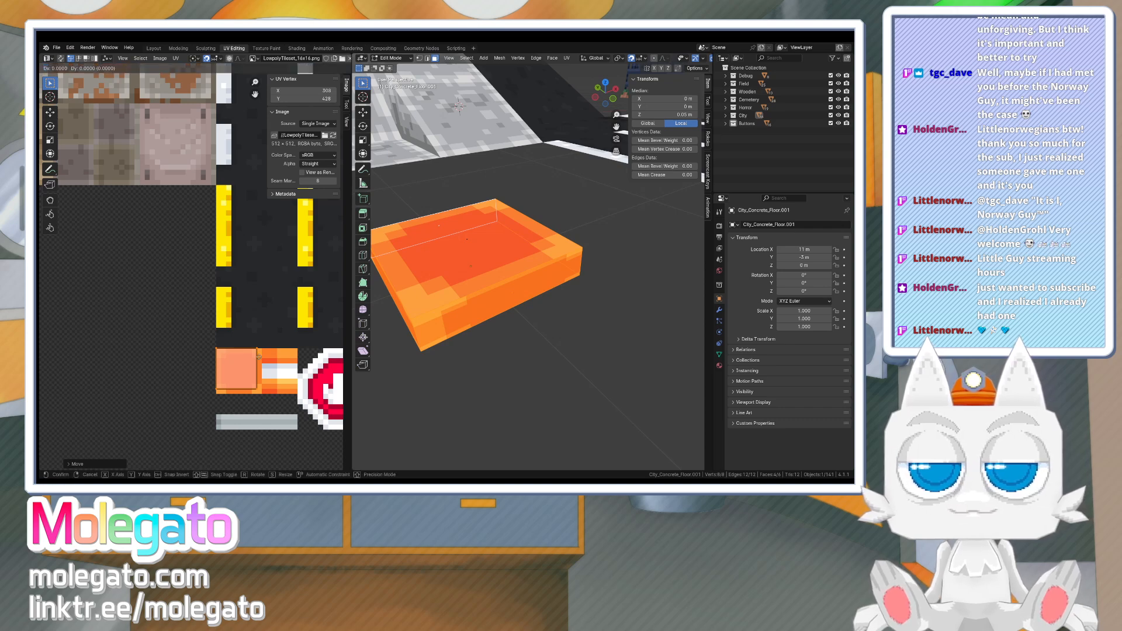
left_click(259, 357)
middle_click_drag(404, 304, 471, 299)
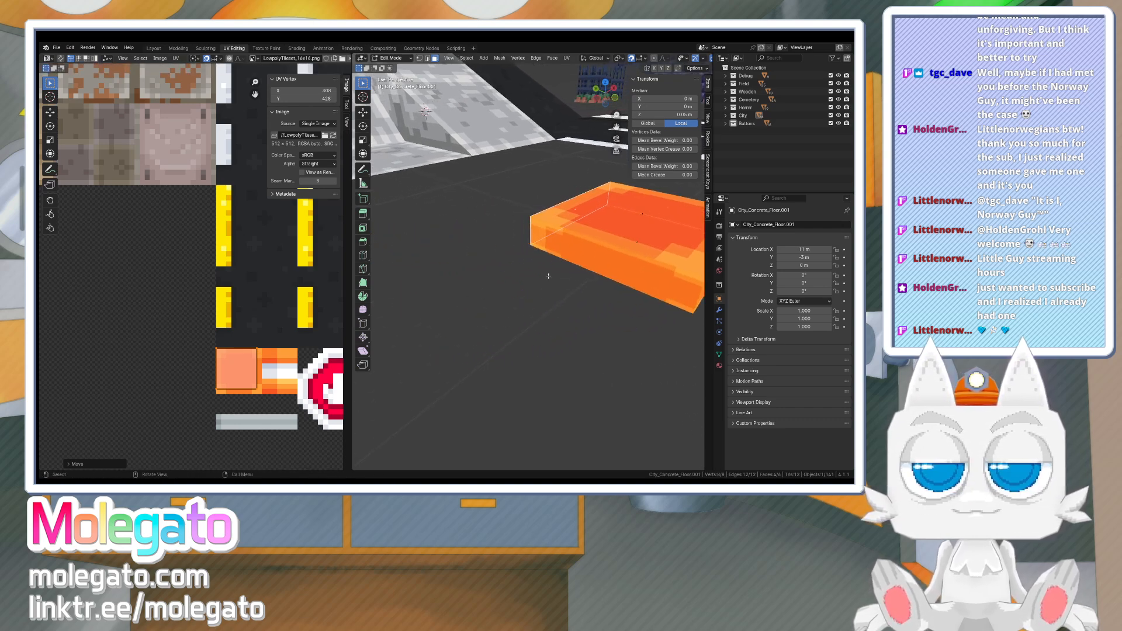
mouse_move(549, 276)
middle_mouse_down()
mouse_move(608, 258)
mouse_move(521, 251)
mouse_move(575, 268)
mouse_move(521, 253)
mouse_move(524, 288)
mouse_move(594, 296)
mouse_move(585, 276)
mouse_move(555, 273)
middle_mouse_up()
left_click_drag(246, 343, 269, 398)
key("g")
left_click(271, 395)
key("g")
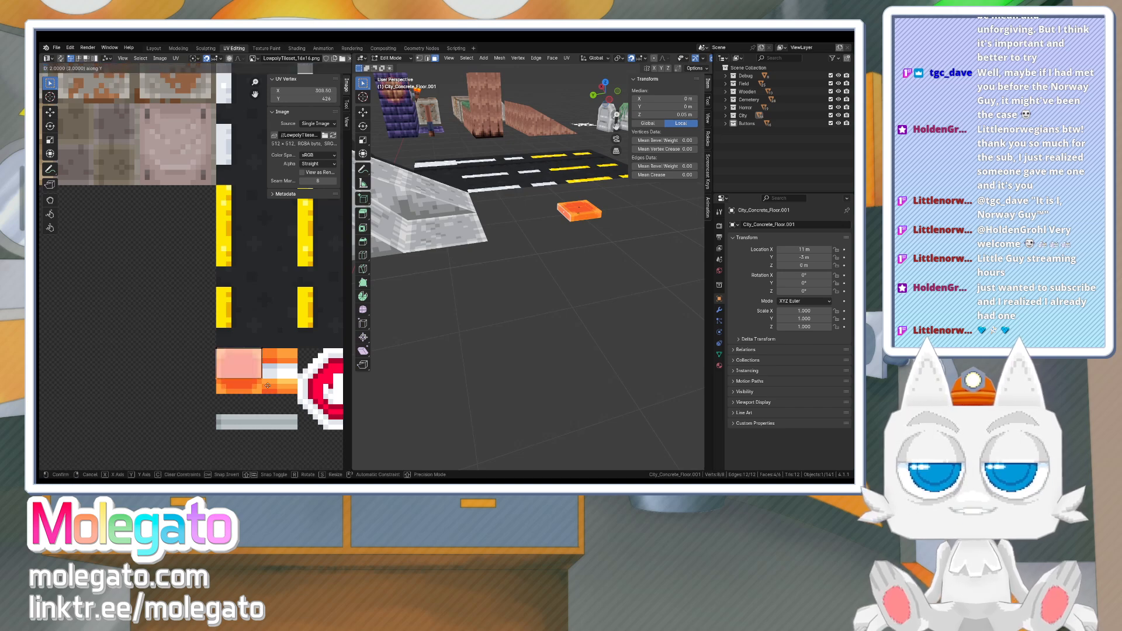
left_click(267, 367)
- Select the orange slab's top face and snap the 3D cursor to it
scroll(579, 237, "up", 2)
middle_click_drag(622, 200, 550, 280)
left_click(555, 281)
key("shift+s")
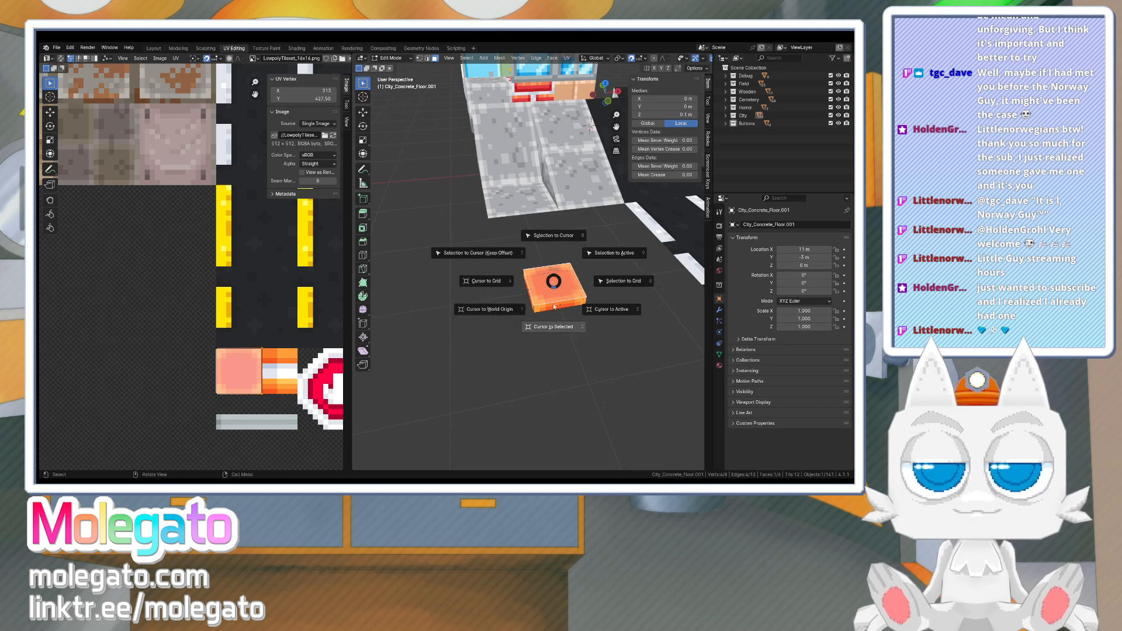
left_click(554, 297)
- Add a cylinder with 6 vertices at the 3D cursor for the cone body
key("shift+a")
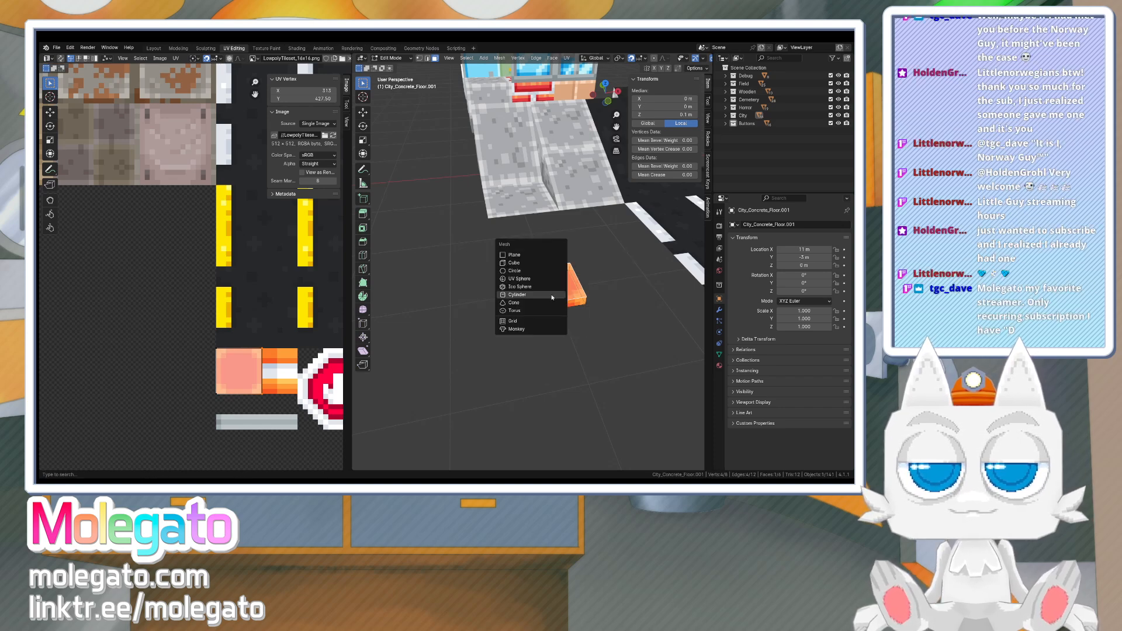
left_click(545, 294)
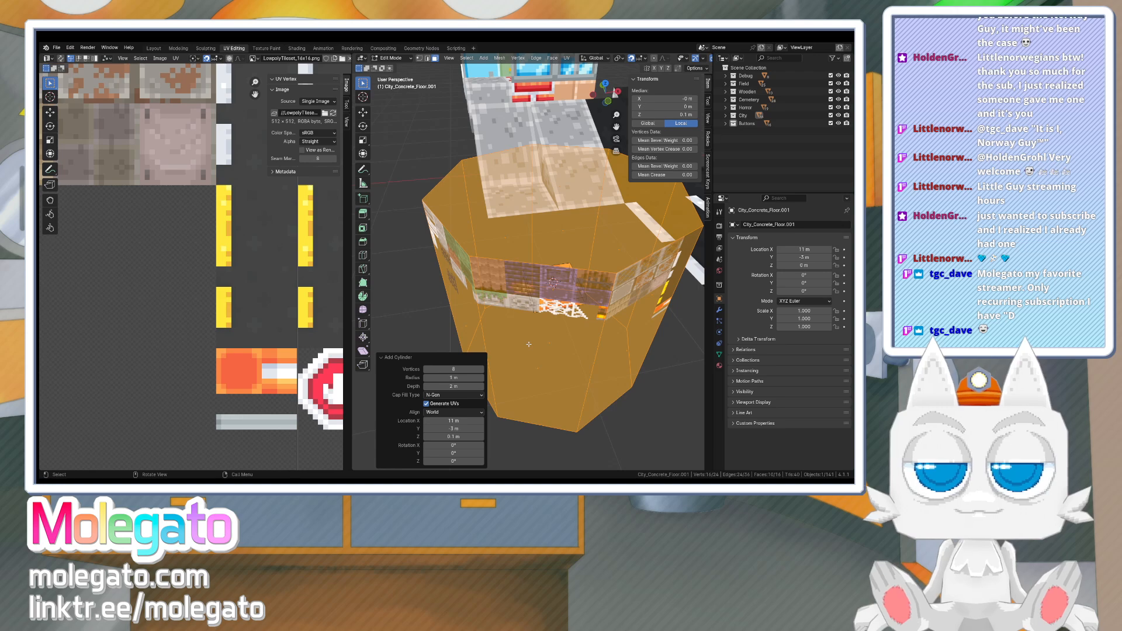
left_click(454, 369)
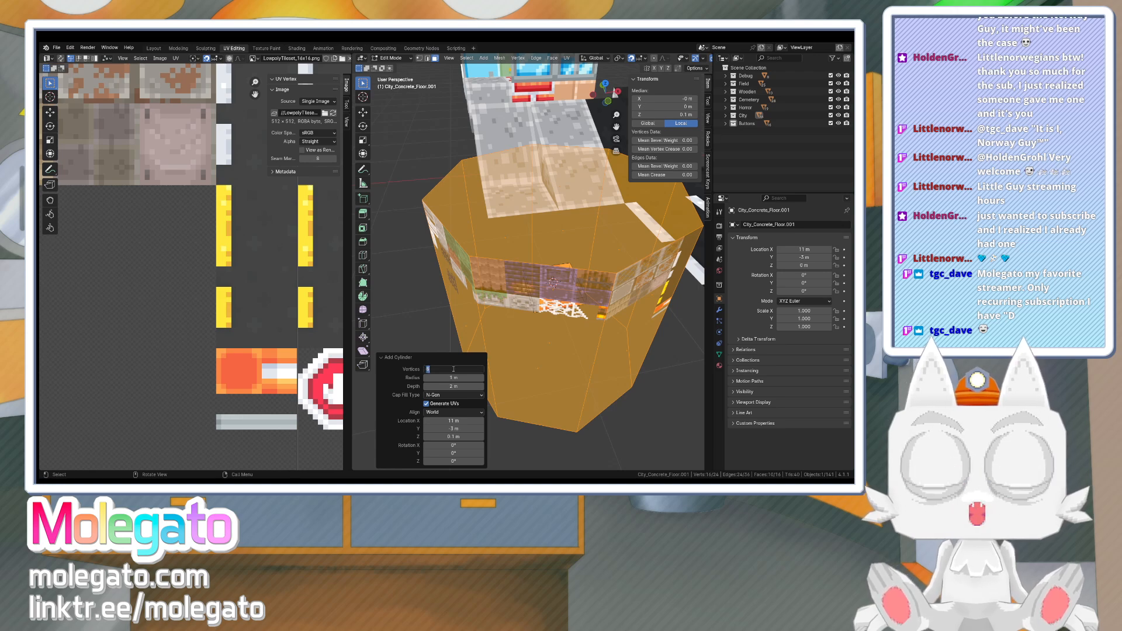
type("6")
key("Return")
- Raise the cylinder 1 m along Z and scale it by 0.2 around the 3D cursor
key("KP_1")
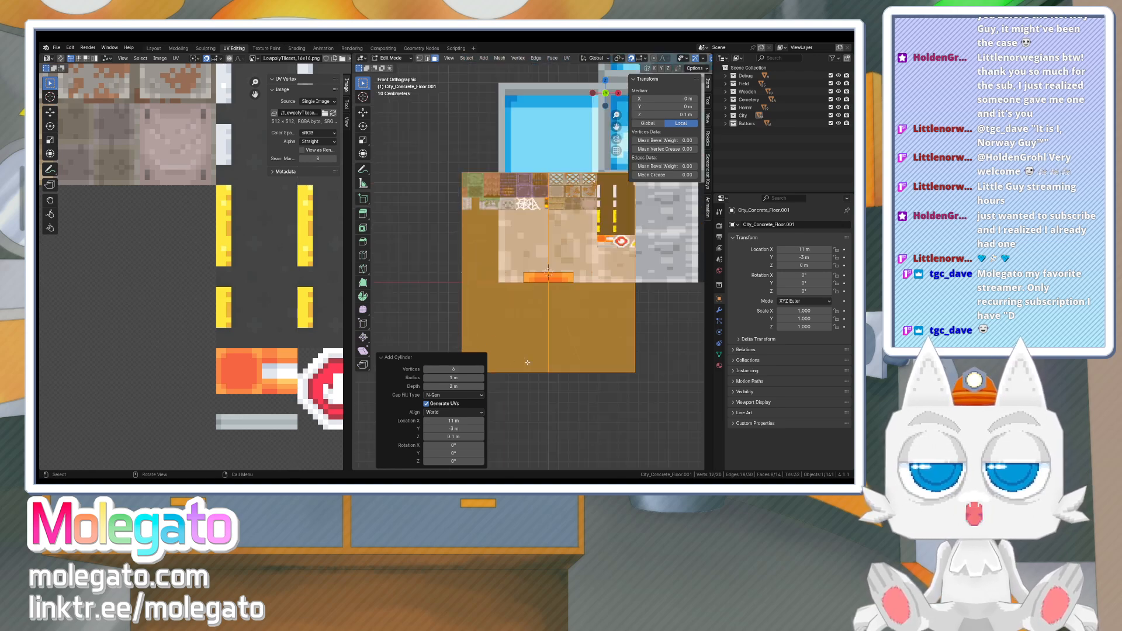
key("g")
key("z")
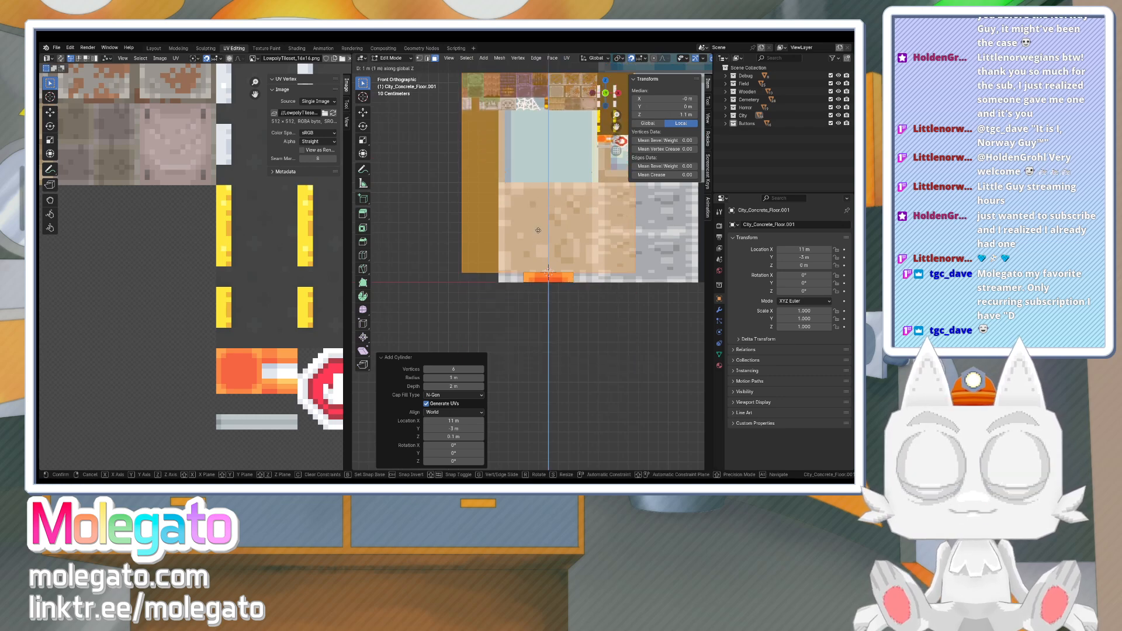
left_click(546, 140)
left_click(618, 58)
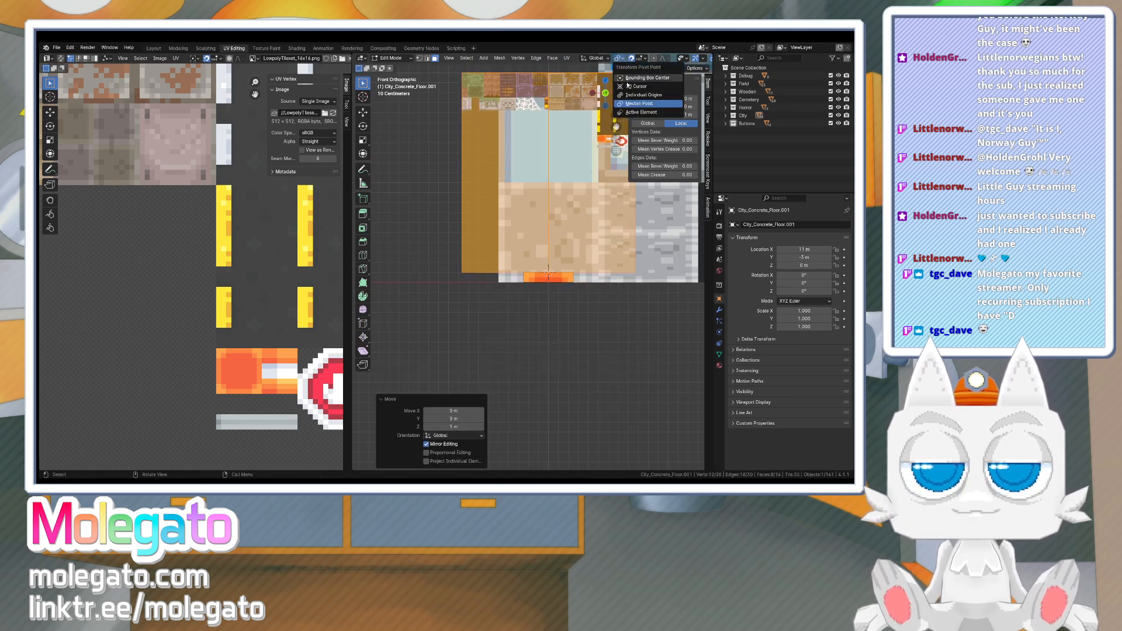
left_click(643, 81)
type("s.2")
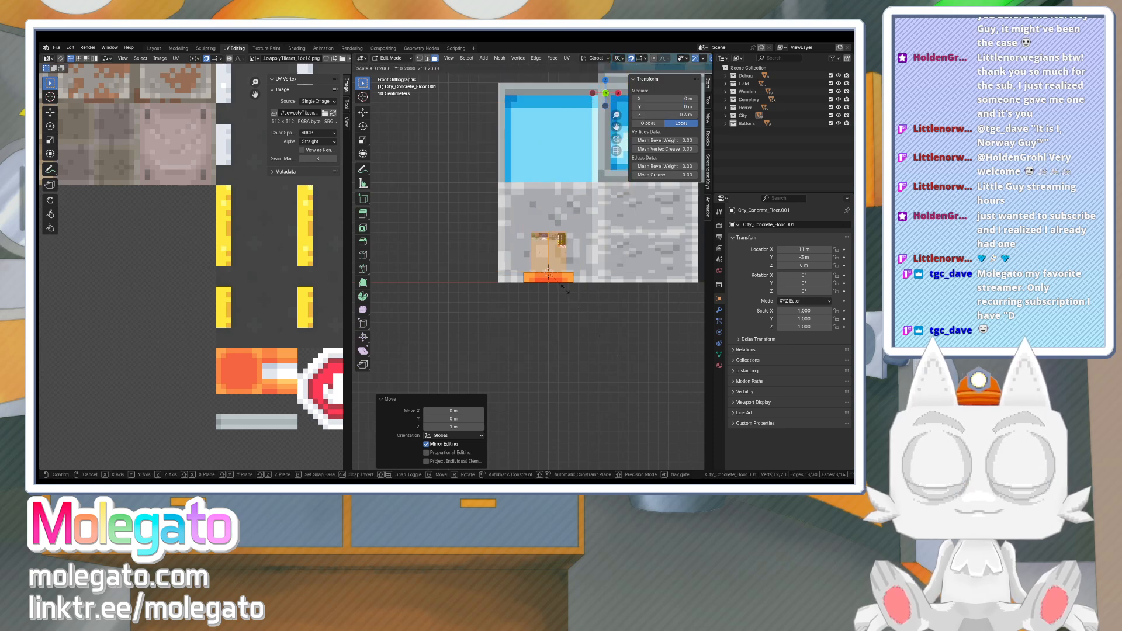
key("Return")
- Taper the cylinder into a cone by scaling its top face to 0.4 with the Individual Origins pivot
left_click(550, 232)
scroll(543, 239, "up", 1)
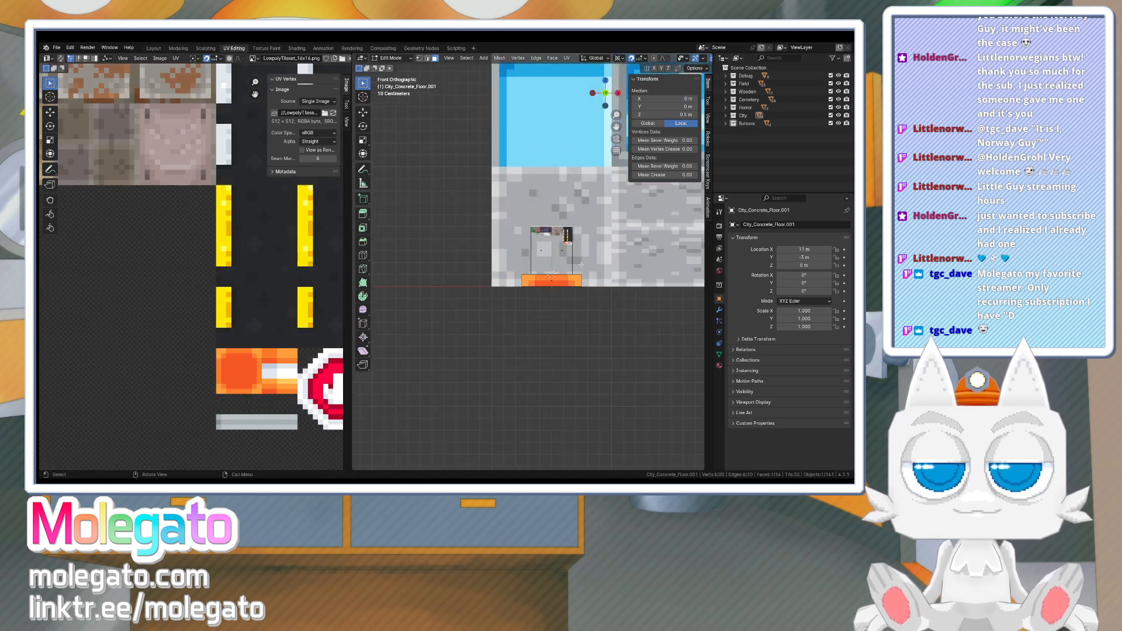
middle_click_drag(556, 249, 525, 284, "shift")
key("s")
right_click(551, 291)
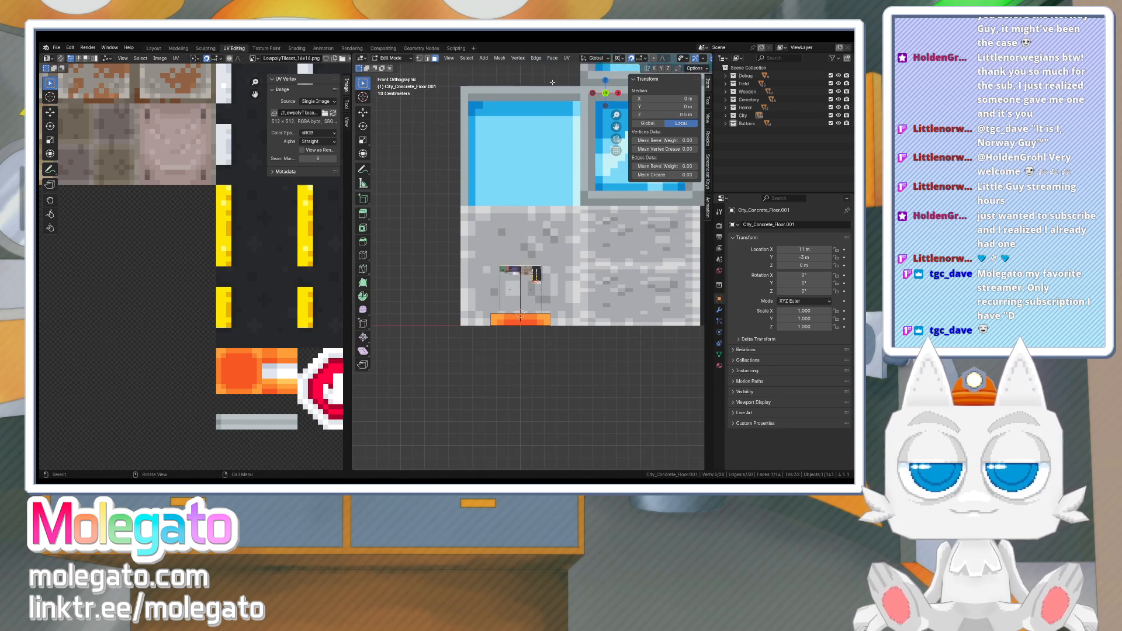
left_click(618, 58)
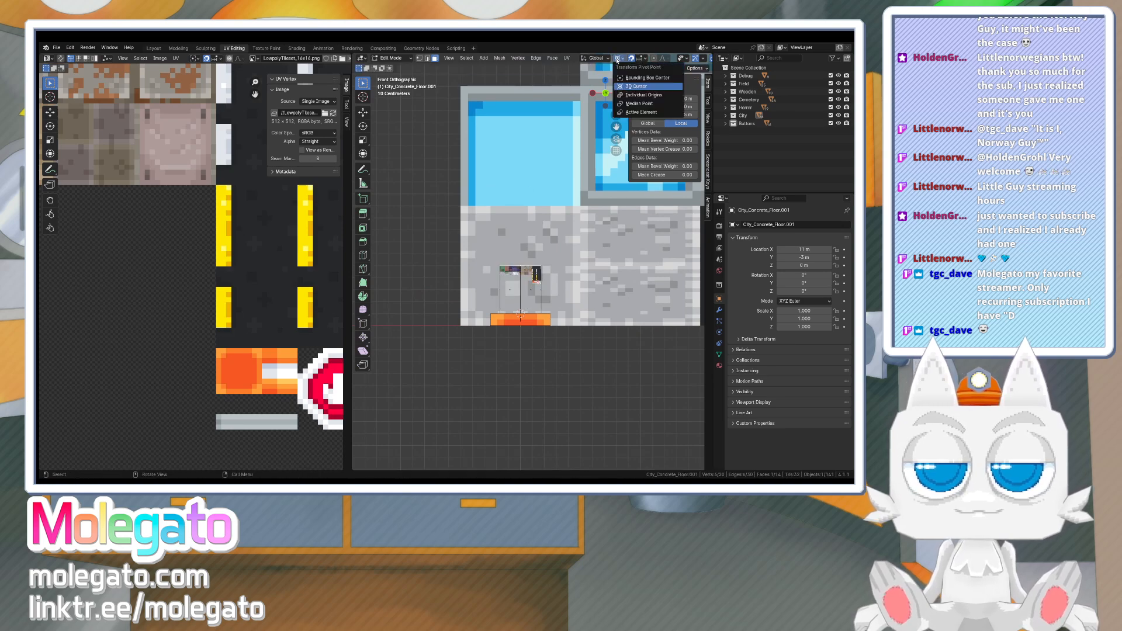
left_click(649, 95)
key("s")
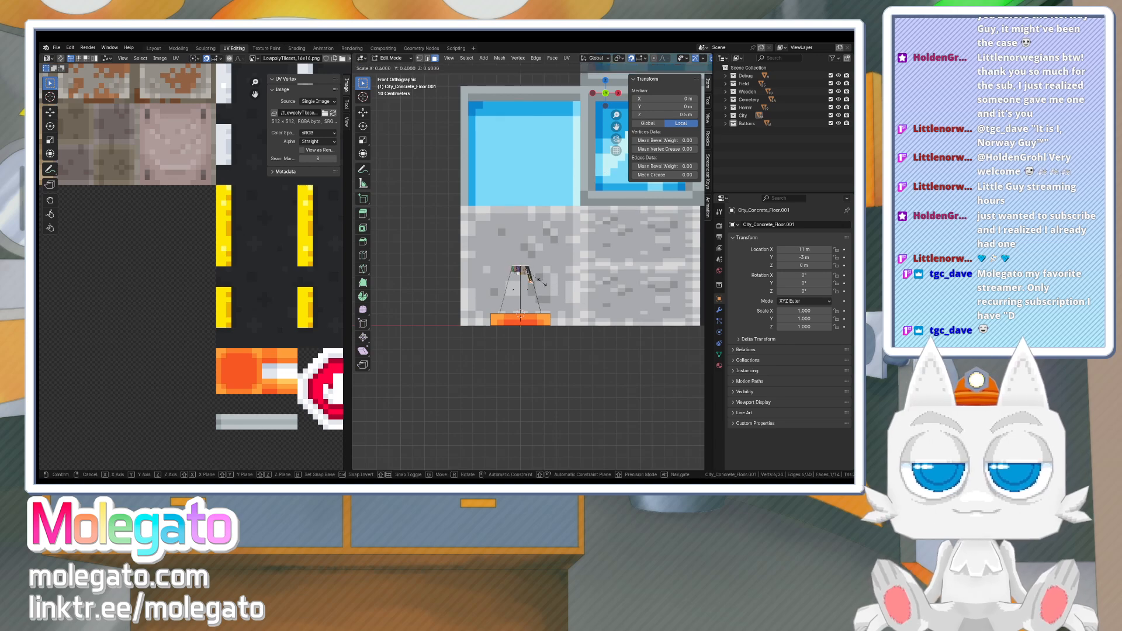
left_click(526, 289)
- Select all the cone body's linked faces and project their UVs from the right orthographic view, fitted to bounds
key("ctrl+l")
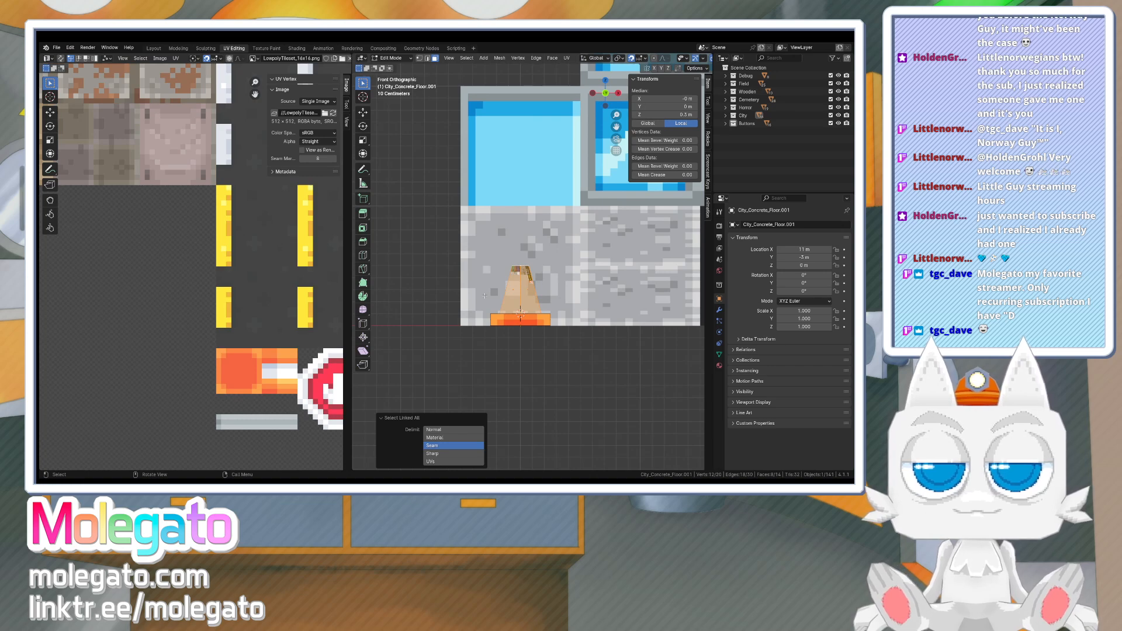
key("KP_3")
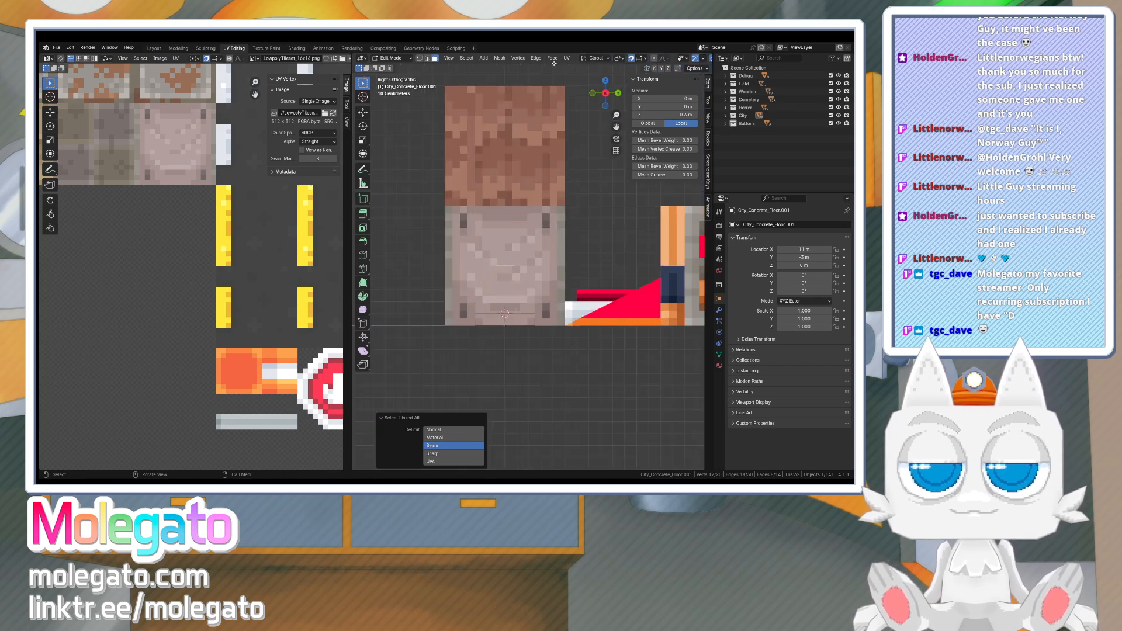
left_click(567, 58)
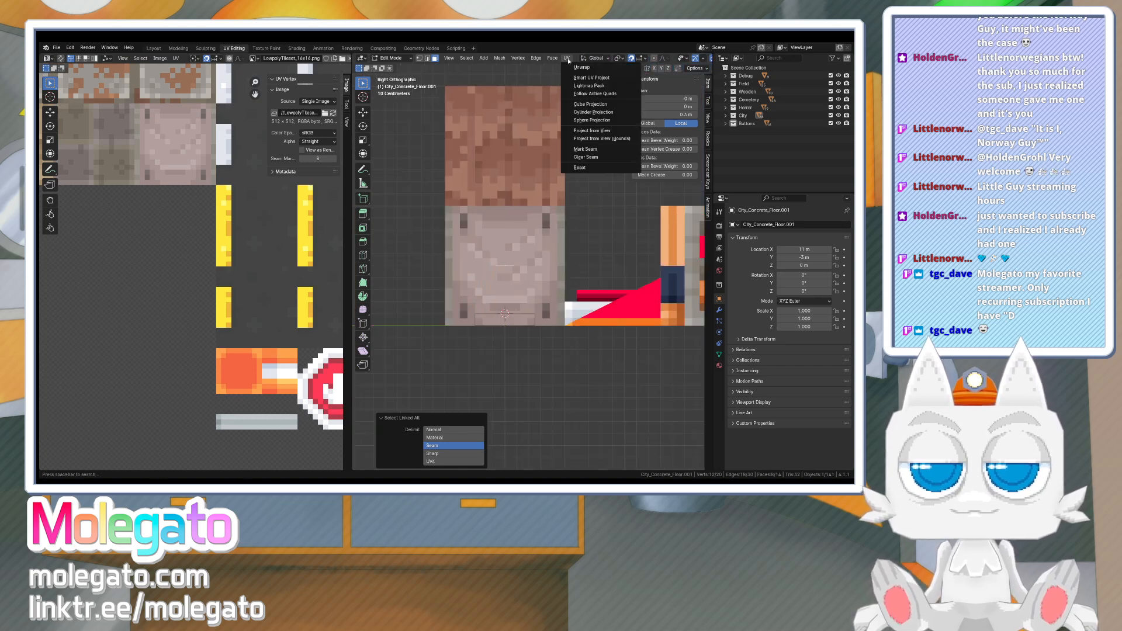
left_click(594, 139)
- Scale the cone body's UVs by 0.25 twice in a row
scroll(226, 291, "down", 4)
type("s")
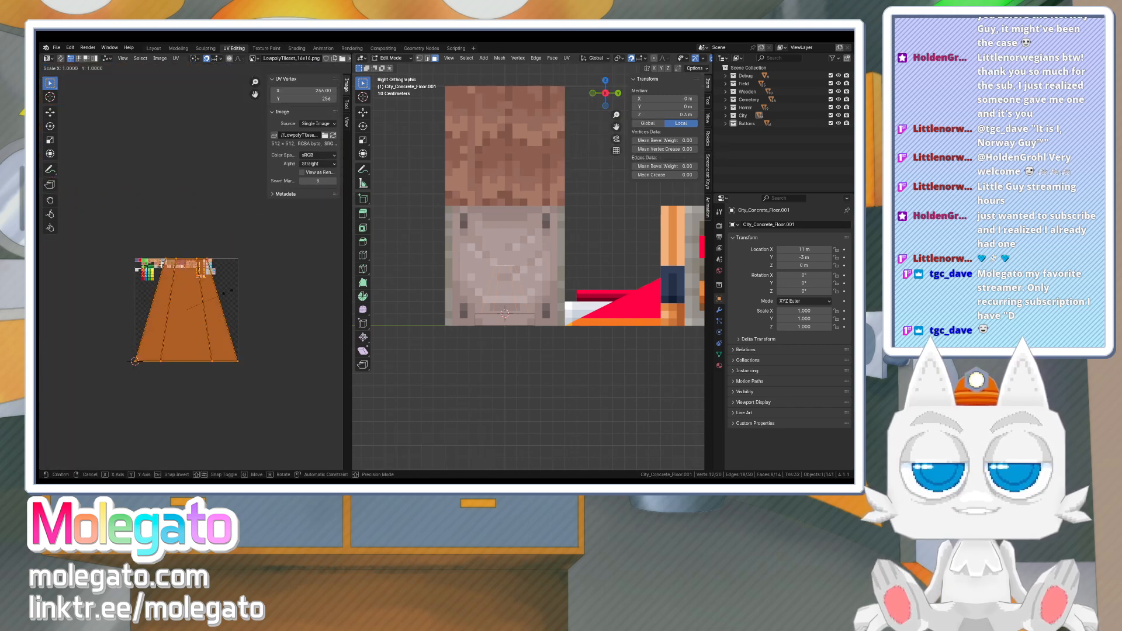
type(".25")
key("Return")
type("s.25")
key("Return")
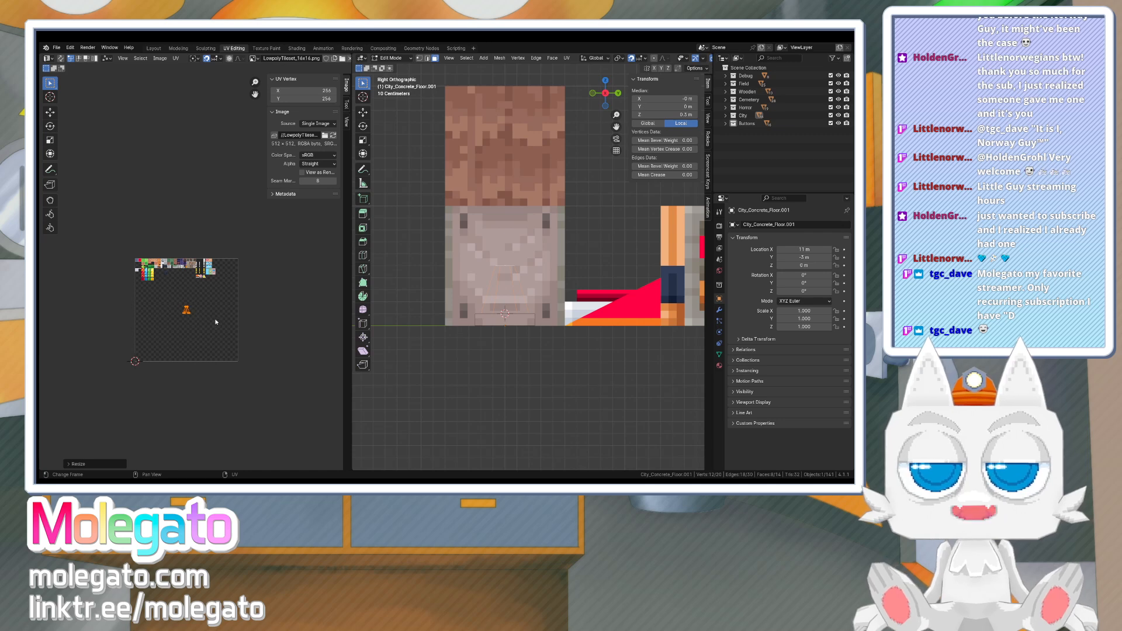
- Move the cone body's UVs onto the road prop tiles and scale them by 0.25 once more
scroll(215, 319, "up", 5)
key("g")
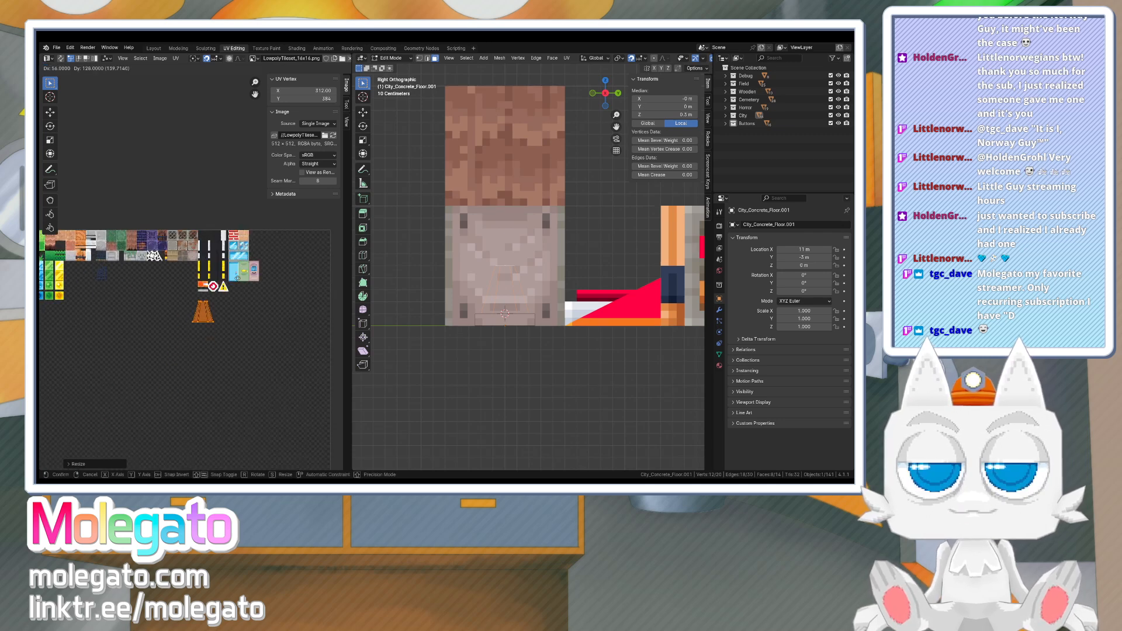
left_click(238, 255)
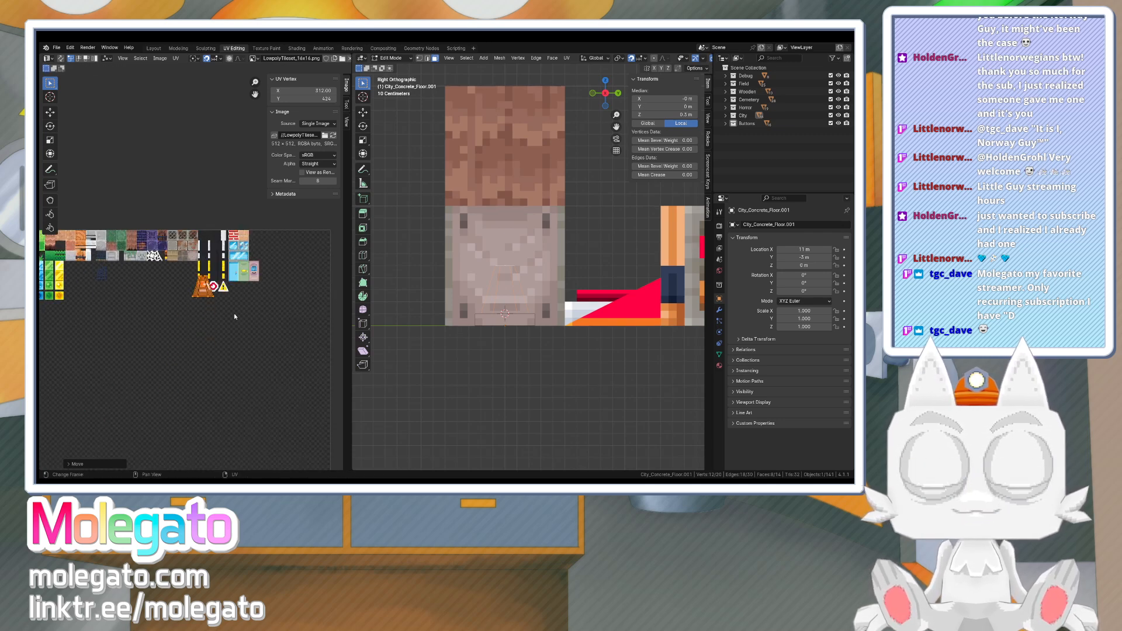
scroll(234, 317, "up", 5)
type("s.25")
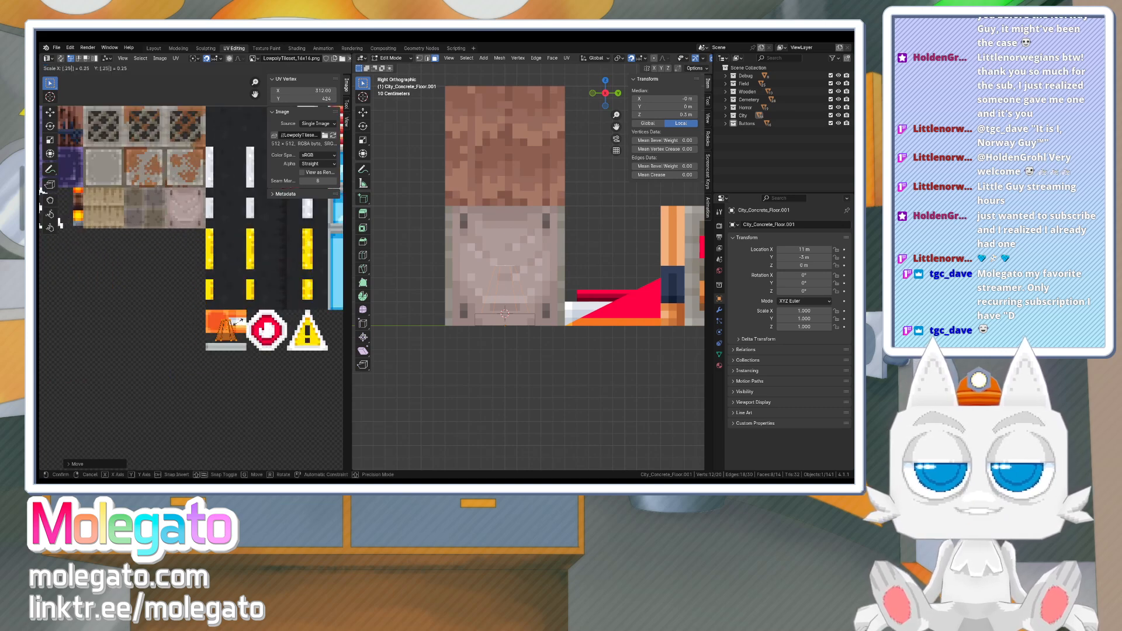
key("Return")
- Move the cone body's UVs onto the orange-and-white striped patch beside the orange base square
scroll(256, 350, "up", 3)
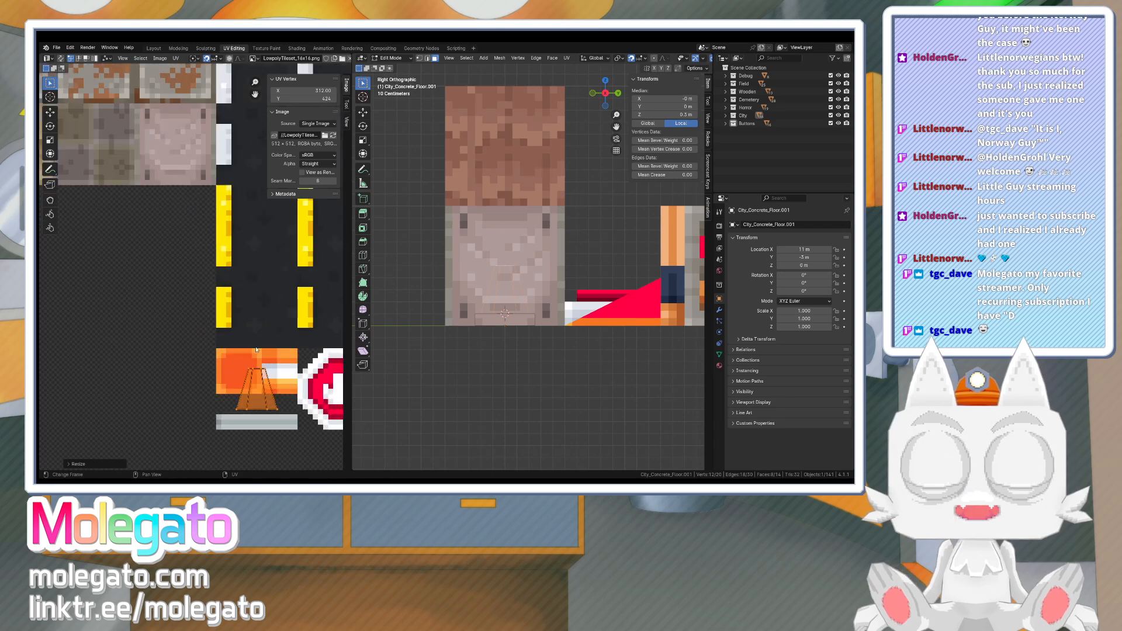
key("g")
left_click(265, 382)
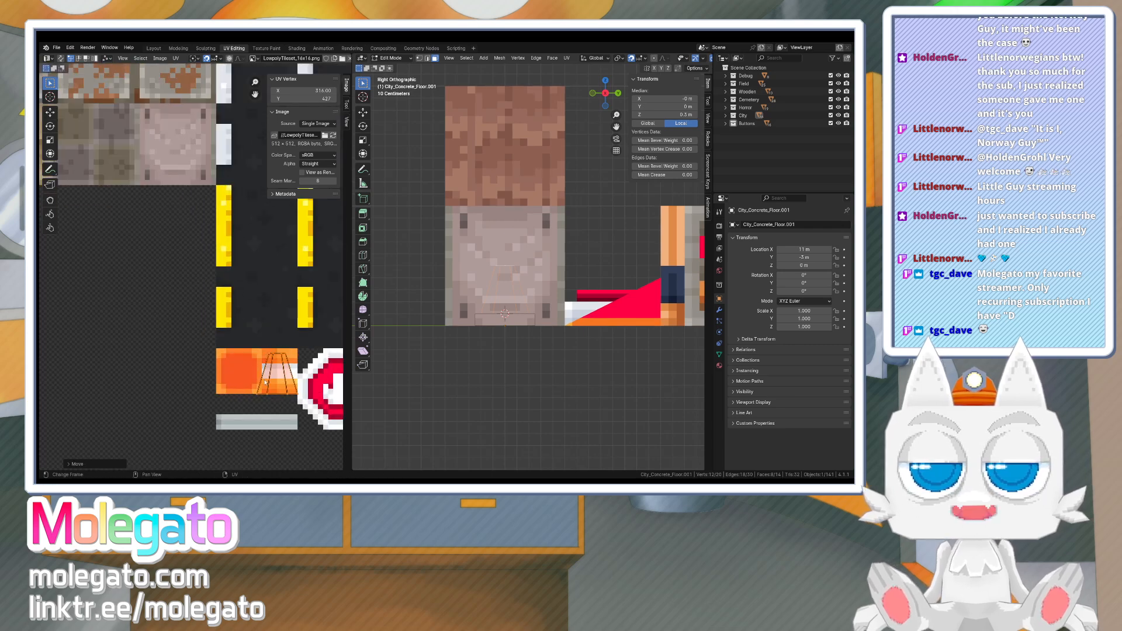
middle_click_drag(288, 372, 233, 371)
key("ctrl+z")
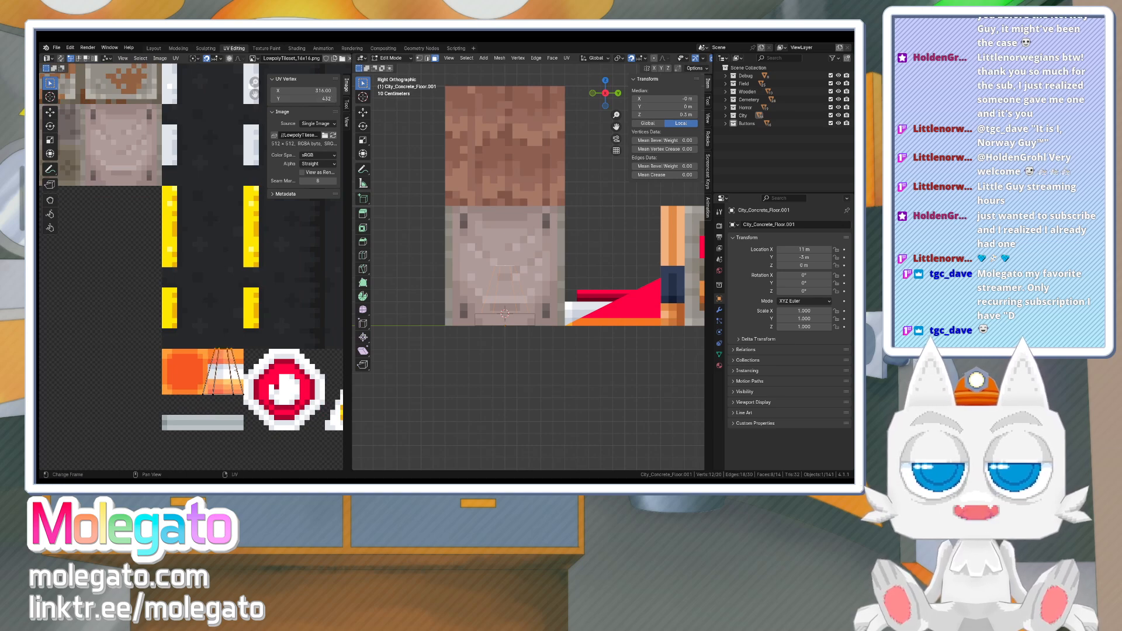
key("ctrl+shift+z")
- Narrow the cone body's UVs along X and shift them along X to sit within the striped patch
key("s")
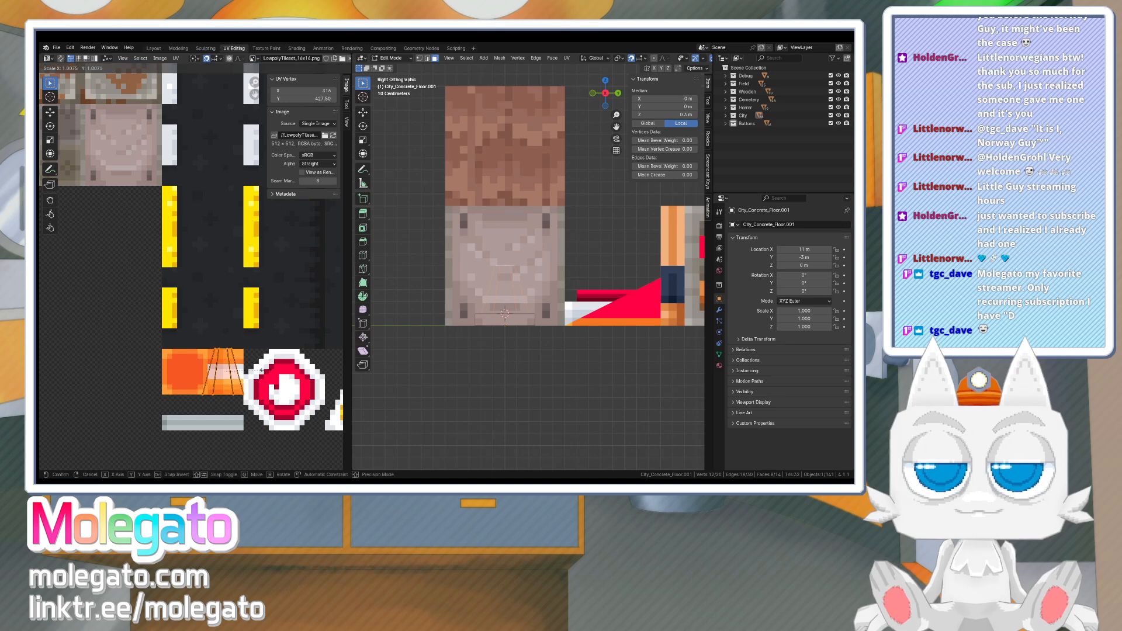
key("x")
left_click(258, 371)
key("g")
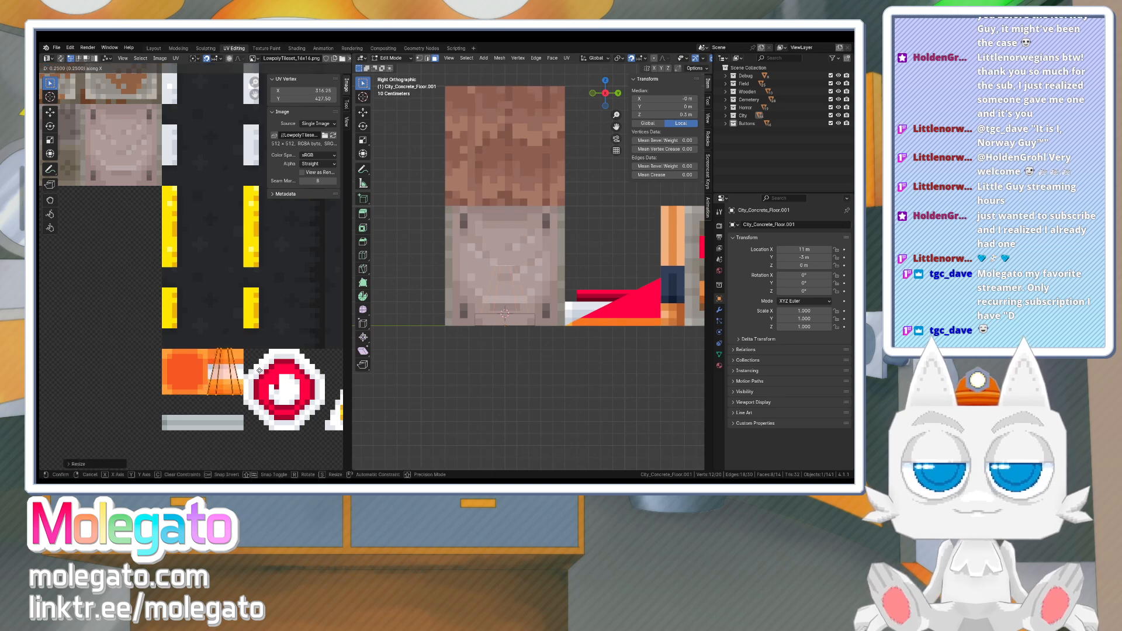
left_click(261, 372)
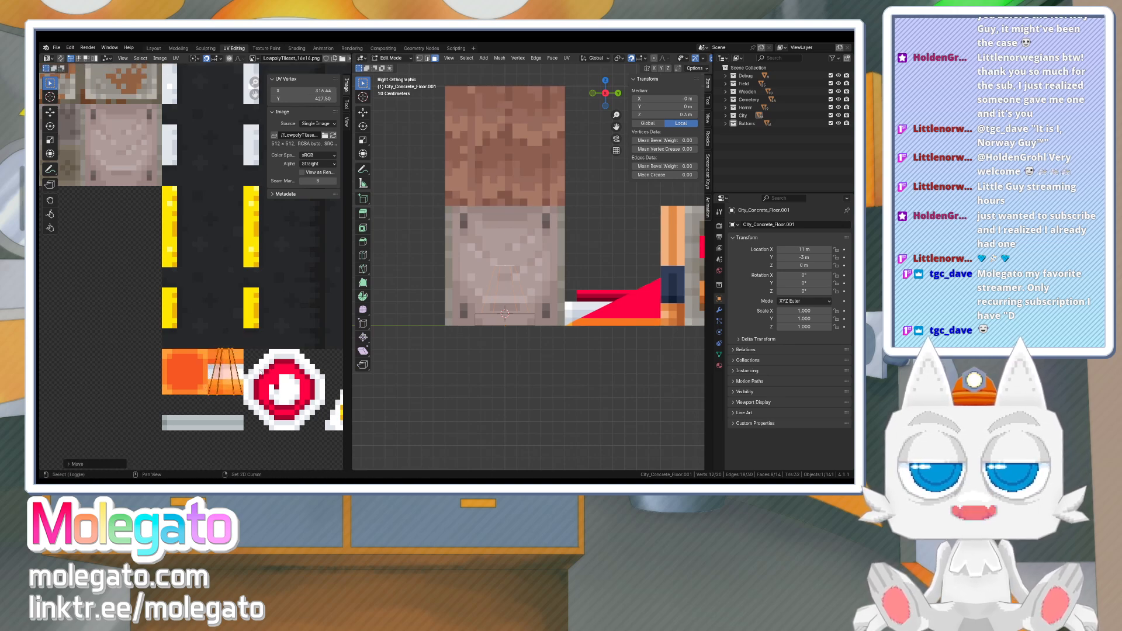
- Snap the cone body's UV vertices to the texture's pixels
key("shift+s")
left_click(226, 376)
scroll(227, 376, "up", 1)
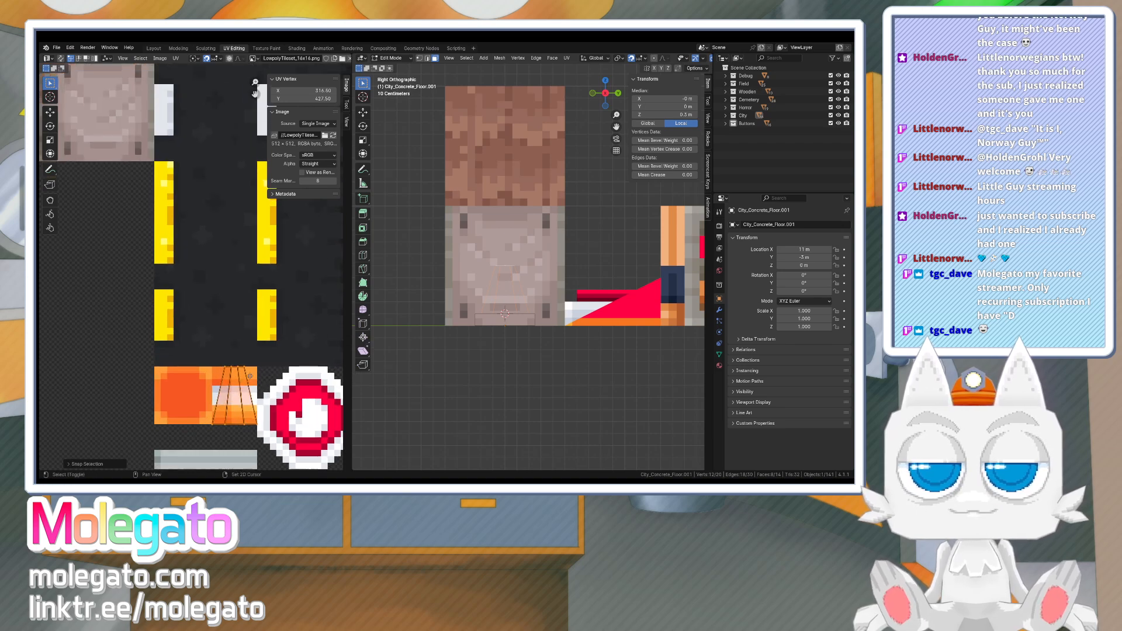
middle_click_drag(247, 382, 253, 331)
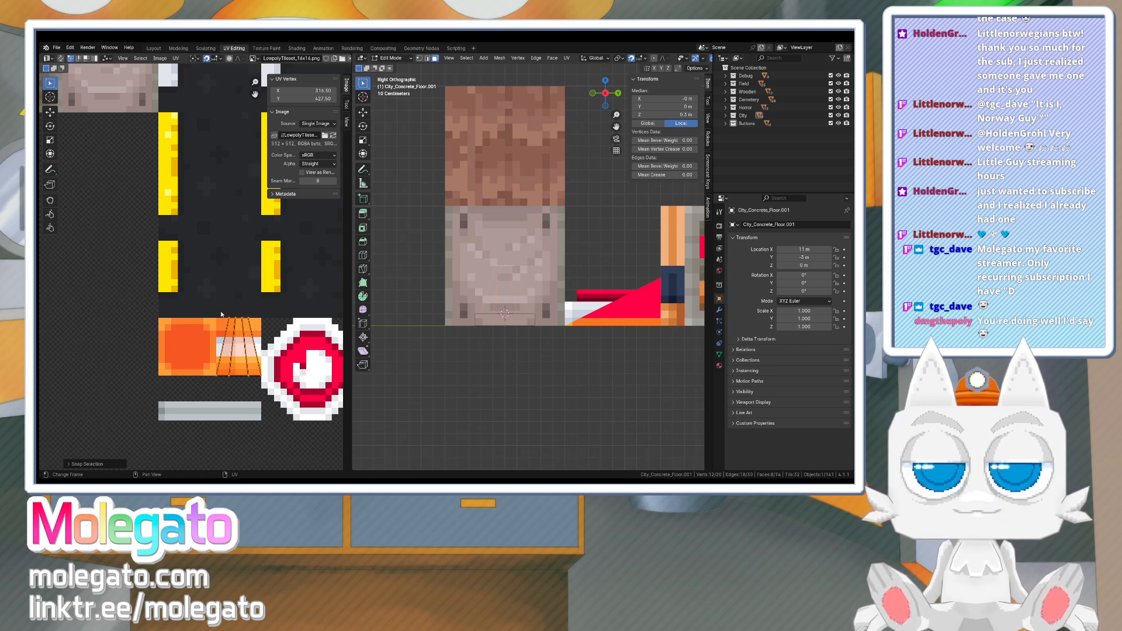
- Nudge the cone UVs' upper-left vertices one pixel along X and adjust the inner lower-right vertices along X
left_click_drag(222, 312, 239, 326)
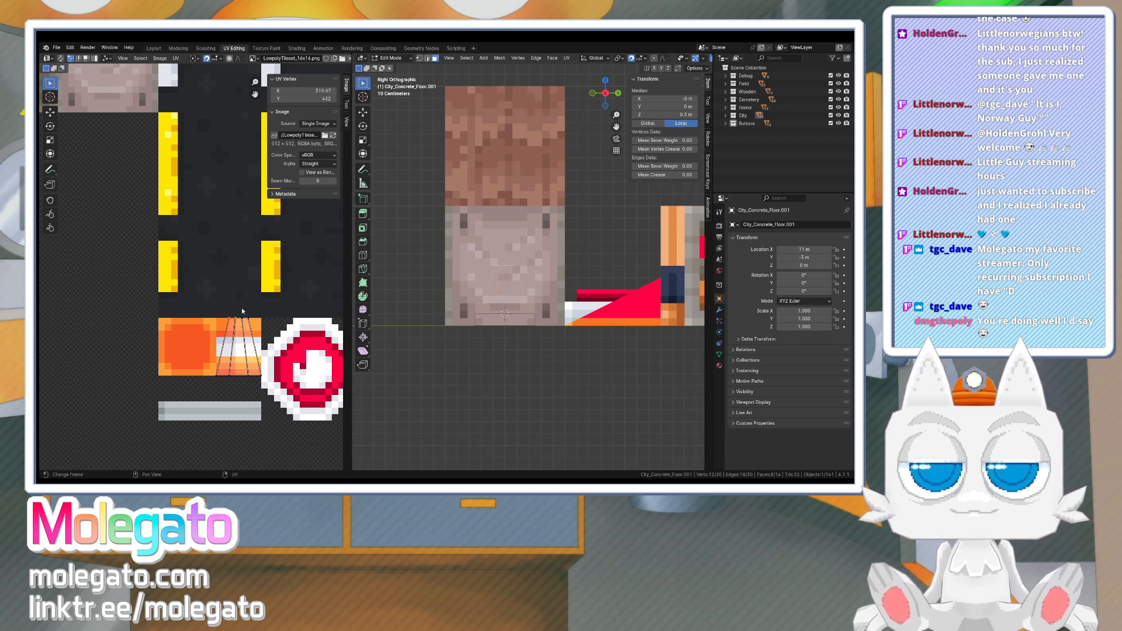
left_click(273, 91)
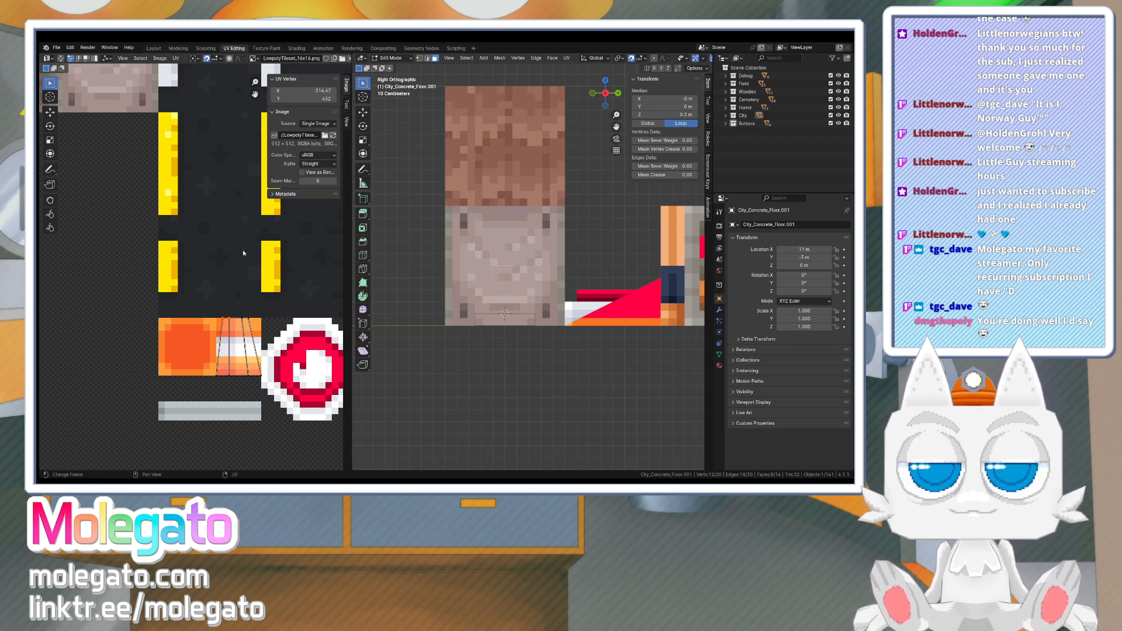
left_click_drag(247, 367, 258, 388)
left_click(276, 91)
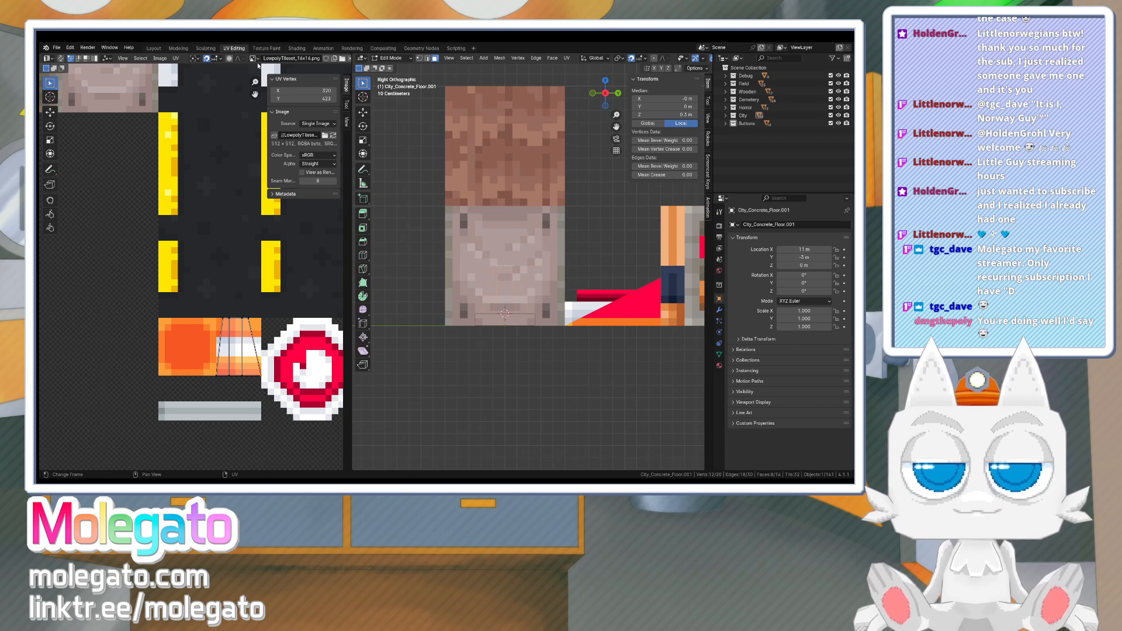
left_click(273, 91)
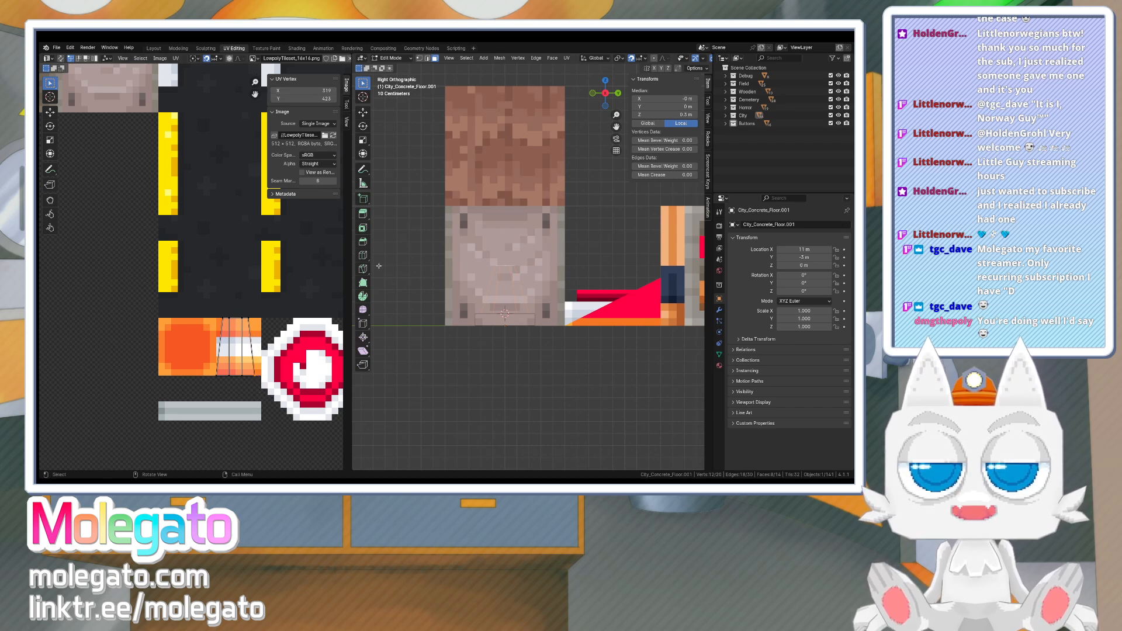
- Select the cone body's hidden bottom face resting on the slab and delete it
middle_click_drag(584, 295, 504, 267)
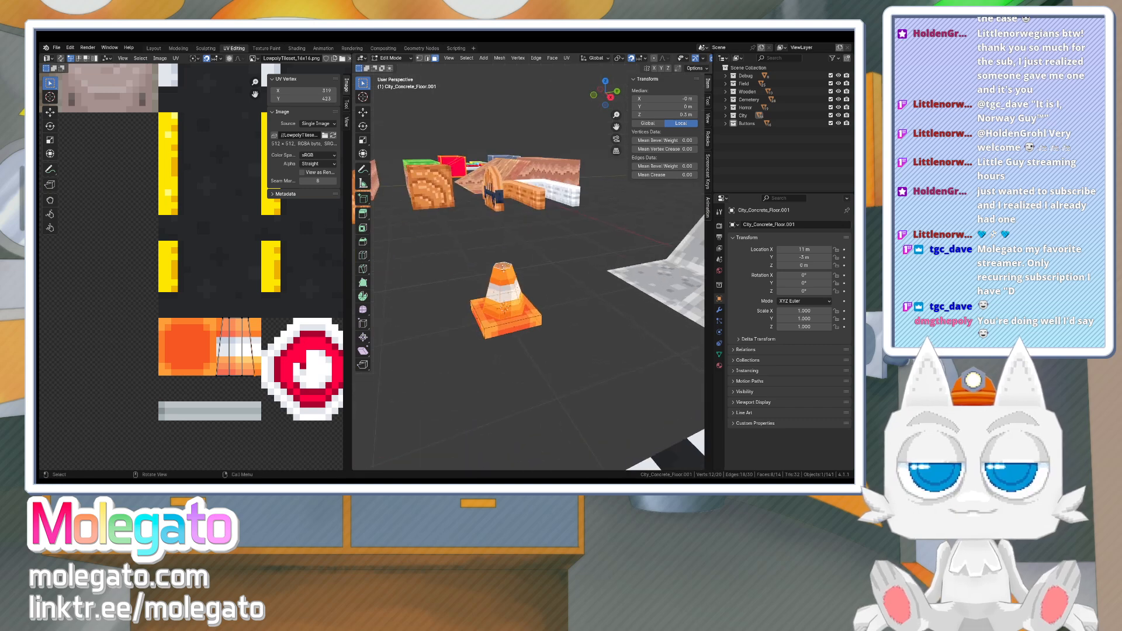
left_click(503, 266)
left_click(505, 306)
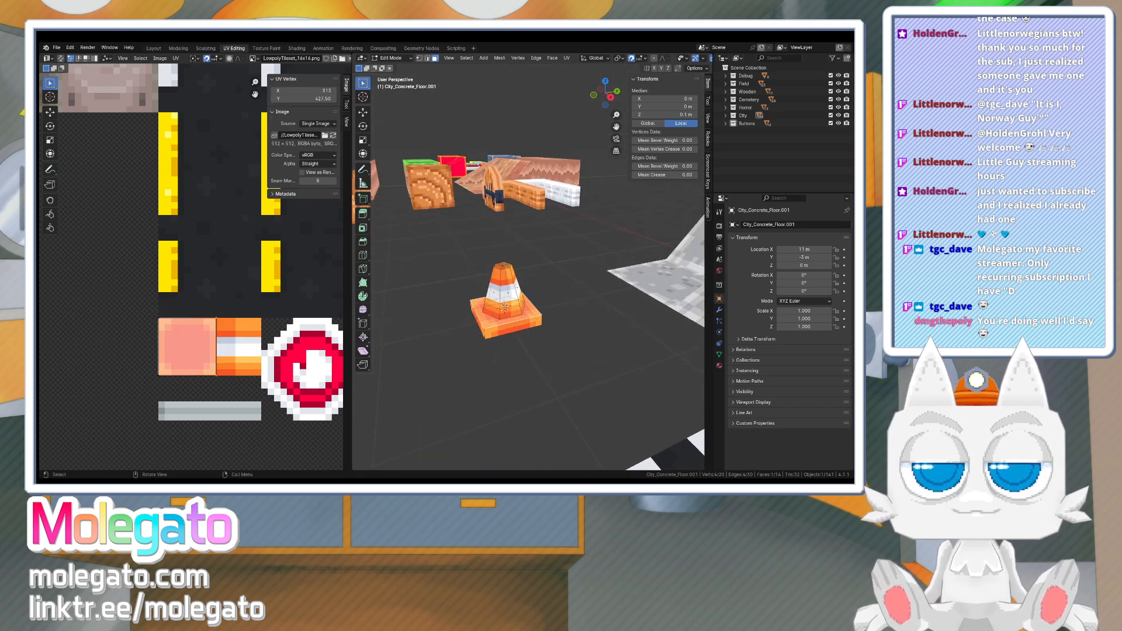
left_click(505, 306)
right_click(505, 306)
left_click(504, 304)
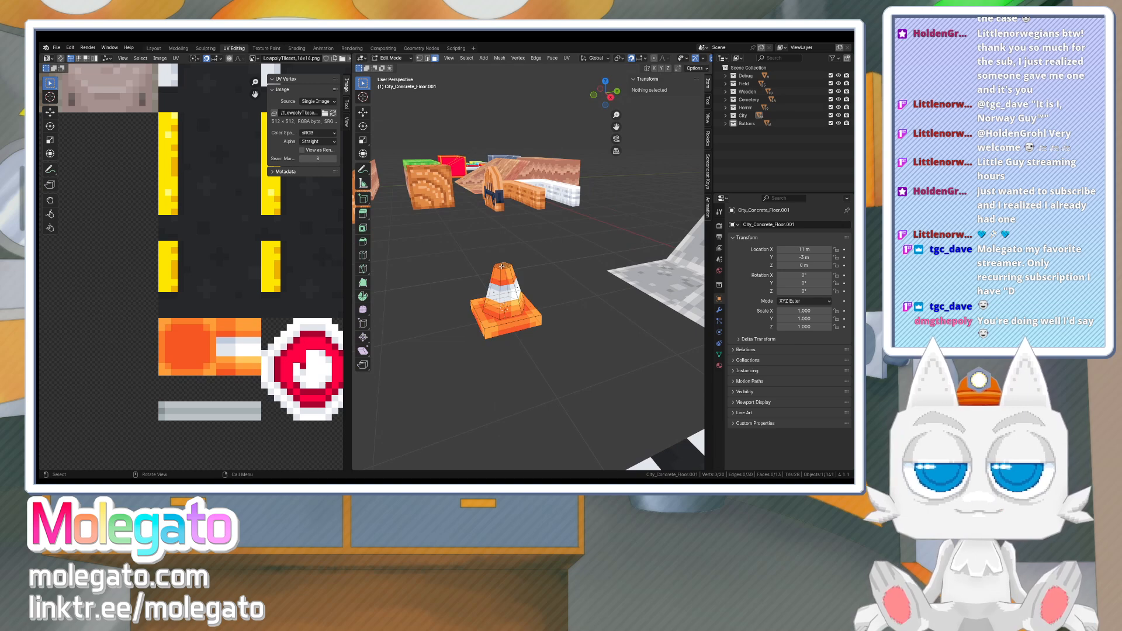
- Scale the UVs of the cone's small top face down so that it sits within the orange area of the texture
left_click(502, 267)
scroll(249, 315, "down", 3)
scroll(249, 316, "up", 2)
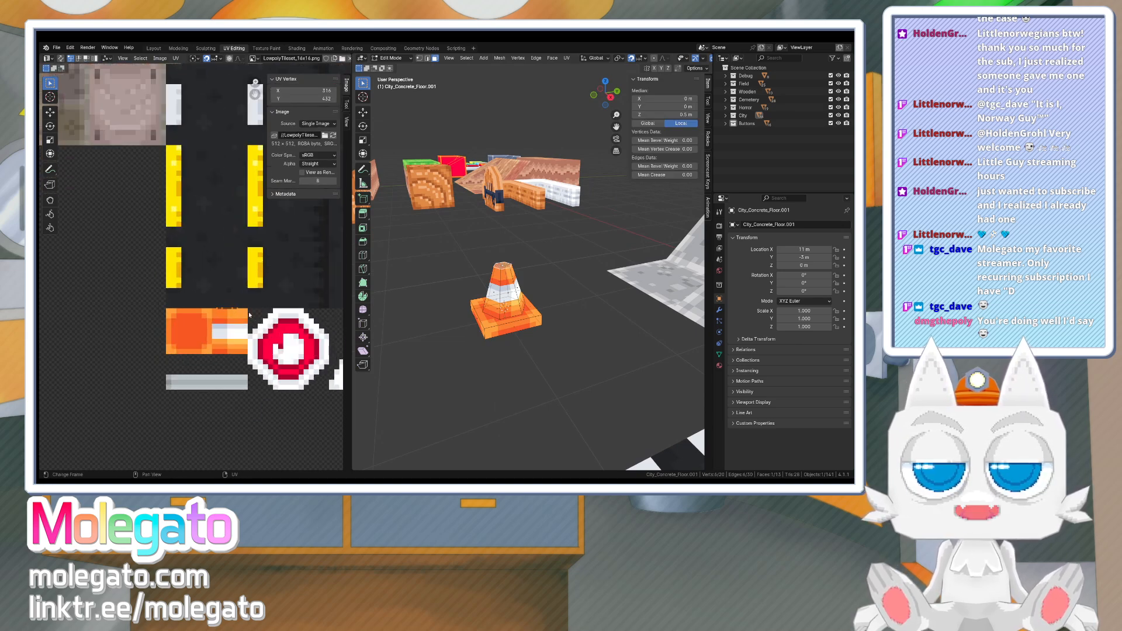
key("s")
left_click(211, 340)
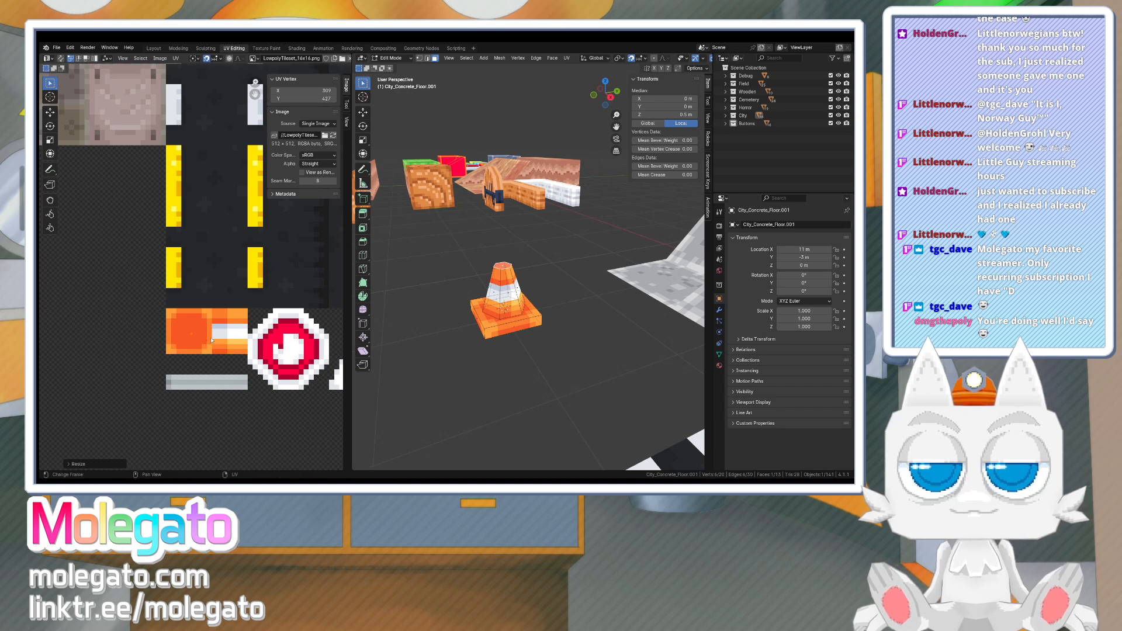
key("Tab")
middle_click_drag(531, 254, 503, 284)
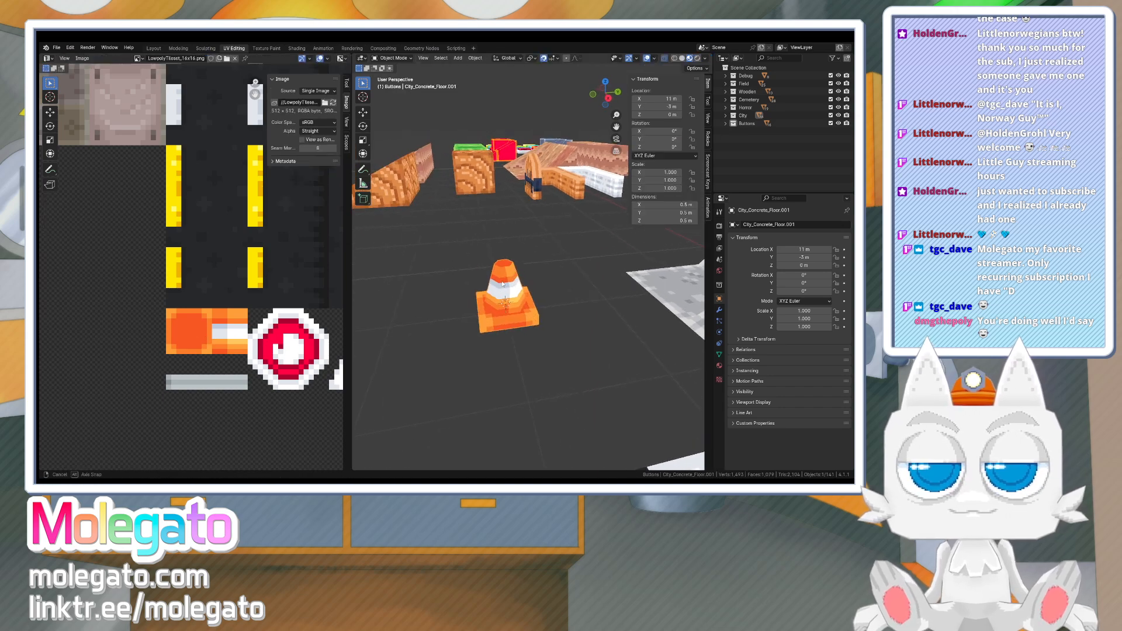
- Hide every object except the traffic cone so that it can be viewed unobstructed from the side
key("Tab")
left_click(503, 283)
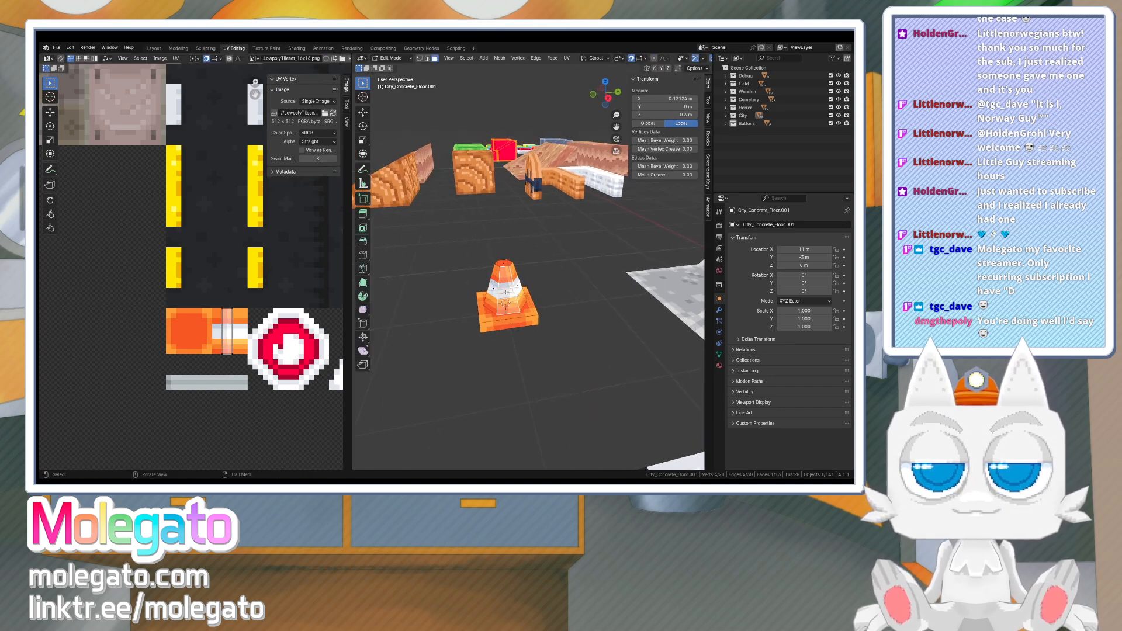
left_click(505, 281, "shift")
key("KP_3")
key("a")
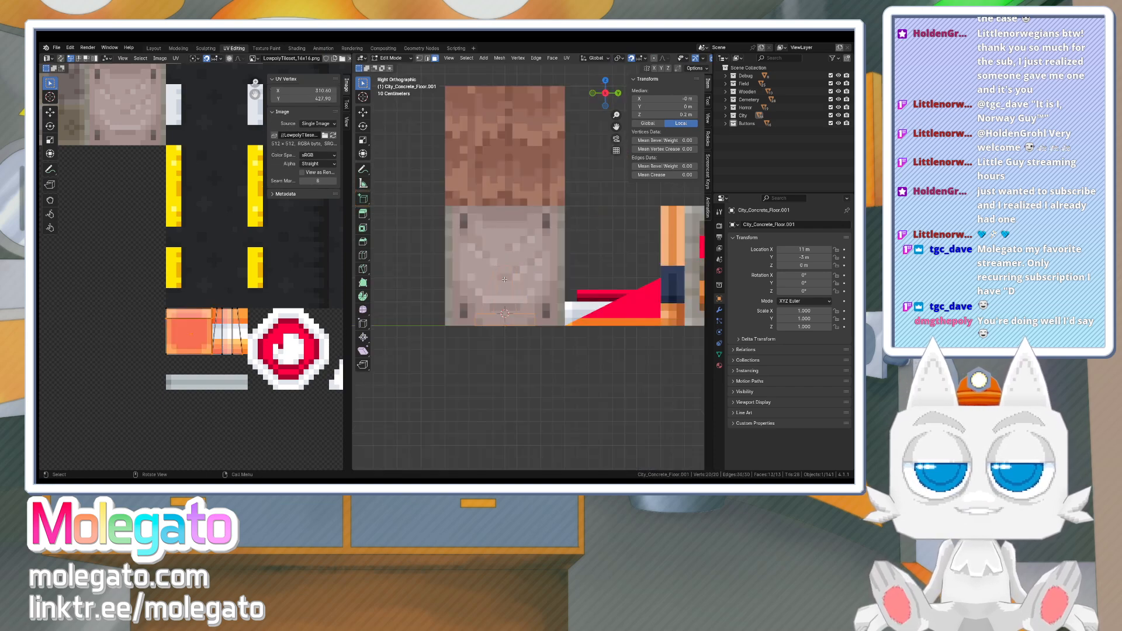
key("ctrl+KP_3")
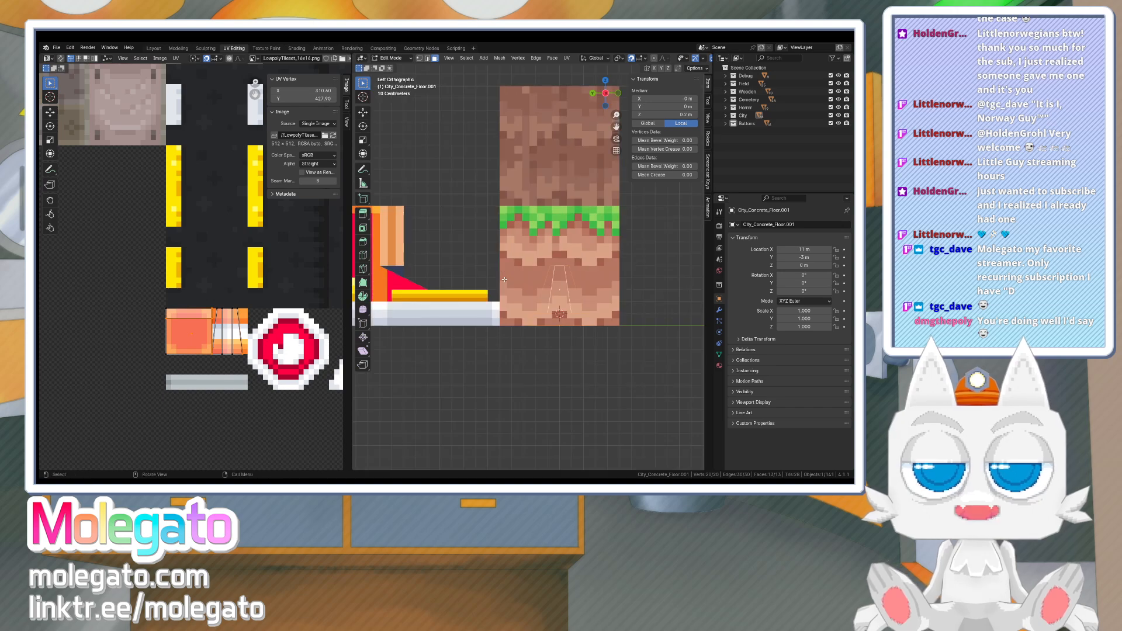
key("Tab")
middle_click_drag(563, 295, 525, 316)
key("ctrl+i")
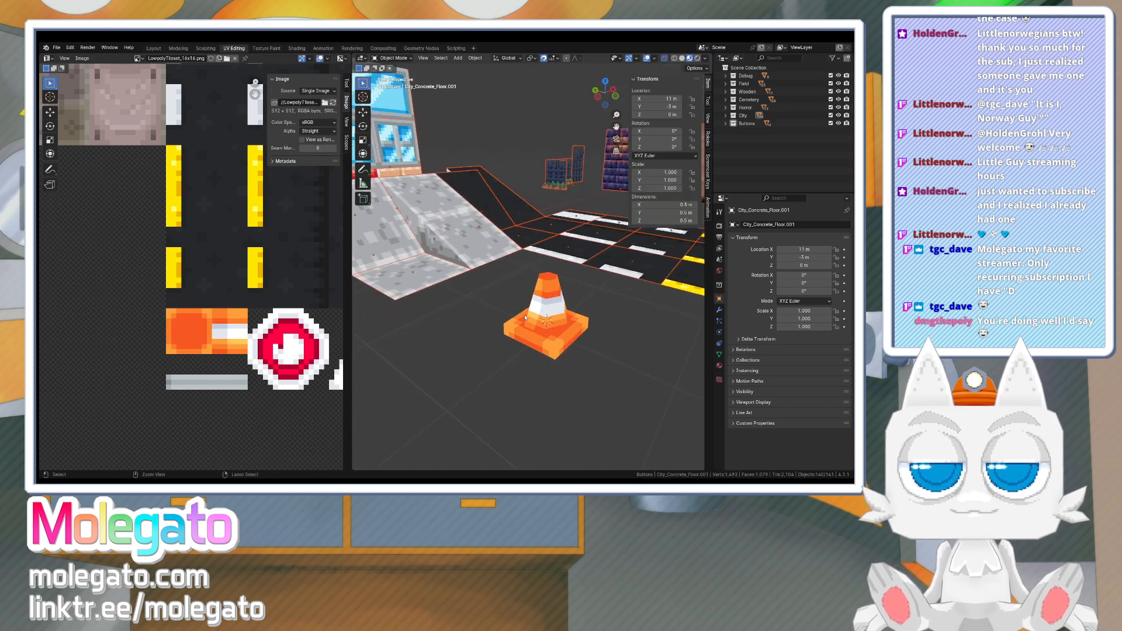
key("h")
- Widen the lower edge of the cone body's UVs along X and check the stripes around the cone
key("Tab")
key("KP_3")
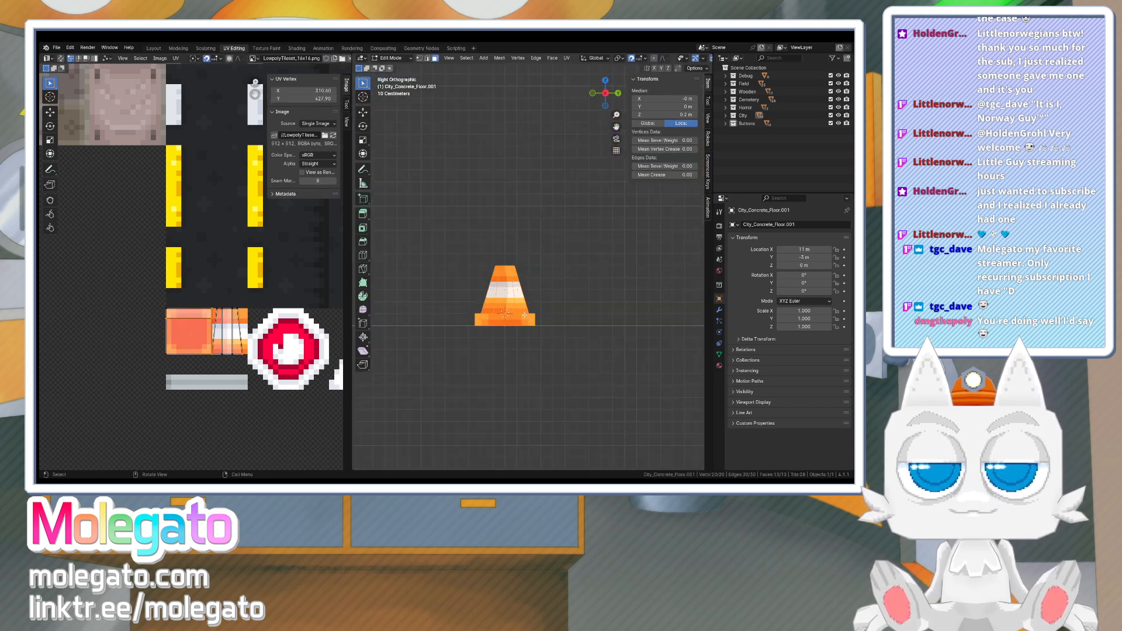
scroll(233, 377, "up", 1)
left_click_drag(227, 373, 243, 382)
key("s")
key("x")
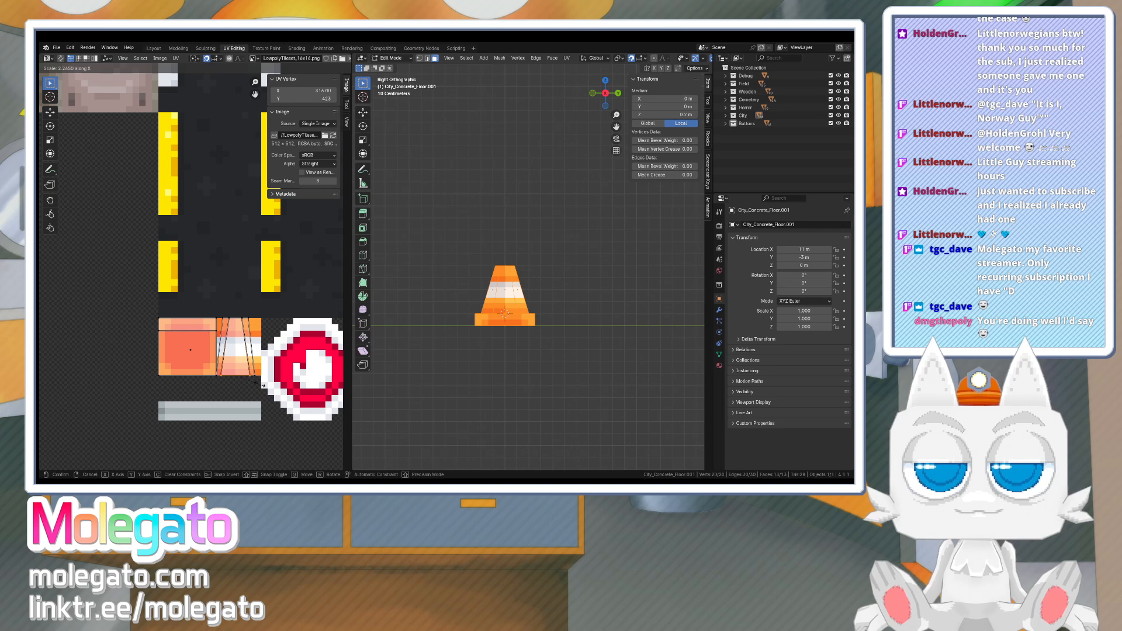
left_click(260, 385)
key("Tab")
middle_click_drag(517, 299, 542, 325)
scroll(542, 325, "down", 2)
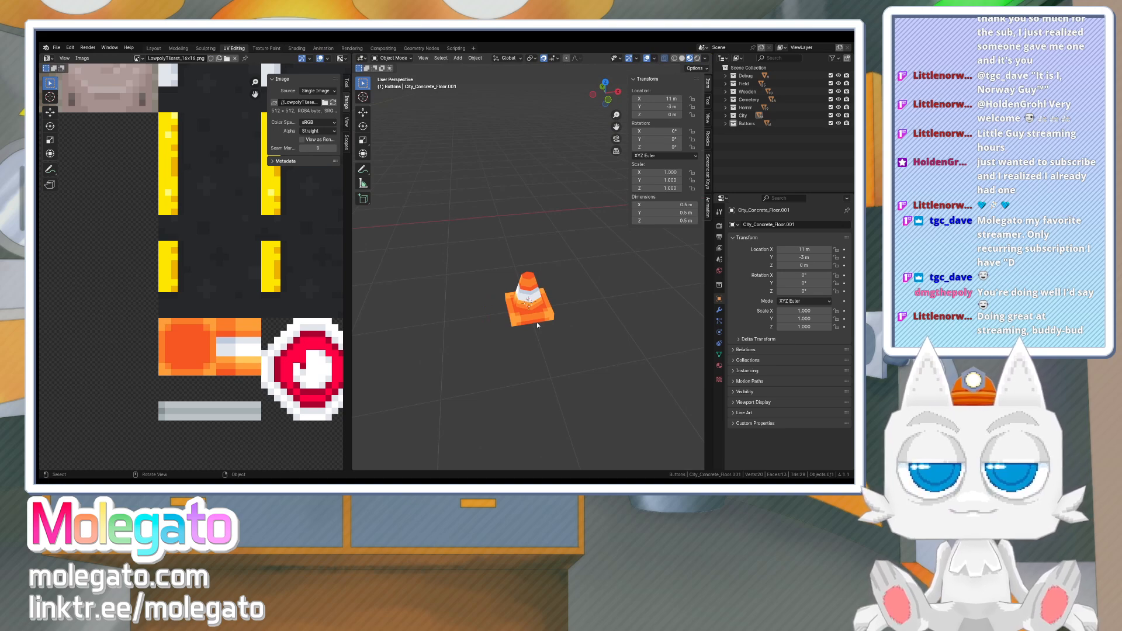
middle_click_drag(537, 321, 517, 299)
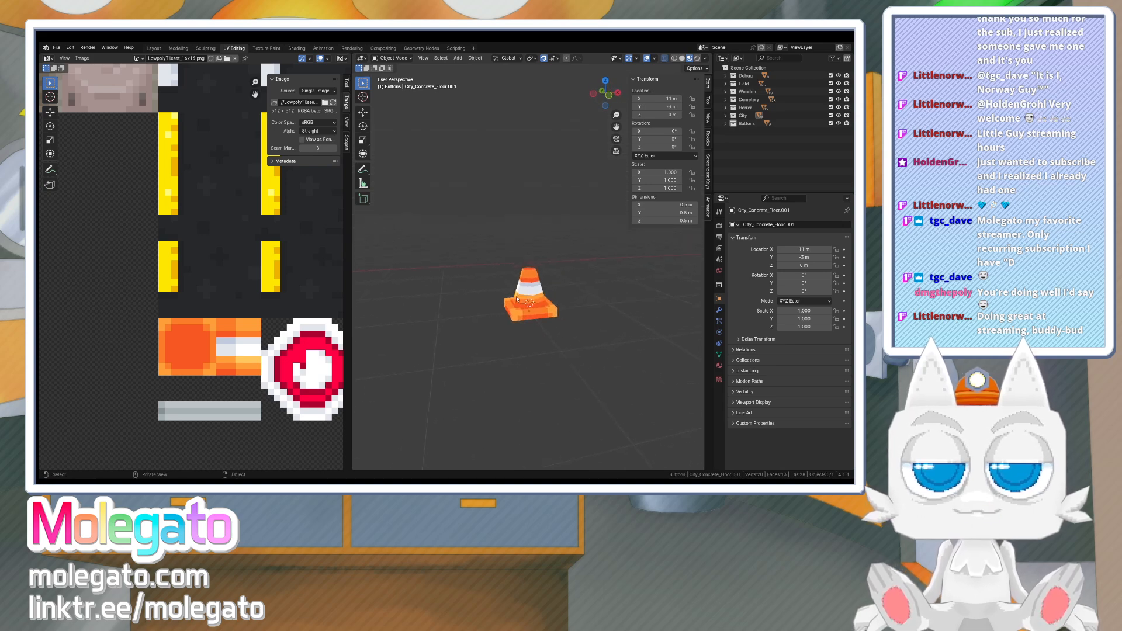
middle_click_drag(483, 275, 543, 317)
- Unhide all objects and move the traffic cone 1 m along Y, next to the concrete floor tiles
key("alt+h")
scroll(542, 299, "down", 5)
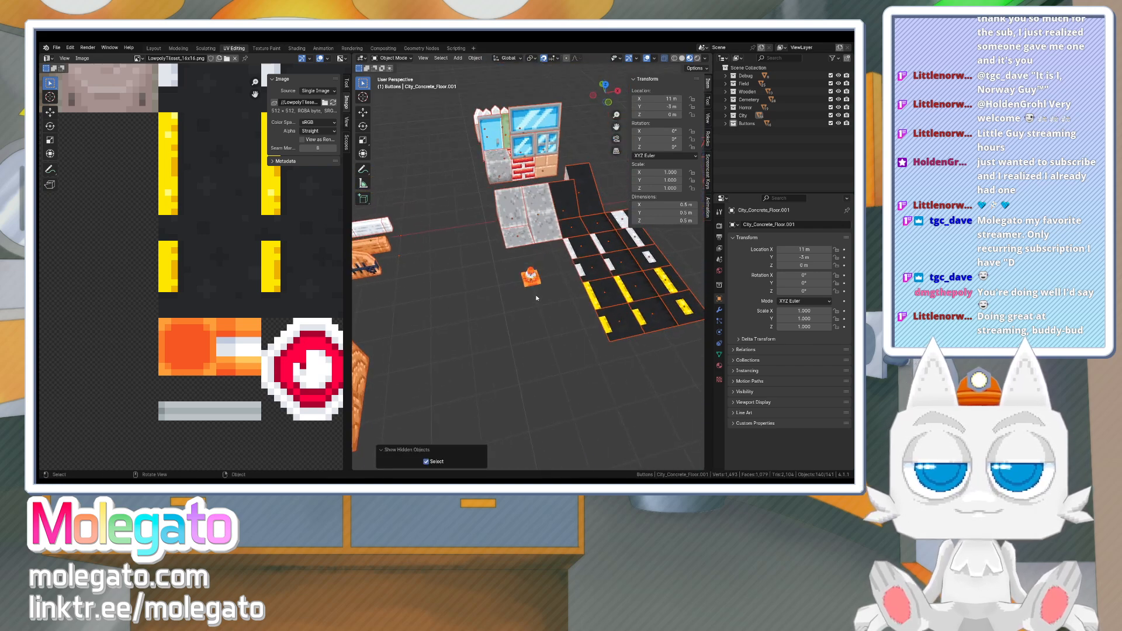
left_click(533, 283)
key("KP_7")
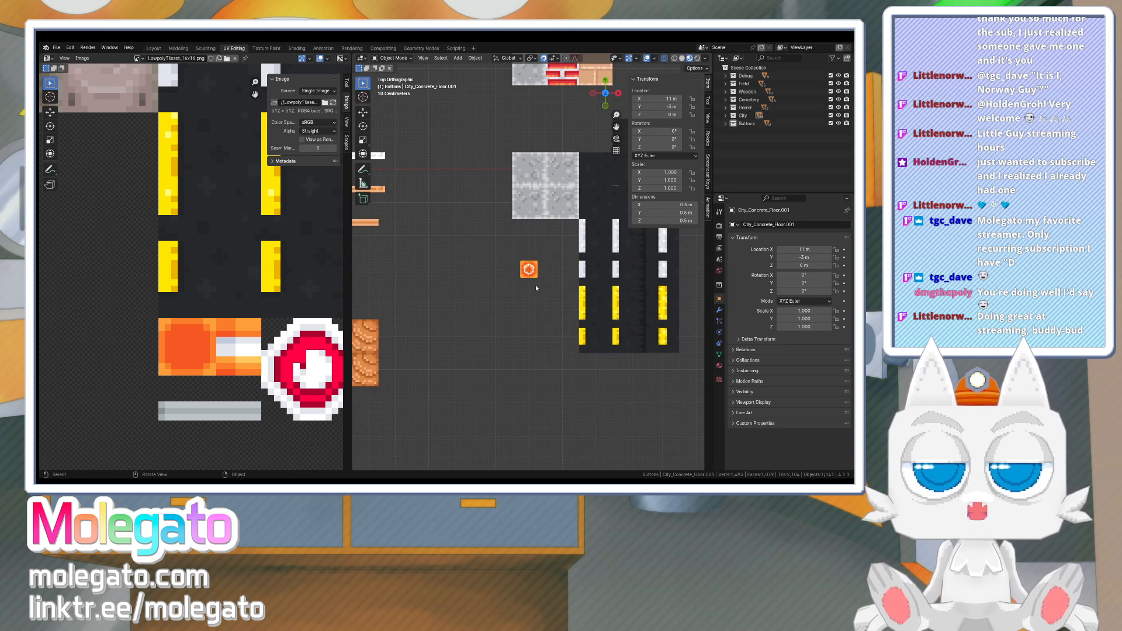
key("g")
left_click(536, 250)
middle_click_drag(536, 249, 523, 314)
- Rename the cone object City_TrafficCone and save the Blender file
left_click(811, 225)
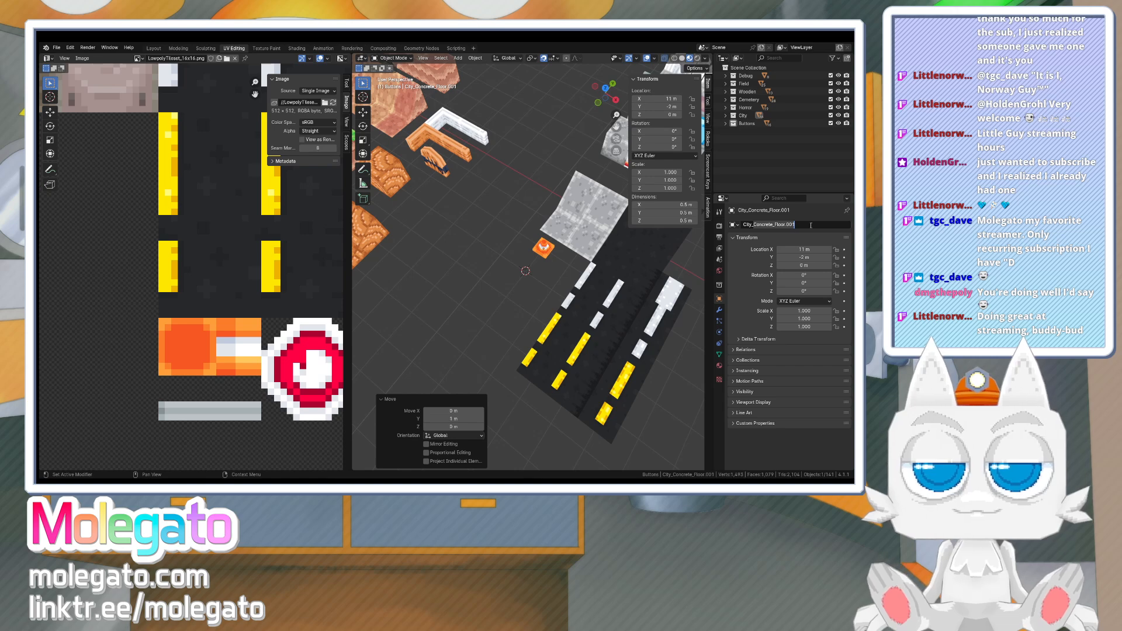
type("City_Tra")
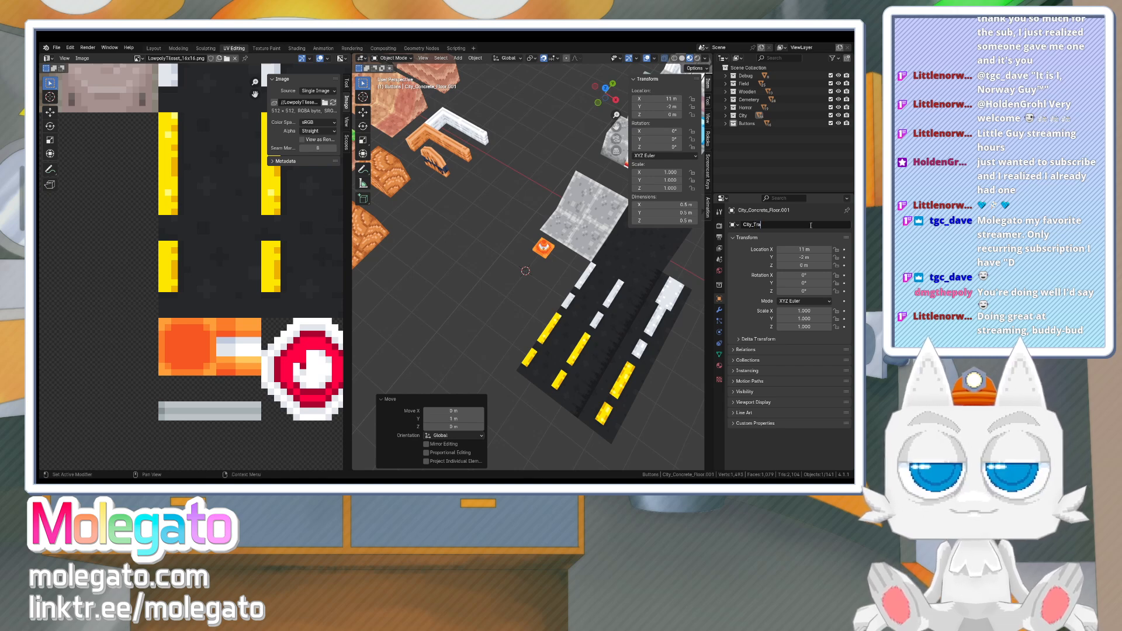
type("ffic")
type("Cone")
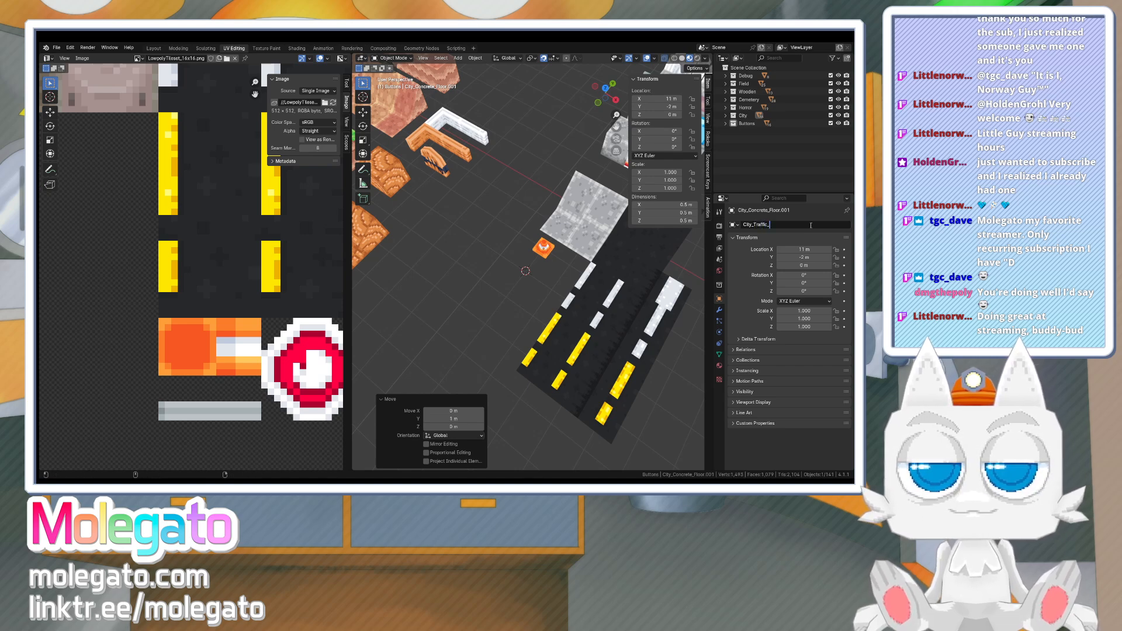
key("Return")
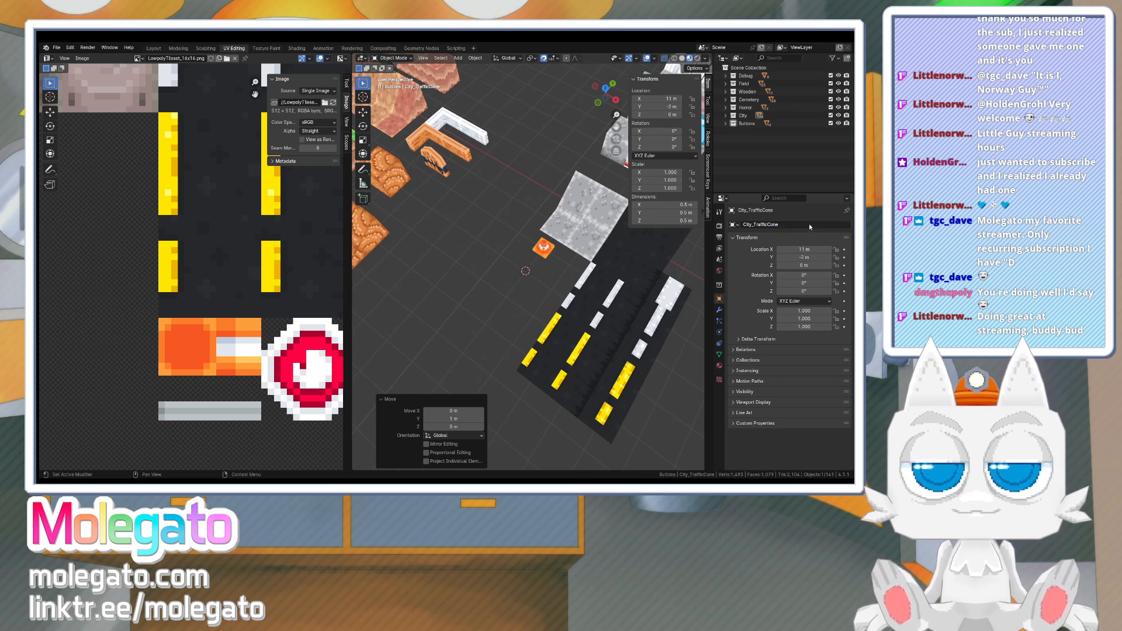
key("ctrl+s")
- Duplicate the traffic cone and place the copy 1 m away along negative Y
middle_click_drag(529, 289, 565, 284)
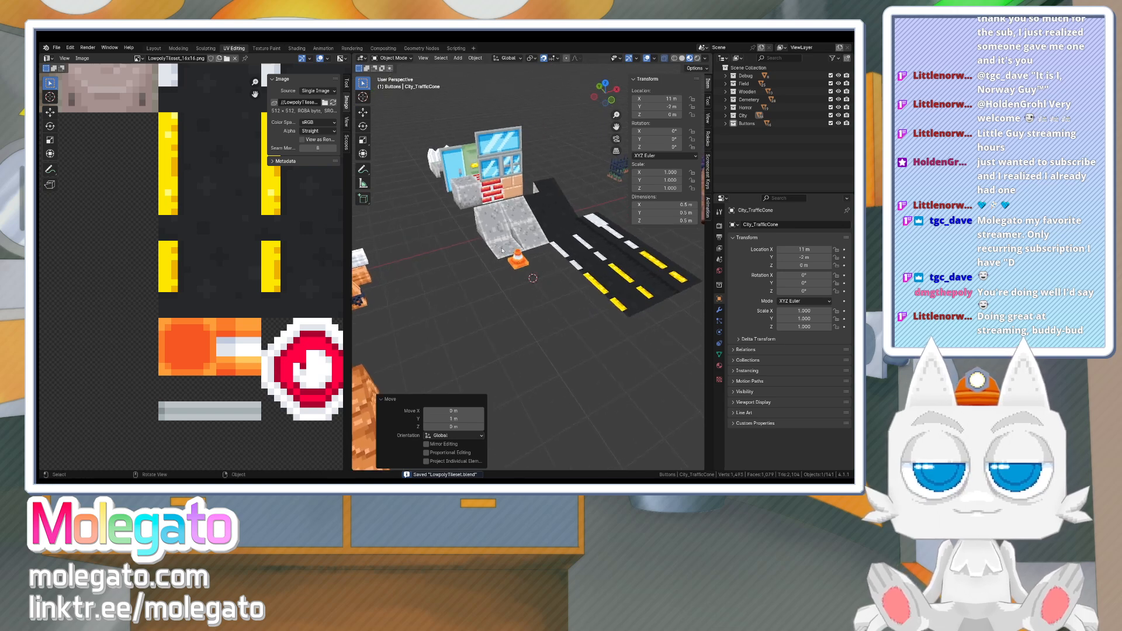
left_click(518, 268)
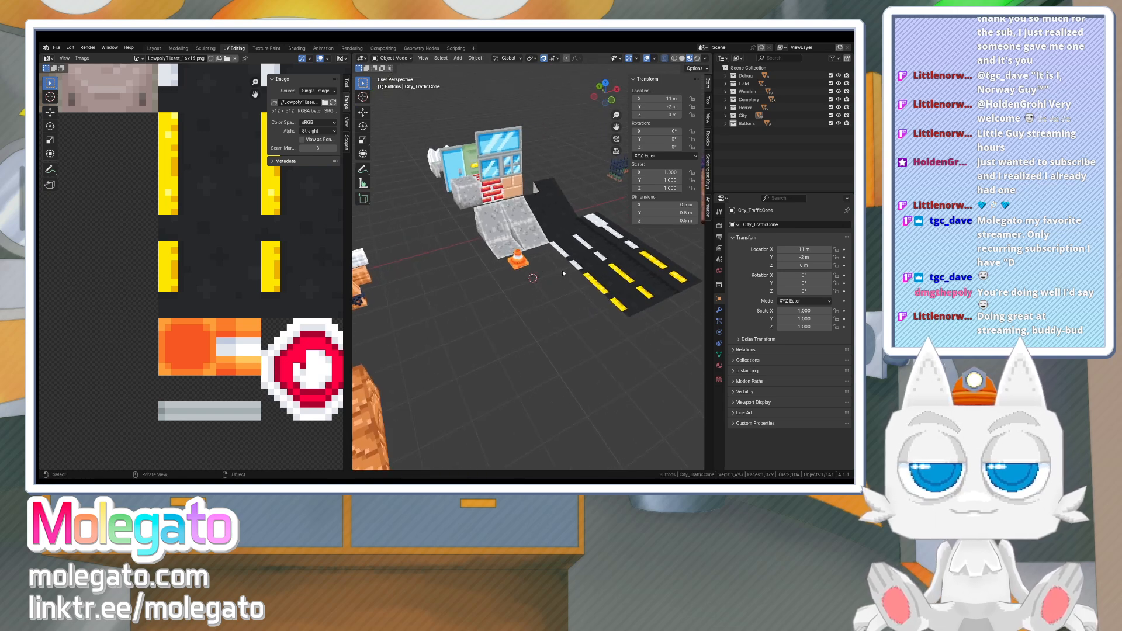
key("shift+d")
key("y")
left_click(551, 293)
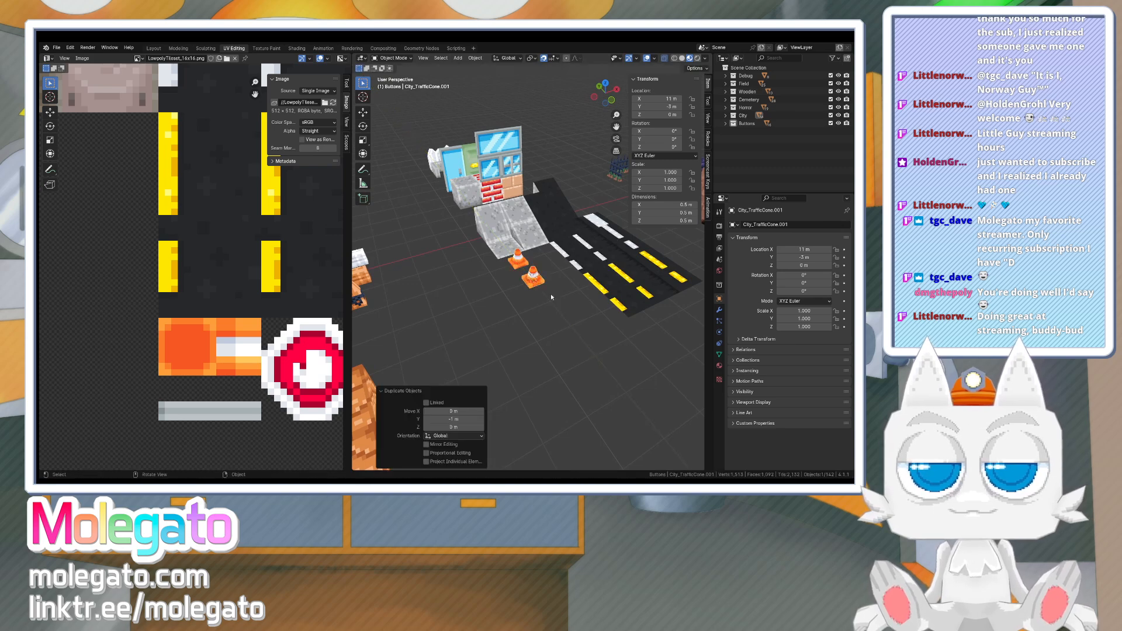
- Delete the cone body from the duplicate, keeping only its square base slab
key("Tab")
middle_click_drag(535, 281, 510, 240)
key("shift+l")
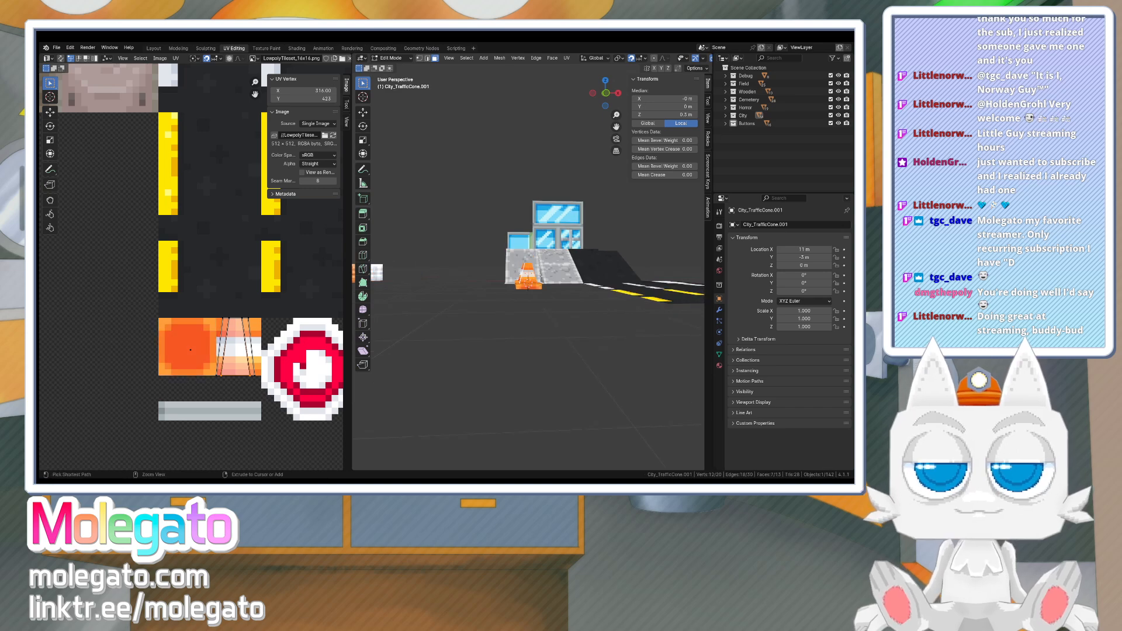
key("x")
left_click(538, 277)
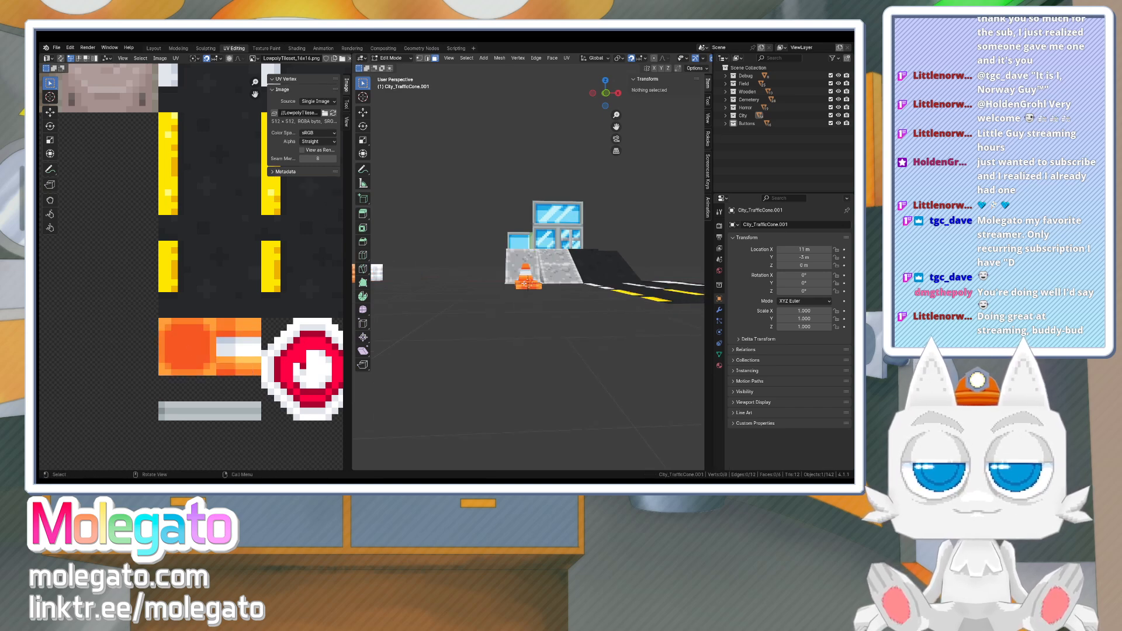
- Scale the whole slab to 0.2 in X and Y with Z kept at 1, and rotate it 45° about Z
middle_click_drag(525, 284, 530, 315)
left_click(530, 285)
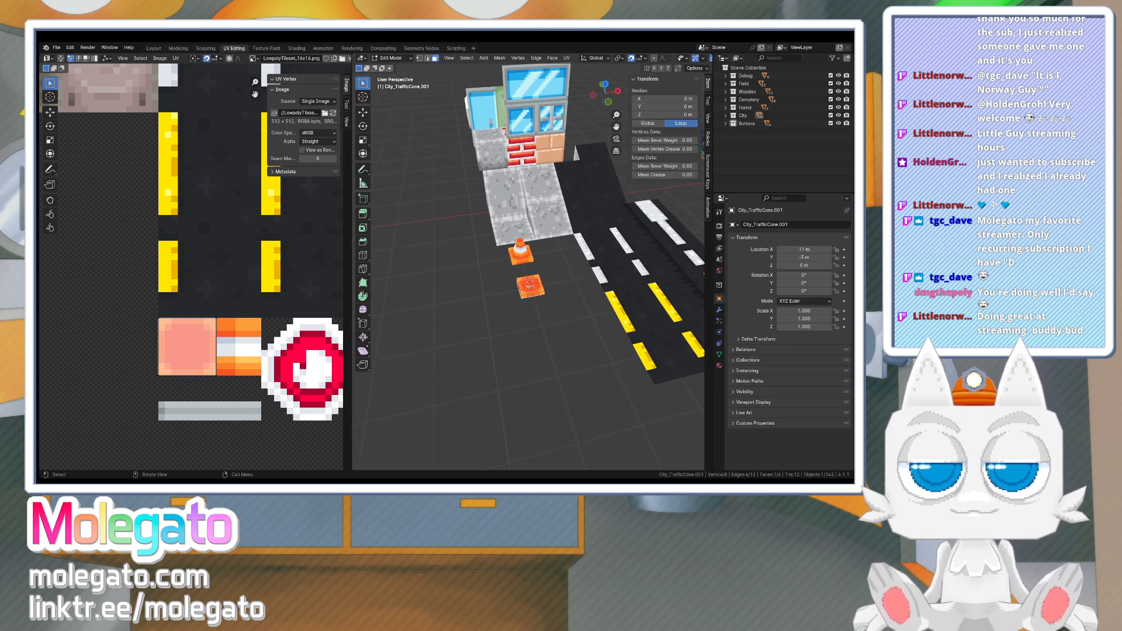
key("ctrl+l")
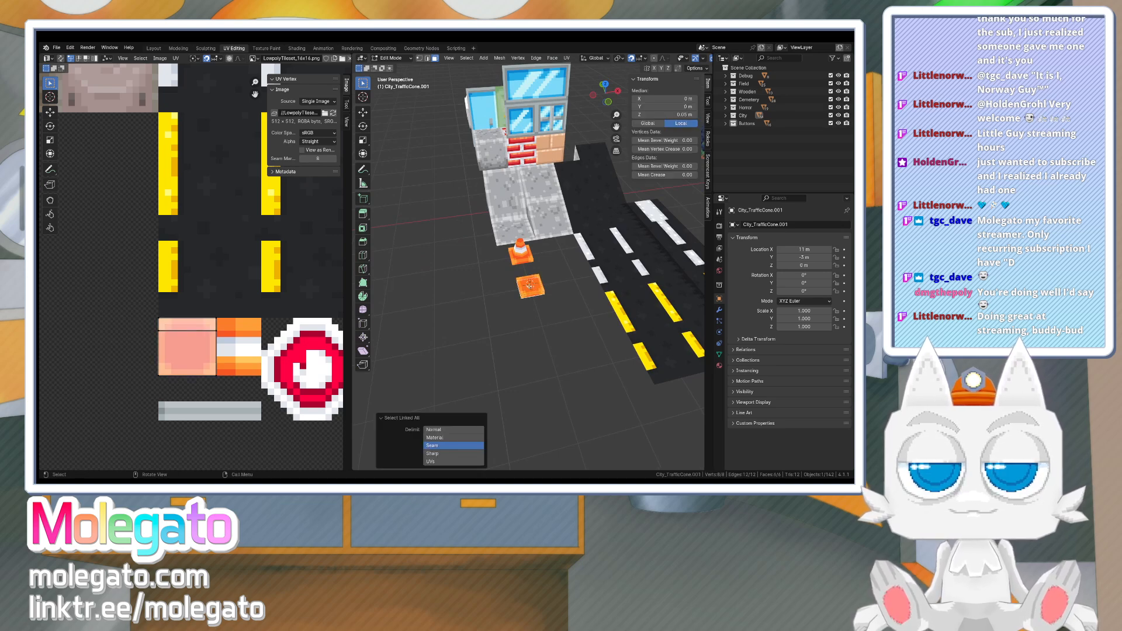
key("KP_7")
scroll(537, 292, "up", 2)
key("s")
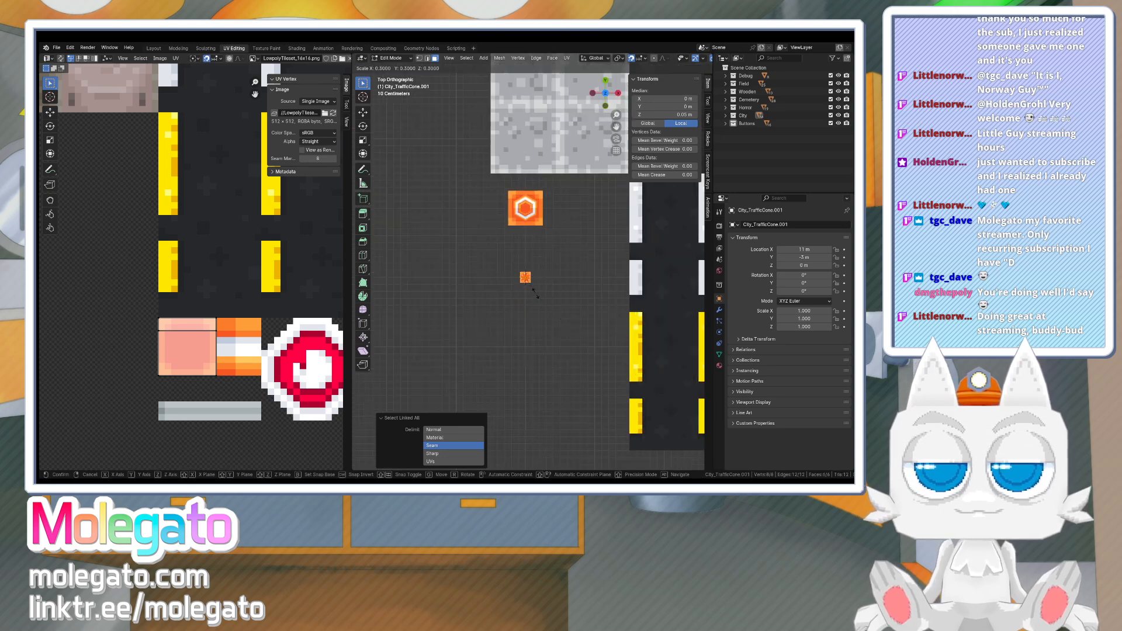
left_click(532, 292)
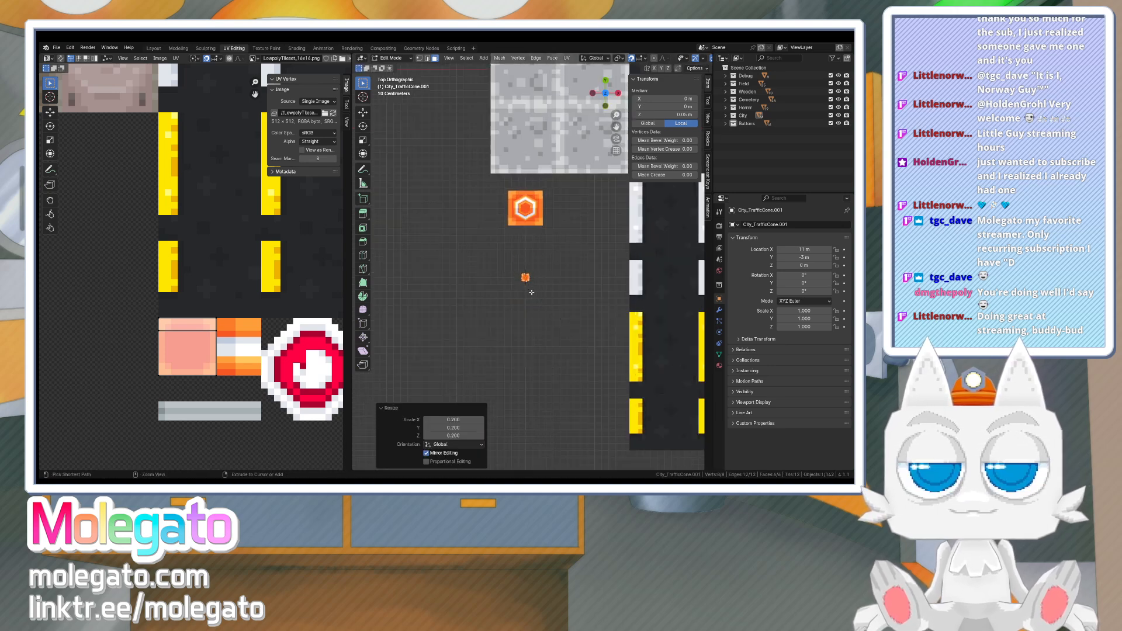
left_click(457, 436)
type("1")
key("Return")
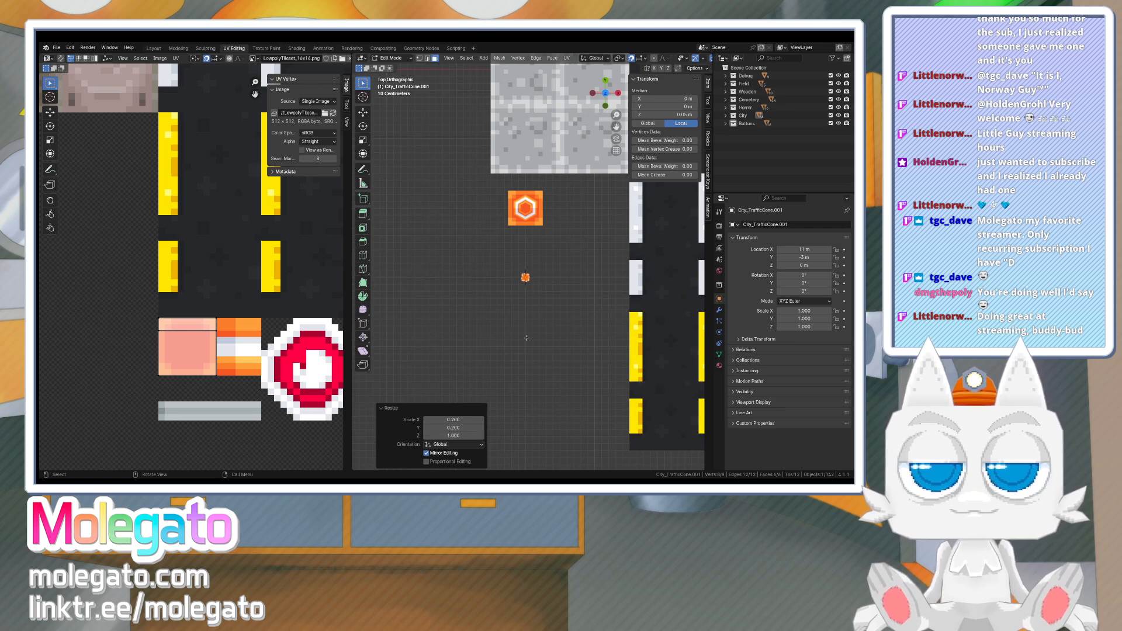
type("r45")
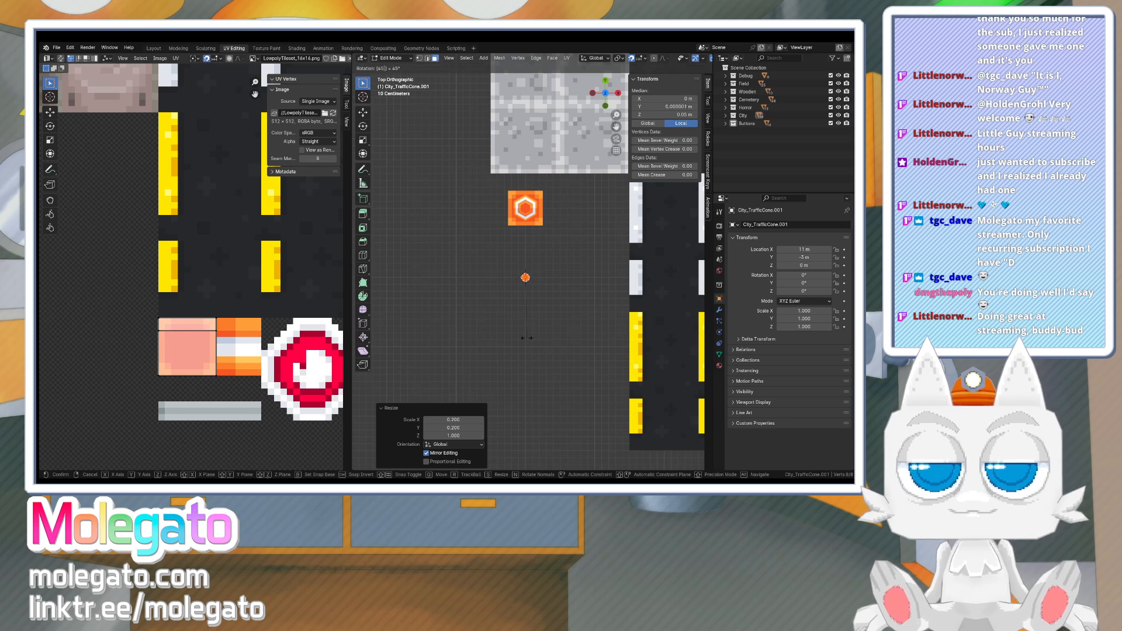
key("Return")
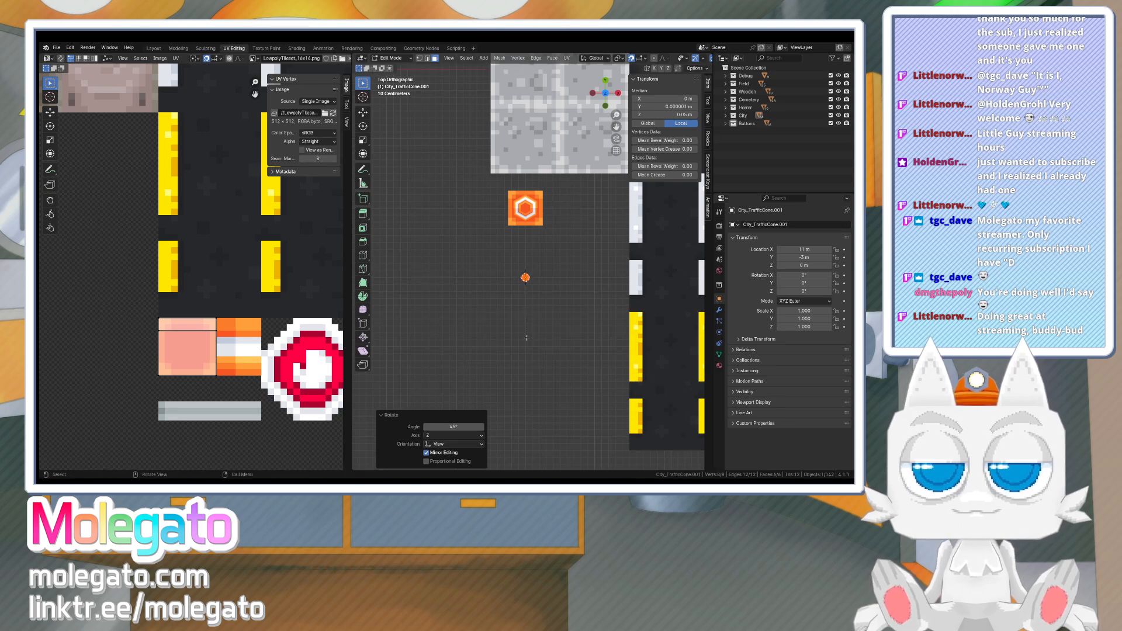
- Raise the top face of the small block 1.9 m along Z to form a tall, thin pole
key("KP_3")
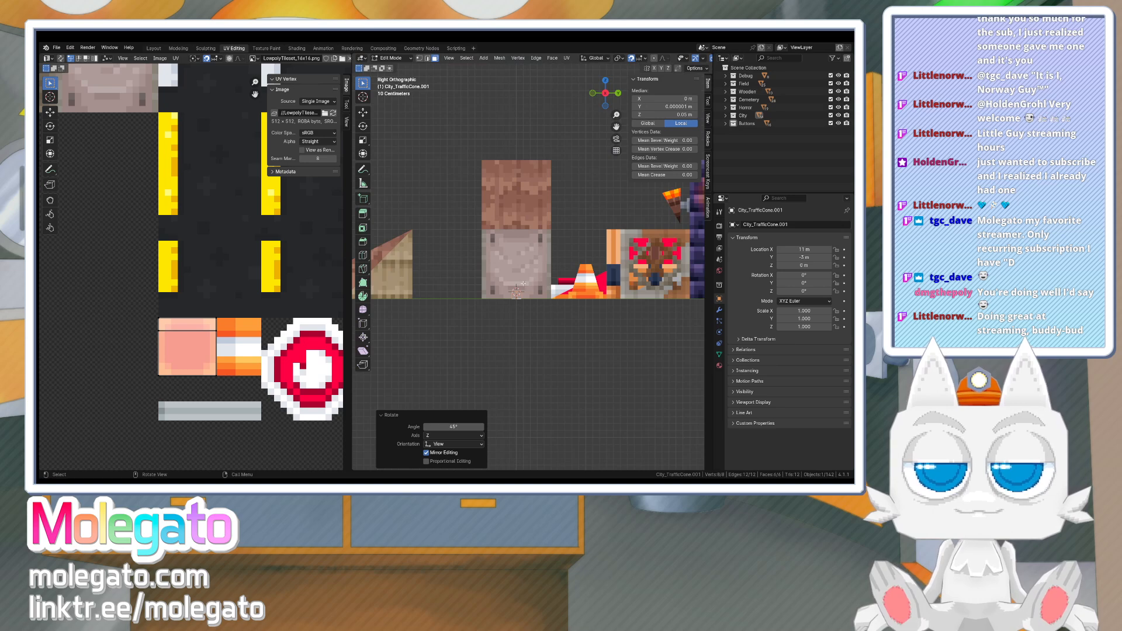
key("g")
key("z")
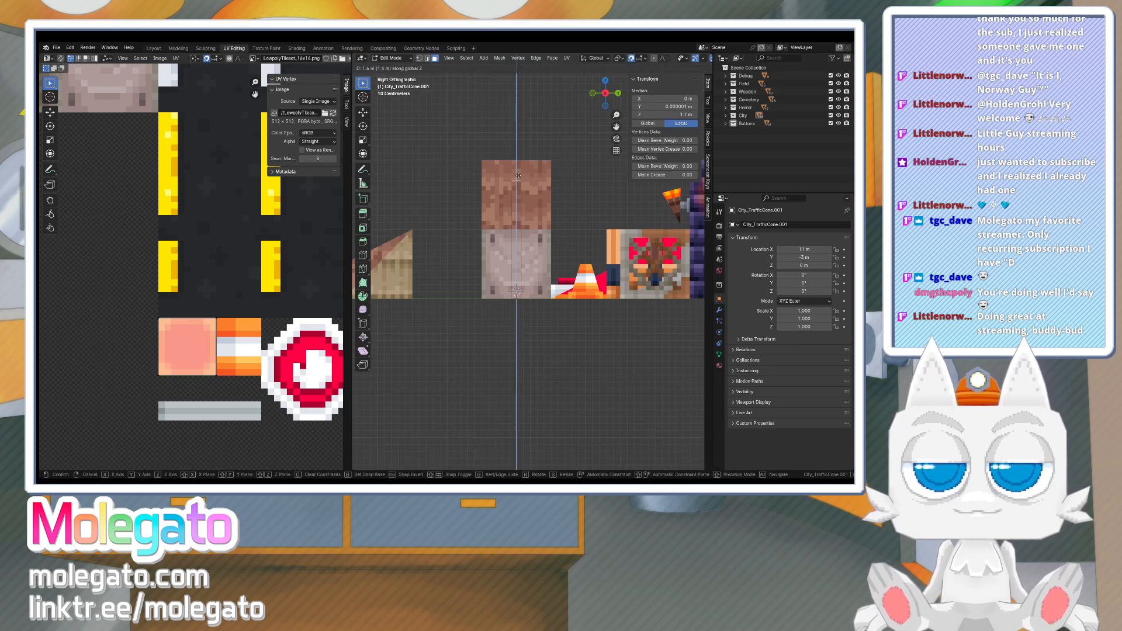
left_click(514, 189)
key("KP_1")
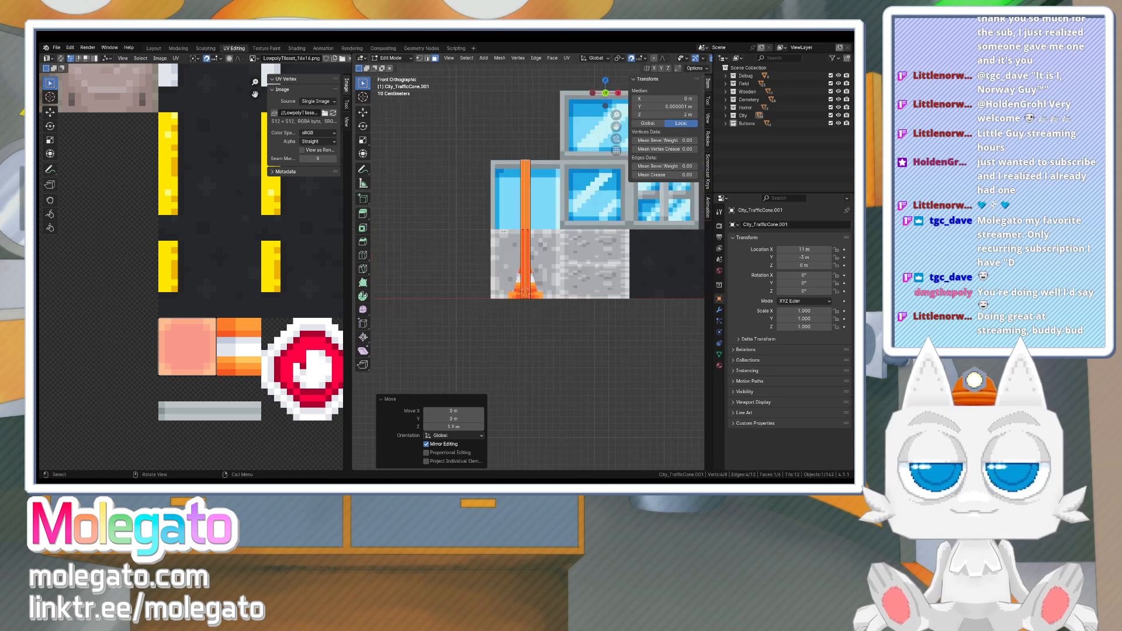
- Rotate the UVs of the whole pole upright and move them down along Y onto the grey metal strip of the texture
key("a")
scroll(230, 292, "down", 2)
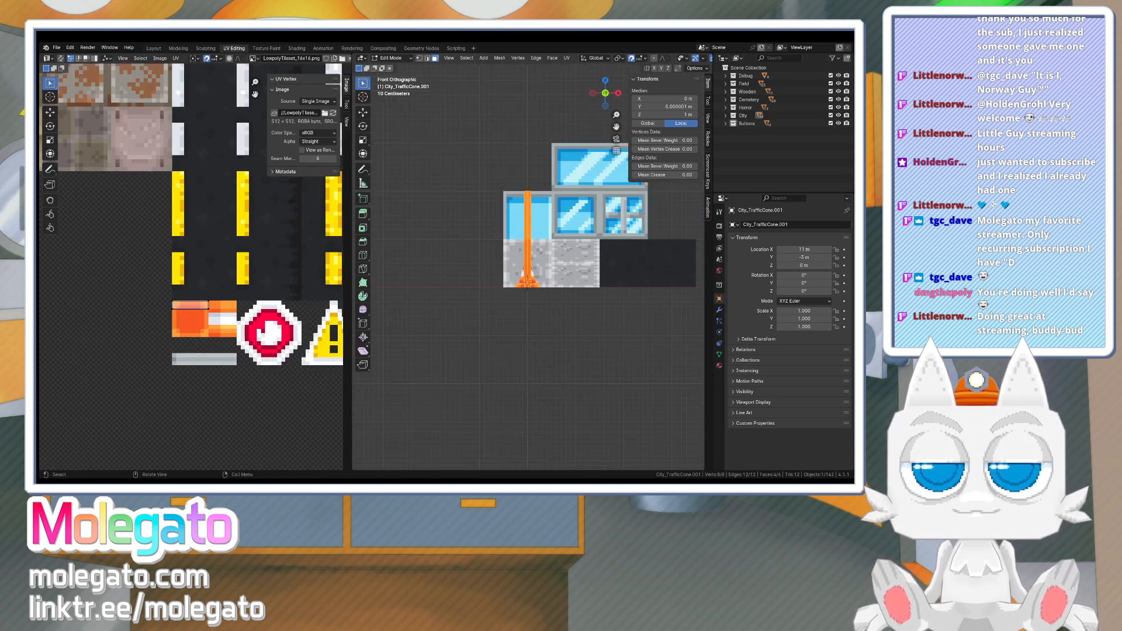
left_click(199, 304)
key("r")
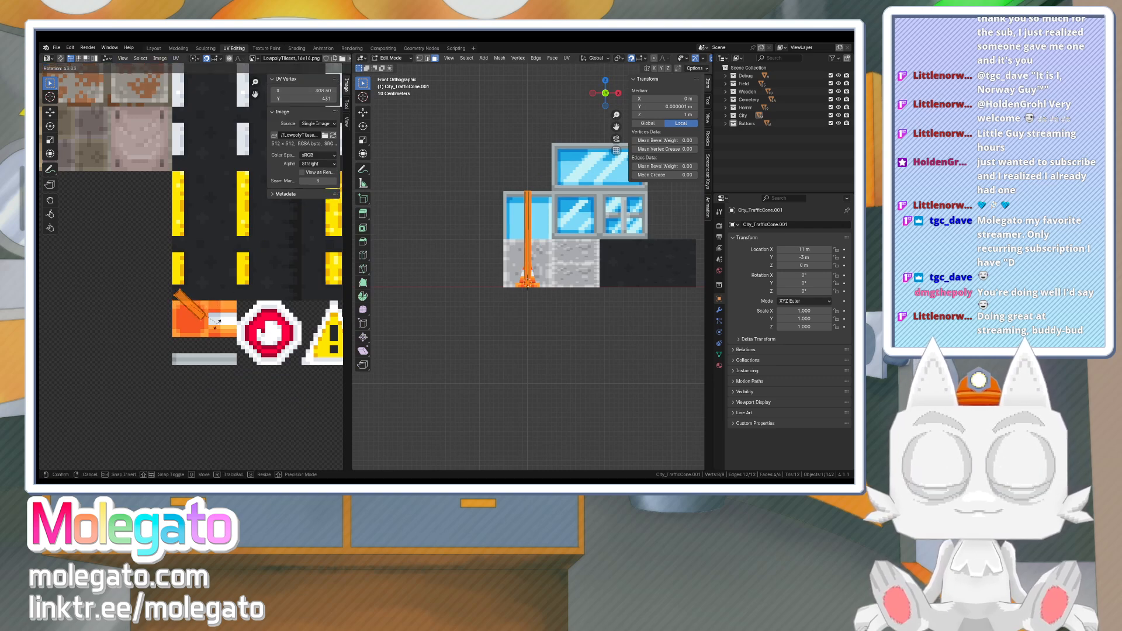
left_click(198, 310)
key("g")
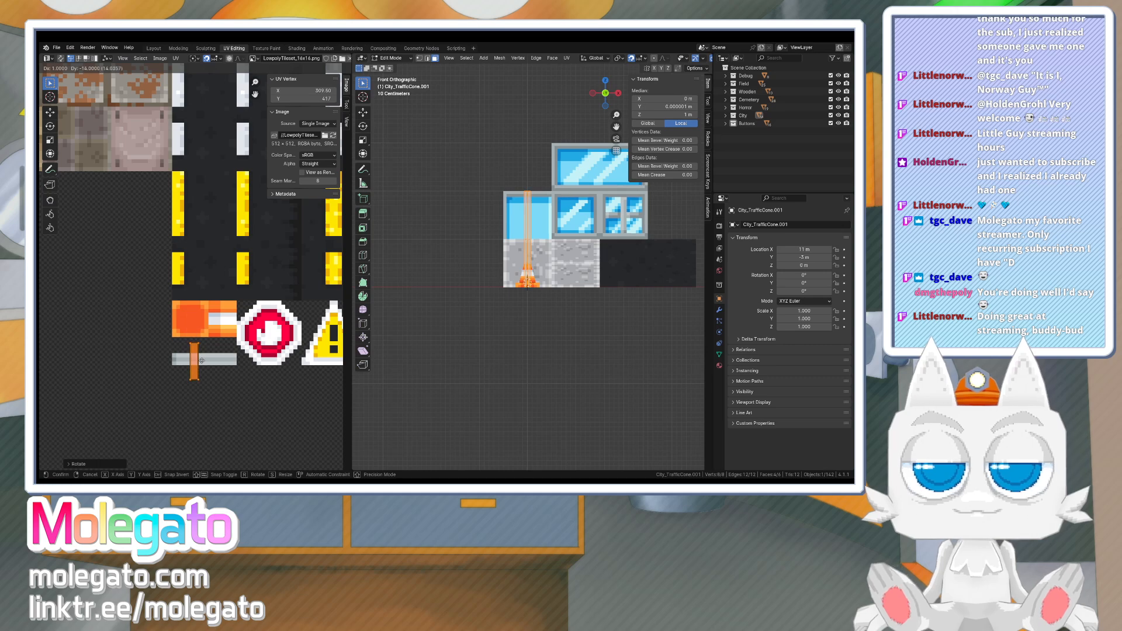
key("y")
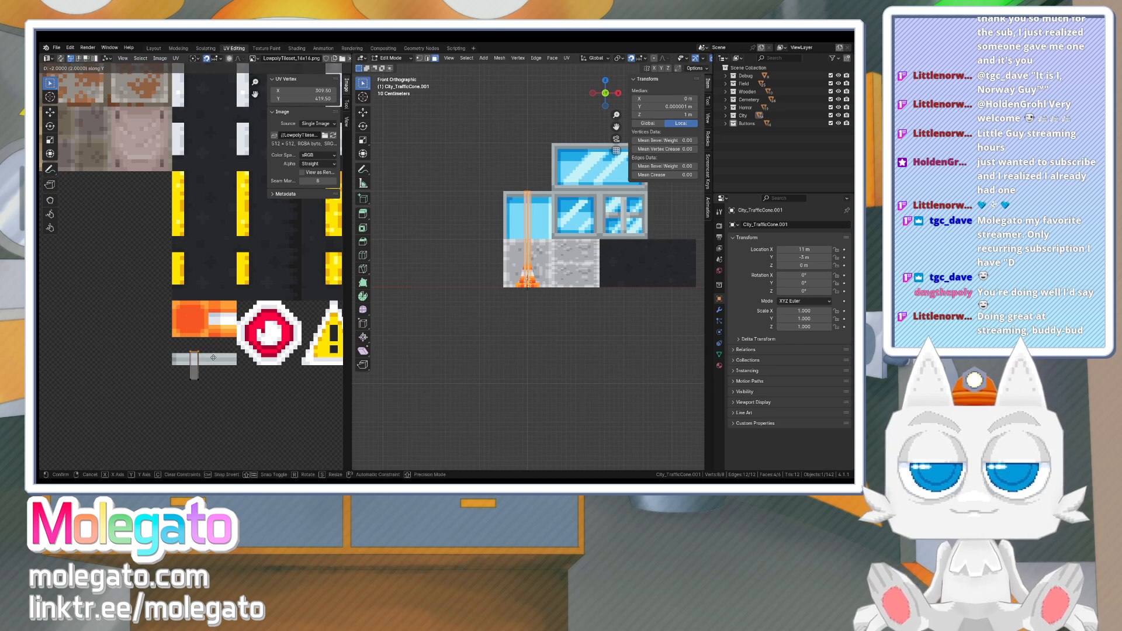
left_click(214, 356)
- Fit the pole's UVs to the grey strip by raising their lower edge and stretching them along X to its full length
left_click_drag(187, 372, 212, 390)
key("g")
key("y")
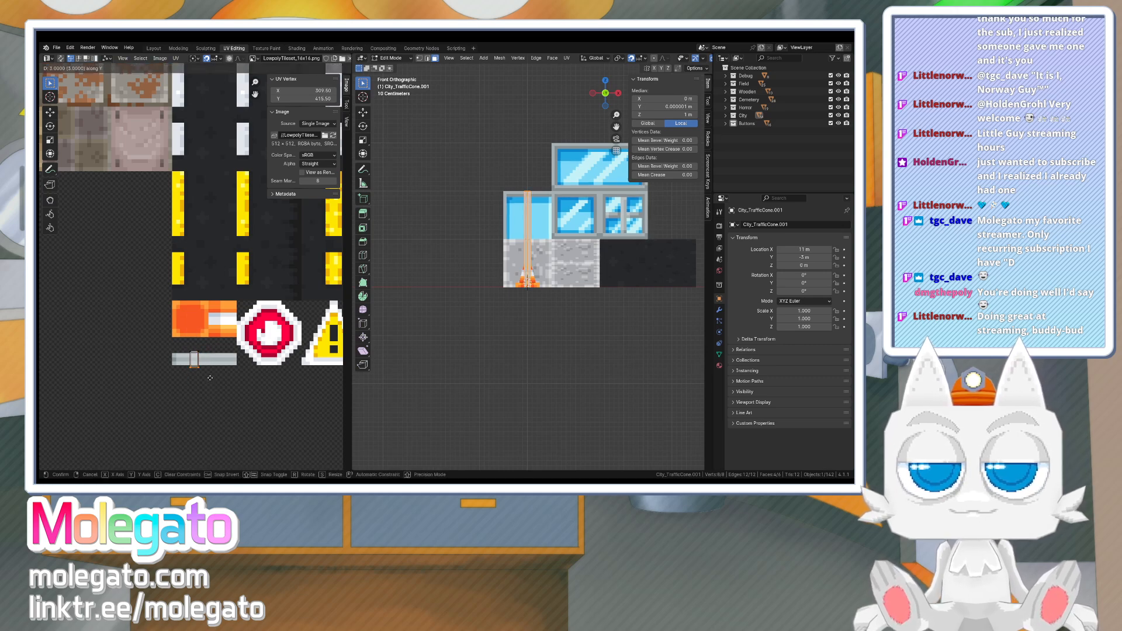
left_click(208, 371)
key("a")
key("s")
key("x")
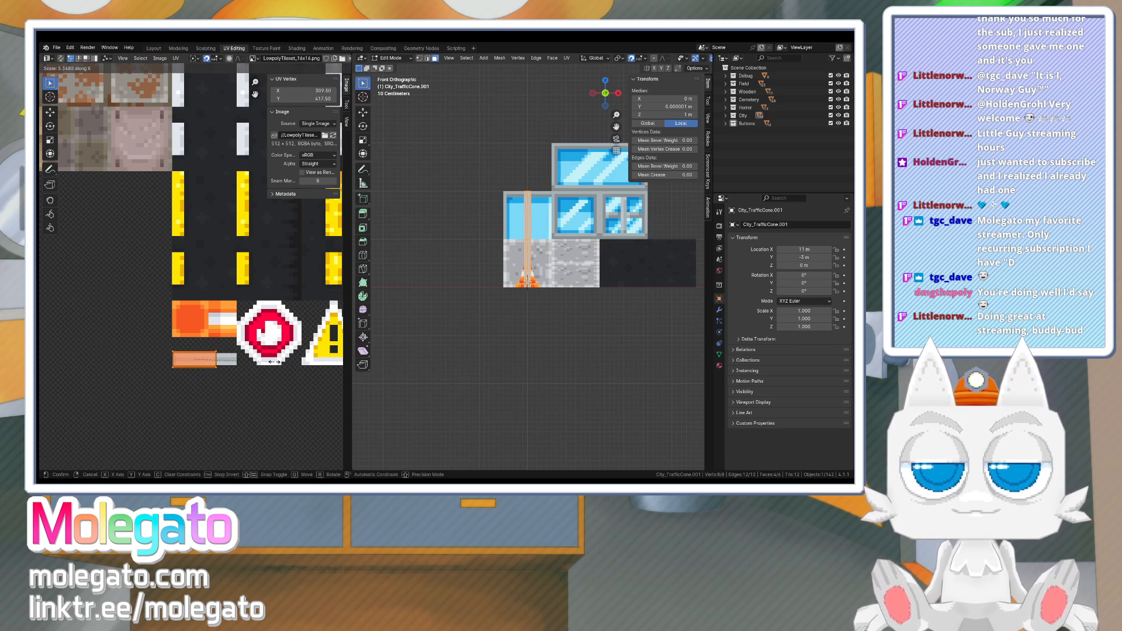
left_click(271, 363)
left_click_drag(208, 346, 226, 381)
key("g")
key("x")
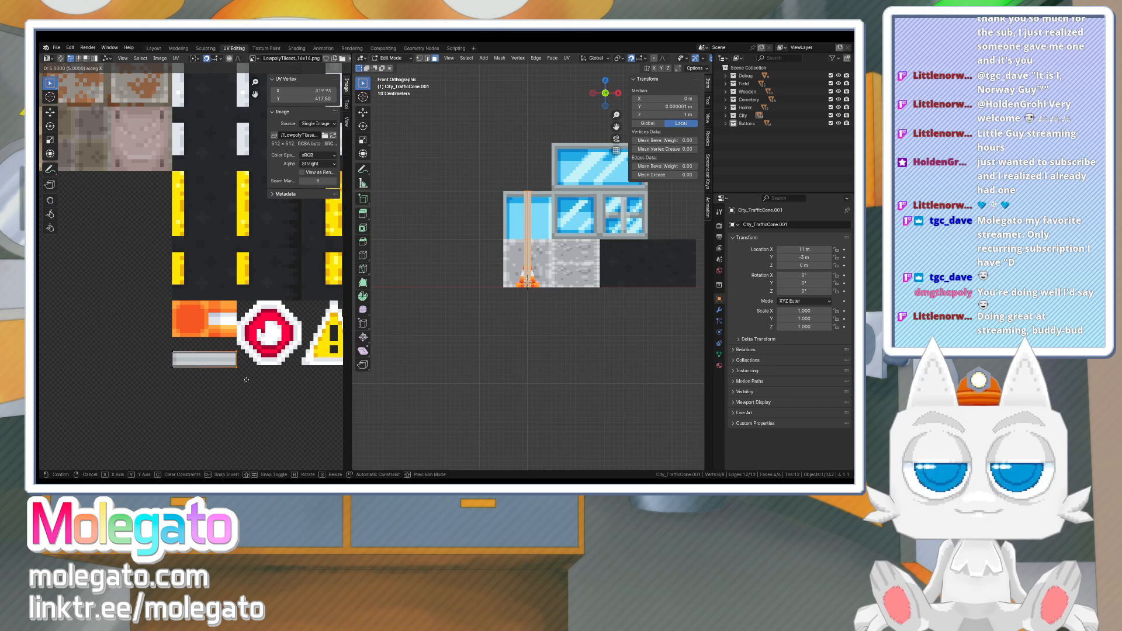
left_click(244, 377)
- Snap the pole's UVs to pixels and set their upper edge to Y 419
key("a")
key("shift+s")
left_click(181, 370)
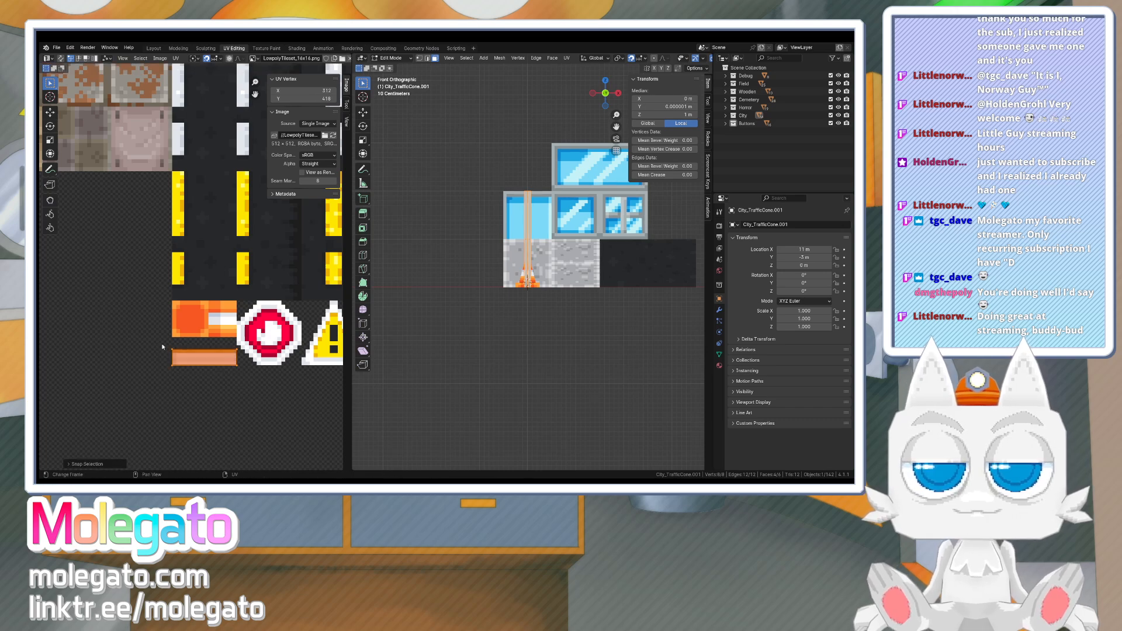
left_click_drag(163, 345, 244, 356)
left_click(274, 100)
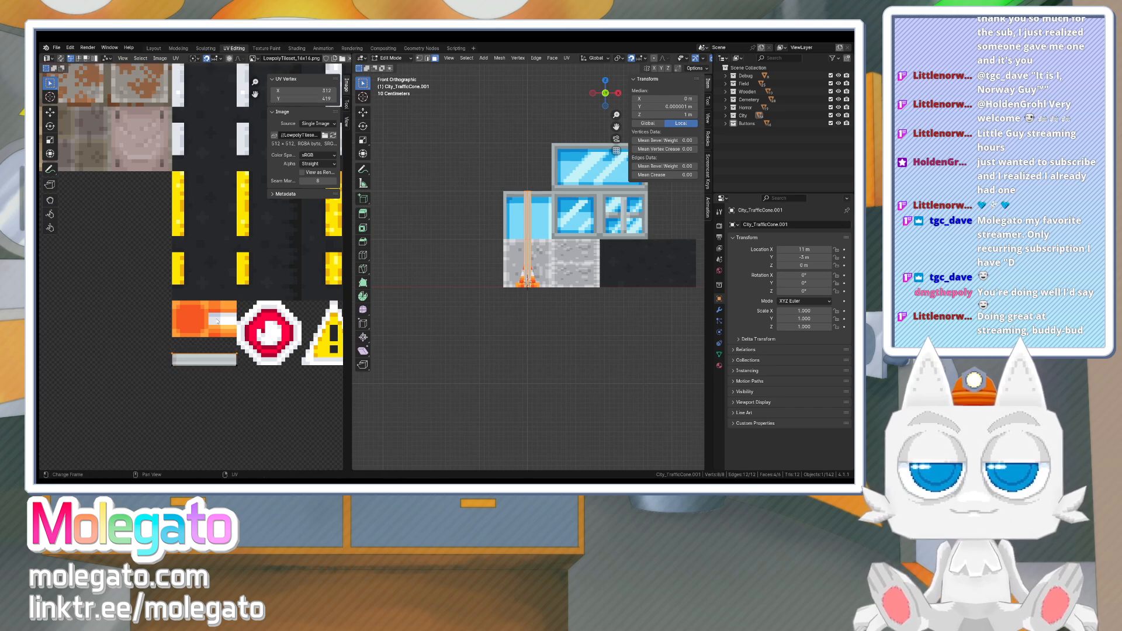
- Collapse the UVs of the pole's top and bottom faces to a point with scale 0 and place it on the grey strip
mouse_move(524, 240)
middle_mouse_down()
mouse_move(538, 259)
mouse_move(547, 234)
mouse_move(523, 219)
middle_mouse_up()
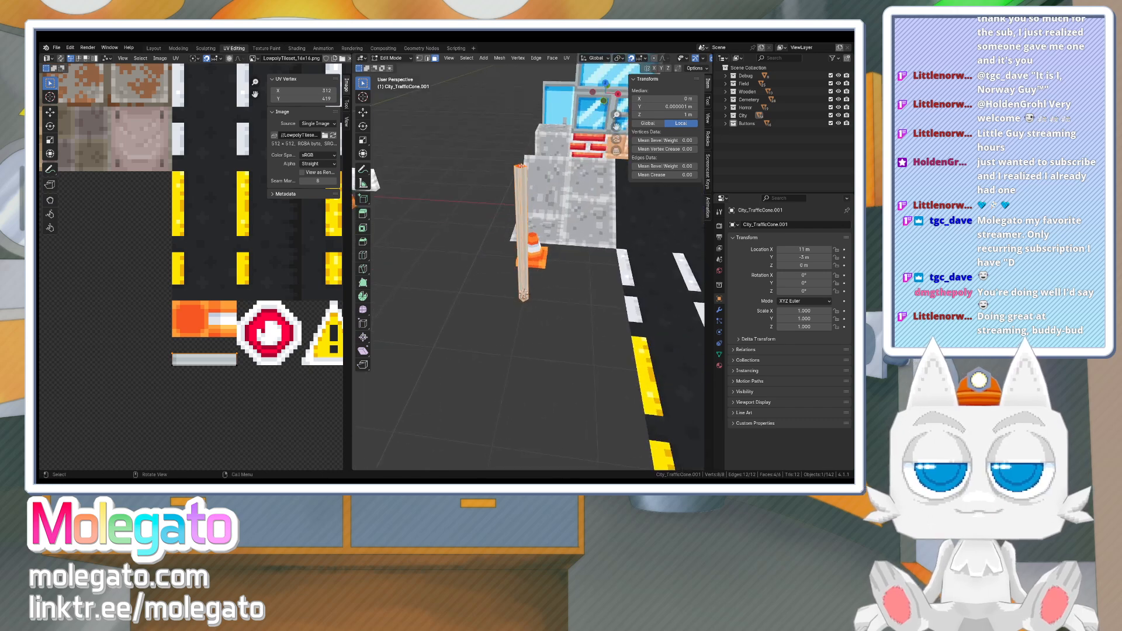
left_click(522, 166)
left_click(524, 297, "shift")
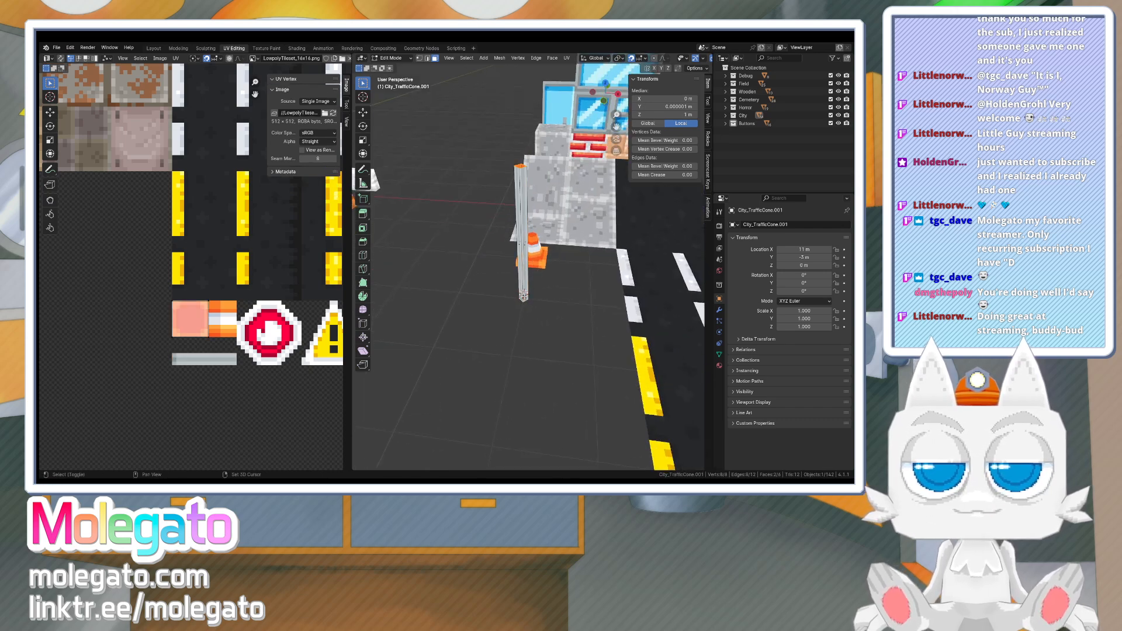
key("a")
key("s")
key("0")
key("Return")
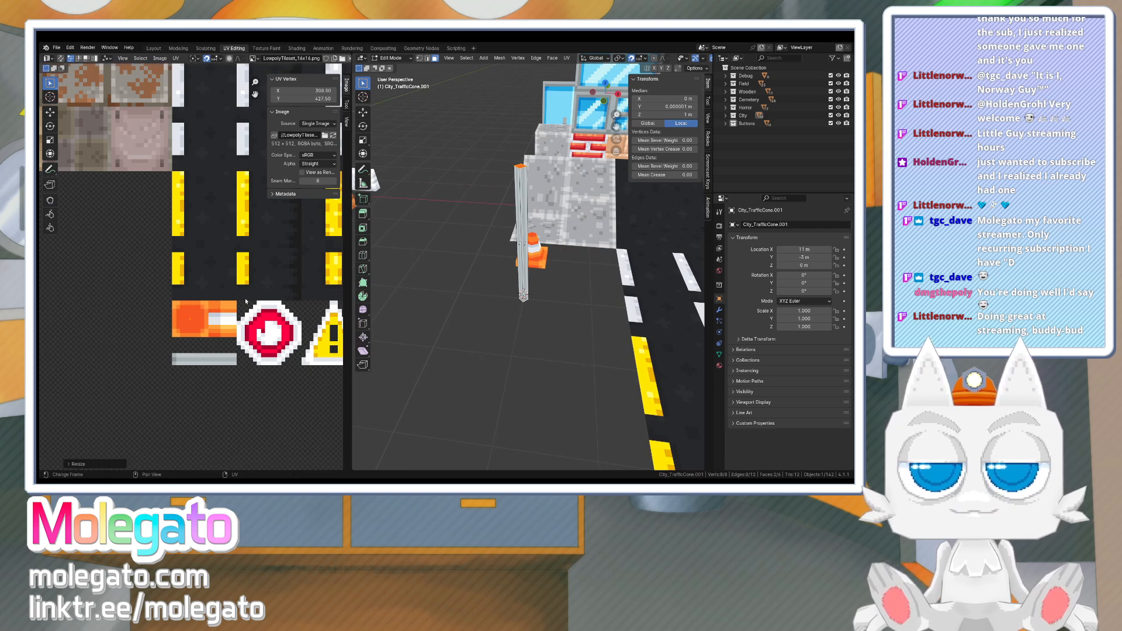
key("g")
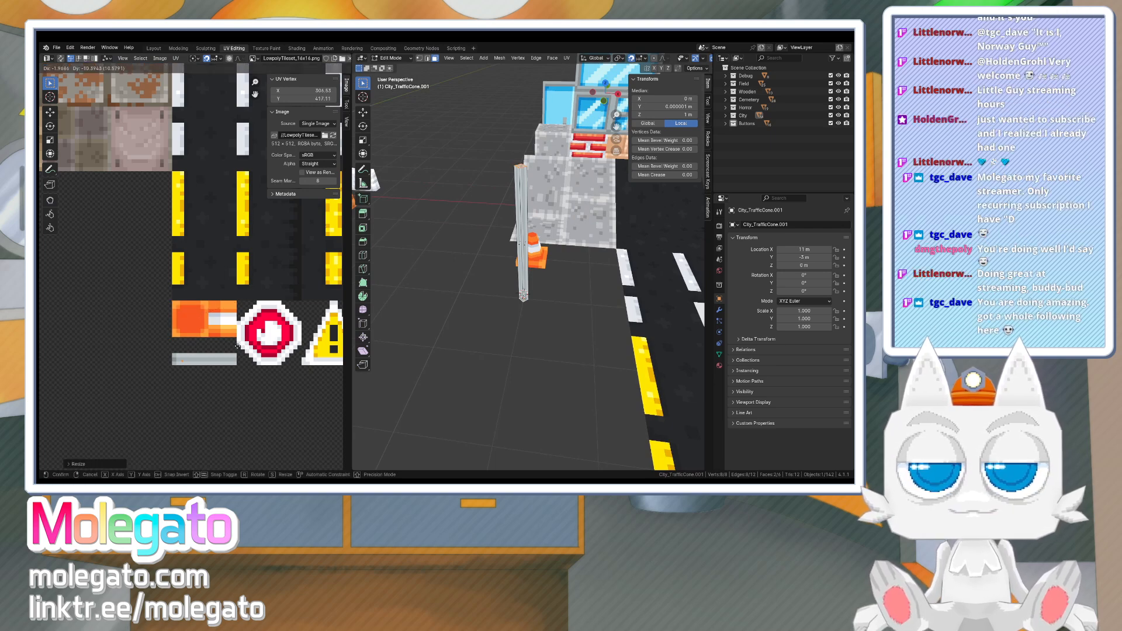
left_click(235, 345)
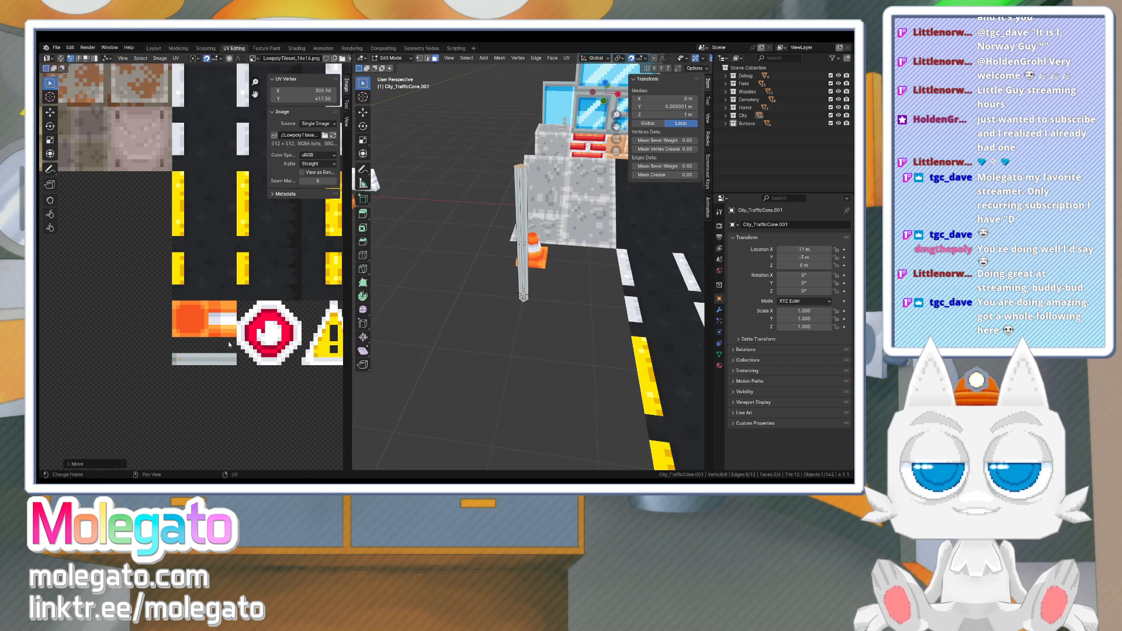
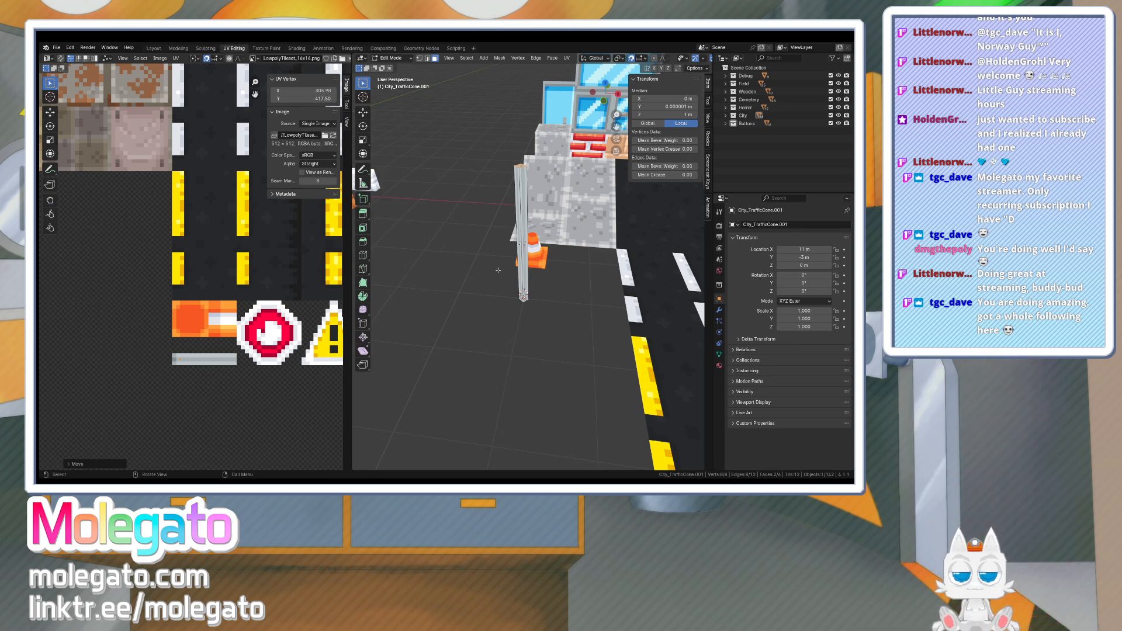
- Snap the 3D cursor to the front corner vertex at the pole's upper end
middle_click_drag(499, 270, 509, 245)
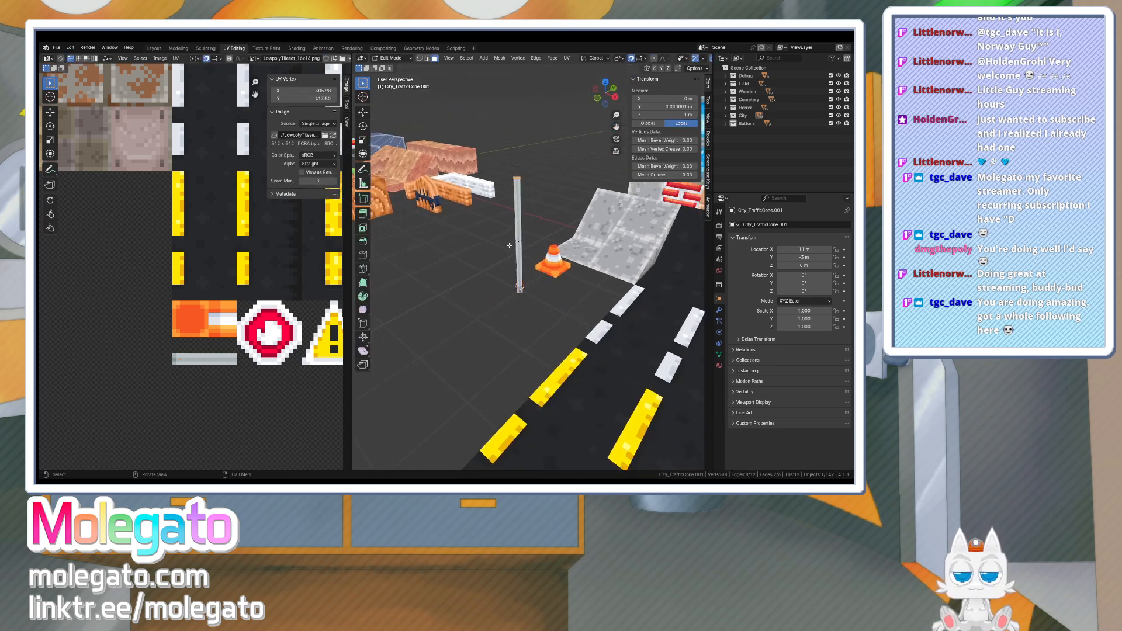
left_click(419, 58)
left_click(516, 180)
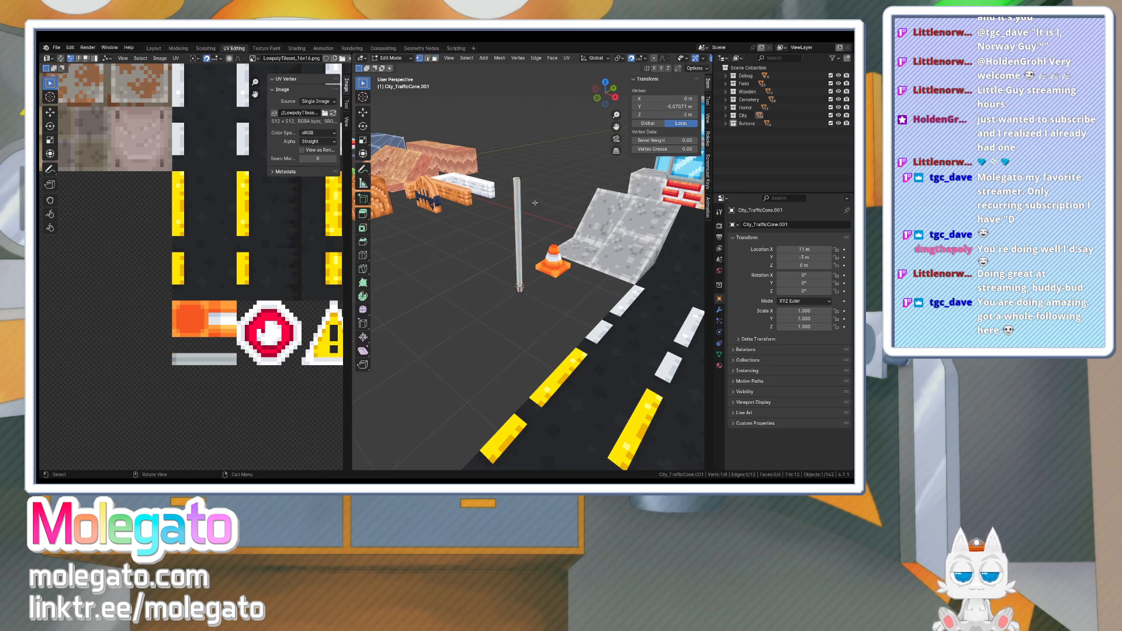
key("shift+s")
left_click(523, 247)
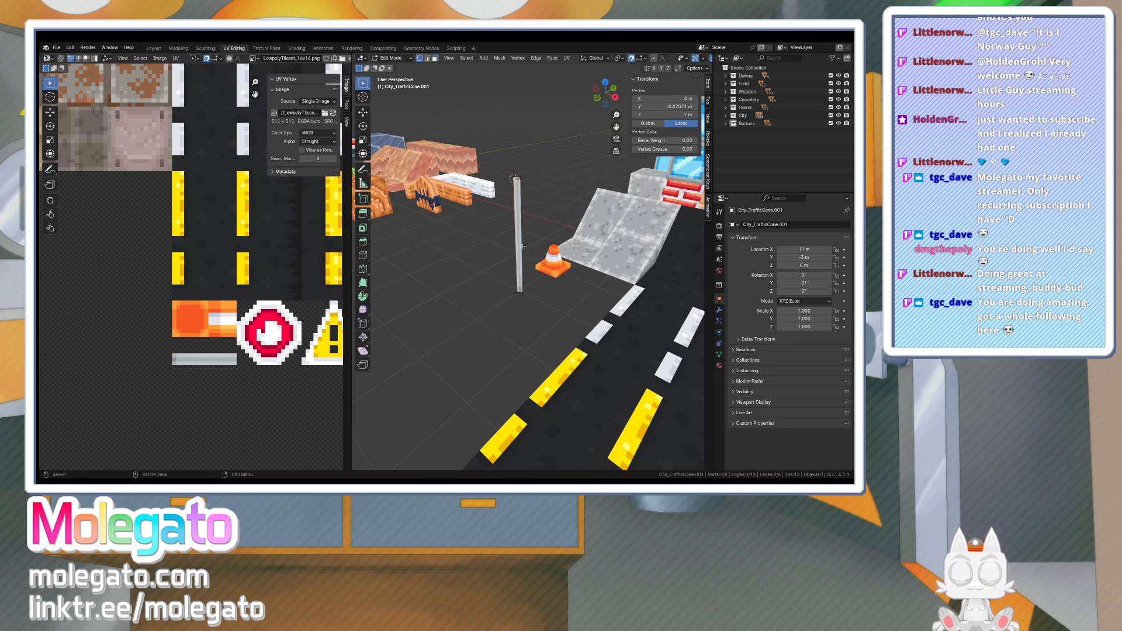
- Add a plane at the 3D cursor, rotate it -90° in side view to stand upright, and scale it to 0.25
key("KP_3")
key("shift+a")
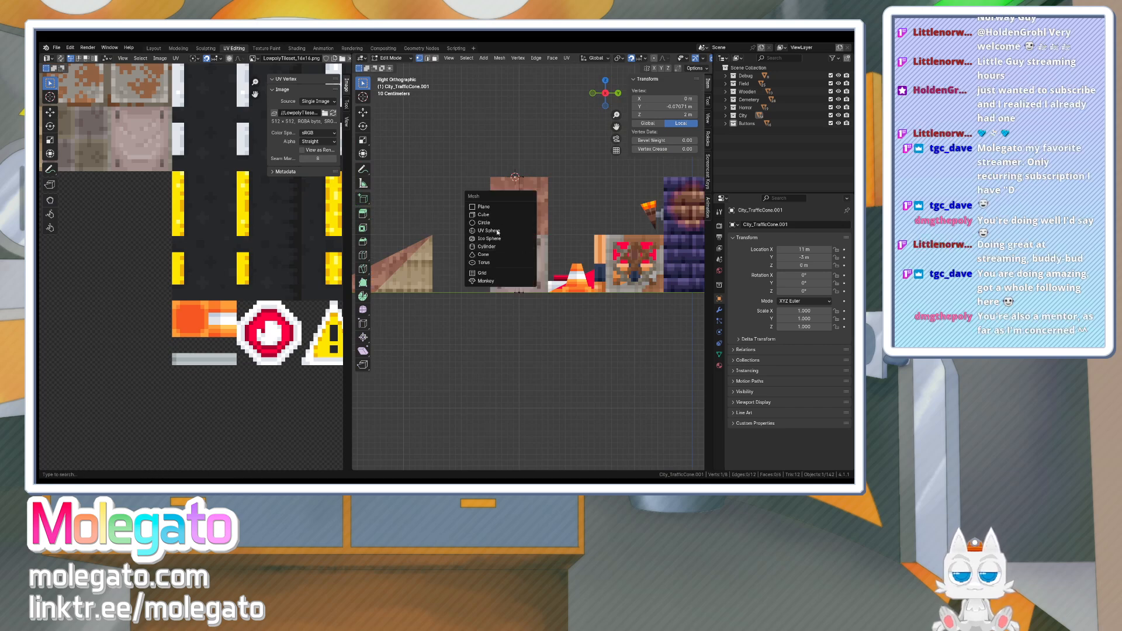
left_click(483, 206)
key("r")
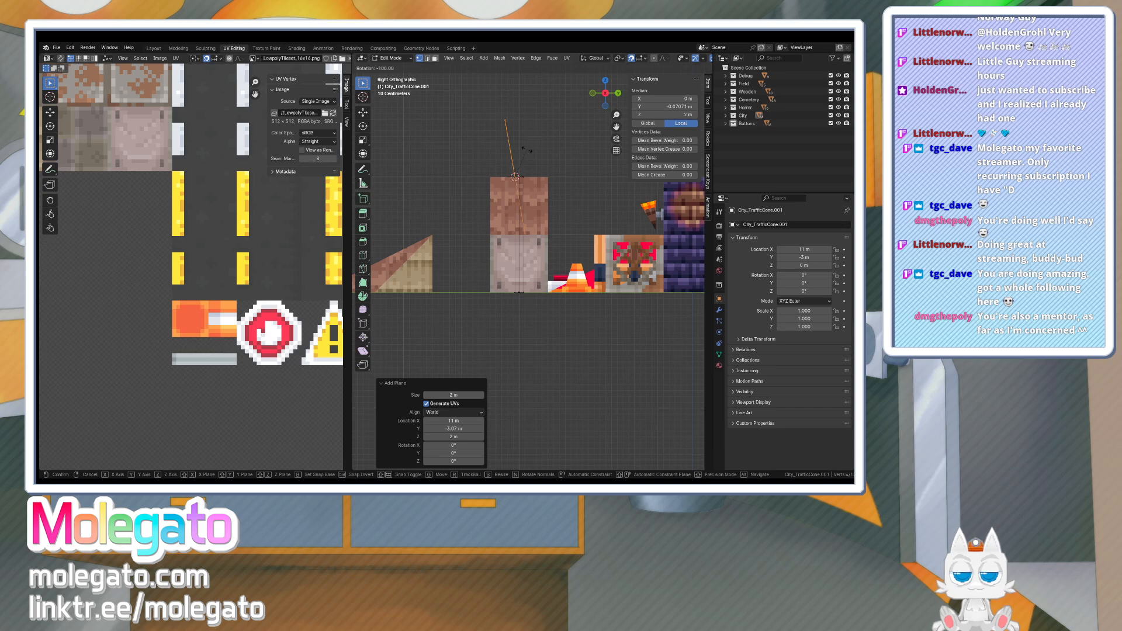
left_click(532, 153)
middle_click_drag(532, 157, 592, 213)
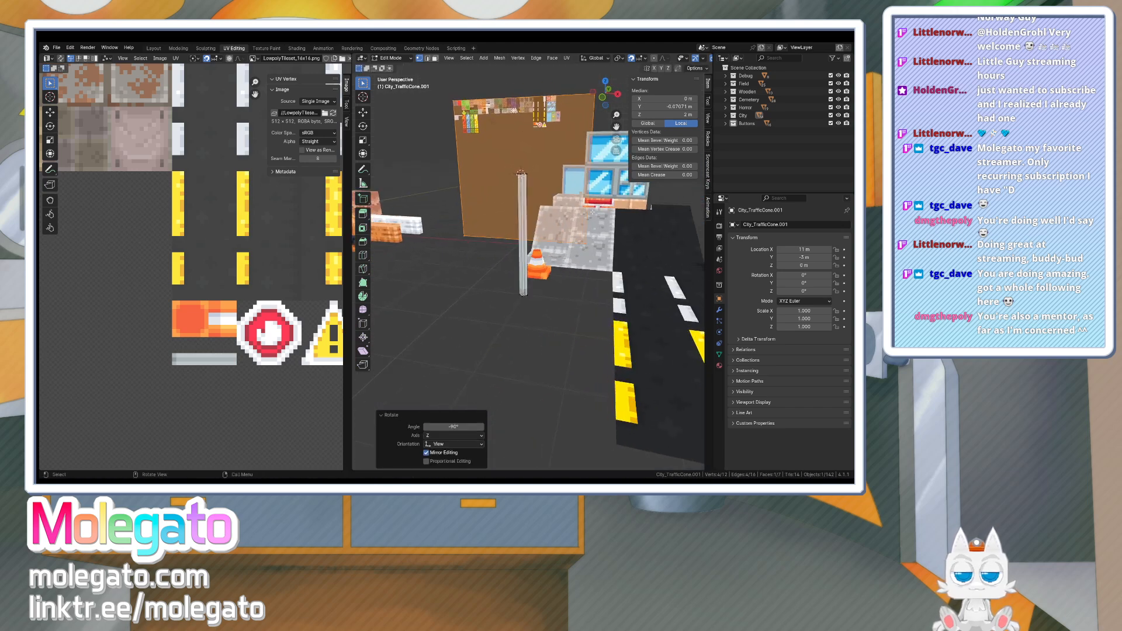
type("s.25")
key("Return")
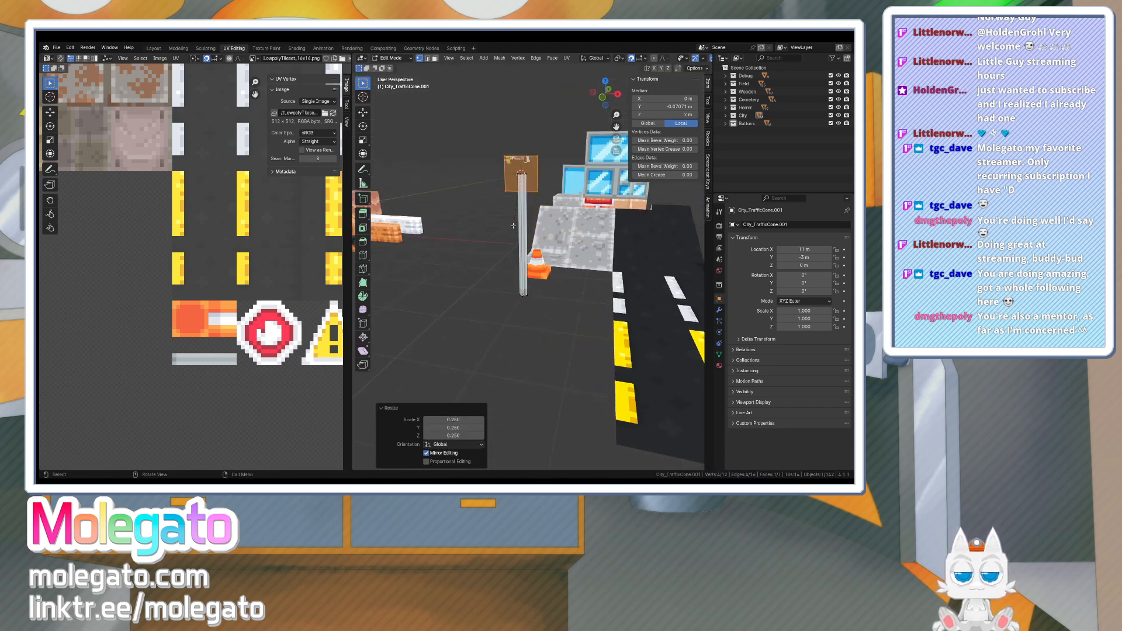
- Move the small sign plane down 0.3 m along Z
key("KP_3")
key("g")
key("z")
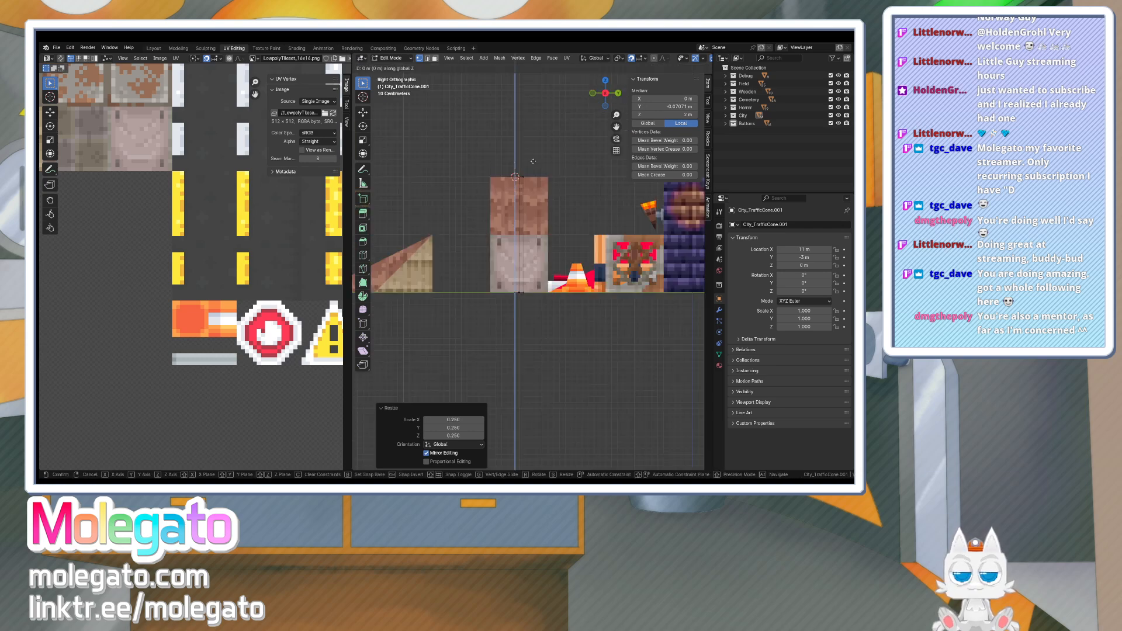
left_click(535, 179)
middle_click_drag(534, 179, 579, 222)
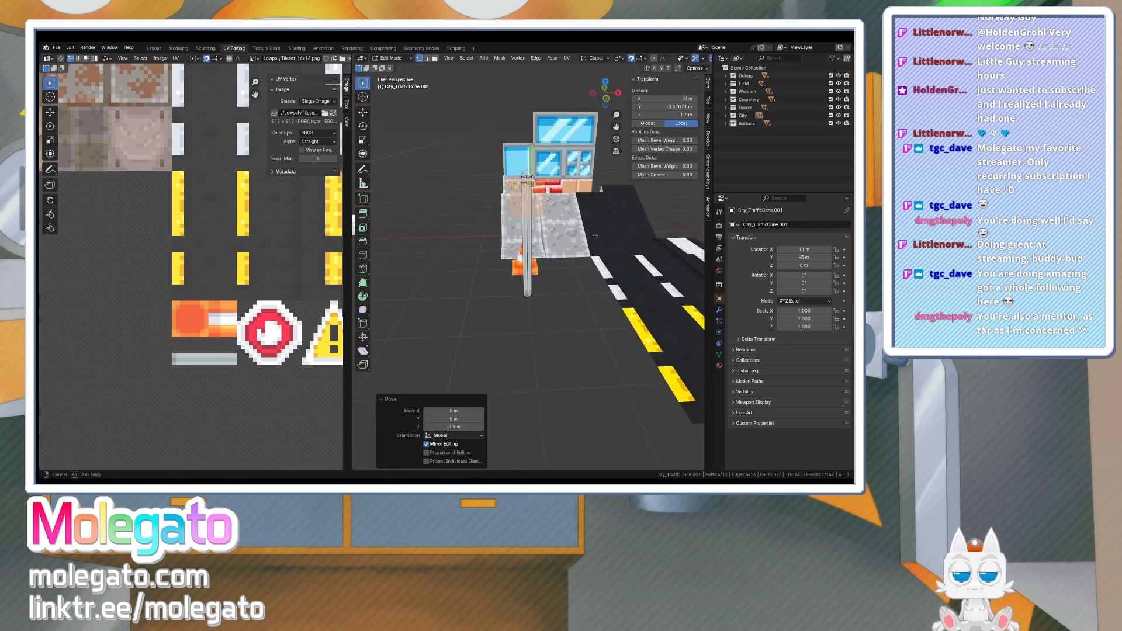
- Shrink the sign plane's UVs by scaling them 0.25, 0.25 again and 0.5
scroll(243, 290, "down", 8)
scroll(243, 289, "down", 4)
type("as")
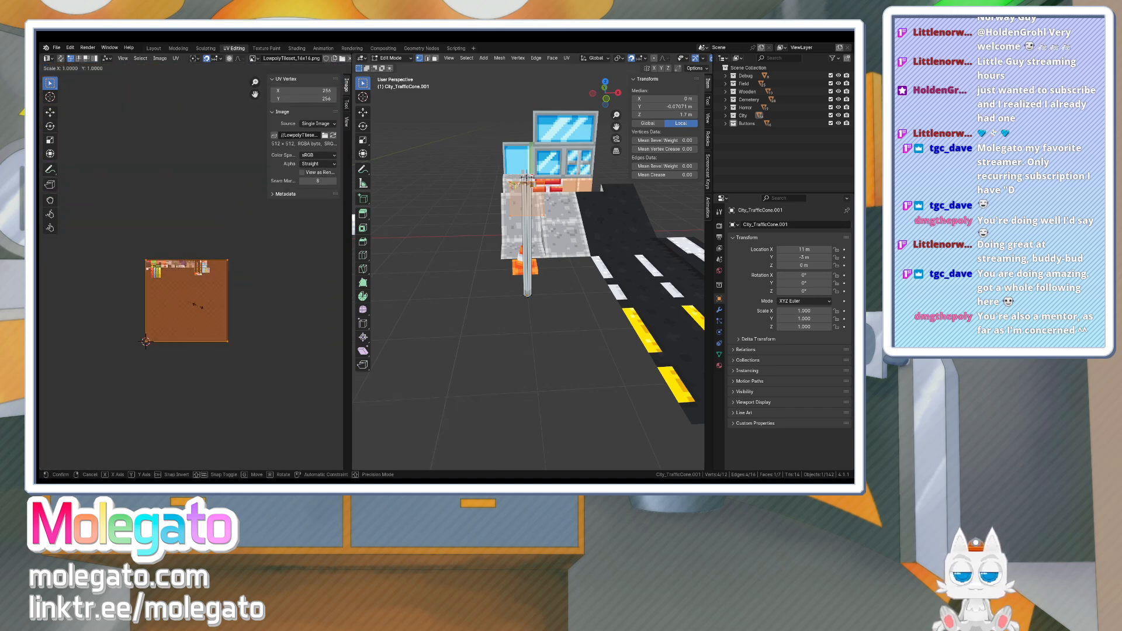
type(".25")
key("Return")
type("s.25")
key("Return")
type("s")
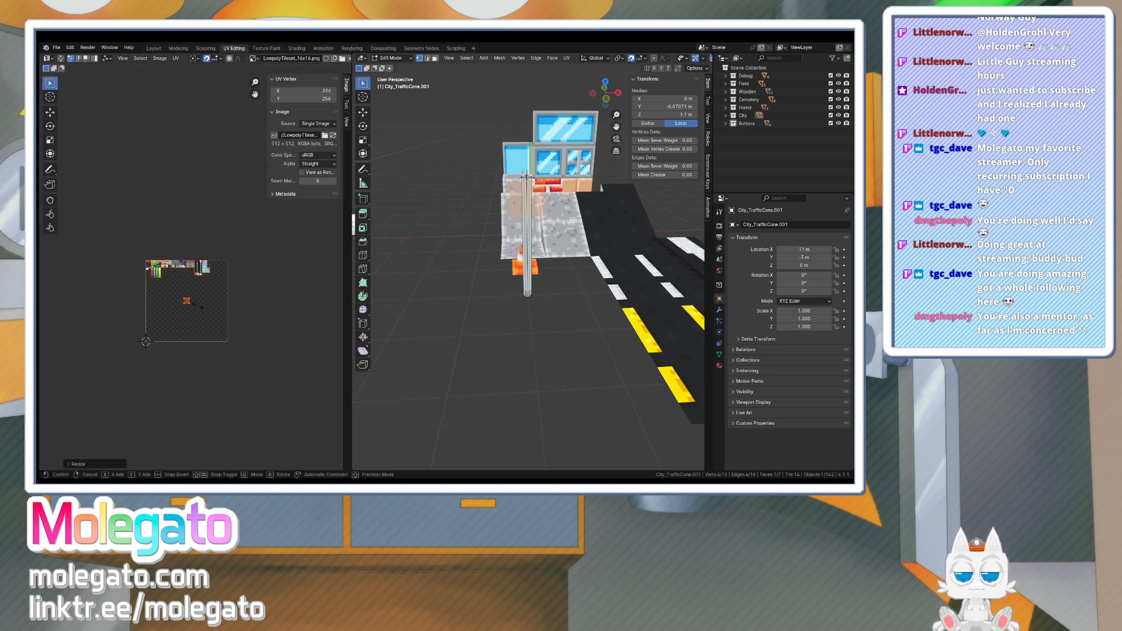
type(".5")
key("Return")
- Move the sign plane's UVs onto the round red-and-white road sign tile of the texture
key("g")
left_click(209, 275)
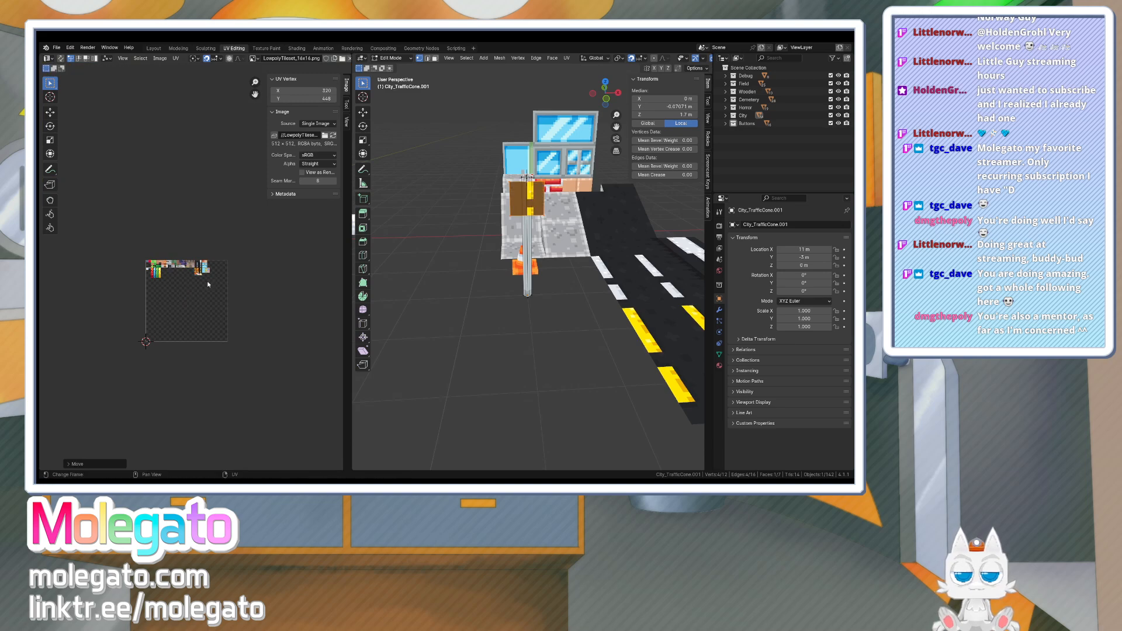
scroll(211, 262, "up", 10)
left_click_drag(211, 262, 231, 324)
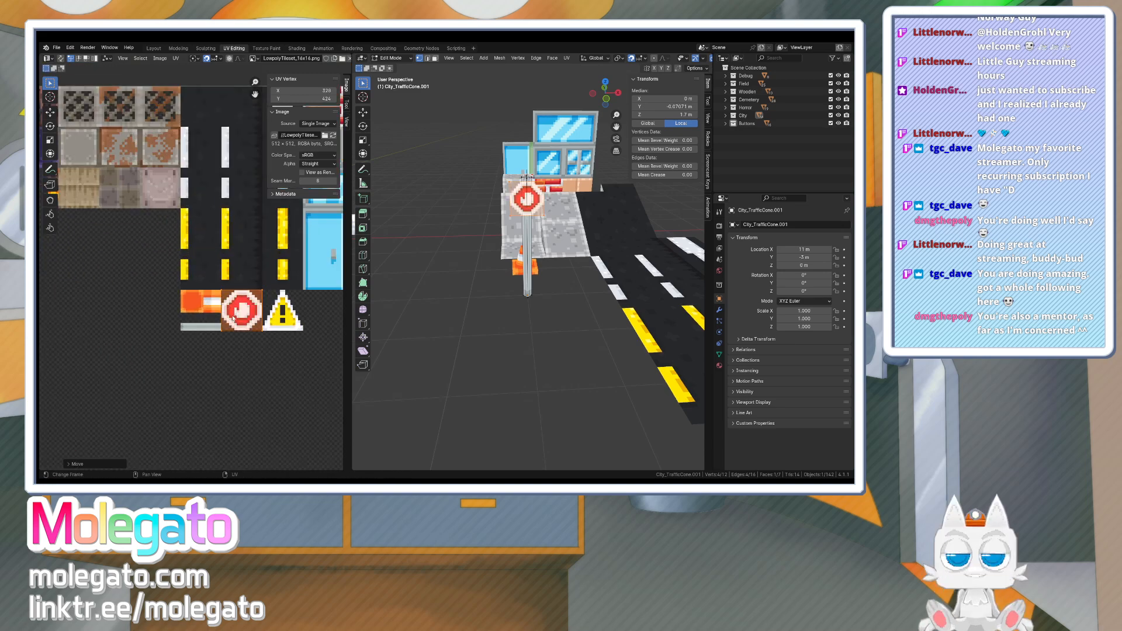
- Lower the sign plane together with the pole's upper end by 0.6 m along Z
key("Tab")
middle_click_drag(541, 230, 487, 233)
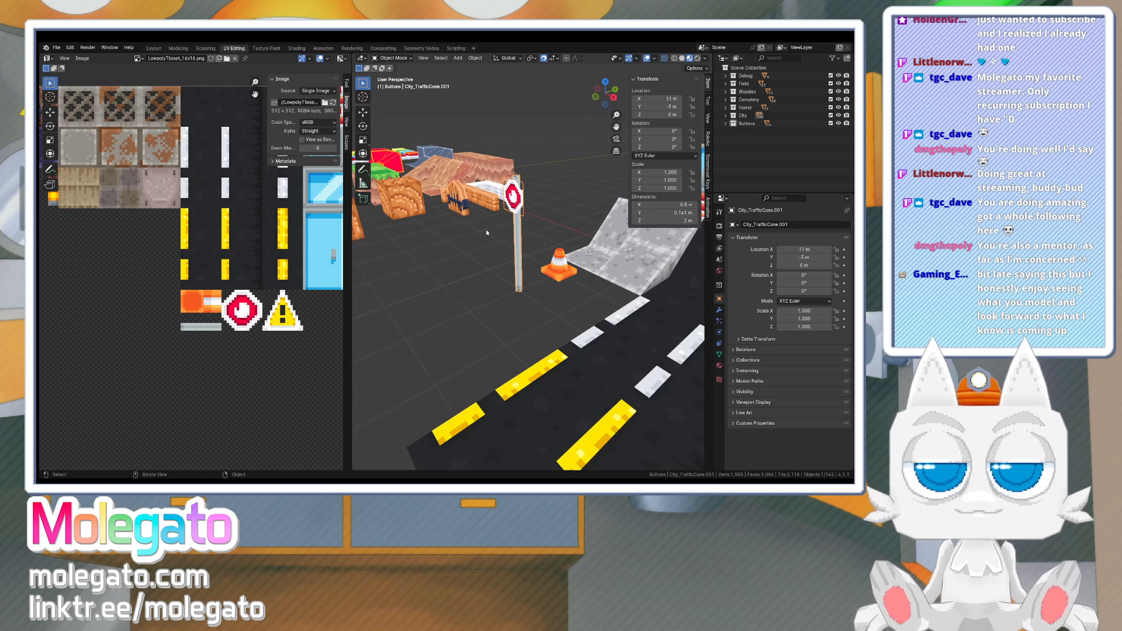
key("KP_1")
key("Tab")
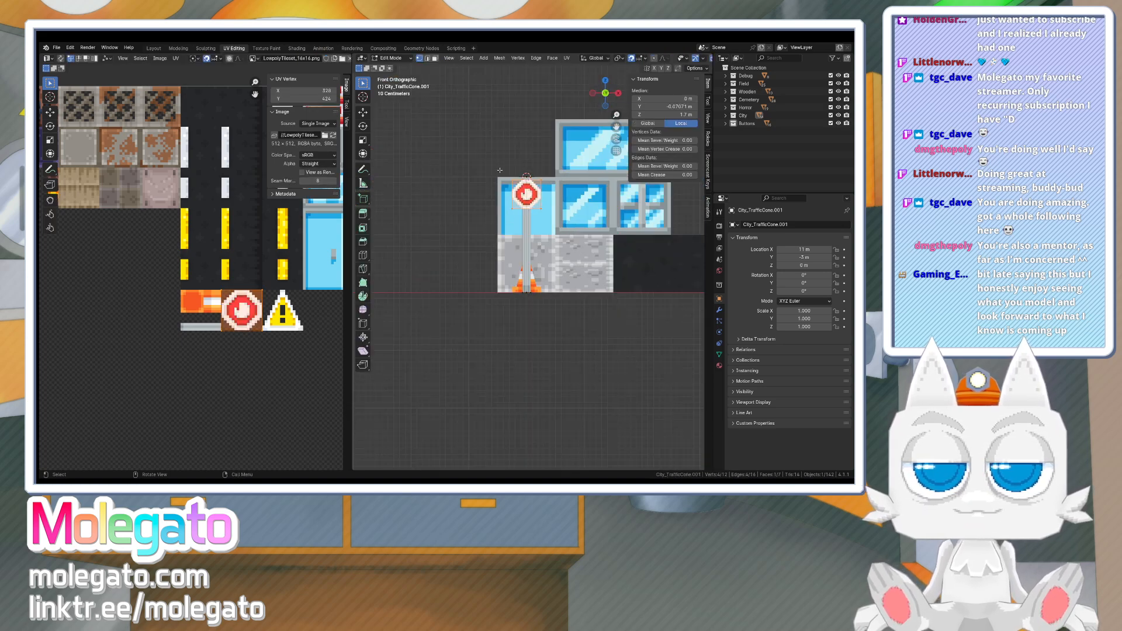
left_click_drag(499, 170, 552, 178, "shift")
key("g")
key("z")
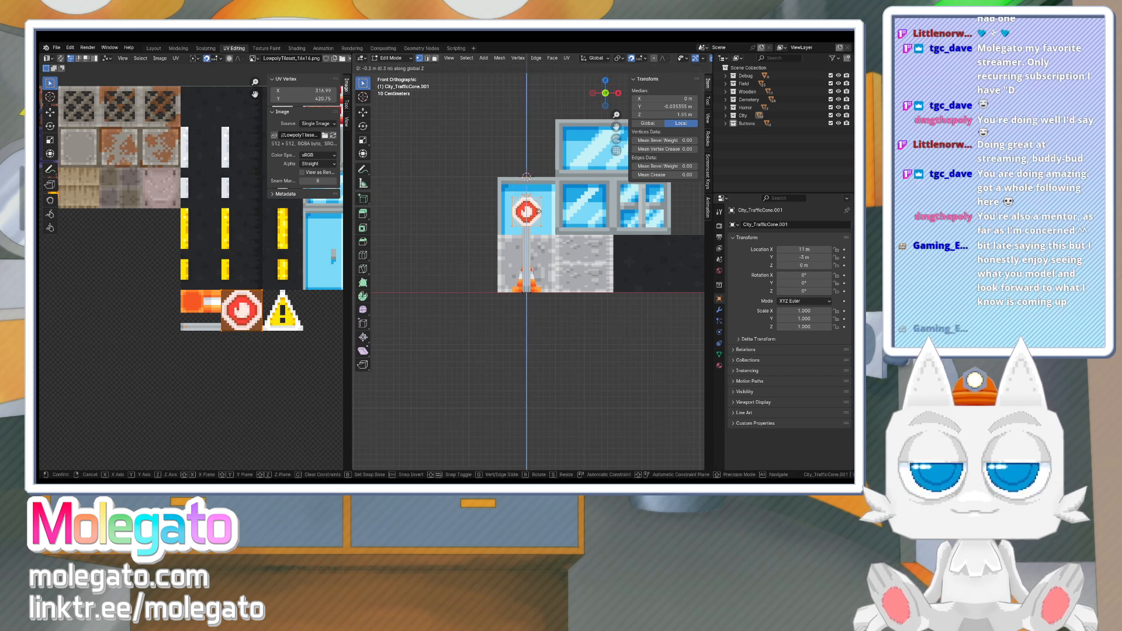
left_click(538, 225)
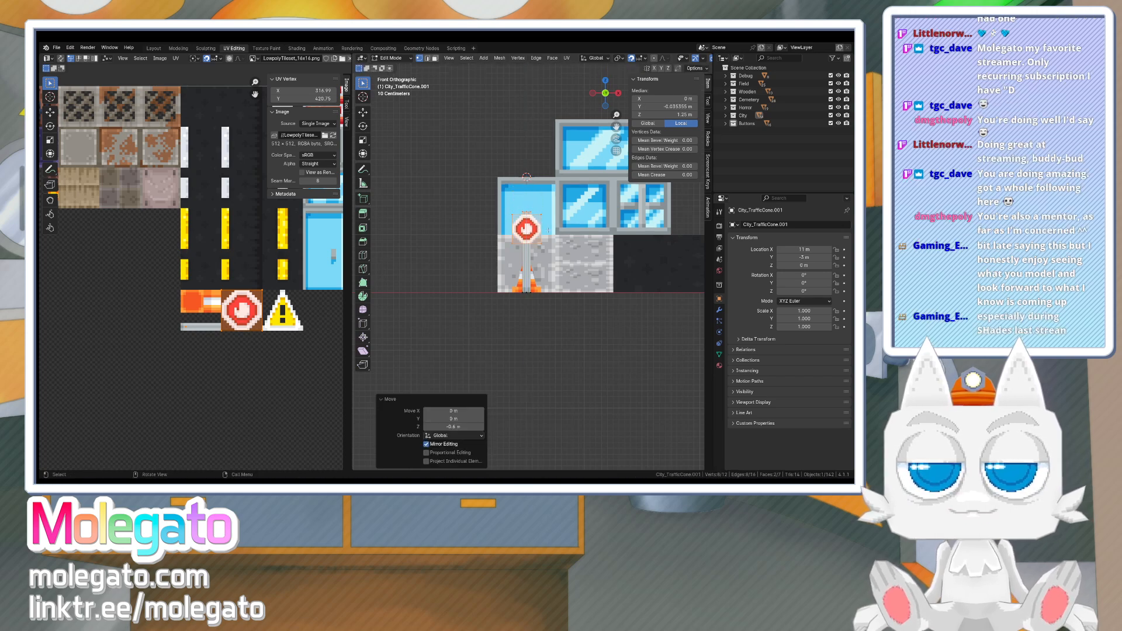
key("Tab")
middle_click_drag(535, 231, 562, 296)
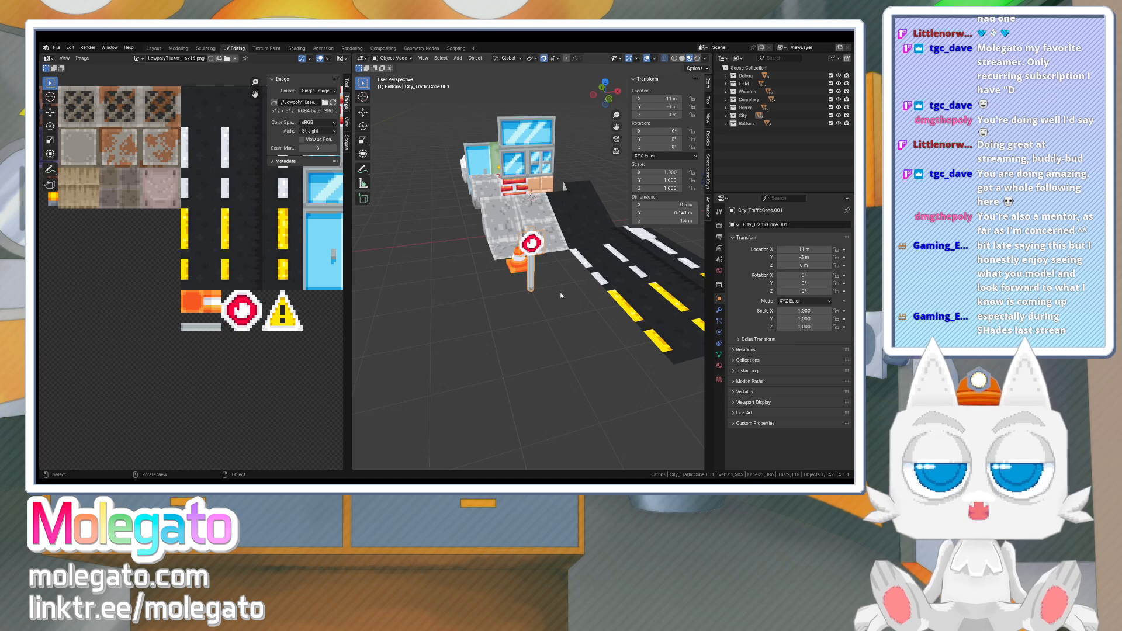
- Rename the round traffic sign object to City_TrafficSign_Stop
middle_click_drag(556, 274, 513, 231)
key("KP_7")
double_click(758, 224)
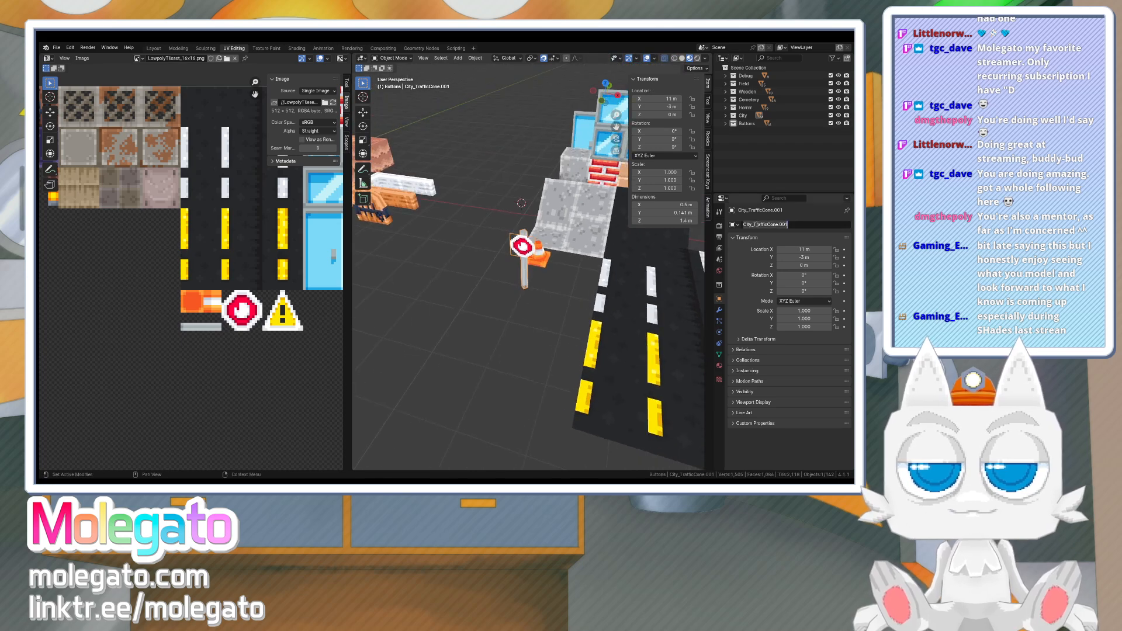
left_click(755, 225)
left_click_drag(754, 224, 790, 223)
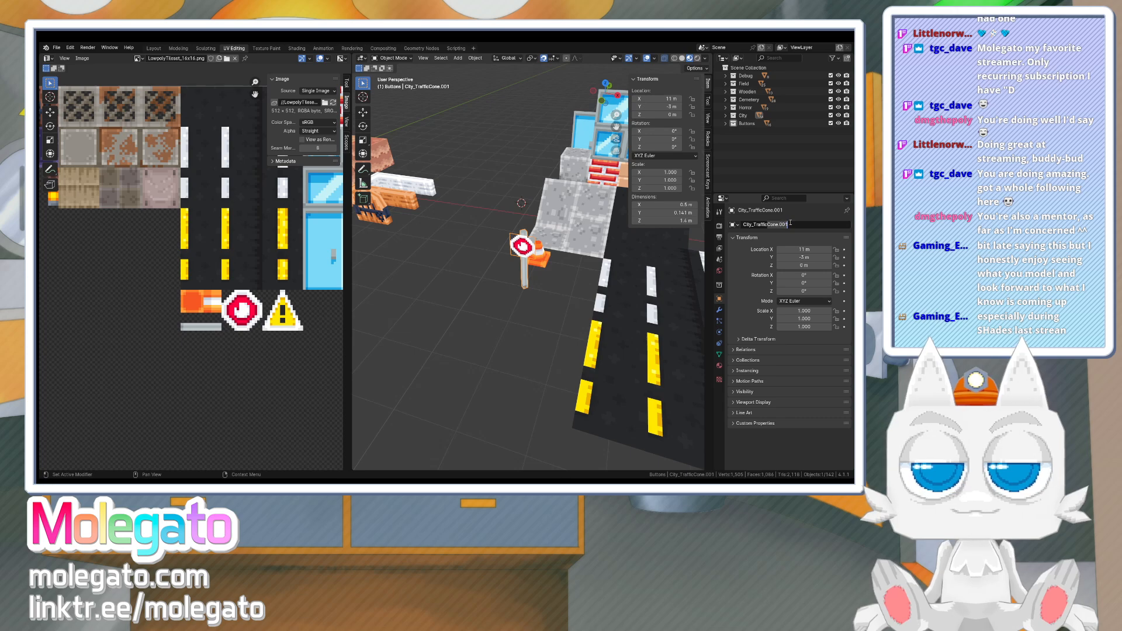
type("TrafficSign_")
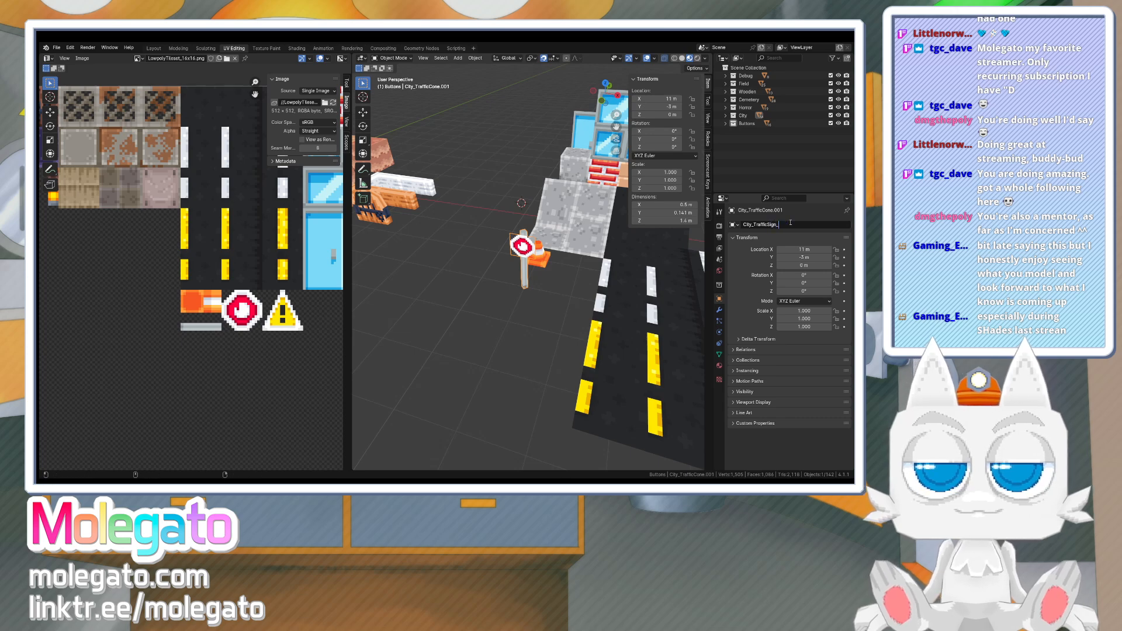
type("Stop")
key("Return")
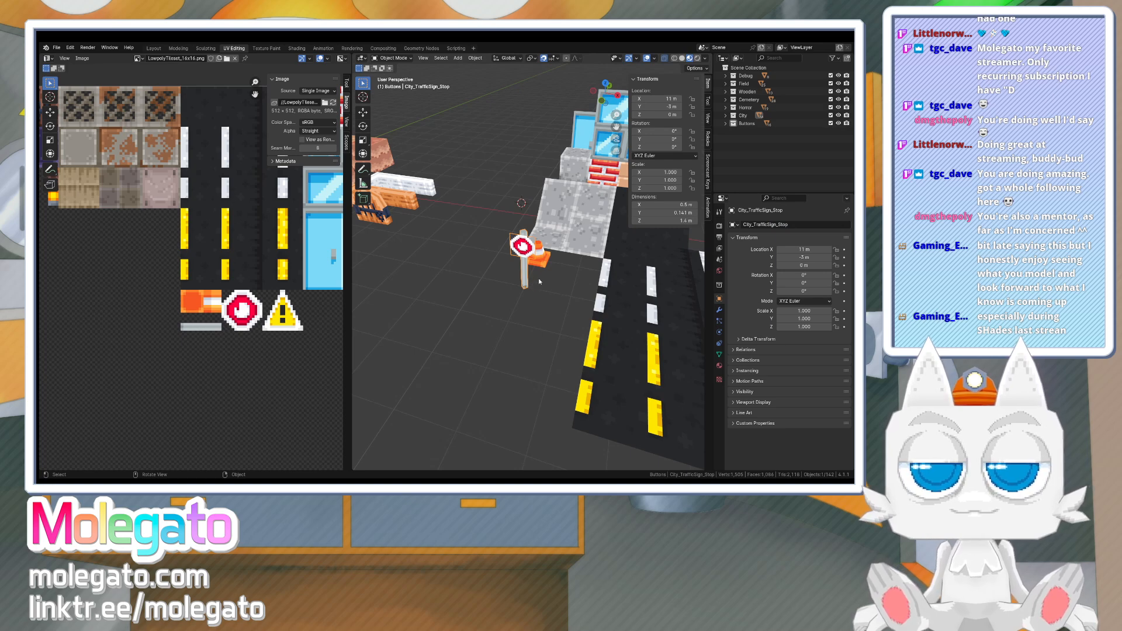
- Duplicate the stop sign 1 m along X and move the copy's sign plane UVs onto the yellow warning triangle tile
key("shift+d")
left_click(577, 284)
key("Tab")
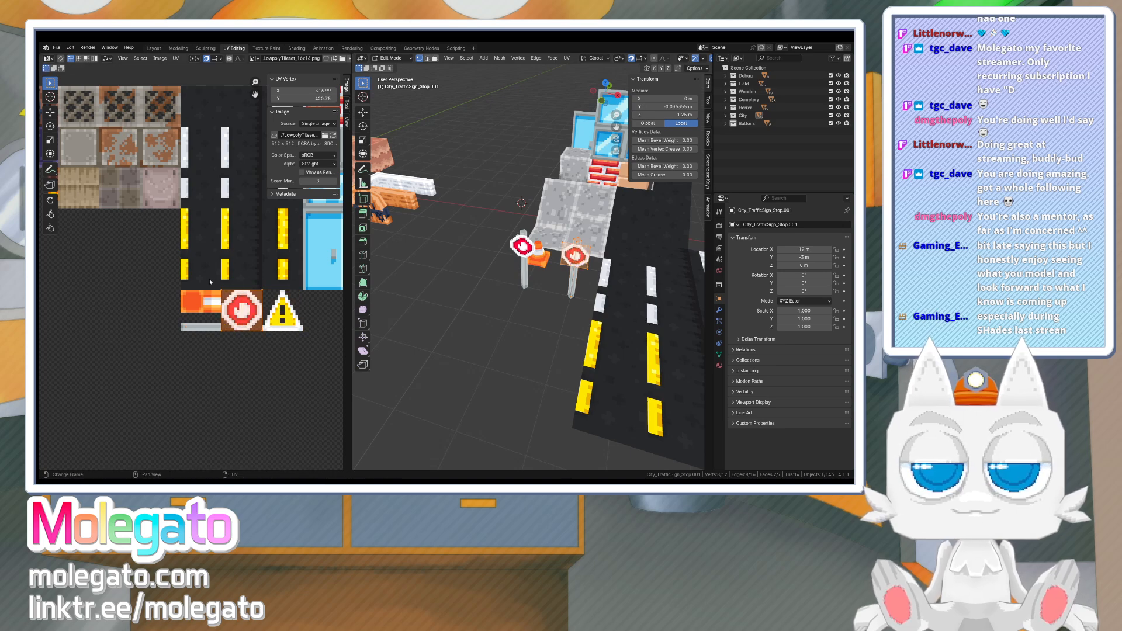
left_click_drag(209, 282, 263, 349)
key("g")
left_click(302, 345)
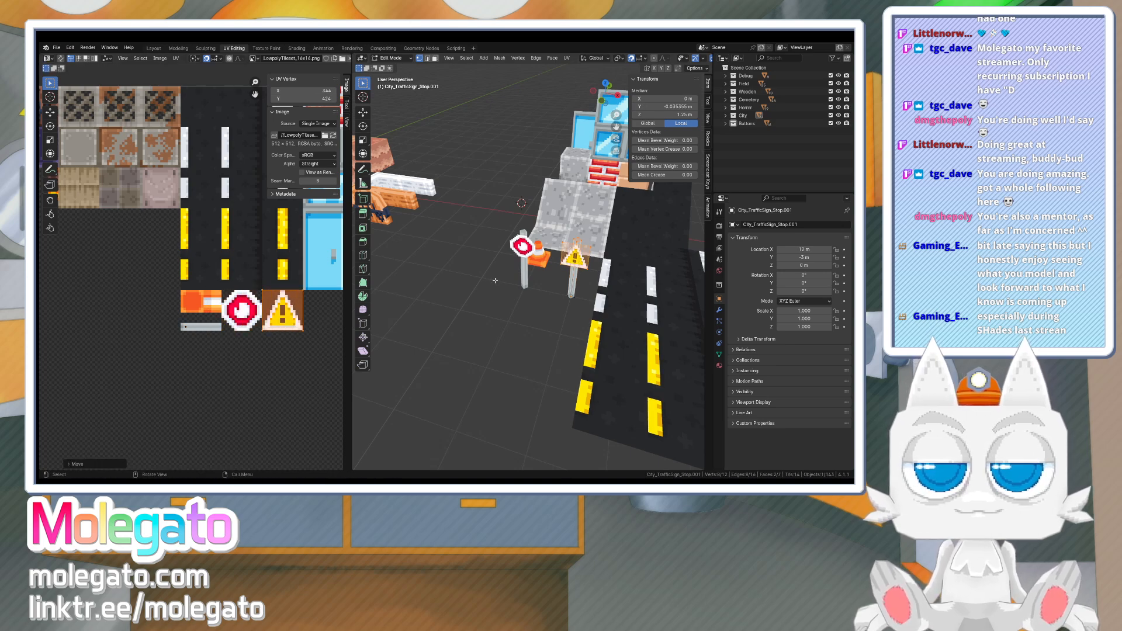
- Rename the duplicated sign to City_TrafficSign_Warning
key("Tab")
double_click(768, 224)
left_click(778, 225)
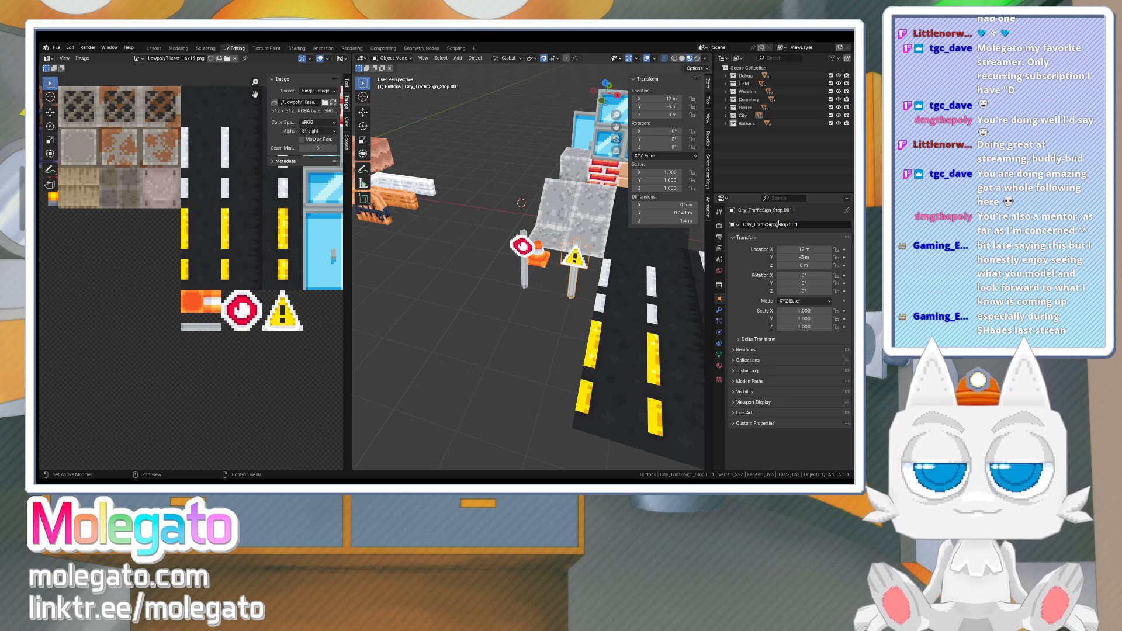
left_click_drag(779, 224, 809, 223)
type("W")
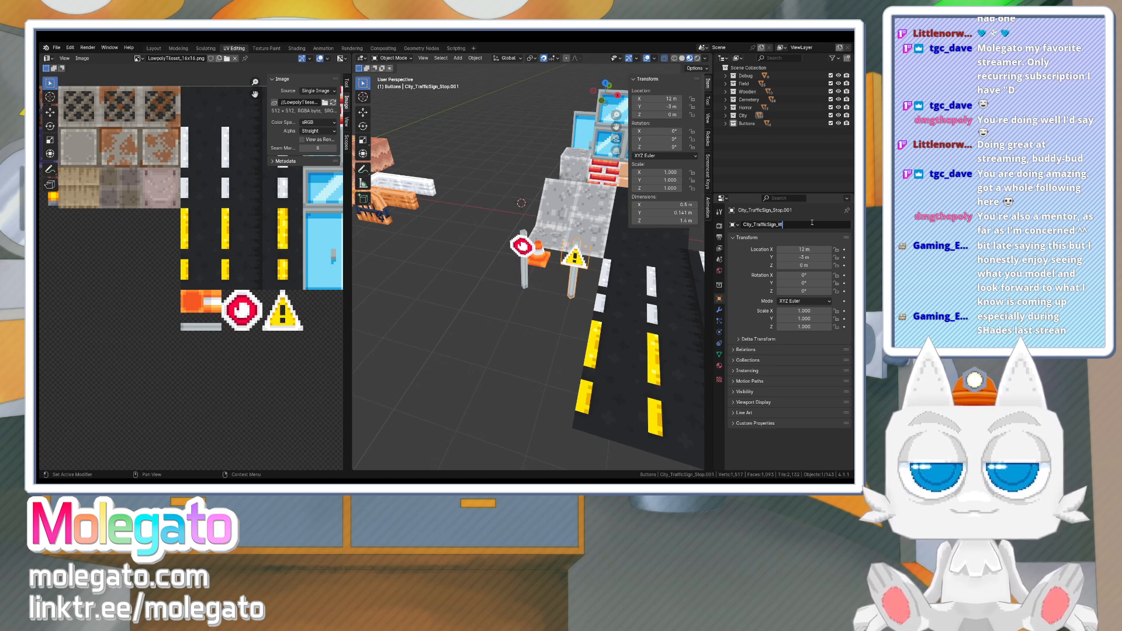
type("arning")
key("Return")
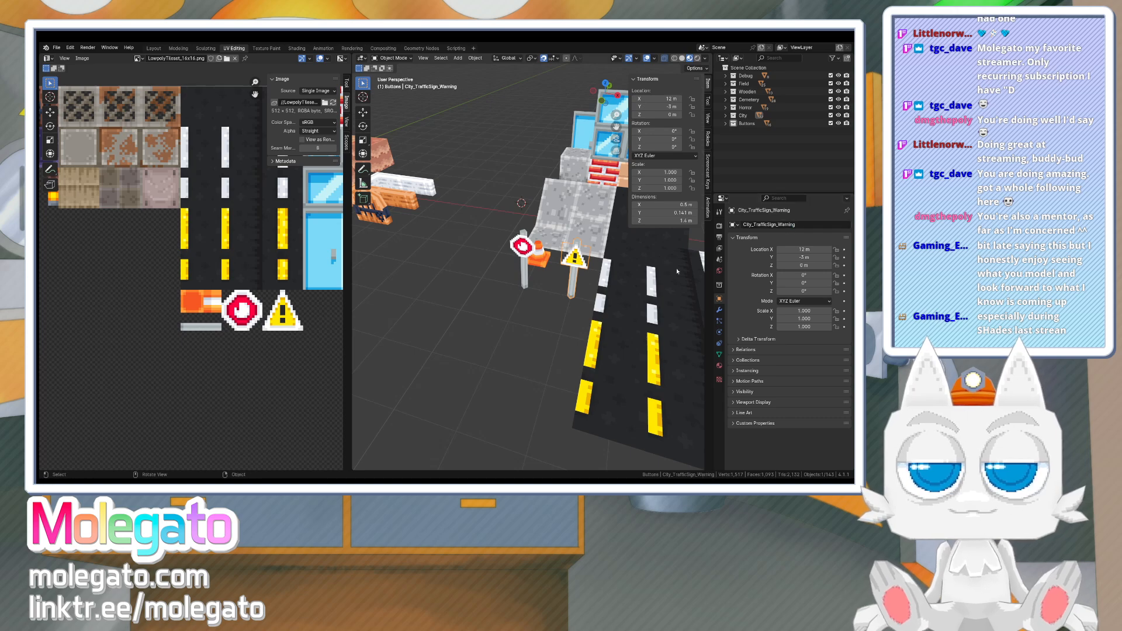
- Duplicate the warning sign's plane in place and flip the copy's normals to give the sign a back side
middle_click_drag(676, 267, 573, 309)
key("Tab")
scroll(538, 311, "up", 3)
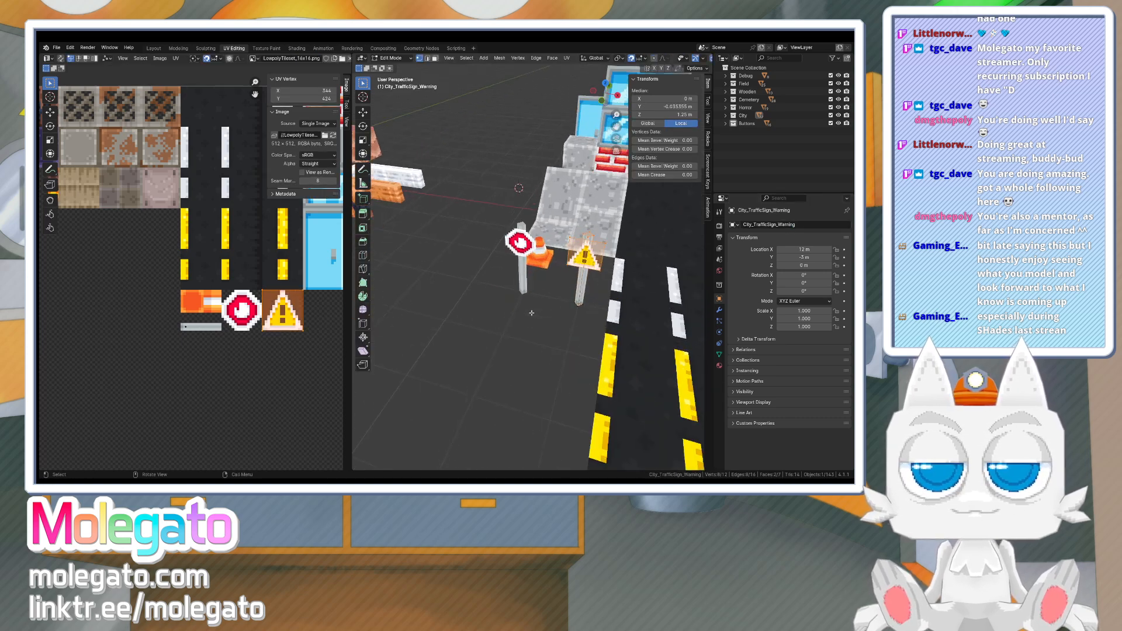
left_click(566, 240)
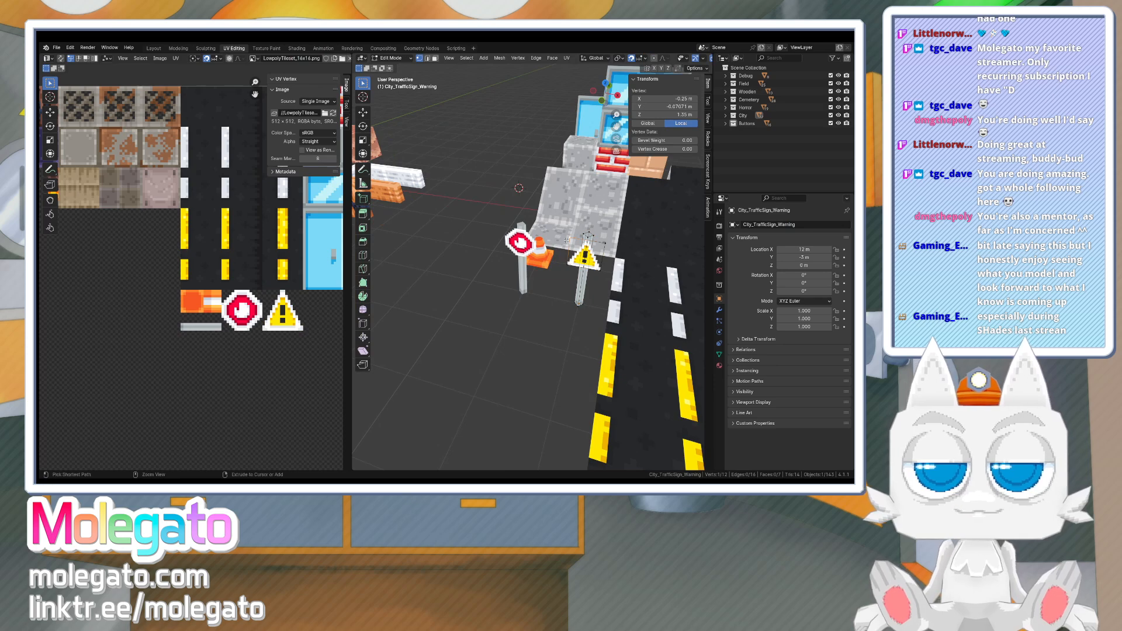
key("ctrl+l")
middle_click_drag(567, 240, 495, 253)
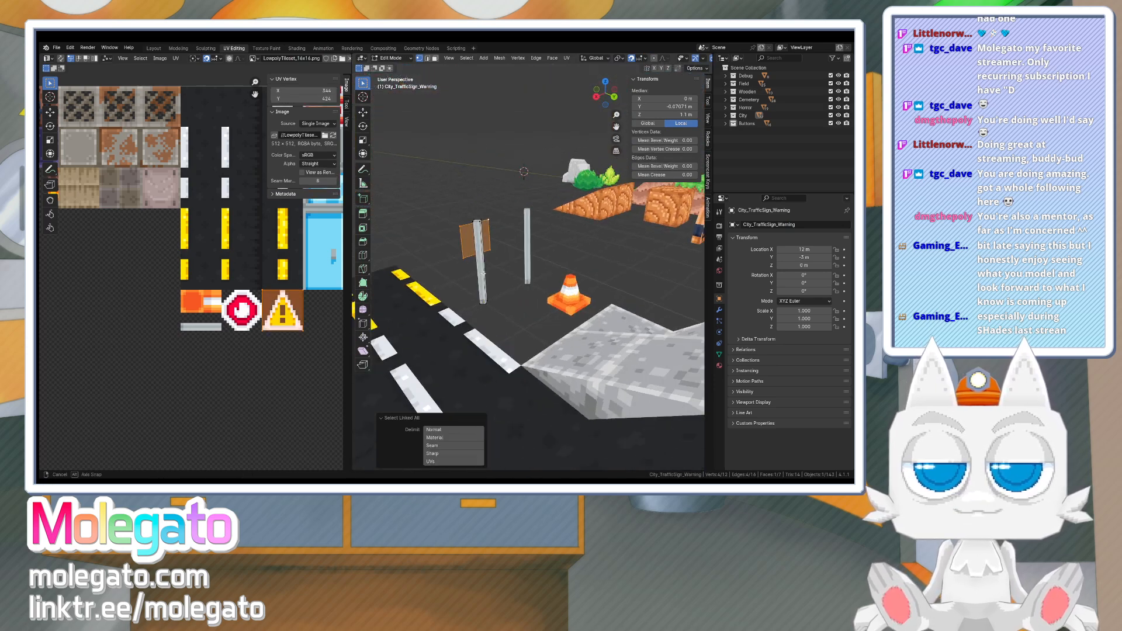
key("g")
right_click(495, 253)
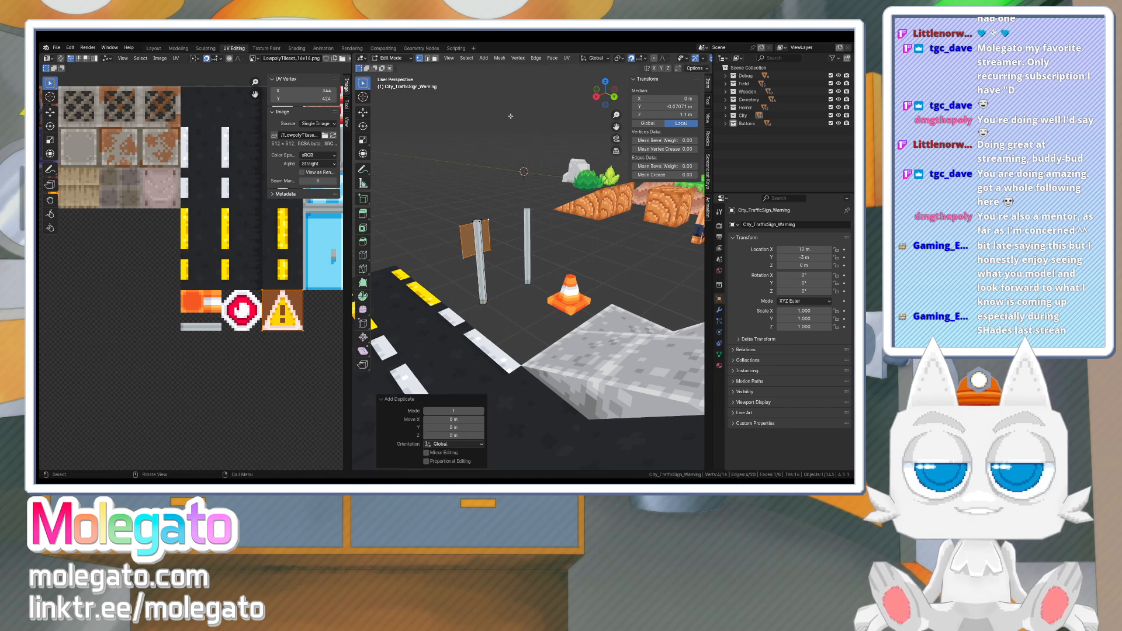
left_click(503, 58)
mouse_move(520, 191)
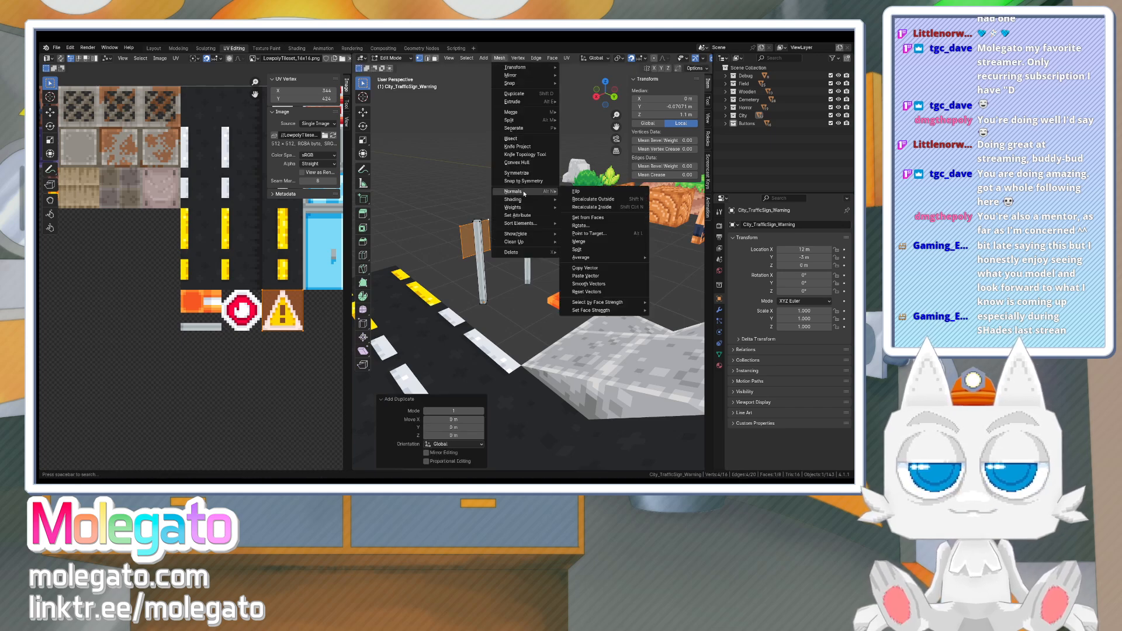
left_click(588, 191)
- Give the stop sign a back side by duplicating its sign plane in place and flipping the copy's normals
left_click(523, 244)
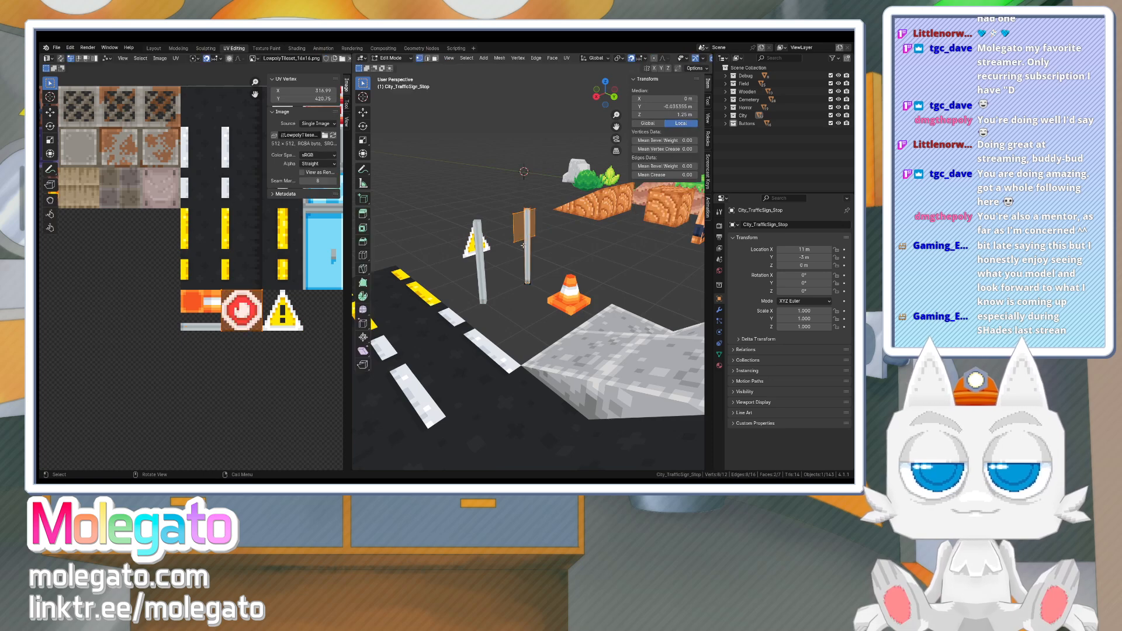
left_click(510, 219)
key("shift+d")
right_click(511, 218)
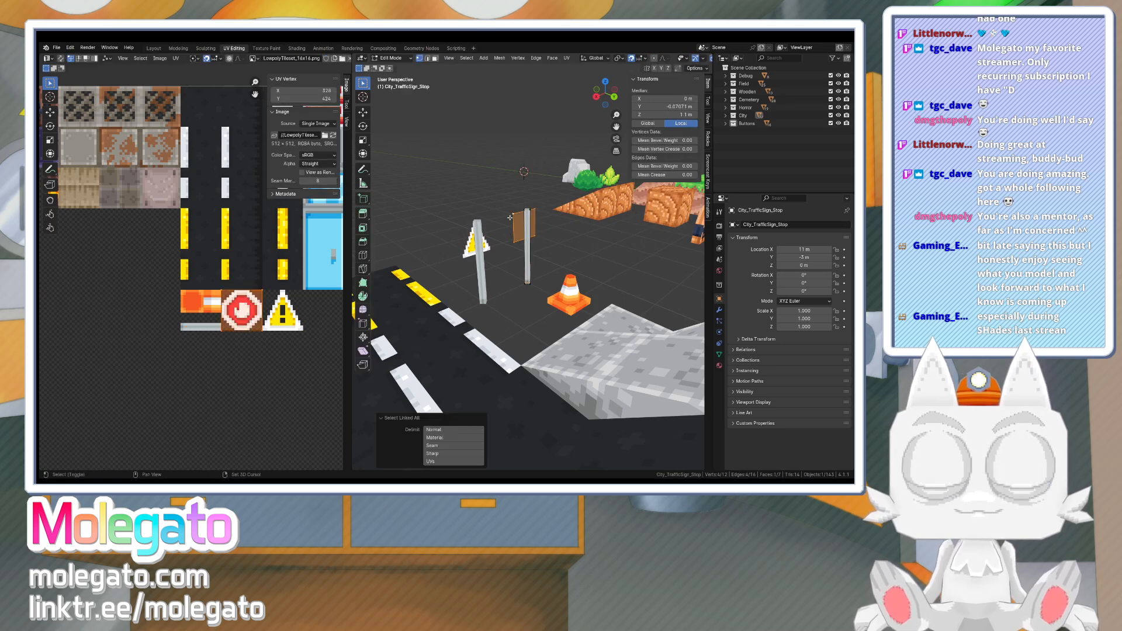
left_click(500, 59)
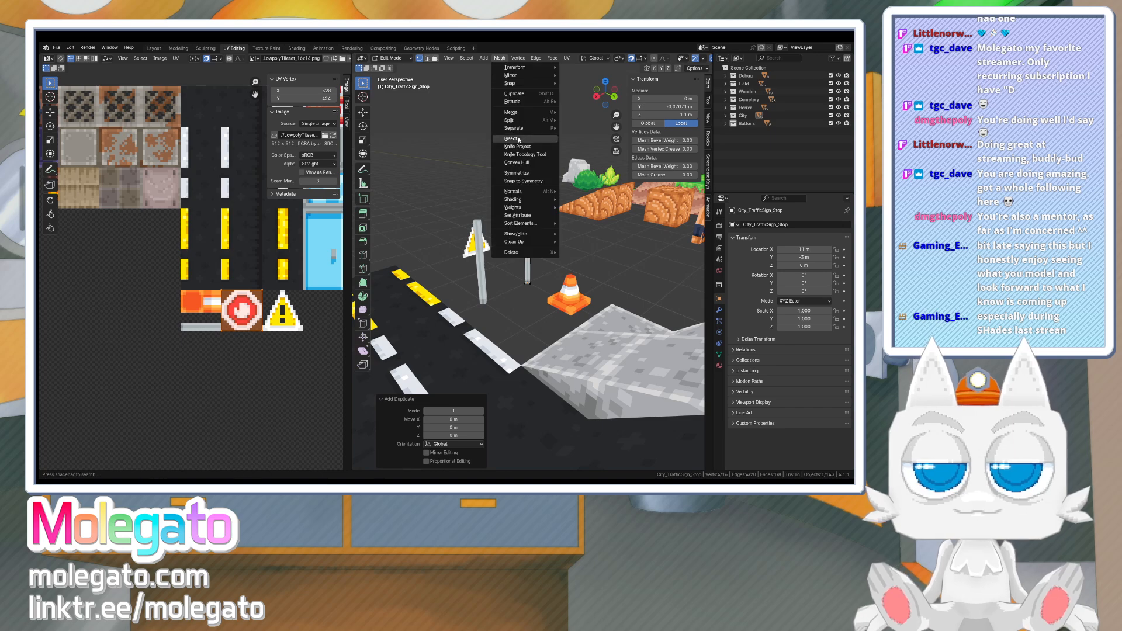
mouse_move(525, 192)
left_click(574, 194)
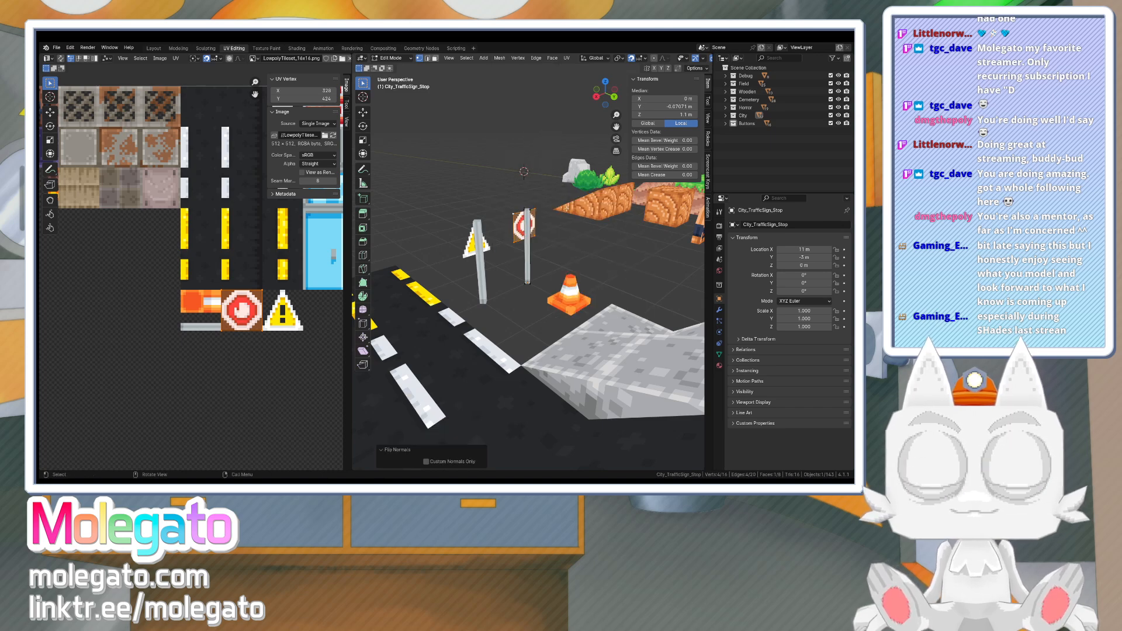
key("Tab")
- Save the Blender file with both traffic signs
middle_click_drag(425, 240, 507, 283)
scroll(535, 265, "down", 8)
key("ctrl+s")
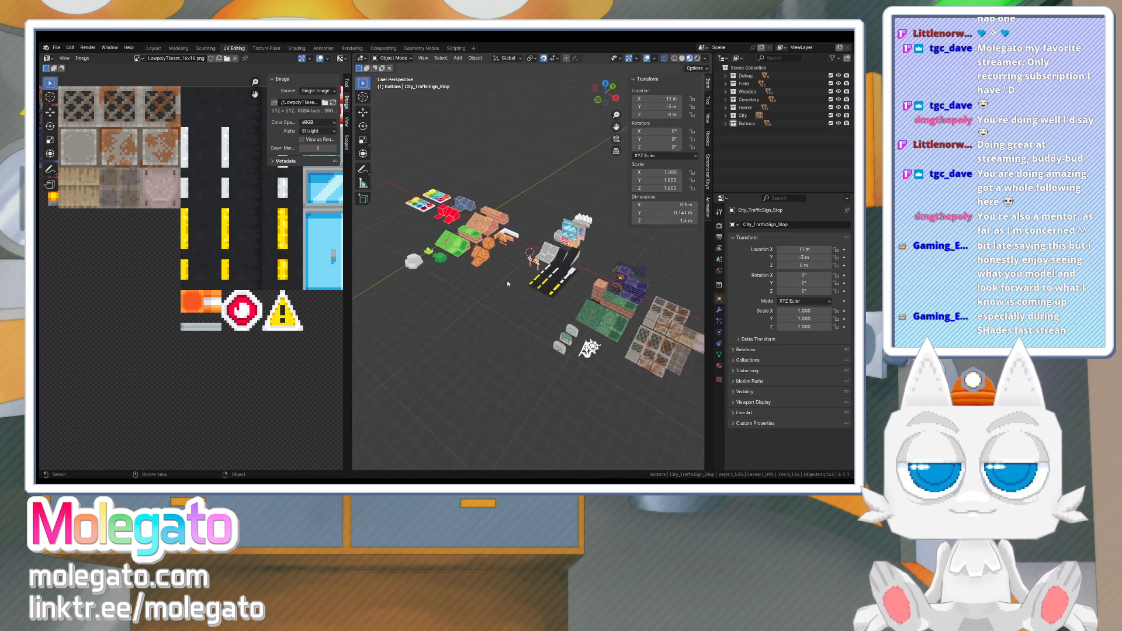
scroll(526, 289, "up", 3)
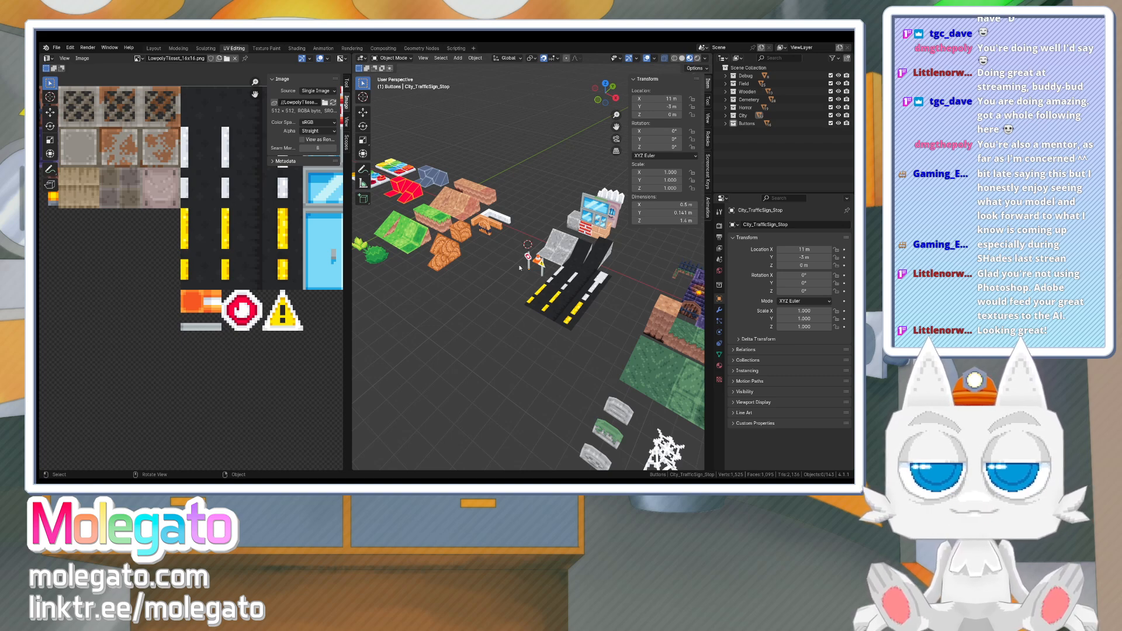
middle_click_drag(507, 264, 559, 266)
scroll(579, 268, "up", 3)
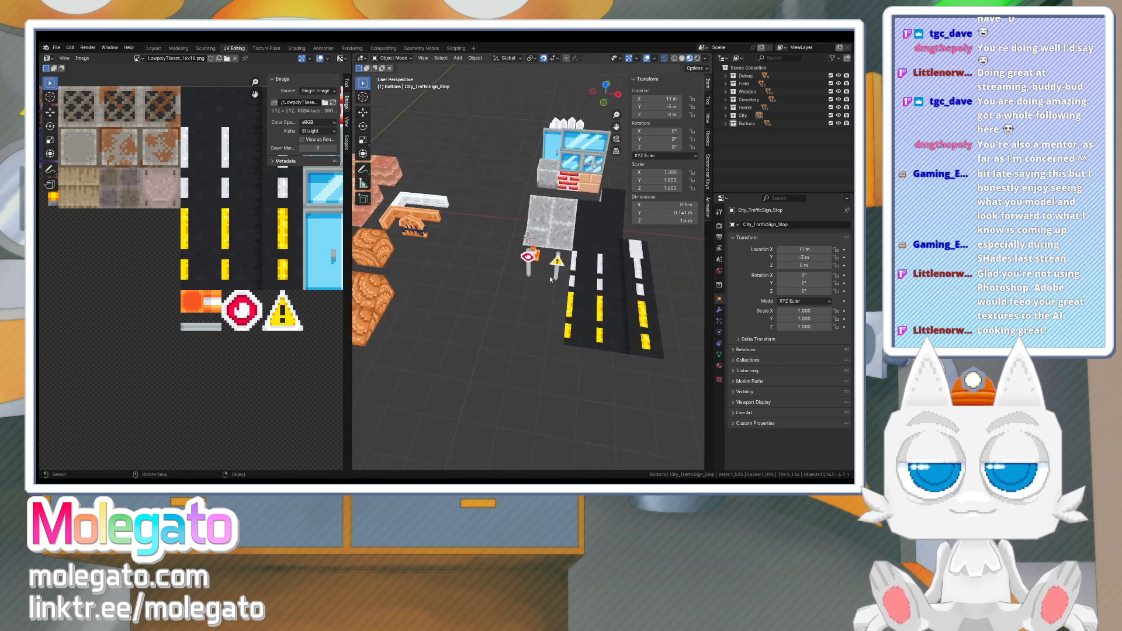
middle_click_drag(661, 268, 587, 284)
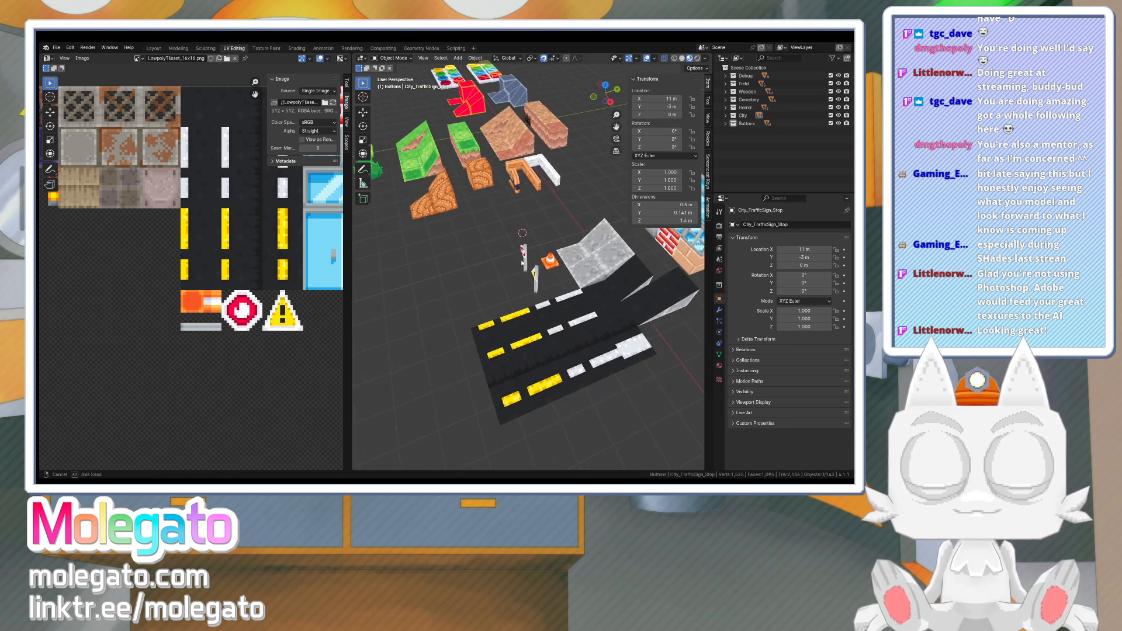
left_click(630, 291)
scroll(651, 304, "down", 3)
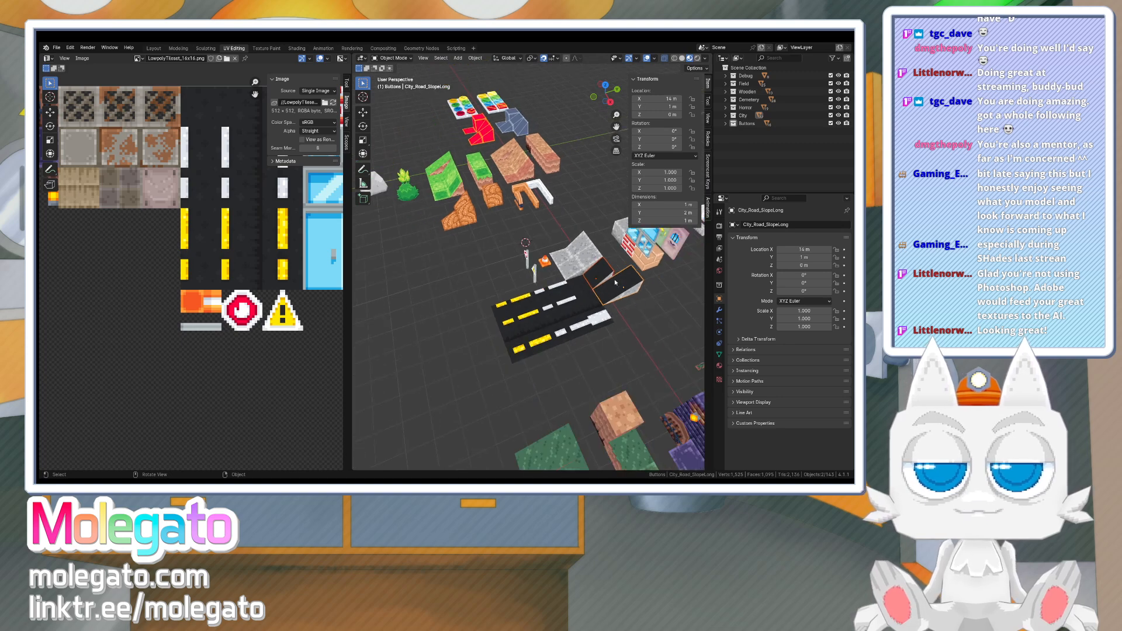
middle_click_drag(615, 283, 523, 305)
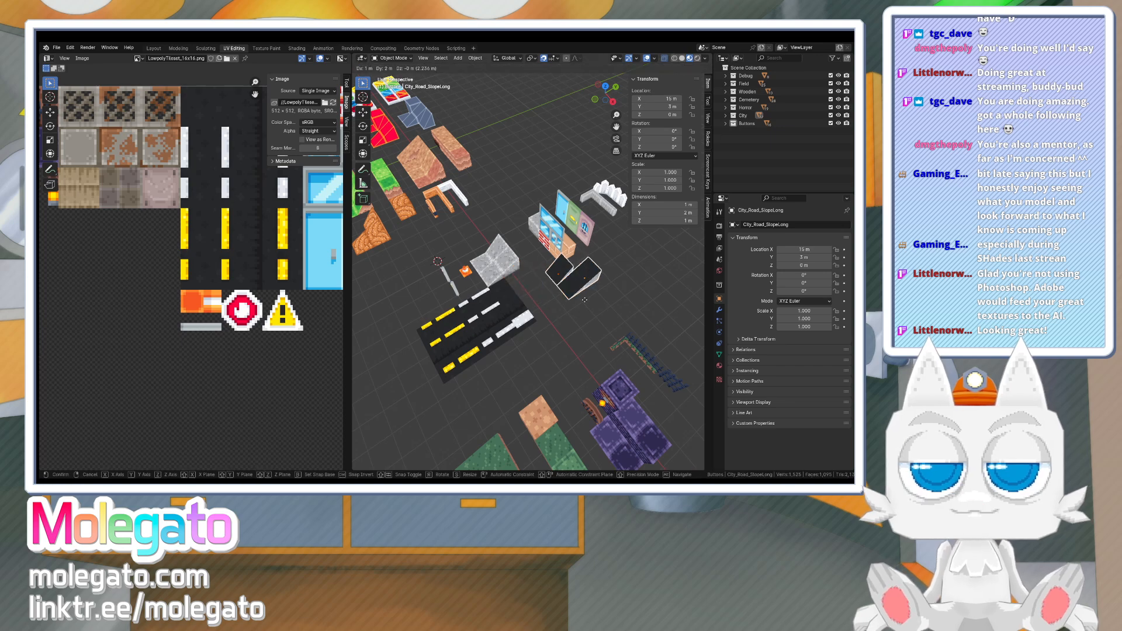
- Save the tileset file LowpolyTileset.blend again
middle_click_drag(522, 308, 574, 301)
scroll(583, 314, "down", 3)
key("ctrl+s")
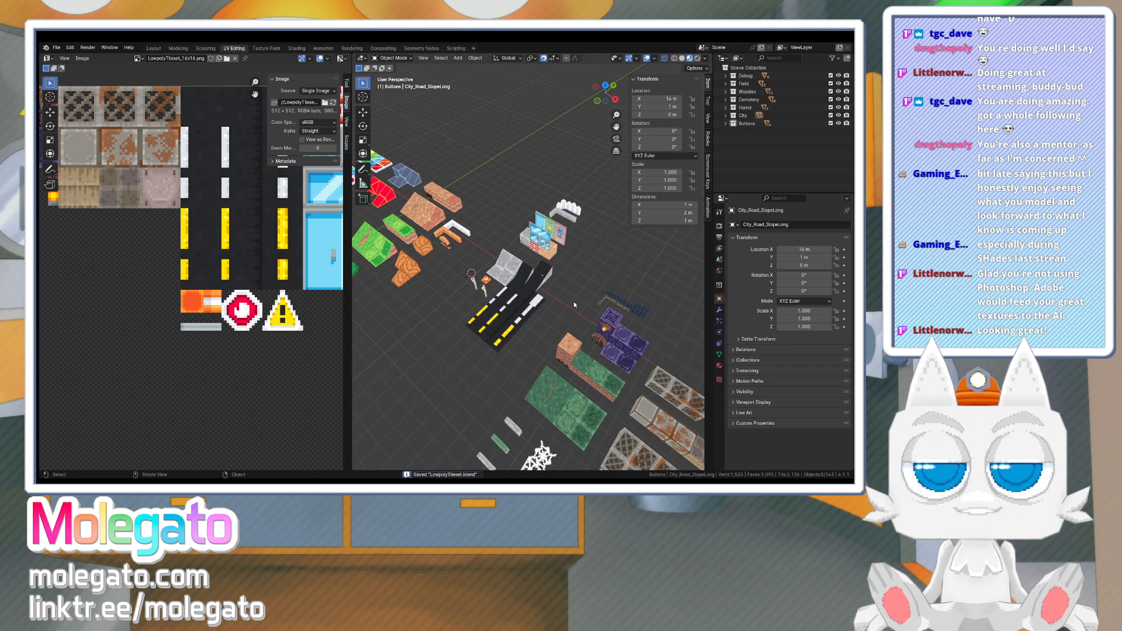
scroll(574, 300, "down", 5)
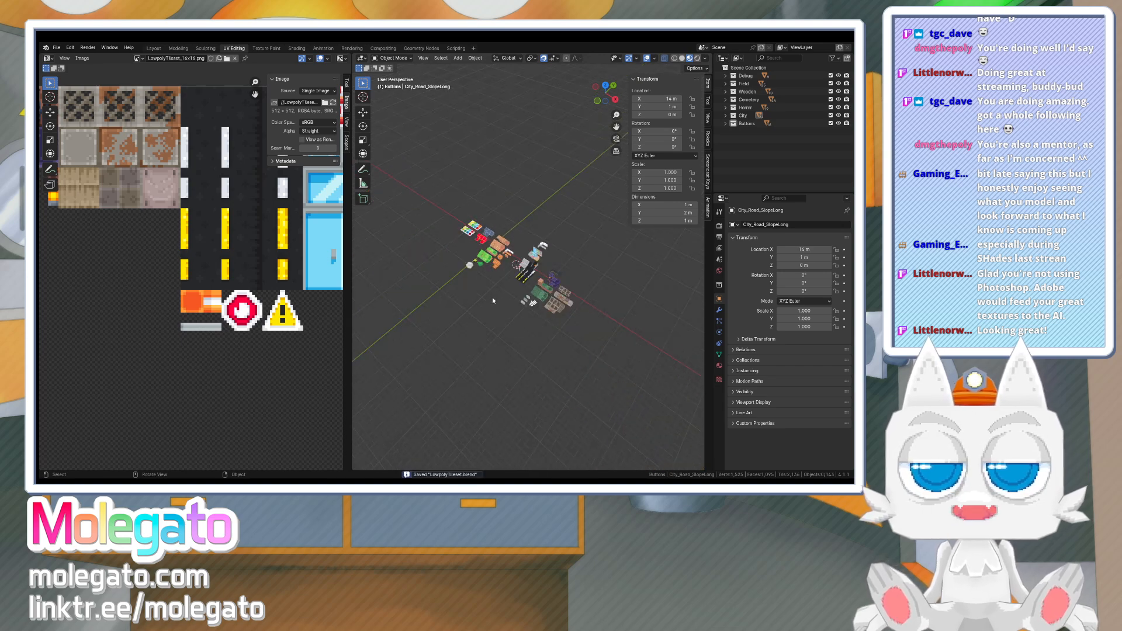
middle_click_drag(573, 300, 532, 304)
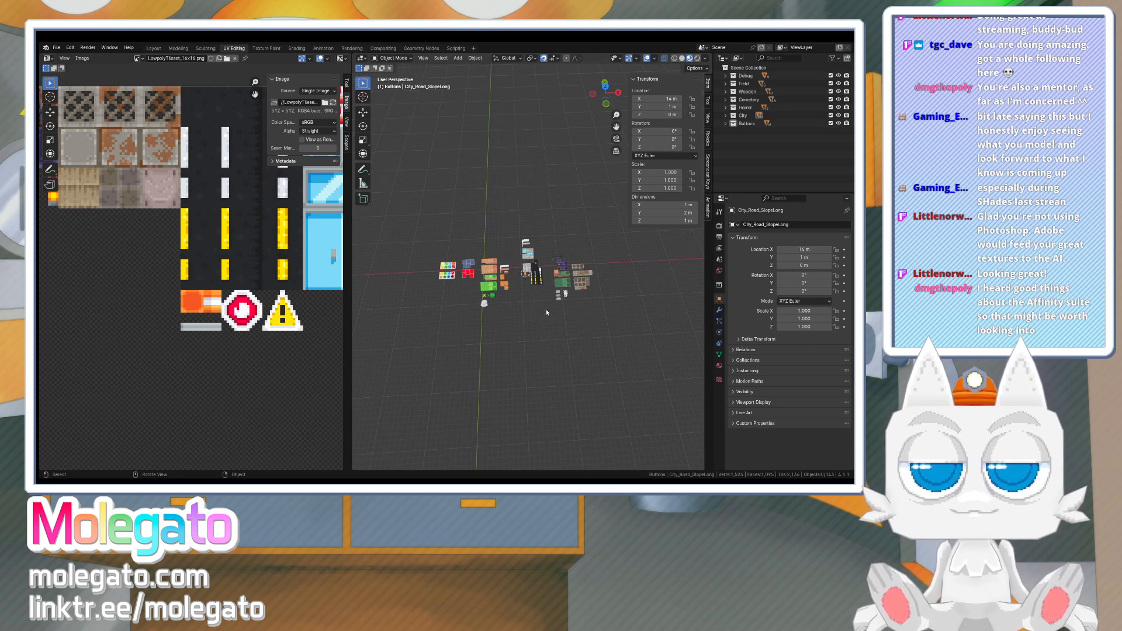
mouse_move(546, 310)
middle_mouse_down()
mouse_move(516, 296)
mouse_move(518, 277)
mouse_move(531, 285)
middle_mouse_up()
key("shift+s")
left_click(458, 327)
middle_click_drag(546, 294, 559, 291)
scroll(559, 292, "up", 1)
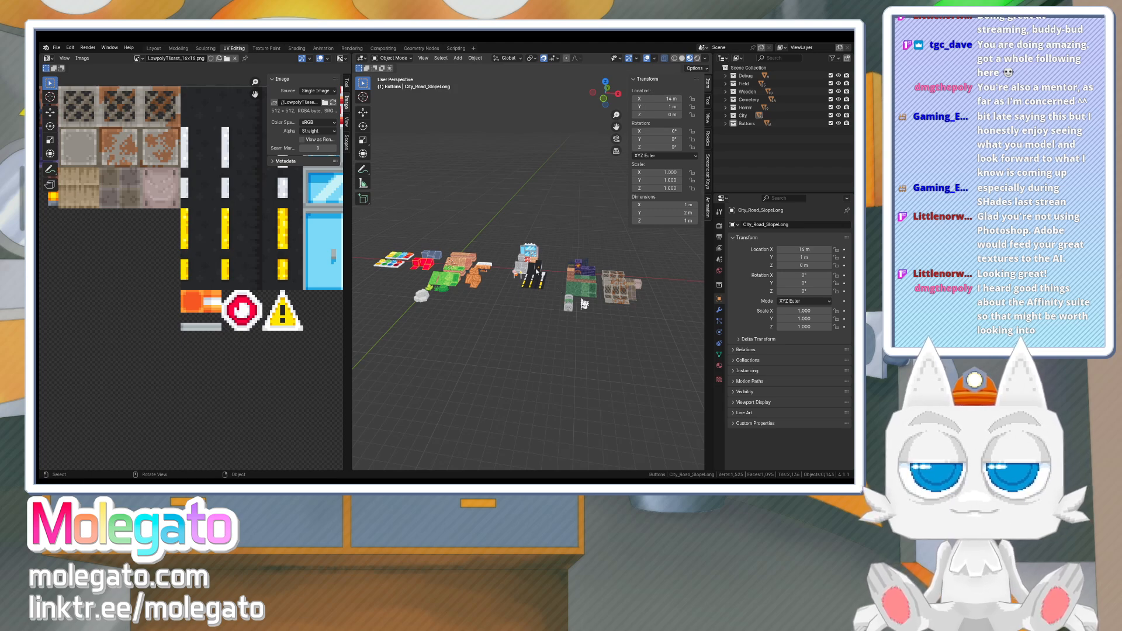
middle_click_drag(525, 323, 594, 399)
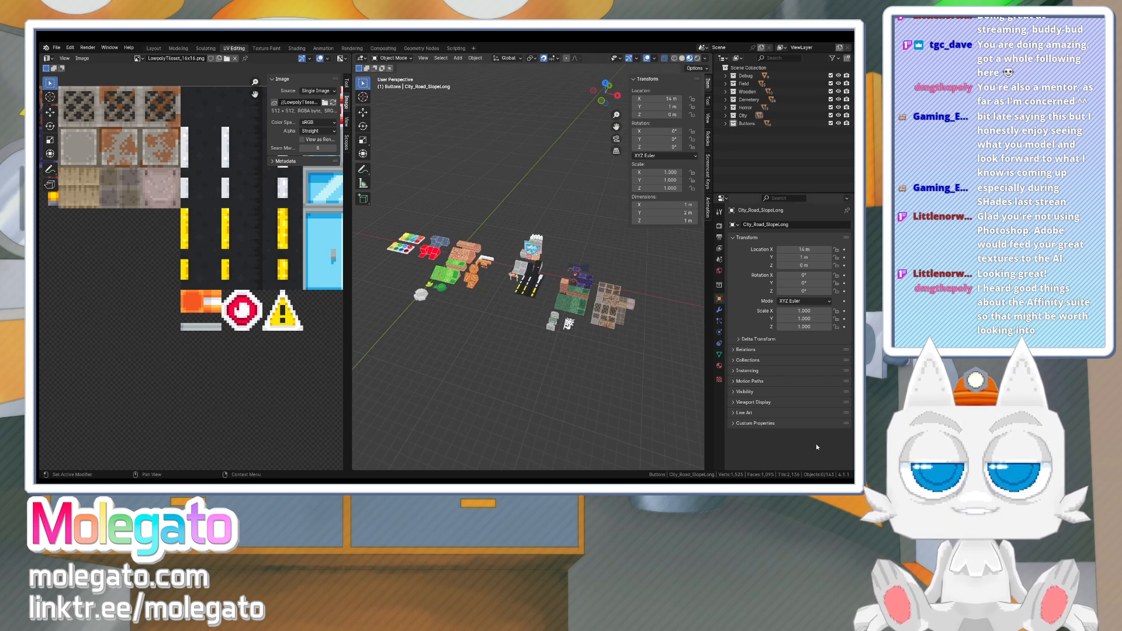